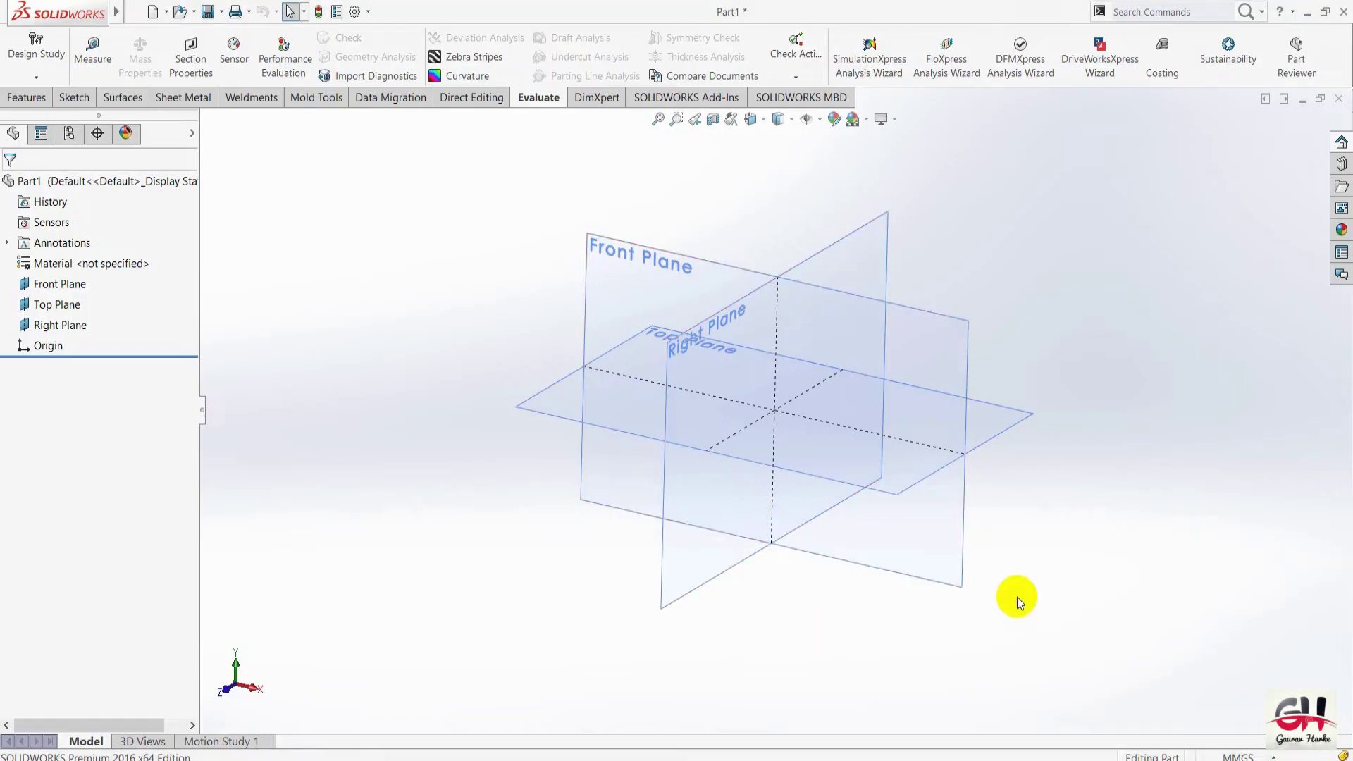
# Glance at the engine block drawing, then confirm the part keeps MMGS millimetre units.
pyautogui.hotkey('alt', 'Tab')
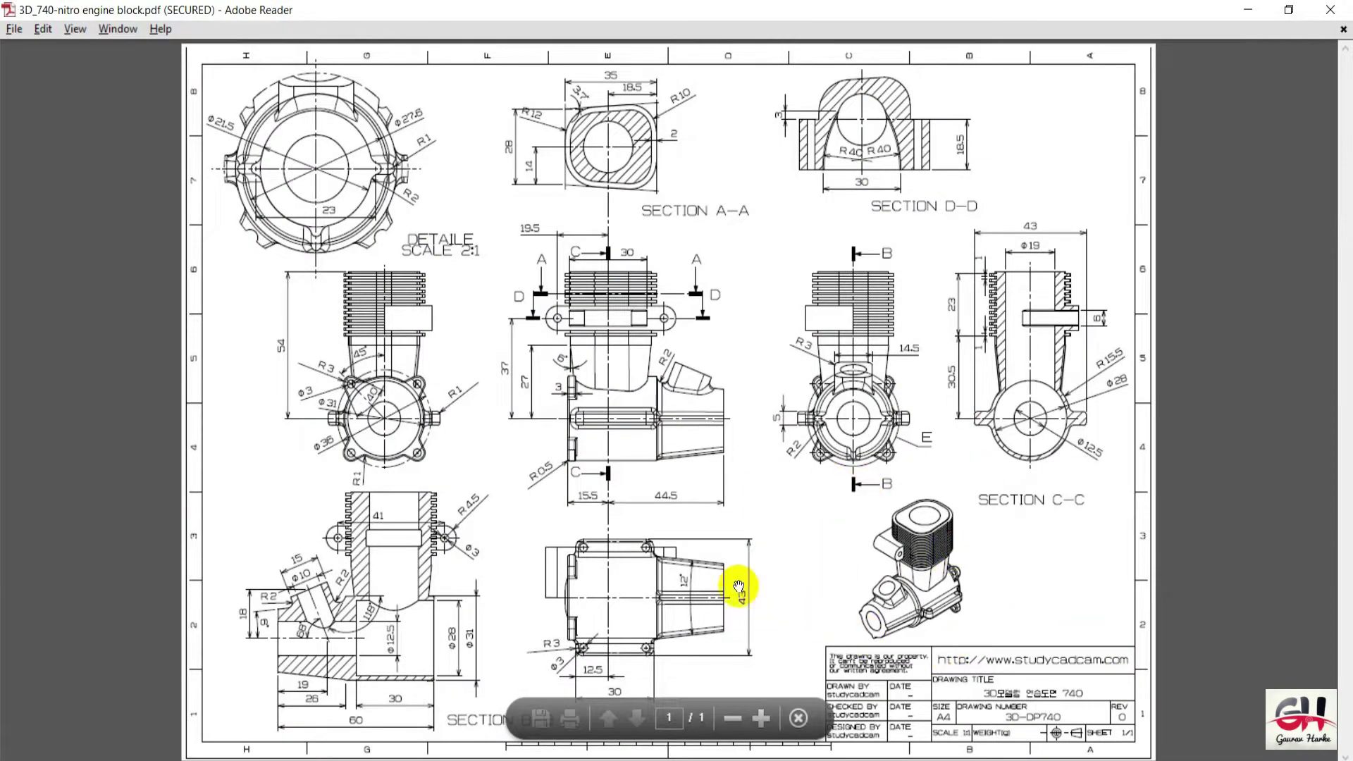
pyautogui.hotkey('alt', 'Tab')
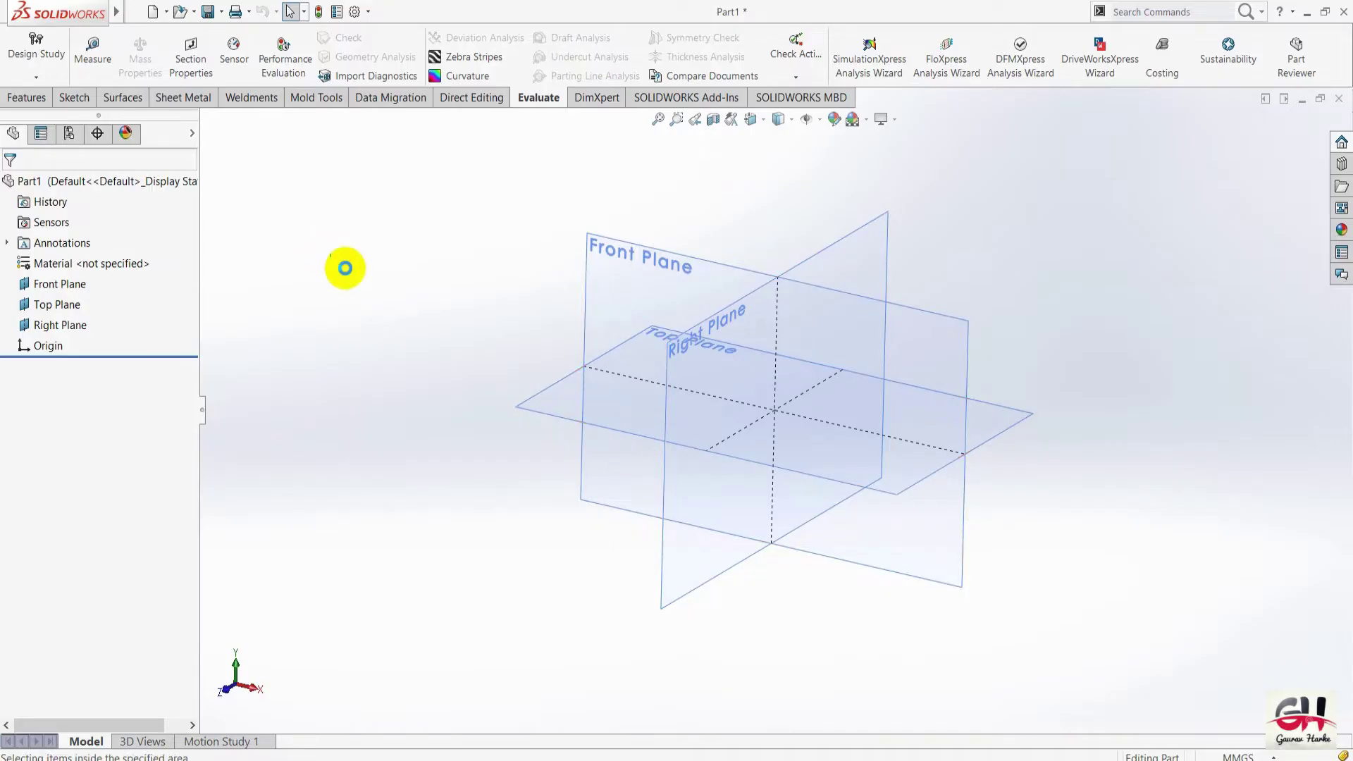
pyautogui.click(1234, 754)
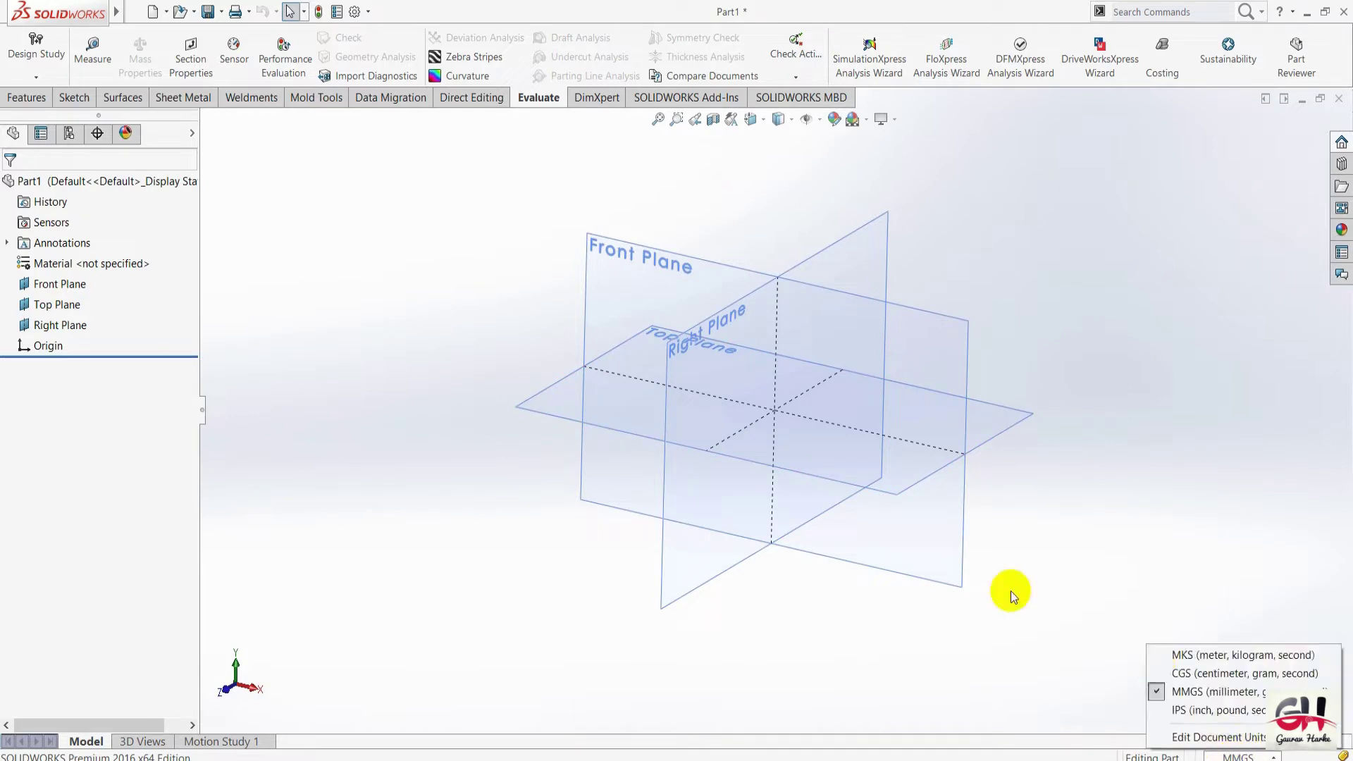
pyautogui.click(1135, 593)
# Scroll around the drawing's views, ending on Section C-C's Ø28 and R15.5 dimensions.
pyautogui.hotkey('alt', 'Tab')
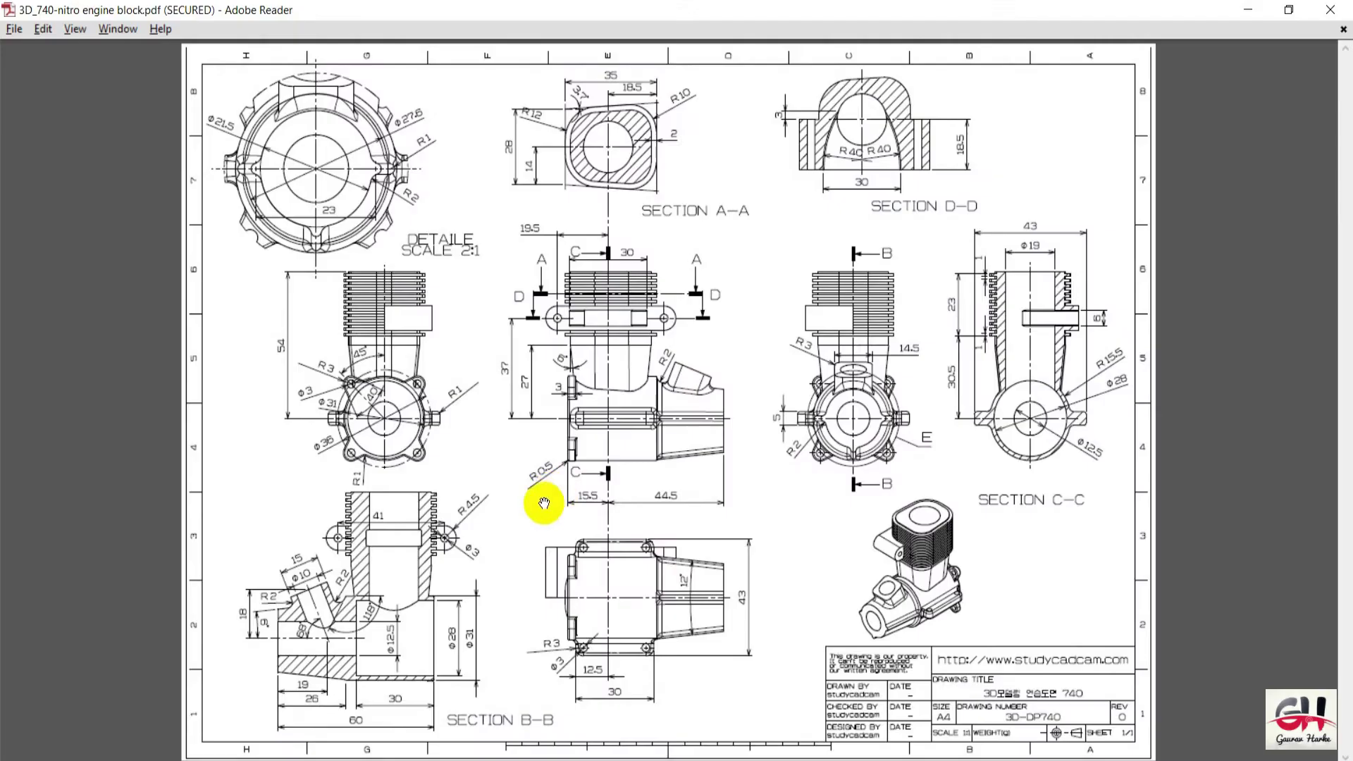
pyautogui.keyDown('ctrl'); pyautogui.scroll(3, 505, 492); pyautogui.keyUp('ctrl')
pyautogui.scroll(2, 505, 493)
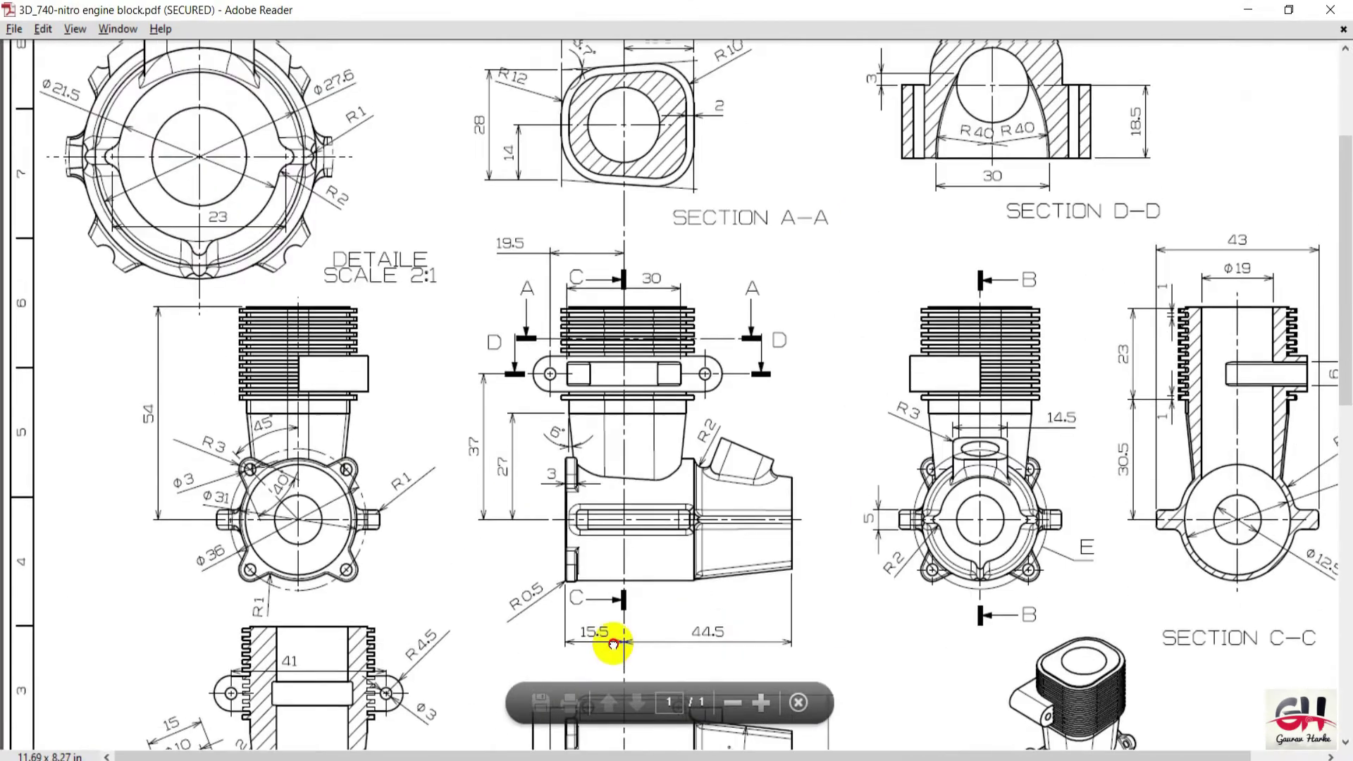
pyautogui.scroll(-2, 369, 278)
pyautogui.scroll(-2, 698, 486)
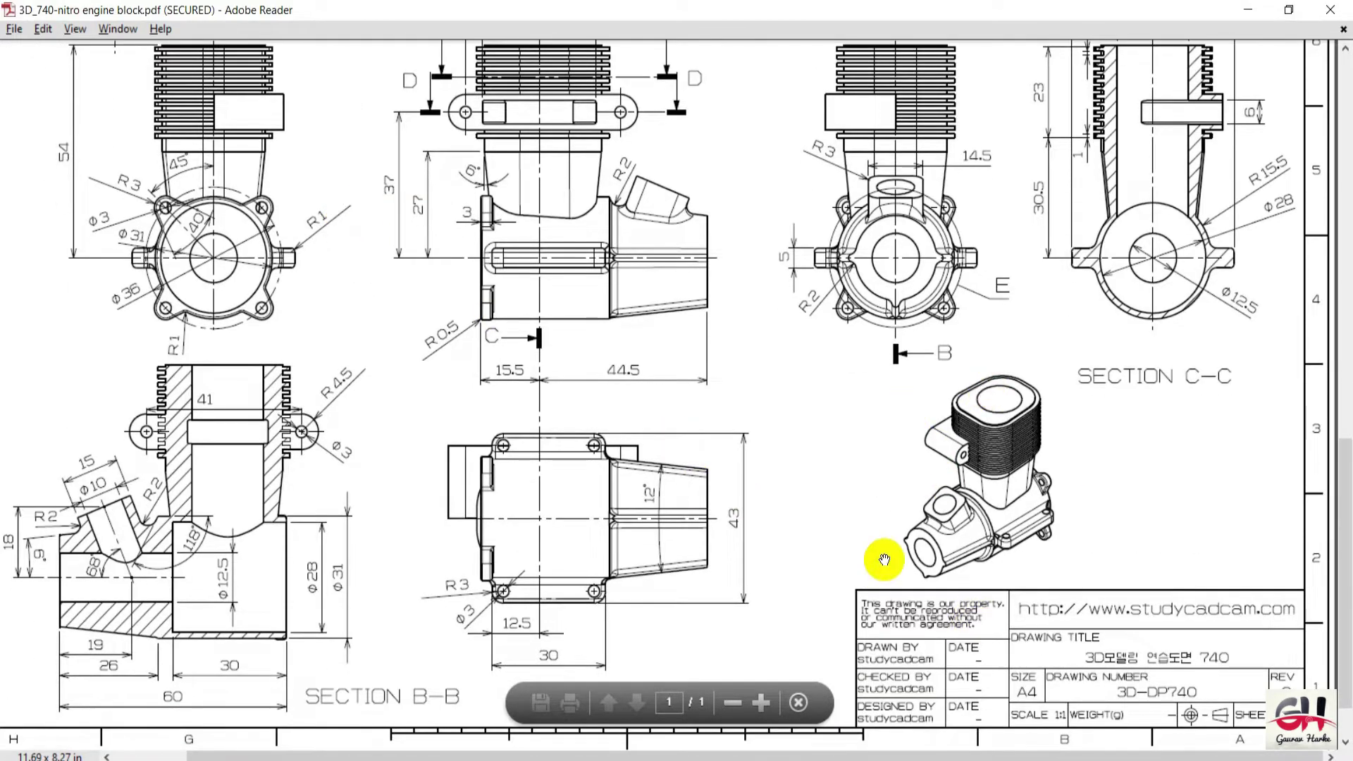
pyautogui.scroll(2, 845, 467)
pyautogui.hscroll(-2, 846, 467)
pyautogui.scroll(2, 966, 589)
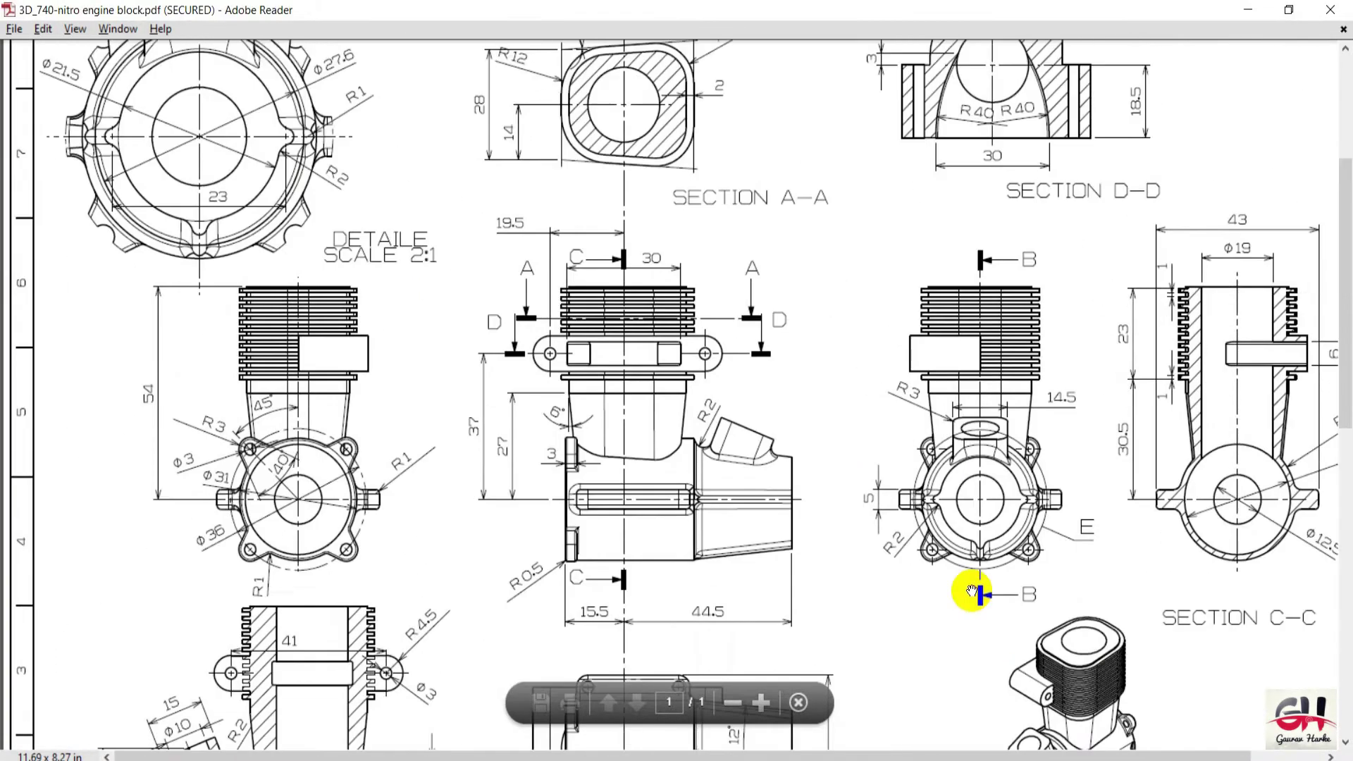
pyautogui.scroll(2, 852, 402)
pyautogui.scroll(2, 675, 305)
pyautogui.scroll(-1, 659, 211)
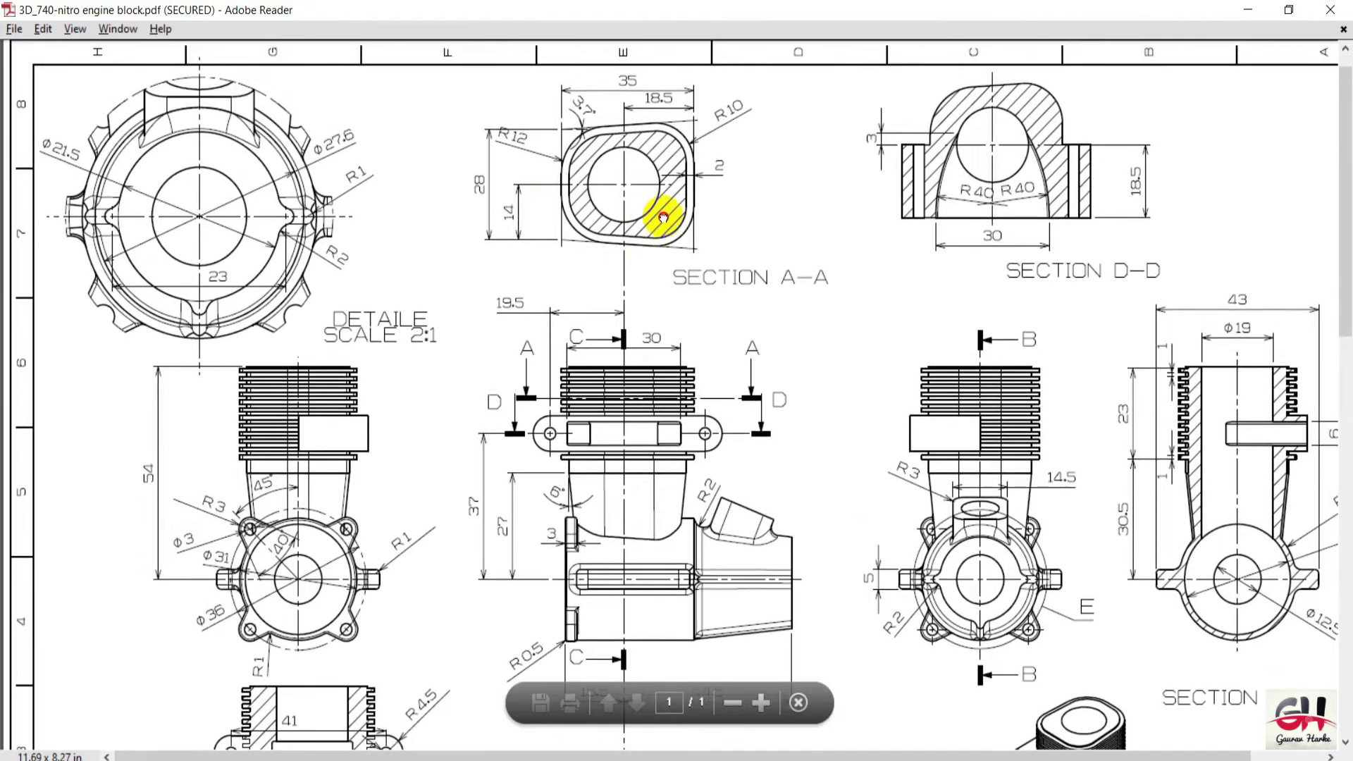
pyautogui.scroll(-2, 552, 100)
pyautogui.hscroll(1, 552, 99)
pyautogui.scroll(-3, 439, 186)
pyautogui.hscroll(1, 439, 187)
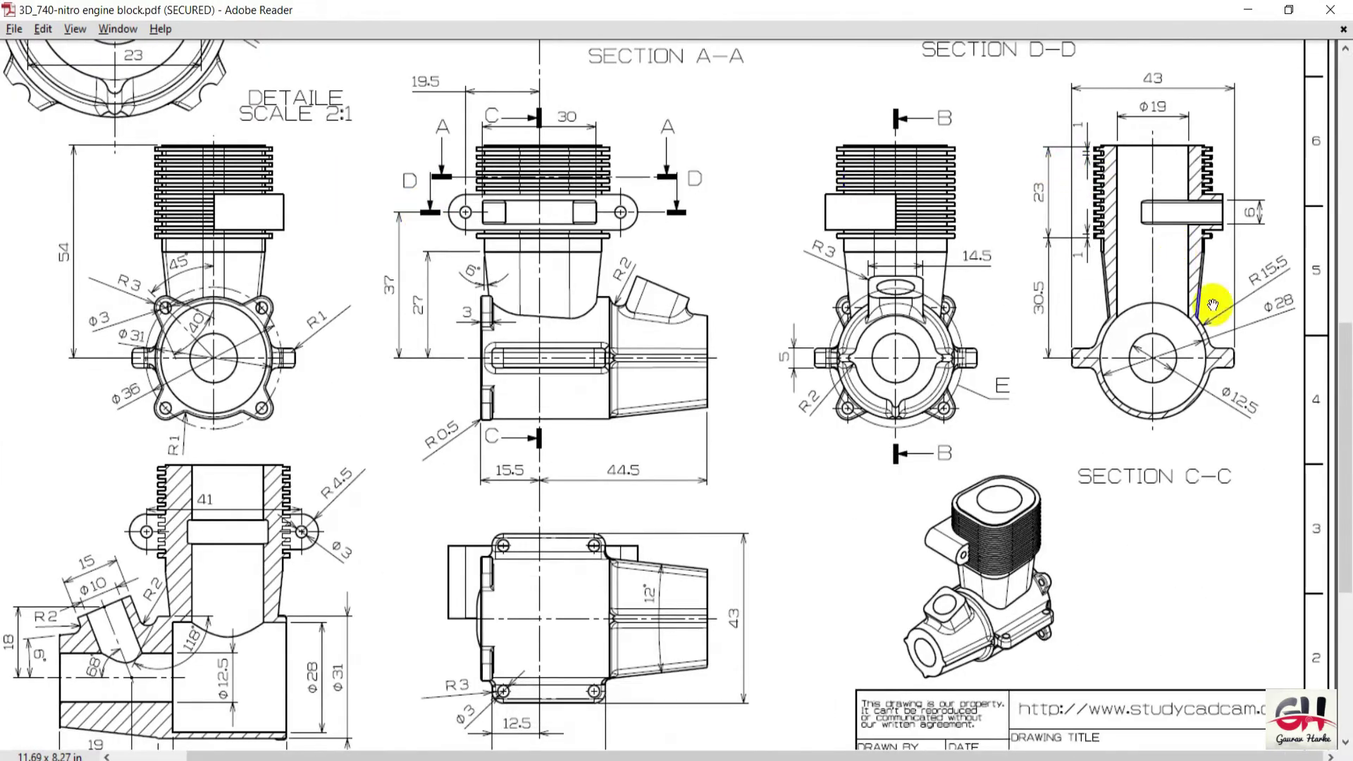
pyautogui.keyDown('ctrl'); pyautogui.scroll(2, 1211, 304); pyautogui.keyUp('ctrl')
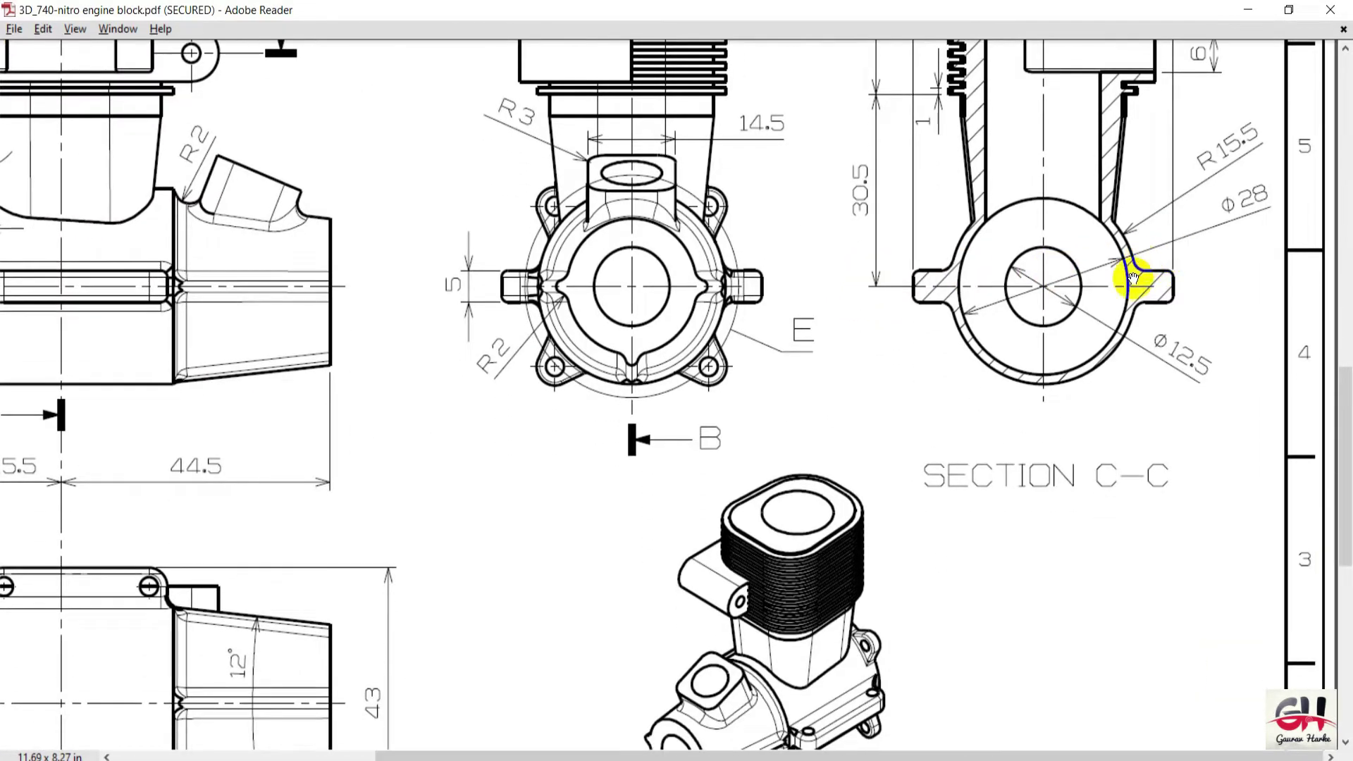
pyautogui.keyDown('ctrl'); pyautogui.scroll(-2, 1131, 277); pyautogui.keyUp('ctrl')
pyautogui.keyDown('ctrl'); pyautogui.scroll(2, 1268, 234); pyautogui.keyUp('ctrl')
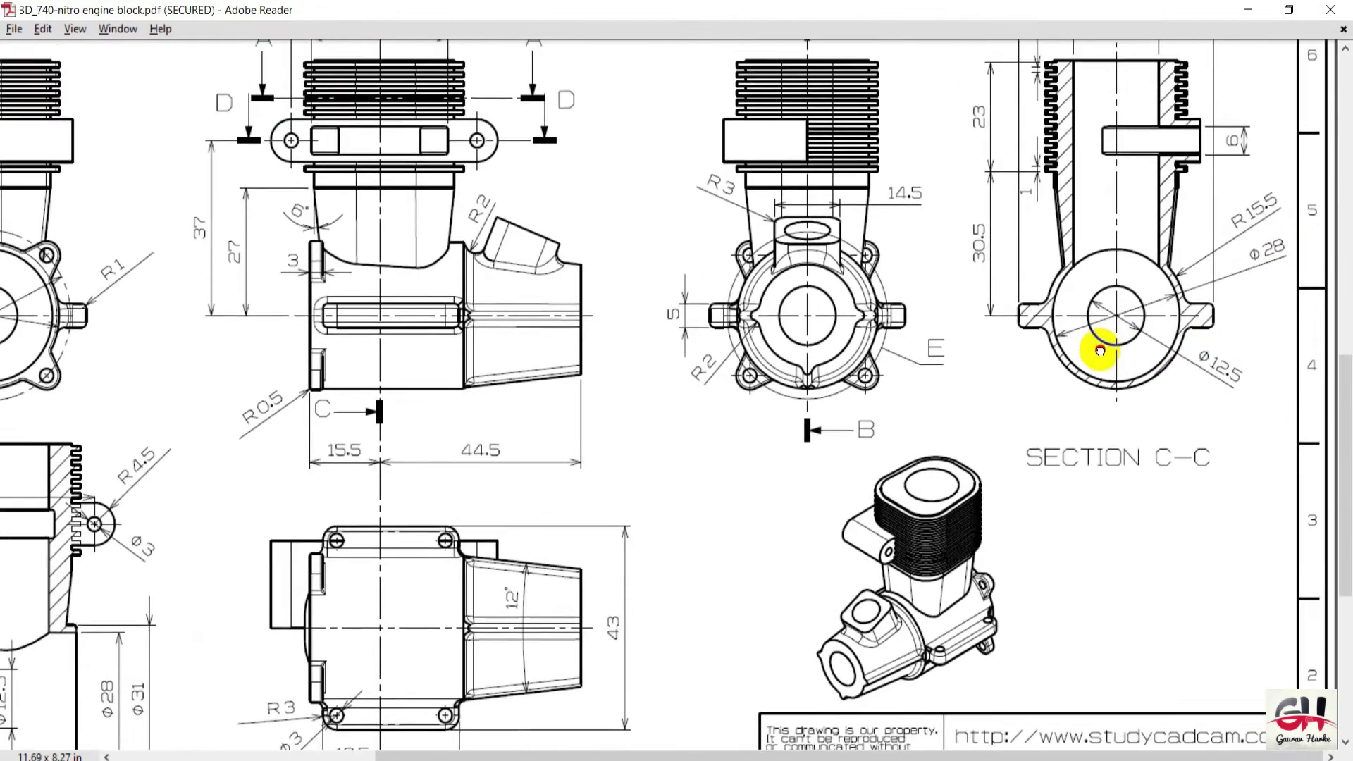
# Start a sketch on the Front Plane and turn on the grid display.
pyautogui.hotkey('alt', 'Tab')
pyautogui.click(1101, 355)
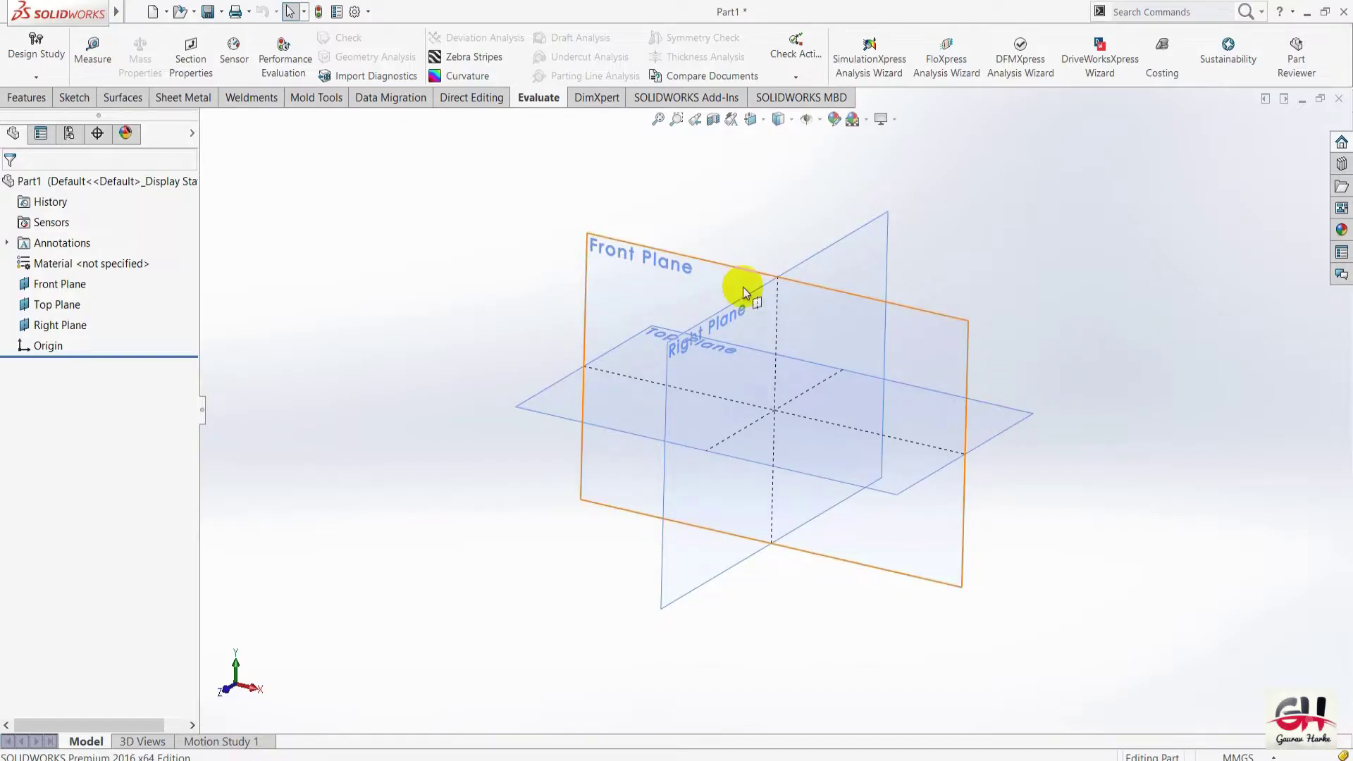
pyautogui.rightClick(674, 255)
pyautogui.click(692, 230)
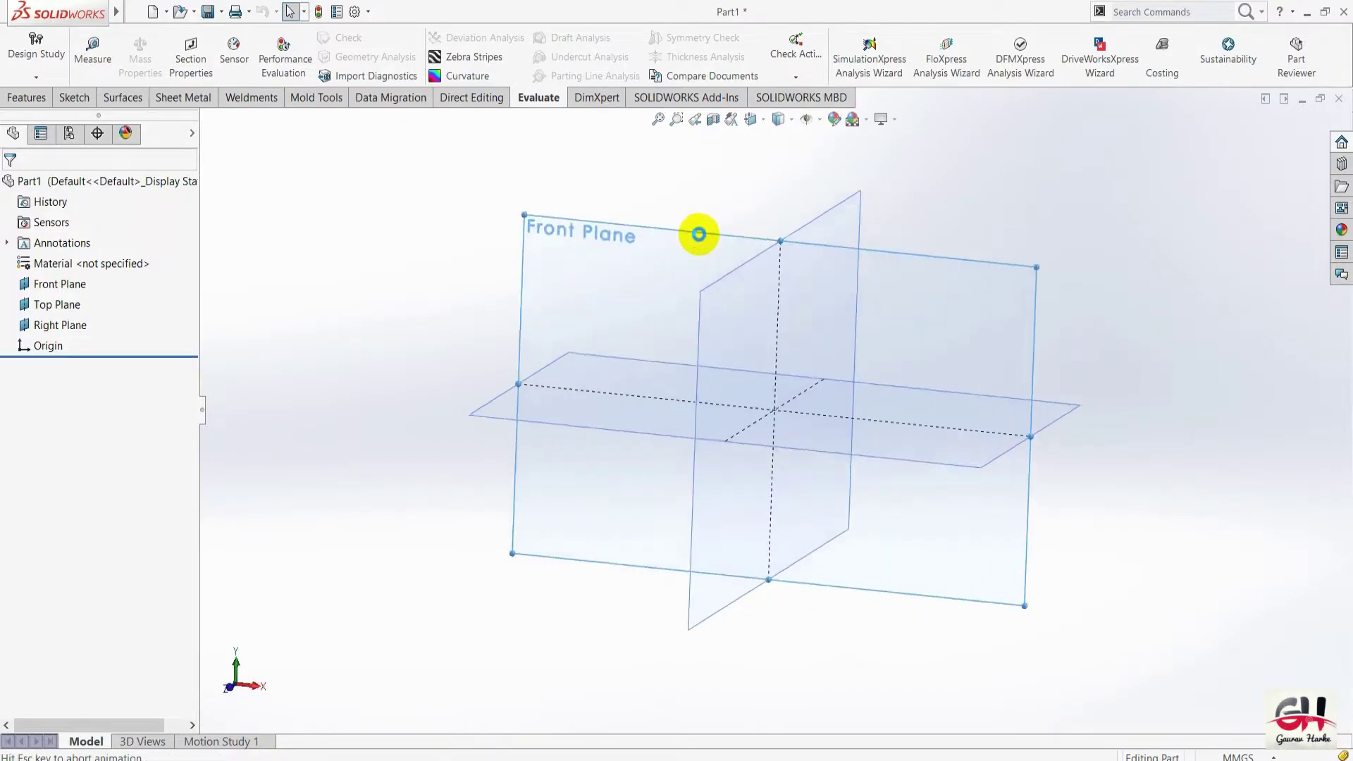
pyautogui.rightClick(348, 323)
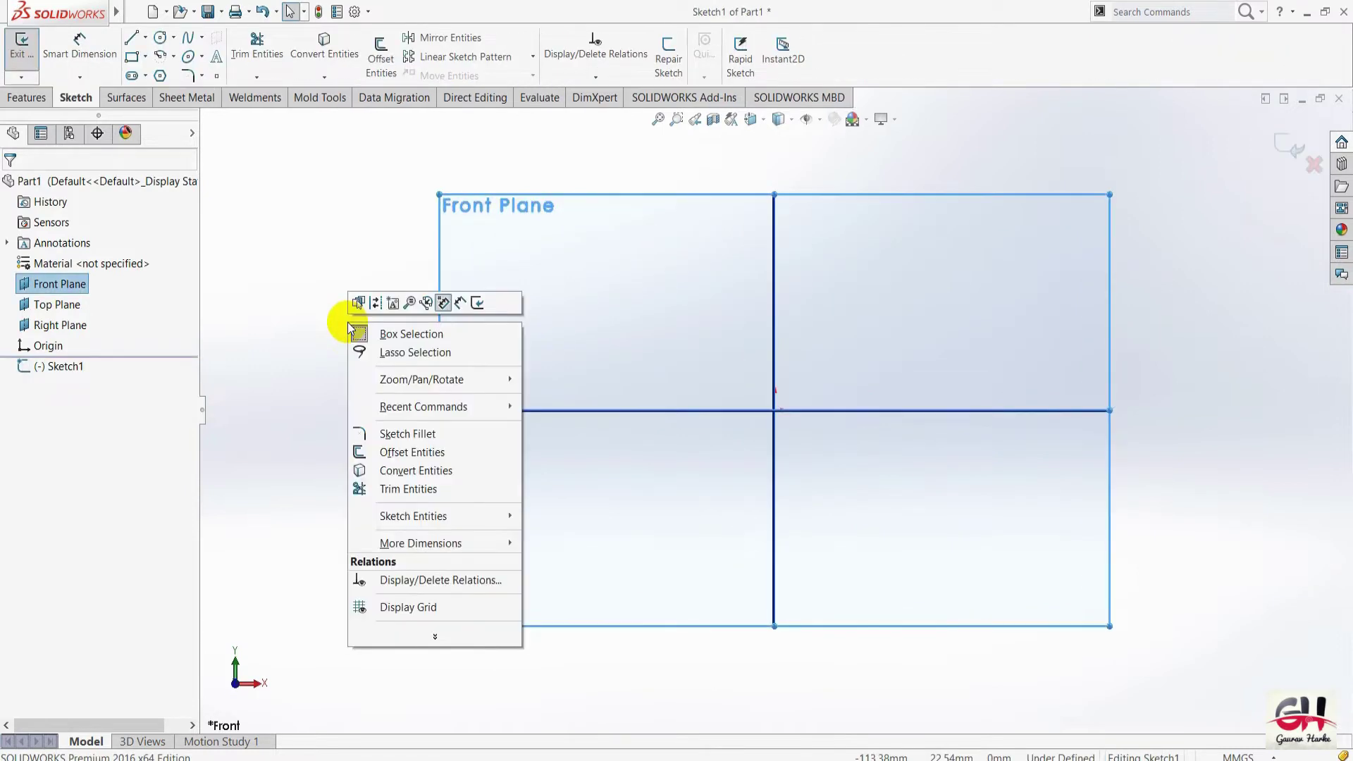
pyautogui.click(379, 610)
# Draw a vertical centerline through the origin.
pyautogui.rightClick(302, 330)
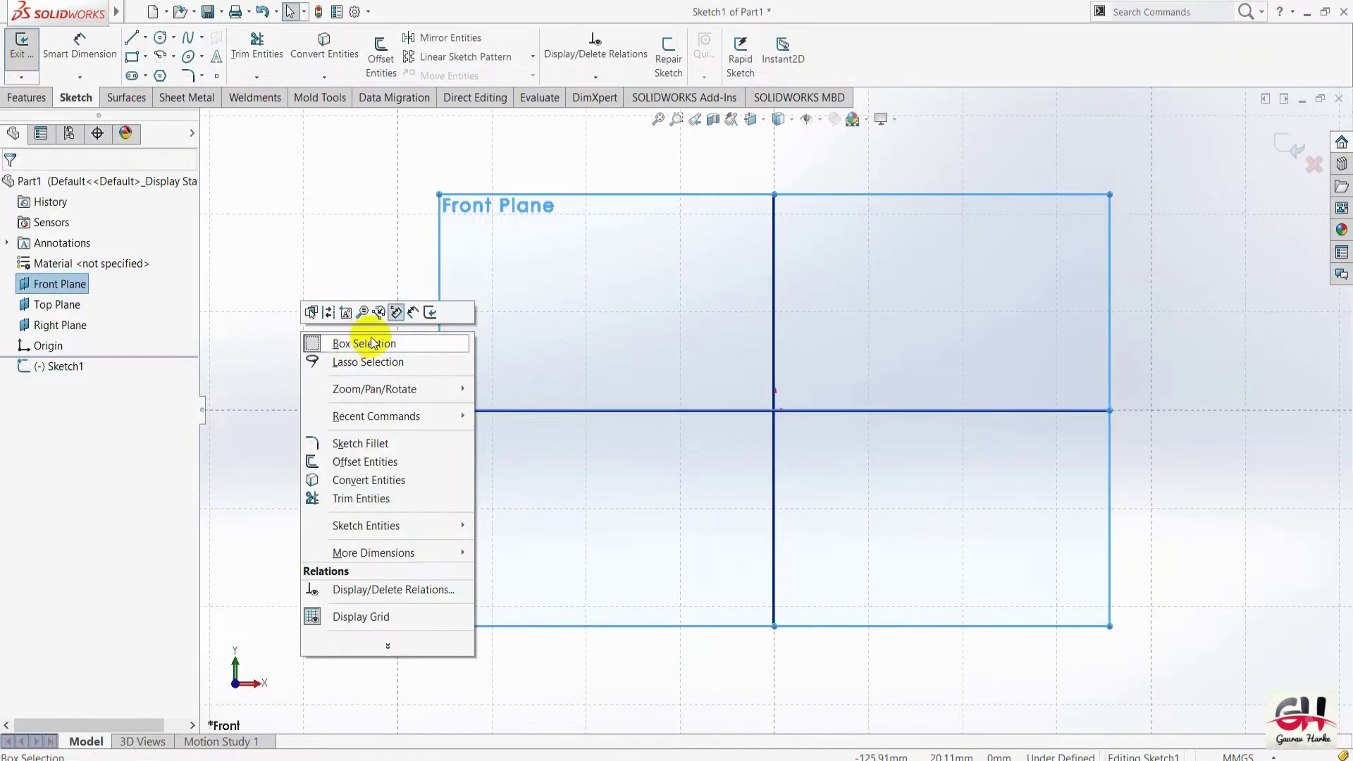
pyautogui.click(414, 313)
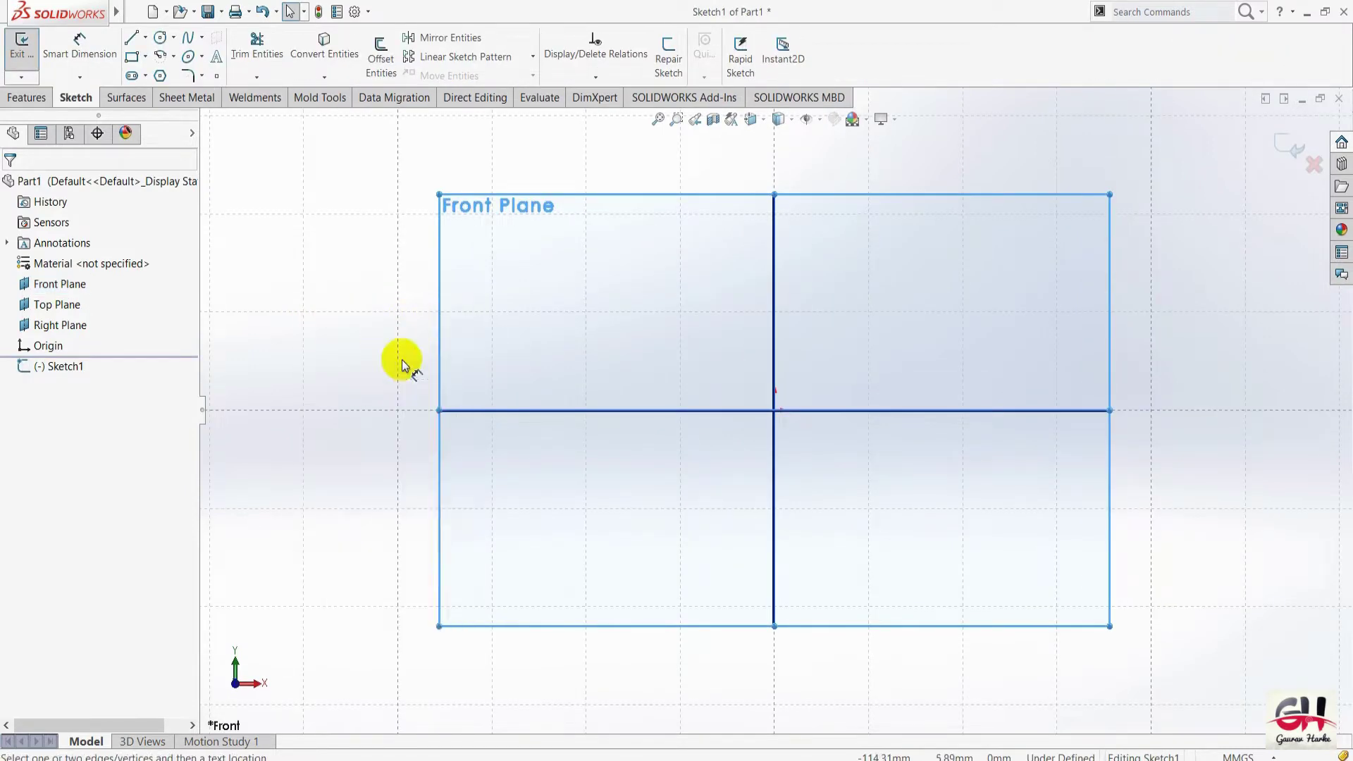
pyautogui.click(162, 39)
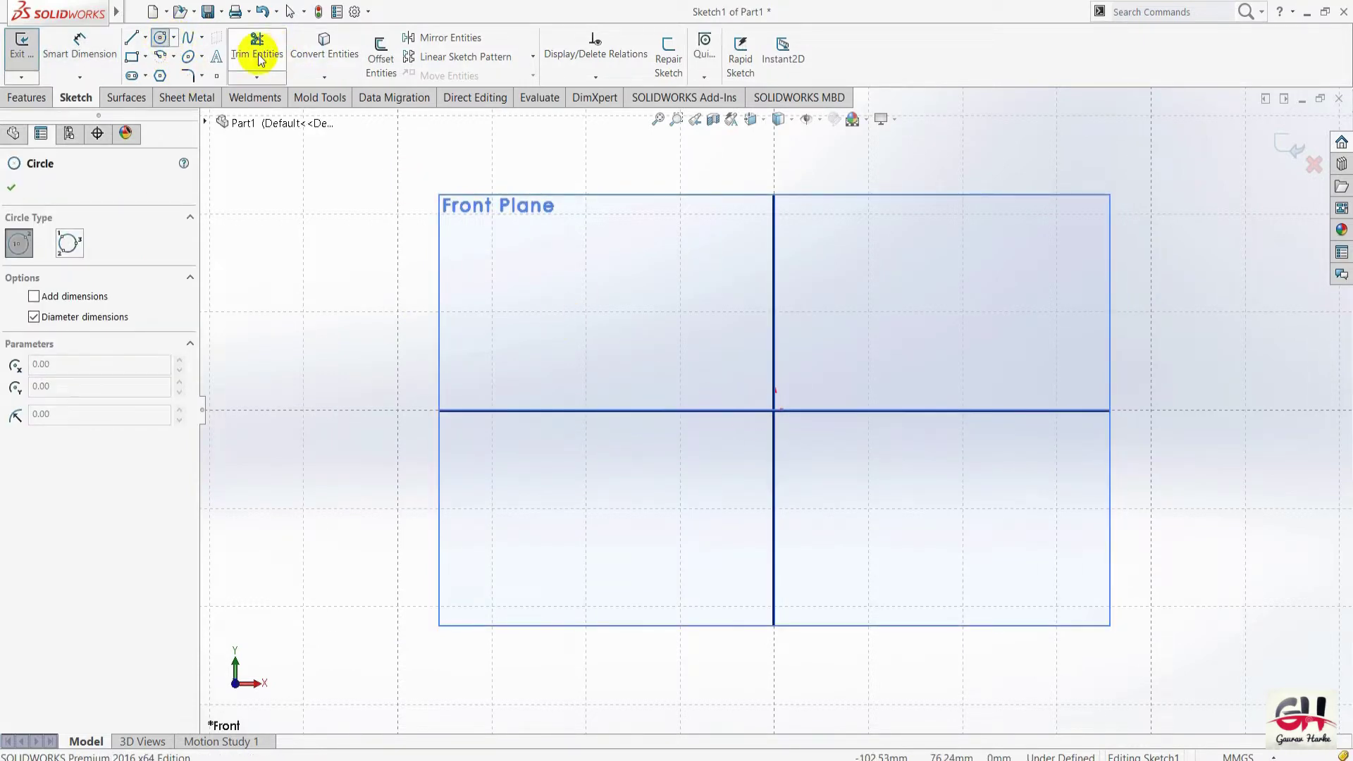
pyautogui.click(145, 37)
pyautogui.click(169, 75)
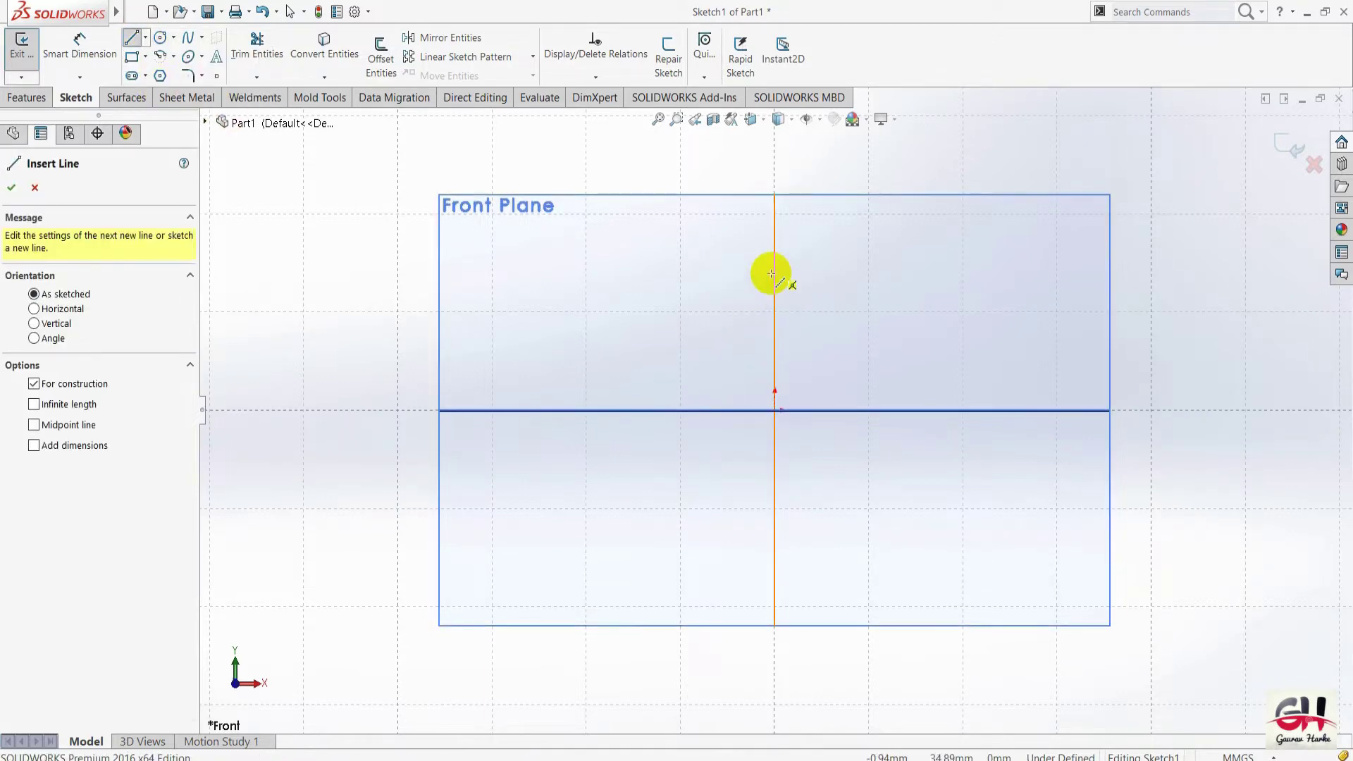
pyautogui.click(774, 589)
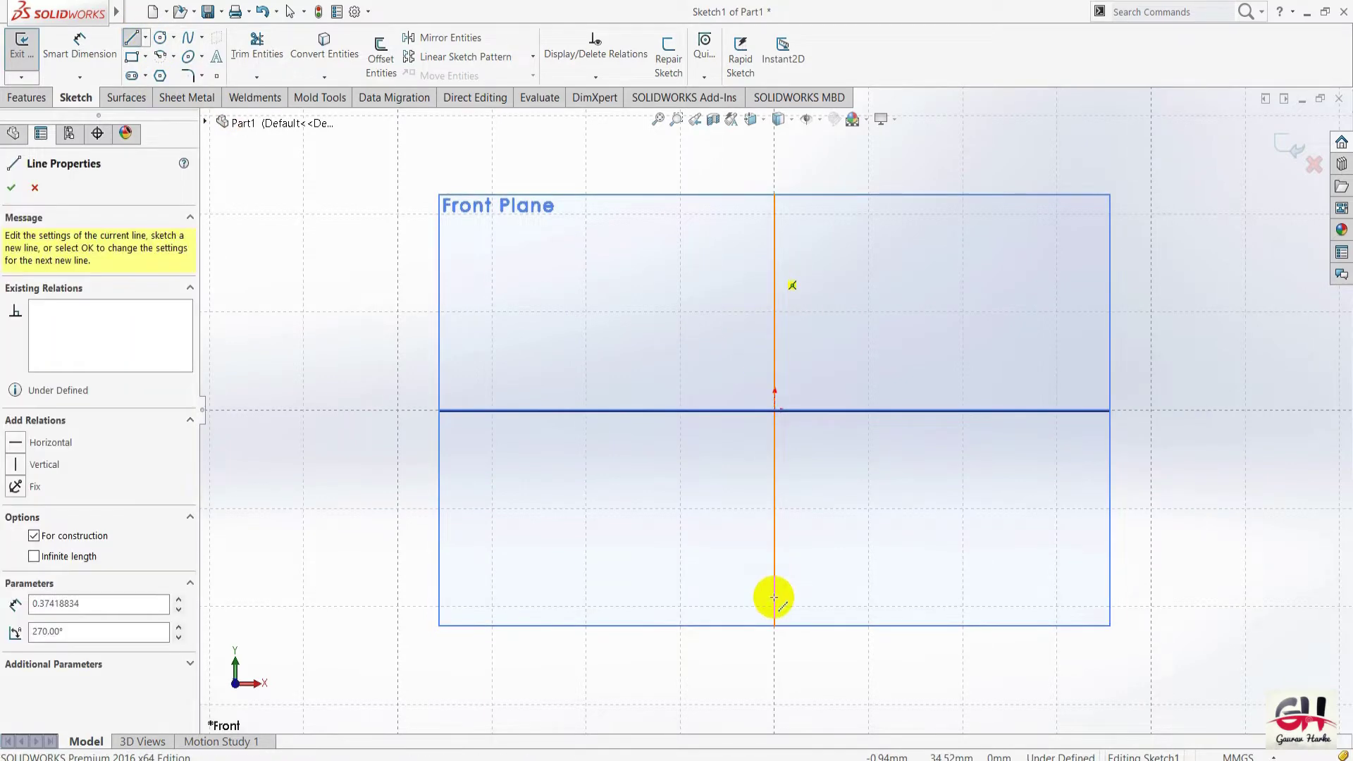
pyautogui.click(775, 595)
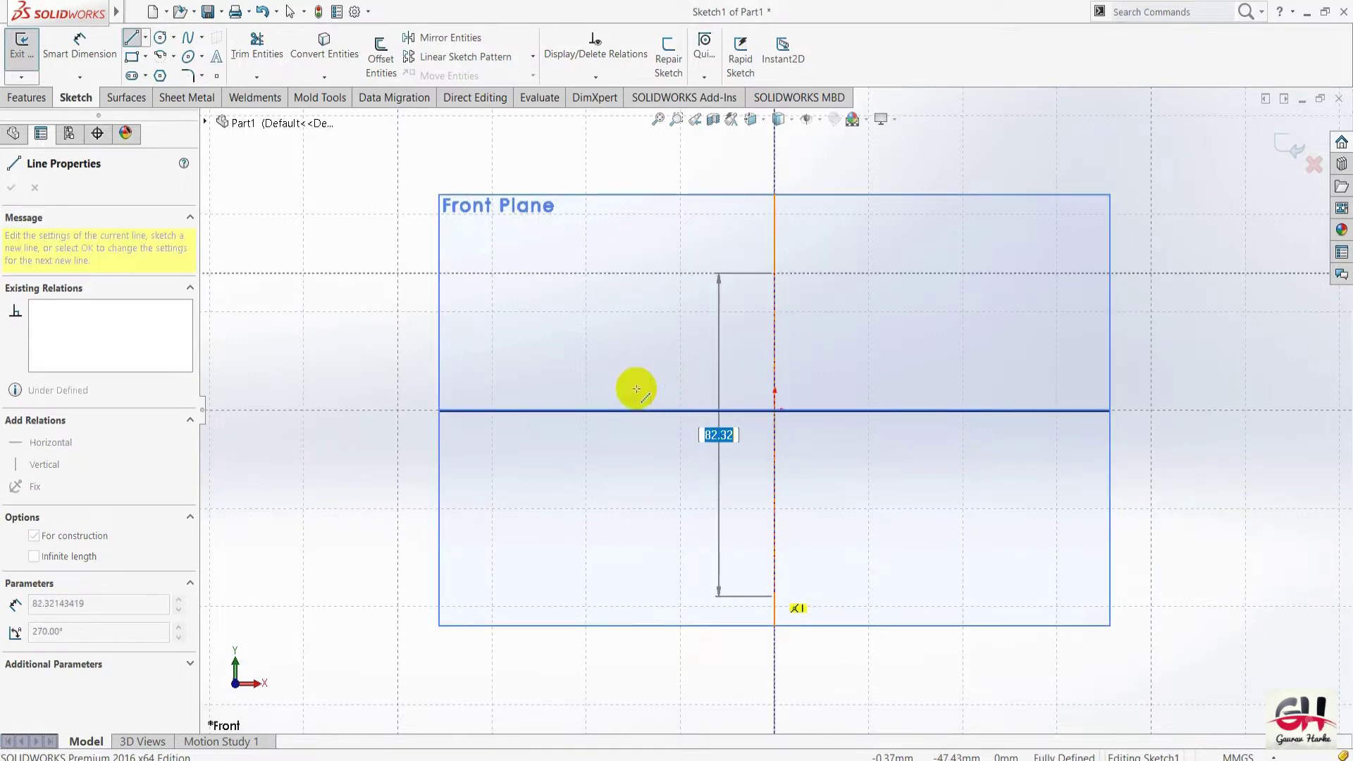
pyautogui.press('Return')
pyautogui.press('Escape')
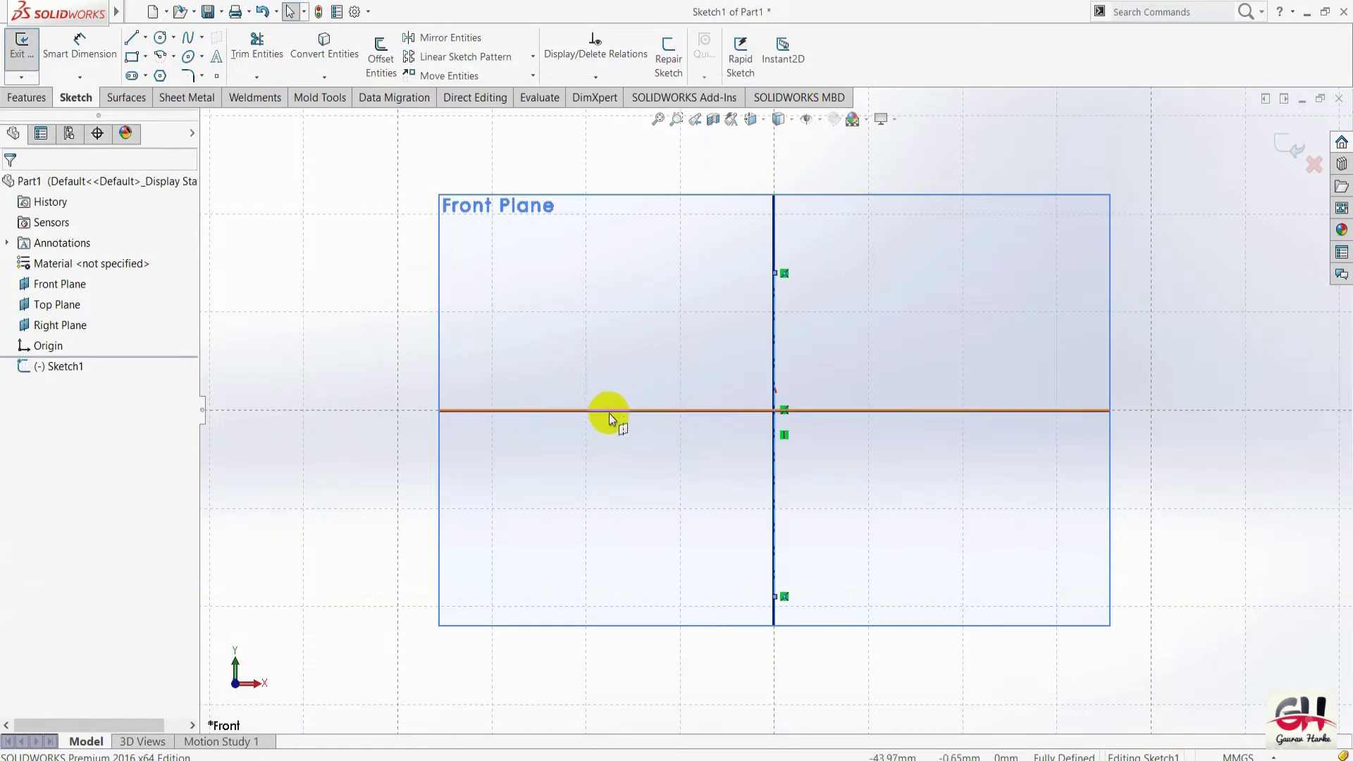
# Draw a horizontal centerline through the origin.
pyautogui.press('s')
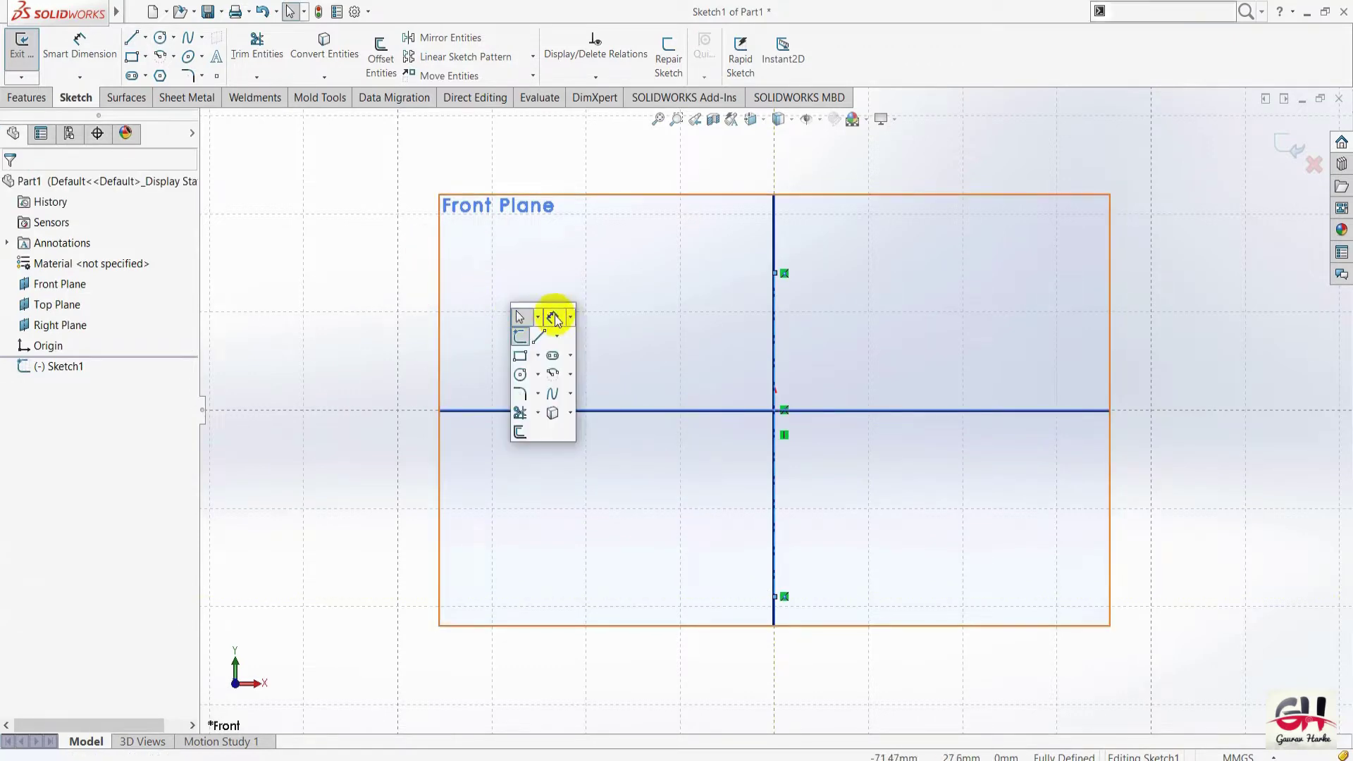
pyautogui.click(554, 319)
pyautogui.press('s')
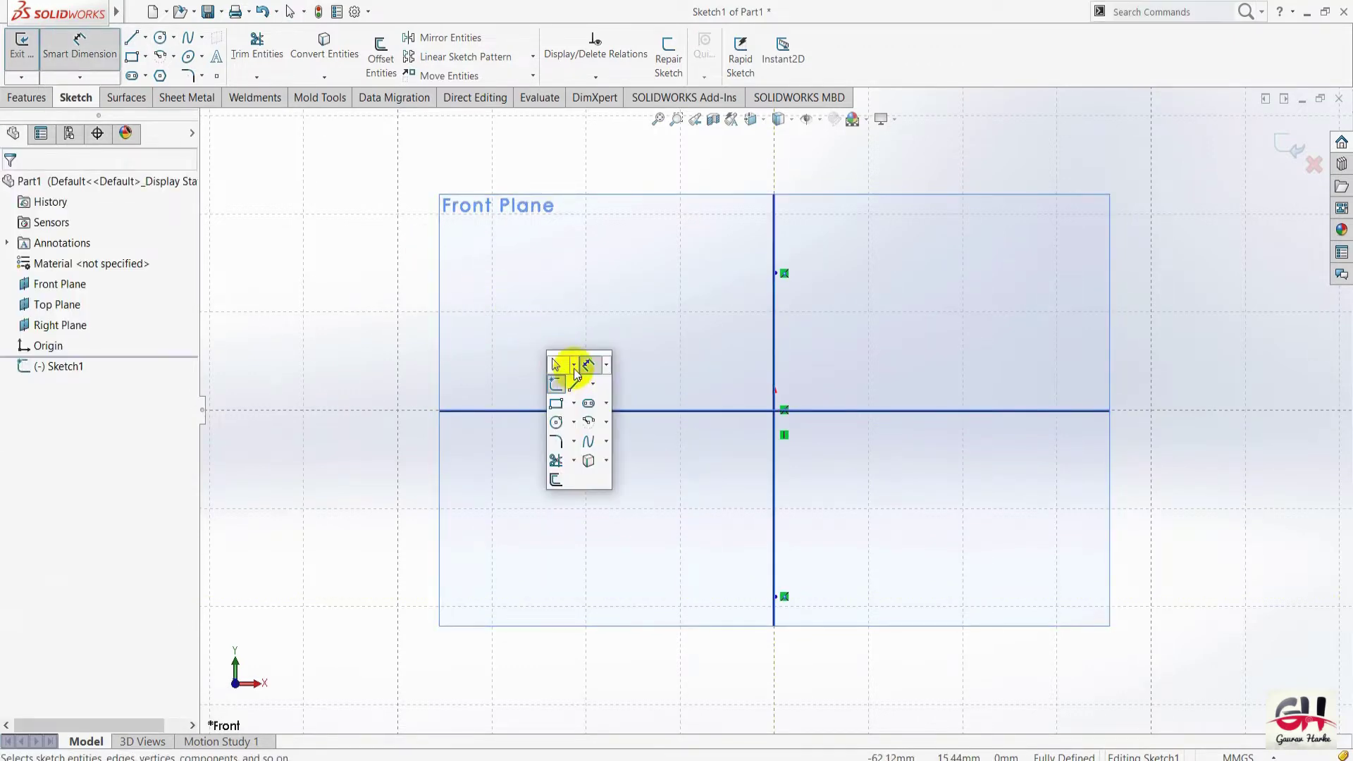
pyautogui.click(574, 365)
pyautogui.press('s')
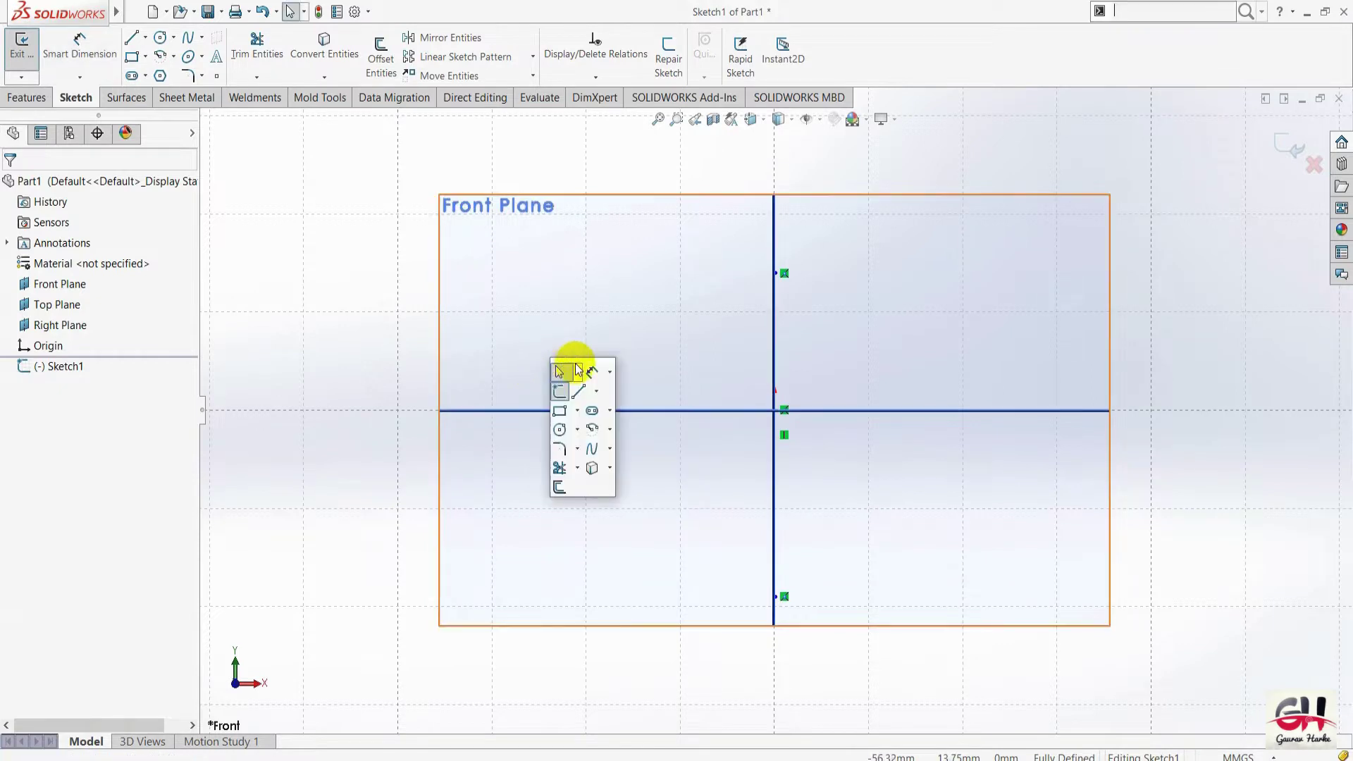
pyautogui.click(595, 394)
pyautogui.click(605, 427)
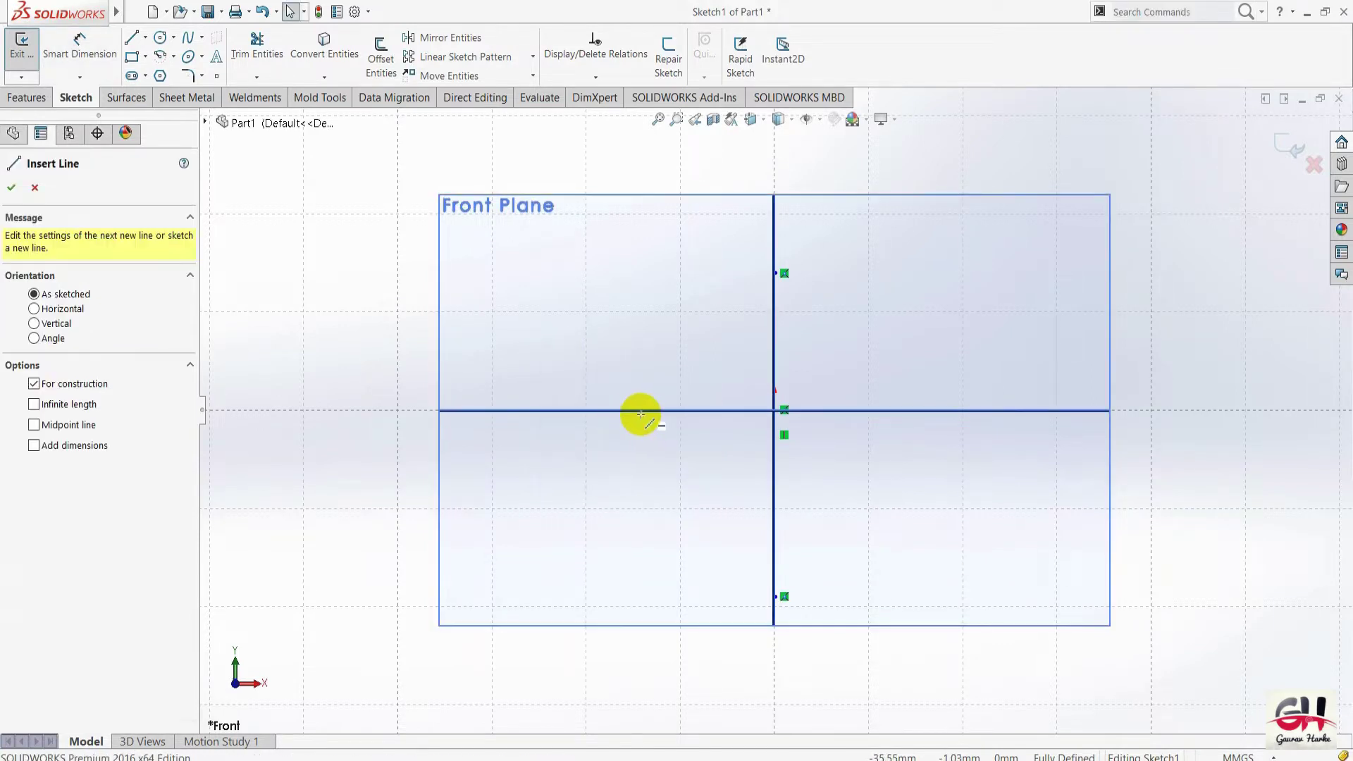
pyautogui.click(619, 410)
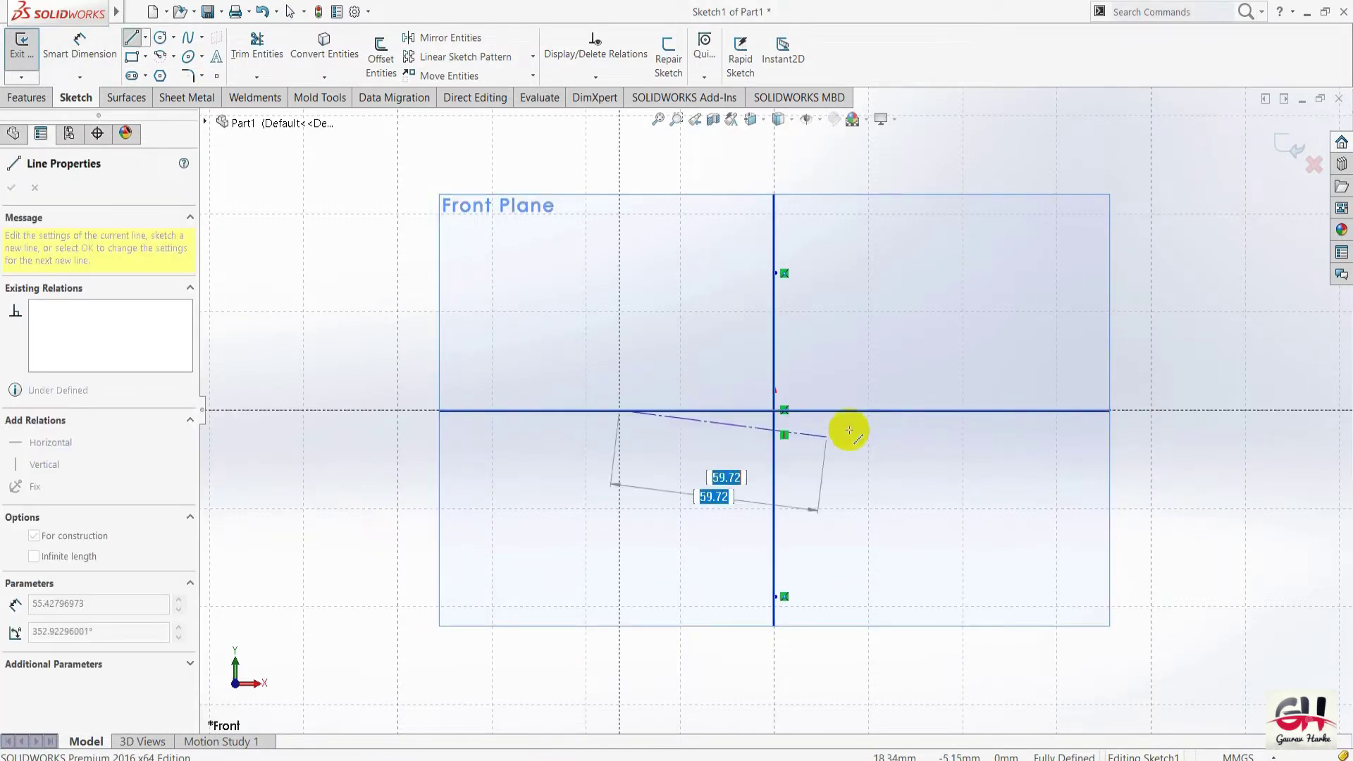
pyautogui.click(1015, 410)
pyautogui.press('Escape')
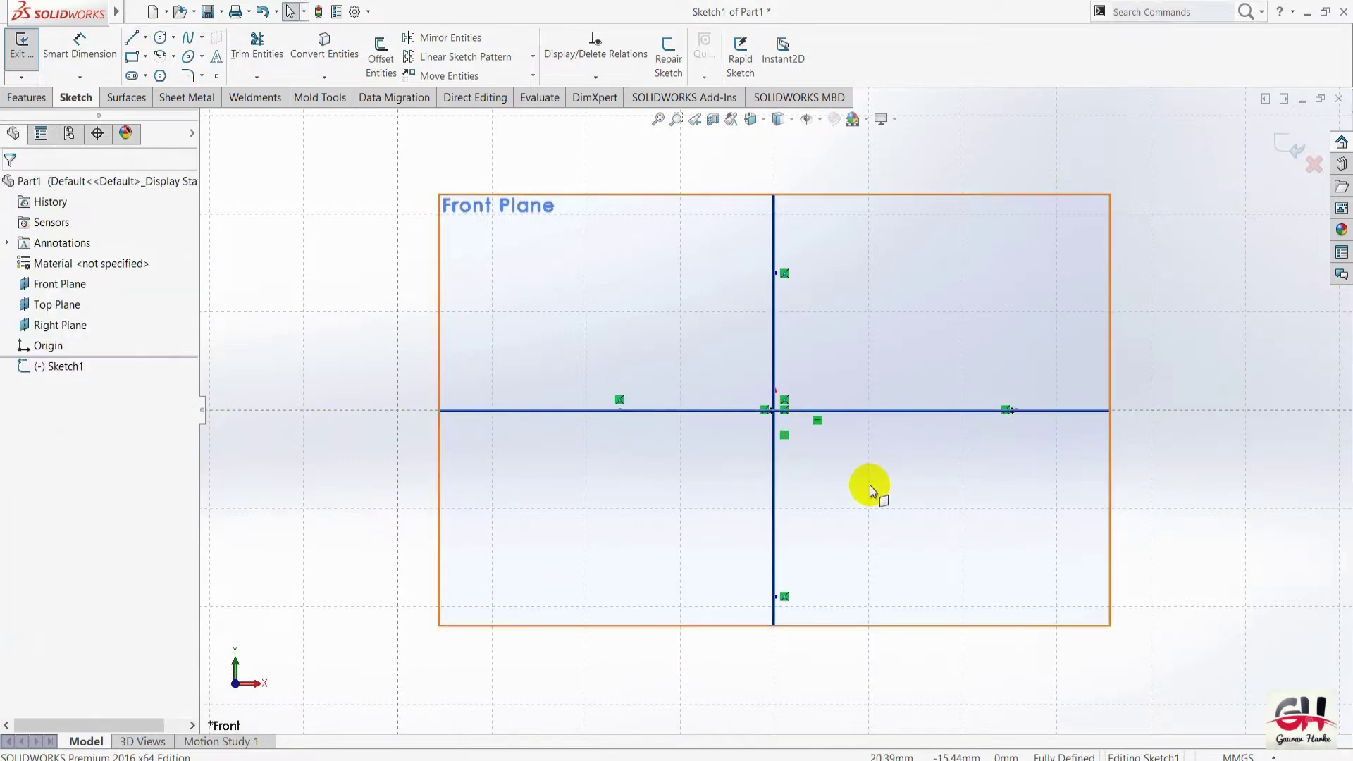
pyautogui.press('s')
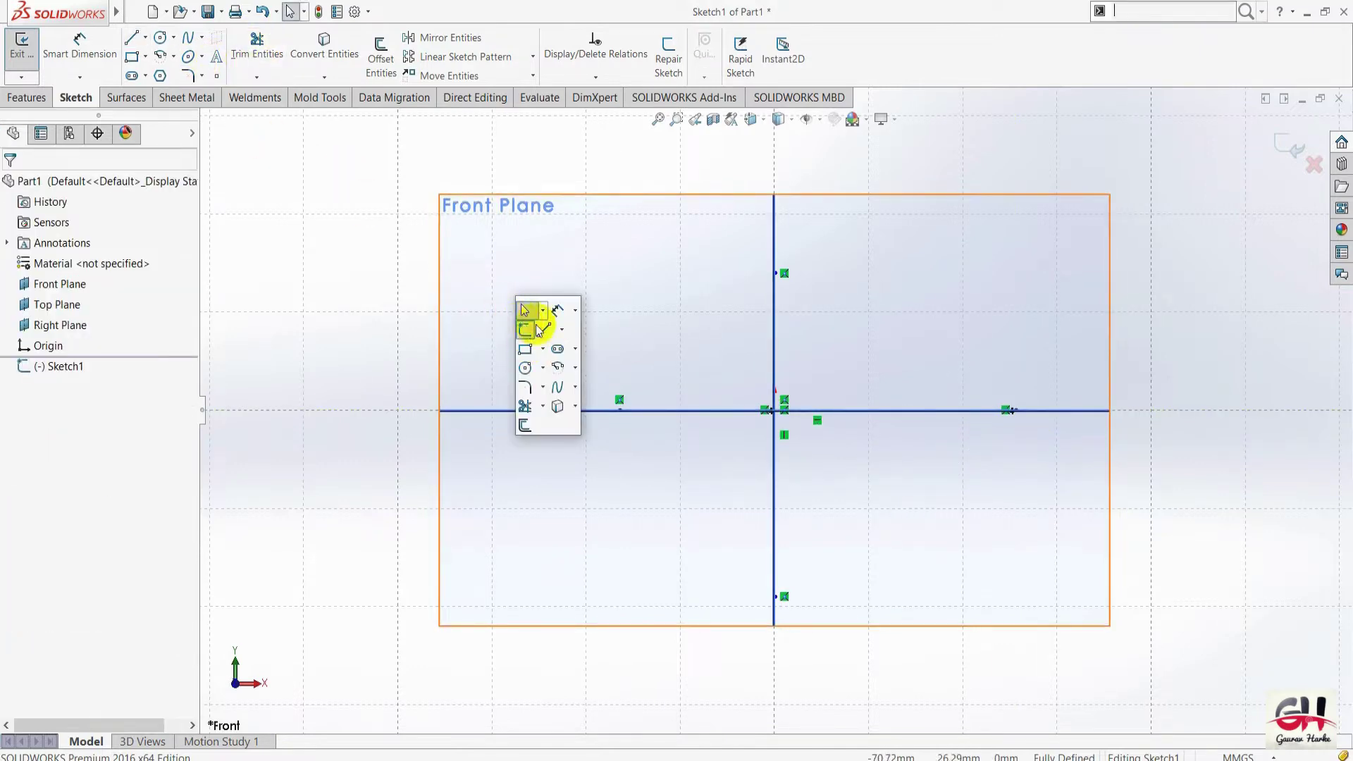
# Draw a circle centred on the origin.
pyautogui.click(542, 367)
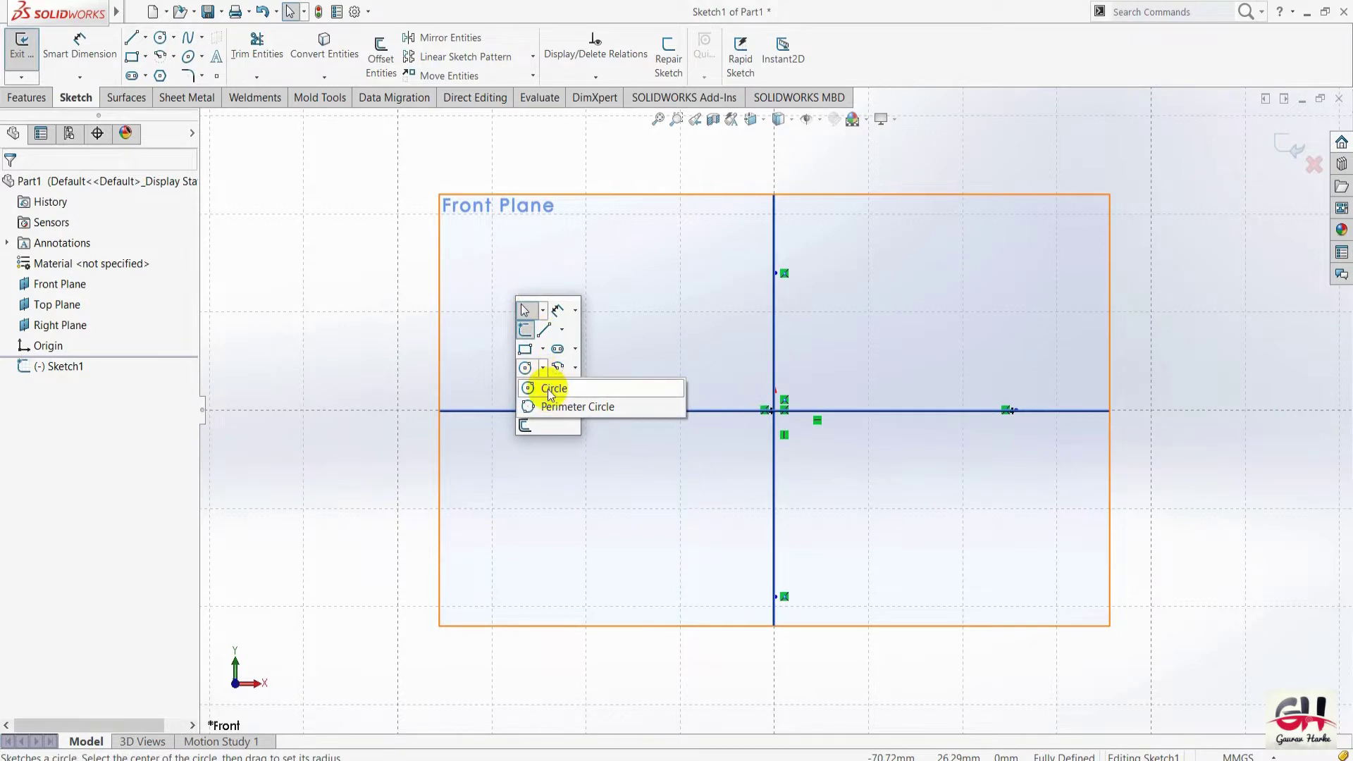
pyautogui.click(551, 383)
pyautogui.click(773, 410)
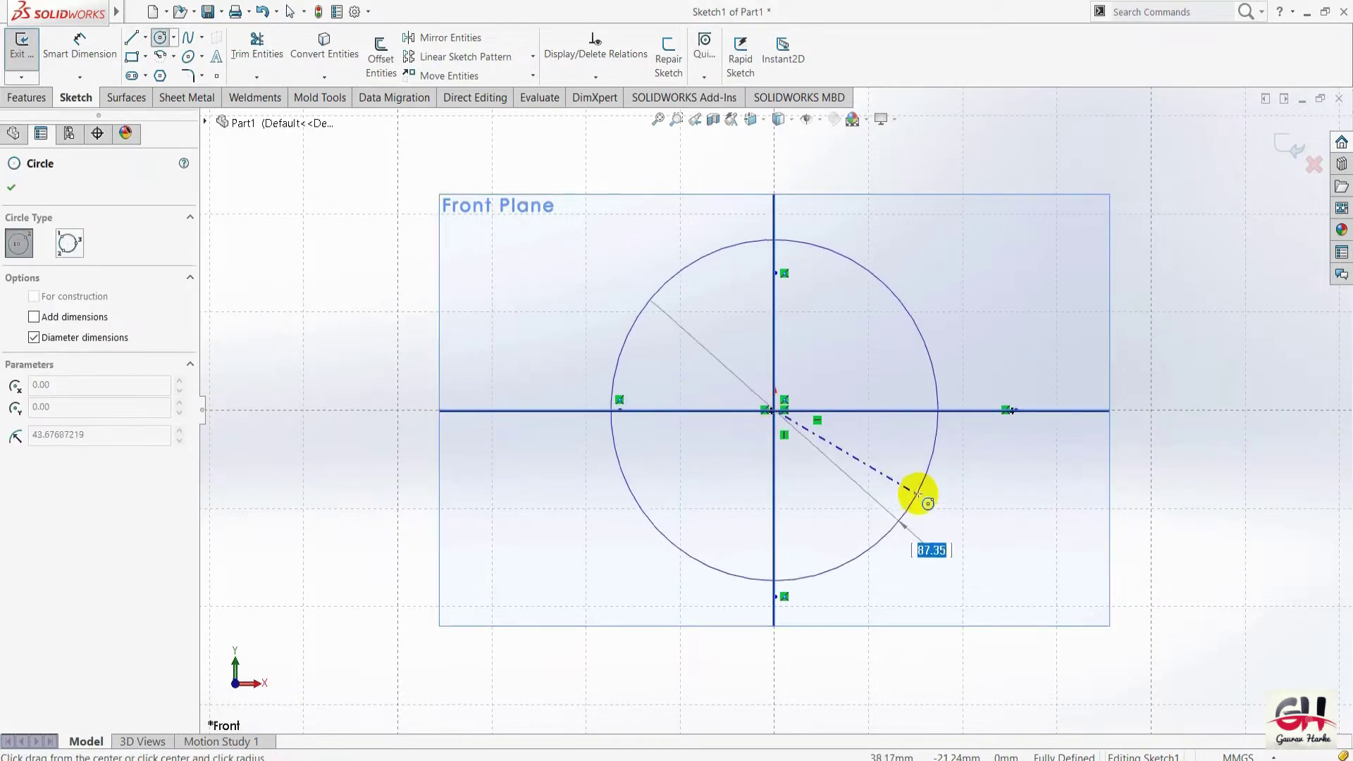
pyautogui.click(916, 492)
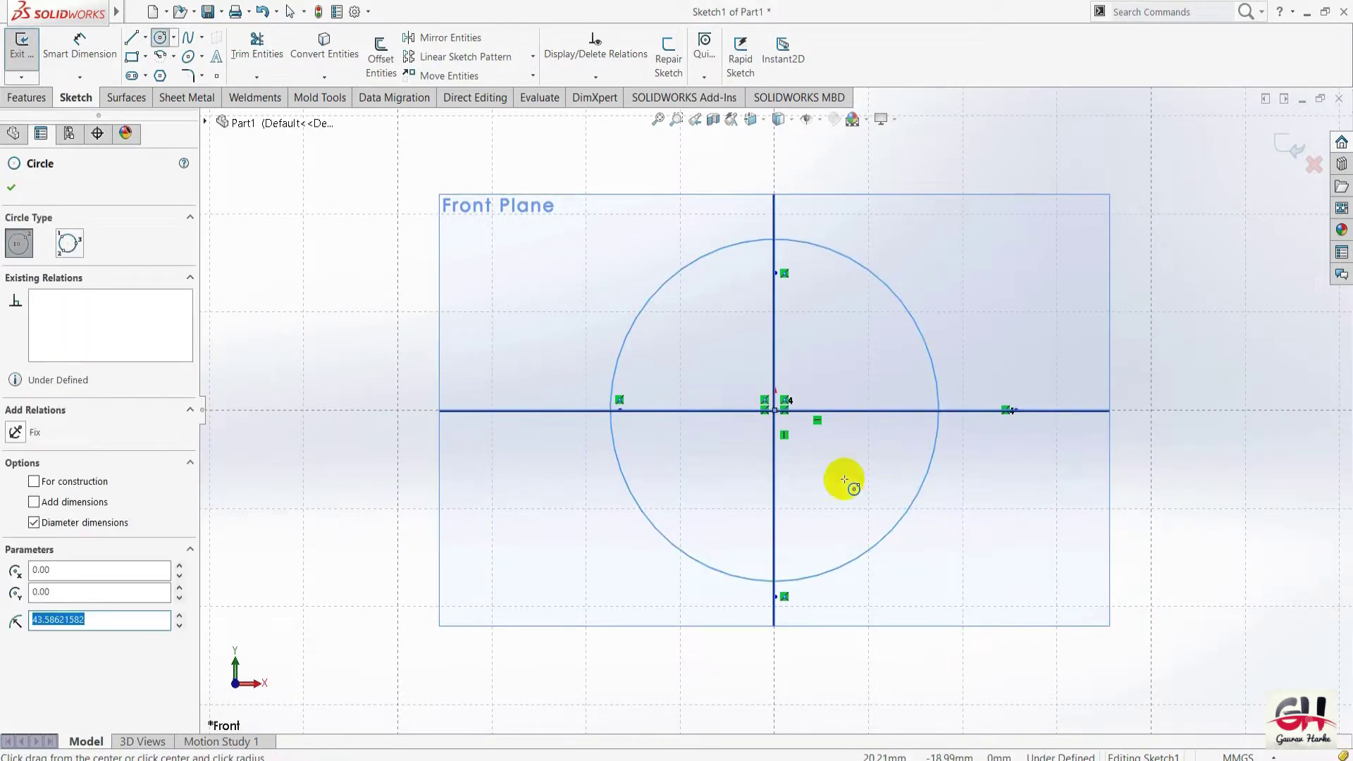
pyautogui.press('Escape')
# Dimension the circle to Ø31 mm and exit Sketch1.
pyautogui.press('s')
pyautogui.click(873, 372)
pyautogui.click(876, 278)
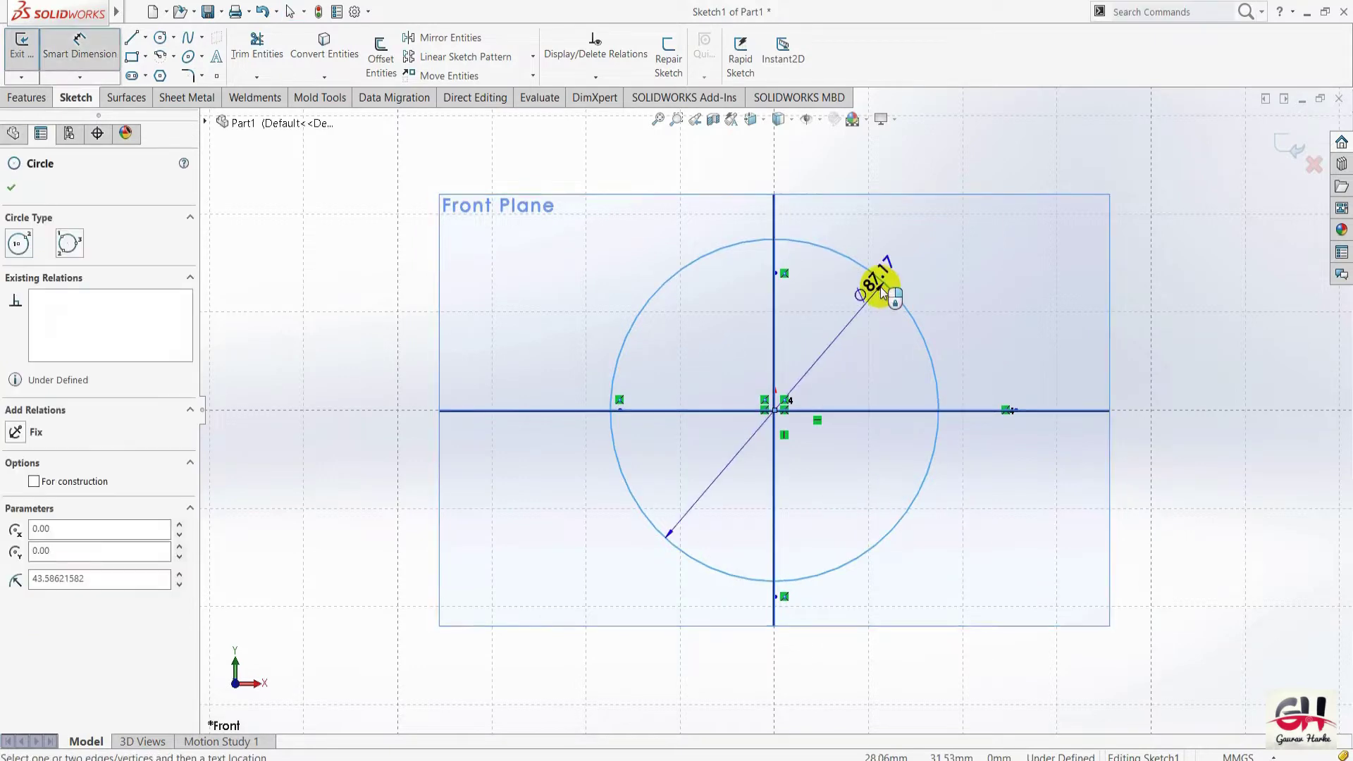
pyautogui.click(1029, 315)
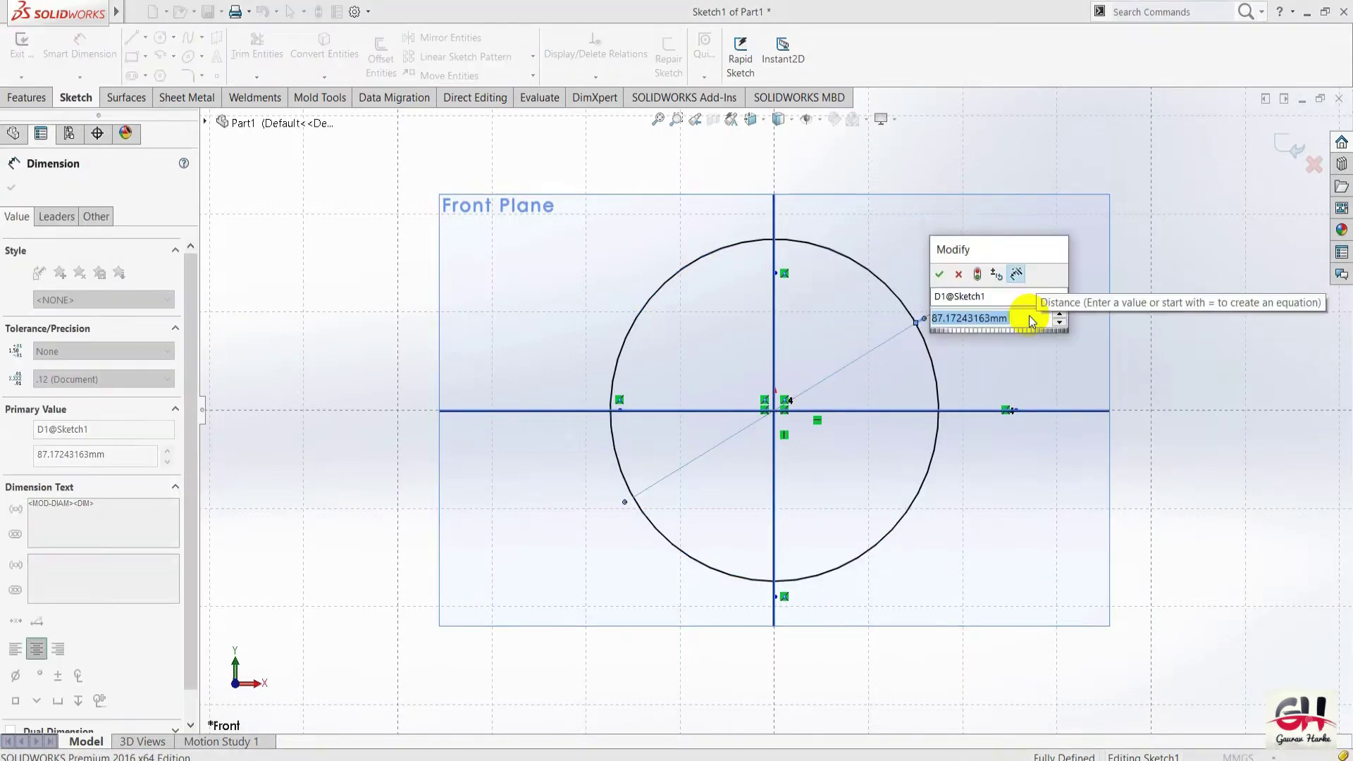
pyautogui.write('31')
pyautogui.press('Return')
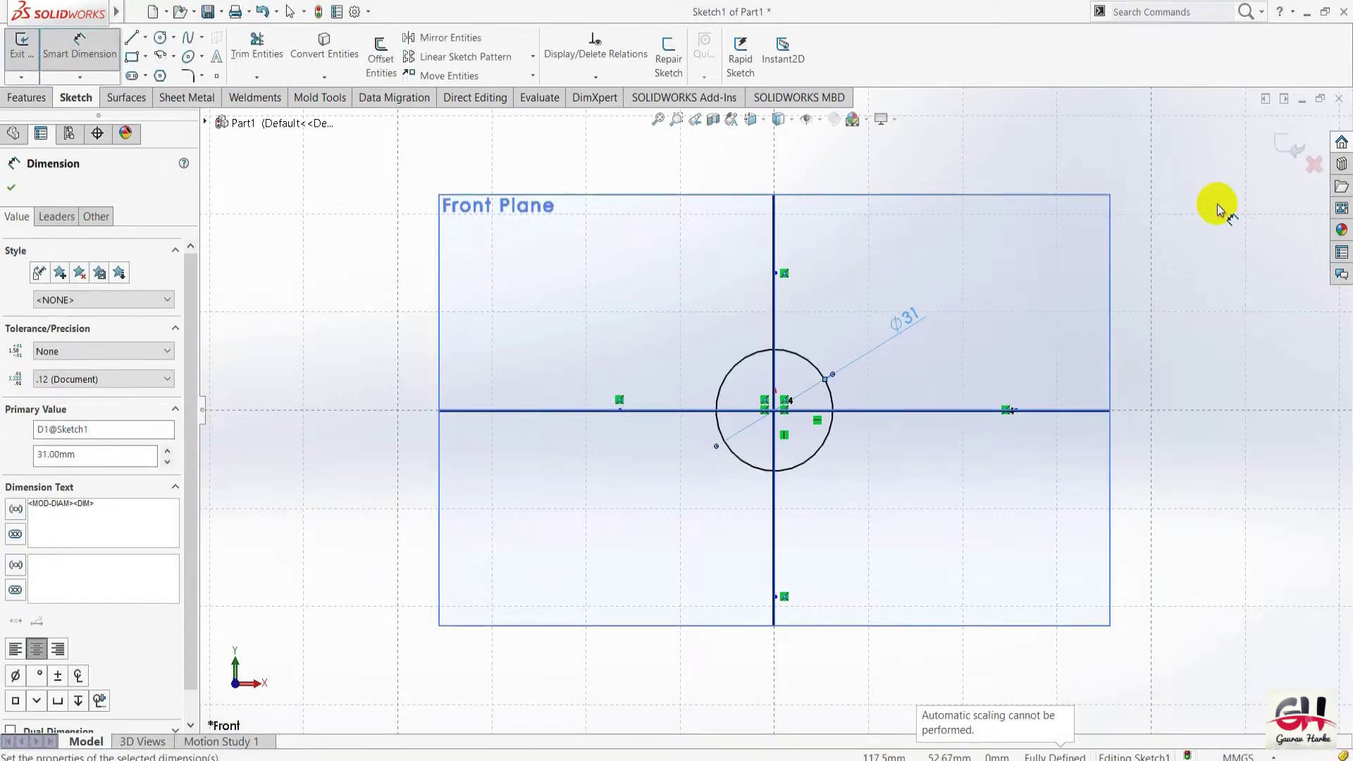
pyautogui.click(9, 188)
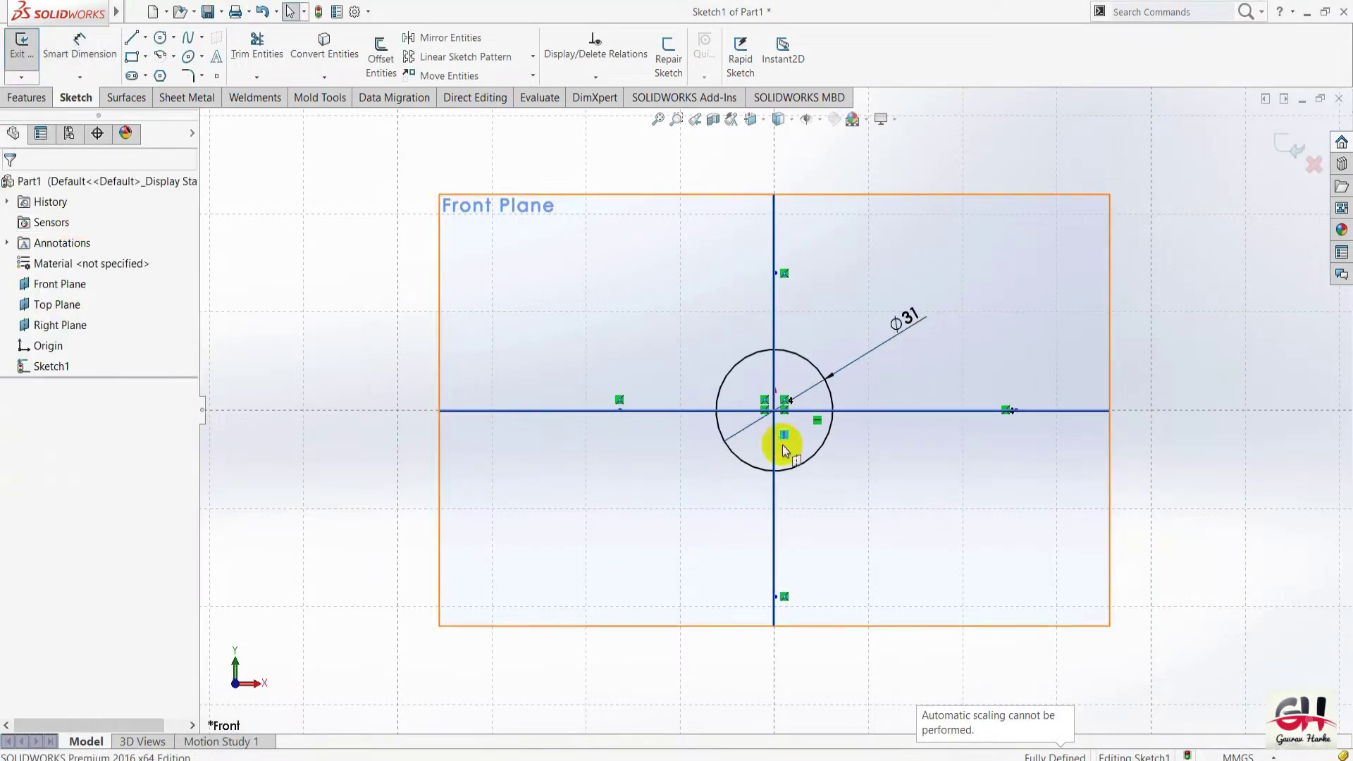
pyautogui.click(1291, 145)
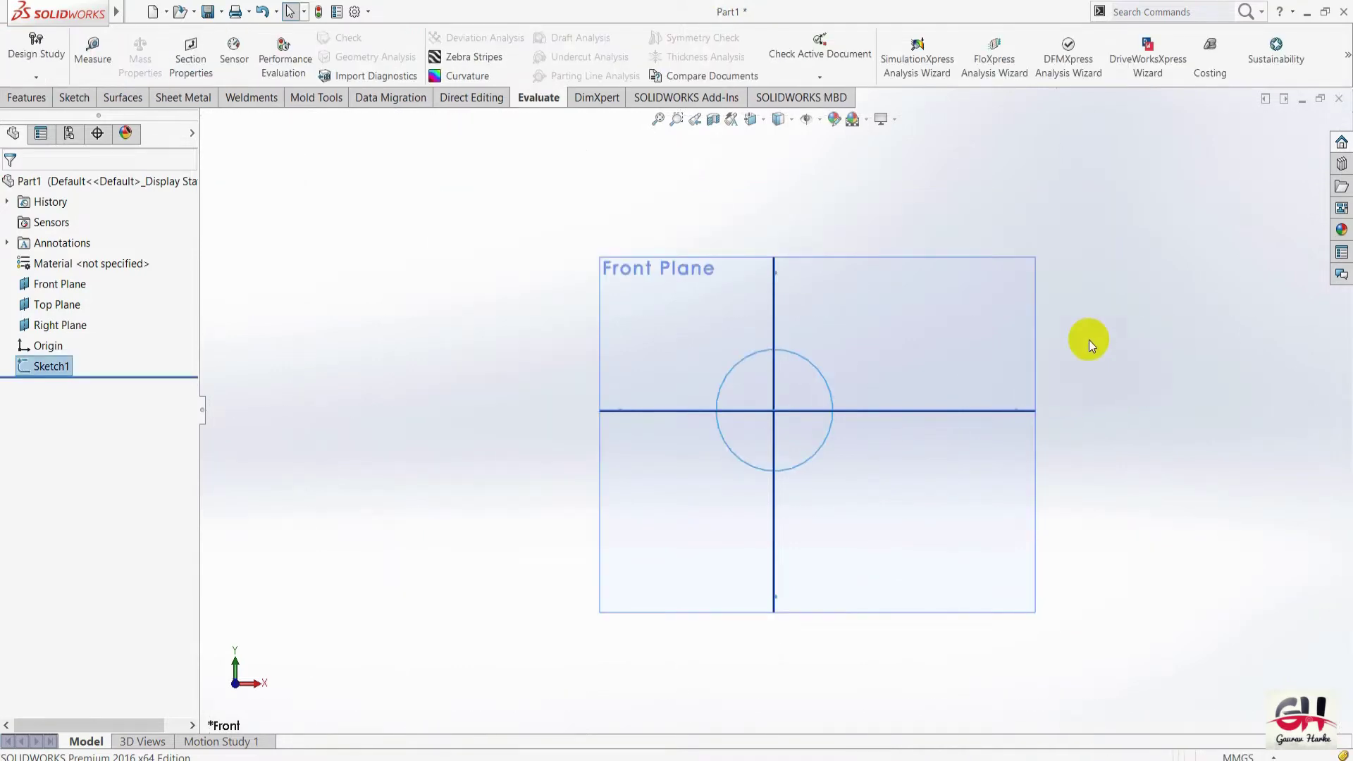
# In isometric view, start an Extruded Boss/Base on Sketch1, previewing 10 mm depth.
pyautogui.press('space')
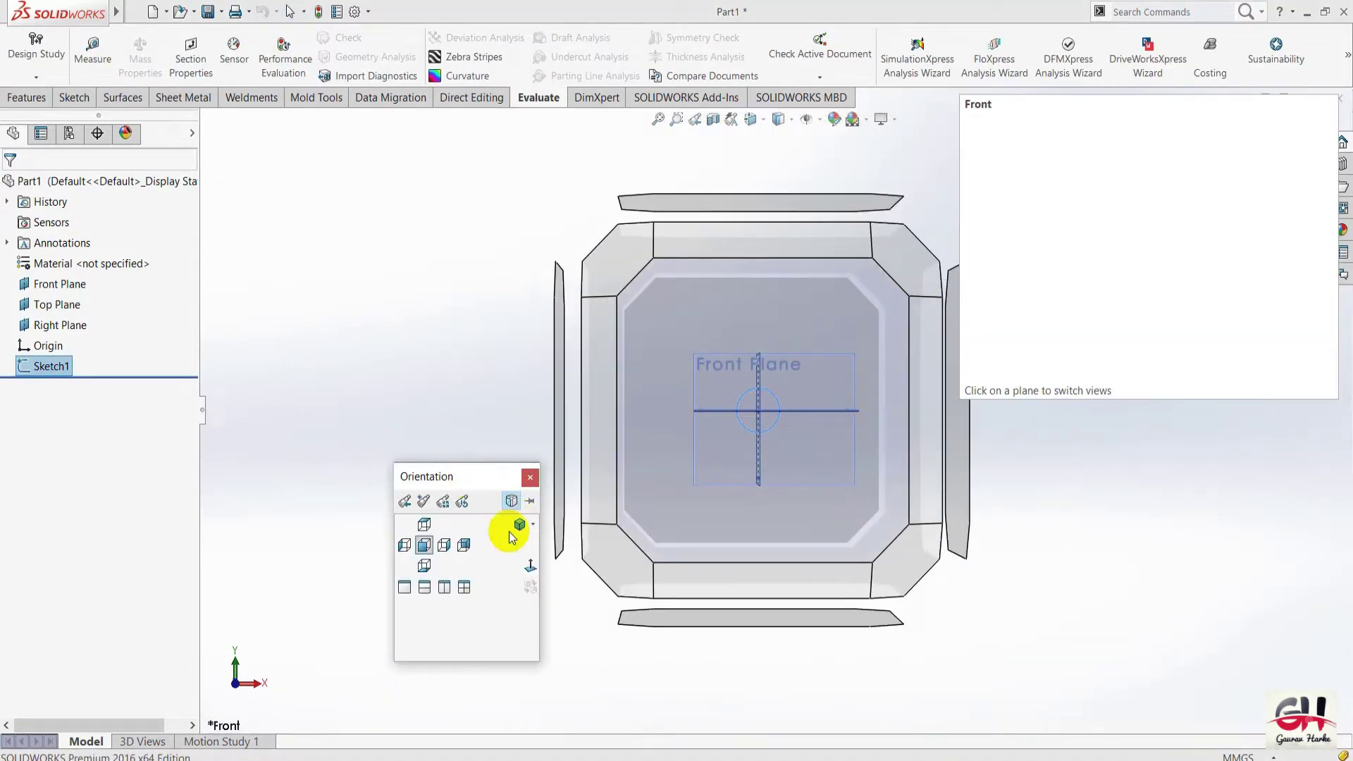
pyautogui.click(519, 524)
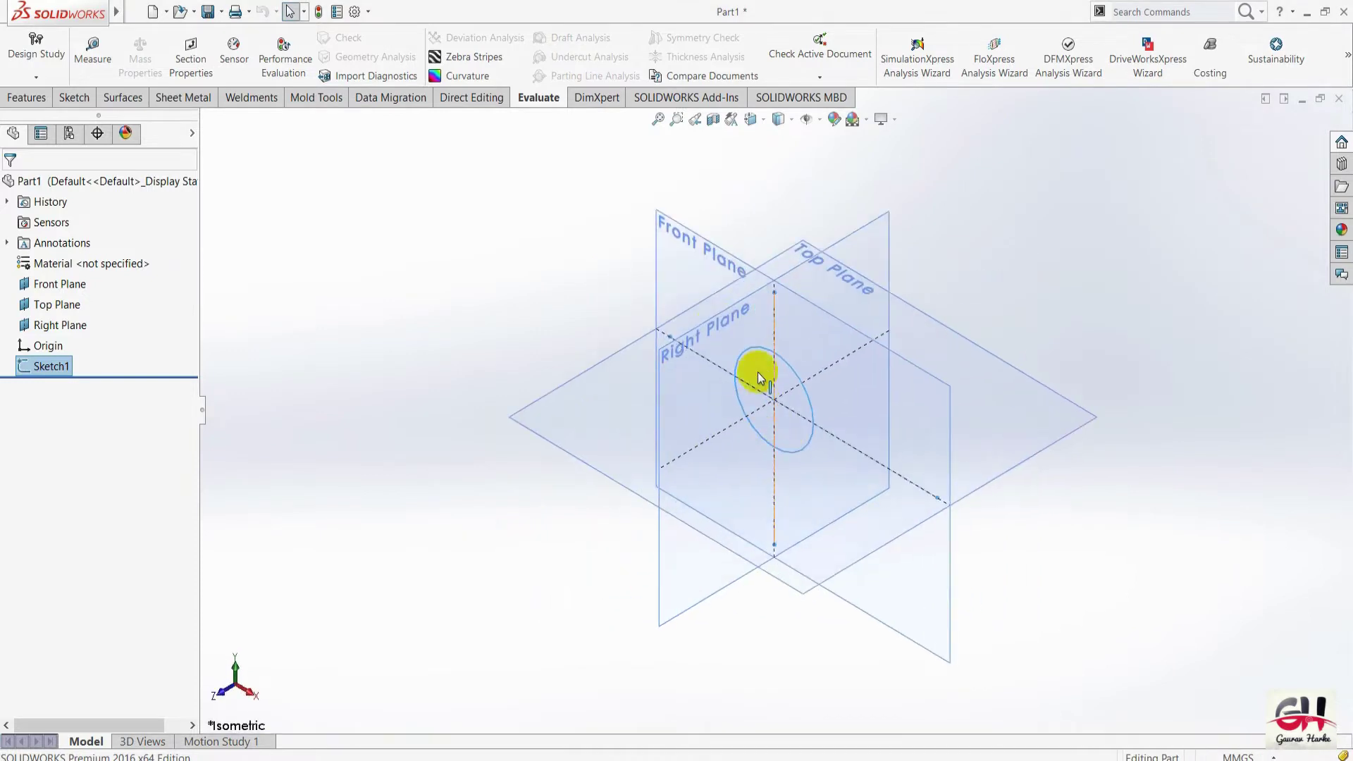
pyautogui.scroll(-3, 698, 296)
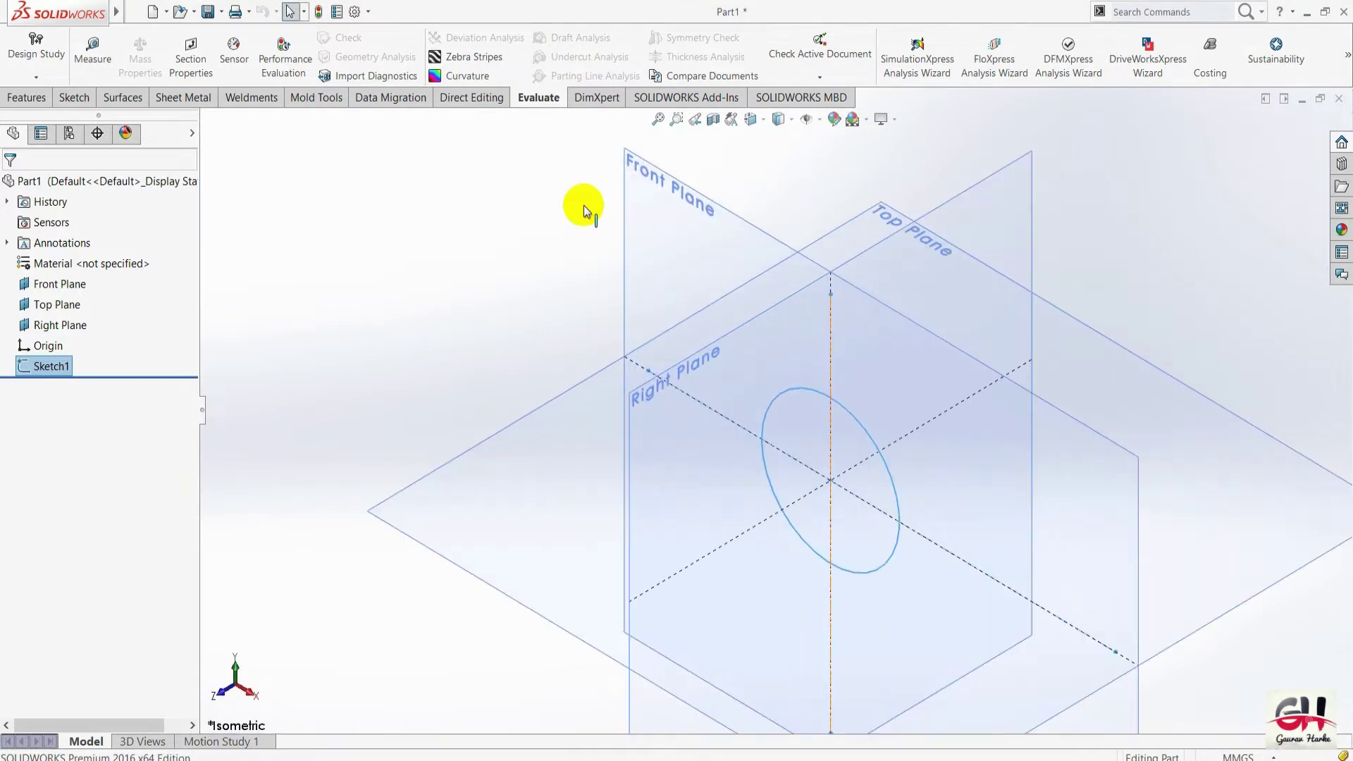
pyautogui.click(28, 97)
pyautogui.click(30, 56)
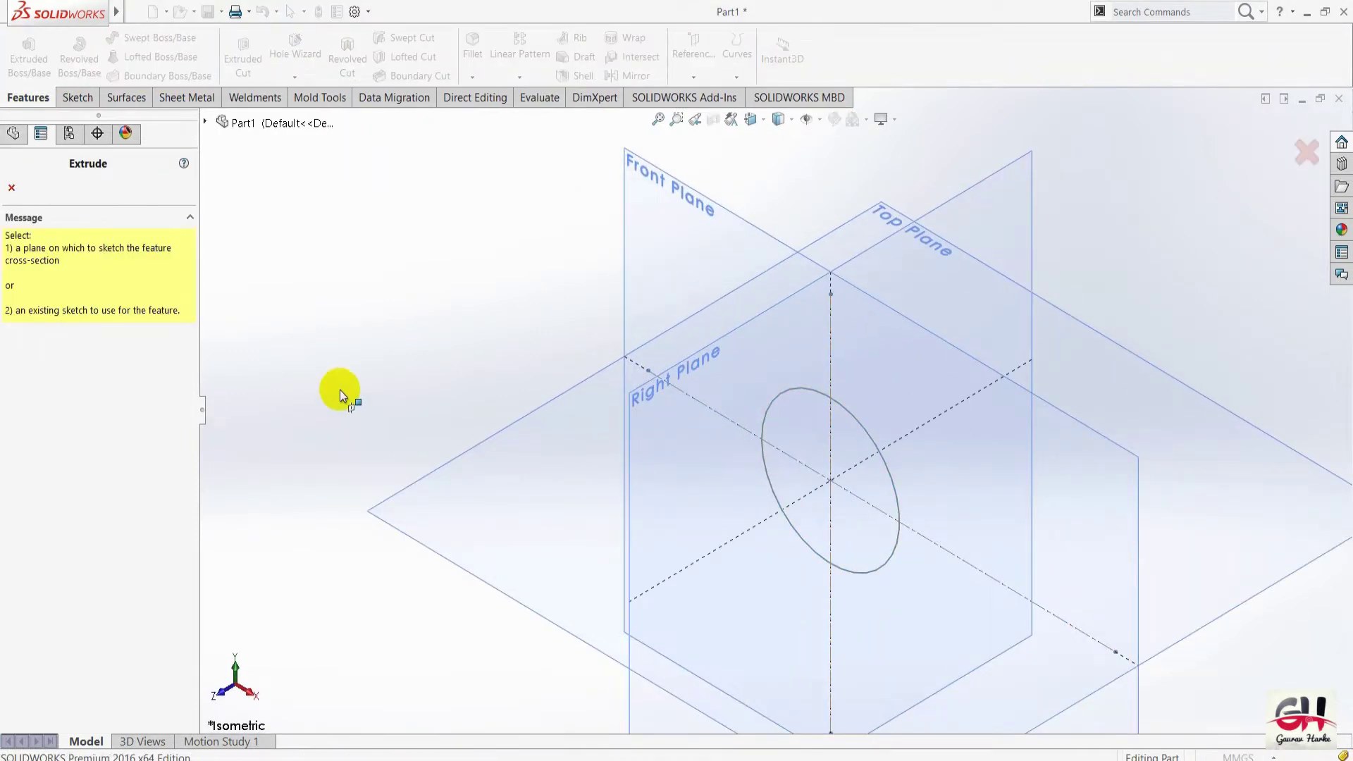
pyautogui.click(790, 395)
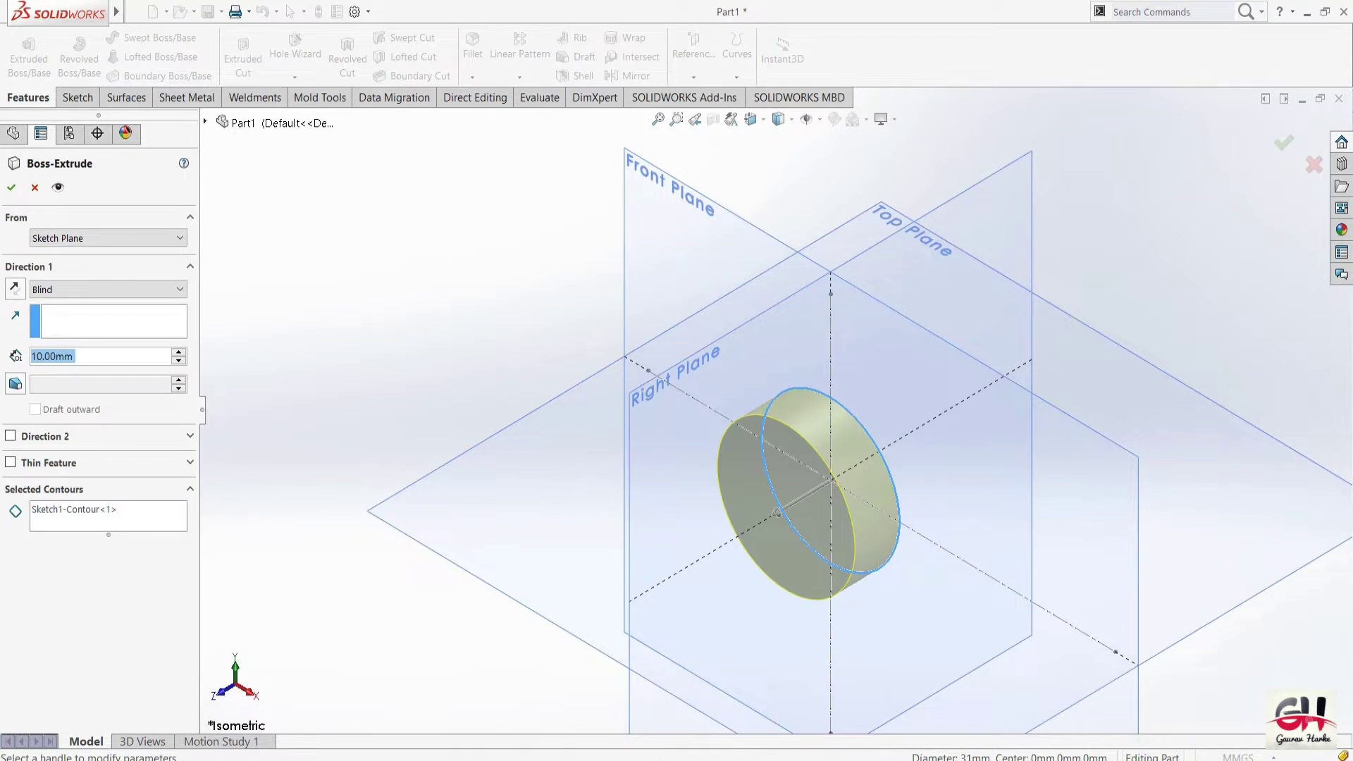
pyautogui.click(518, 406)
pyautogui.hotkey('alt', 'Tab')
# Pan and zoom the drawing to the bottom view with its 43, 30 and 12.5 mm dimensions.
pyautogui.moveTo(502, 457)
pyautogui.mouseDown()
pyautogui.moveTo(843, 458)
pyautogui.moveTo(791, 417)
pyautogui.moveTo(761, 447)
pyautogui.mouseUp()
pyautogui.scroll(1, 774, 434)
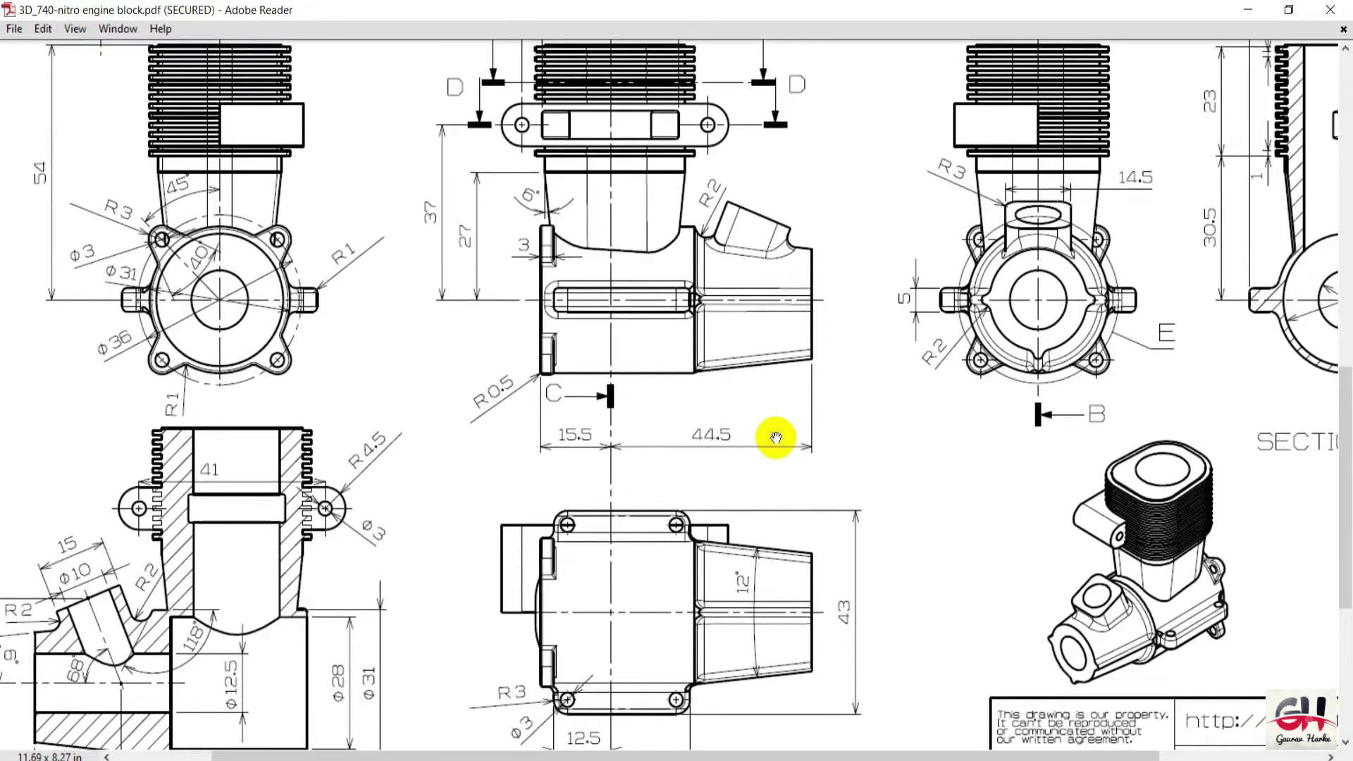
pyautogui.keyDown('ctrl'); pyautogui.scroll(-2, 592, 444); pyautogui.keyUp('ctrl')
pyautogui.keyDown('ctrl'); pyautogui.scroll(1, 740, 447); pyautogui.keyUp('ctrl')
pyautogui.scroll(-1, 626, 607)
pyautogui.keyDown('ctrl'); pyautogui.scroll(1, 607, 682); pyautogui.keyUp('ctrl')
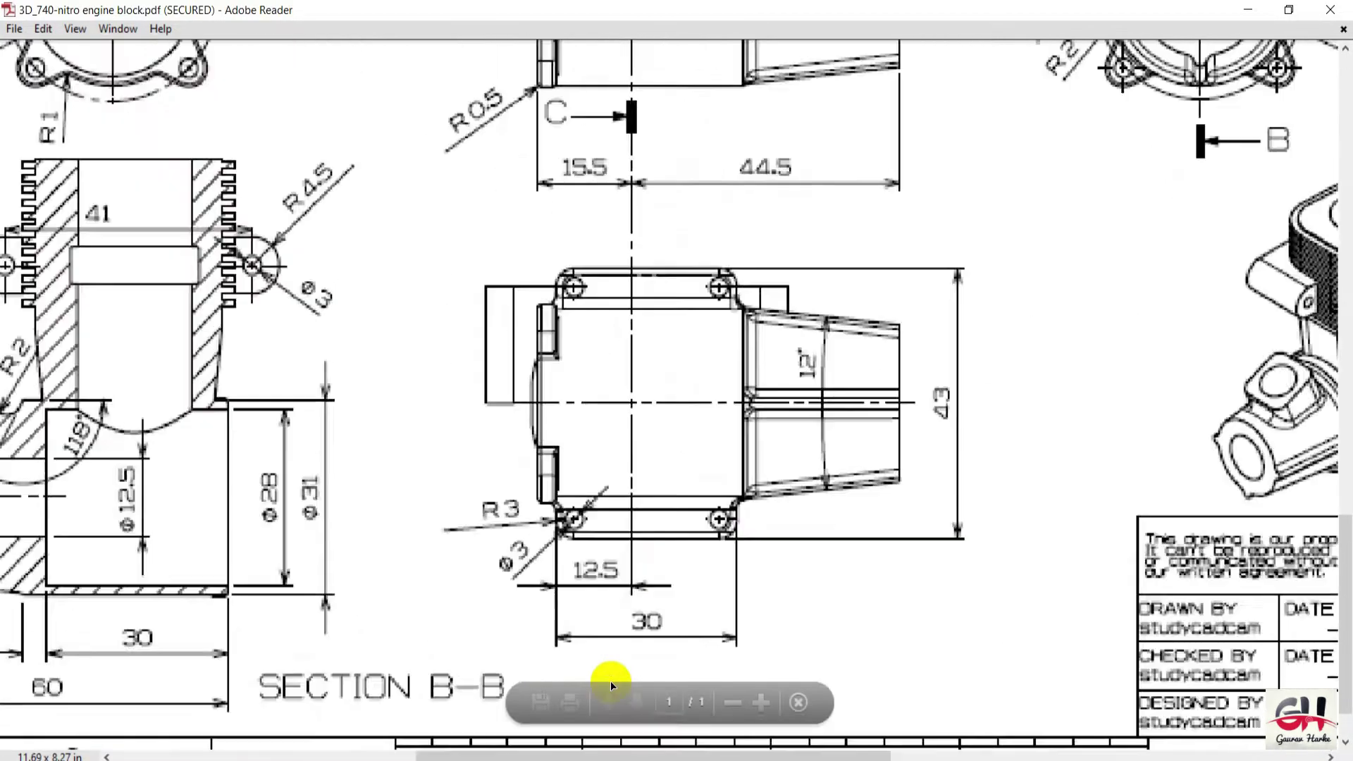
pyautogui.keyDown('ctrl'); pyautogui.scroll(3, 608, 682); pyautogui.keyUp('ctrl')
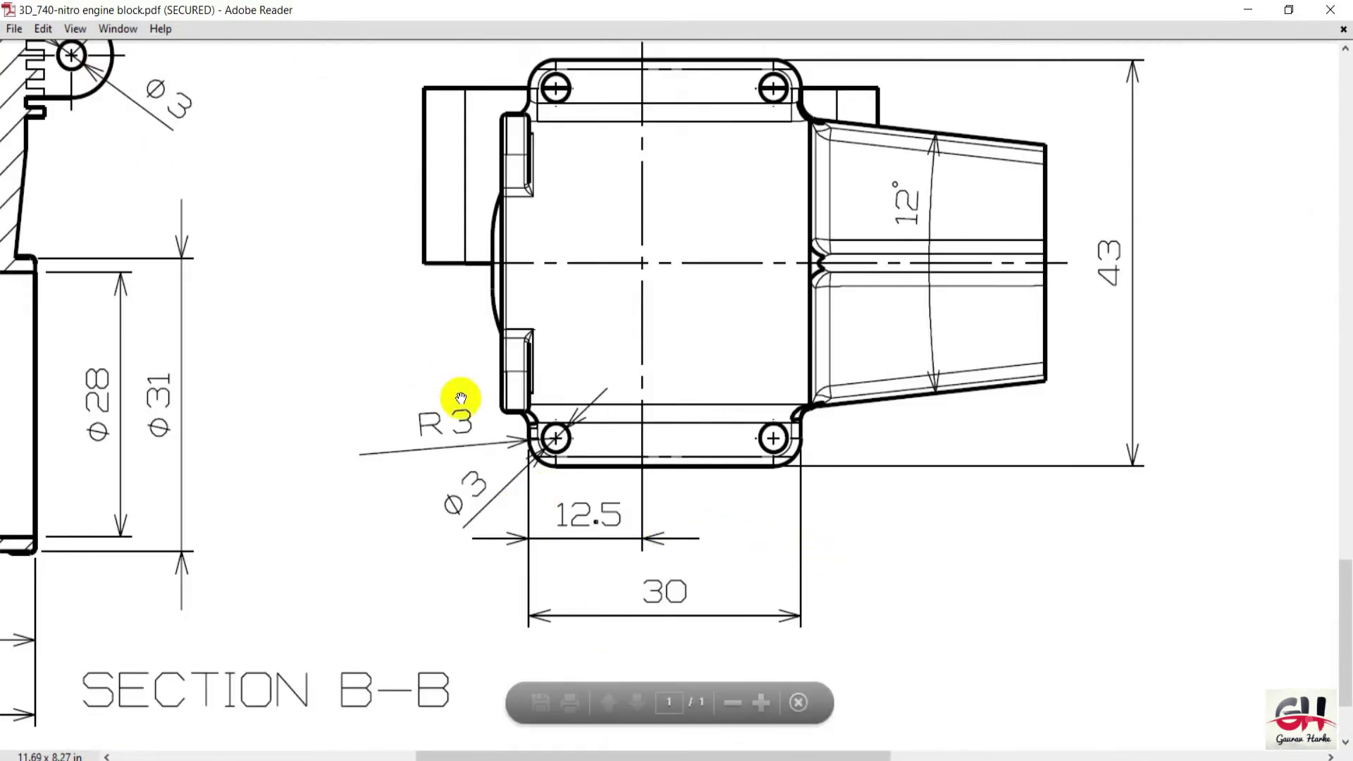
pyautogui.keyDown('ctrl'); pyautogui.scroll(-2, 550, 346); pyautogui.keyUp('ctrl')
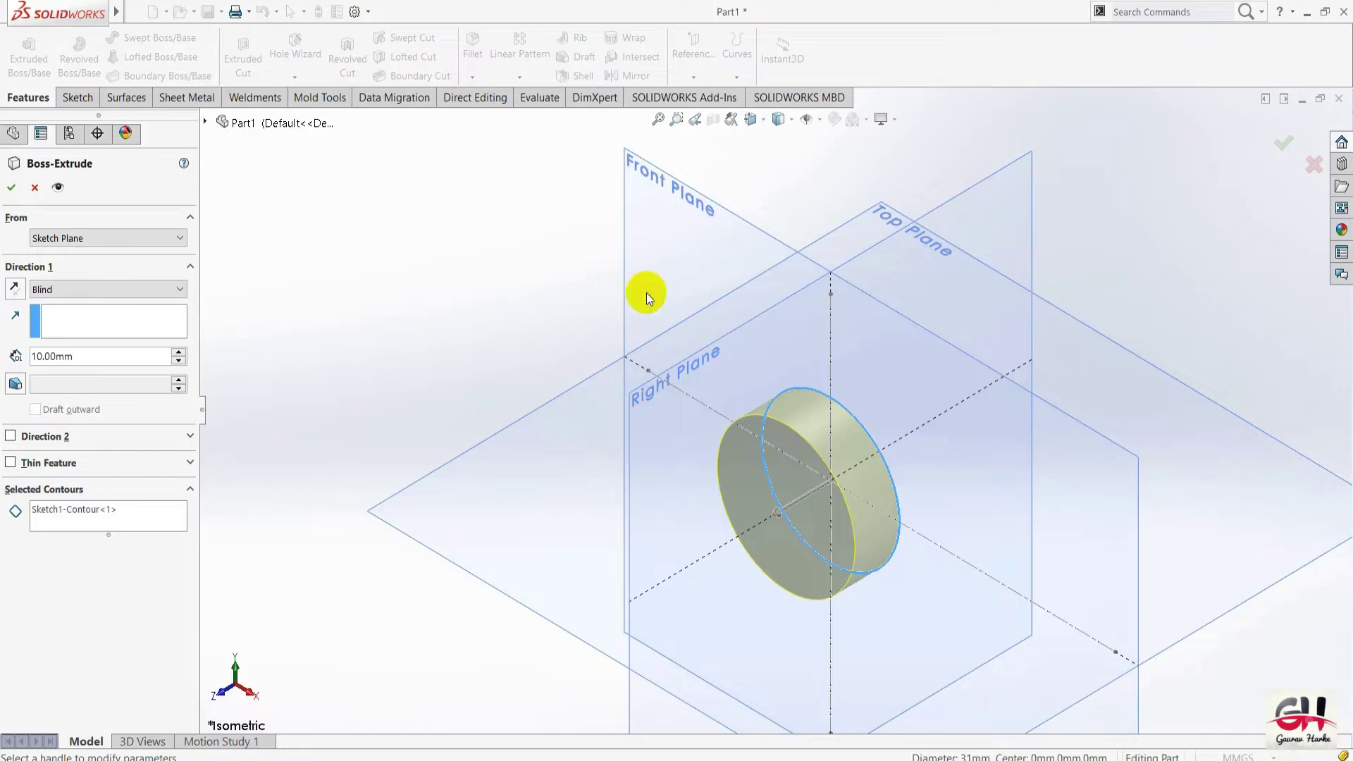
# Set the Boss-Extrude depth to 33 mm, accept it, and view the cylinder isometrically.
pyautogui.doubleClick(104, 348)
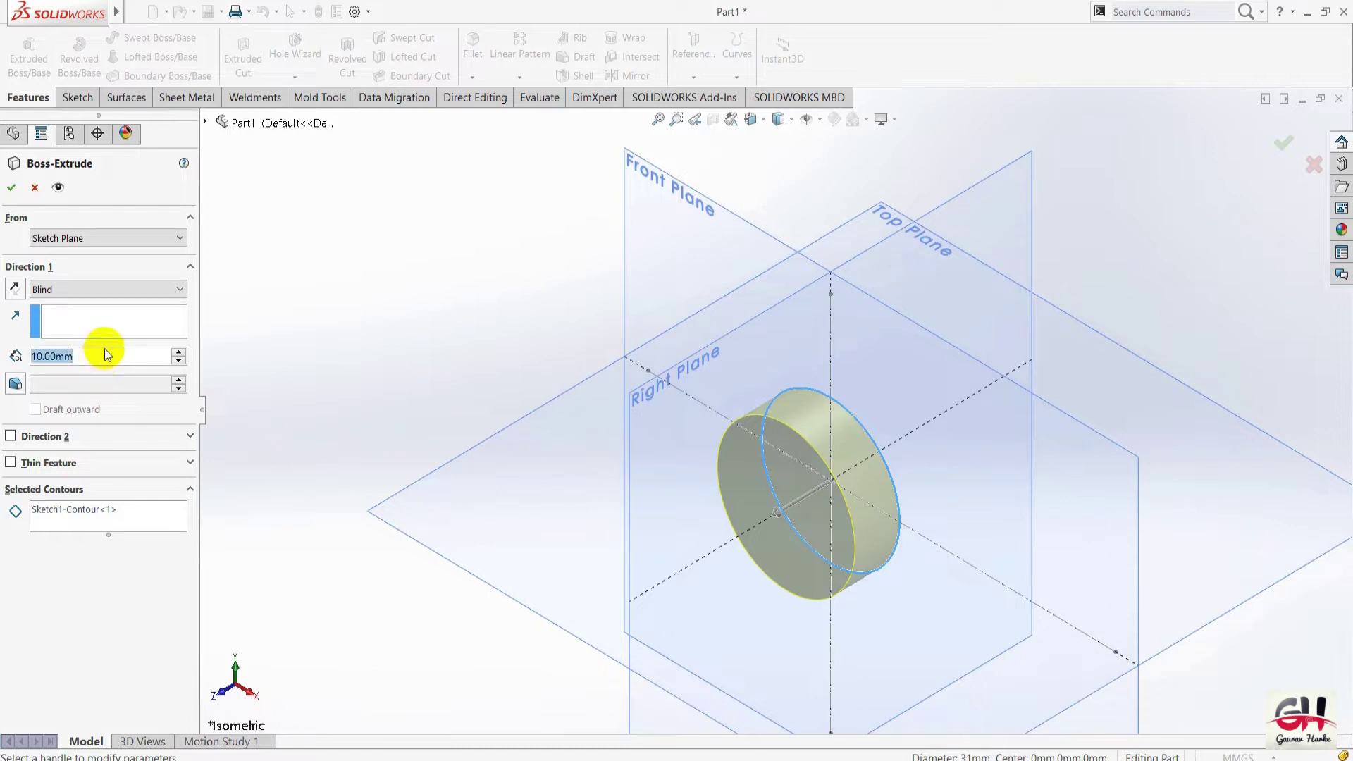
pyautogui.write('33')
pyautogui.press('Return')
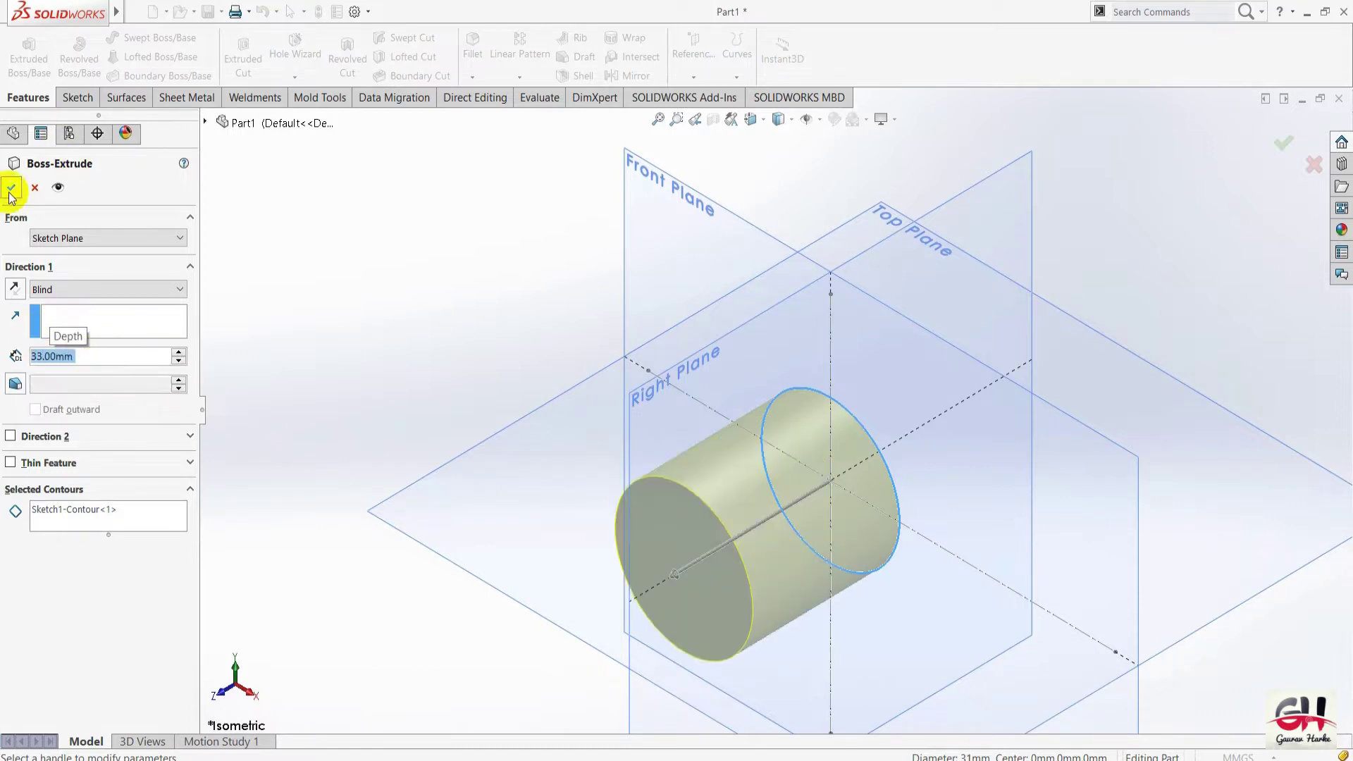
pyautogui.click(11, 186)
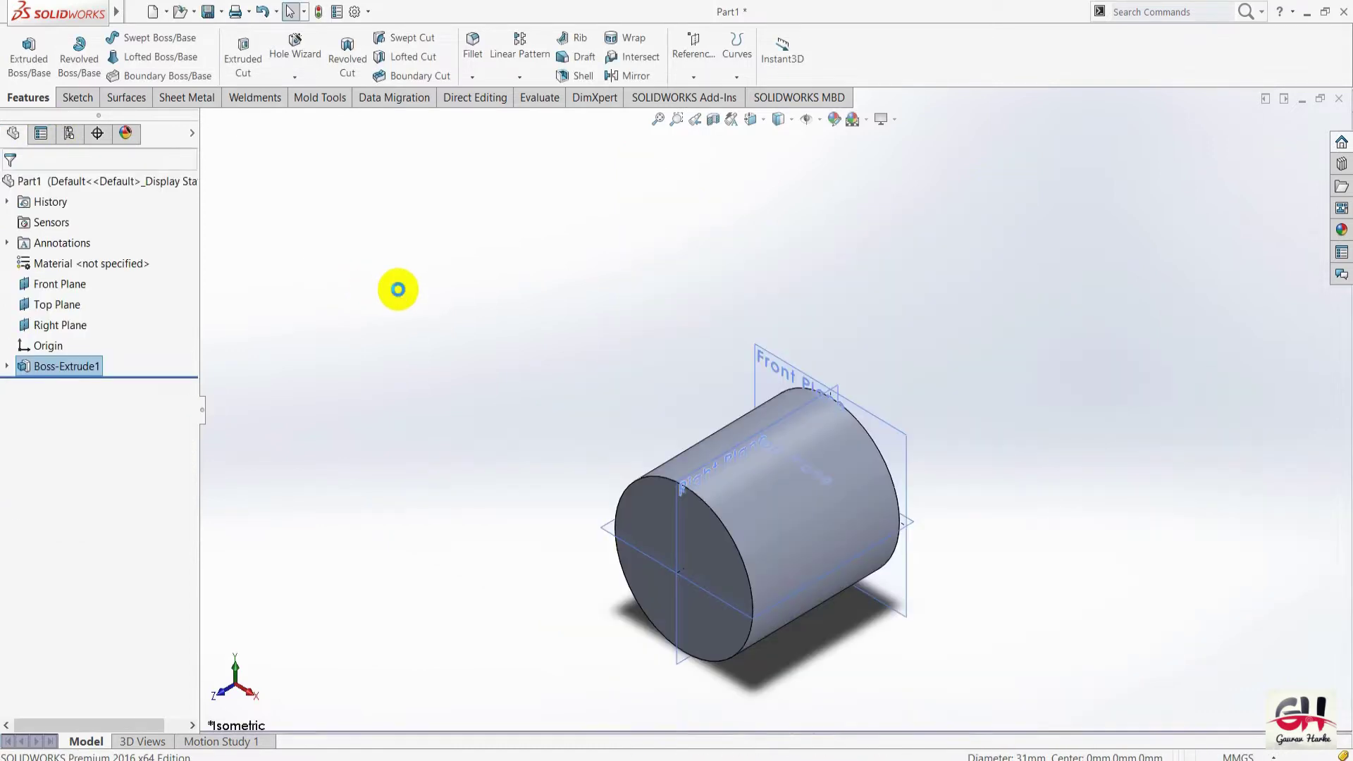
pyautogui.scroll(-3, 592, 416)
pyautogui.scroll(4, 482, 354)
pyautogui.press('space')
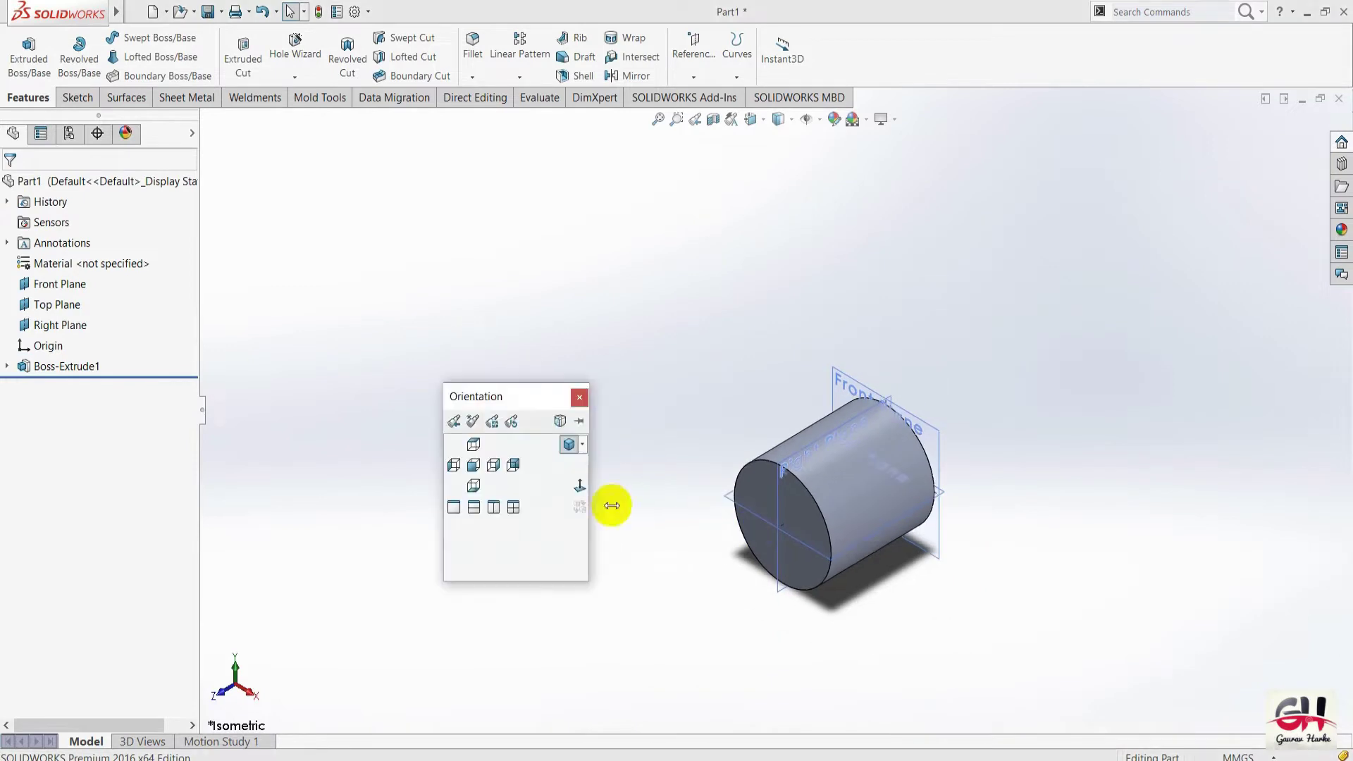
pyautogui.click(570, 447)
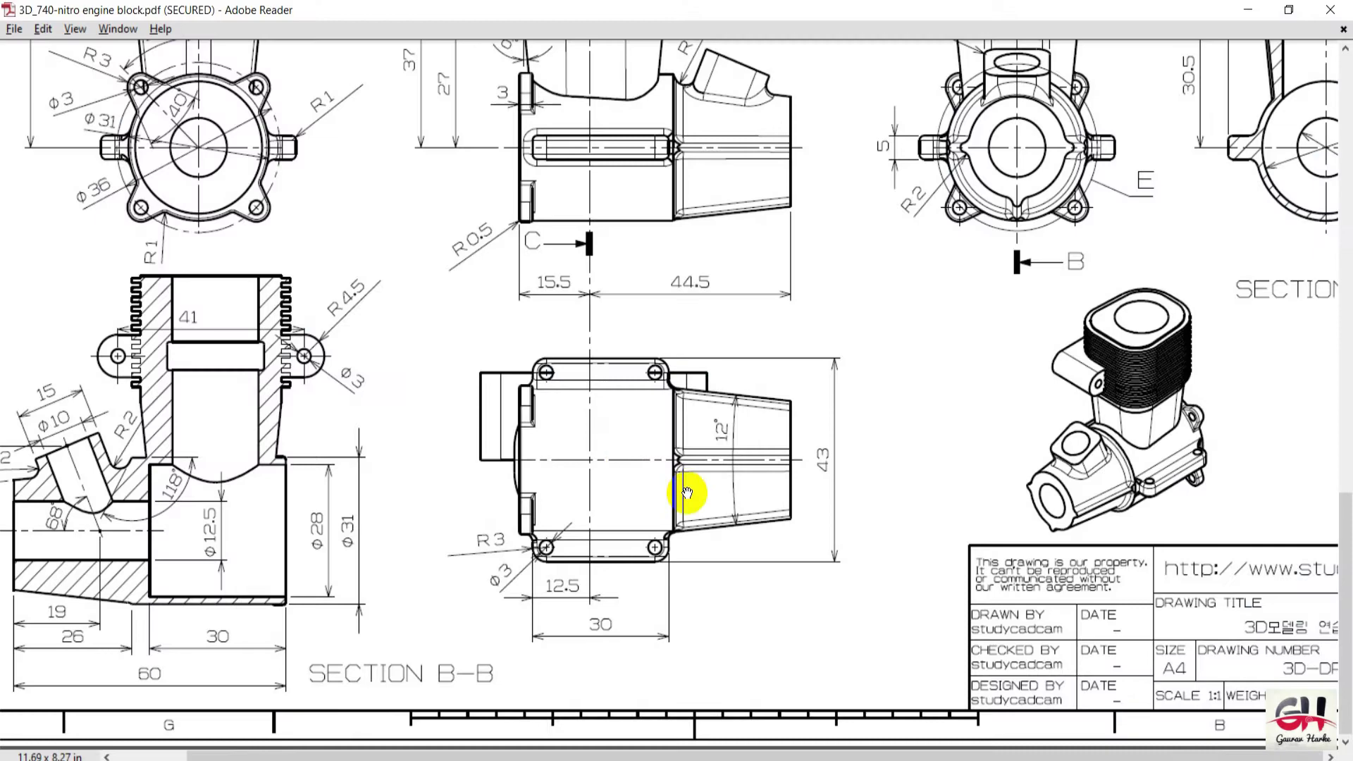
pyautogui.scroll(3, 599, 522)
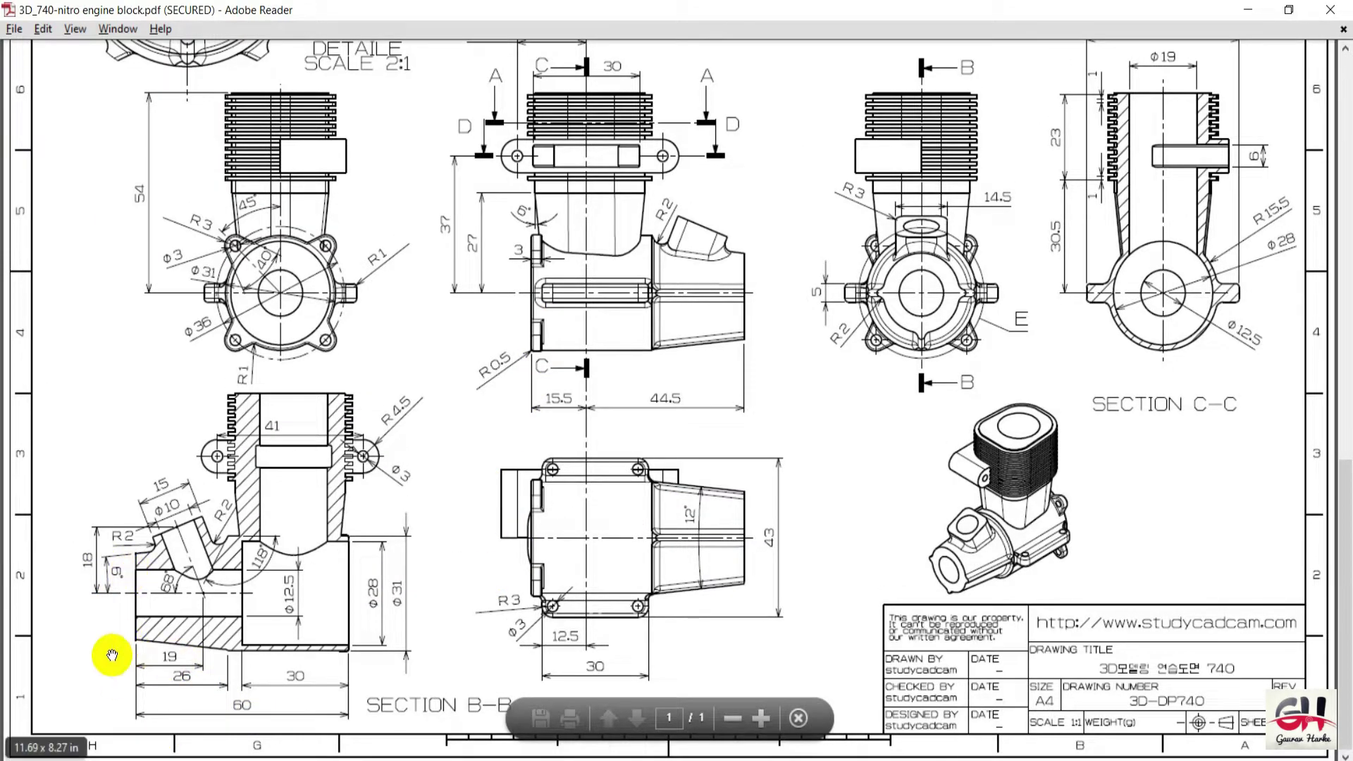
# Scroll through Section B-B and the bottom view of the drawing, then return to SOLIDWORKS.
pyautogui.scroll(1, 137, 634)
pyautogui.scroll(1, 146, 617)
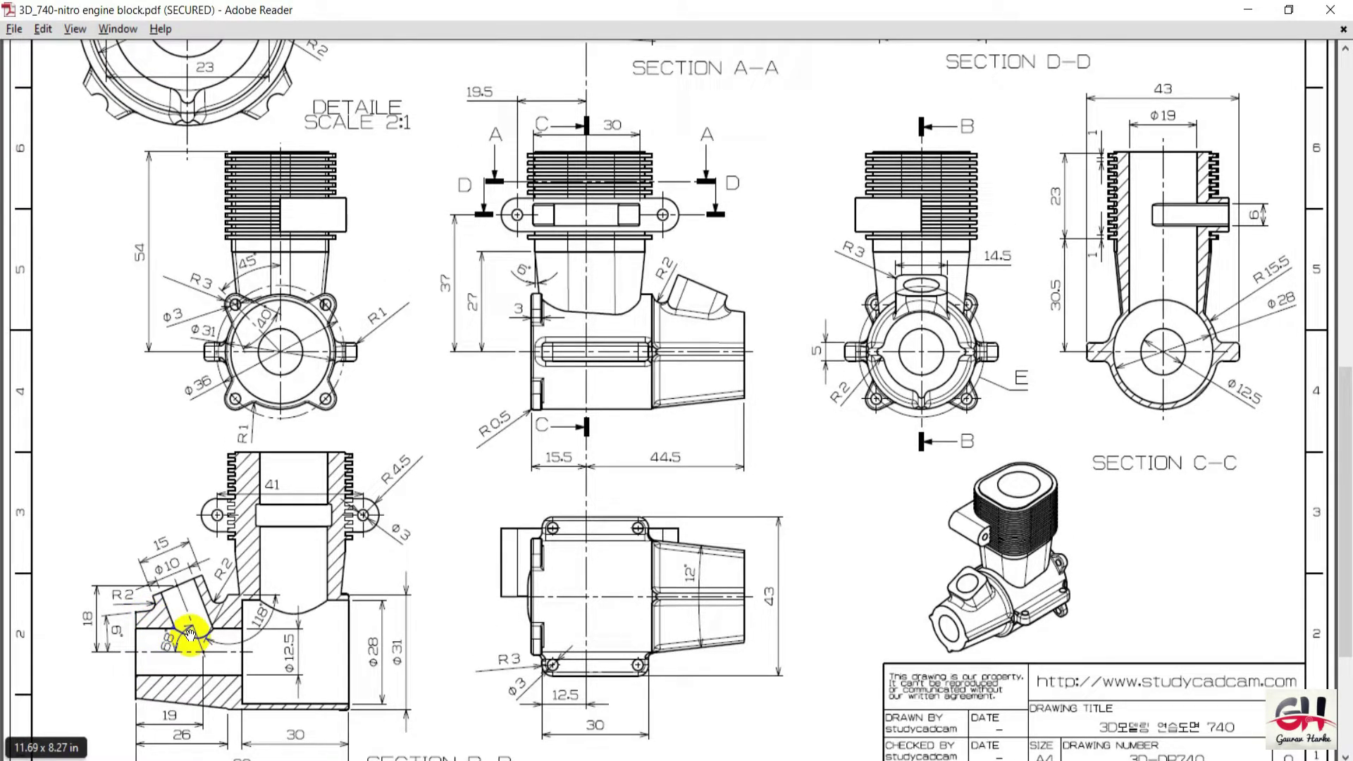
pyautogui.scroll(-1, 699, 448)
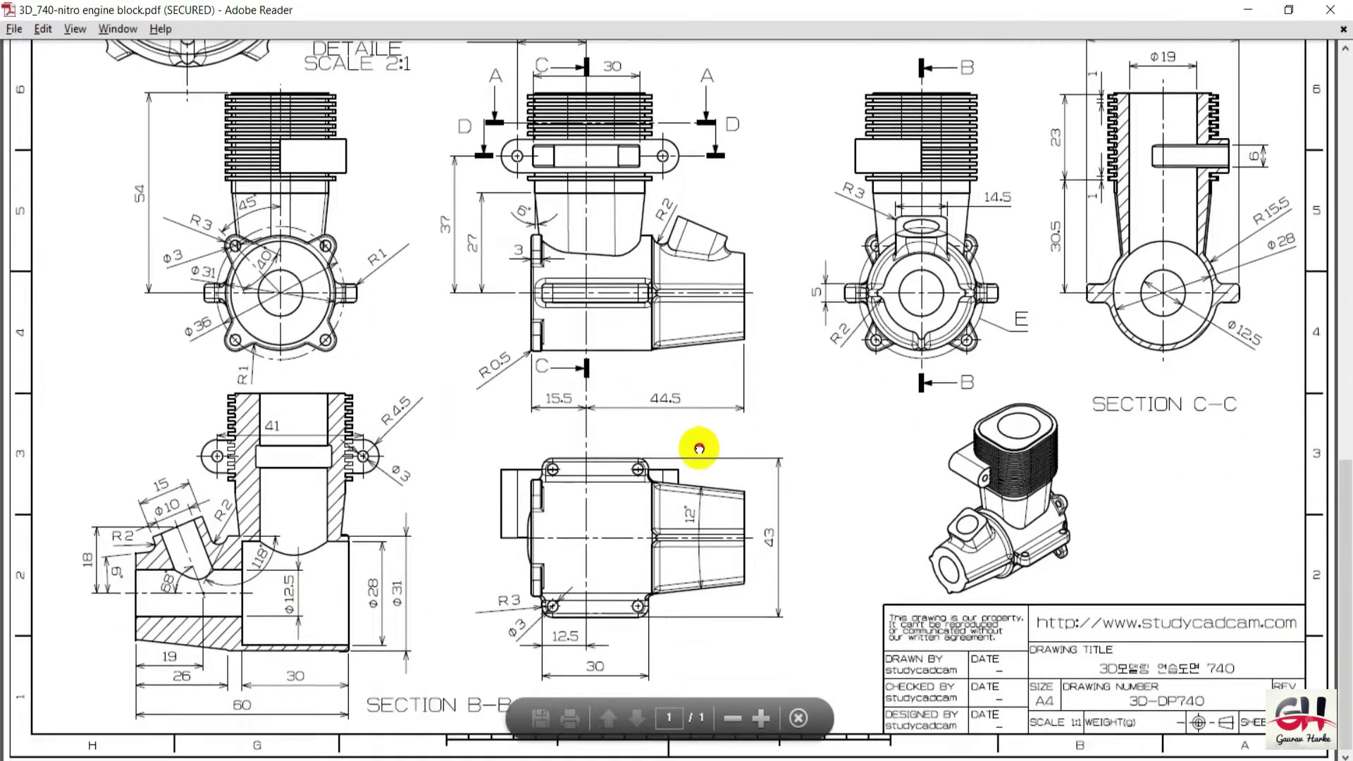
pyautogui.scroll(3, 702, 493)
pyautogui.scroll(-3, 775, 408)
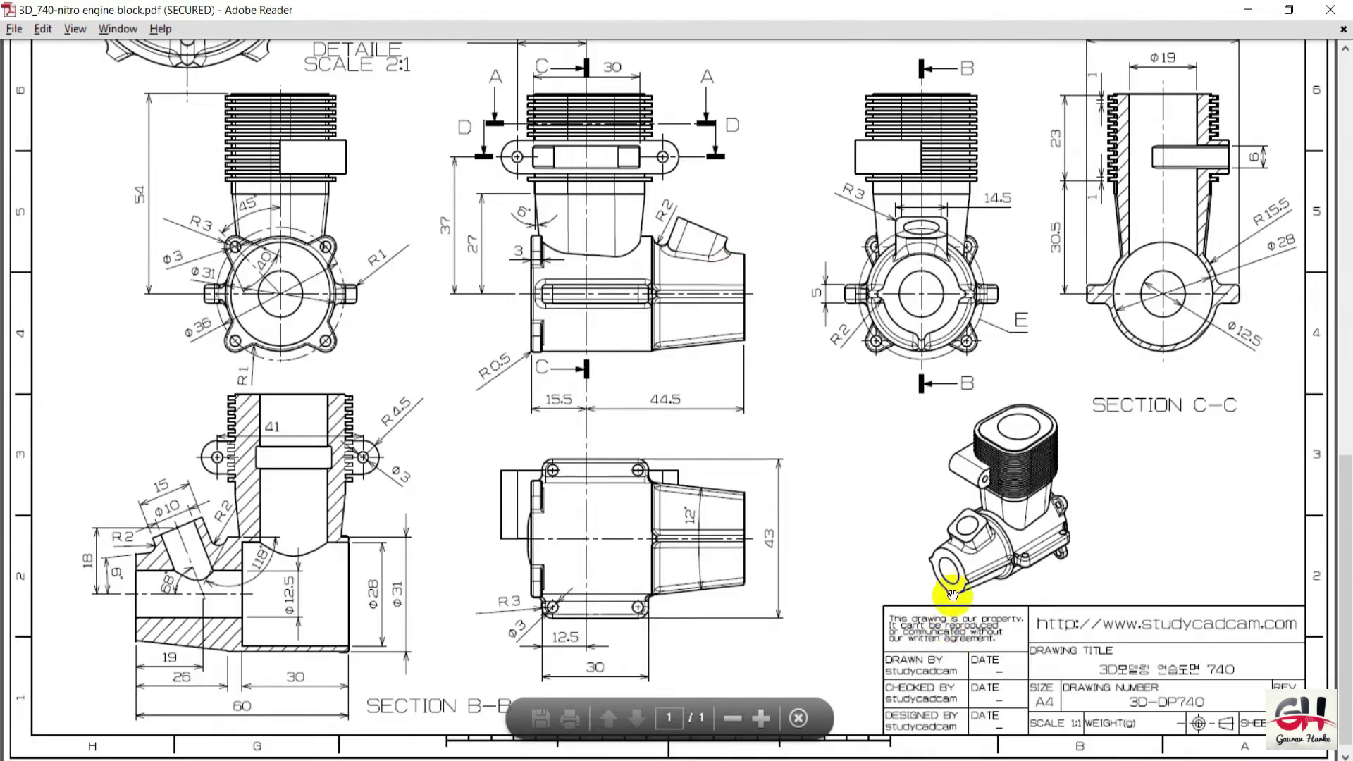
pyautogui.keyDown('ctrl'); pyautogui.scroll(1, 945, 564); pyautogui.keyUp('ctrl')
pyautogui.scroll(1, 810, 452)
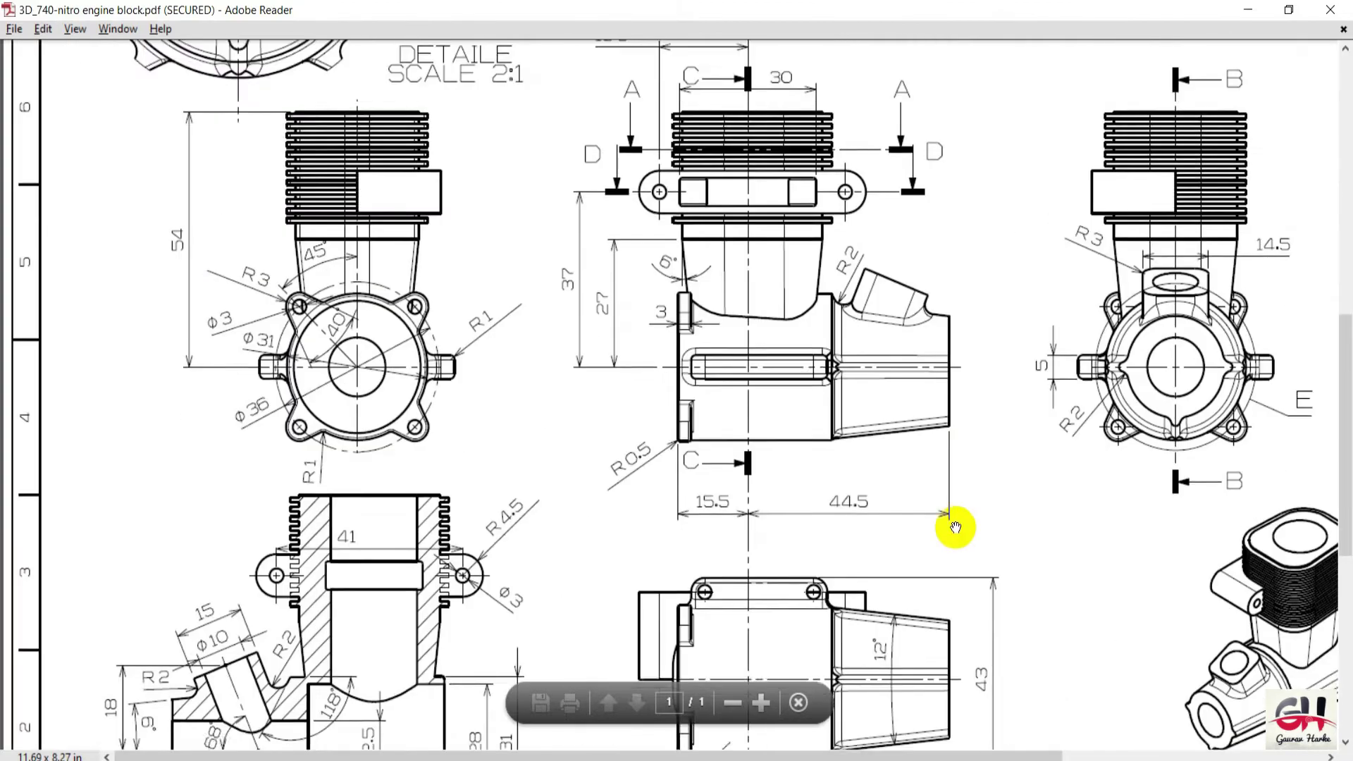
pyautogui.scroll(1, 954, 522)
pyautogui.scroll(3, 987, 562)
pyautogui.keyDown('ctrl'); pyautogui.scroll(-1, 751, 406); pyautogui.keyUp('ctrl')
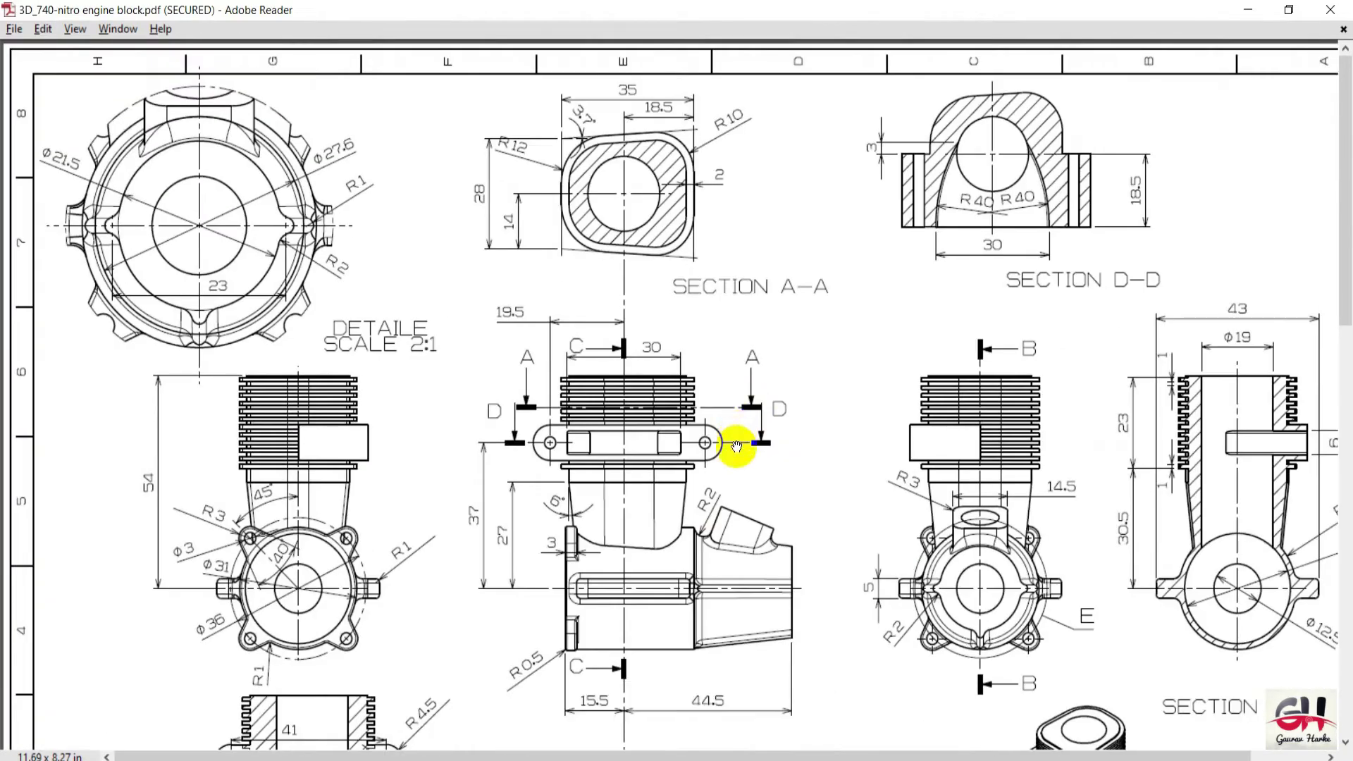
pyautogui.scroll(-3, 768, 444)
pyautogui.scroll(-5, 796, 465)
pyautogui.scroll(-2, 747, 486)
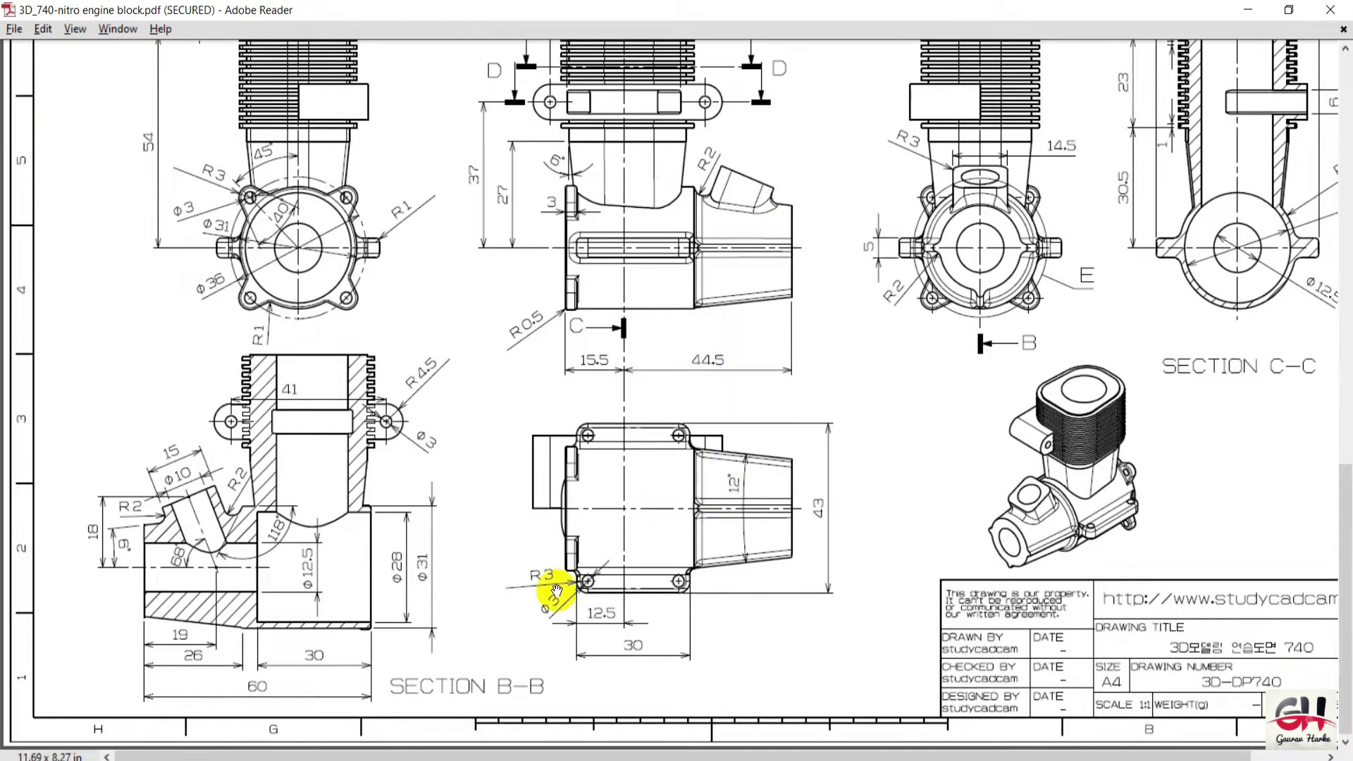
pyautogui.hotkey('alt', 'Tab')
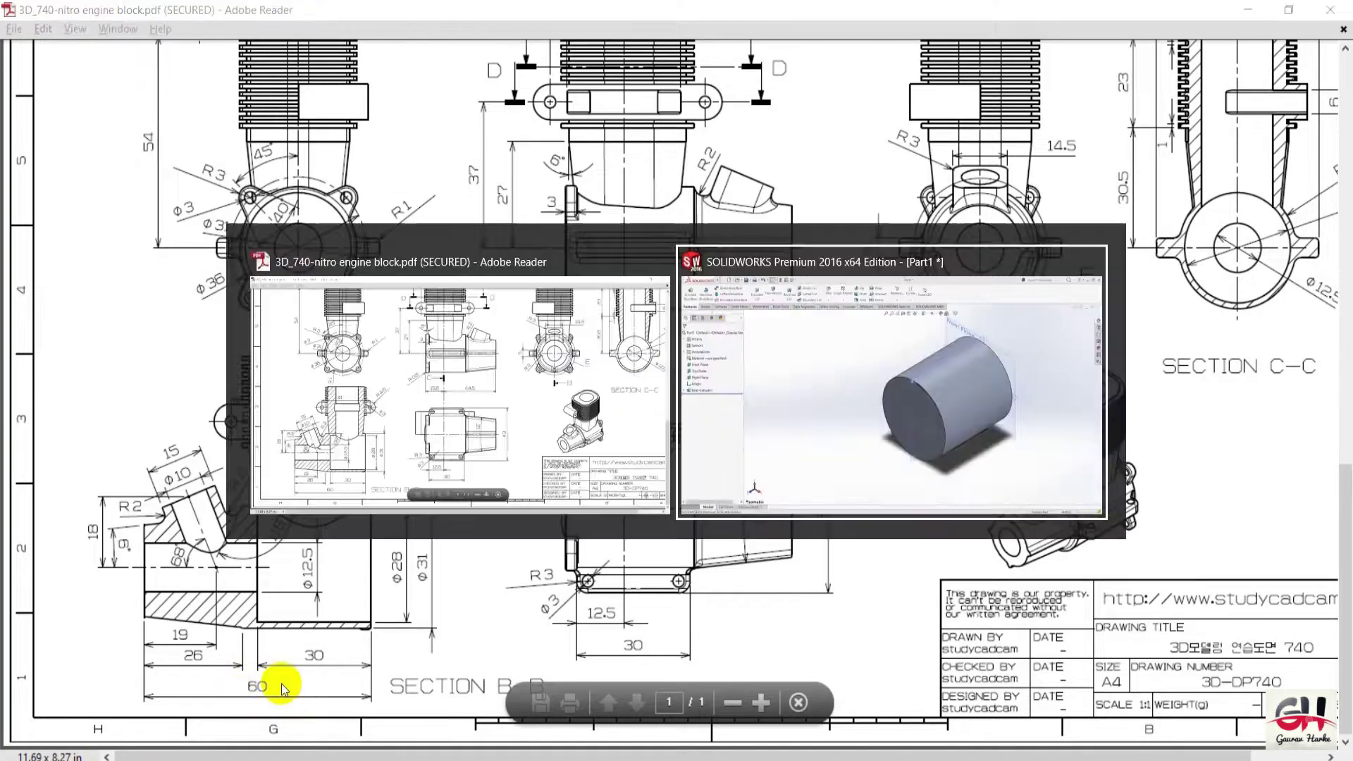
# Drag a new plane off the Front Plane, set its offset to 60 mm, and accept it.
pyautogui.click(1055, 259)
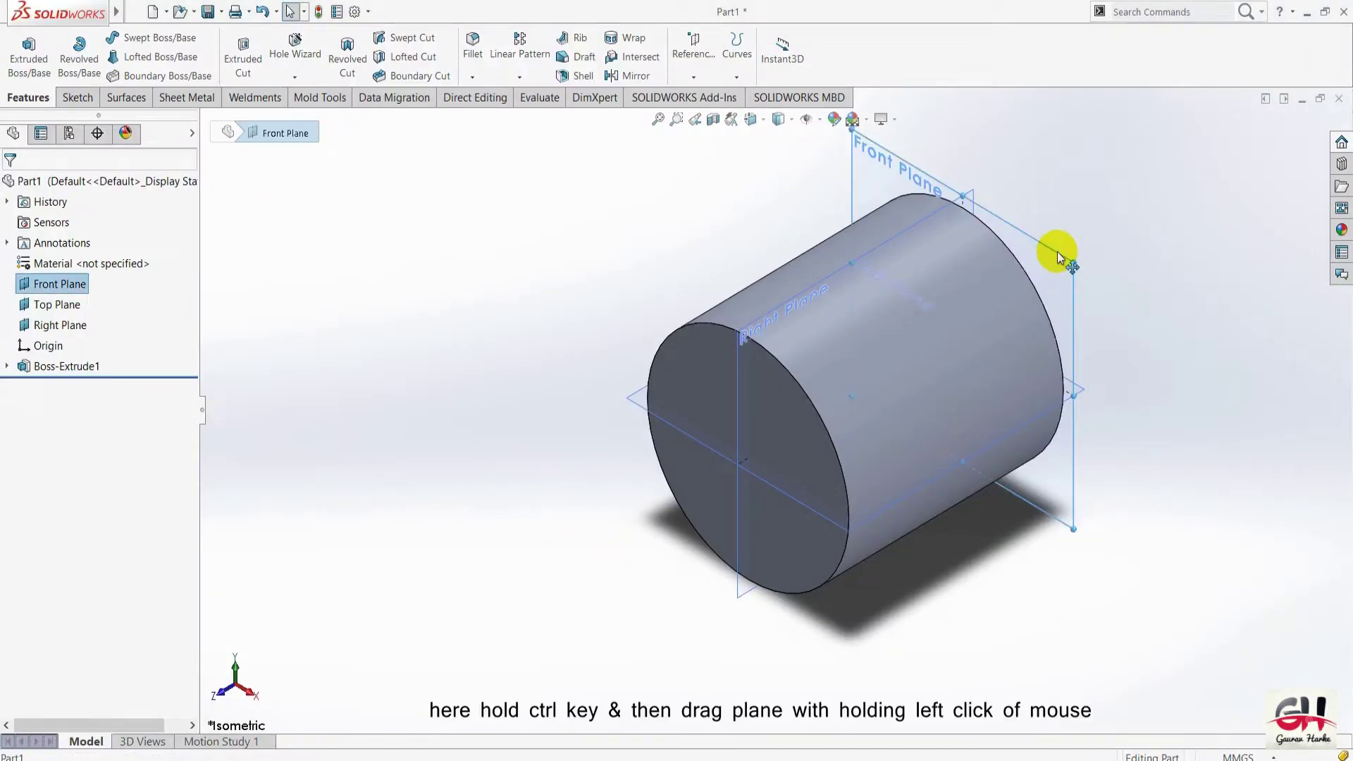
pyautogui.keyDown('ctrl'); pyautogui.moveTo(1057, 258); pyautogui.dragTo(671, 447); pyautogui.keyUp('ctrl')
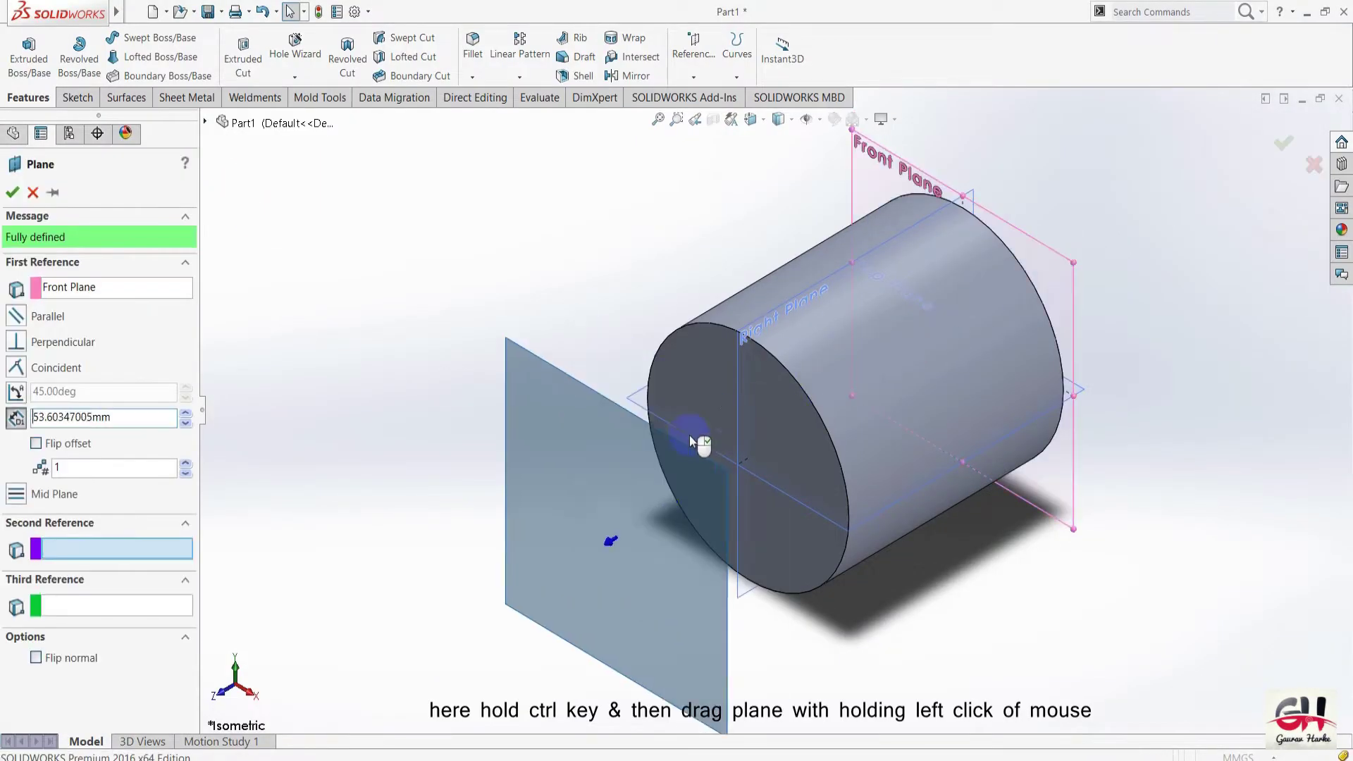
pyautogui.doubleClick(140, 419)
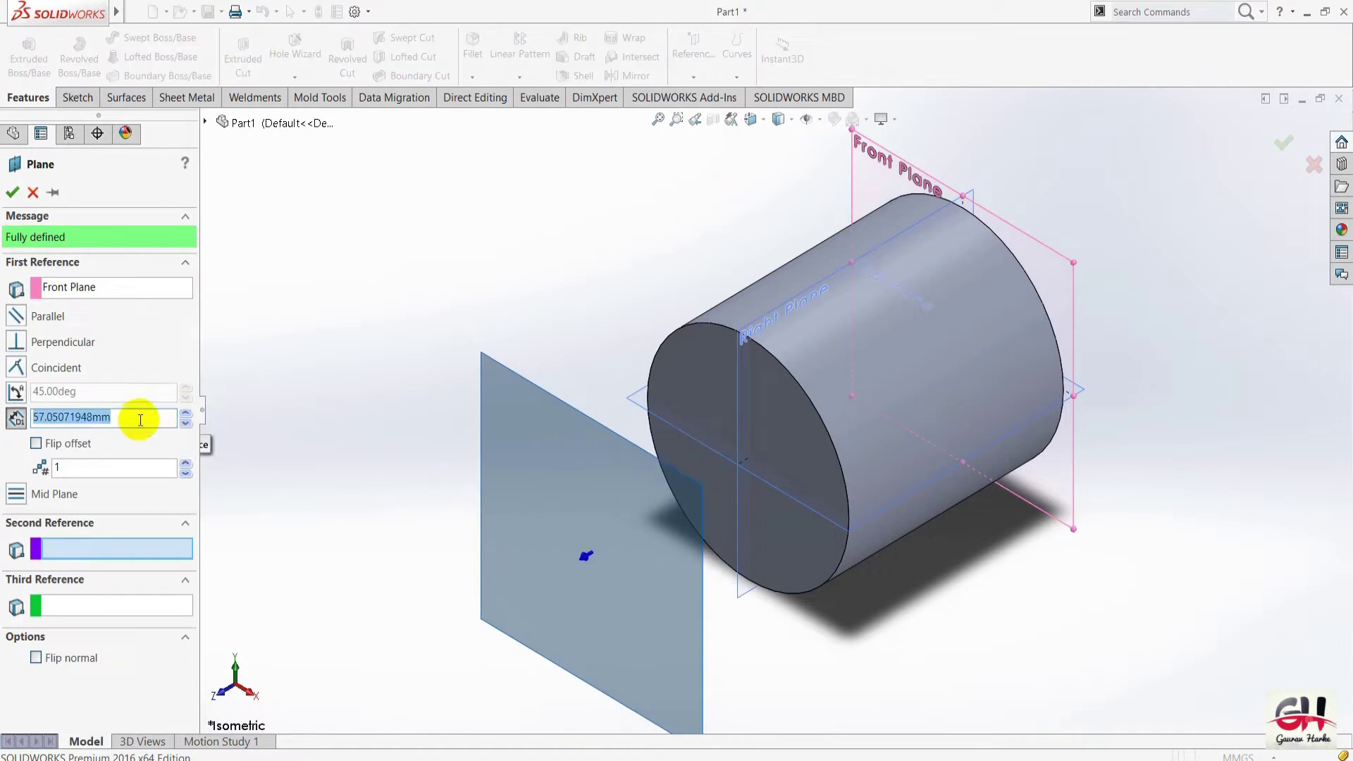
pyautogui.write('0')
pyautogui.press('Return')
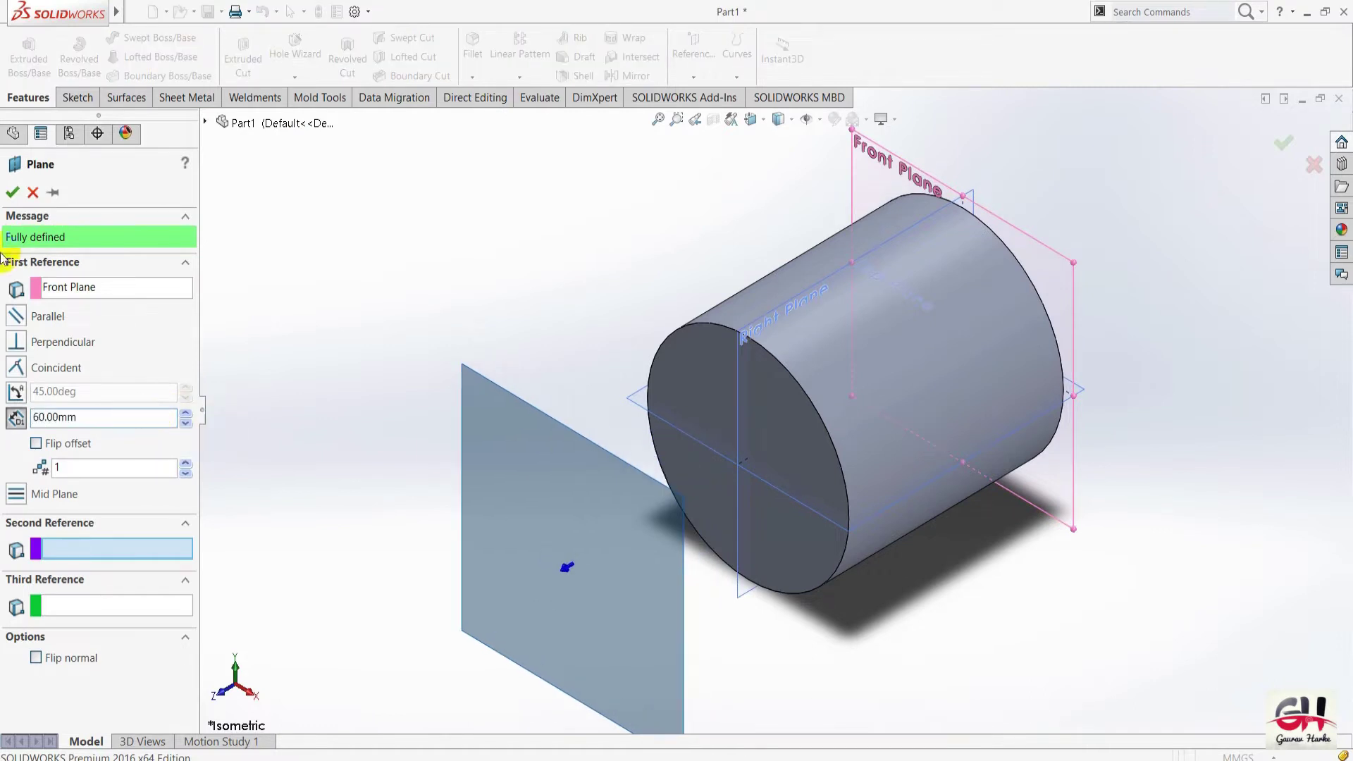
pyautogui.click(11, 194)
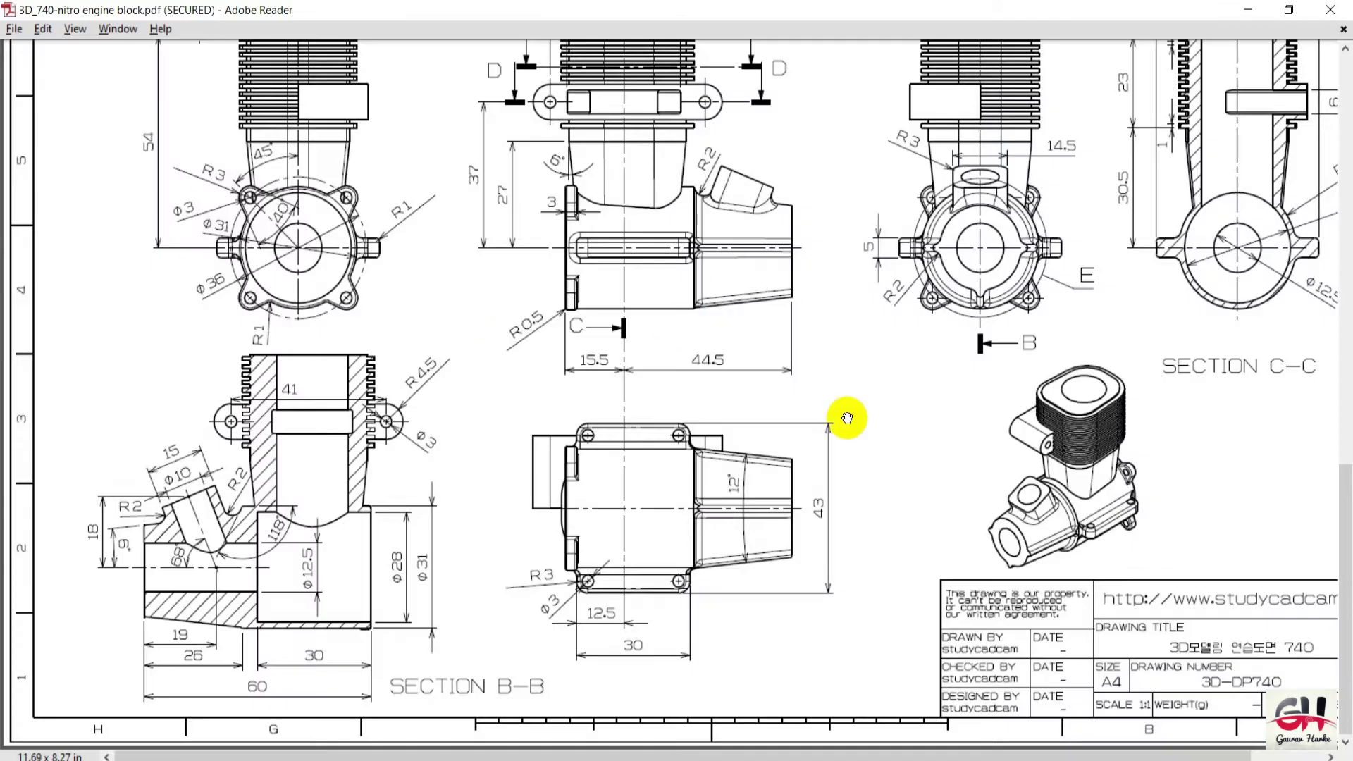
# Zoom the drawing onto the 2:1 detail view (Ø21.5, Ø27.6) beside Section A-A.
pyautogui.keyDown('ctrl'); pyautogui.scroll(2, 845, 416); pyautogui.keyUp('ctrl')
pyautogui.keyDown('ctrl'); pyautogui.scroll(2, 629, 451); pyautogui.keyUp('ctrl')
pyautogui.scroll(2, 468, 339)
pyautogui.keyDown('ctrl'); pyautogui.scroll(1, 15, 212); pyautogui.keyUp('ctrl')
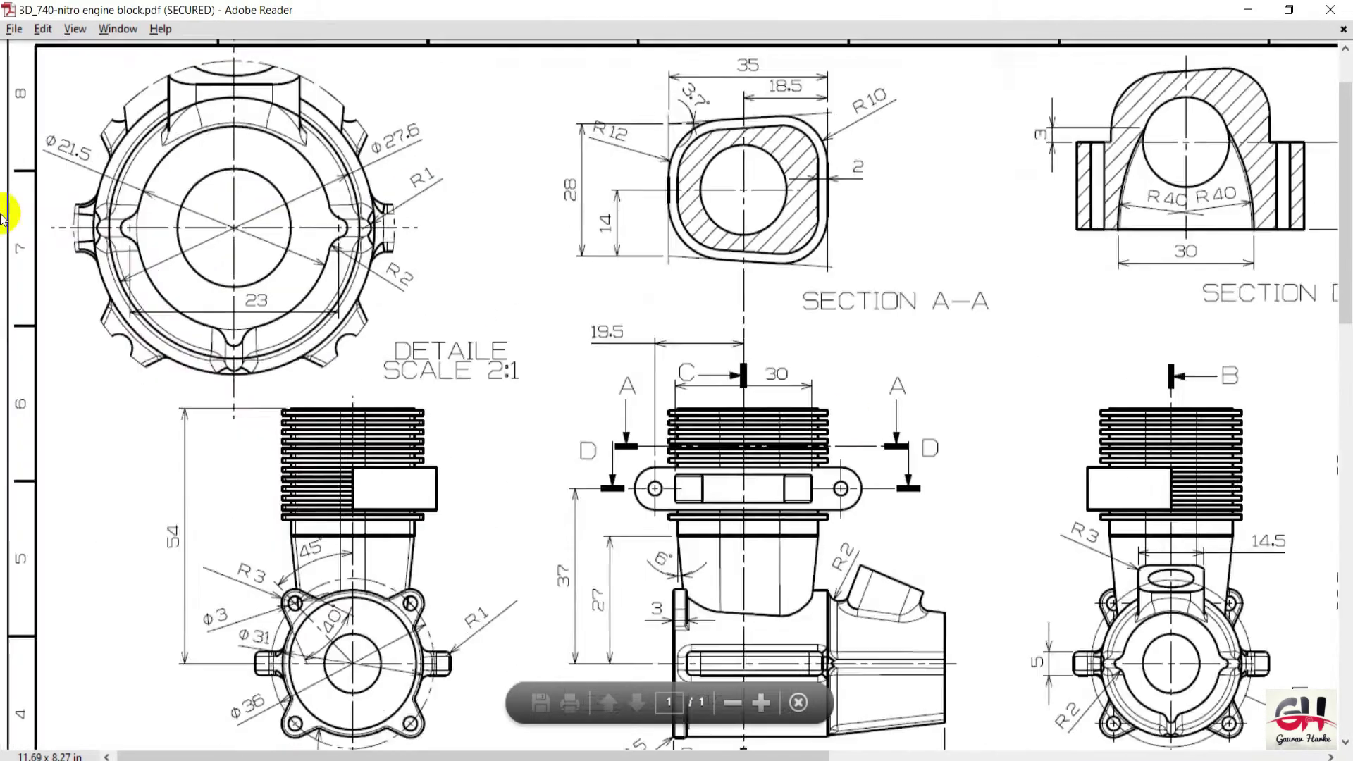
pyautogui.keyDown('ctrl'); pyautogui.scroll(1, 127, 347); pyautogui.keyUp('ctrl')
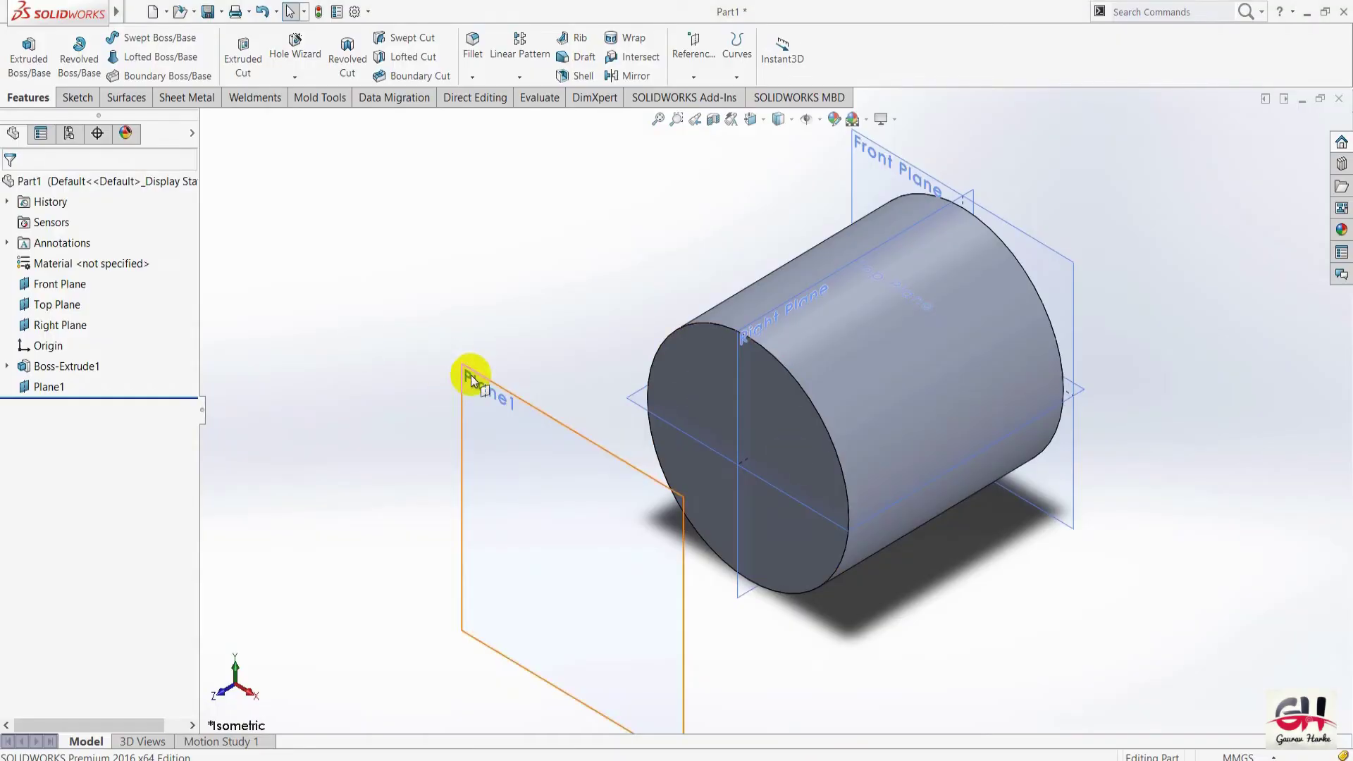
# Open a new sketch on Plane1 and view it straight on.
pyautogui.rightClick(471, 375)
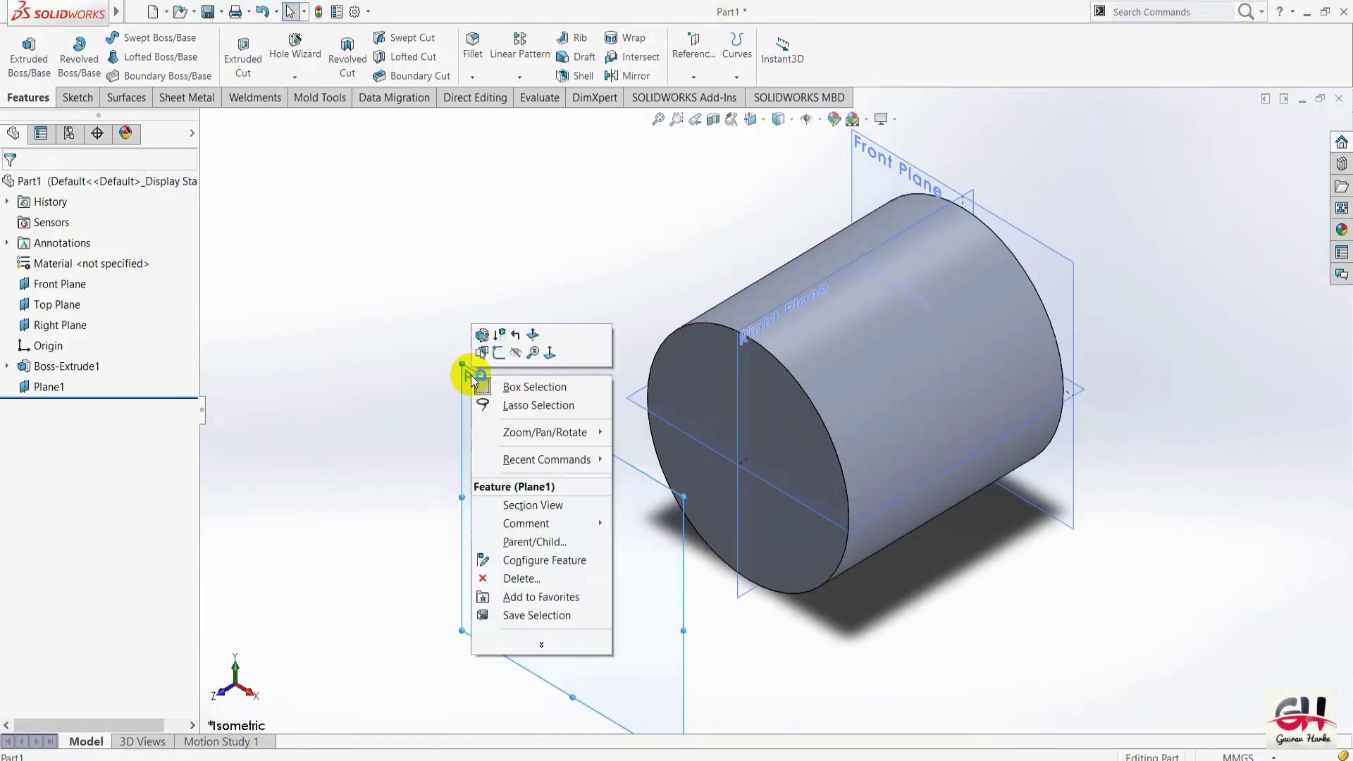
pyautogui.click(497, 355)
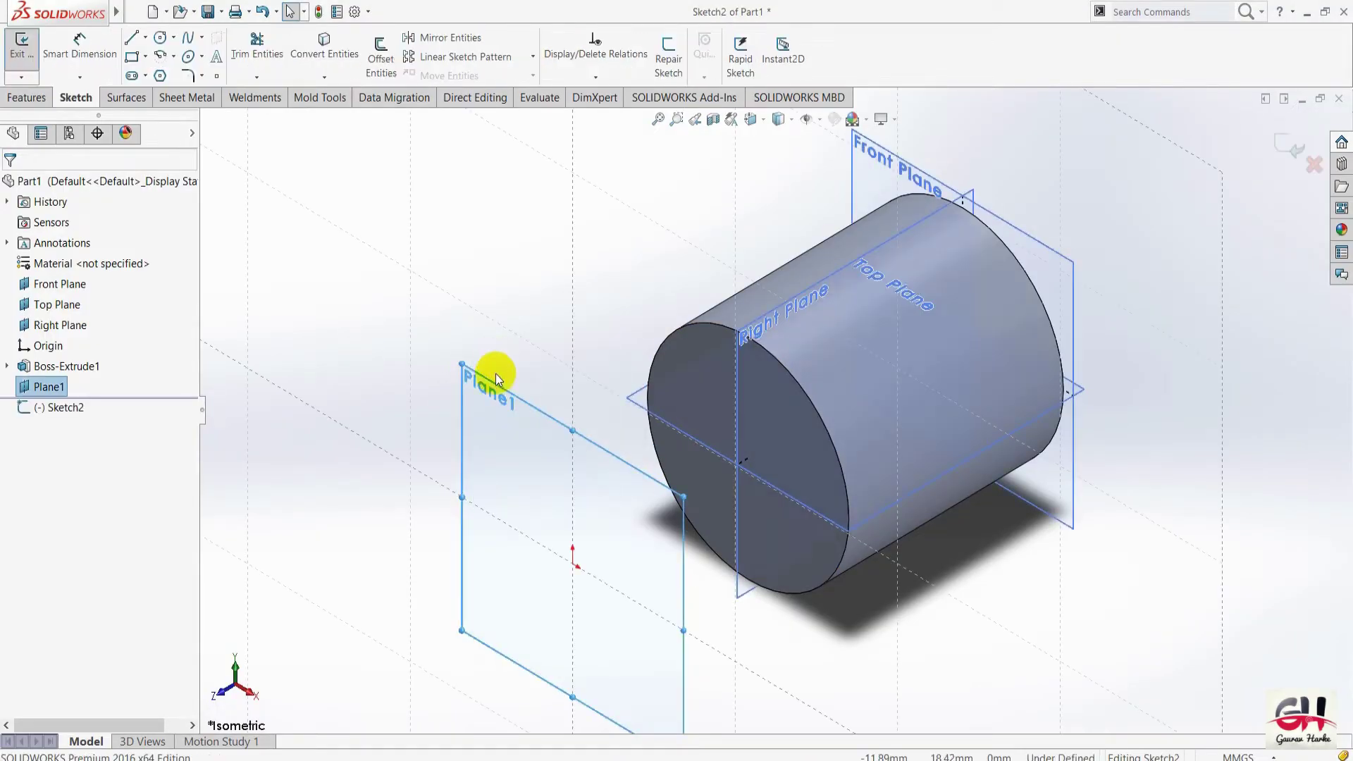
pyautogui.press('space')
pyautogui.click(379, 439)
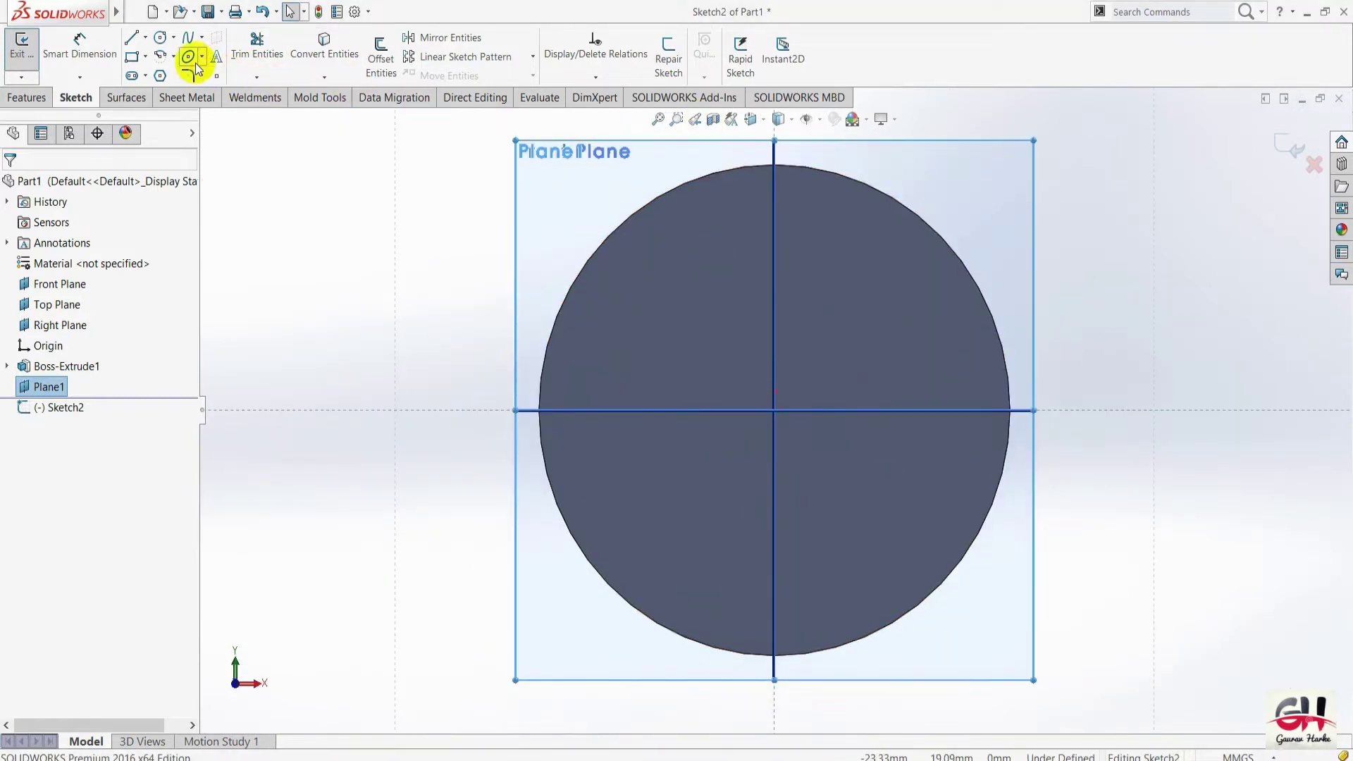
# Draw a vertical centerline through the origin.
pyautogui.click(145, 38)
pyautogui.click(159, 78)
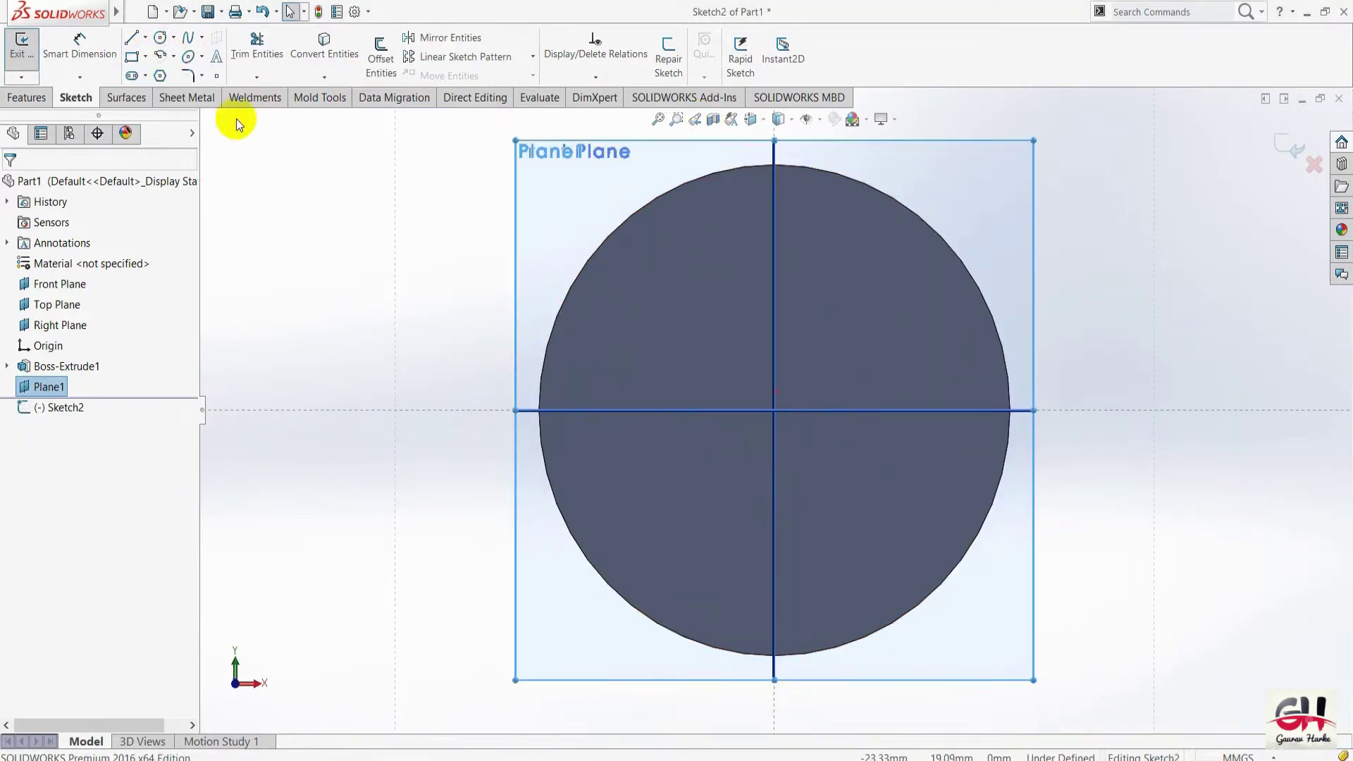
pyautogui.click(775, 286)
pyautogui.click(775, 557)
pyautogui.press('Escape')
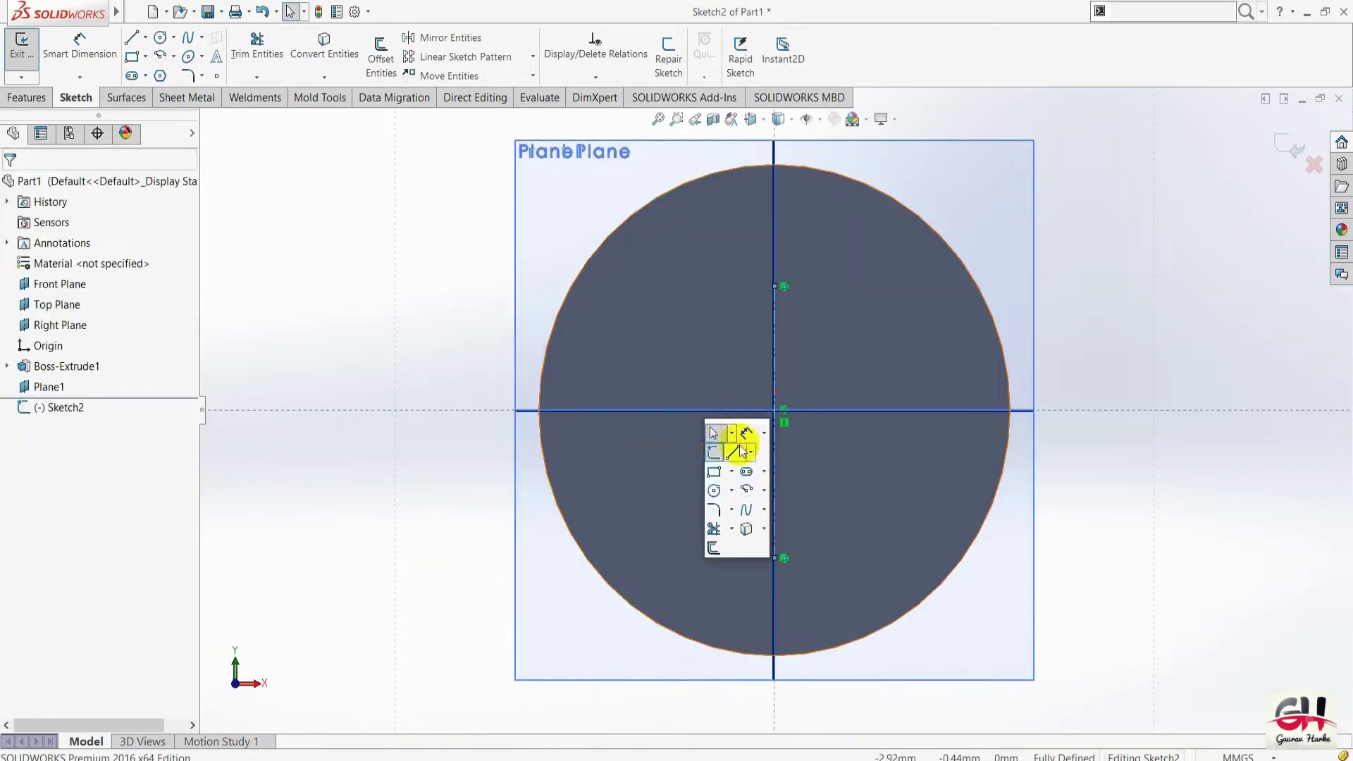
# Draw a horizontal centerline through the origin.
pyautogui.click(750, 451)
pyautogui.click(757, 489)
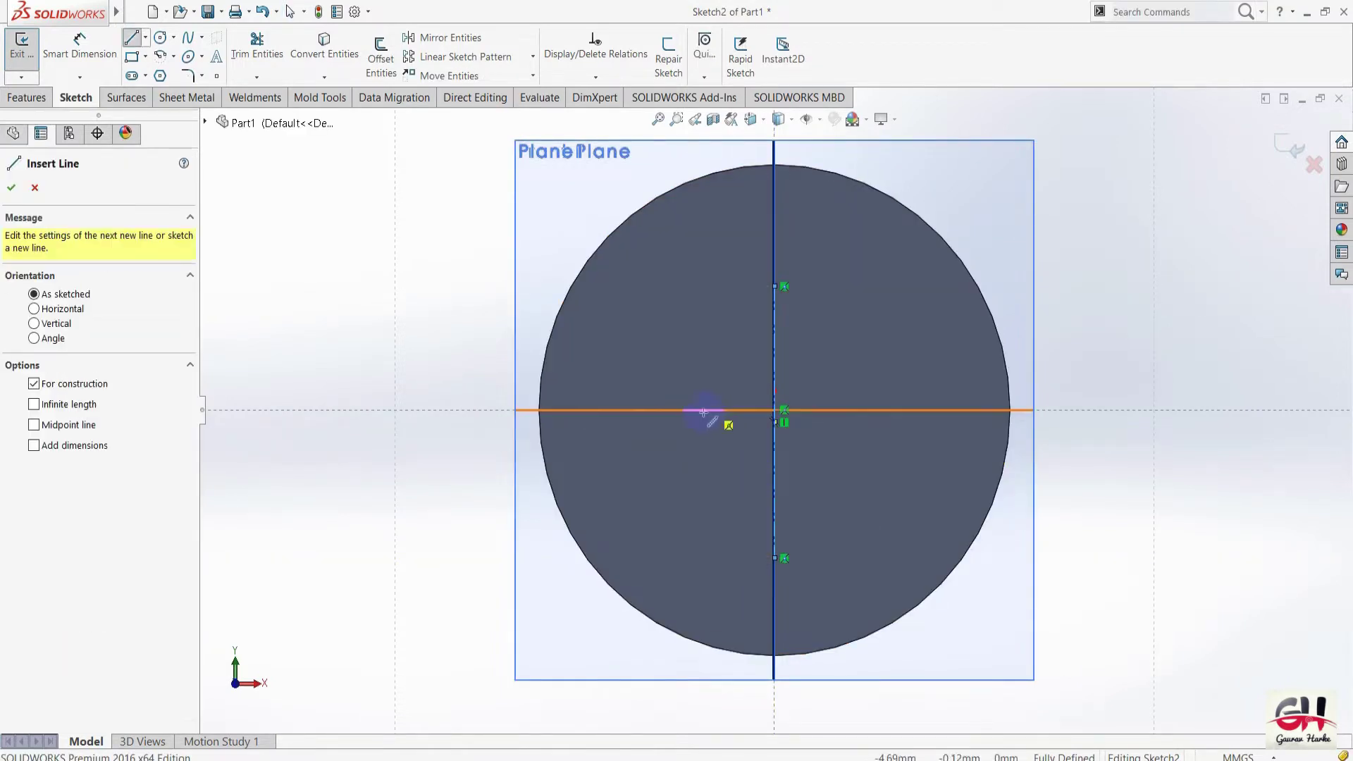
pyautogui.click(647, 415)
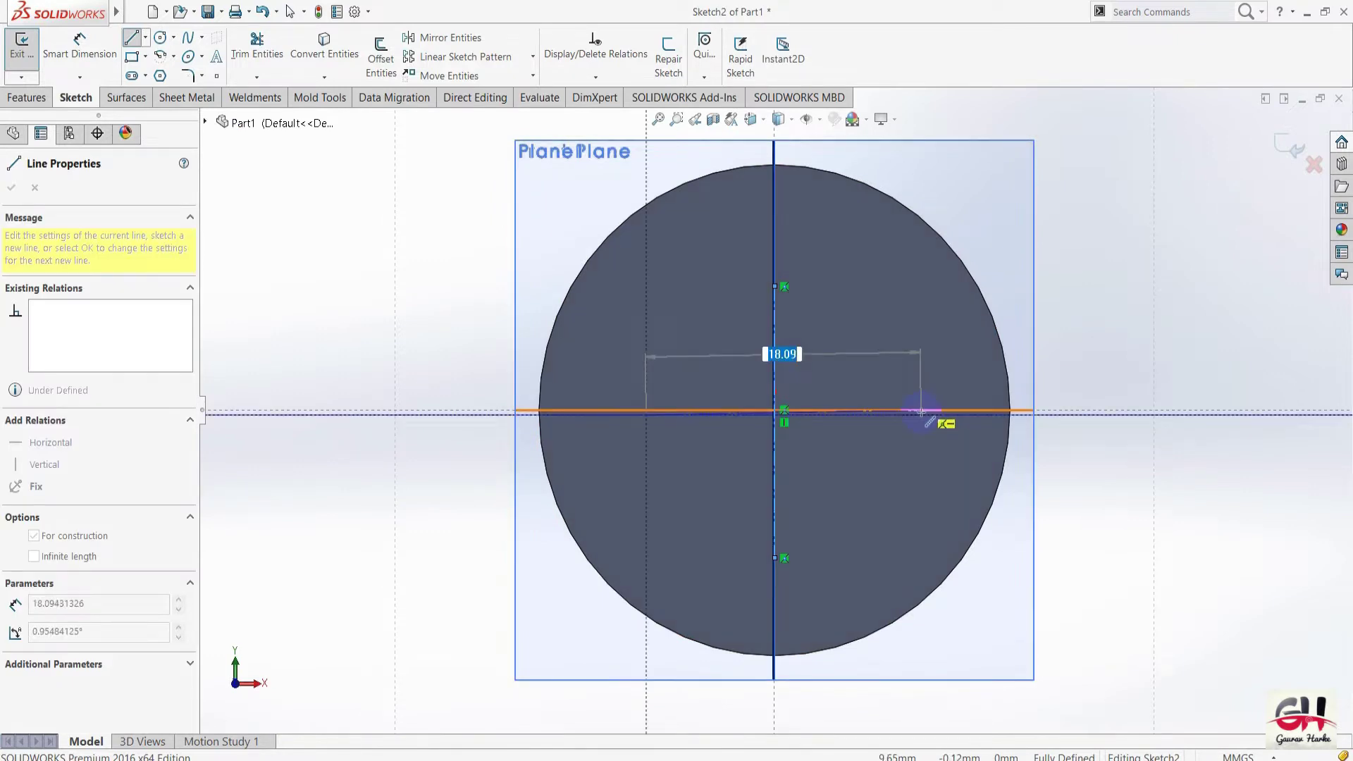
pyautogui.press('Escape')
pyautogui.press('s')
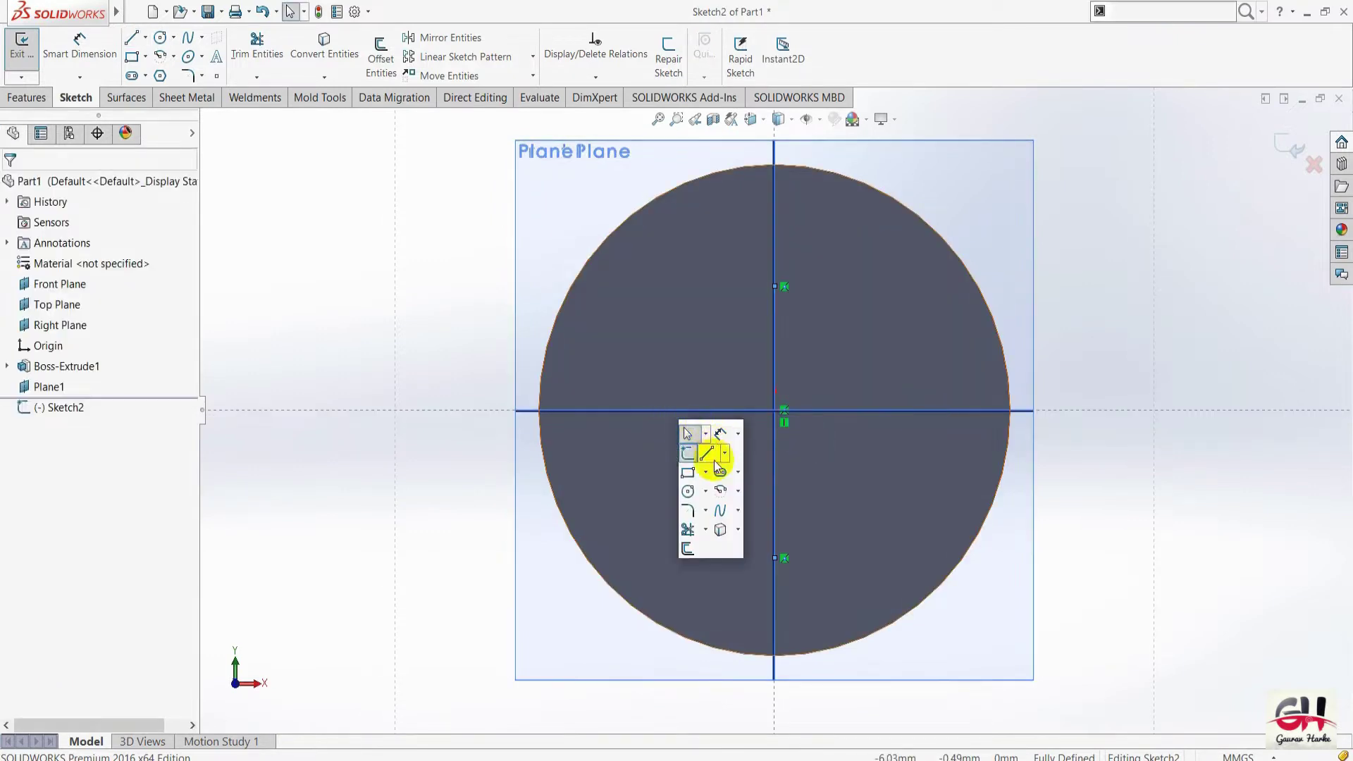
pyautogui.click(724, 453)
pyautogui.click(734, 494)
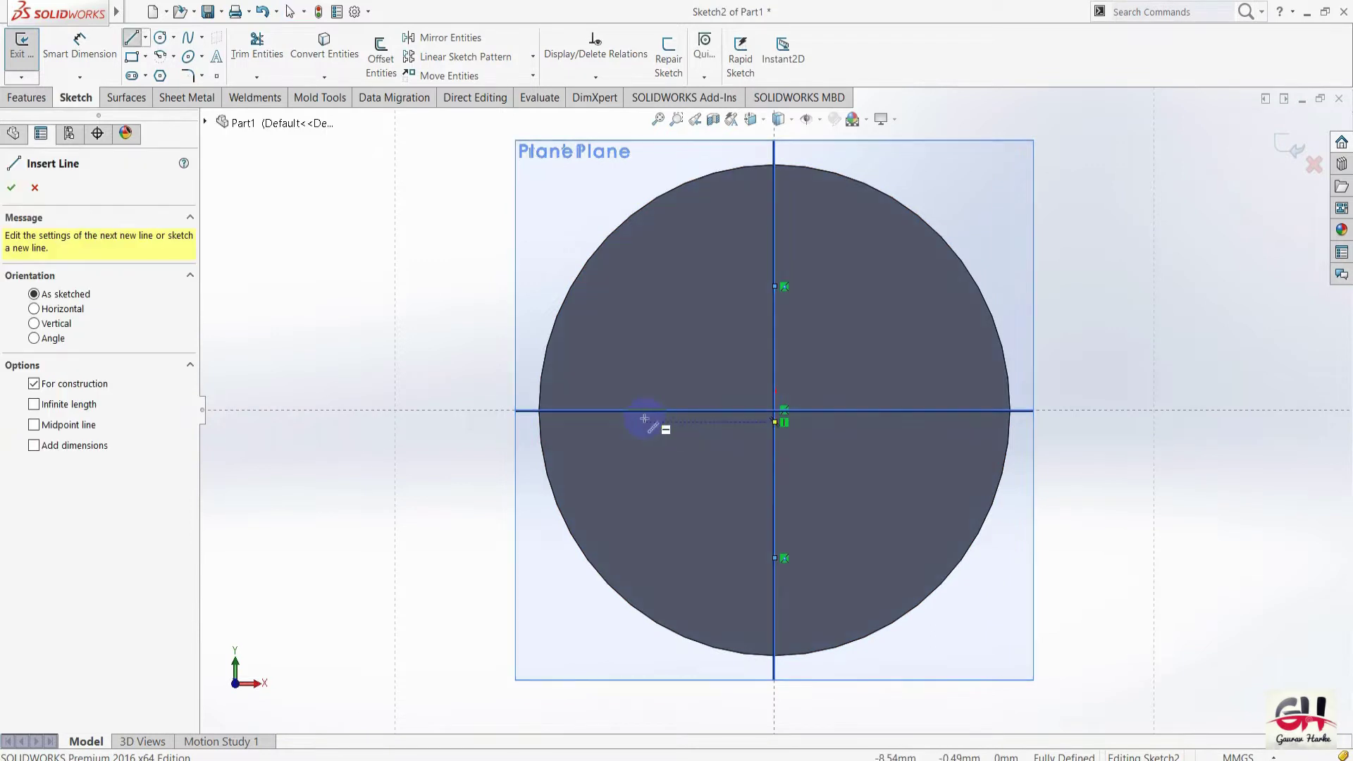
pyautogui.click(609, 416)
pyautogui.click(964, 410)
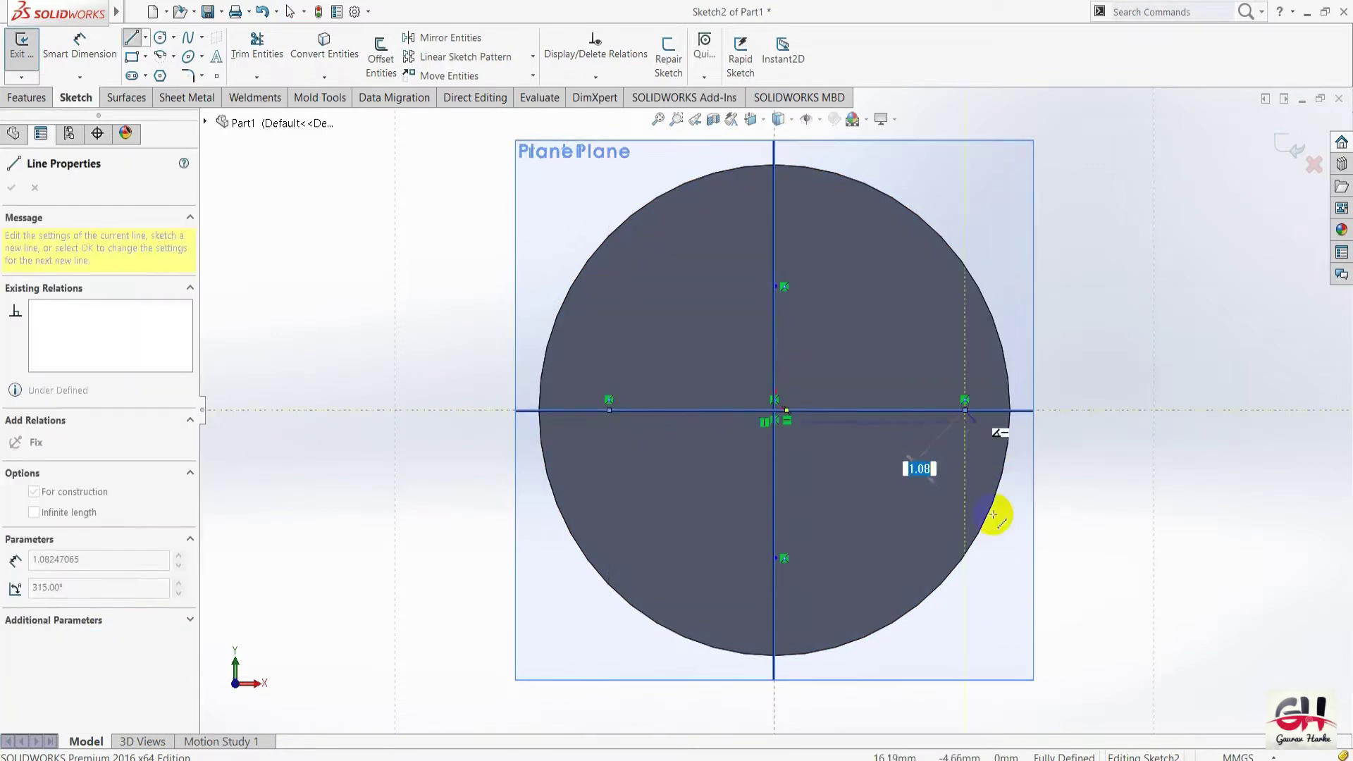
pyautogui.press('Escape')
# Draw a circle centred on the origin with radius 21.5/2 (10.75 mm).
pyautogui.press('s')
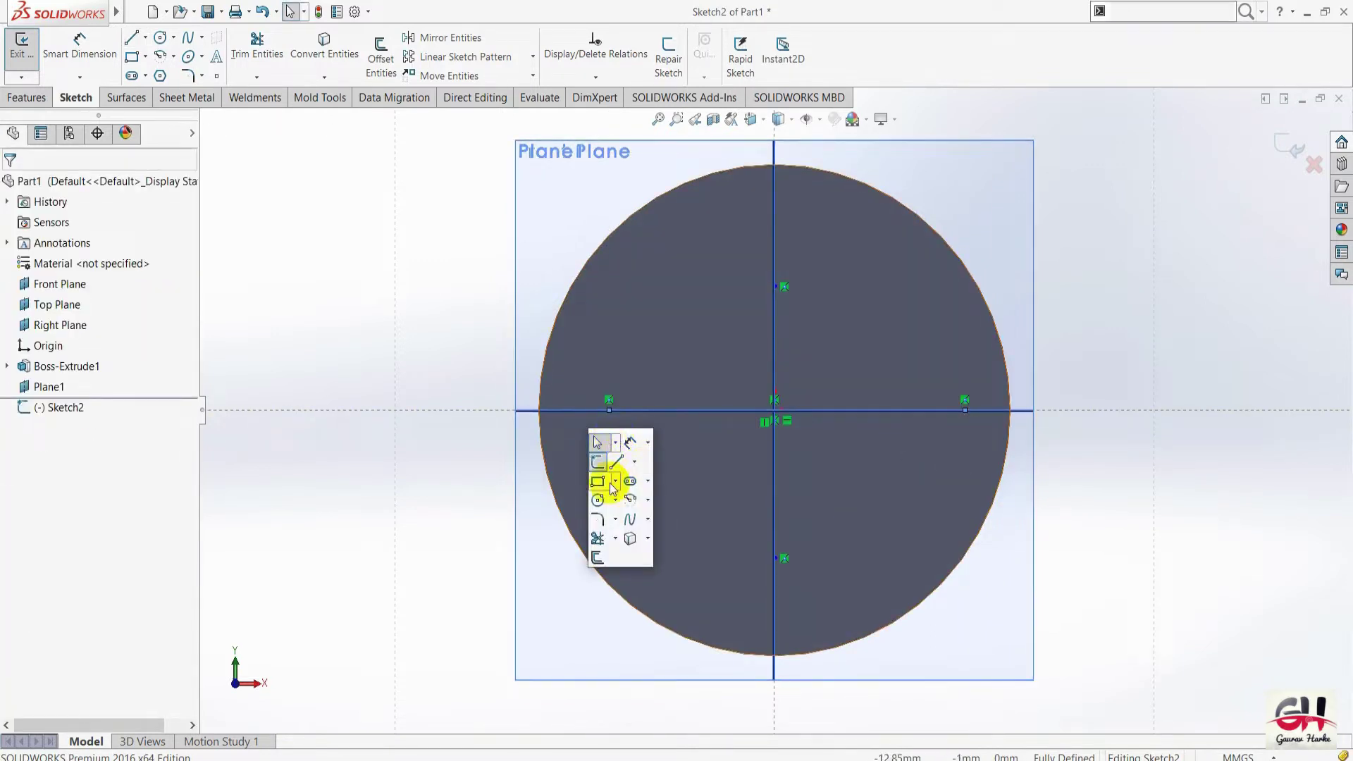
pyautogui.click(597, 499)
pyautogui.click(774, 410)
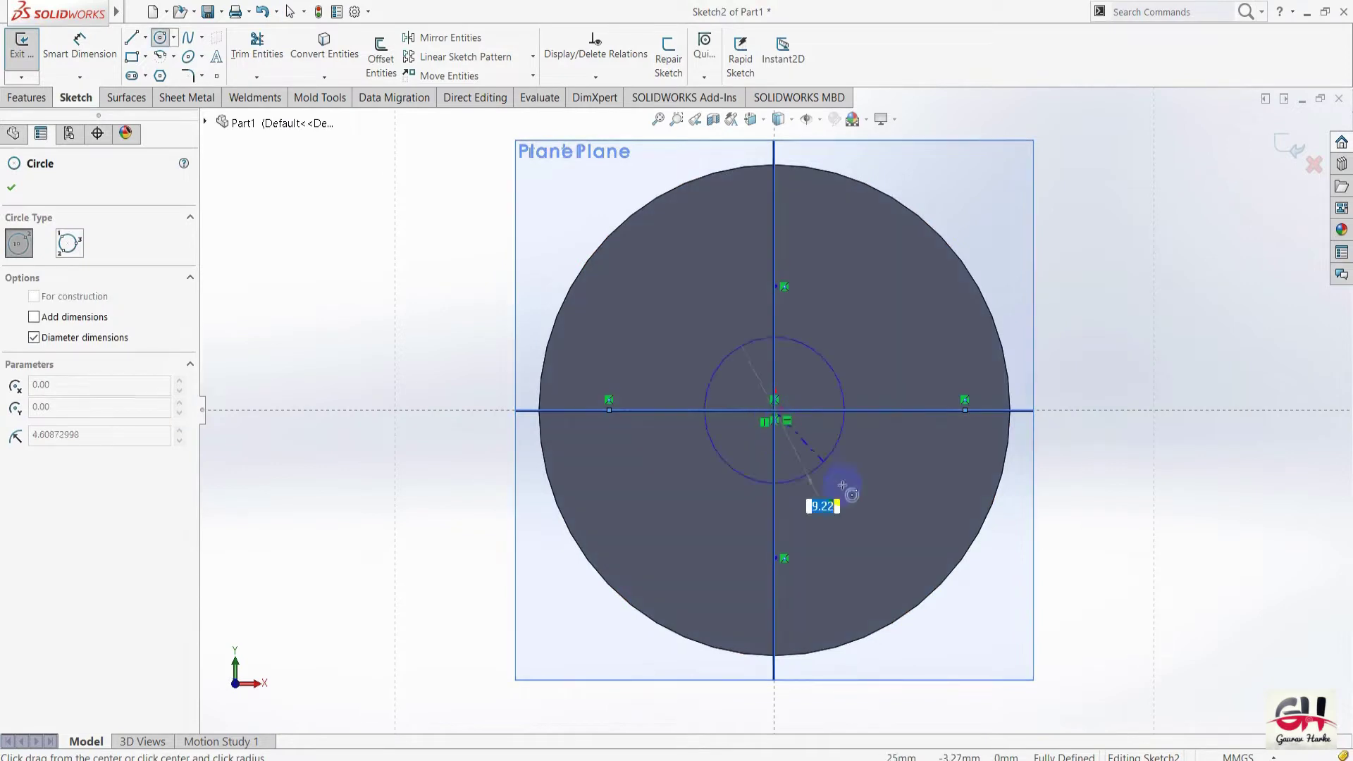
pyautogui.click(879, 515)
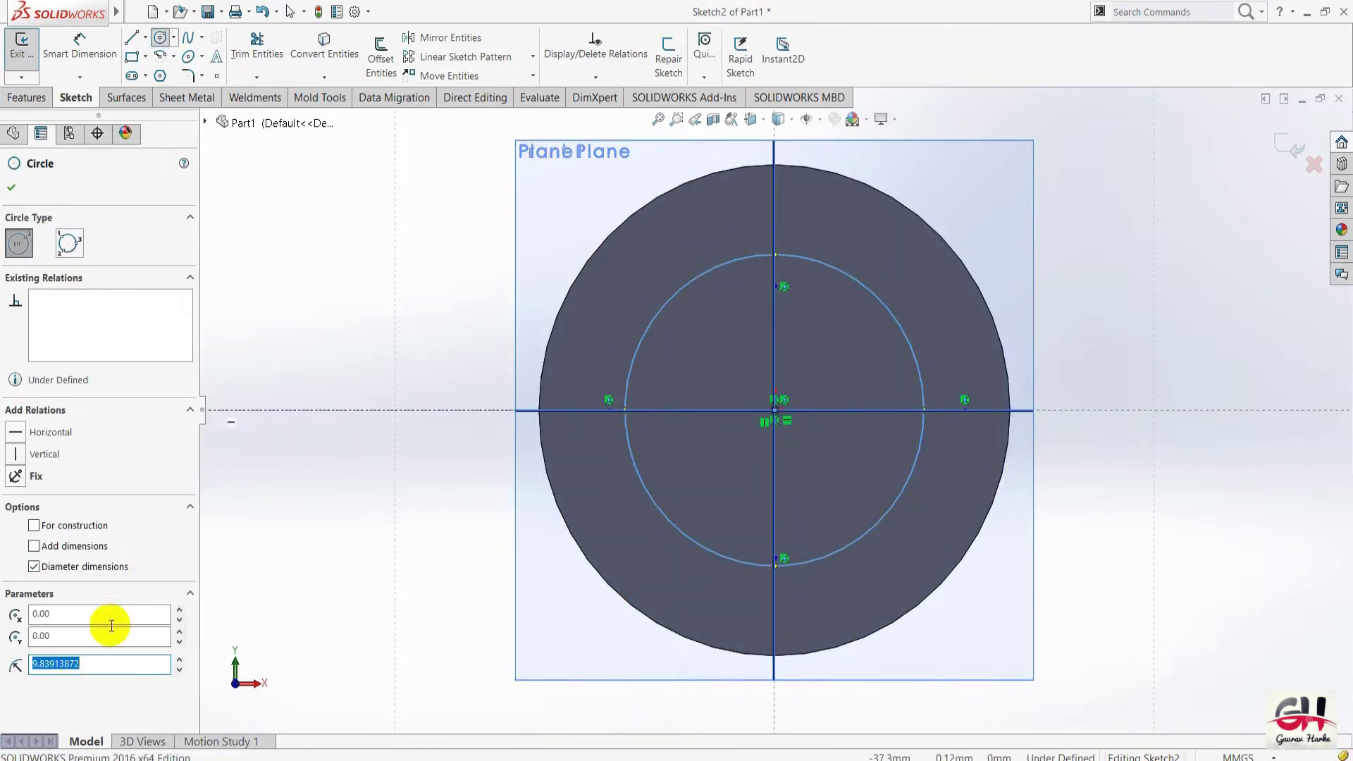
pyautogui.click(115, 664)
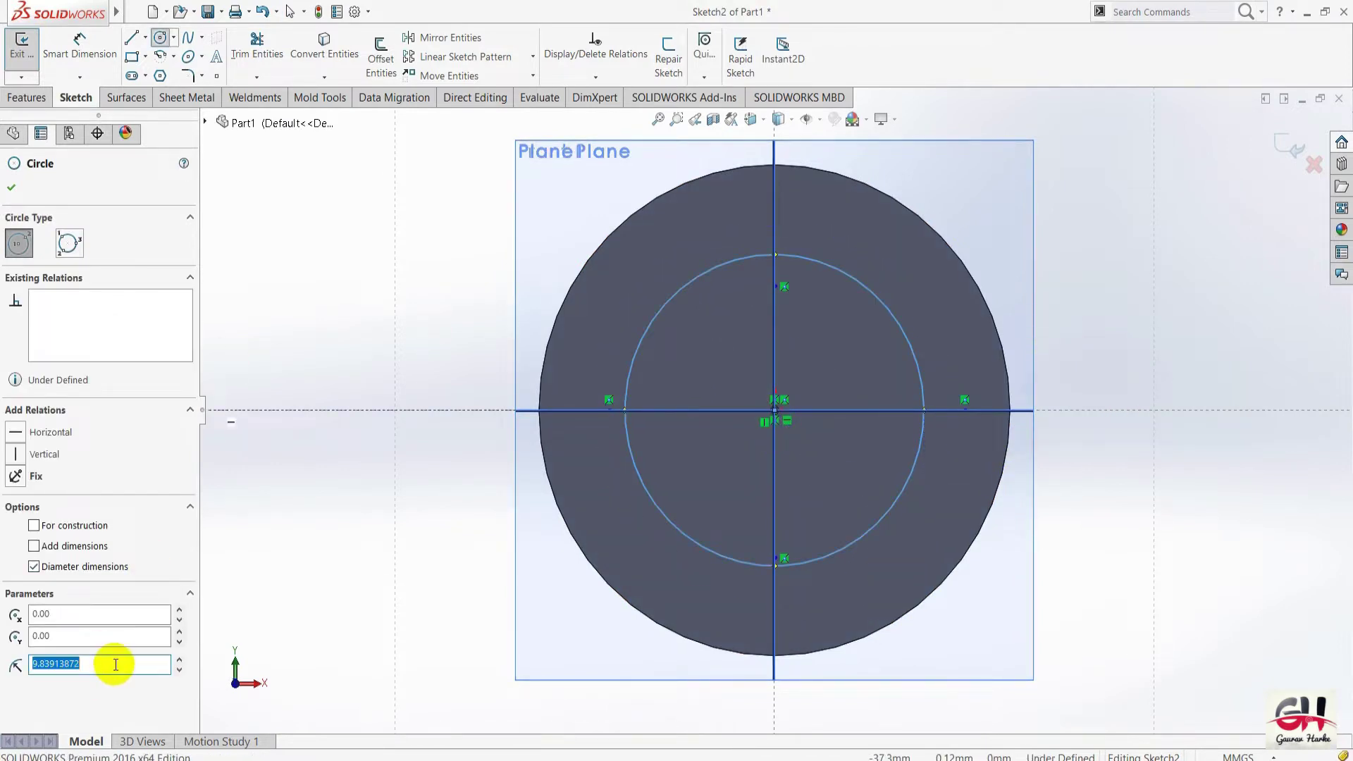
pyautogui.write('21.5/')
pyautogui.press('Return')
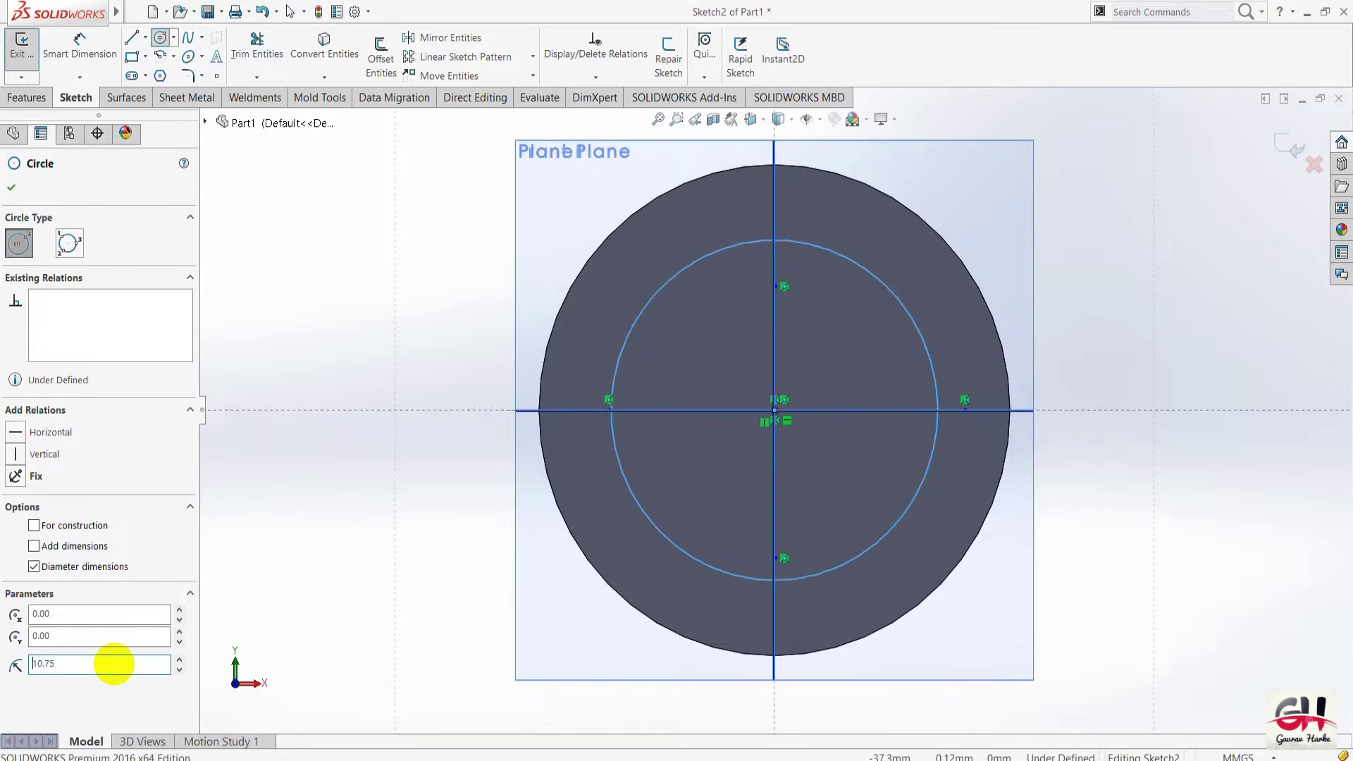
pyautogui.click(11, 187)
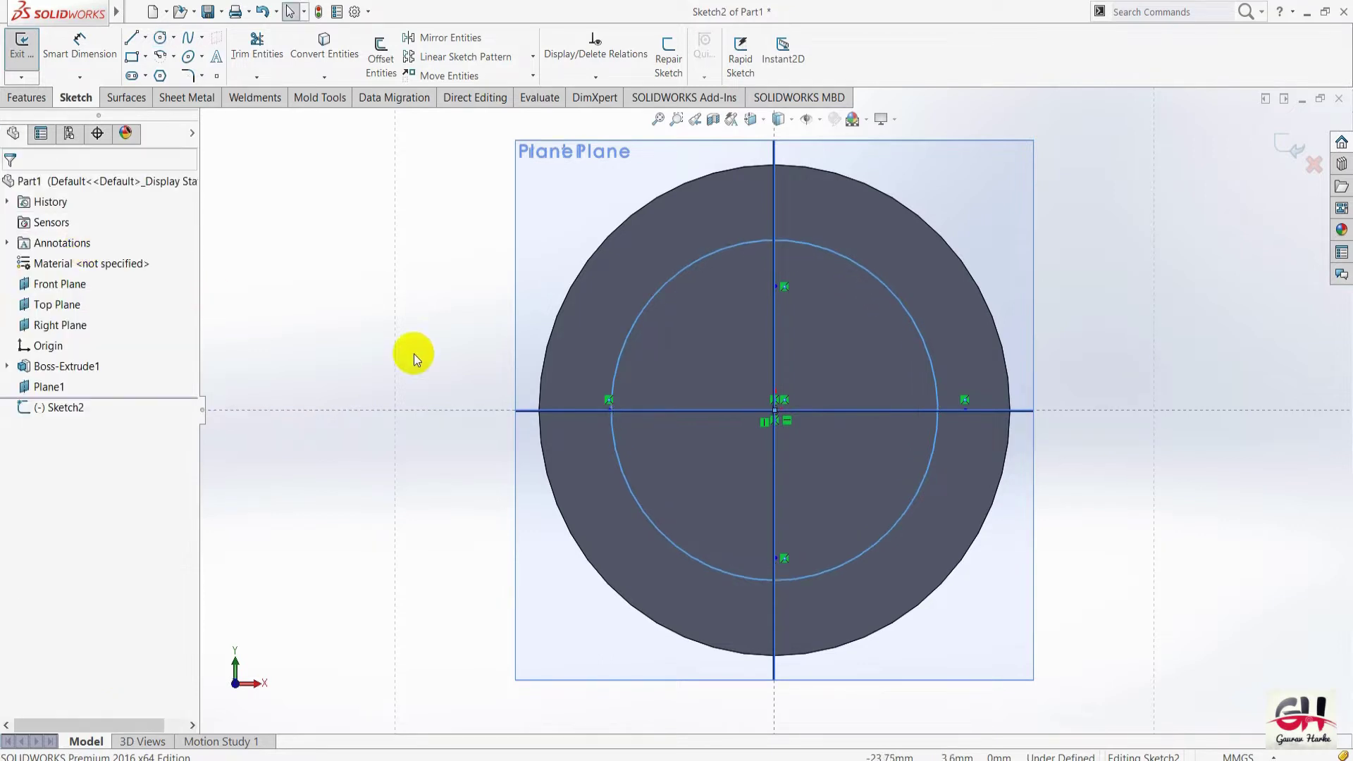
# Add a Ø21.50 diameter dimension to the circle and exit the sketch.
pyautogui.press('s')
pyautogui.click(464, 409)
pyautogui.click(611, 423)
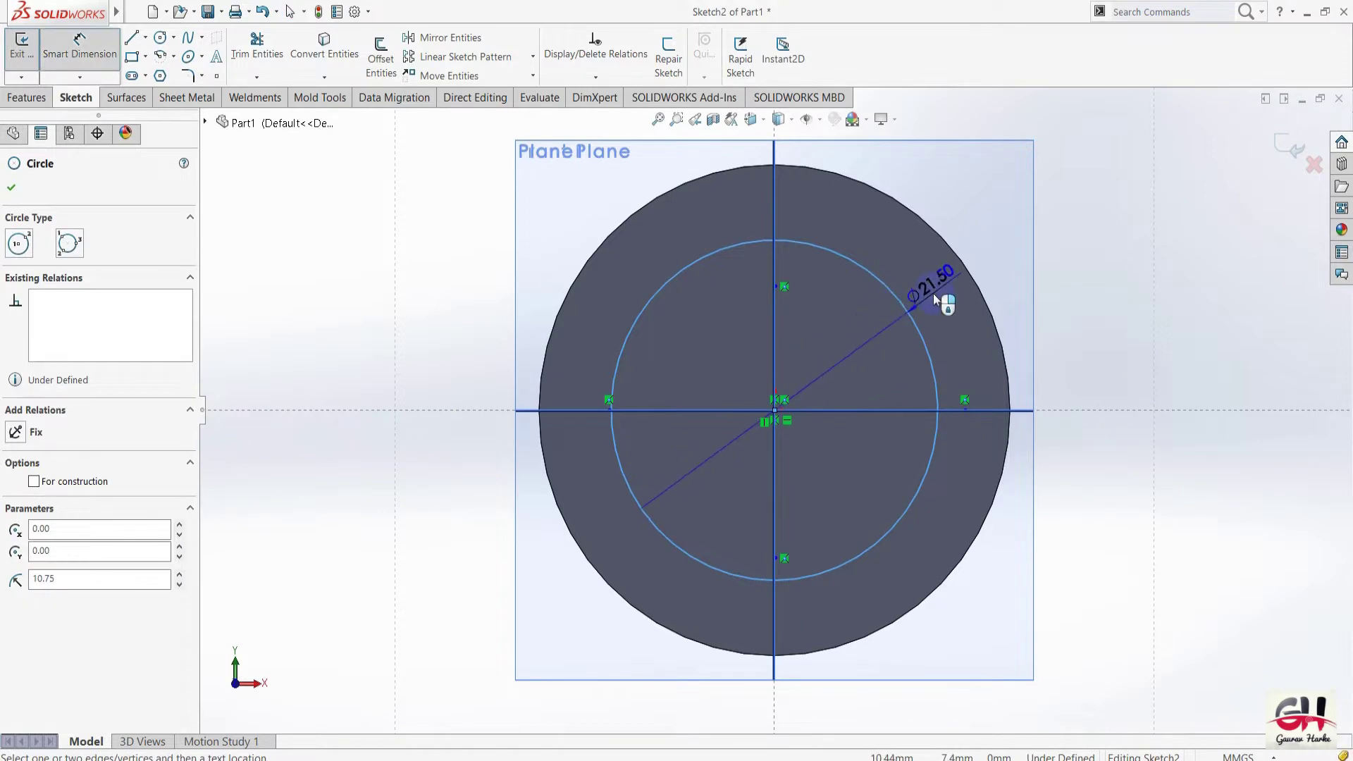
pyautogui.click(1041, 295)
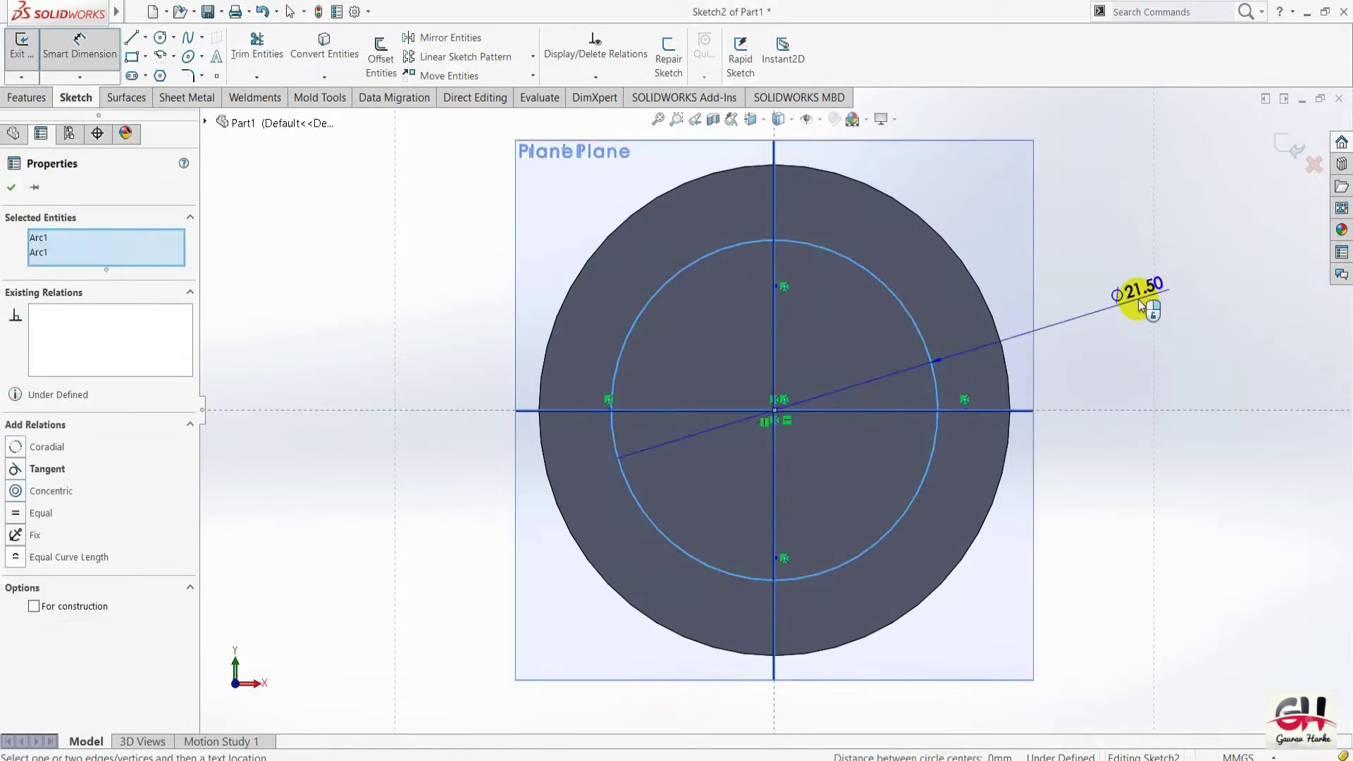
pyautogui.click(1126, 301)
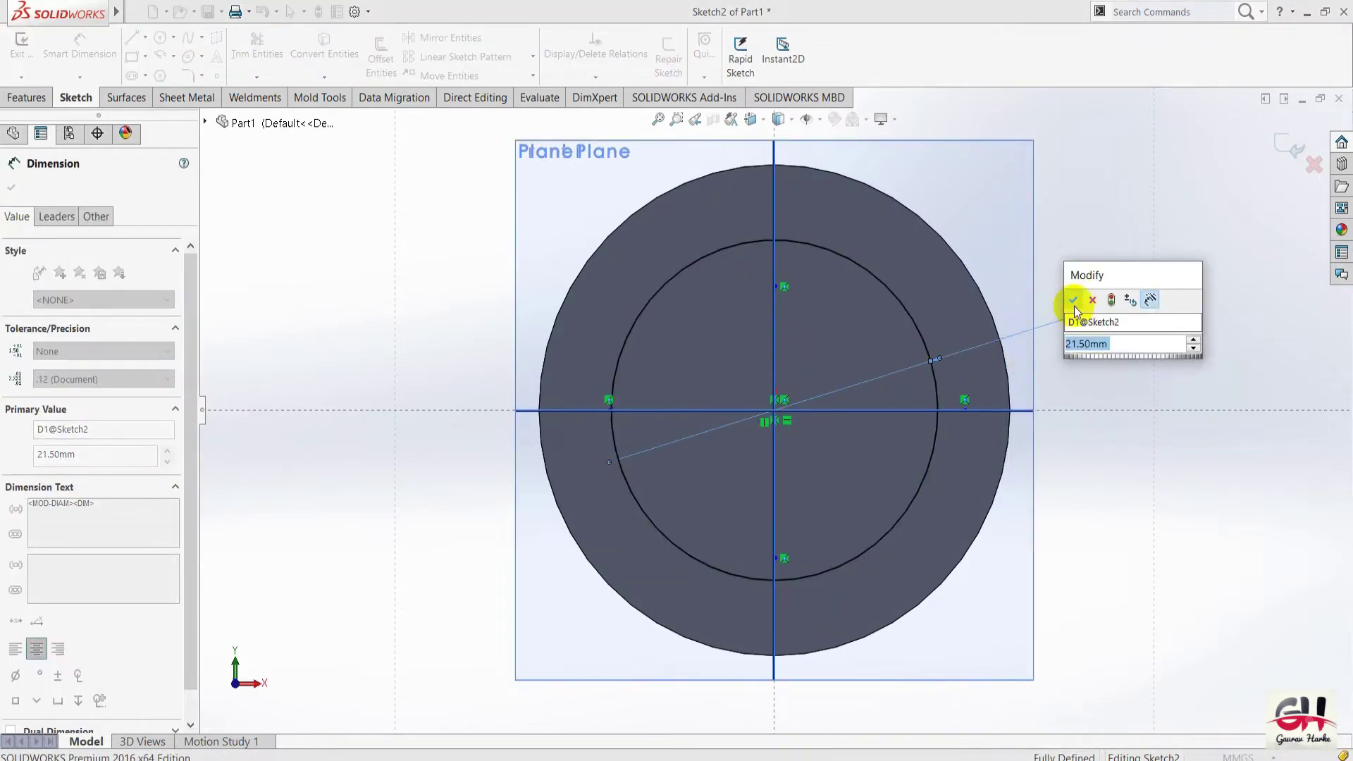
pyautogui.click(1074, 297)
pyautogui.click(1290, 147)
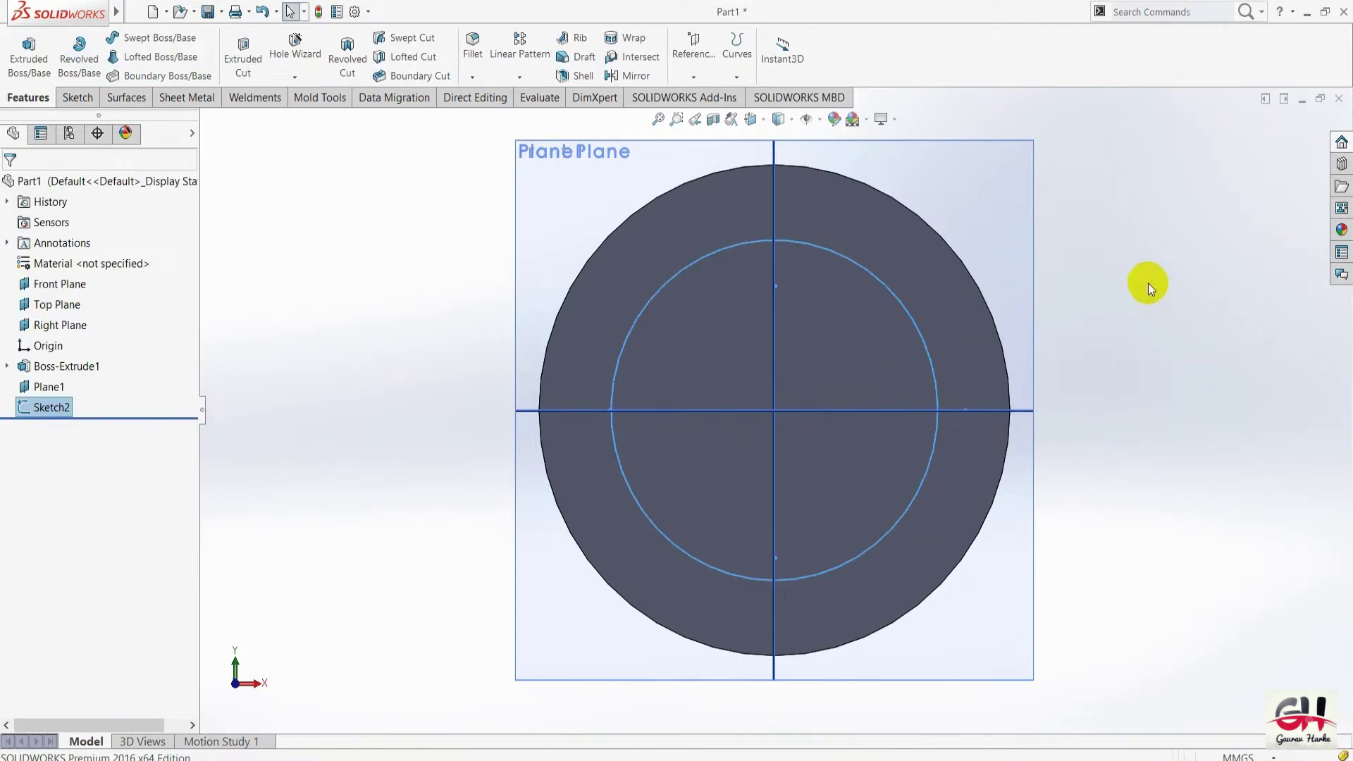
# Clear the selection and show the circle sketch in an isometric, zoomed-to-fit view.
pyautogui.click(1122, 319)
pyautogui.hotkey('ctrl', '7')
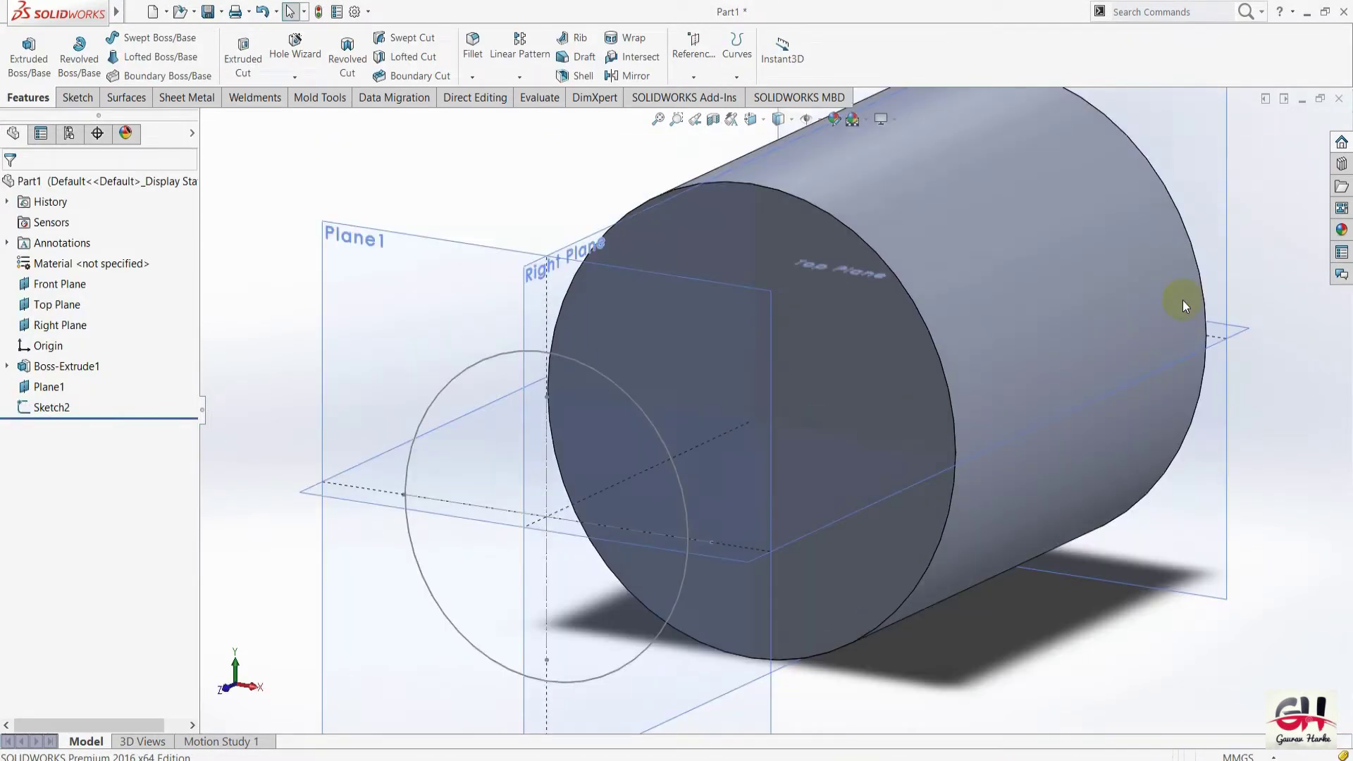
pyautogui.press('f')
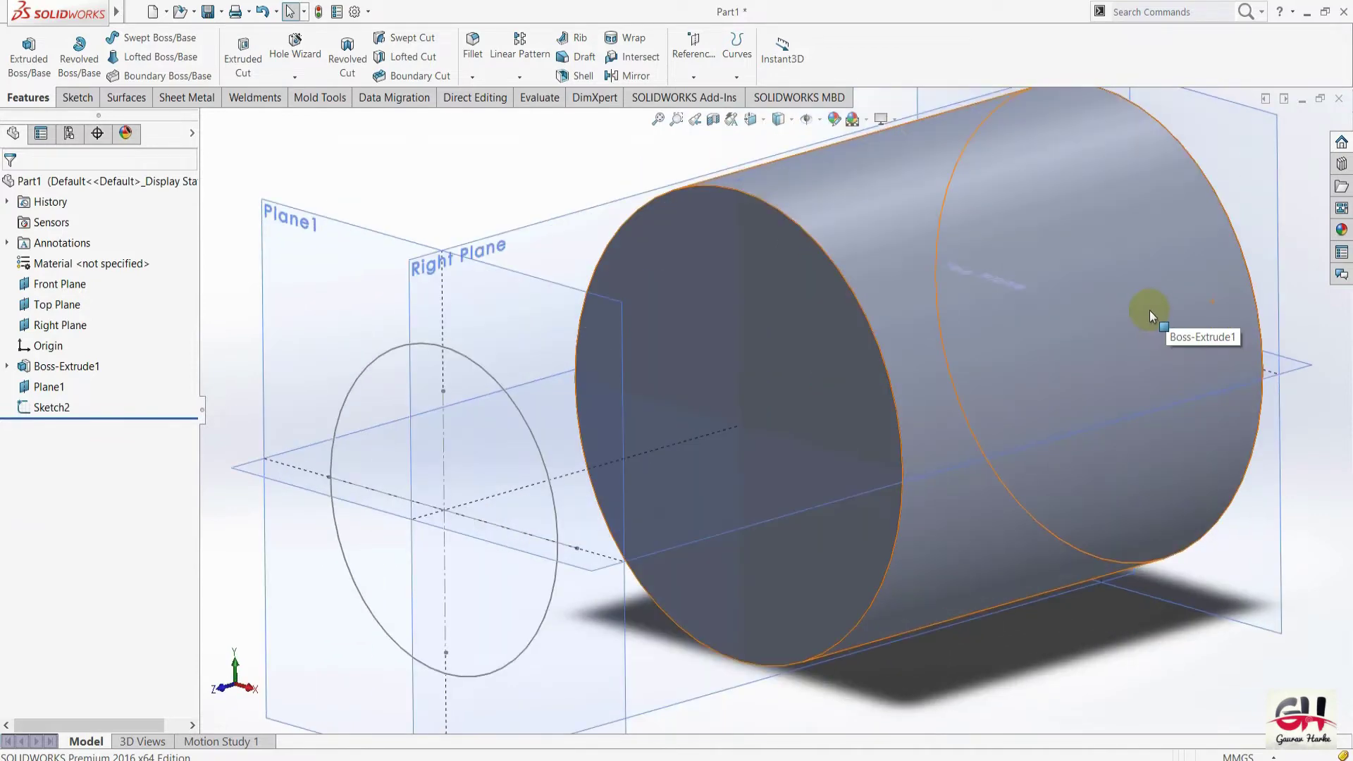
pyautogui.scroll(3, 704, 384)
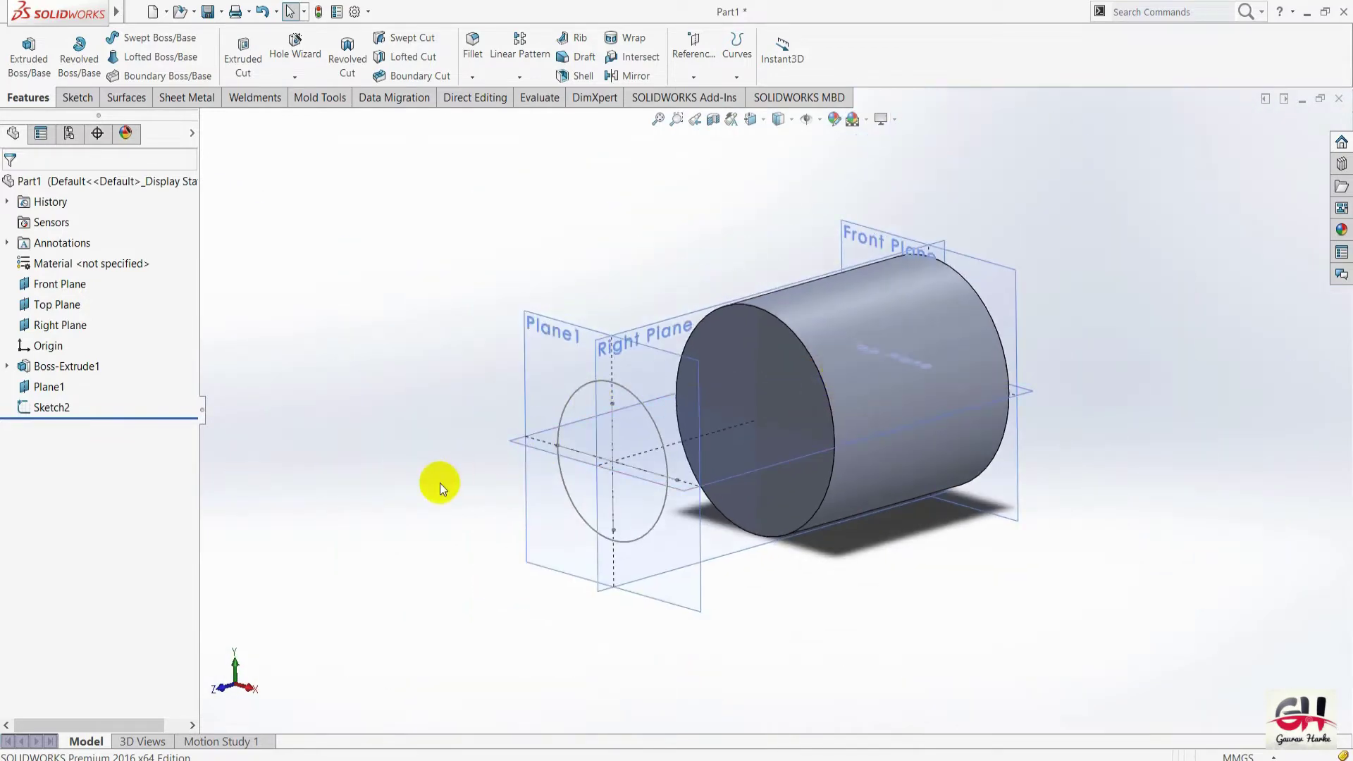
pyautogui.moveTo(439, 483); pyautogui.dragTo(424, 463, button='middle')
pyautogui.press('Left')
# Extrude a boss from the circle sketch, reversed toward the cylinder, Up To Next.
pyautogui.click(28, 55)
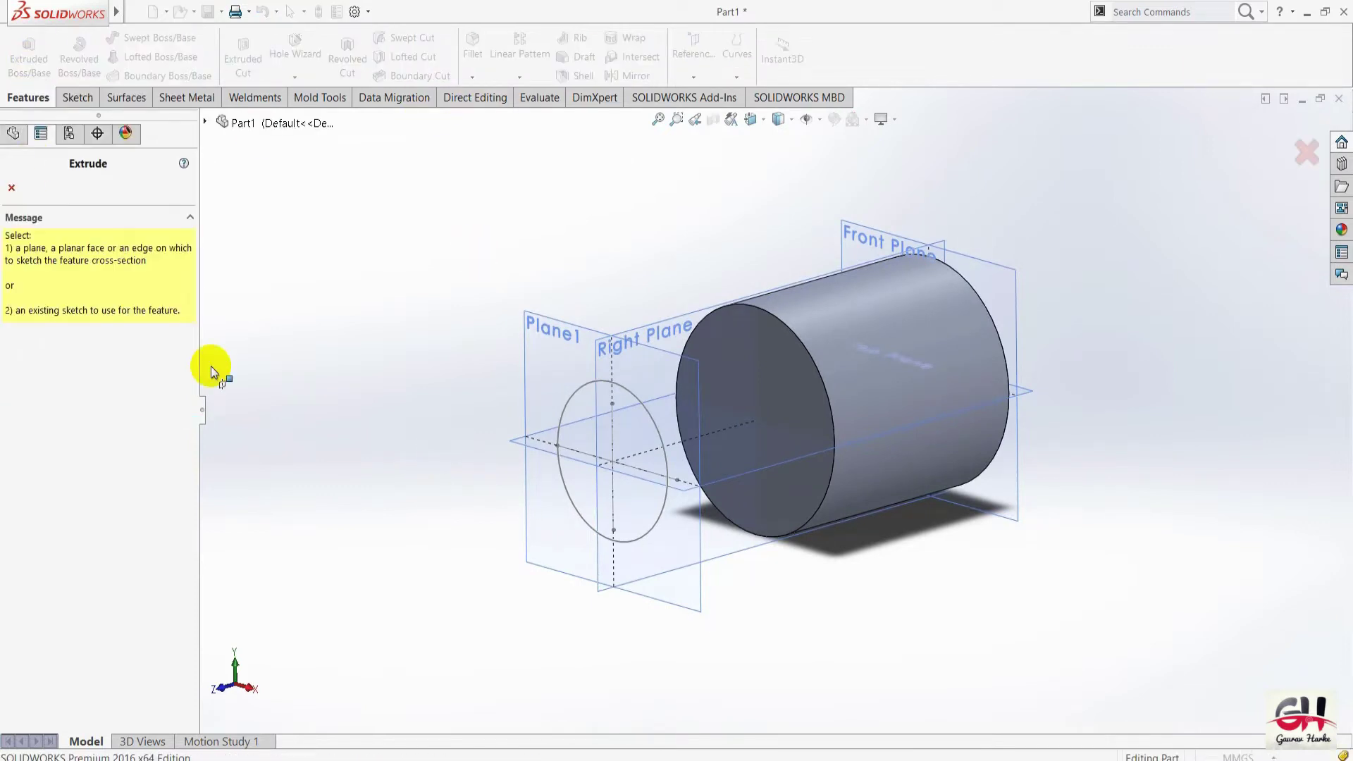
pyautogui.click(575, 396)
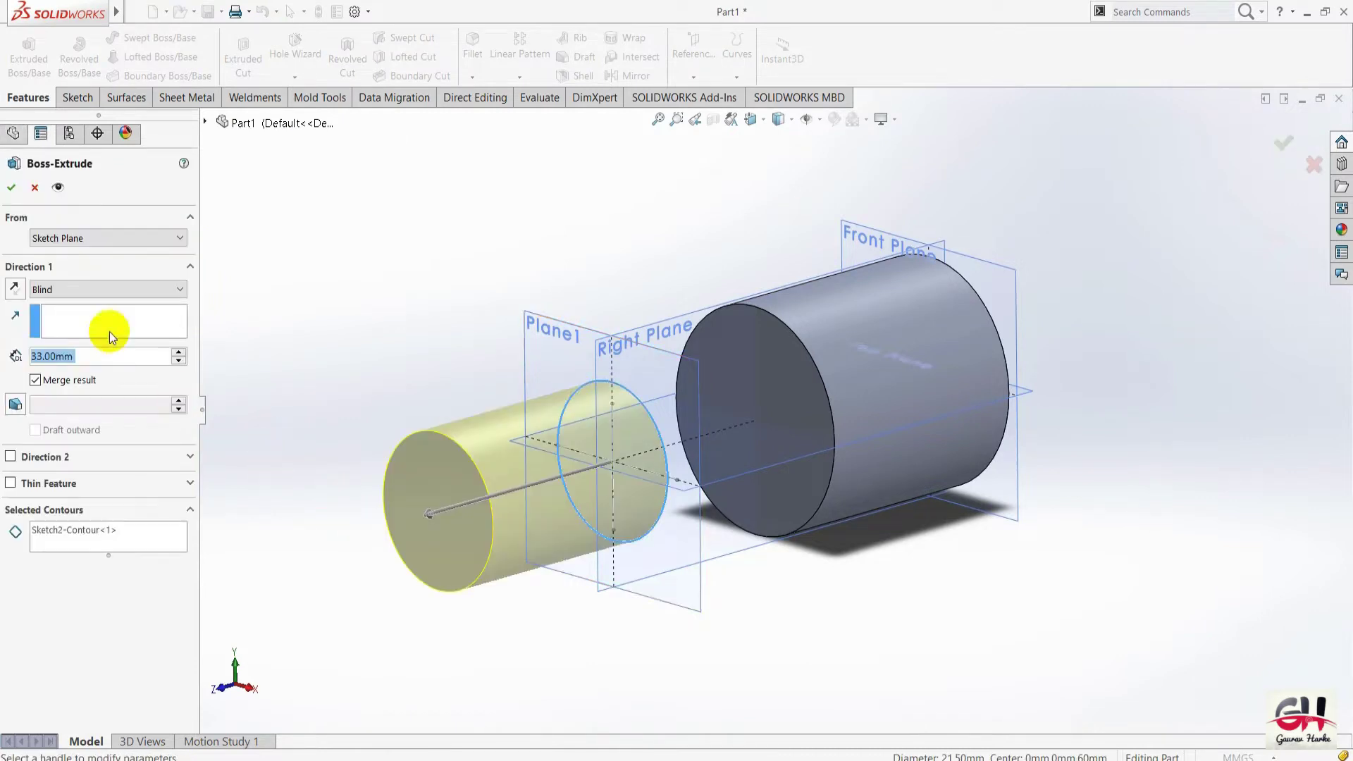
pyautogui.click(19, 294)
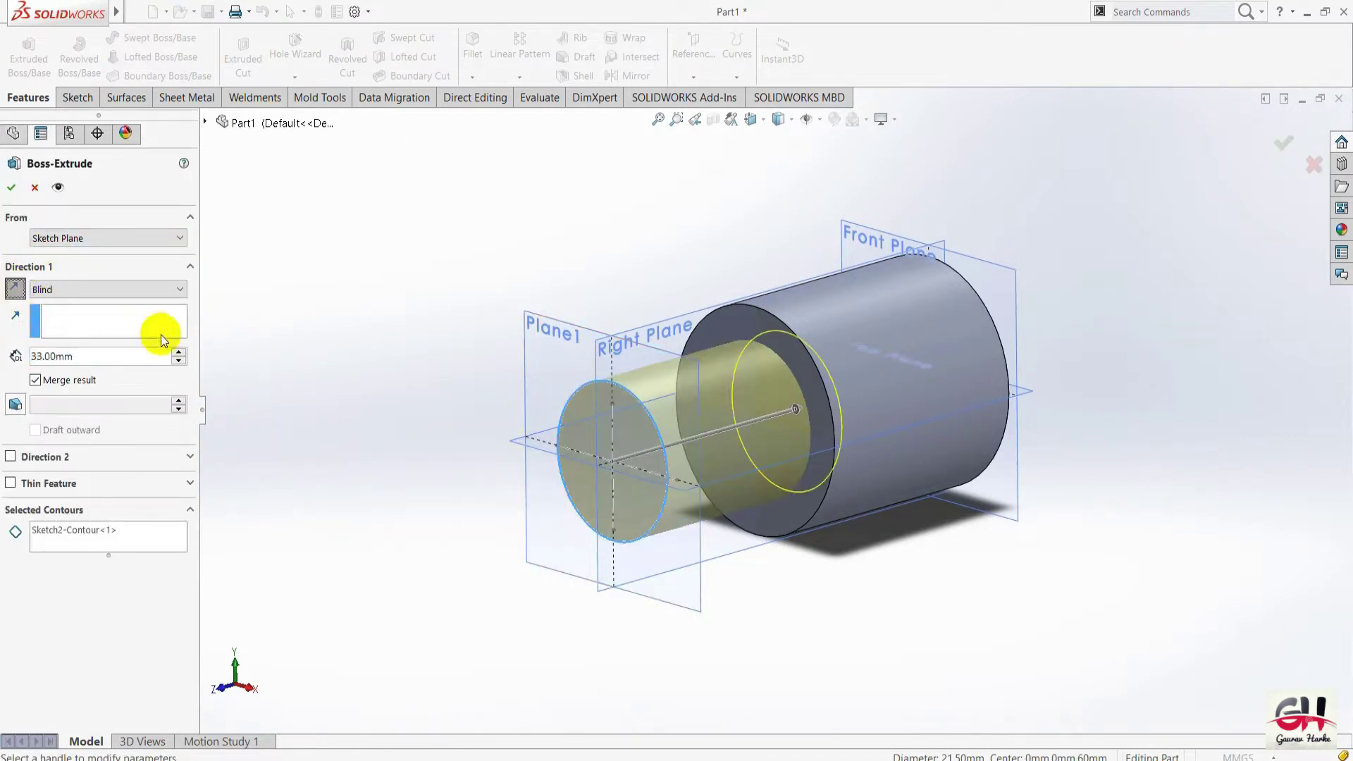
pyautogui.click(114, 294)
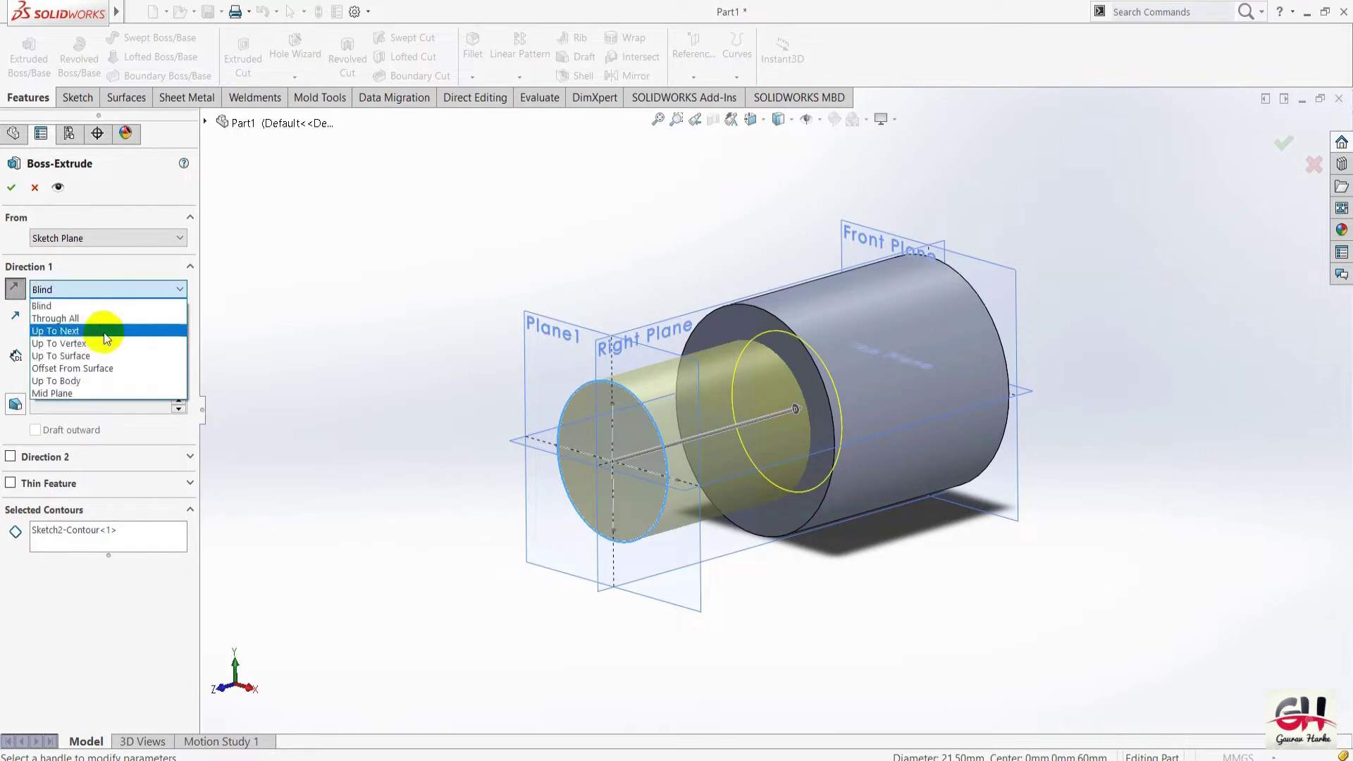
pyautogui.click(103, 328)
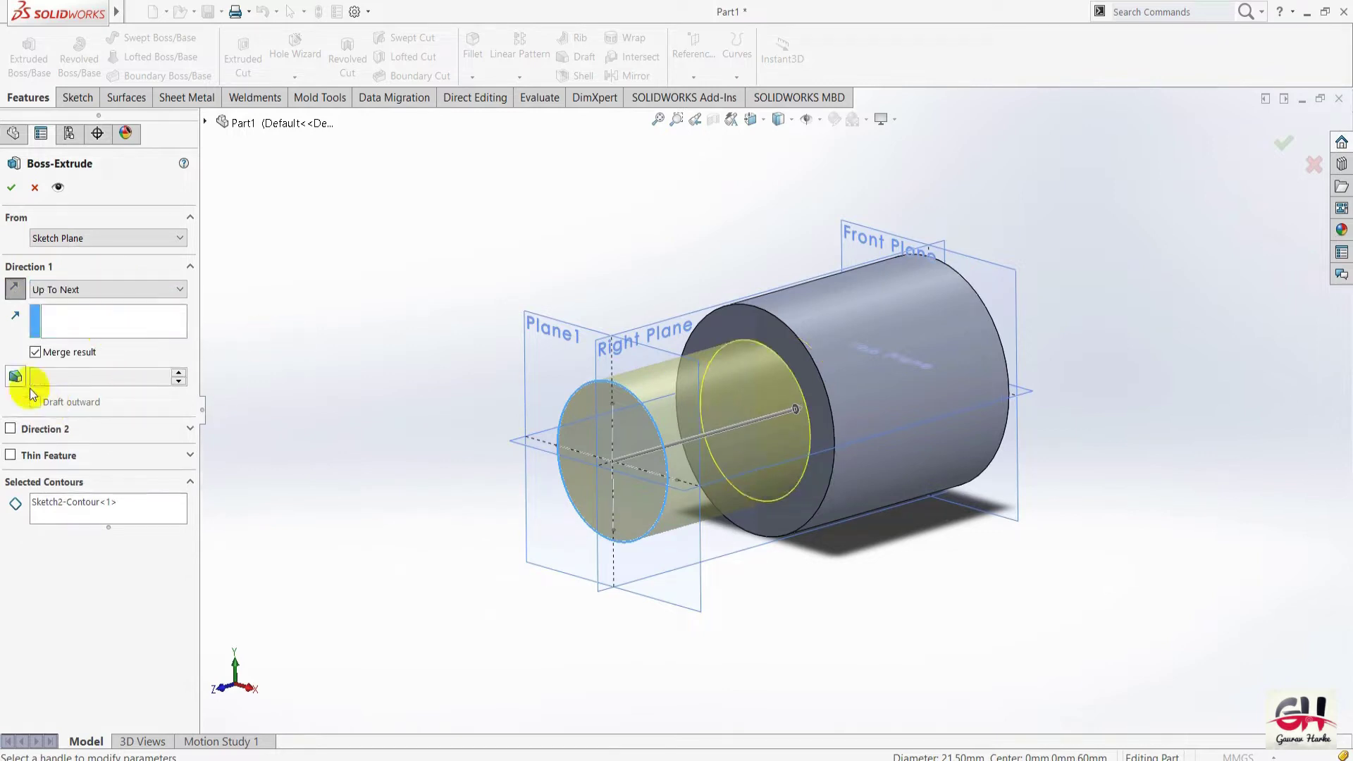
# Give the extrusion a 6° outward draft.
pyautogui.click(18, 381)
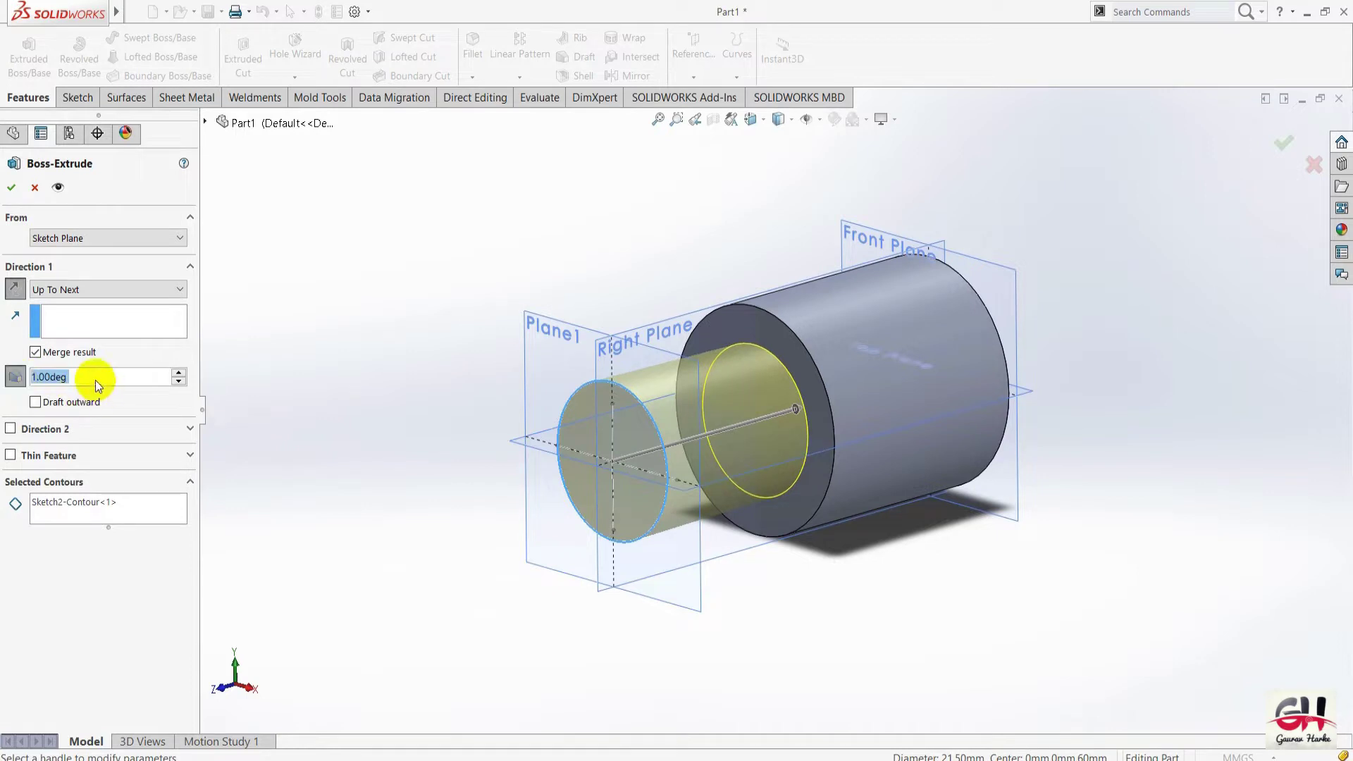
pyautogui.write('6')
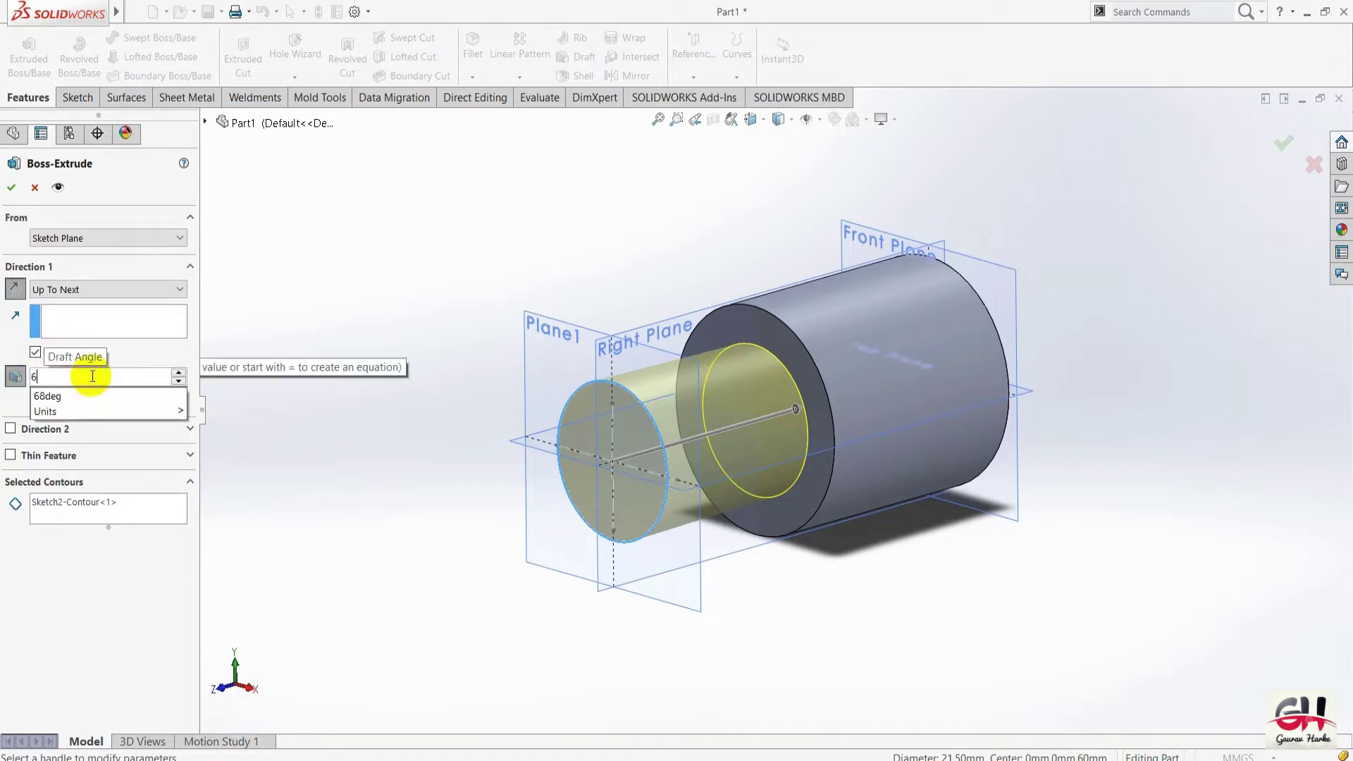
pyautogui.press('Return')
pyautogui.click(34, 403)
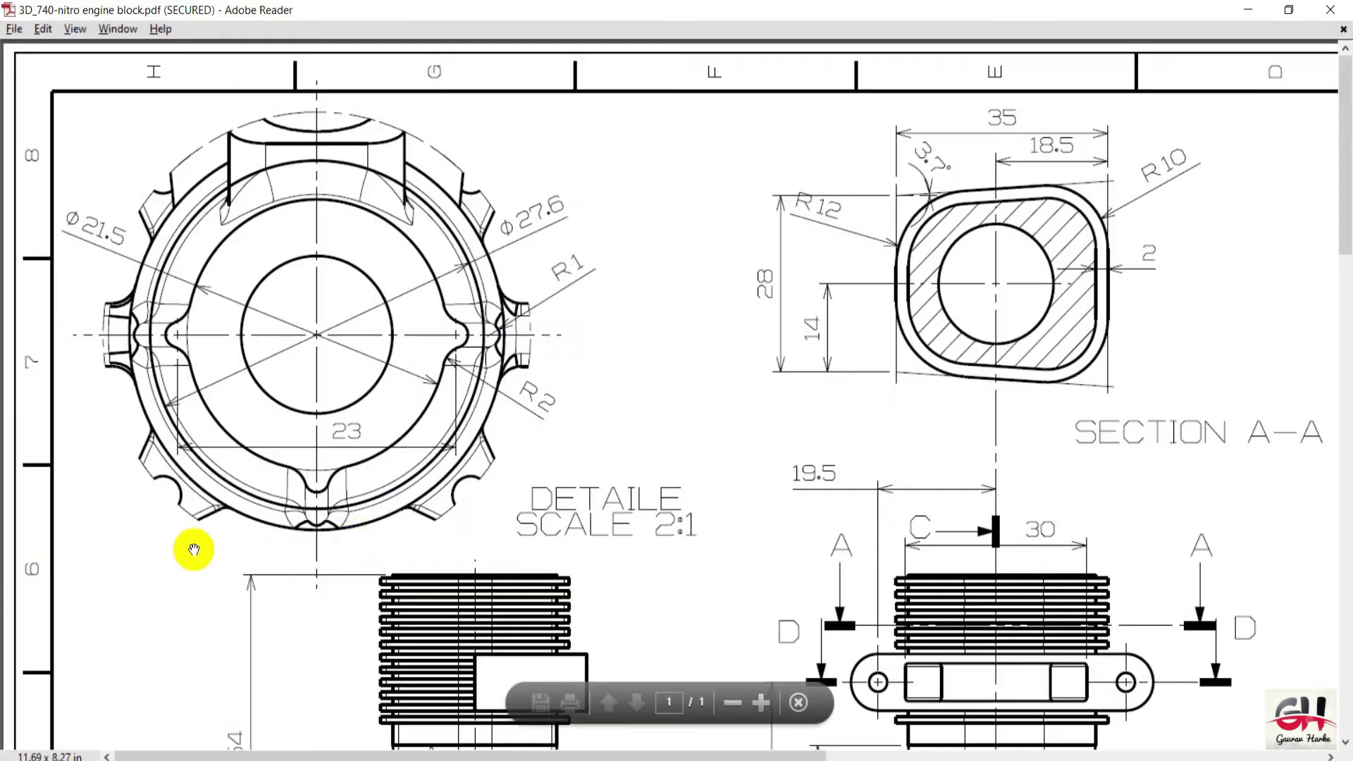
pyautogui.moveTo(190, 547); pyautogui.dragTo(218, 332)
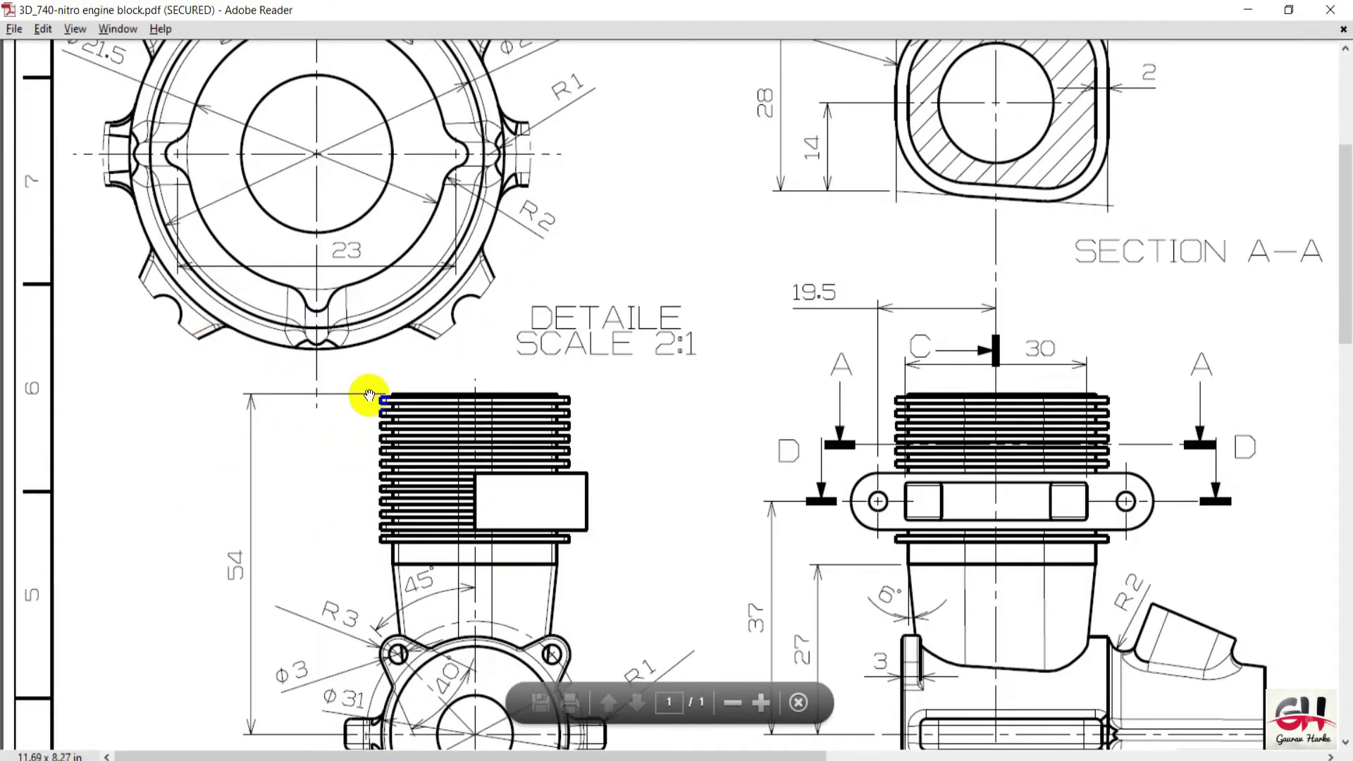
# Review Section B-B and the bottom view's 12° taper in the PDF, then return to SOLIDWORKS.
pyautogui.keyDown('ctrl'); pyautogui.scroll(-3, 369, 396); pyautogui.keyUp('ctrl')
pyautogui.scroll(-5, 314, 585)
pyautogui.scroll(-2, 211, 613)
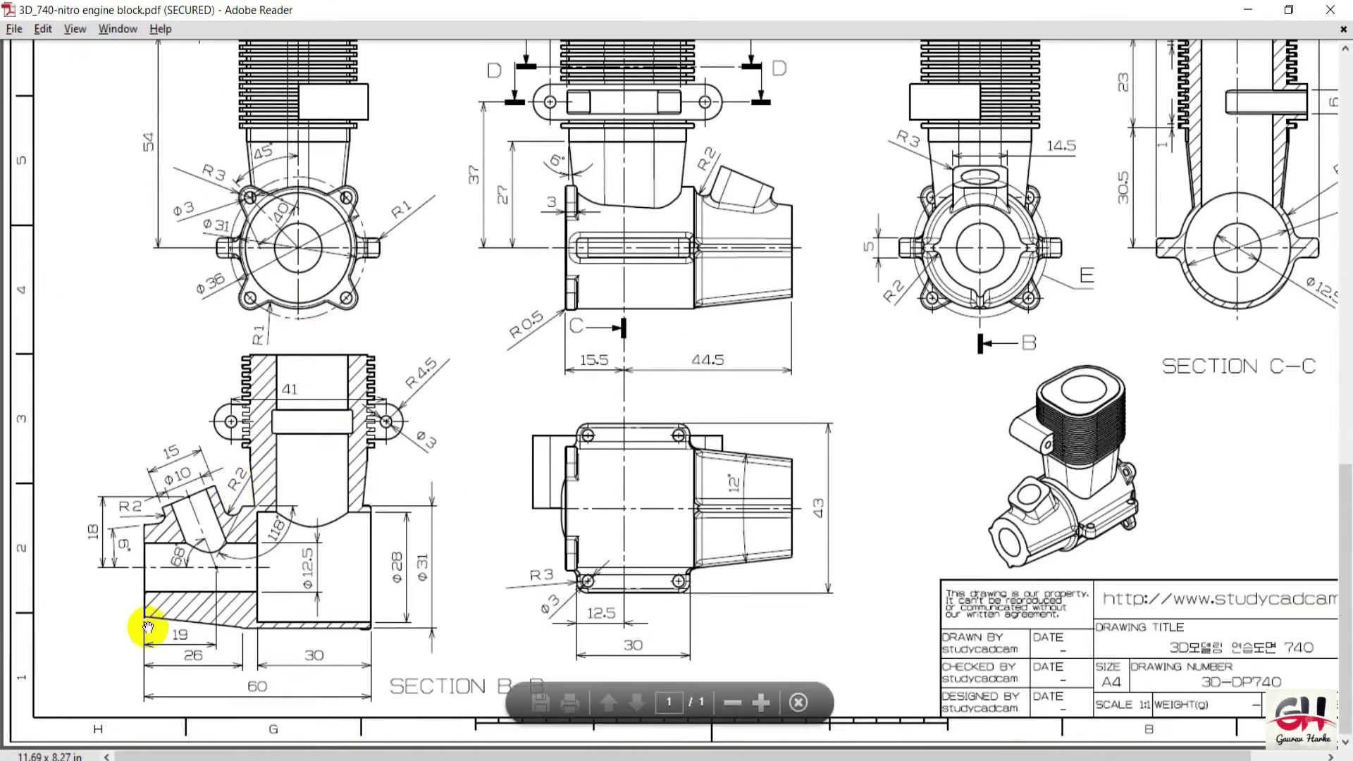
pyautogui.keyDown('ctrl'); pyautogui.scroll(2, 141, 687); pyautogui.keyUp('ctrl')
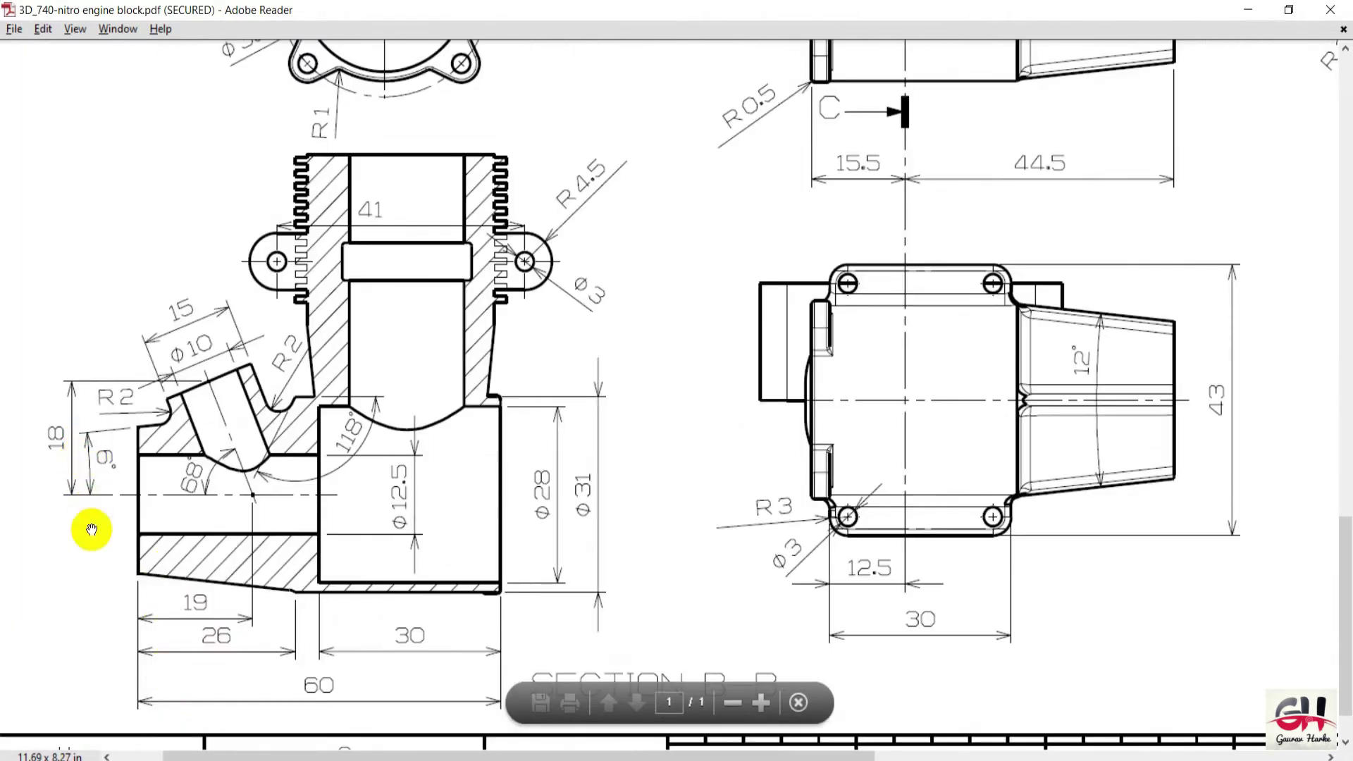
pyautogui.keyDown('ctrl'); pyautogui.scroll(-1, 282, 472); pyautogui.keyUp('ctrl')
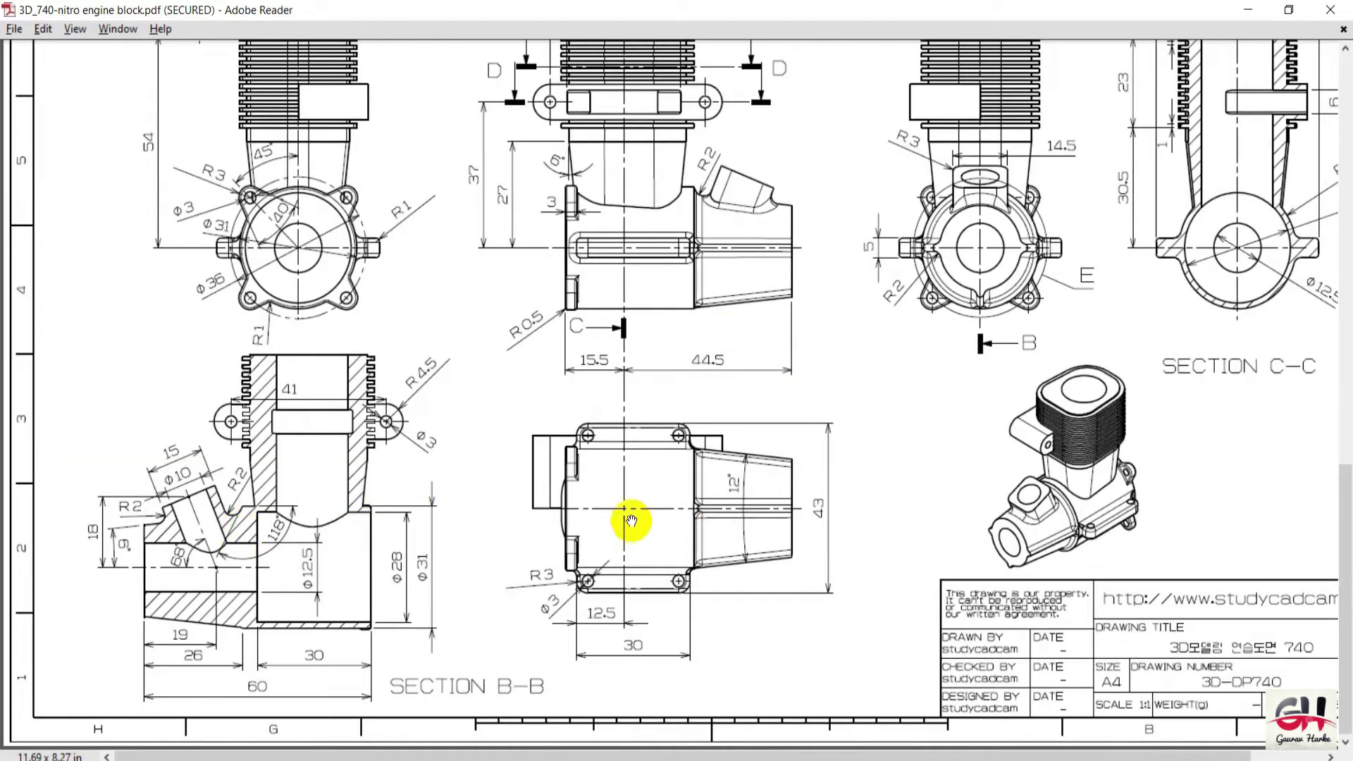
pyautogui.hotkey('alt', 'Tab')
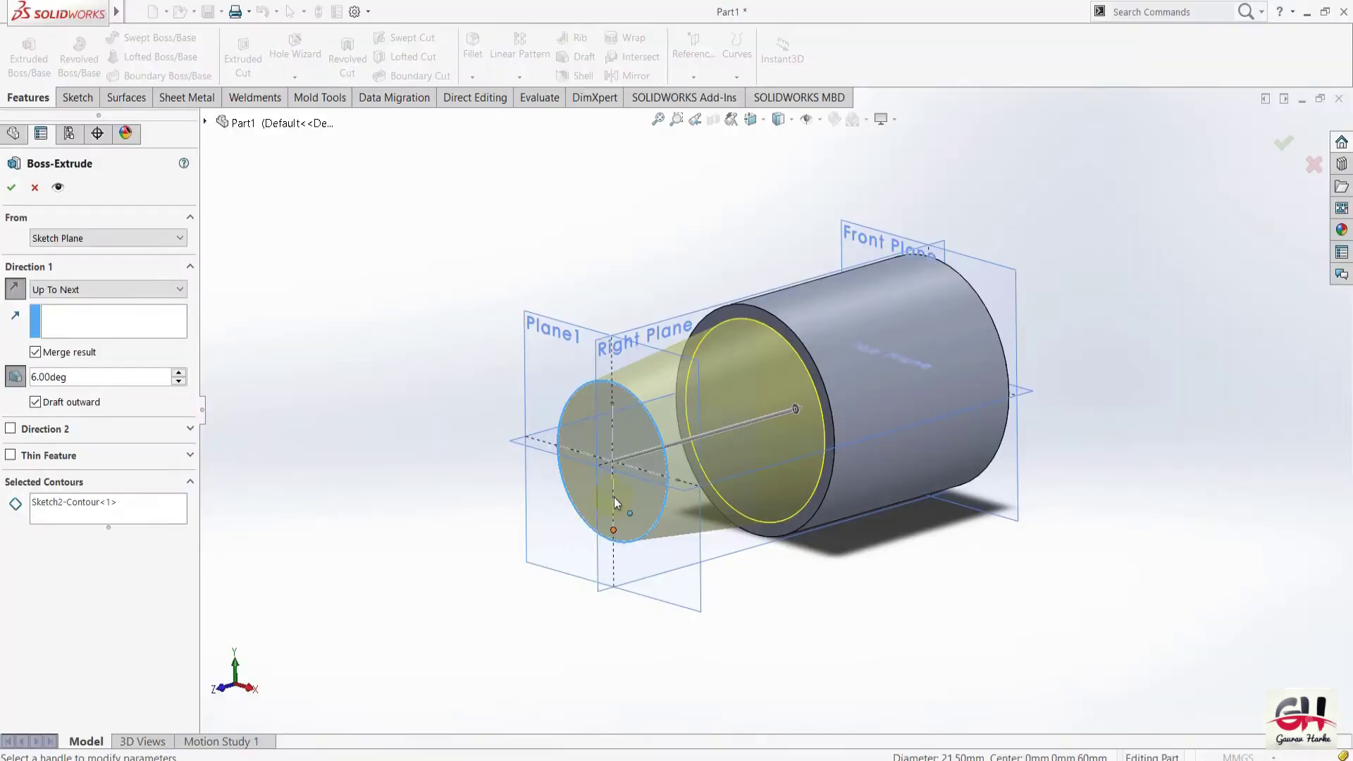
# Accept the 6° drafted Boss-Extrude2 and rotate the model to inspect the taper.
pyautogui.click(12, 191)
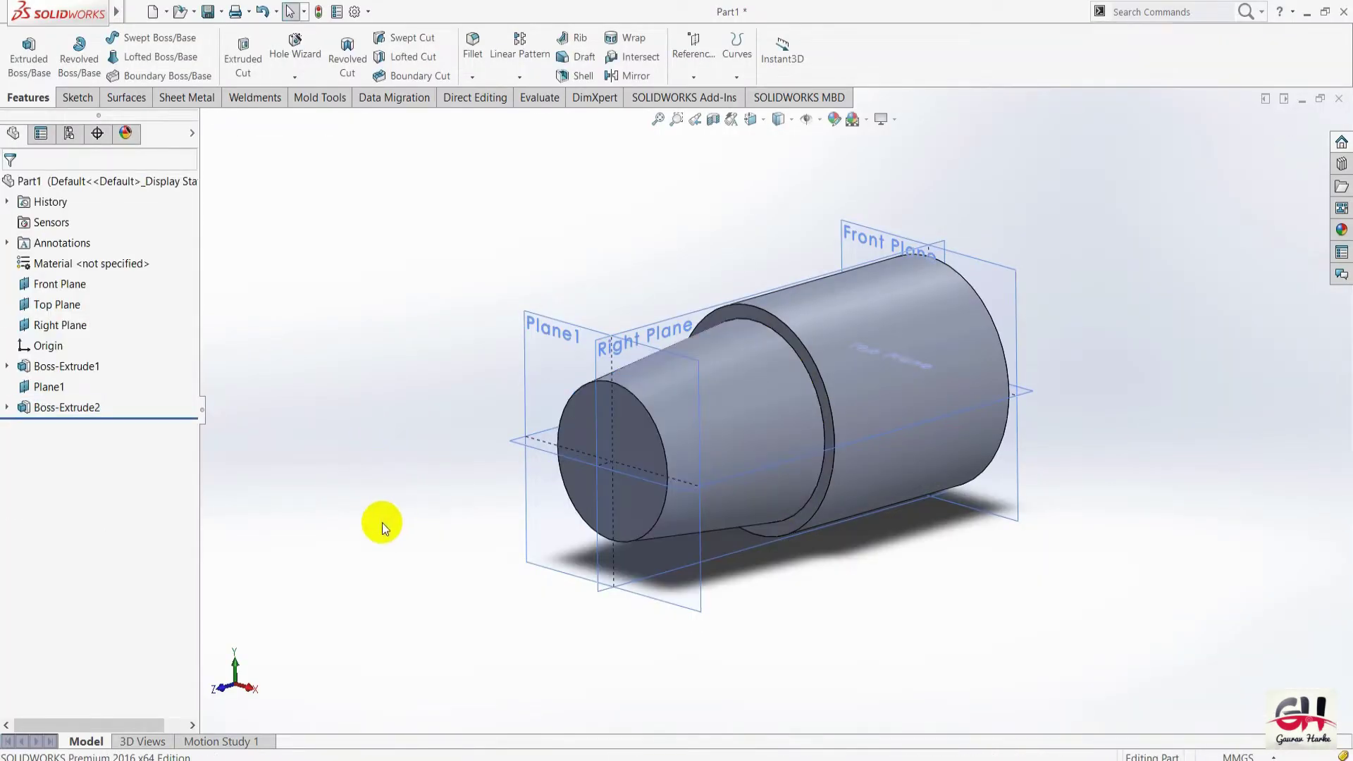
pyautogui.press('Right')
pyautogui.press('Right')
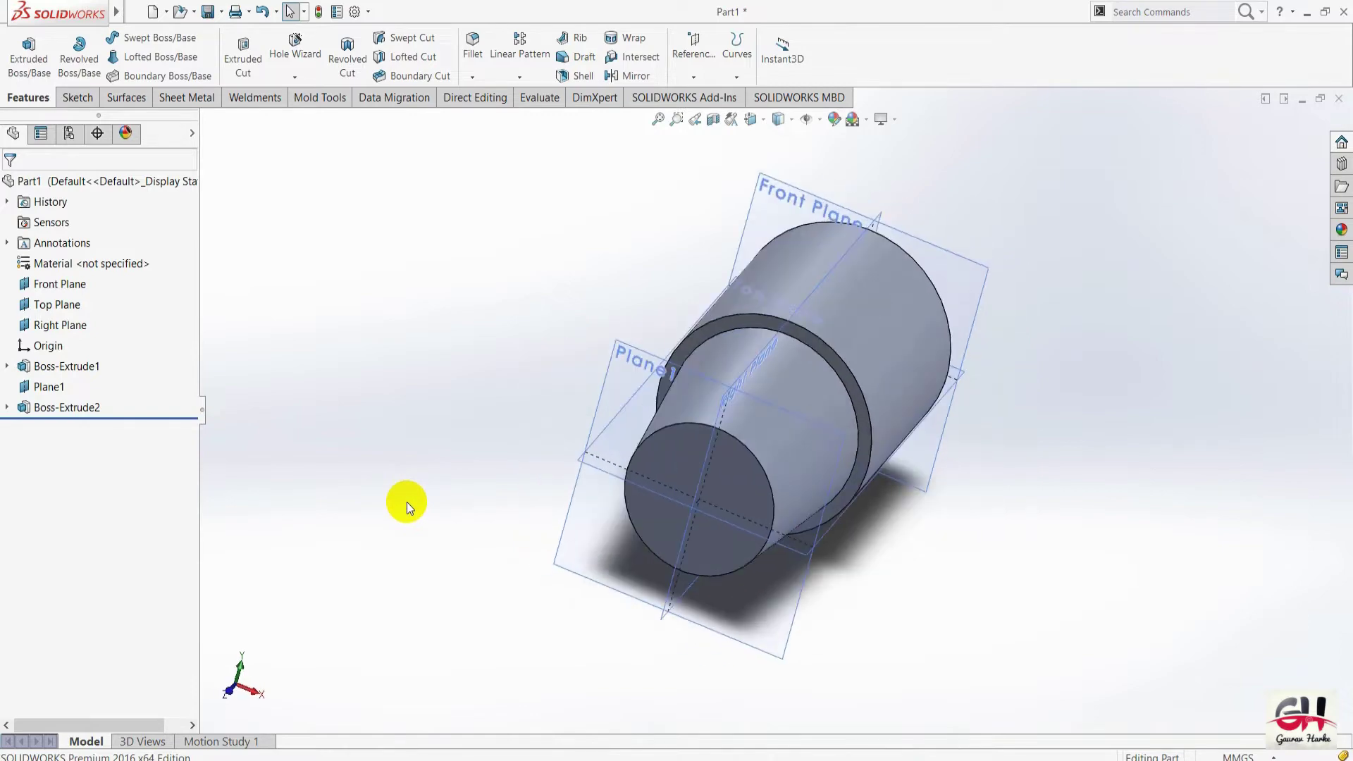
pyautogui.press('Left')
pyautogui.press('Left')
pyautogui.press('Left')
pyautogui.press('Left')
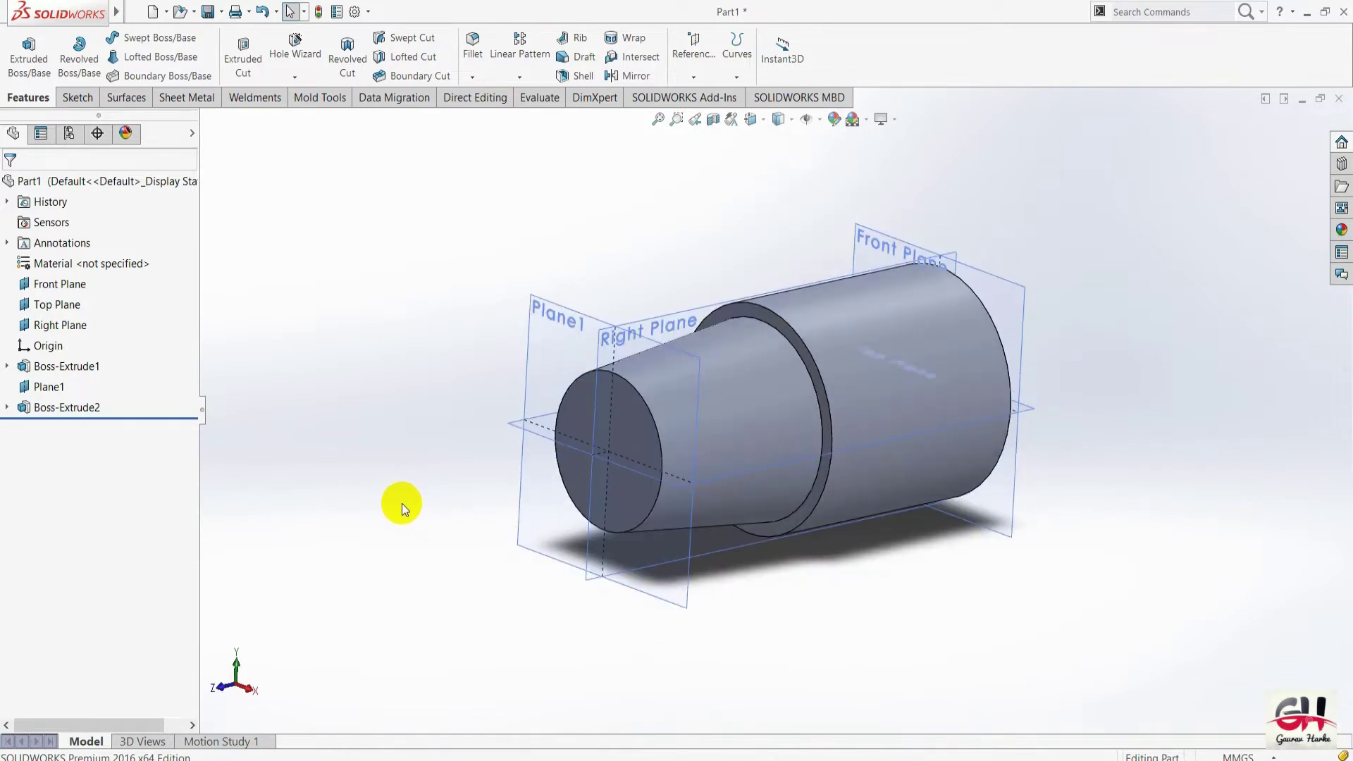
pyautogui.press('Left')
pyautogui.press('Down')
pyautogui.press('Up')
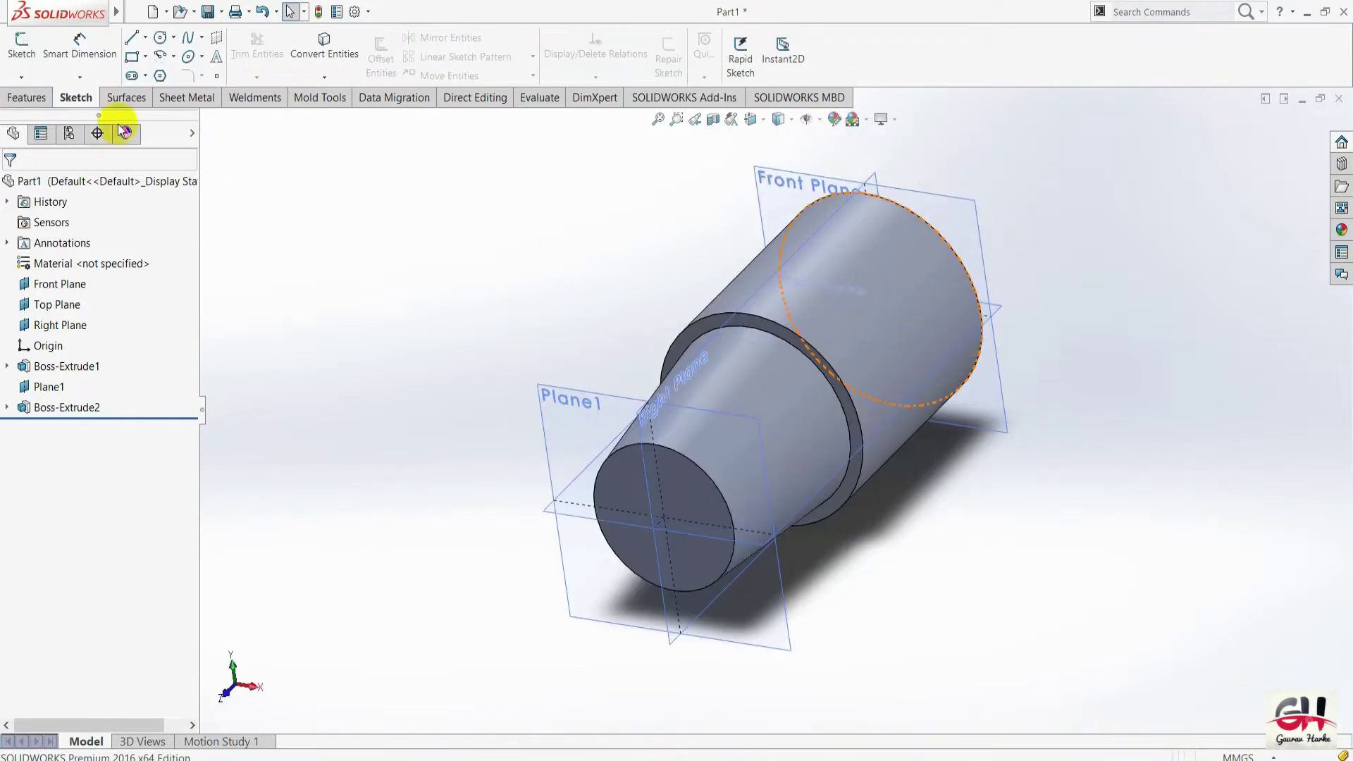
# Open a new sketch on the Top Plane, viewed straight on.
pyautogui.rightClick(1002, 306)
pyautogui.click(1018, 284)
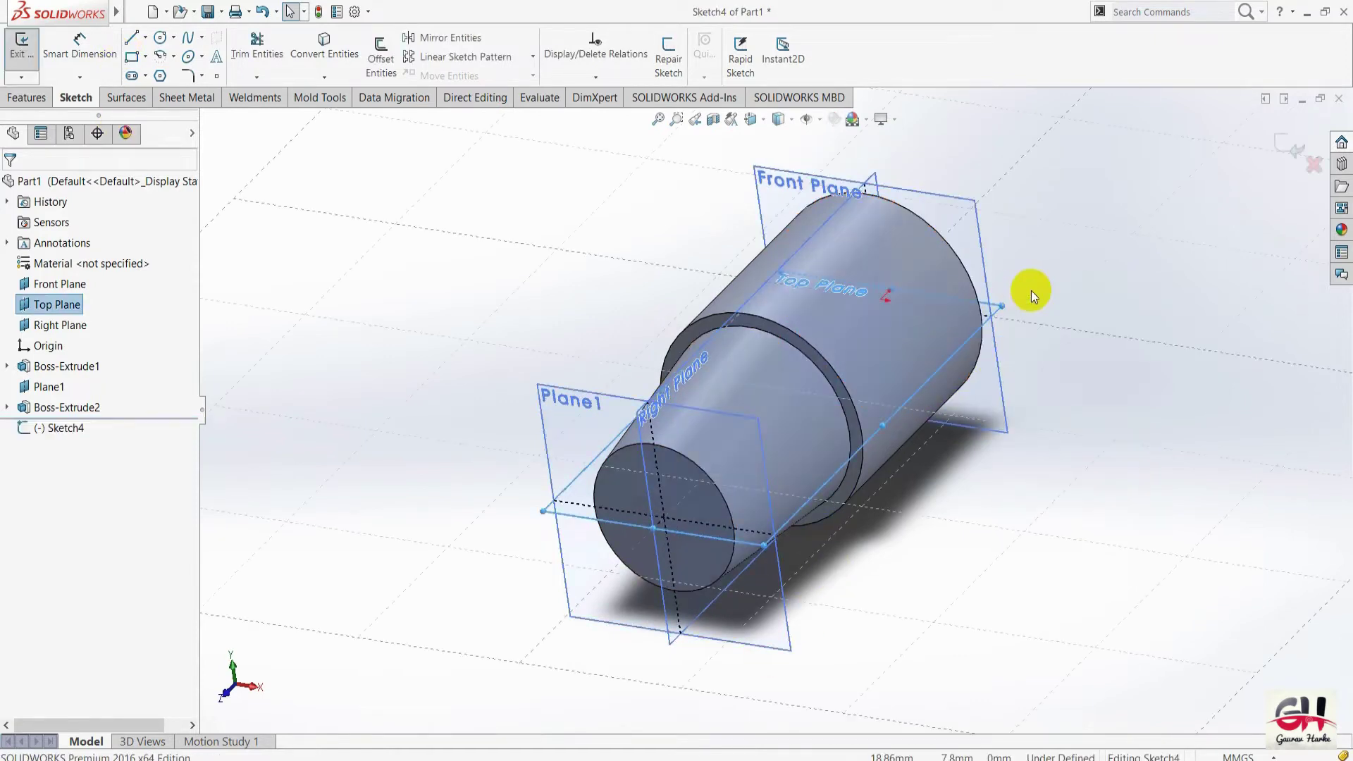
pyautogui.rightClick(96, 425)
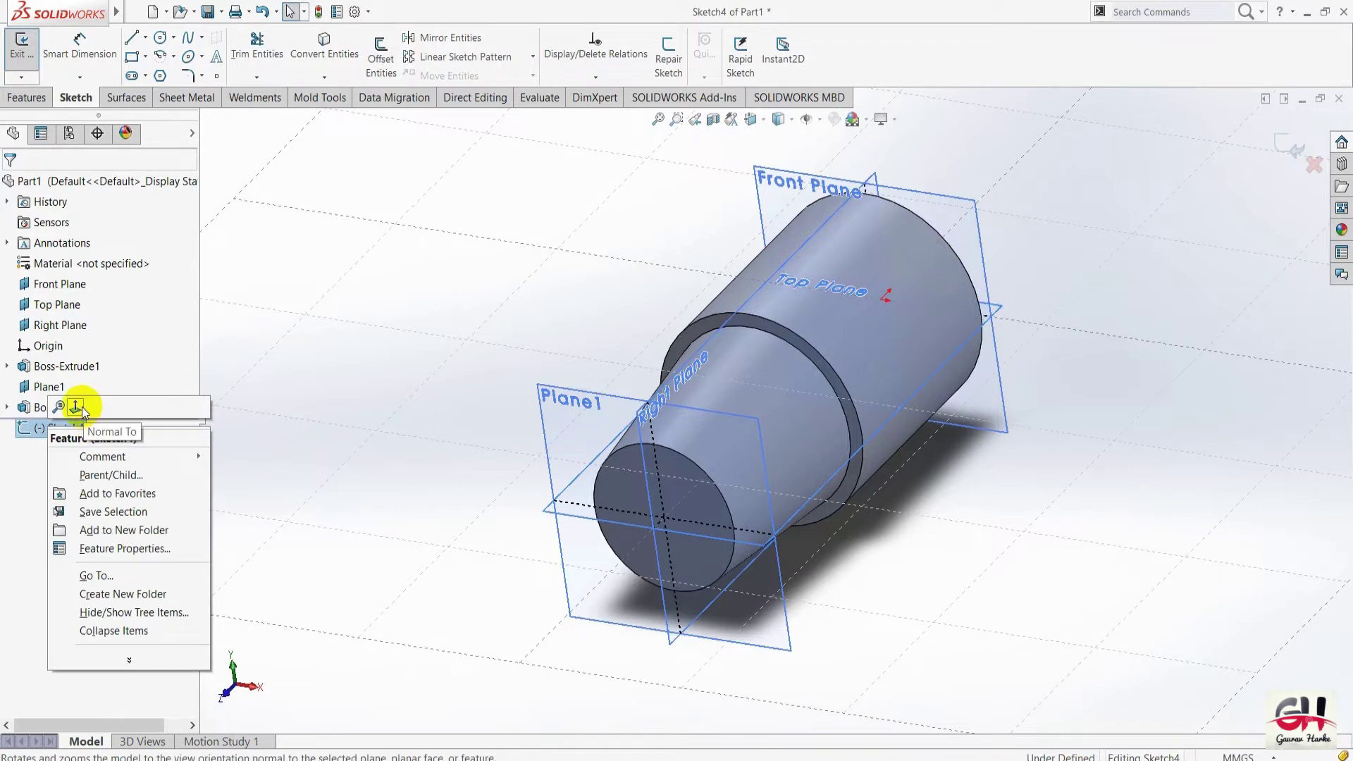
pyautogui.click(81, 407)
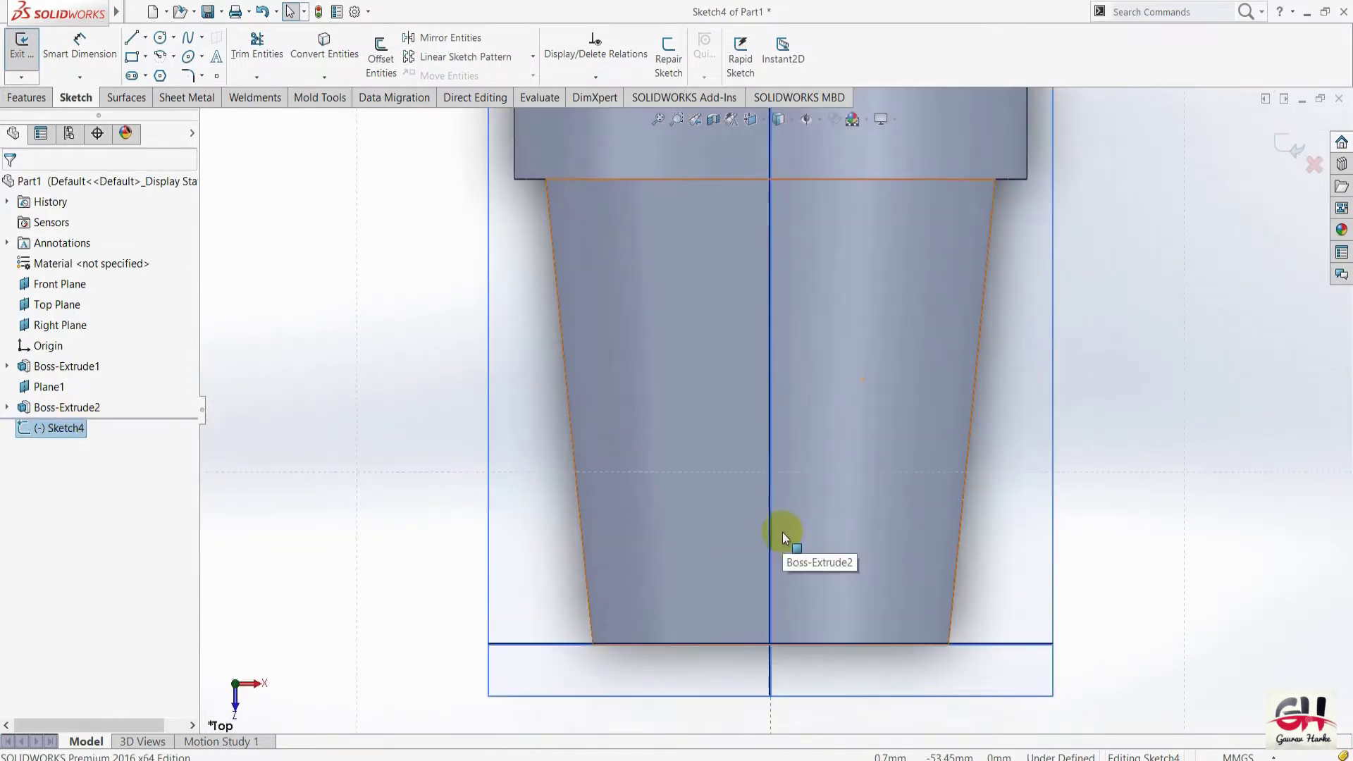
# Draw a vertical centerline along the part's axis.
pyautogui.press('s')
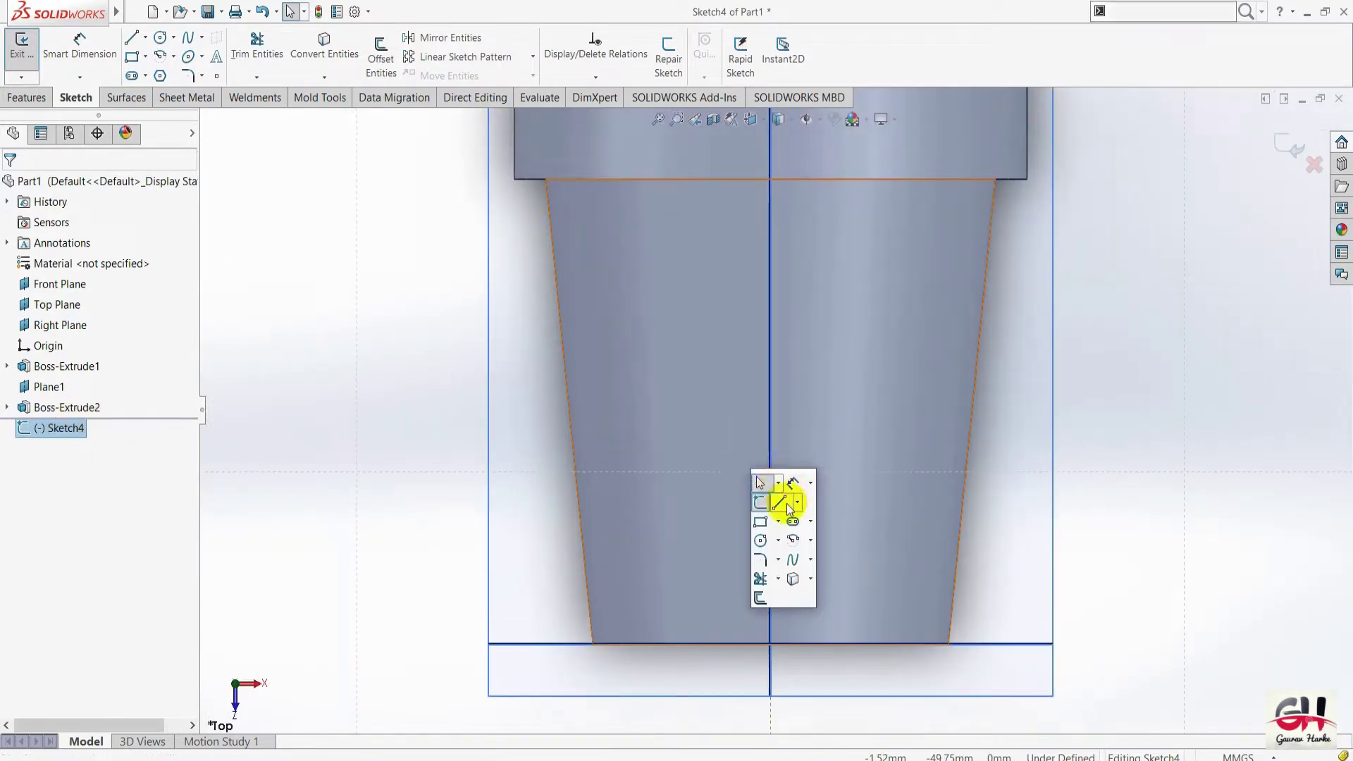
pyautogui.click(798, 504)
pyautogui.click(818, 541)
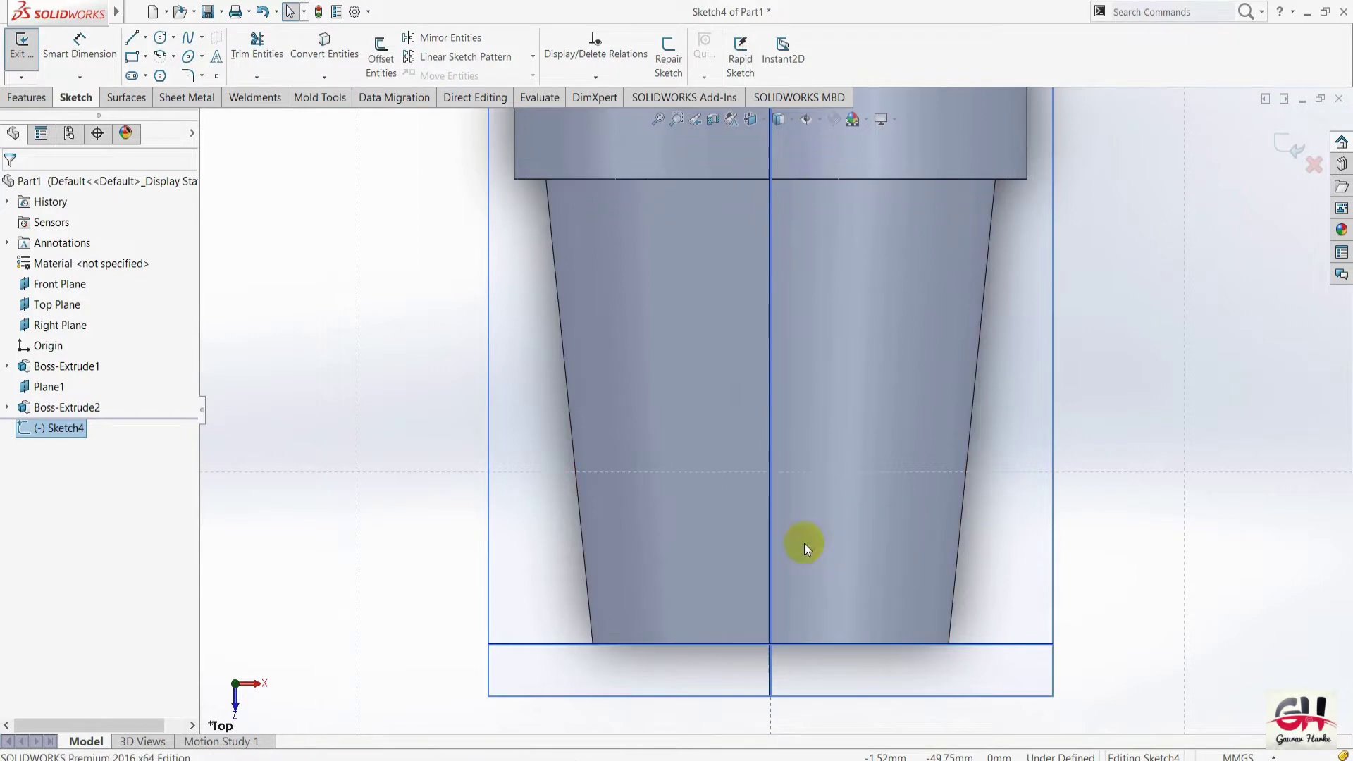
pyautogui.click(772, 257)
pyautogui.click(770, 716)
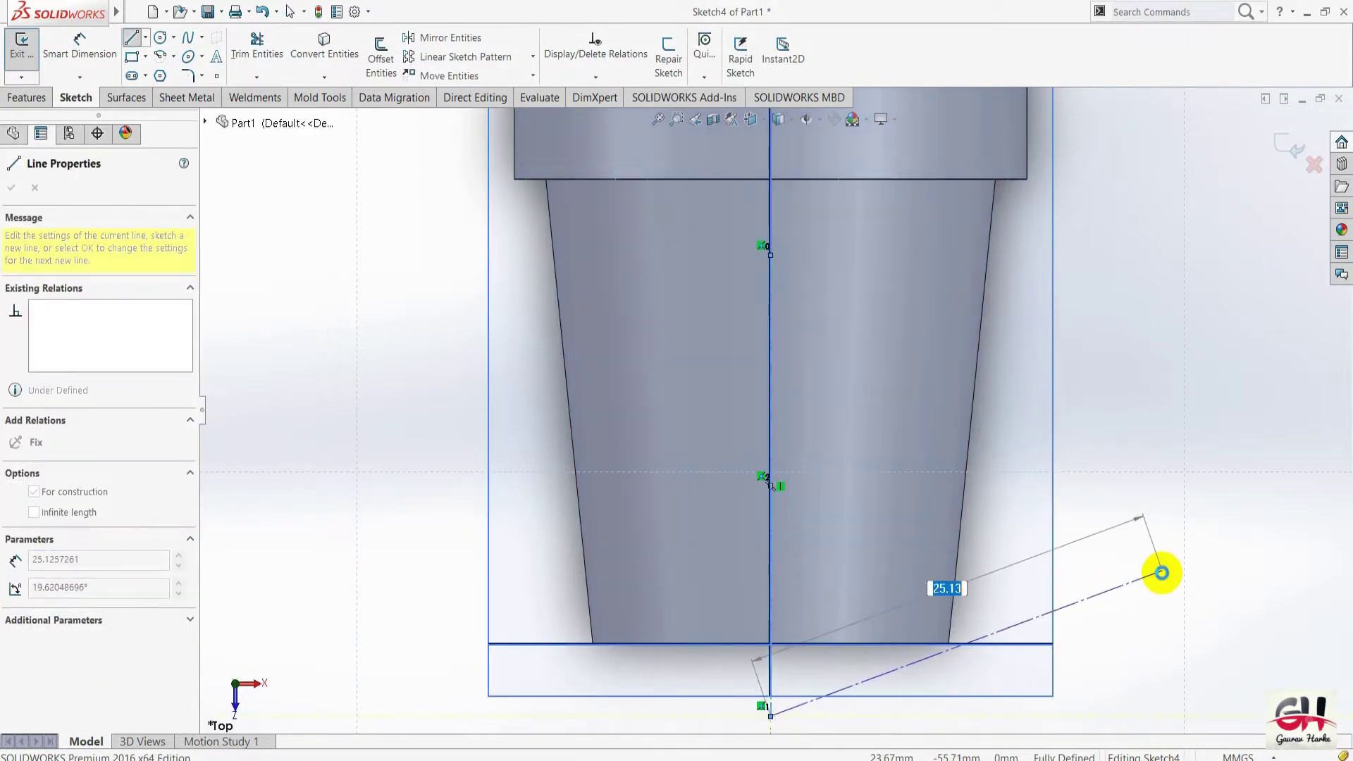
pyautogui.press('Escape')
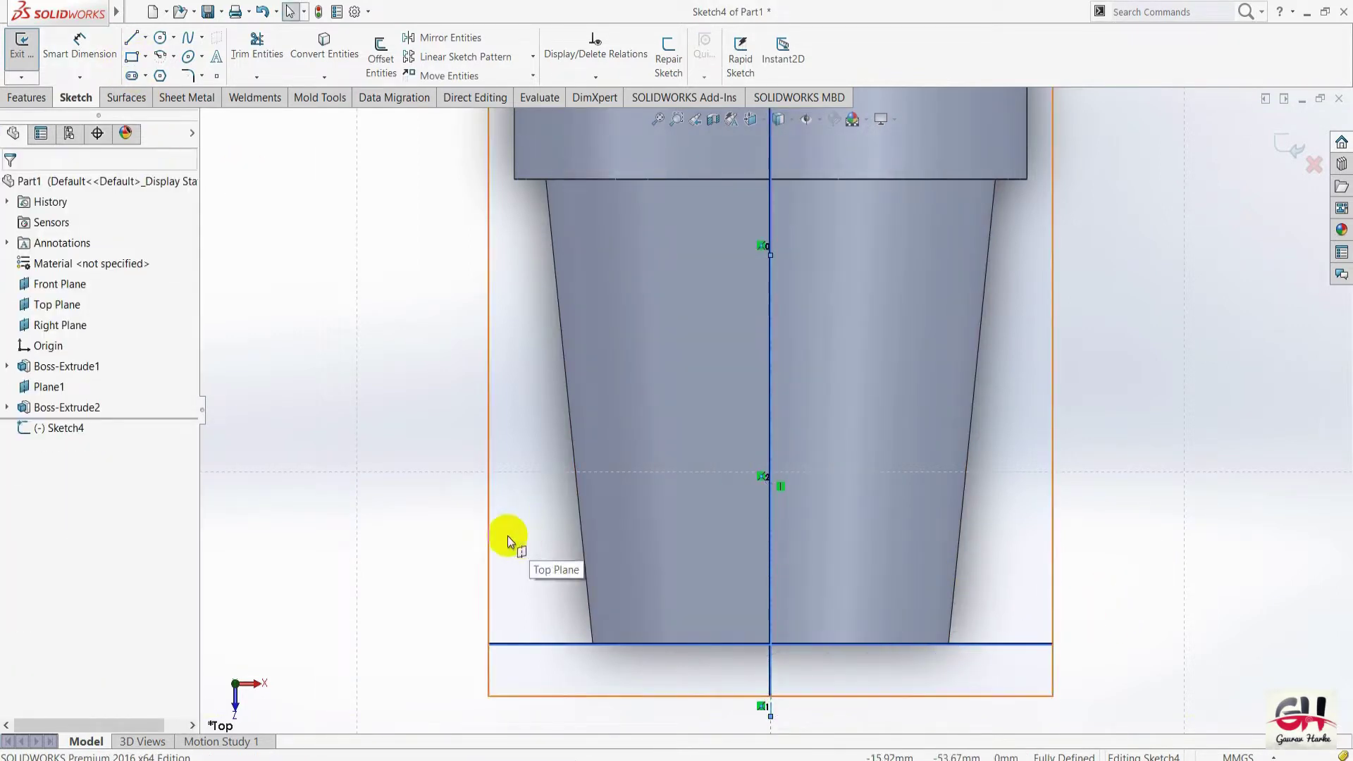
# Draw a line along the cone's left tapered edge.
pyautogui.press('s')
pyautogui.click(542, 570)
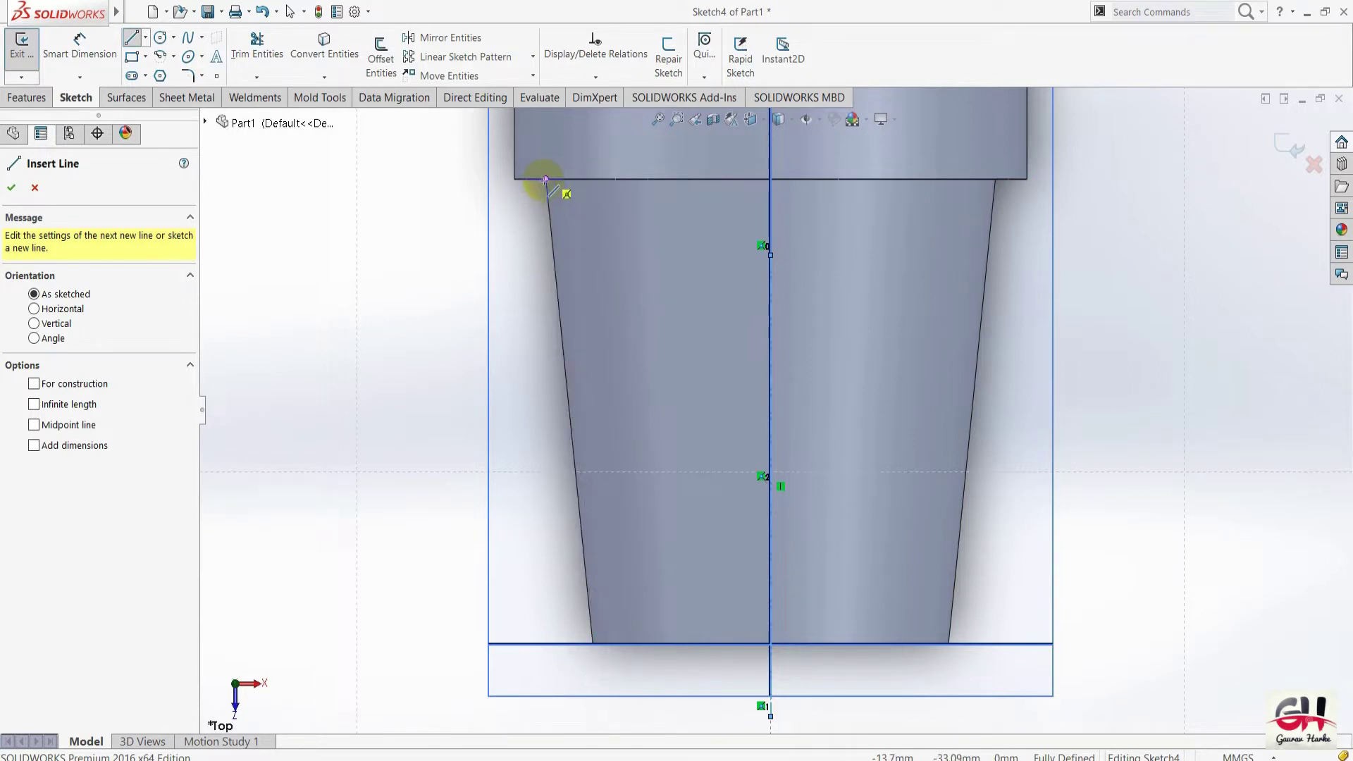
pyautogui.click(546, 179)
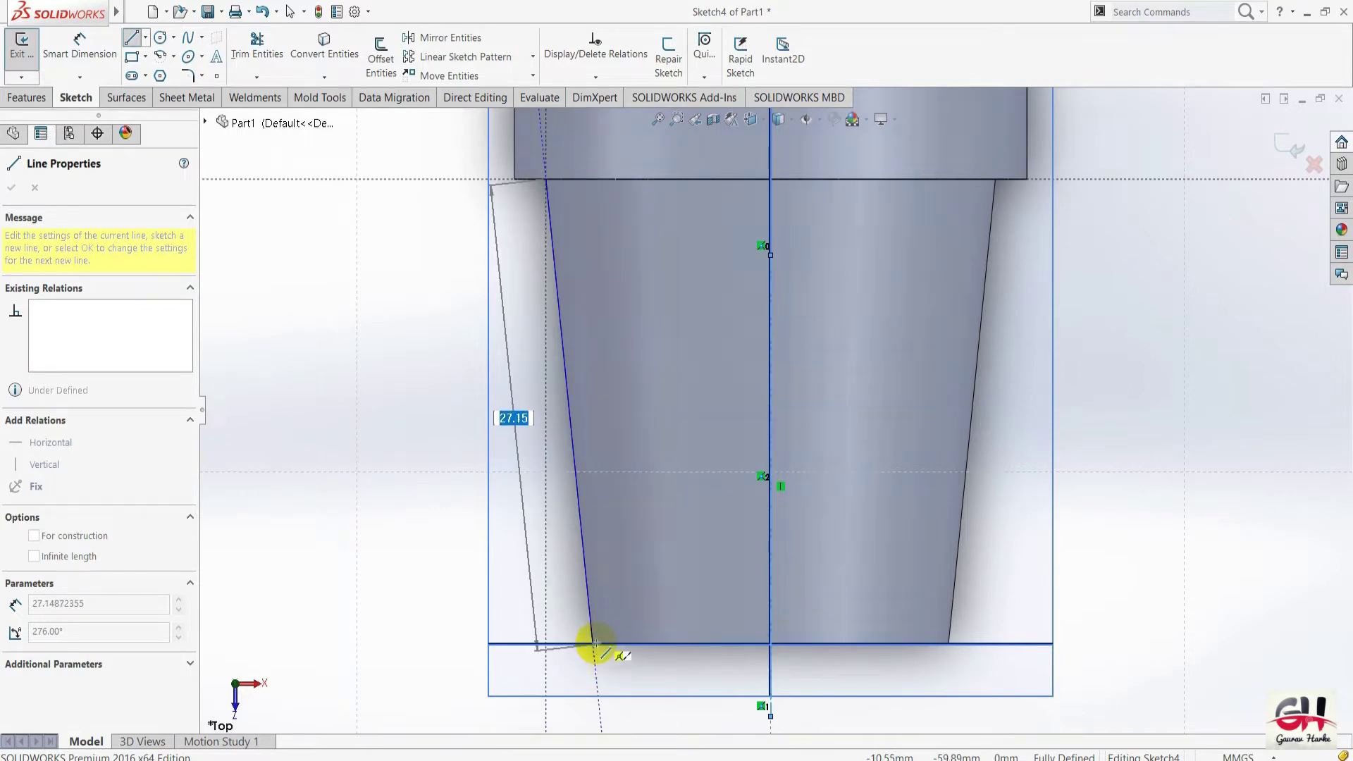
pyautogui.click(593, 644)
pyautogui.press('Escape')
pyautogui.press('Escape')
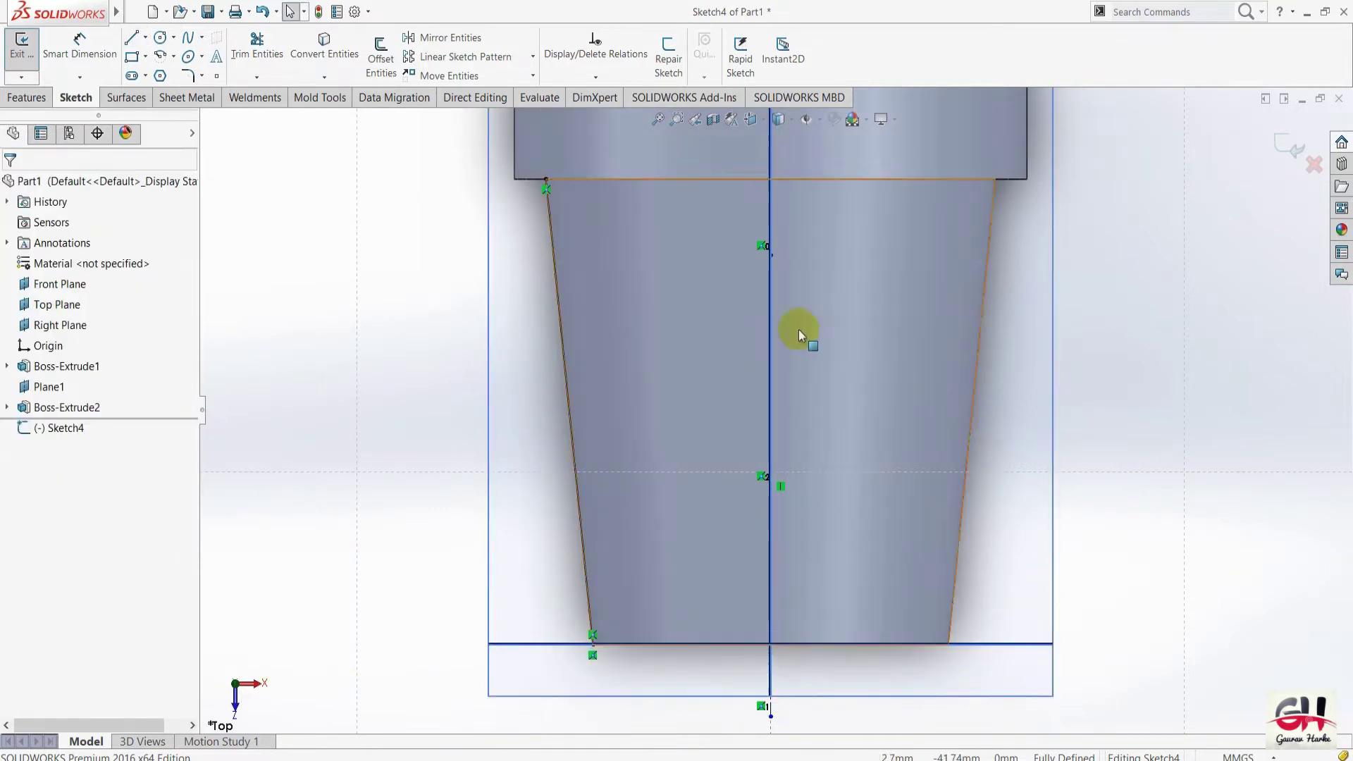
# Mirror the slanted line about the centerline and exit the sketch.
pyautogui.click(565, 369)
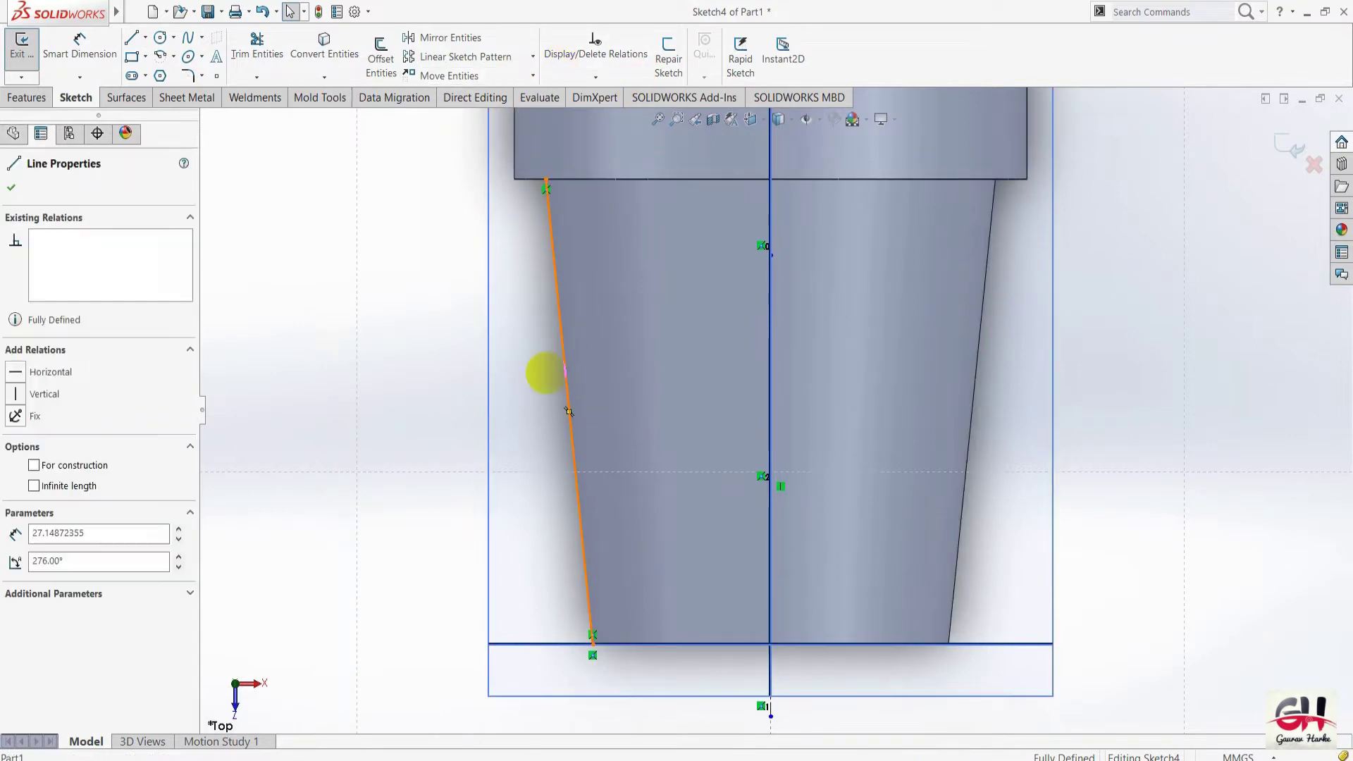
pyautogui.click(448, 41)
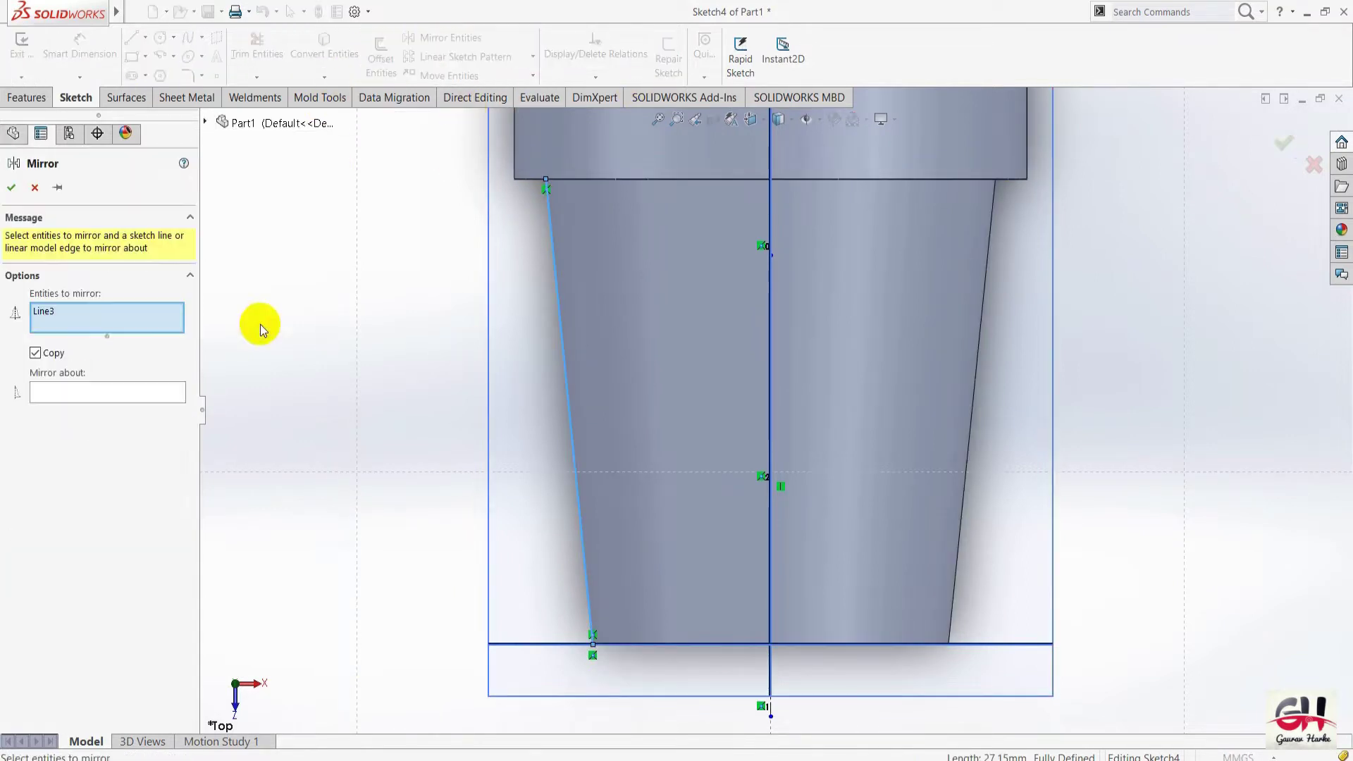
pyautogui.click(88, 395)
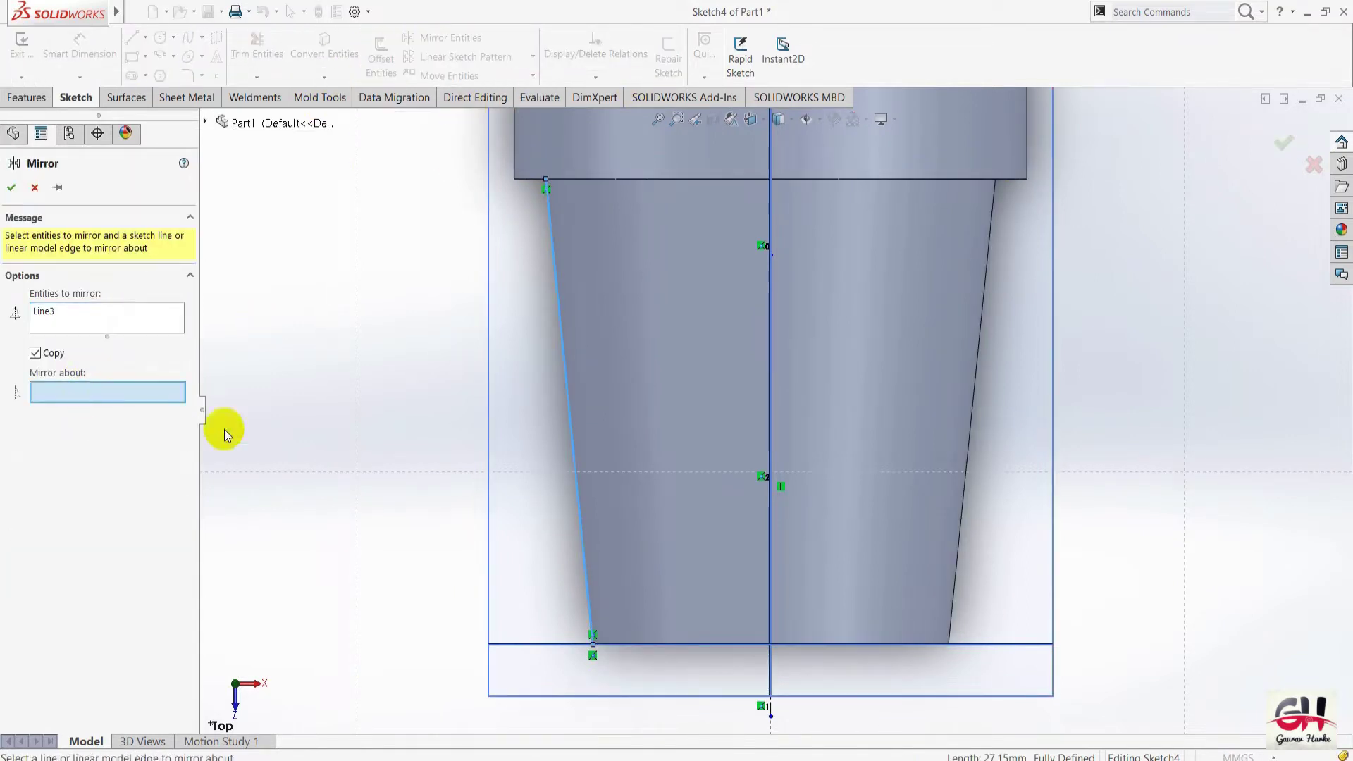
pyautogui.click(770, 408)
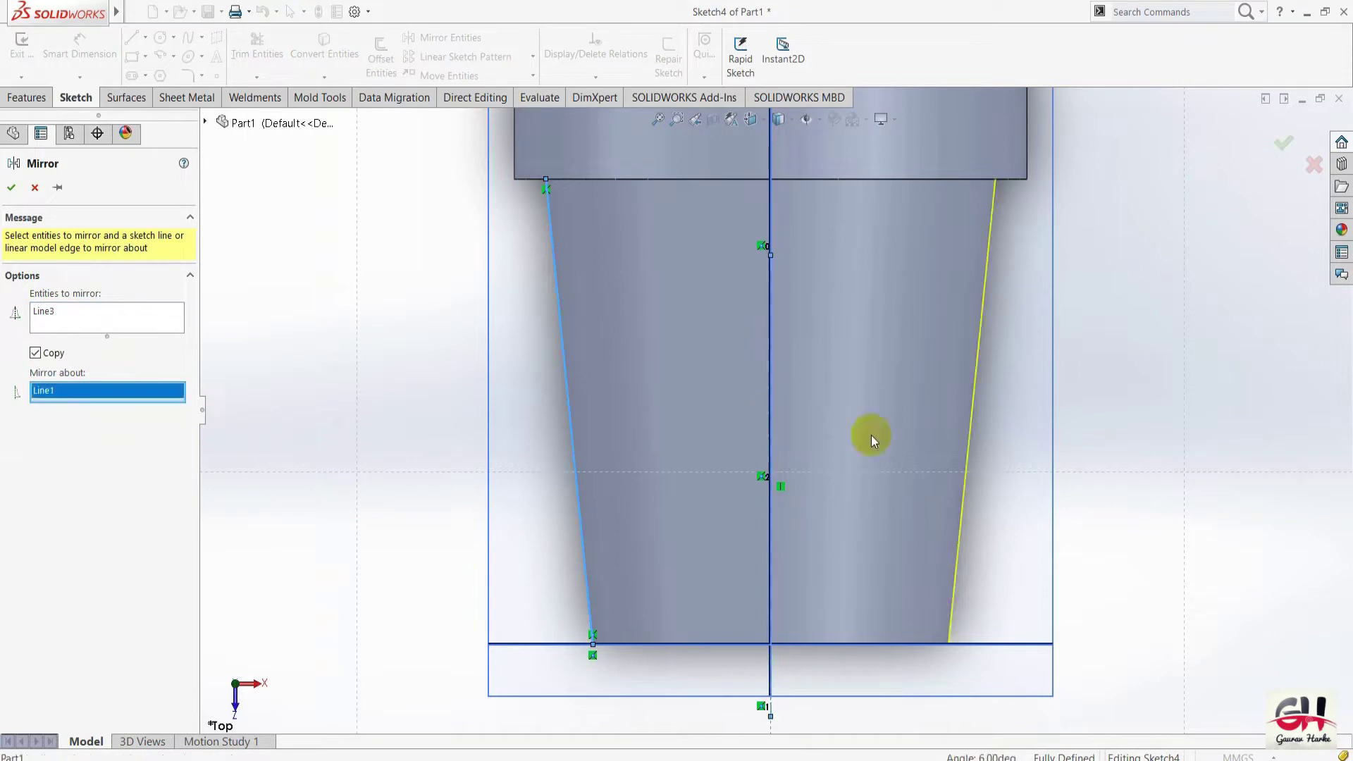
pyautogui.click(11, 187)
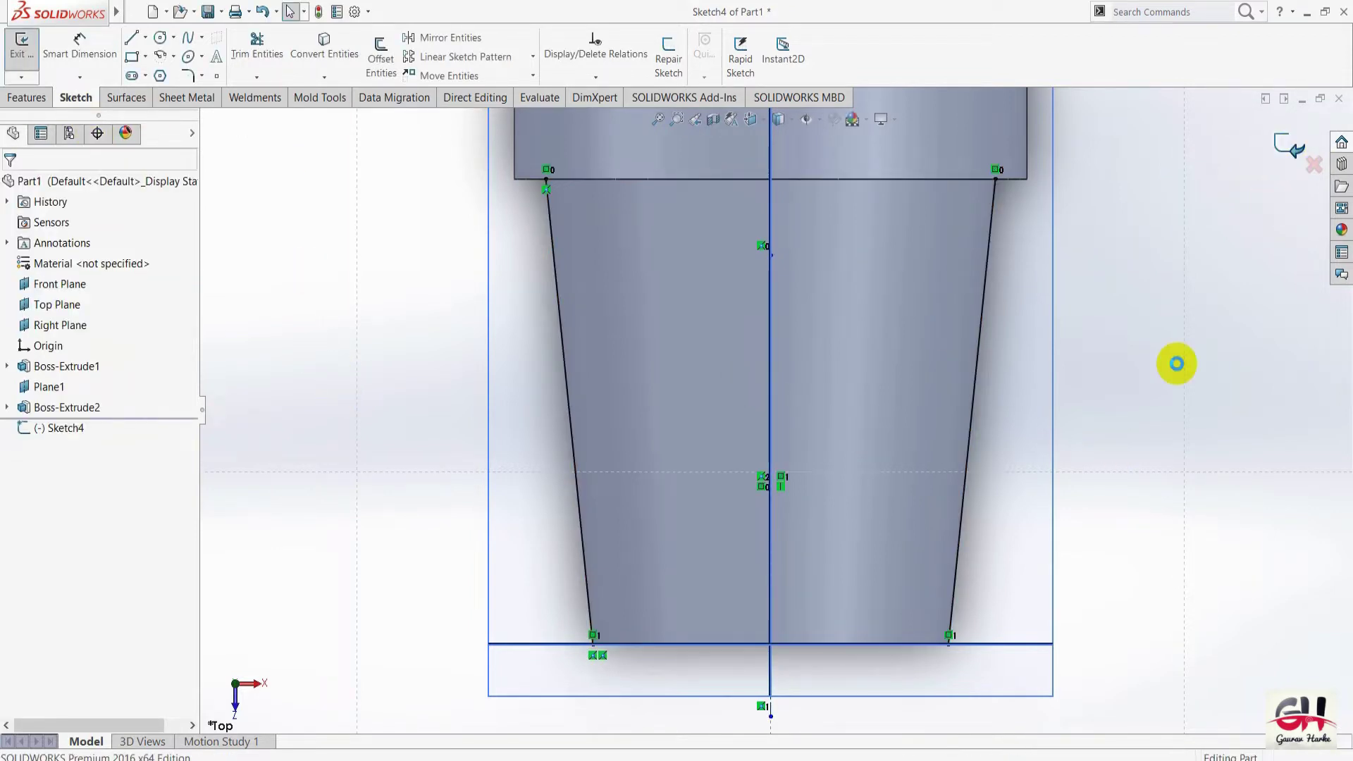
pyautogui.hotkey('ctrl', 'b')
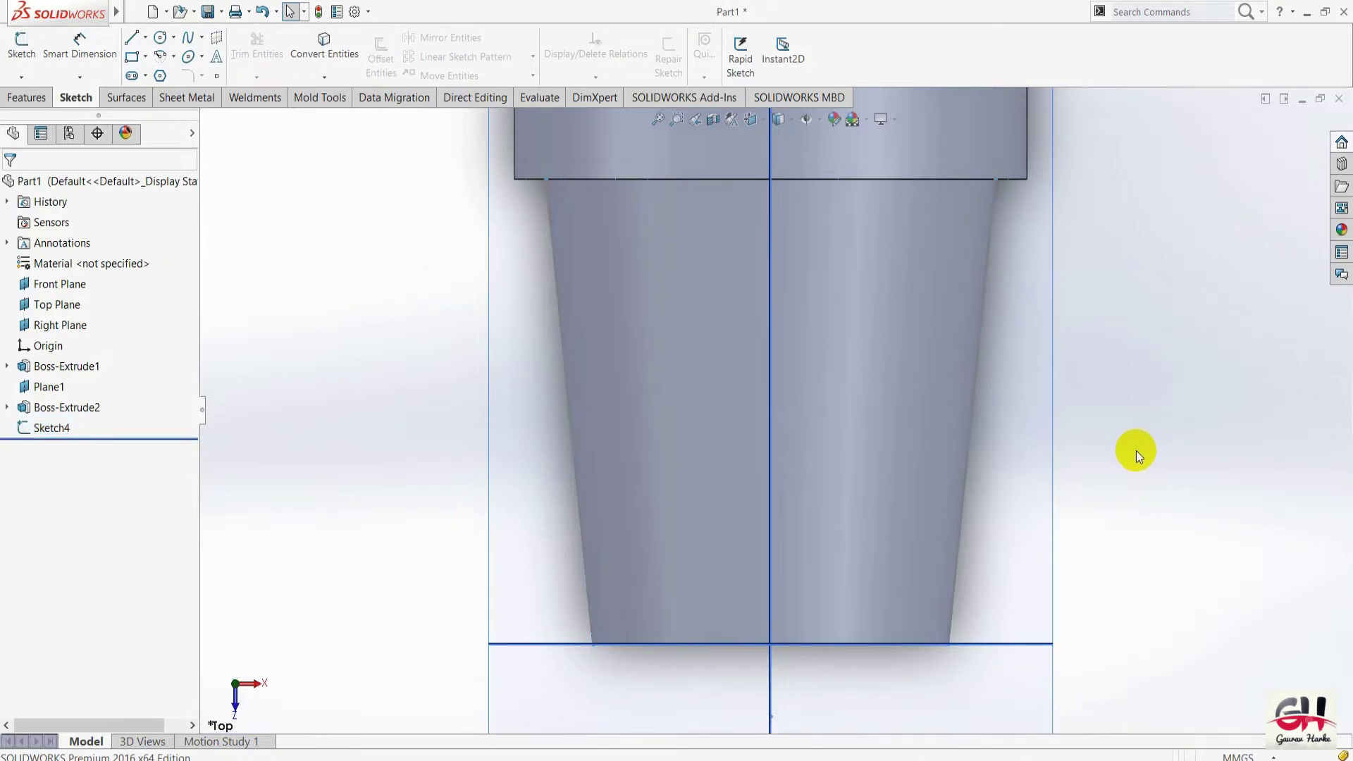
# Switch to an isometric view and clear the selection.
pyautogui.press('space')
pyautogui.click(1153, 453)
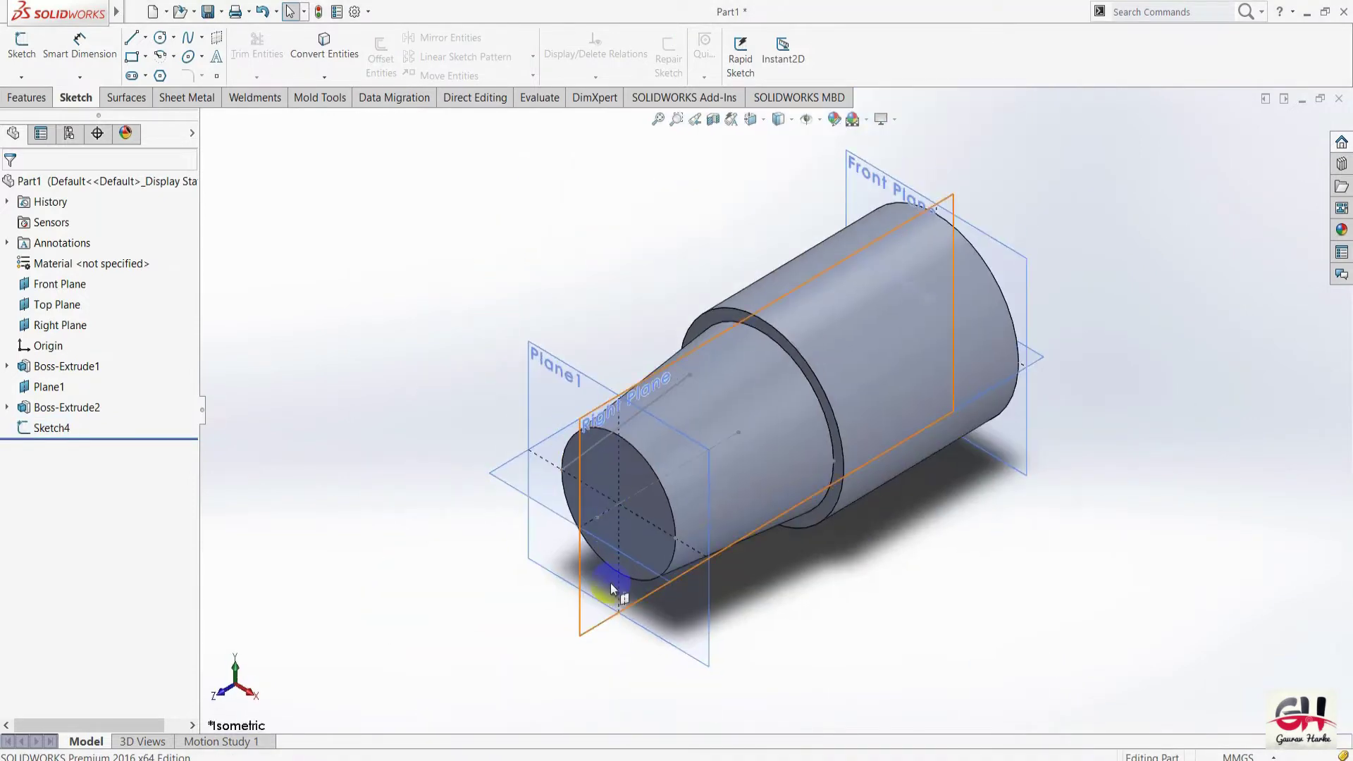
pyautogui.scroll(-3, 610, 582)
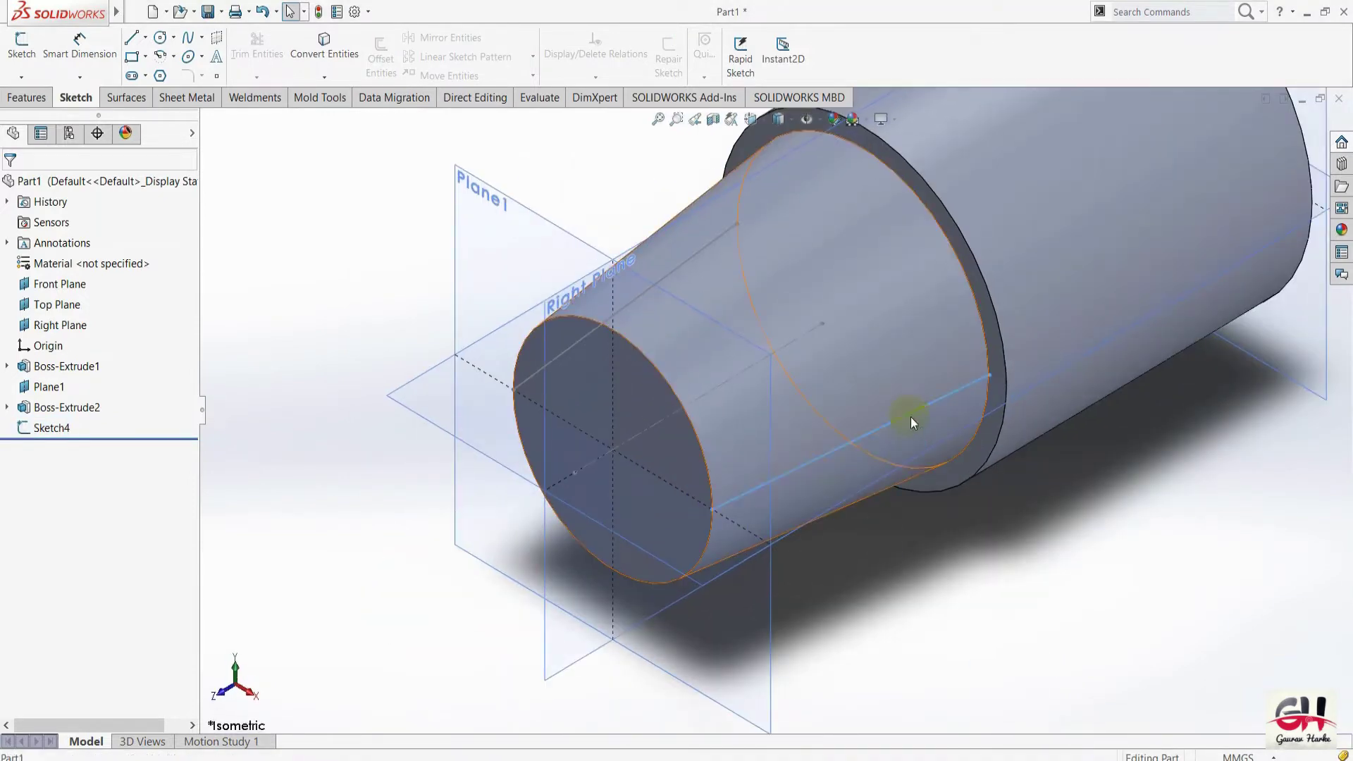
pyautogui.click(576, 345)
pyautogui.click(1009, 624)
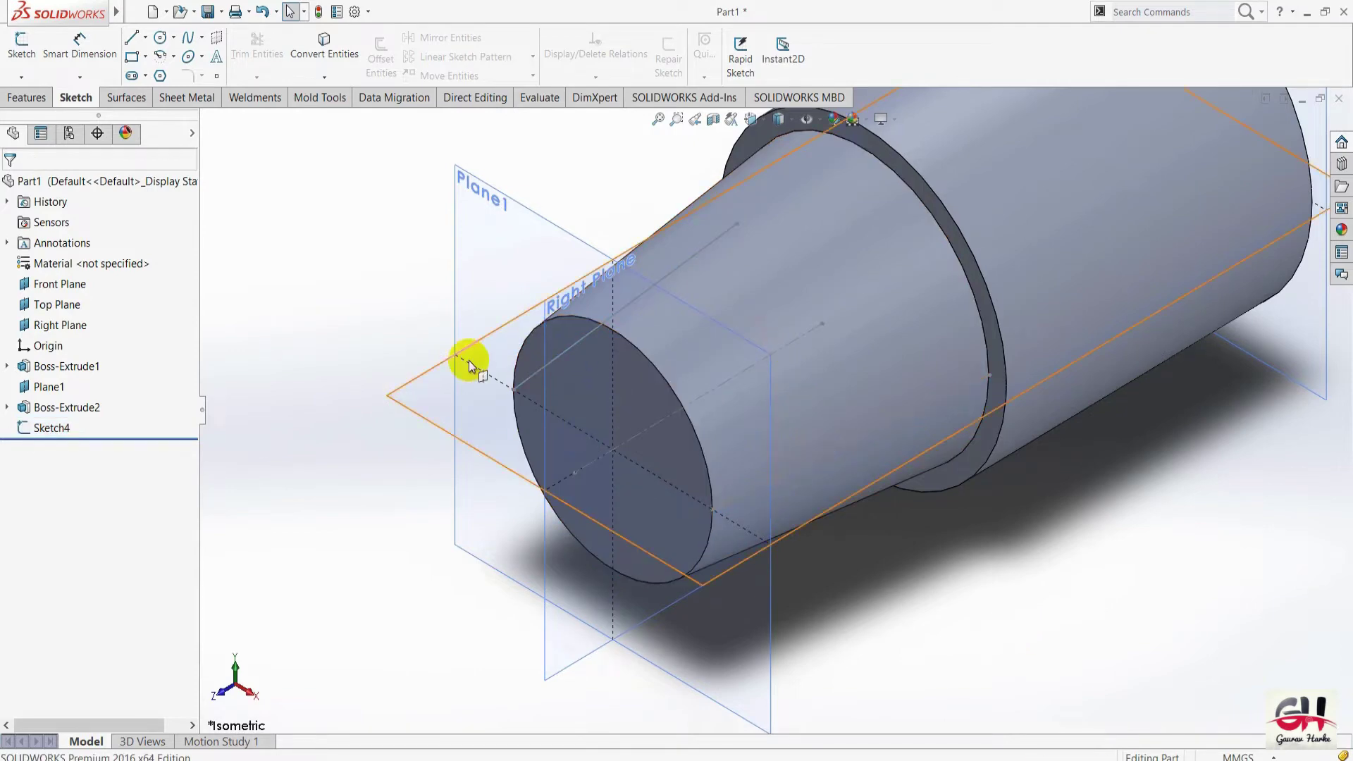
# Face the Right Plane and open a new sketch on it.
pyautogui.rightClick(546, 436)
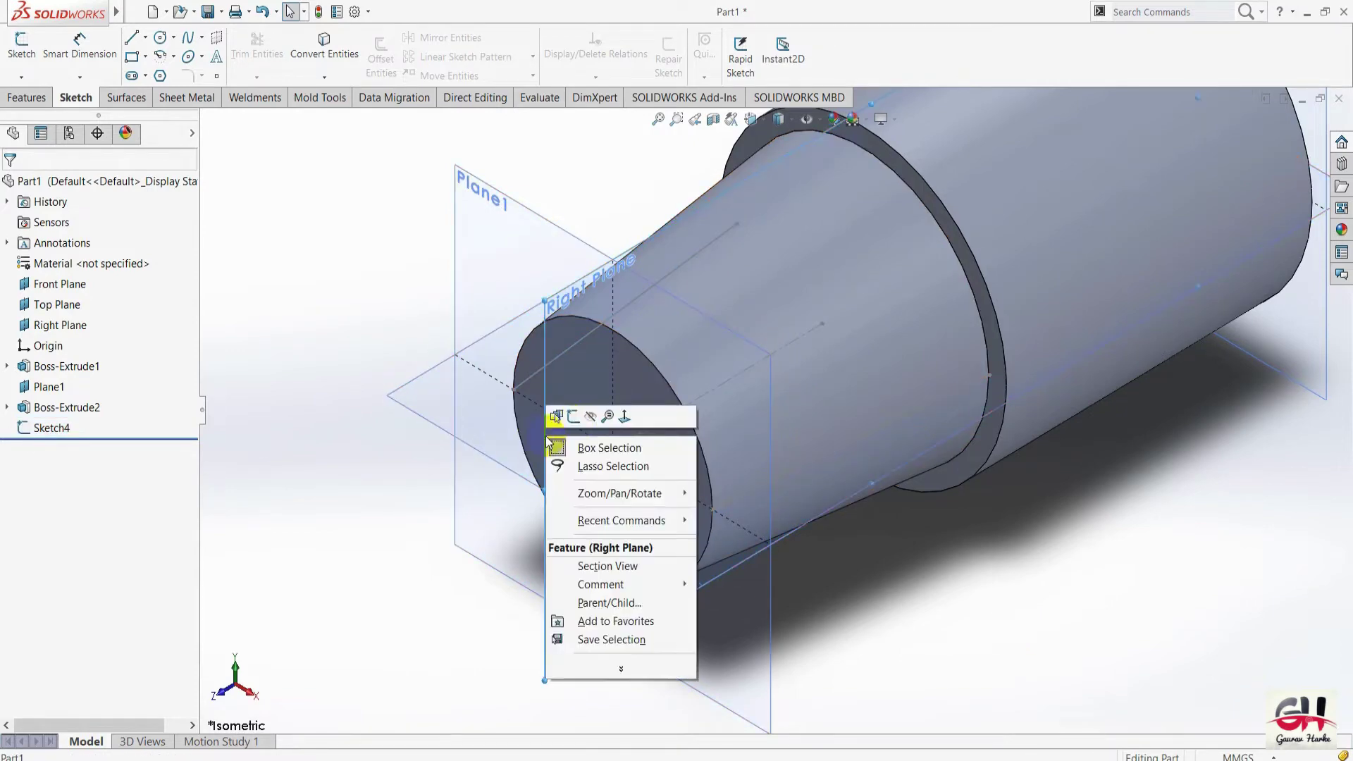
pyautogui.click(612, 416)
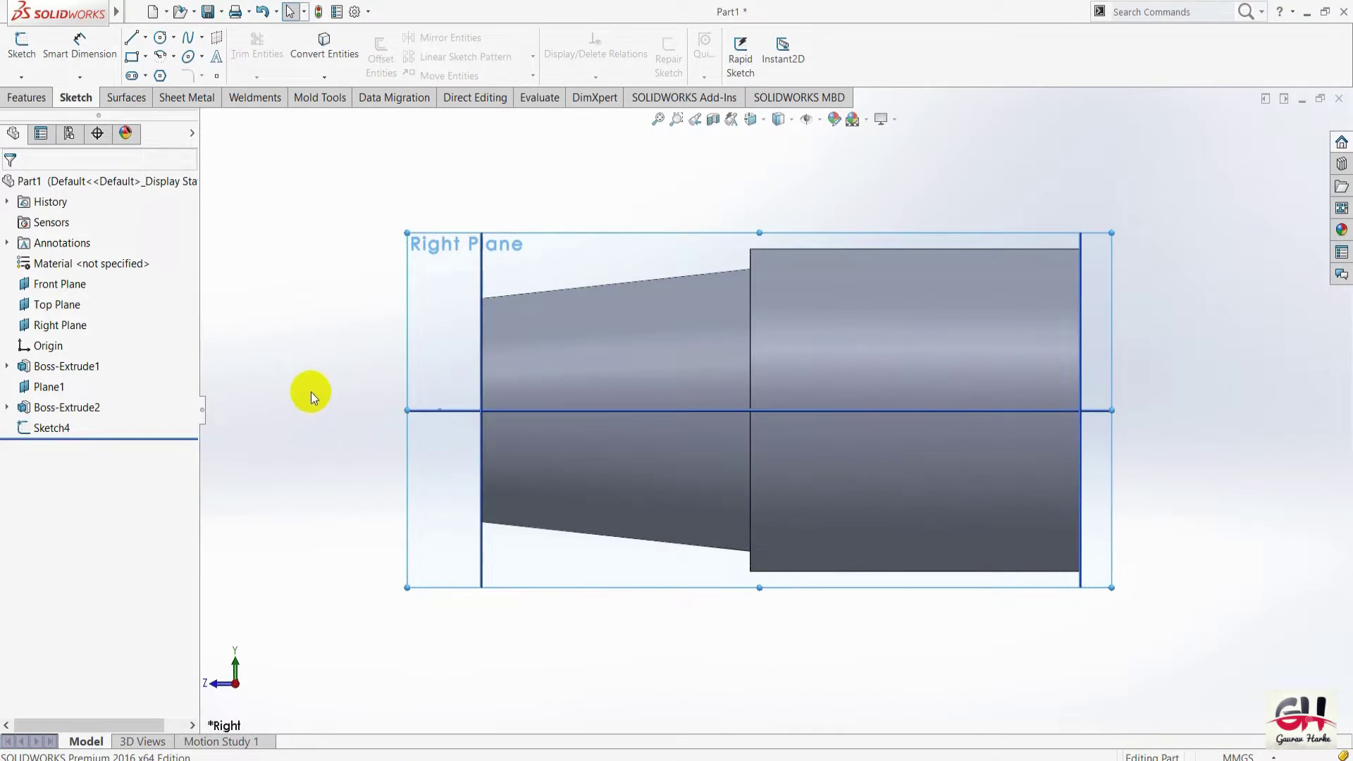
pyautogui.scroll(-3, 311, 392)
pyautogui.rightClick(496, 314)
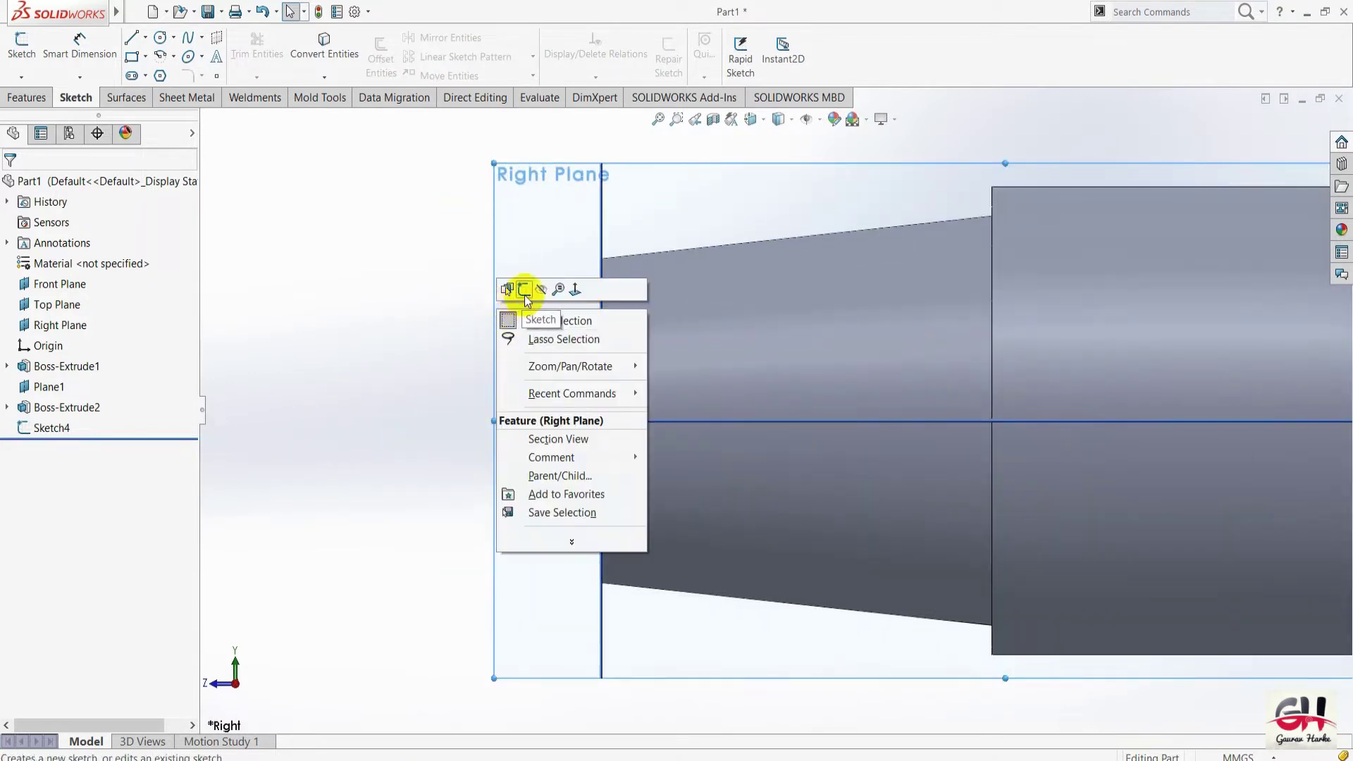
pyautogui.click(507, 288)
# Draw a horizontal centerline along the part's axis.
pyautogui.scroll(-1, 437, 487)
pyautogui.scroll(1, 873, 683)
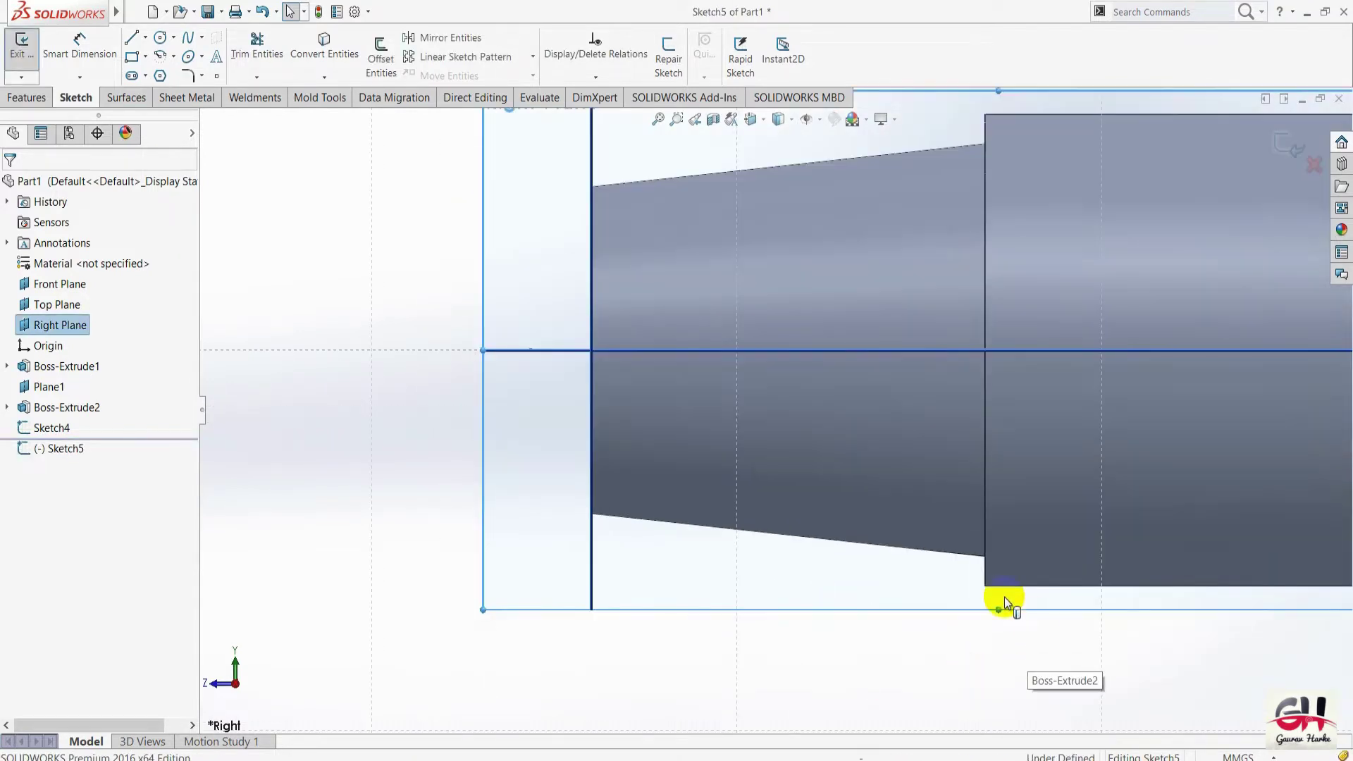
pyautogui.scroll(-1, 888, 489)
pyautogui.scroll(-1, 891, 569)
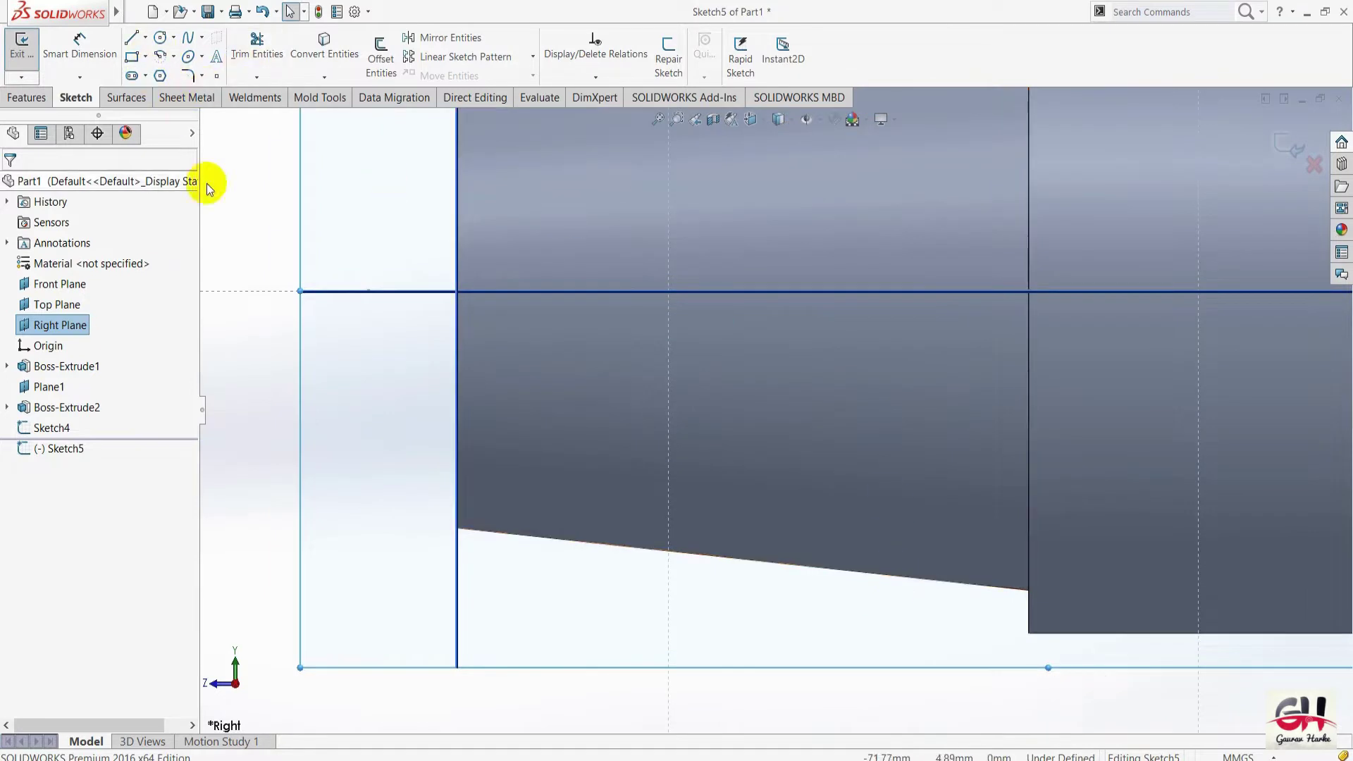
pyautogui.press('s')
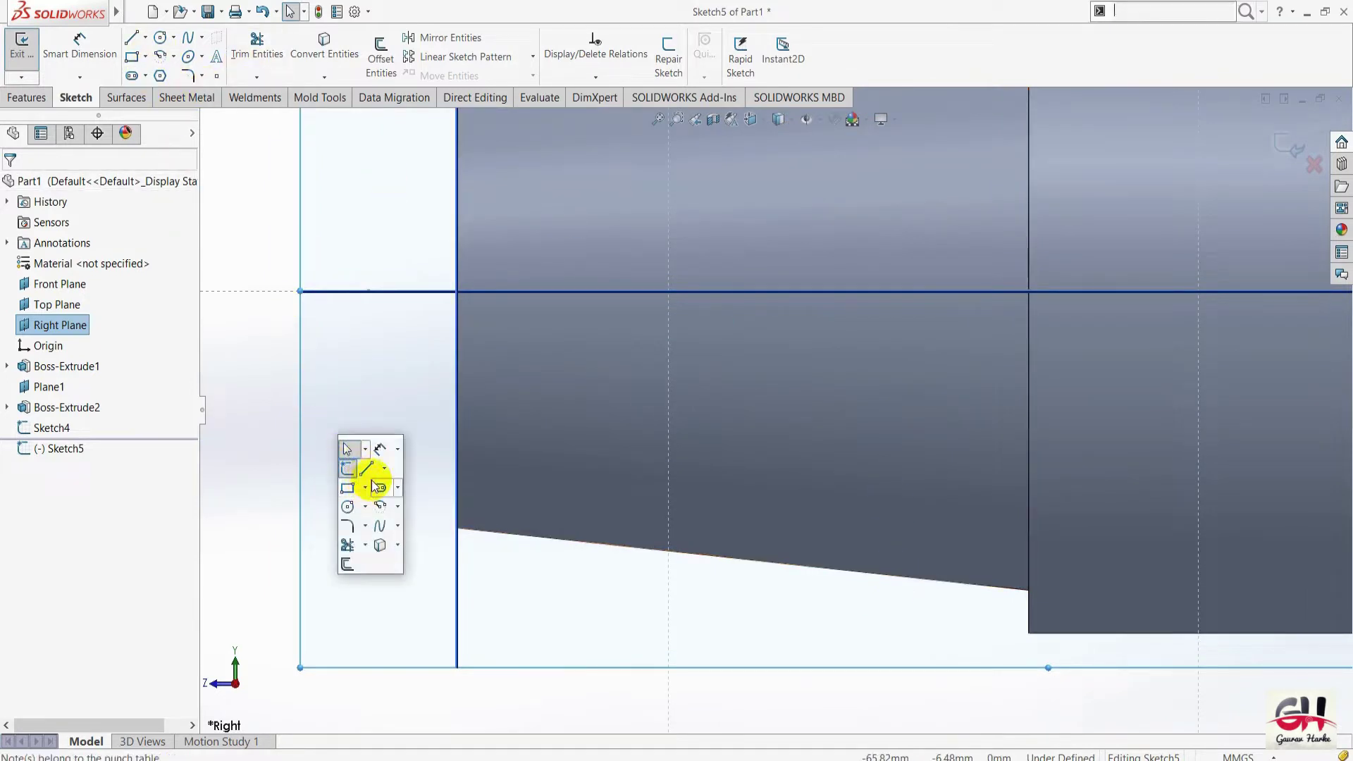
pyautogui.click(384, 468)
pyautogui.click(408, 501)
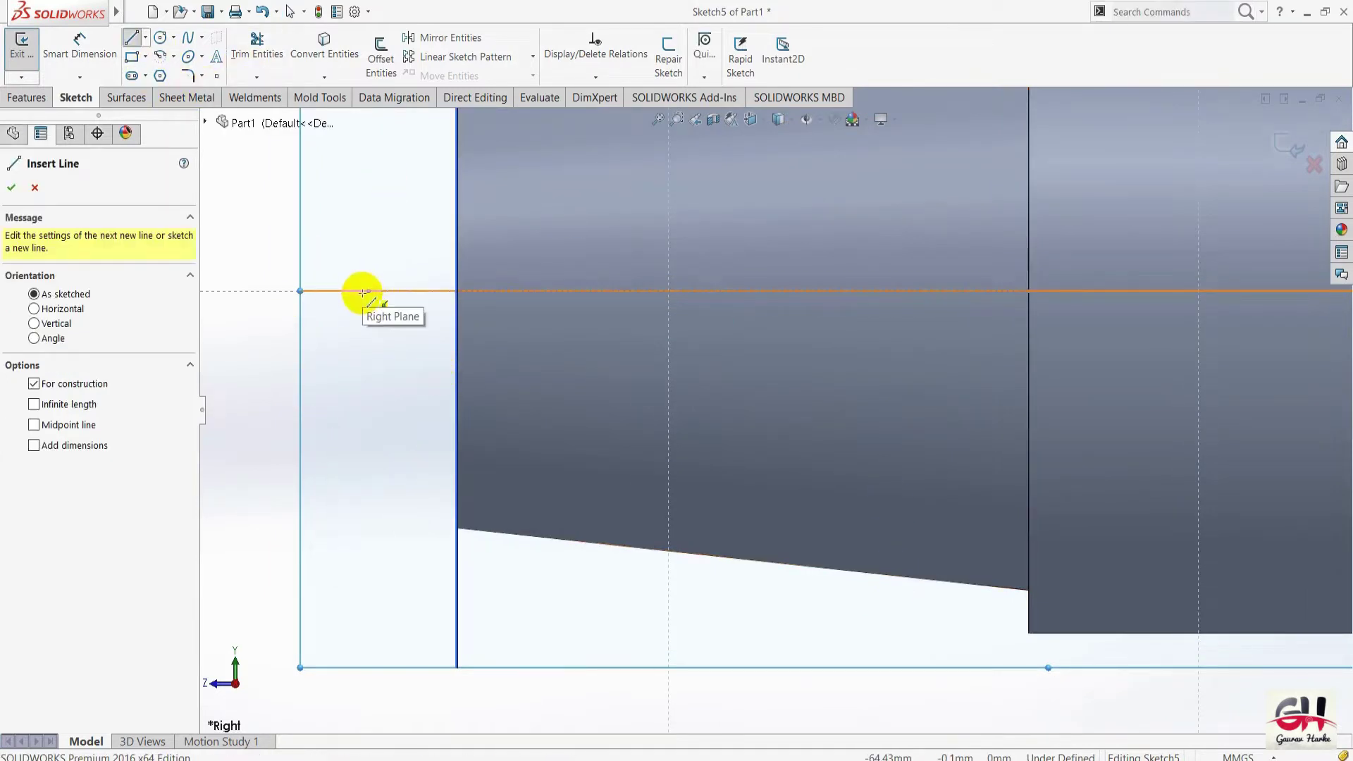
pyautogui.click(365, 291)
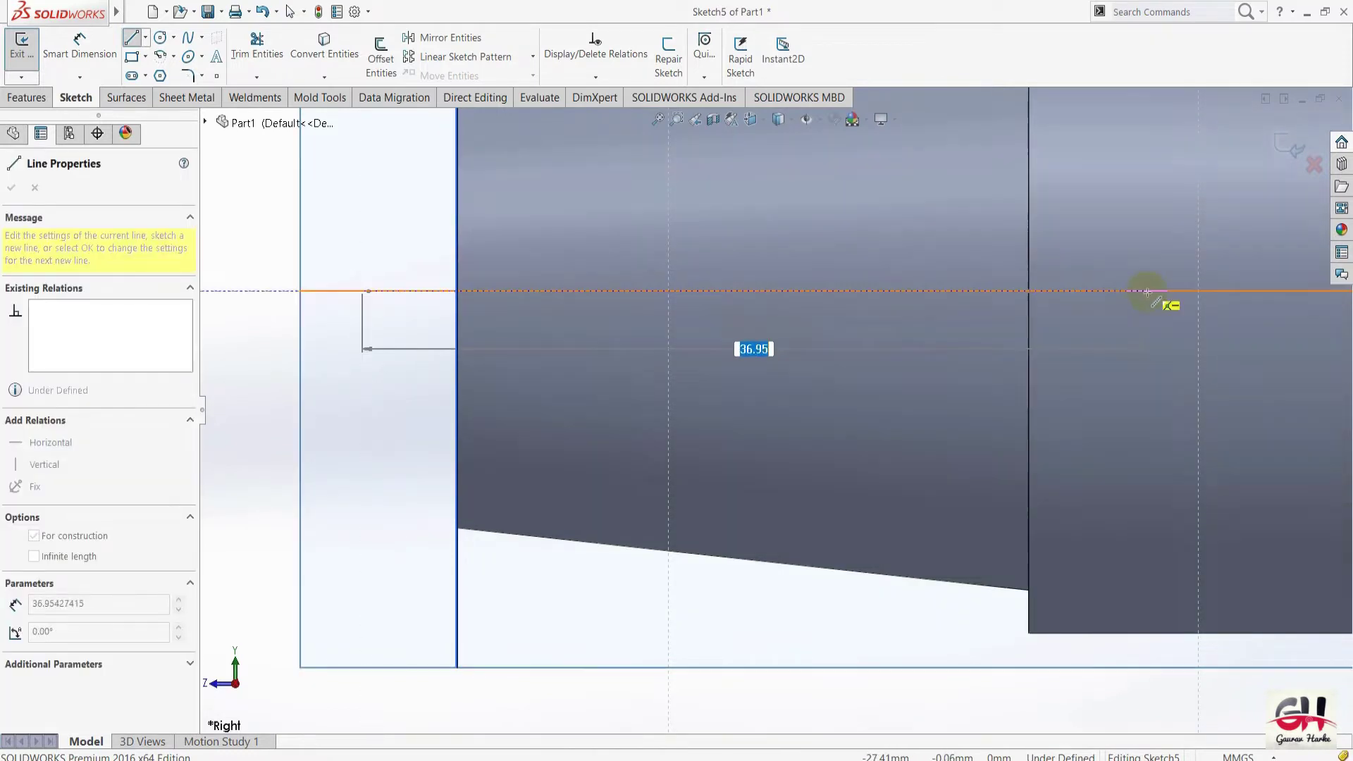
pyautogui.click(1147, 291)
pyautogui.press('Escape')
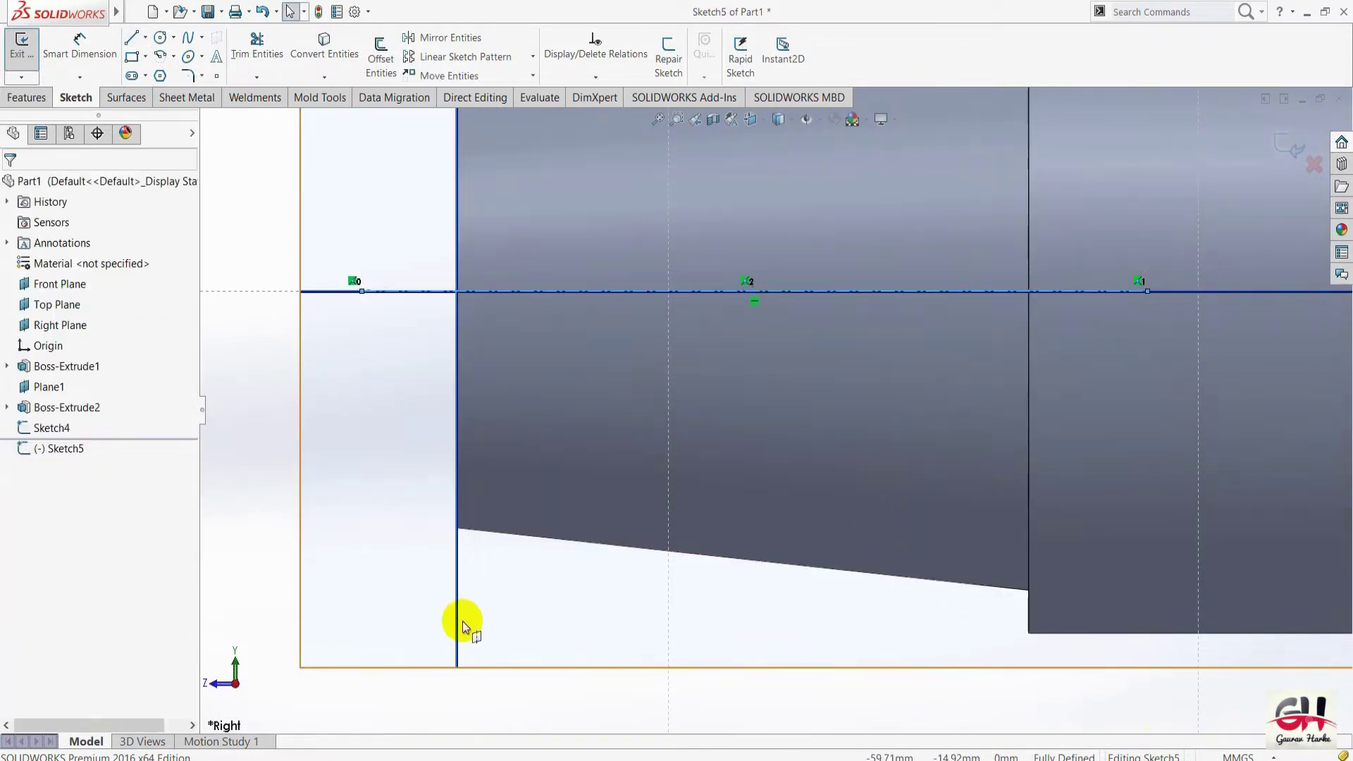
# Convert the tapered section's lower silhouette edge into the sketch.
pyautogui.press('s')
pyautogui.click(519, 641)
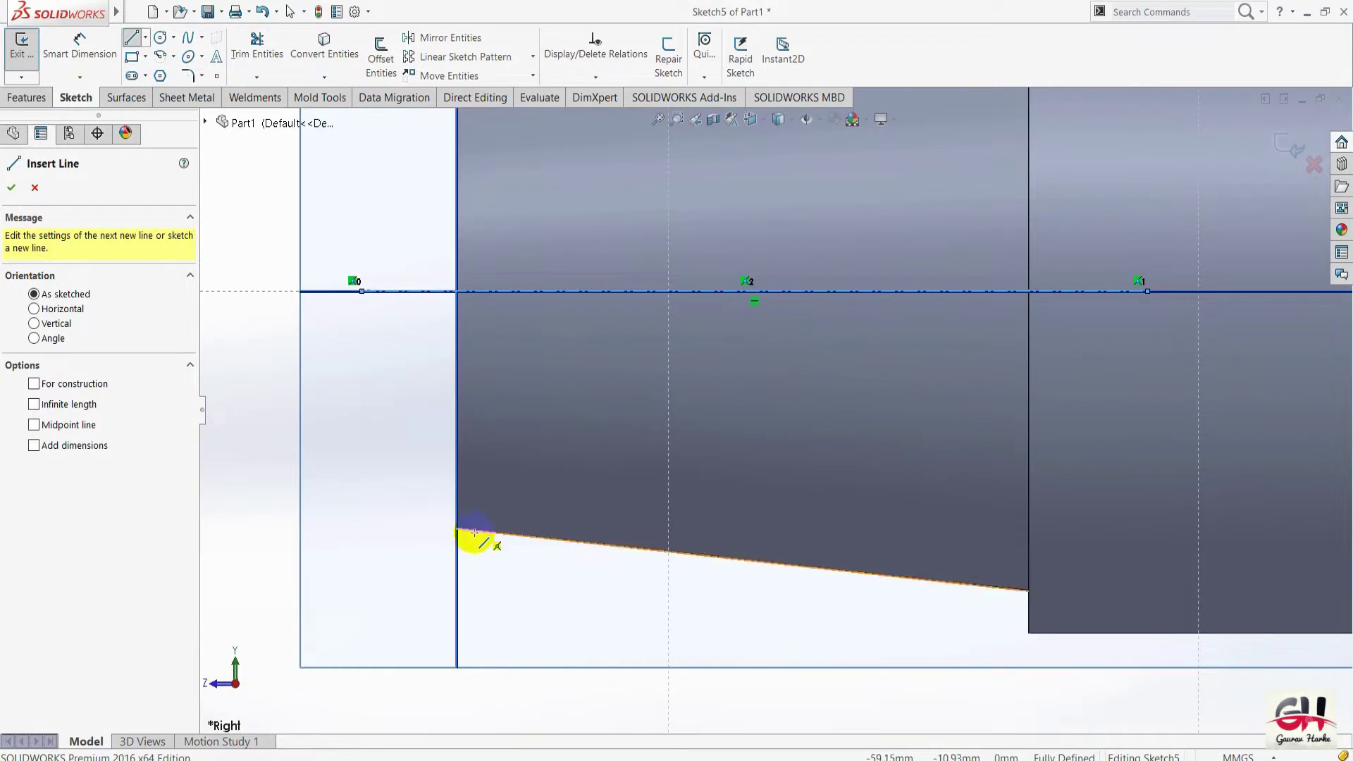
pyautogui.press('Escape')
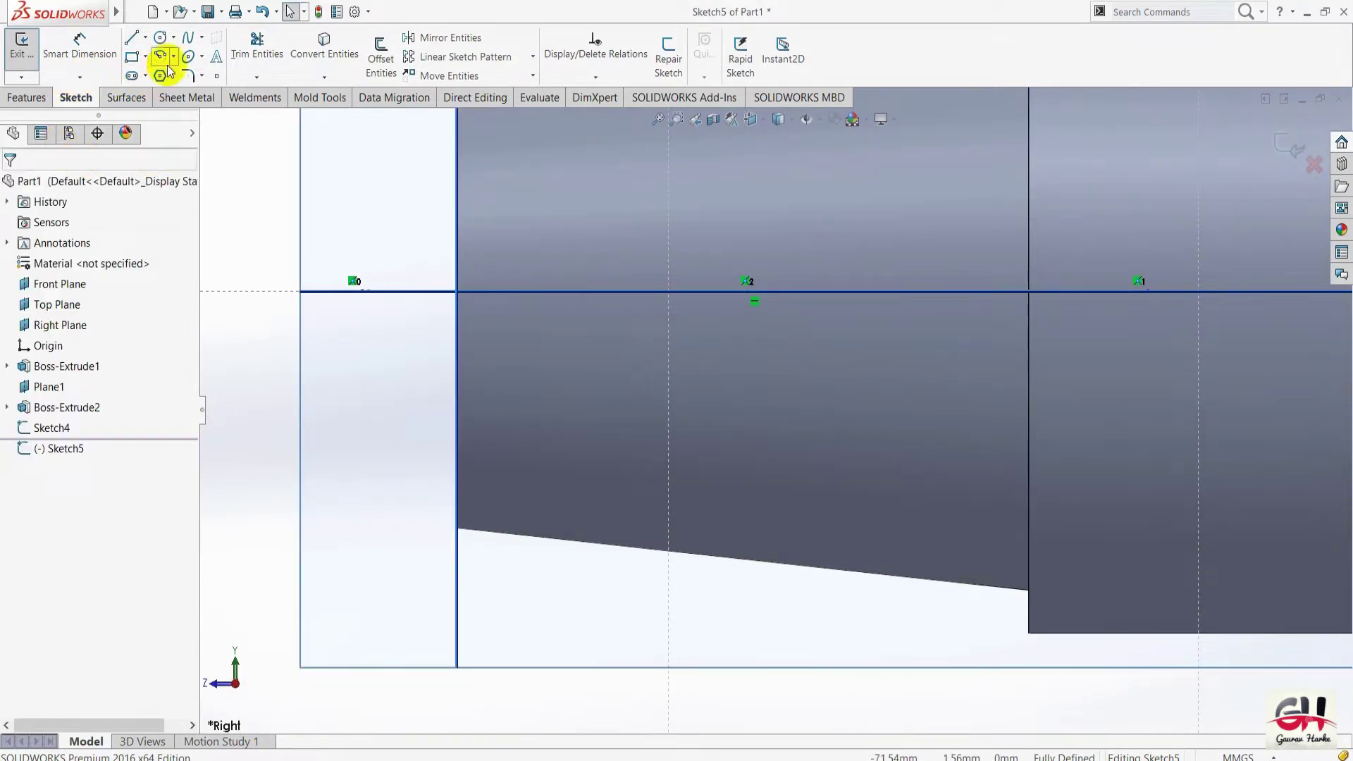
pyautogui.click(321, 81)
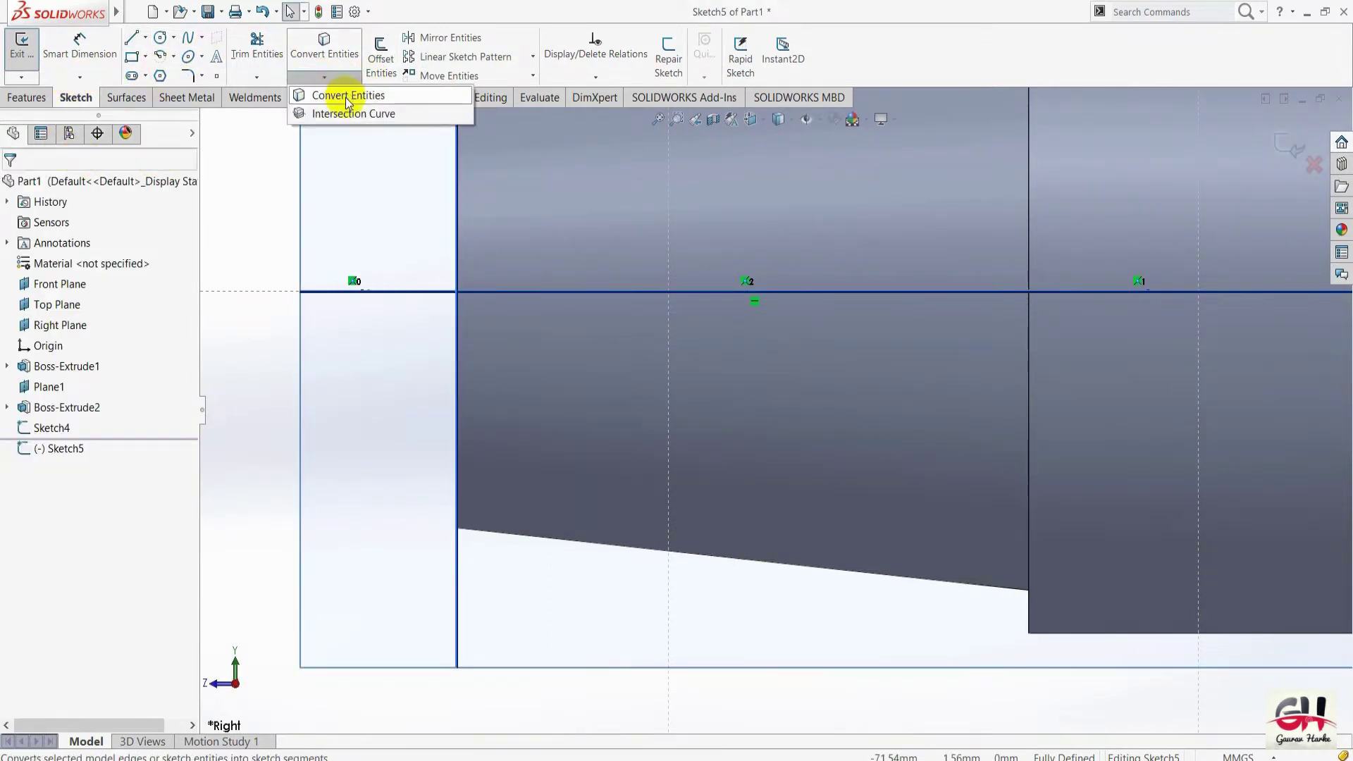
pyautogui.click(347, 94)
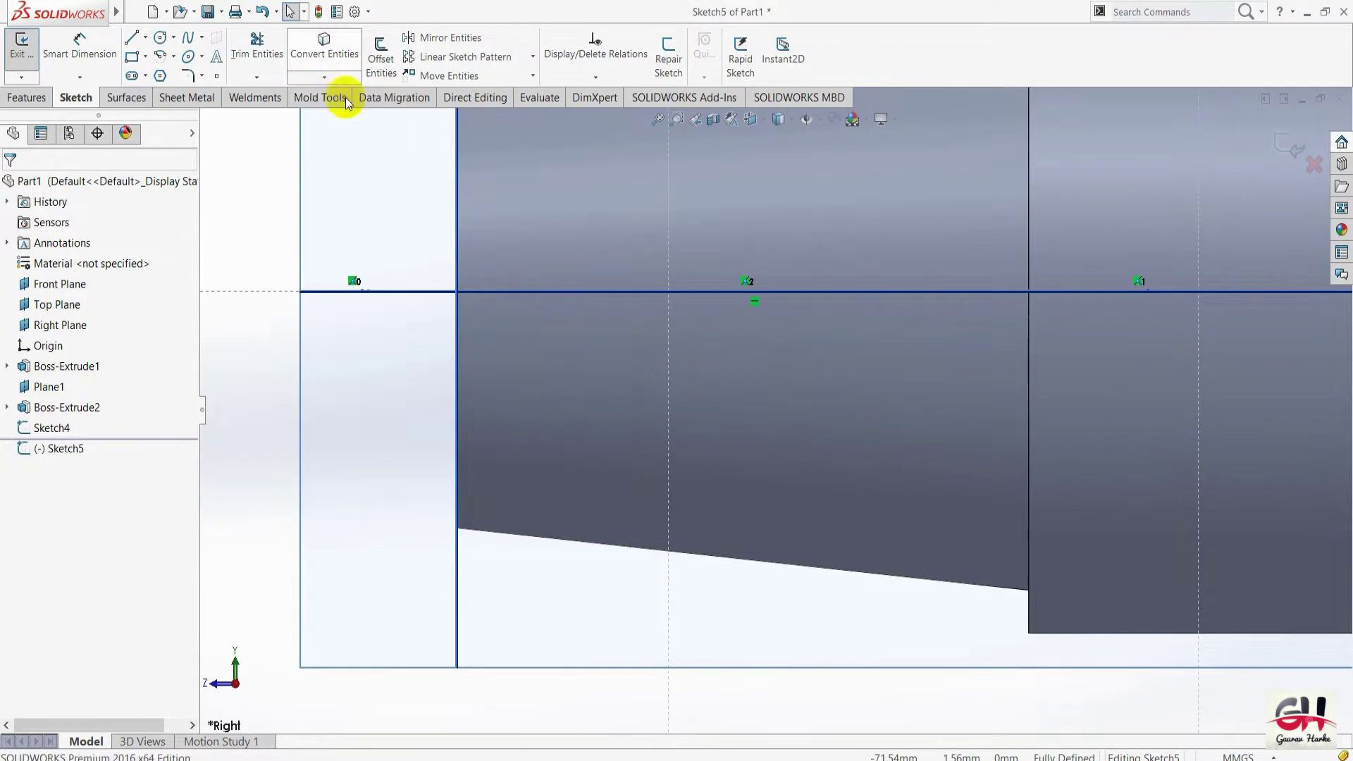
pyautogui.click(552, 539)
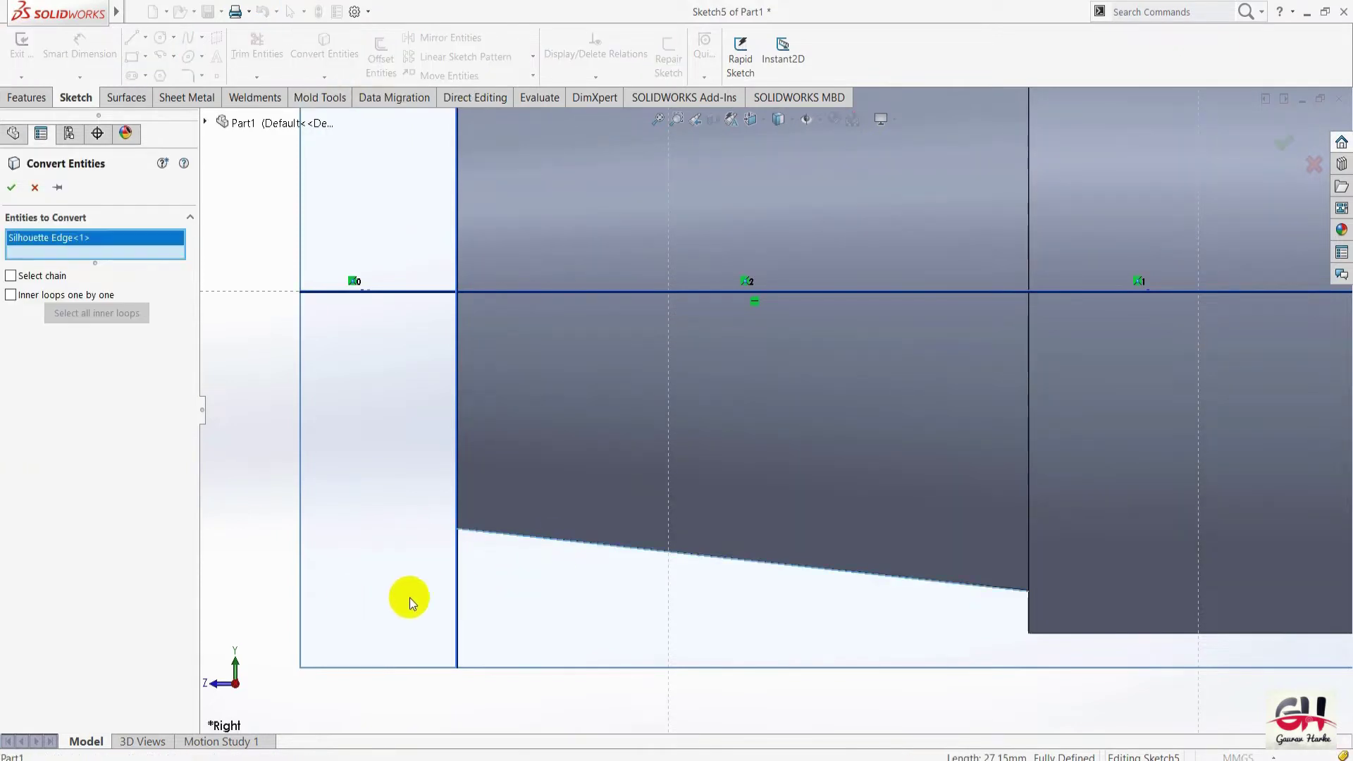
pyautogui.click(12, 189)
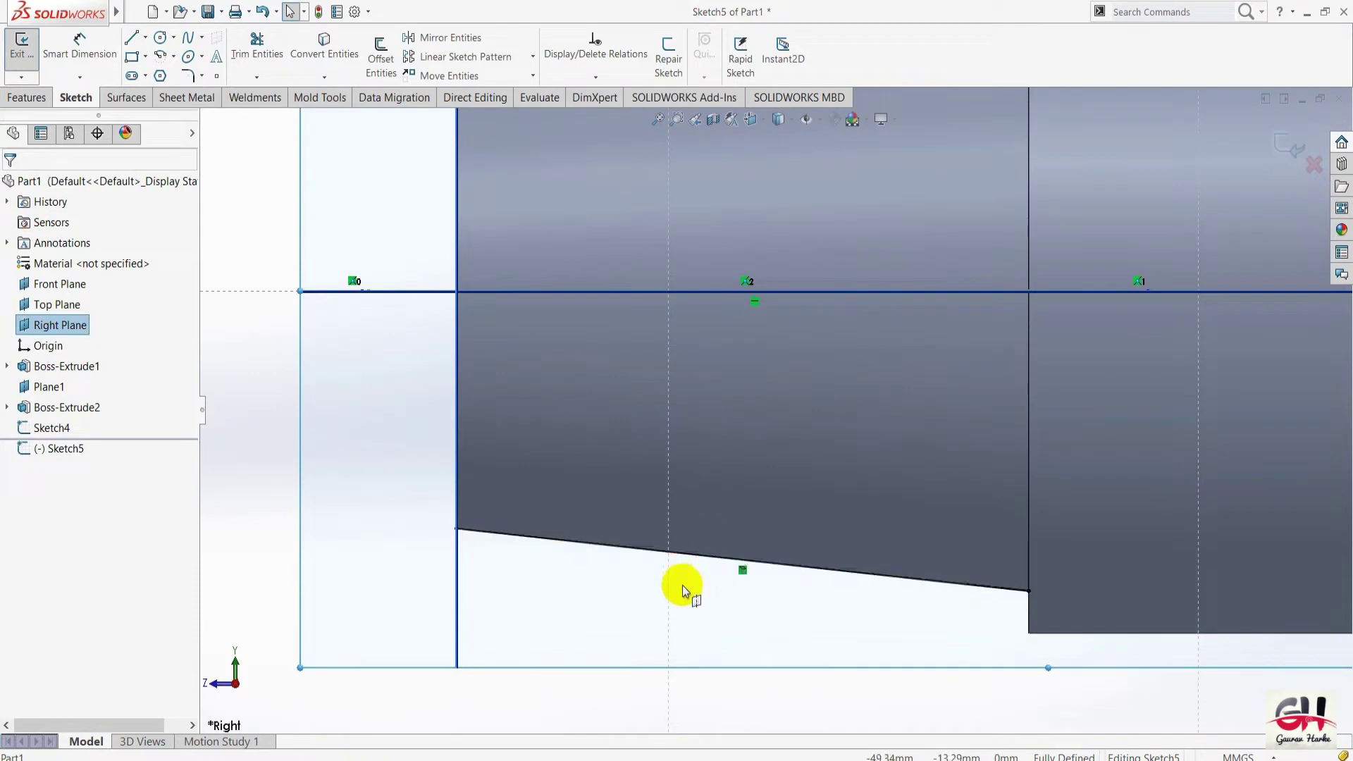
# Exit Sketch5 and return to the isometric view.
pyautogui.click(1288, 146)
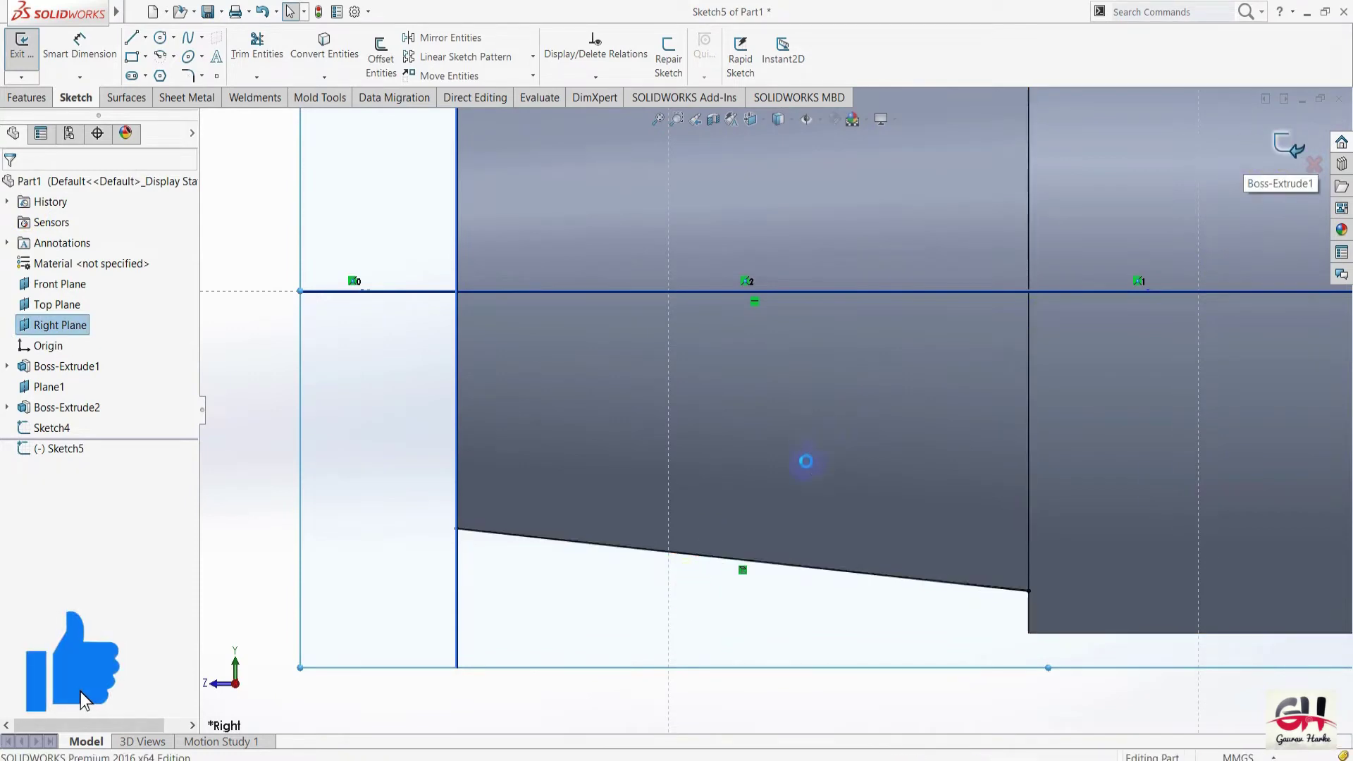
pyautogui.press('space')
pyautogui.click(825, 492)
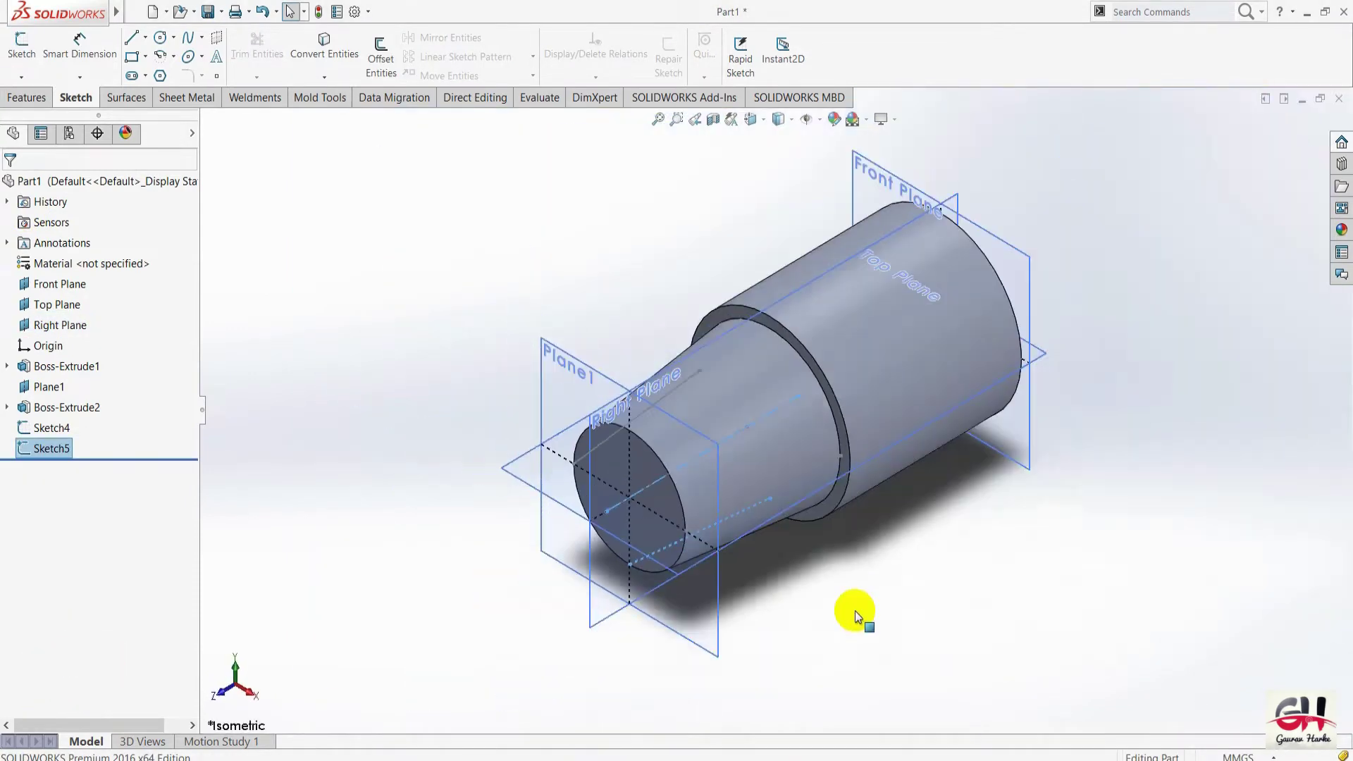
# Start a Swept Boss/Base with a circular profile.
pyautogui.scroll(-3, 665, 586)
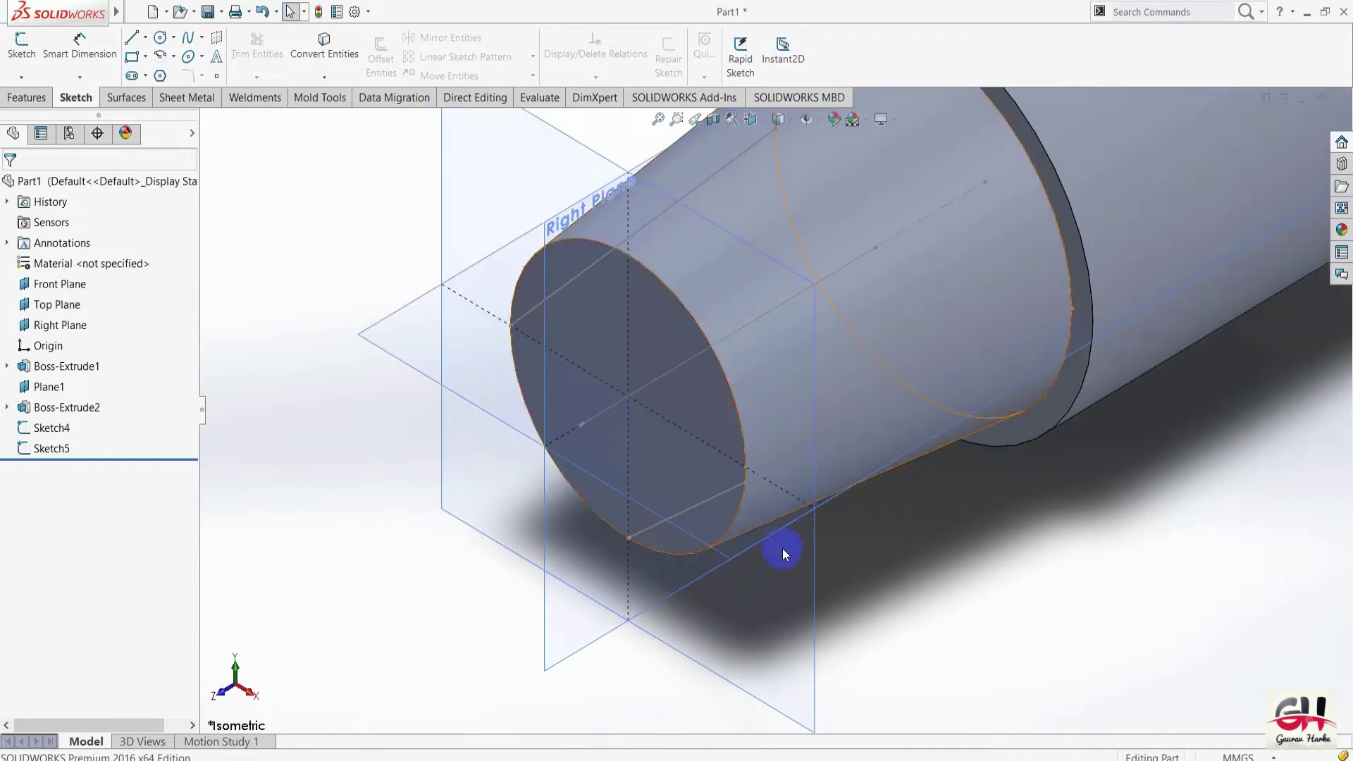
pyautogui.scroll(2, 881, 578)
pyautogui.scroll(1, 958, 521)
pyautogui.scroll(-1, 948, 493)
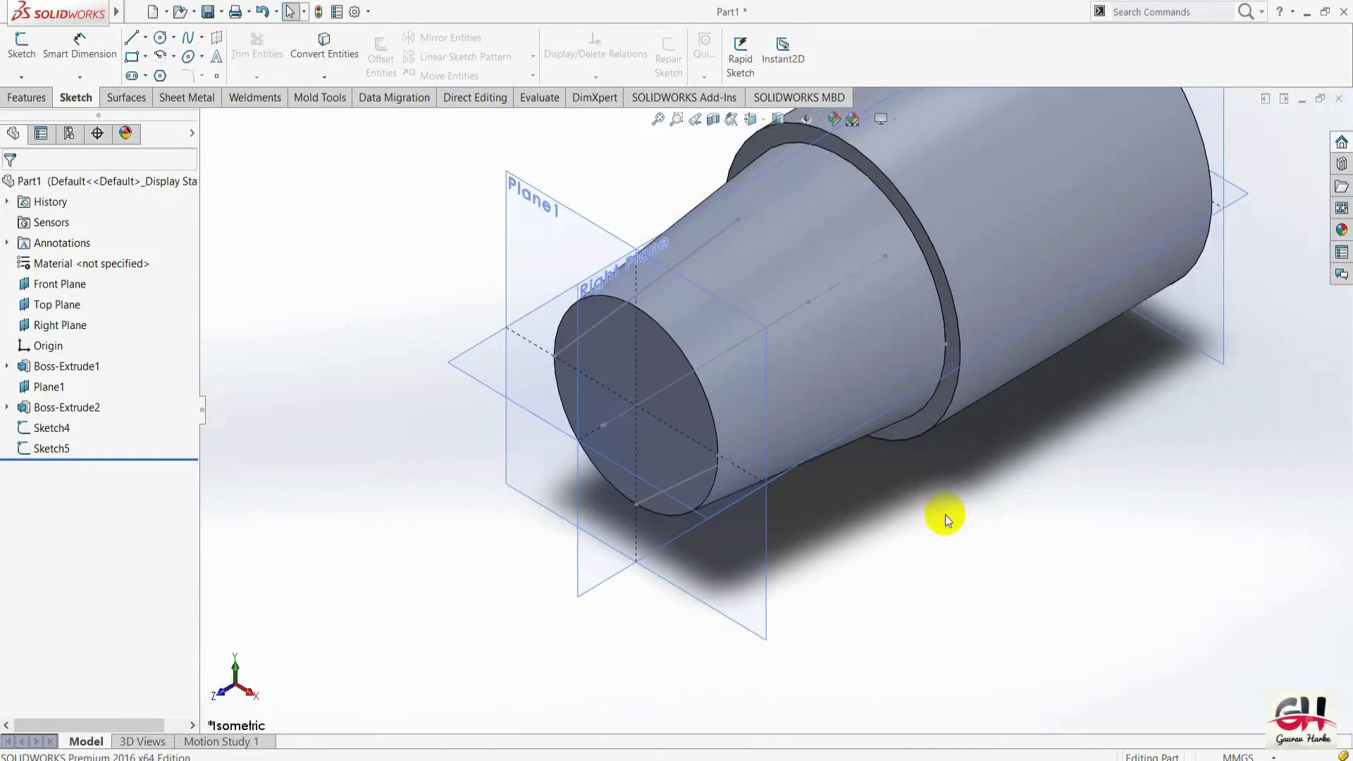
pyautogui.click(26, 98)
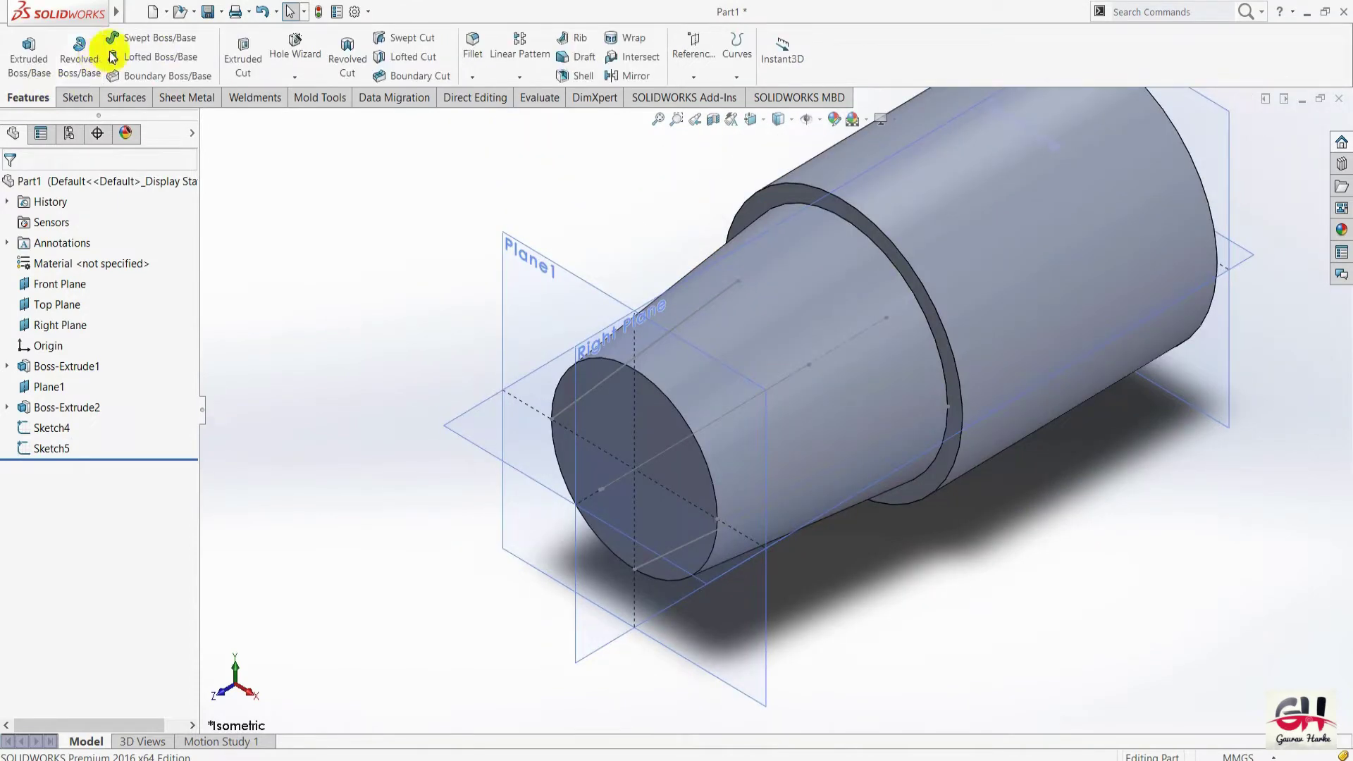
pyautogui.click(153, 39)
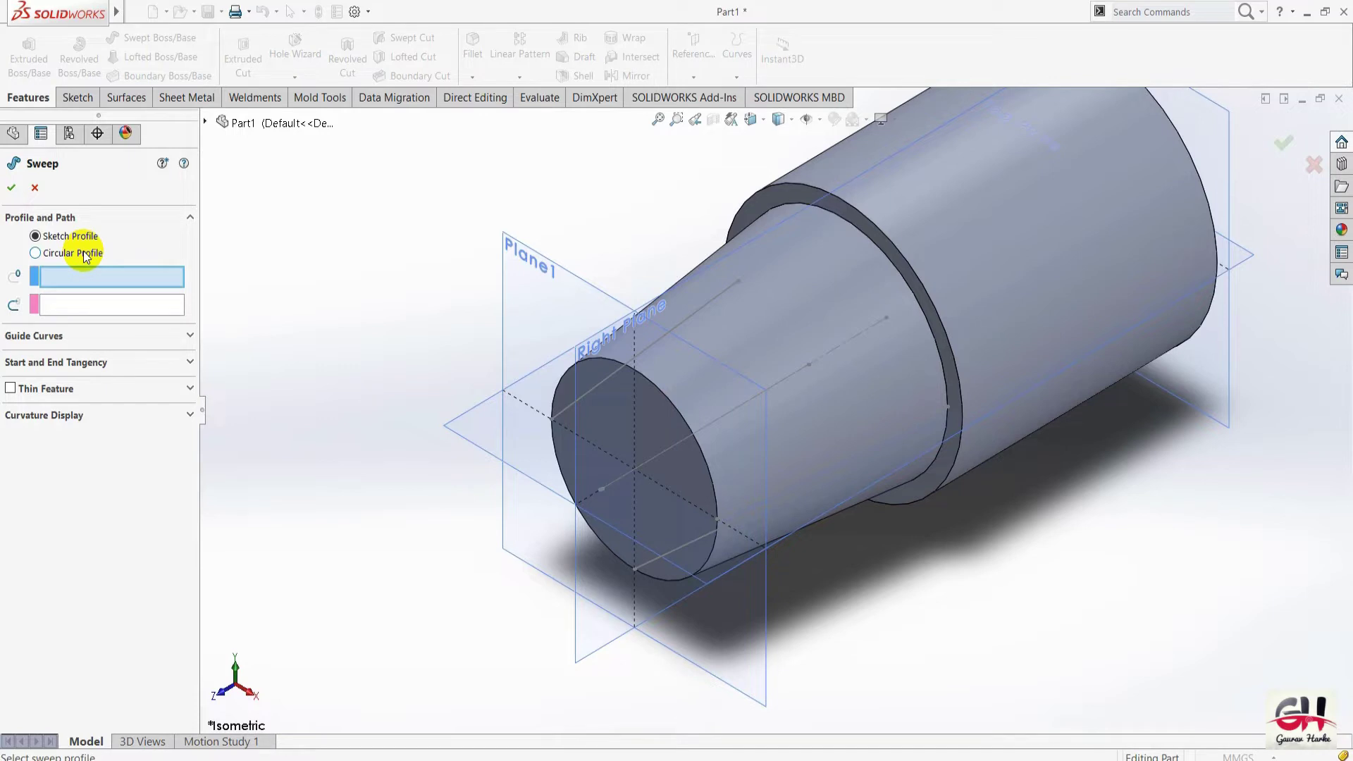
pyautogui.click(83, 254)
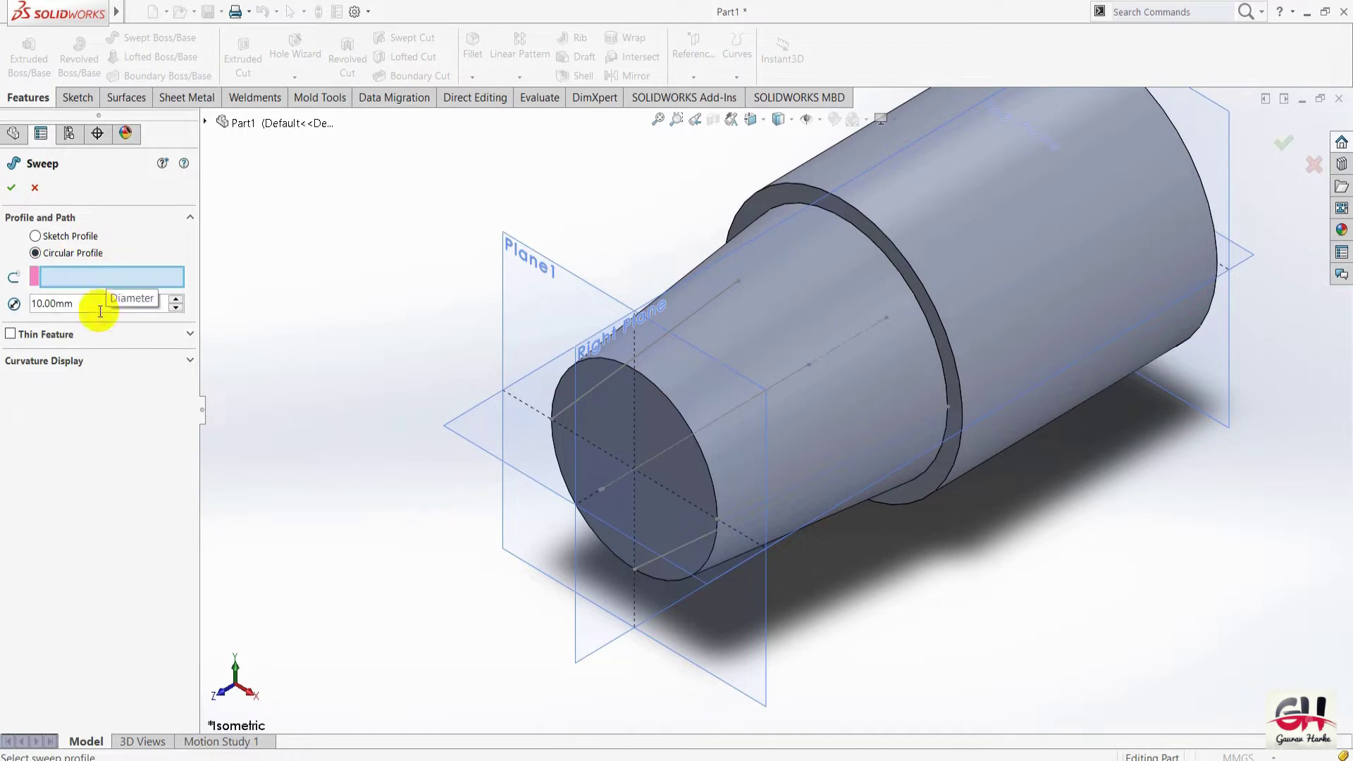
# Check the engine block PDF drawing, then return to SOLIDWORKS.
pyautogui.hotkey('alt', 'Tab')
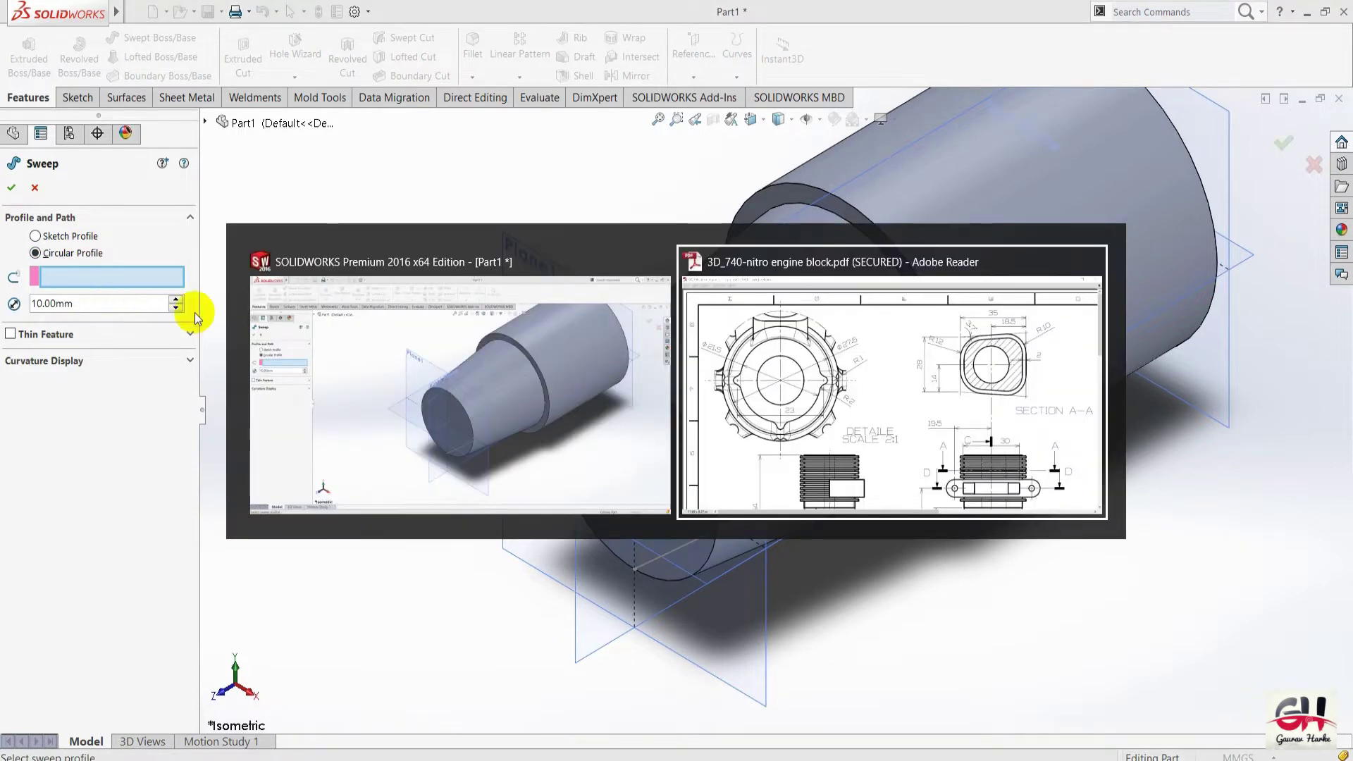
pyautogui.click(873, 433)
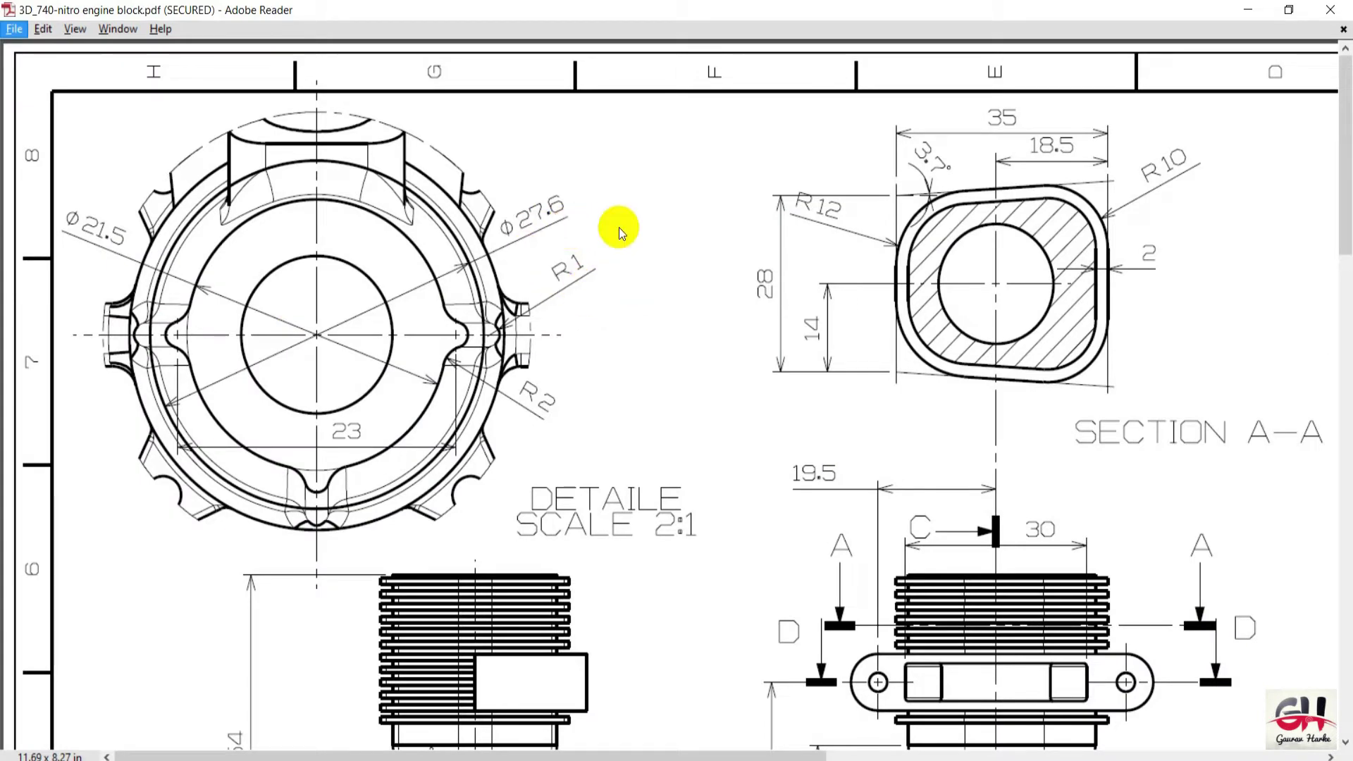
pyautogui.hotkey('alt', 'Tab')
# Start a sweep with a 2 mm circular profile along the copied sloped line.
pyautogui.click(817, 365)
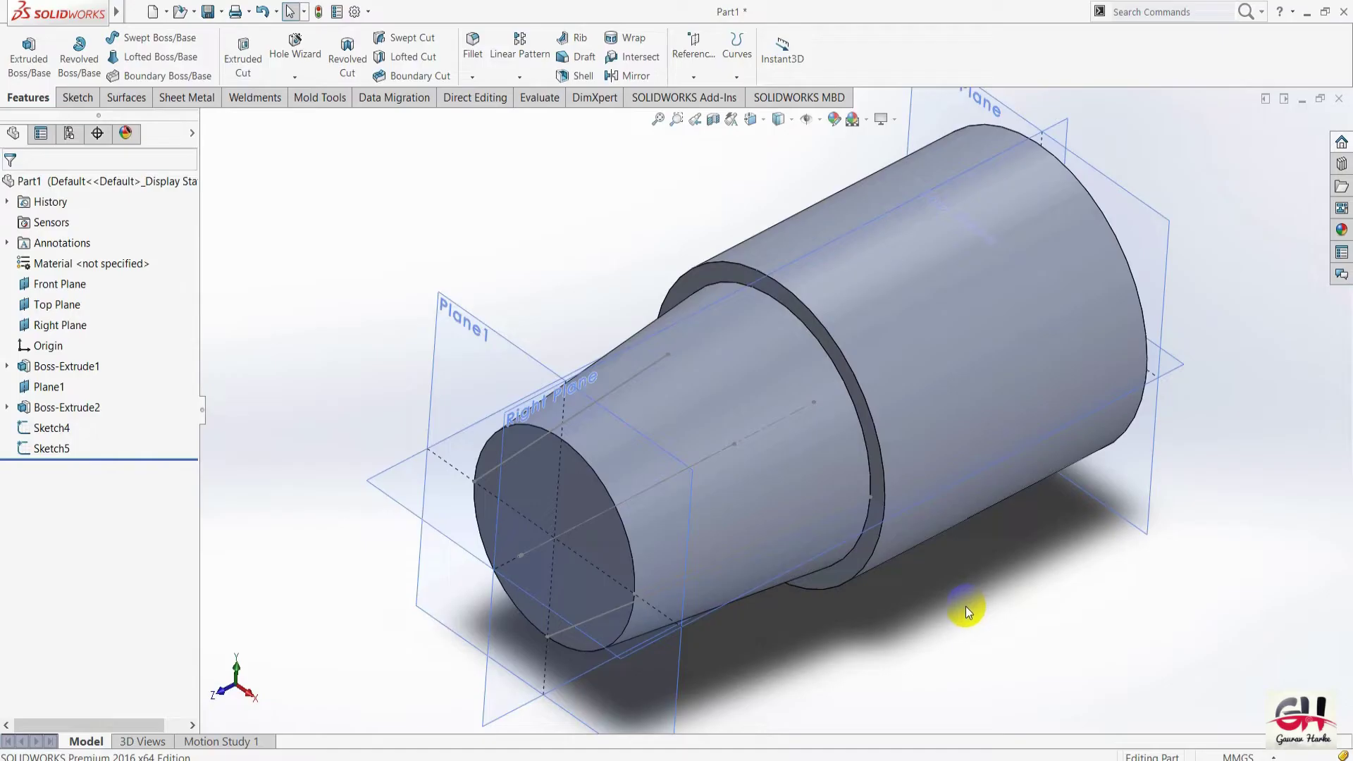
pyautogui.scroll(-2, 399, 622)
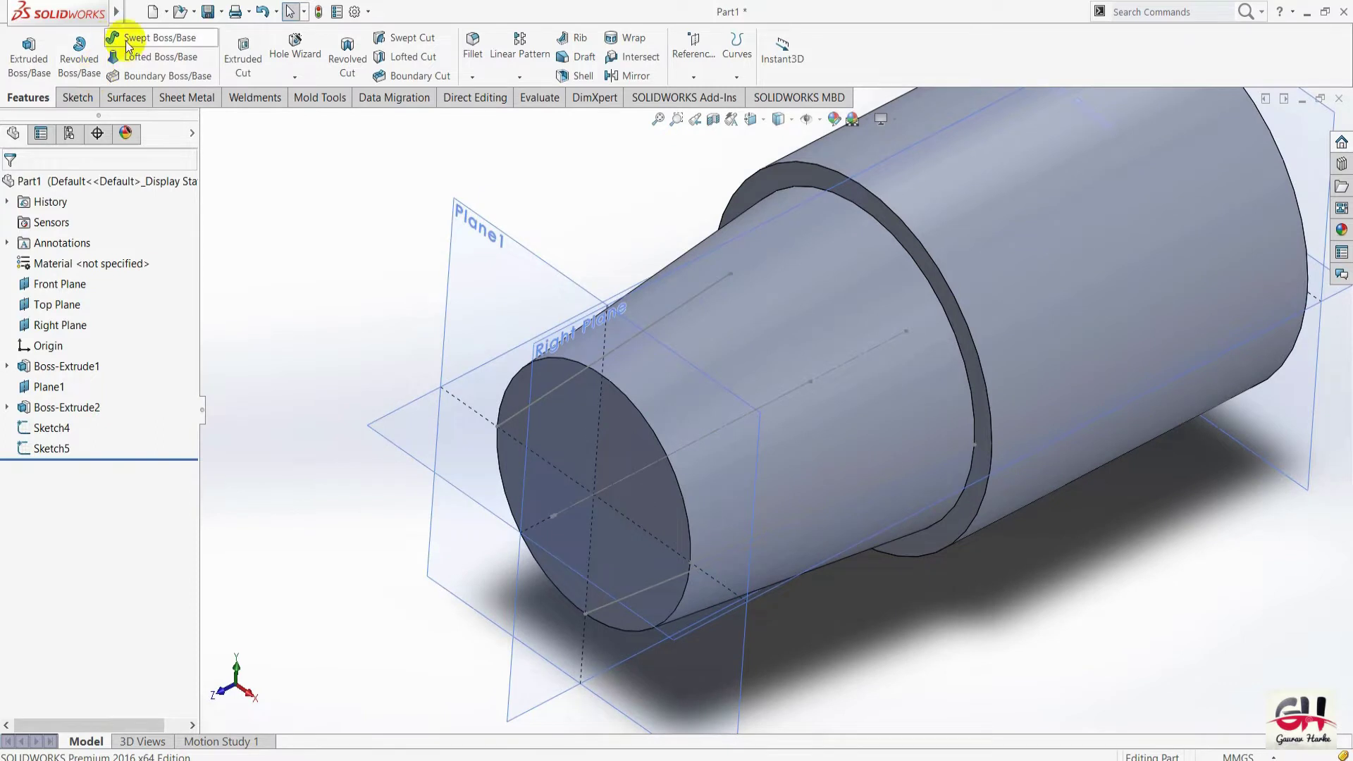
pyautogui.click(137, 38)
pyautogui.click(68, 255)
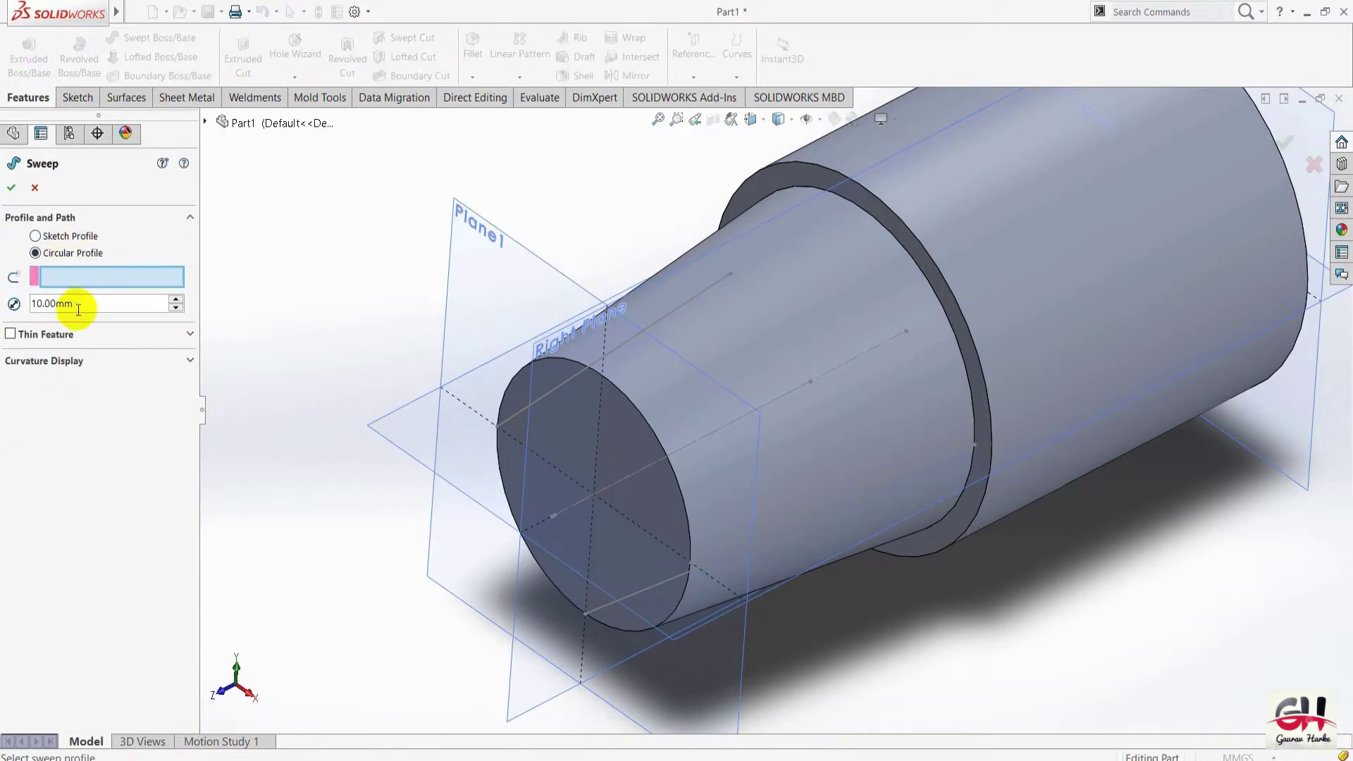
pyautogui.write('2')
pyautogui.press('Return')
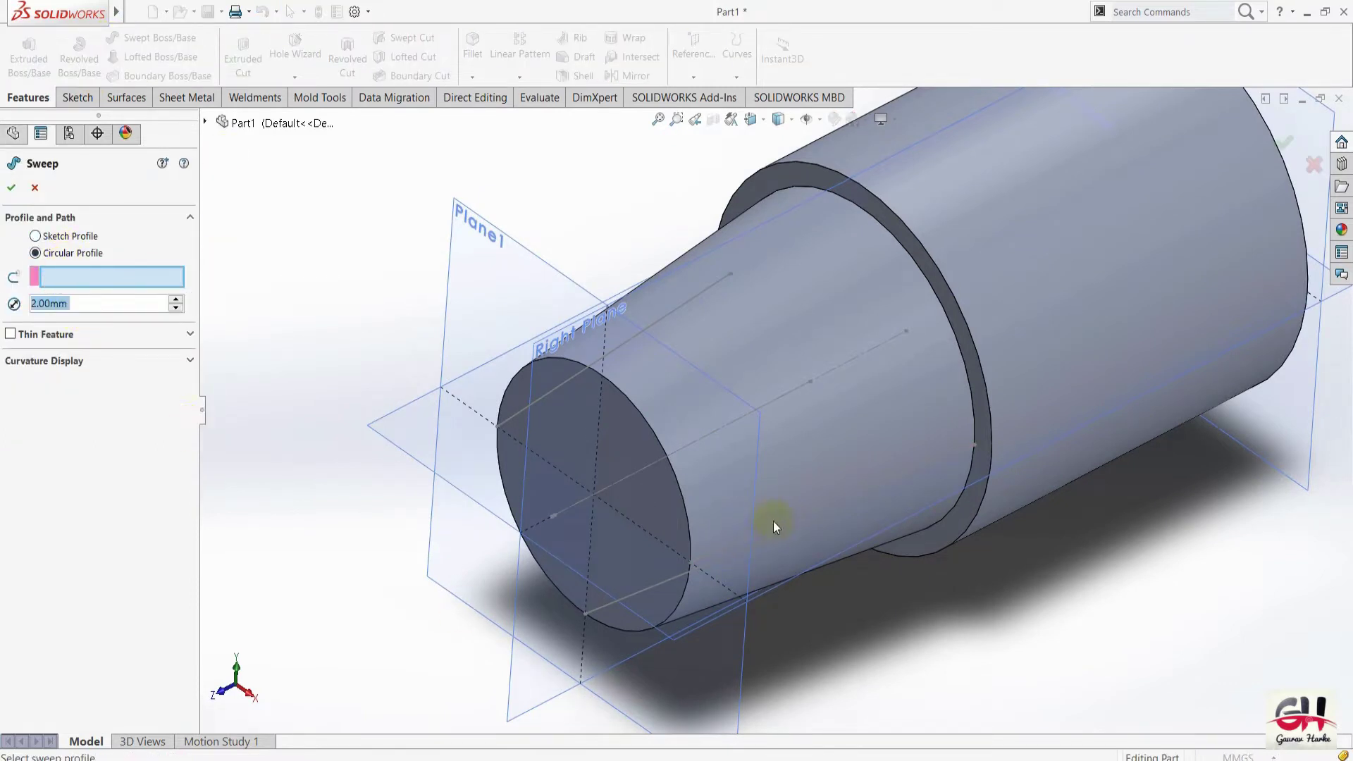
pyautogui.click(770, 534)
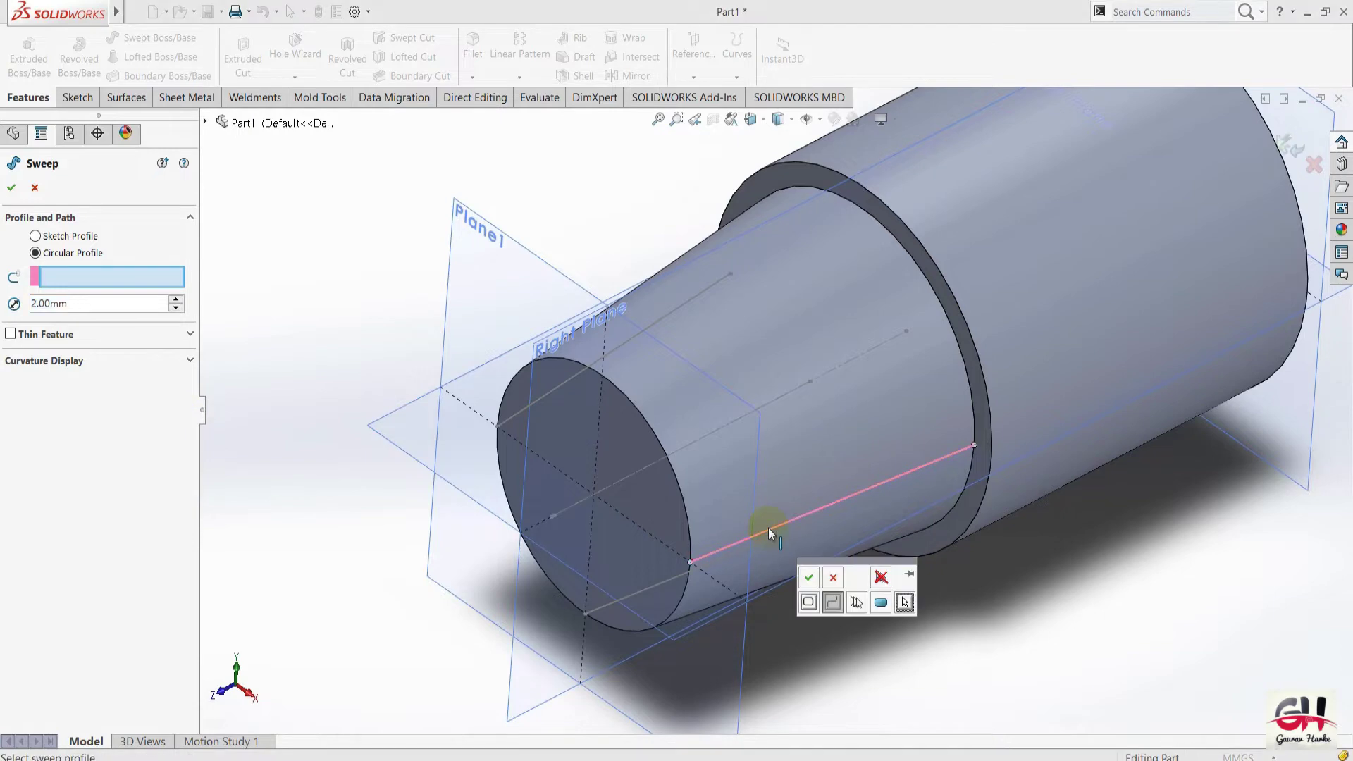
pyautogui.click(810, 578)
# Re-enter the profile diameter, keeping it at 2 mm.
pyautogui.scroll(-5, 705, 599)
pyautogui.scroll(4, 697, 607)
pyautogui.scroll(2, 775, 479)
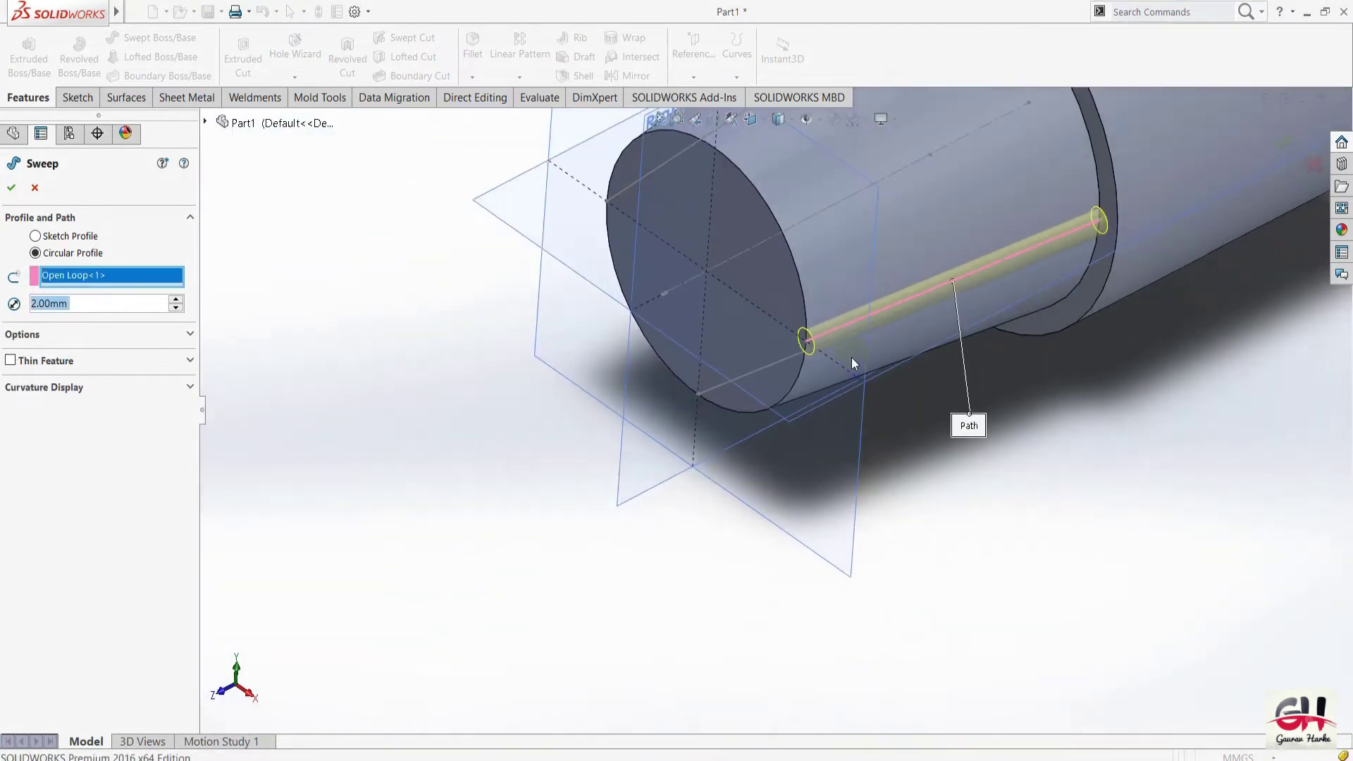
pyautogui.press('BackSpace')
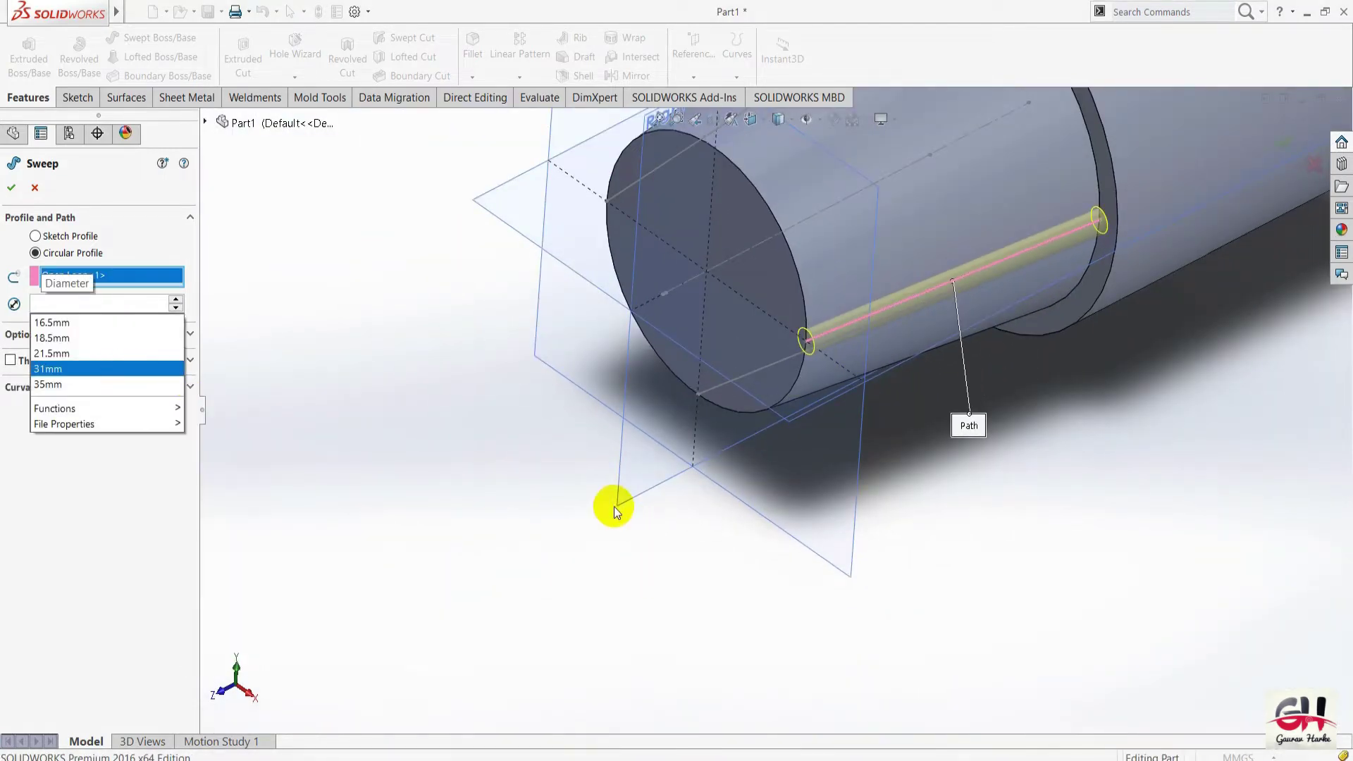
pyautogui.click(93, 311)
pyautogui.press('Escape')
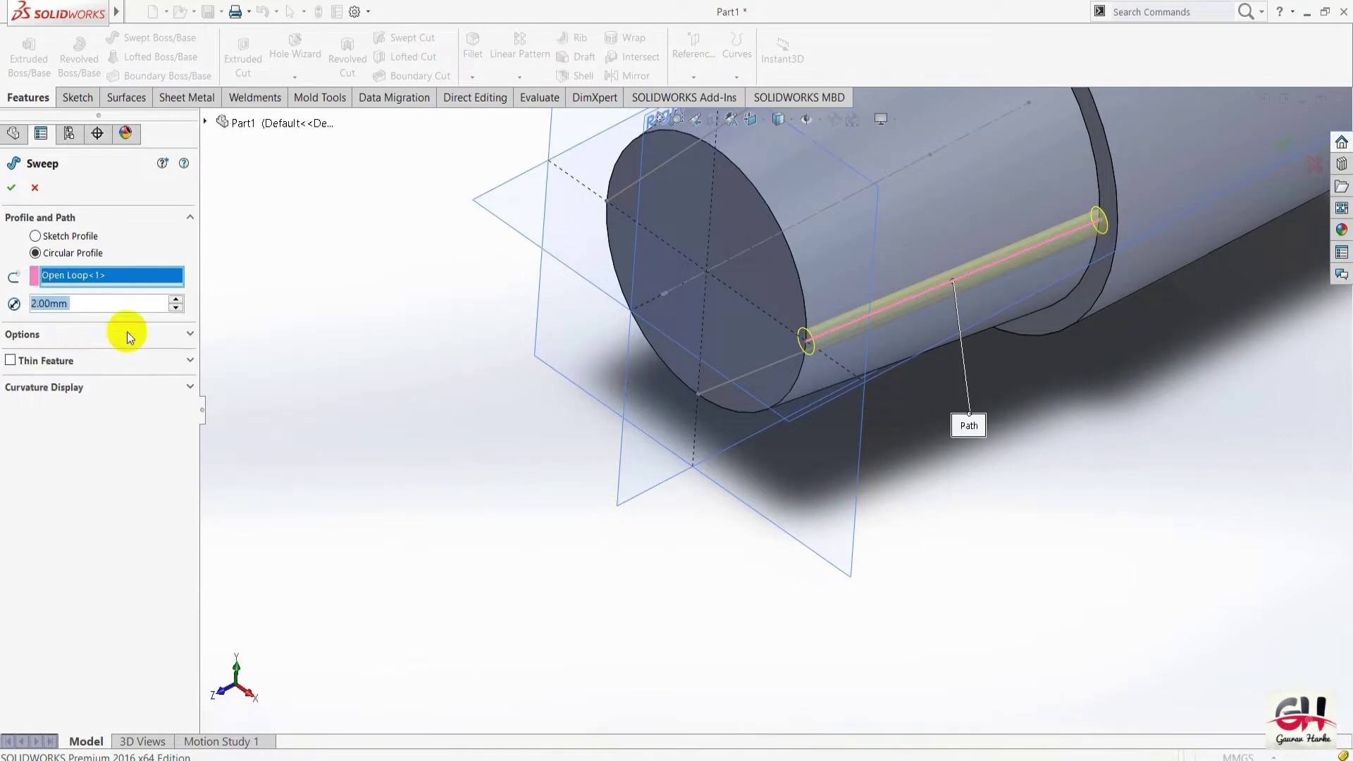
# Check the sweep preview from the front view, then return to isometric.
pyautogui.press('space')
pyautogui.click(564, 552)
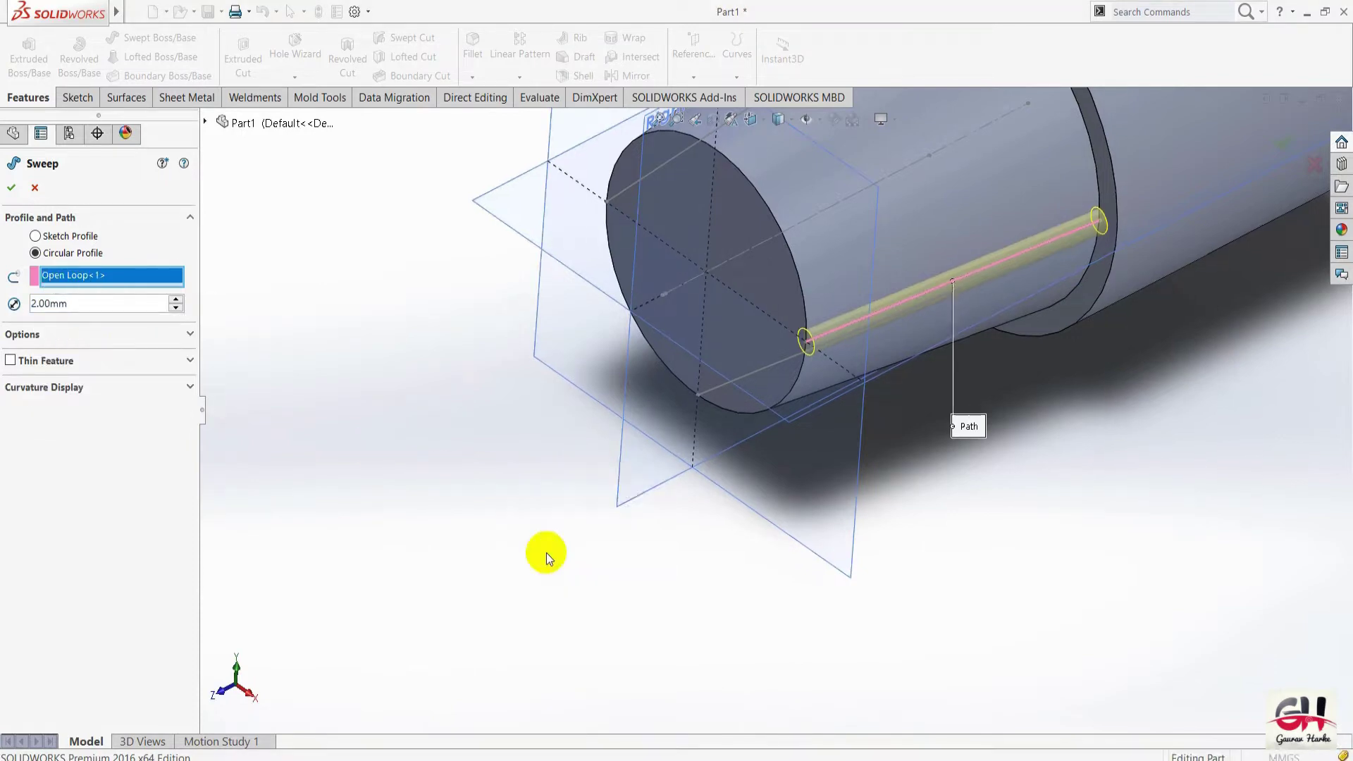
pyautogui.scroll(-5, 980, 423)
pyautogui.press('space')
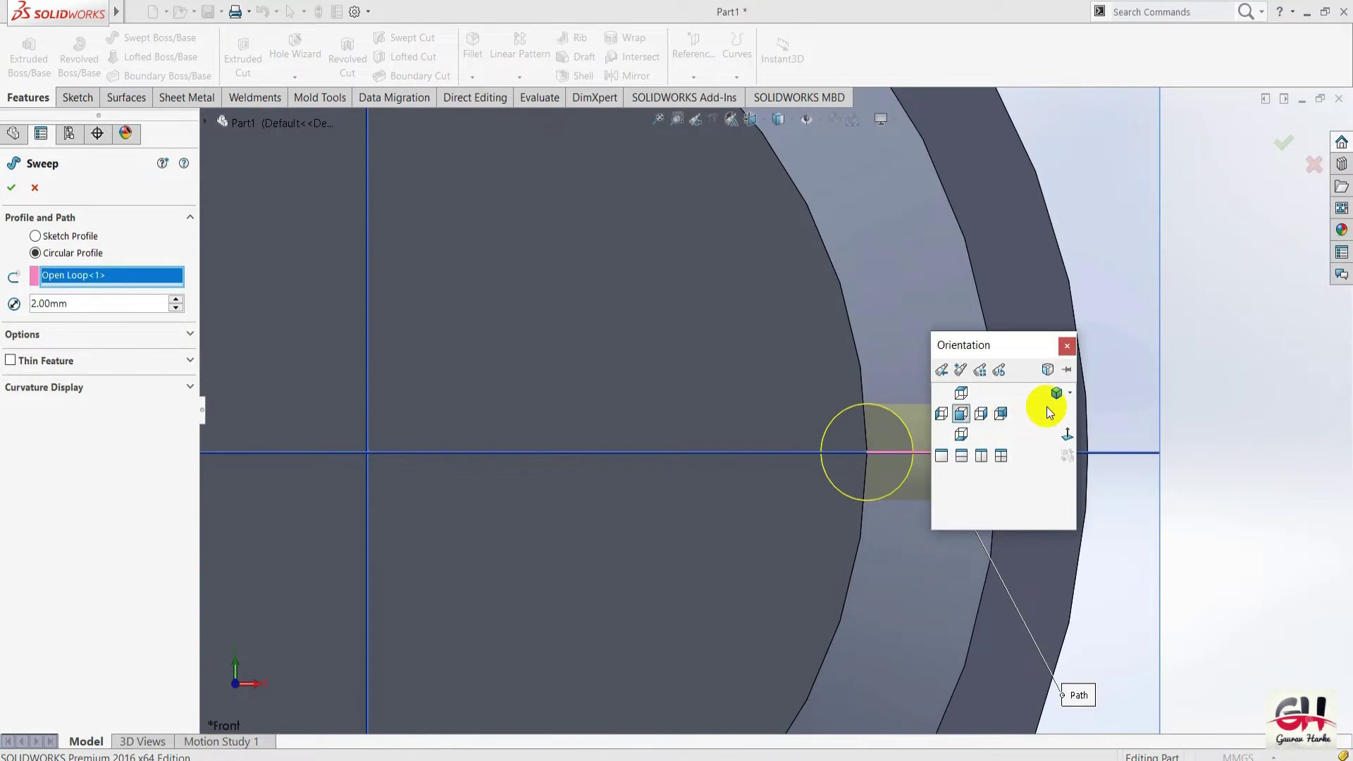
pyautogui.click(1055, 395)
pyautogui.scroll(-3, 679, 520)
pyautogui.scroll(-3, 687, 521)
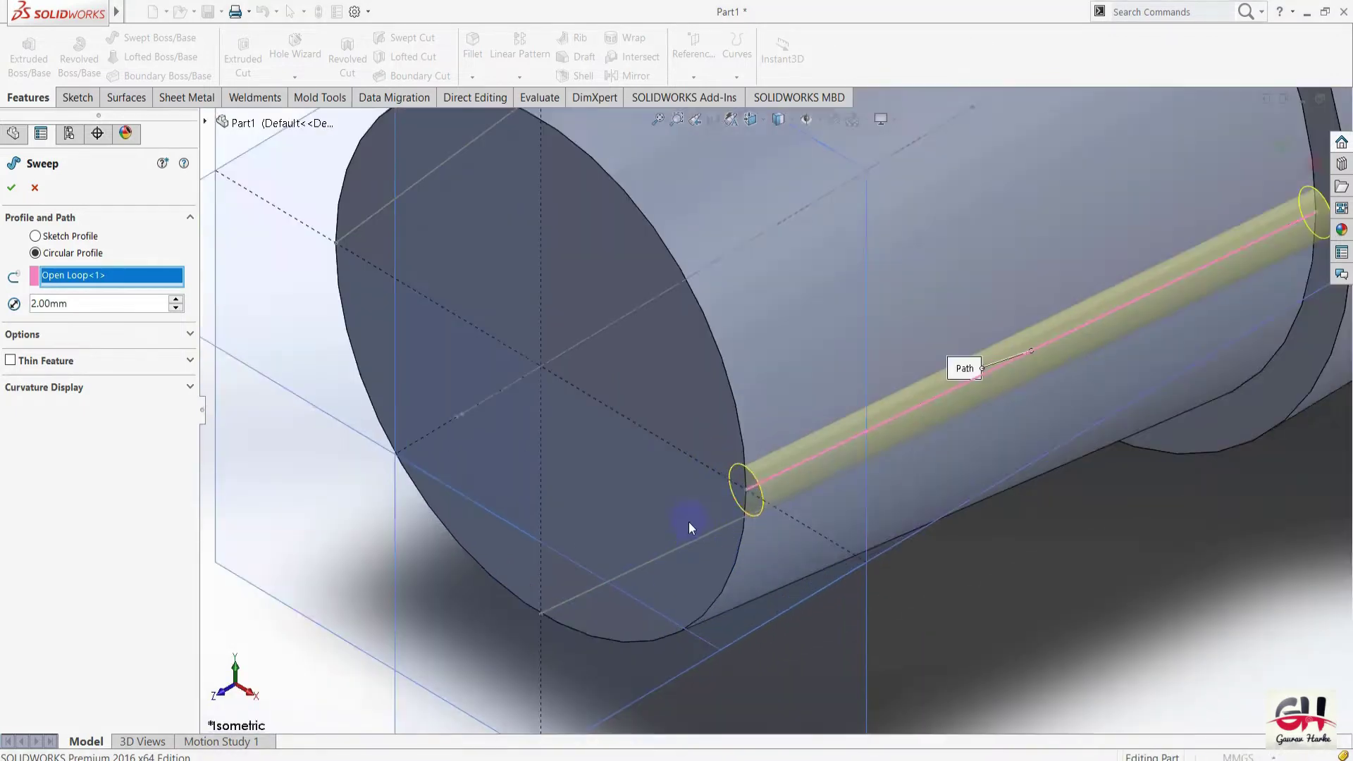
pyautogui.scroll(-3, 705, 518)
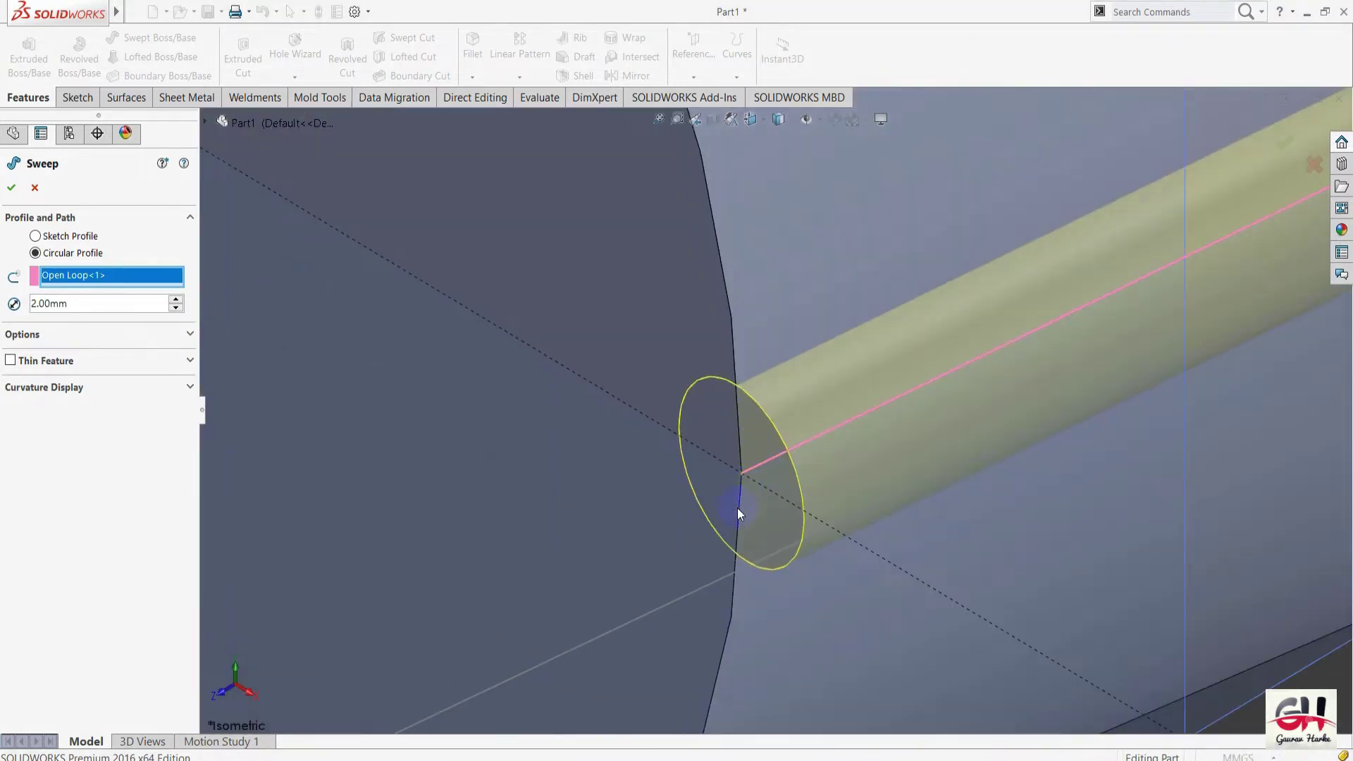
# Enable Align with end faces and accept the 2 mm sweep as Sweep2.
pyautogui.click(44, 341)
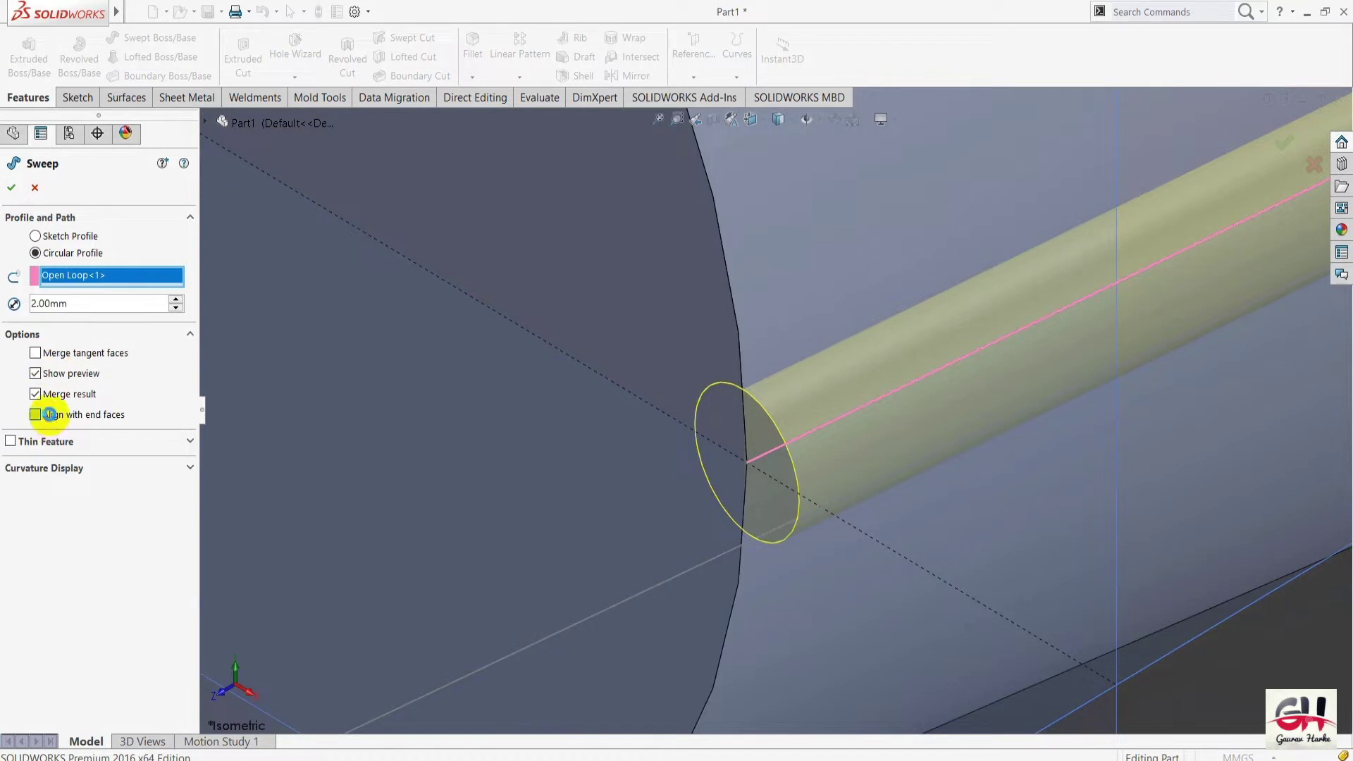
pyautogui.click(35, 414)
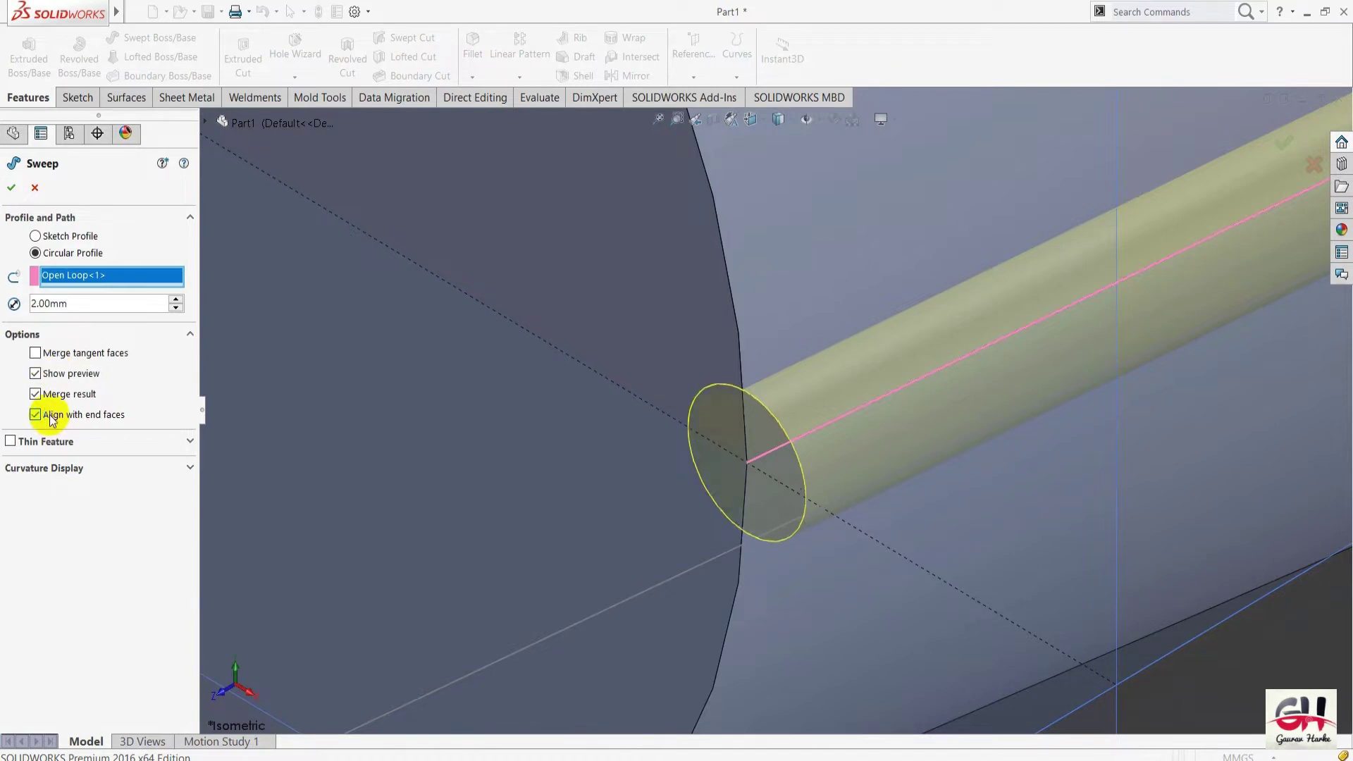
pyautogui.click(14, 181)
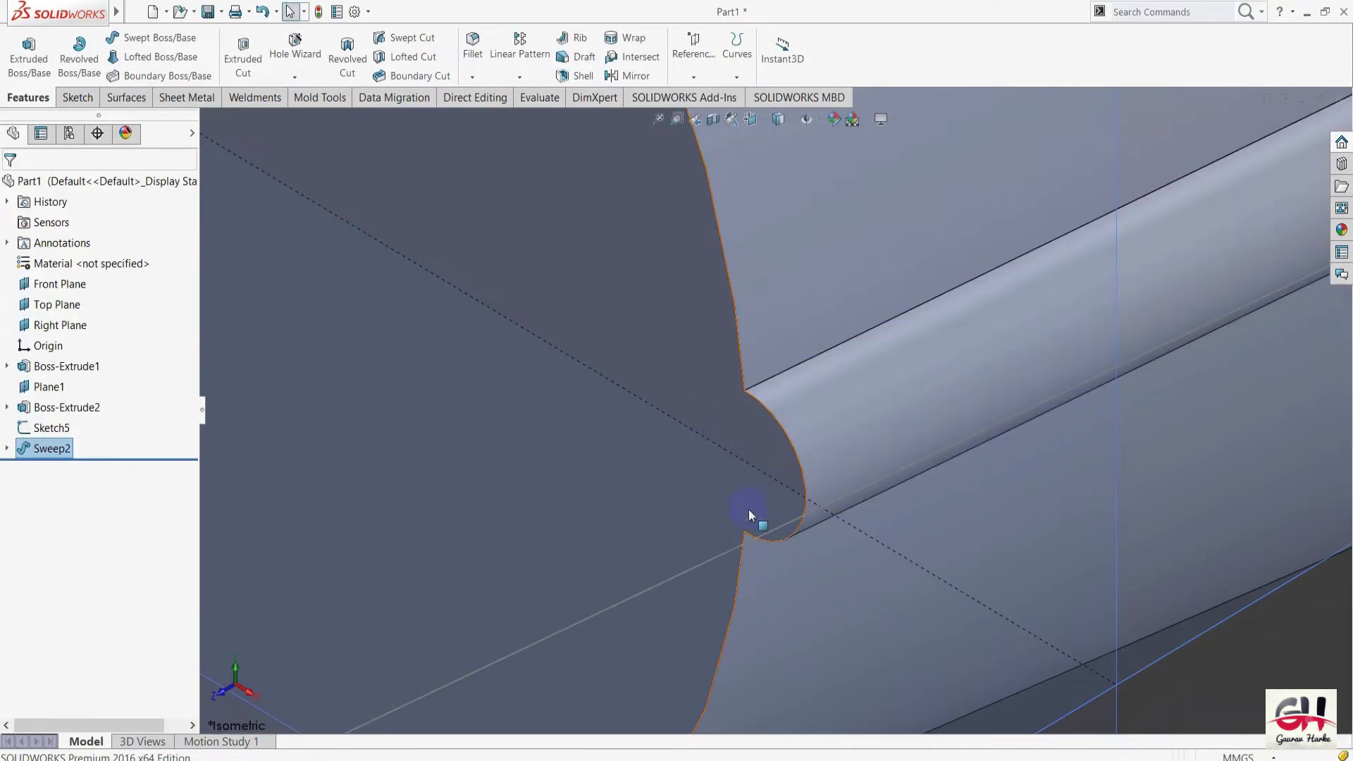
# Inspect Sketch5 and Sketch4 in the feature tree under Sweep2.
pyautogui.scroll(5, 744, 551)
pyautogui.scroll(-5, 775, 253)
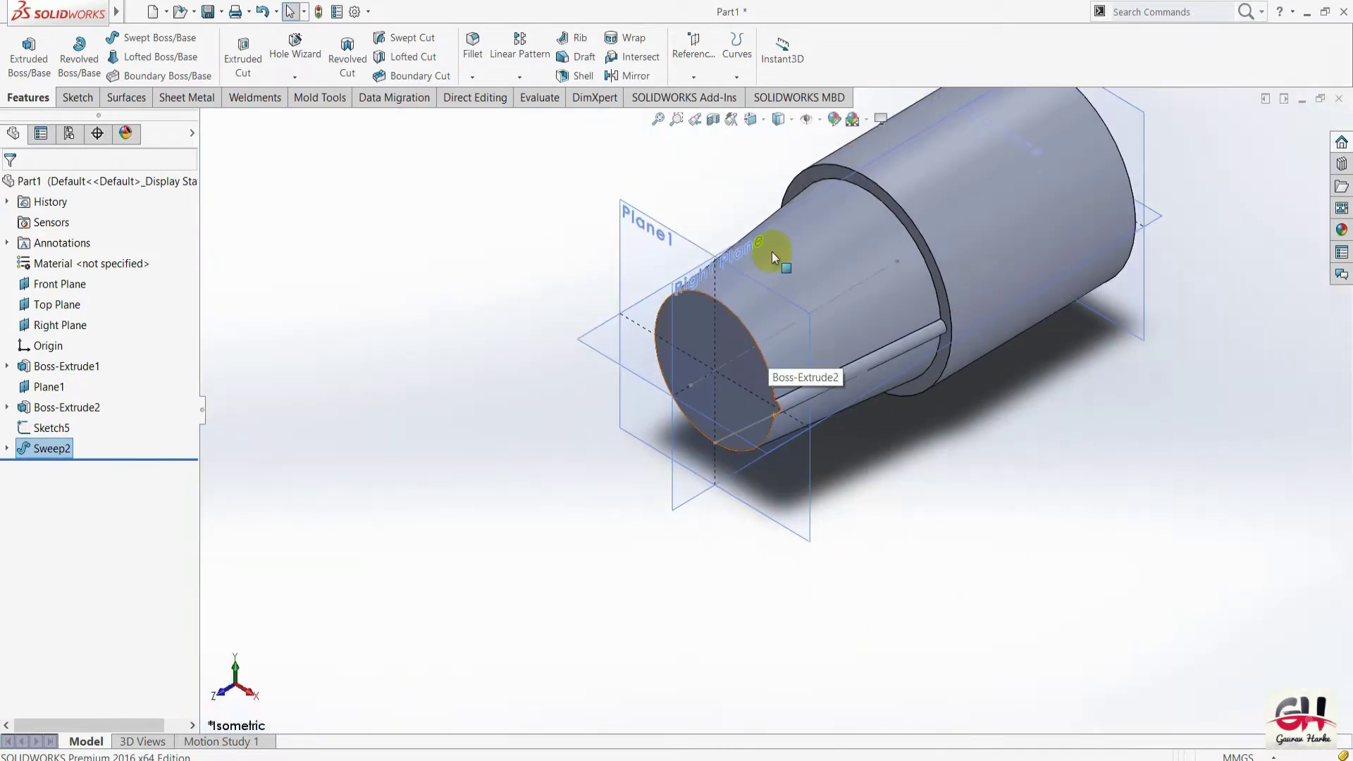
pyautogui.click(52, 428)
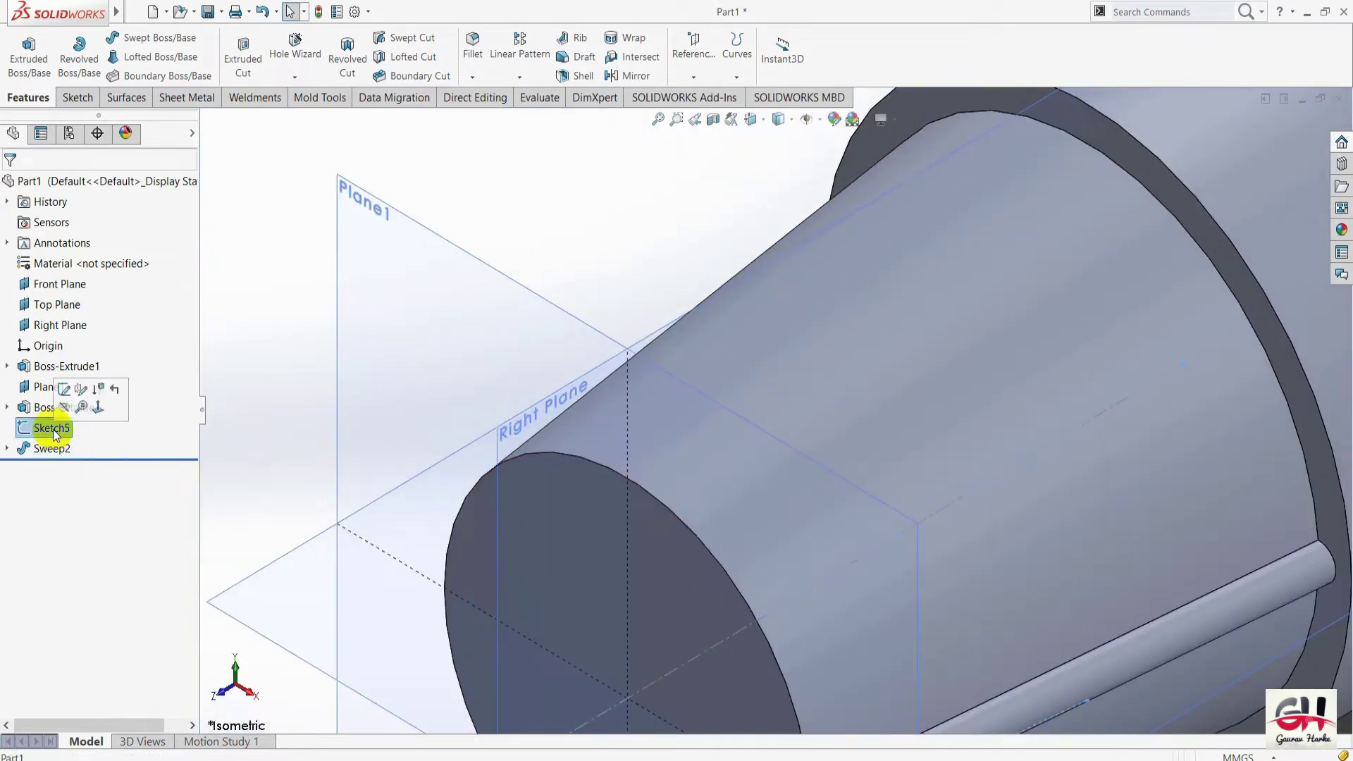
pyautogui.press('Escape')
pyautogui.click(7, 448)
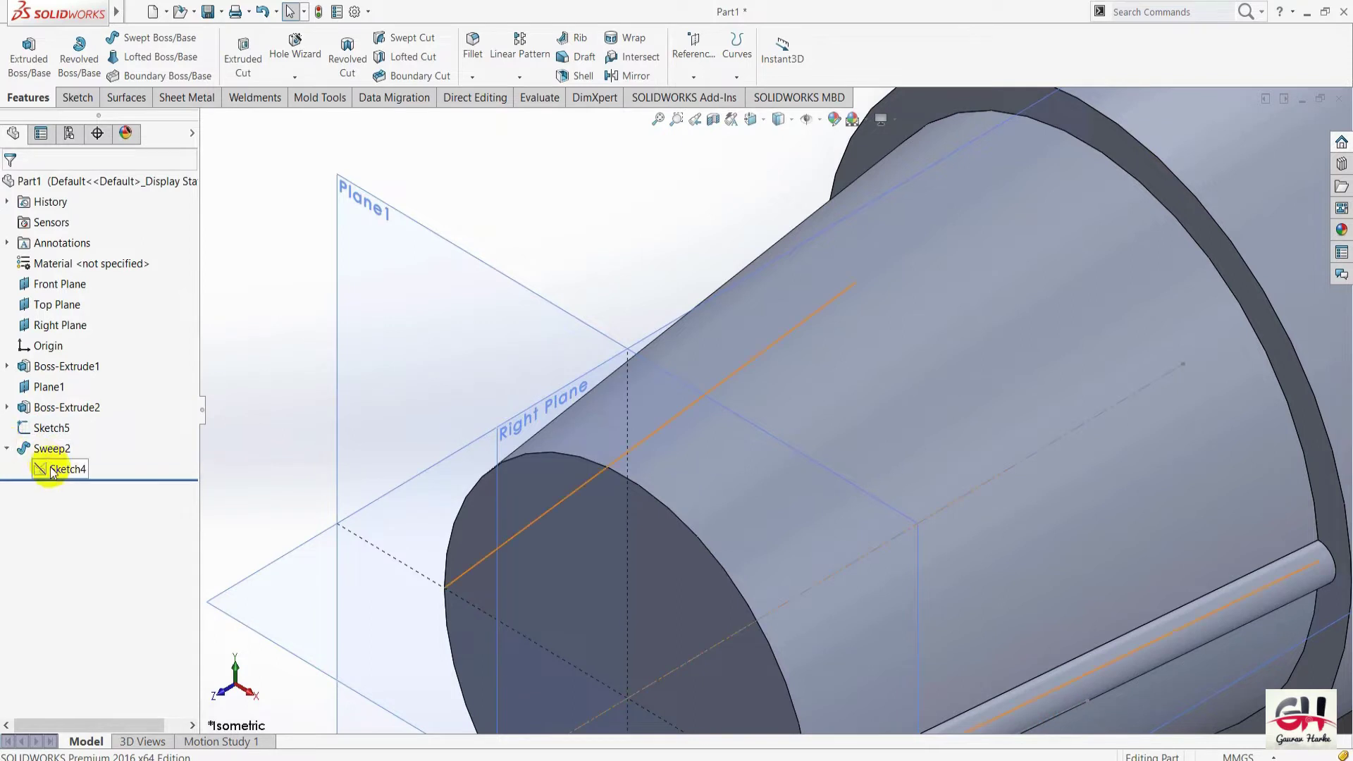
pyautogui.rightClick(63, 467)
pyautogui.press('Escape')
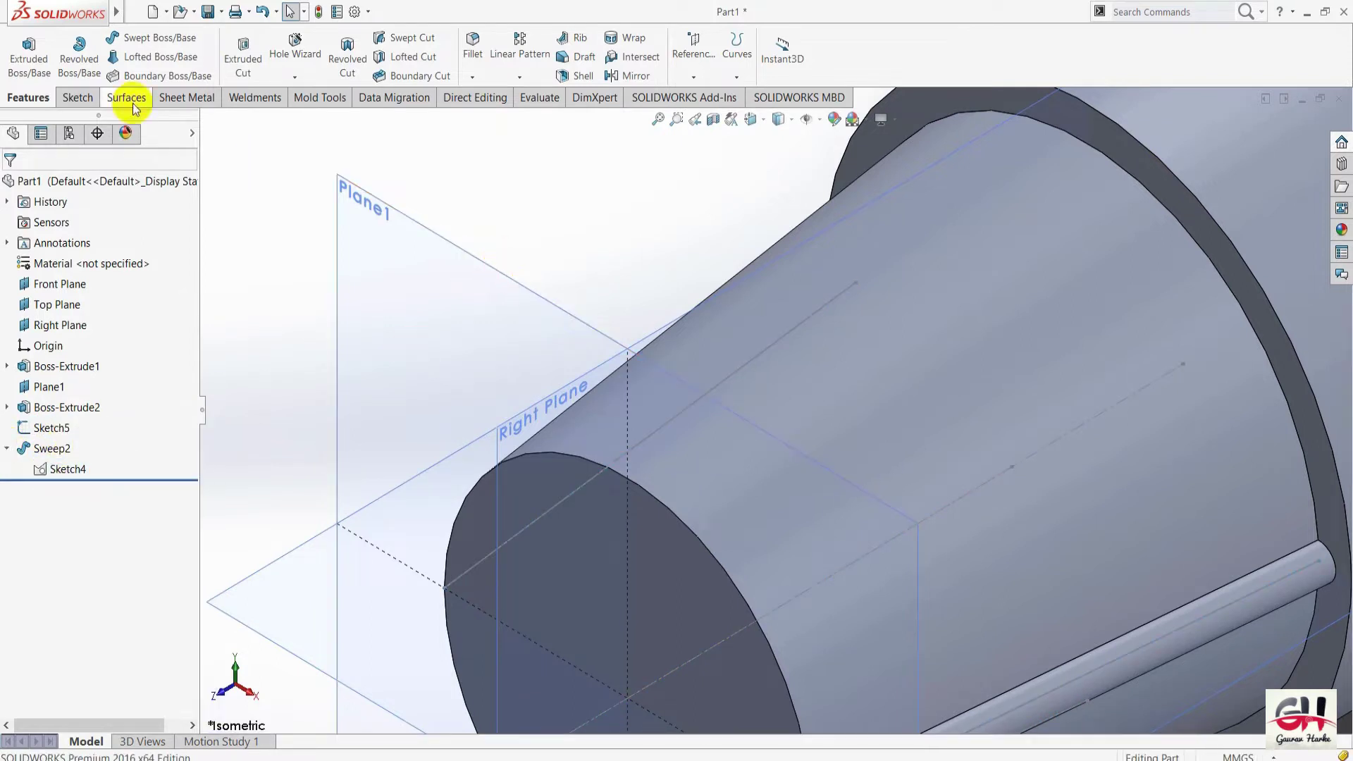
# Sweep a 2 mm circular profile along the line on the cone as Sweep3.
pyautogui.click(152, 38)
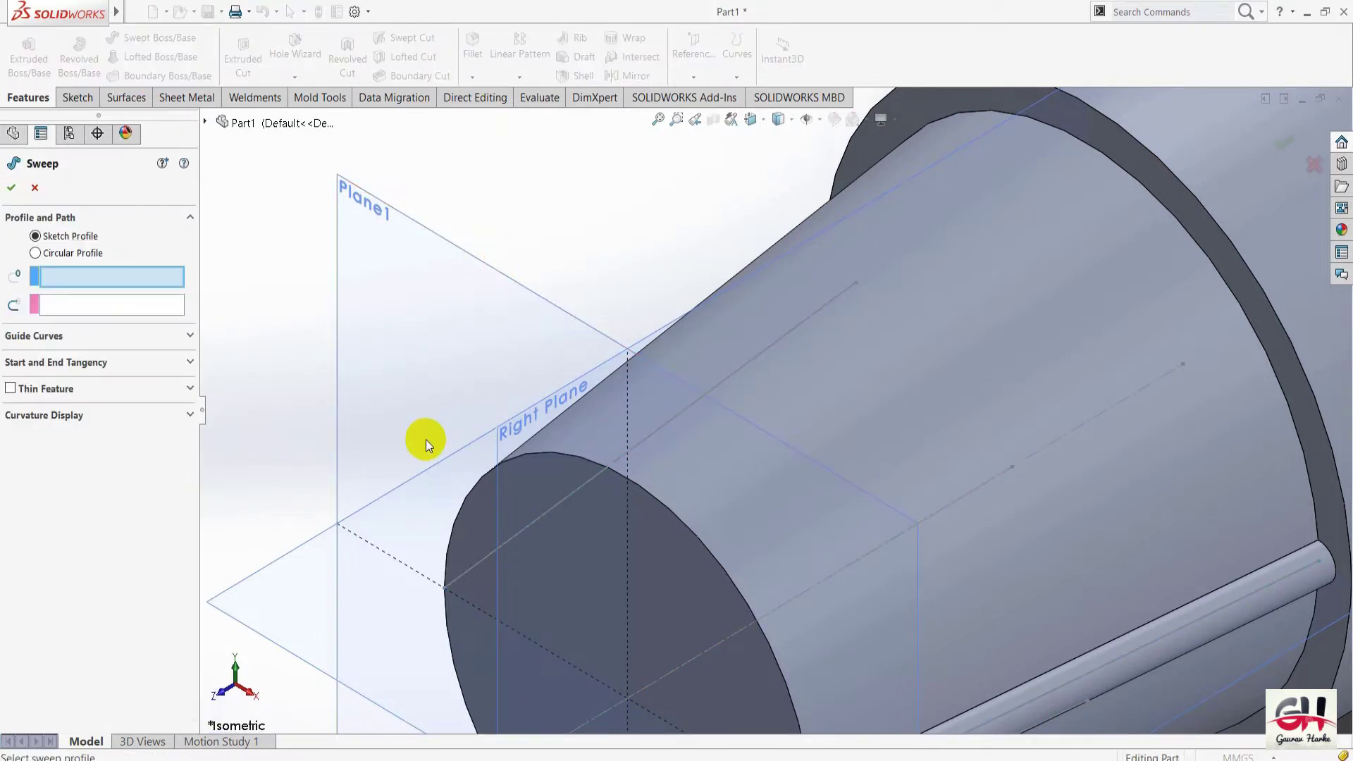
pyautogui.click(525, 529)
pyautogui.click(37, 253)
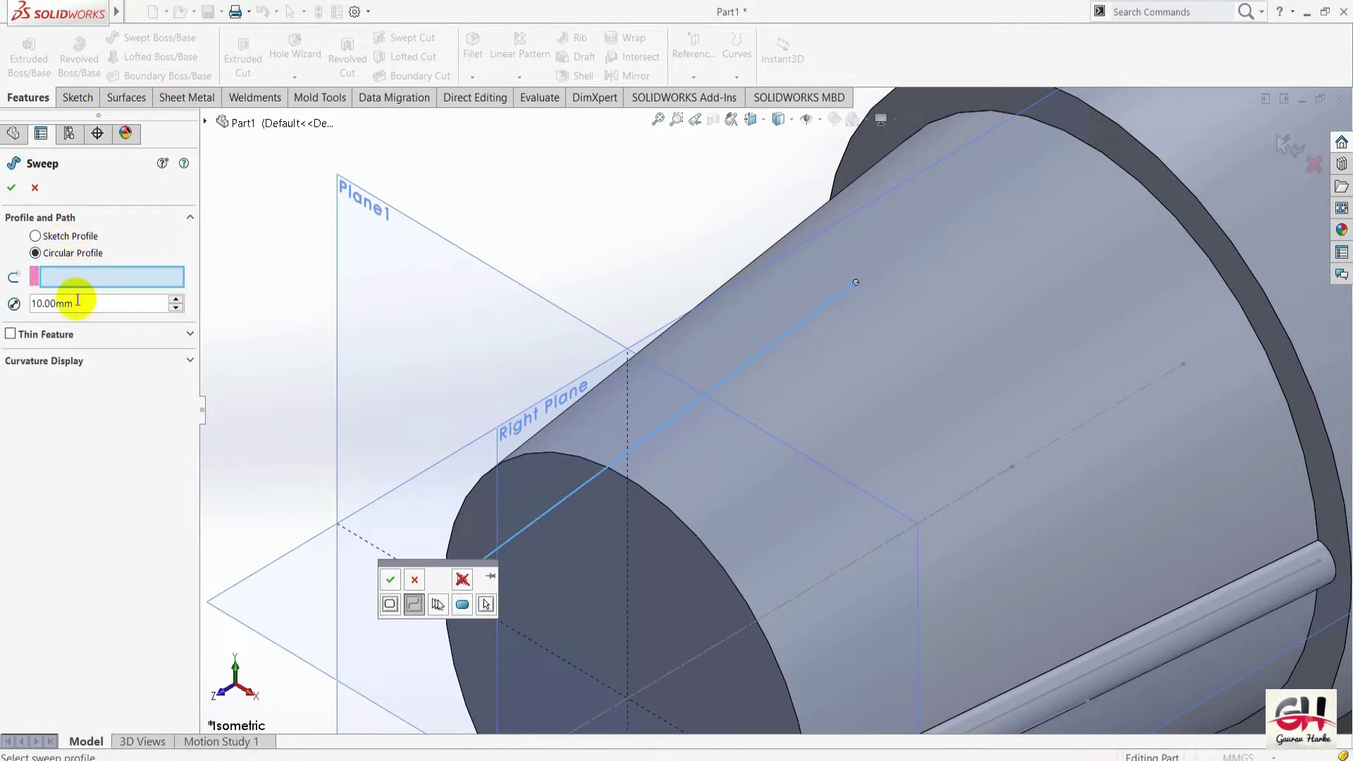
pyautogui.write('2')
pyautogui.press('Return')
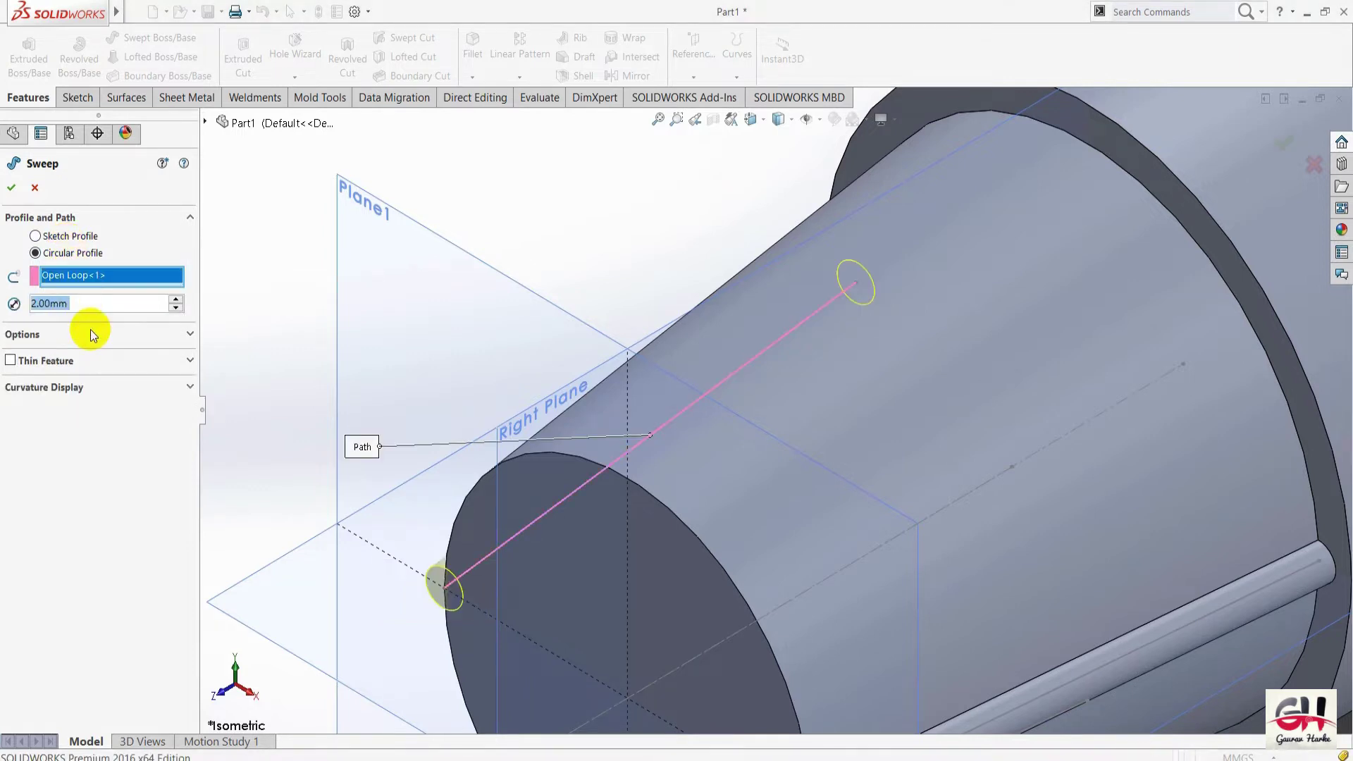
pyautogui.click(59, 339)
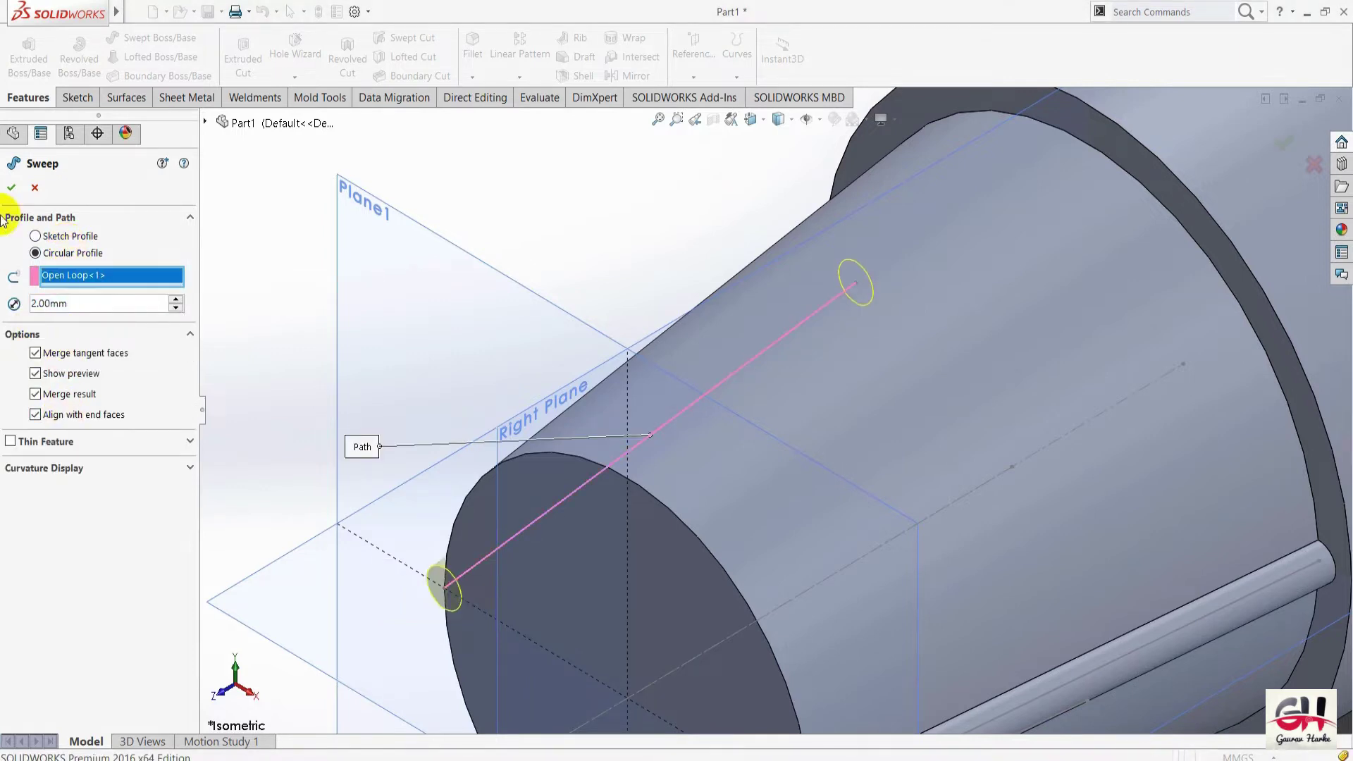
pyautogui.press('Return')
# Sweep a 2 mm circular rod along Sketch5 as Sweep4.
pyautogui.scroll(2, 565, 301)
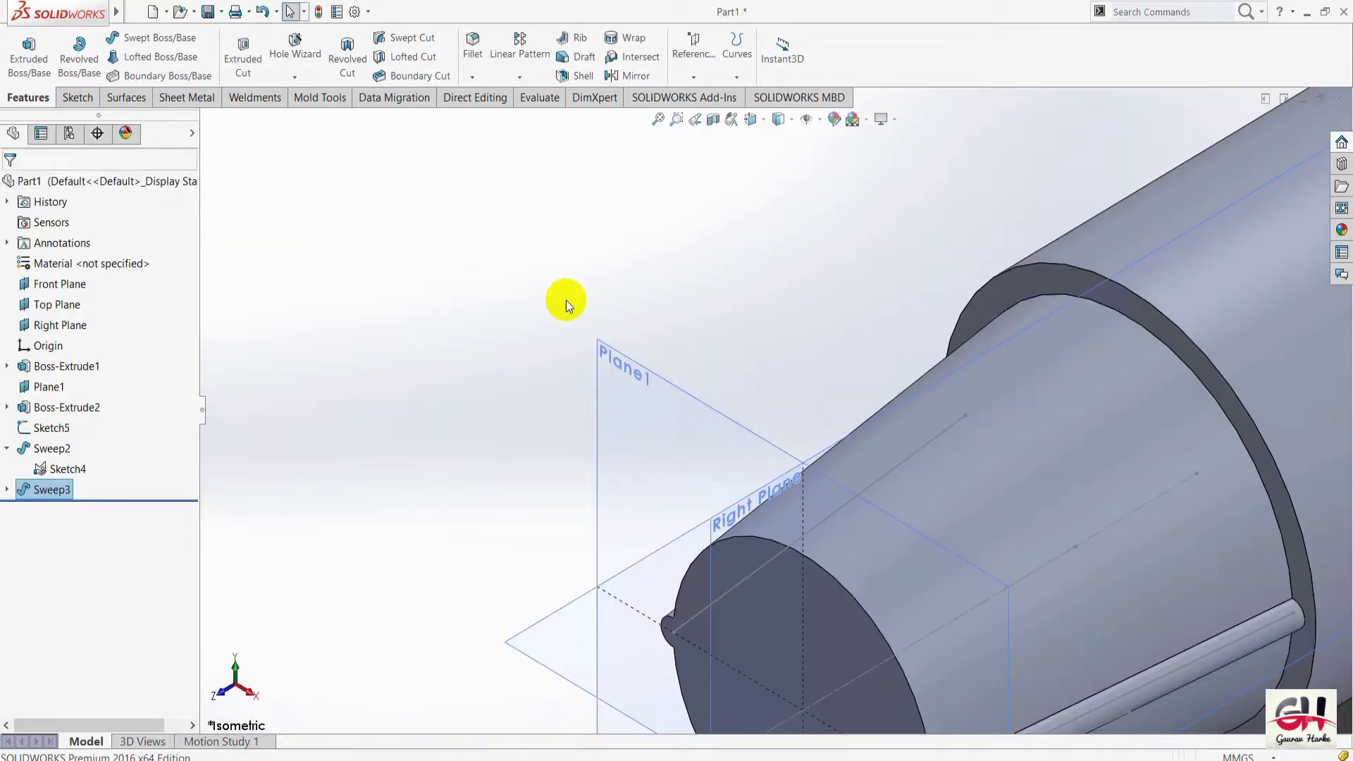
pyautogui.scroll(-10, 733, 387)
pyautogui.scroll(-2, 718, 162)
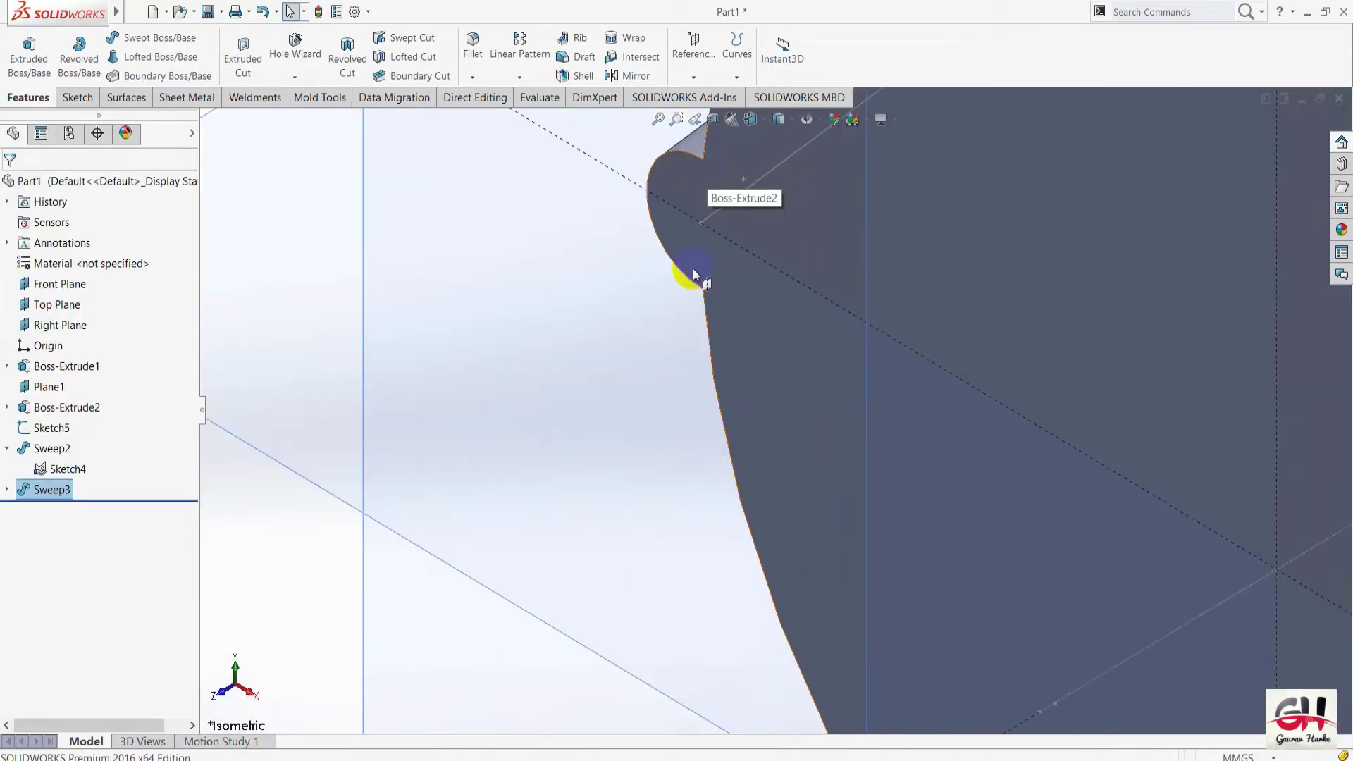
pyautogui.scroll(8, 694, 275)
pyautogui.scroll(-5, 852, 507)
pyautogui.scroll(-4, 840, 538)
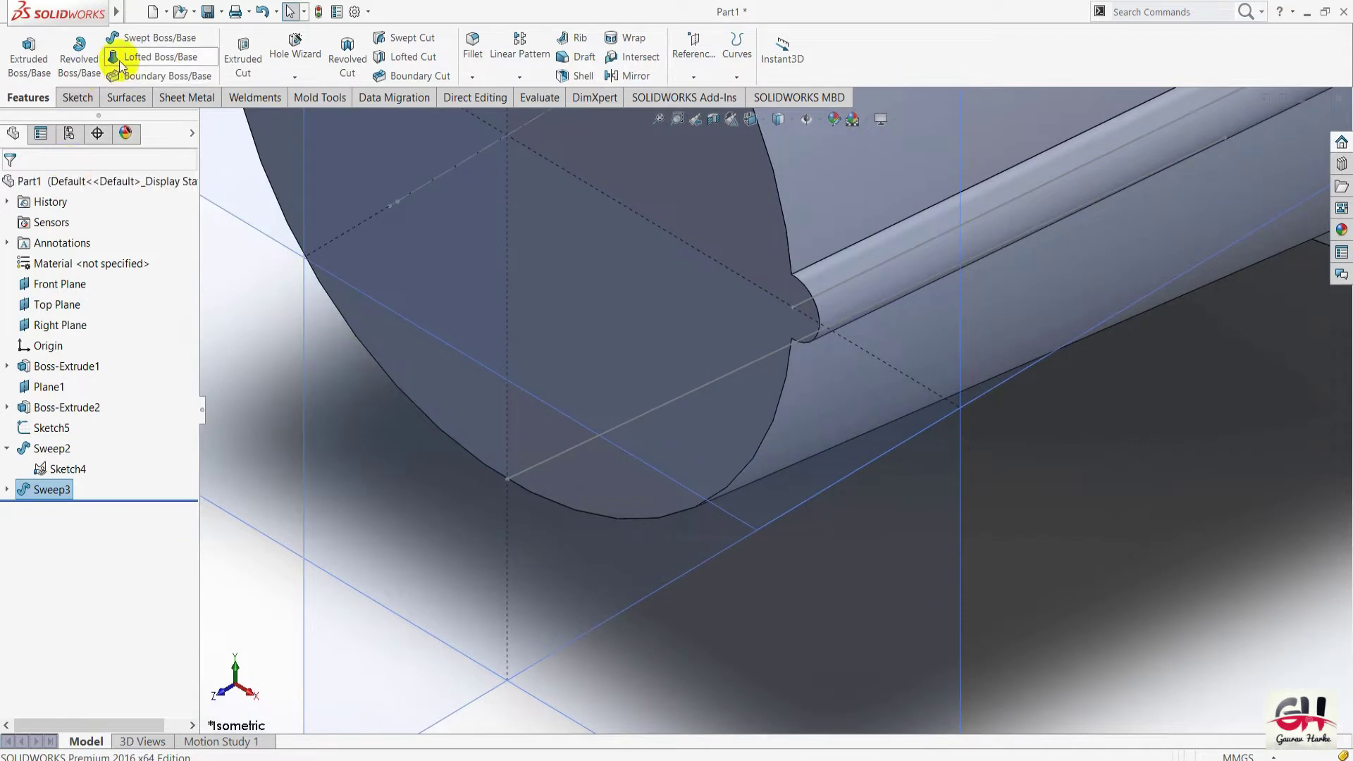
pyautogui.click(154, 39)
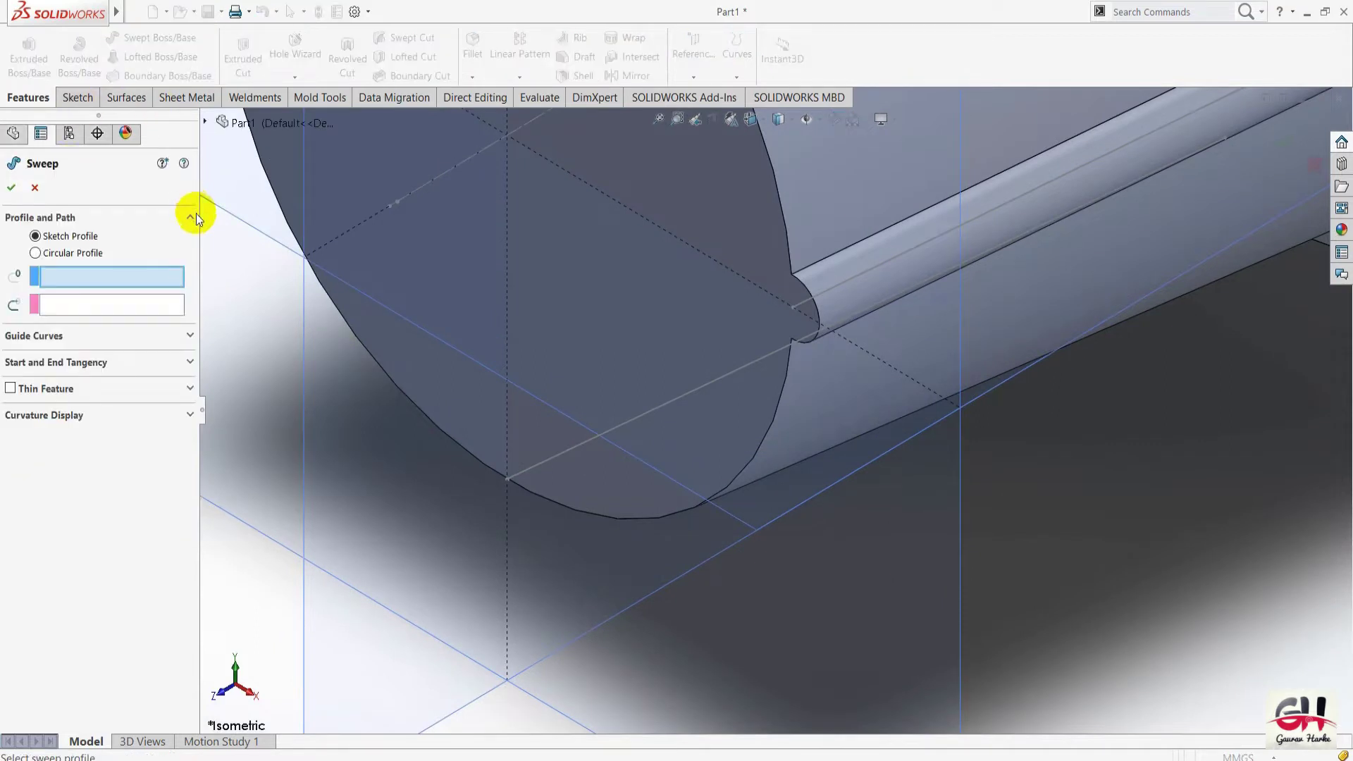
pyautogui.doubleClick(78, 299)
pyautogui.write('2')
pyautogui.press('Return')
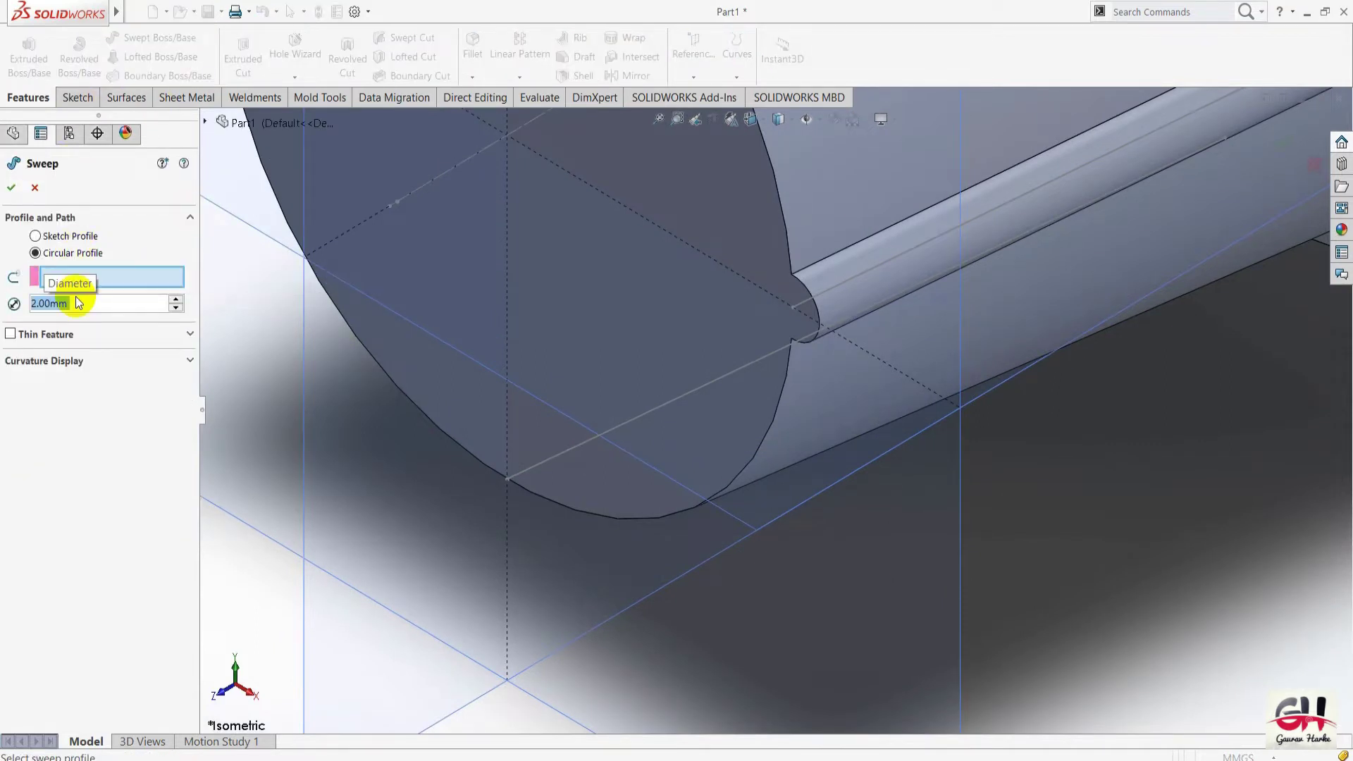
pyautogui.click(559, 460)
pyautogui.click(111, 335)
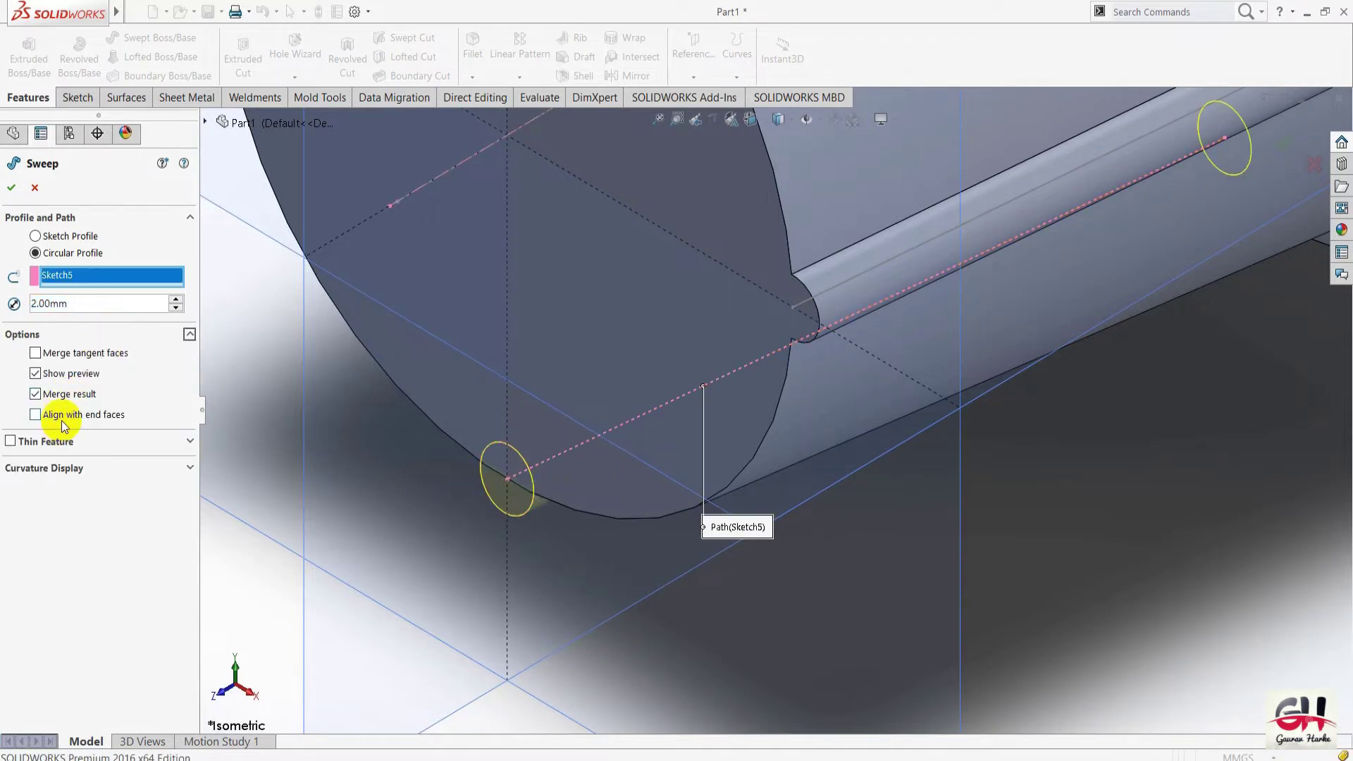
pyautogui.rightClick(311, 428)
# Orbit to inspect the new rod, then hide Sketch4.
pyautogui.moveTo(513, 513)
pyautogui.mouseDown(button='middle')
pyautogui.moveTo(537, 477)
pyautogui.moveTo(719, 437)
pyautogui.moveTo(314, 604)
pyautogui.mouseUp(button='middle')
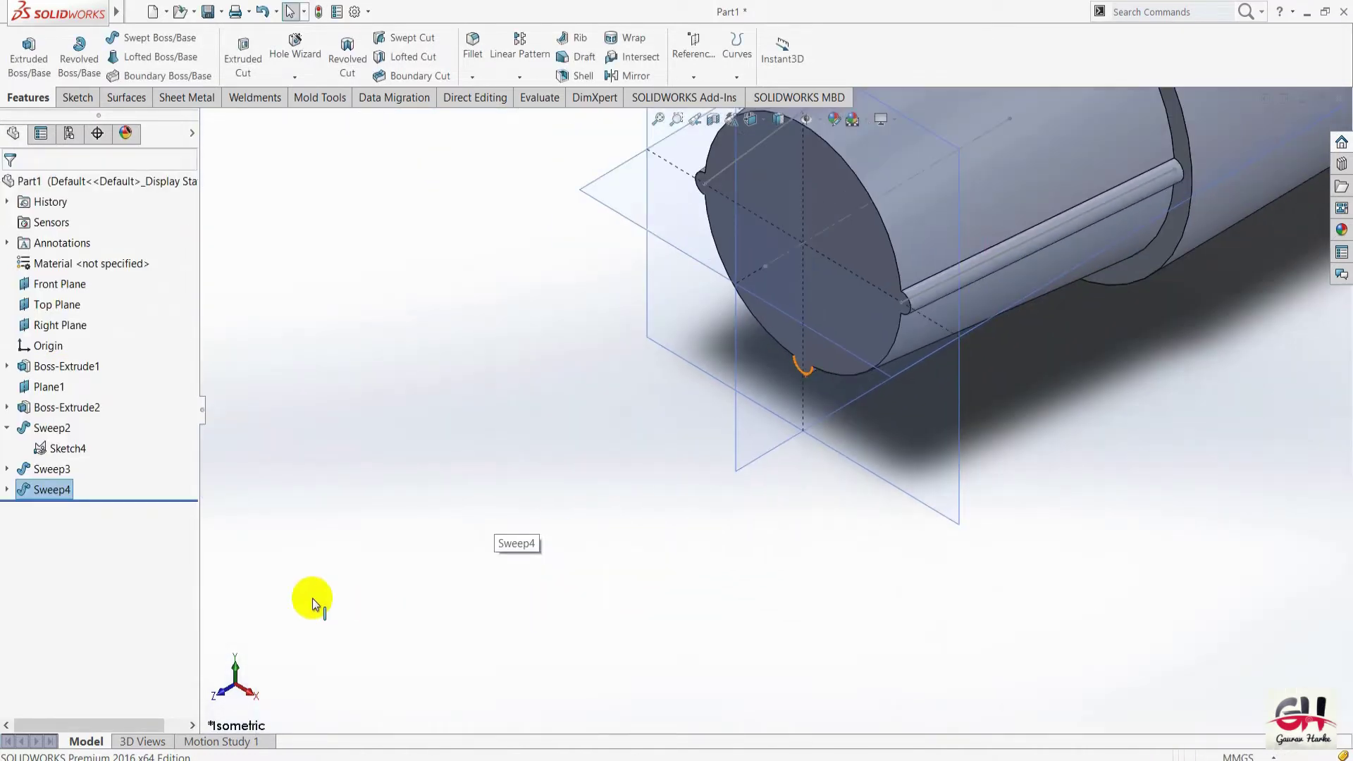
pyautogui.scroll(5, 754, 394)
pyautogui.scroll(-6, 881, 282)
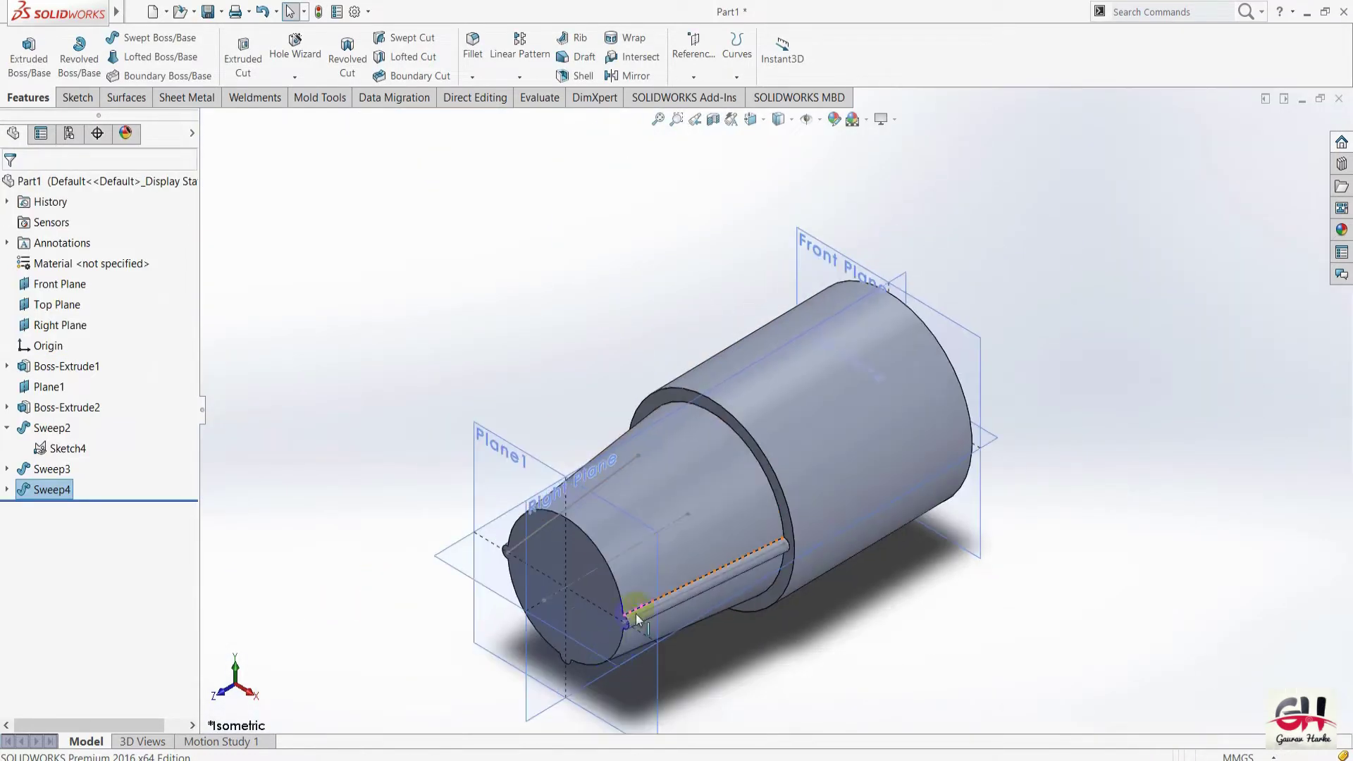
pyautogui.click(573, 668)
pyautogui.moveTo(573, 668); pyautogui.dragTo(394, 620, button='middle')
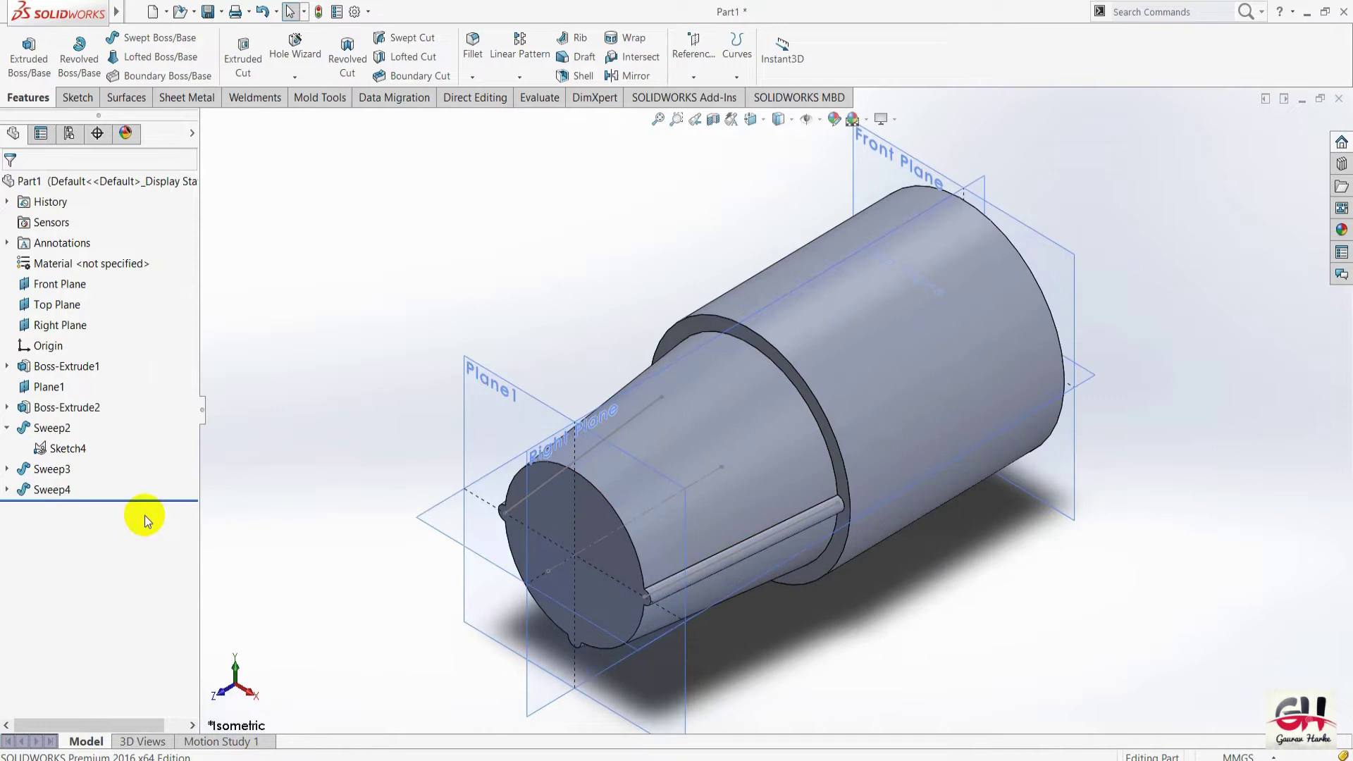
pyautogui.rightClick(62, 455)
pyautogui.click(73, 414)
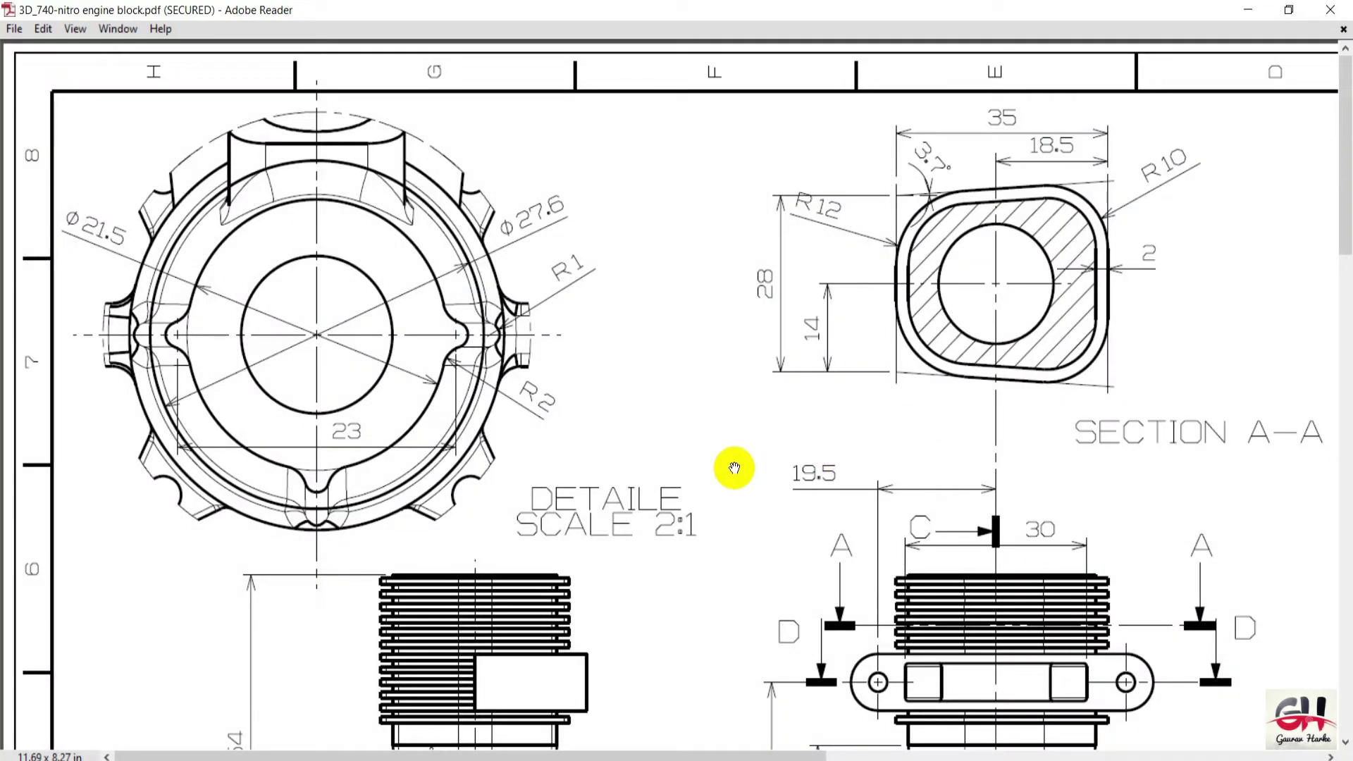
# Zoom around the PDF's pictorial view and Section D-D, then switch back to SOLIDWORKS.
pyautogui.keyDown('ctrl'); pyautogui.scroll(-2, 677, 498); pyautogui.keyUp('ctrl')
pyautogui.scroll(-1, 468, 454)
pyautogui.keyDown('ctrl'); pyautogui.scroll(-2, 513, 483); pyautogui.keyUp('ctrl')
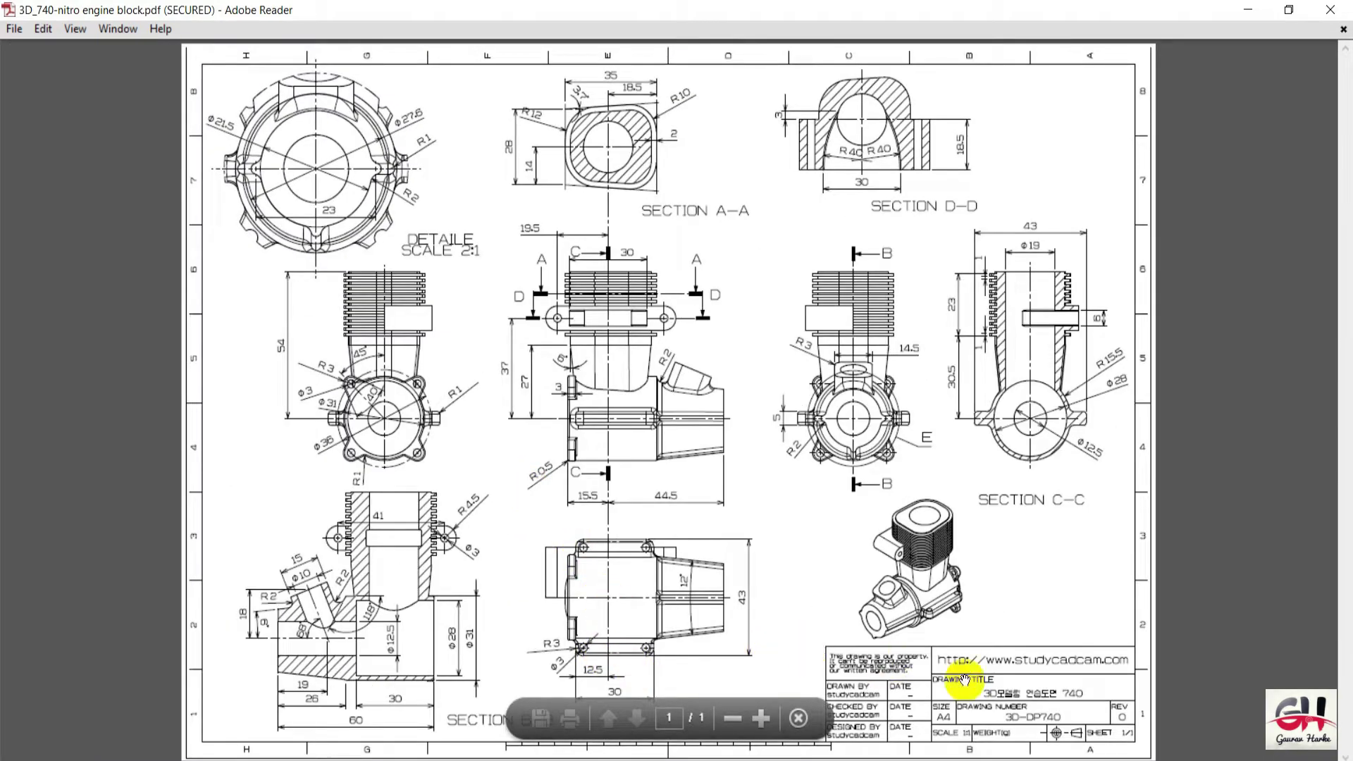
pyautogui.keyDown('ctrl'); pyautogui.scroll(1, 747, 733); pyautogui.keyUp('ctrl')
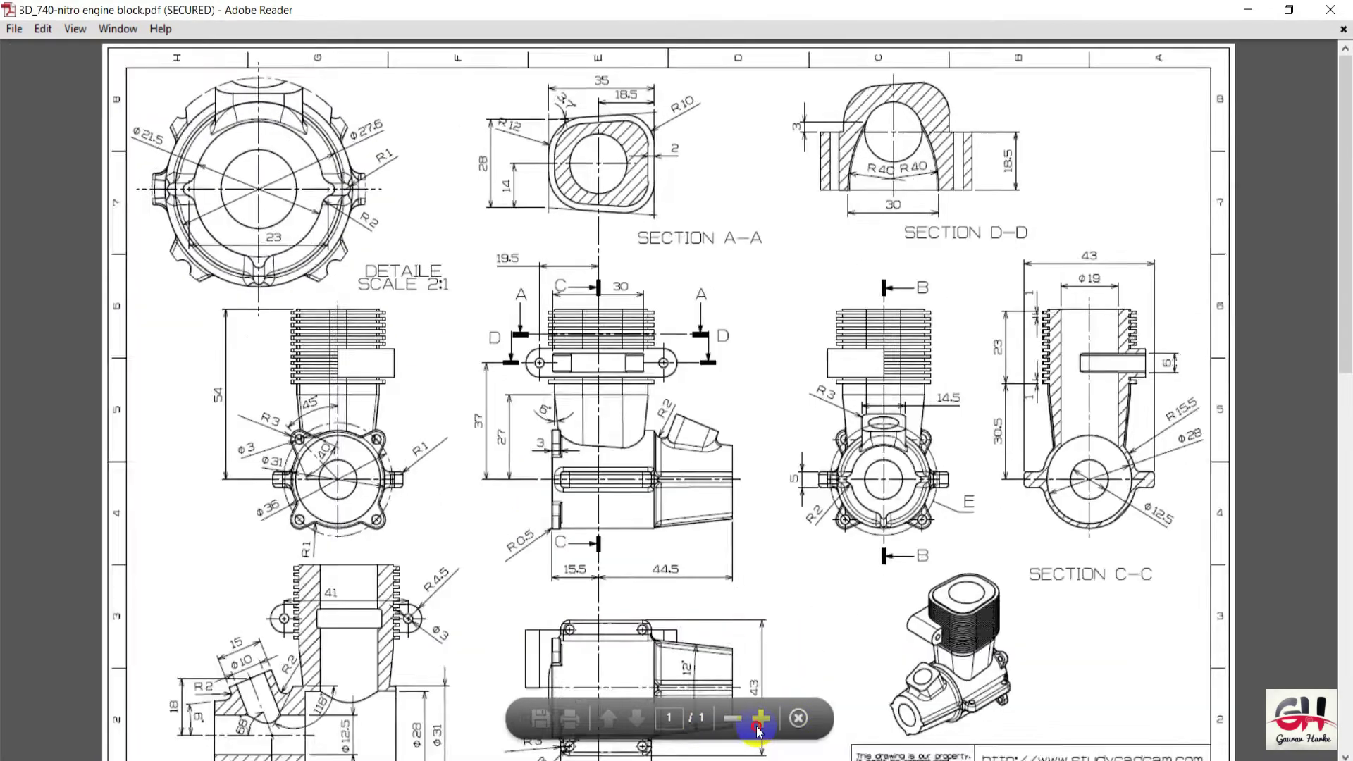
pyautogui.keyDown('ctrl'); pyautogui.scroll(1, 975, 655); pyautogui.keyUp('ctrl')
pyautogui.keyDown('ctrl'); pyautogui.scroll(1, 904, 458); pyautogui.keyUp('ctrl')
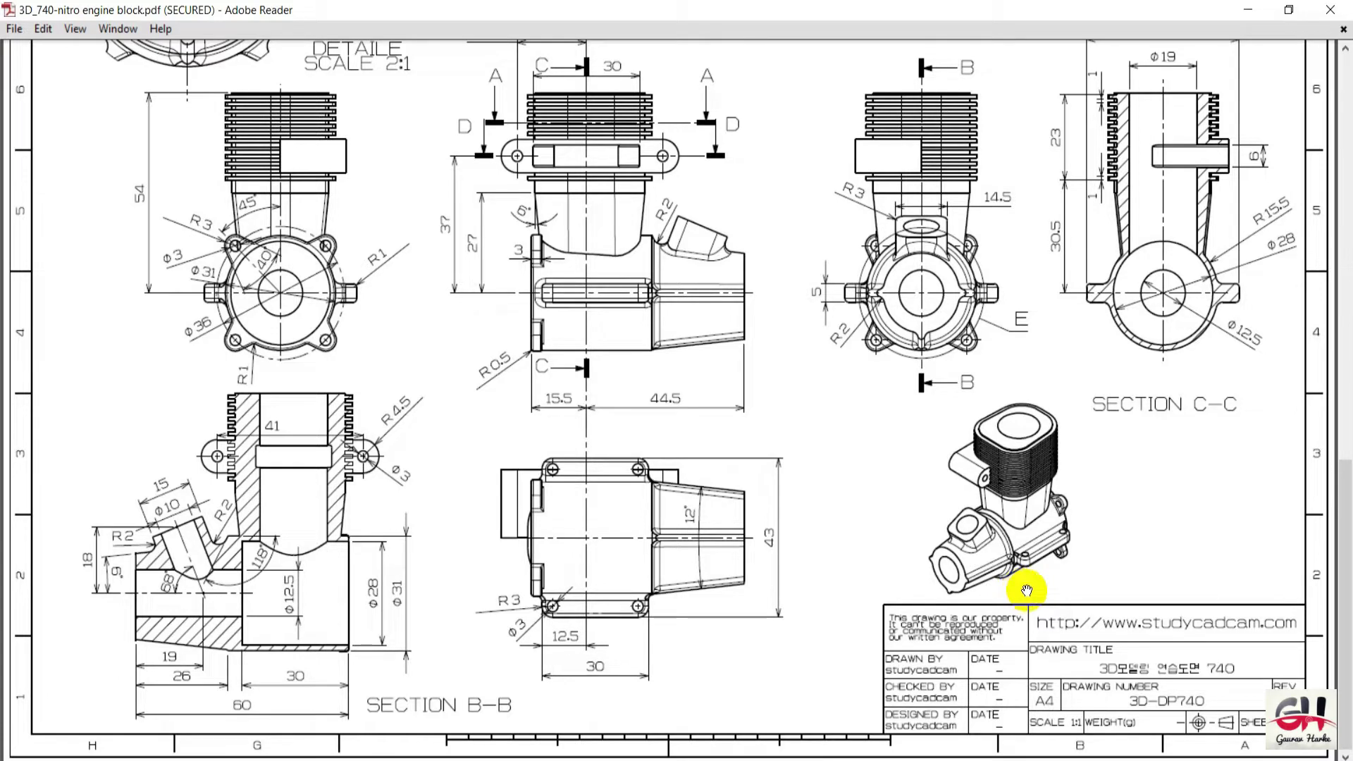
pyautogui.keyDown('ctrl'); pyautogui.scroll(2, 1040, 606); pyautogui.keyUp('ctrl')
pyautogui.keyDown('ctrl'); pyautogui.scroll(2, 1039, 593); pyautogui.keyUp('ctrl')
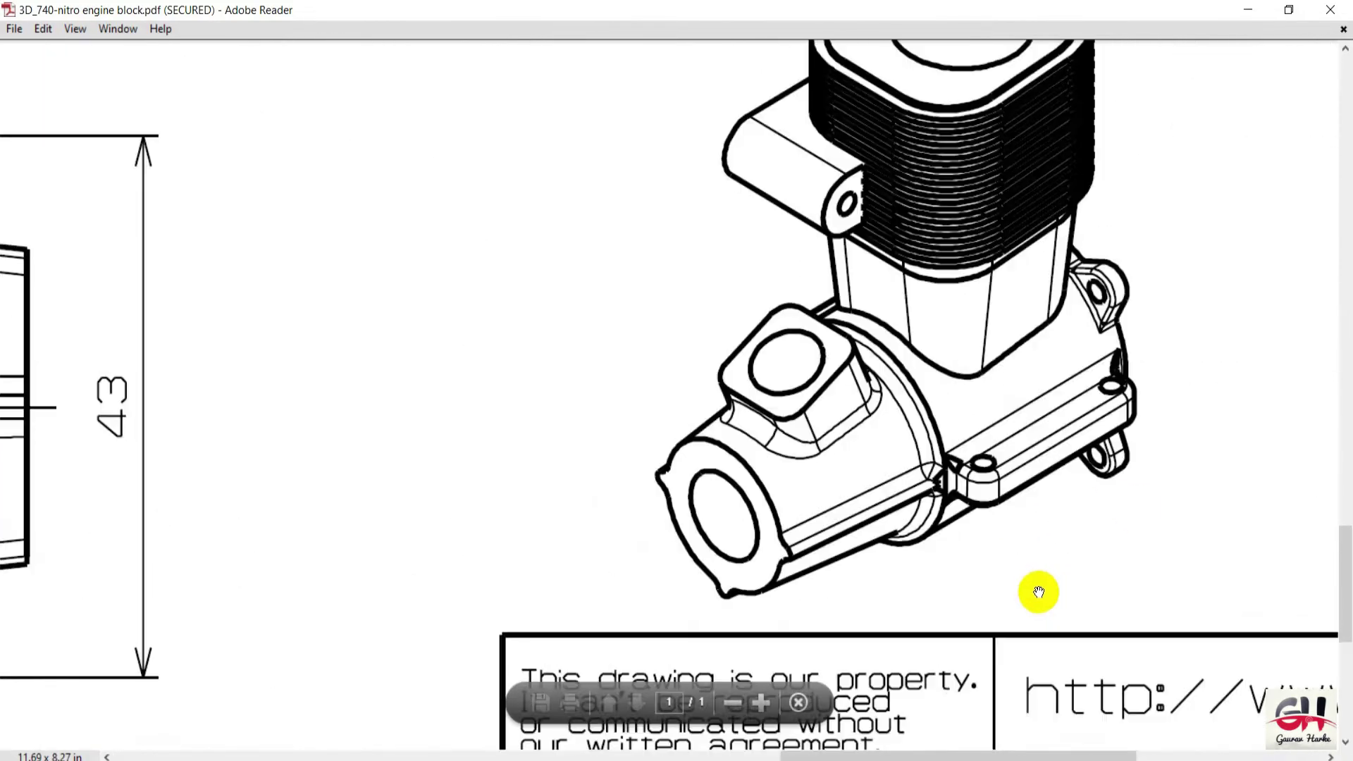
pyautogui.keyDown('ctrl'); pyautogui.scroll(-1, 1018, 496); pyautogui.keyUp('ctrl')
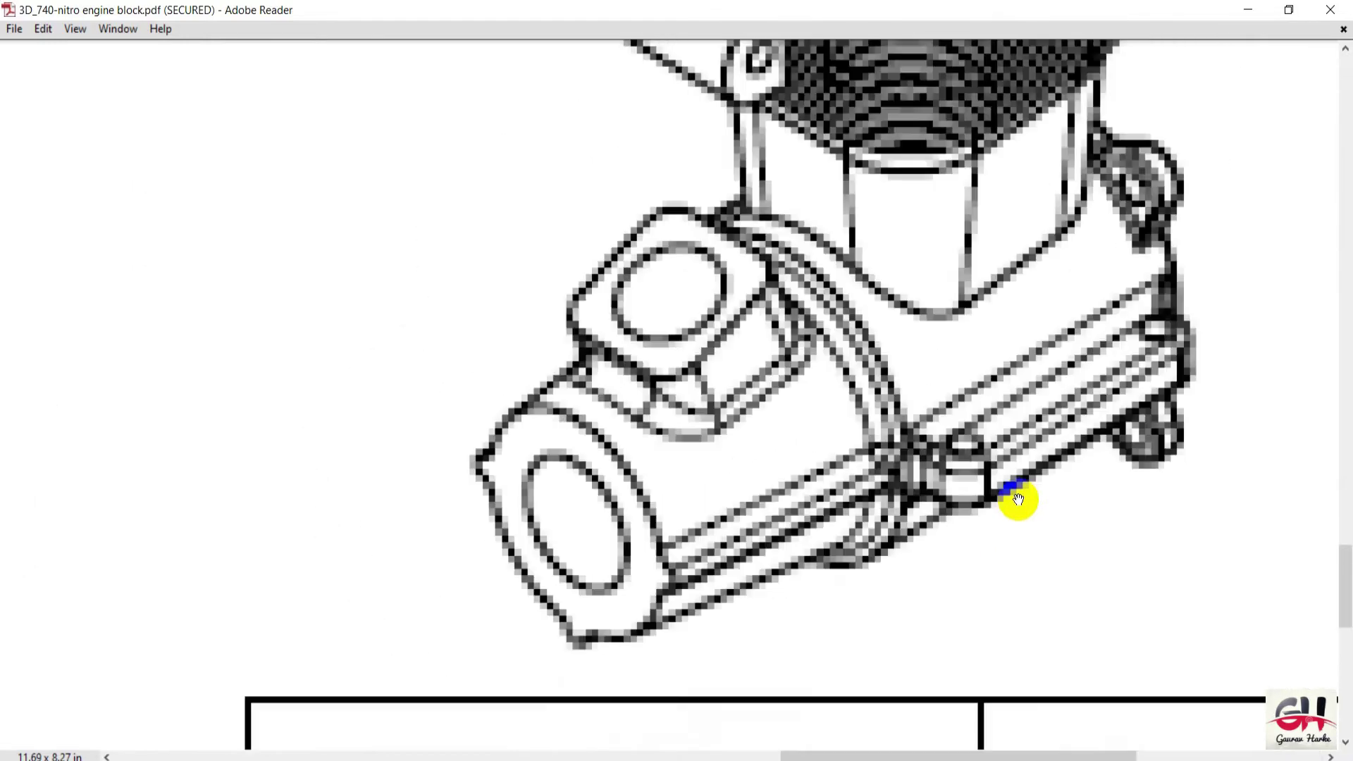
pyautogui.keyDown('ctrl'); pyautogui.scroll(-1, 1016, 498); pyautogui.keyUp('ctrl')
pyautogui.keyDown('ctrl'); pyautogui.scroll(1, 764, 369); pyautogui.keyUp('ctrl')
pyautogui.keyDown('ctrl'); pyautogui.scroll(1, 763, 510); pyautogui.keyUp('ctrl')
pyautogui.keyDown('ctrl'); pyautogui.scroll(-1, 874, 420); pyautogui.keyUp('ctrl')
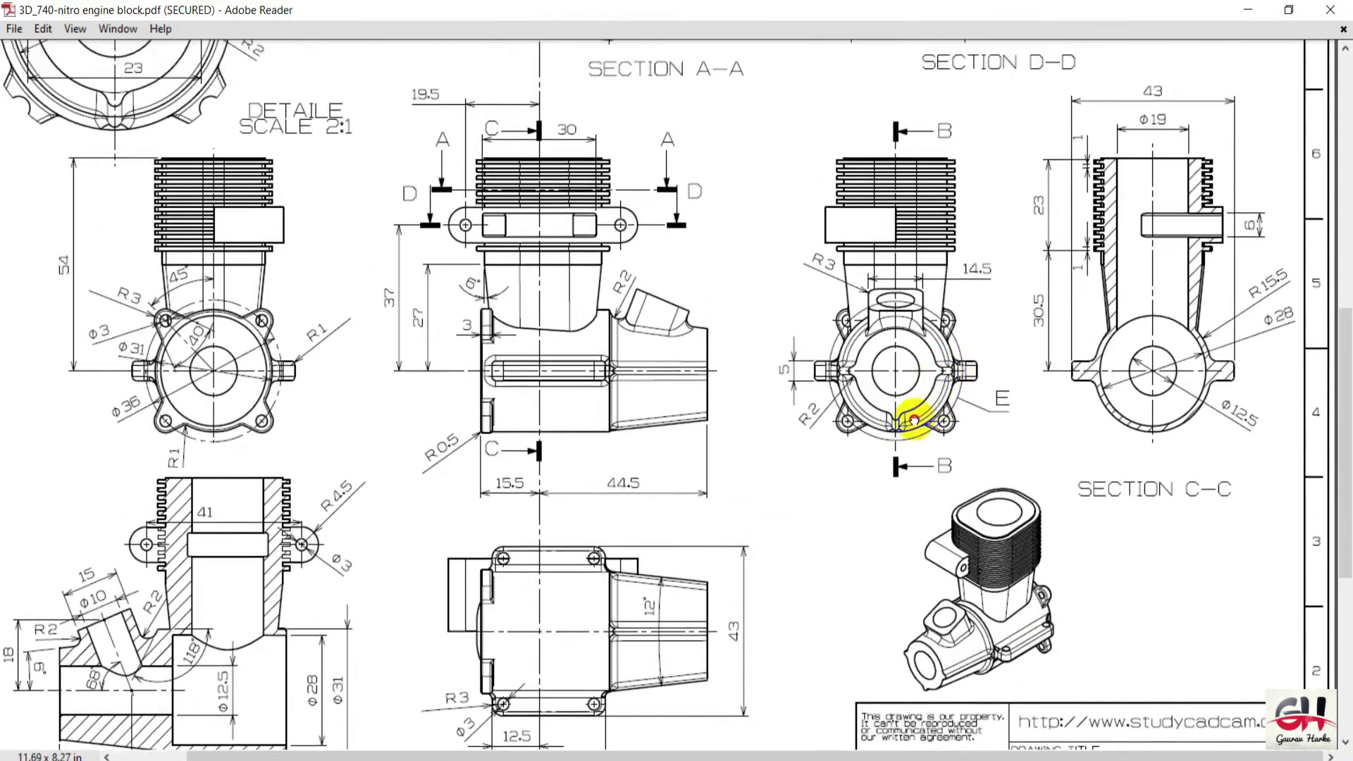
pyautogui.keyDown('ctrl'); pyautogui.scroll(1, 848, 403); pyautogui.keyUp('ctrl')
pyautogui.keyDown('ctrl'); pyautogui.scroll(1, 818, 422); pyautogui.keyUp('ctrl')
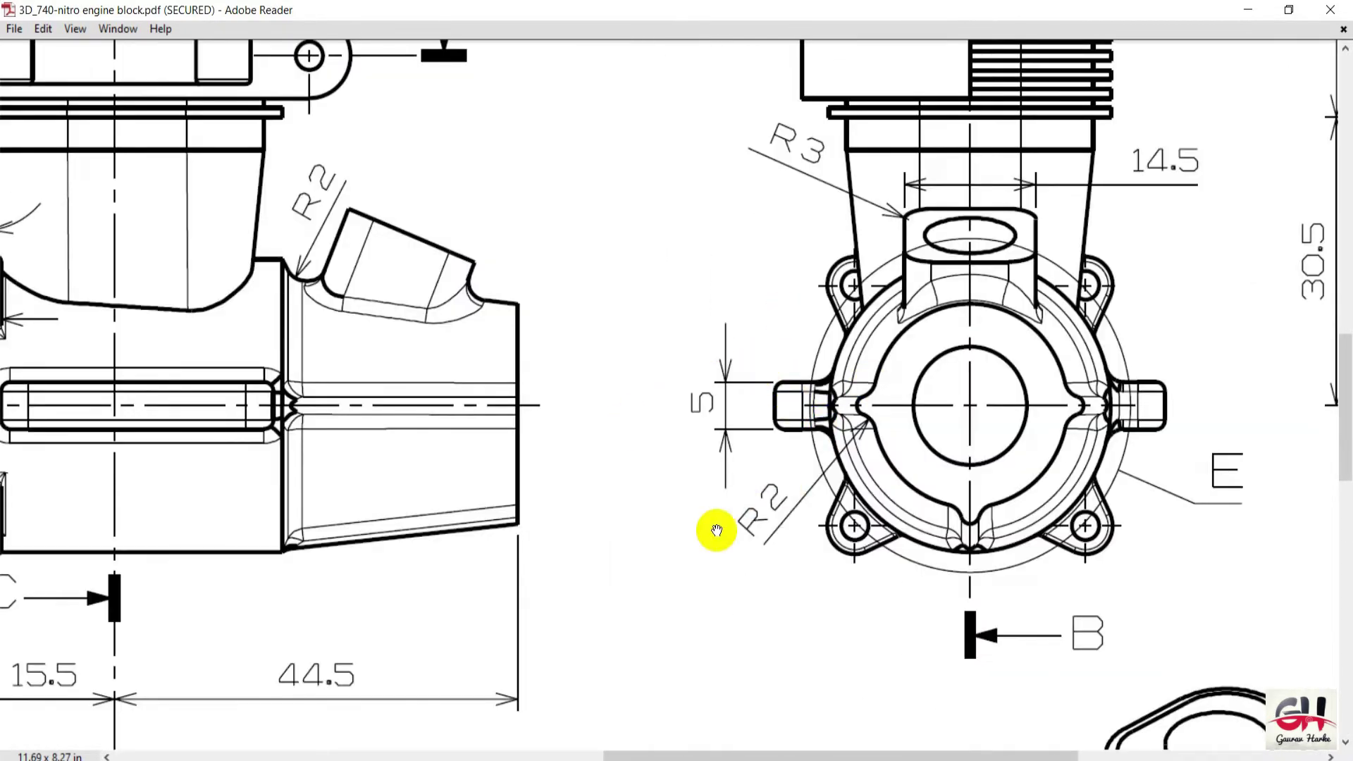
pyautogui.keyDown('ctrl'); pyautogui.scroll(-1, 764, 440); pyautogui.keyUp('ctrl')
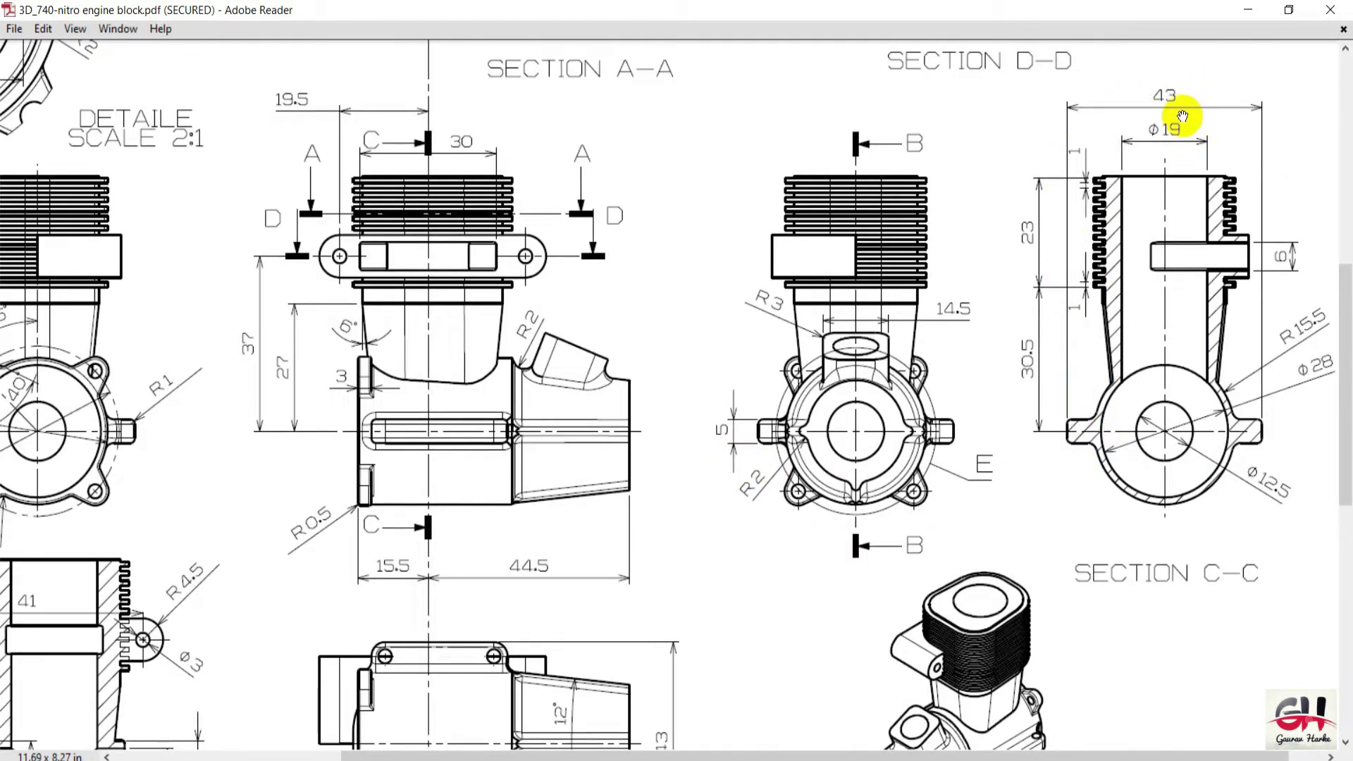
pyautogui.hotkey('alt', 'Tab')
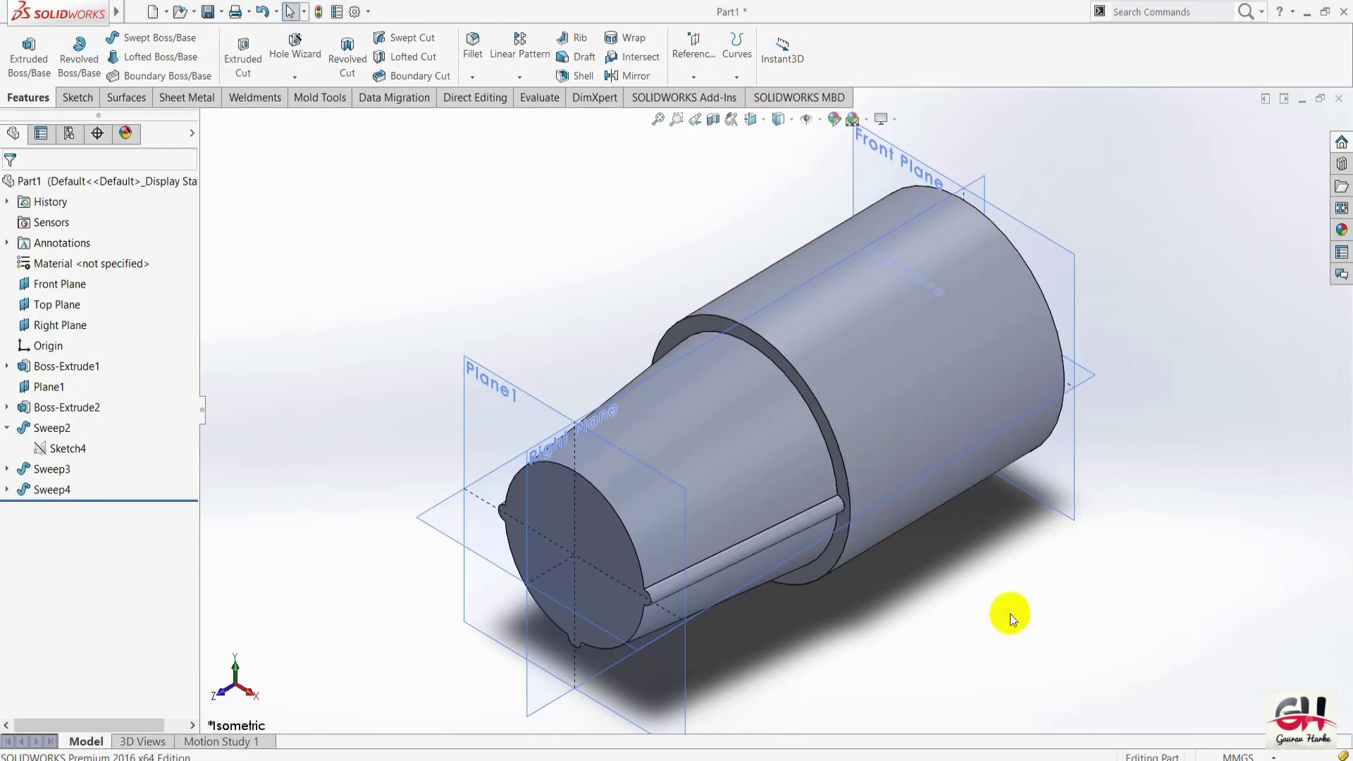
# Start a new sketch on the ring face and turn the view normal to it.
pyautogui.scroll(-2, 801, 386)
pyautogui.click(777, 372)
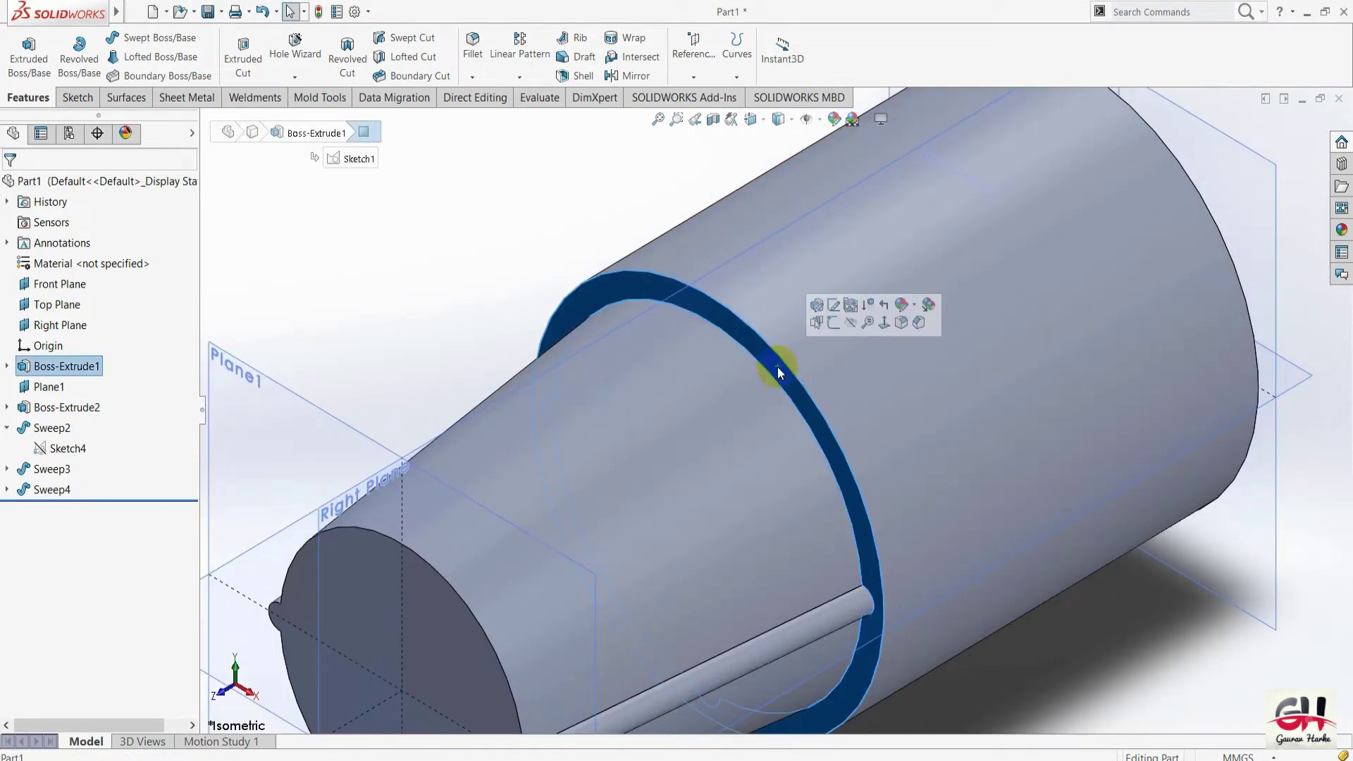
pyautogui.rightClick(777, 367)
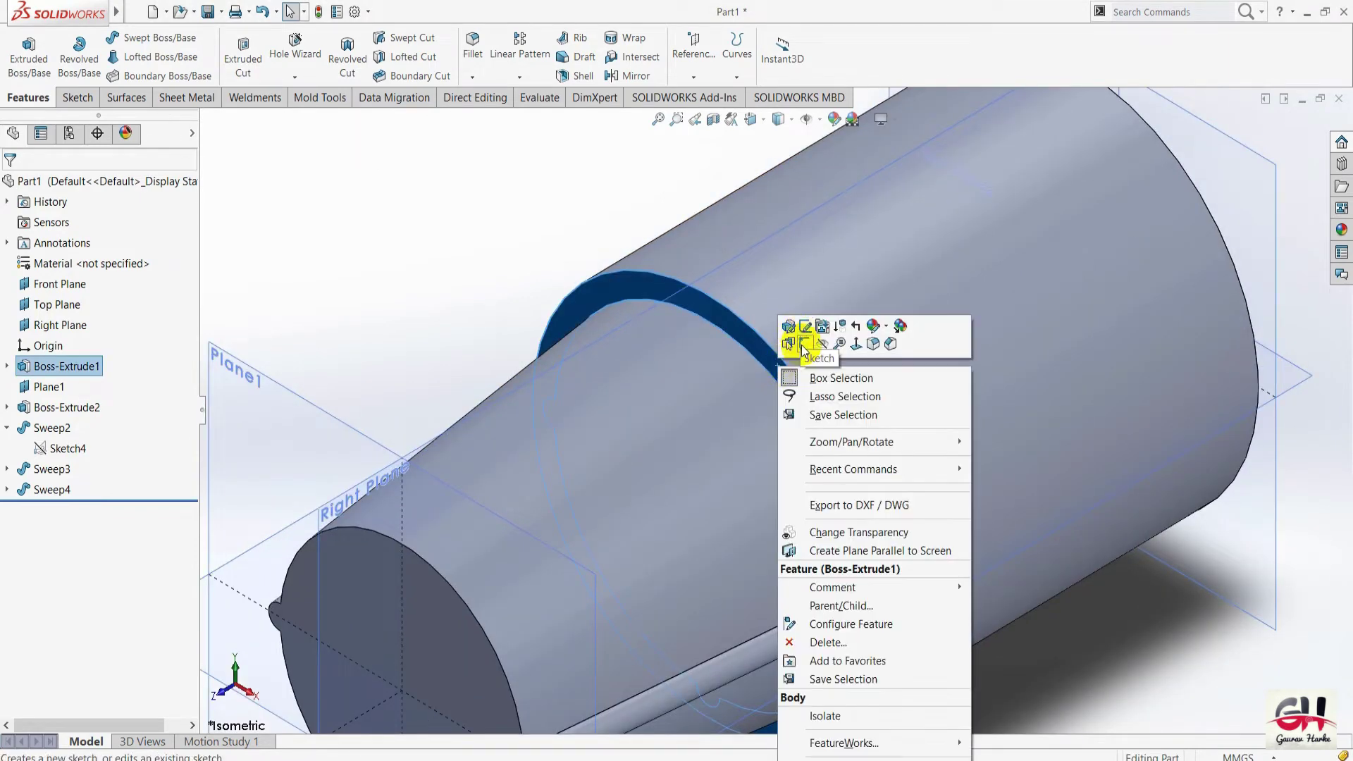
pyautogui.click(803, 345)
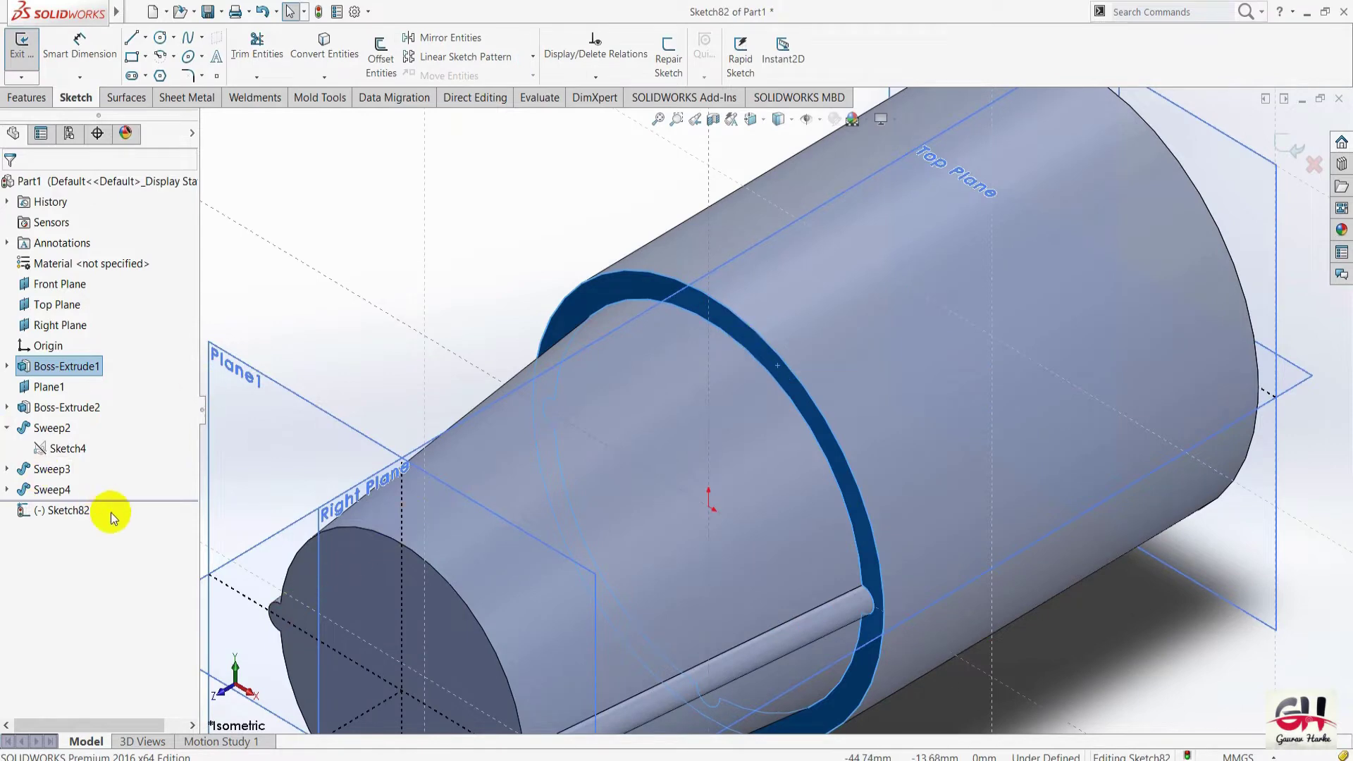
pyautogui.rightClick(70, 510)
pyautogui.click(104, 489)
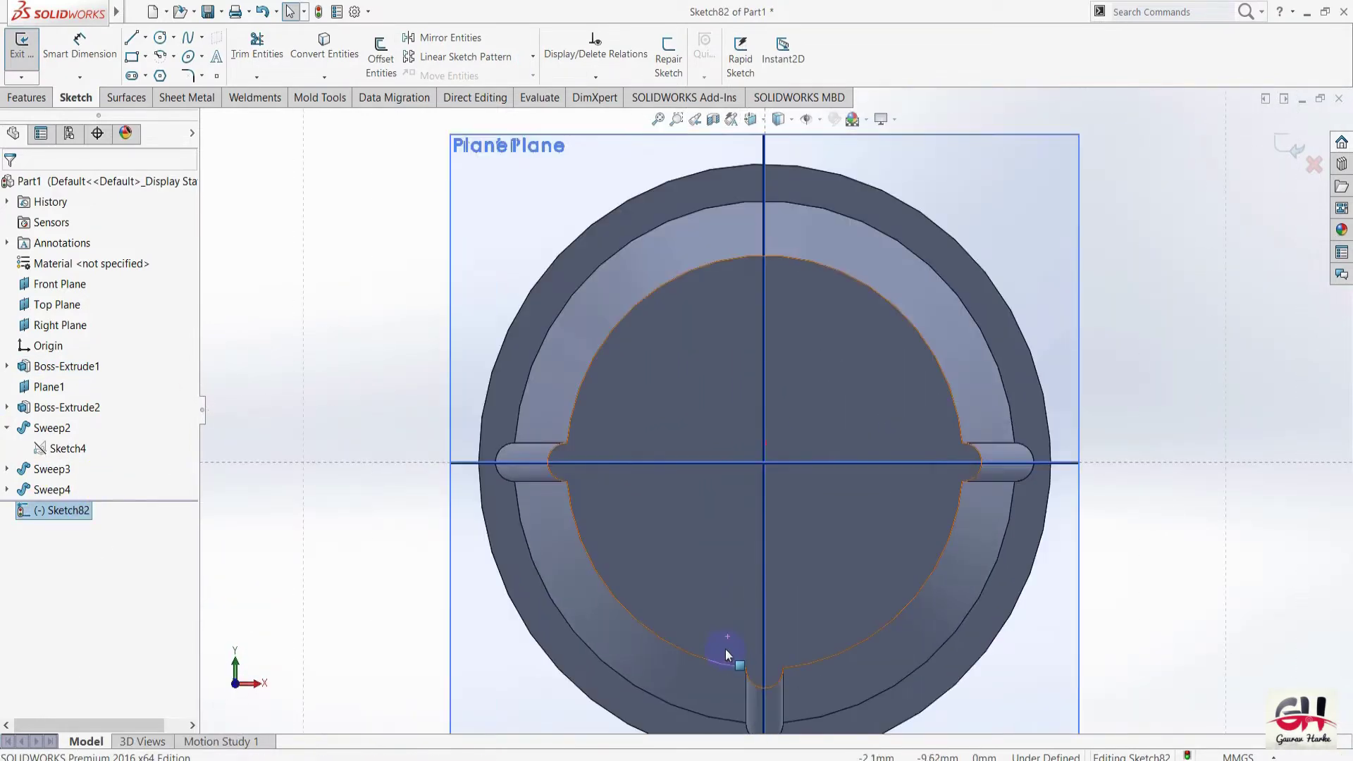
# Draw horizontal and vertical centerlines across the part through the origin.
pyautogui.press('s')
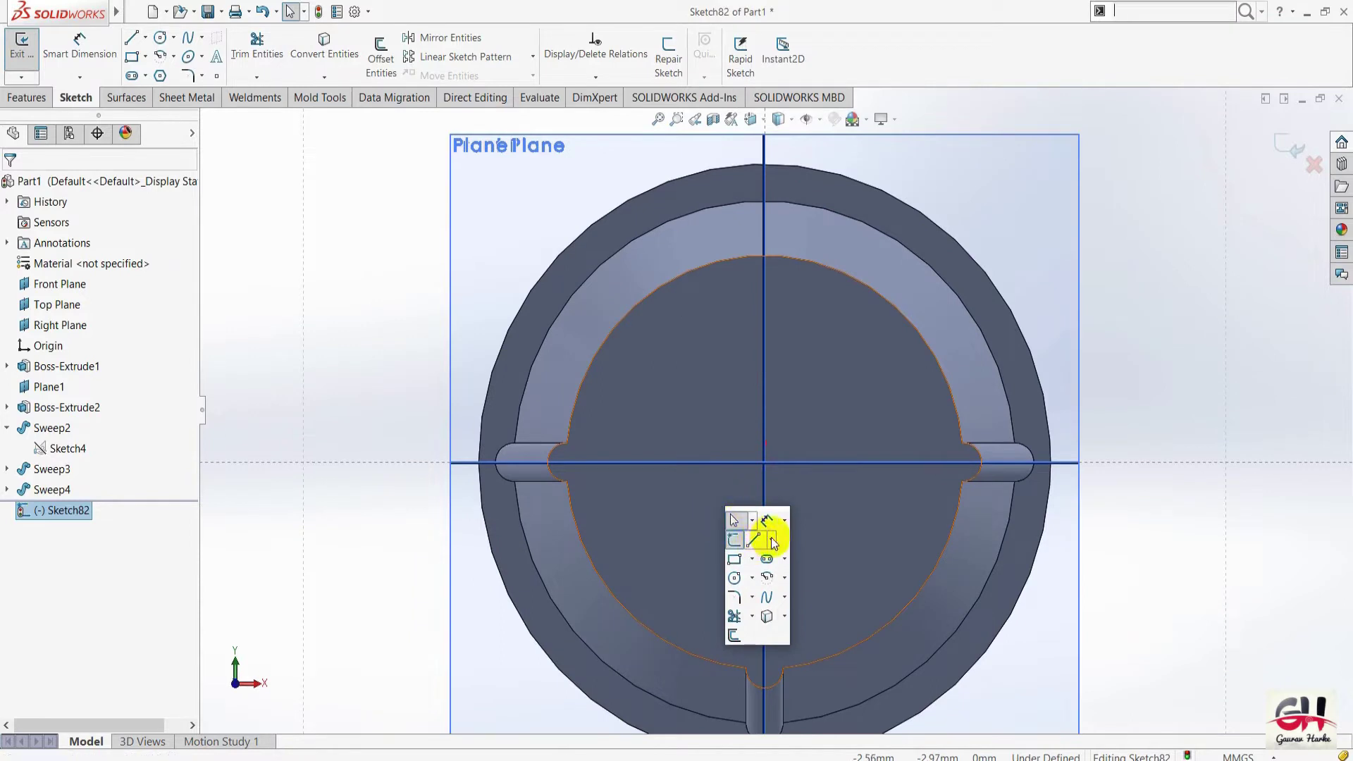
pyautogui.click(771, 540)
pyautogui.click(810, 573)
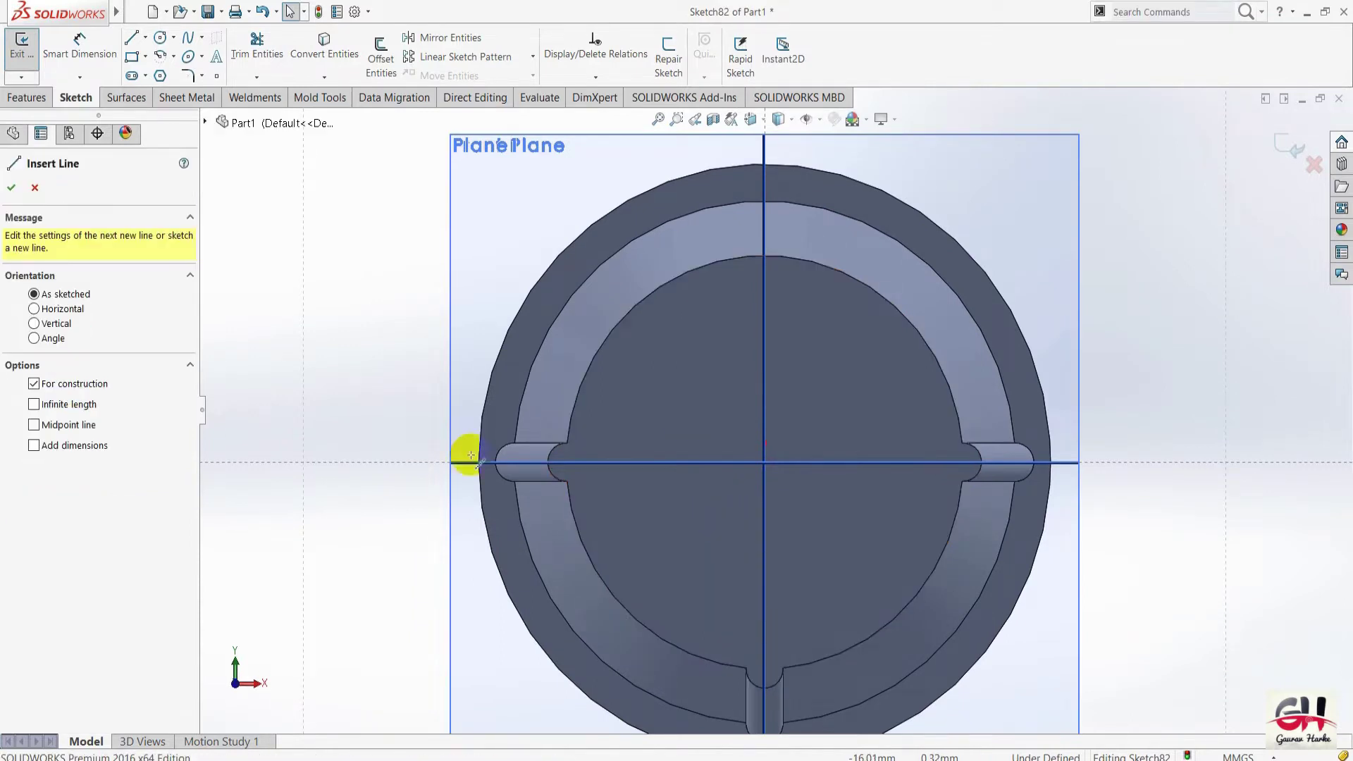
pyautogui.click(366, 462)
pyautogui.click(1206, 462)
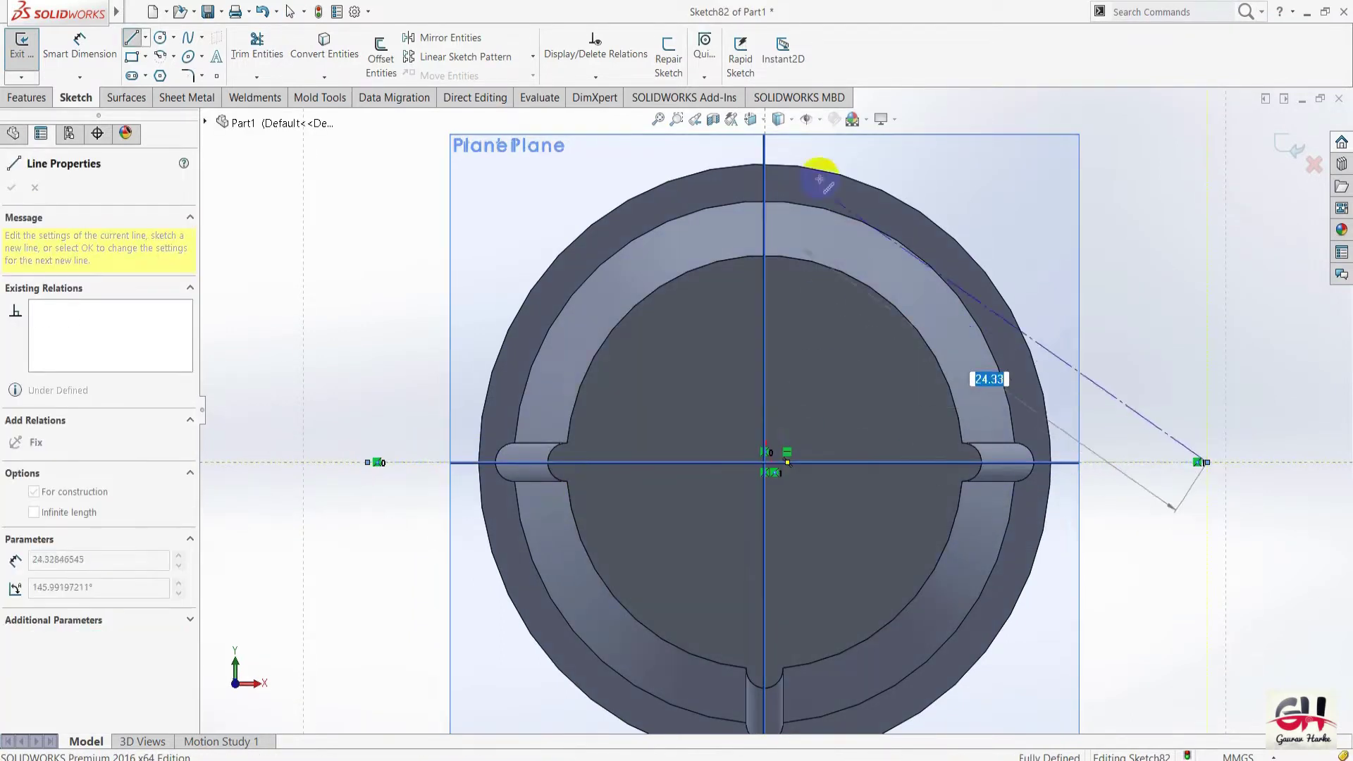
pyautogui.press('Escape')
pyautogui.press('s')
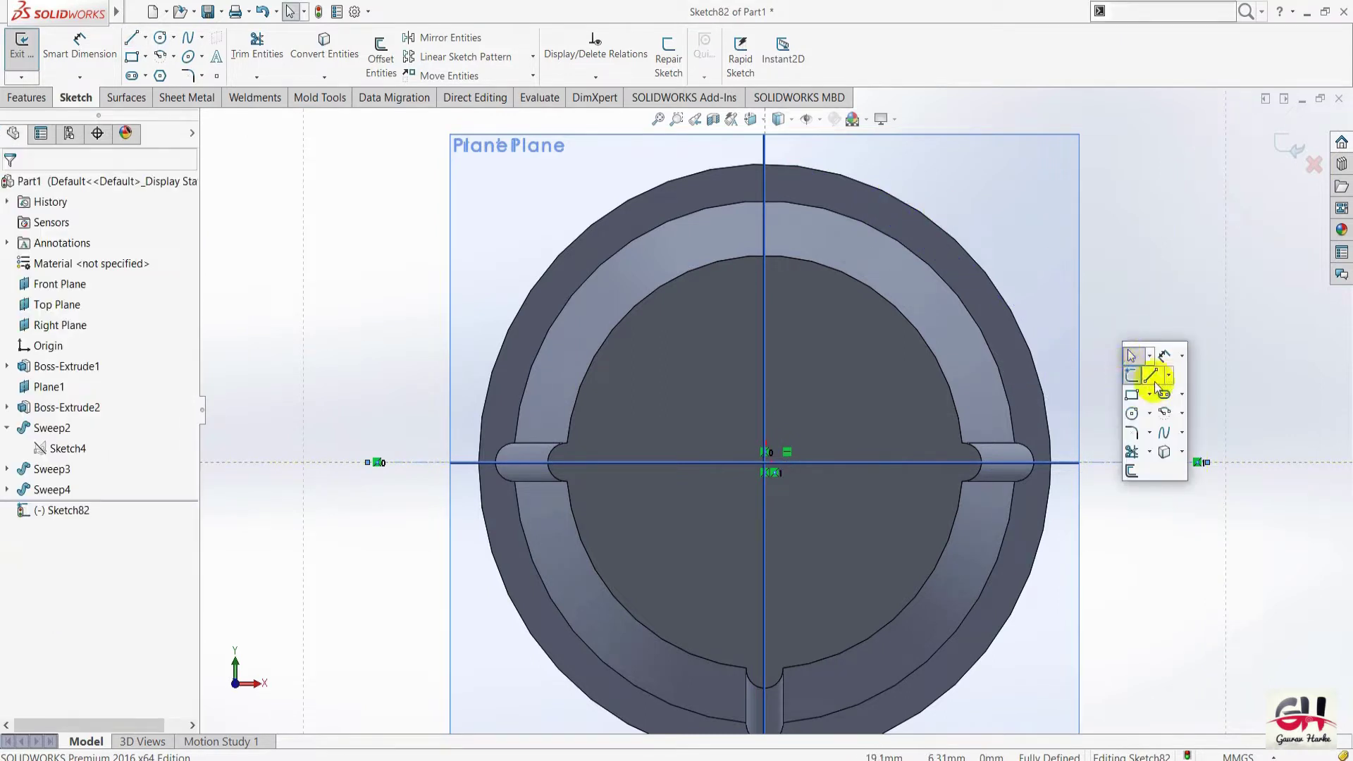
pyautogui.click(1167, 376)
pyautogui.click(1180, 409)
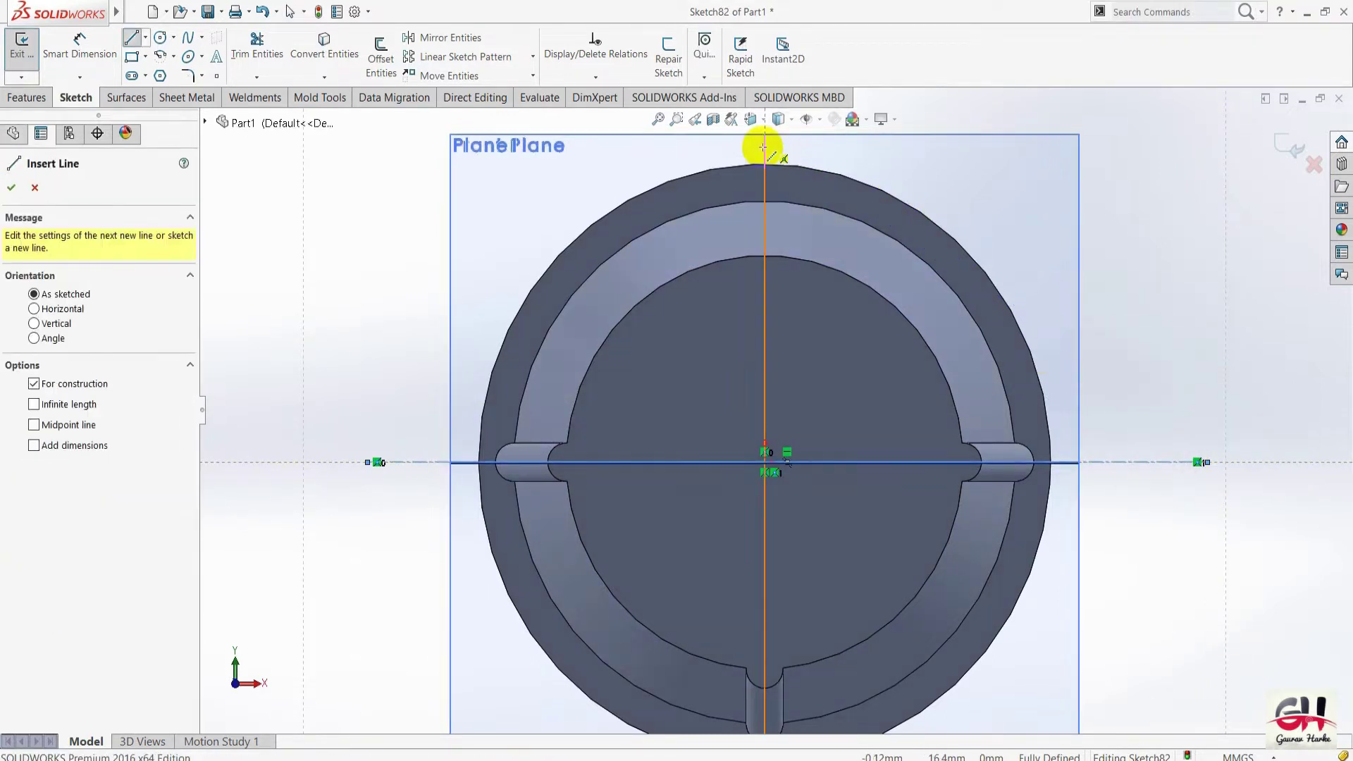
pyautogui.moveTo(763, 147); pyautogui.dragTo(763, 655)
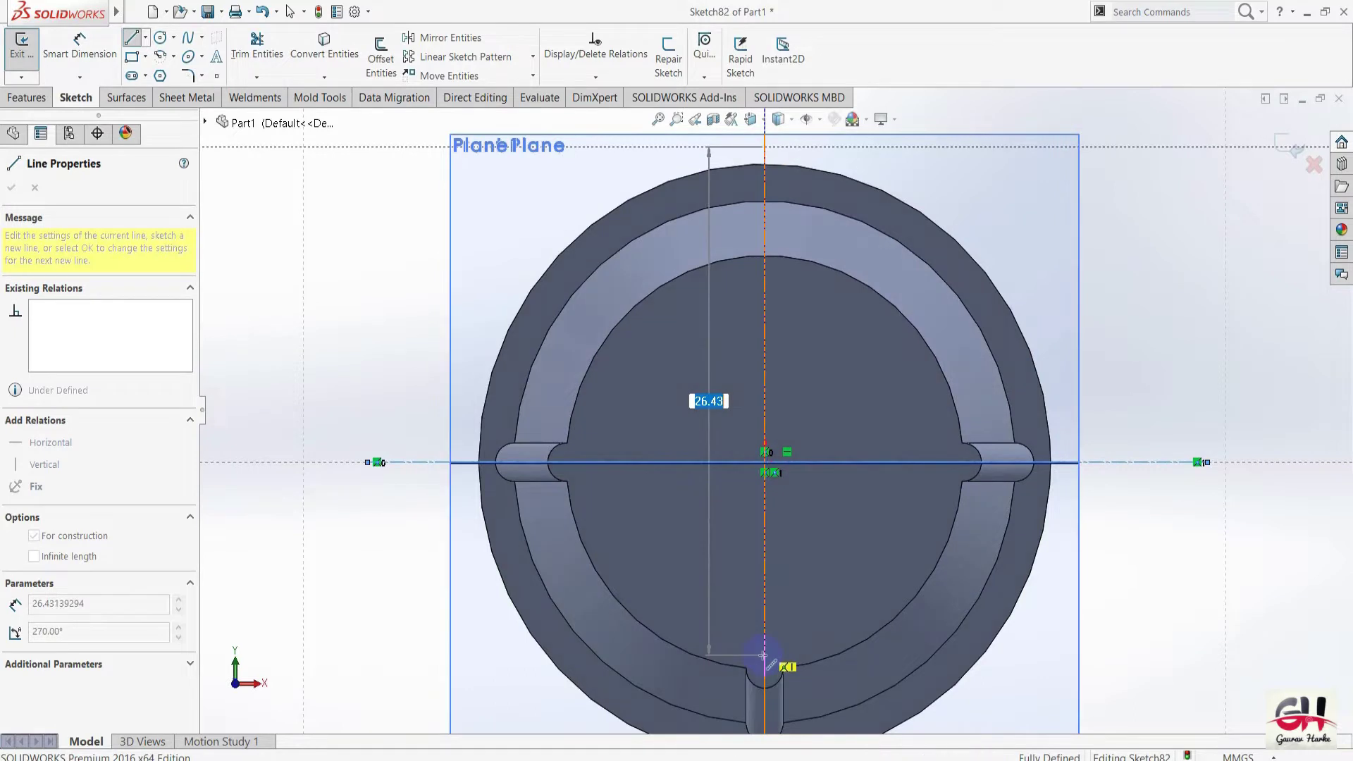
pyautogui.click(763, 655)
pyautogui.press('Escape')
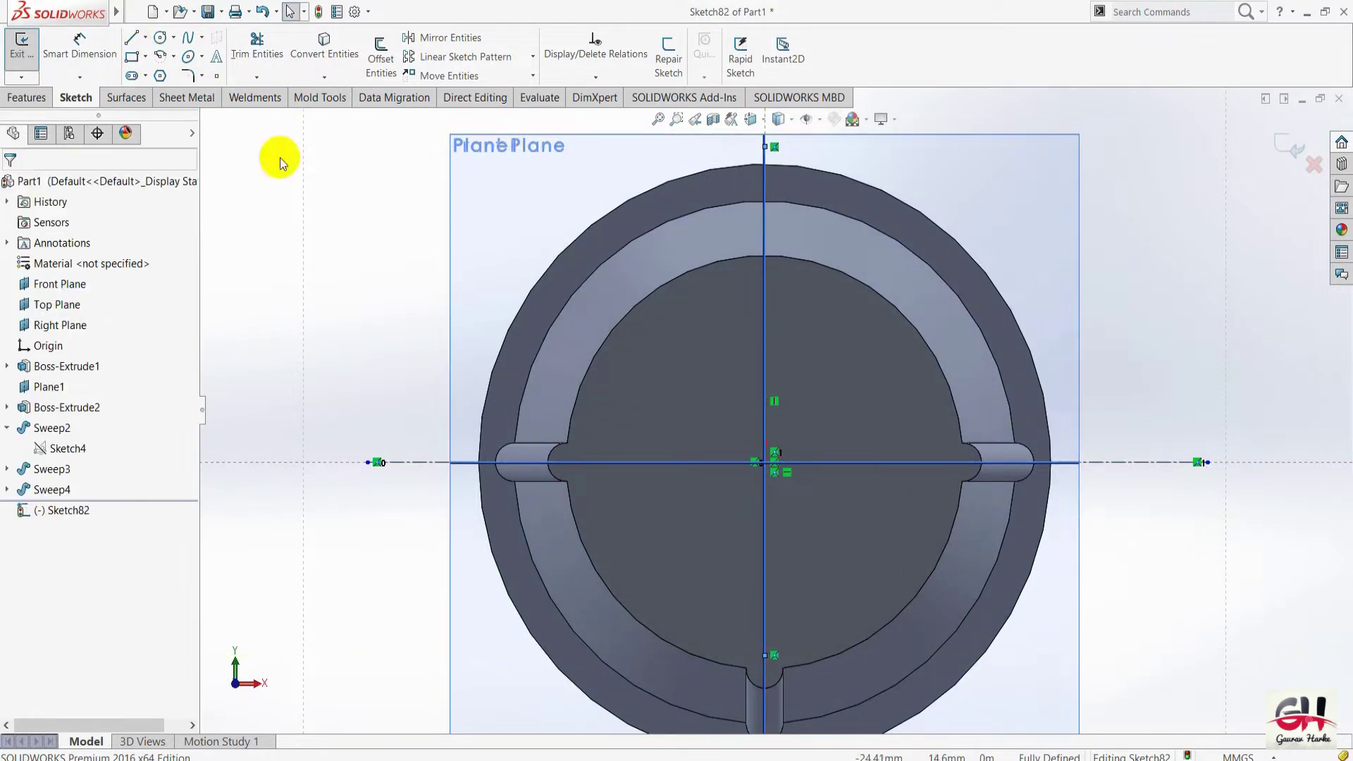
# Draw a corner rectangle over the left lug.
pyautogui.click(132, 57)
pyautogui.click(398, 378)
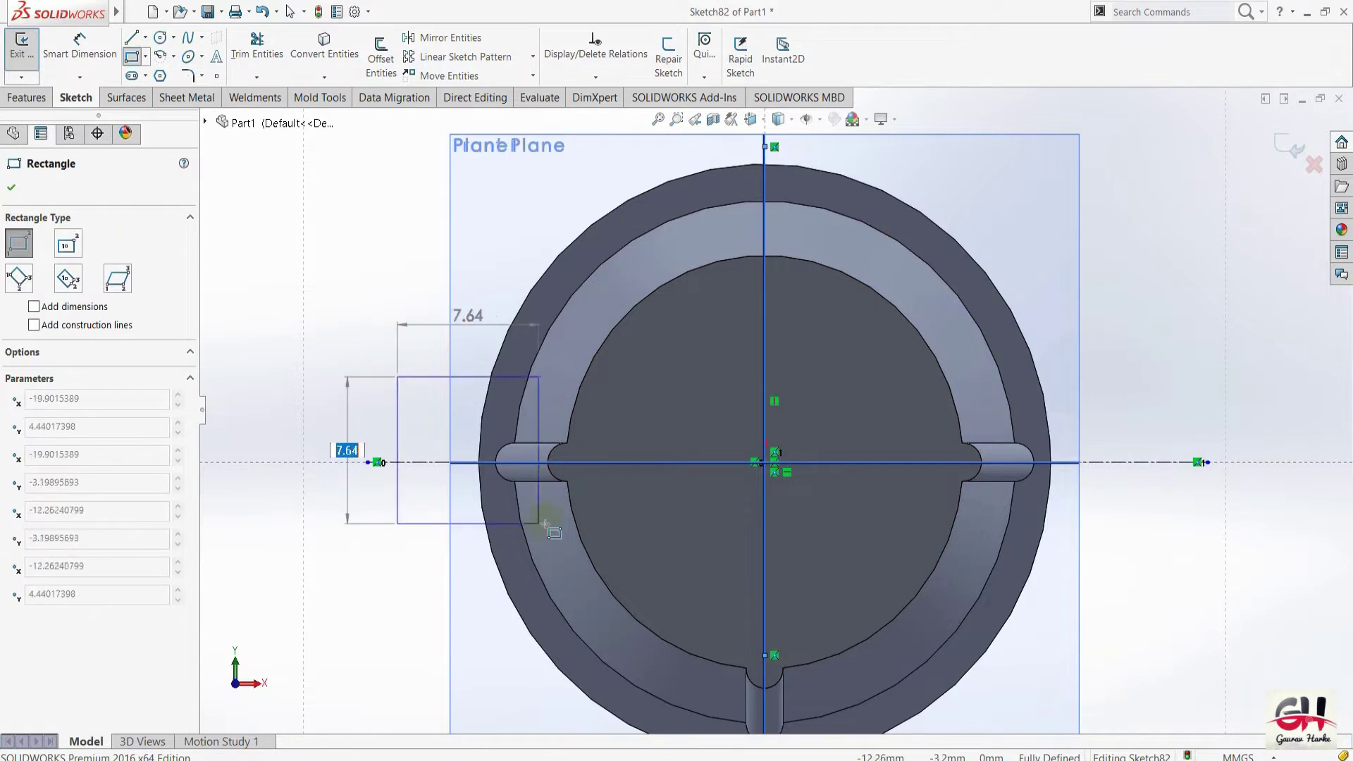
pyautogui.click(604, 527)
pyautogui.press('Escape')
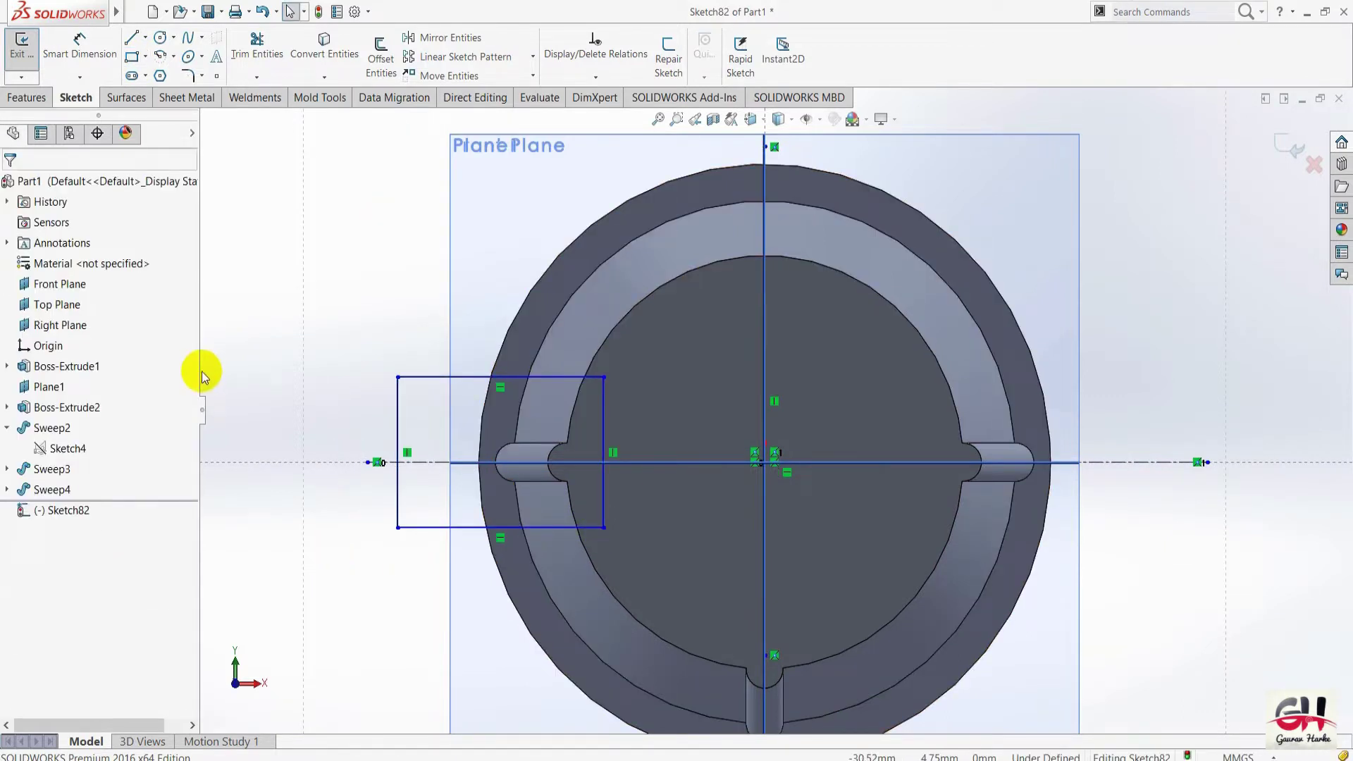
# Dimension the rectangle's height to 5 mm.
pyautogui.press('s')
pyautogui.click(367, 415)
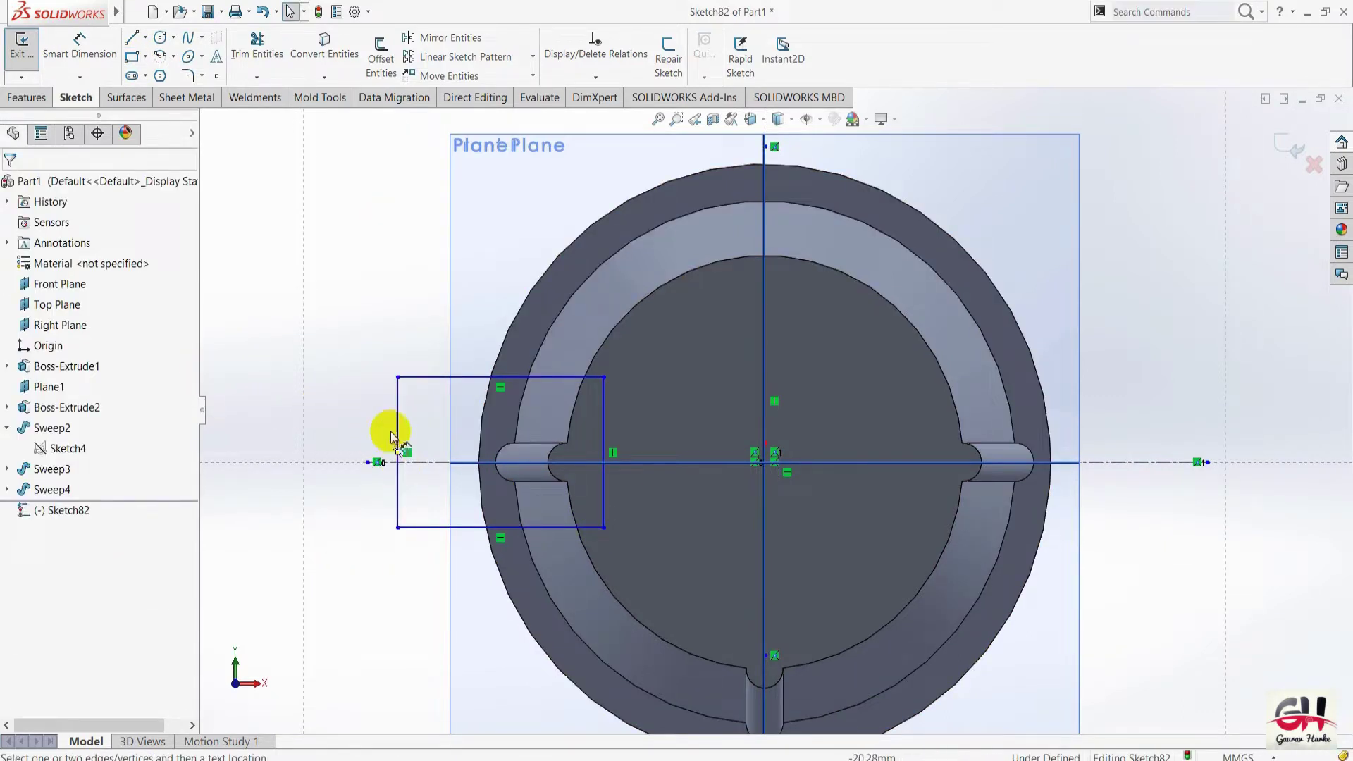
pyautogui.click(396, 432)
pyautogui.click(272, 437)
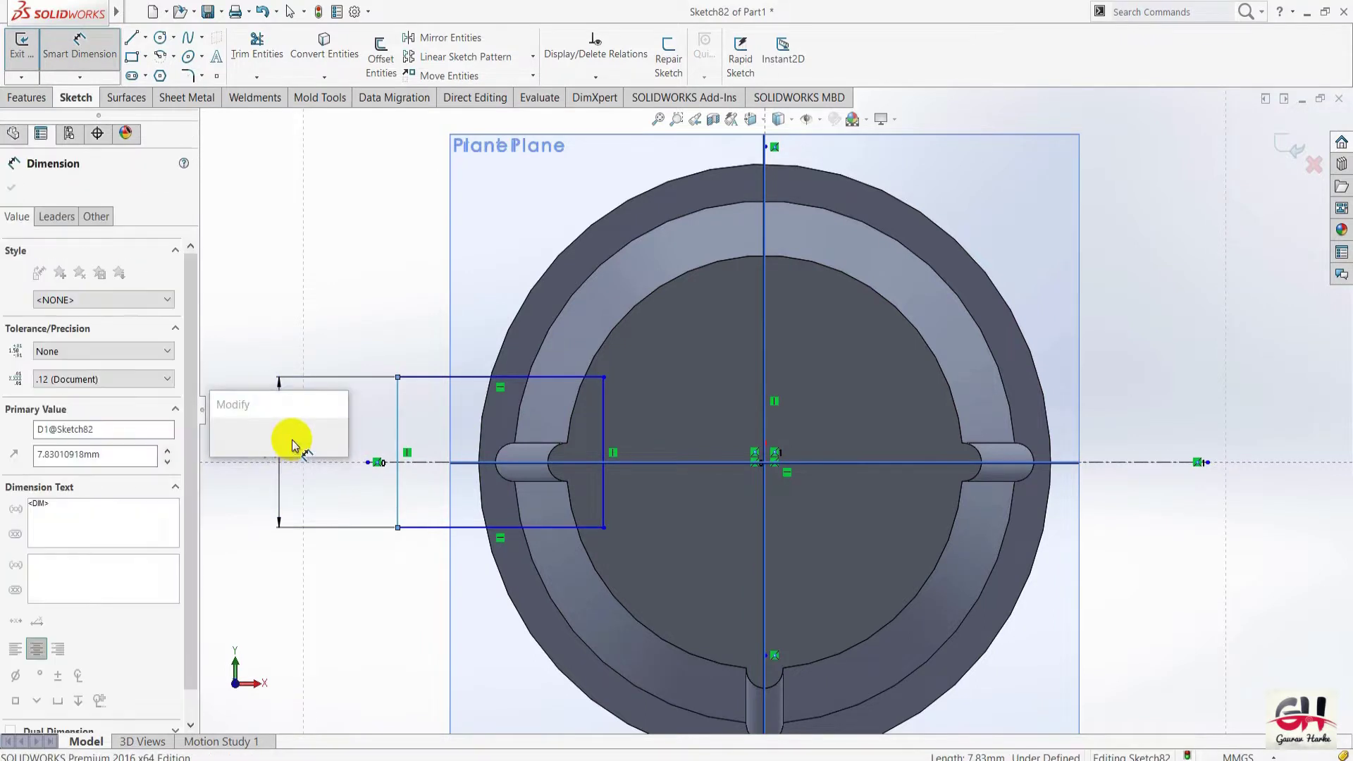
pyautogui.write('5')
pyautogui.press('Return')
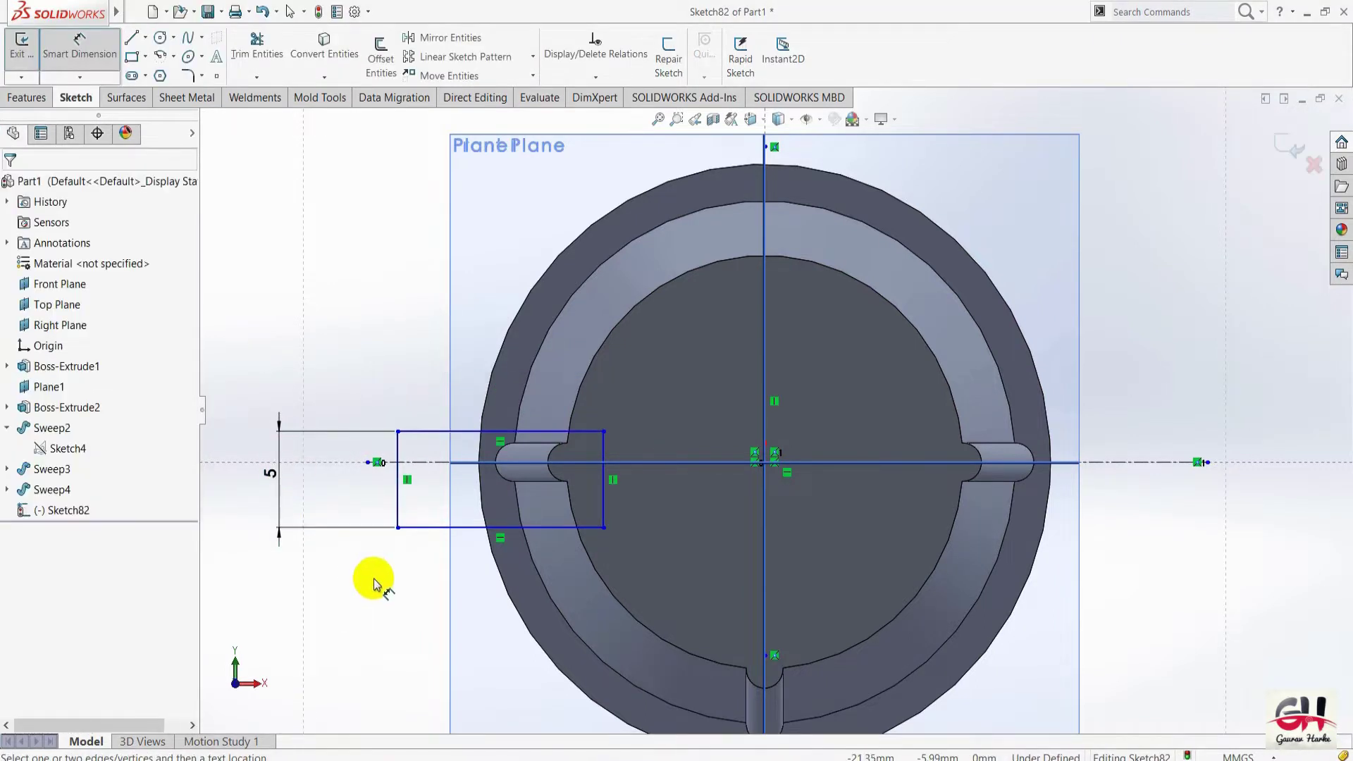
pyautogui.click(432, 530)
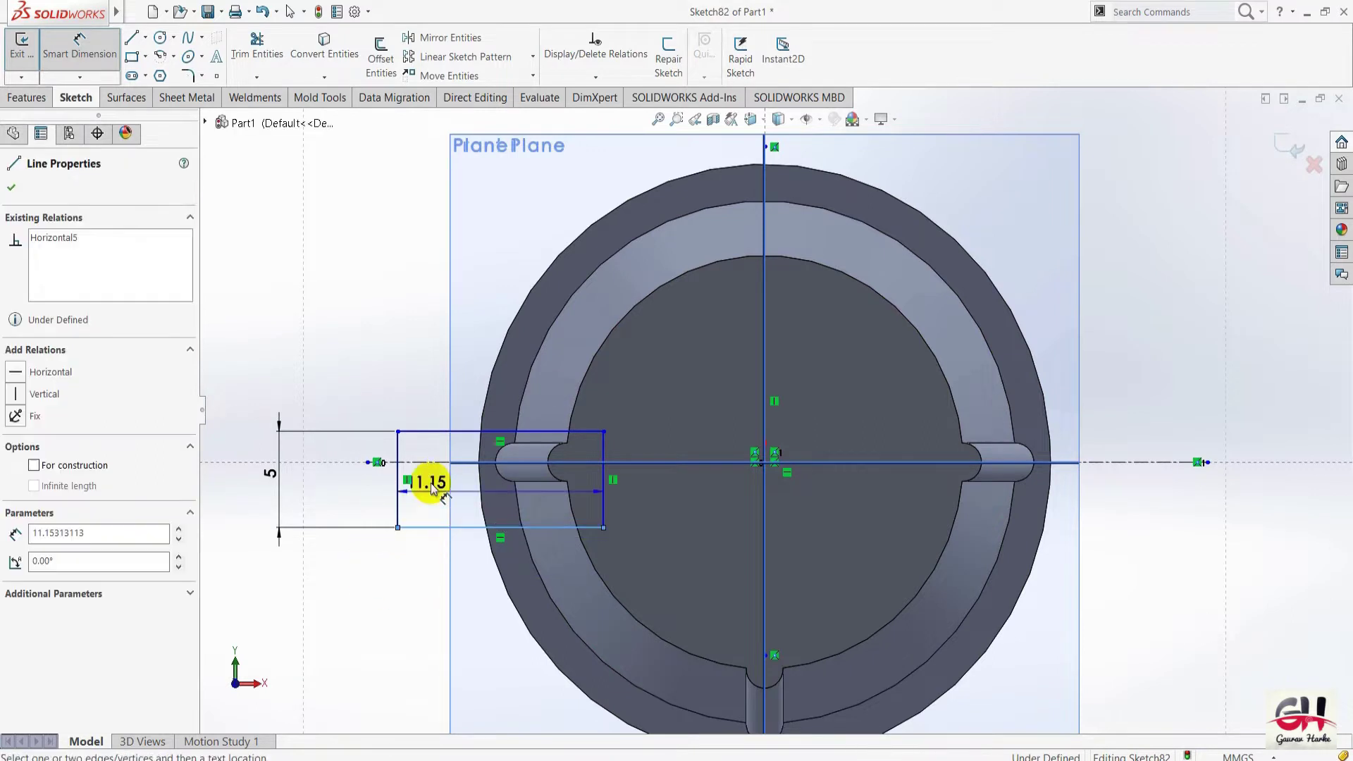
pyautogui.press('Escape')
pyautogui.press('Escape')
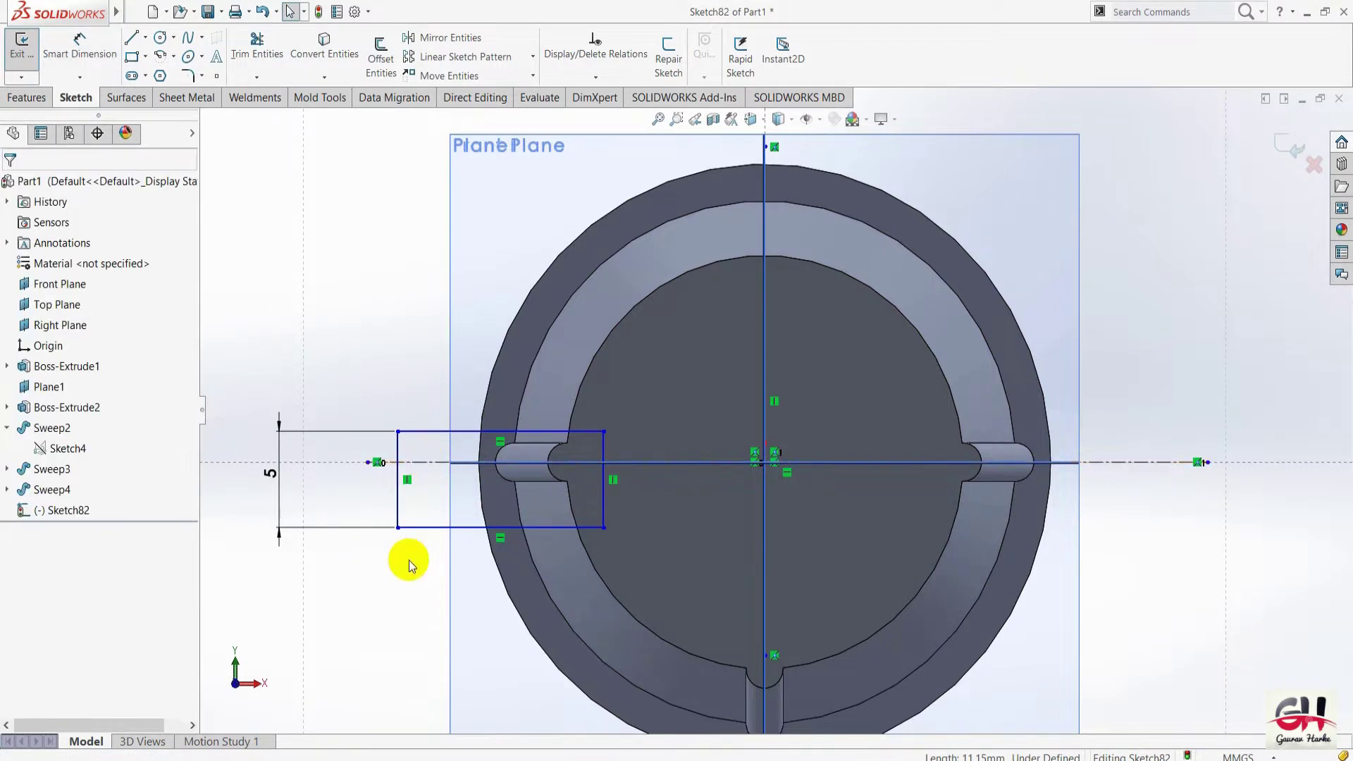
# Make the rectangle's top and bottom edges symmetric about the horizontal centerline.
pyautogui.click(427, 532)
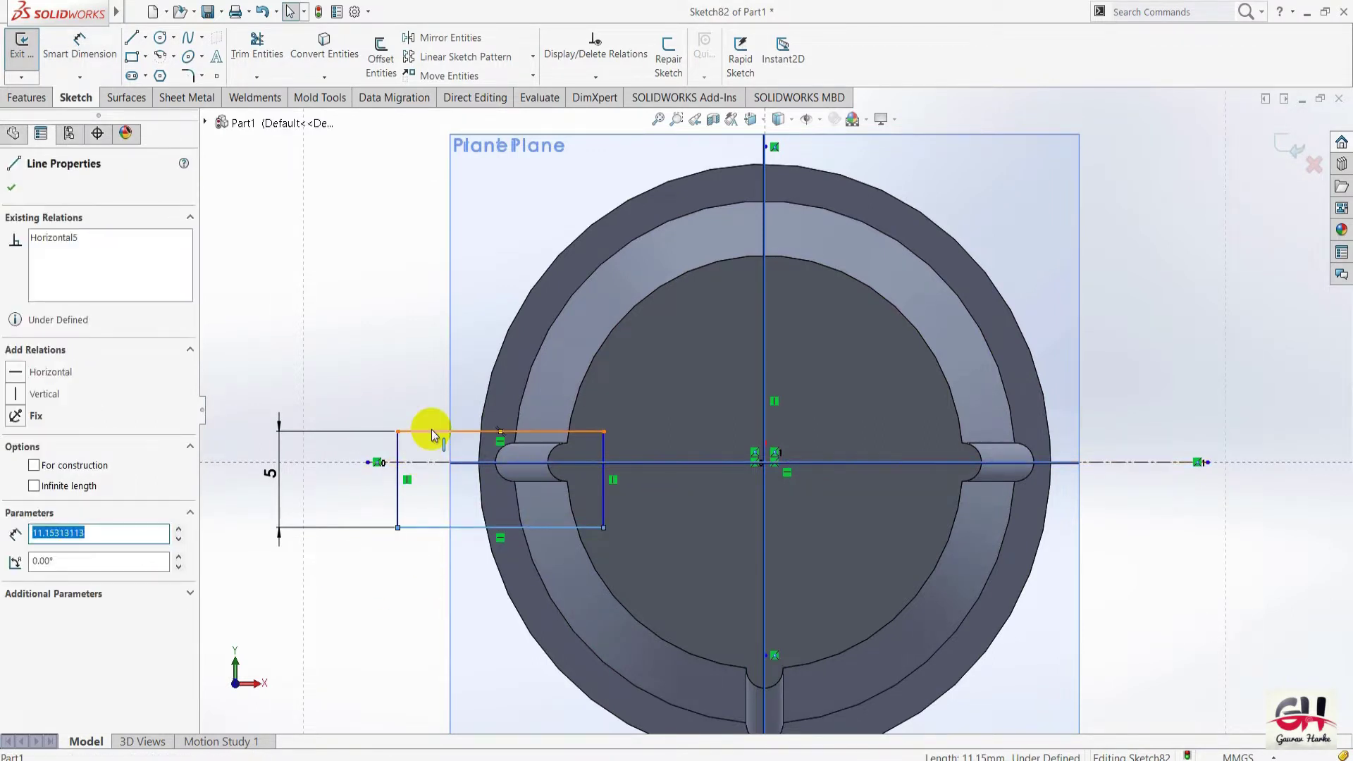
pyautogui.keyDown('ctrl'); pyautogui.click(432, 431); pyautogui.keyUp('ctrl')
pyautogui.keyDown('ctrl'); pyautogui.click(428, 463); pyautogui.keyUp('ctrl')
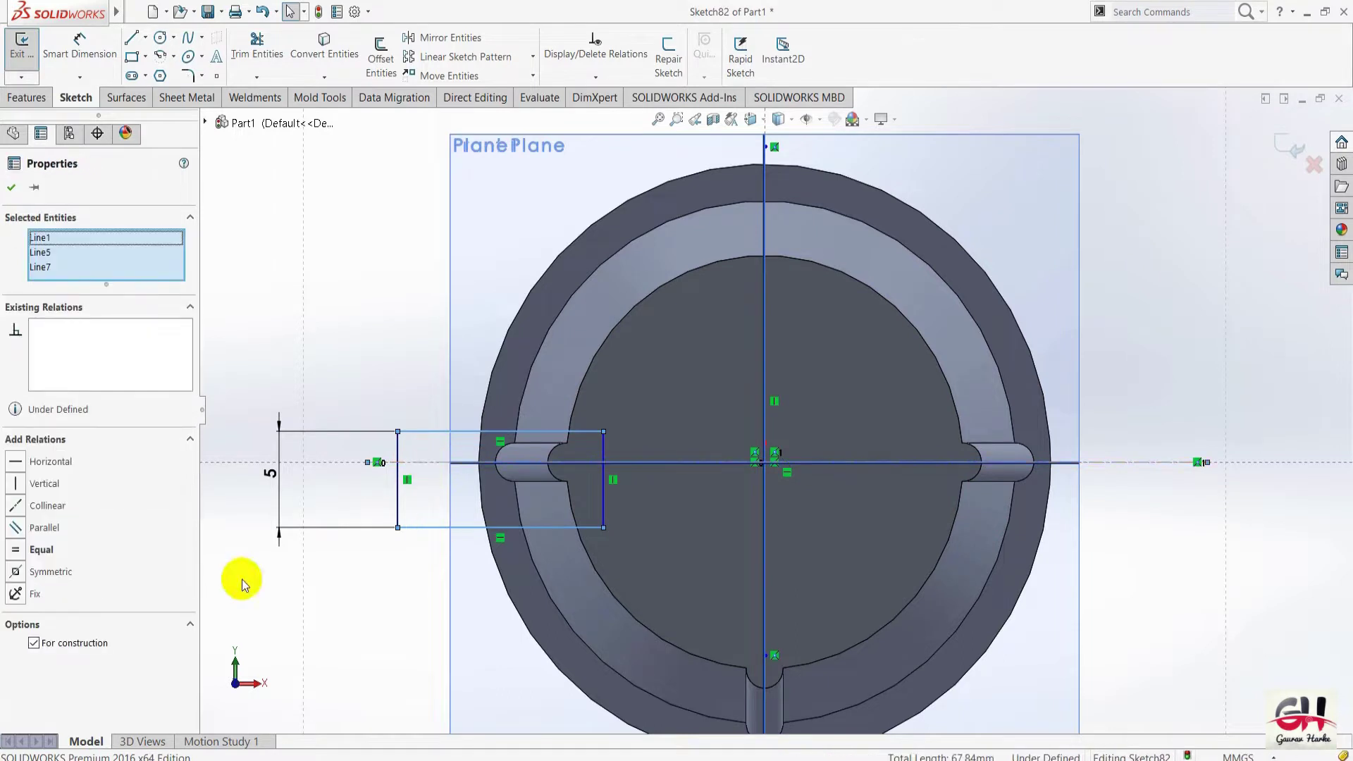
pyautogui.click(15, 572)
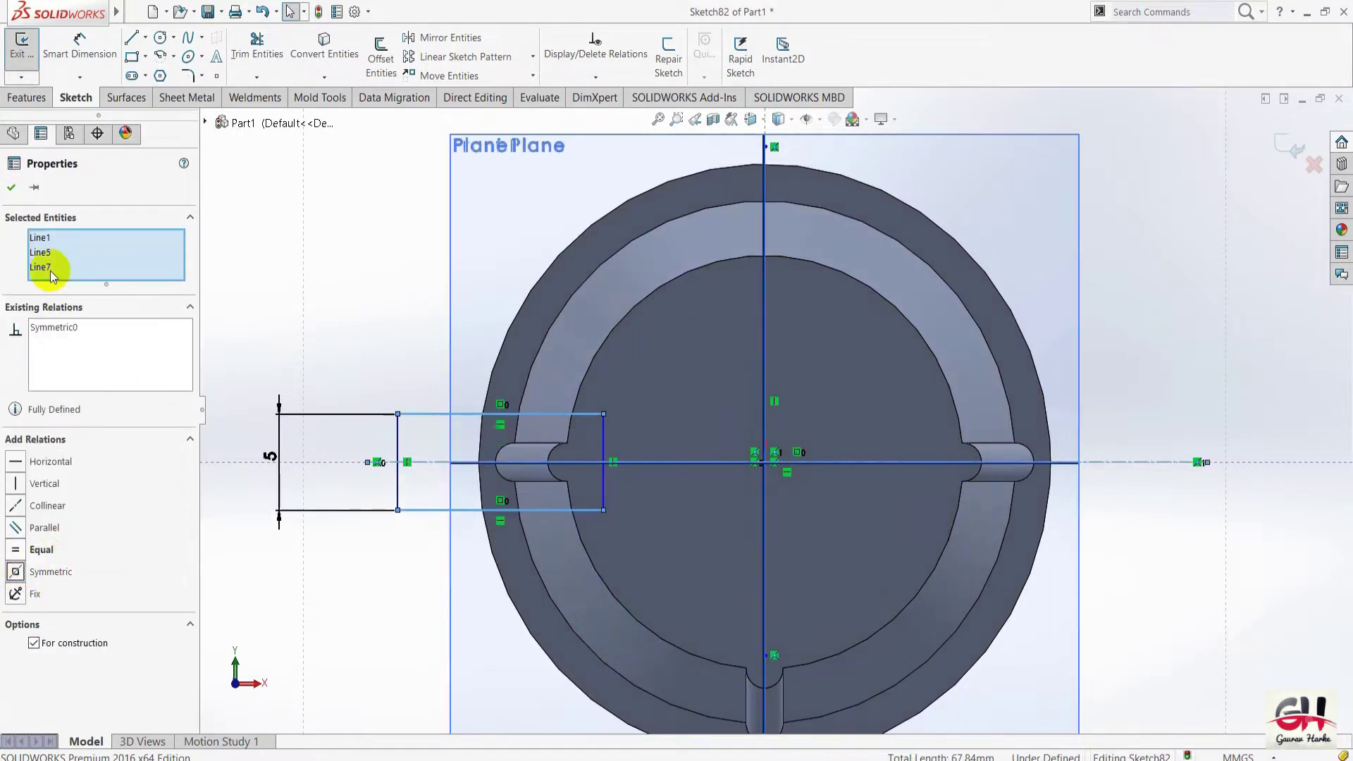
pyautogui.click(10, 189)
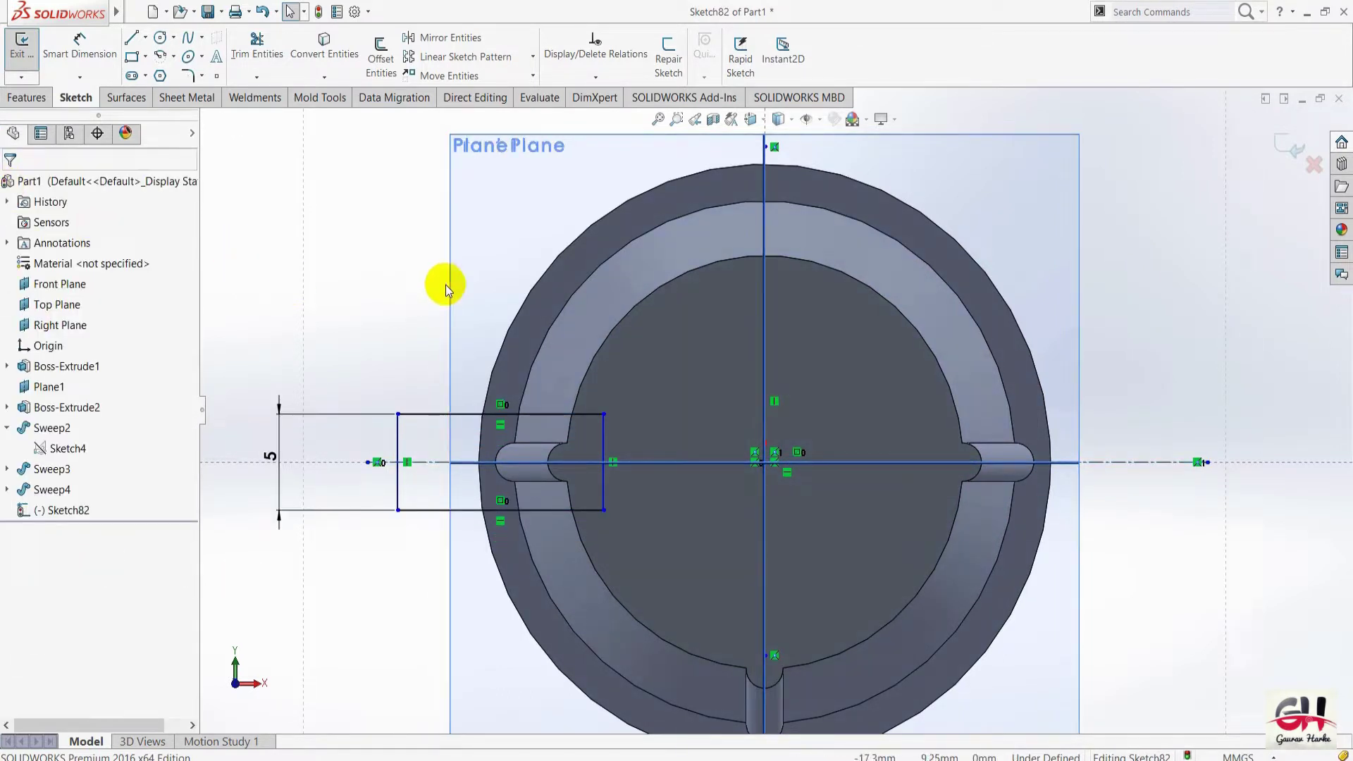
pyautogui.press('s')
pyautogui.click(484, 296)
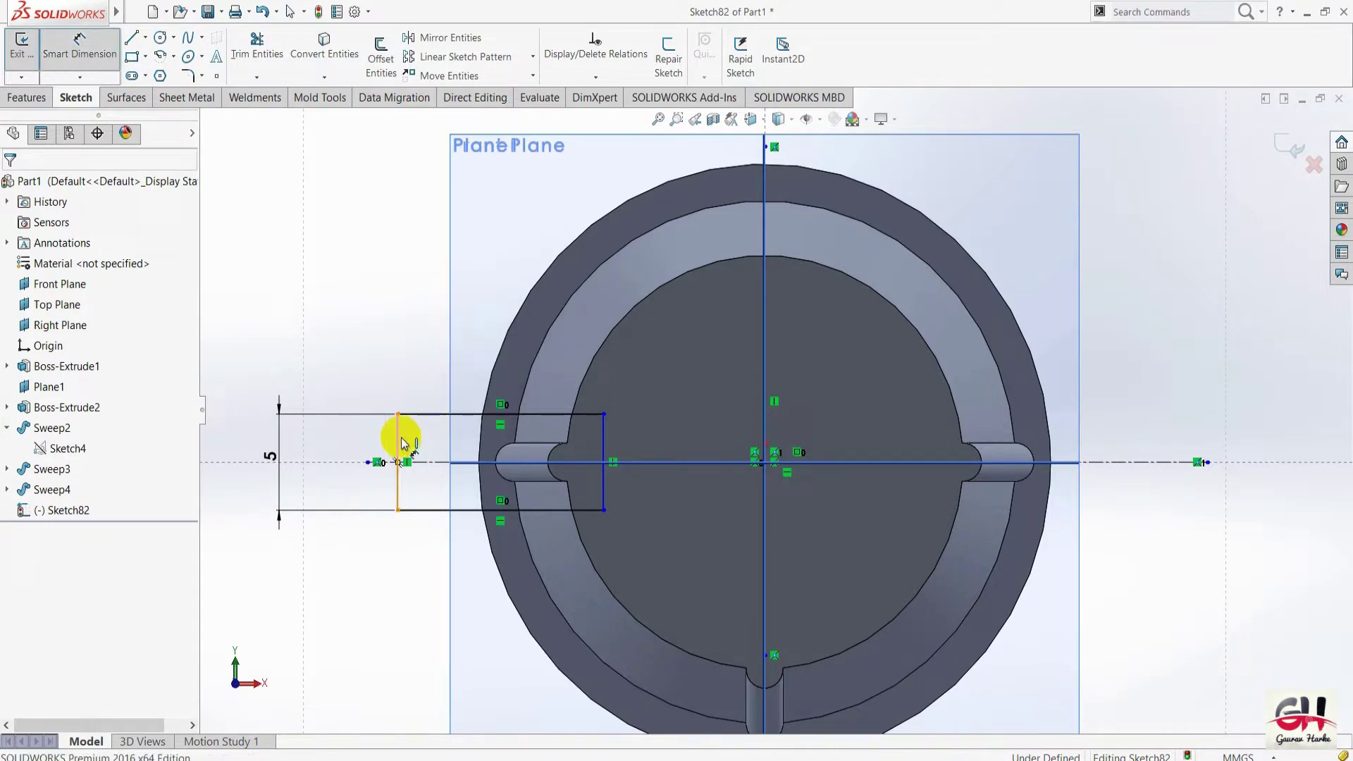
# Dimension the rectangle's outer edge 43/2 (21.50 mm) from the vertical centerline.
pyautogui.click(399, 443)
pyautogui.click(764, 341)
pyautogui.click(567, 353)
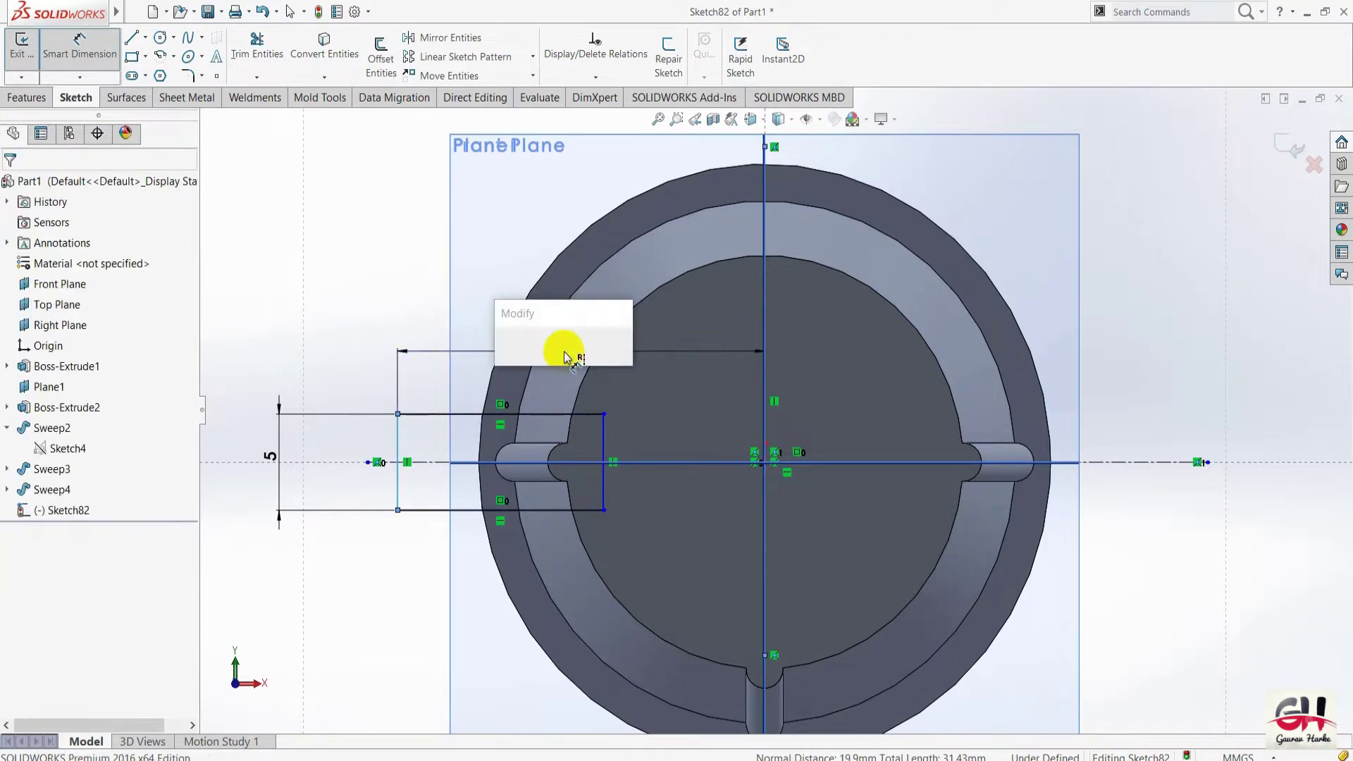
pyautogui.write('43/')
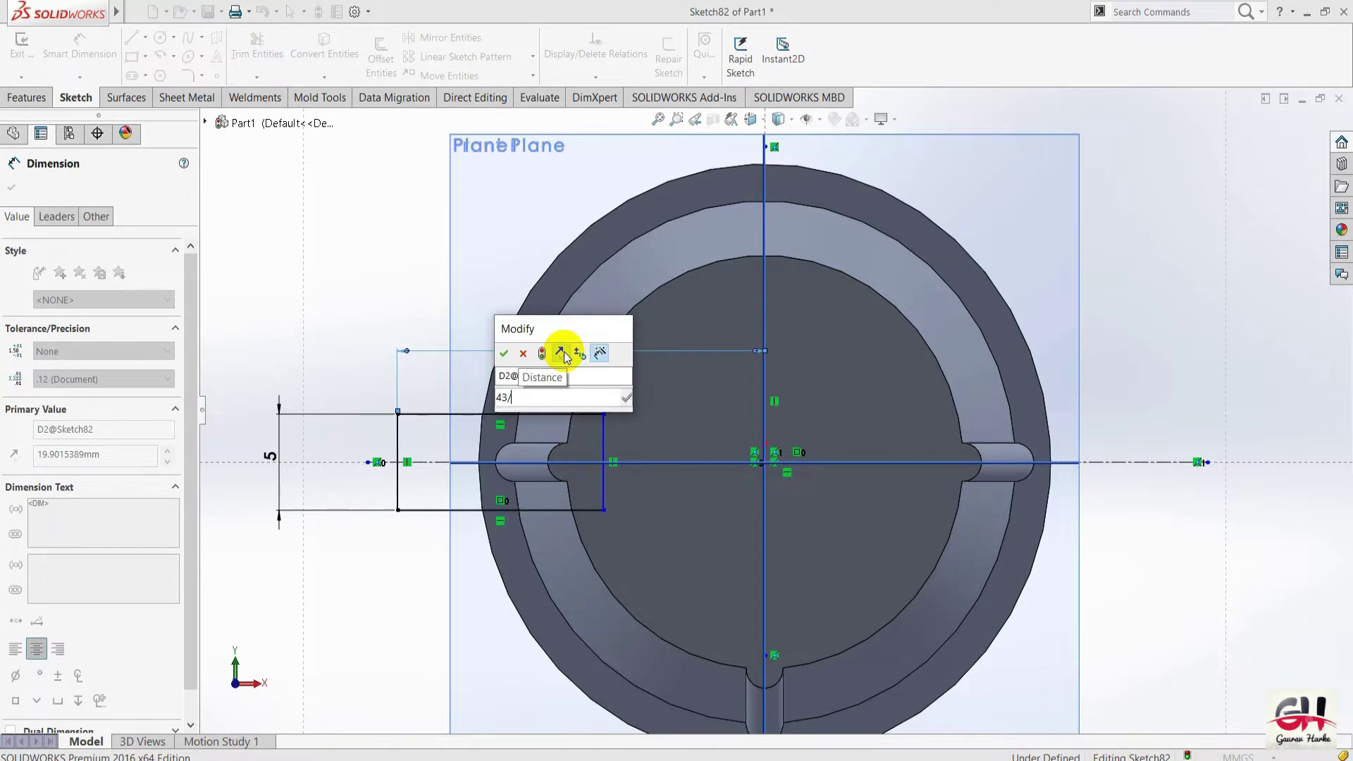
pyautogui.write('2')
pyautogui.press('Return')
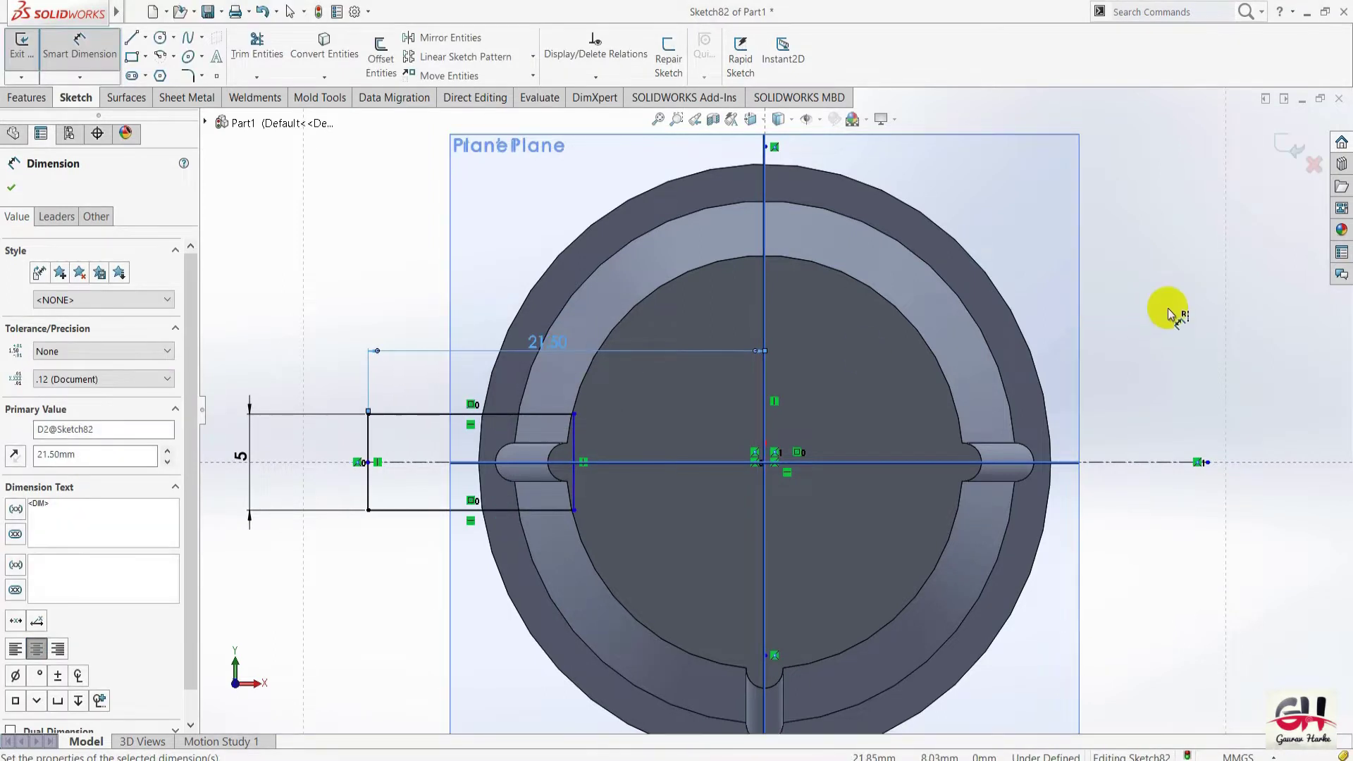
pyautogui.press('Escape')
pyautogui.press('Escape')
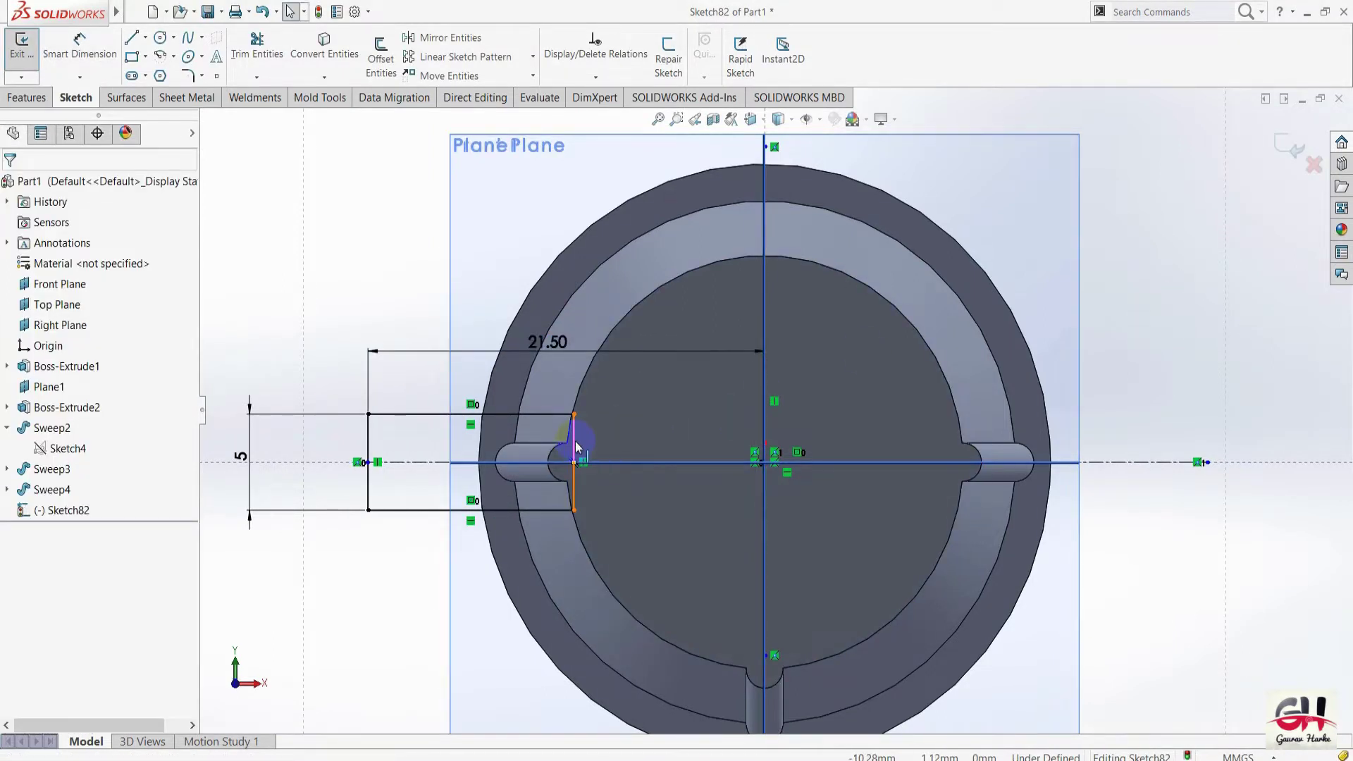
pyautogui.moveTo(576, 446); pyautogui.dragTo(514, 449)
pyautogui.click(539, 453)
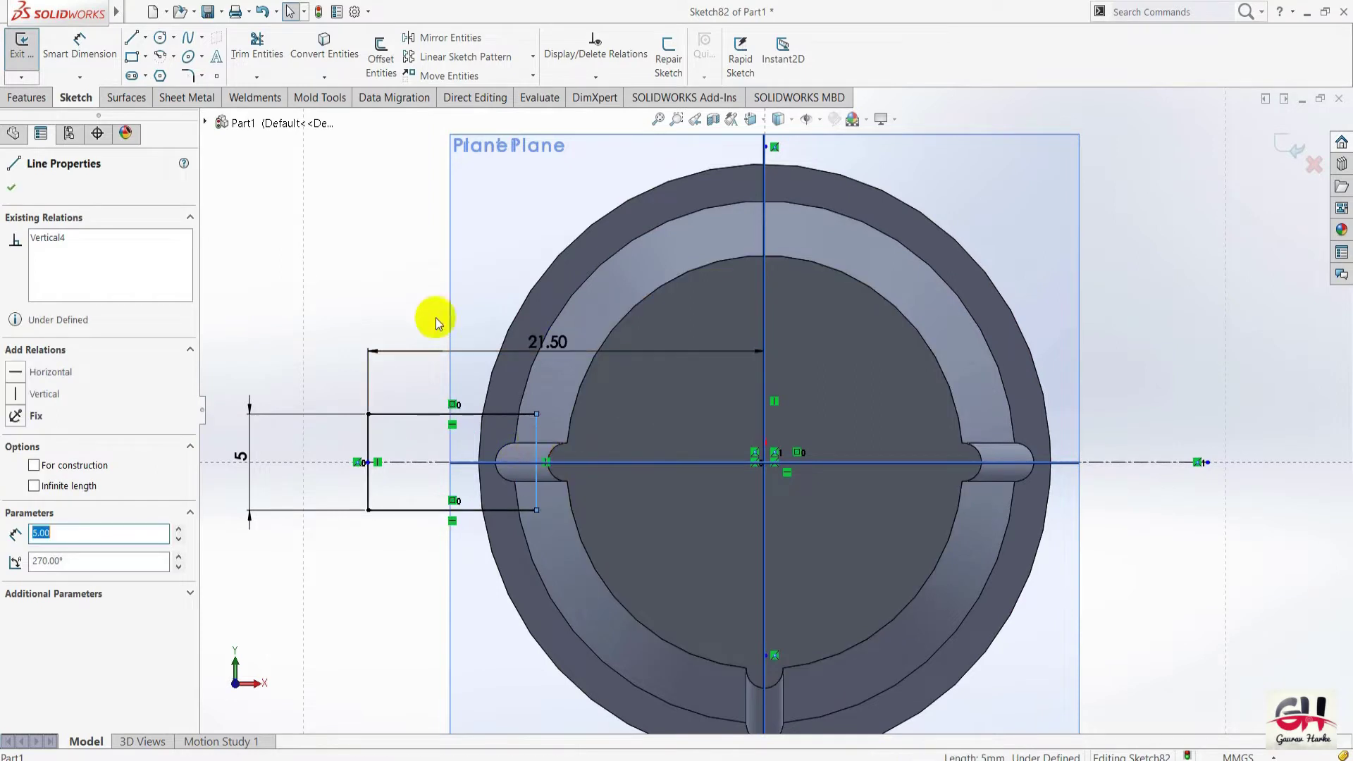
pyautogui.press('Escape')
# Dimension the inner edge 13 mm from the vertical centerline, then change it to 10.
pyautogui.press('s')
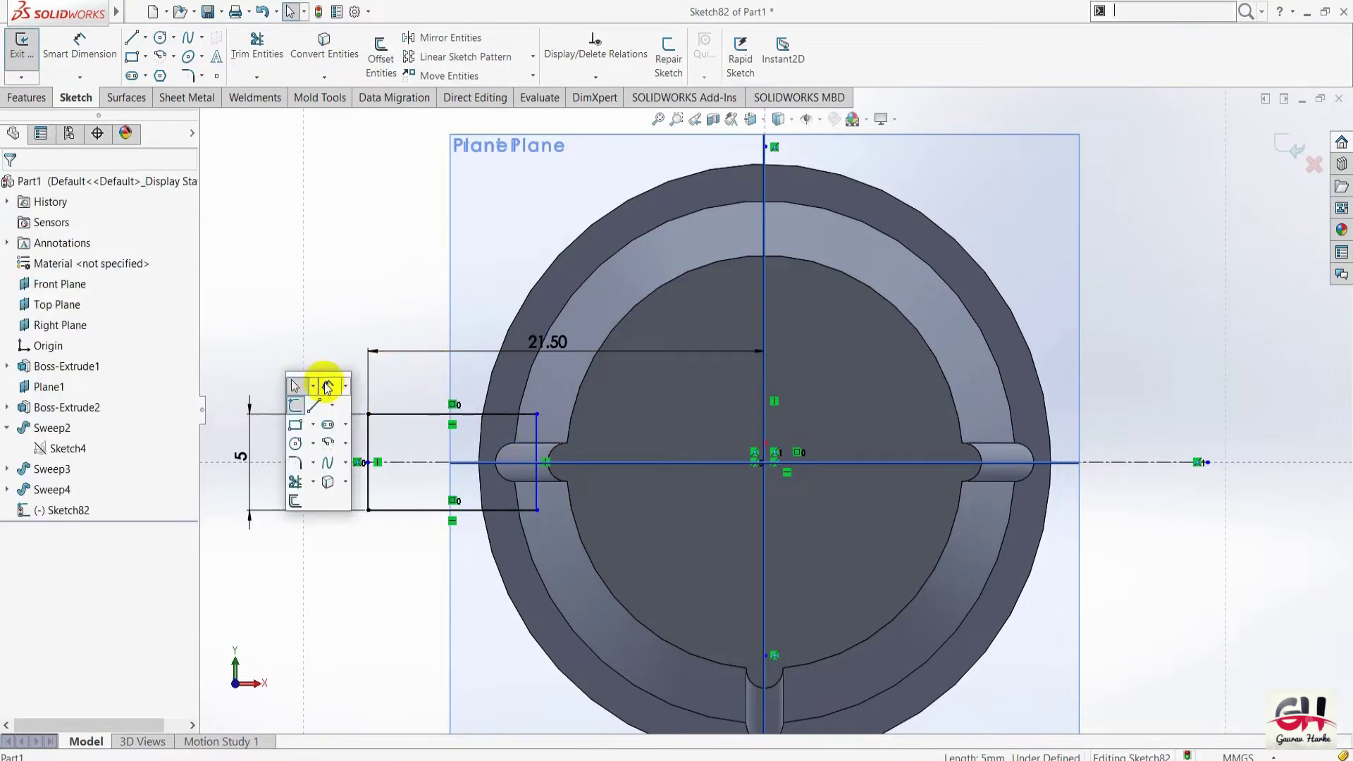
pyautogui.click(330, 389)
pyautogui.moveTo(539, 437); pyautogui.dragTo(762, 422)
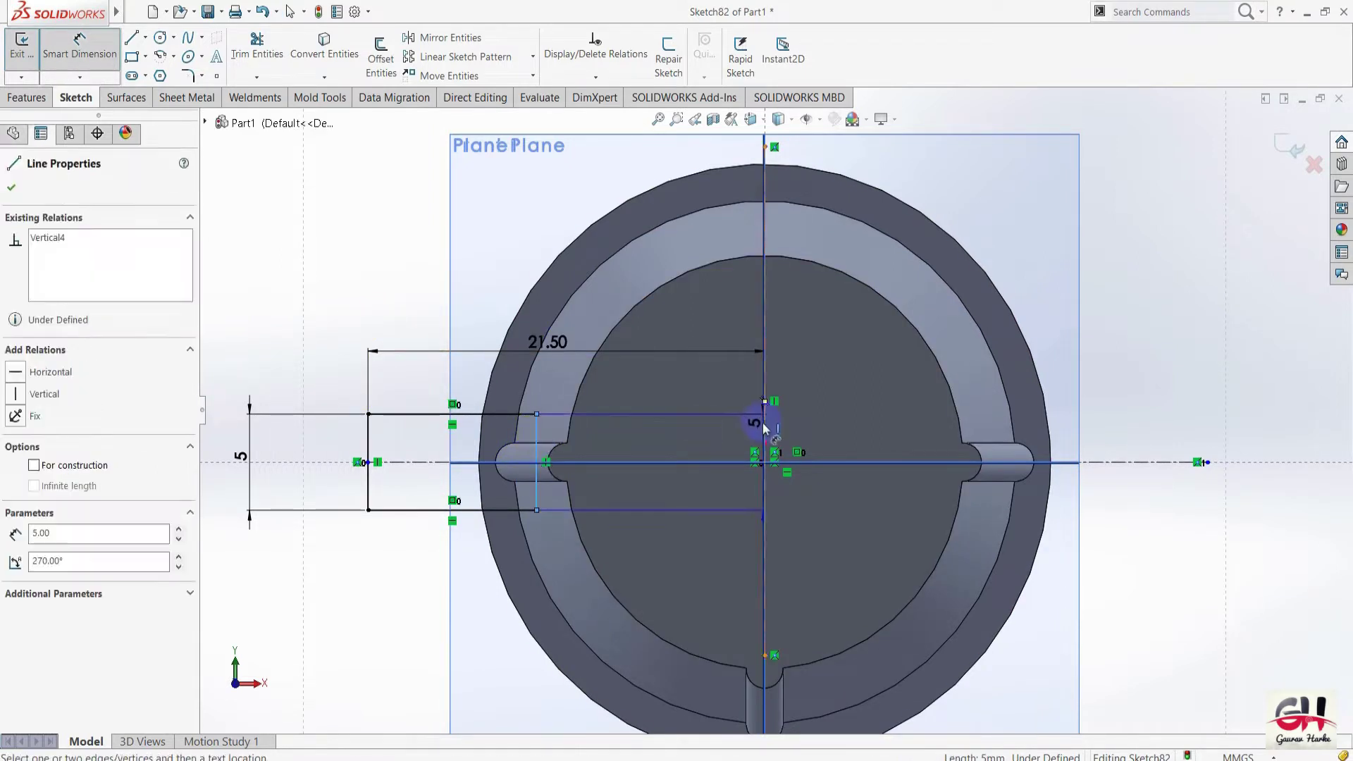
pyautogui.click(766, 420)
pyautogui.click(685, 556)
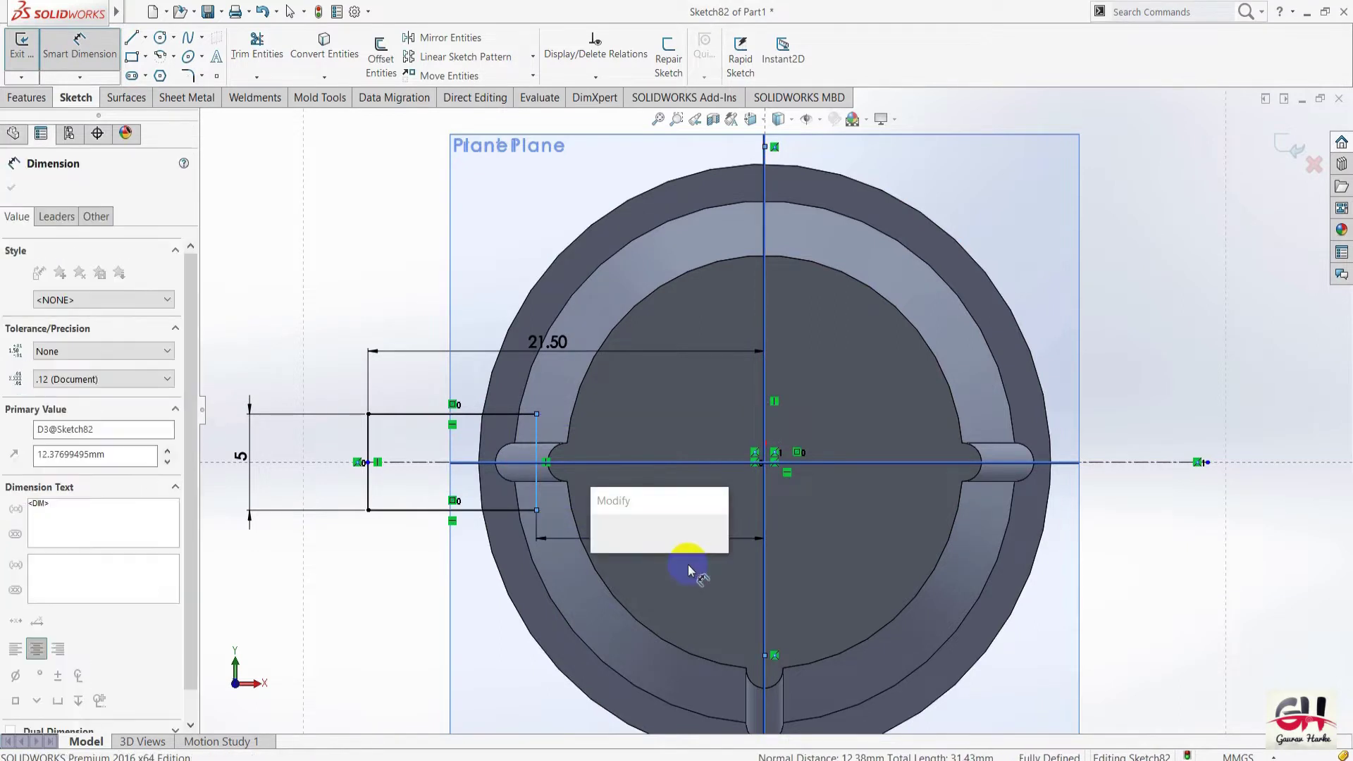
pyautogui.write('13')
pyautogui.press('Return')
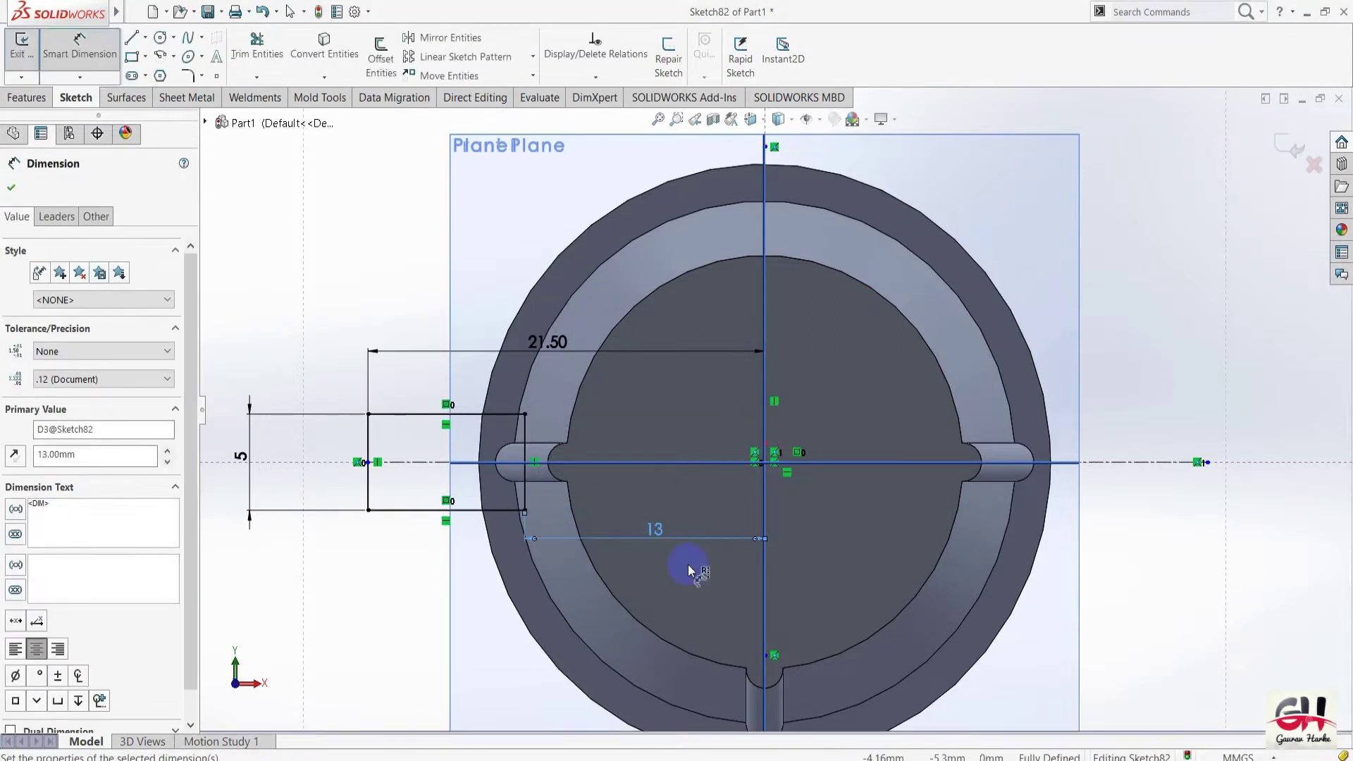
pyautogui.doubleClick(645, 530)
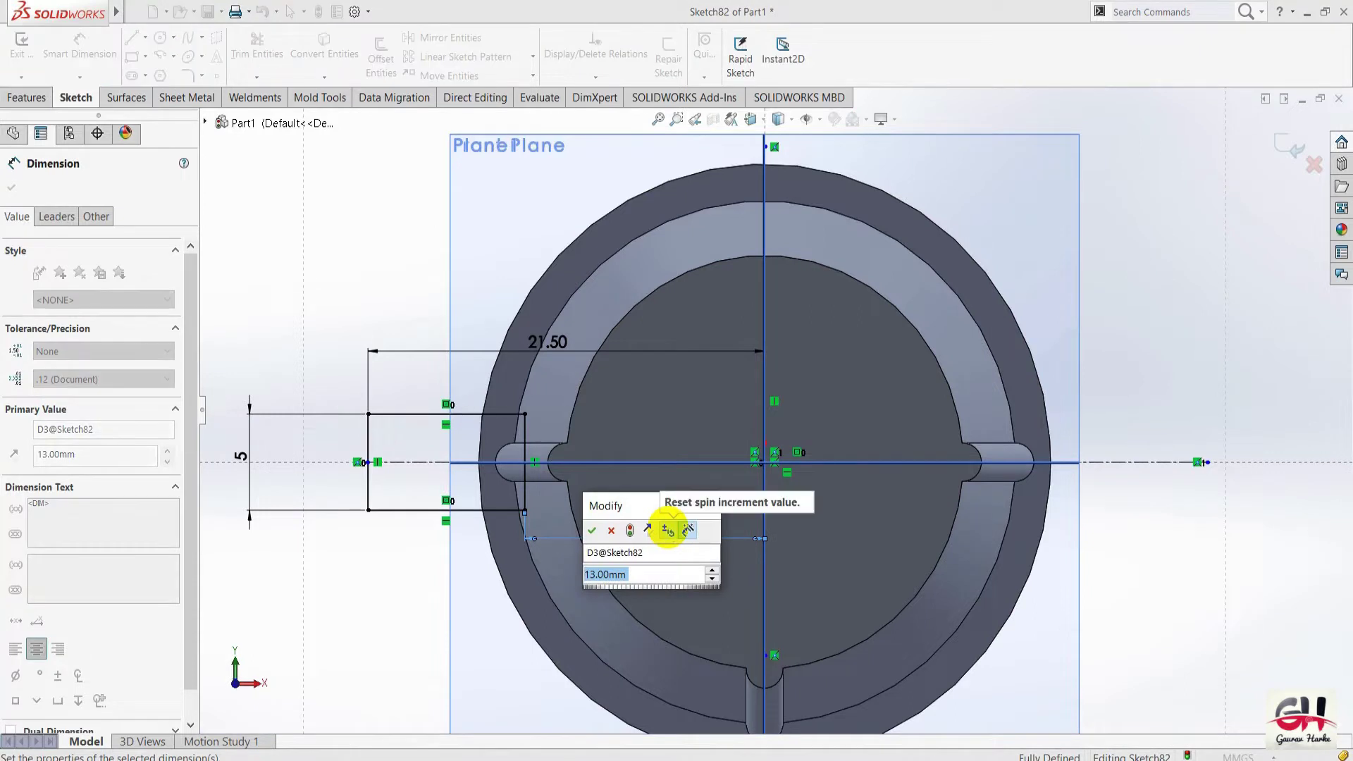
pyautogui.write('10')
pyautogui.click(386, 592)
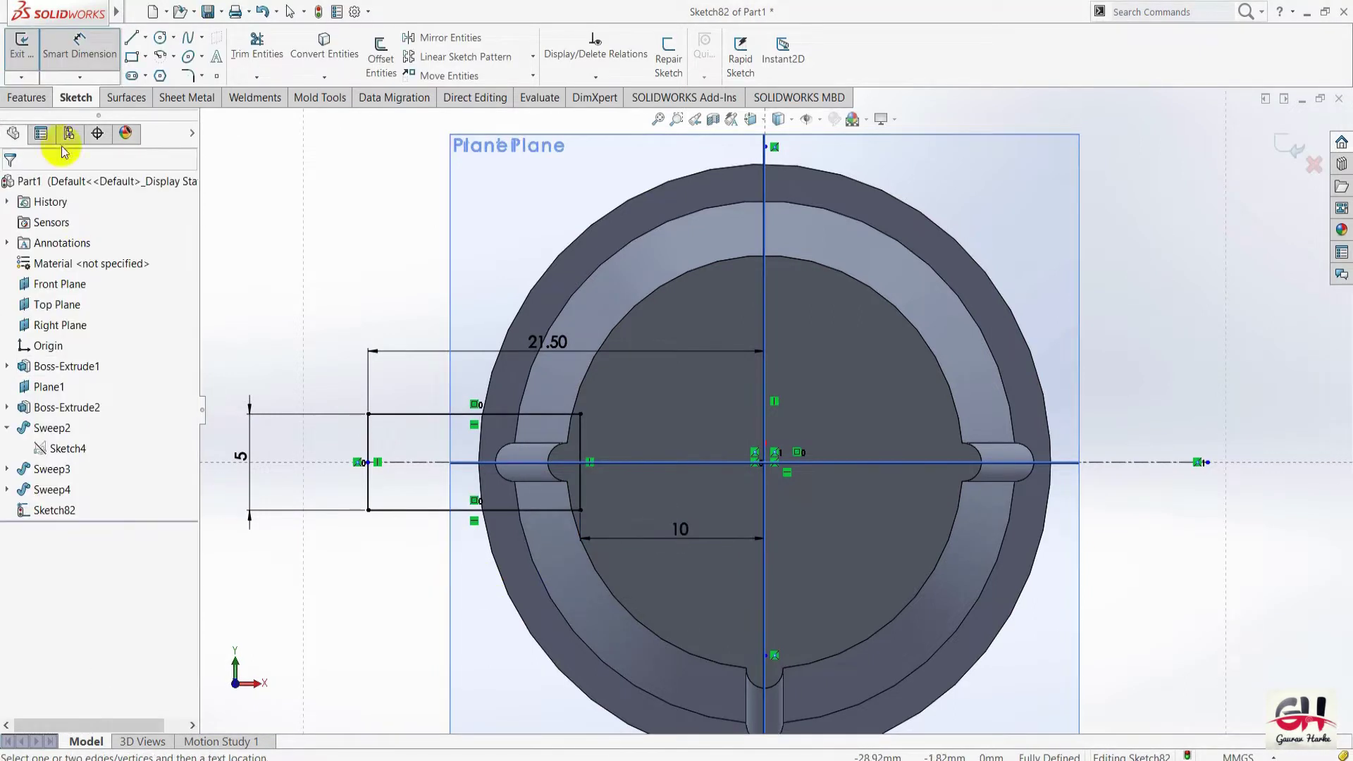
# Mirror the four slot-rectangle edges about the vertical centerline.
pyautogui.click(420, 42)
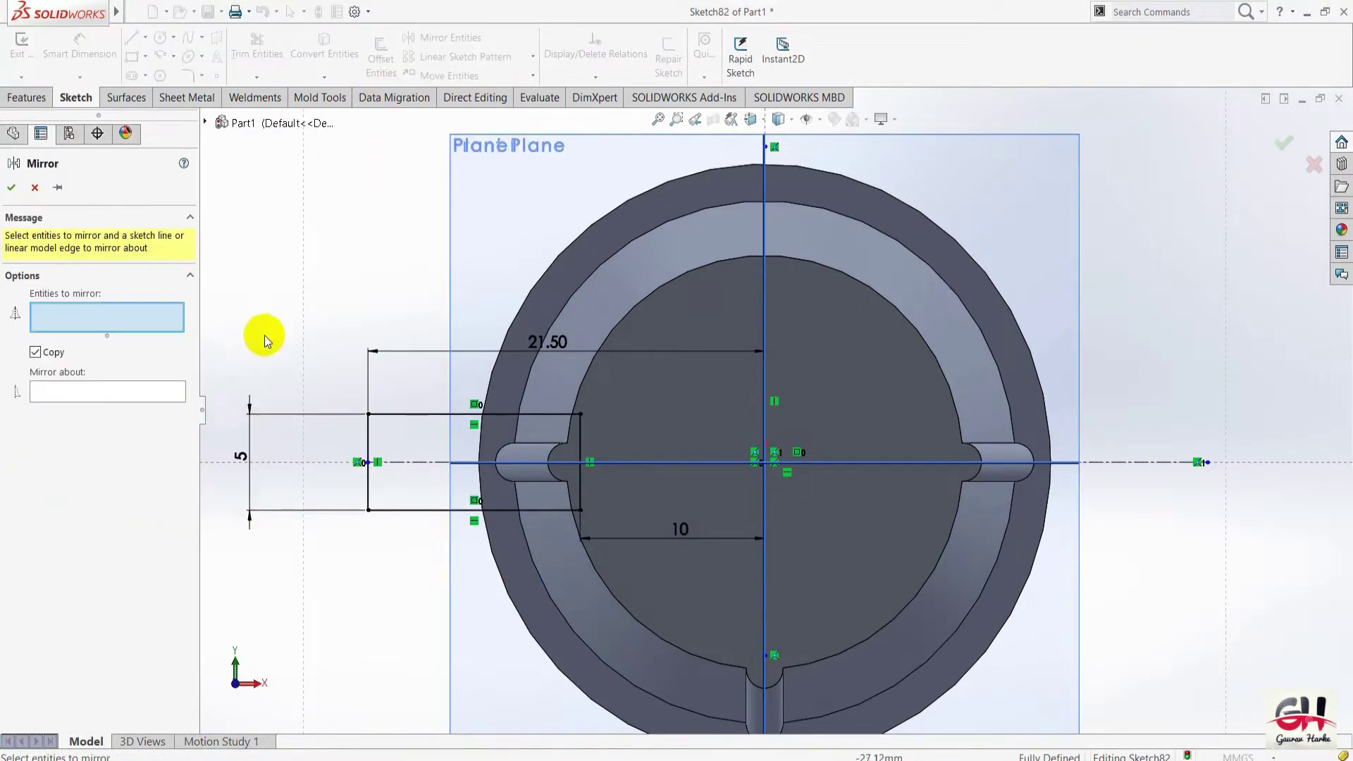
pyautogui.click(370, 434)
pyautogui.click(395, 418)
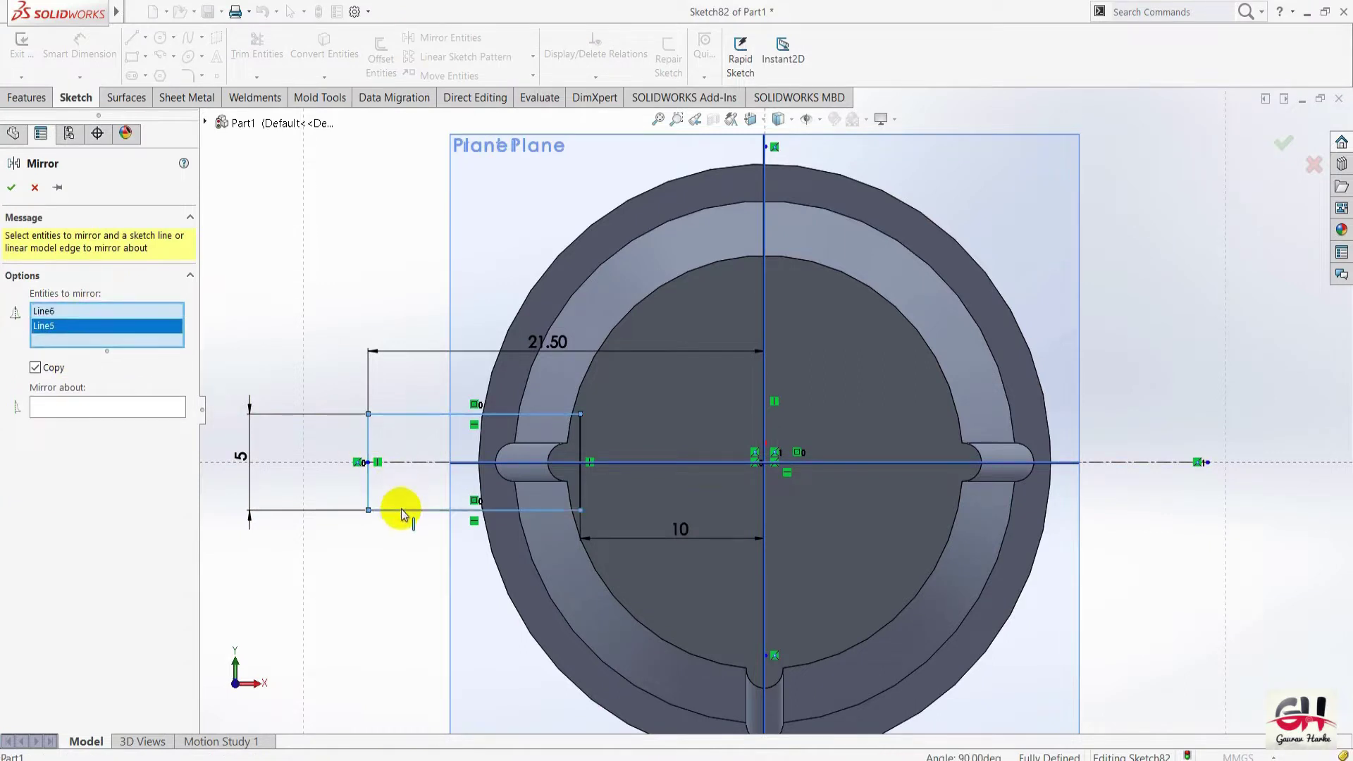
pyautogui.click(401, 510)
pyautogui.click(582, 498)
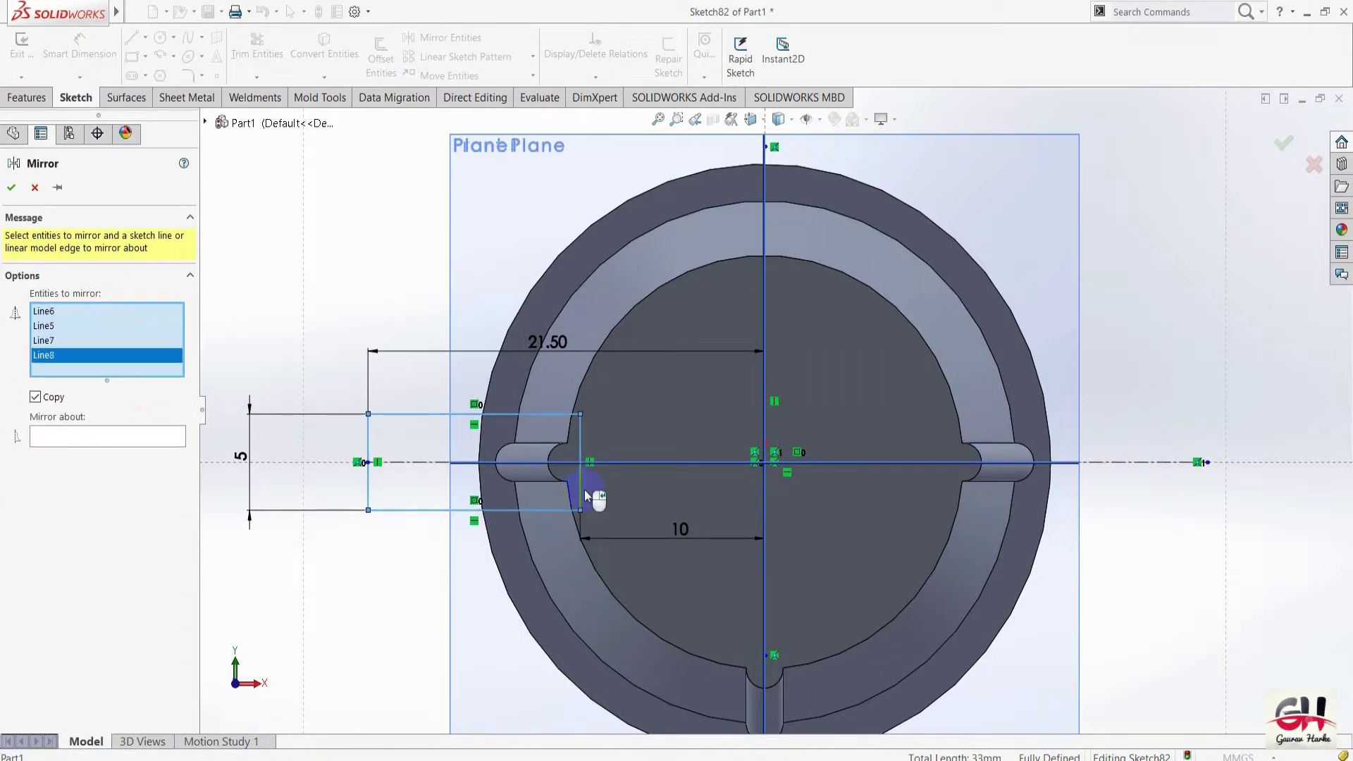
pyautogui.click(110, 439)
pyautogui.click(766, 296)
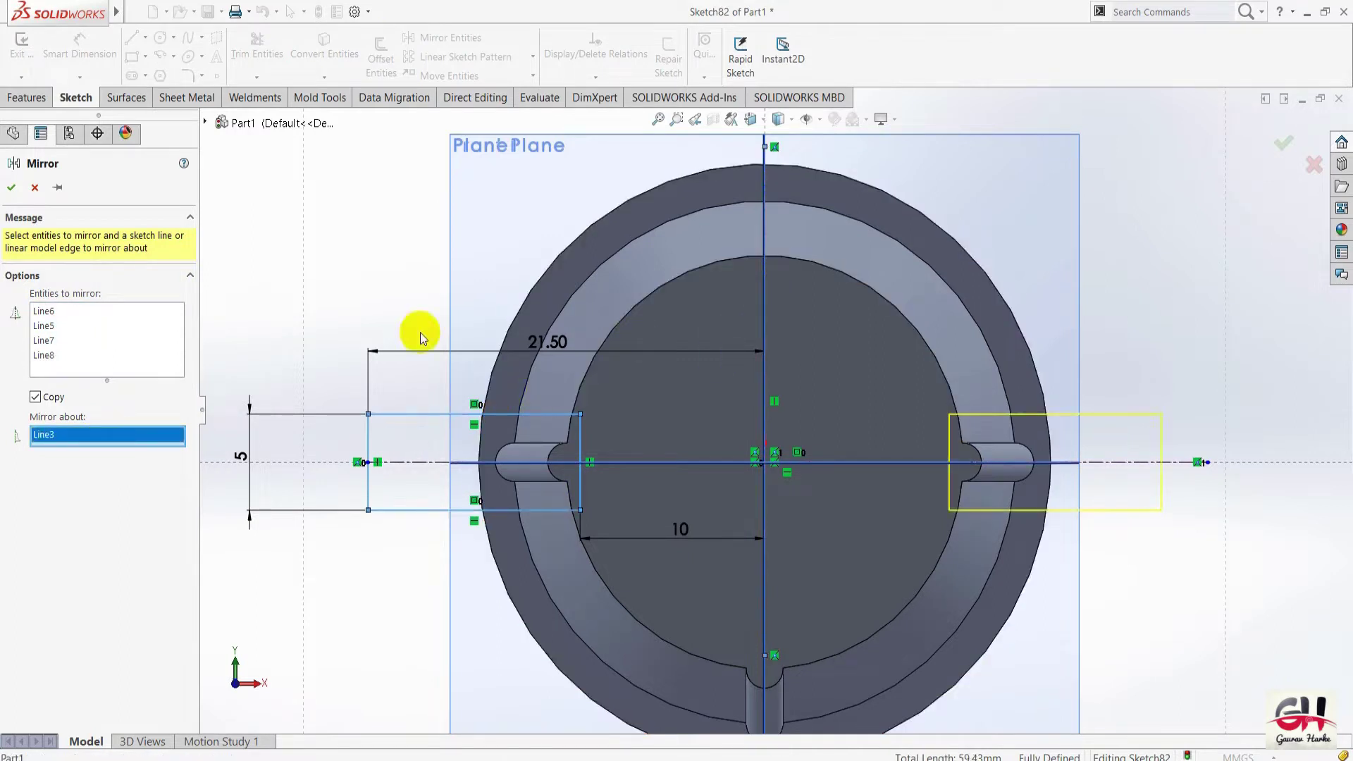
pyautogui.click(12, 187)
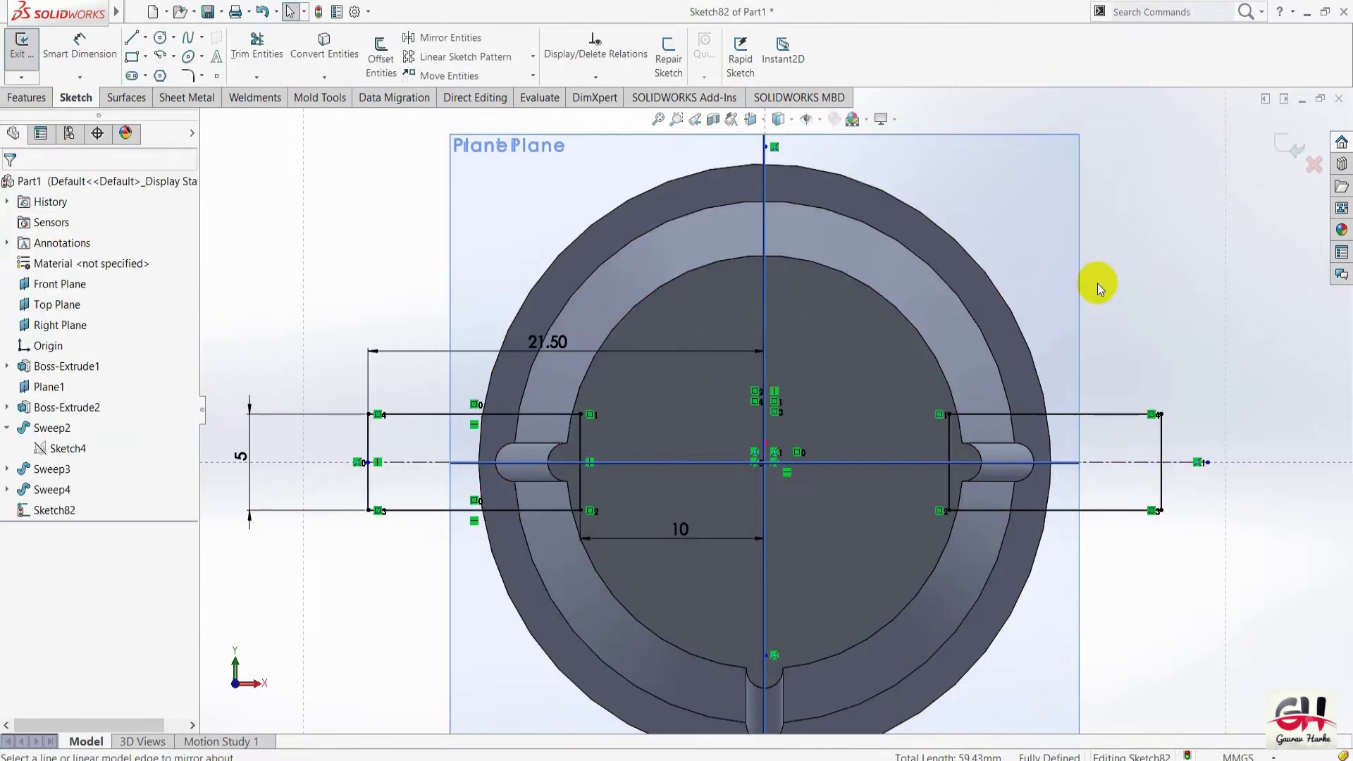
# Exit the sketch, return to isometric view, and view the drawing's lower-right views in the PDF.
pyautogui.hotkey('ctrl', 'b')
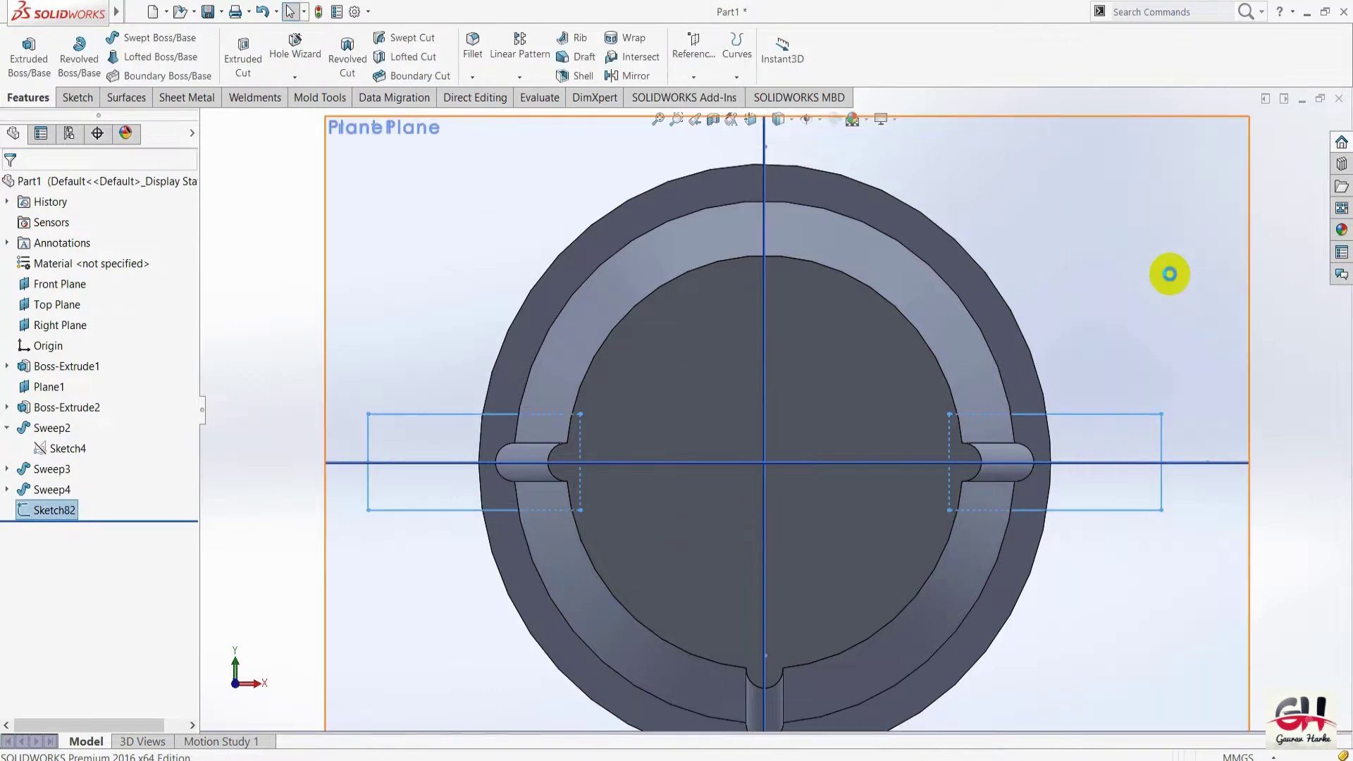
pyautogui.press('space')
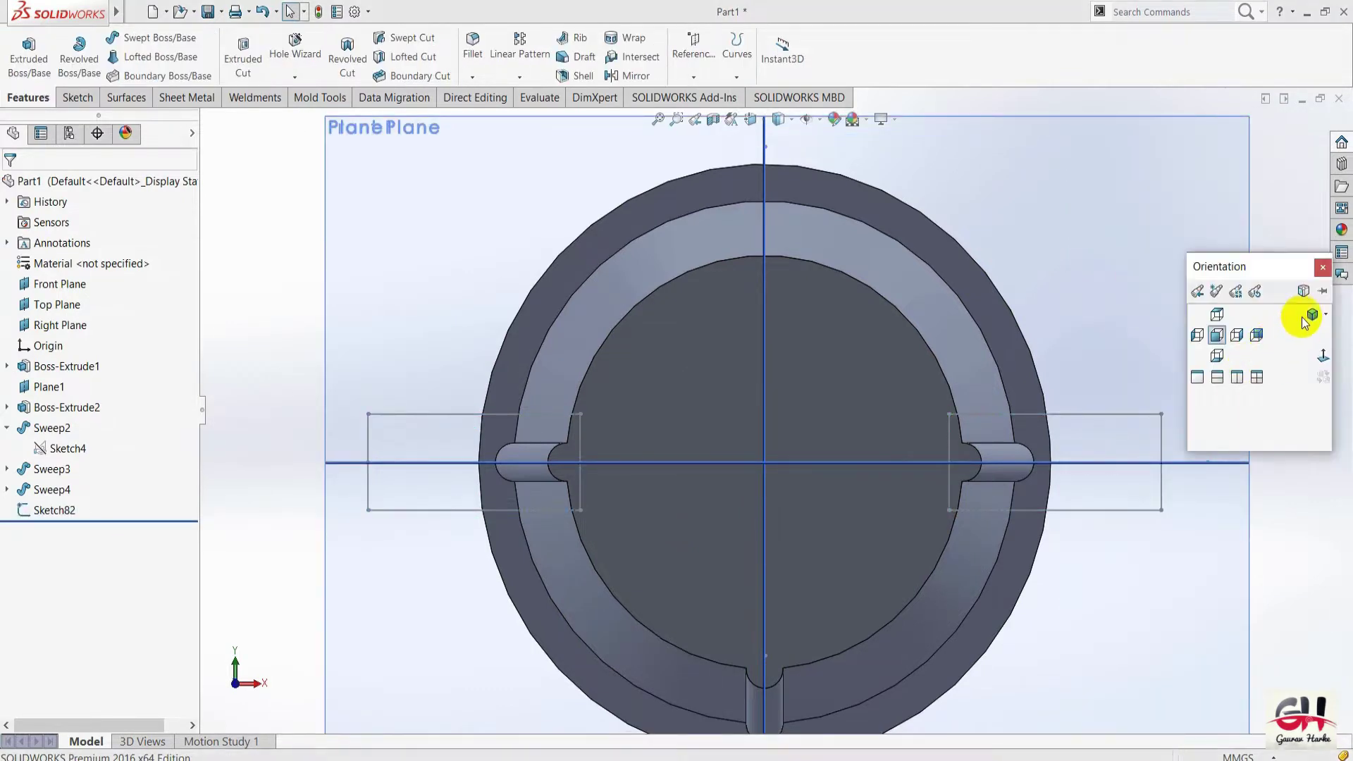
pyautogui.click(1304, 315)
pyautogui.scroll(-3, 800, 543)
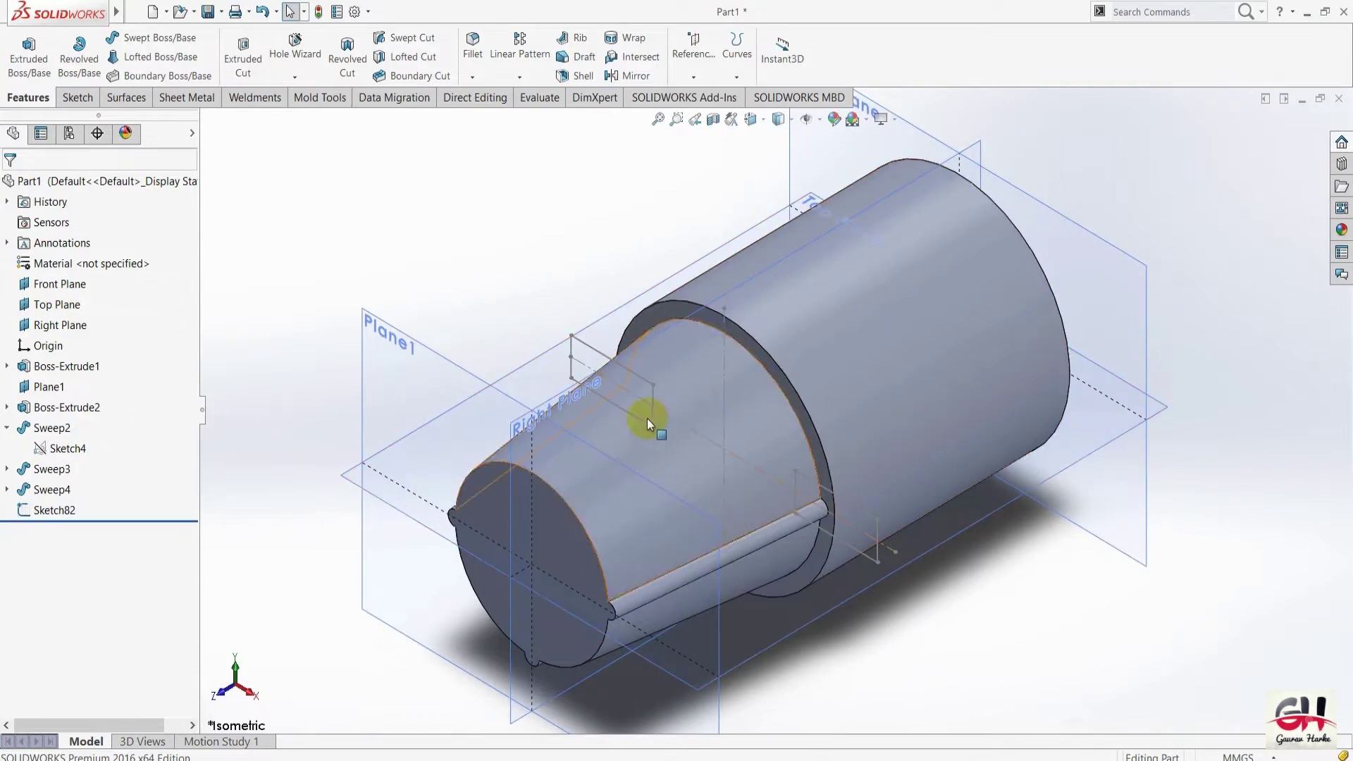
pyautogui.hotkey('alt', 'Tab')
pyautogui.moveTo(637, 560)
pyautogui.mouseDown()
pyautogui.moveTo(876, 332)
pyautogui.moveTo(785, 302)
pyautogui.mouseUp()
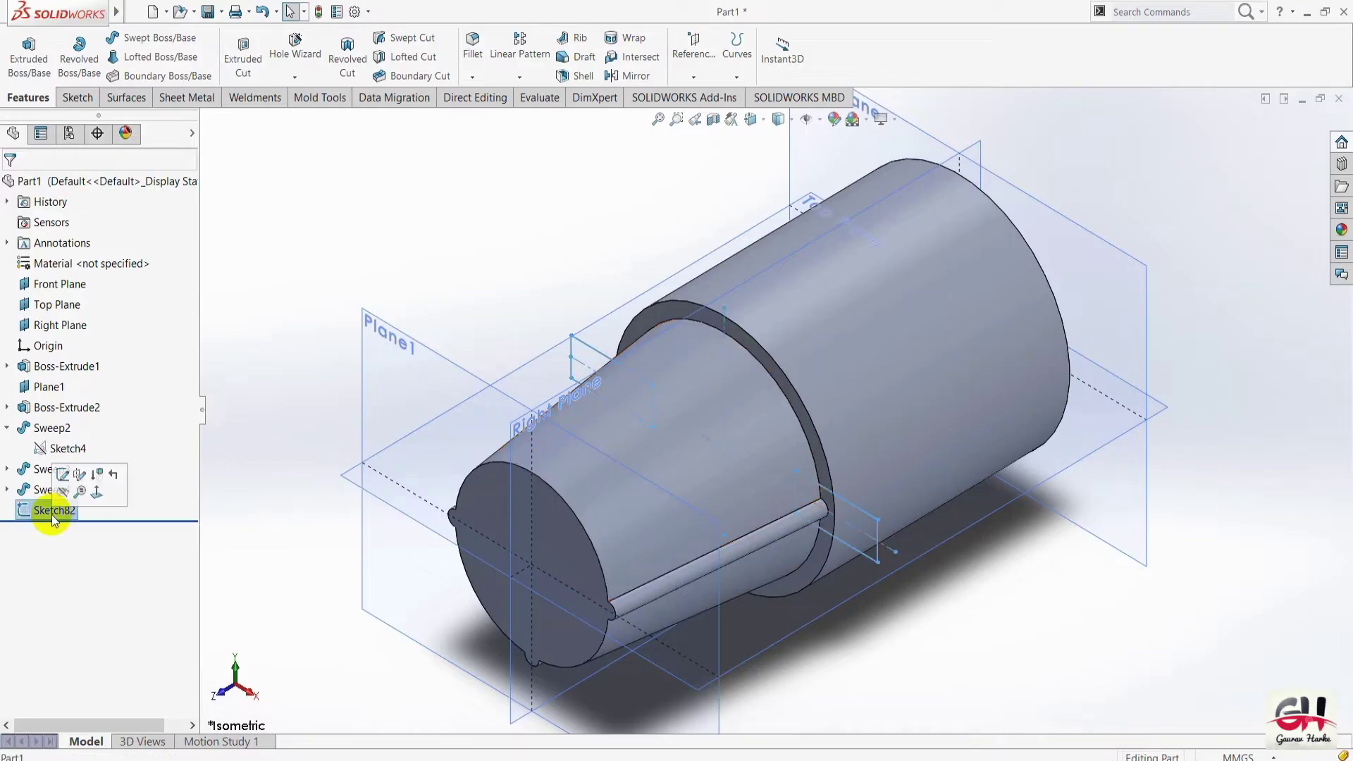
# Extrude both rectangles 30 mm in the reversed direction.
pyautogui.click(31, 51)
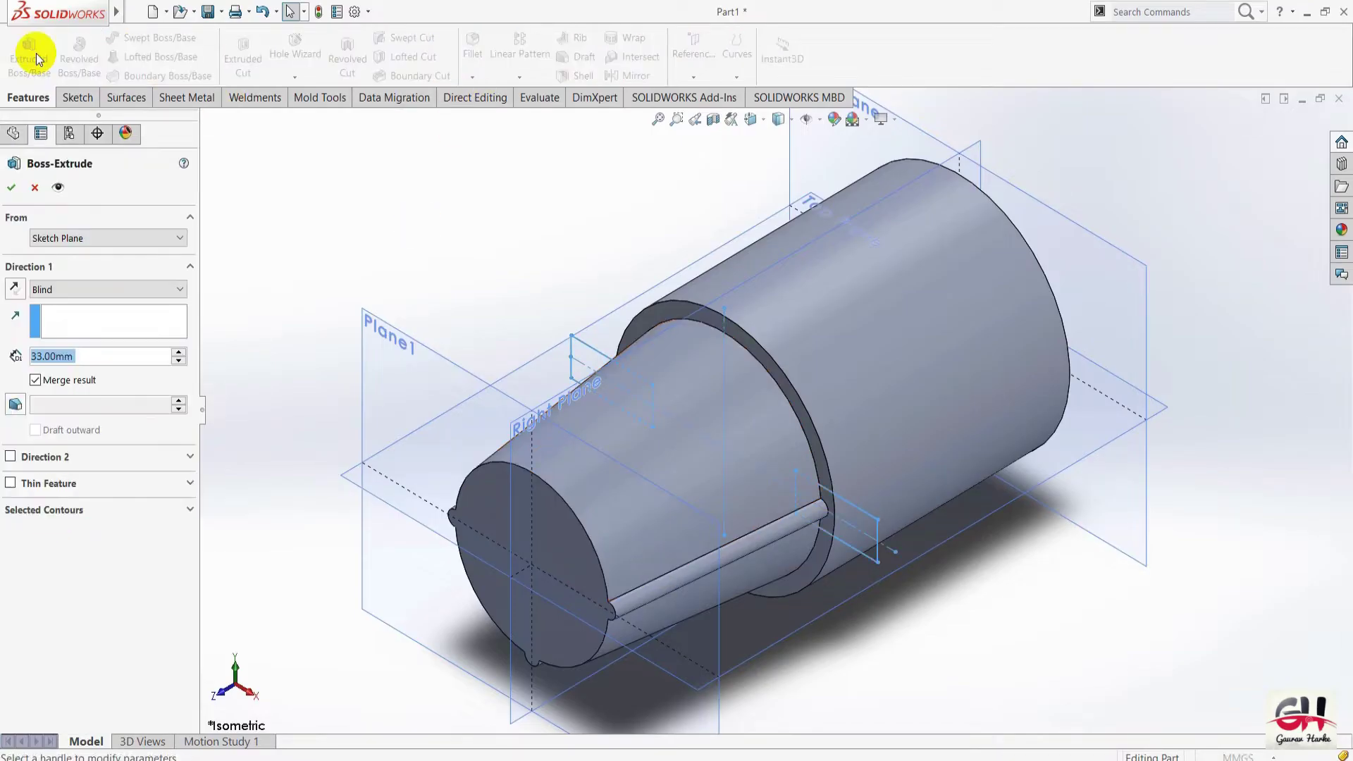
pyautogui.click(15, 289)
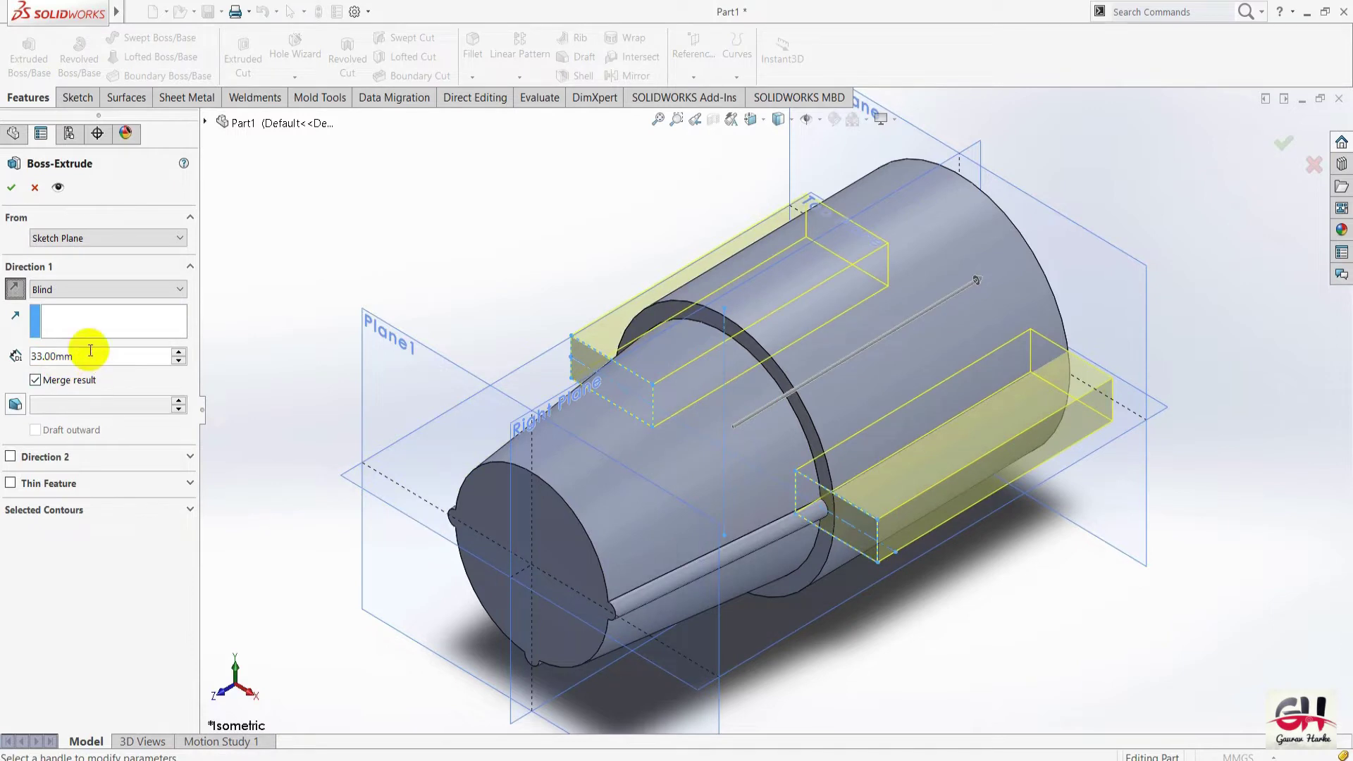
pyautogui.write('30')
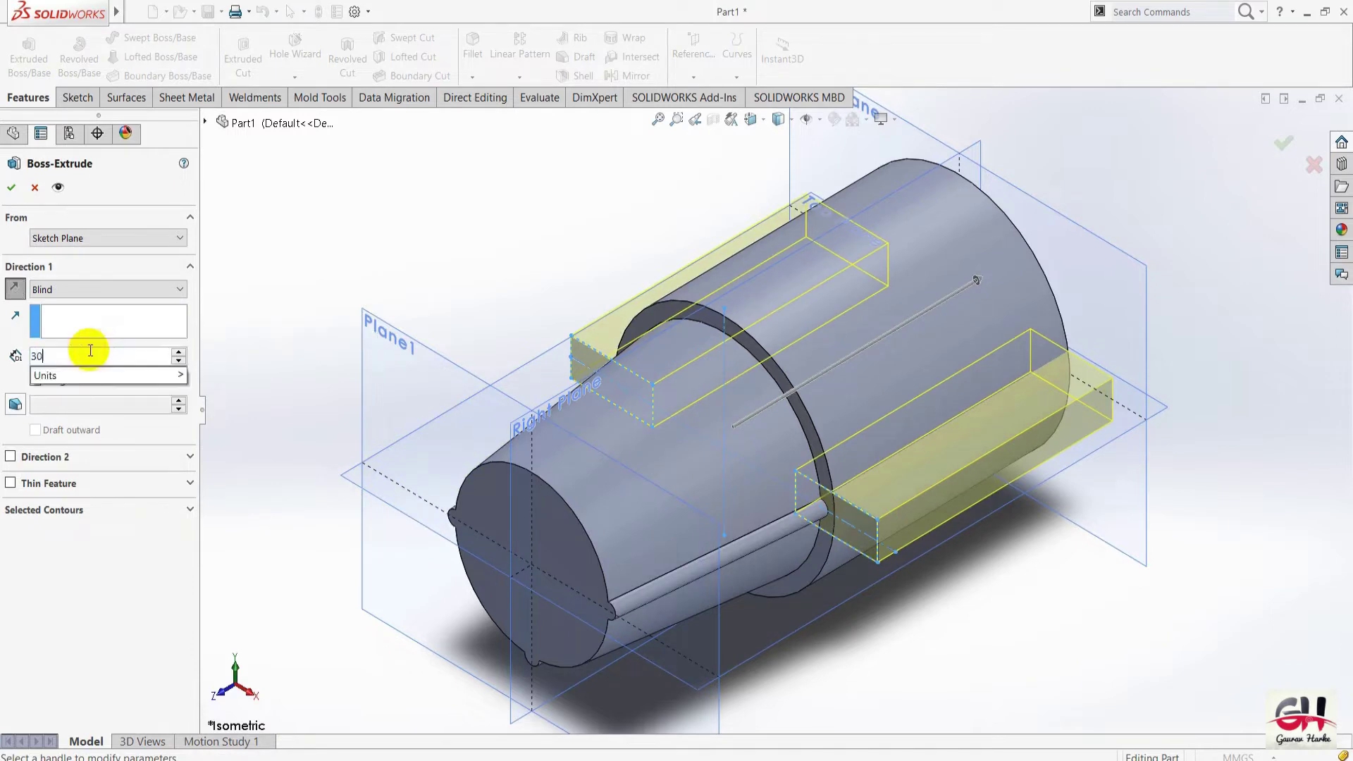
pyautogui.press('Return')
pyautogui.click(10, 188)
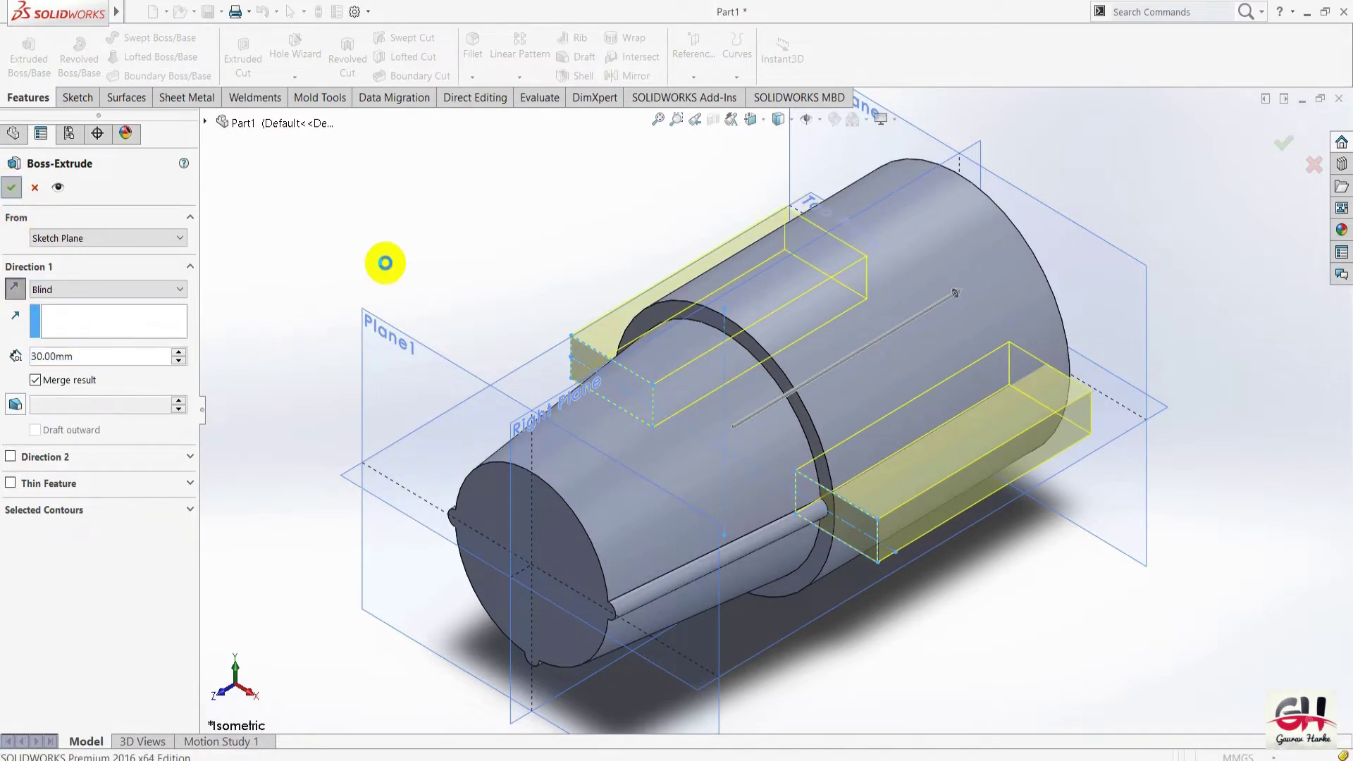
# Zoom to inspect the new lugs, then consult the PDF drawing and return to SOLIDWORKS.
pyautogui.scroll(-5, 786, 504)
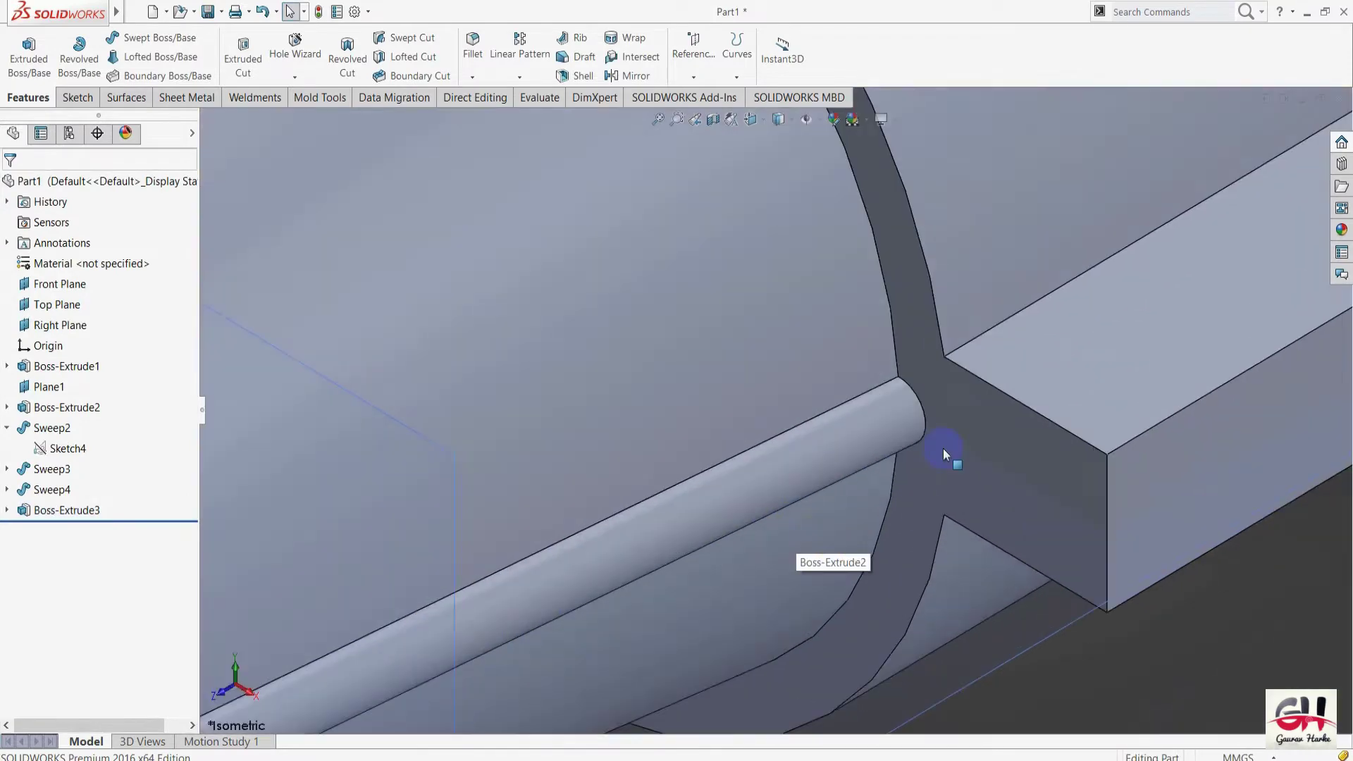
pyautogui.scroll(5, 944, 564)
pyautogui.scroll(2, 626, 484)
pyautogui.scroll(1, 668, 374)
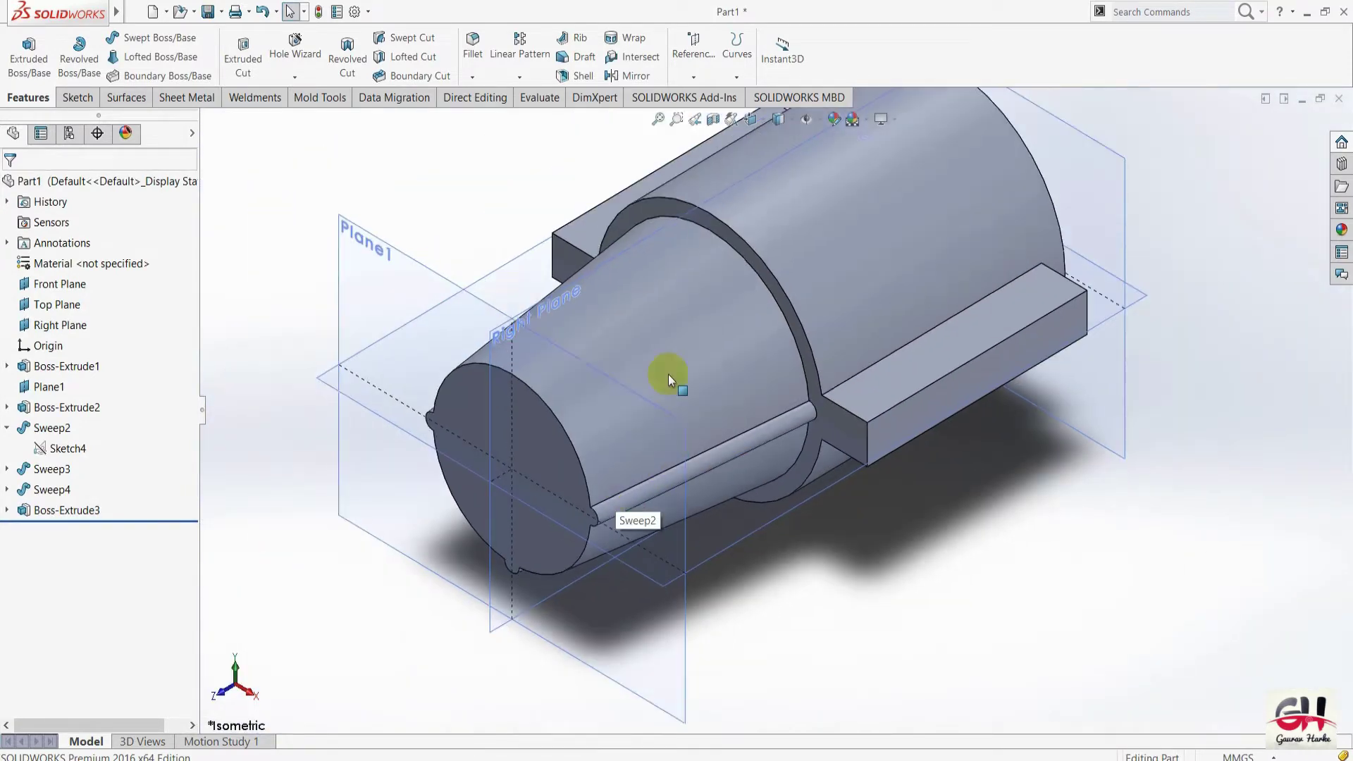
pyautogui.scroll(1, 692, 213)
pyautogui.scroll(-2, 692, 213)
pyautogui.scroll(2, 861, 286)
pyautogui.hotkey('alt', 'Tab')
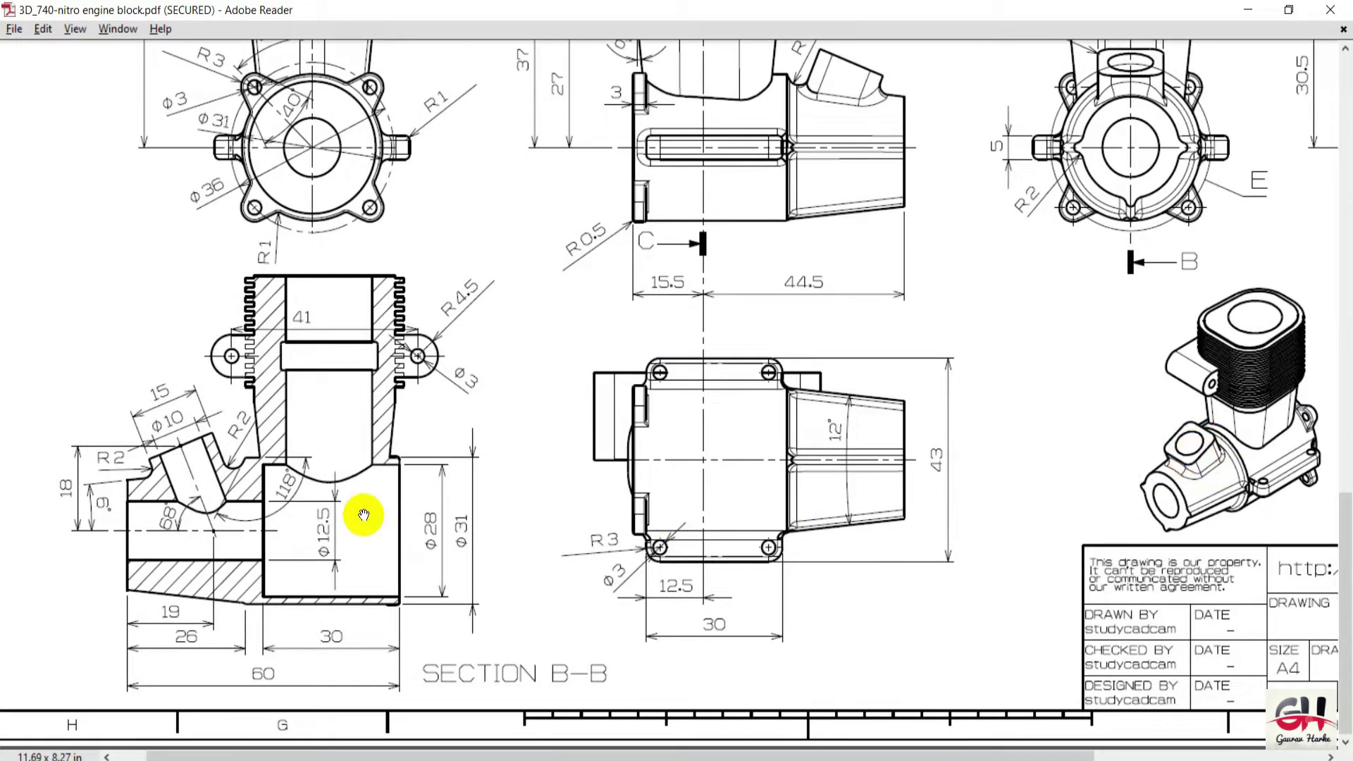
pyautogui.hscroll(-2, 363, 515)
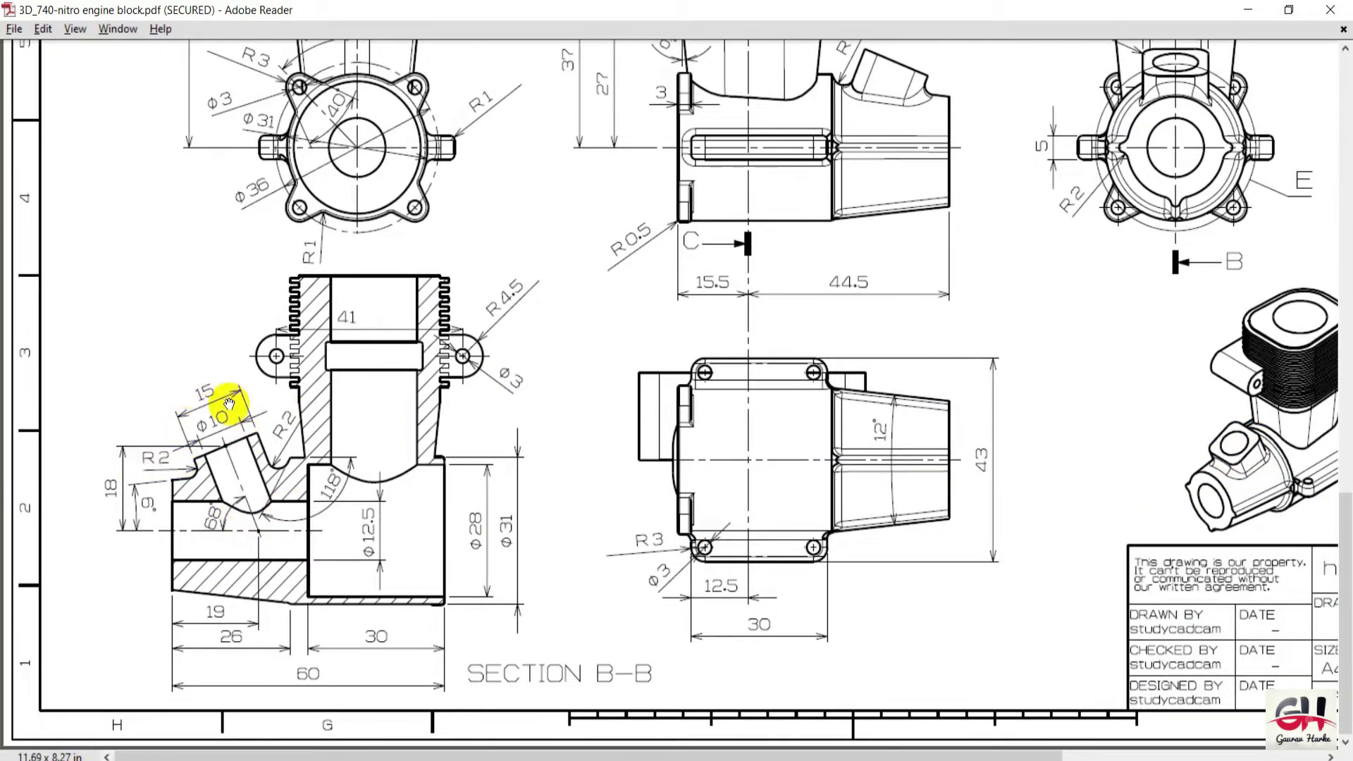
pyautogui.hotkey('alt', 'Tab')
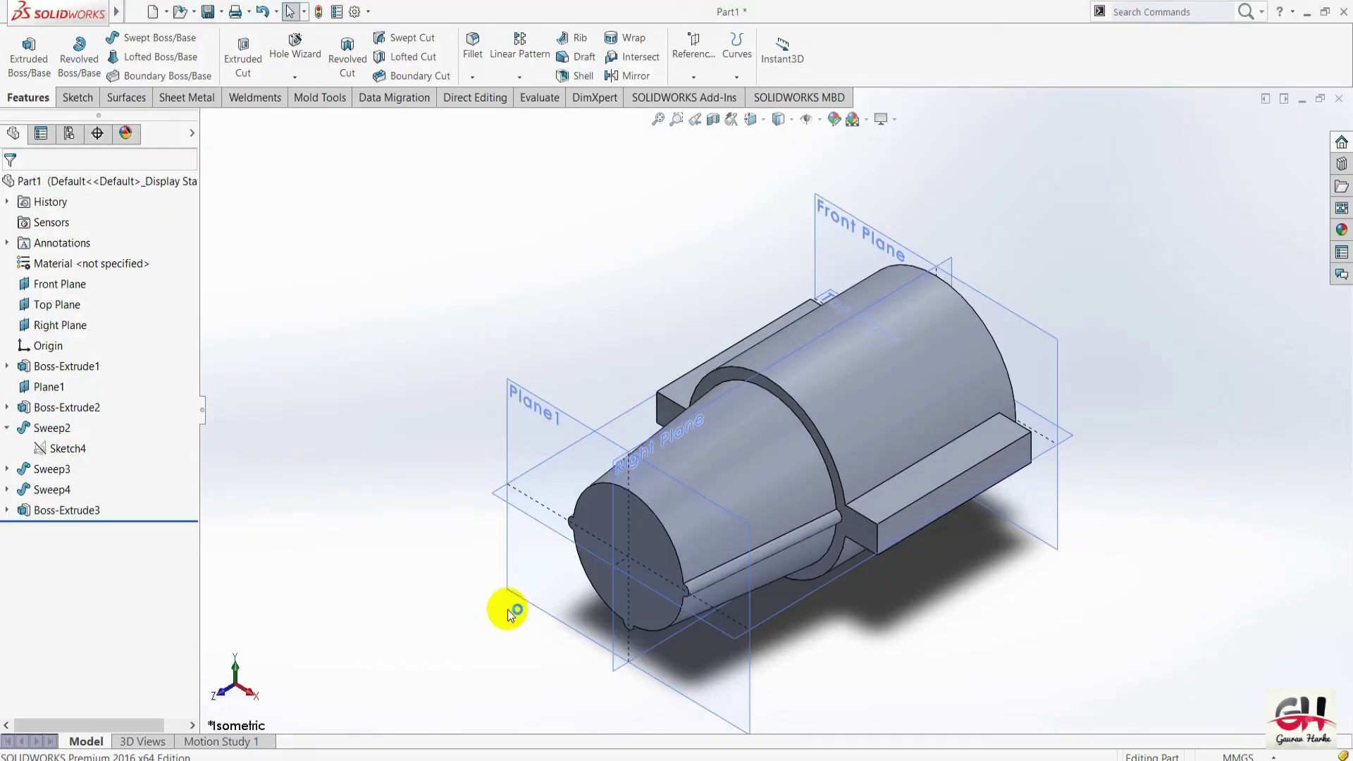
# Start a sketch on the Right Plane, view it normal, and draw a centerline along the part axis.
pyautogui.rightClick(953, 260)
pyautogui.click(983, 240)
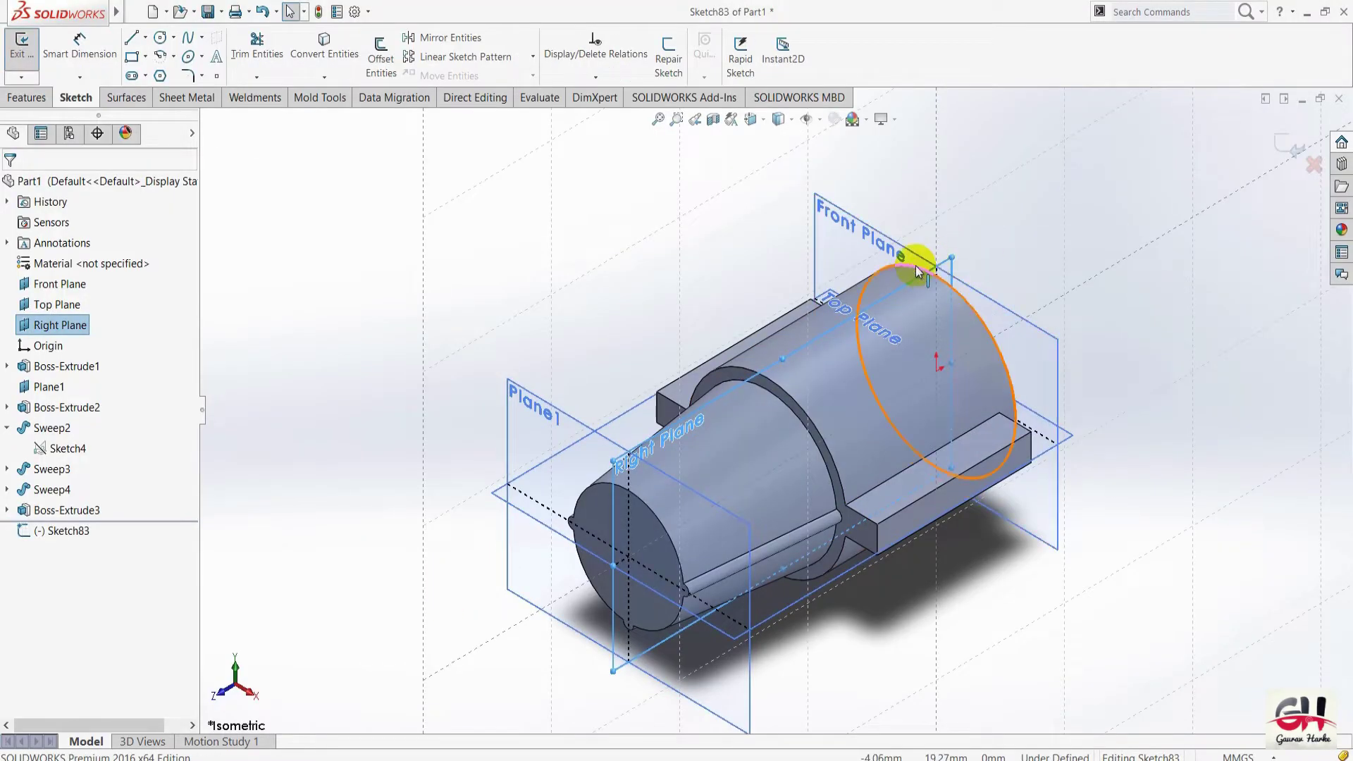
pyautogui.rightClick(74, 536)
pyautogui.click(99, 517)
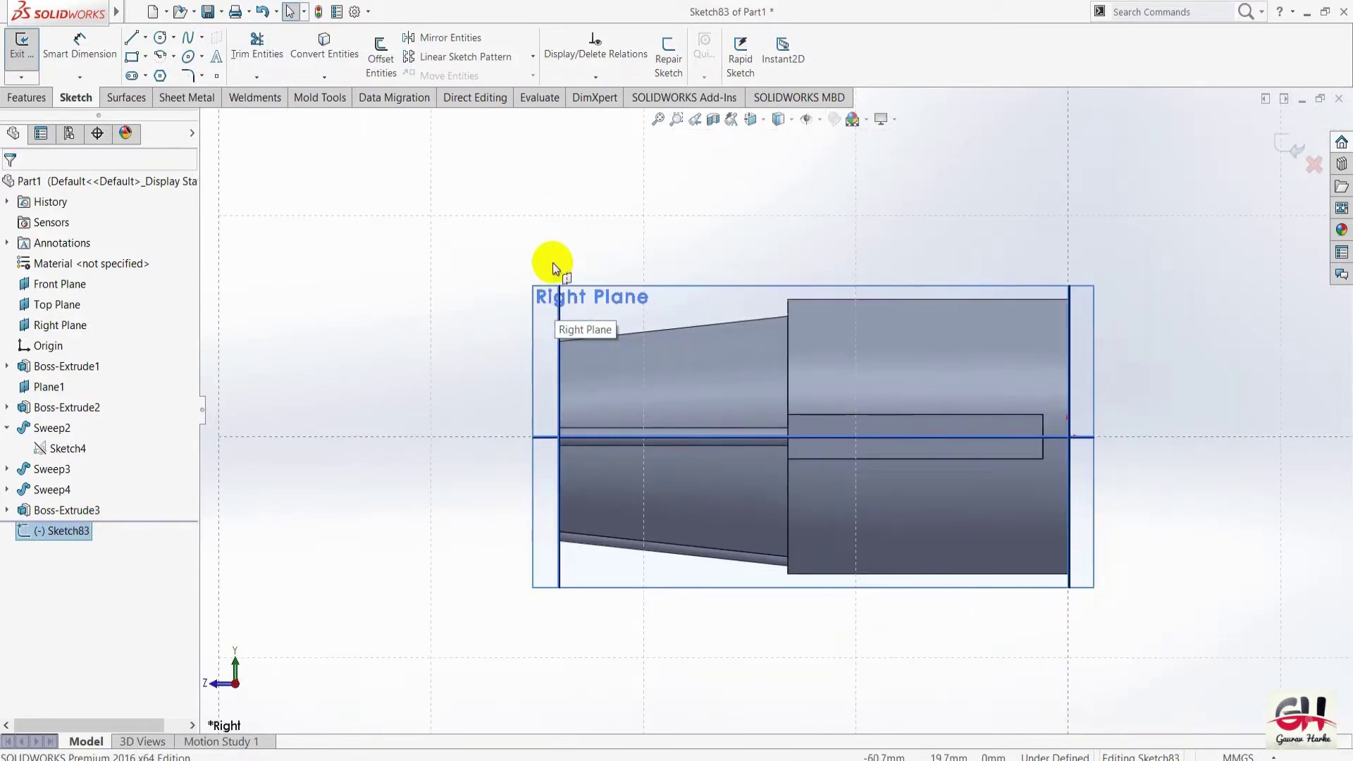
pyautogui.scroll(-2, 557, 274)
pyautogui.press('s')
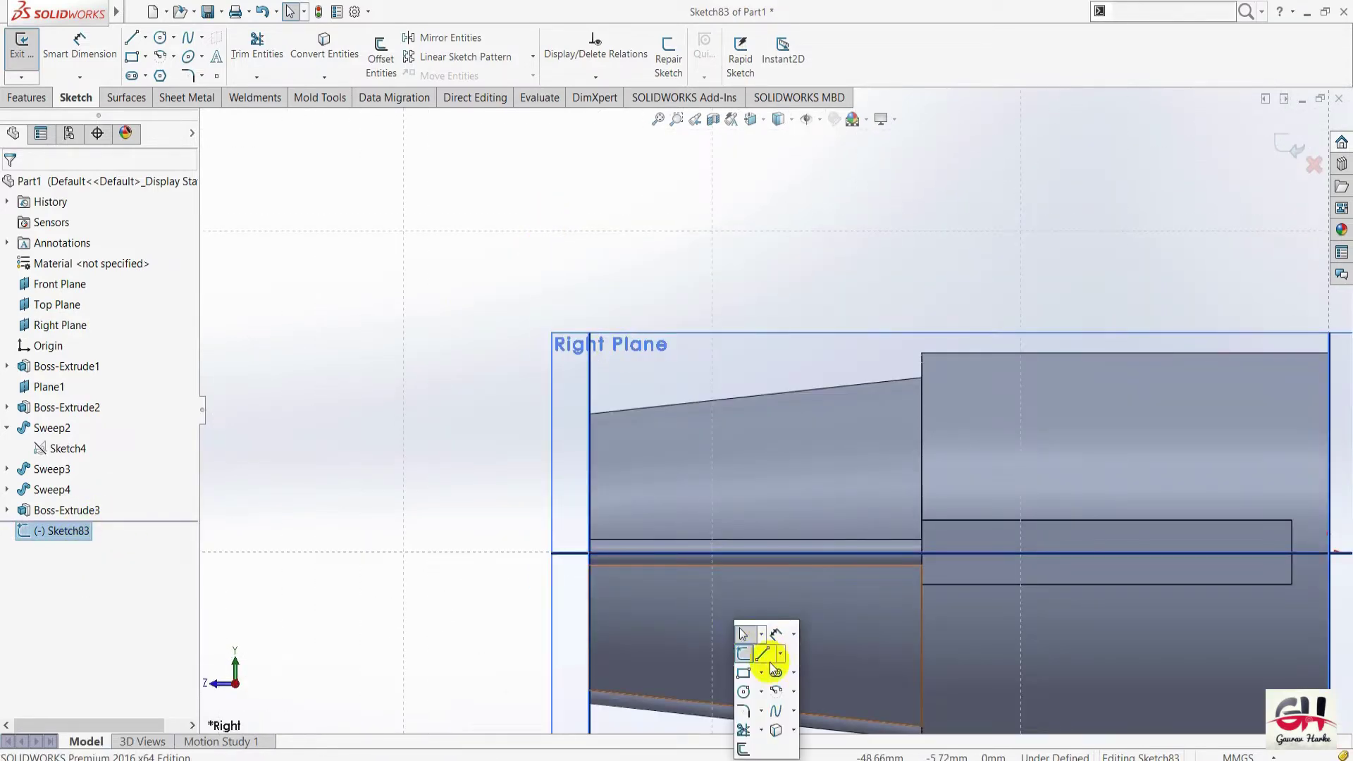
pyautogui.click(780, 653)
pyautogui.click(783, 691)
pyautogui.click(465, 552)
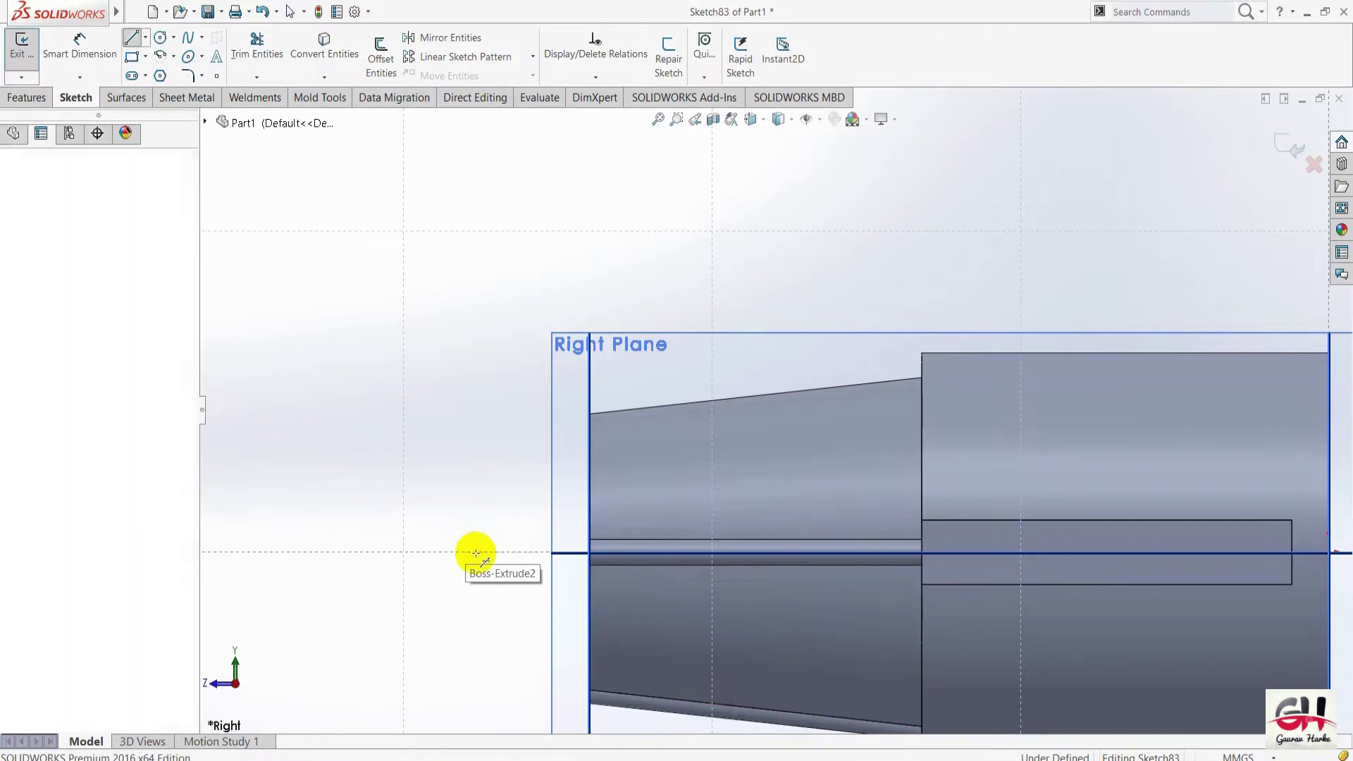
pyautogui.click(1063, 551)
pyautogui.press('Escape')
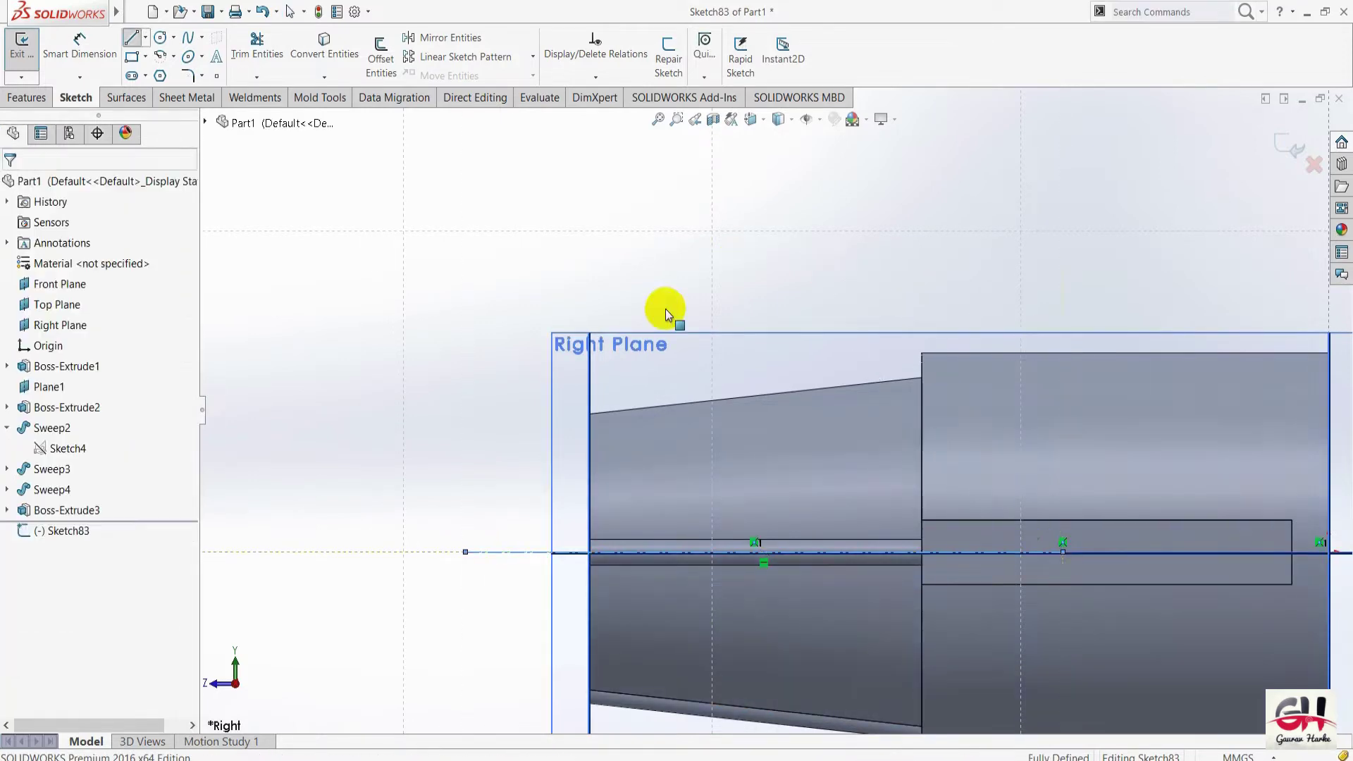
pyautogui.press('super')
pyautogui.press('super')
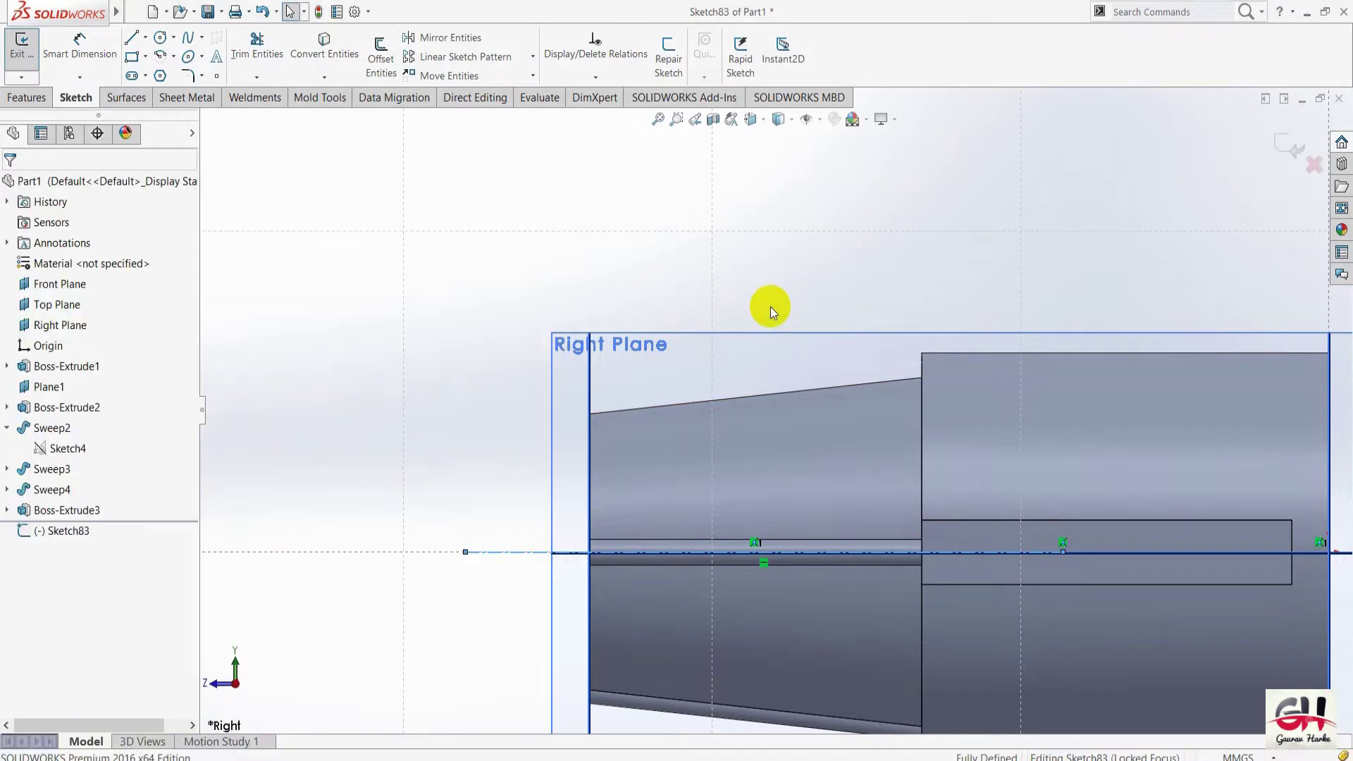
# Draw an inclined centerline rising from the horizontal axis above the part.
pyautogui.press('s')
pyautogui.click(821, 341)
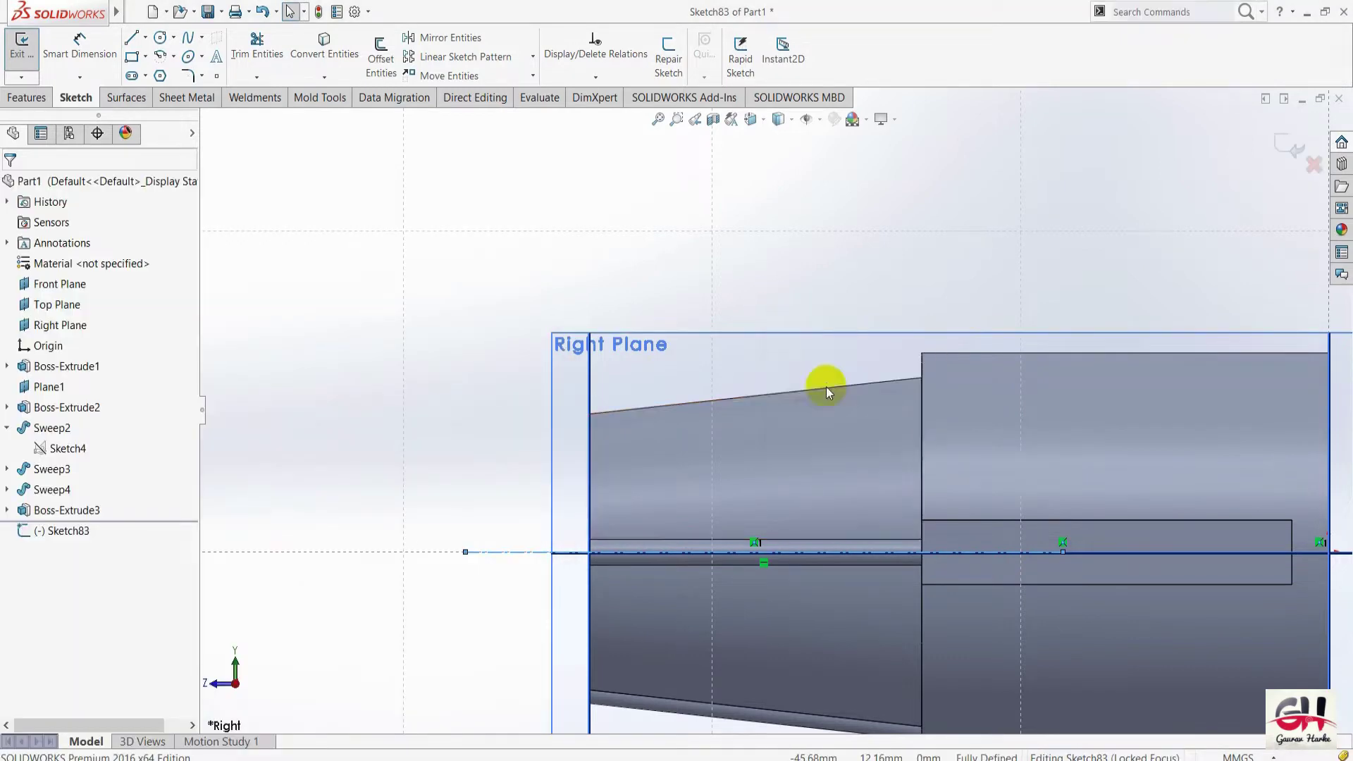
pyautogui.click(687, 289)
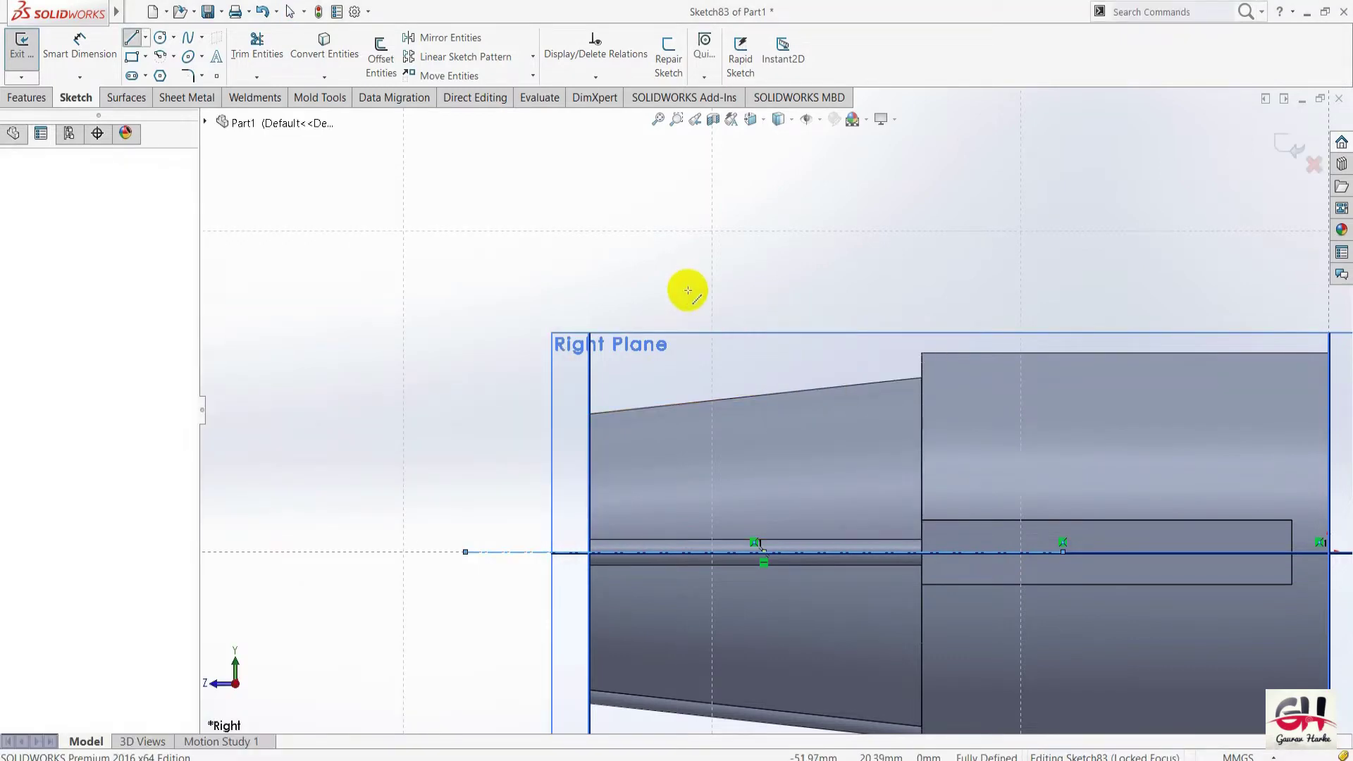
pyautogui.click(832, 551)
pyautogui.press('Escape')
# Dimension the inclined centerline at 60° to the horizontal axis, then switch to the PDF.
pyautogui.press('s')
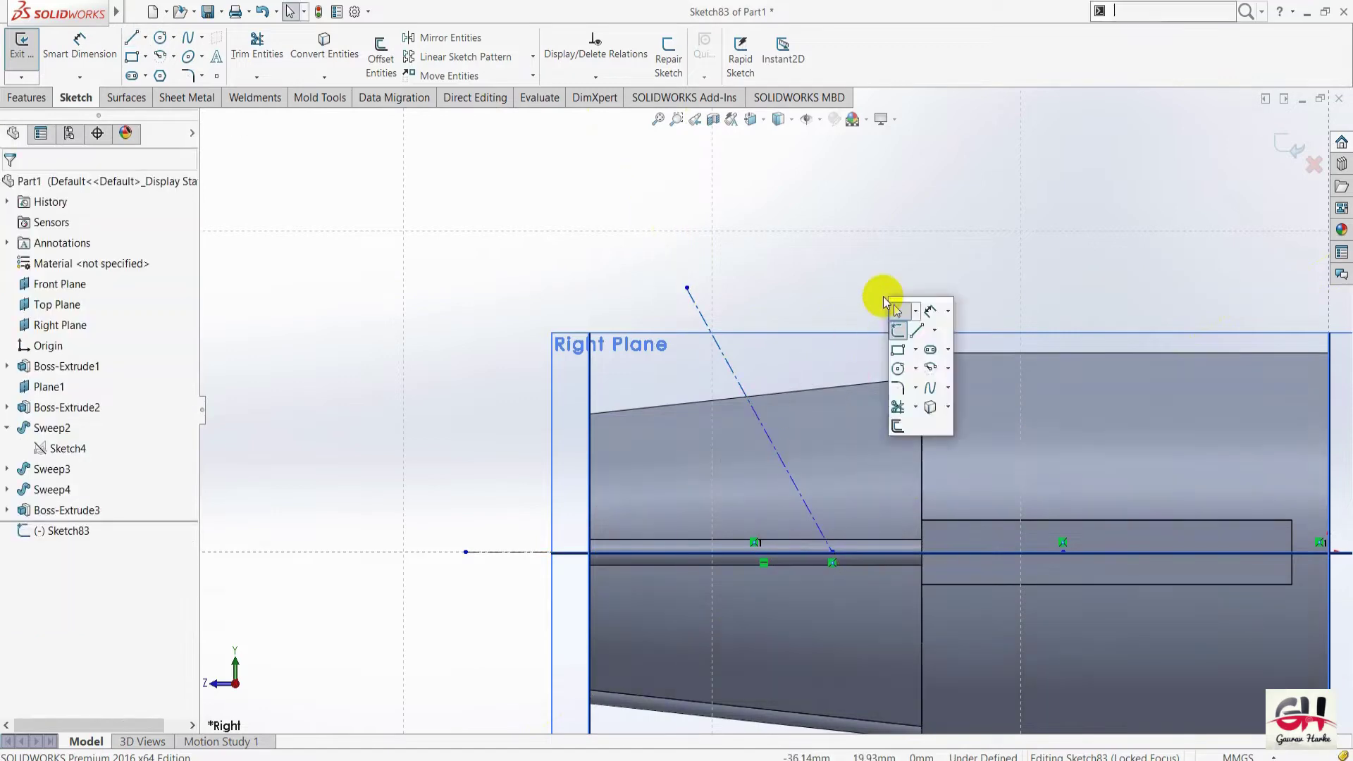
pyautogui.click(929, 312)
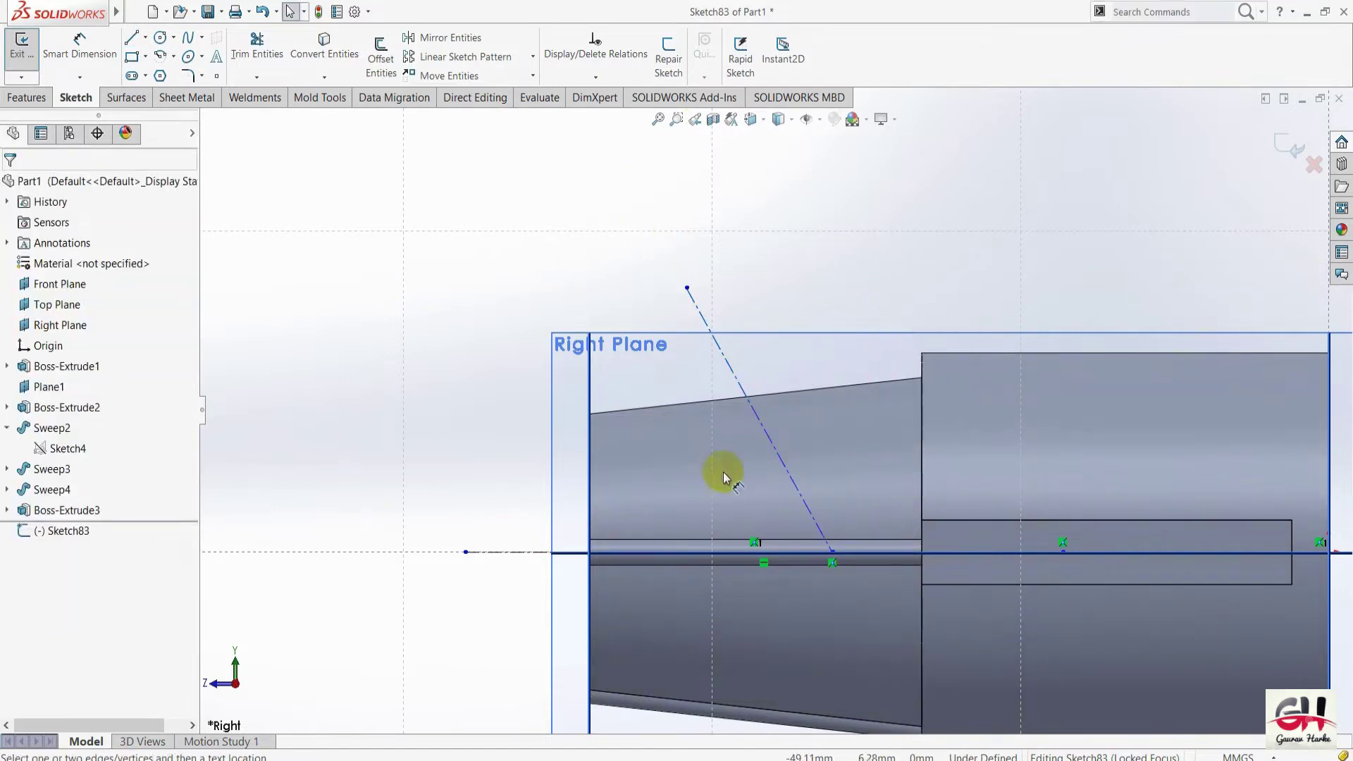
pyautogui.click(773, 447)
pyautogui.click(699, 552)
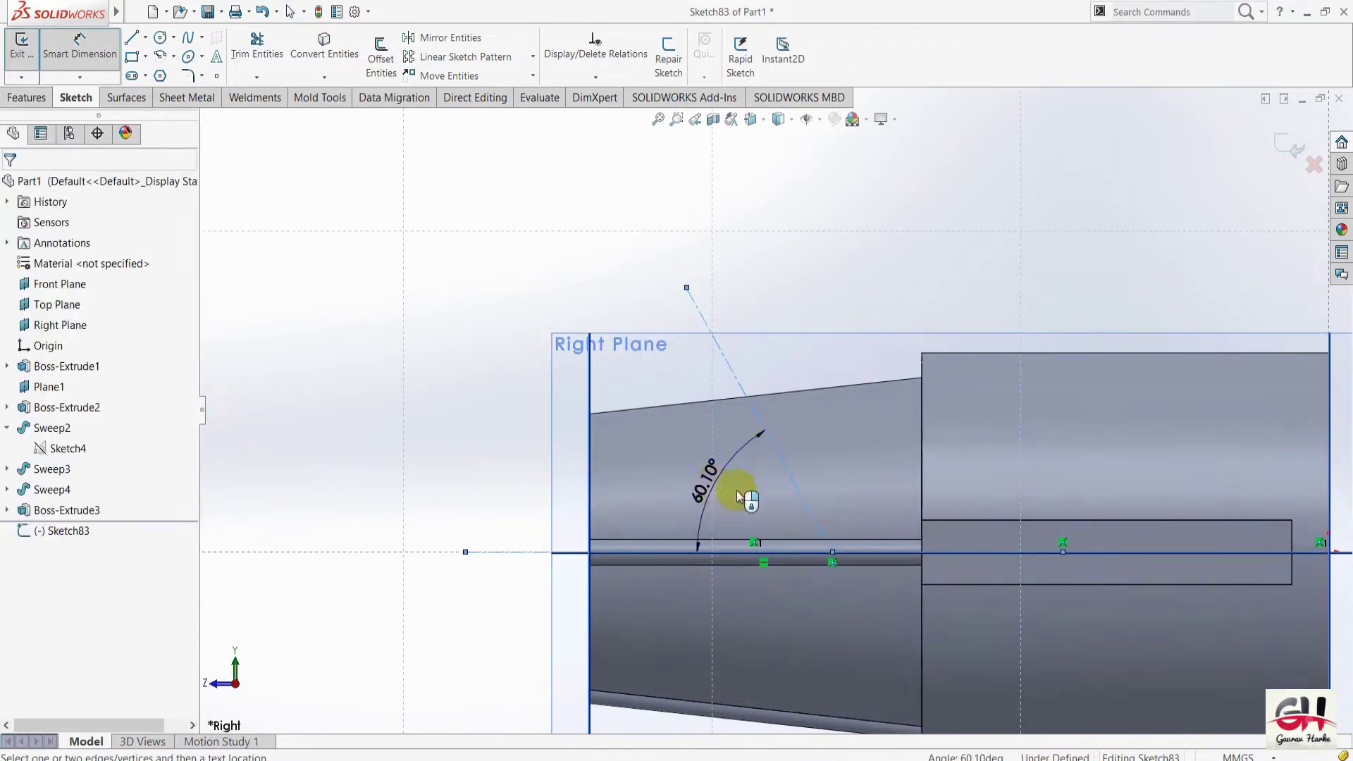
pyautogui.click(737, 495)
pyautogui.write('60')
pyautogui.press('Return')
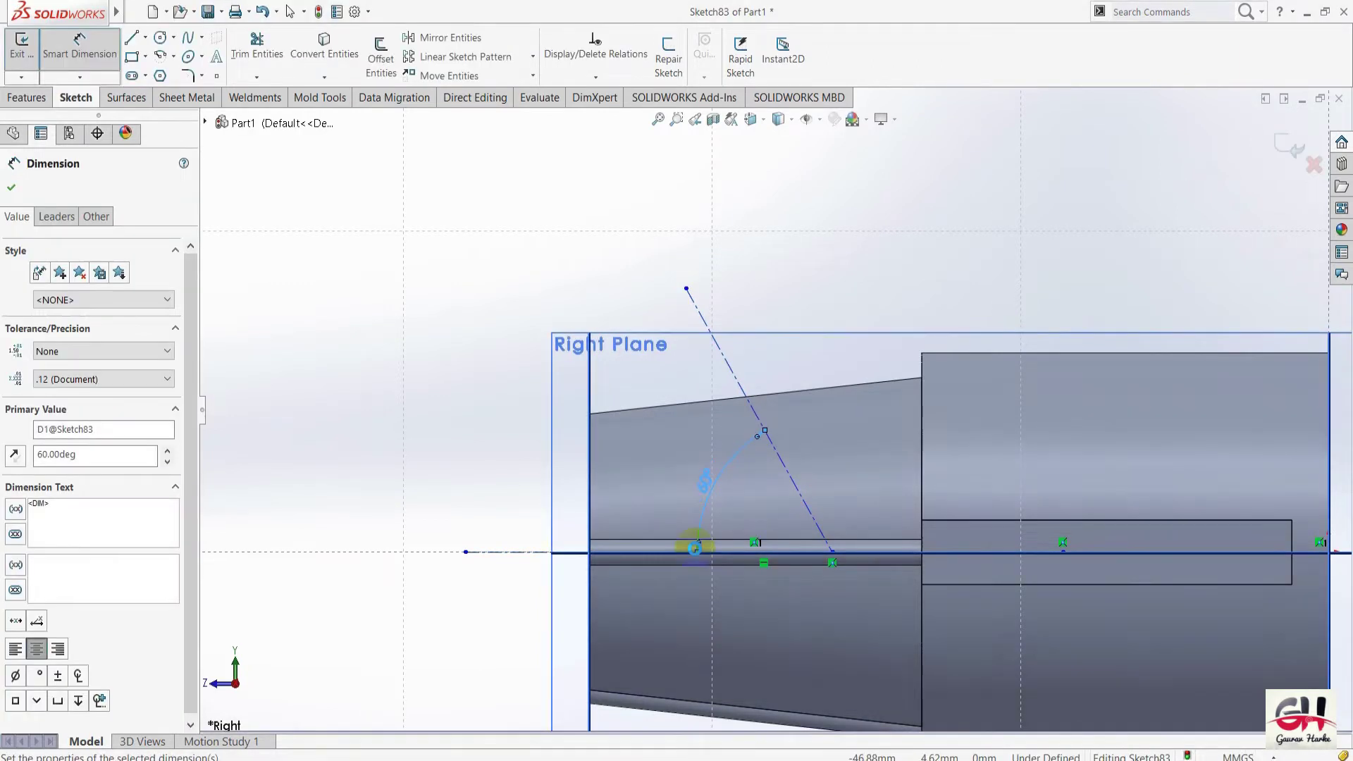
pyautogui.click(11, 188)
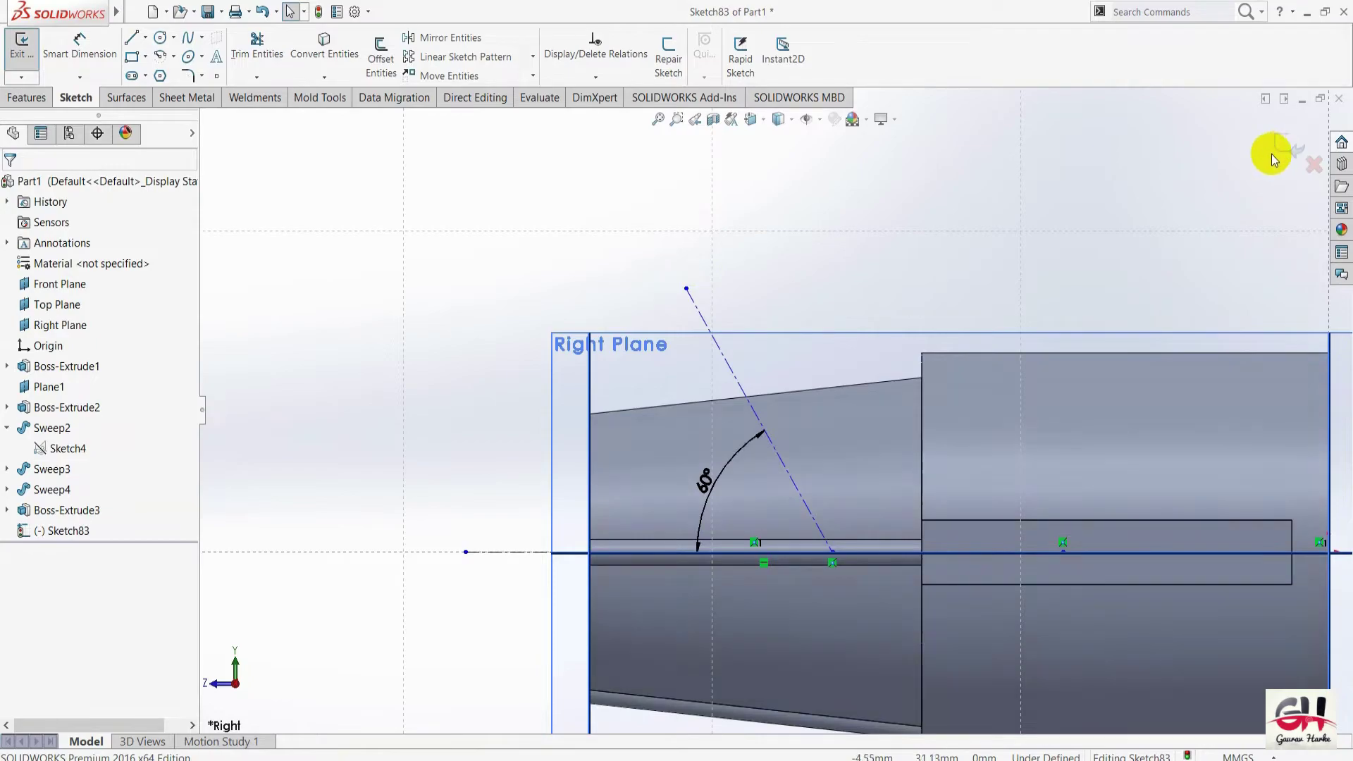
pyautogui.hotkey('alt', 'Tab')
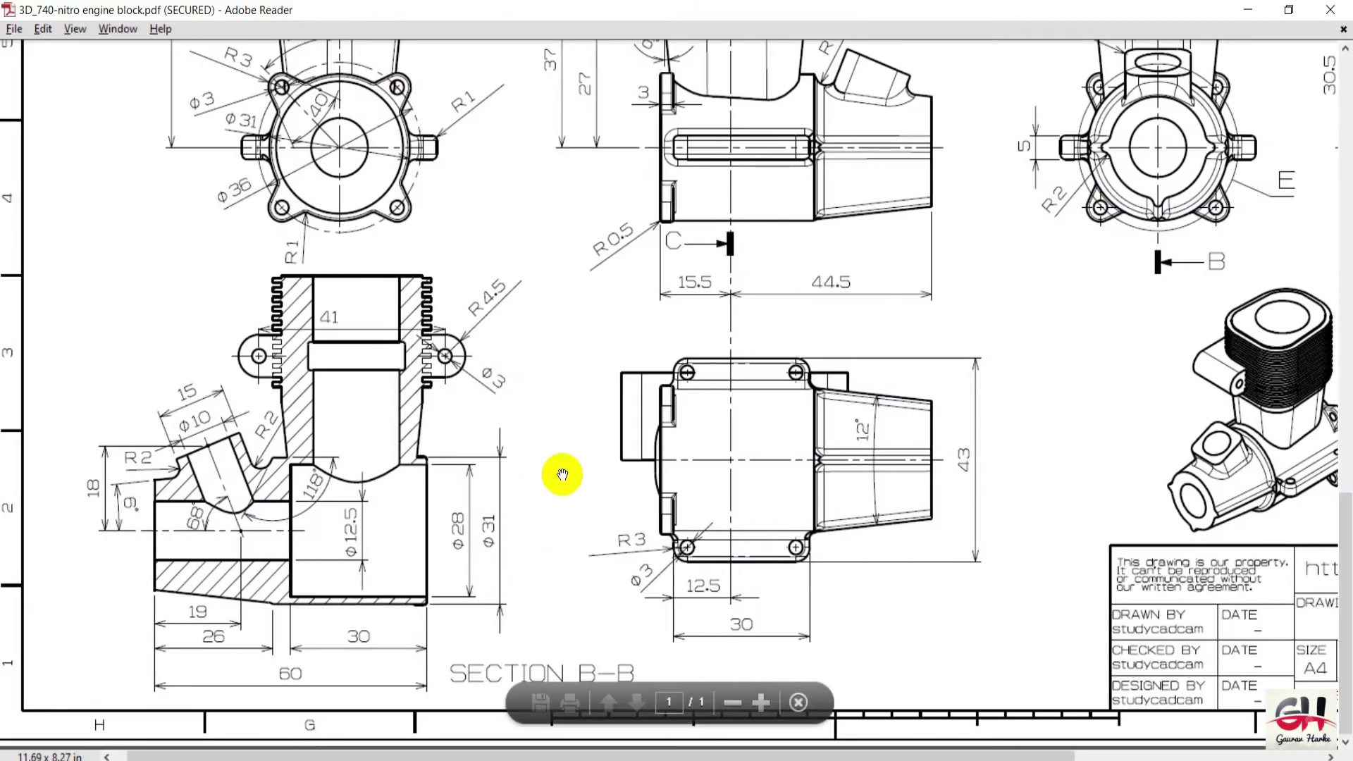
# Zoom into Section B-B to read the 68° inlet angle, then zoom back out.
pyautogui.hscroll(-1, 199, 573)
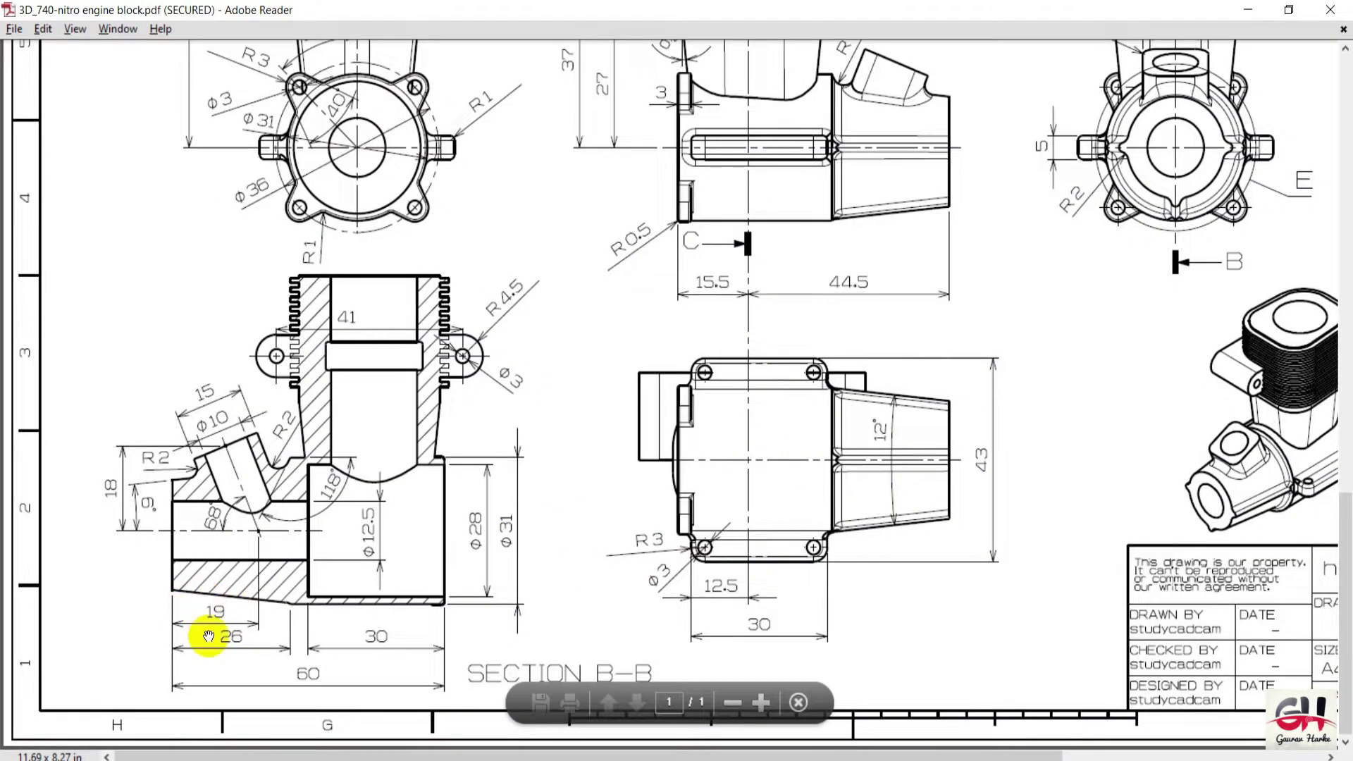
pyautogui.hotkey('alt', 'Tab')
pyautogui.hotkey('alt', 'Tab')
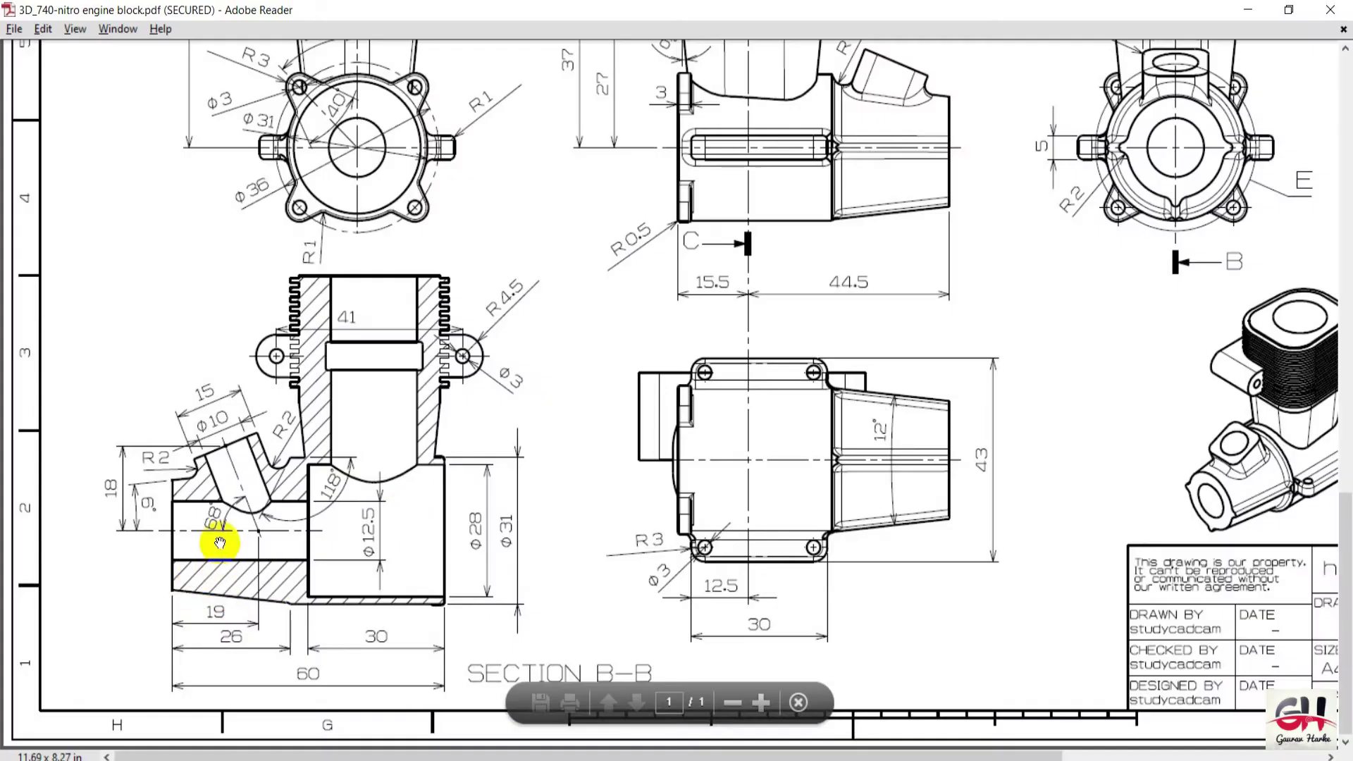
pyautogui.keyDown('ctrl'); pyautogui.scroll(2, 219, 542); pyautogui.keyUp('ctrl')
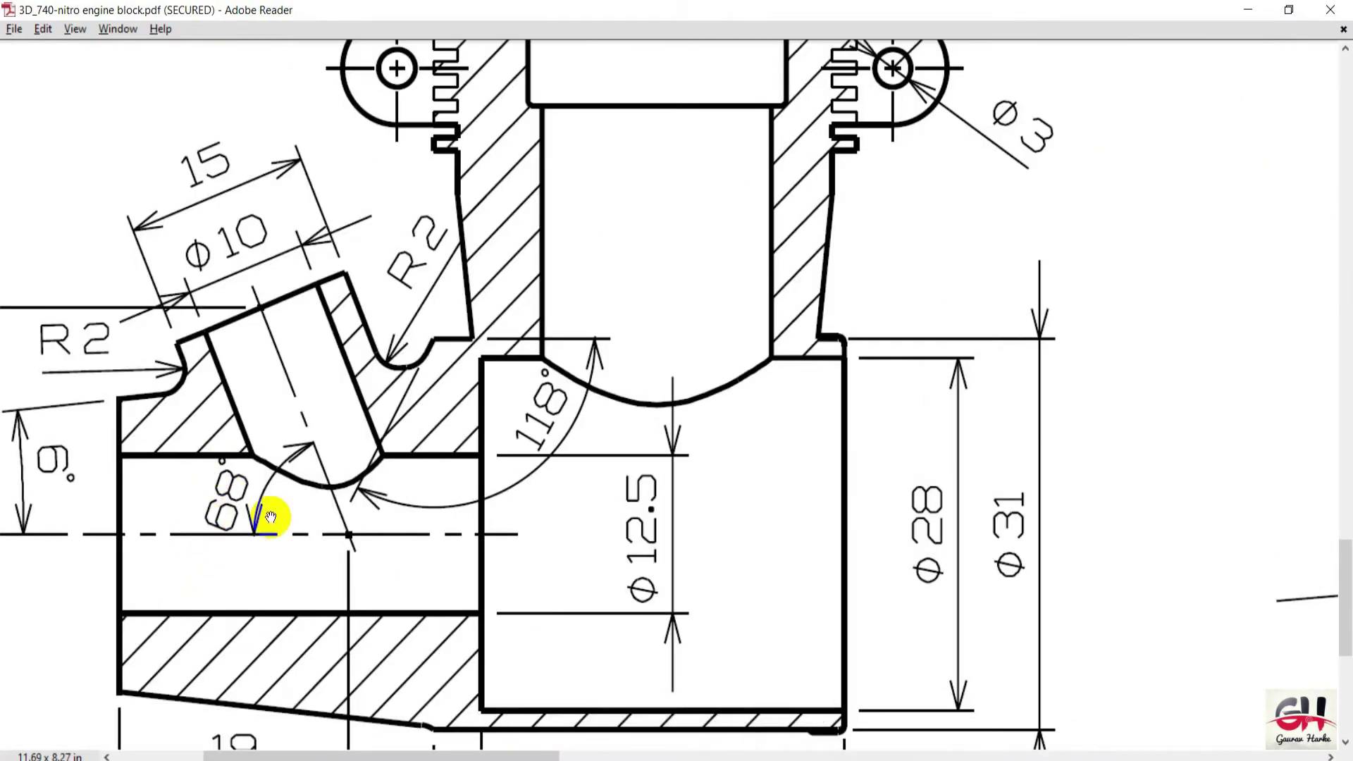
pyautogui.keyDown('ctrl'); pyautogui.scroll(-3, 270, 518); pyautogui.keyUp('ctrl')
# Change the centerline's angle dimension from 60° to 68°.
pyautogui.hotkey('alt', 'Tab')
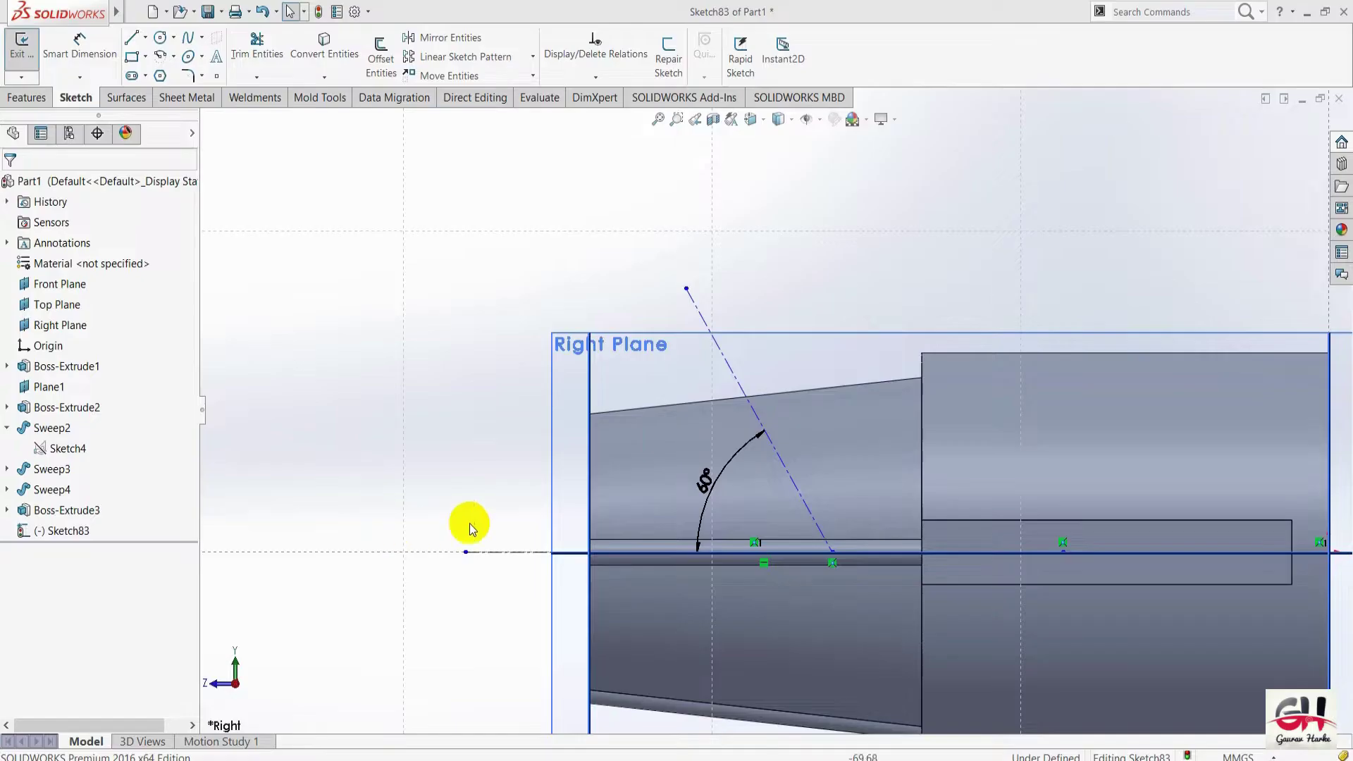
pyautogui.doubleClick(705, 476)
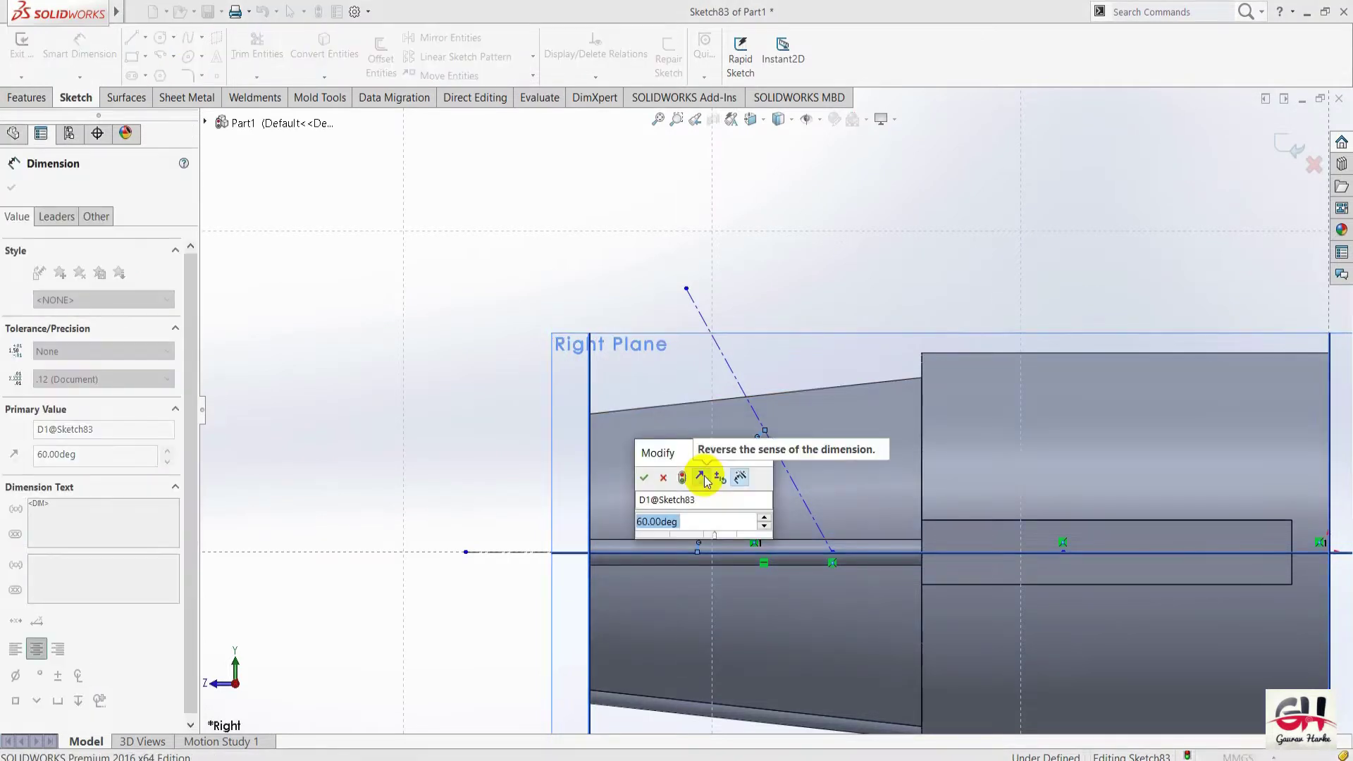
pyautogui.write('68')
pyautogui.press('Return')
pyautogui.click(475, 467)
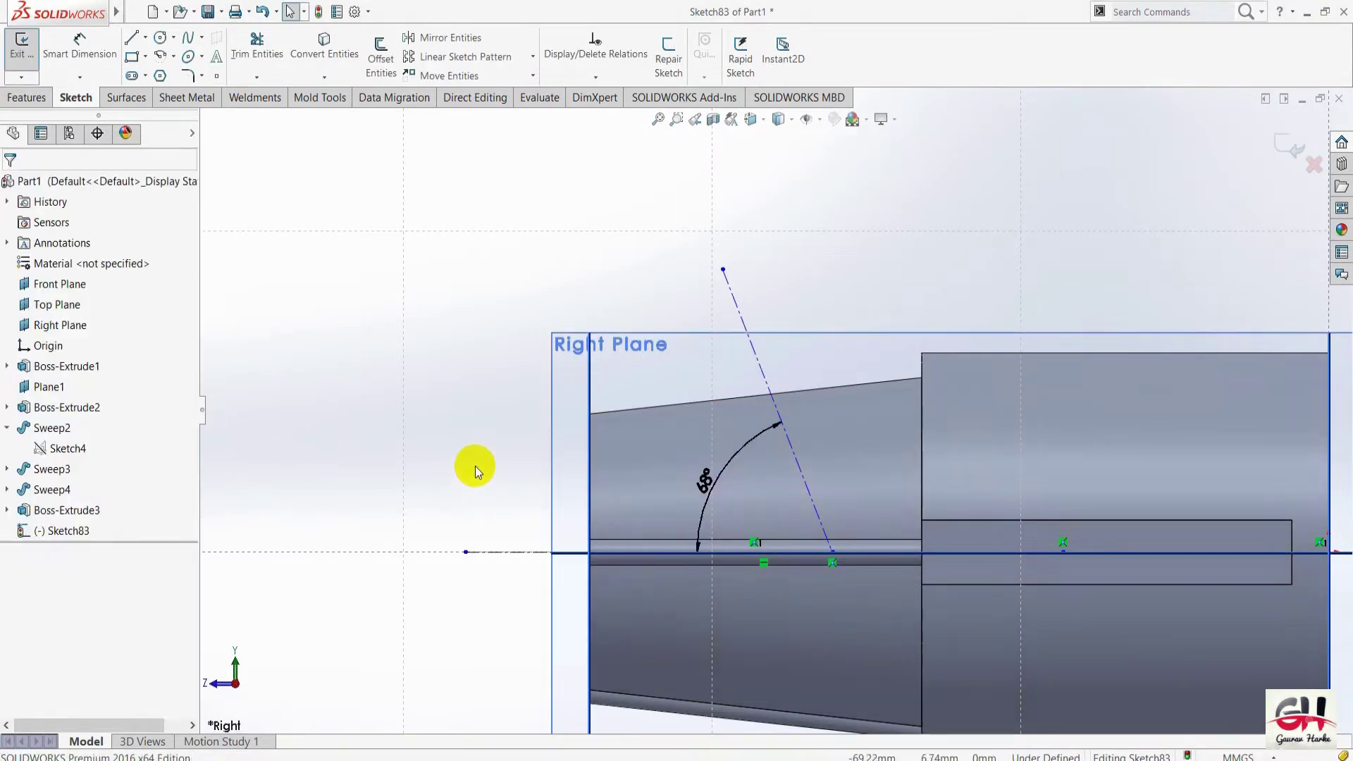
# Try dimensioning the centerline to the left edge, cancelling the unwanted angle dimension.
pyautogui.press('s')
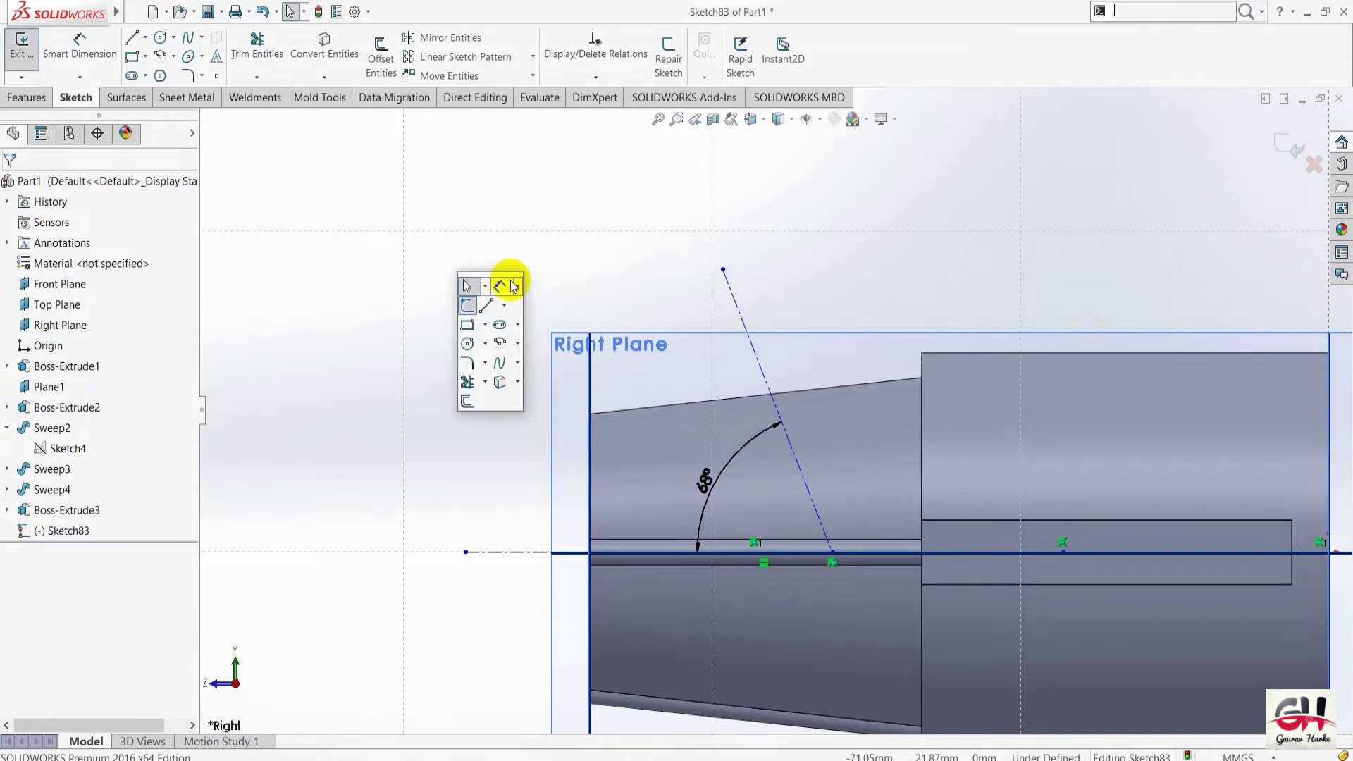
pyautogui.click(513, 280)
pyautogui.click(591, 475)
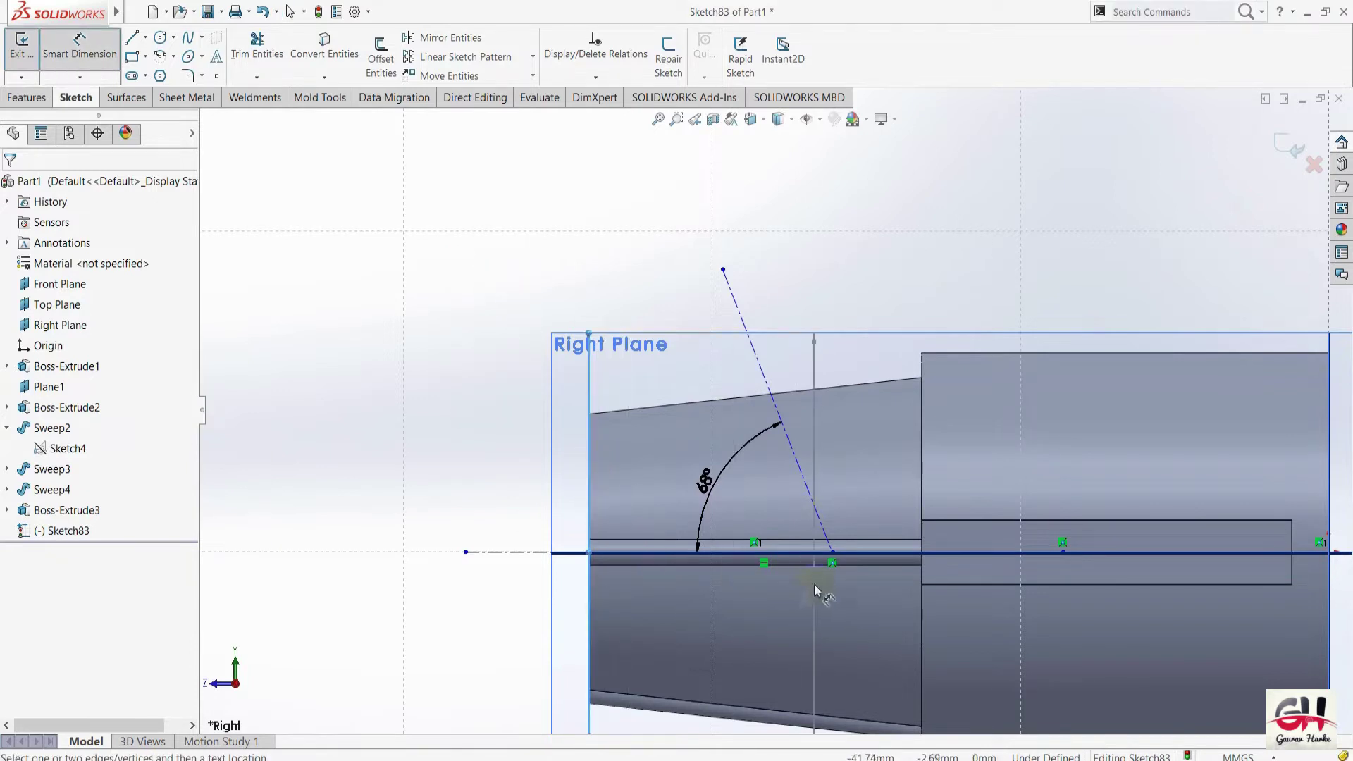
pyautogui.click(834, 552)
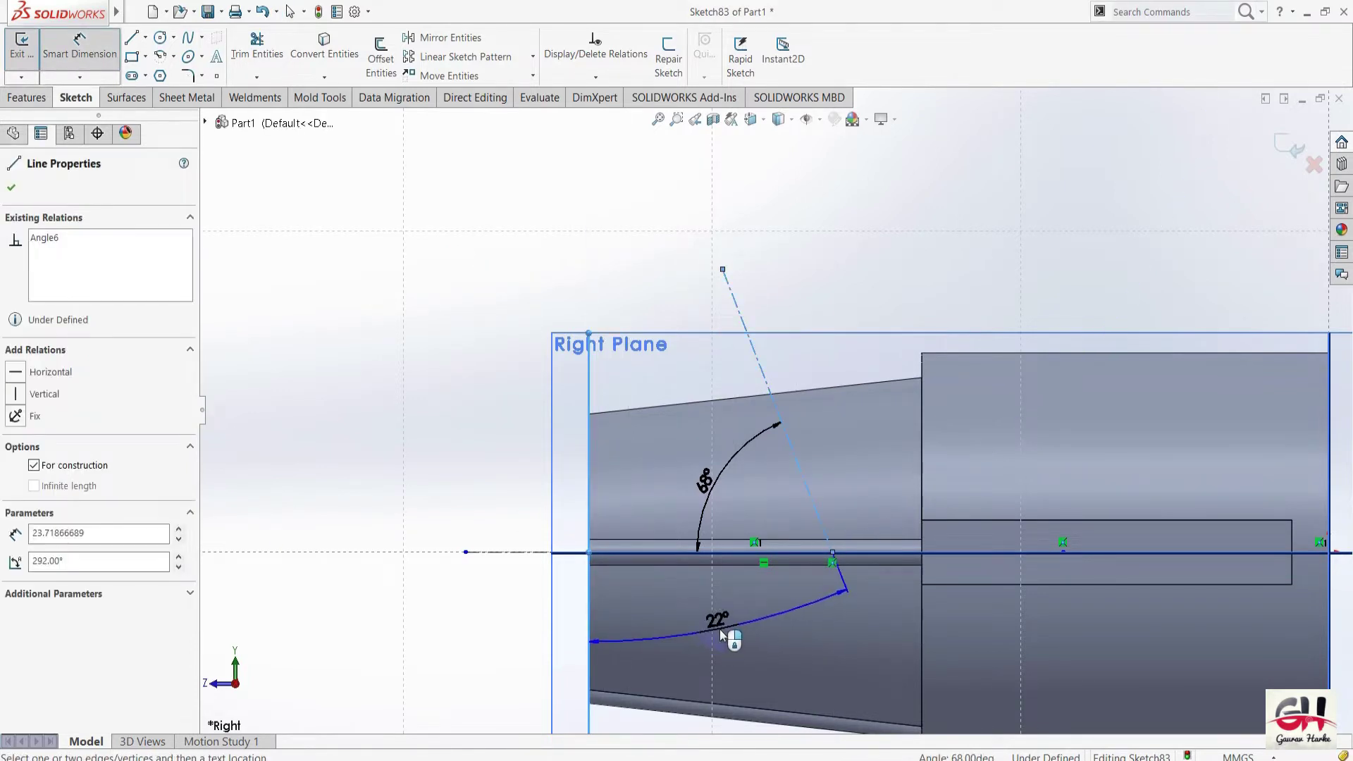
pyautogui.press('Escape')
pyautogui.rightClick(720, 628)
pyautogui.click(764, 636)
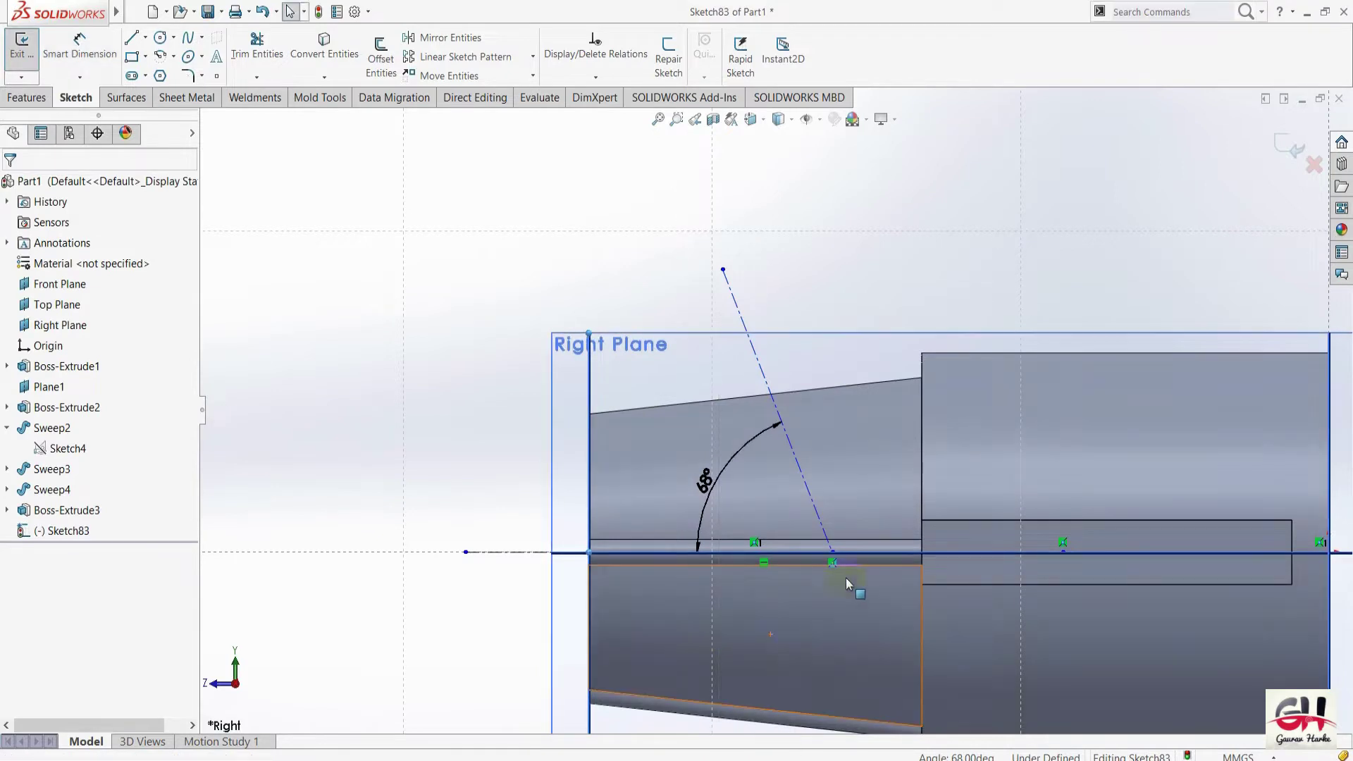
pyautogui.click(832, 554)
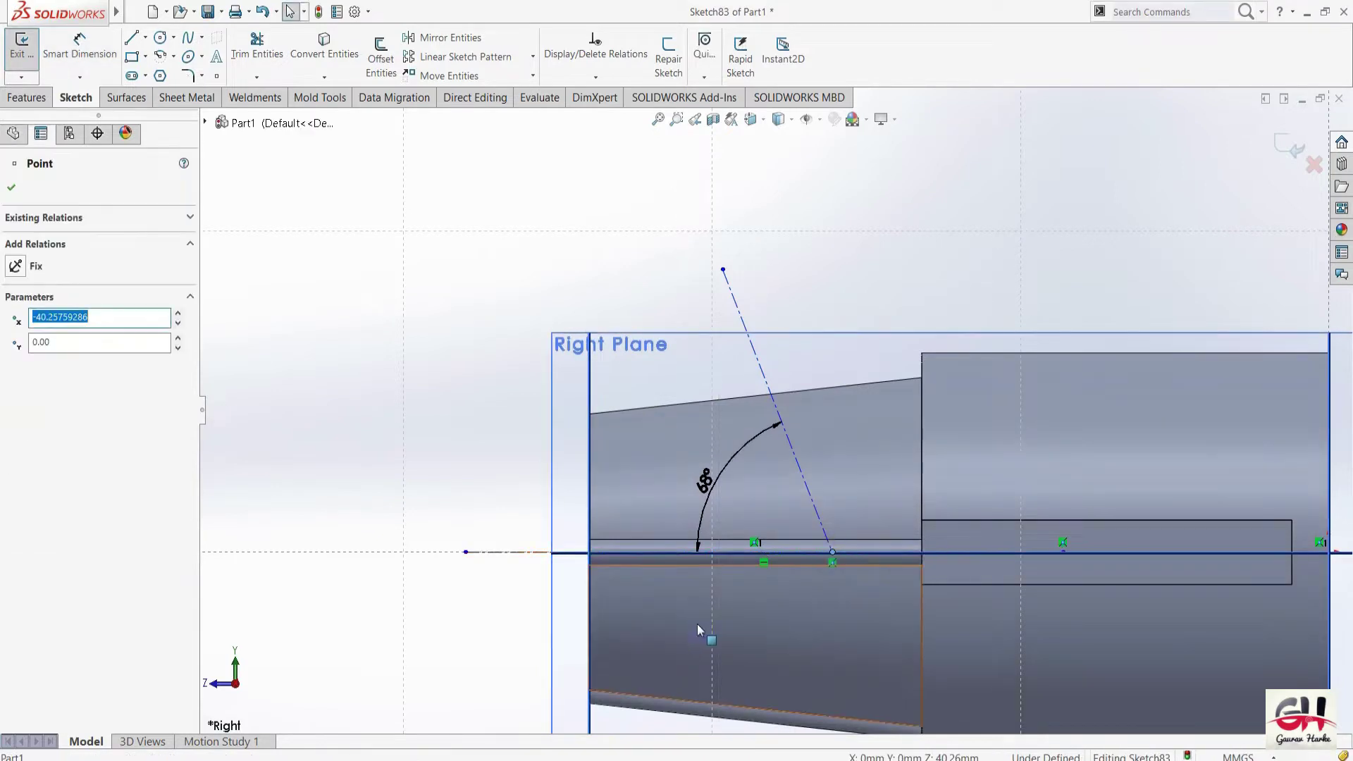
pyautogui.press('Escape')
# Place the centerline's lower endpoint 19 mm from the part's left end, then view the PDF.
pyautogui.rightClick(589, 607)
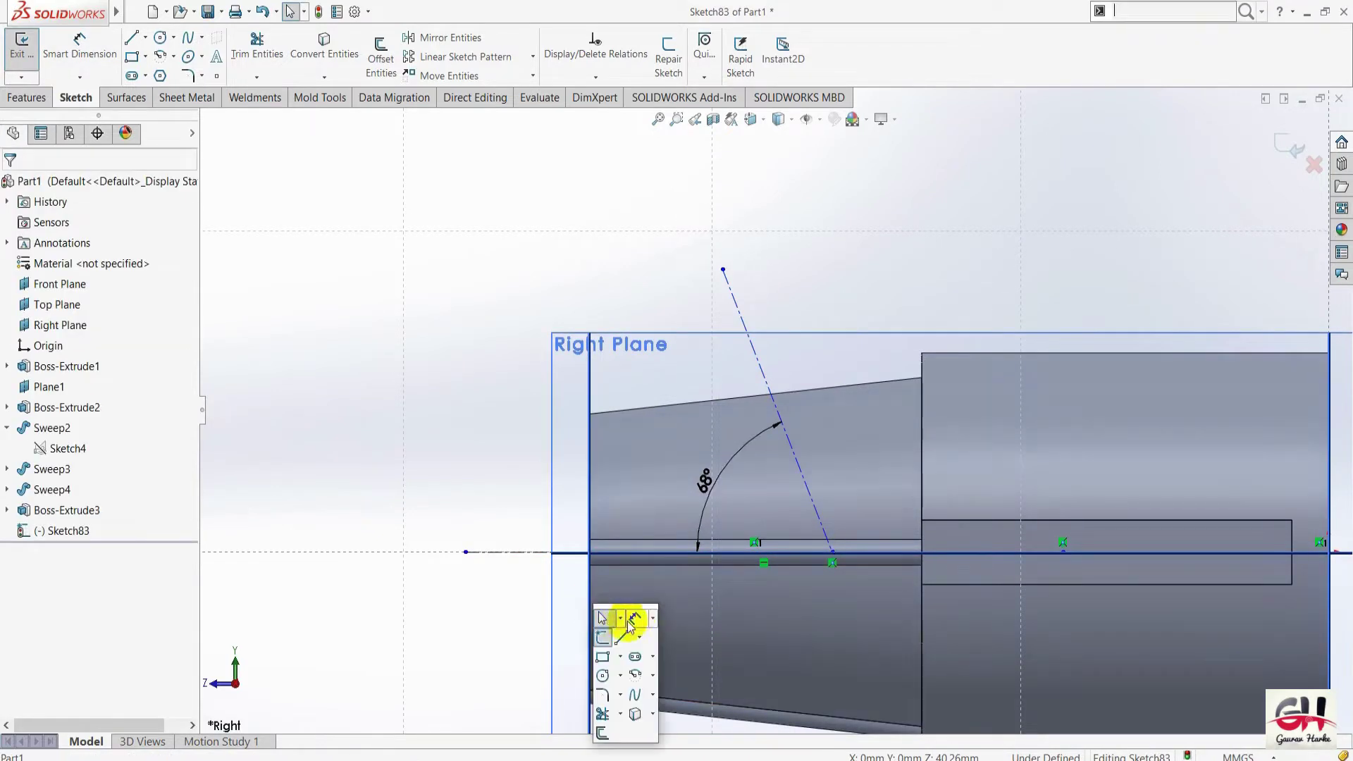
pyautogui.click(621, 613)
pyautogui.click(590, 605)
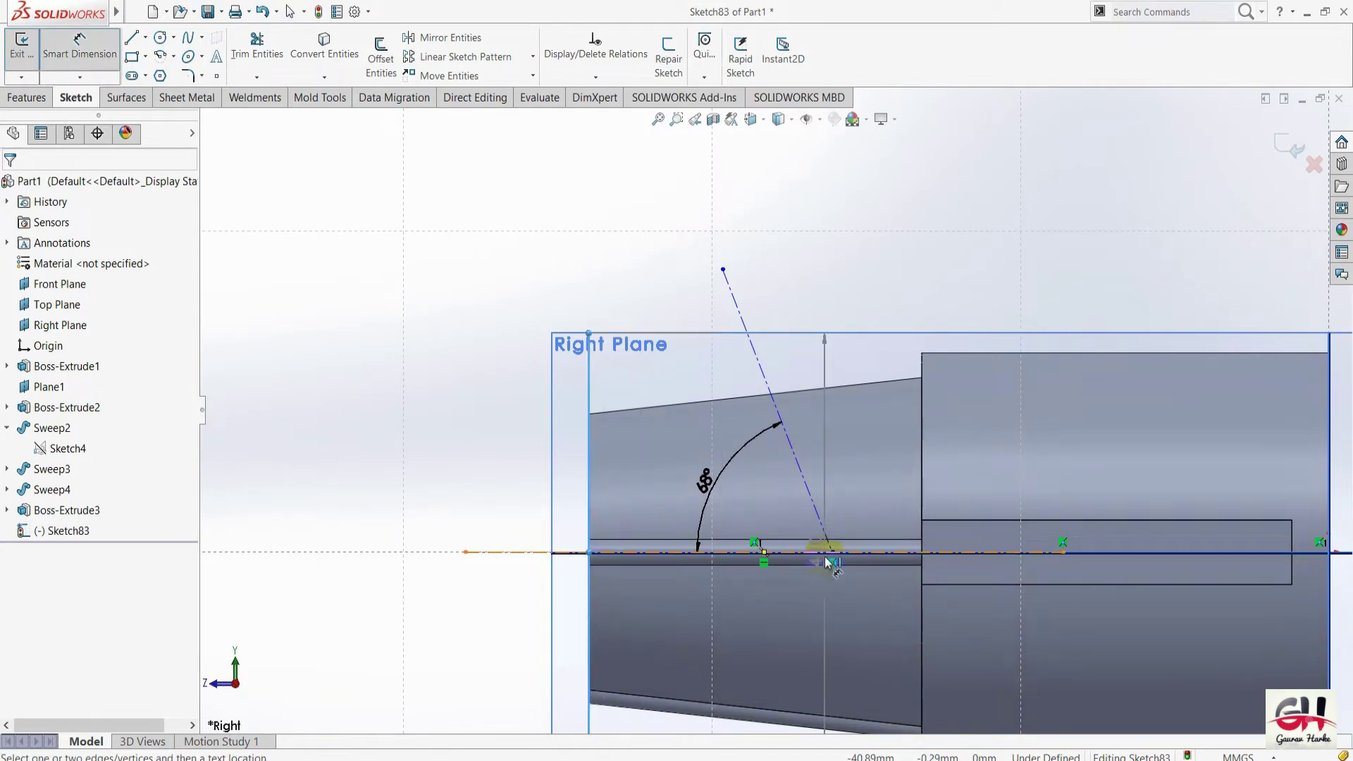
pyautogui.click(832, 551)
pyautogui.click(754, 631)
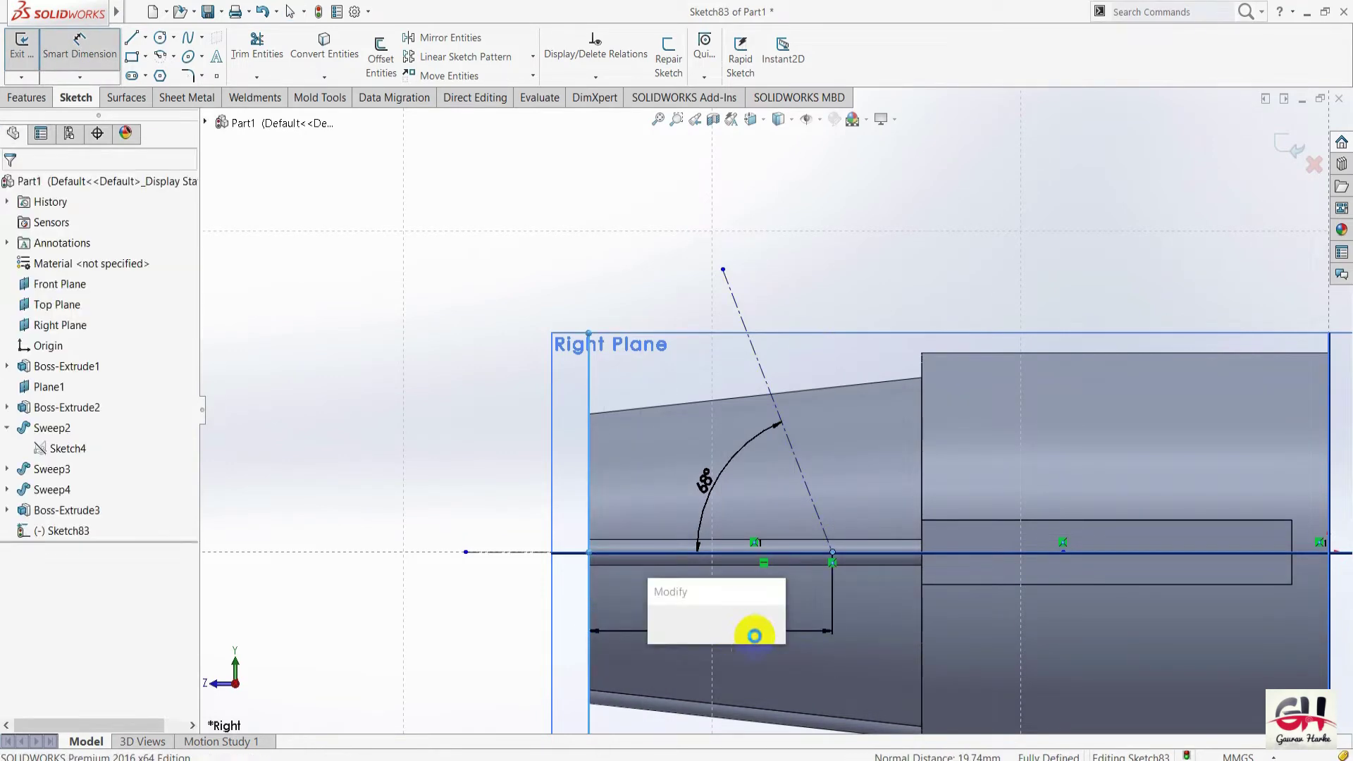
pyautogui.write('19')
pyautogui.press('Return')
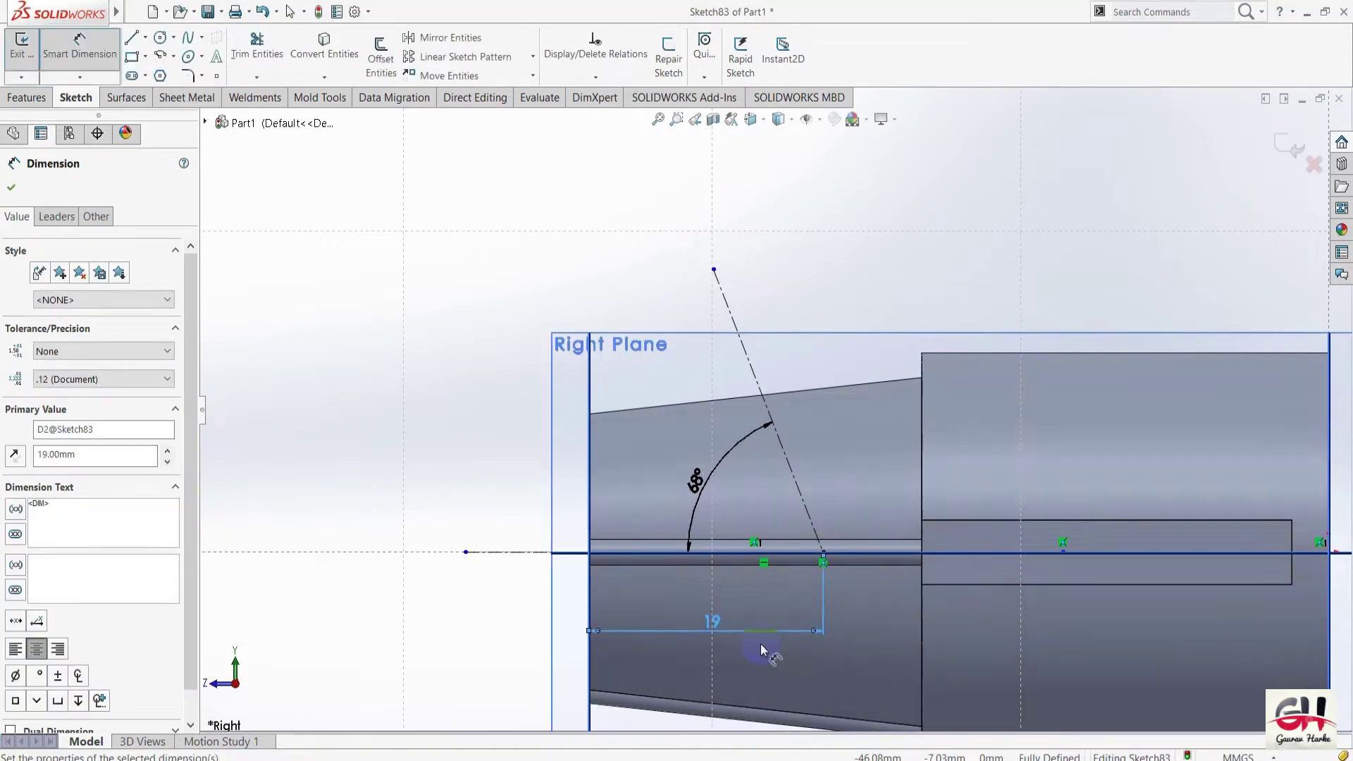
pyautogui.click(424, 543)
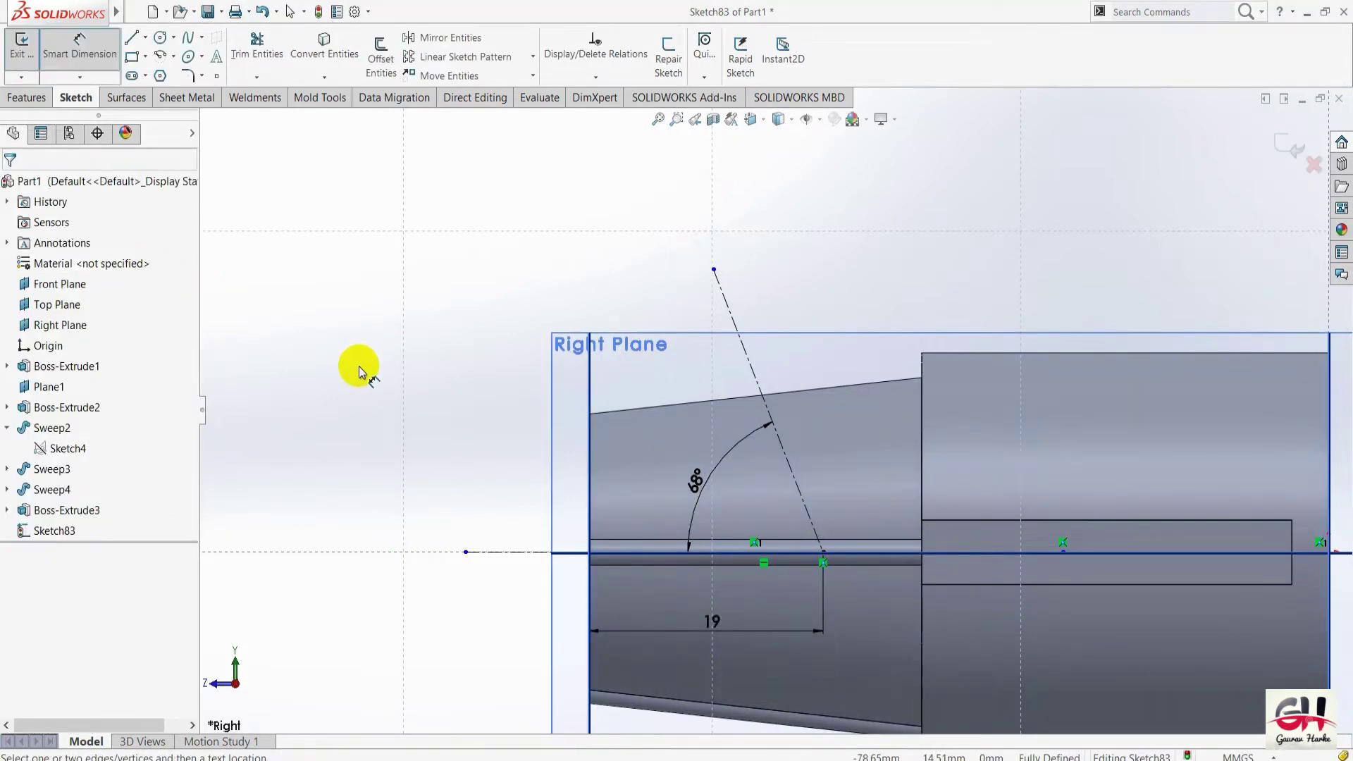
pyautogui.hotkey('alt', 'Tab')
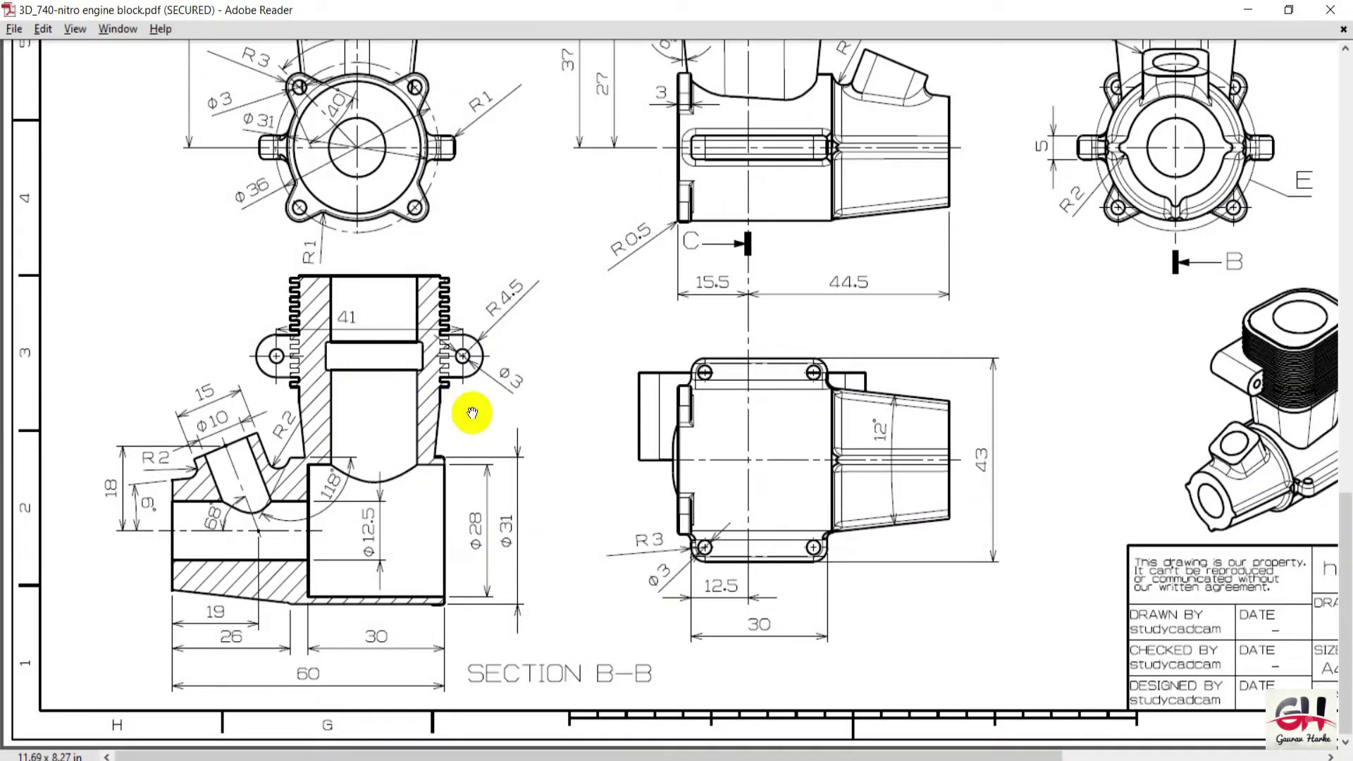
pyautogui.scroll(3, 520, 317)
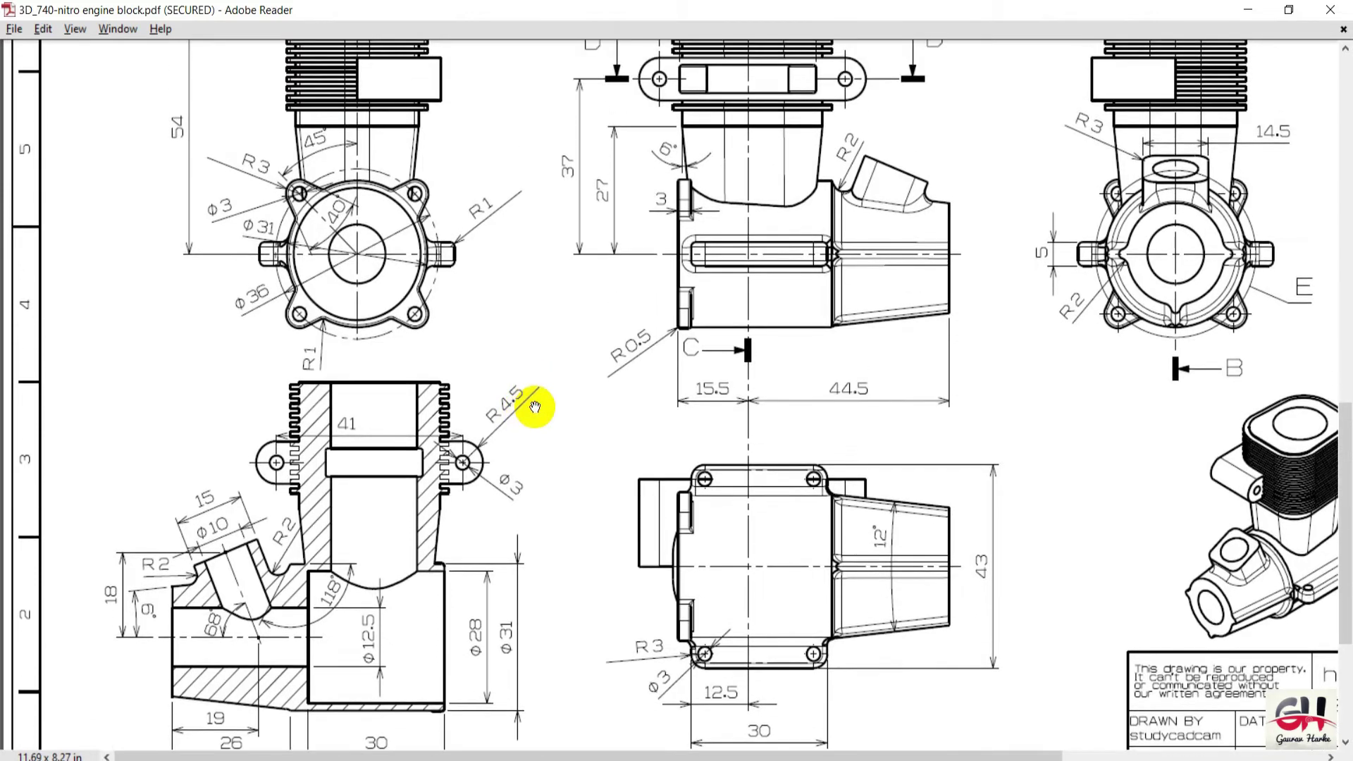
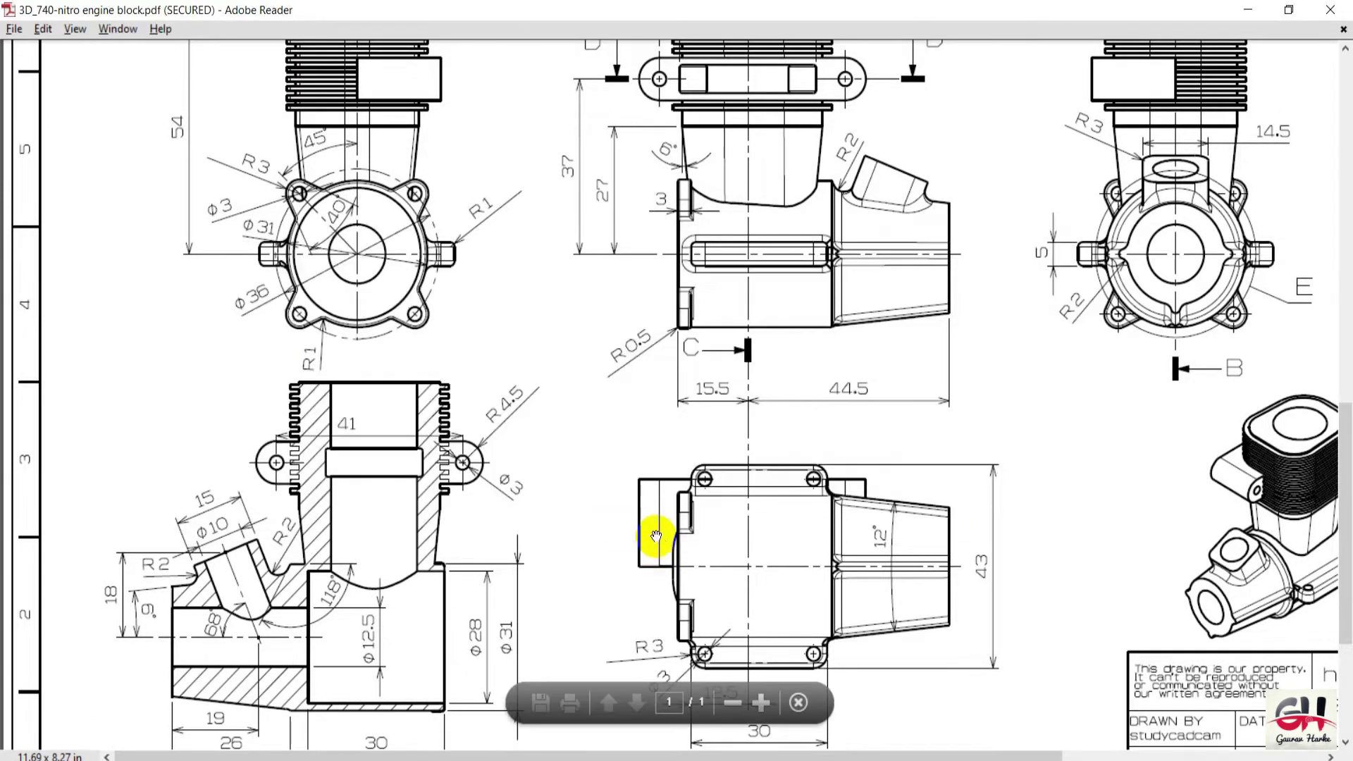
# Return to SOLIDWORKS, exit the active sketch, and set an Isometric view.
pyautogui.hotkey('alt', 'Tab')
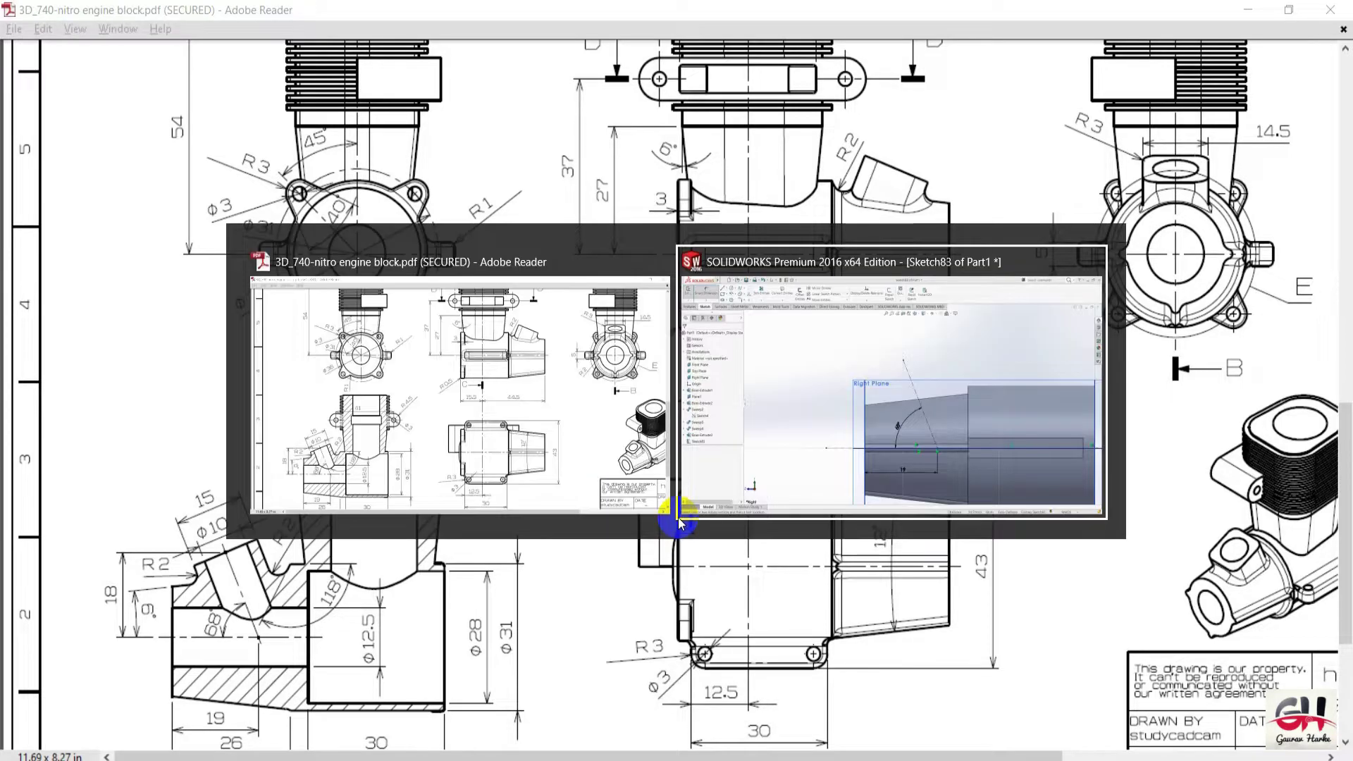
pyautogui.scroll(-3, 784, 568)
pyautogui.scroll(3, 742, 463)
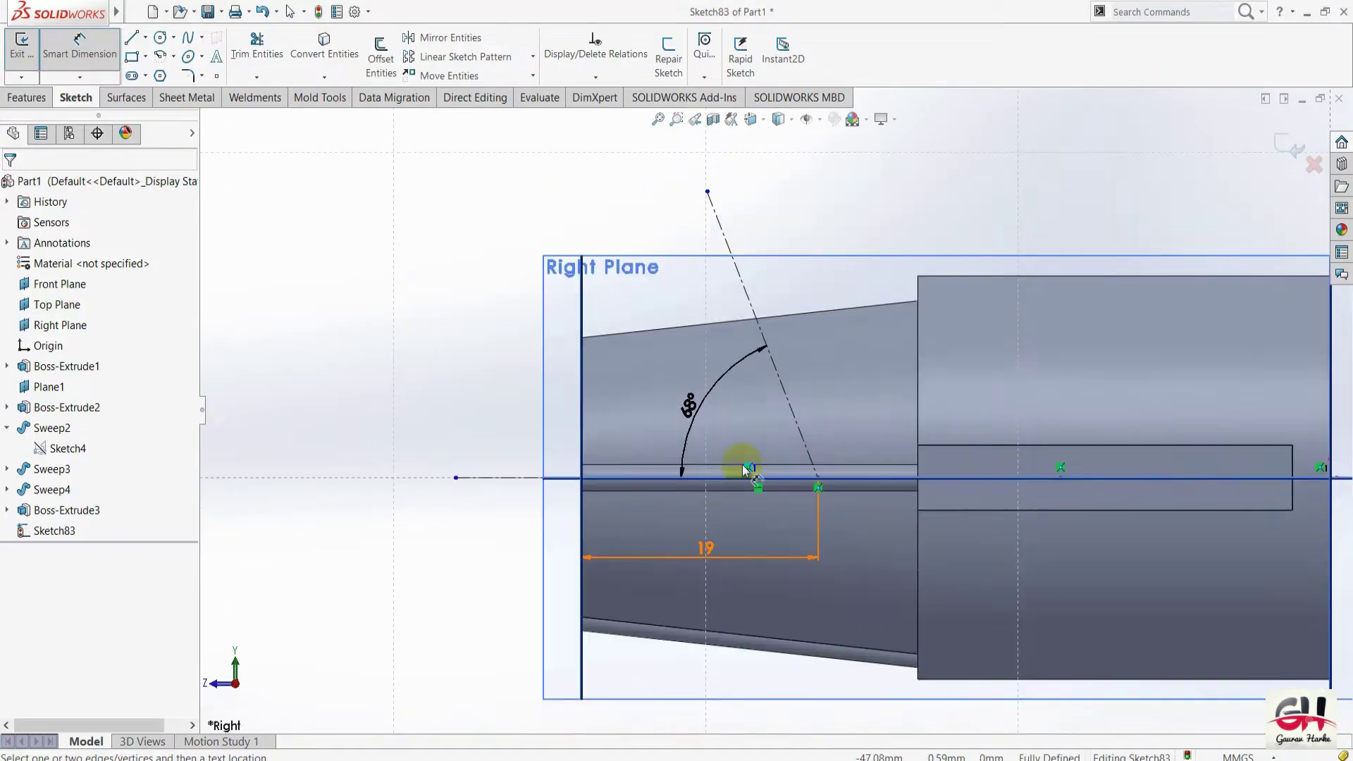
pyautogui.scroll(-2, 761, 430)
pyautogui.scroll(-5, 789, 405)
pyautogui.scroll(5, 794, 416)
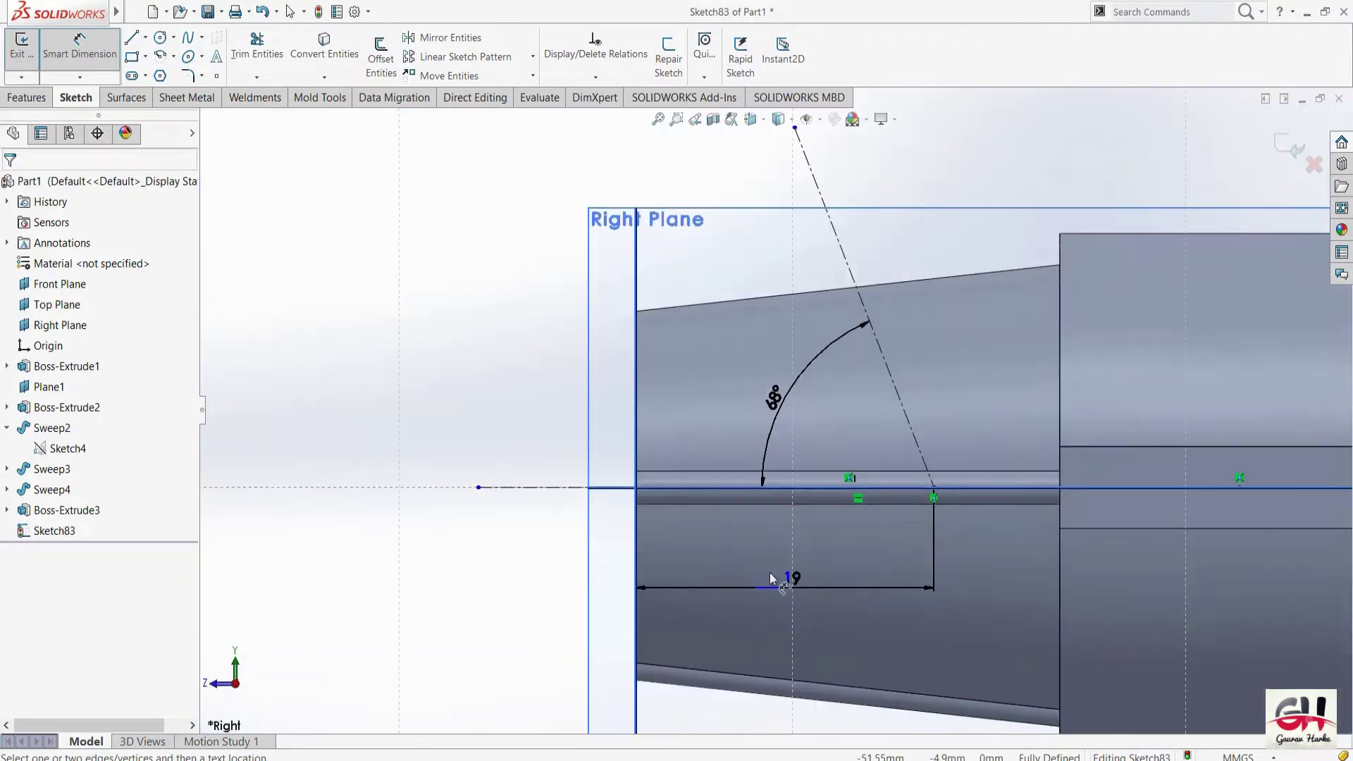
pyautogui.click(1293, 156)
pyautogui.press('space')
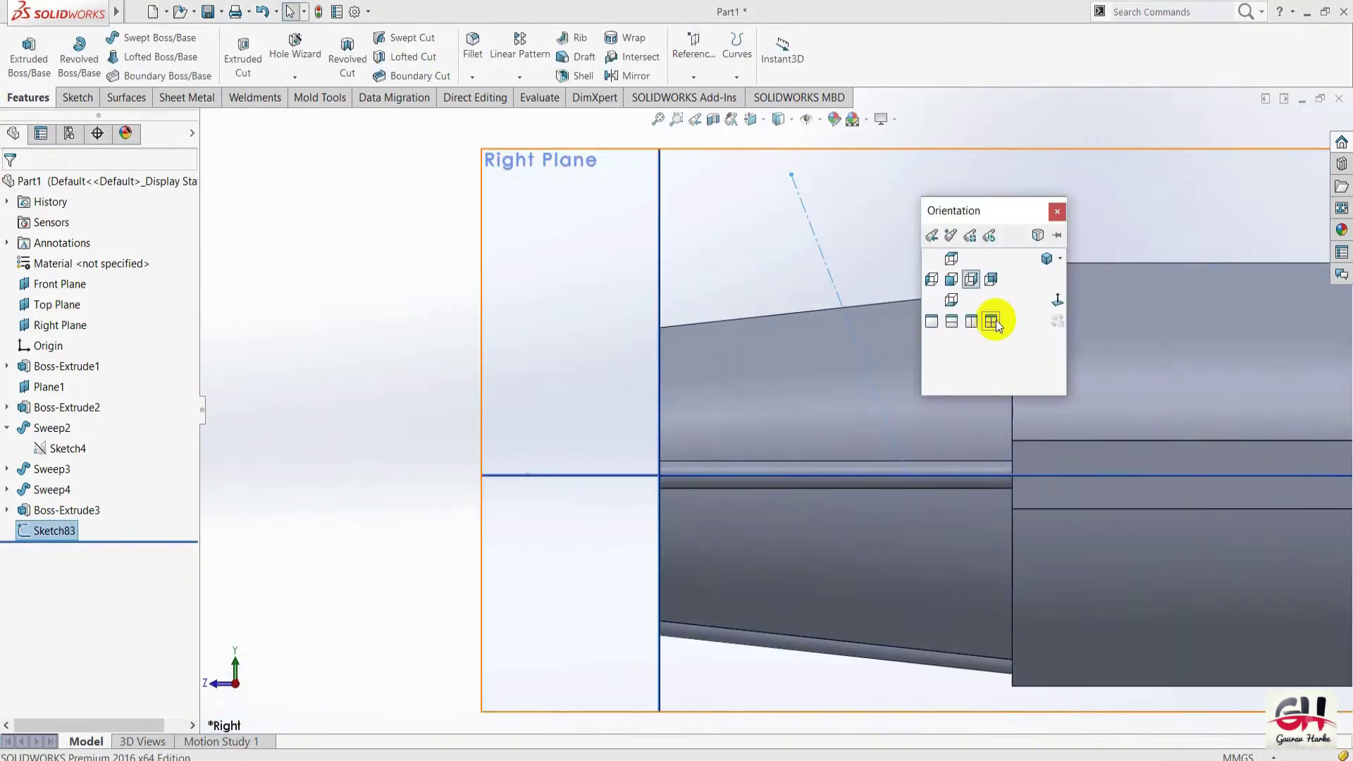
pyautogui.click(1045, 260)
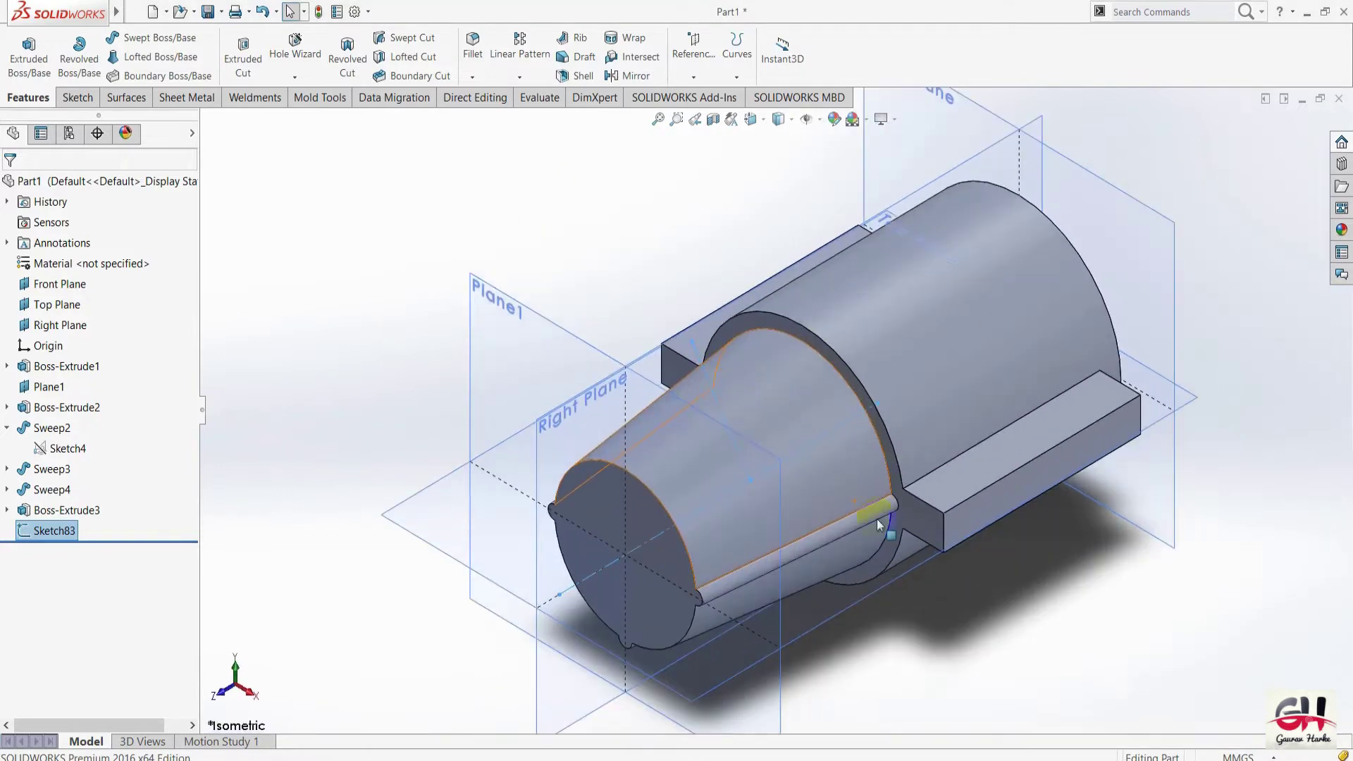
# Edit Sketch83 on the Right Plane and turn the view Normal To it.
pyautogui.click(1102, 637)
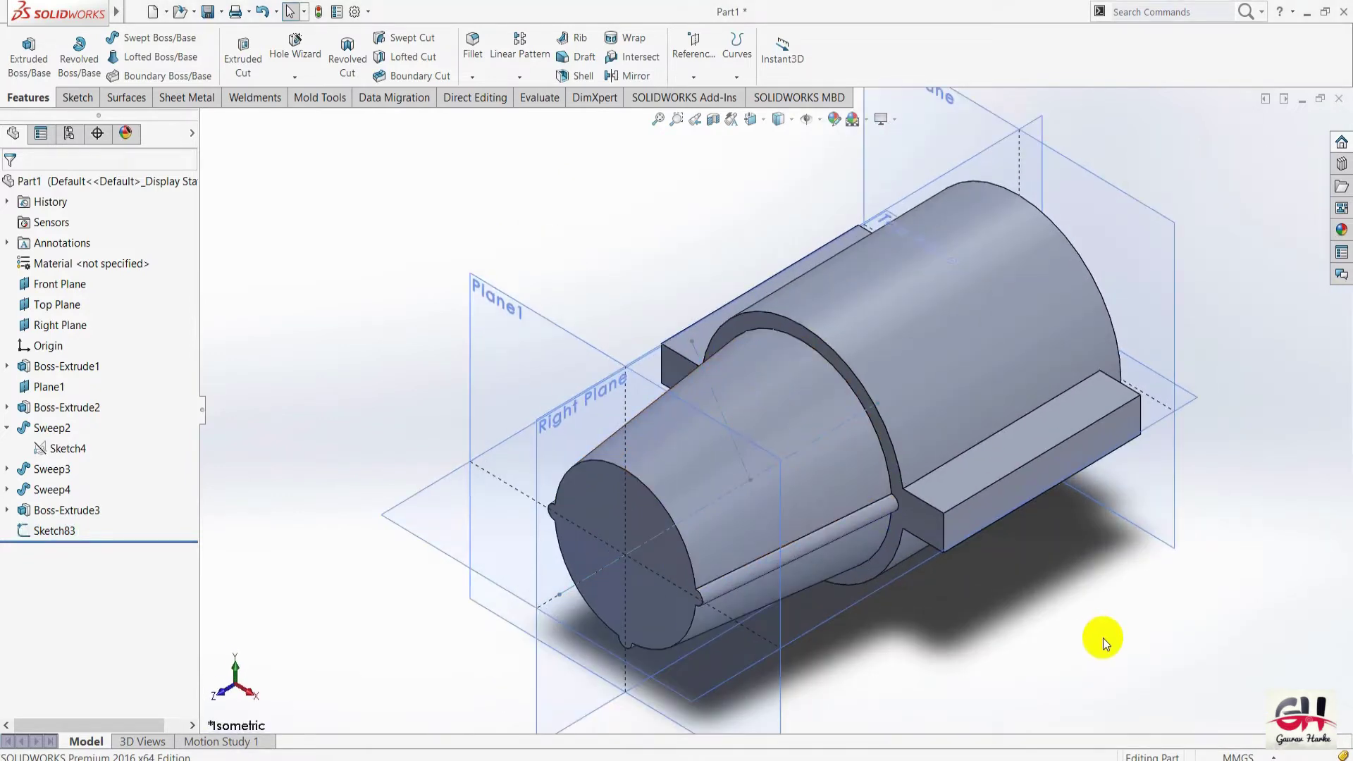
pyautogui.rightClick(45, 537)
pyautogui.click(58, 453)
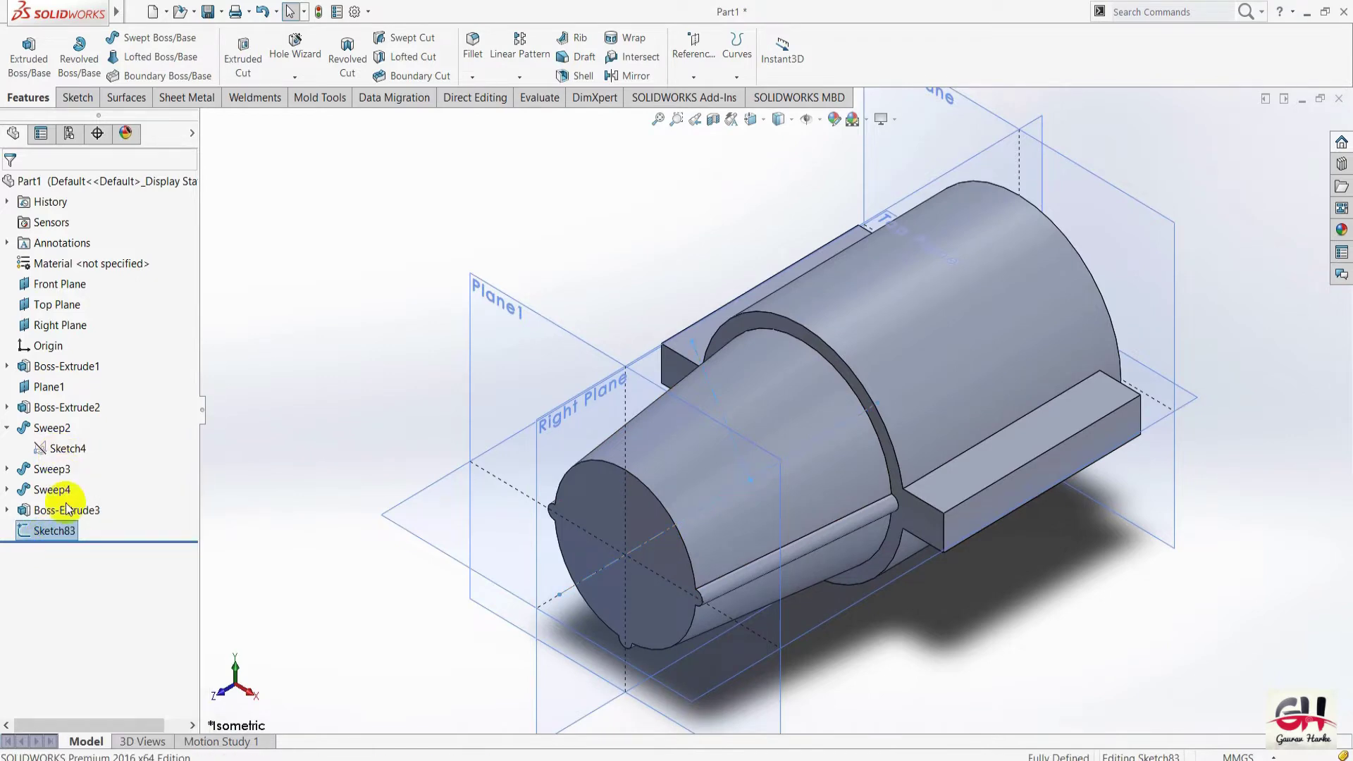
pyautogui.rightClick(54, 534)
pyautogui.click(70, 535)
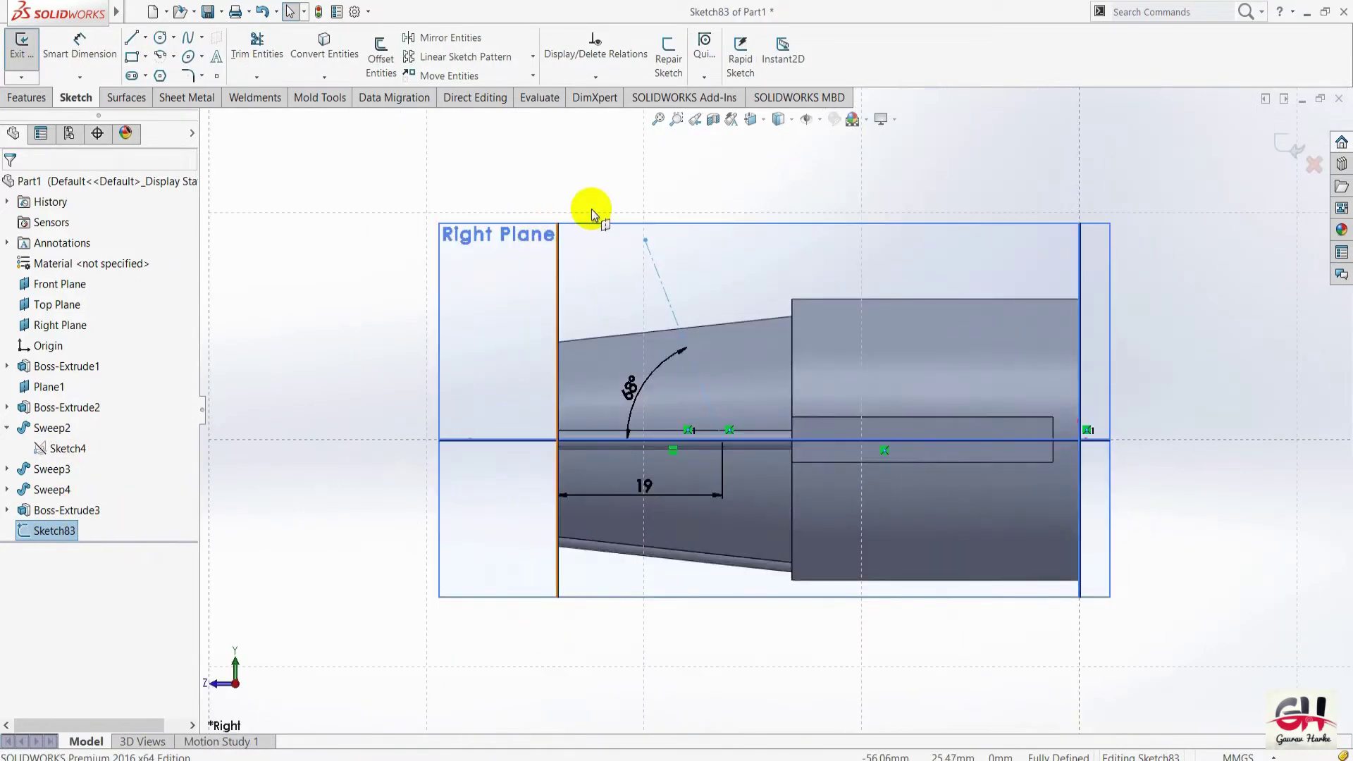
# Dimension the angled centerline's top endpoint 18 mm above the horizontal axis.
pyautogui.scroll(-2, 387, 433)
pyautogui.keyDown('ctrl'); pyautogui.scroll(2, 52, 519); pyautogui.keyUp('ctrl')
pyautogui.keyDown('ctrl'); pyautogui.scroll(1, 90, 422); pyautogui.keyUp('ctrl')
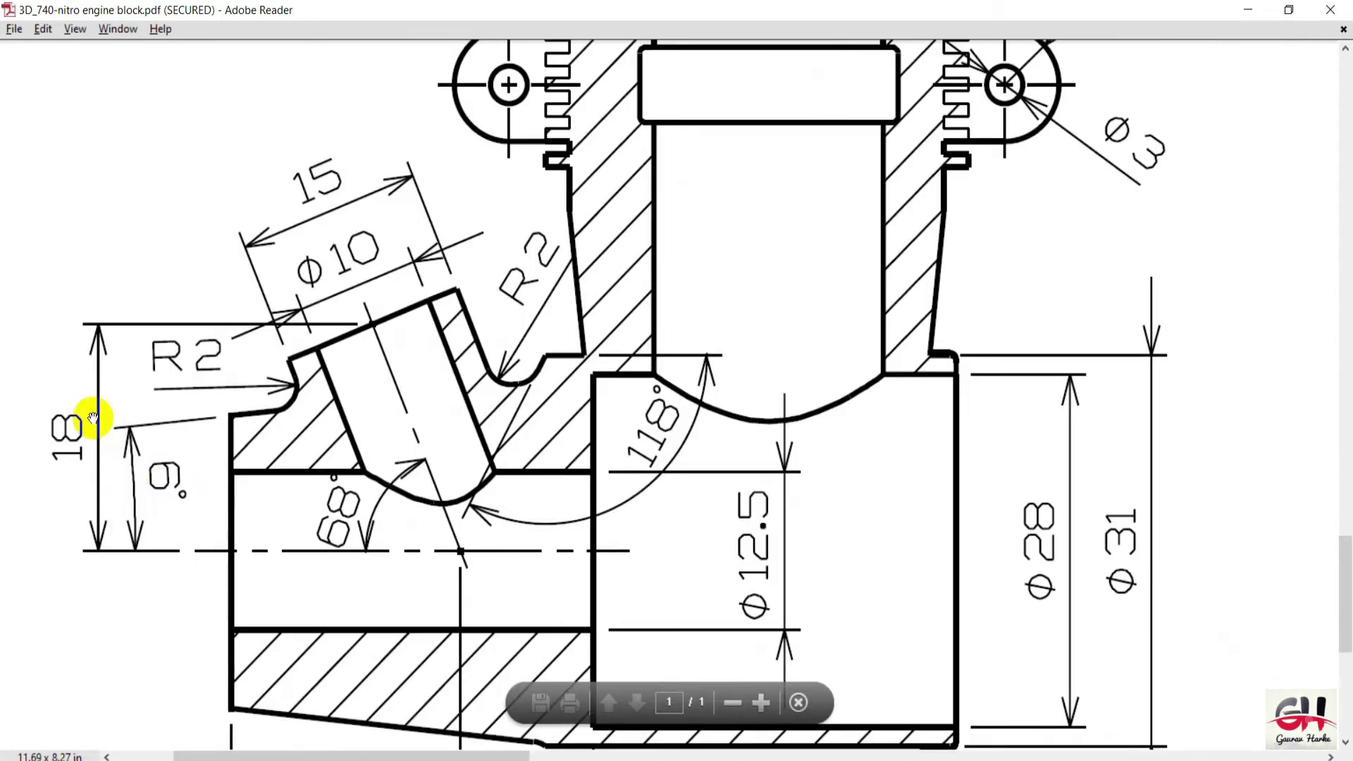
pyautogui.keyDown('ctrl'); pyautogui.scroll(1, 69, 478); pyautogui.keyUp('ctrl')
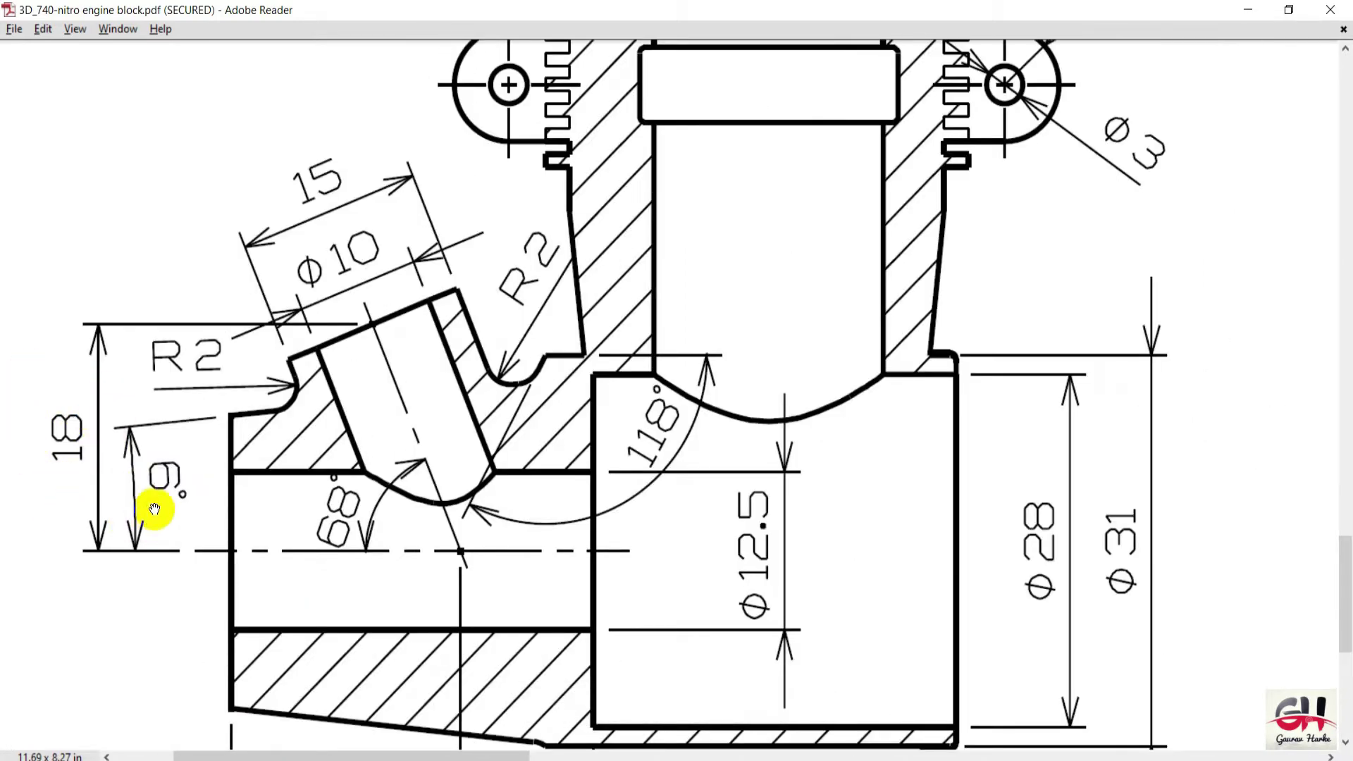
pyautogui.hotkey('alt', 'Tab')
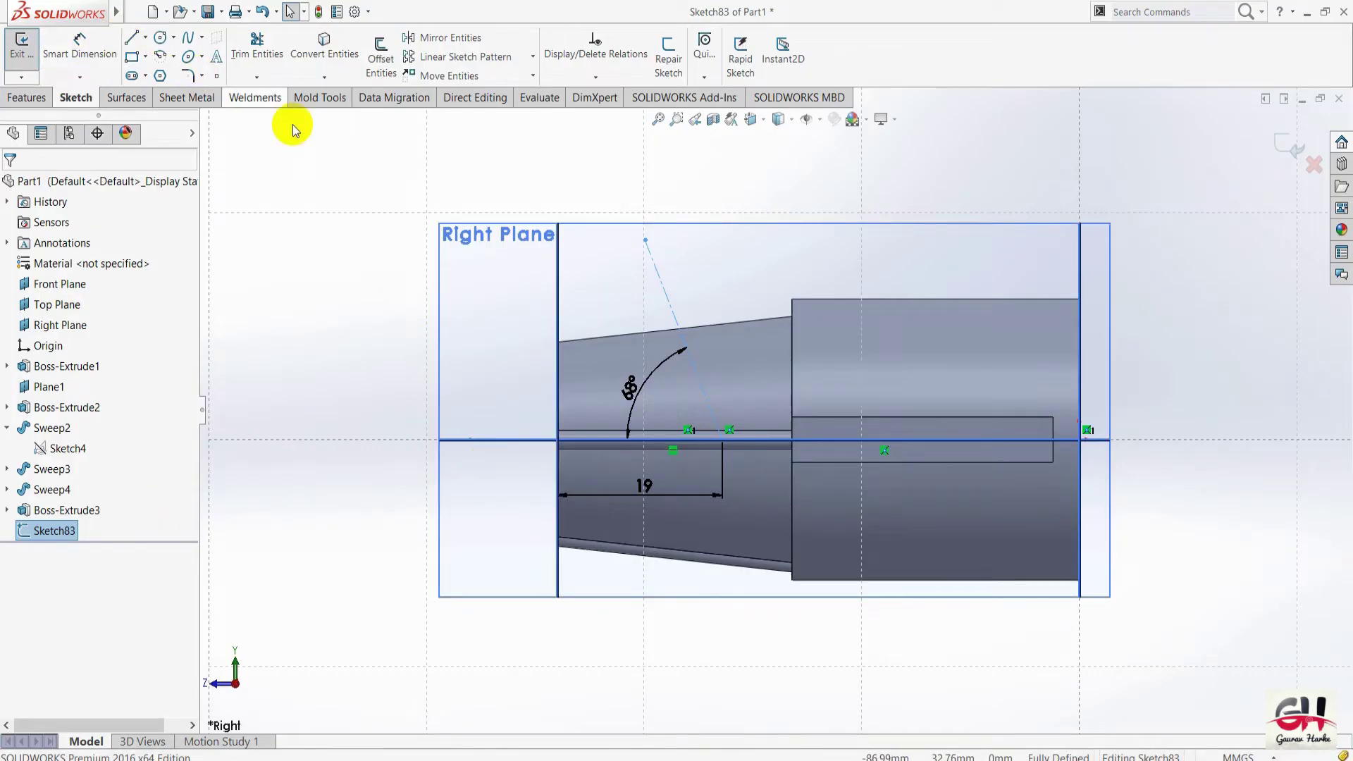
pyautogui.click(496, 323)
pyautogui.click(538, 332)
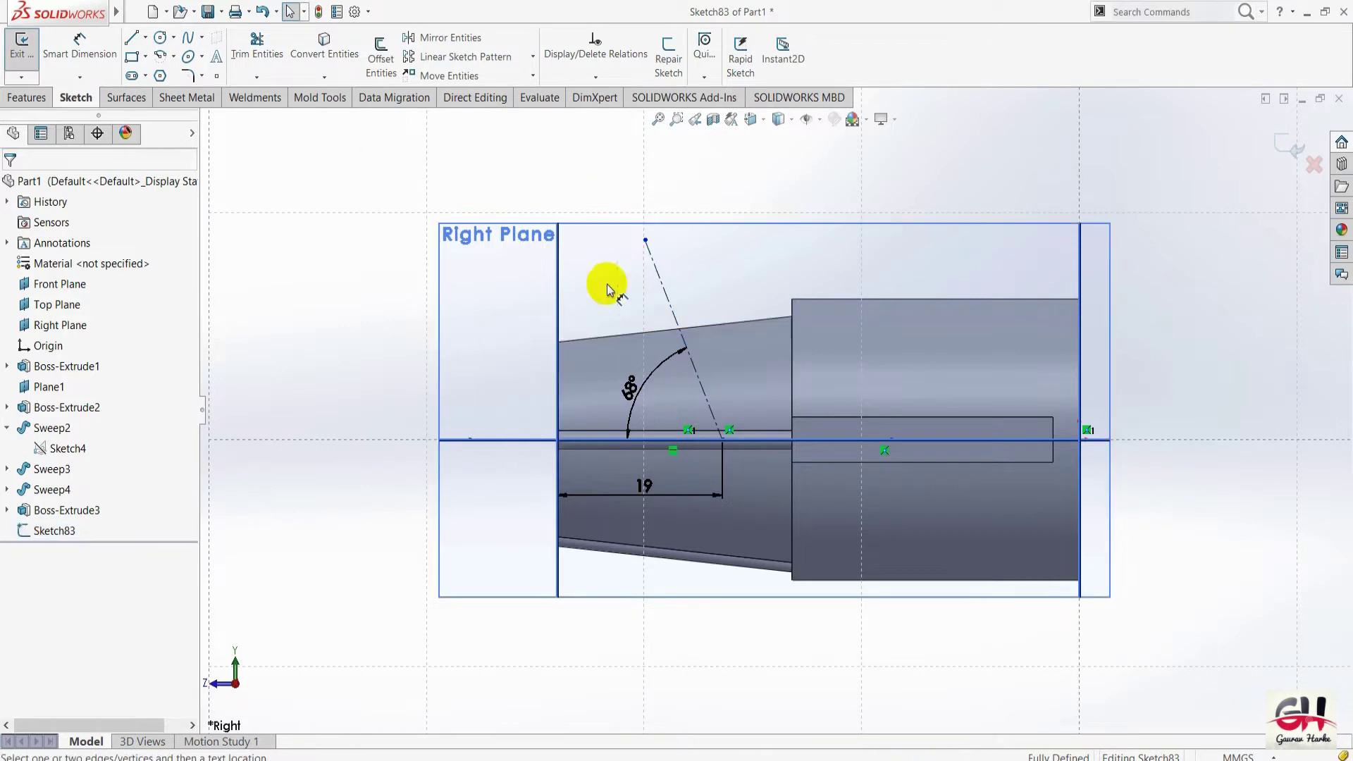
pyautogui.click(646, 241)
pyautogui.click(769, 442)
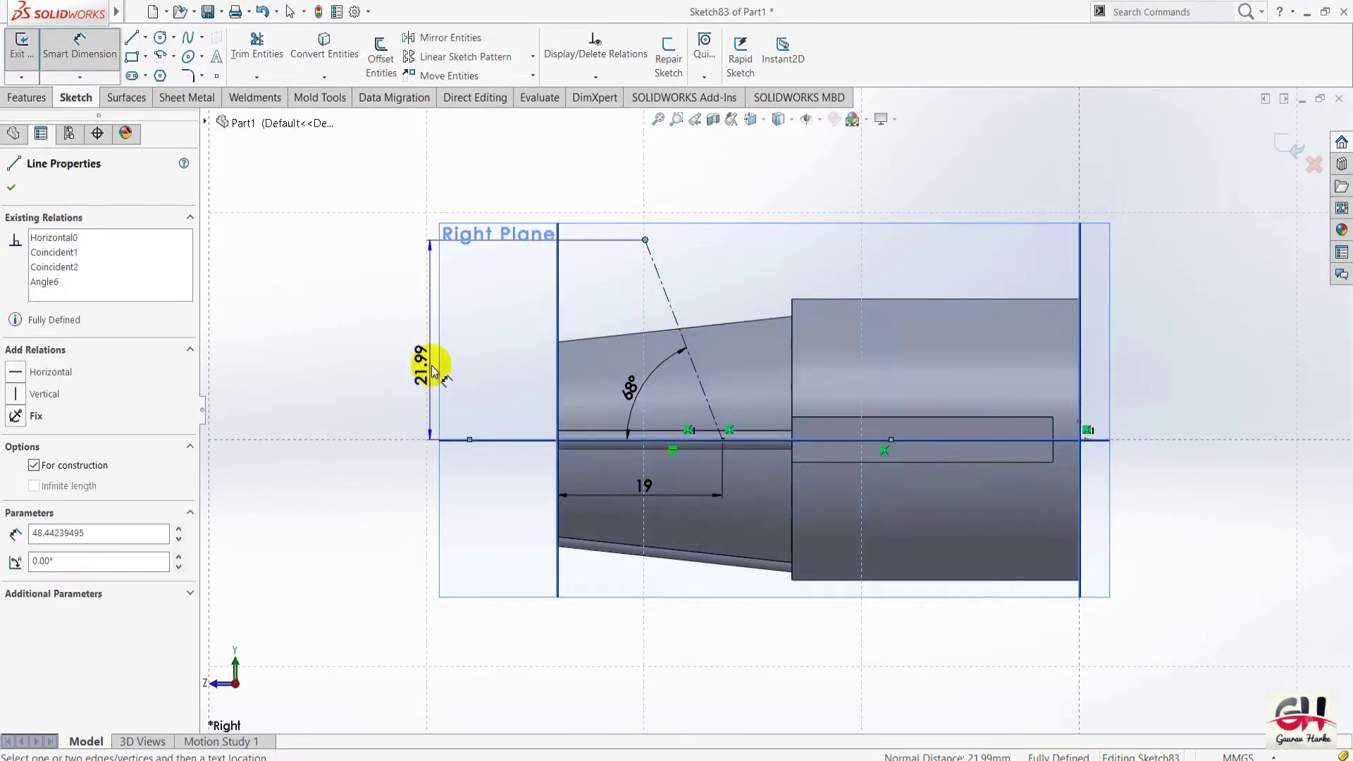
pyautogui.click(459, 366)
pyautogui.write('18')
pyautogui.press('Return')
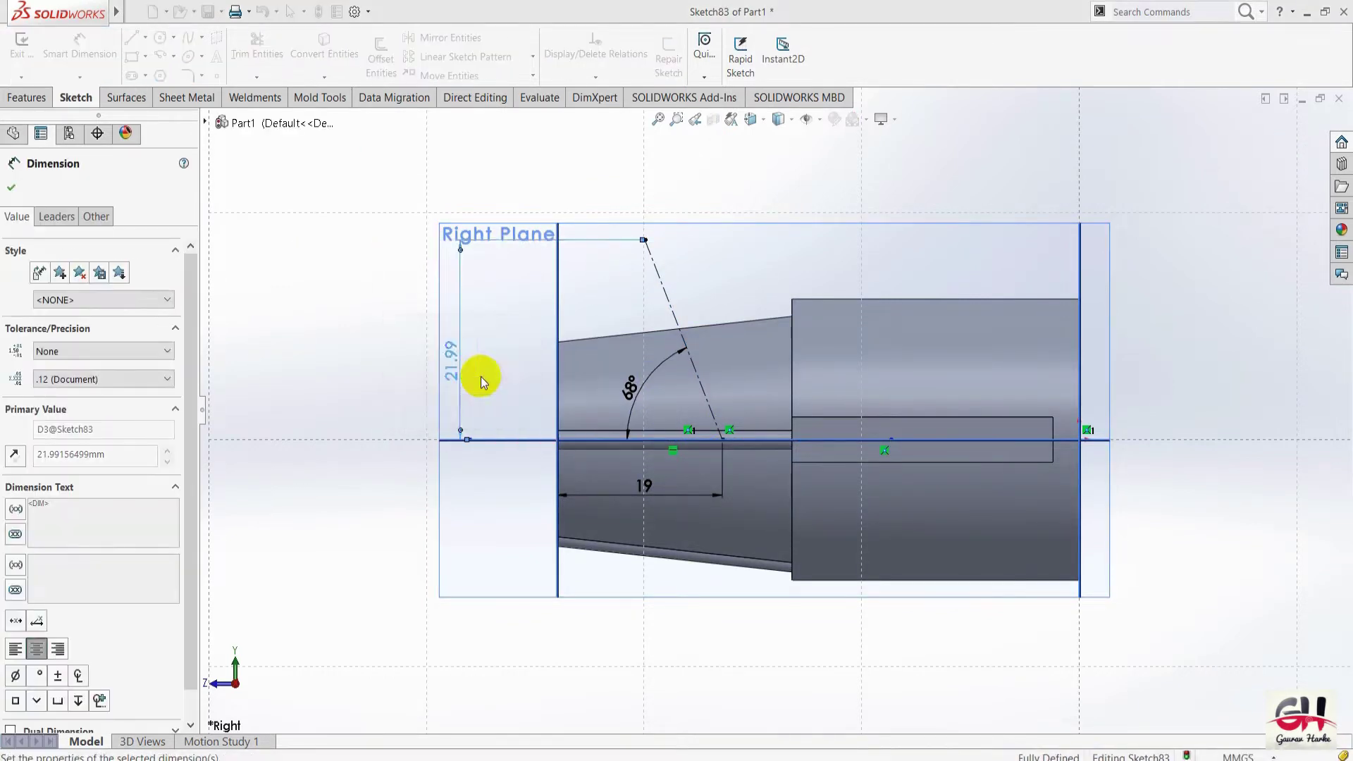
# Exit and close Sketch83.
pyautogui.click(10, 187)
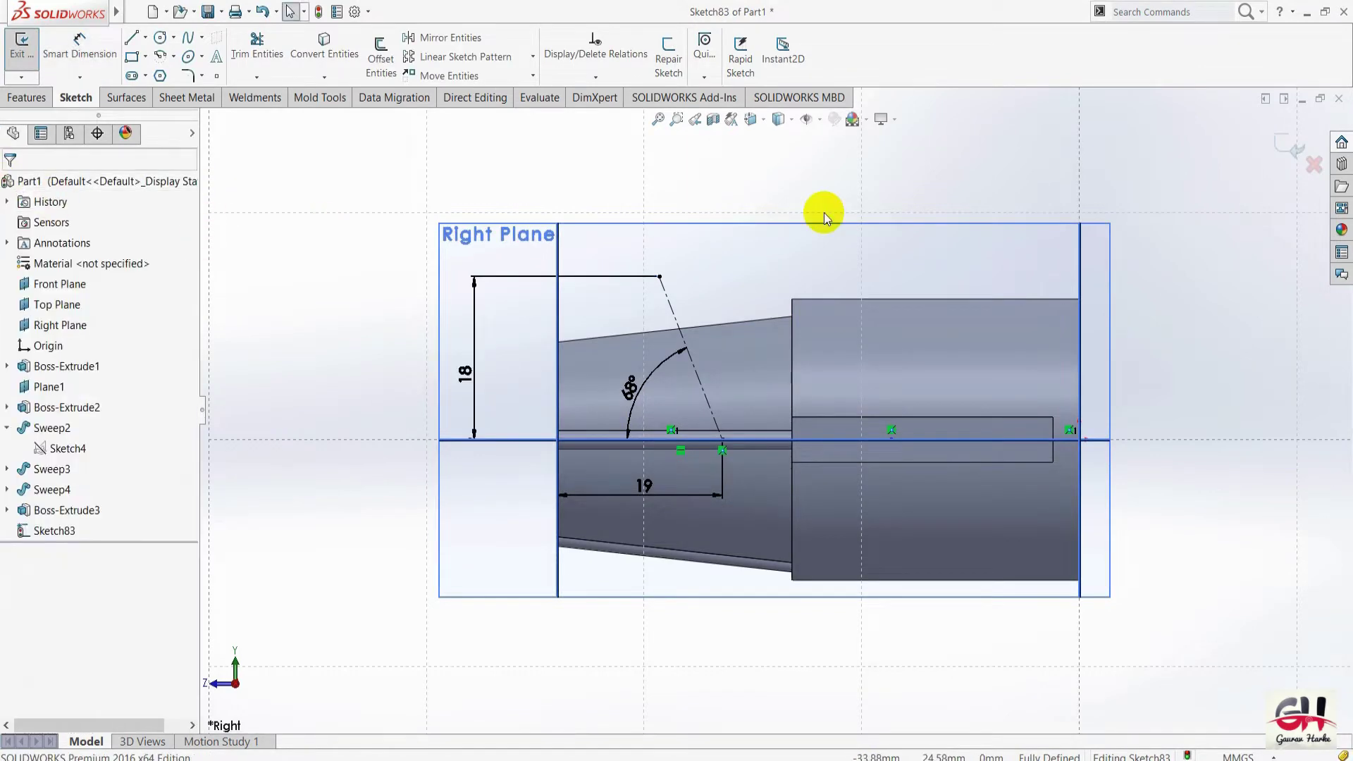
pyautogui.hotkey('ctrl', 'b')
pyautogui.press('space')
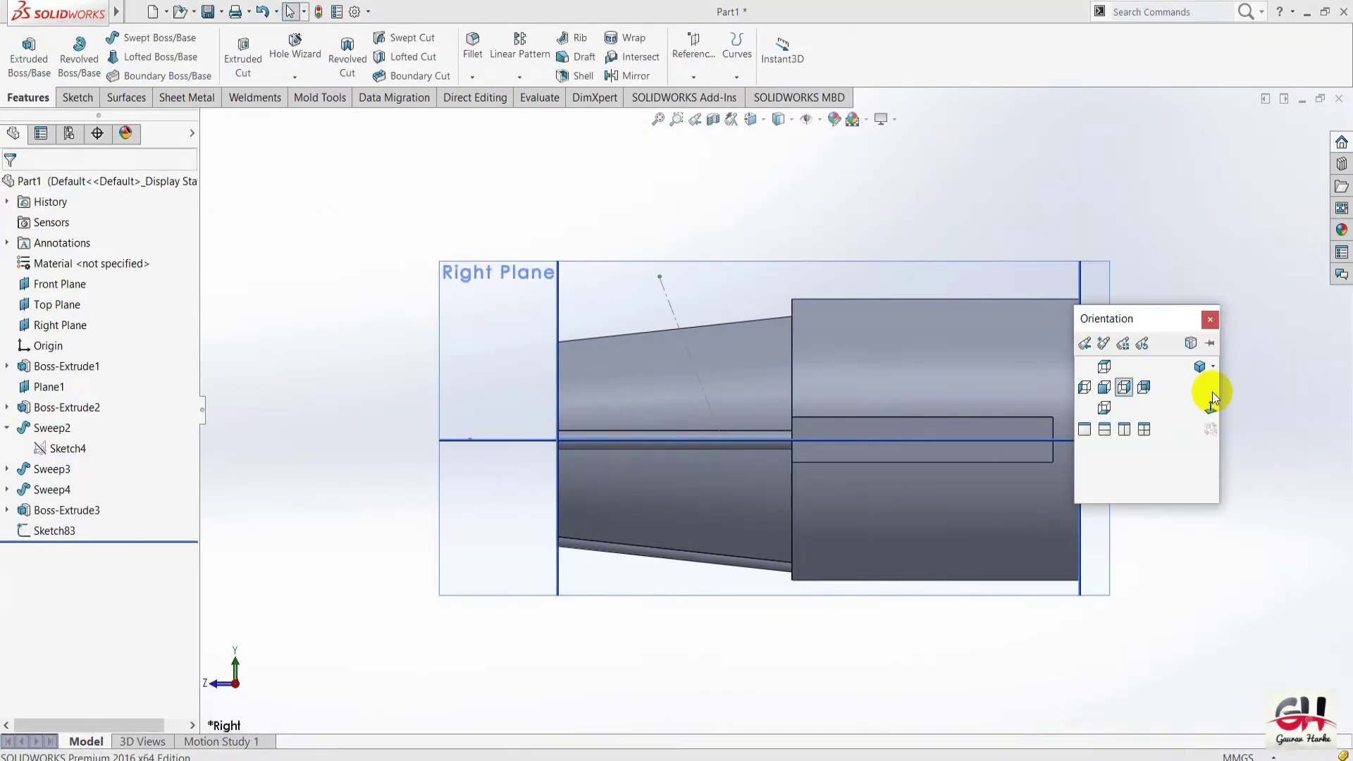
# Create Plane2 perpendicular to Line3@Sketch83 and coincident with its top endpoint Point6.
pyautogui.click(1199, 370)
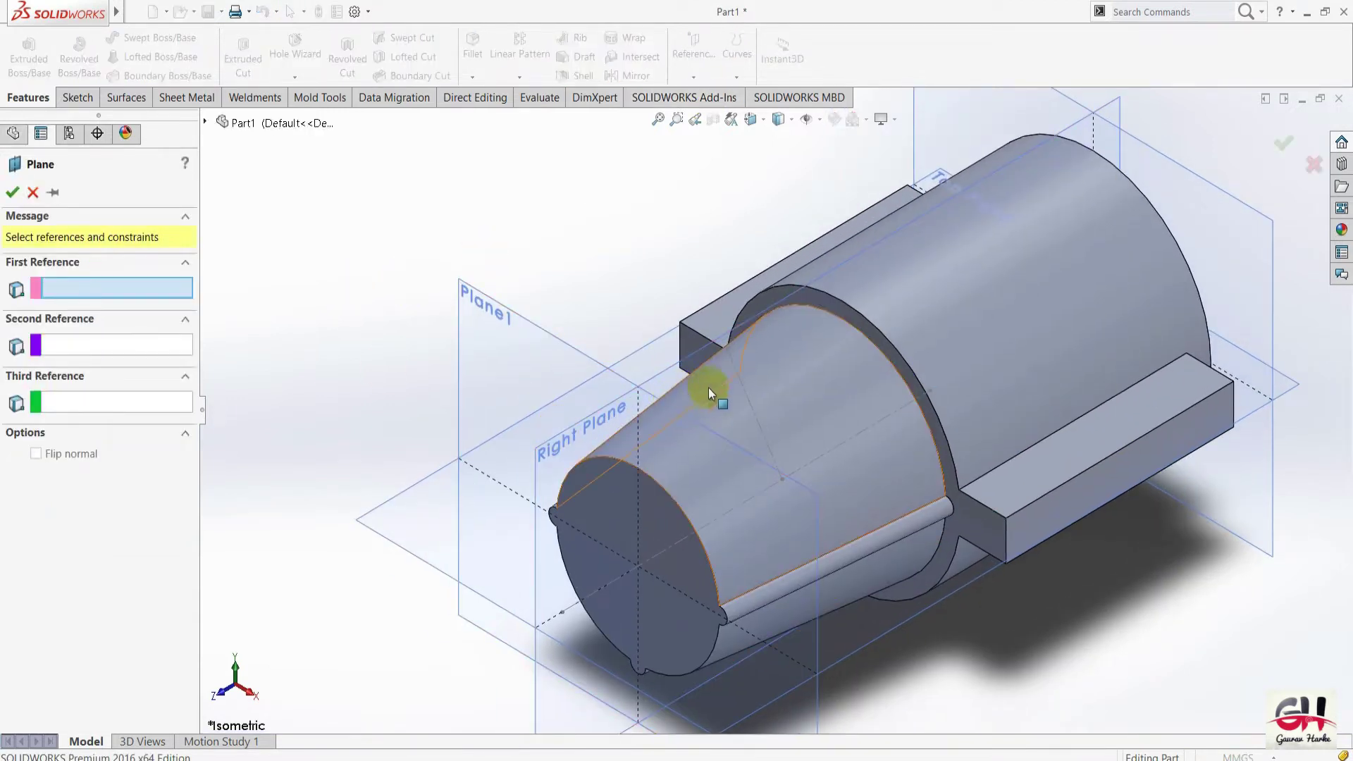
pyautogui.click(746, 402)
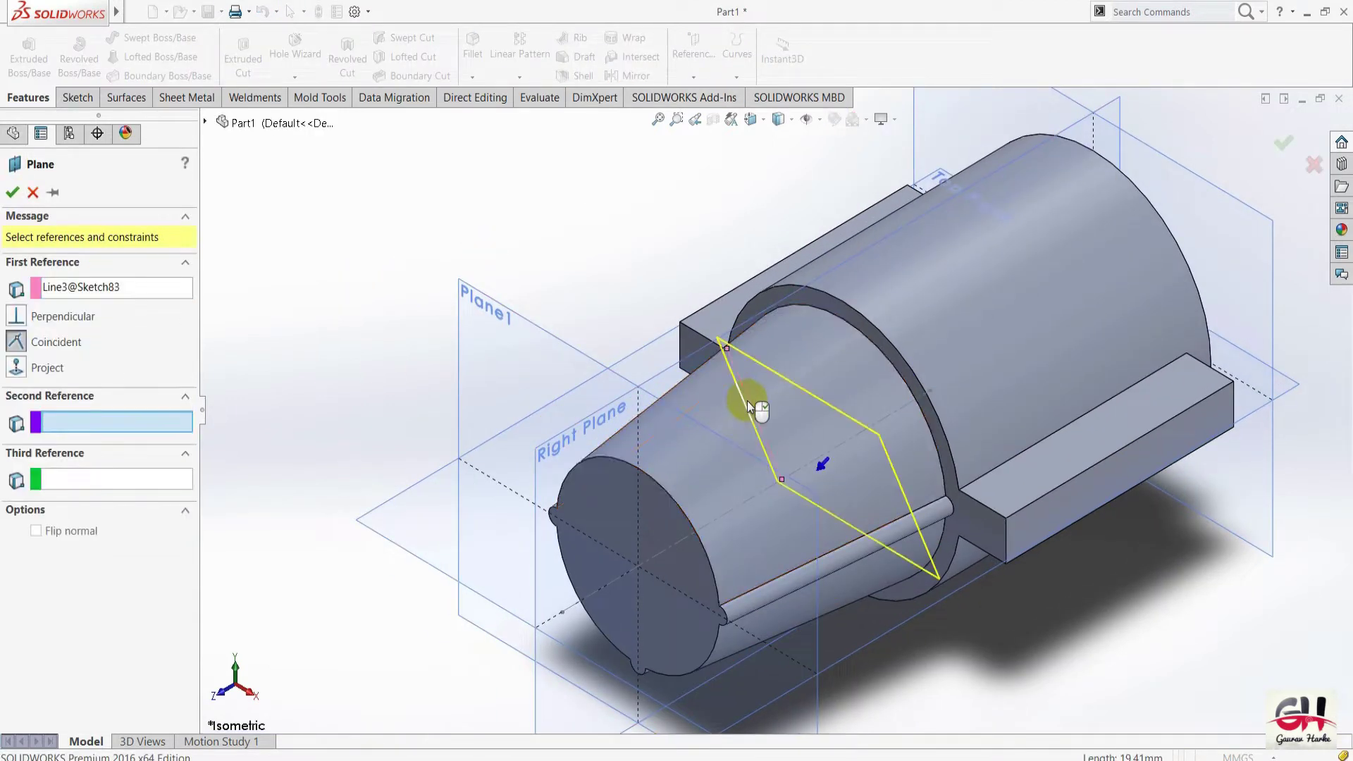
pyautogui.click(728, 350)
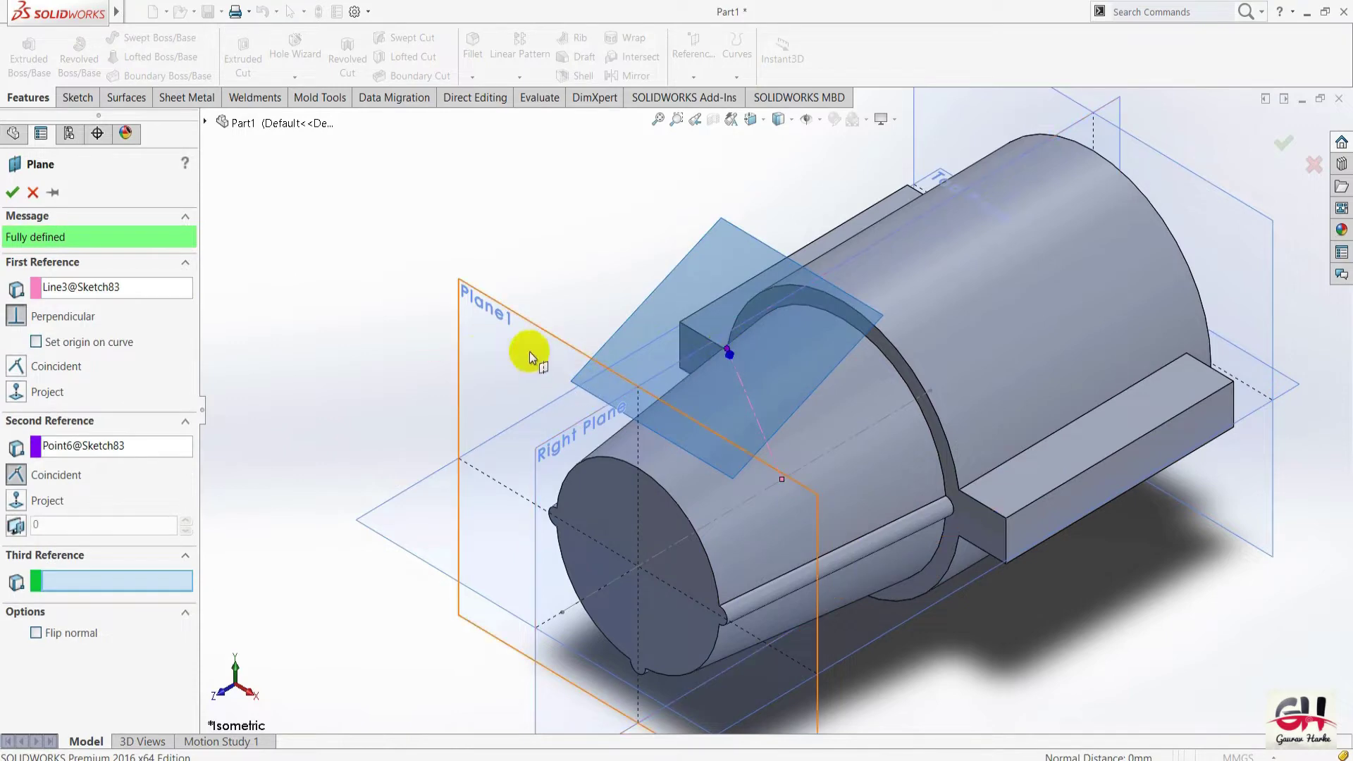
pyautogui.press('space')
pyautogui.click(407, 291)
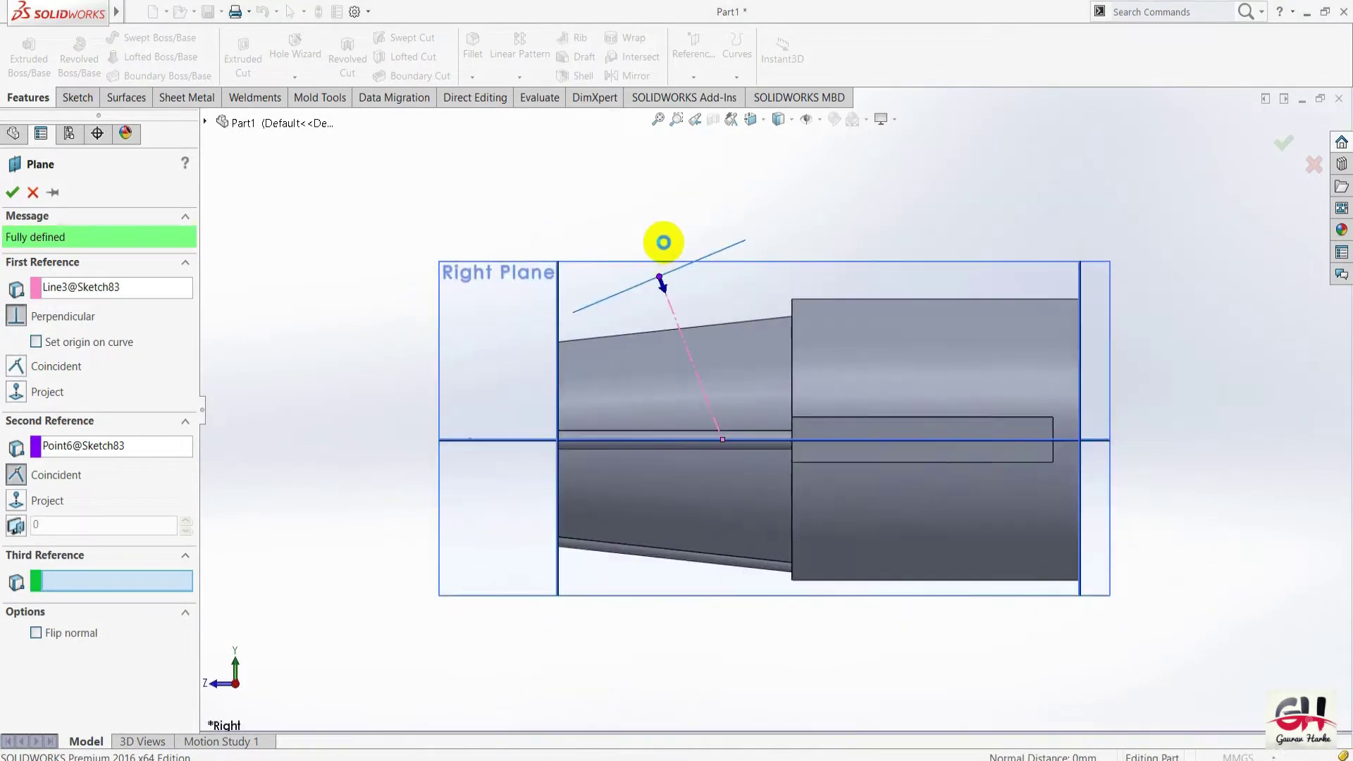
pyautogui.scroll(-5, 659, 382)
pyautogui.scroll(-2, 649, 366)
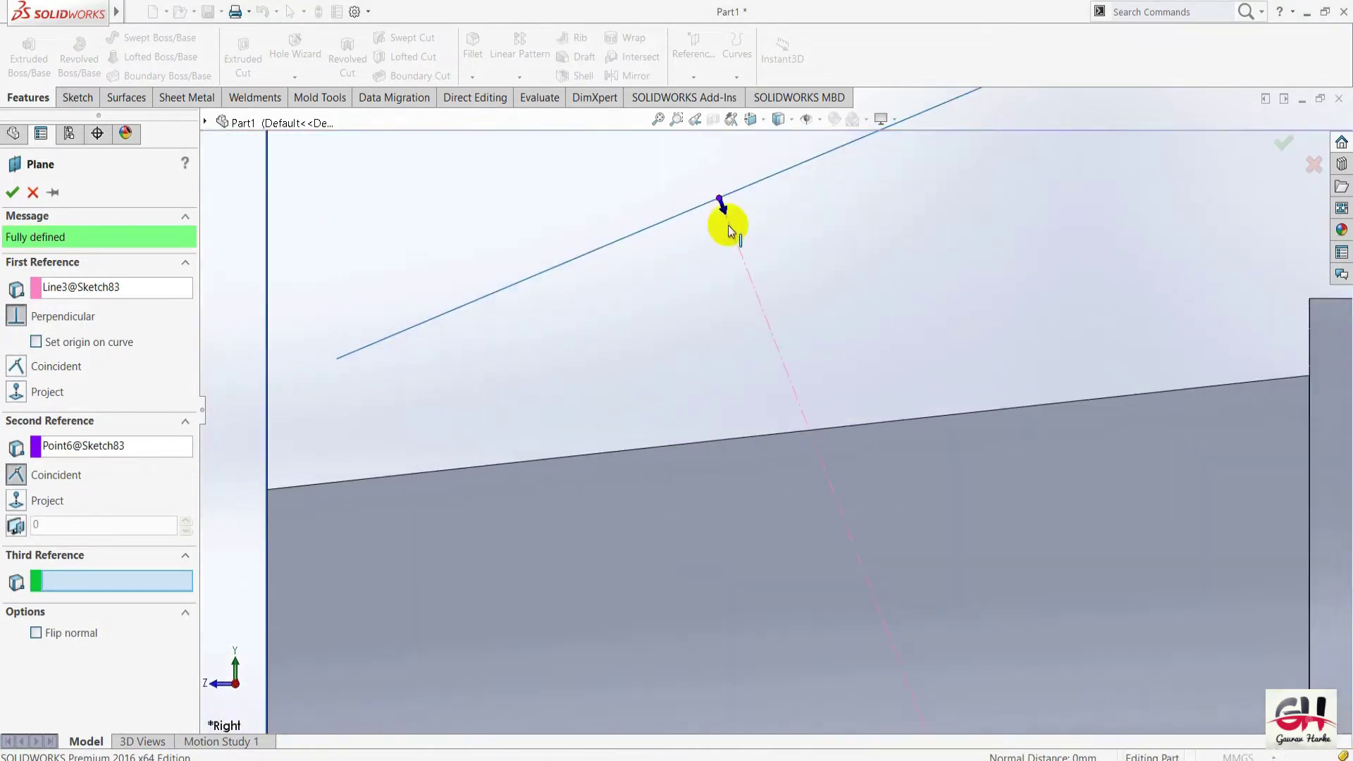
pyautogui.scroll(3, 729, 226)
pyautogui.scroll(2, 581, 295)
pyautogui.click(14, 195)
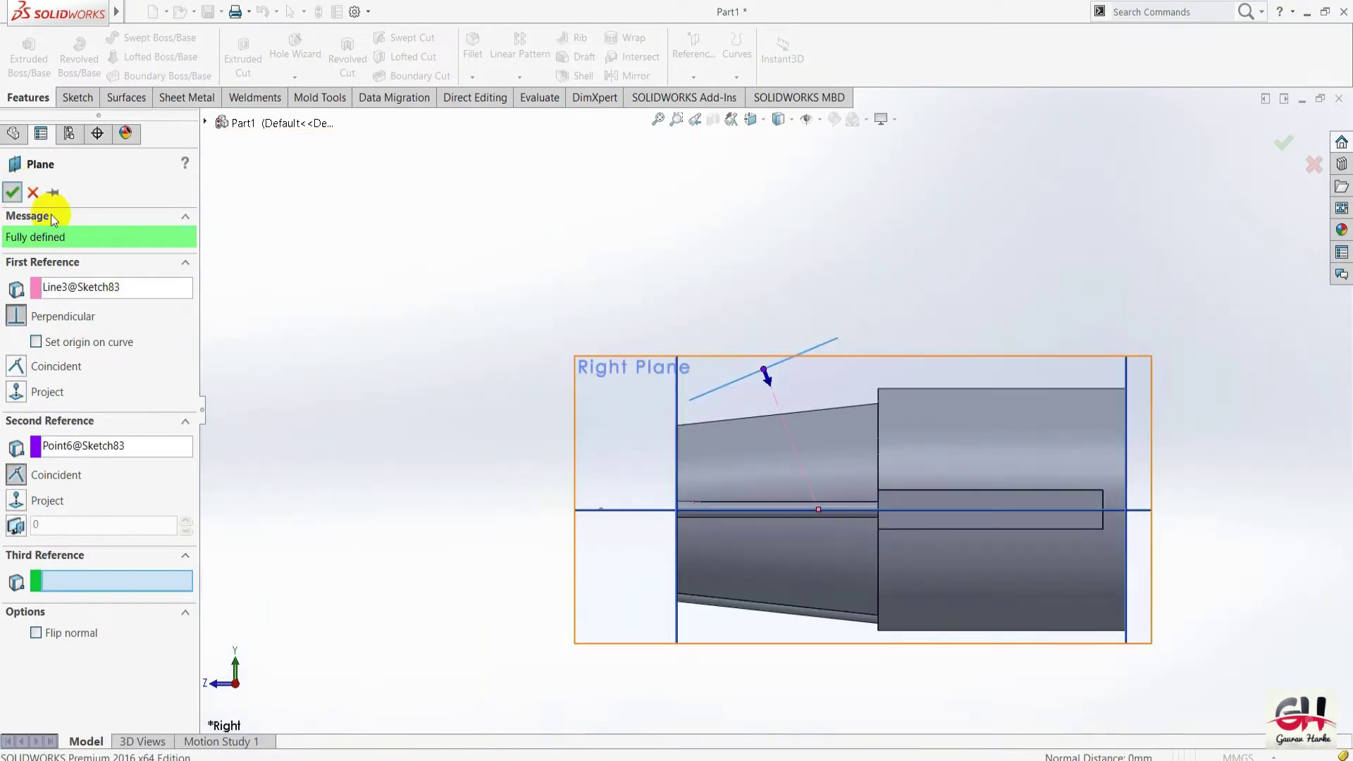
pyautogui.press('space')
pyautogui.click(1085, 258)
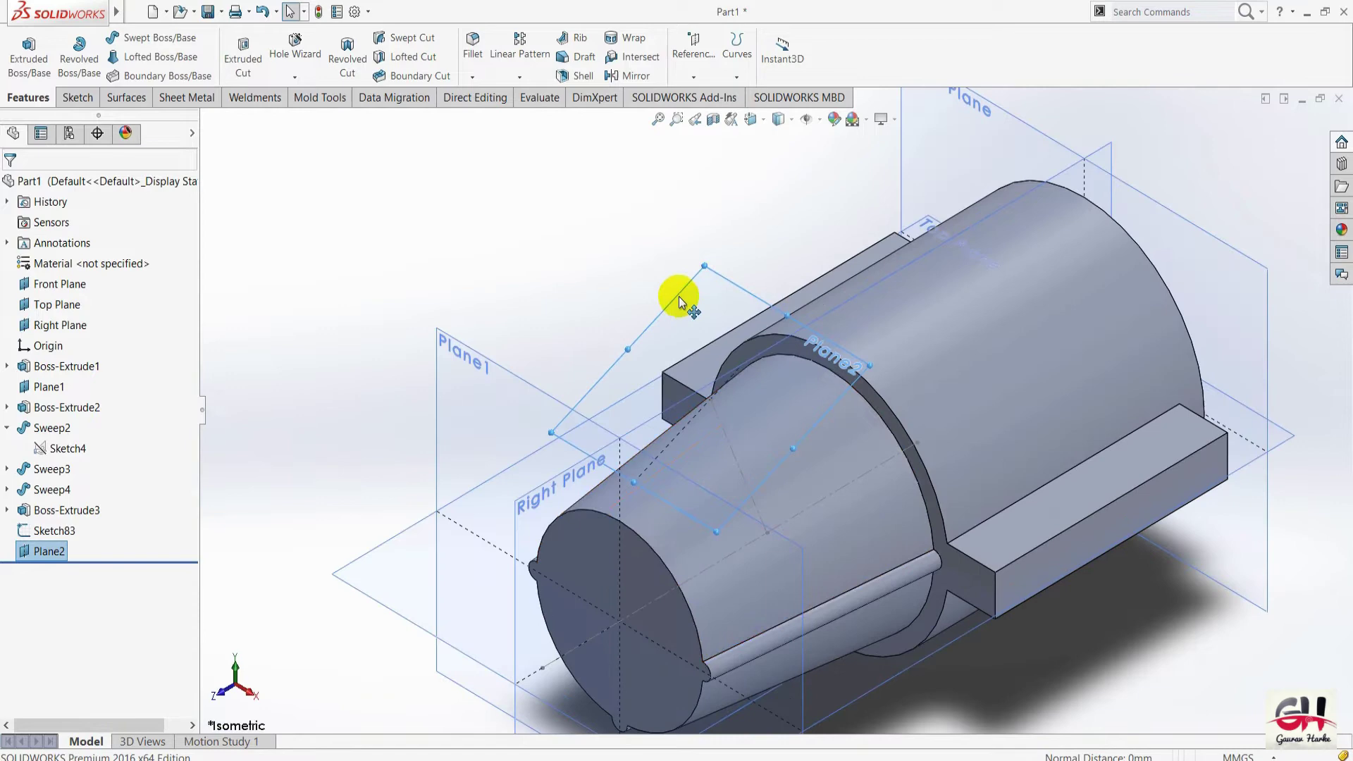
# Start a new sketch on Plane2 and view it Normal To.
pyautogui.rightClick(679, 298)
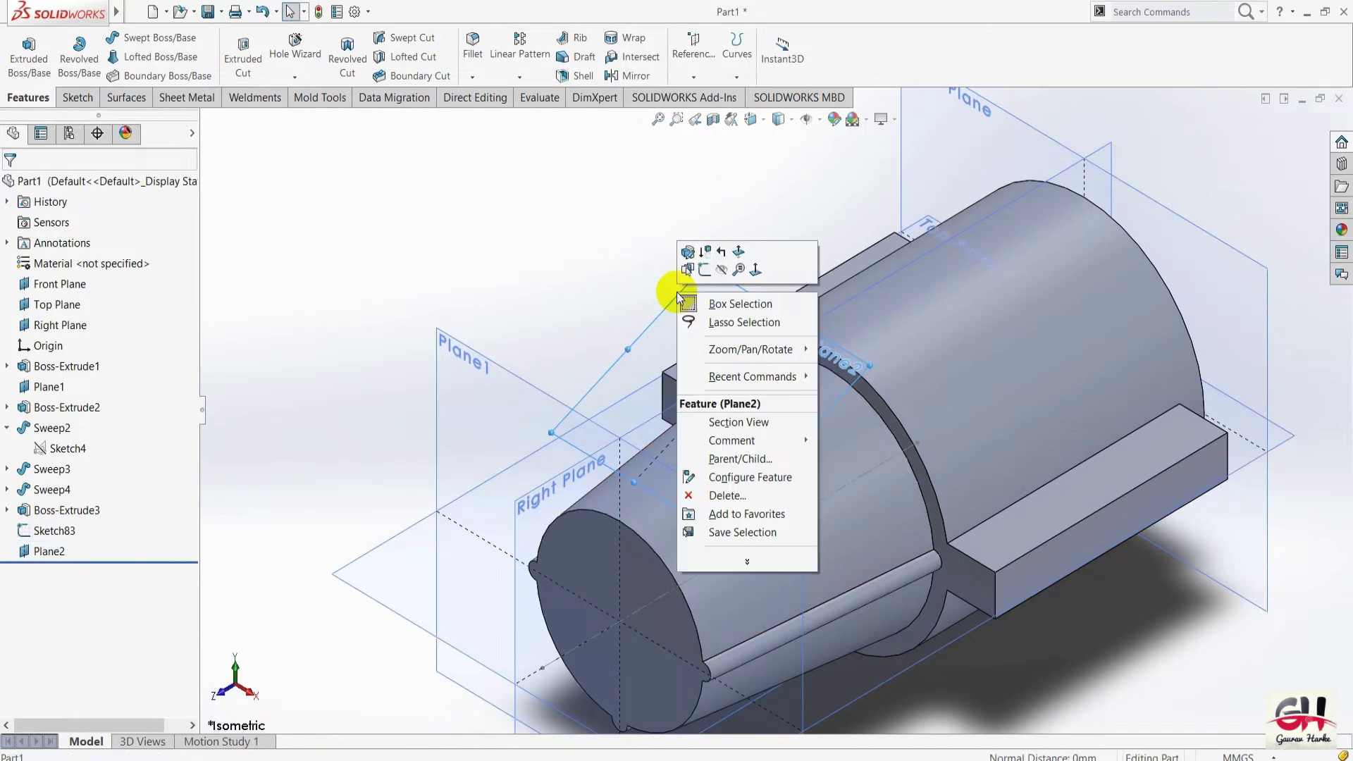
pyautogui.click(692, 269)
pyautogui.rightClick(681, 300)
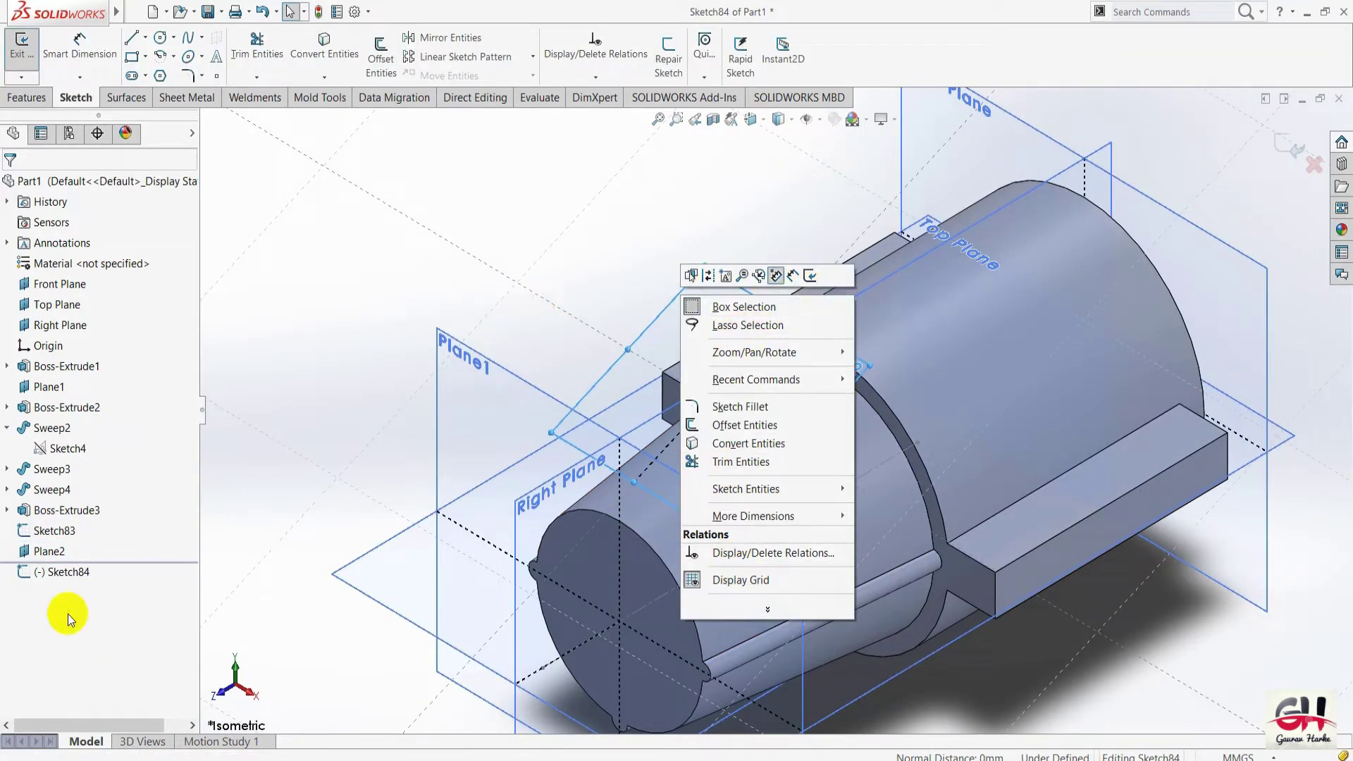
pyautogui.click(66, 572)
pyautogui.rightClick(66, 573)
pyautogui.click(85, 557)
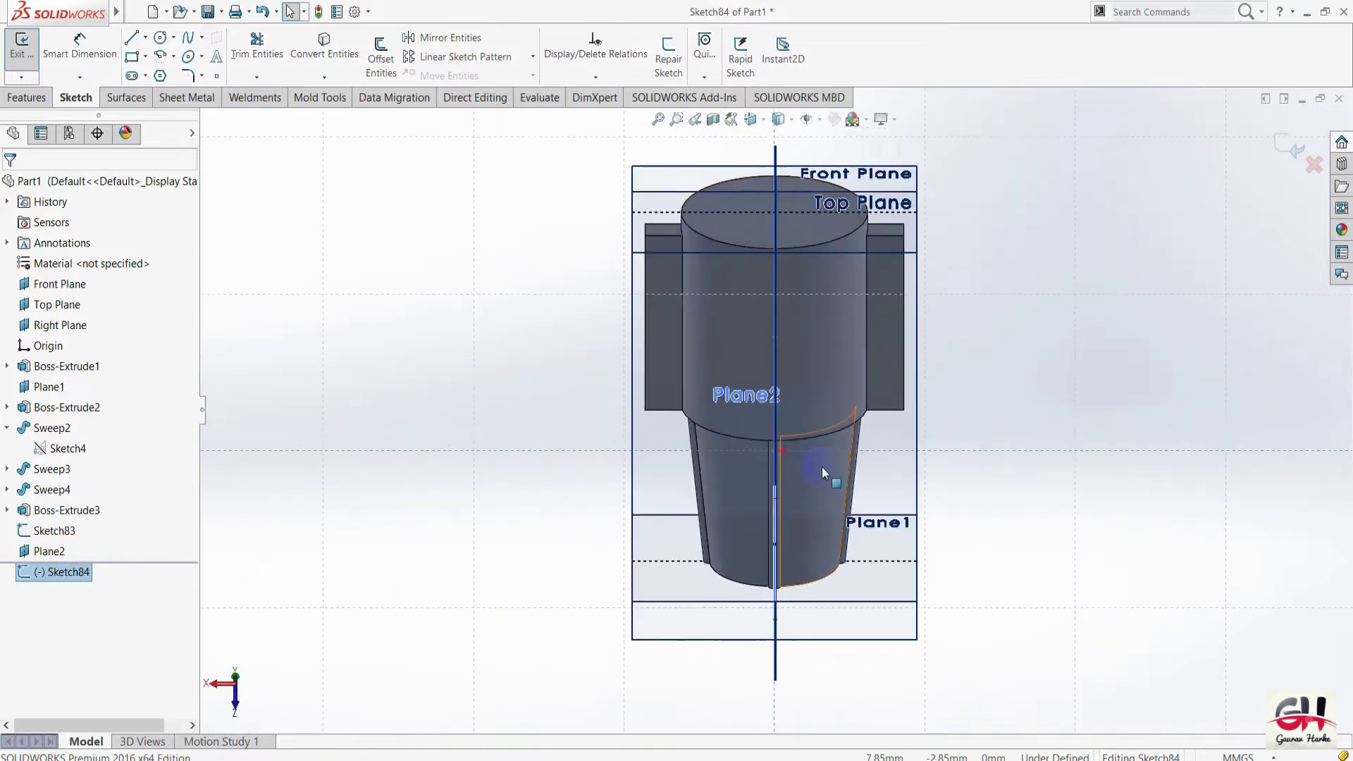
pyautogui.scroll(-3, 789, 500)
pyautogui.scroll(2, 680, 522)
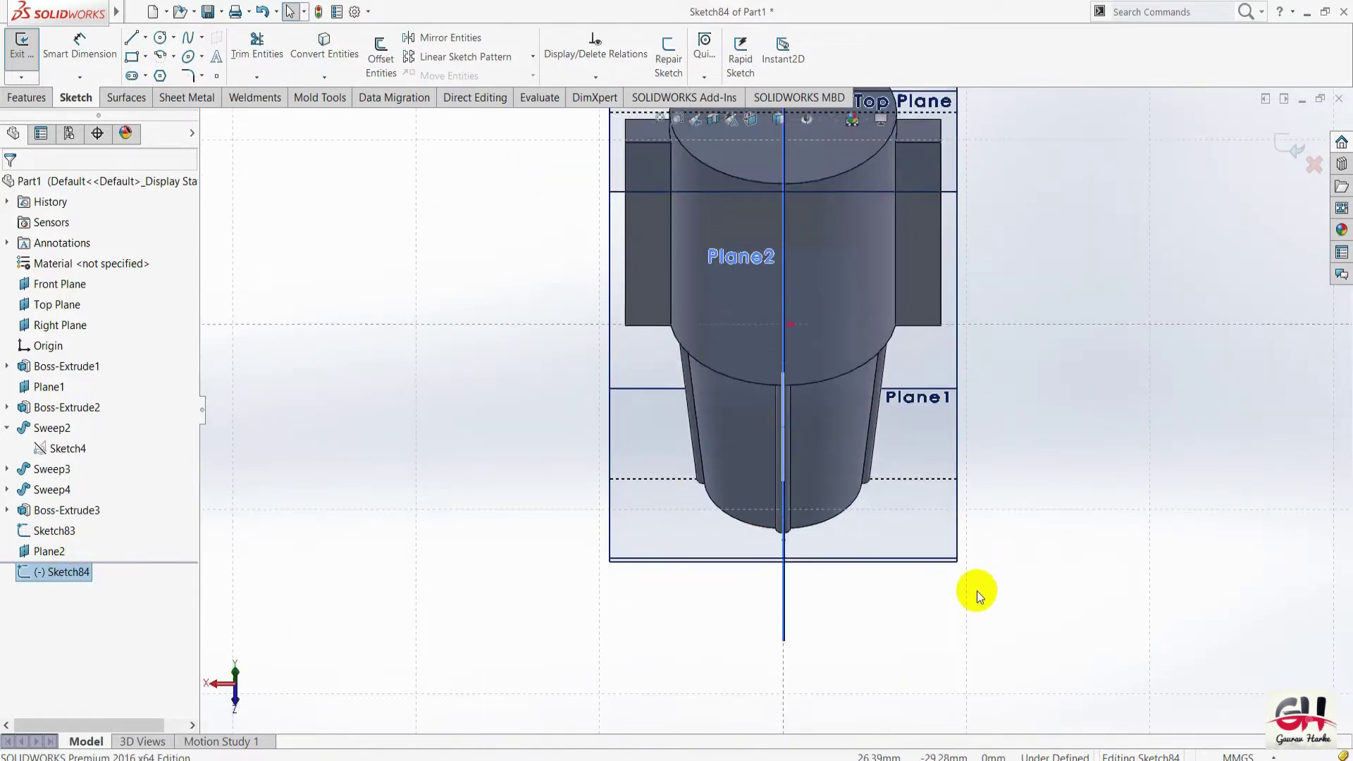
# Rotate the view with arrow keys to inspect Plane2's position, then switch to the engine drawing.
pyautogui.press('Up')
pyautogui.press('Up')
pyautogui.press('Left')
pyautogui.press('Left')
pyautogui.press('Right')
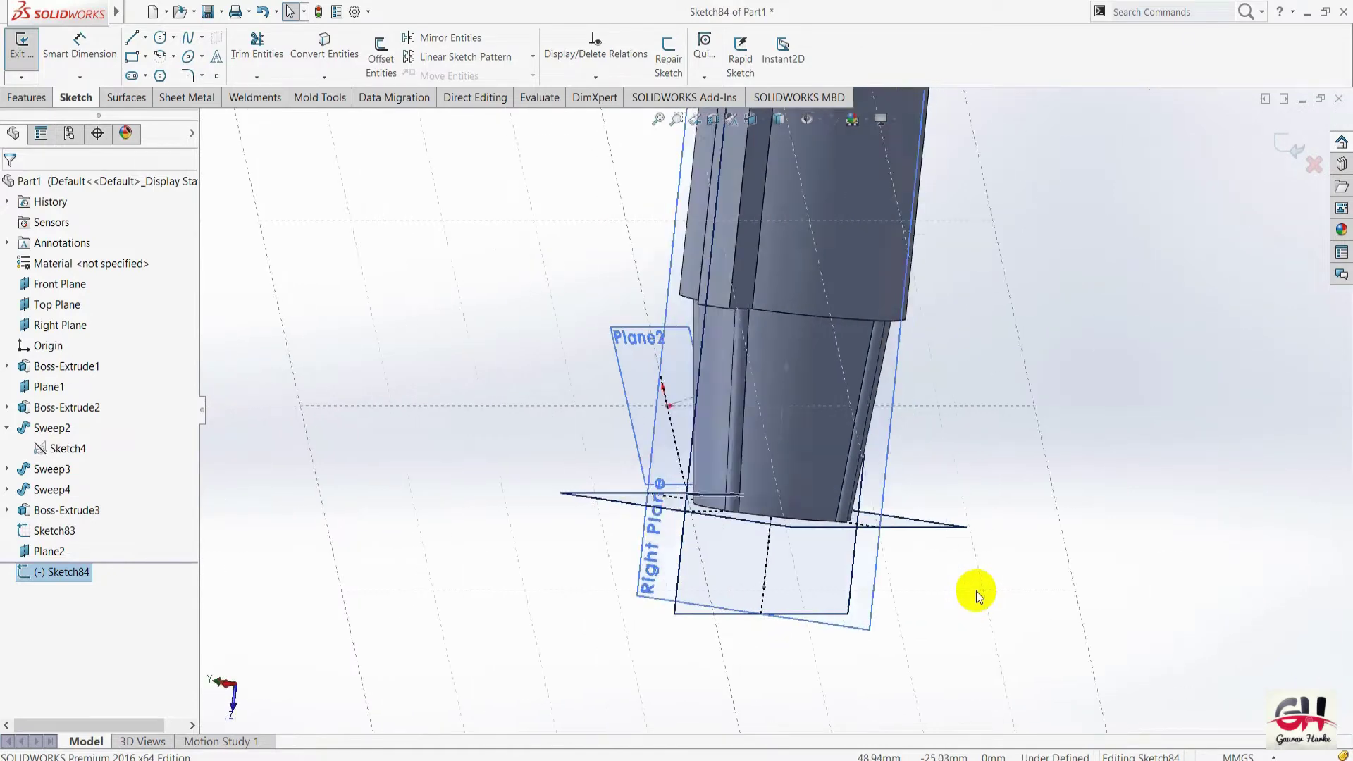
pyautogui.press('Right')
pyautogui.press('Down')
pyautogui.press('Down')
pyautogui.press('Up')
pyautogui.press('Left')
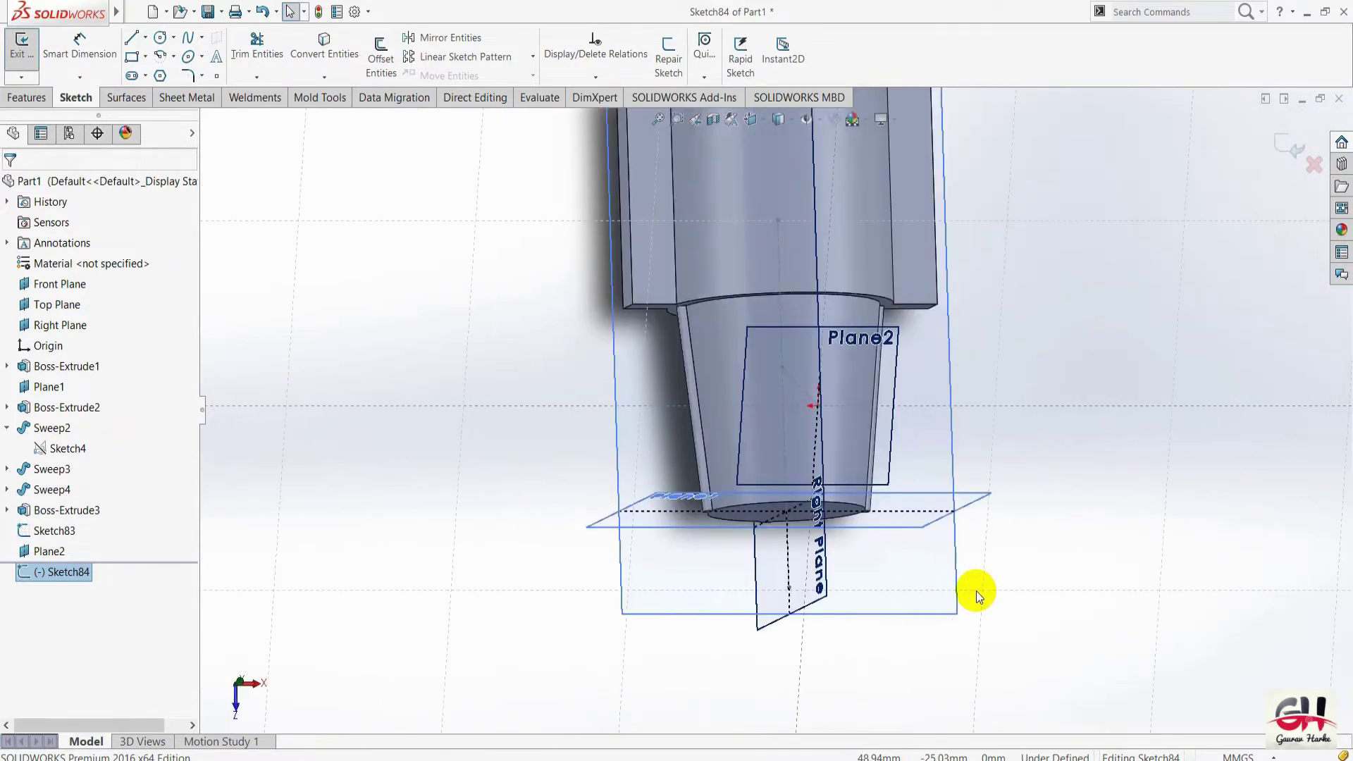
pyautogui.press('Down')
pyautogui.press('Right')
pyautogui.press('Up')
pyautogui.press('Left')
pyautogui.press('Left')
pyautogui.press('Right')
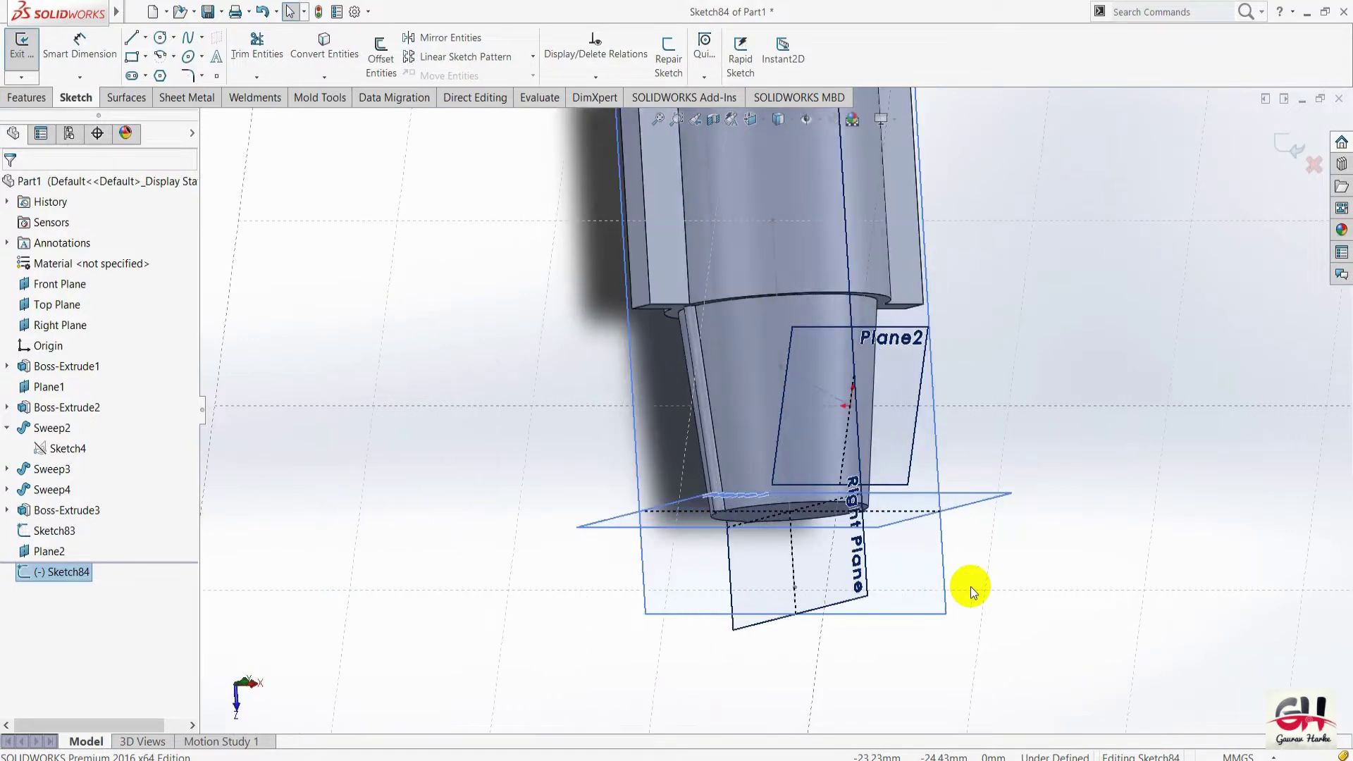
pyautogui.press('Right')
pyautogui.press('Down')
pyautogui.scroll(-2, 663, 314)
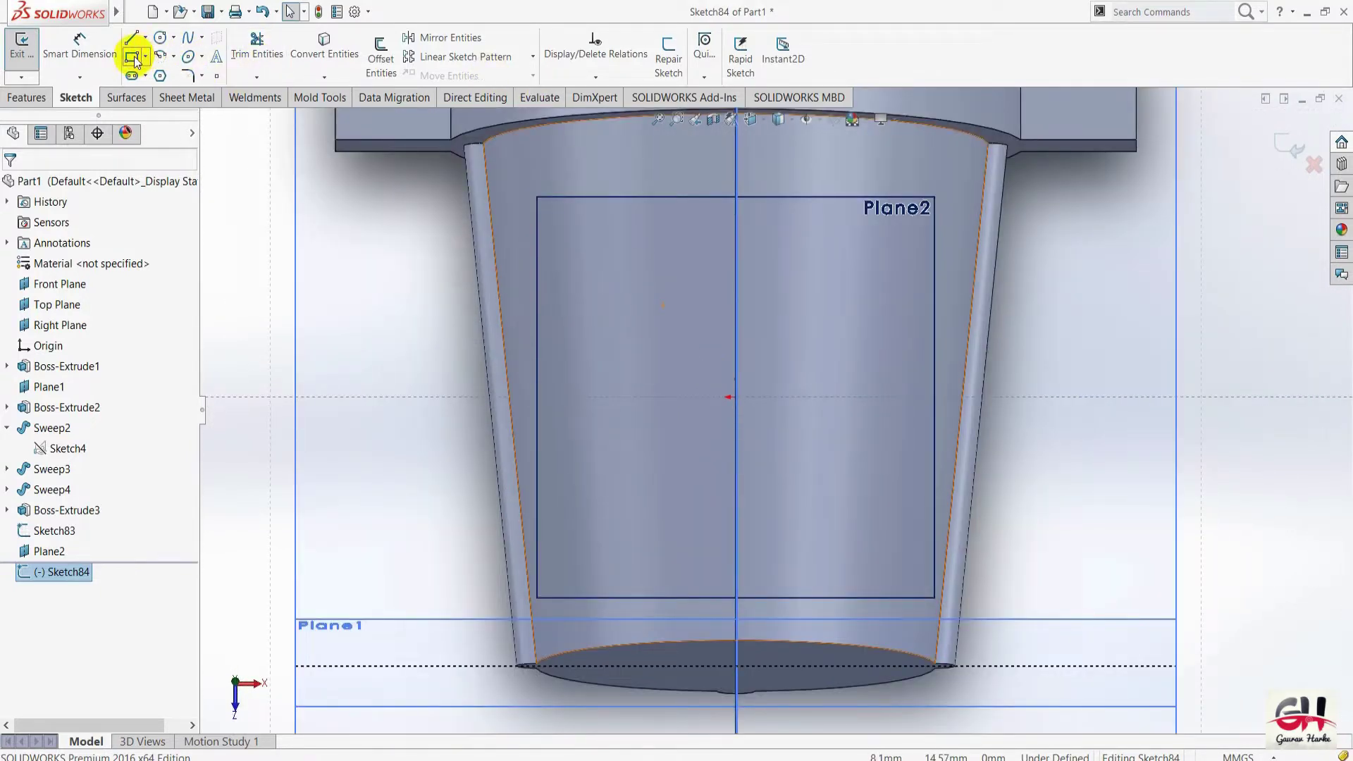
pyautogui.hotkey('alt', 'Tab')
# Pan and scroll the engine block PDF to review Section A-A and Section B-B.
pyautogui.keyDown('ctrl'); pyautogui.scroll(2, 846, 396); pyautogui.keyUp('ctrl')
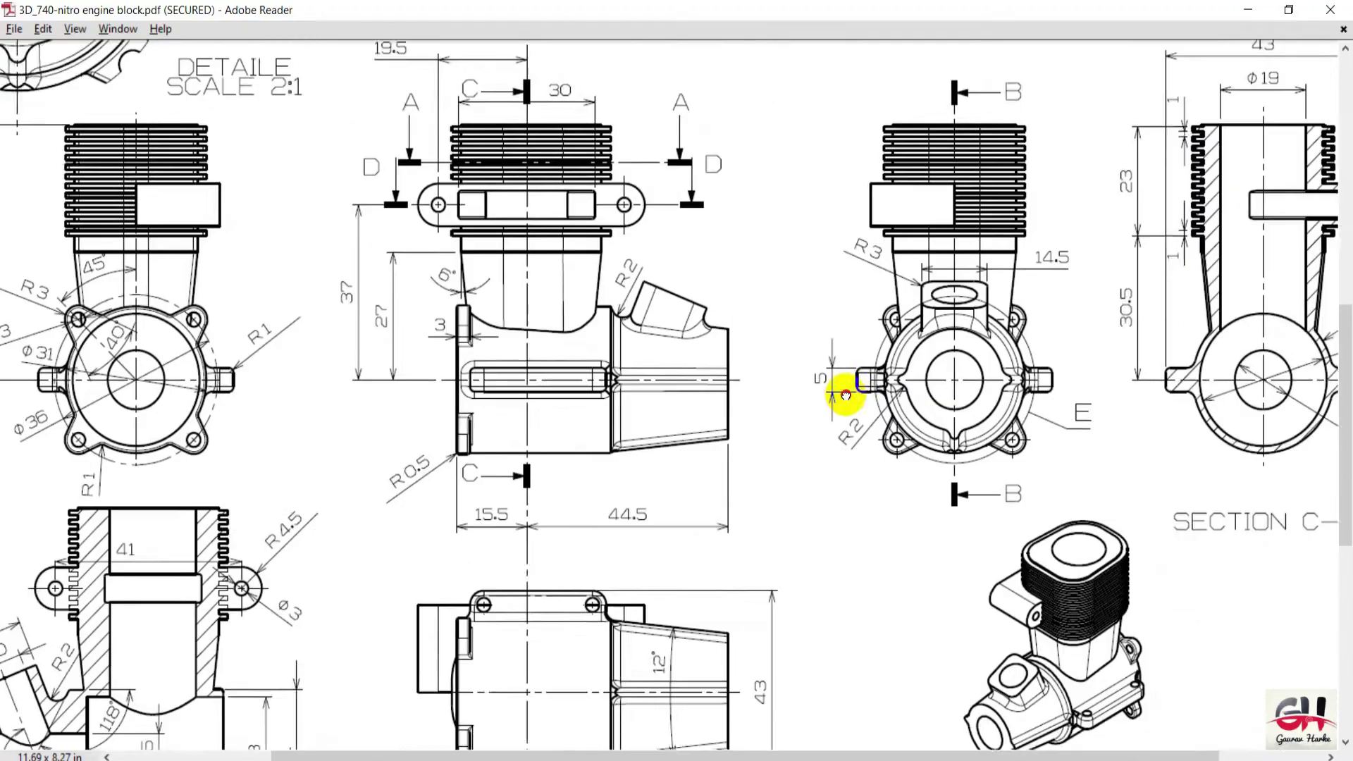
pyautogui.moveTo(846, 396); pyautogui.dragTo(740, 378)
pyautogui.scroll(3, 726, 275)
pyautogui.scroll(-3, 652, 295)
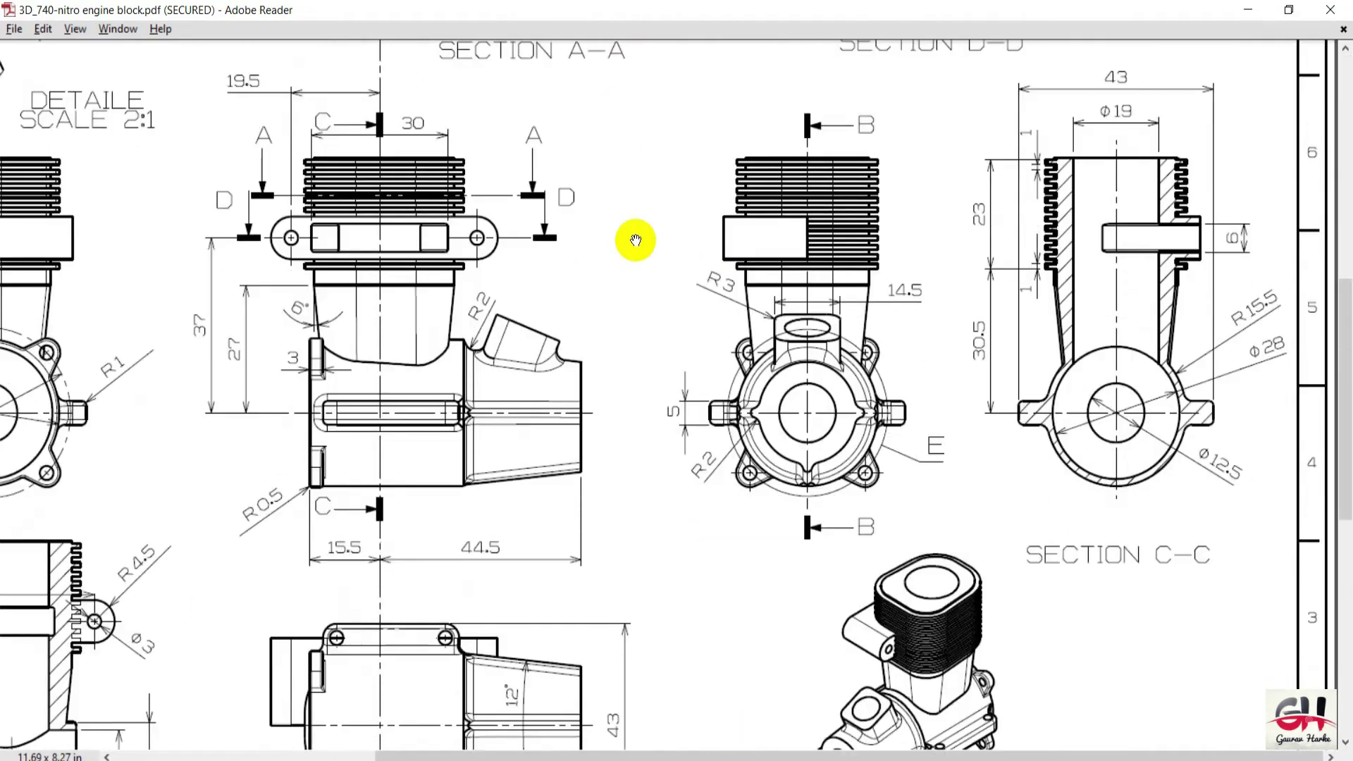
pyautogui.scroll(-3, 635, 240)
pyautogui.scroll(1, 652, 212)
pyautogui.scroll(1, 705, 233)
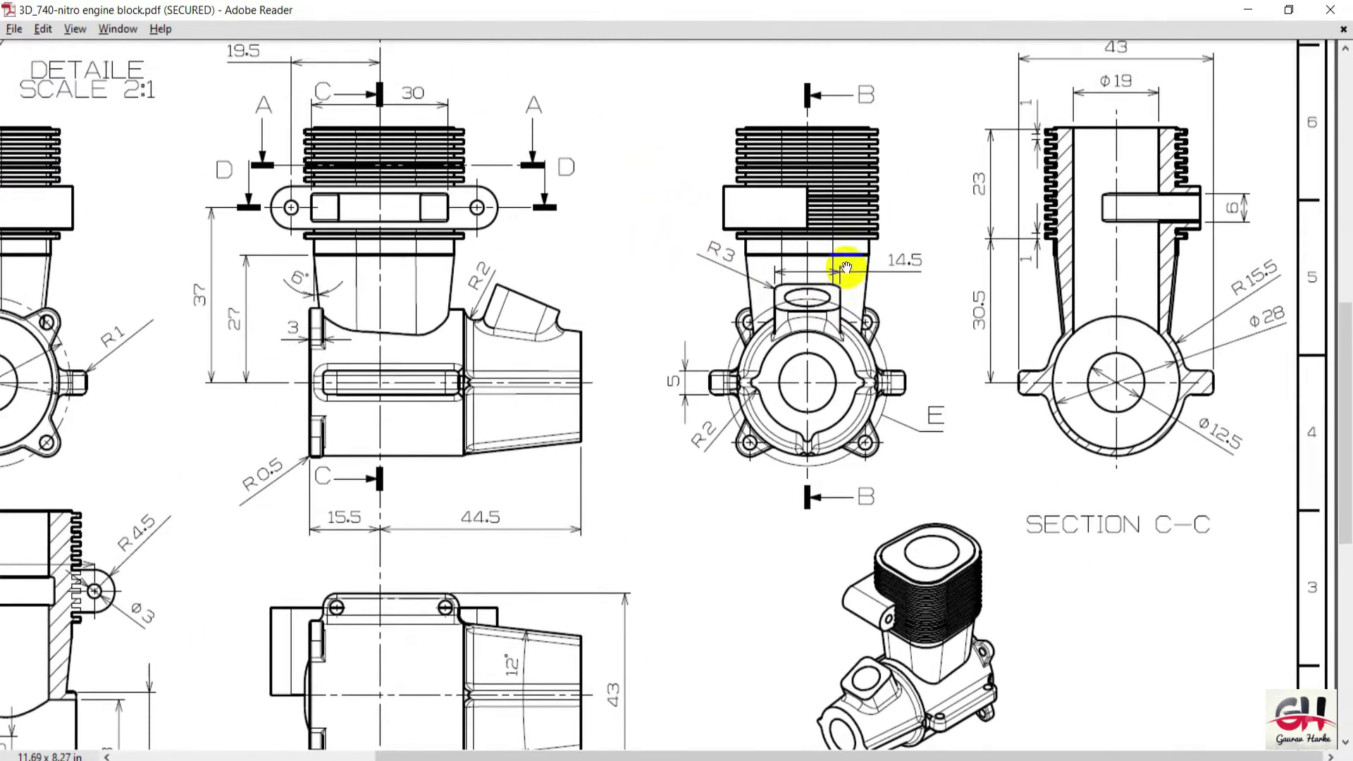
pyautogui.scroll(-3, 572, 371)
pyautogui.keyDown('shift'); pyautogui.hscroll(-5, 572, 371); pyautogui.keyUp('shift')
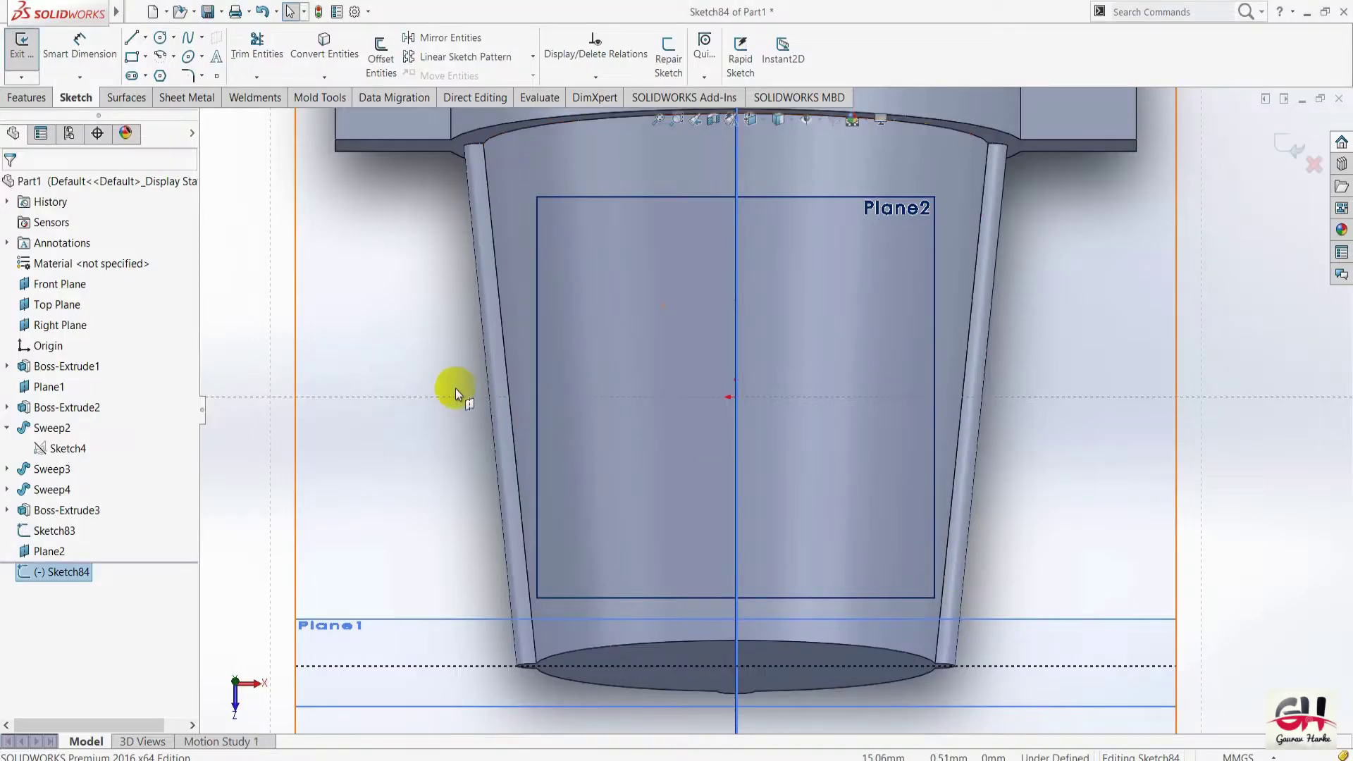
# Project Sketch83's vertical line Line1 into Sketch84 with Convert Entities.
pyautogui.press('s')
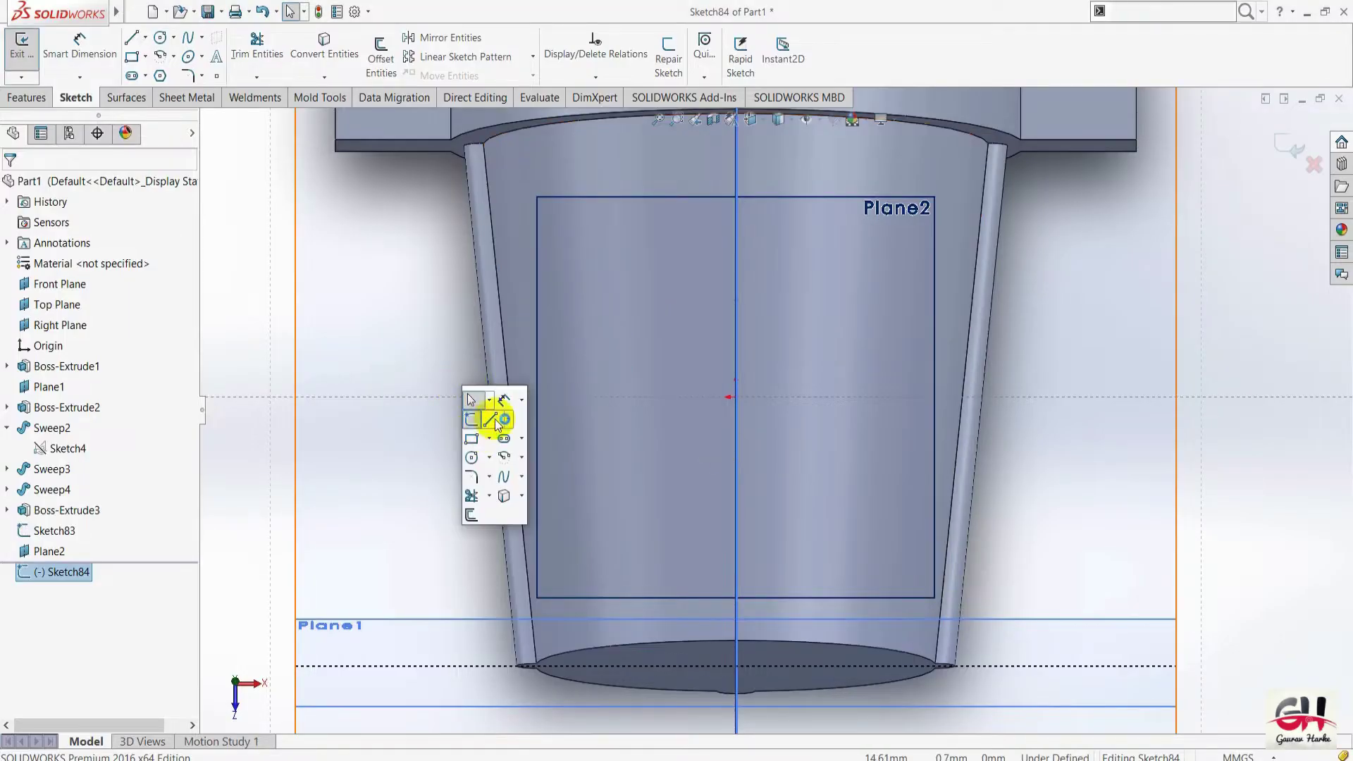
pyautogui.click(510, 421)
pyautogui.click(494, 453)
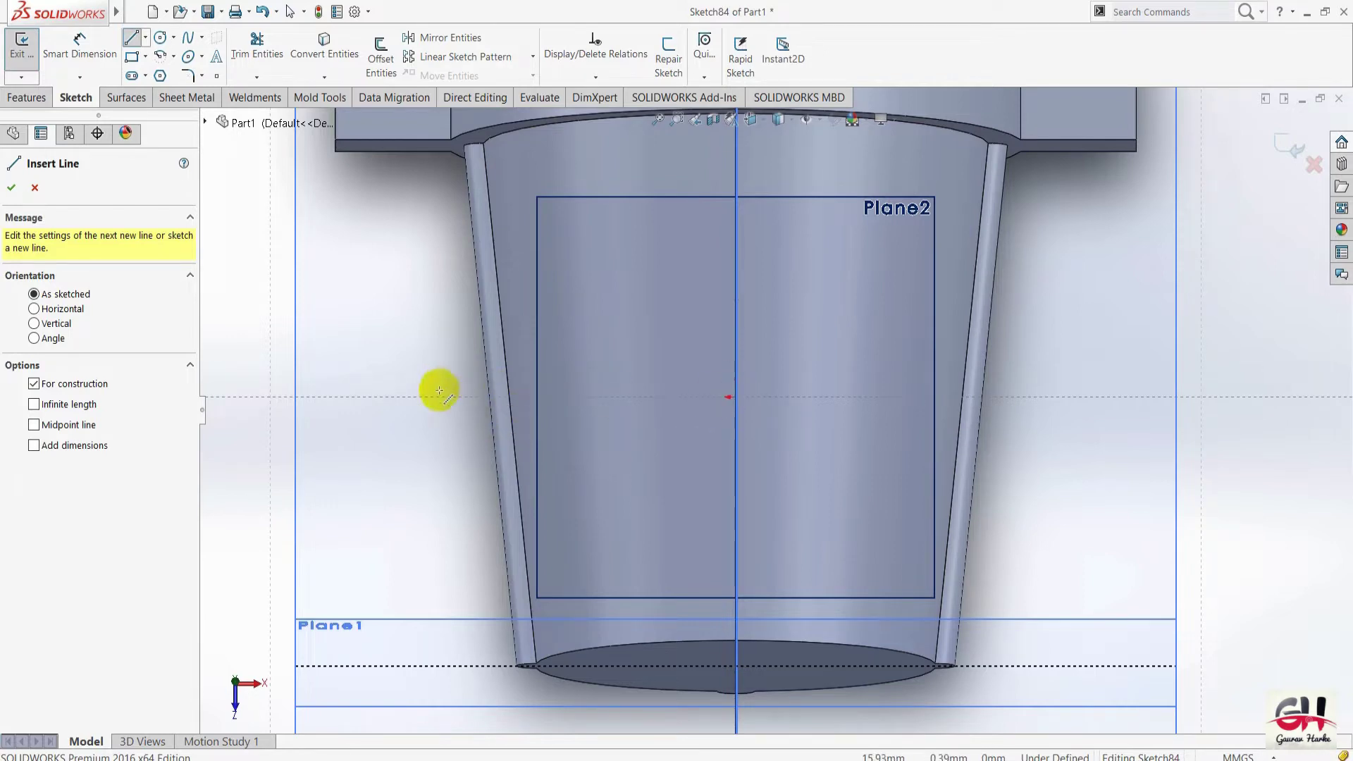
pyautogui.press('Escape')
pyautogui.click(324, 56)
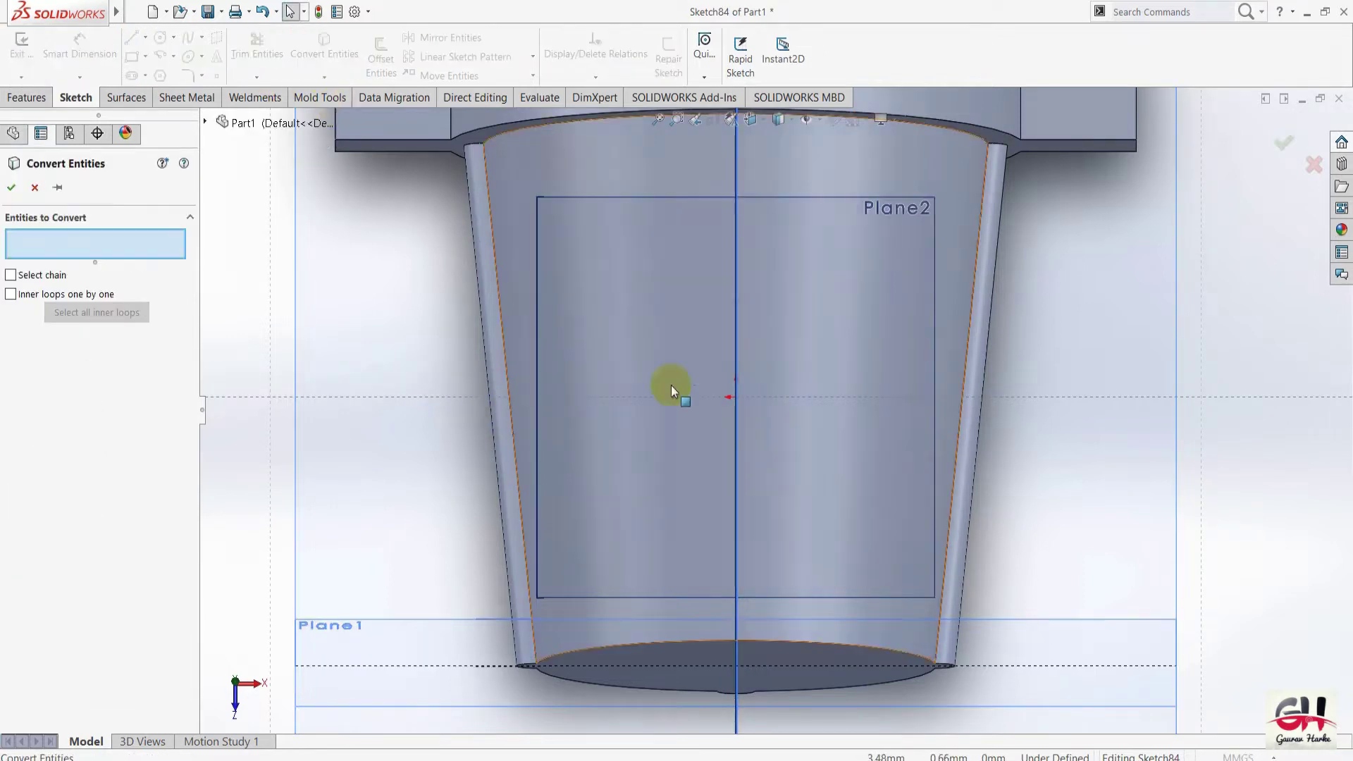
pyautogui.click(734, 397)
pyautogui.click(13, 188)
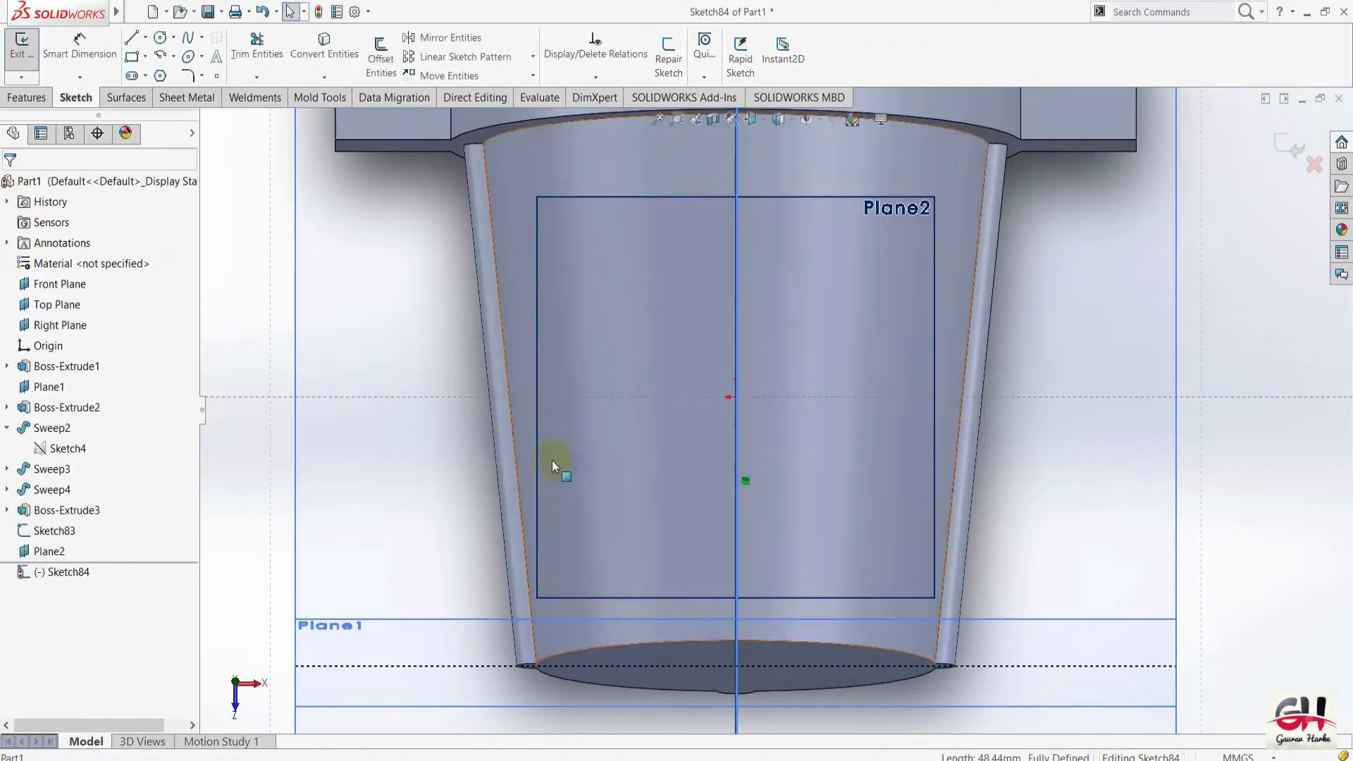
# In Isometric view, set the projected line to For construction.
pyautogui.press('space')
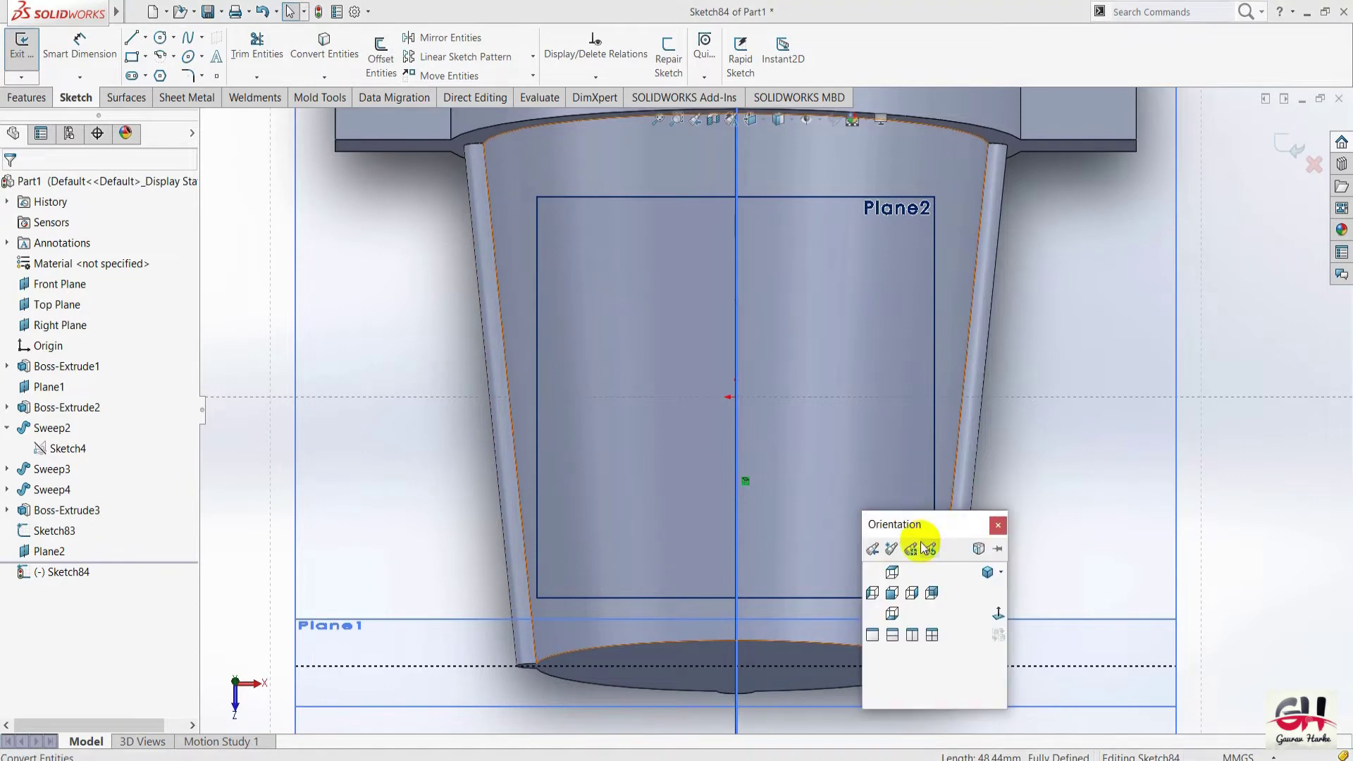
pyautogui.click(987, 564)
pyautogui.scroll(-2, 677, 392)
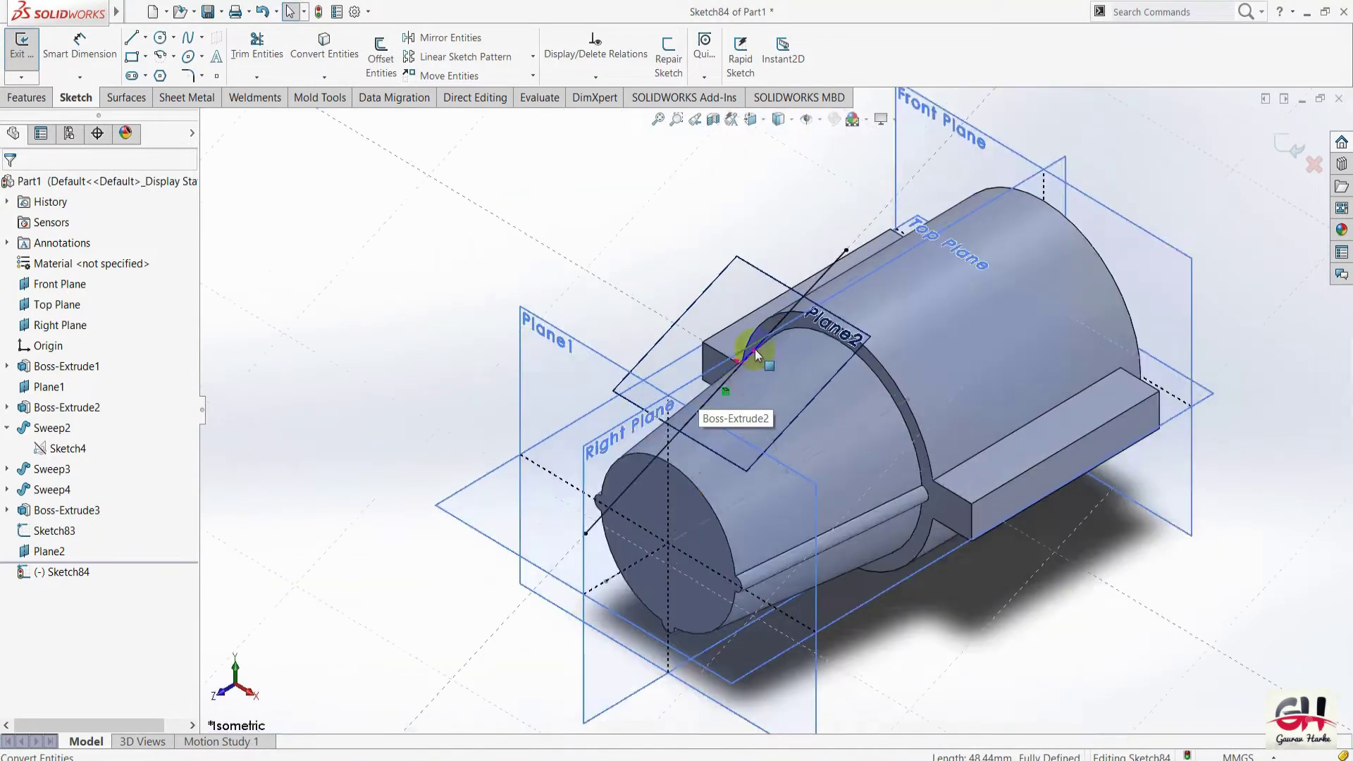
pyautogui.scroll(-3, 719, 386)
pyautogui.scroll(-2, 531, 326)
pyautogui.scroll(-2, 514, 328)
pyautogui.scroll(-1, 513, 328)
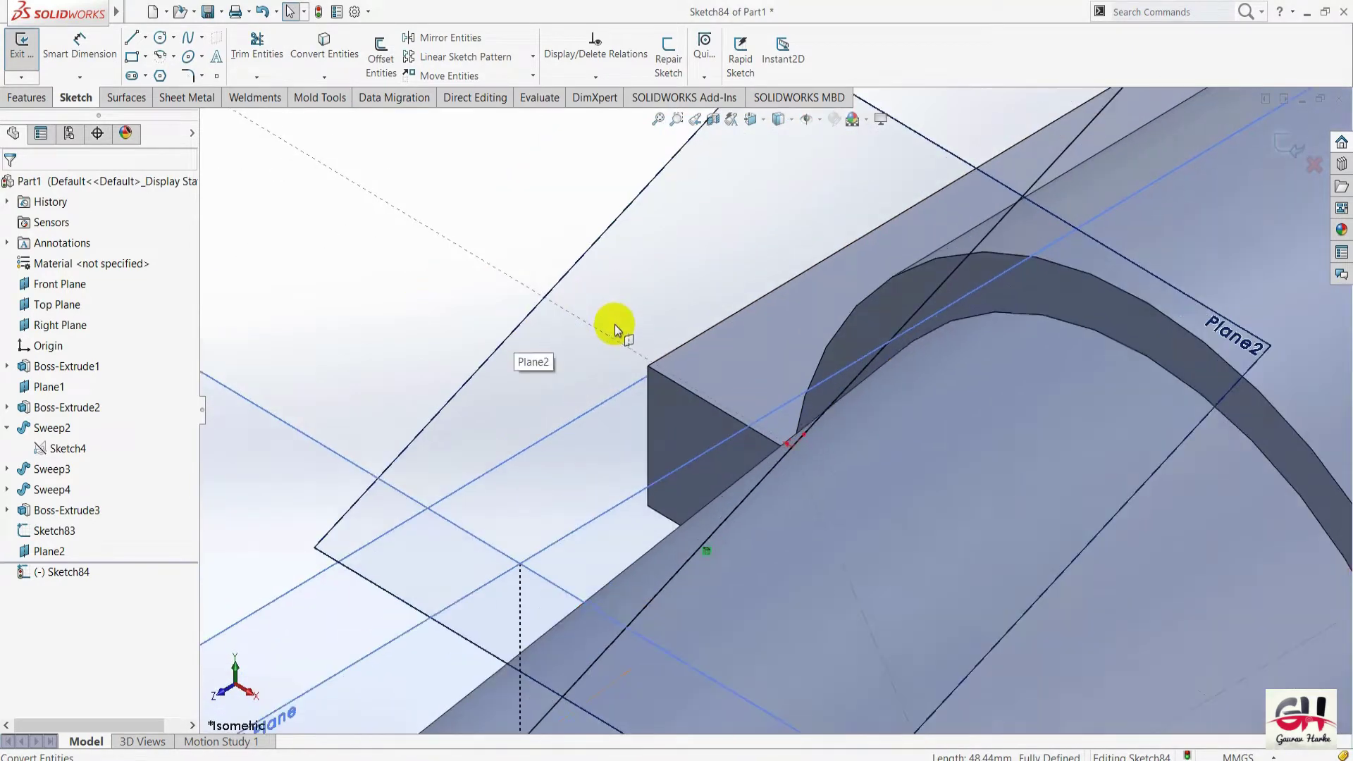
pyautogui.click(768, 469)
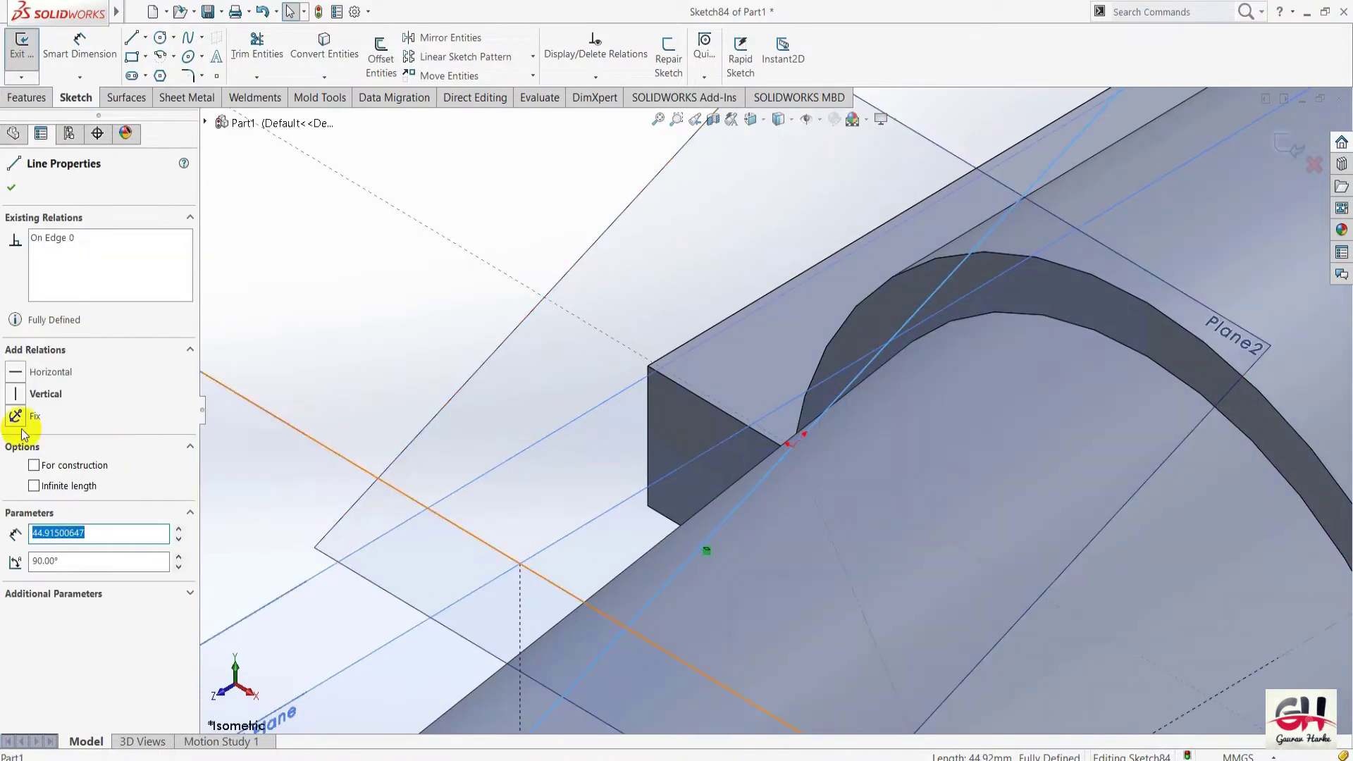
pyautogui.click(33, 466)
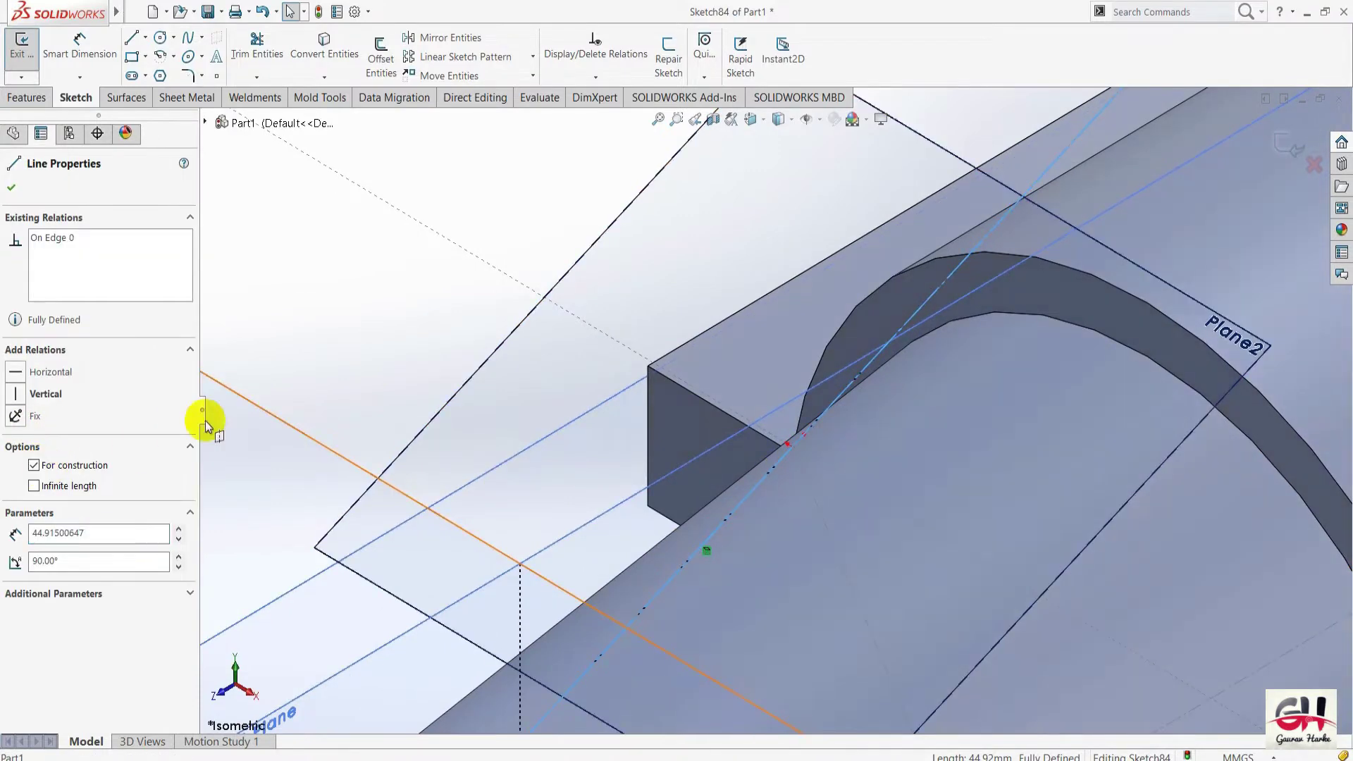
pyautogui.click(14, 188)
# Draw a centerline outward from the point on the construction line.
pyautogui.press('space')
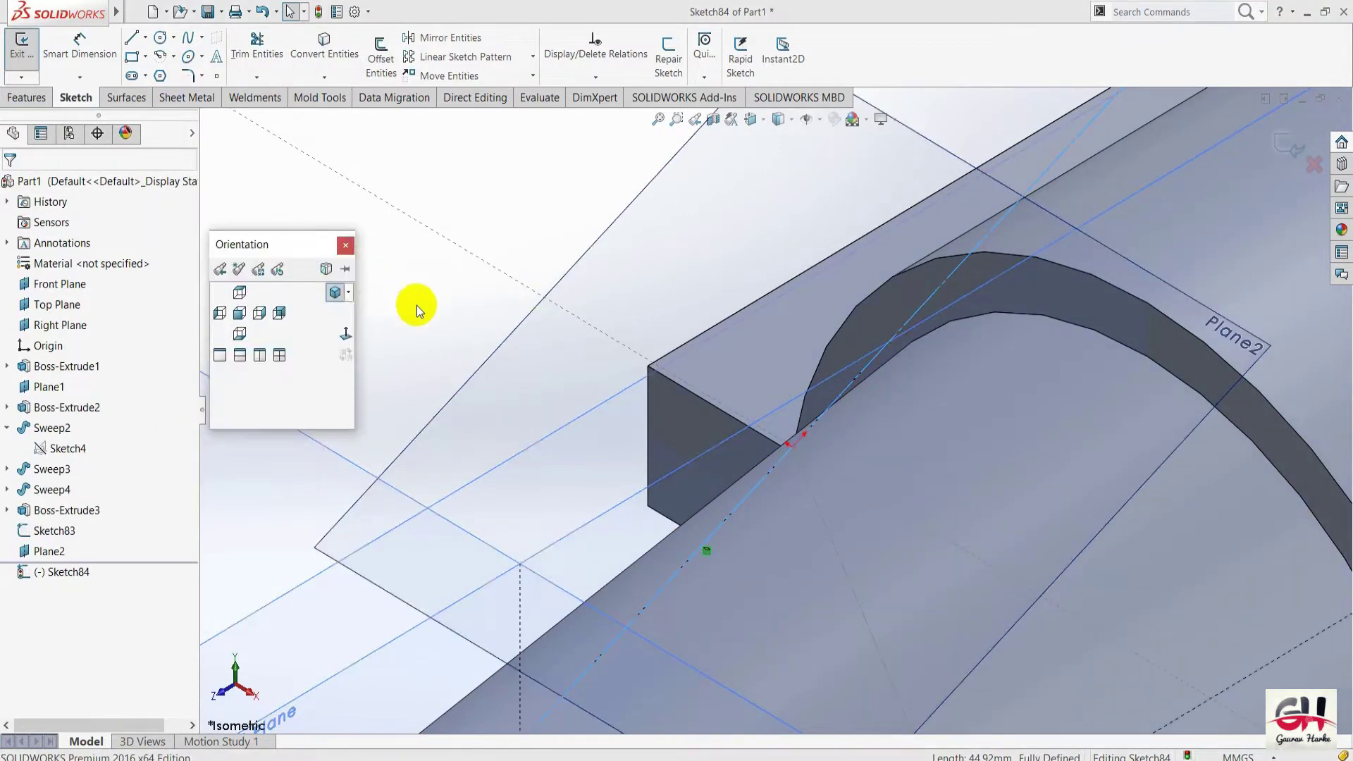
pyautogui.click(146, 39)
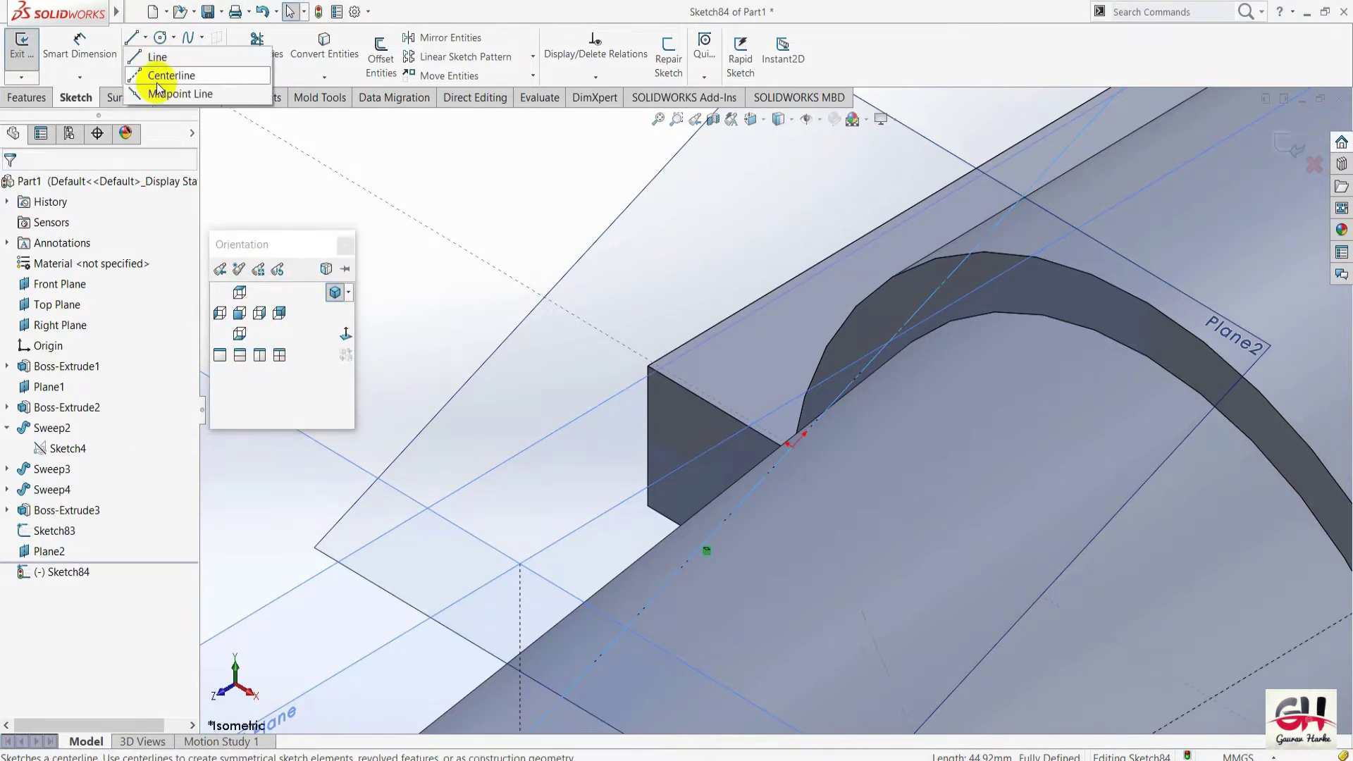
pyautogui.click(173, 72)
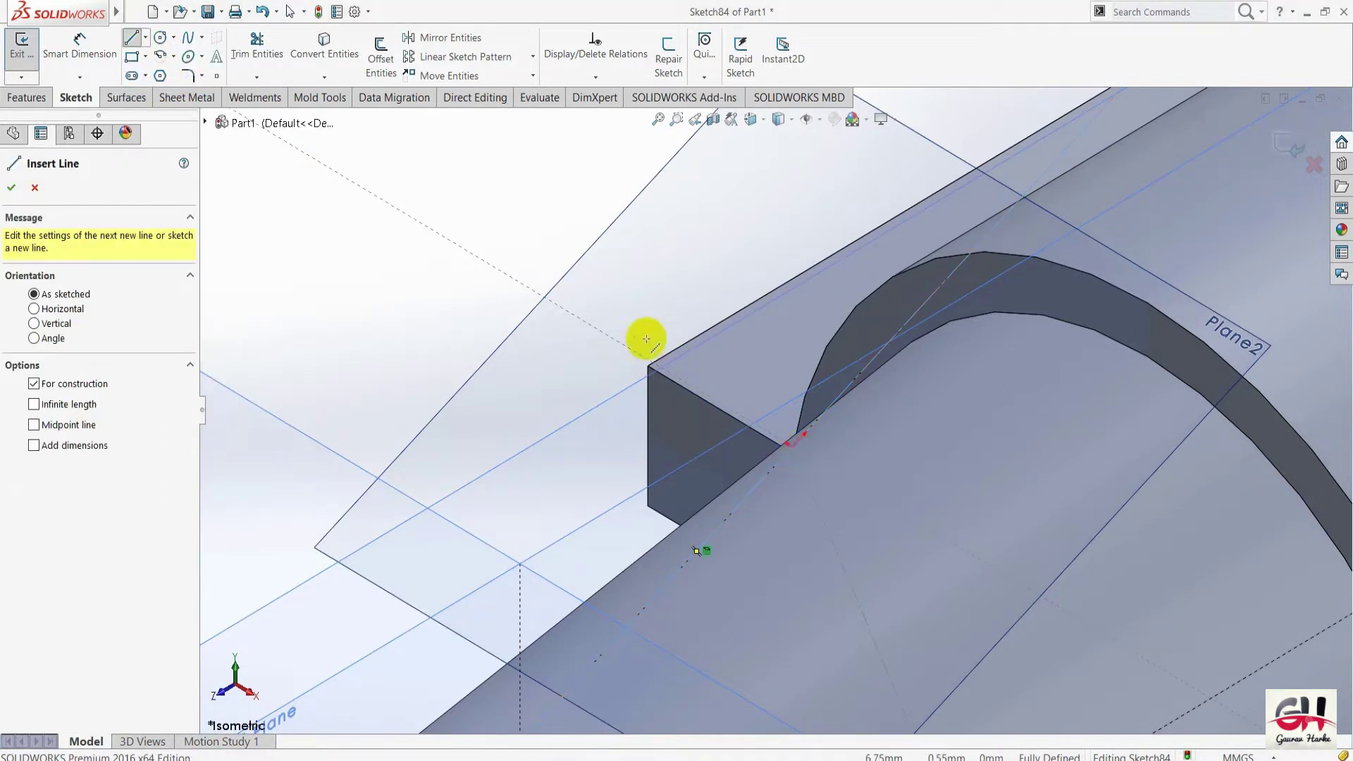
pyautogui.click(604, 332)
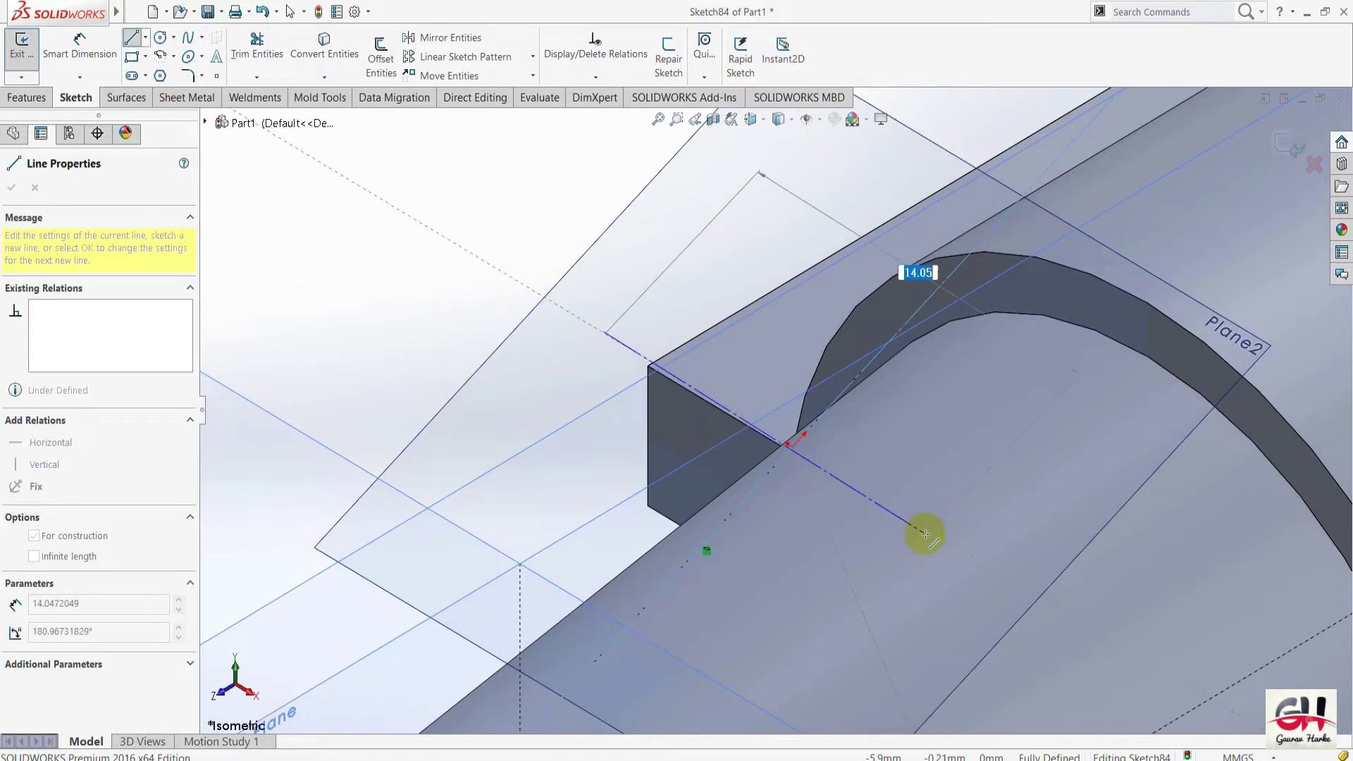
pyautogui.press('Escape')
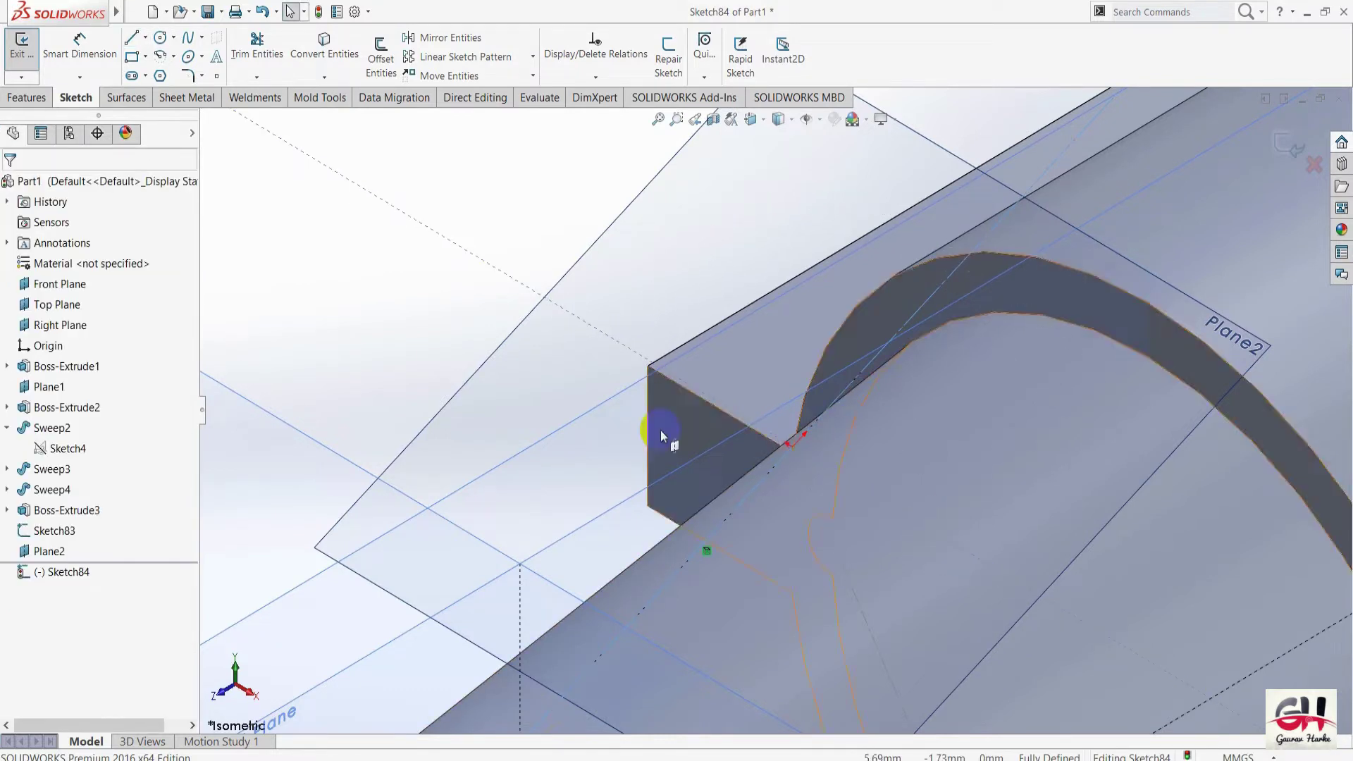
pyautogui.press('s')
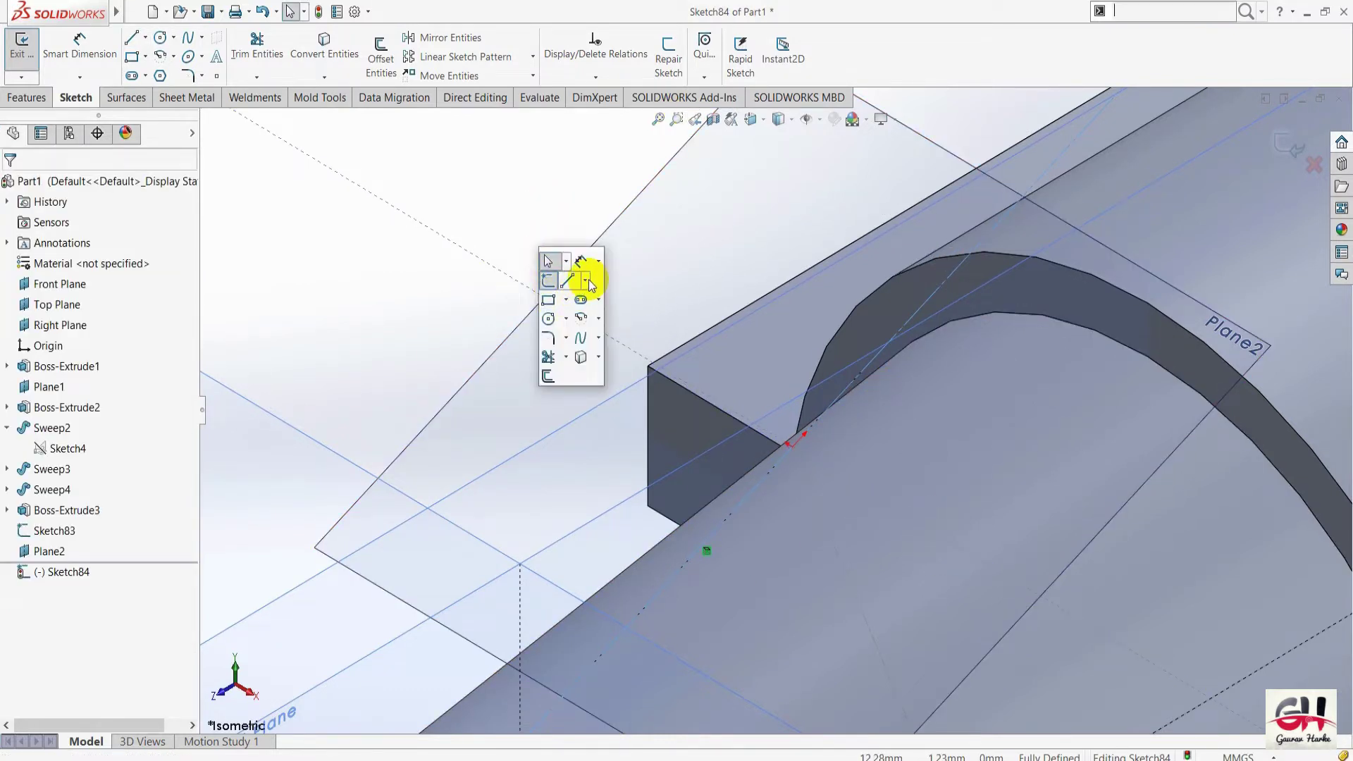
pyautogui.click(604, 325)
pyautogui.scroll(-5, 888, 463)
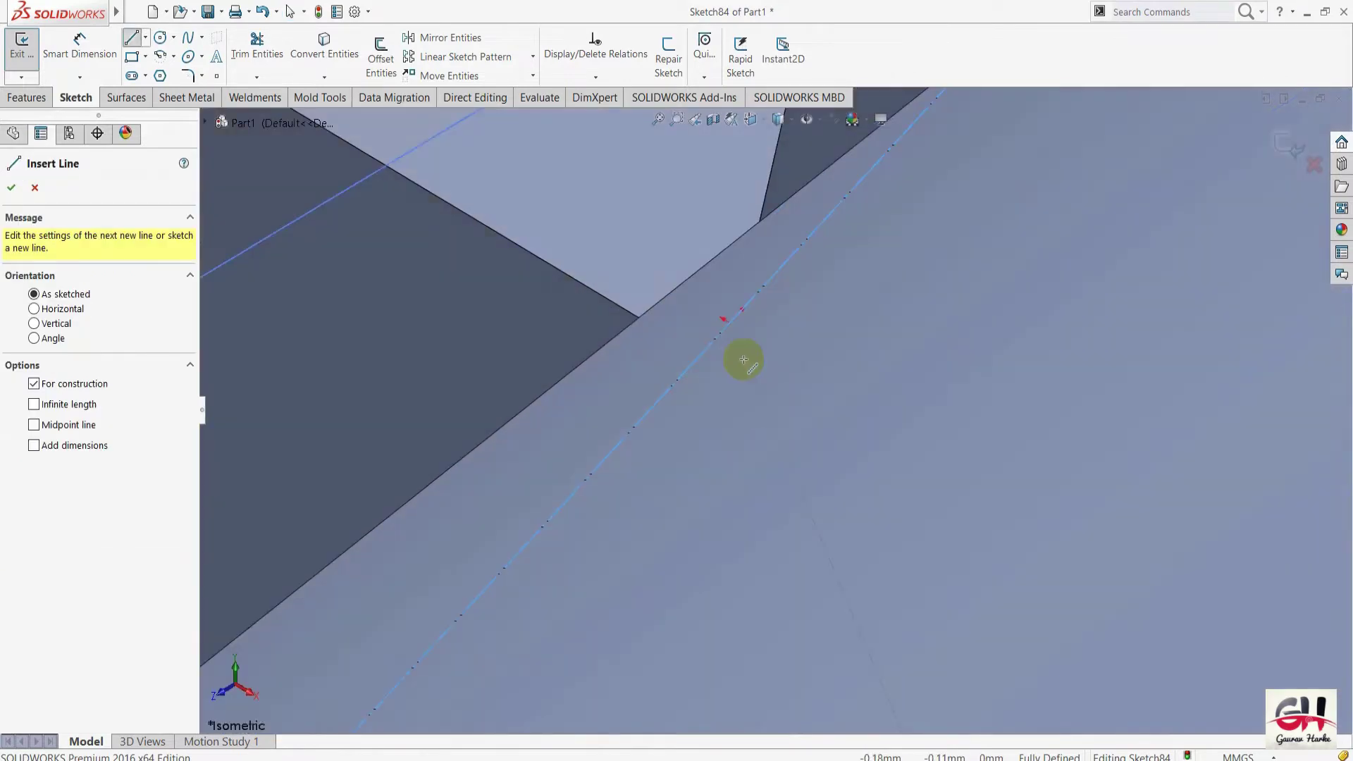
pyautogui.click(730, 322)
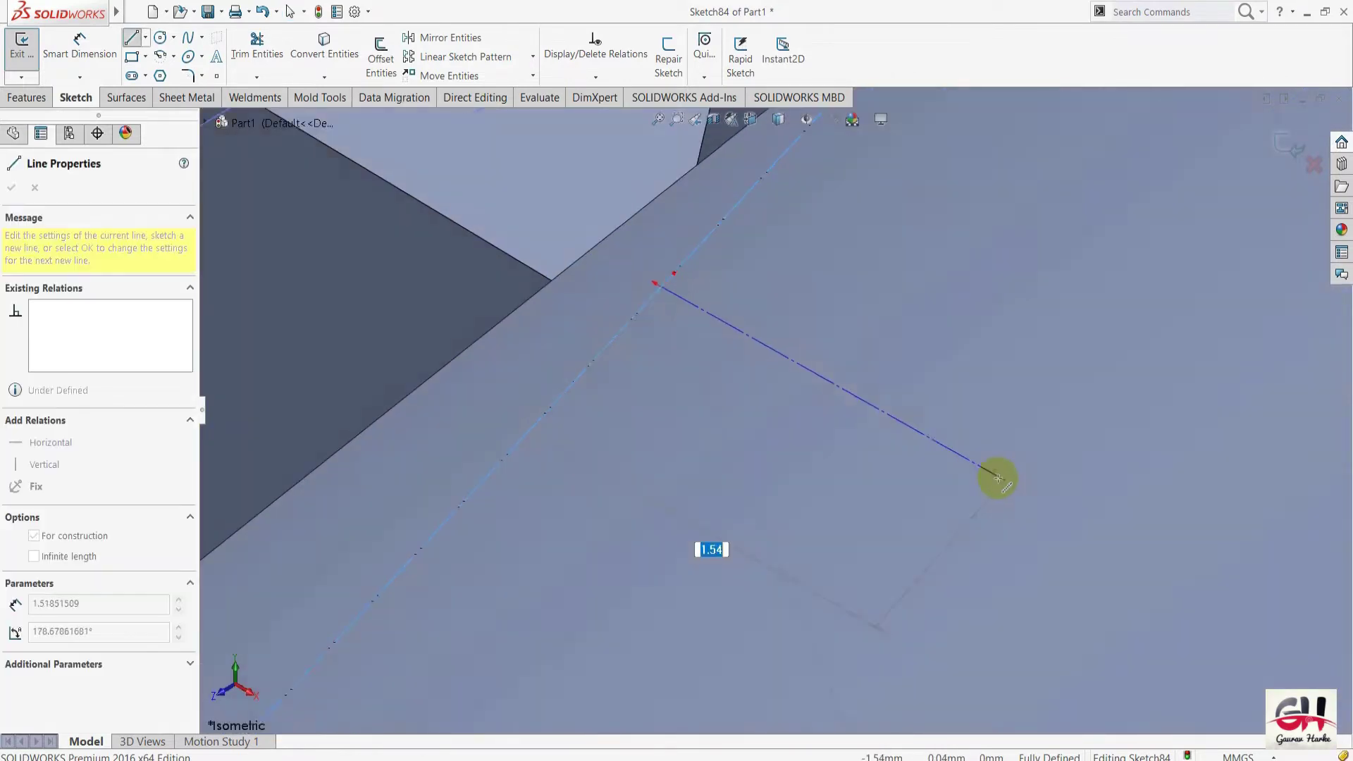
pyautogui.scroll(-3, 946, 444)
pyautogui.scroll(3, 956, 444)
pyautogui.scroll(2, 965, 487)
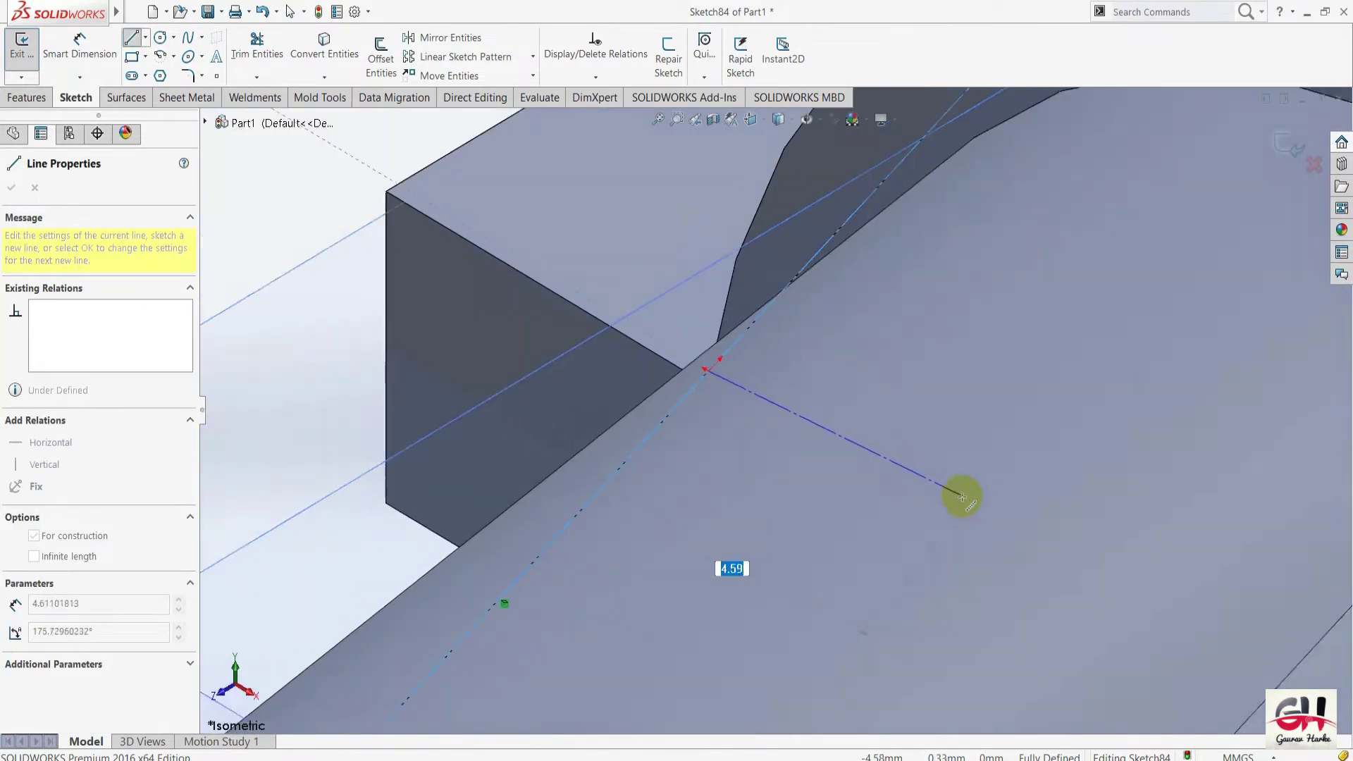
pyautogui.scroll(2, 944, 490)
pyautogui.scroll(1, 888, 475)
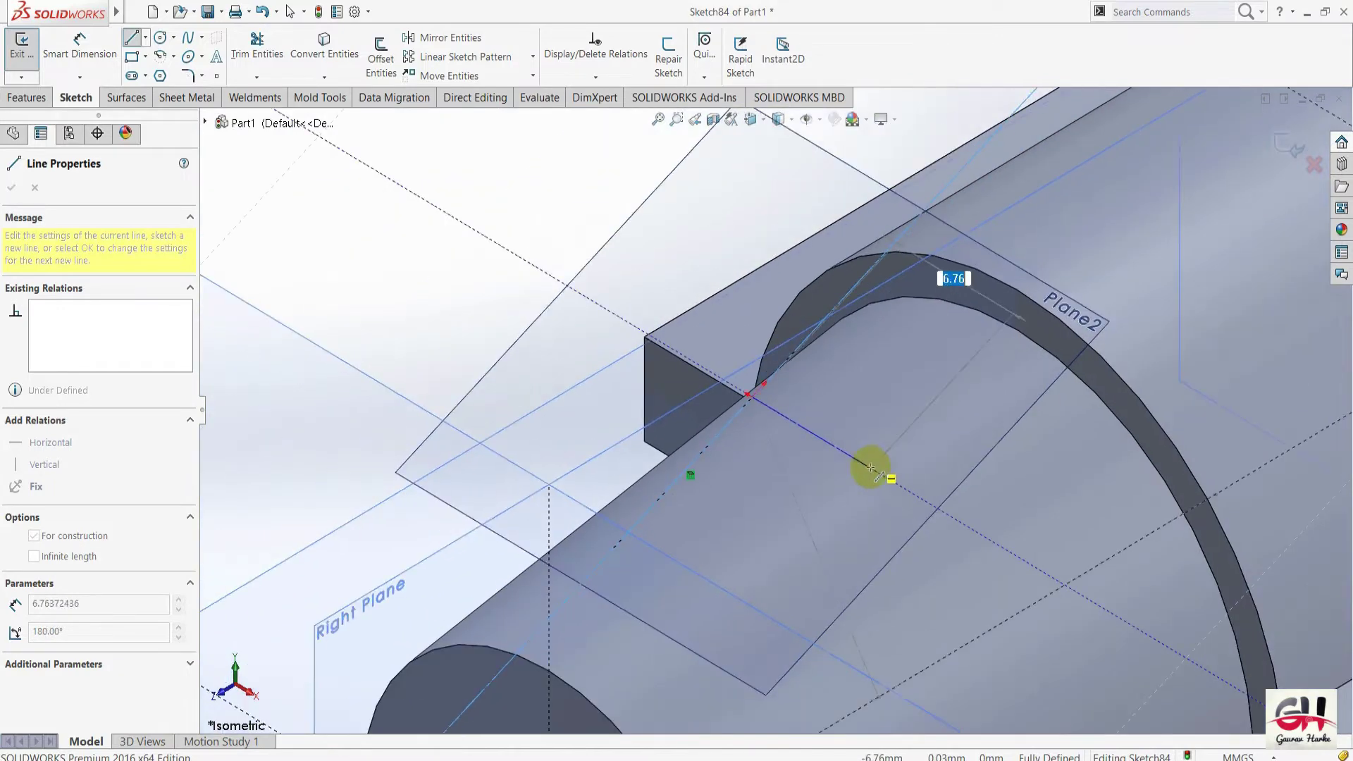
pyautogui.click(981, 539)
pyautogui.press('Escape')
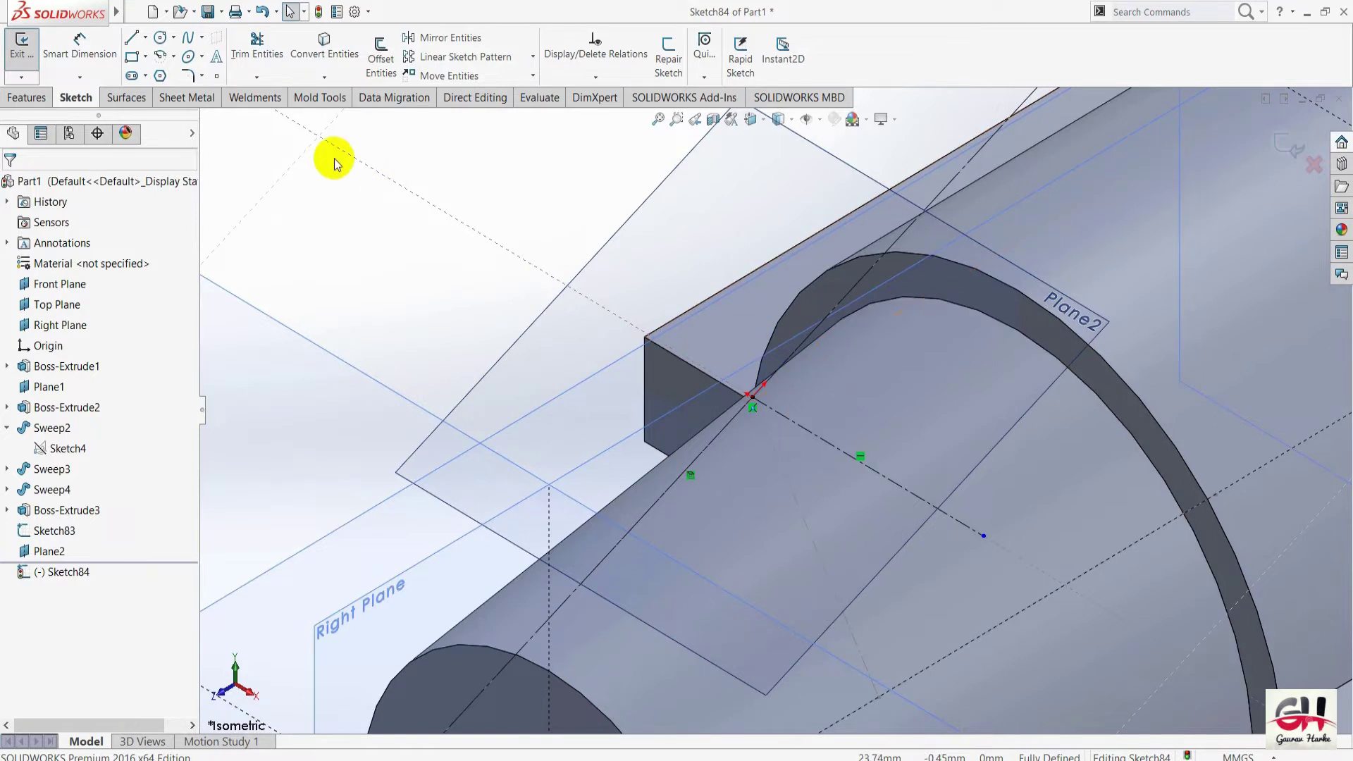
# Sketch a corner rectangle around the intersection point on Plane2.
pyautogui.click(133, 56)
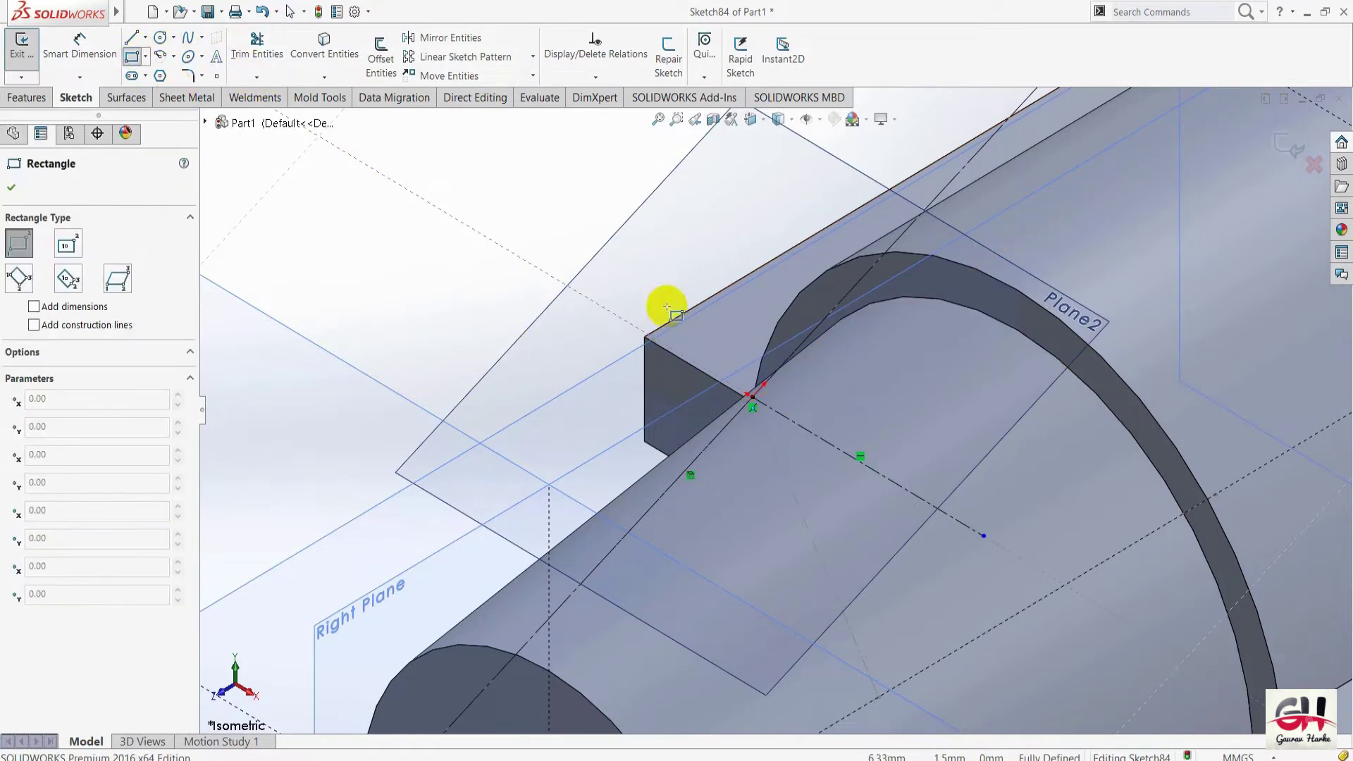
pyautogui.click(694, 258)
pyautogui.click(775, 562)
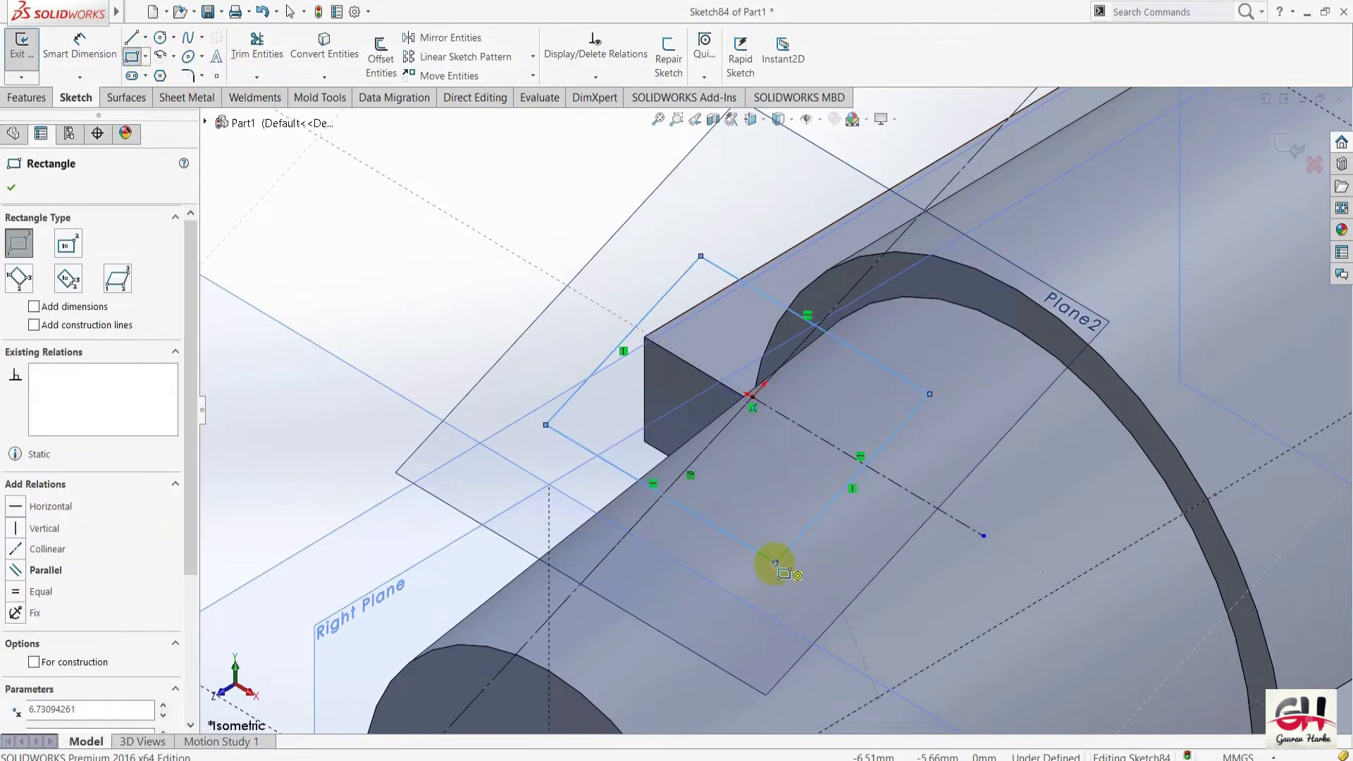
pyautogui.press('Escape')
# Dimension the rectangle's slanted side to 15 mm with Smart Dimension.
pyautogui.press('s')
pyautogui.click(467, 262)
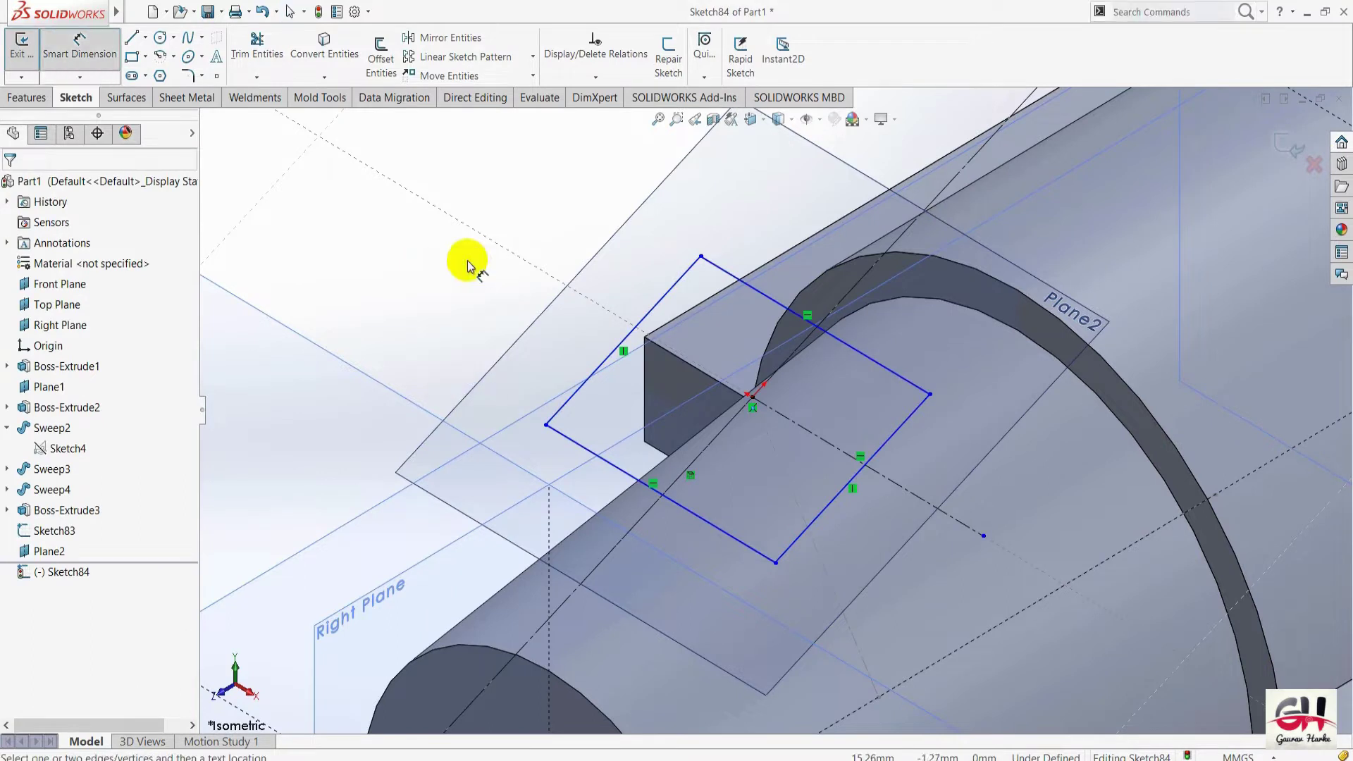
pyautogui.press('Escape')
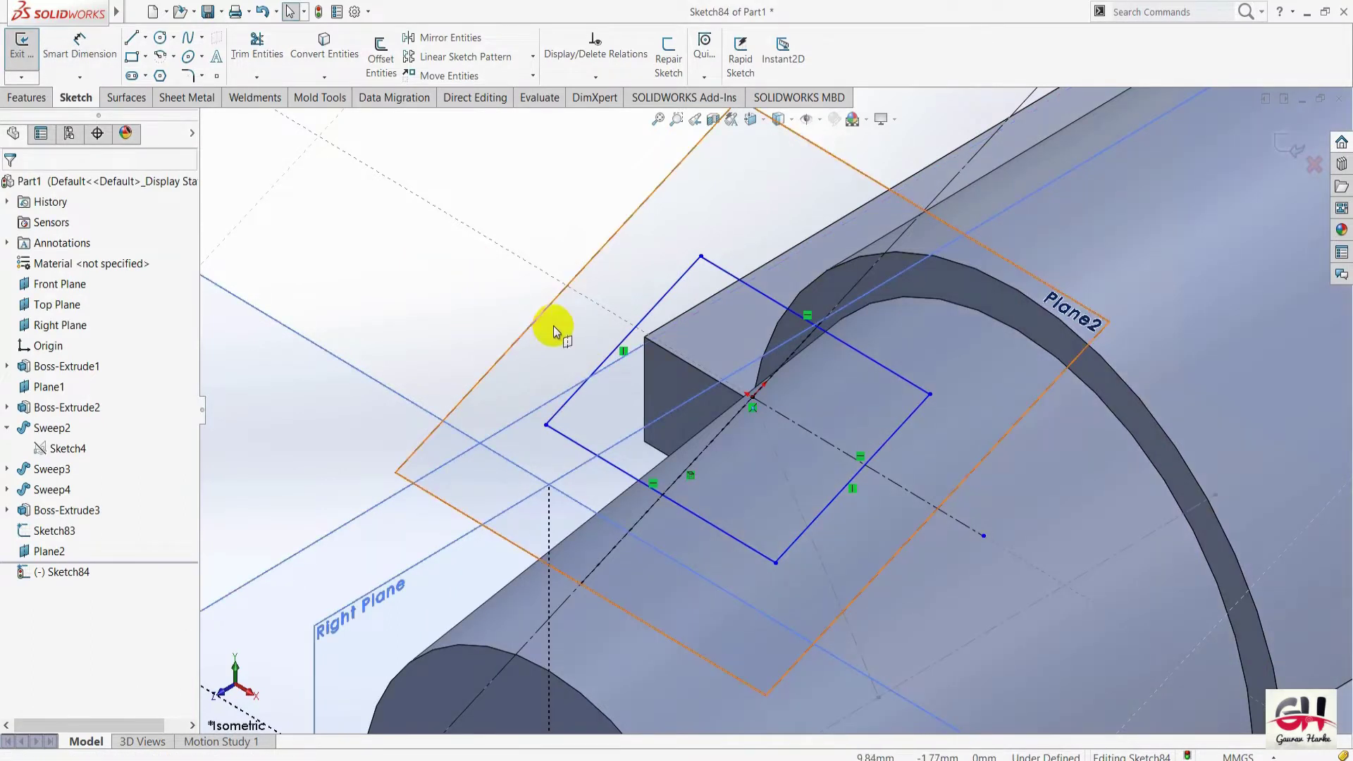
pyautogui.press('s')
pyautogui.click(556, 348)
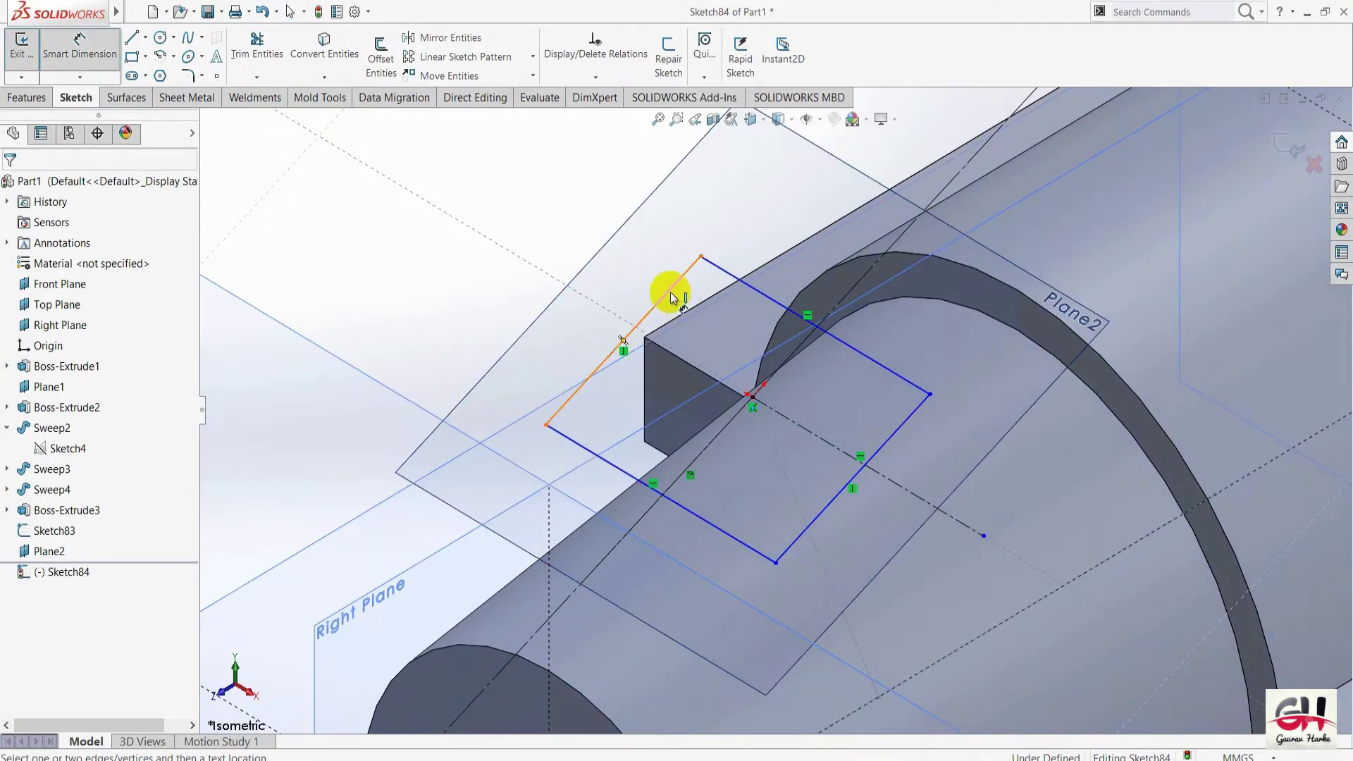
pyautogui.click(671, 297)
pyautogui.click(508, 287)
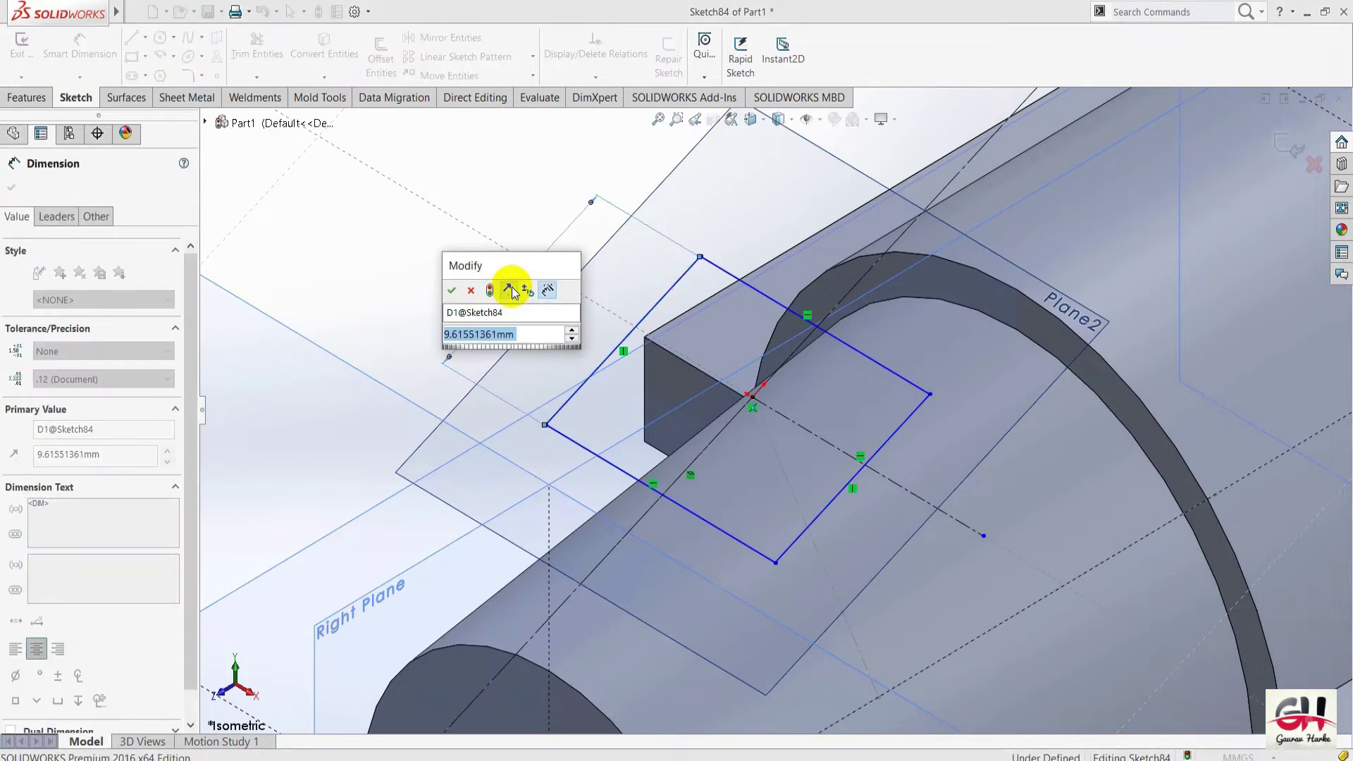
pyautogui.write('15')
pyautogui.press('Return')
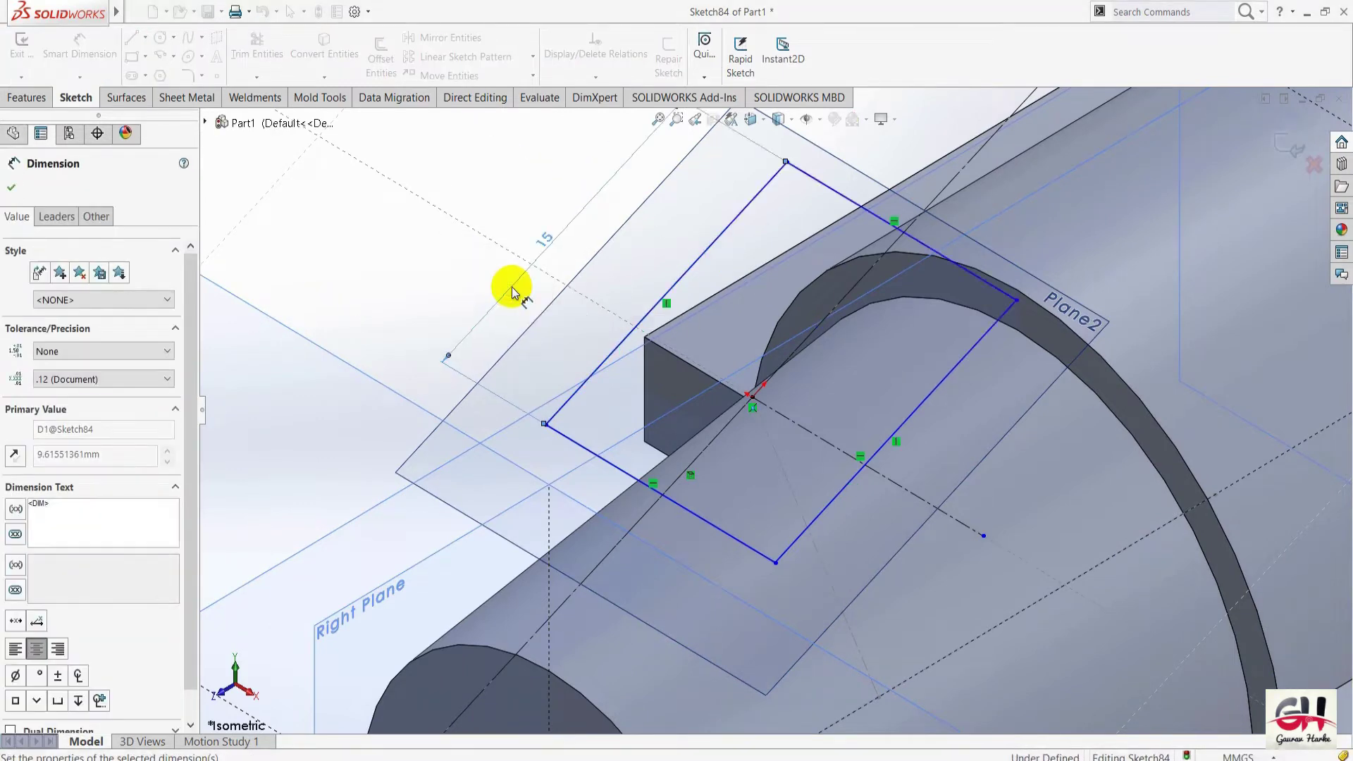
pyautogui.hotkey('alt', 'Tab')
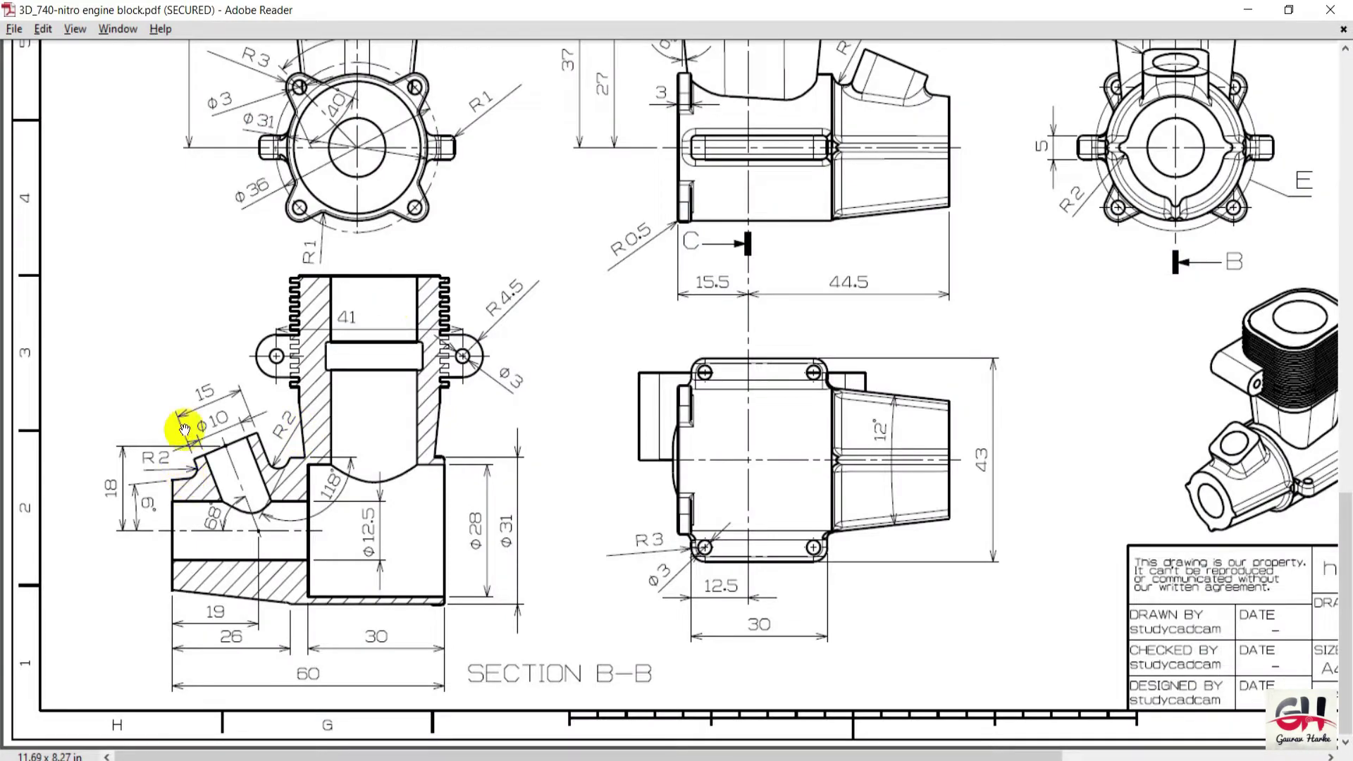
# Pan the PDF to check Sections A-A, C-C and D-D, then return to SOLIDWORKS.
pyautogui.moveTo(259, 431); pyautogui.dragTo(845, 479)
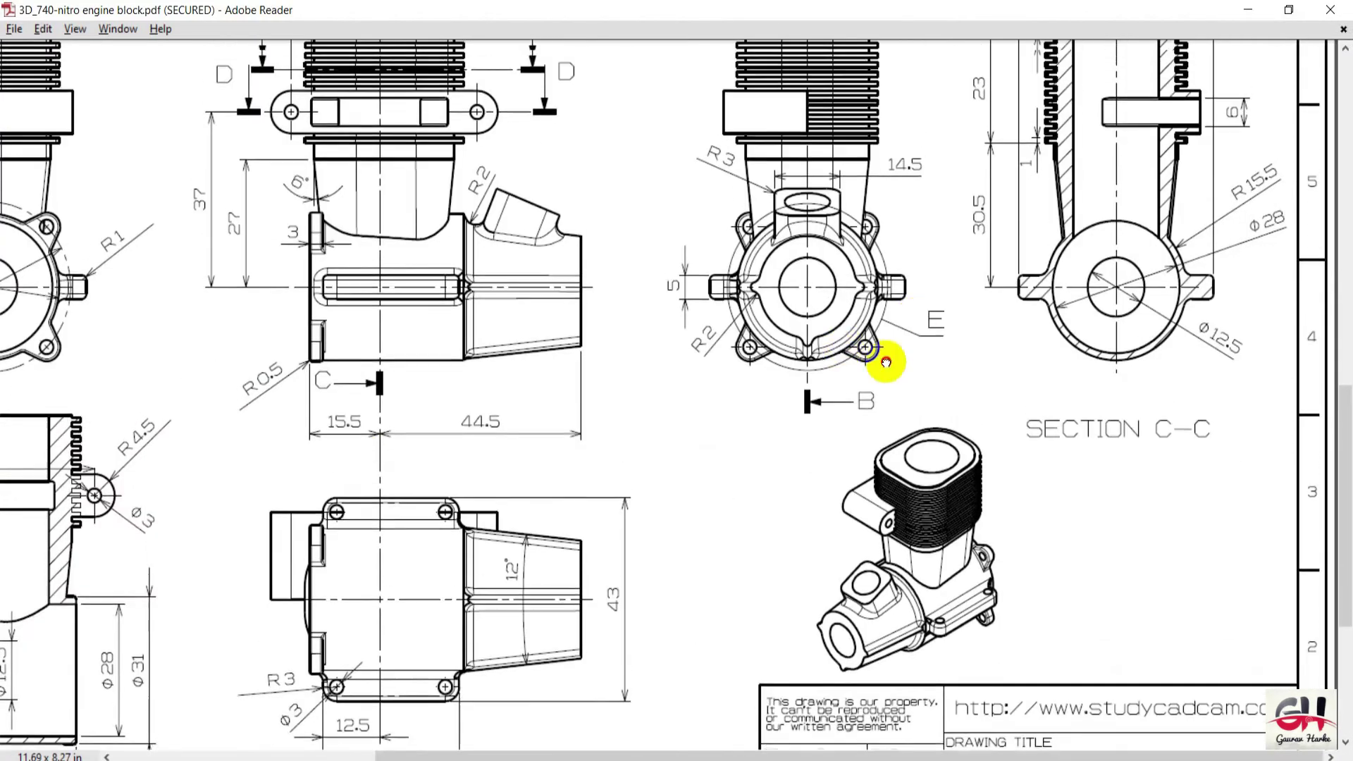
pyautogui.scroll(1, 822, 434)
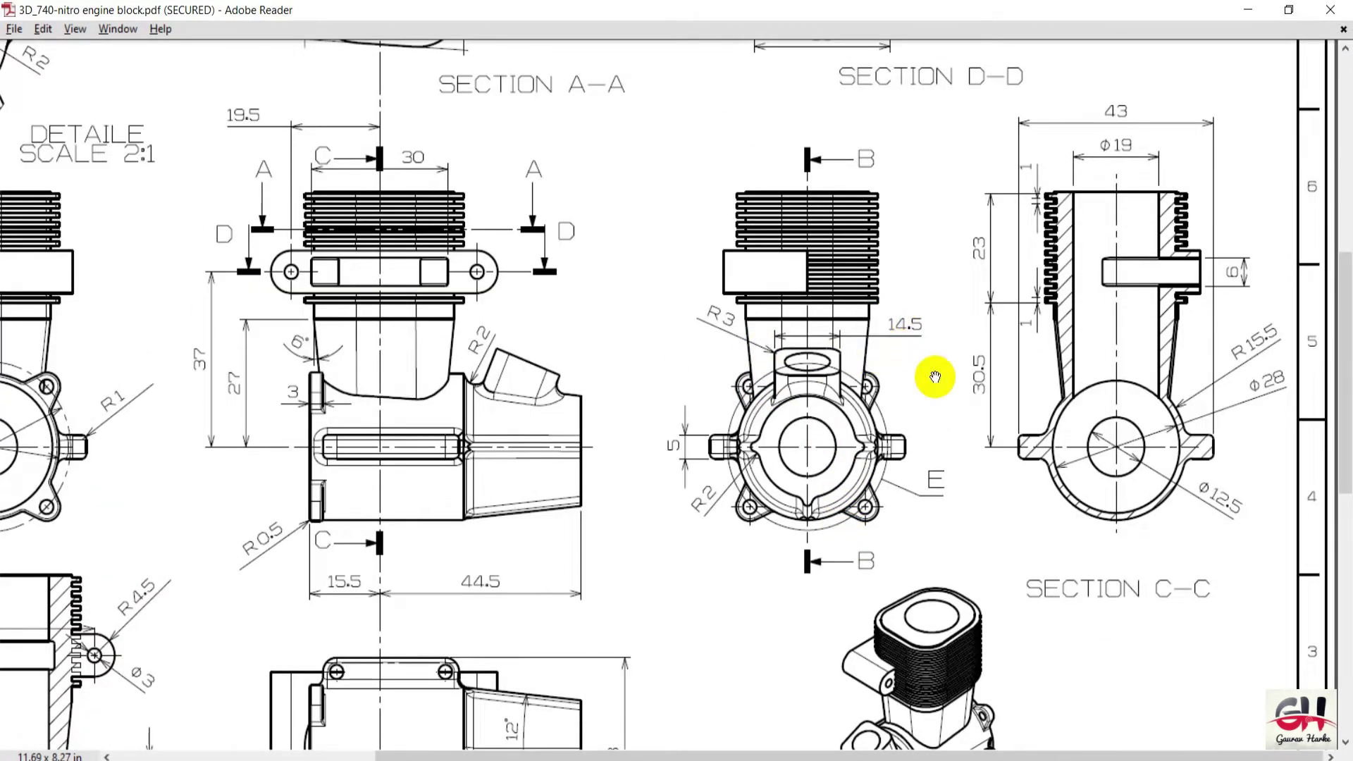
pyautogui.hotkey('alt', 'Tab')
pyautogui.press('s')
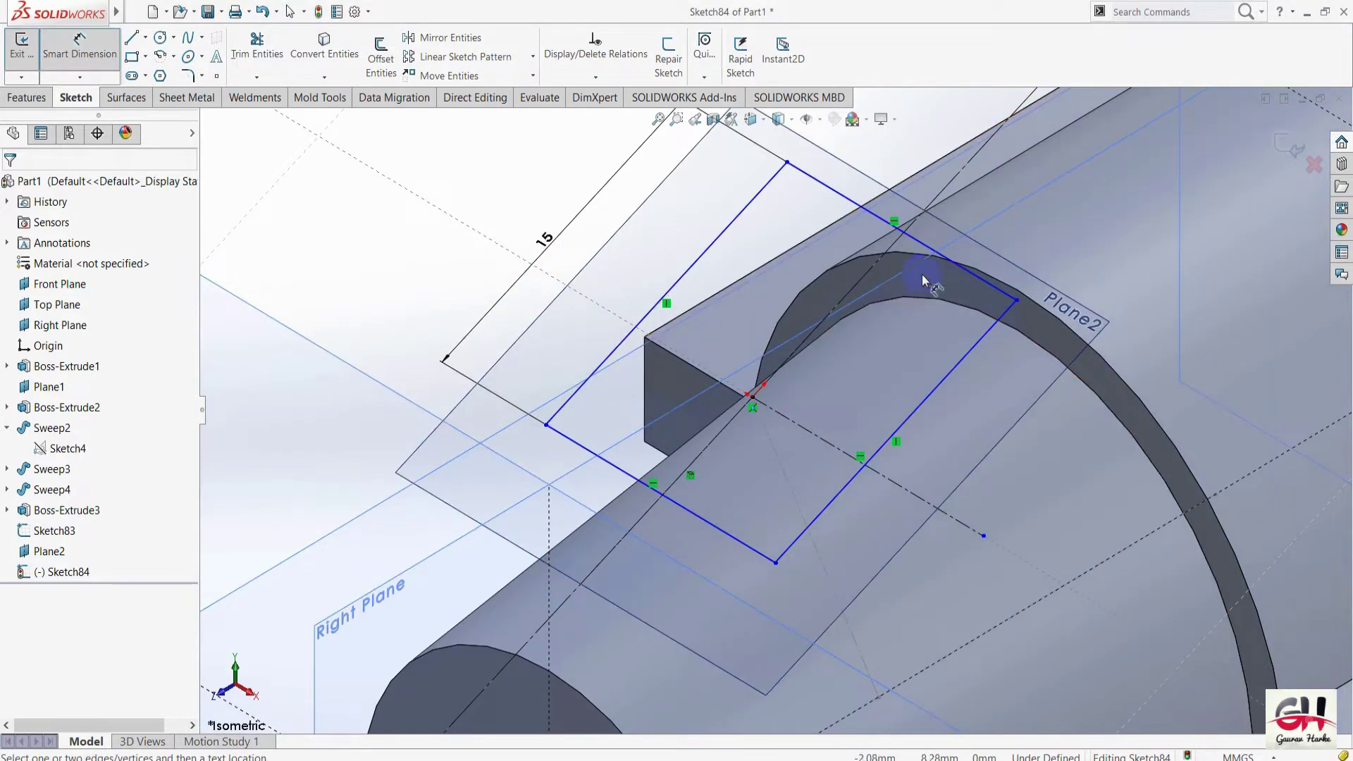
# Dimension the rectangle's other side to 14.5 mm.
pyautogui.moveTo(692, 513); pyautogui.dragTo(612, 583)
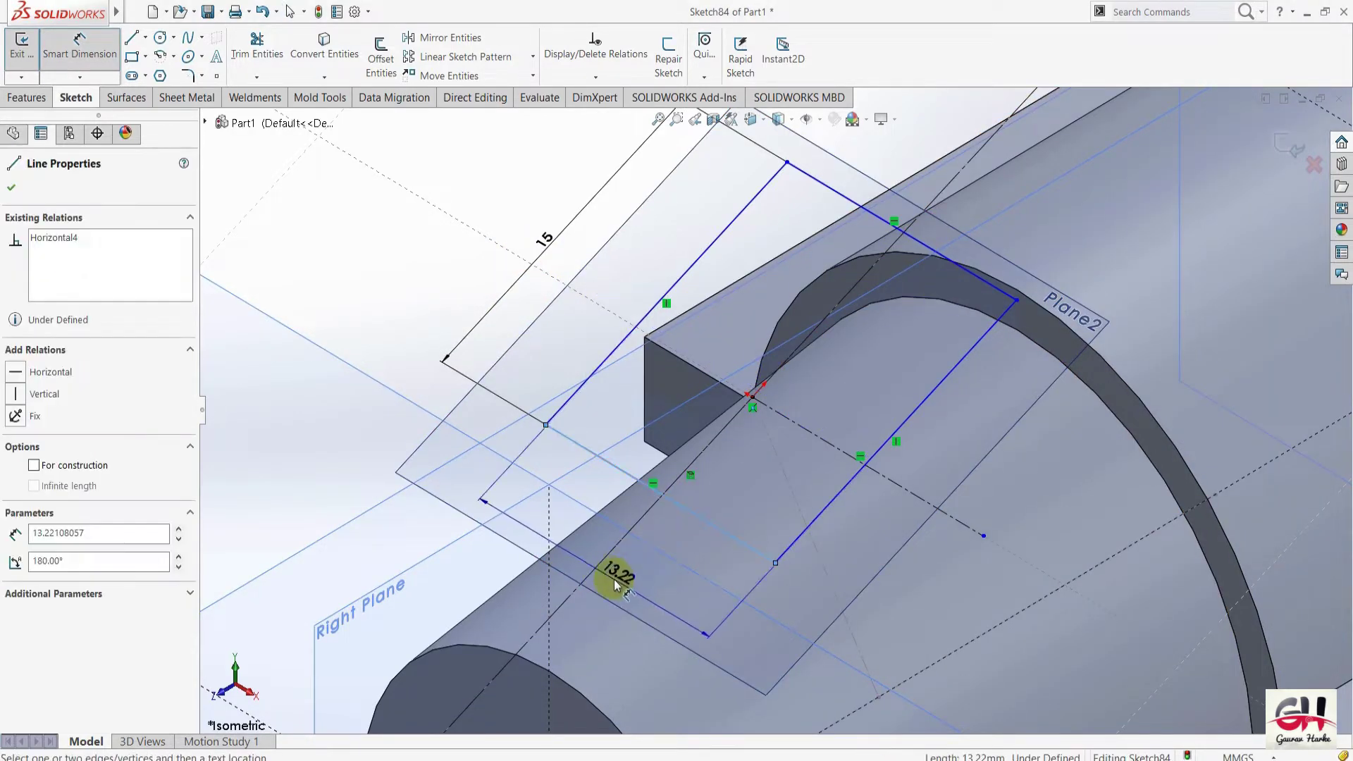
pyautogui.click(614, 584)
pyautogui.write('14.5')
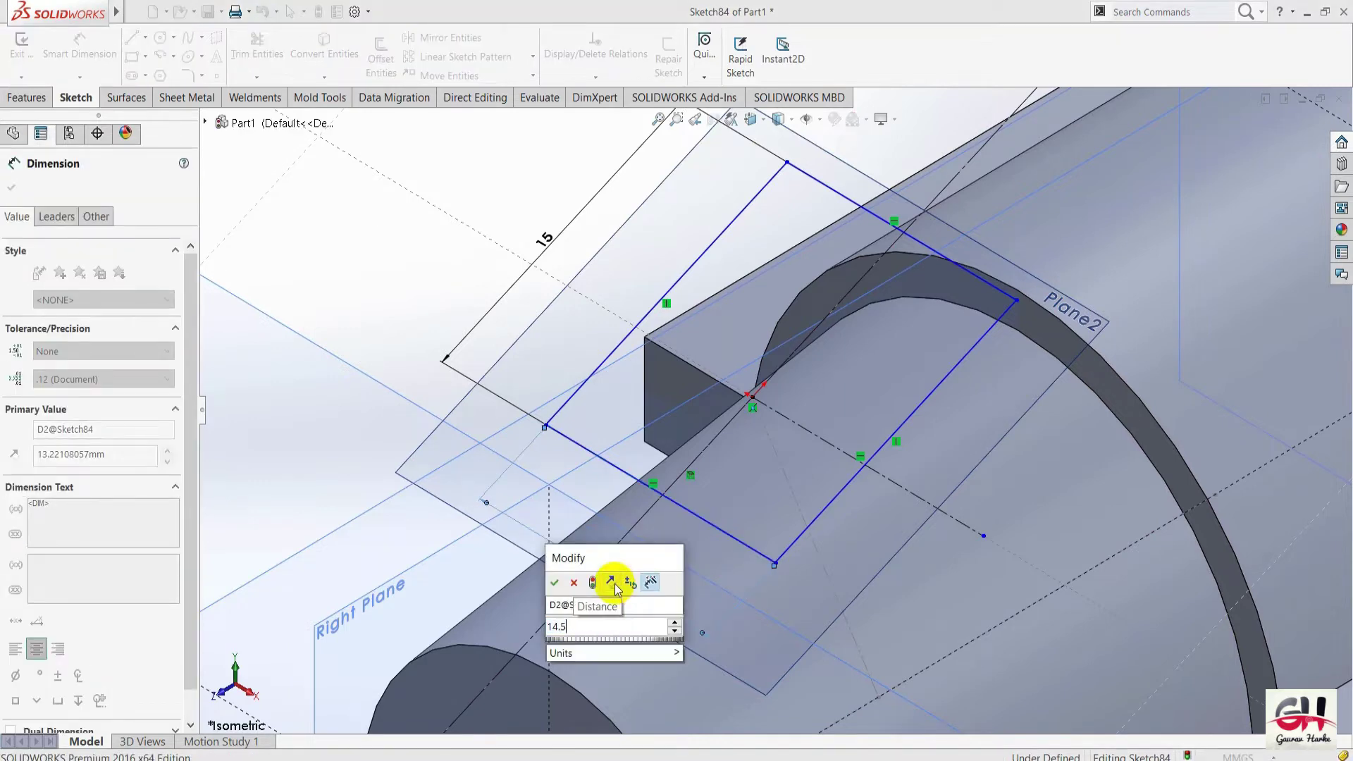
pyautogui.press('Return')
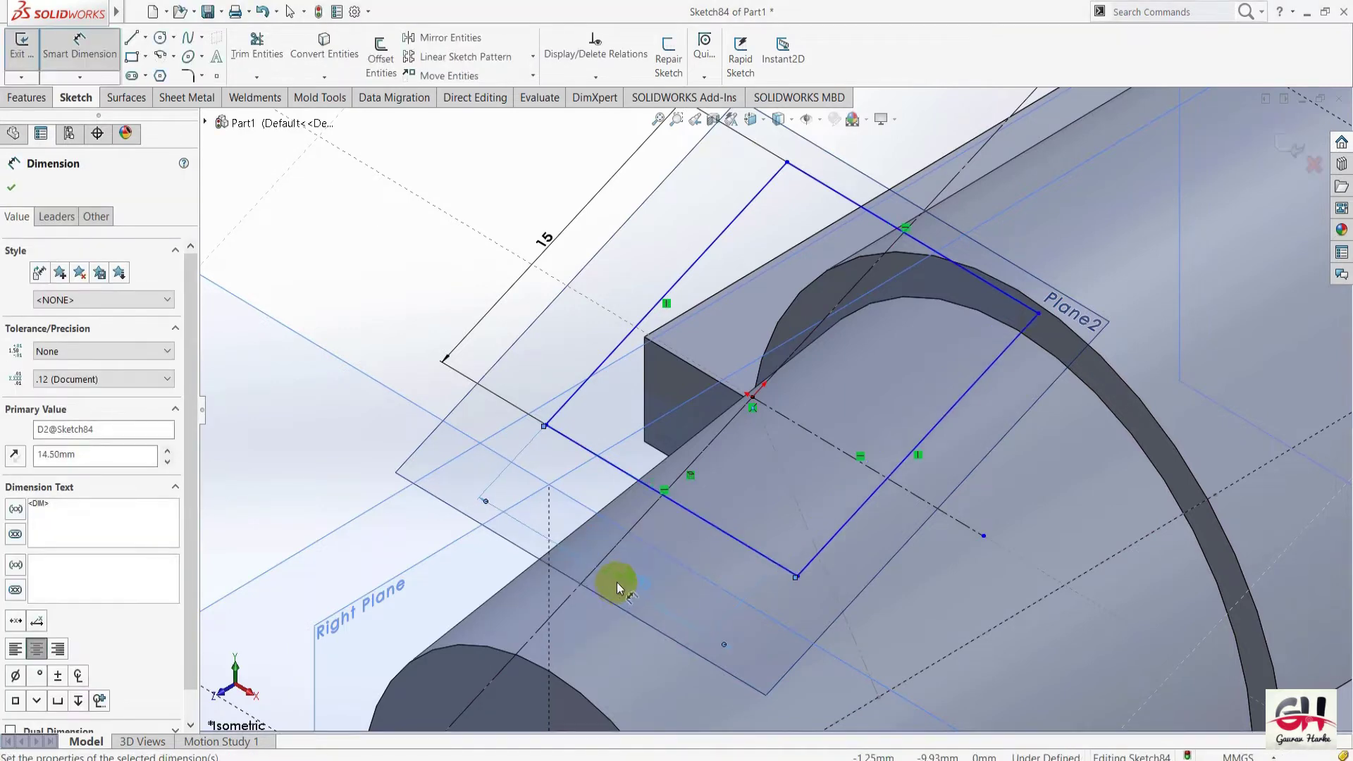
pyautogui.click(398, 233)
pyautogui.press('Escape')
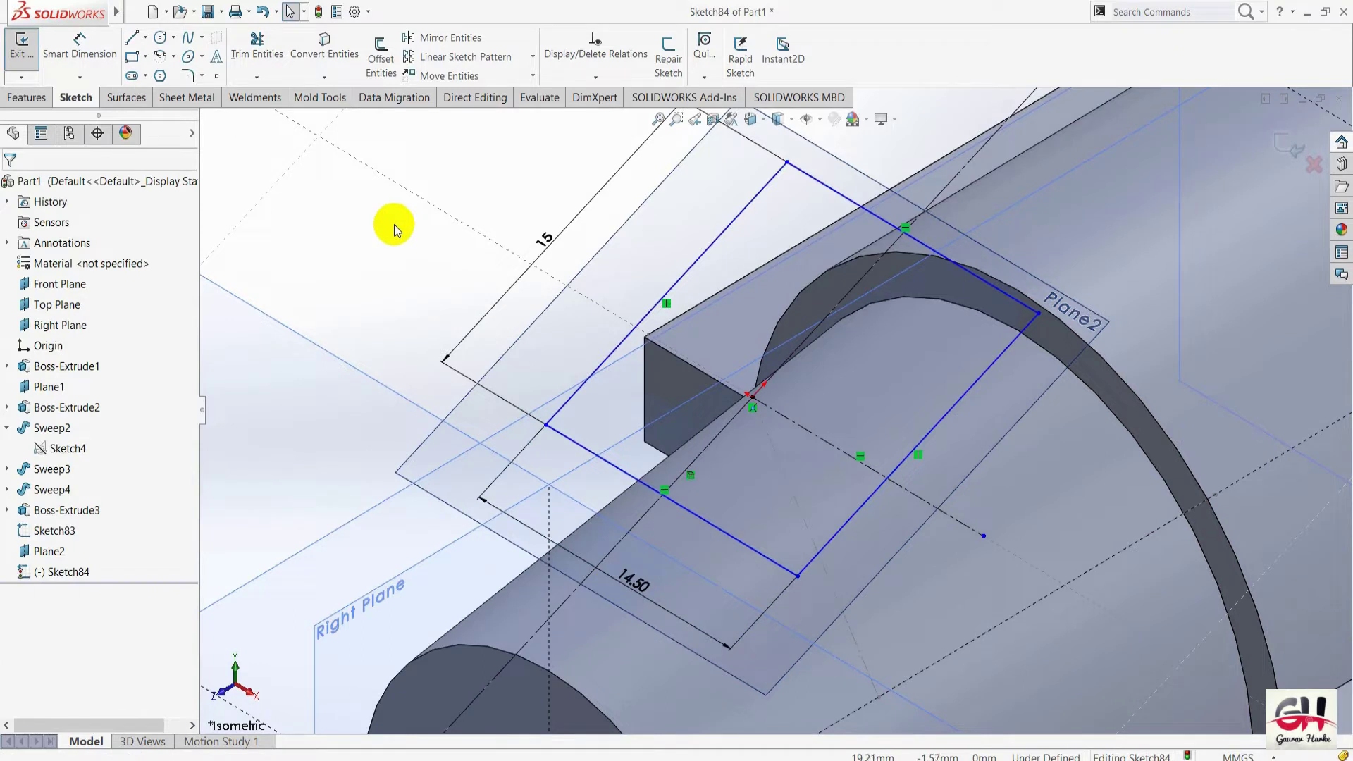
# Make both pairs of opposite sides symmetric about their centerlines.
pyautogui.click(626, 339)
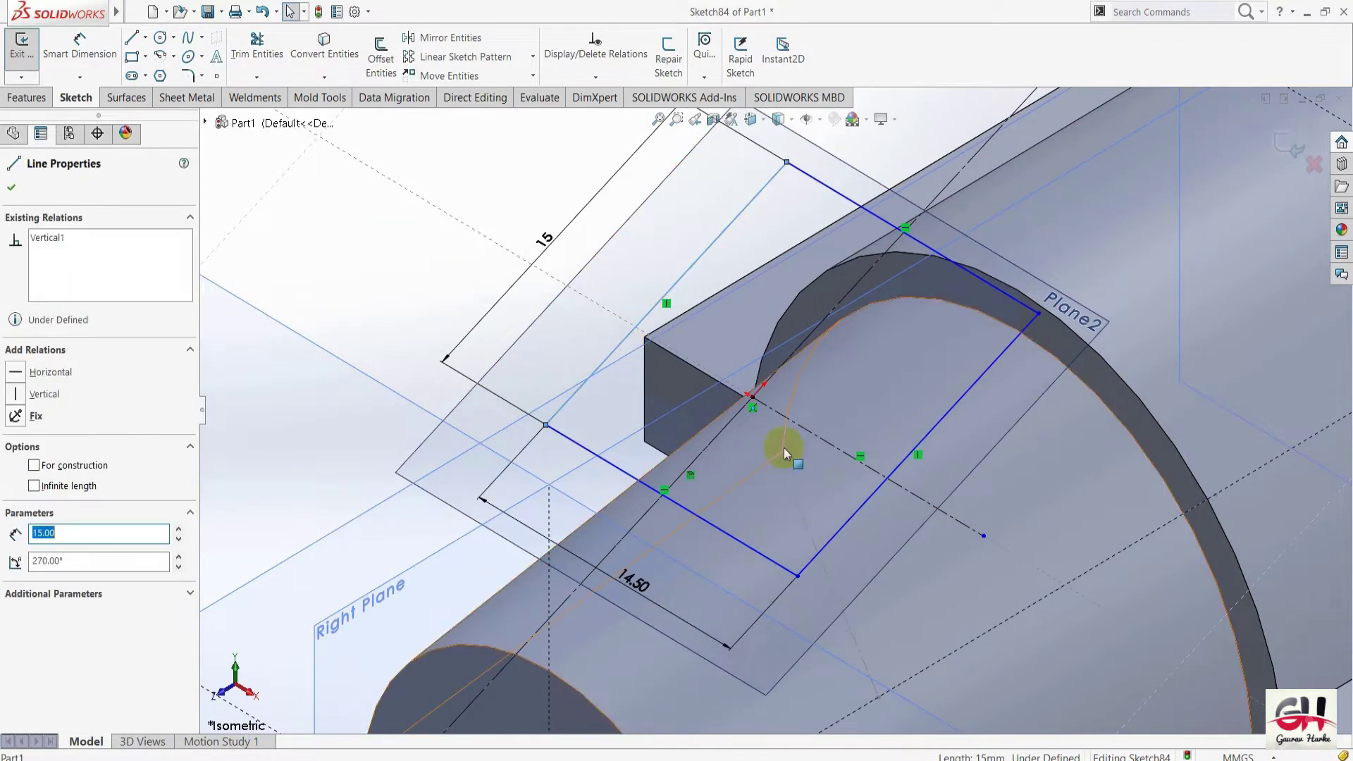
pyautogui.keyDown('ctrl'); pyautogui.click(865, 503); pyautogui.keyUp('ctrl')
pyautogui.keyDown('ctrl'); pyautogui.click(871, 277); pyautogui.keyUp('ctrl')
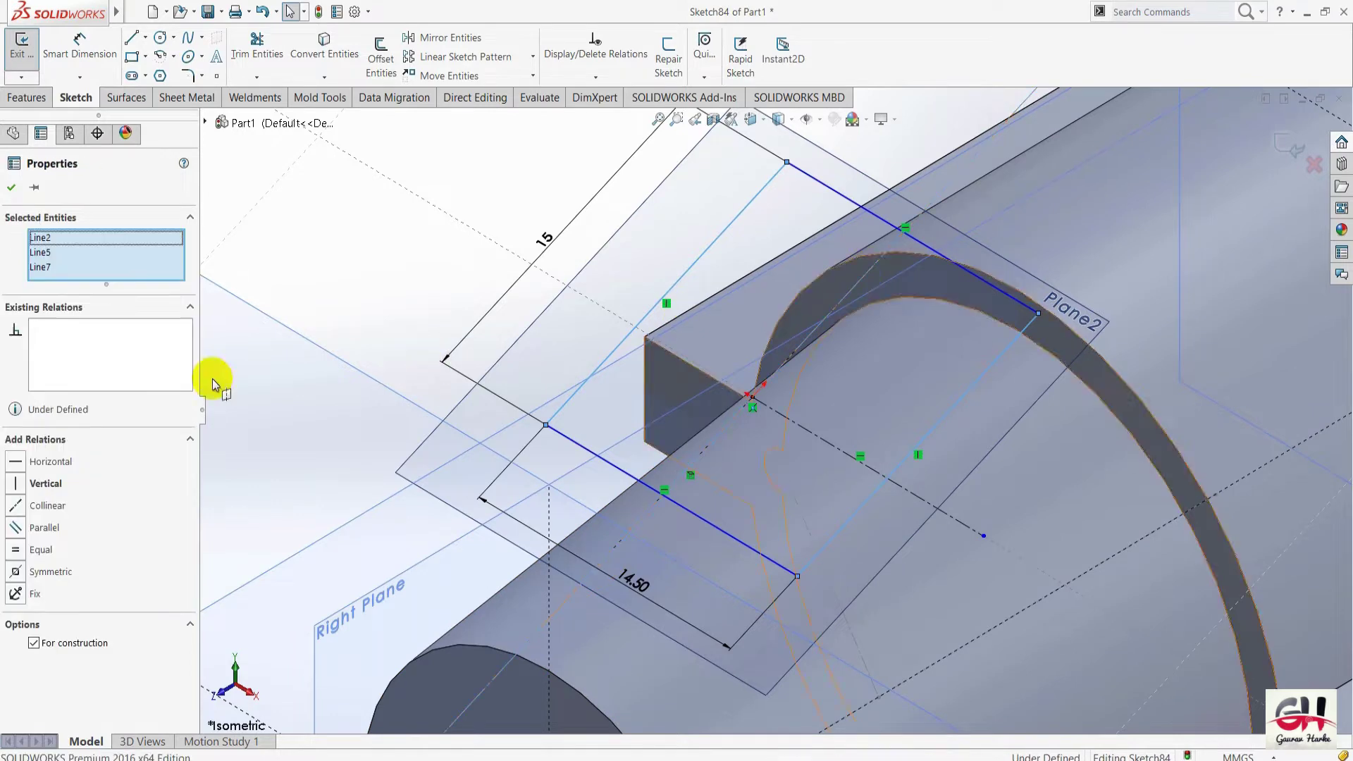
pyautogui.click(15, 572)
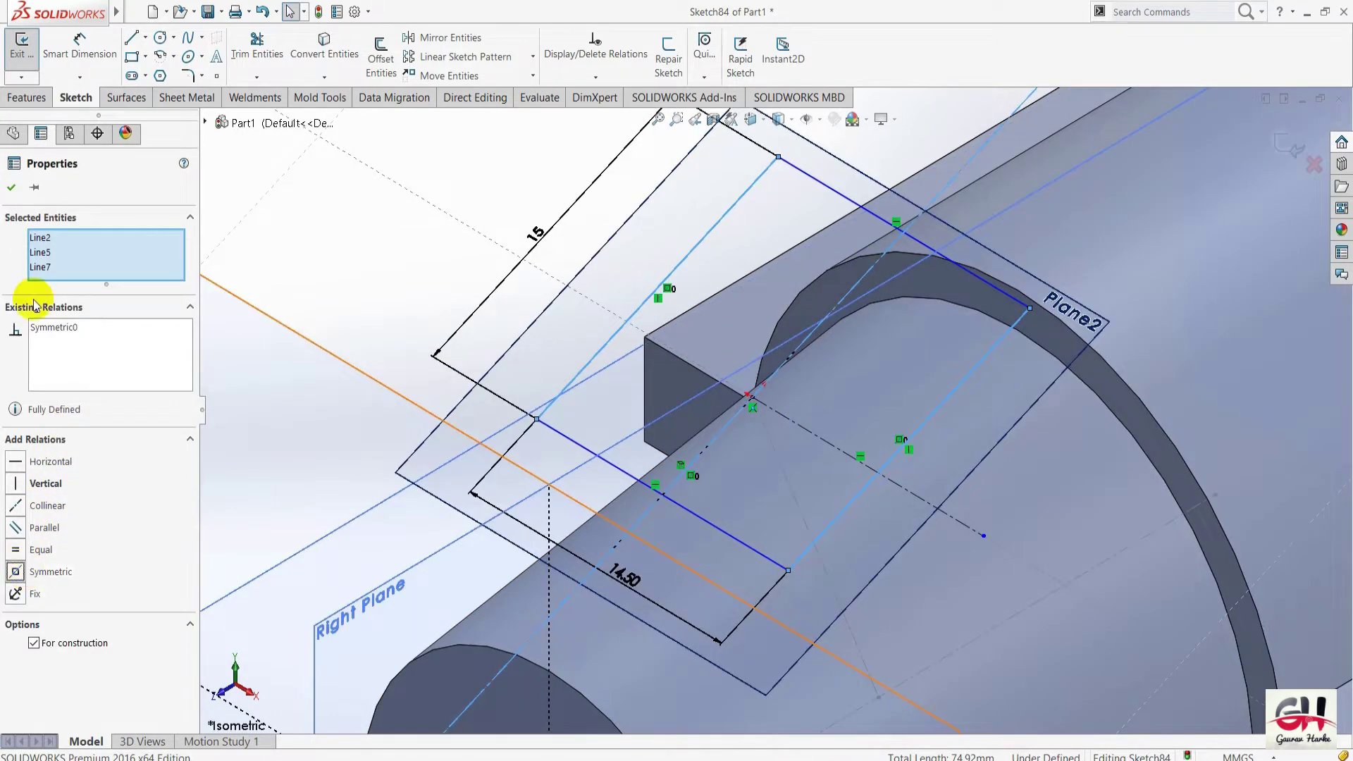
pyautogui.click(11, 188)
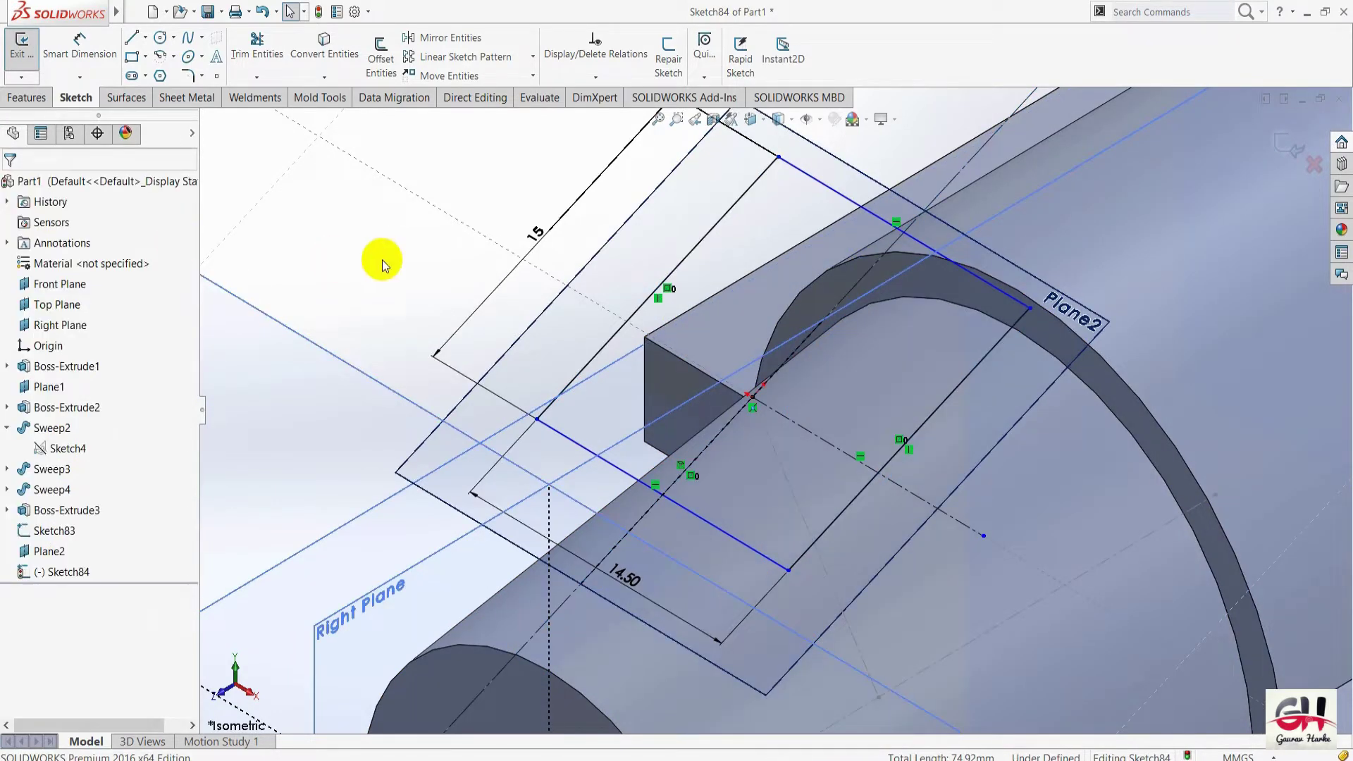
pyautogui.click(848, 199)
pyautogui.keyDown('ctrl'); pyautogui.click(619, 468); pyautogui.keyUp('ctrl')
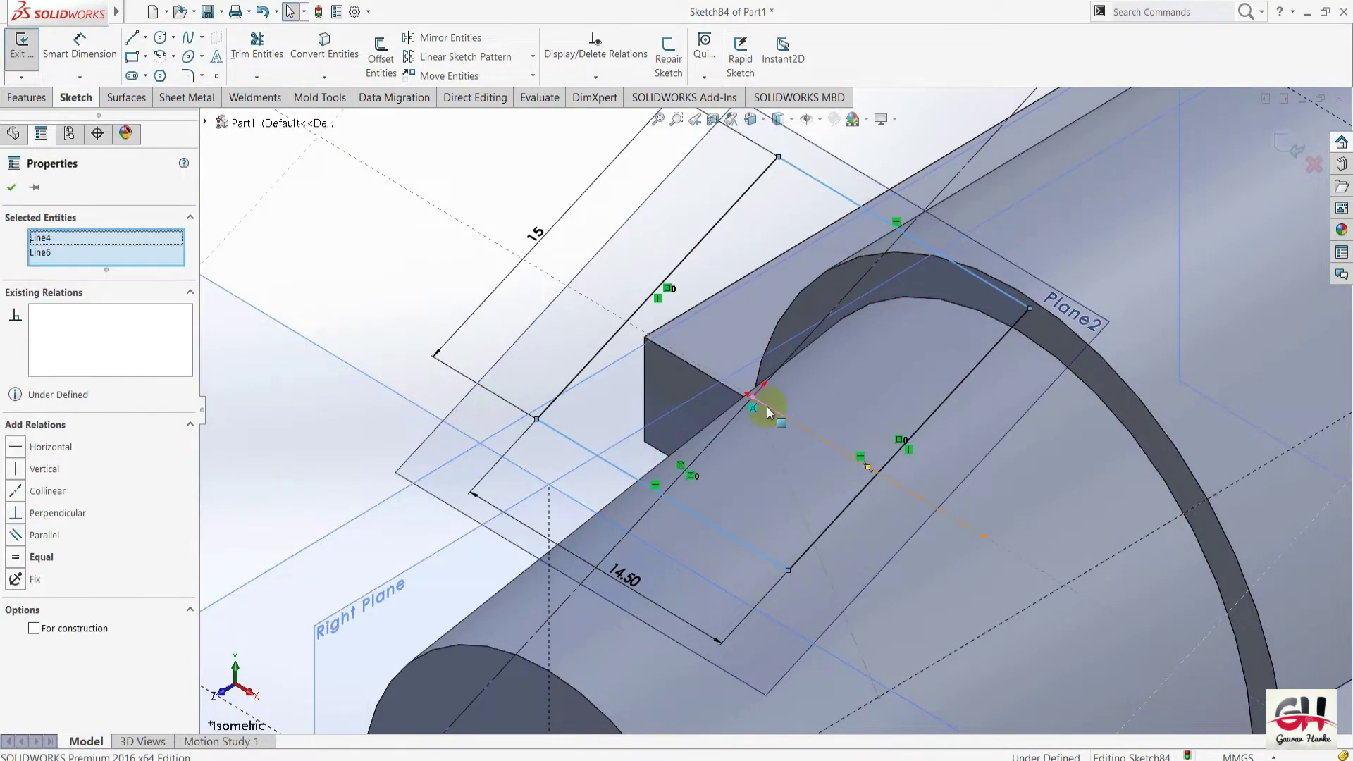
pyautogui.keyDown('ctrl'); pyautogui.click(807, 435); pyautogui.keyUp('ctrl')
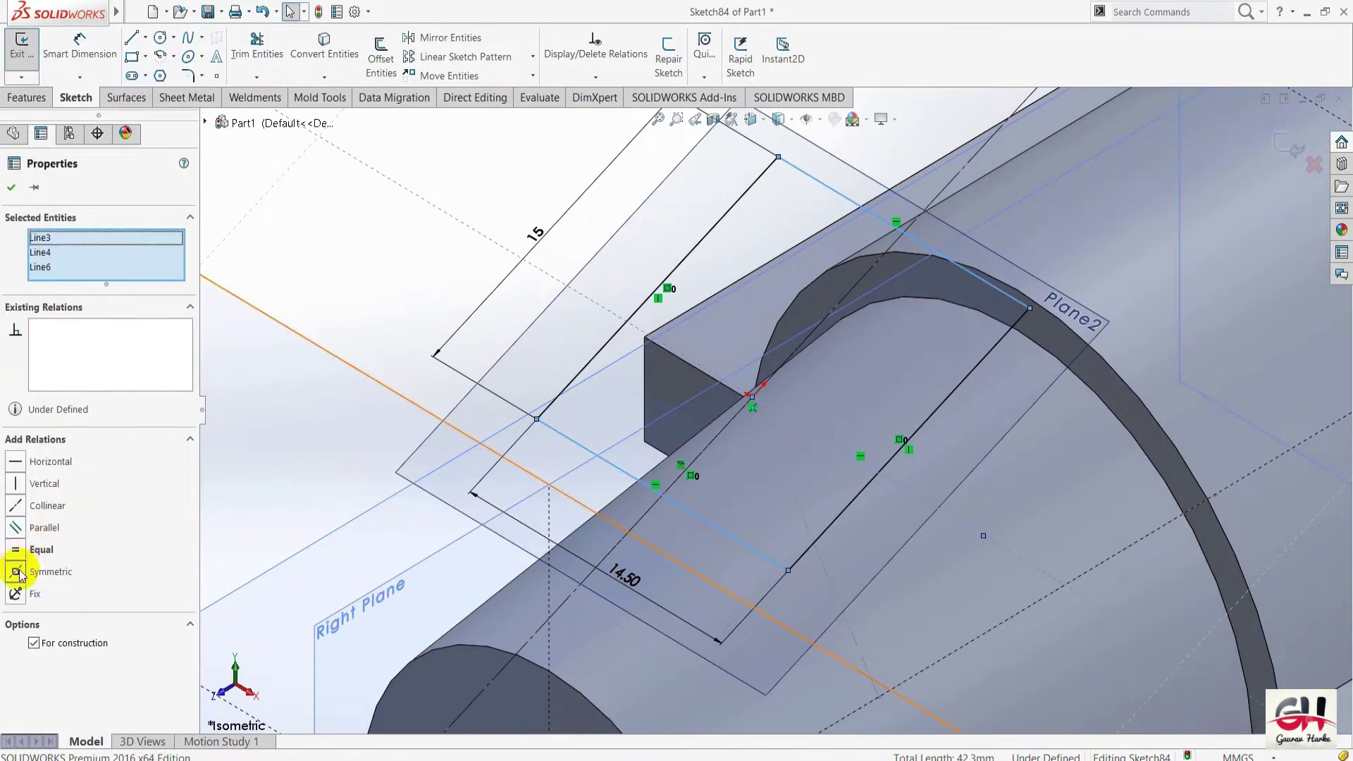
pyautogui.click(17, 572)
pyautogui.click(11, 187)
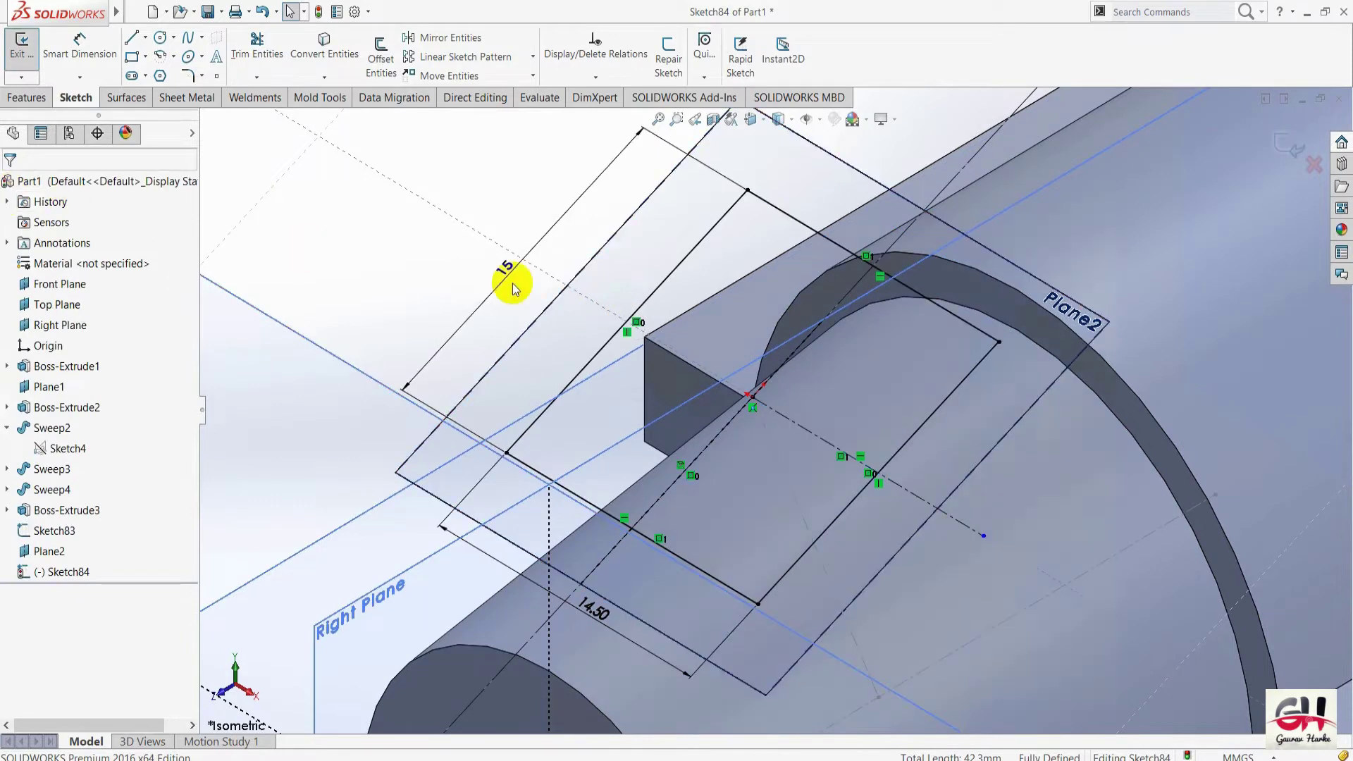
# Glance at the engine block drawing, then return to the sketch.
pyautogui.scroll(2, 413, 310)
pyautogui.scroll(2, 405, 302)
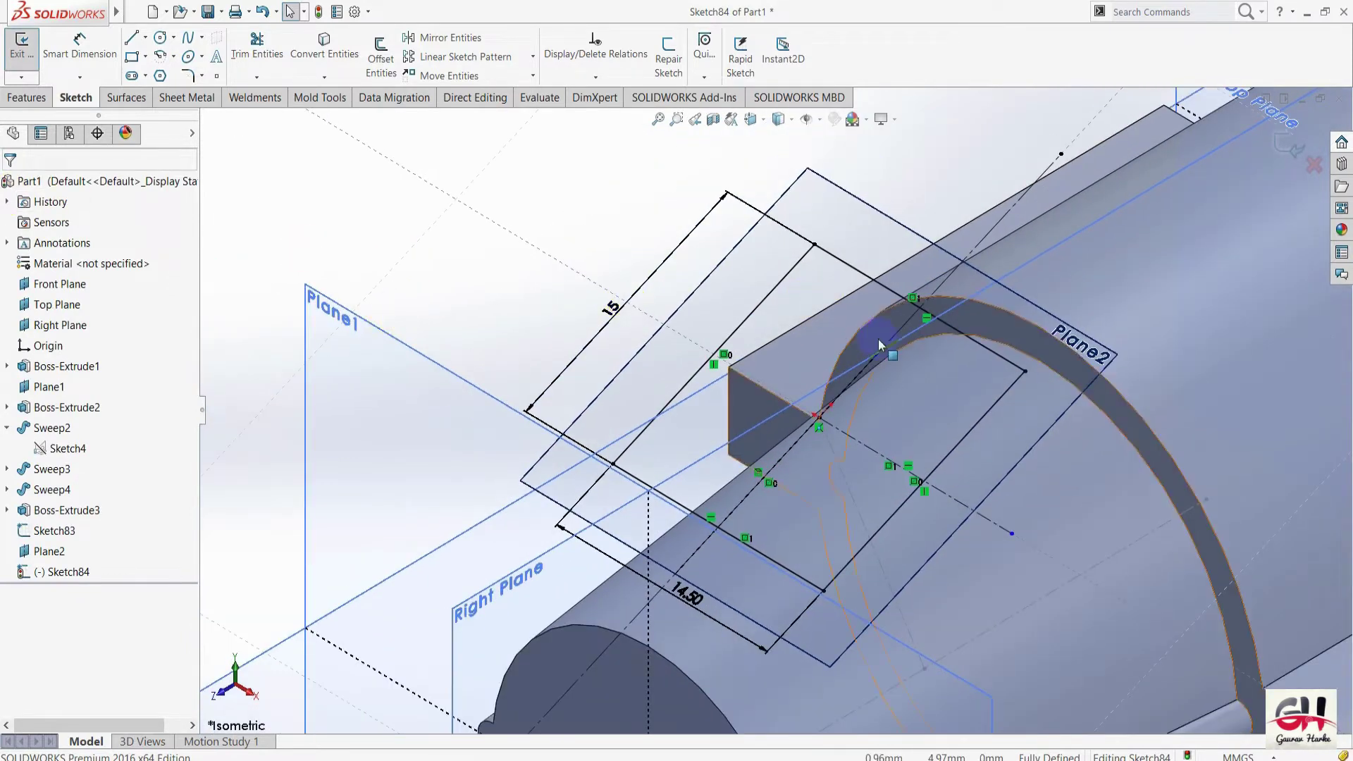
pyautogui.hotkey('alt', 'Tab')
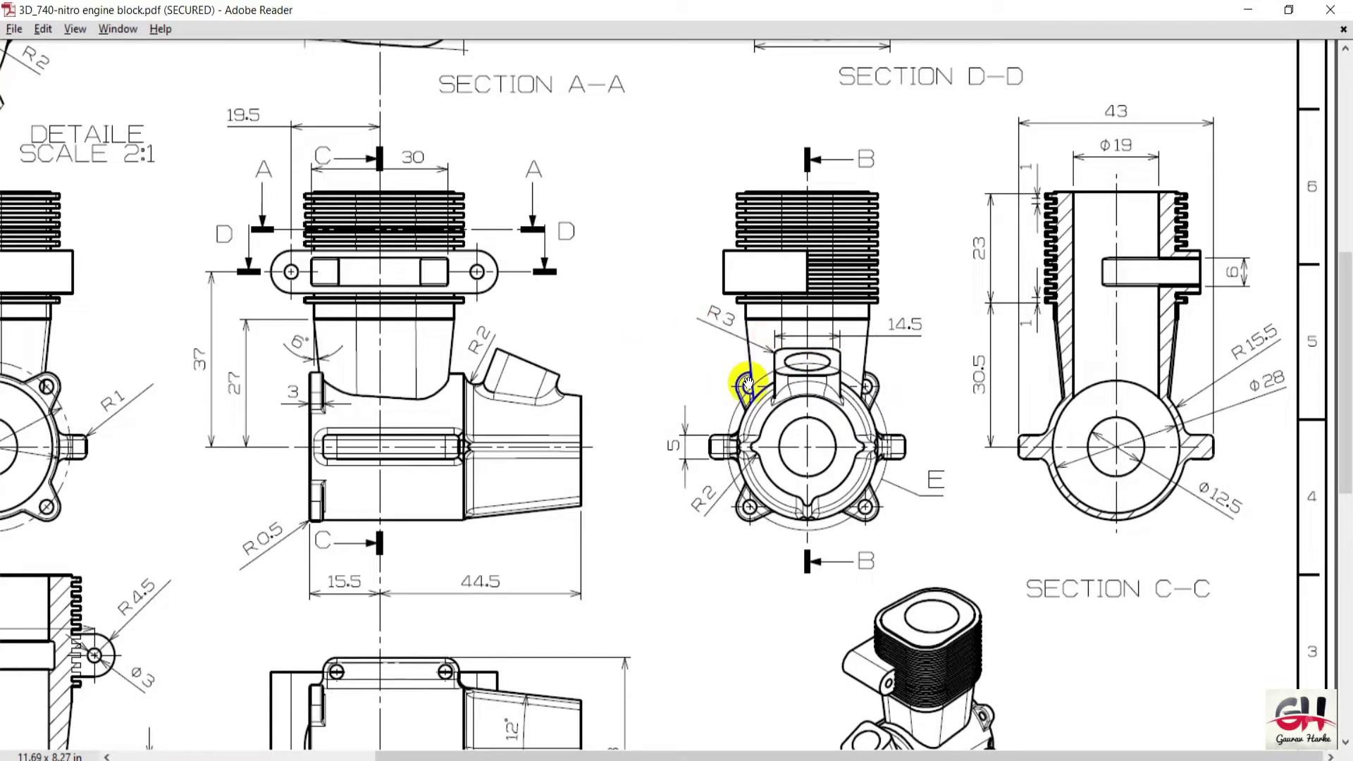
pyautogui.hotkey('alt', 'Tab')
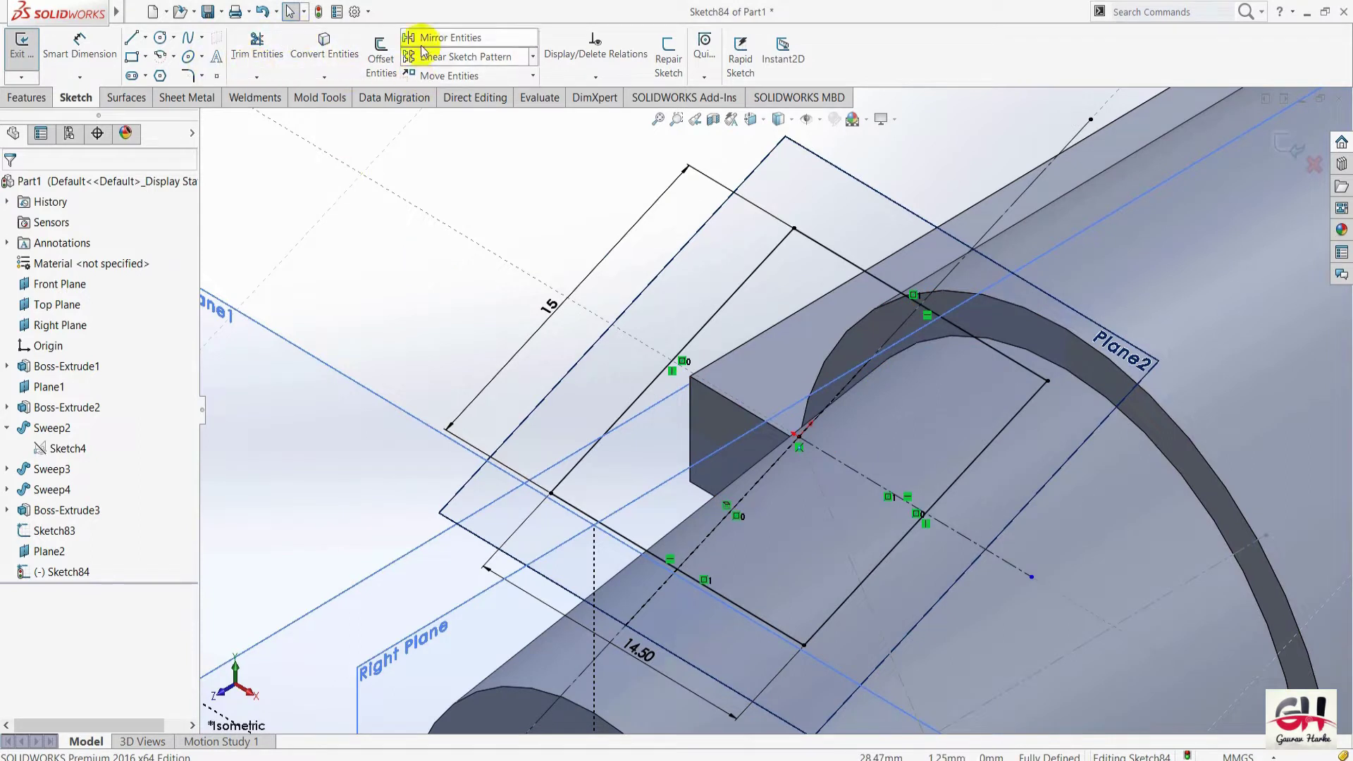
# Round all four corners of Sketch84's rectangle with 3 mm sketch fillets.
pyautogui.click(188, 77)
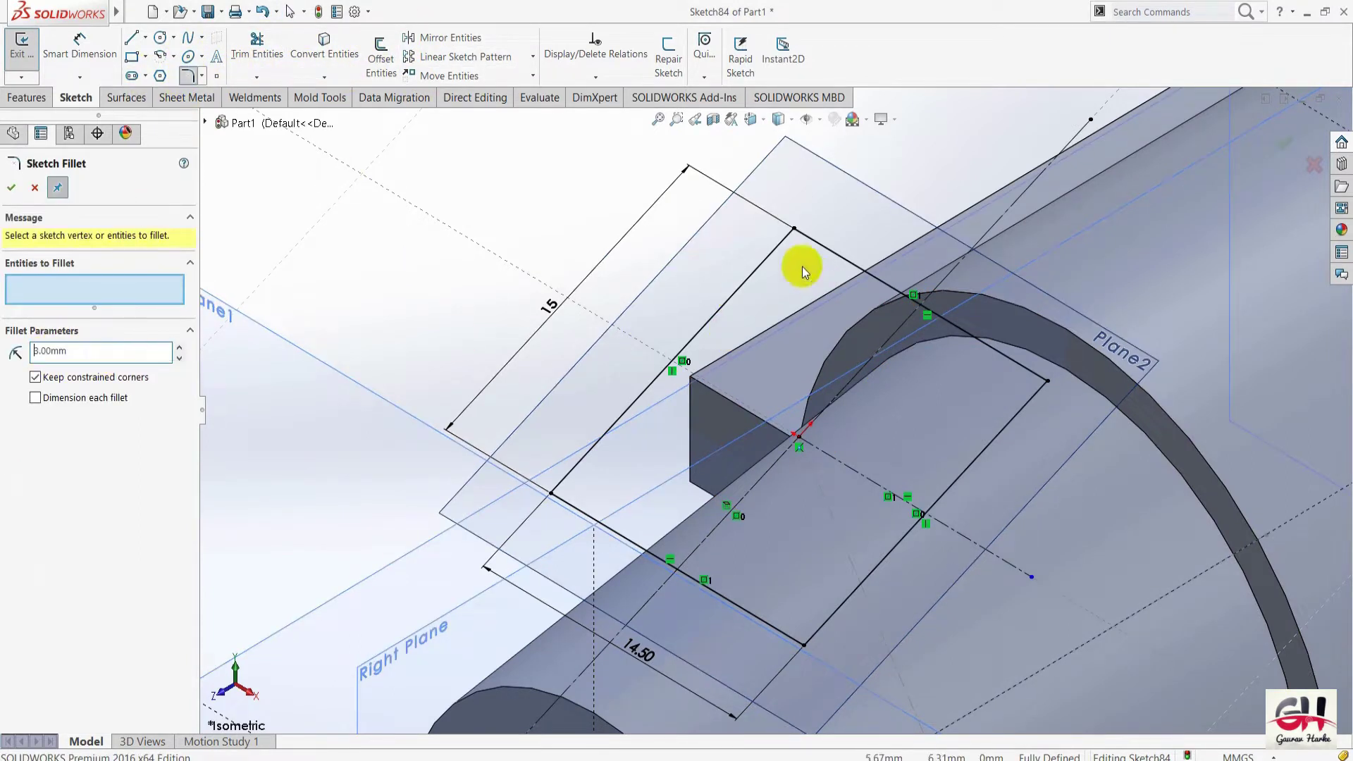
pyautogui.click(766, 267)
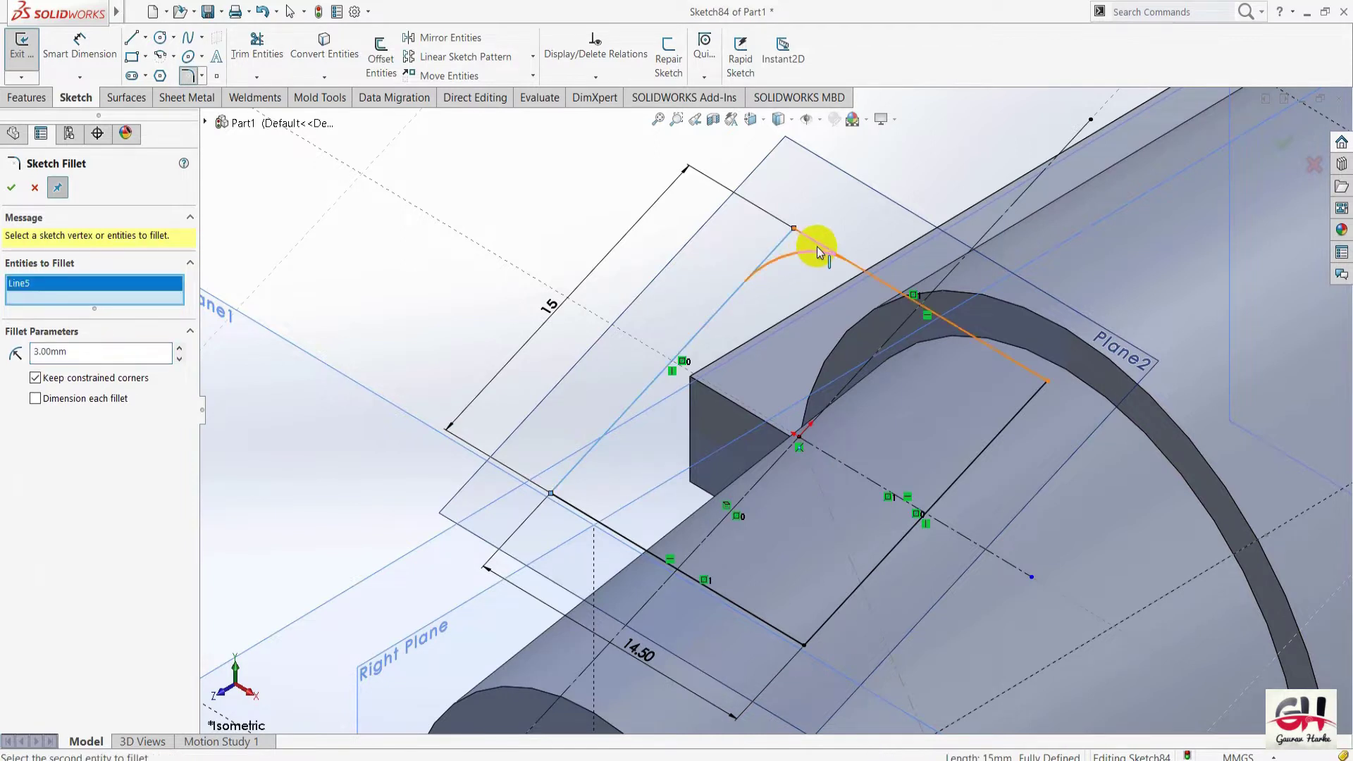
pyautogui.click(819, 253)
pyautogui.click(595, 446)
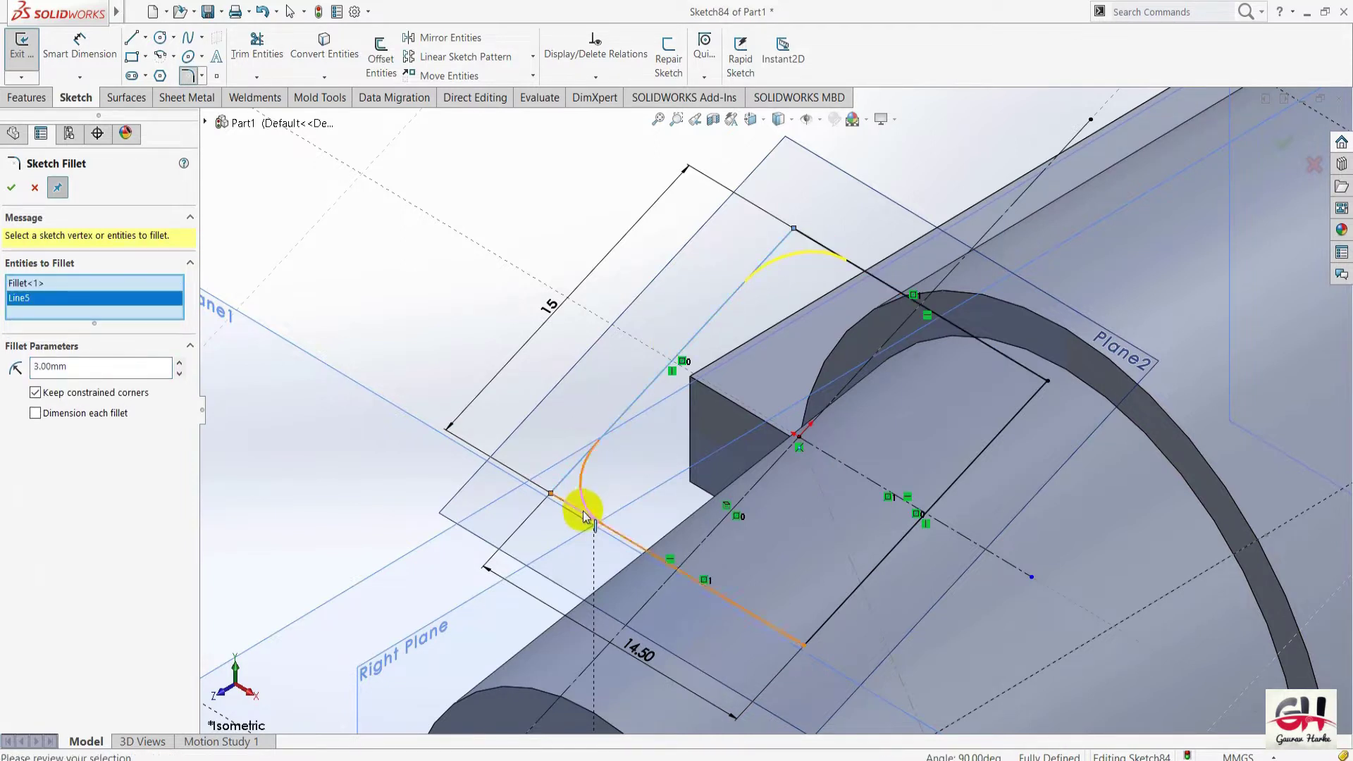
pyautogui.click(787, 632)
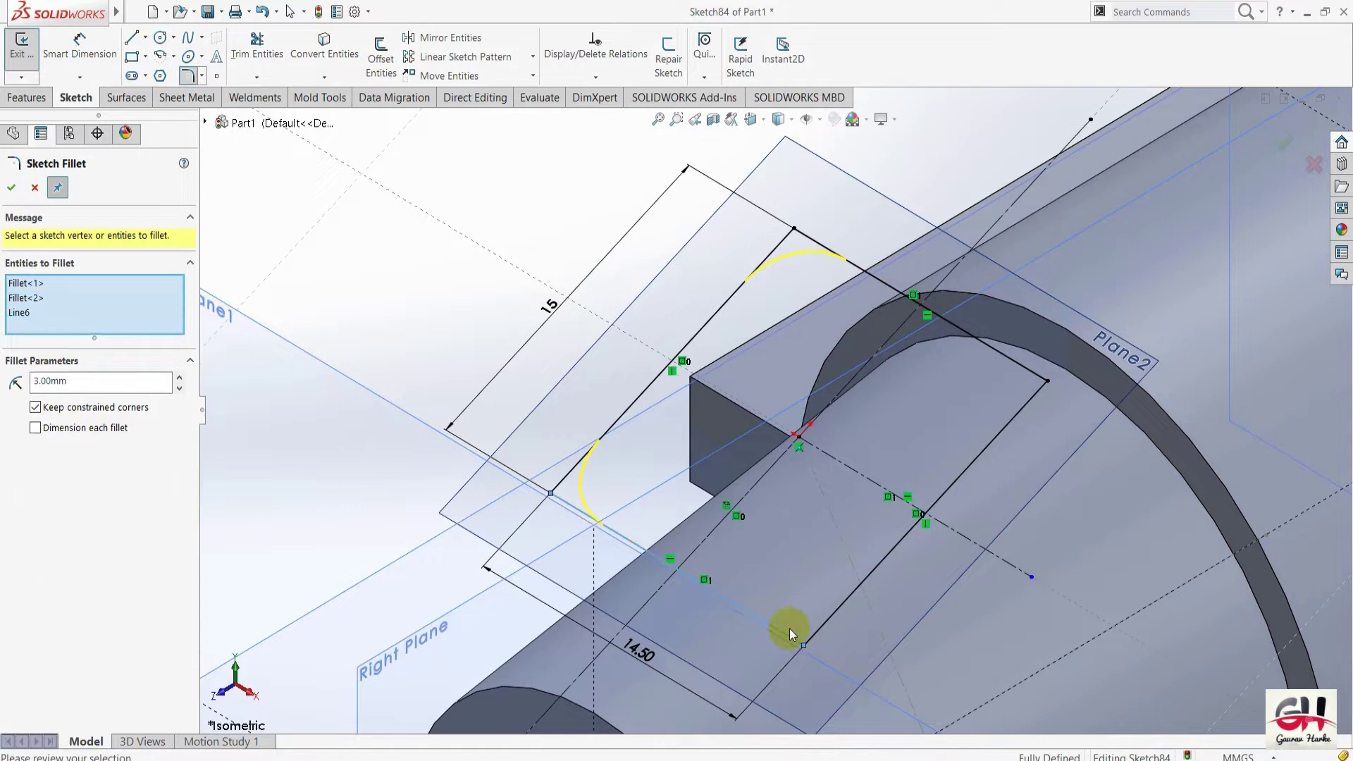
pyautogui.click(839, 616)
pyautogui.click(994, 441)
pyautogui.click(1004, 354)
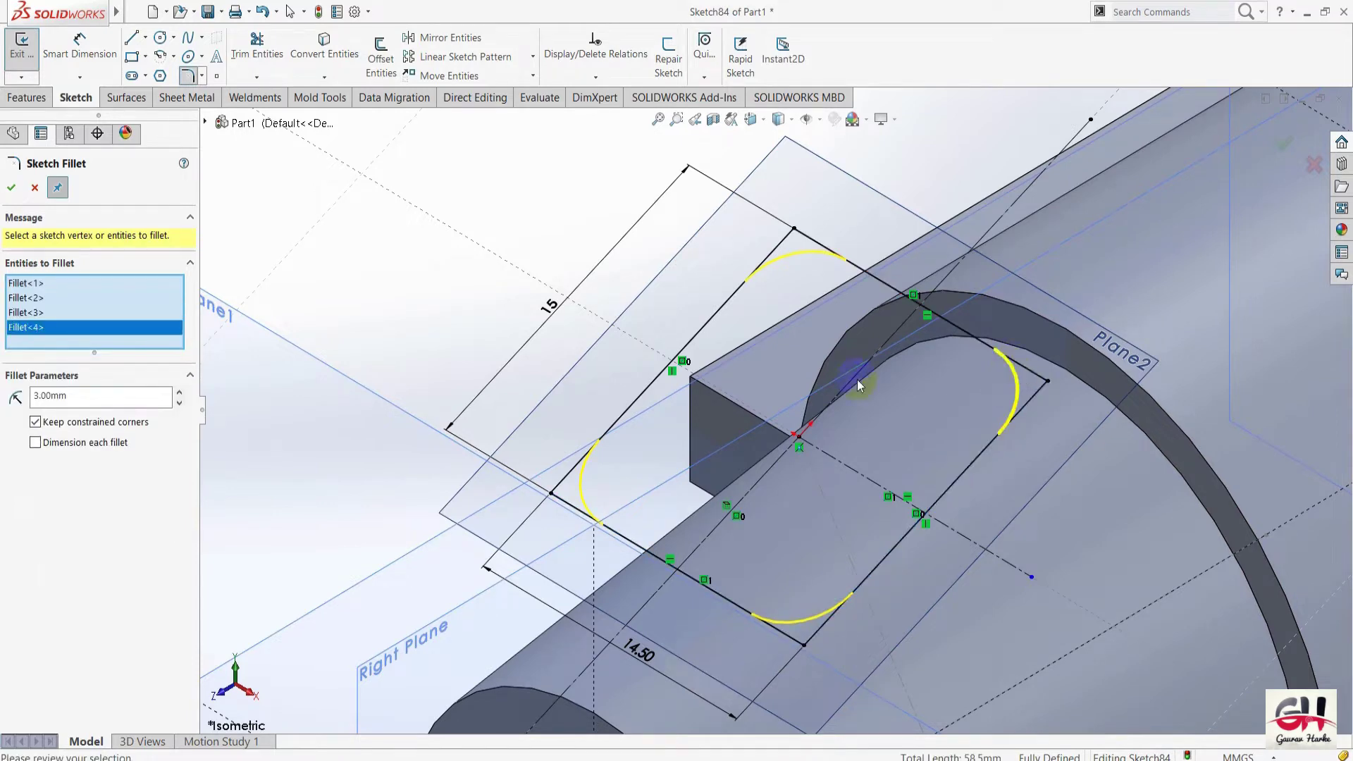
pyautogui.click(11, 188)
pyautogui.scroll(-3, 536, 362)
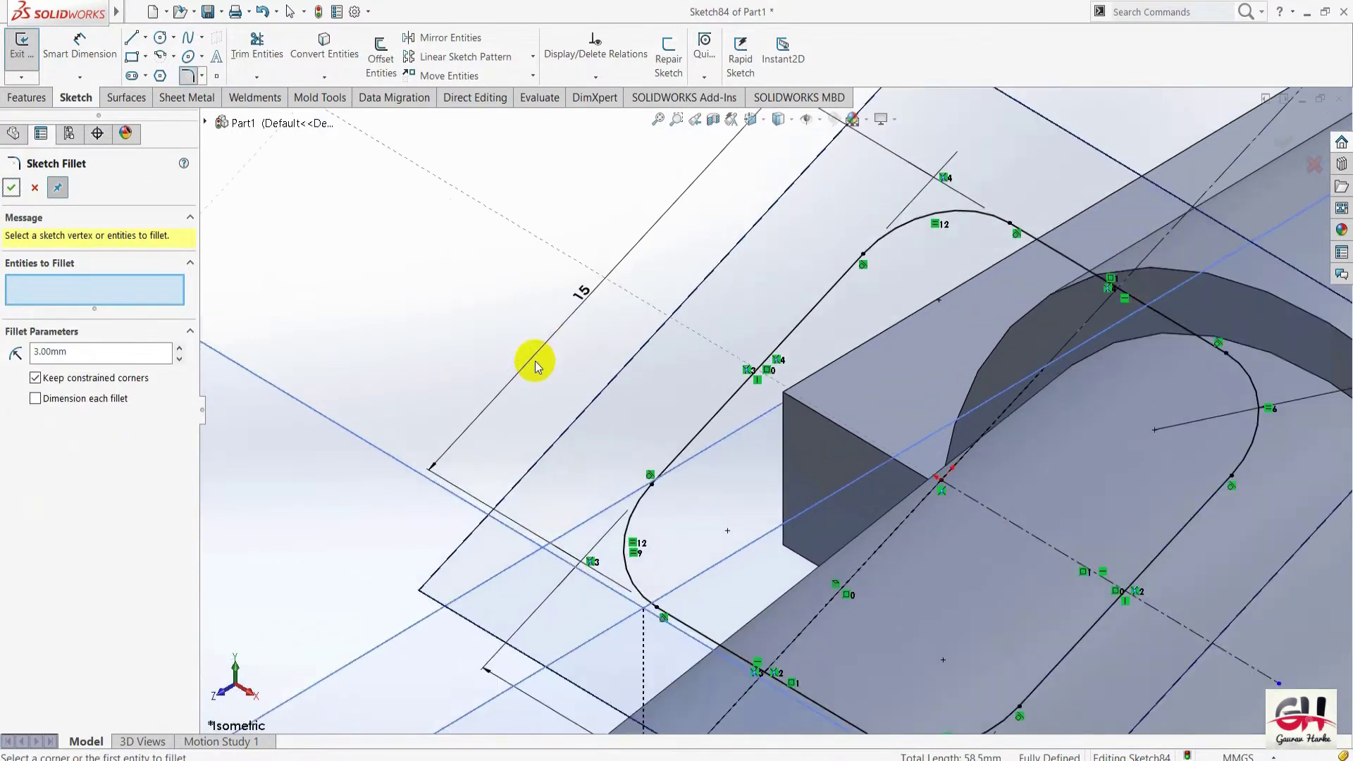
pyautogui.scroll(3, 392, 296)
pyautogui.scroll(2, 1110, 500)
pyautogui.scroll(2, 1110, 501)
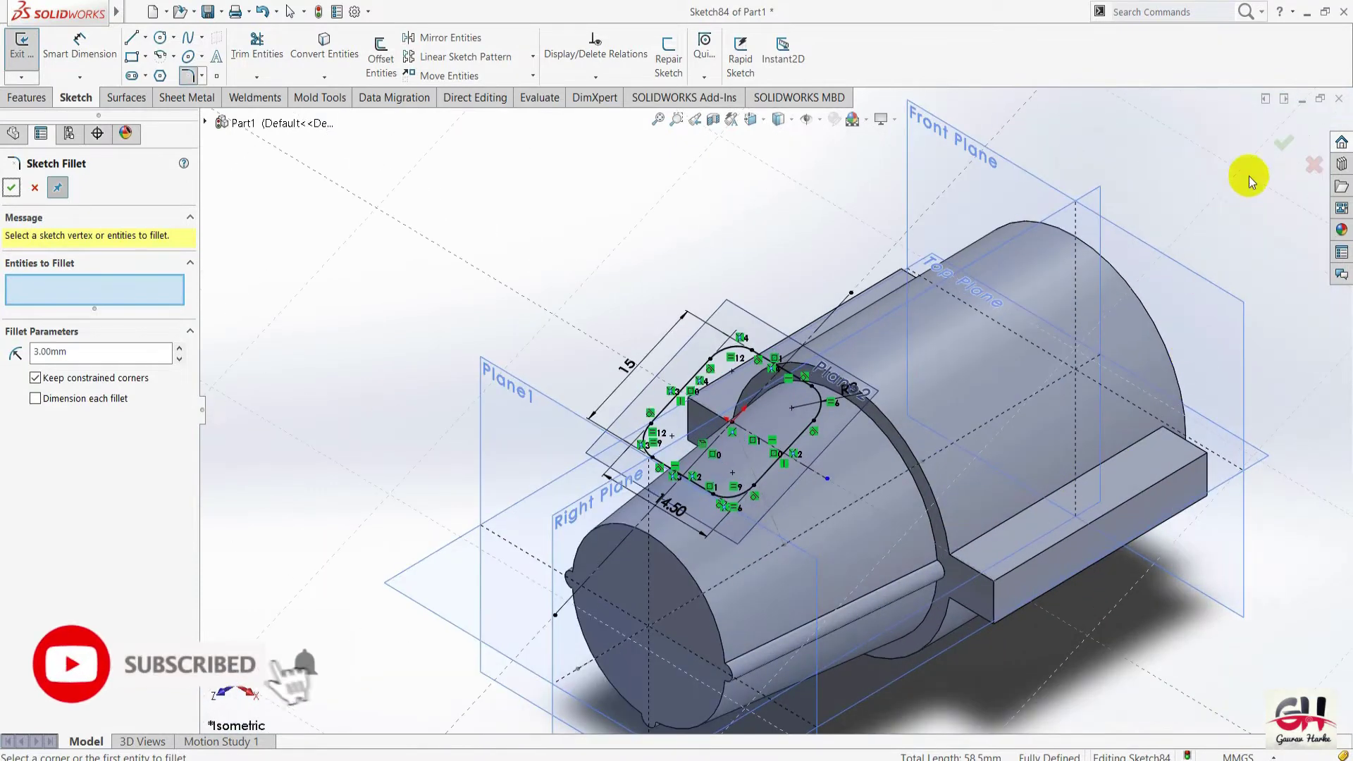
pyautogui.click(1284, 143)
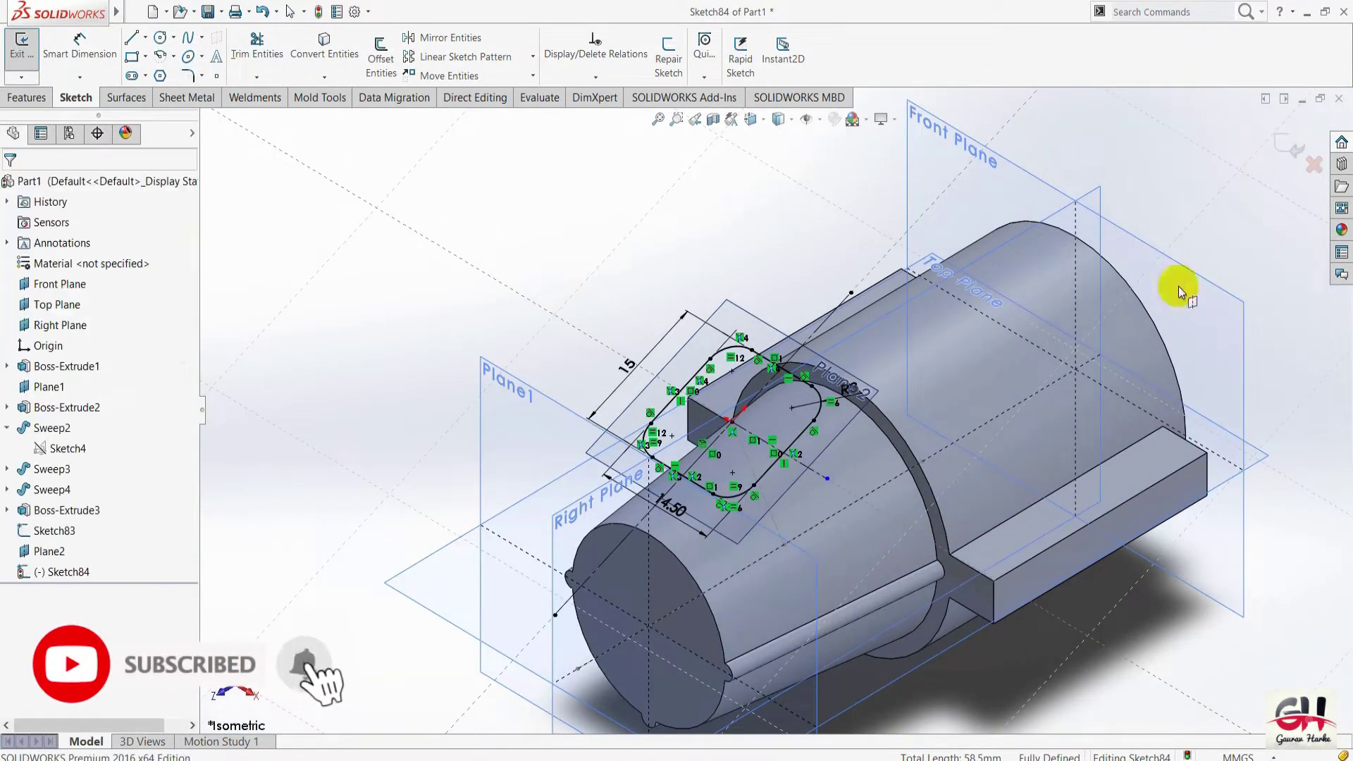
# Extrude Sketch84 Up To Next, creating Boss-Extrude4.
pyautogui.click(1288, 146)
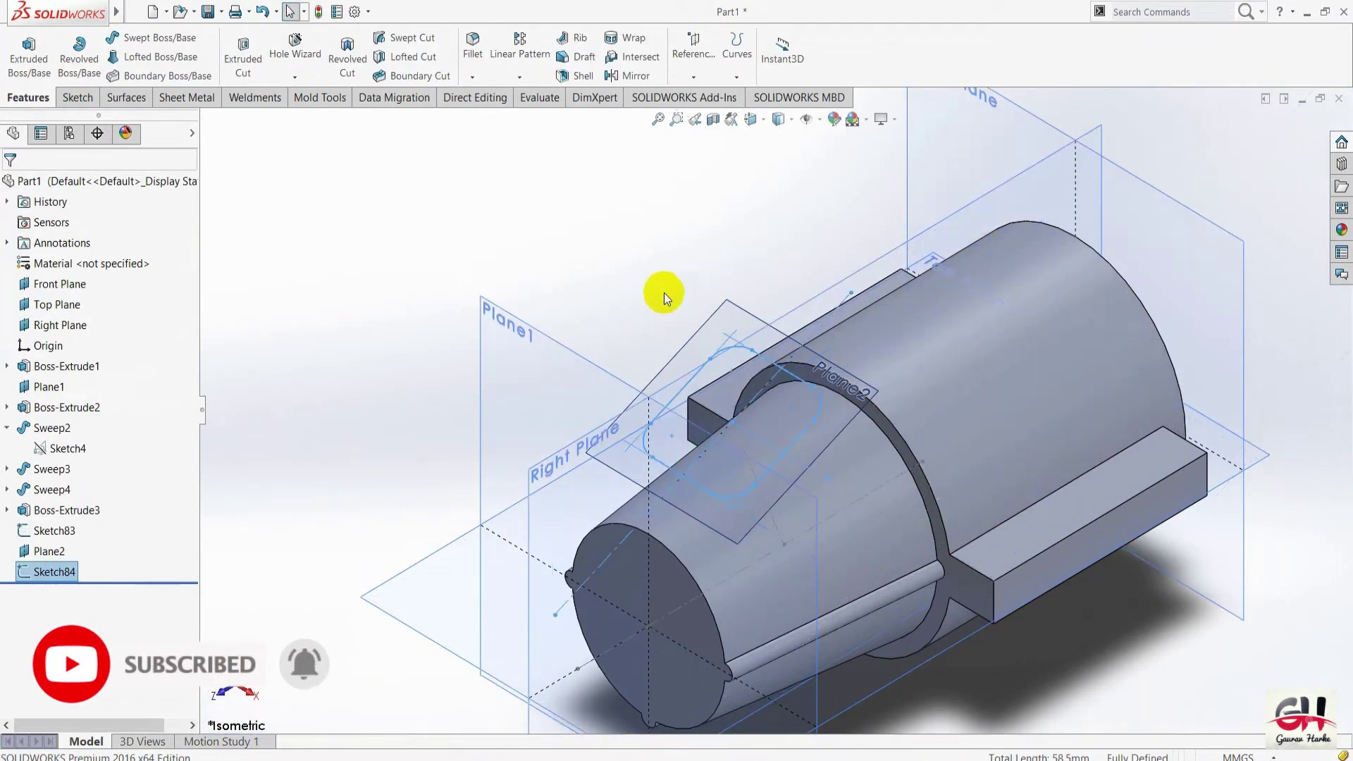
pyautogui.scroll(2, 664, 293)
pyautogui.scroll(1, 576, 307)
pyautogui.scroll(-2, 627, 293)
pyautogui.scroll(1, 489, 217)
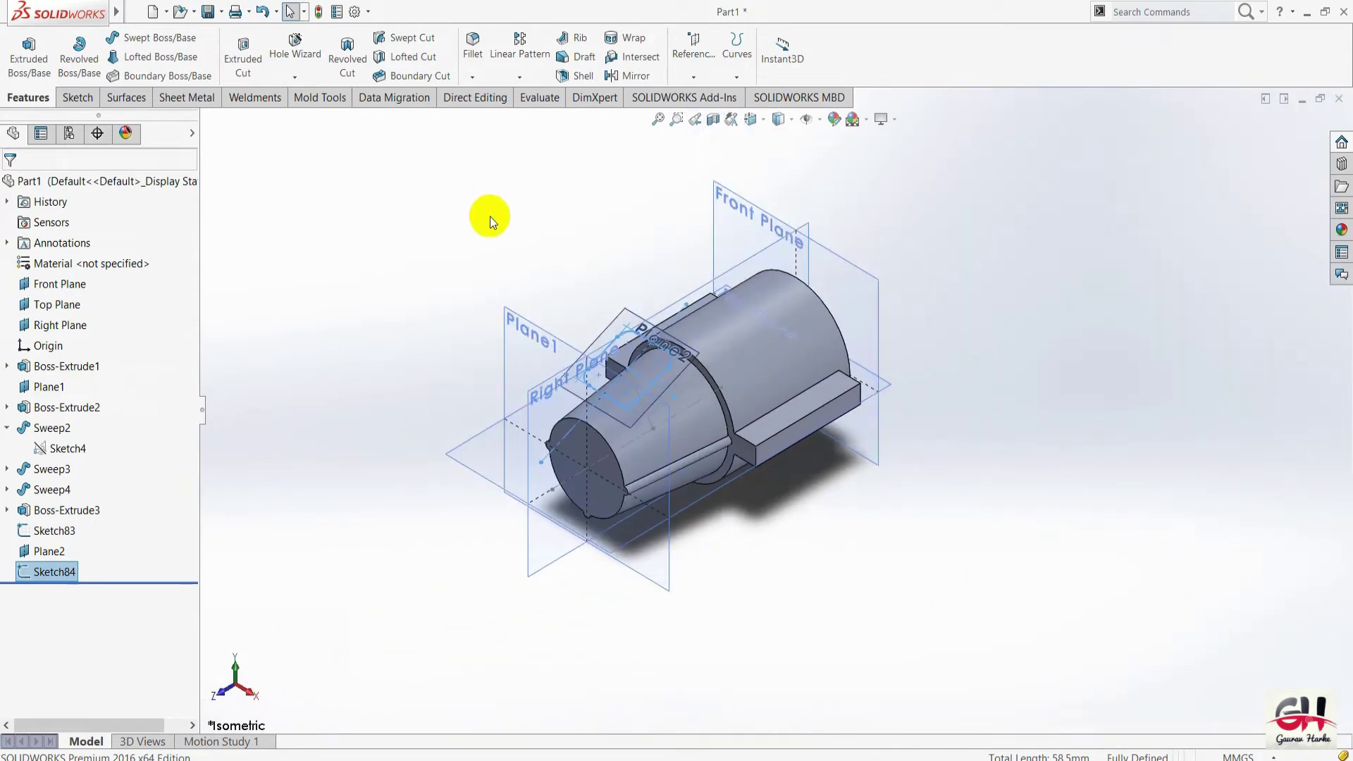
pyautogui.scroll(-1, 772, 407)
pyautogui.scroll(-1, 771, 407)
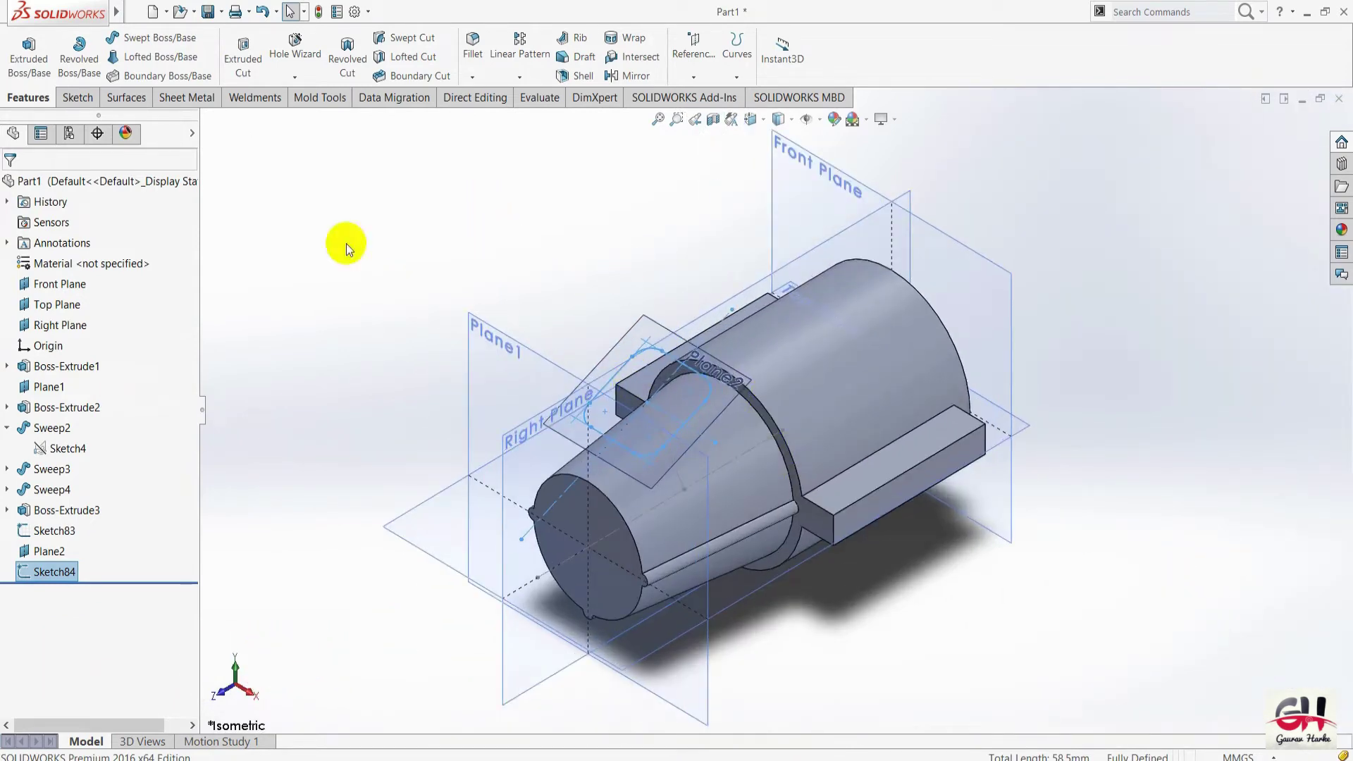
pyautogui.click(29, 53)
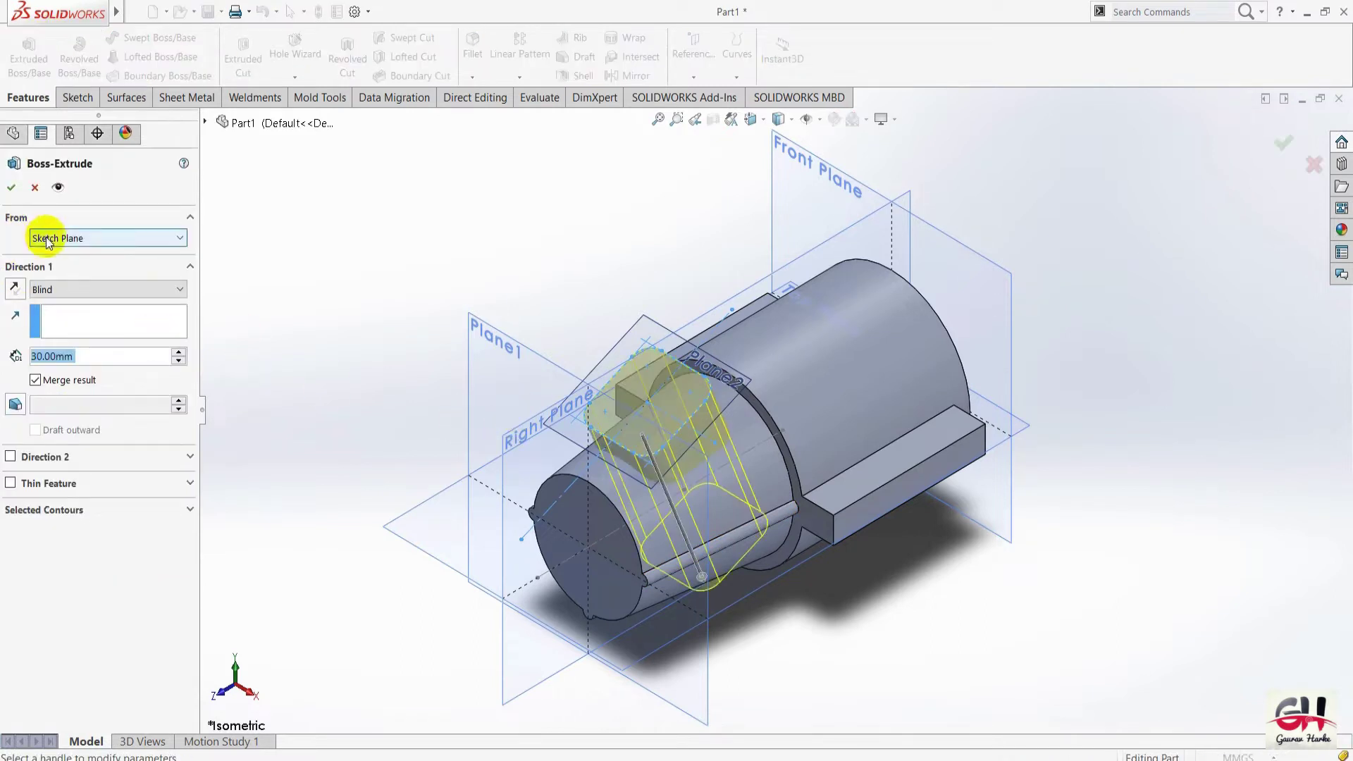
pyautogui.click(39, 289)
pyautogui.click(57, 331)
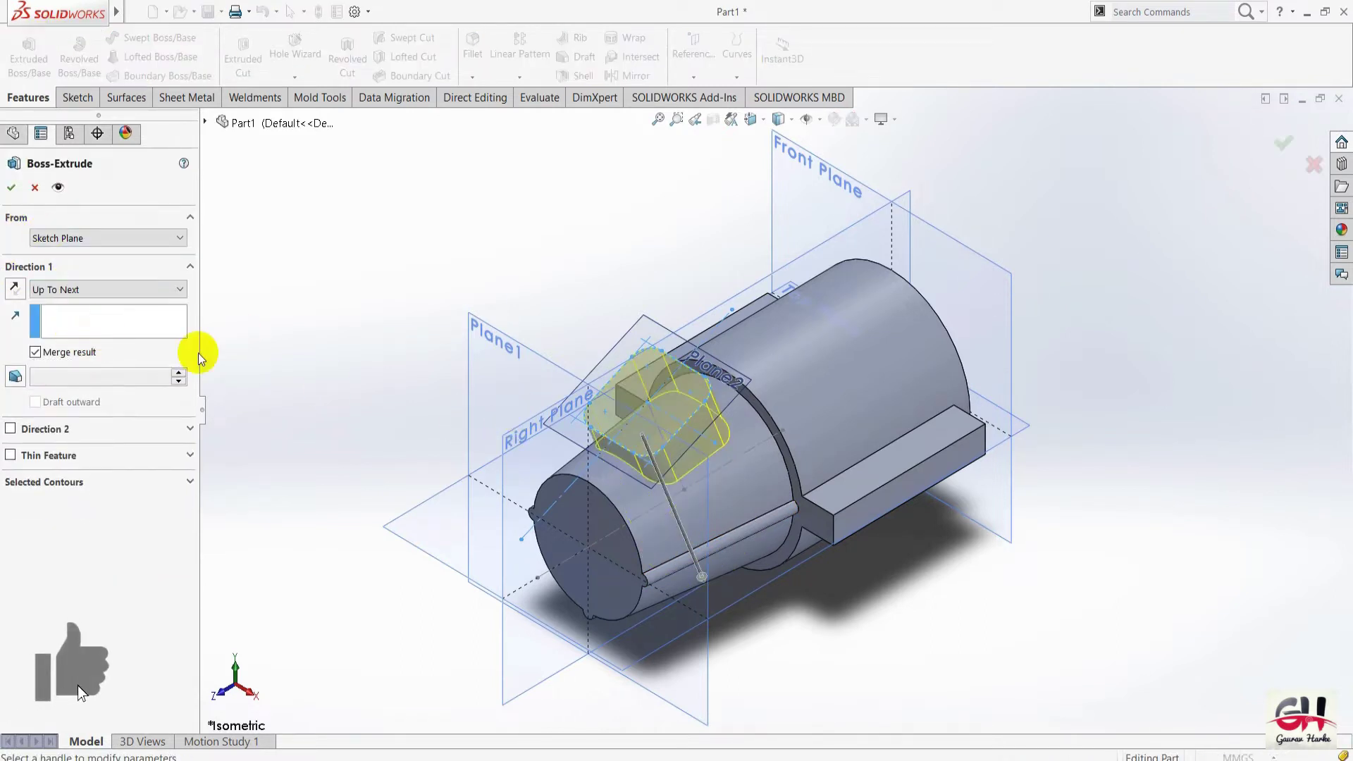
pyautogui.click(10, 189)
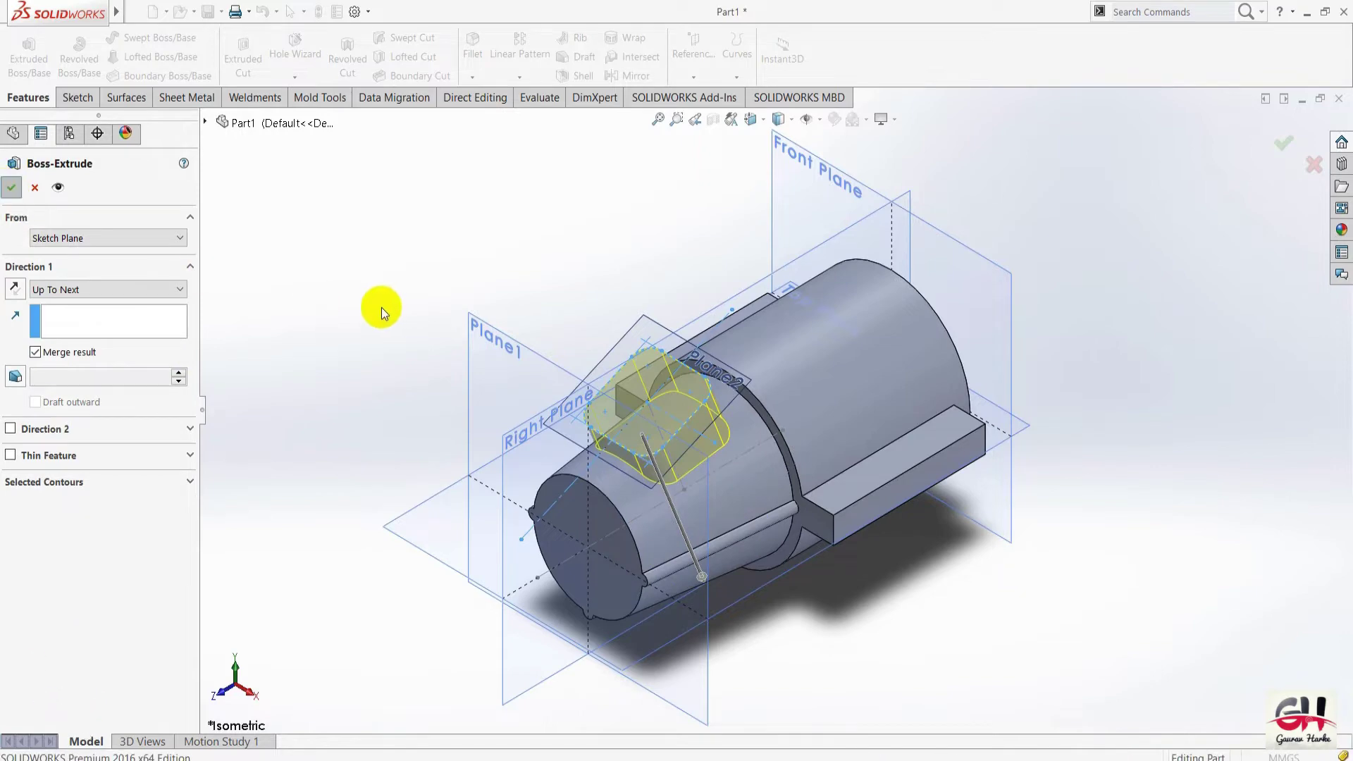
# Rotate to inspect the new boss, return to isometric, then view the engine drawing.
pyautogui.scroll(2, 822, 369)
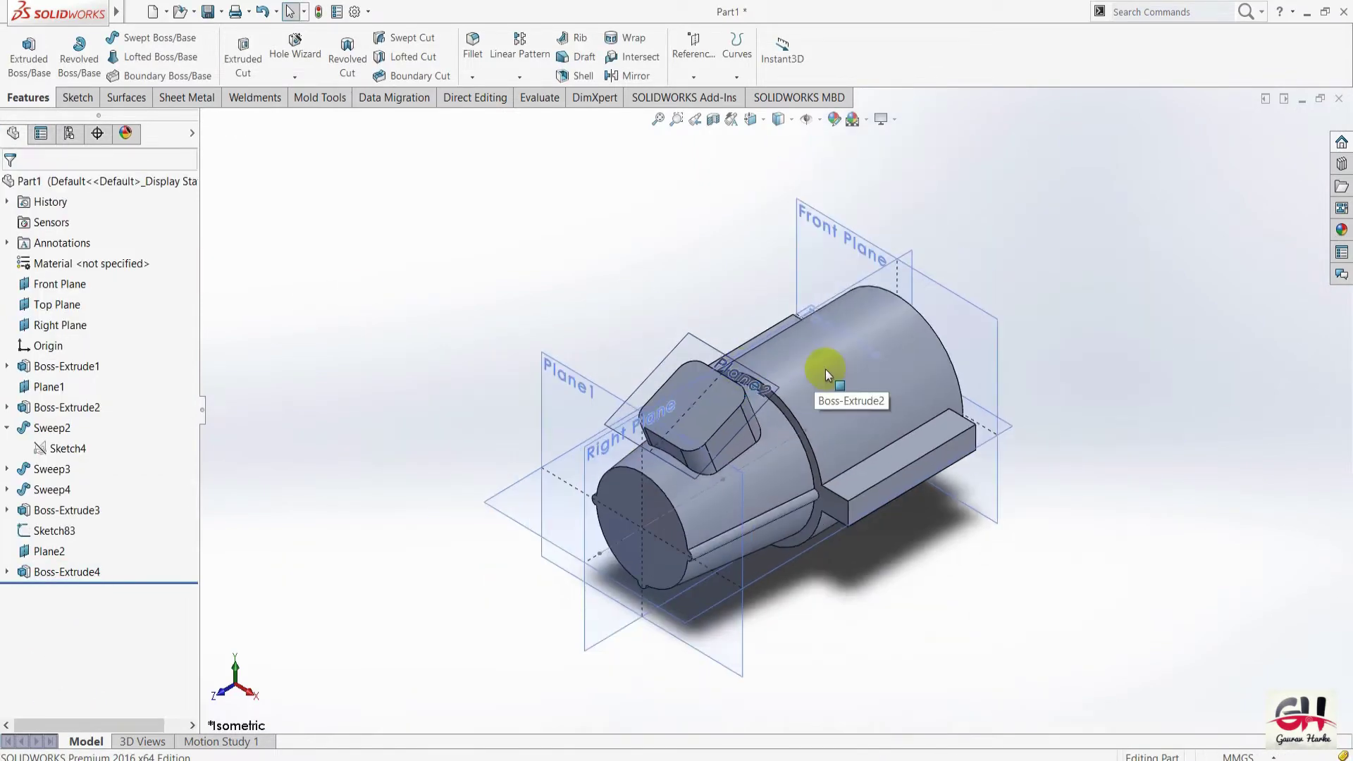
pyautogui.scroll(-5, 755, 460)
pyautogui.scroll(-2, 670, 420)
pyautogui.press('f')
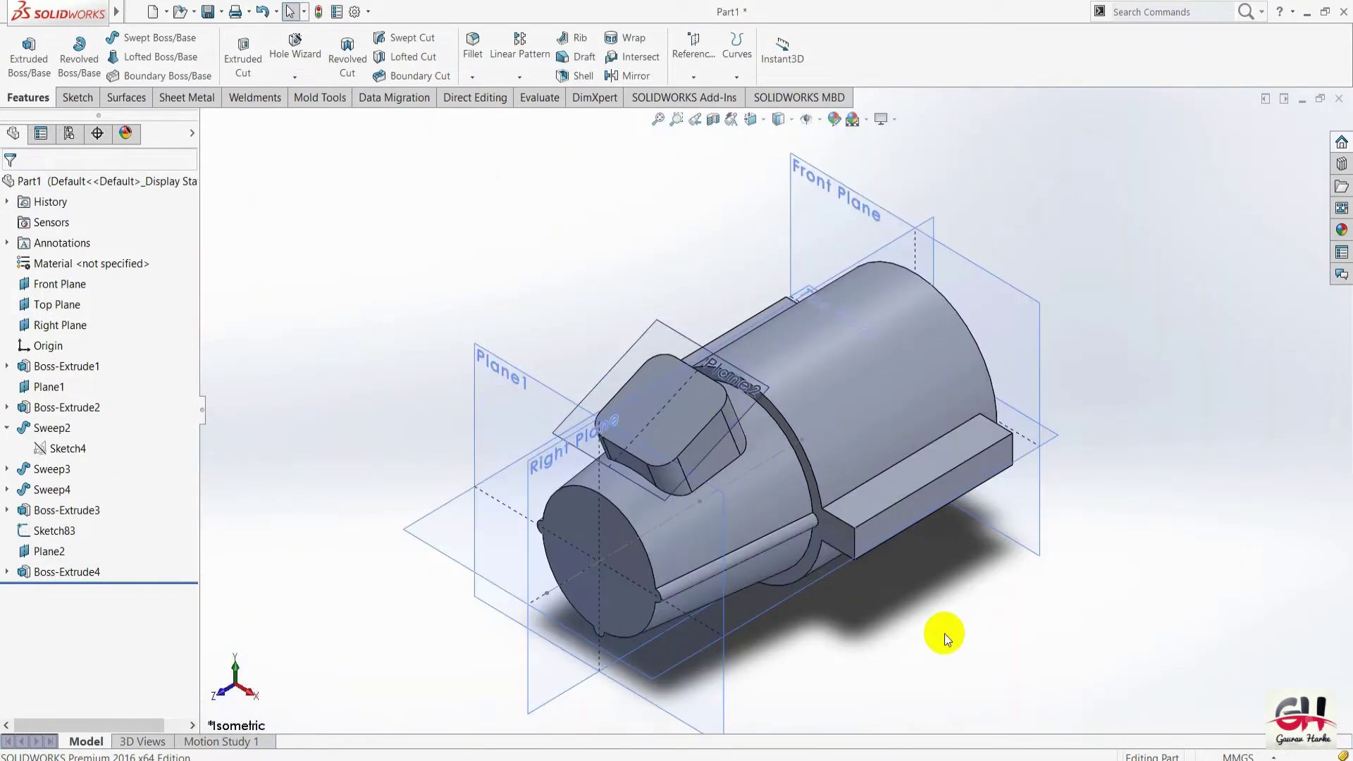
pyautogui.press('Left')
pyautogui.press('Left')
pyautogui.press('Left')
pyautogui.press('Left')
pyautogui.press('Left')
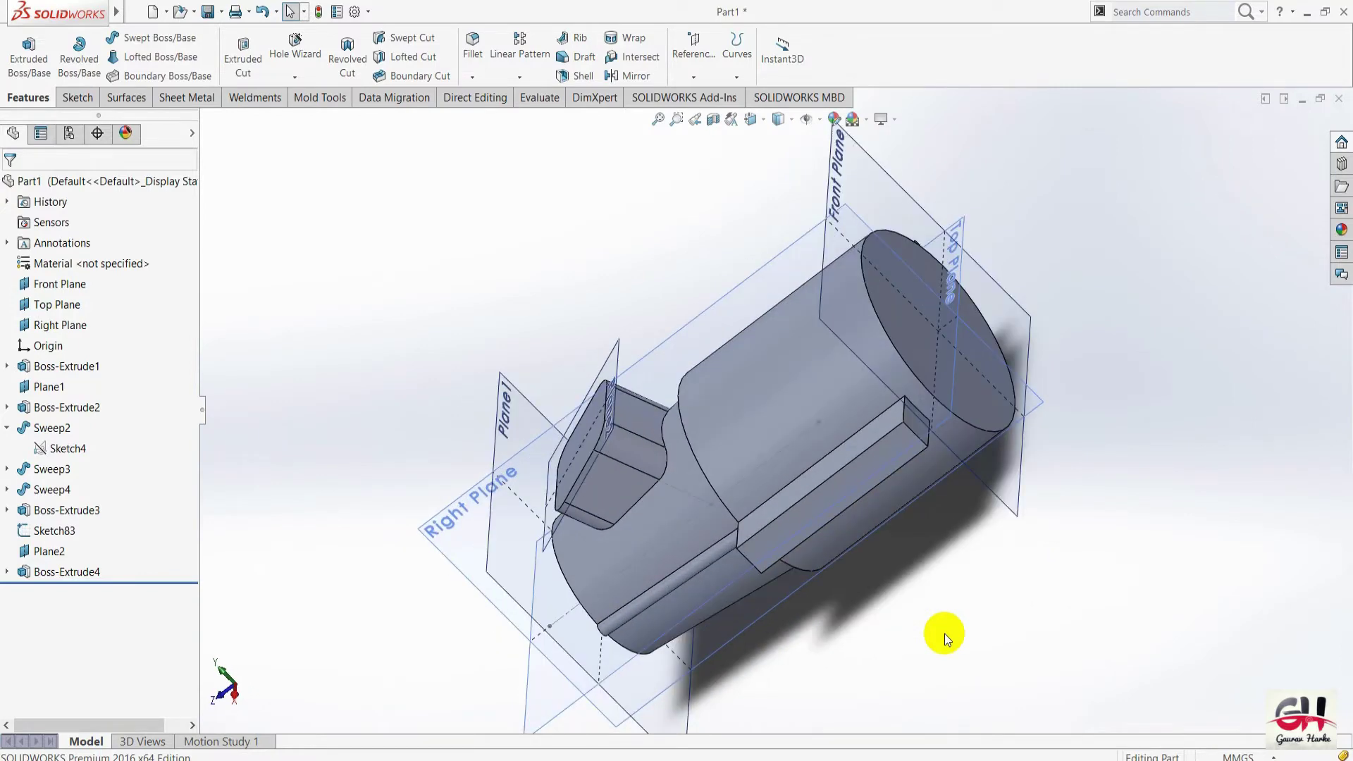
pyautogui.press('Left')
pyautogui.press('space')
pyautogui.click(1005, 620)
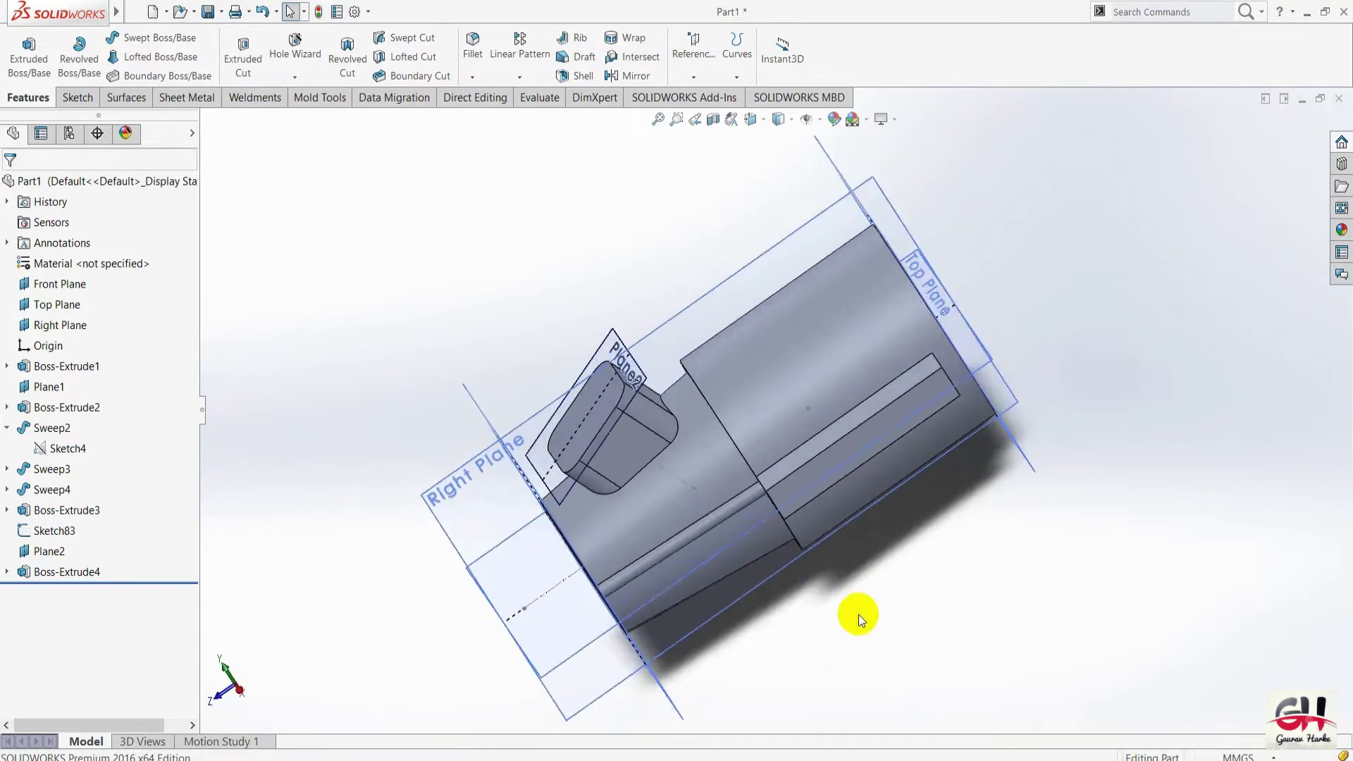
pyautogui.hotkey('alt', 'Tab')
# Zoom into the engine drawing's isometric view.
pyautogui.click(810, 264)
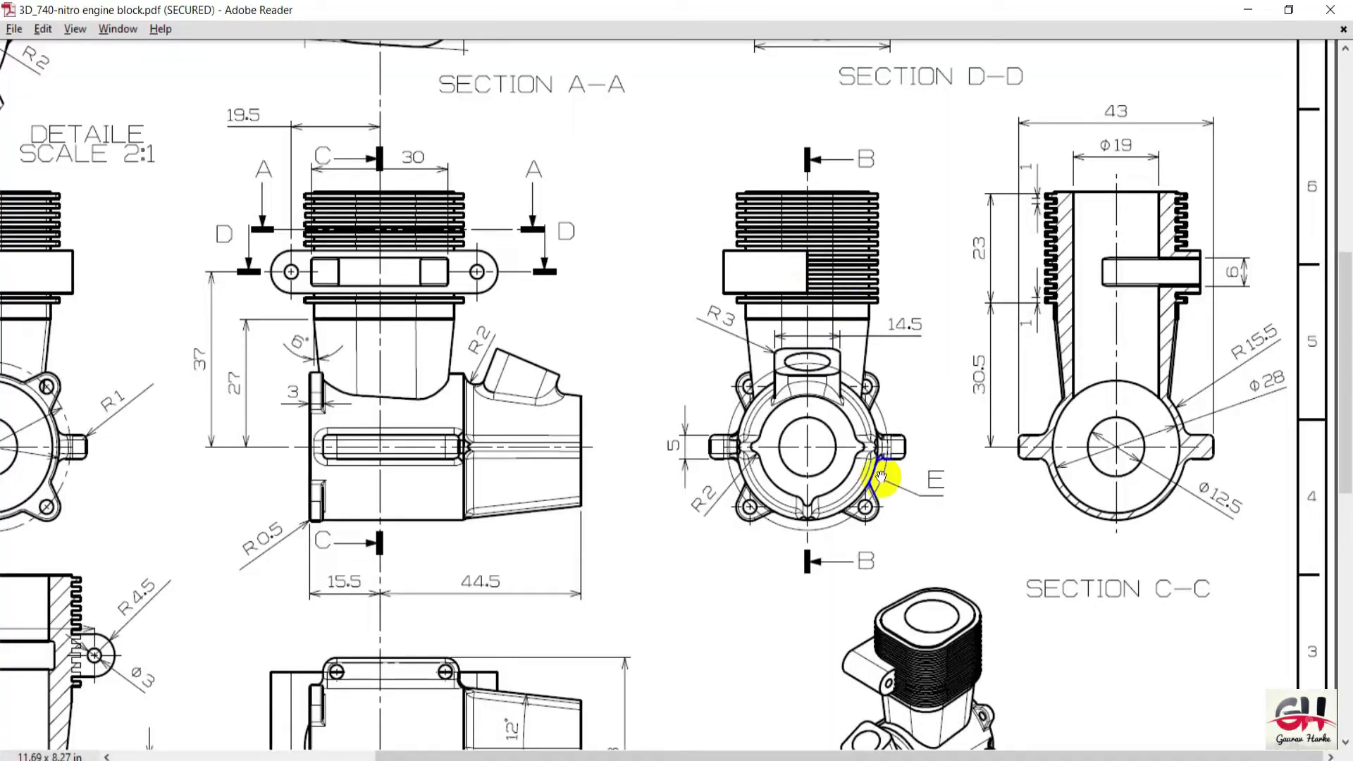
pyautogui.scroll(-3, 916, 437)
pyautogui.keyDown('ctrl'); pyautogui.scroll(-1, 937, 437); pyautogui.keyUp('ctrl')
pyautogui.keyDown('ctrl'); pyautogui.scroll(-1, 902, 472); pyautogui.keyUp('ctrl')
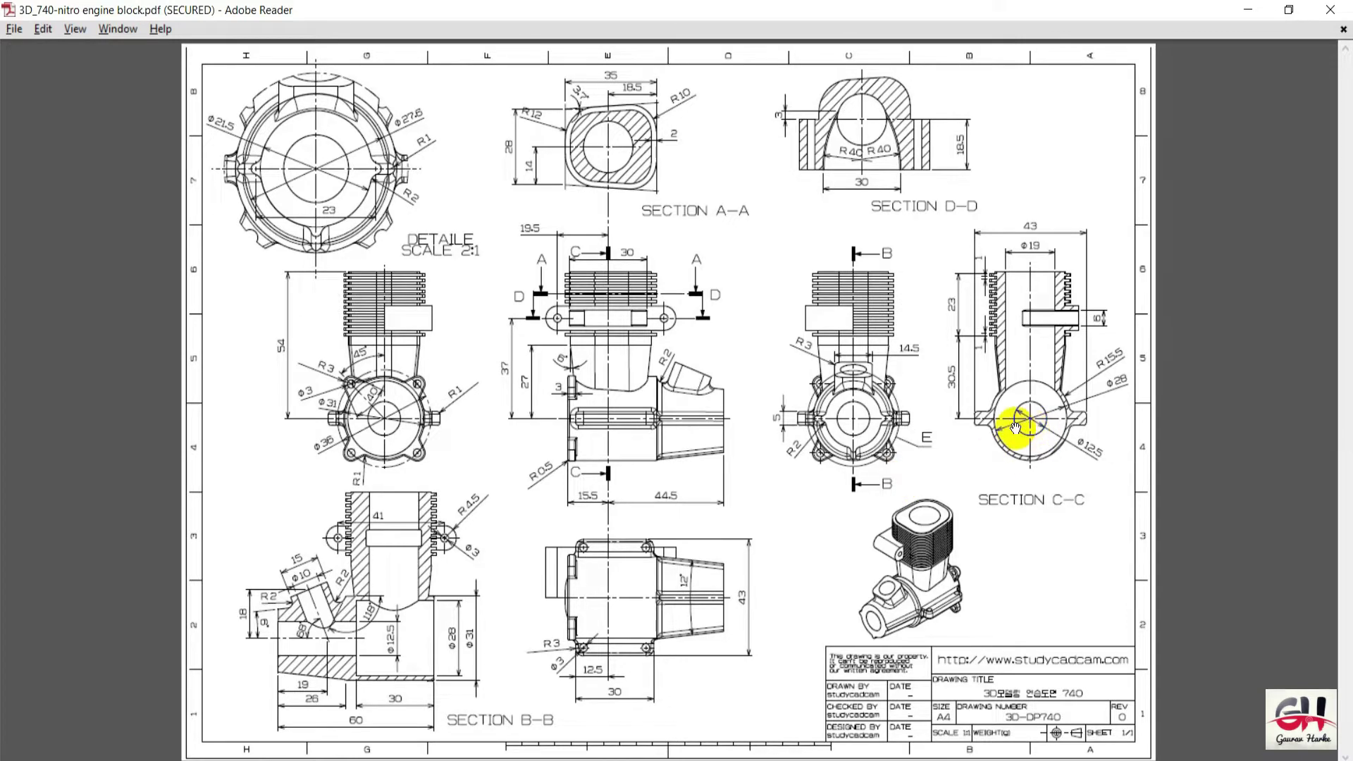
pyautogui.hotkey('alt', 'Tab')
pyautogui.hotkey('alt', 'Tab')
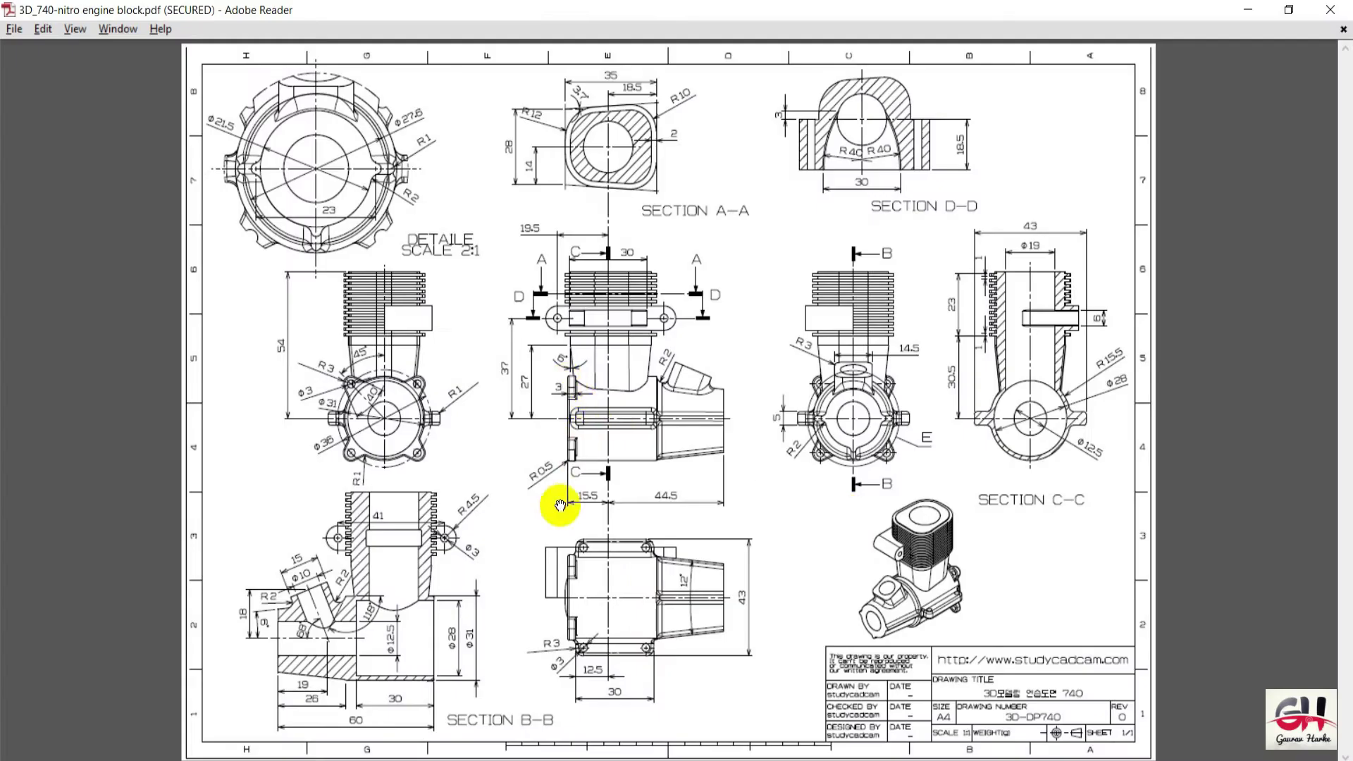
# Zoom around the flanged front view (Ø36, R3), then return to SOLIDWORKS.
pyautogui.keyDown('ctrl'); pyautogui.scroll(2, 960, 544); pyautogui.keyUp('ctrl')
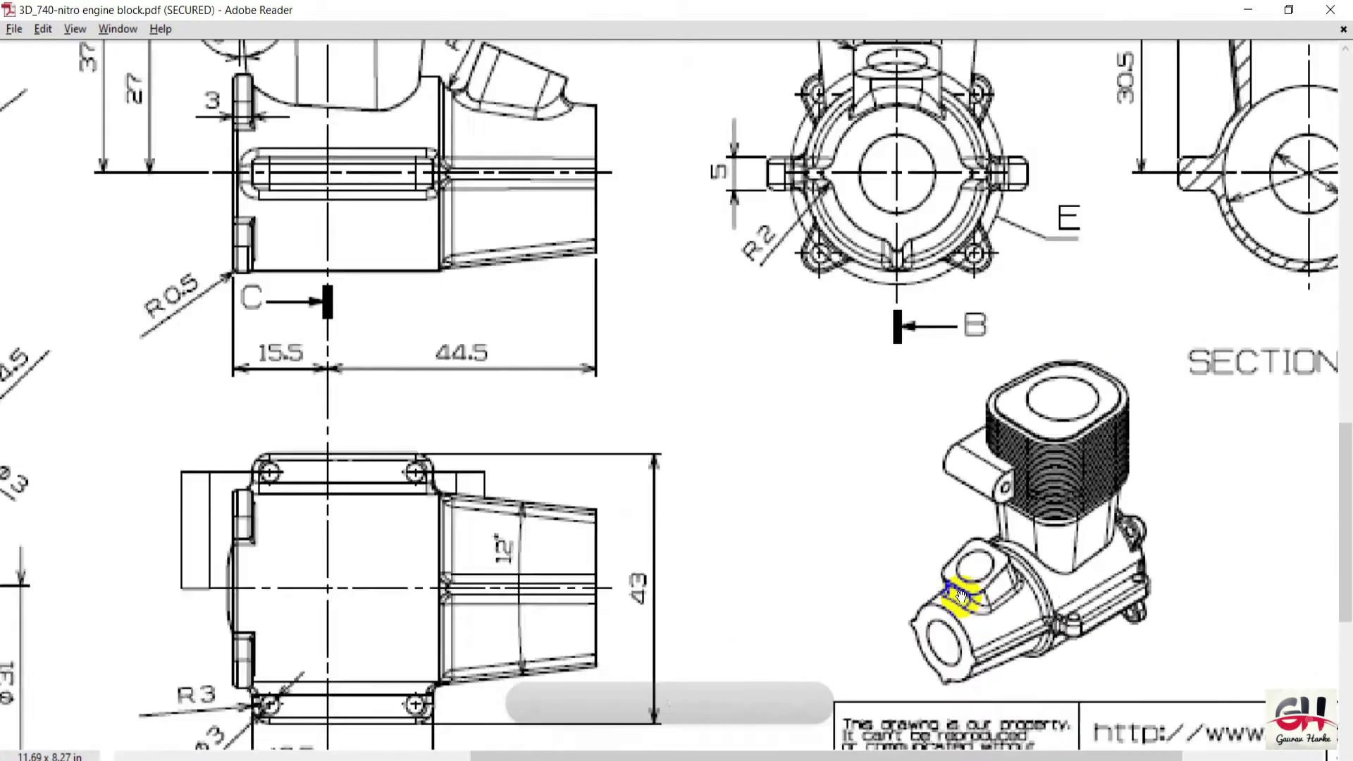
pyautogui.keyDown('ctrl'); pyautogui.scroll(2, 960, 543); pyautogui.keyUp('ctrl')
pyautogui.keyDown('ctrl'); pyautogui.scroll(2, 1148, 559); pyautogui.keyUp('ctrl')
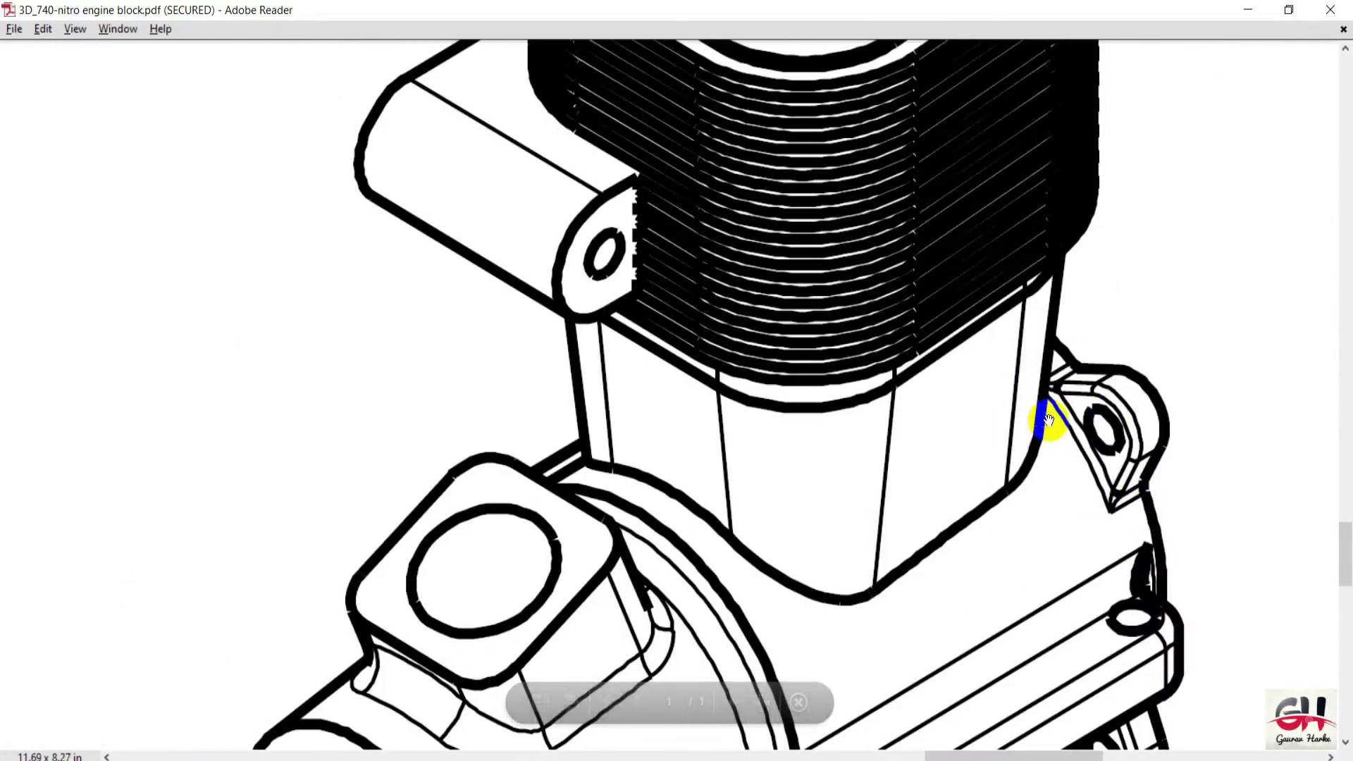
pyautogui.keyDown('ctrl'); pyautogui.scroll(-3, 1081, 468); pyautogui.keyUp('ctrl')
pyautogui.keyDown('ctrl'); pyautogui.scroll(1, 803, 430); pyautogui.keyUp('ctrl')
pyautogui.keyDown('ctrl'); pyautogui.scroll(1, 822, 474); pyautogui.keyUp('ctrl')
pyautogui.keyDown('ctrl'); pyautogui.scroll(-1, 432, 357); pyautogui.keyUp('ctrl')
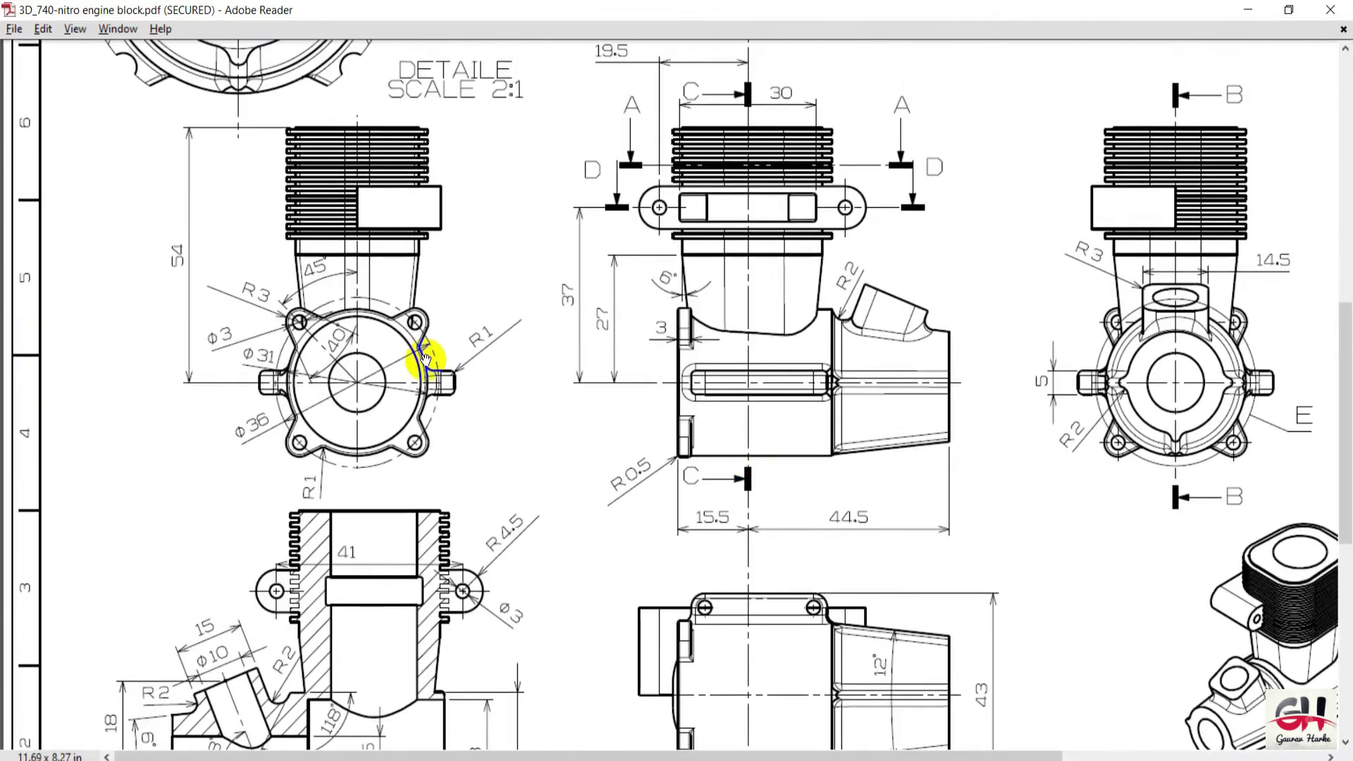
pyautogui.keyDown('ctrl'); pyautogui.scroll(2, 326, 346); pyautogui.keyUp('ctrl')
pyautogui.keyDown('ctrl'); pyautogui.scroll(-2, 394, 317); pyautogui.keyUp('ctrl')
pyautogui.keyDown('ctrl'); pyautogui.scroll(2, 339, 292); pyautogui.keyUp('ctrl')
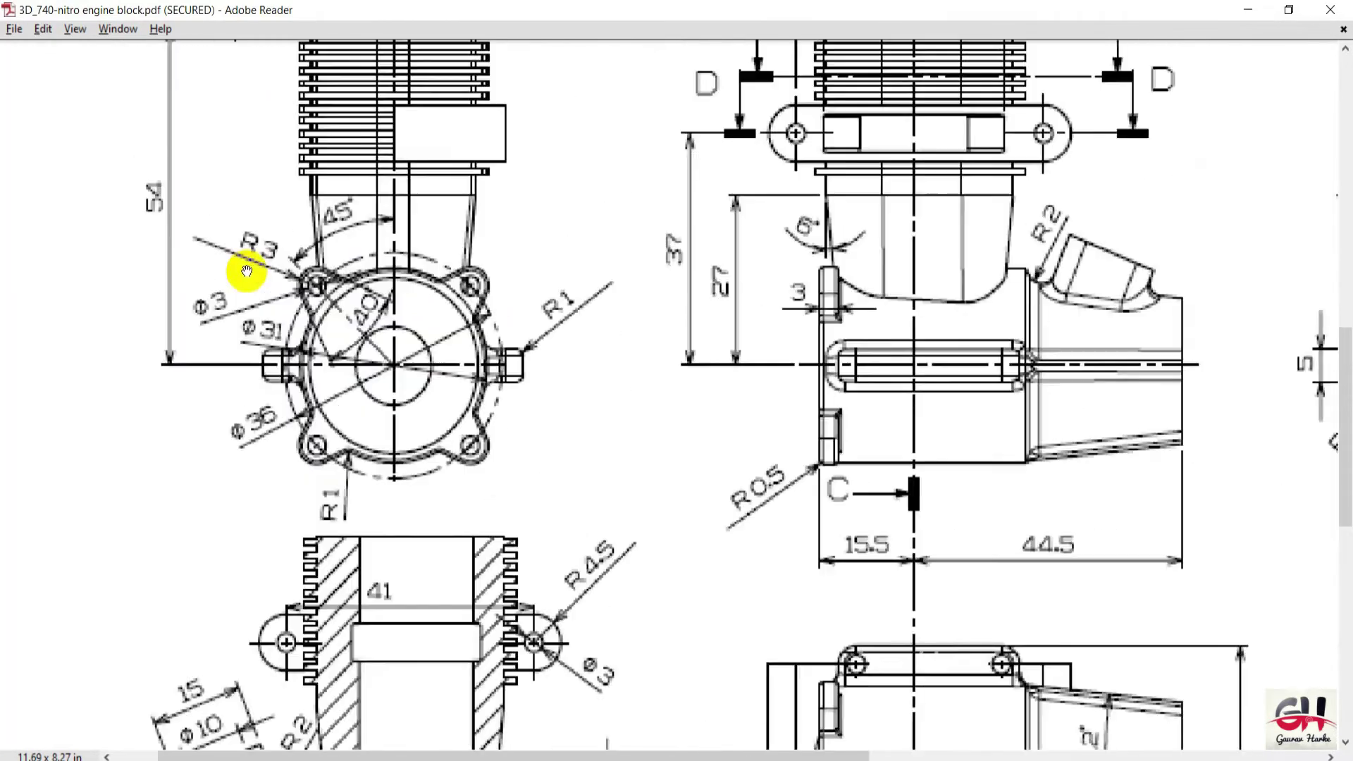
pyautogui.keyDown('ctrl'); pyautogui.scroll(-1, 310, 287); pyautogui.keyUp('ctrl')
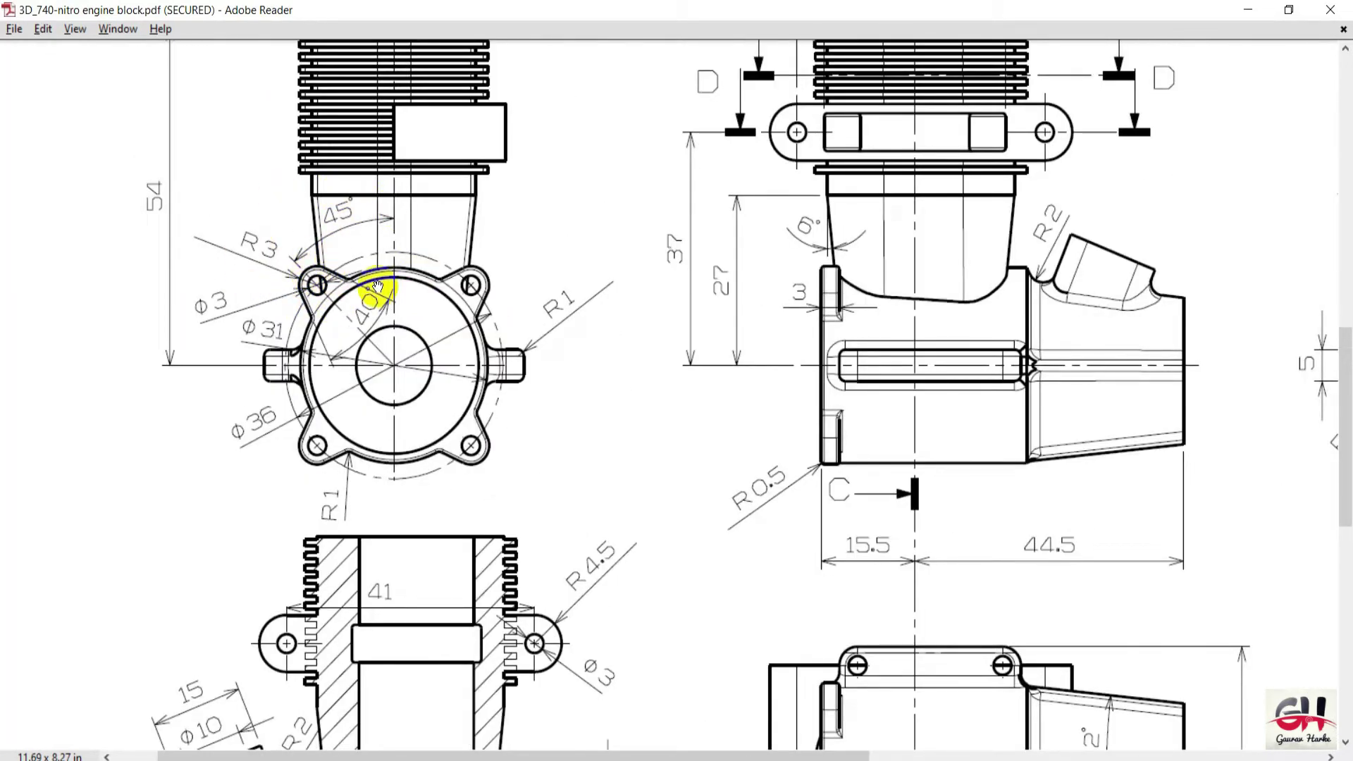
pyautogui.hotkey('alt', 'Tab')
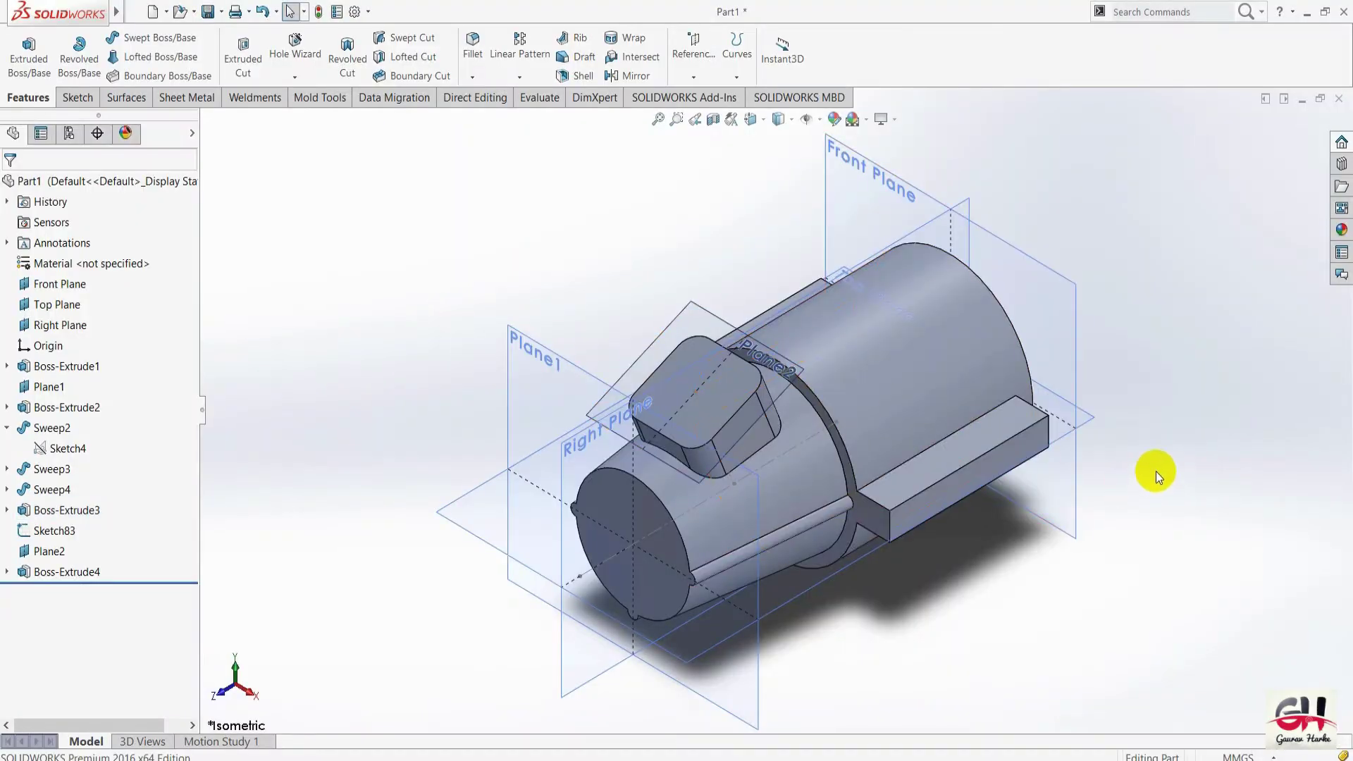
# Start a new sketch on the Front Plane and face it head-on.
pyautogui.click(1060, 276)
pyautogui.click(1116, 241)
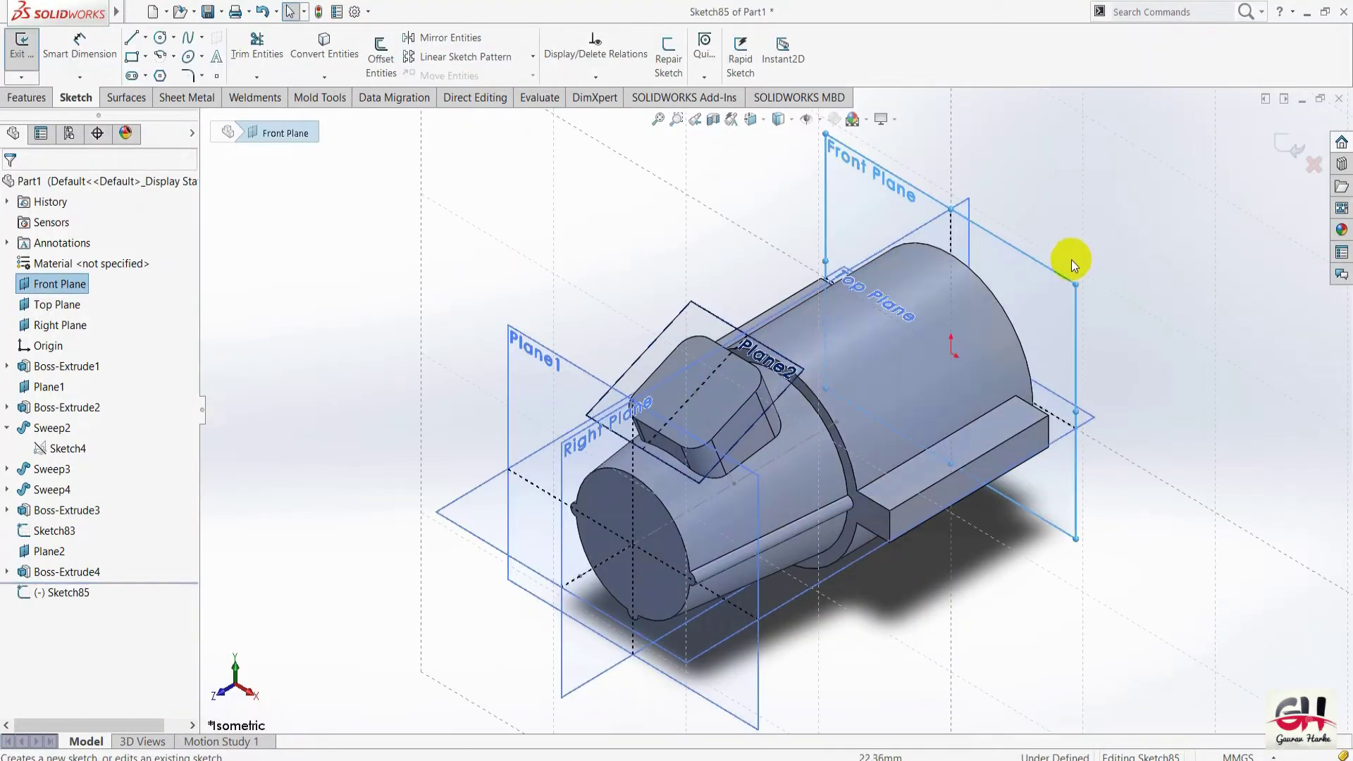
pyautogui.rightClick(1050, 265)
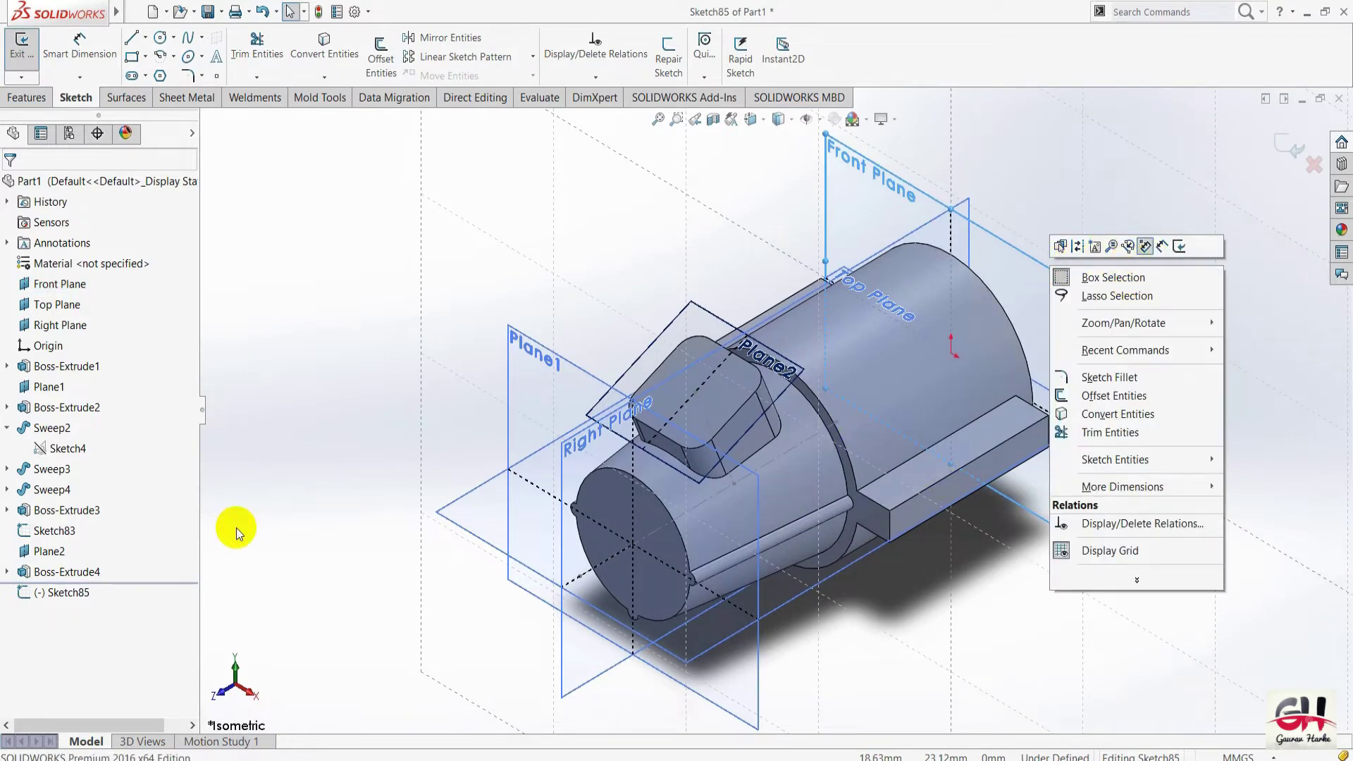
pyautogui.click(73, 597)
pyautogui.rightClick(73, 598)
pyautogui.click(104, 565)
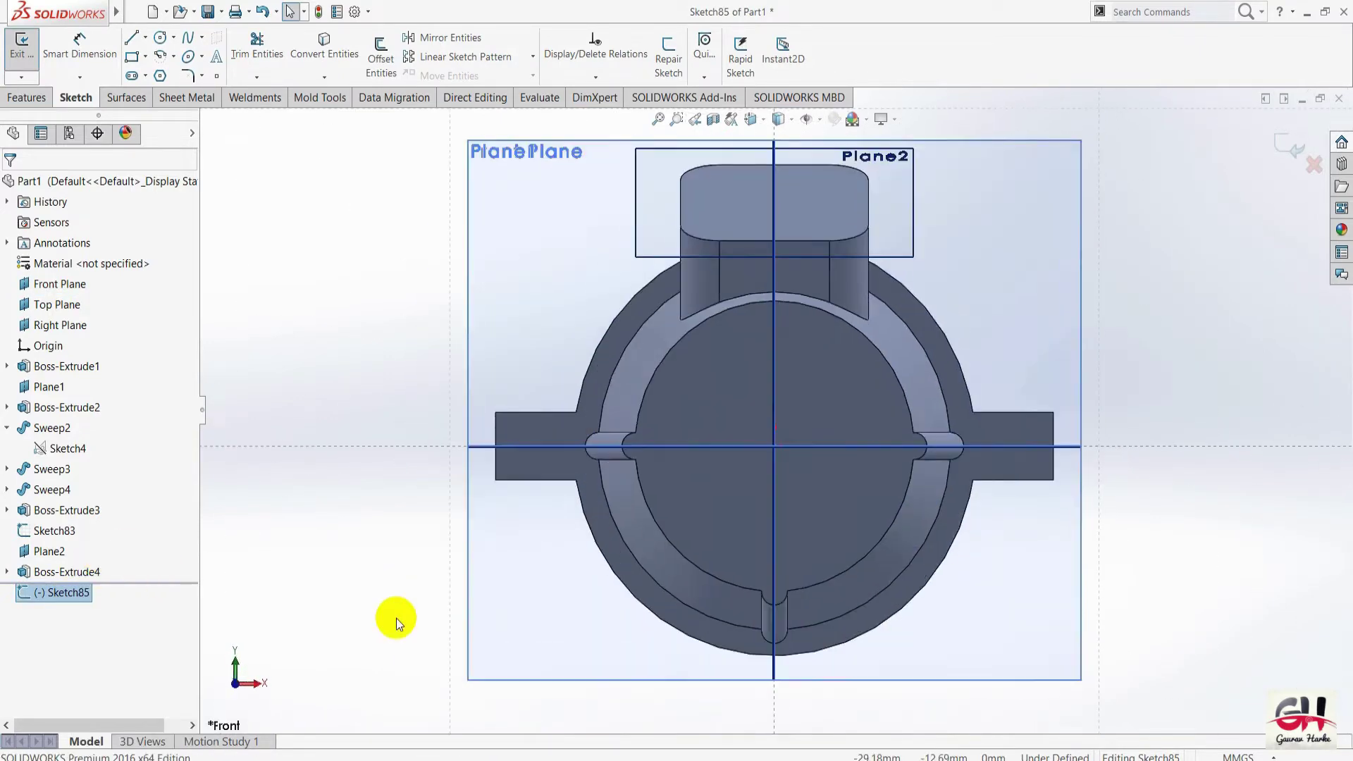
# Check the part from Left, Top and Front views, ending in Back view.
pyautogui.press('space')
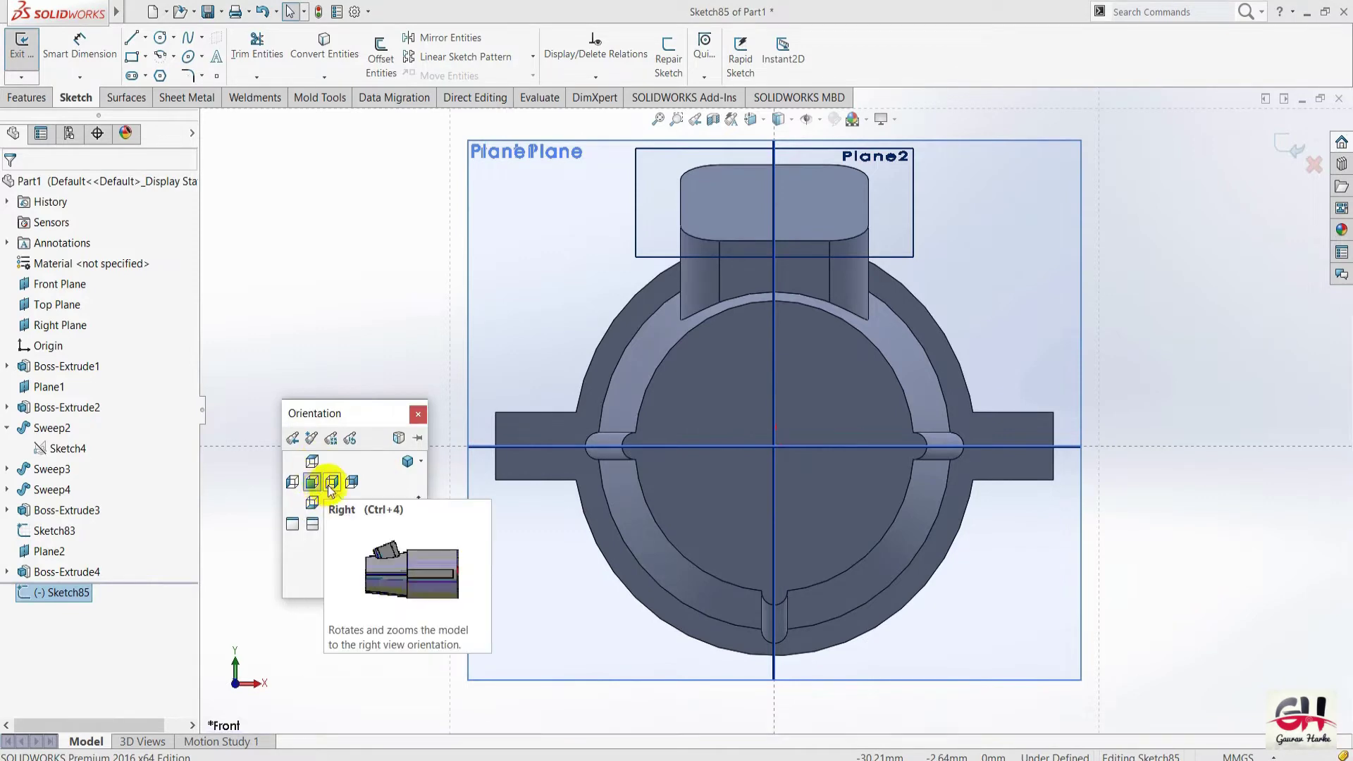
pyautogui.click(294, 490)
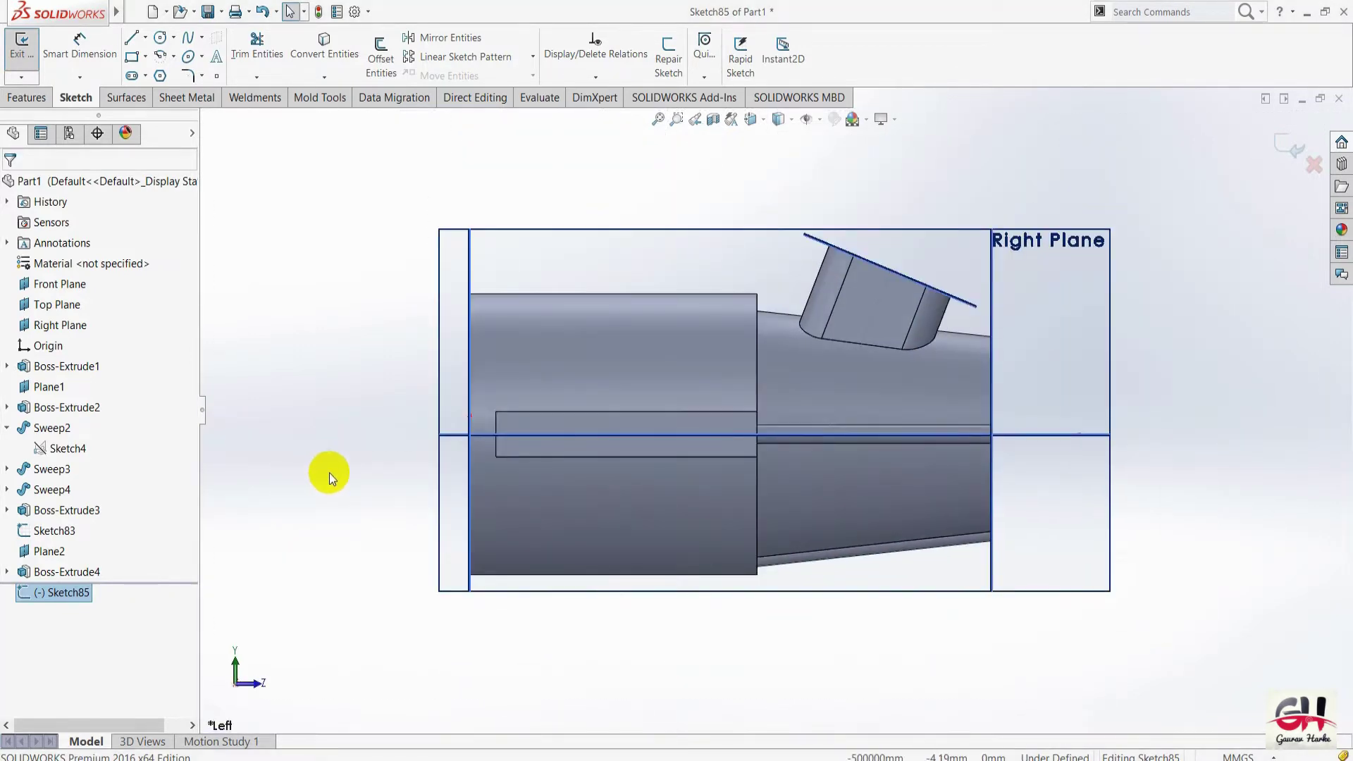
pyautogui.rightClick(327, 468)
pyautogui.press('Escape')
pyautogui.press('space')
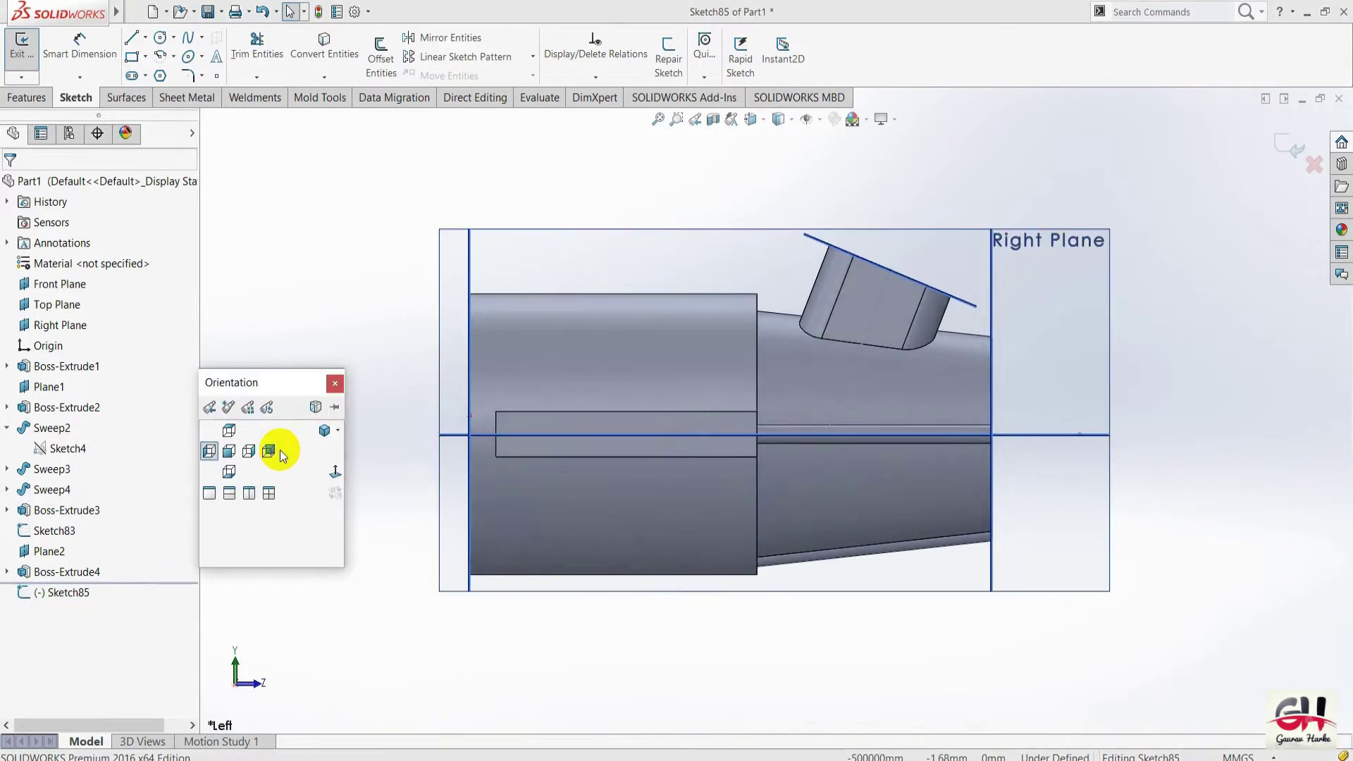
pyautogui.click(238, 431)
pyautogui.press('space')
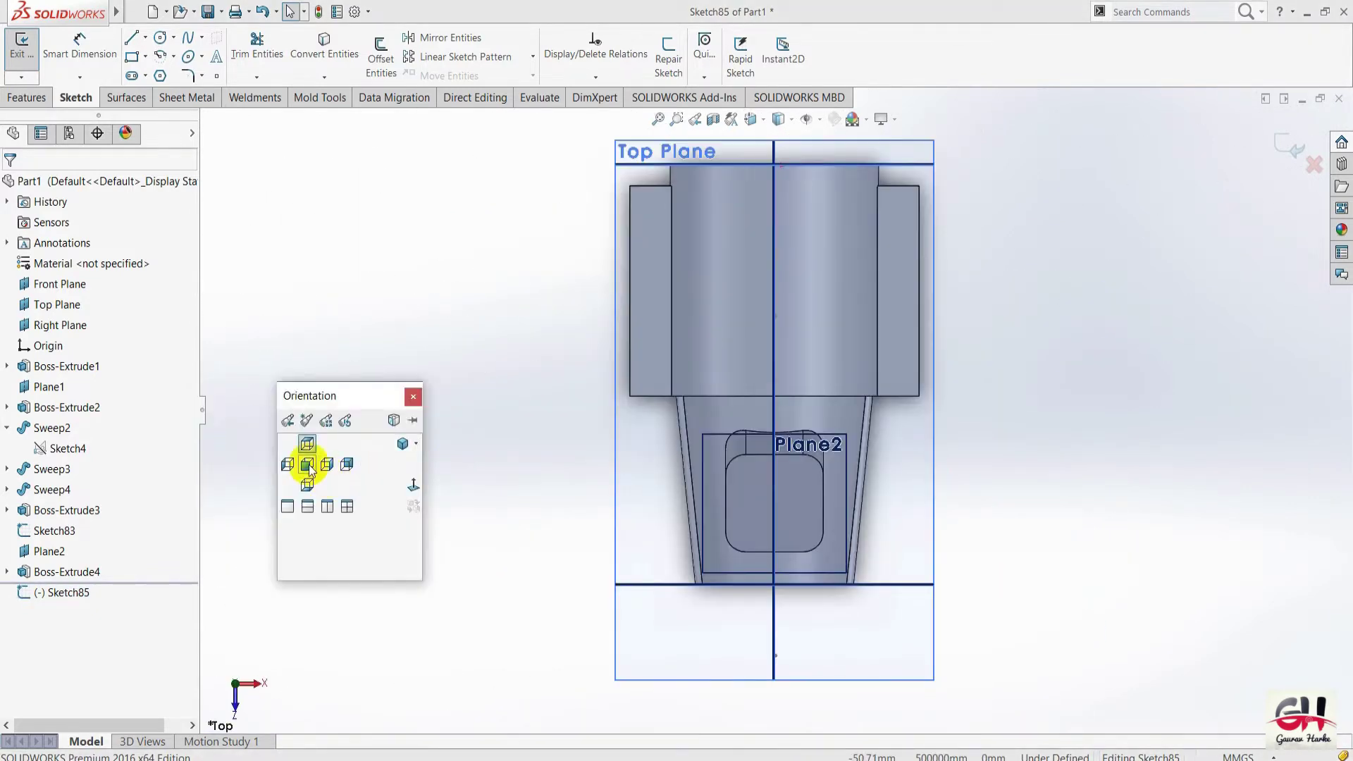
pyautogui.click(307, 463)
pyautogui.press('space')
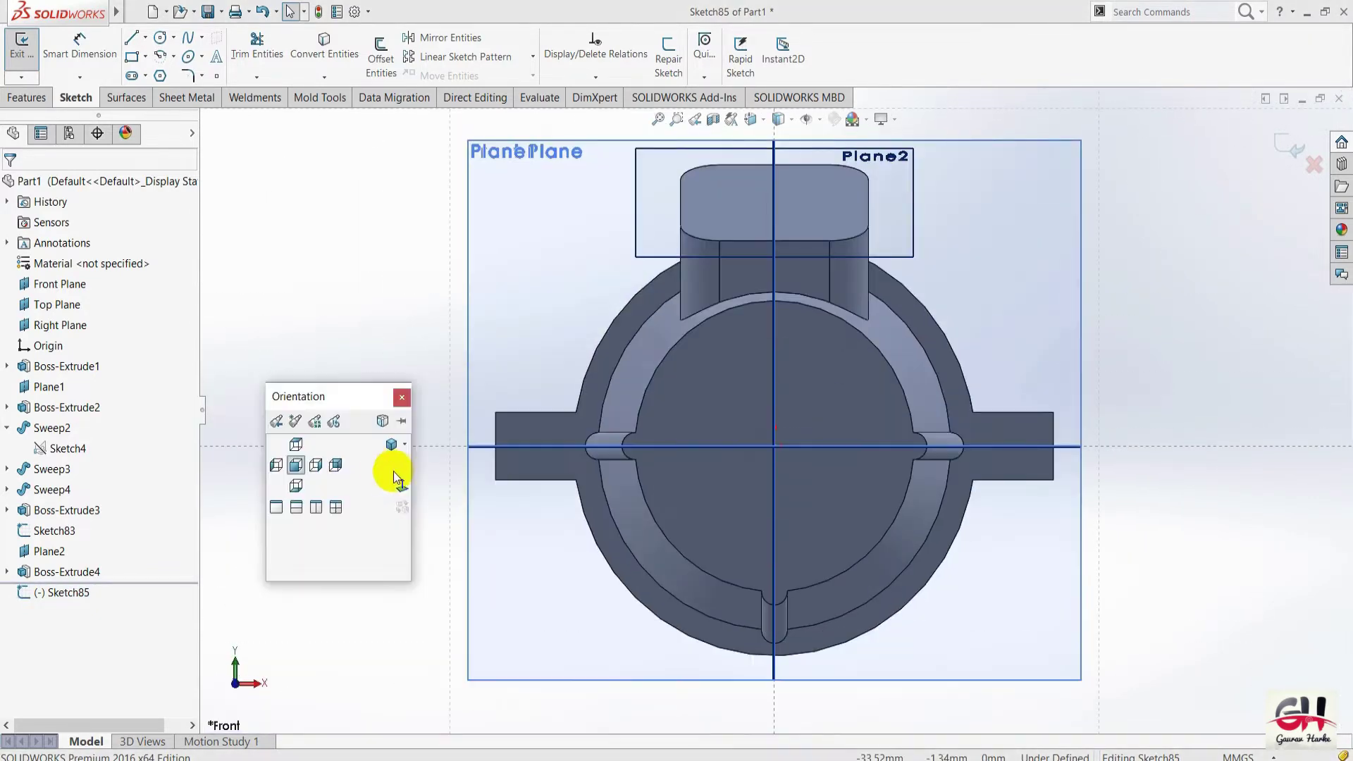
pyautogui.click(403, 487)
# Convert the vertical model edge into a construction line in Sketch85.
pyautogui.scroll(-1, 1127, 321)
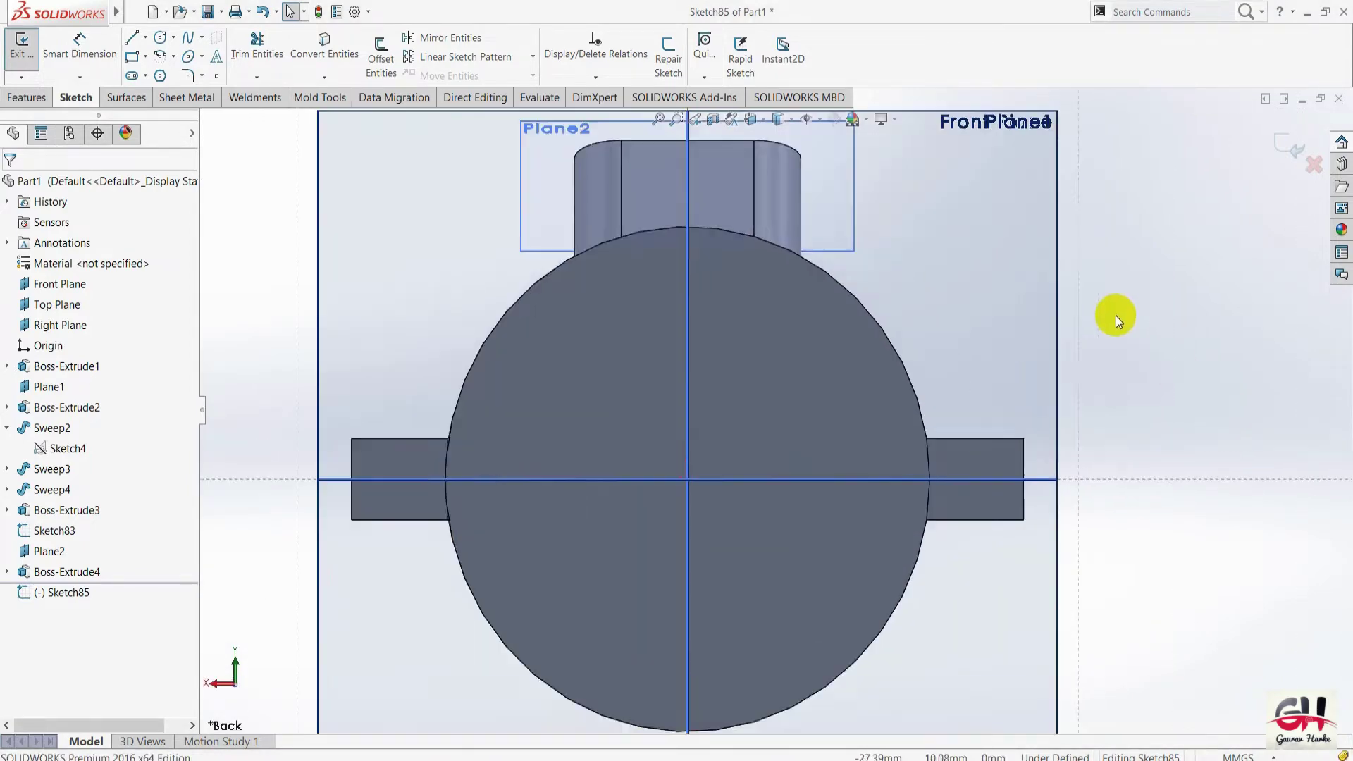
pyautogui.click(688, 323)
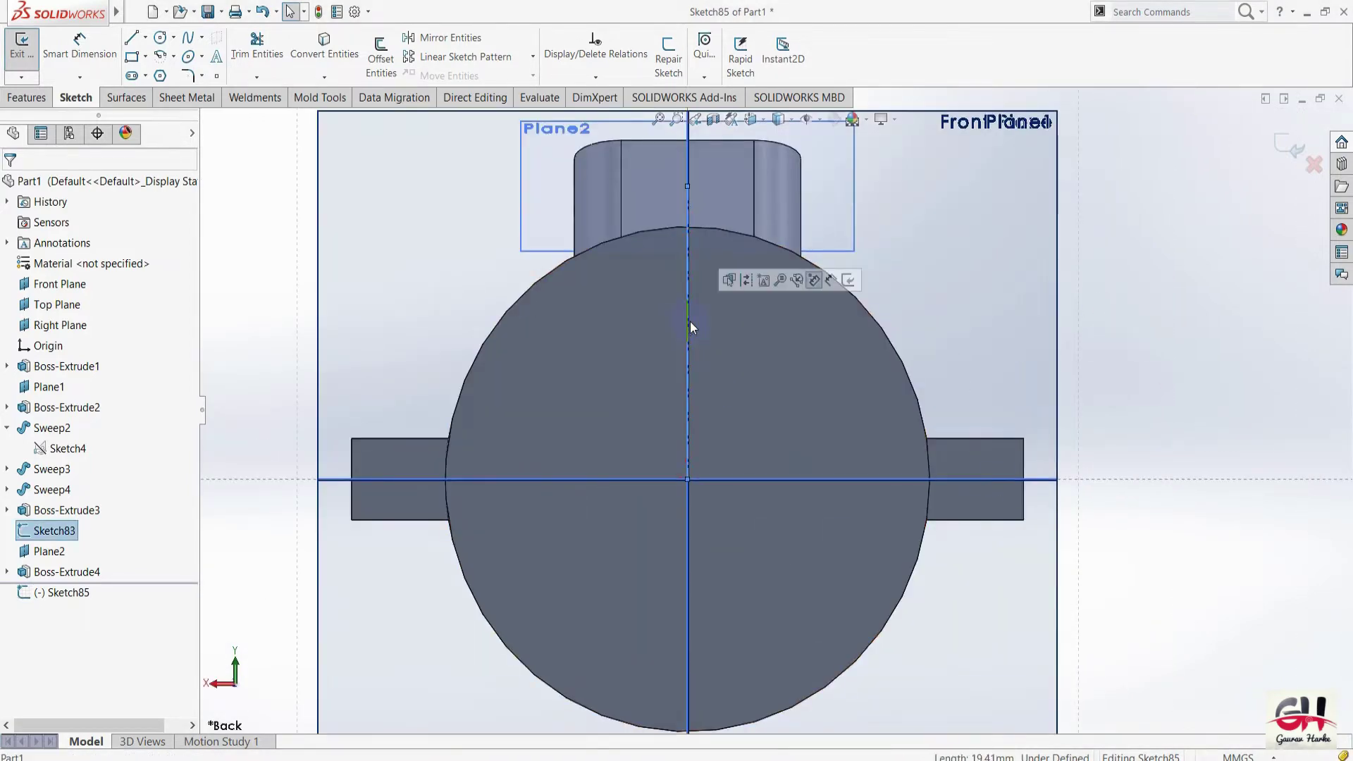
pyautogui.click(728, 477)
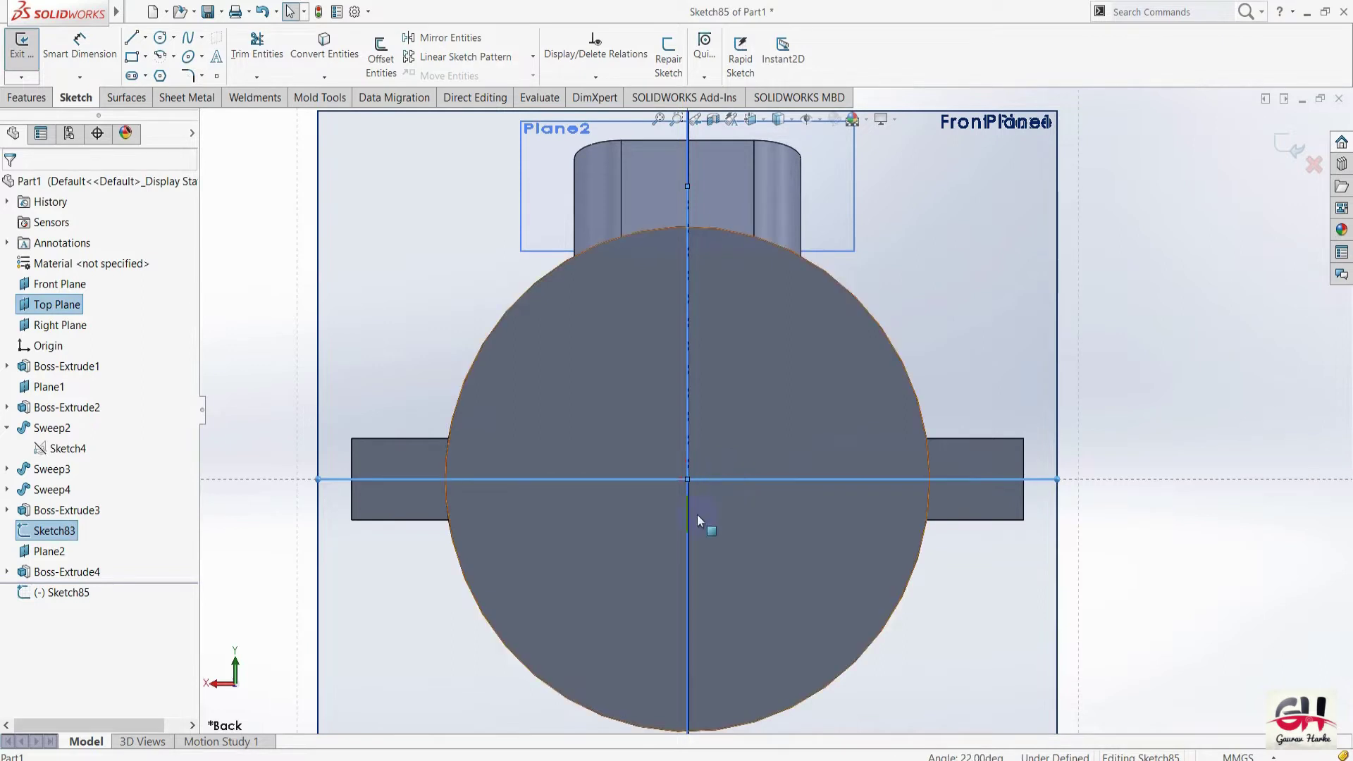
pyautogui.keyDown('ctrl'); pyautogui.click(688, 514); pyautogui.keyUp('ctrl')
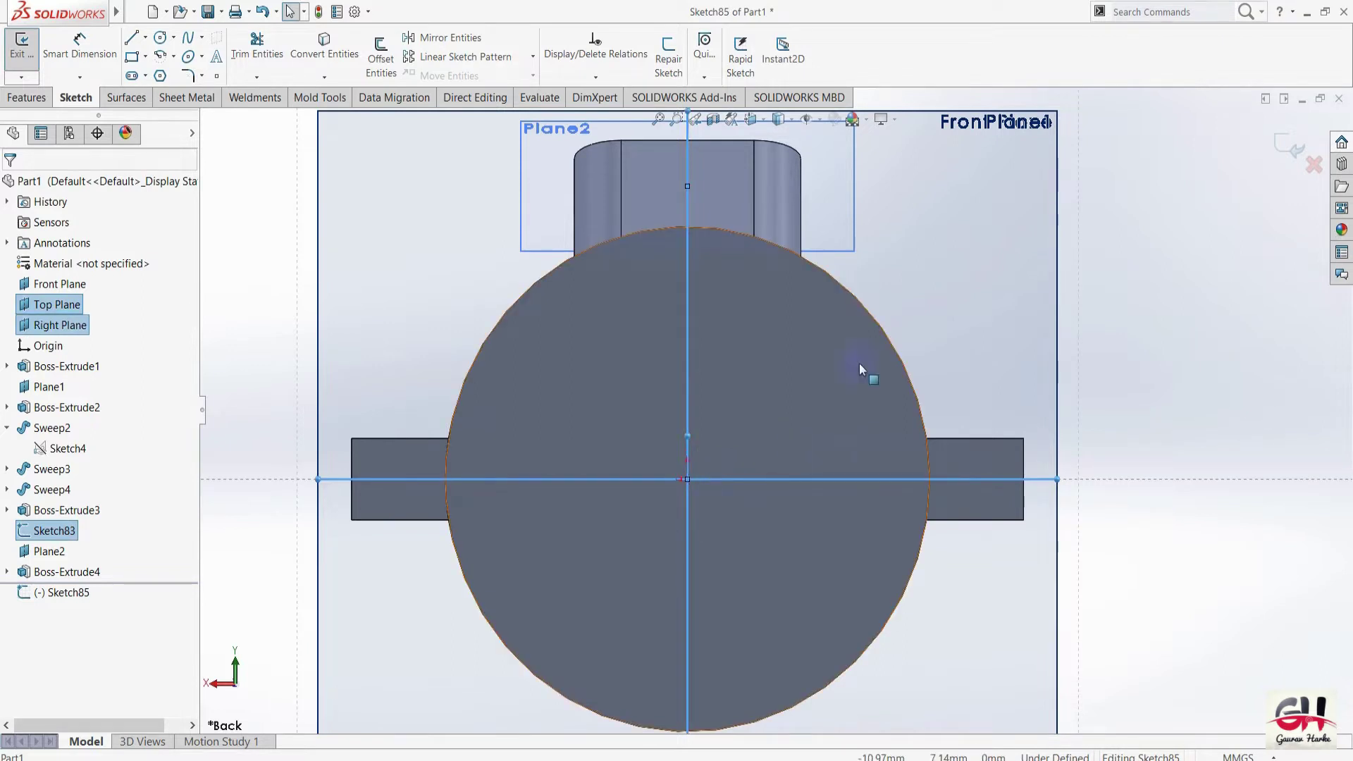
pyautogui.click(285, 289)
pyautogui.click(692, 444)
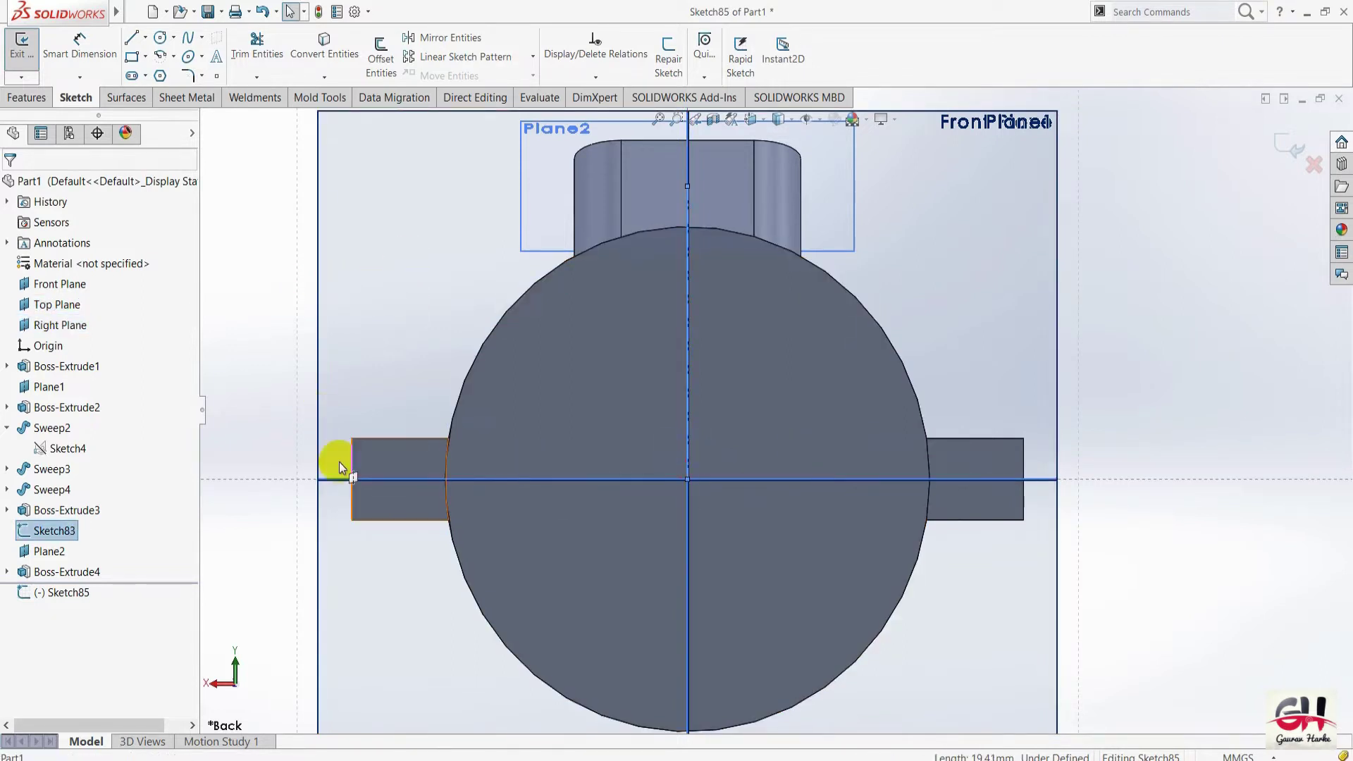
pyautogui.click(324, 46)
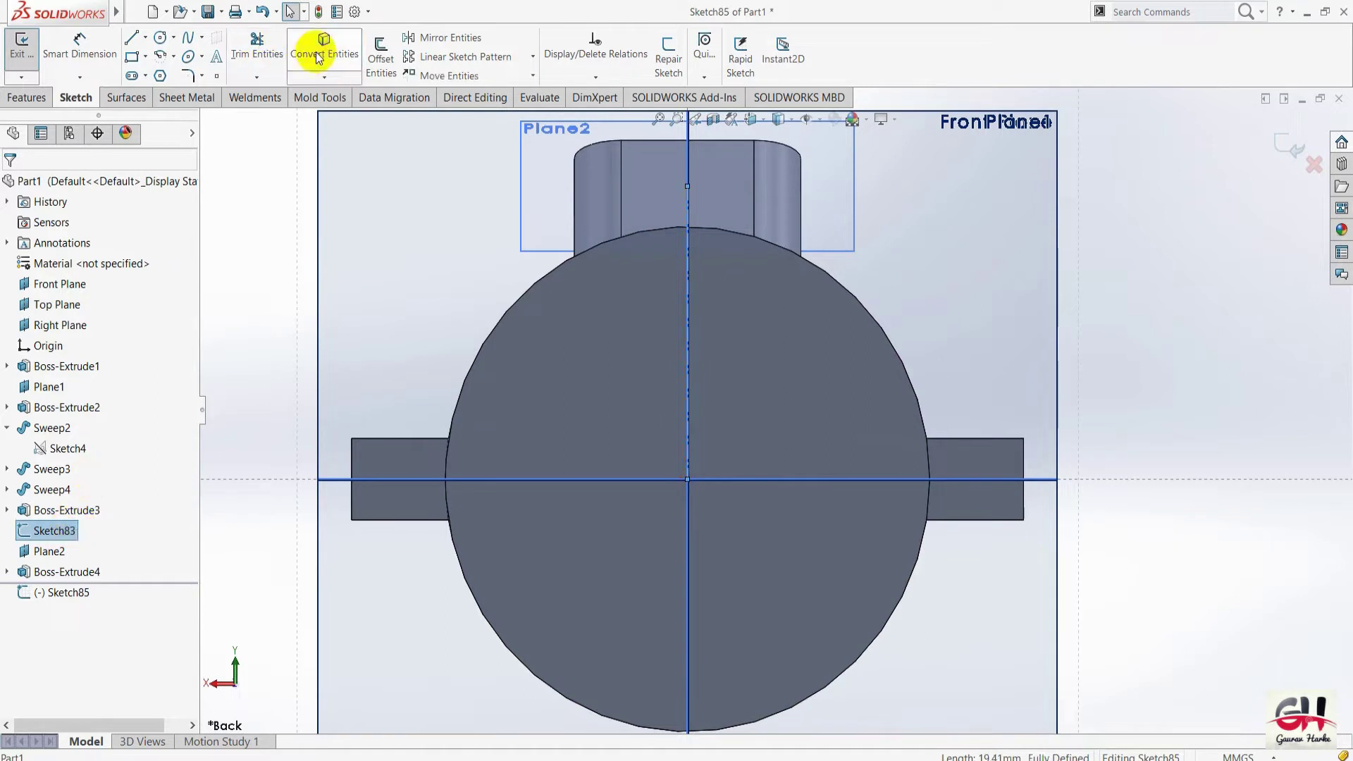
pyautogui.click(685, 303)
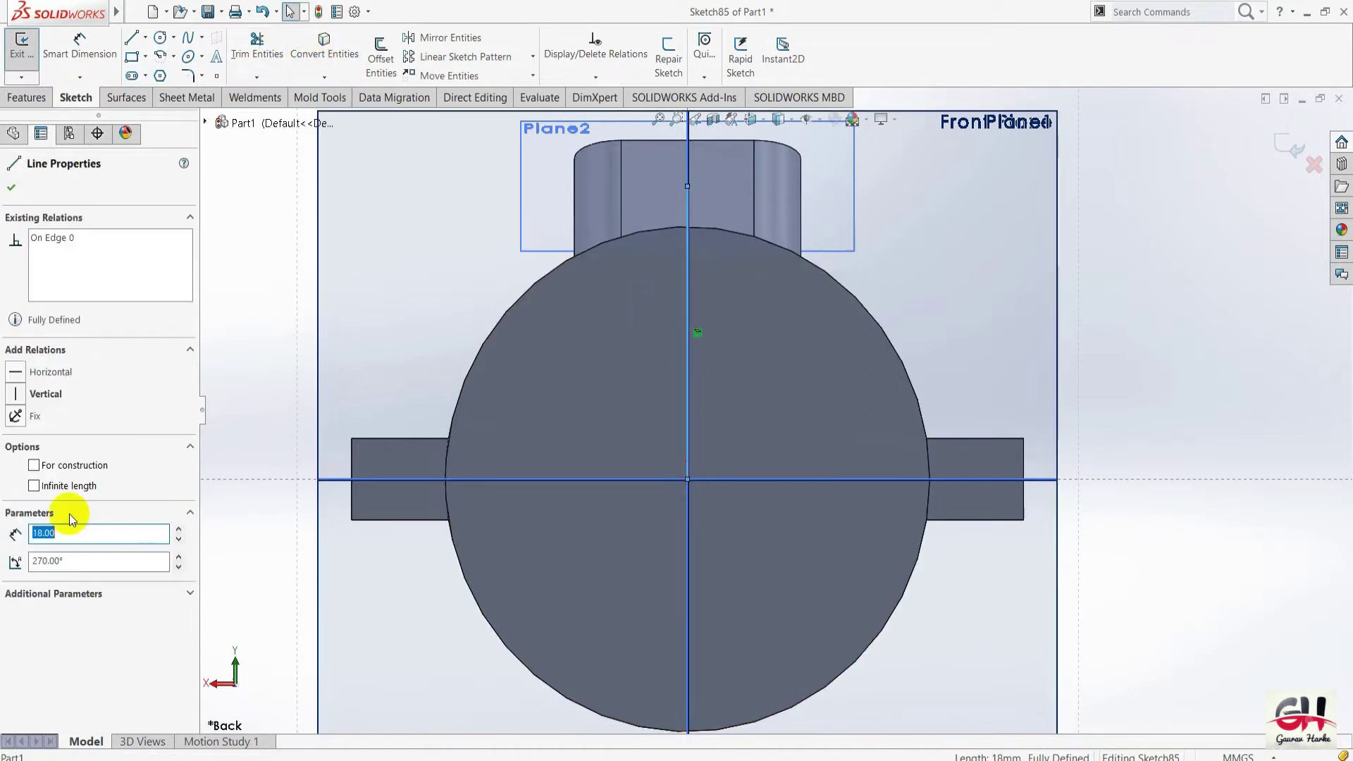
pyautogui.click(56, 466)
pyautogui.click(12, 187)
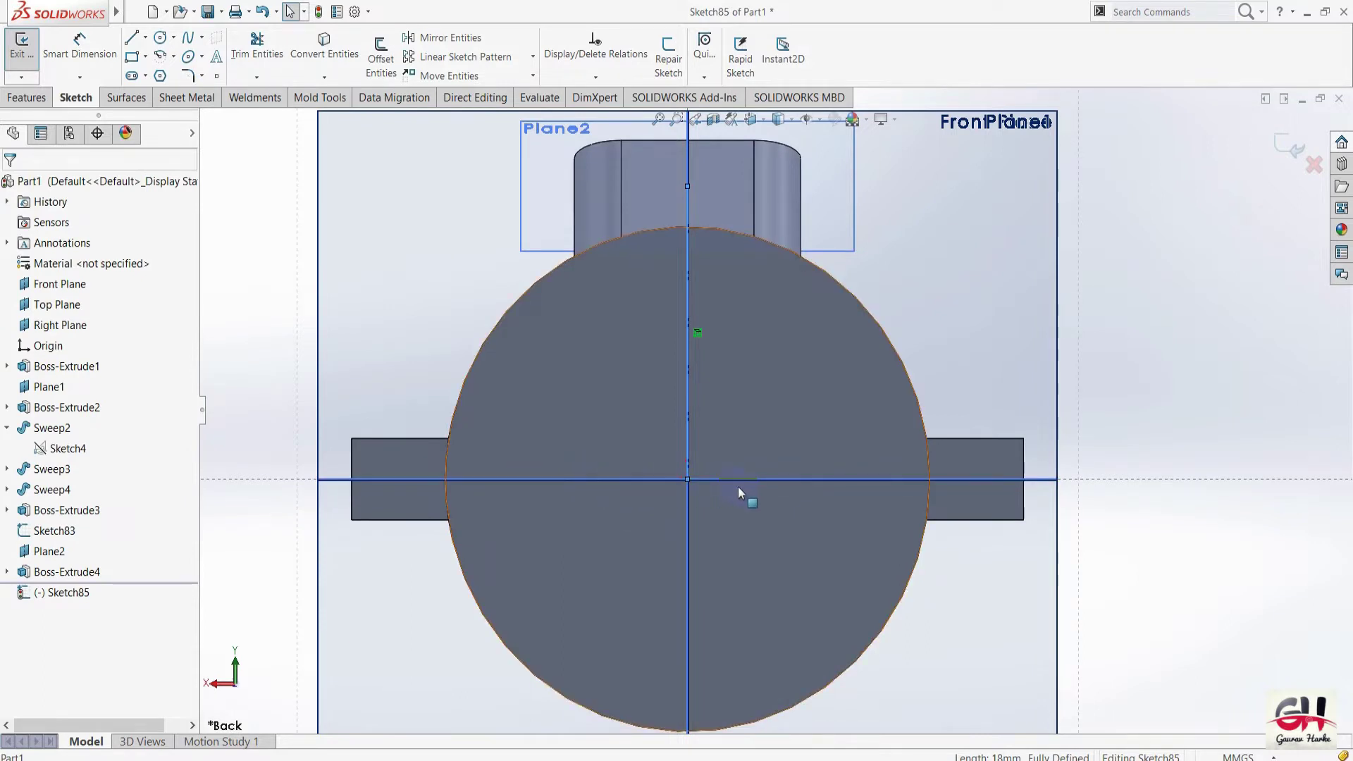
# Draw a horizontal centerline through the origin across to the right lug.
pyautogui.press('s')
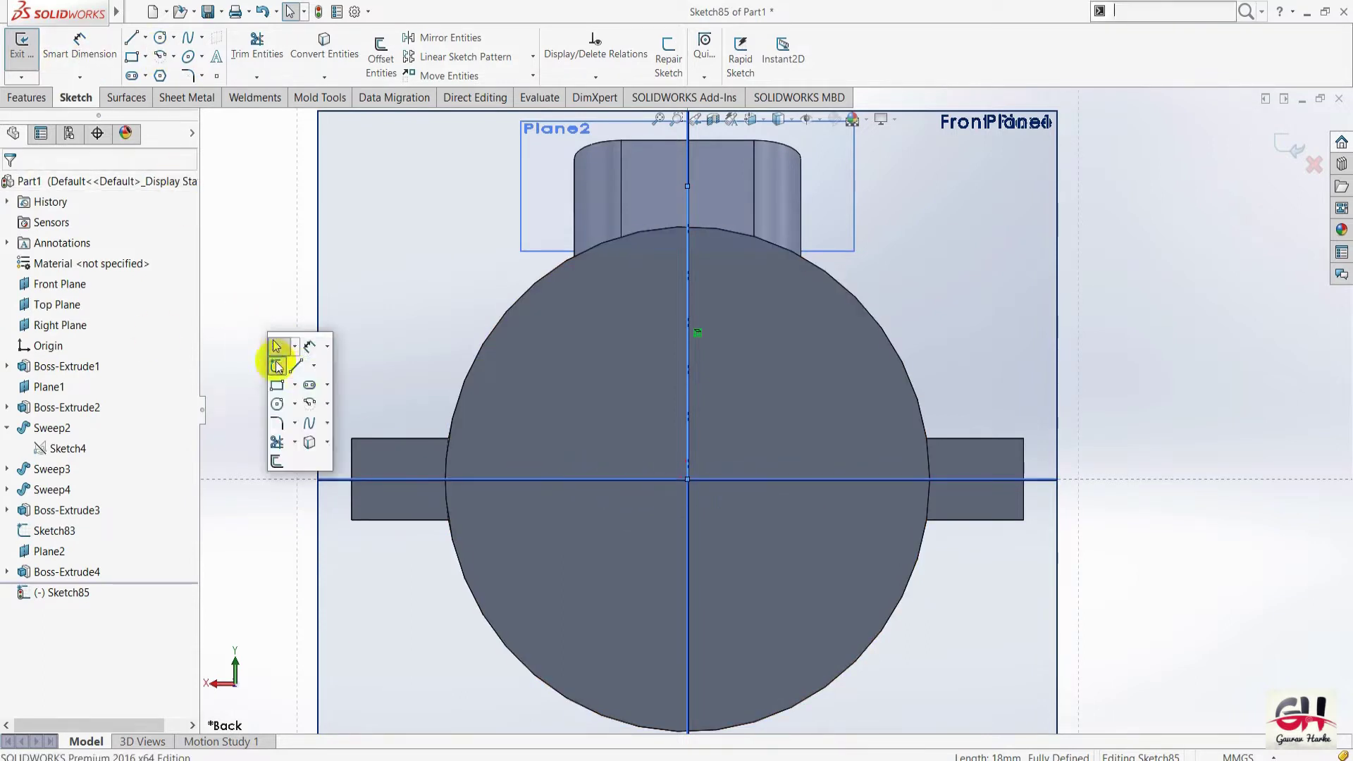
pyautogui.click(318, 371)
pyautogui.click(322, 405)
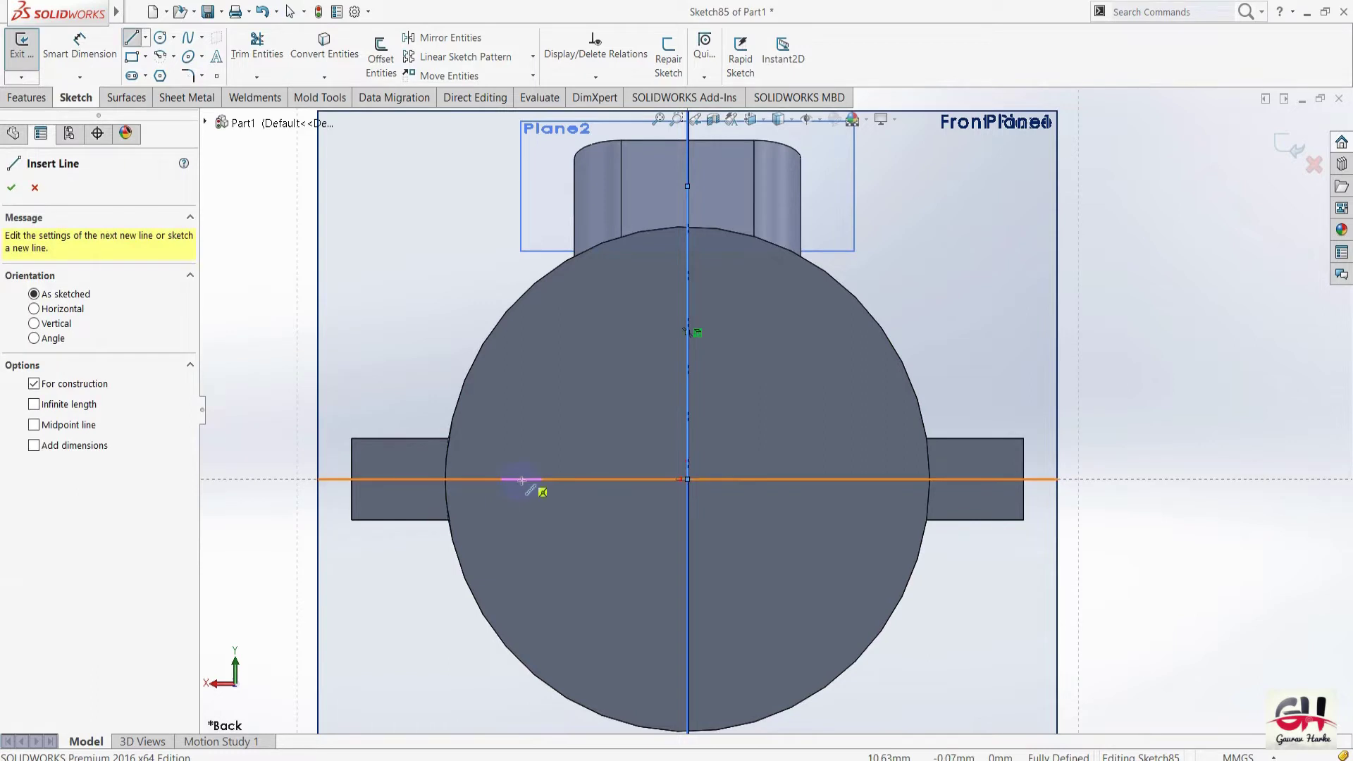
pyautogui.click(687, 480)
pyautogui.click(910, 480)
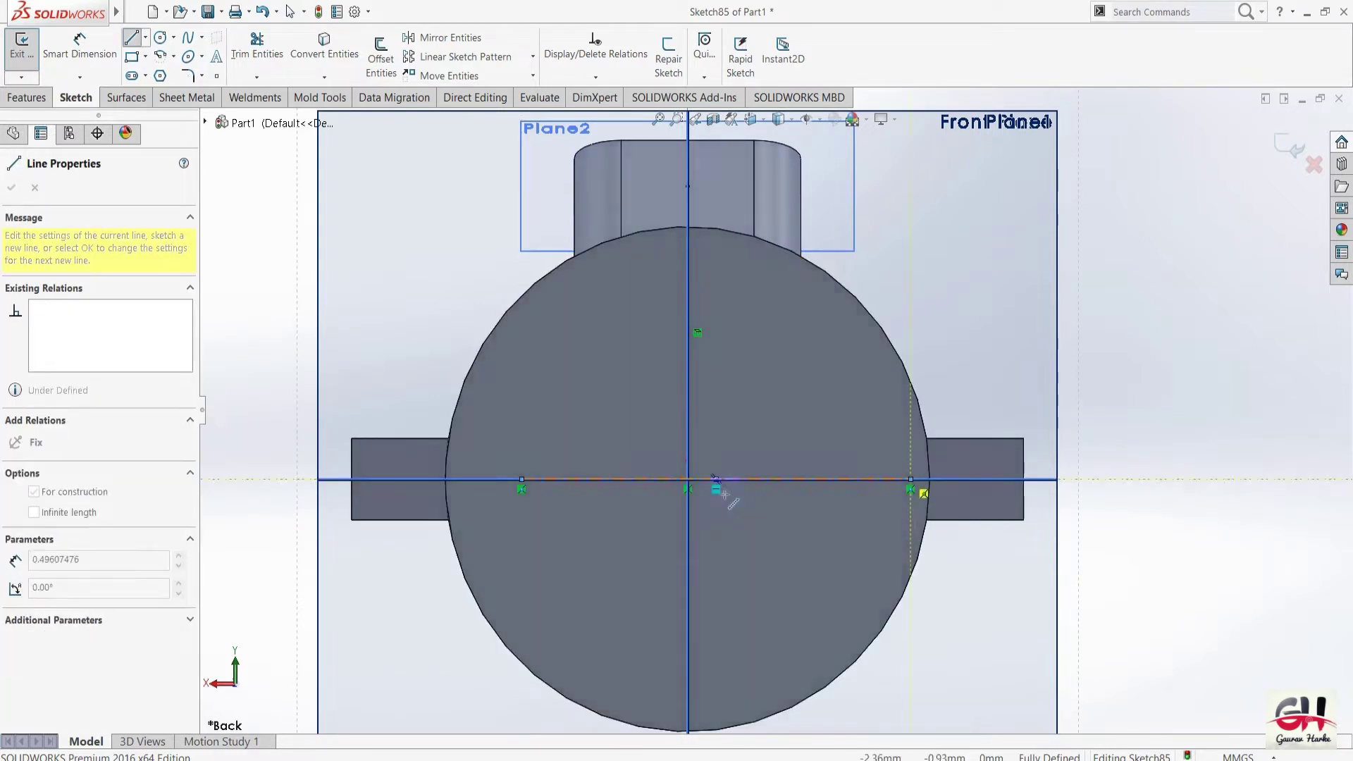
pyautogui.press('Escape')
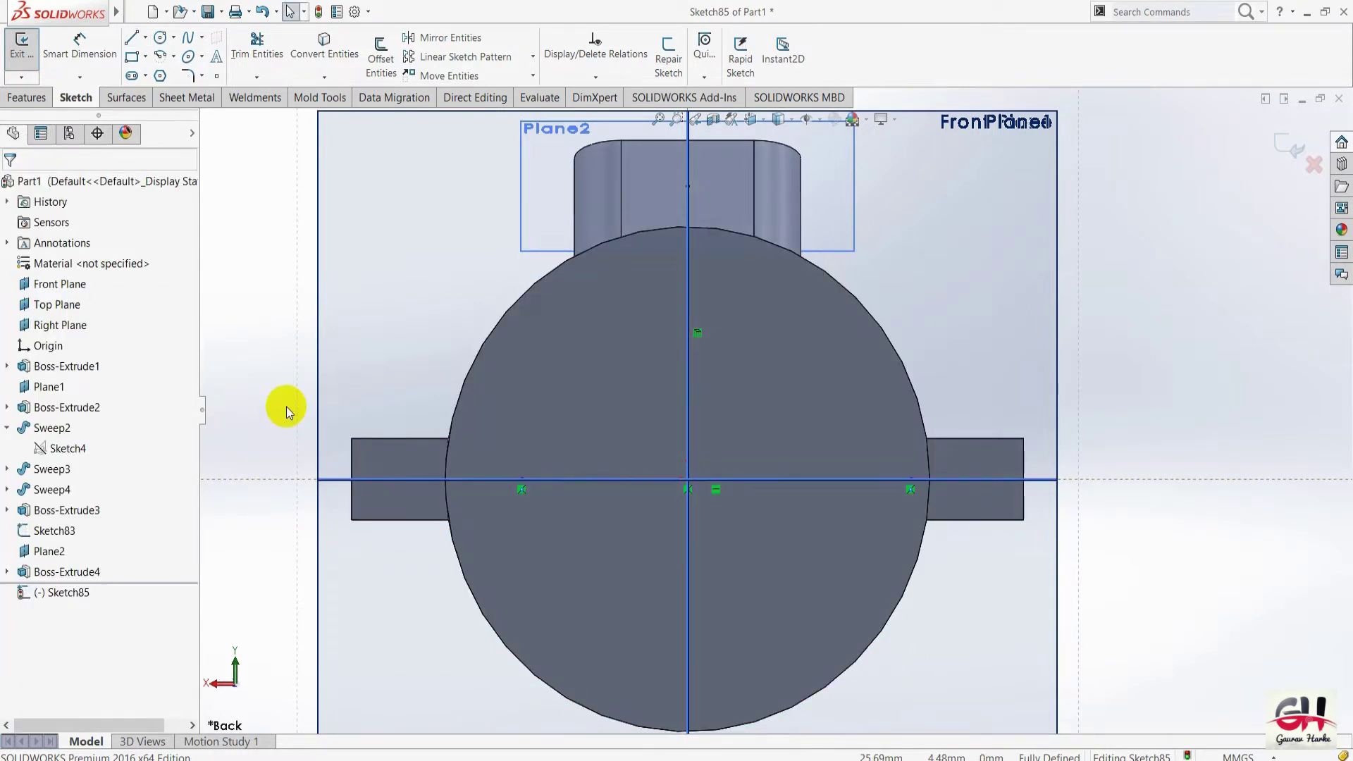
pyautogui.click(622, 484)
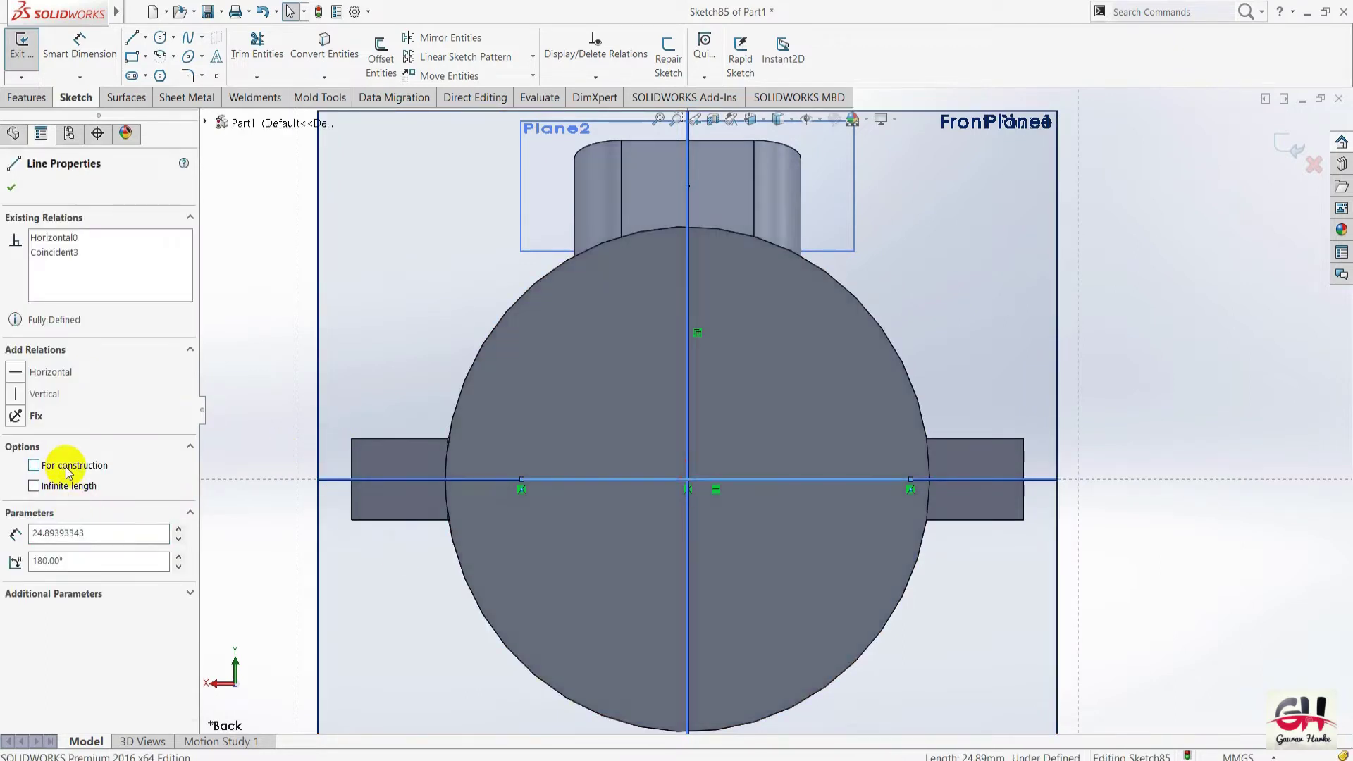
pyautogui.click(12, 189)
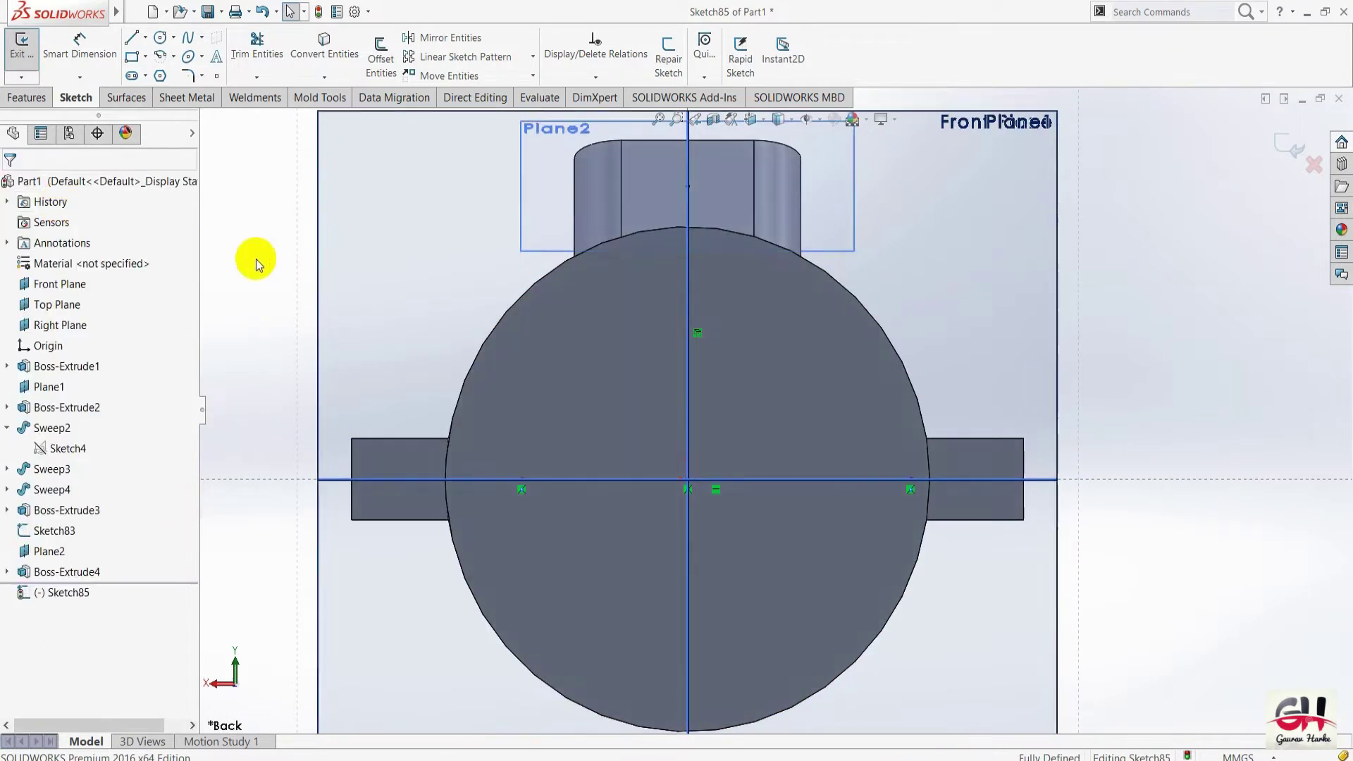
pyautogui.scroll(-1, 535, 268)
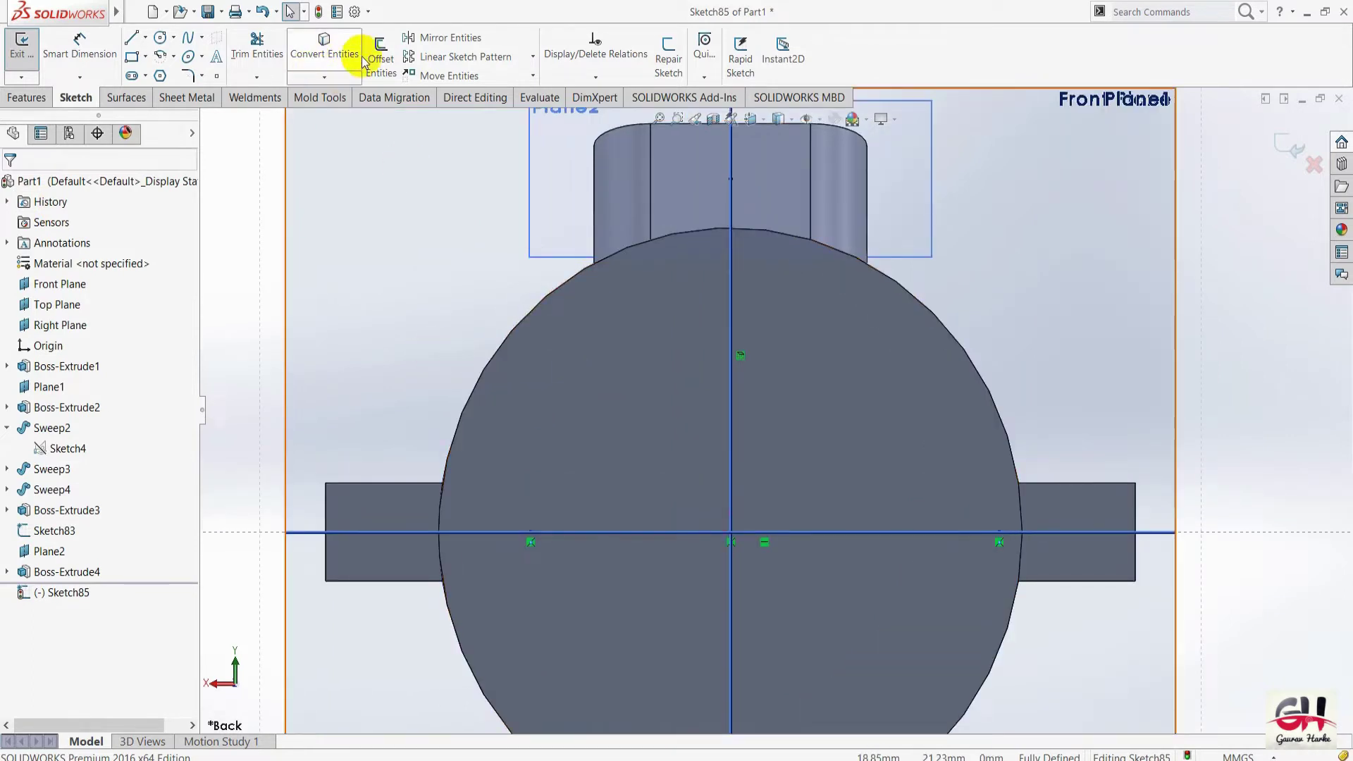
# Draw a centerline from the origin slanting up-left.
pyautogui.click(146, 37)
pyautogui.click(159, 76)
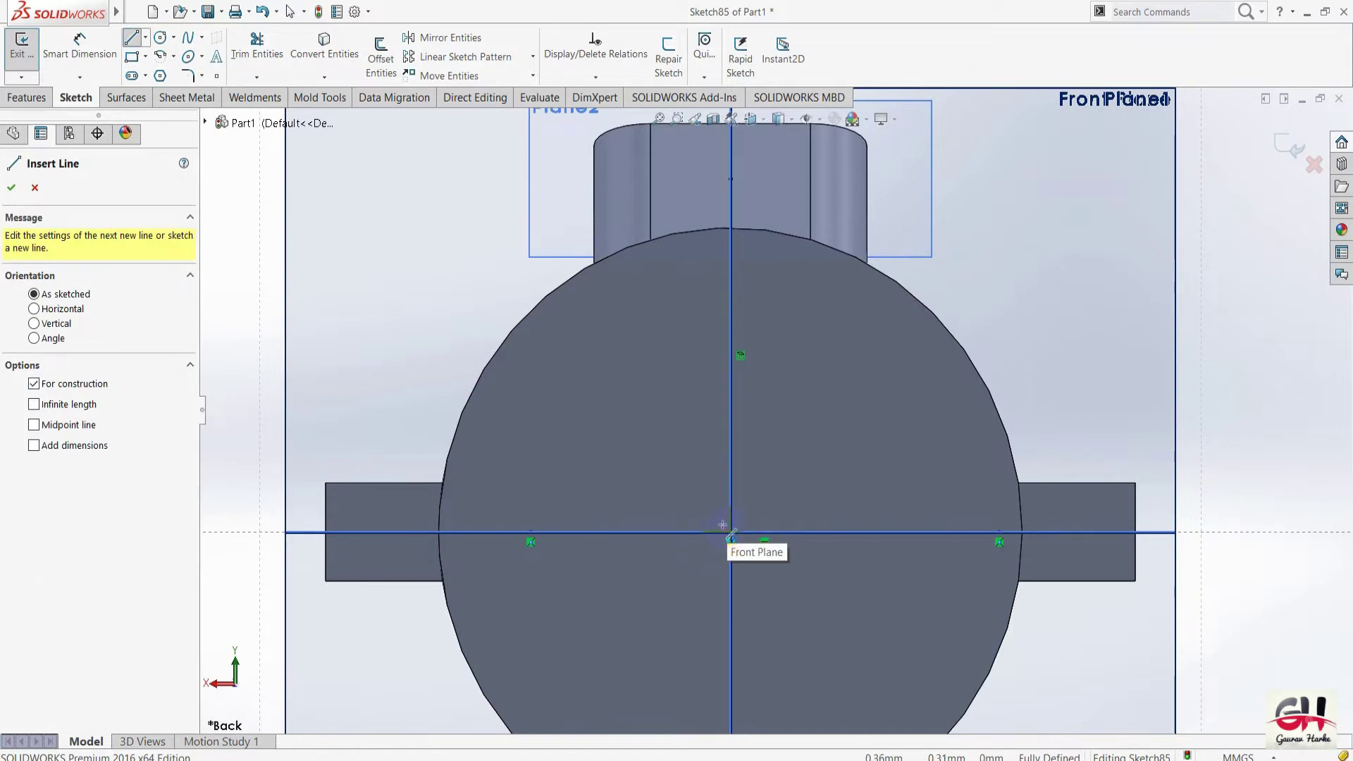
pyautogui.moveTo(731, 533); pyautogui.dragTo(416, 231)
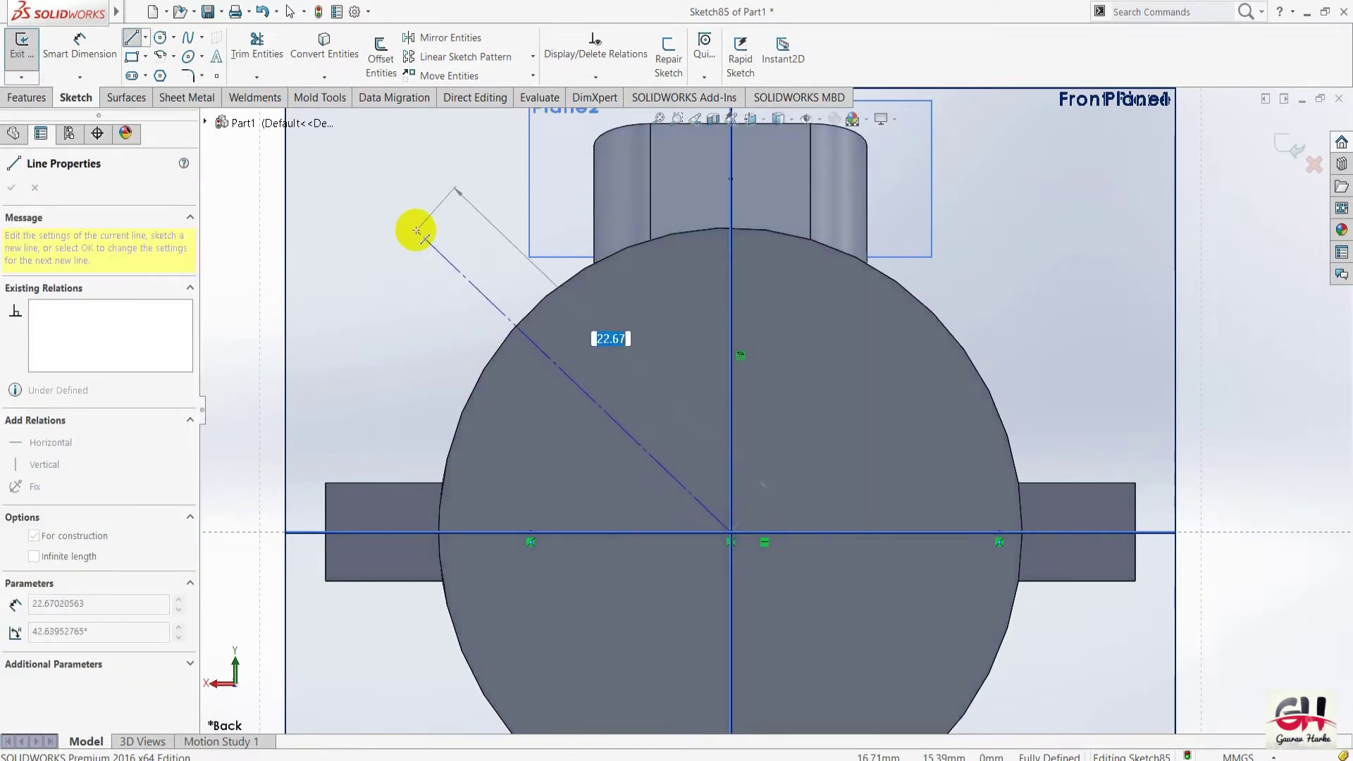
pyautogui.press('Escape')
pyautogui.press('Escape')
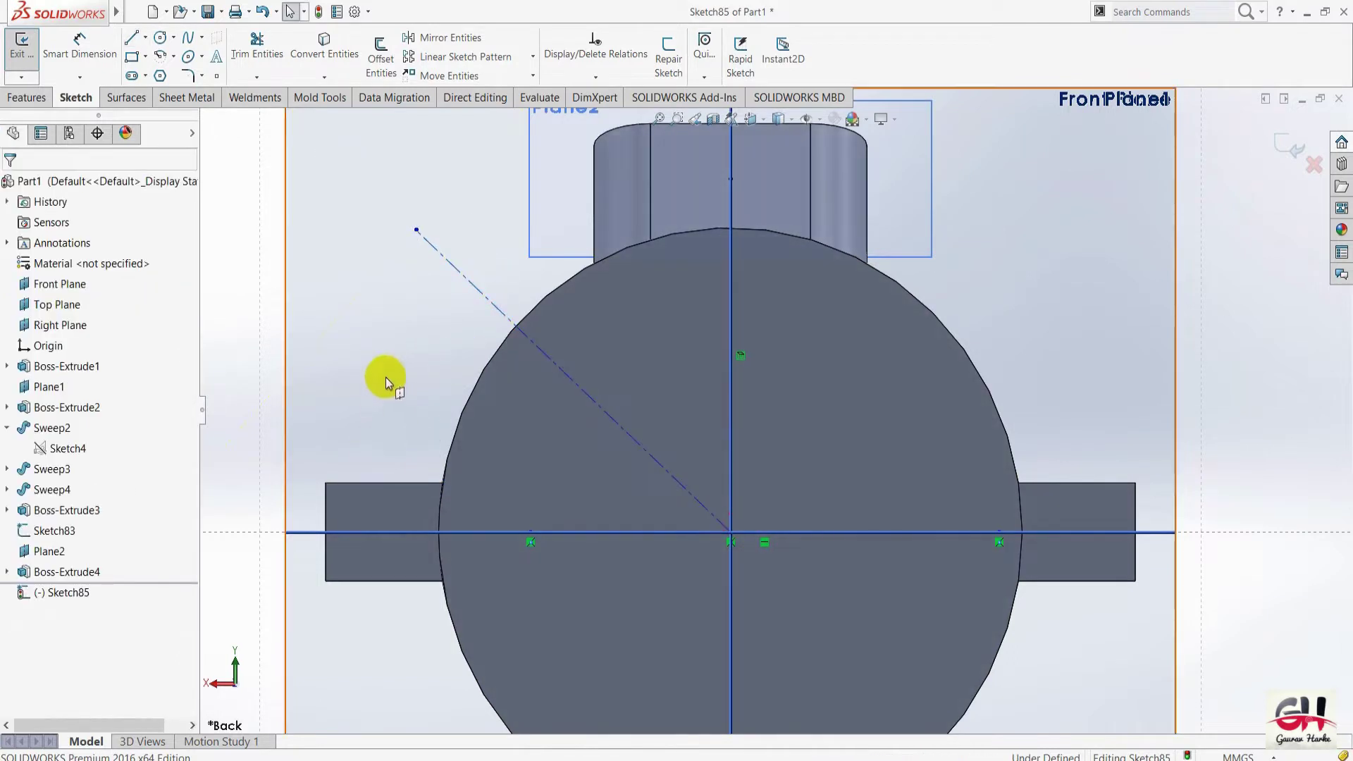
# Dimension the slanted centerline at 45° to the vertical, then bring up the drawing's front view.
pyautogui.press('s')
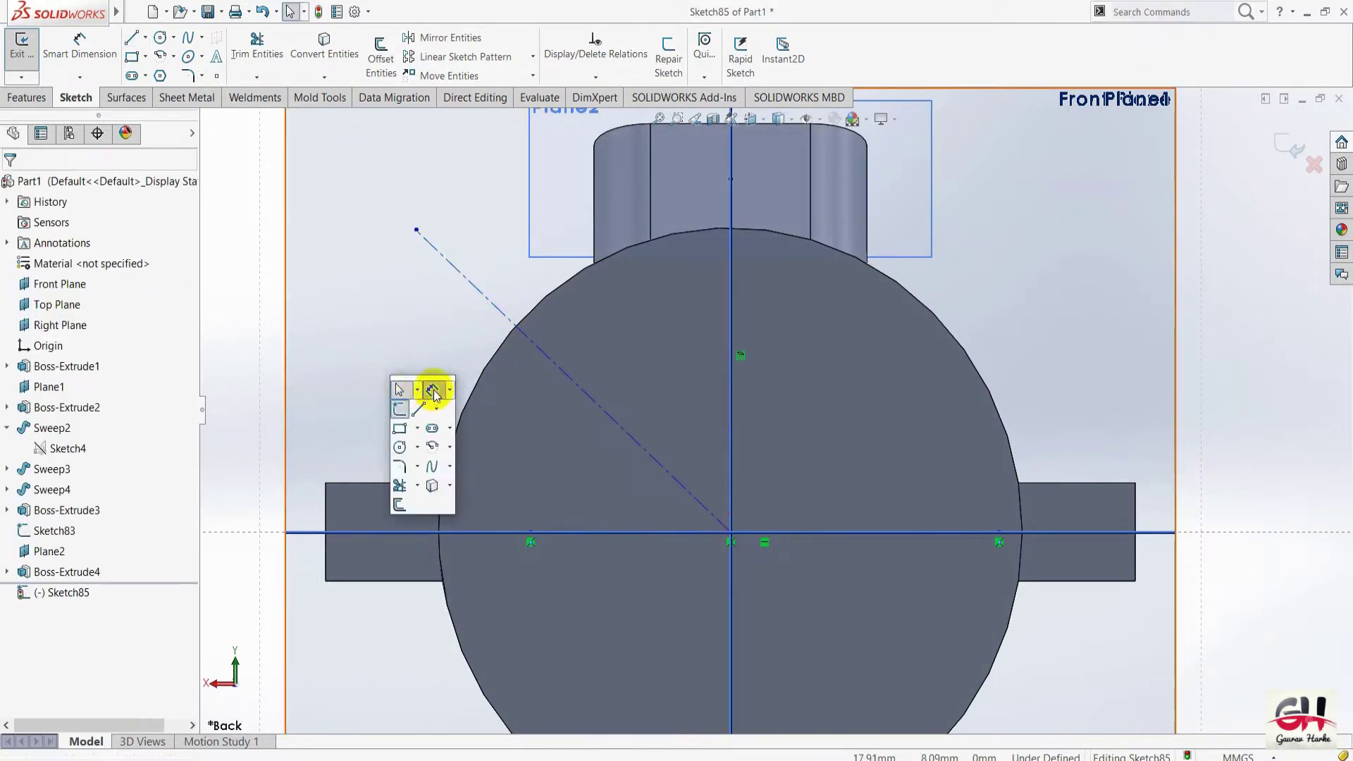
pyautogui.click(431, 389)
pyautogui.click(671, 477)
pyautogui.click(730, 455)
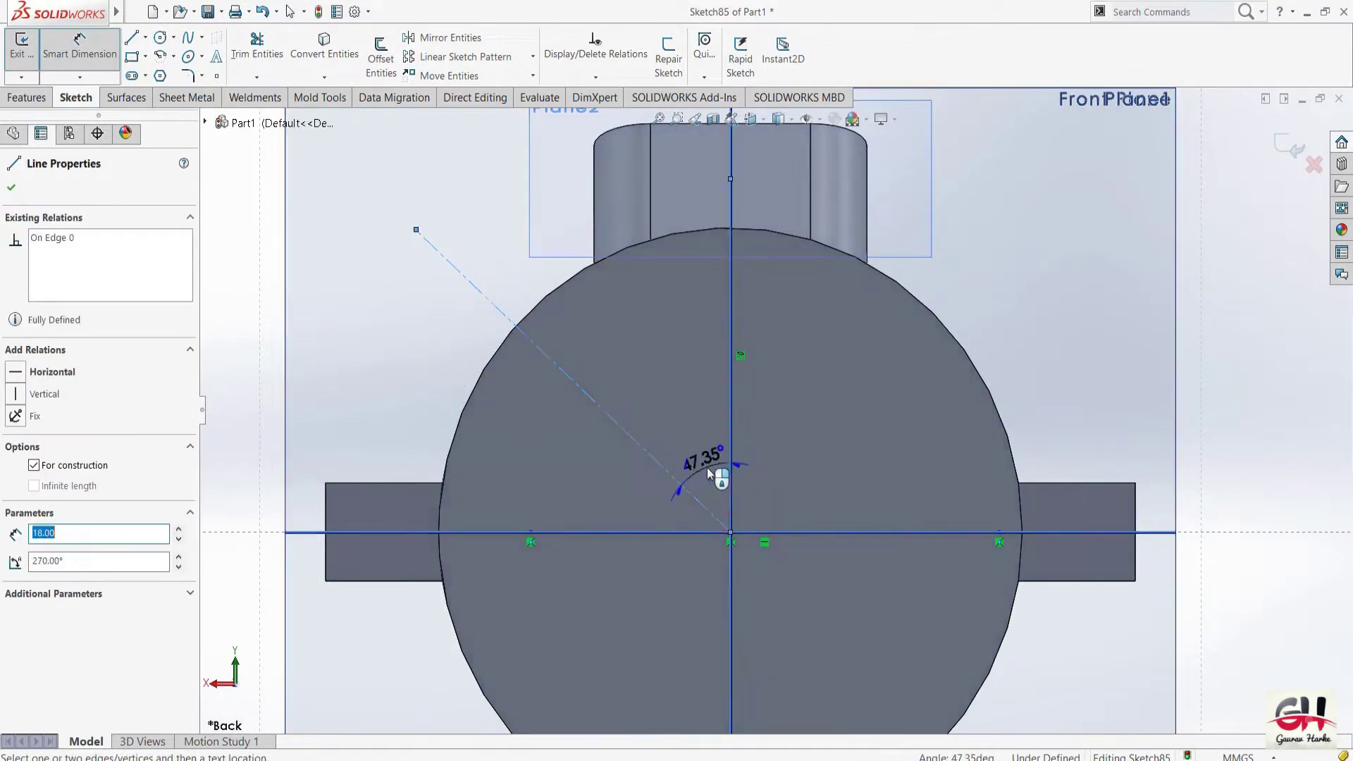
pyautogui.click(696, 457)
pyautogui.write('45')
pyautogui.press('Return')
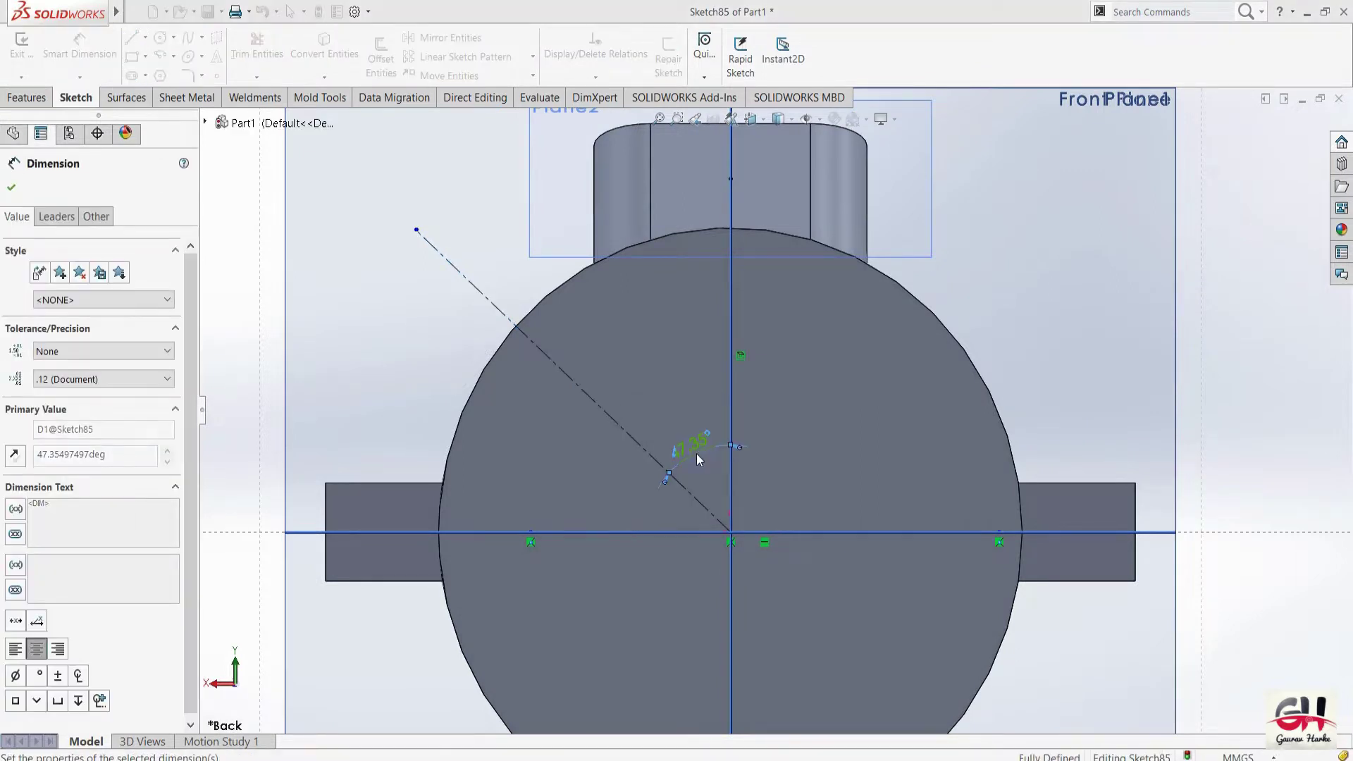
pyautogui.press('Escape')
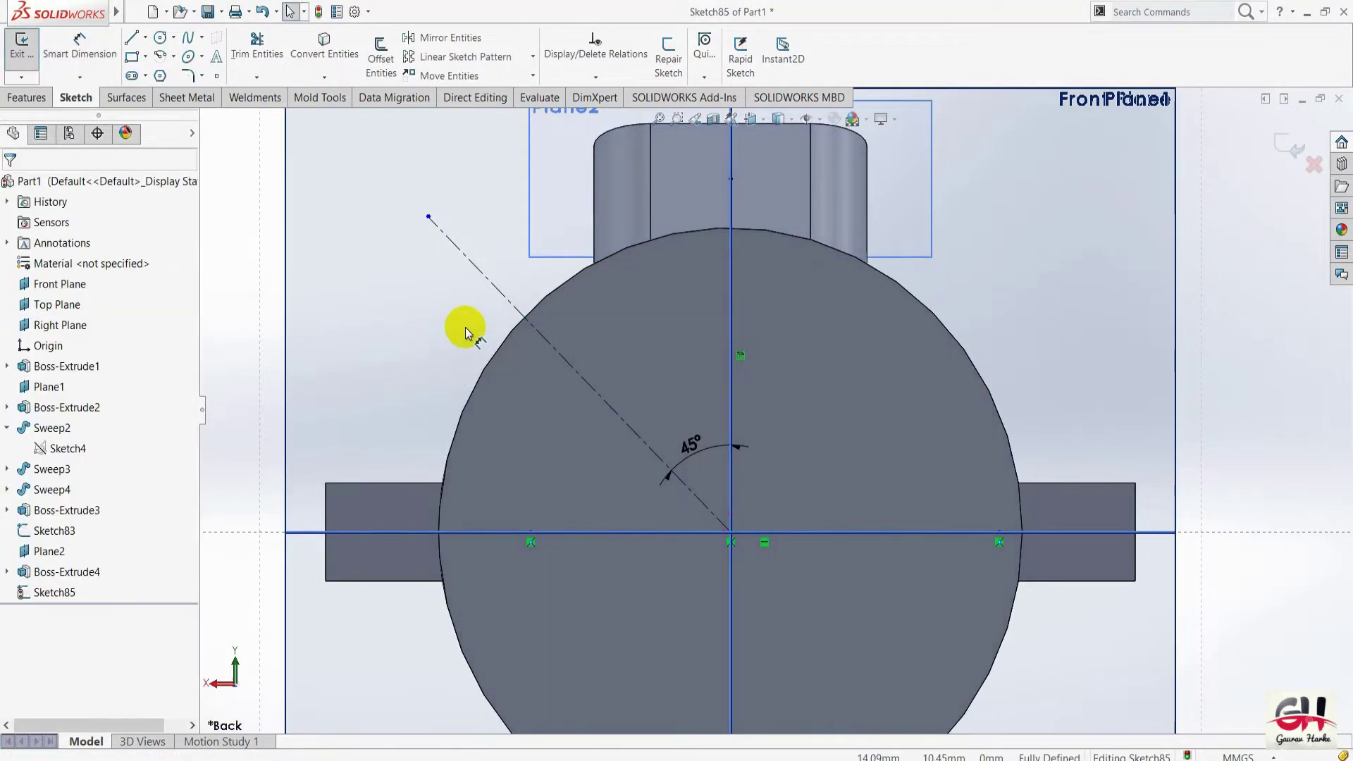
pyautogui.hotkey('alt', 'Tab')
pyautogui.moveTo(474, 444); pyautogui.dragTo(558, 506)
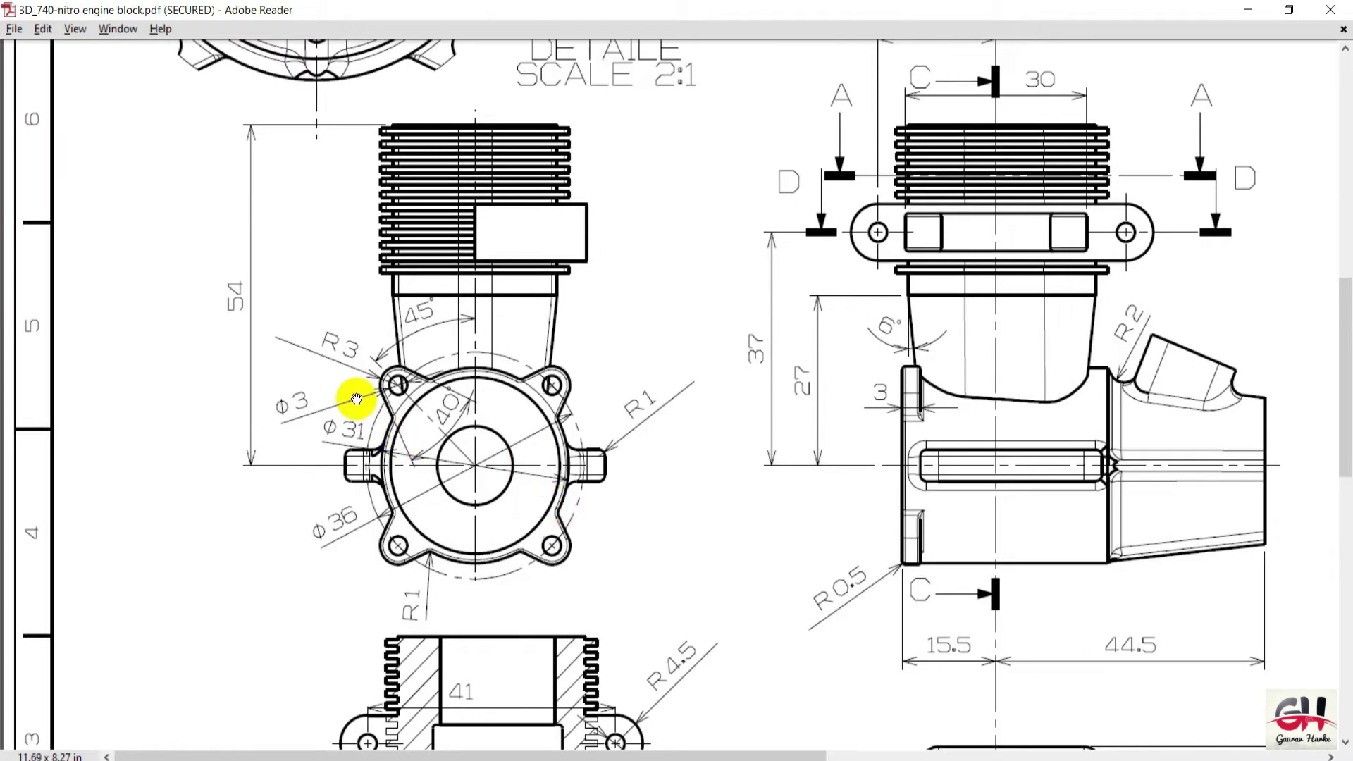
# Pan and zoom the front view to check the Ø3, Ø31 and Ø36 callouts, then return to Sketch85.
pyautogui.moveTo(356, 399); pyautogui.dragTo(419, 437)
pyautogui.keyDown('ctrl'); pyautogui.scroll(1, 326, 451); pyautogui.keyUp('ctrl')
pyautogui.keyDown('ctrl'); pyautogui.scroll(1, 392, 383); pyautogui.keyUp('ctrl')
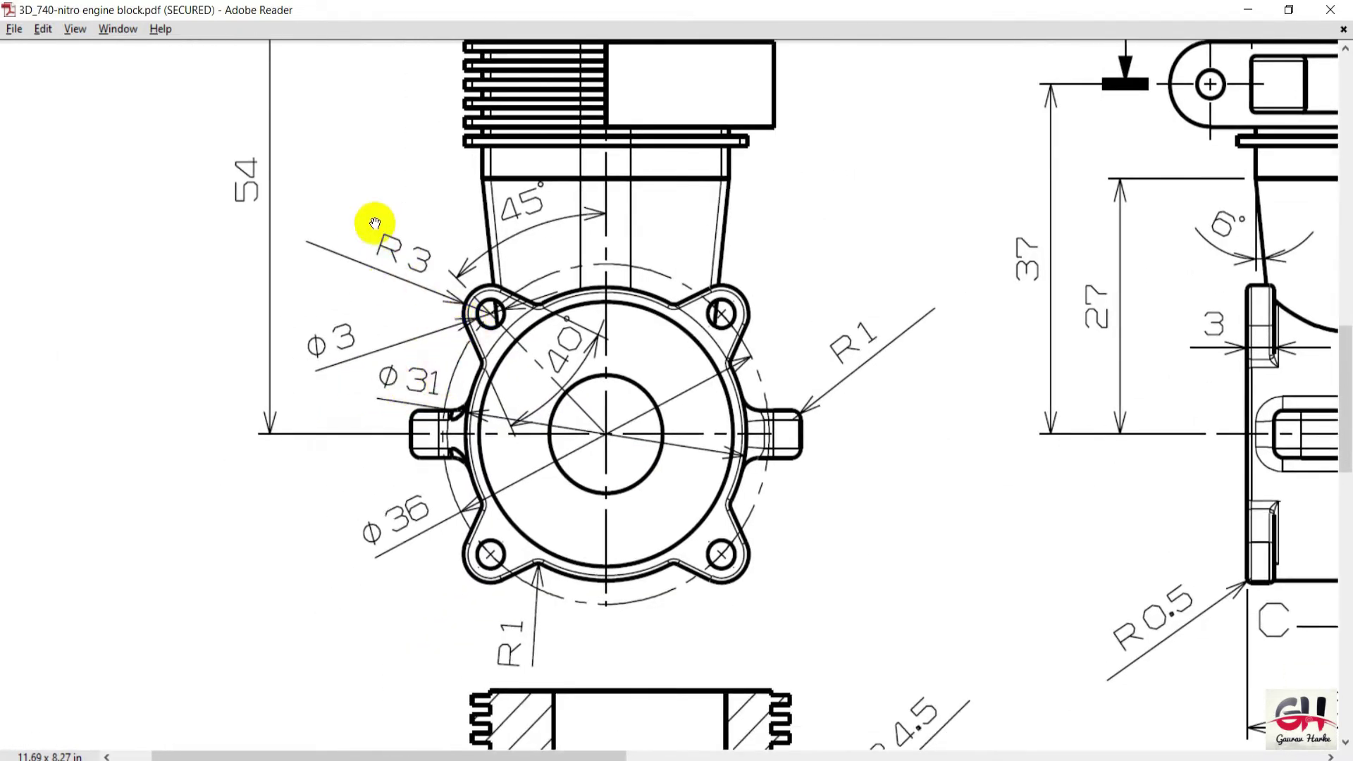
pyautogui.hotkey('alt', 'Tab')
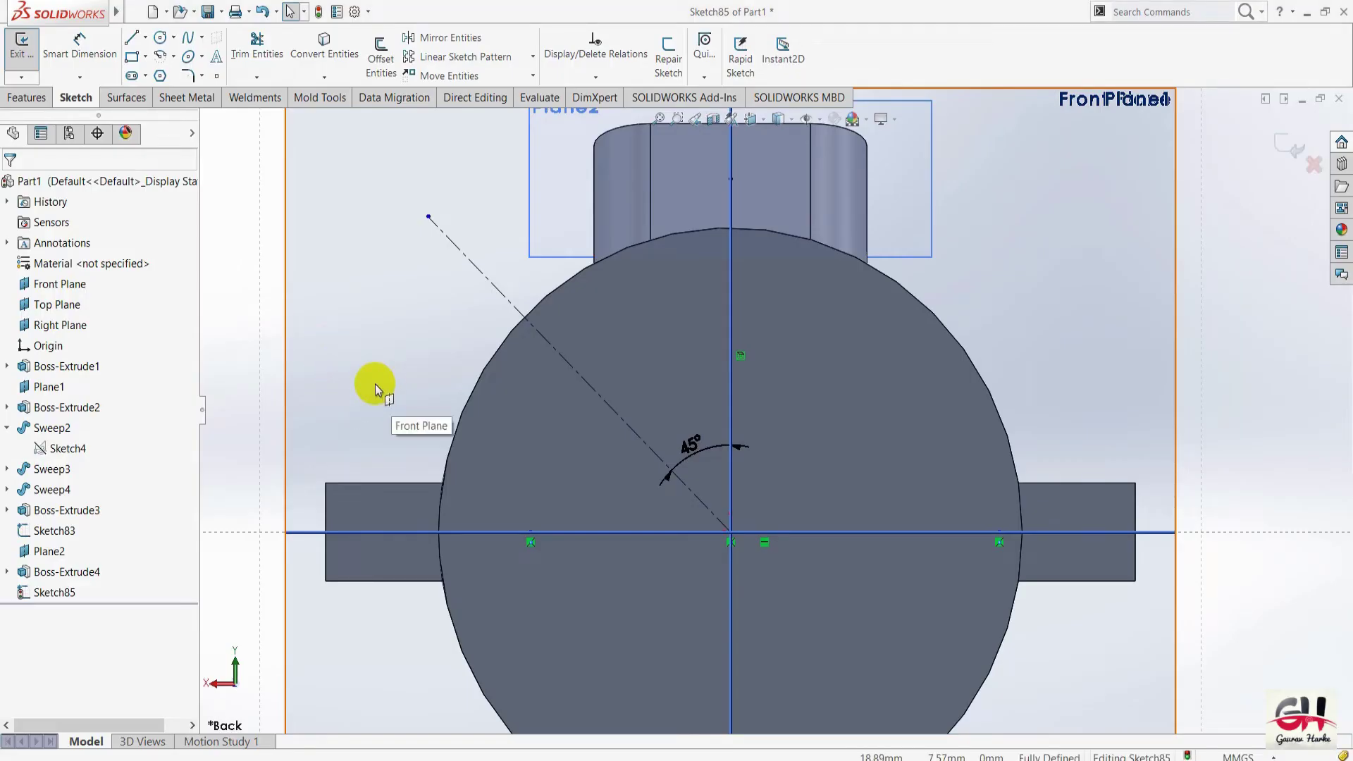
pyautogui.hotkey('alt', 'Tab')
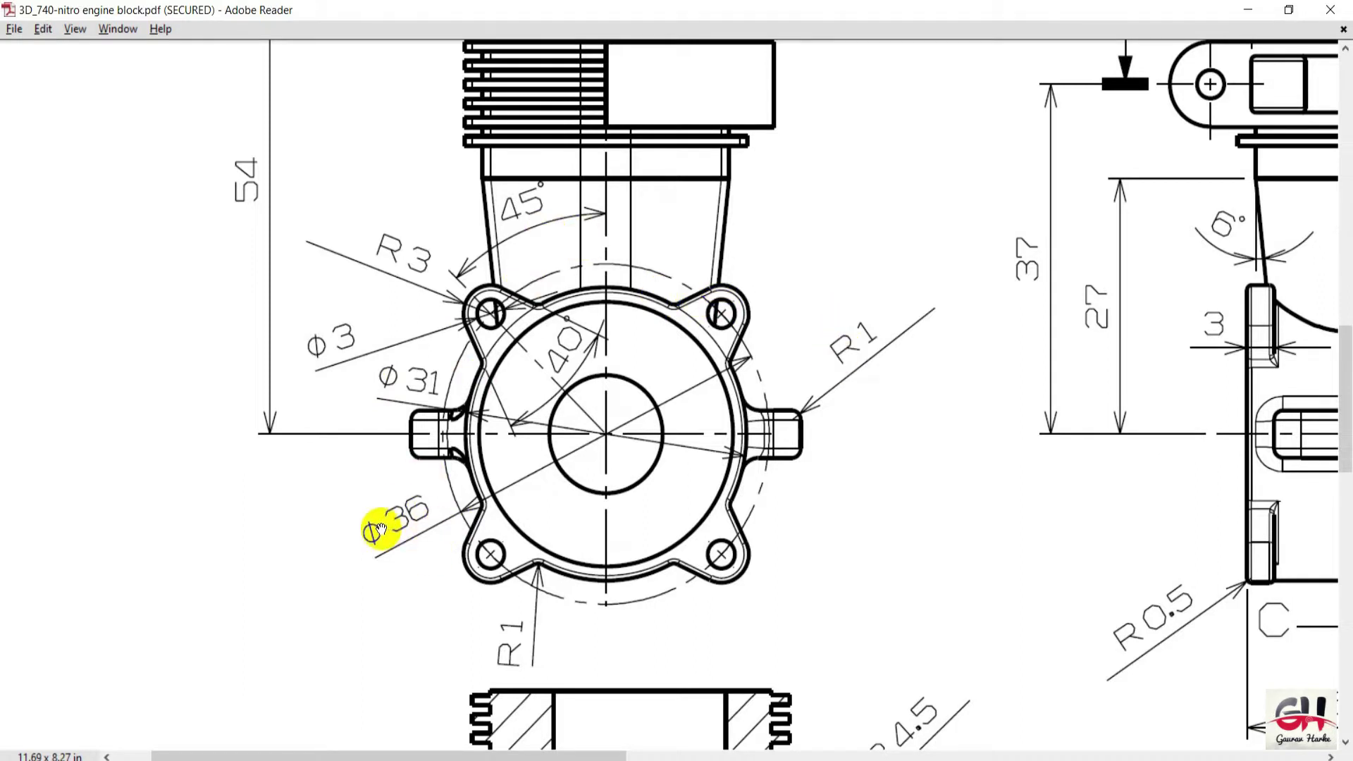
pyautogui.hotkey('alt', 'Tab')
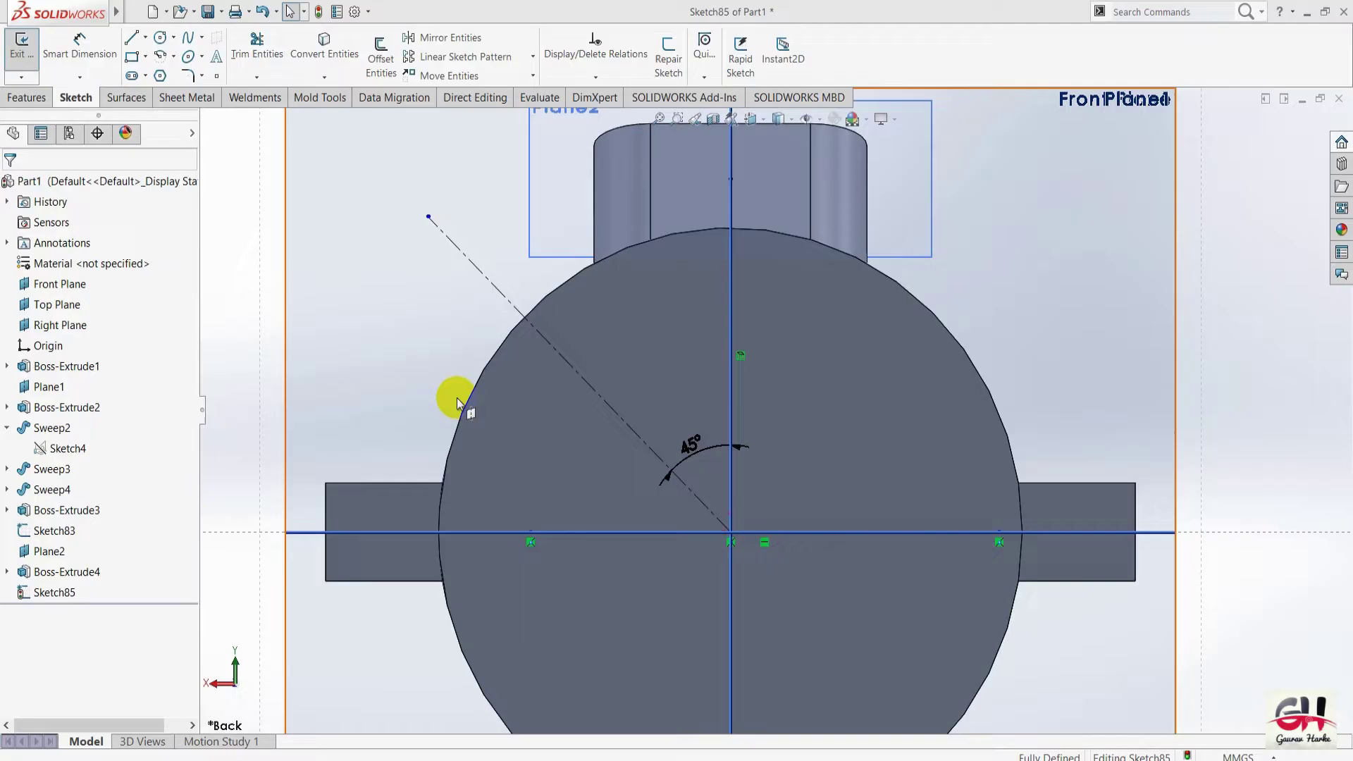
# Start a circle and then a hexagon at the origin, cancelling both attempts.
pyautogui.click(174, 38)
pyautogui.click(161, 40)
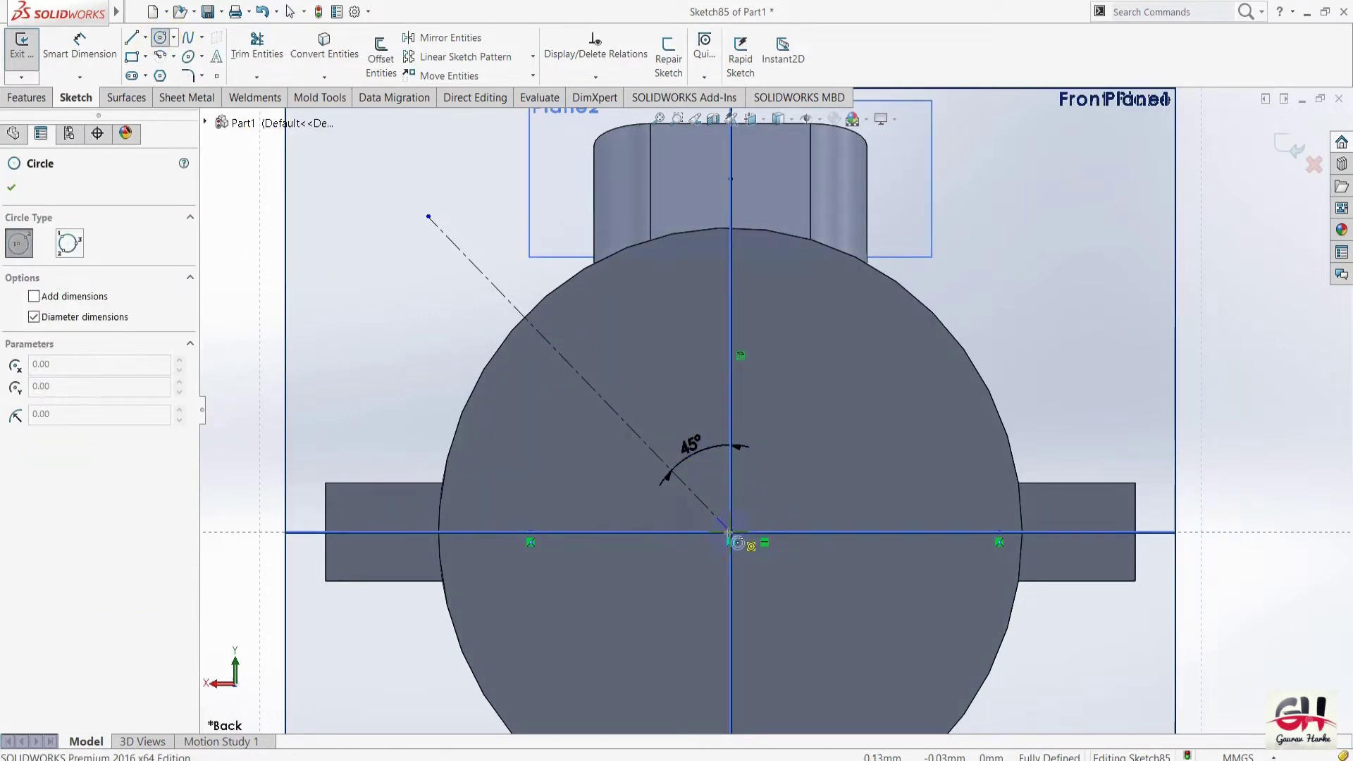
pyautogui.click(730, 533)
pyautogui.press('Escape')
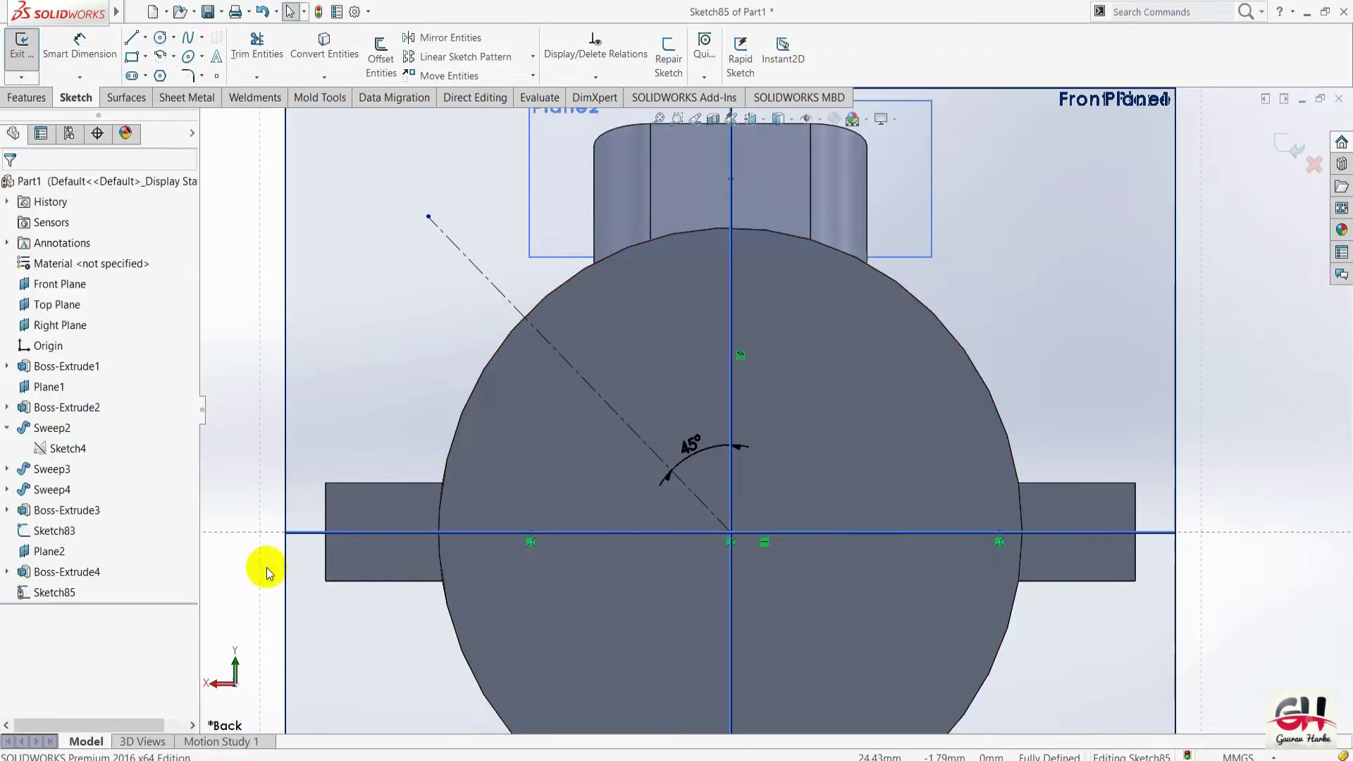
pyautogui.click(55, 591)
pyautogui.click(326, 375)
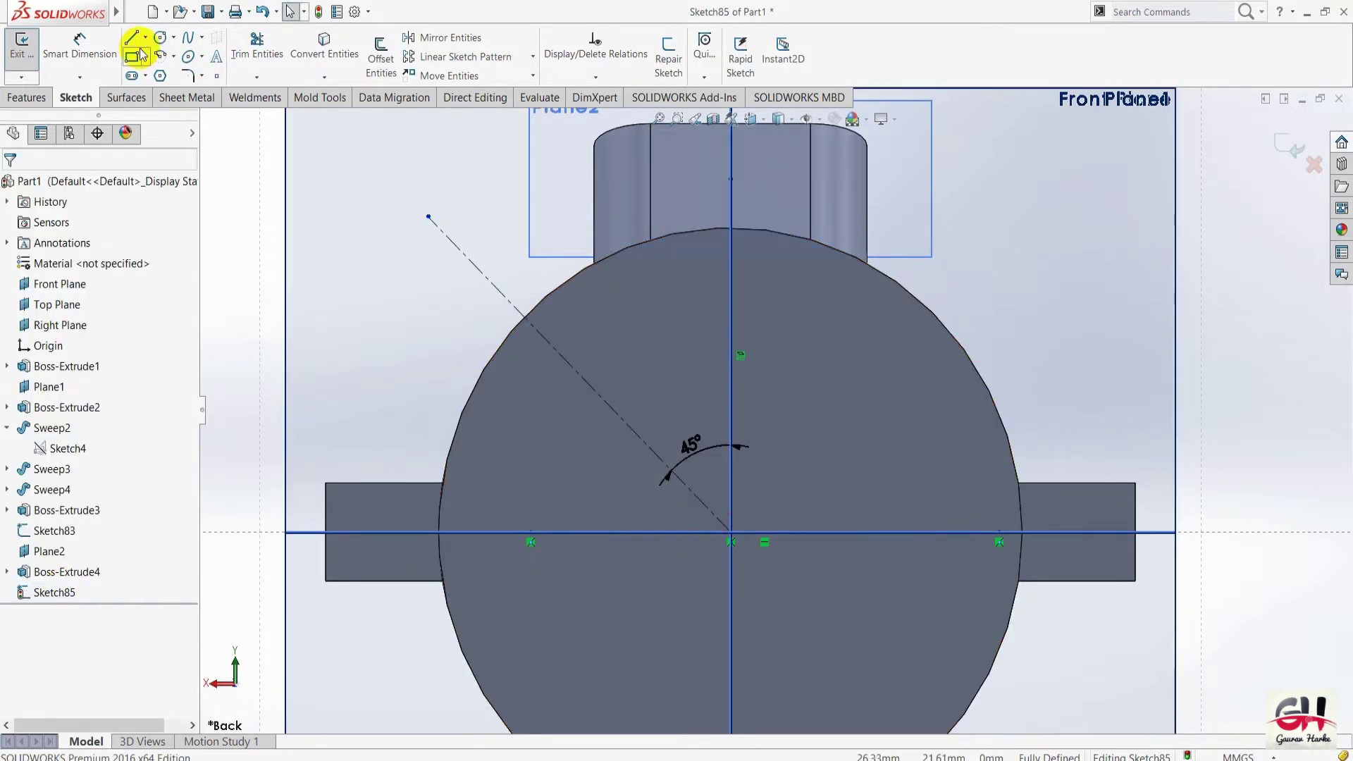
pyautogui.click(160, 75)
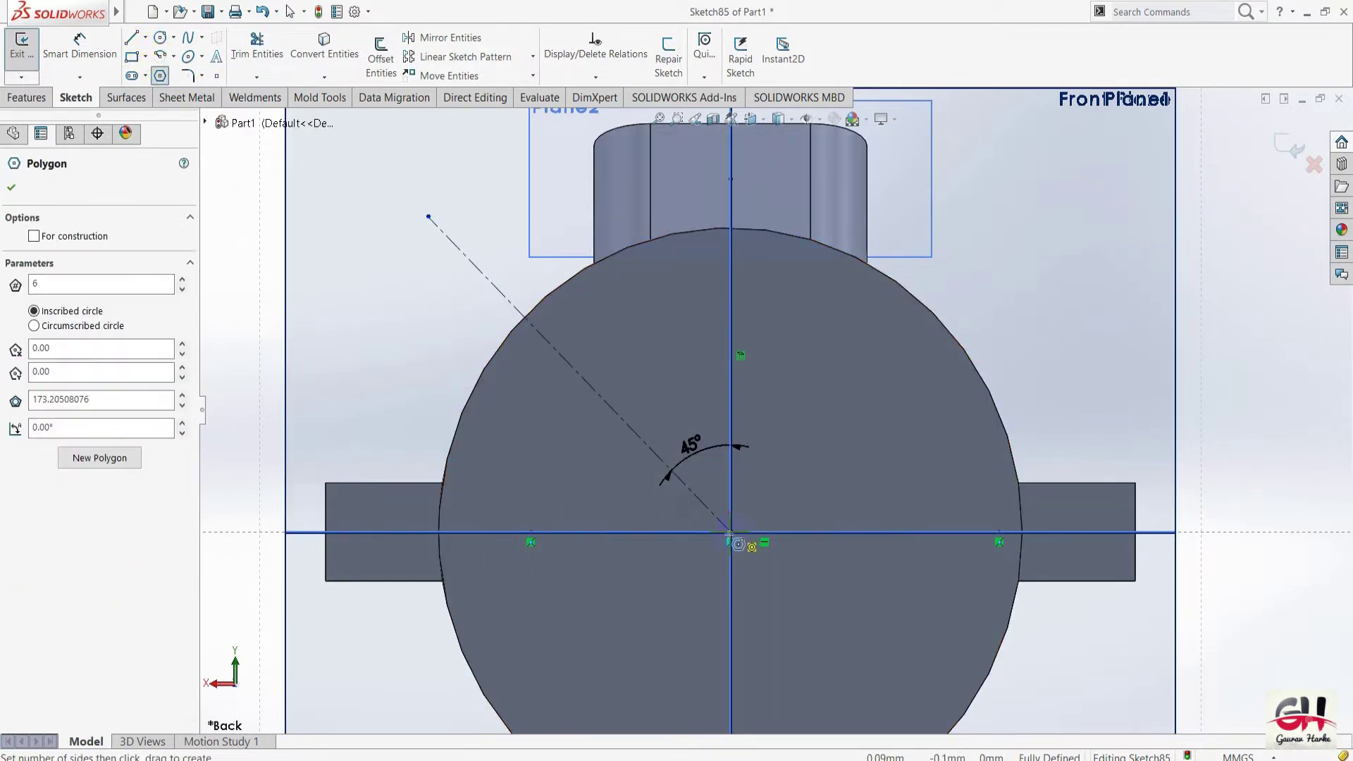
pyautogui.click(730, 533)
pyautogui.press('Escape')
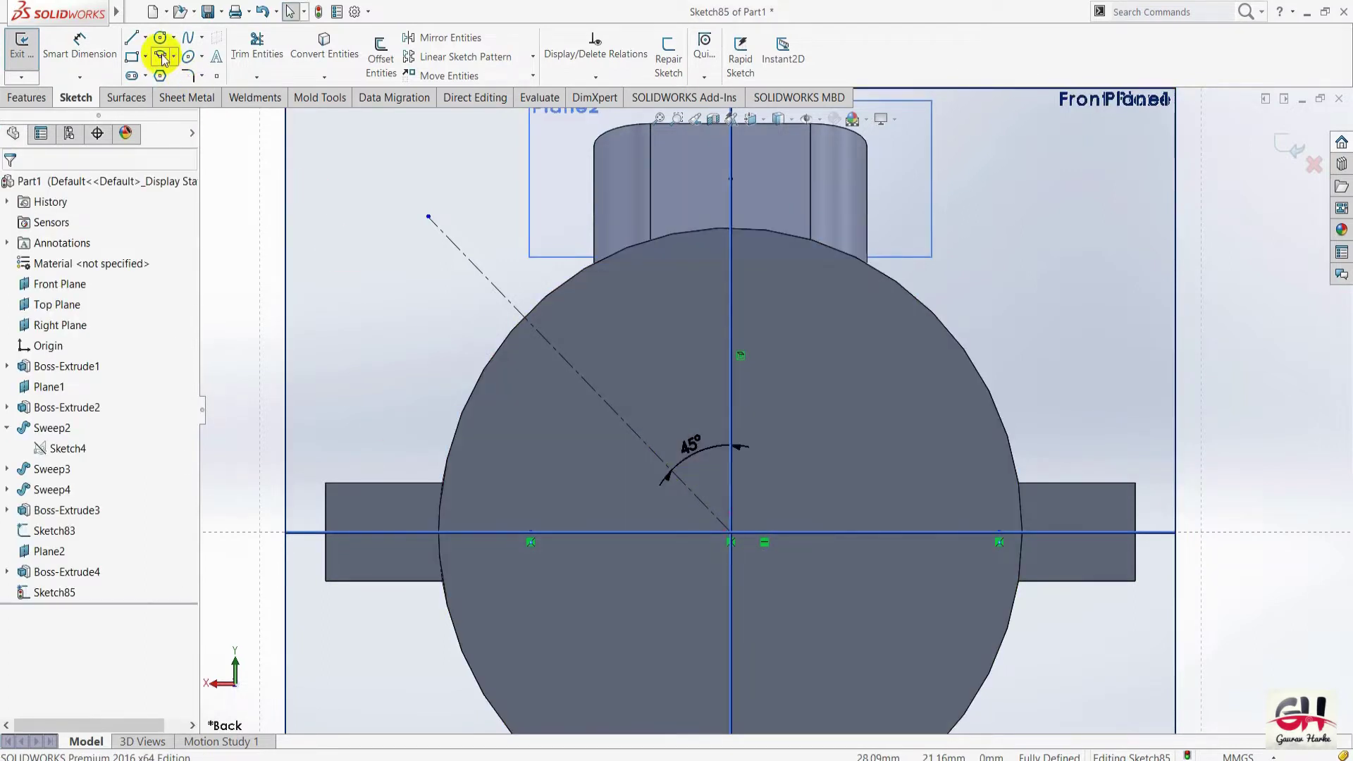
# Draw a circle centred on the origin with a 34 mm radius, then compare it against the drawing.
pyautogui.click(161, 39)
pyautogui.click(730, 532)
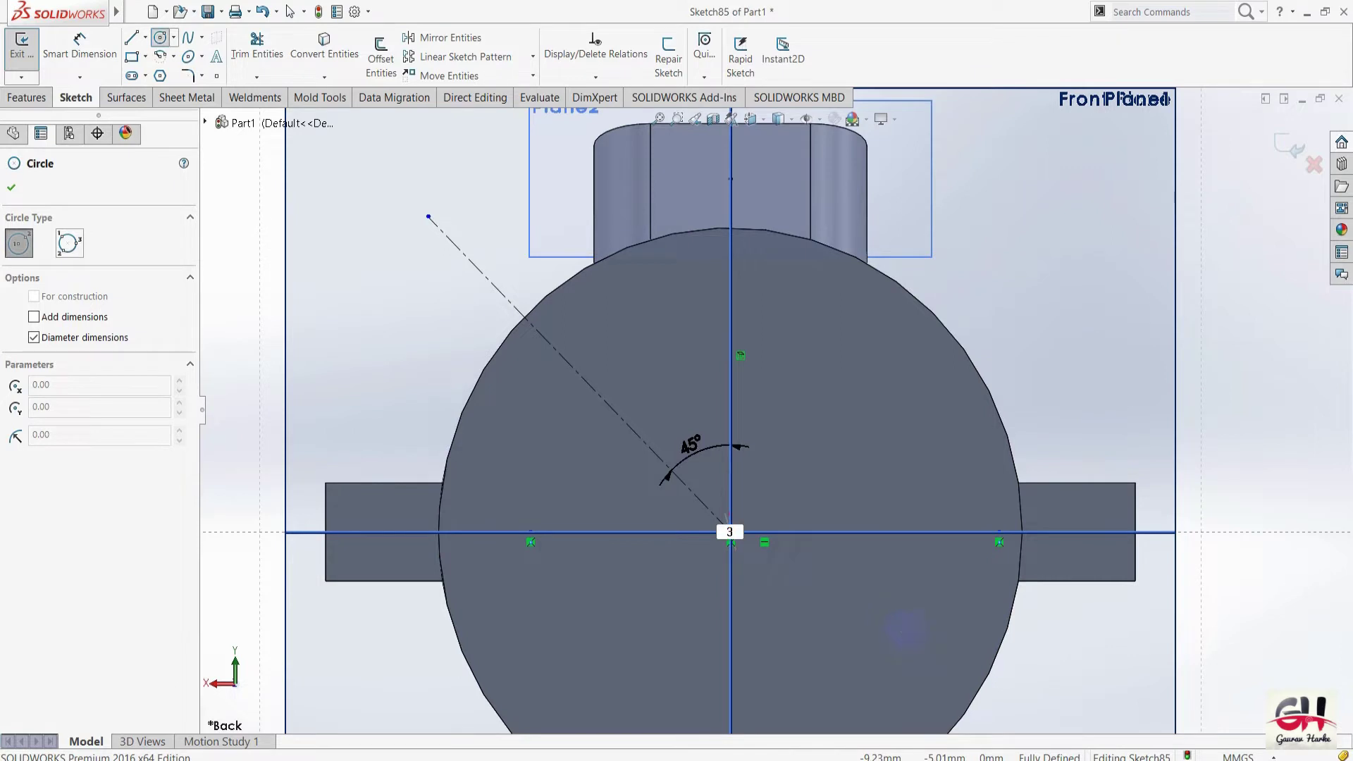
pyautogui.click(904, 628)
pyautogui.press('Escape')
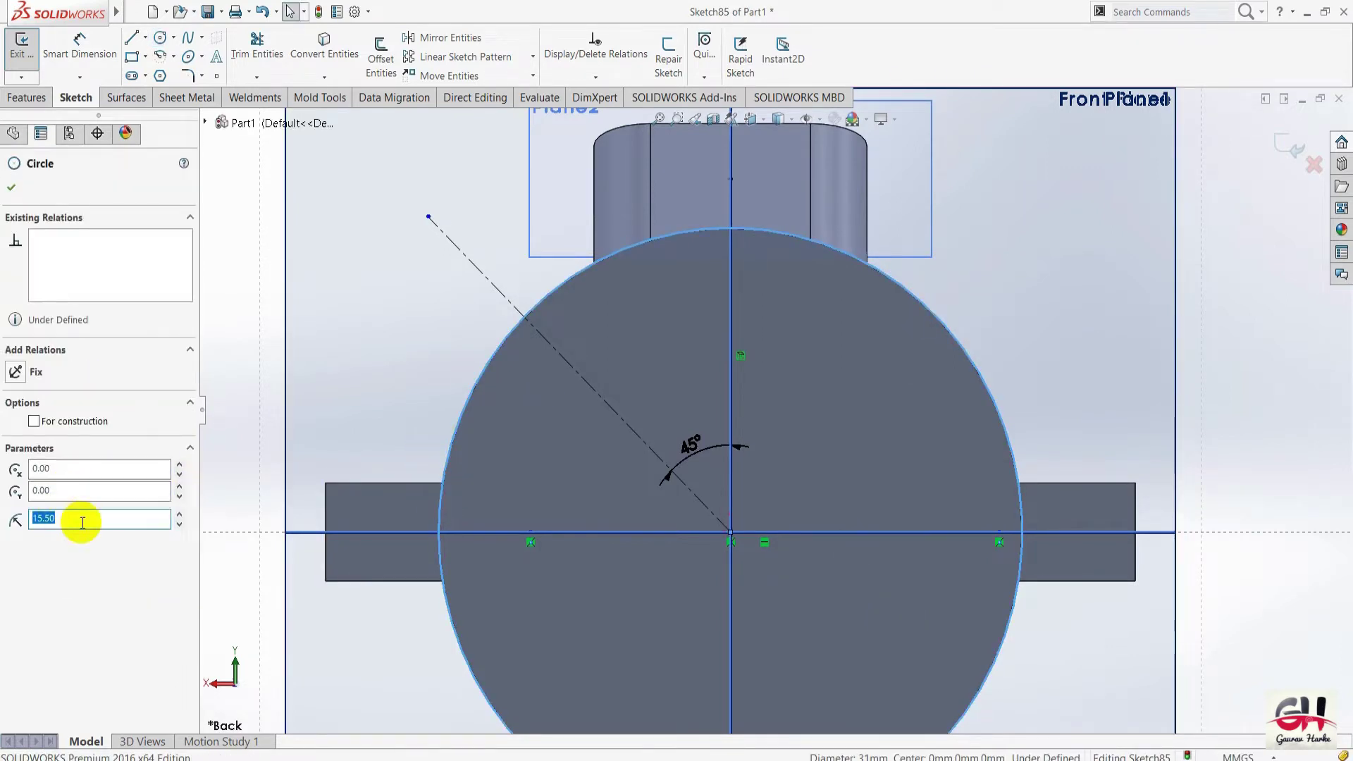
pyautogui.write('34')
pyautogui.press('Return')
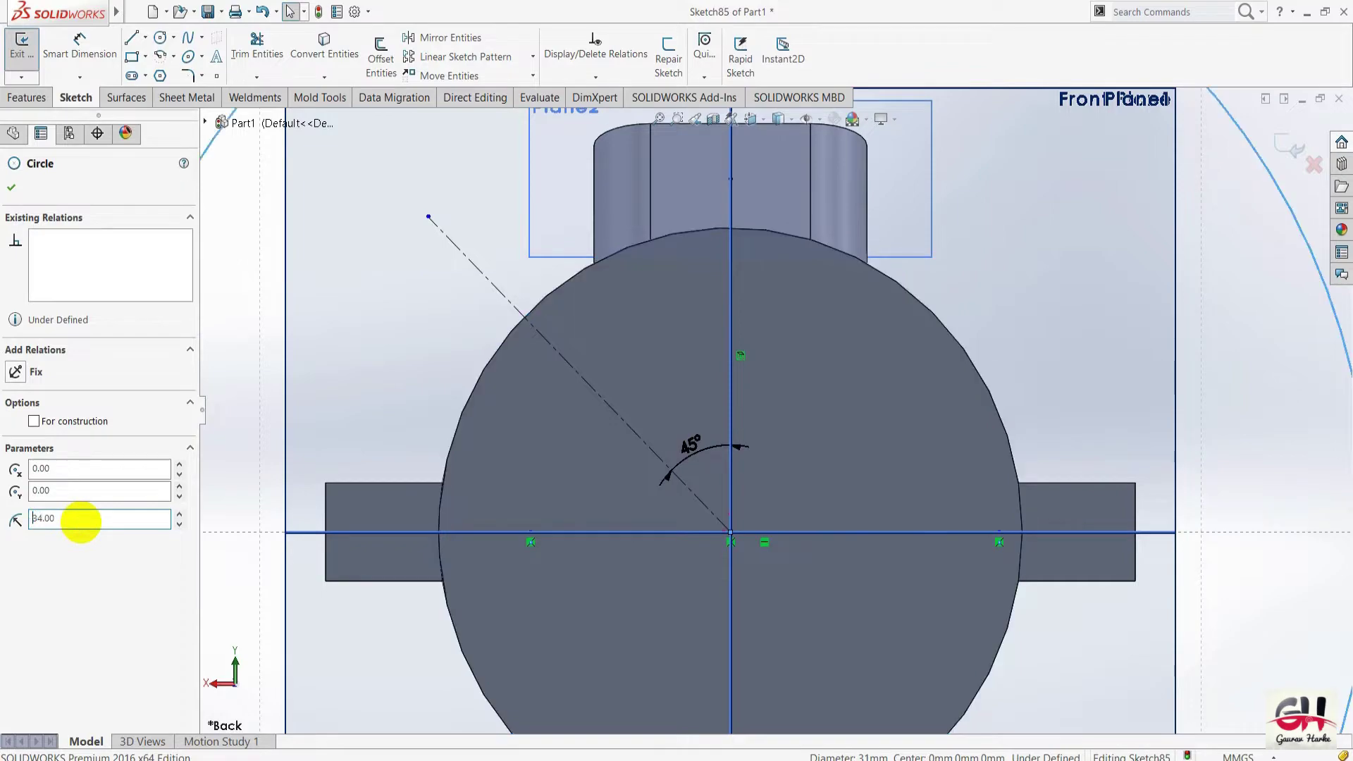
pyautogui.hotkey('alt', 'Tab')
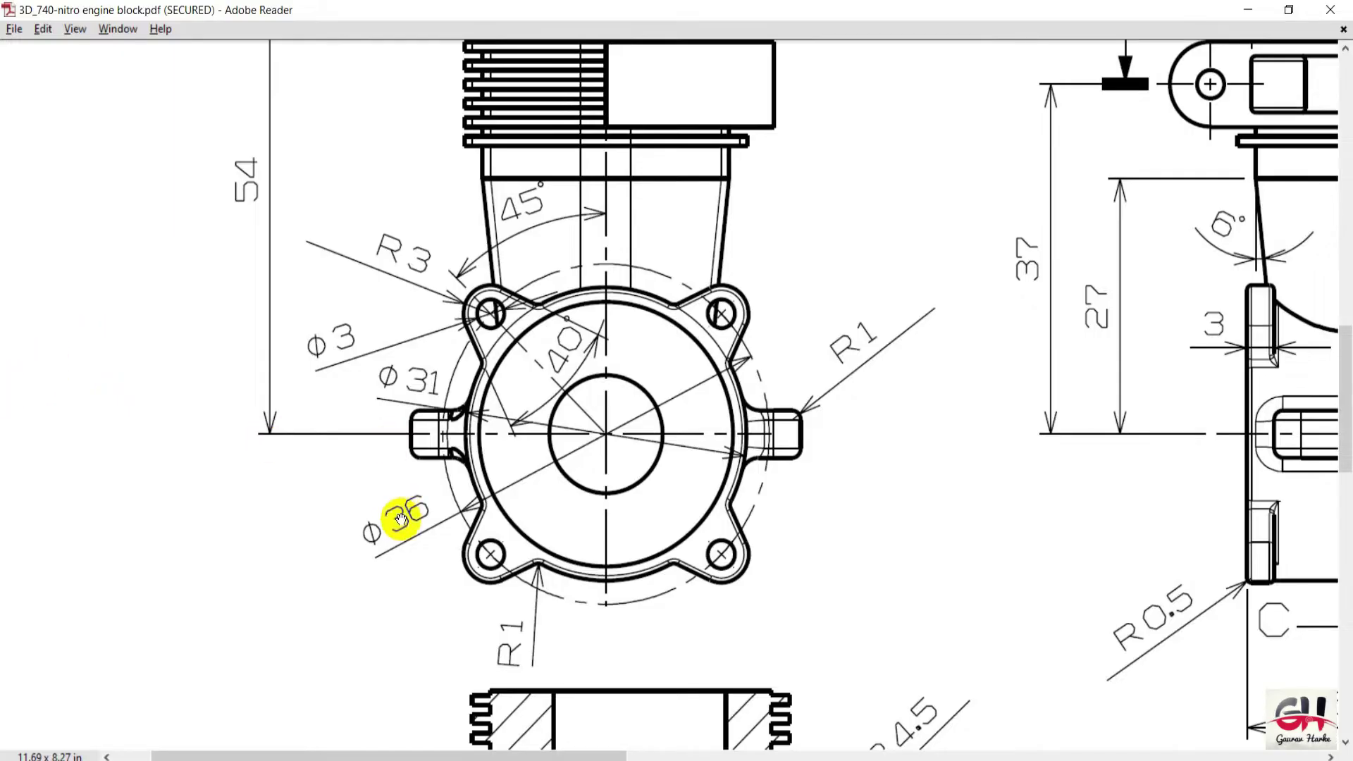
pyautogui.hotkey('alt', 'Tab')
# Dimension the large circle's diameter, changing it from Ø68 to 36 mm.
pyautogui.press('z')
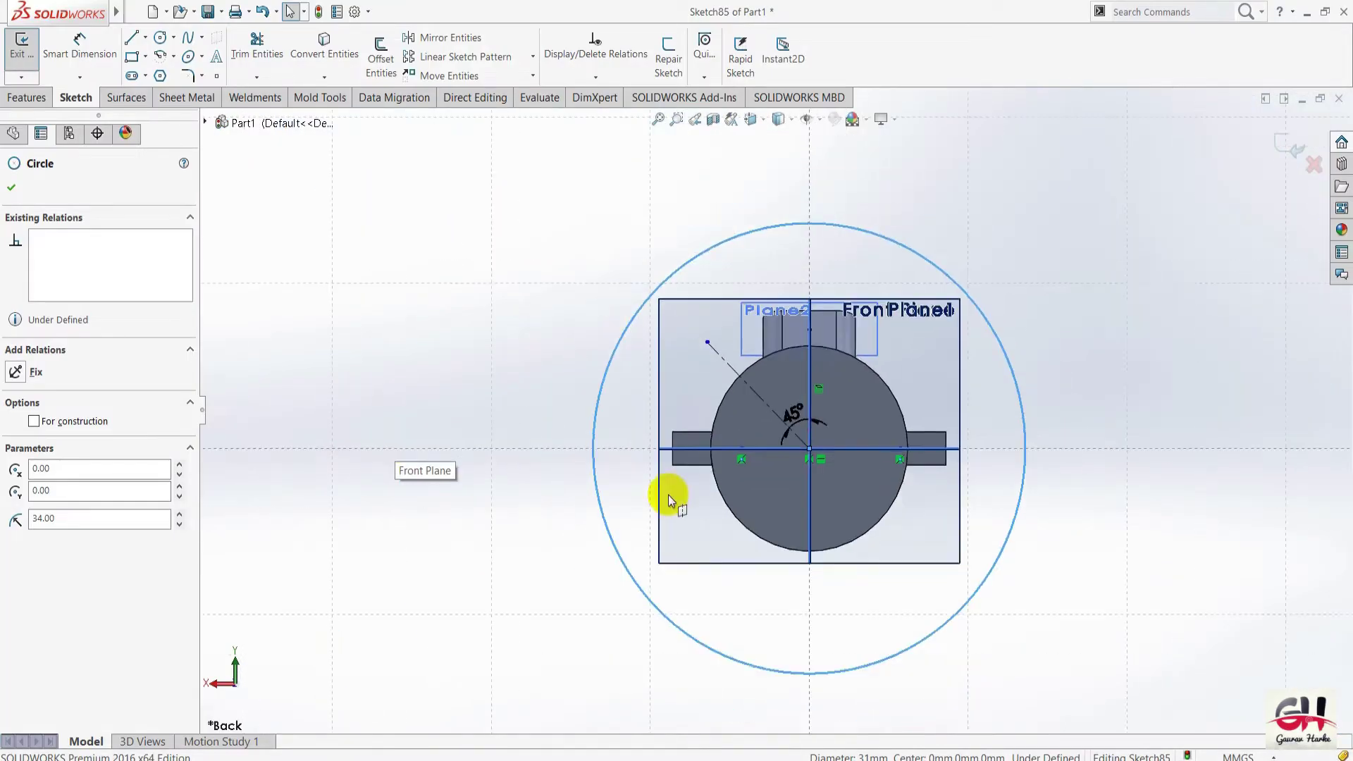
pyautogui.scroll(-2, 944, 483)
pyautogui.click(373, 478)
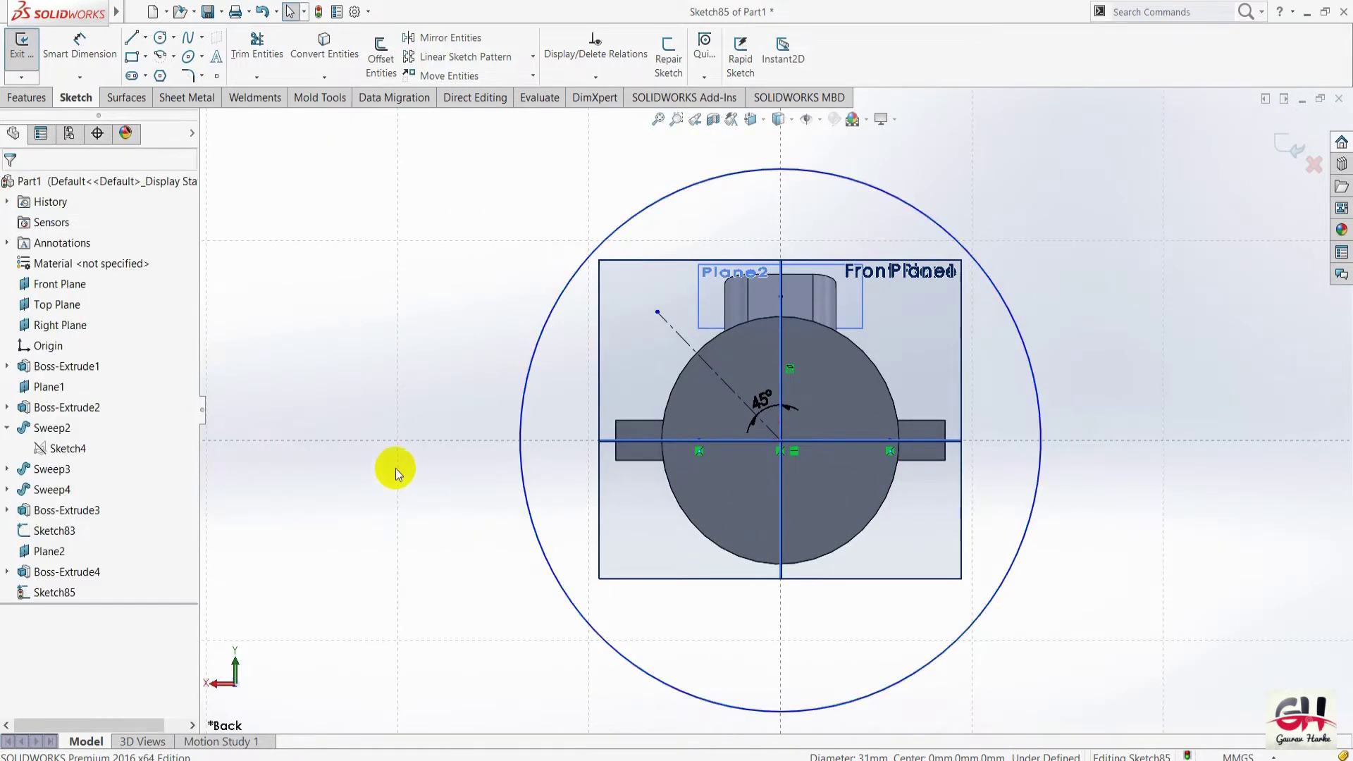
pyautogui.press('s')
pyautogui.click(444, 477)
pyautogui.click(530, 365)
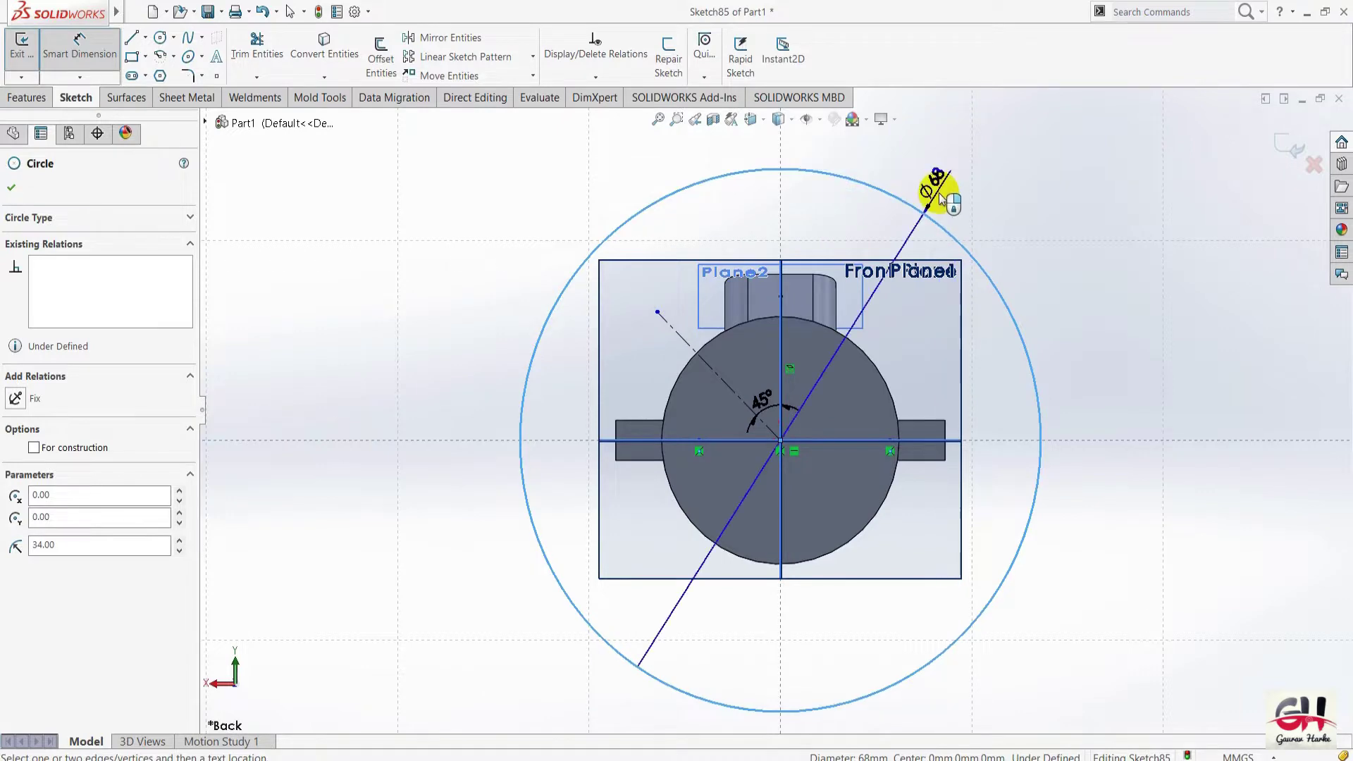
pyautogui.click(1007, 293)
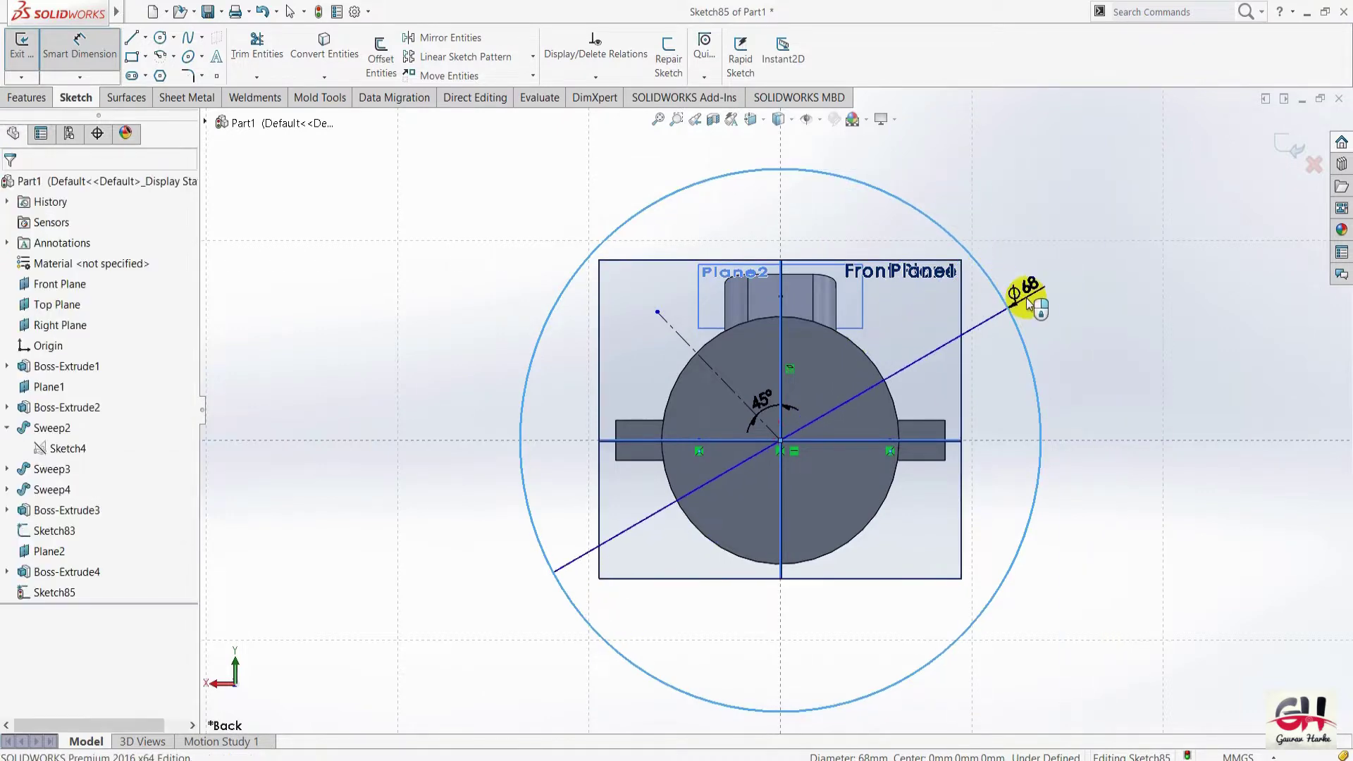
pyautogui.write('36')
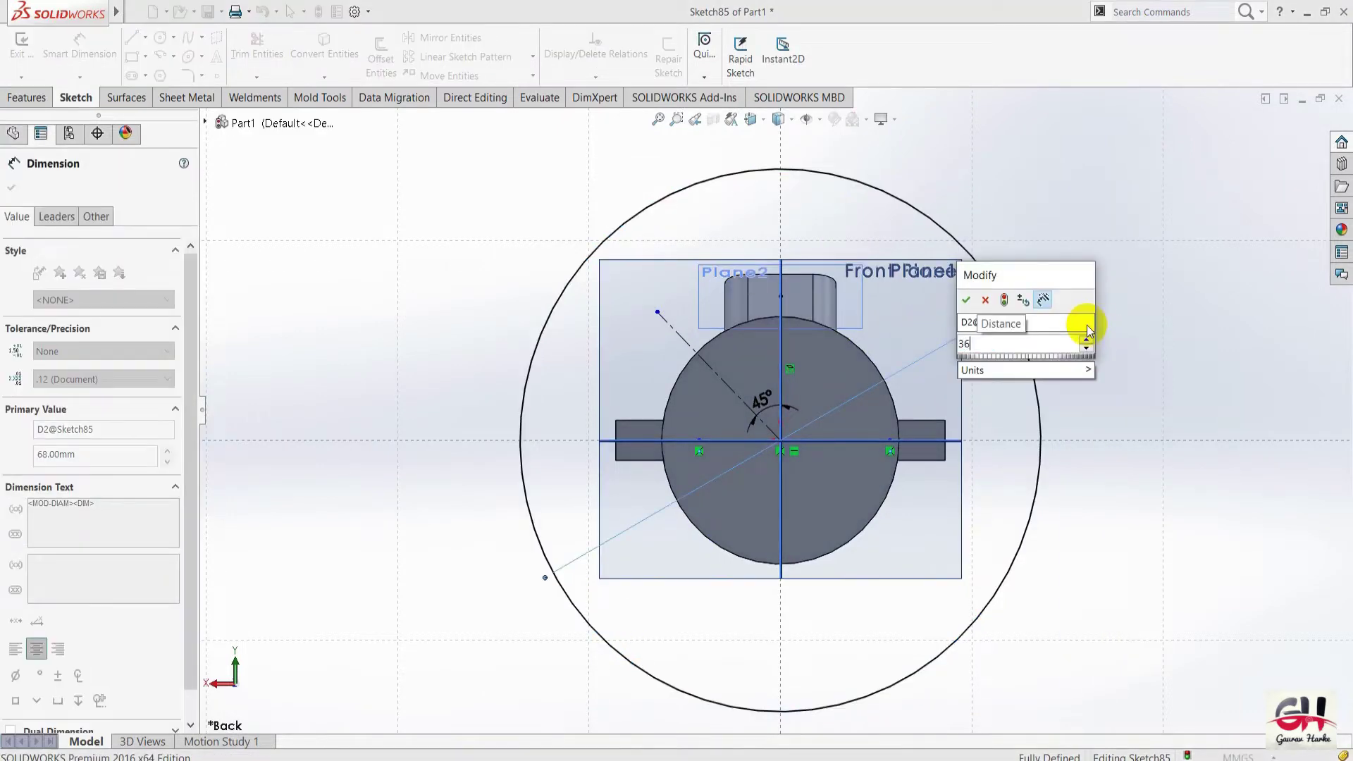
pyautogui.press('Return')
# Review the Ø36 dimension's leader and other options, then select the circle.
pyautogui.scroll(-3, 894, 341)
pyautogui.scroll(2, 819, 362)
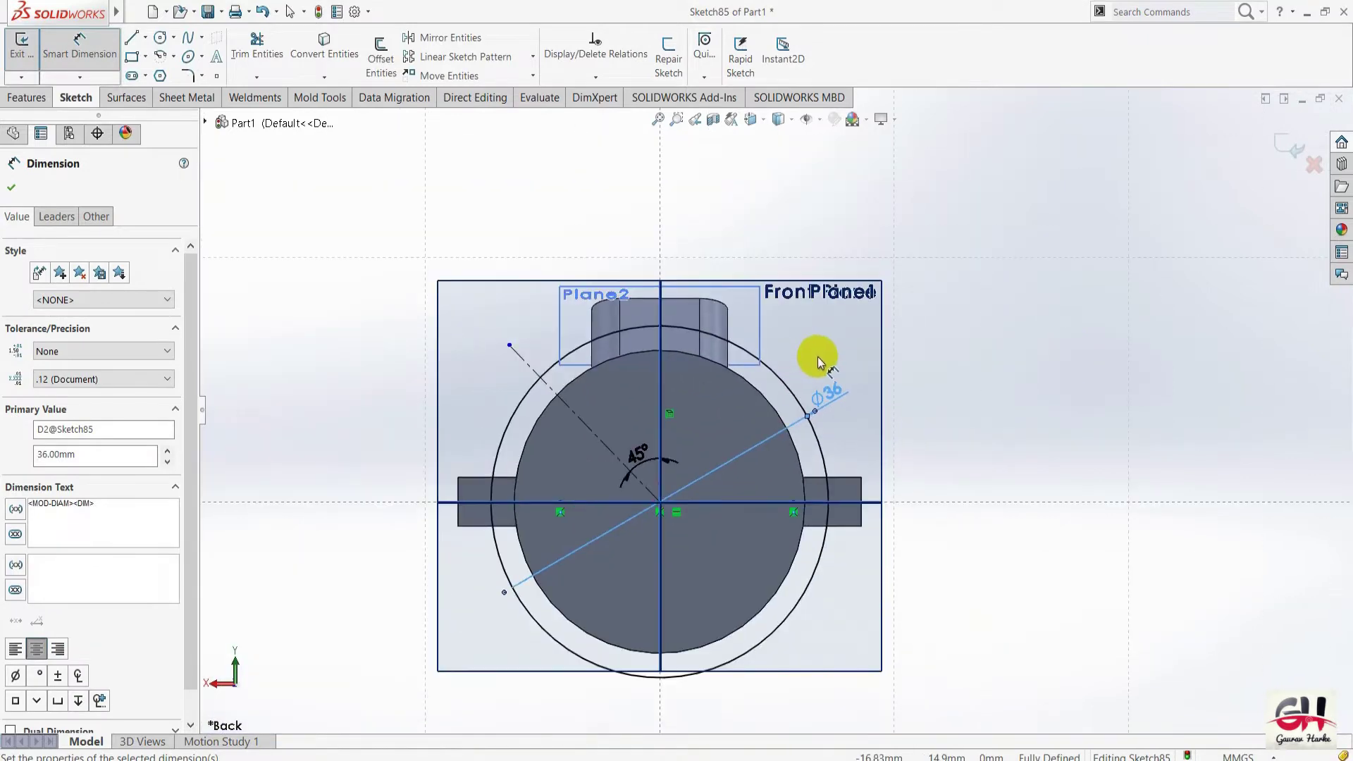
pyautogui.scroll(-1, 451, 584)
pyautogui.click(46, 216)
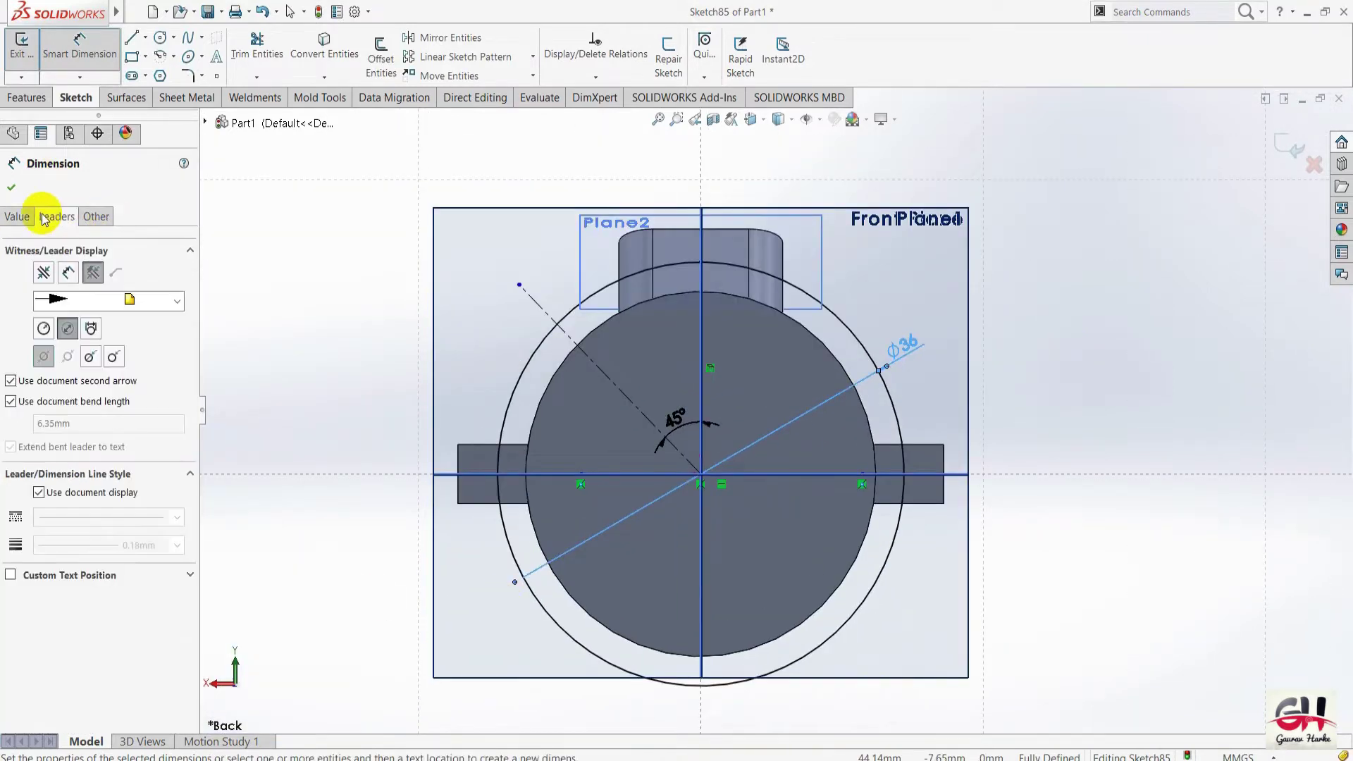
pyautogui.click(99, 223)
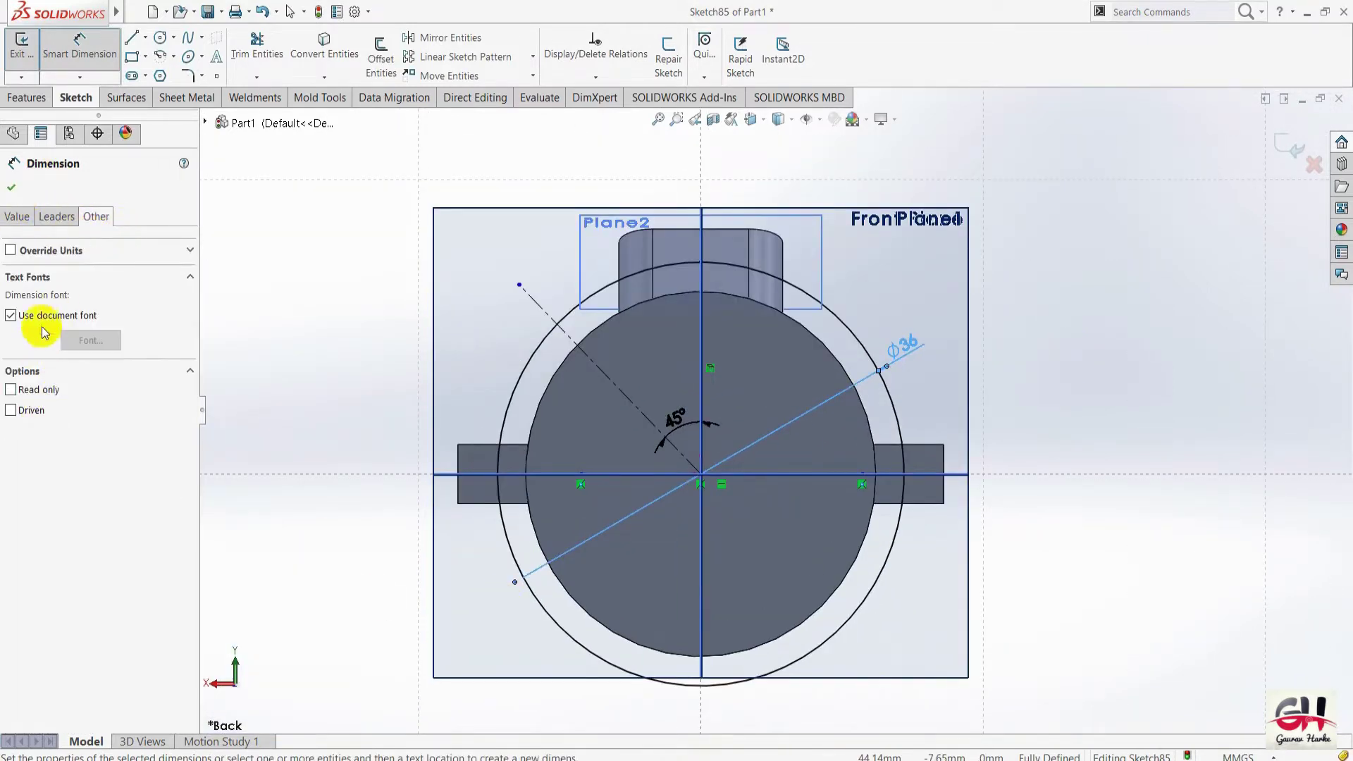
pyautogui.click(12, 189)
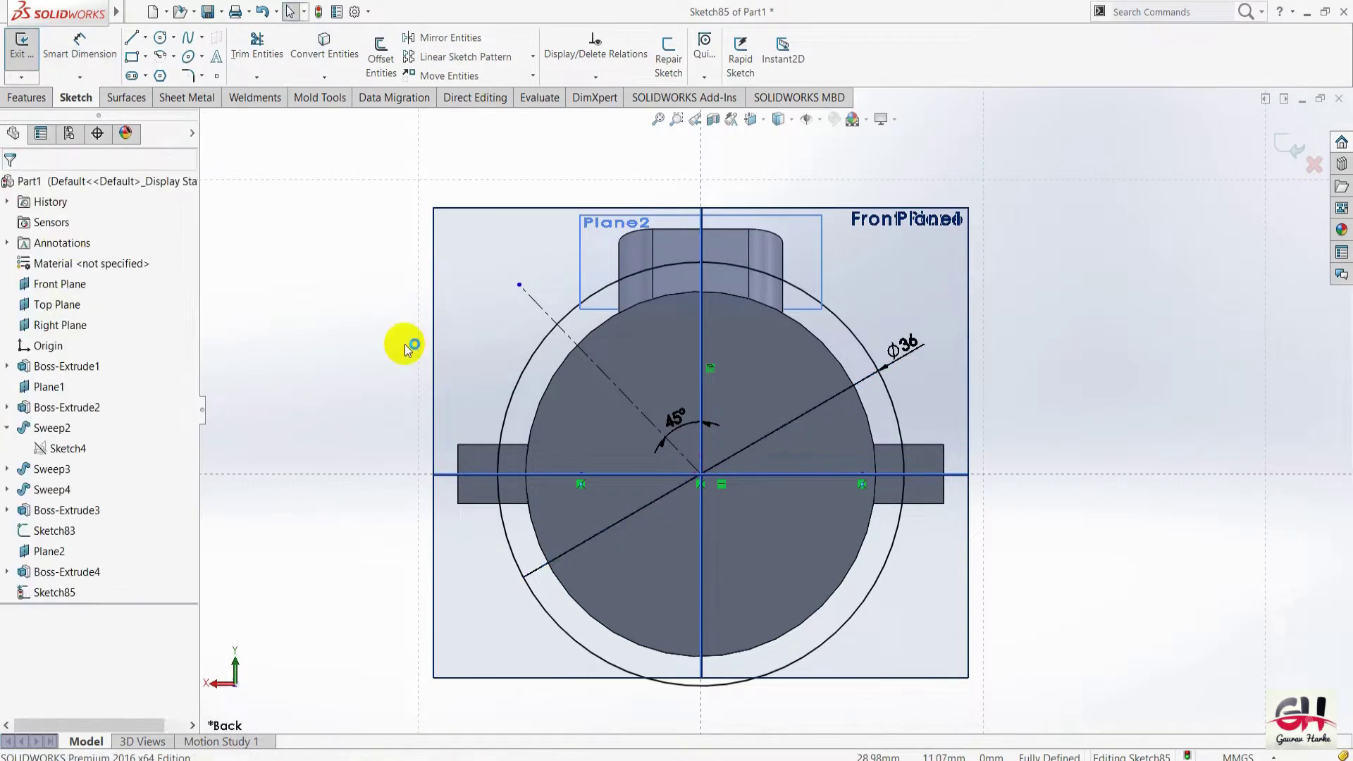
pyautogui.click(544, 338)
# Make the Ø36 circle dashed construction geometry.
pyautogui.click(34, 421)
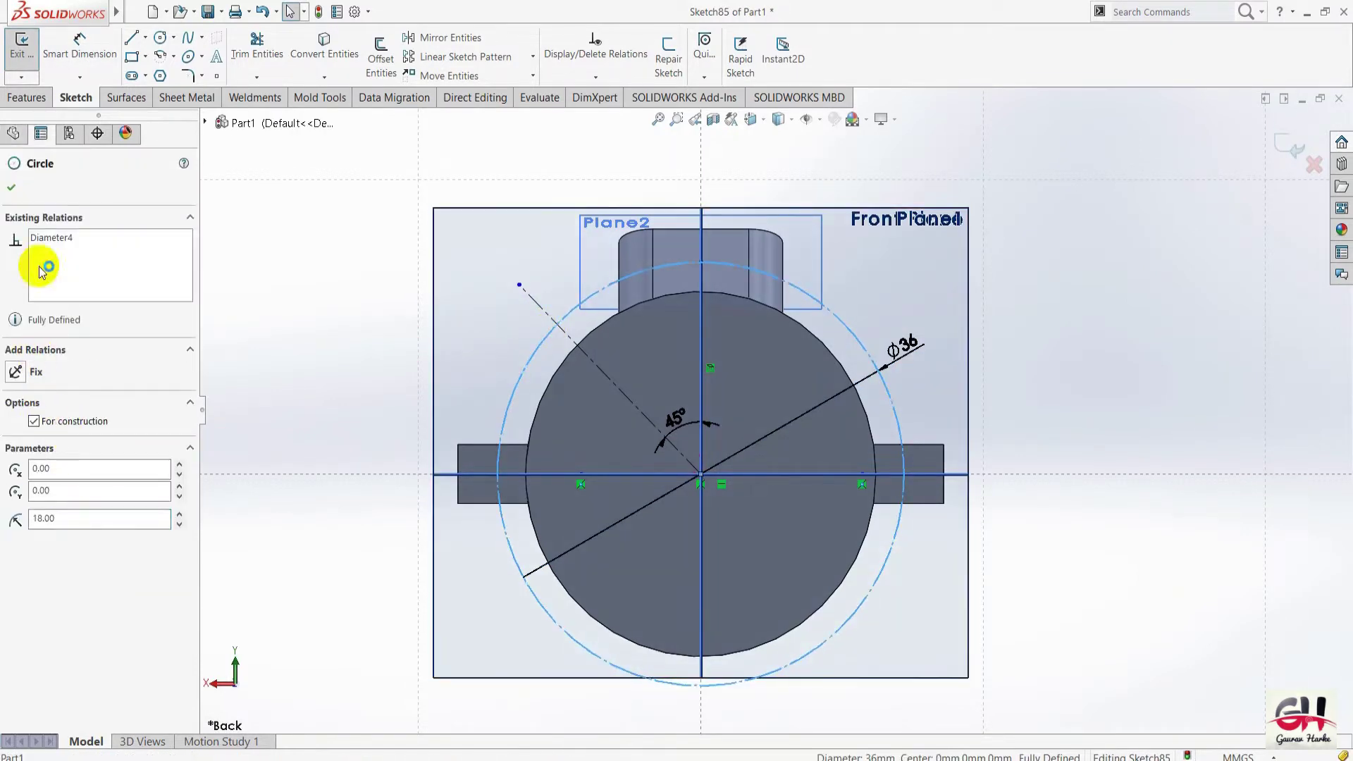
pyautogui.click(14, 191)
pyautogui.scroll(2, 479, 243)
pyautogui.scroll(2, 465, 353)
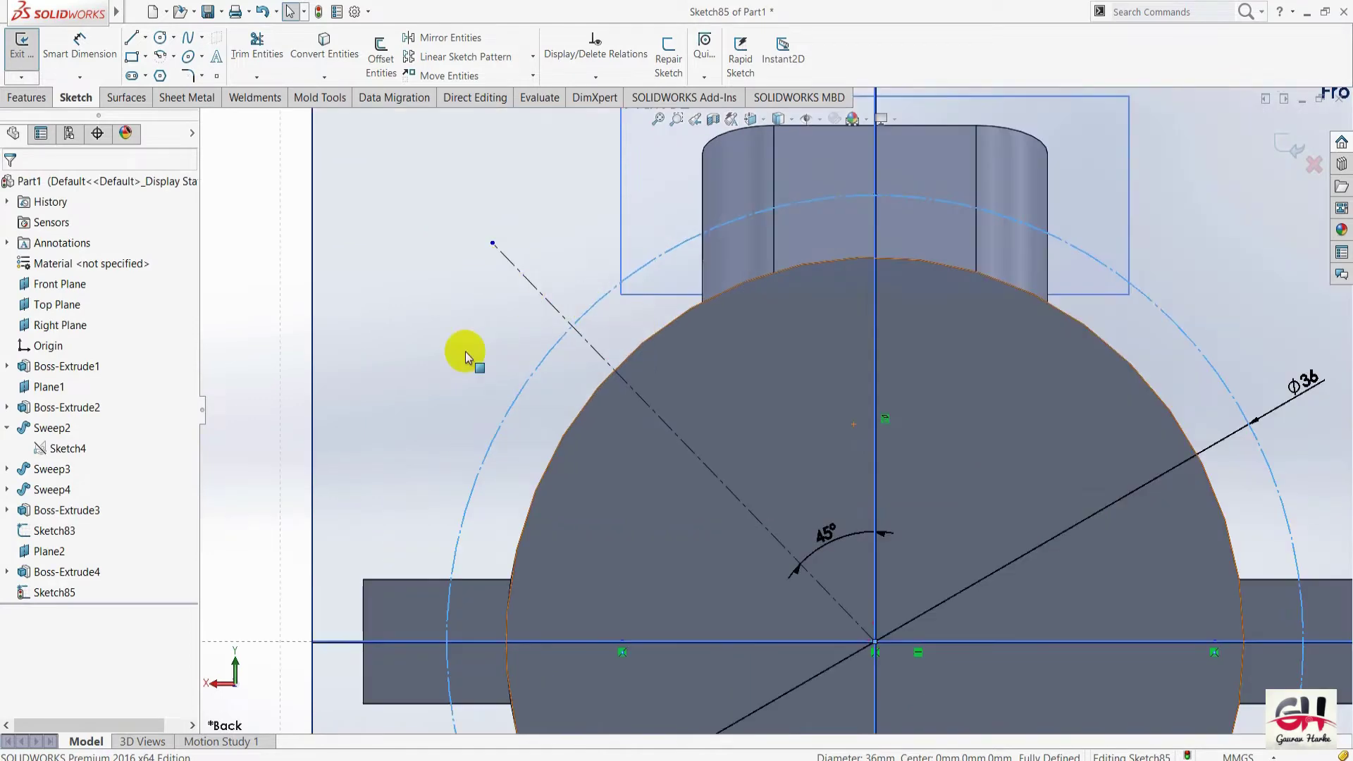
pyautogui.scroll(-3, 386, 327)
pyautogui.scroll(2, 882, 479)
pyautogui.scroll(2, 700, 594)
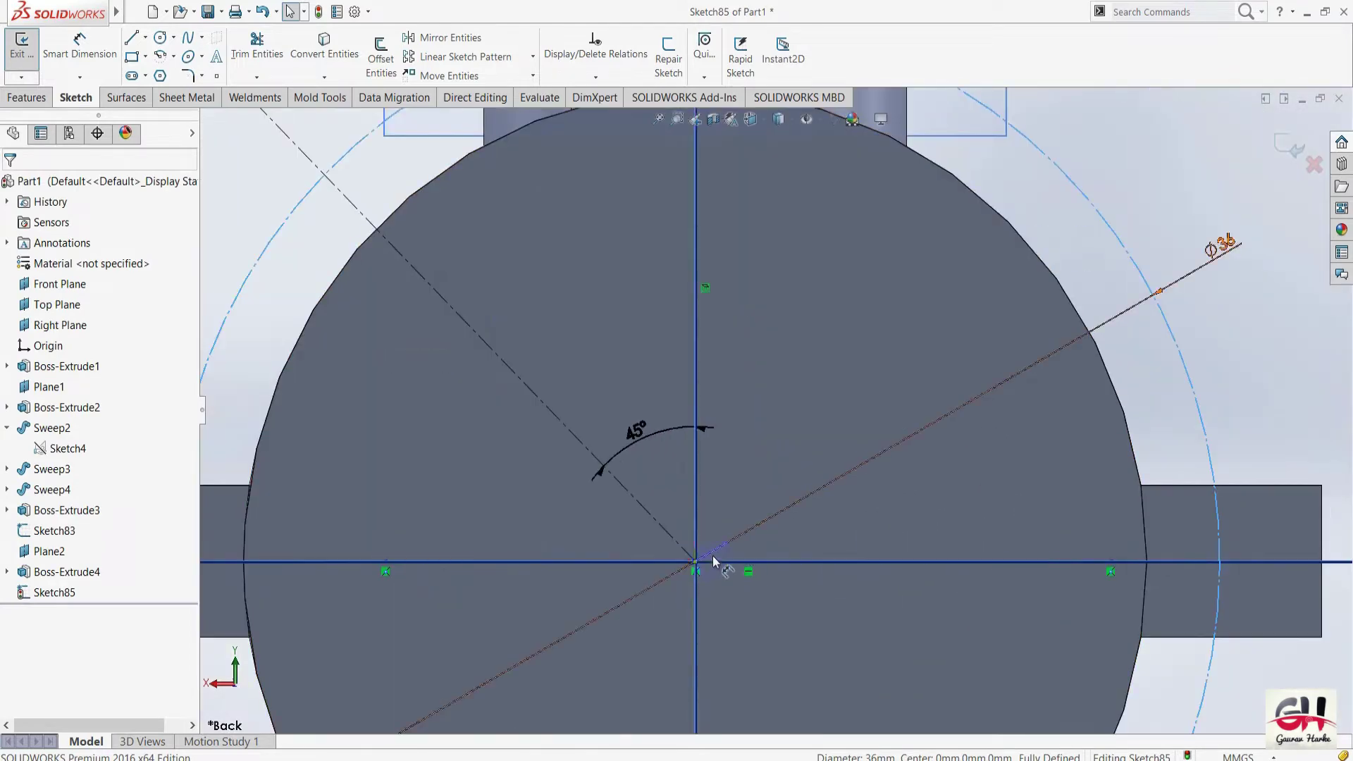
pyautogui.scroll(-4, 754, 512)
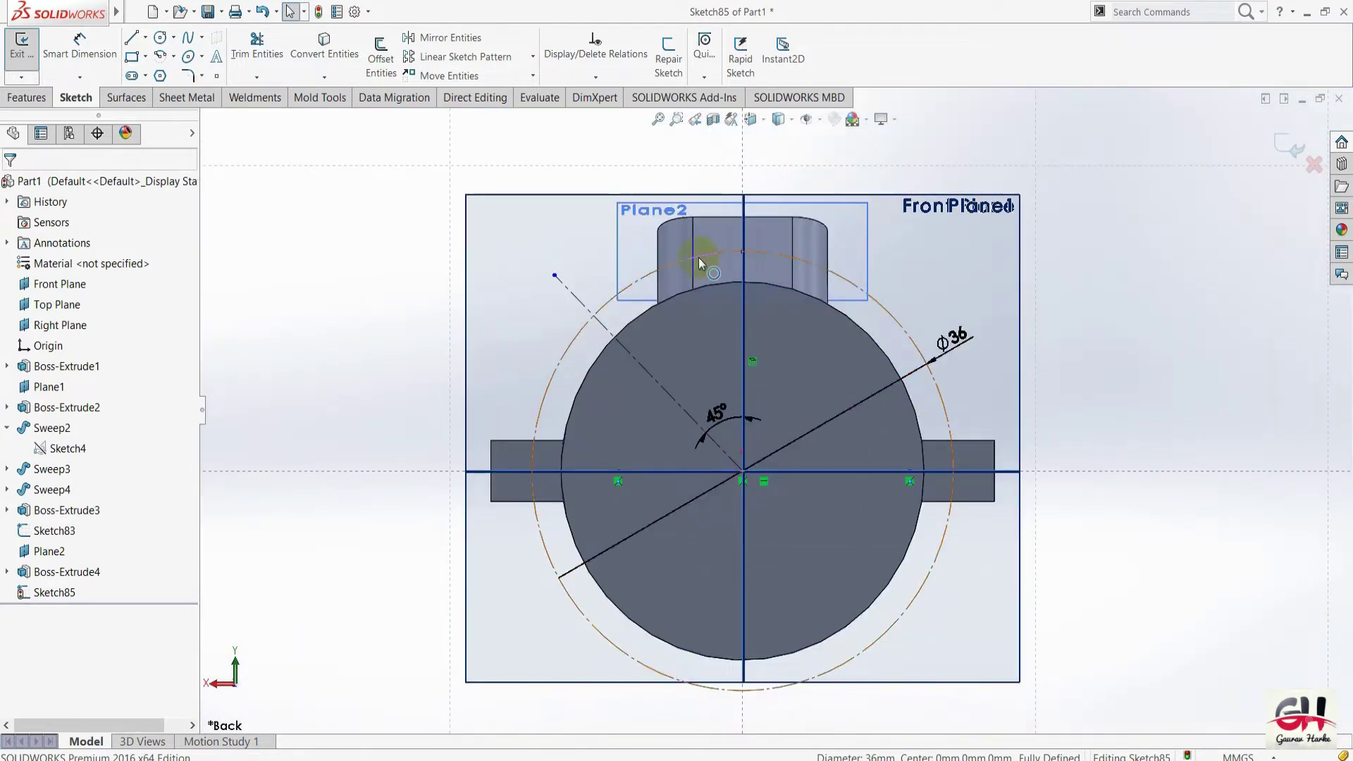
pyautogui.scroll(2, 699, 257)
pyautogui.scroll(2, 585, 353)
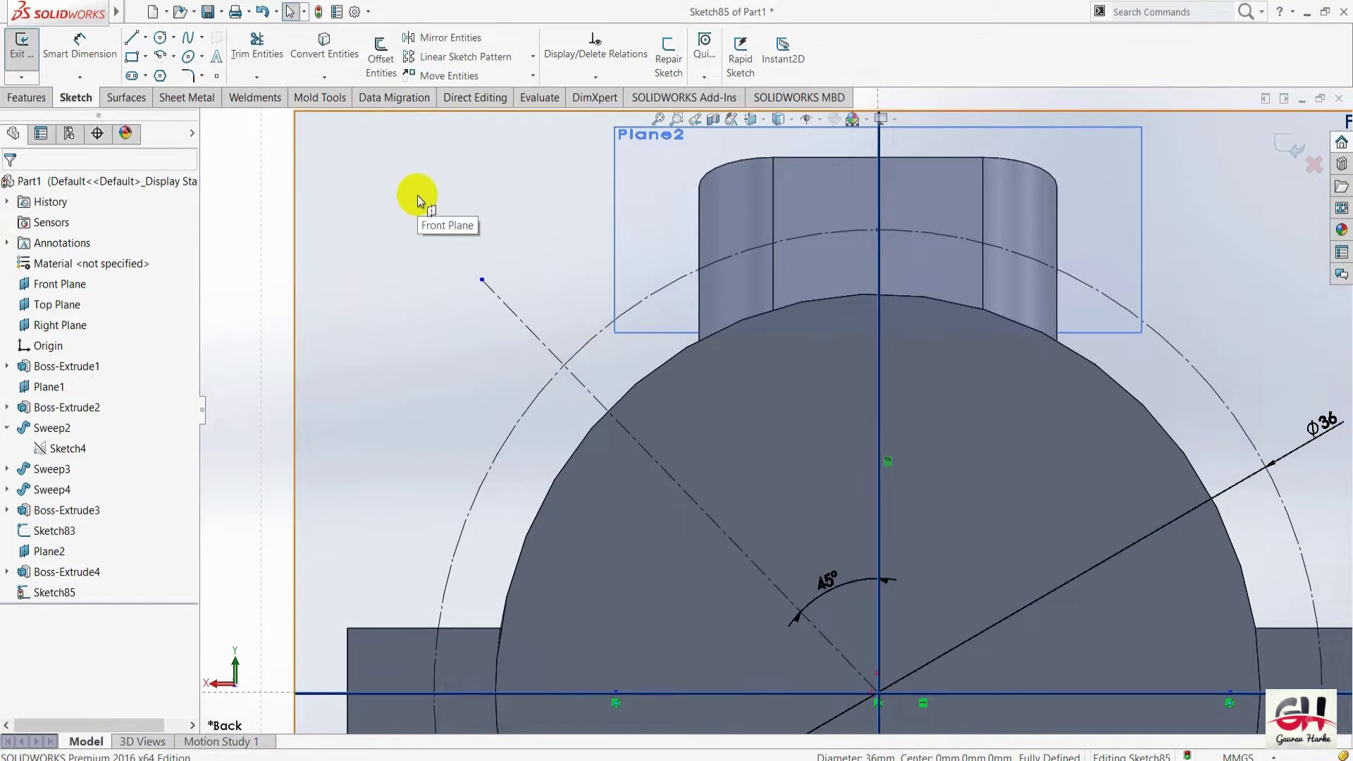
# Draw a Ø6 circle centred where the 45° line meets the Ø36 circle.
pyautogui.press('s')
pyautogui.click(432, 267)
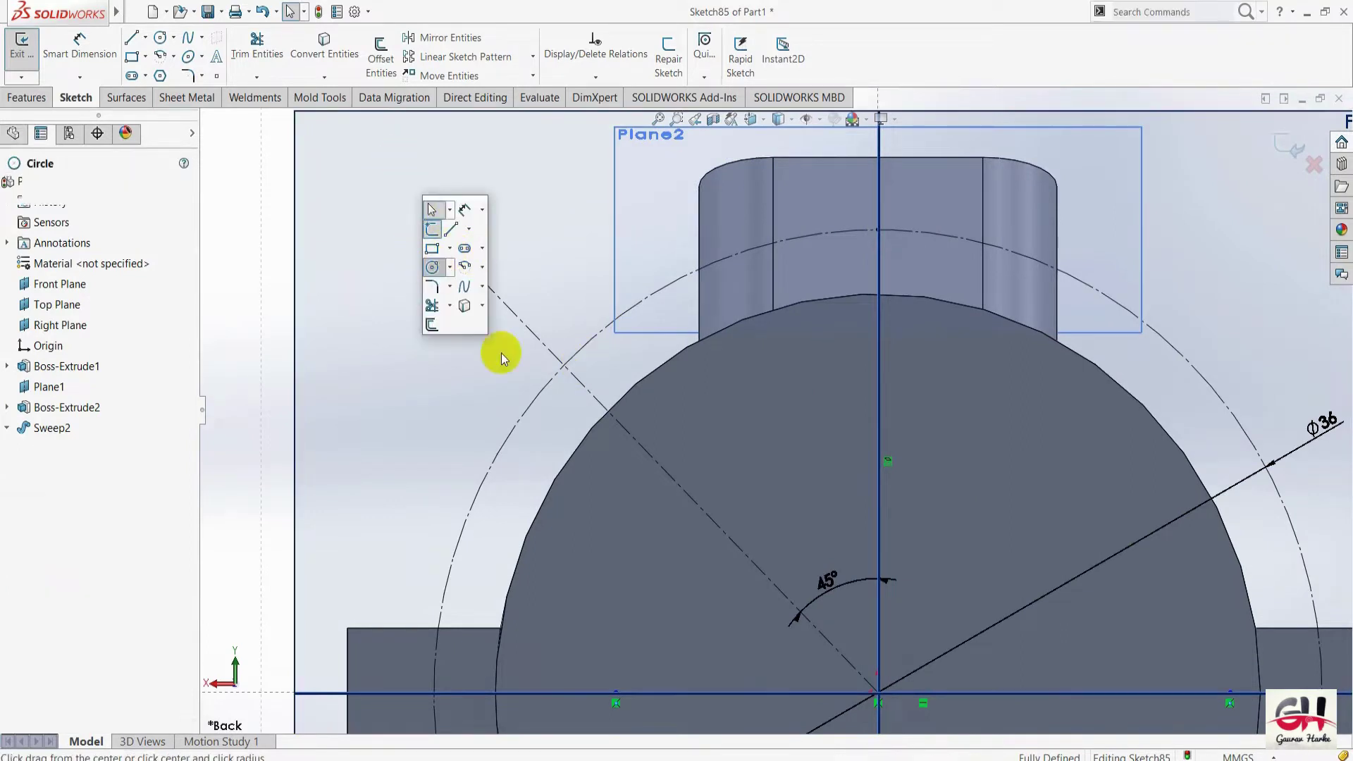
pyautogui.click(556, 358)
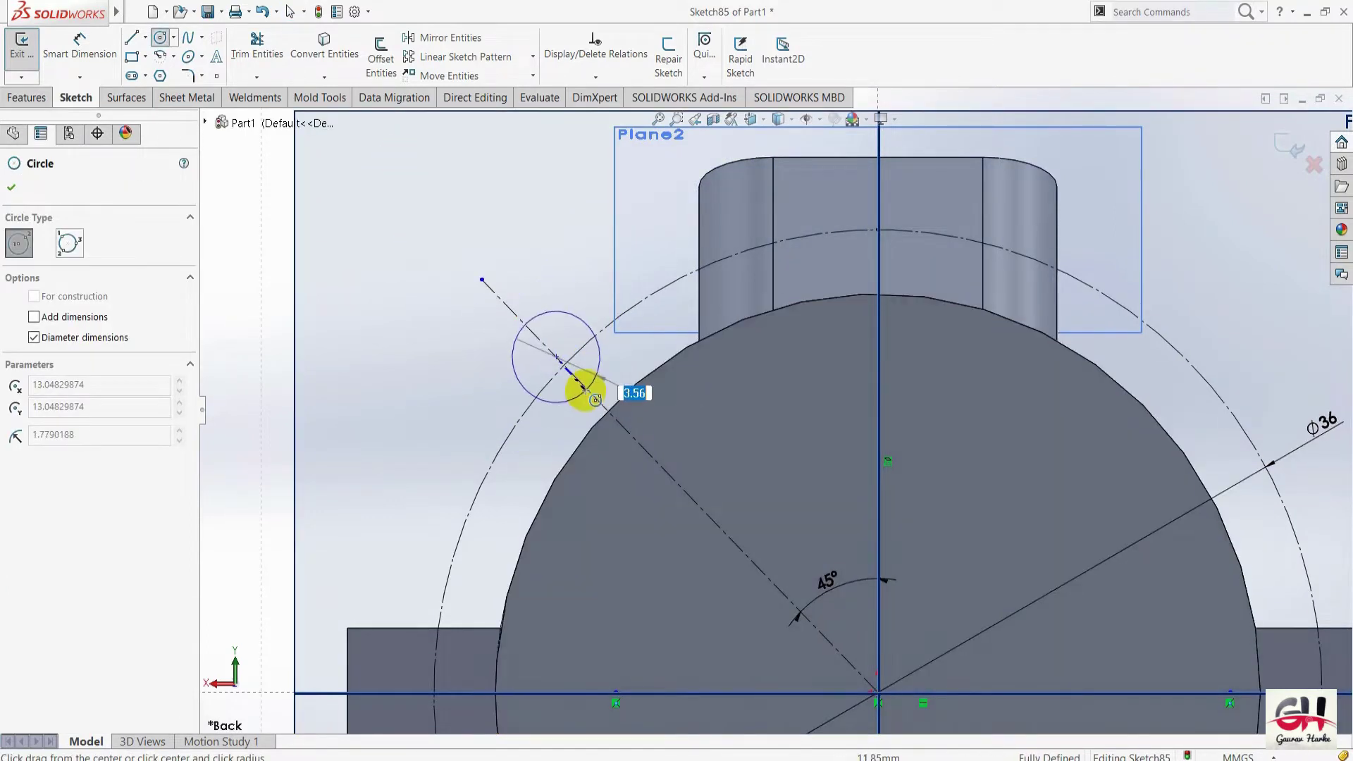
pyautogui.press('Escape')
pyautogui.scroll(2, 564, 379)
pyautogui.press('s')
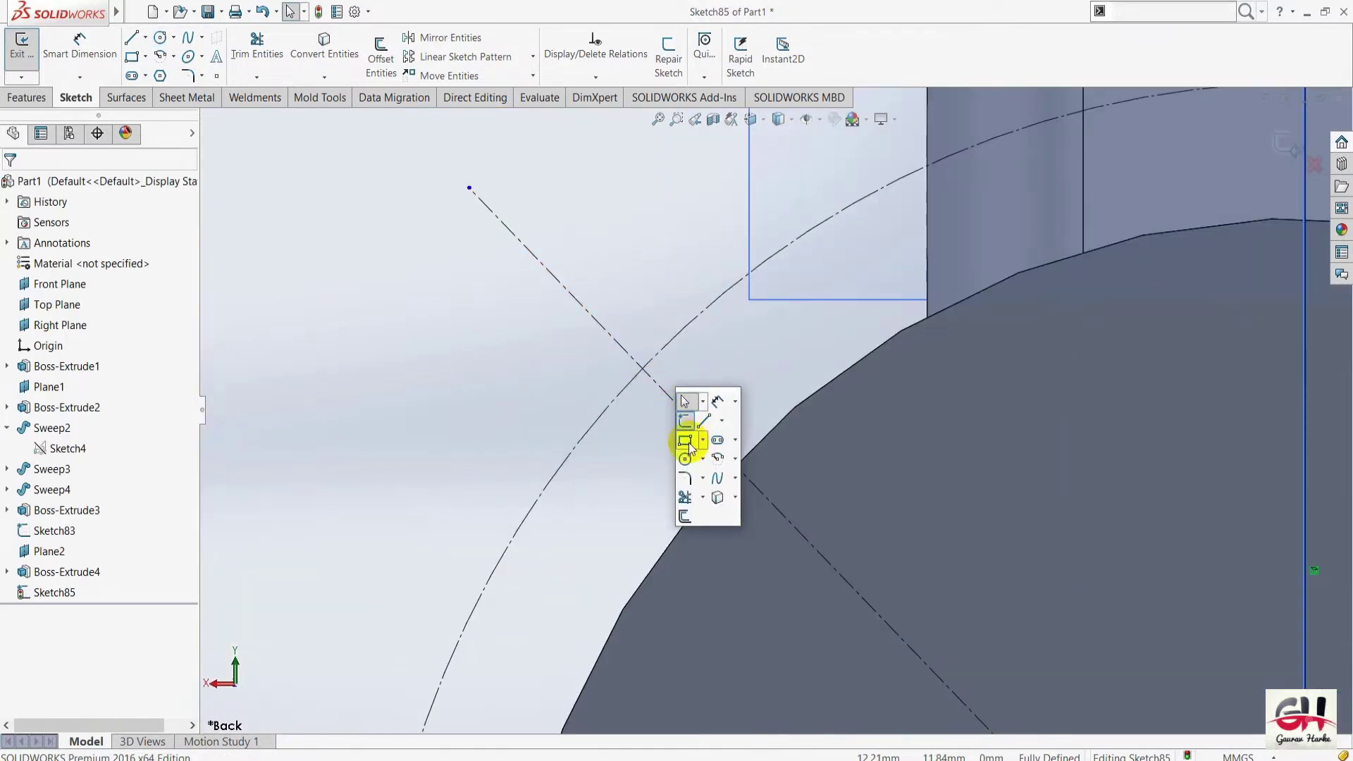
pyautogui.click(684, 460)
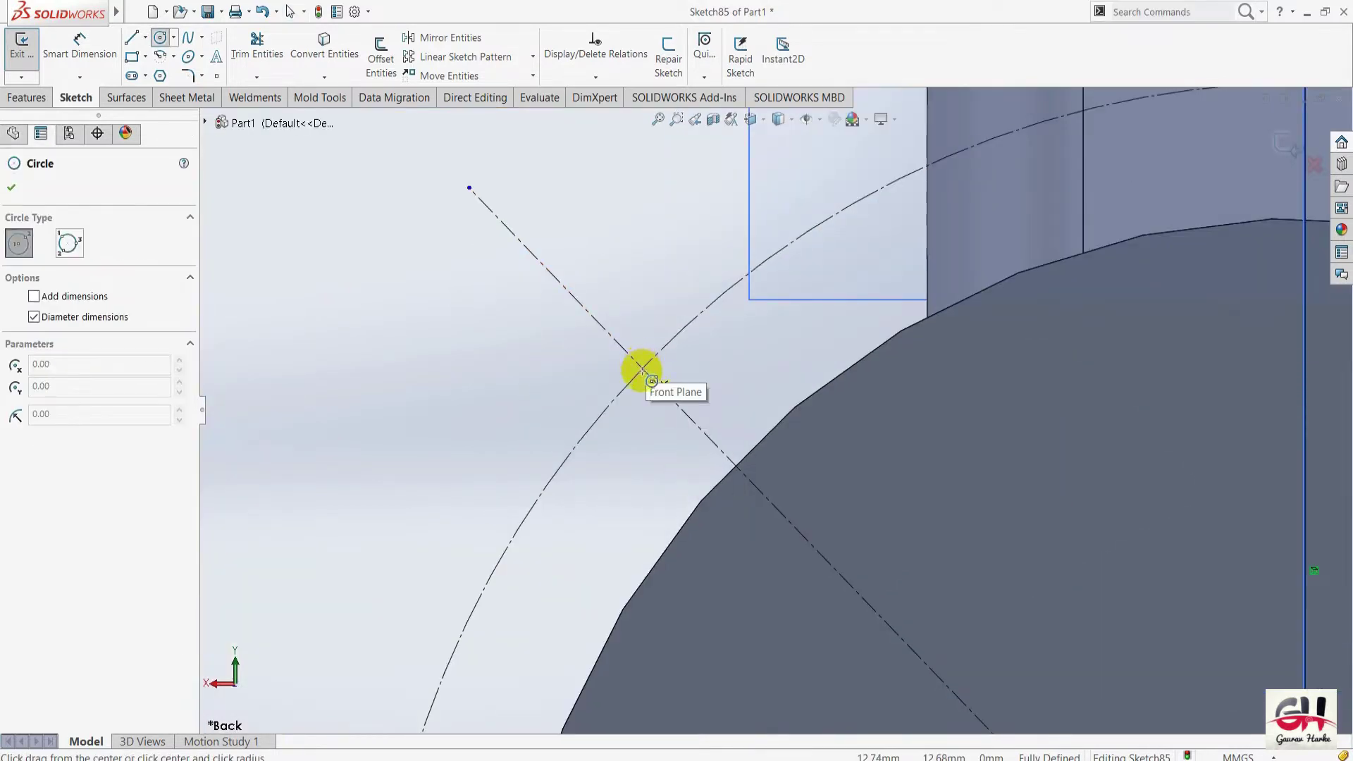
pyautogui.click(642, 369)
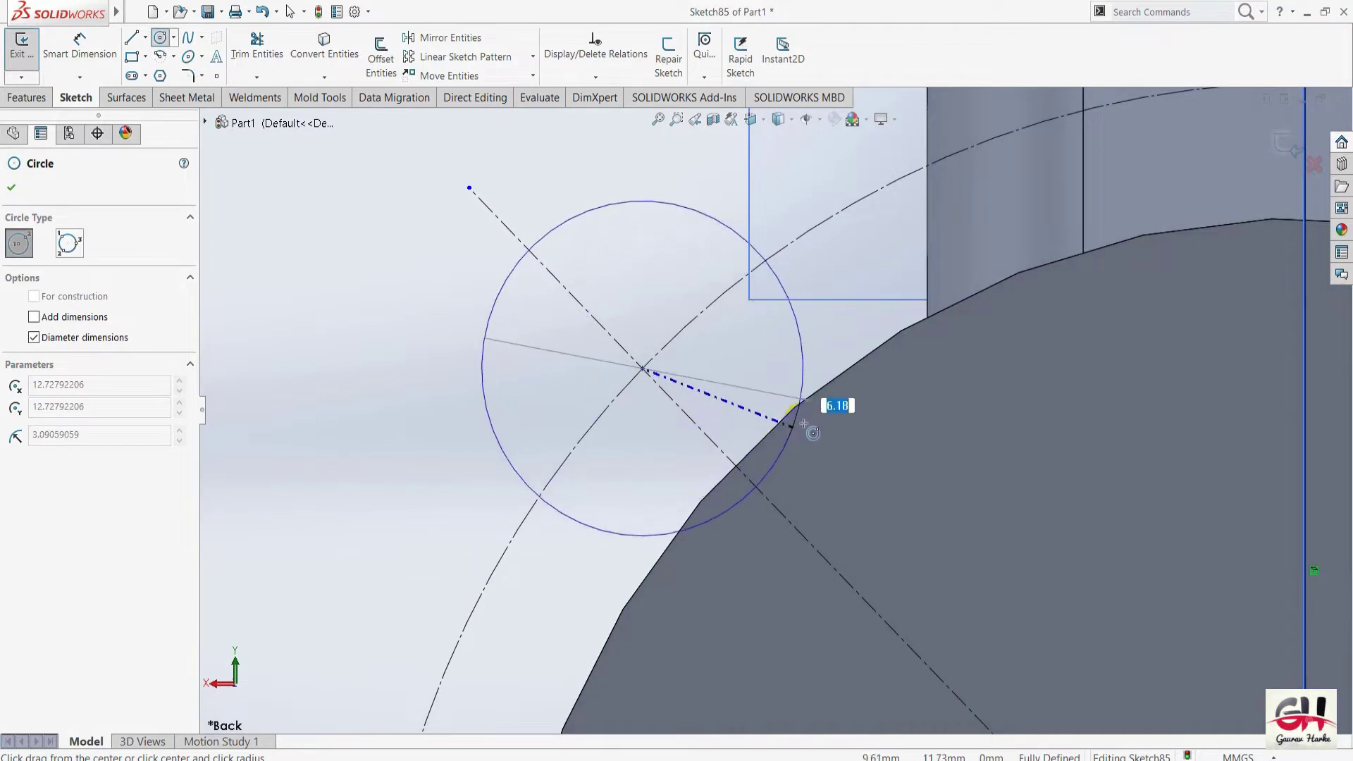
pyautogui.click(826, 346)
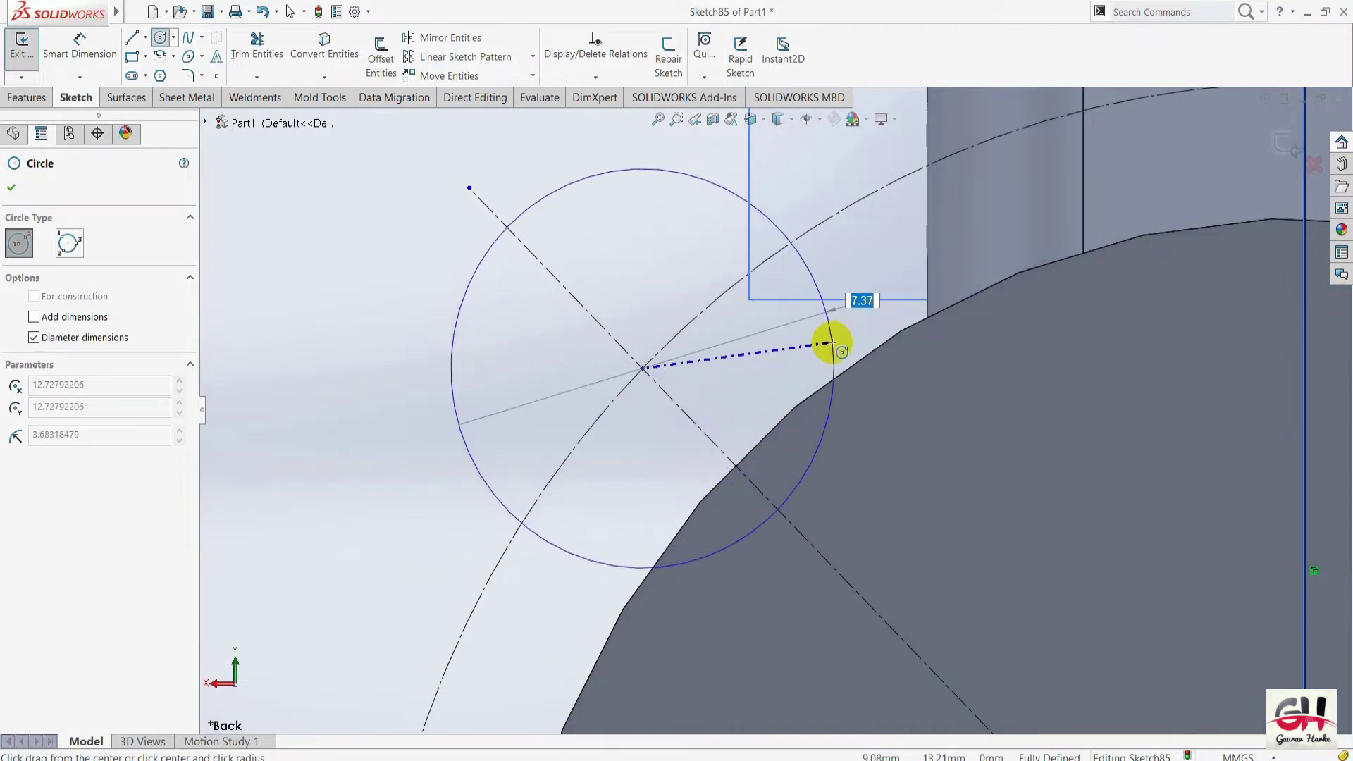
pyautogui.write('6')
pyautogui.press('Return')
pyautogui.press('Escape')
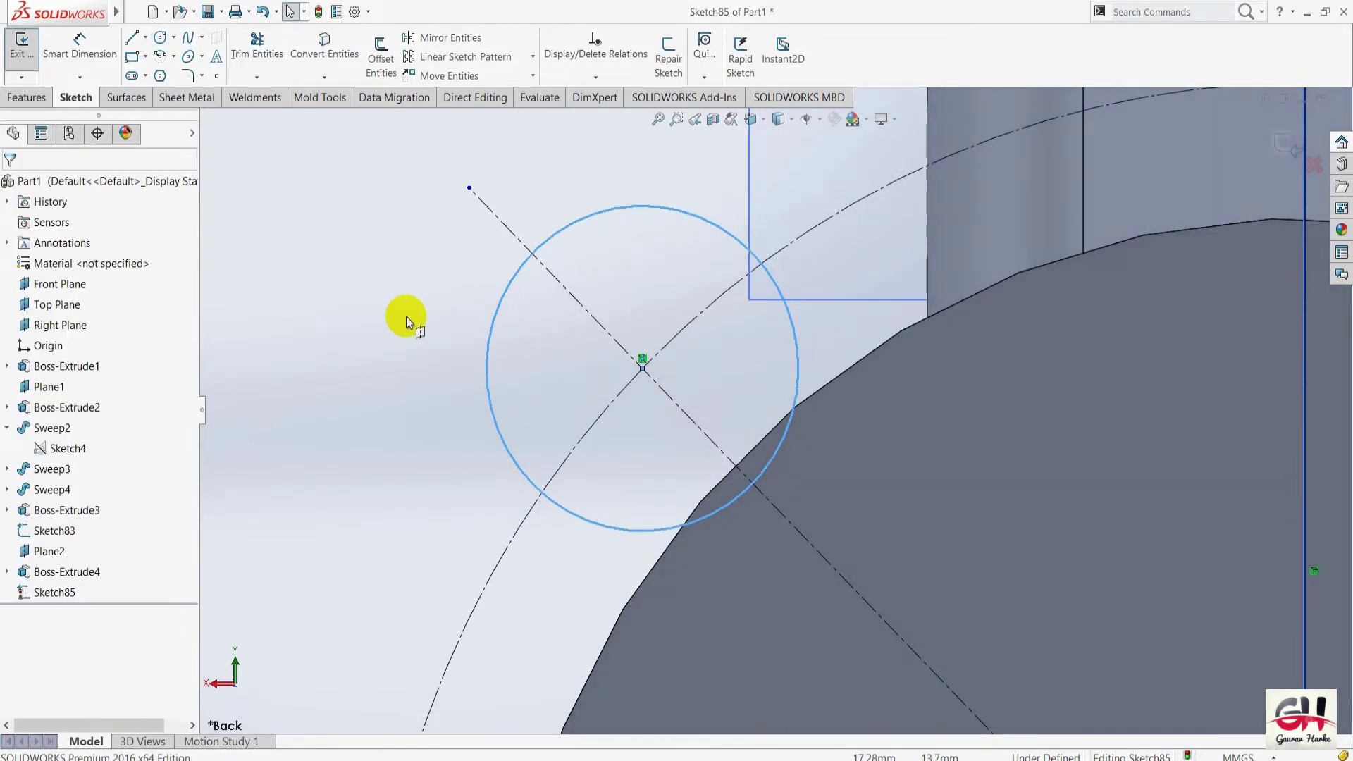
# Add a Ø6 diameter dimension to the new lug circle.
pyautogui.press('s')
pyautogui.click(456, 332)
pyautogui.click(559, 242)
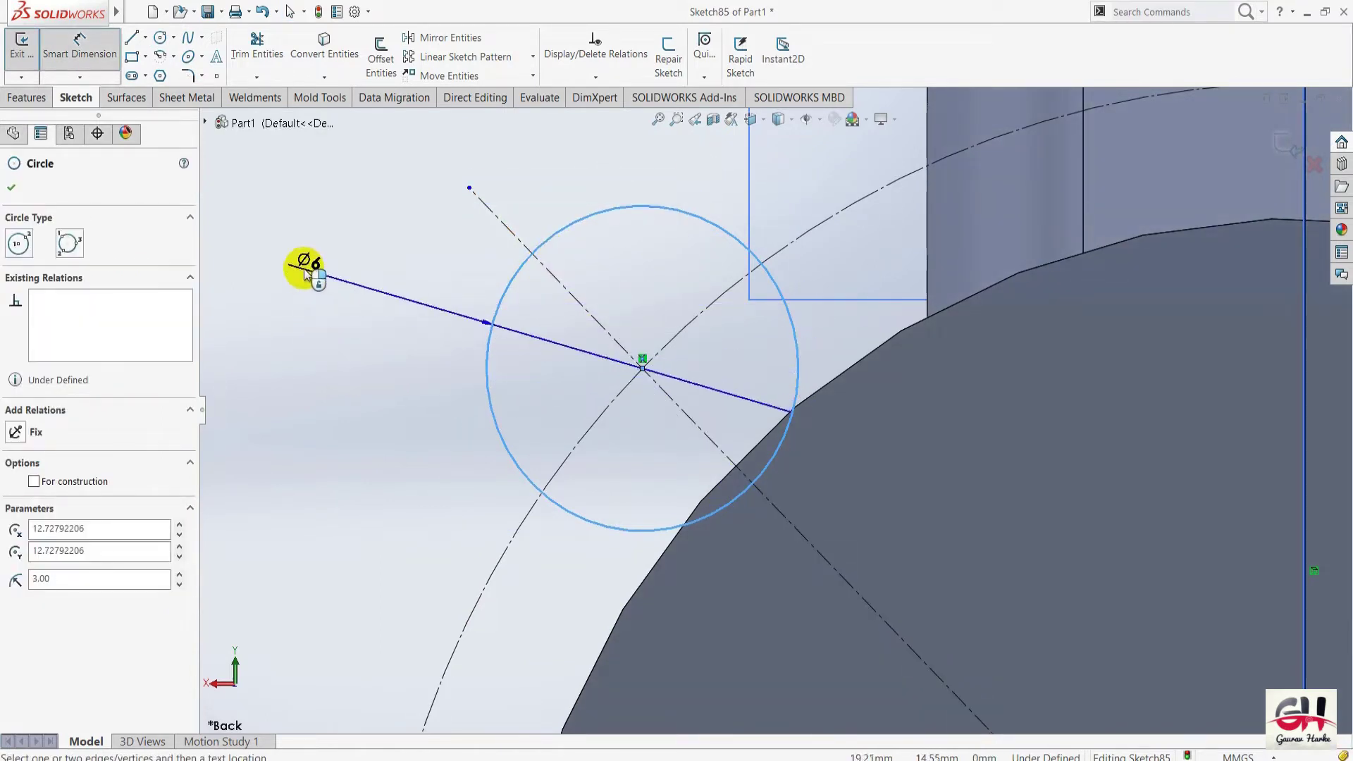
pyautogui.click(279, 262)
pyautogui.press('Return')
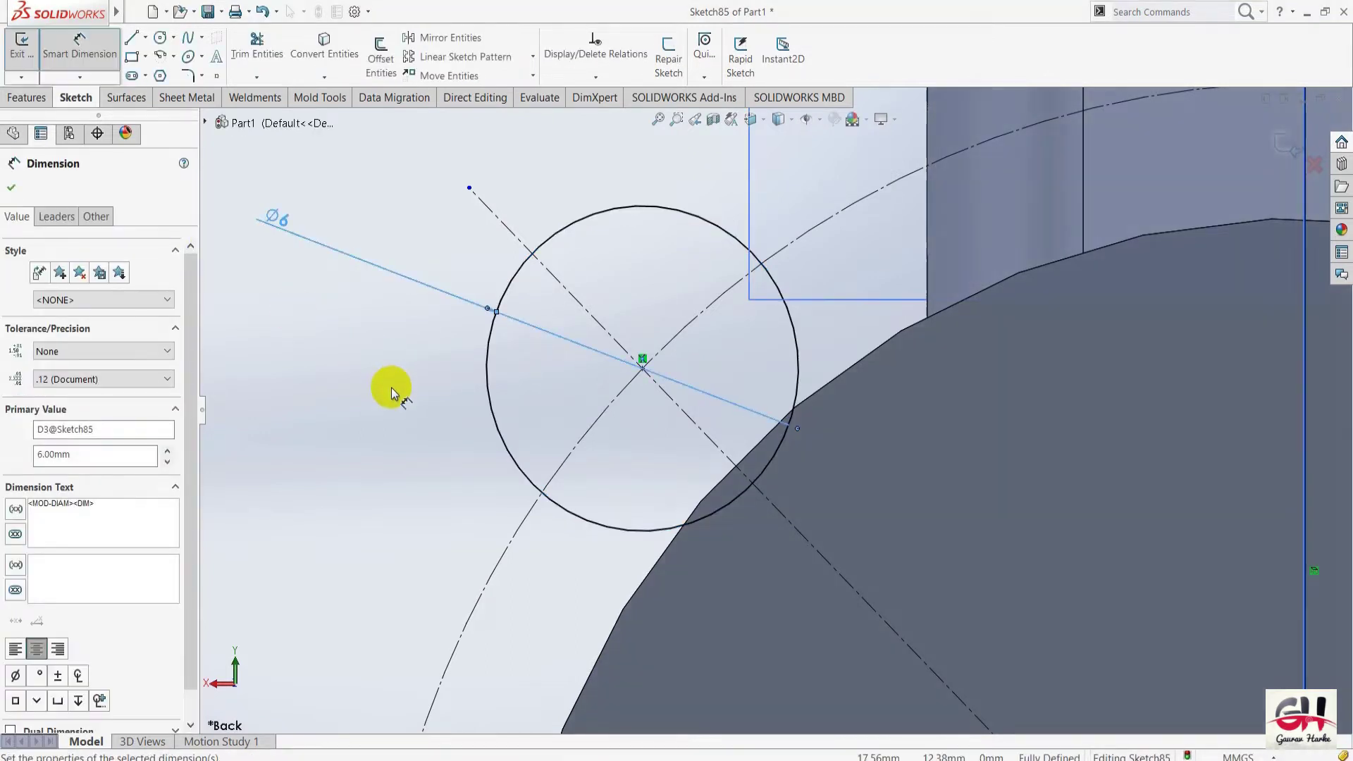
# Draw a concentric Ø3 circle at the Ø6 circle's centre.
pyautogui.press('s')
pyautogui.click(408, 460)
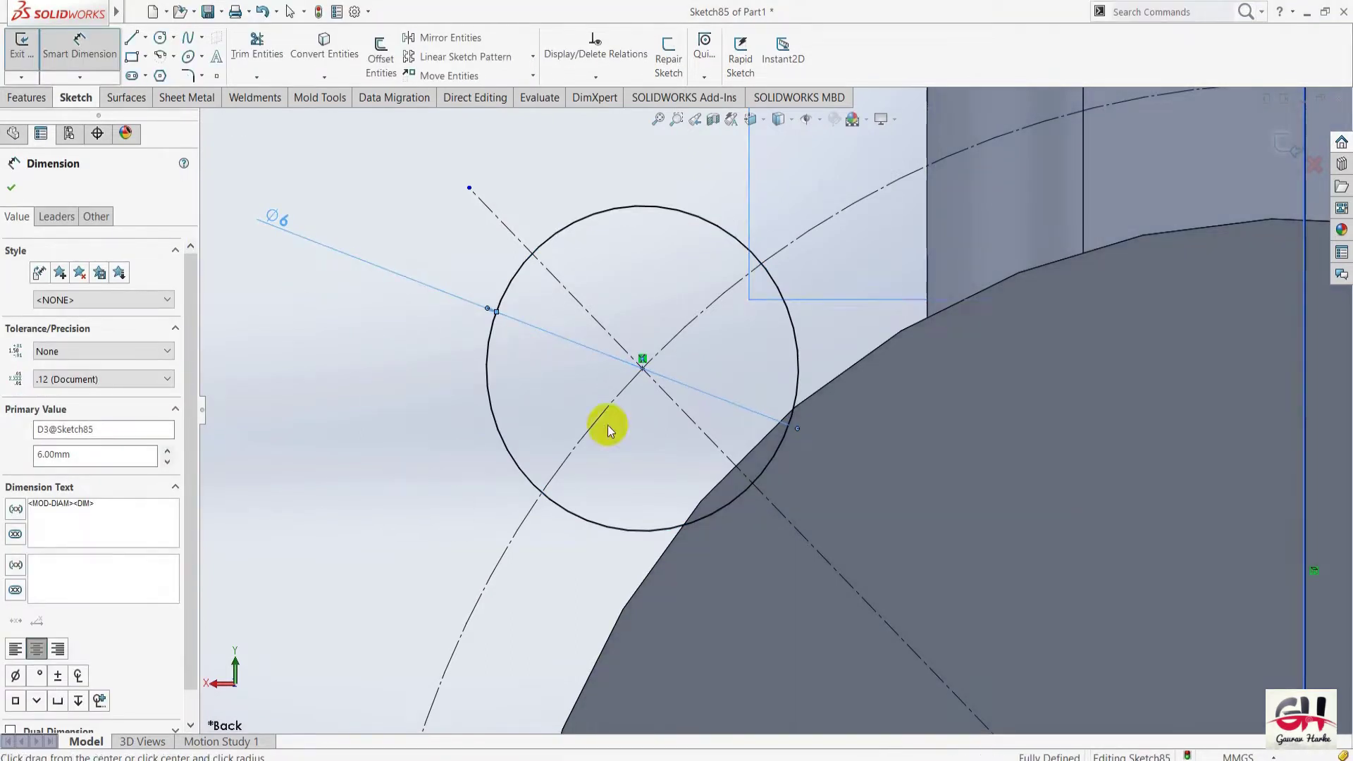
pyautogui.click(642, 366)
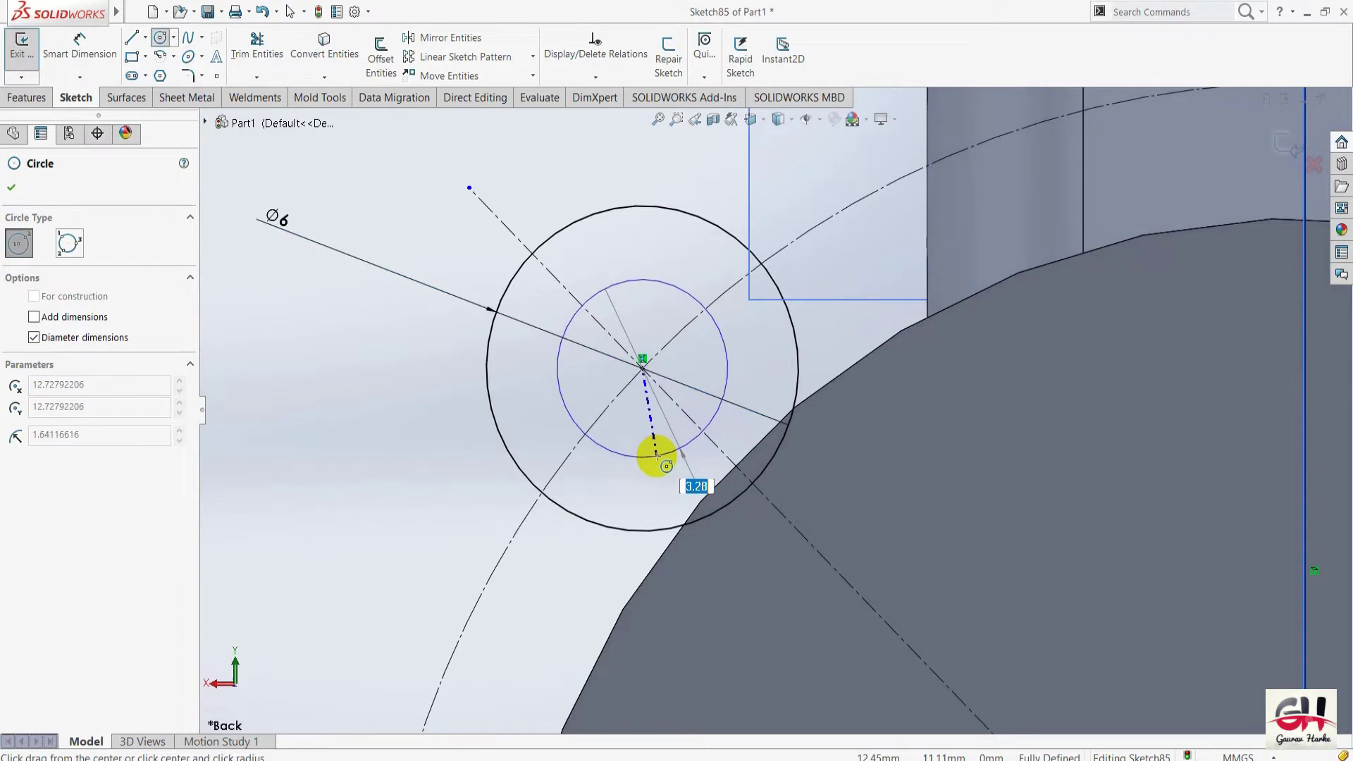
pyautogui.write('3')
pyautogui.press('Return')
pyautogui.press('Escape')
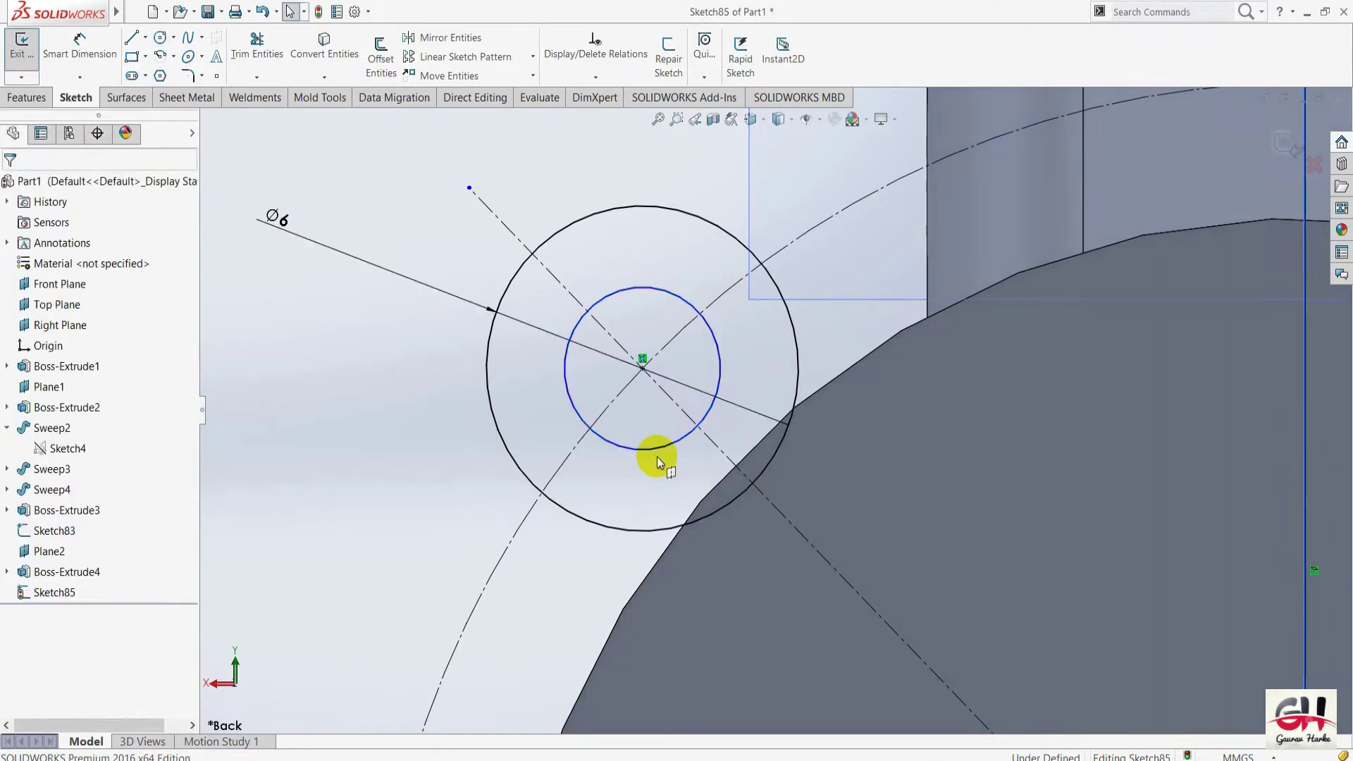
# Add a Ø3 diameter dimension to the small inner circle.
pyautogui.rightClick(658, 459)
pyautogui.click(706, 468)
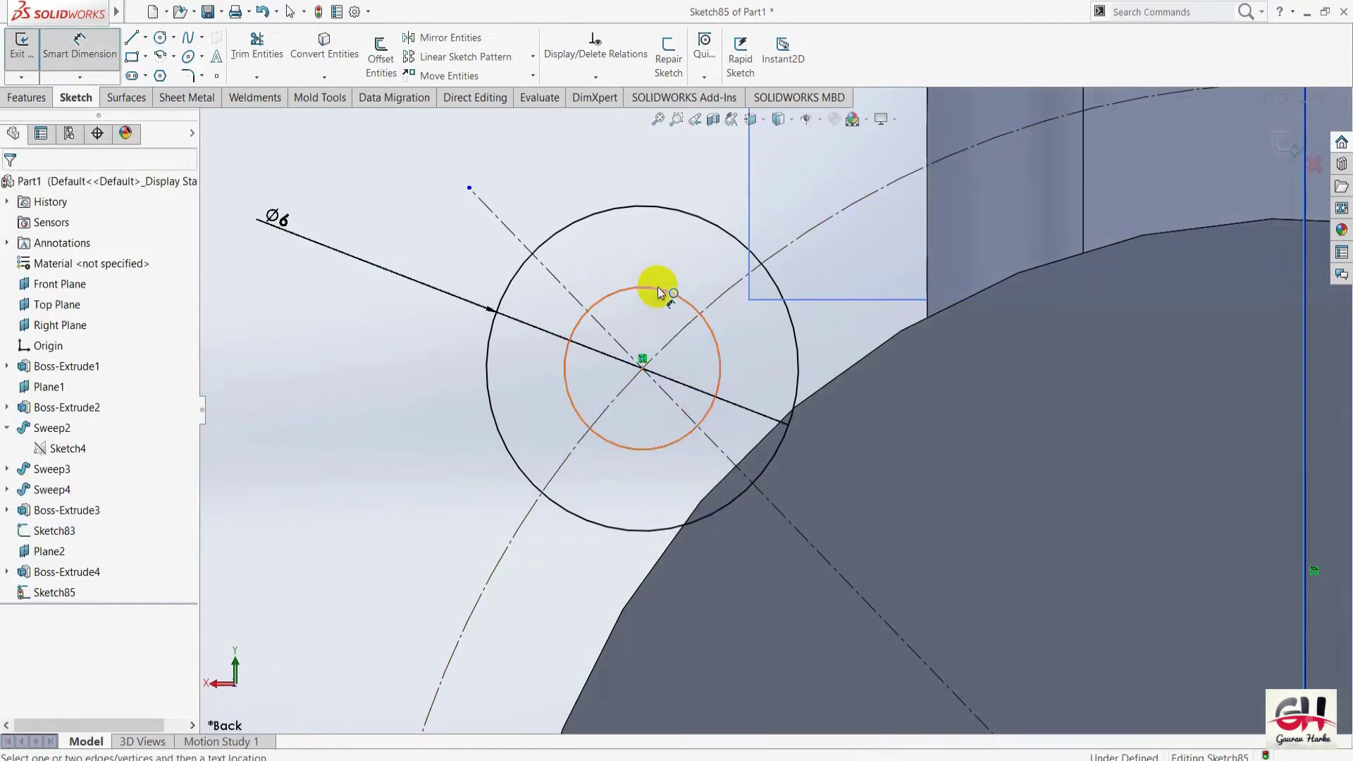
pyautogui.click(655, 288)
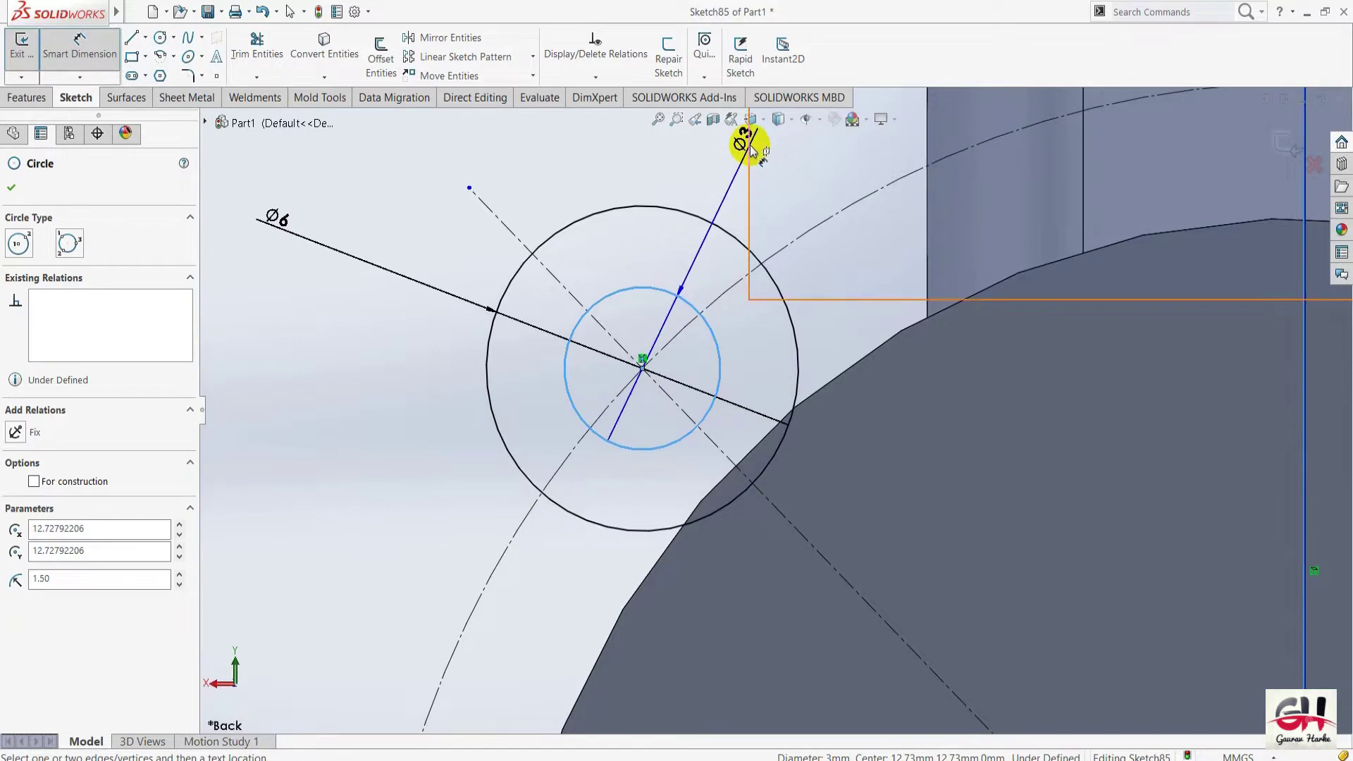
pyautogui.click(753, 148)
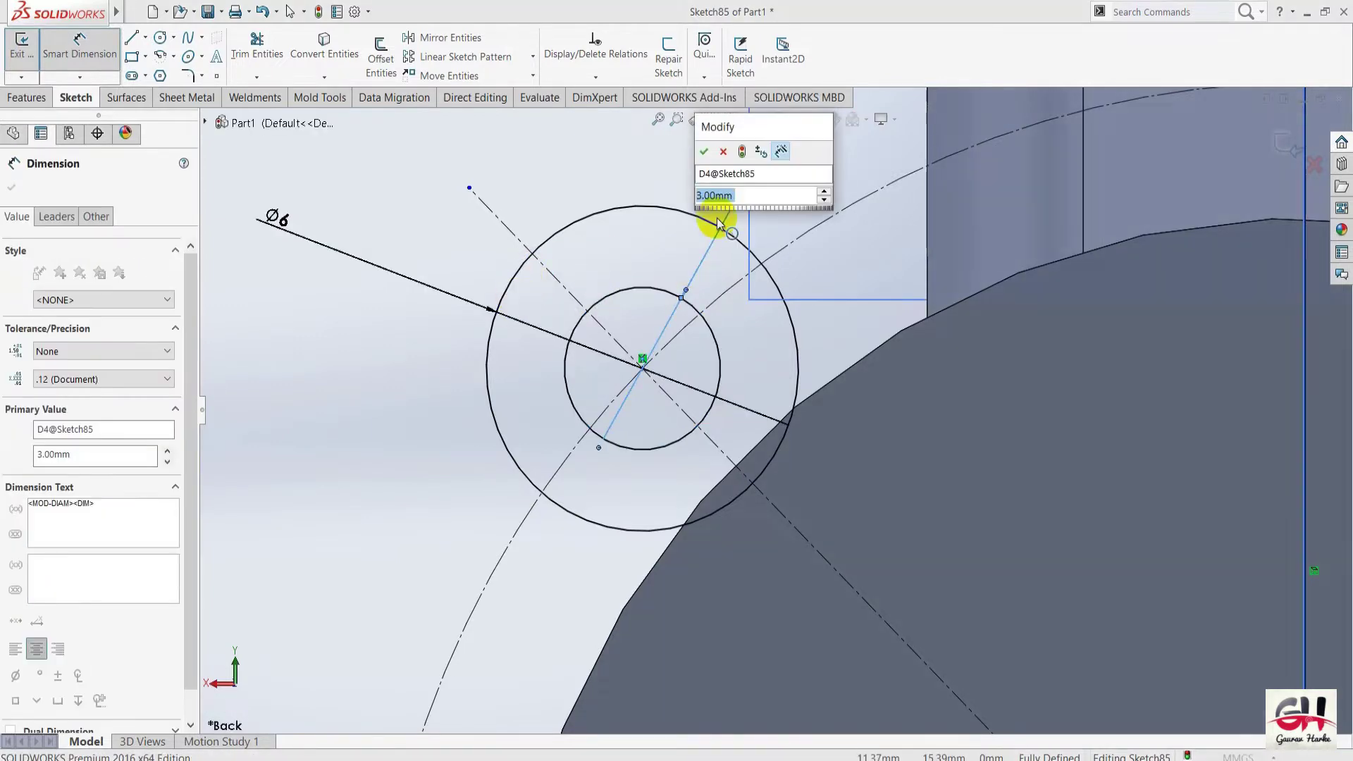
pyautogui.click(704, 146)
pyautogui.scroll(-3, 450, 325)
pyautogui.scroll(3, 442, 335)
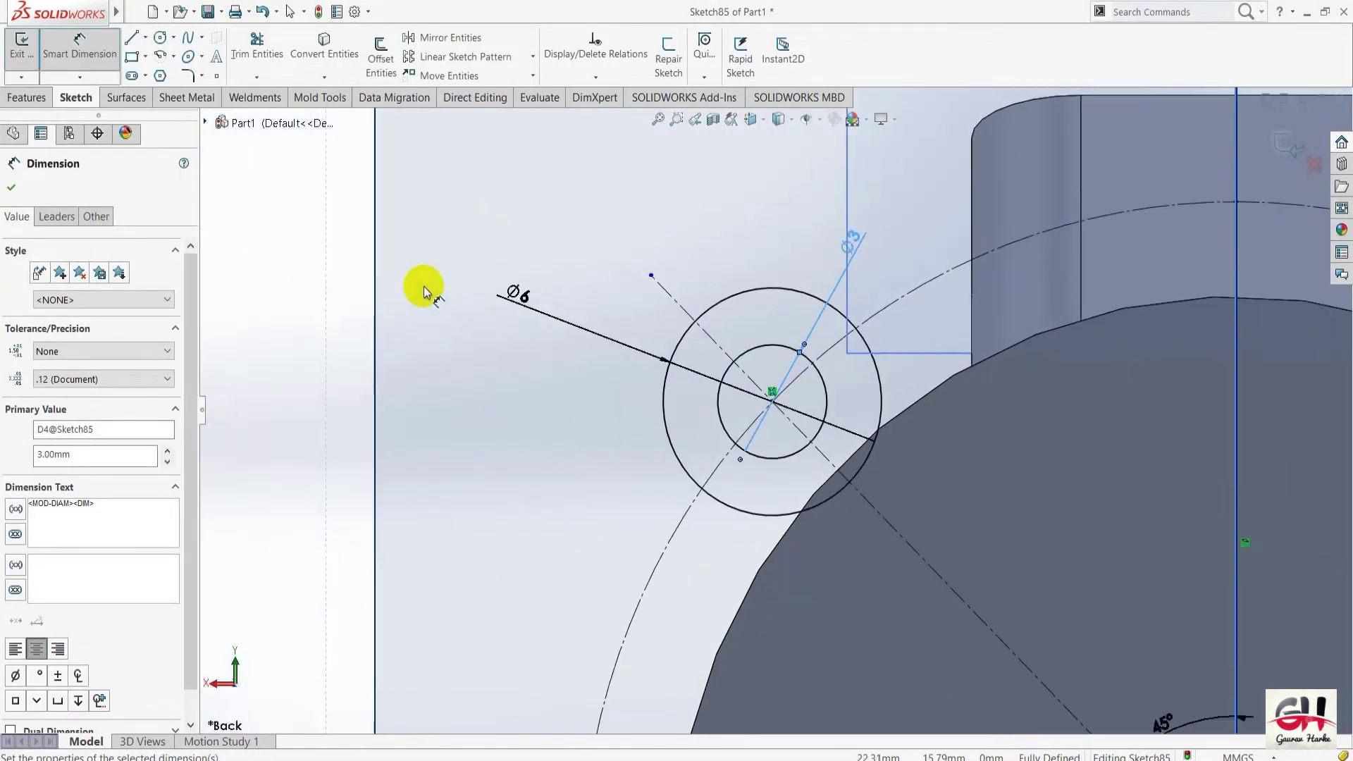
pyautogui.scroll(1, 985, 551)
pyautogui.scroll(1, 980, 551)
pyautogui.scroll(-1, 1056, 590)
pyautogui.scroll(-1, 1055, 589)
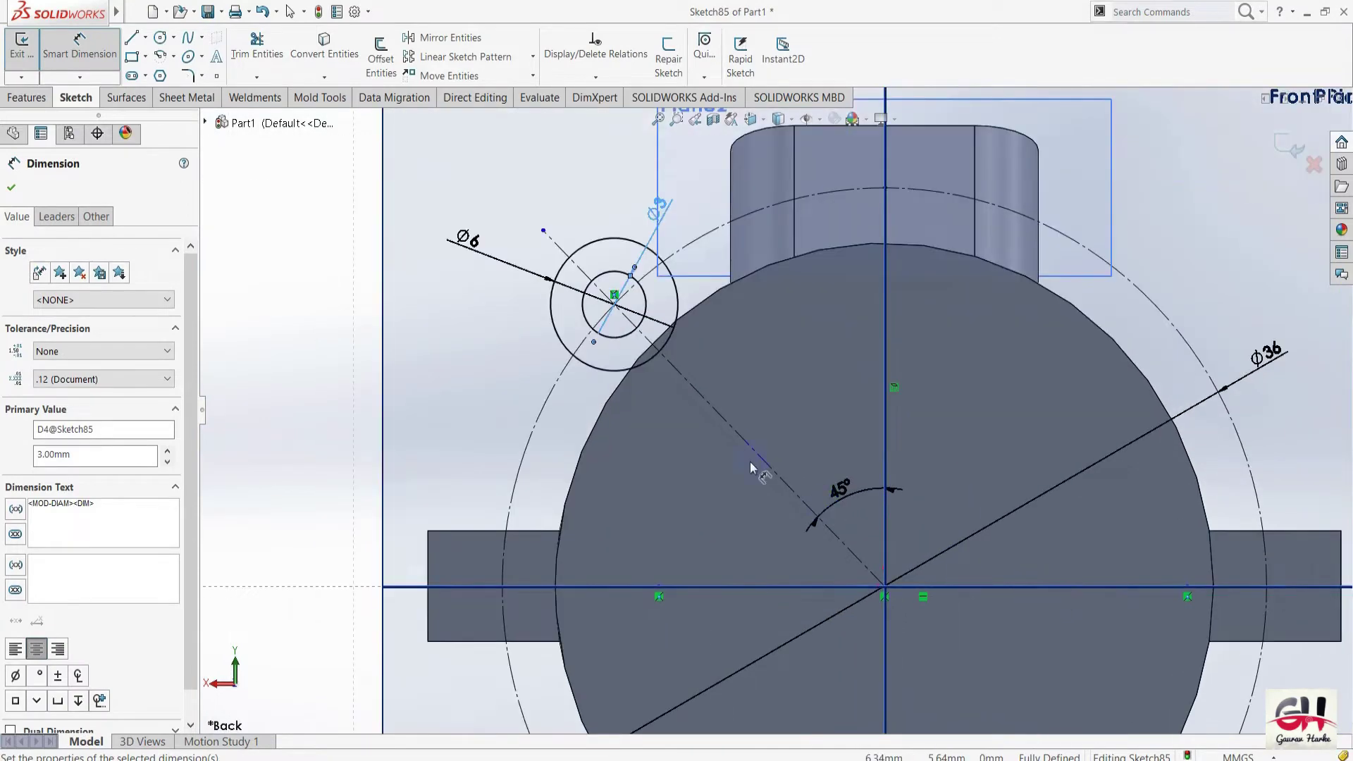
pyautogui.press('Escape')
# Draw a line from beside the lug circle out over the body.
pyautogui.click(130, 41)
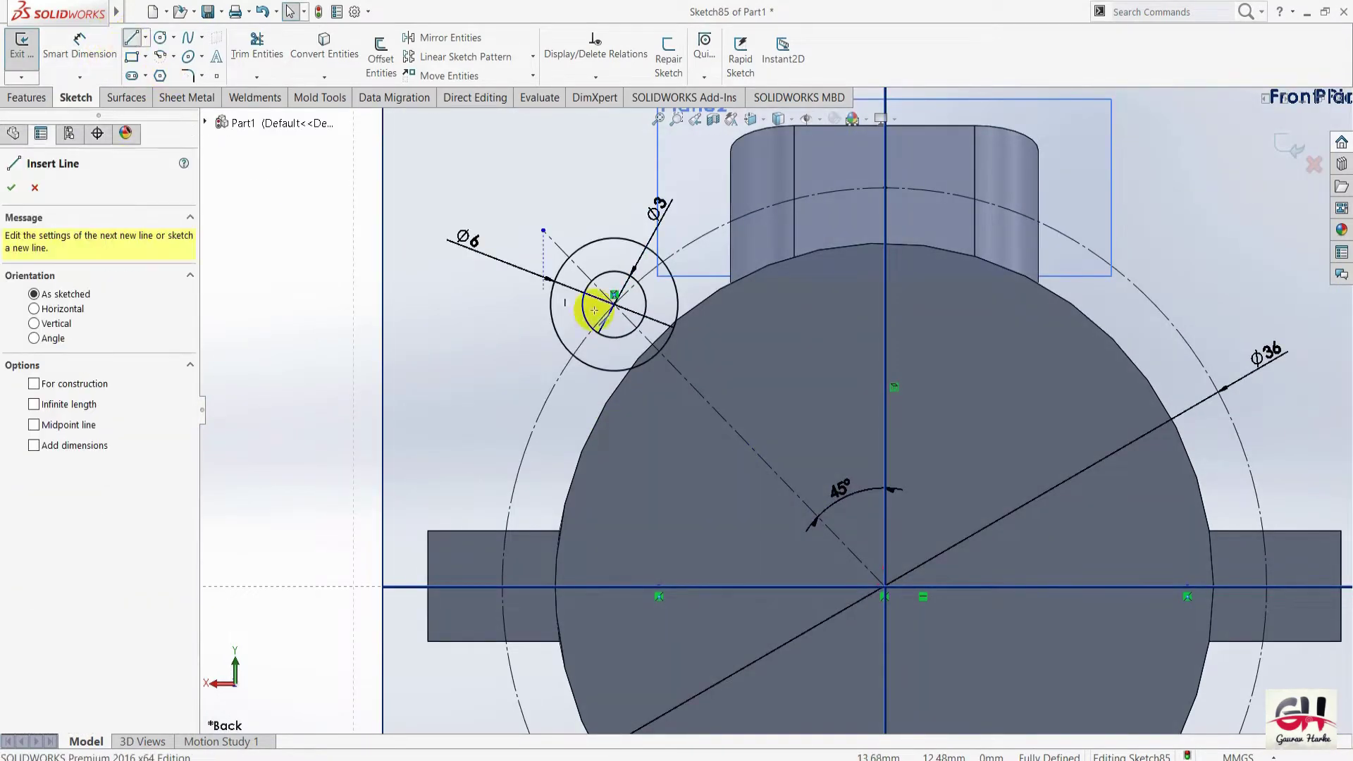
pyautogui.scroll(2, 626, 278)
pyautogui.scroll(-3, 743, 380)
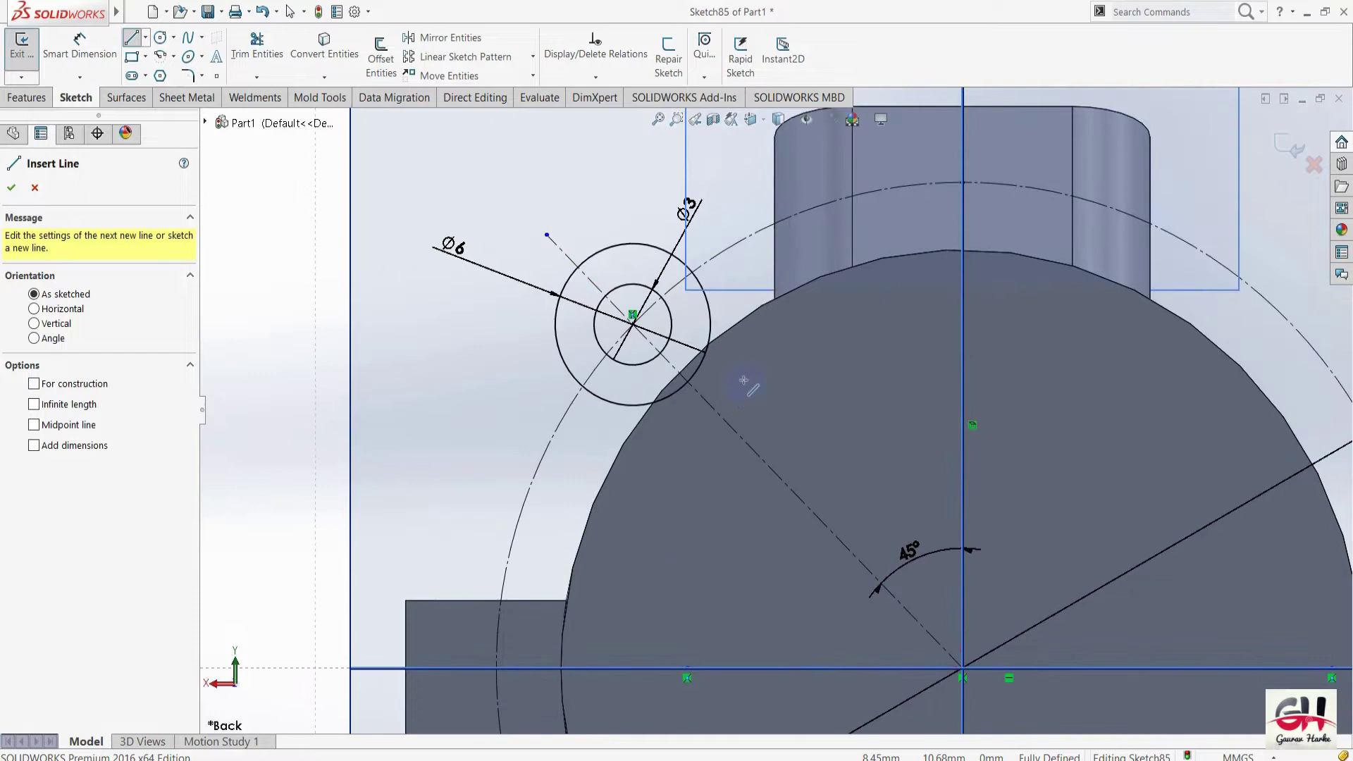
pyautogui.click(664, 230)
pyautogui.click(864, 346)
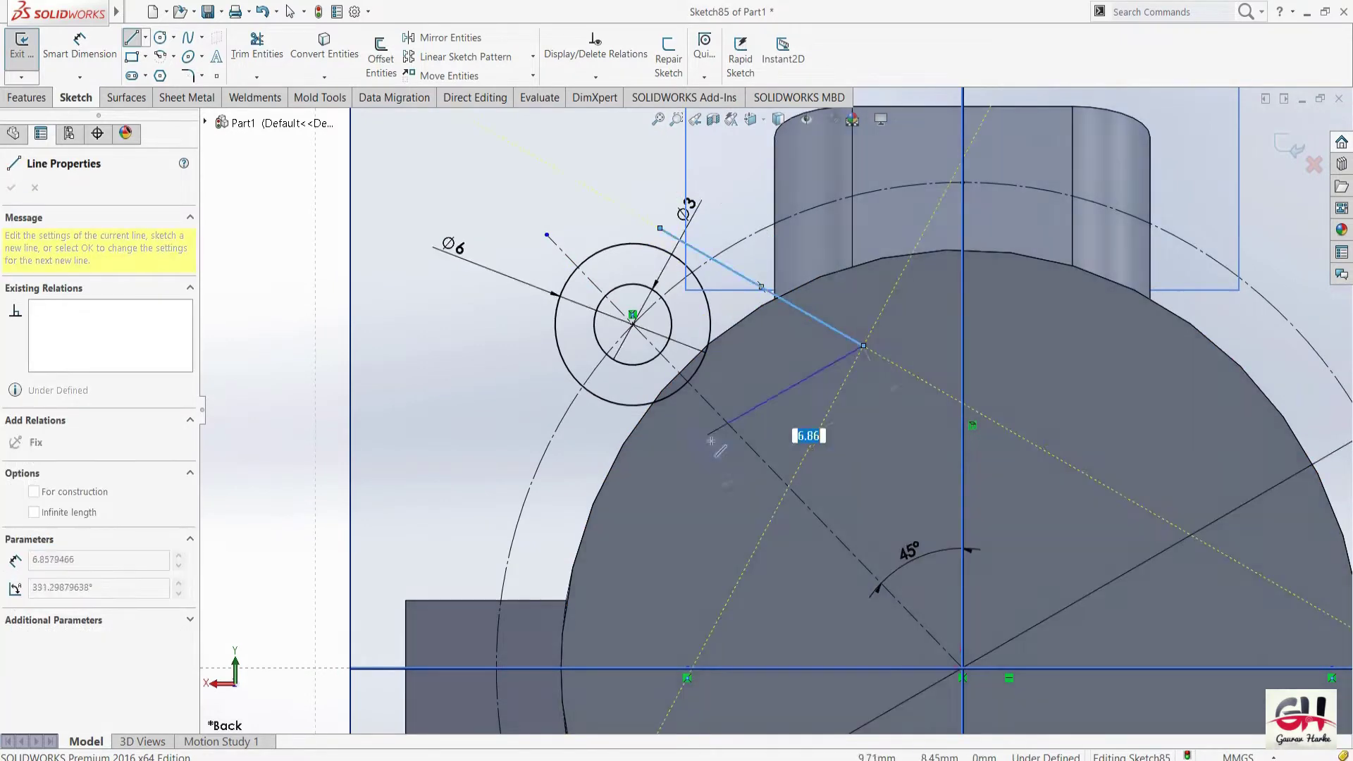
pyautogui.press('Escape')
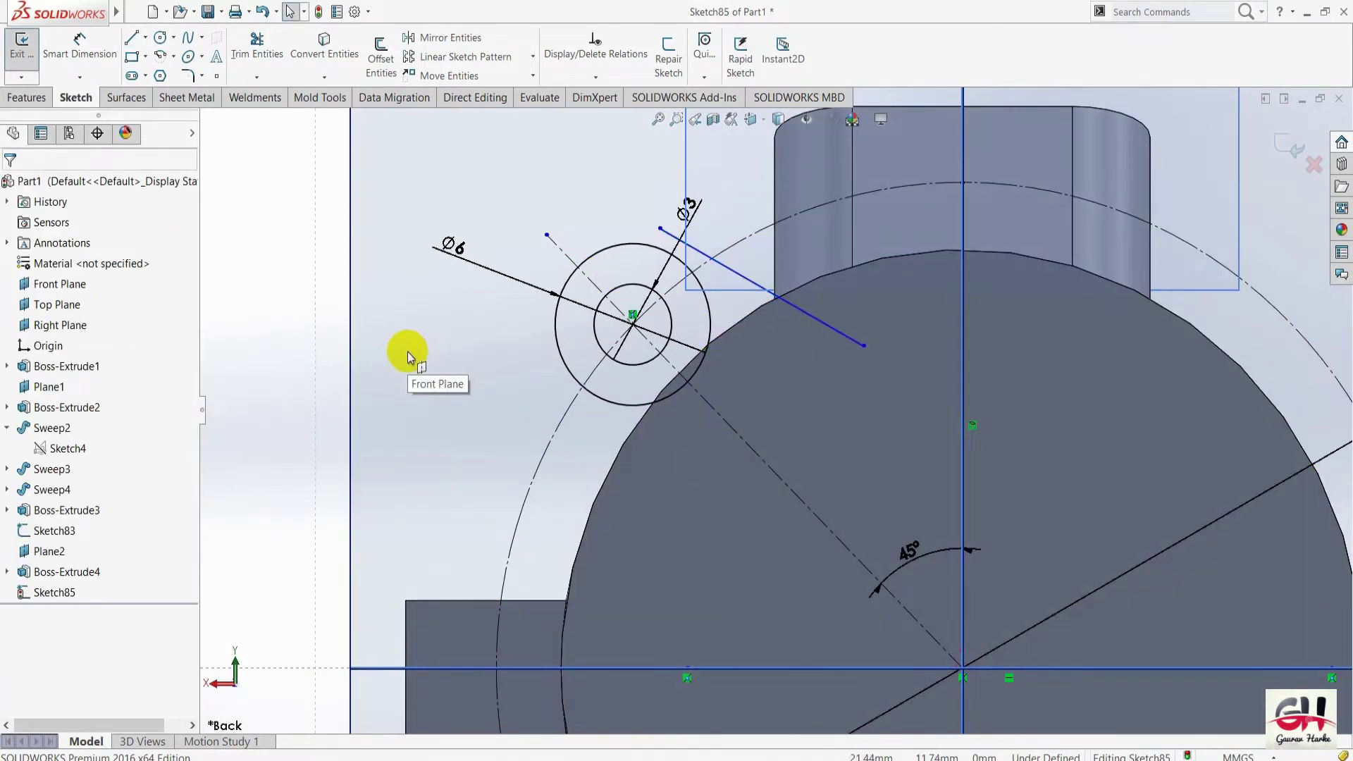
# Project the body's circular outer edge into the sketch with Convert Entities.
pyautogui.click(325, 48)
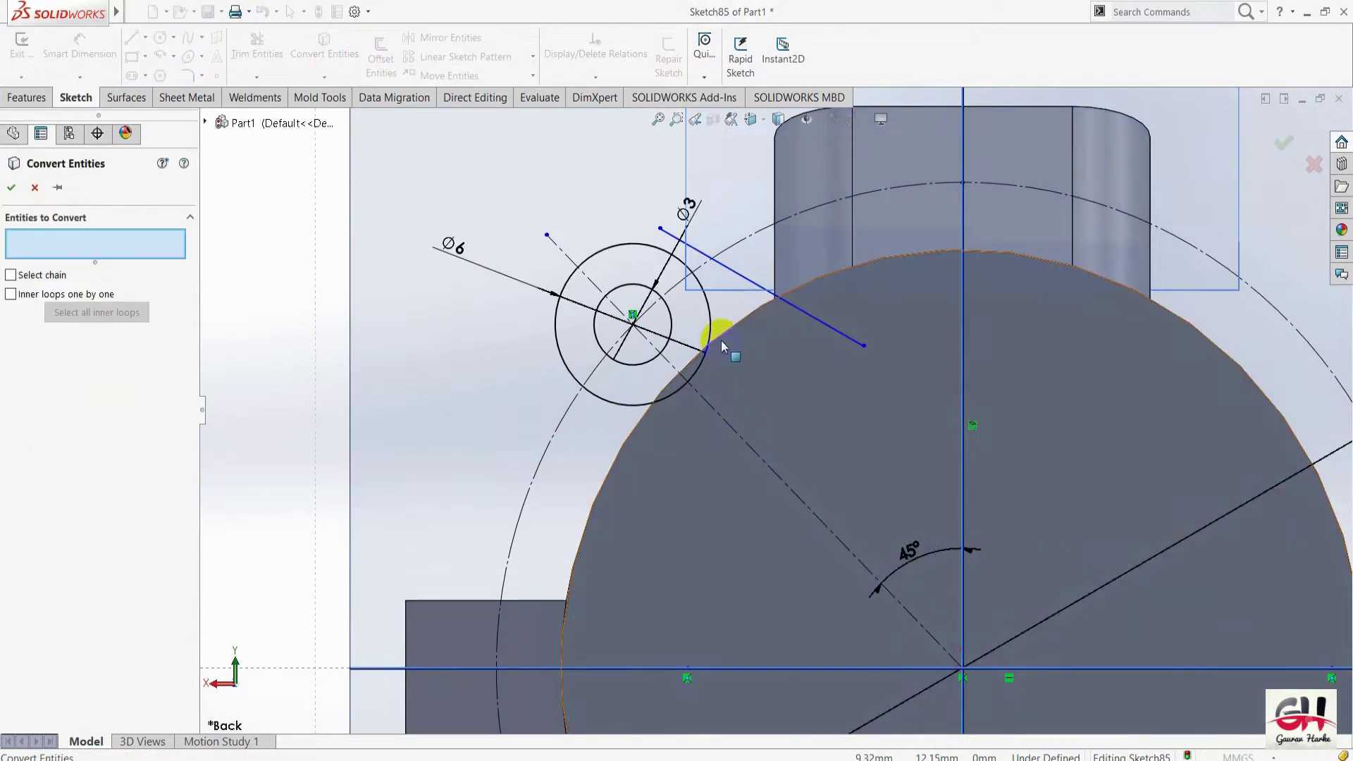
pyautogui.click(725, 342)
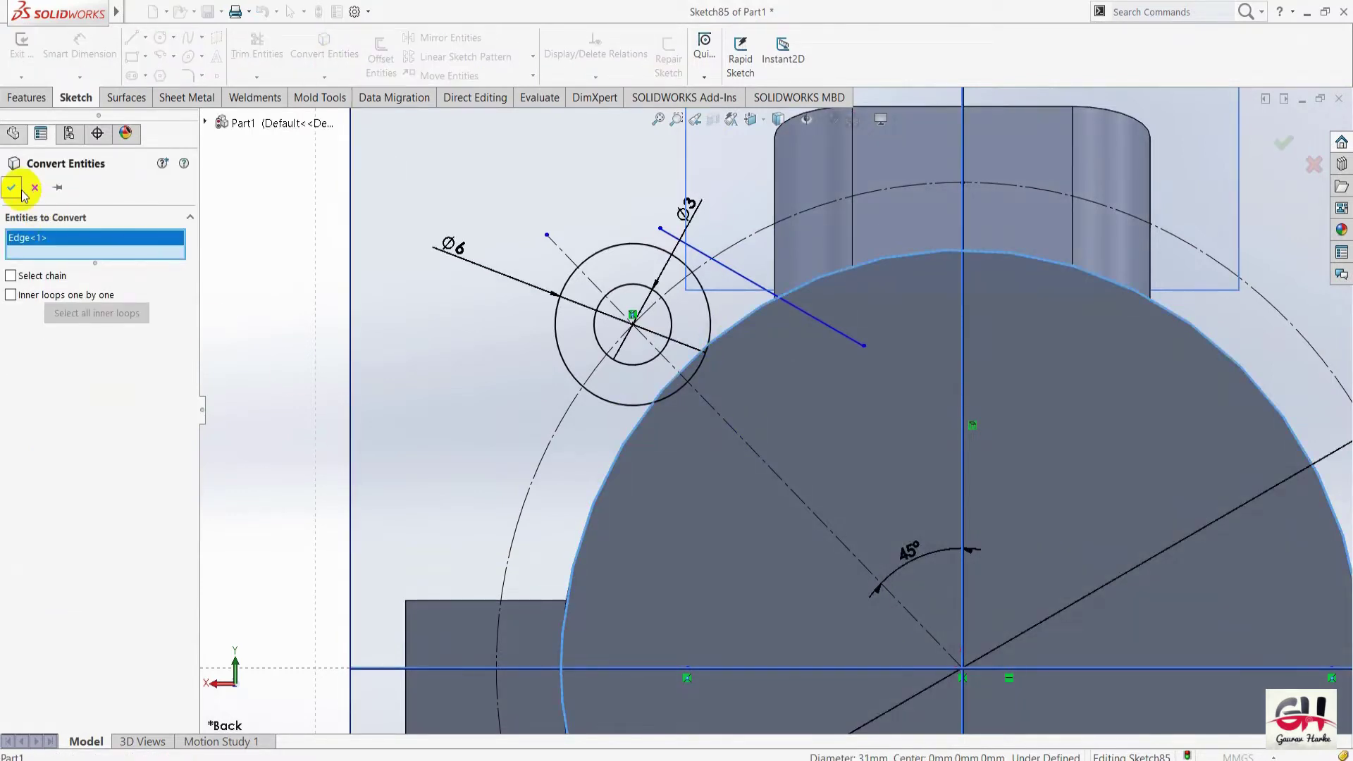
pyautogui.click(14, 188)
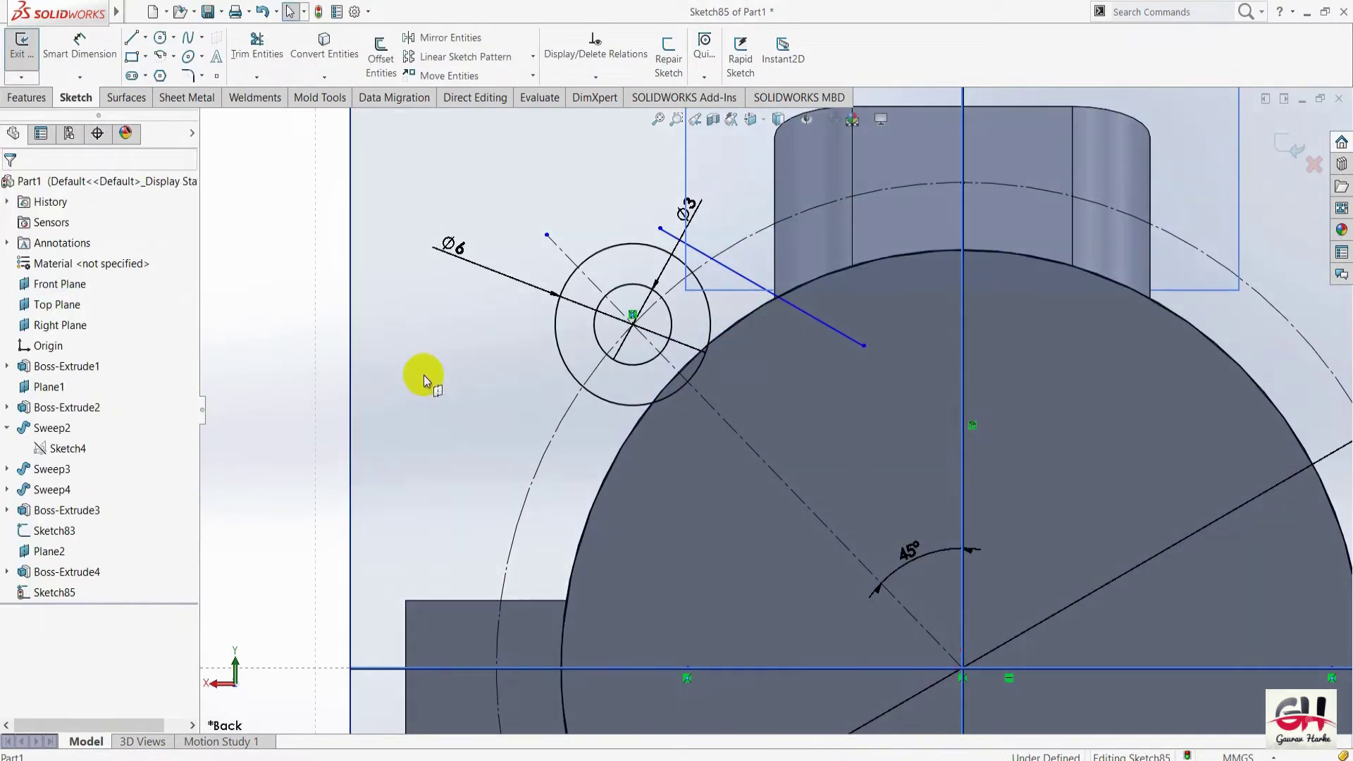
# Mirror the drawn line about the diagonal centreline.
pyautogui.click(735, 275)
pyautogui.click(444, 37)
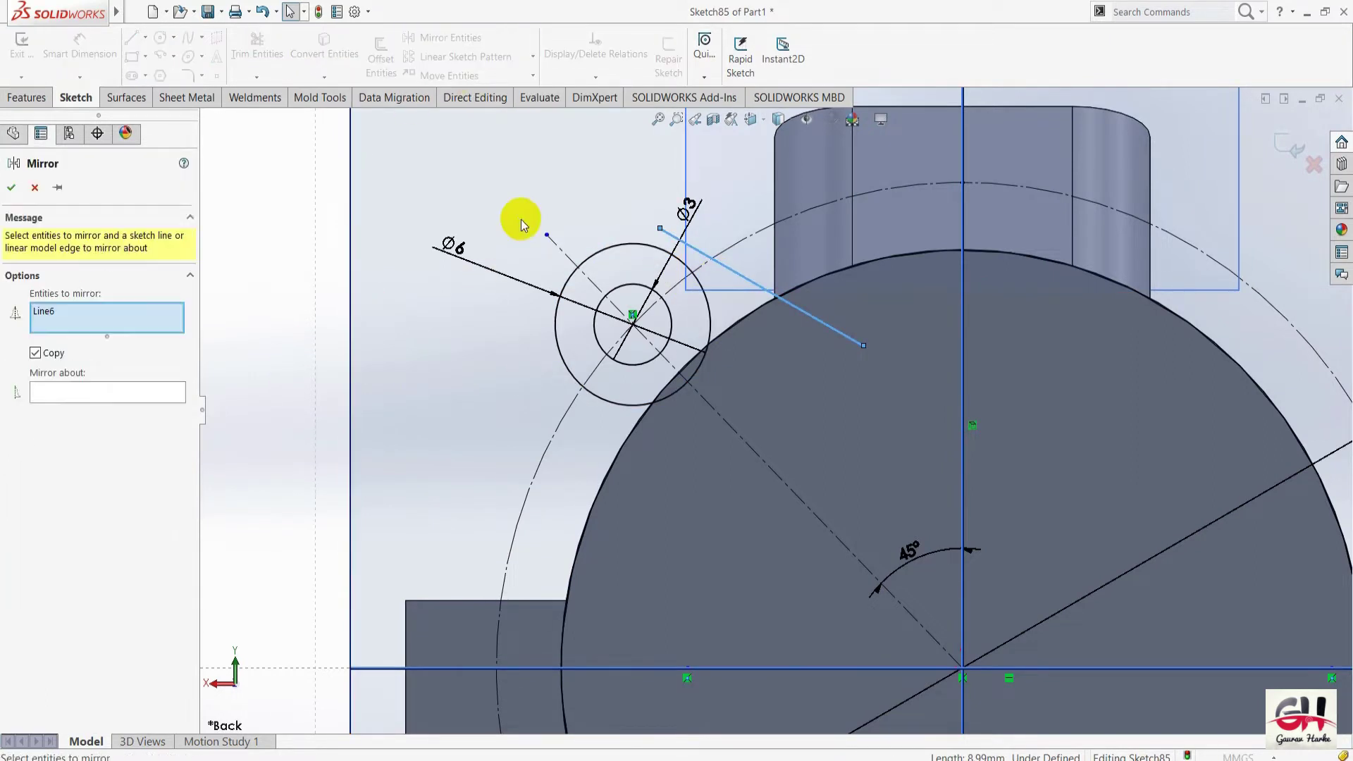
pyautogui.click(566, 245)
pyautogui.click(13, 187)
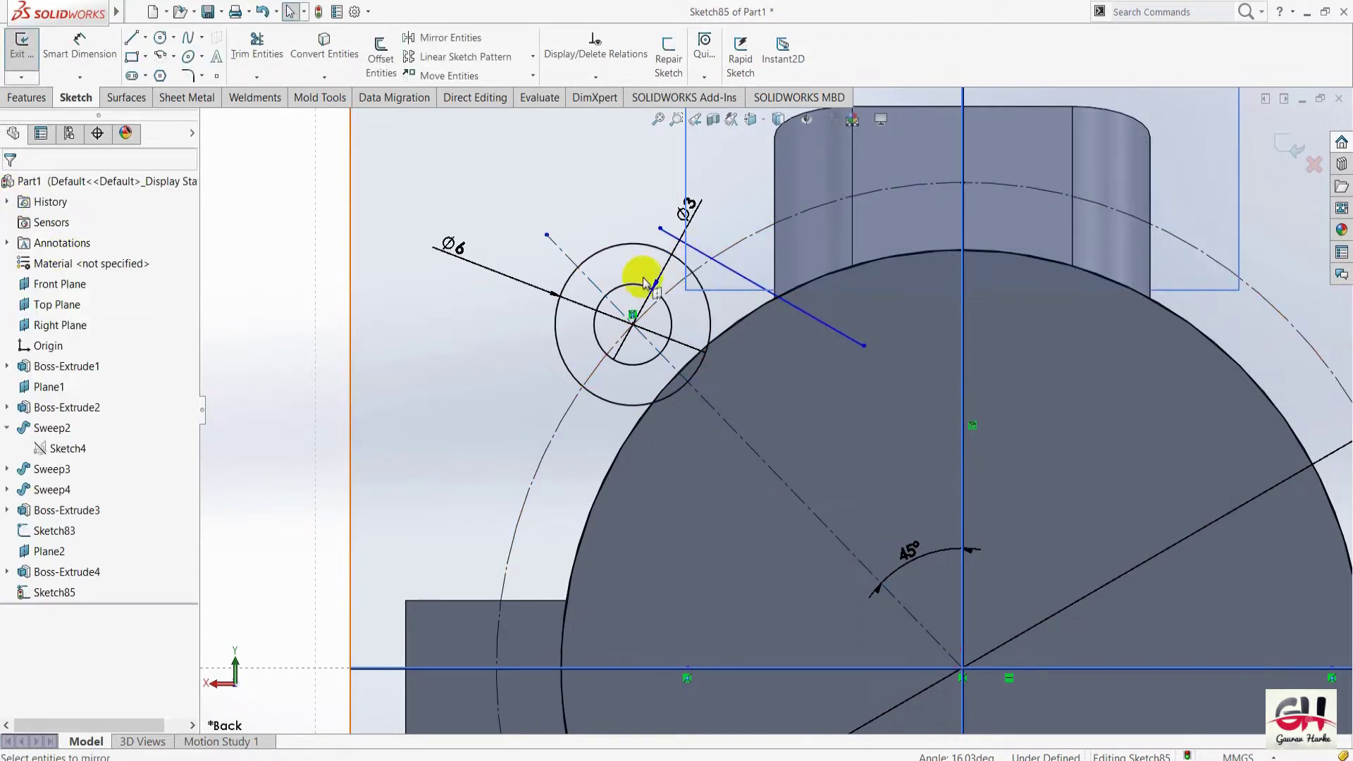
pyautogui.click(701, 254)
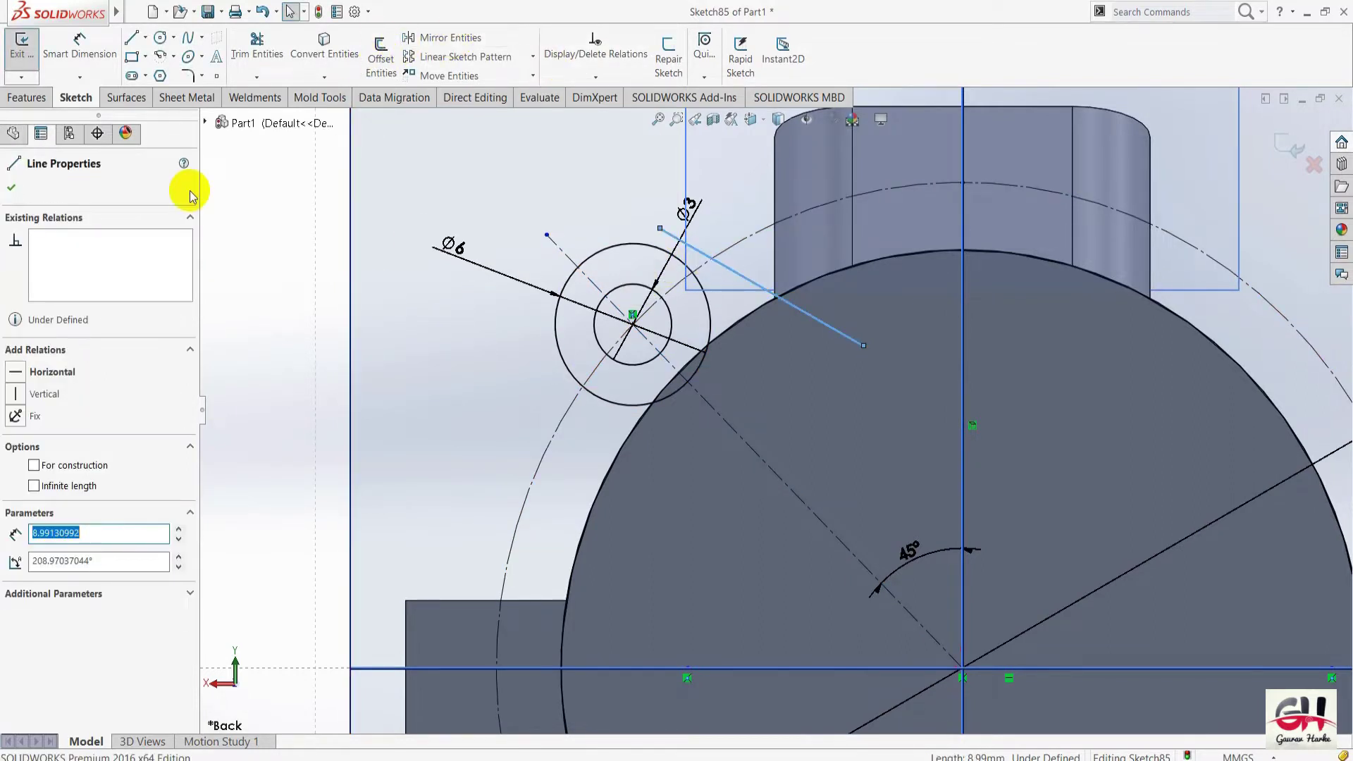
pyautogui.press('Escape')
pyautogui.click(432, 37)
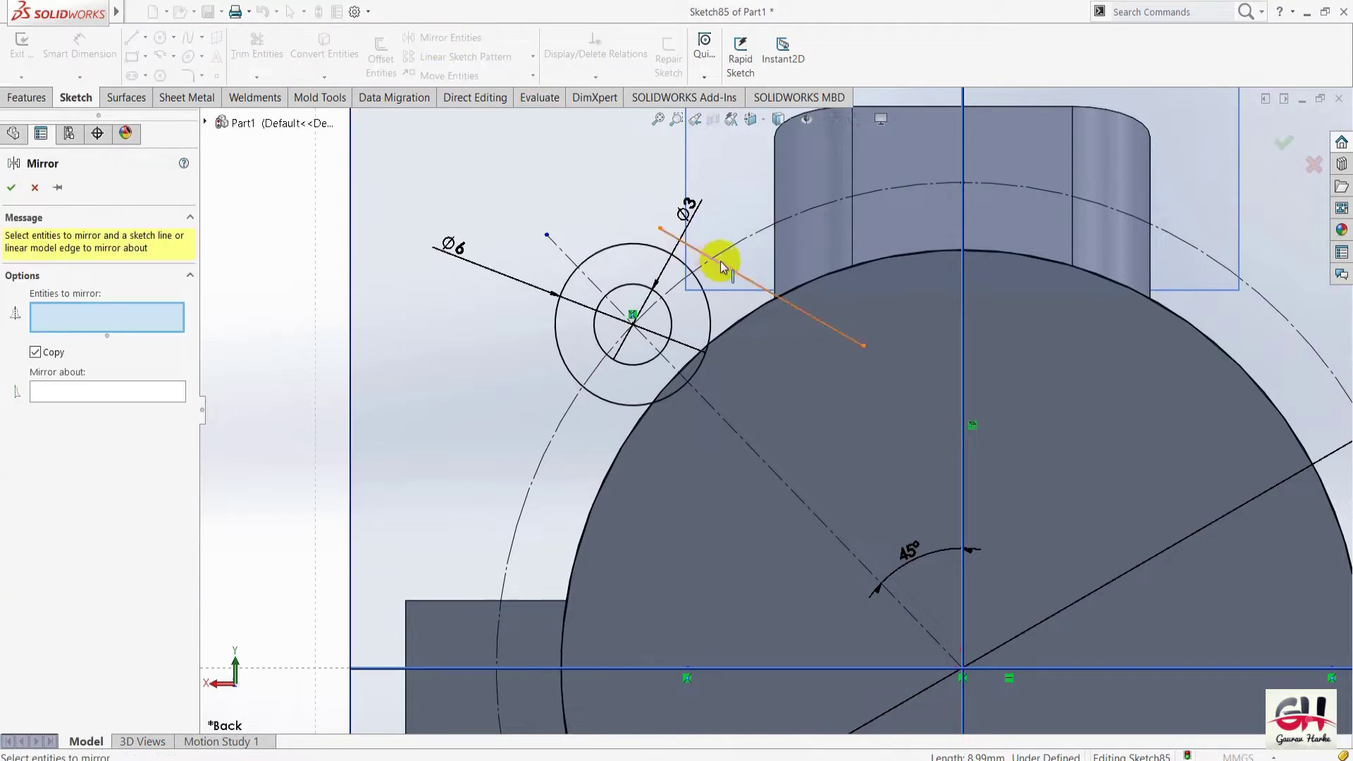
pyautogui.click(700, 254)
pyautogui.click(106, 392)
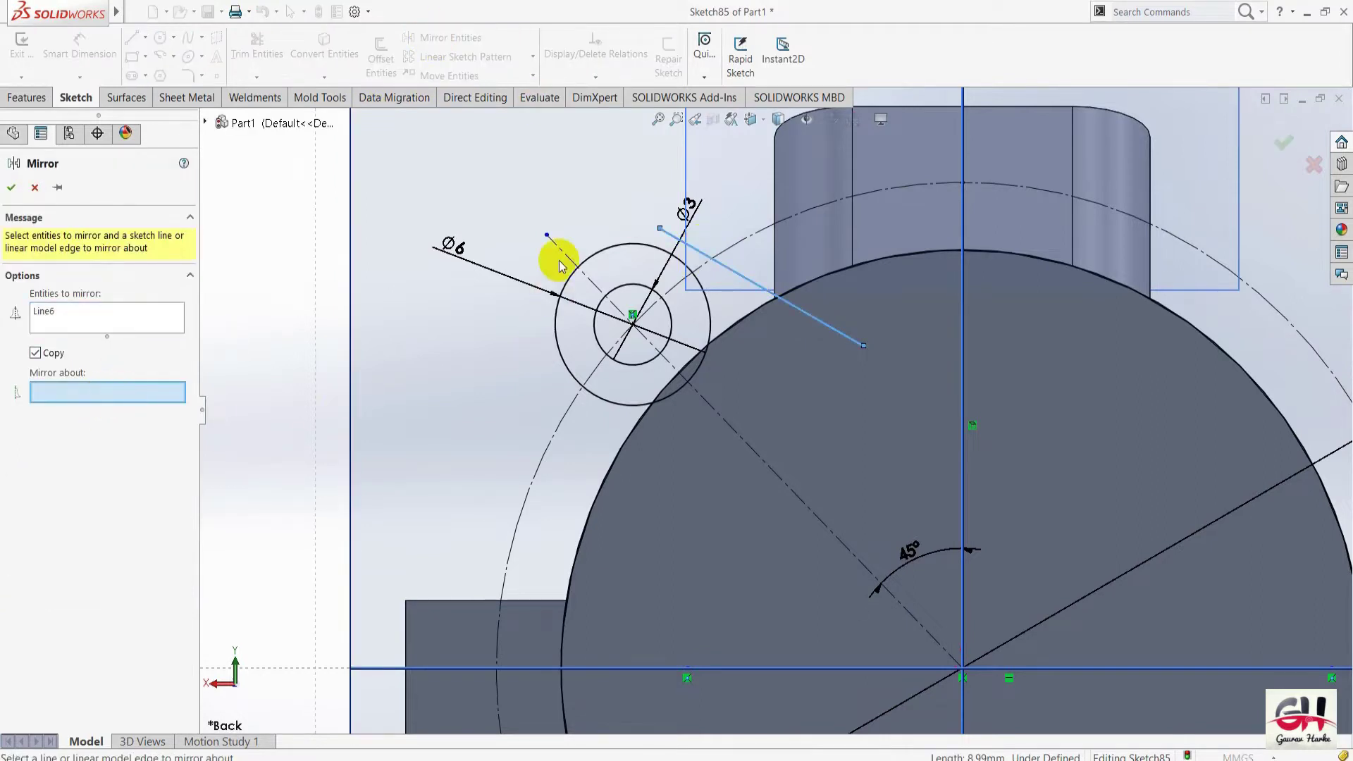
pyautogui.click(564, 252)
pyautogui.click(14, 187)
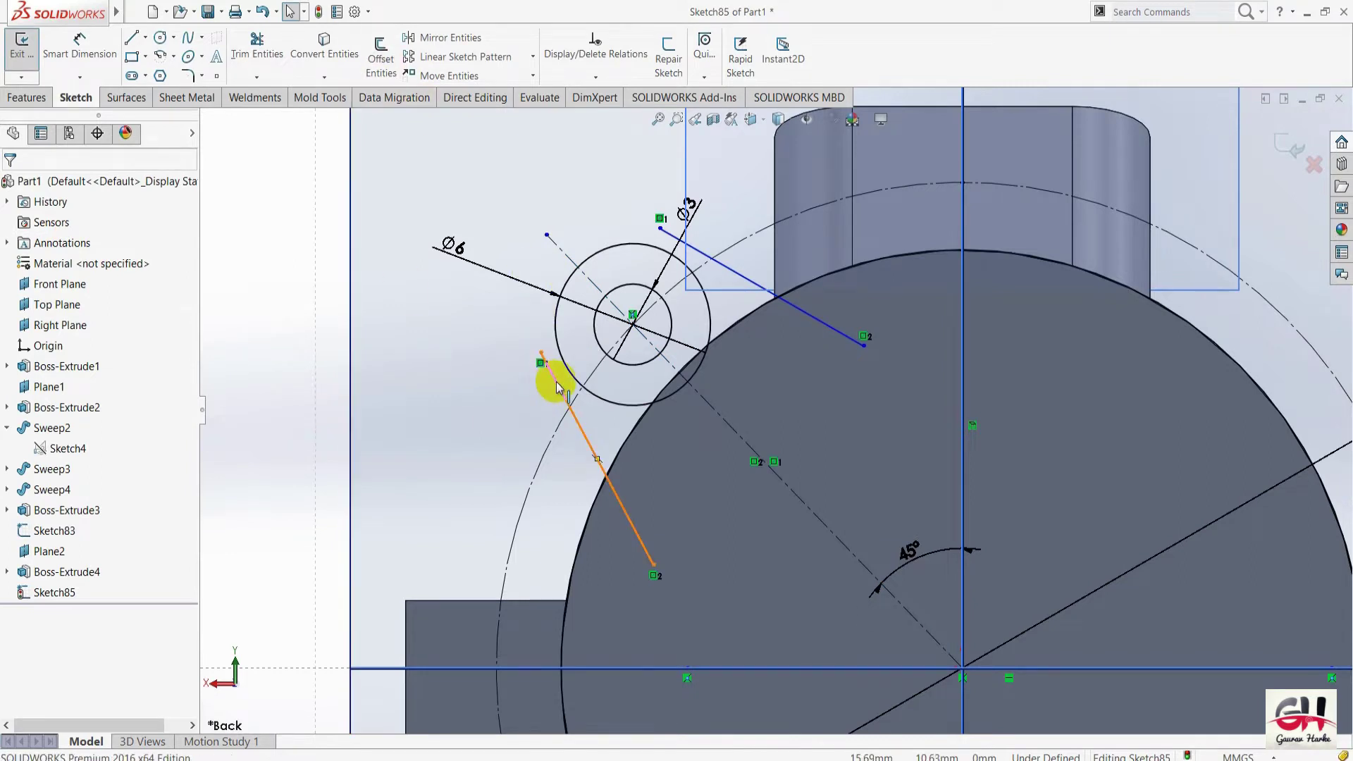
# Make the mirrored line tangent to the Ø6 lug circle.
pyautogui.click(556, 386)
pyautogui.keyDown('ctrl'); pyautogui.click(561, 362); pyautogui.keyUp('ctrl')
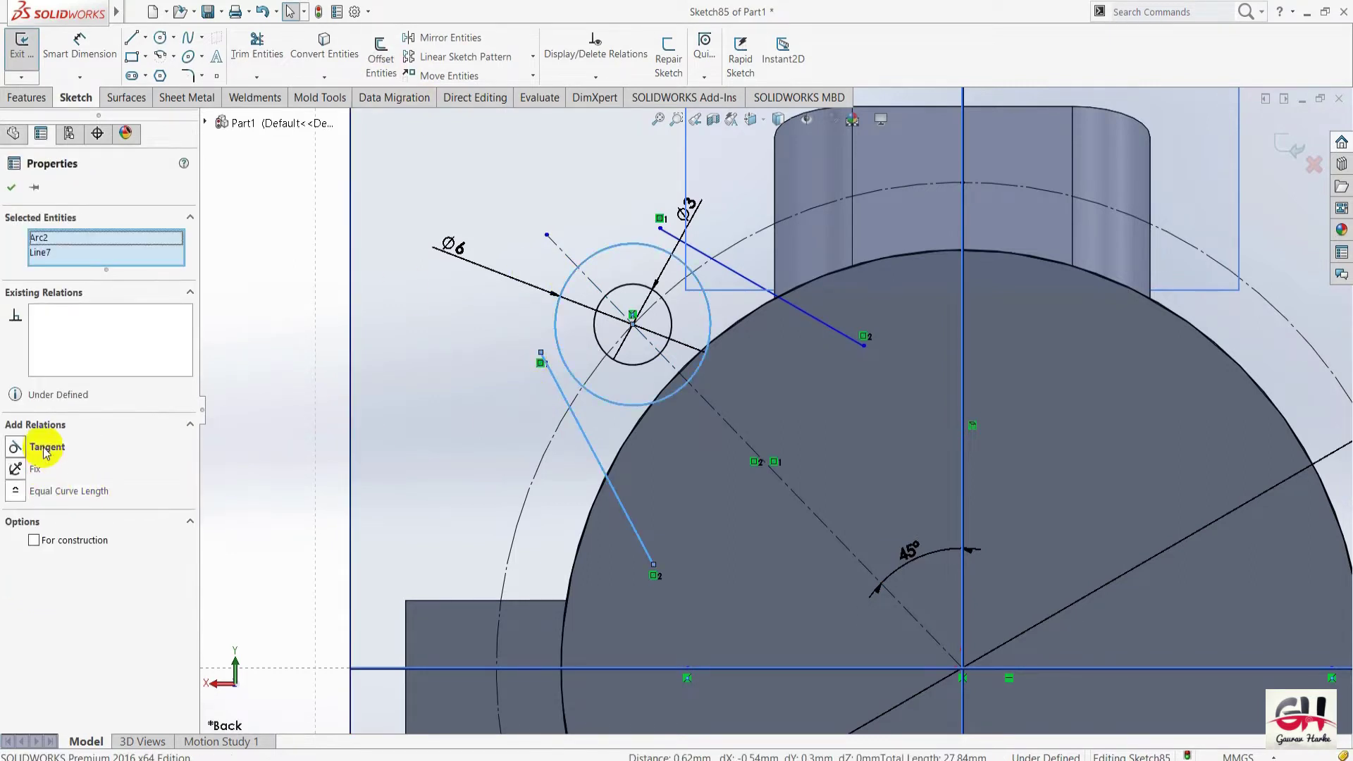
pyautogui.click(45, 447)
pyautogui.click(12, 188)
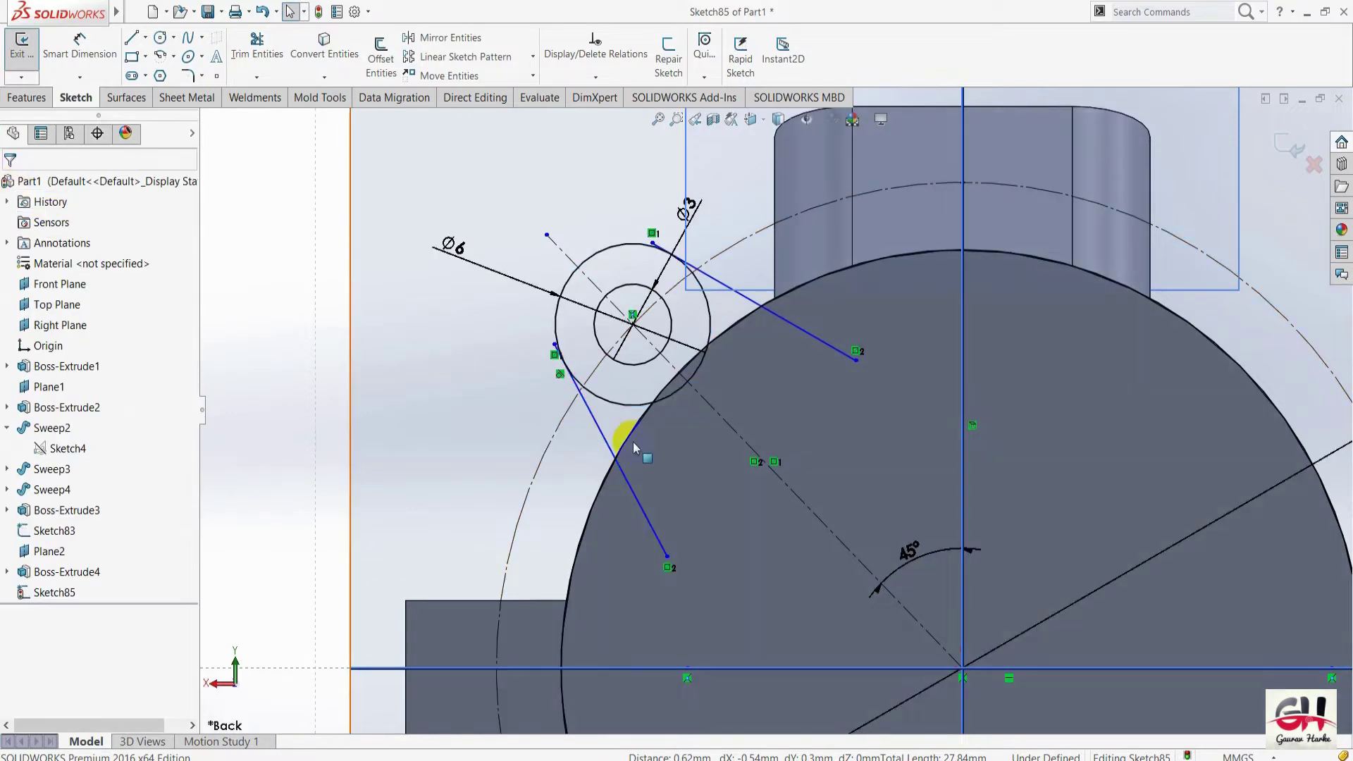
# Dimension the angle between the two lines to 40°, then check the drawing.
pyautogui.press('s')
pyautogui.click(290, 341)
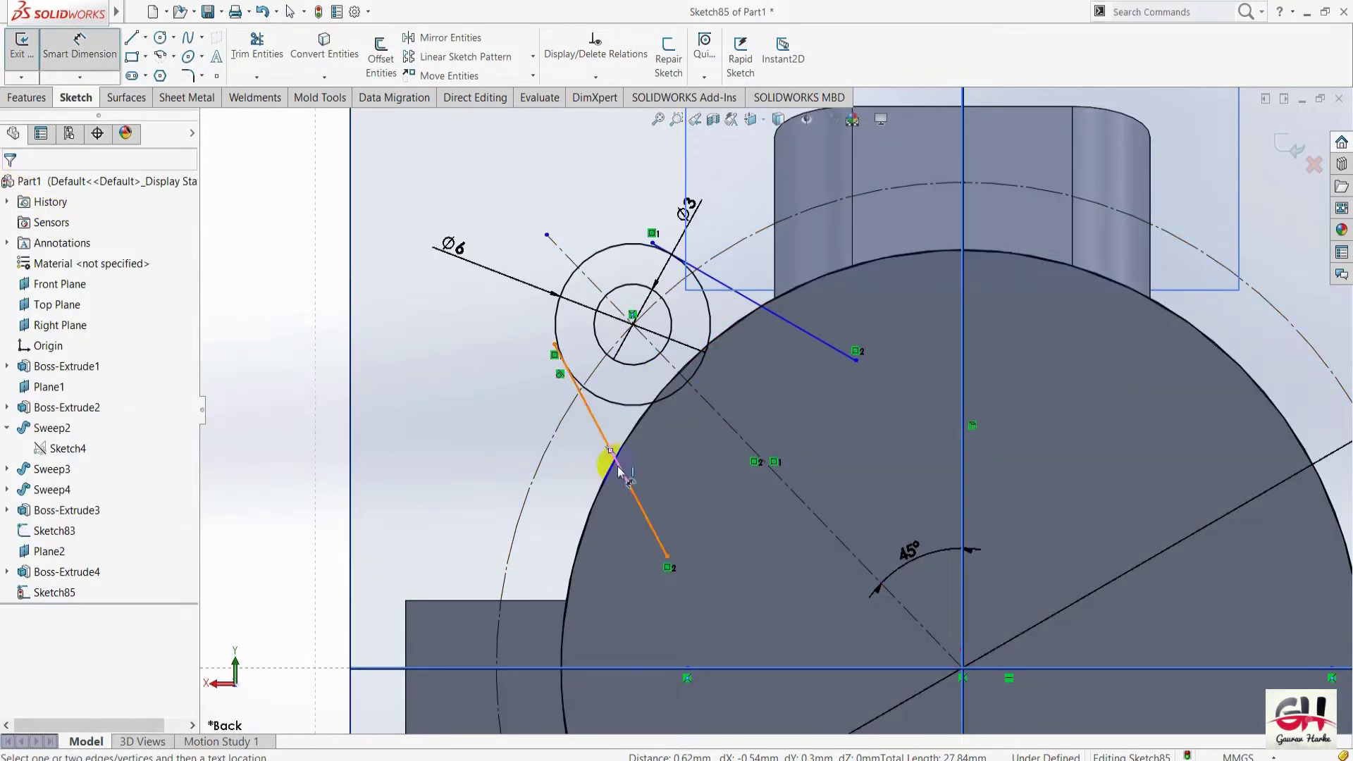
pyautogui.click(625, 478)
pyautogui.click(782, 315)
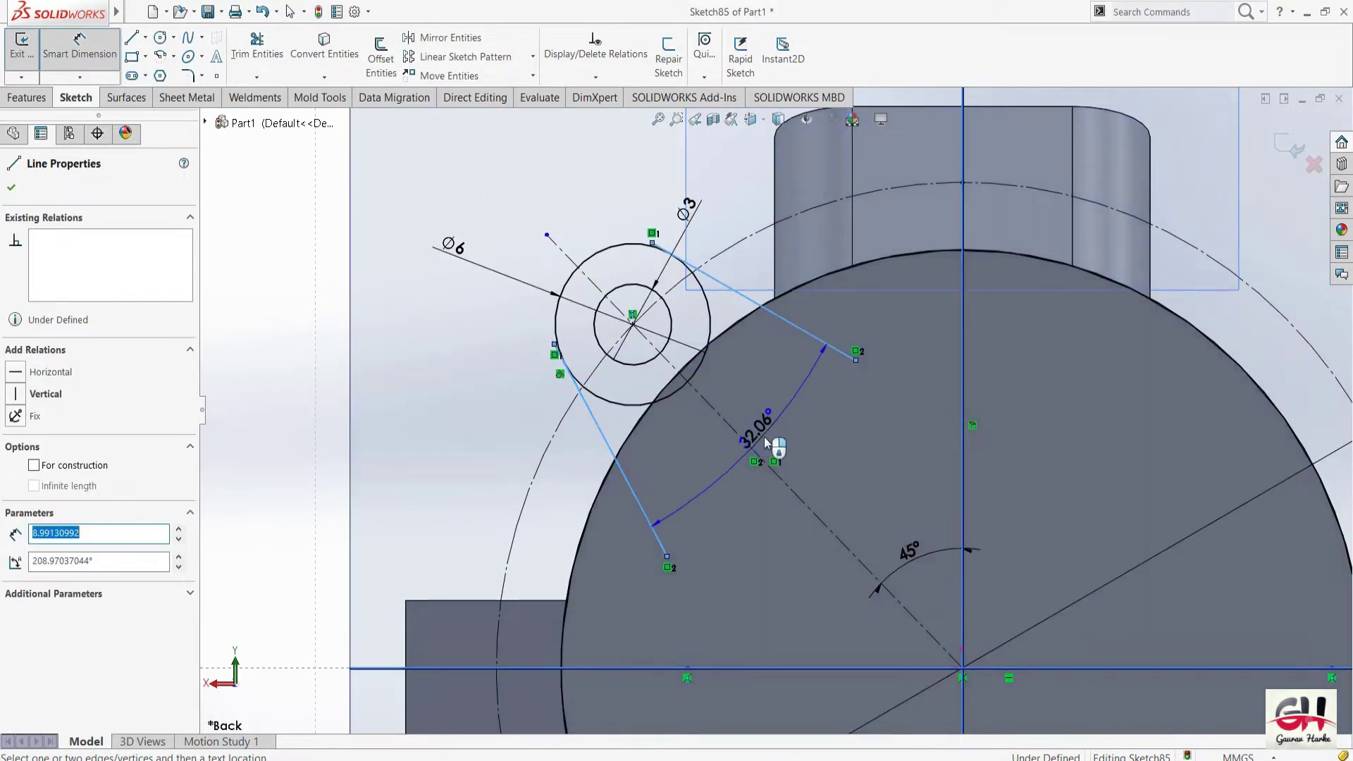
pyautogui.click(734, 458)
pyautogui.write('40')
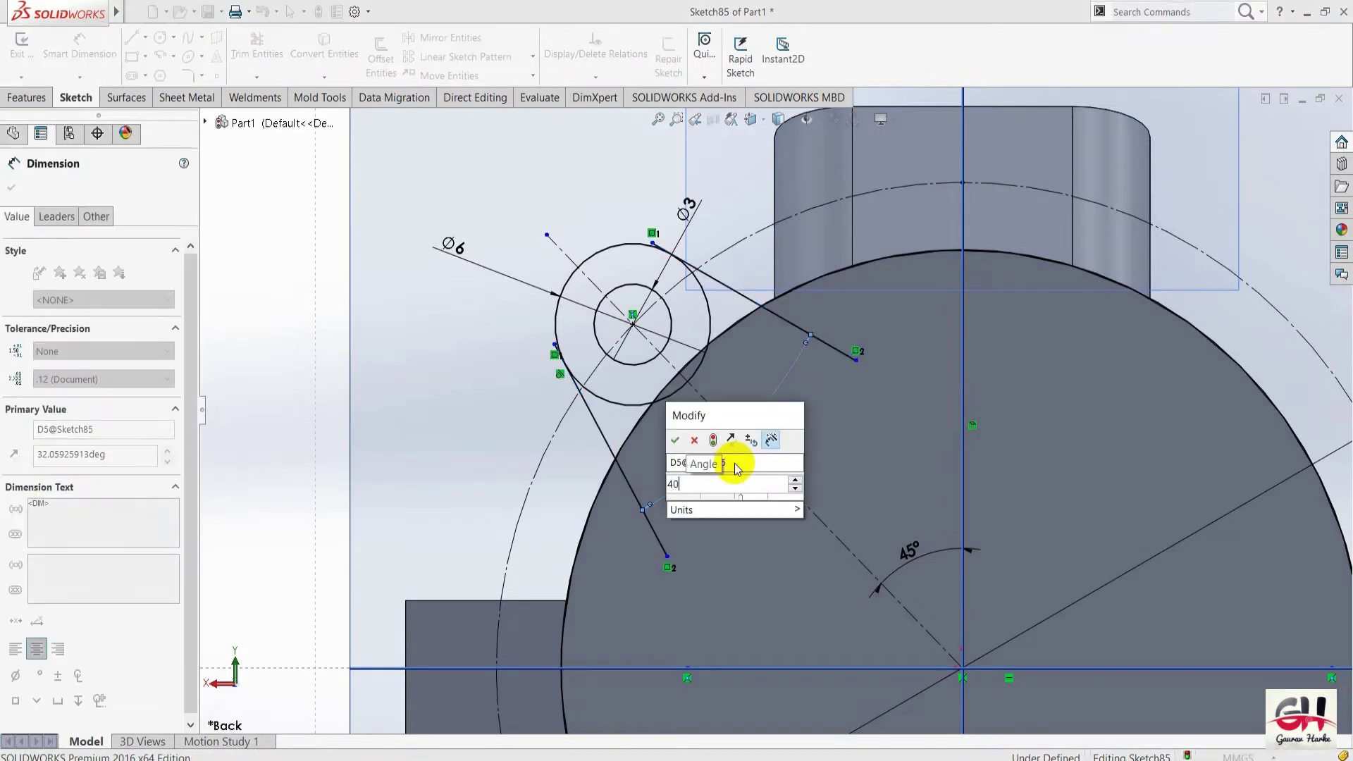
pyautogui.press('Return')
pyautogui.click(270, 407)
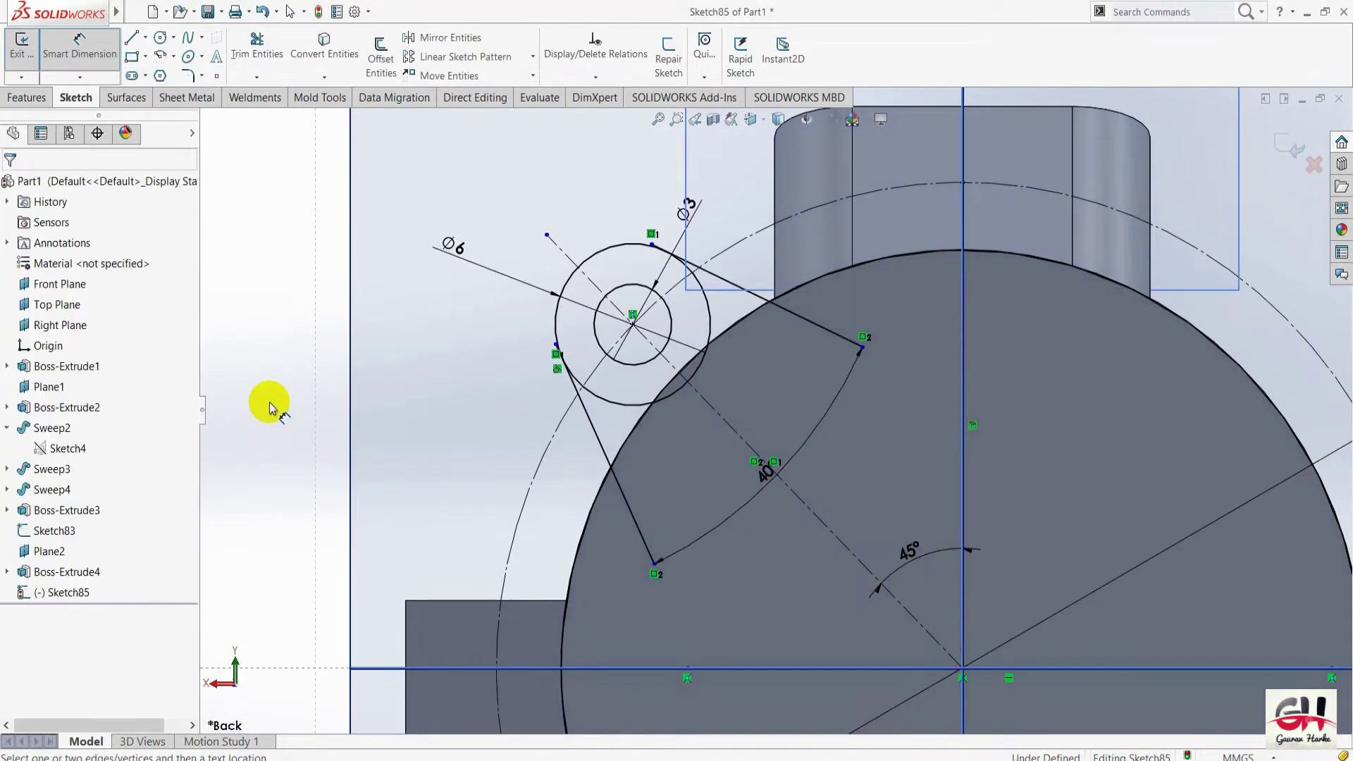
pyautogui.hotkey('alt', 'Tab')
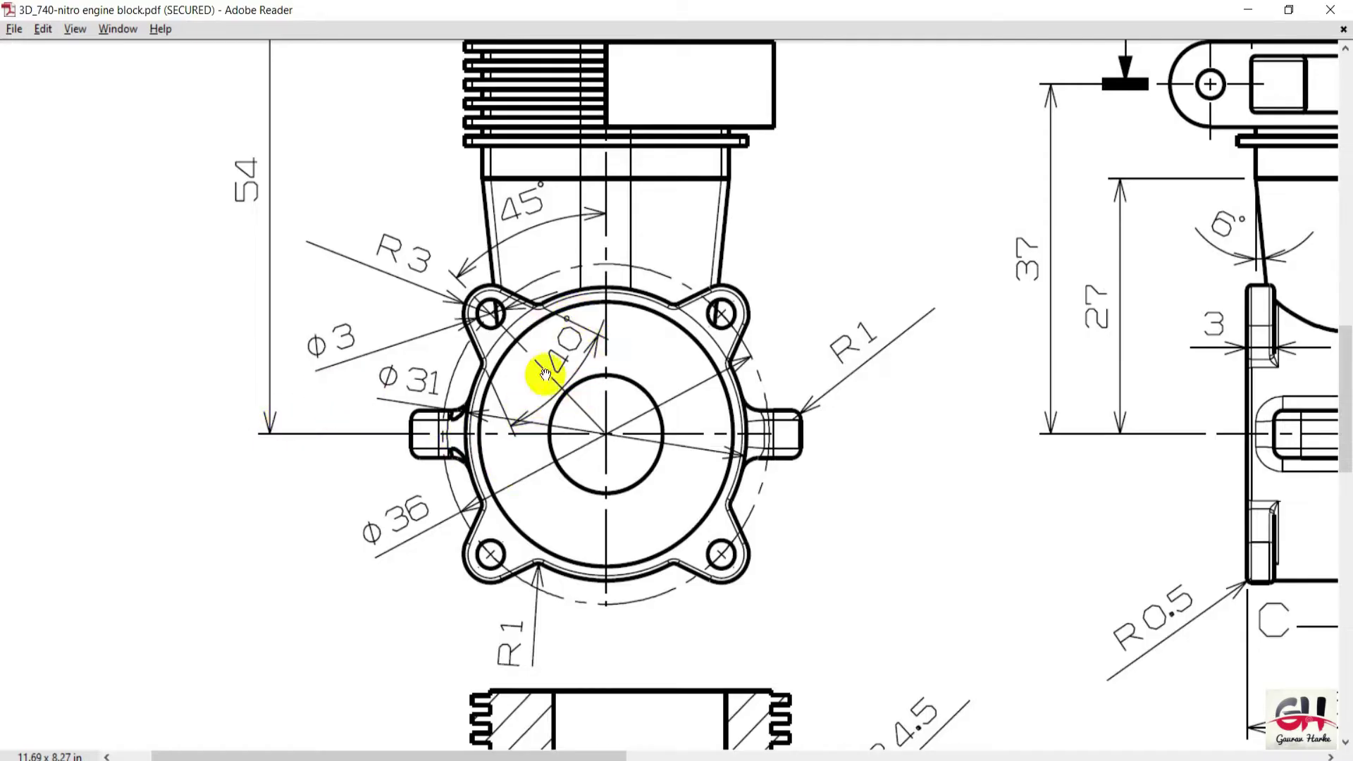
pyautogui.hotkey('alt', 'Tab')
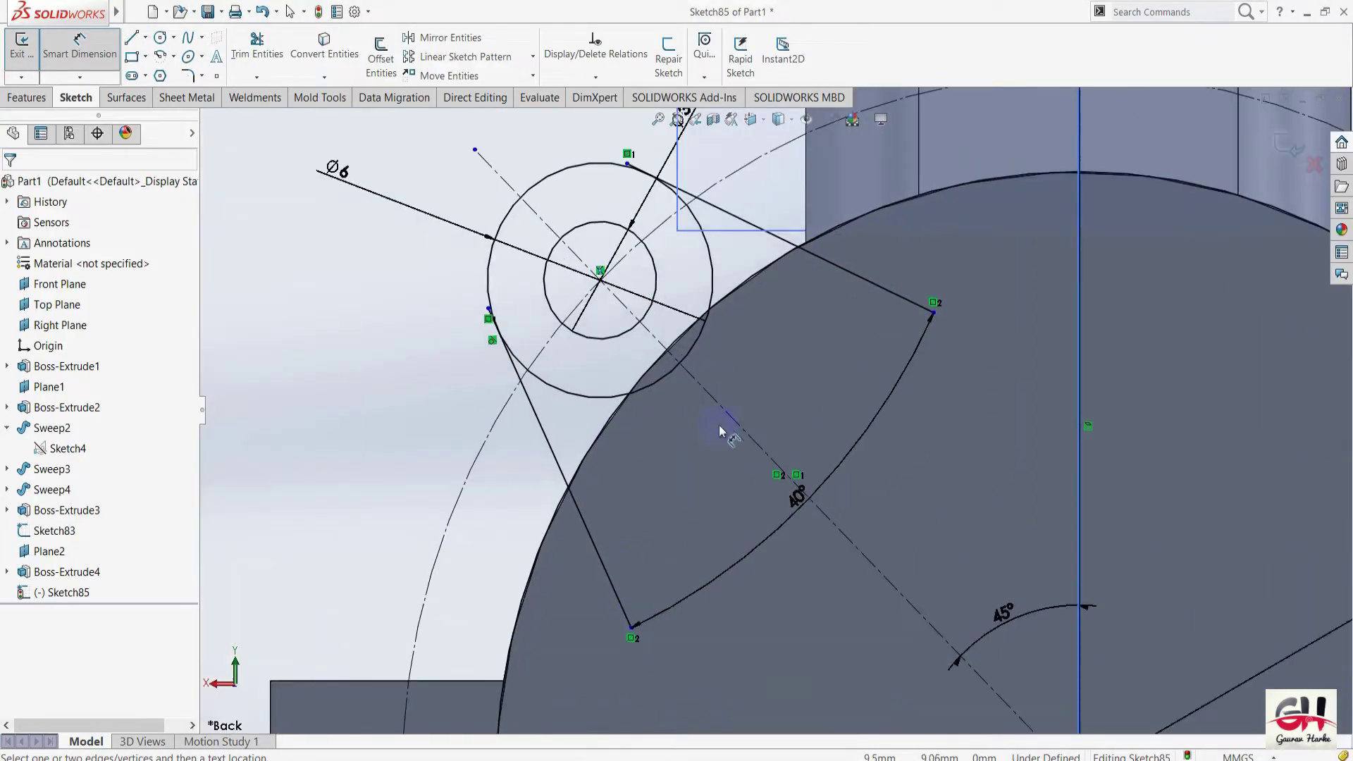
# Check the tangent line's endpoint where it meets the outer Ø6 arc.
pyautogui.scroll(-3, 669, 255)
pyautogui.scroll(-2, 696, 400)
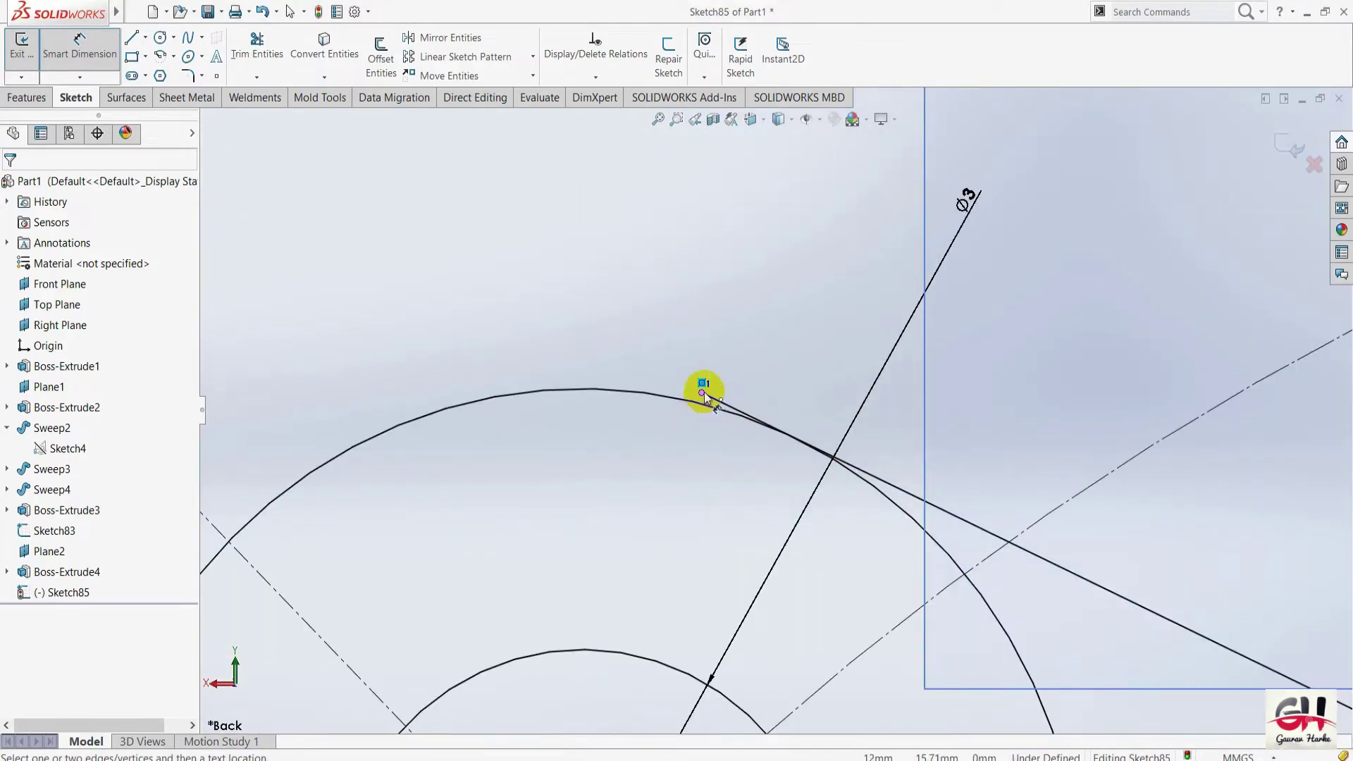
pyautogui.click(702, 392)
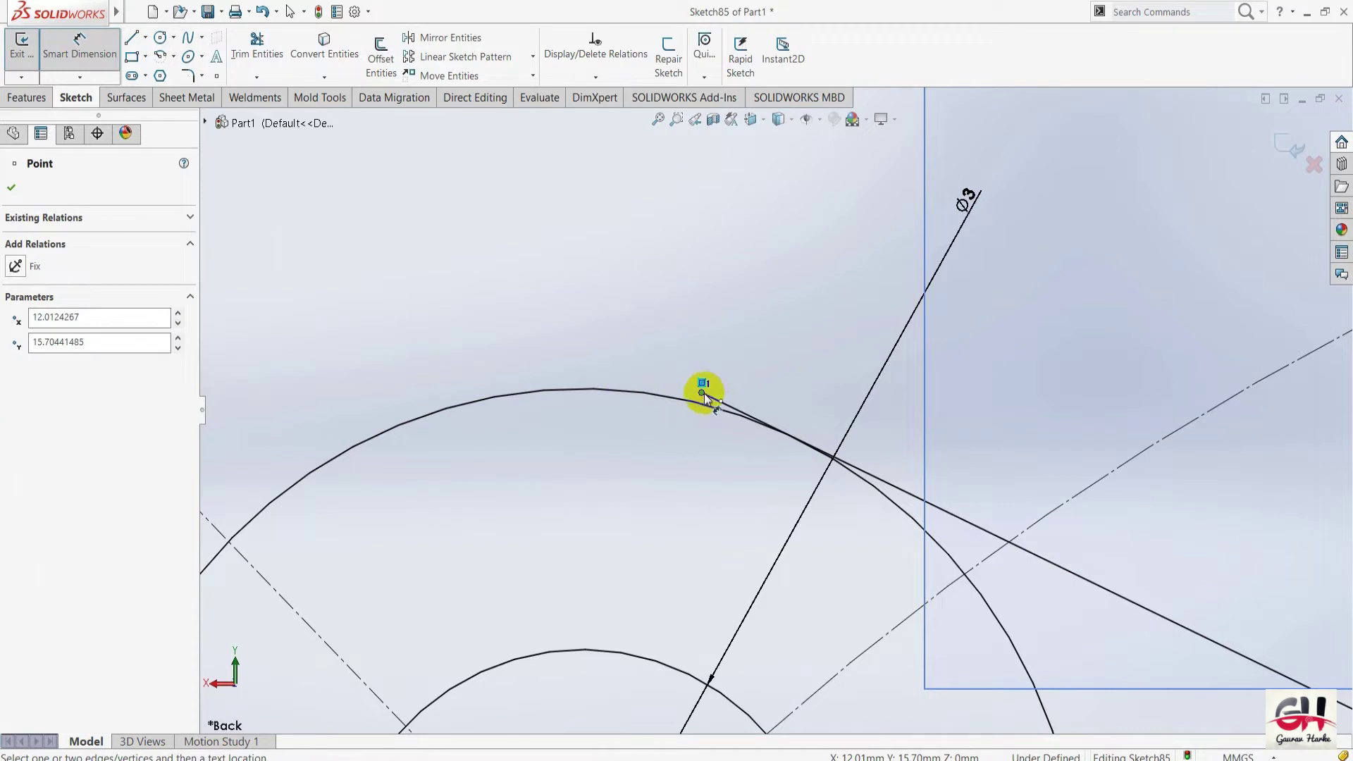
pyautogui.click(468, 316)
pyautogui.press('Escape')
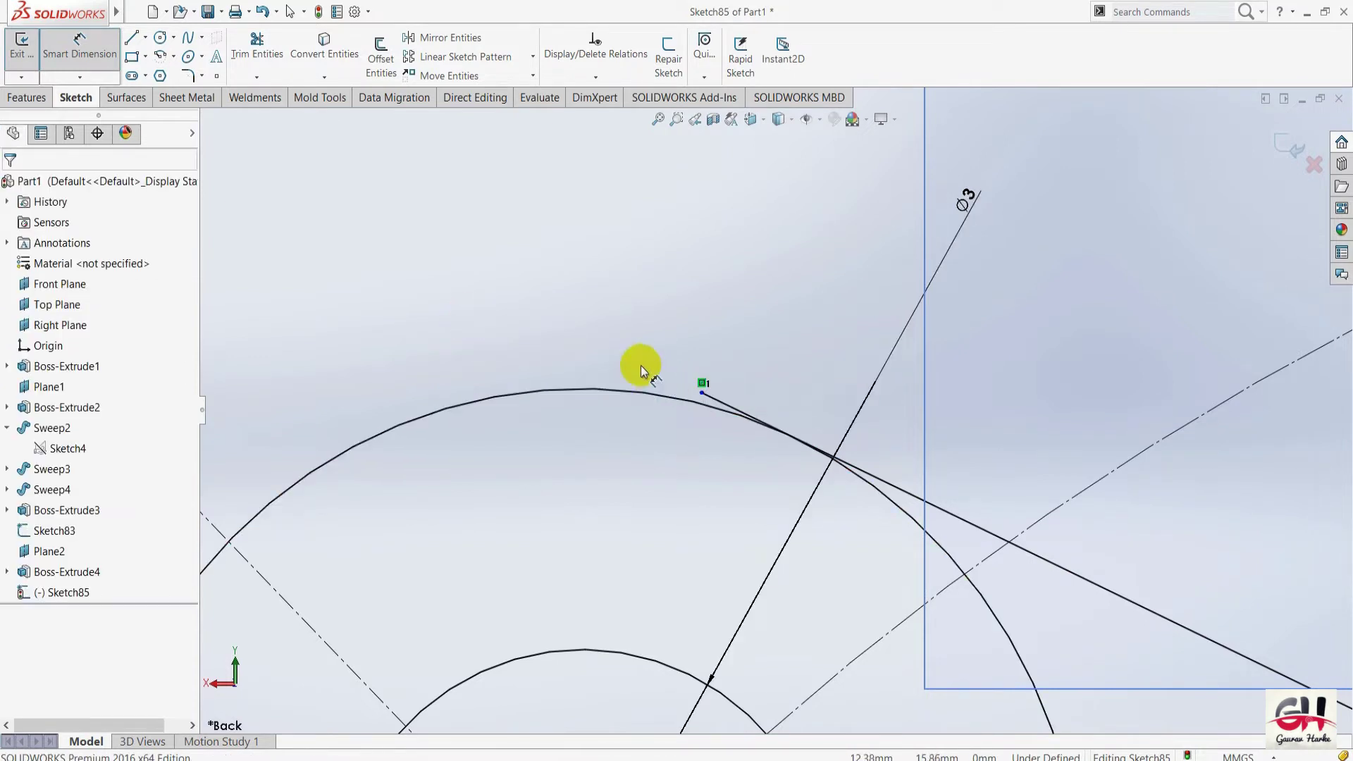
# Power-trim the lower-left and right arcs off the outer Ø6 circle.
pyautogui.click(263, 51)
pyautogui.scroll(-3, 733, 417)
pyautogui.scroll(-3, 674, 341)
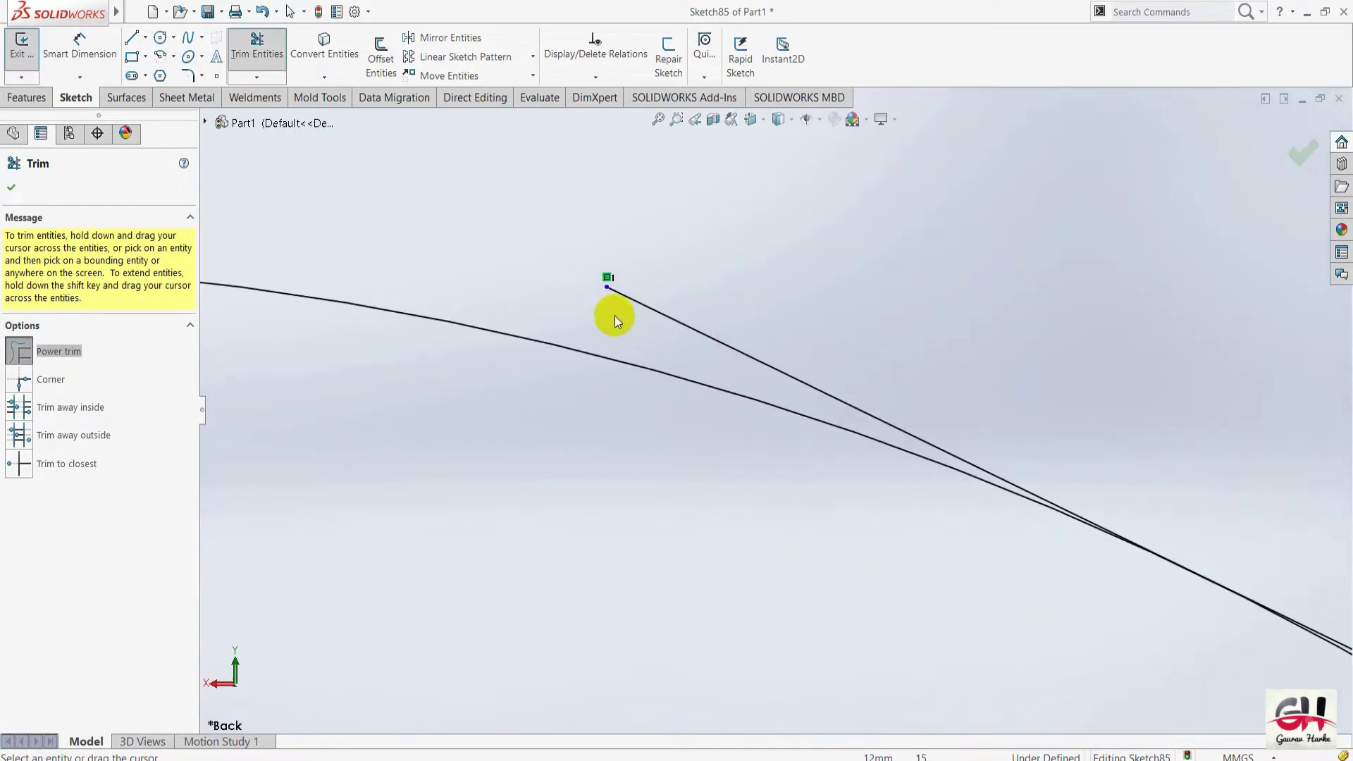
pyautogui.scroll(2, 679, 280)
pyautogui.scroll(2, 670, 339)
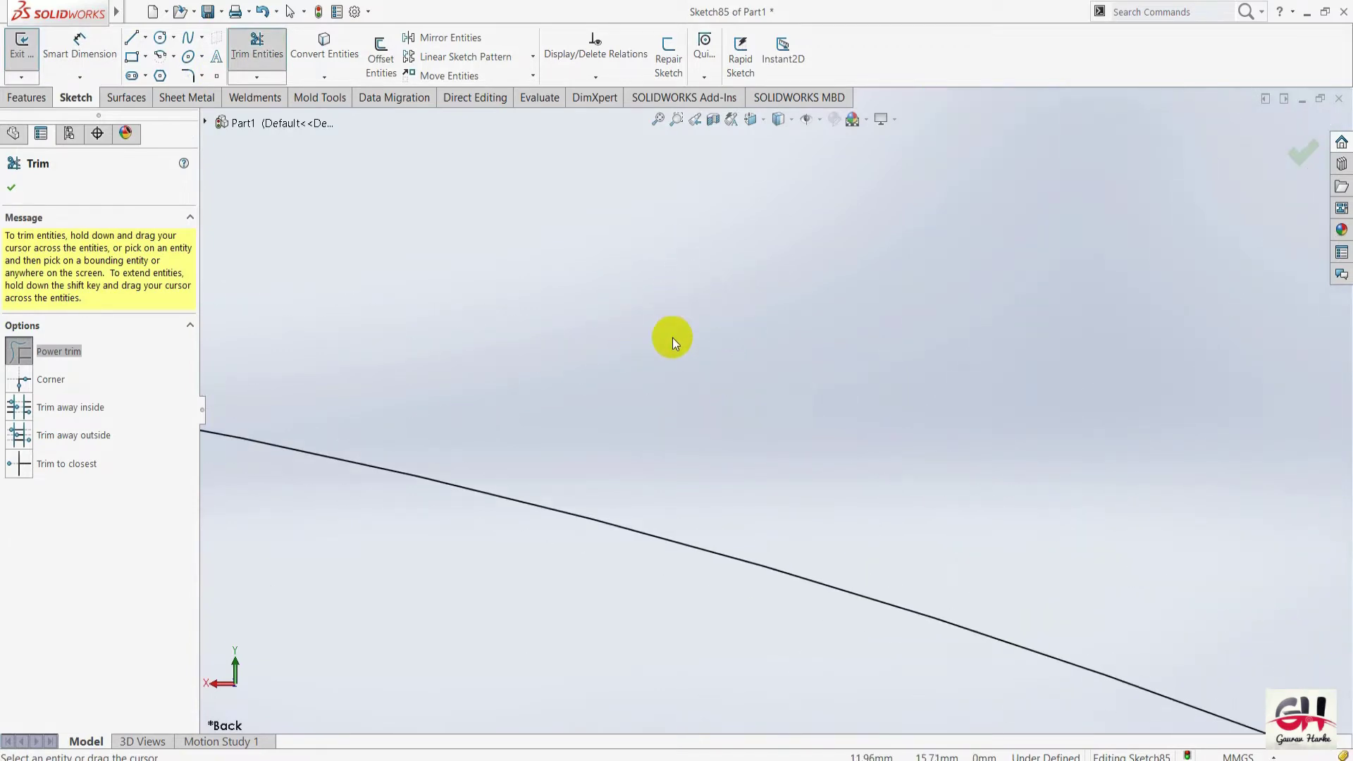
pyautogui.scroll(2, 679, 383)
pyautogui.scroll(3, 704, 369)
pyautogui.scroll(3, 712, 388)
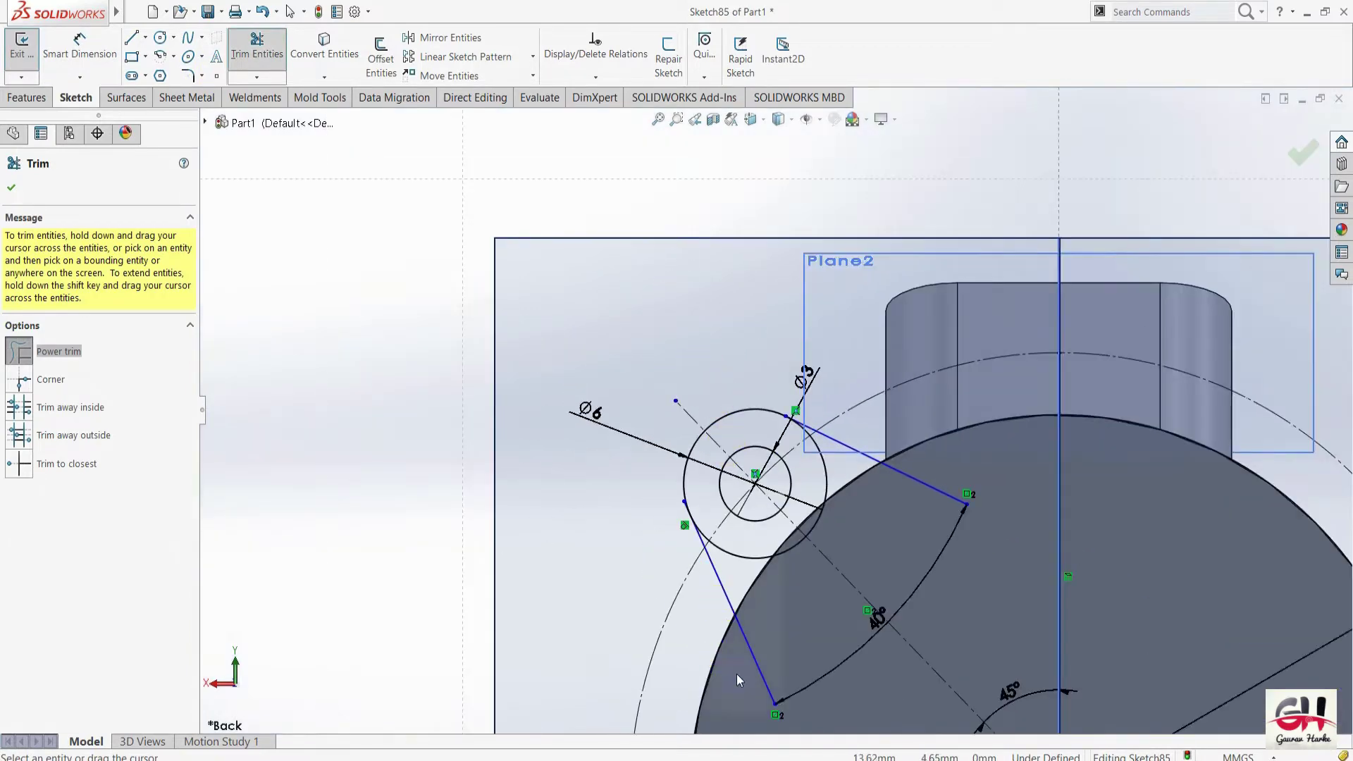
pyautogui.scroll(-3, 628, 386)
pyautogui.scroll(3, 662, 458)
pyautogui.scroll(-2, 712, 226)
pyautogui.scroll(-2, 734, 233)
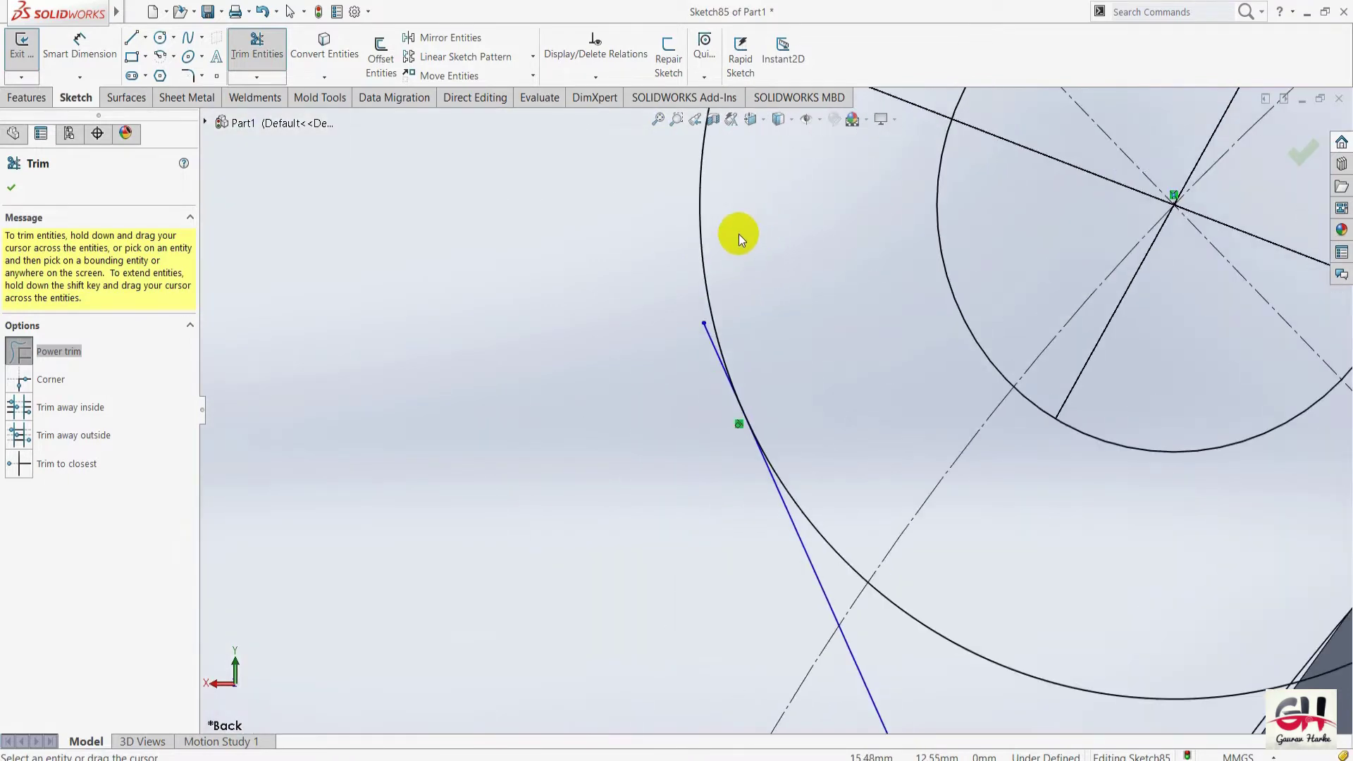
pyautogui.scroll(-2, 770, 387)
pyautogui.scroll(-2, 780, 256)
pyautogui.scroll(2, 691, 345)
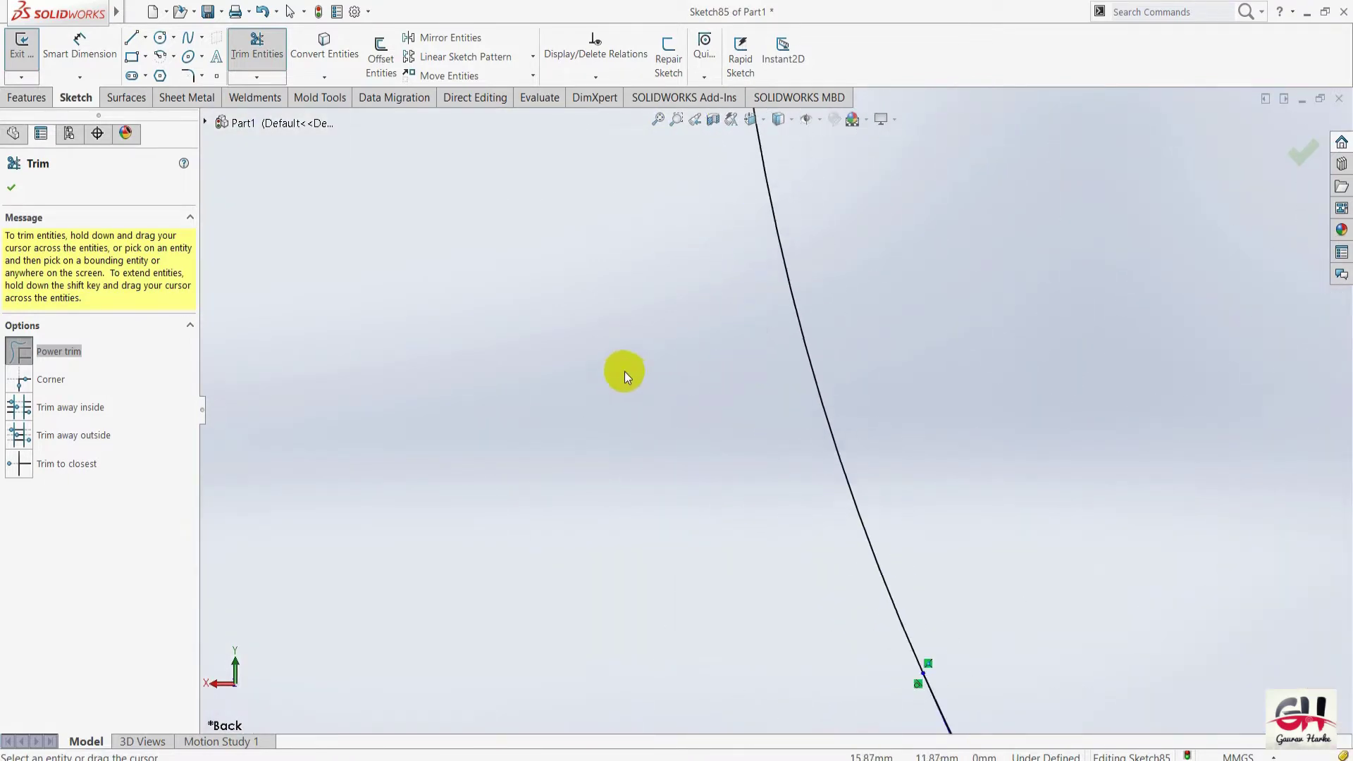
pyautogui.scroll(2, 606, 387)
pyautogui.scroll(2, 581, 413)
pyautogui.moveTo(758, 472)
pyautogui.mouseDown()
pyautogui.moveTo(845, 453)
pyautogui.moveTo(861, 474)
pyautogui.mouseUp()
pyautogui.moveTo(966, 379); pyautogui.dragTo(941, 456)
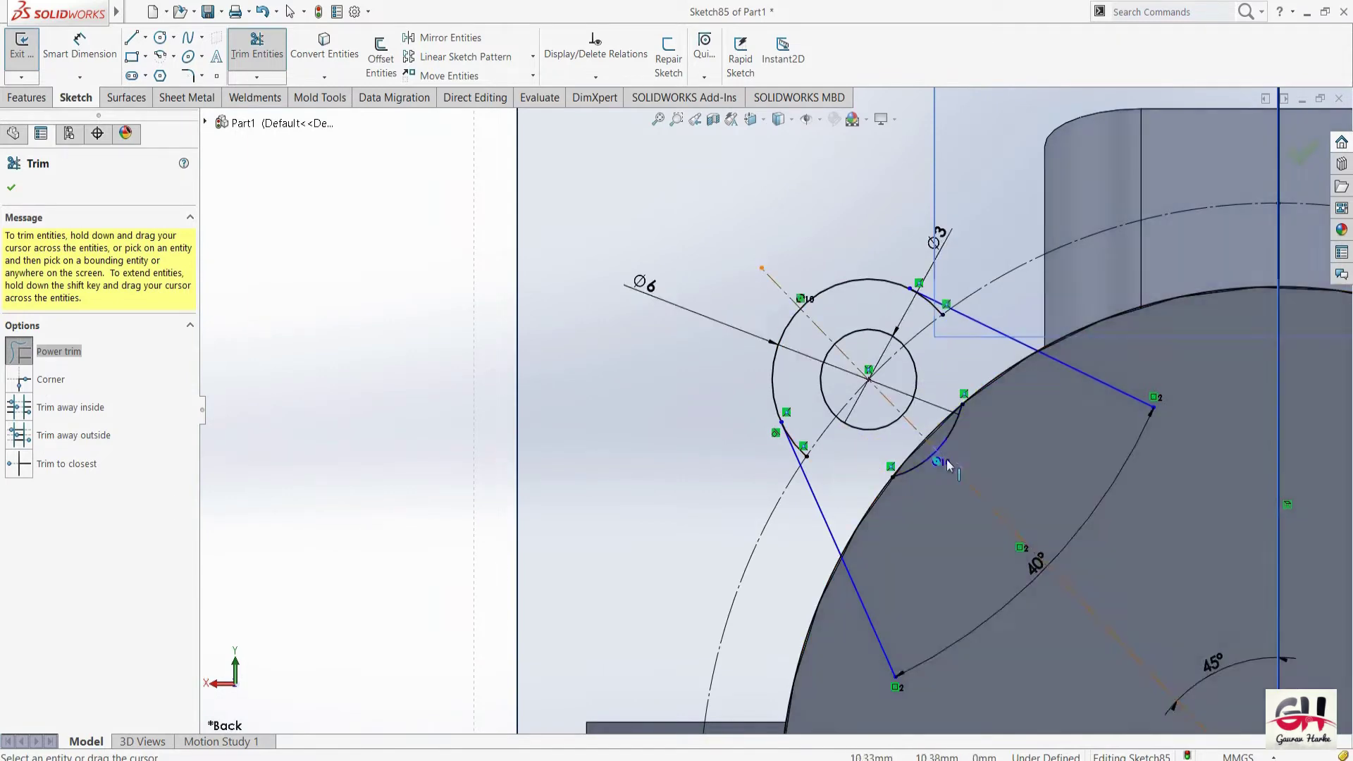
# Trim the remaining unwanted arc and another excess sketch segment.
pyautogui.scroll(-3, 942, 456)
pyautogui.moveTo(907, 391)
pyautogui.mouseDown()
pyautogui.moveTo(889, 421)
pyautogui.moveTo(856, 433)
pyautogui.moveTo(882, 413)
pyautogui.mouseUp()
pyautogui.scroll(-2, 806, 450)
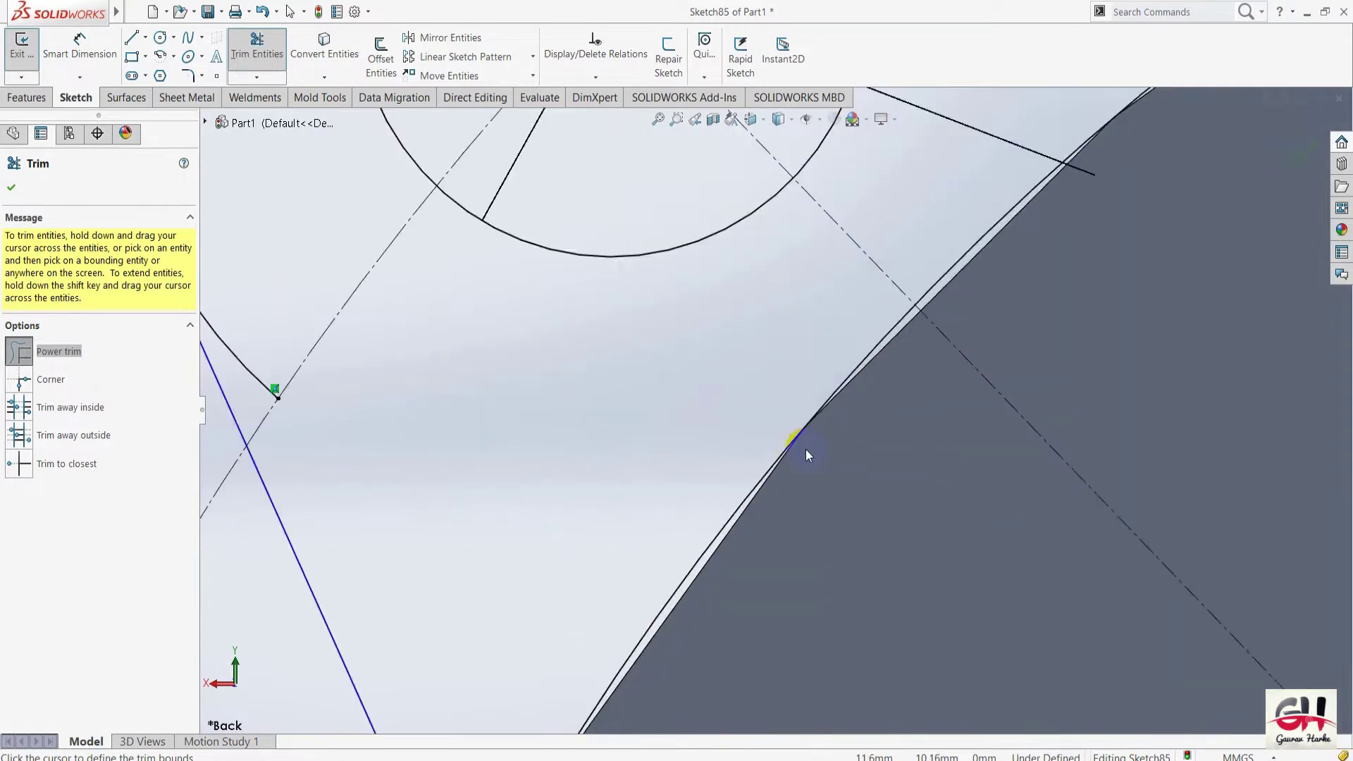
pyautogui.scroll(5, 768, 450)
pyautogui.scroll(2, 1008, 322)
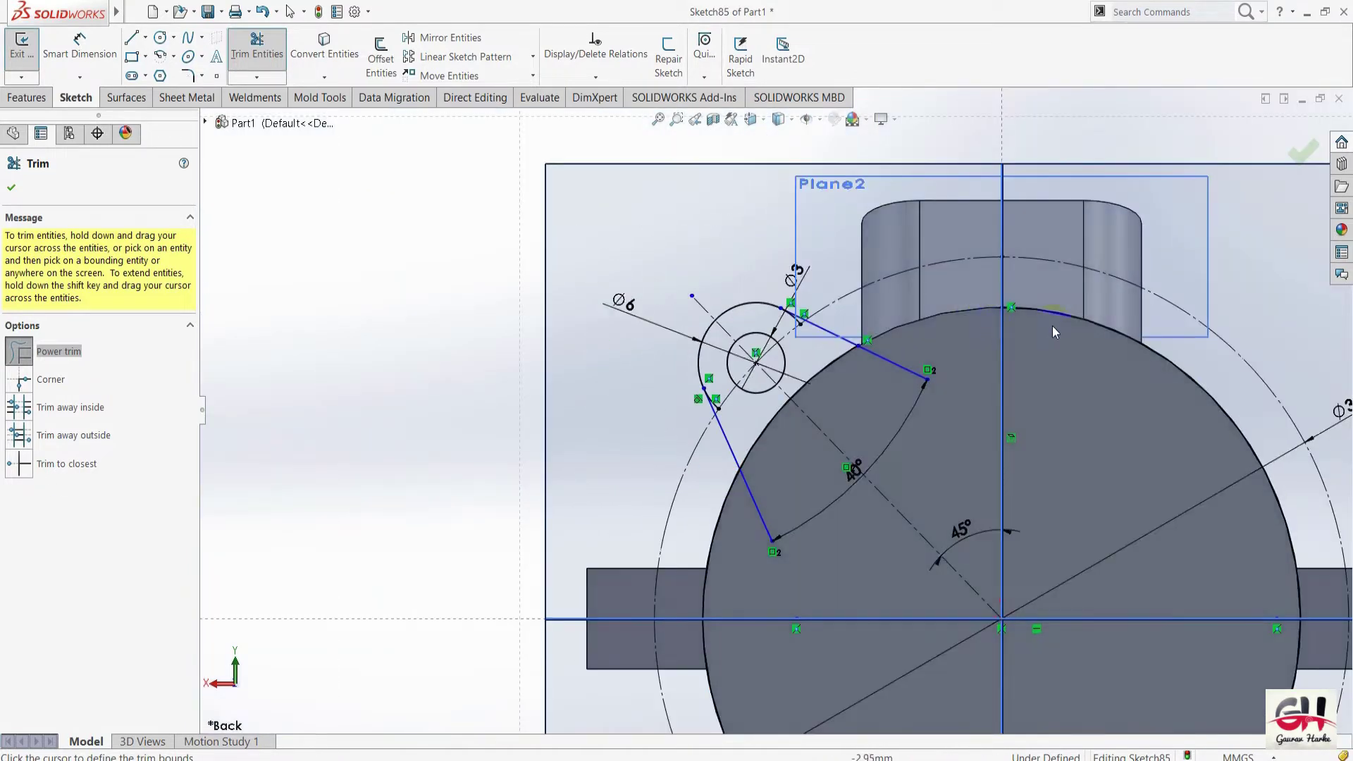
pyautogui.middleClick(1034, 379)
pyautogui.scroll(-2, 1033, 378)
pyautogui.scroll(5, 1027, 371)
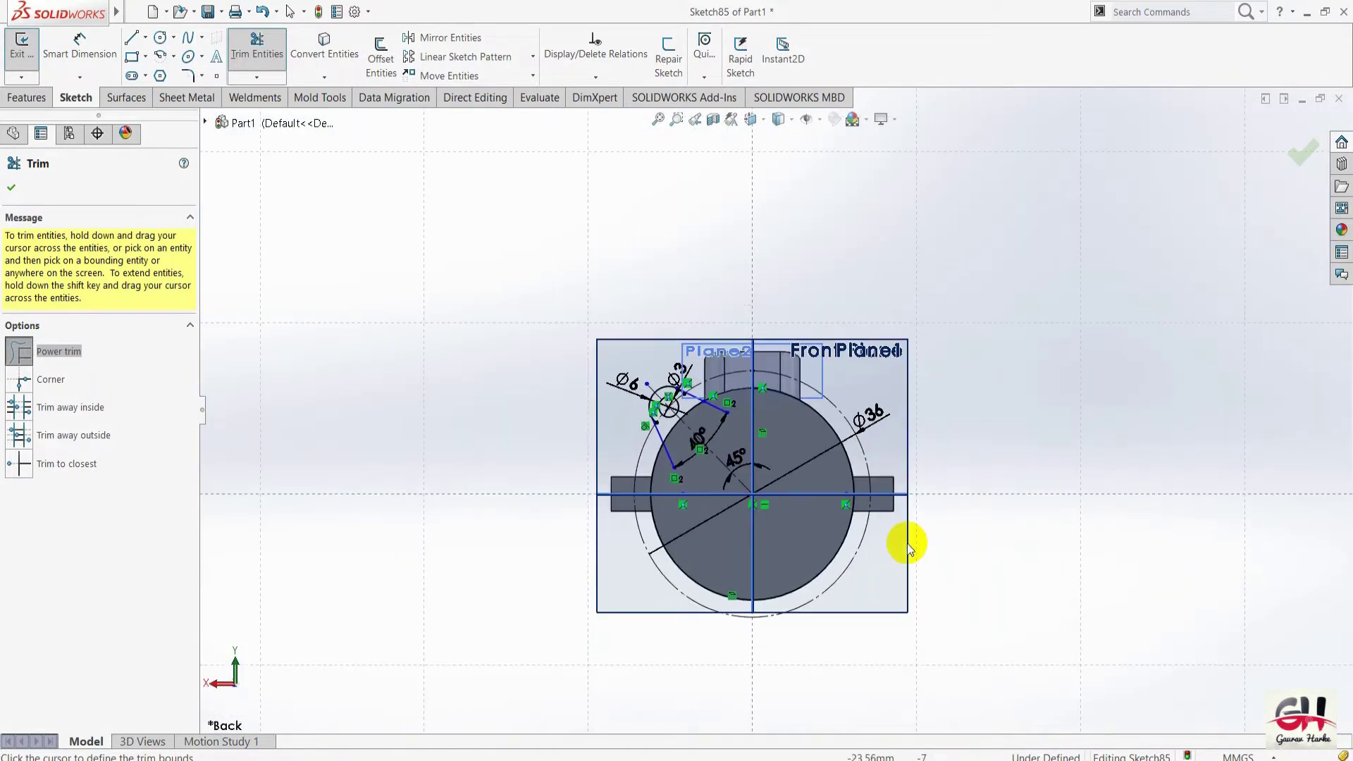
pyautogui.moveTo(833, 584)
pyautogui.mouseDown()
pyautogui.moveTo(825, 600)
pyautogui.moveTo(793, 566)
pyautogui.moveTo(662, 612)
pyautogui.mouseUp()
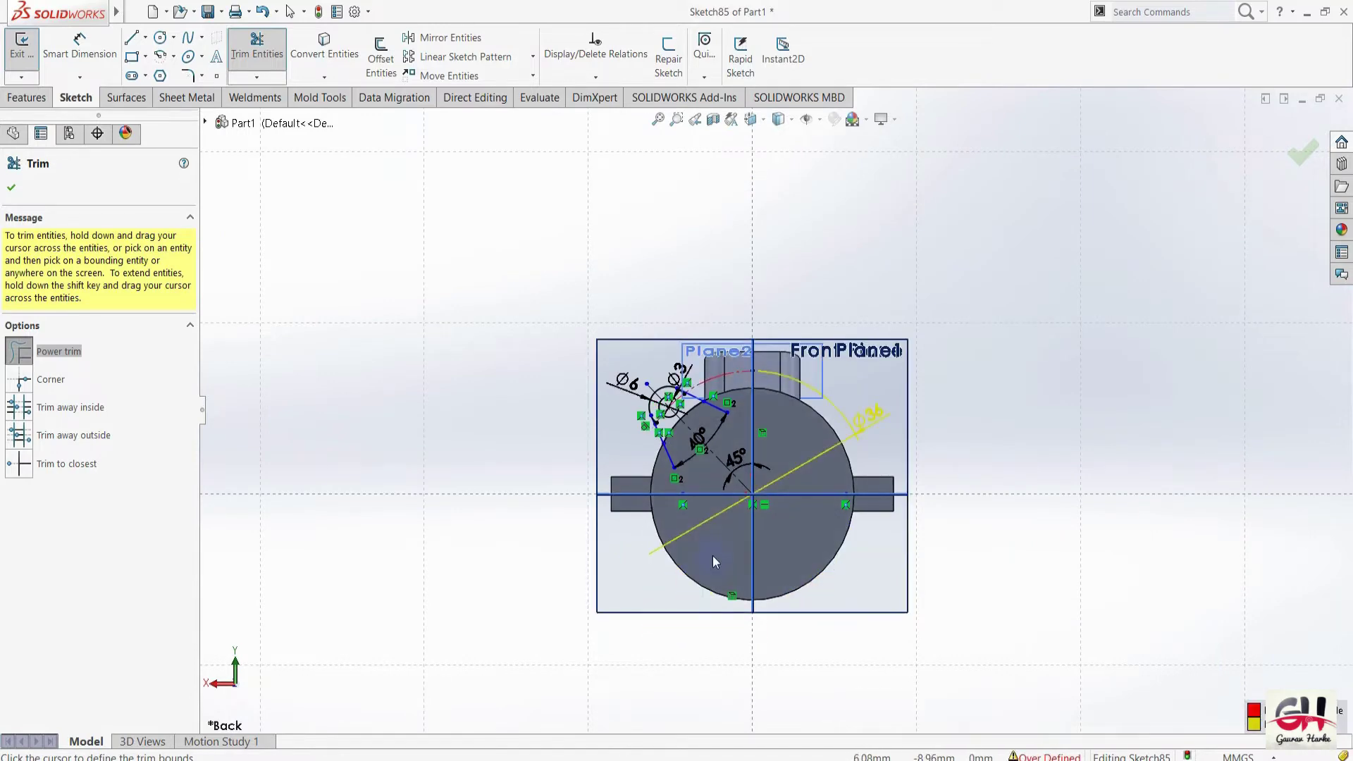
pyautogui.scroll(-1, 688, 452)
pyautogui.scroll(-2, 728, 479)
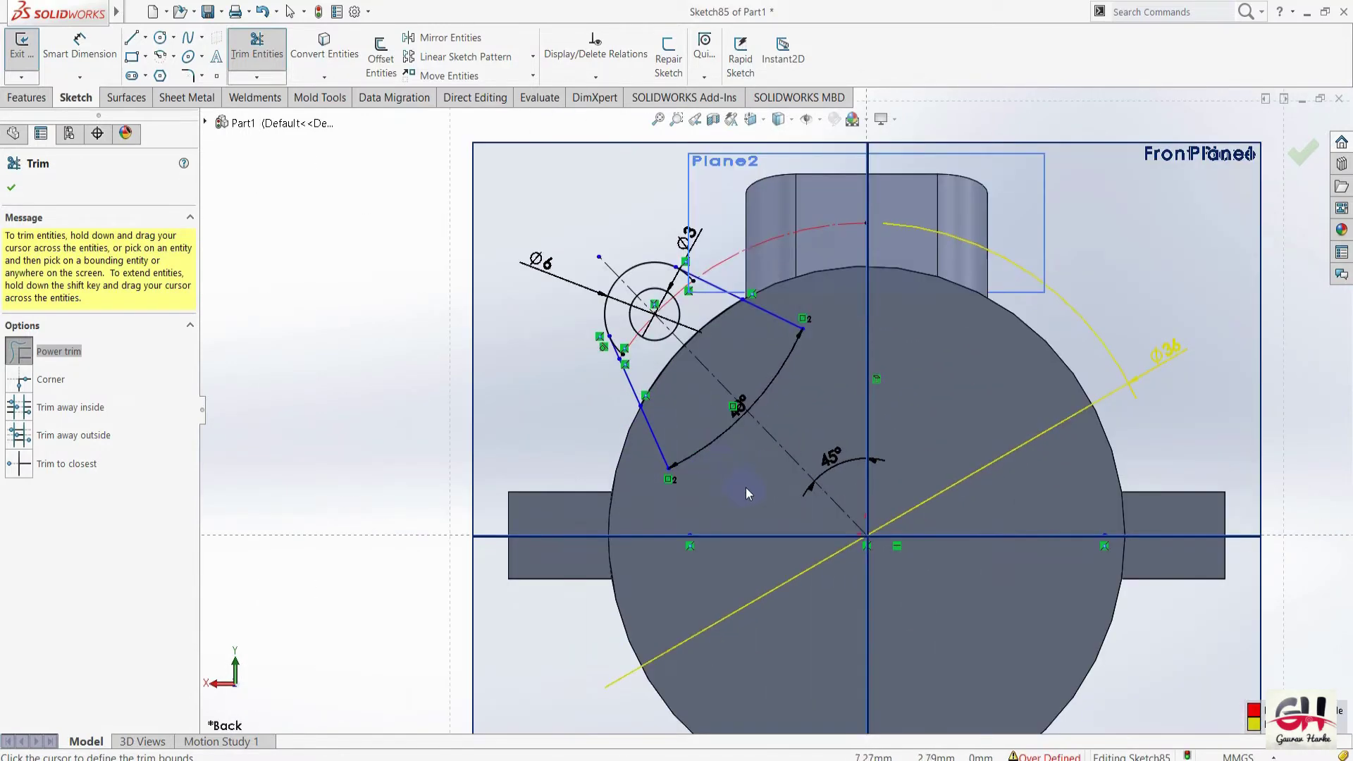
pyautogui.scroll(-1, 745, 488)
pyautogui.scroll(5, 746, 487)
# Trim the small arc piece between the two points.
pyautogui.click(767, 543)
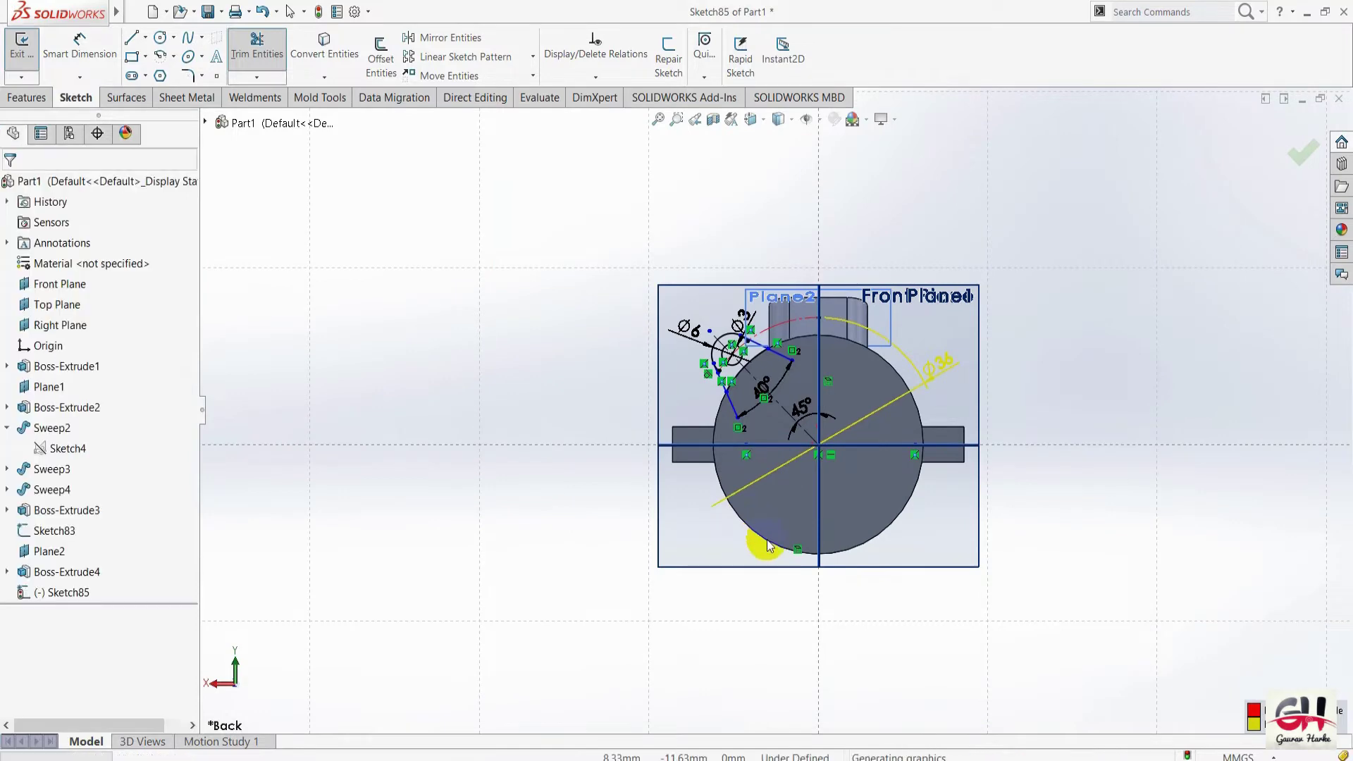
pyautogui.press('Escape')
pyautogui.scroll(-1, 779, 361)
pyautogui.scroll(-2, 711, 469)
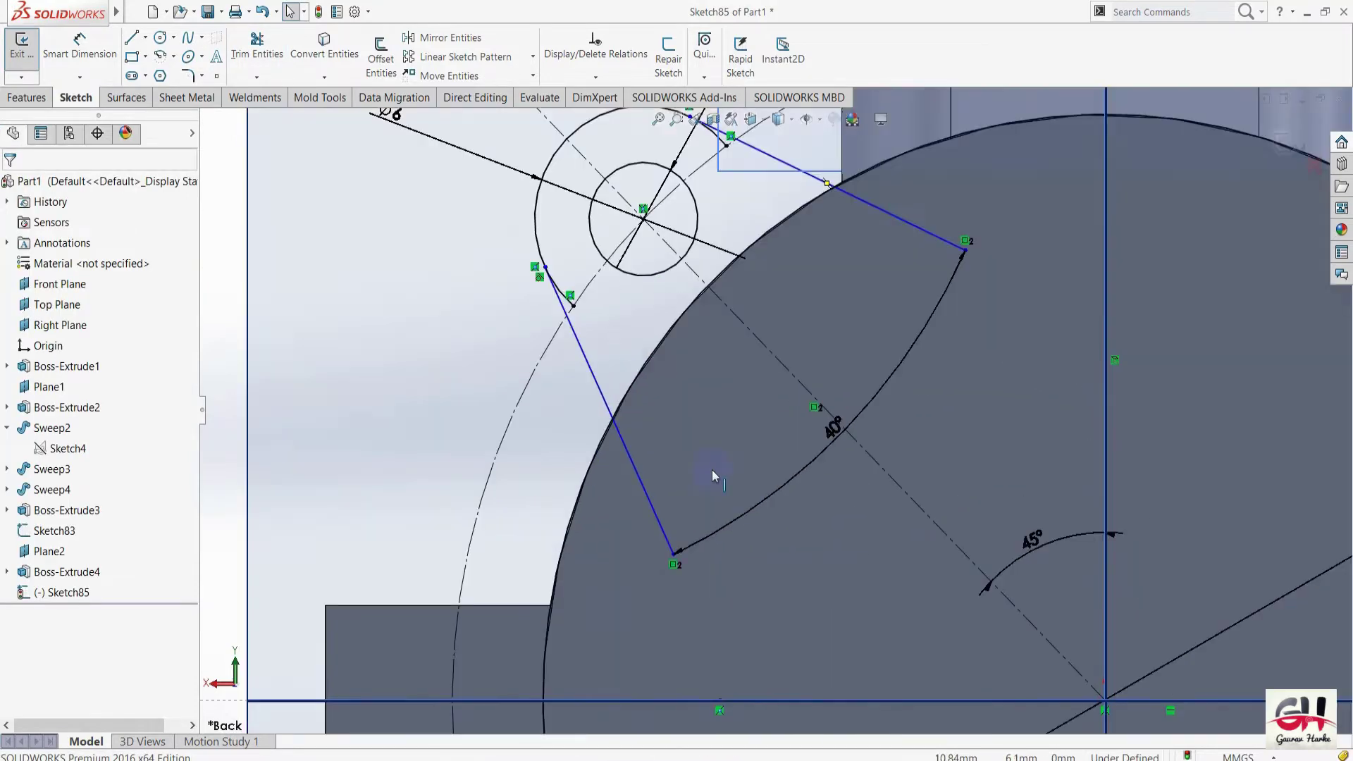
pyautogui.scroll(-1, 649, 188)
pyautogui.scroll(-1, 634, 211)
pyautogui.scroll(-1, 540, 438)
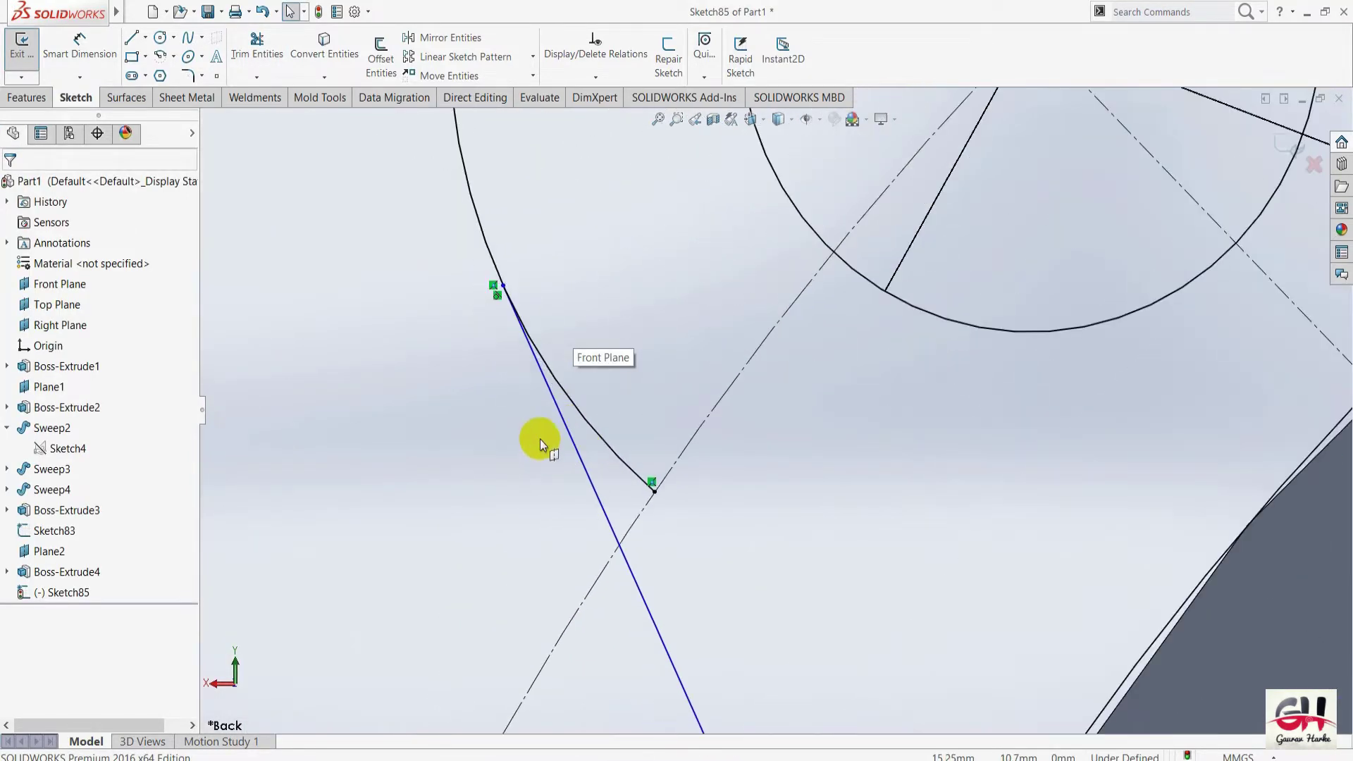
pyautogui.click(257, 44)
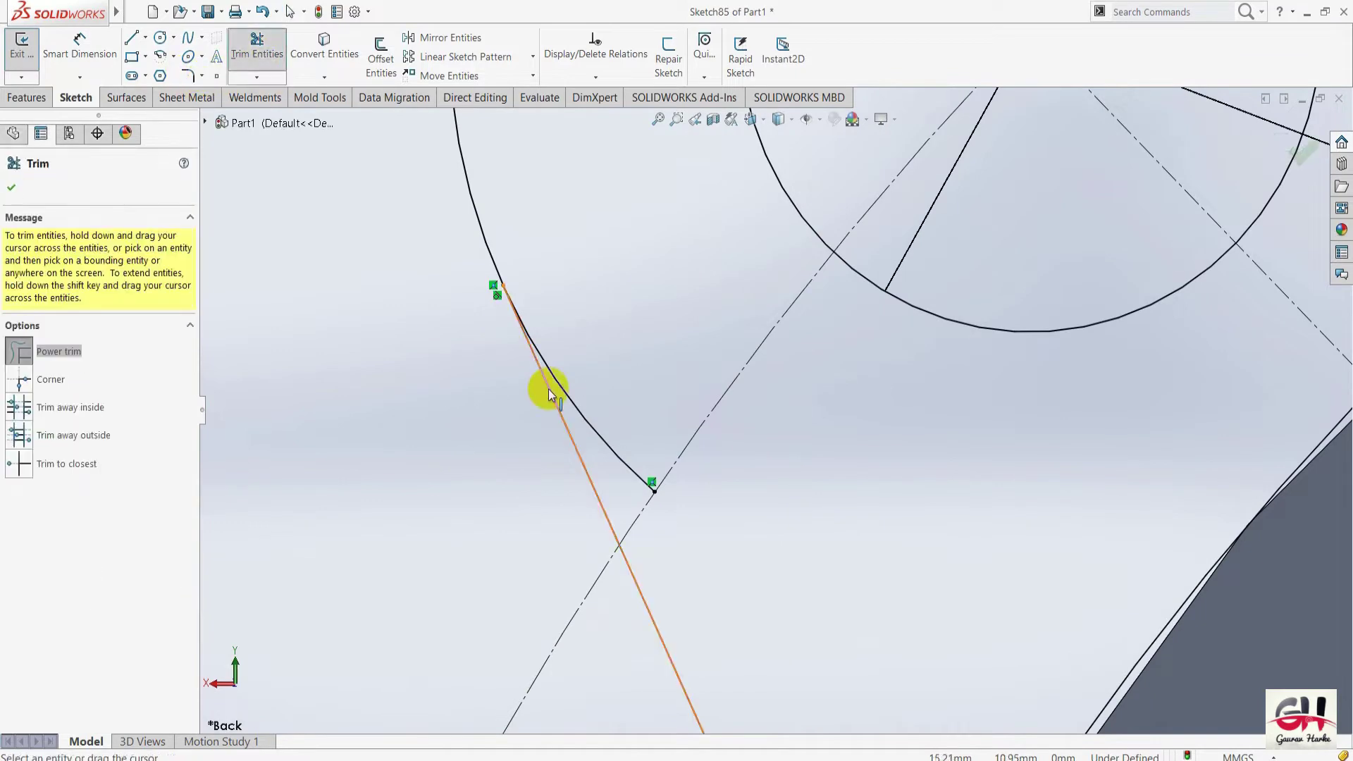
pyautogui.click(584, 421)
# Cut the lower and upper tangent lines back at the body's circular edge.
pyautogui.scroll(3, 542, 430)
pyautogui.scroll(-2, 838, 229)
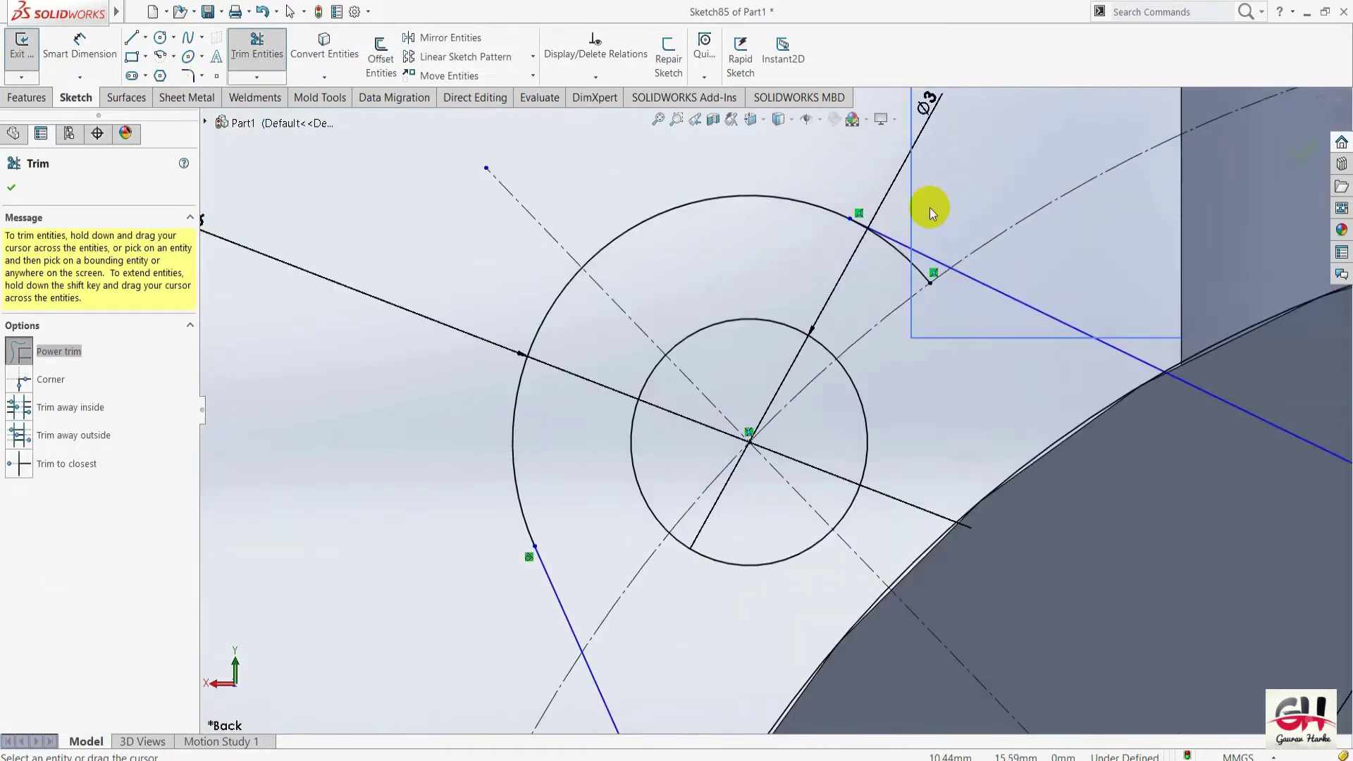
pyautogui.scroll(-3, 929, 207)
pyautogui.scroll(-1, 632, 499)
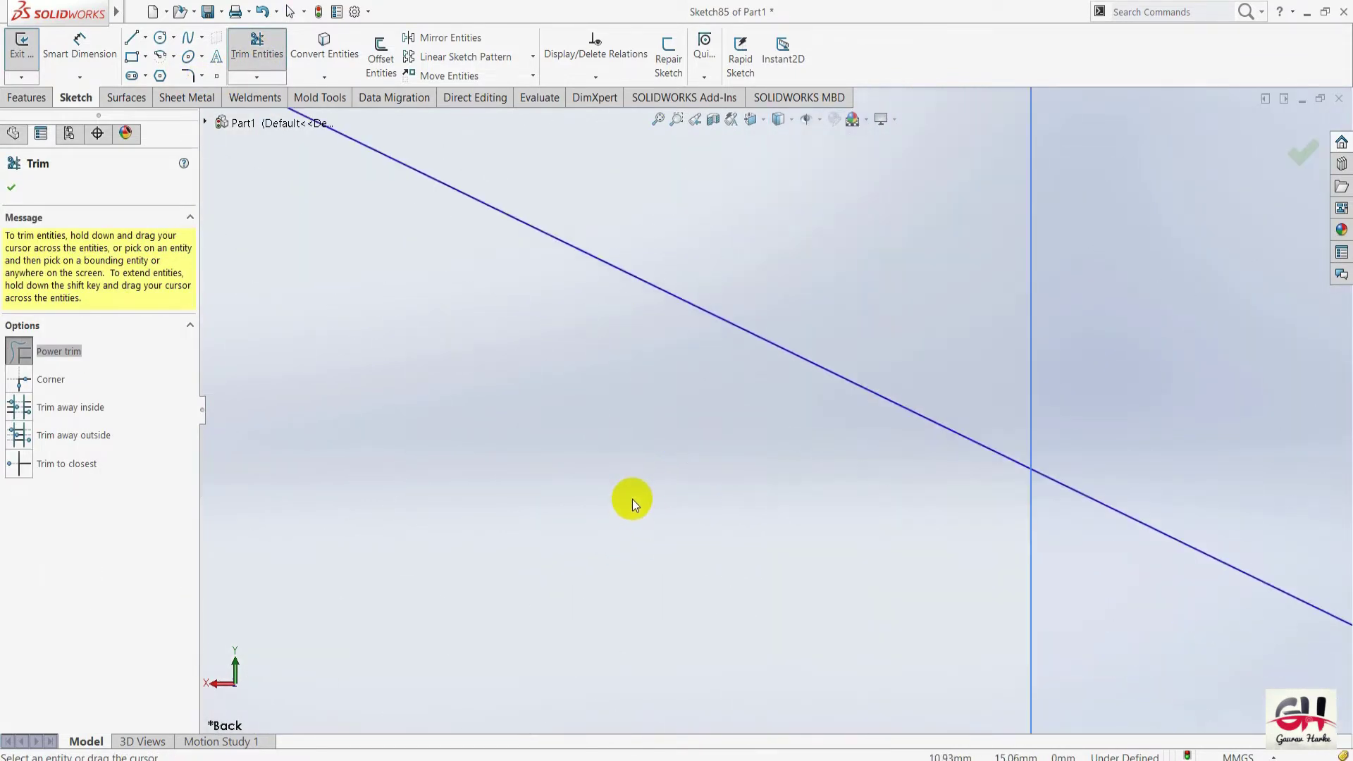
pyautogui.scroll(2, 636, 470)
pyautogui.scroll(2, 637, 470)
pyautogui.scroll(2, 646, 465)
pyautogui.scroll(2, 648, 463)
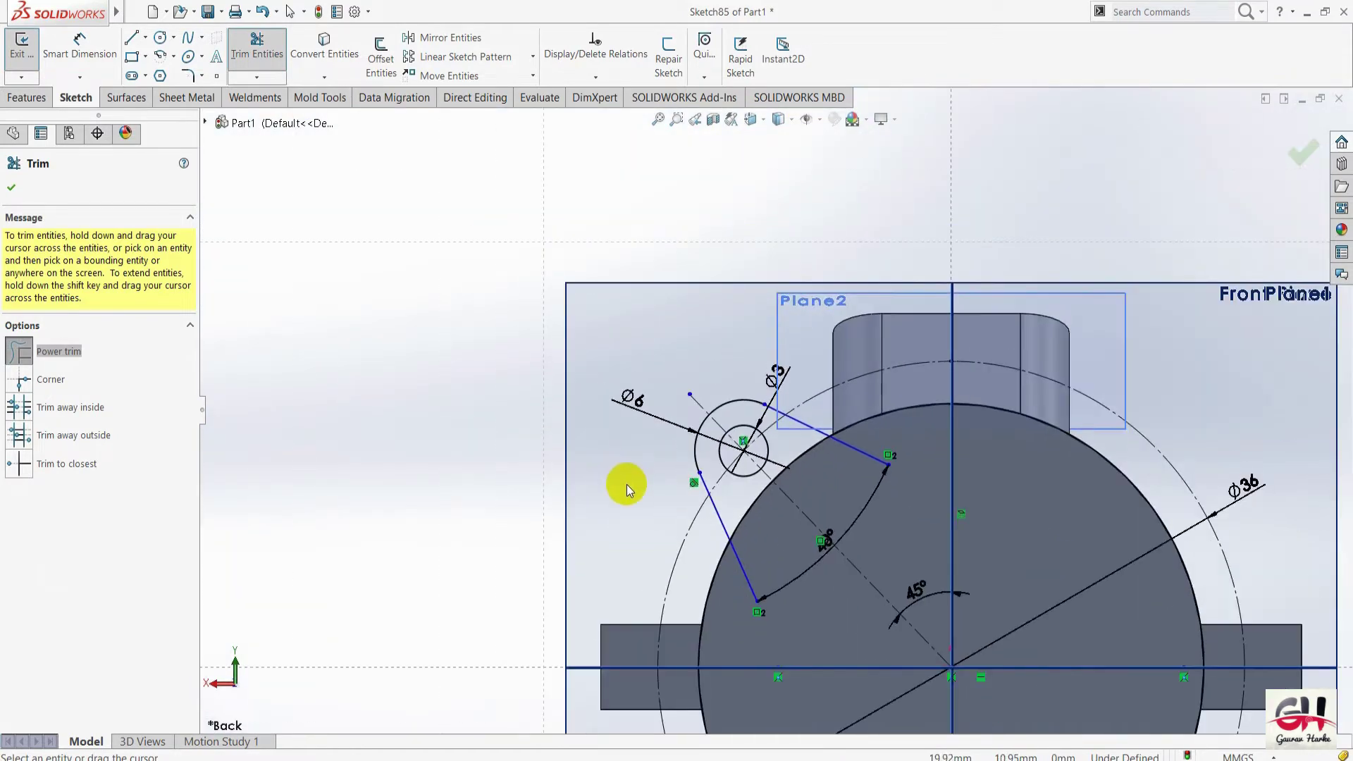
pyautogui.scroll(-2, 740, 570)
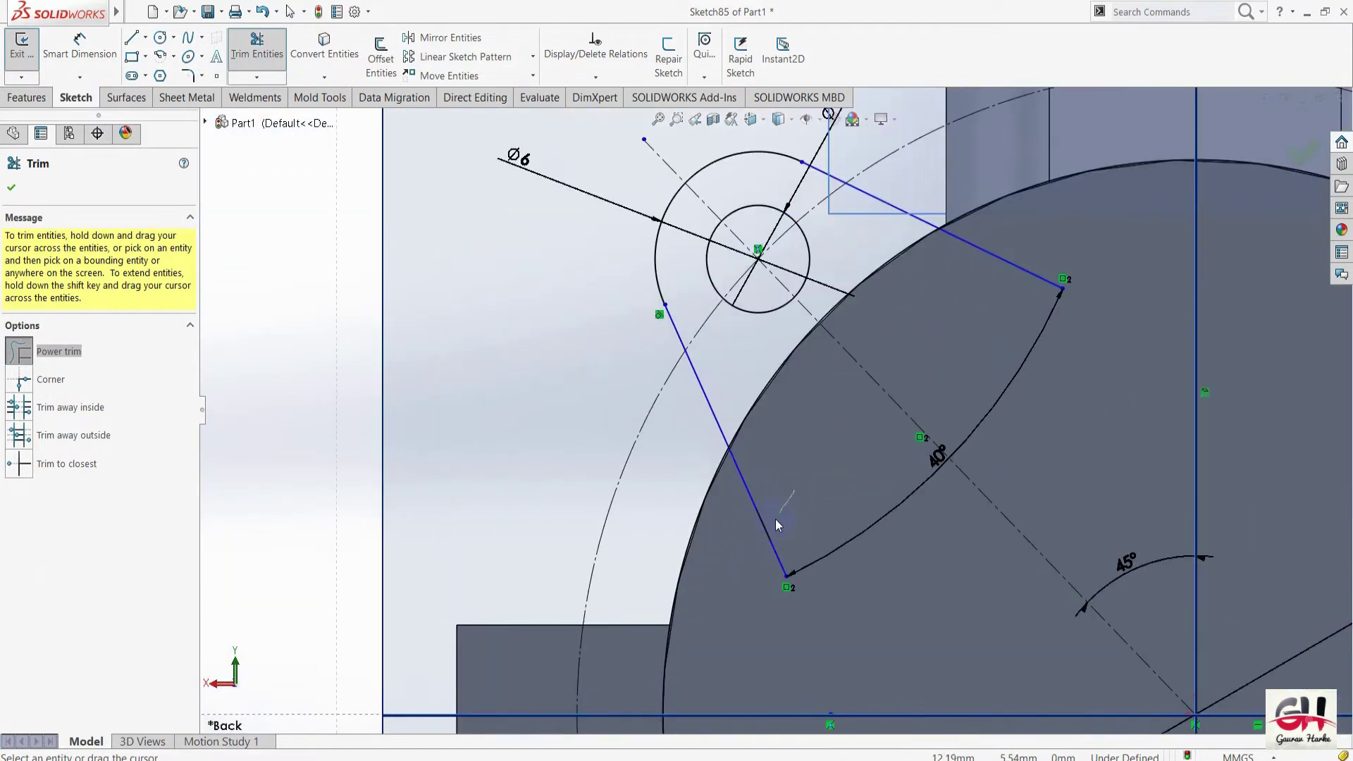
pyautogui.moveTo(775, 525); pyautogui.dragTo(798, 509)
pyautogui.moveTo(1059, 248); pyautogui.dragTo(1032, 289)
pyautogui.press('Escape')
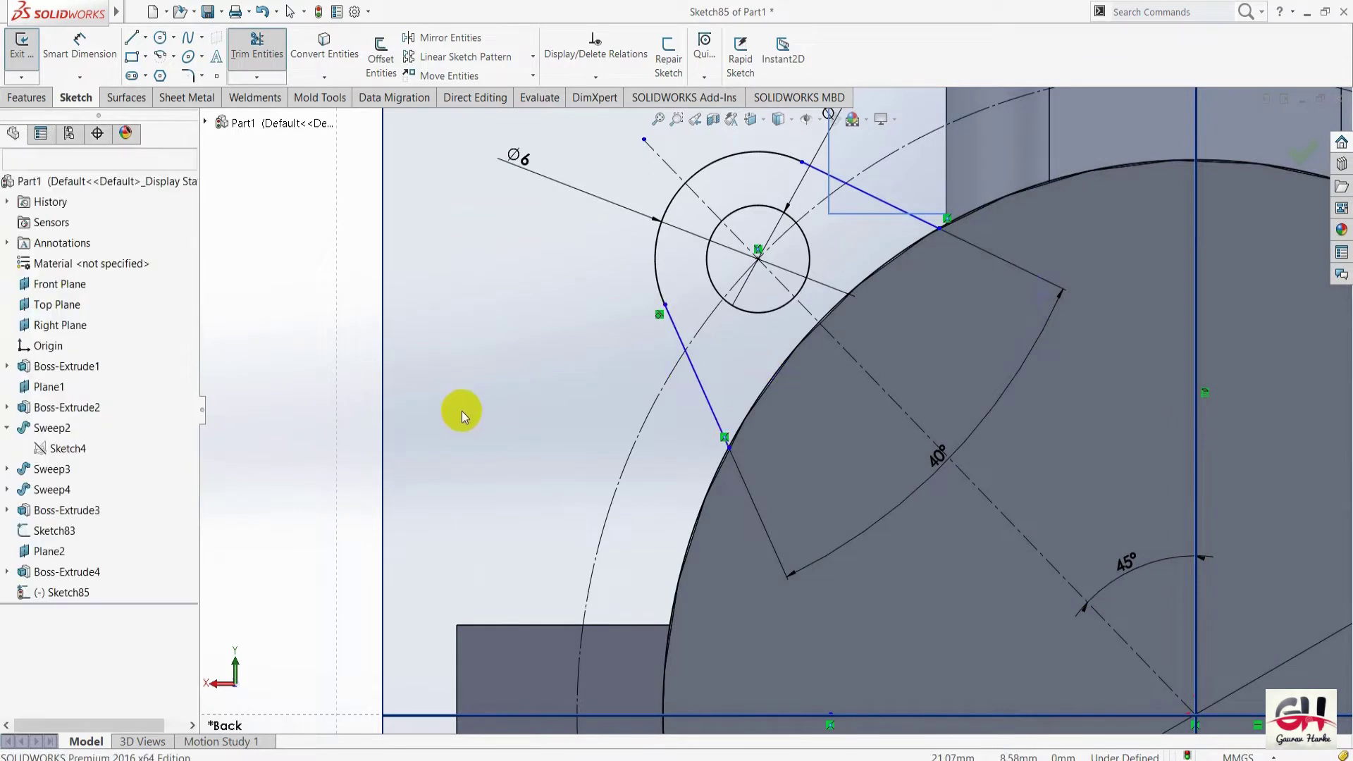
# Trim away the leftover sketch arc along the body's circular edge.
pyautogui.click(991, 201)
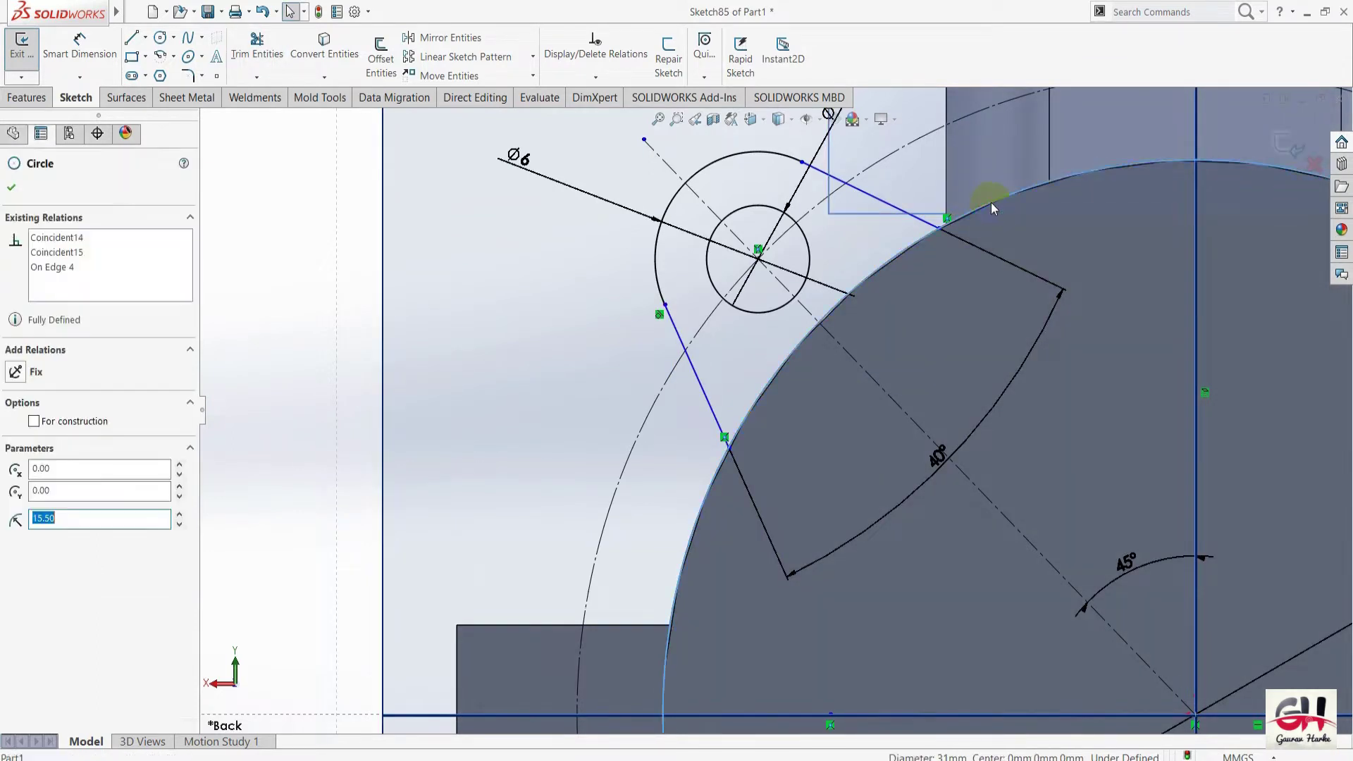
pyautogui.press('Escape')
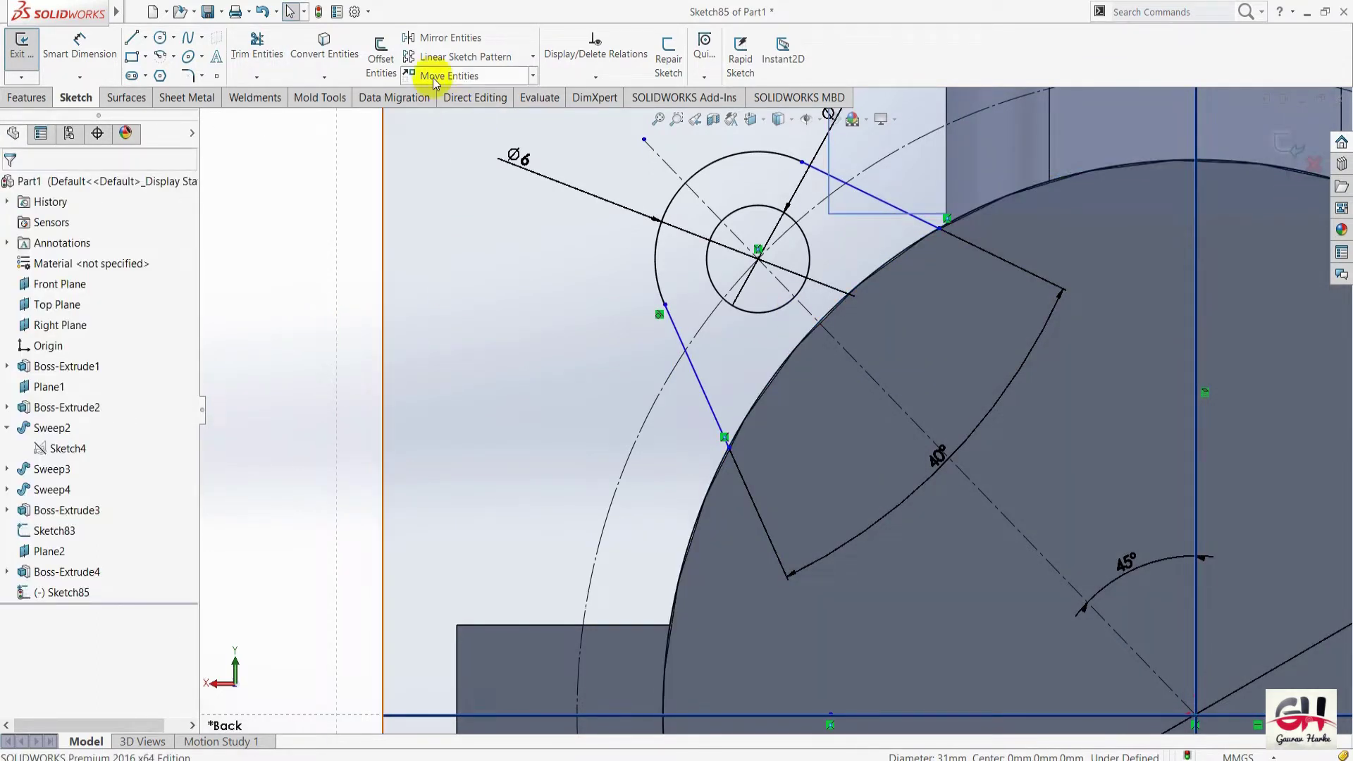
pyautogui.click(258, 45)
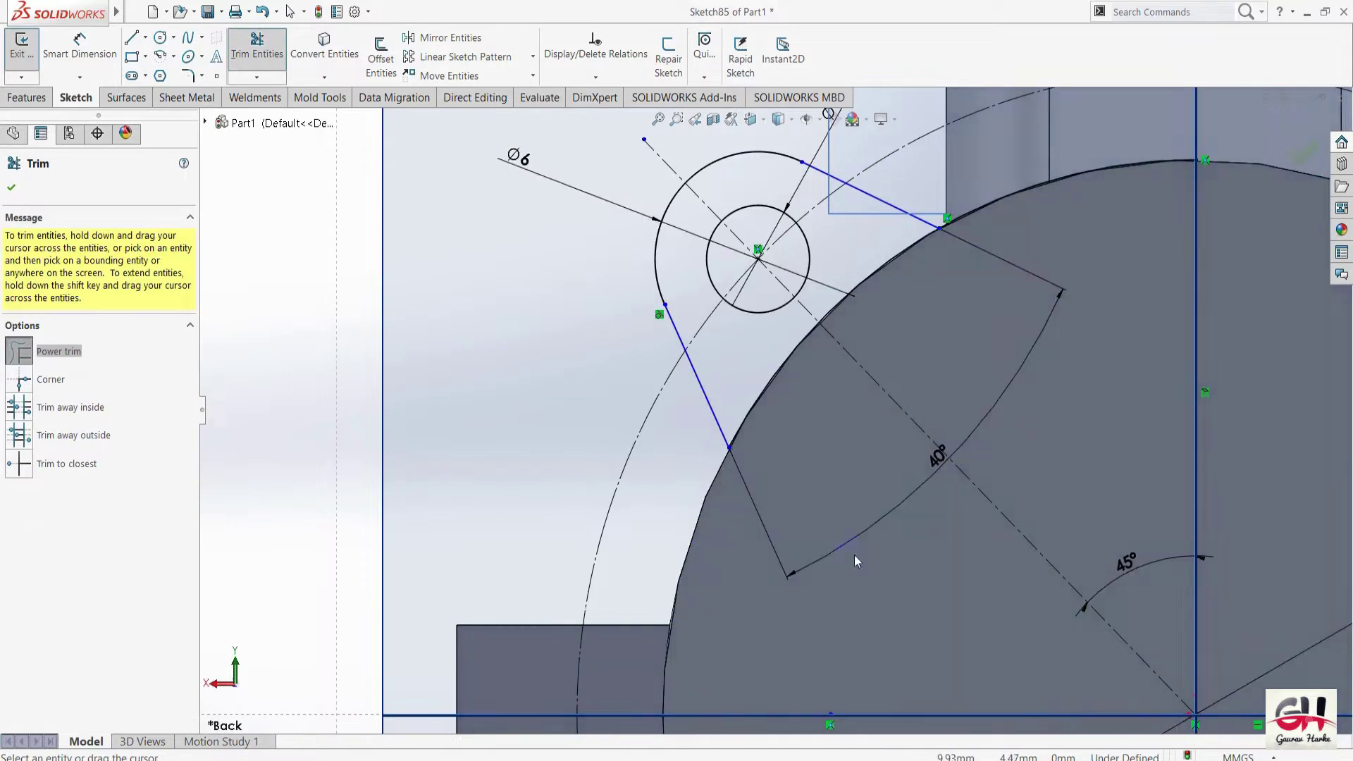
pyautogui.moveTo(1064, 239); pyautogui.dragTo(1063, 159)
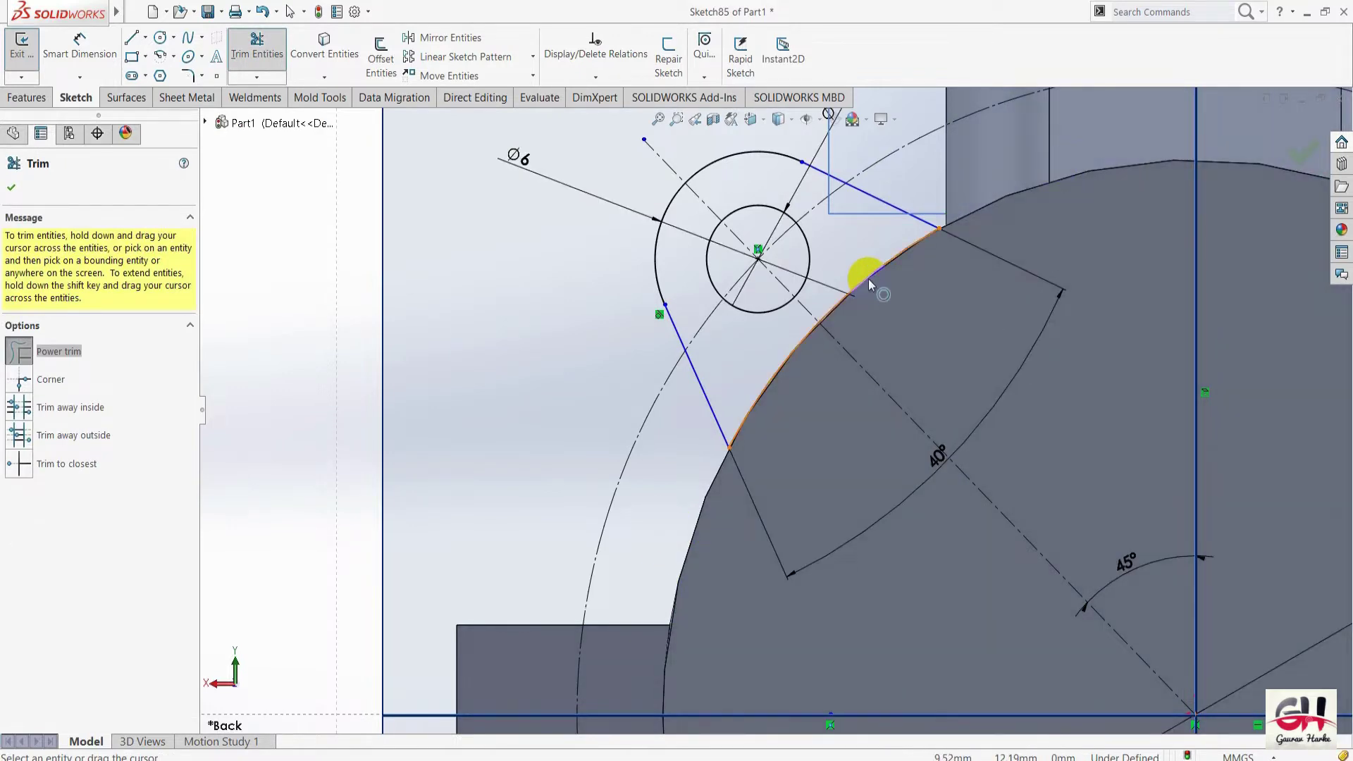
pyautogui.scroll(2, 776, 437)
pyautogui.scroll(2, 774, 441)
pyautogui.scroll(2, 754, 451)
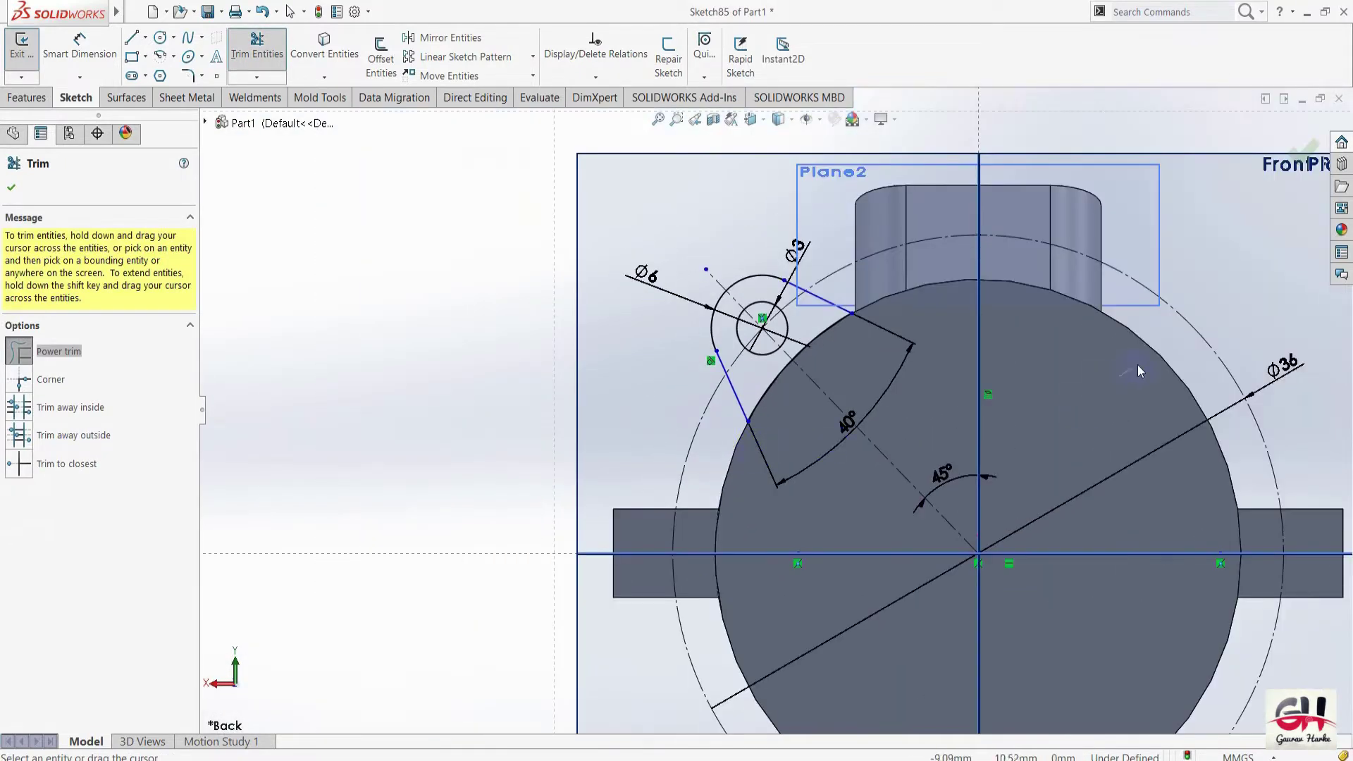
pyautogui.scroll(-2, 1141, 643)
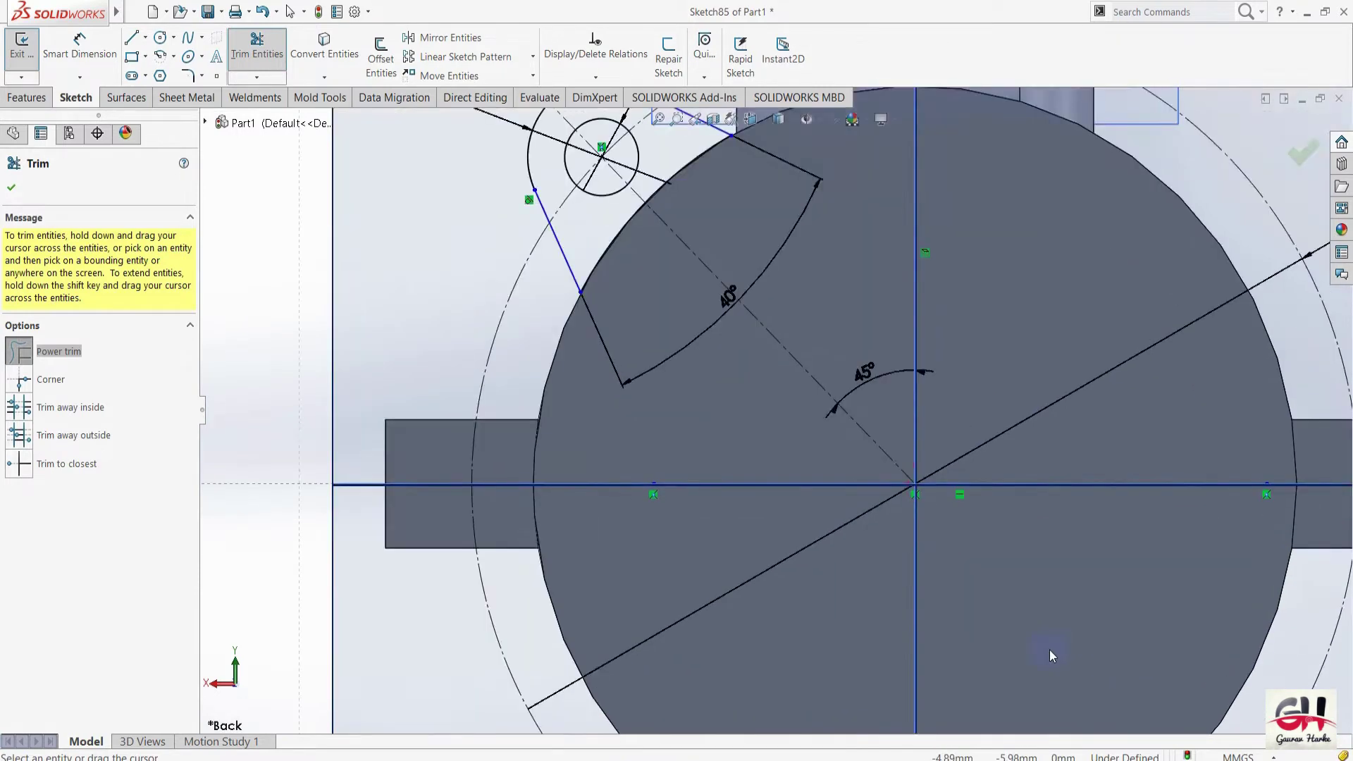
pyautogui.scroll(4, 826, 613)
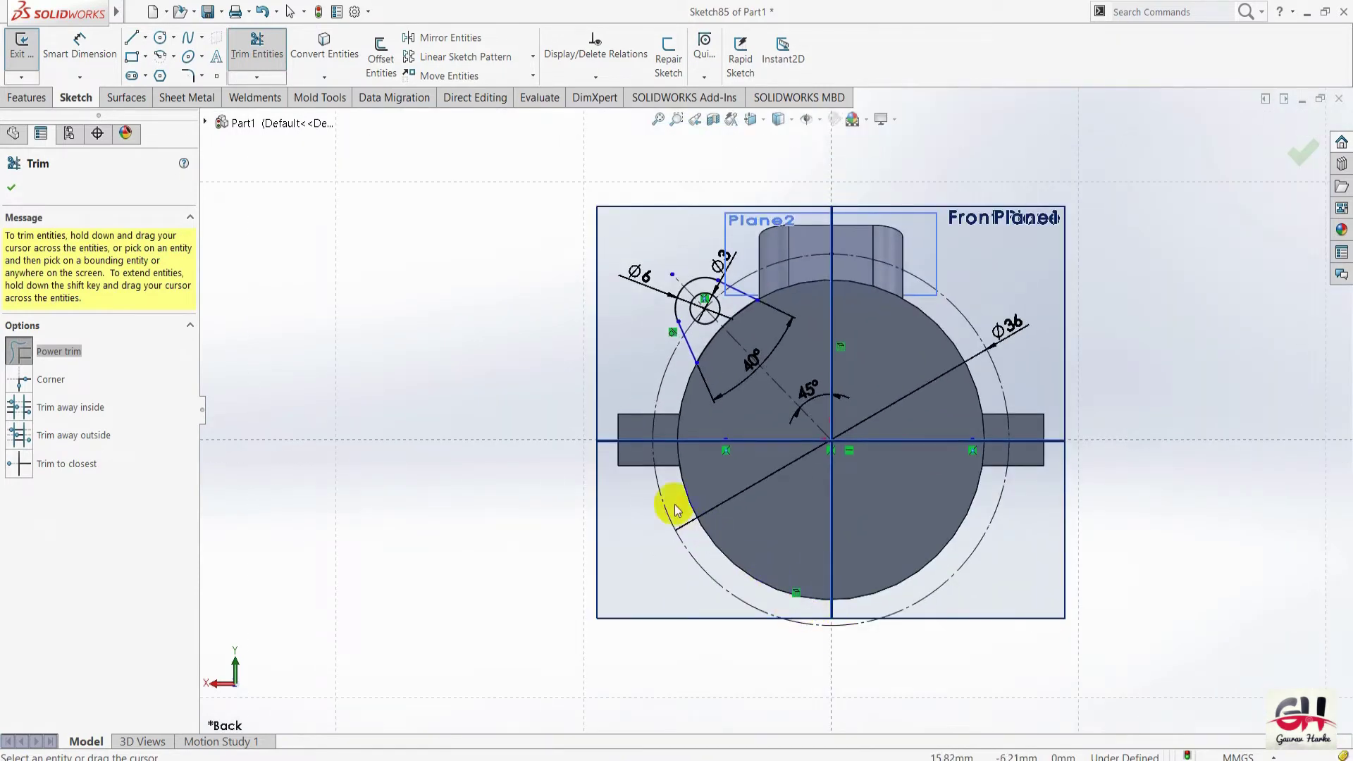
pyautogui.scroll(-3, 718, 428)
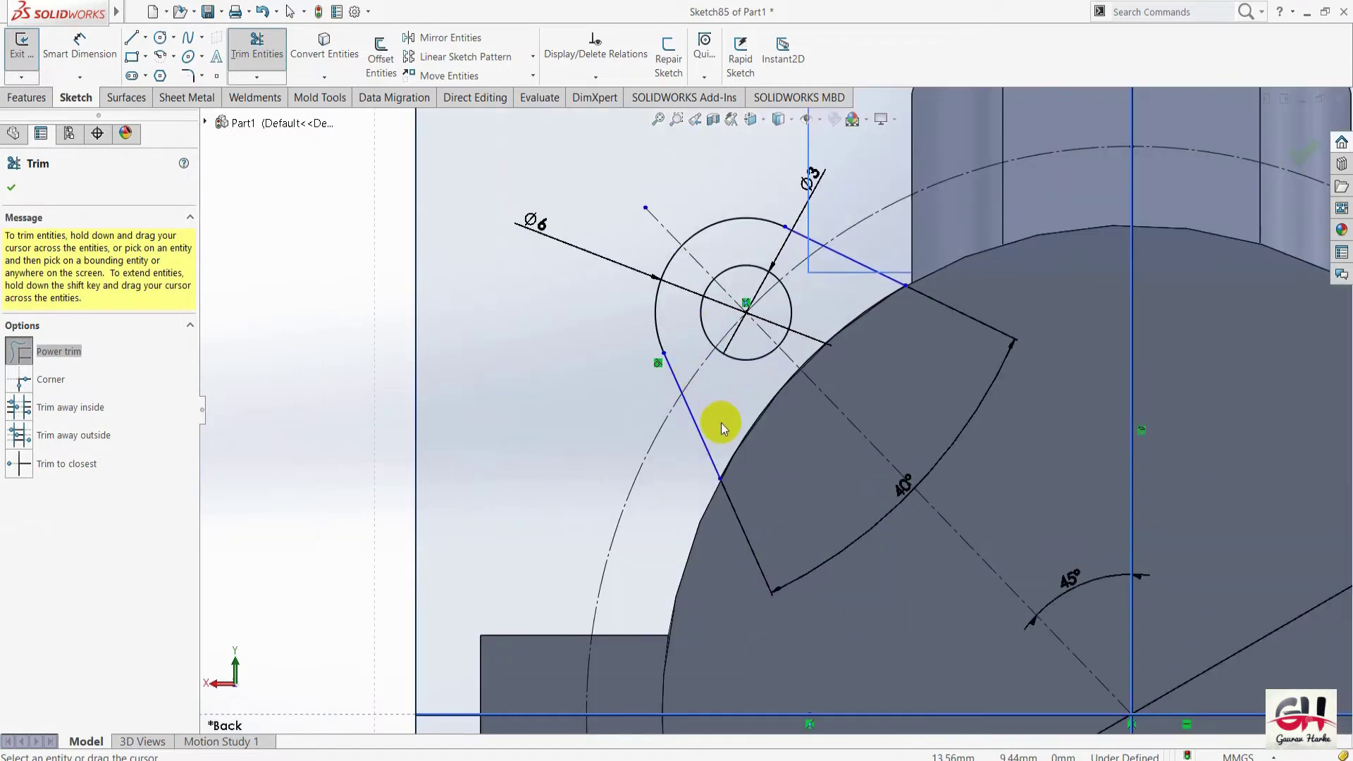
pyautogui.scroll(-1, 640, 358)
# Move the lower line's endpoint onto the Ø6 arc and make both tangent lines symmetric about the 40° centreline.
pyautogui.press('Escape')
pyautogui.moveTo(655, 344); pyautogui.dragTo(681, 345)
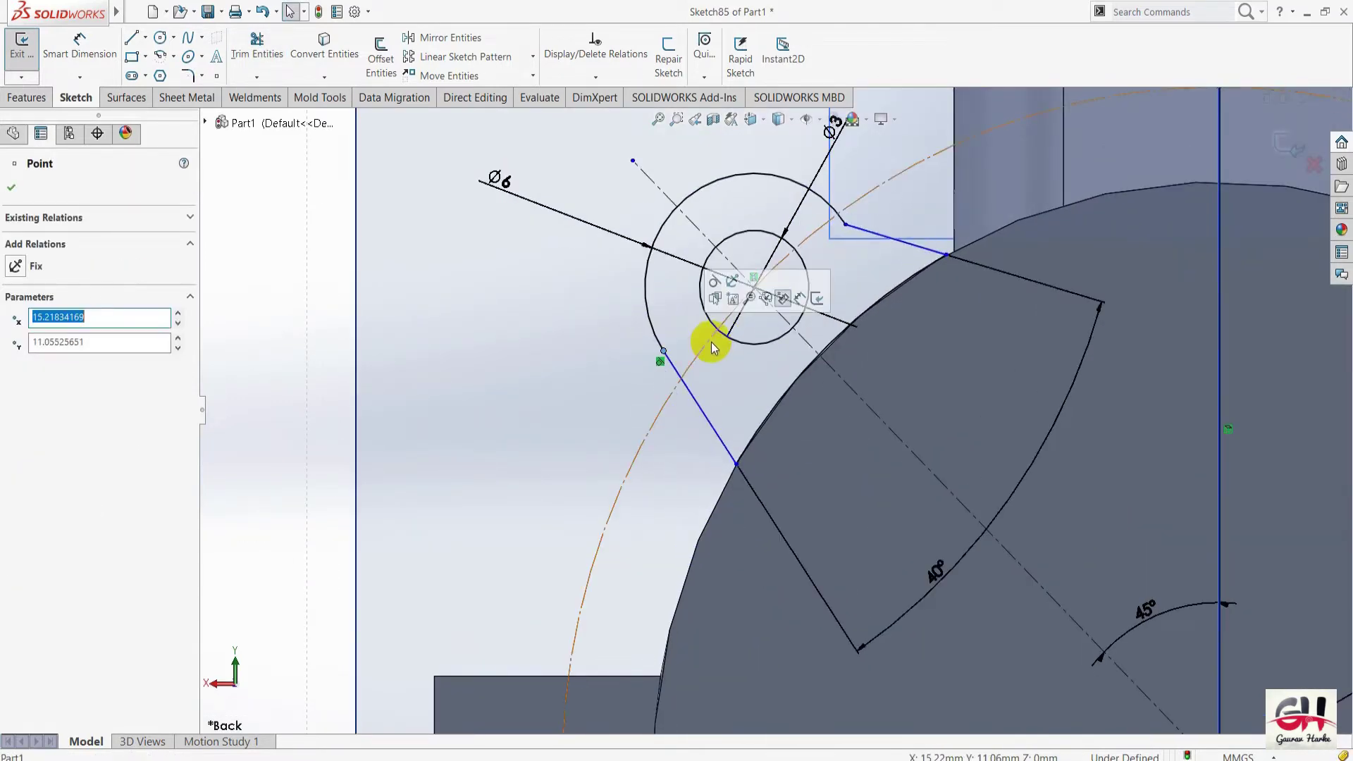
pyautogui.moveTo(680, 345); pyautogui.dragTo(701, 453)
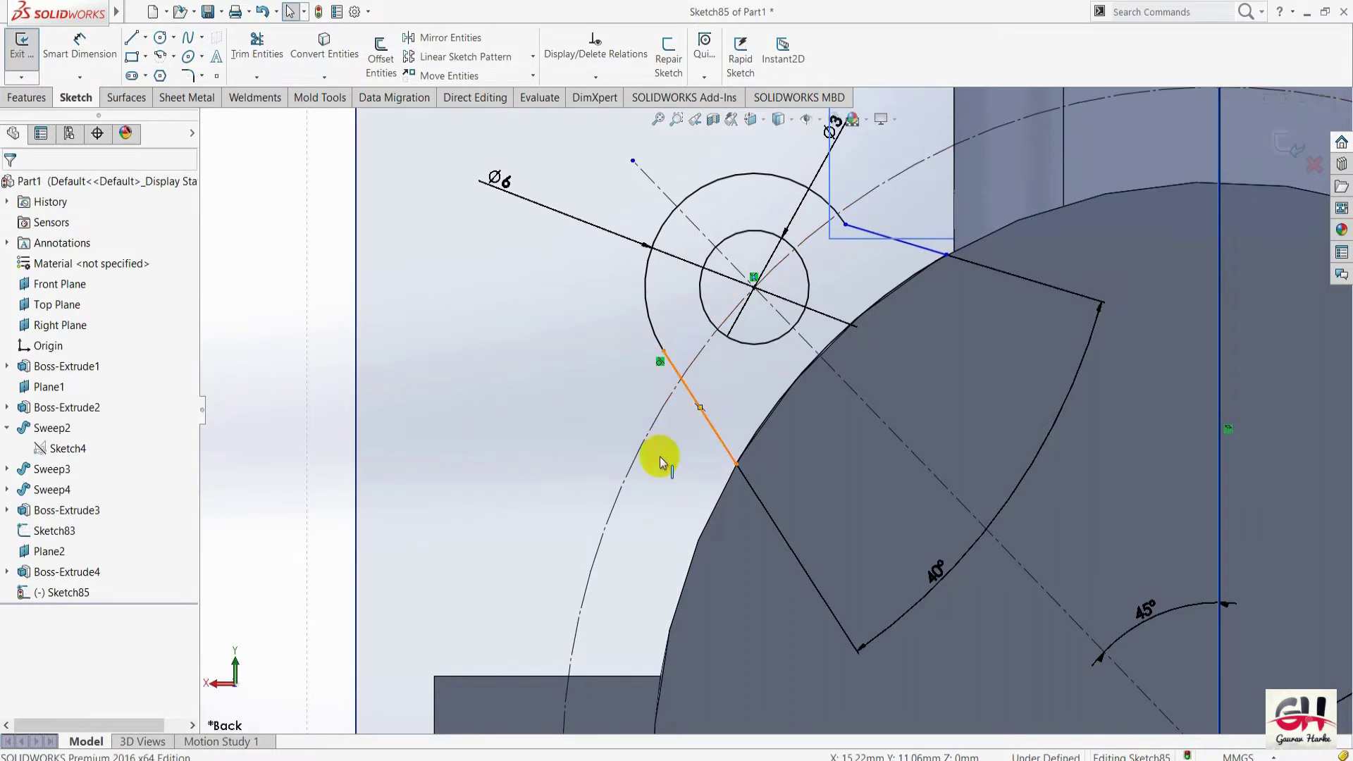
pyautogui.click(708, 428)
pyautogui.keyDown('ctrl'); pyautogui.click(887, 292); pyautogui.keyUp('ctrl')
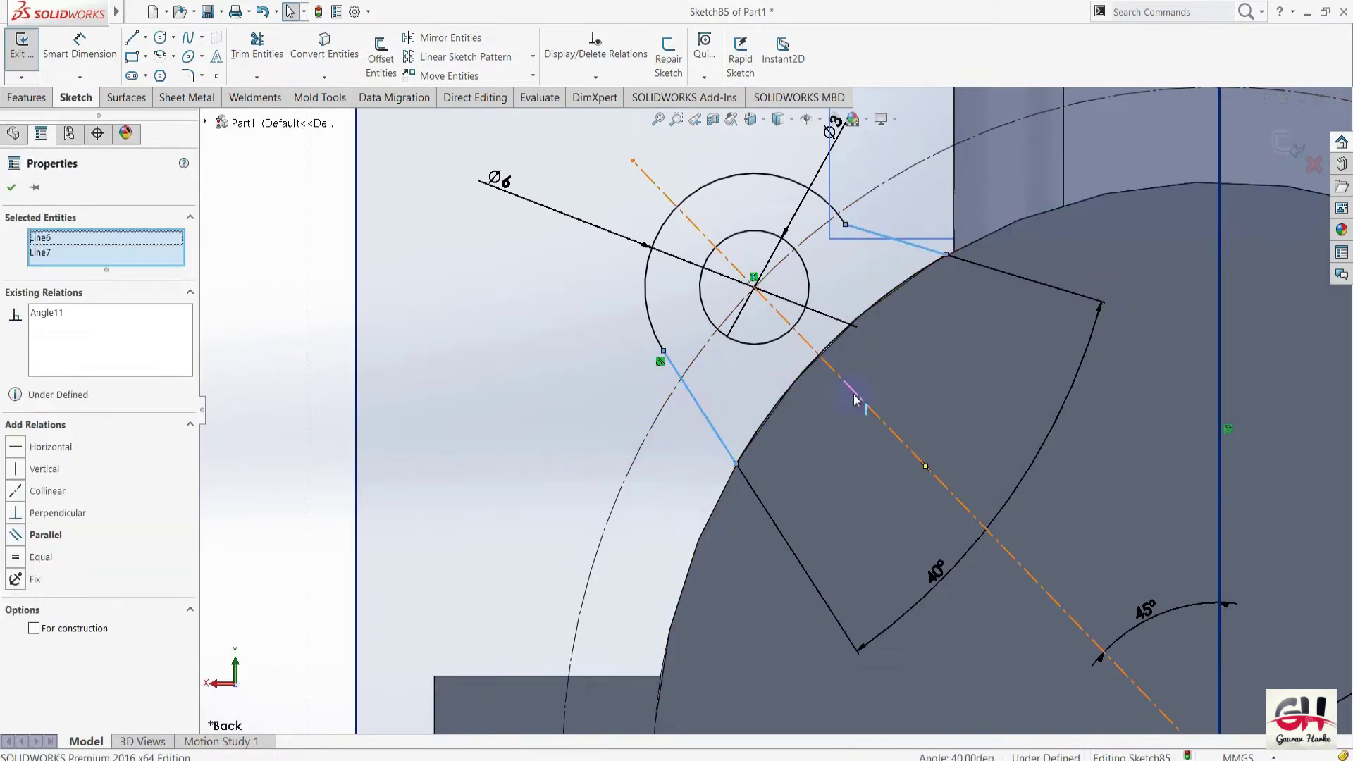
pyautogui.keyDown('ctrl'); pyautogui.click(856, 400); pyautogui.keyUp('ctrl')
pyautogui.click(17, 573)
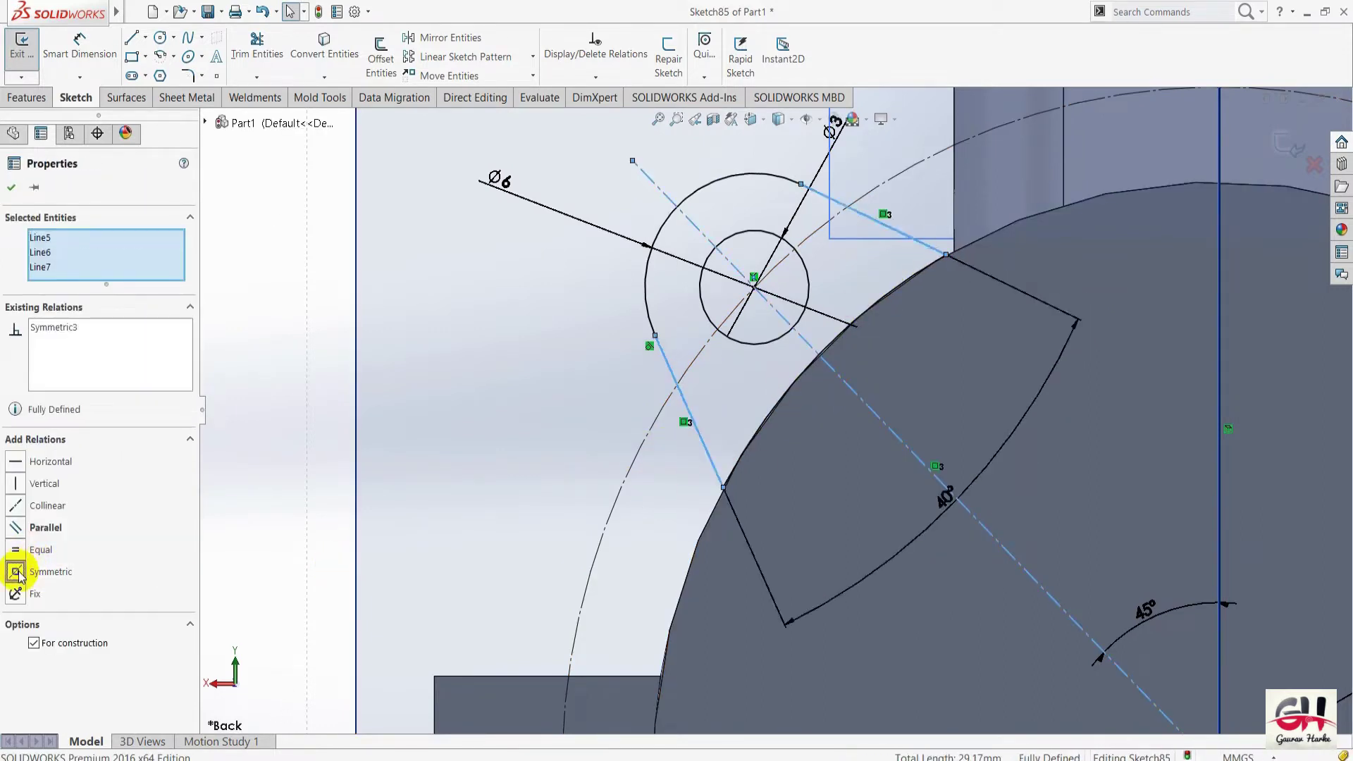
pyautogui.click(11, 186)
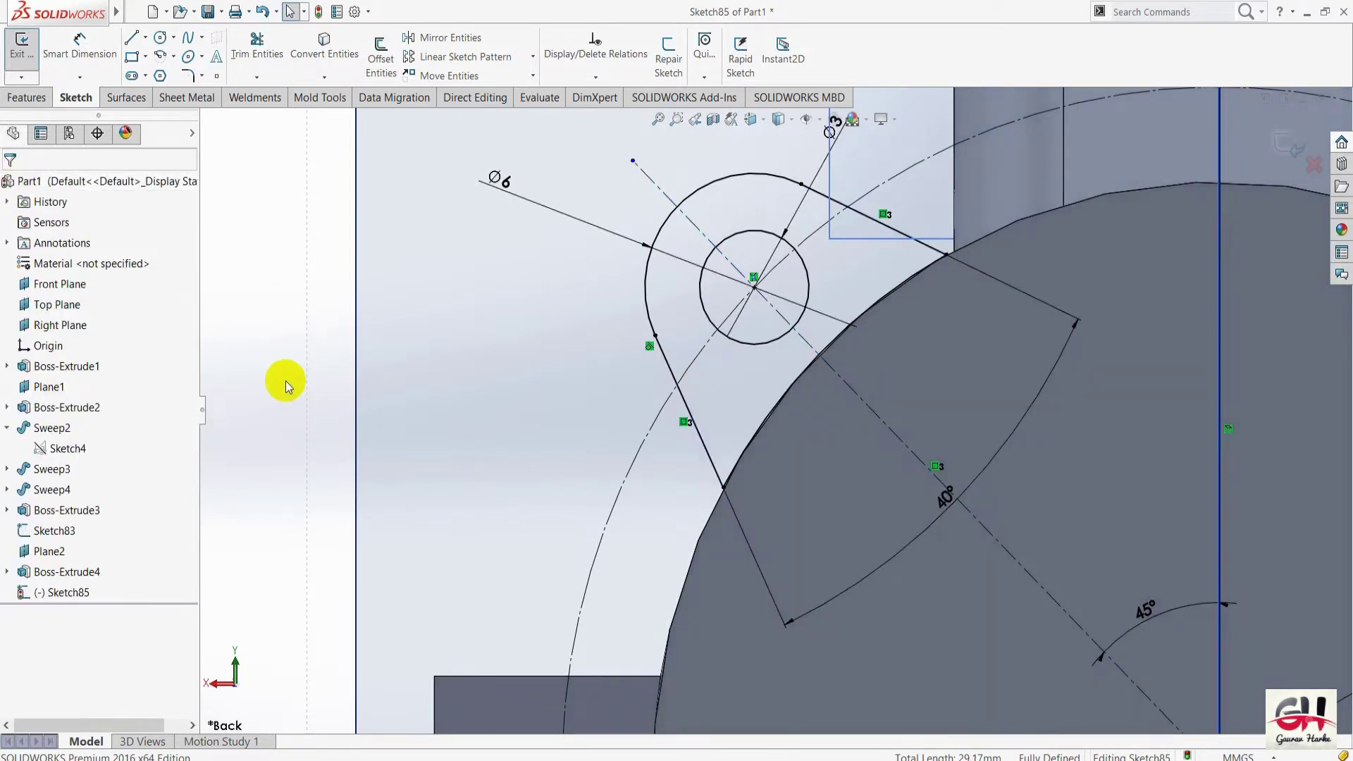
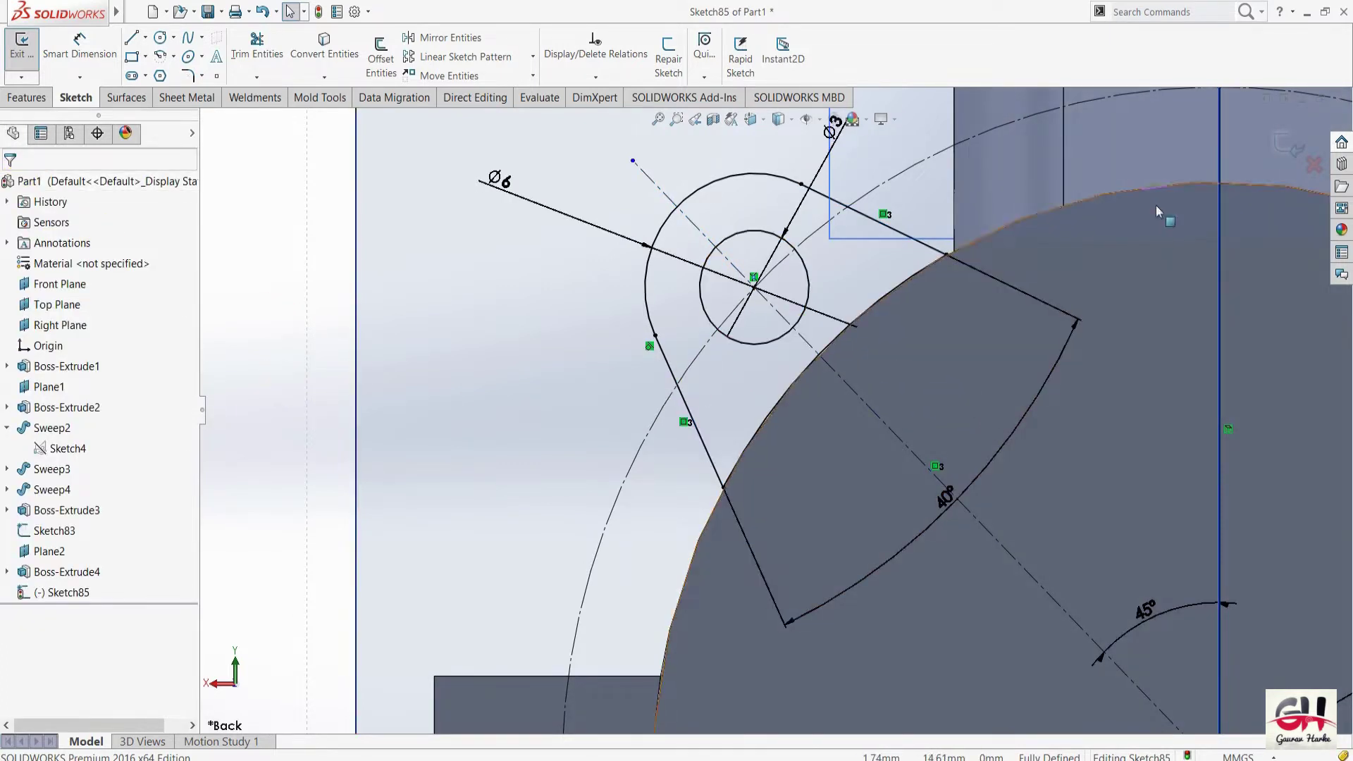
# Exit the lug sketch and switch the part to an isometric view.
pyautogui.click(1293, 151)
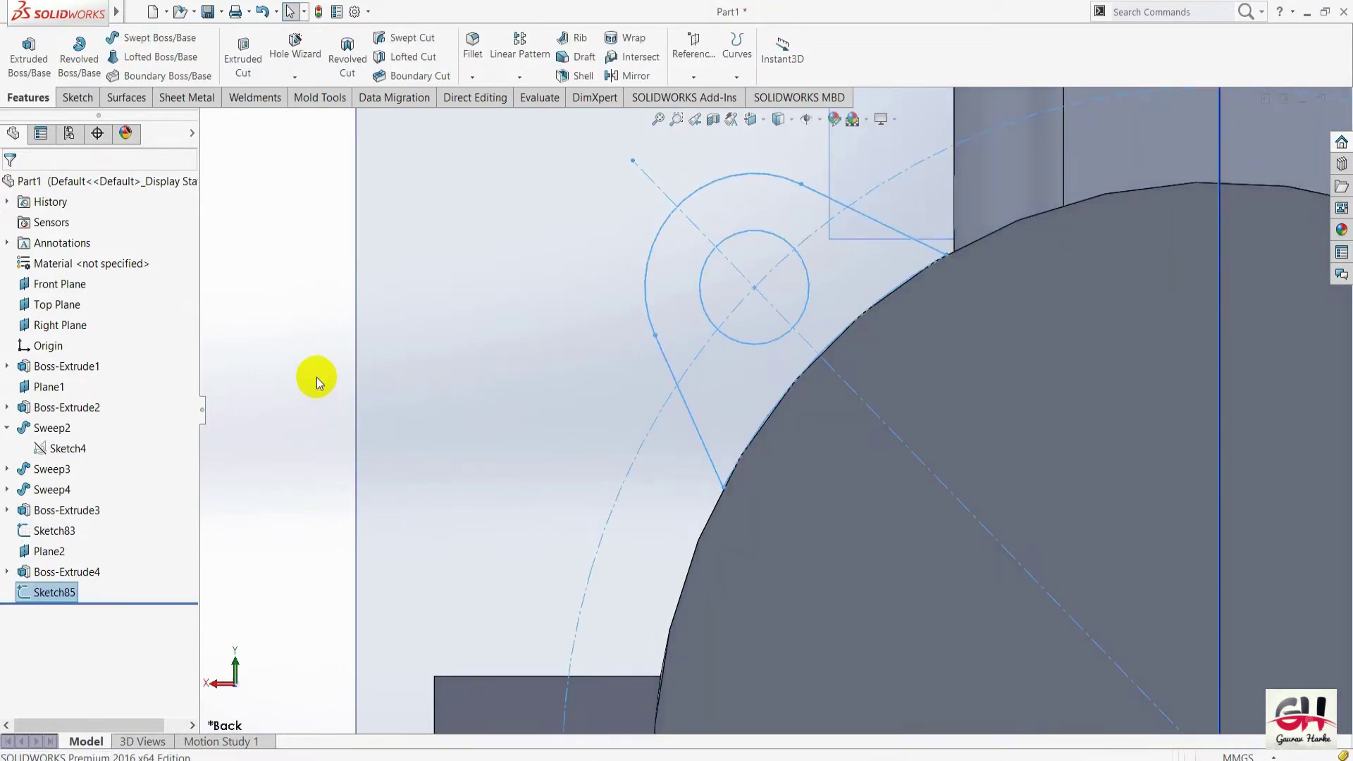
pyautogui.press('space')
pyautogui.click(302, 362)
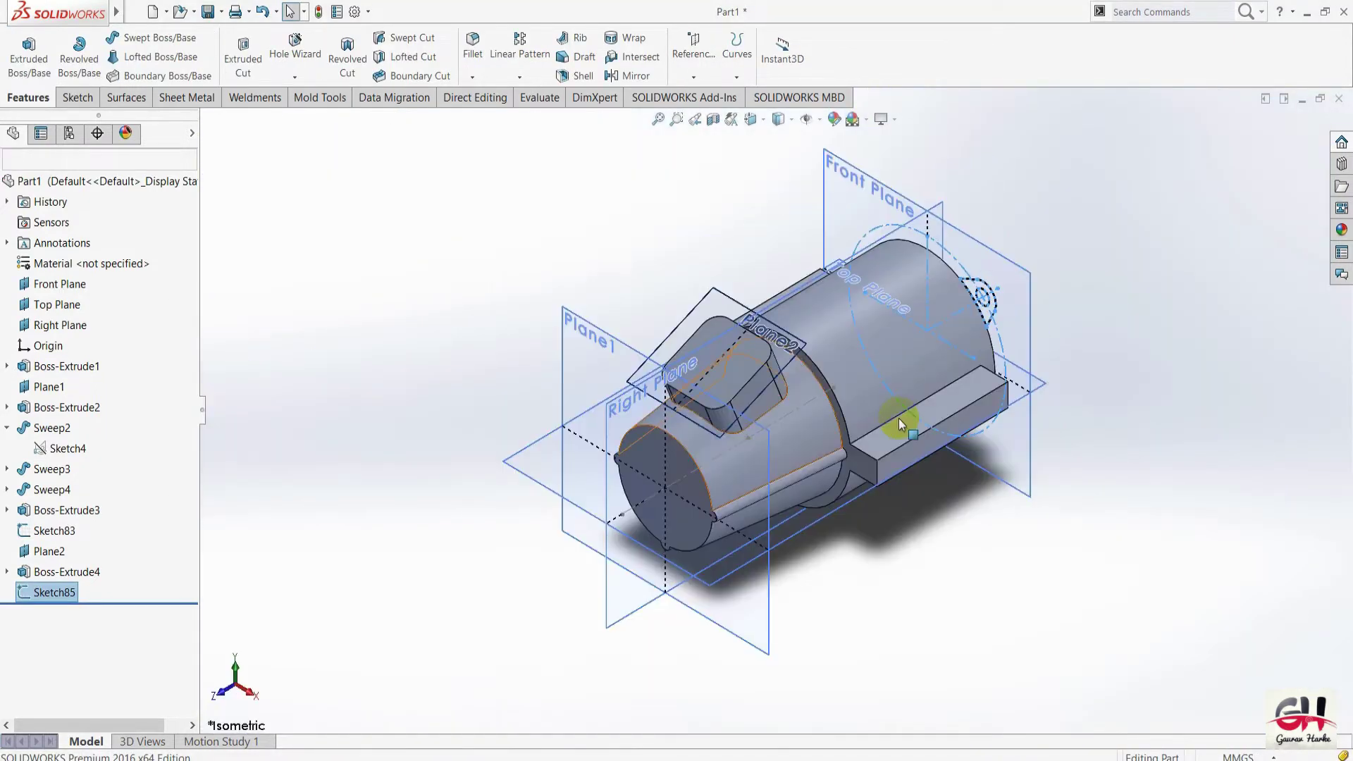
pyautogui.scroll(5, 878, 281)
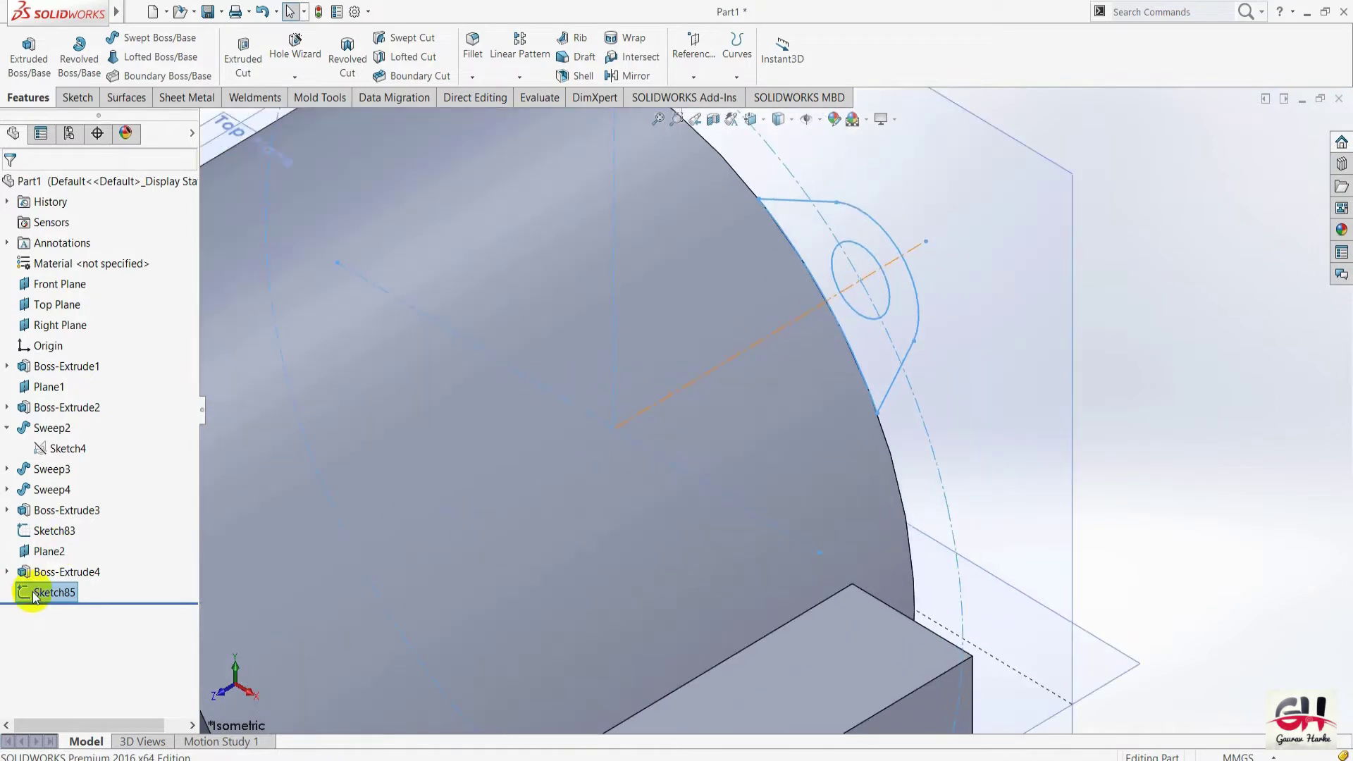
# Extrude Sketch85 into a 3 mm boss (Boss-Extrude5).
pyautogui.click(34, 595)
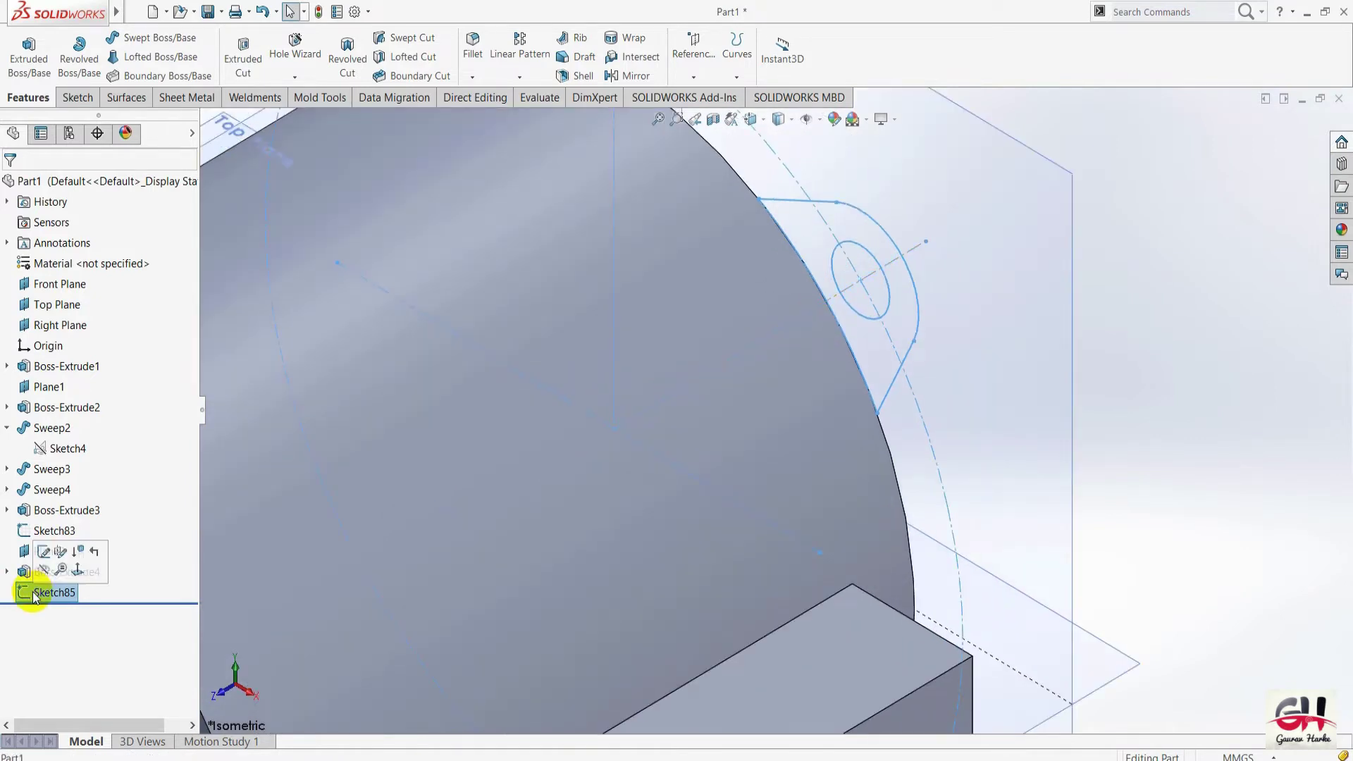
pyautogui.click(34, 46)
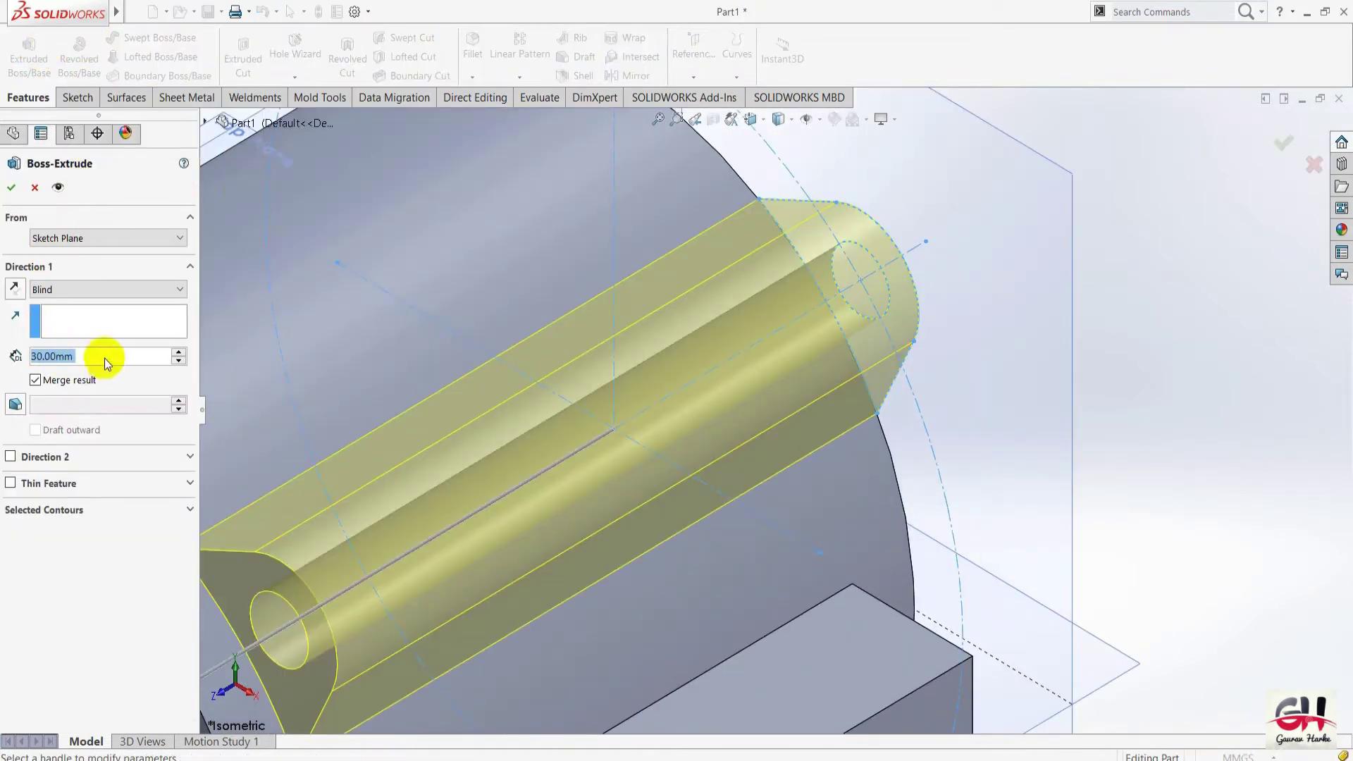
pyautogui.write('3')
pyautogui.press('Return')
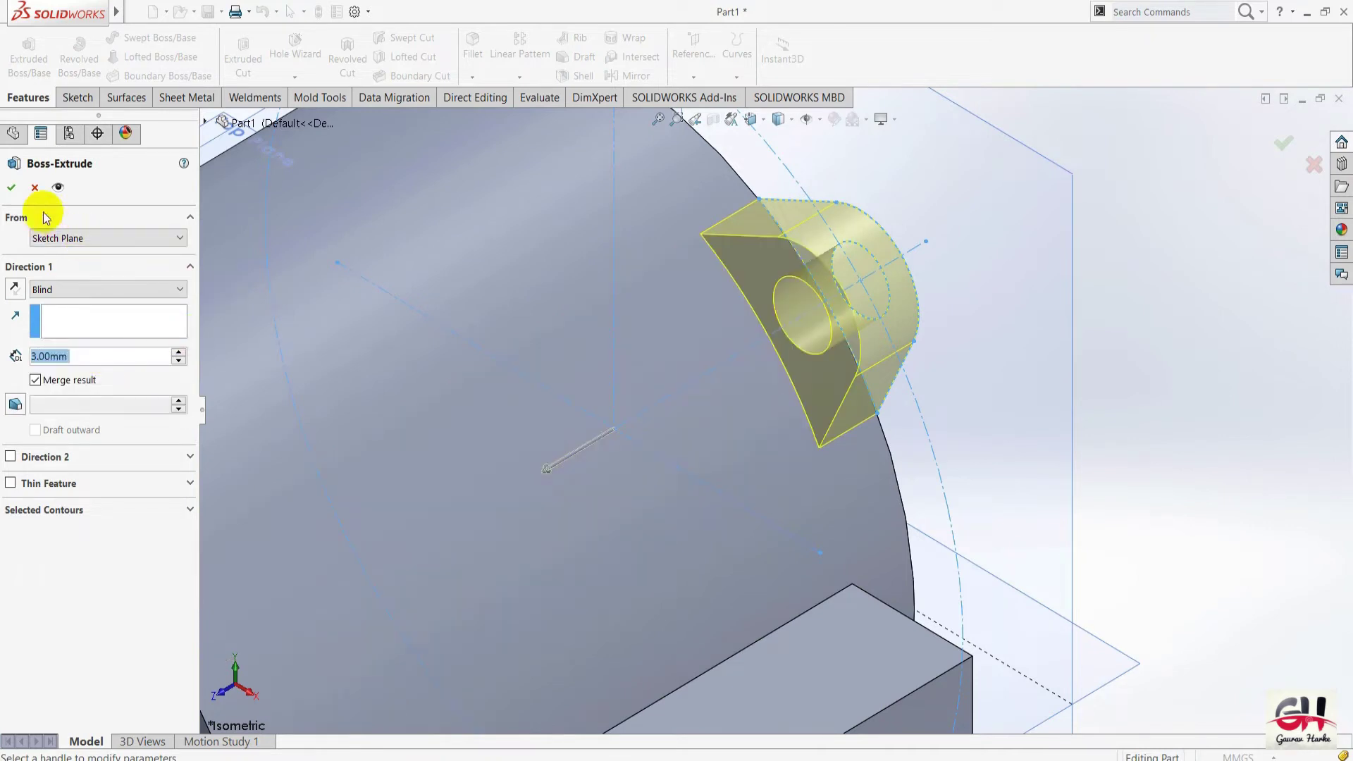
pyautogui.rightClick(1174, 361)
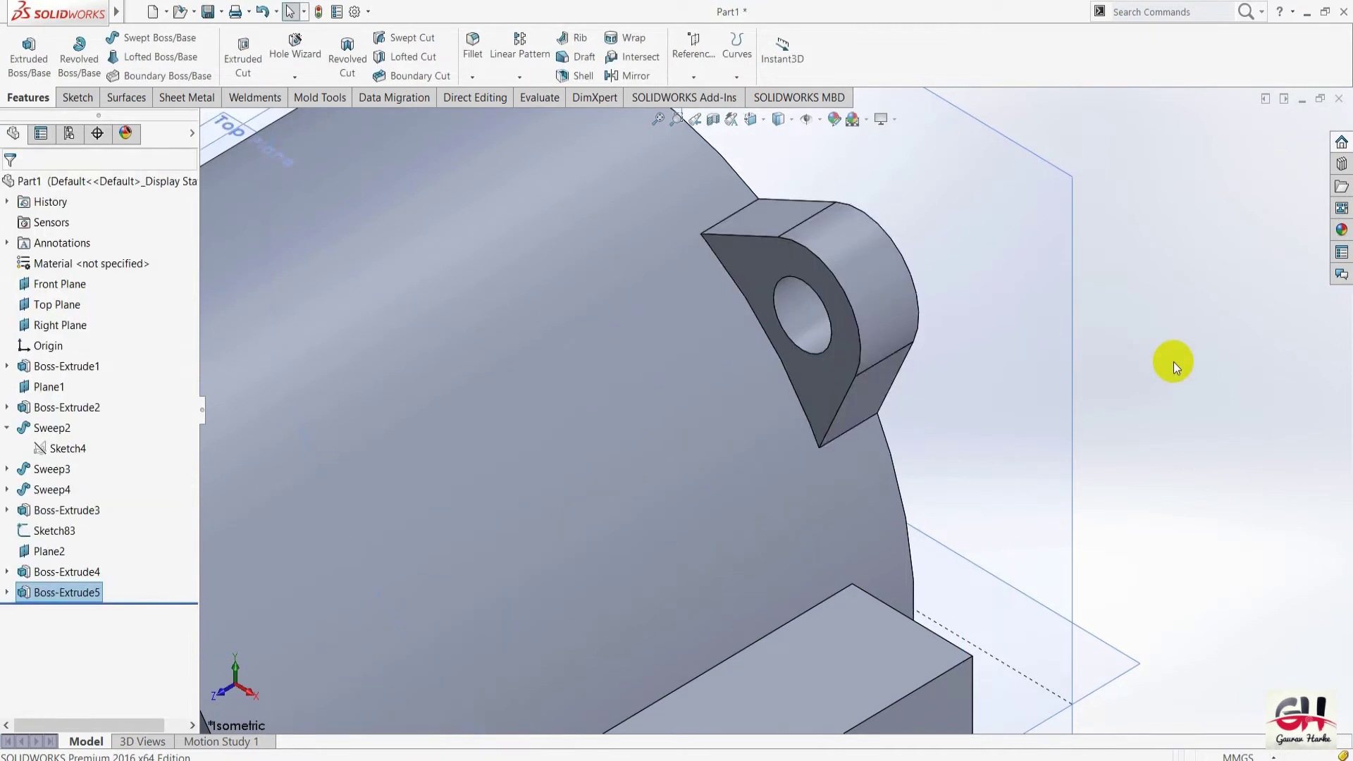
# Pan and zoom the PDF drawing to the side view's 15.5 and 44.5 dimensions.
pyautogui.hotkey('alt', 'Tab')
pyautogui.moveTo(1121, 353); pyautogui.dragTo(468, 311)
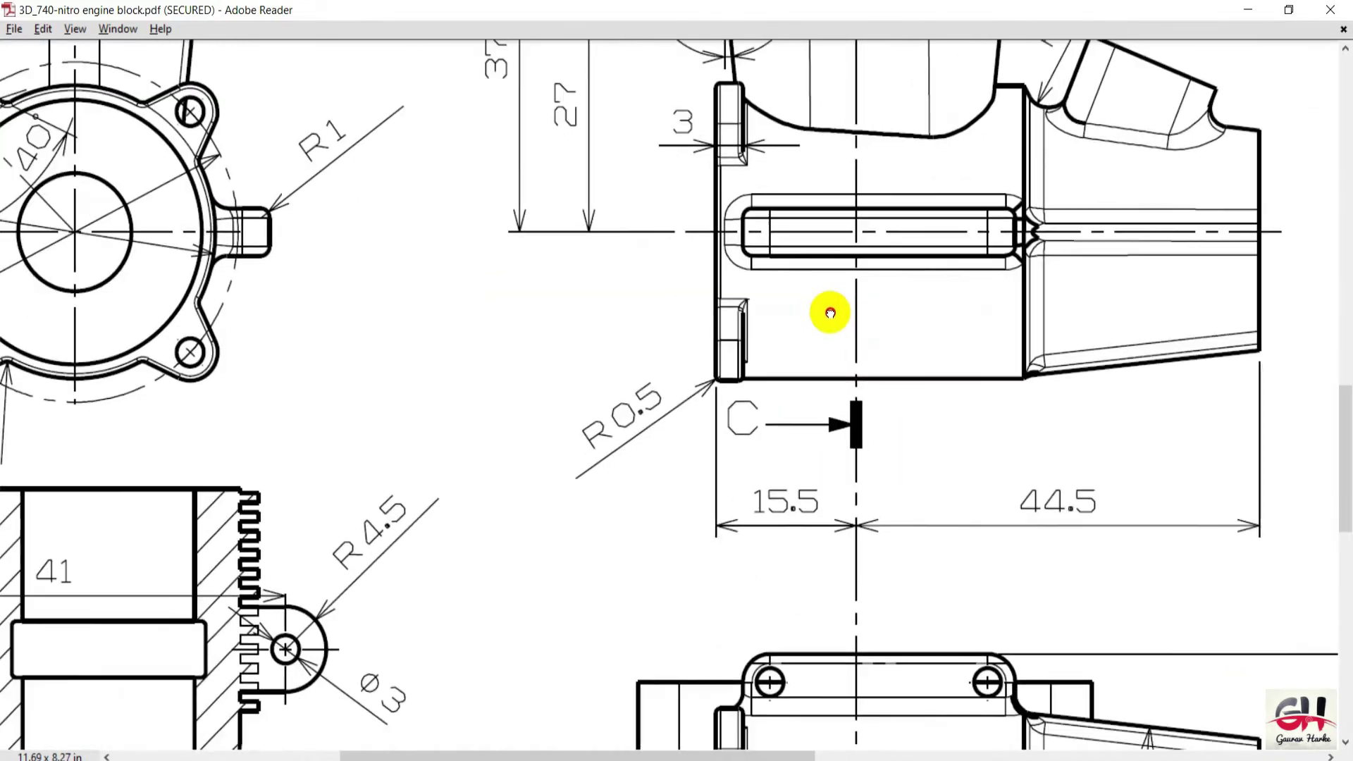
pyautogui.moveTo(830, 313); pyautogui.dragTo(828, 315)
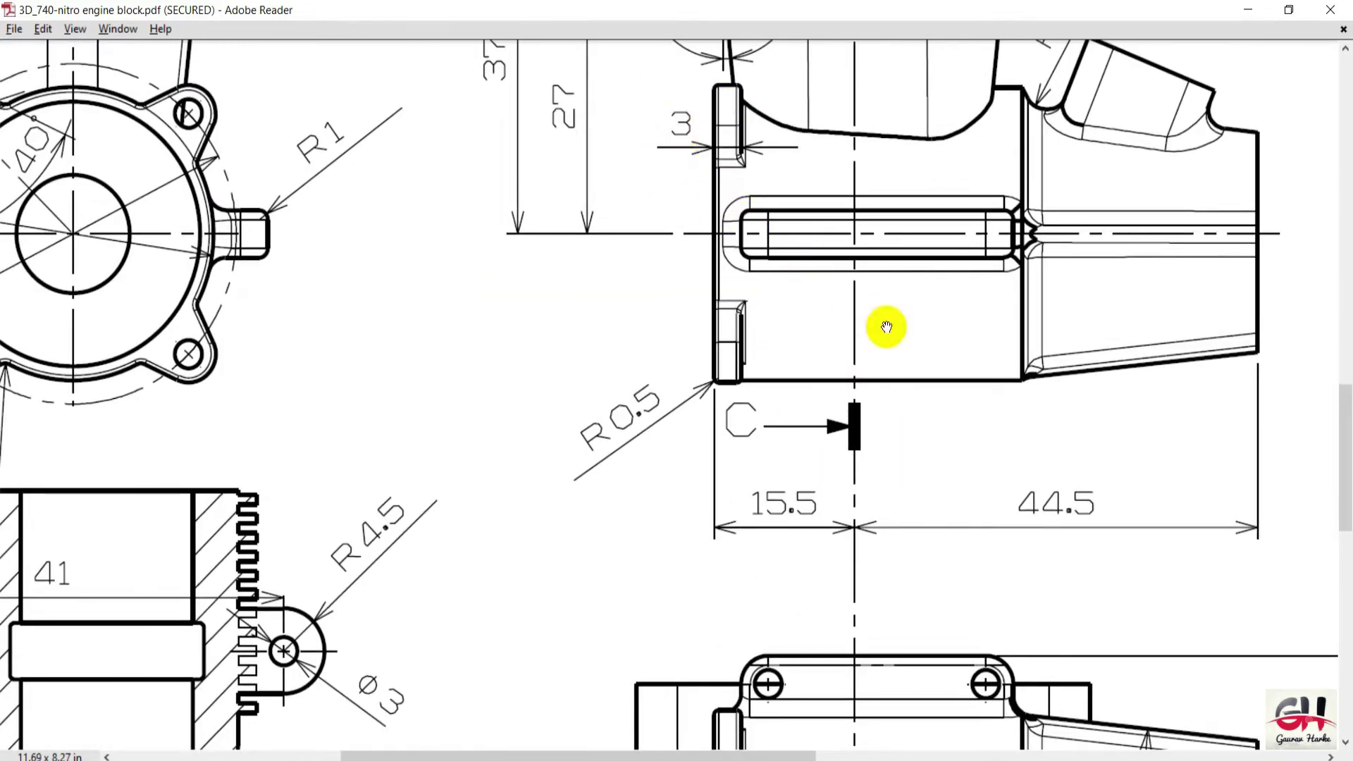
pyautogui.scroll(-1, 887, 326)
pyautogui.keyDown('ctrl'); pyautogui.scroll(-2, 821, 387); pyautogui.keyUp('ctrl')
pyautogui.keyDown('ctrl'); pyautogui.scroll(-2, 689, 422); pyautogui.keyUp('ctrl')
pyautogui.keyDown('ctrl'); pyautogui.scroll(4, 685, 426); pyautogui.keyUp('ctrl')
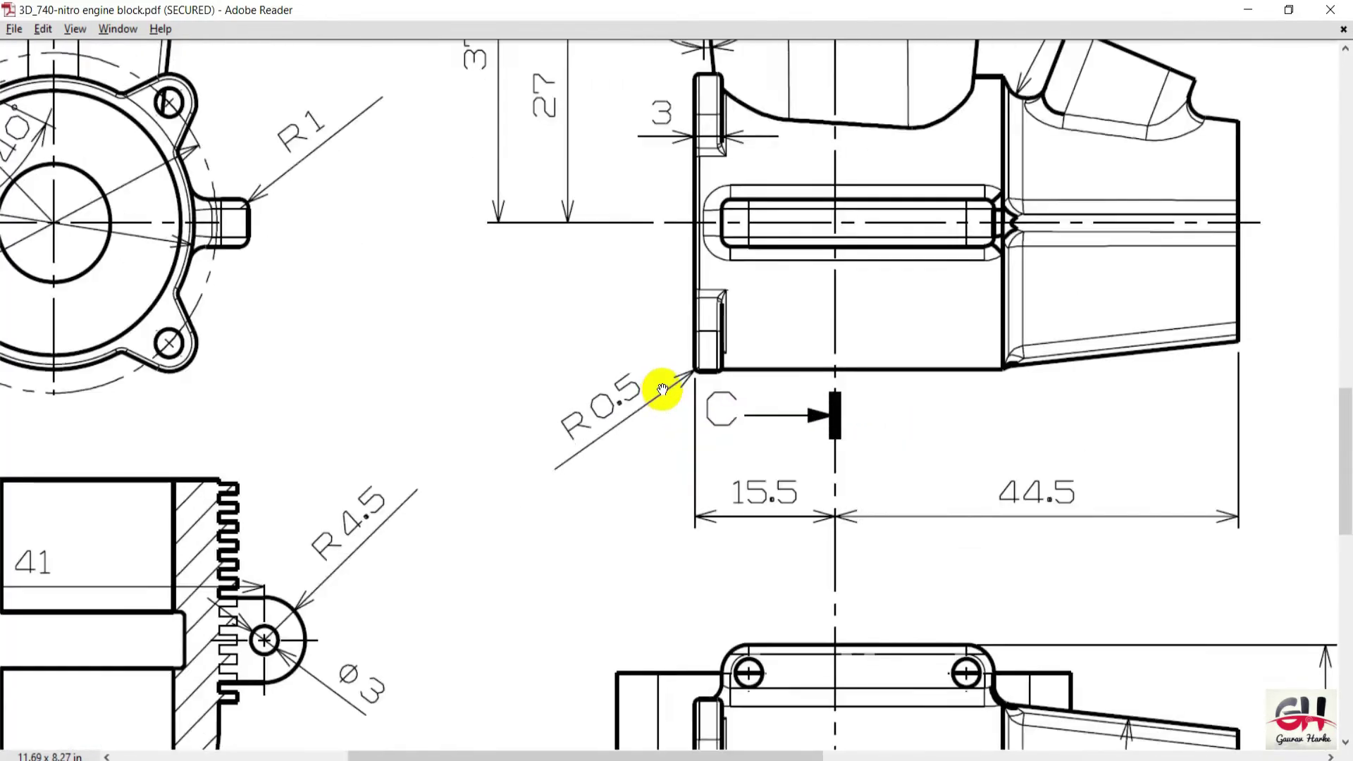
pyautogui.keyDown('ctrl'); pyautogui.scroll(-2, 663, 390); pyautogui.keyUp('ctrl')
pyautogui.keyDown('ctrl'); pyautogui.scroll(3, 643, 423); pyautogui.keyUp('ctrl')
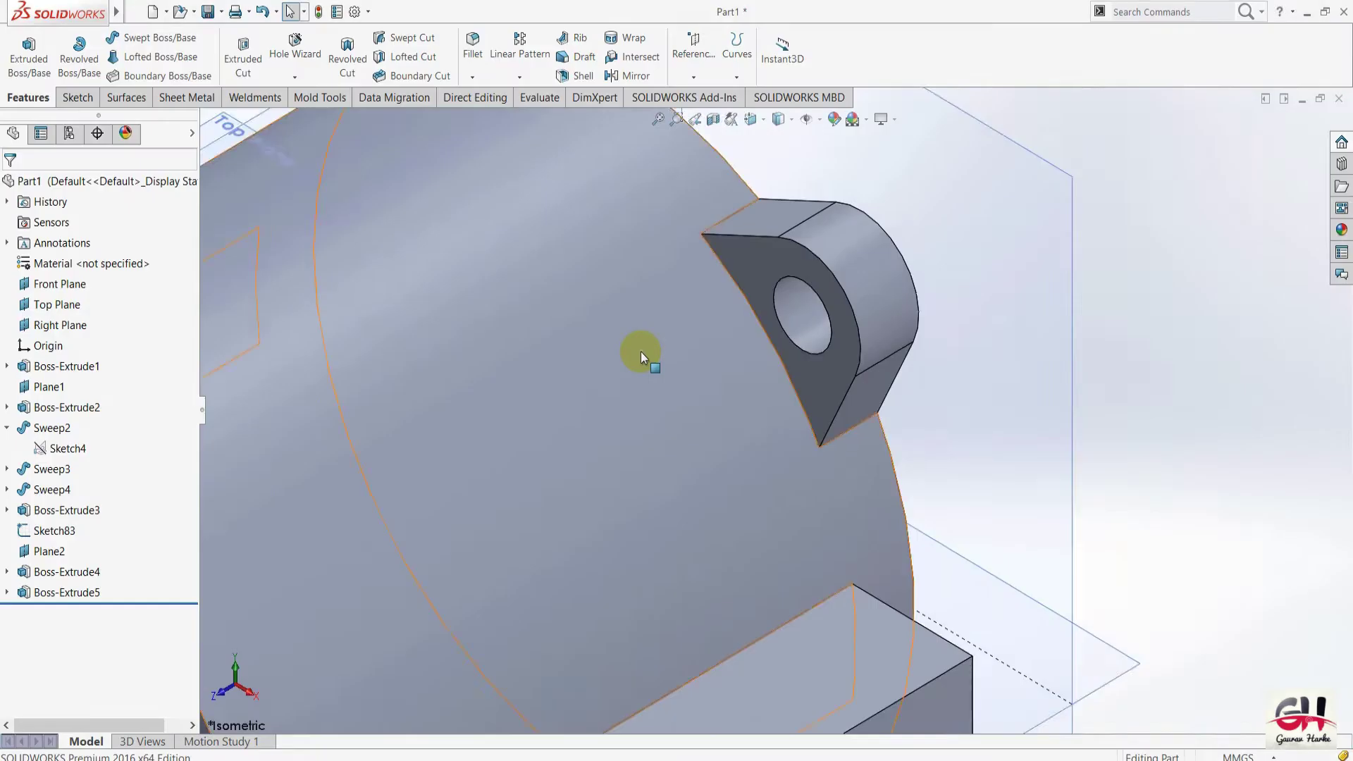
pyautogui.scroll(2, 640, 352)
pyautogui.scroll(2, 611, 357)
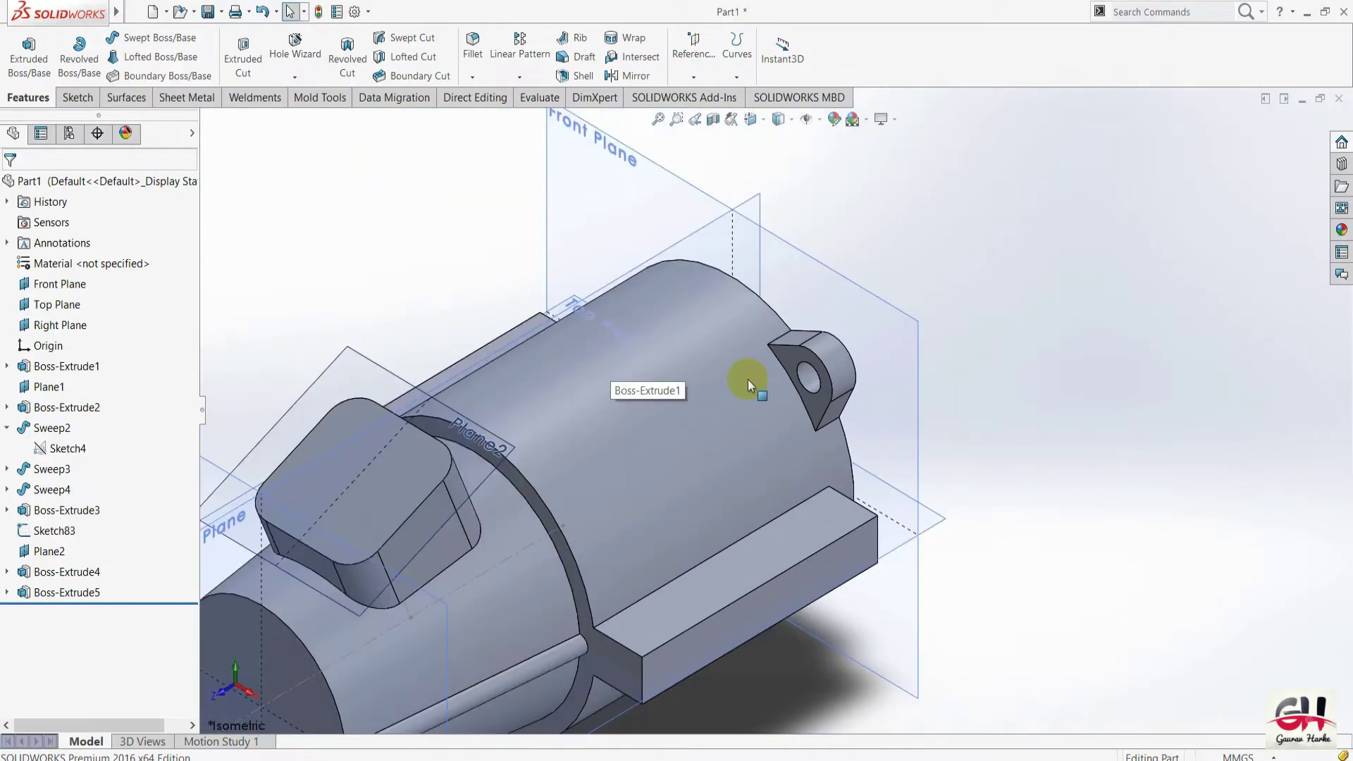
pyautogui.hotkey('shift', 'Up')
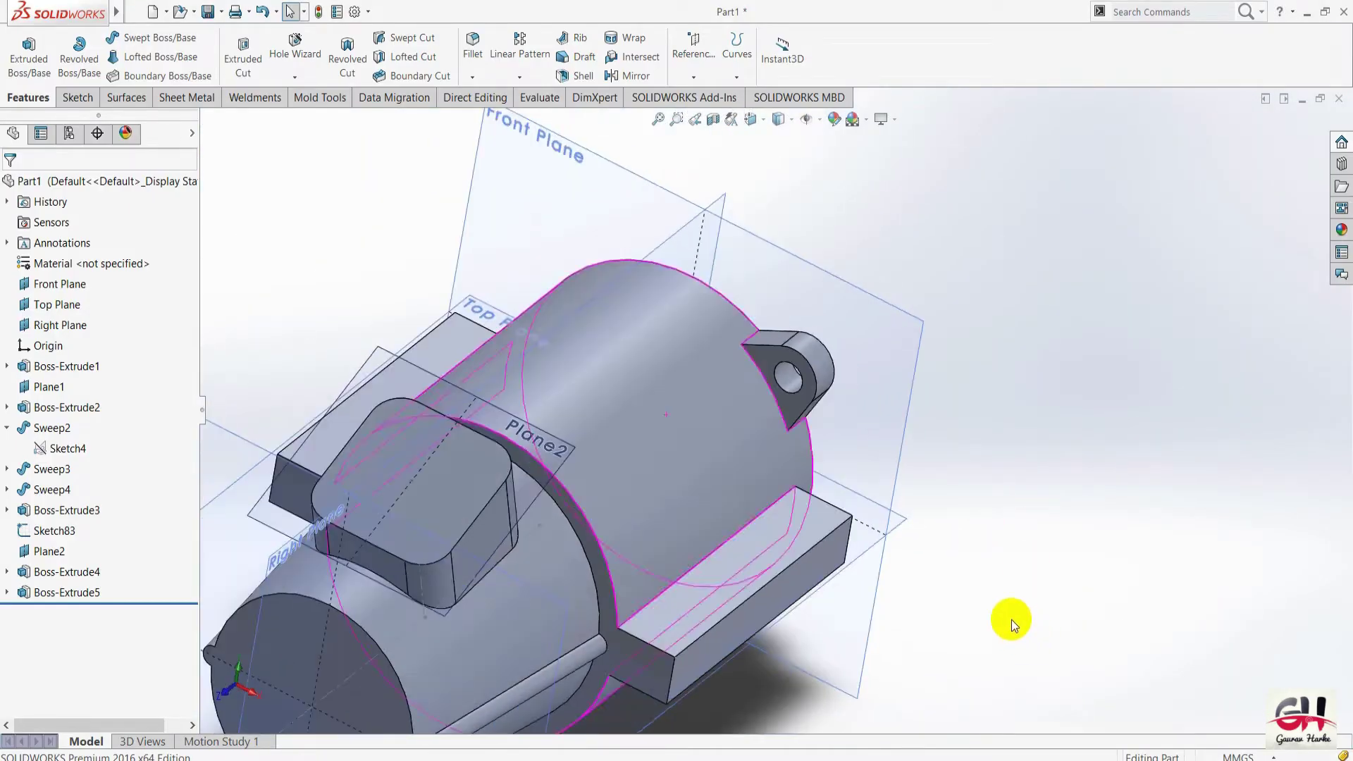
pyautogui.press('Right')
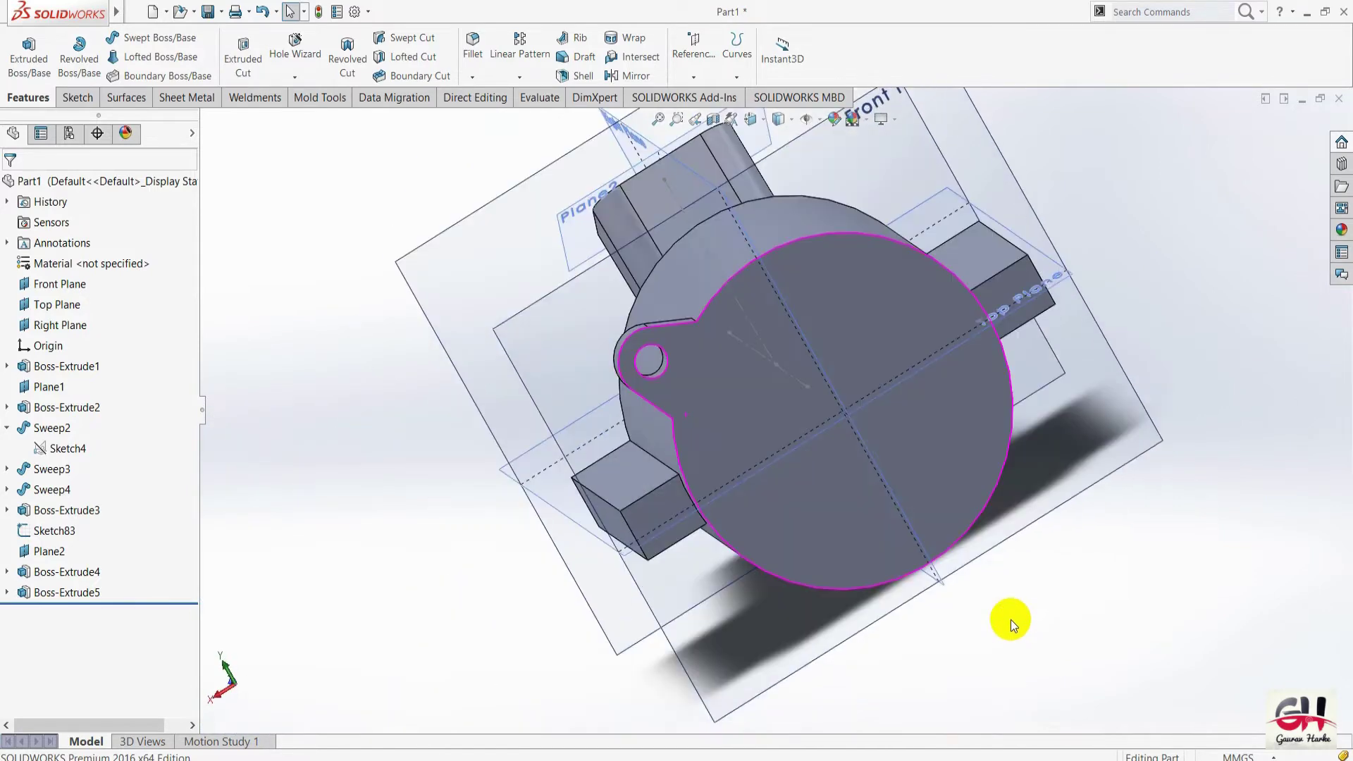
pyautogui.press('Right')
pyautogui.press('Right')
pyautogui.press('Right')
pyautogui.scroll(-2, 986, 584)
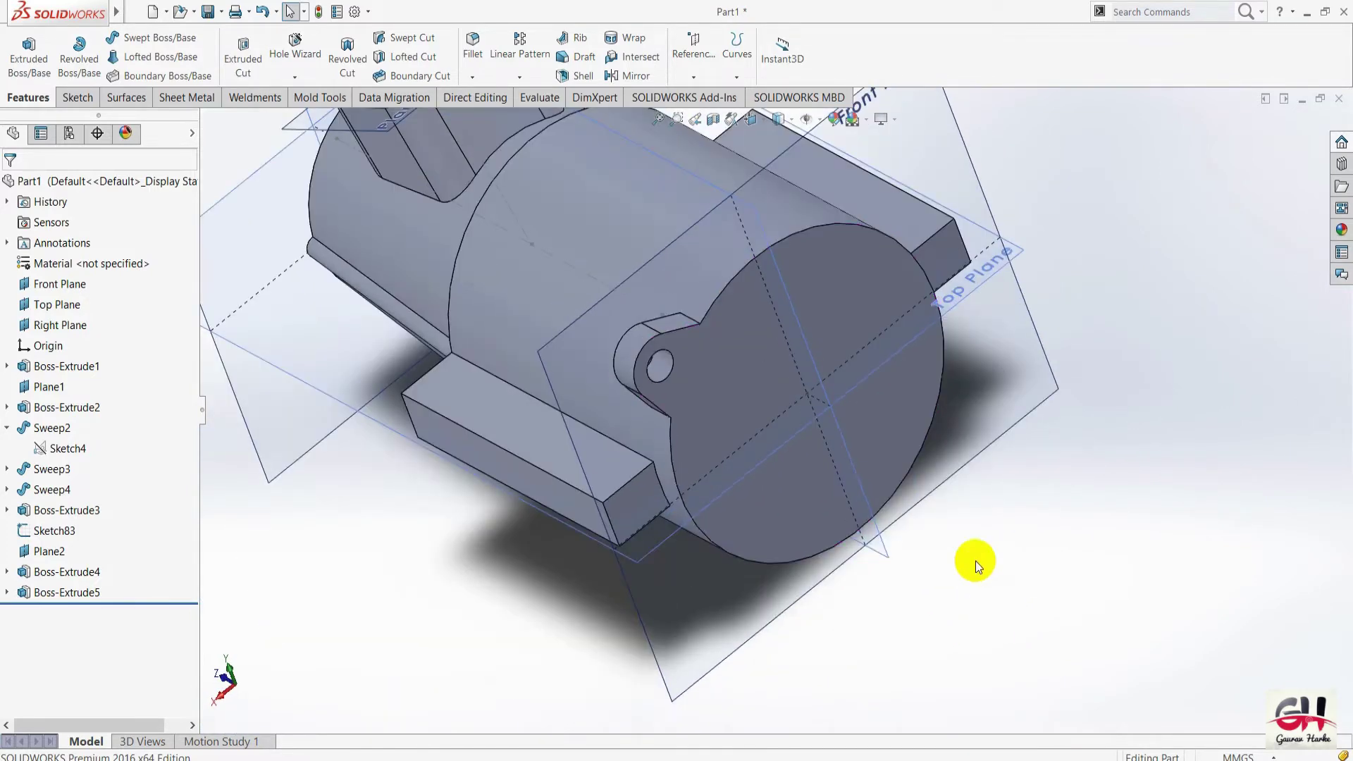
pyautogui.scroll(-2, 657, 210)
pyautogui.scroll(3, 564, 394)
pyautogui.click(78, 592)
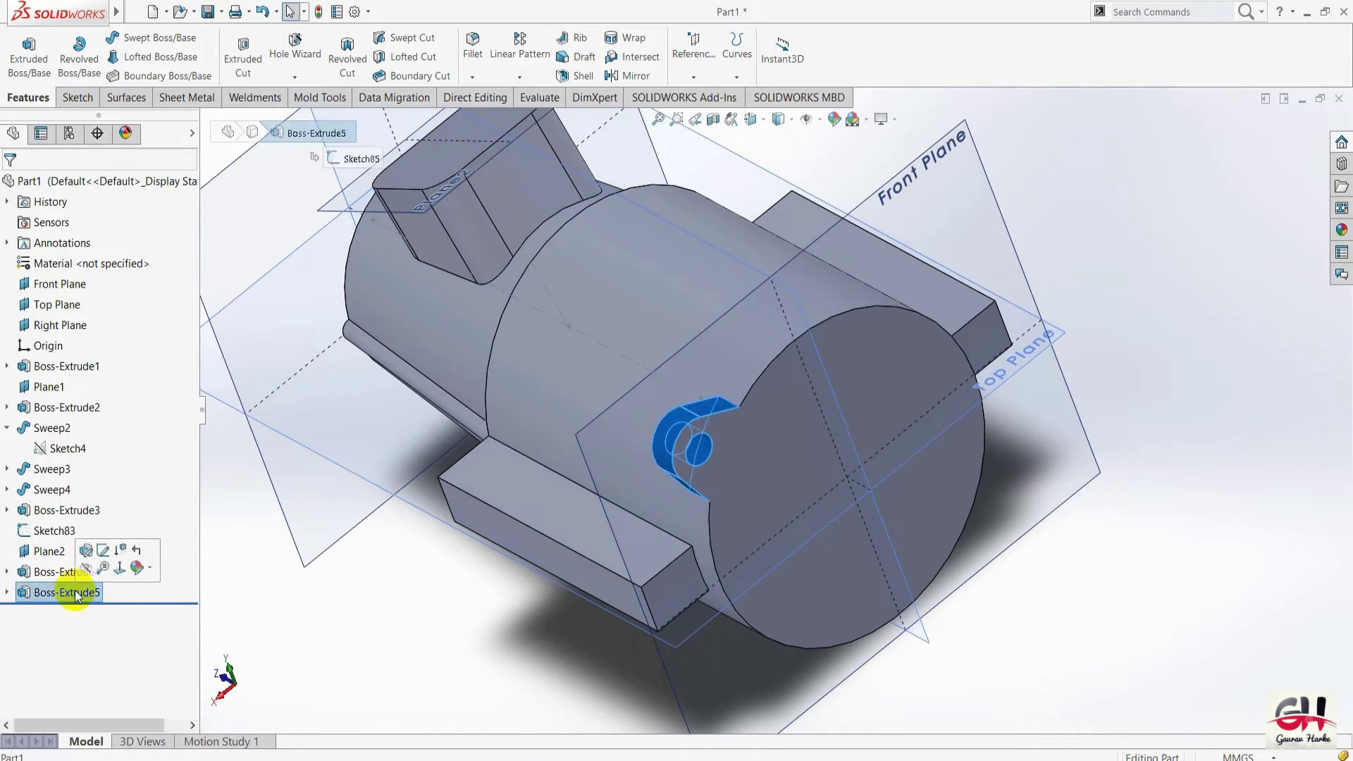
pyautogui.click(1039, 578)
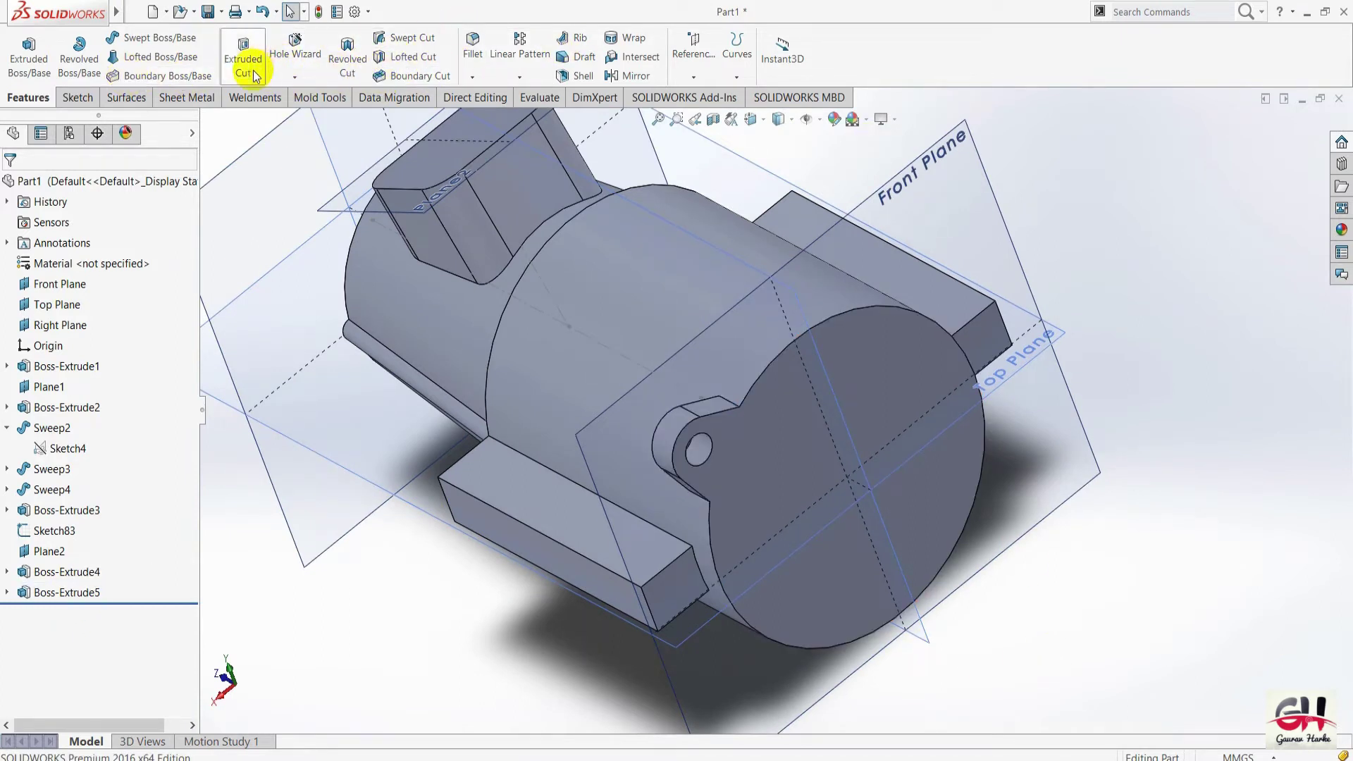
pyautogui.click(470, 56)
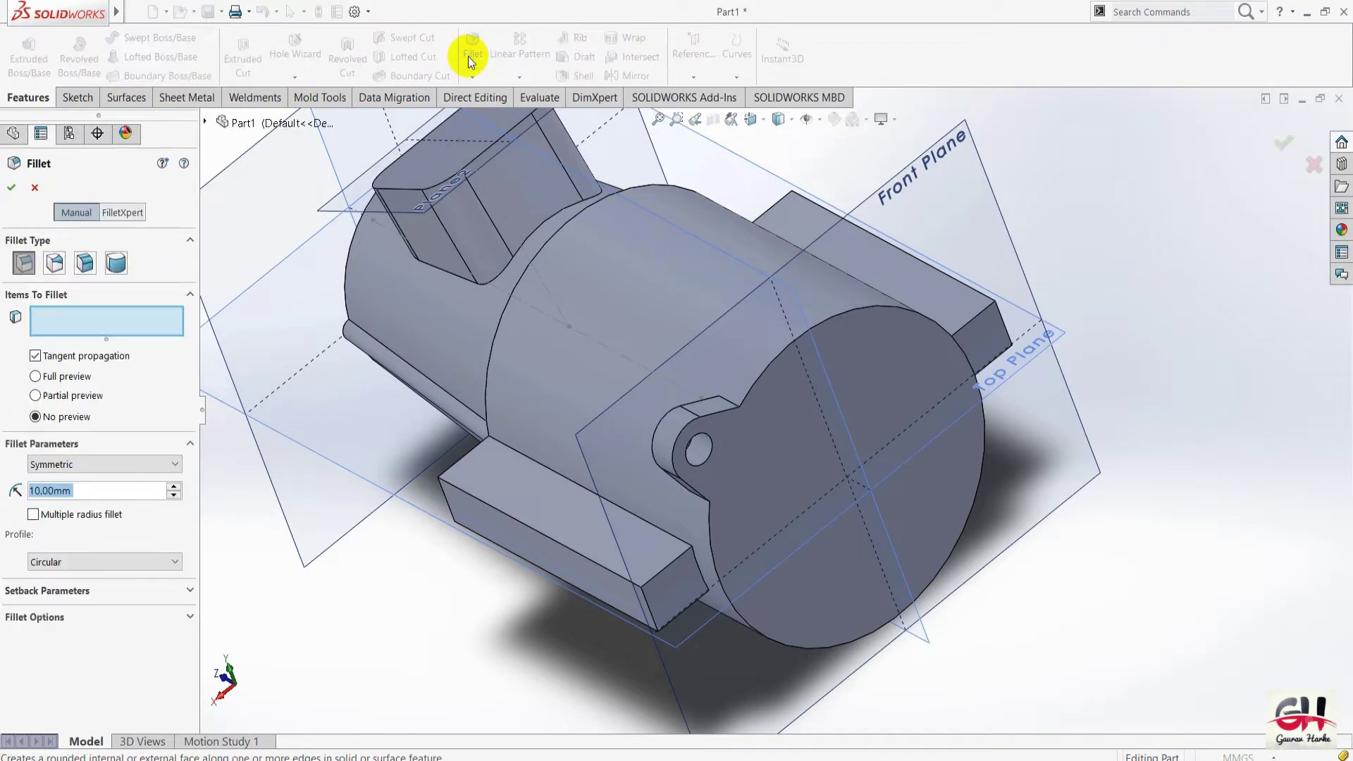
pyautogui.write('0.5')
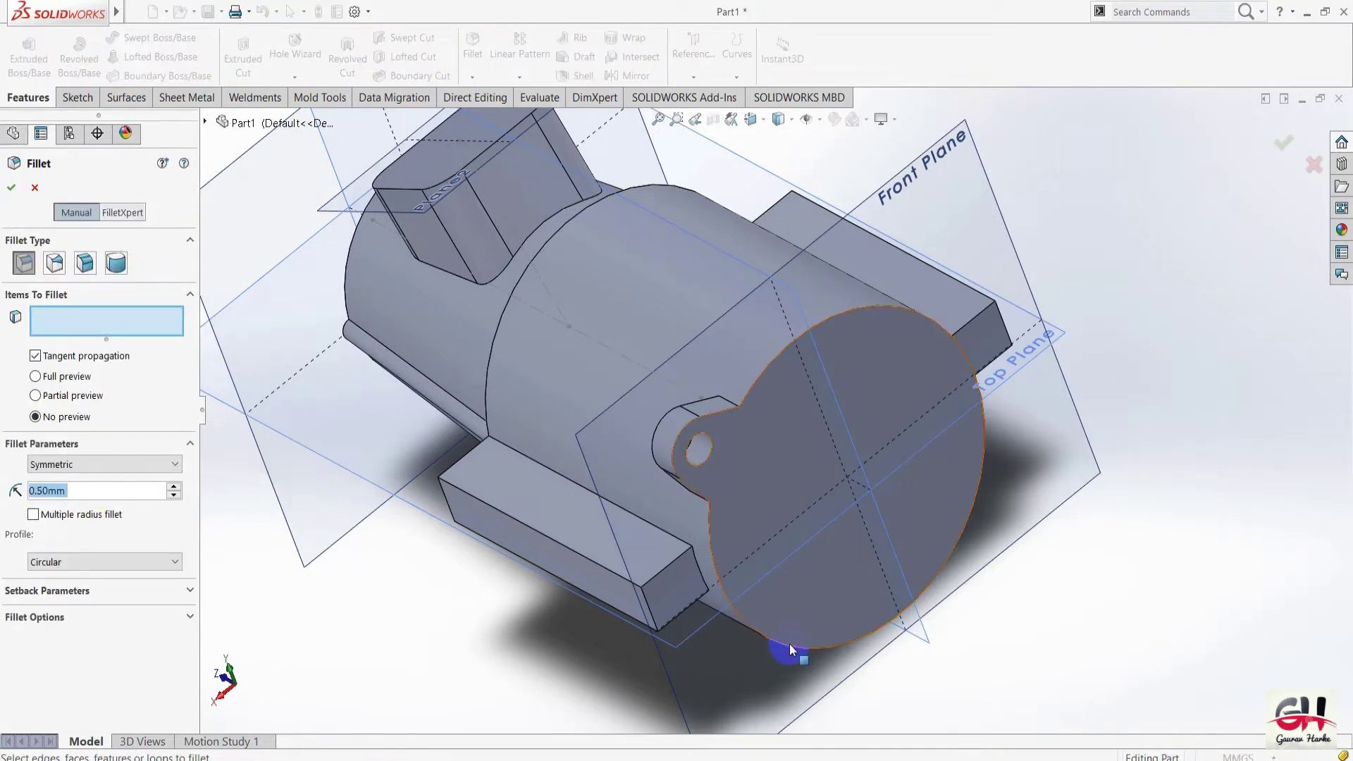
pyautogui.click(34, 187)
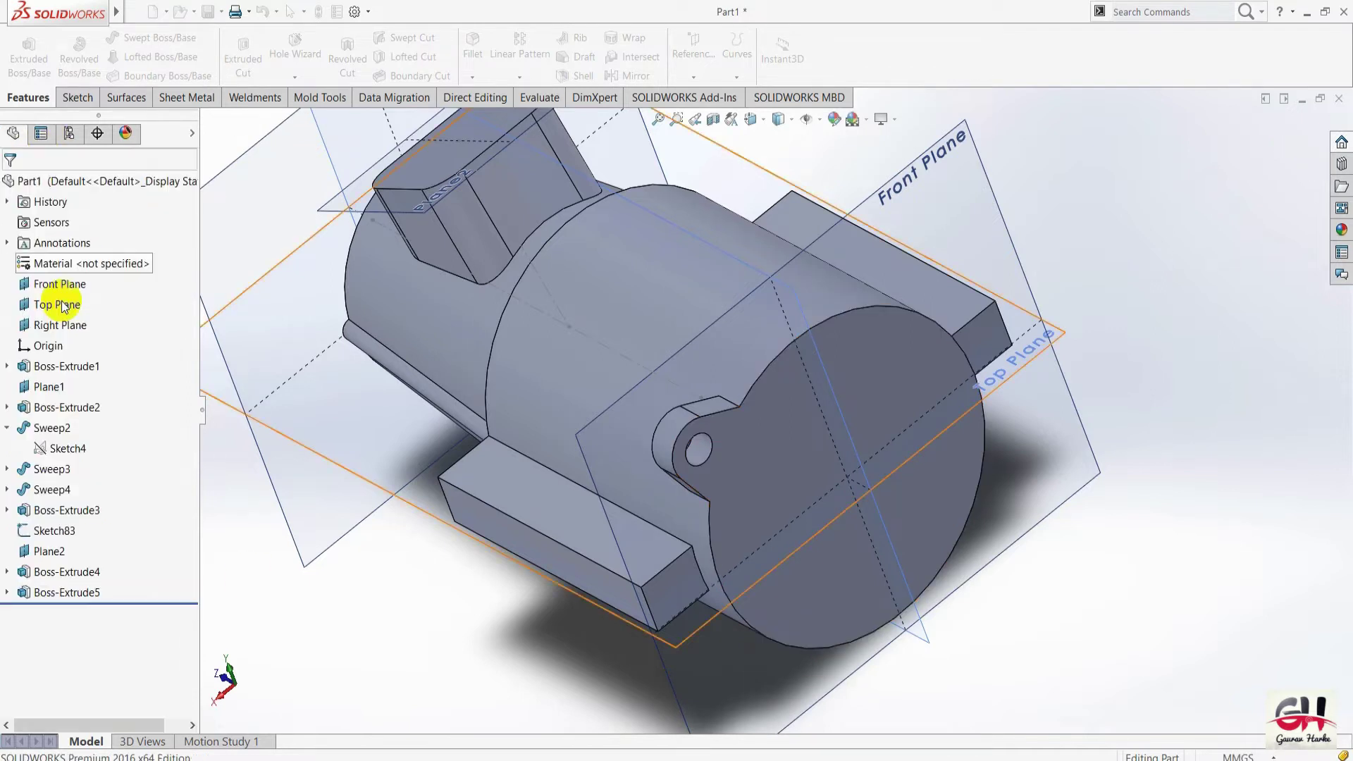
pyautogui.click(67, 594)
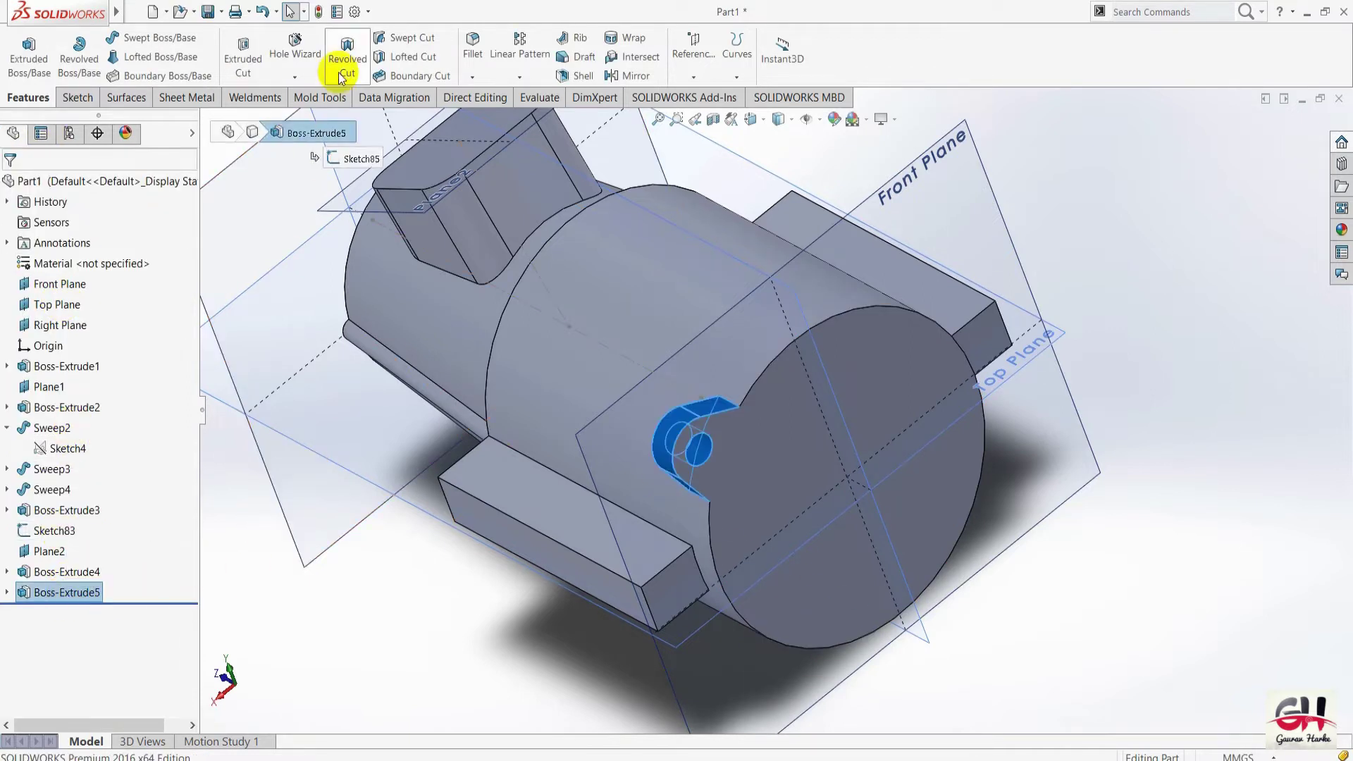
# Circularly pattern Boss-Extrude5 about the cylinder face, 4 equally spaced instances over 360°.
pyautogui.click(527, 80)
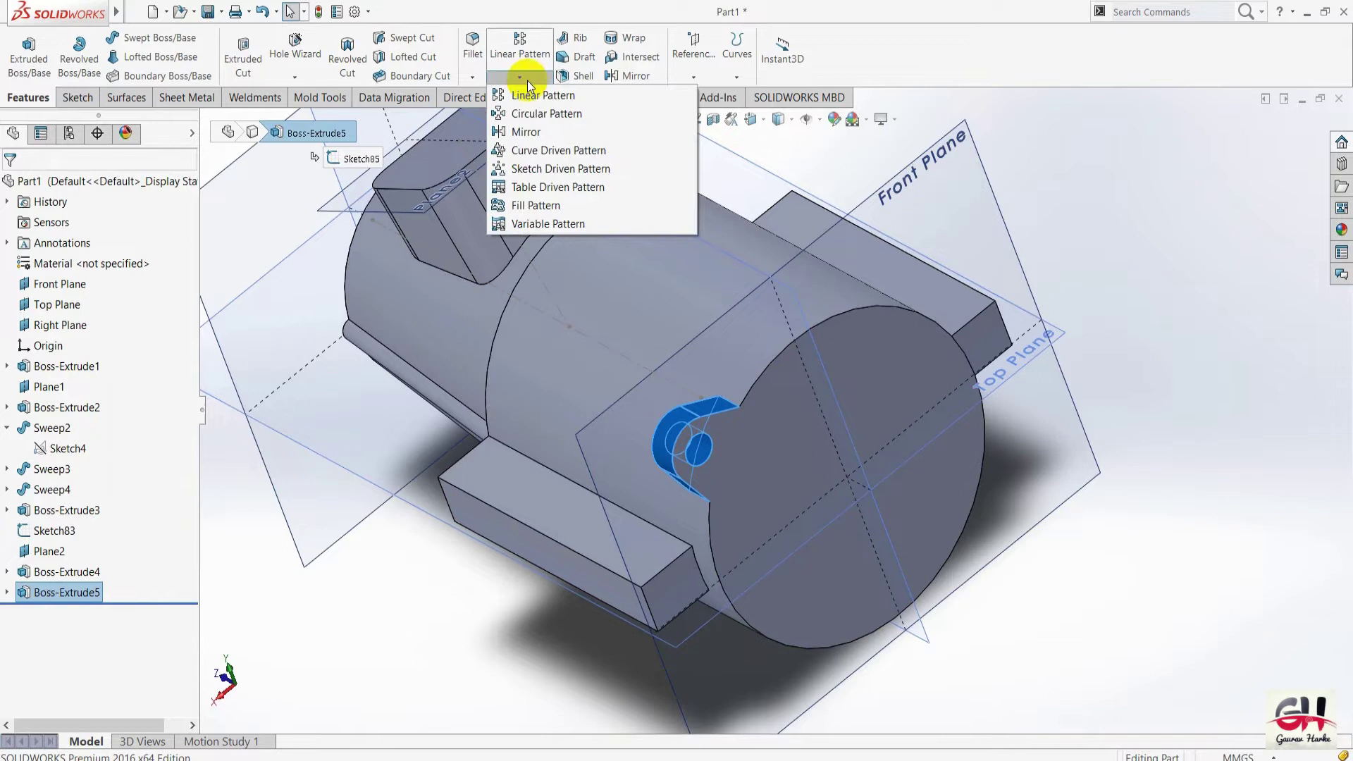
pyautogui.click(534, 117)
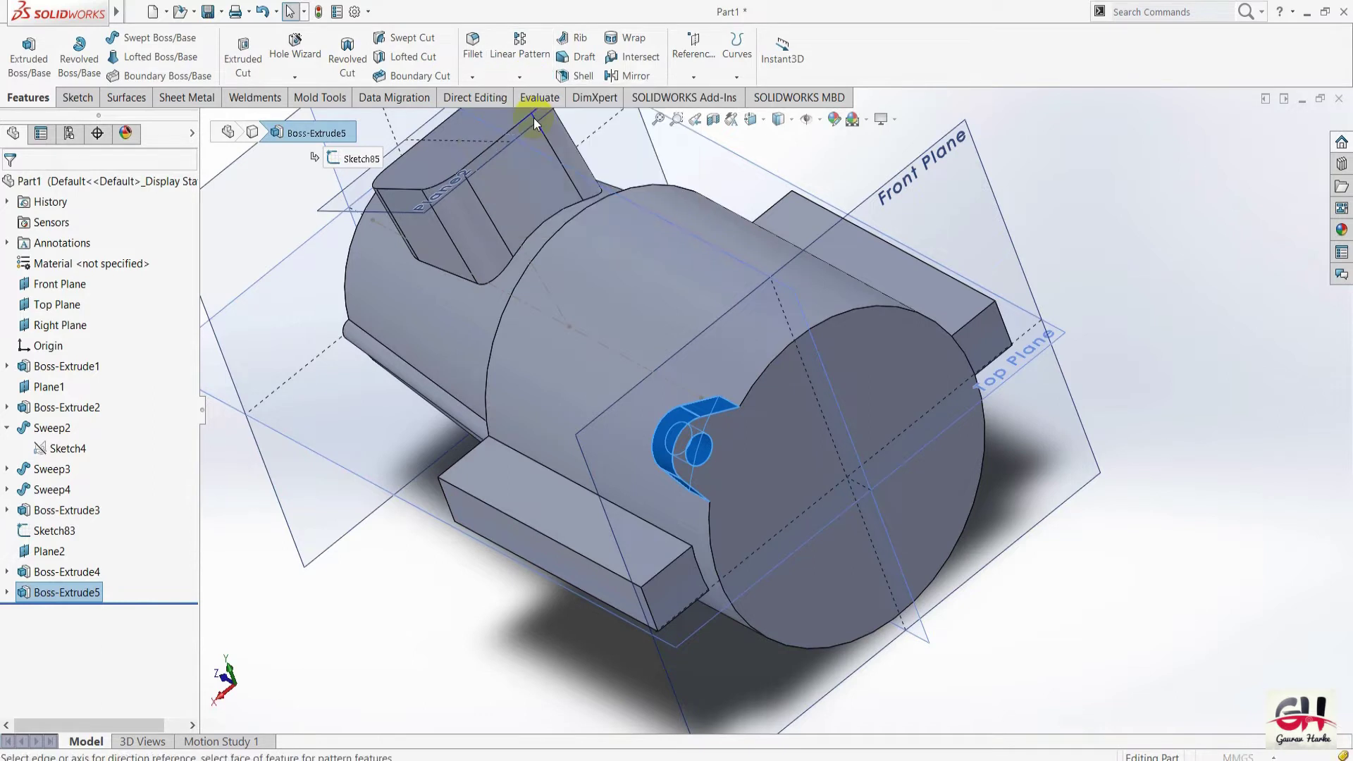
pyautogui.click(645, 285)
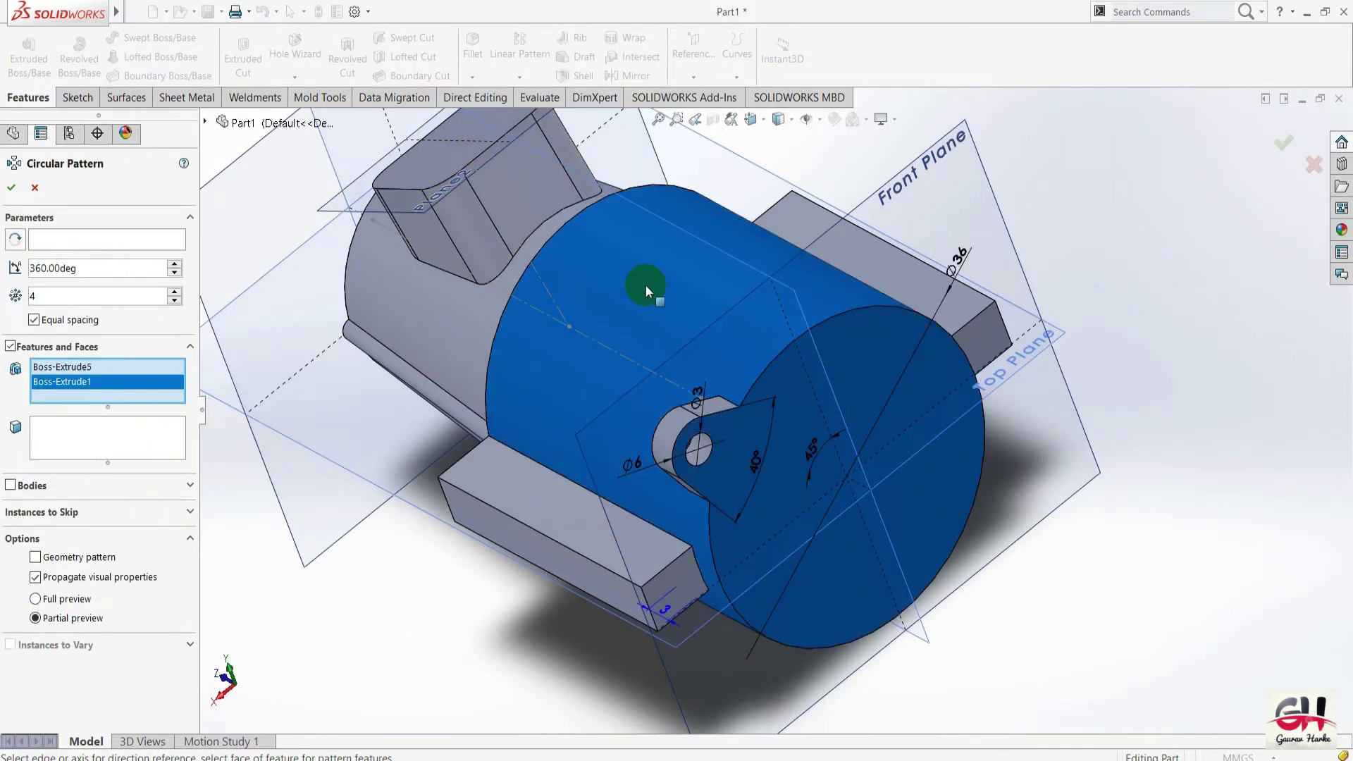
pyautogui.rightClick(111, 379)
pyautogui.click(148, 408)
pyautogui.click(83, 241)
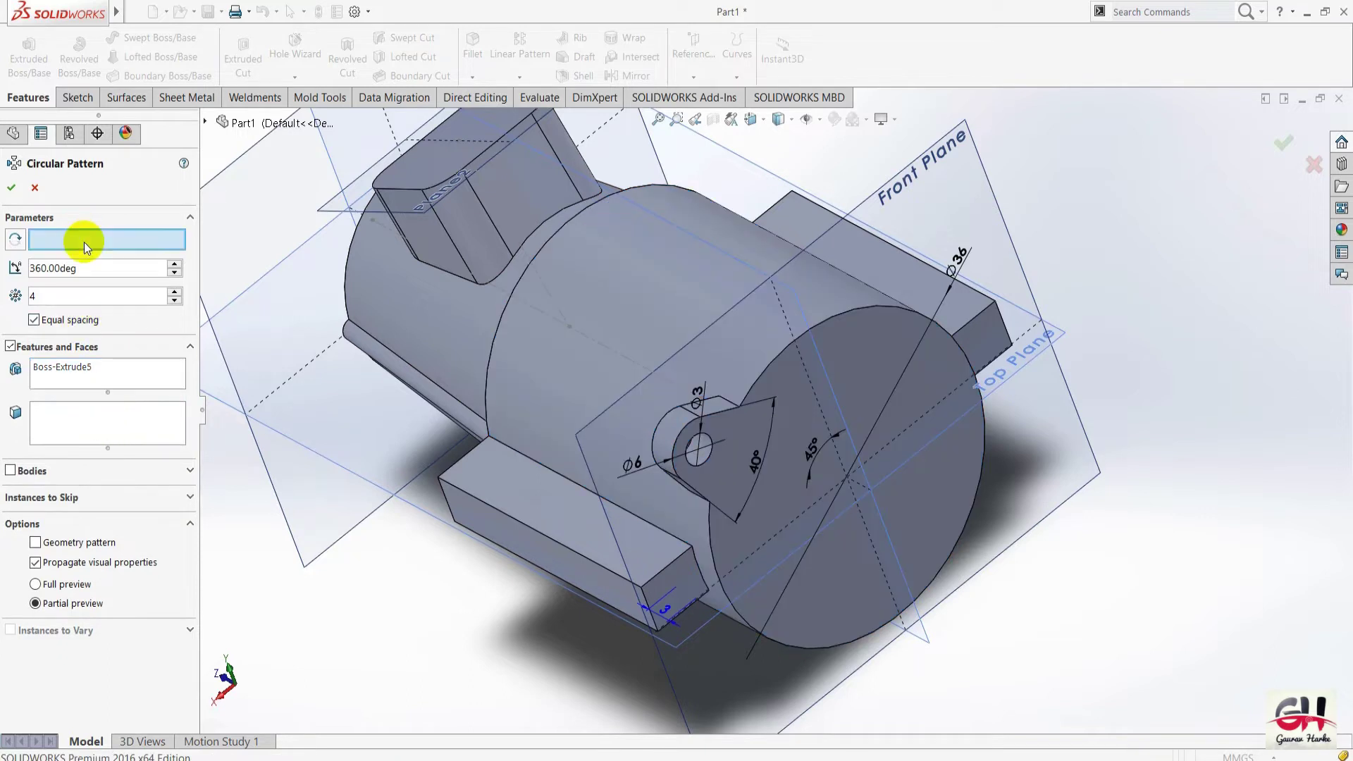
pyautogui.click(669, 298)
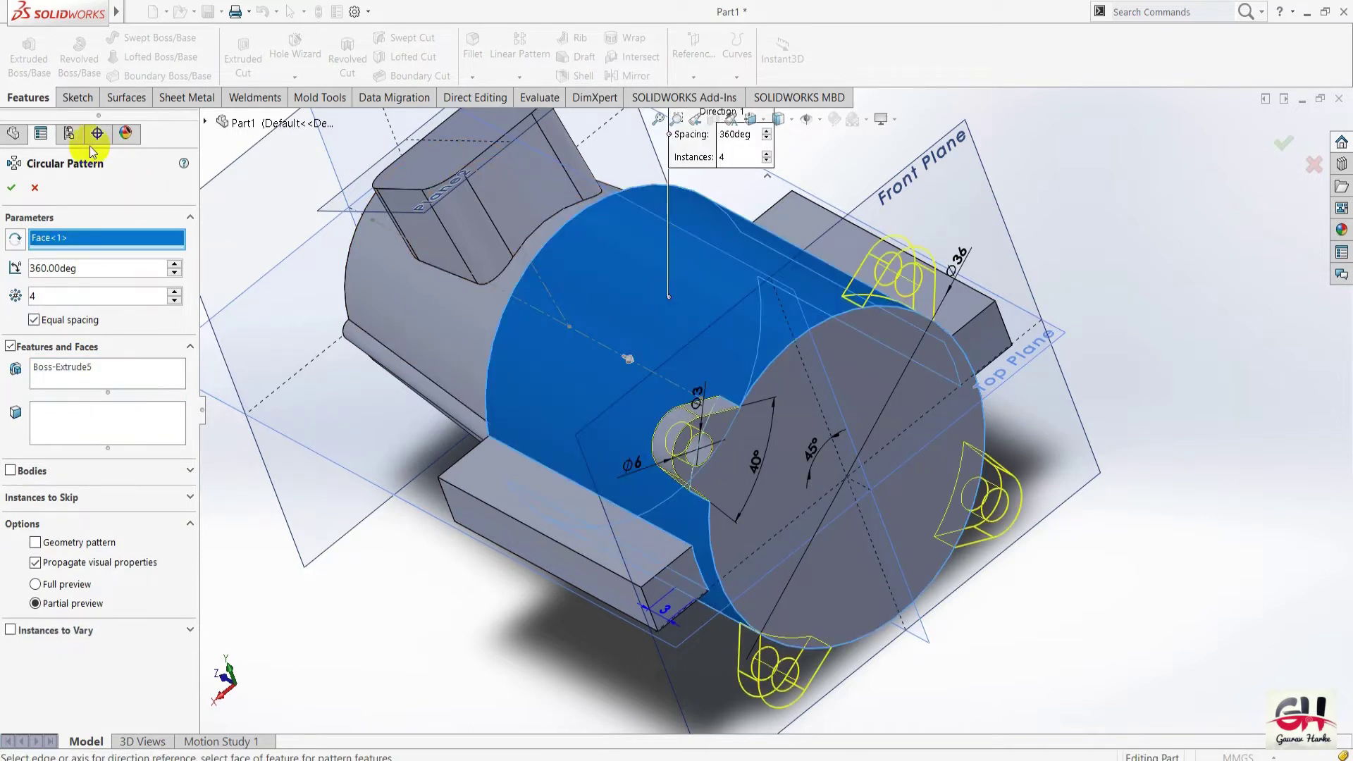
pyautogui.click(11, 189)
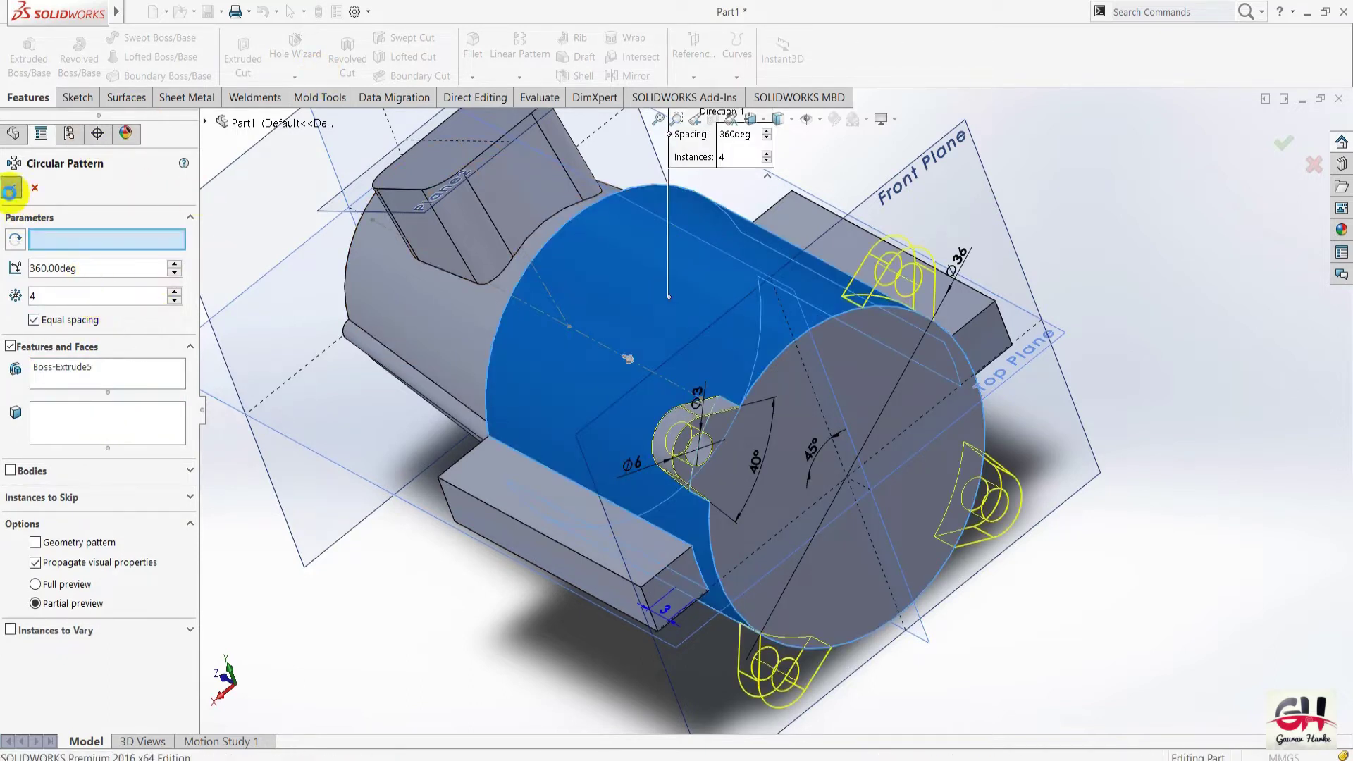
# Start a 0.5 mm fillet on the flange outline edges and the lower lug edges.
pyautogui.click(472, 44)
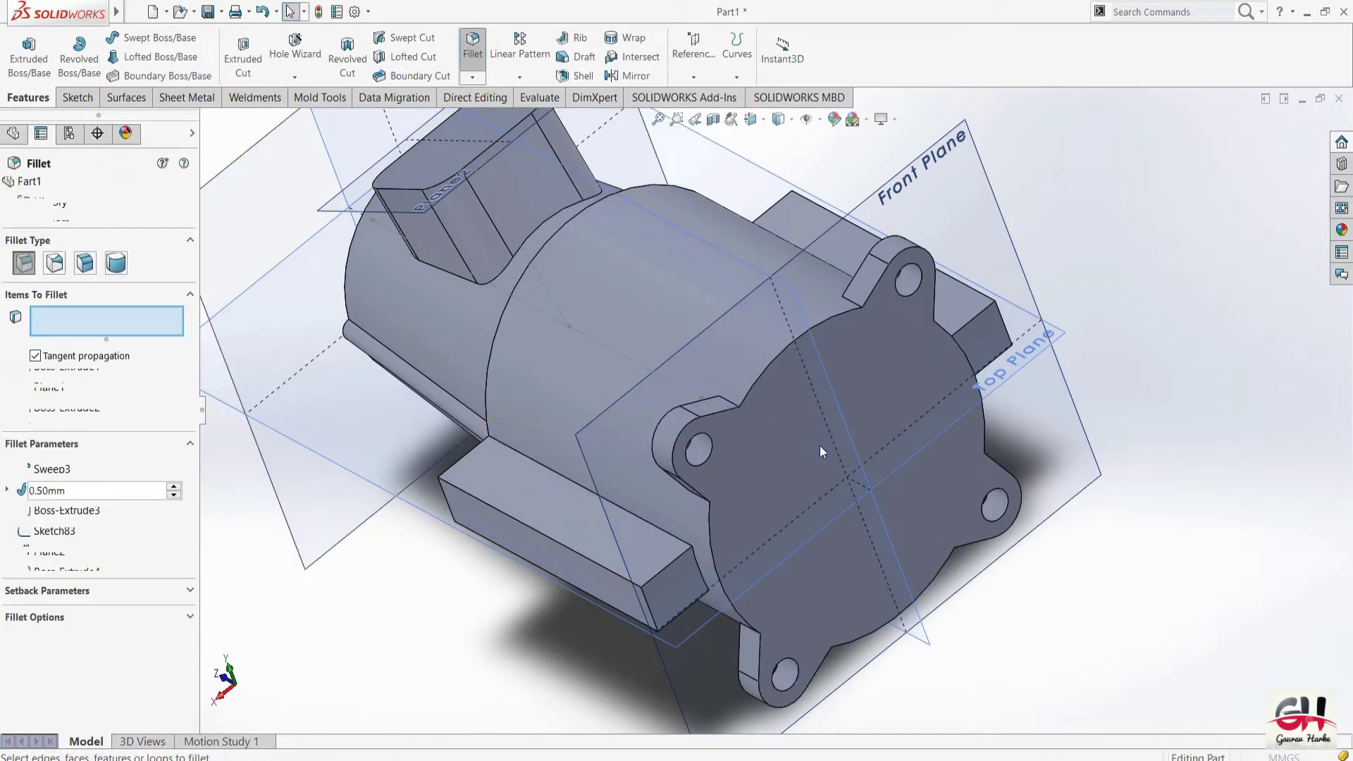
pyautogui.click(759, 375)
pyautogui.click(722, 410)
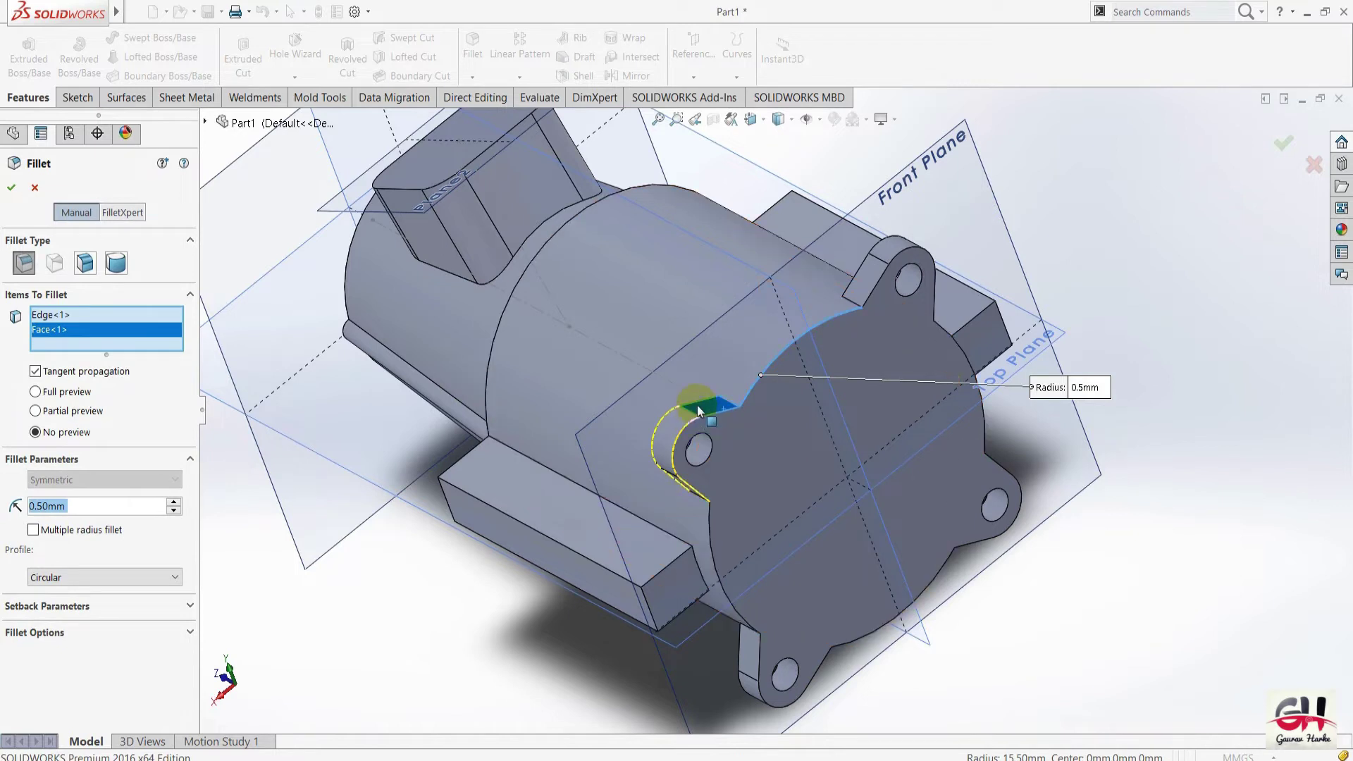
pyautogui.click(705, 404)
pyautogui.click(715, 413)
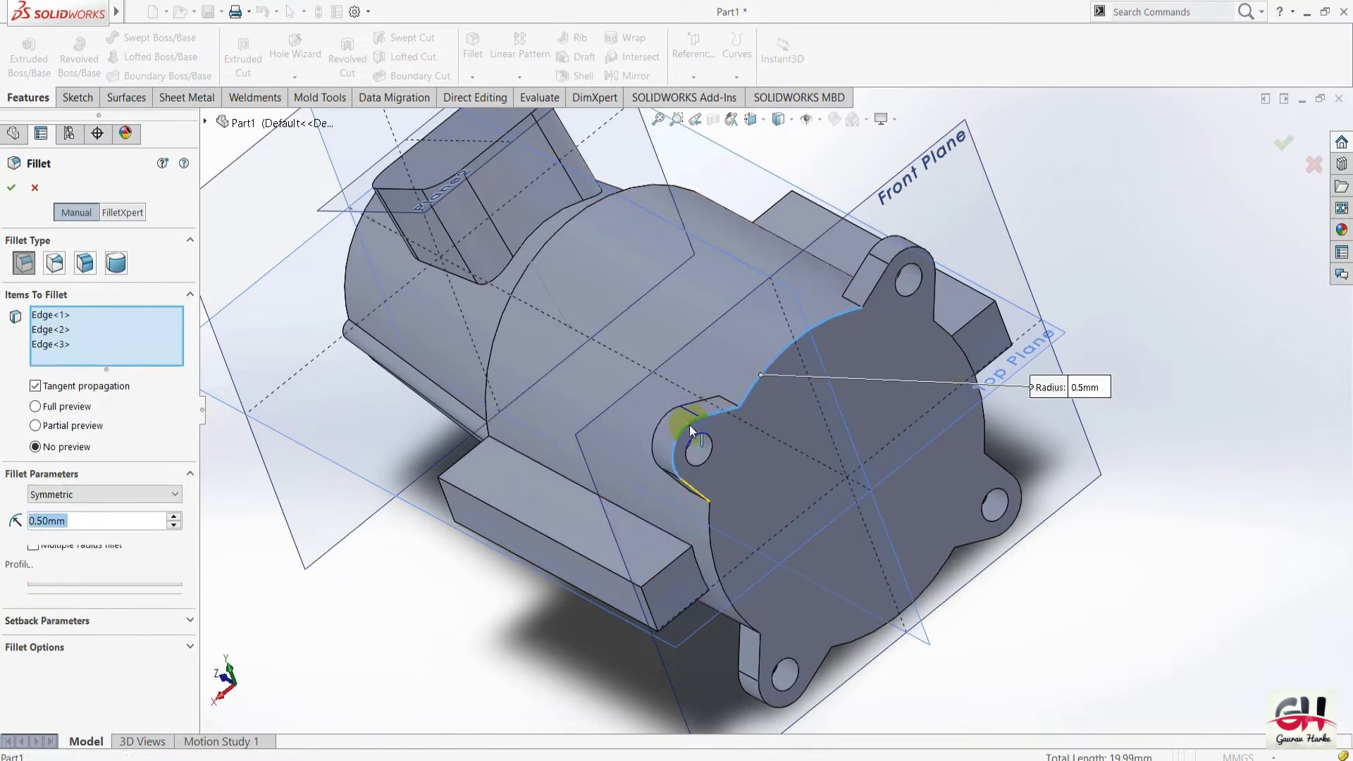
pyautogui.click(705, 499)
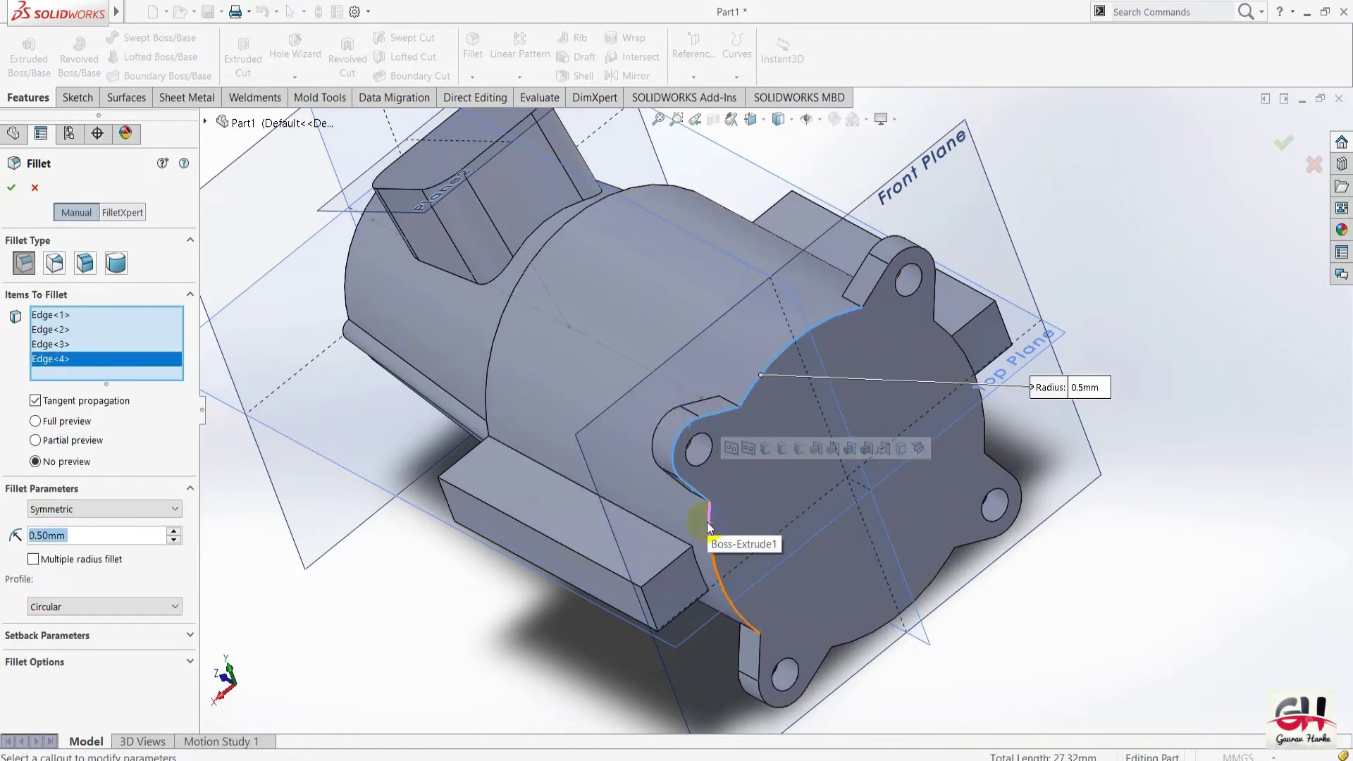
pyautogui.click(708, 550)
pyautogui.scroll(-2, 813, 713)
pyautogui.scroll(-1, 813, 713)
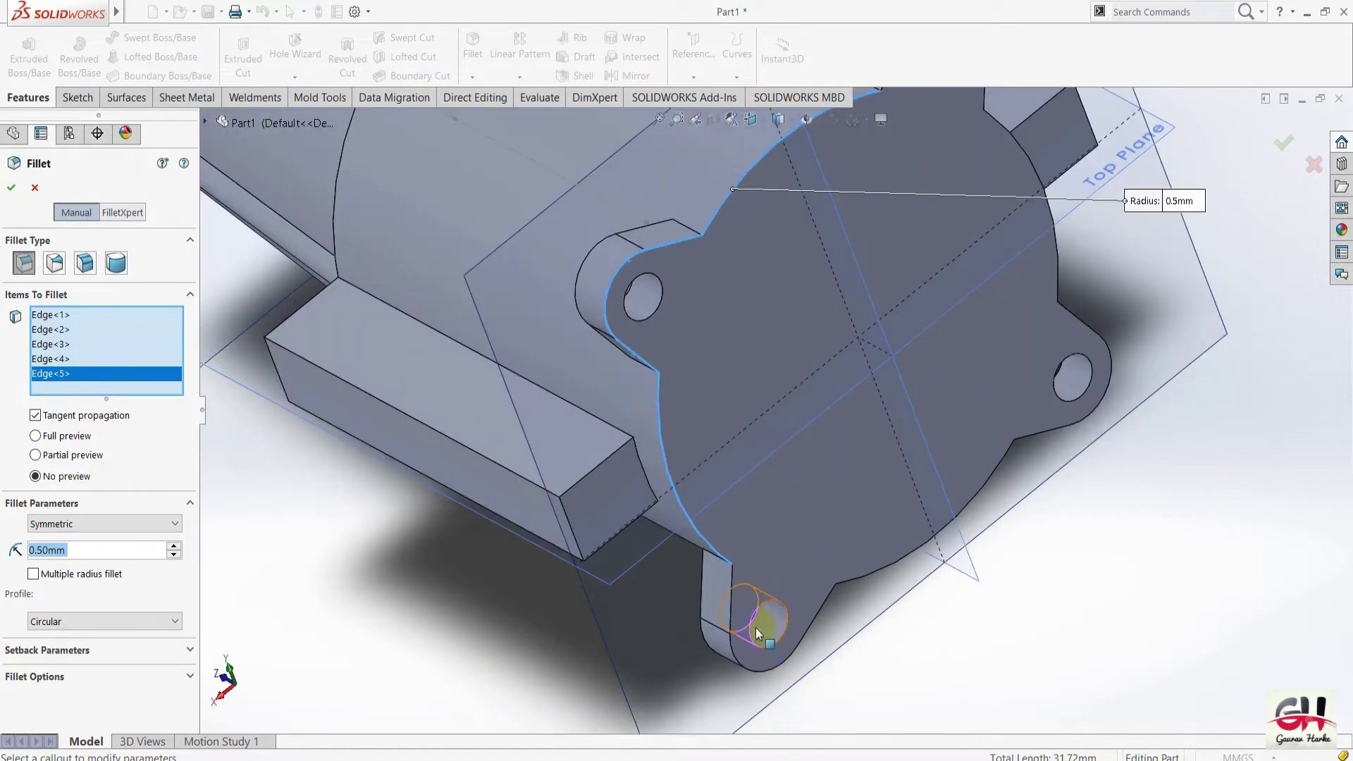
pyautogui.click(747, 669)
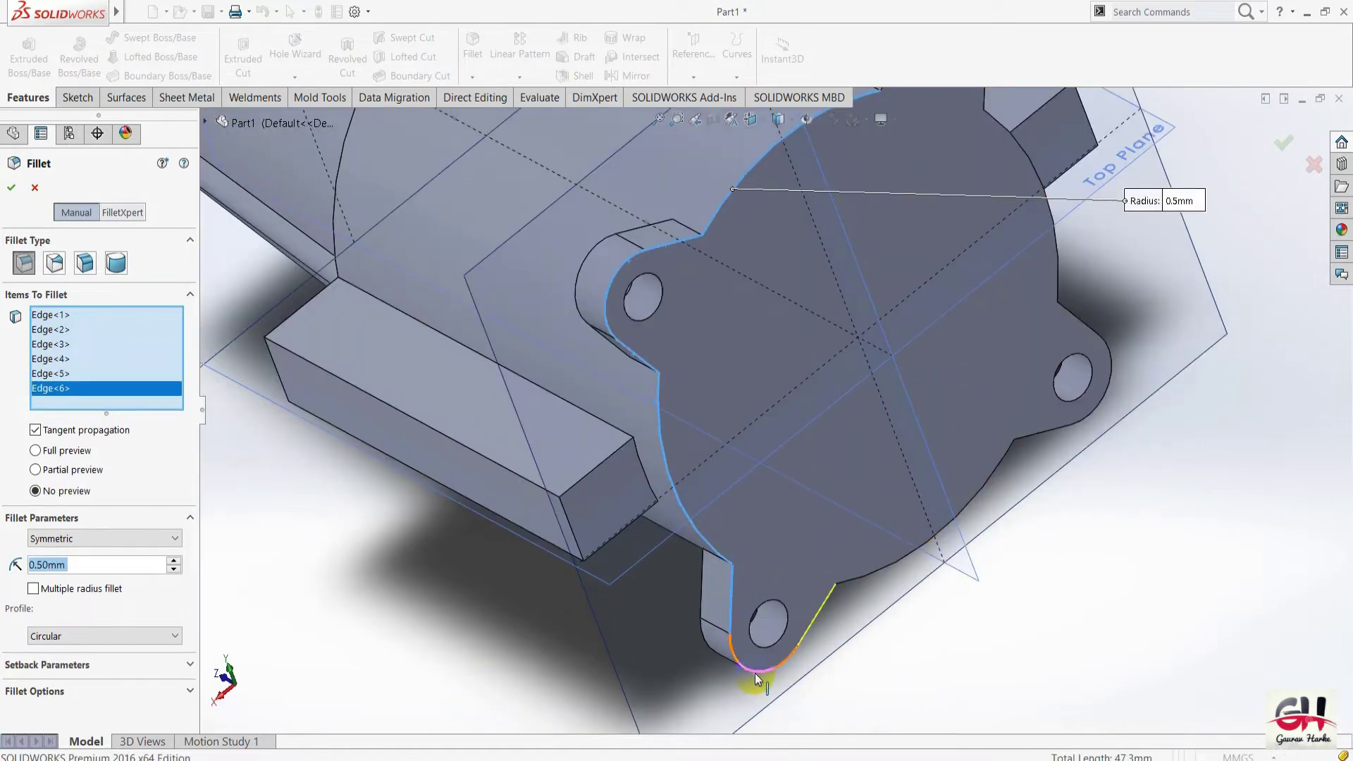
pyautogui.click(754, 673)
# Add the remaining lug arcs, lug side edges and short flange edges to the fillet.
pyautogui.click(823, 607)
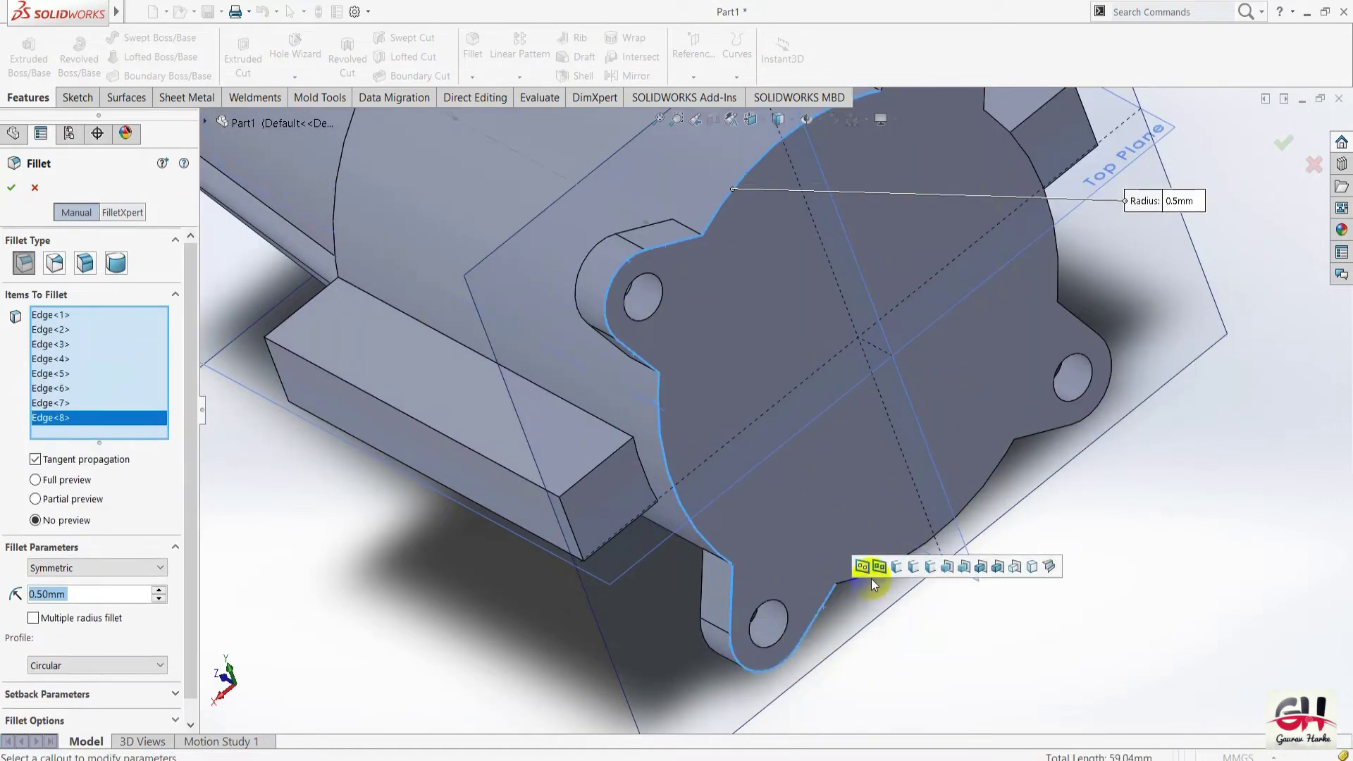
pyautogui.click(944, 525)
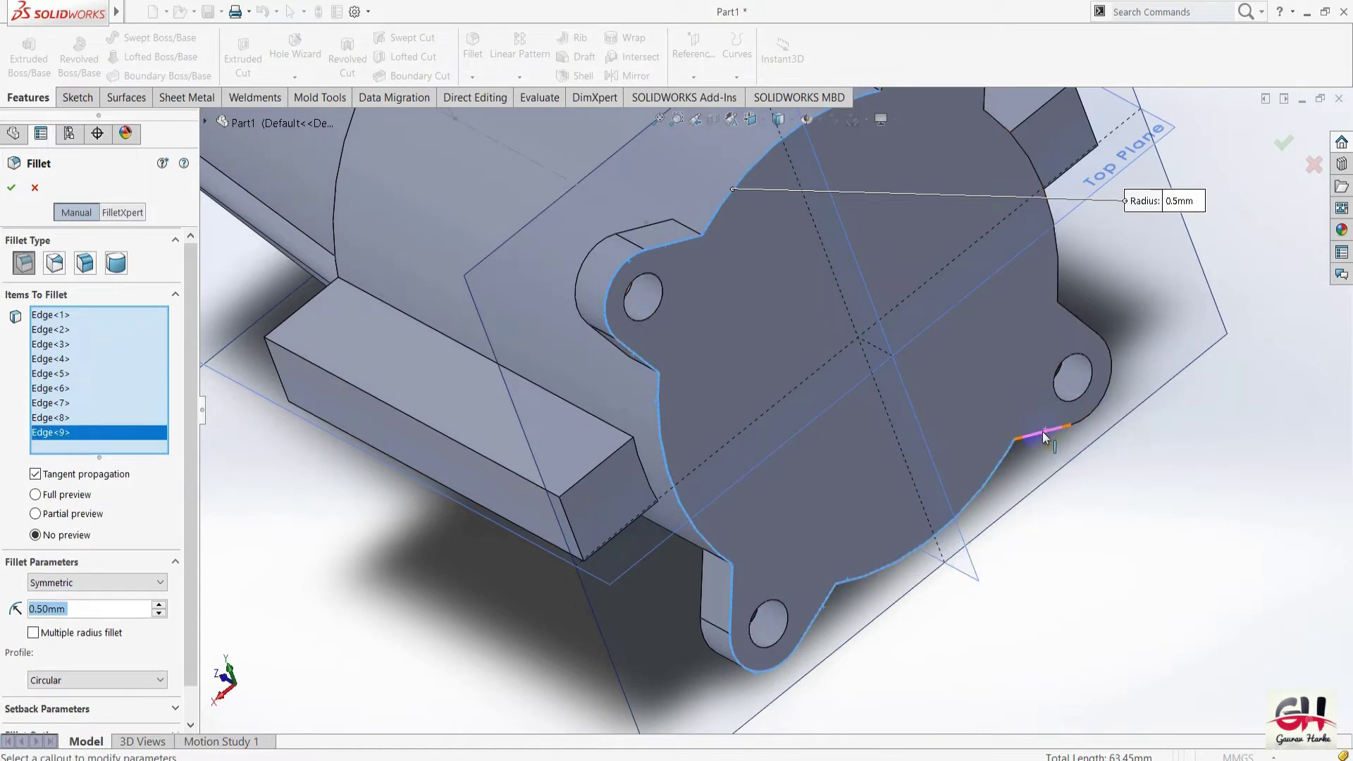
pyautogui.click(1042, 431)
pyautogui.click(1088, 417)
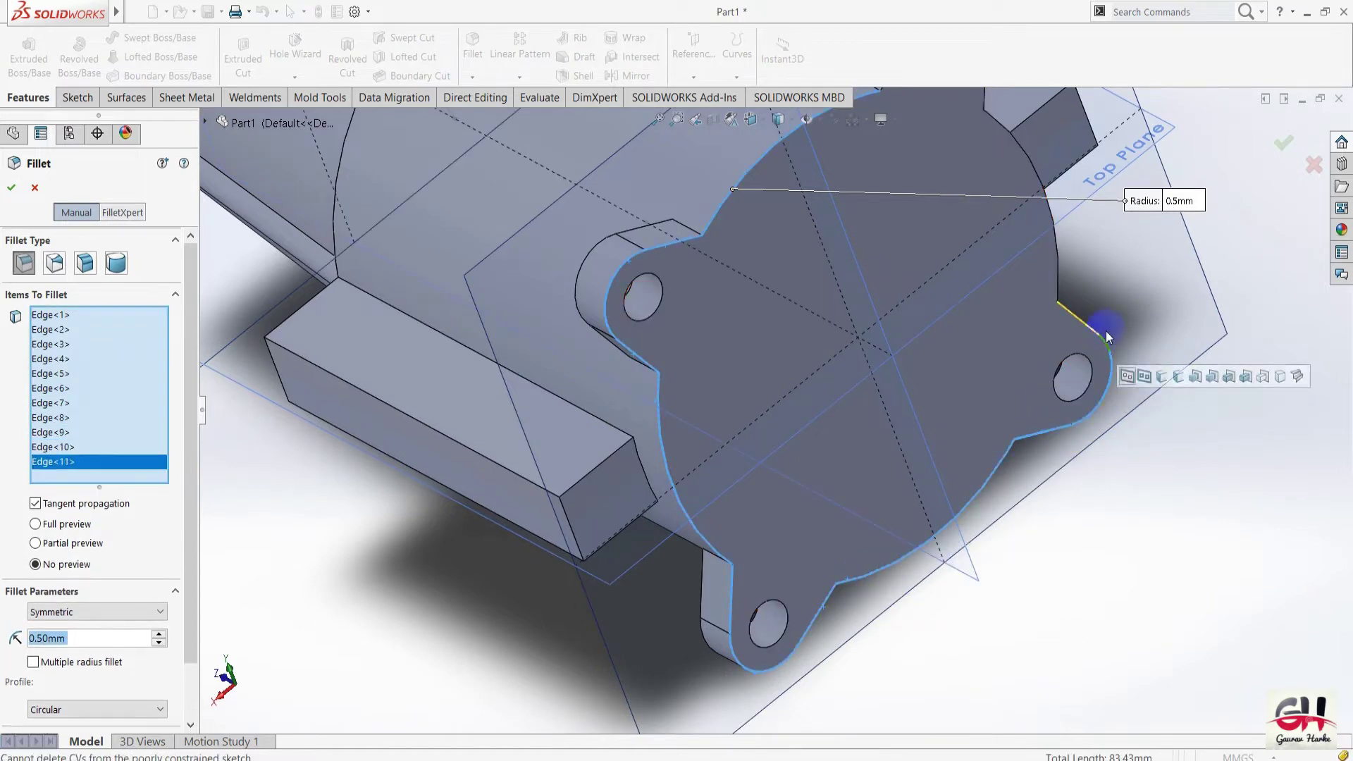
pyautogui.click(1074, 311)
pyautogui.scroll(5, 995, 425)
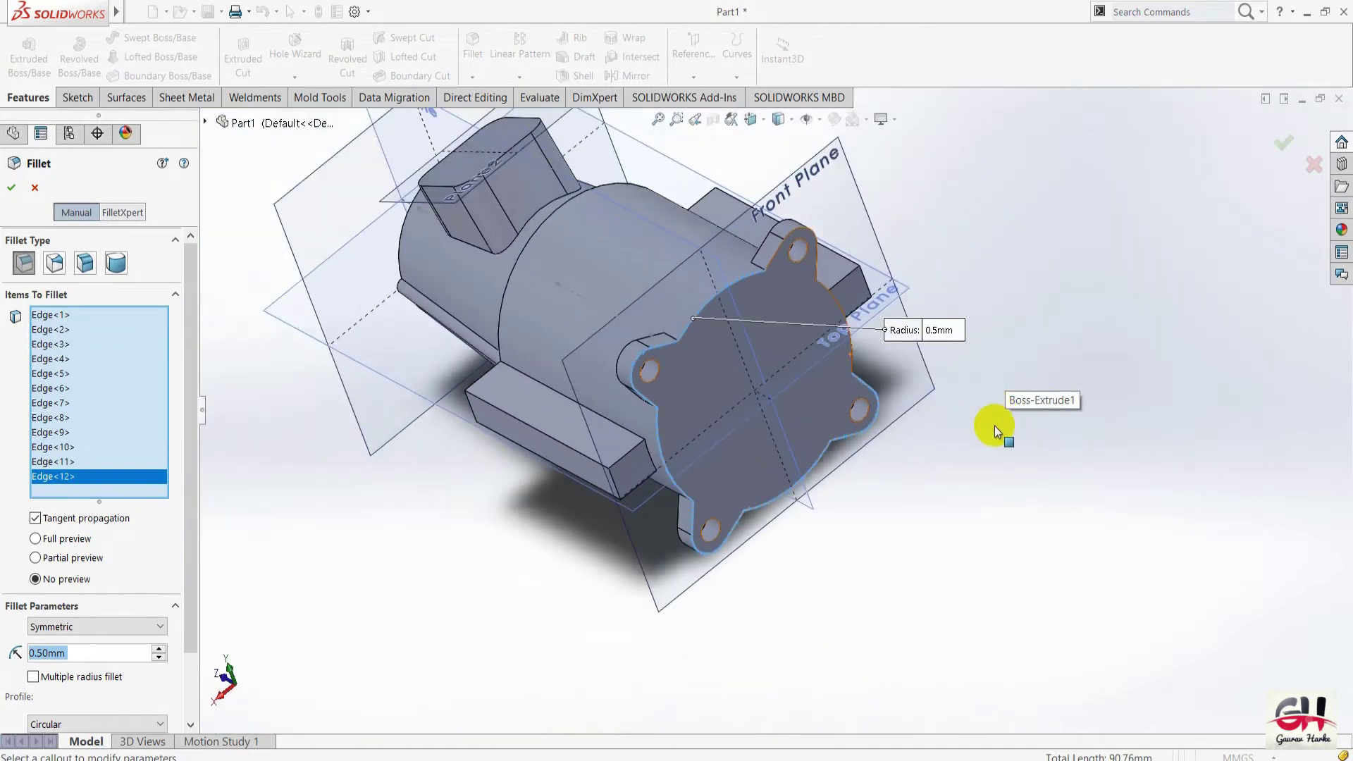
pyautogui.scroll(-5, 832, 256)
pyautogui.scroll(-2, 724, 248)
pyautogui.click(725, 248)
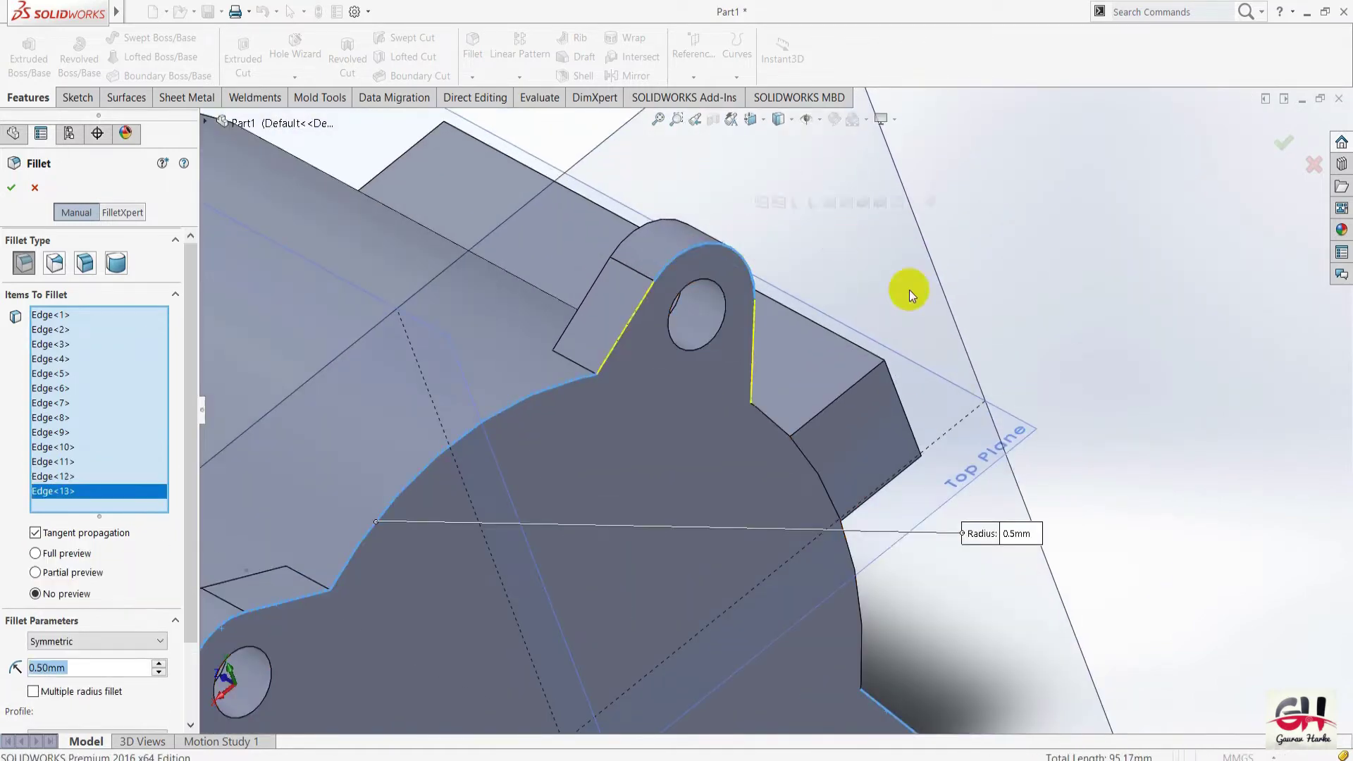
pyautogui.click(855, 577)
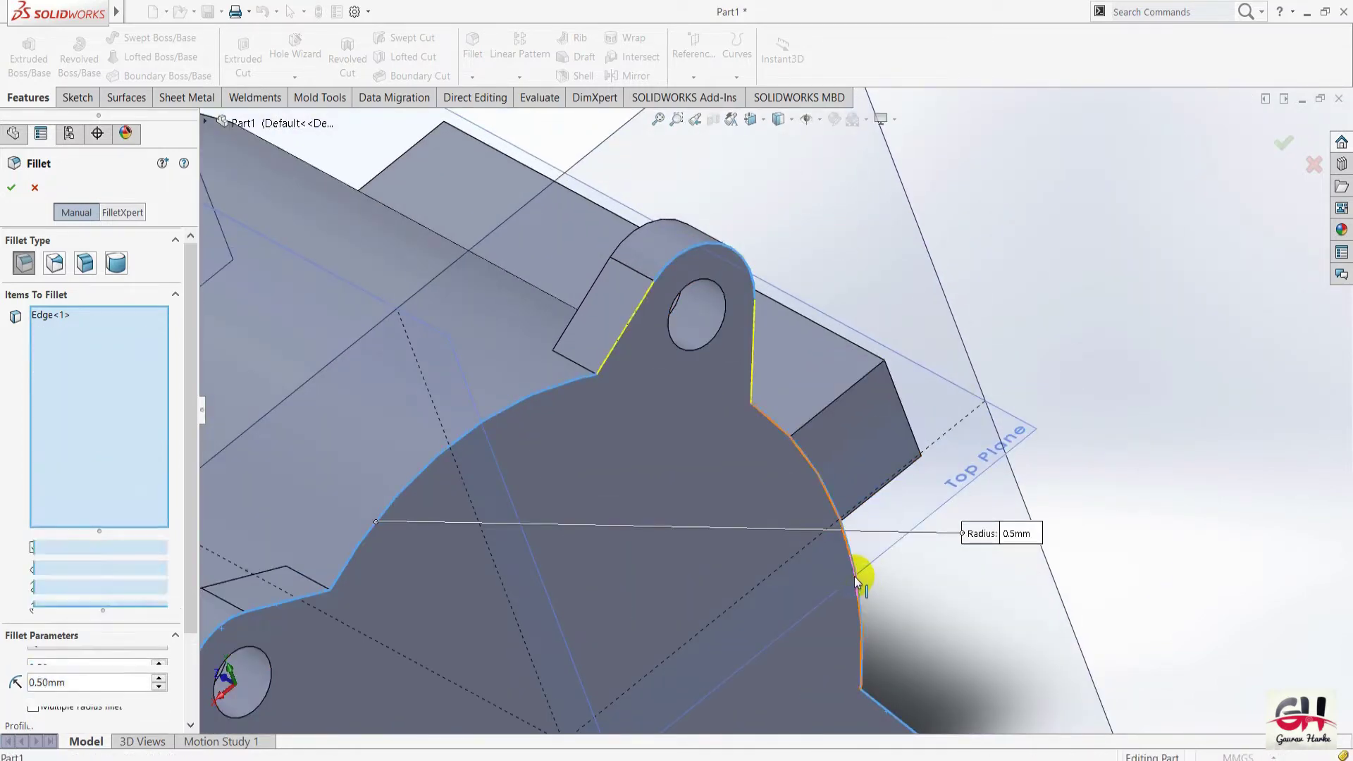
pyautogui.click(622, 337)
pyautogui.scroll(2, 874, 369)
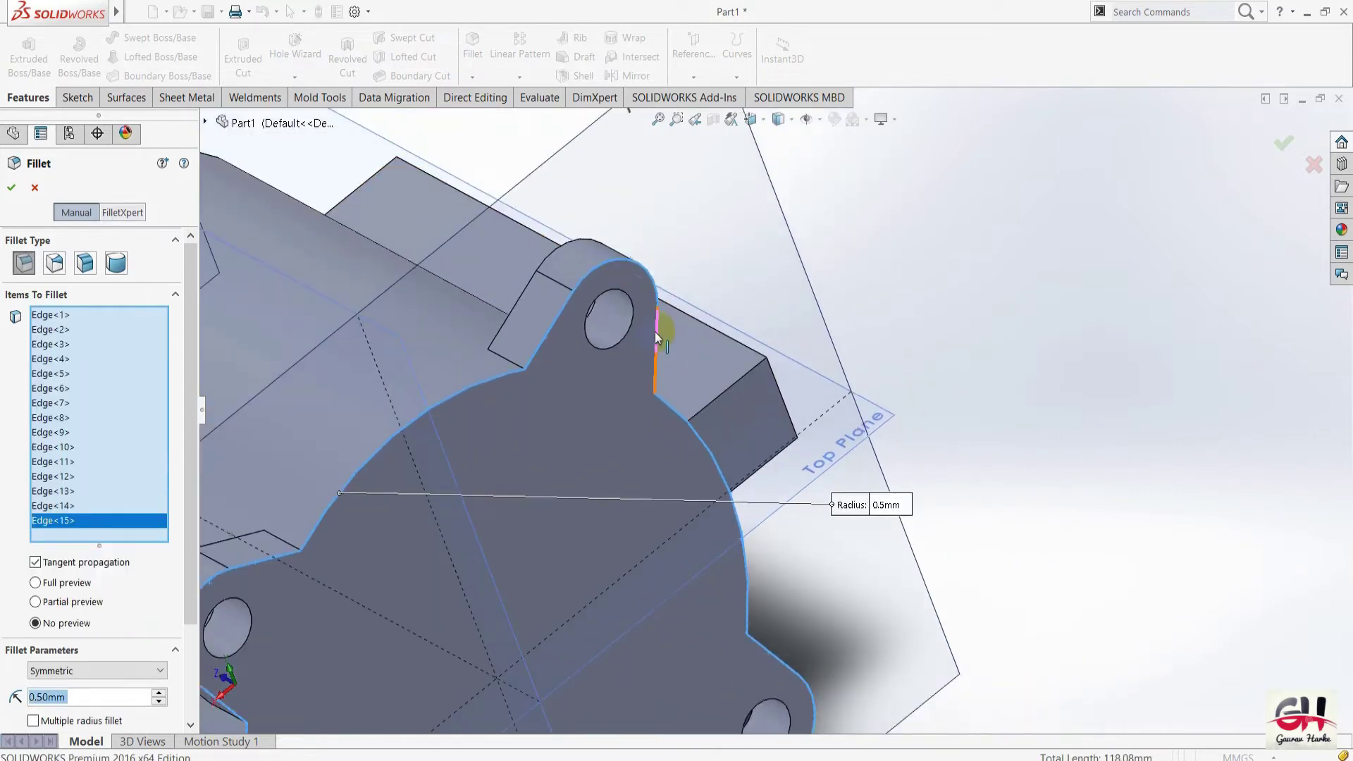
pyautogui.click(654, 331)
# Verify the 0.50 mm radius to complete Fillet2, then switch to the drawing PDF.
pyautogui.scroll(3, 889, 362)
pyautogui.scroll(2, 908, 352)
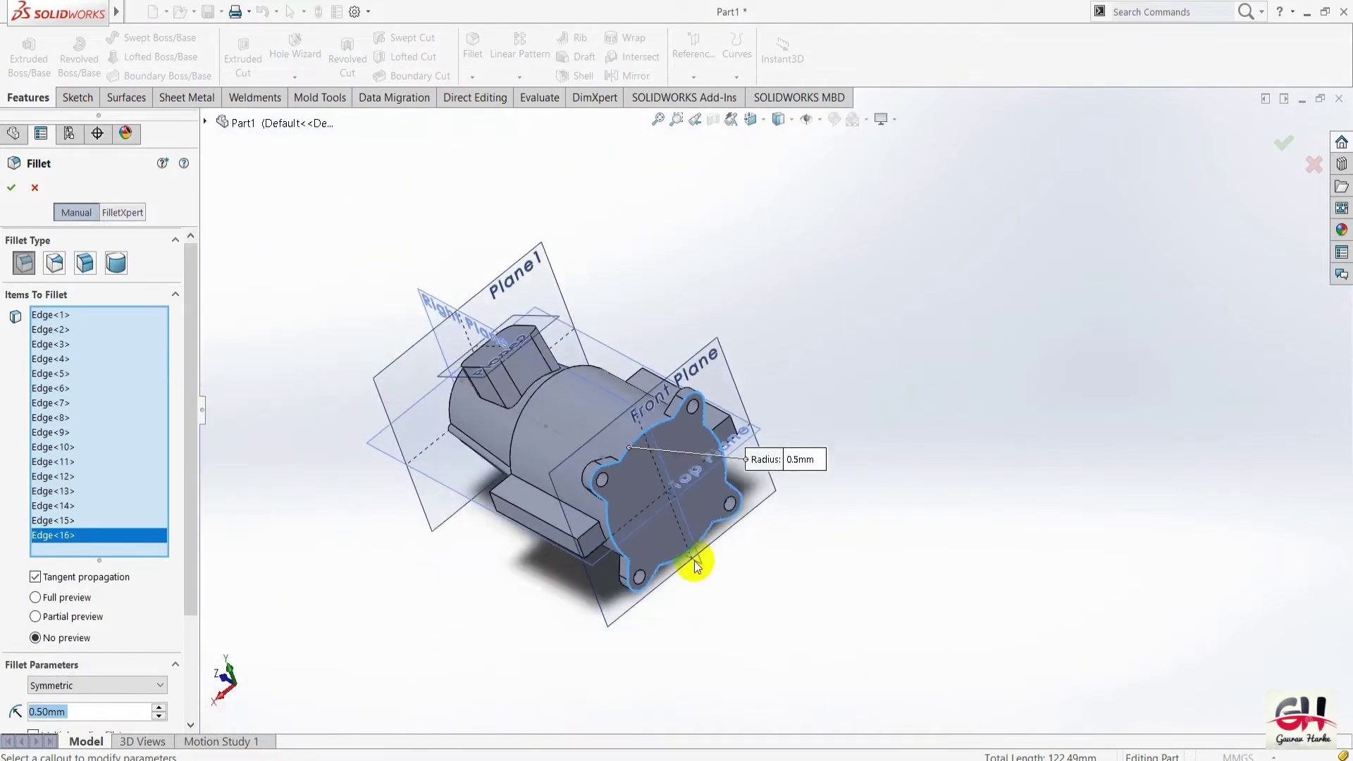
pyautogui.scroll(-4, 695, 561)
pyautogui.scroll(-3, 160, 572)
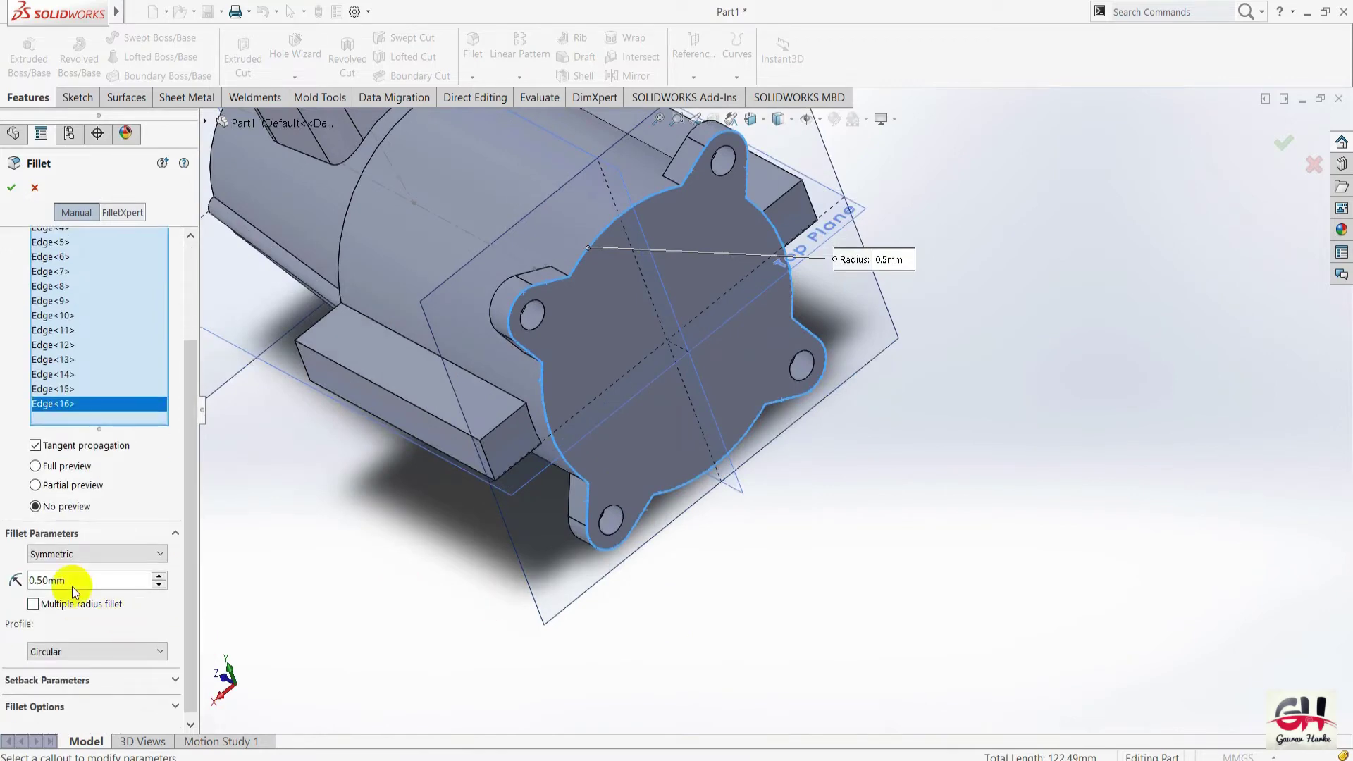
pyautogui.click(86, 579)
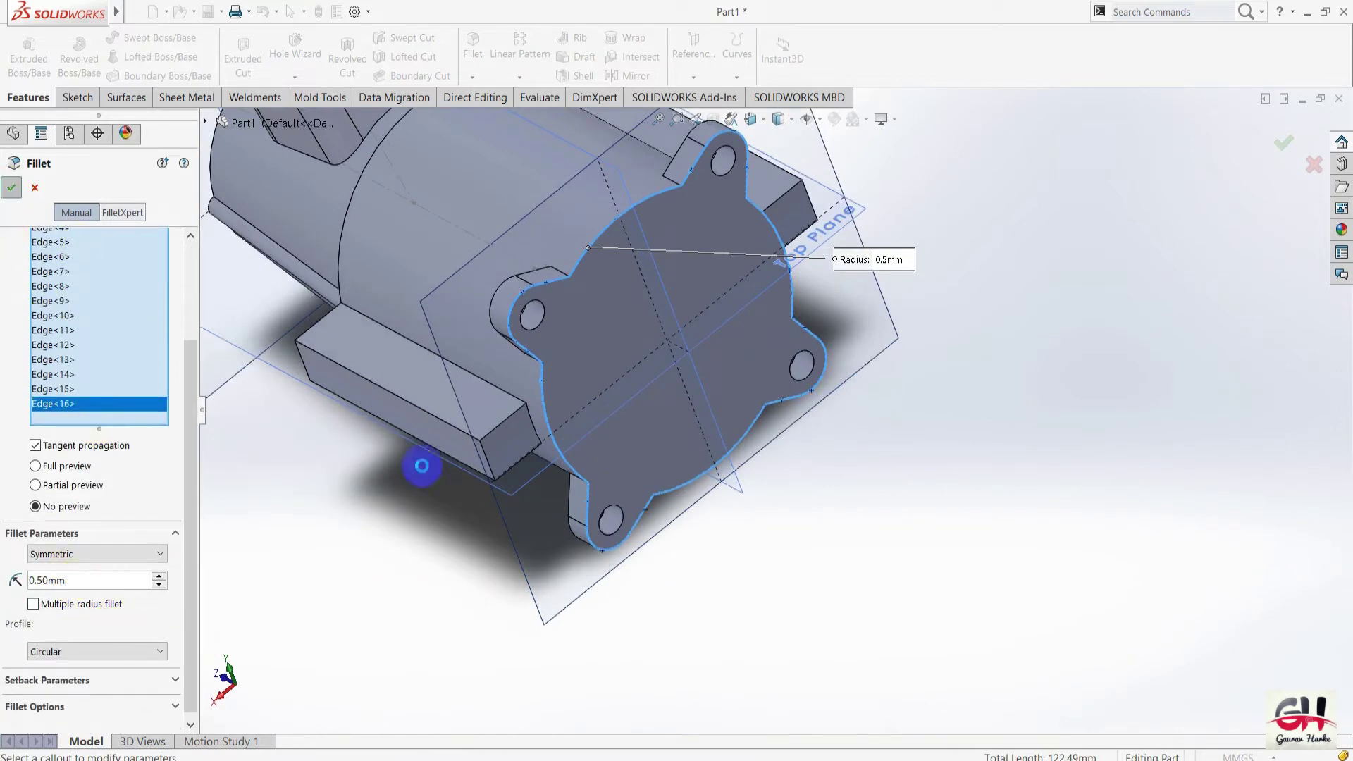
pyautogui.scroll(-3, 581, 258)
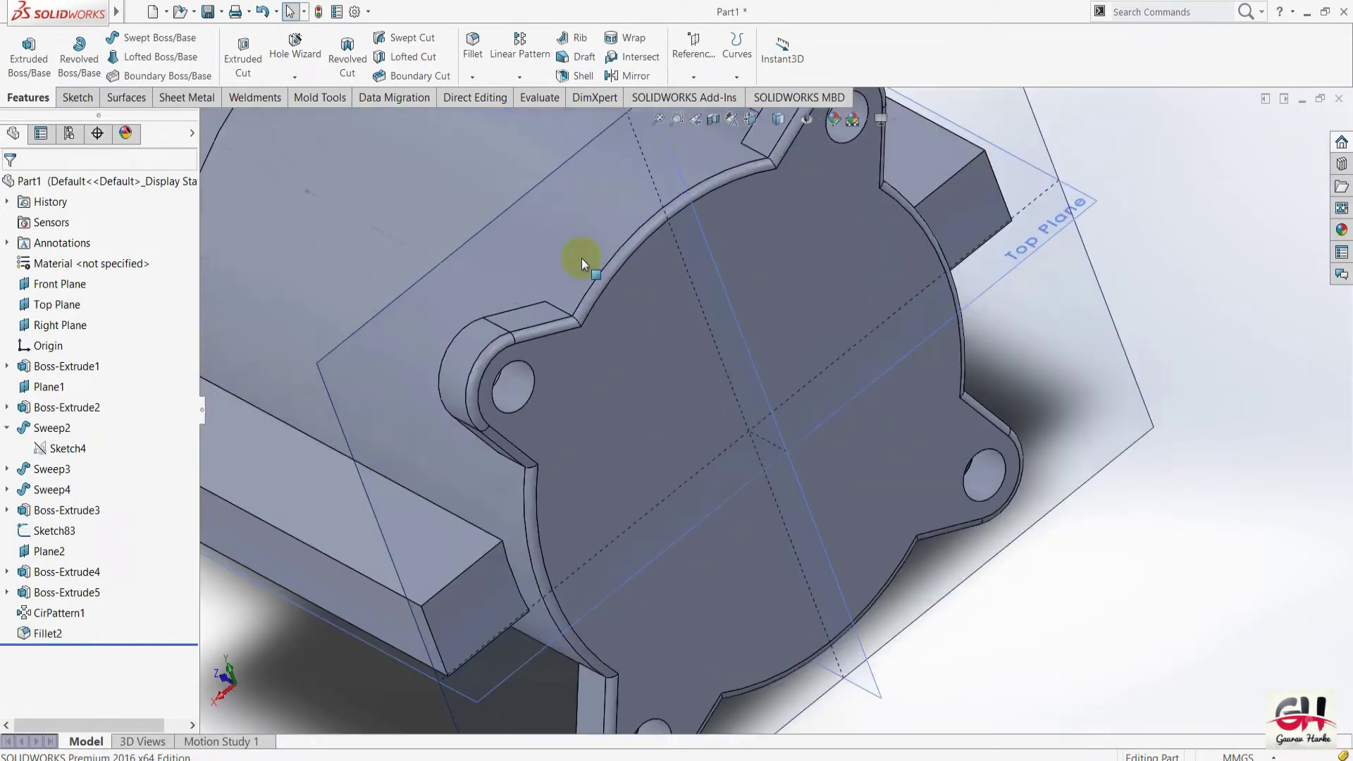
pyautogui.scroll(5, 582, 258)
pyautogui.moveTo(635, 393); pyautogui.dragTo(729, 475, button='middle')
pyautogui.hotkey('alt', 'Tab')
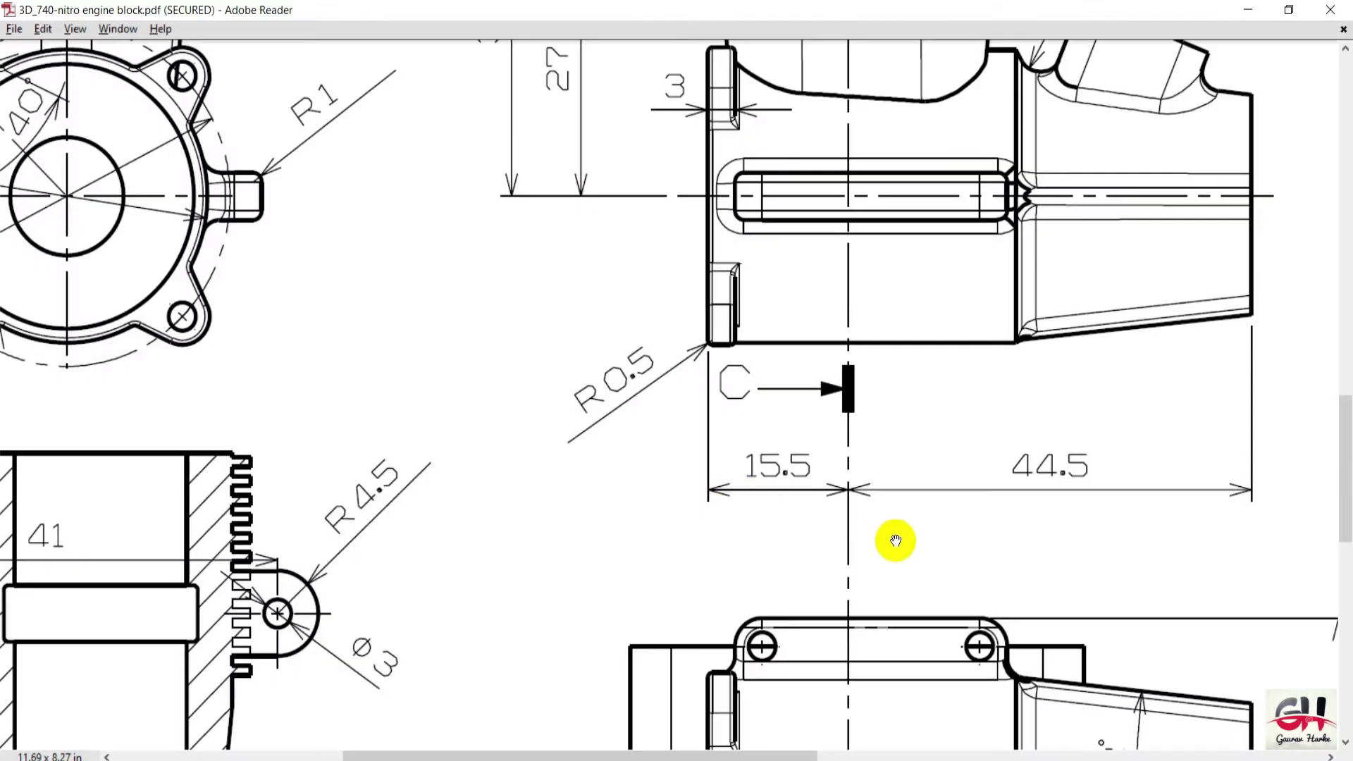
# Inspect the drawing's 43, 30, 12.5 and R3/Ø3 dimensions, then return to SOLIDWORKS.
pyautogui.keyDown('ctrl'); pyautogui.scroll(-1, 785, 506); pyautogui.keyUp('ctrl')
pyautogui.keyDown('ctrl'); pyautogui.scroll(-2, 740, 453); pyautogui.keyUp('ctrl')
pyautogui.keyDown('ctrl'); pyautogui.scroll(-1, 952, 483); pyautogui.keyUp('ctrl')
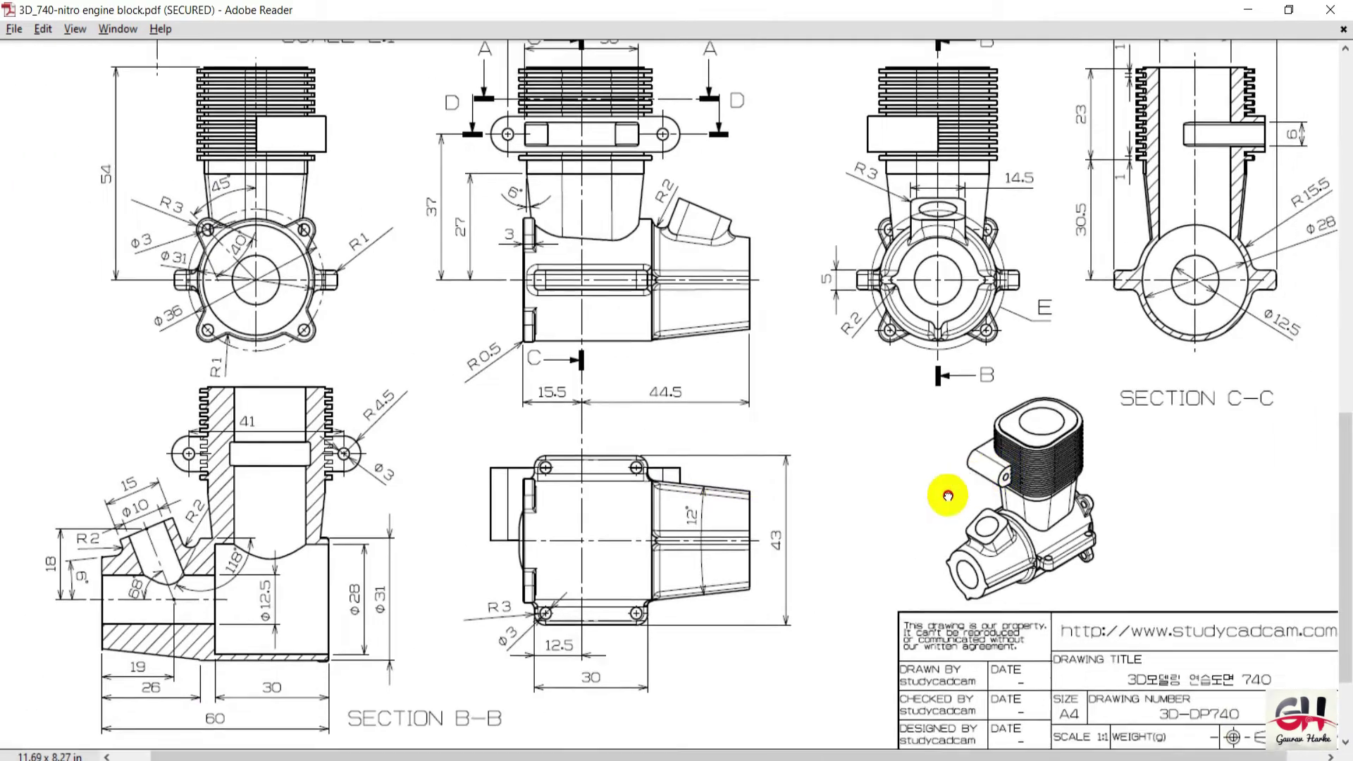
pyautogui.scroll(1, 538, 354)
pyautogui.scroll(1, 696, 393)
pyautogui.scroll(-2, 698, 371)
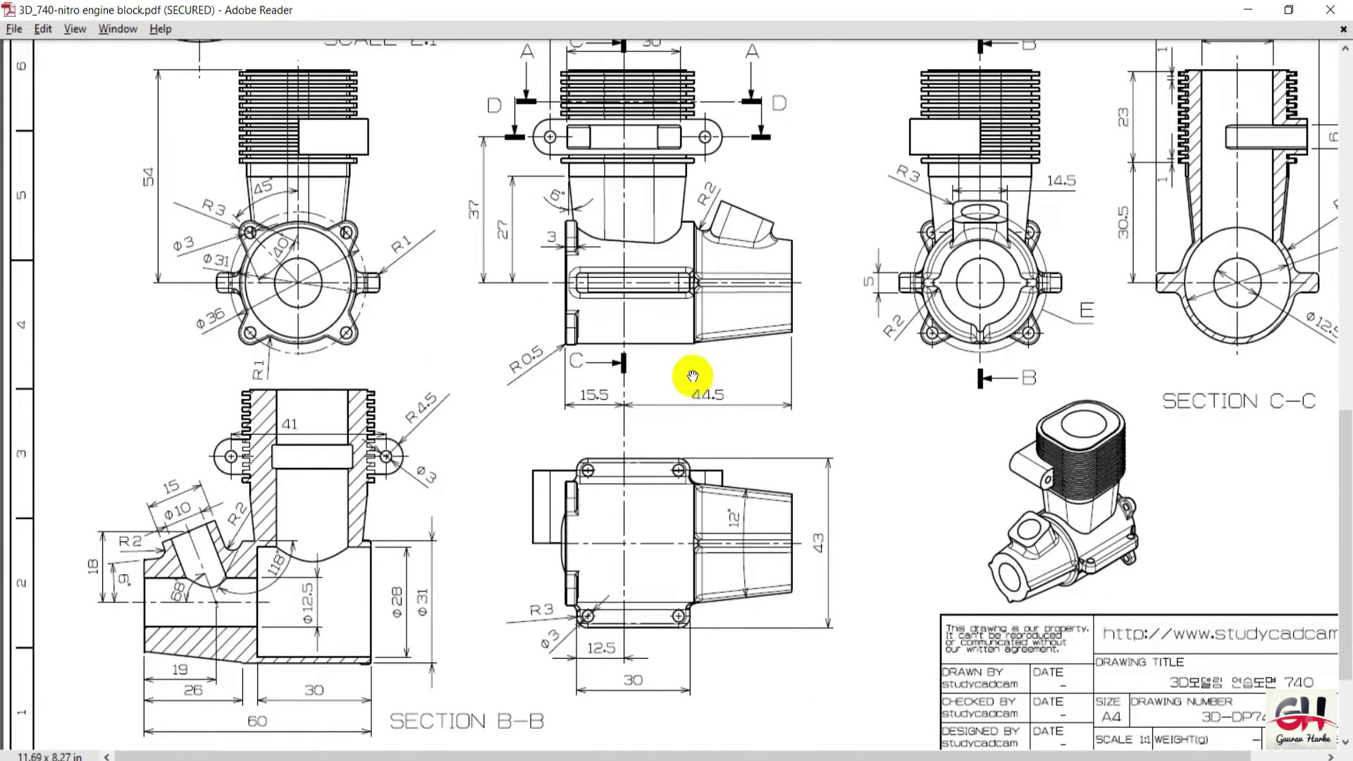
pyautogui.moveTo(692, 376); pyautogui.dragTo(626, 340)
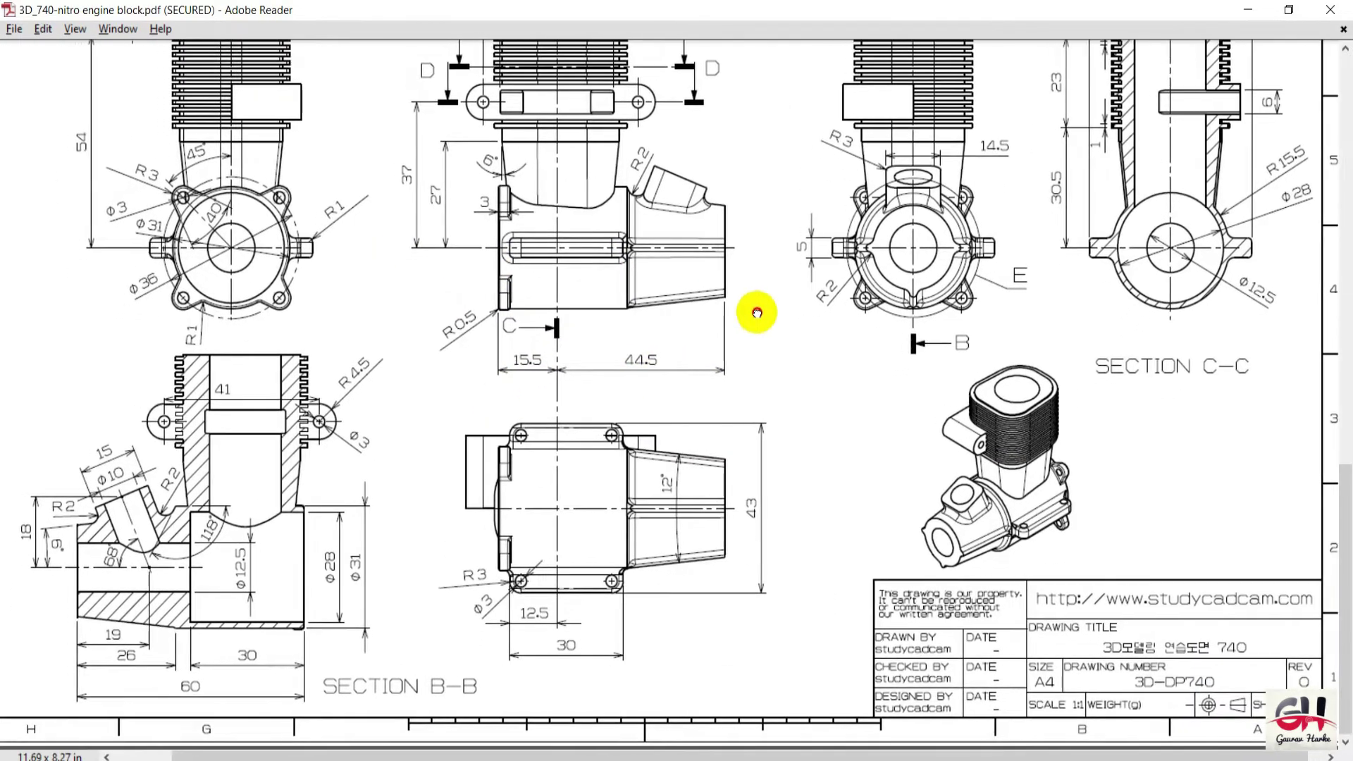
pyautogui.moveTo(539, 451)
pyautogui.mouseDown()
pyautogui.moveTo(595, 438)
pyautogui.moveTo(595, 513)
pyautogui.moveTo(531, 544)
pyautogui.moveTo(556, 544)
pyautogui.mouseUp()
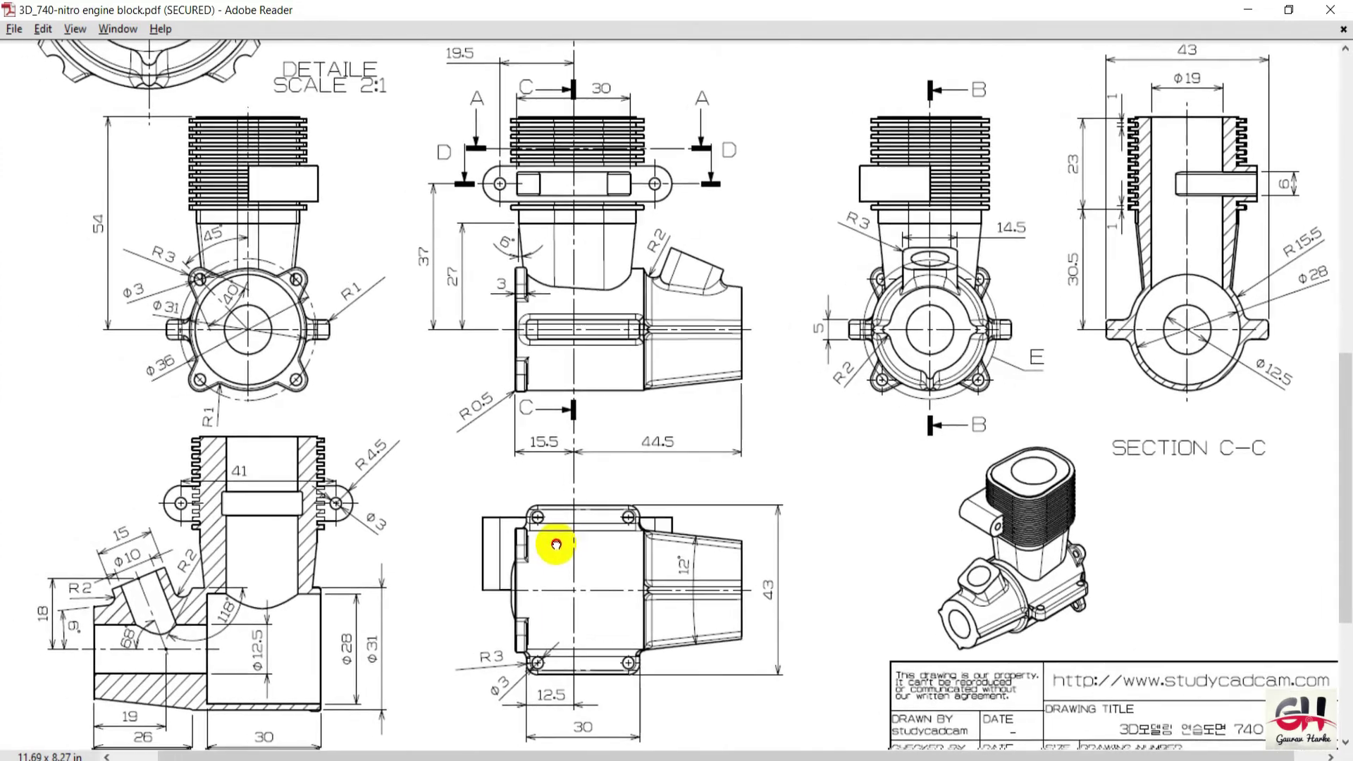
pyautogui.scroll(-1, 574, 538)
pyautogui.scroll(-2, 886, 447)
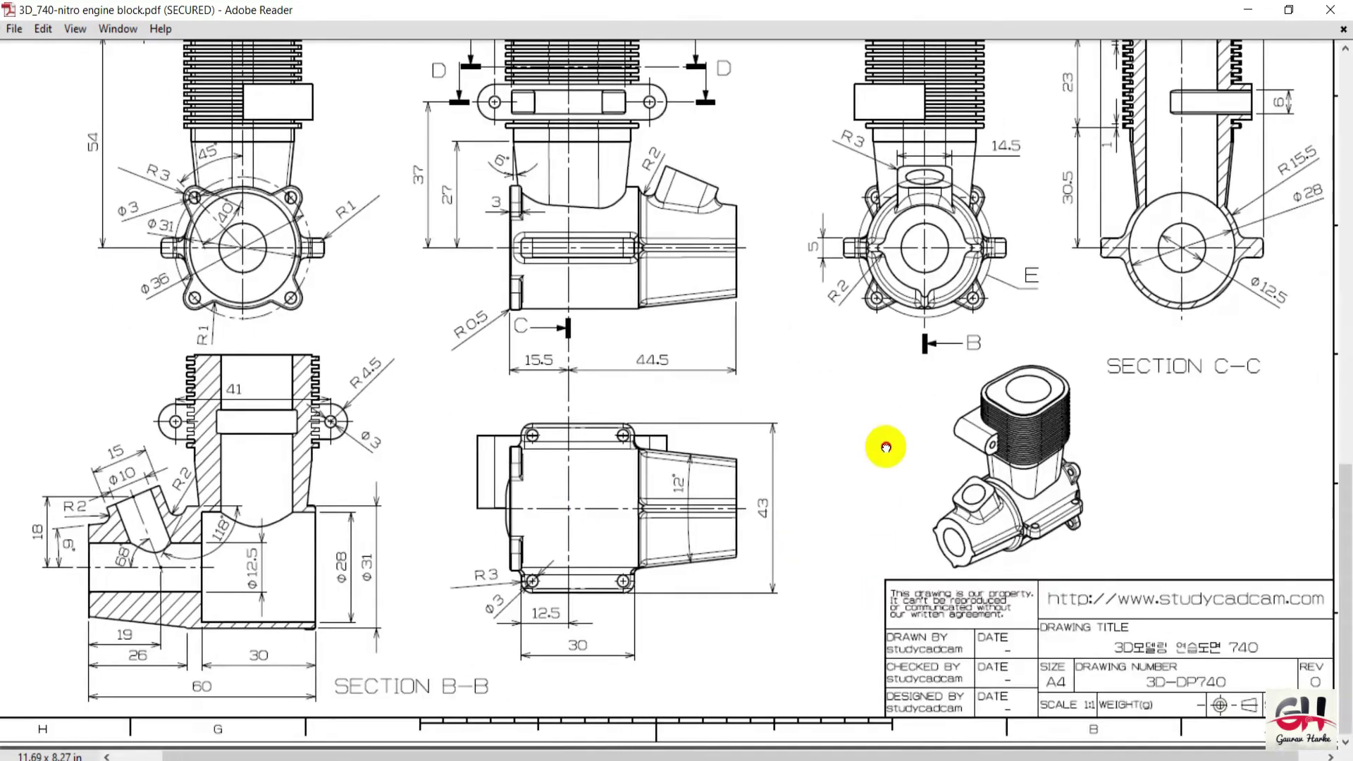
pyautogui.hscroll(-1, 265, 604)
pyautogui.keyDown('ctrl'); pyautogui.scroll(1, 148, 564); pyautogui.keyUp('ctrl')
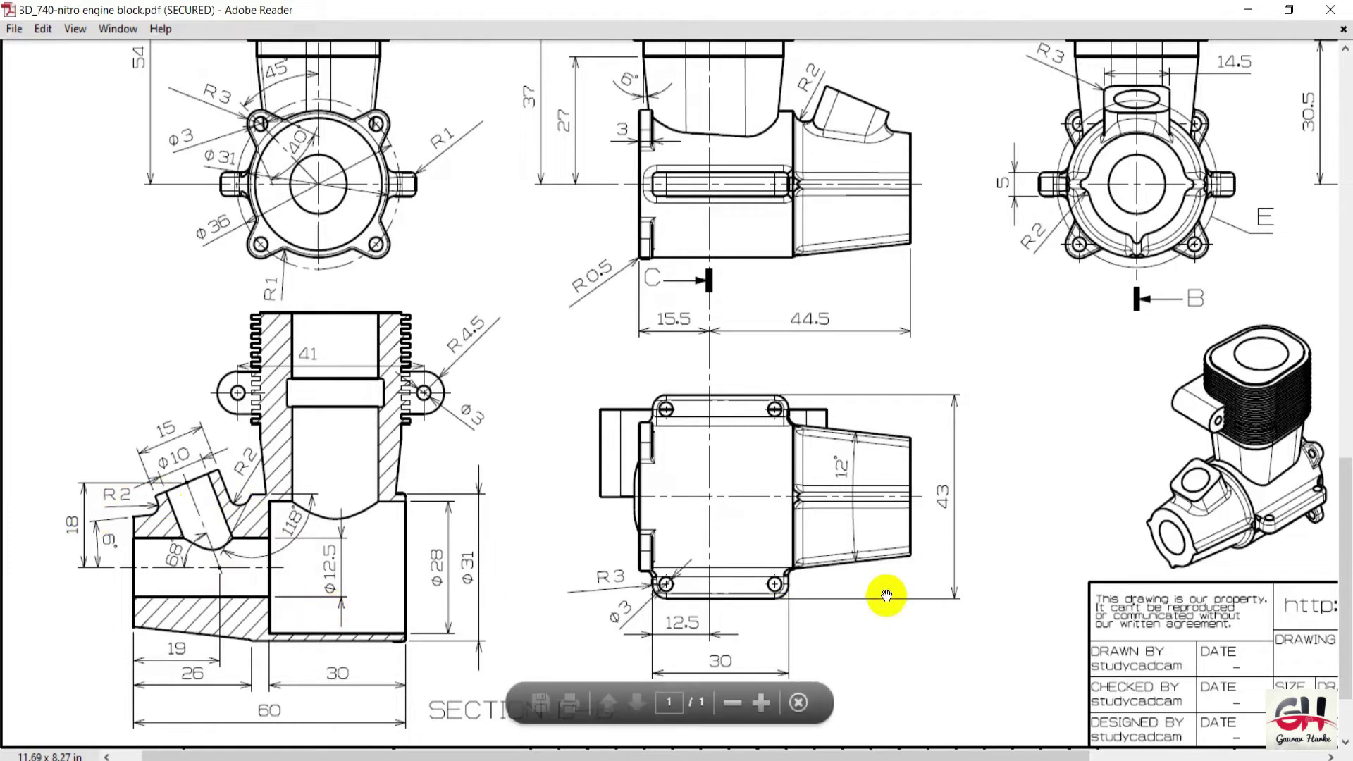
pyautogui.moveTo(886, 596); pyautogui.dragTo(806, 568)
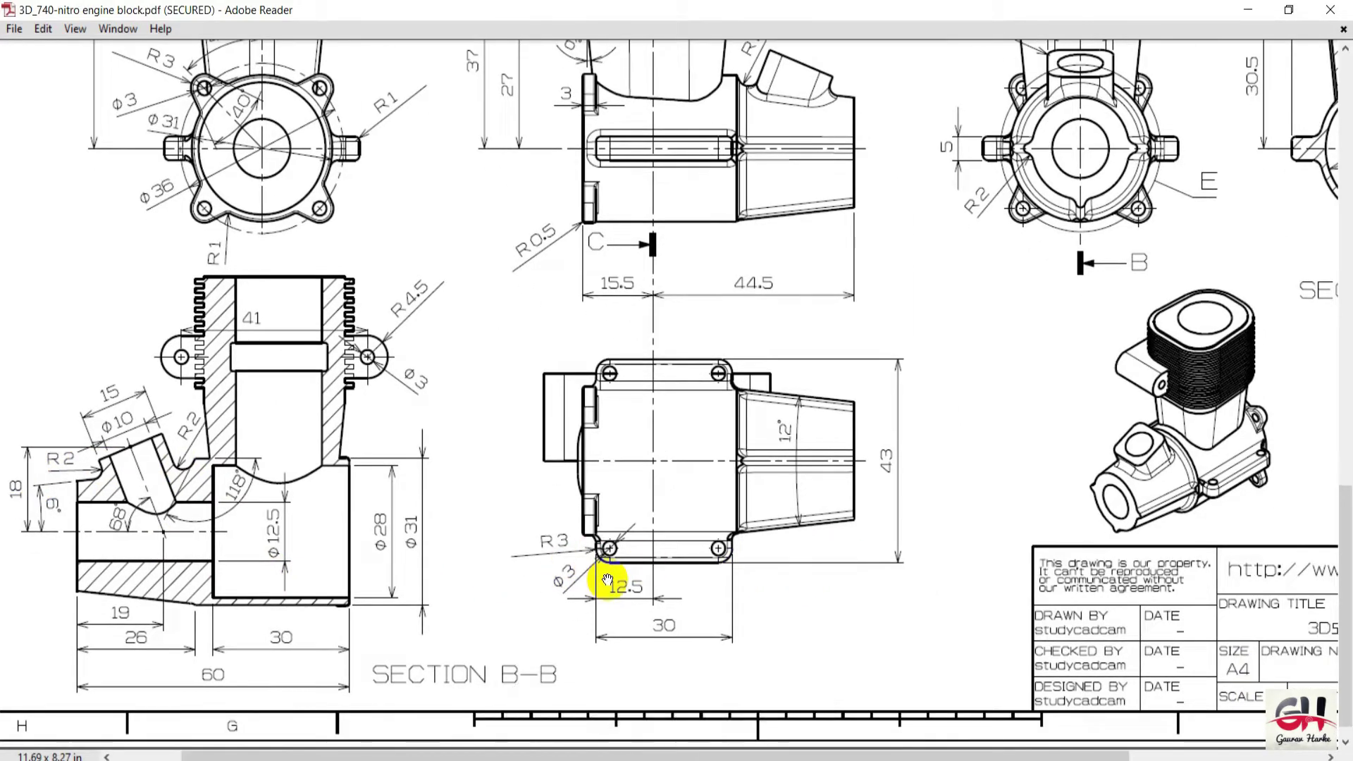
pyautogui.press('alt')
pyautogui.hotkey('alt', 'Tab')
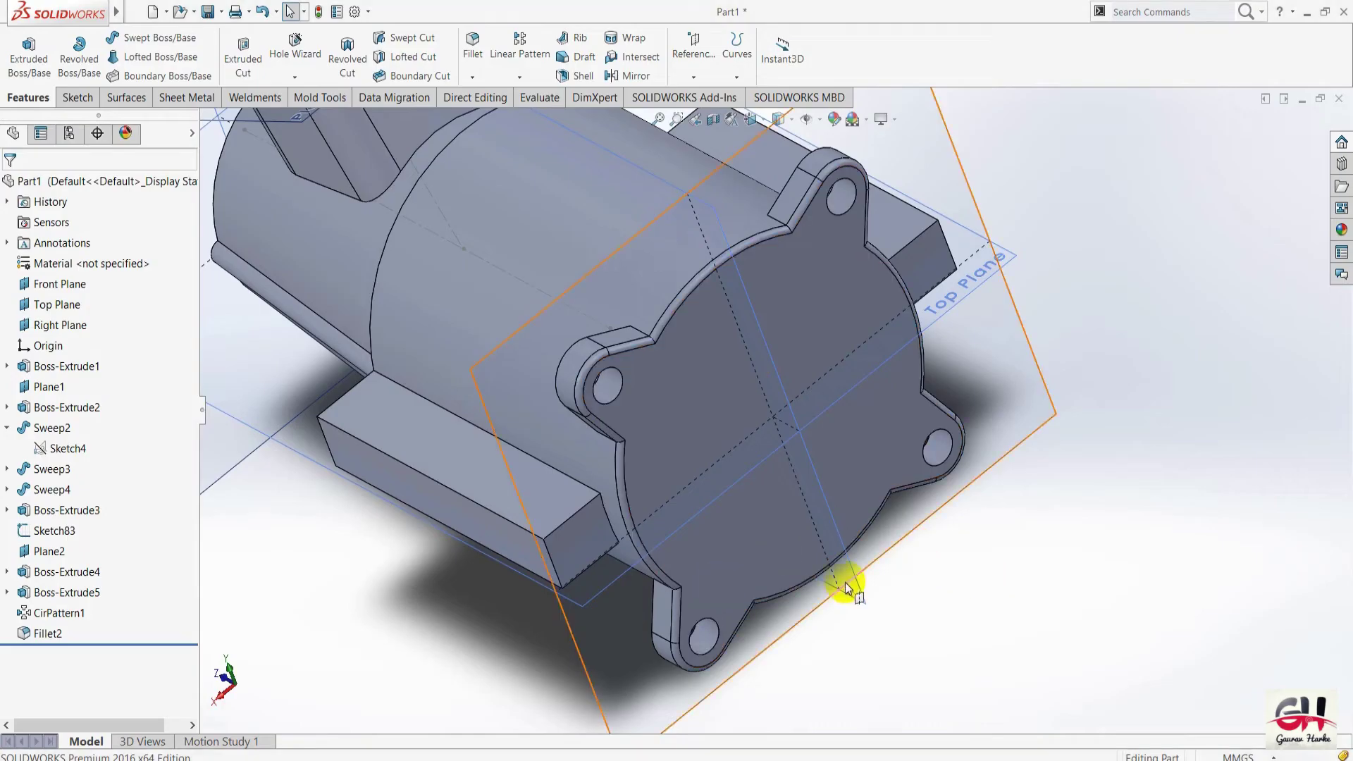
# Fillet the raised boss's base loop with a 2 mm radius (Fillet3).
pyautogui.press('space')
pyautogui.click(872, 593)
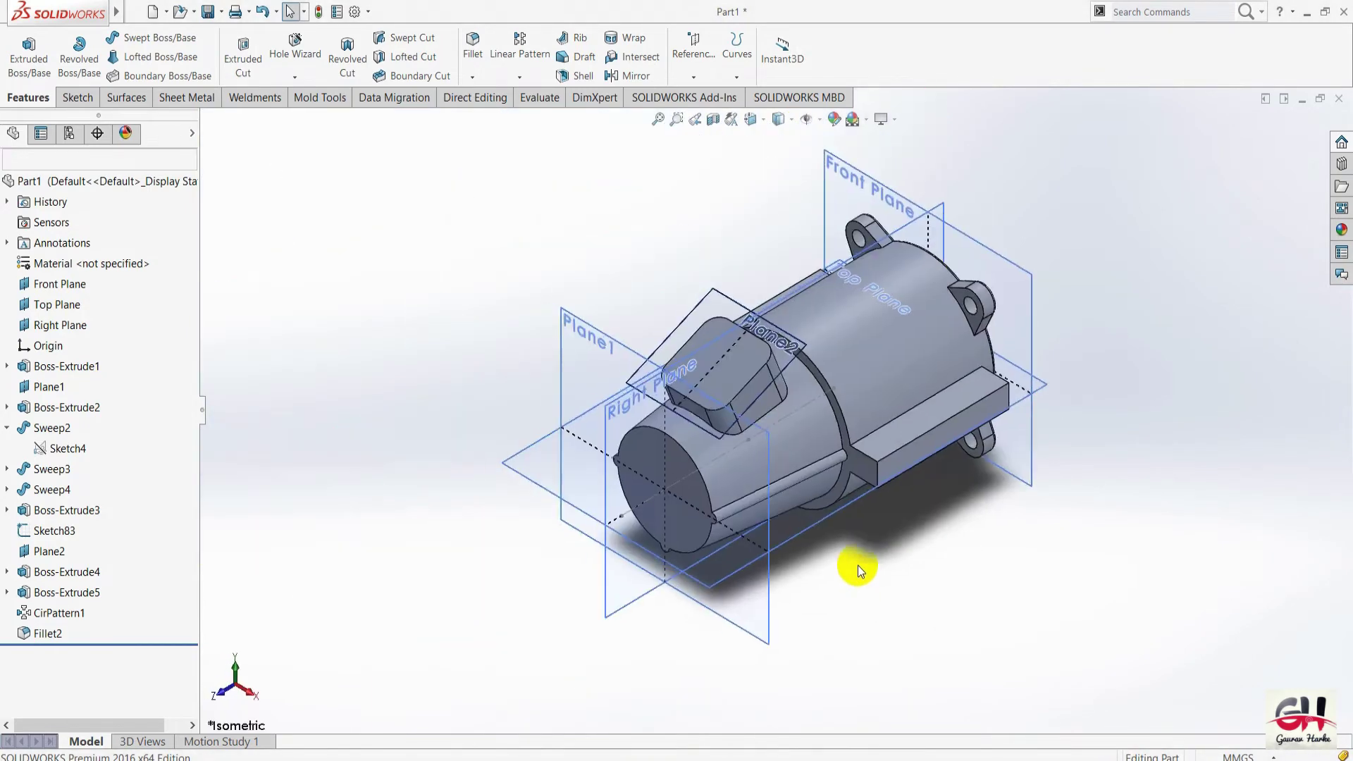
pyautogui.scroll(-3, 775, 546)
pyautogui.scroll(-3, 842, 562)
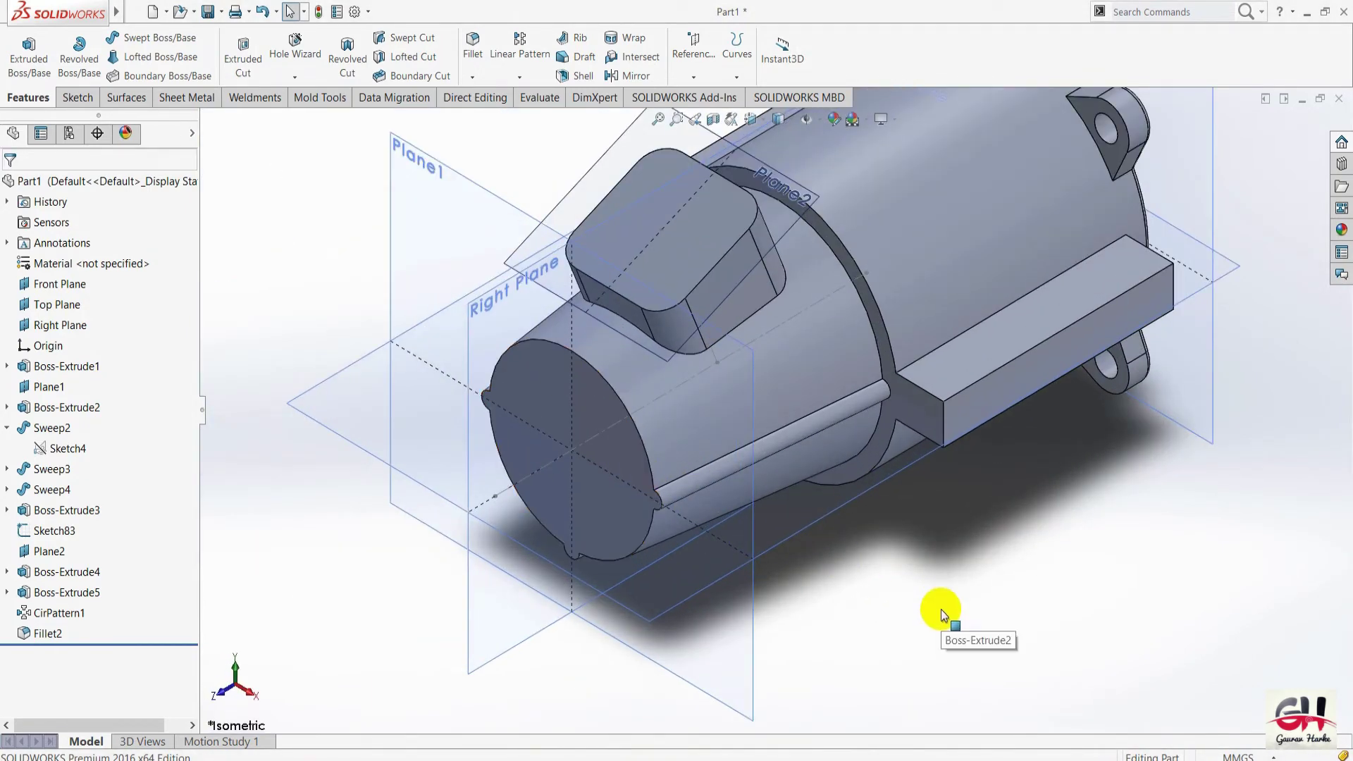
pyautogui.click(483, 79)
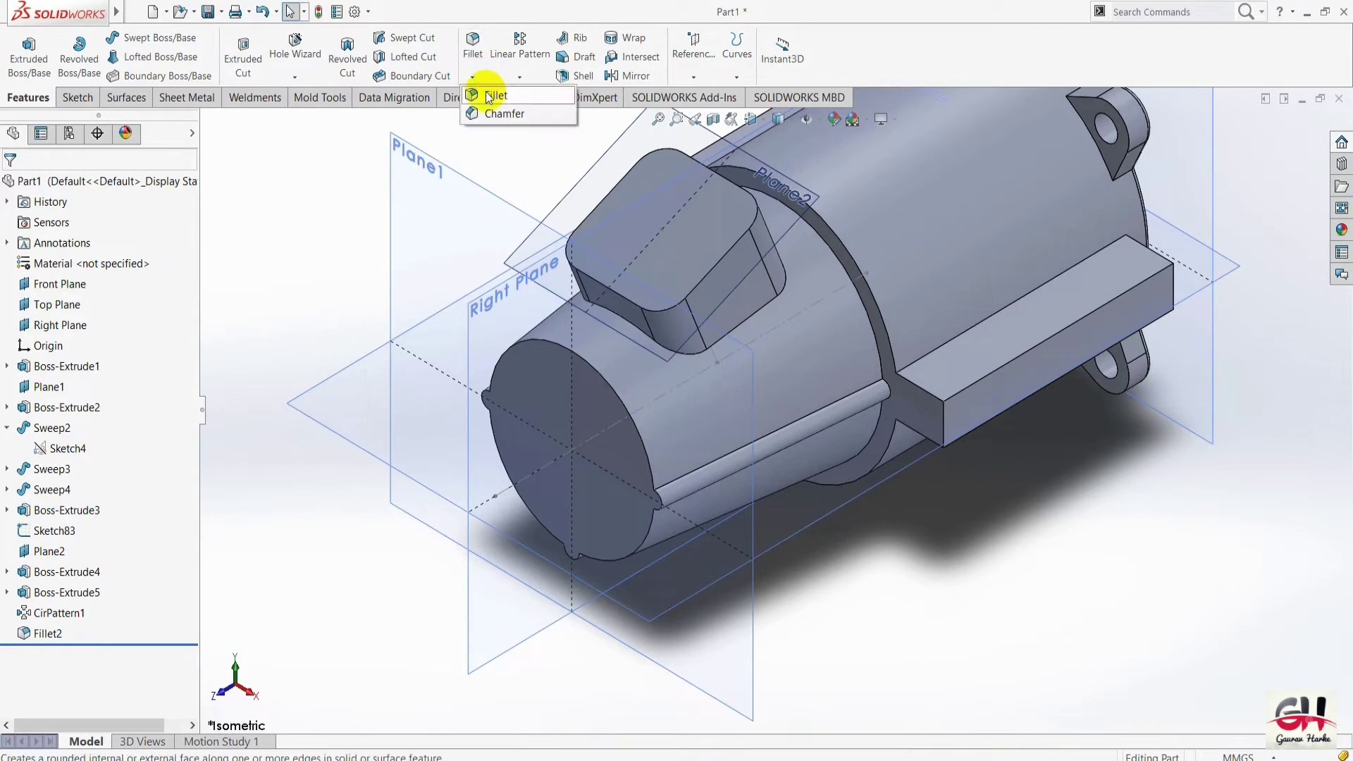
pyautogui.hotkey('alt', 'Tab')
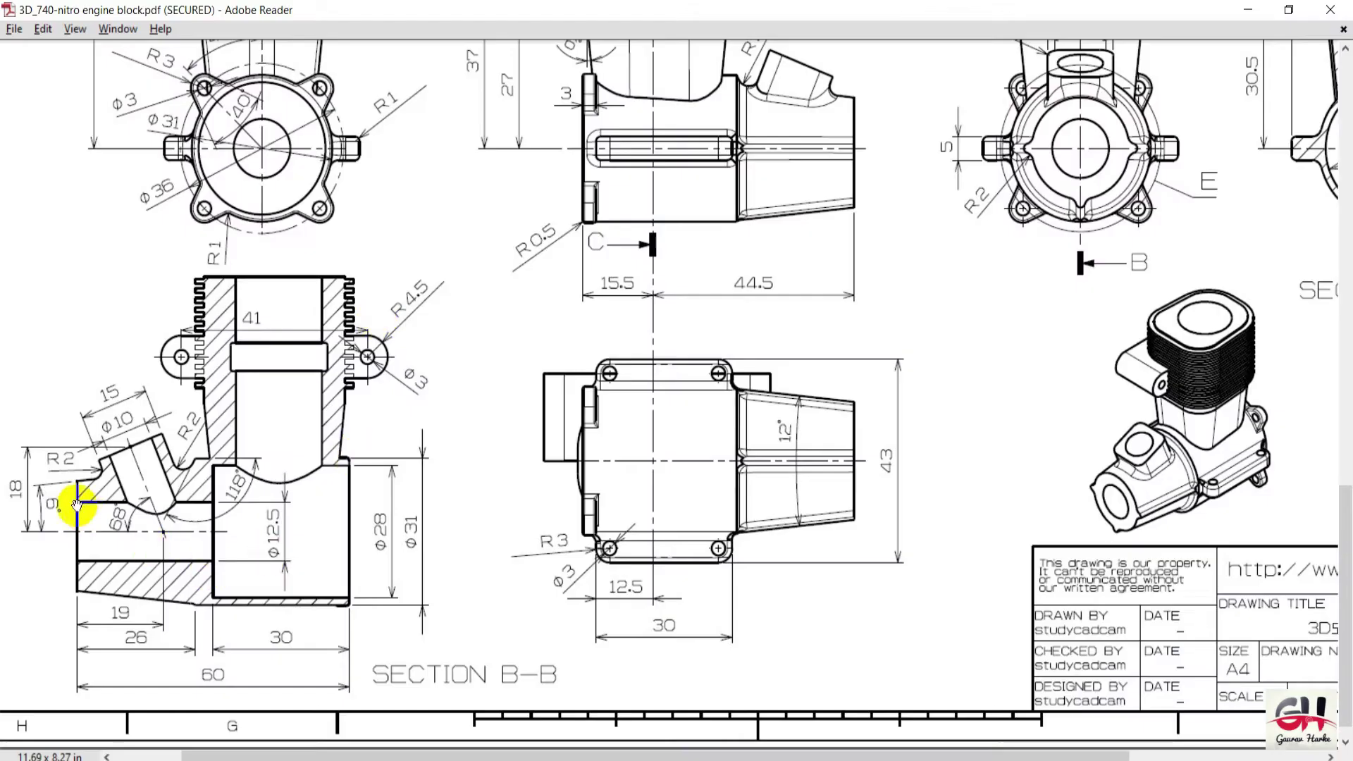
pyautogui.hotkey('alt', 'Tab')
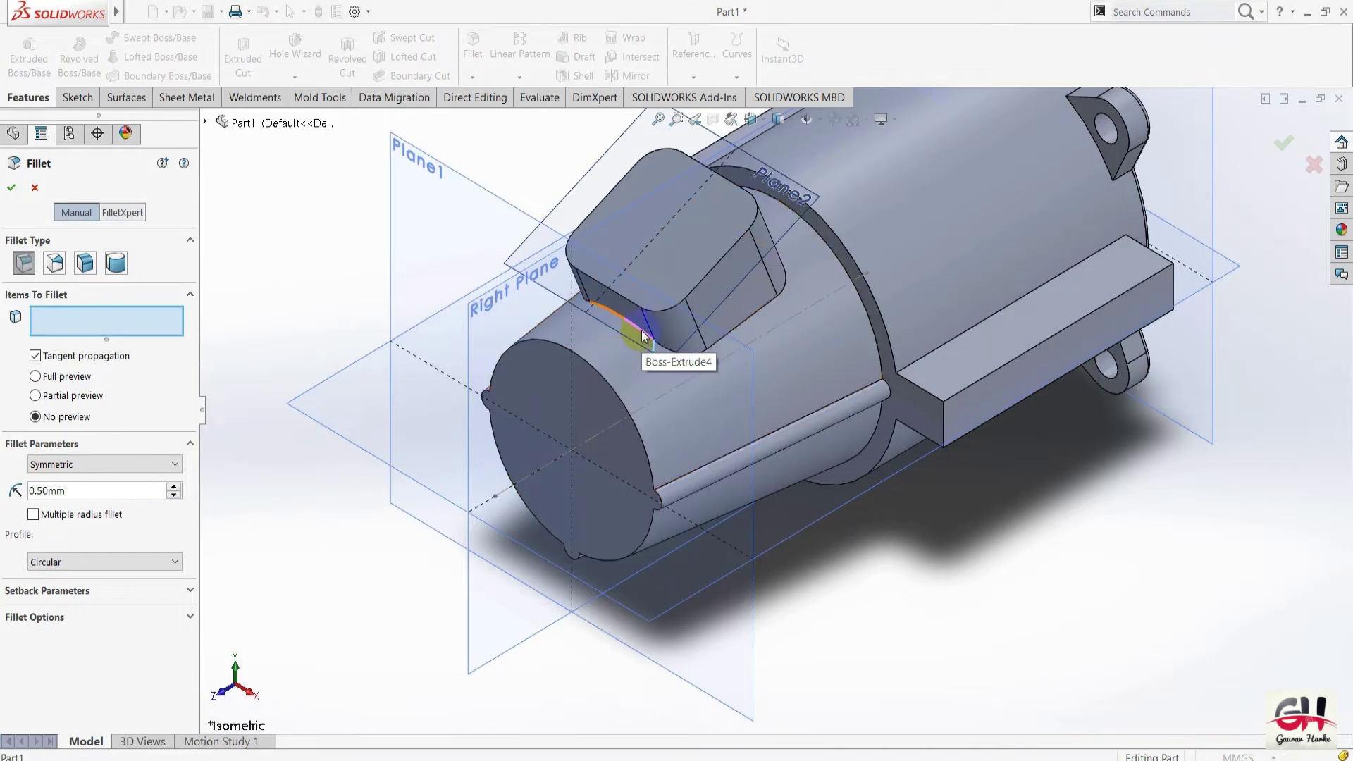
pyautogui.click(643, 341)
pyautogui.click(37, 491)
pyautogui.write('2')
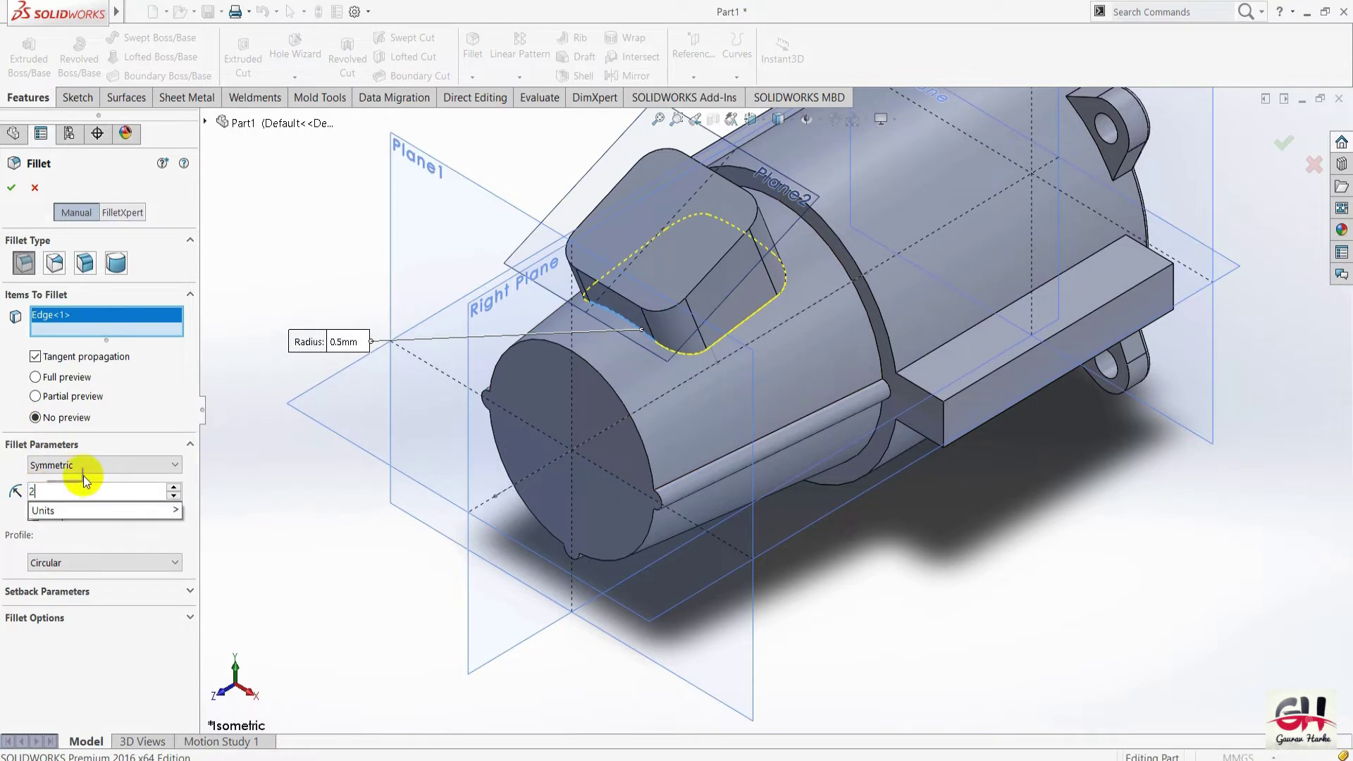
pyautogui.press('Return')
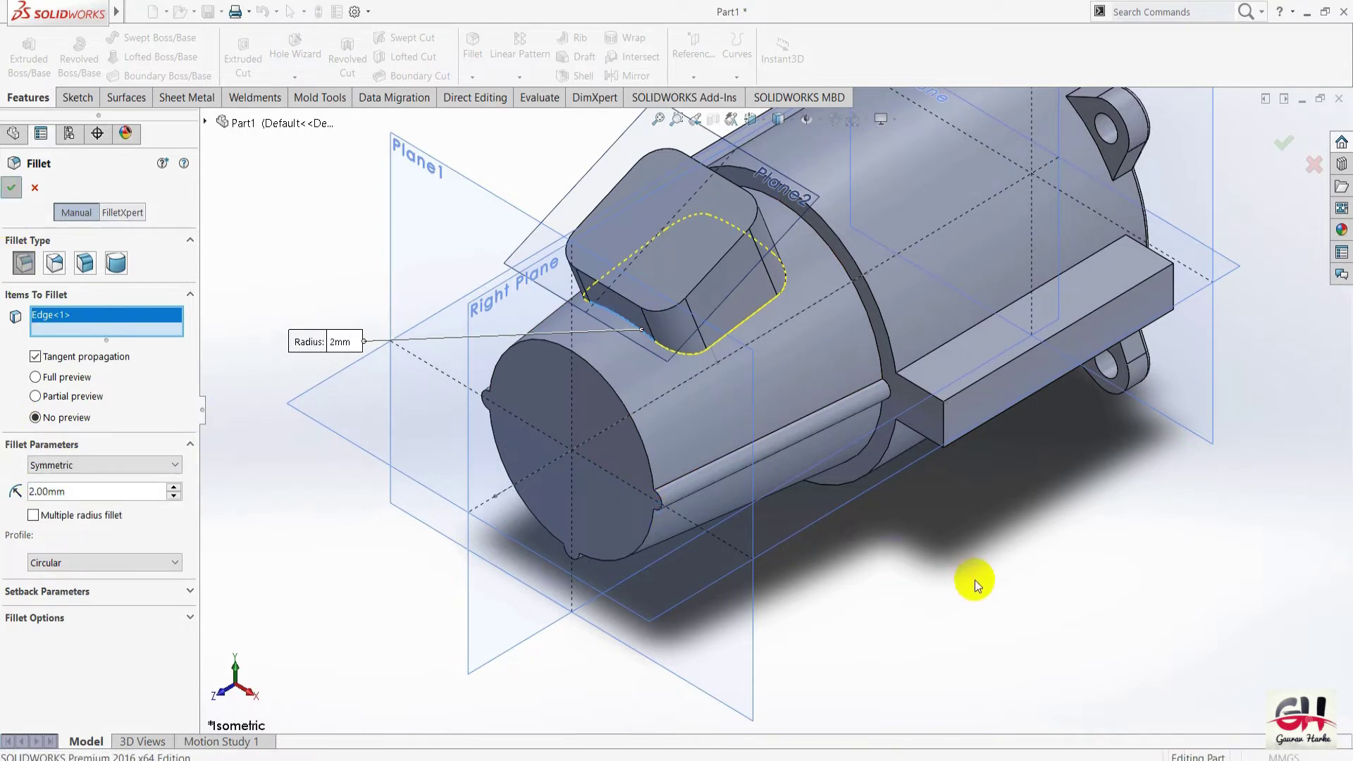
pyautogui.rightClick(983, 583)
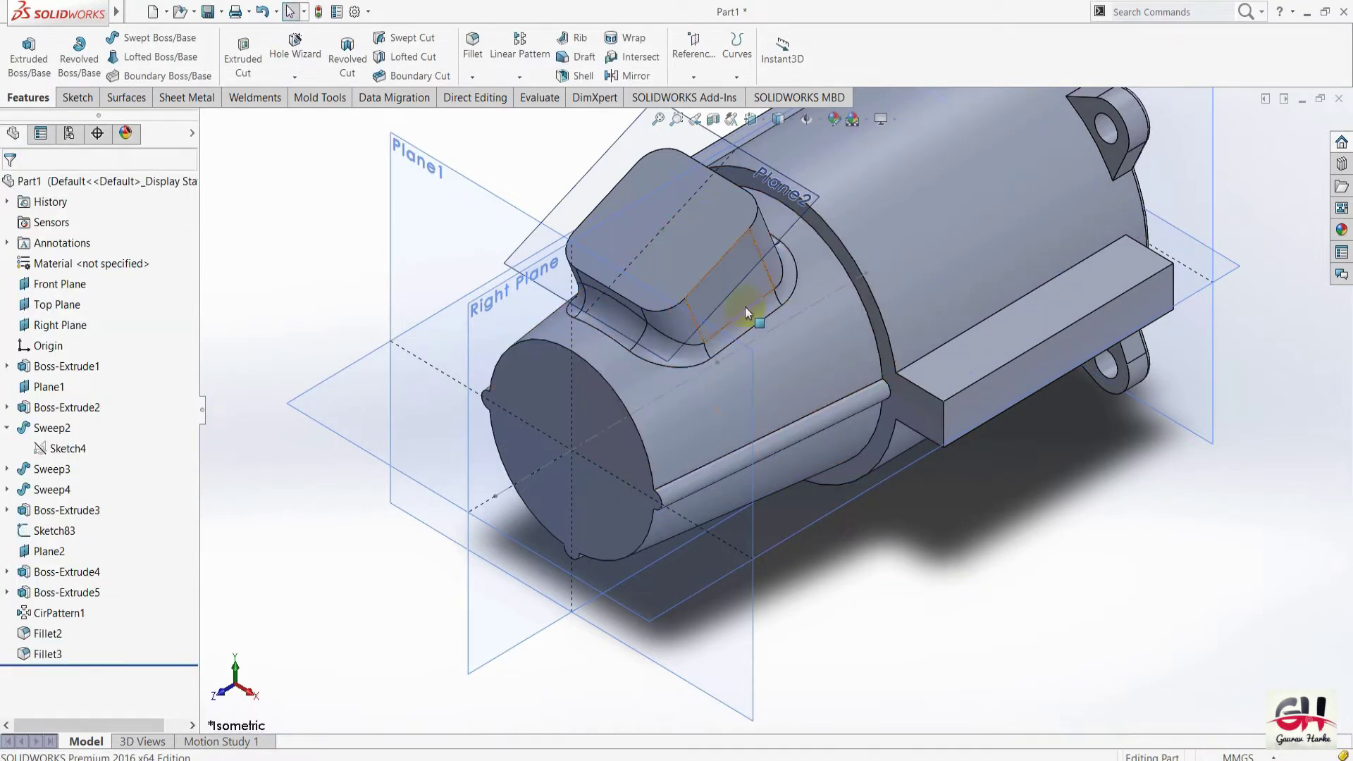
# Apply a 2 mm fillet to the ring's arc edge, then switch to the drawing PDF.
pyautogui.scroll(-3, 558, 346)
pyautogui.scroll(3, 1071, 241)
pyautogui.scroll(-3, 770, 418)
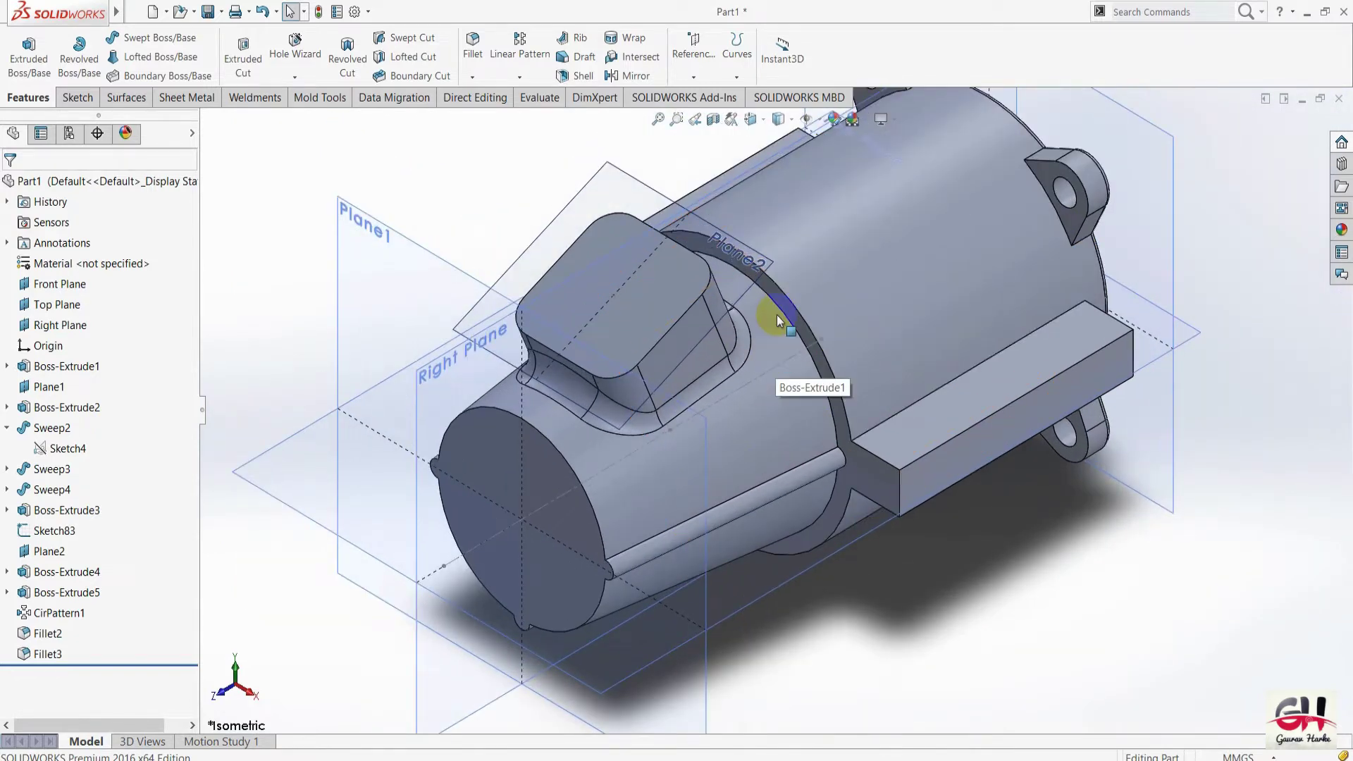
pyautogui.click(472, 50)
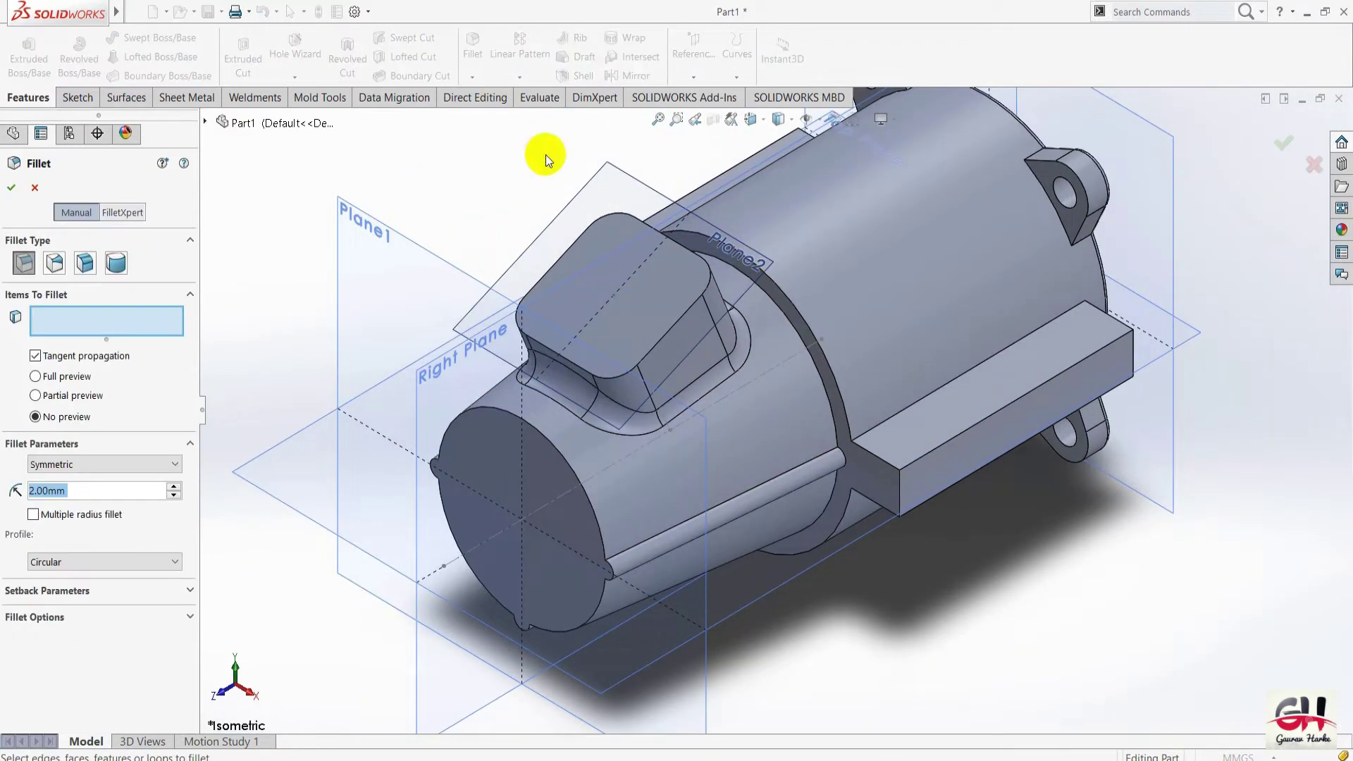
pyautogui.click(794, 306)
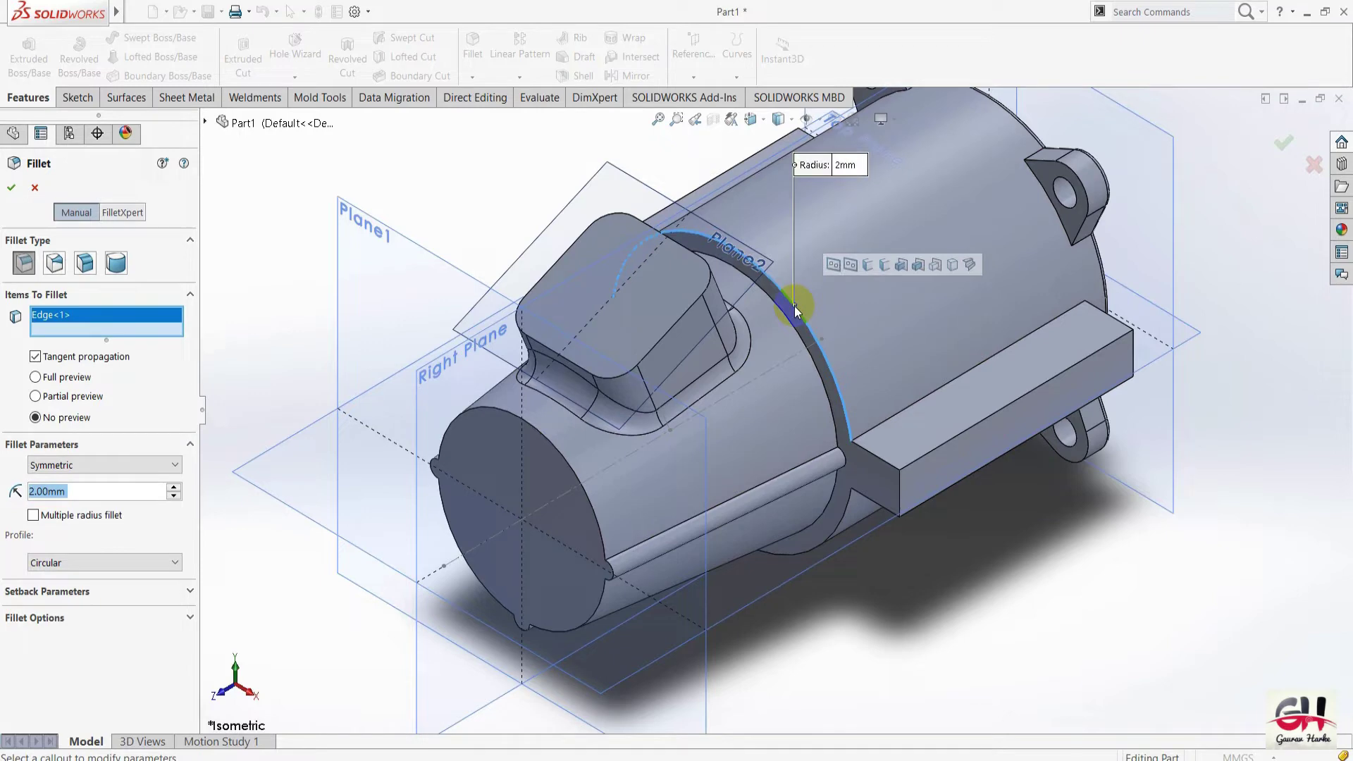
pyautogui.click(11, 188)
pyautogui.hotkey('alt', 'Tab')
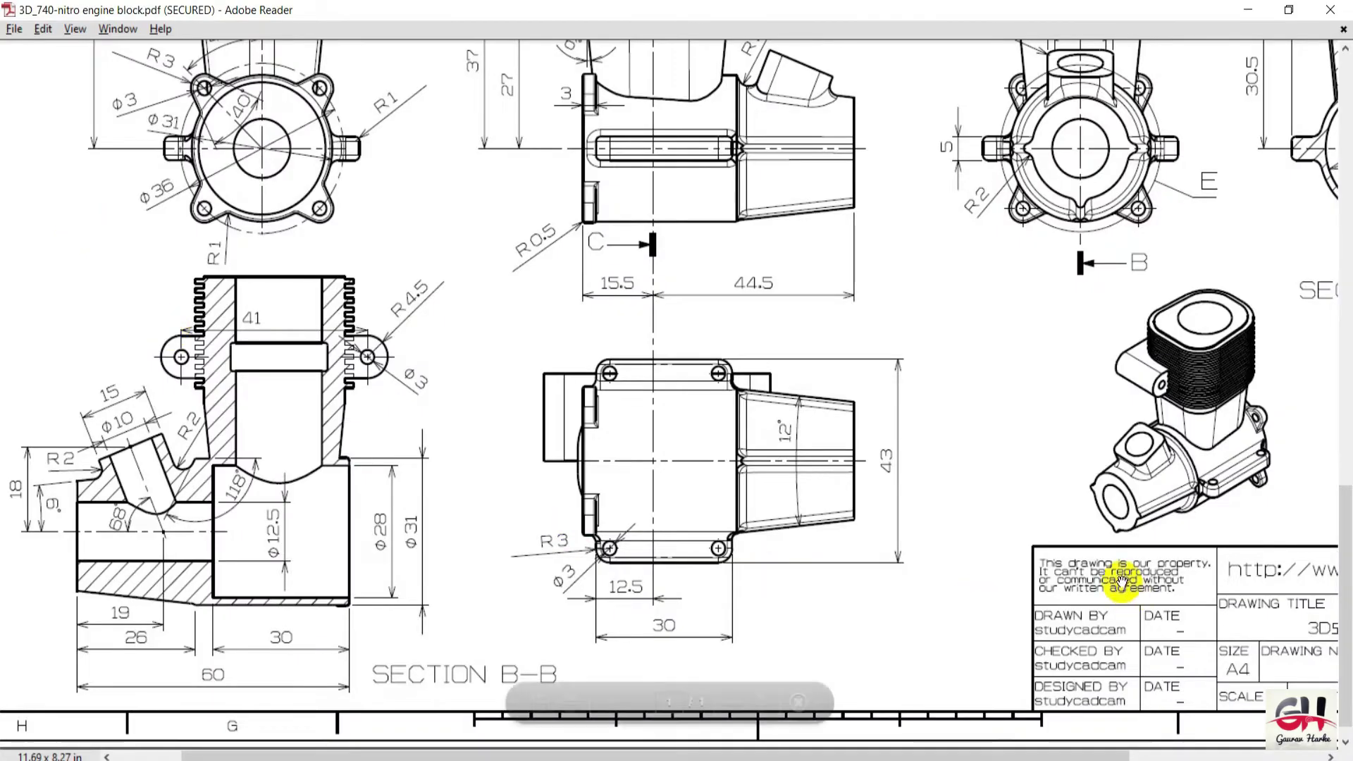
pyautogui.moveTo(1117, 568); pyautogui.dragTo(961, 458)
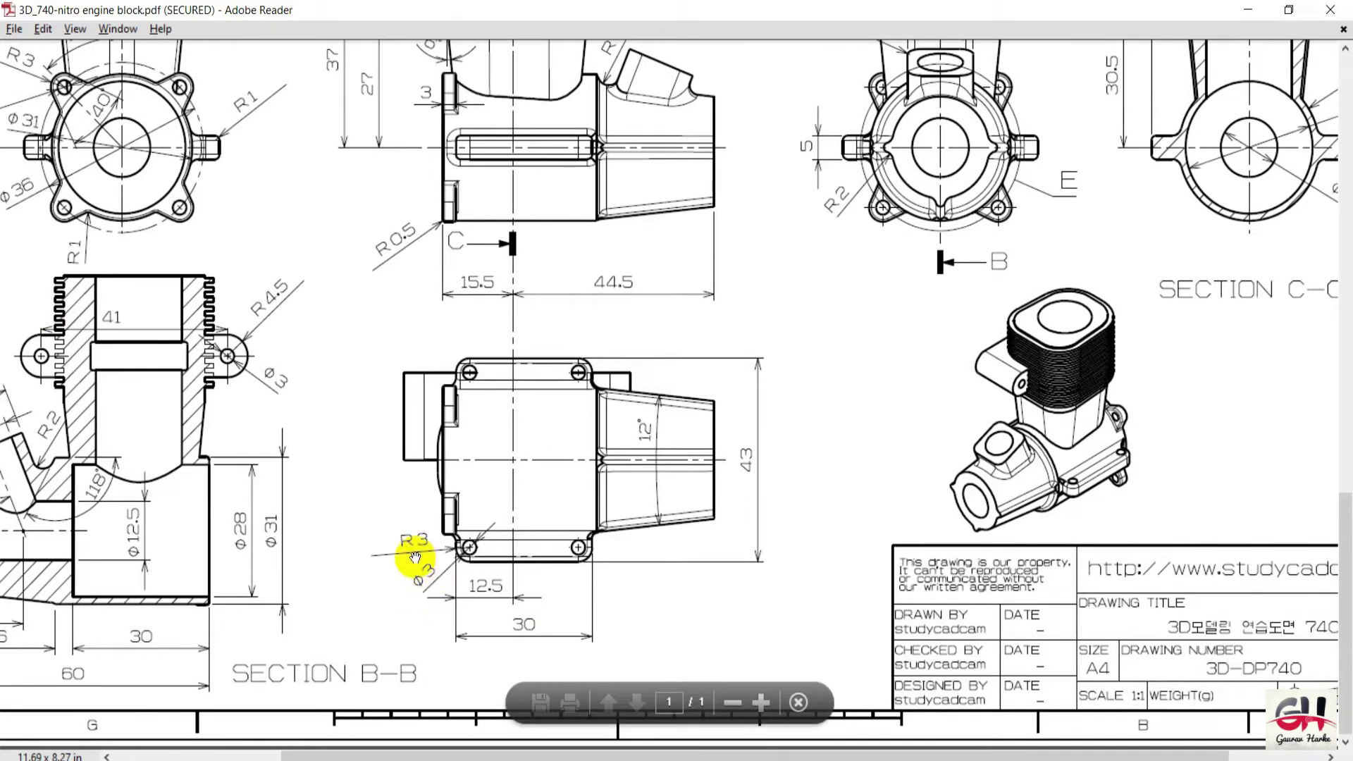
pyautogui.moveTo(1118, 592)
pyautogui.mouseDown()
pyautogui.moveTo(1093, 641)
pyautogui.moveTo(1030, 634)
pyautogui.moveTo(996, 657)
pyautogui.moveTo(984, 640)
pyautogui.moveTo(1093, 595)
pyautogui.moveTo(1135, 619)
pyautogui.moveTo(1093, 591)
pyautogui.moveTo(1151, 510)
pyautogui.moveTo(1134, 371)
pyautogui.mouseUp()
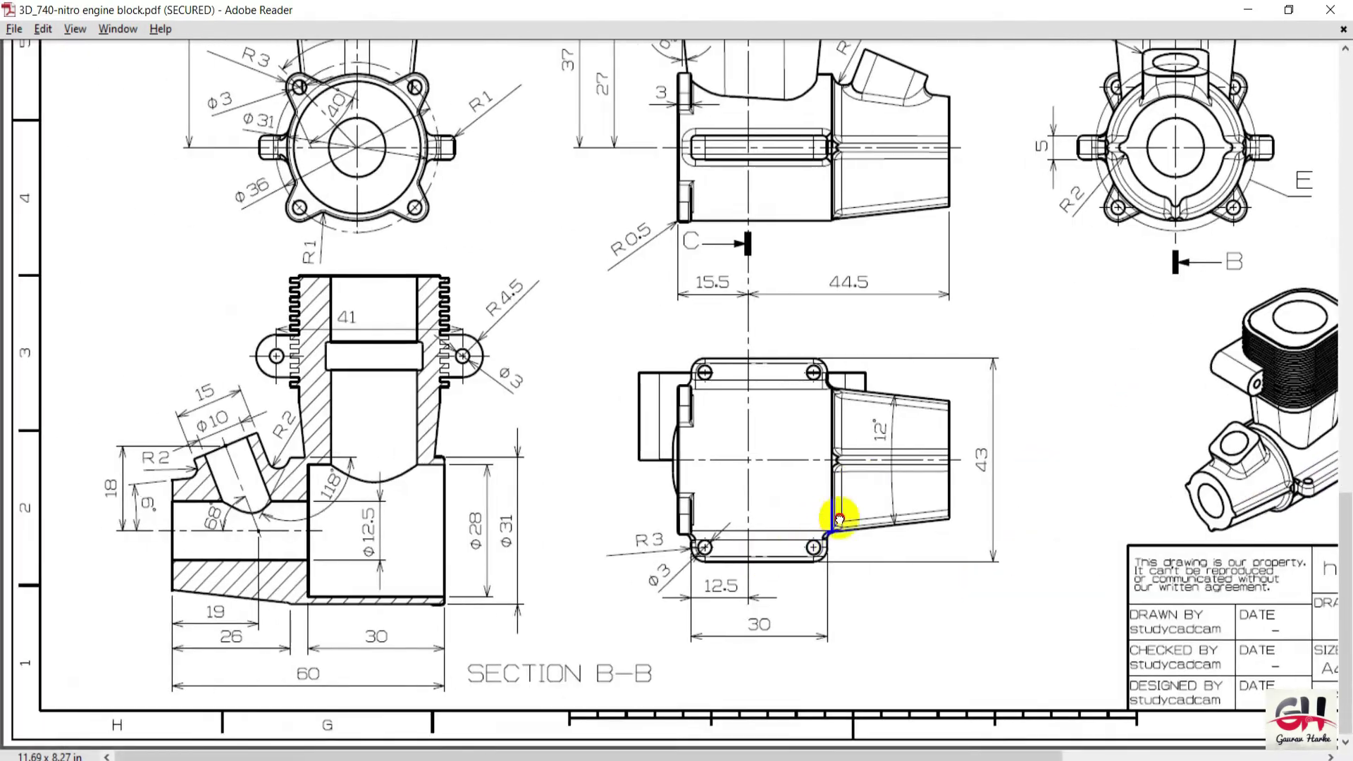
pyautogui.moveTo(810, 546)
pyautogui.mouseDown()
pyautogui.moveTo(704, 583)
pyautogui.moveTo(676, 519)
pyautogui.moveTo(679, 543)
pyautogui.moveTo(591, 641)
pyautogui.mouseUp()
pyautogui.moveTo(719, 516)
pyautogui.mouseDown()
pyautogui.moveTo(688, 543)
pyautogui.moveTo(683, 562)
pyautogui.moveTo(696, 565)
pyautogui.mouseUp()
pyautogui.scroll(2, 696, 564)
pyautogui.keyDown('ctrl'); pyautogui.scroll(-1, 704, 537); pyautogui.keyUp('ctrl')
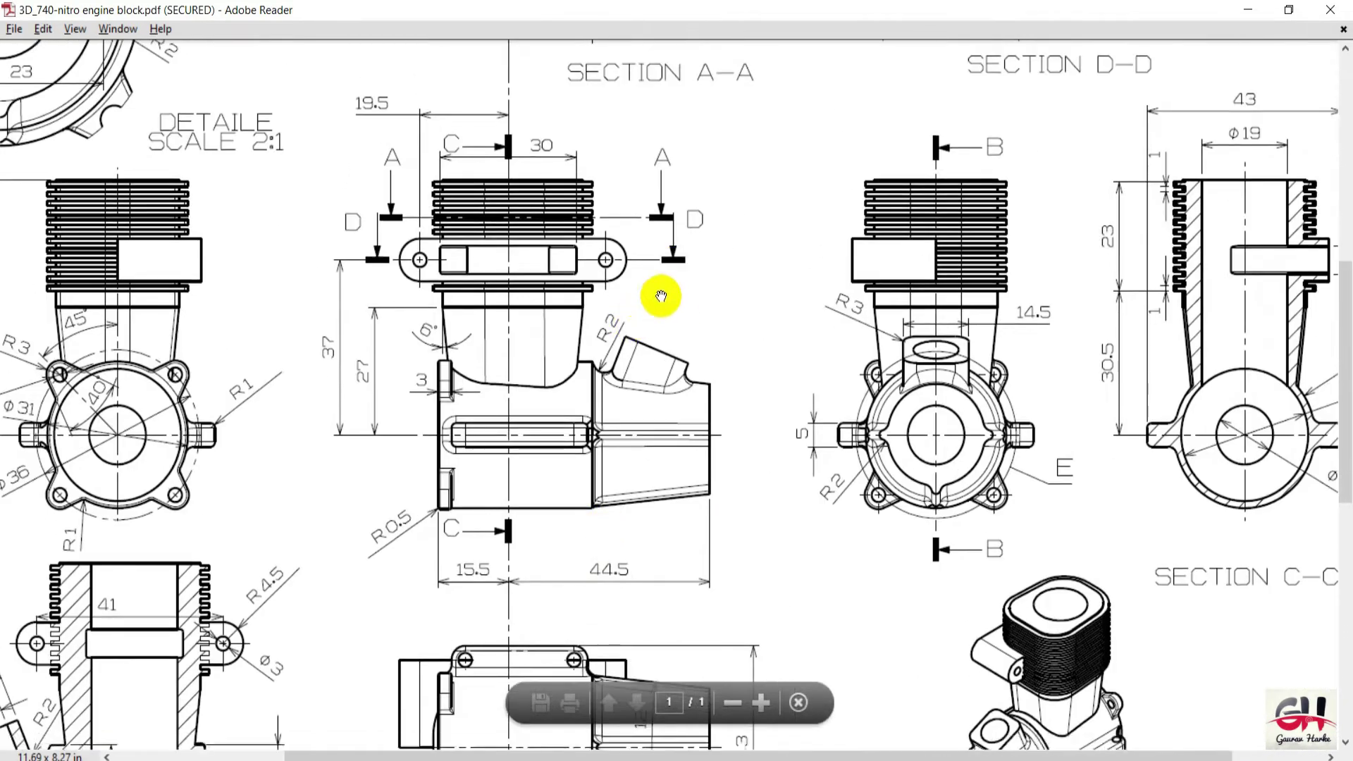
pyautogui.scroll(2, 621, 537)
pyautogui.scroll(-1, 595, 408)
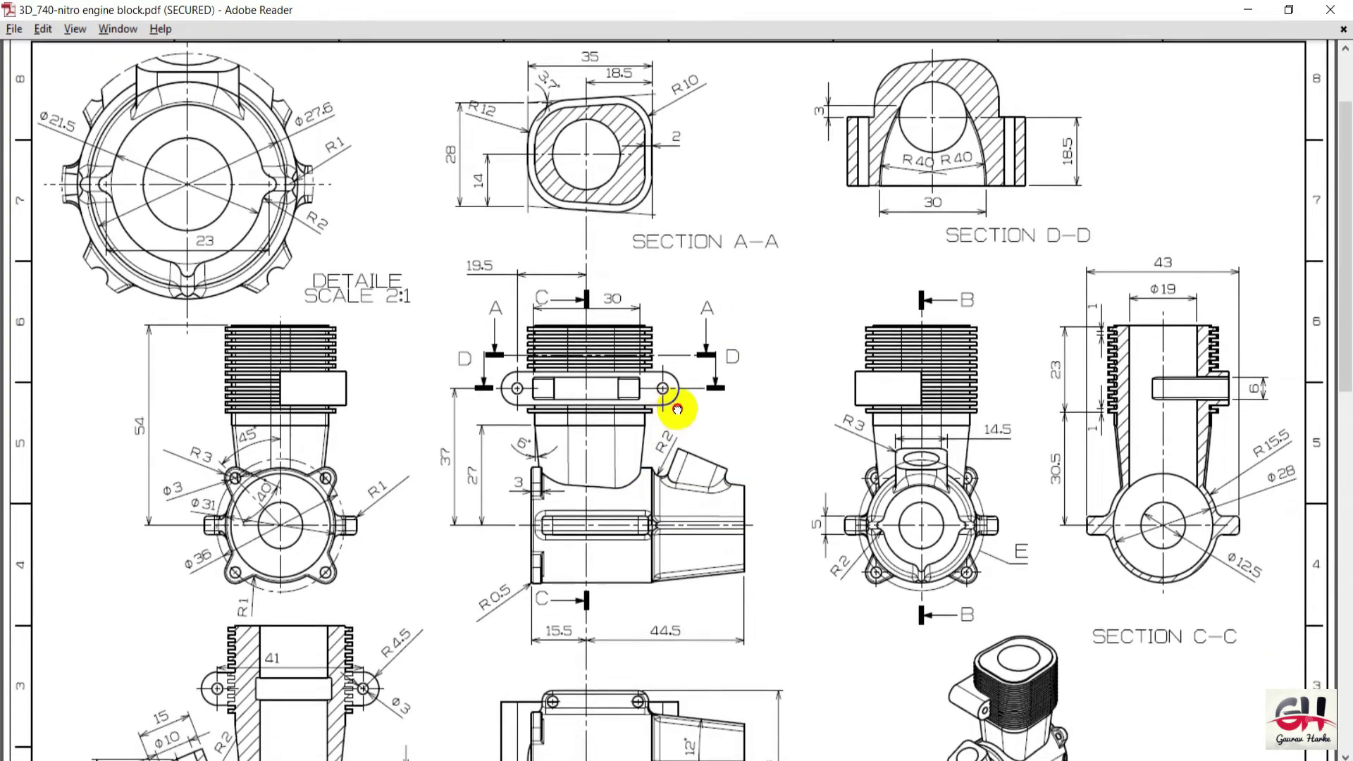
pyautogui.scroll(-2, 755, 341)
pyautogui.scroll(-1, 700, 423)
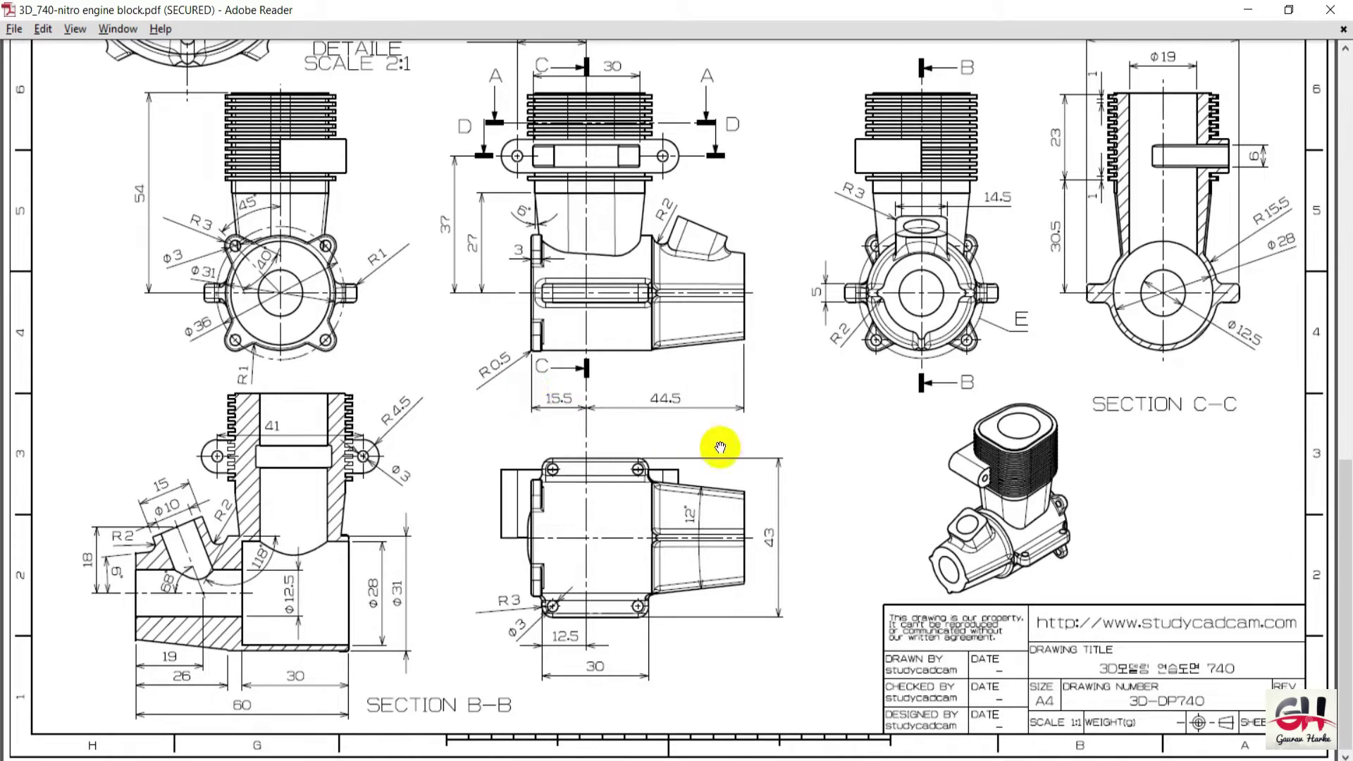
pyautogui.keyDown('ctrl'); pyautogui.scroll(2, 861, 346); pyautogui.keyUp('ctrl')
pyautogui.keyDown('ctrl'); pyautogui.scroll(2, 860, 327); pyautogui.keyUp('ctrl')
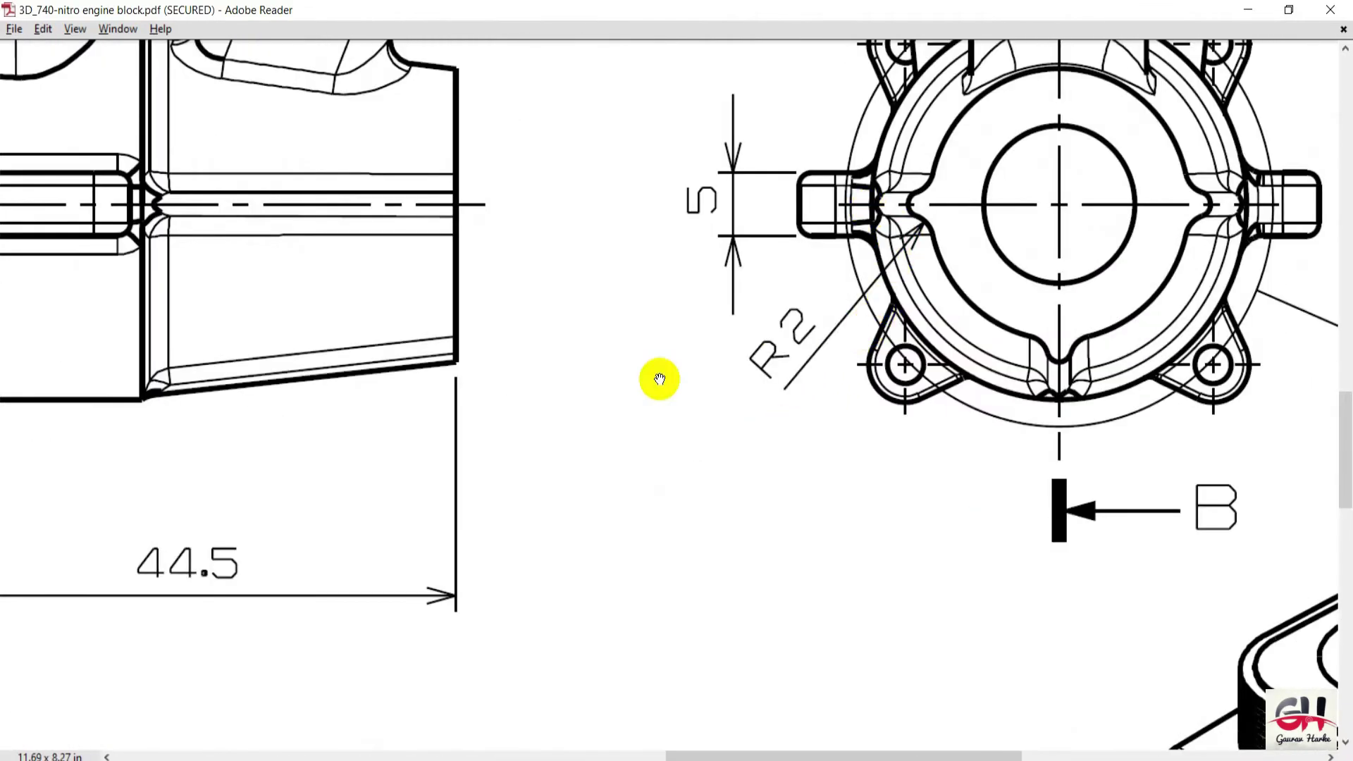
pyautogui.keyDown('ctrl'); pyautogui.scroll(-1, 675, 389); pyautogui.keyUp('ctrl')
pyautogui.keyDown('ctrl'); pyautogui.scroll(-2, 679, 420); pyautogui.keyUp('ctrl')
pyautogui.keyDown('ctrl'); pyautogui.scroll(-1, 703, 477); pyautogui.keyUp('ctrl')
pyautogui.scroll(-1, 815, 537)
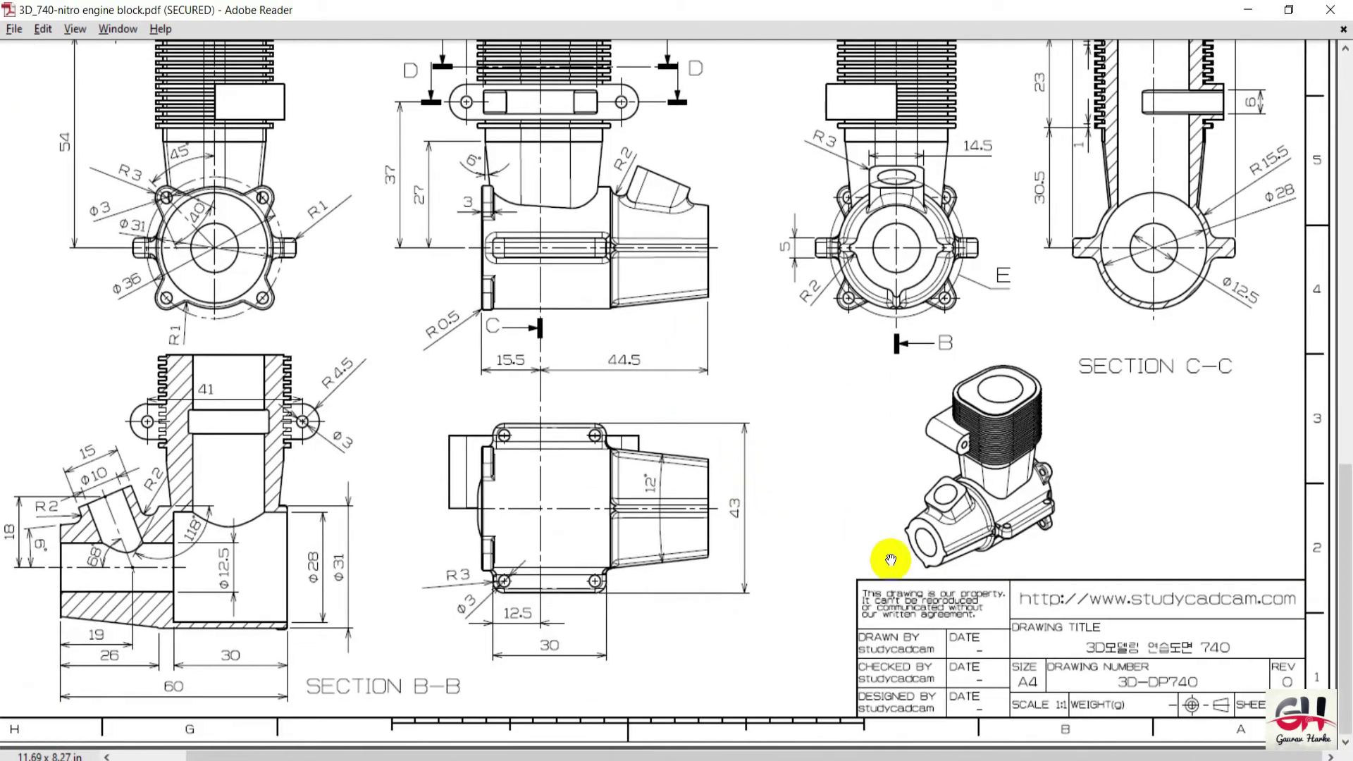
pyautogui.keyDown('ctrl'); pyautogui.scroll(1, 890, 561); pyautogui.keyUp('ctrl')
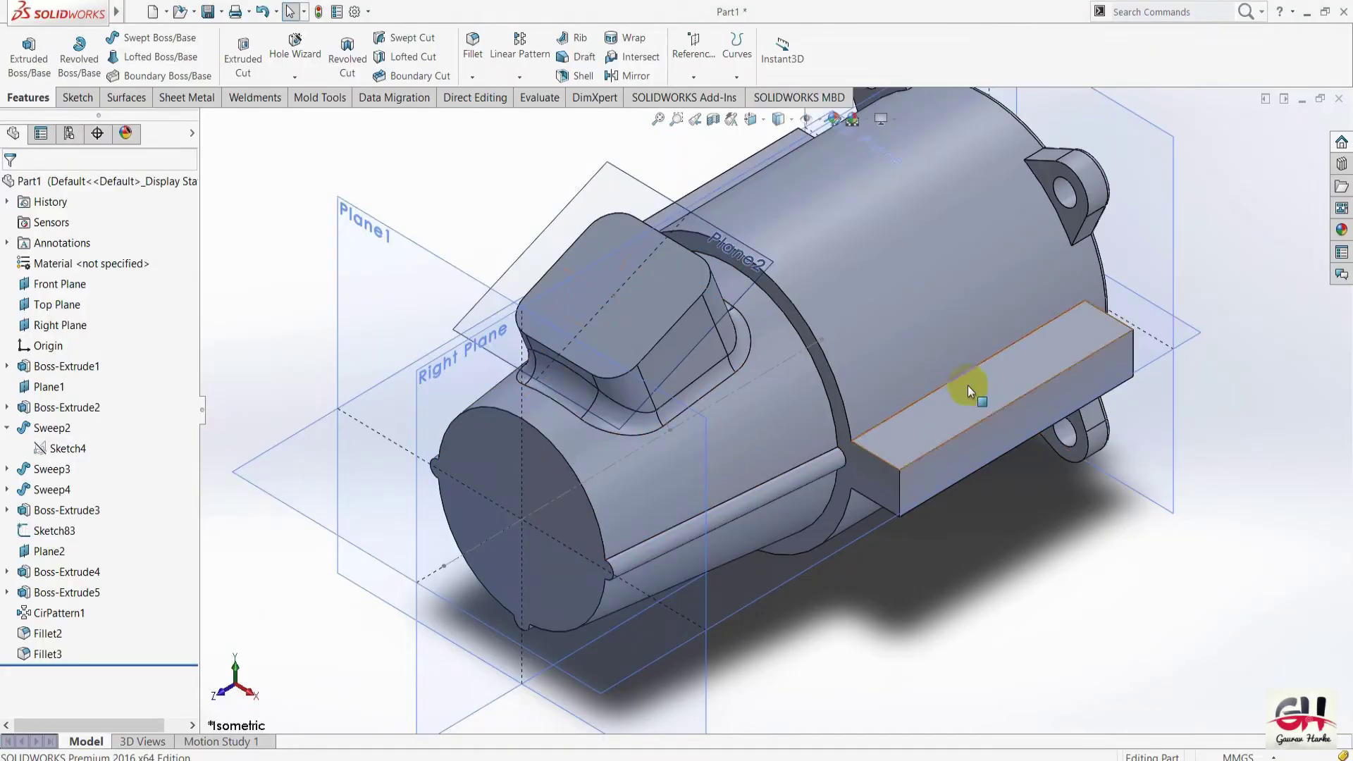
# Start a 3 mm fillet on the rib's near and far vertical end edges.
pyautogui.hotkey('alt', 'Tab')
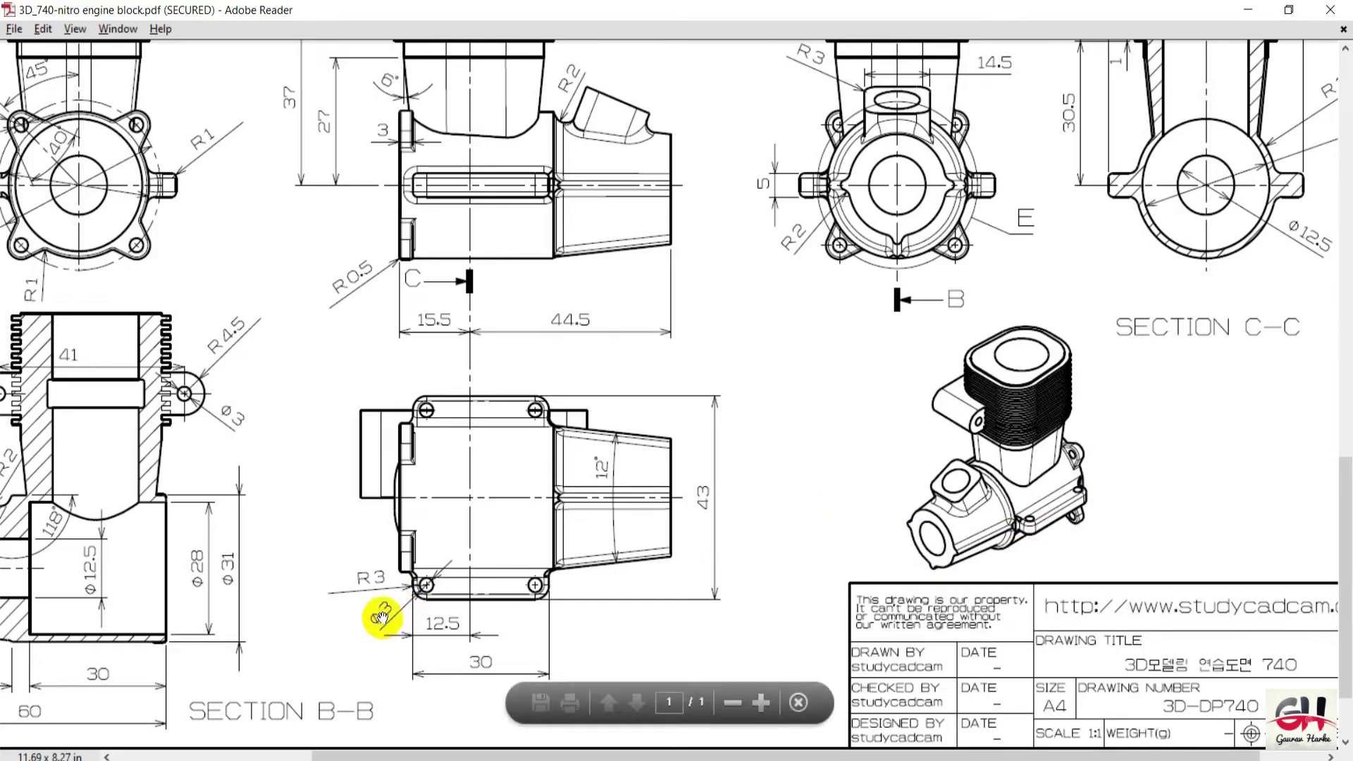
pyautogui.hotkey('alt', 'Tab')
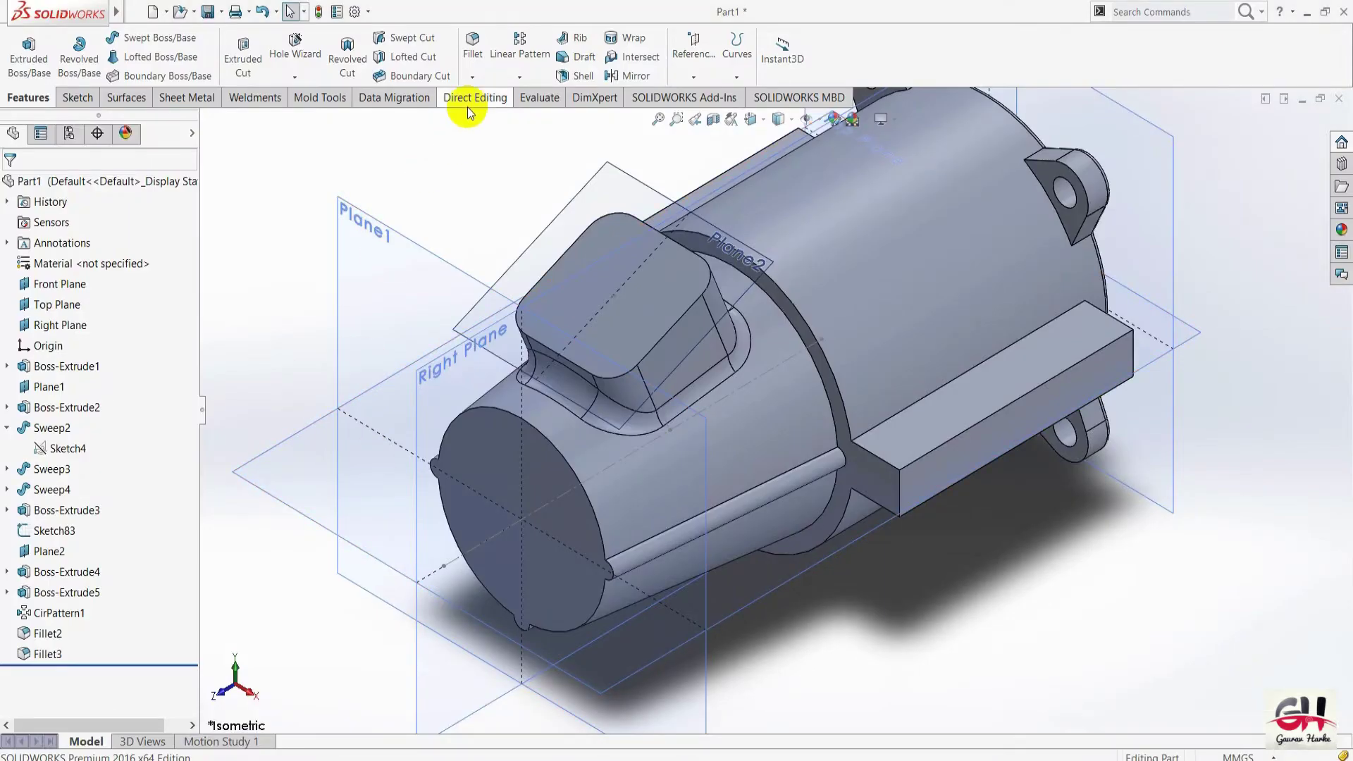
pyautogui.click(478, 49)
pyautogui.write('3')
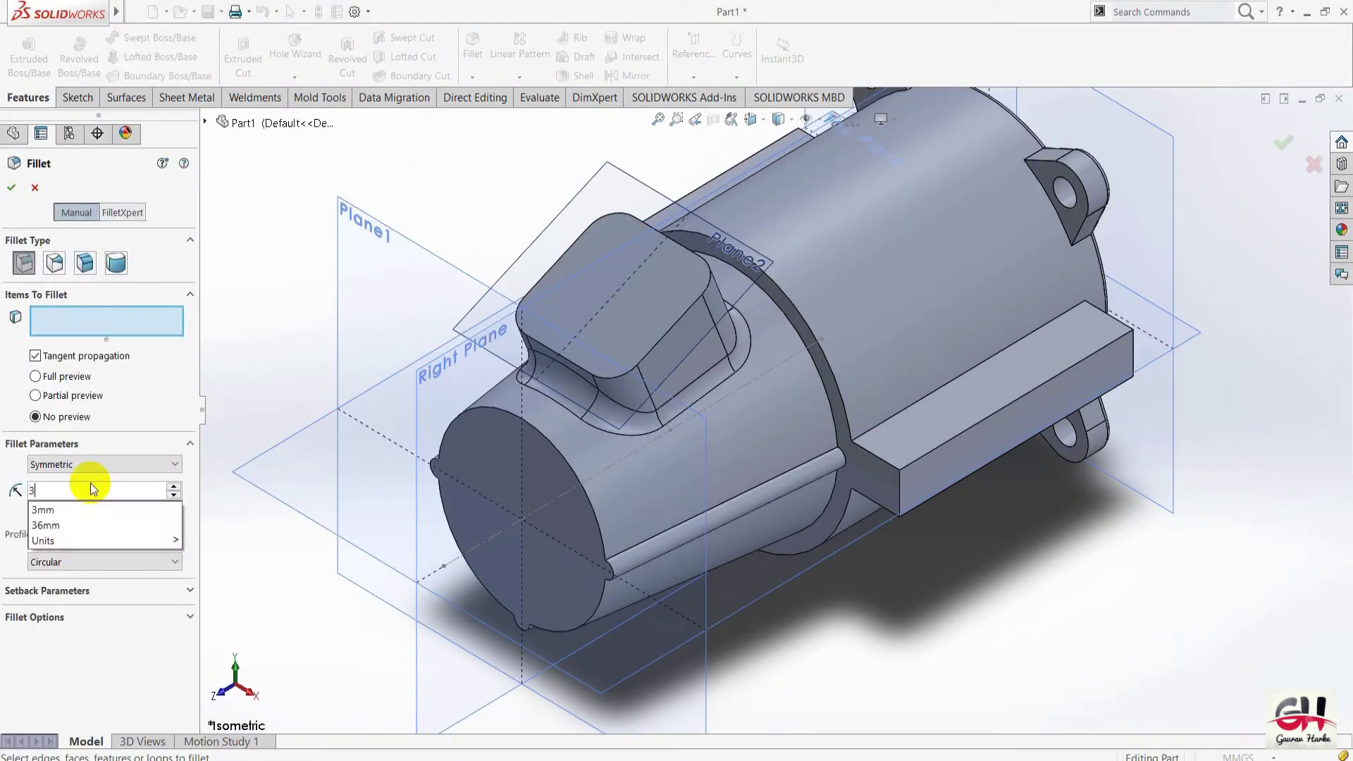
pyautogui.press('Return')
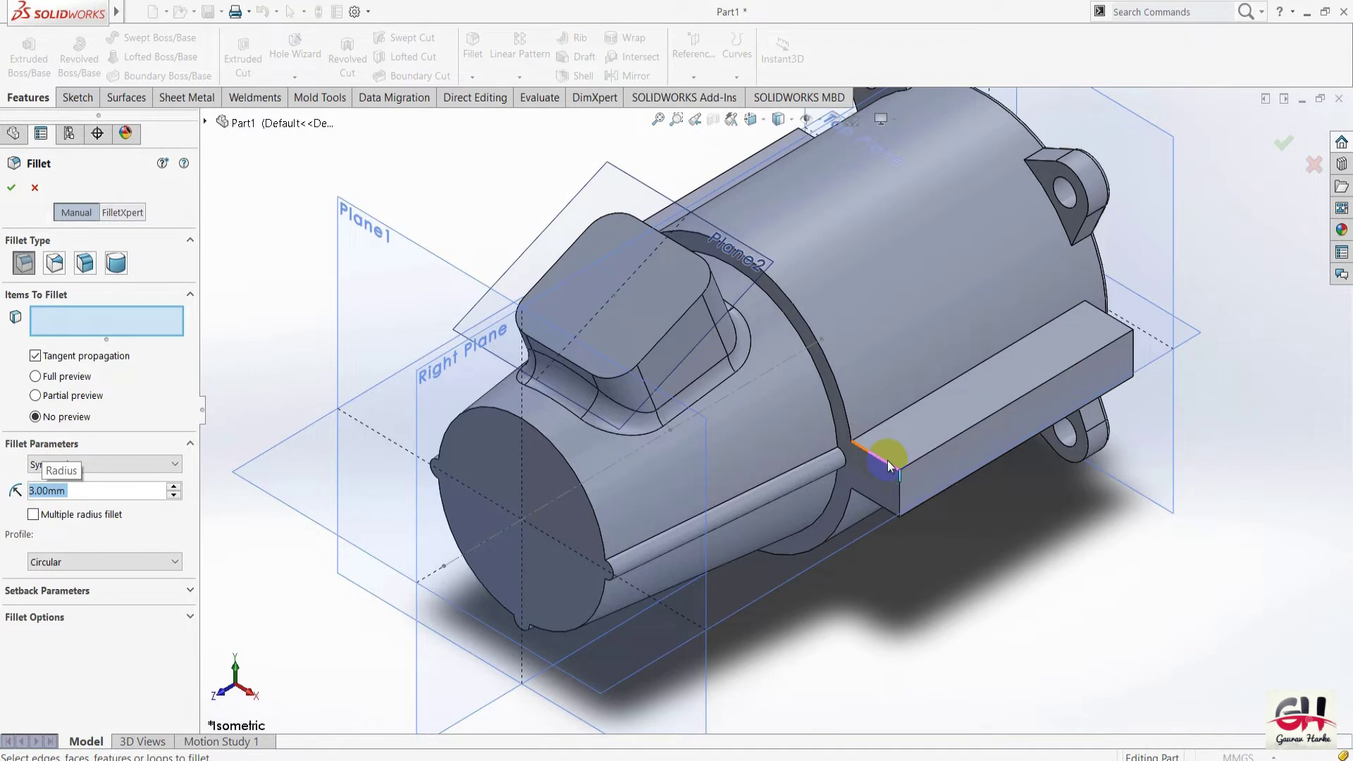
pyautogui.click(898, 485)
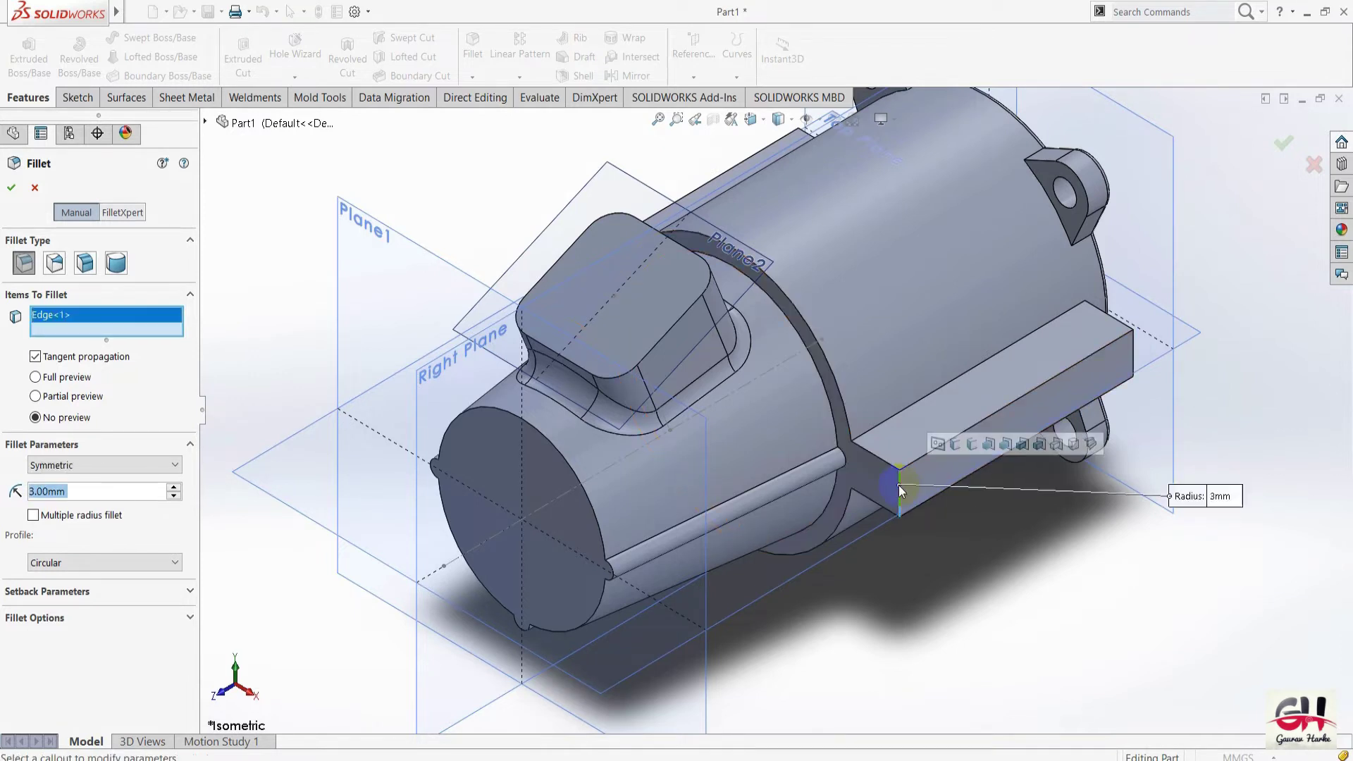
pyautogui.click(1136, 356)
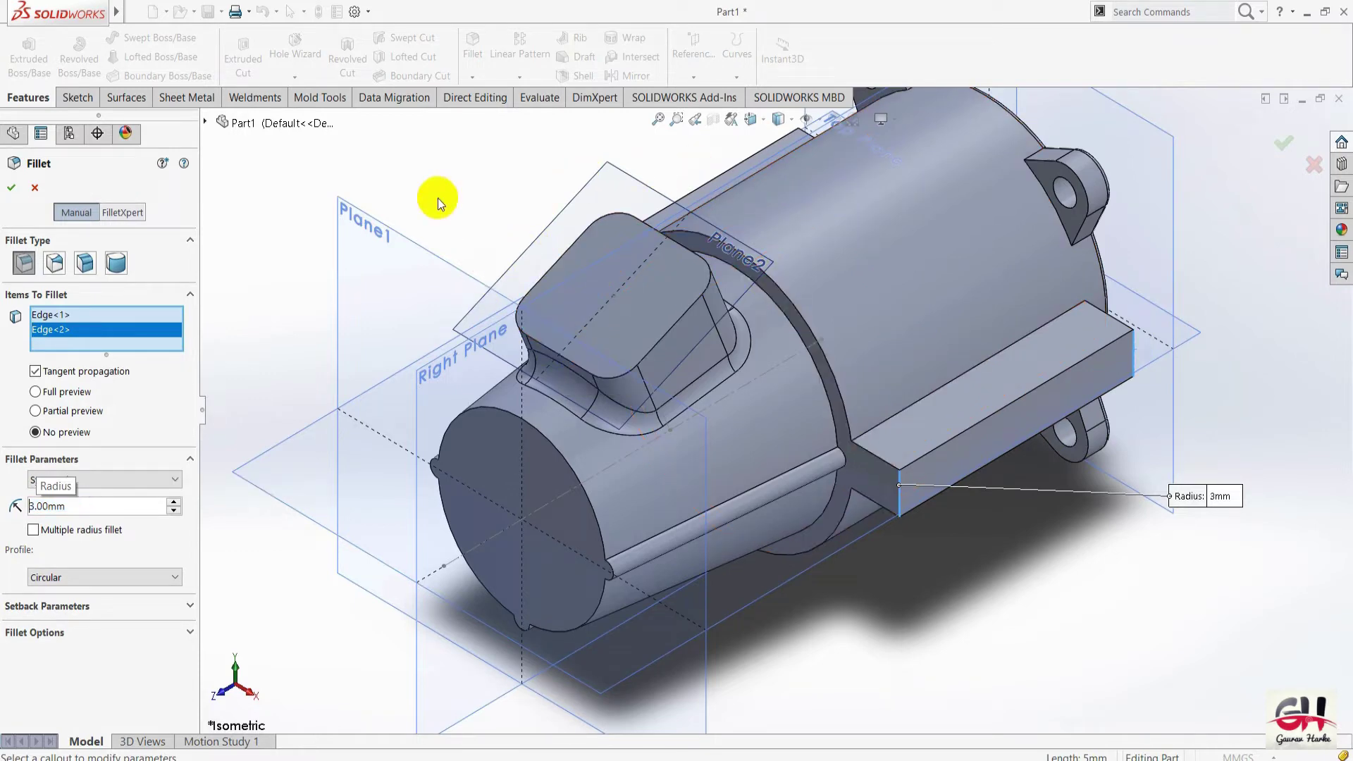
# Add the two far-side short rib edges to finish Fillet4, then restore isometric view.
pyautogui.press('Up')
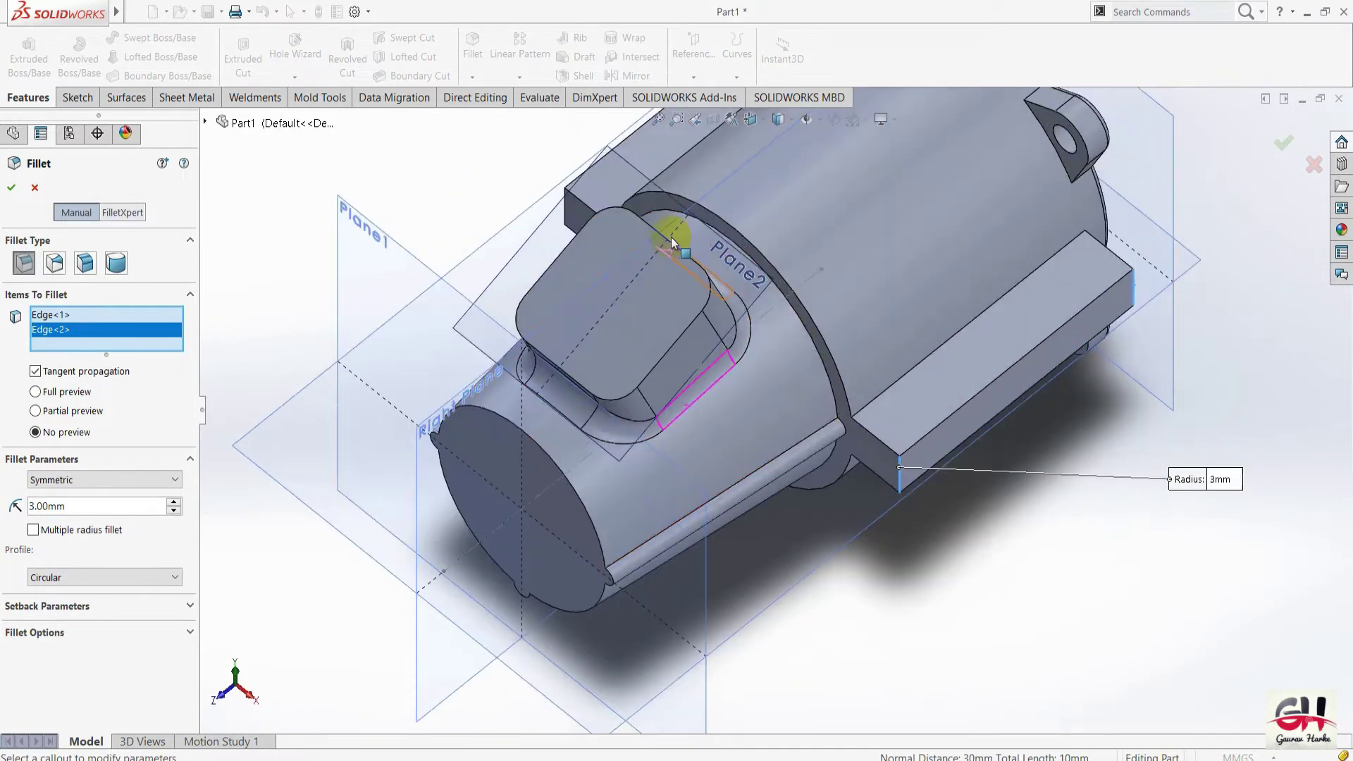
pyautogui.press('Left')
pyautogui.press('Left')
pyautogui.press('Left')
pyautogui.press('Left')
pyautogui.press('Left')
pyautogui.press('Left')
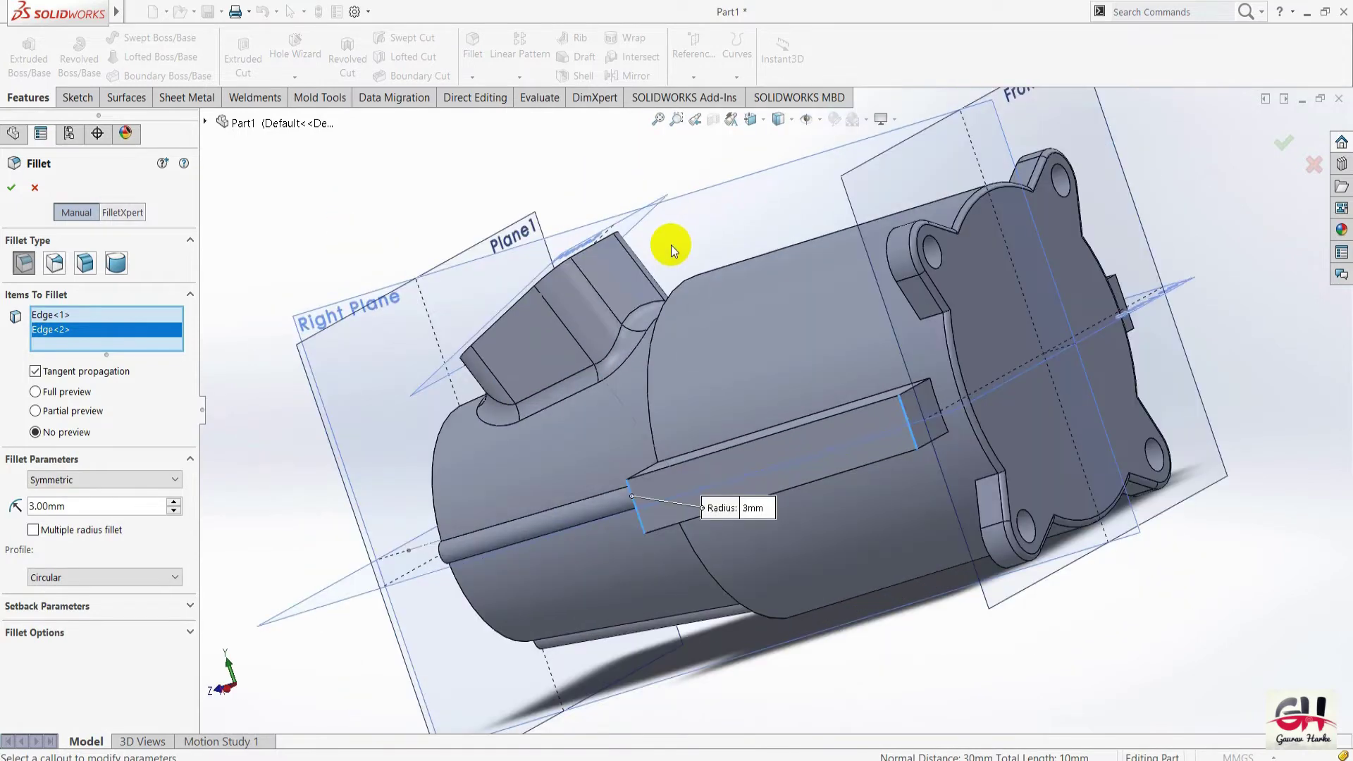
pyautogui.press('Left')
pyautogui.press('Left')
pyautogui.press('Left')
pyautogui.press('Left')
pyautogui.press('Left')
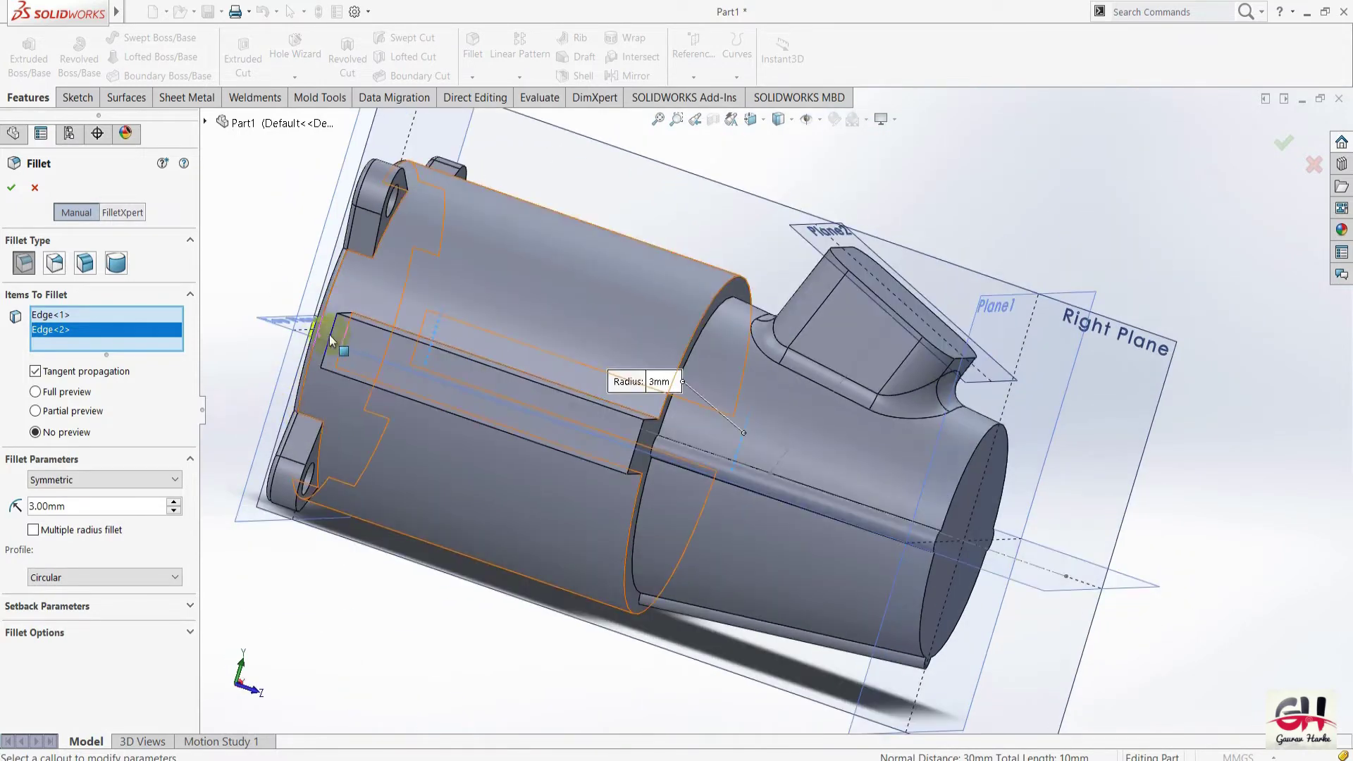
pyautogui.click(332, 335)
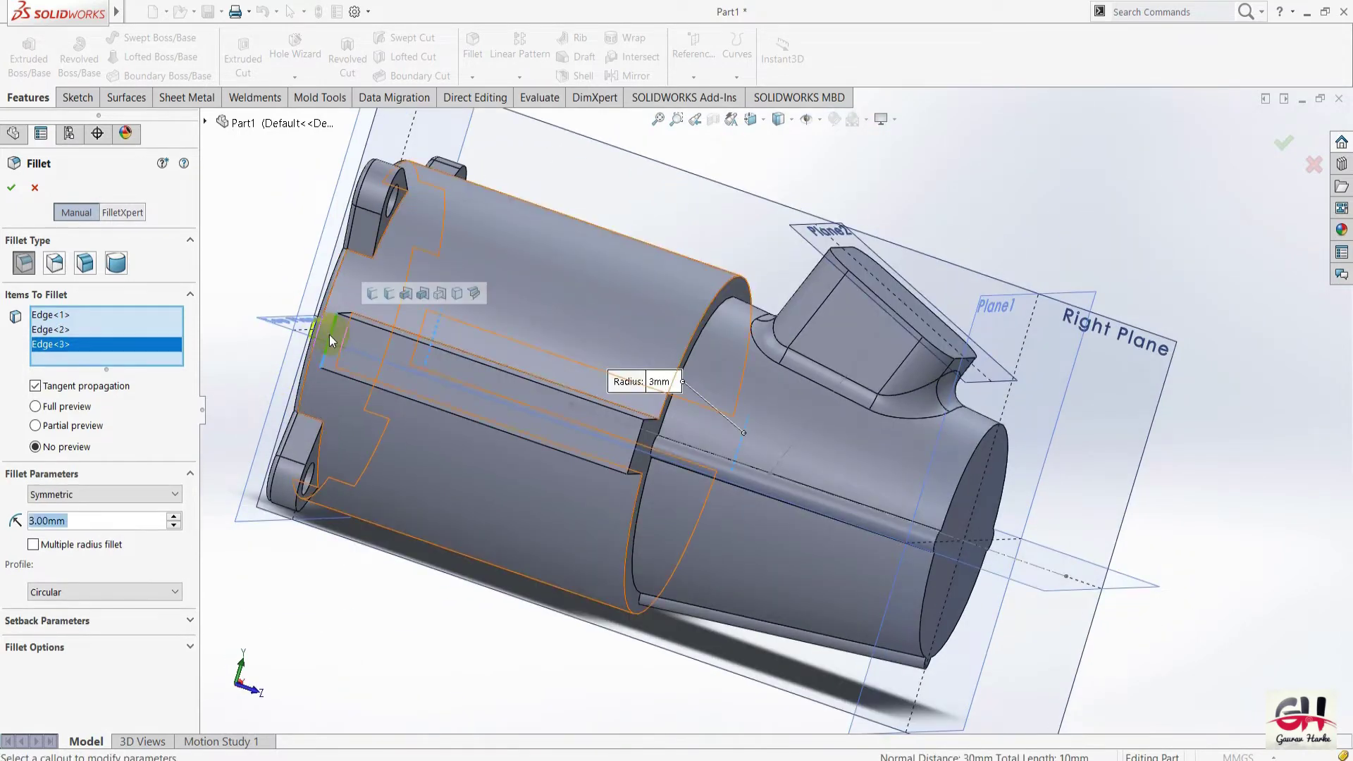
pyautogui.click(637, 459)
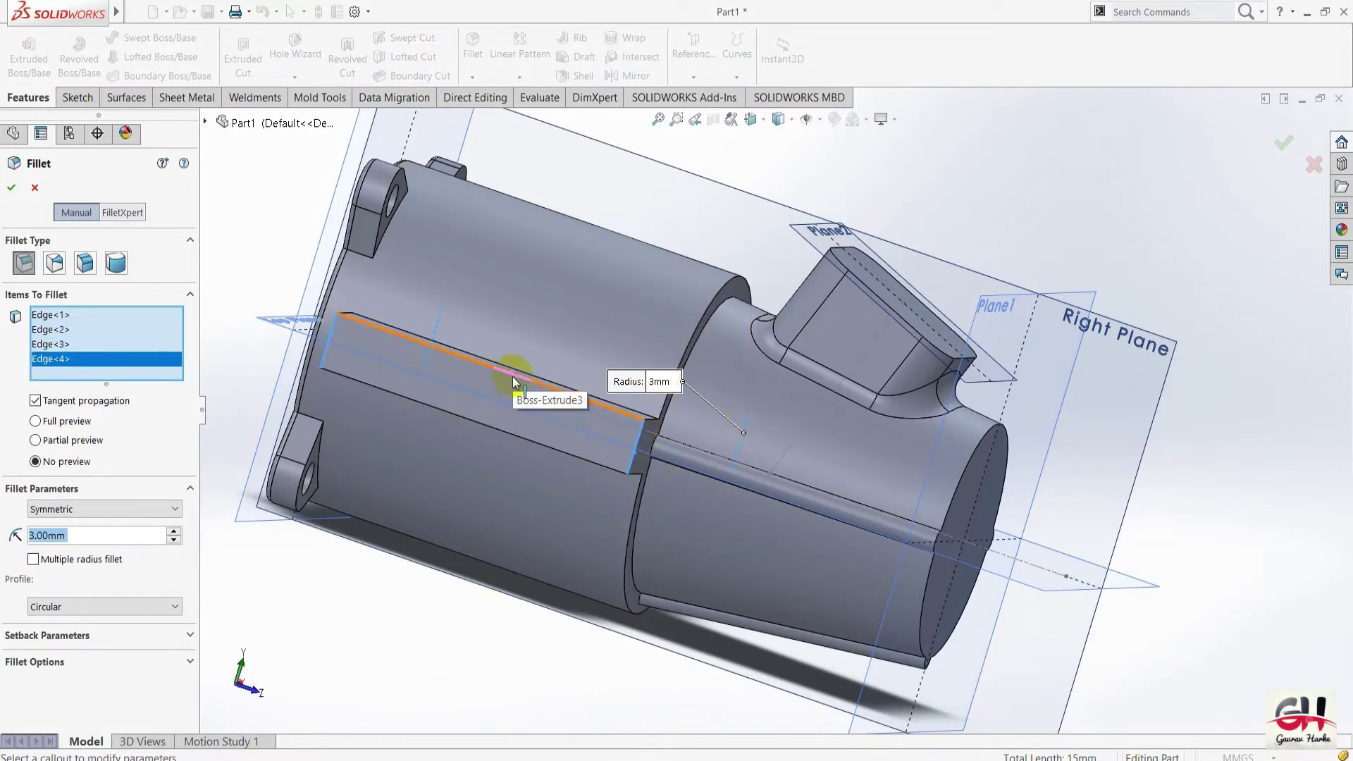
pyautogui.click(12, 188)
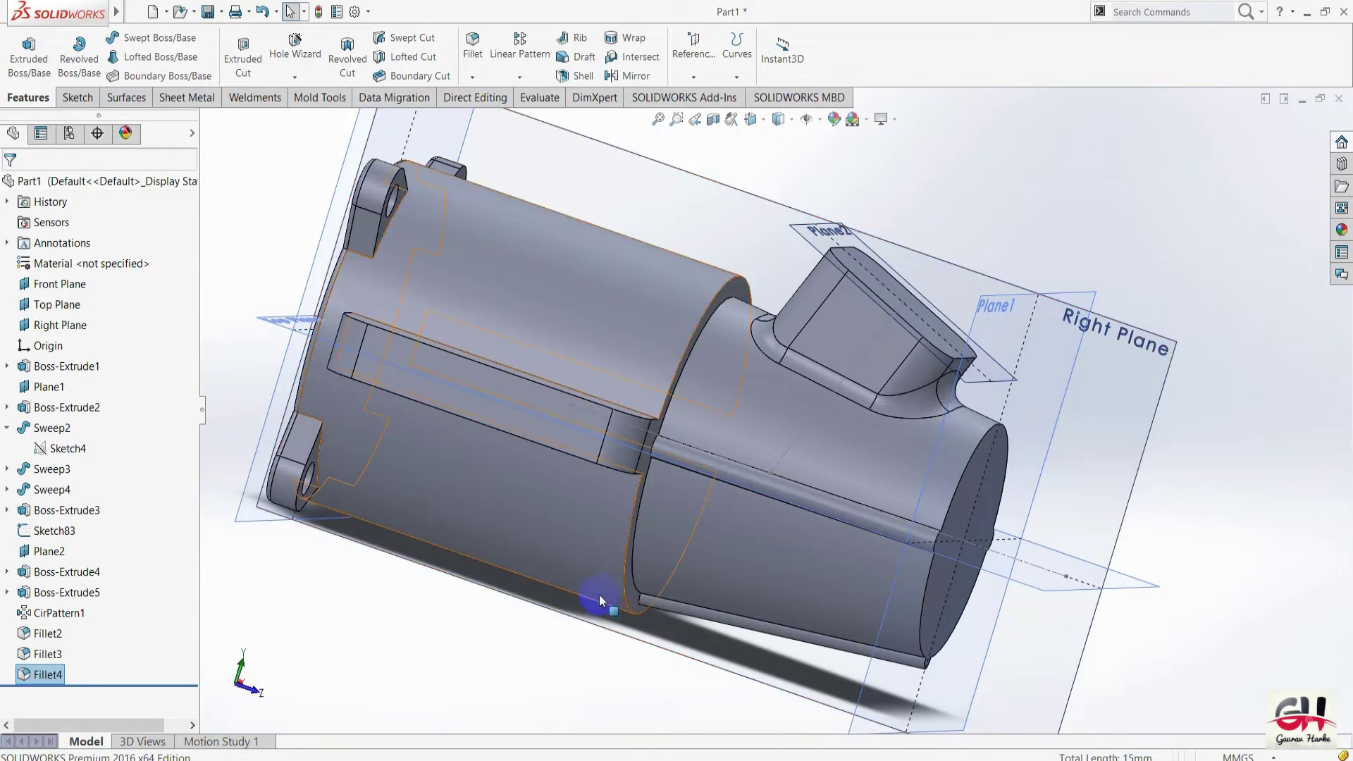
pyautogui.press('space')
pyautogui.click(660, 618)
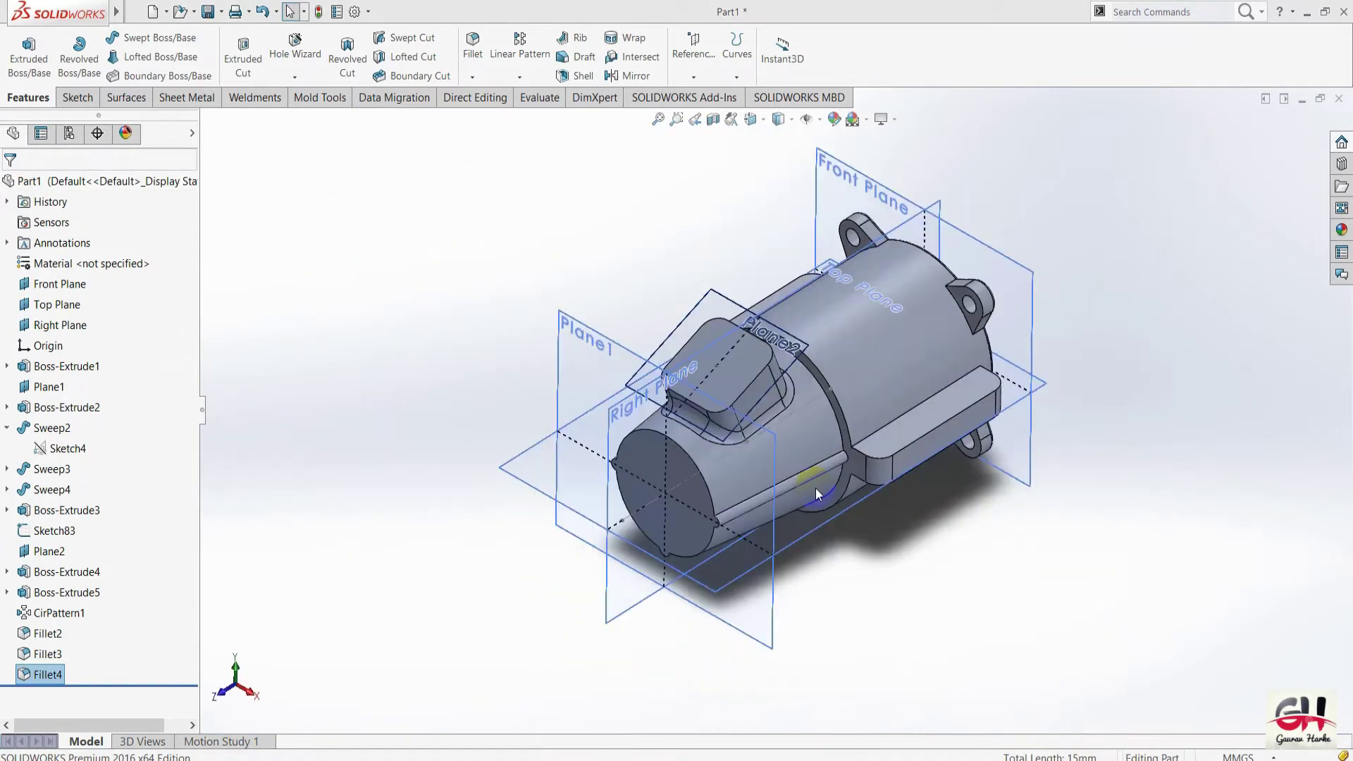
pyautogui.hotkey('alt', 'Tab')
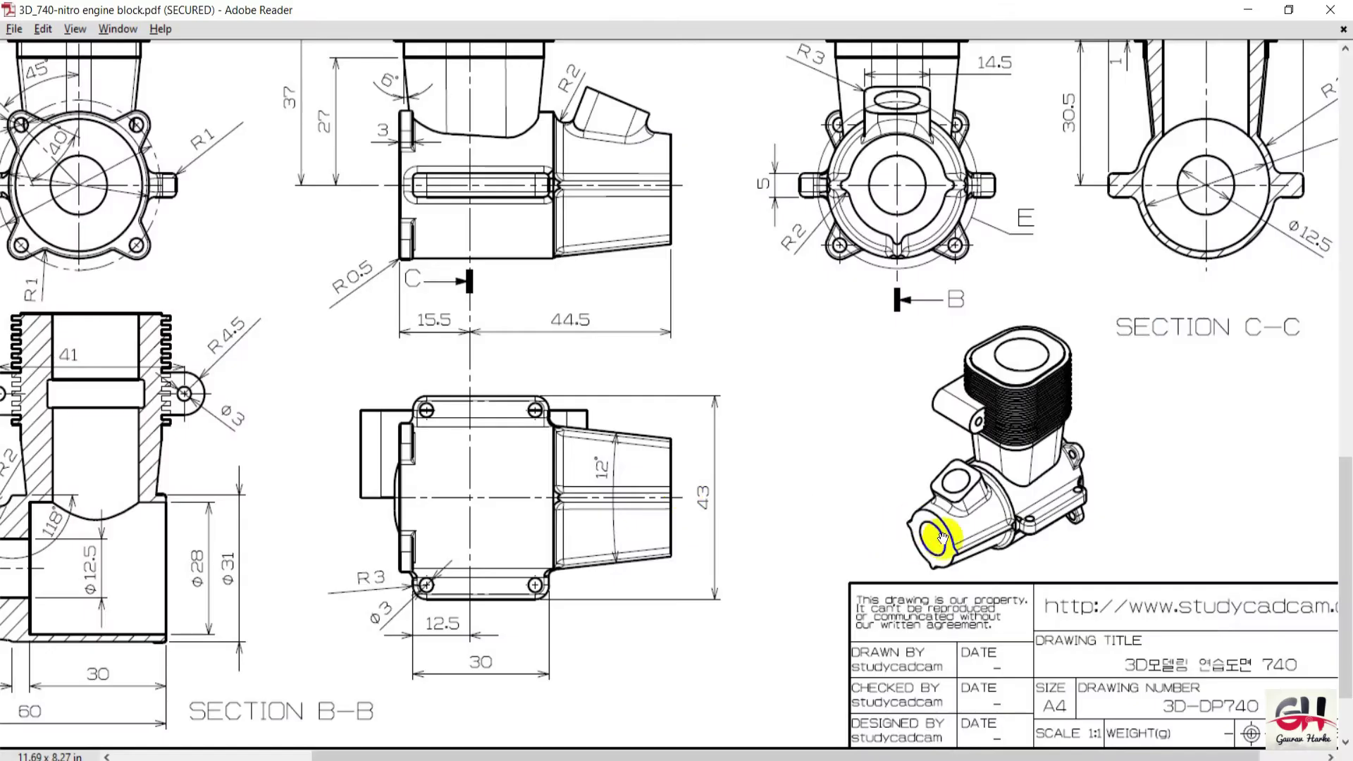
pyautogui.hotkey('alt', 'Tab')
pyautogui.click(474, 45)
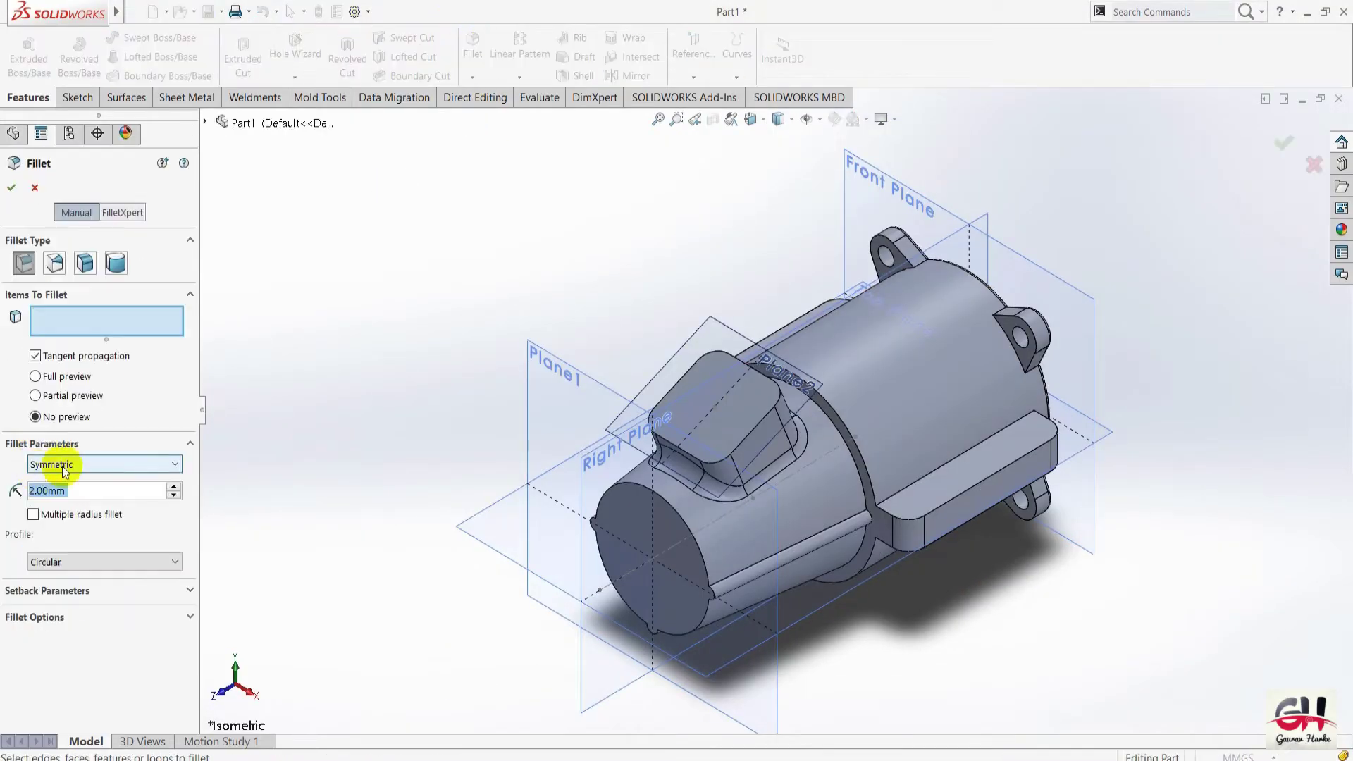
# Set the fillet radius to 1 mm and pick the rib's long top, bottom and far-side edges.
pyautogui.click(86, 492)
pyautogui.write('1')
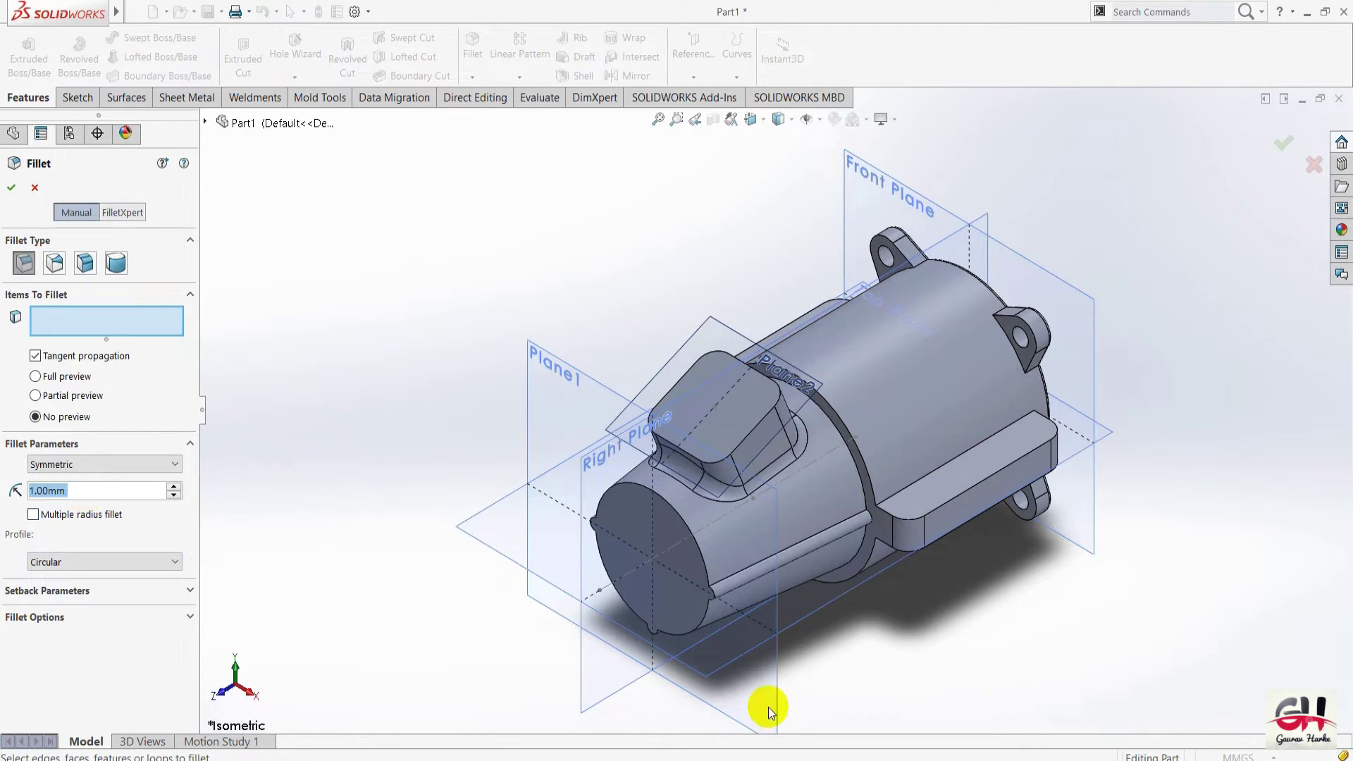
pyautogui.scroll(-3, 975, 522)
pyautogui.click(937, 466)
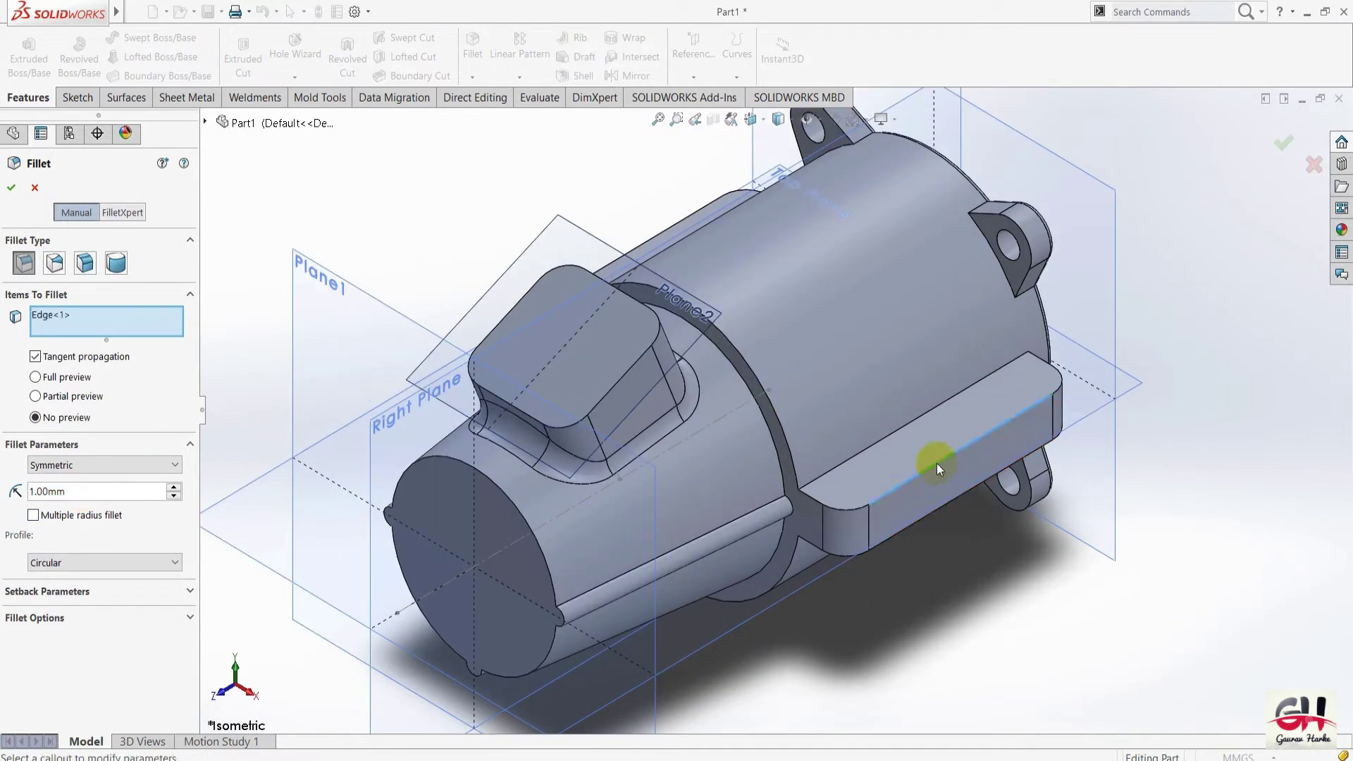
pyautogui.click(940, 510)
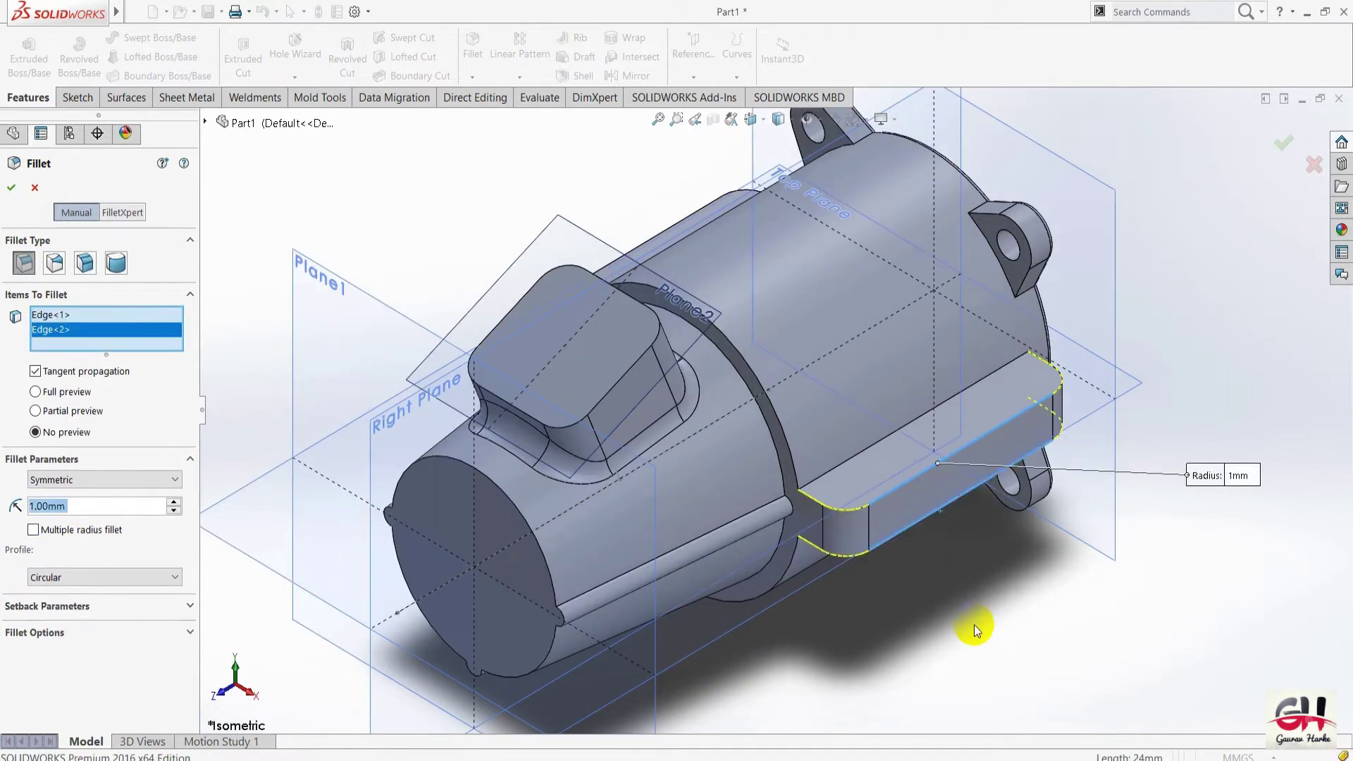
pyautogui.click(688, 217)
# Add the last long rib edge, accept the 1 mm Fillet10, and return to isometric view.
pyautogui.scroll(-2, 629, 198)
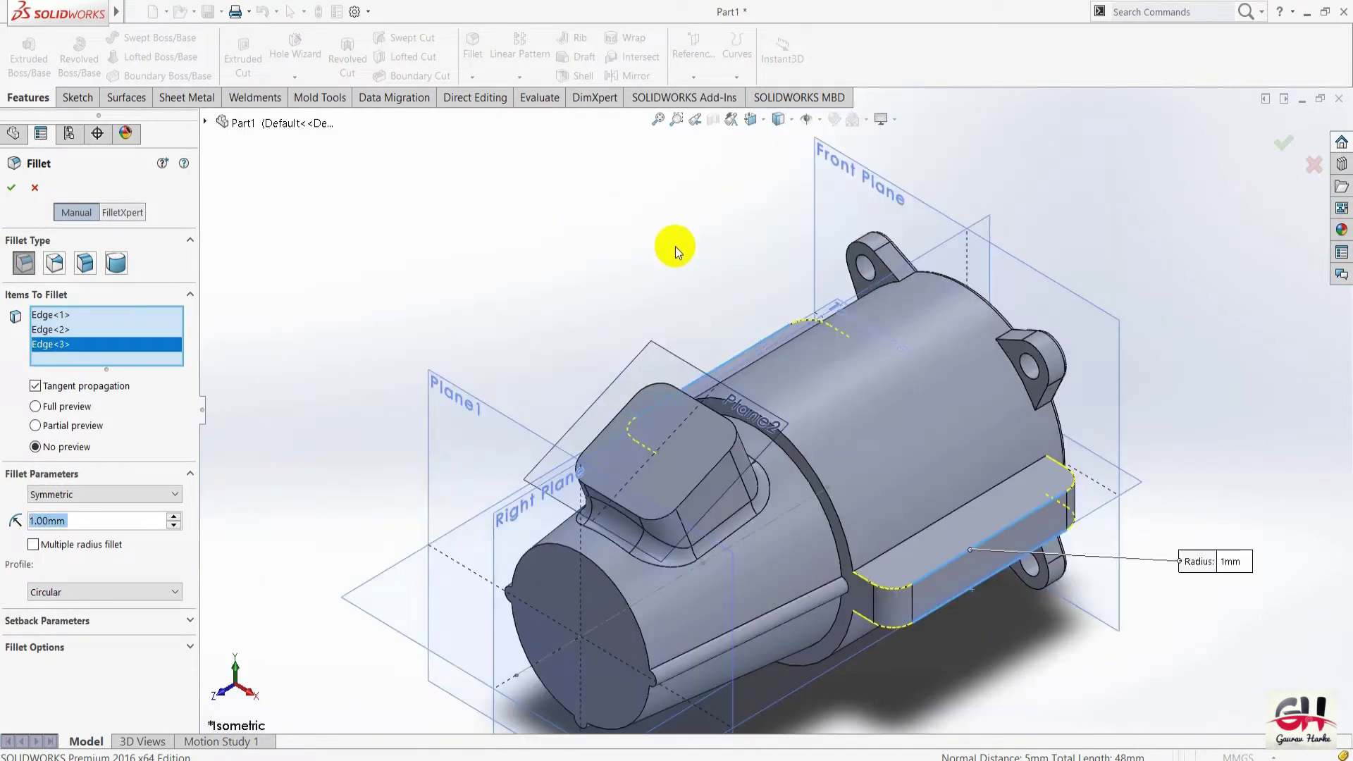
pyautogui.scroll(-2, 675, 247)
pyautogui.press('Up')
pyautogui.press('Up')
pyautogui.press('Up')
pyautogui.press('Up')
pyautogui.press('Up')
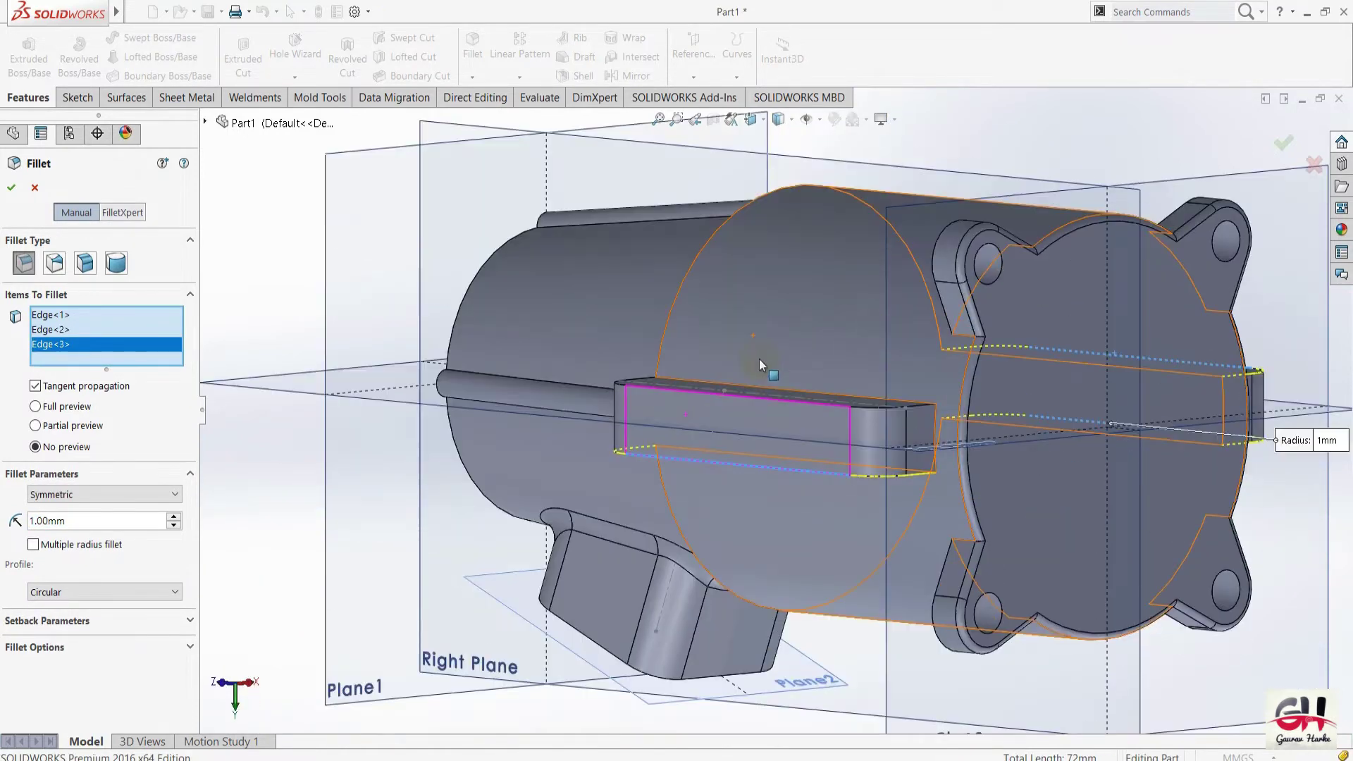
pyautogui.press('Up')
pyautogui.press('Up')
pyautogui.press('Up')
pyautogui.scroll(-3, 725, 401)
pyautogui.click(720, 416)
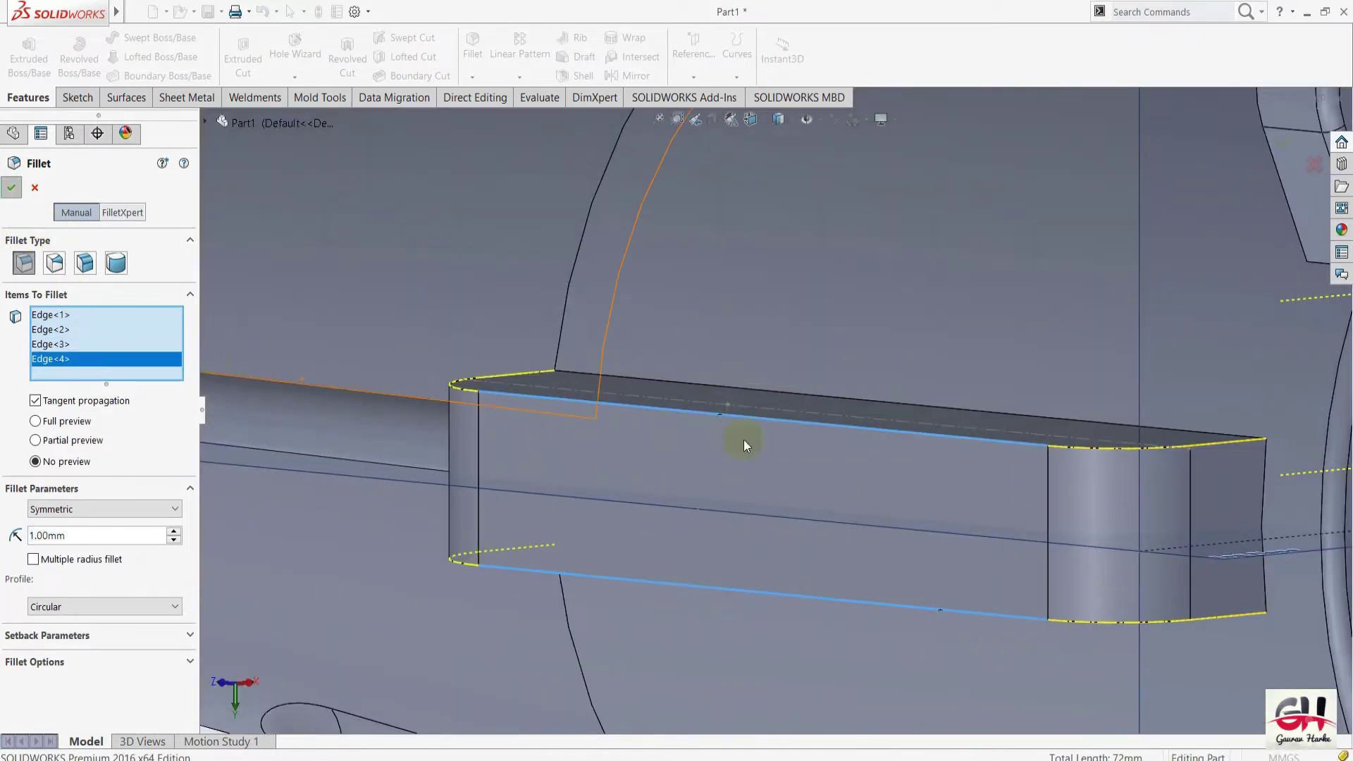
pyautogui.press('Return')
pyautogui.press('space')
pyautogui.click(805, 509)
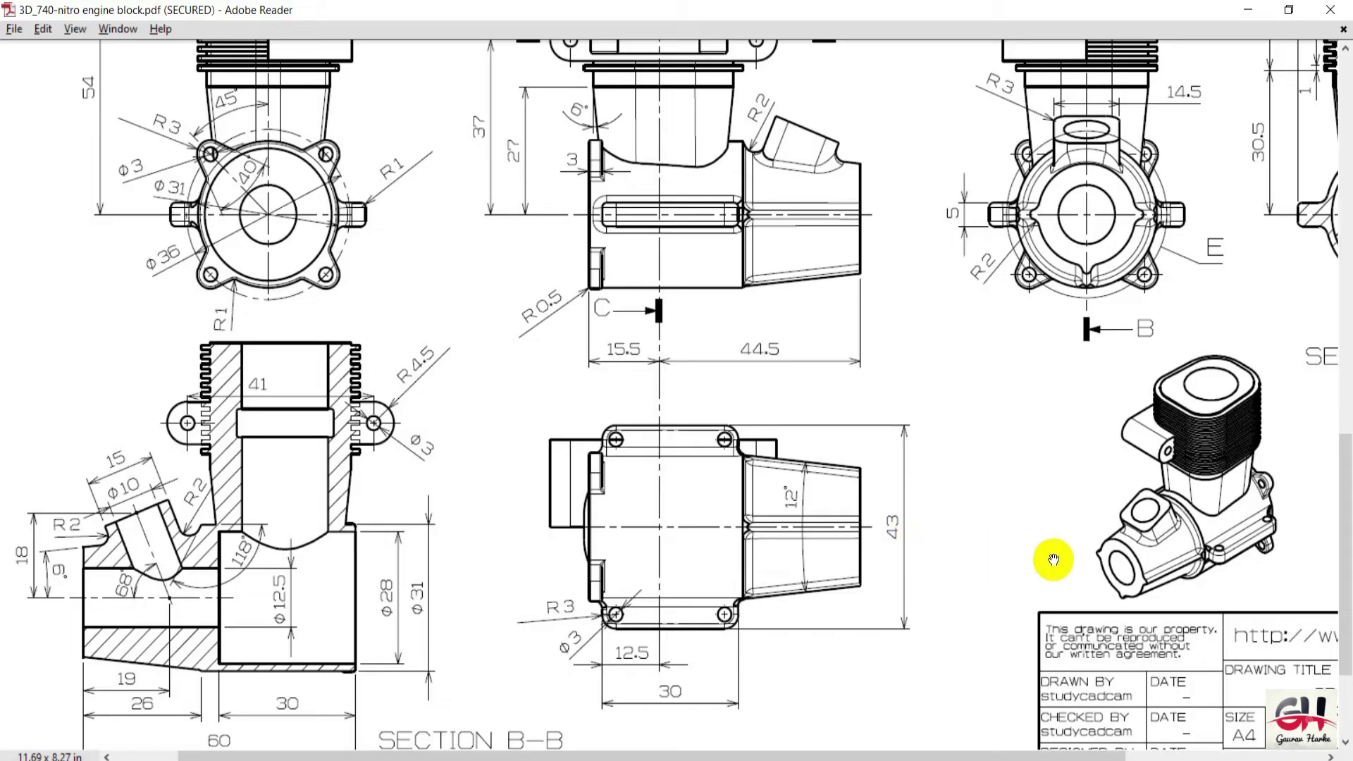
# Fillet both long edges where the side rib meets the body at 2 mm, creating Fillet11.
pyautogui.keyDown('ctrl'); pyautogui.scroll(2, 940, 477); pyautogui.keyUp('ctrl')
pyautogui.keyDown('ctrl'); pyautogui.scroll(1, 971, 466); pyautogui.keyUp('ctrl')
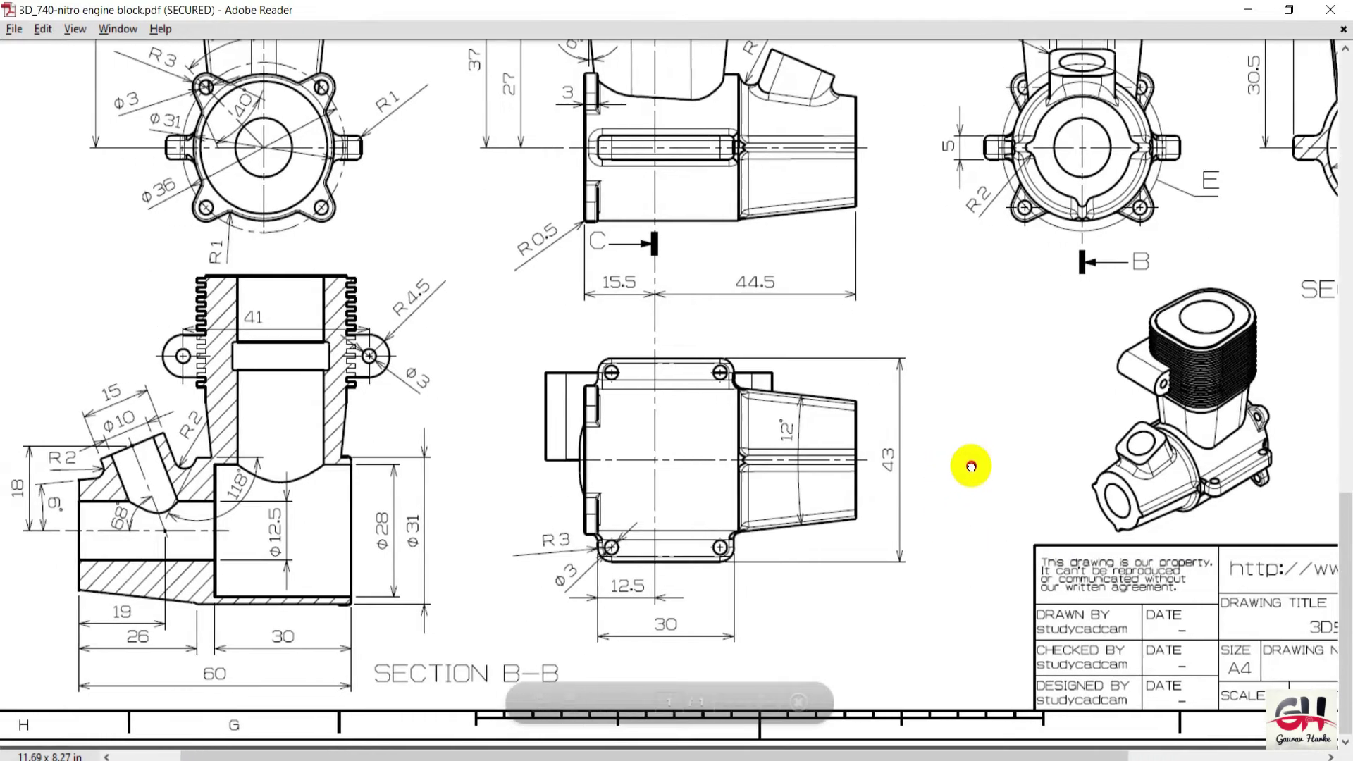
pyautogui.moveTo(970, 466); pyautogui.dragTo(1012, 504)
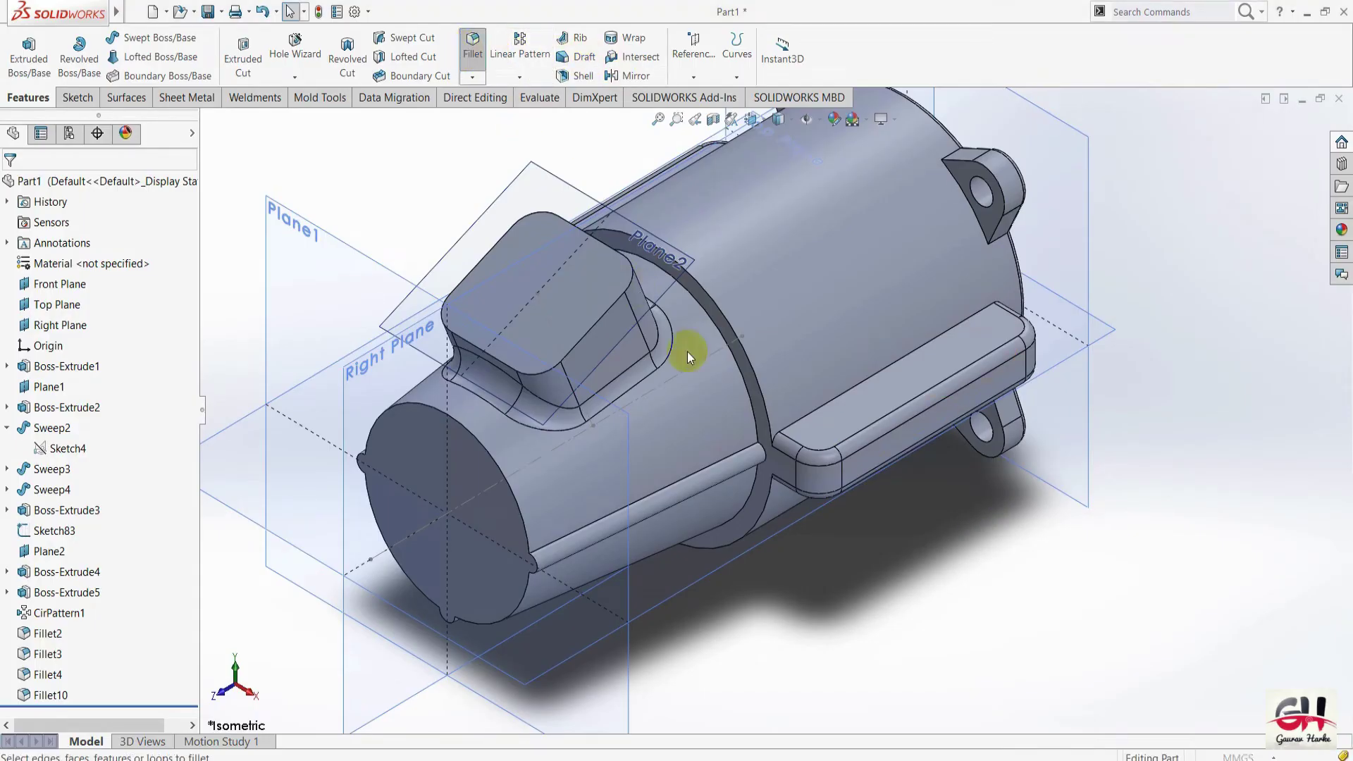
pyautogui.click(847, 390)
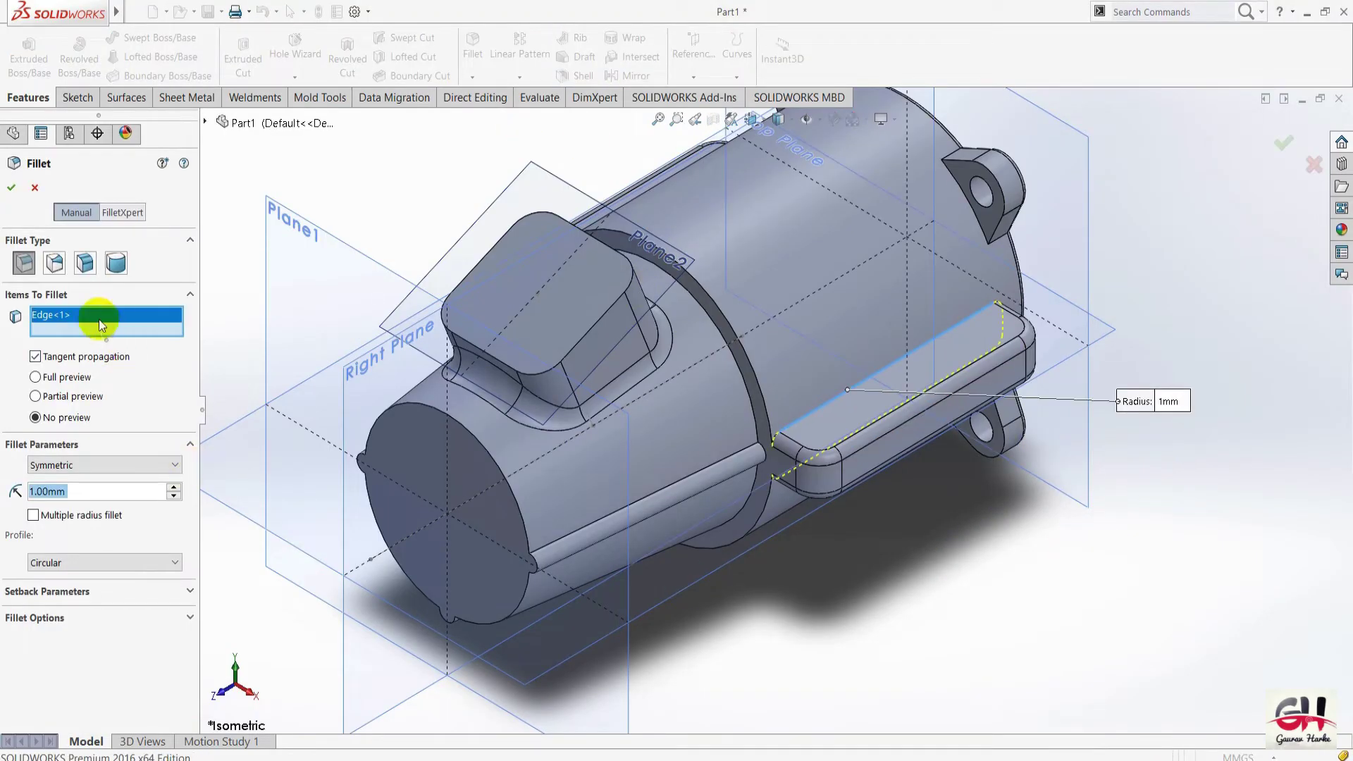
pyautogui.scroll(-3, 574, 207)
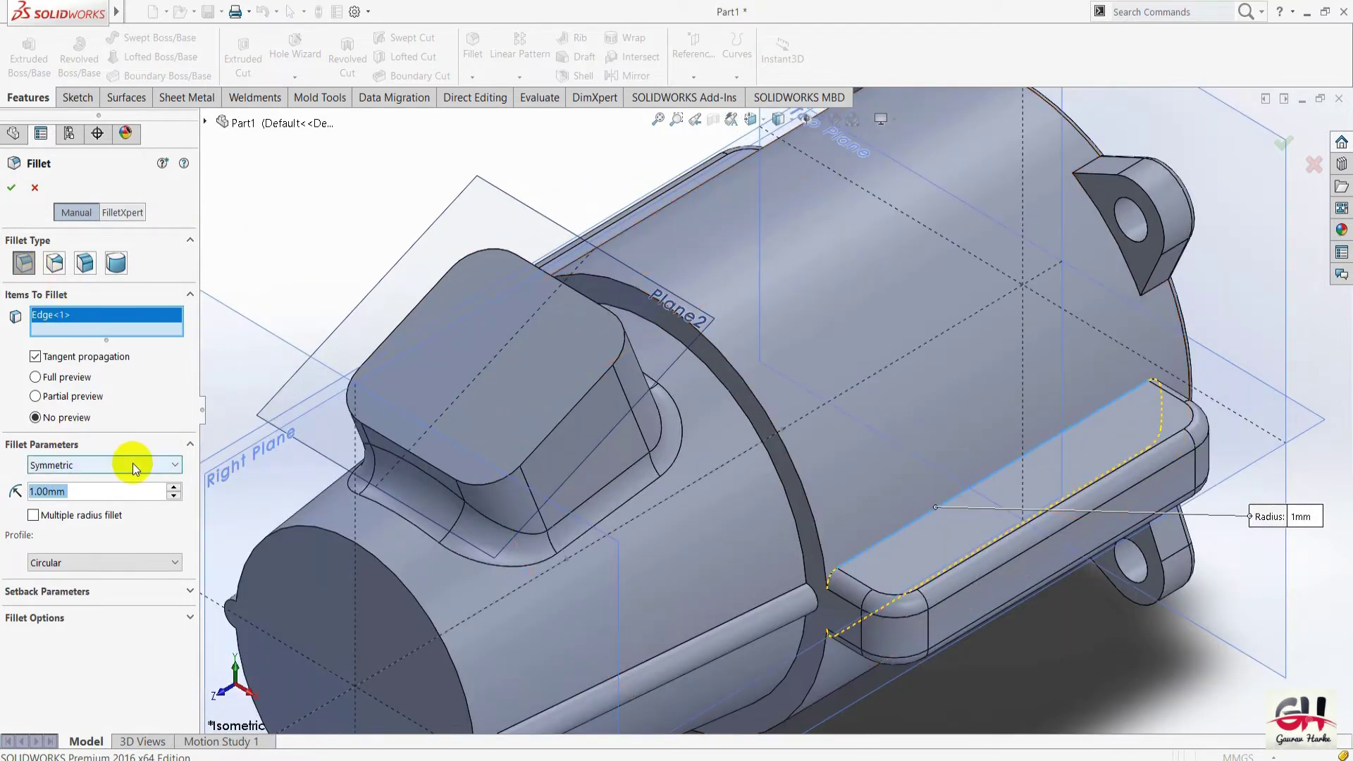
pyautogui.scroll(1, 127, 492)
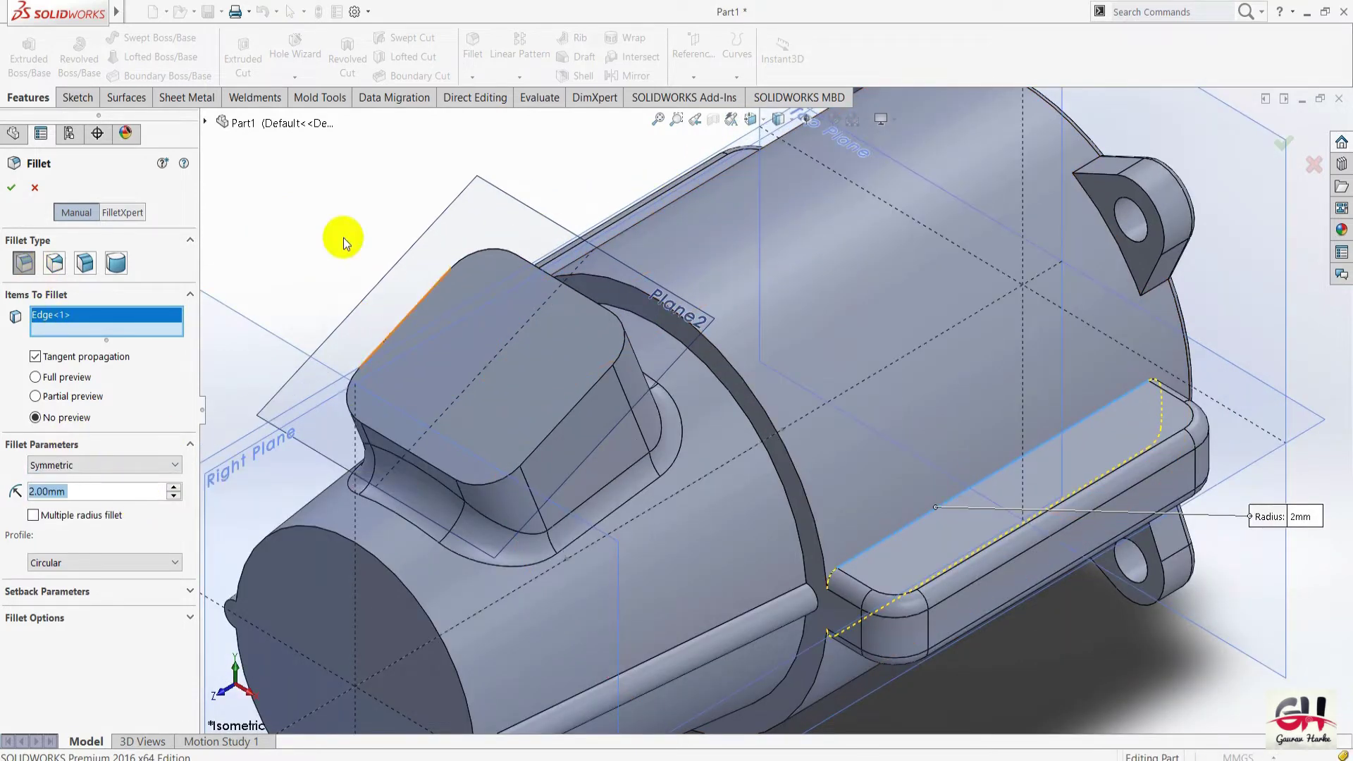
pyautogui.press('Left')
pyautogui.press('Left')
pyautogui.press('Left')
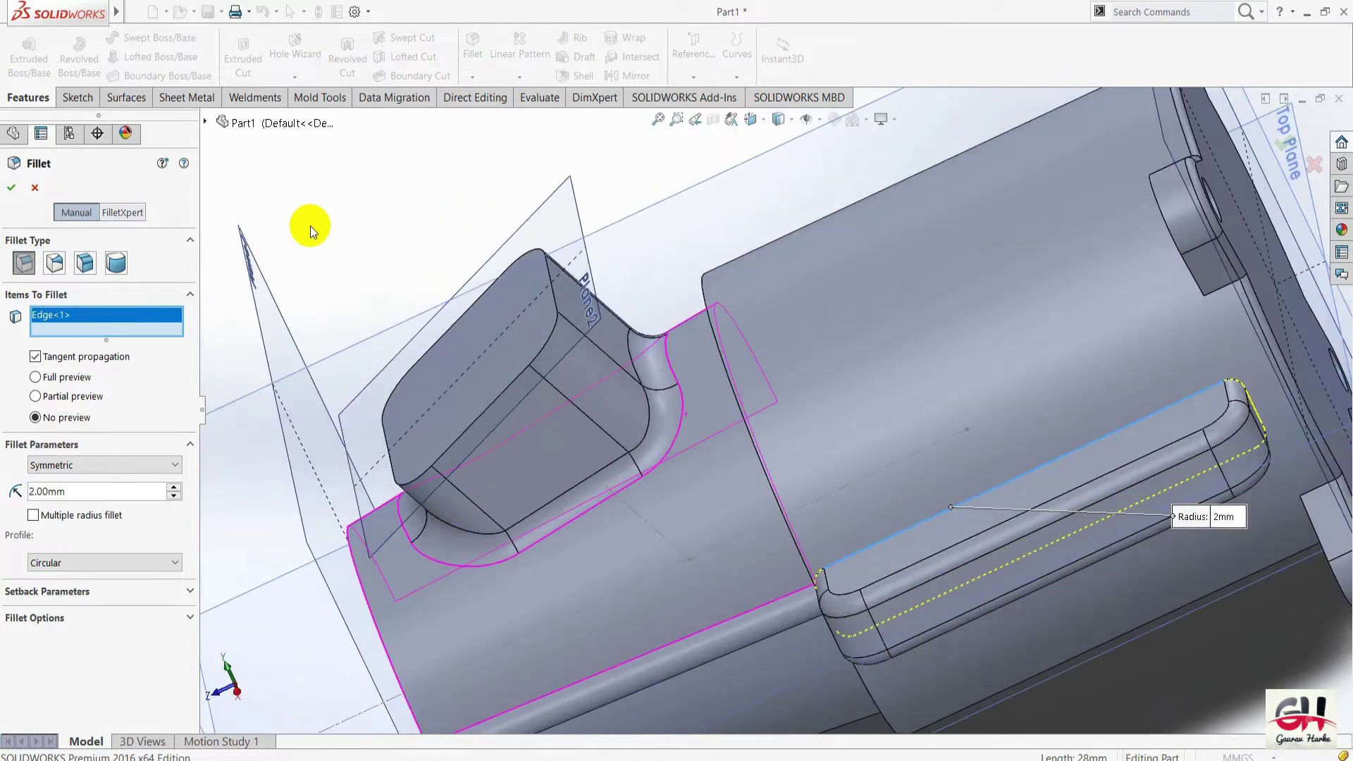
pyautogui.press('Left')
pyautogui.press('Left')
pyautogui.press('Left')
pyautogui.press('Left')
pyautogui.press('Left')
pyautogui.press('Left')
pyautogui.press('Left')
pyautogui.press('Left')
pyautogui.press('Left')
pyautogui.press('Left')
pyautogui.press('Left')
pyautogui.press('Left')
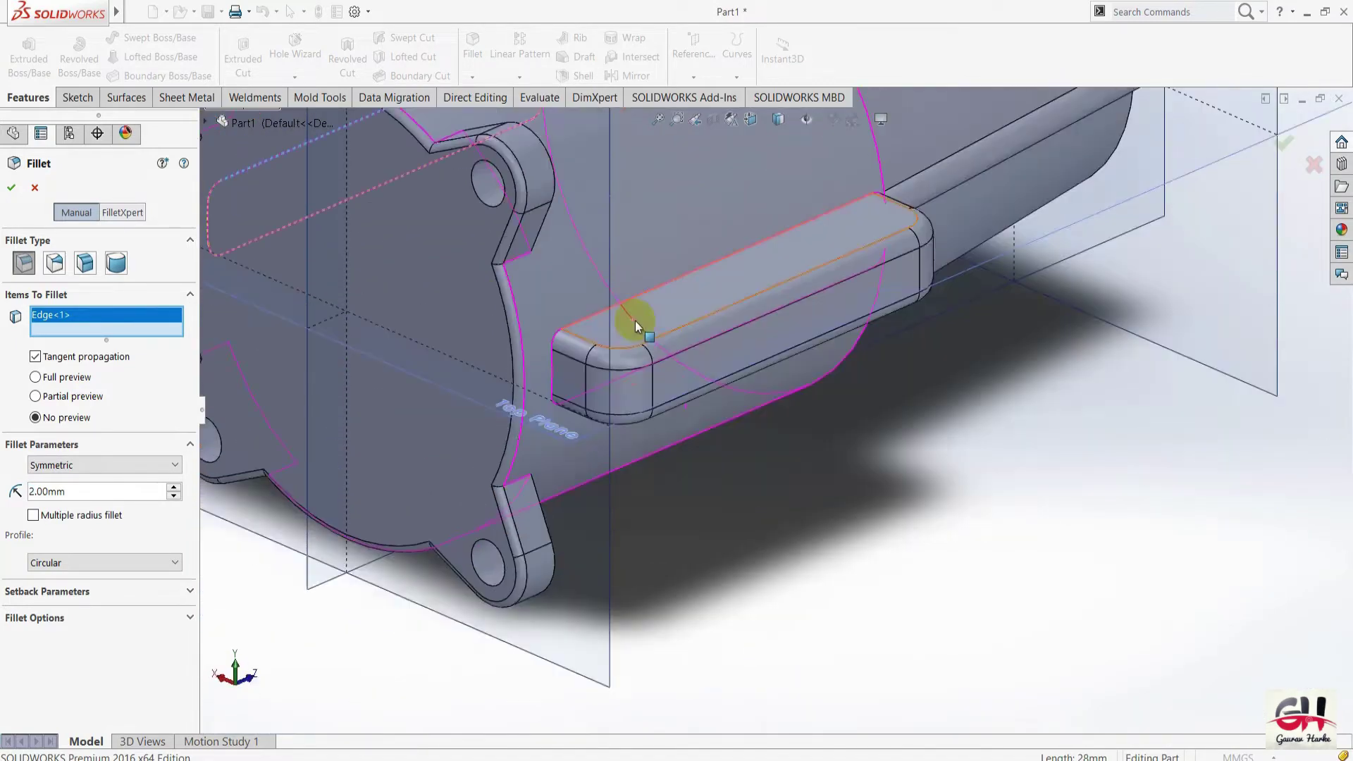
pyautogui.press('Left')
pyautogui.press('Left')
pyautogui.press('Left')
pyautogui.click(666, 318)
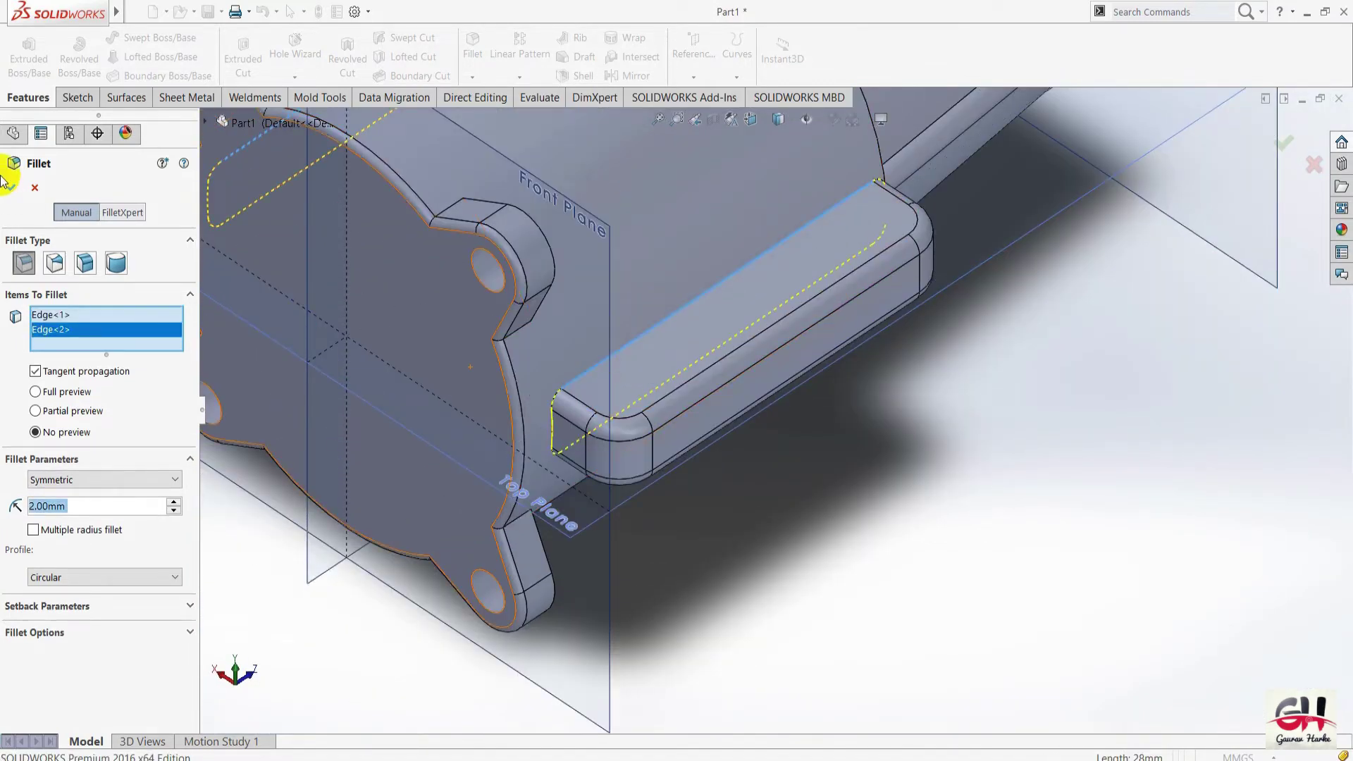
pyautogui.press('Return')
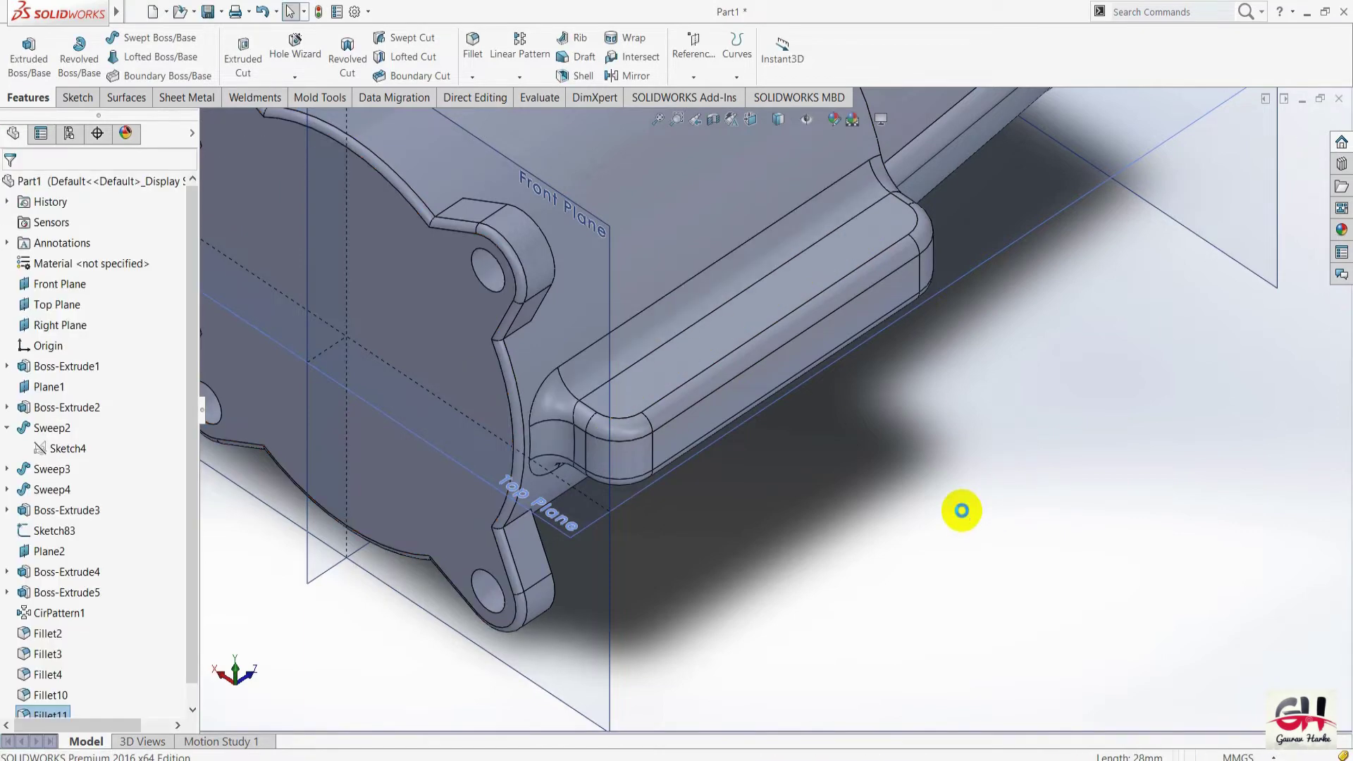
pyautogui.press('space')
# Return the model to the isometric view in SOLIDWORKS.
pyautogui.click(1021, 573)
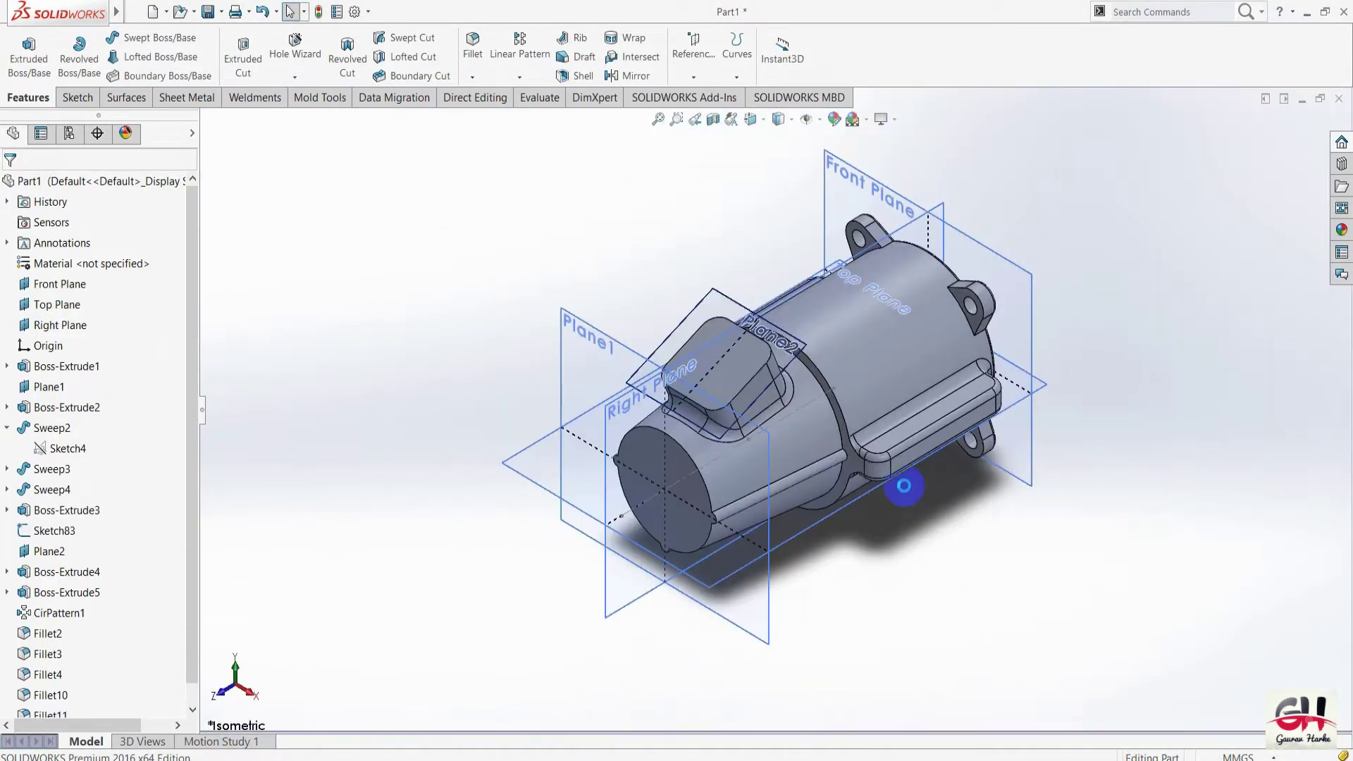
pyautogui.scroll(-2, 860, 422)
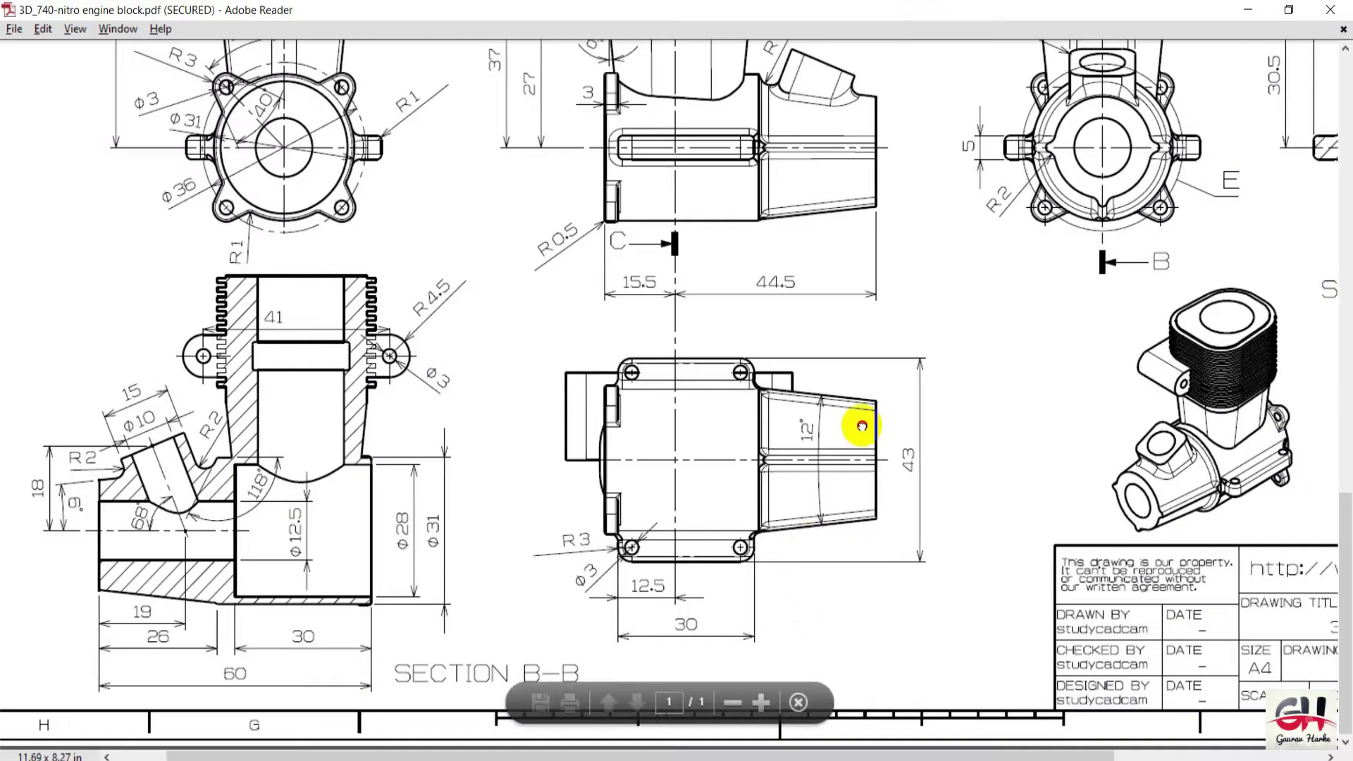
pyautogui.keyDown('ctrl'); pyautogui.scroll(3, 353, 536); pyautogui.keyUp('ctrl')
pyautogui.hotkey('alt', 'Tab')
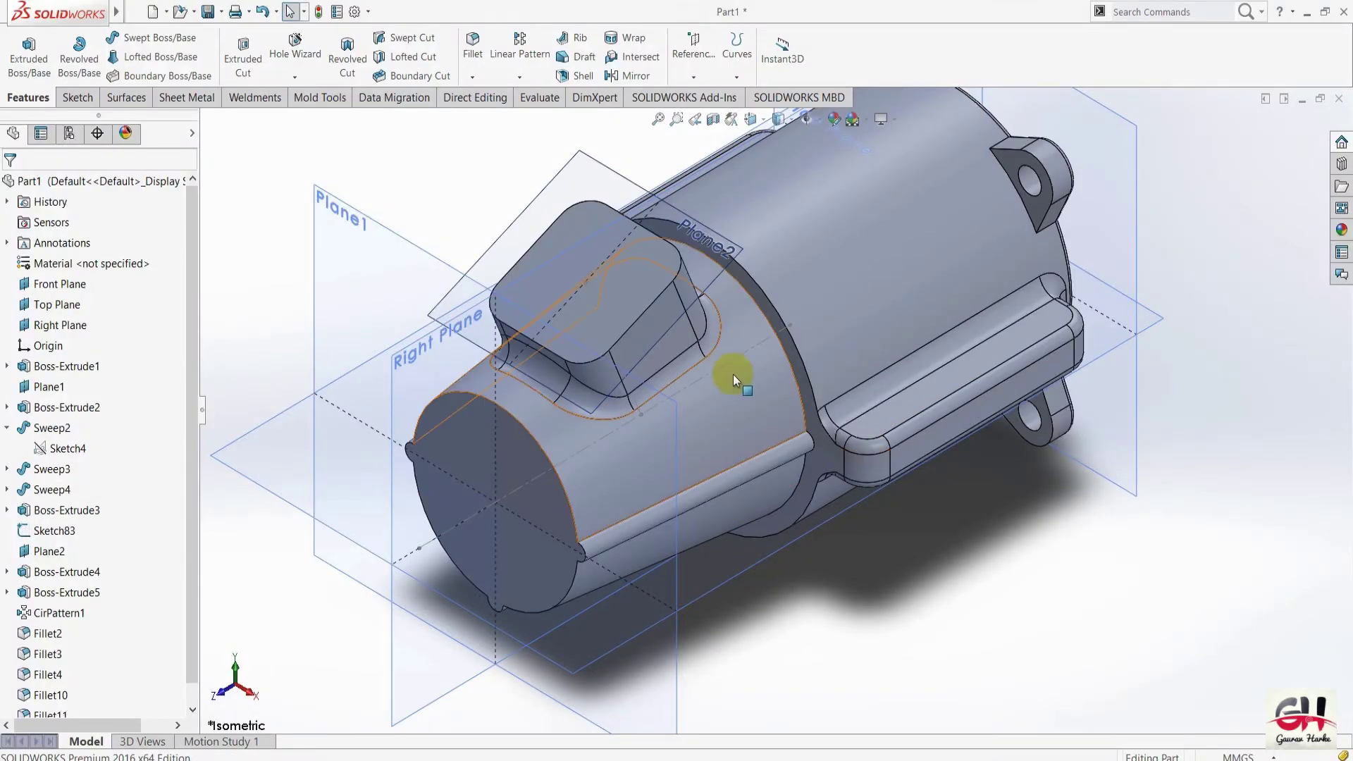
# Start a fillet and select the ring groove arc edge and the first rod-end edges.
pyautogui.click(472, 44)
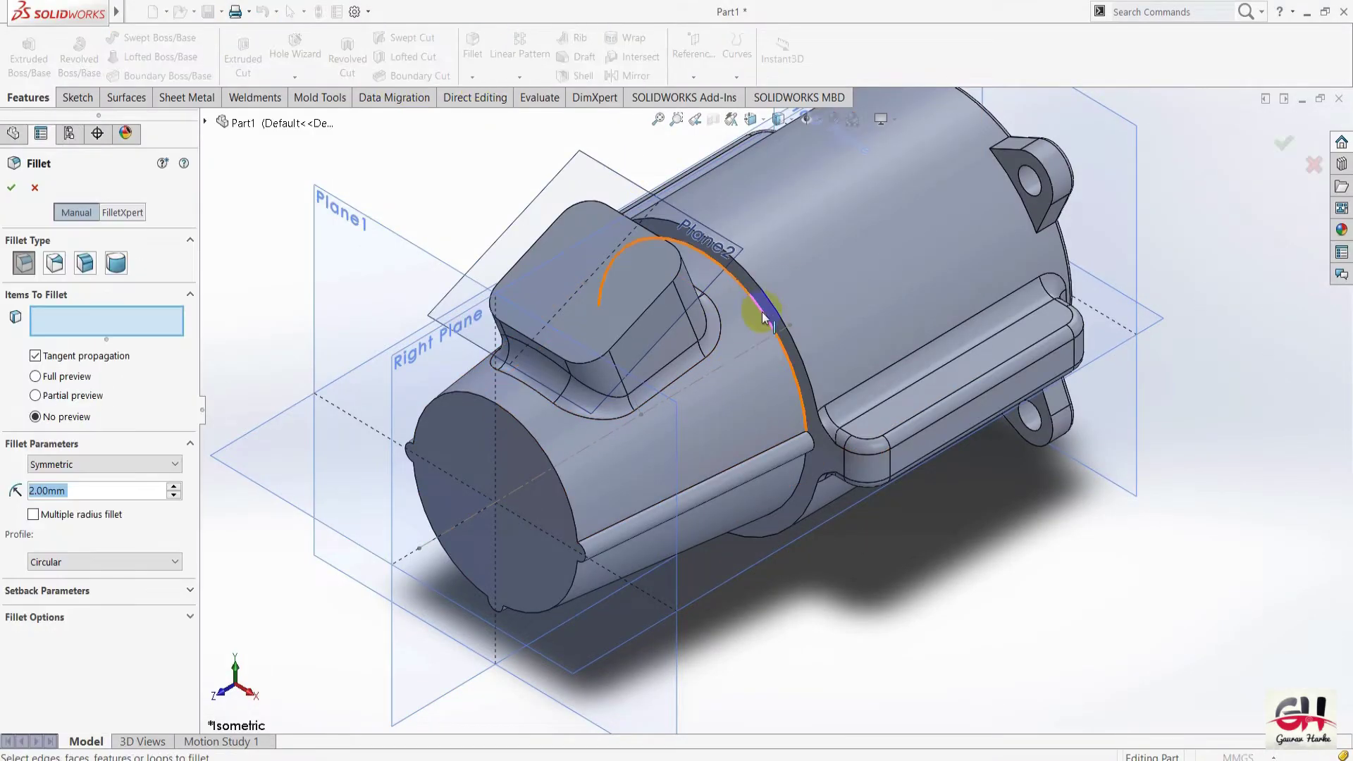
pyautogui.click(762, 307)
pyautogui.scroll(-5, 713, 484)
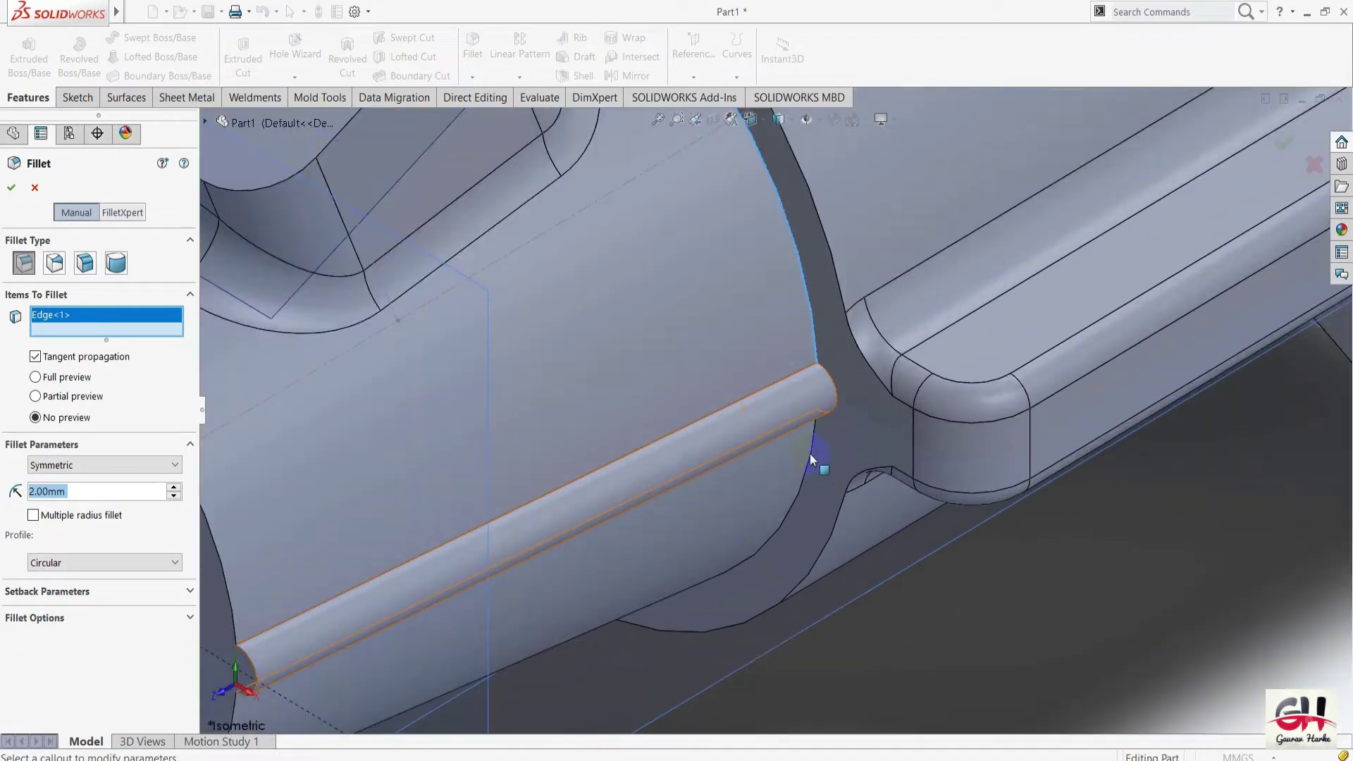
pyautogui.click(807, 369)
pyautogui.click(827, 367)
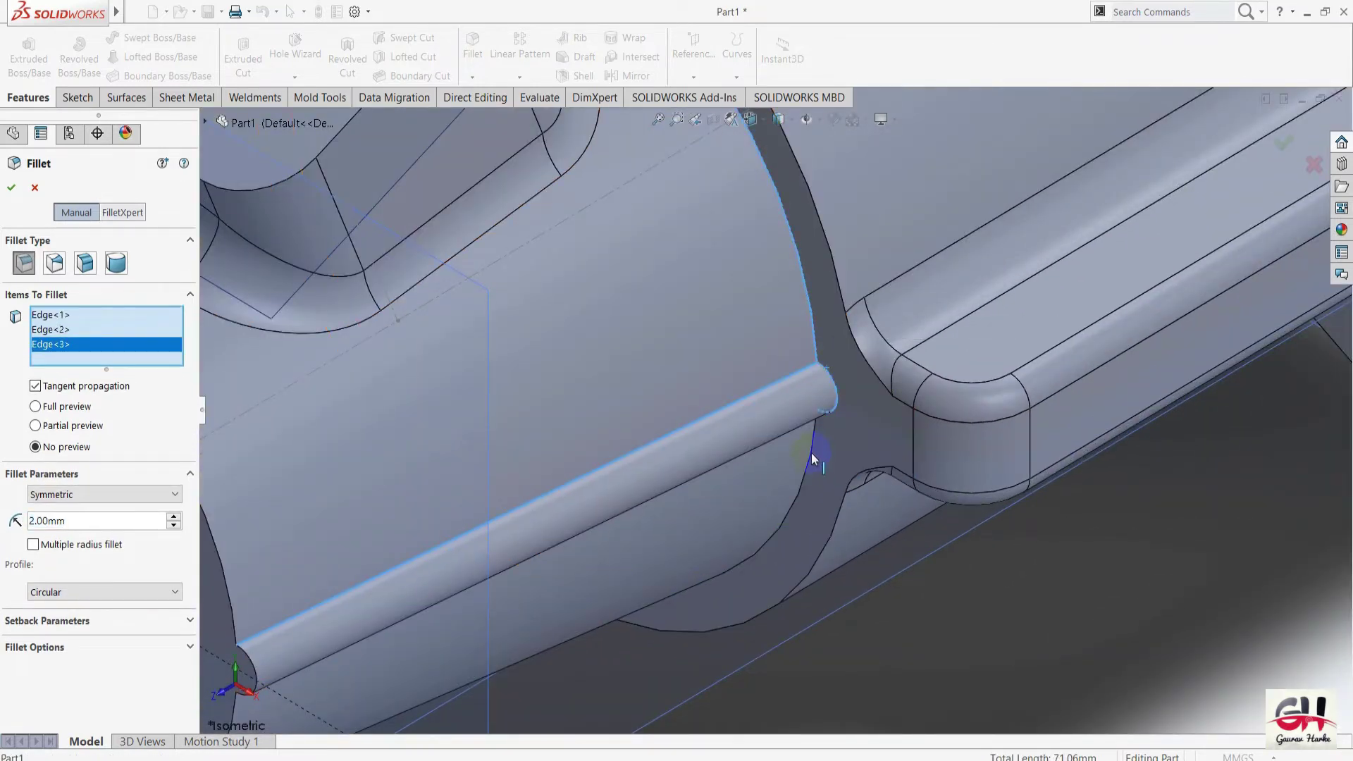
pyautogui.click(812, 454)
pyautogui.scroll(2, 817, 511)
pyautogui.scroll(3, 830, 470)
pyautogui.scroll(-4, 535, 479)
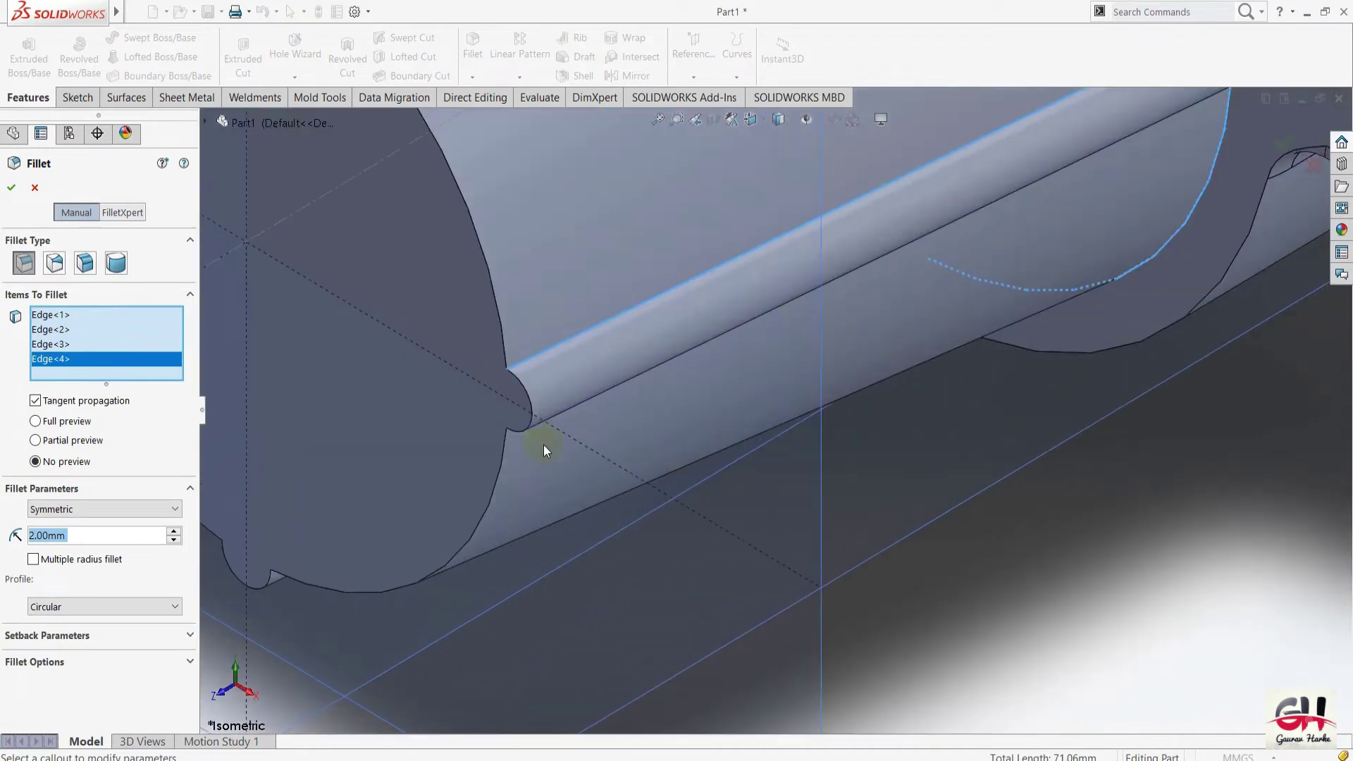
pyautogui.click(775, 560)
# Orbit to the lower rods and add their curved, end-arc and long edges to the fillet.
pyautogui.moveTo(940, 603); pyautogui.dragTo(716, 304, button='middle')
pyautogui.click(679, 305)
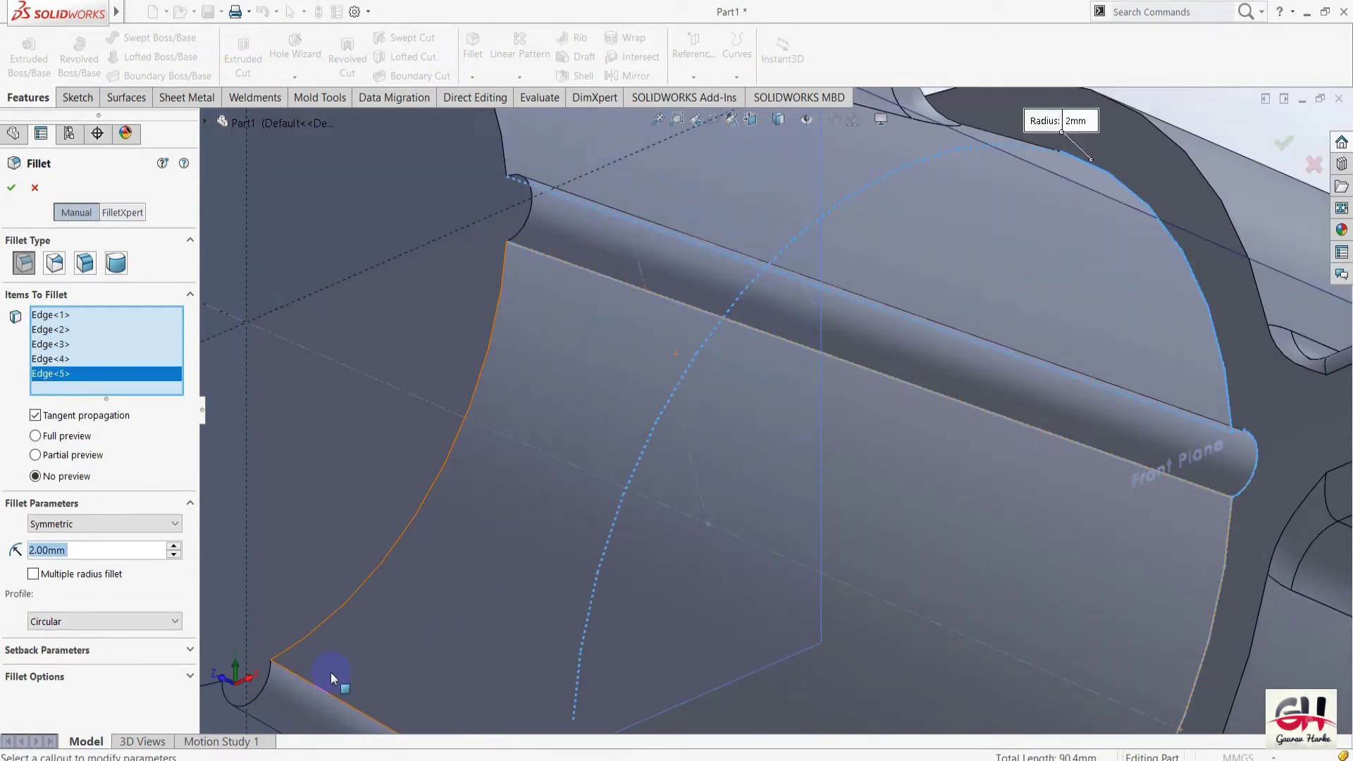
pyautogui.click(297, 678)
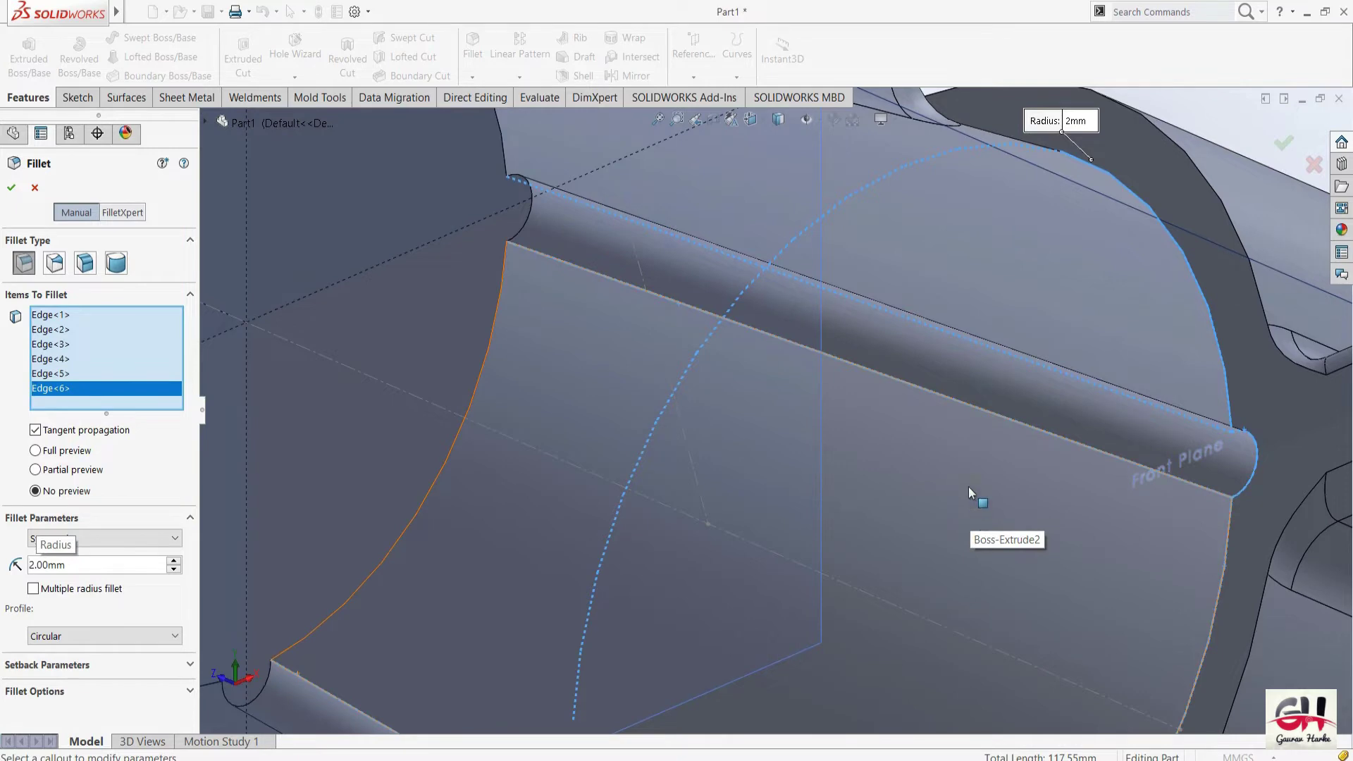
pyautogui.scroll(5, 968, 486)
pyautogui.moveTo(611, 722)
pyautogui.mouseDown(button='middle')
pyautogui.moveTo(637, 598)
pyautogui.moveTo(649, 620)
pyautogui.moveTo(678, 626)
pyautogui.moveTo(818, 586)
pyautogui.mouseUp(button='middle')
pyautogui.scroll(-5, 818, 586)
pyautogui.scroll(-3, 812, 547)
pyautogui.scroll(3, 818, 482)
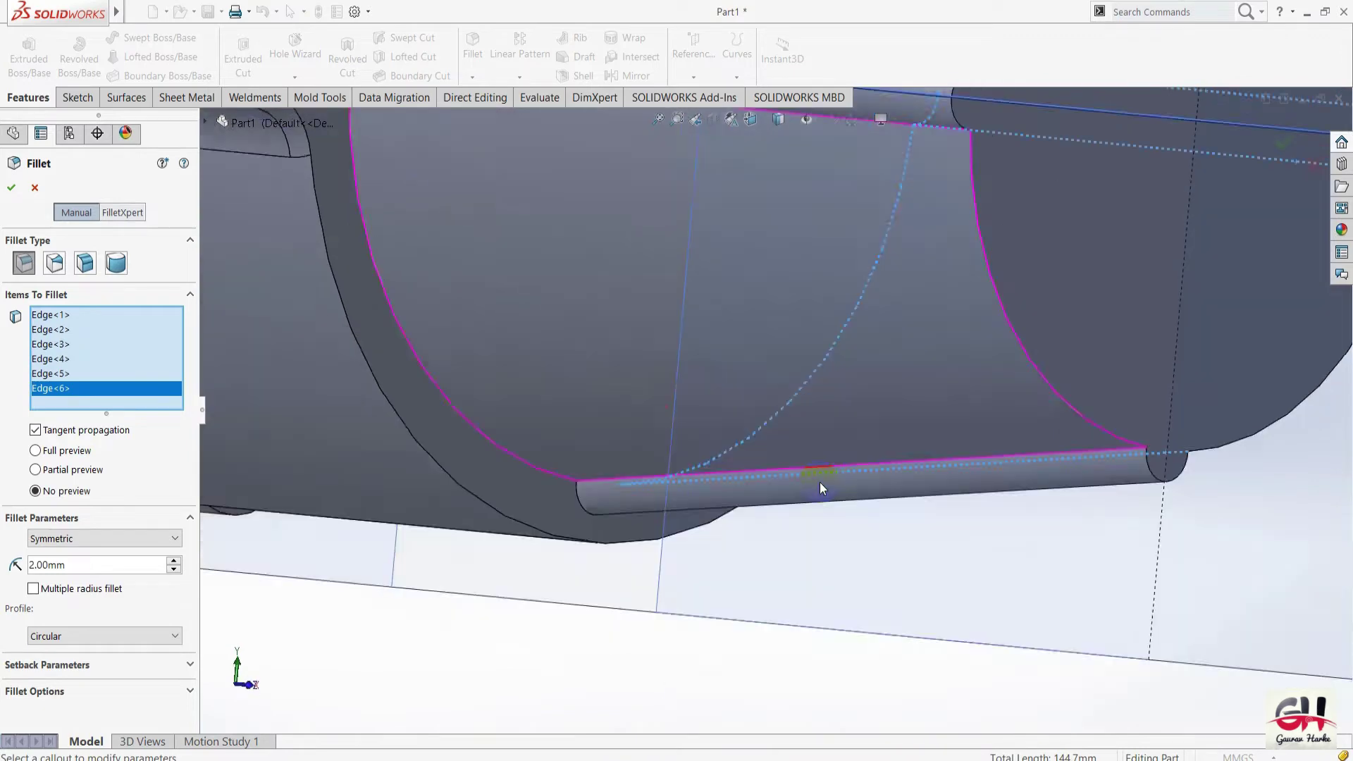
pyautogui.moveTo(819, 482); pyautogui.dragTo(826, 481, button='middle')
pyautogui.scroll(-3, 806, 502)
pyautogui.scroll(-2, 801, 491)
pyautogui.click(802, 492)
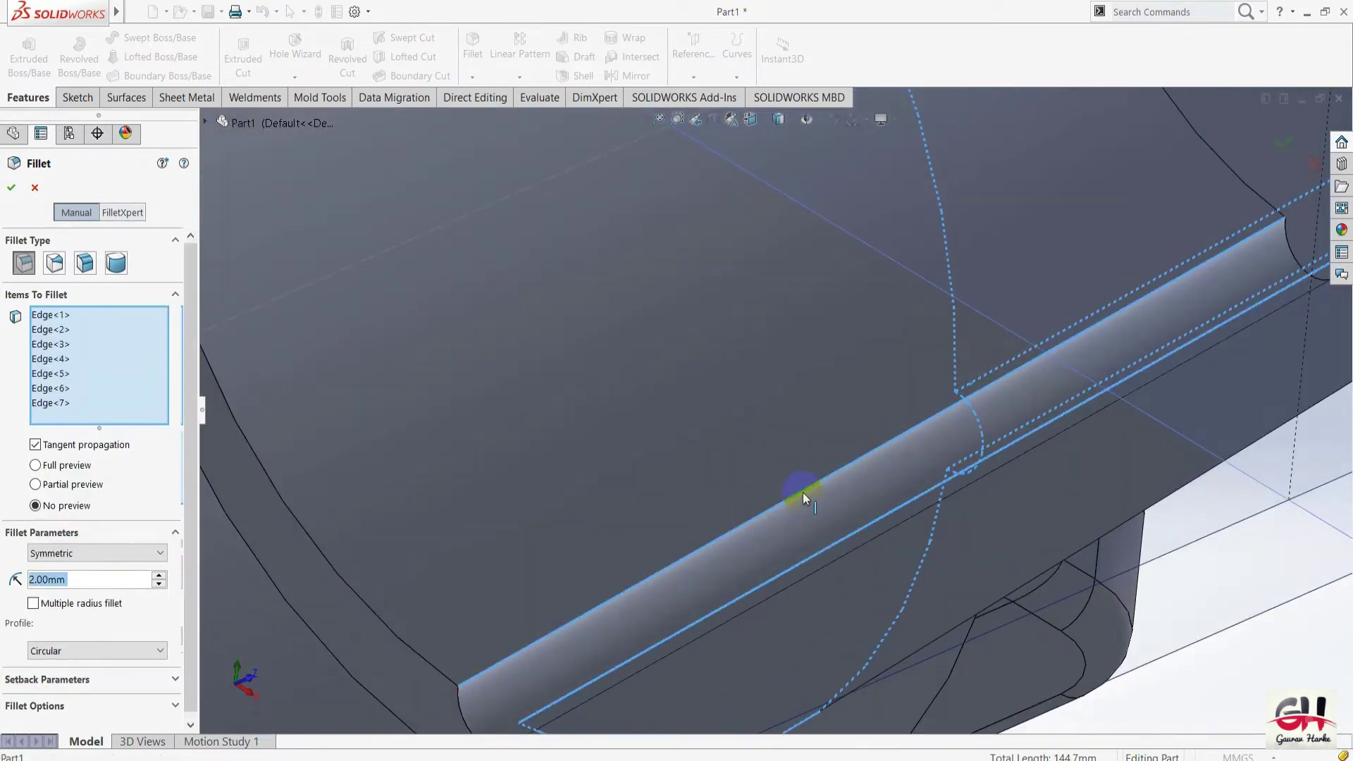
pyautogui.click(449, 706)
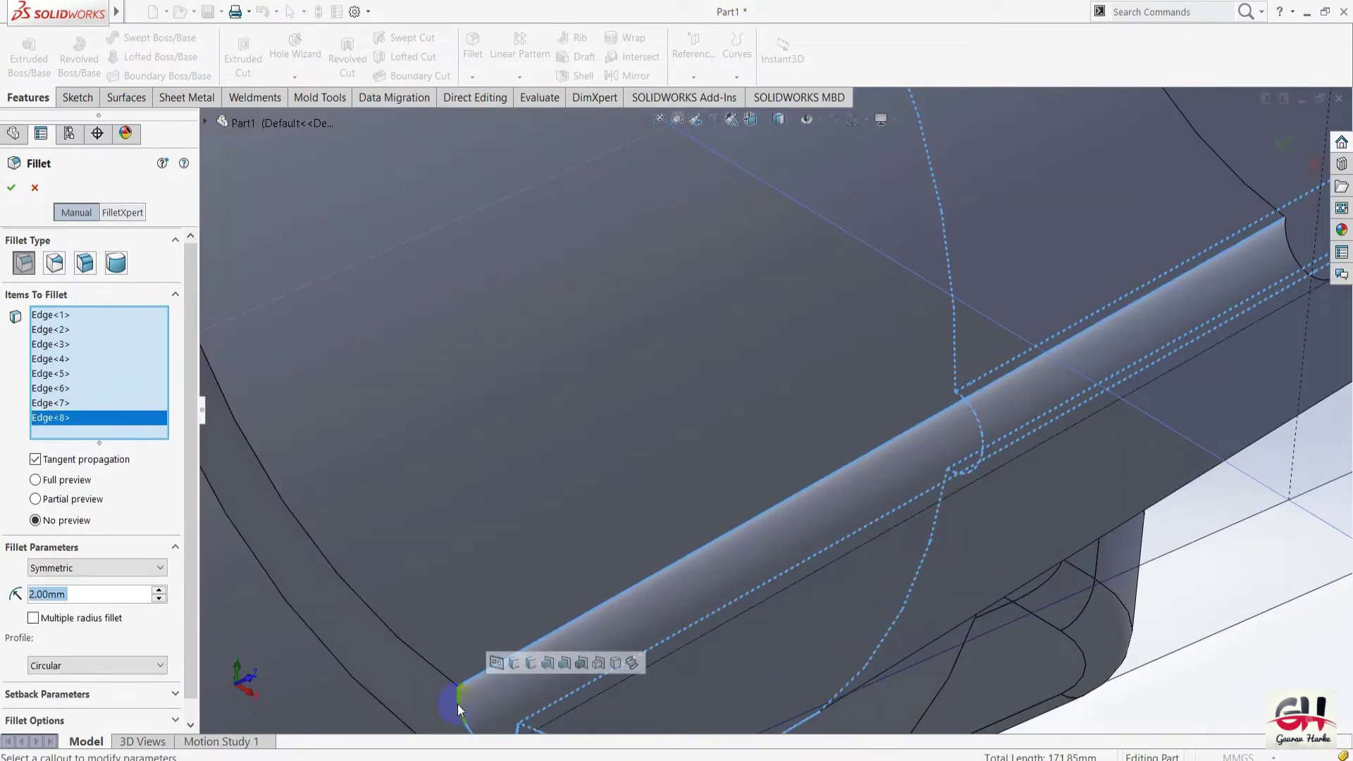
pyautogui.click(456, 670)
pyautogui.scroll(3, 486, 641)
pyautogui.scroll(-2, 666, 277)
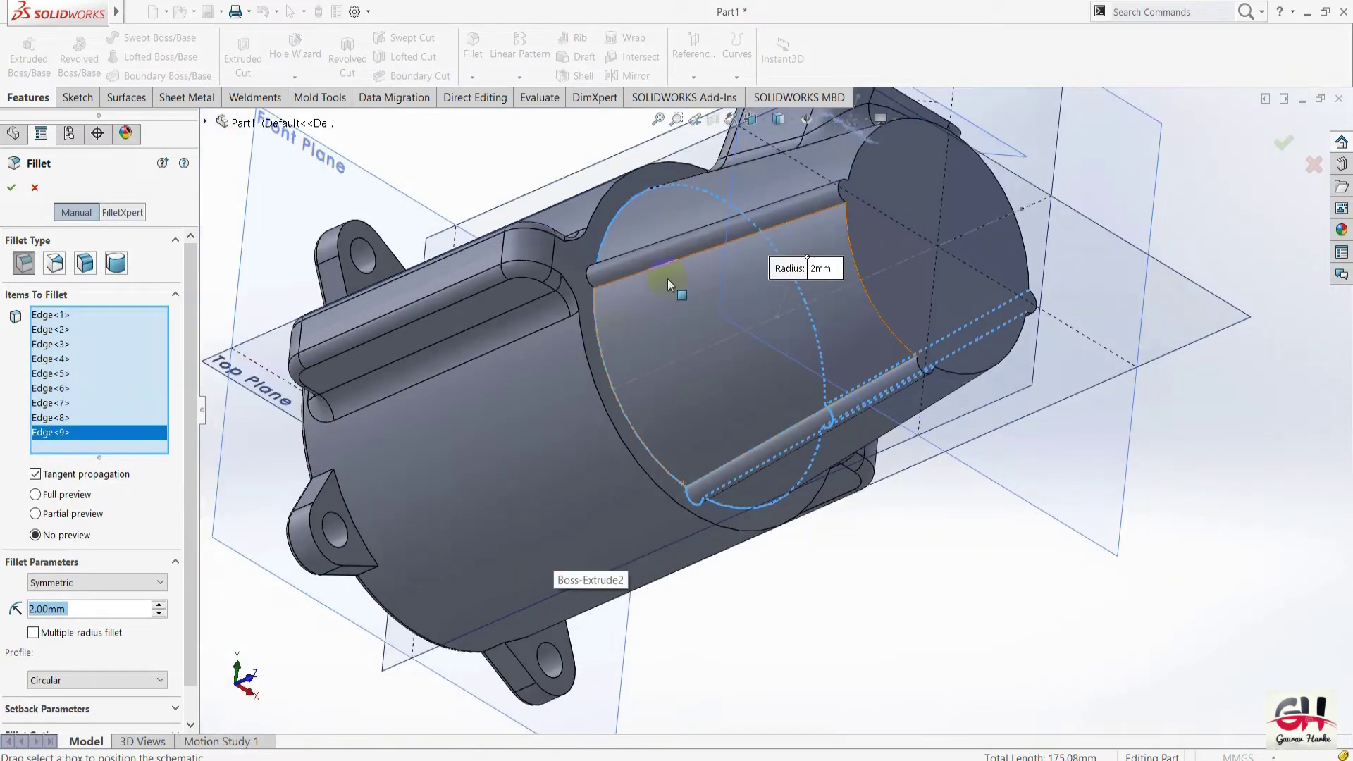
pyautogui.scroll(-3, 668, 287)
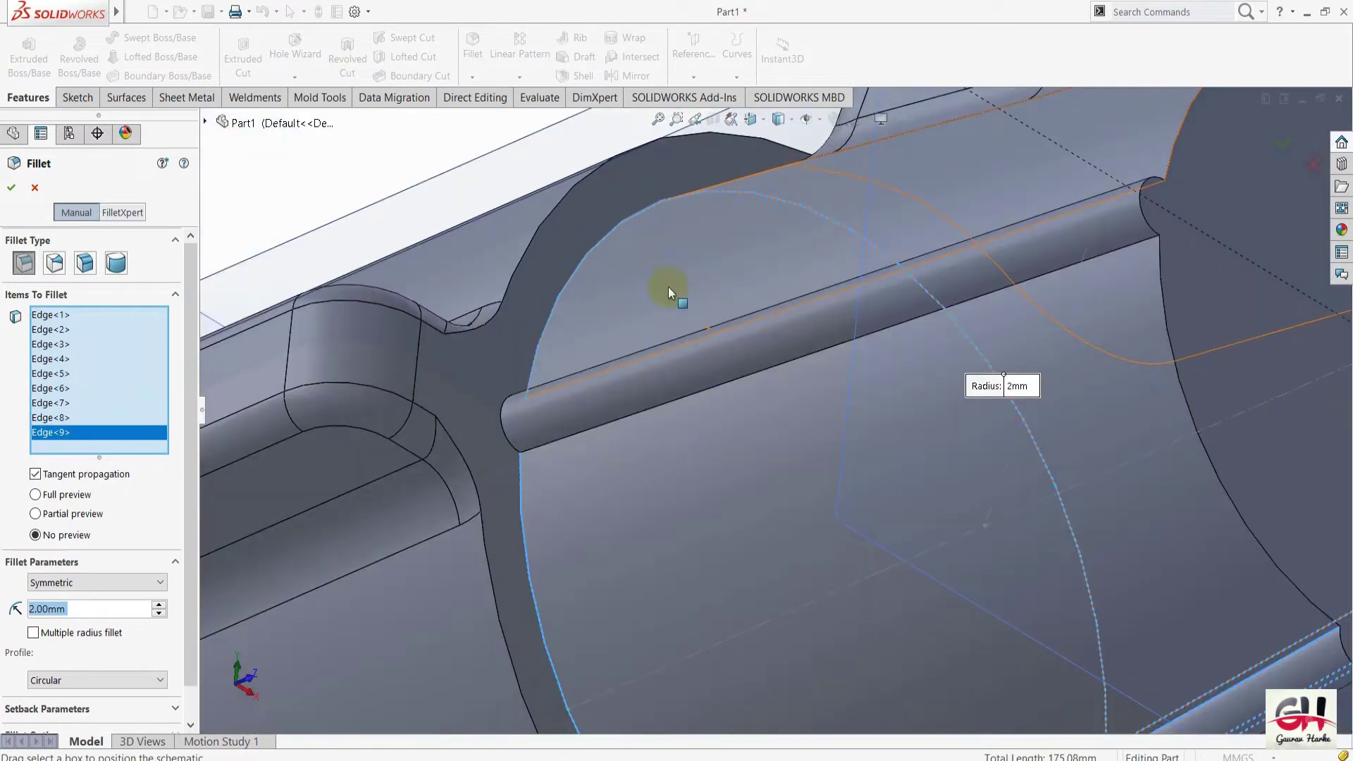
pyautogui.click(507, 433)
# Add the last rod edges, bringing the fillet to 12 edges at a 2 mm radius.
pyautogui.write('12')
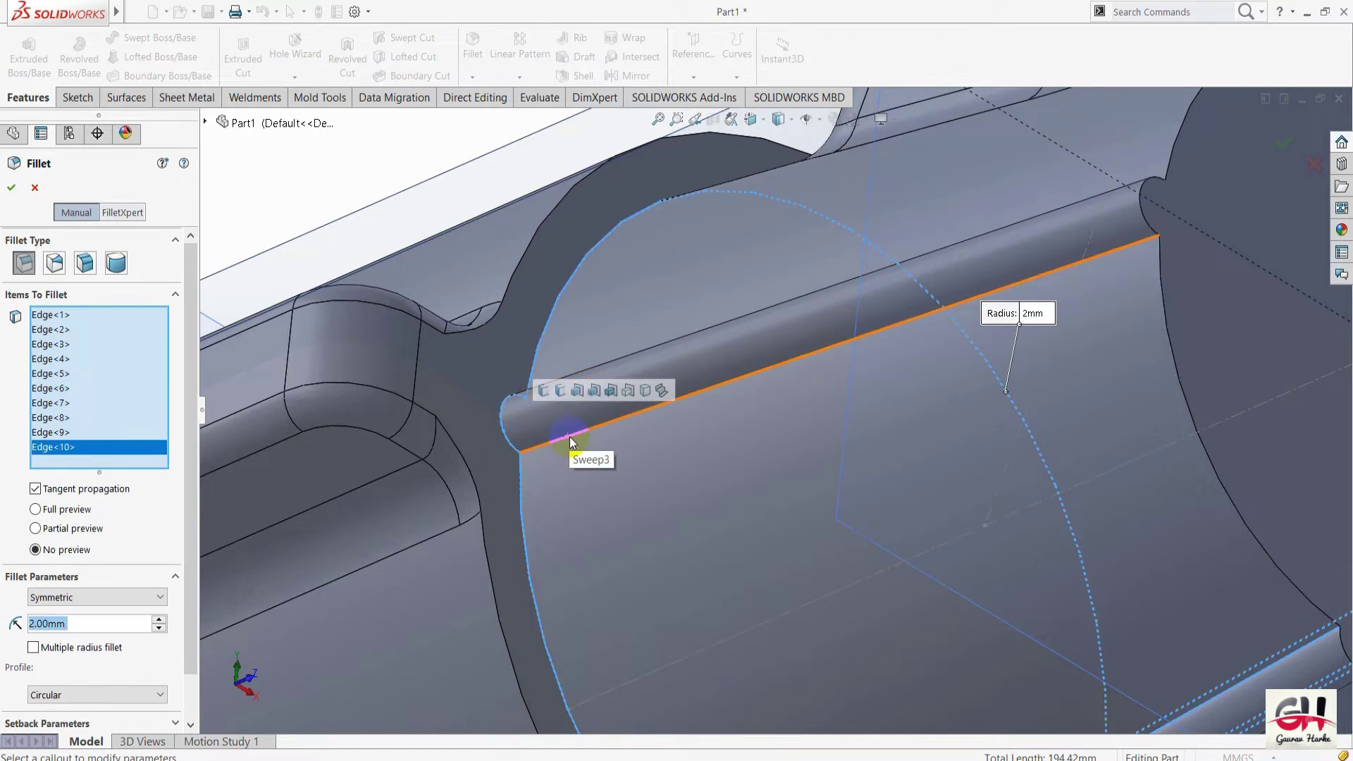
pyautogui.click(569, 437)
pyautogui.scroll(-1, 682, 373)
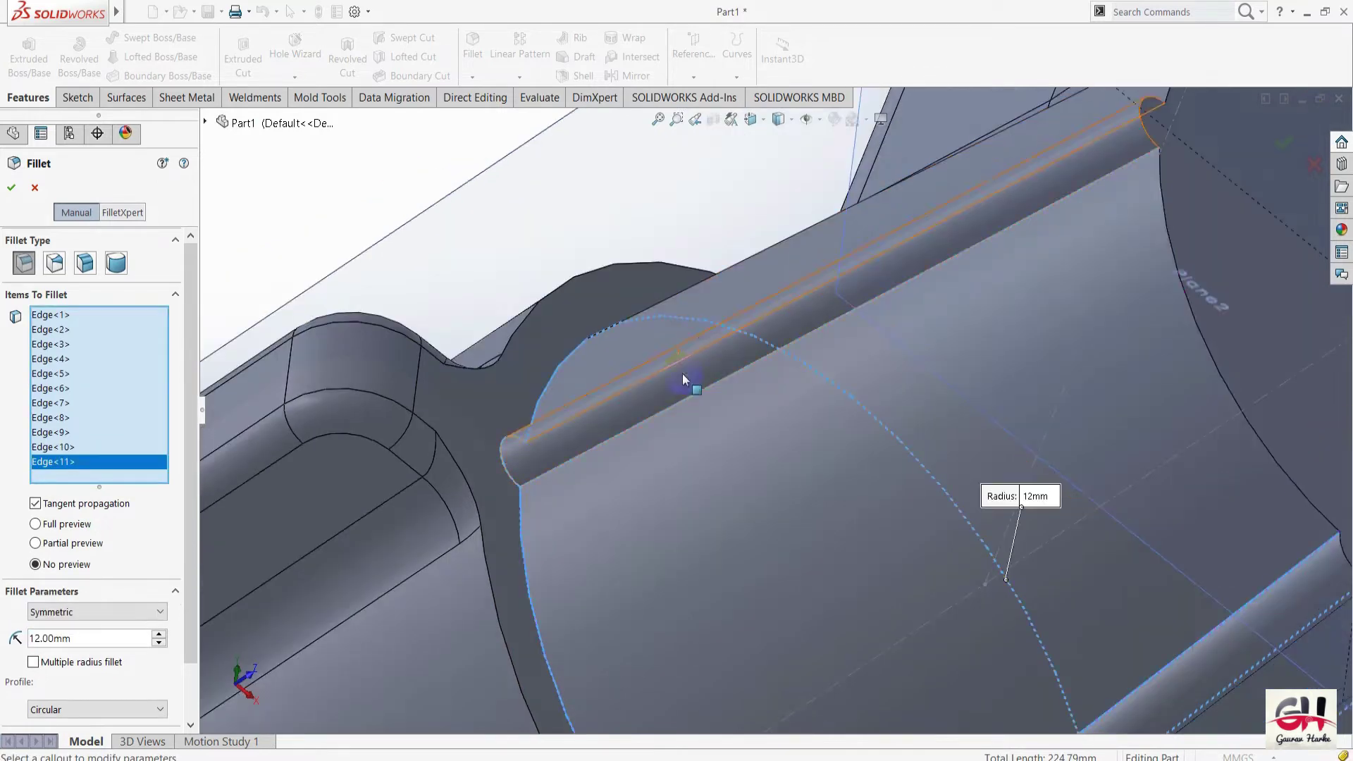
pyautogui.scroll(-1, 701, 404)
pyautogui.scroll(1, 703, 402)
pyautogui.scroll(1, 720, 361)
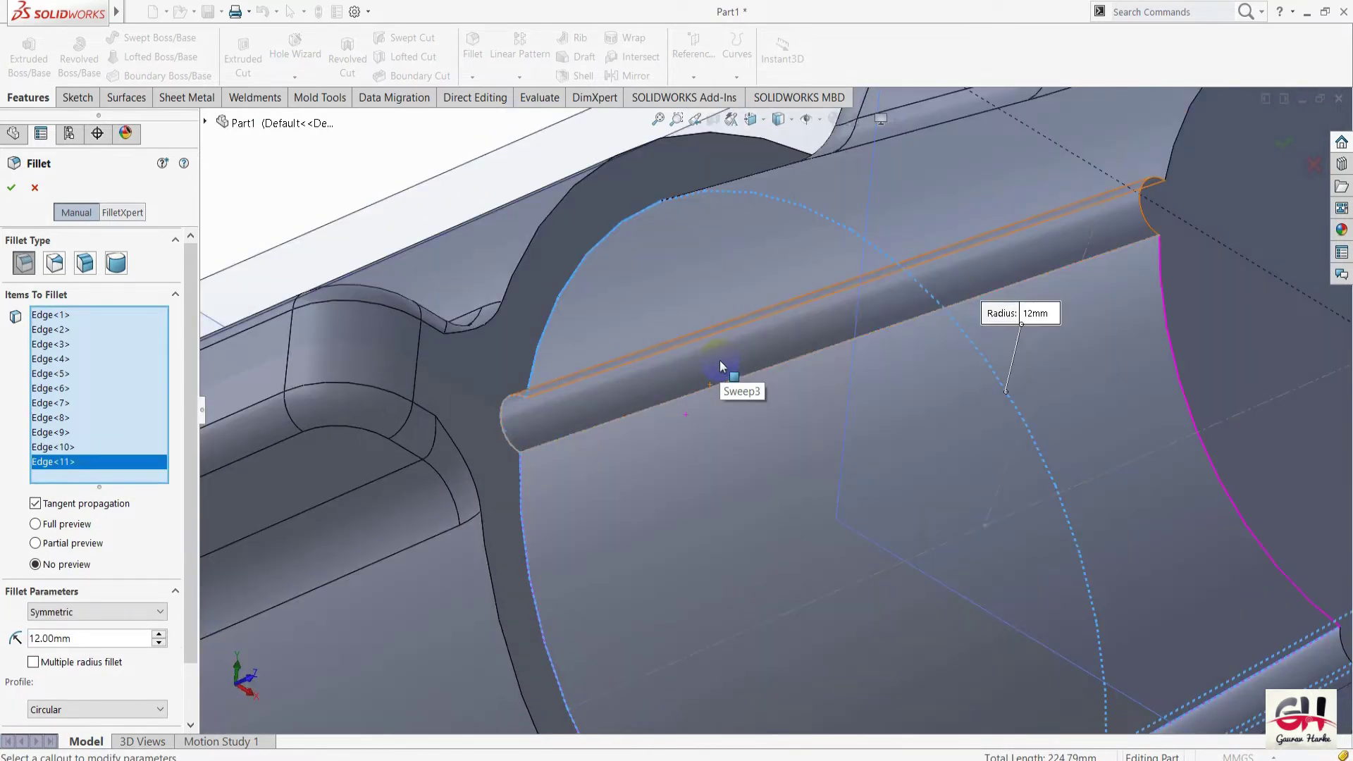
pyautogui.scroll(-1, 720, 361)
pyautogui.scroll(-1, 720, 339)
pyautogui.scroll(-1, 690, 359)
pyautogui.scroll(2, 681, 370)
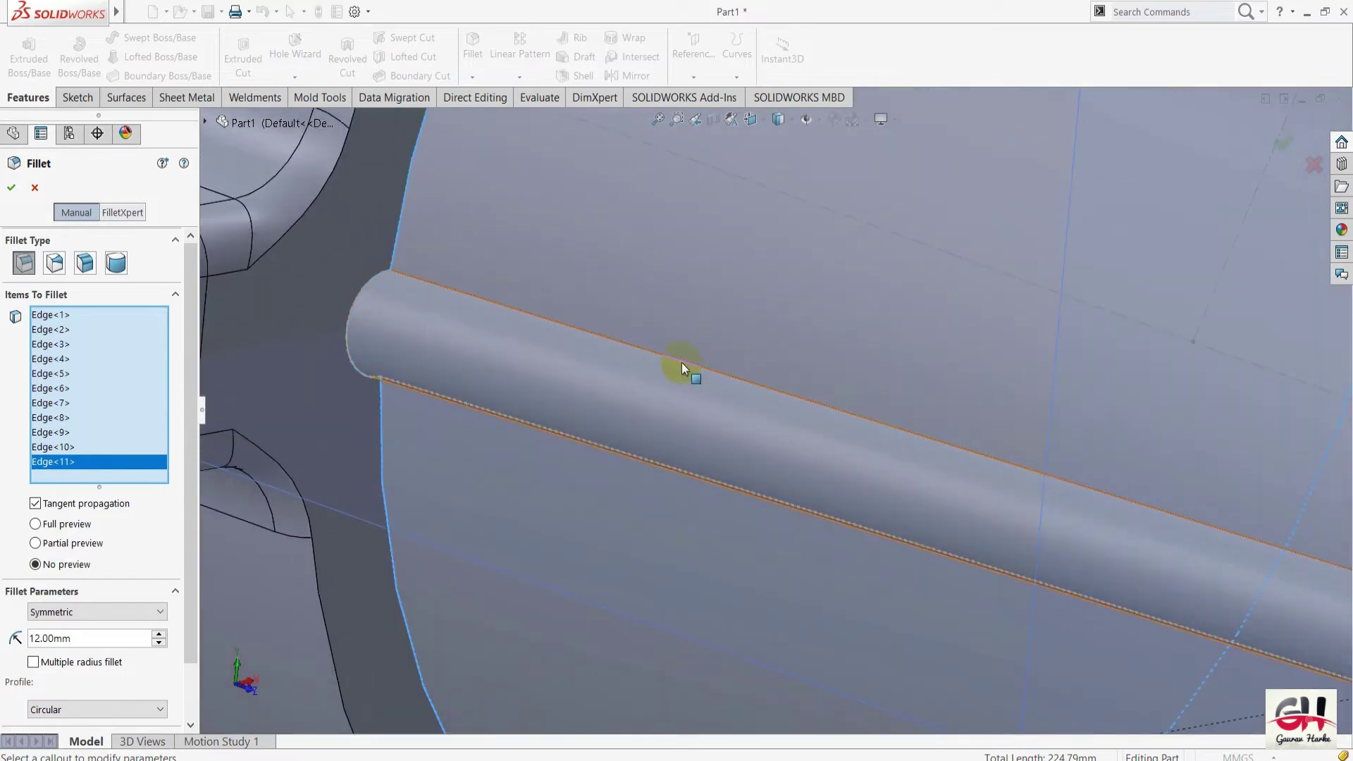
pyautogui.click(682, 361)
pyautogui.scroll(3, 680, 436)
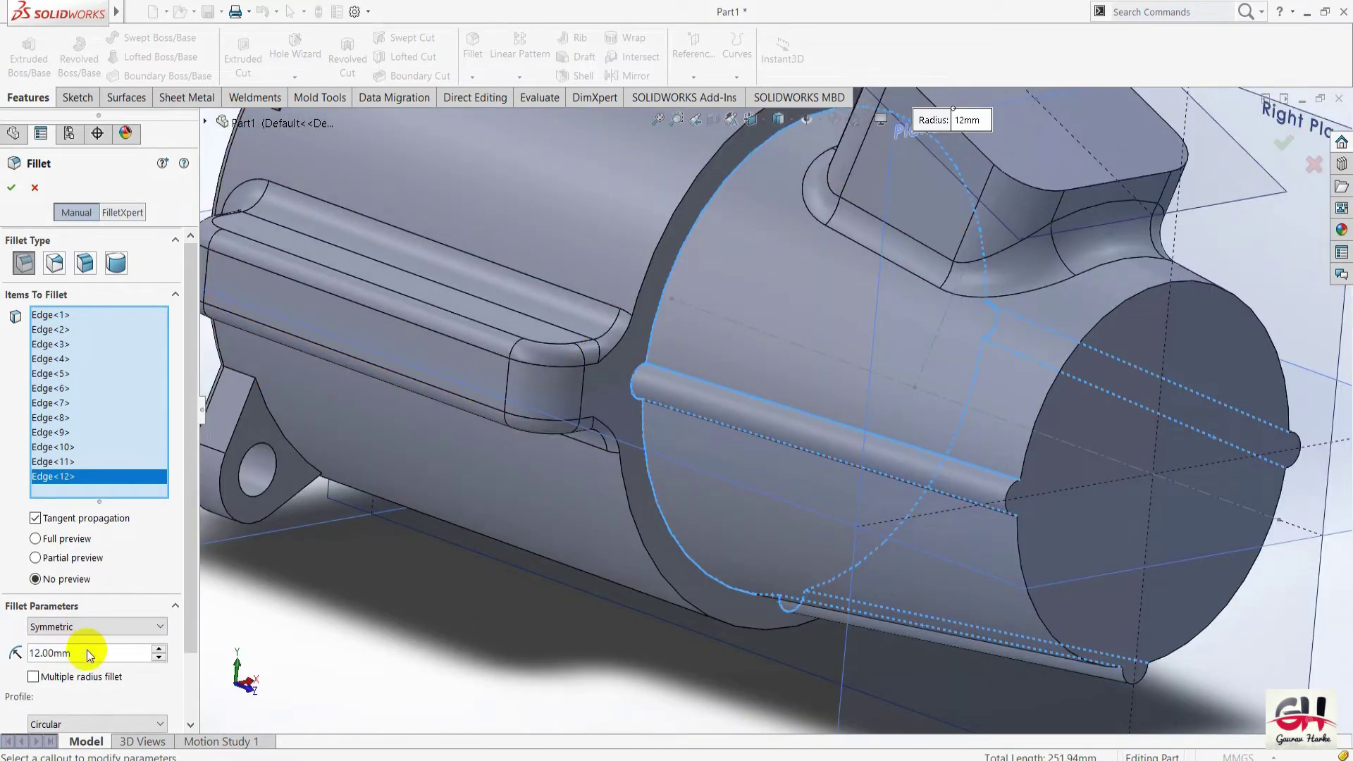
pyautogui.write('2')
pyautogui.press('Return')
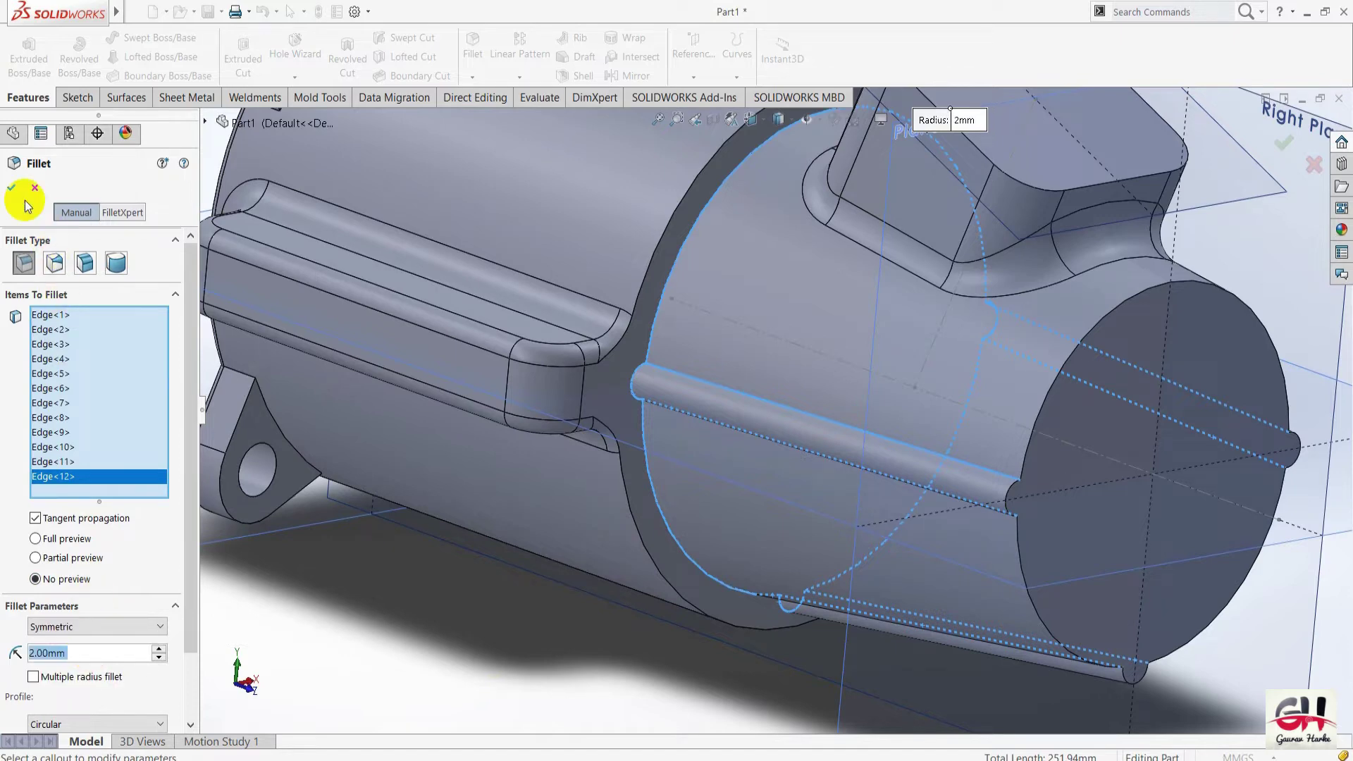
pyautogui.click(12, 188)
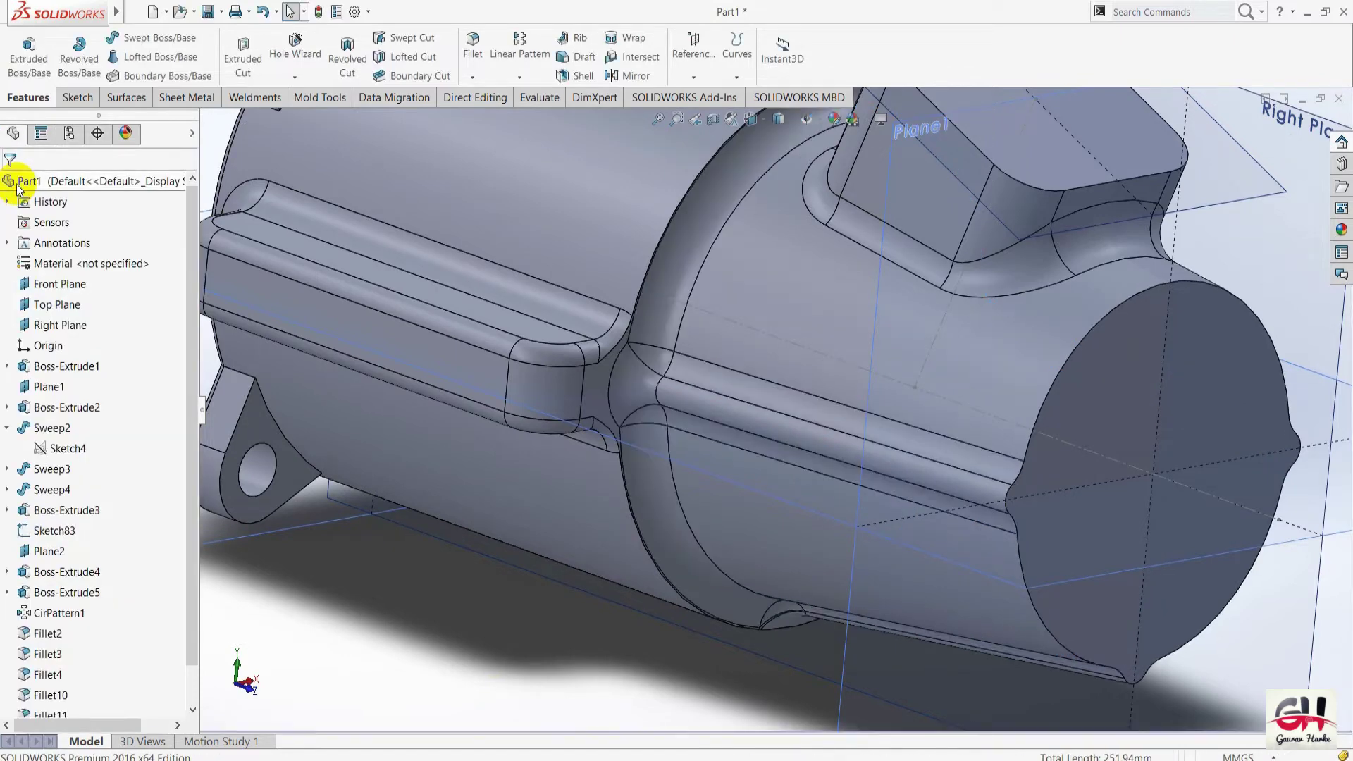
pyautogui.scroll(1, 551, 651)
pyautogui.scroll(-3, 497, 624)
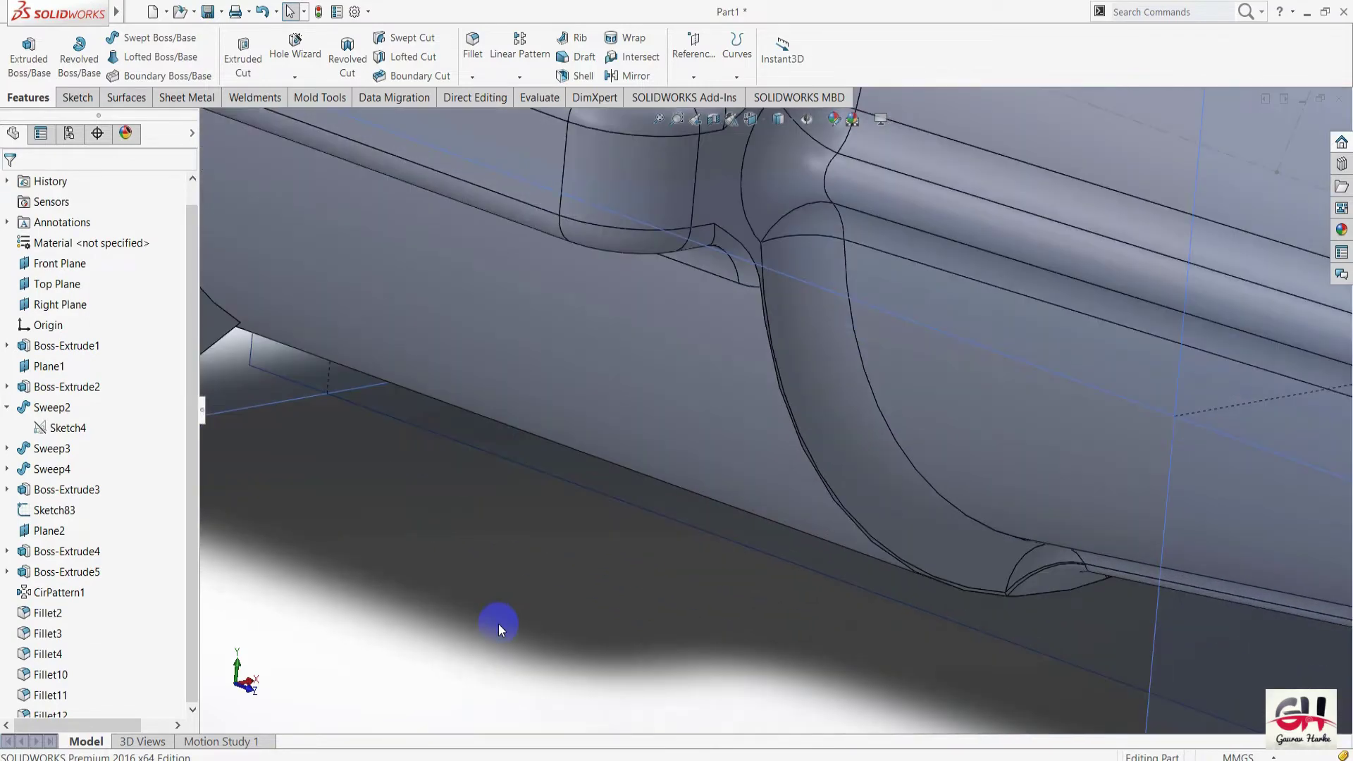
pyautogui.scroll(5, 563, 613)
pyautogui.scroll(-3, 1173, 499)
pyautogui.press('space')
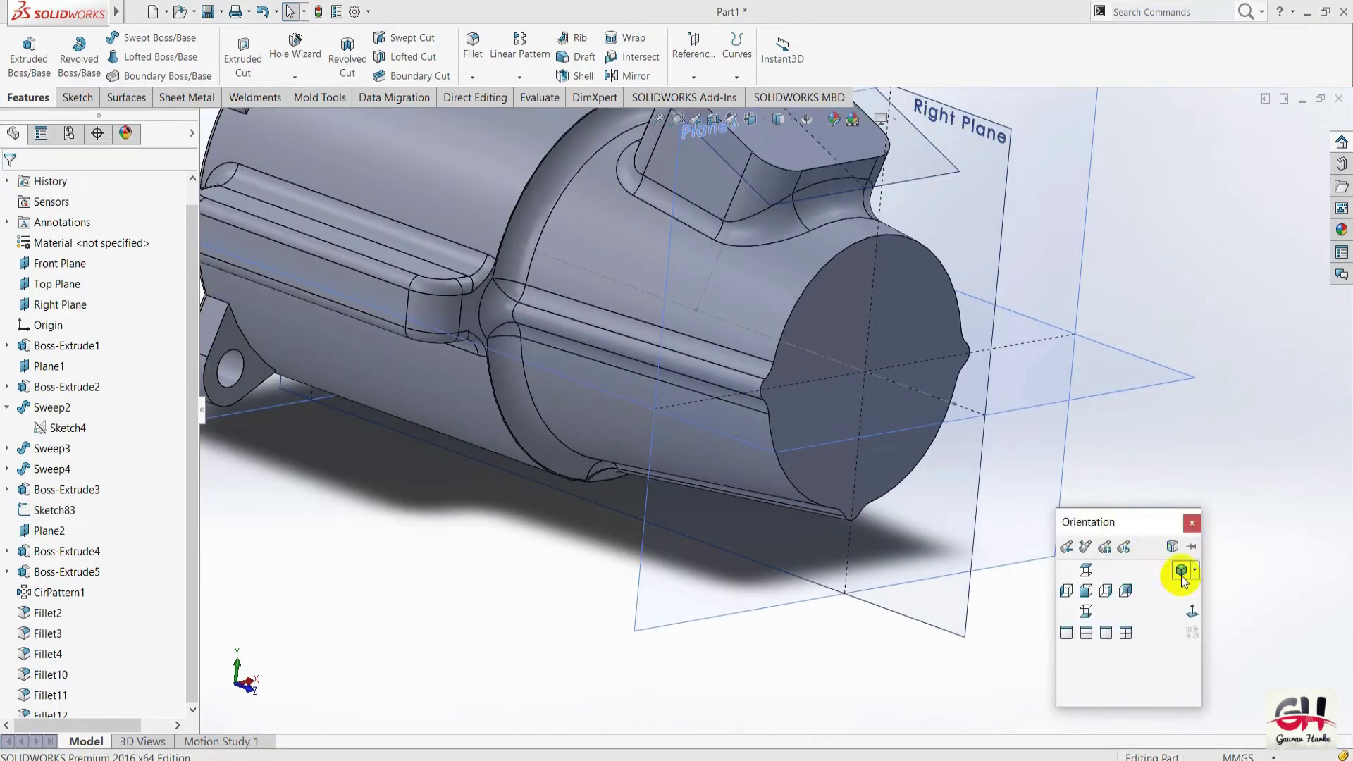
pyautogui.click(1181, 571)
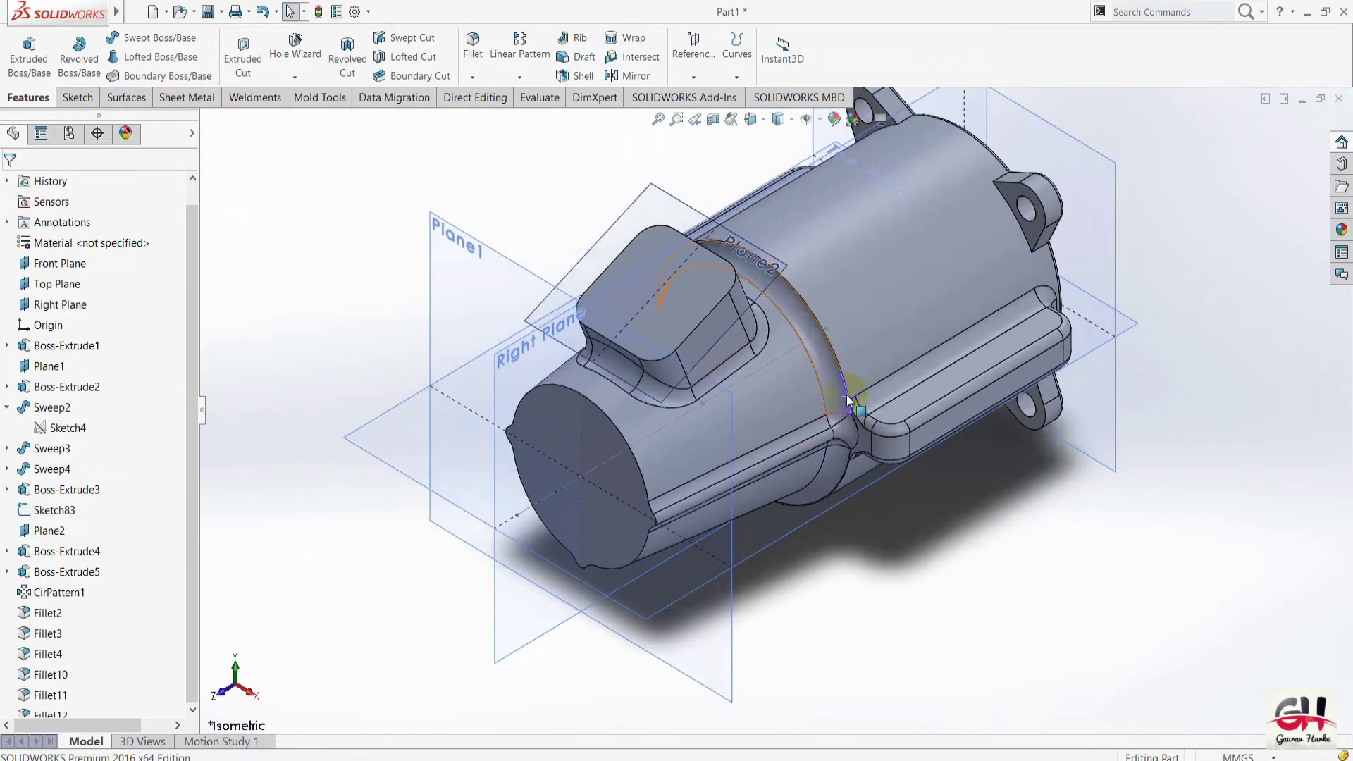
pyautogui.hotkey('alt', 'Tab')
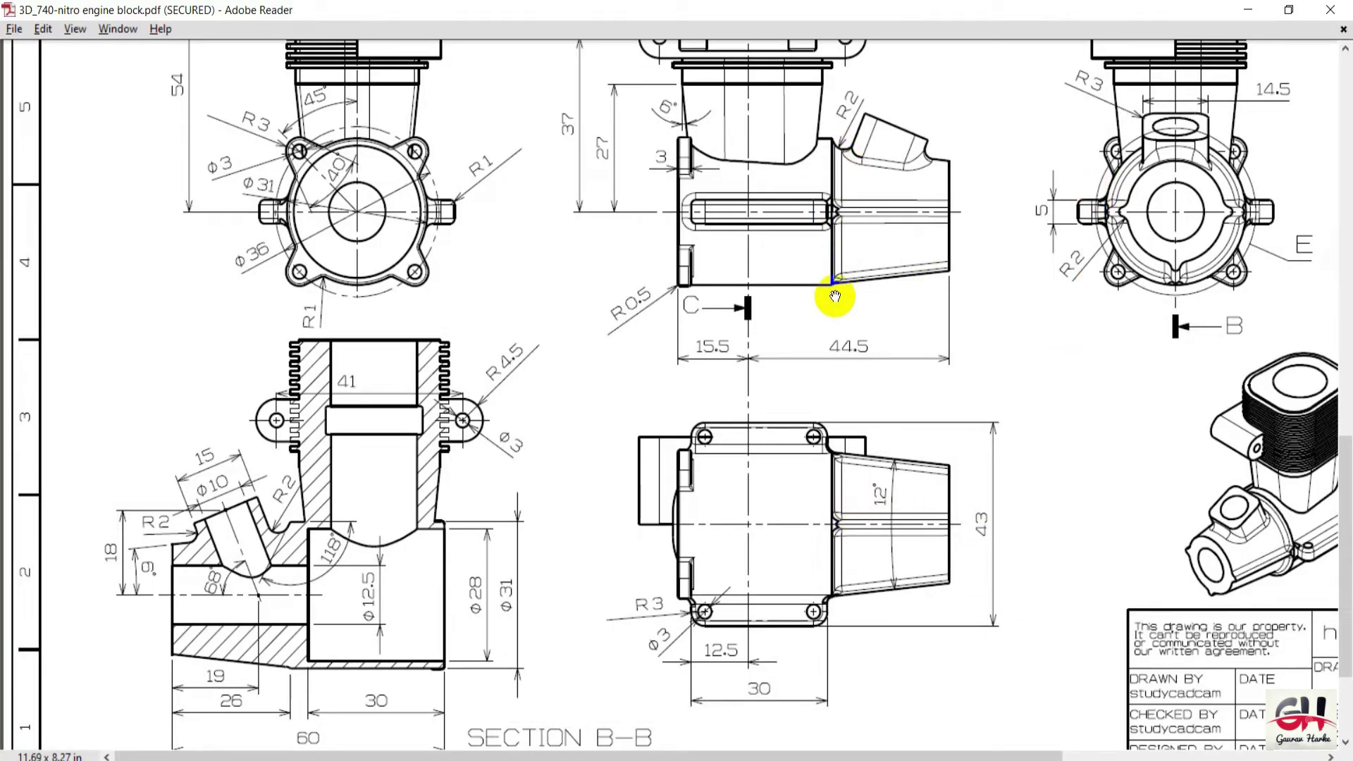
pyautogui.hotkey('alt', 'Tab')
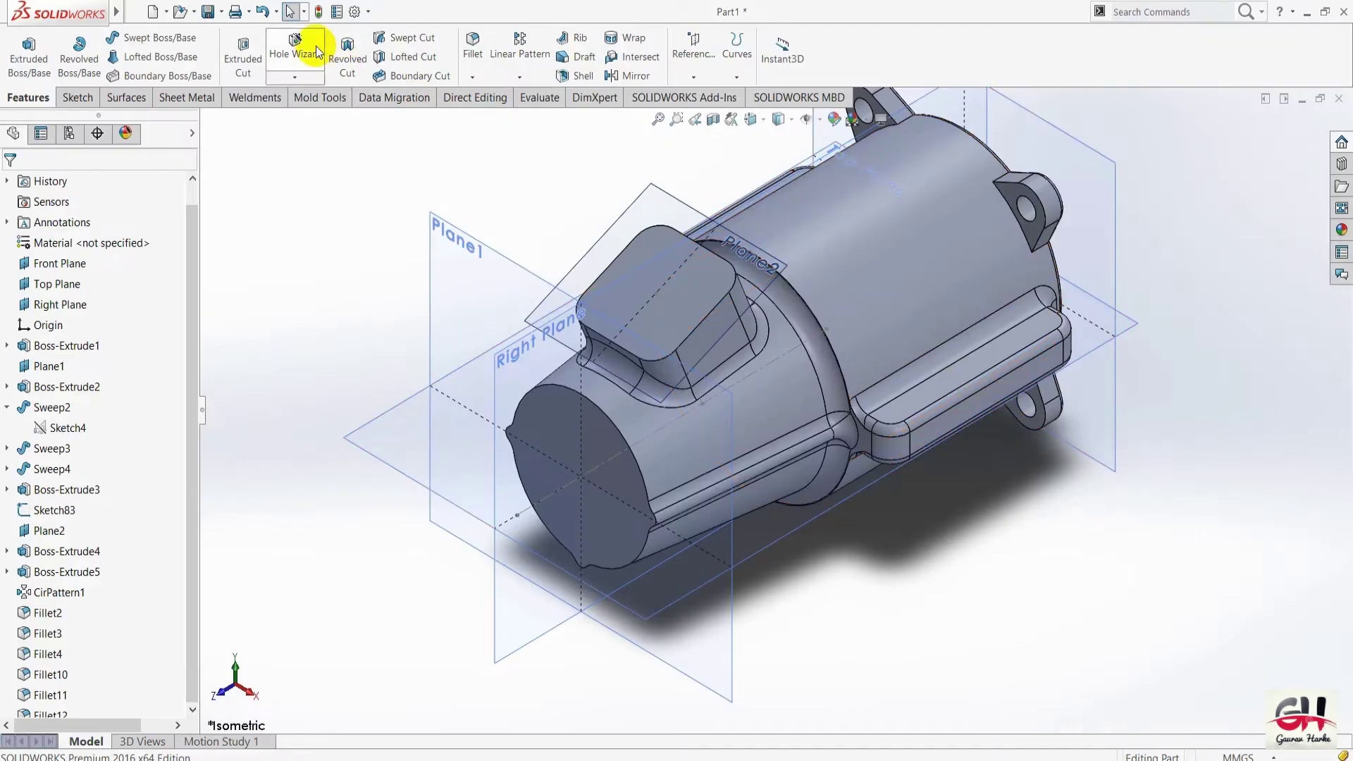
# Apply a 0.5 mm fillet to the two curved arc edges where the ring meets the body.
pyautogui.click(482, 49)
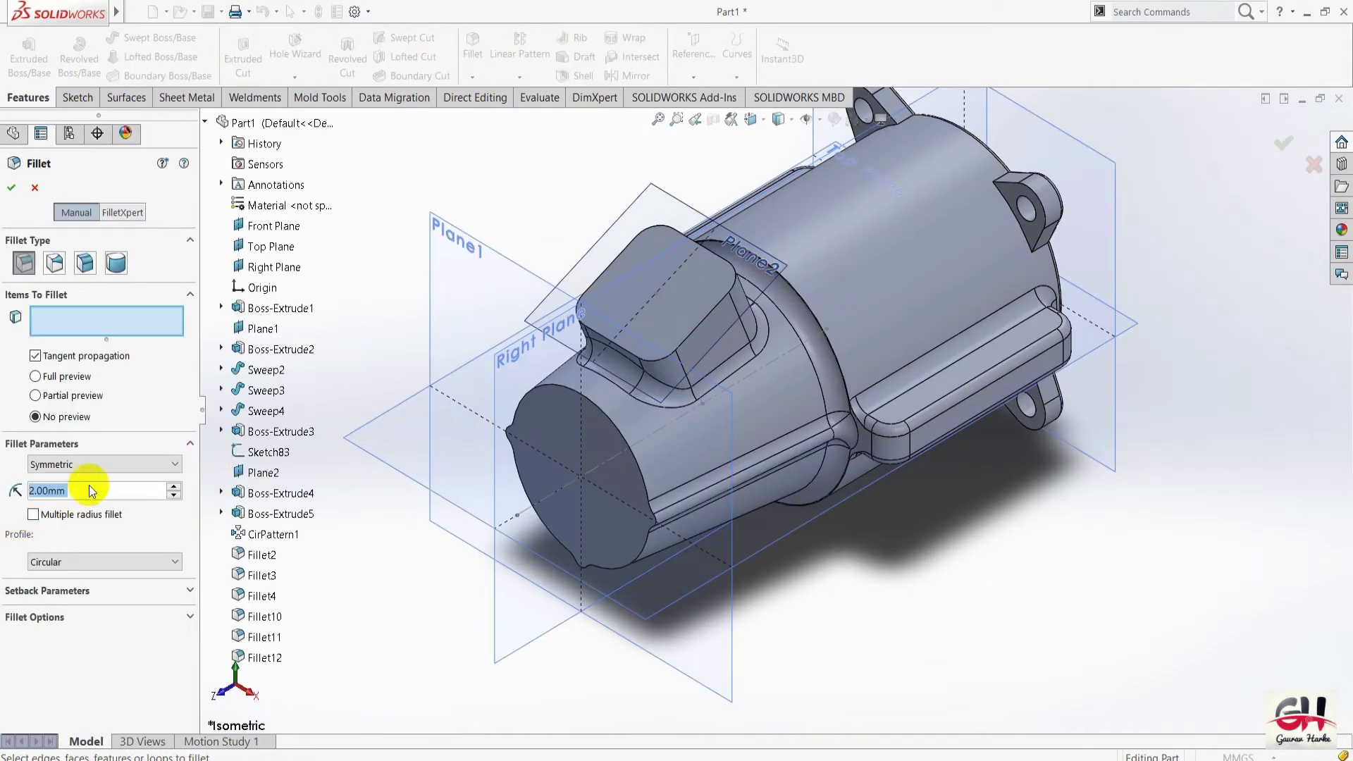
pyautogui.write('0.5')
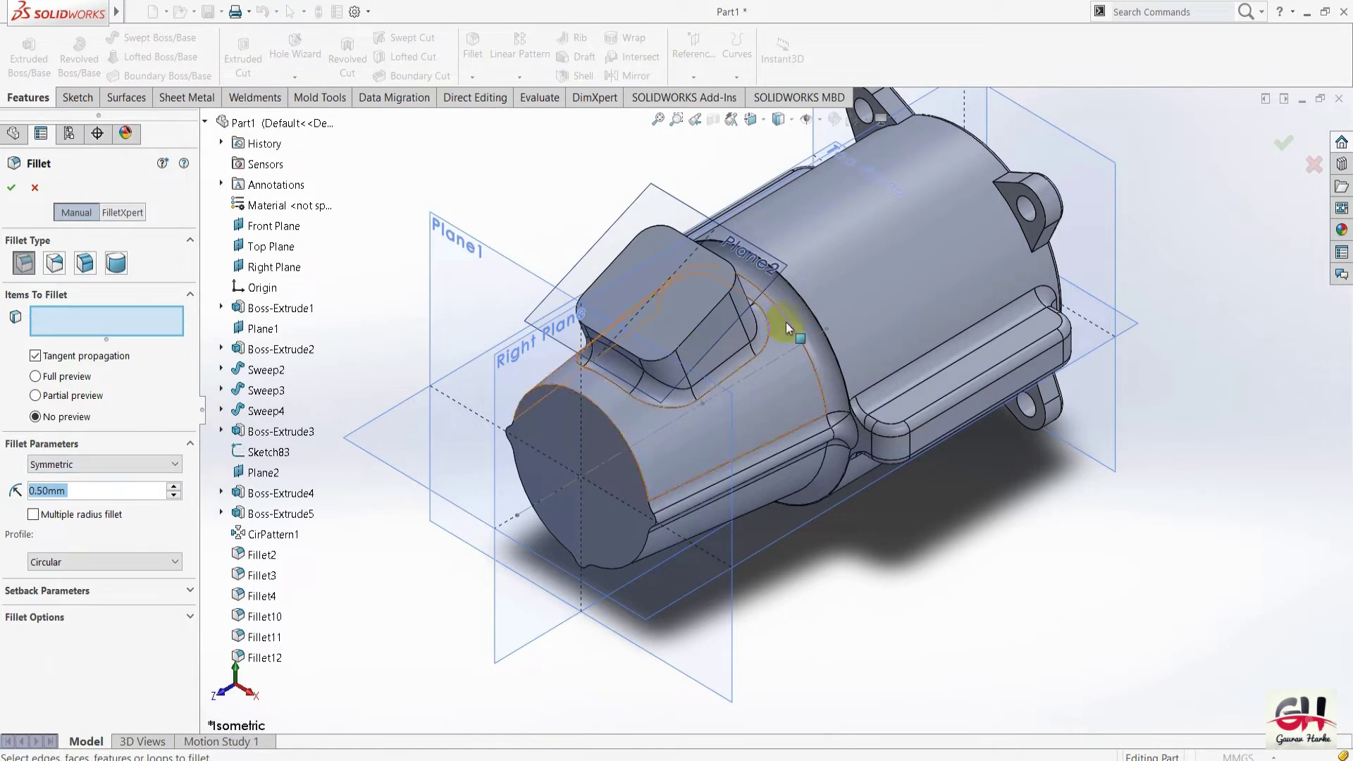
pyautogui.click(804, 301)
pyautogui.scroll(-3, 842, 518)
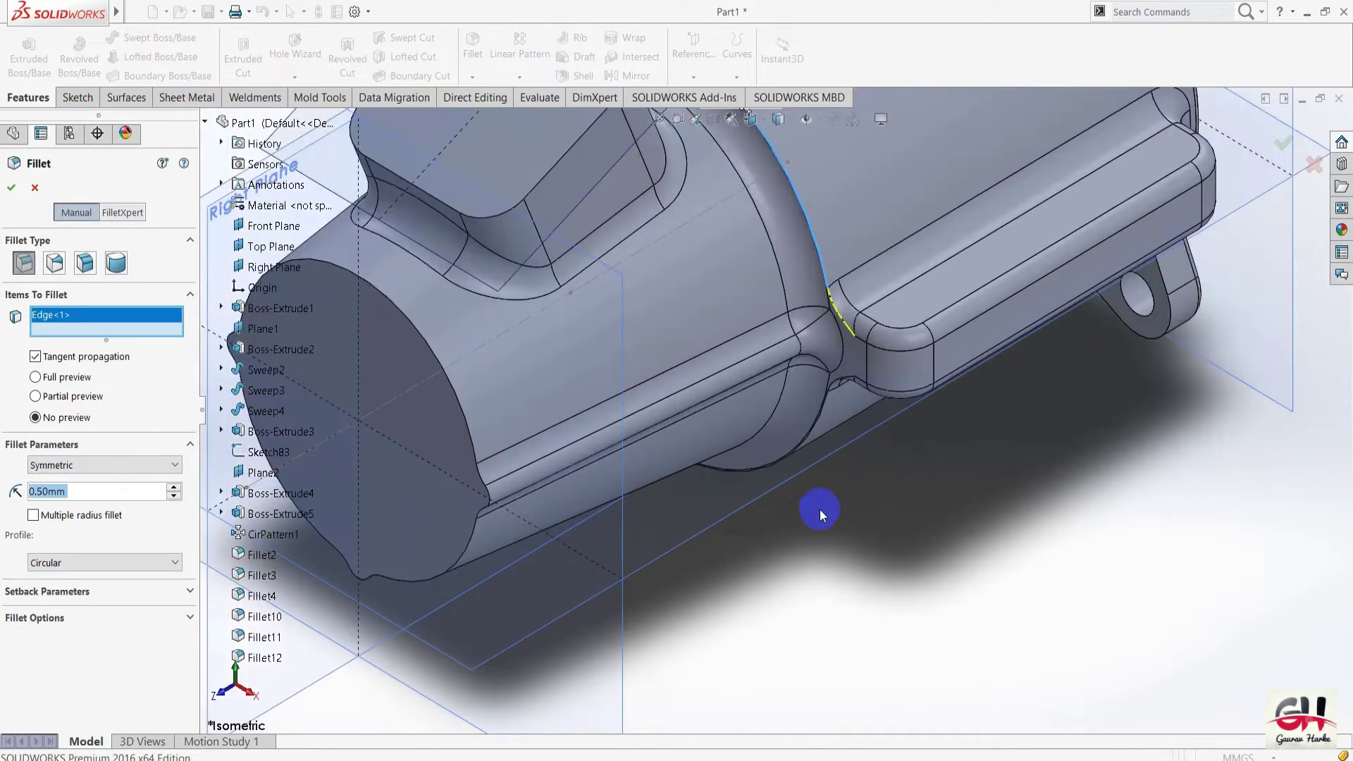
pyautogui.click(799, 454)
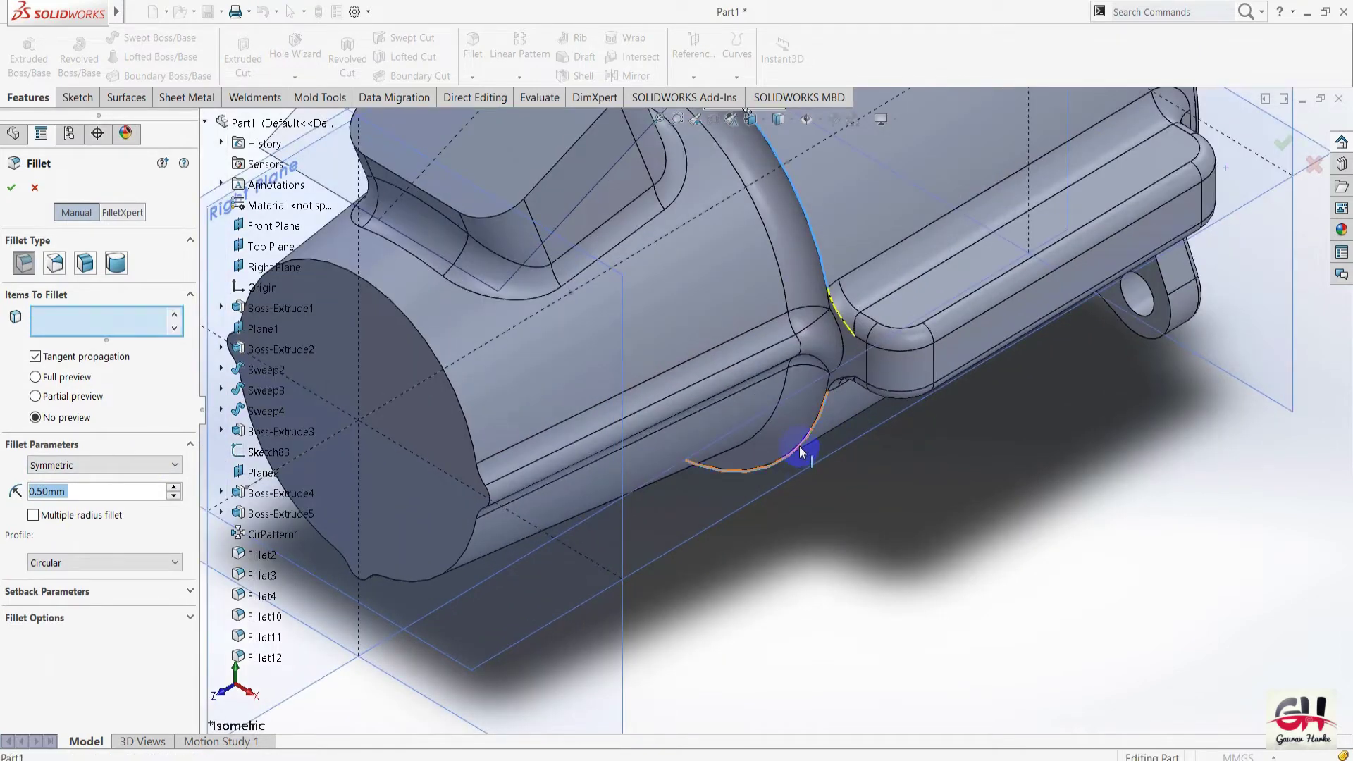
pyautogui.click(13, 189)
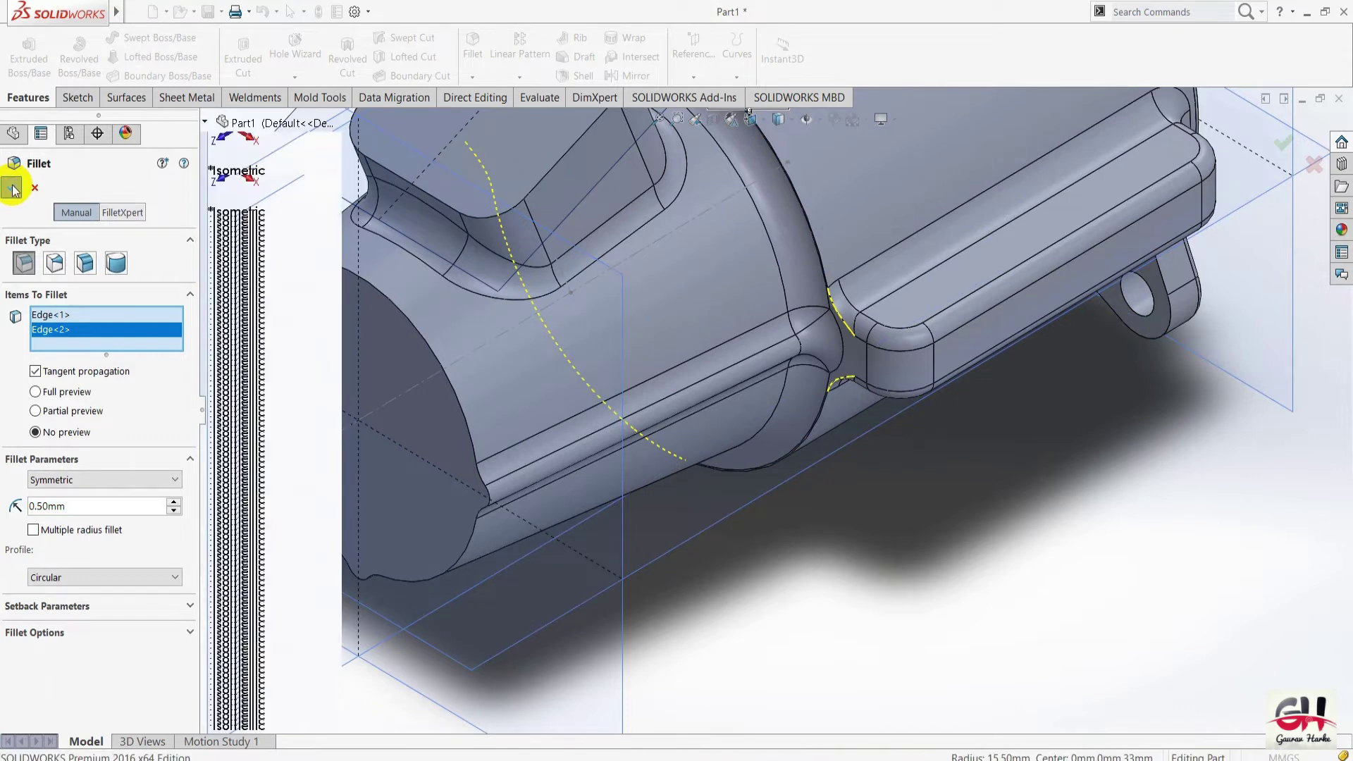
# Inspect the new 0.5 mm fillet, restore the Isometric view, and bring up the engine block PDF.
pyautogui.scroll(3, 903, 584)
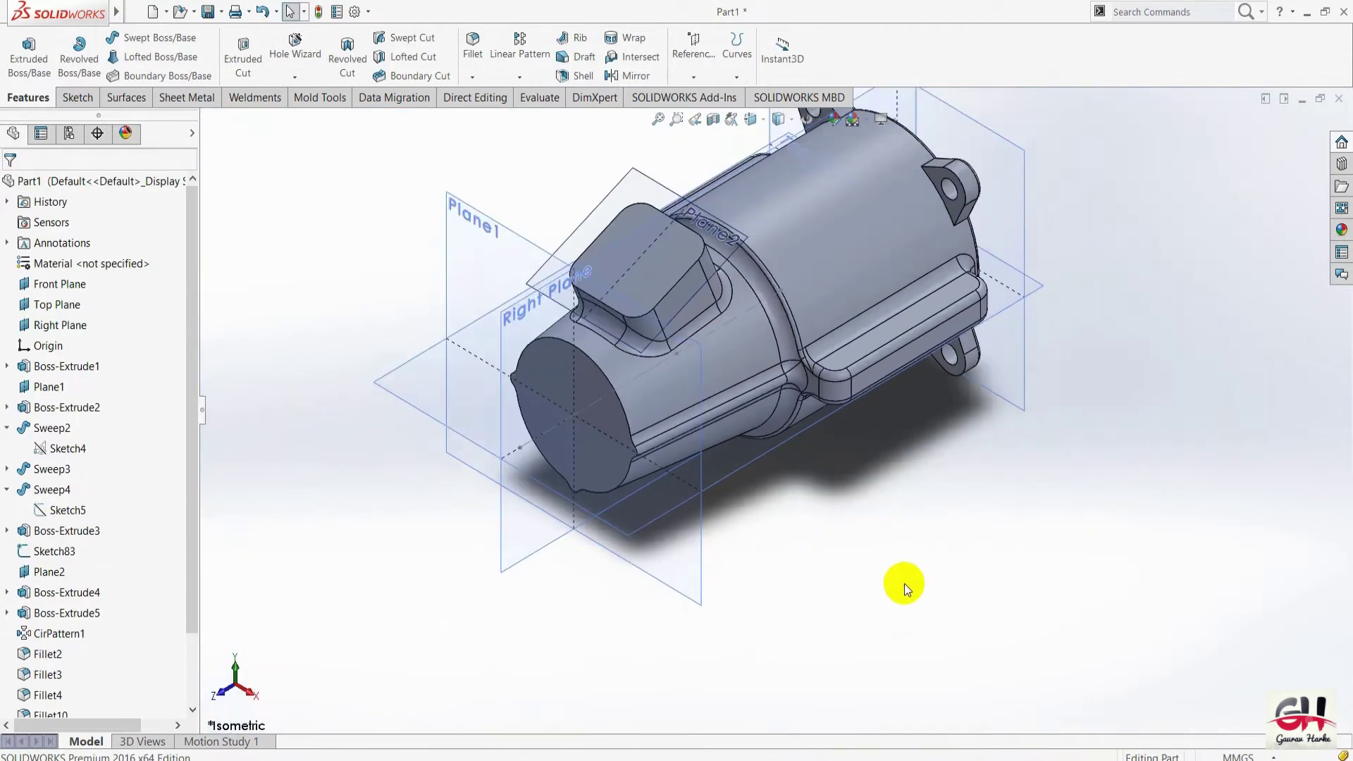
pyautogui.scroll(-5, 717, 277)
pyautogui.scroll(-1, 796, 269)
pyautogui.scroll(3, 796, 277)
pyautogui.scroll(2, 796, 277)
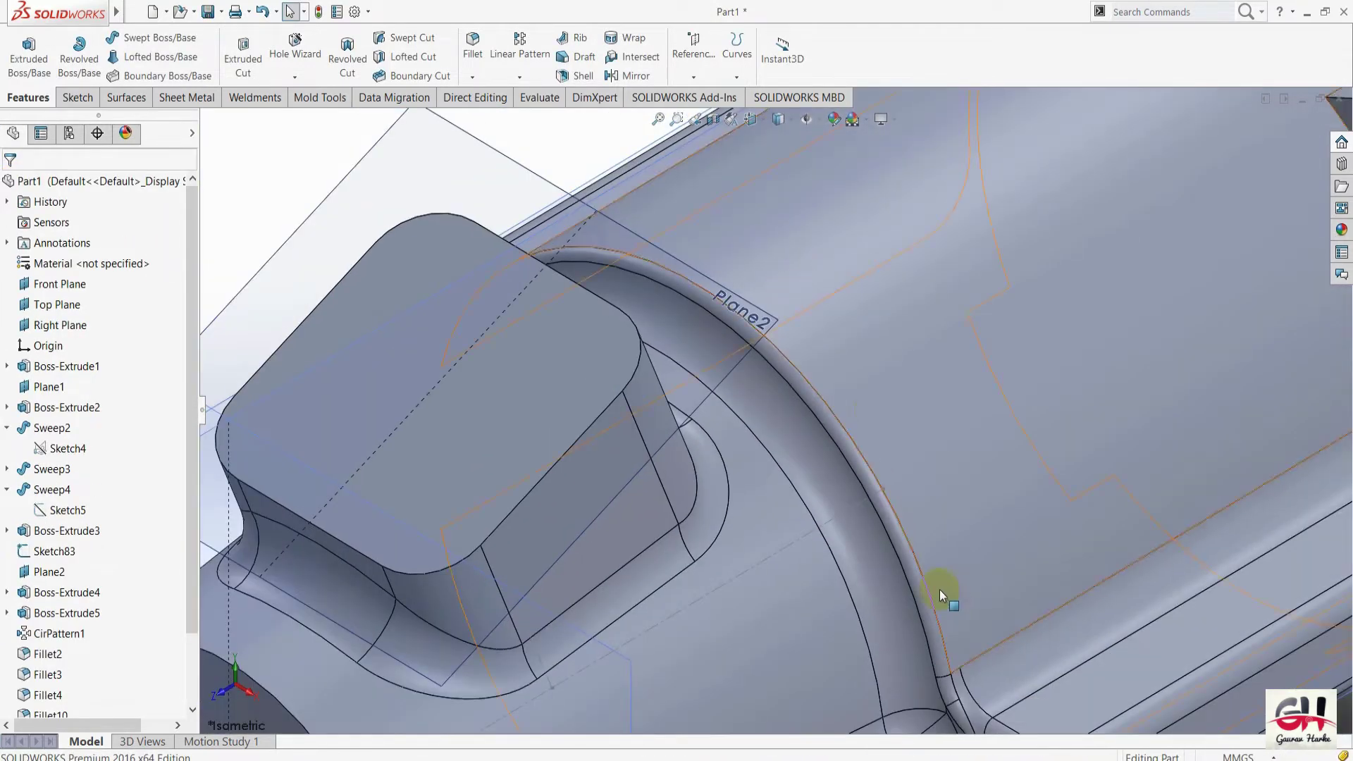
pyautogui.scroll(2, 940, 589)
pyautogui.scroll(-5, 845, 610)
pyautogui.scroll(5, 889, 618)
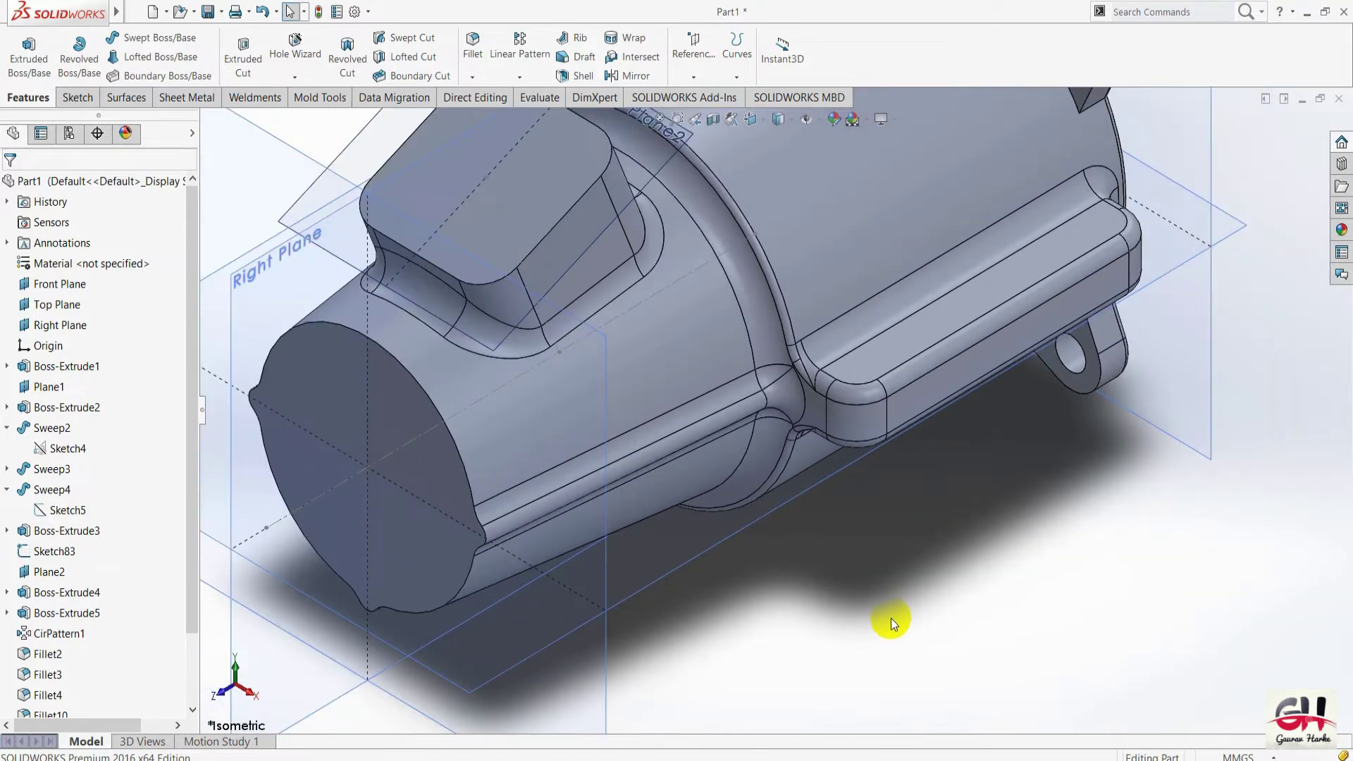
pyautogui.press('space')
pyautogui.click(828, 605)
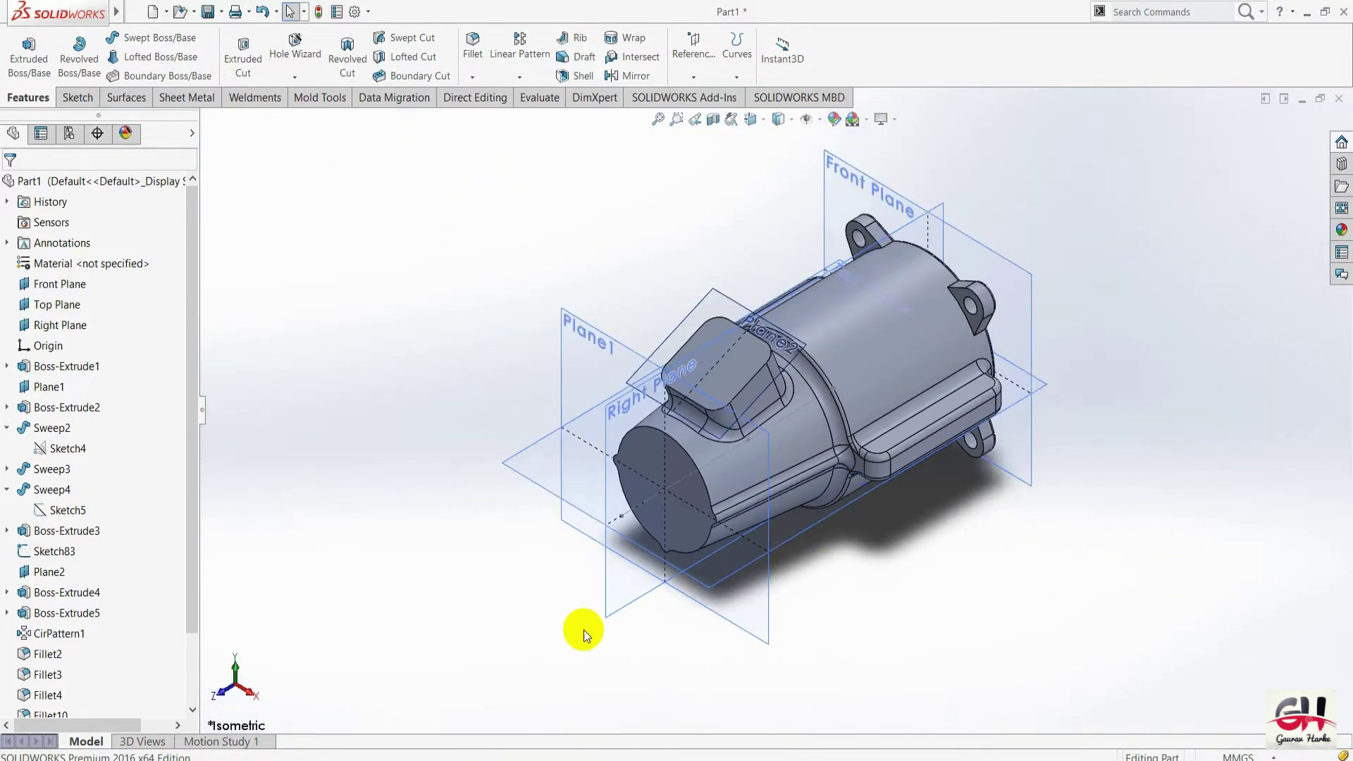
pyautogui.hotkey('alt', 'Tab')
# Zoom and scroll around the PDF drawing's dimensioned views, then return to SOLIDWORKS.
pyautogui.scroll(-1, 979, 649)
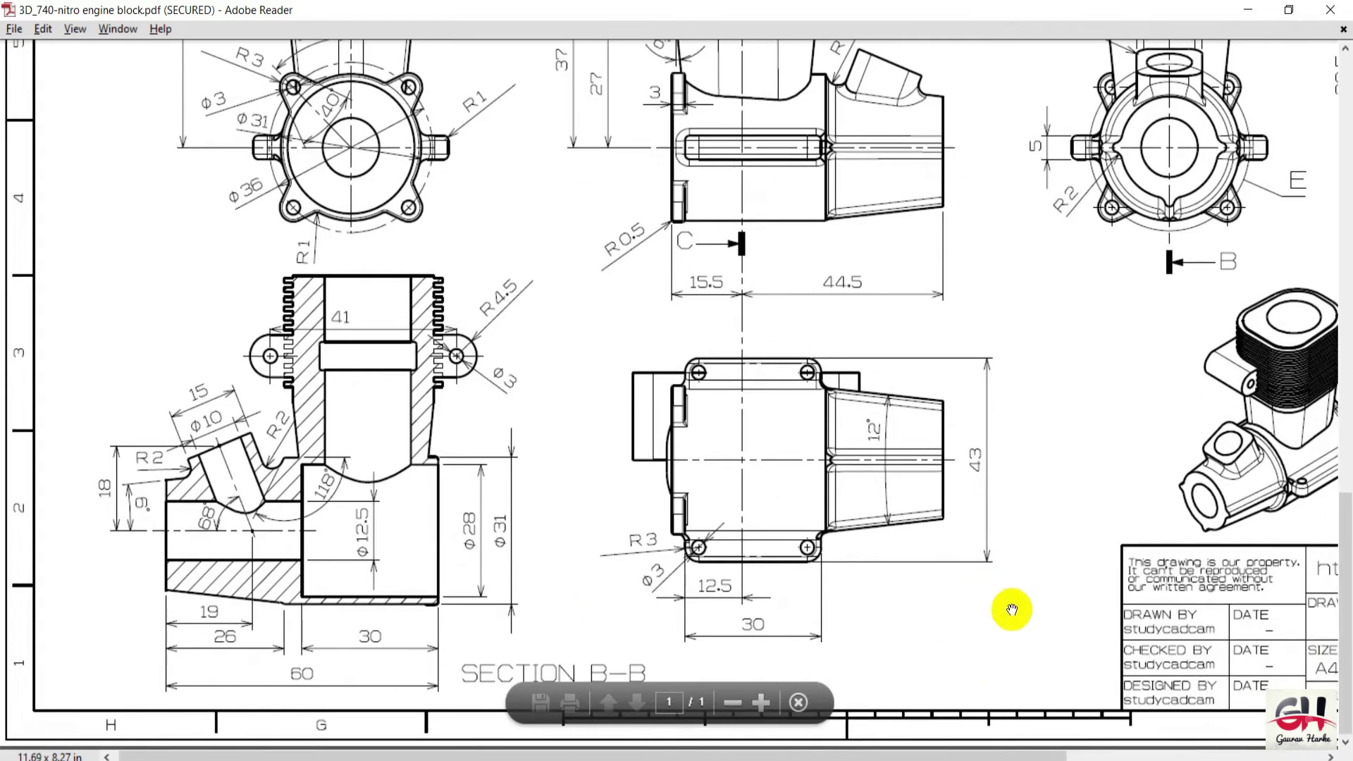
pyautogui.keyDown('ctrl'); pyautogui.scroll(1, 1057, 592); pyautogui.keyUp('ctrl')
pyautogui.keyDown('ctrl'); pyautogui.scroll(3, 1184, 528); pyautogui.keyUp('ctrl')
pyautogui.keyDown('ctrl'); pyautogui.scroll(1, 1156, 503); pyautogui.keyUp('ctrl')
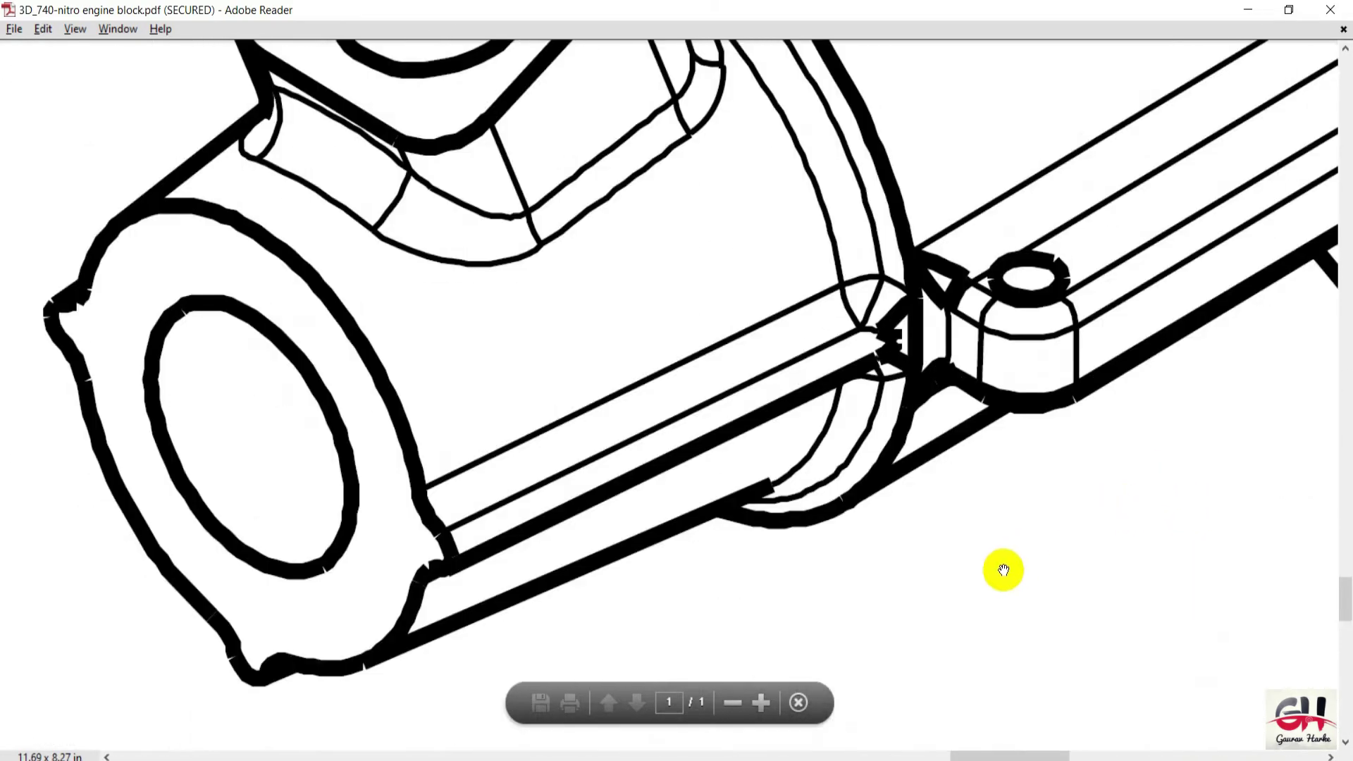
pyautogui.keyDown('ctrl'); pyautogui.scroll(-2, 1004, 570); pyautogui.keyUp('ctrl')
pyautogui.keyDown('ctrl'); pyautogui.scroll(-2, 990, 583); pyautogui.keyUp('ctrl')
pyautogui.keyDown('ctrl'); pyautogui.scroll(-1, 1096, 573); pyautogui.keyUp('ctrl')
pyautogui.keyDown('ctrl'); pyautogui.scroll(-1, 1106, 570); pyautogui.keyUp('ctrl')
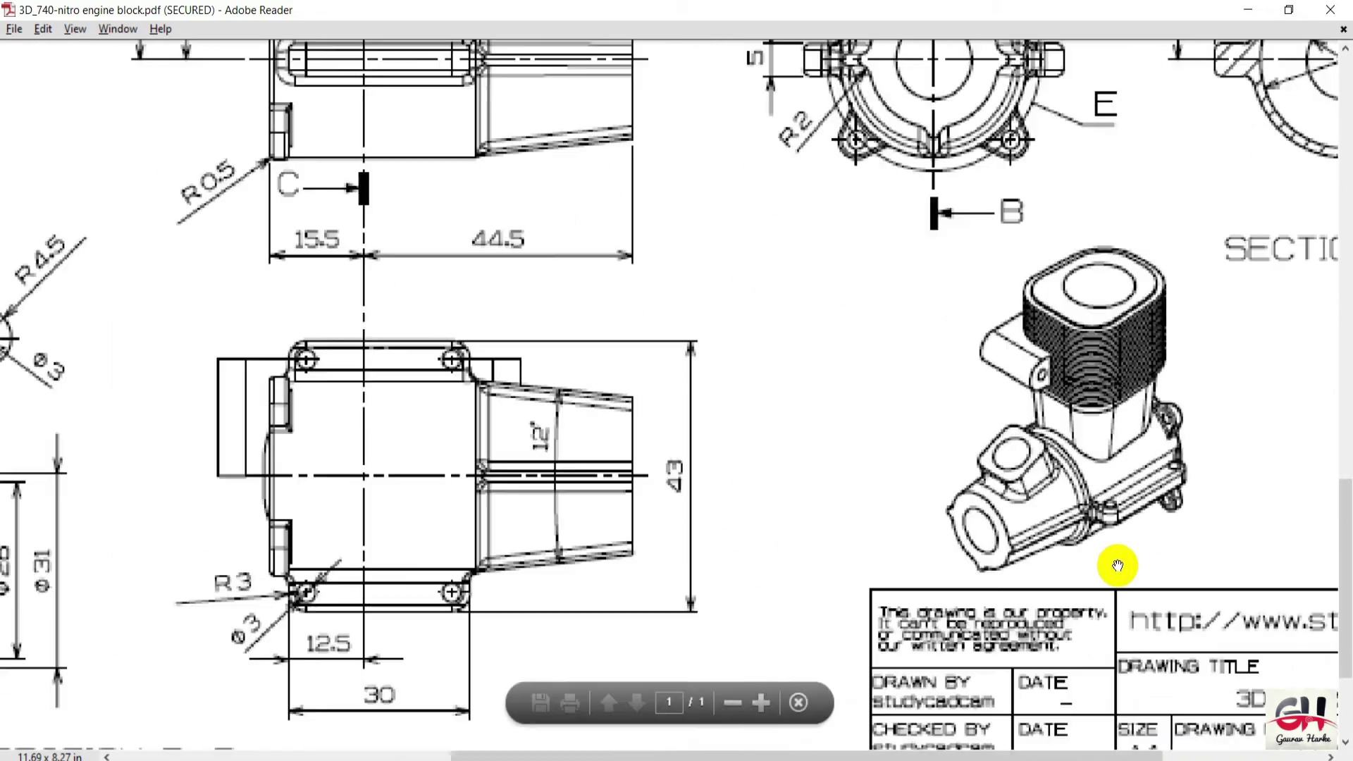
pyautogui.keyDown('ctrl'); pyautogui.scroll(-2, 1021, 557); pyautogui.keyUp('ctrl')
pyautogui.keyDown('ctrl'); pyautogui.scroll(1, 810, 592); pyautogui.keyUp('ctrl')
pyautogui.hscroll(-3, 861, 557)
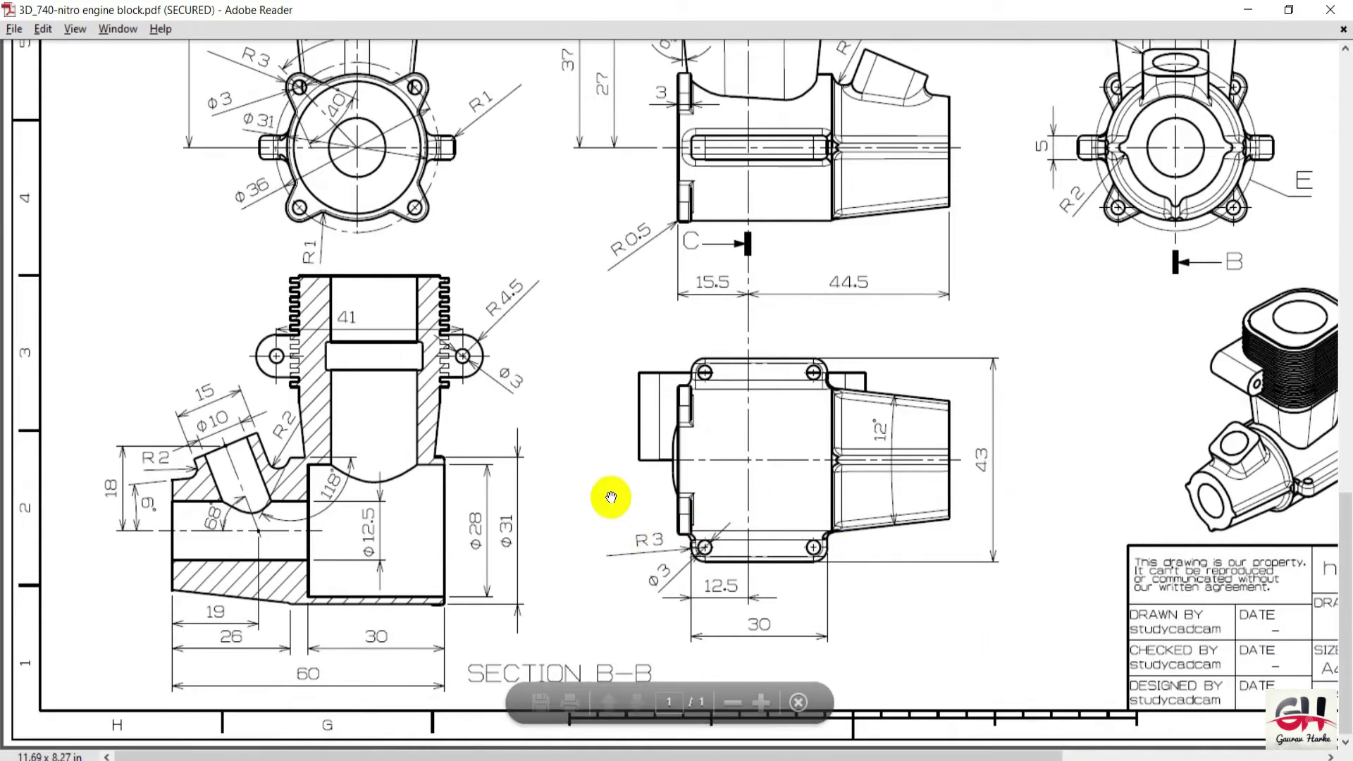
pyautogui.keyDown('ctrl'); pyautogui.scroll(-1, 626, 518); pyautogui.keyUp('ctrl')
pyautogui.hotkey('alt', 'Tab')
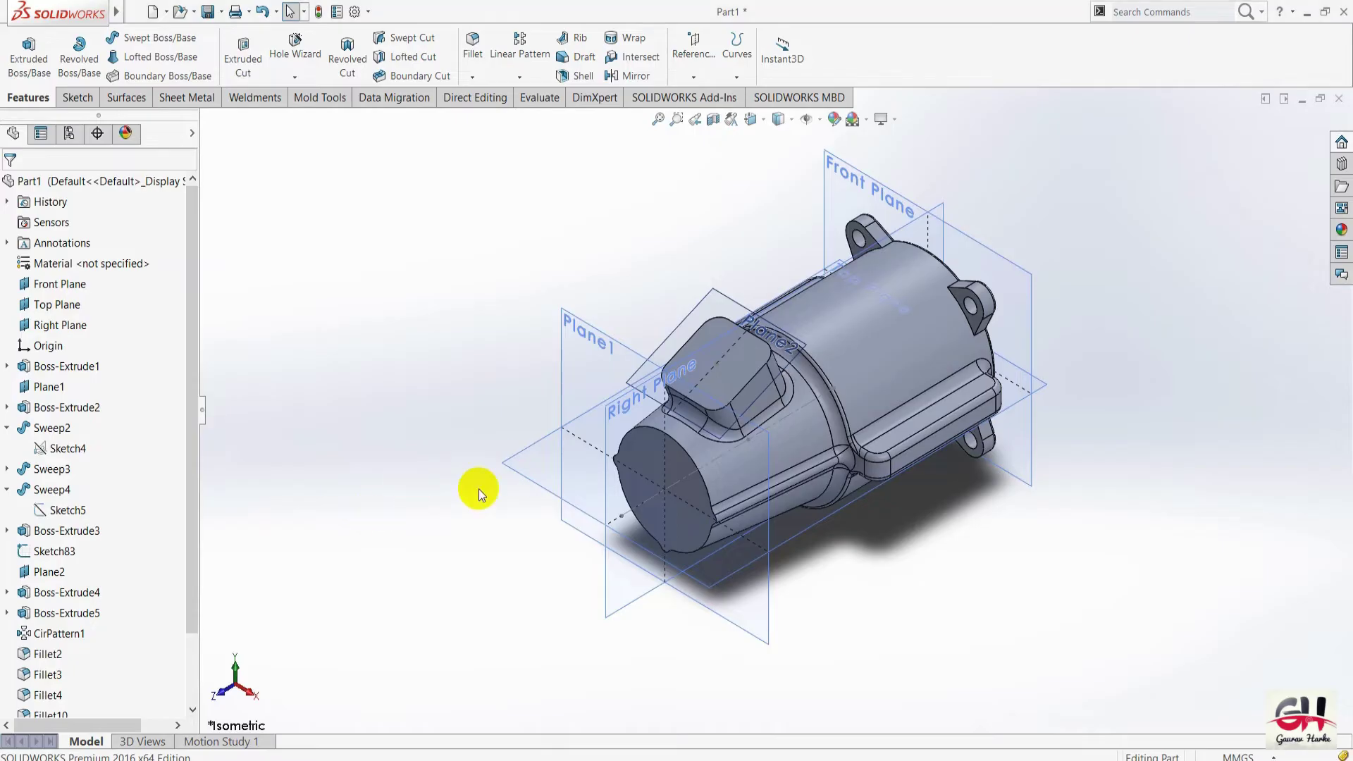
# Hide Plane1 and Plane2 in the SOLIDWORKS model.
pyautogui.scroll(2, 889, 506)
pyautogui.scroll(-2, 712, 264)
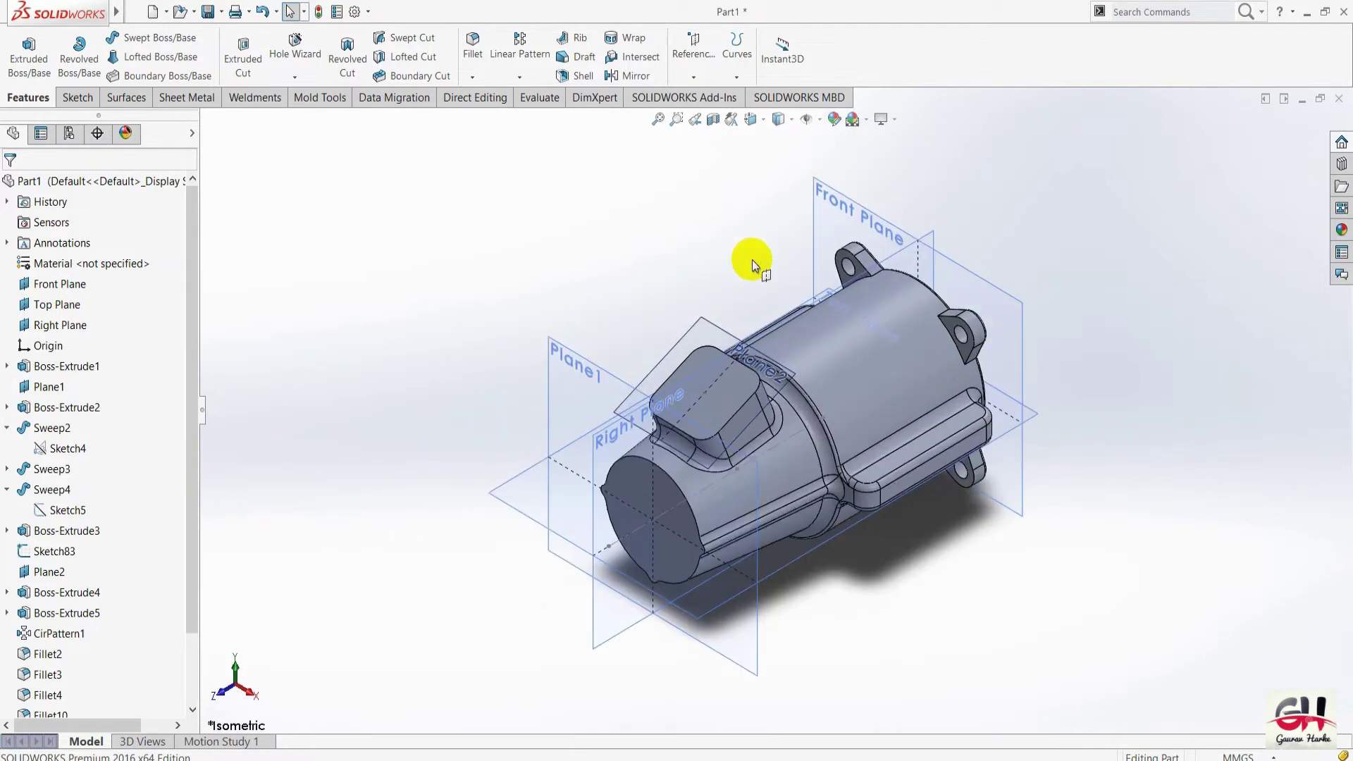
pyautogui.rightClick(548, 336)
pyautogui.click(597, 319)
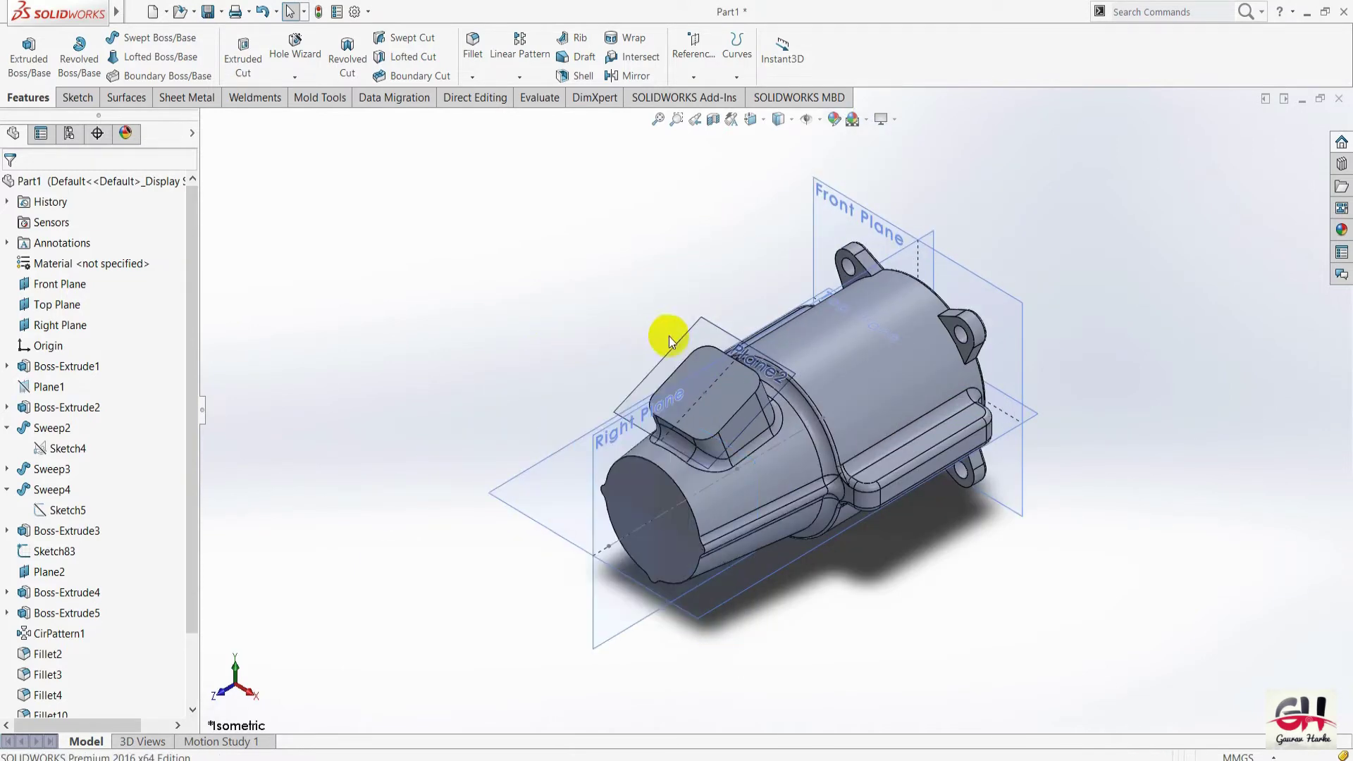
pyautogui.rightClick(672, 343)
pyautogui.click(662, 365)
pyautogui.click(751, 321)
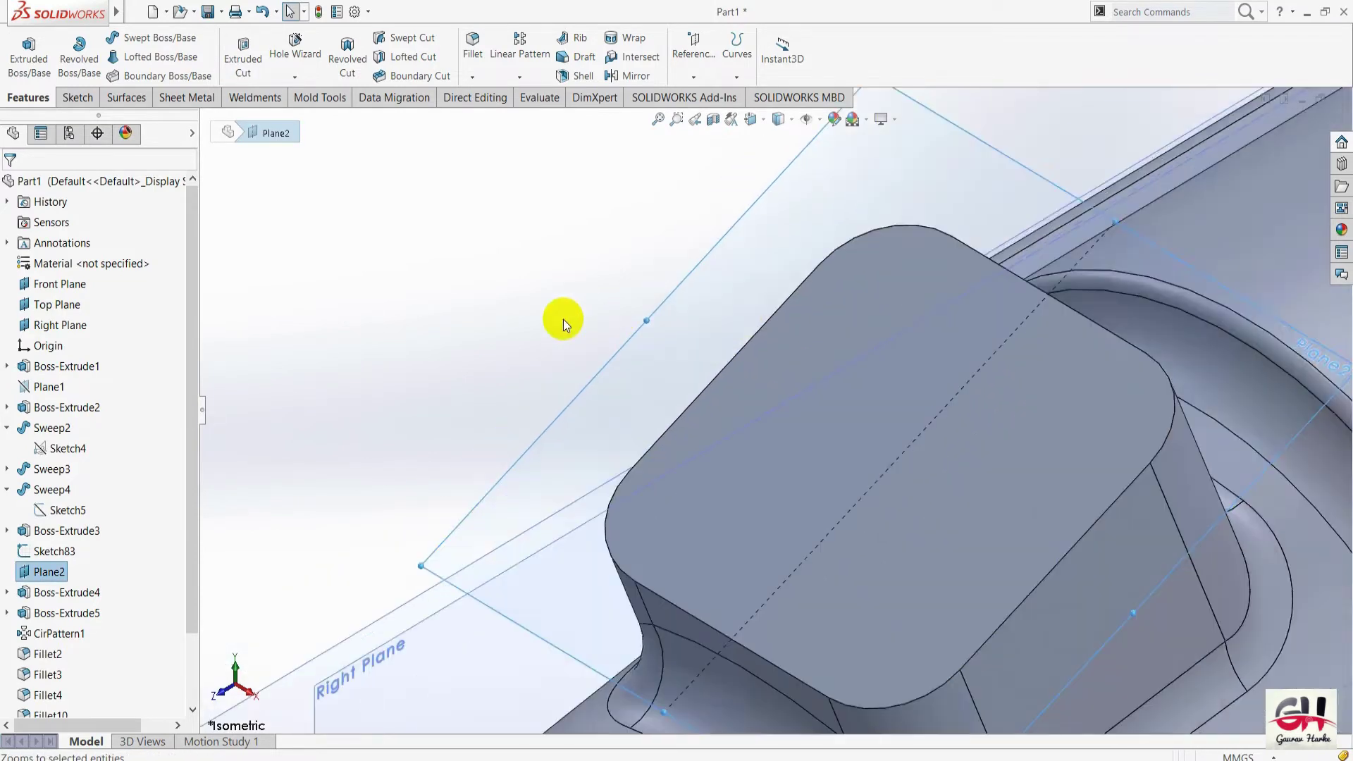
pyautogui.rightClick(789, 357)
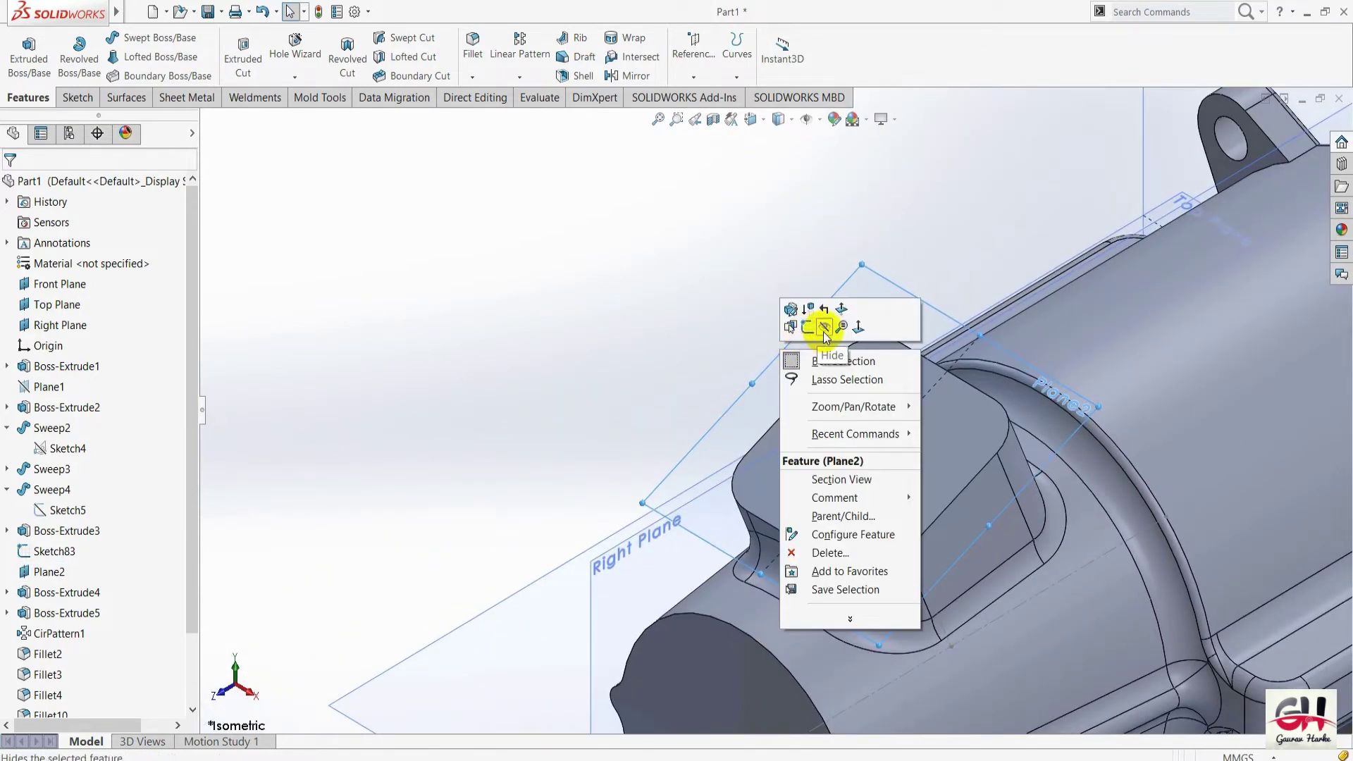
pyautogui.click(800, 326)
# Hide Sketch83 and reset the part to the isometric view.
pyautogui.press('f')
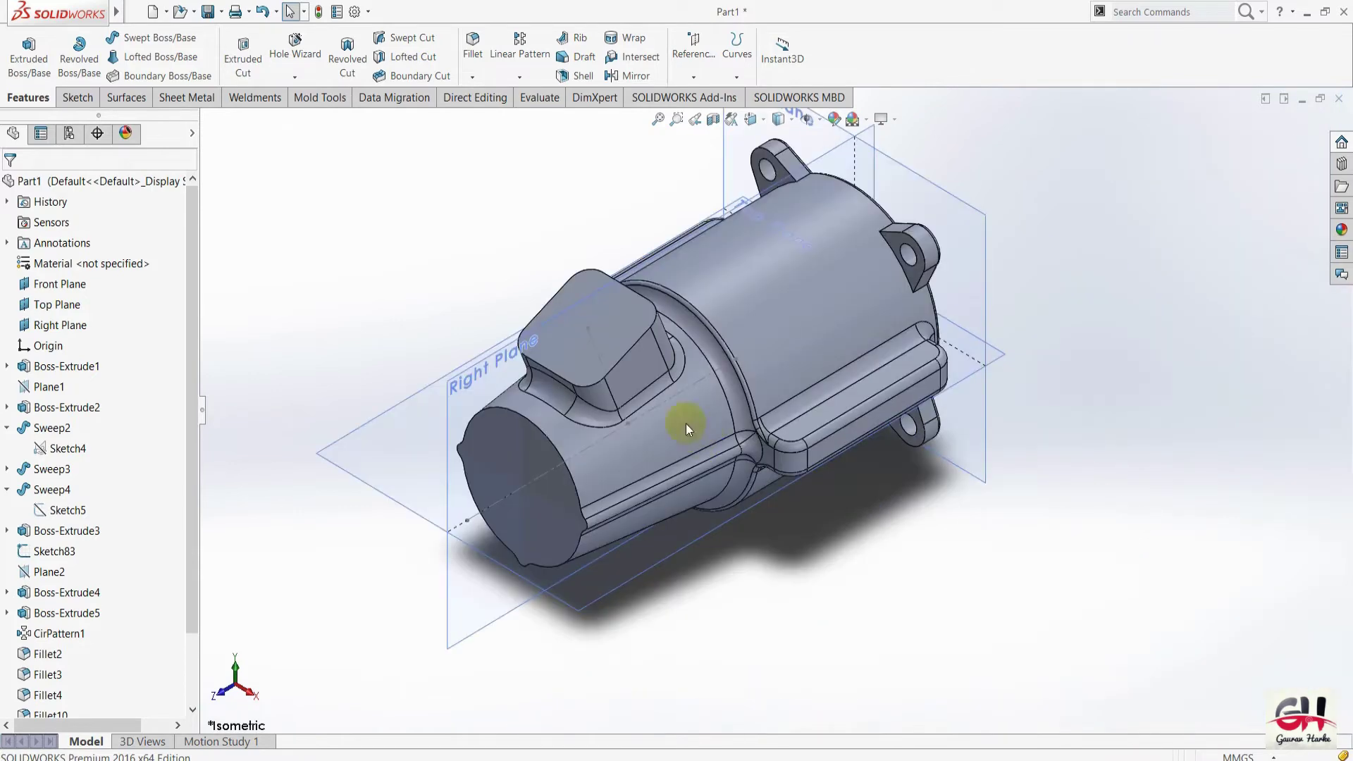
pyautogui.rightClick(594, 338)
pyautogui.click(627, 320)
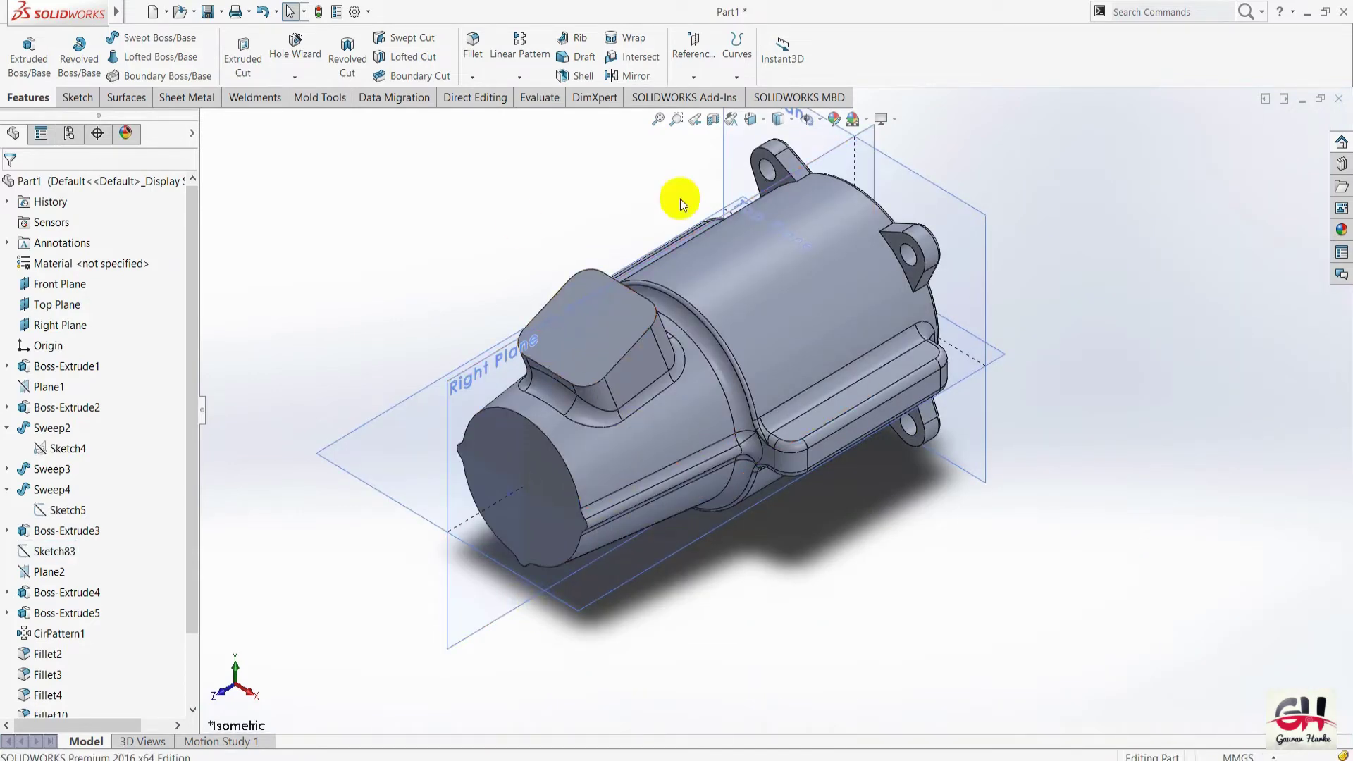
pyautogui.scroll(3, 734, 335)
pyautogui.scroll(2, 777, 368)
pyautogui.press('space')
pyautogui.click(649, 341)
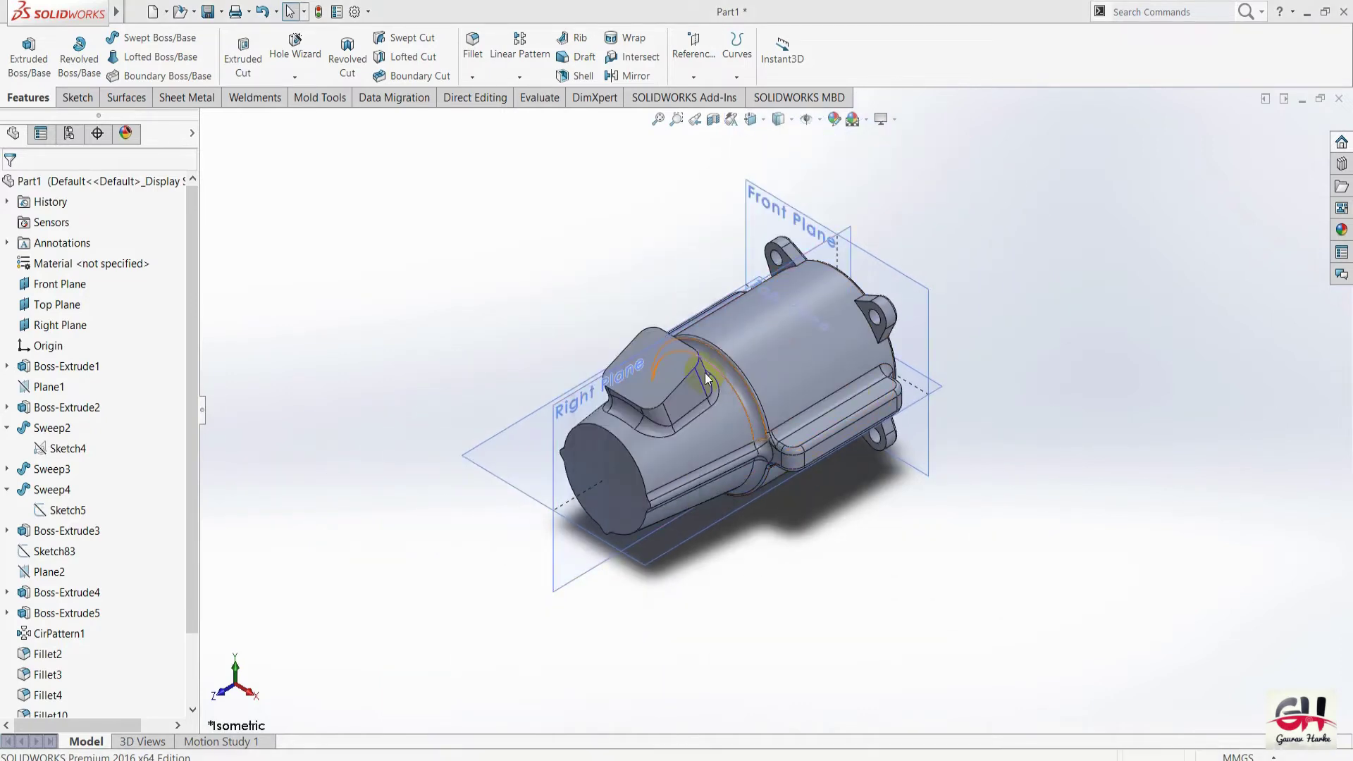
# Recheck the drawing's side view dimensions in the PDF, then return to SOLIDWORKS.
pyautogui.hotkey('alt', 'Tab')
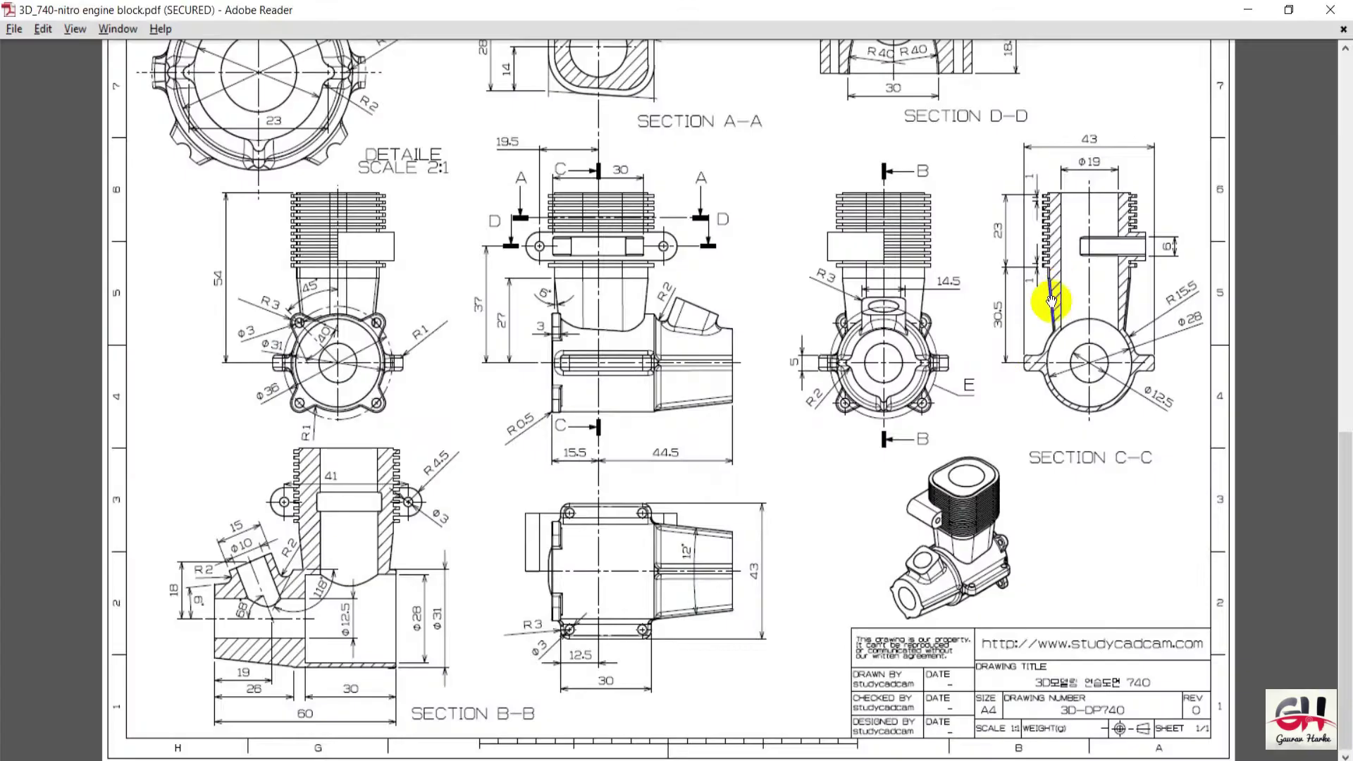
pyautogui.keyDown('ctrl'); pyautogui.scroll(1, 543, 341); pyautogui.keyUp('ctrl')
pyautogui.keyDown('ctrl'); pyautogui.scroll(1, 536, 320); pyautogui.keyUp('ctrl')
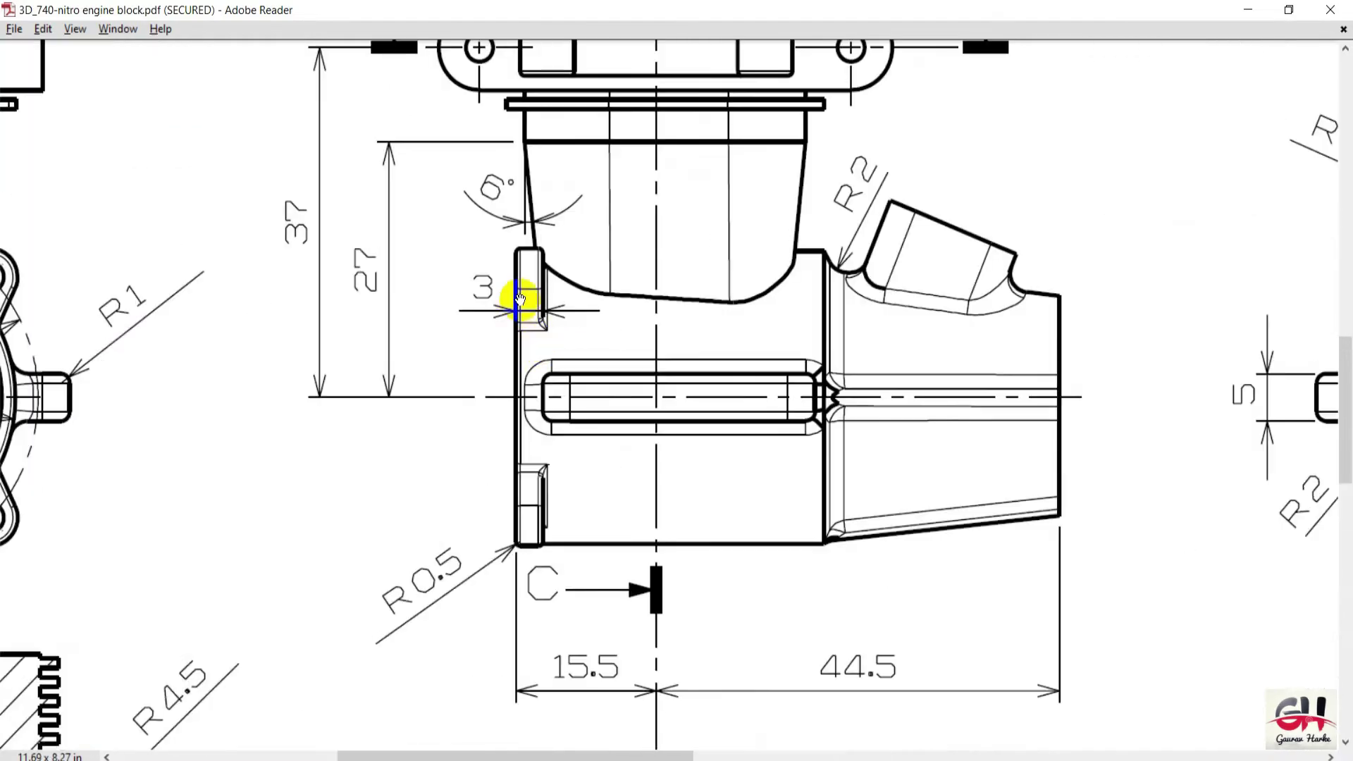
pyautogui.keyDown('ctrl'); pyautogui.scroll(1, 530, 313); pyautogui.keyUp('ctrl')
pyautogui.keyDown('ctrl'); pyautogui.scroll(-2, 529, 352); pyautogui.keyUp('ctrl')
pyautogui.keyDown('ctrl'); pyautogui.scroll(-2, 506, 530); pyautogui.keyUp('ctrl')
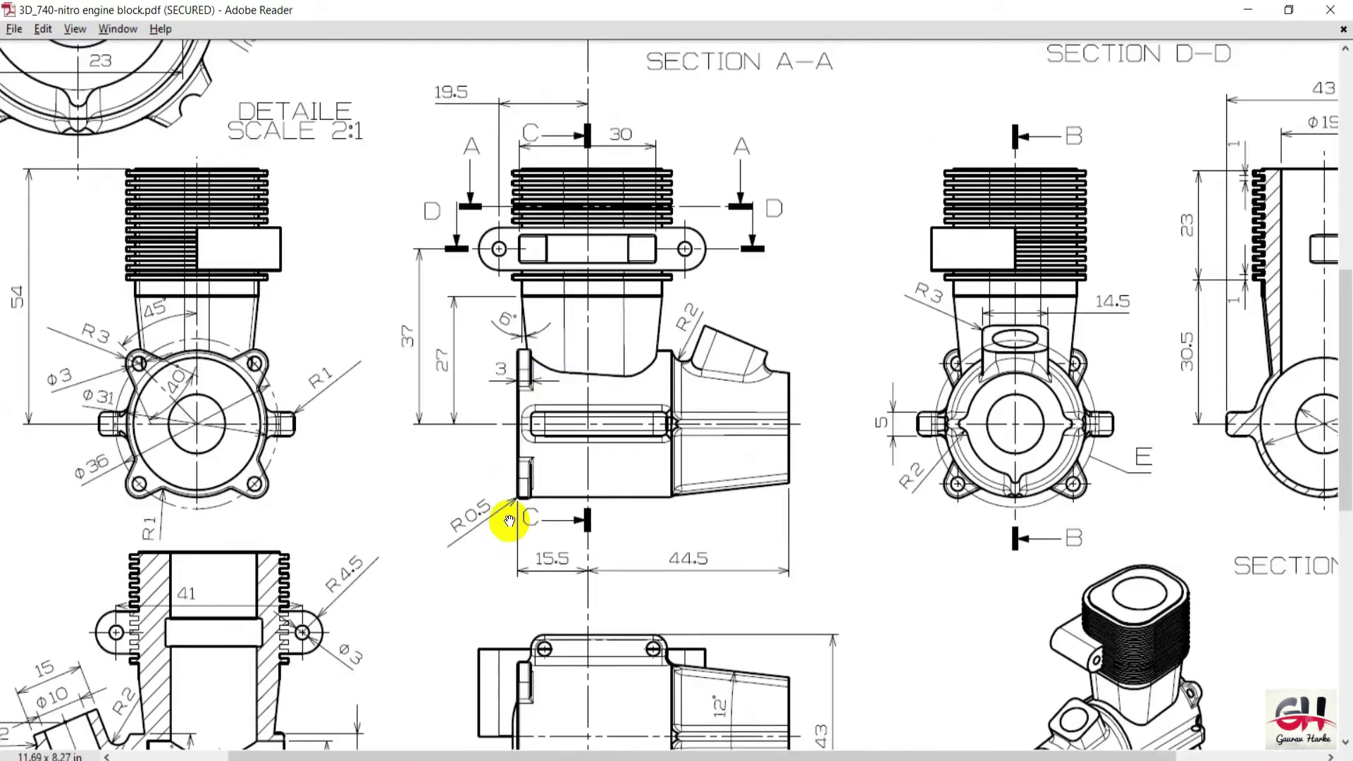
pyautogui.hotkey('alt', 'Tab')
# Create Fillet14, a 0.5 mm fillet on the four lug-to-flange edges.
pyautogui.scroll(-2, 1000, 324)
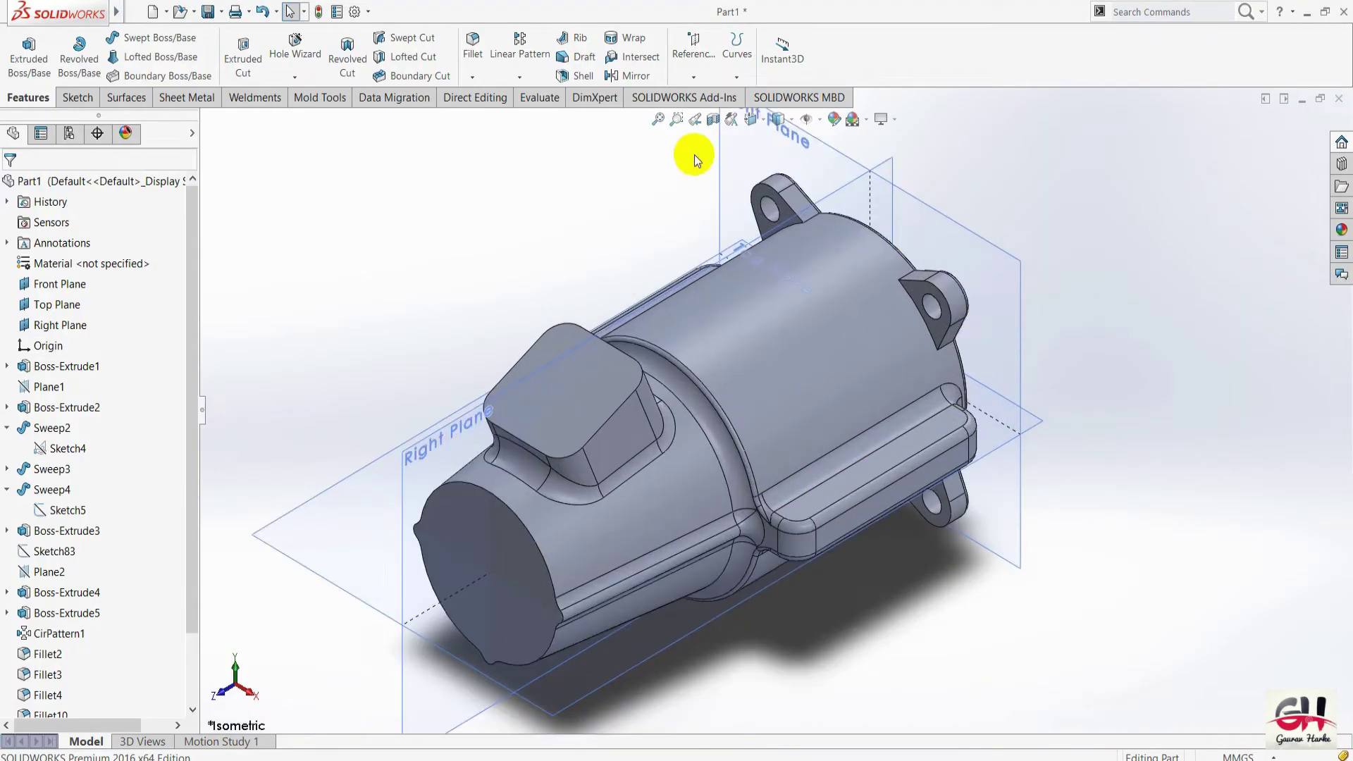
pyautogui.click(472, 46)
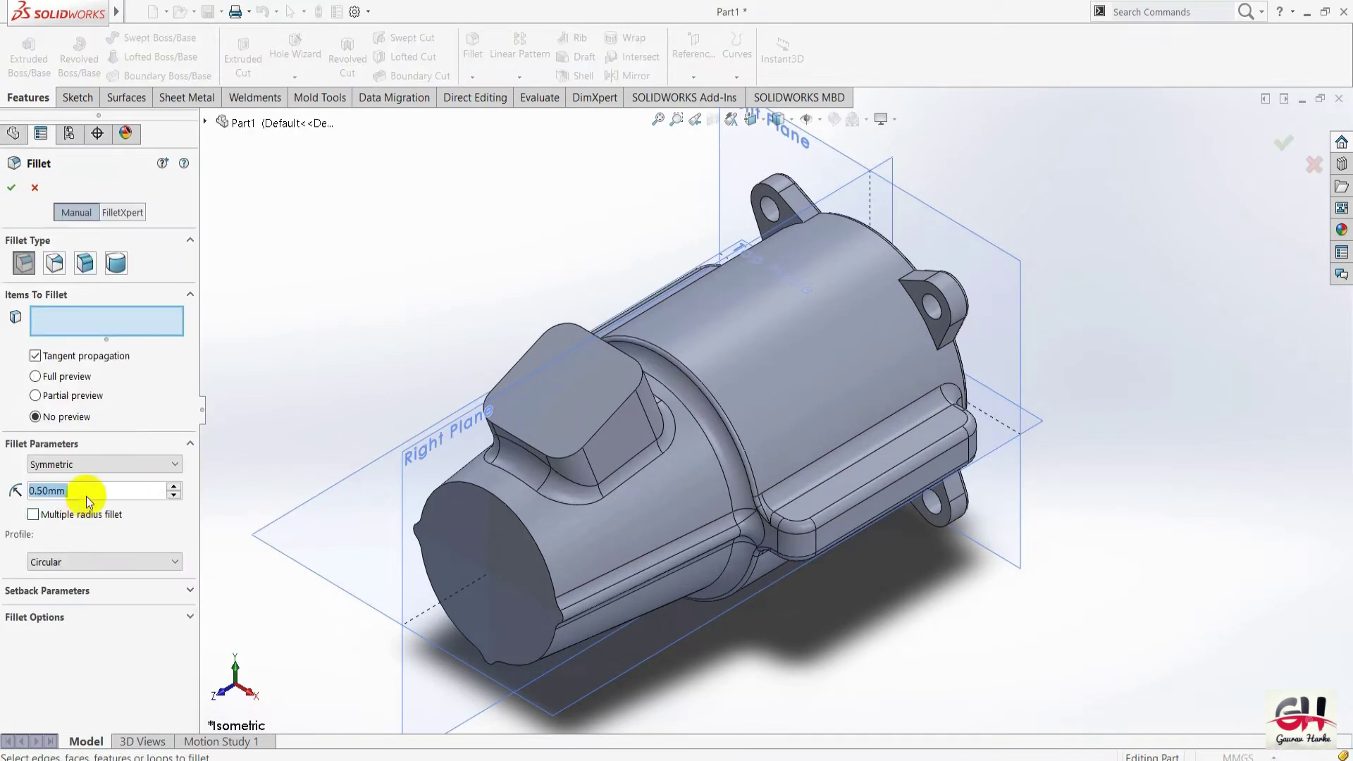
pyautogui.click(755, 182)
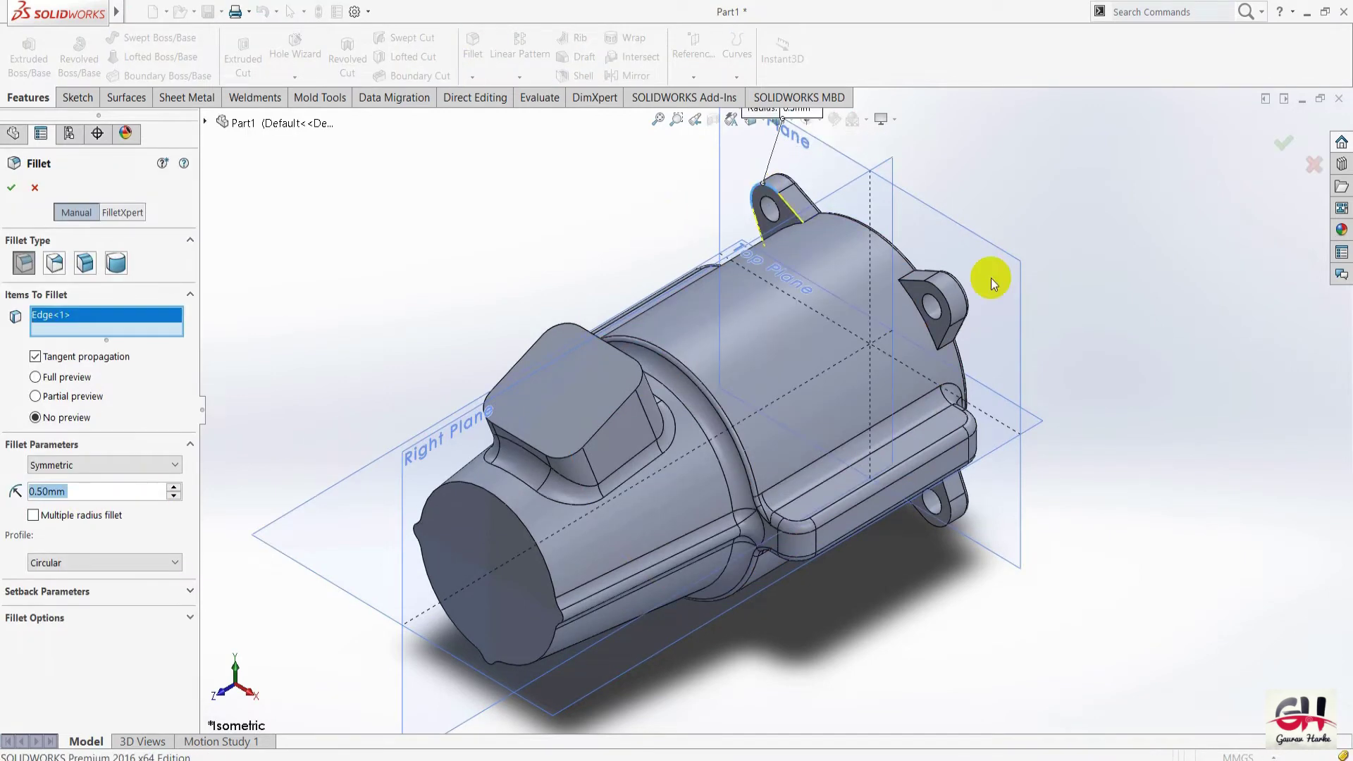
pyautogui.click(946, 303)
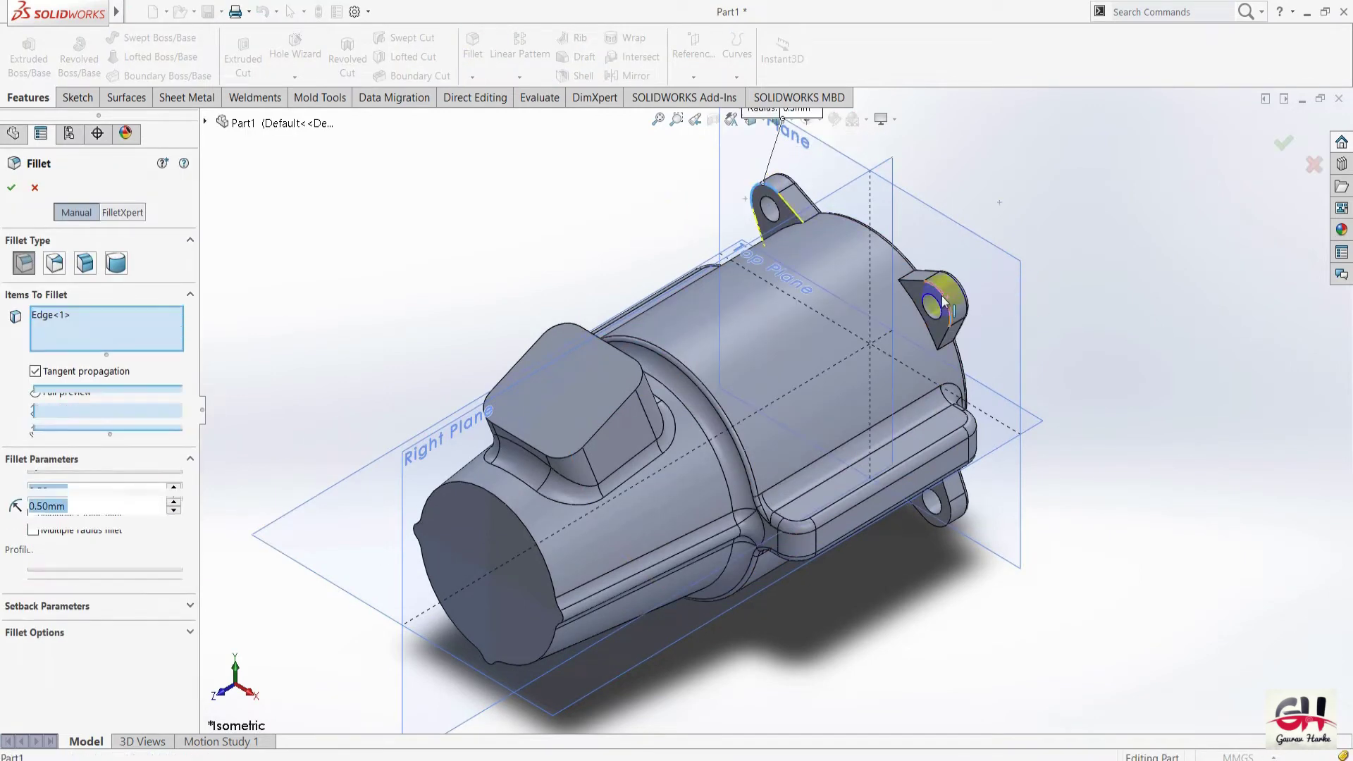
pyautogui.click(945, 529)
pyautogui.moveTo(907, 600)
pyautogui.mouseDown(button='middle')
pyautogui.moveTo(921, 611)
pyautogui.moveTo(856, 610)
pyautogui.mouseUp(button='middle')
pyautogui.scroll(-5, 758, 574)
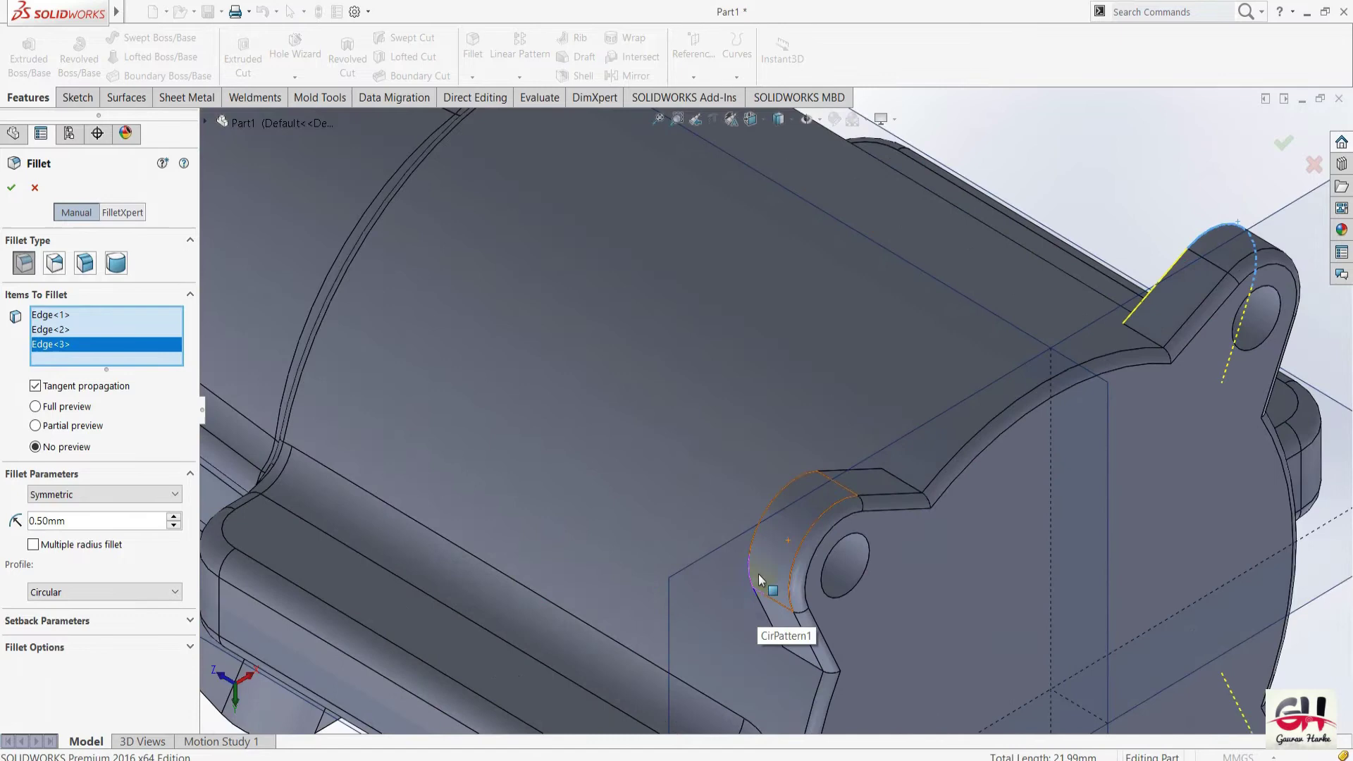
pyautogui.click(763, 523)
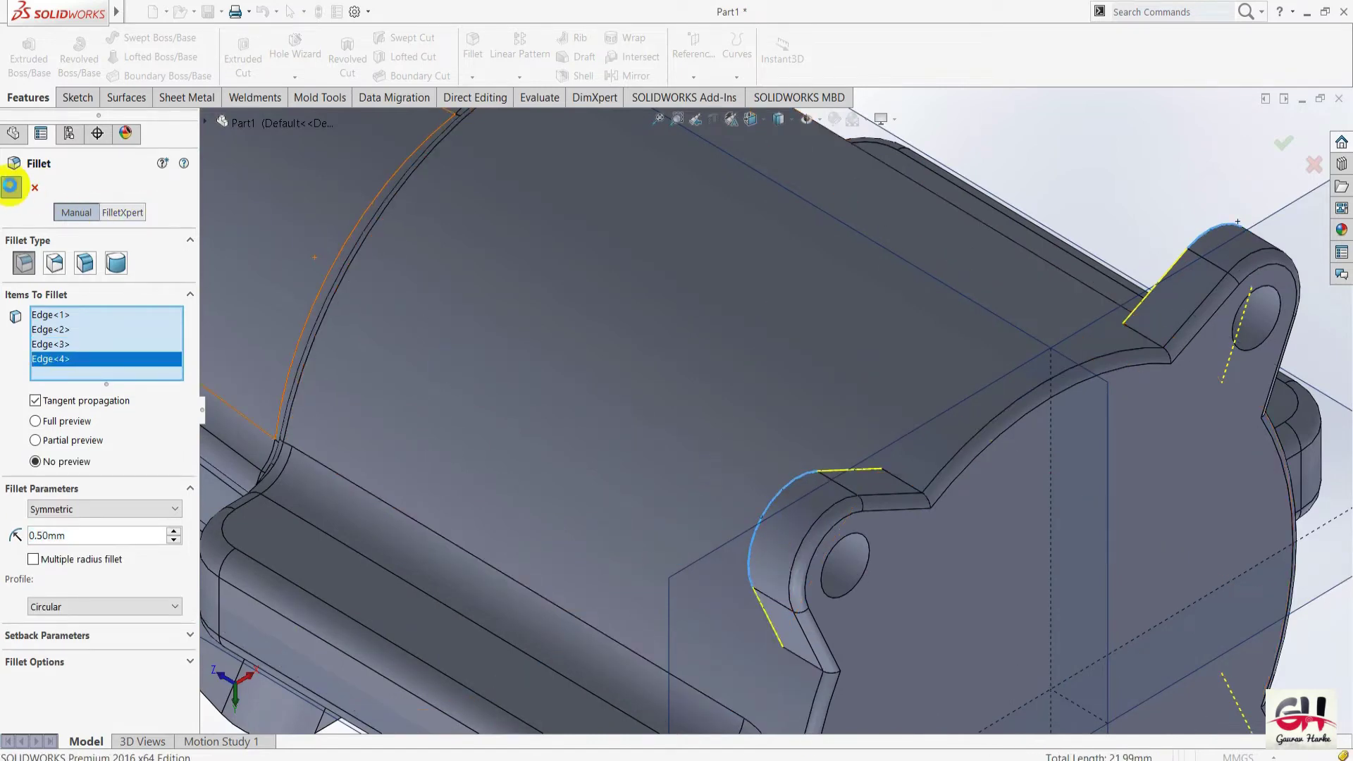
pyautogui.click(11, 186)
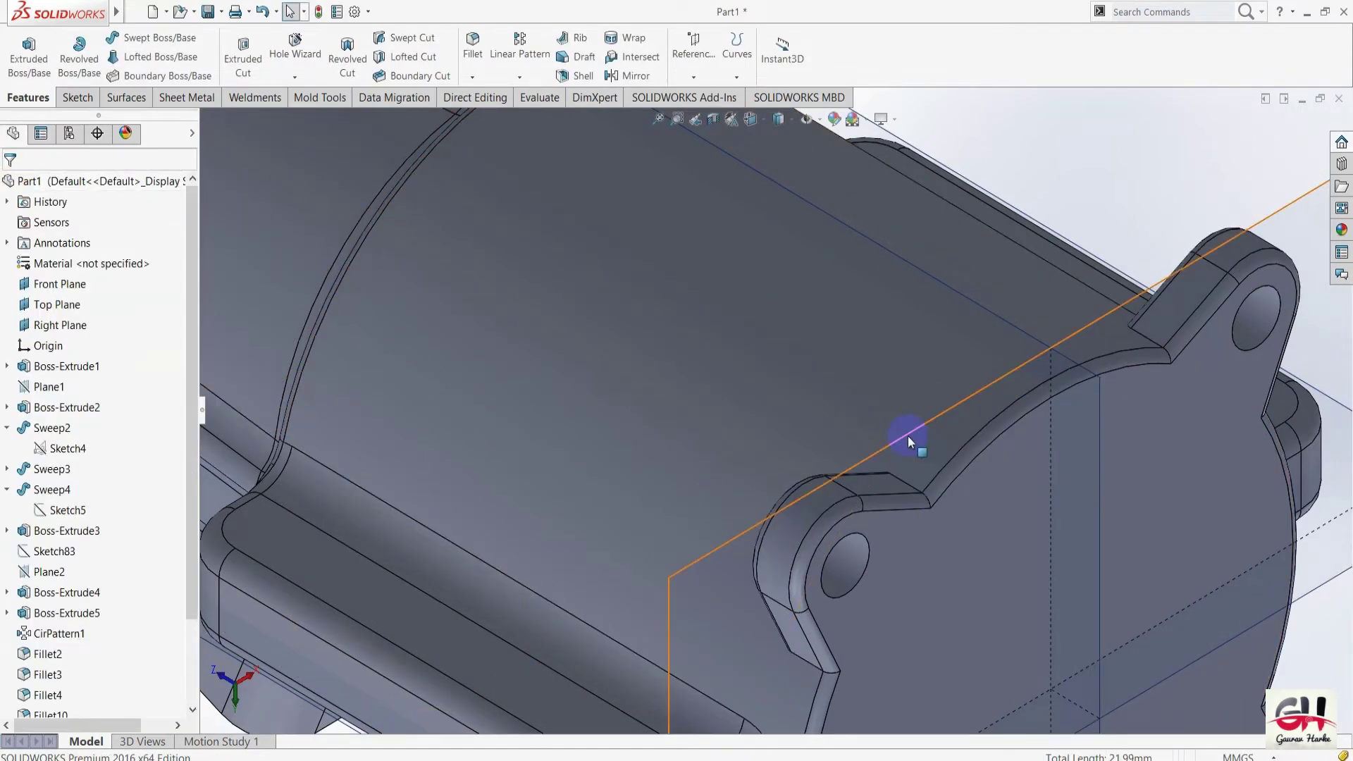
# Zoom out and turn the part back to the isometric view.
pyautogui.scroll(2, 908, 435)
pyautogui.scroll(3, 965, 540)
pyautogui.scroll(3, 930, 538)
pyautogui.scroll(1, 919, 622)
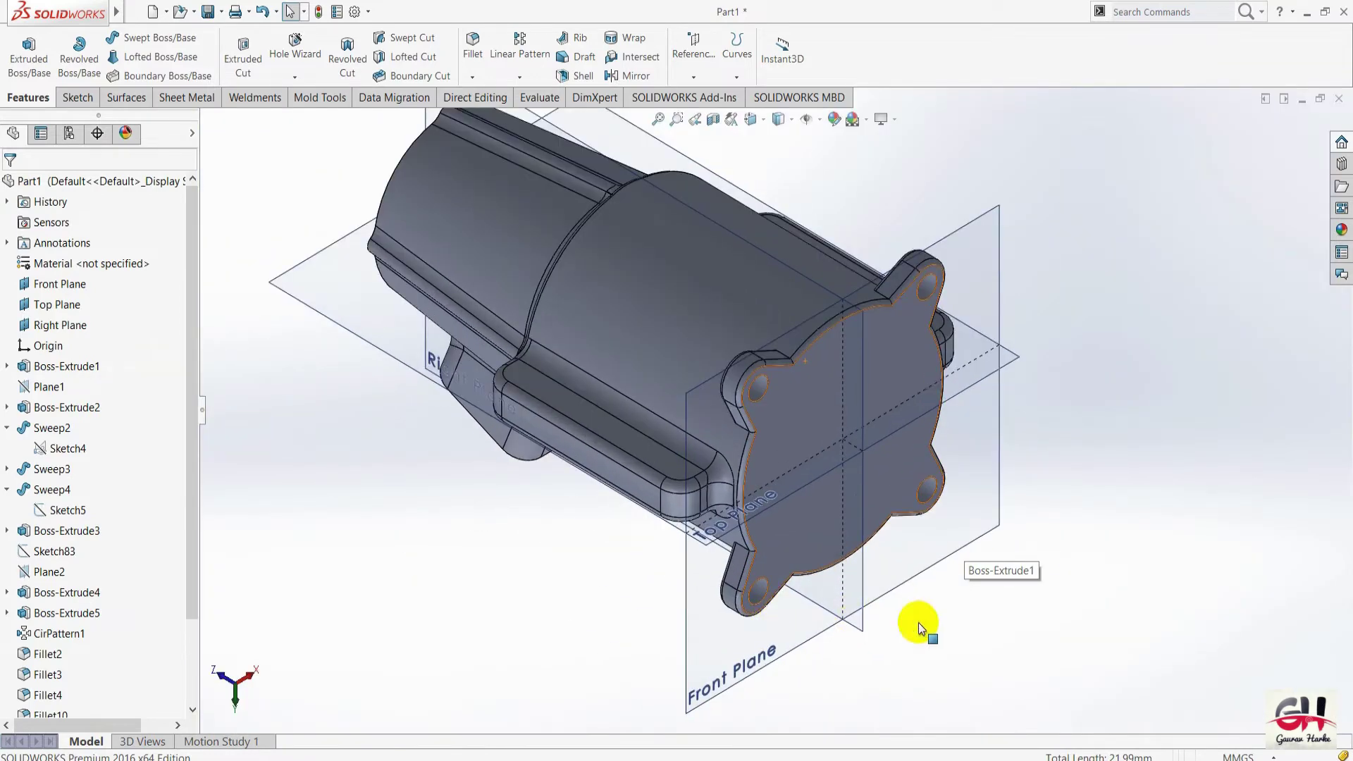
pyautogui.press('space')
pyautogui.click(973, 623)
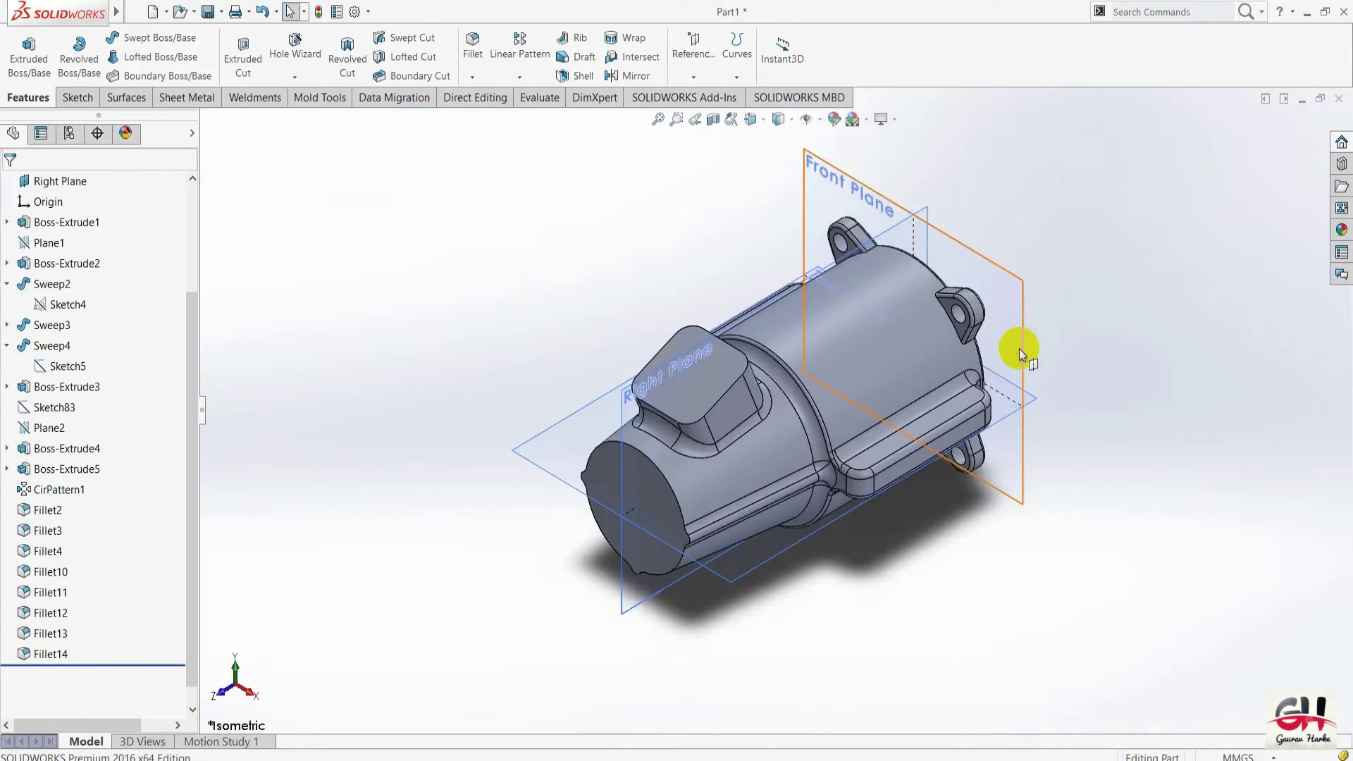
pyautogui.scroll(-3, 902, 292)
pyautogui.scroll(-1, 845, 296)
# Pan and zoom around Section A-A in the PDF, then return to the SOLIDWORKS model.
pyautogui.hotkey('alt', 'Tab')
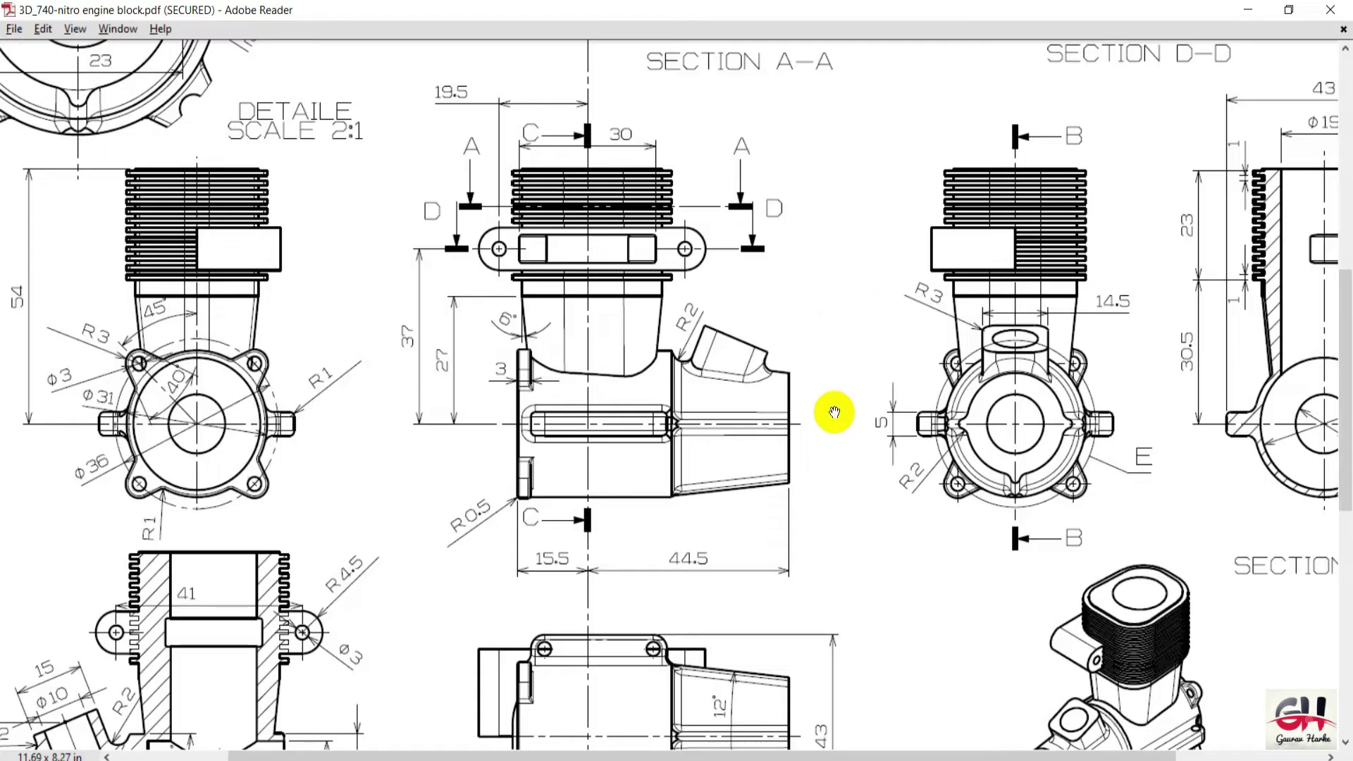
pyautogui.moveTo(559, 519); pyautogui.dragTo(521, 490)
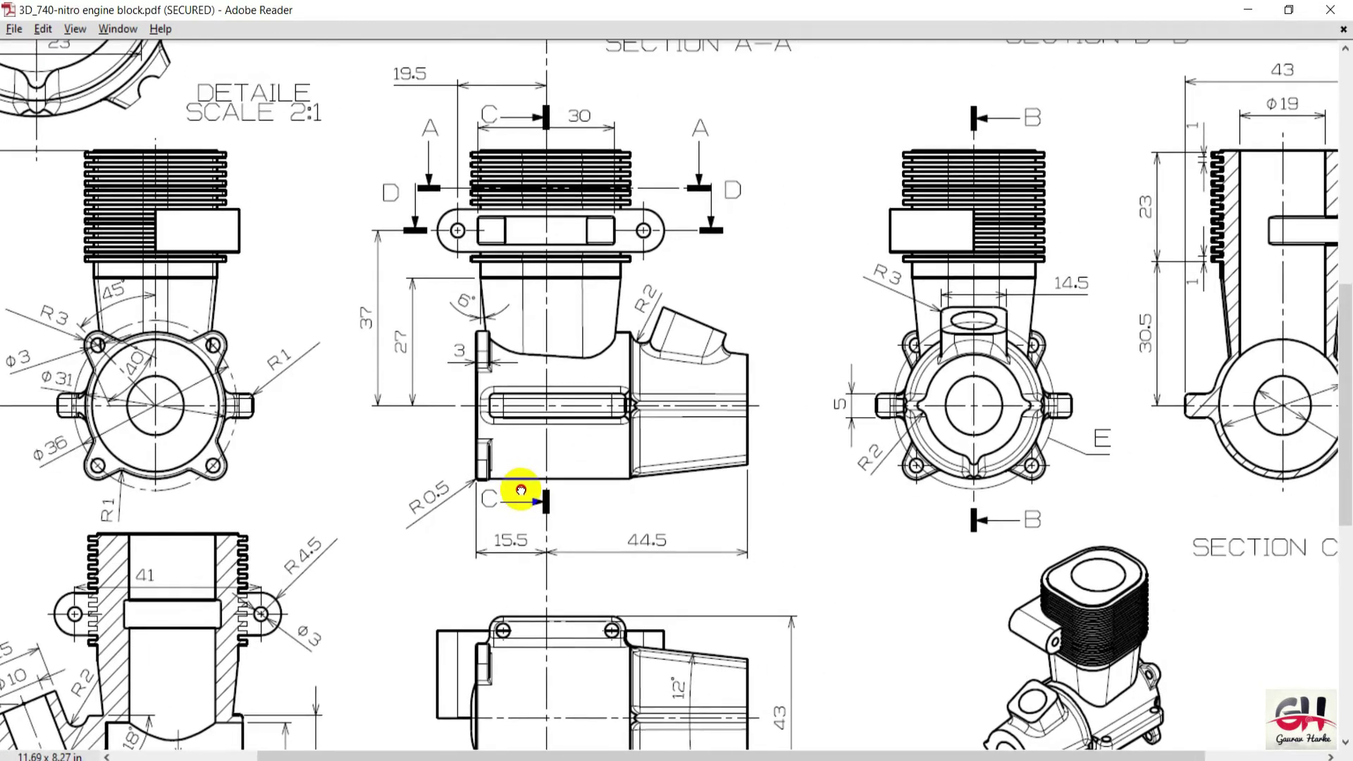
pyautogui.moveTo(841, 445)
pyautogui.mouseDown()
pyautogui.moveTo(780, 453)
pyautogui.moveTo(712, 420)
pyautogui.moveTo(855, 410)
pyautogui.moveTo(1072, 298)
pyautogui.mouseUp()
pyautogui.scroll(1, 823, 358)
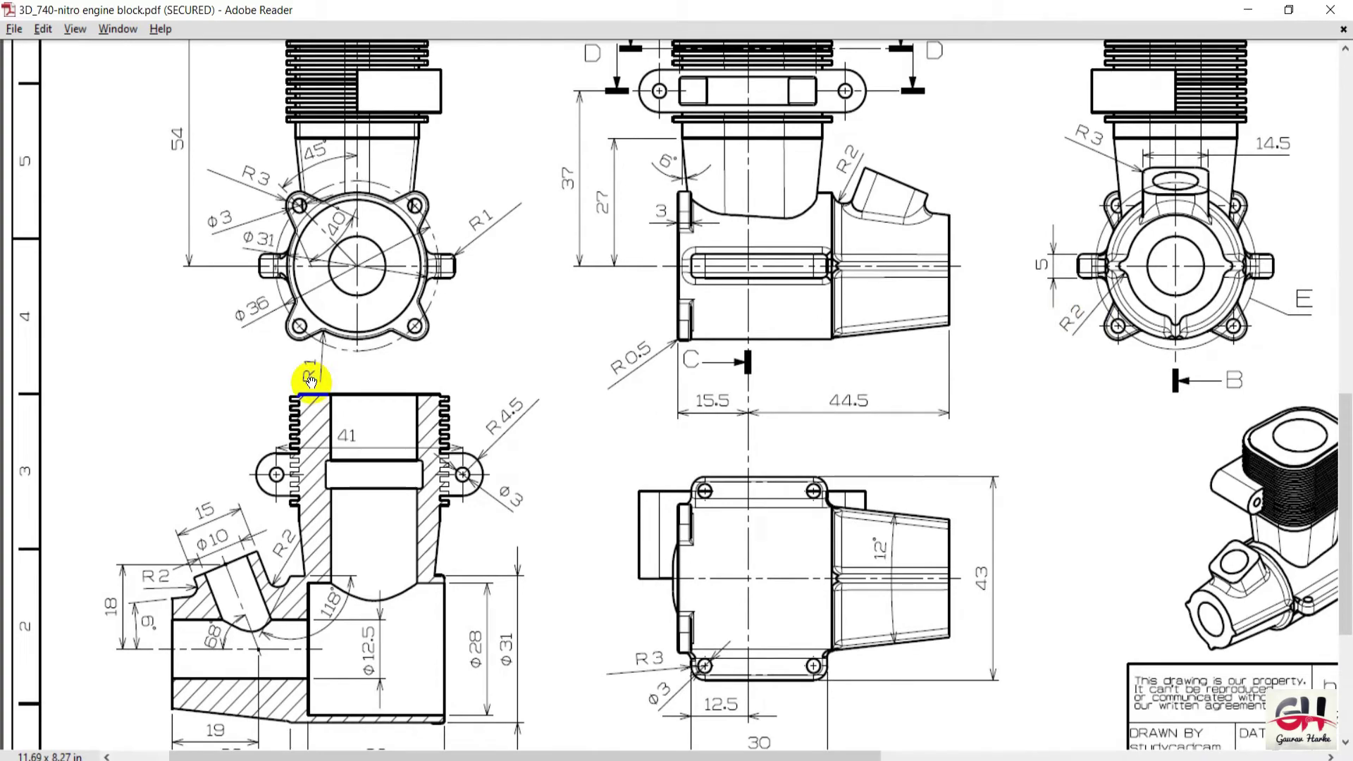
pyautogui.keyDown('ctrl'); pyautogui.scroll(3, 311, 381); pyautogui.keyUp('ctrl')
pyautogui.keyDown('ctrl'); pyautogui.scroll(-2, 285, 367); pyautogui.keyUp('ctrl')
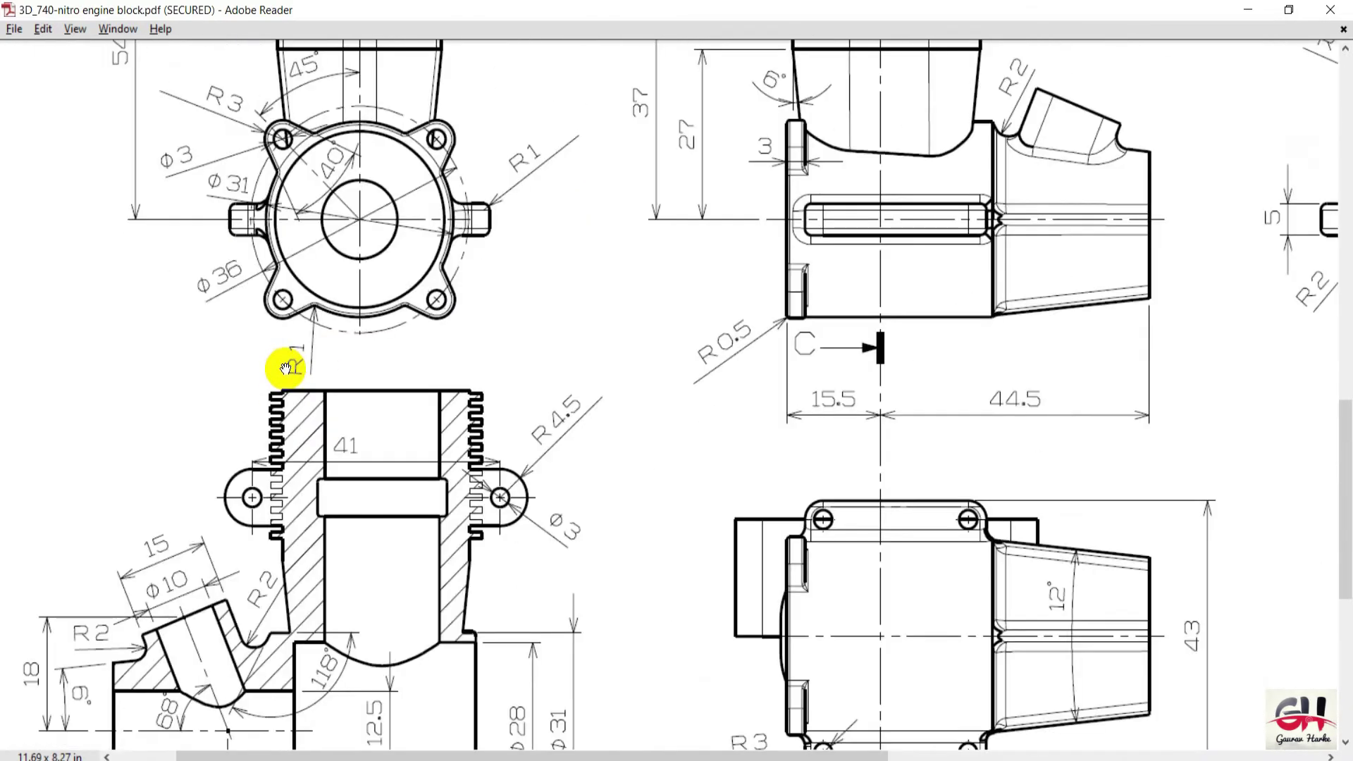
pyautogui.hotkey('alt', 'Tab')
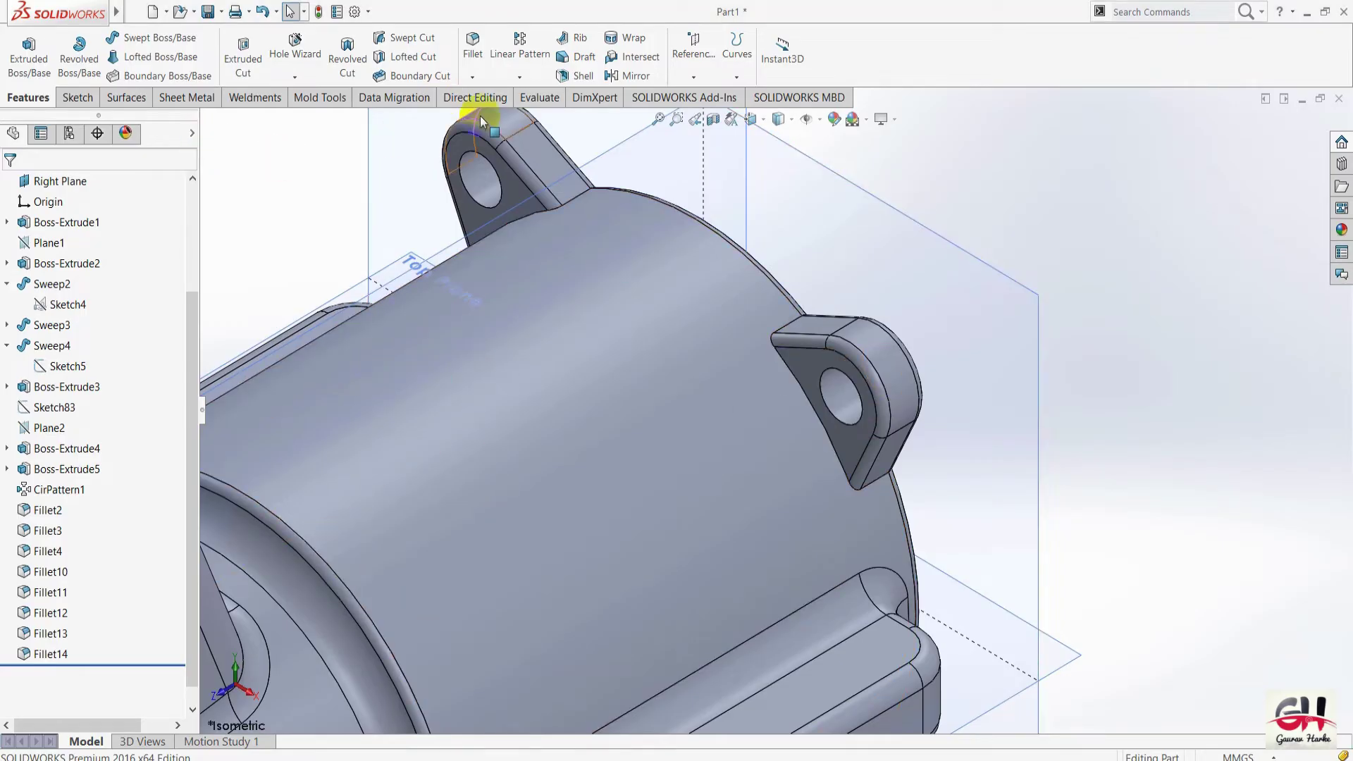
# Apply a 1 mm fillet (Fillet15) to the four edges where the lugs meet the flange.
pyautogui.click(472, 44)
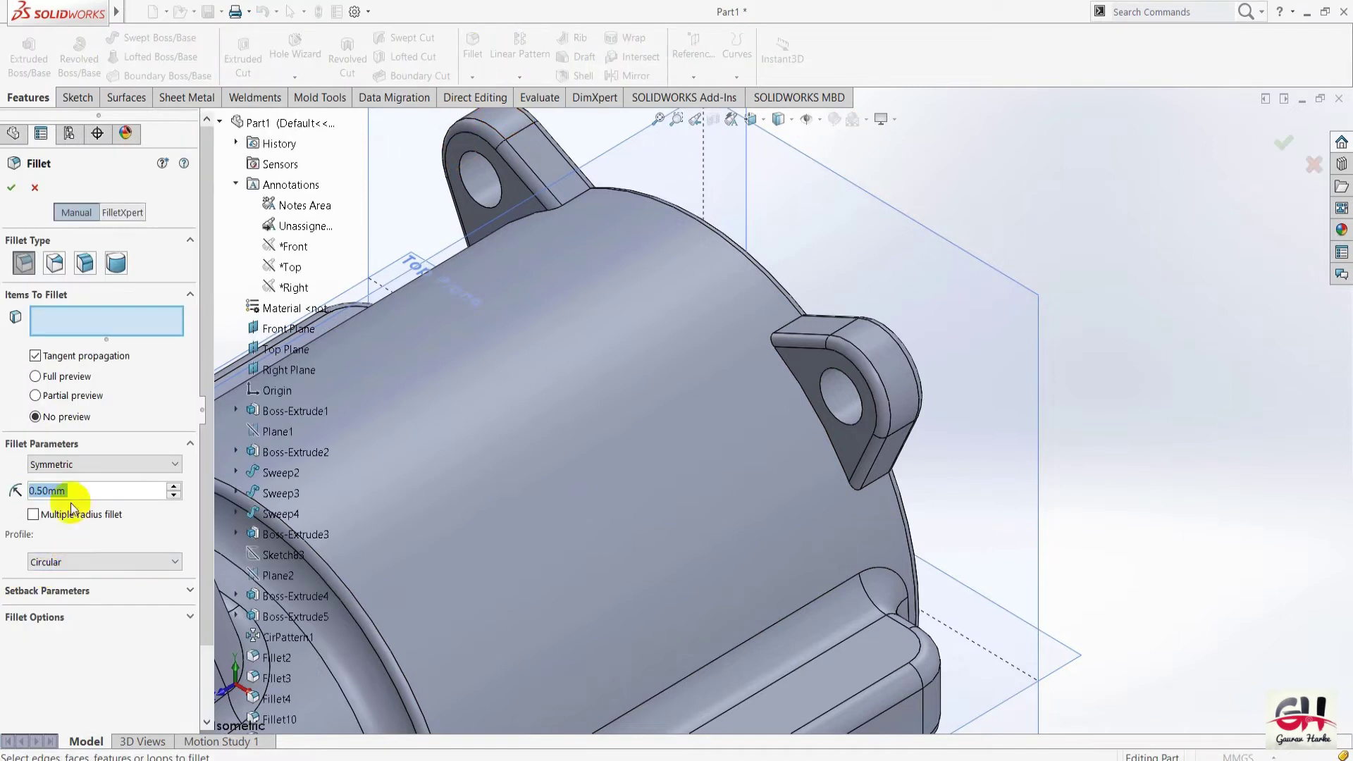
pyautogui.doubleClick(79, 491)
pyautogui.write('1.')
pyautogui.press('Return')
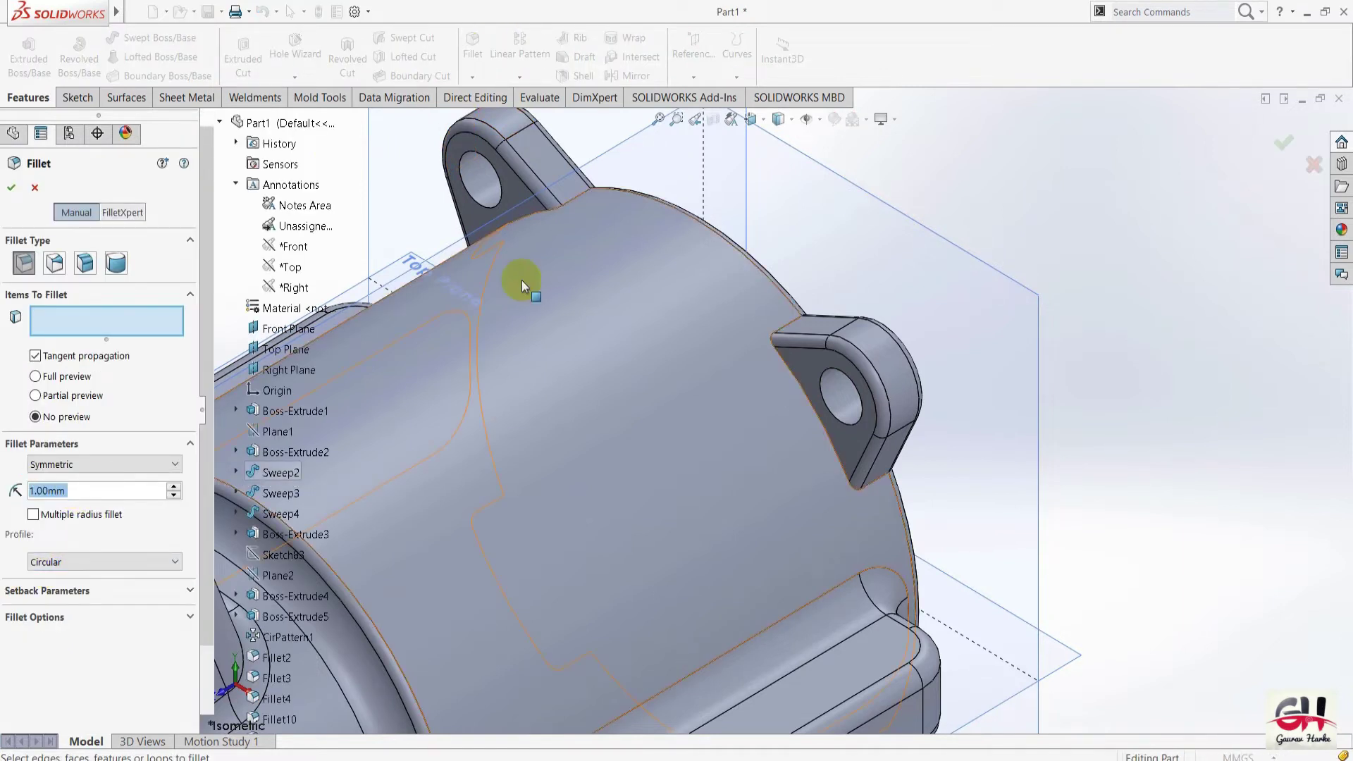
pyautogui.click(578, 196)
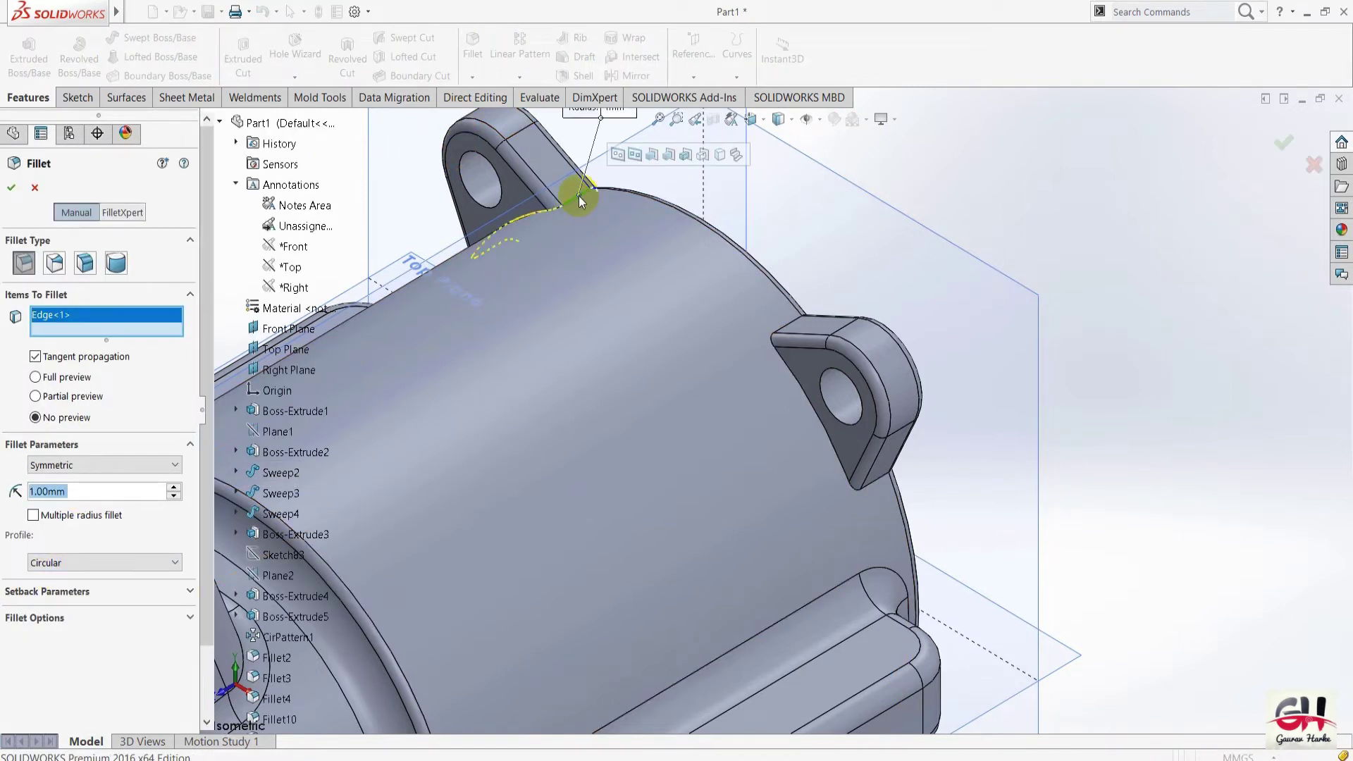
pyautogui.click(786, 325)
pyautogui.moveTo(1067, 488); pyautogui.dragTo(1030, 446, button='middle')
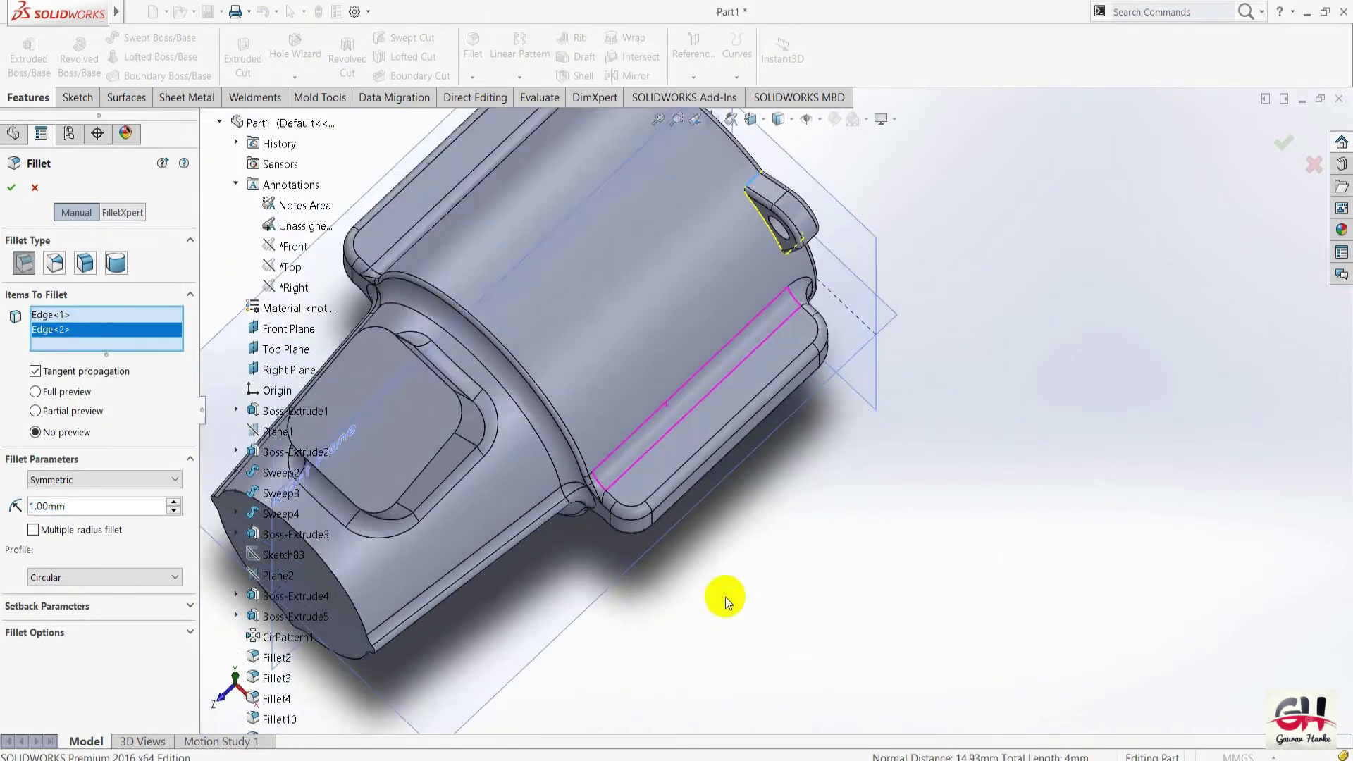
pyautogui.moveTo(725, 598)
pyautogui.mouseDown(button='middle')
pyautogui.moveTo(776, 538)
pyautogui.moveTo(809, 531)
pyautogui.moveTo(679, 374)
pyautogui.mouseUp(button='middle')
pyautogui.scroll(-3, 680, 375)
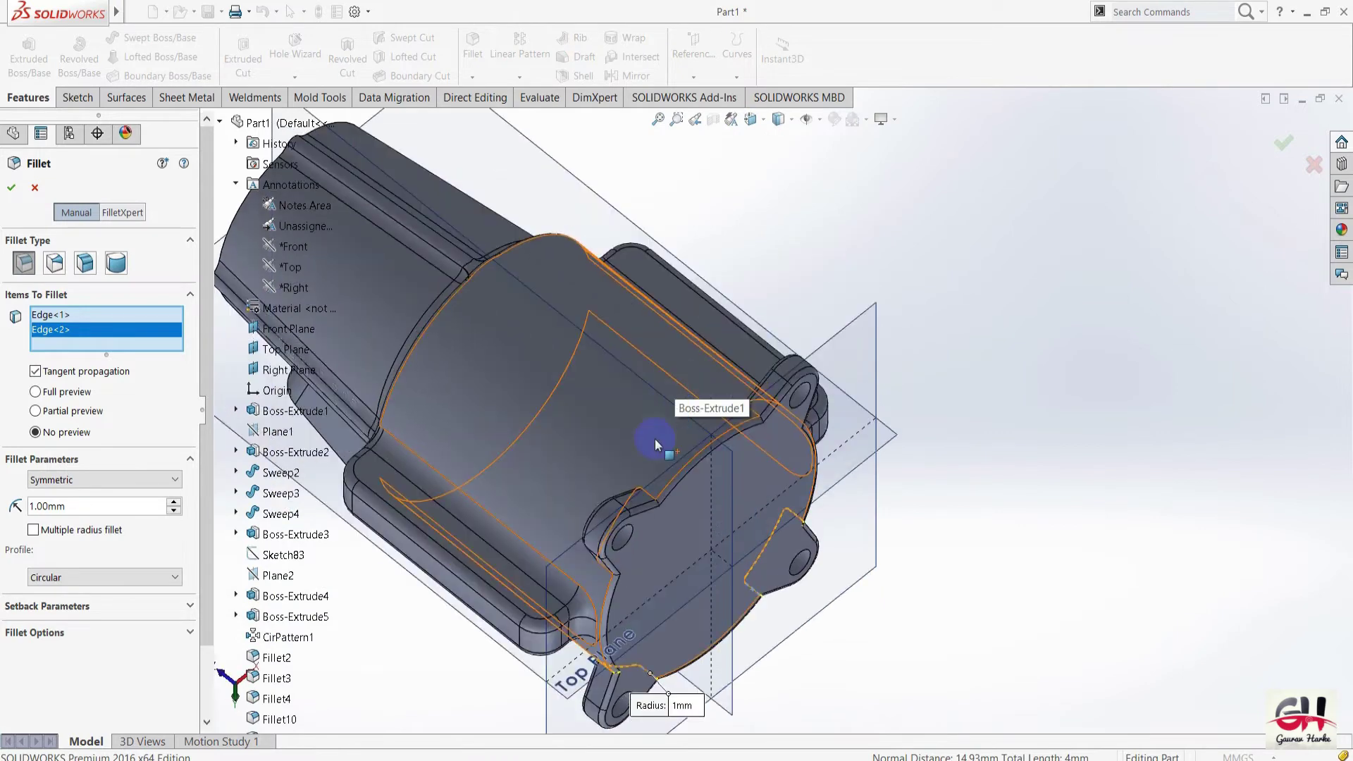
pyautogui.scroll(-3, 654, 438)
pyautogui.scroll(-3, 666, 514)
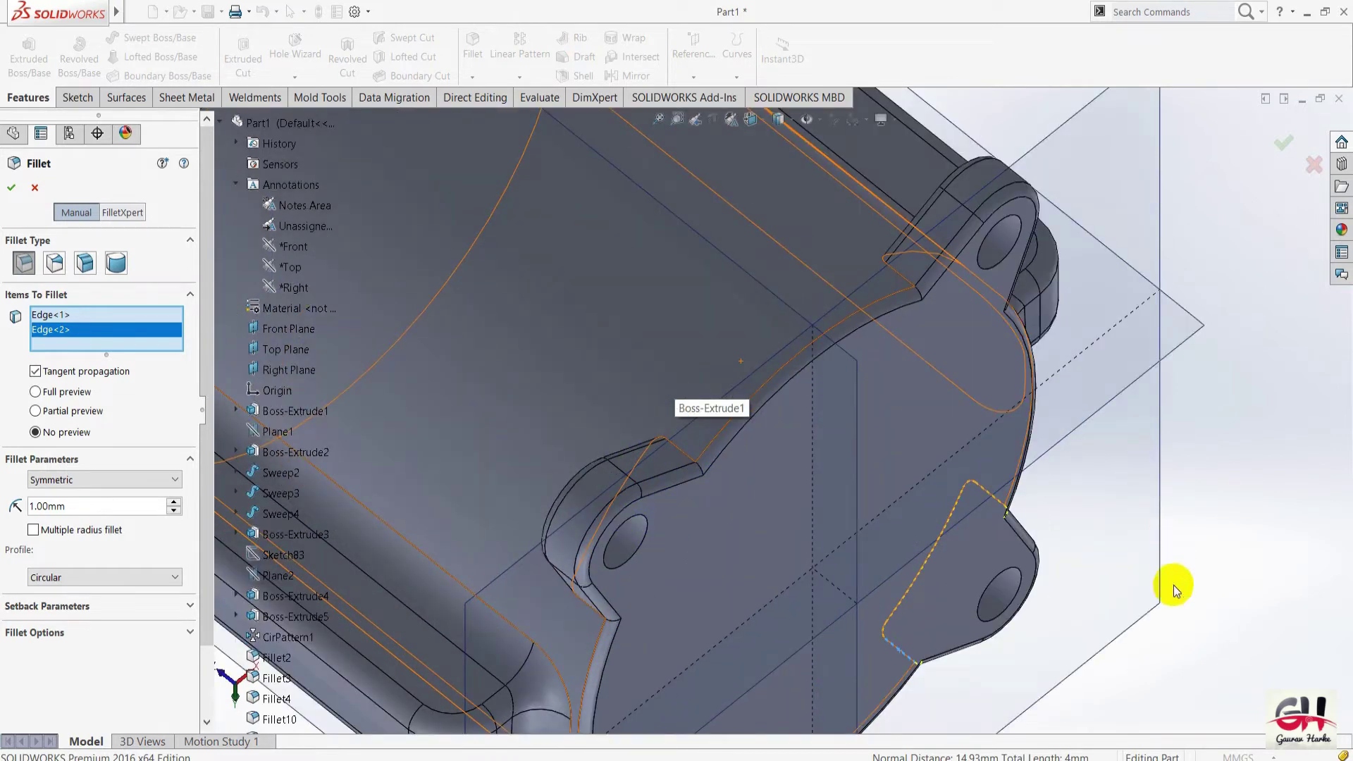
pyautogui.click(902, 278)
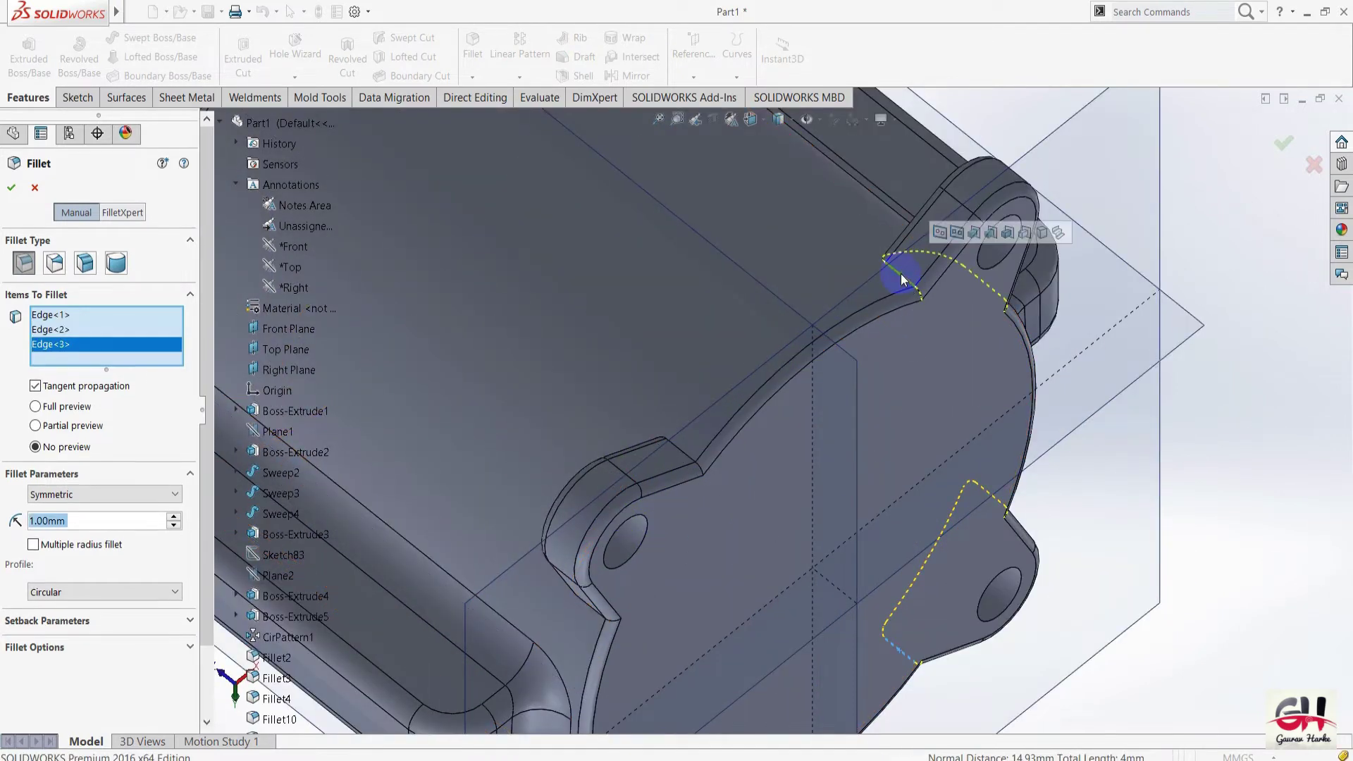
pyautogui.click(685, 457)
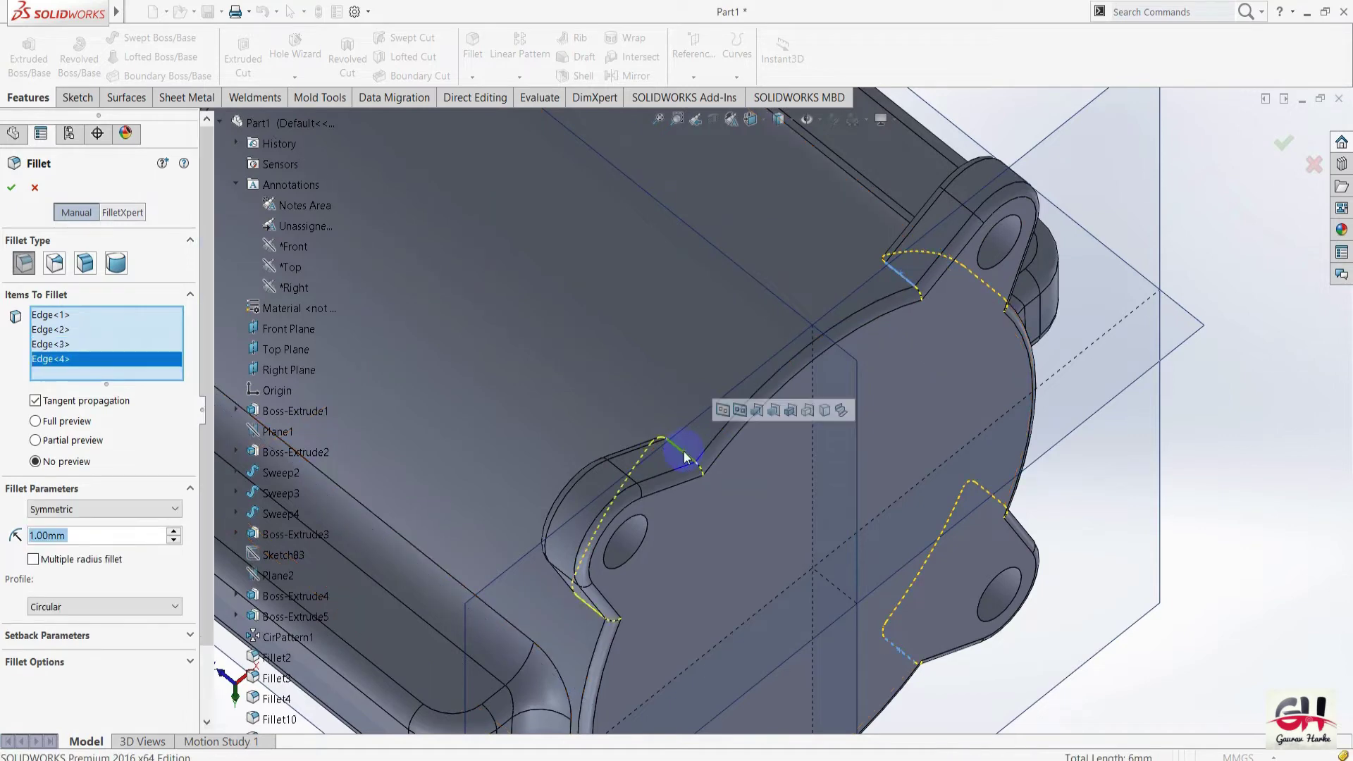
pyautogui.click(12, 187)
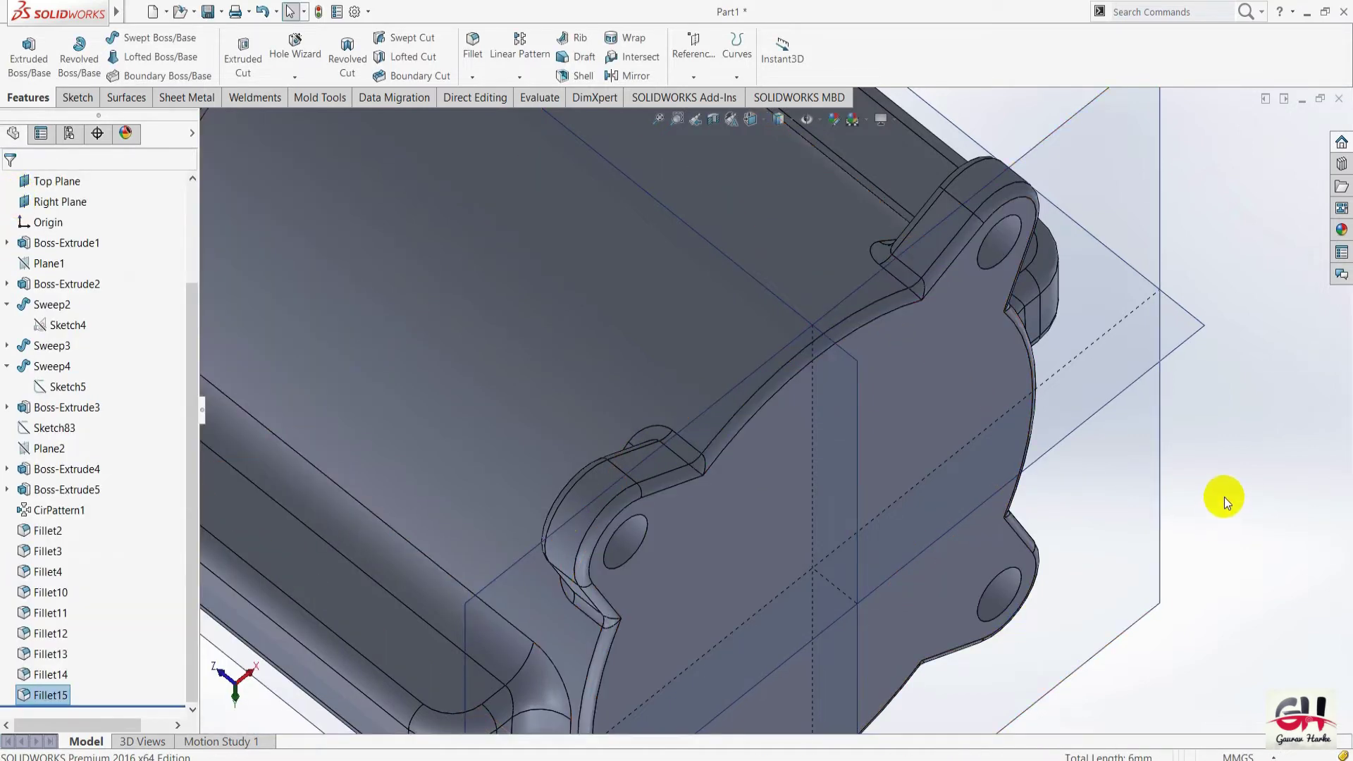
# Return the model to the isometric view and switch to the drawing in Adobe Reader.
pyautogui.press('space')
pyautogui.click(1280, 559)
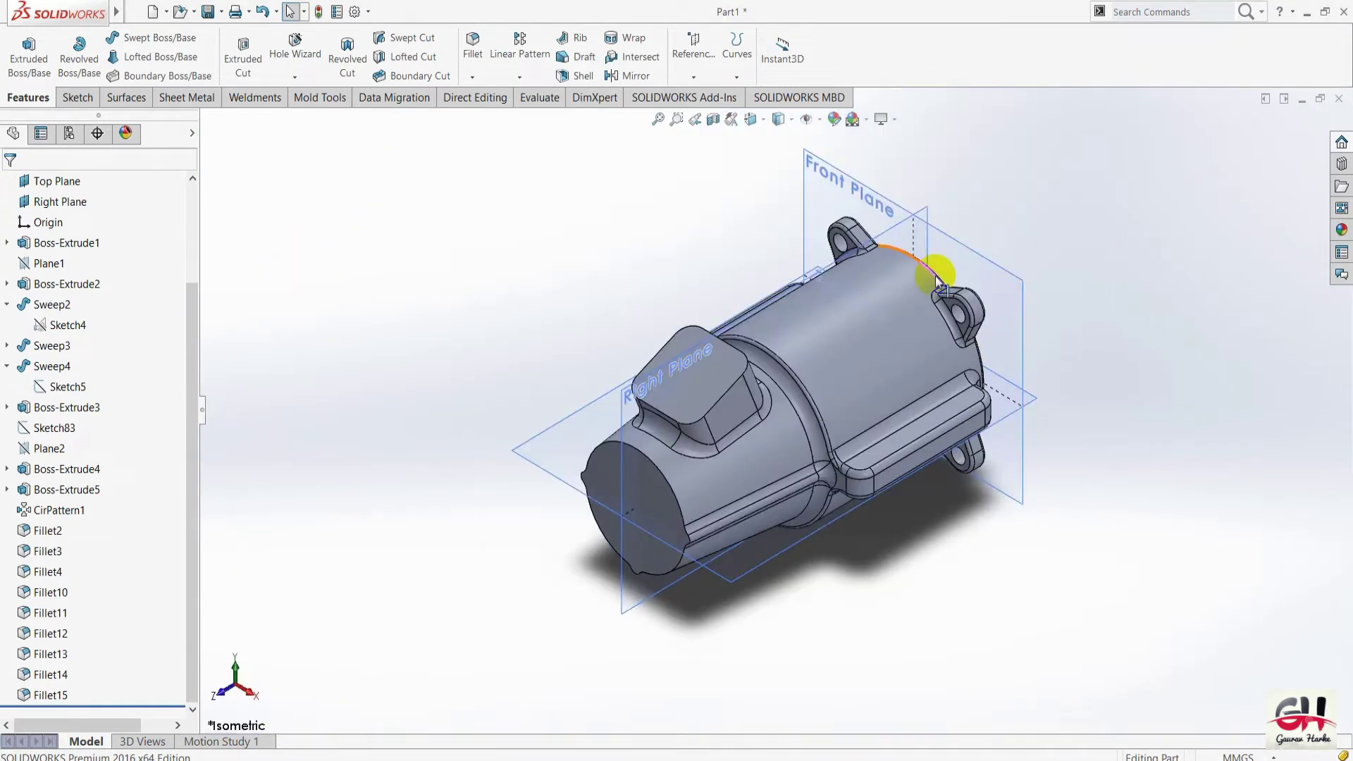
pyautogui.scroll(-3, 971, 394)
pyautogui.scroll(-3, 810, 373)
pyautogui.scroll(5, 852, 374)
pyautogui.scroll(-2, 852, 374)
pyautogui.press('space')
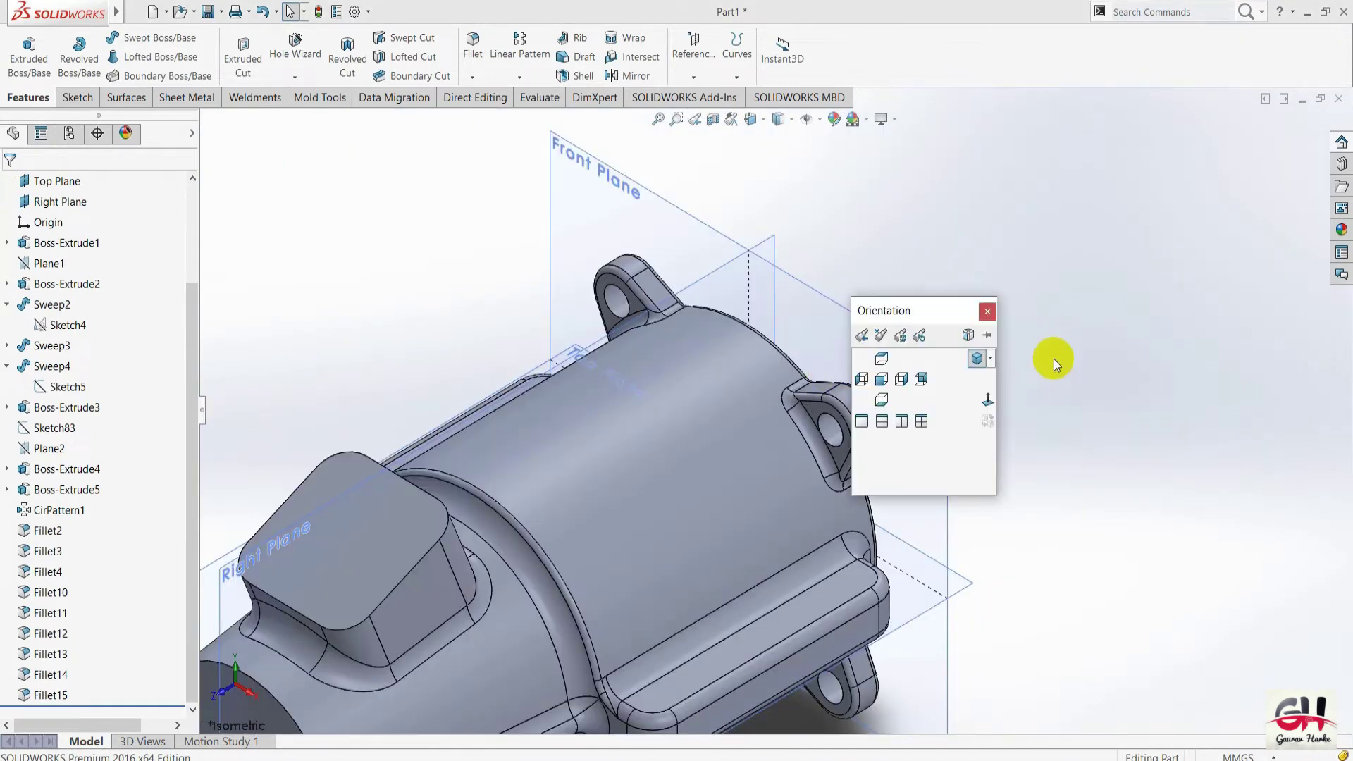
pyautogui.click(976, 360)
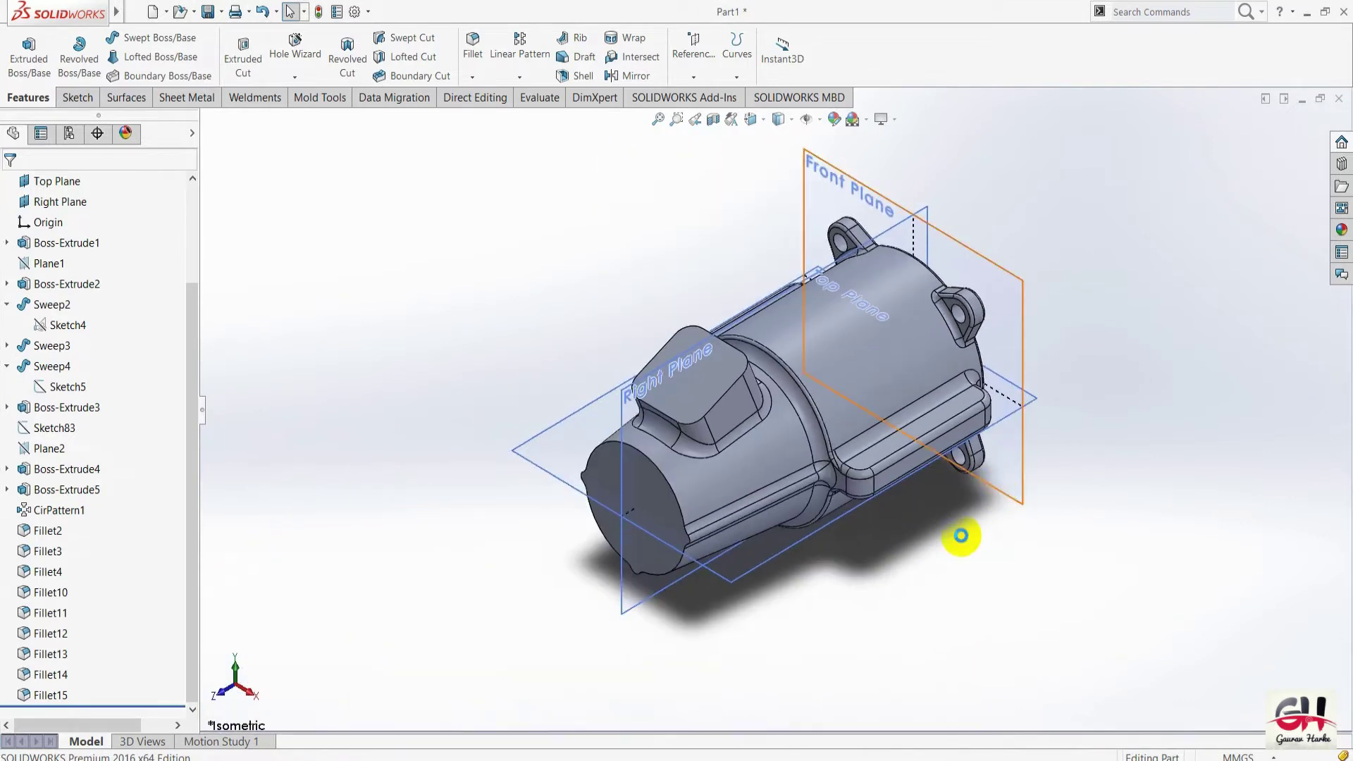
pyautogui.hotkey('alt', 'Tab')
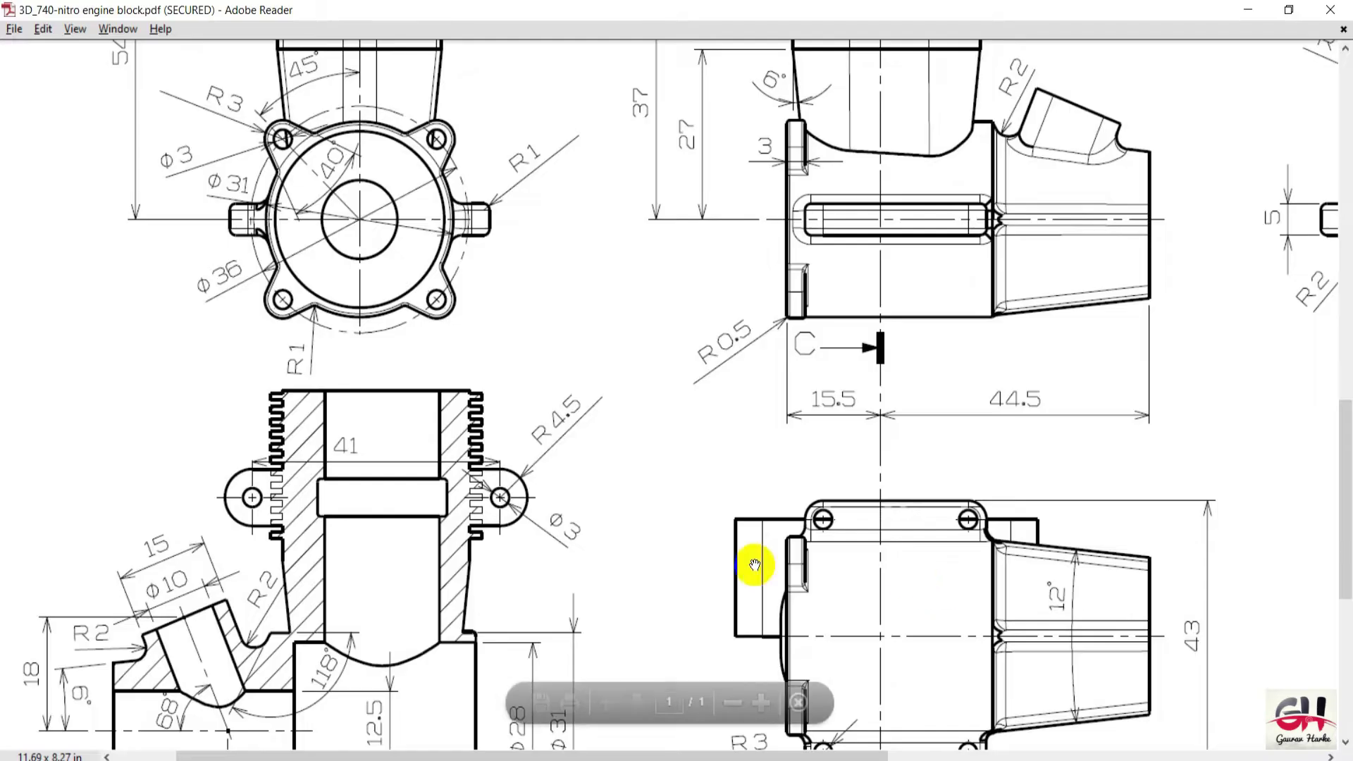
# Scroll the PDF to check Section A-A's 27, 37 and 44.5 dimensions, then return to SOLIDWORKS.
pyautogui.scroll(-3, 507, 558)
pyautogui.keyDown('ctrl'); pyautogui.scroll(-2, 931, 386); pyautogui.keyUp('ctrl')
pyautogui.keyDown('ctrl'); pyautogui.scroll(-2, 637, 425); pyautogui.keyUp('ctrl')
pyautogui.scroll(2, 692, 425)
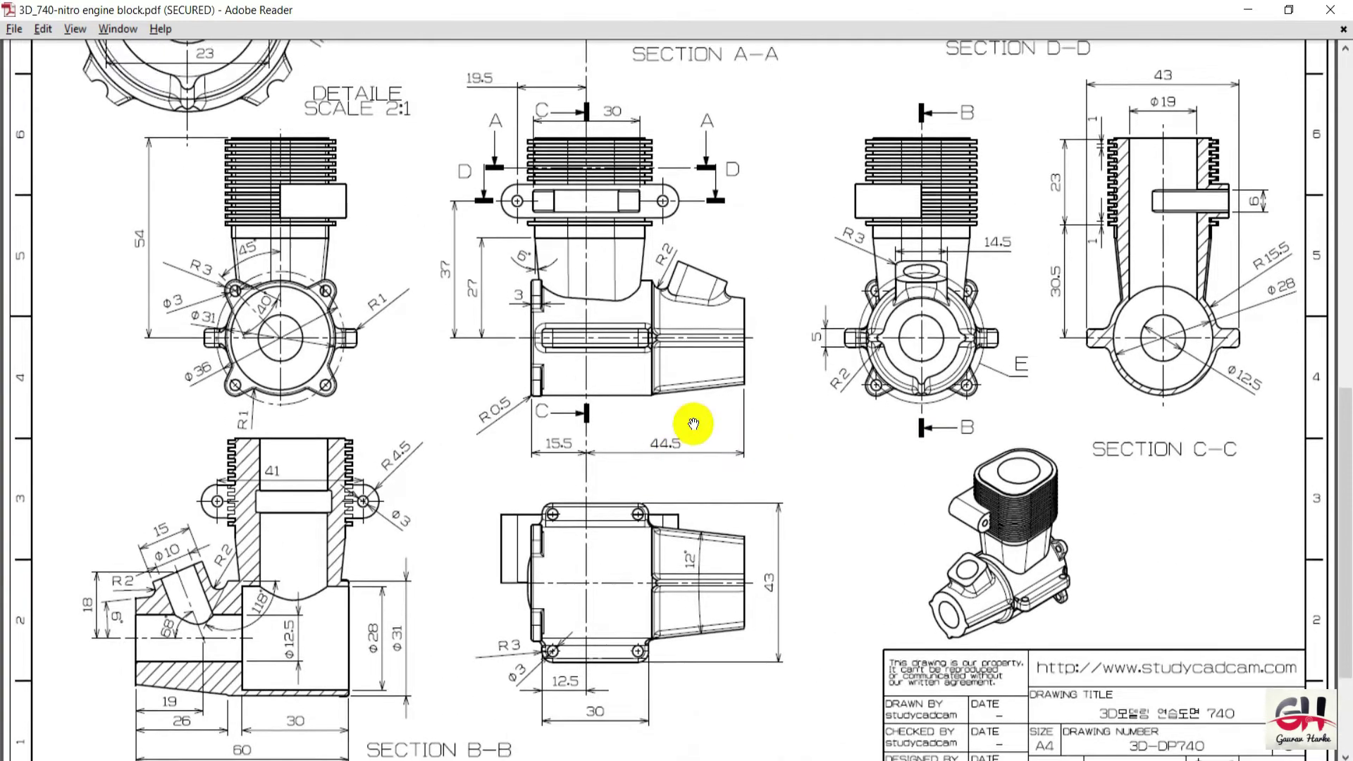
pyautogui.scroll(2, 725, 426)
pyautogui.scroll(2, 695, 509)
pyautogui.scroll(2, 785, 472)
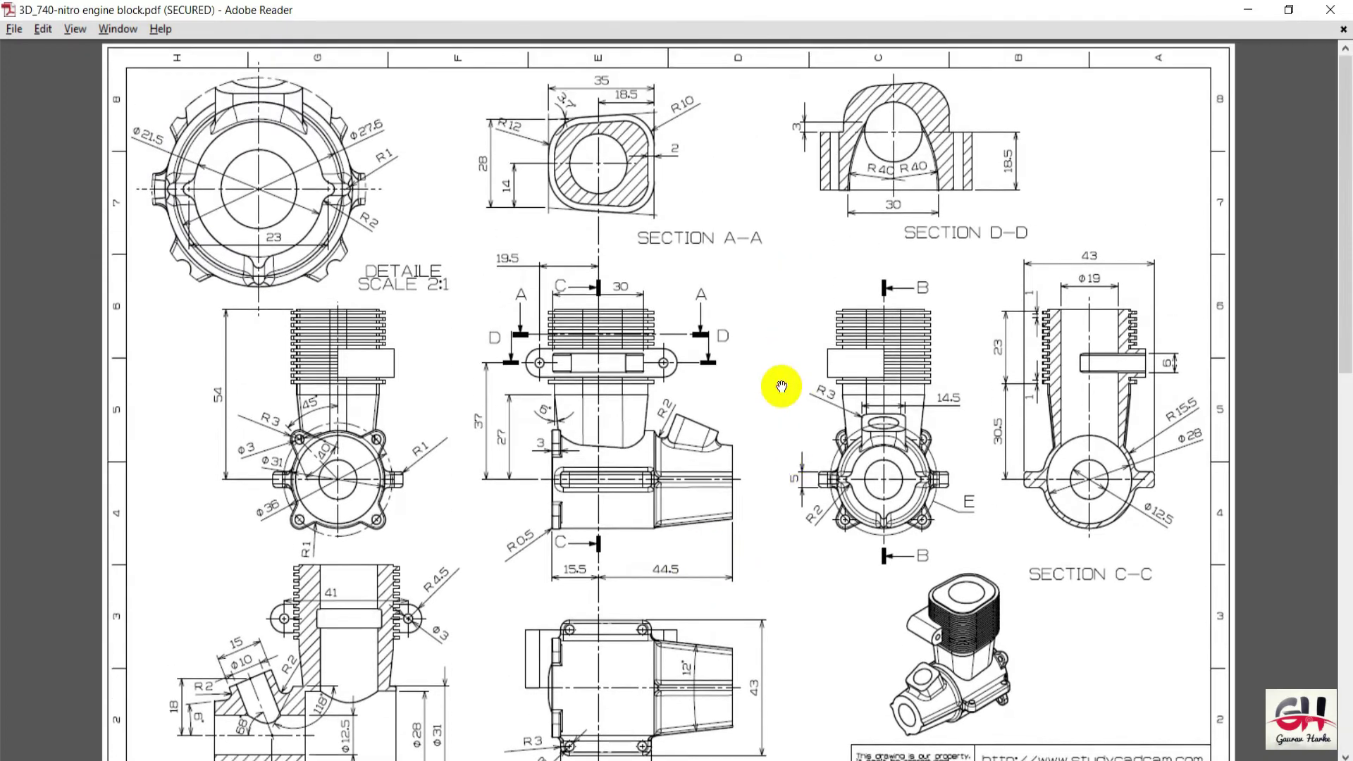
pyautogui.scroll(-1, 712, 394)
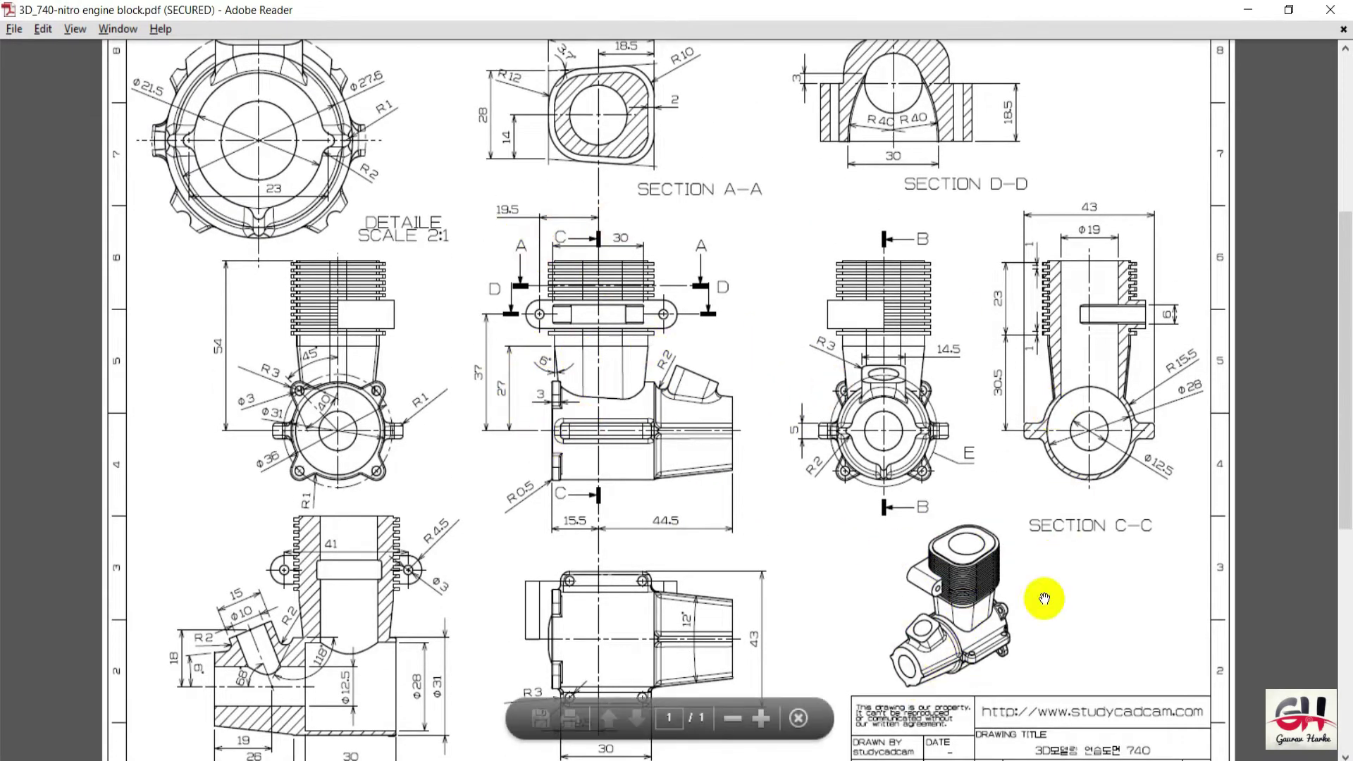
pyautogui.keyDown('ctrl'); pyautogui.scroll(1, 446, 423); pyautogui.keyUp('ctrl')
pyautogui.scroll(2, 447, 384)
pyautogui.scroll(1, 447, 414)
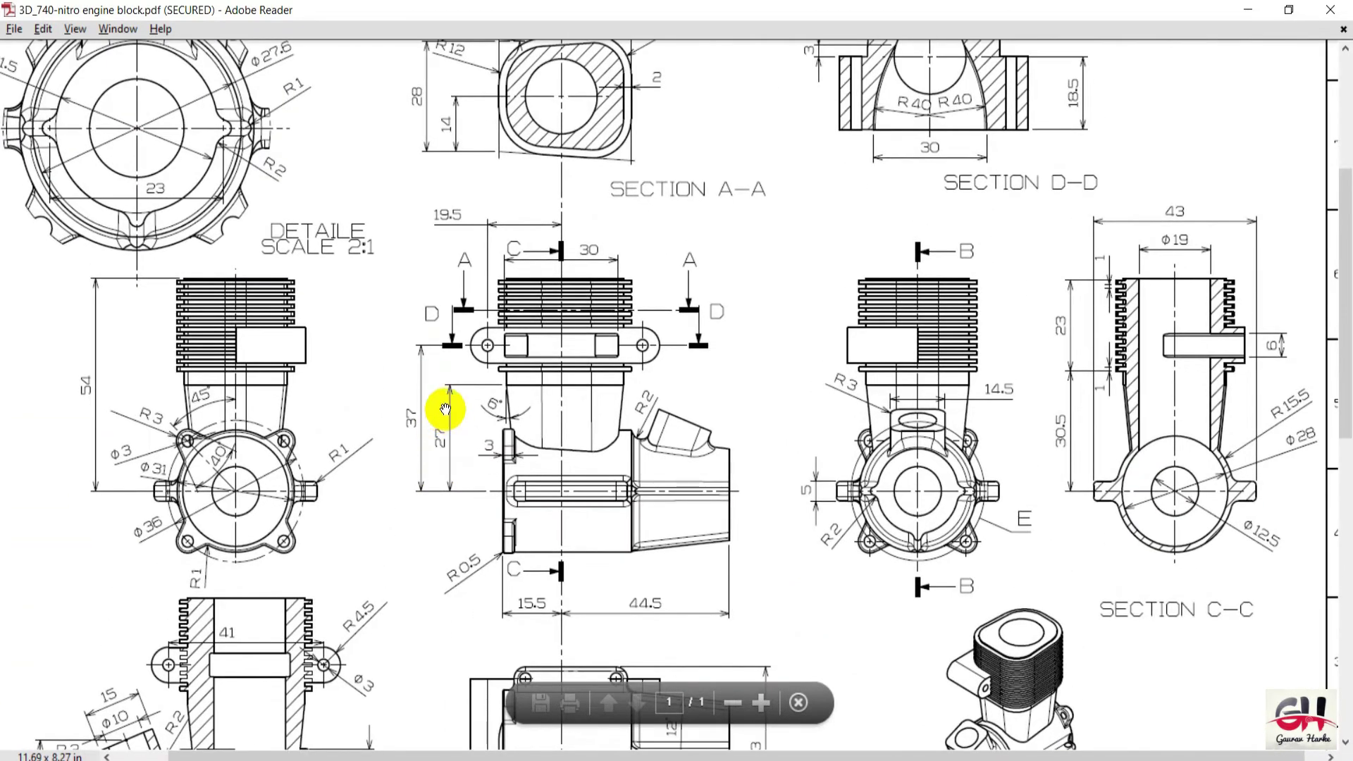
pyautogui.keyDown('ctrl'); pyautogui.scroll(-1, 423, 400); pyautogui.keyUp('ctrl')
pyautogui.scroll(-1, 462, 381)
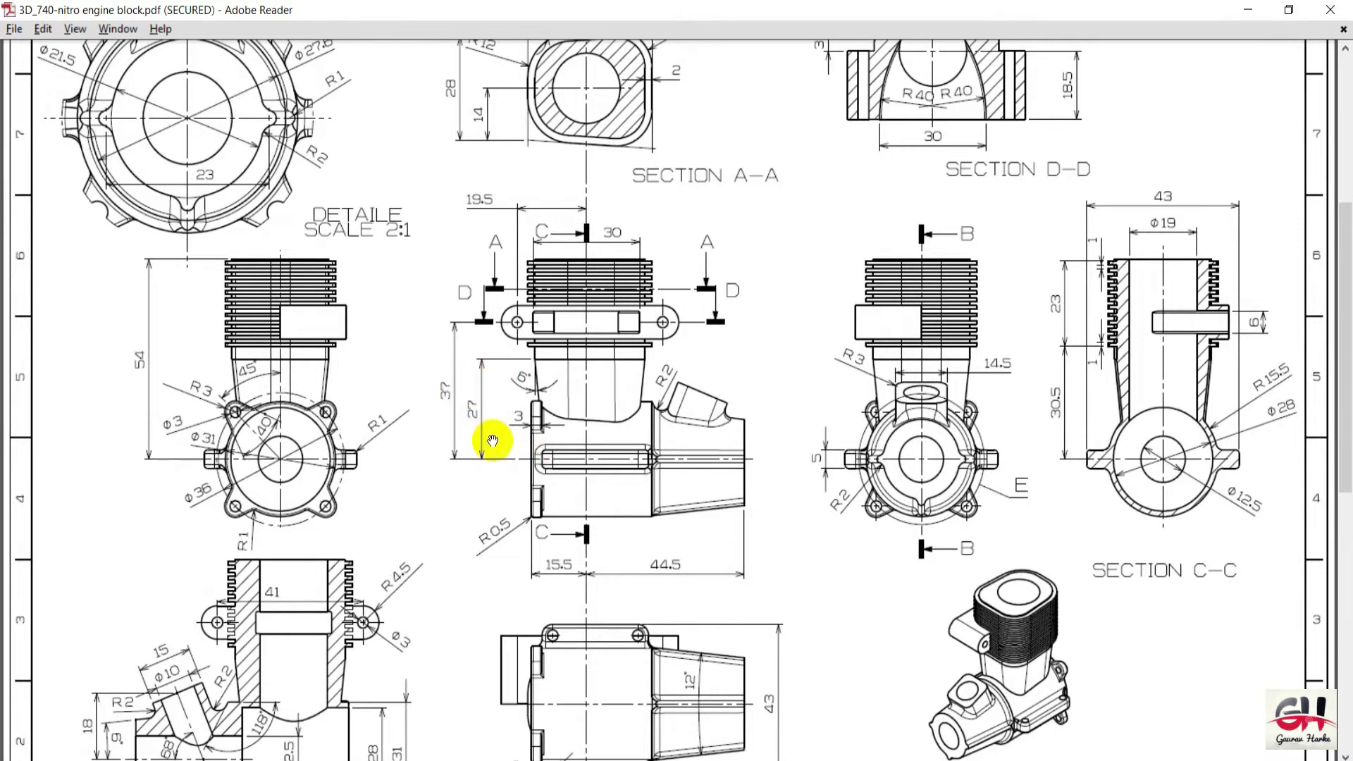
pyautogui.hotkey('alt', 'Tab')
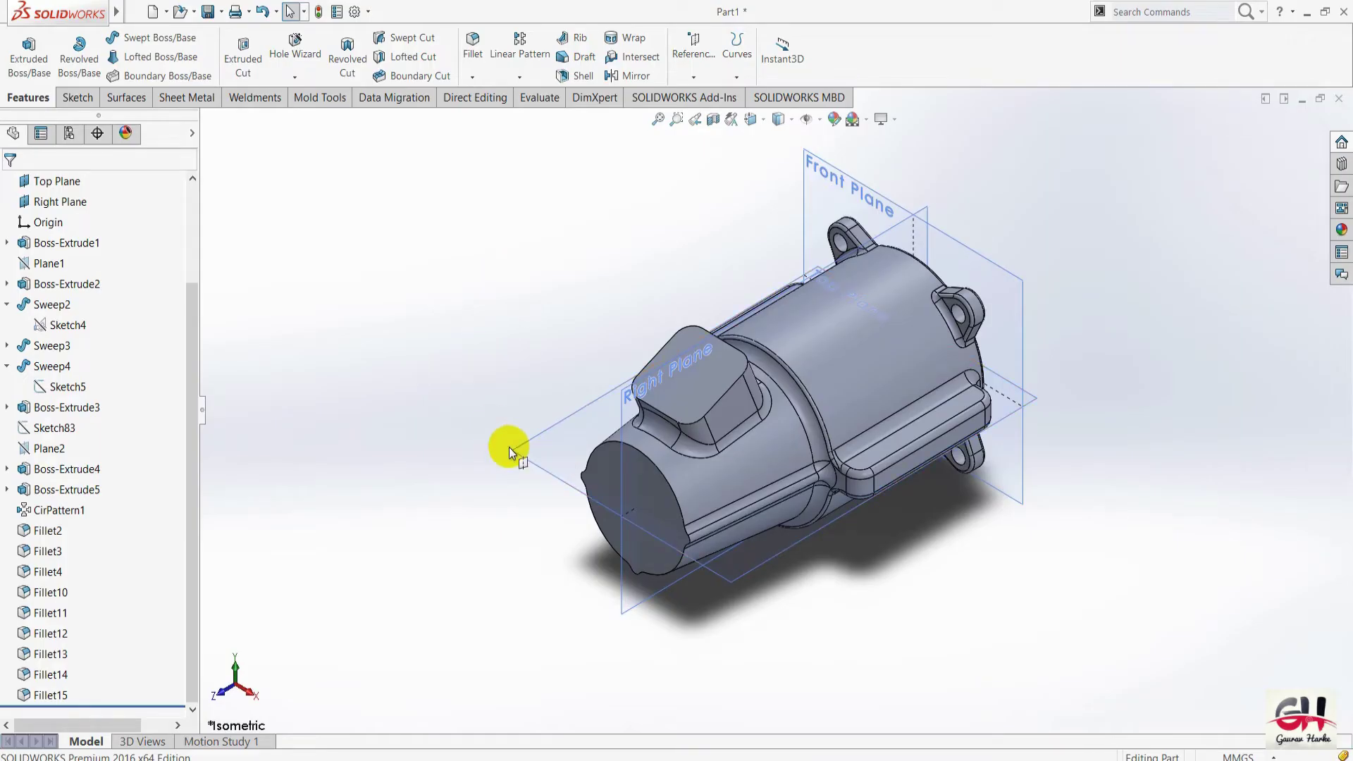
# Create Plane3 offset 27 mm above the Top Plane.
pyautogui.keyDown('ctrl'); pyautogui.moveTo(527, 441); pyautogui.dragTo(556, 307); pyautogui.keyUp('ctrl')
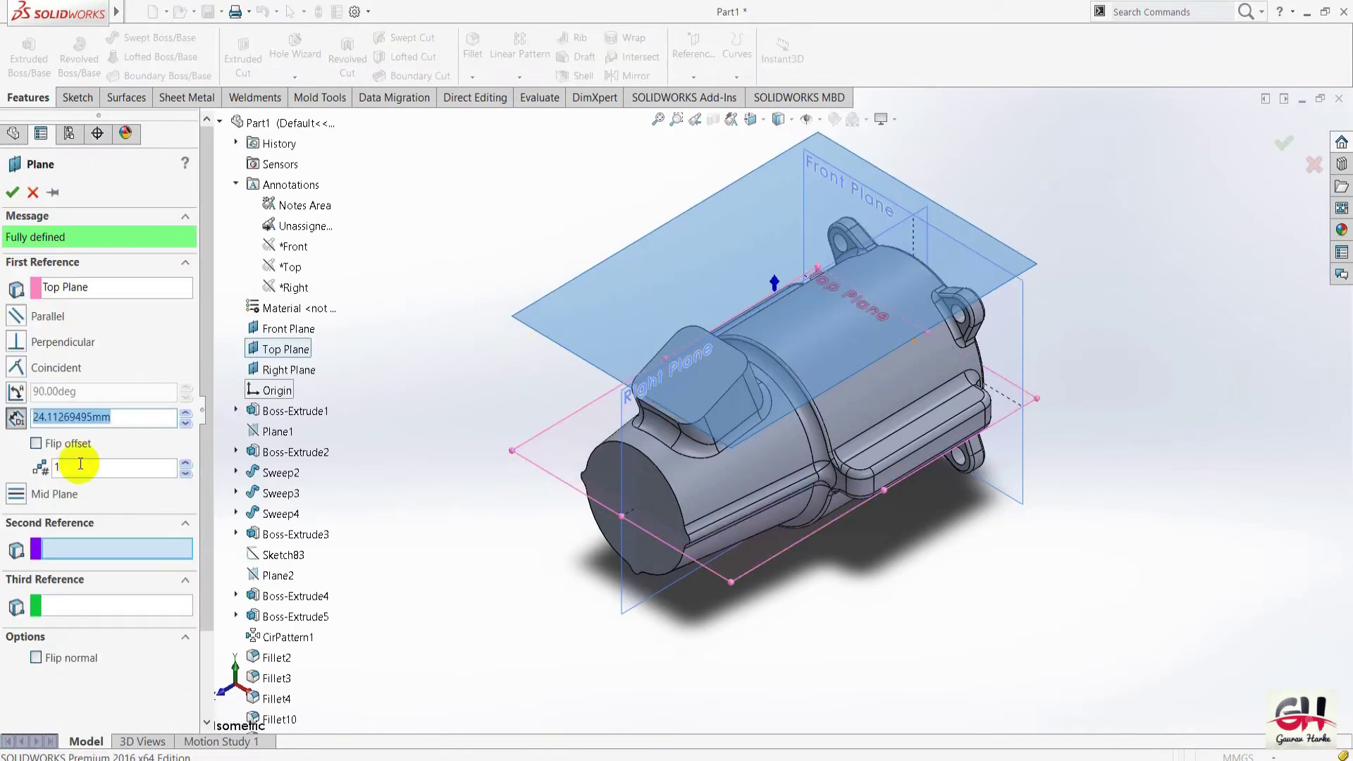
pyautogui.write('27')
pyautogui.press('Return')
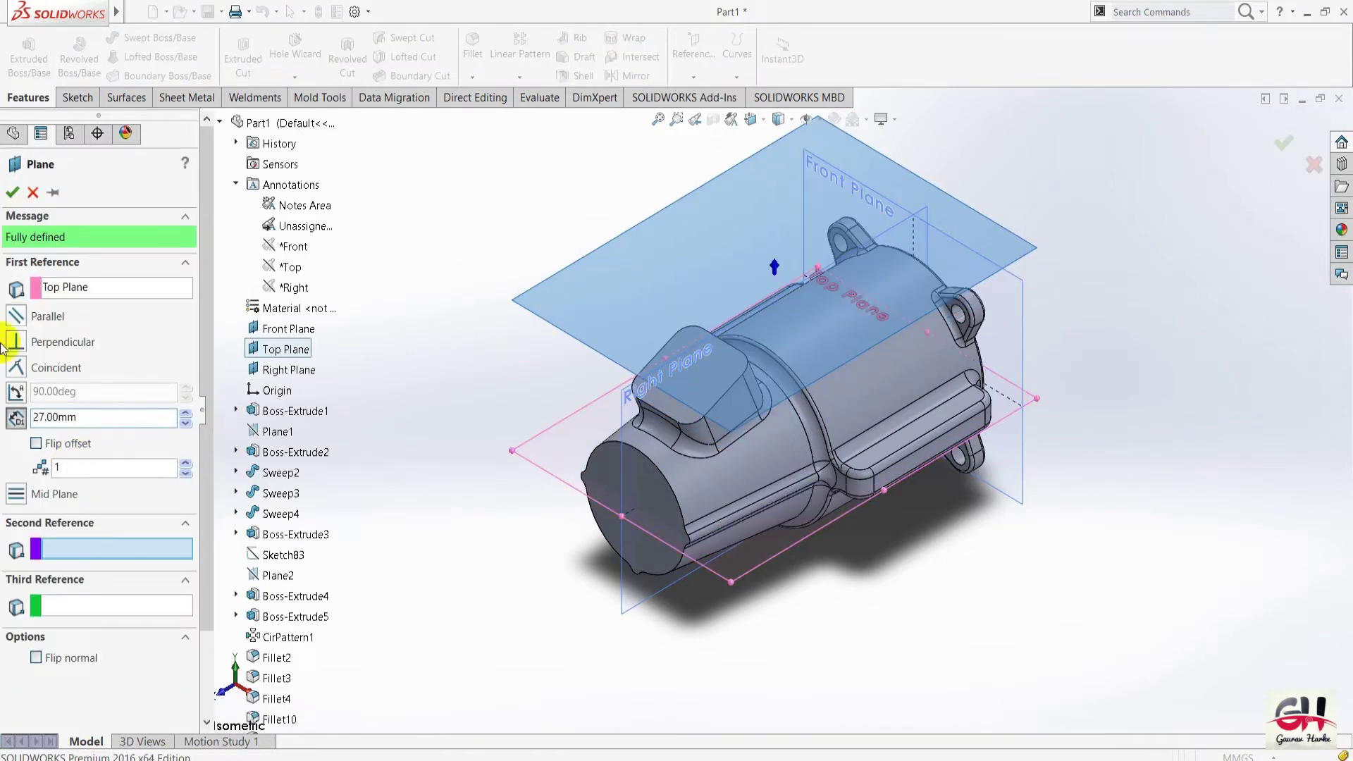
pyautogui.click(13, 191)
# Return the engine block to the isometric view.
pyautogui.scroll(-3, 422, 363)
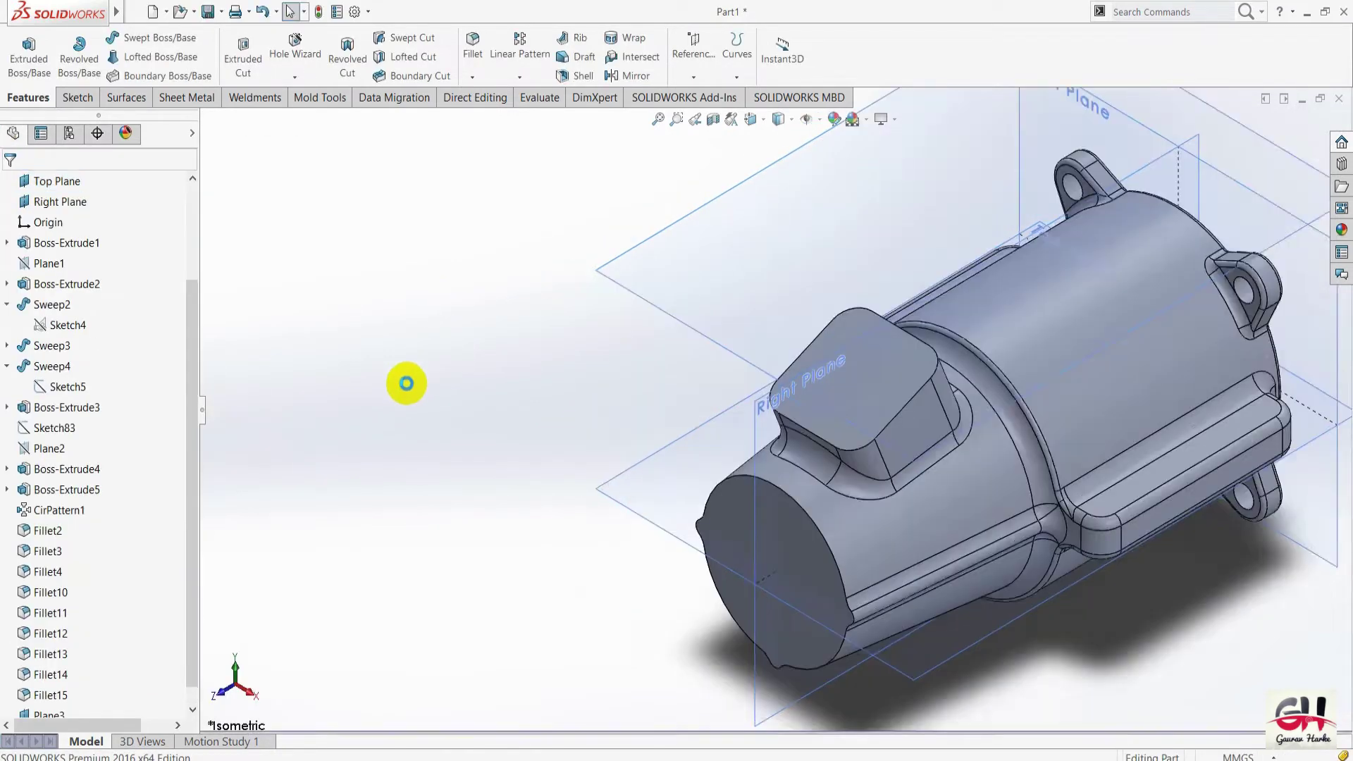
pyautogui.scroll(5, 411, 378)
pyautogui.scroll(1, 772, 414)
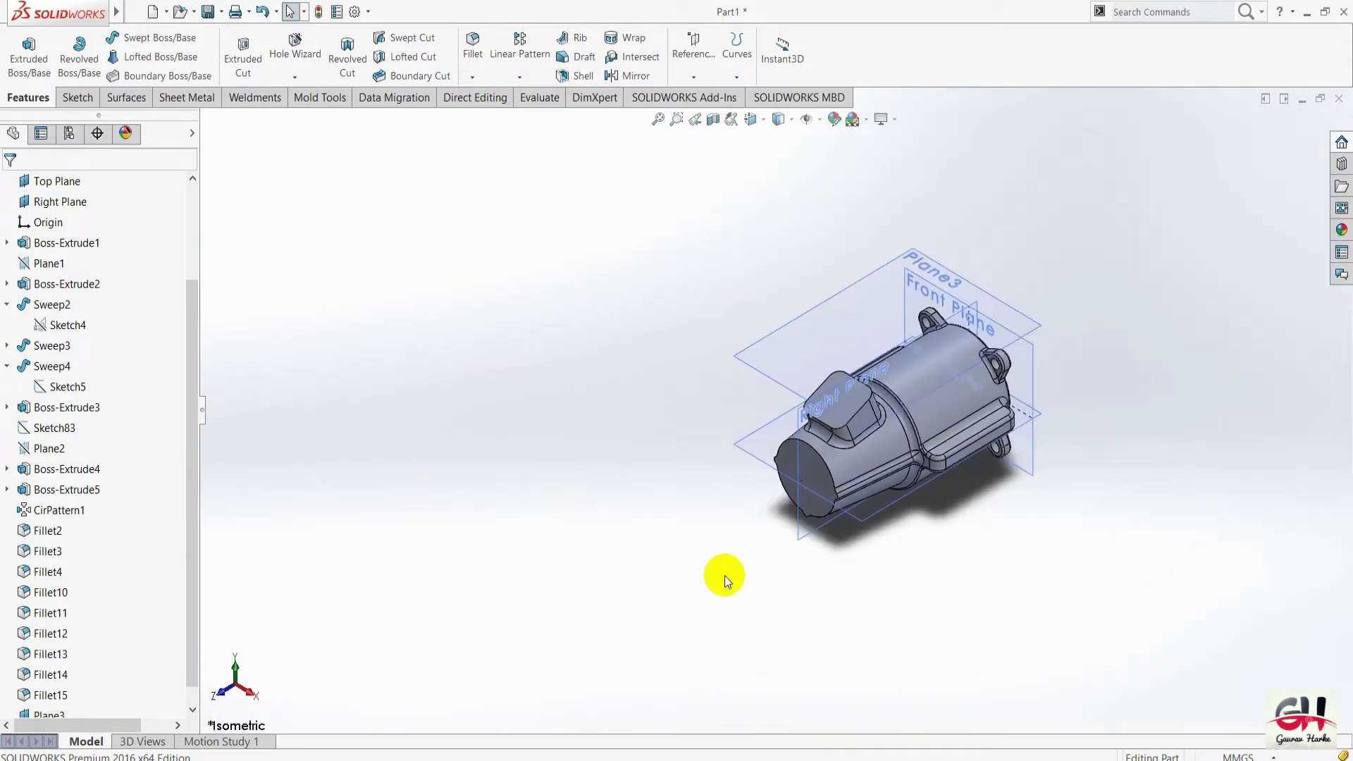
pyautogui.press('space')
pyautogui.click(636, 570)
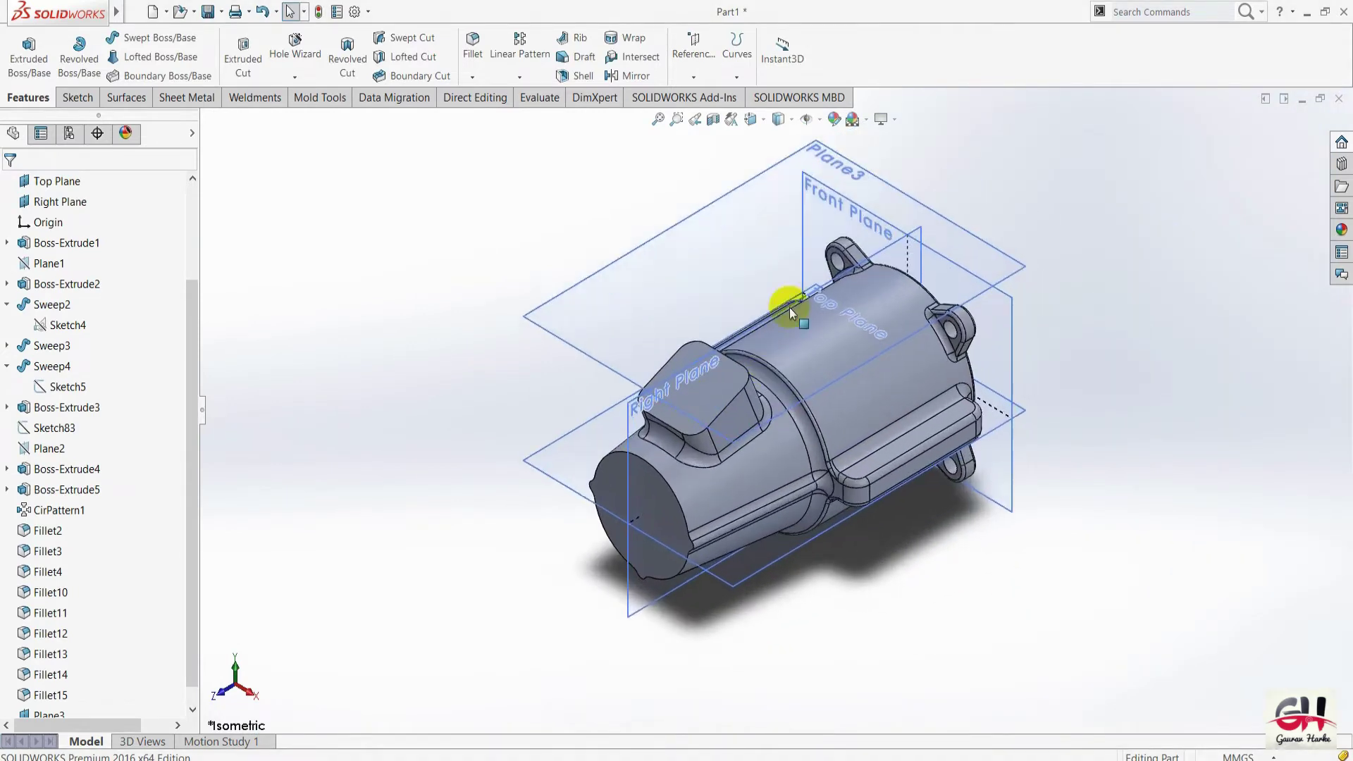
# Start Sketch86 on Plane3 and orient the view normal to it.
pyautogui.rightClick(608, 266)
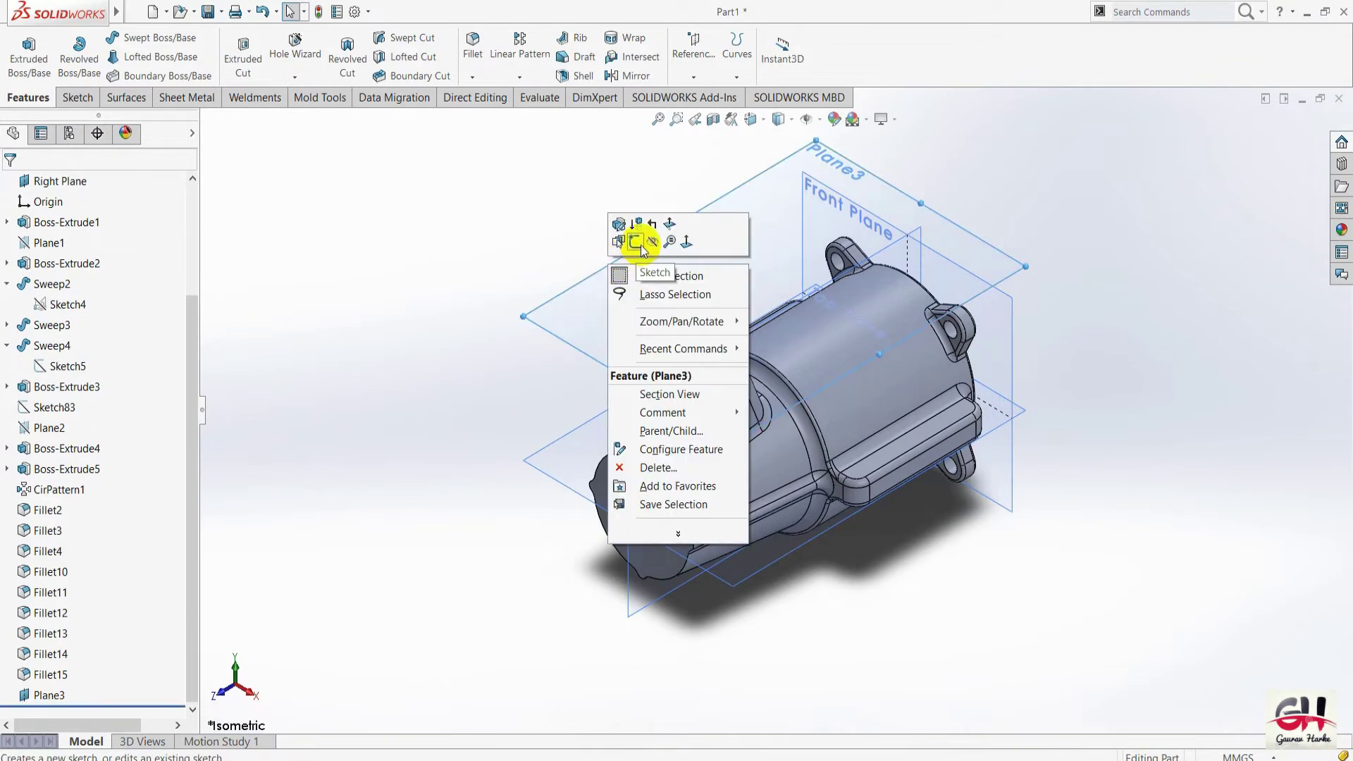
pyautogui.click(641, 235)
pyautogui.rightClick(608, 269)
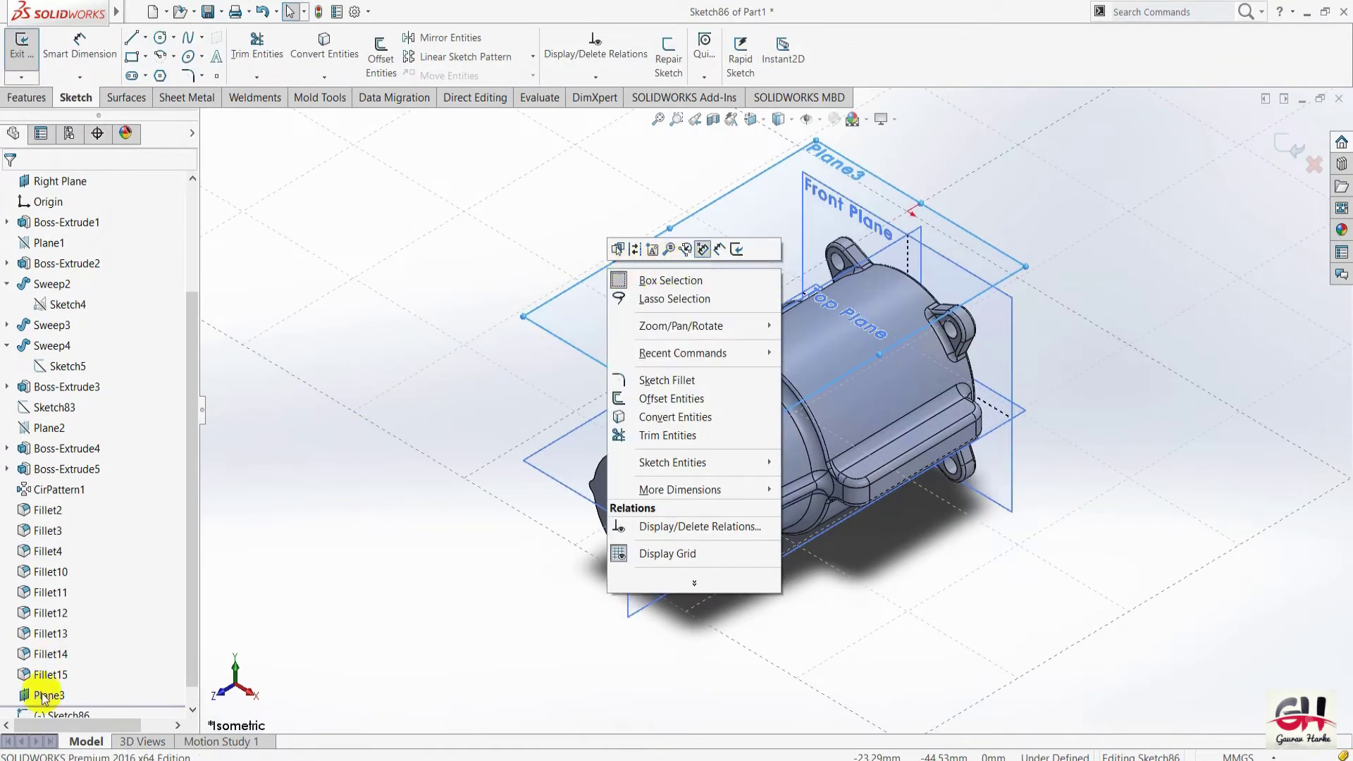
pyautogui.scroll(-1, 192, 628)
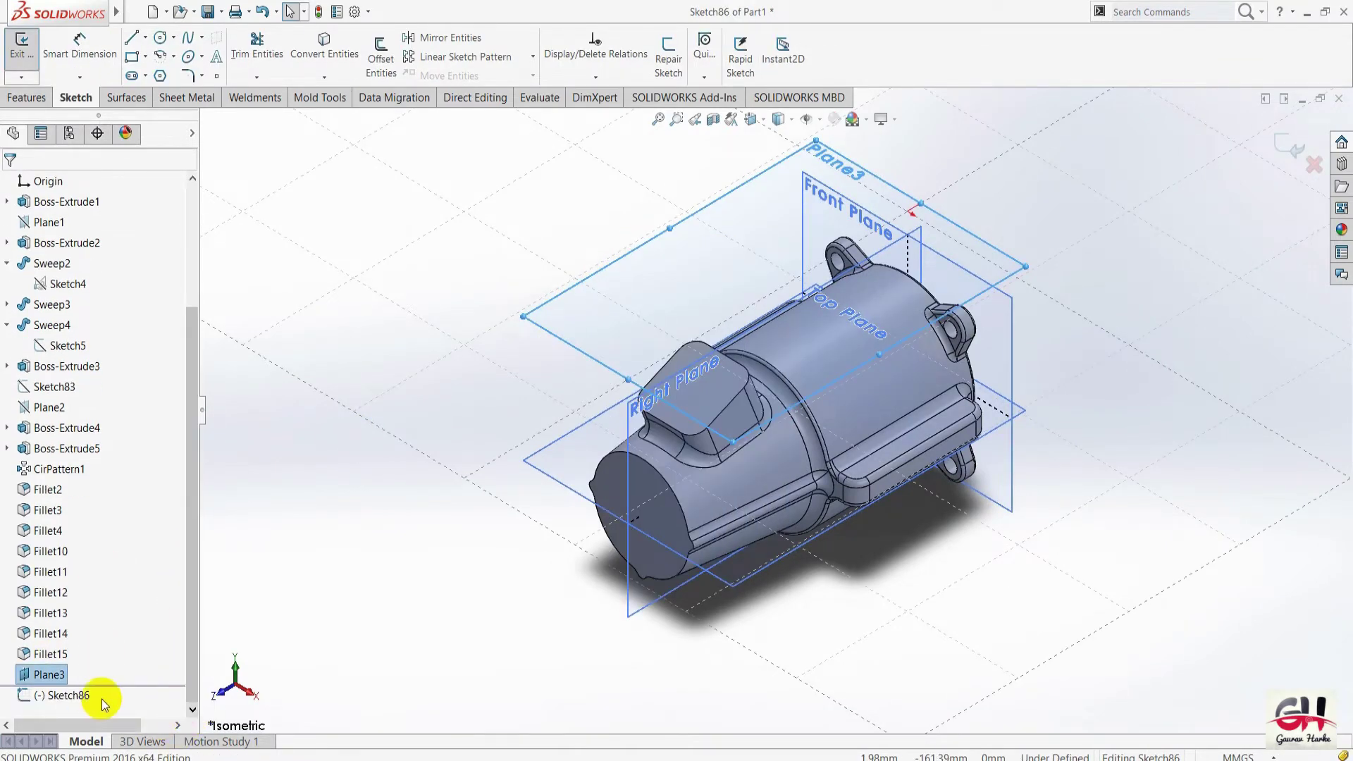
pyautogui.rightClick(77, 696)
pyautogui.click(107, 529)
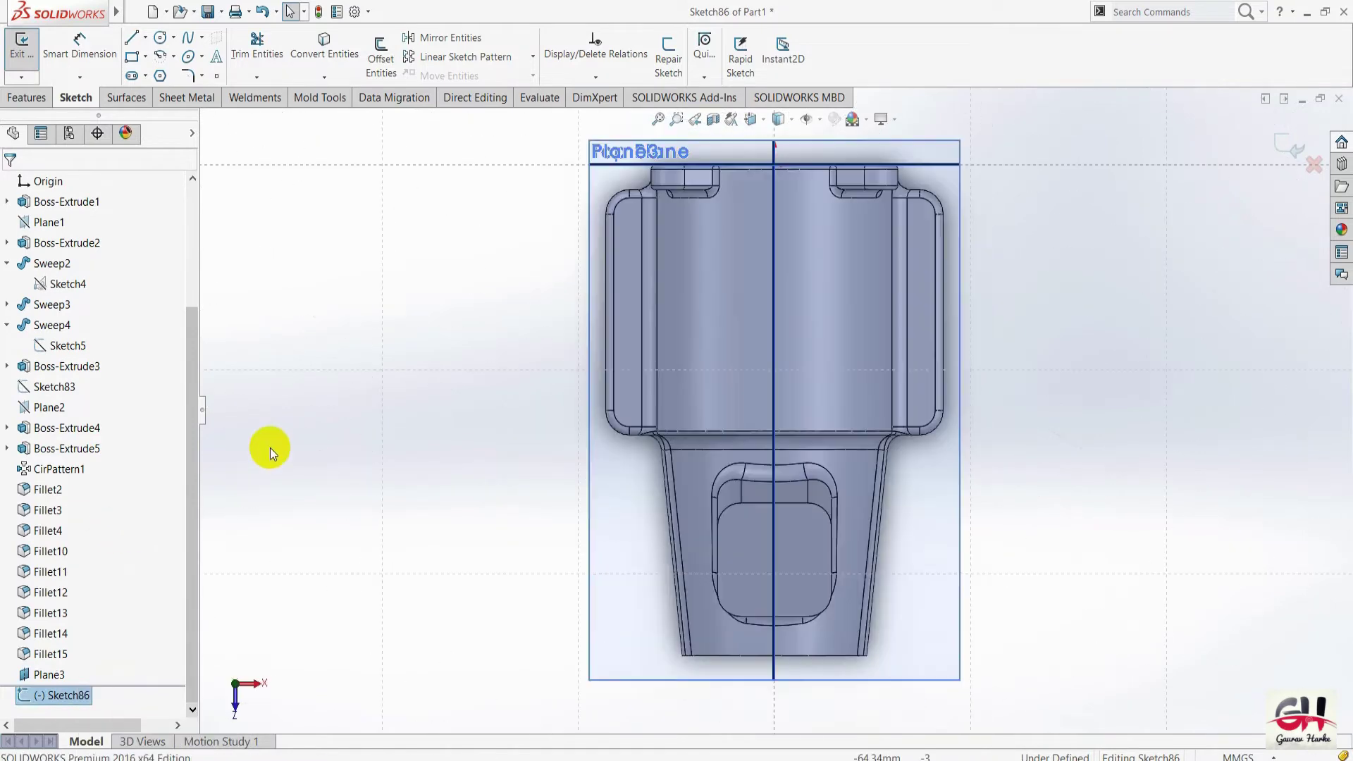
pyautogui.click(7, 324)
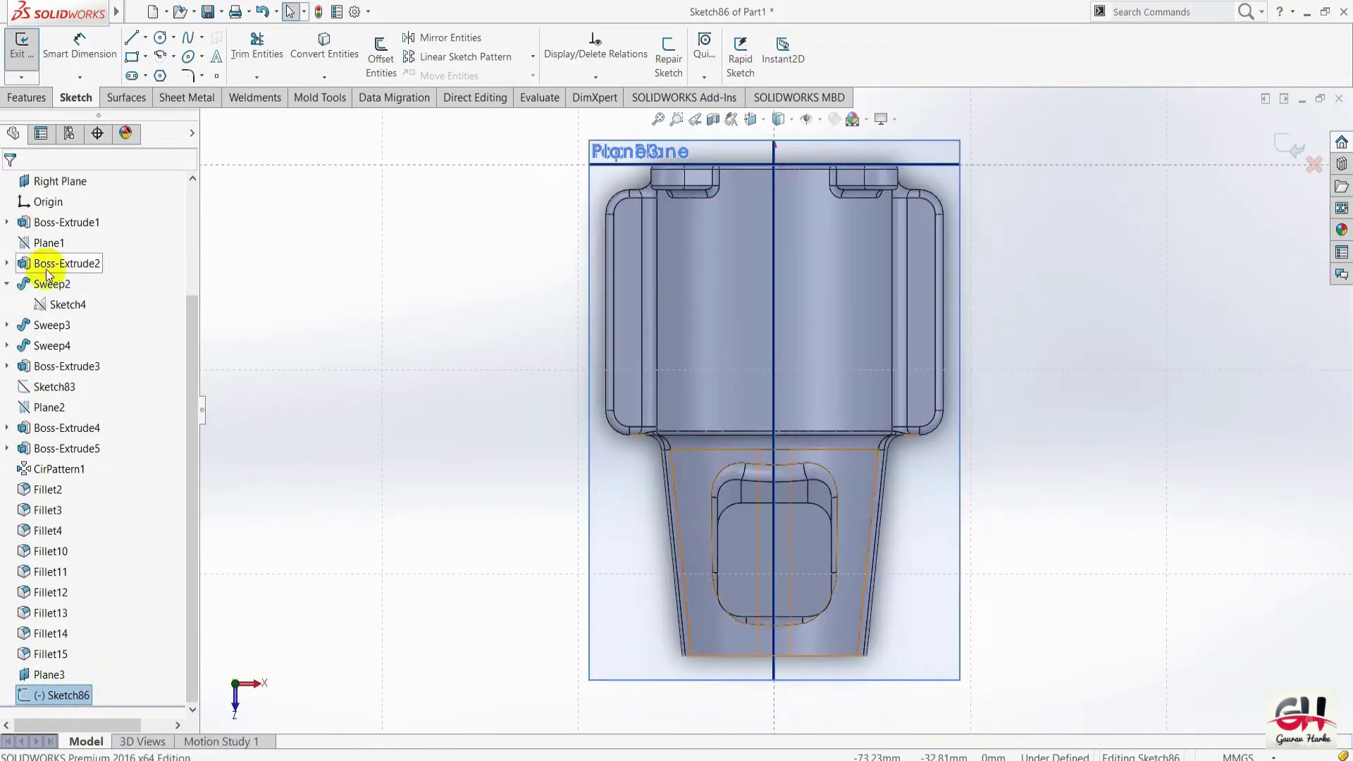
# Expand and collapse the History folder, then switch to the engine-block drawing.
pyautogui.scroll(3, 14, 268)
pyautogui.click(7, 202)
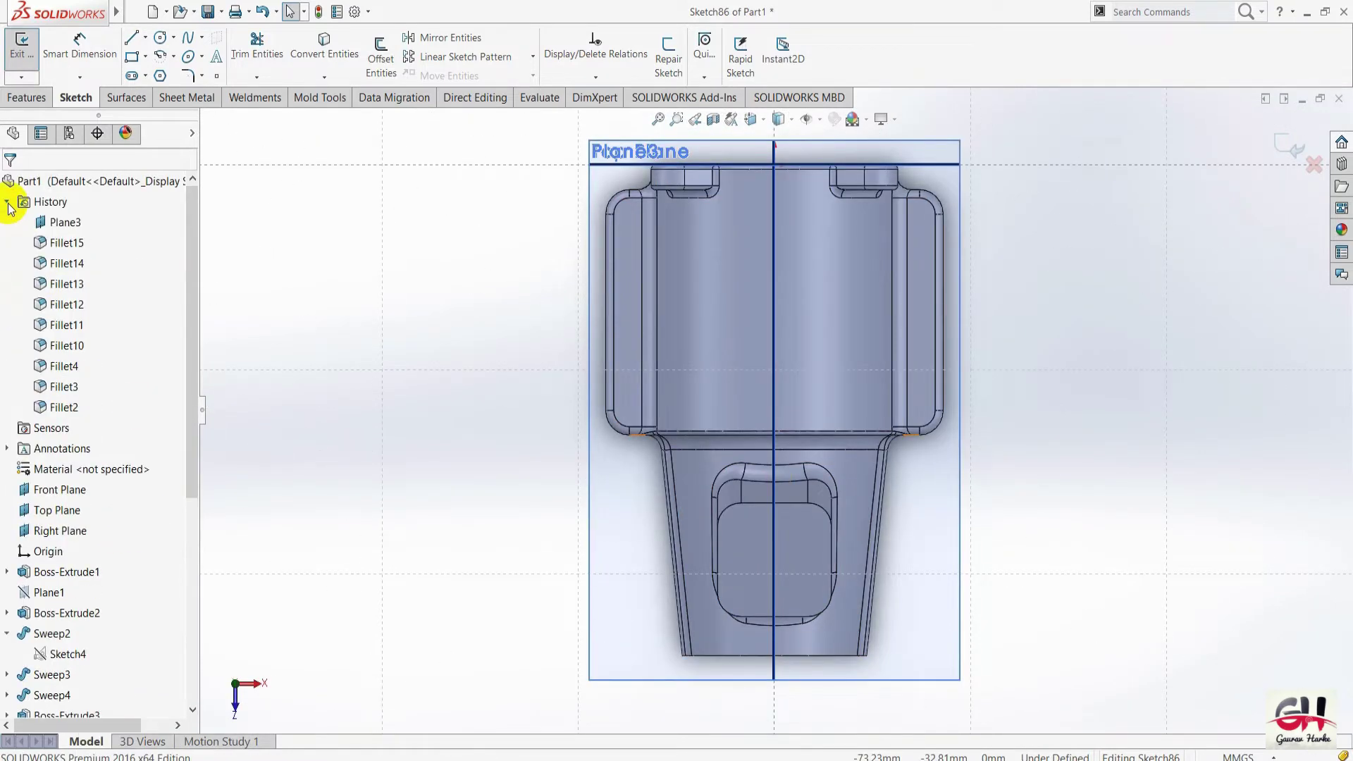
pyautogui.click(7, 202)
pyautogui.scroll(-3, 809, 263)
pyautogui.scroll(4, 759, 340)
pyautogui.scroll(-3, 785, 317)
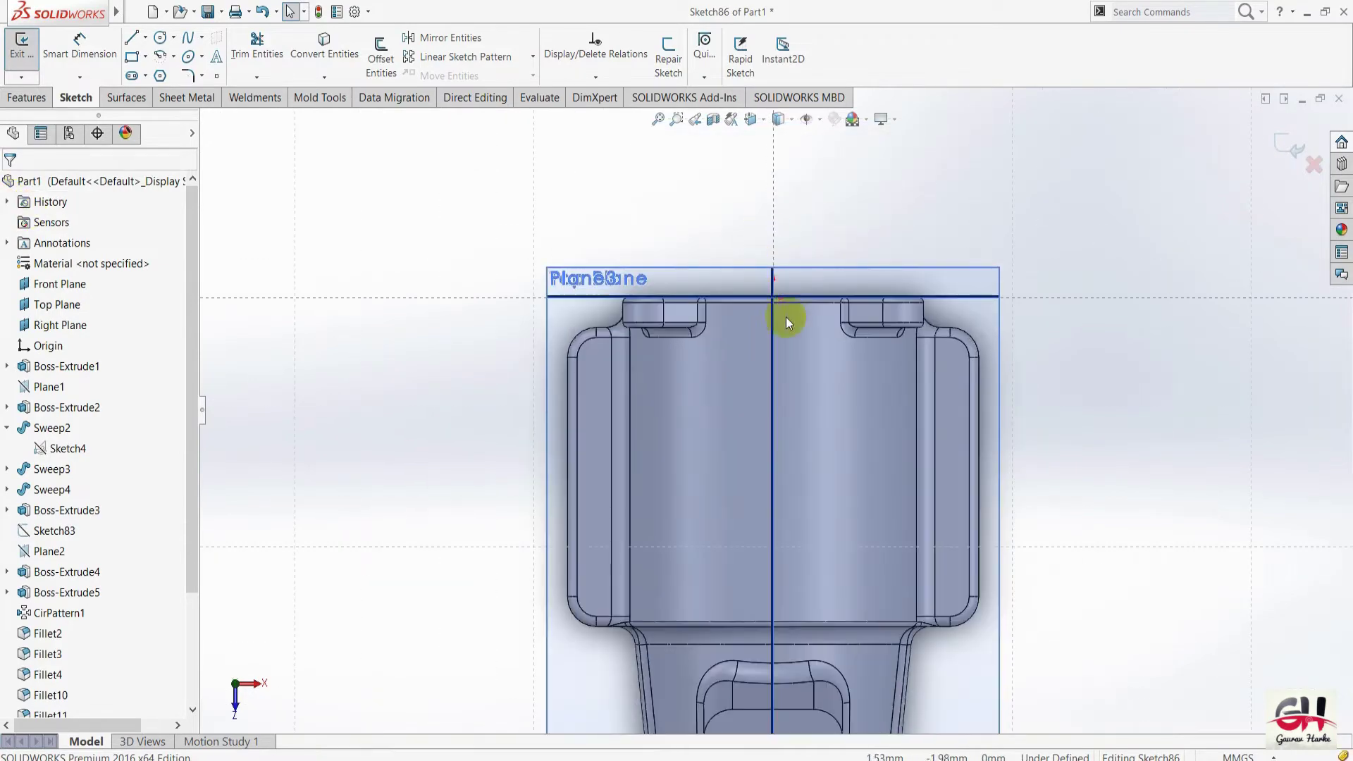
pyautogui.hotkey('alt', 'Tab')
# Zoom the PDF to read Section A-A's 35, 18.5, R10, 28 and 14 dimensions, then return to SOLIDWORKS.
pyautogui.scroll(2, 1036, 401)
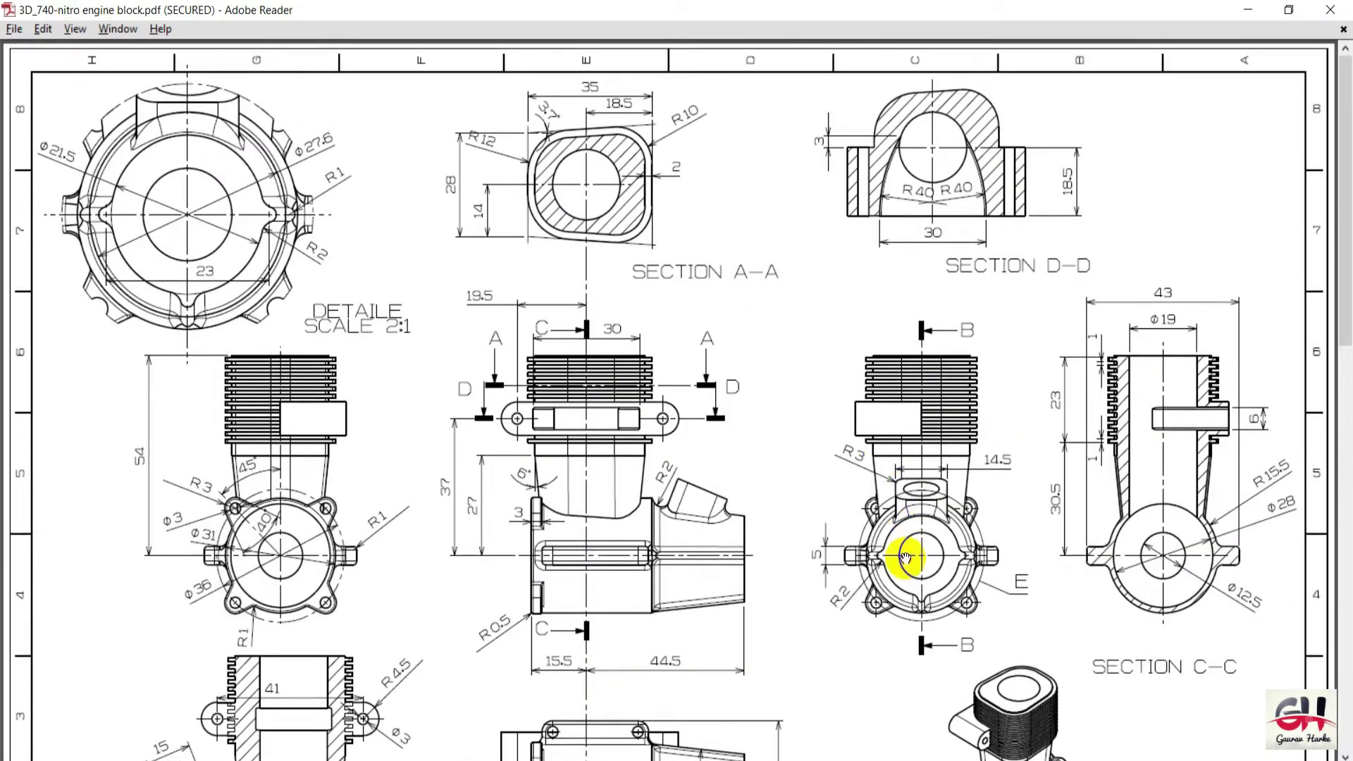
pyautogui.scroll(-2, 803, 321)
pyautogui.scroll(-1, 795, 340)
pyautogui.scroll(3, 805, 458)
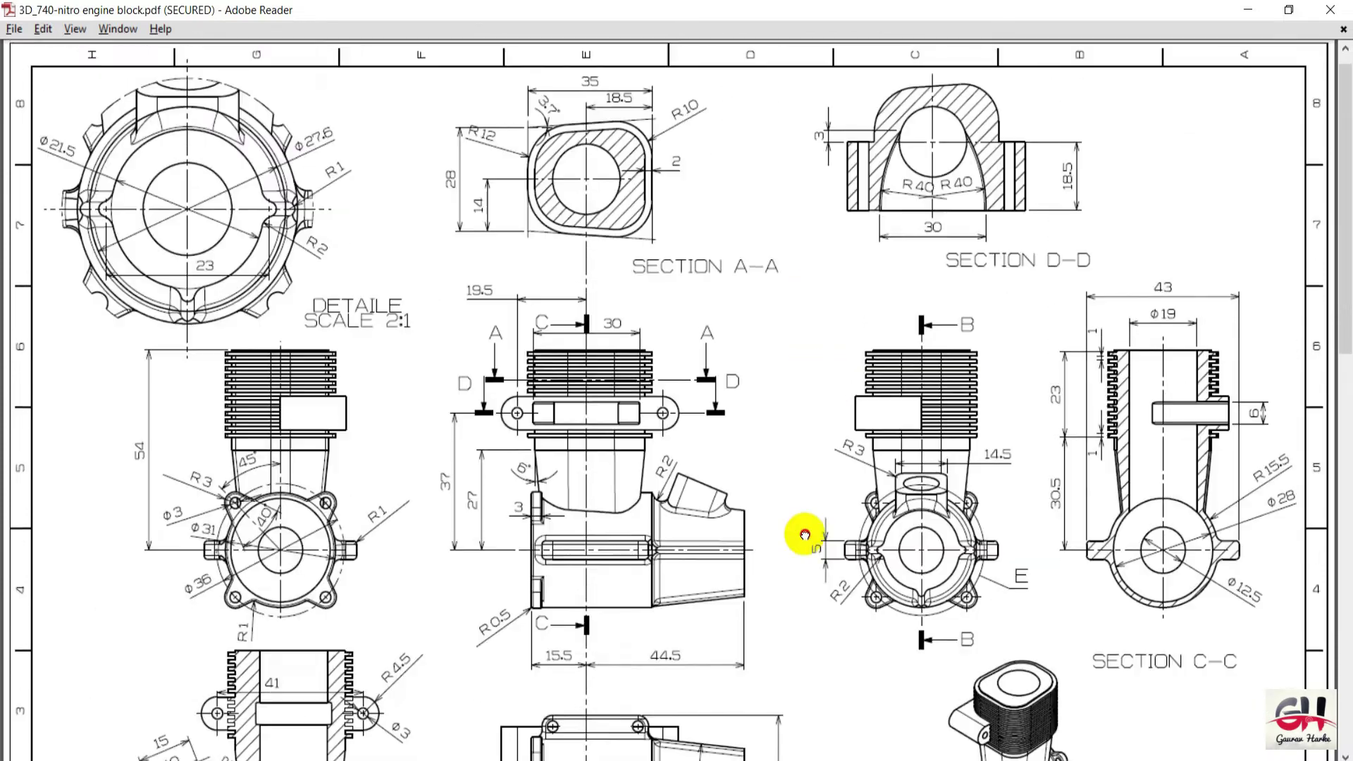
pyautogui.keyDown('ctrl'); pyautogui.scroll(2, 615, 143); pyautogui.keyUp('ctrl')
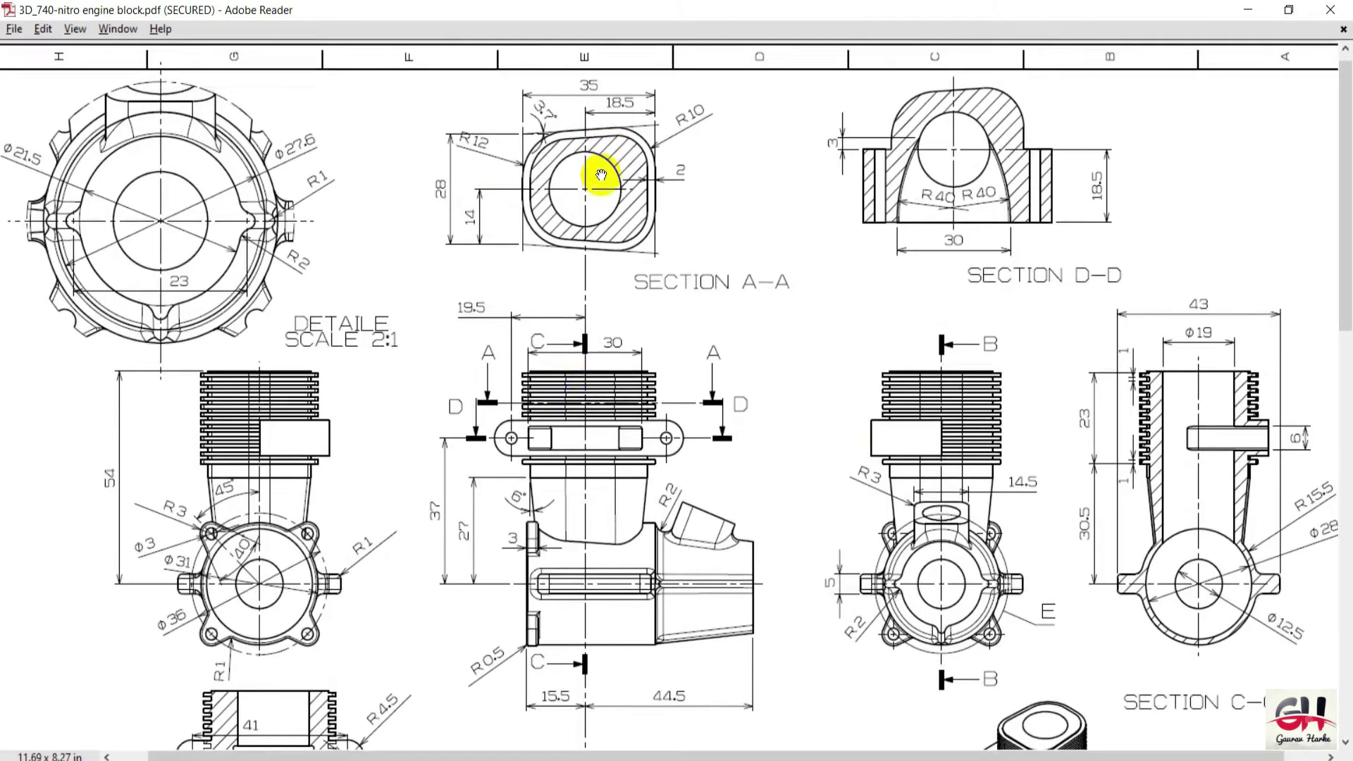
pyautogui.keyDown('ctrl'); pyautogui.scroll(1, 564, 212); pyautogui.keyUp('ctrl')
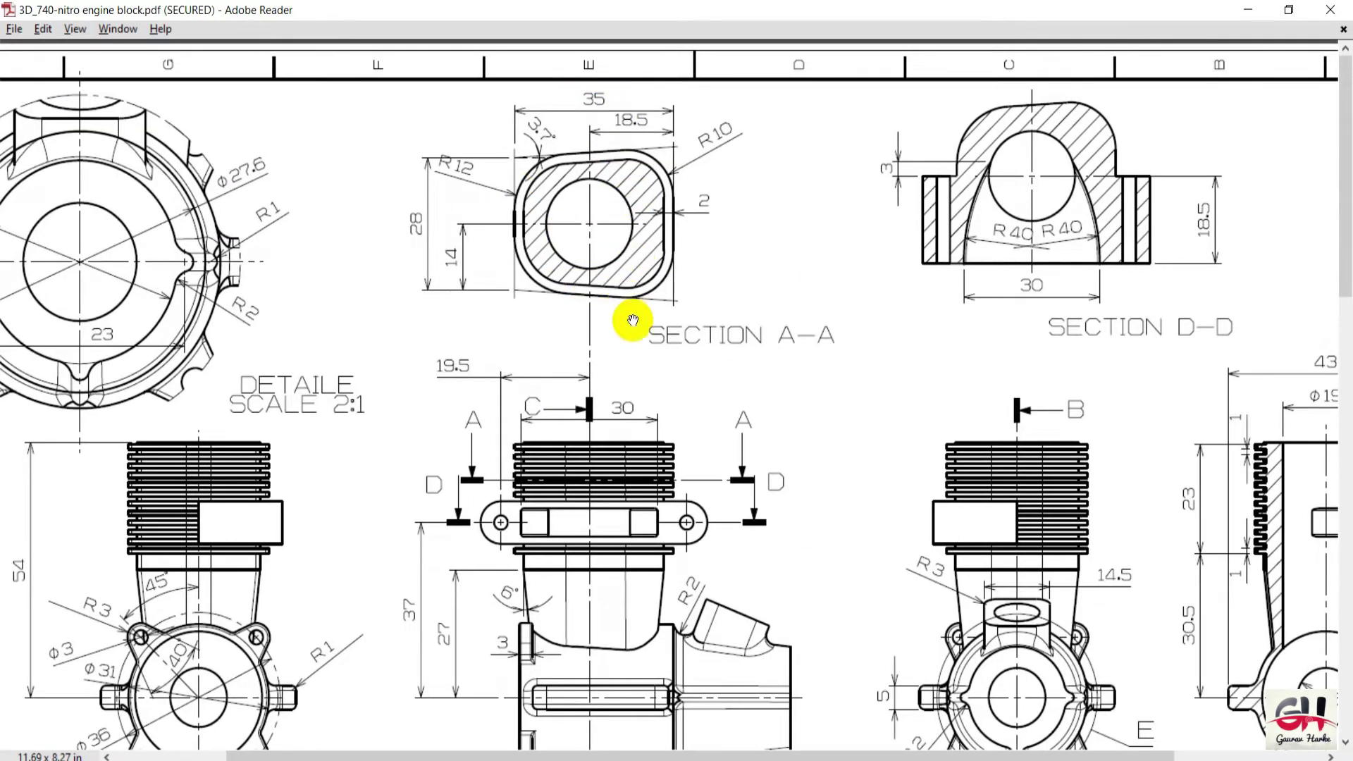
pyautogui.hotkey('alt', 'Tab')
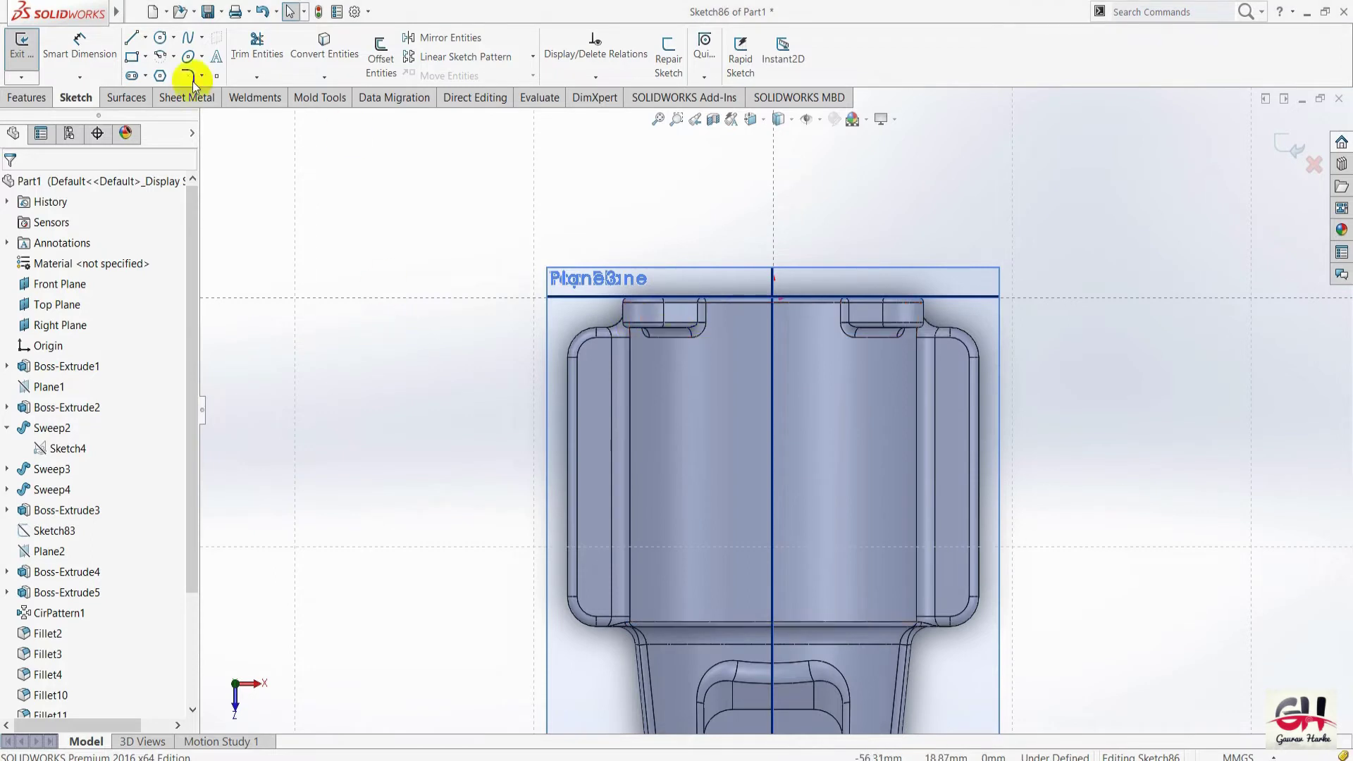
# Draw a horizontal centerline across the part in Sketch86.
pyautogui.press('space')
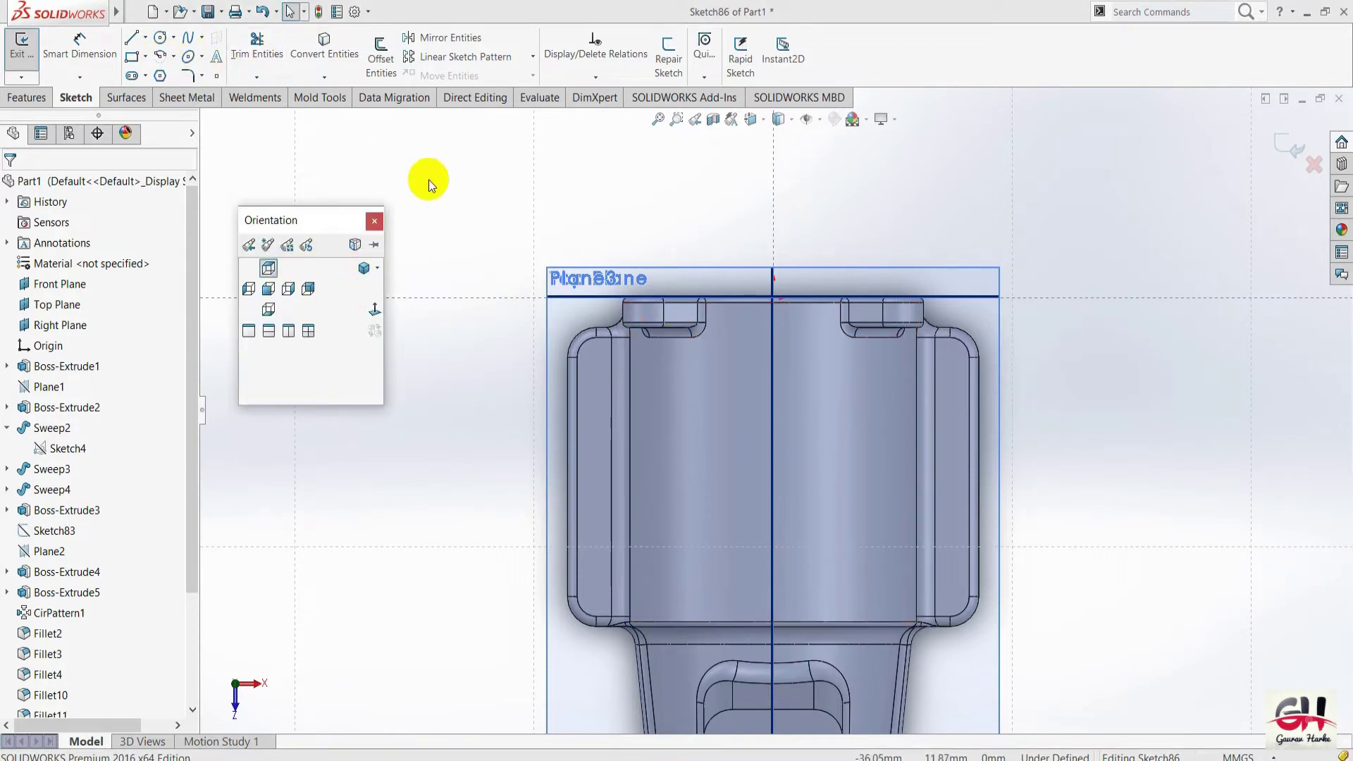
pyautogui.press('Escape')
pyautogui.press('s')
pyautogui.click(485, 263)
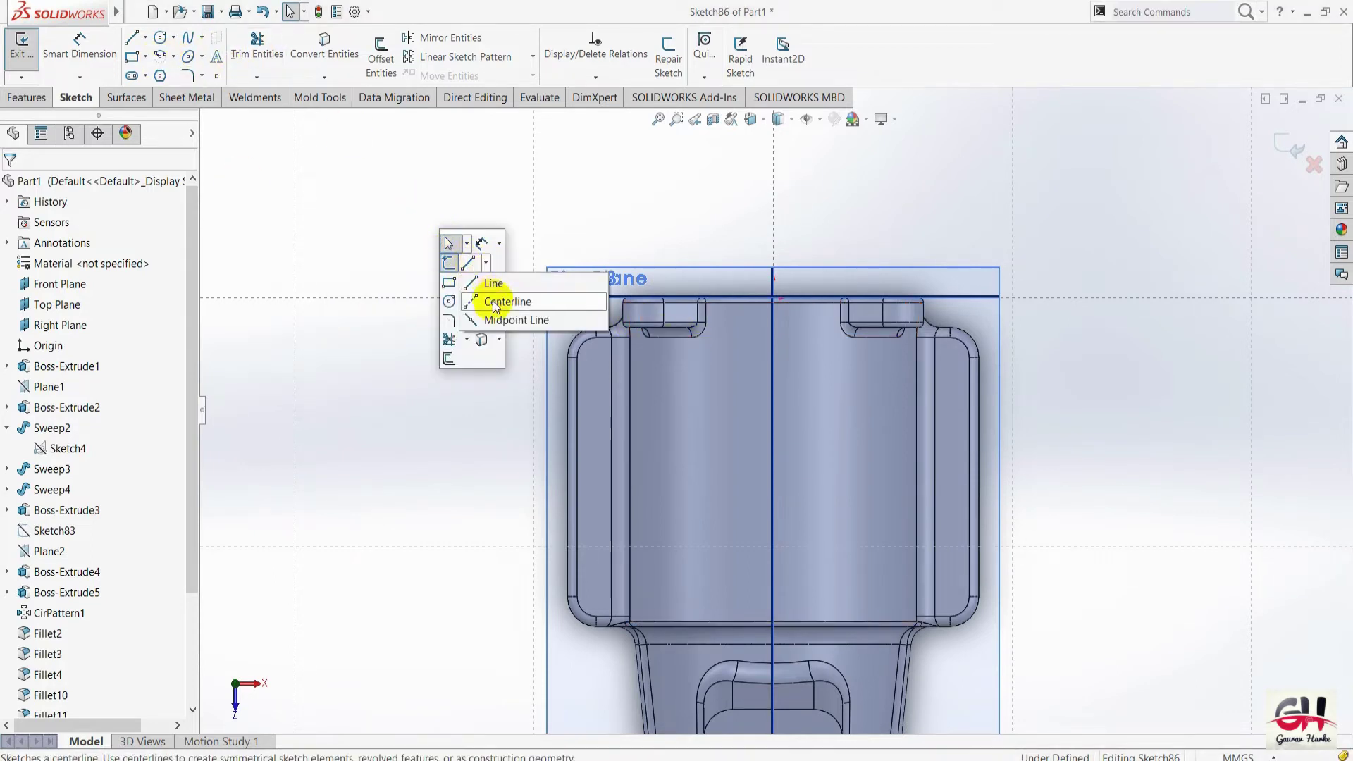
pyautogui.click(496, 306)
pyautogui.click(458, 430)
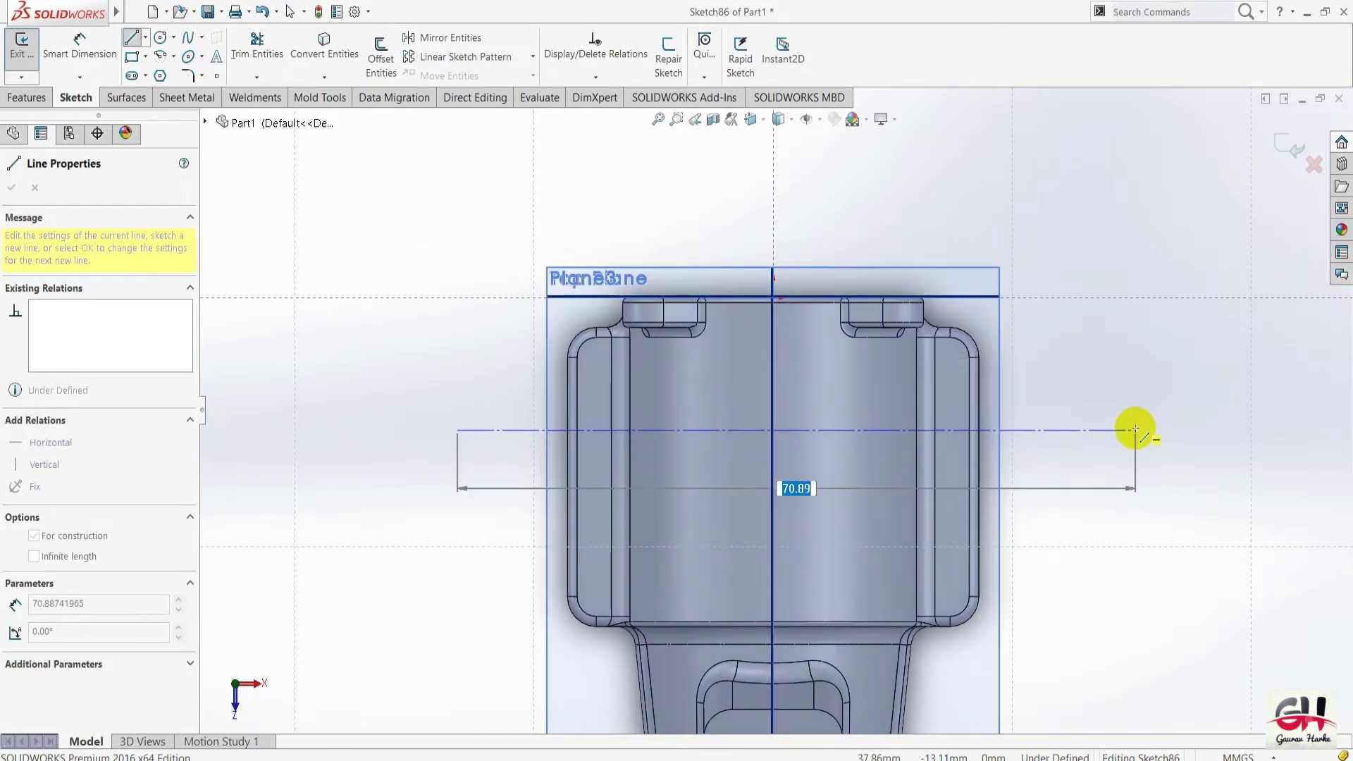
pyautogui.click(1135, 429)
pyautogui.press('Escape')
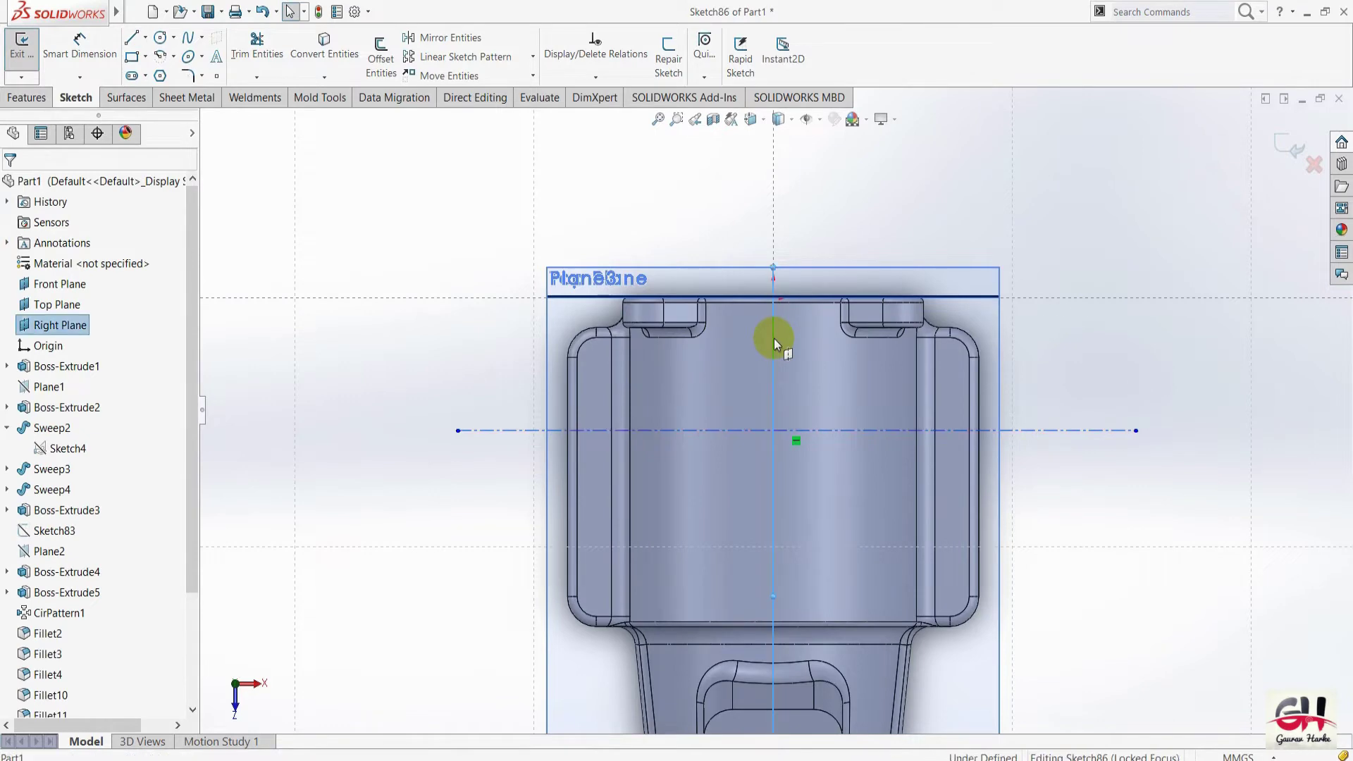
pyautogui.press('Escape')
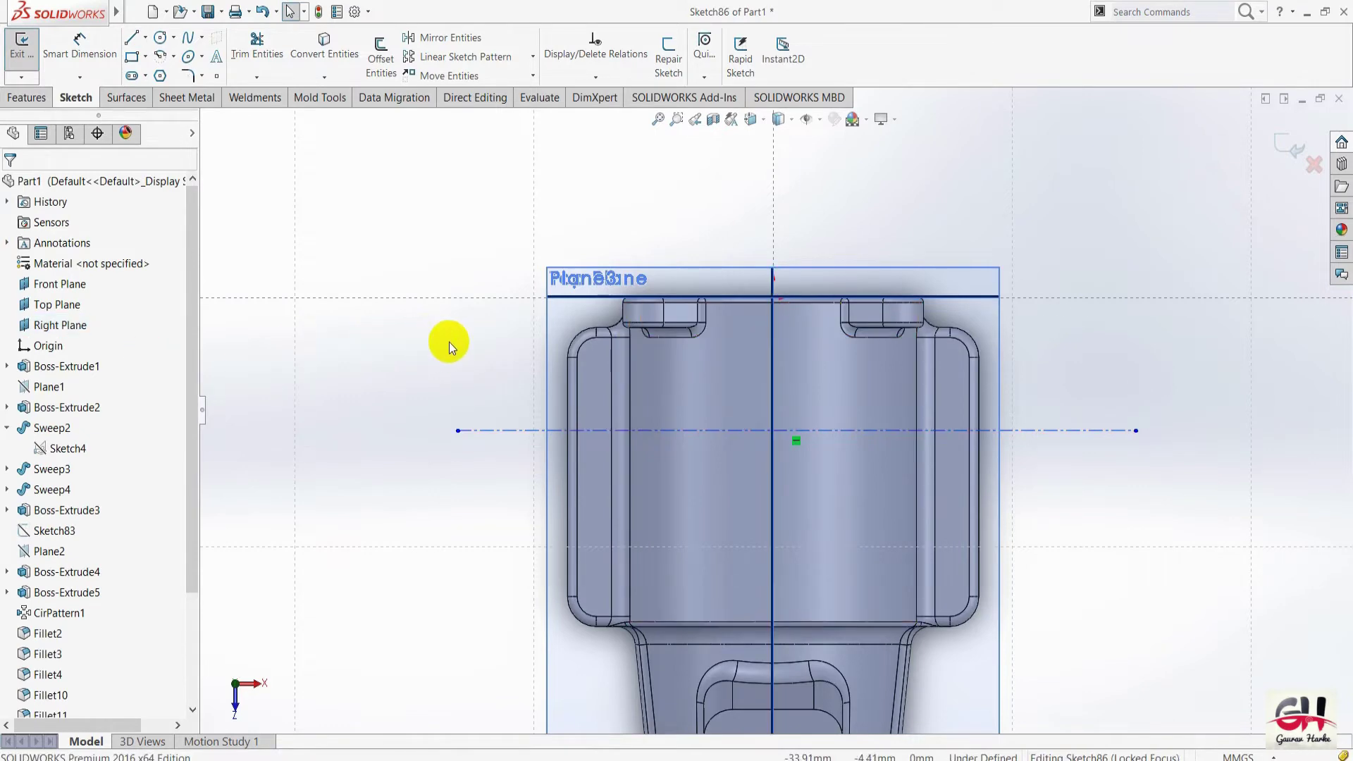
pyautogui.scroll(3, 455, 310)
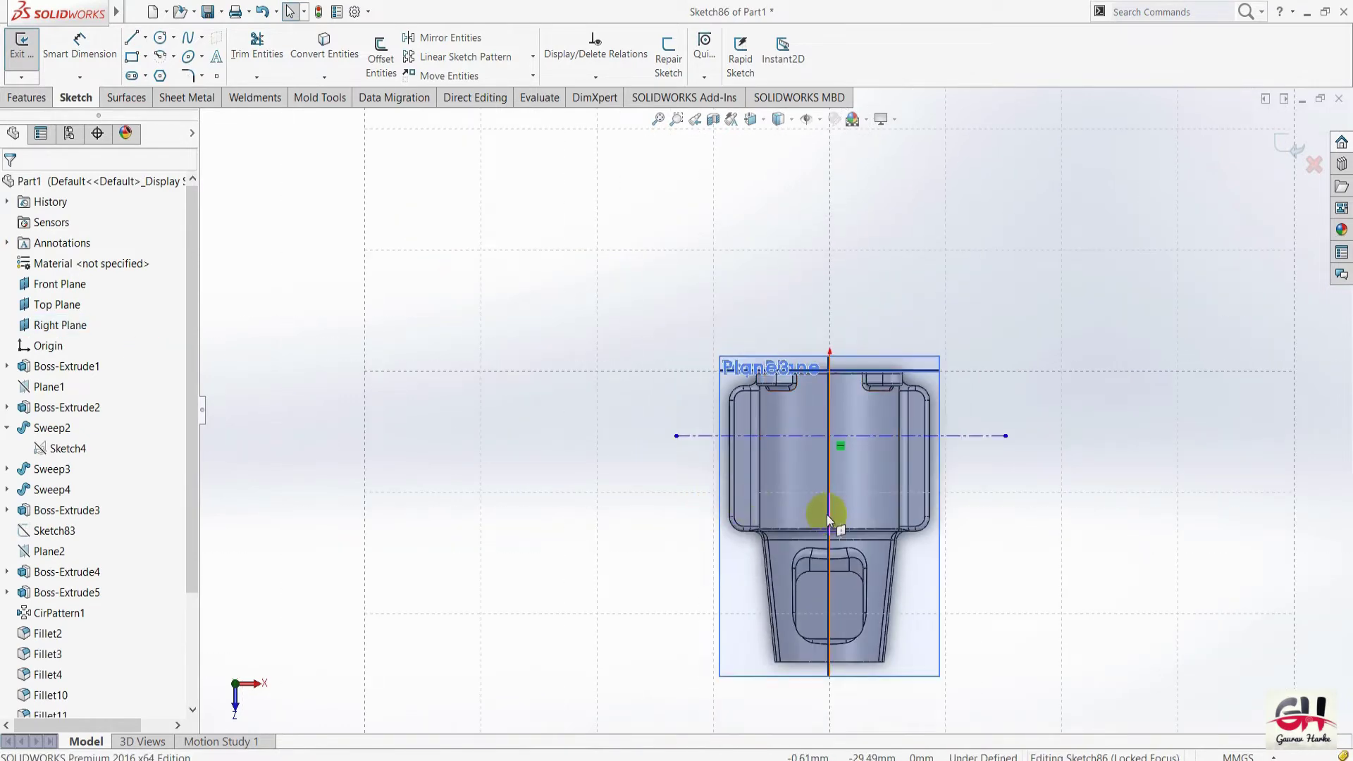
pyautogui.scroll(-2, 874, 519)
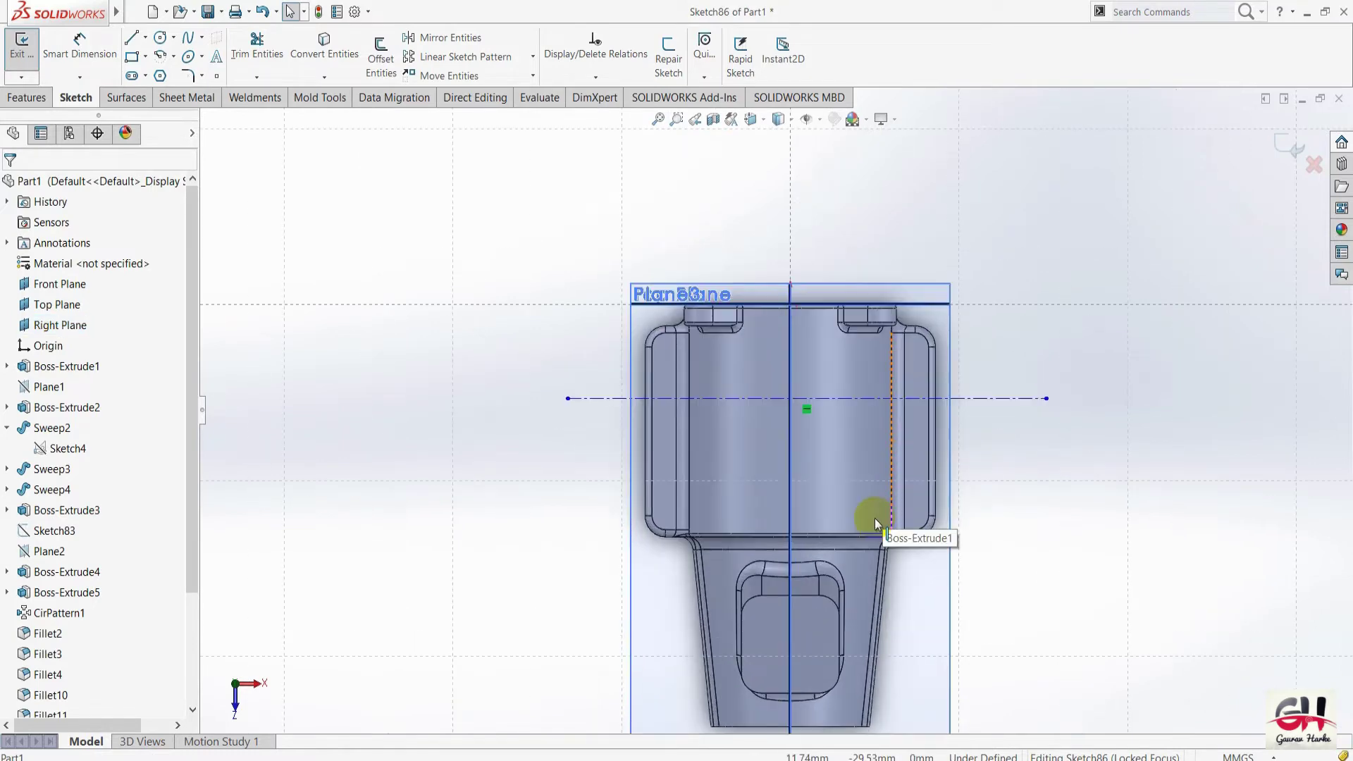
# Draw a vertical centerline from above the part's top down to its bottom.
pyautogui.press('s')
pyautogui.click(915, 546)
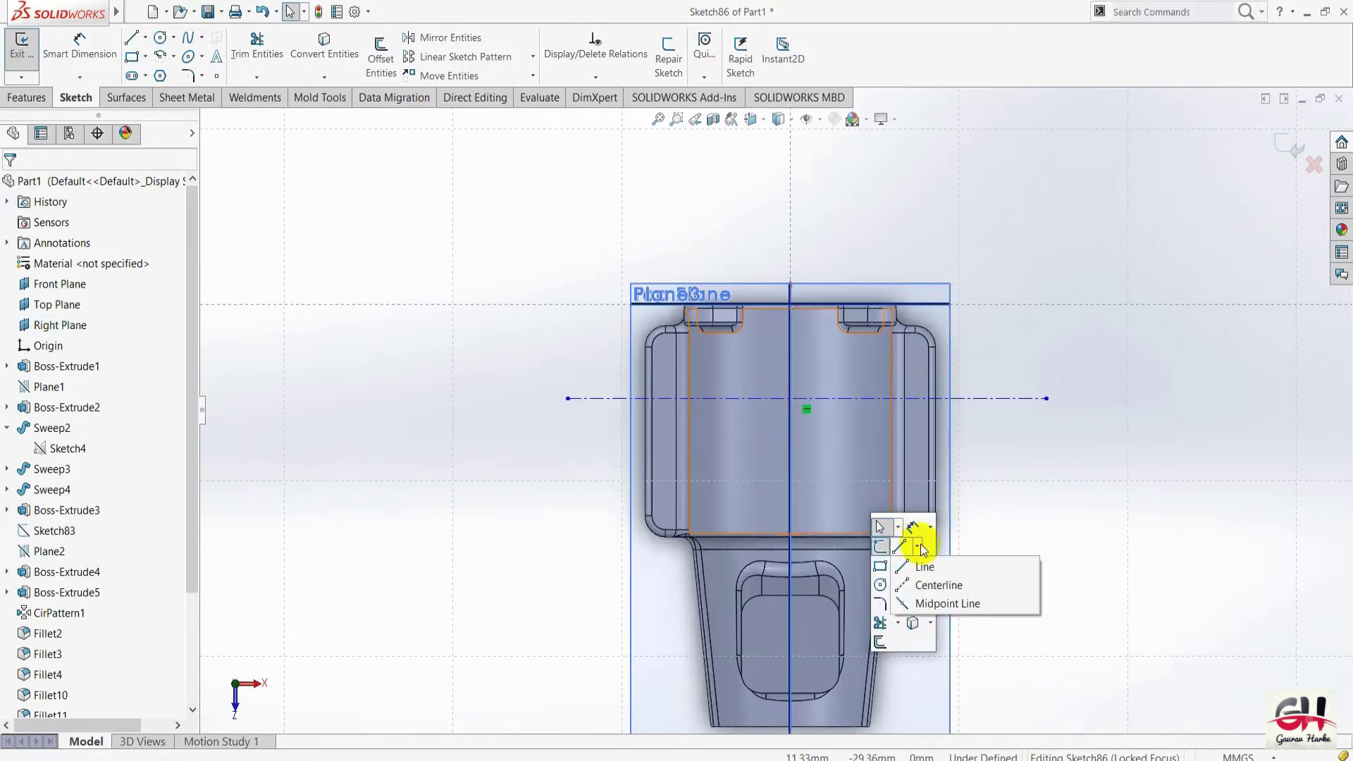
pyautogui.click(931, 577)
pyautogui.click(790, 245)
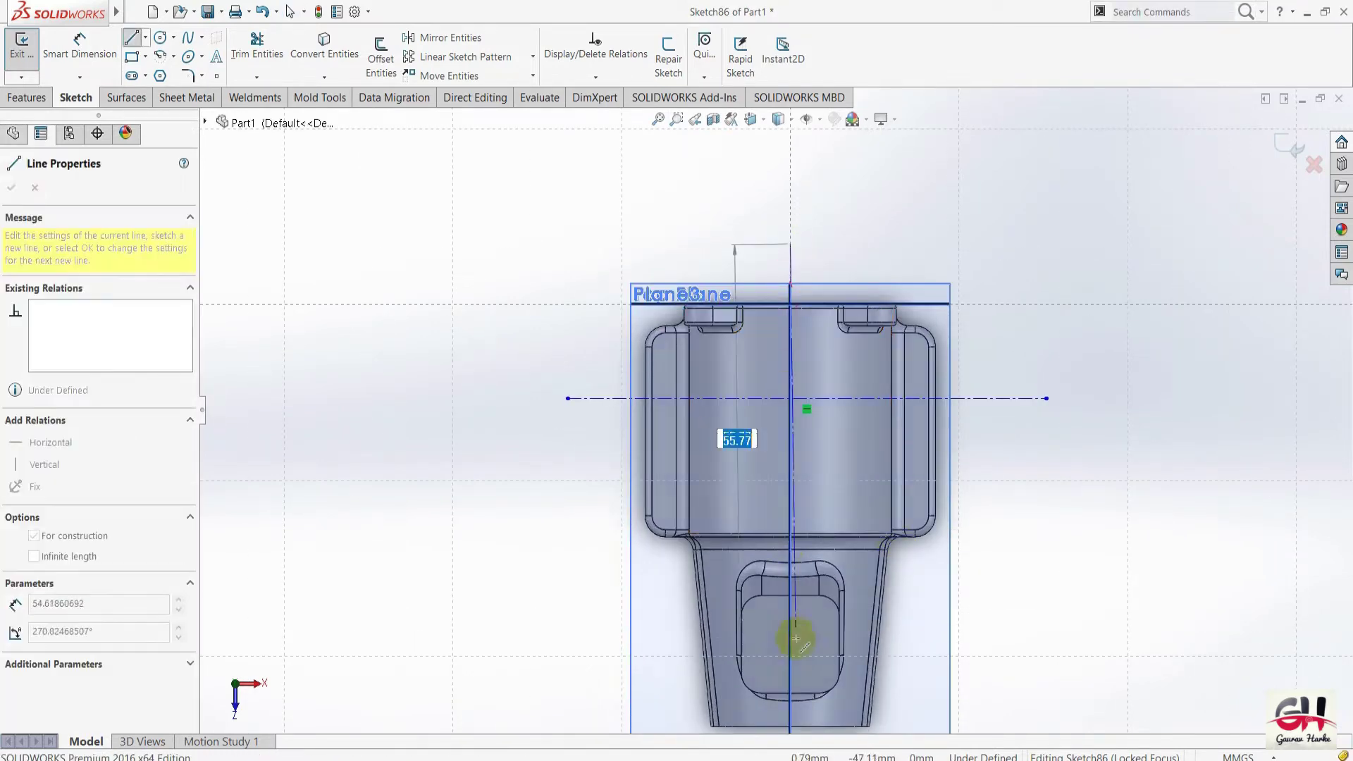
pyautogui.click(790, 730)
pyautogui.press('Escape')
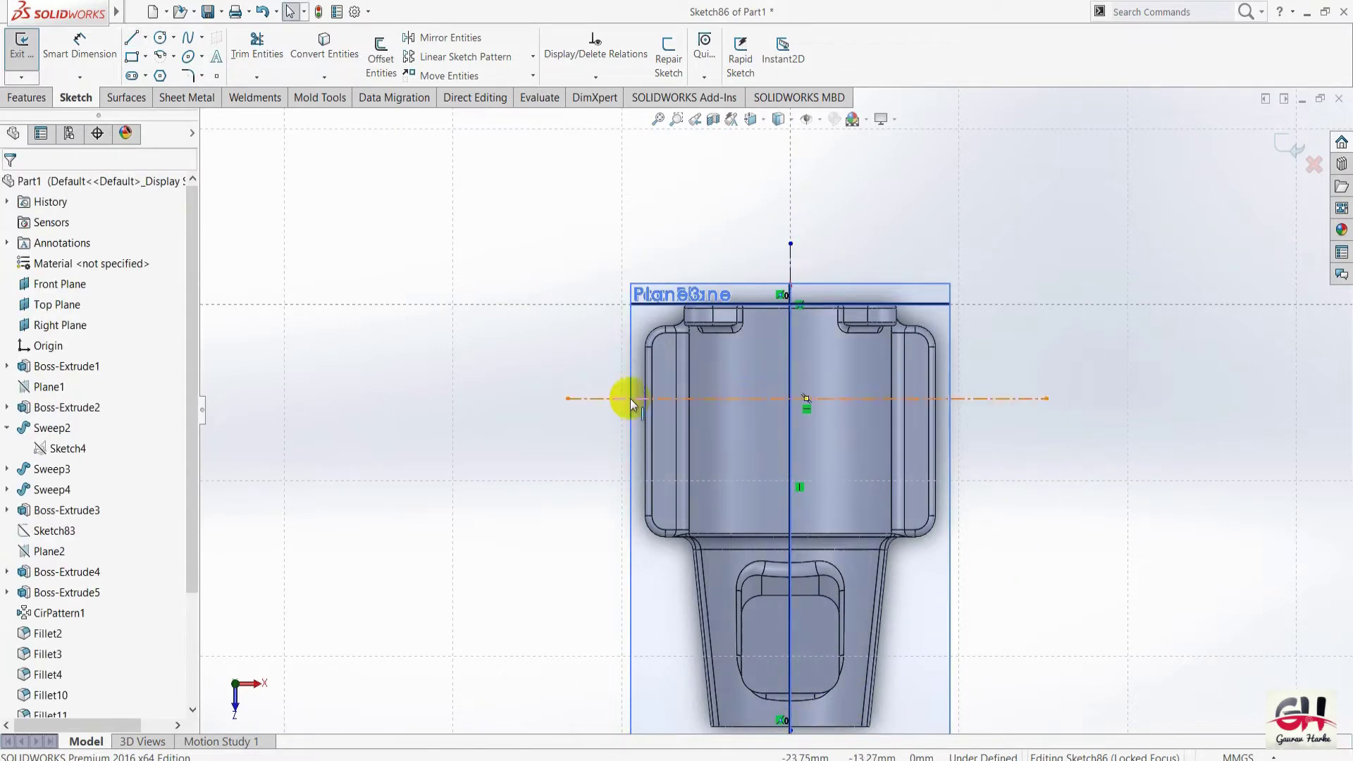
pyautogui.scroll(-2, 821, 483)
pyautogui.scroll(3, 825, 486)
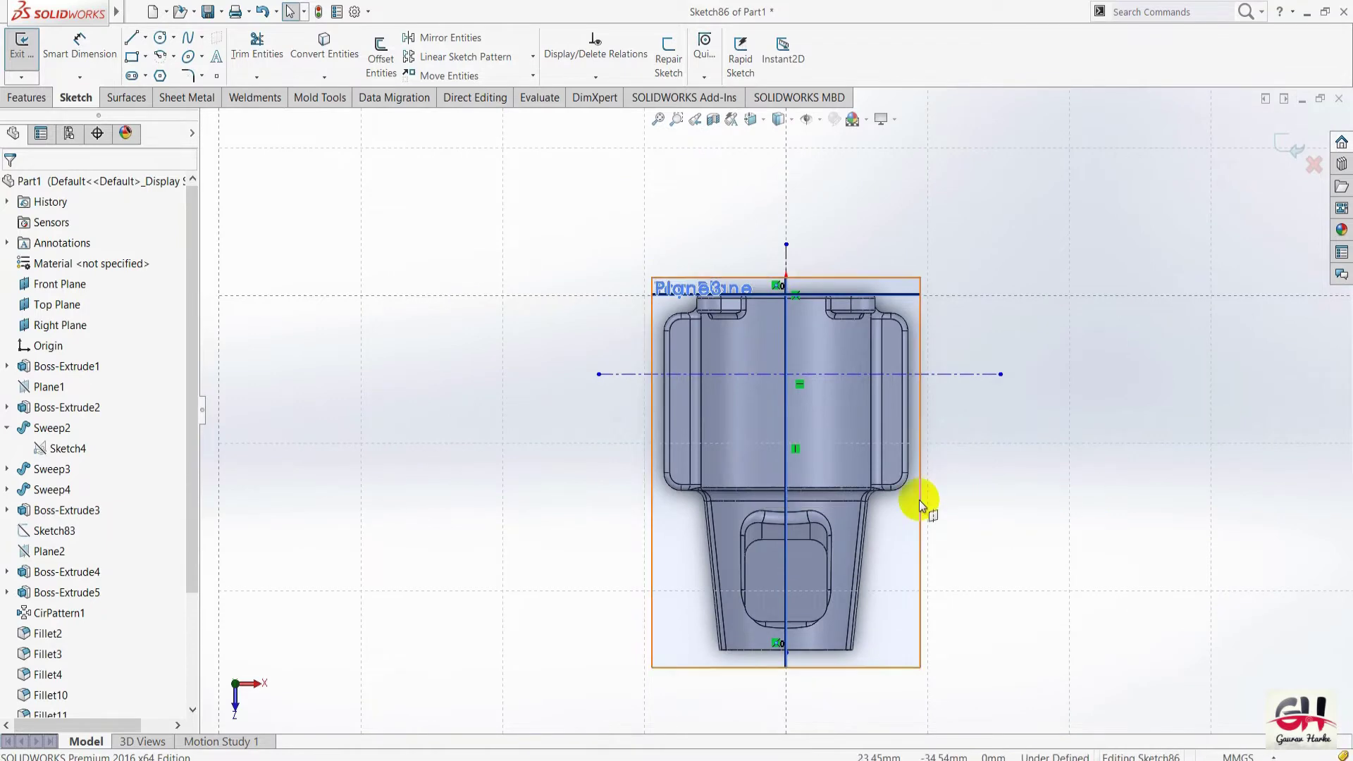
pyautogui.scroll(-4, 719, 267)
pyautogui.scroll(3, 726, 303)
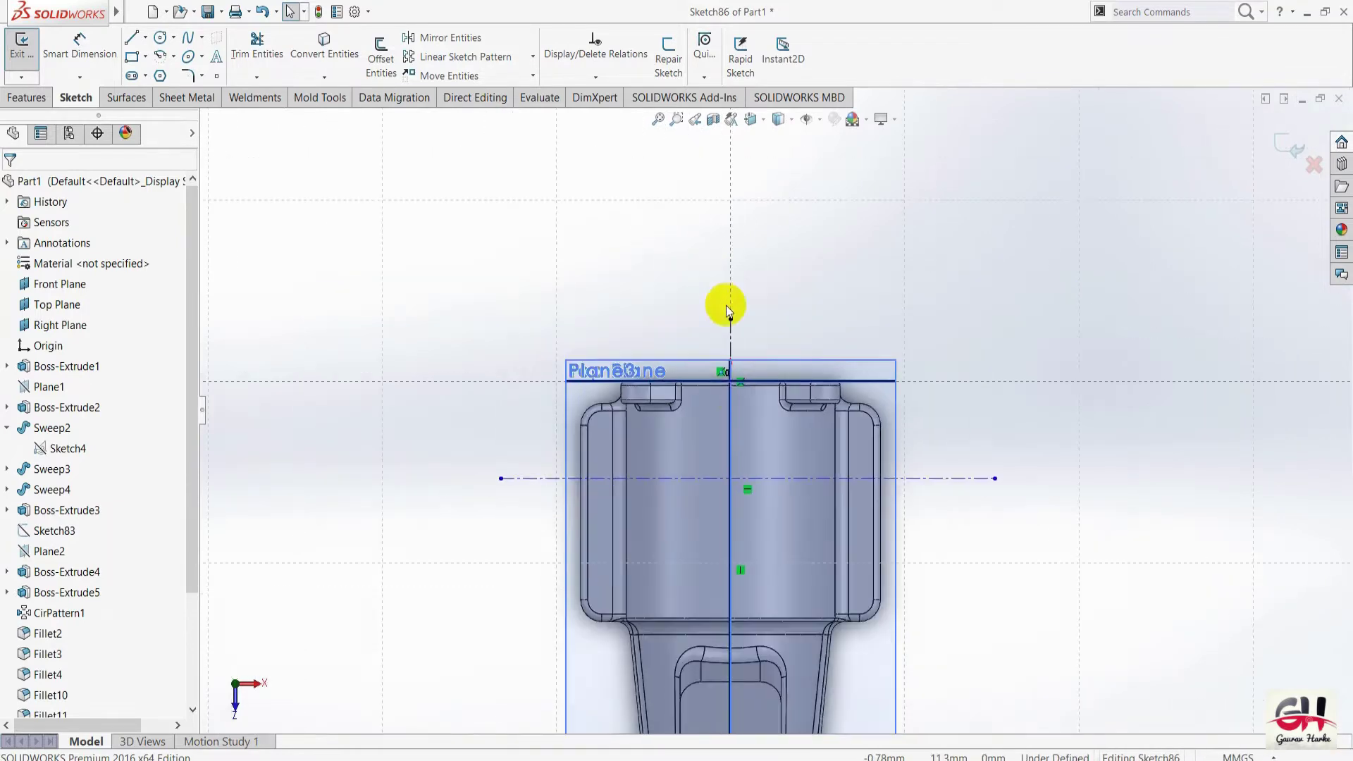
pyautogui.scroll(-2, 746, 532)
pyautogui.scroll(4, 770, 389)
pyautogui.scroll(-2, 749, 620)
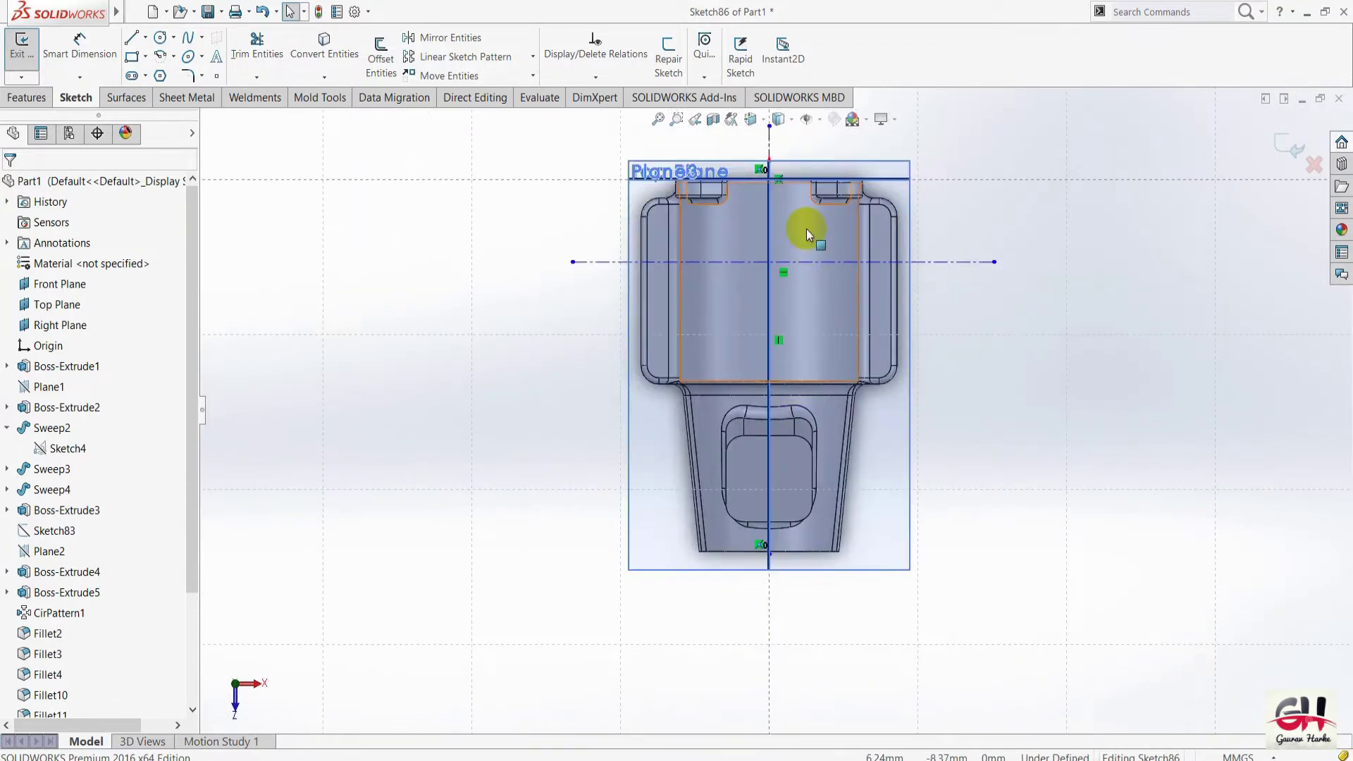
pyautogui.scroll(-2, 811, 197)
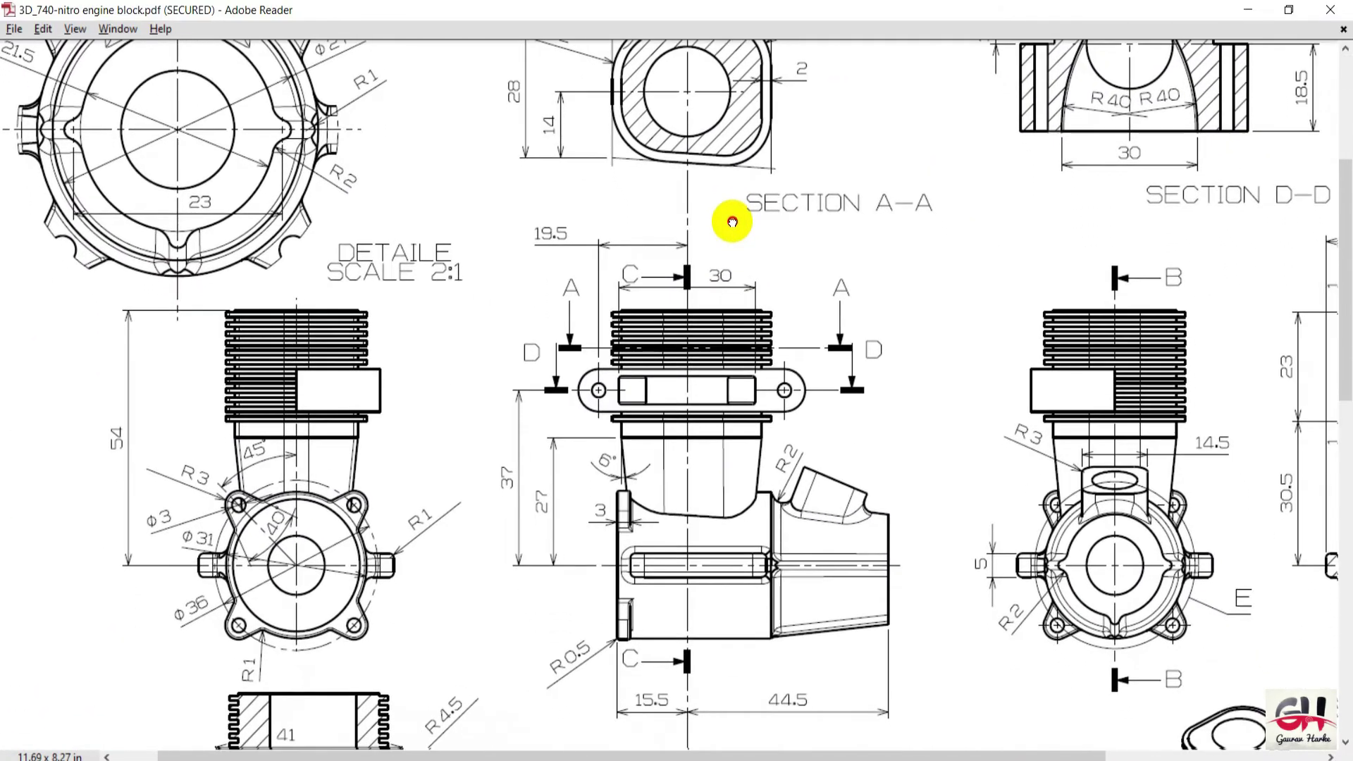
# Pan and scroll the drawing to review the front-view dimensions below Section A-A.
pyautogui.moveTo(733, 222)
pyautogui.mouseDown()
pyautogui.moveTo(643, 357)
pyautogui.moveTo(727, 290)
pyautogui.moveTo(728, 183)
pyautogui.moveTo(725, 202)
pyautogui.mouseUp()
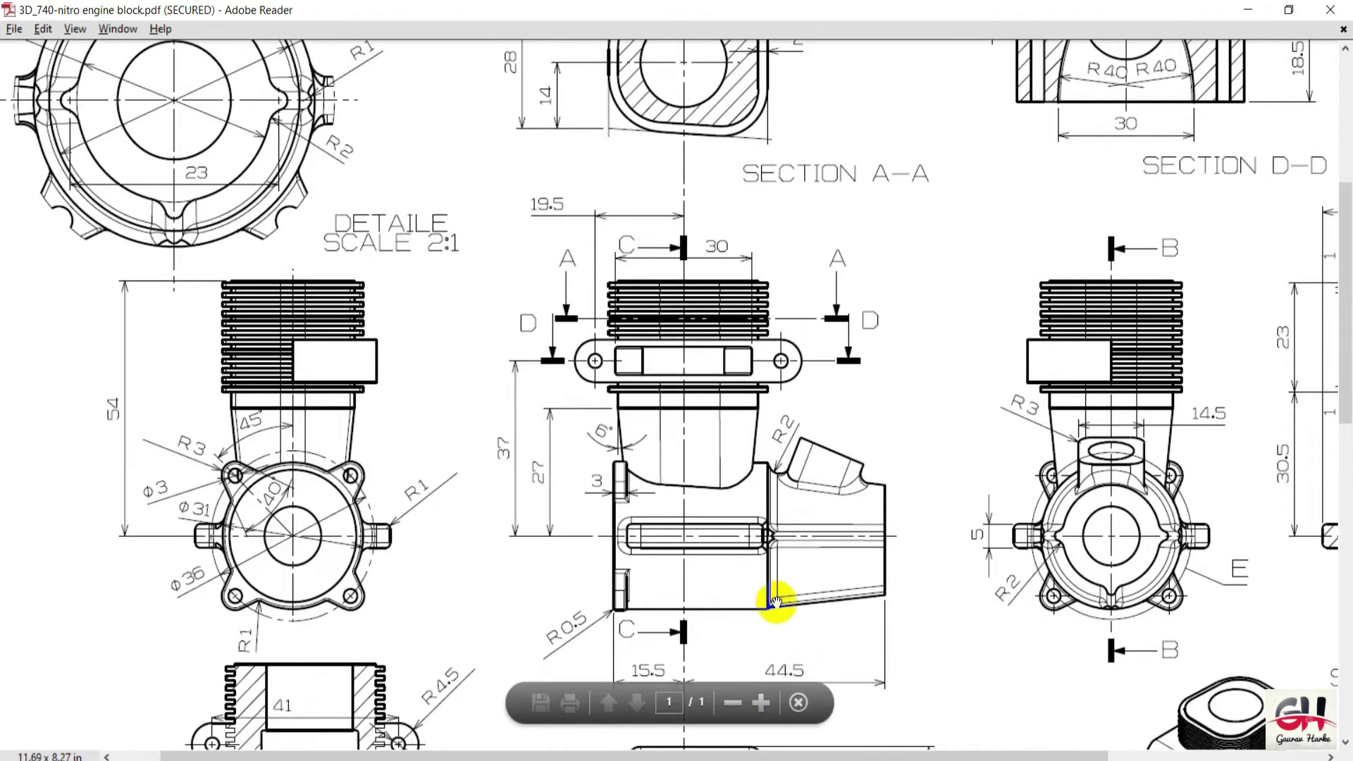
pyautogui.scroll(-5, 782, 599)
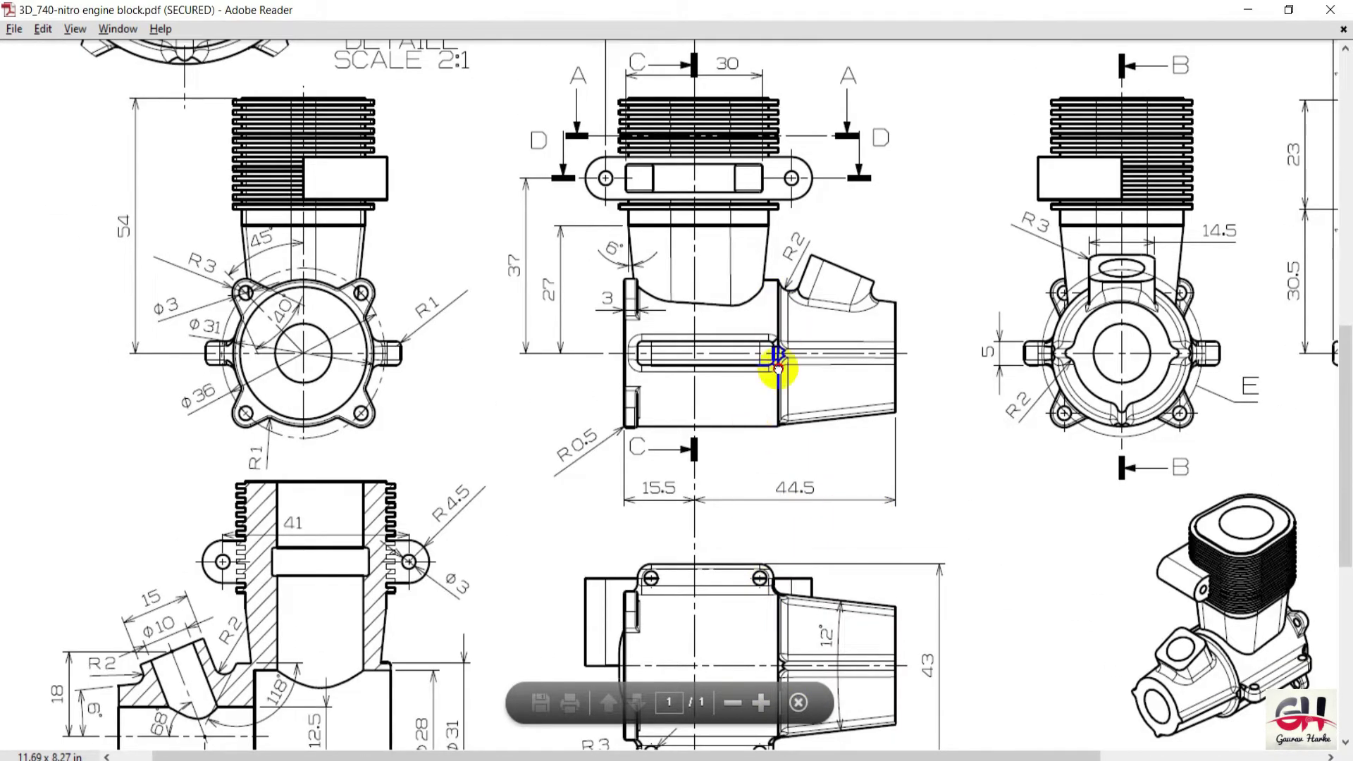
pyautogui.scroll(6, 779, 362)
pyautogui.scroll(2, 779, 257)
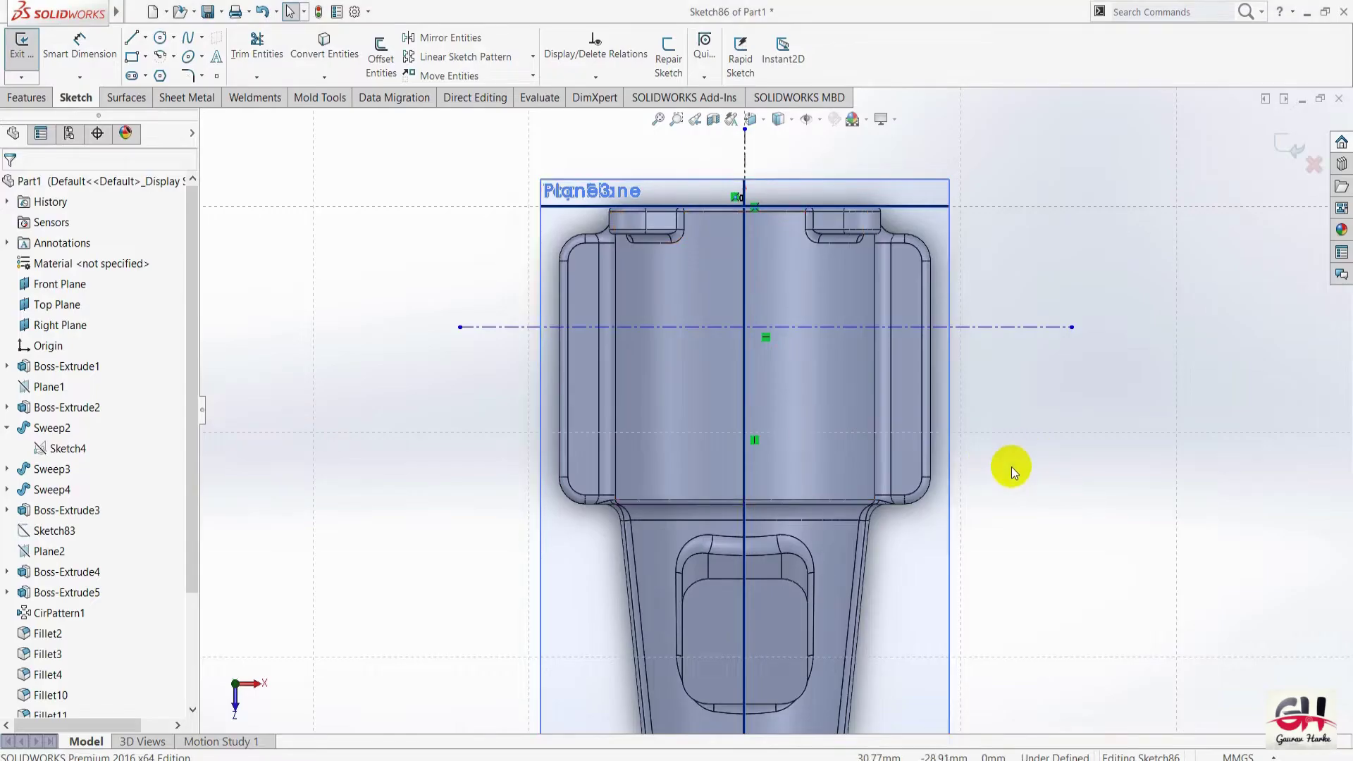
pyautogui.scroll(3, 986, 444)
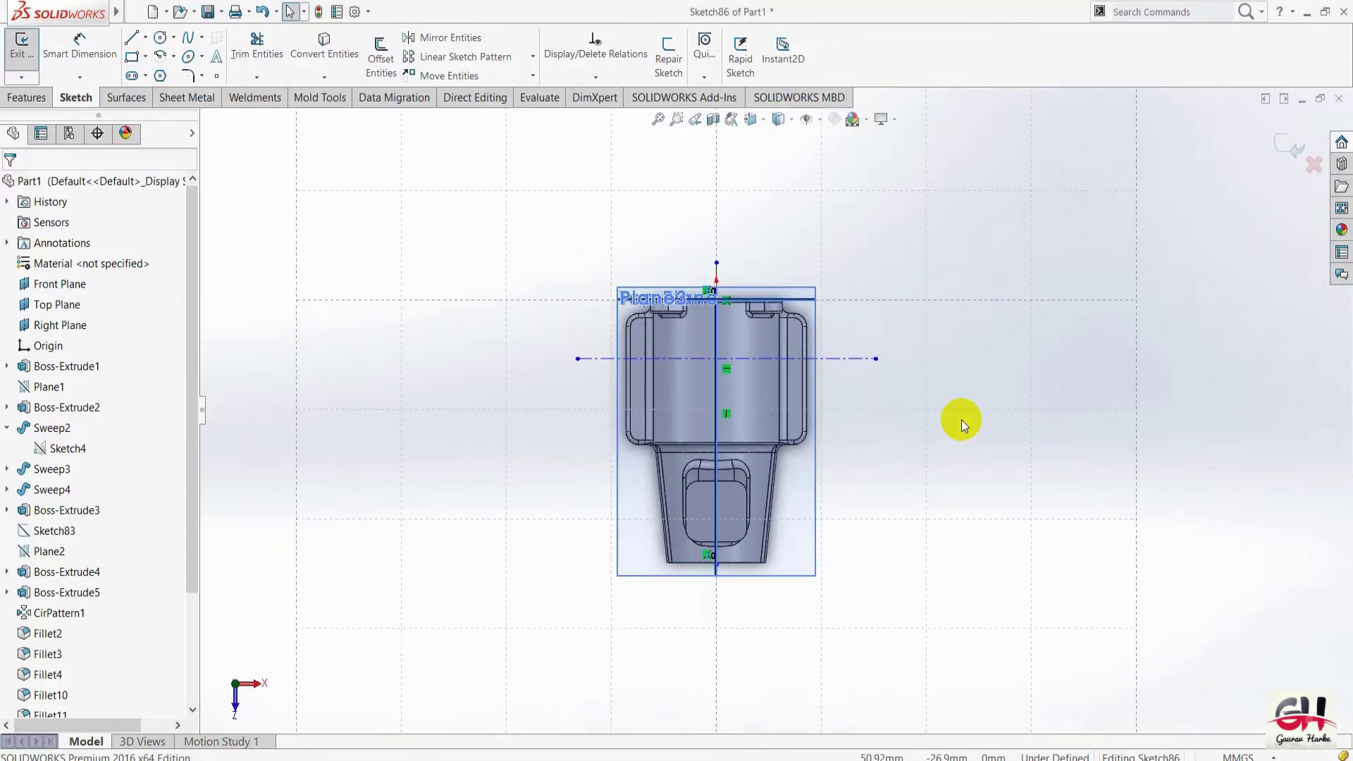
pyautogui.scroll(-3, 775, 479)
# Add a 44.5 mm dimension from the part's bottom edge up to the horizontal centerline.
pyautogui.press('s')
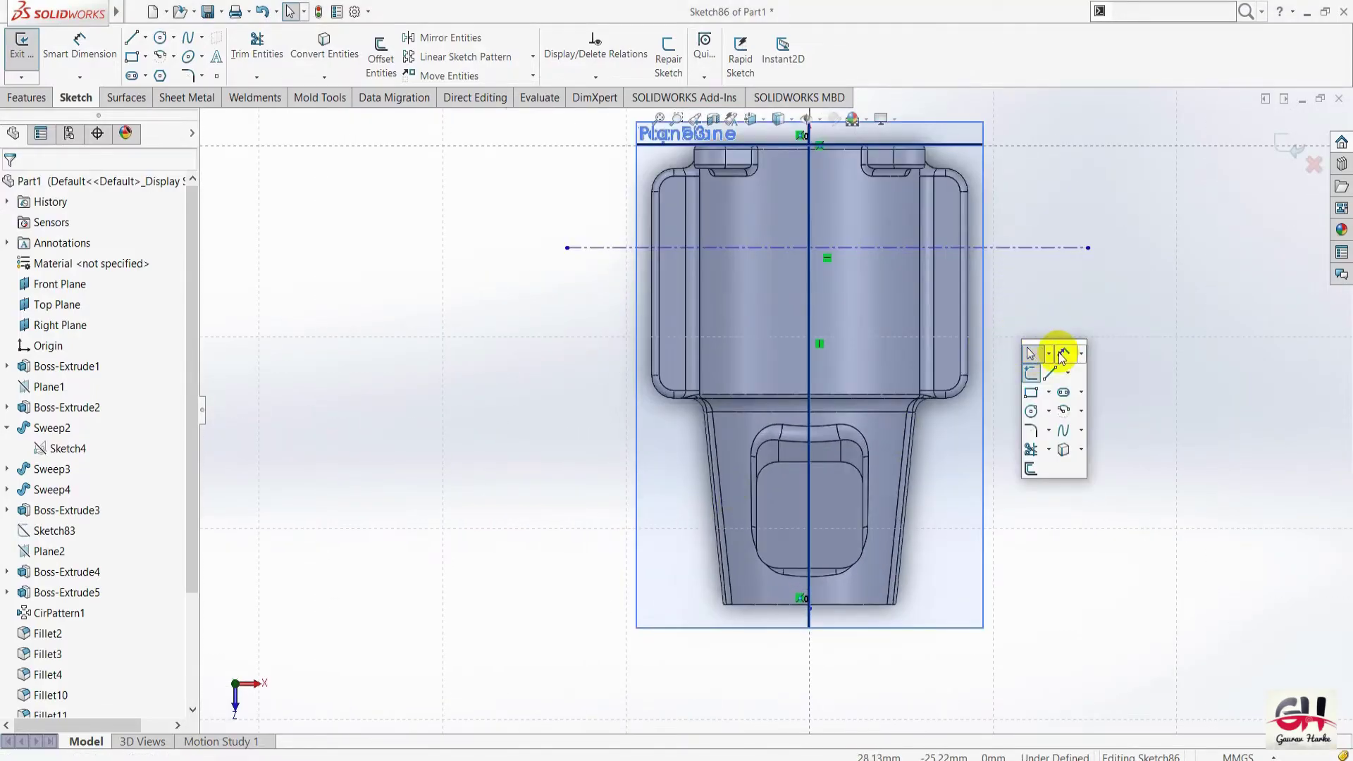
pyautogui.click(1062, 354)
pyautogui.click(1050, 250)
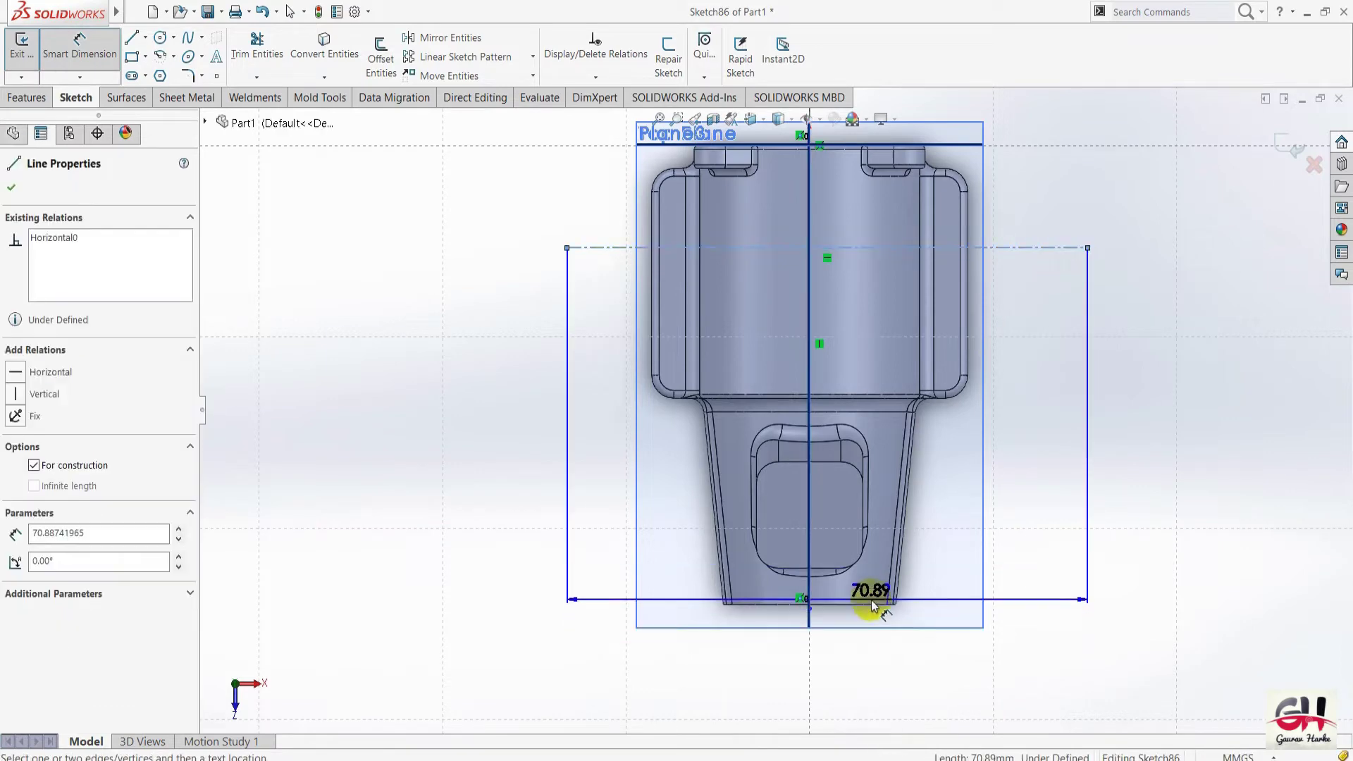
pyautogui.click(802, 604)
pyautogui.click(1110, 448)
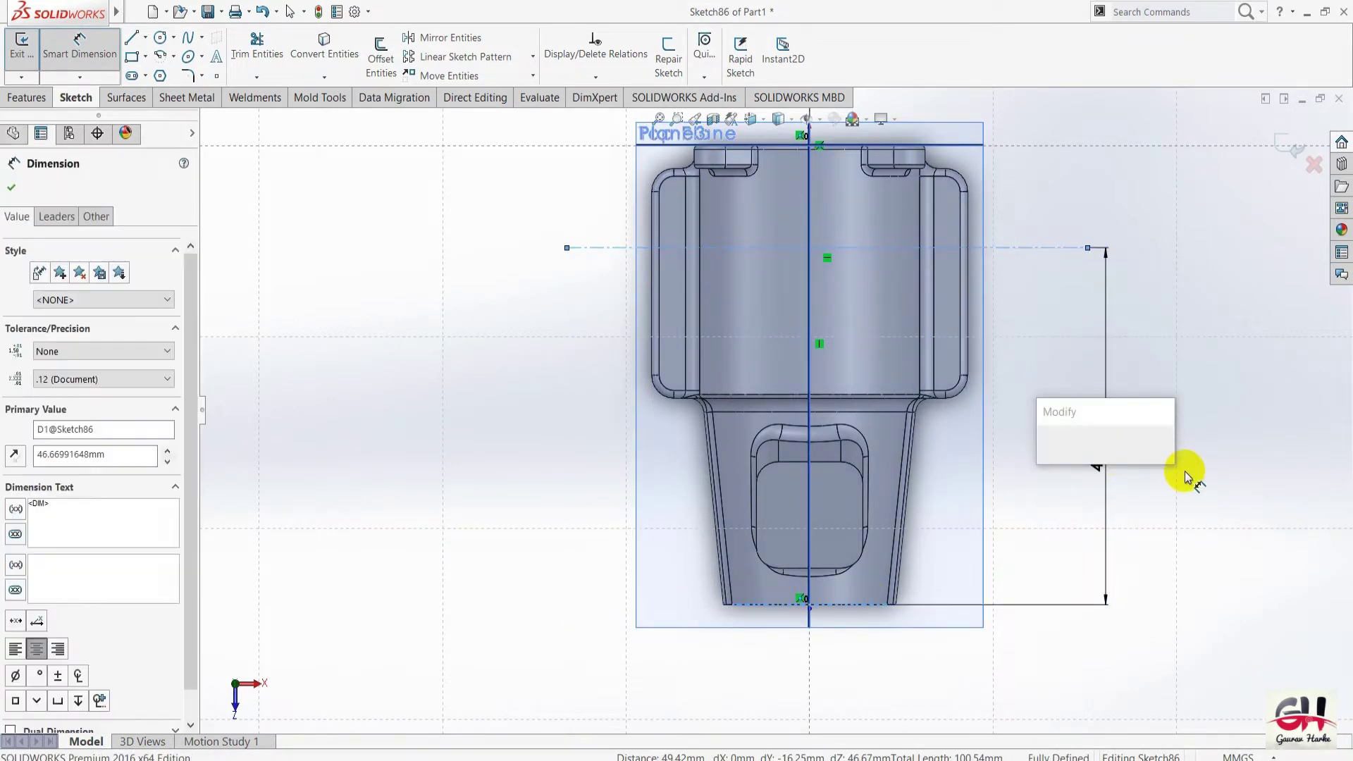
pyautogui.write('44.5')
pyautogui.press('Return')
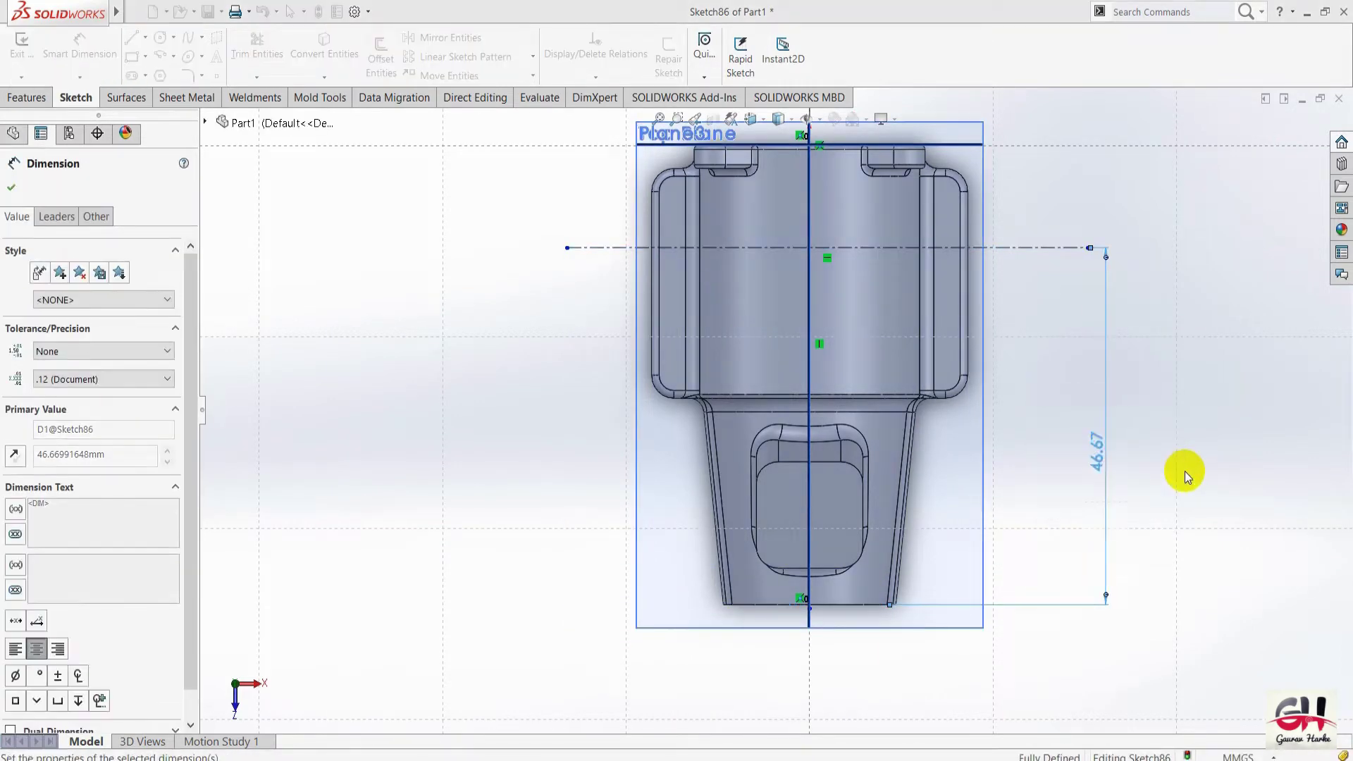
pyautogui.scroll(-2, 987, 204)
pyautogui.scroll(2, 990, 282)
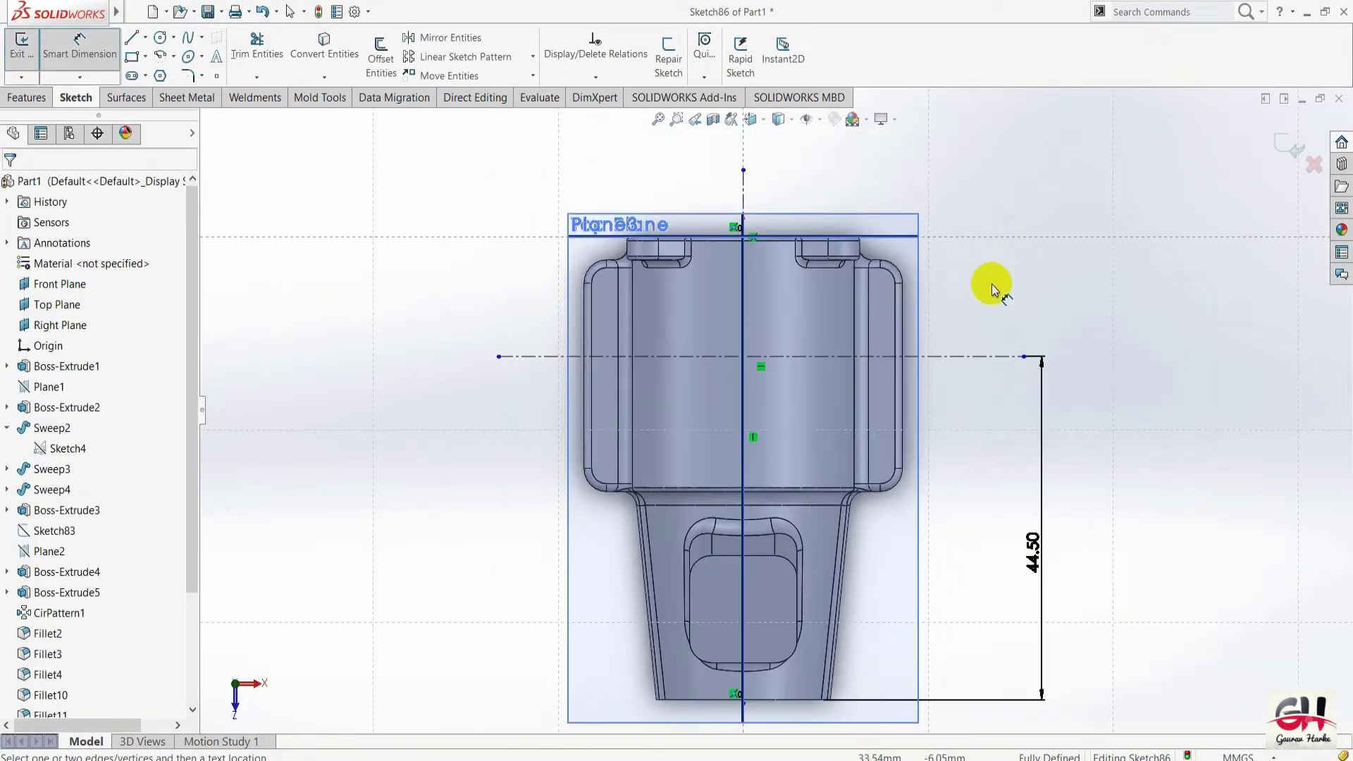
pyautogui.press('Escape')
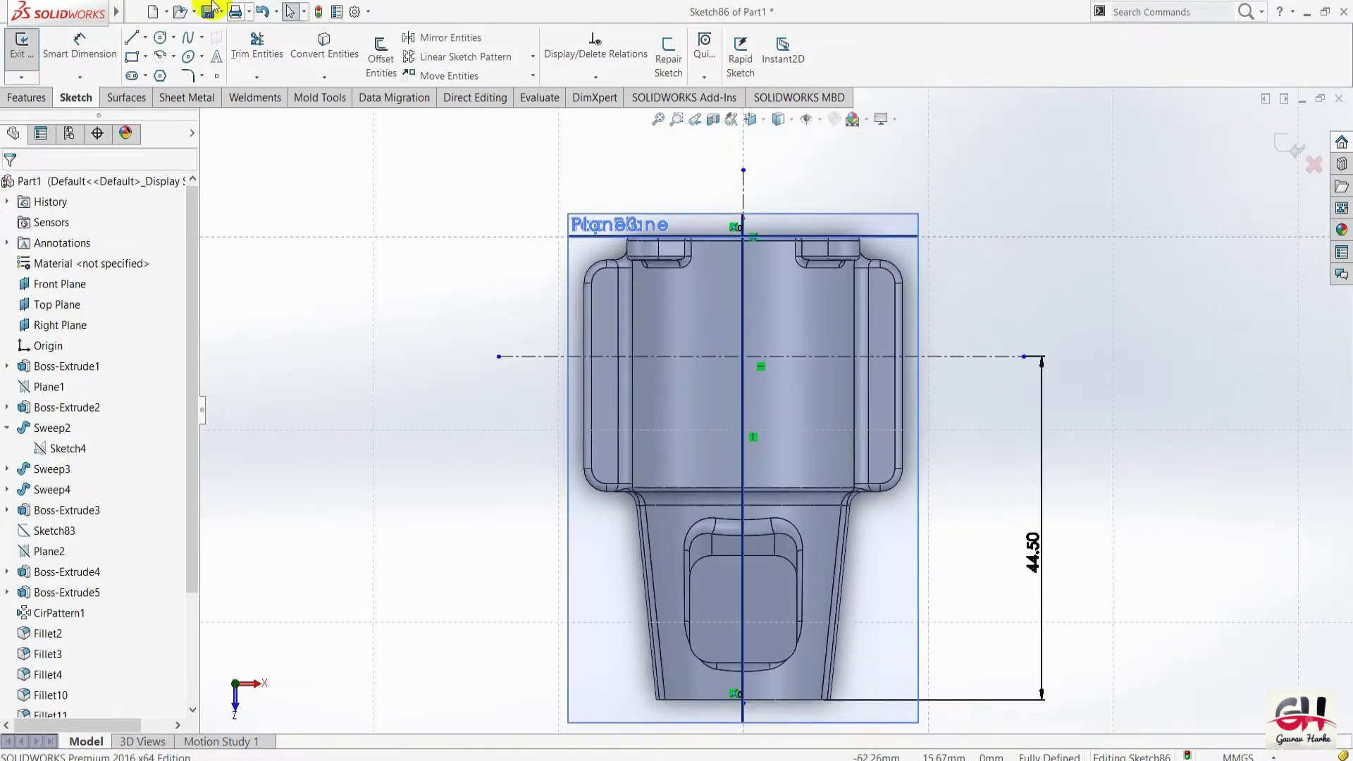
# Draw a corner rectangle and delete three sides, leaving only its top line.
pyautogui.click(132, 55)
pyautogui.click(678, 305)
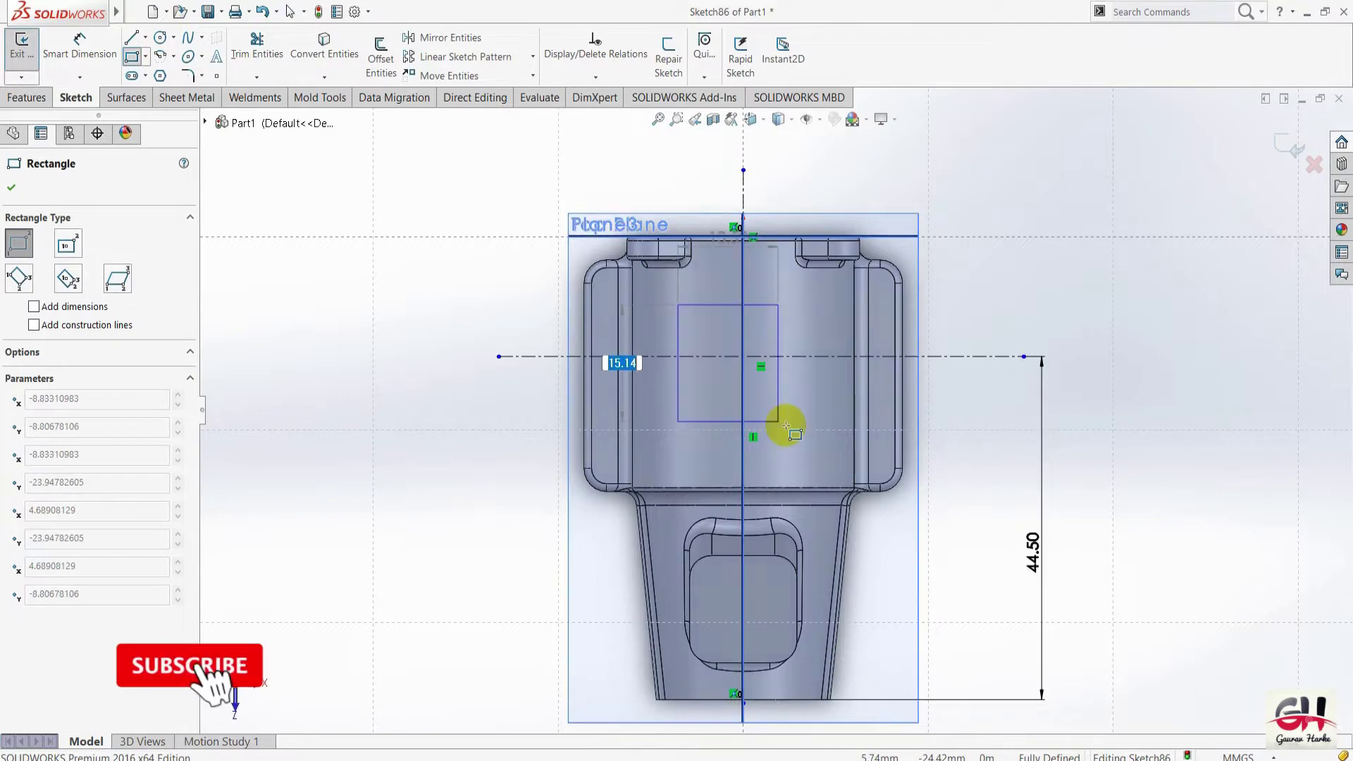
pyautogui.click(835, 437)
pyautogui.press('Escape')
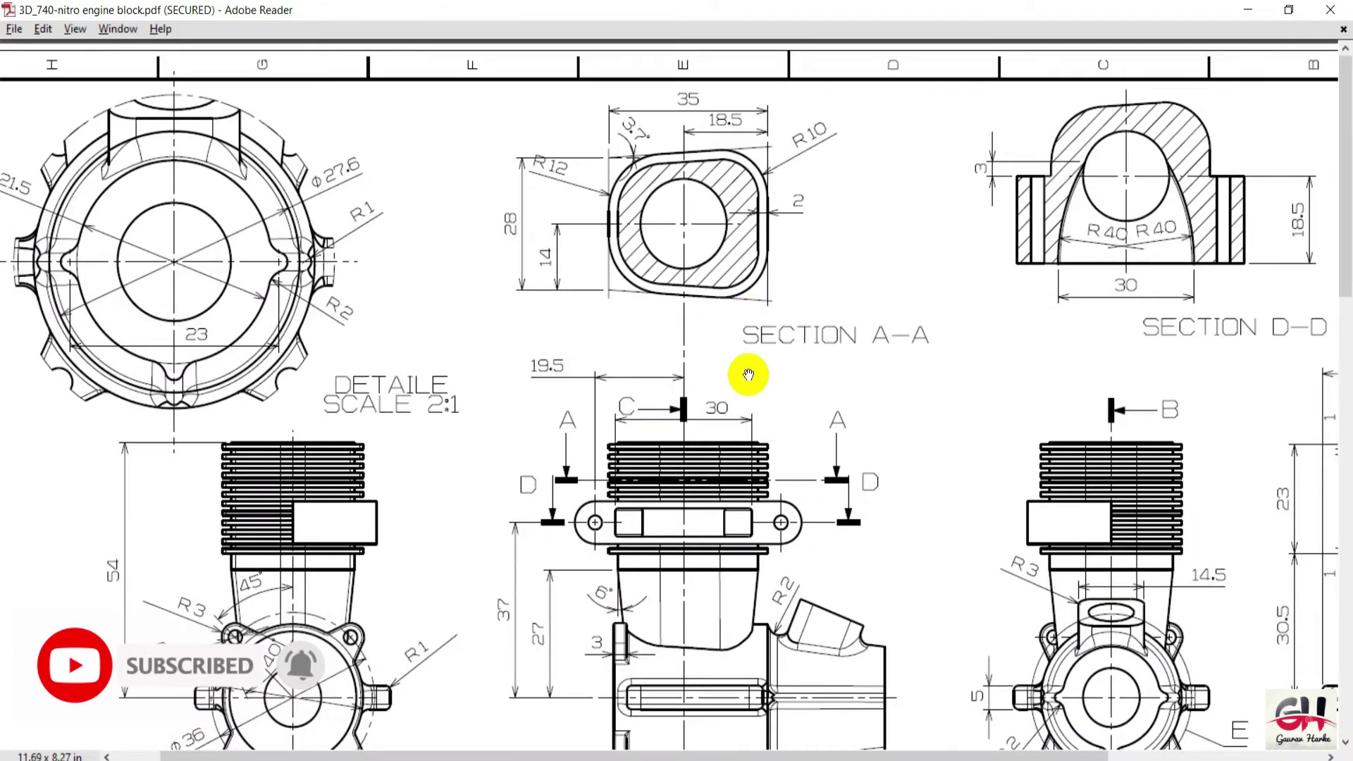
pyautogui.hotkey('alt', 'Tab')
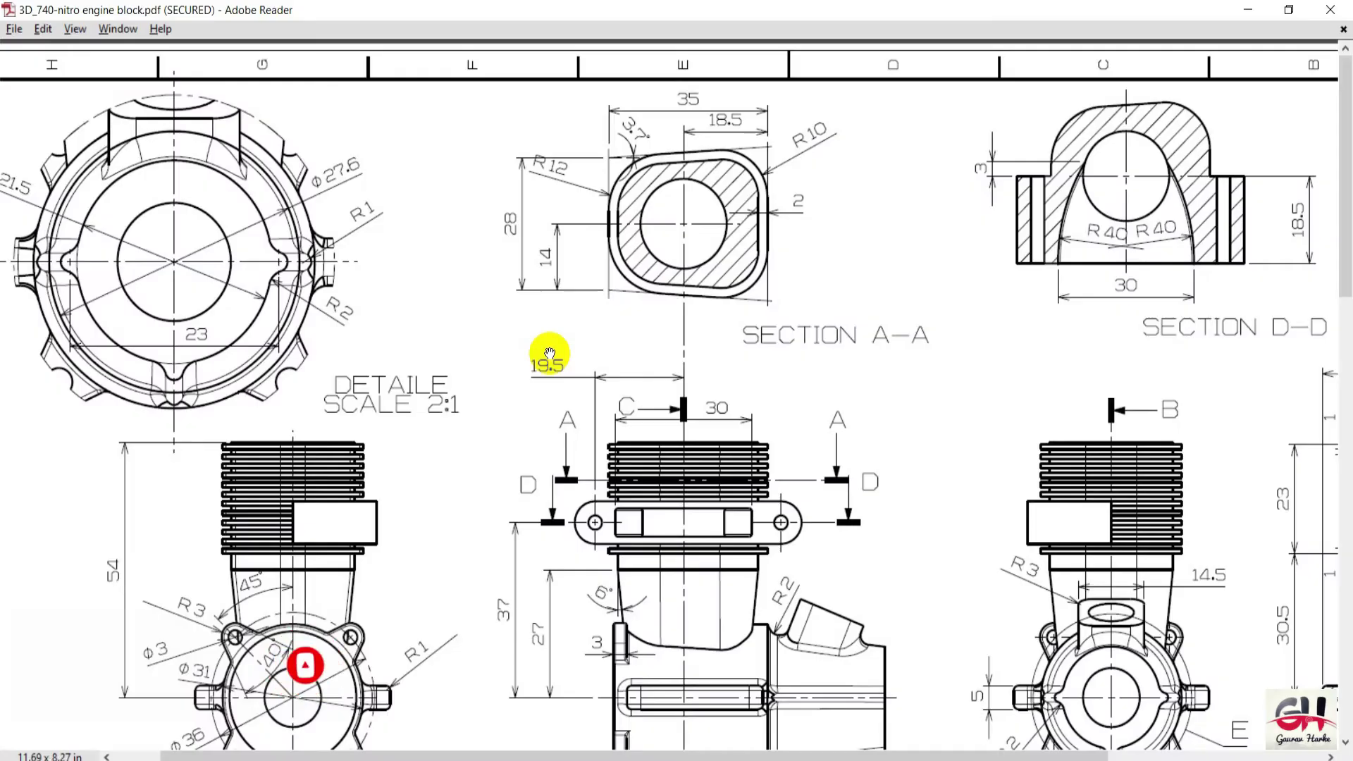
pyautogui.hotkey('alt', 'Tab')
pyautogui.click(680, 340)
pyautogui.press('Delete')
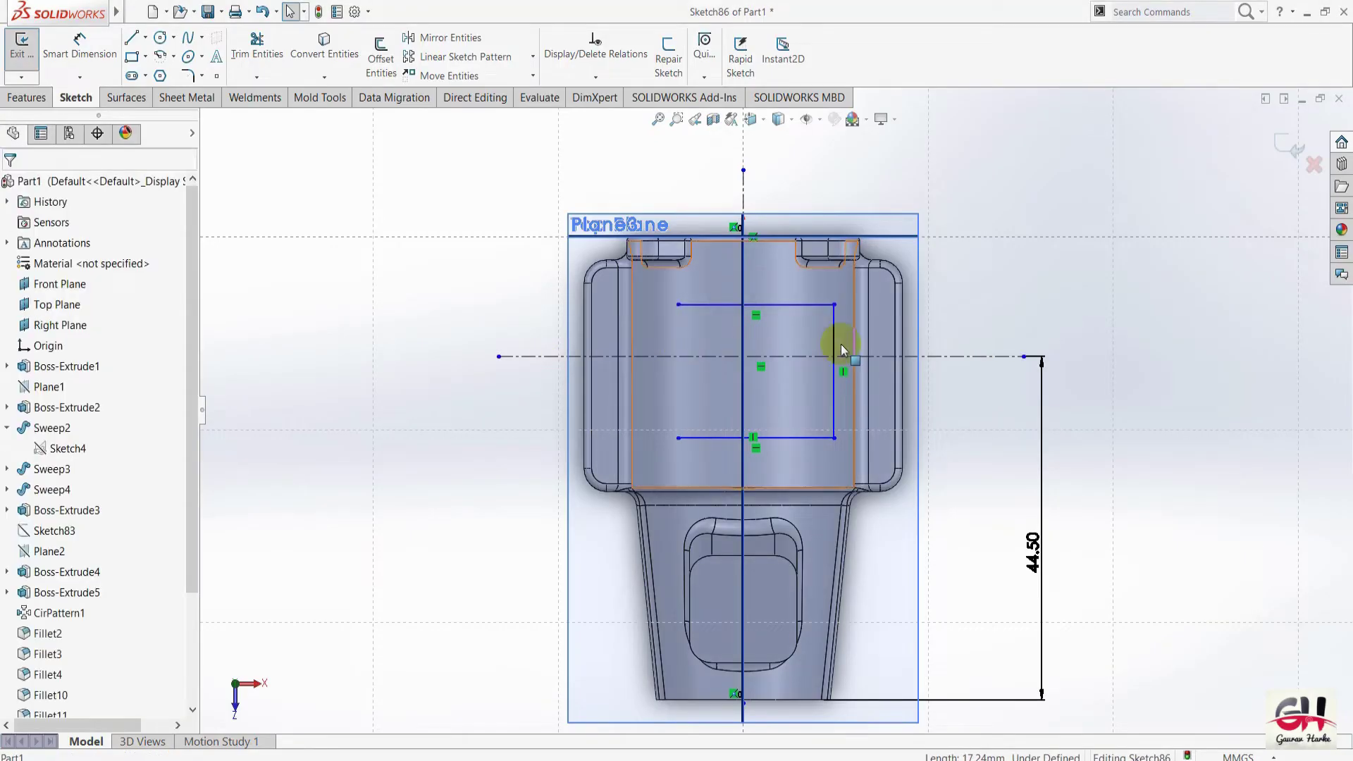
pyautogui.click(832, 330)
pyautogui.press('Delete')
pyautogui.click(798, 436)
pyautogui.press('Delete')
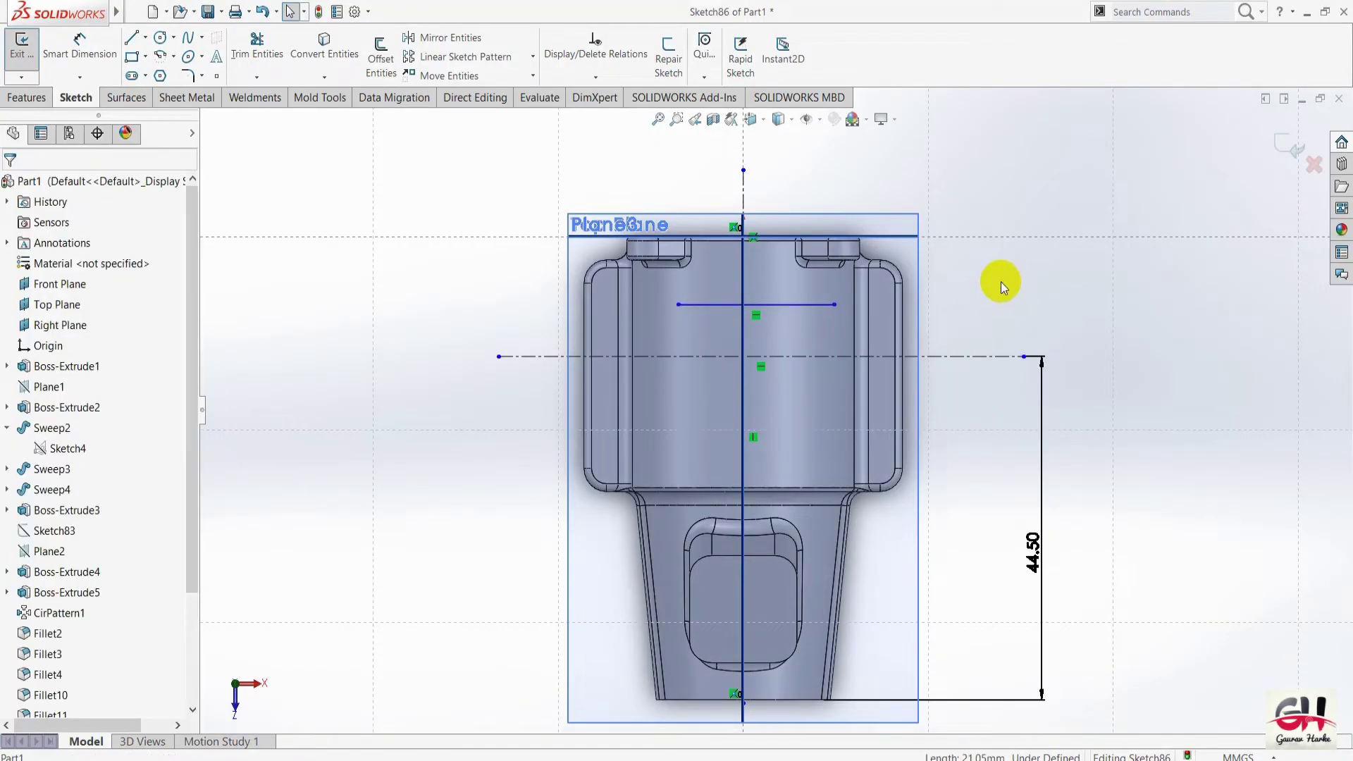
pyautogui.click(788, 304)
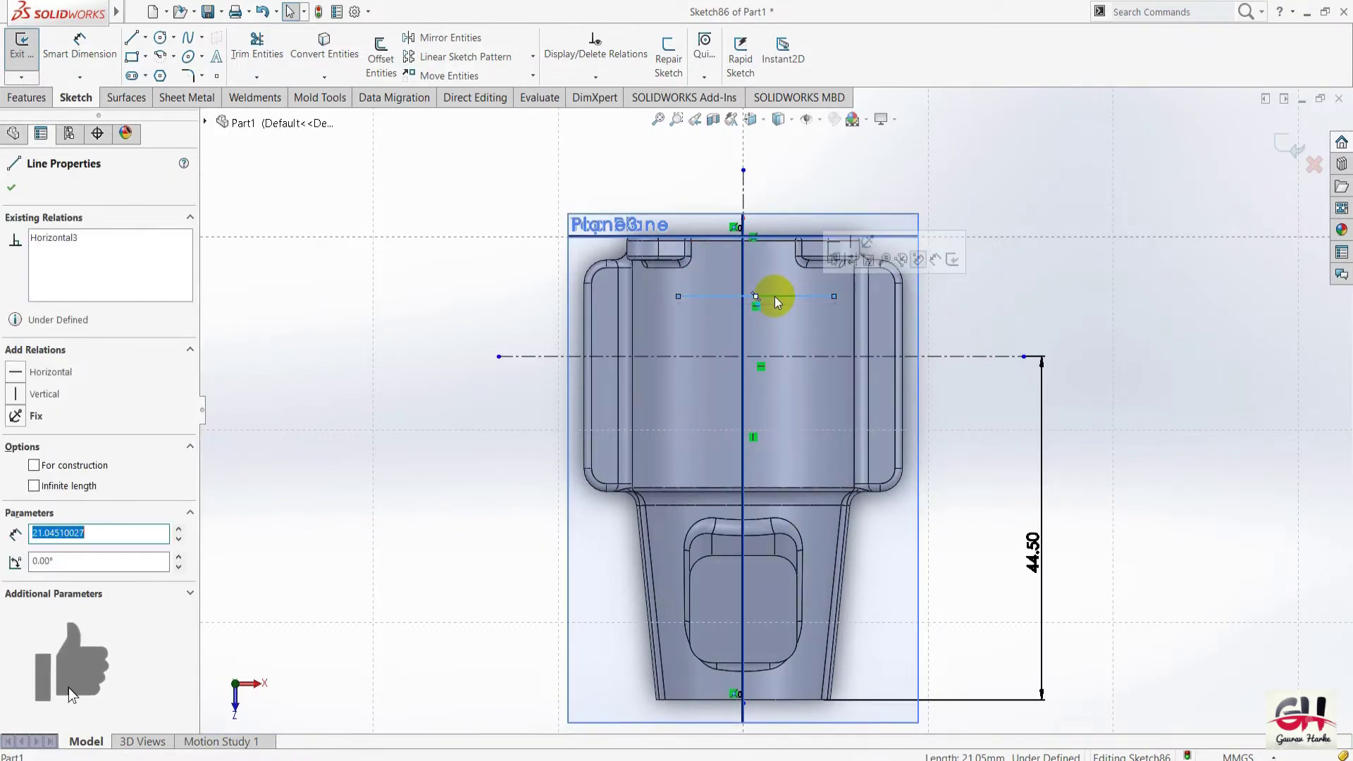
# Dimension the top line to 28 mm long.
pyautogui.hotkey('alt', 'Tab')
pyautogui.click(775, 294)
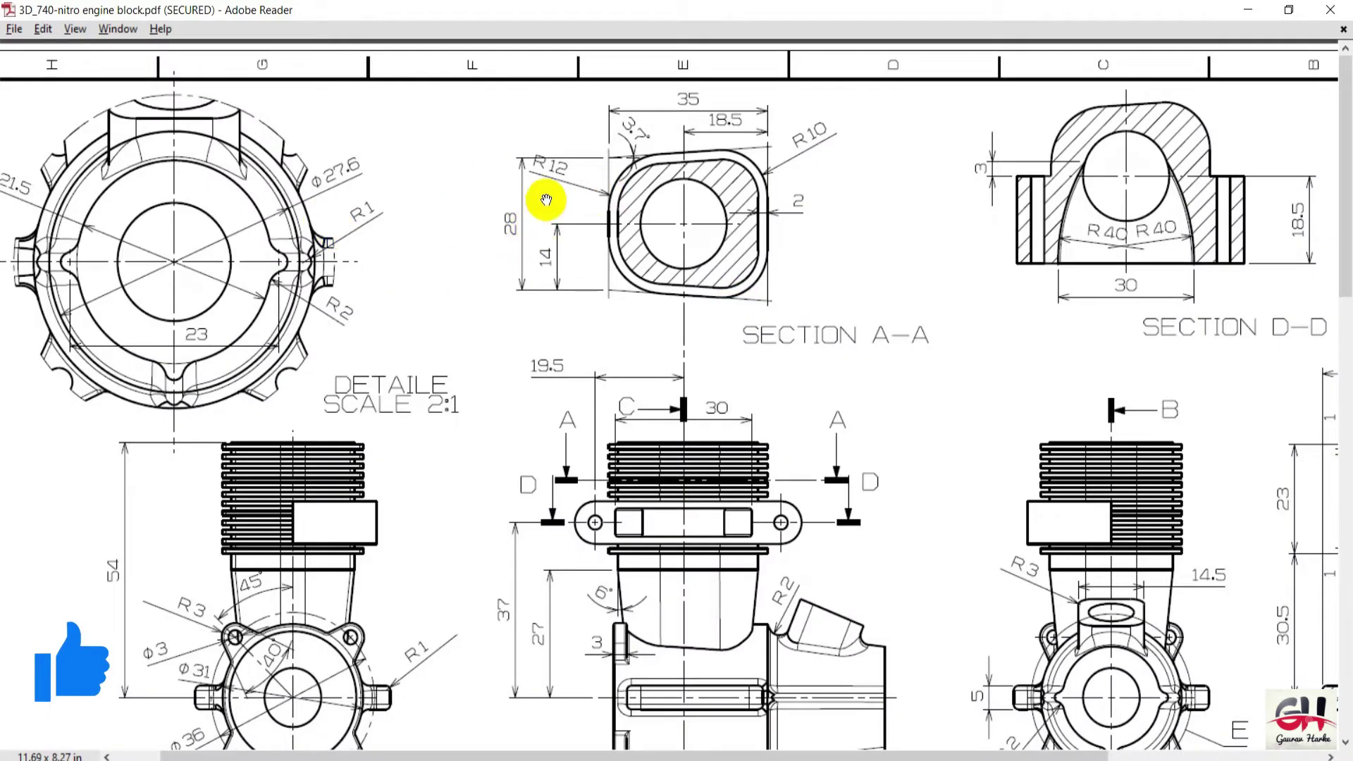
pyautogui.hotkey('alt', 'Tab')
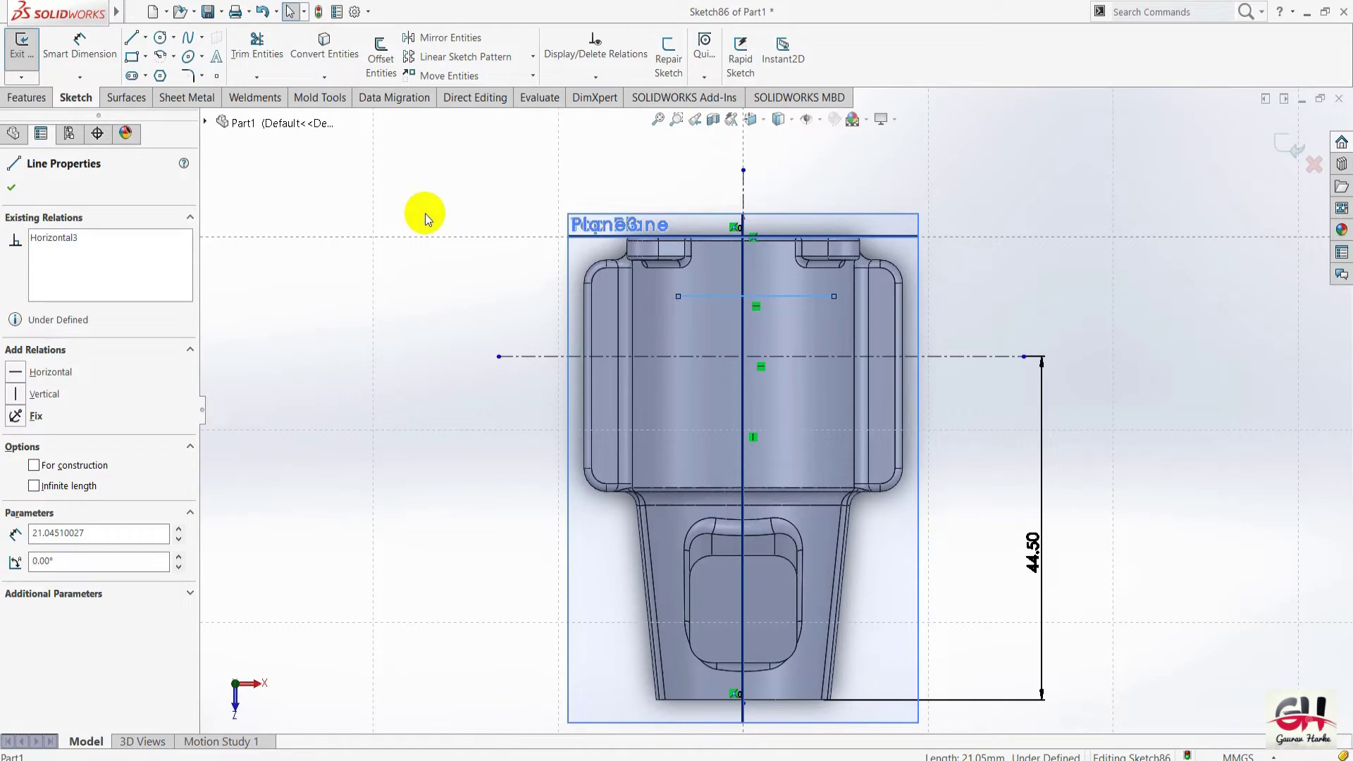
pyautogui.press('s')
pyautogui.click(471, 229)
pyautogui.click(724, 196)
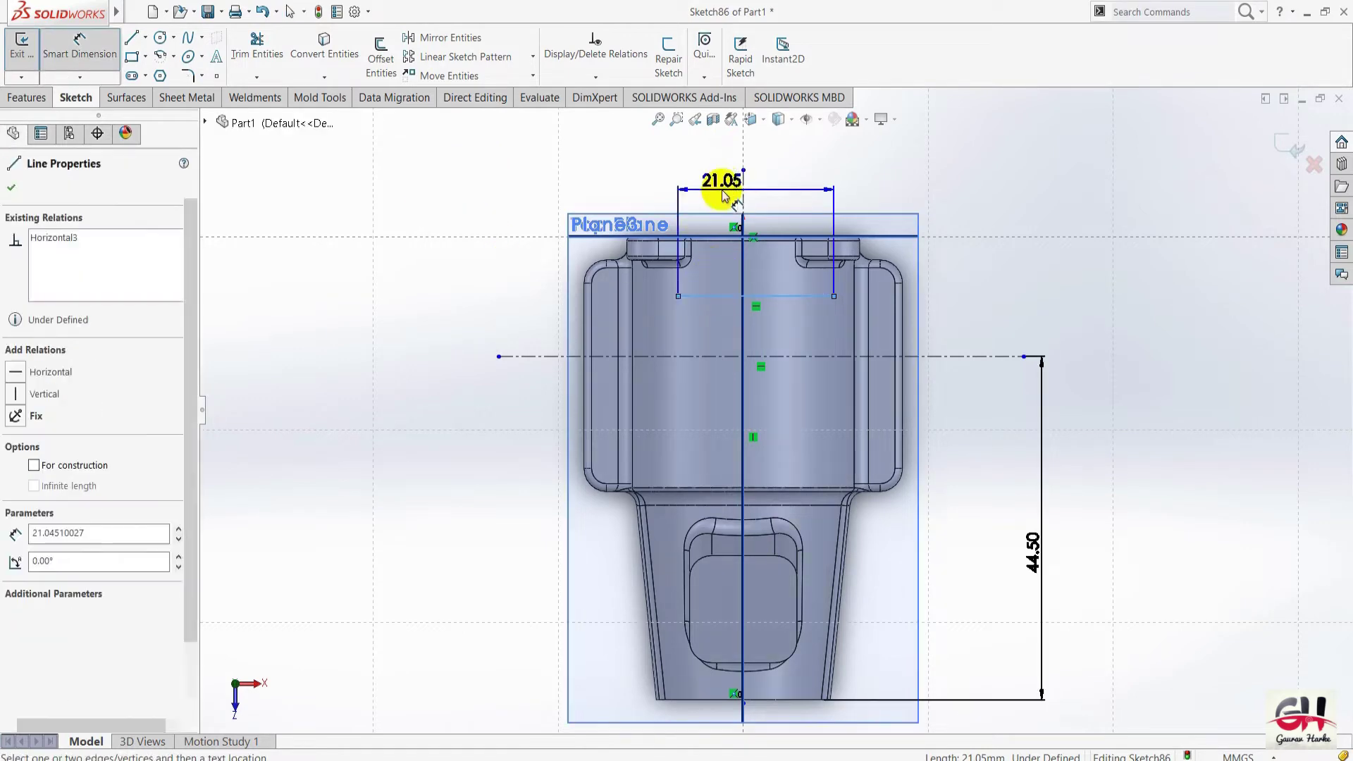
pyautogui.write('28')
pyautogui.press('Return')
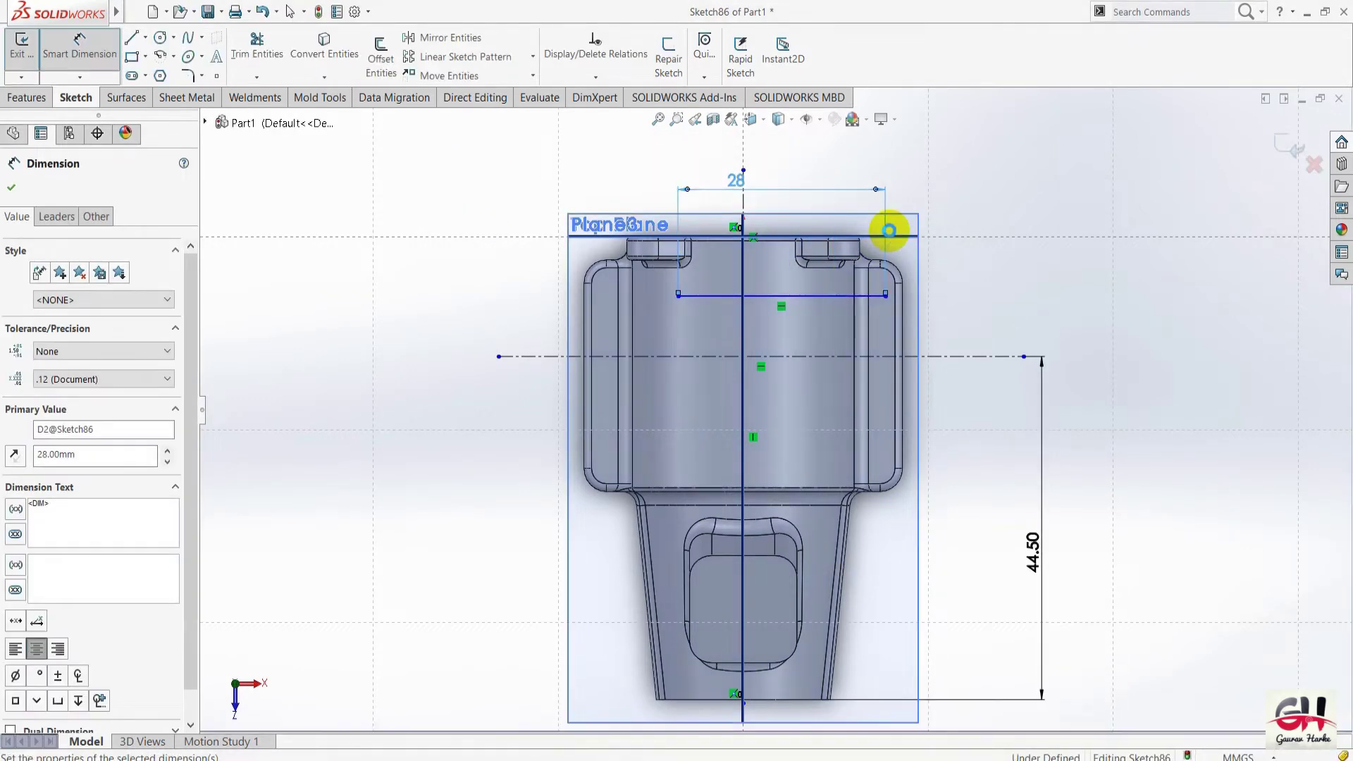
pyautogui.press('Escape')
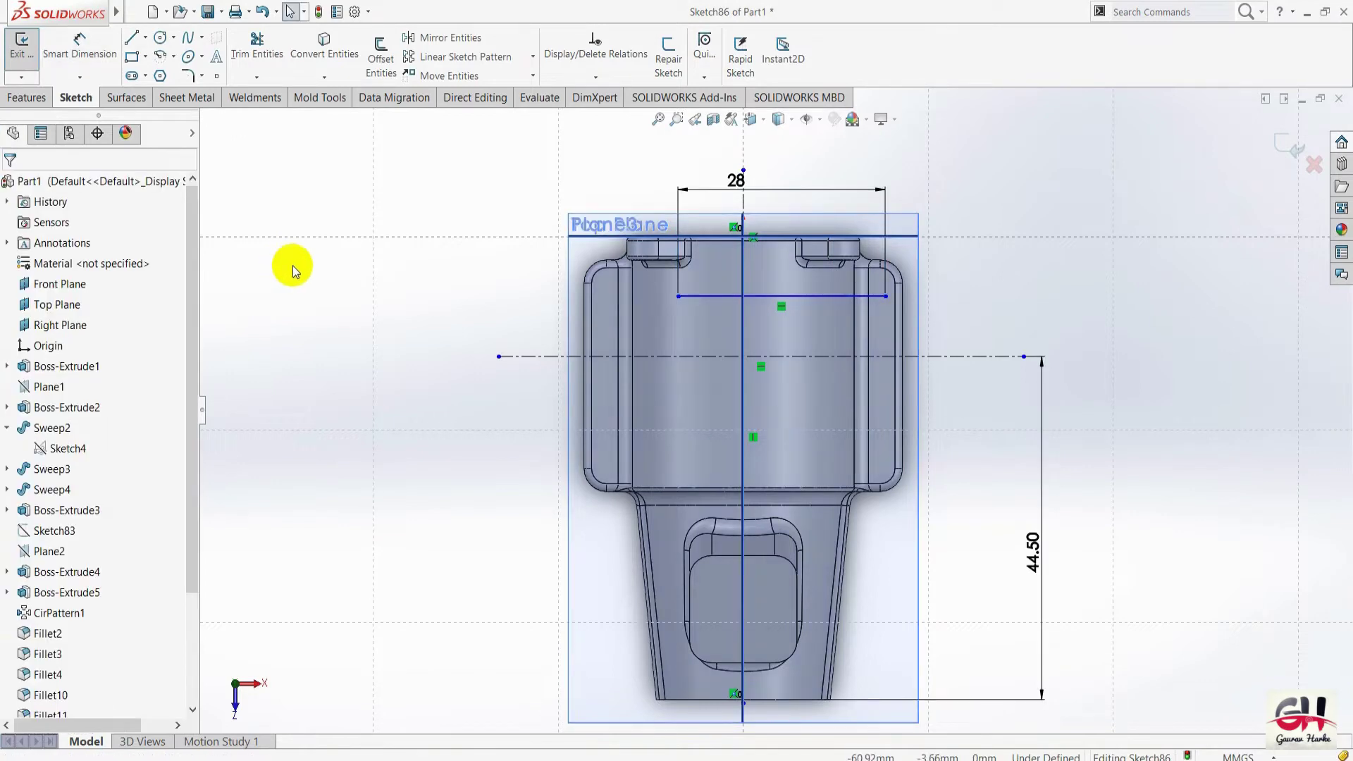
# Make the line's endpoints symmetric about the vertical centerline.
pyautogui.click(678, 296)
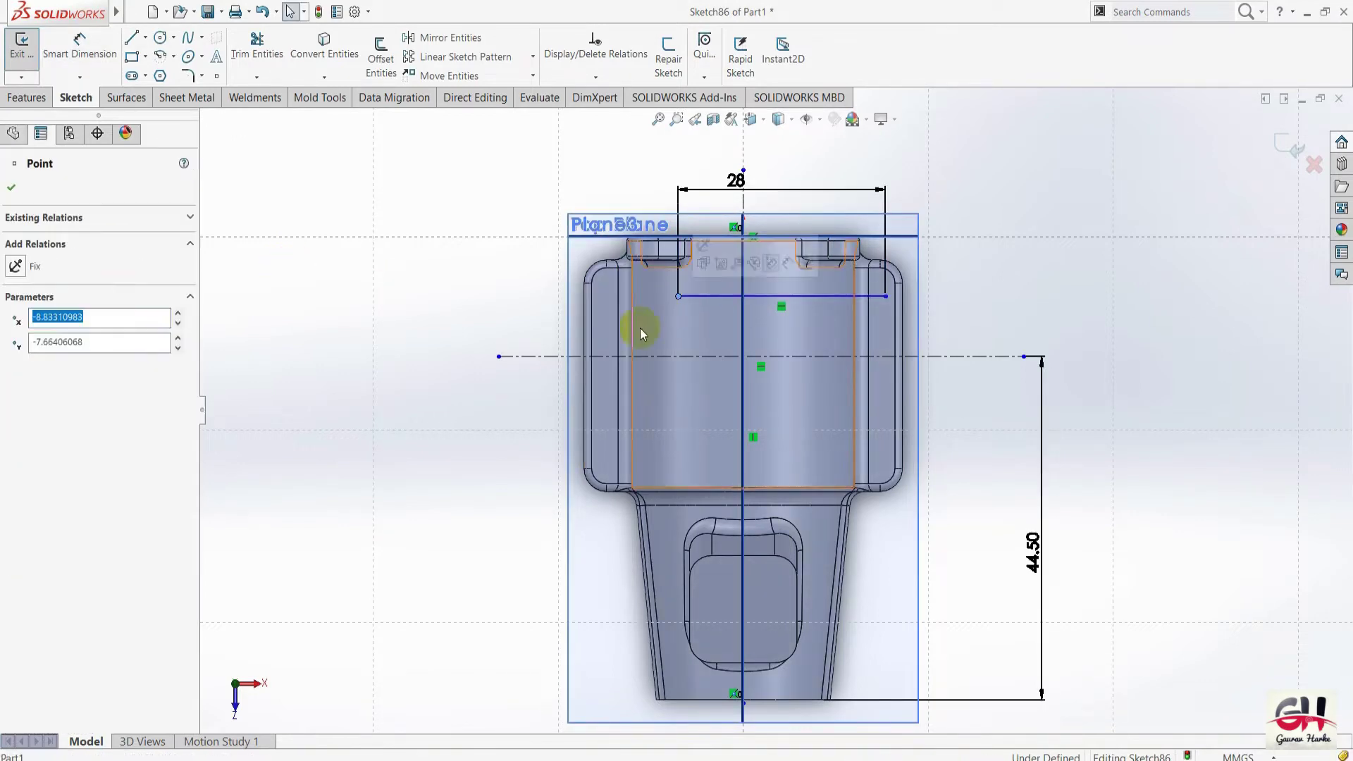
pyautogui.keyDown('ctrl'); pyautogui.click(885, 297); pyautogui.keyUp('ctrl')
pyautogui.keyDown('ctrl'); pyautogui.click(744, 434); pyautogui.keyUp('ctrl')
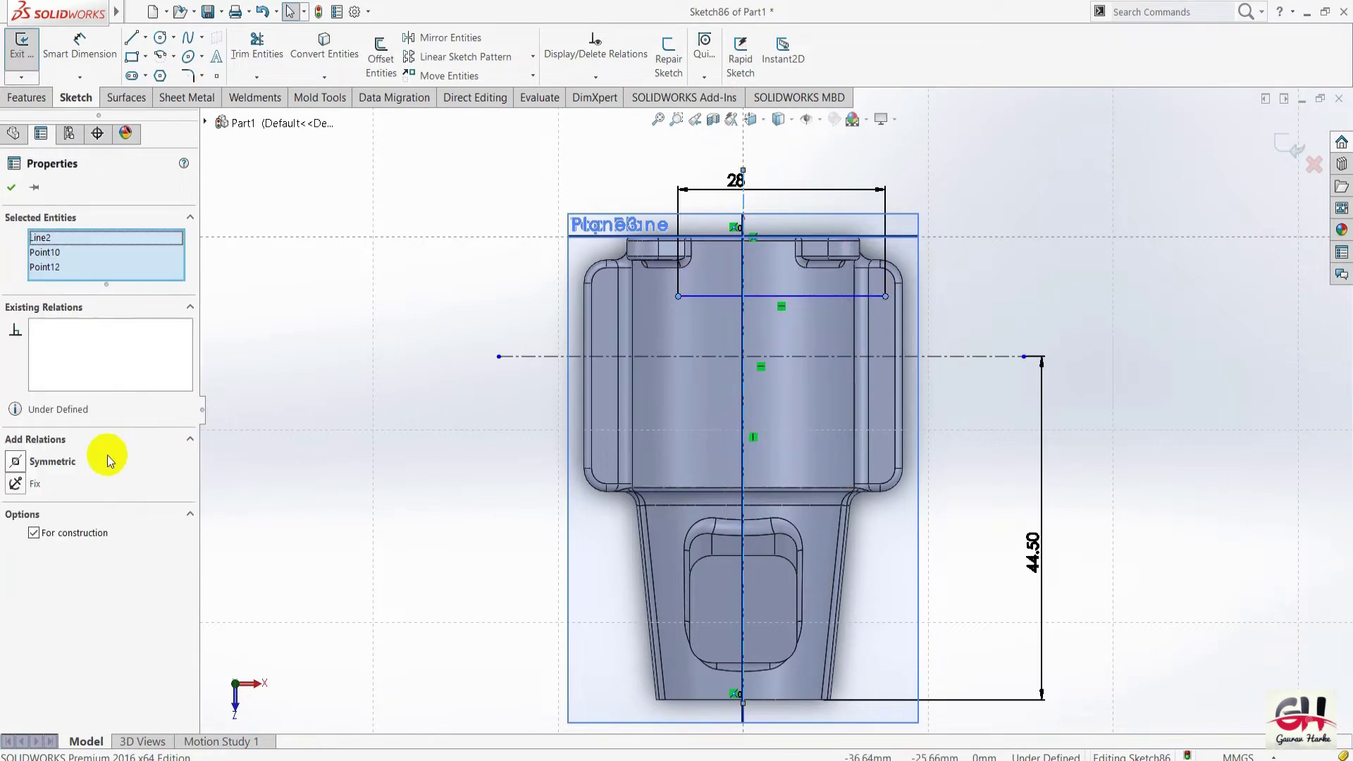
pyautogui.click(17, 462)
pyautogui.click(11, 187)
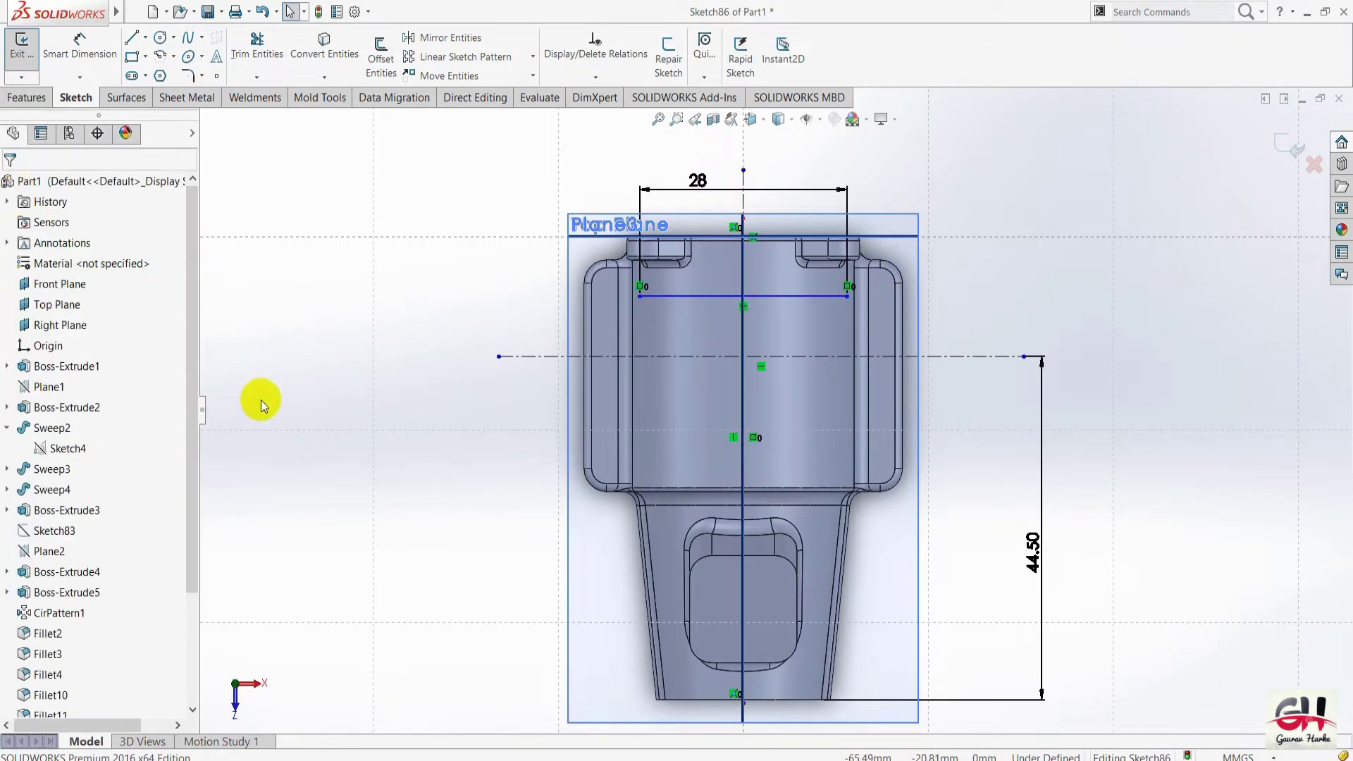
# Add a distance dimension between the 28 mm line and the horizontal centerline.
pyautogui.hotkey('alt', 'Tab')
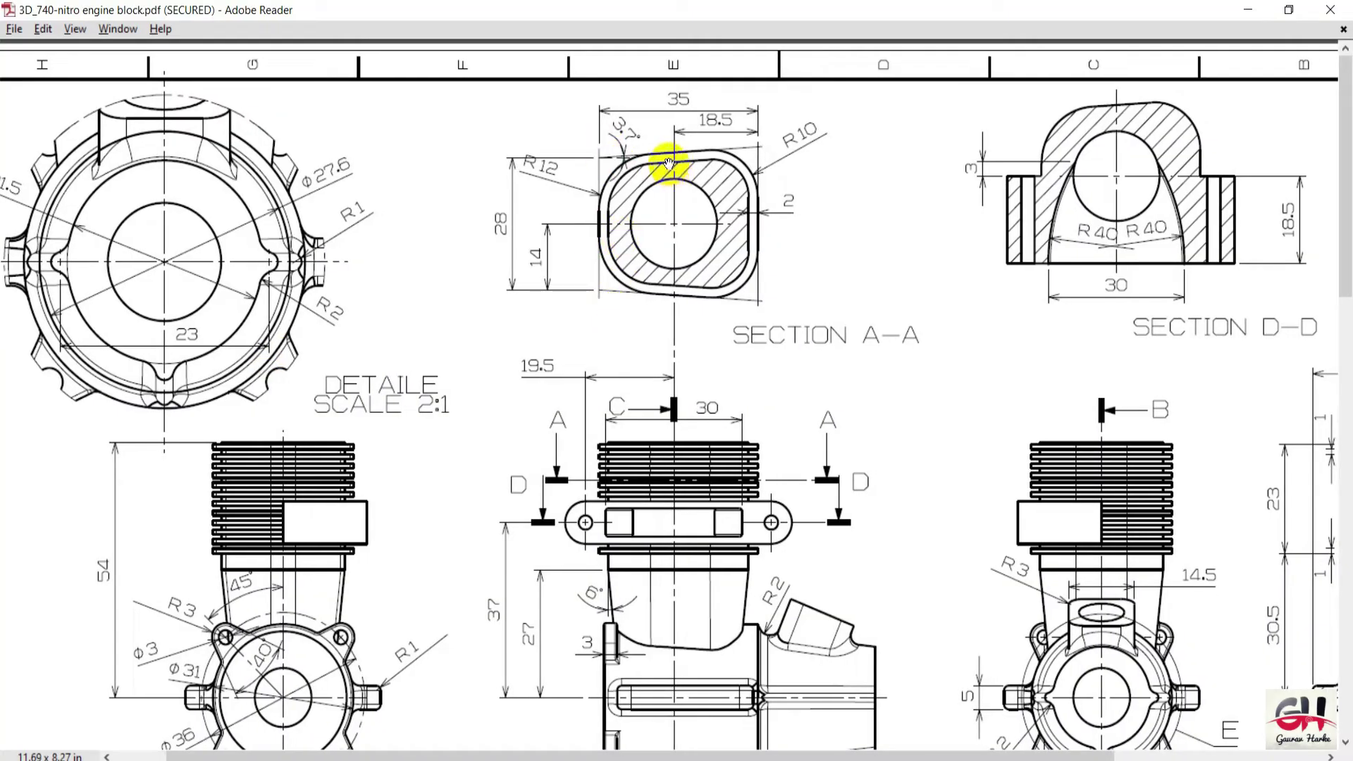
pyautogui.moveTo(669, 163); pyautogui.dragTo(695, 169)
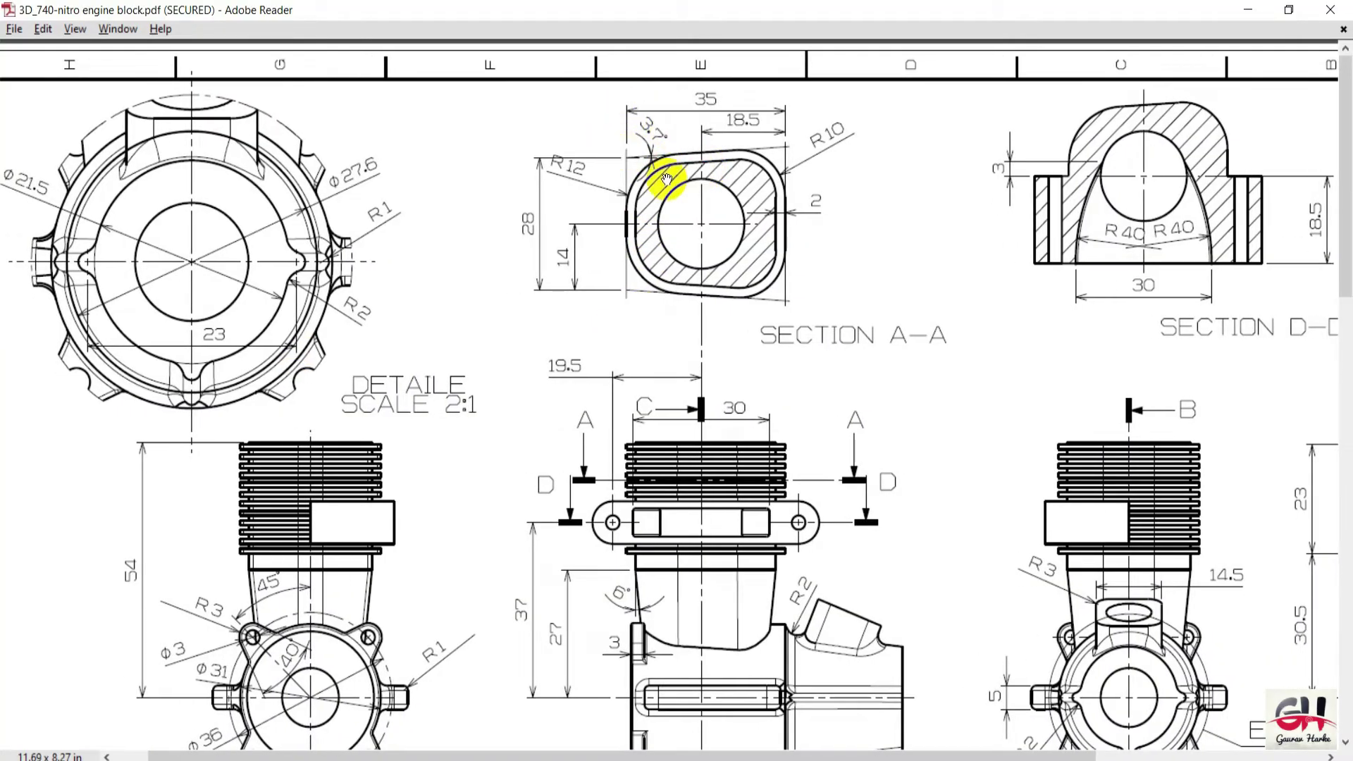
pyautogui.hotkey('alt', 'Tab')
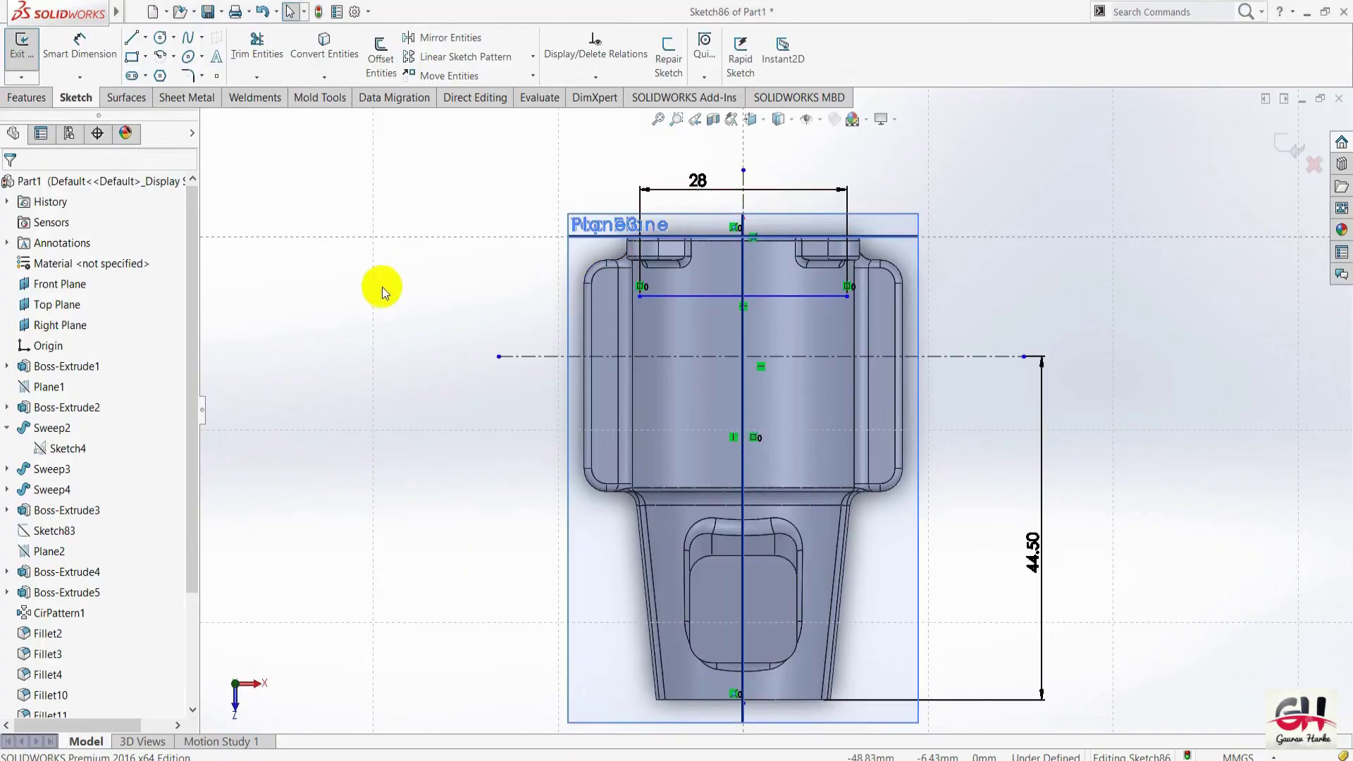
pyautogui.press('s')
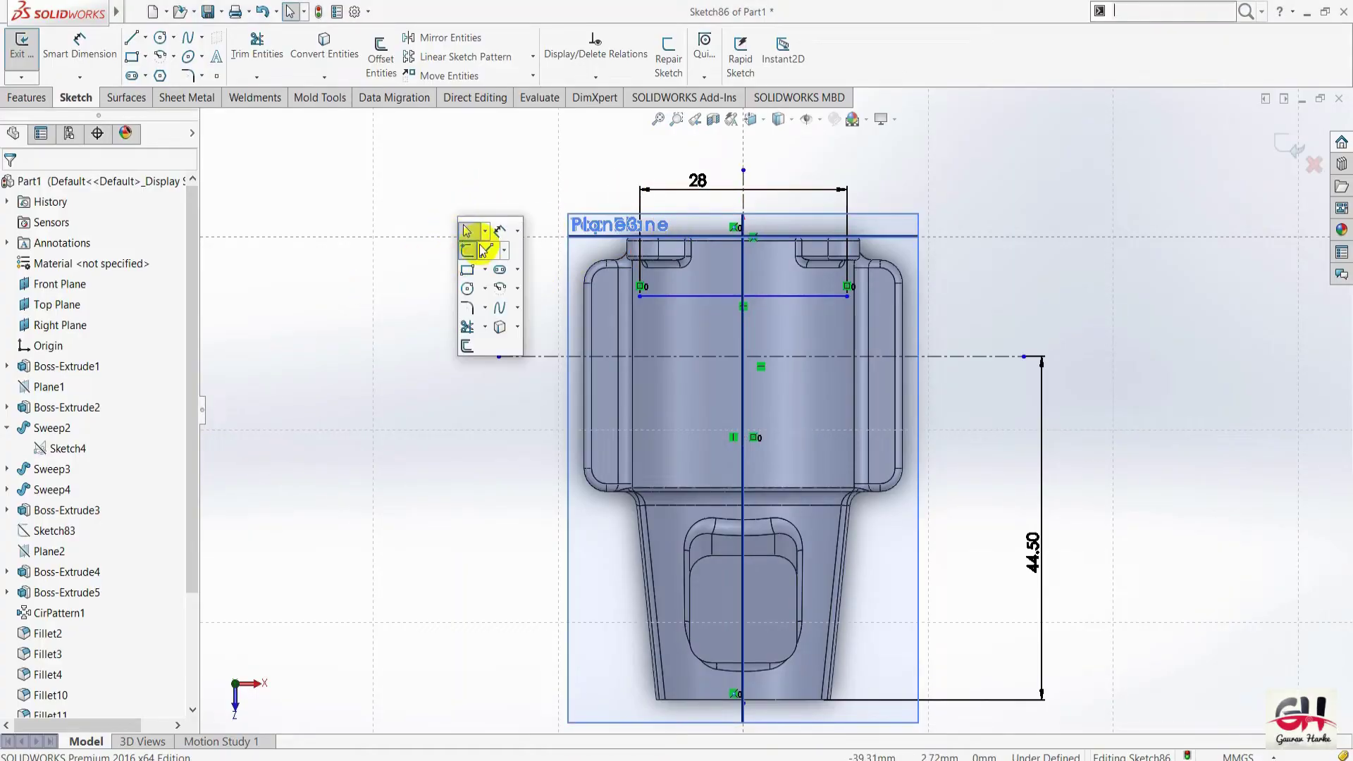
pyautogui.click(502, 302)
pyautogui.click(700, 325)
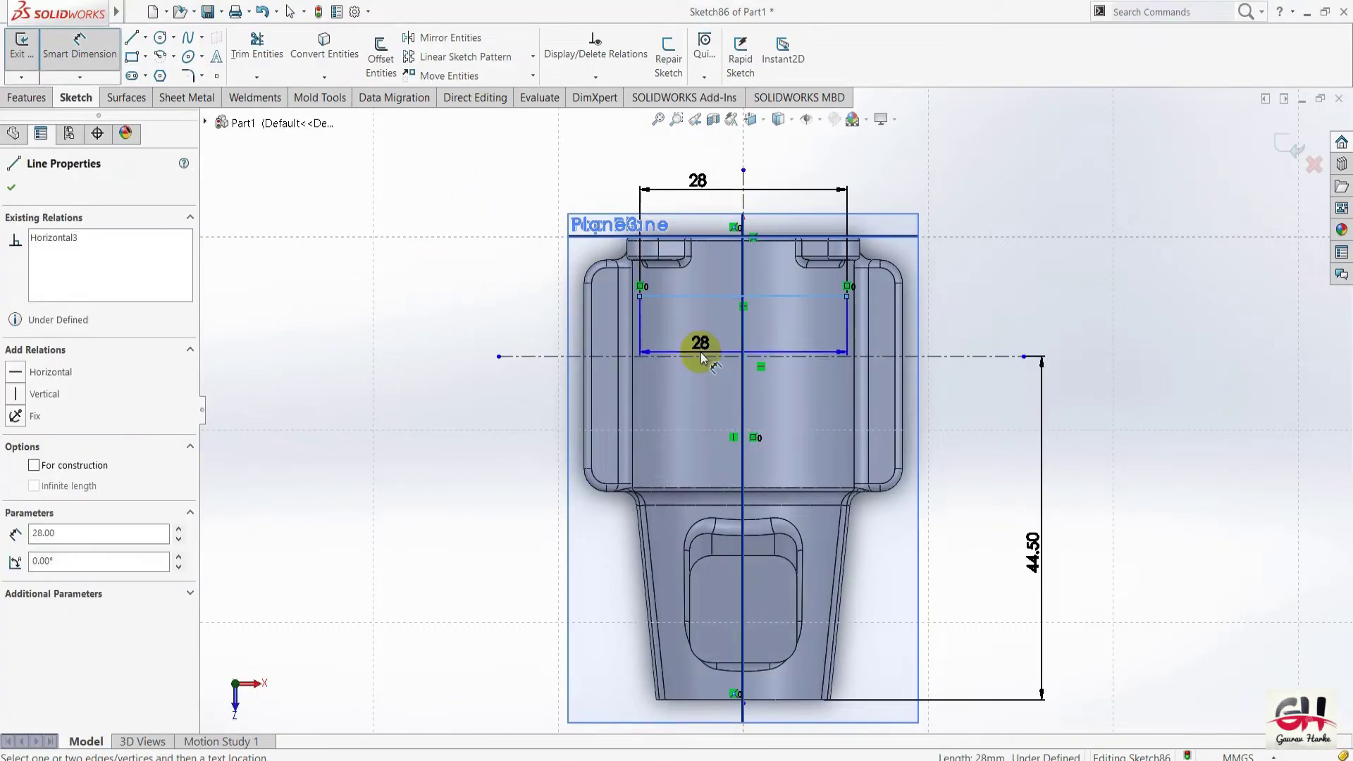
pyautogui.click(705, 356)
pyautogui.click(1022, 262)
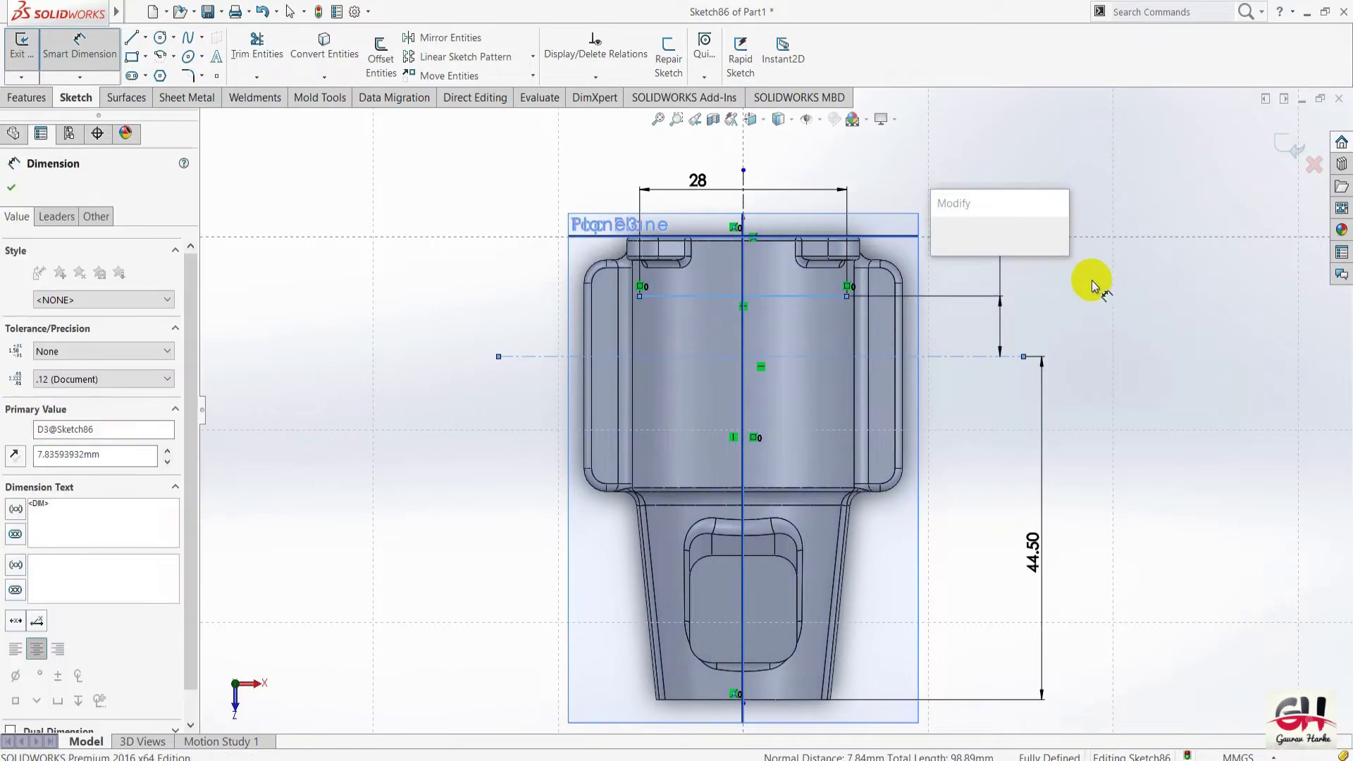
pyautogui.write('1')
pyautogui.press('Return')
# Set that line-to-centerline dimension to 16.5 mm (35-18.5), checked against the section A-A drawing.
pyautogui.hotkey('alt', 'Tab')
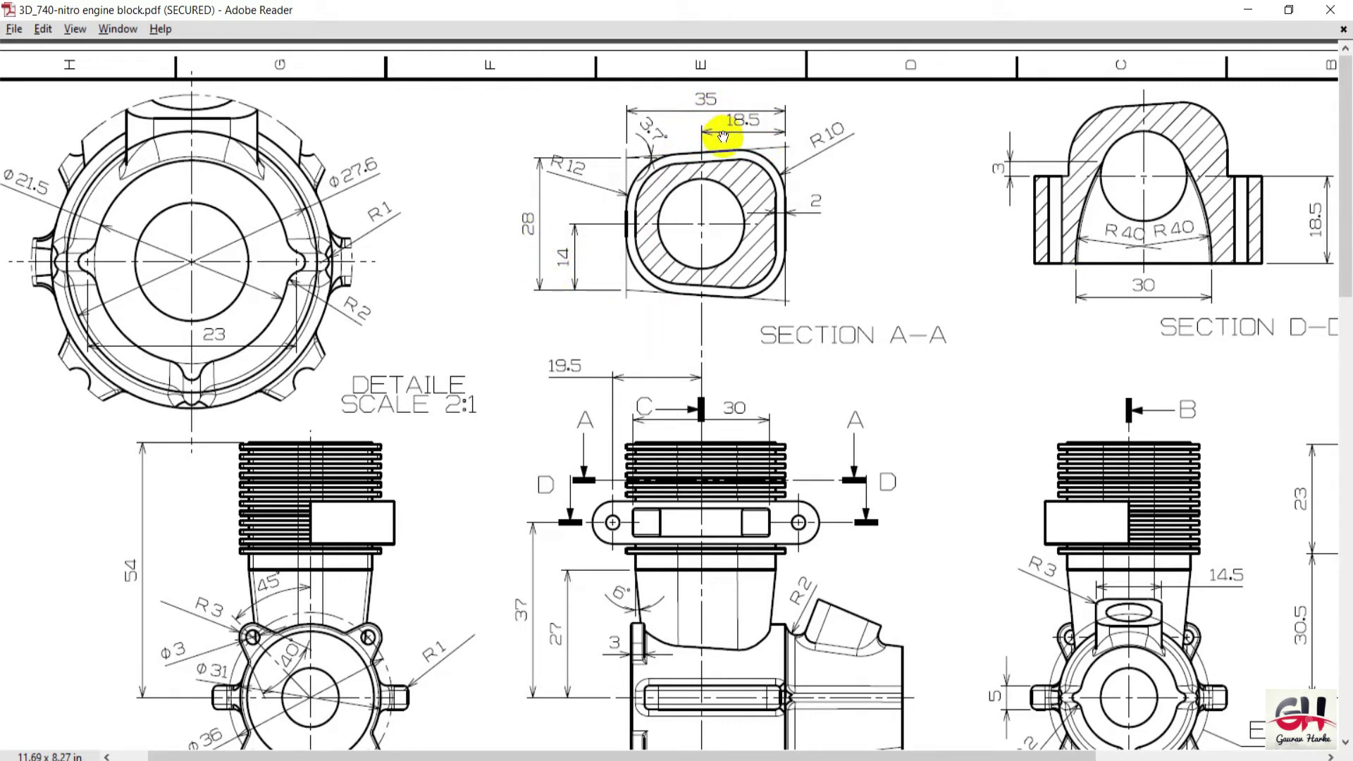
pyautogui.hotkey('alt', 'Tab')
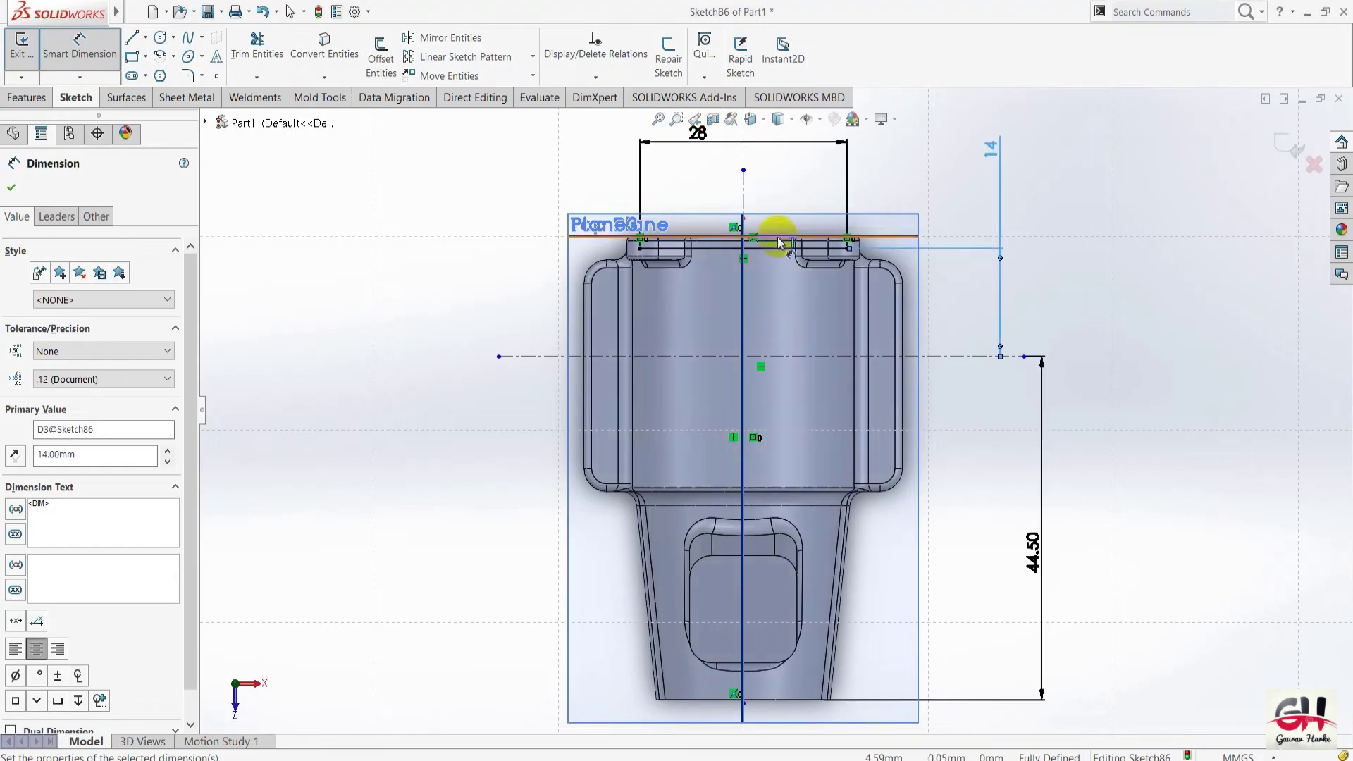
pyautogui.click(779, 246)
pyautogui.click(994, 149)
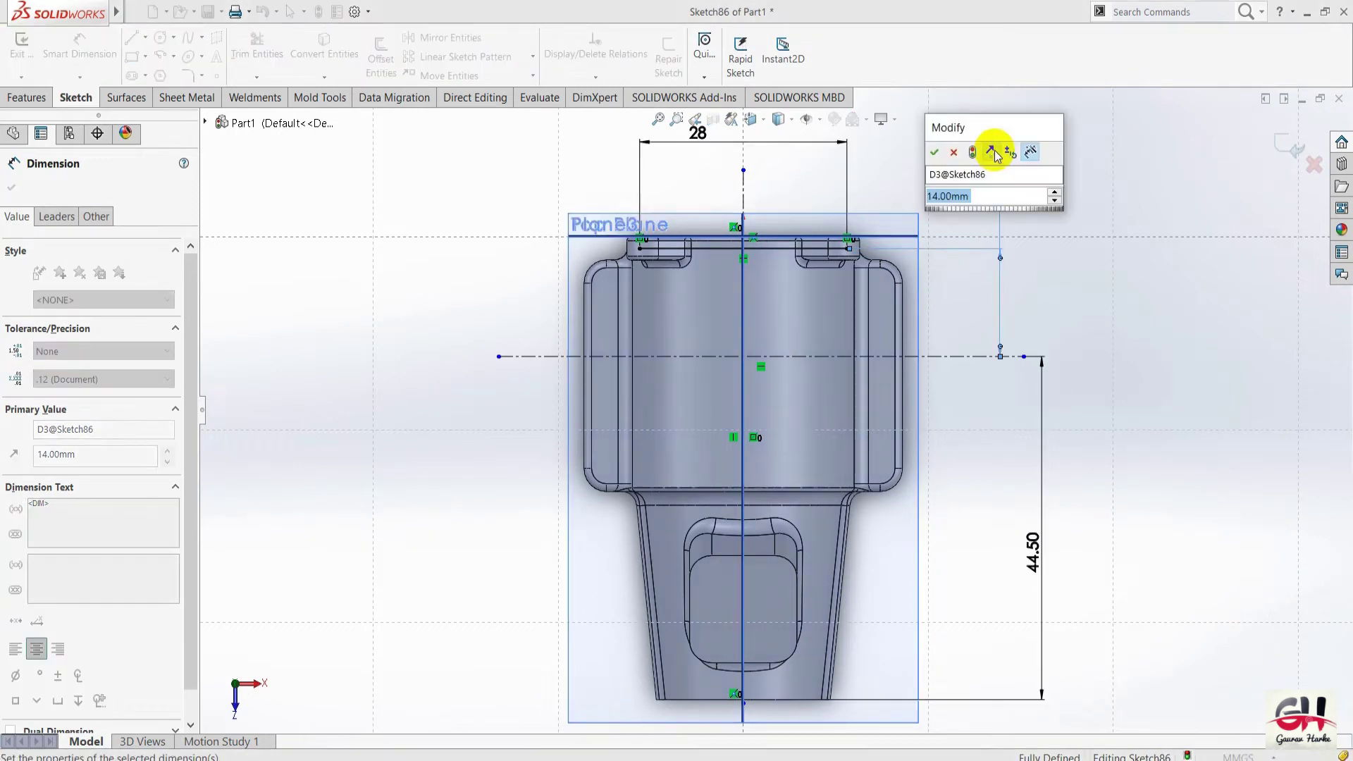
pyautogui.write('35-18.5')
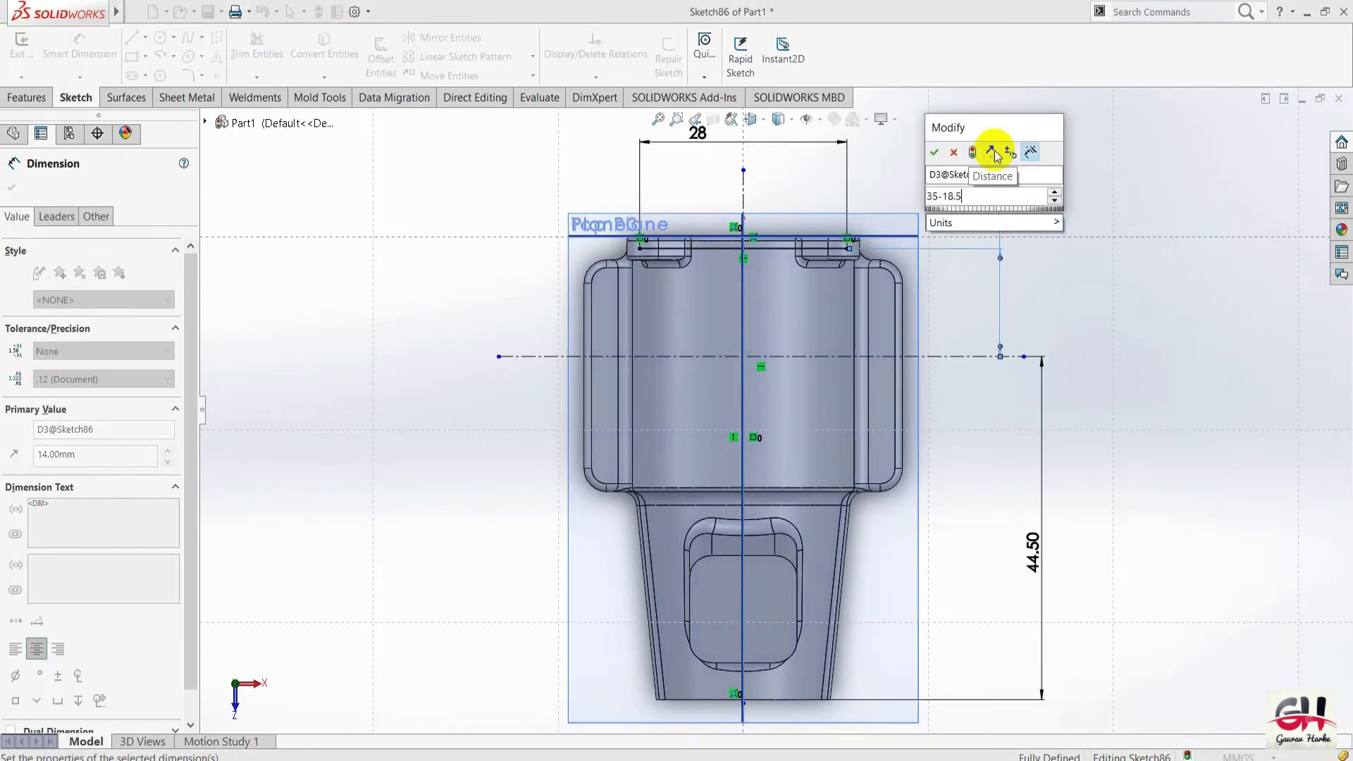
pyautogui.press('Return')
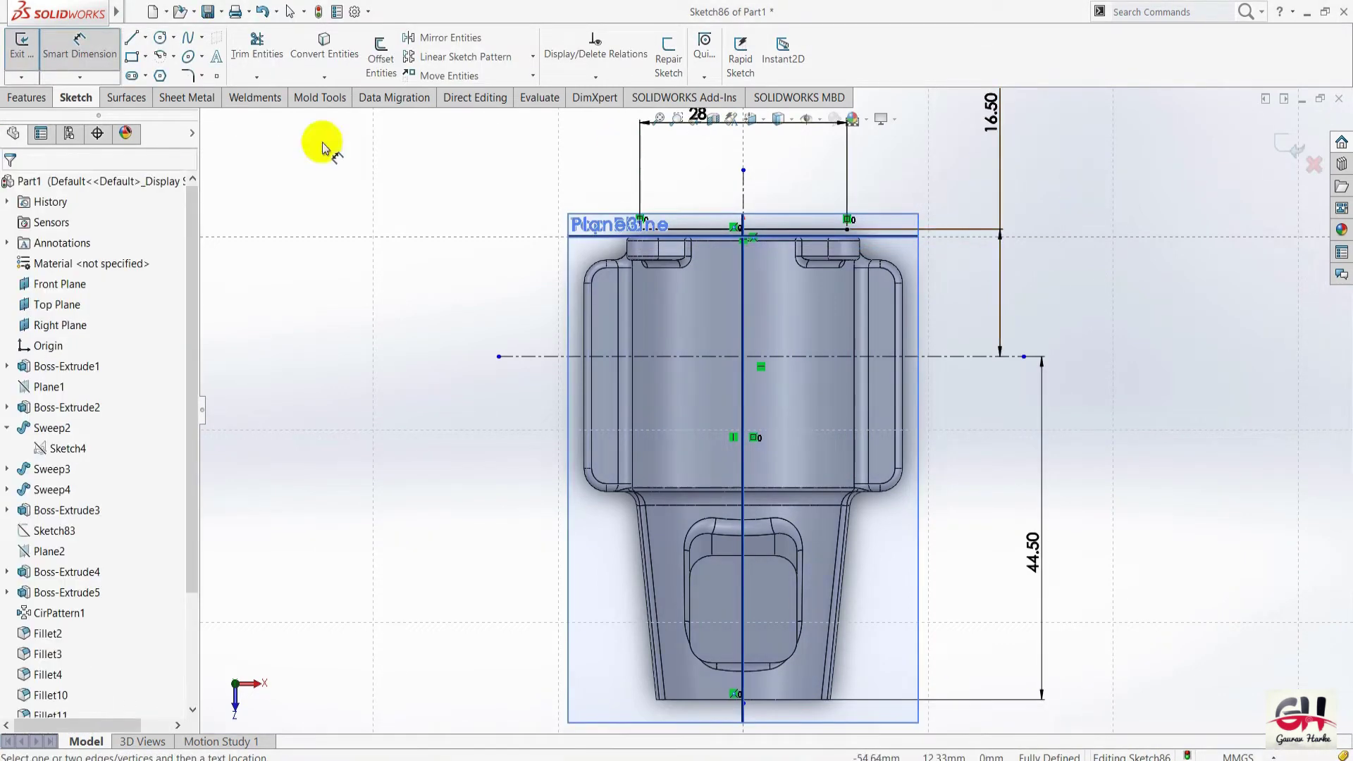
pyautogui.hotkey('alt', 'Tab')
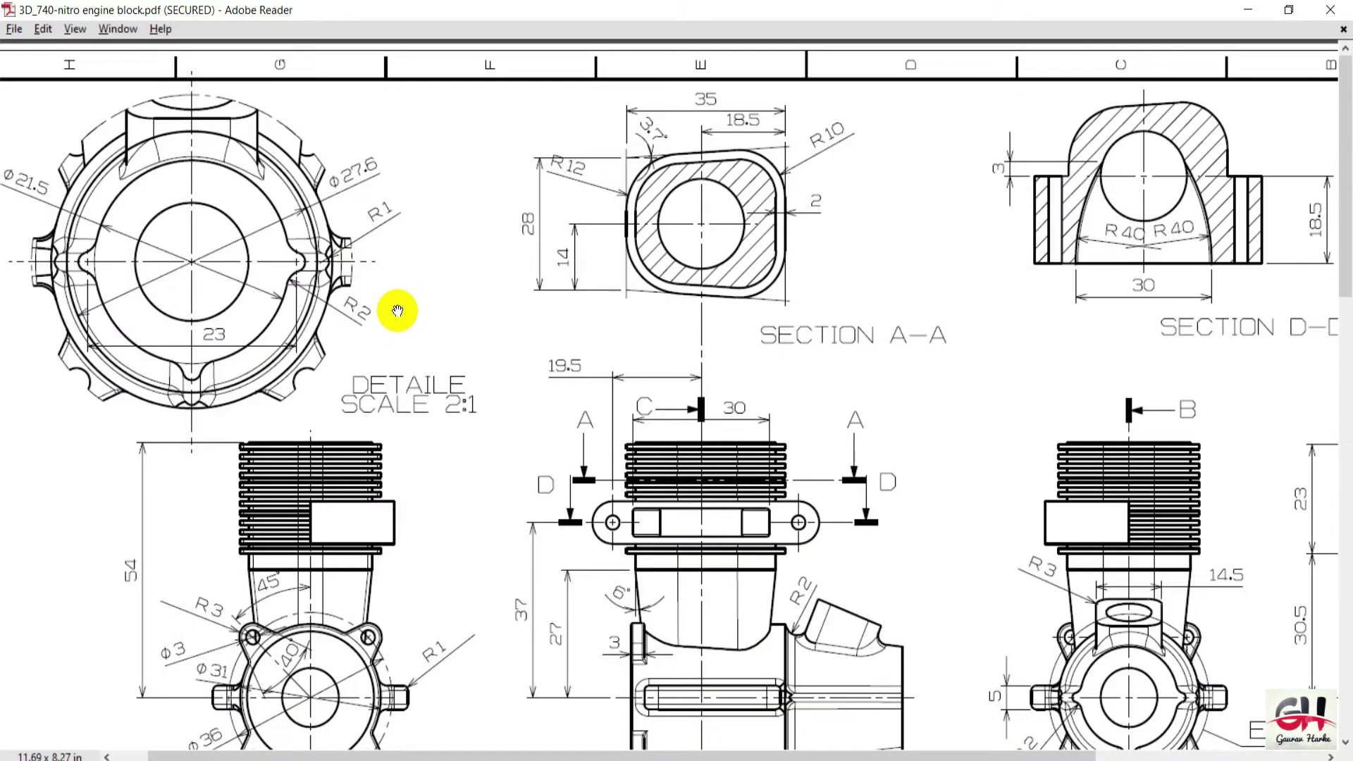
pyautogui.hotkey('alt', 'Tab')
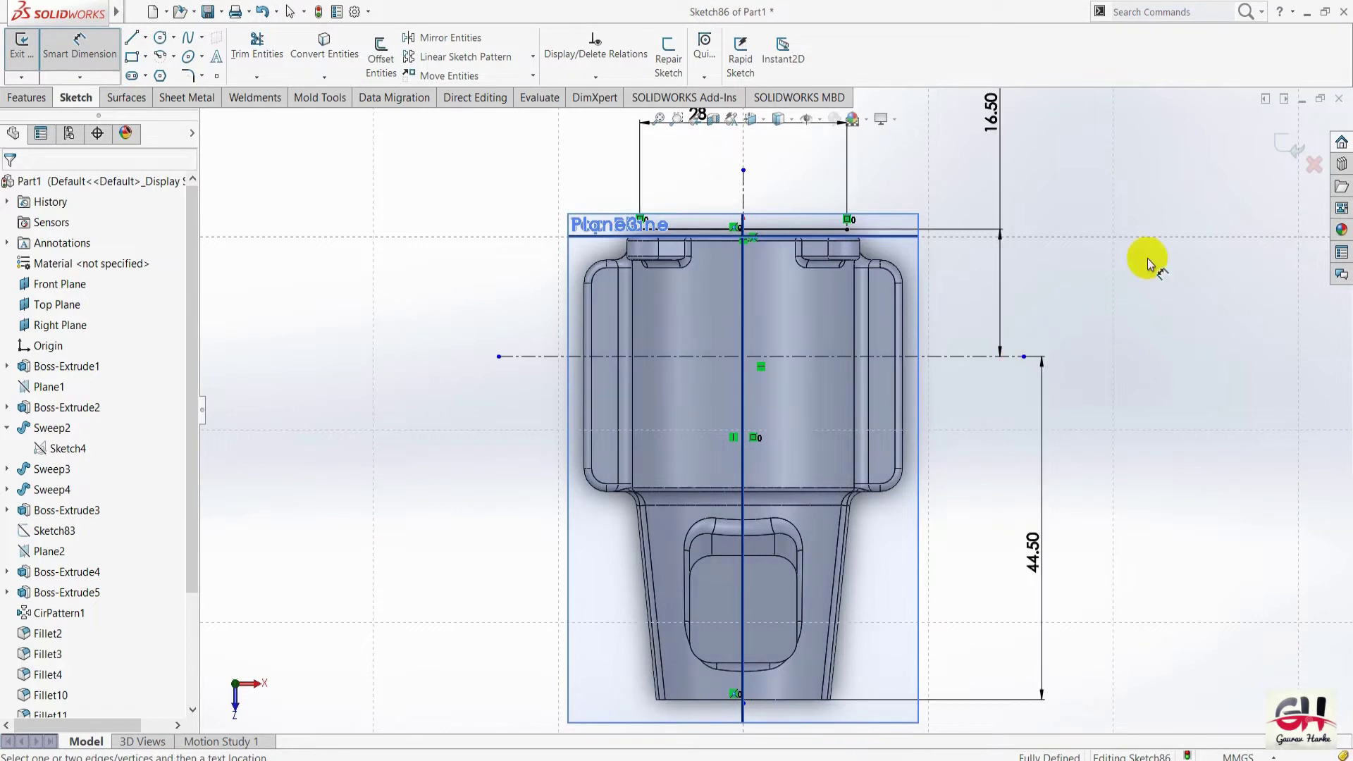
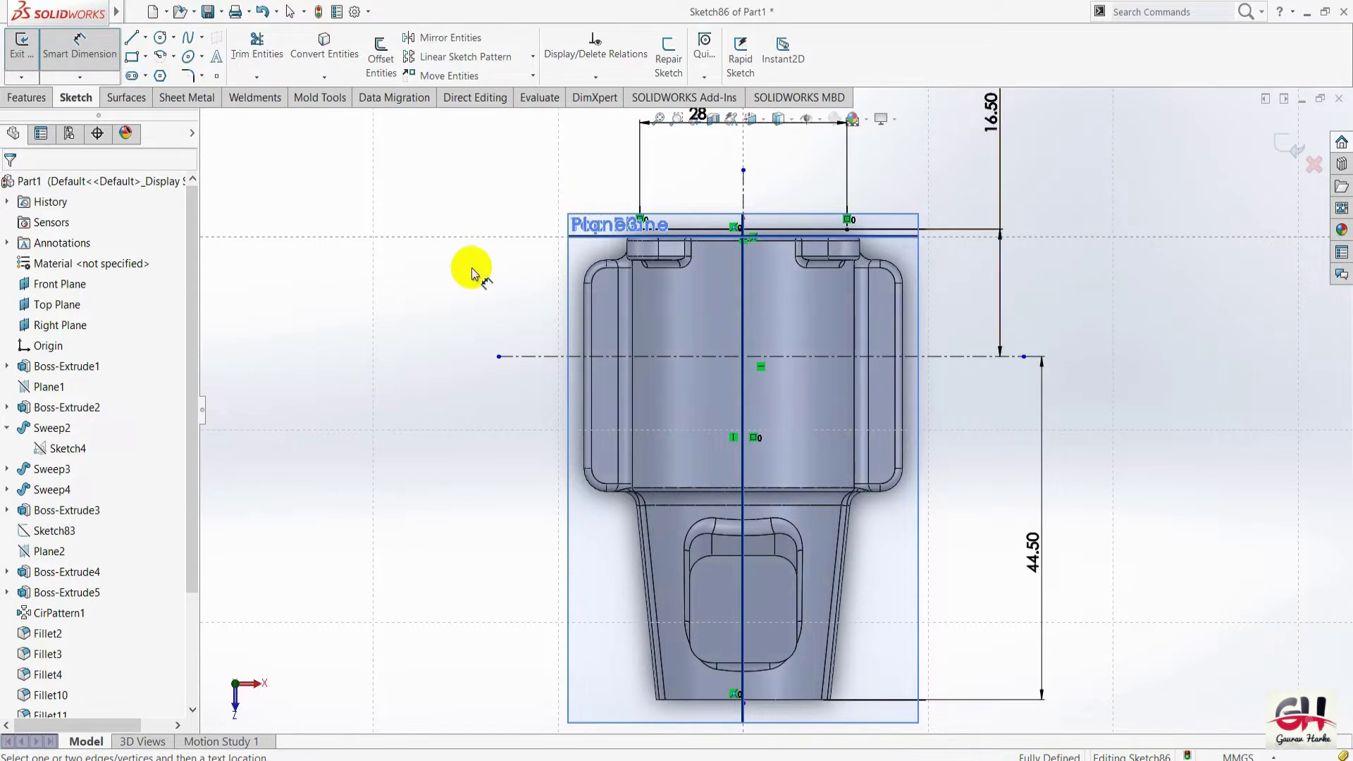
# Draw a slanted line down from the cylinder's top-right corner.
pyautogui.press('s')
pyautogui.click(530, 304)
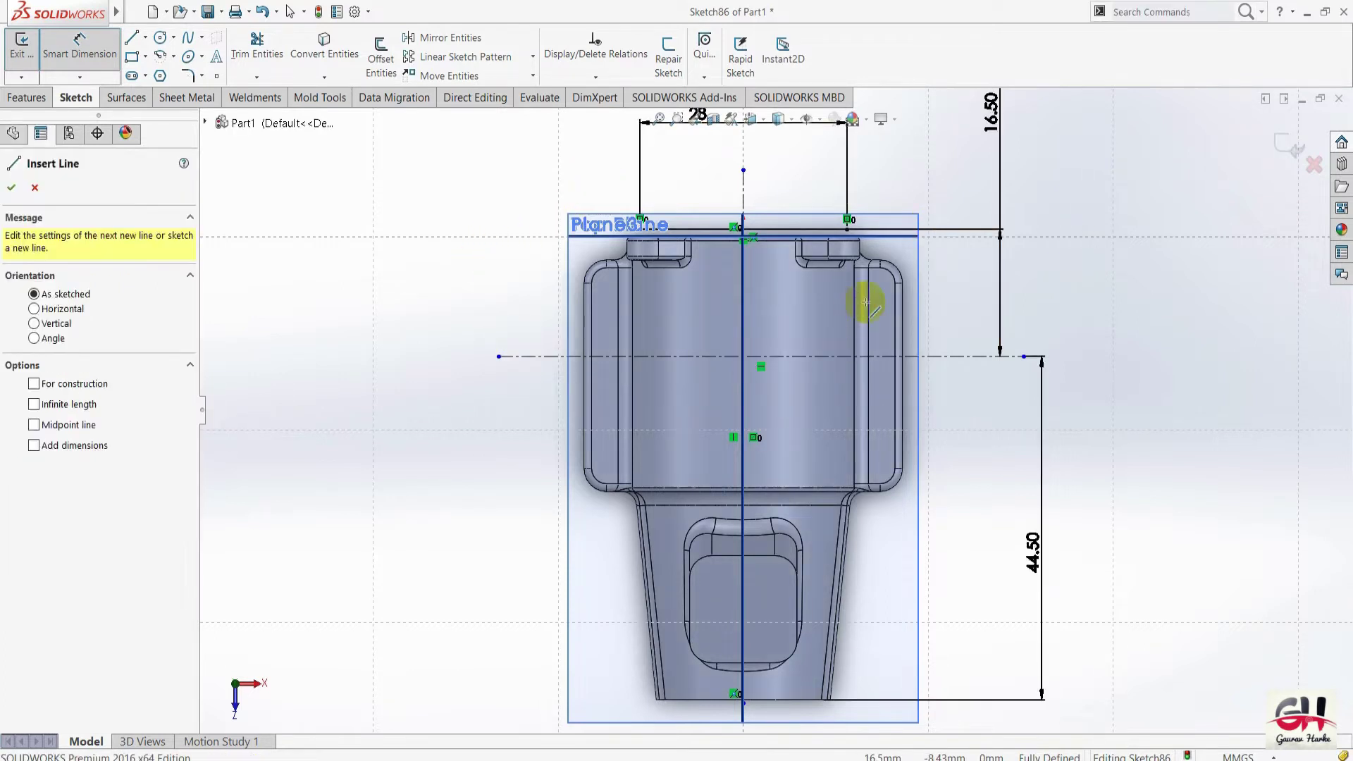
pyautogui.click(847, 229)
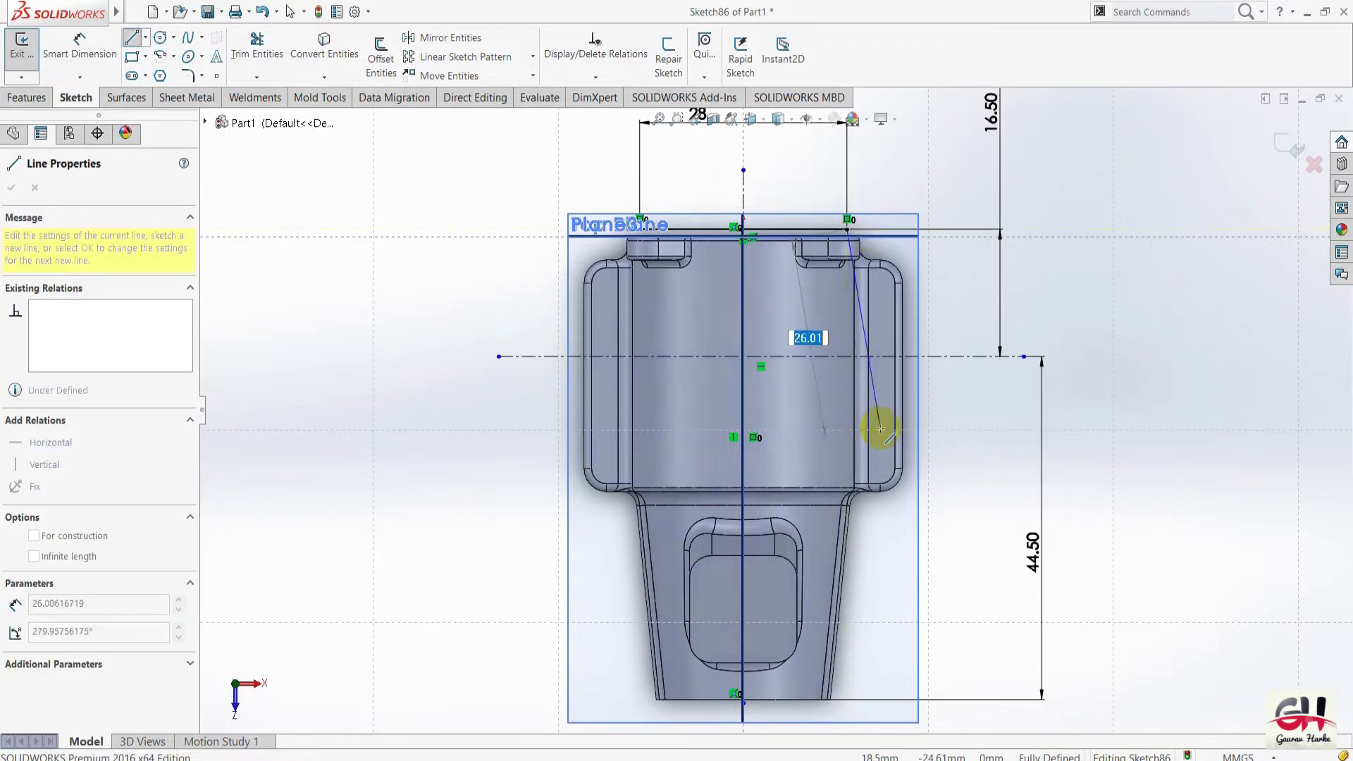
pyautogui.doubleClick(938, 457)
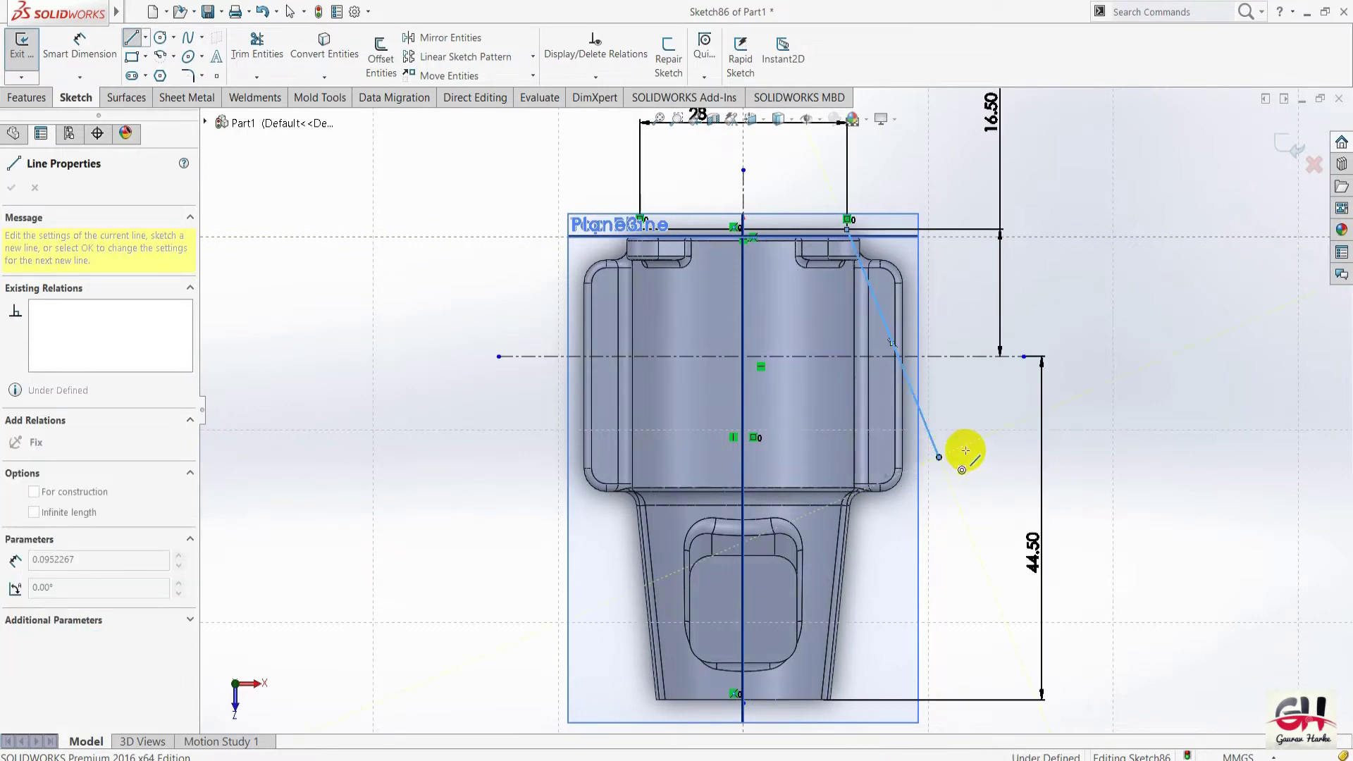
pyautogui.press('Escape')
# Dimension the slanted line at 93.70° (90+3.7) from the top edge, then bring up the drawing.
pyautogui.press('s')
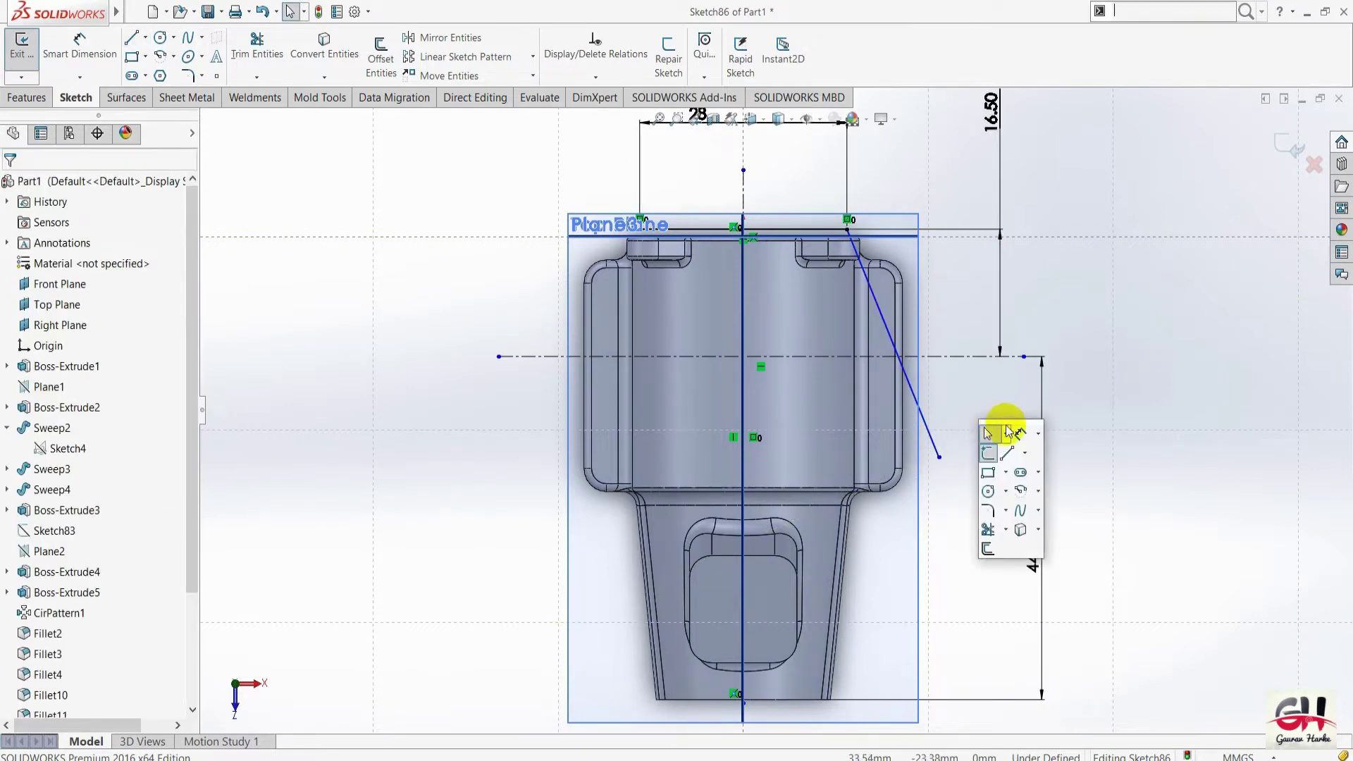
pyautogui.click(1021, 427)
pyautogui.click(939, 458)
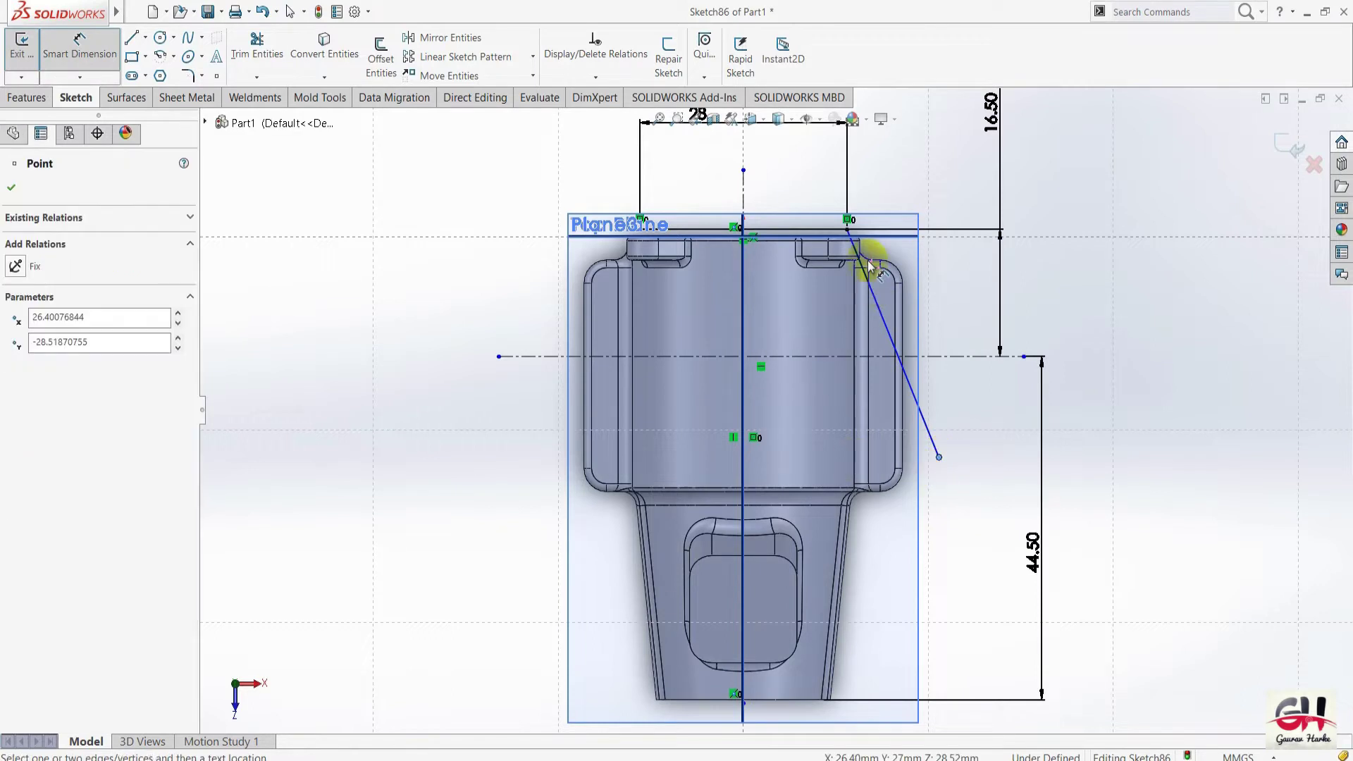
pyautogui.click(848, 230)
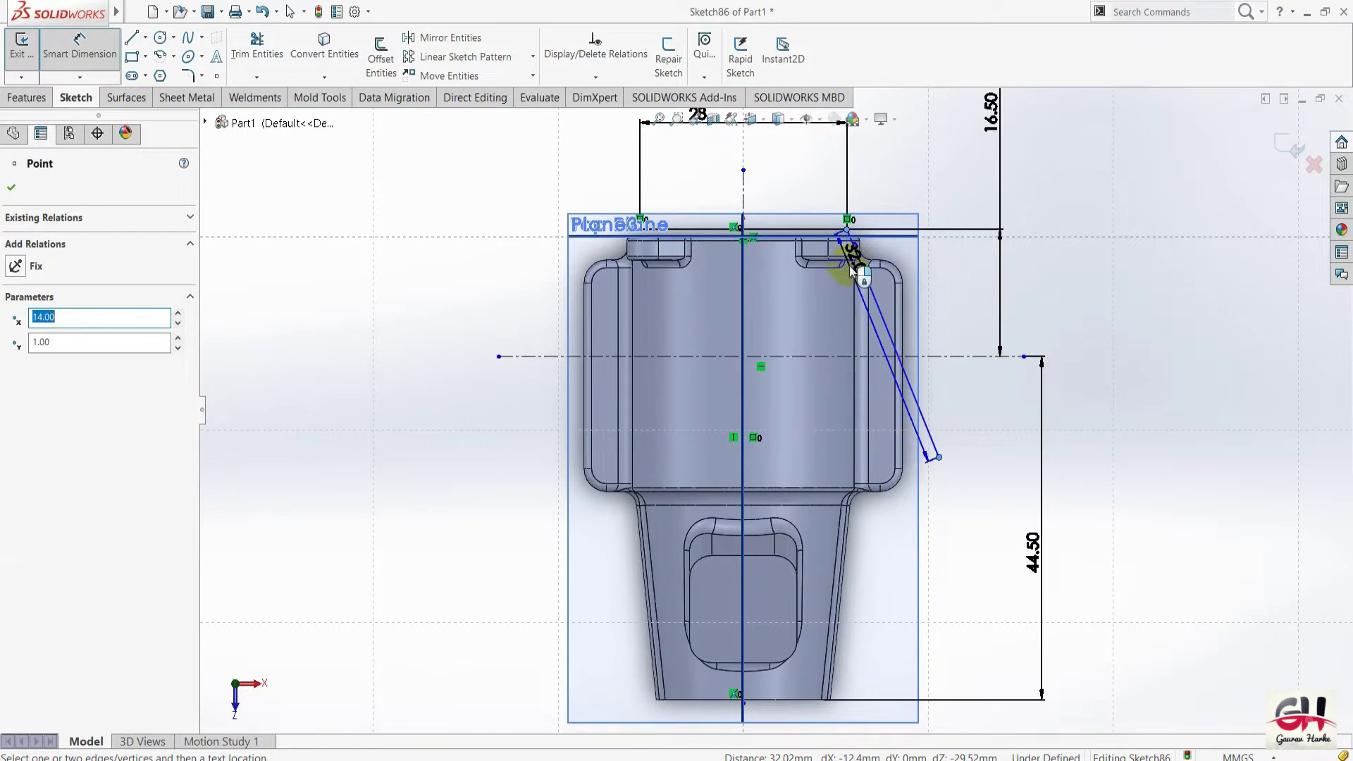
pyautogui.press('Escape')
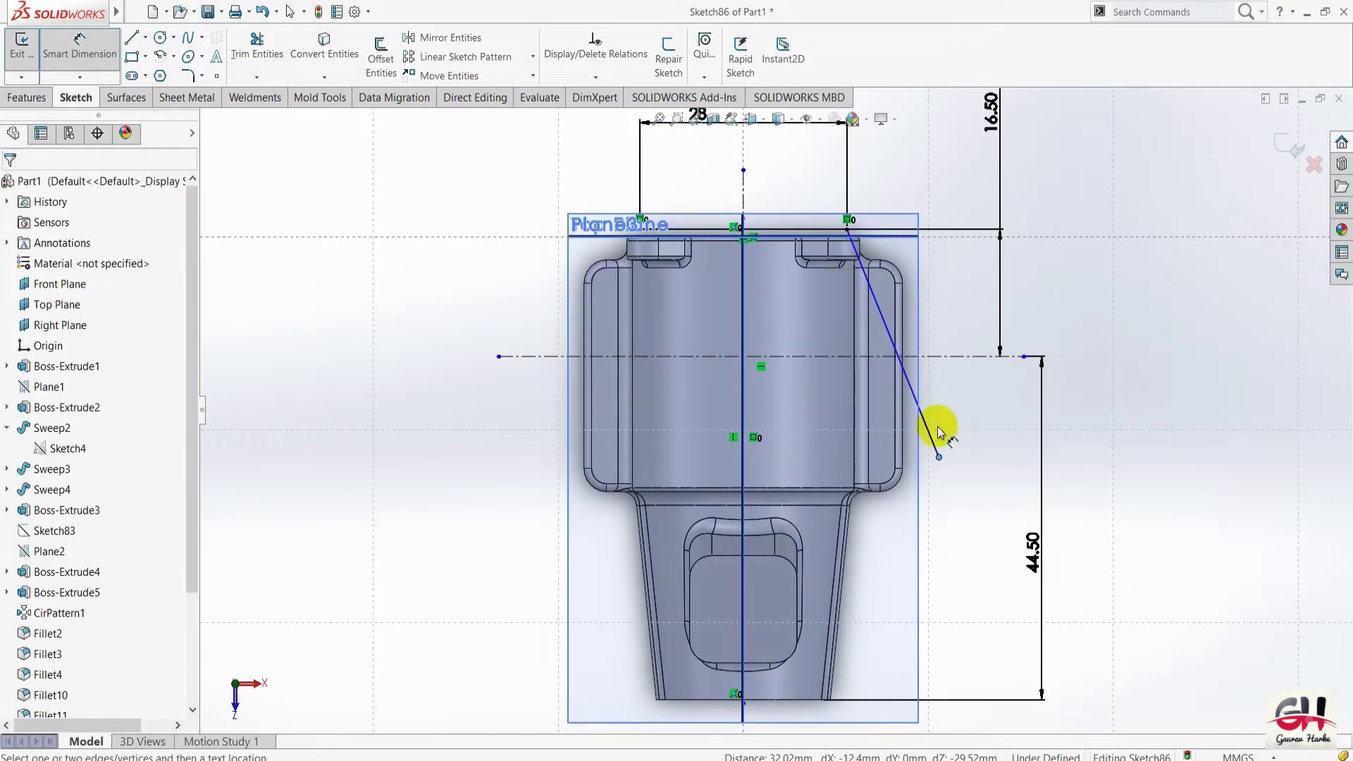
pyautogui.click(936, 444)
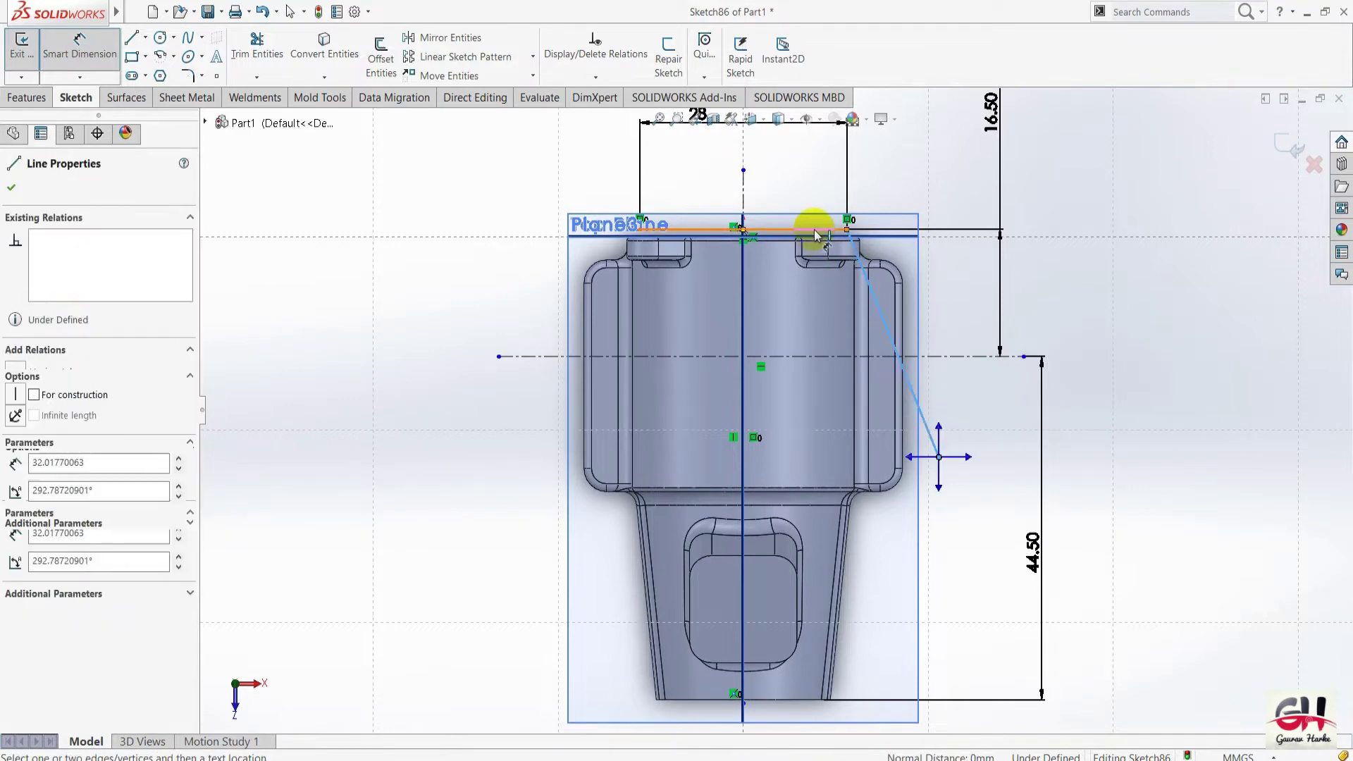
pyautogui.click(934, 414)
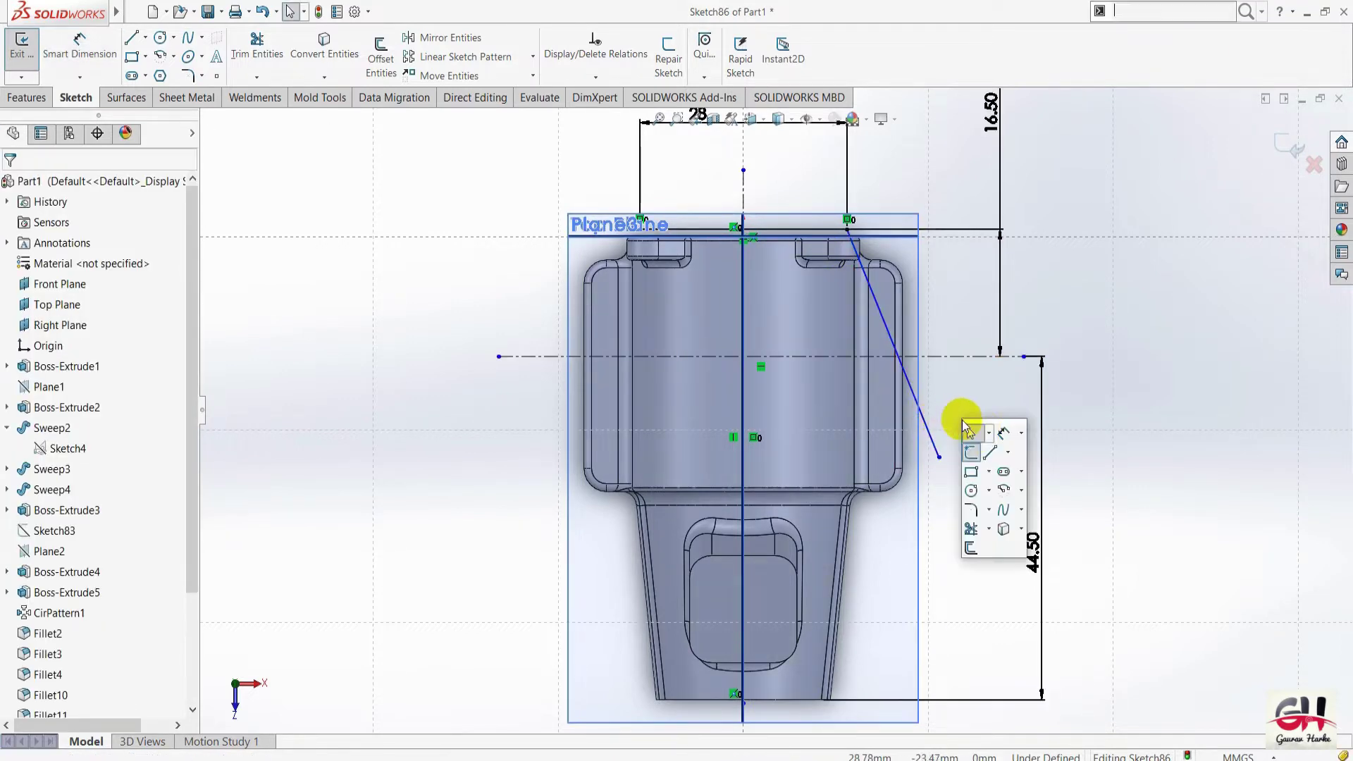
pyautogui.click(927, 423)
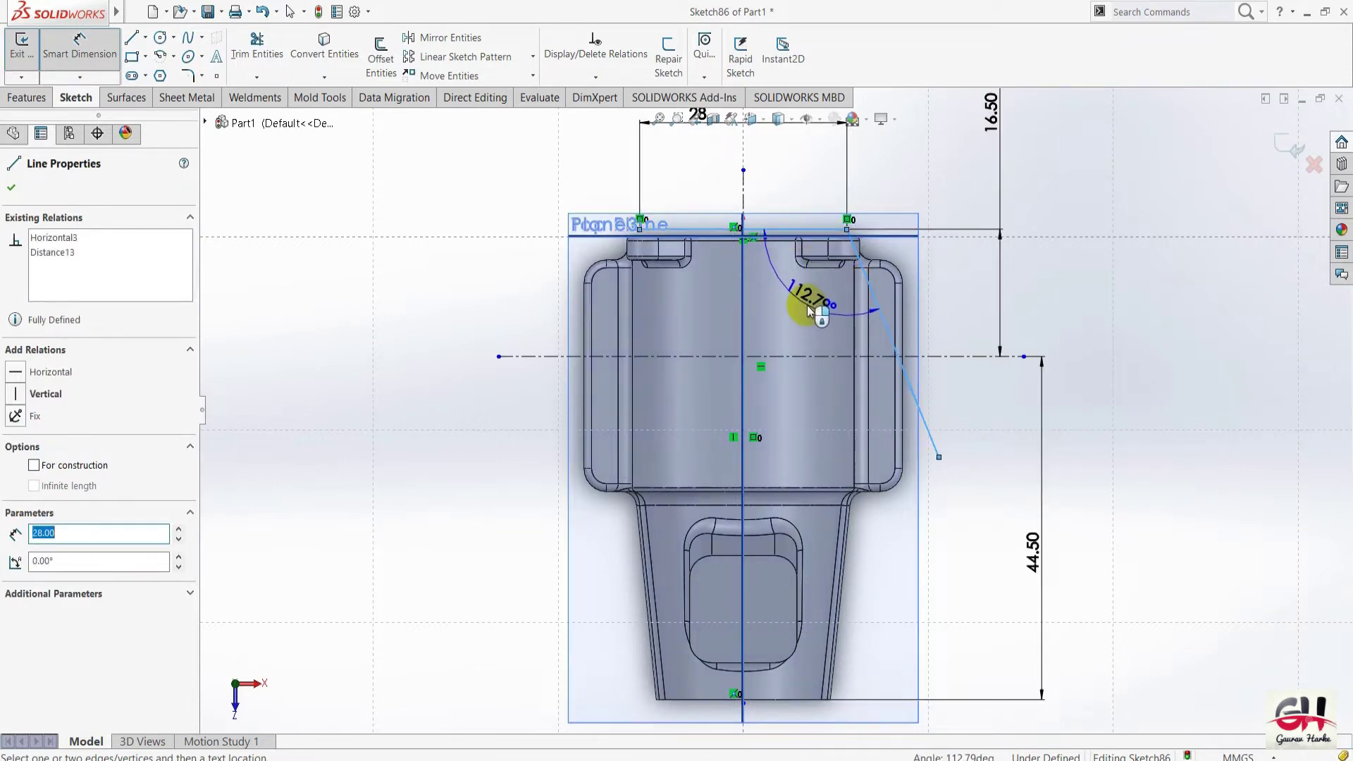
pyautogui.click(807, 311)
pyautogui.write('90')
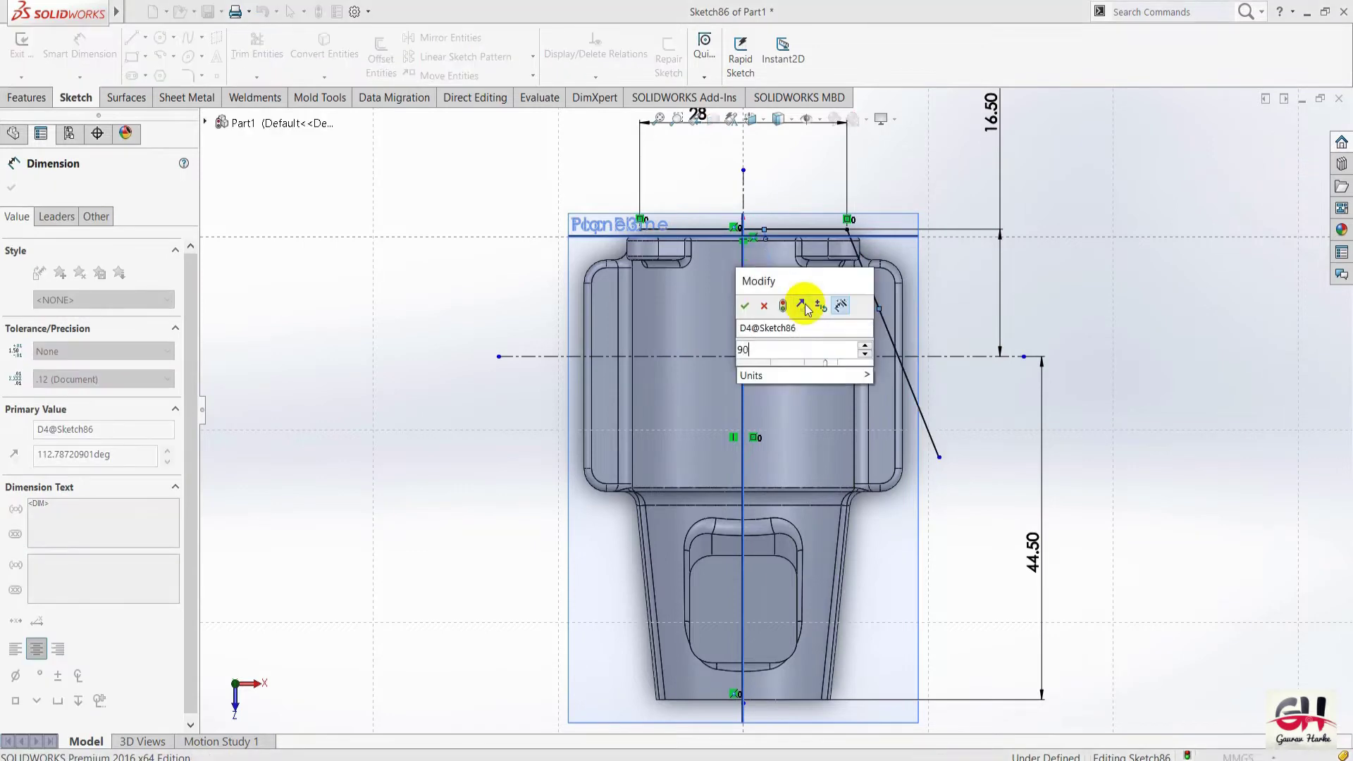
pyautogui.write('+3.7')
pyautogui.press('Return')
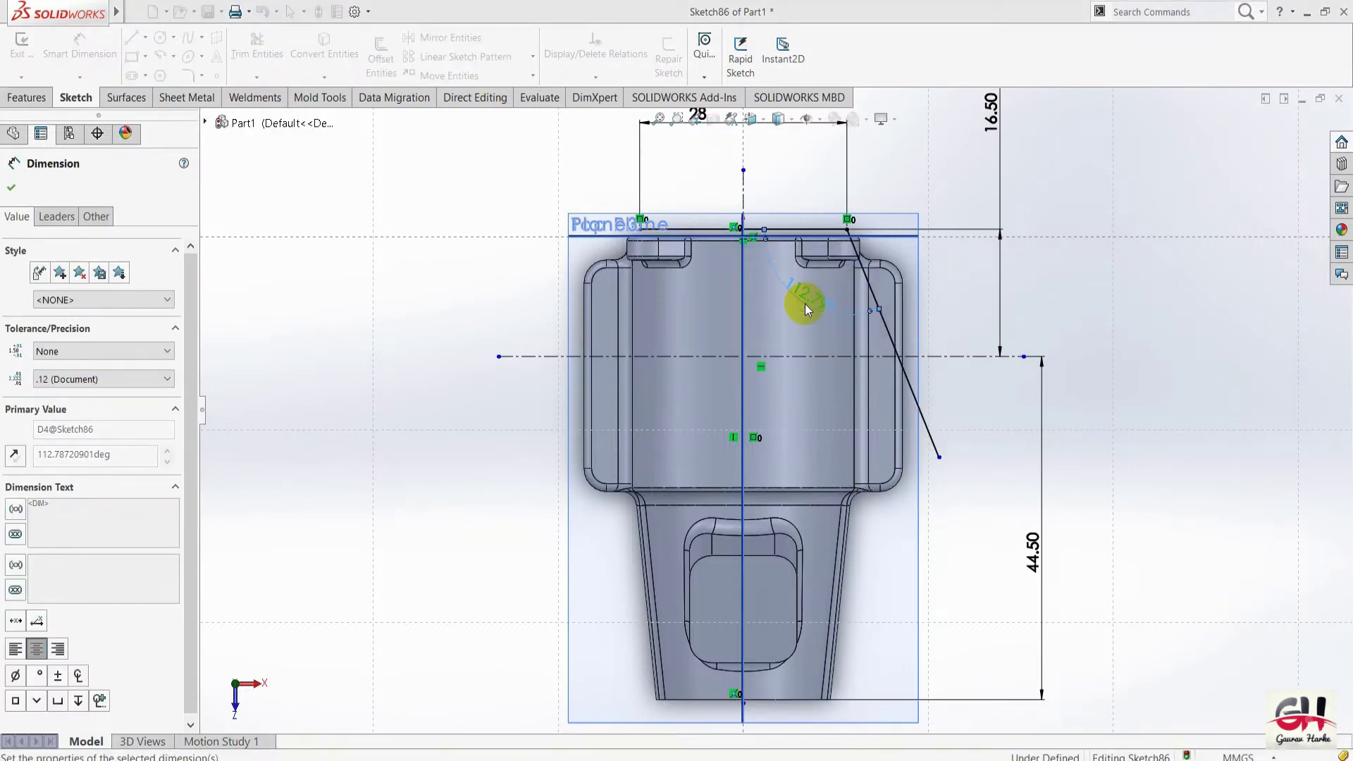
pyautogui.click(969, 546)
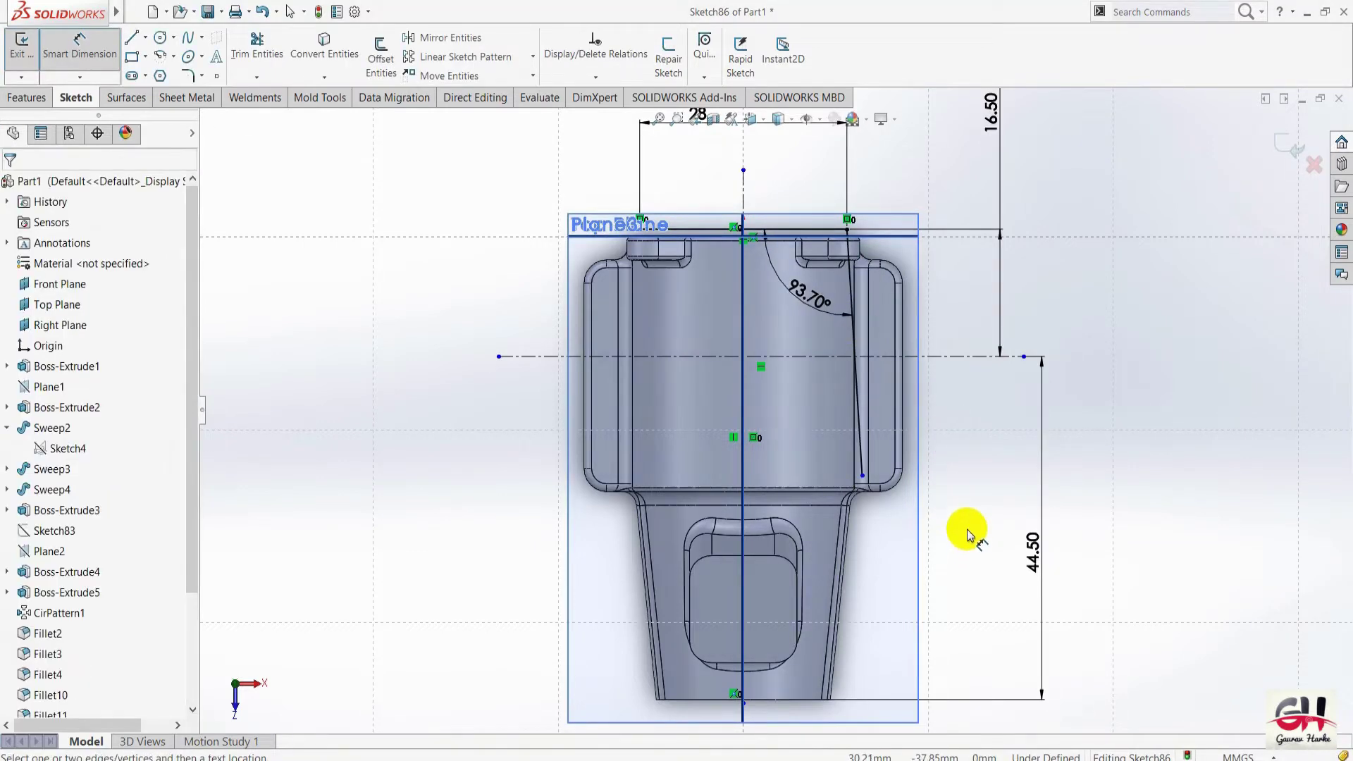
pyautogui.hotkey('alt', 'Tab')
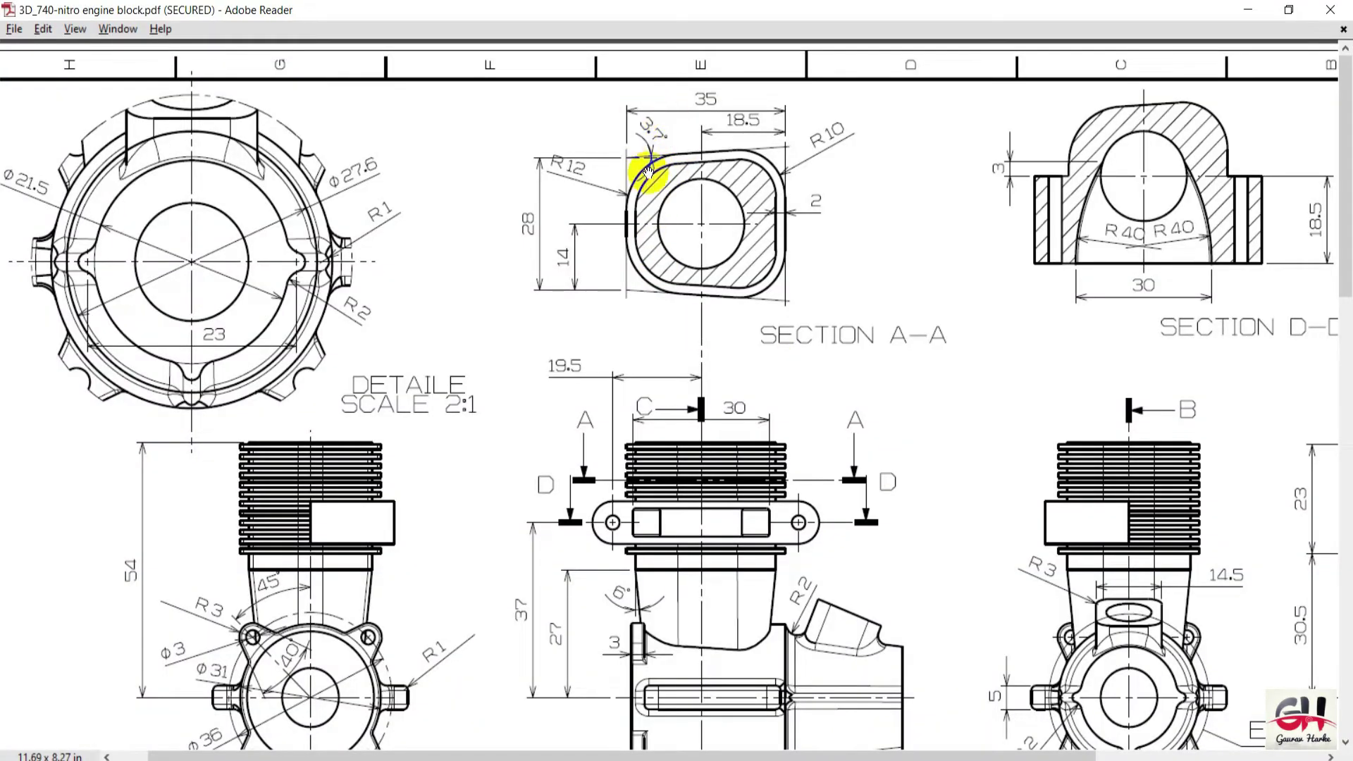
# Zoom into Section A-A to read the 3.7° taper and R12 corner, then return to SOLIDWORKS.
pyautogui.keyDown('ctrl'); pyautogui.scroll(2, 636, 167); pyautogui.keyUp('ctrl')
pyautogui.keyDown('ctrl'); pyautogui.scroll(2, 641, 166); pyautogui.keyUp('ctrl')
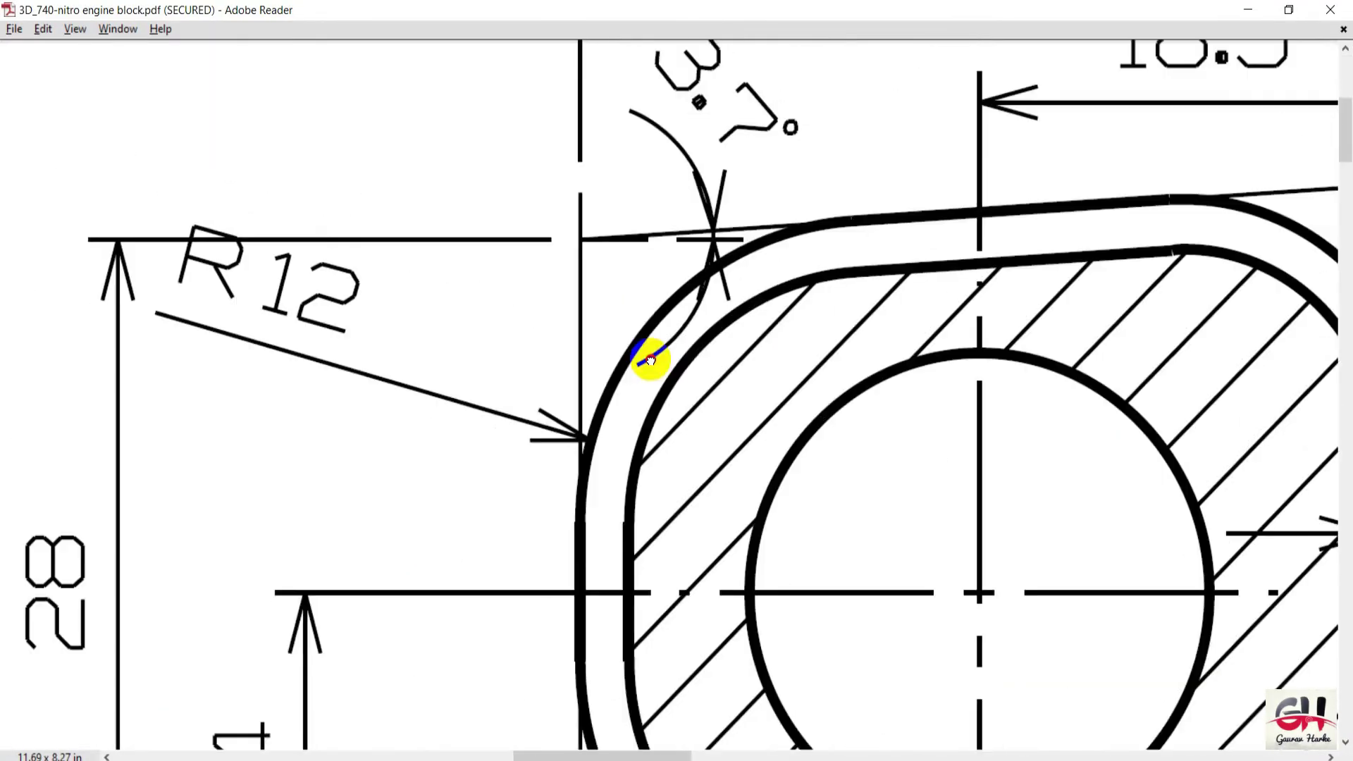
pyautogui.keyDown('ctrl'); pyautogui.scroll(-1, 649, 362); pyautogui.keyUp('ctrl')
pyautogui.keyDown('ctrl'); pyautogui.scroll(-1, 647, 333); pyautogui.keyUp('ctrl')
pyautogui.keyDown('ctrl'); pyautogui.scroll(-2, 672, 360); pyautogui.keyUp('ctrl')
pyautogui.keyDown('ctrl'); pyautogui.scroll(-1, 716, 363); pyautogui.keyUp('ctrl')
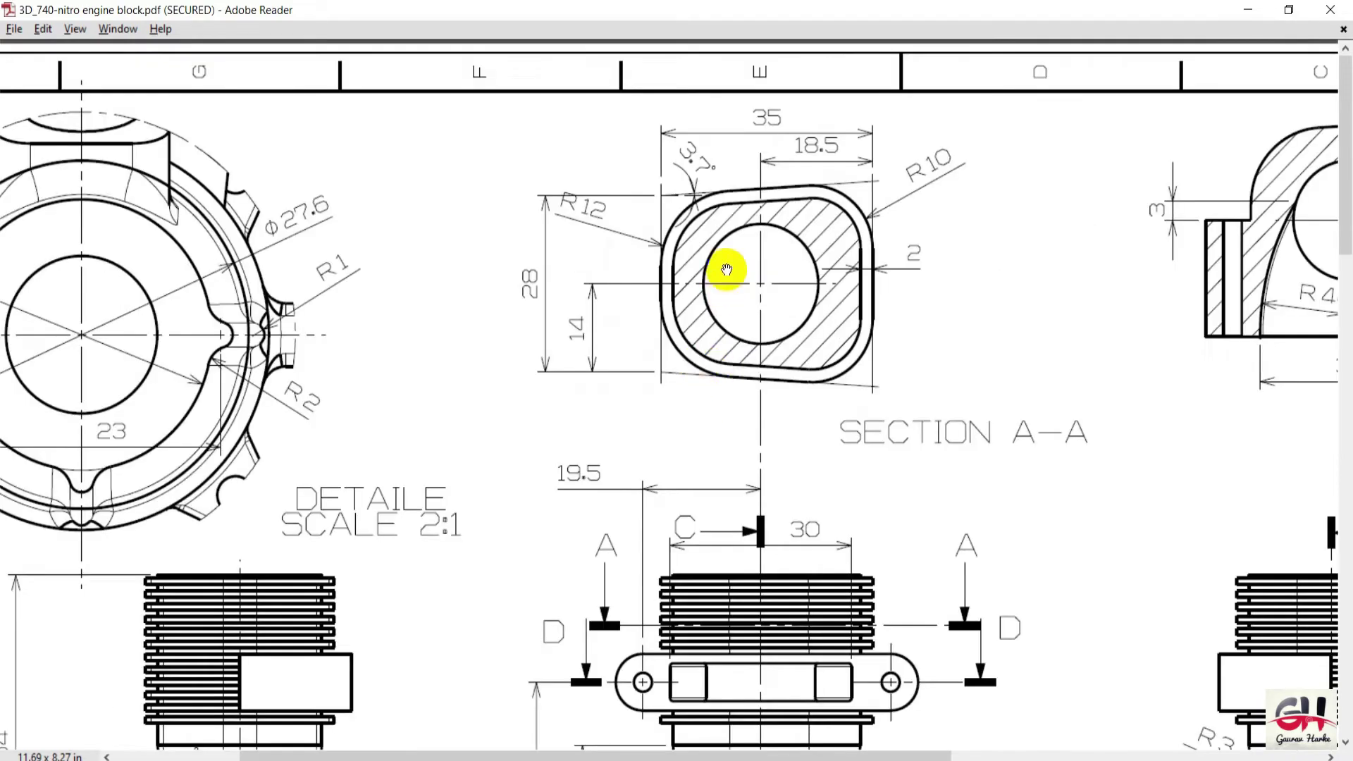
pyautogui.keyDown('ctrl'); pyautogui.scroll(2, 728, 377); pyautogui.keyUp('ctrl')
pyautogui.keyDown('ctrl'); pyautogui.scroll(-1, 728, 377); pyautogui.keyUp('ctrl')
pyautogui.hotkey('alt', 'Tab')
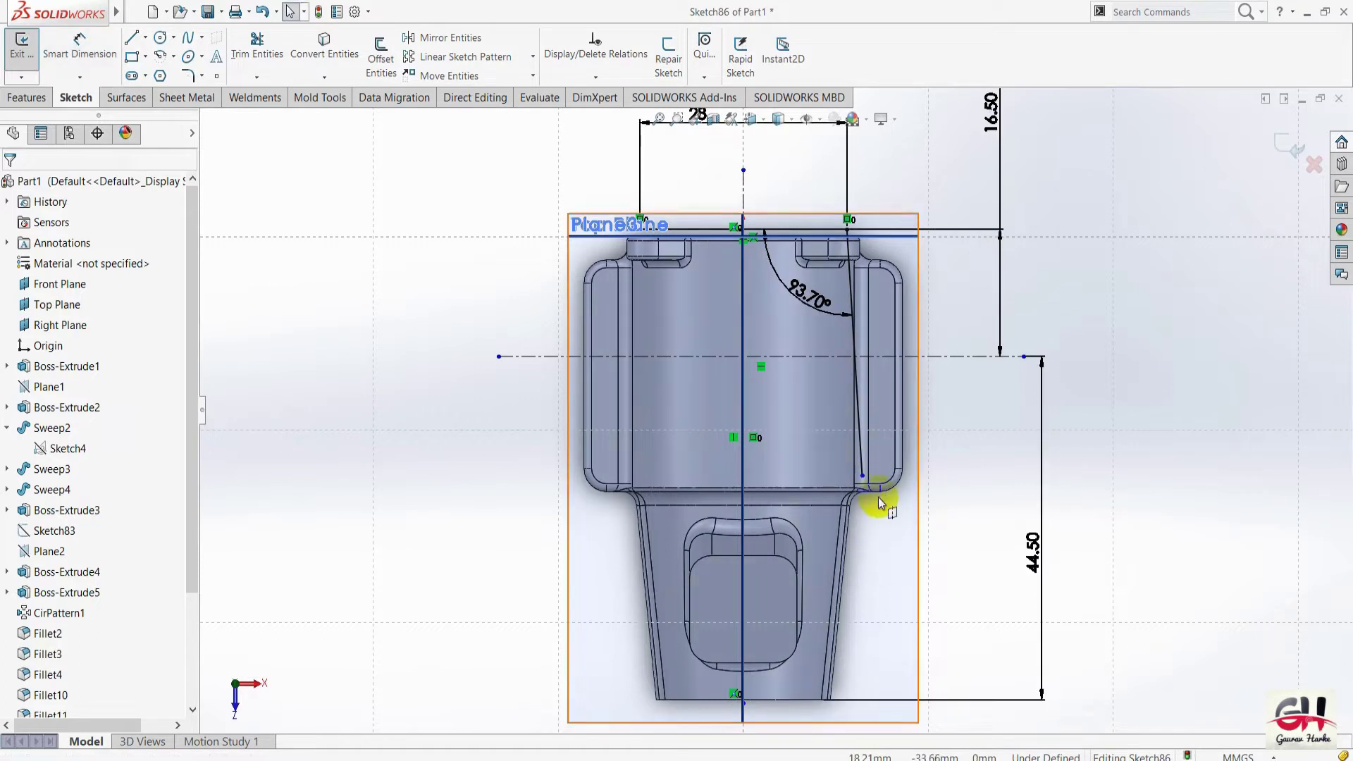
# Extend the slanted line downward and mirror it about the vertical centreline Line2.
pyautogui.moveTo(863, 476); pyautogui.dragTo(877, 544)
pyautogui.click(959, 430)
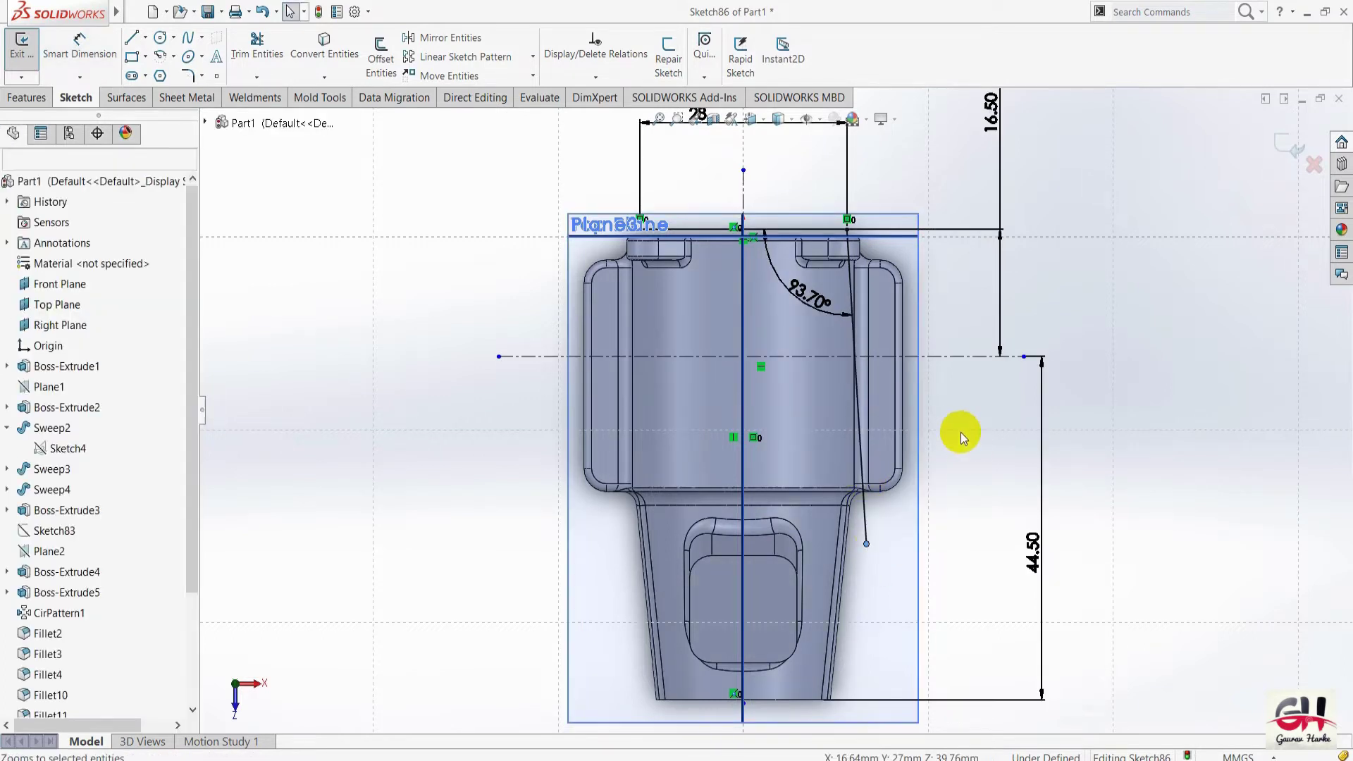
pyautogui.click(865, 515)
pyautogui.click(423, 37)
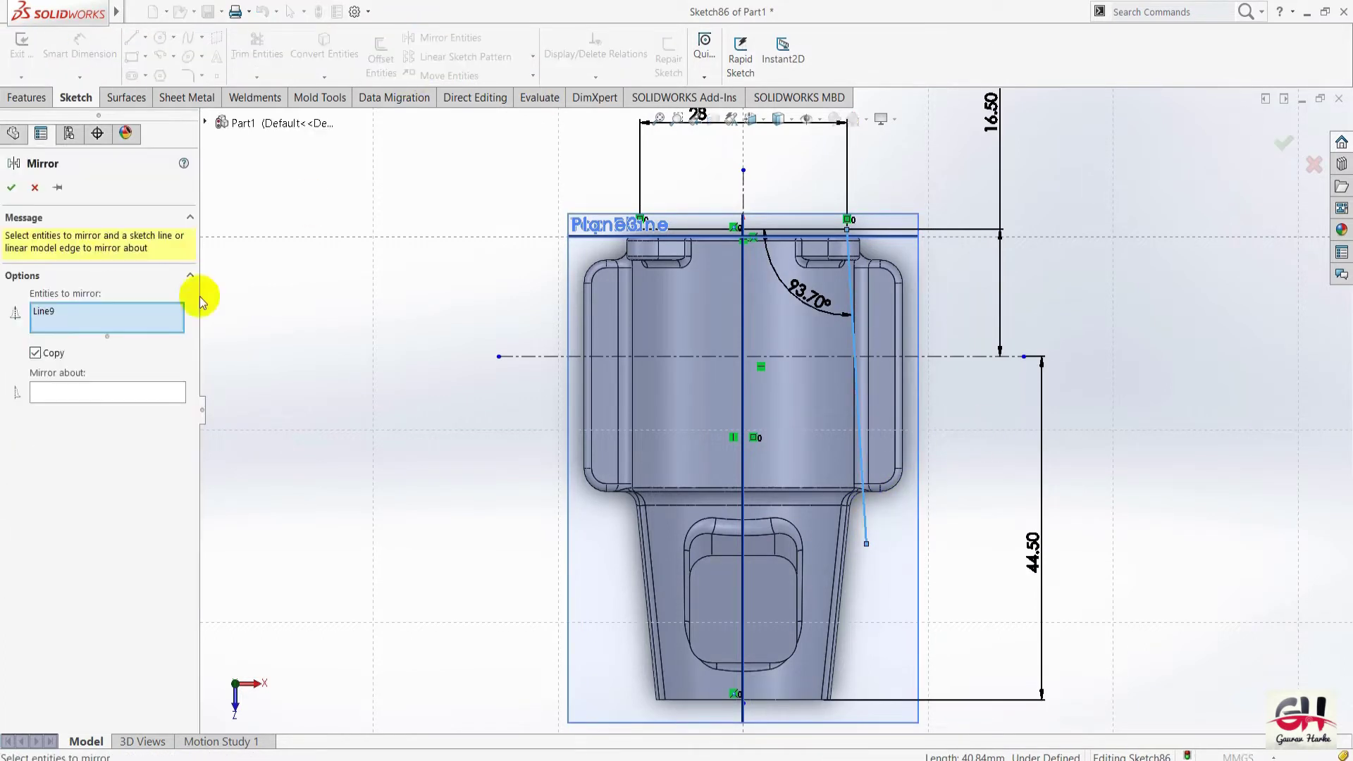
pyautogui.click(99, 392)
pyautogui.click(743, 189)
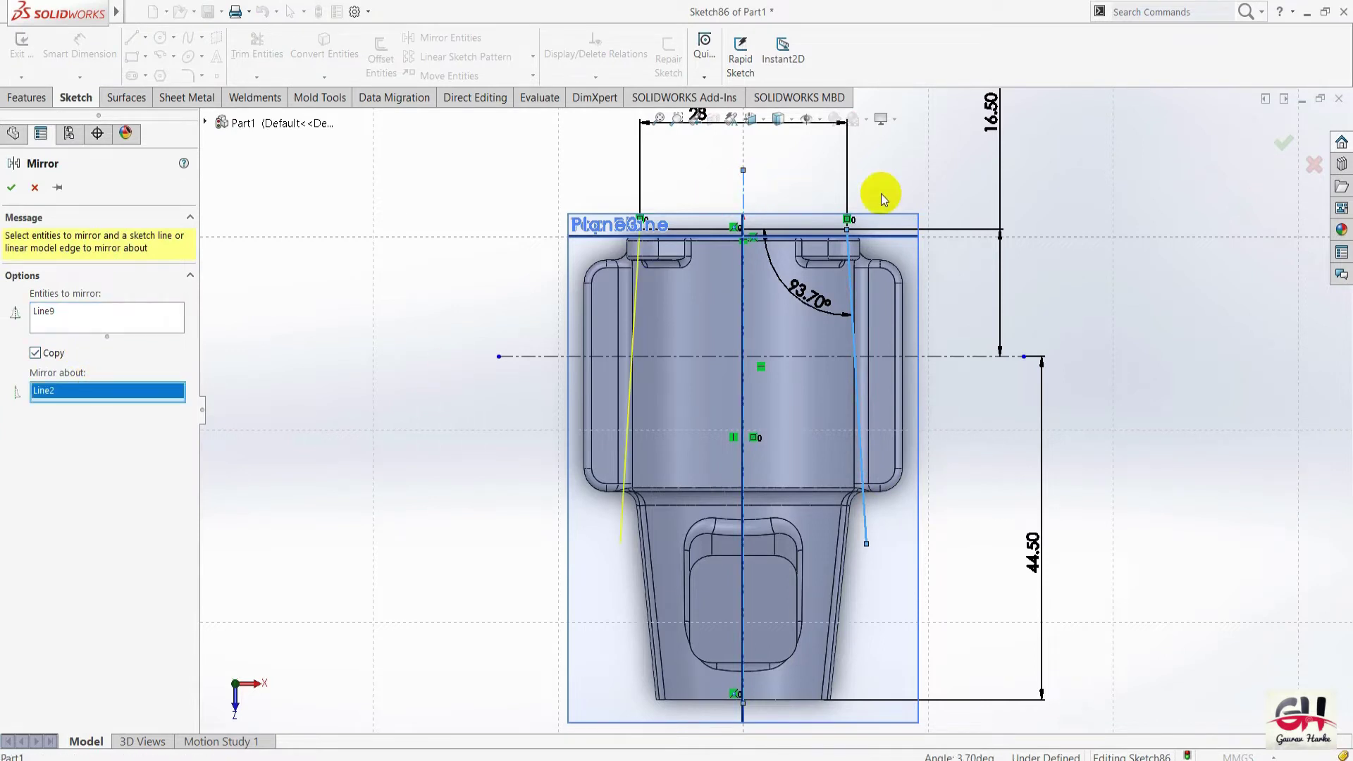
pyautogui.click(11, 188)
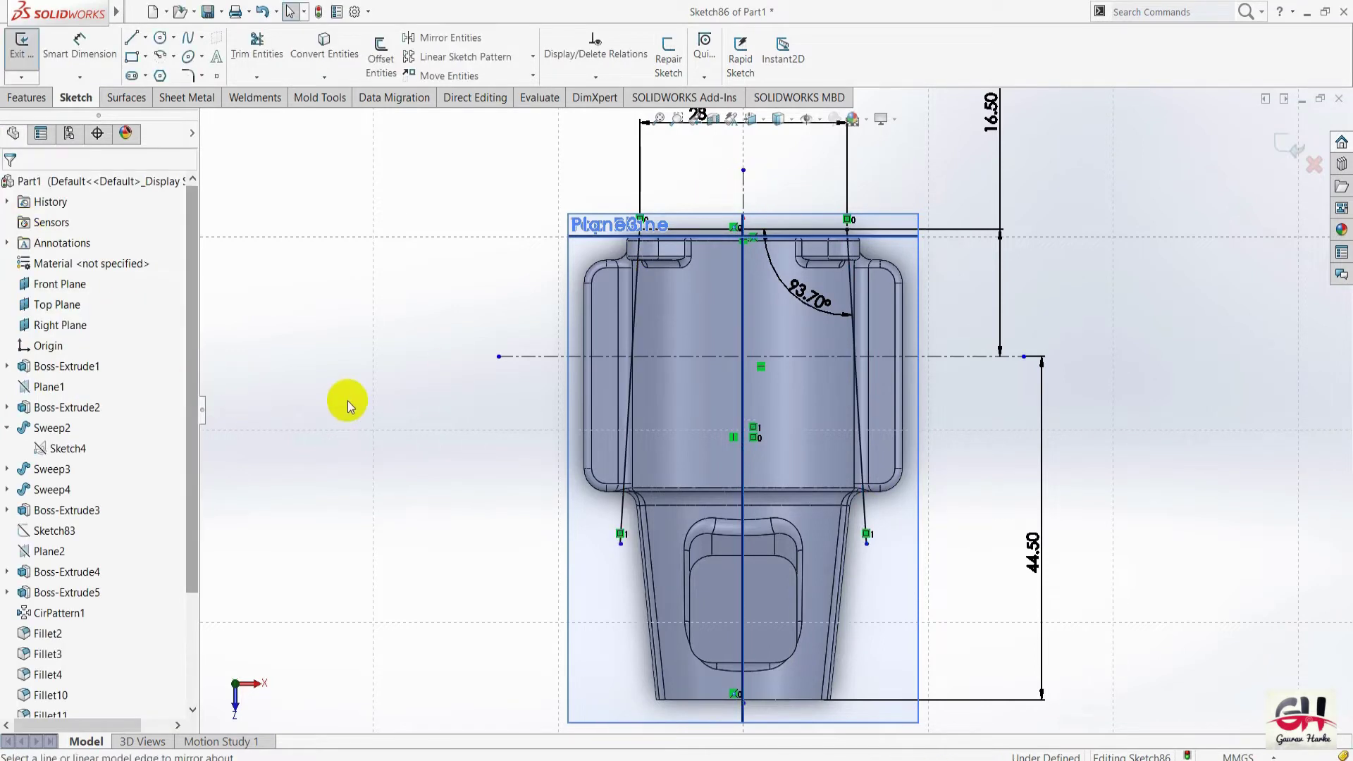
pyautogui.hotkey('alt', 'Tab')
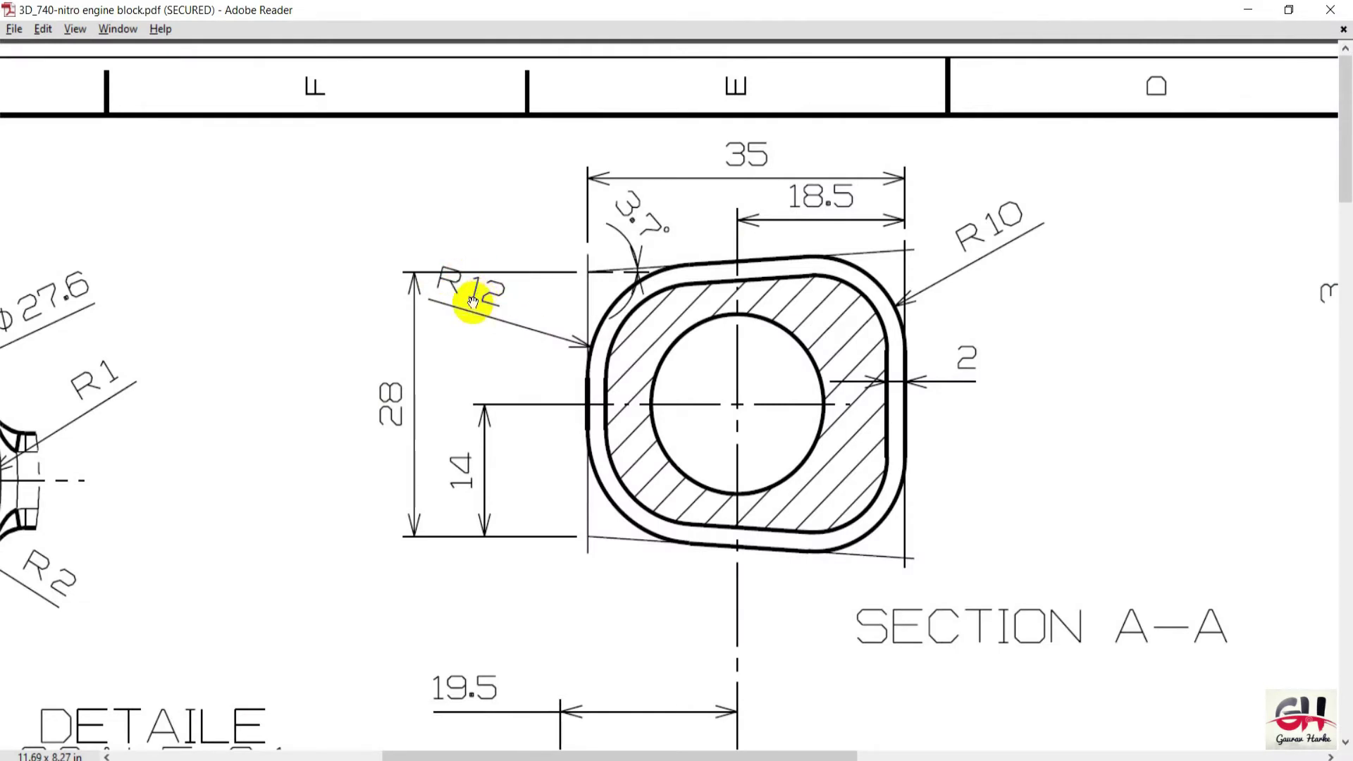
pyautogui.hotkey('alt', 'Tab')
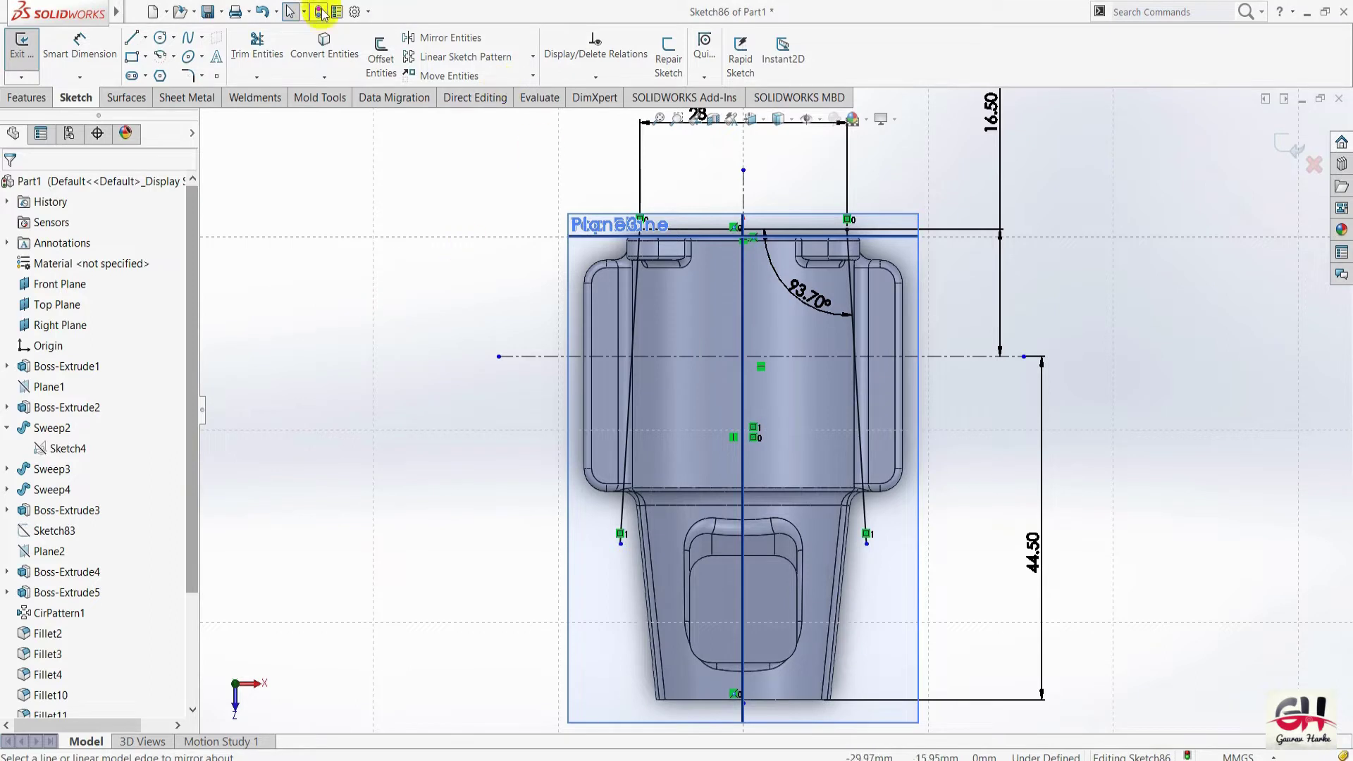
# Round the top-left and top-right corners of the profile with 12 mm sketch fillets.
pyautogui.click(186, 76)
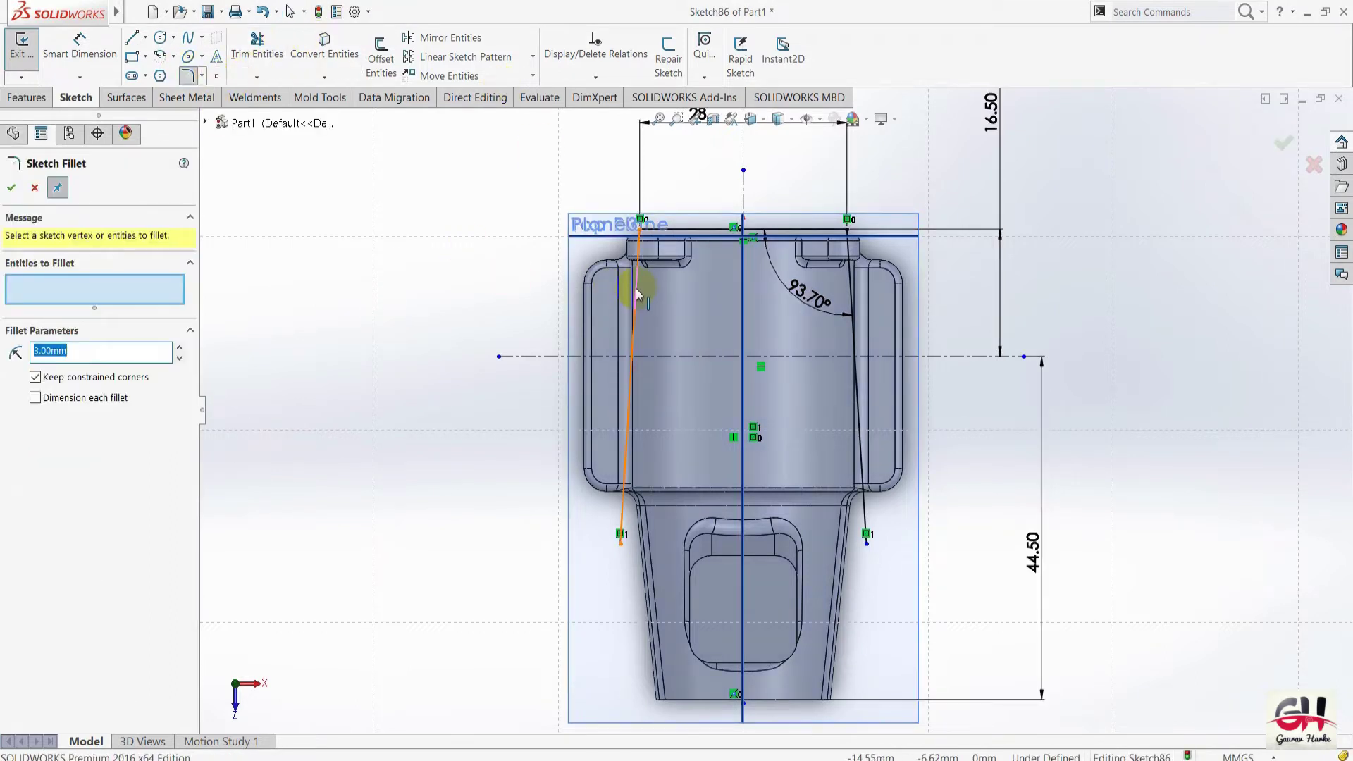
pyautogui.click(635, 289)
pyautogui.click(677, 229)
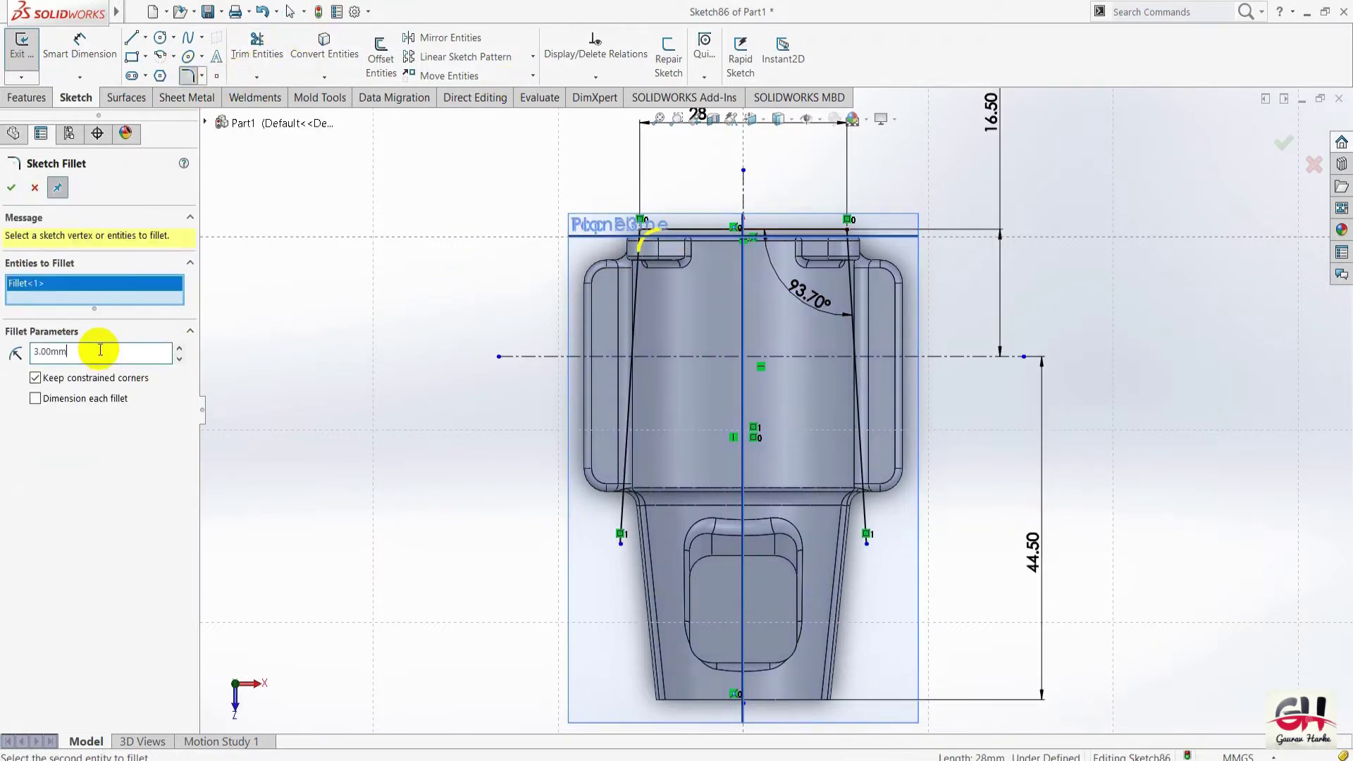
pyautogui.write('12')
pyautogui.click(851, 259)
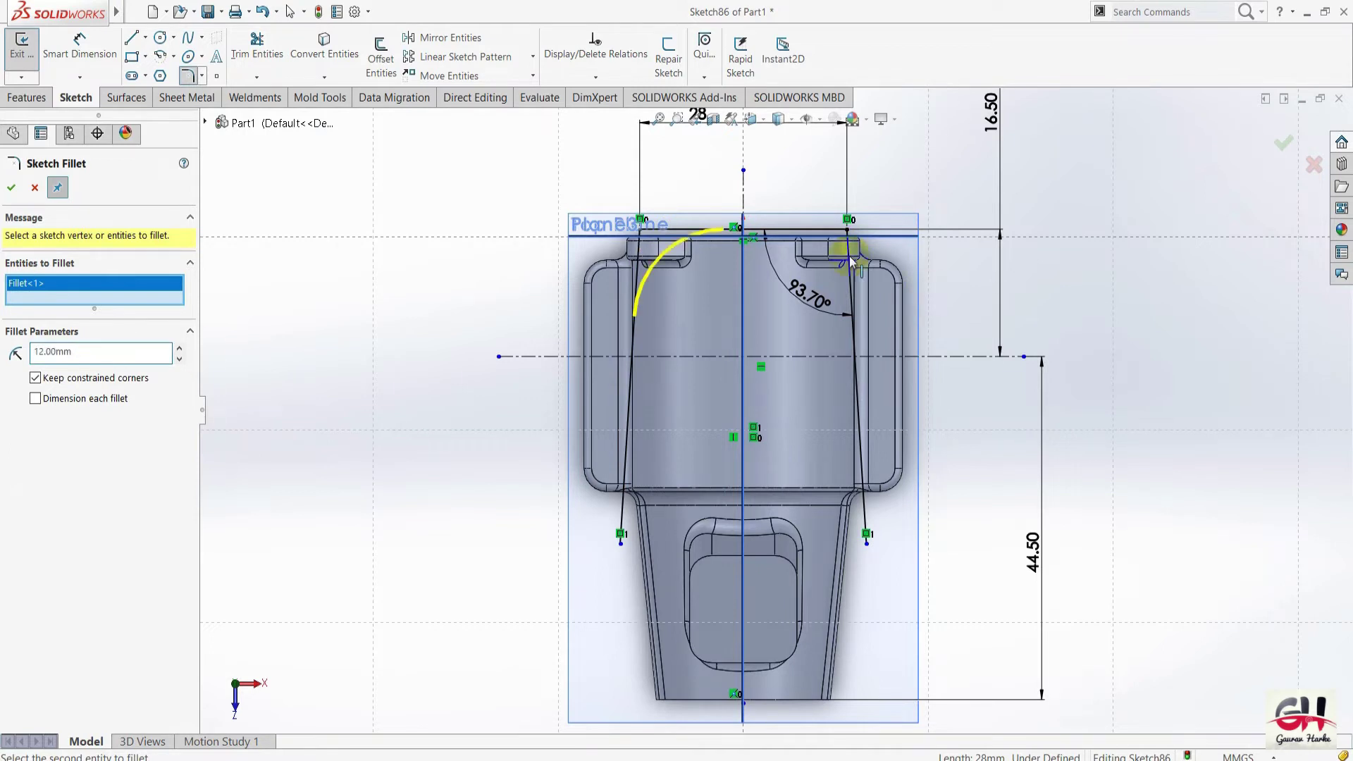
pyautogui.click(853, 267)
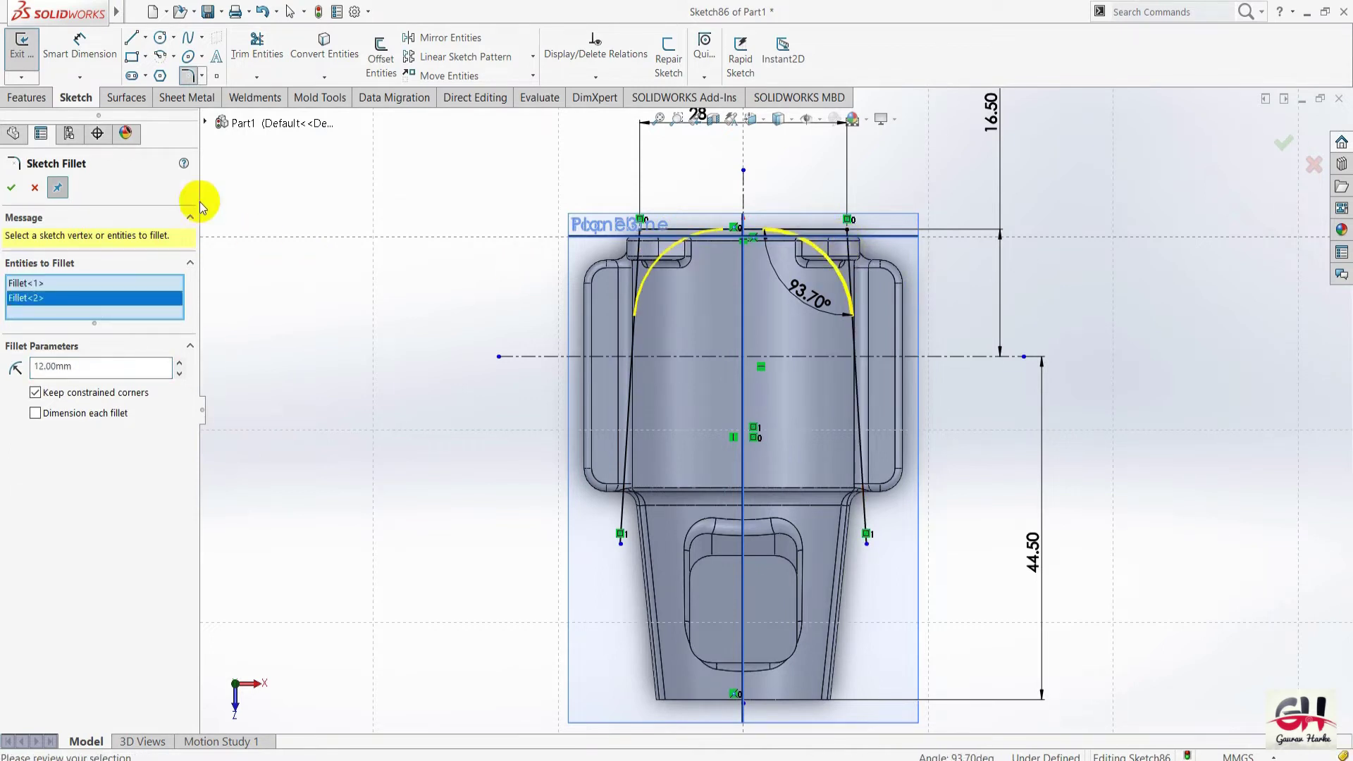
pyautogui.click(13, 189)
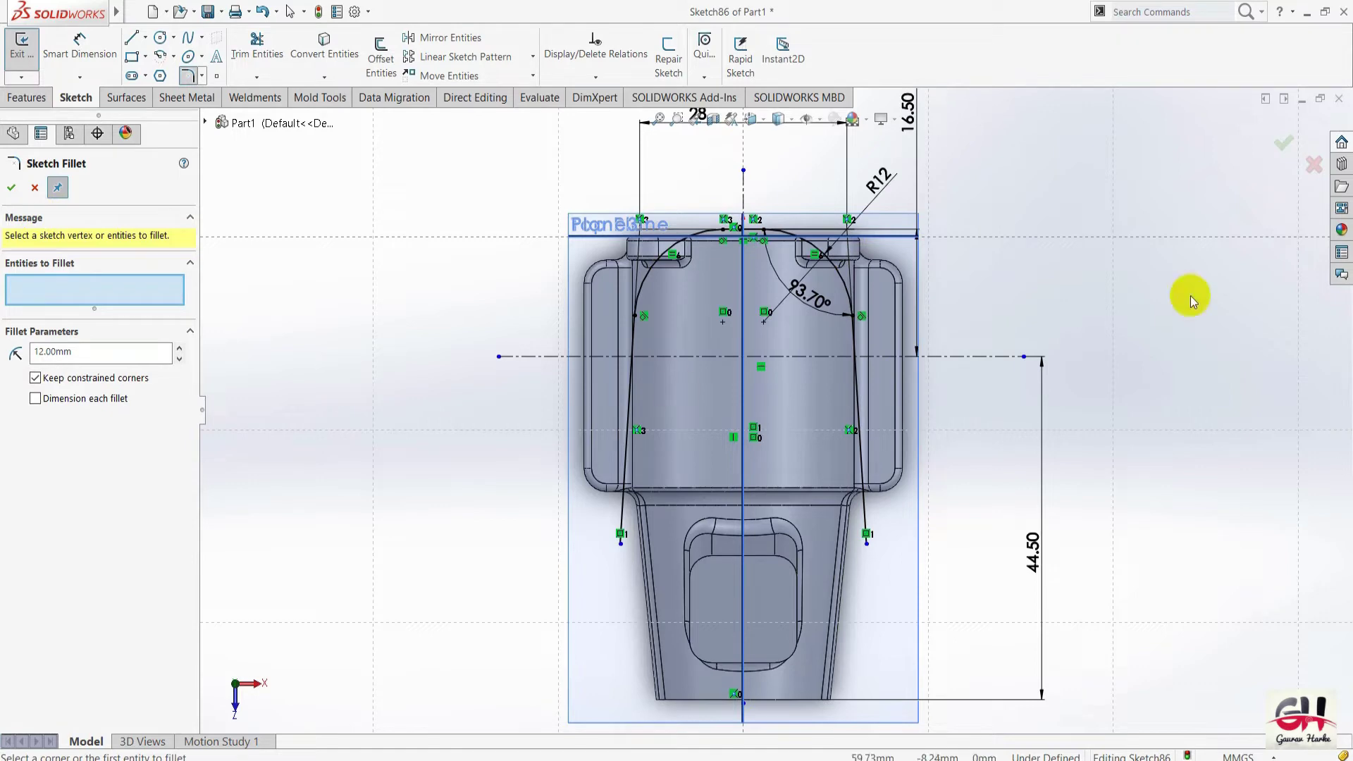
pyautogui.click(12, 188)
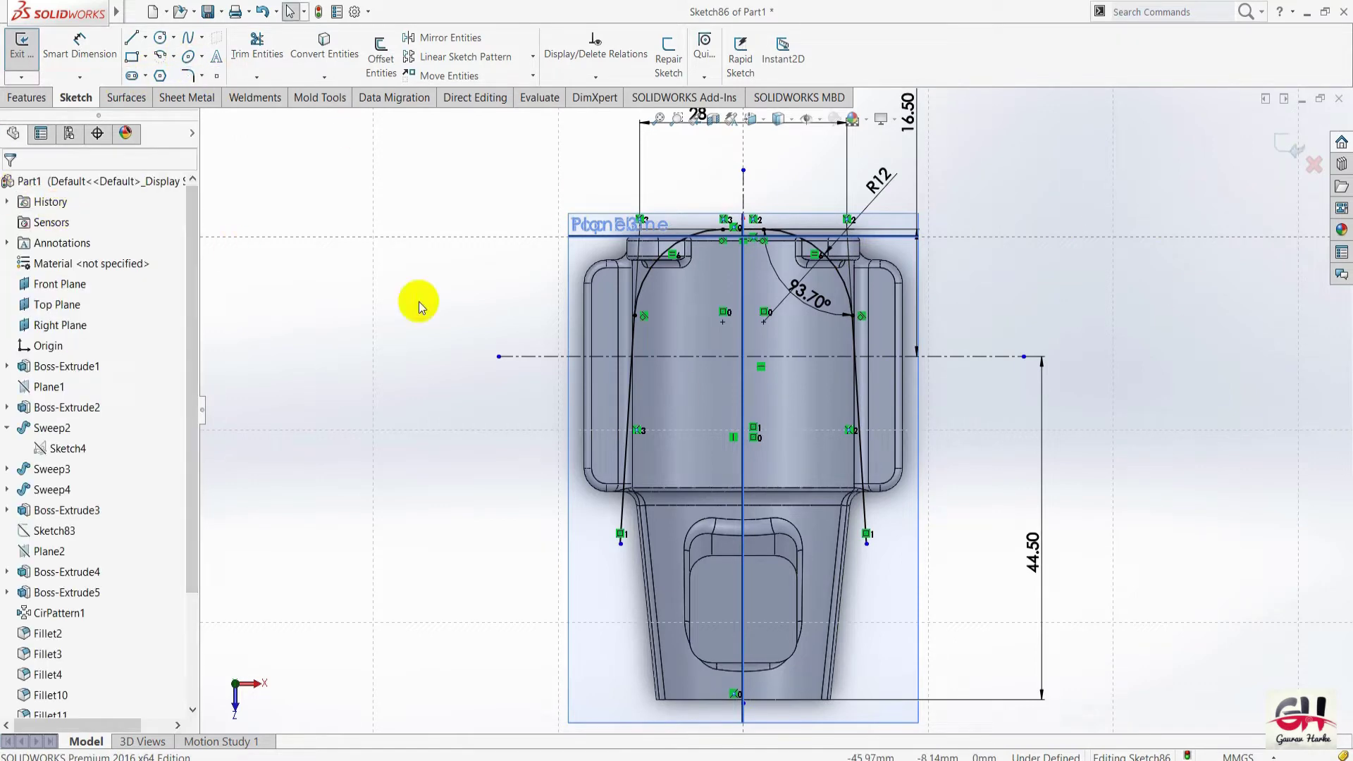
# Draw a horizontal line across the tapered sides, dimensioned 35 mm below the top line.
pyautogui.click(525, 418)
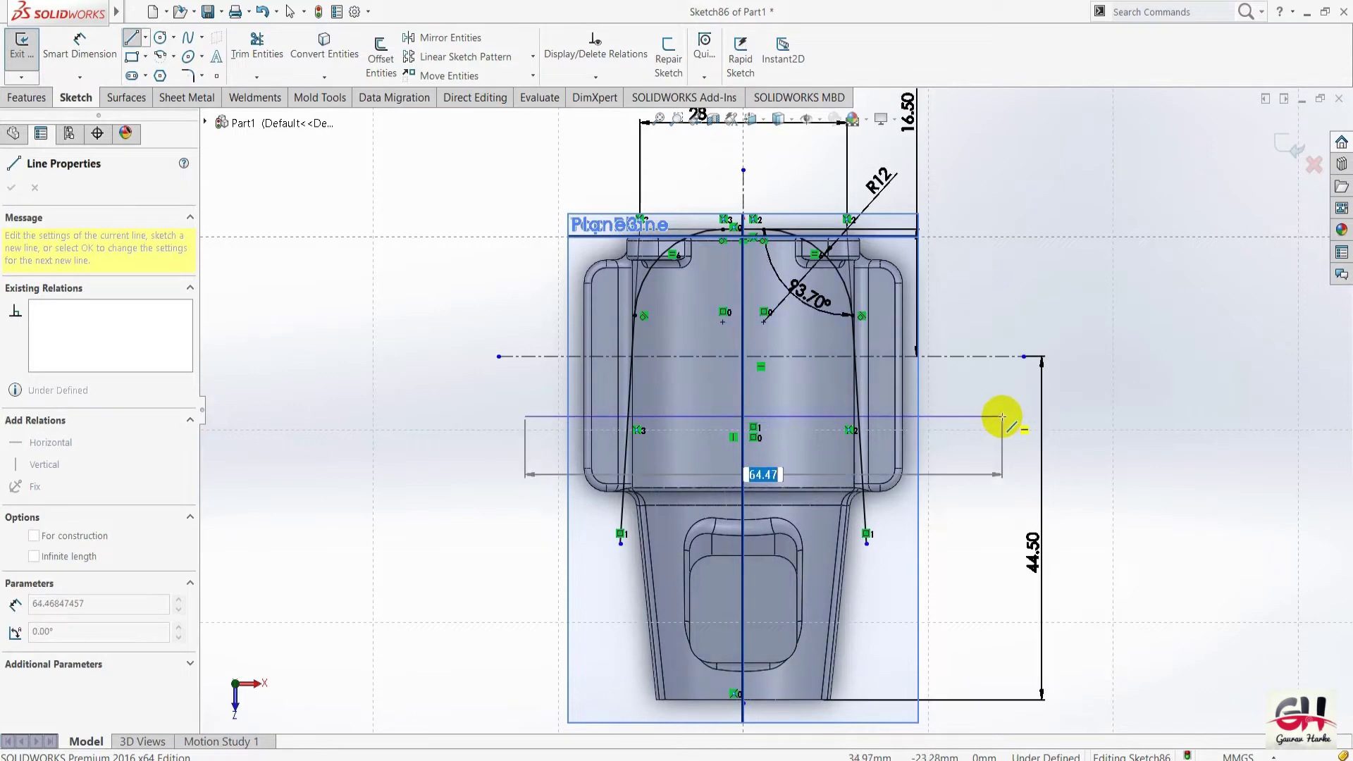
pyautogui.click(1002, 417)
pyautogui.press('Escape')
pyautogui.press('s')
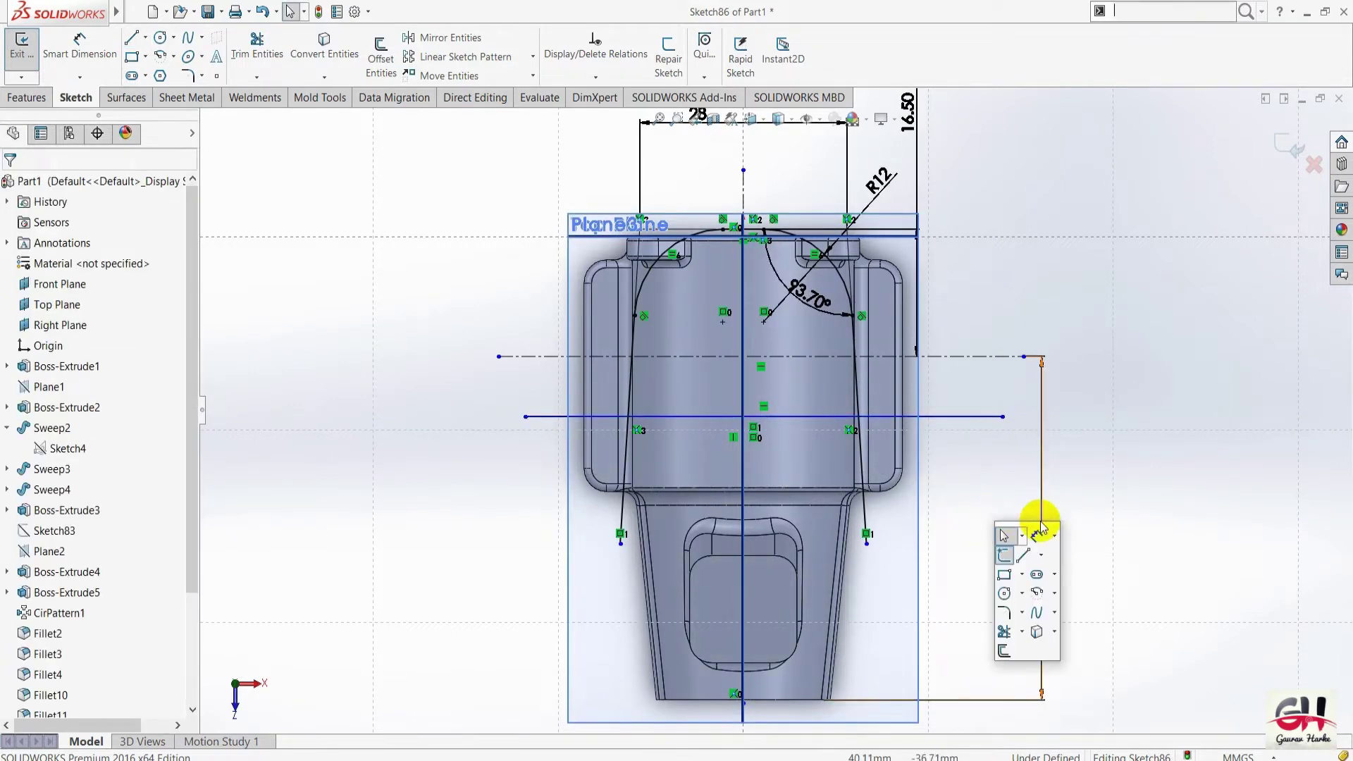
pyautogui.click(1036, 534)
pyautogui.click(761, 237)
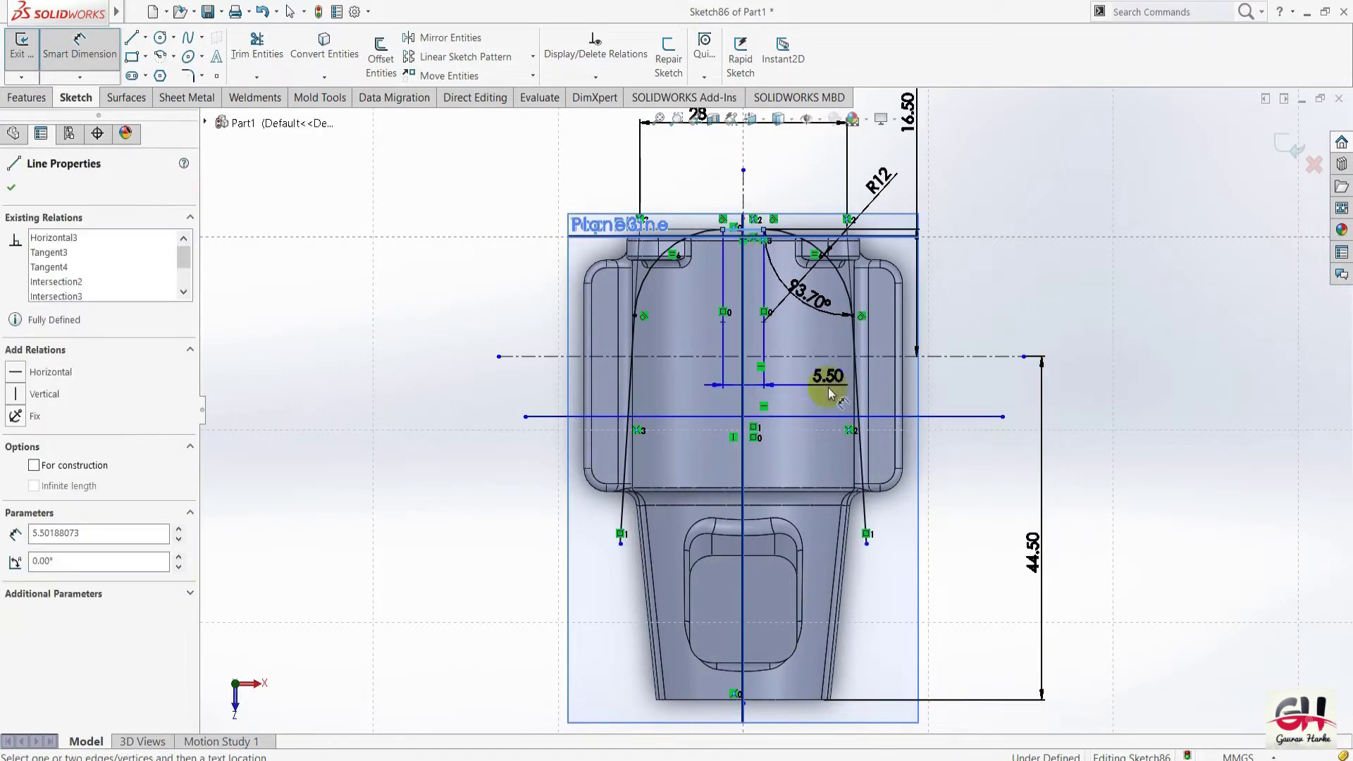
pyautogui.click(838, 416)
pyautogui.click(1163, 315)
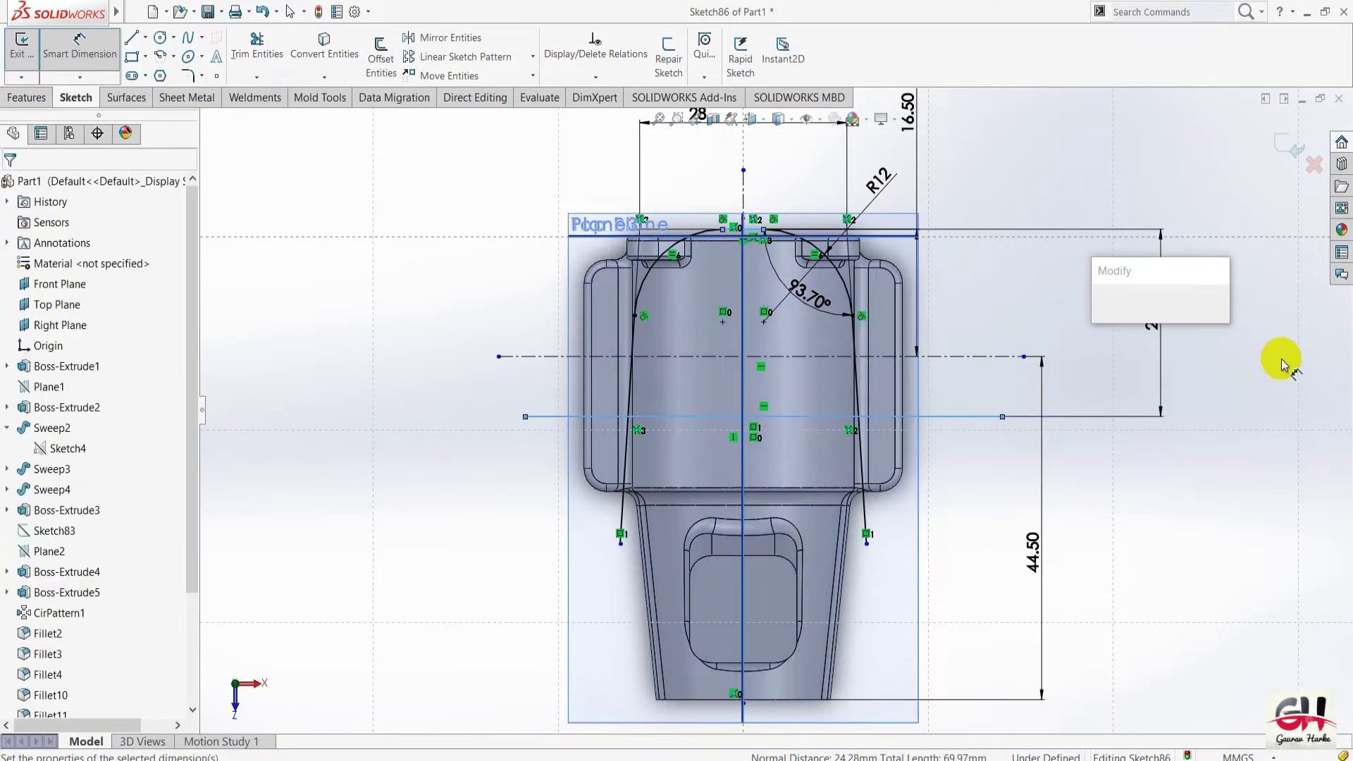
pyautogui.write('35')
pyautogui.press('Return')
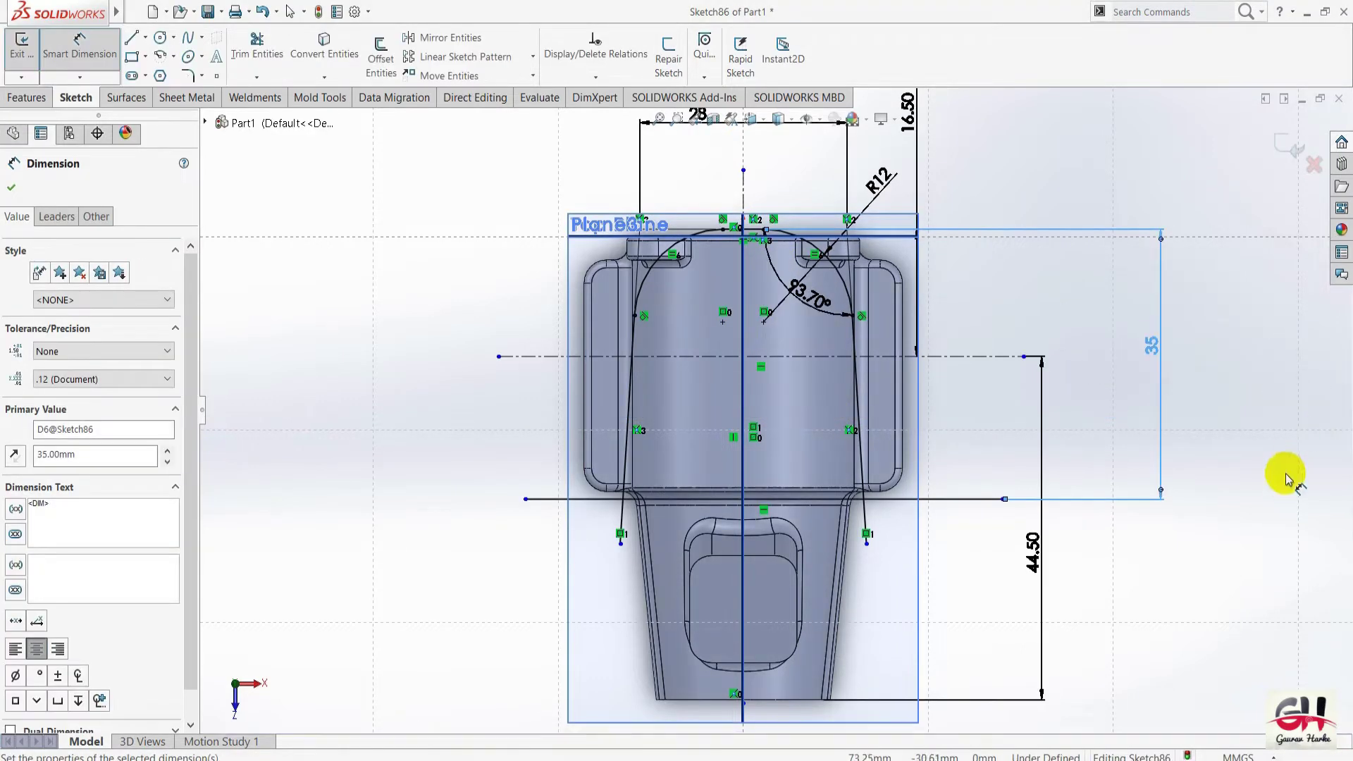
pyautogui.press('Escape')
pyautogui.scroll(-2, 626, 232)
# Fillet both lower corners of the outline with R10 sketch fillets.
pyautogui.click(188, 76)
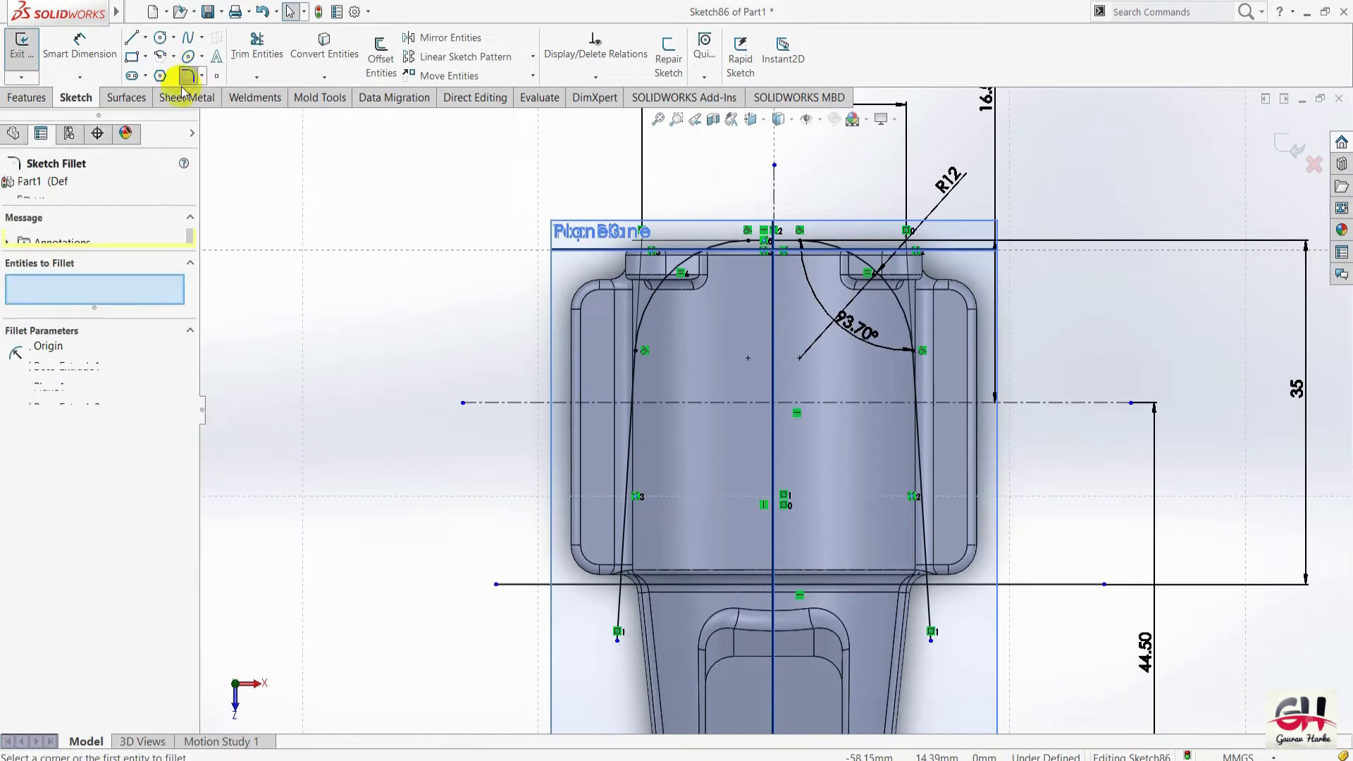
pyautogui.click(624, 552)
pyautogui.click(654, 586)
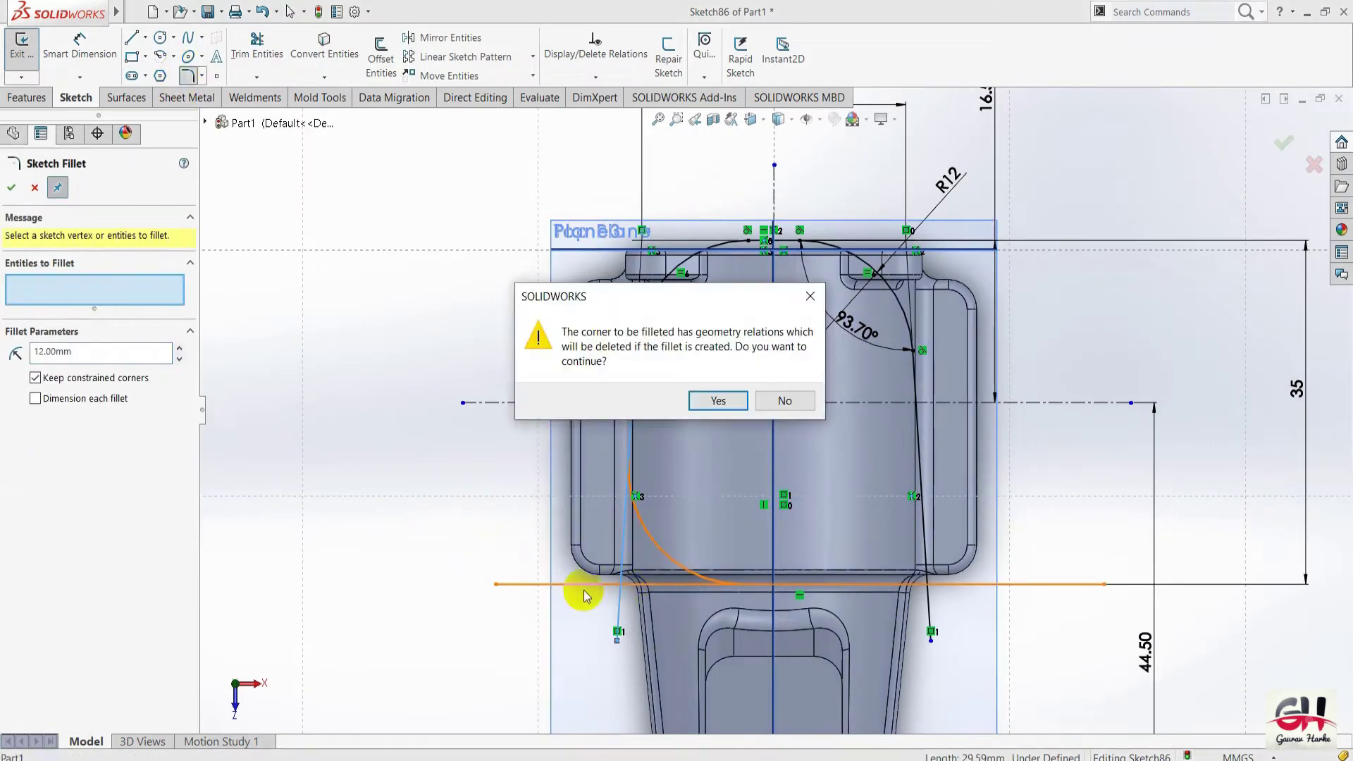
pyautogui.click(708, 391)
pyautogui.write('10')
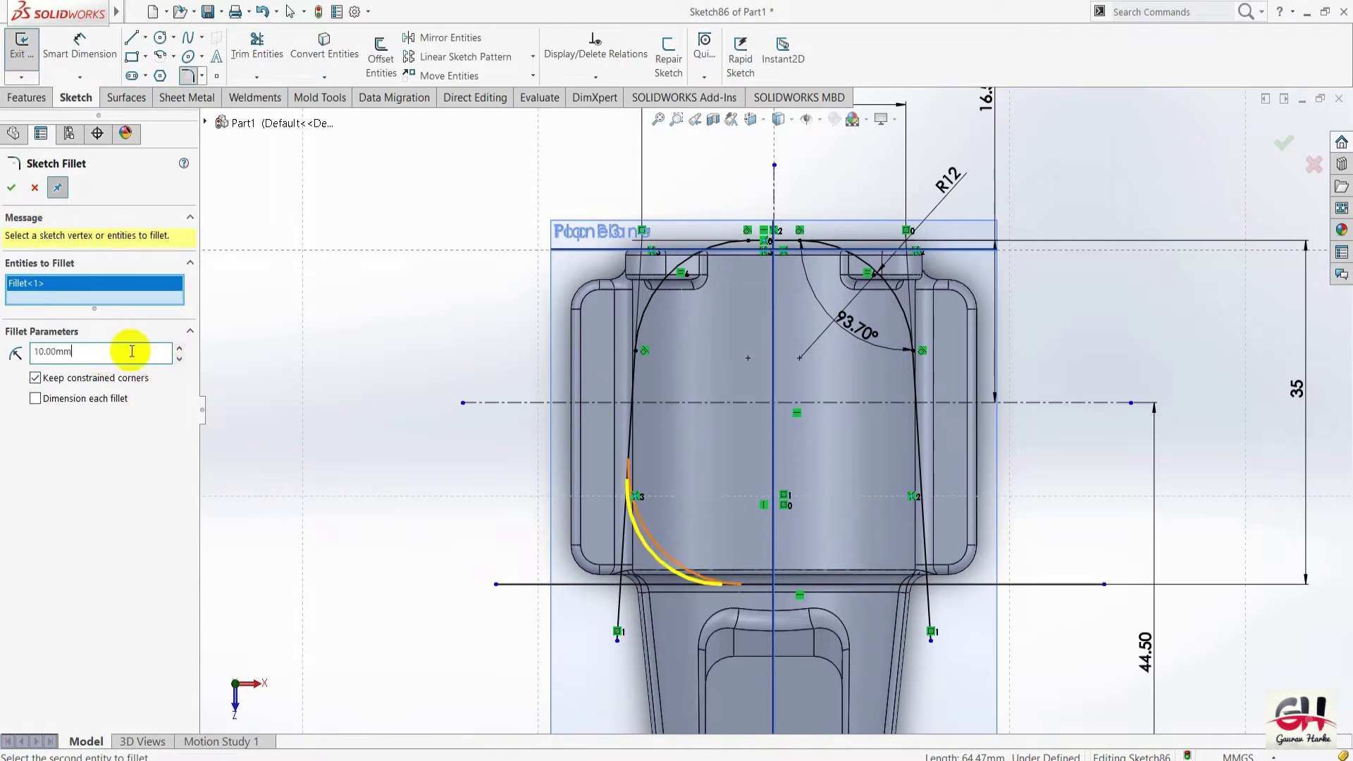
pyautogui.press('Return')
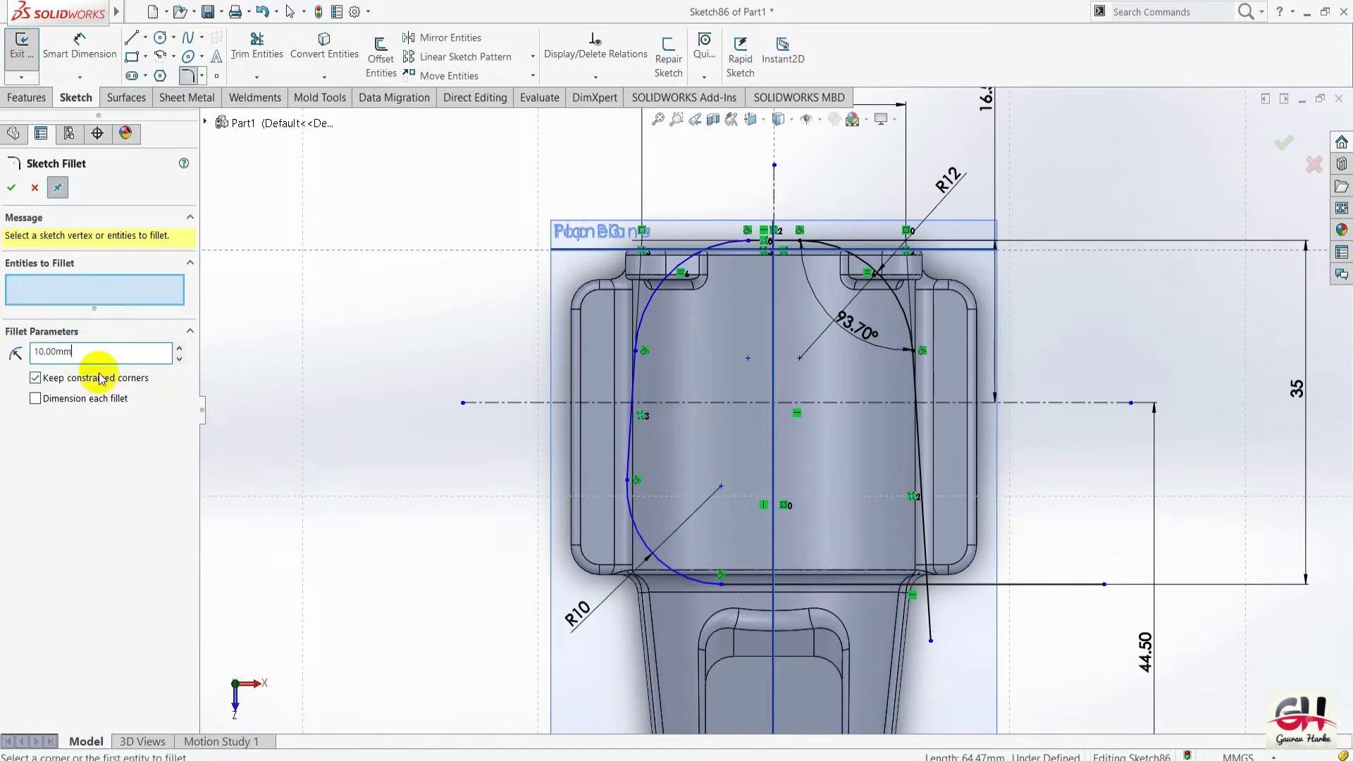
pyautogui.click(866, 583)
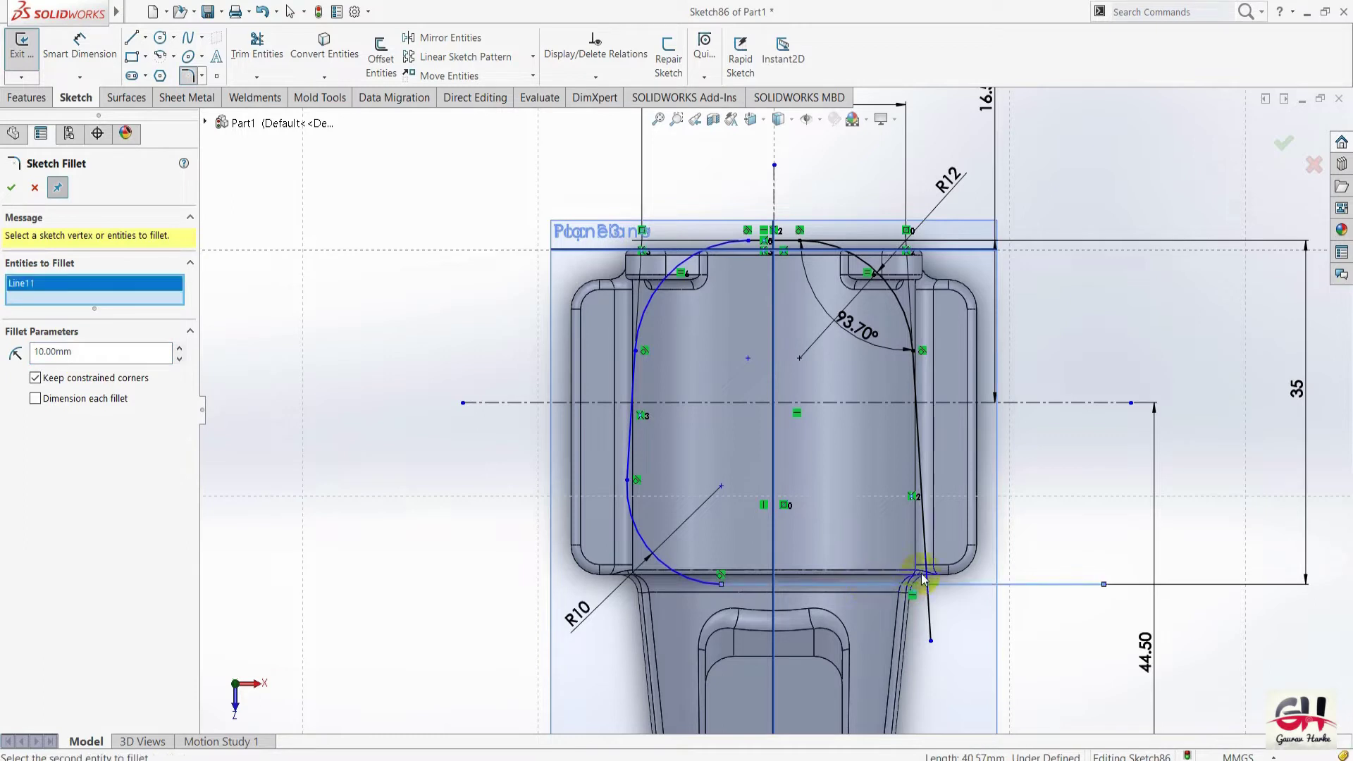
pyautogui.click(923, 584)
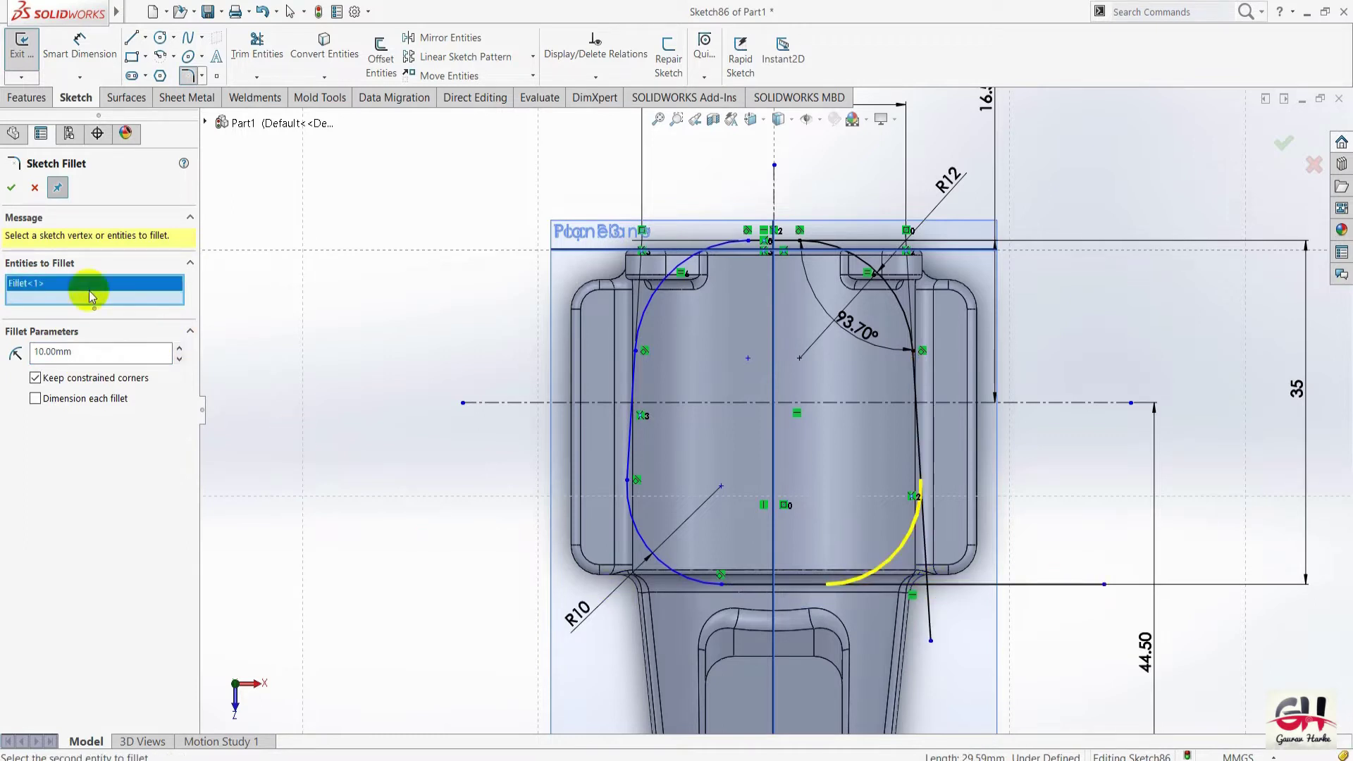
pyautogui.click(12, 188)
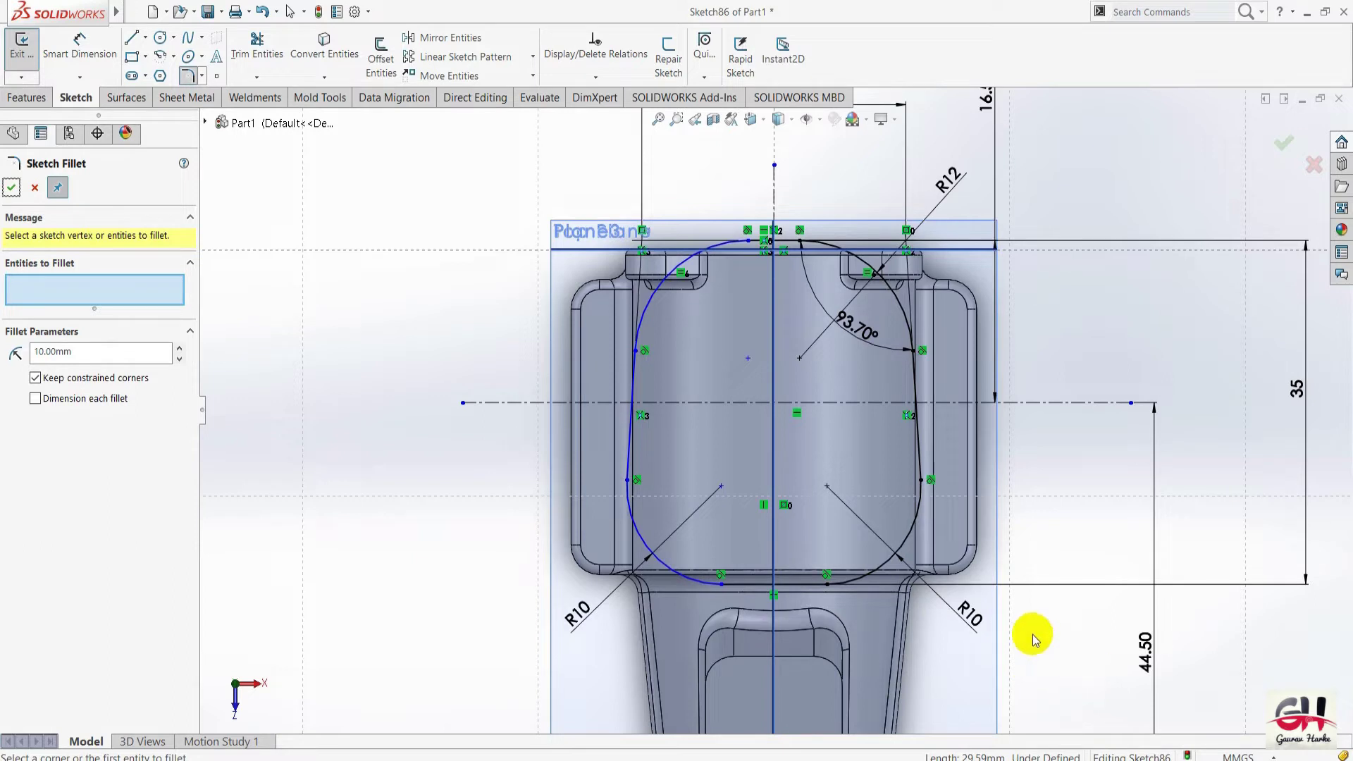
pyautogui.click(12, 188)
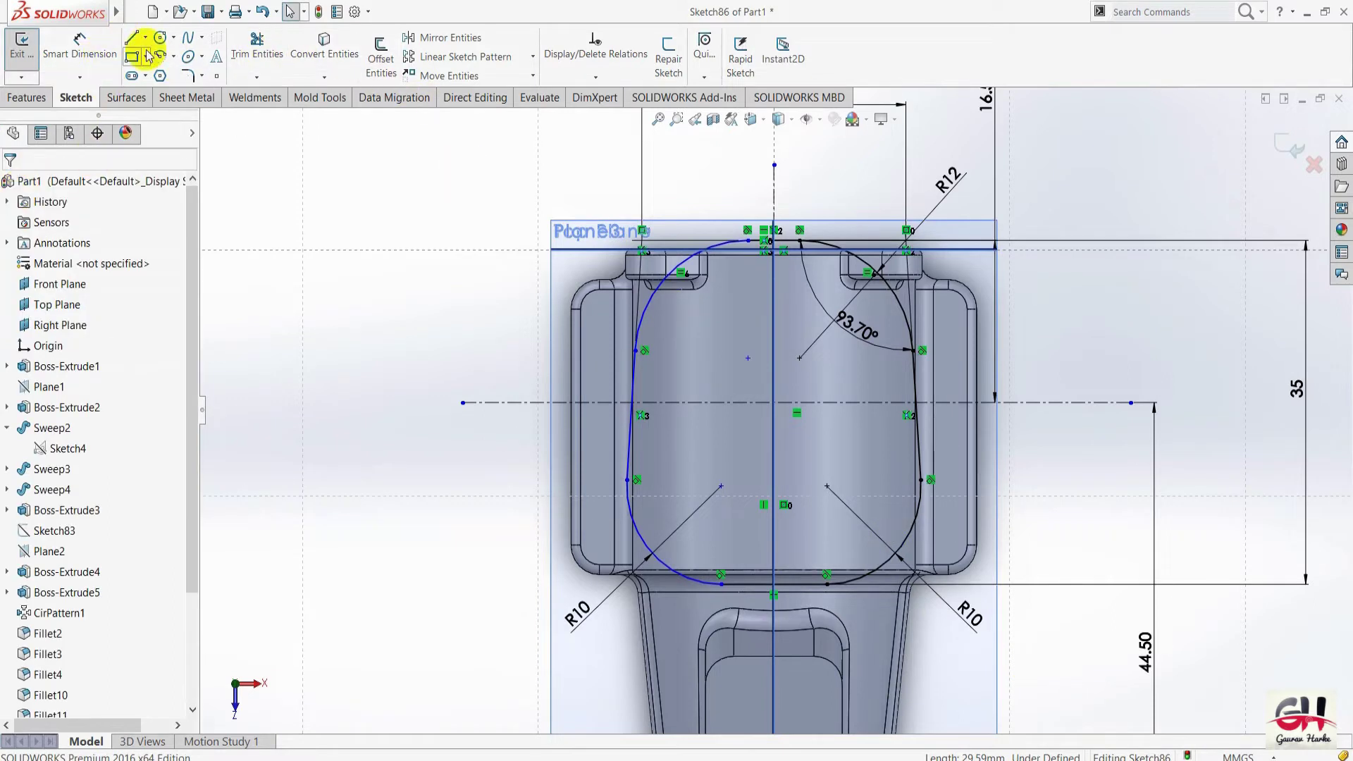
# Add a 7.40° angle dimension between the left and right side lines.
pyautogui.click(80, 46)
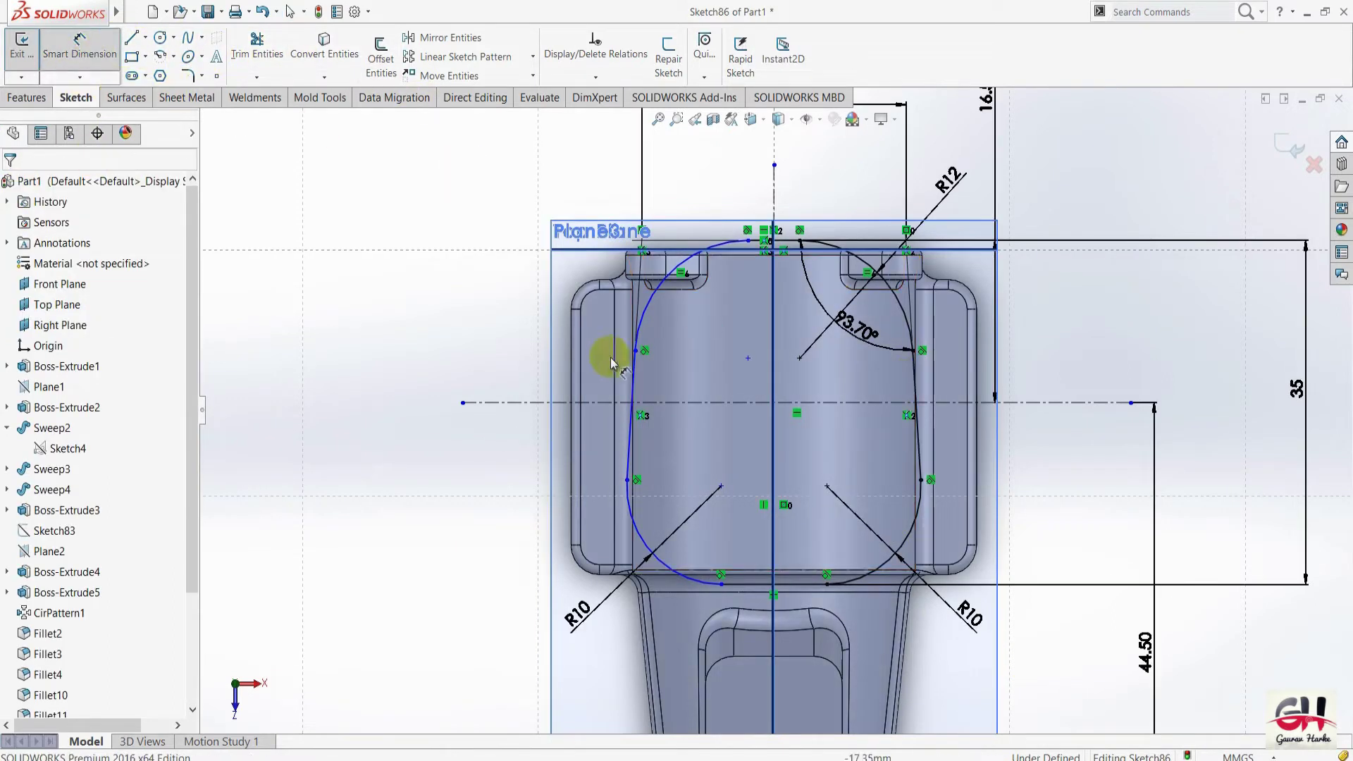
pyautogui.click(636, 383)
pyautogui.click(913, 379)
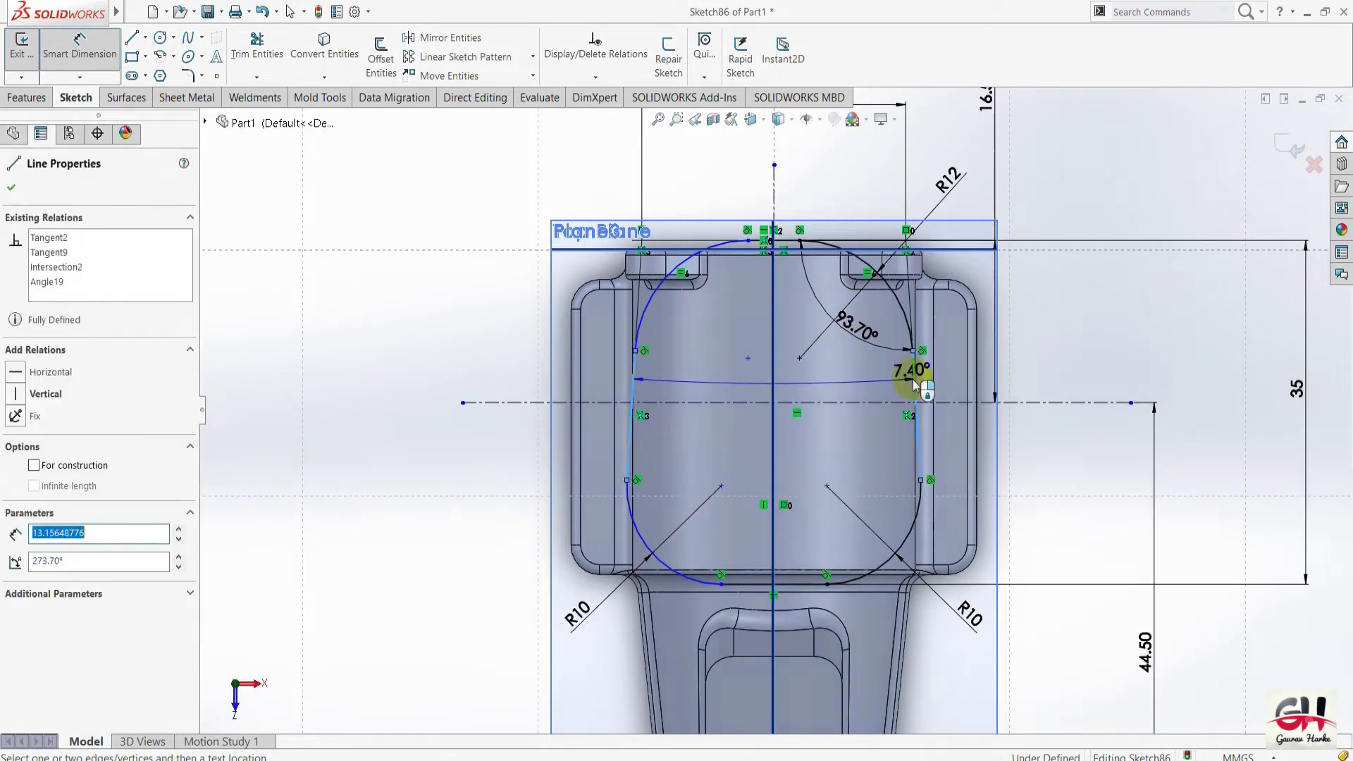
pyautogui.click(768, 435)
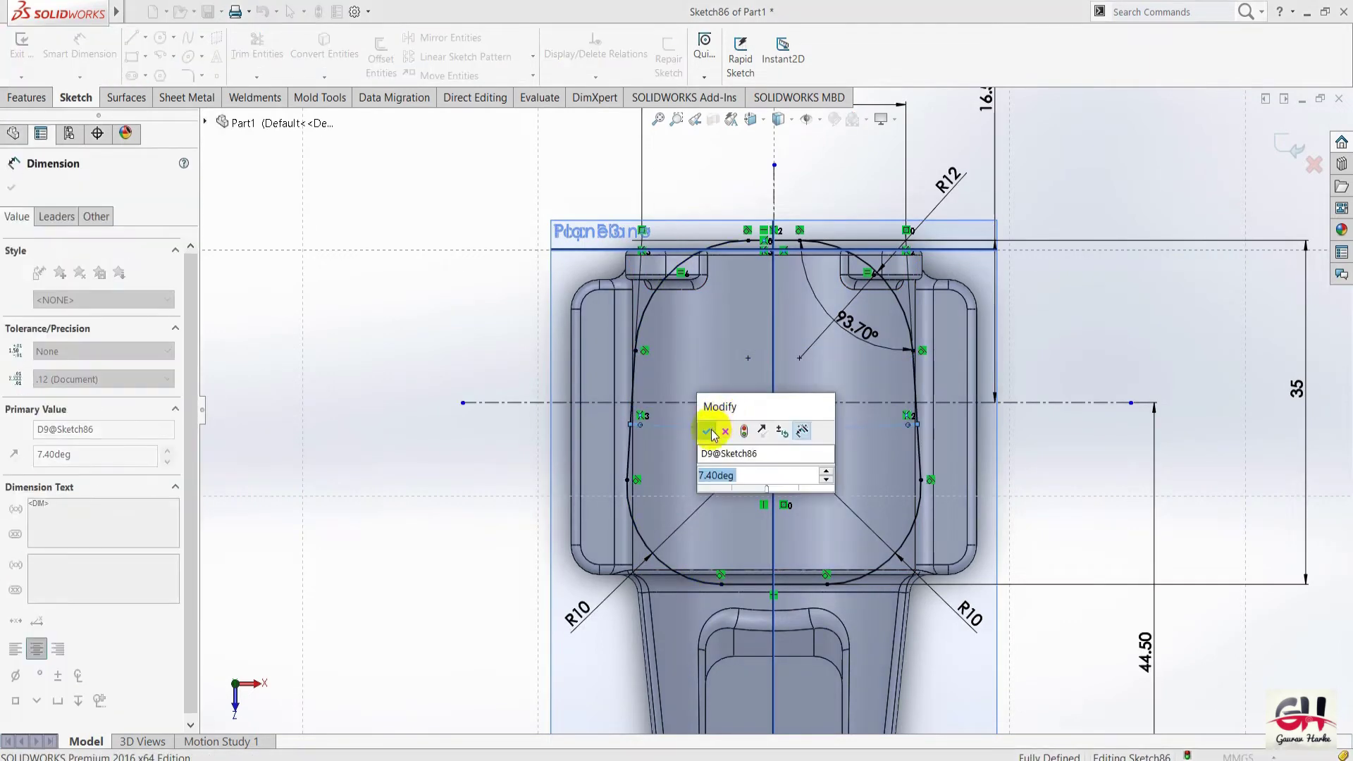
# Accept the 7.40° angle and offset the whole outline chain 2 mm inward.
pyautogui.click(711, 430)
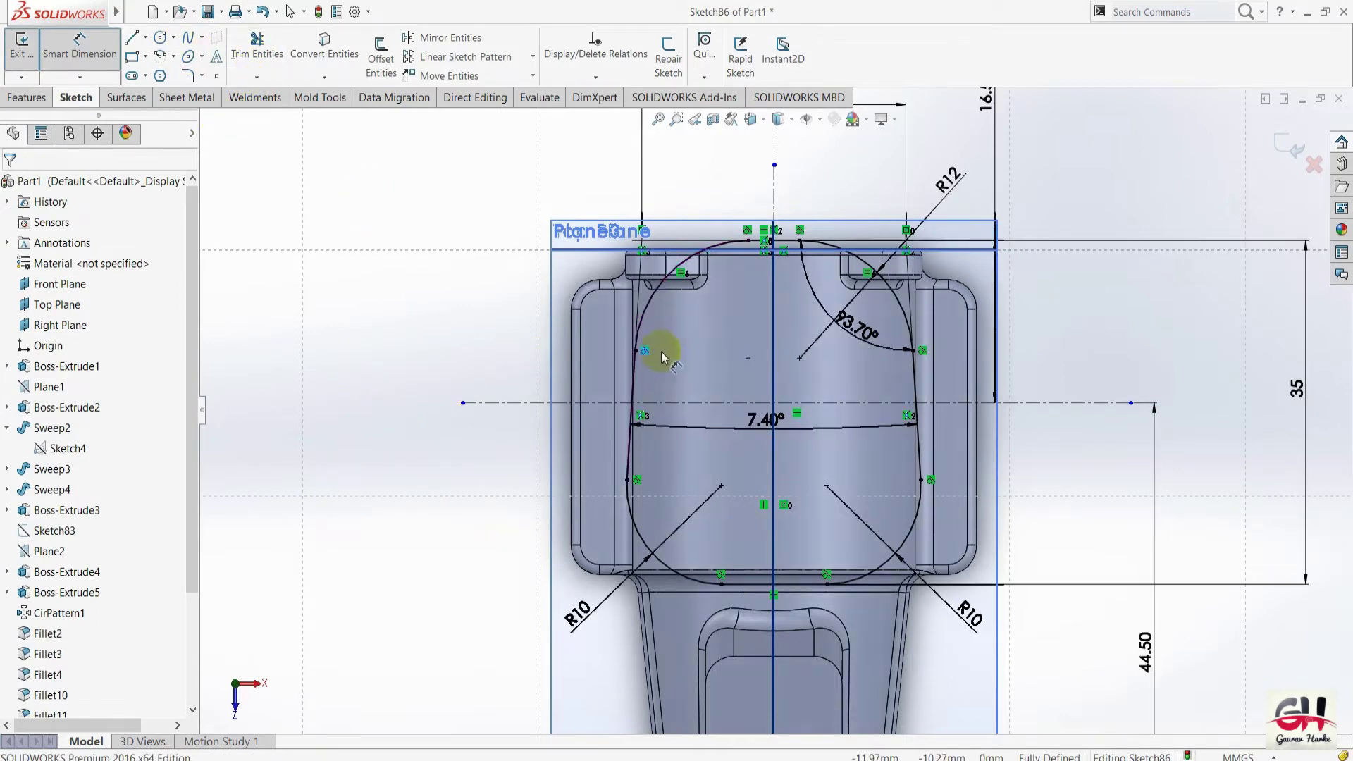
pyautogui.click(380, 55)
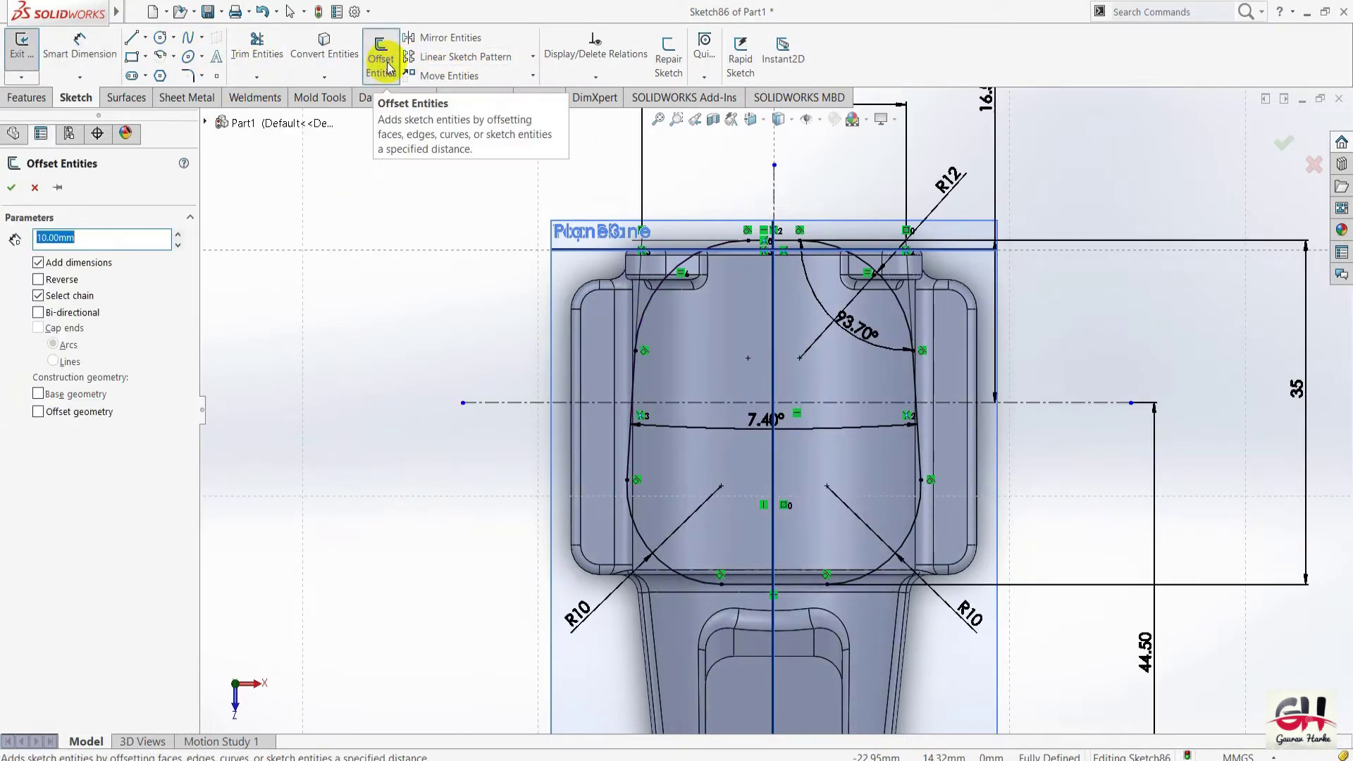
pyautogui.click(649, 313)
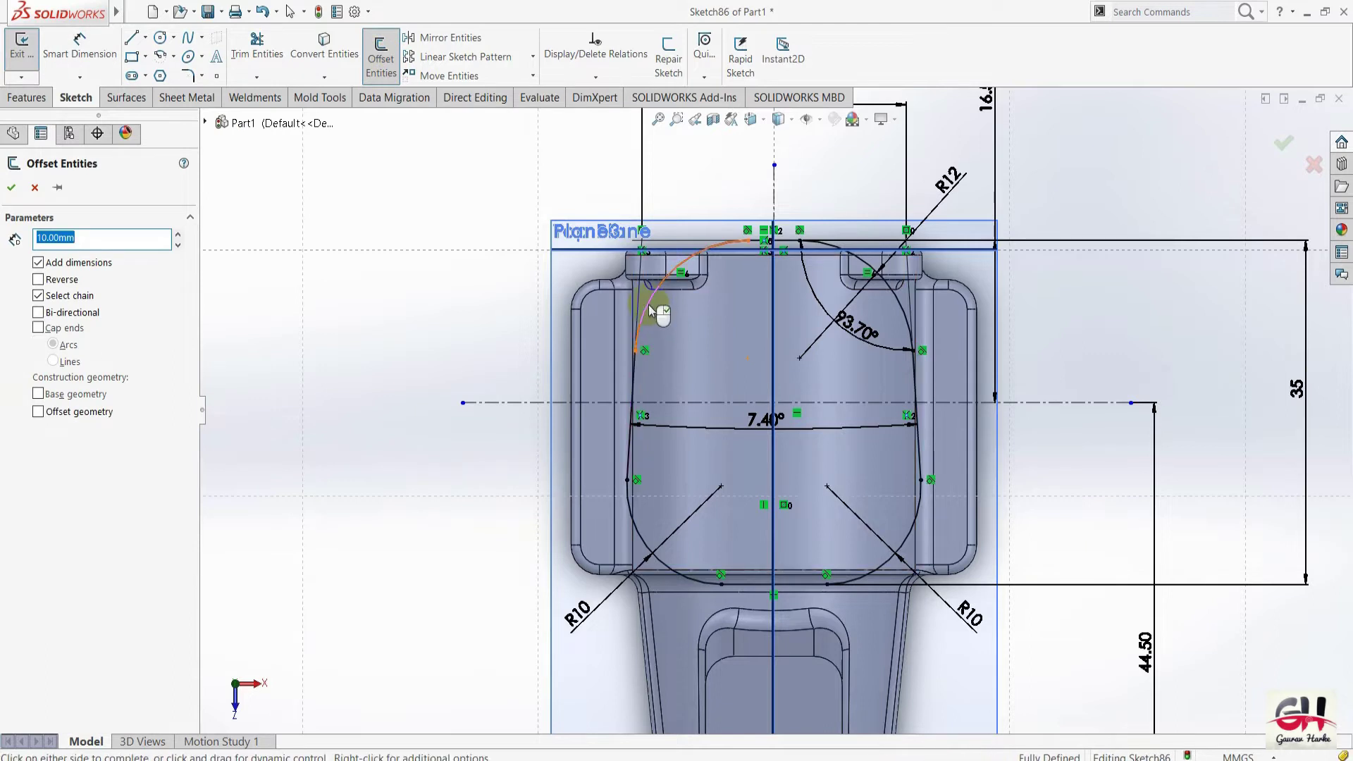
pyautogui.click(60, 282)
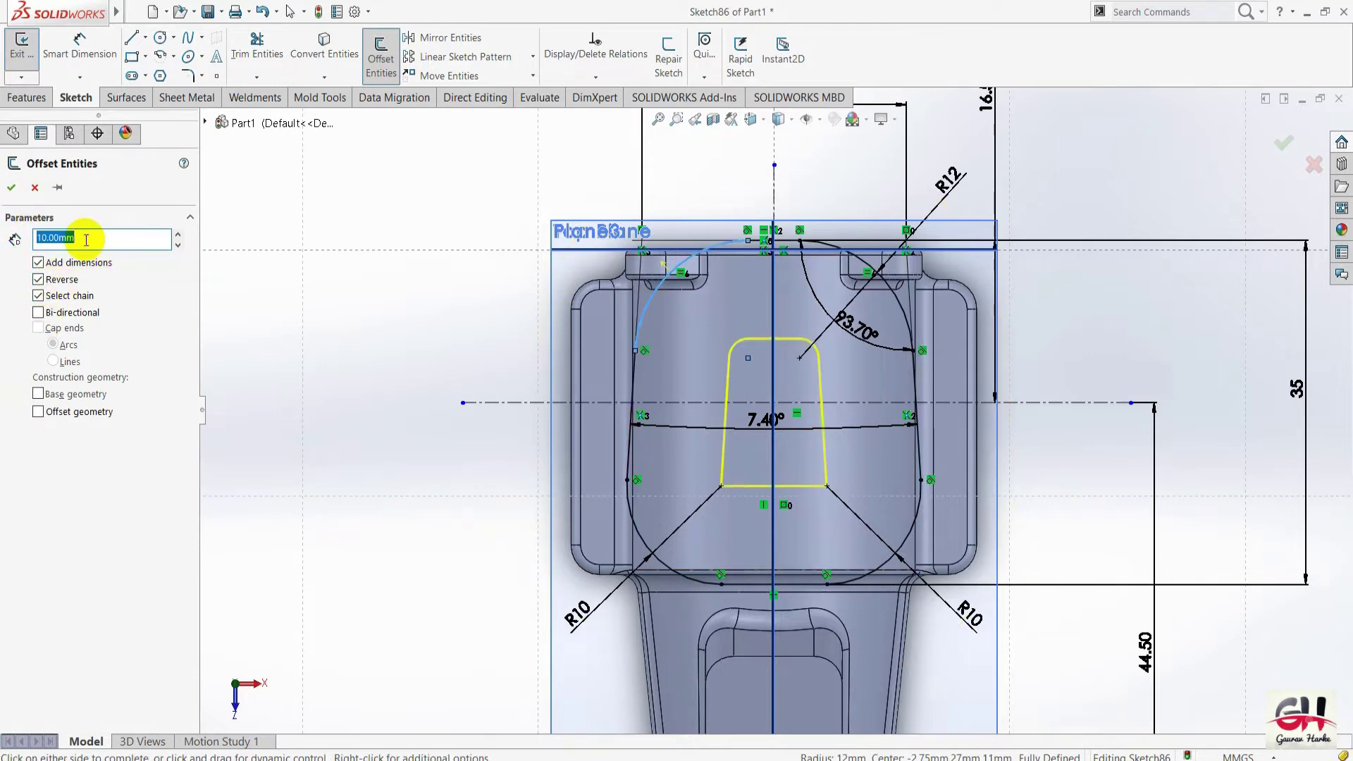
pyautogui.write('2')
pyautogui.press('Return')
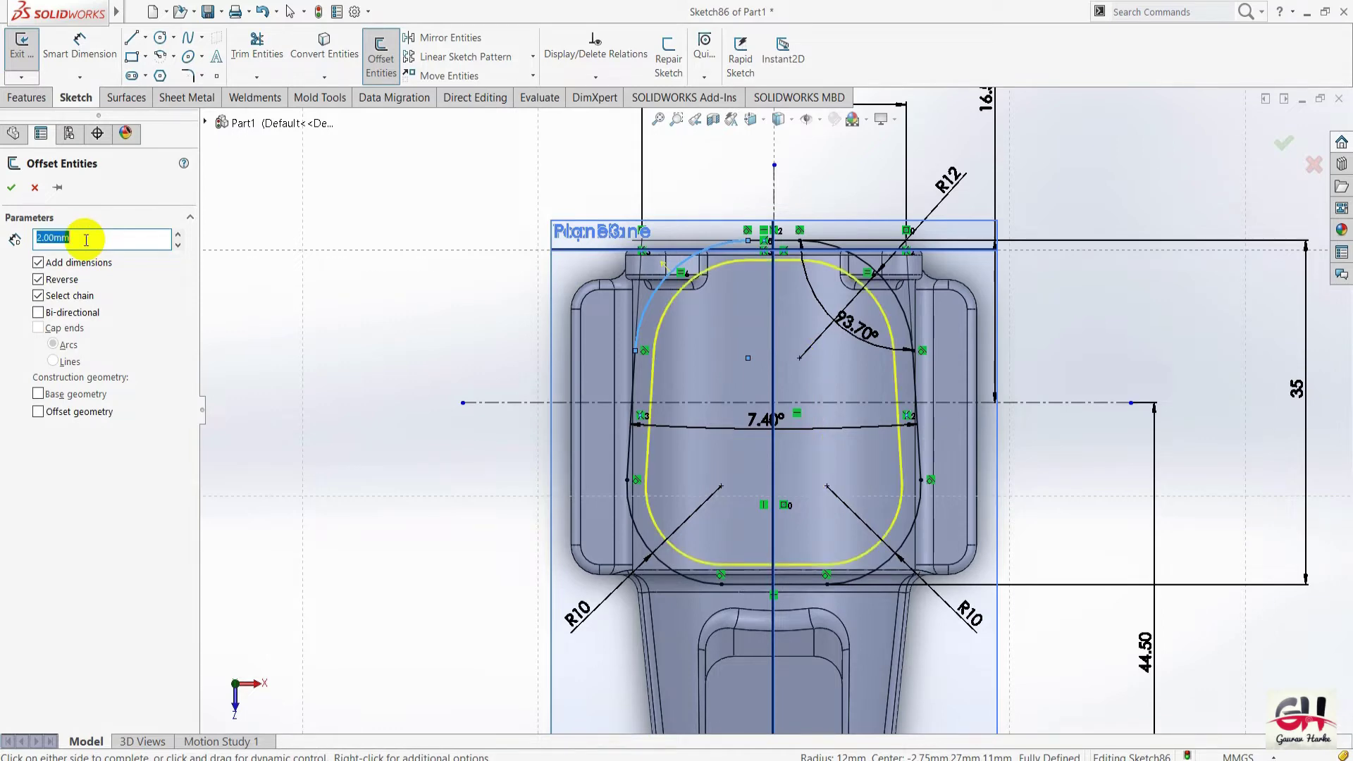
# Apply the 2 mm offset and convert the offset arcs and lines to construction geometry.
pyautogui.click(374, 355)
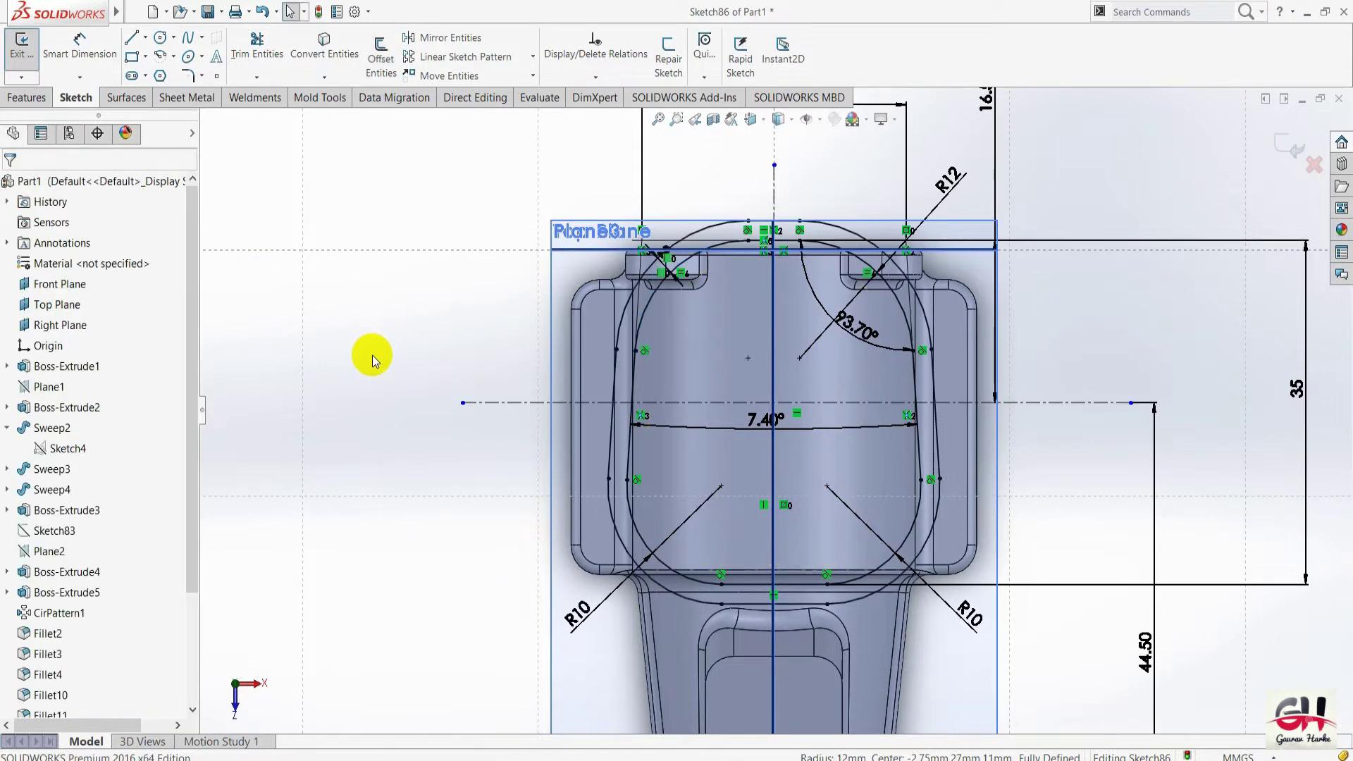
pyautogui.hotkey('alt', 'Tab')
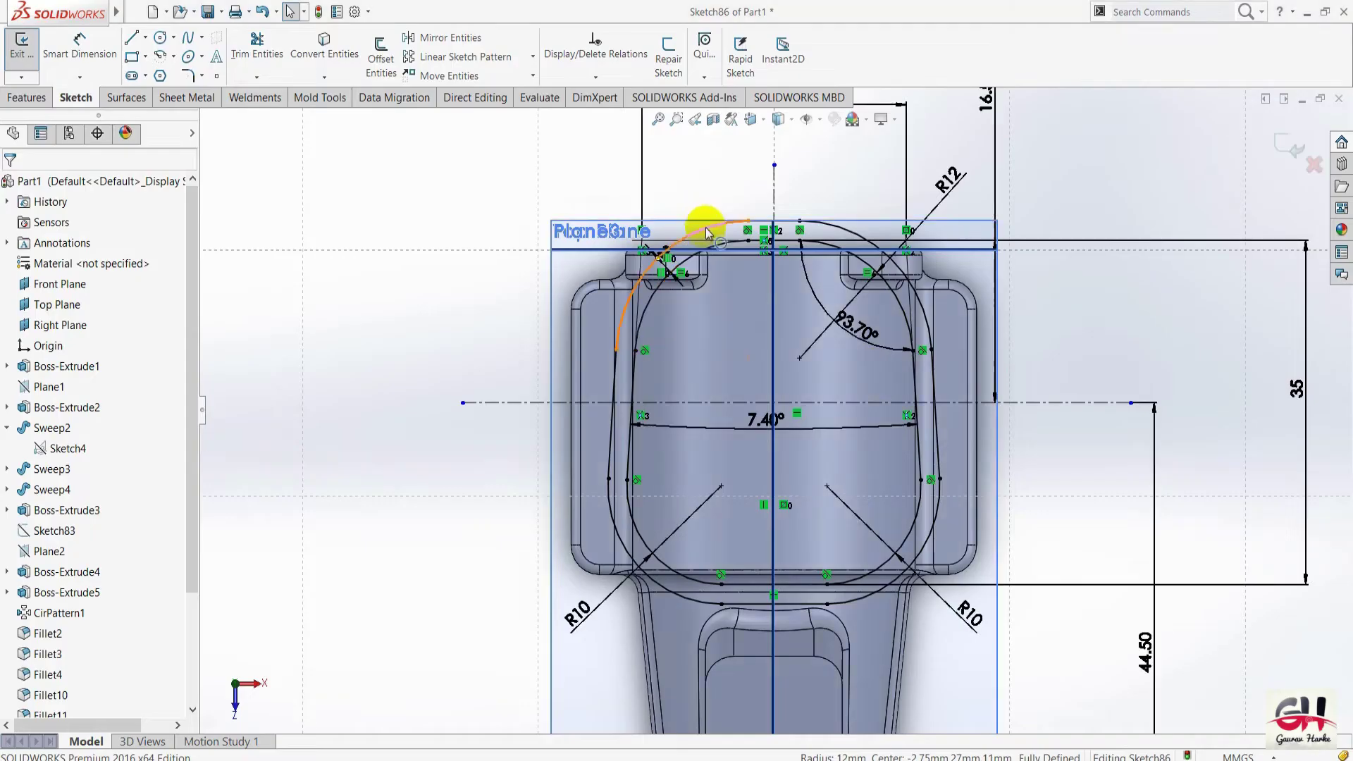
pyautogui.click(613, 343)
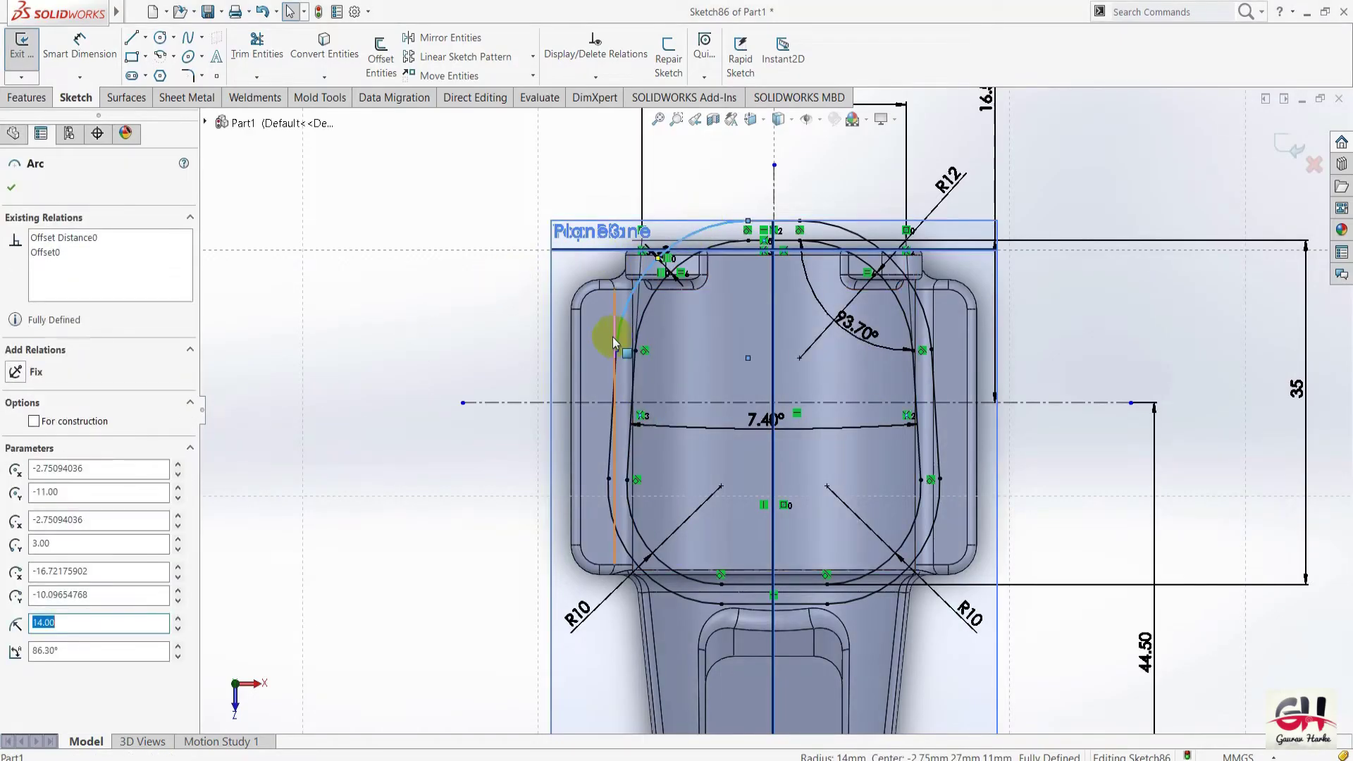
pyautogui.click(614, 370)
pyautogui.click(621, 548)
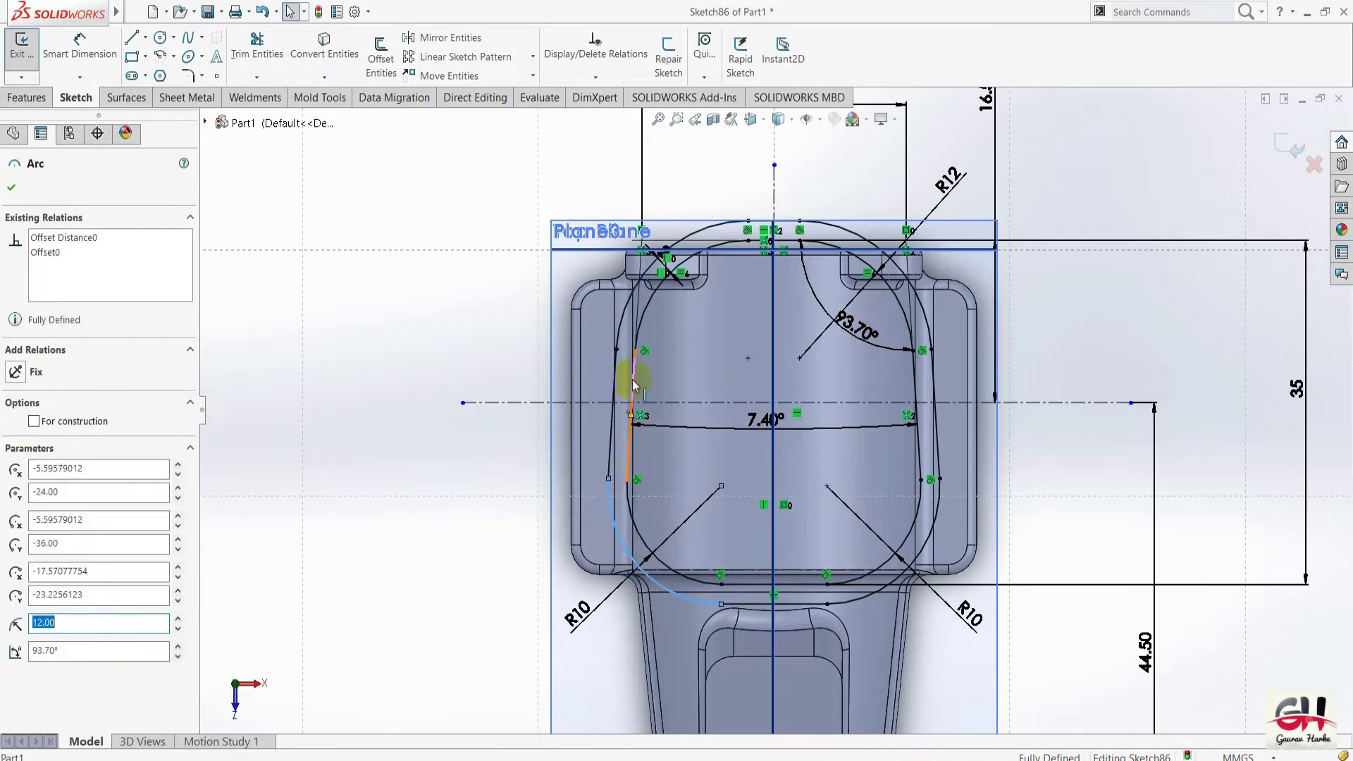
pyautogui.keyDown('ctrl'); pyautogui.click(612, 399); pyautogui.keyUp('ctrl')
pyautogui.keyDown('ctrl'); pyautogui.click(753, 668); pyautogui.keyUp('ctrl')
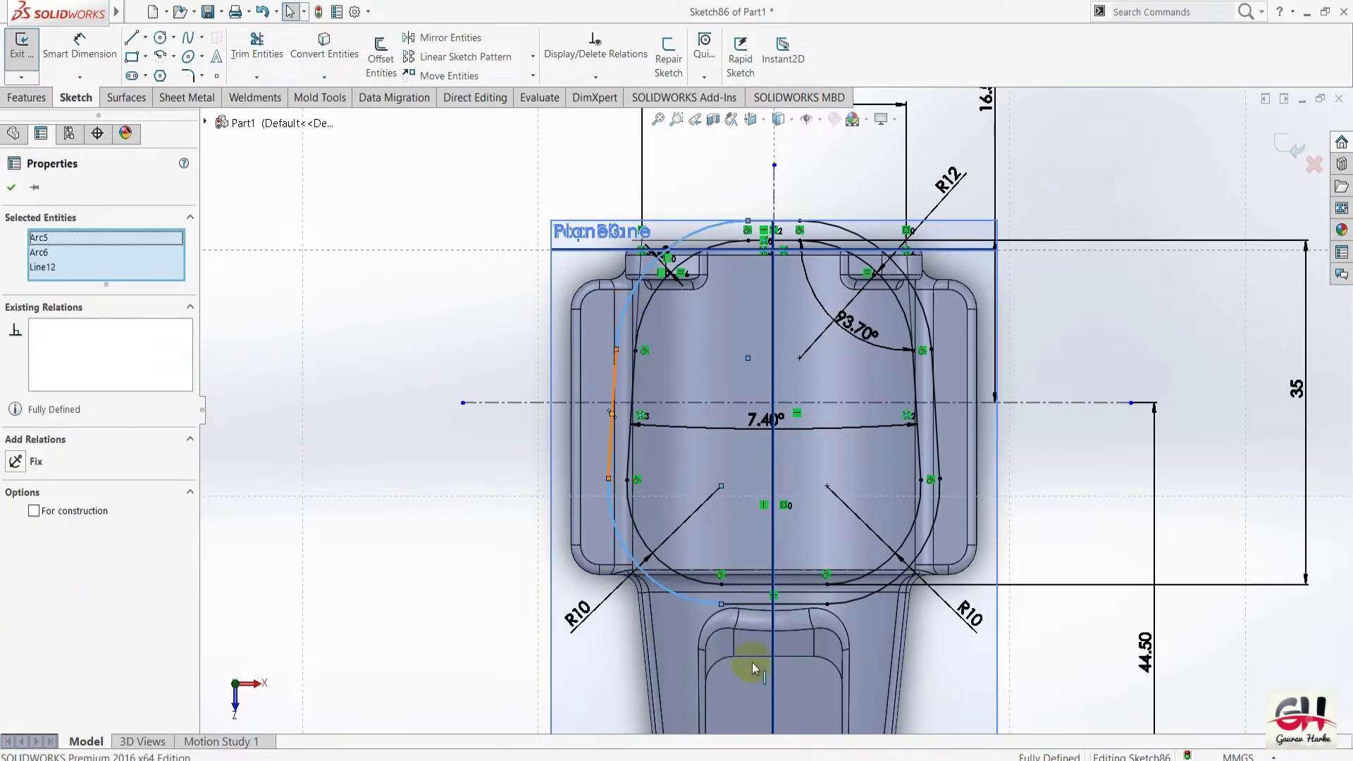
pyautogui.keyDown('ctrl'); pyautogui.click(744, 605); pyautogui.keyUp('ctrl')
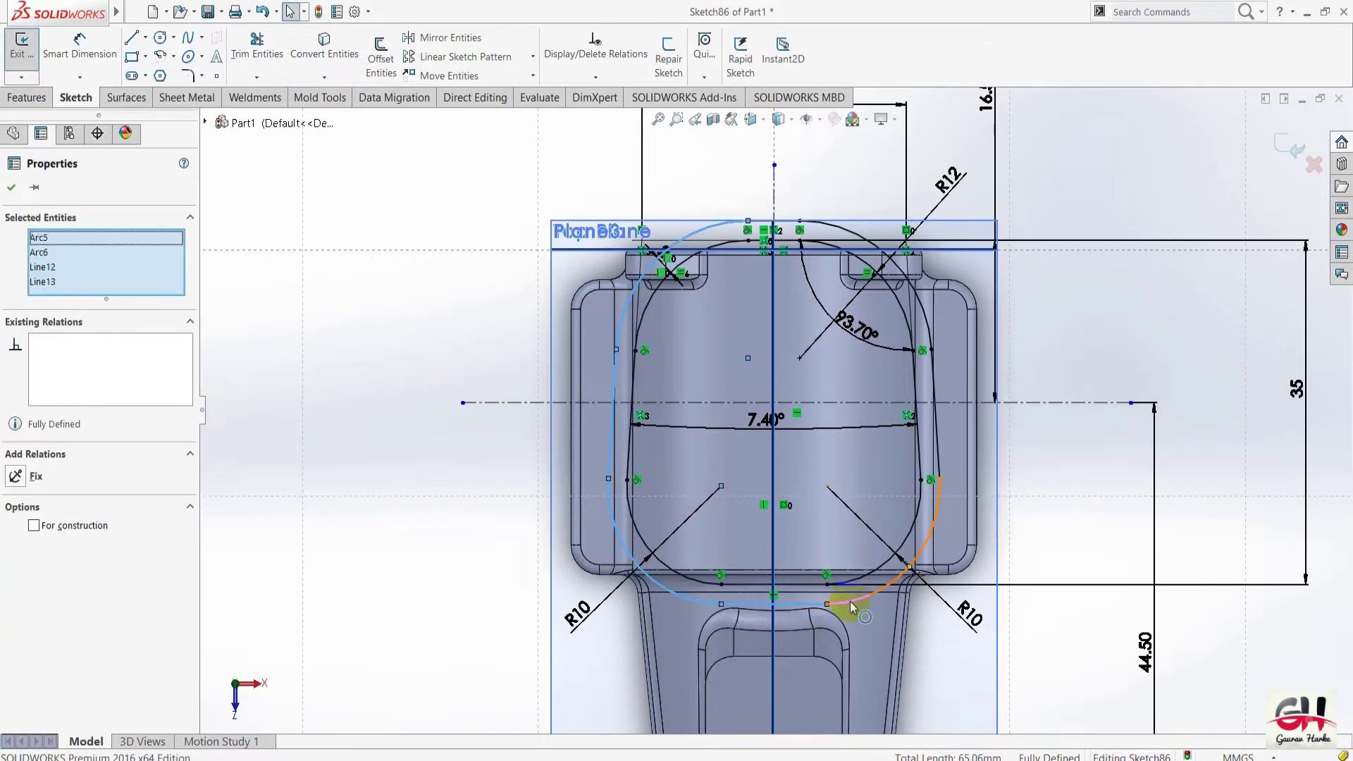
pyautogui.keyDown('ctrl'); pyautogui.click(905, 567); pyautogui.keyUp('ctrl')
pyautogui.keyDown('ctrl'); pyautogui.click(937, 431); pyautogui.keyUp('ctrl')
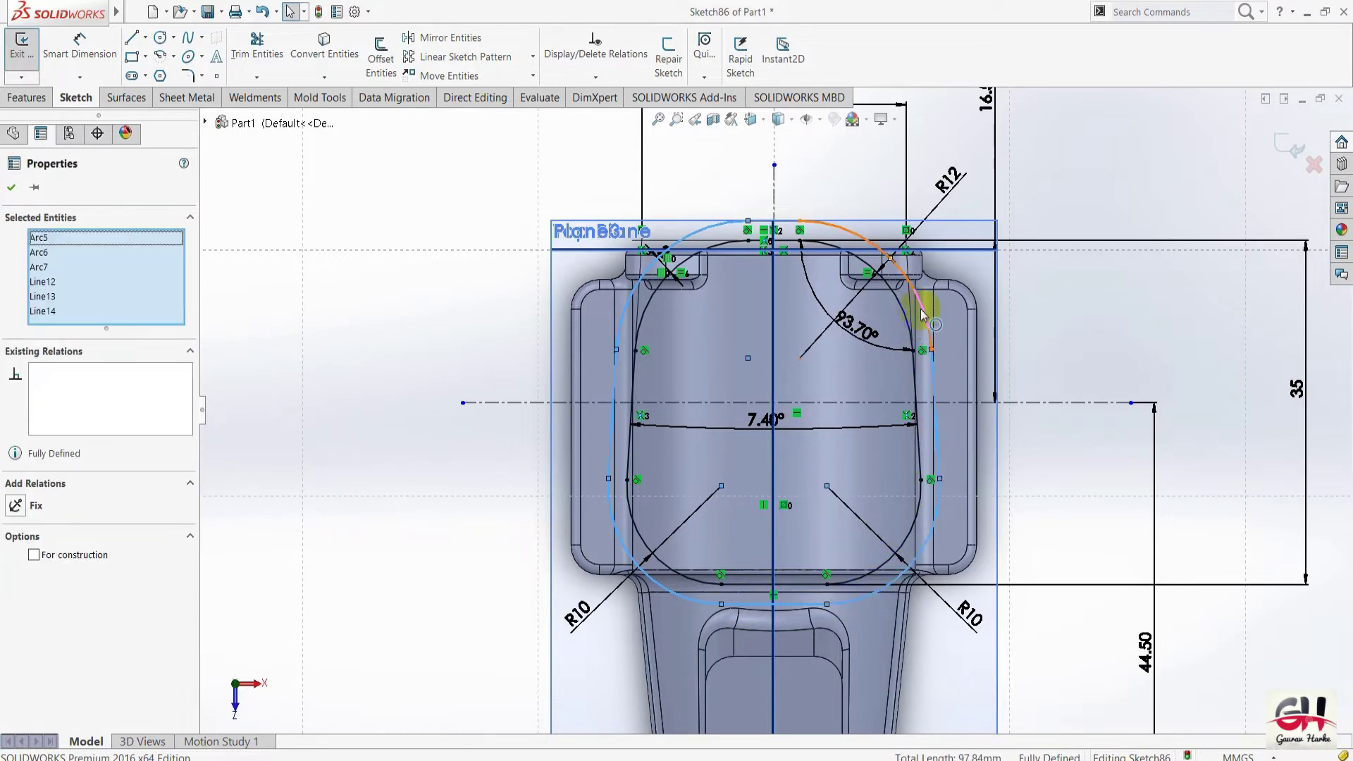
pyautogui.keyDown('ctrl'); pyautogui.click(921, 315); pyautogui.keyUp('ctrl')
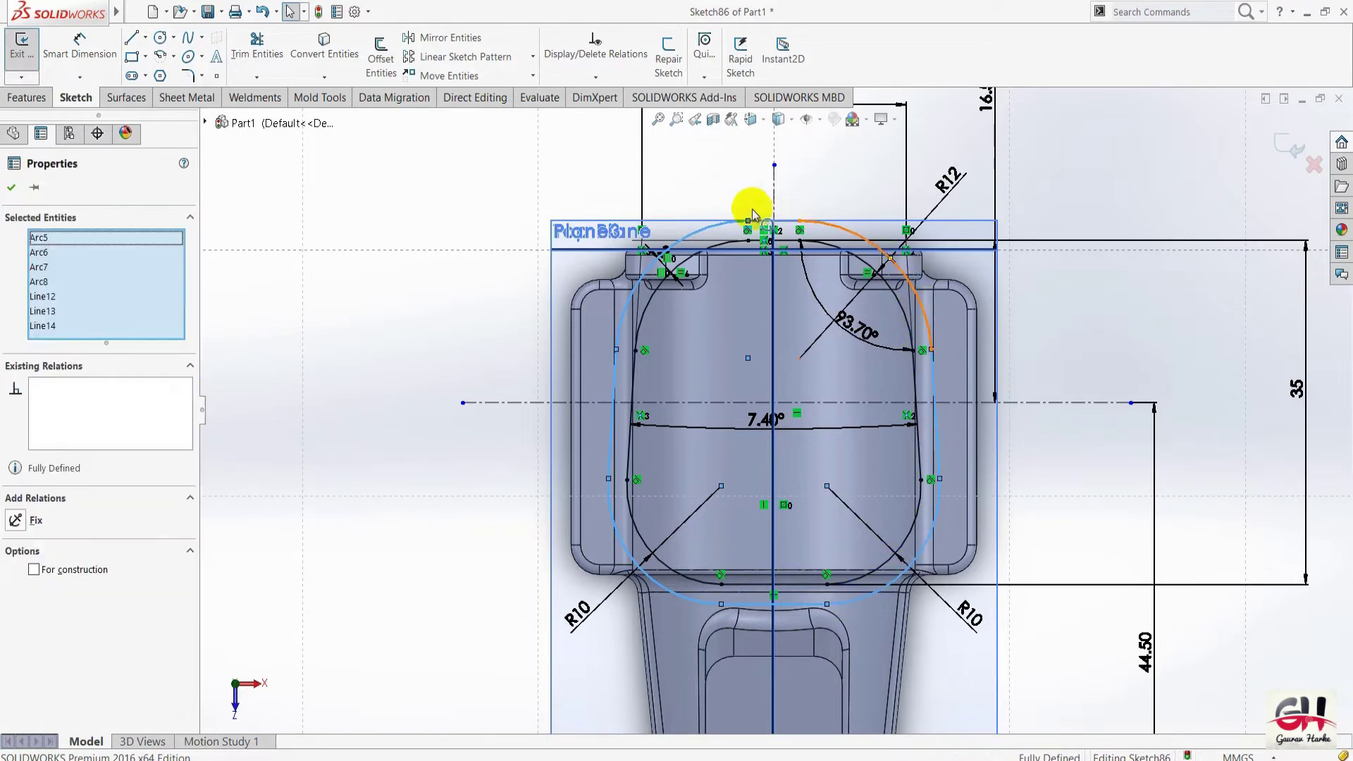
pyautogui.keyDown('ctrl'); pyautogui.click(789, 243); pyautogui.keyUp('ctrl')
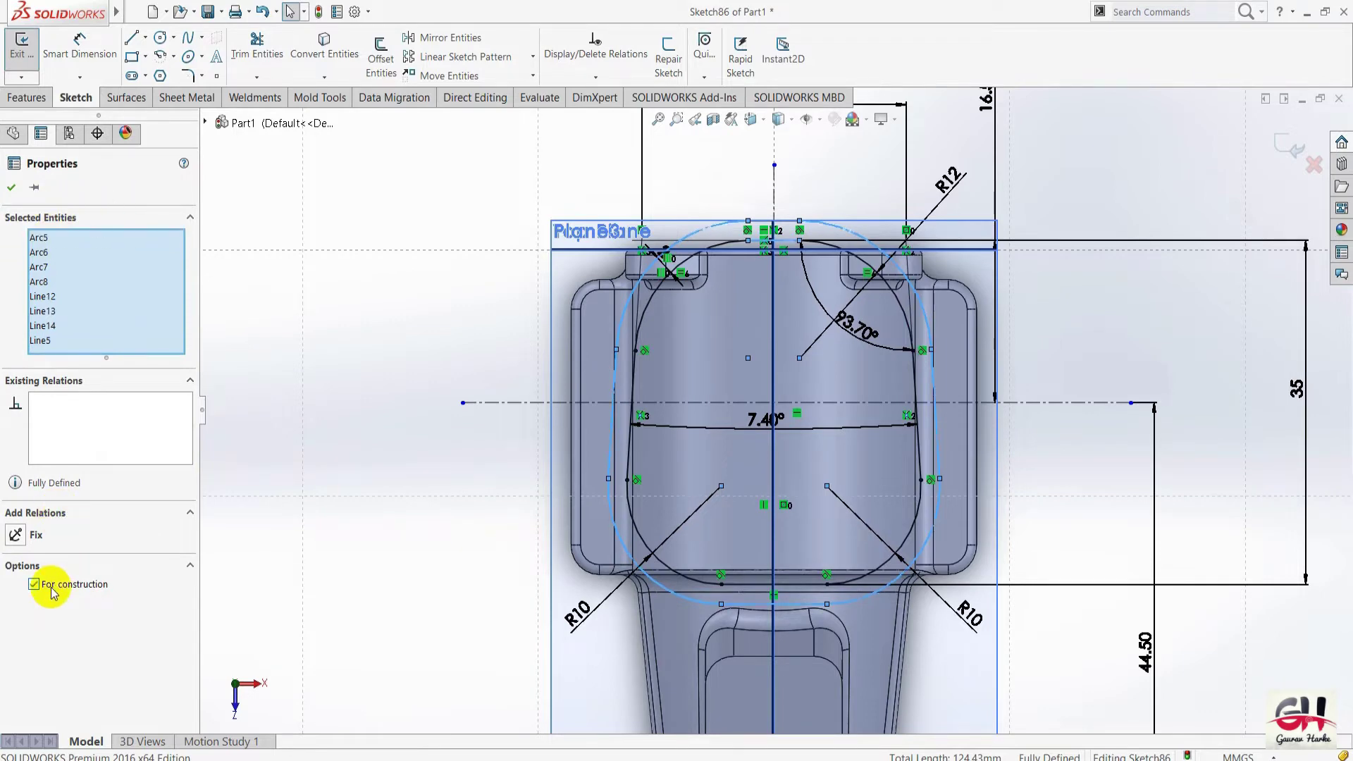
pyautogui.click(11, 187)
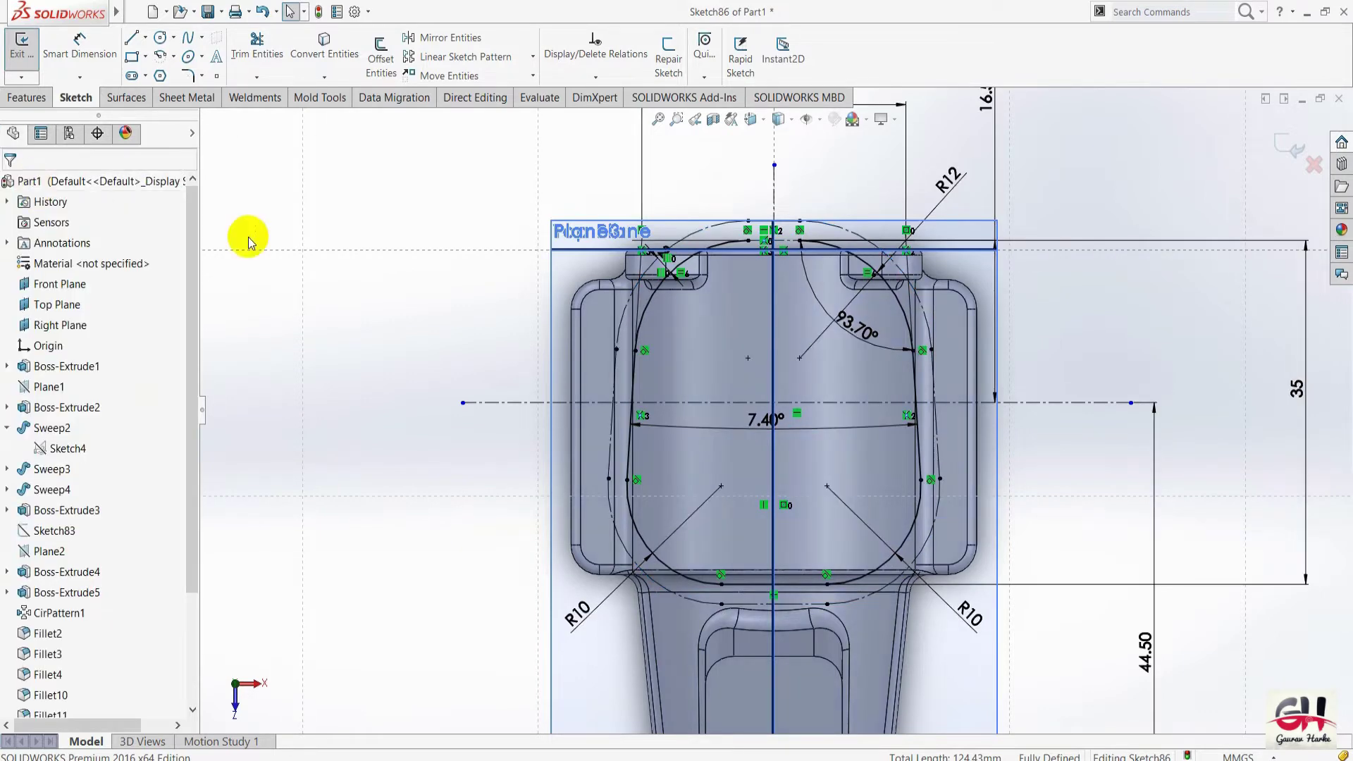
# Make Sketch86's top offset line construction geometry.
pyautogui.scroll(-5, 775, 250)
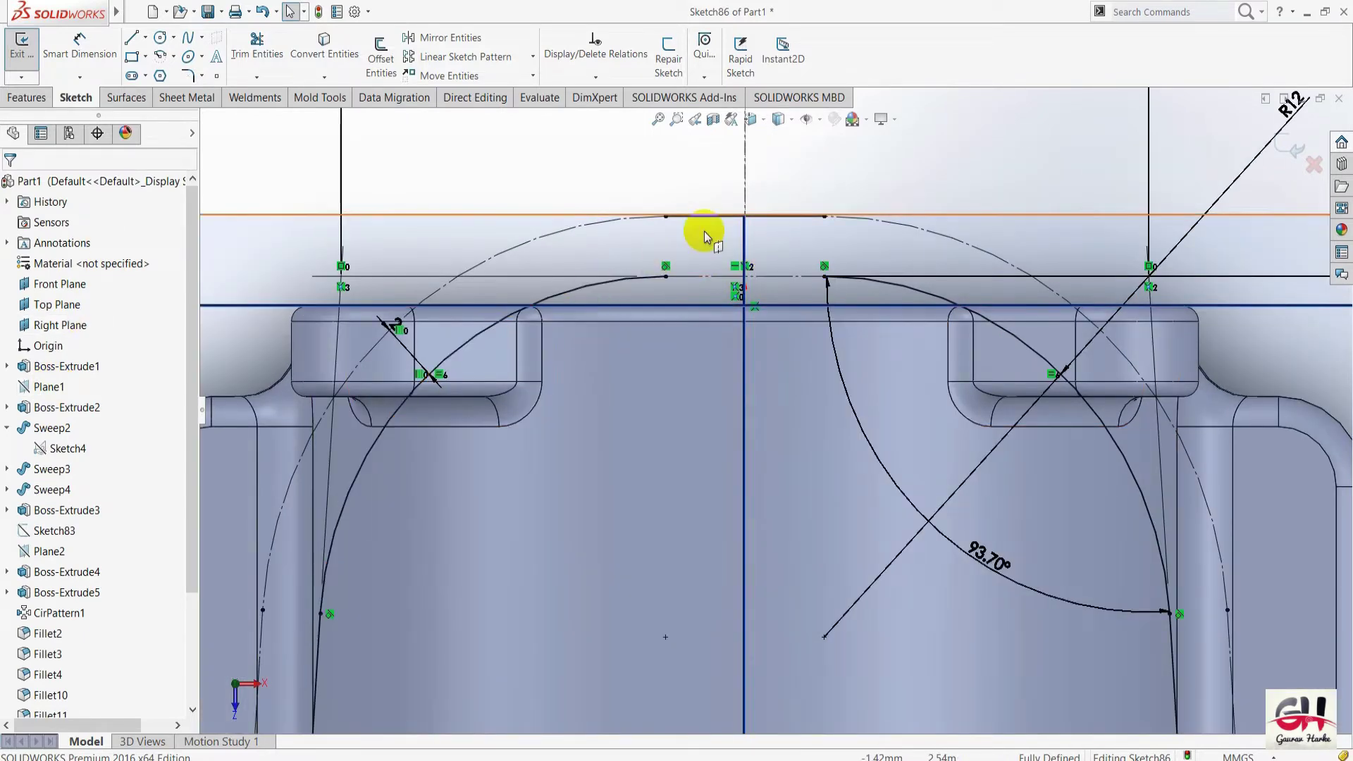
pyautogui.scroll(-3, 106, 528)
pyautogui.click(63, 696)
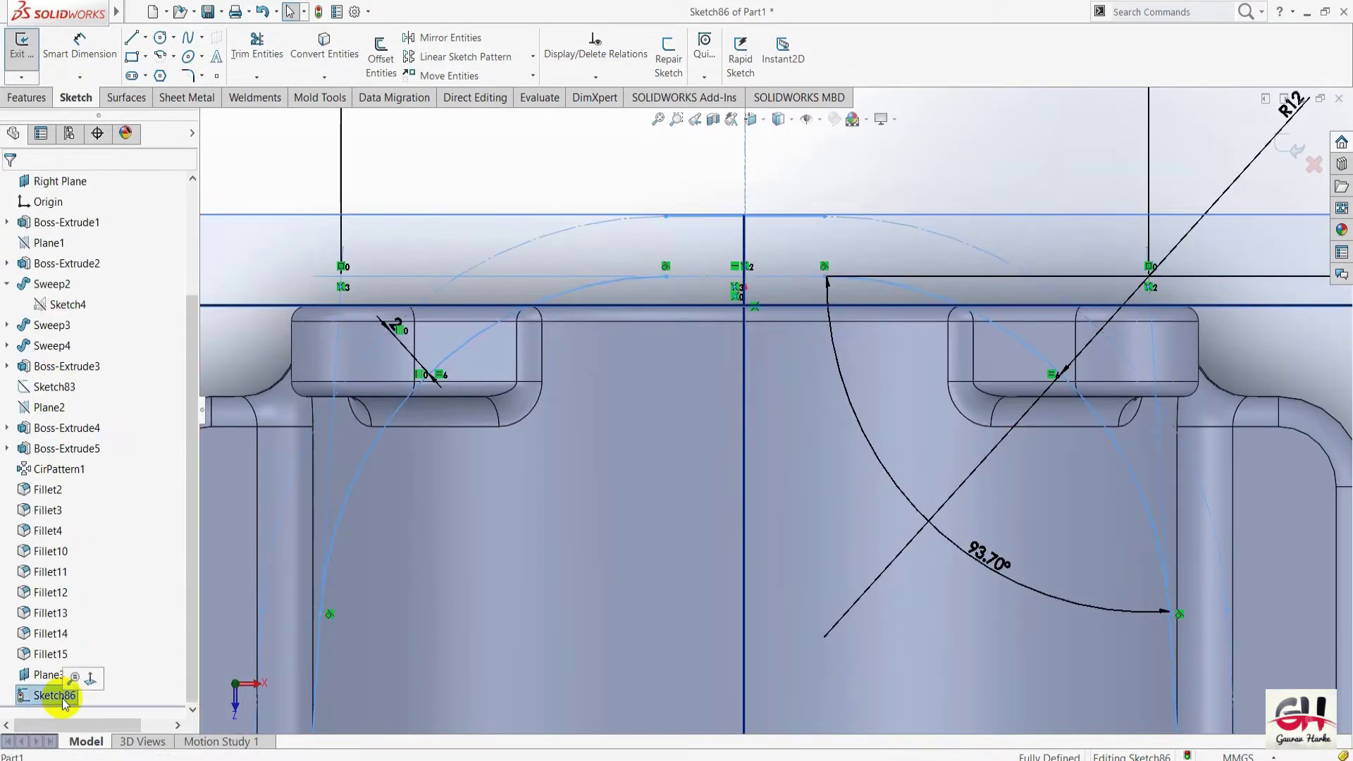
pyautogui.click(702, 276)
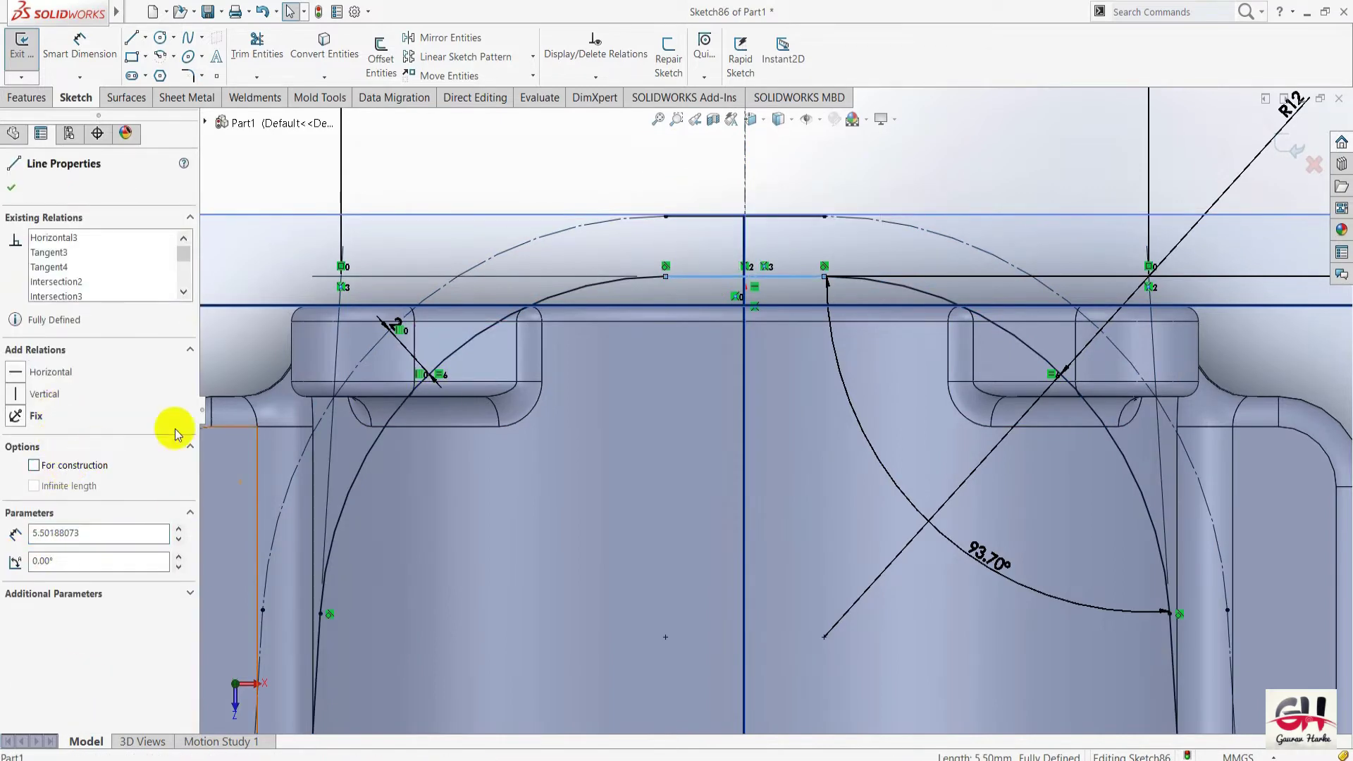
pyautogui.click(678, 217)
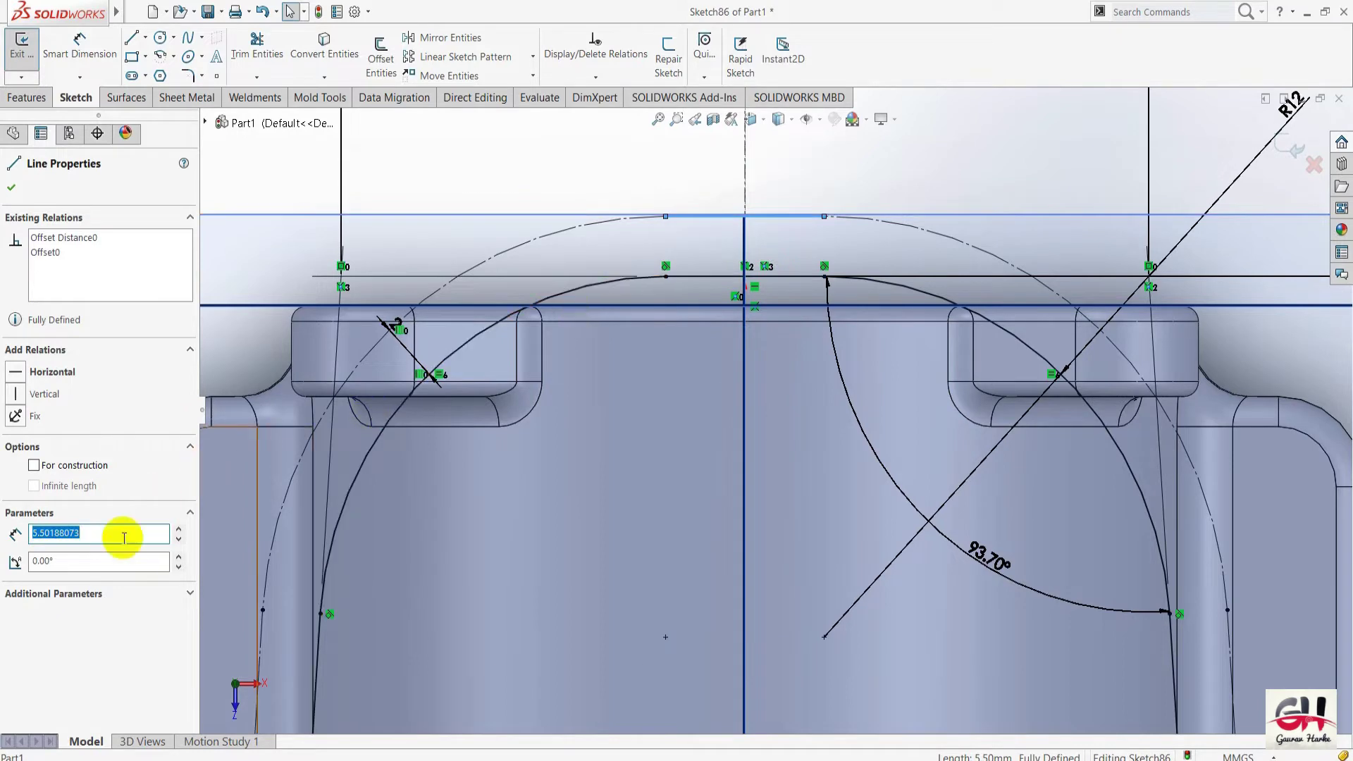
pyautogui.click(55, 467)
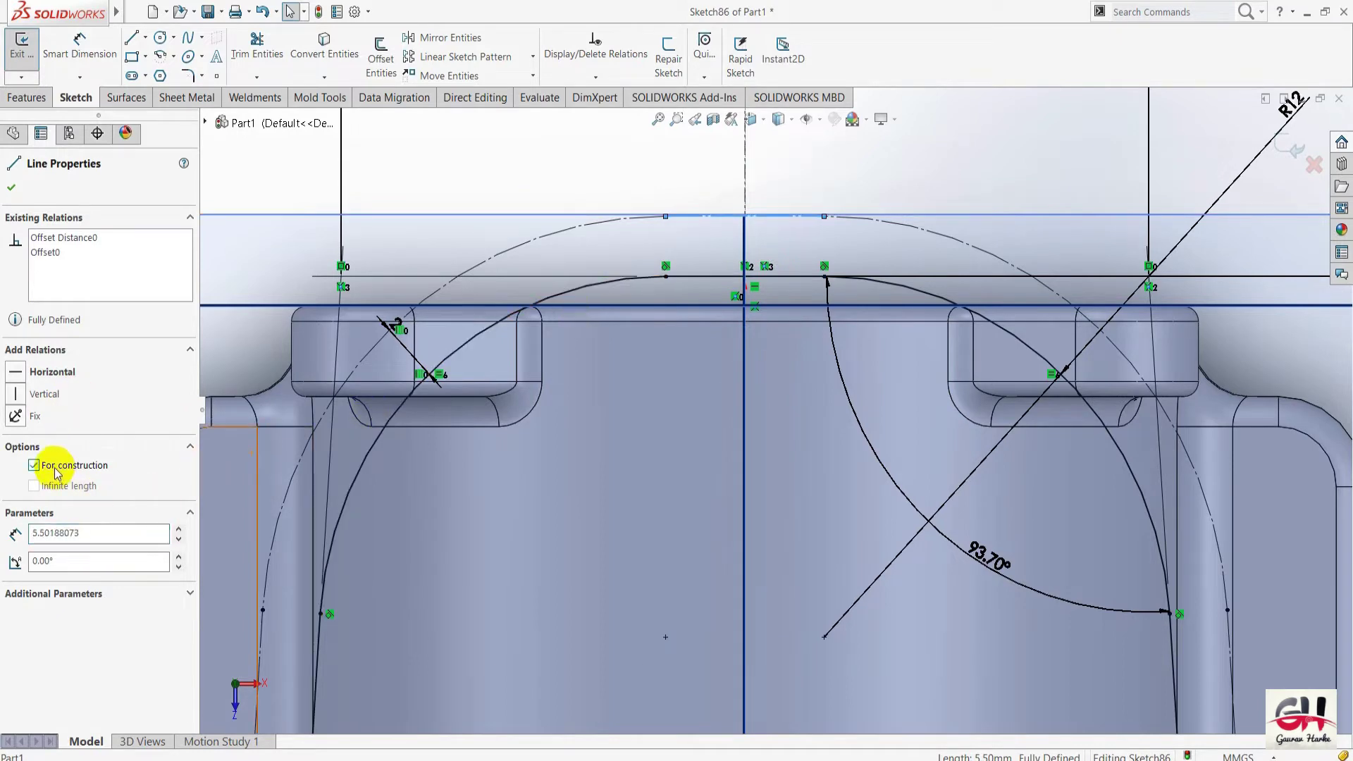
pyautogui.click(13, 189)
pyautogui.scroll(2, 655, 171)
# Switch to isometric, exit Sketch86, zoom out, and compare against the reference drawing.
pyautogui.scroll(3, 658, 184)
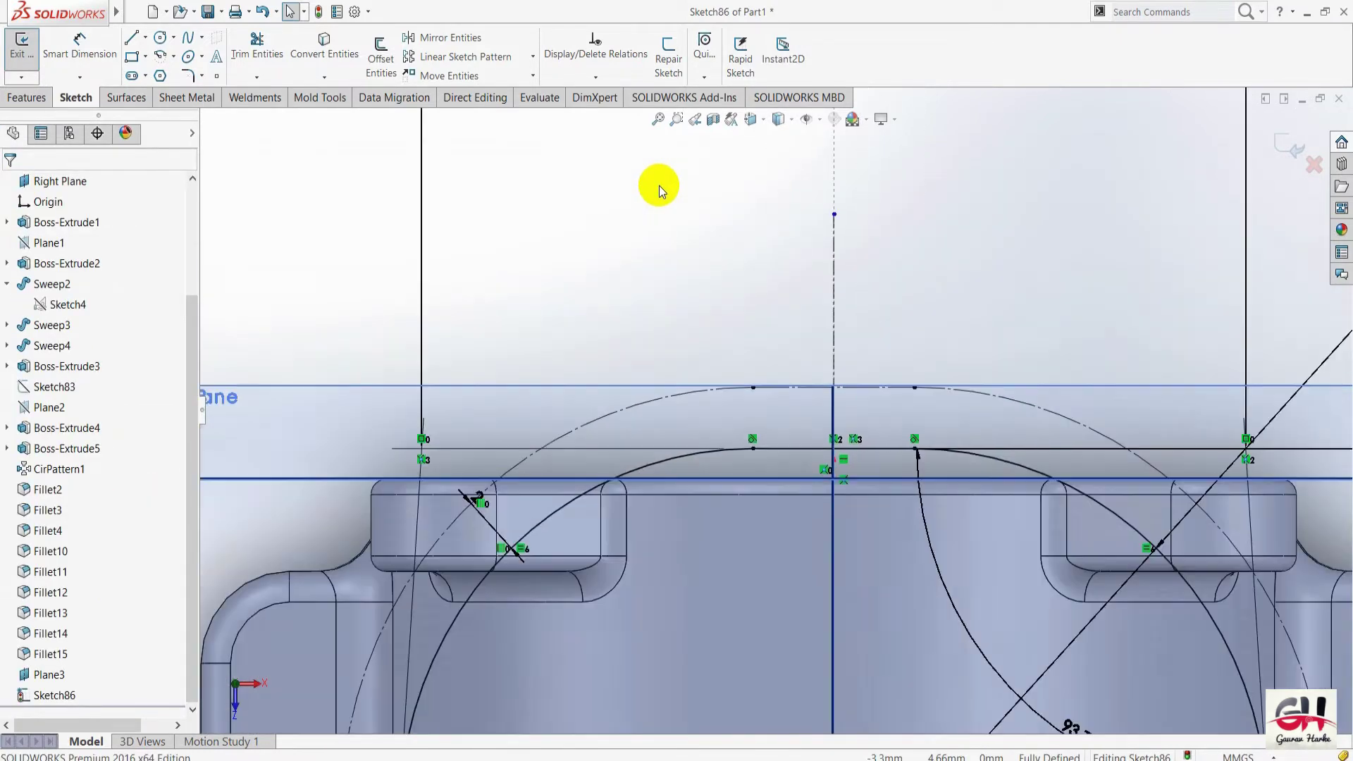
pyautogui.scroll(3, 742, 319)
pyautogui.scroll(1, 789, 444)
pyautogui.scroll(3, 791, 444)
pyautogui.scroll(-5, 724, 301)
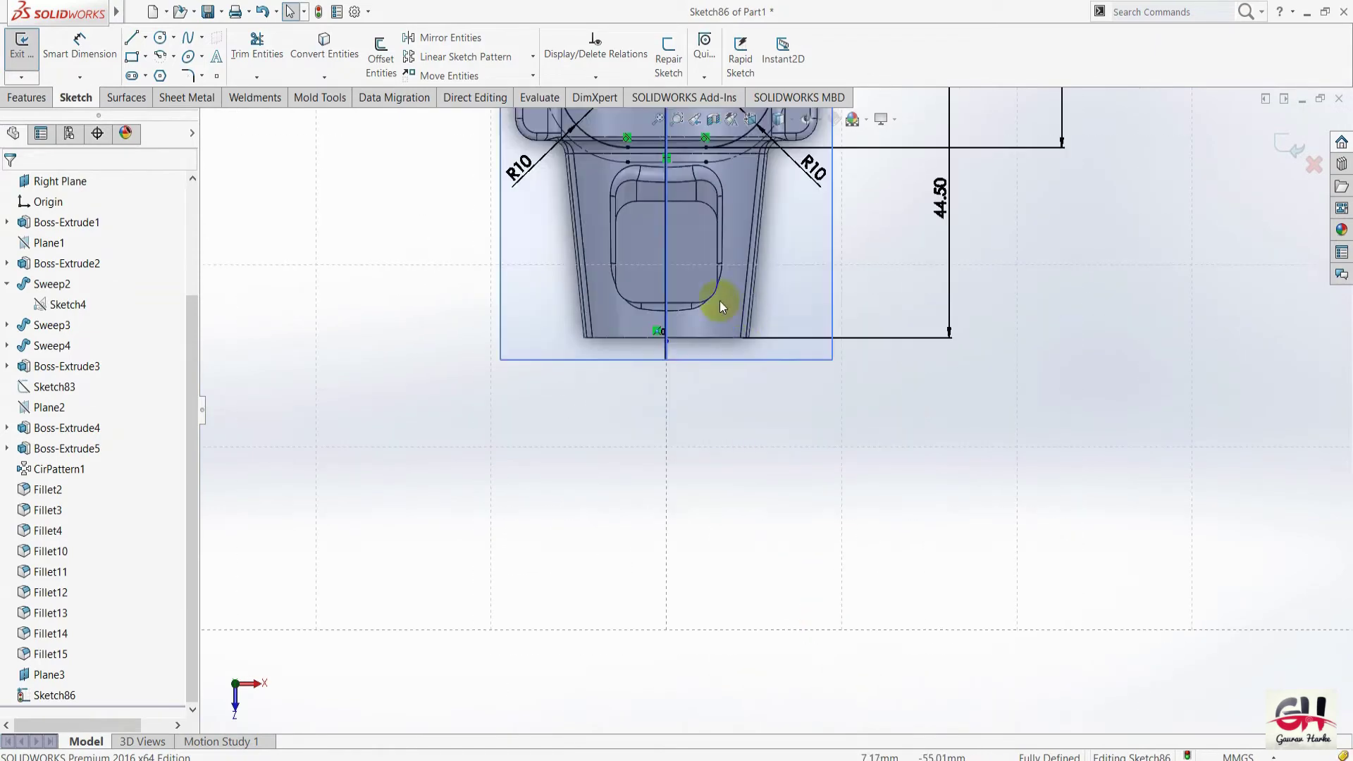
pyautogui.scroll(4, 734, 459)
pyautogui.press('space')
pyautogui.click(819, 454)
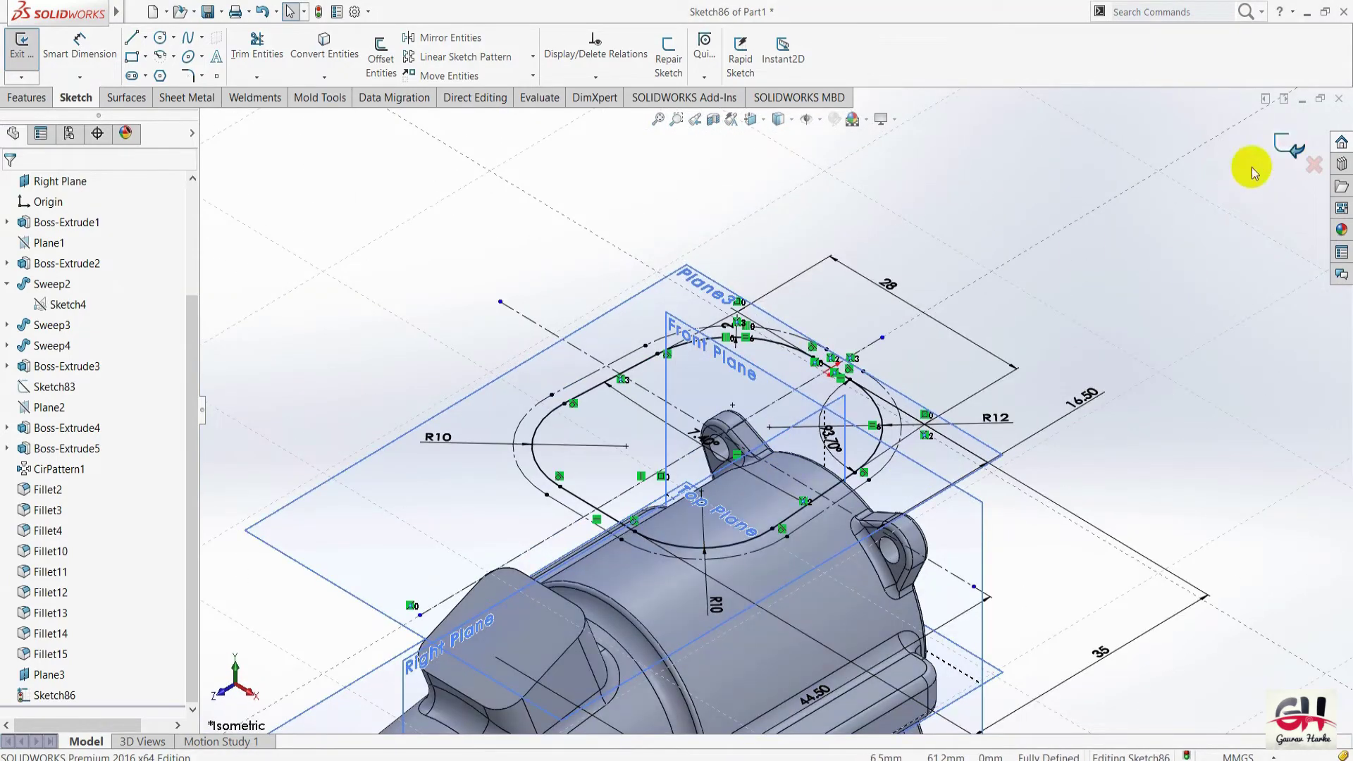
pyautogui.hotkey('ctrl', 'b')
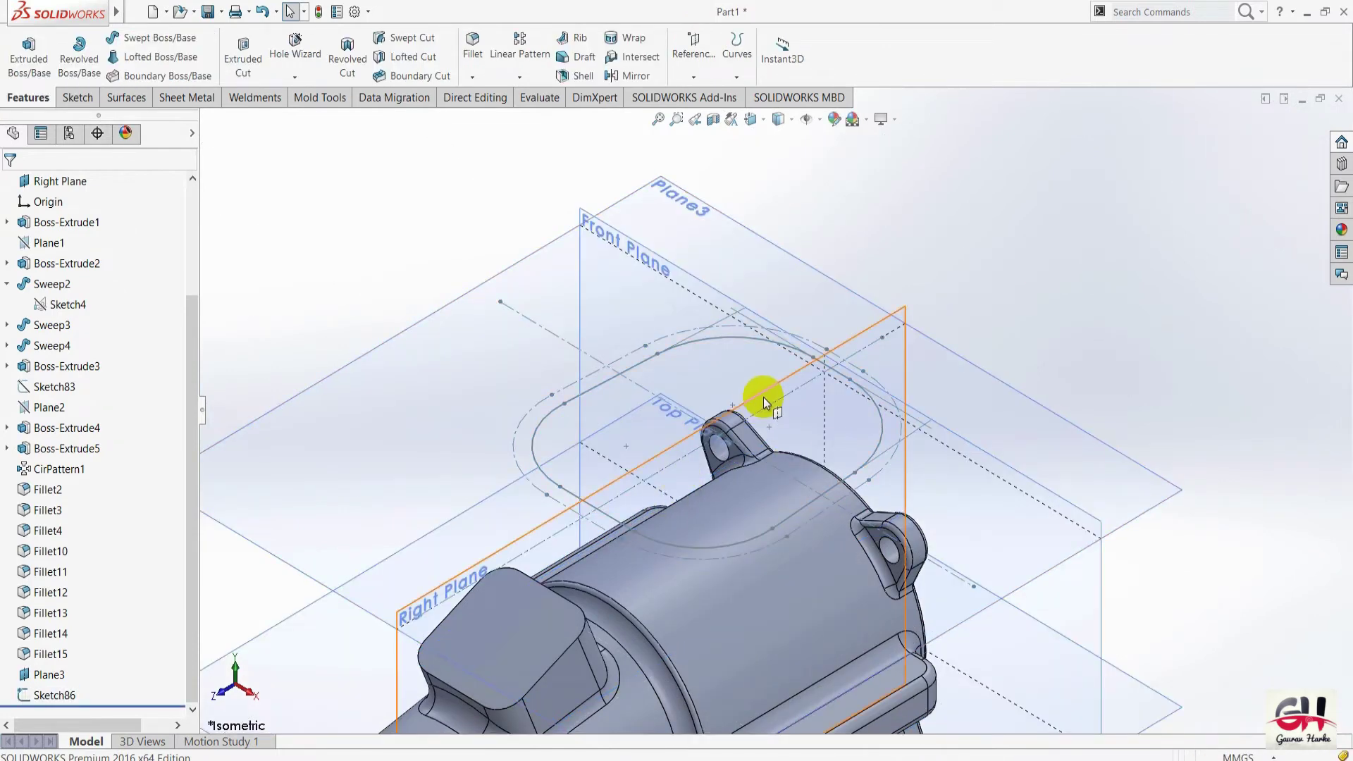
pyautogui.press('z')
pyautogui.press('z')
pyautogui.scroll(3, 630, 391)
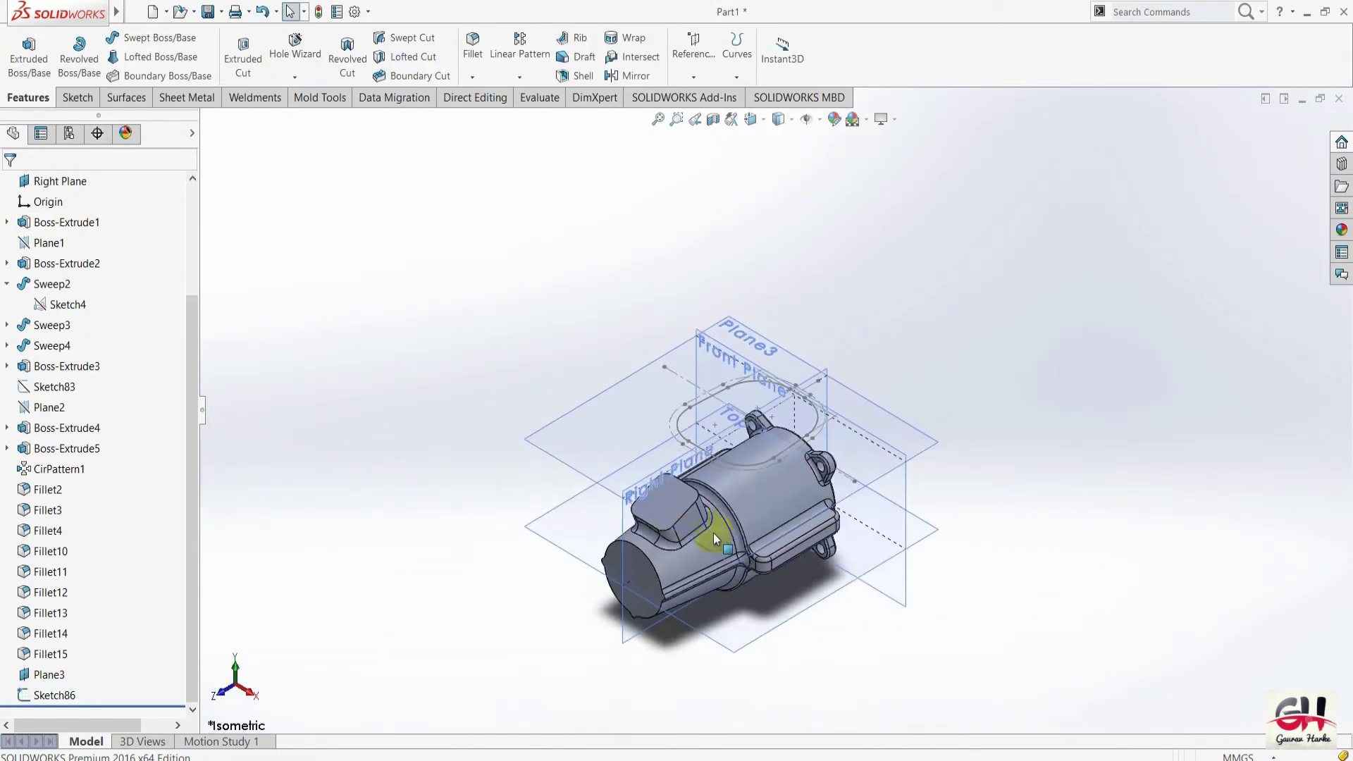
pyautogui.scroll(-2, 714, 537)
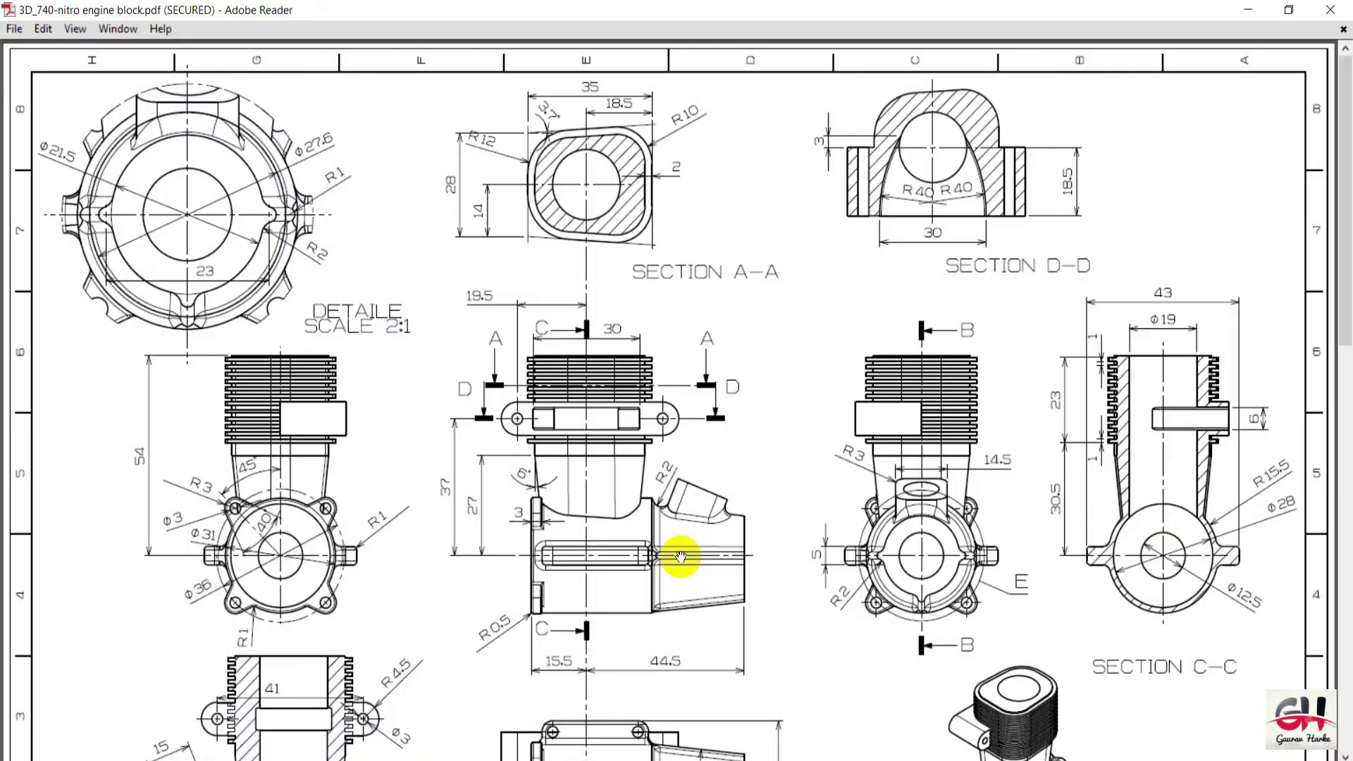
pyautogui.keyDown('ctrl'); pyautogui.scroll(2, 681, 557); pyautogui.keyUp('ctrl')
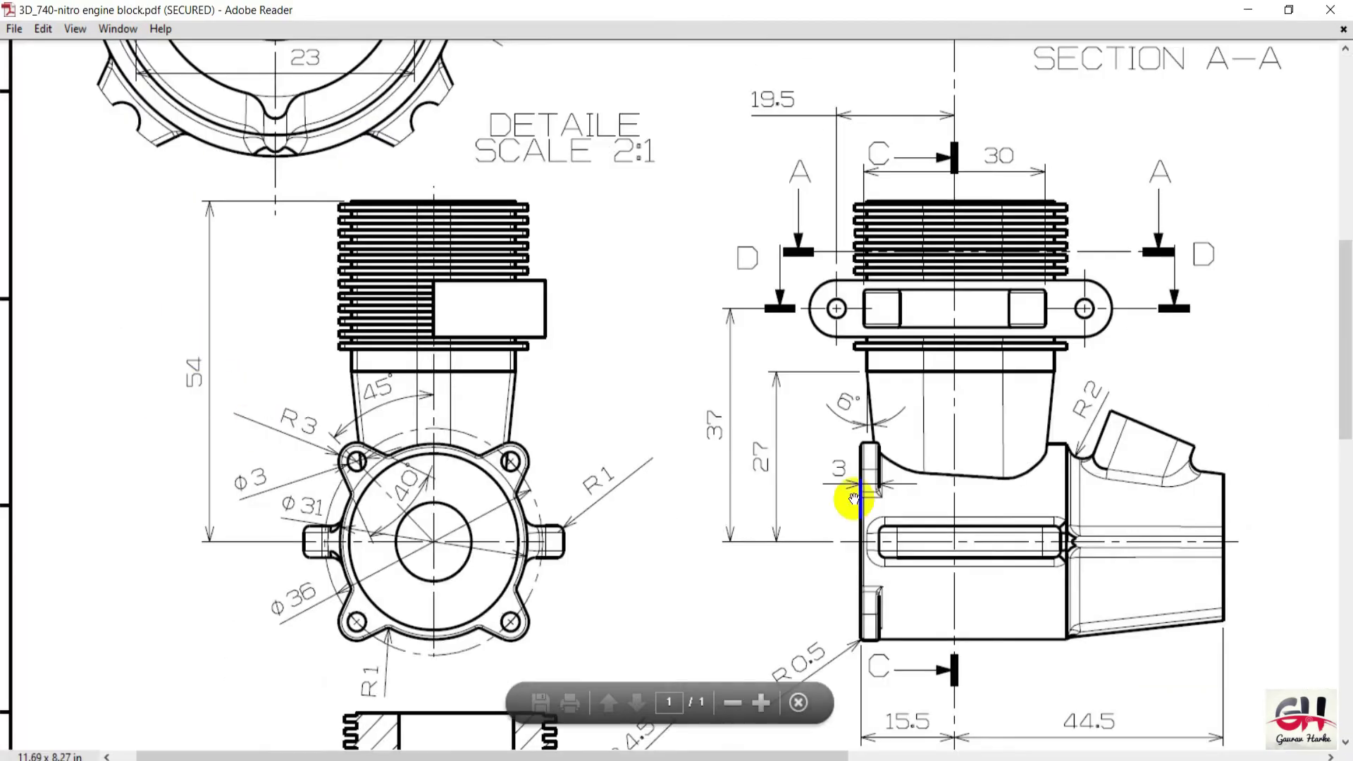
pyautogui.hotkey('alt', 'Tab')
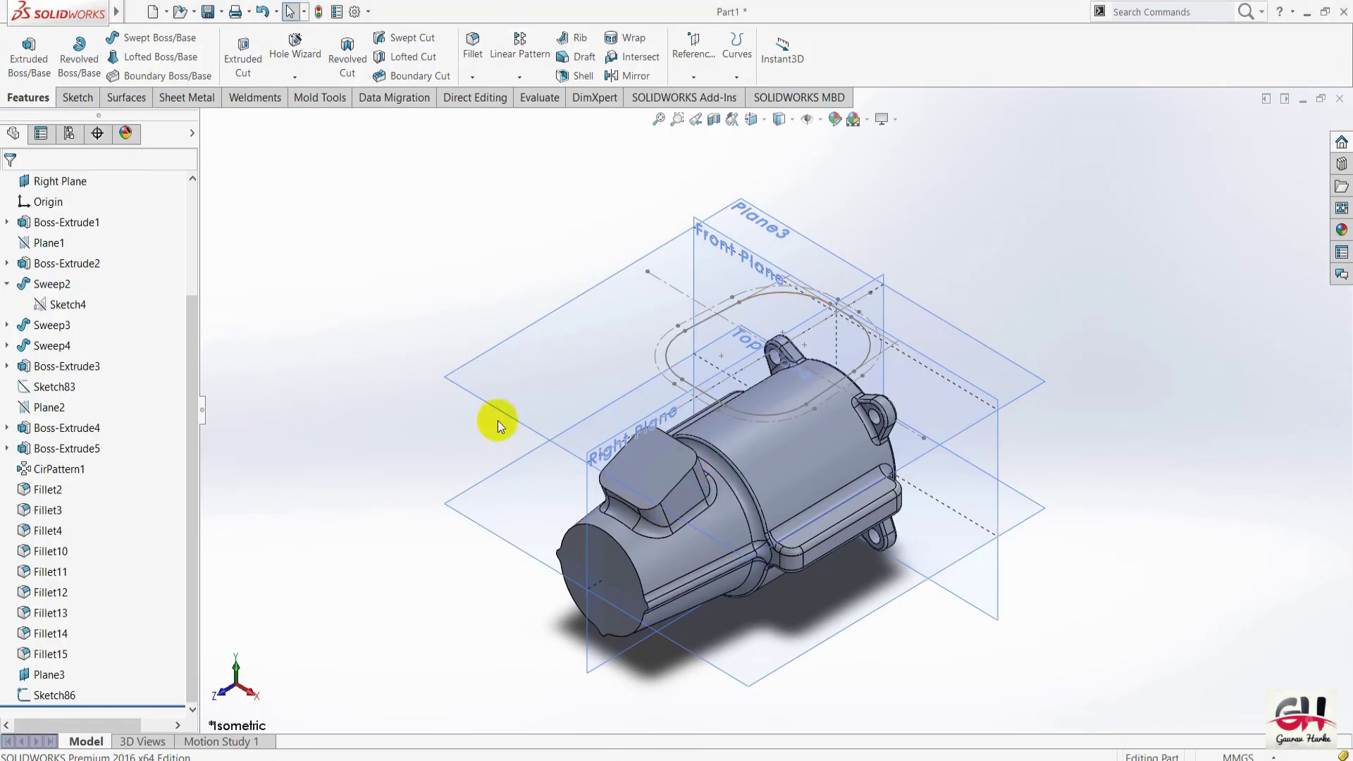
# Extrude Sketch86 upward 27 mm blind with no draft as Boss-Extrude6.
pyautogui.click(31, 65)
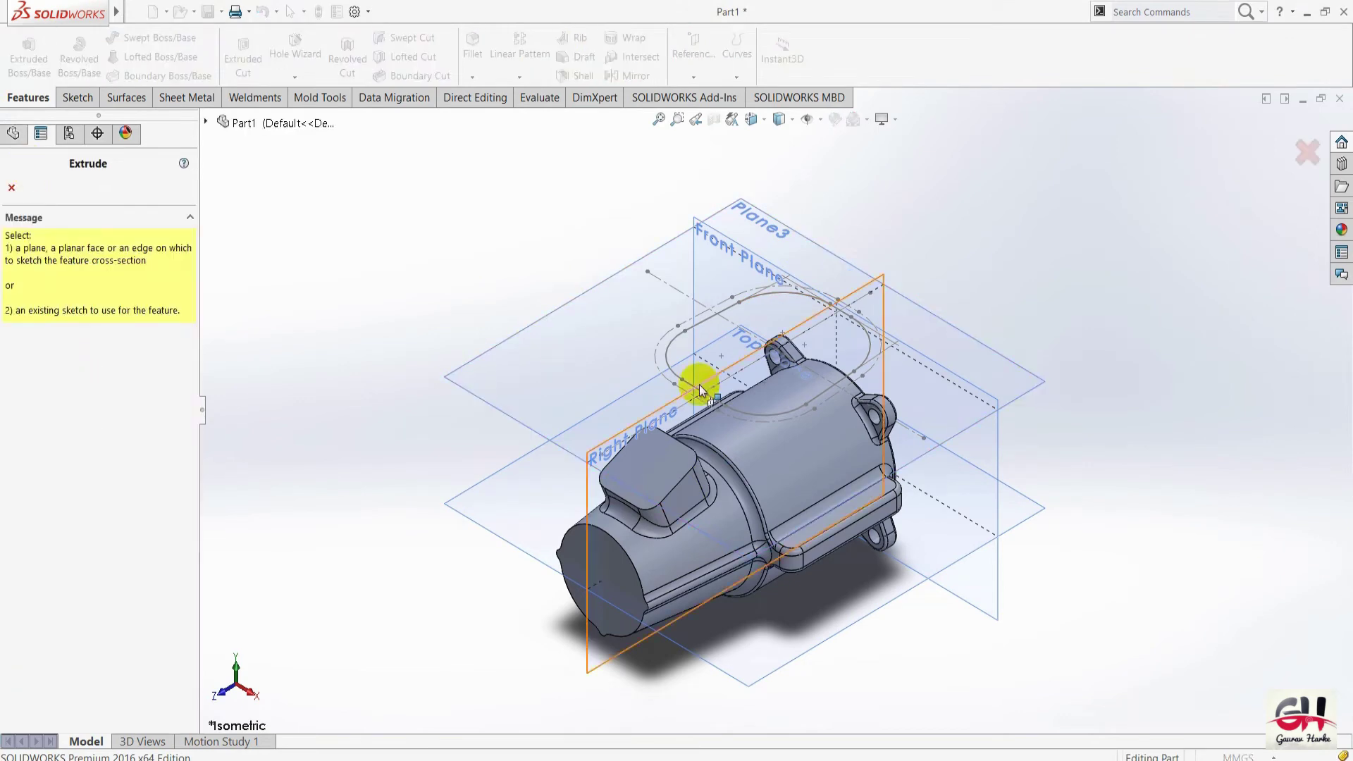
pyautogui.click(704, 321)
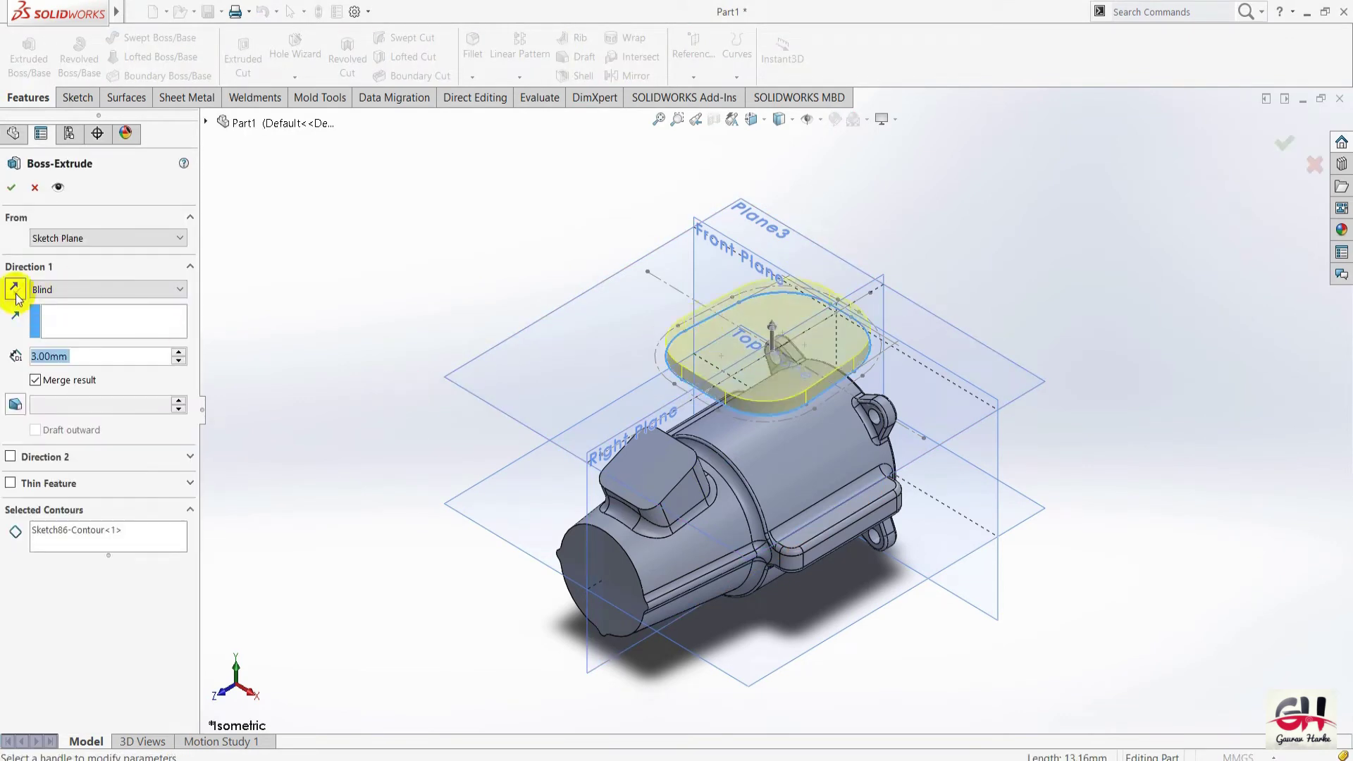
pyautogui.click(16, 289)
pyautogui.doubleClick(111, 355)
pyautogui.write('27')
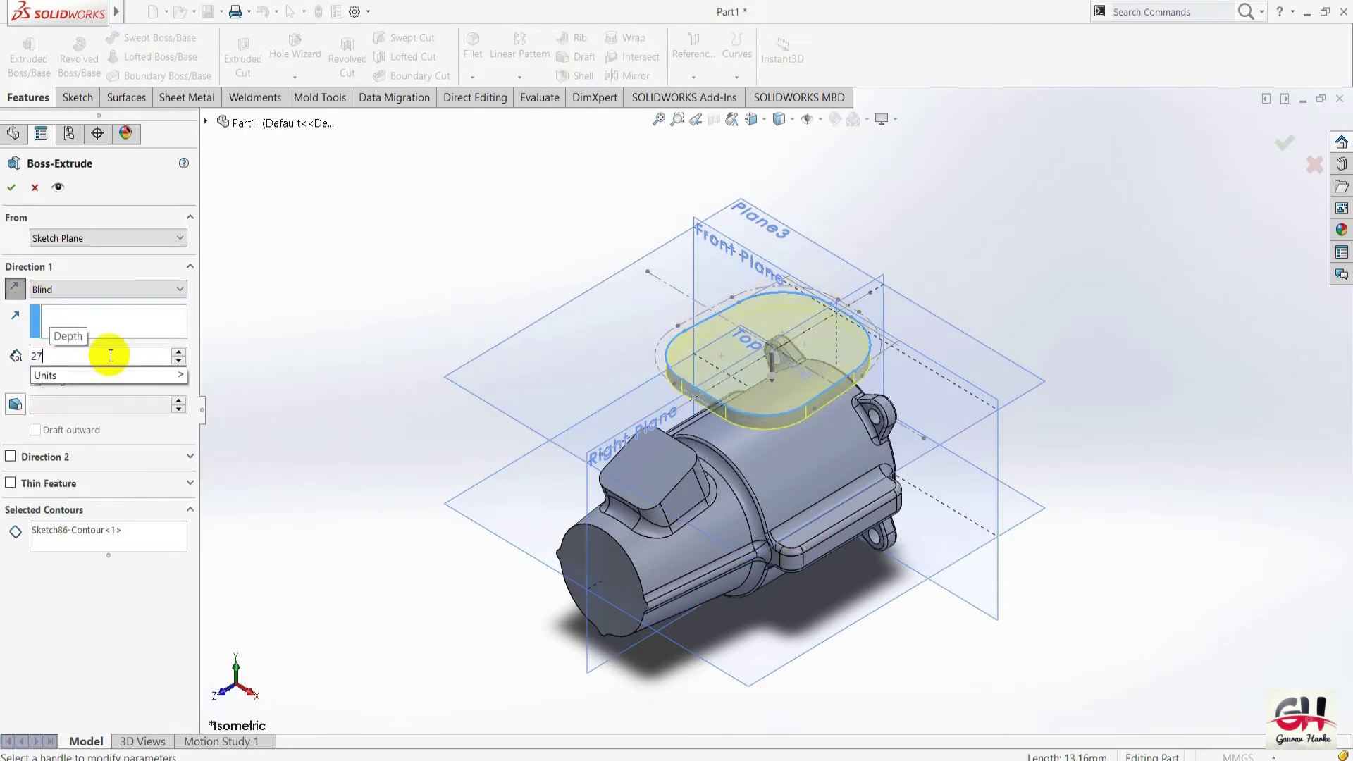
pyautogui.press('Return')
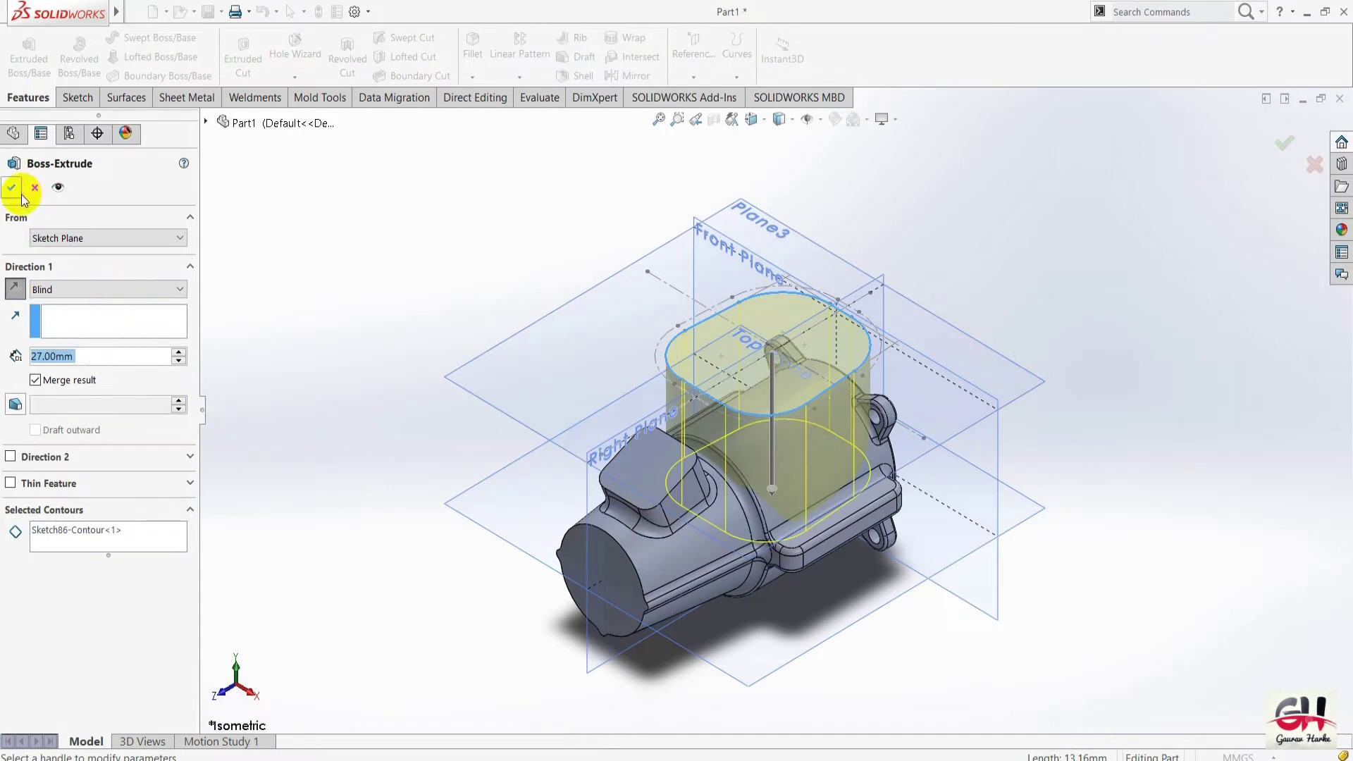
pyautogui.click(14, 405)
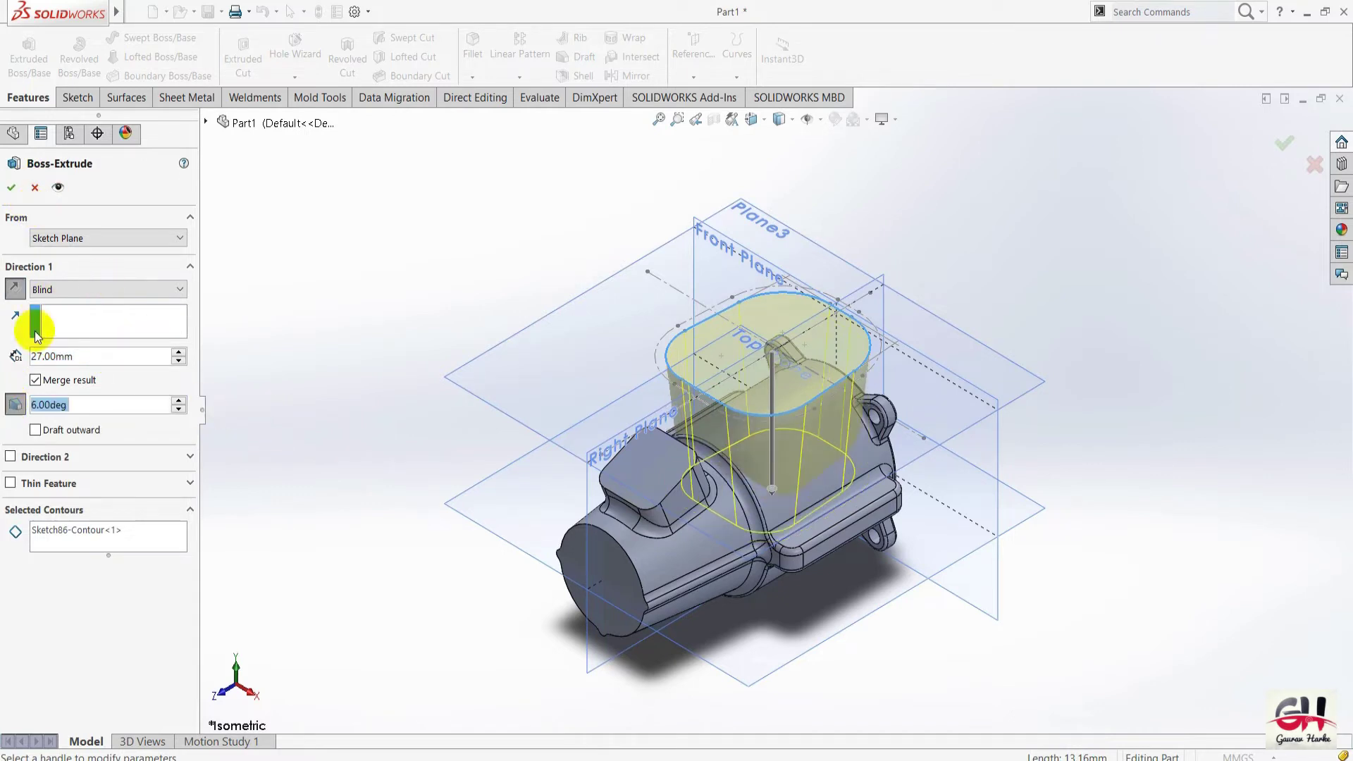
pyautogui.click(14, 289)
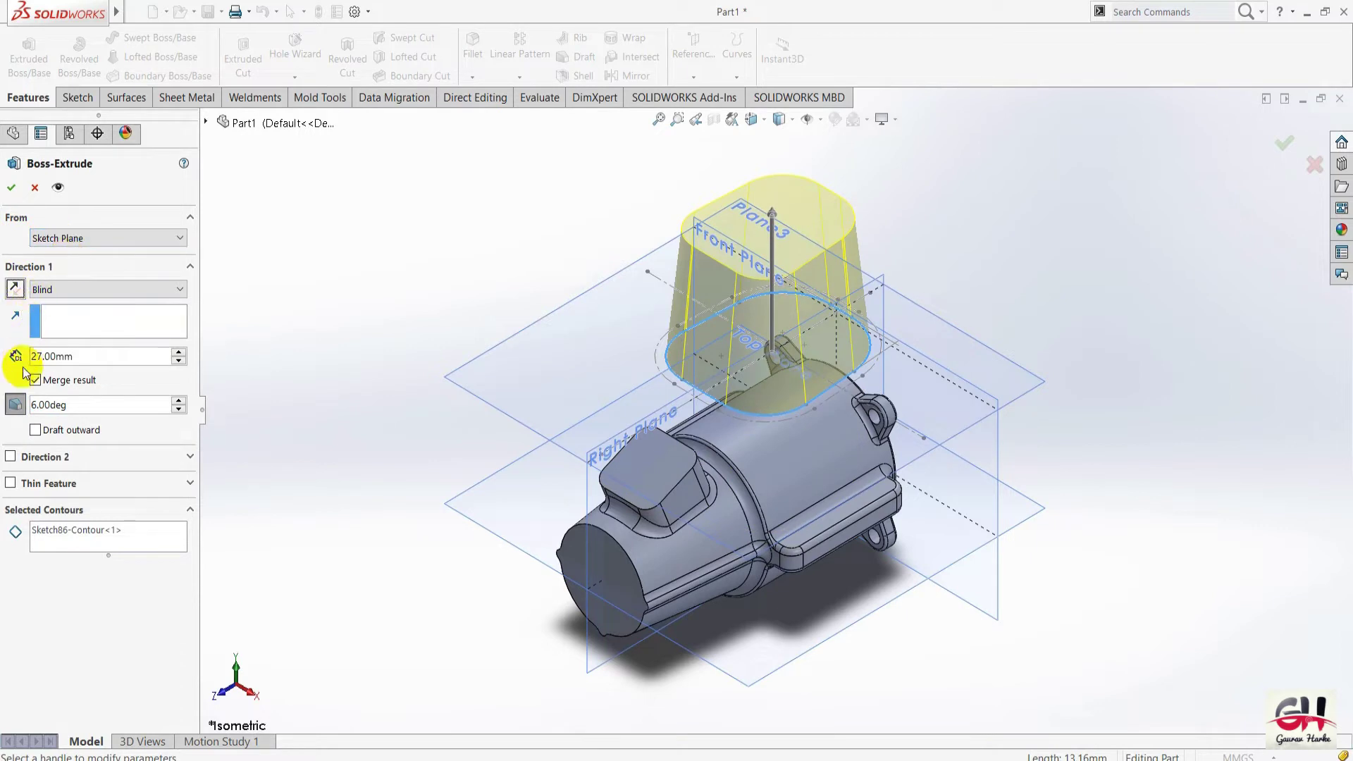
pyautogui.click(15, 405)
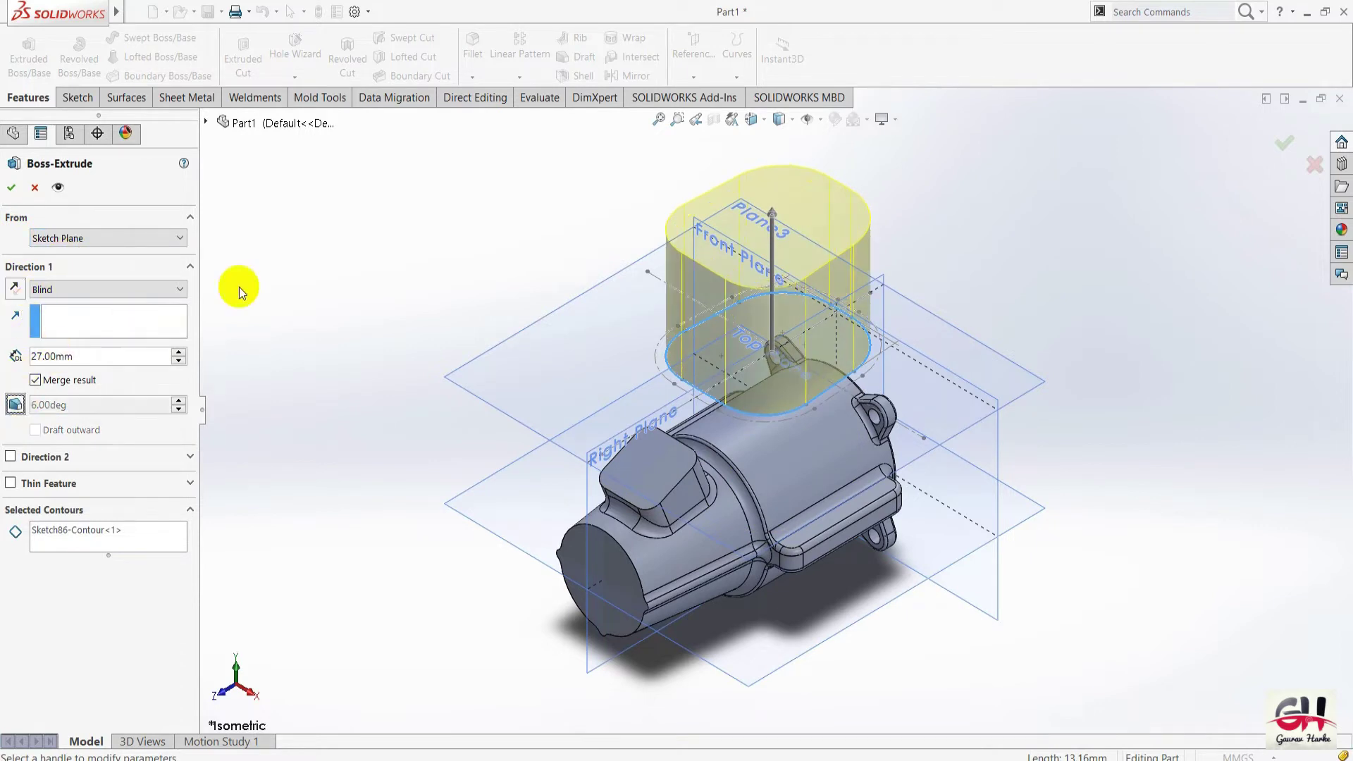
pyautogui.click(13, 186)
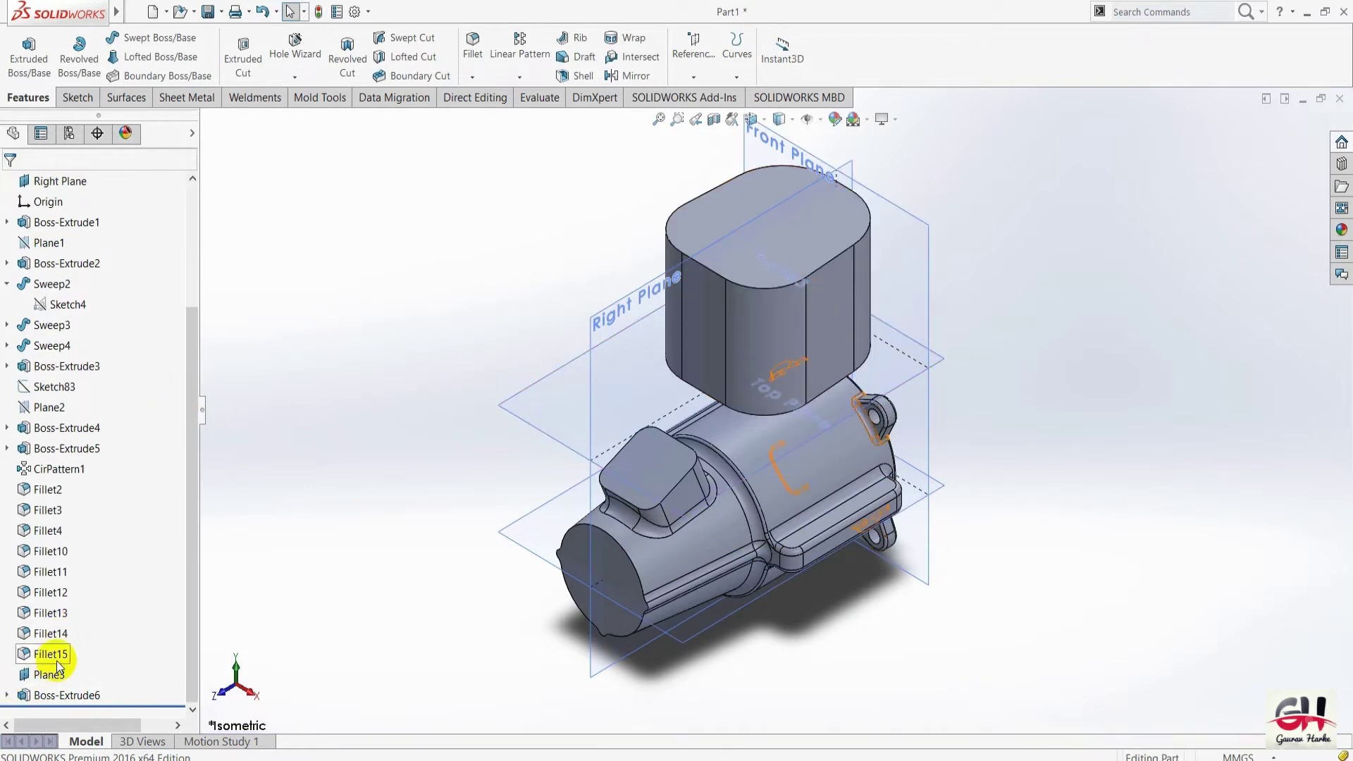
# Select Sketch86 under Boss-Extrude6, zoom to fit, and recheck the reference drawing.
pyautogui.click(7, 695)
pyautogui.click(63, 694)
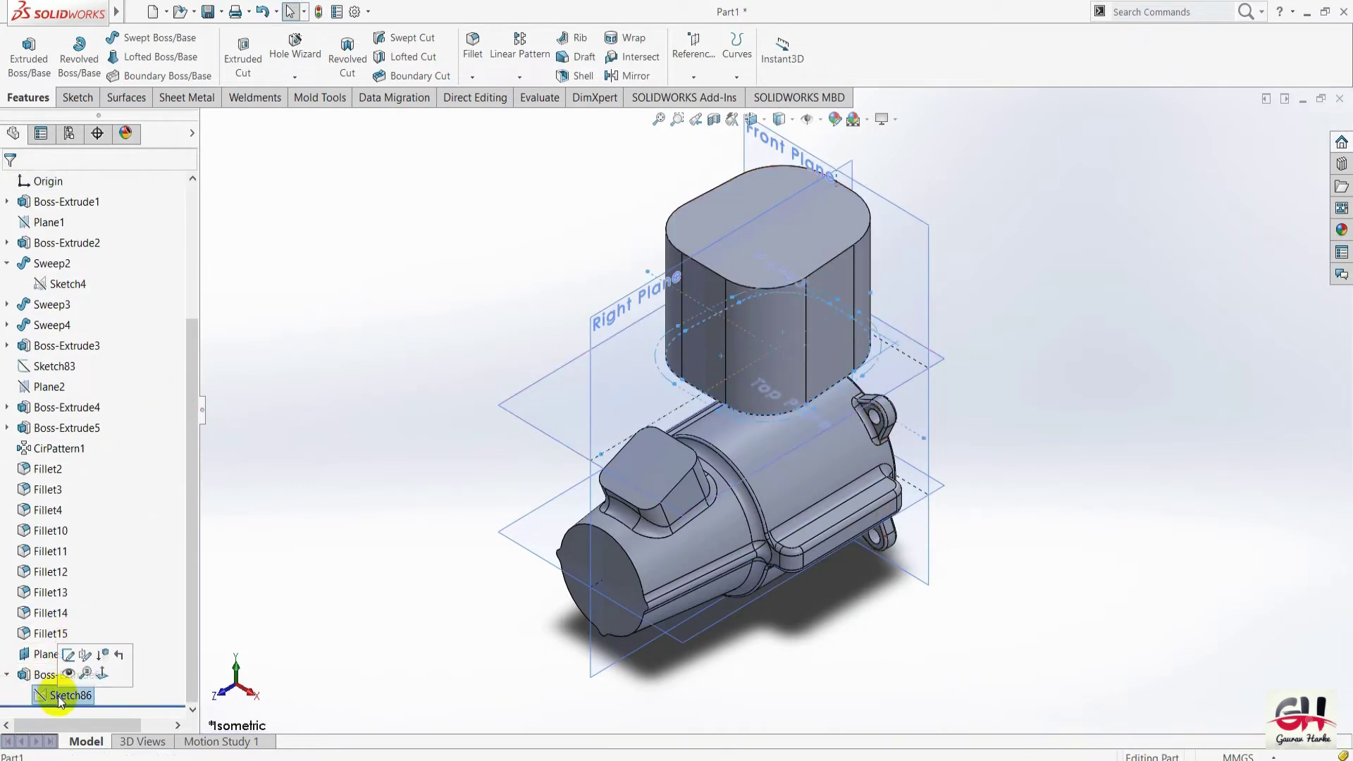
pyautogui.press('f')
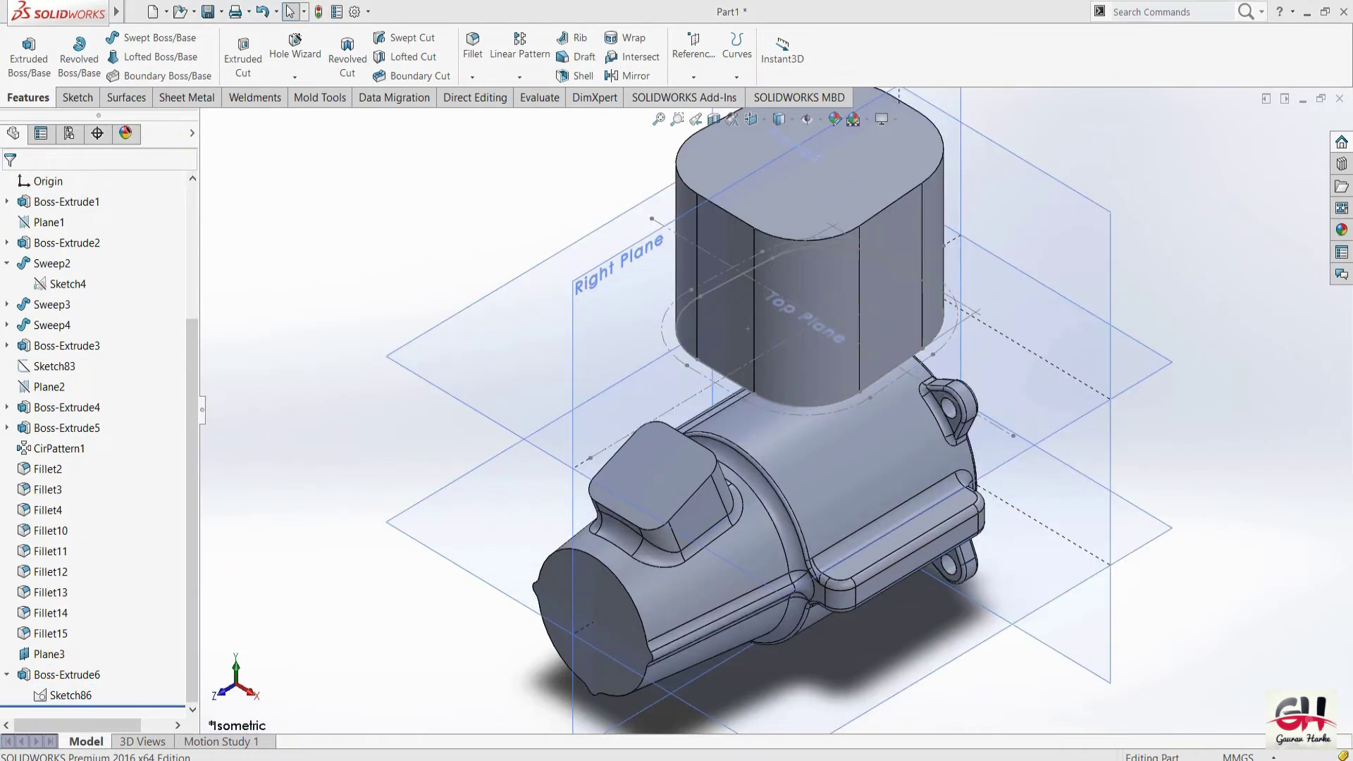
pyautogui.click(292, 746)
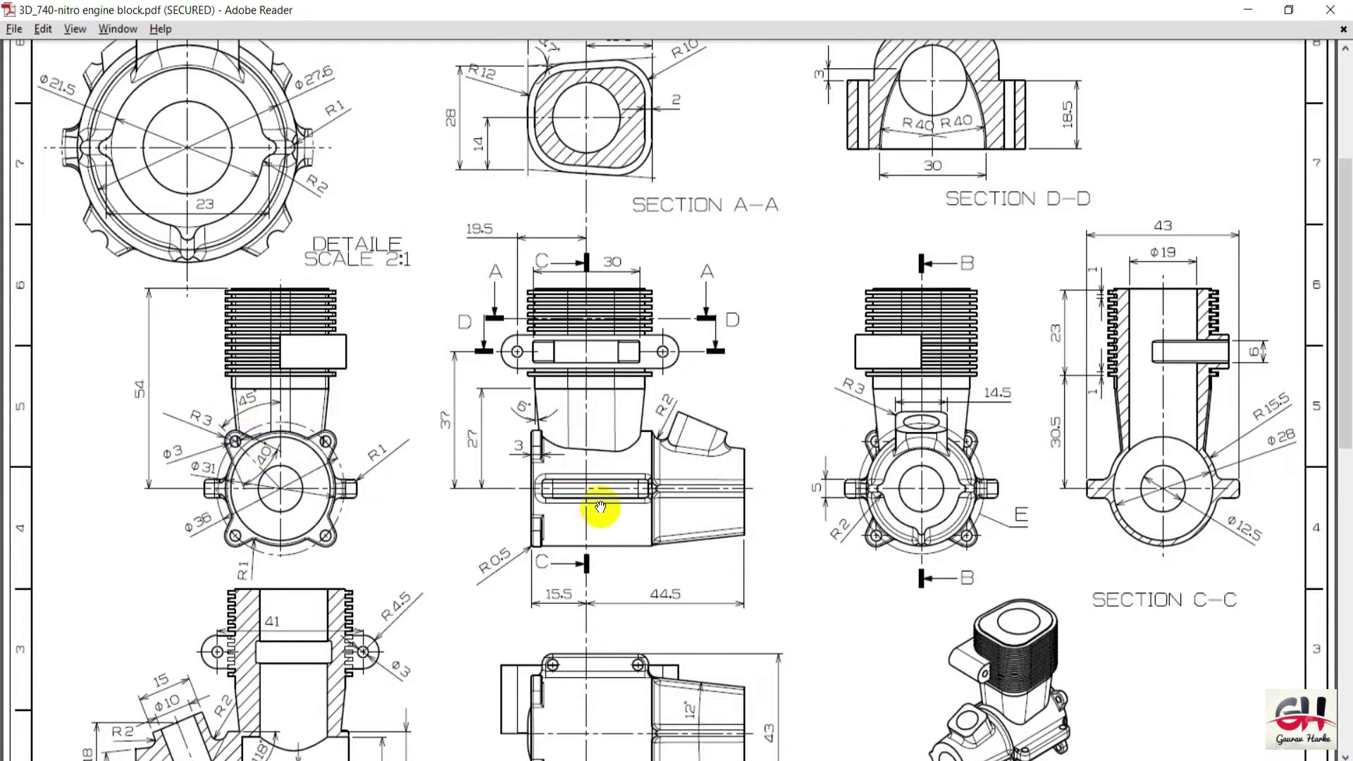
pyautogui.click(328, 751)
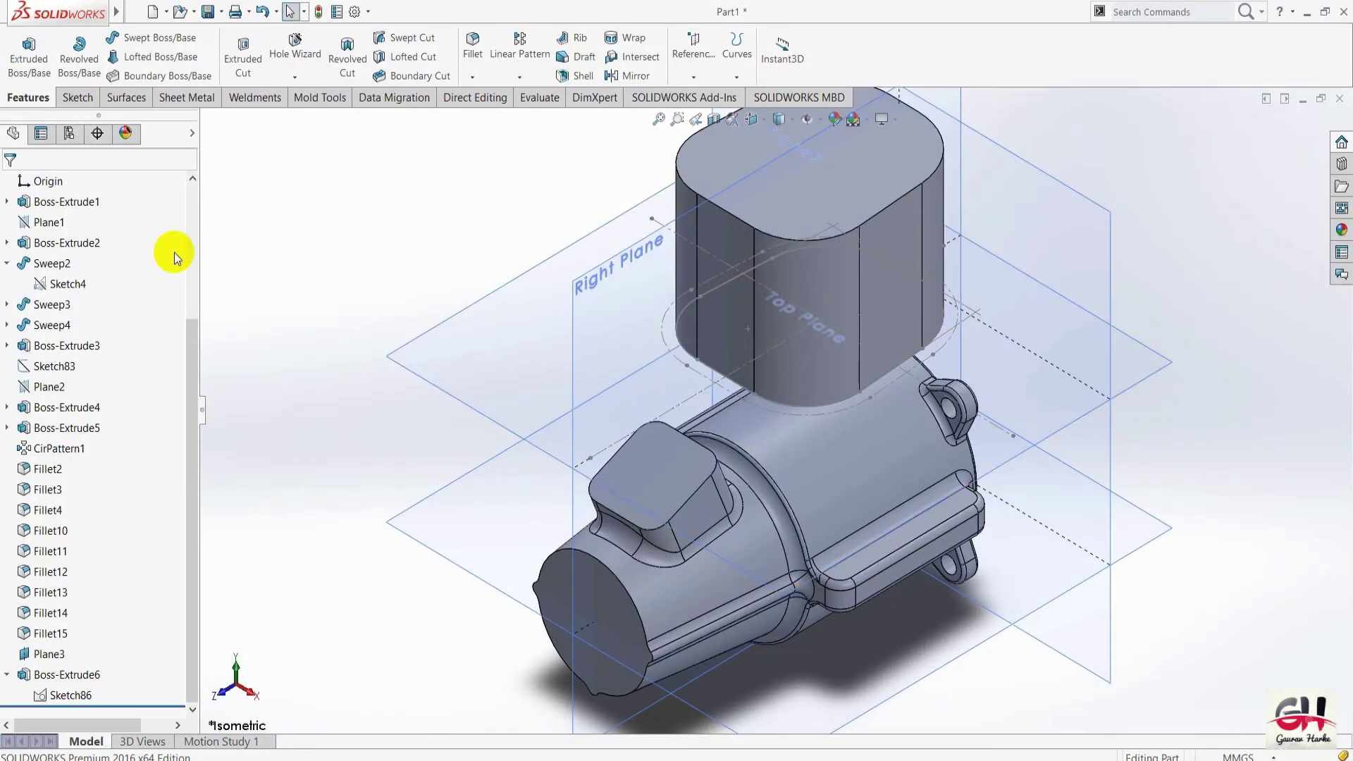
# Extrude Sketch86 27 mm down into the part with a 12° draft.
pyautogui.click(29, 56)
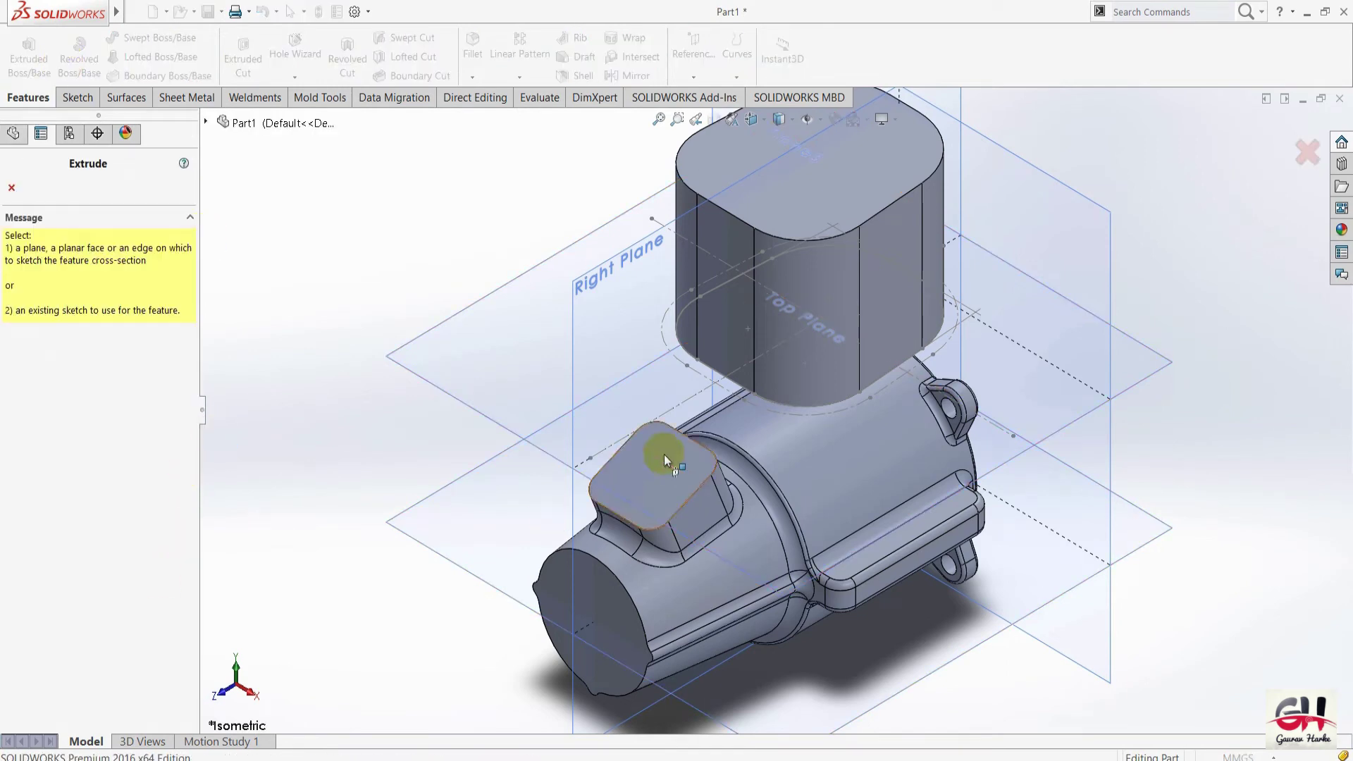
pyautogui.click(782, 403)
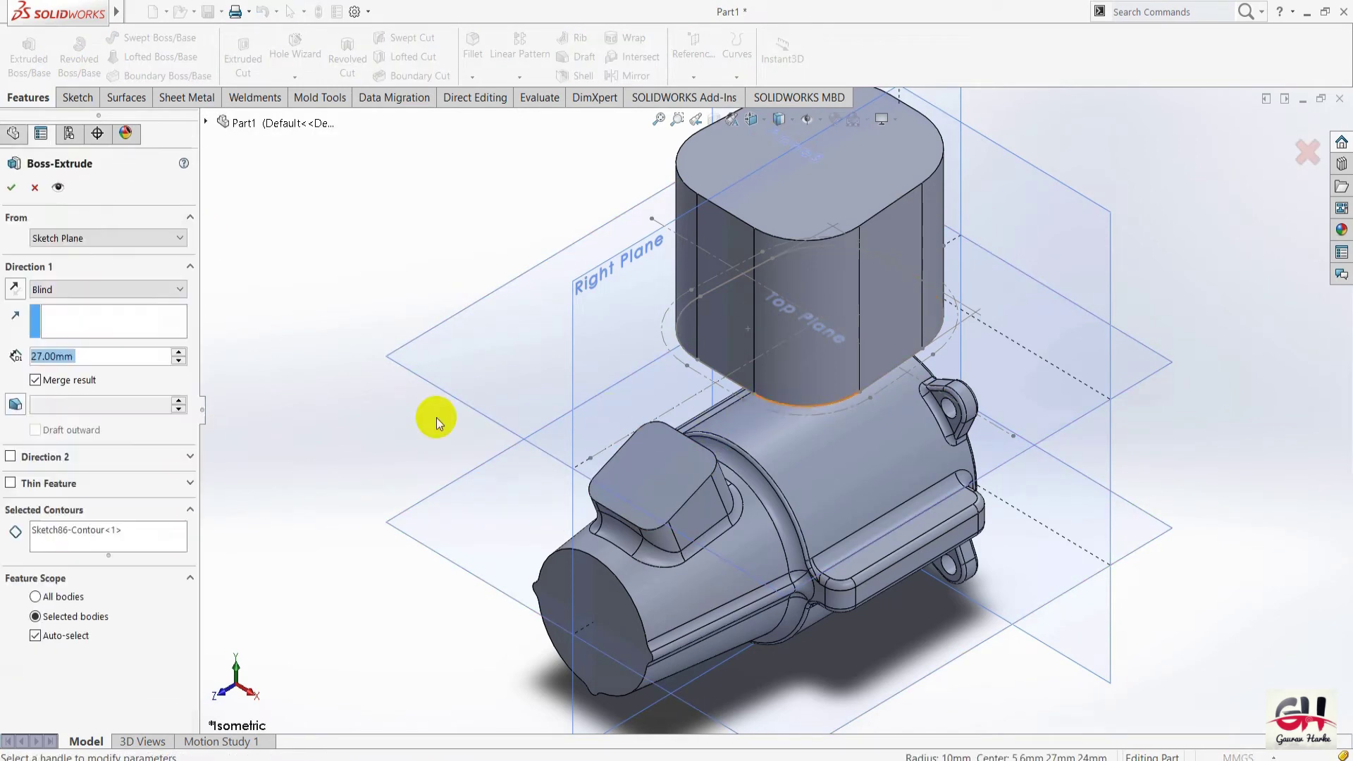
pyautogui.click(14, 288)
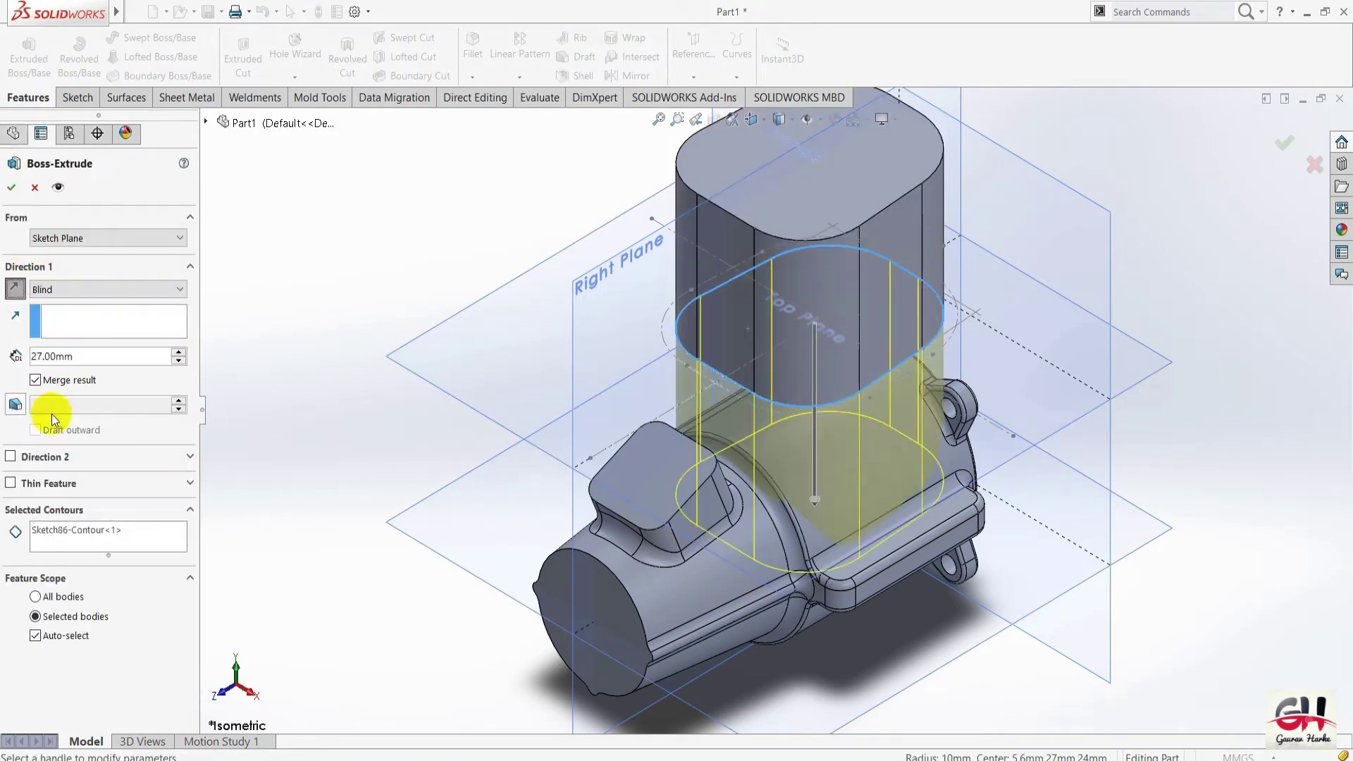
pyautogui.click(15, 403)
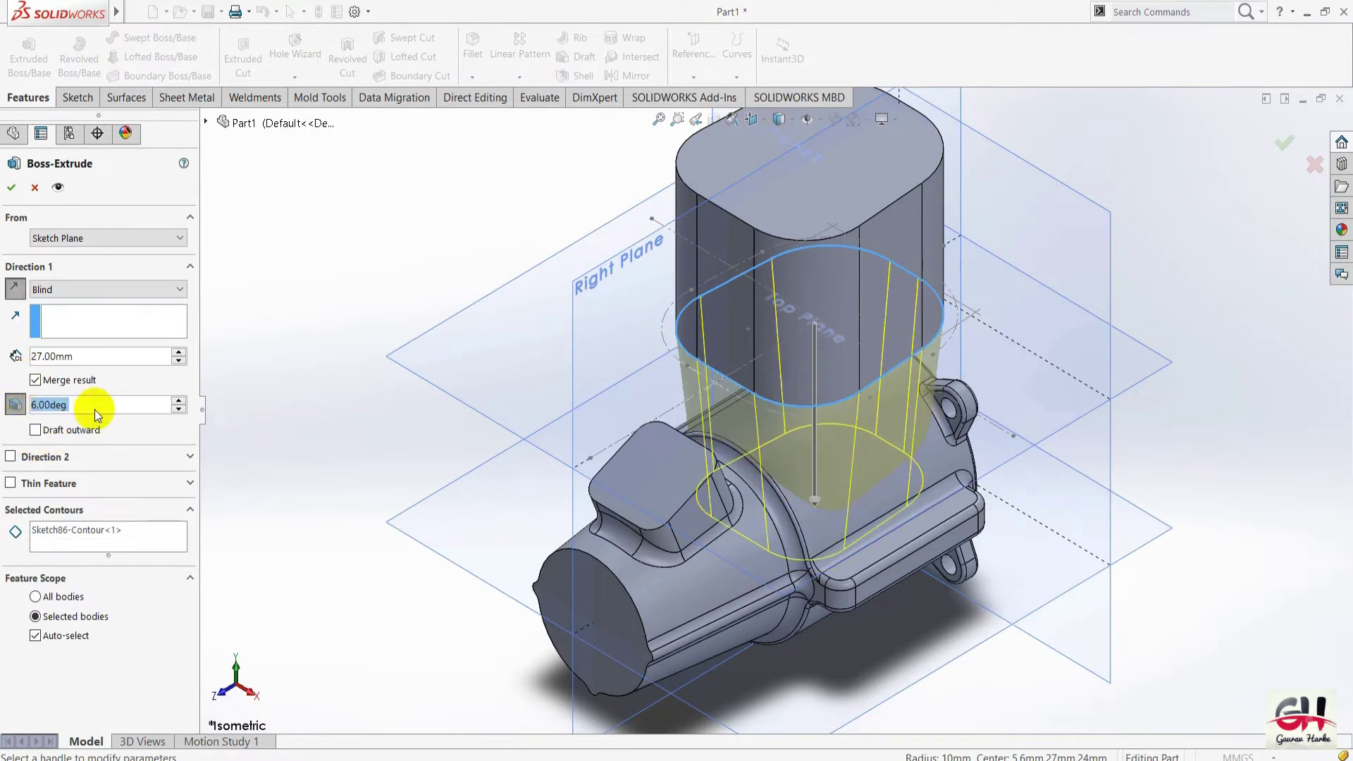
pyautogui.write('21')
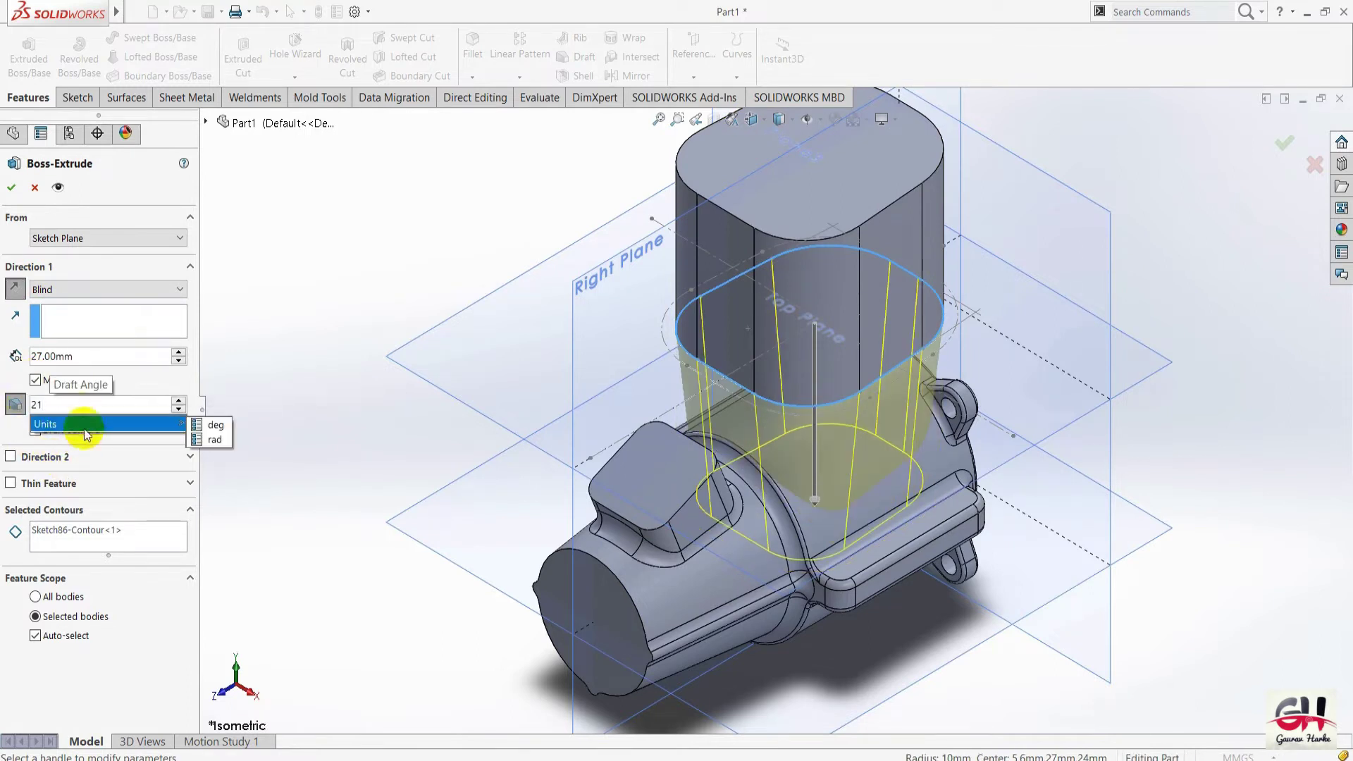
pyautogui.press('BackSpace')
pyautogui.press('BackSpace')
pyautogui.write('12.00deg')
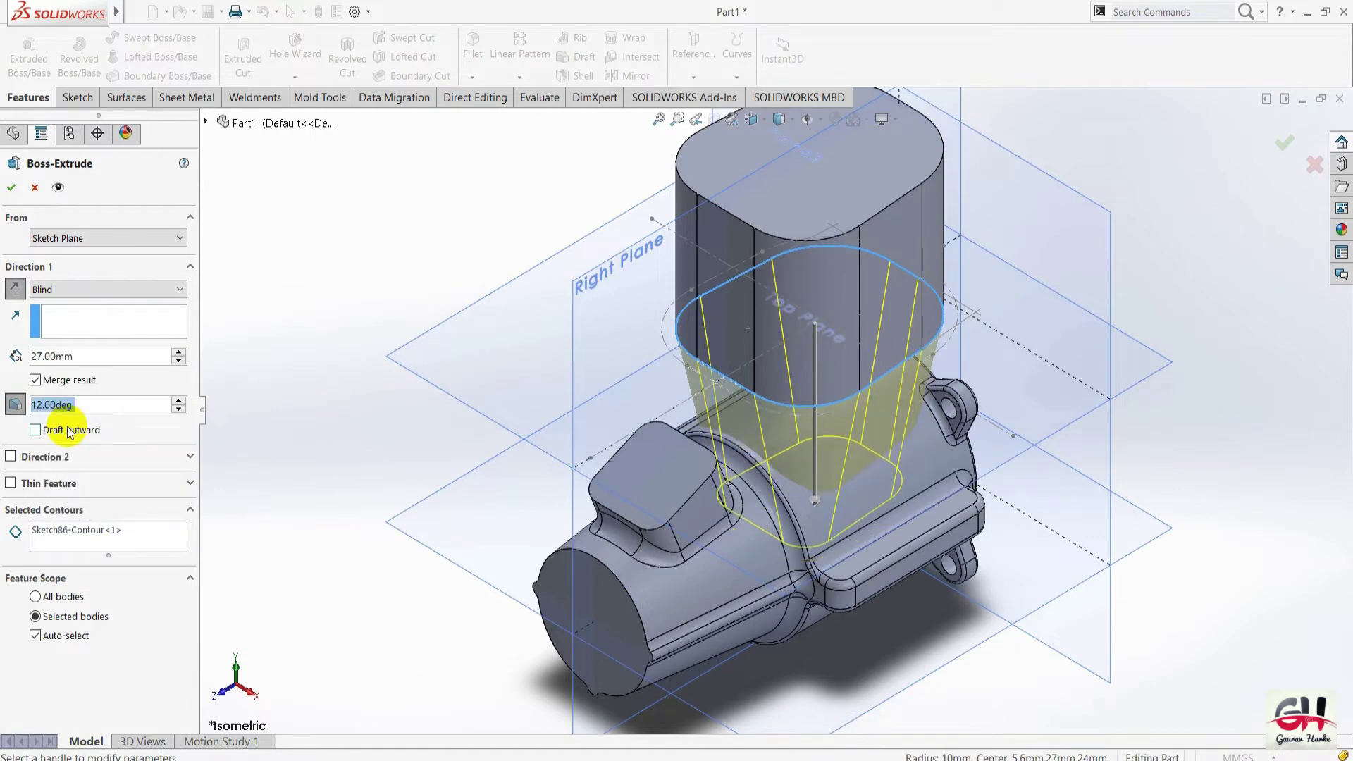
pyautogui.press('Return')
pyautogui.click(58, 188)
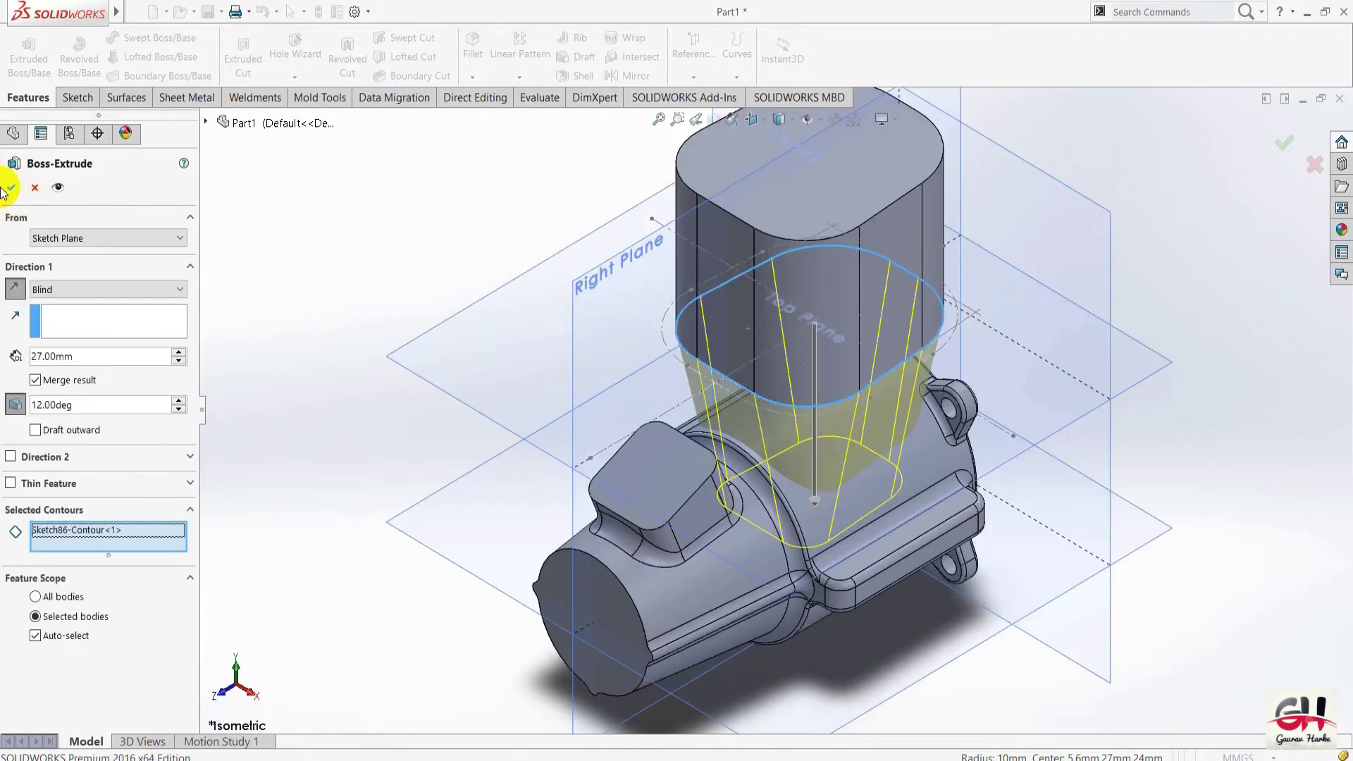
pyautogui.press('Return')
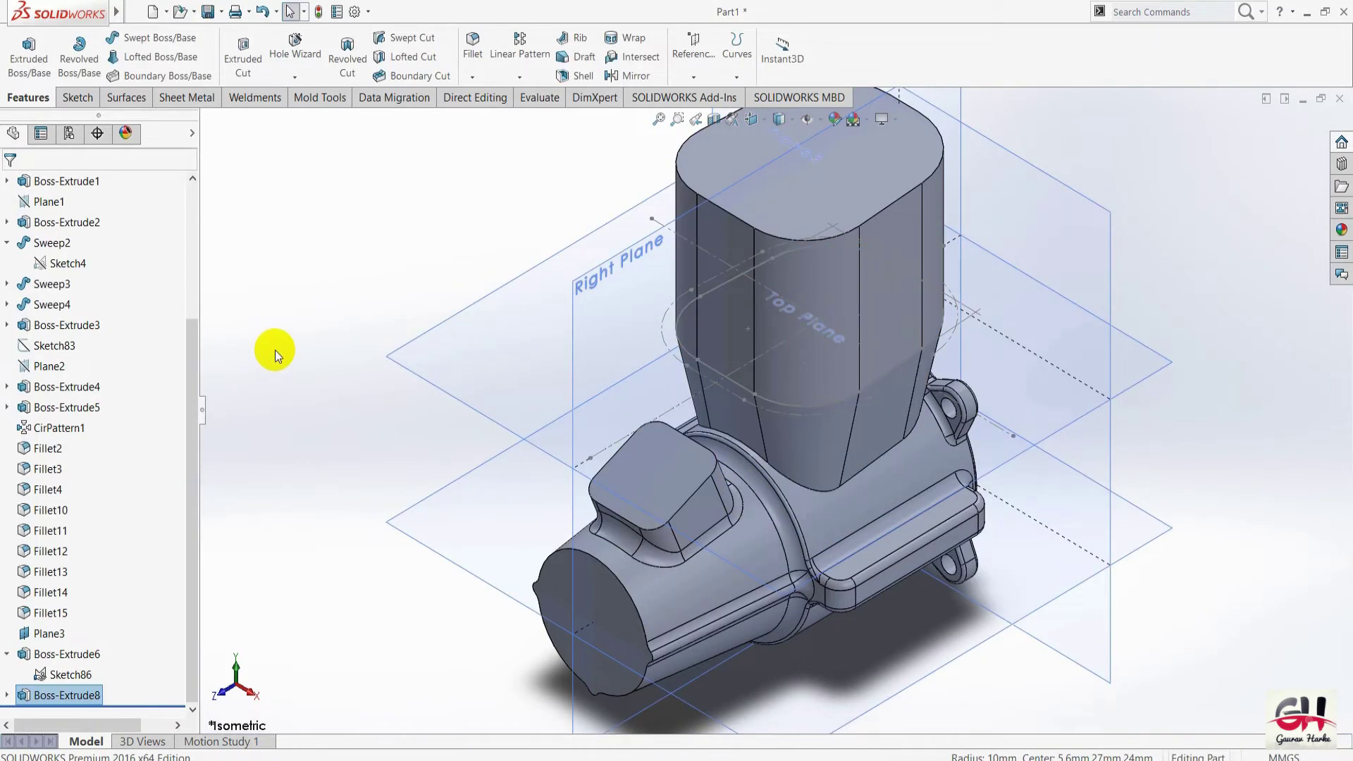
# Switch the engine block model to the isometric view.
pyautogui.scroll(3, 666, 441)
pyautogui.scroll(-2, 838, 461)
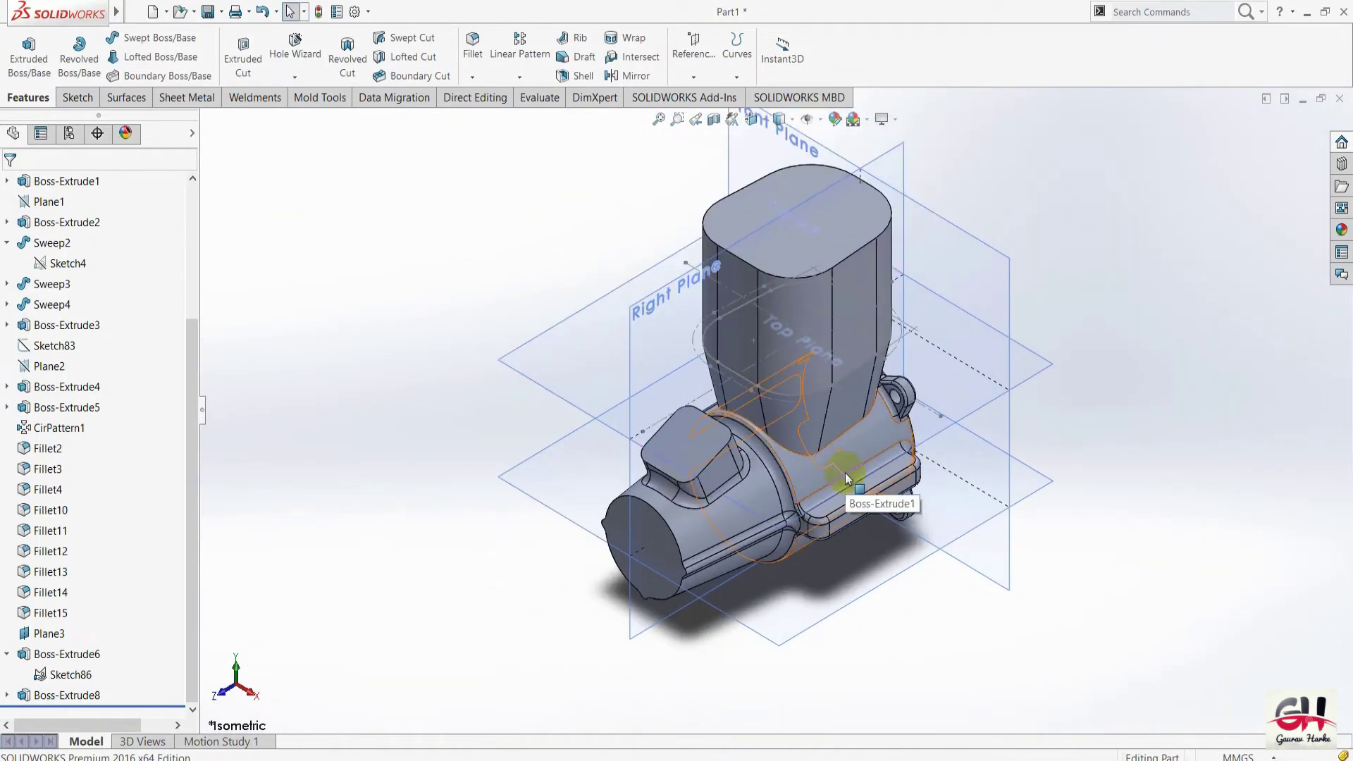
pyautogui.press('space')
pyautogui.click(768, 477)
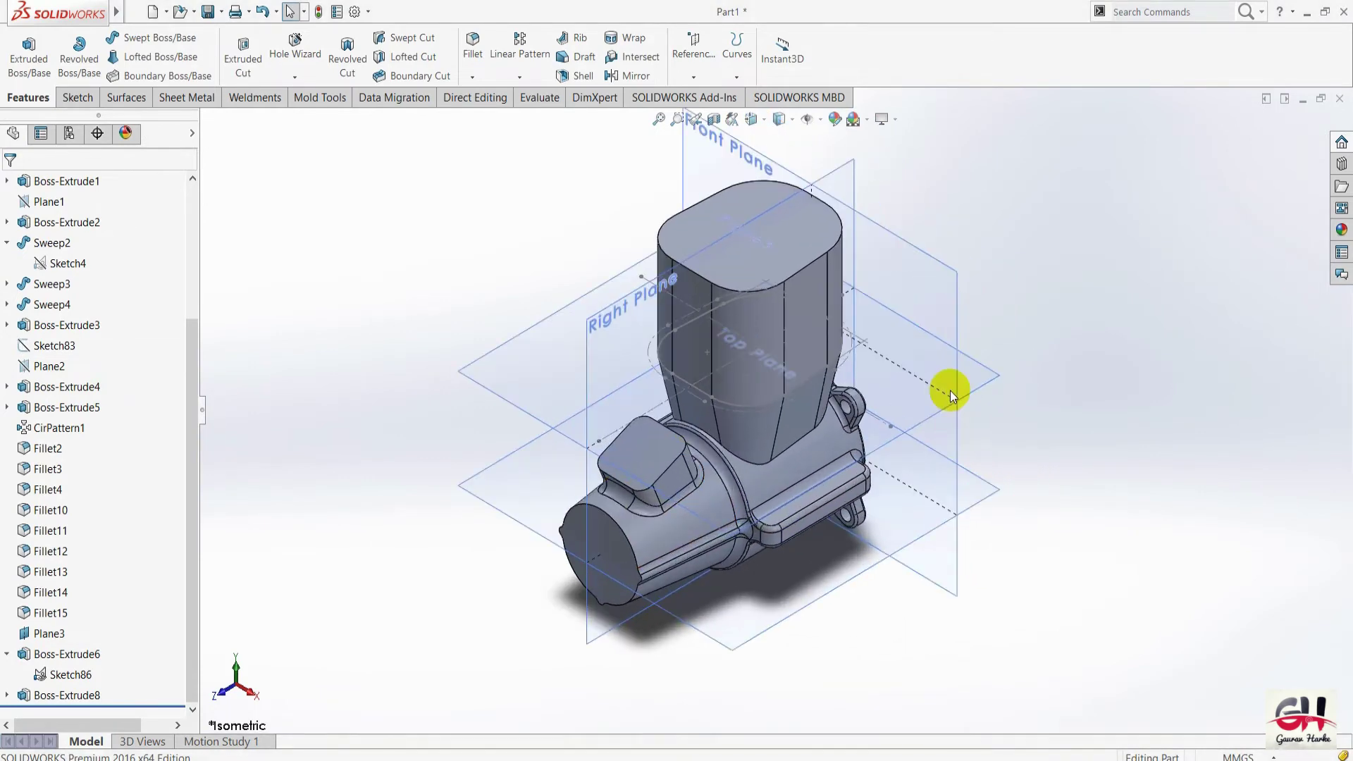
# Hide Sketch86 so only the drafted solid remains visible.
pyautogui.rightClick(995, 375)
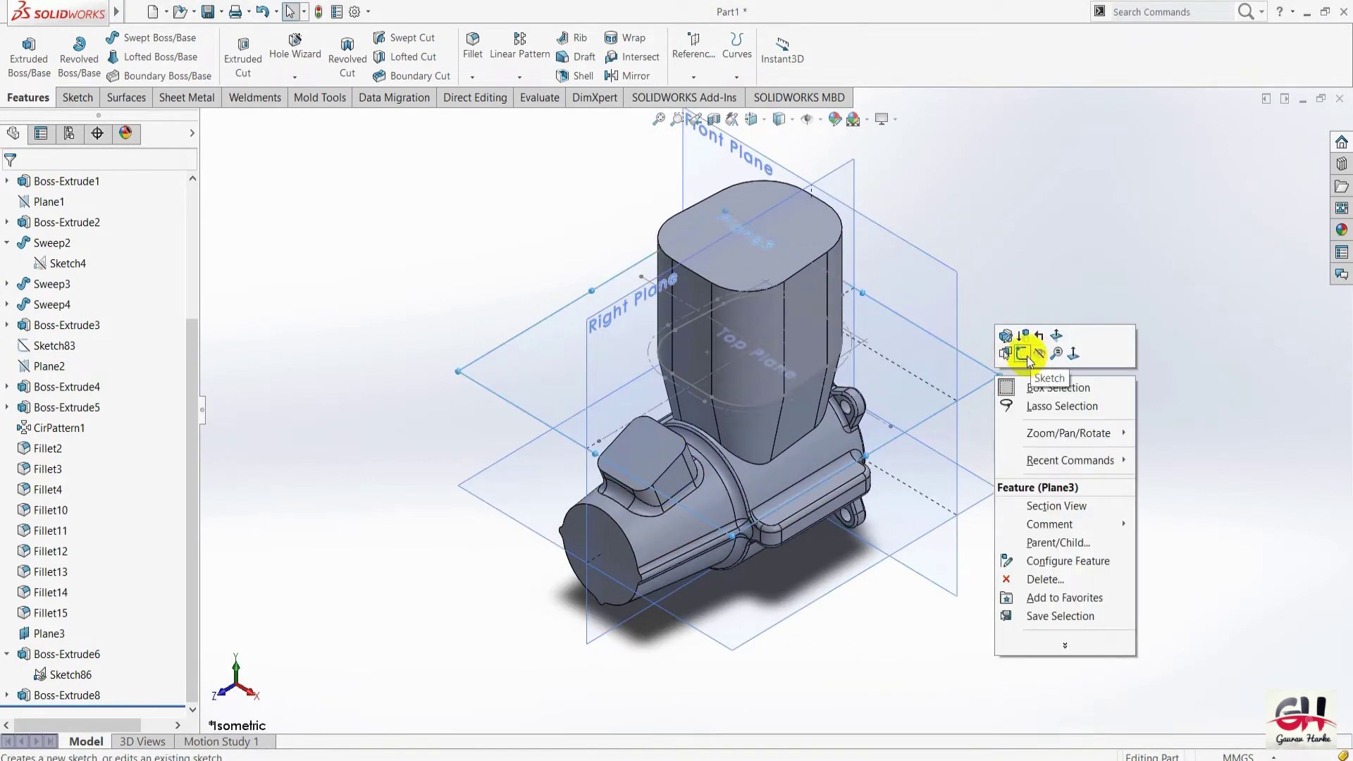
pyautogui.press('Escape')
pyautogui.click(1012, 218)
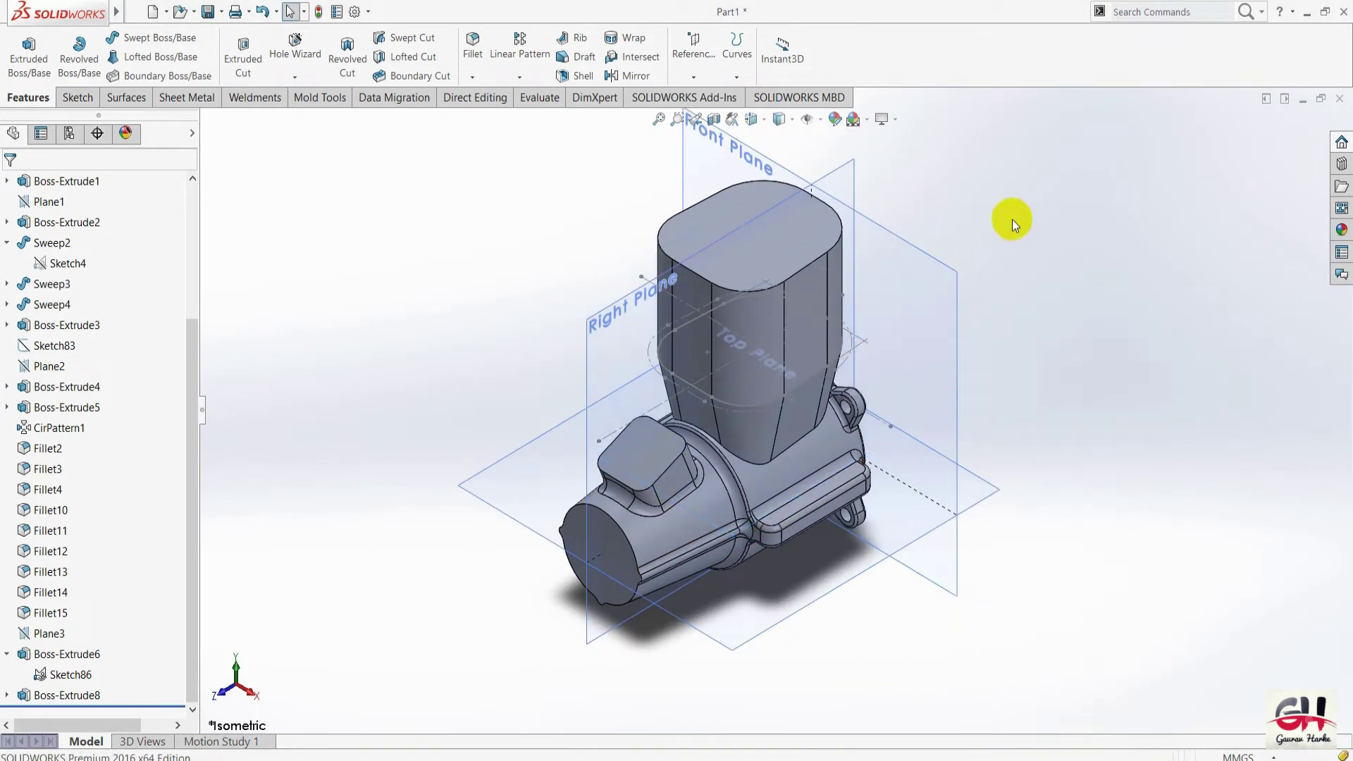
pyautogui.rightClick(669, 343)
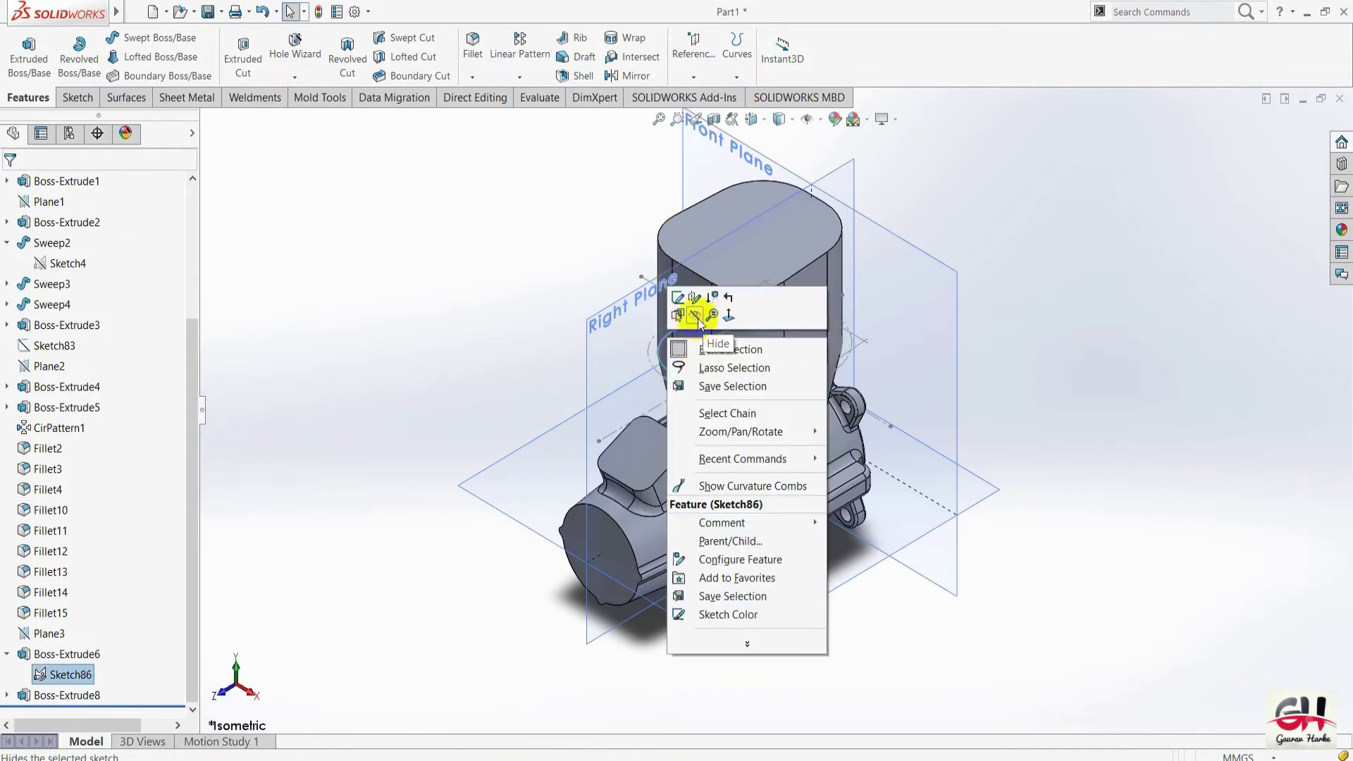
pyautogui.click(694, 317)
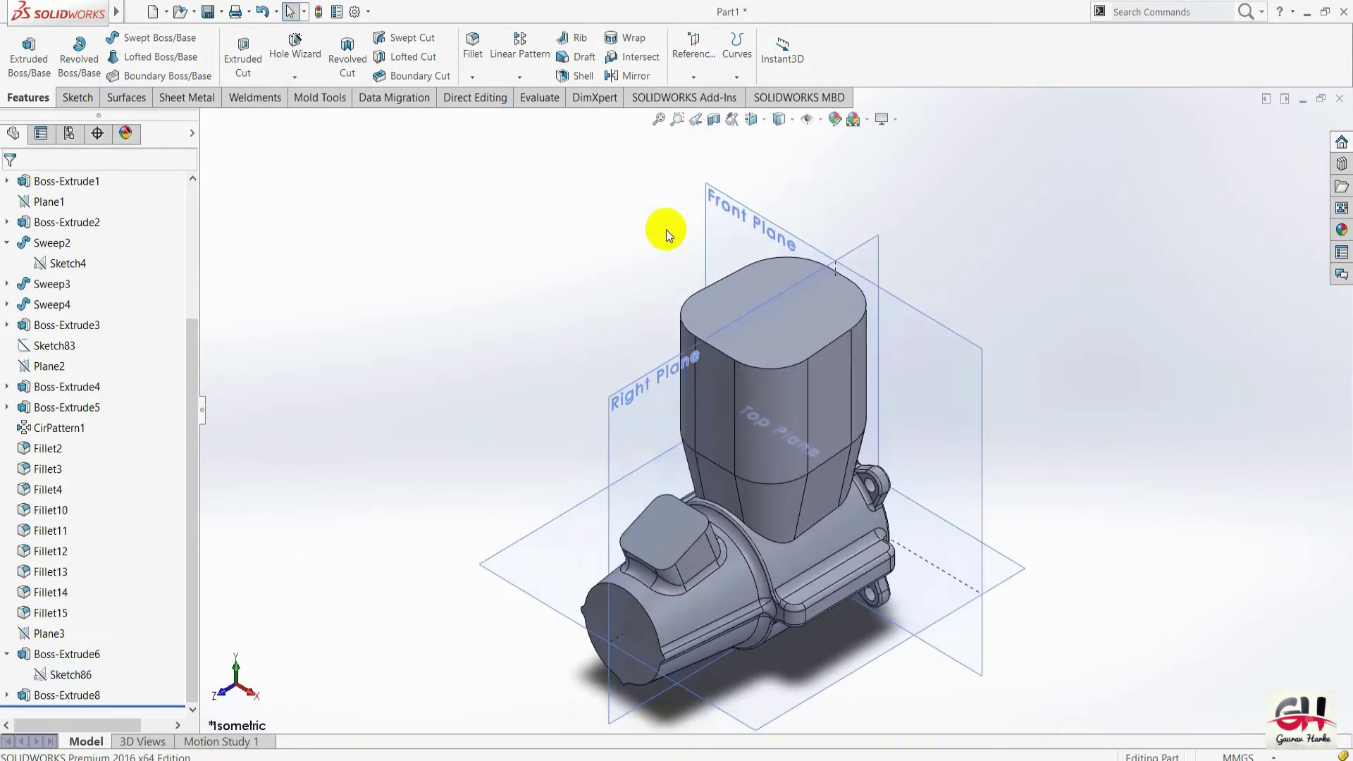
pyautogui.hotkey('alt', 'Tab')
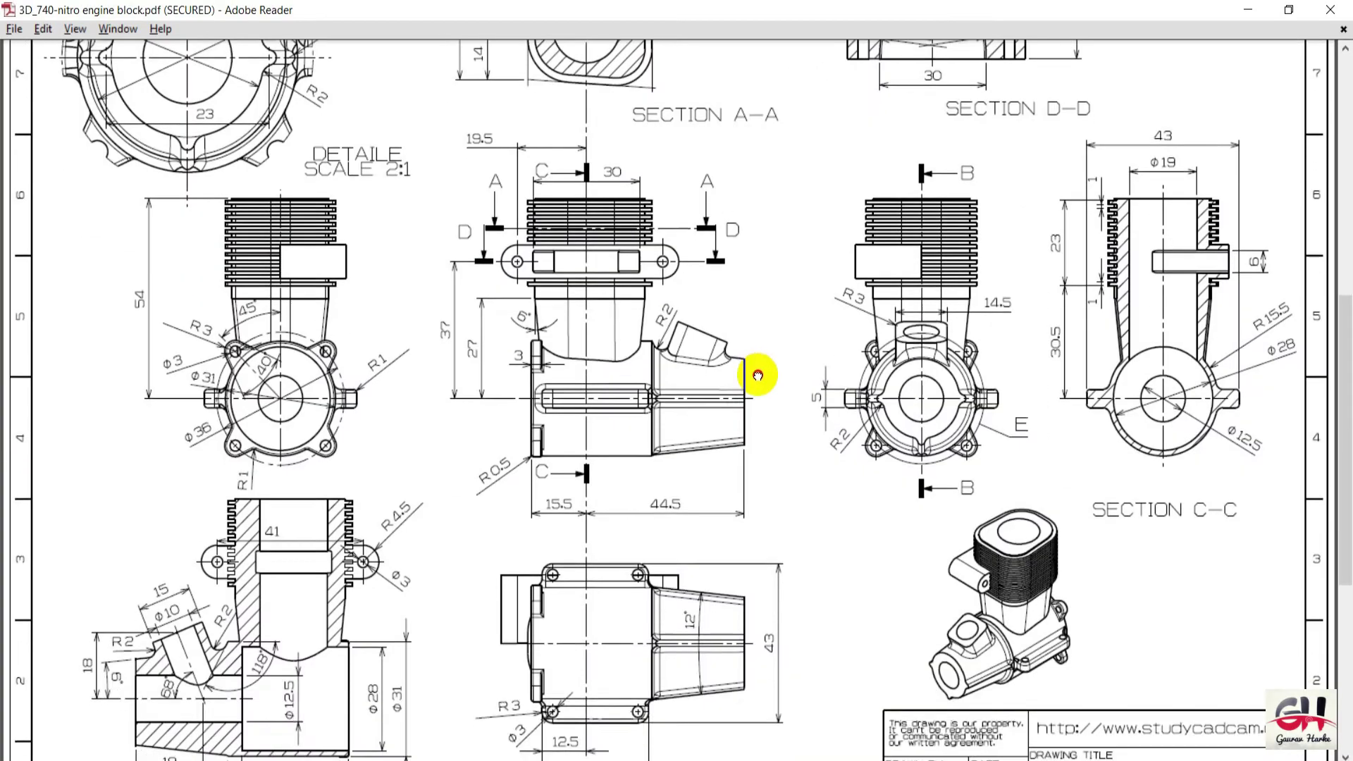
# Pan over Section B-B and the front view of the engine block drawing.
pyautogui.moveTo(761, 372); pyautogui.dragTo(766, 509)
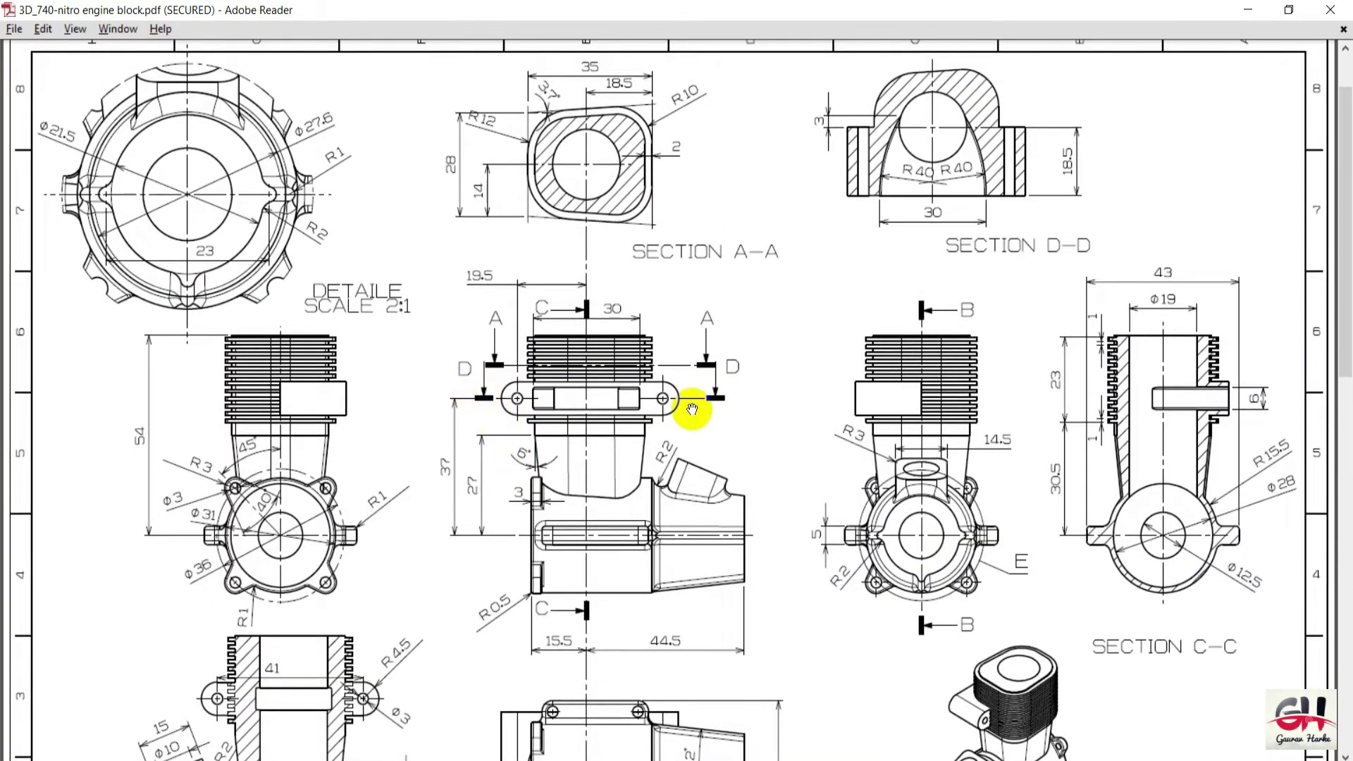
pyautogui.scroll(1, 613, 493)
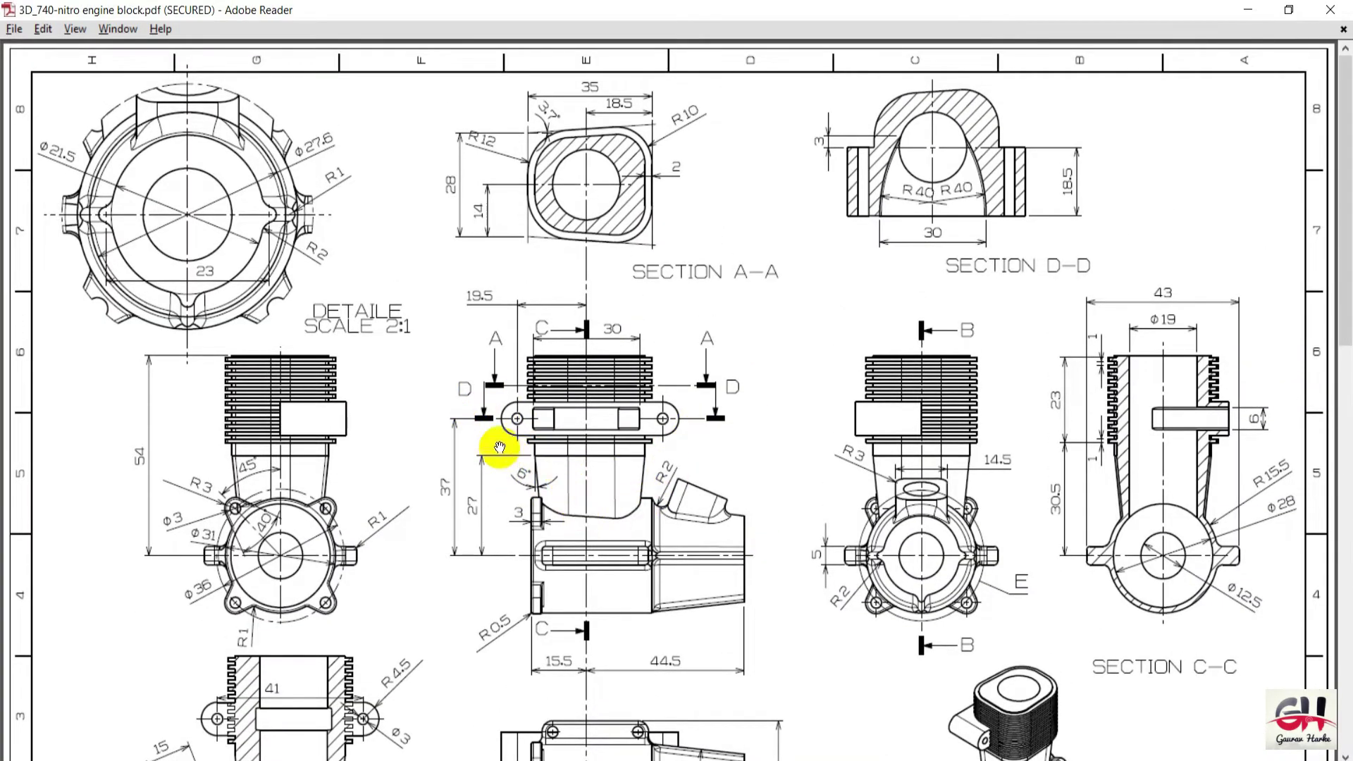
pyautogui.scroll(-5, 613, 320)
pyautogui.scroll(-1, 613, 293)
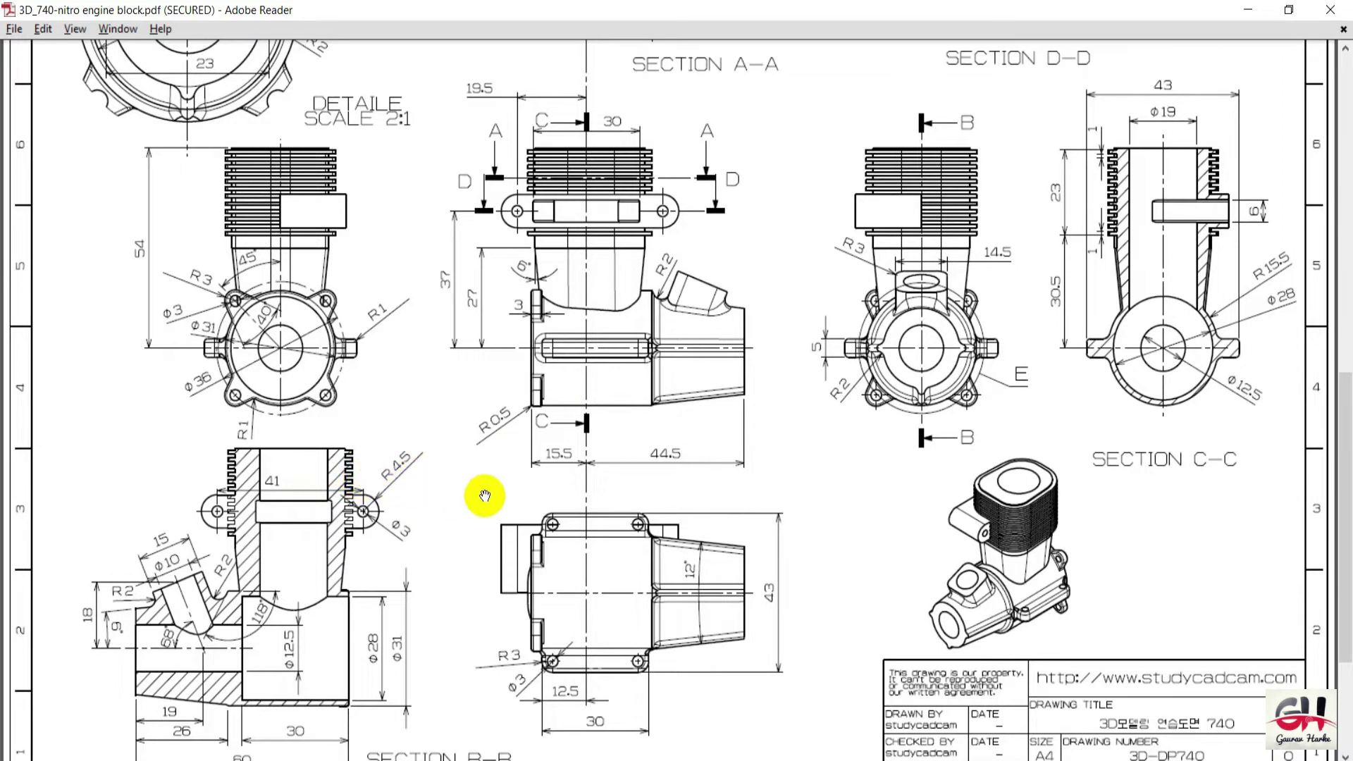
pyautogui.scroll(1, 478, 479)
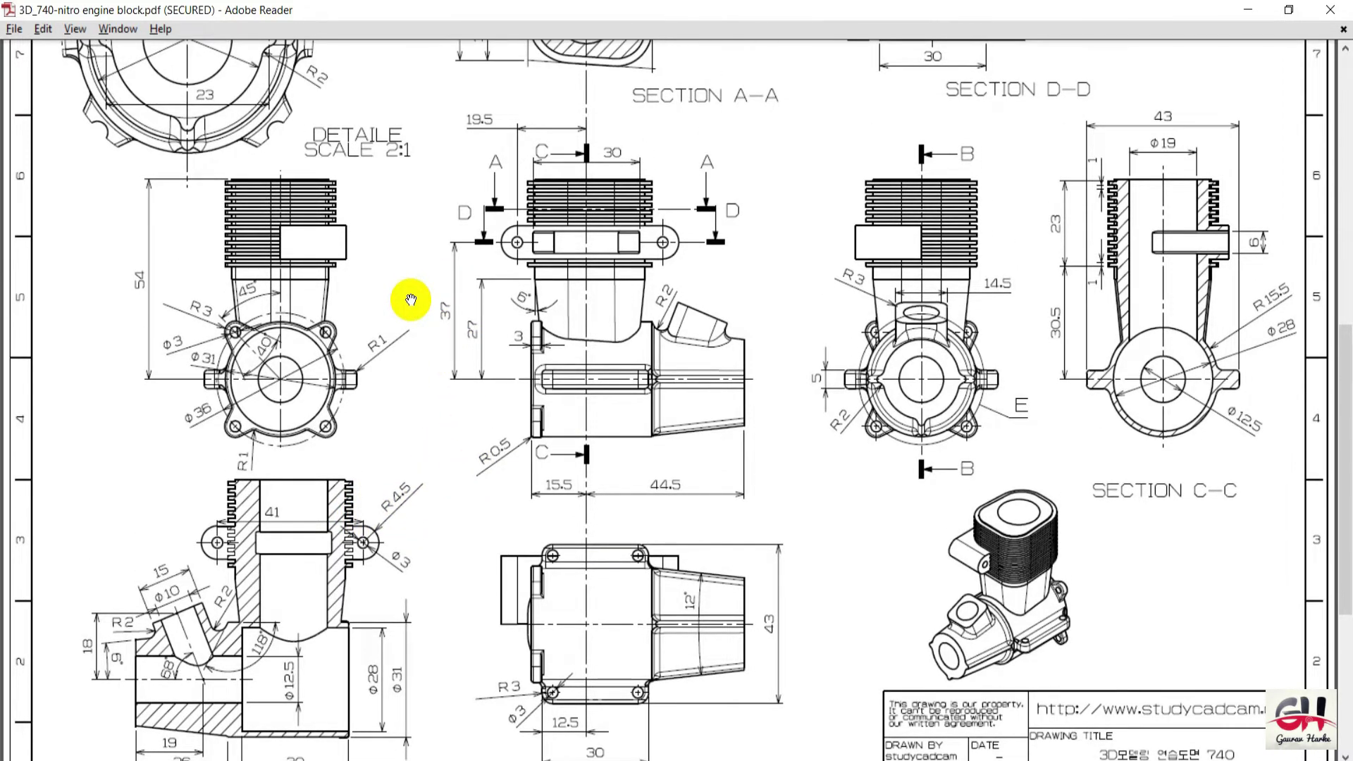
pyautogui.hotkey('alt', 'Tab')
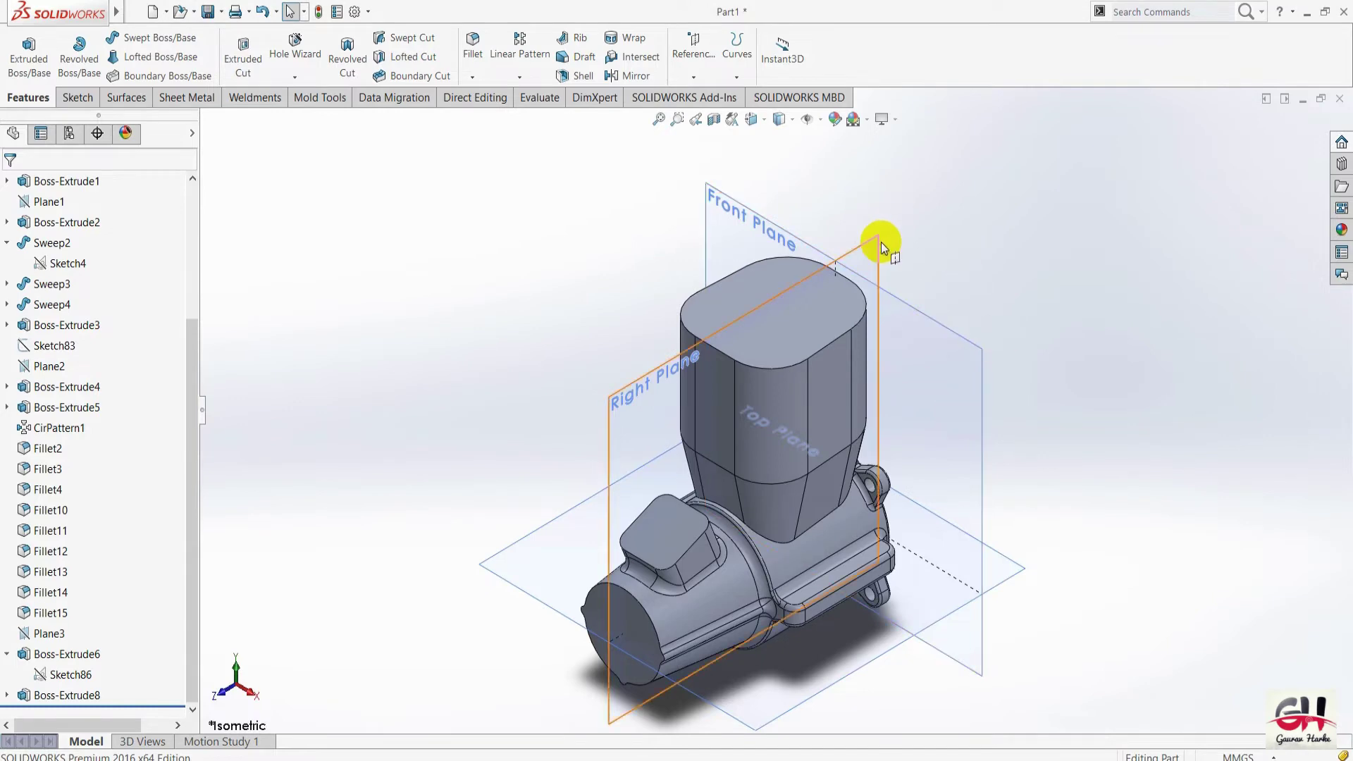
# Start a sketch on the Right Plane, viewed normal, with a horizontal centreline across the model.
pyautogui.rightClick(881, 242)
pyautogui.click(956, 223)
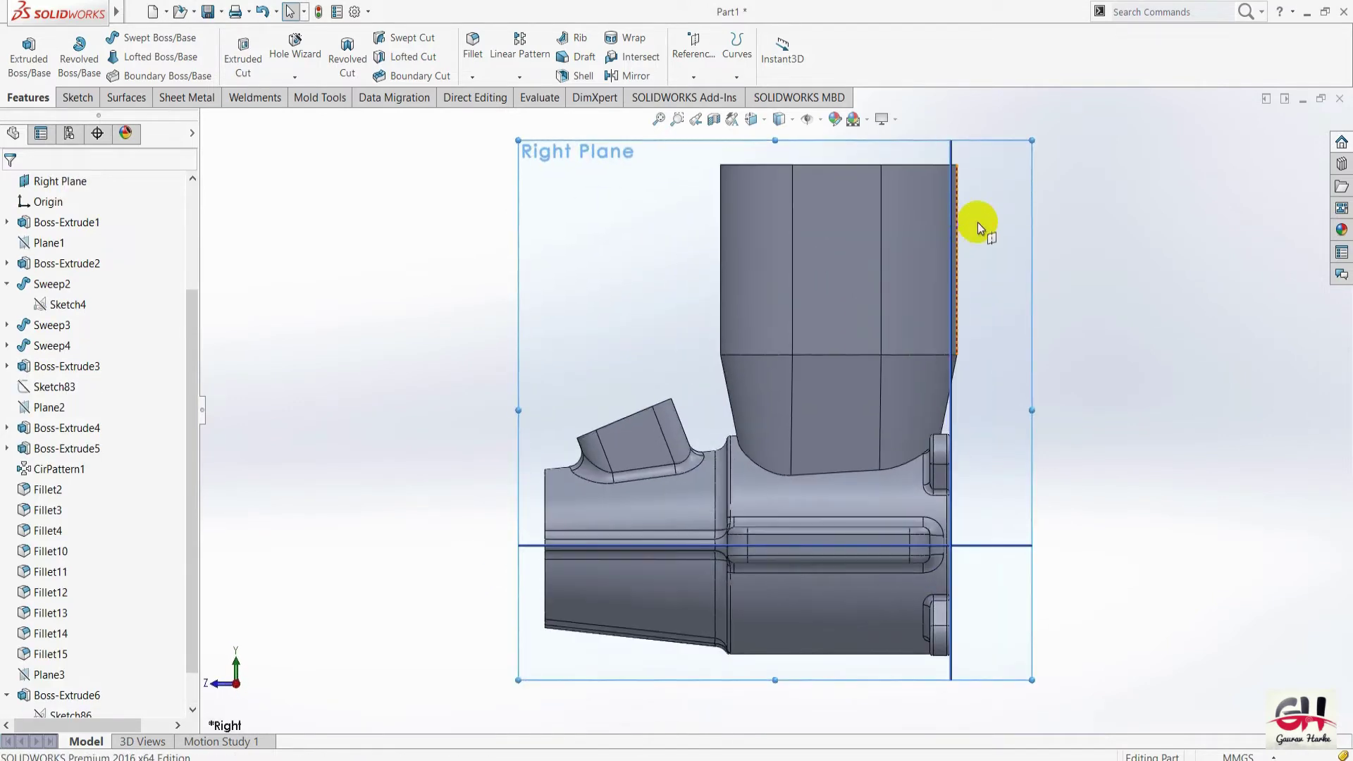
pyautogui.rightClick(1034, 215)
pyautogui.click(1058, 198)
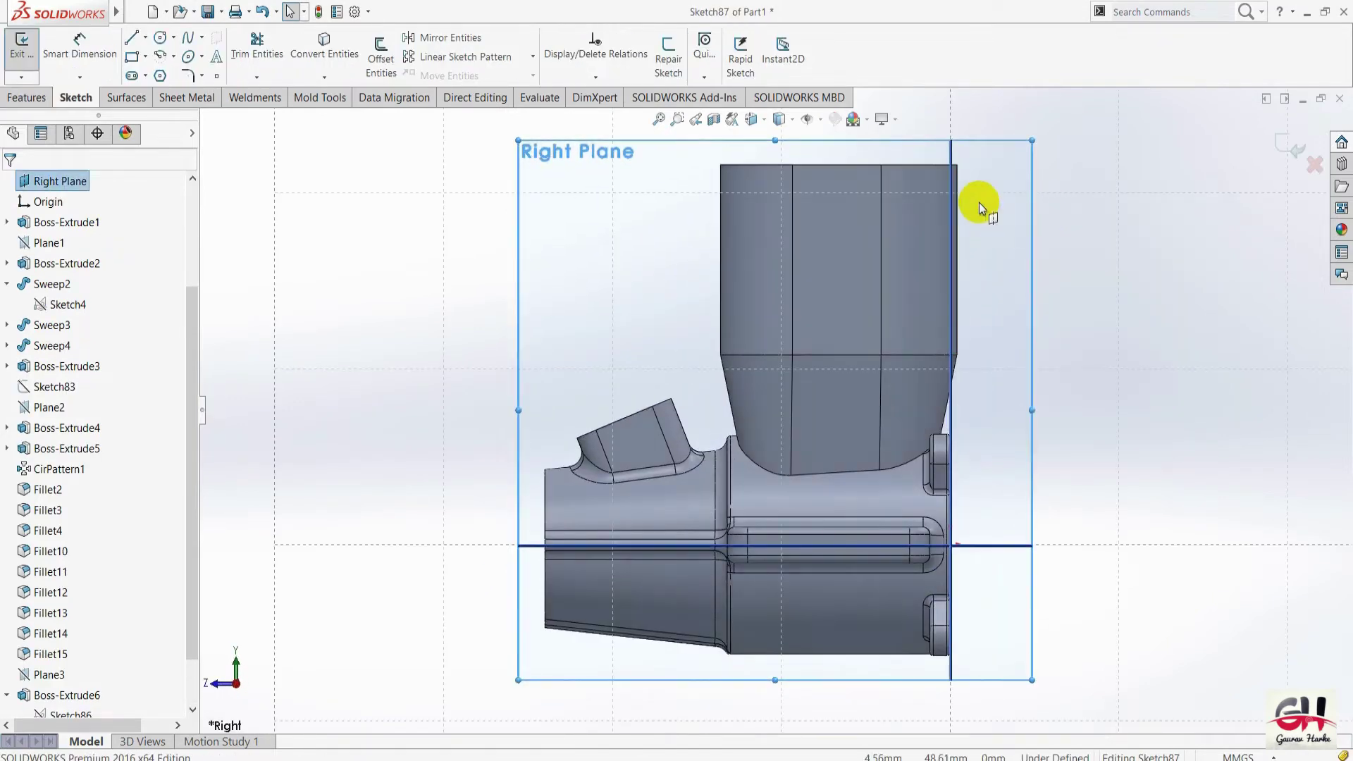
pyautogui.click(146, 37)
pyautogui.click(169, 70)
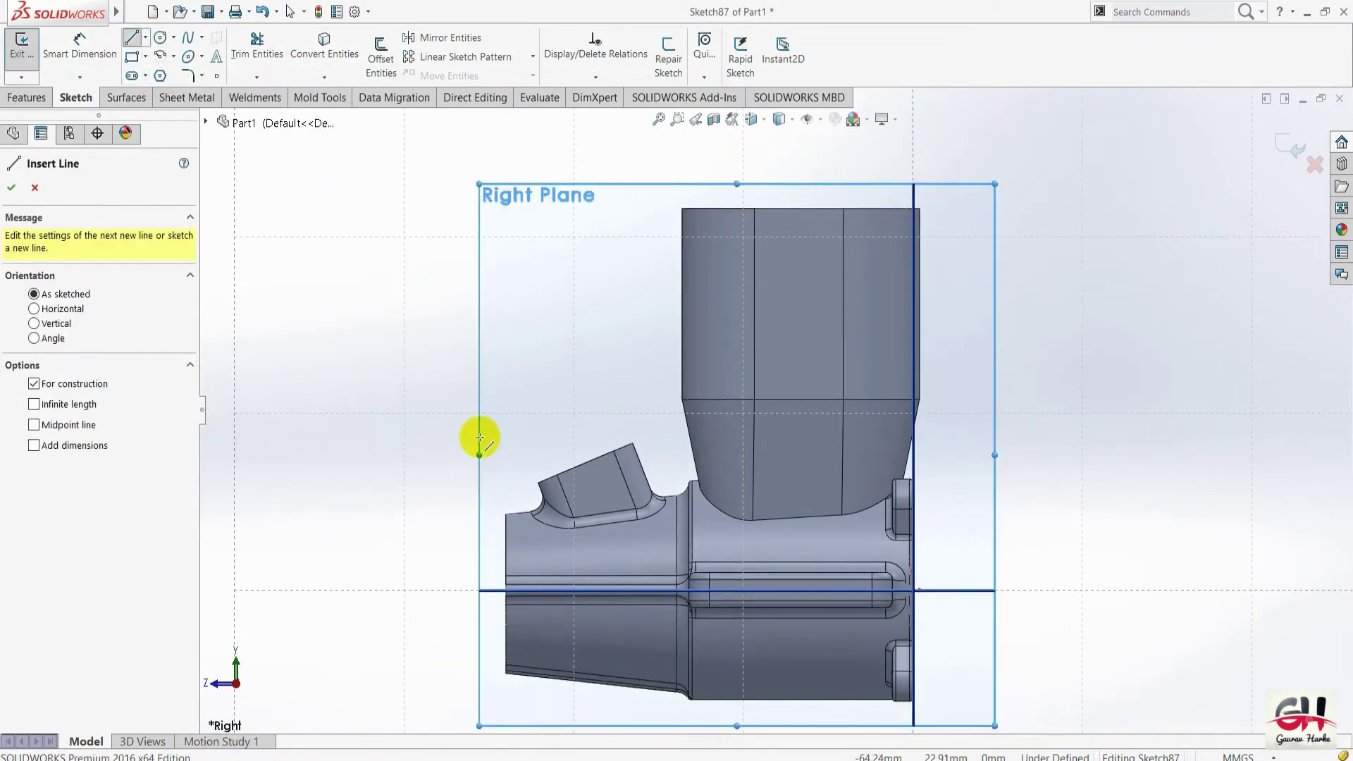
pyautogui.click(432, 346)
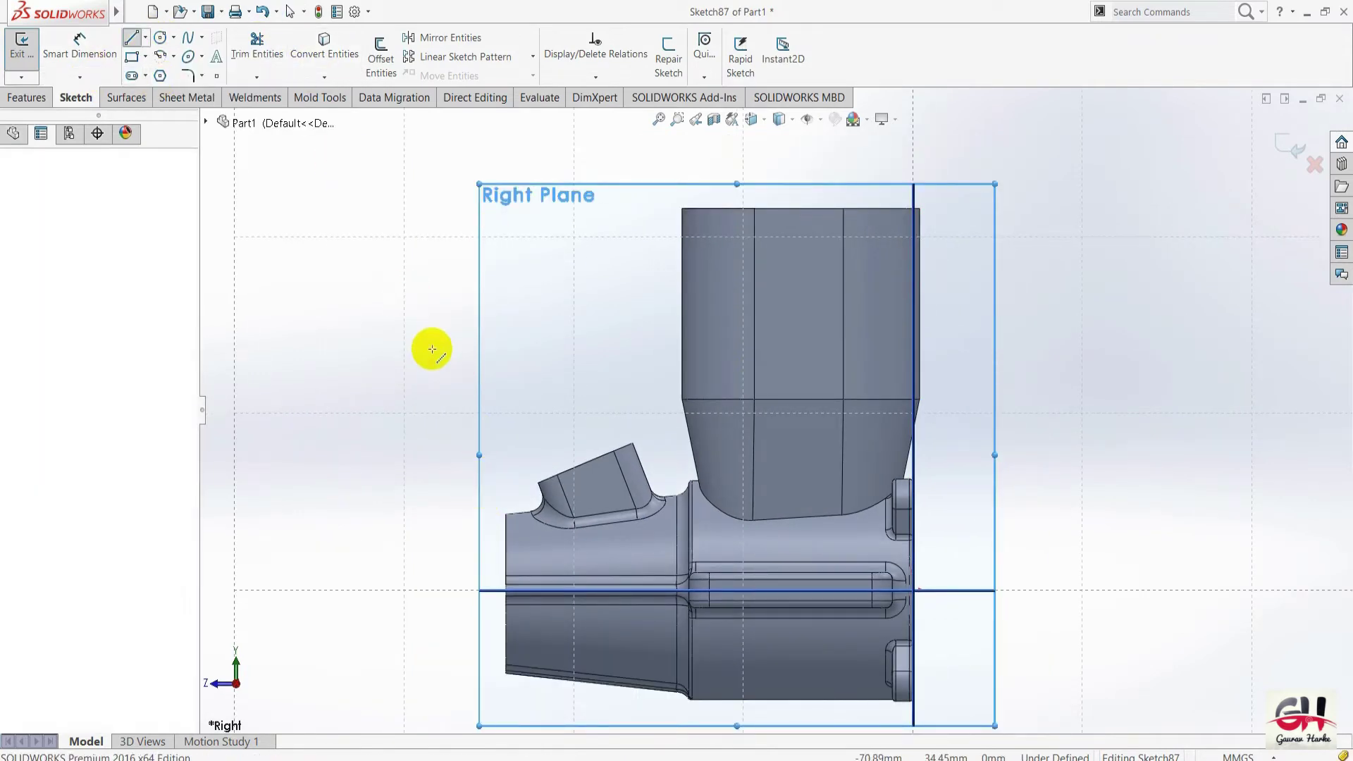
pyautogui.doubleClick(1088, 346)
pyautogui.press('Escape')
# Dimension the centreline 37 mm above the crankcase axis.
pyautogui.press('s')
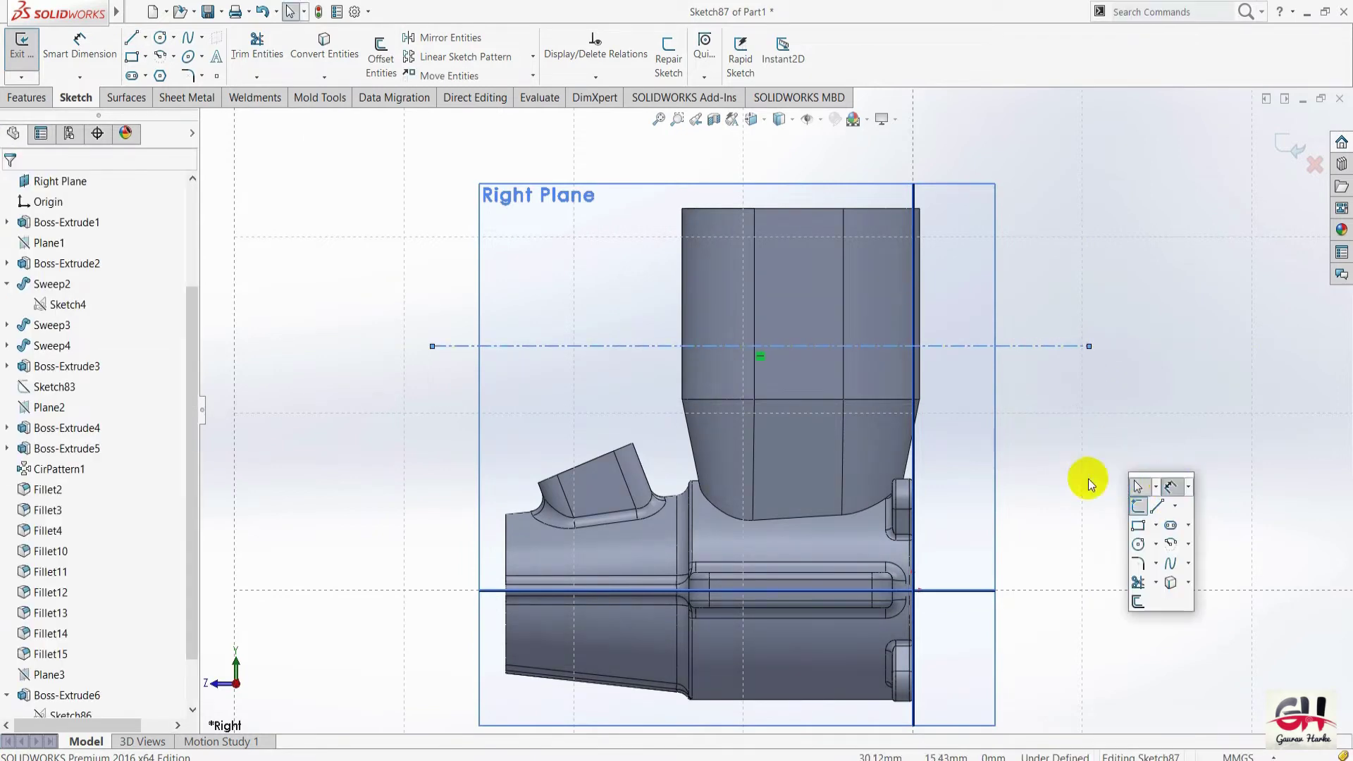
pyautogui.click(1171, 486)
pyautogui.click(1043, 346)
pyautogui.click(960, 590)
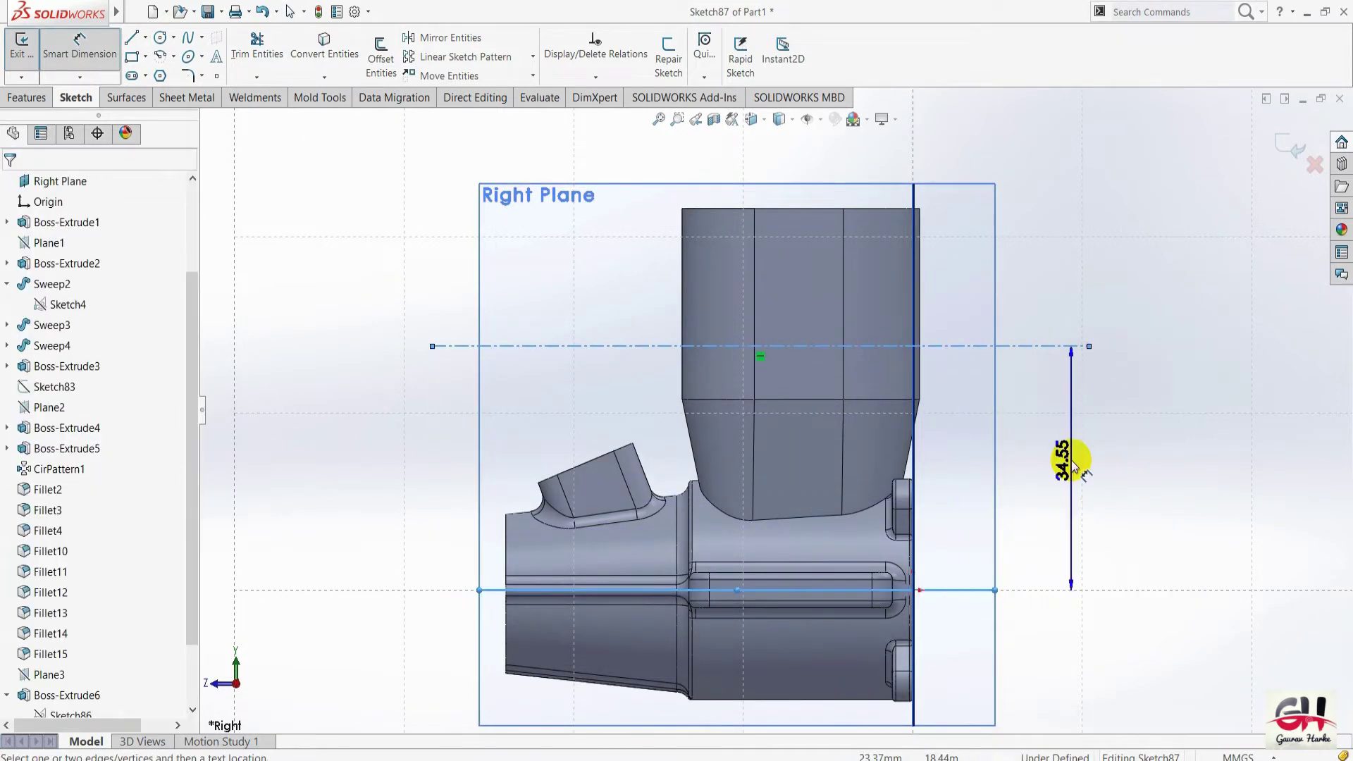
pyautogui.click(1108, 467)
pyautogui.write('3')
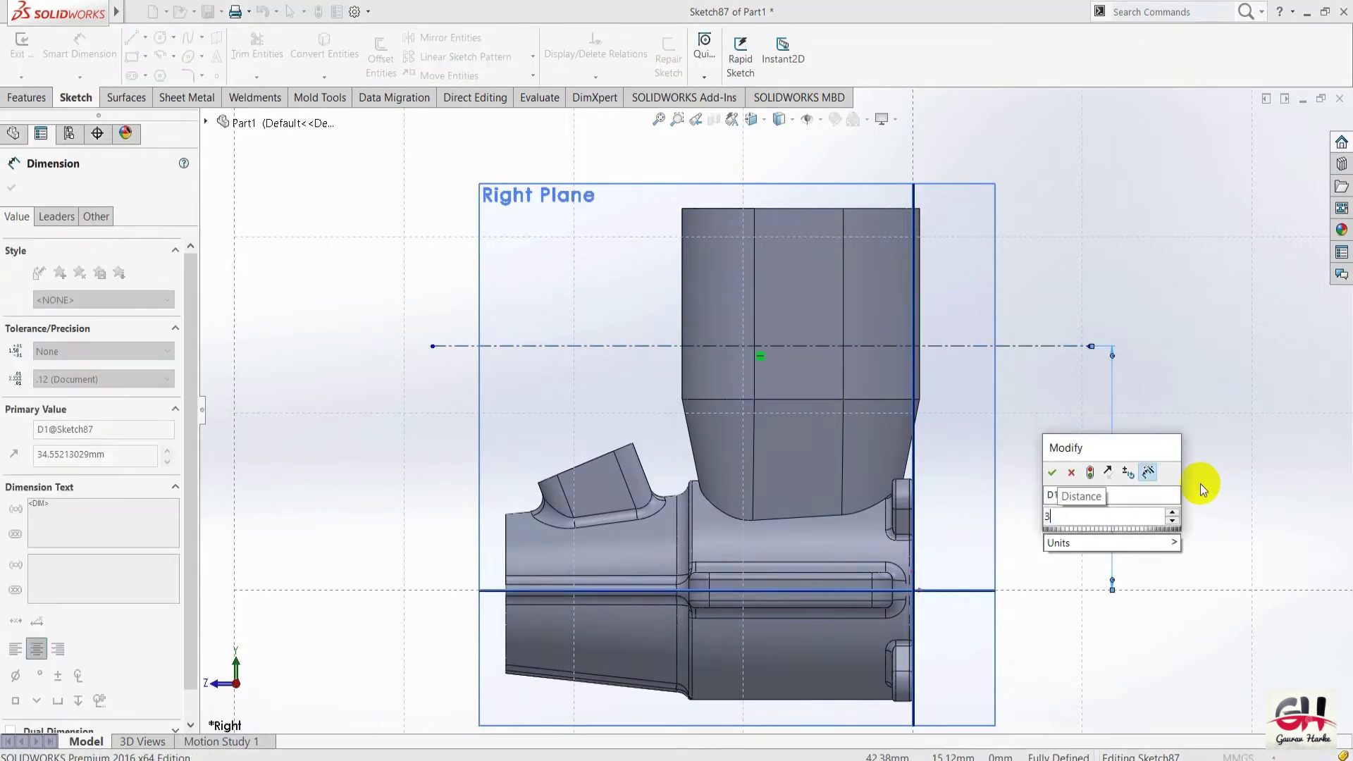
pyautogui.press('Escape')
pyautogui.hotkey('alt', 'Tab')
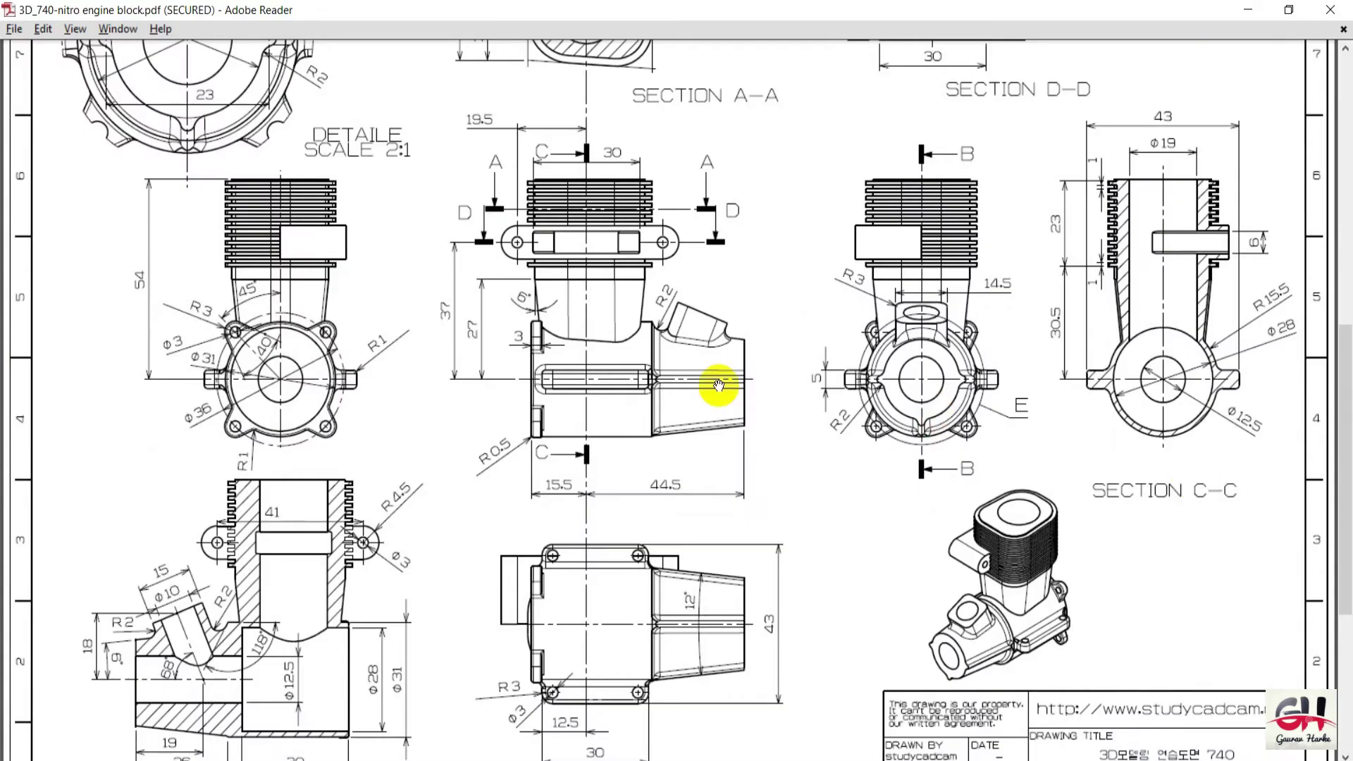
pyautogui.hotkey('alt', 'Tab')
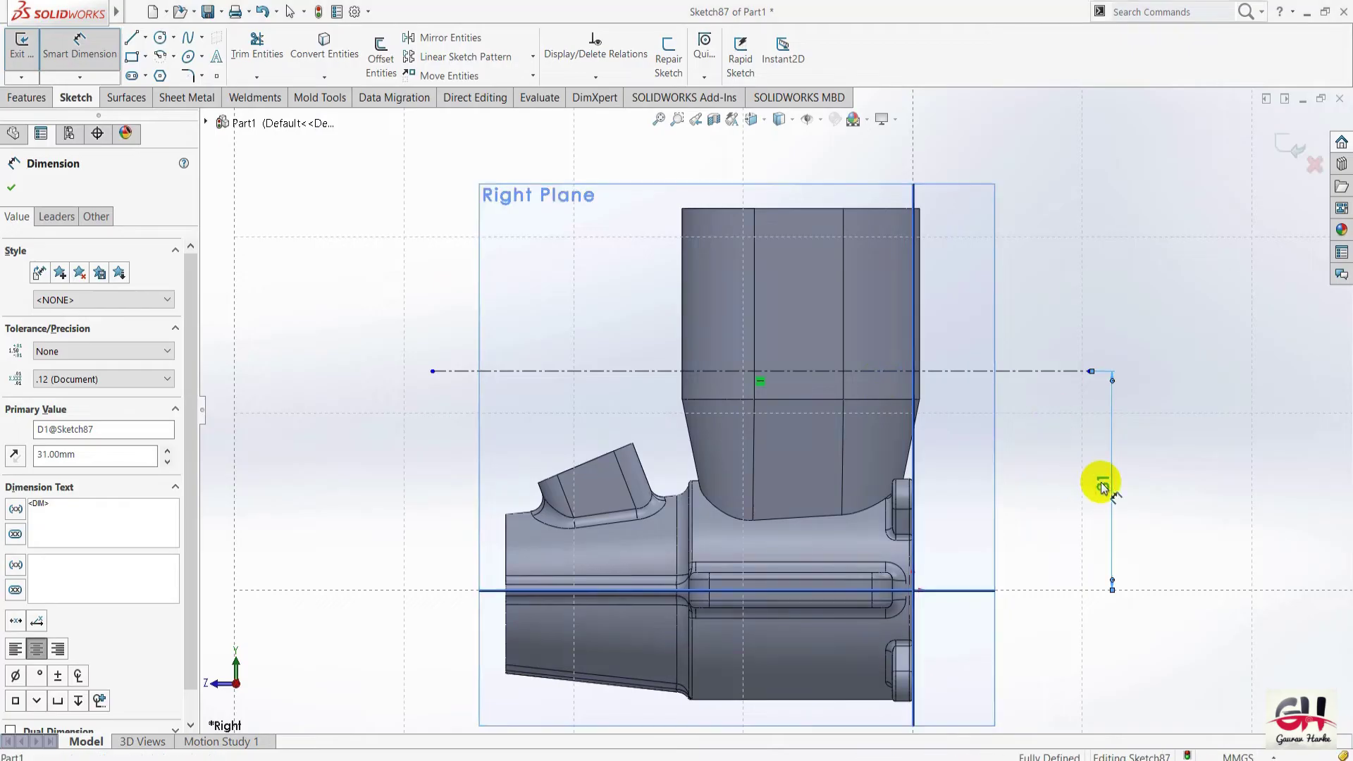
pyautogui.doubleClick(1105, 484)
pyautogui.write('37')
pyautogui.press('Return')
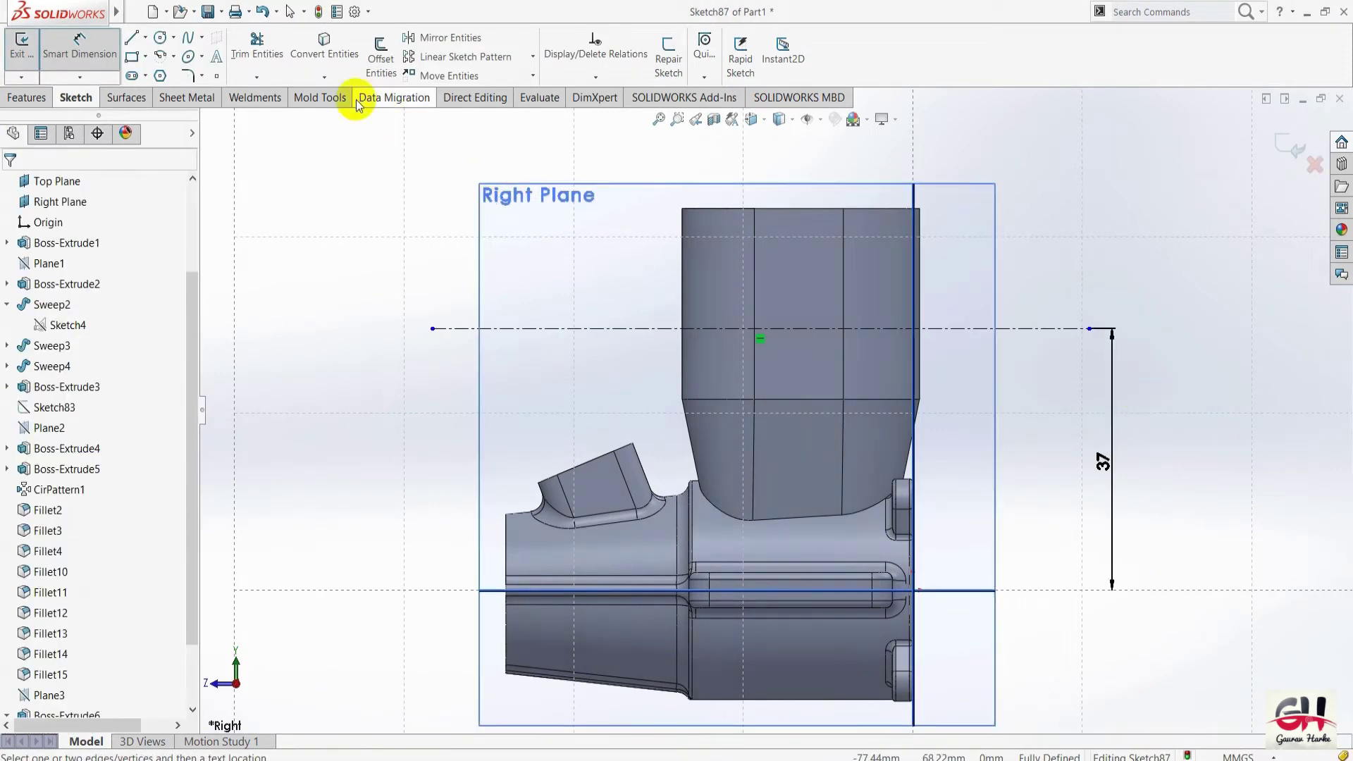
pyautogui.click(160, 37)
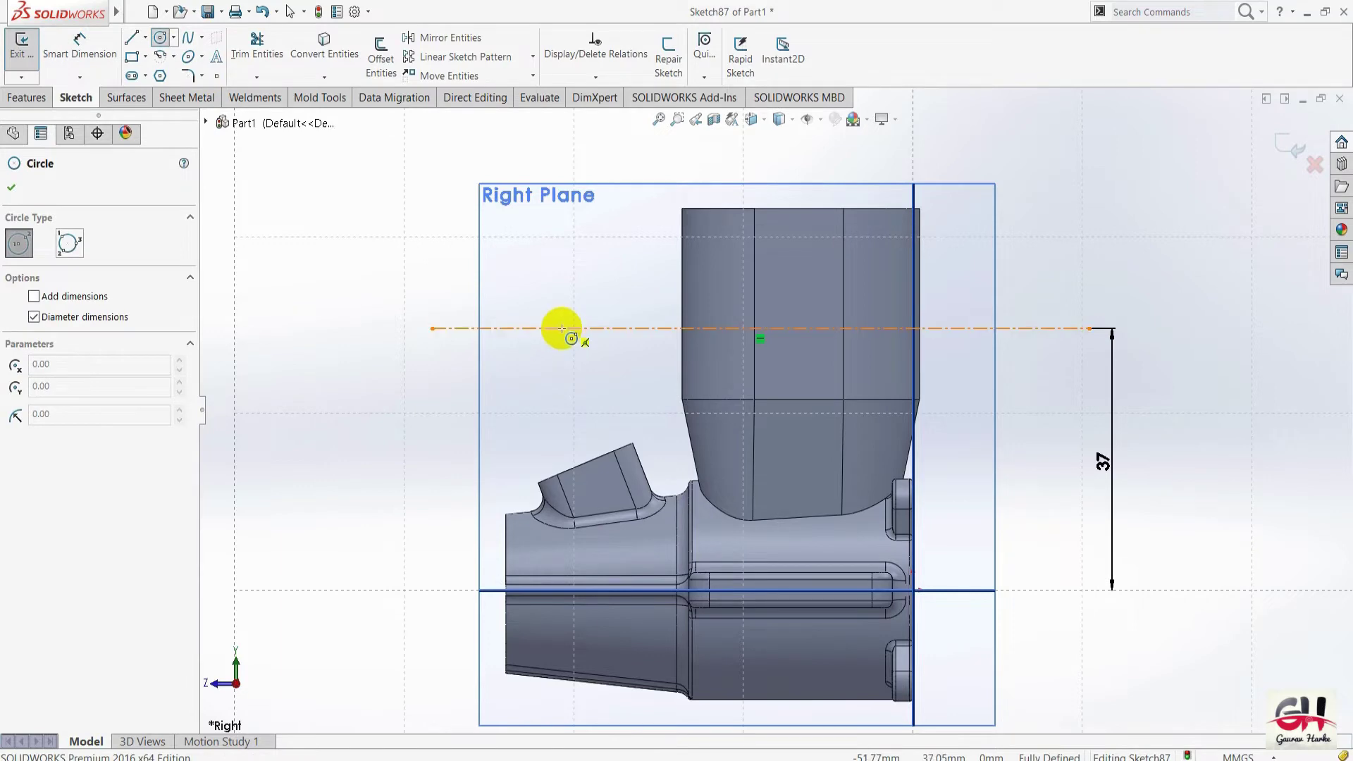
# Draw two circles centred on the 37 mm centreline, one at each end.
pyautogui.click(561, 328)
pyautogui.click(605, 346)
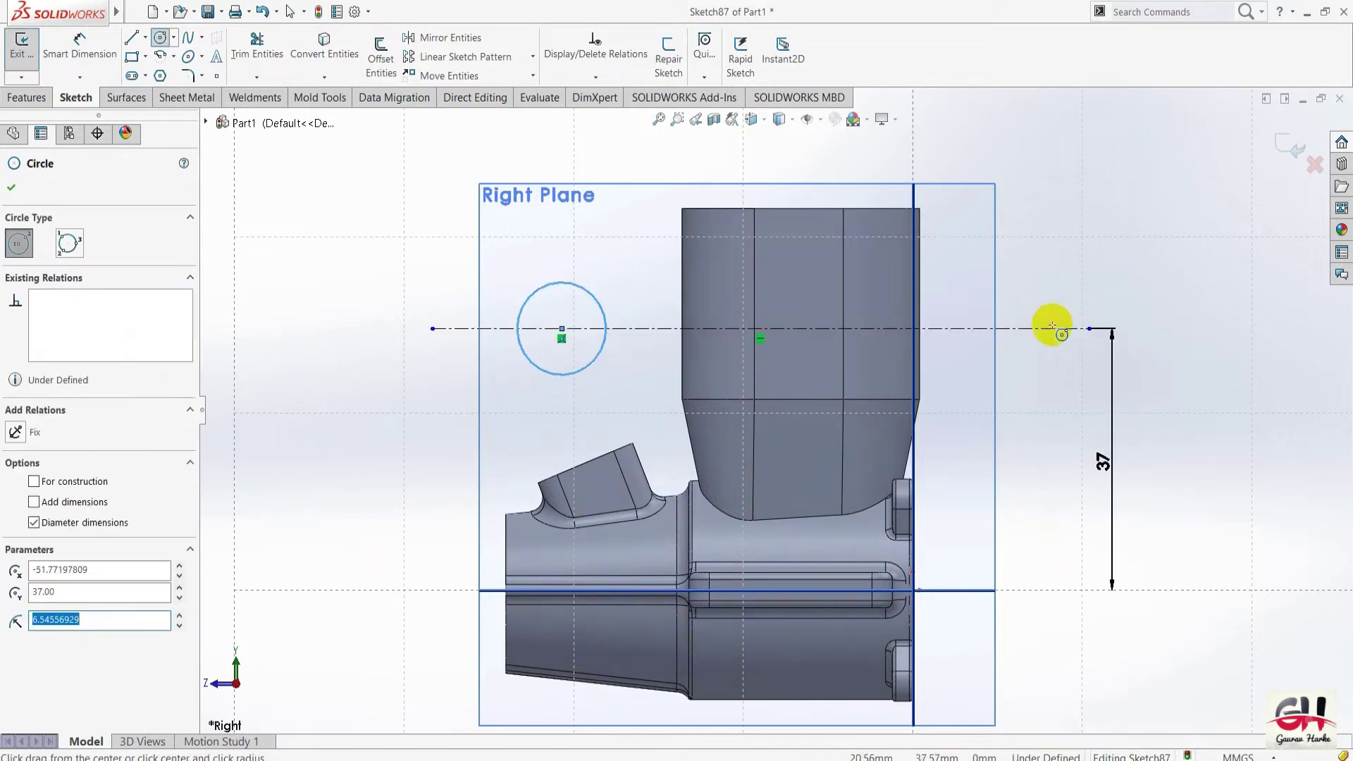
pyautogui.click(1017, 328)
pyautogui.click(1049, 356)
pyautogui.press('Escape')
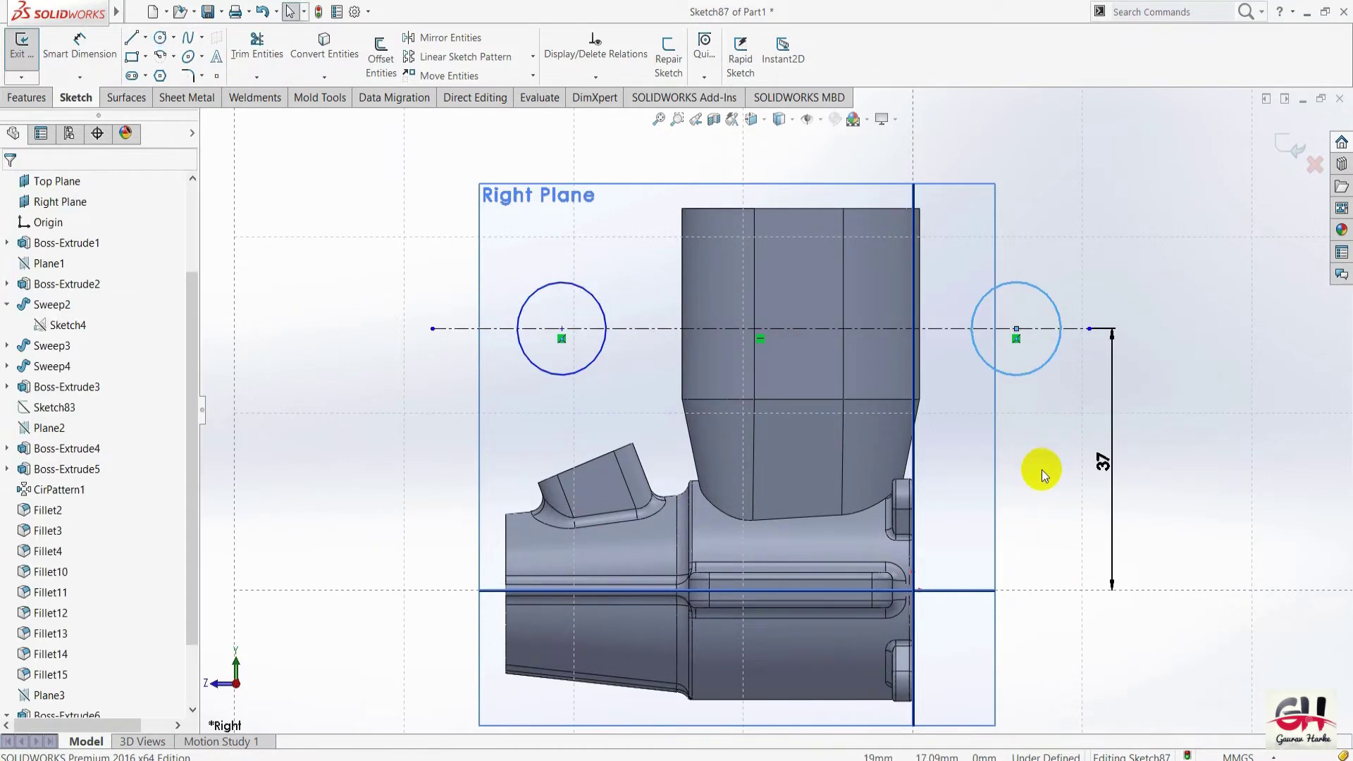
# Dimension the two circle centres 41 mm apart.
pyautogui.press('s')
pyautogui.click(1063, 477)
pyautogui.click(557, 331)
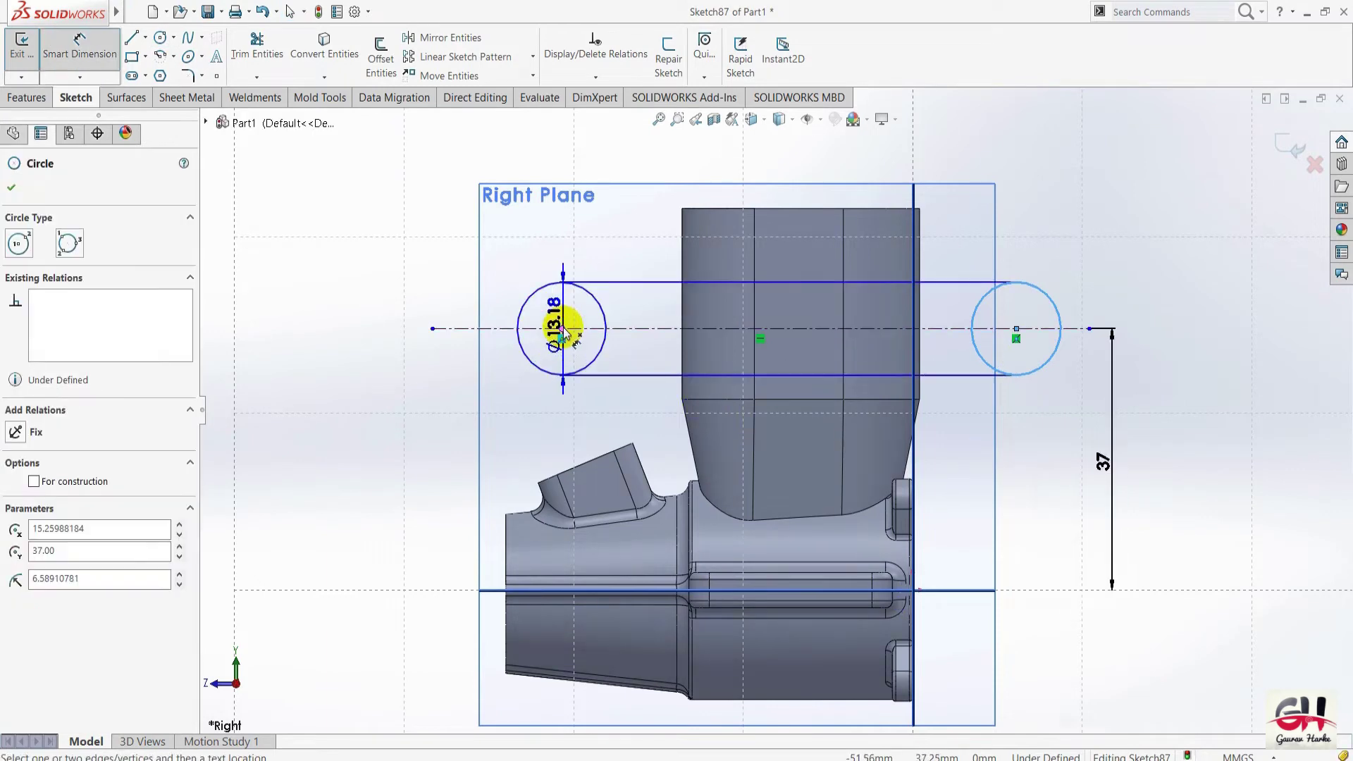
pyautogui.click(561, 329)
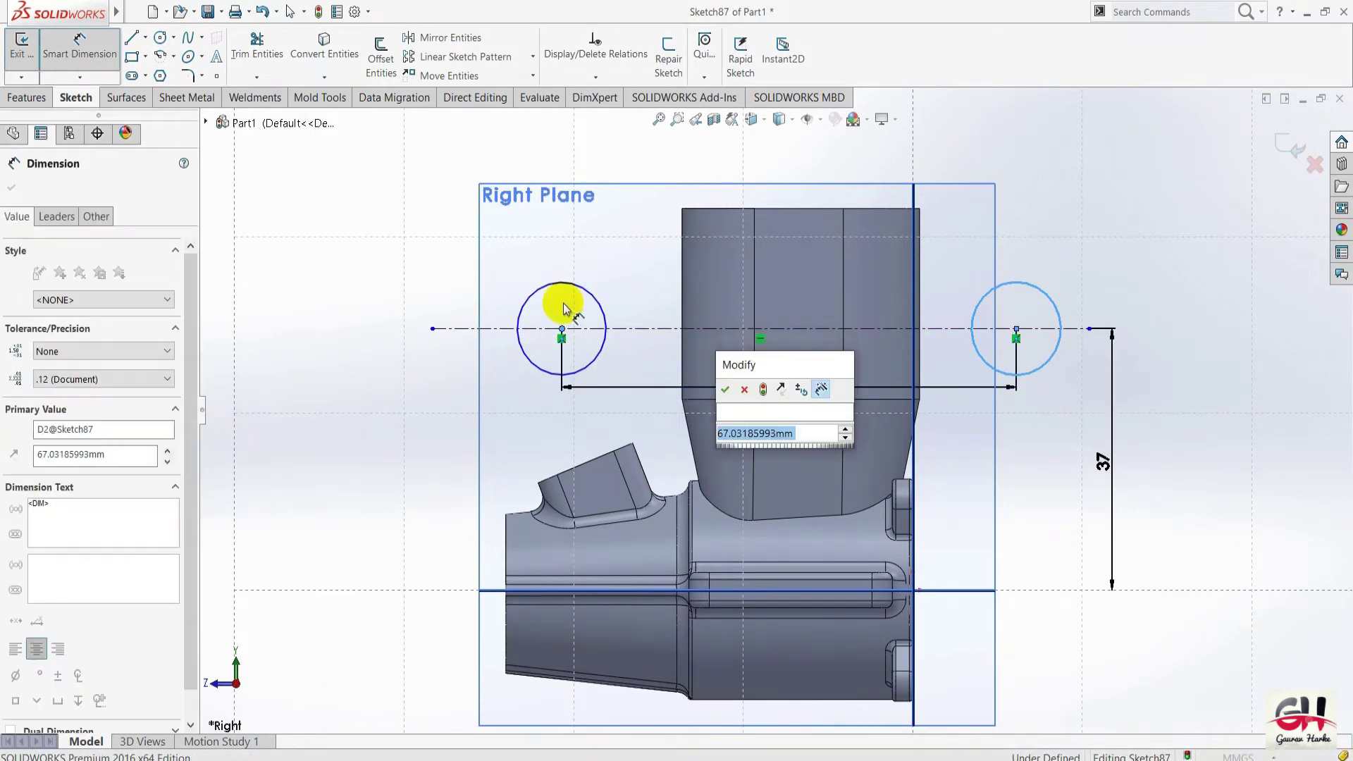
pyautogui.write('41')
pyautogui.press('Return')
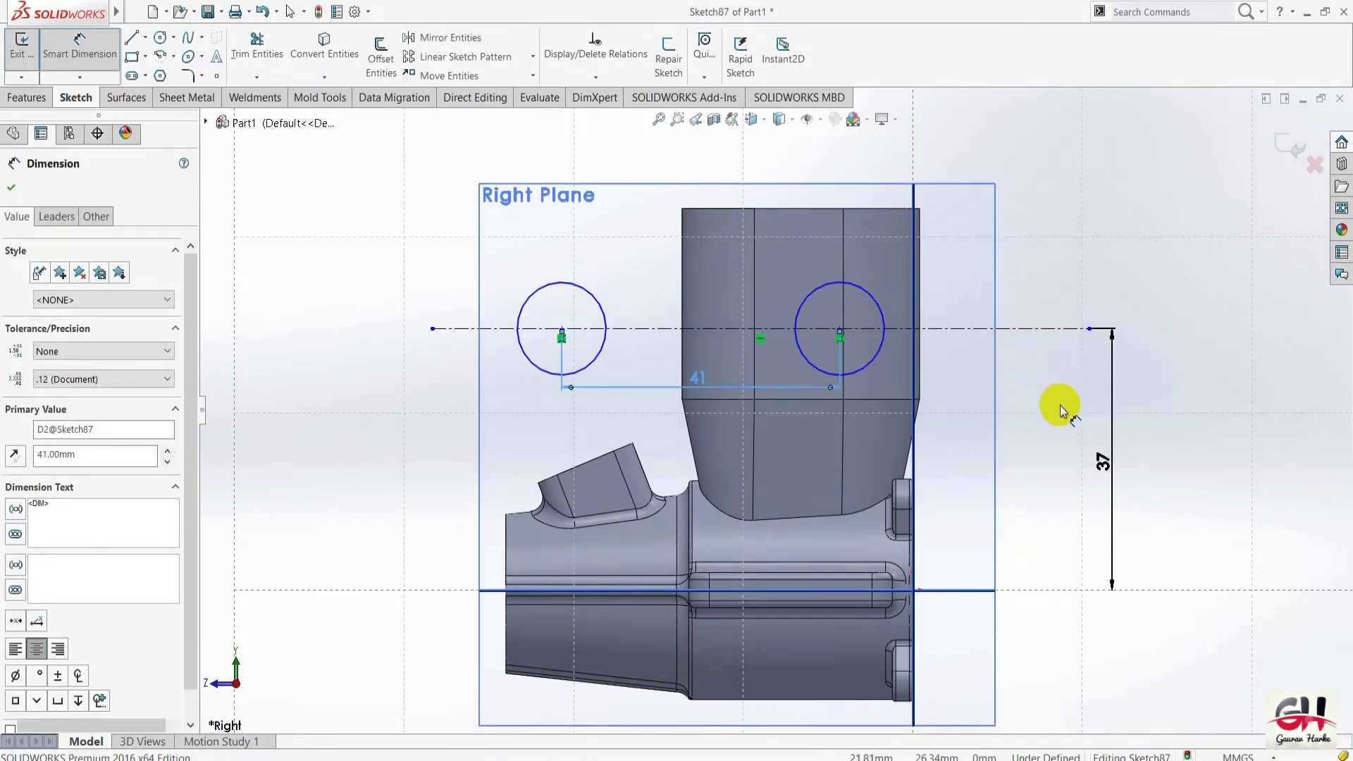
pyautogui.press('Escape')
# Pan the reference drawing to recheck the circle spacing.
pyautogui.hotkey('alt', 'Tab')
pyautogui.moveTo(660, 508); pyautogui.dragTo(691, 442)
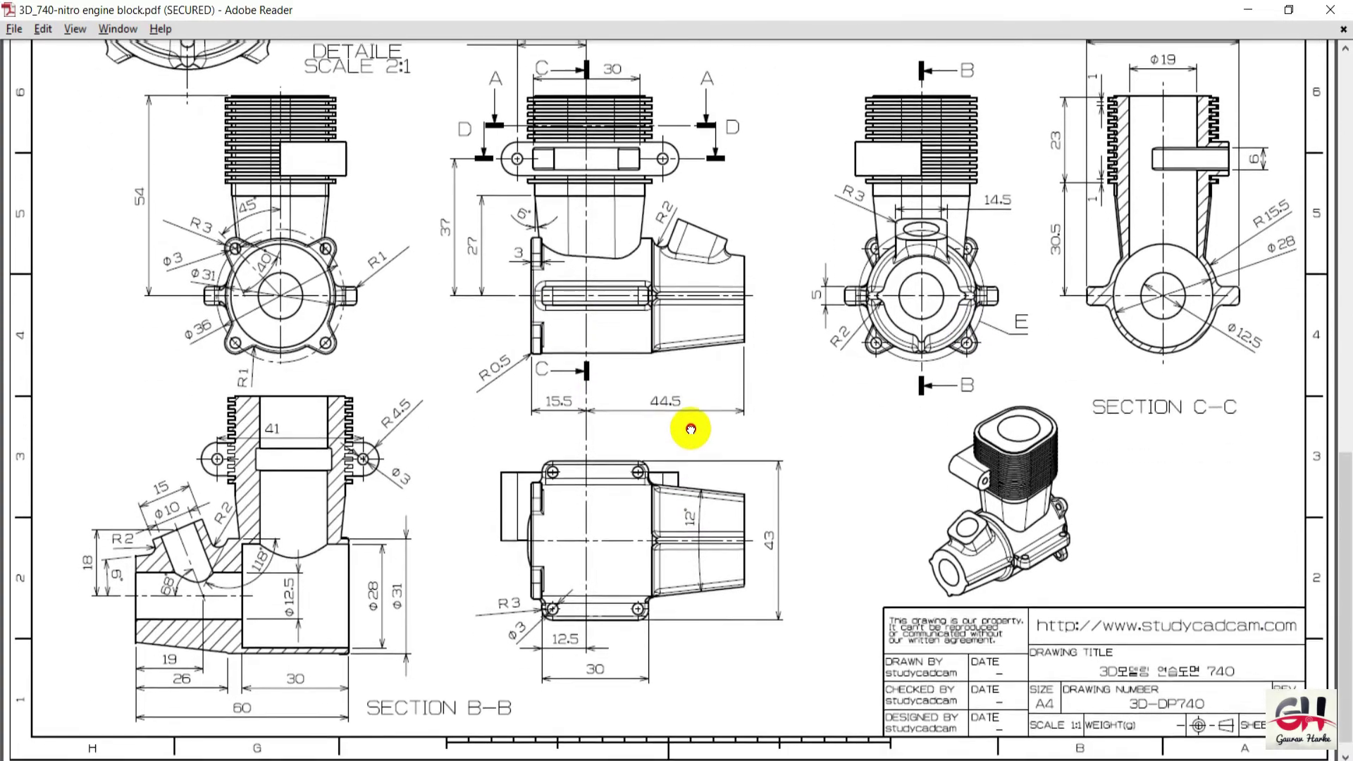
pyautogui.moveTo(691, 442); pyautogui.dragTo(656, 421)
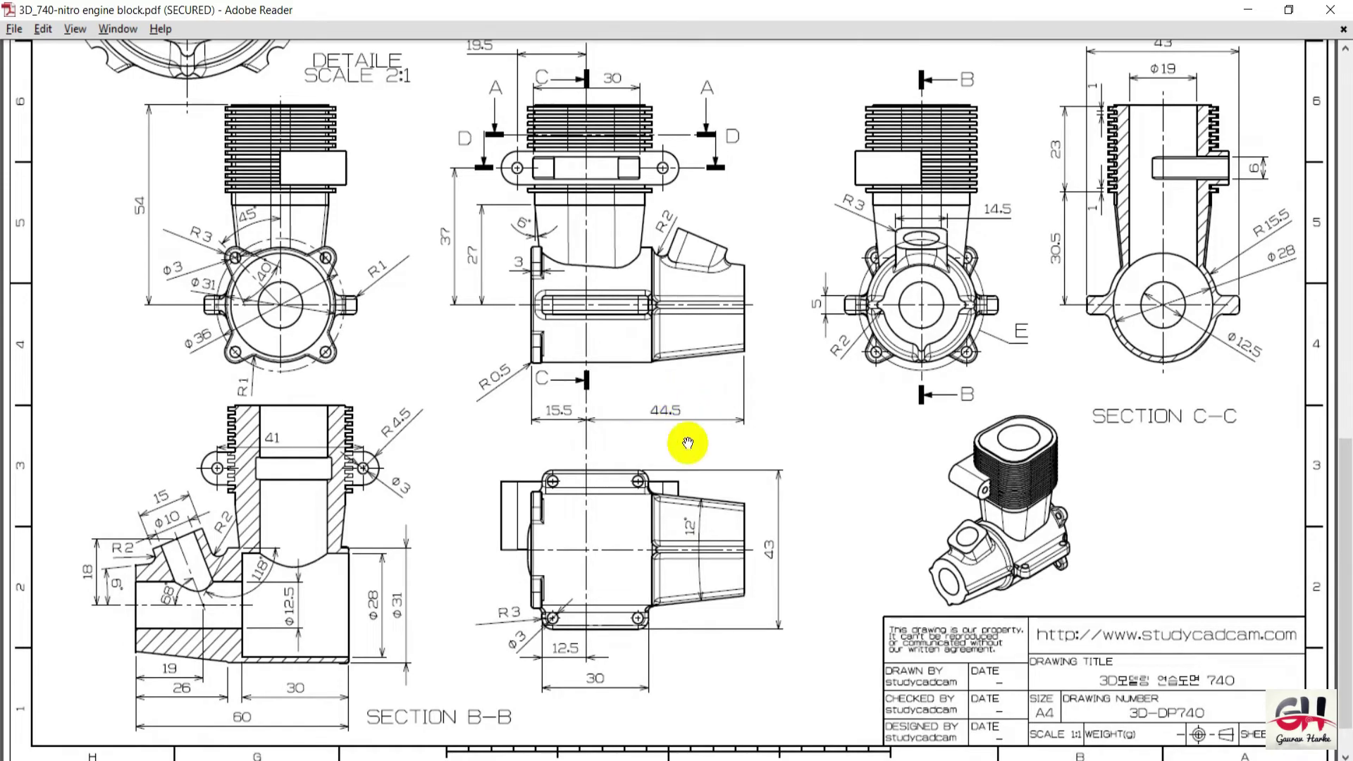
pyautogui.hotkey('alt', 'Tab')
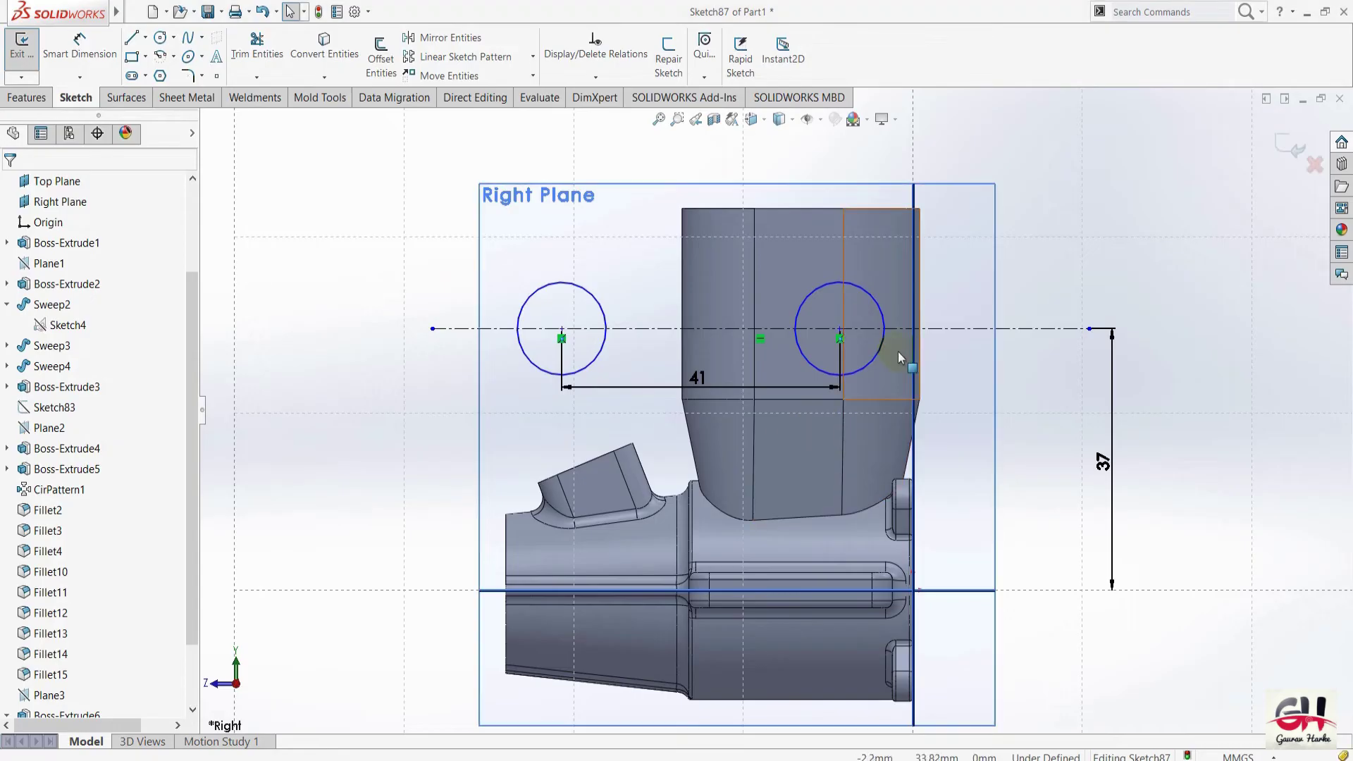
# Draw a vertical centreline running from above to below the part.
pyautogui.press('s')
pyautogui.click(1033, 455)
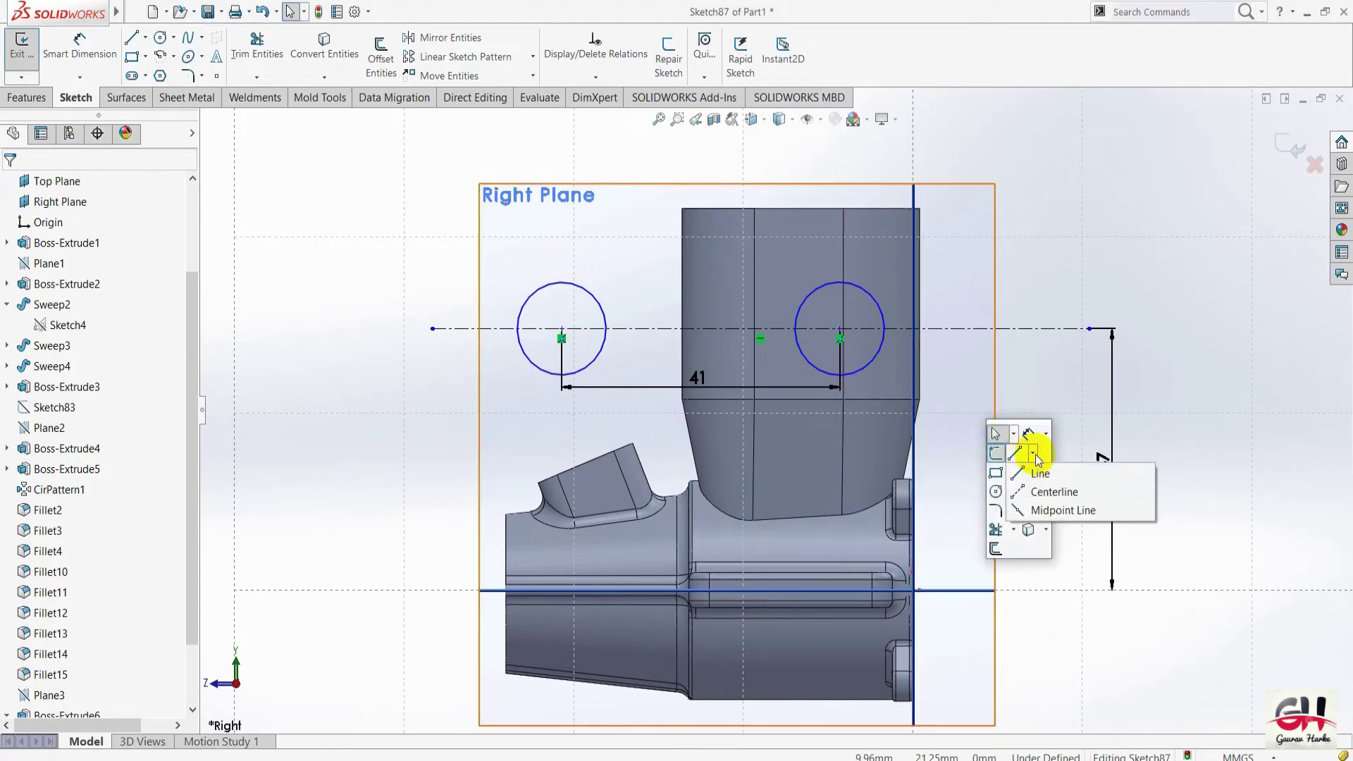
pyautogui.click(1054, 492)
pyautogui.click(735, 146)
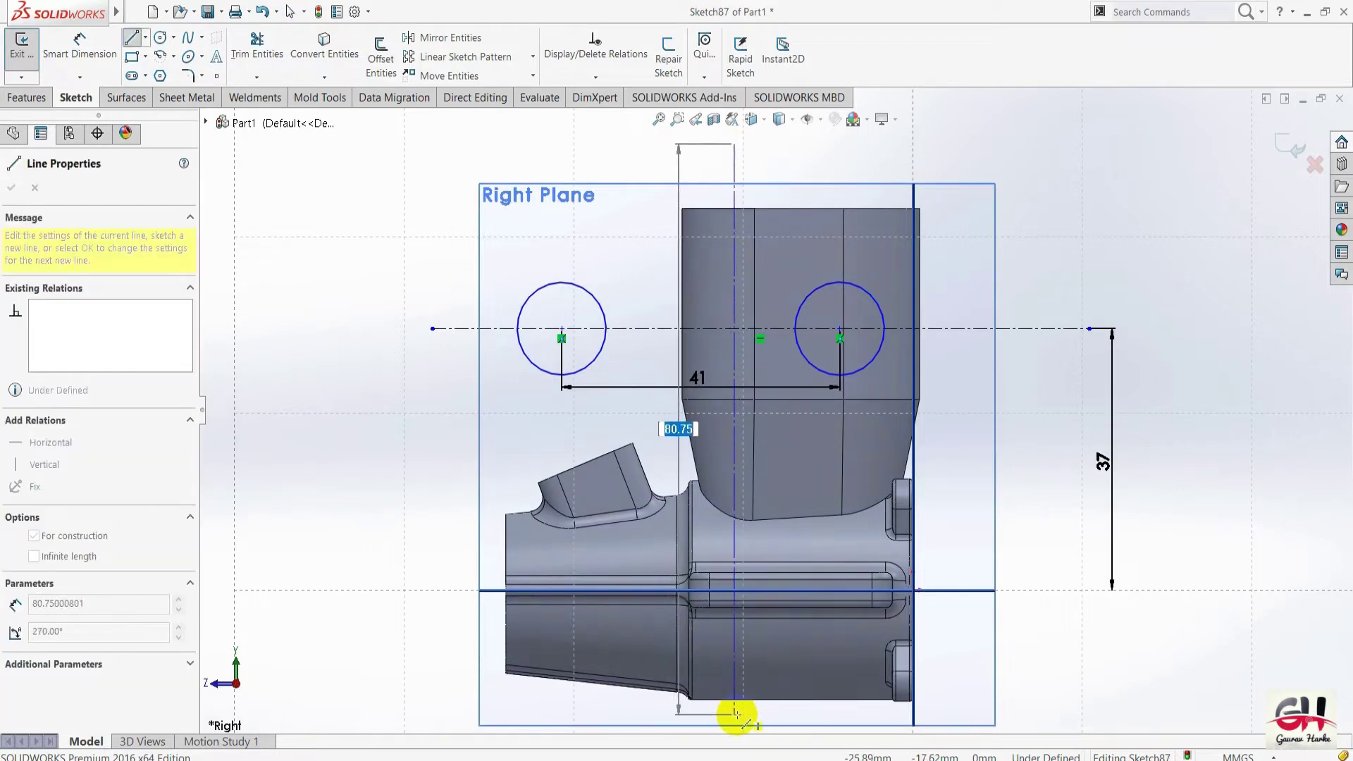
pyautogui.click(735, 714)
pyautogui.press('Escape')
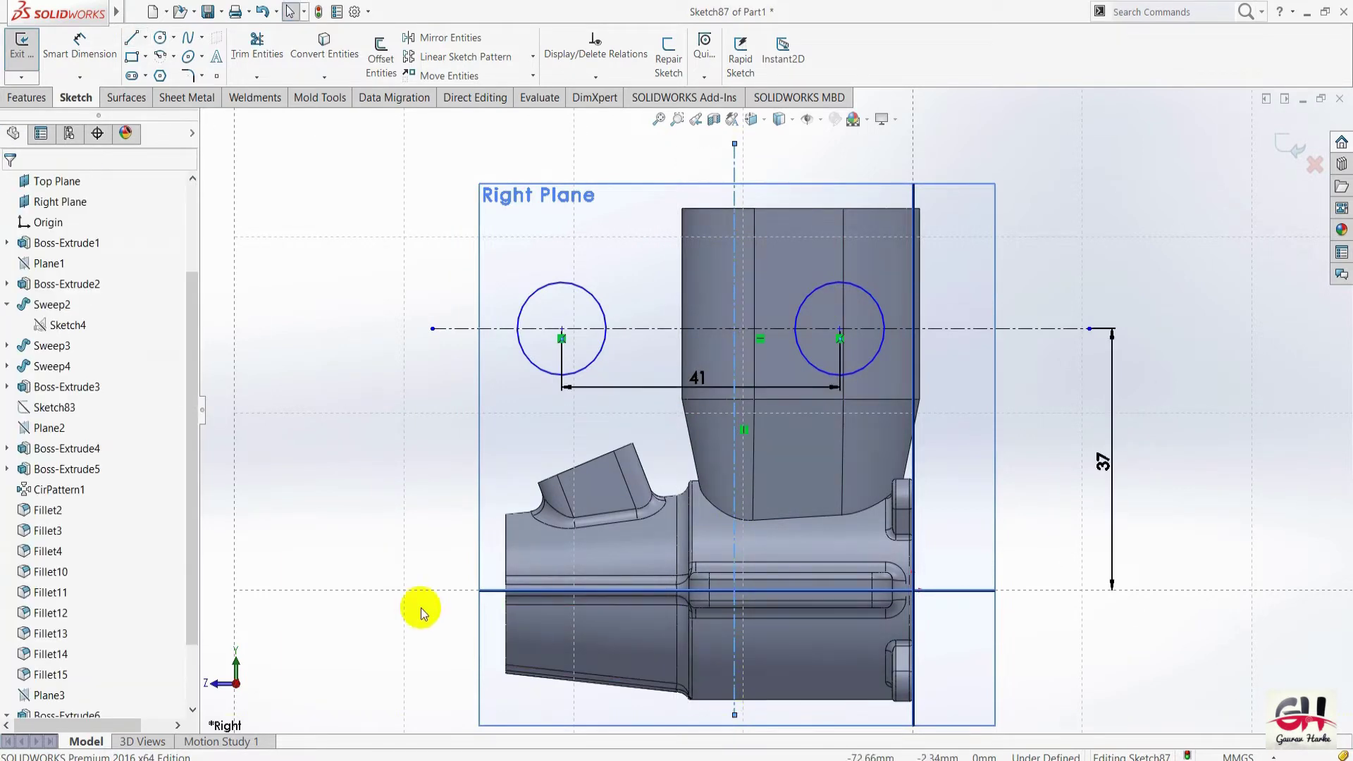
# Dimension the vertical centreline 44.5 mm from the part's left edge.
pyautogui.press('s')
pyautogui.click(455, 624)
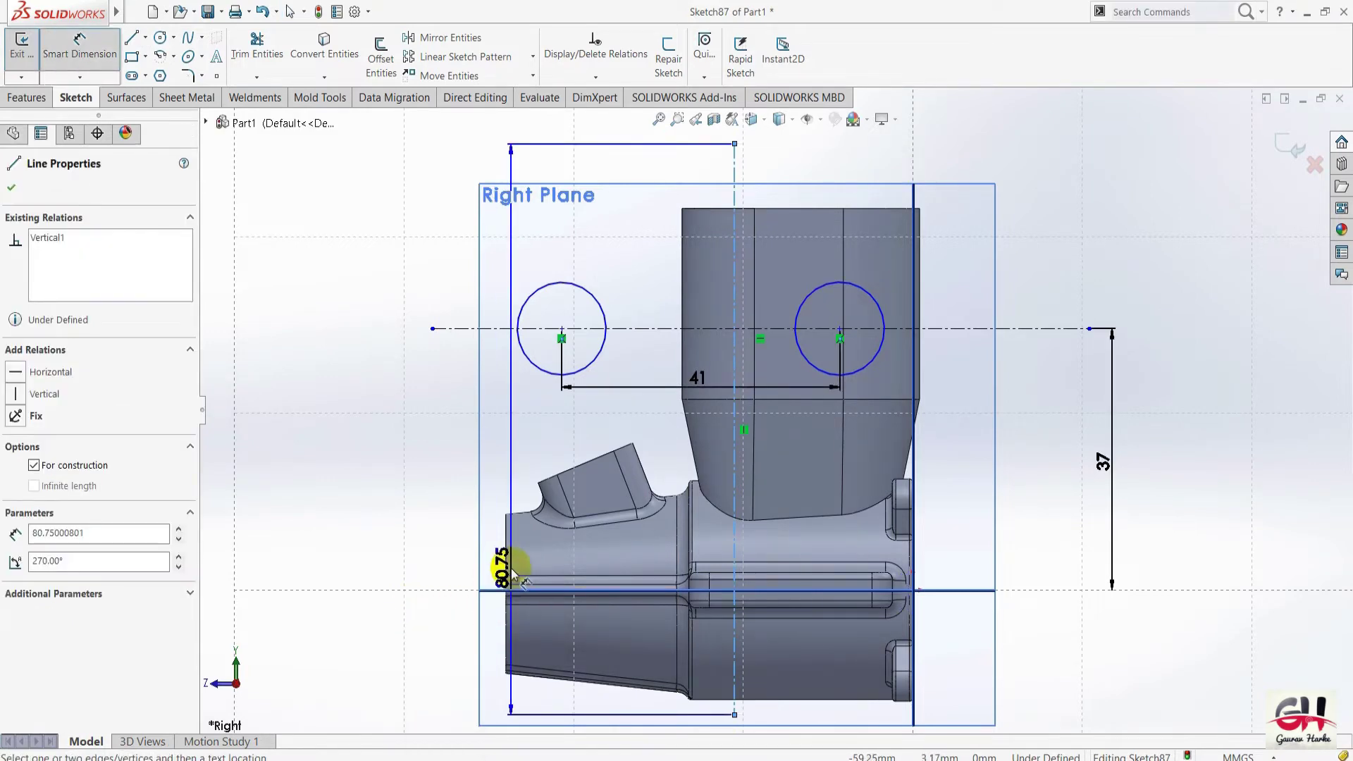
pyautogui.click(505, 553)
pyautogui.click(612, 424)
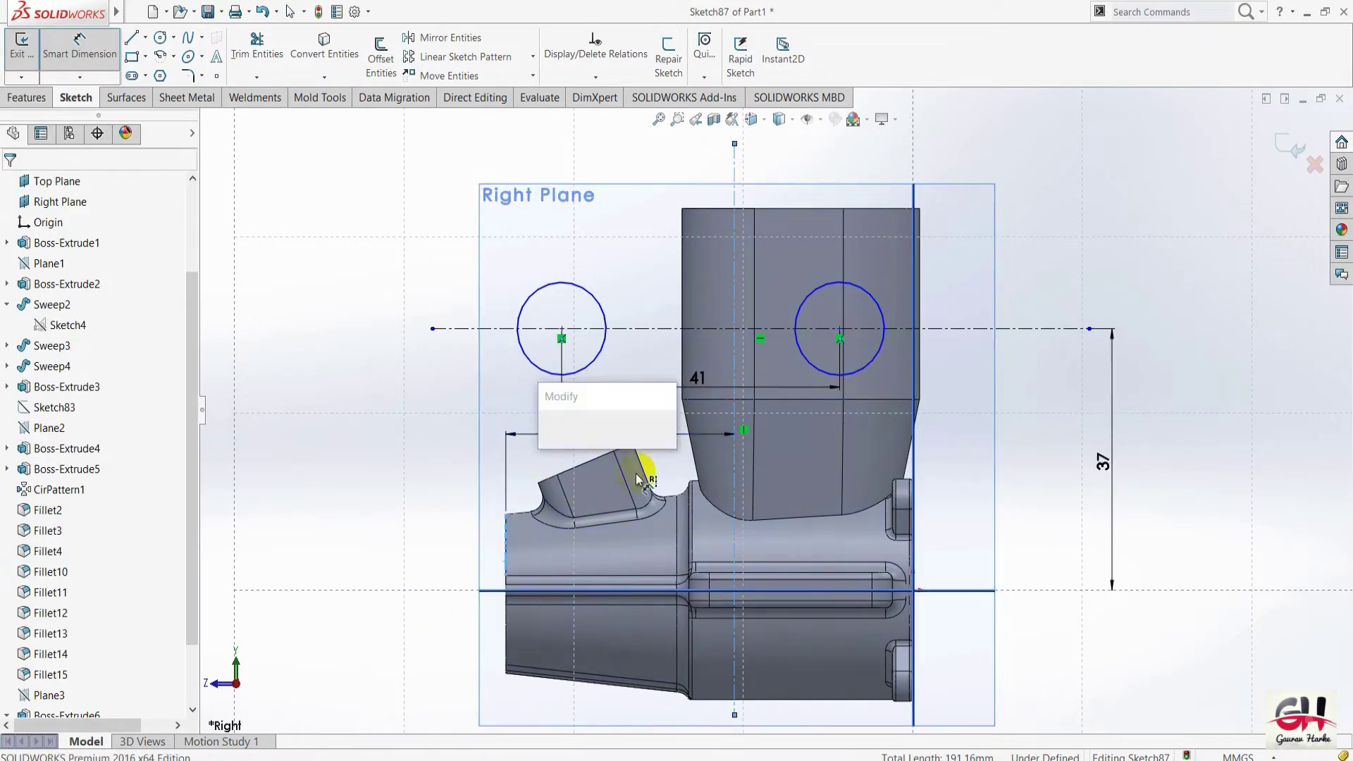
pyautogui.write('44.5')
pyautogui.press('Return')
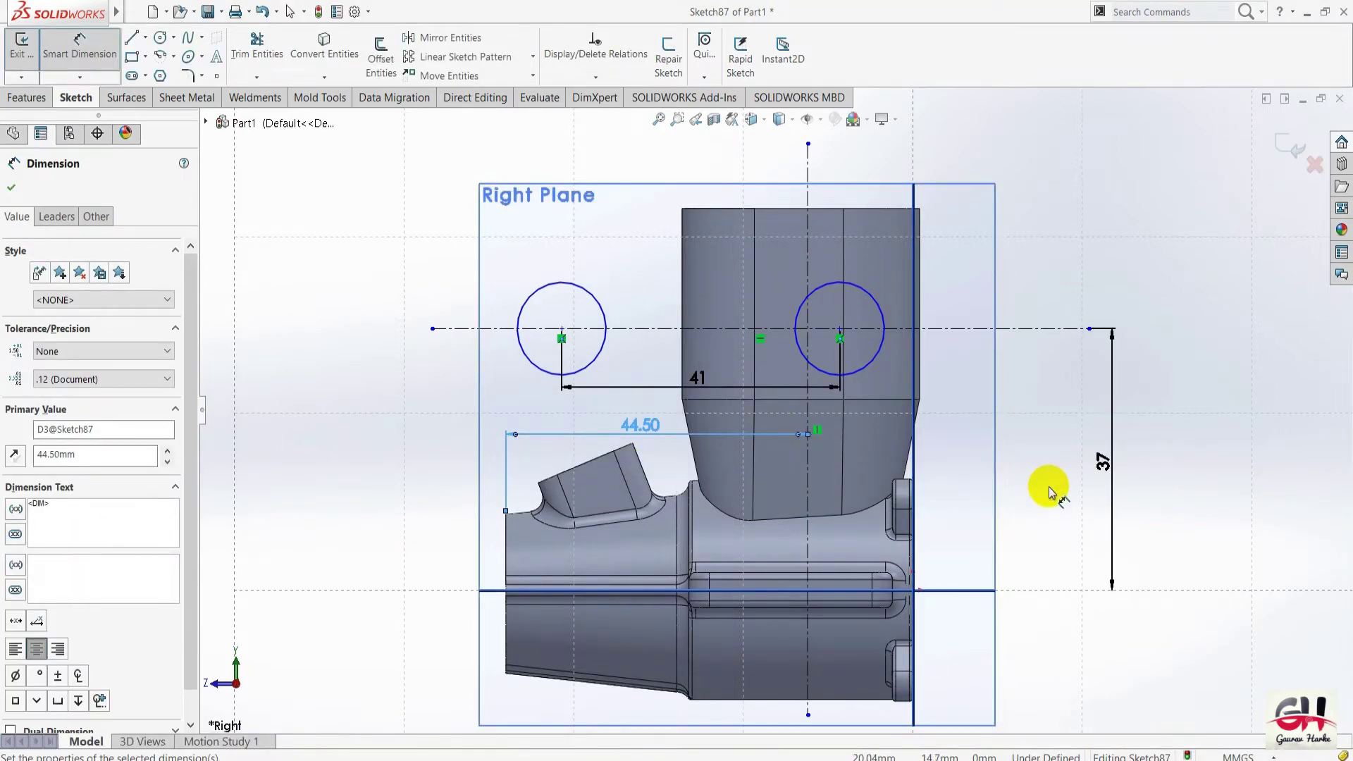
pyautogui.hotkey('alt', 'Tab')
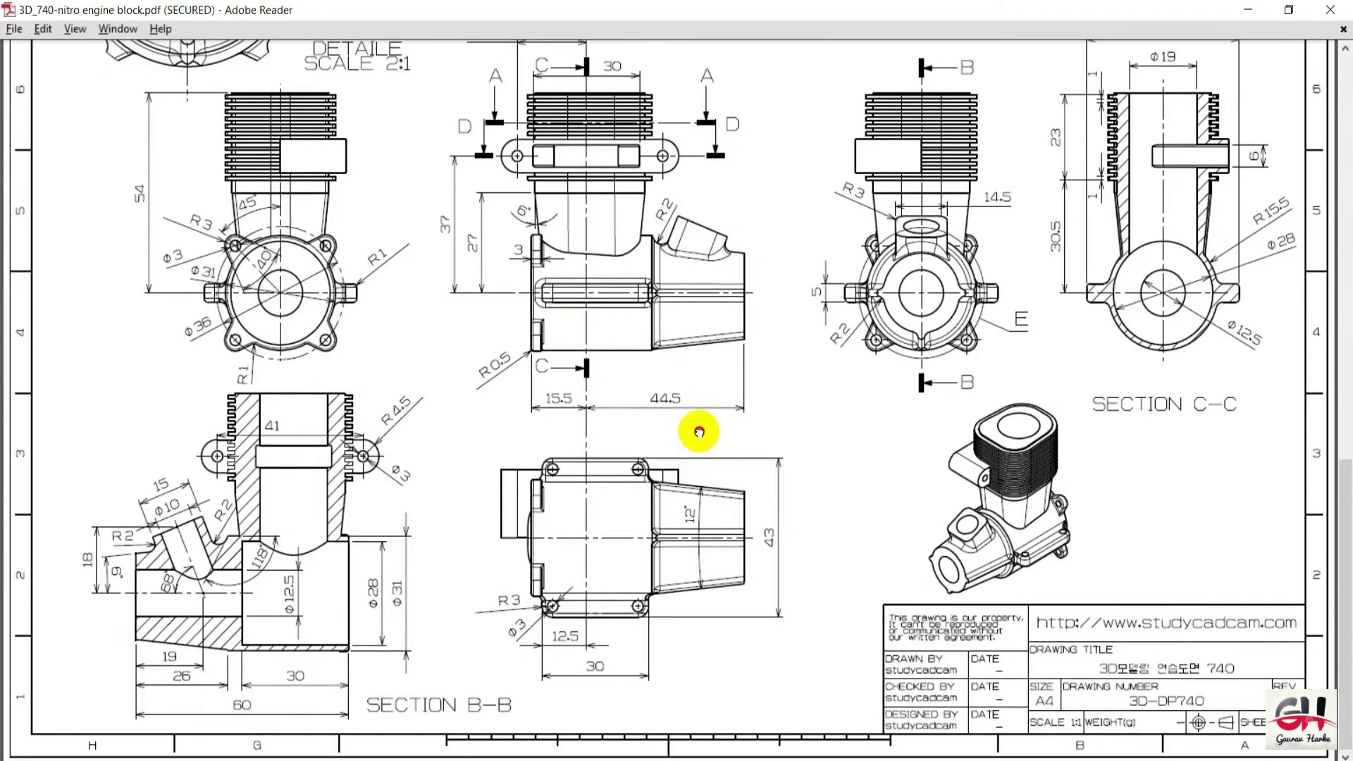
pyautogui.hotkey('alt', 'Tab')
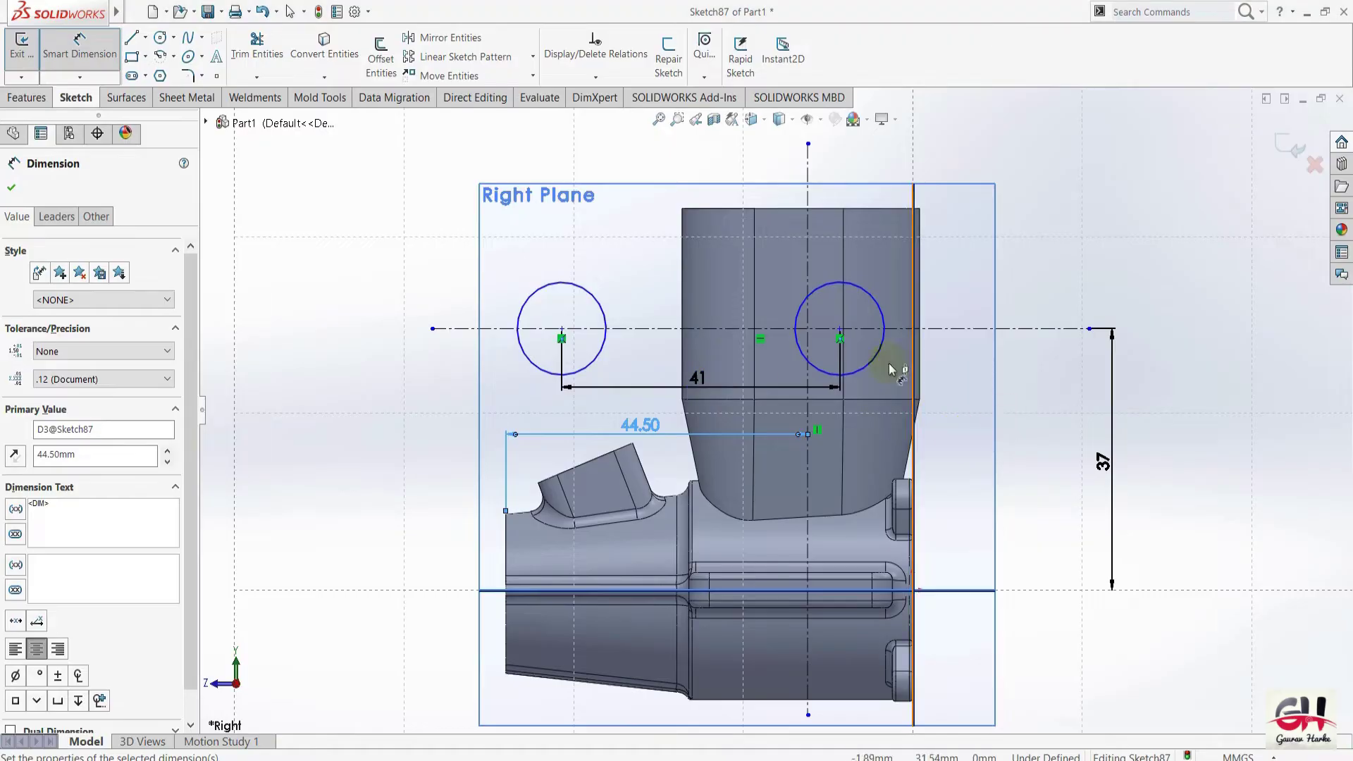
pyautogui.click(880, 361)
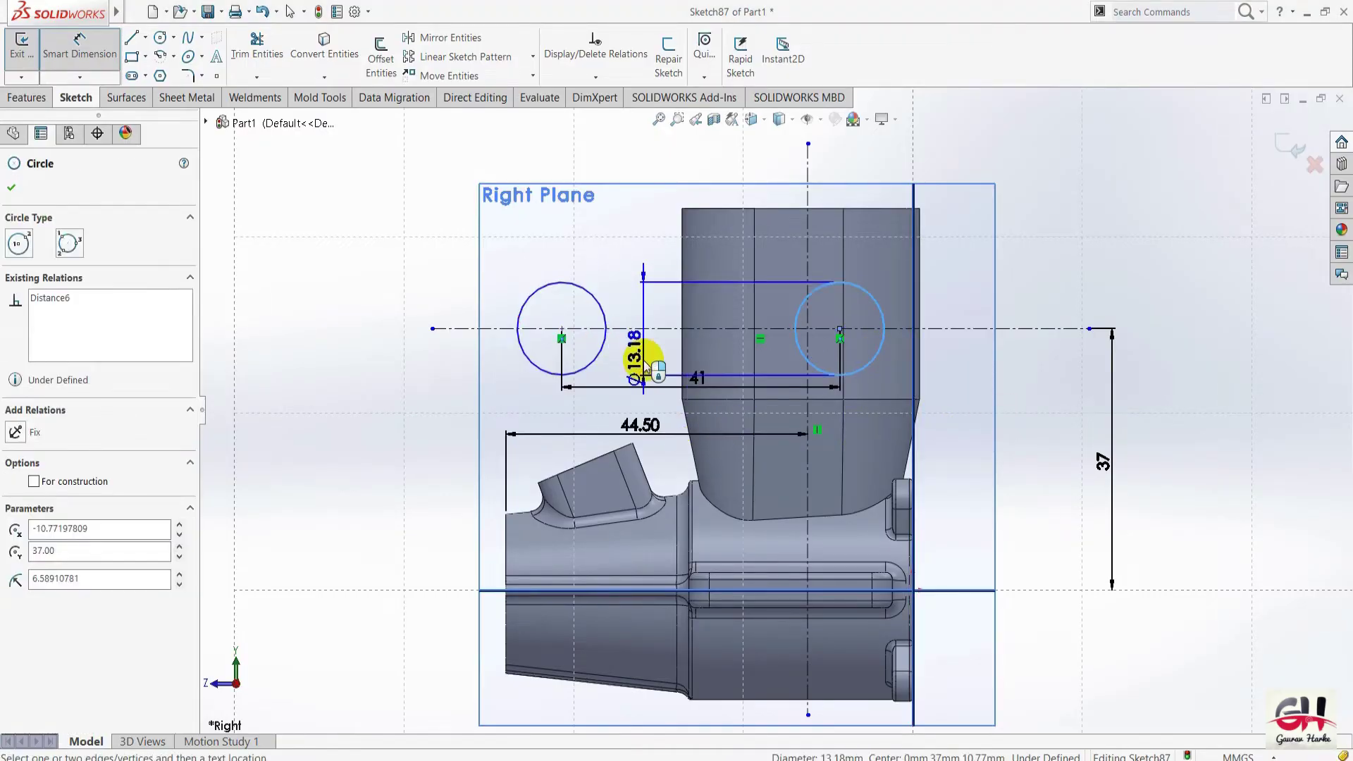
pyautogui.press('Escape')
# Make the two circles symmetric about the vertical centreline.
pyautogui.click(600, 358)
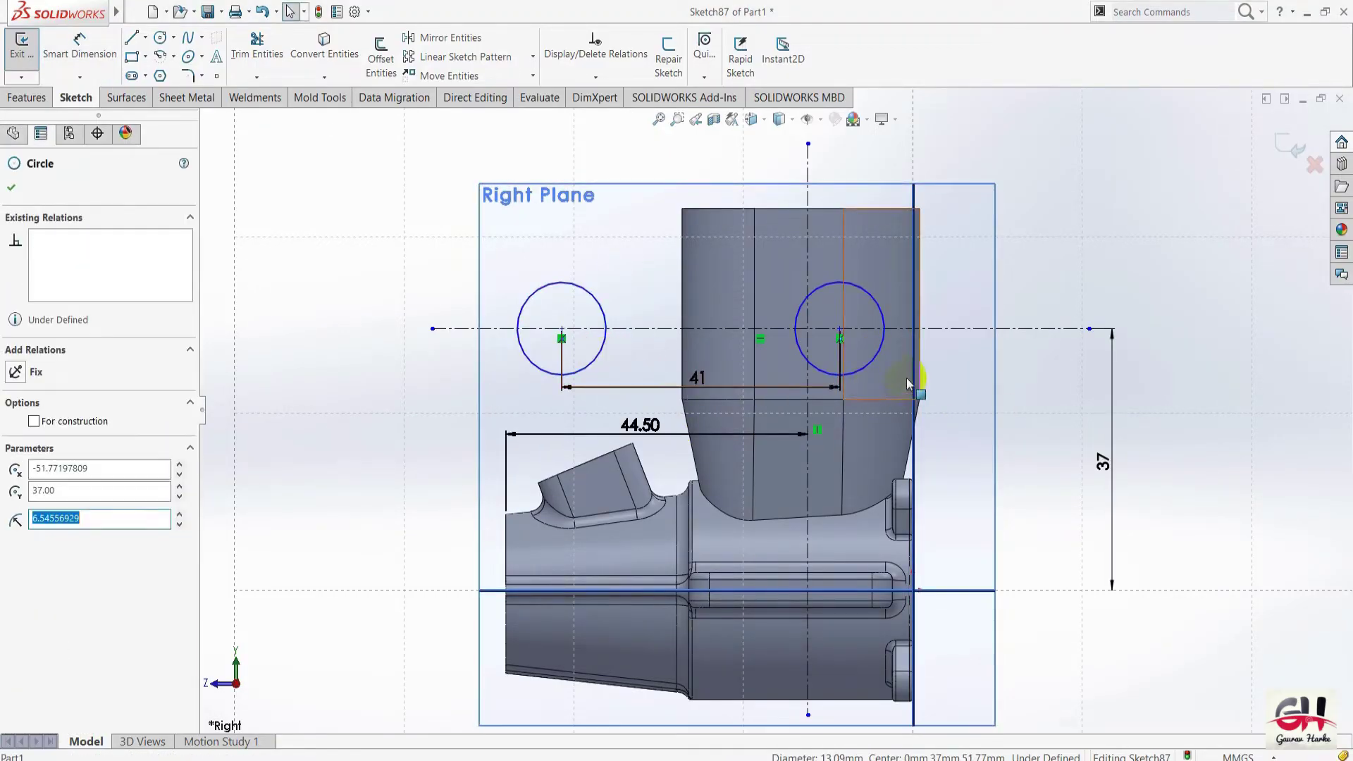
pyautogui.keyDown('ctrl'); pyautogui.click(872, 361); pyautogui.keyUp('ctrl')
pyautogui.keyDown('ctrl'); pyautogui.click(809, 196); pyautogui.keyUp('ctrl')
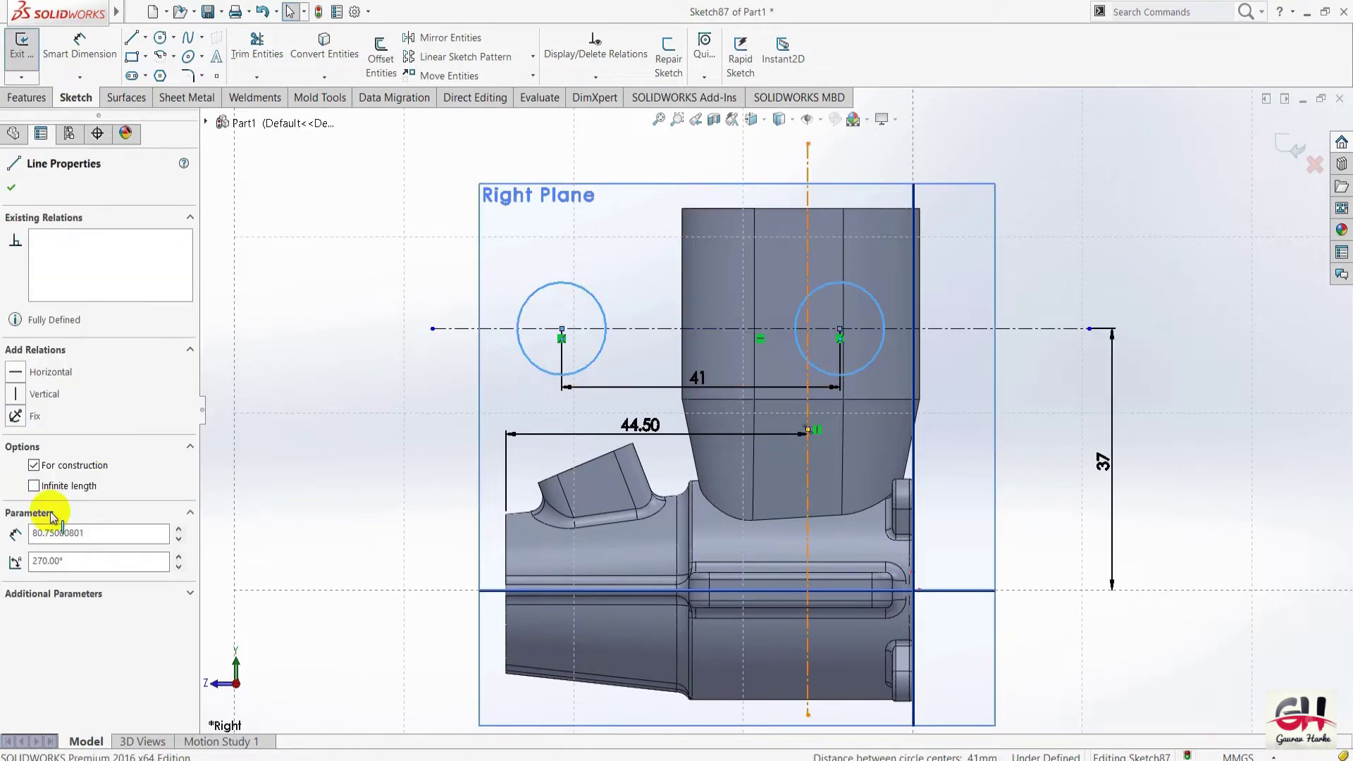
pyautogui.click(32, 463)
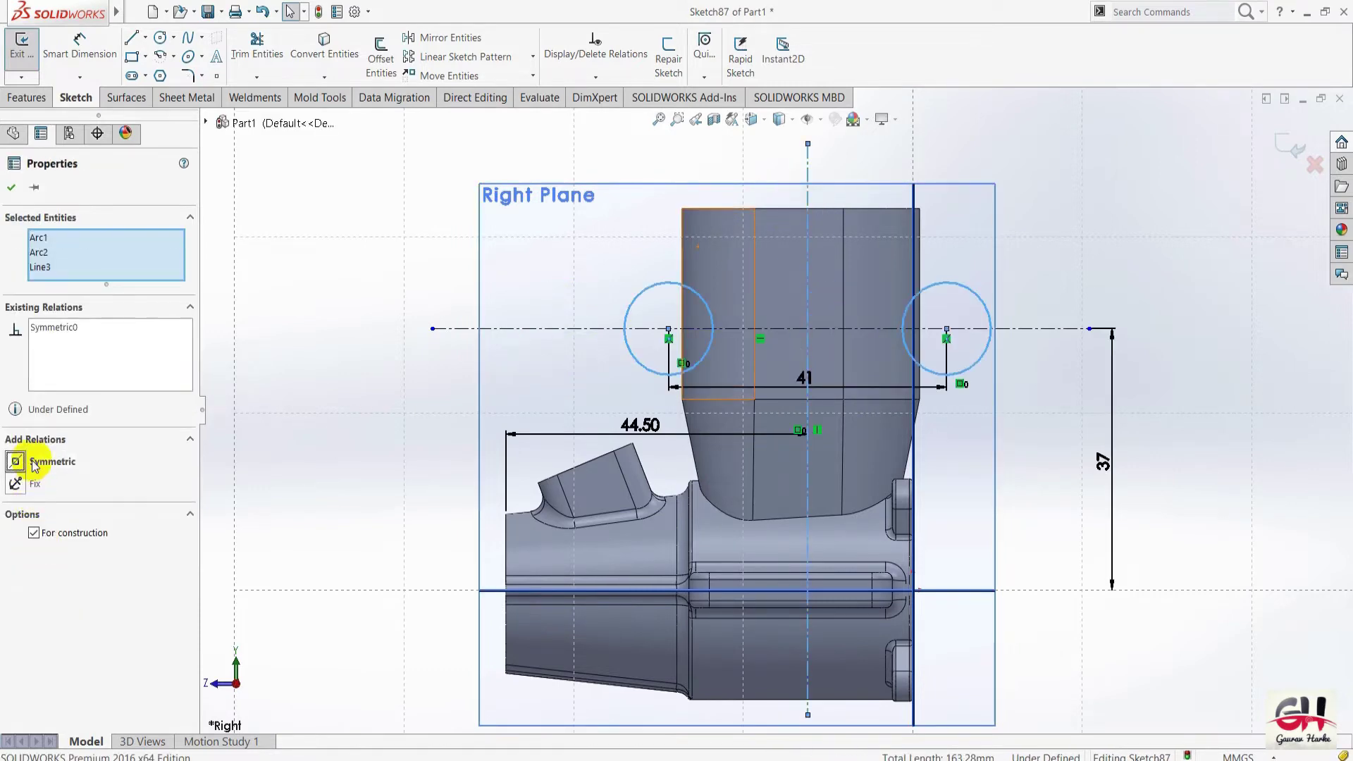
pyautogui.click(11, 189)
# Review the Section B-B lug details in the reference drawing.
pyautogui.hotkey('alt', 'Tab')
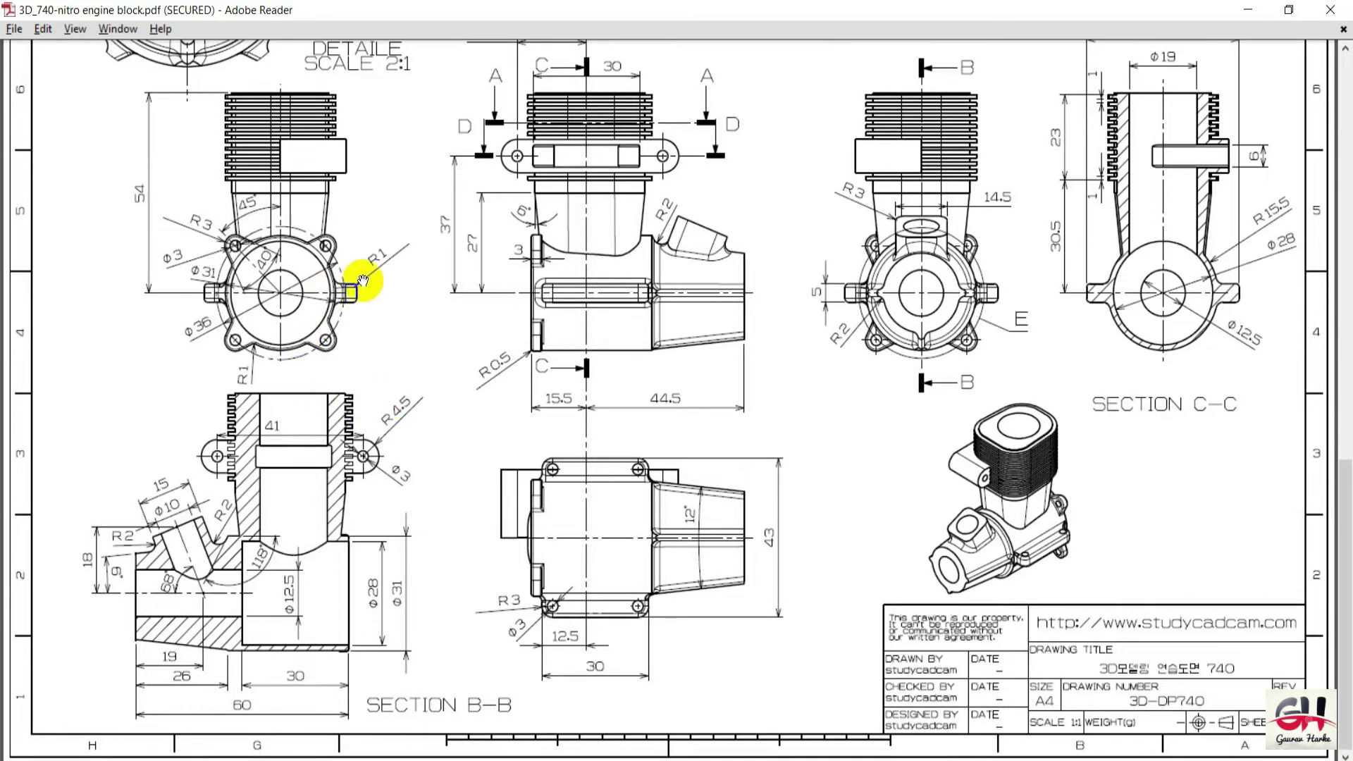
pyautogui.keyDown('ctrl'); pyautogui.scroll(5, 370, 492); pyautogui.keyUp('ctrl')
pyautogui.moveTo(339, 477)
pyautogui.mouseDown()
pyautogui.moveTo(649, 483)
pyautogui.moveTo(795, 453)
pyautogui.mouseUp()
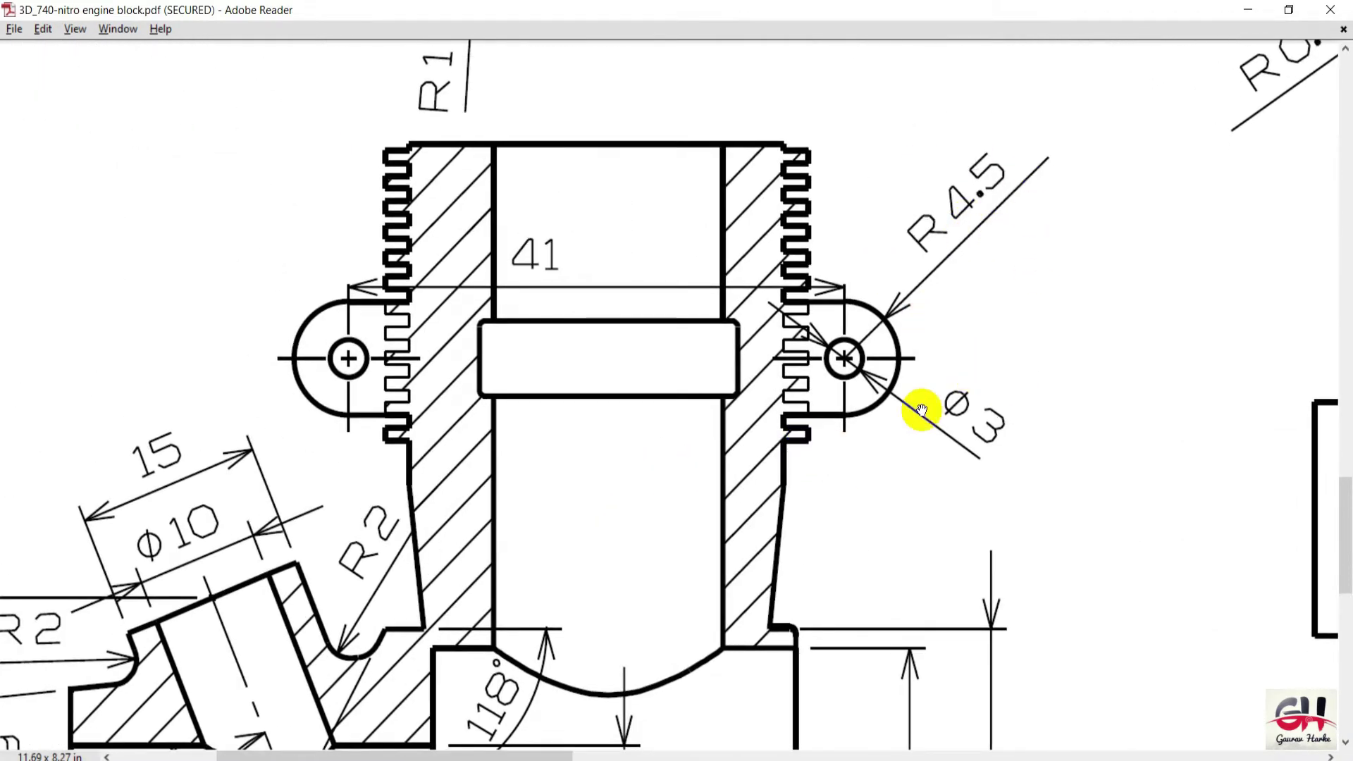
pyautogui.hotkey('alt', 'Tab')
# Give the left circle a 9 mm diameter dimension.
pyautogui.rightClick(624, 349)
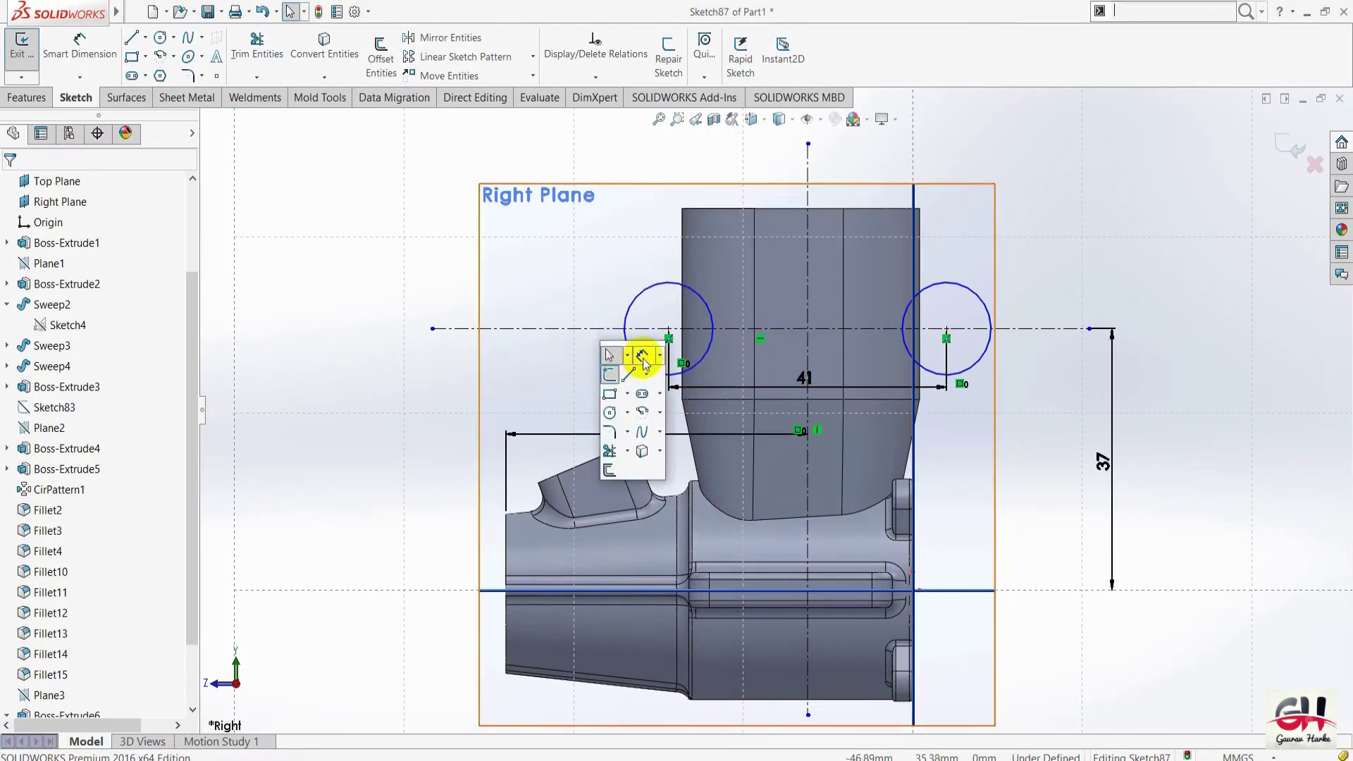
pyautogui.click(636, 355)
pyautogui.click(643, 300)
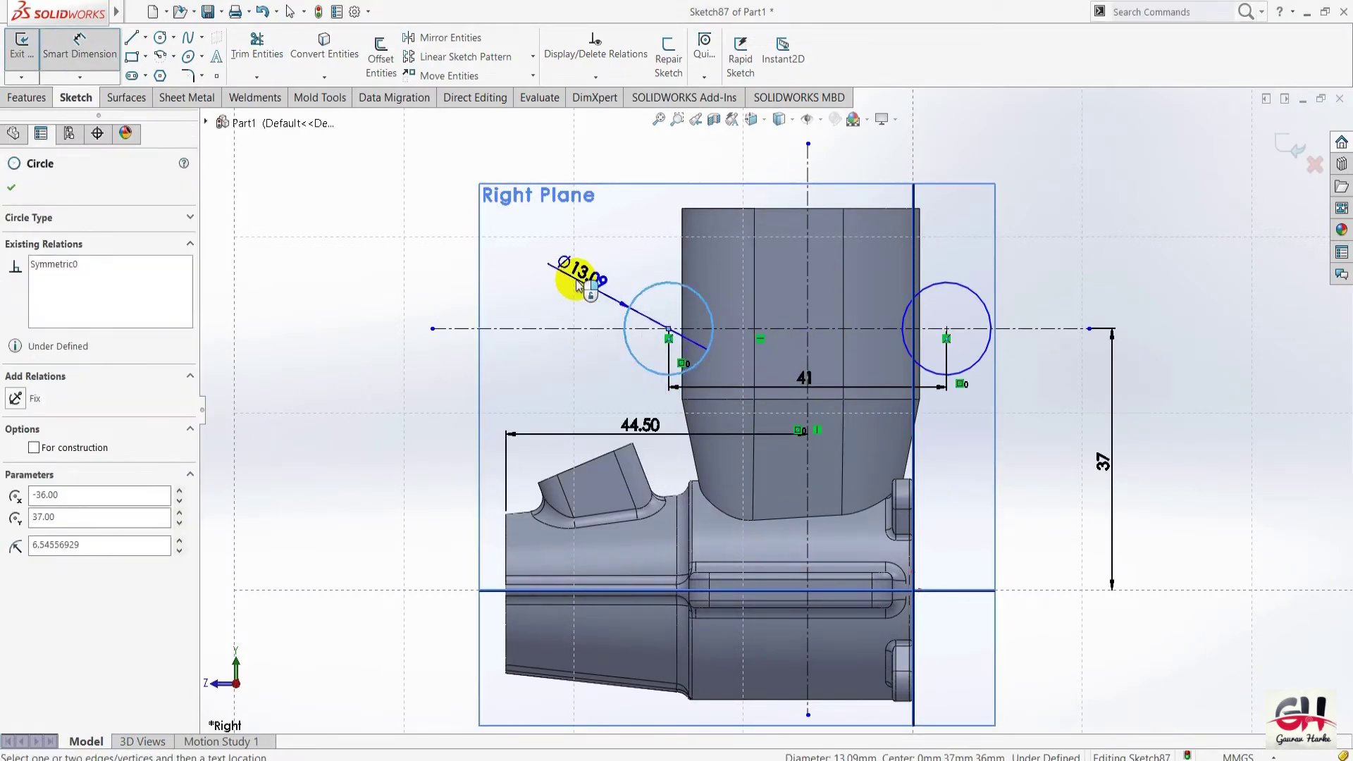
pyautogui.click(576, 282)
pyautogui.write('9')
pyautogui.press('Return')
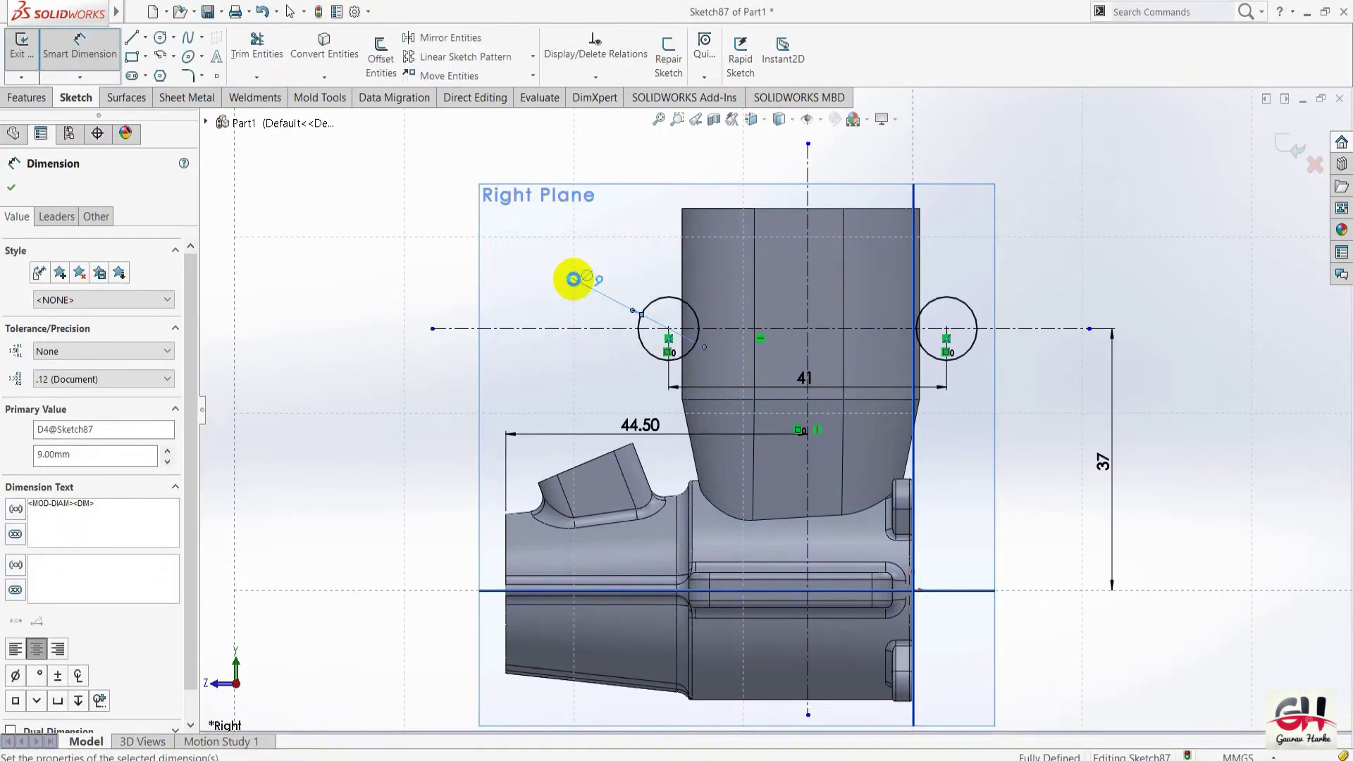
pyautogui.press('Escape')
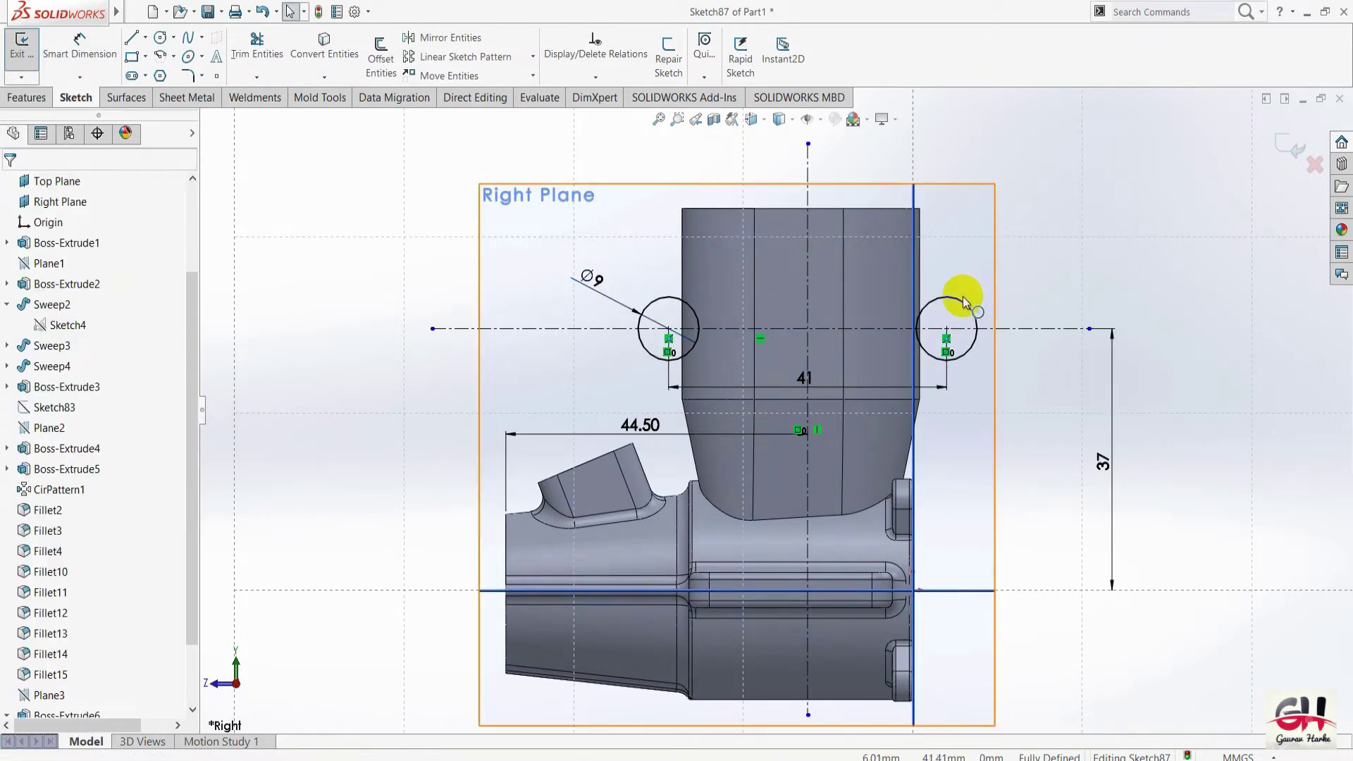
# Draw a horizontal line across the tops of both circles and shorten its right end.
pyautogui.scroll(-2, 780, 327)
pyautogui.scroll(-2, 779, 327)
pyautogui.scroll(-2, 779, 326)
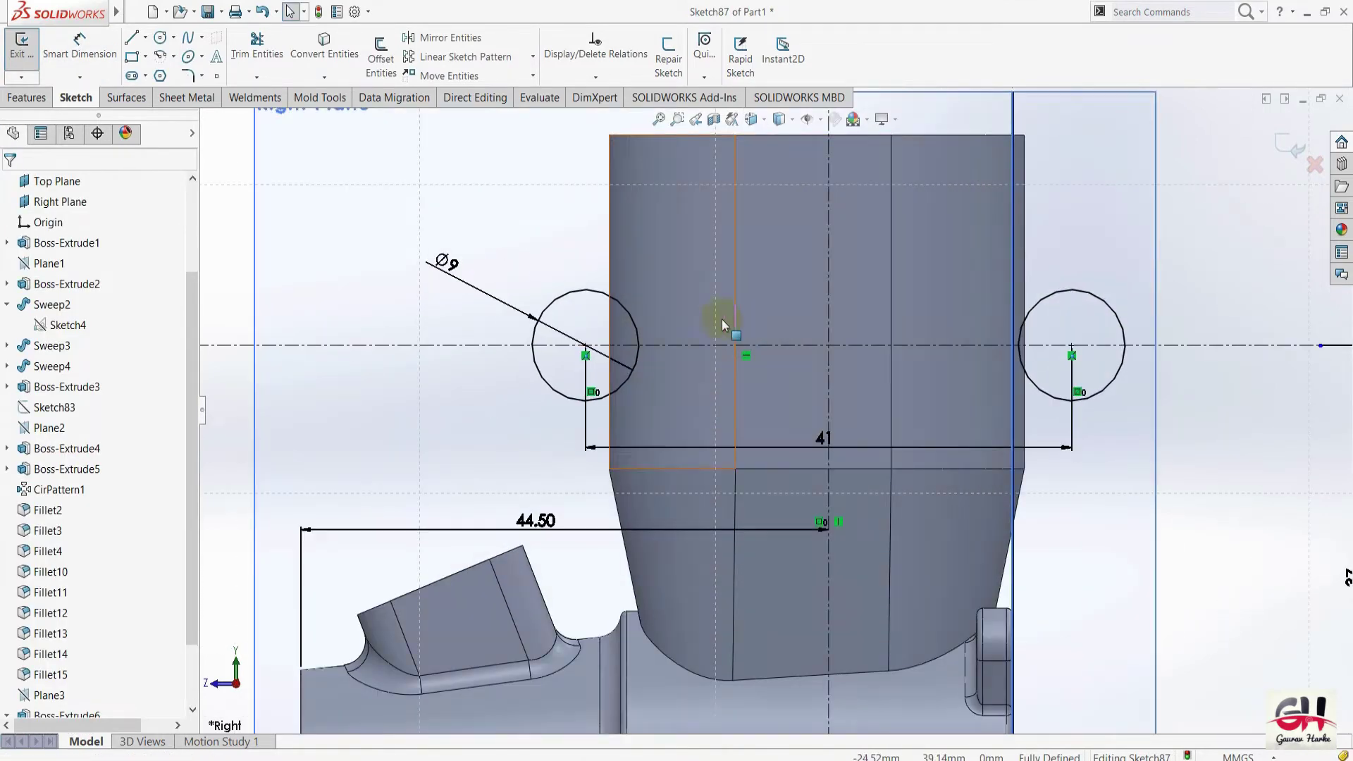
pyautogui.press('l')
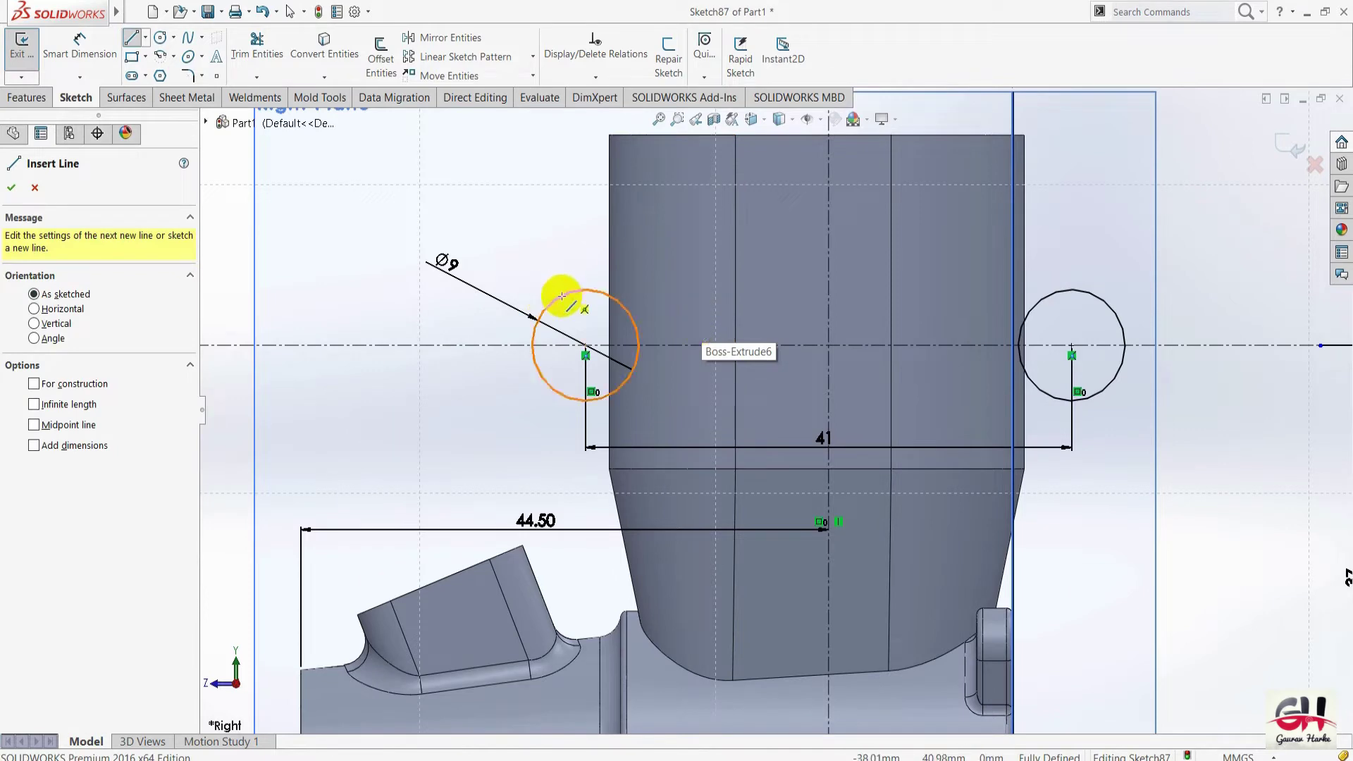
pyautogui.press('Escape')
pyautogui.press('s')
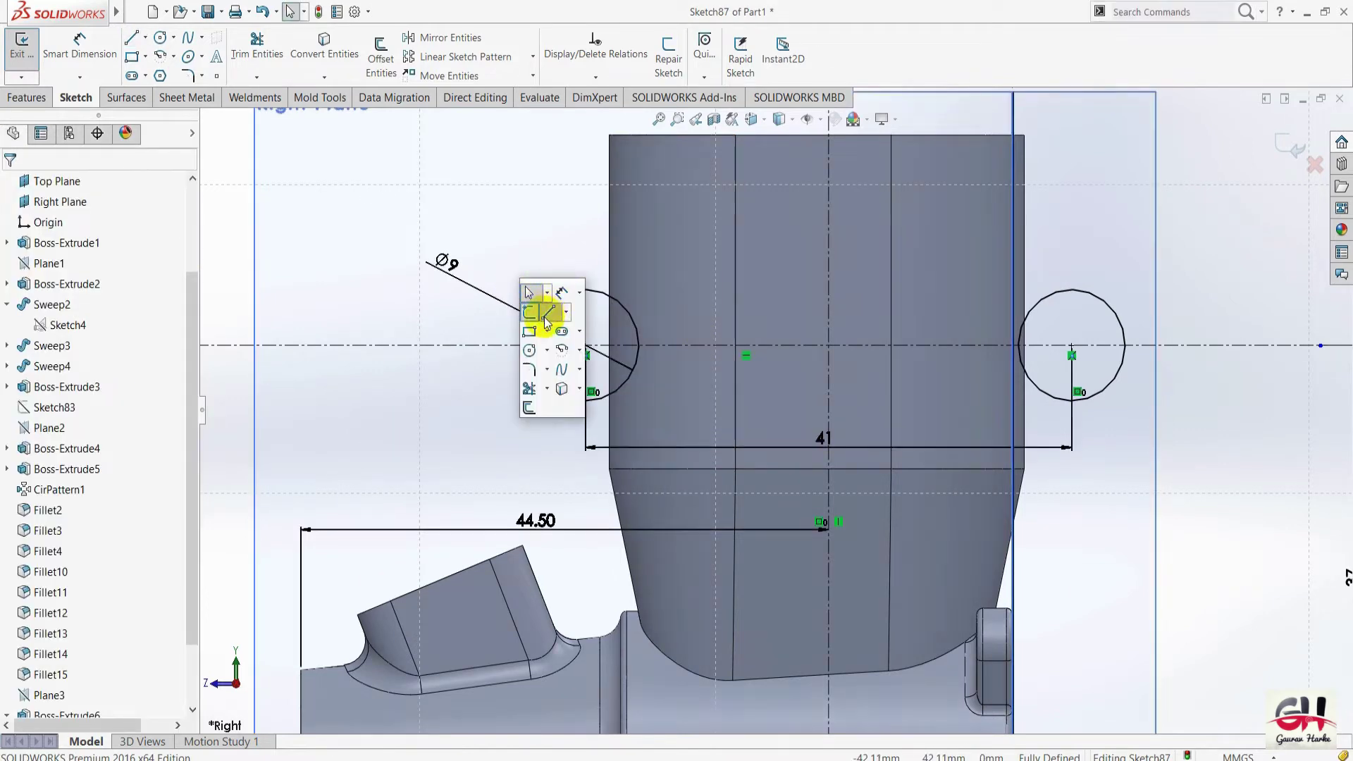
pyautogui.click(547, 322)
pyautogui.click(520, 284)
pyautogui.click(1159, 276)
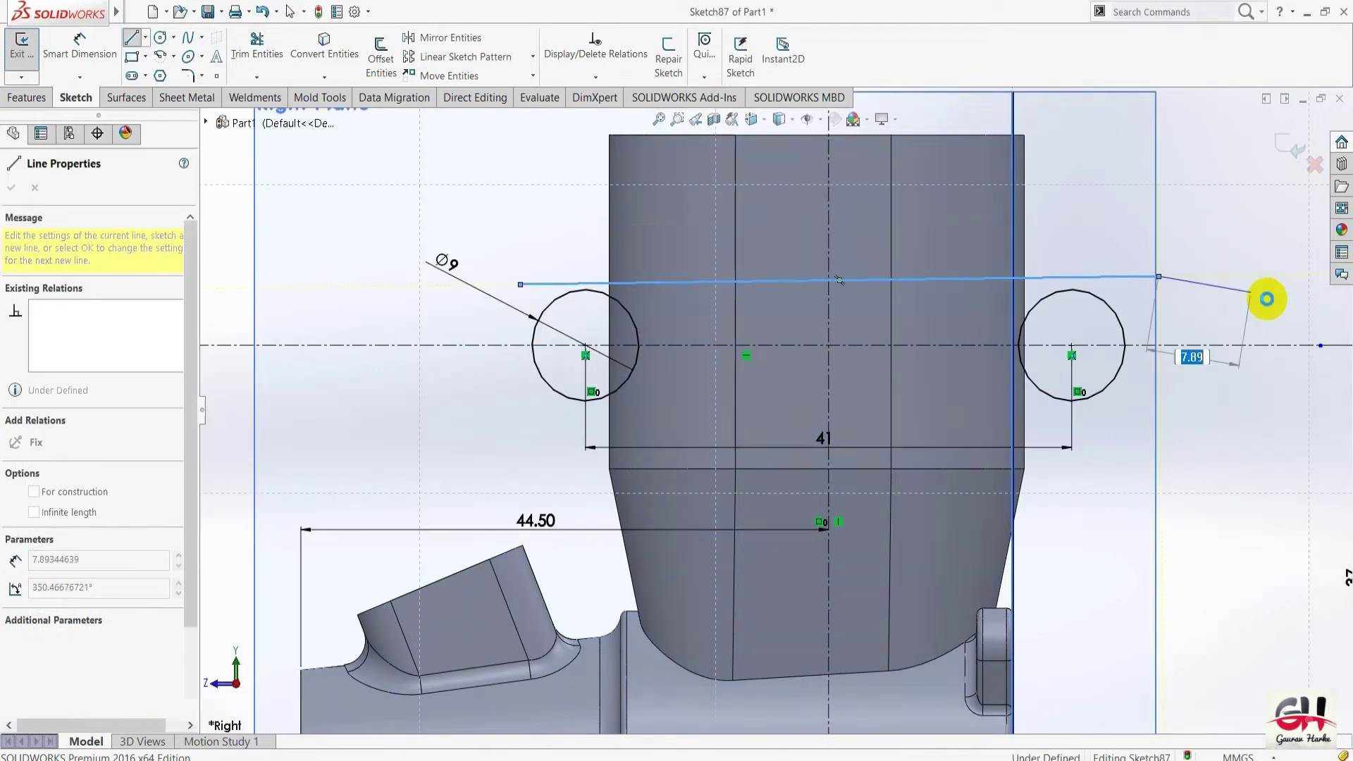
pyautogui.press('Escape')
pyautogui.moveTo(1158, 276)
pyautogui.mouseDown()
pyautogui.moveTo(1091, 272)
pyautogui.moveTo(1117, 280)
pyautogui.mouseUp()
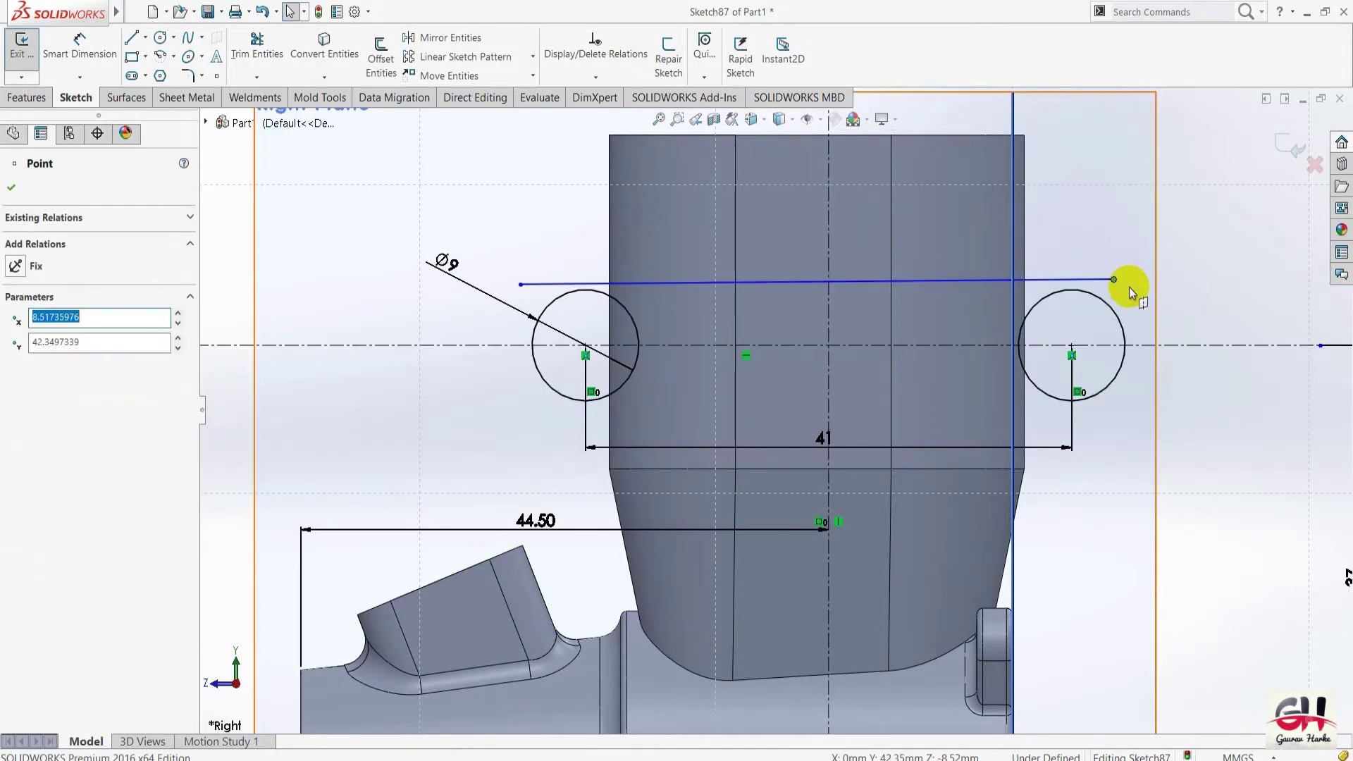
pyautogui.press('Escape')
# Make the horizontal line tangent to both the left and right circles.
pyautogui.click(677, 285)
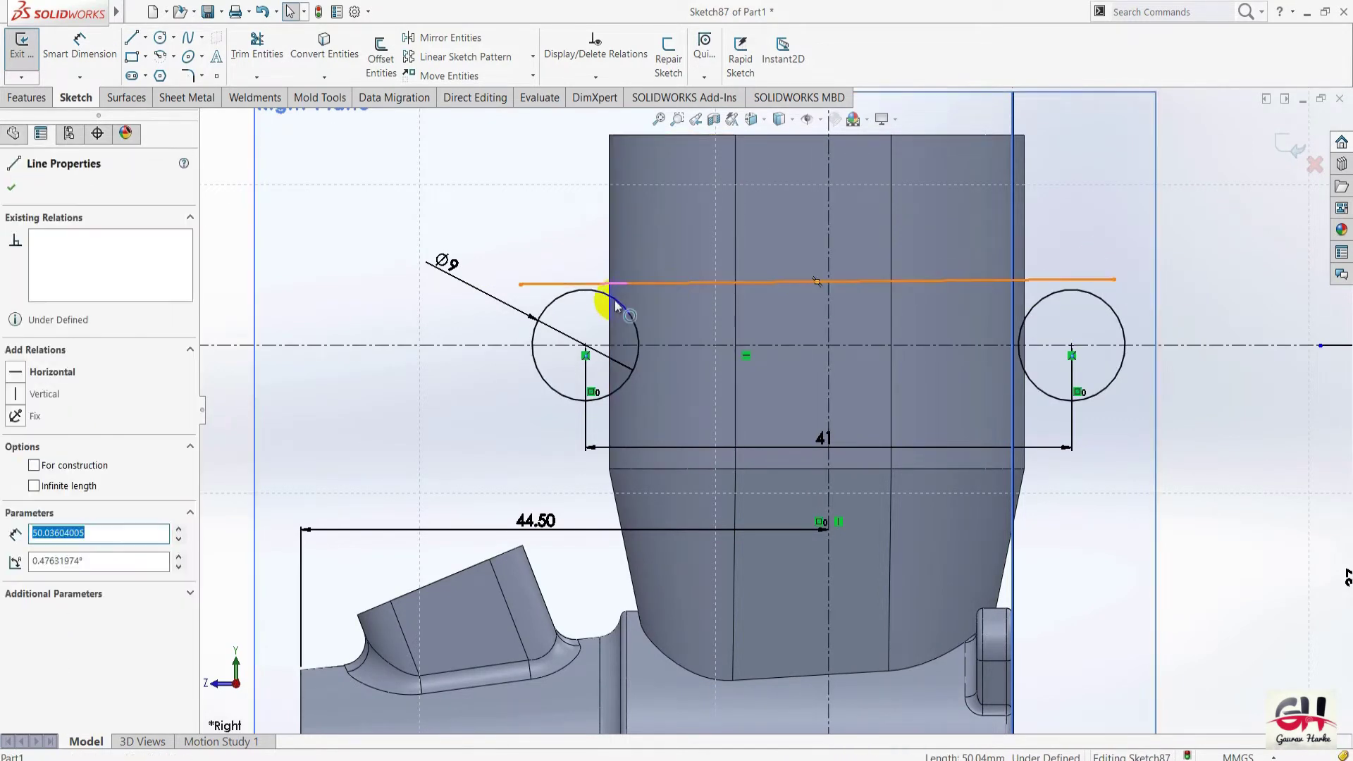
pyautogui.keyDown('ctrl'); pyautogui.click(579, 296); pyautogui.keyUp('ctrl')
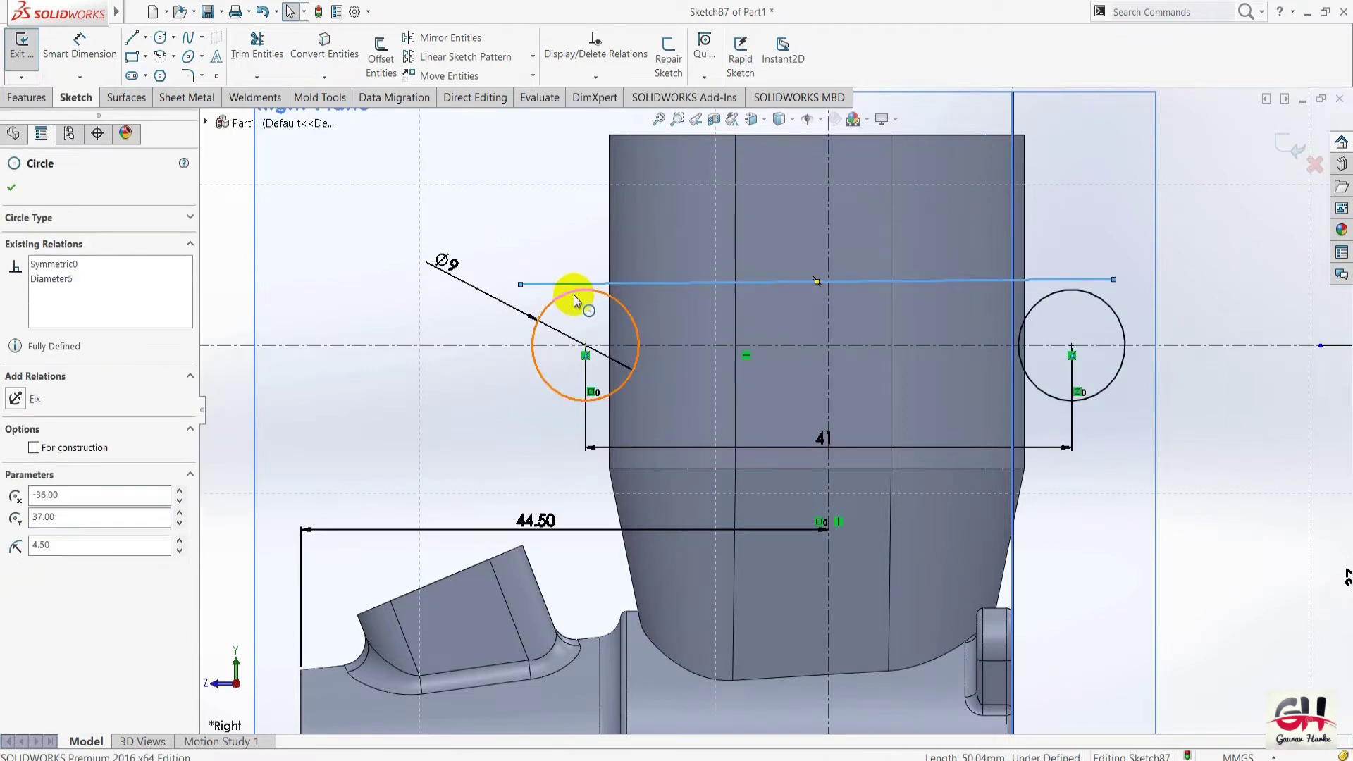
pyautogui.click(15, 447)
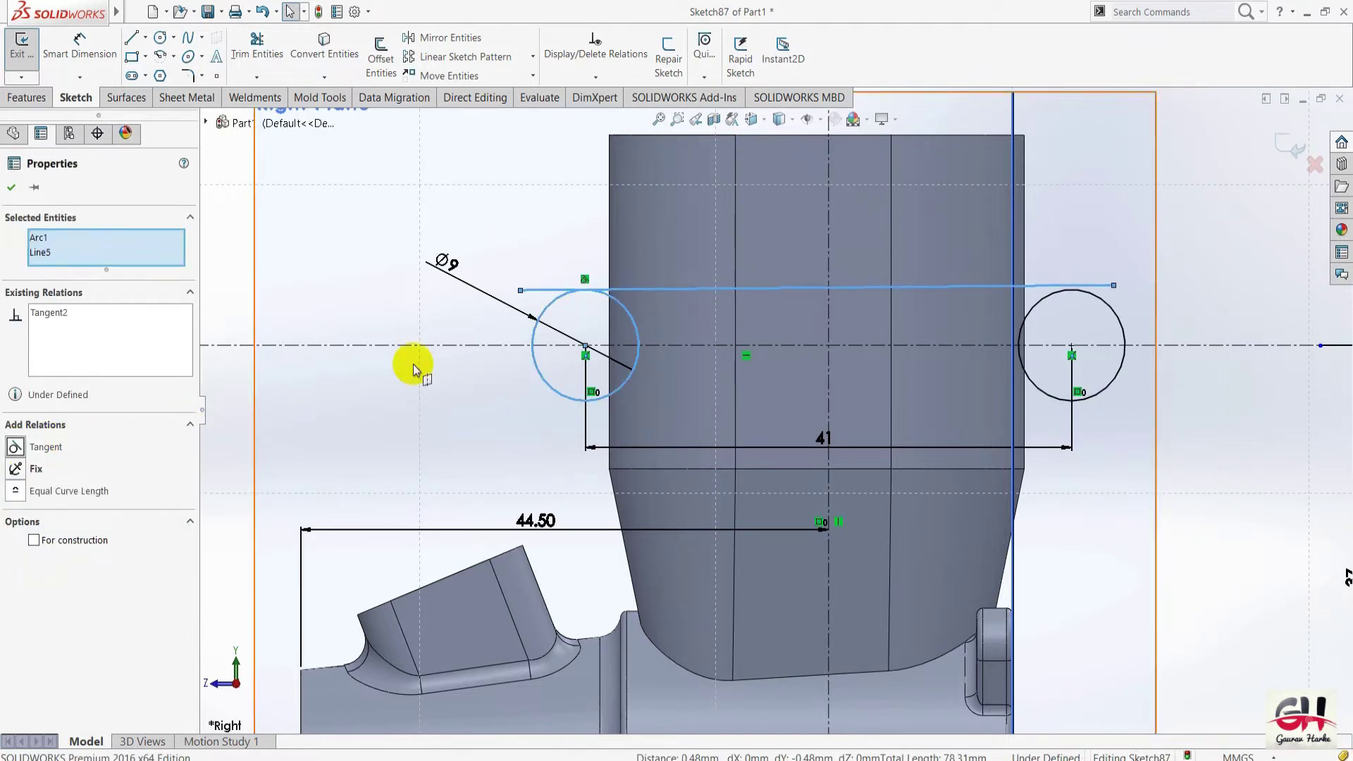
pyautogui.click(1042, 302)
pyautogui.keyDown('ctrl'); pyautogui.click(1057, 289); pyautogui.keyUp('ctrl')
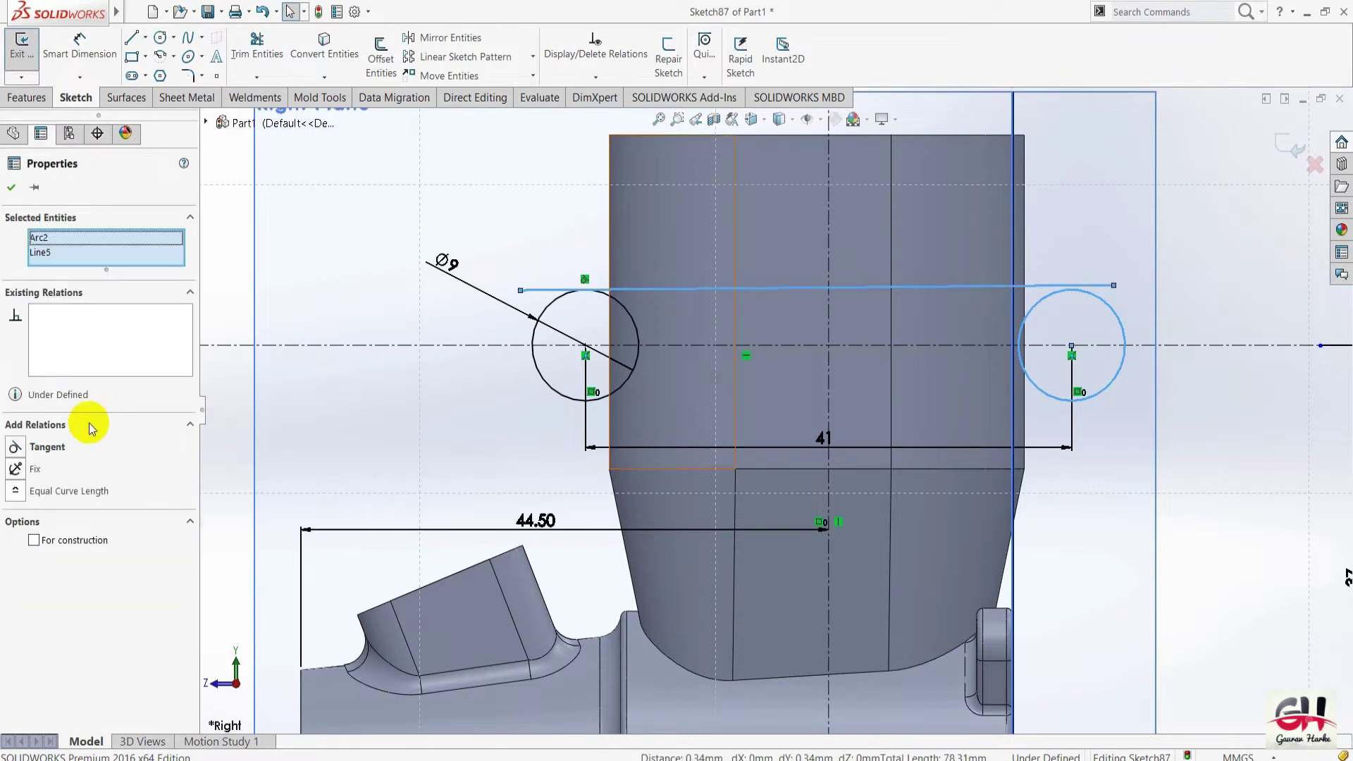
pyautogui.click(15, 447)
pyautogui.click(12, 189)
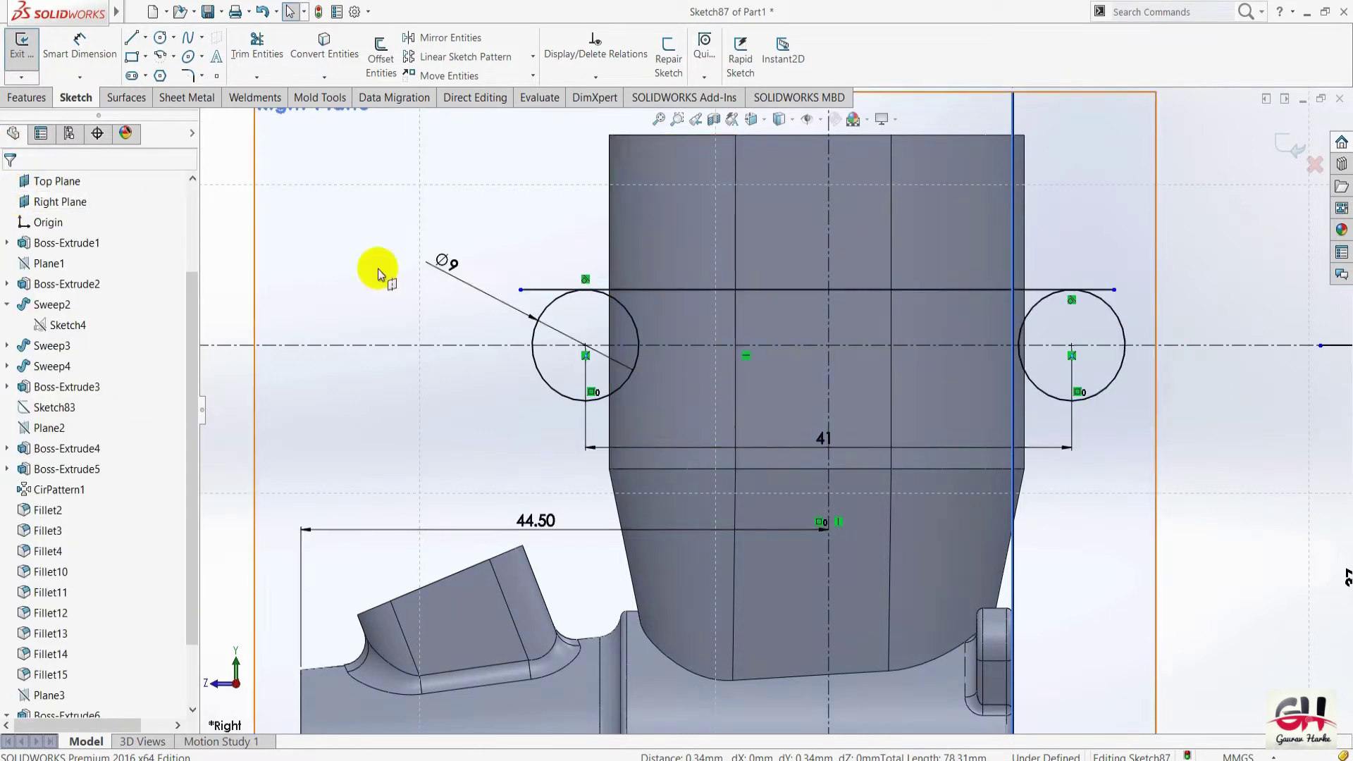
# Mirror the tangent line about the horizontal centreline.
pyautogui.click(242, 55)
pyautogui.scroll(-5, 414, 218)
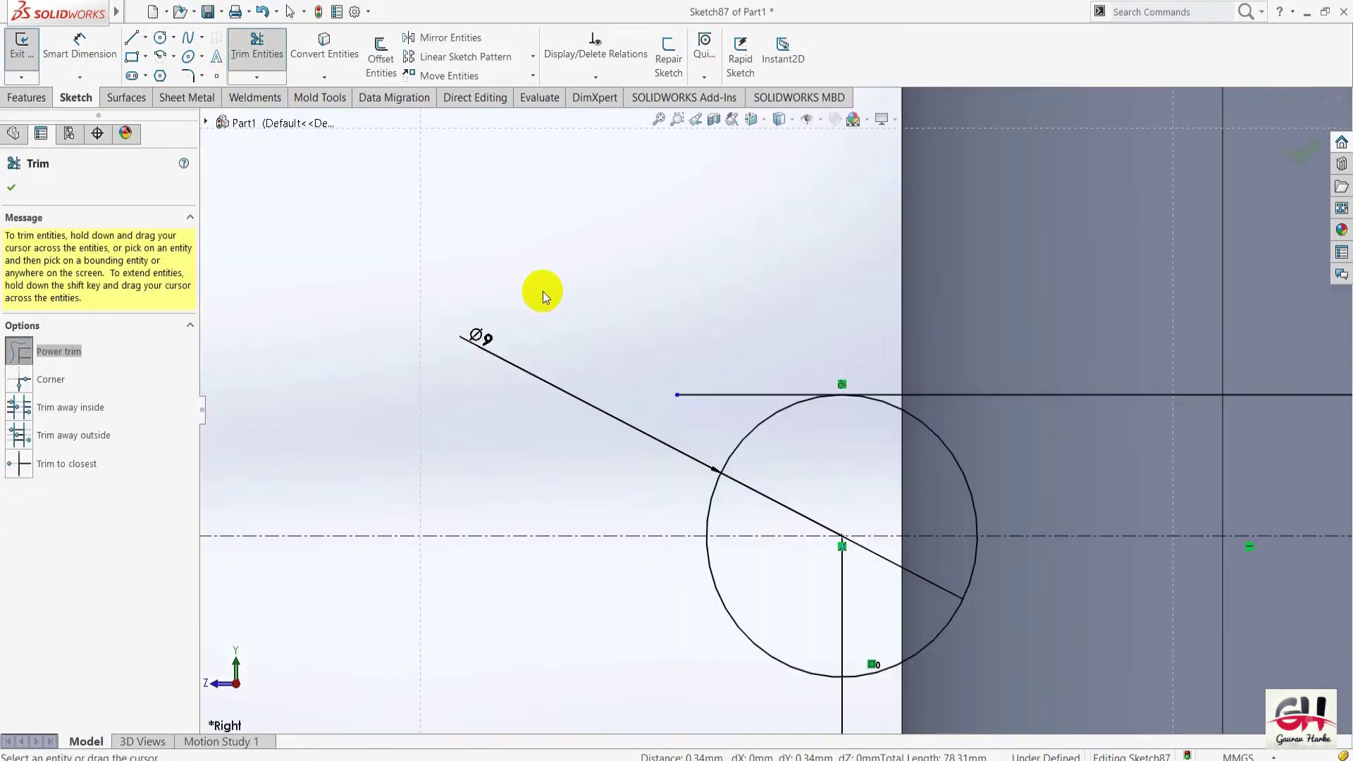
pyautogui.scroll(5, 493, 345)
pyautogui.scroll(-5, 1097, 451)
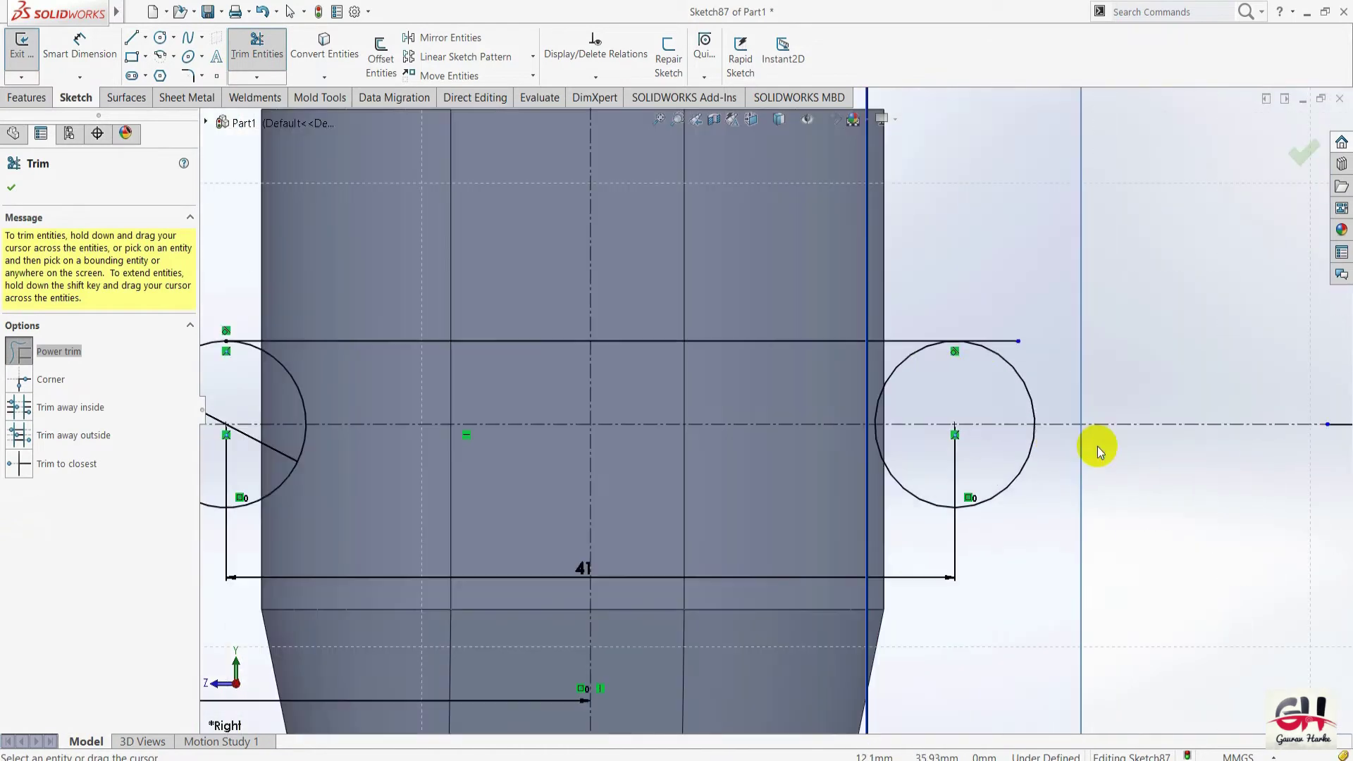
pyautogui.scroll(4, 1017, 356)
pyautogui.scroll(-5, 936, 332)
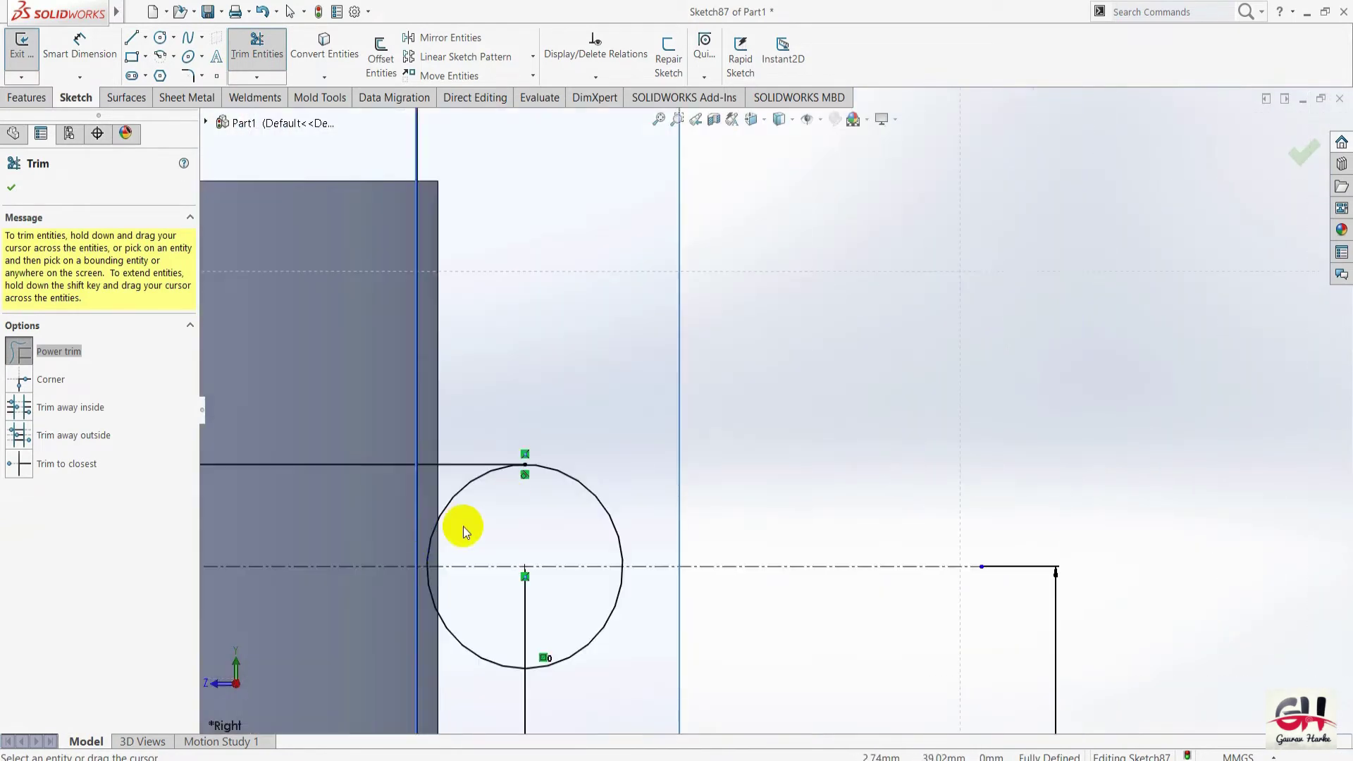
pyautogui.scroll(5, 676, 431)
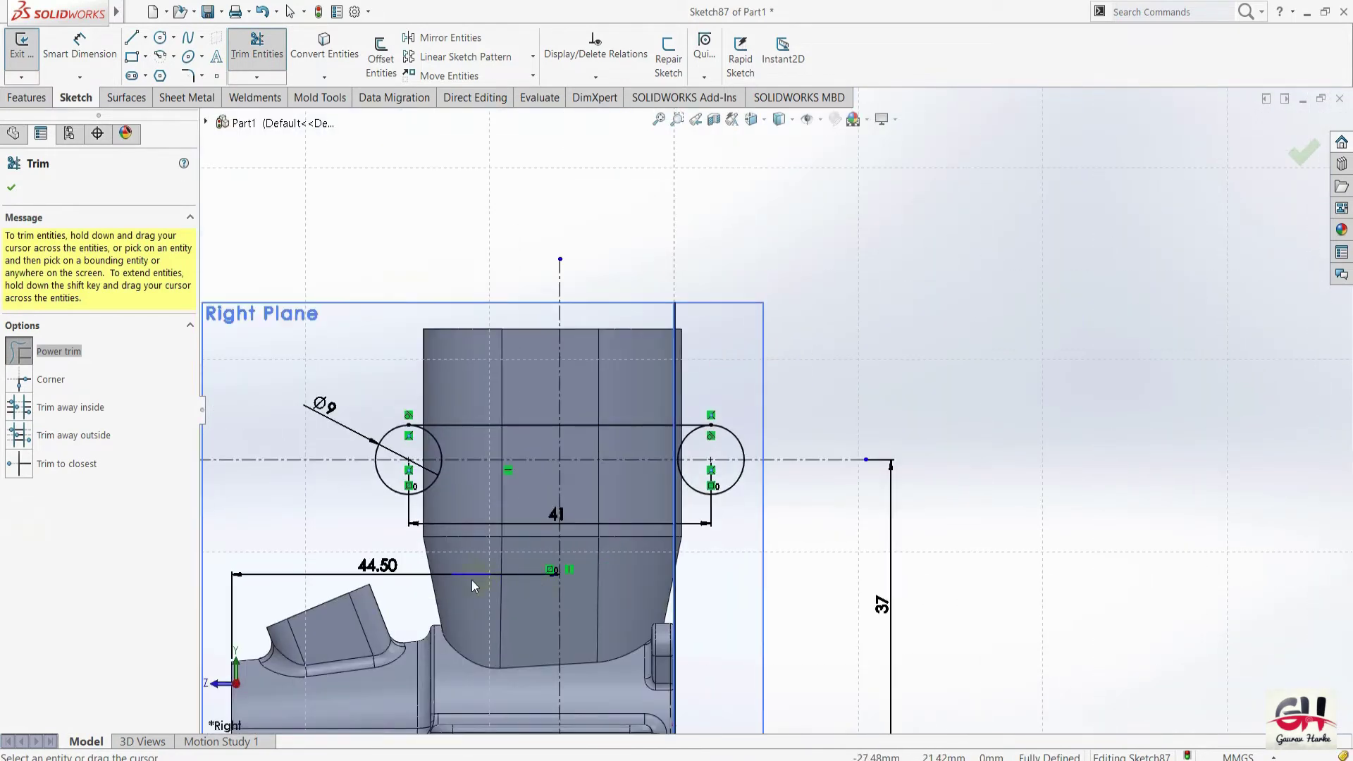
pyautogui.scroll(-1, 471, 580)
pyautogui.scroll(-1, 409, 550)
pyautogui.press('Escape')
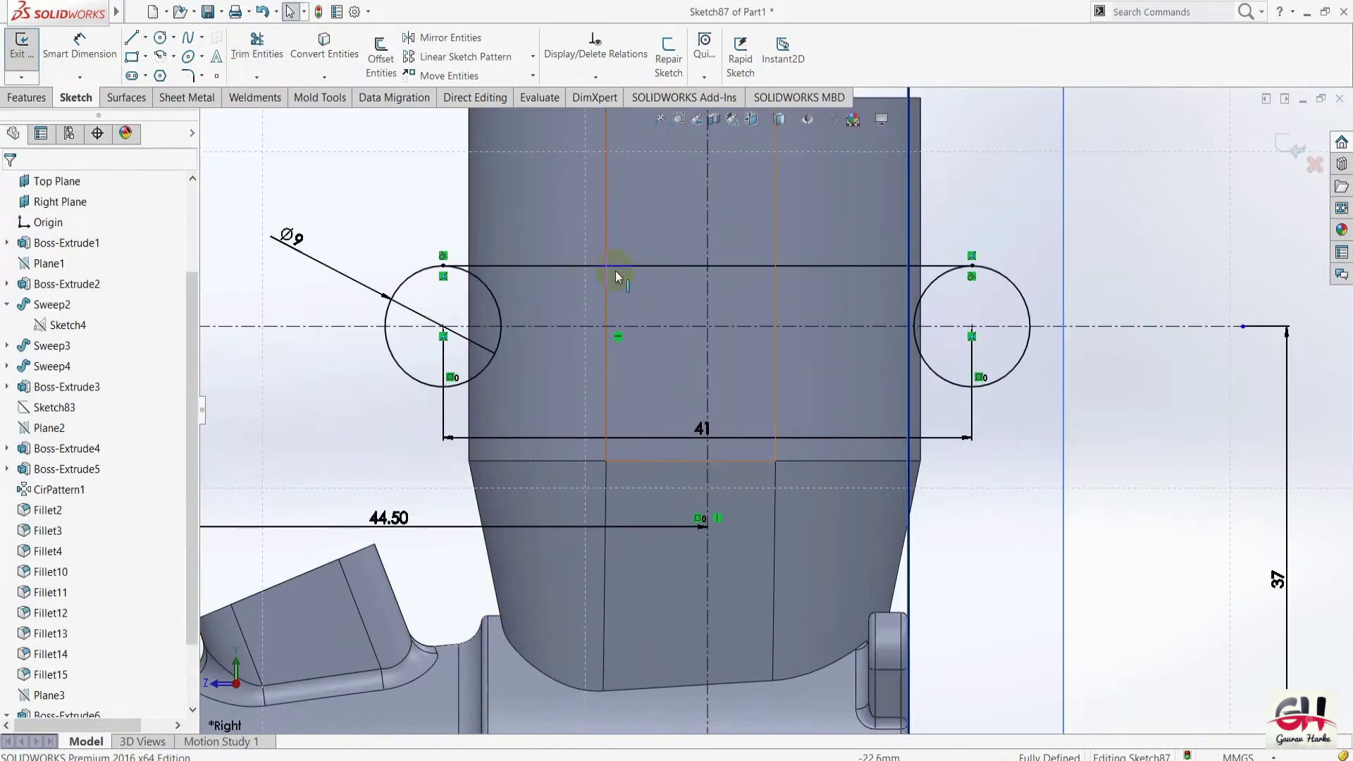
pyautogui.click(589, 267)
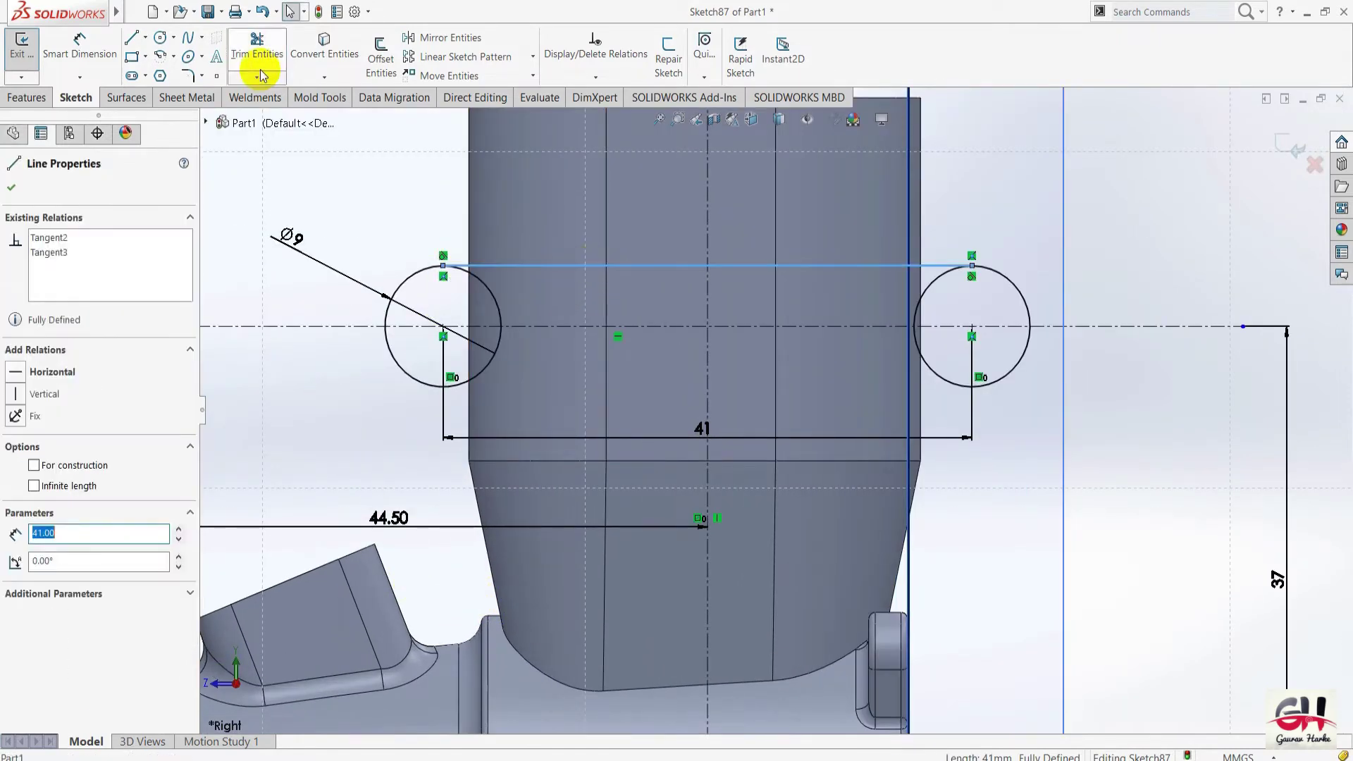
pyautogui.click(440, 37)
pyautogui.click(141, 392)
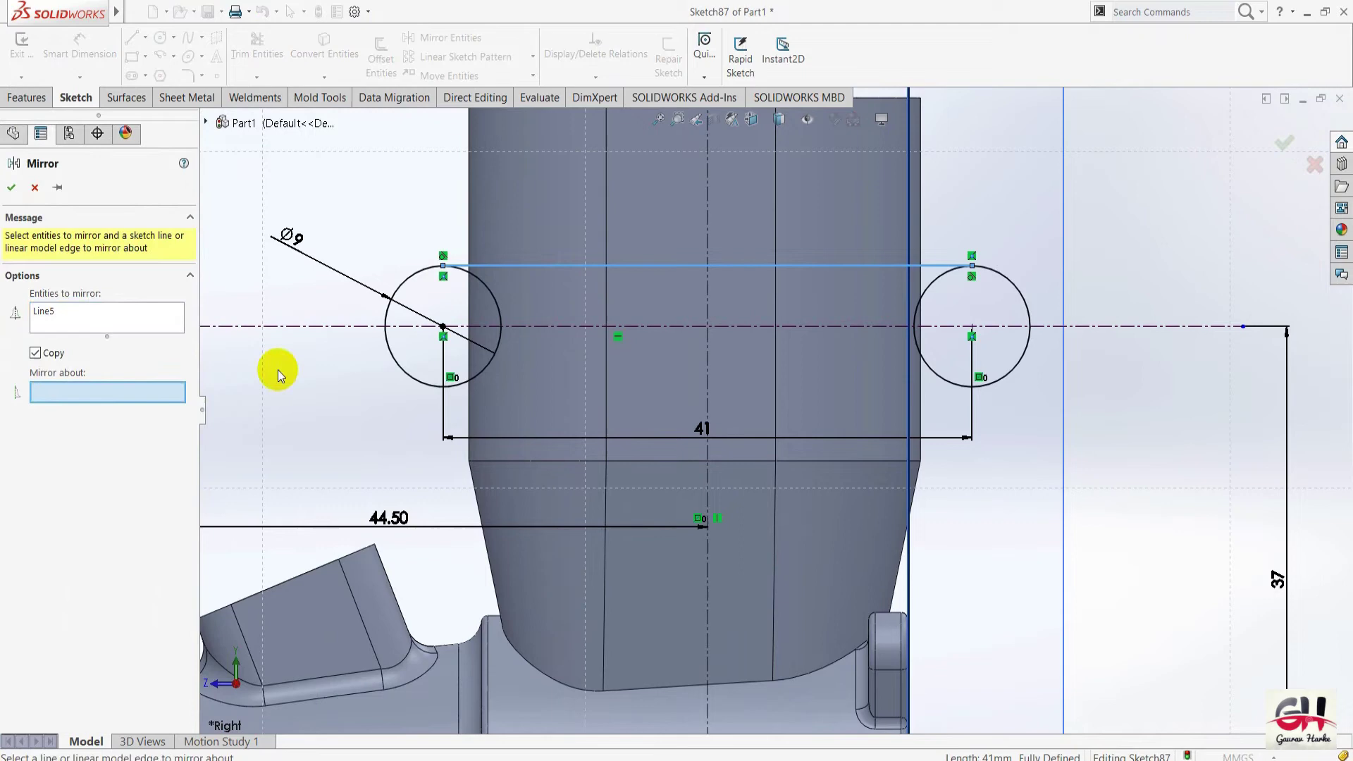
pyautogui.click(316, 326)
pyautogui.click(11, 189)
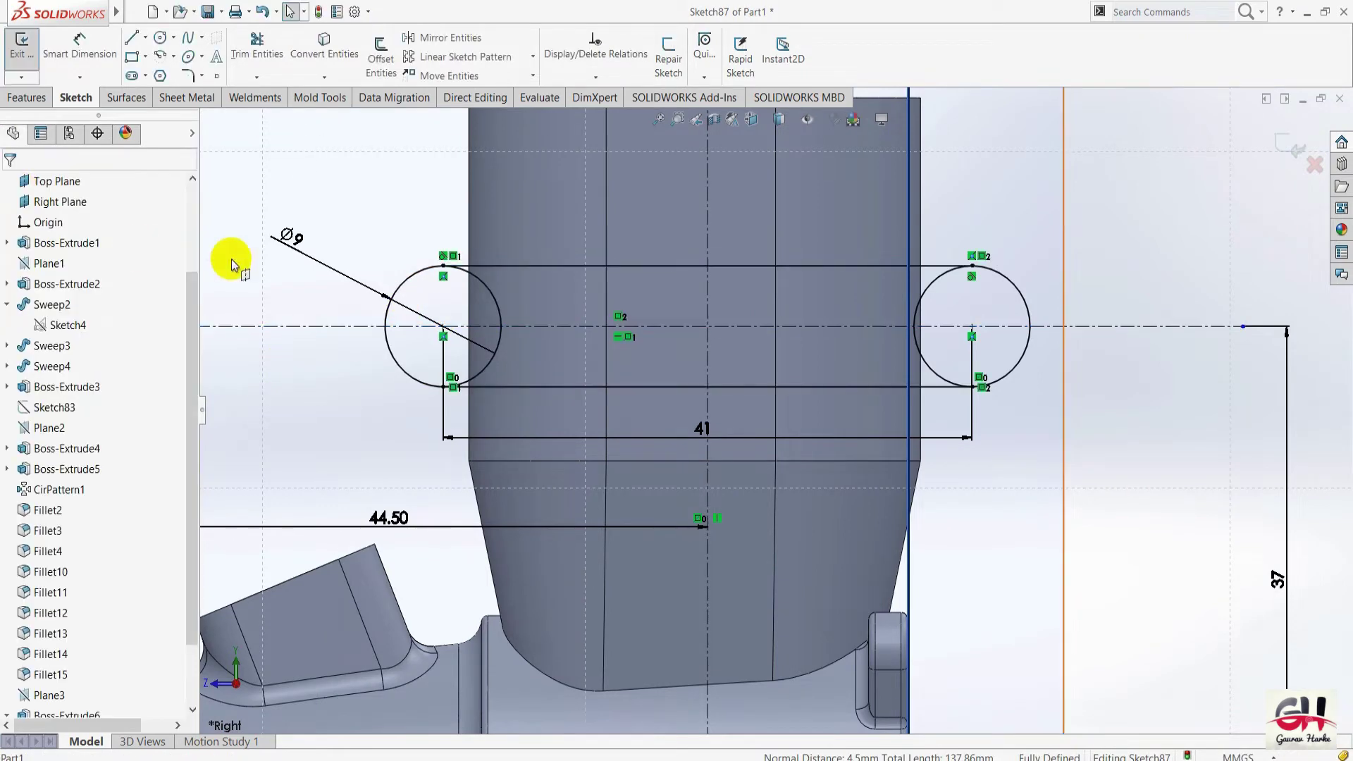
# Trim away both circles' inner arcs to form the slot and exit the sketch.
pyautogui.click(257, 44)
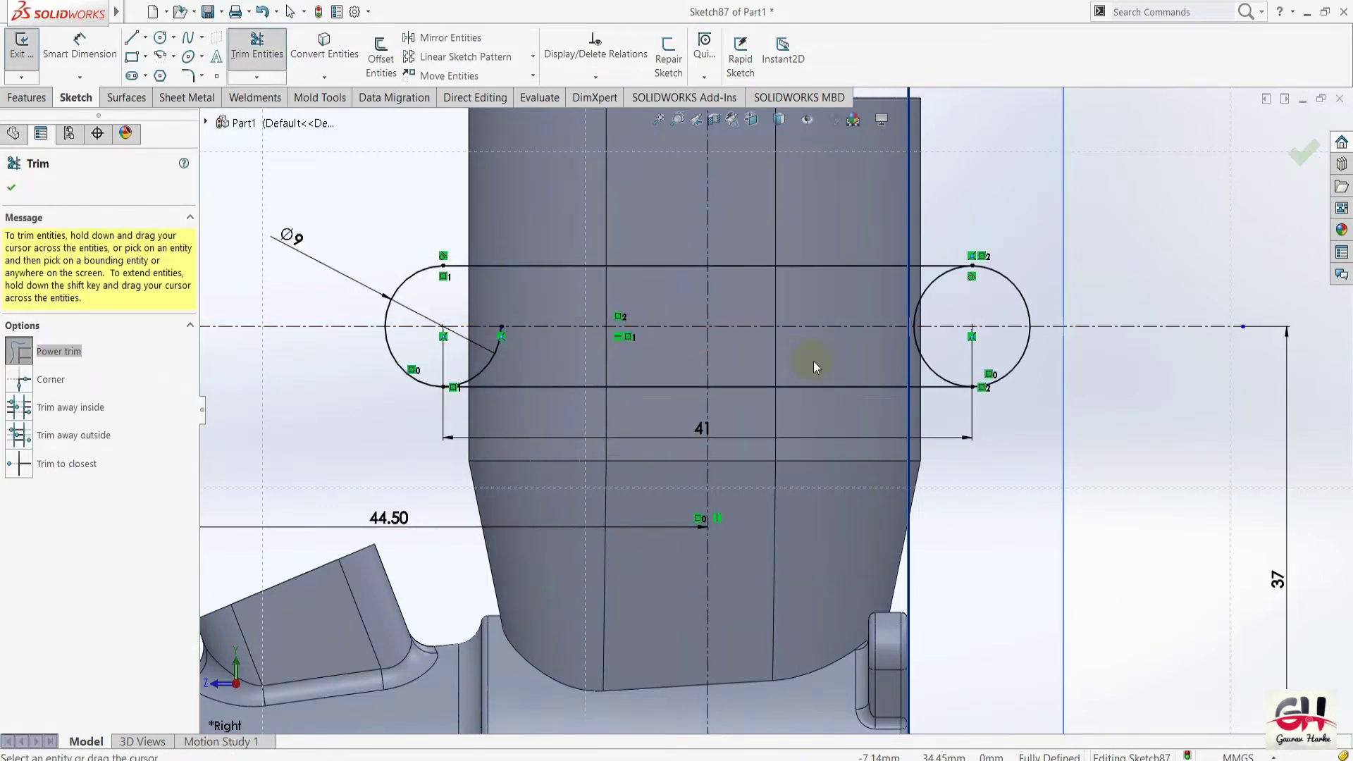
pyautogui.moveTo(889, 298)
pyautogui.mouseDown()
pyautogui.moveTo(943, 359)
pyautogui.moveTo(929, 364)
pyautogui.mouseUp()
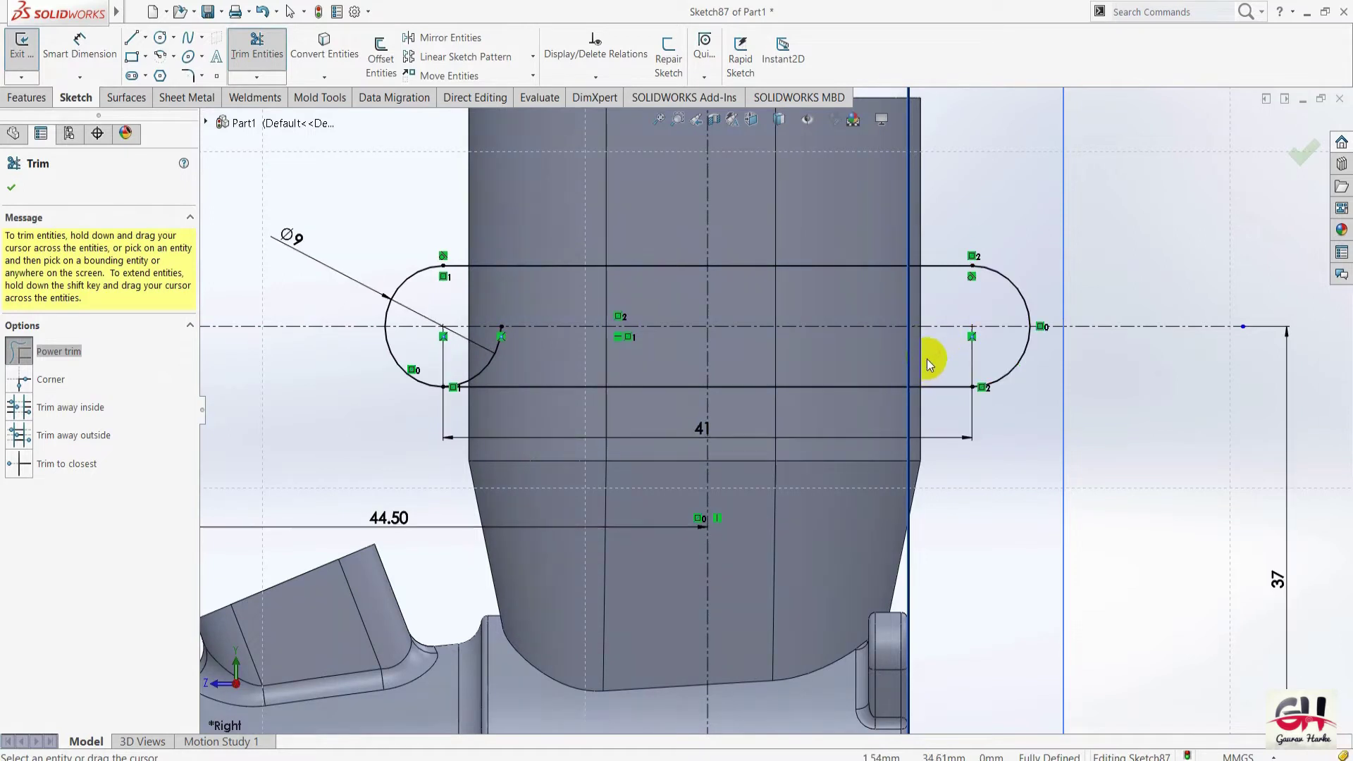
pyautogui.moveTo(473, 364); pyautogui.dragTo(505, 377)
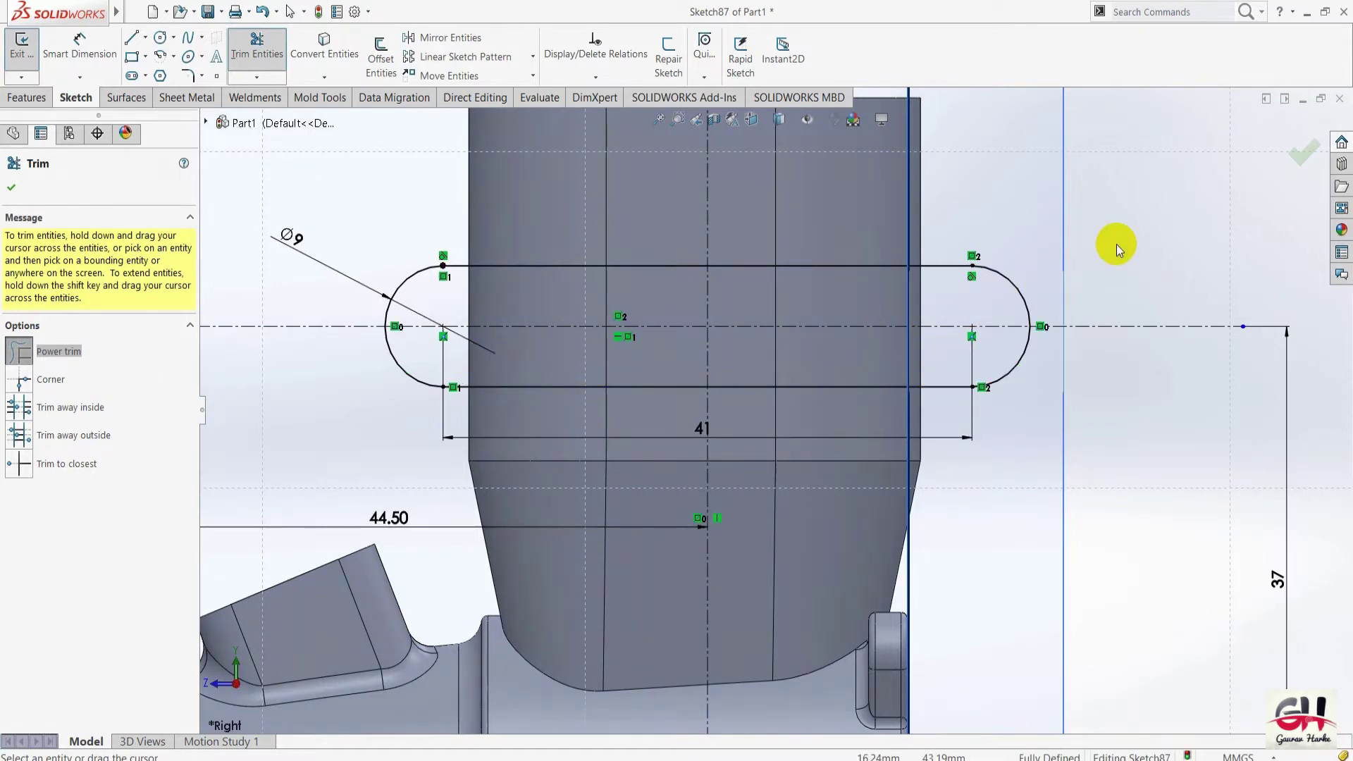
pyautogui.click(1303, 151)
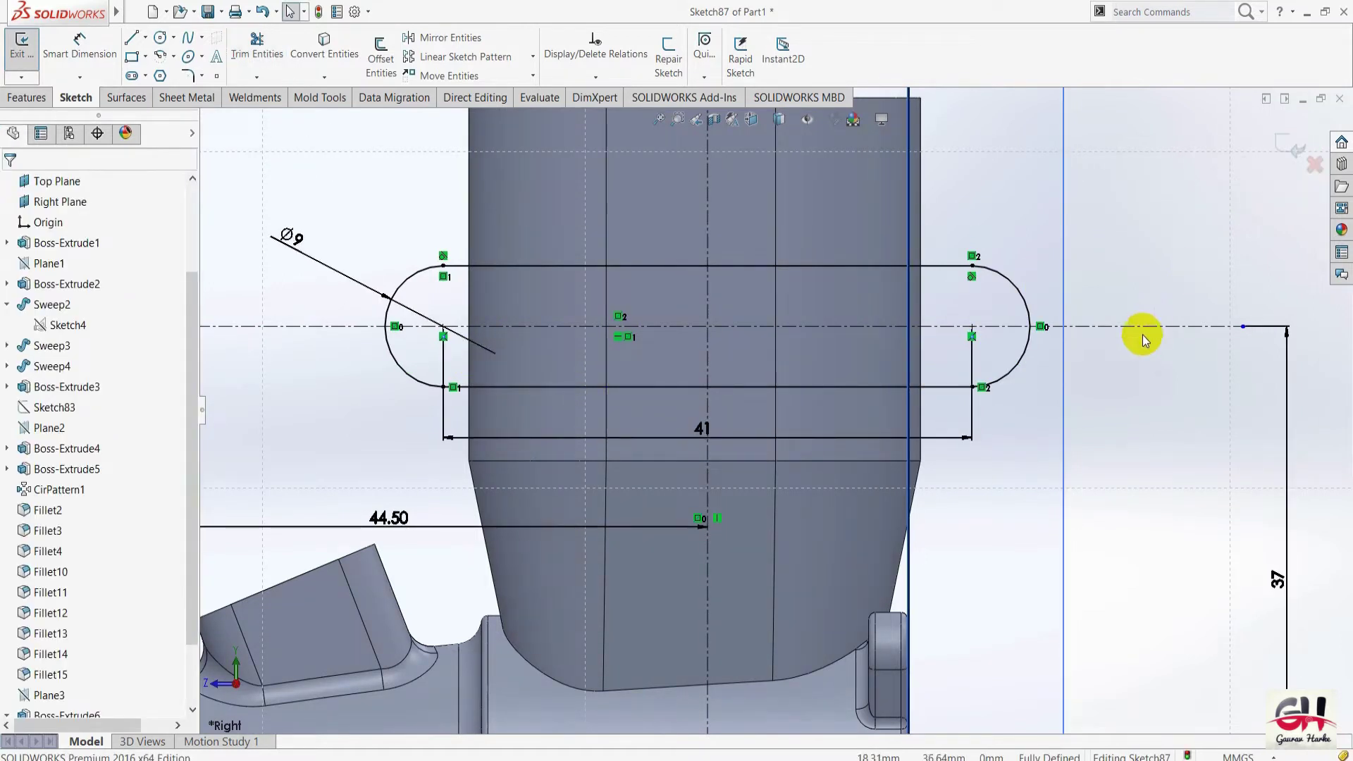
pyautogui.click(1290, 148)
# Show the part in the isometric view.
pyautogui.click(1169, 433)
pyautogui.press('space')
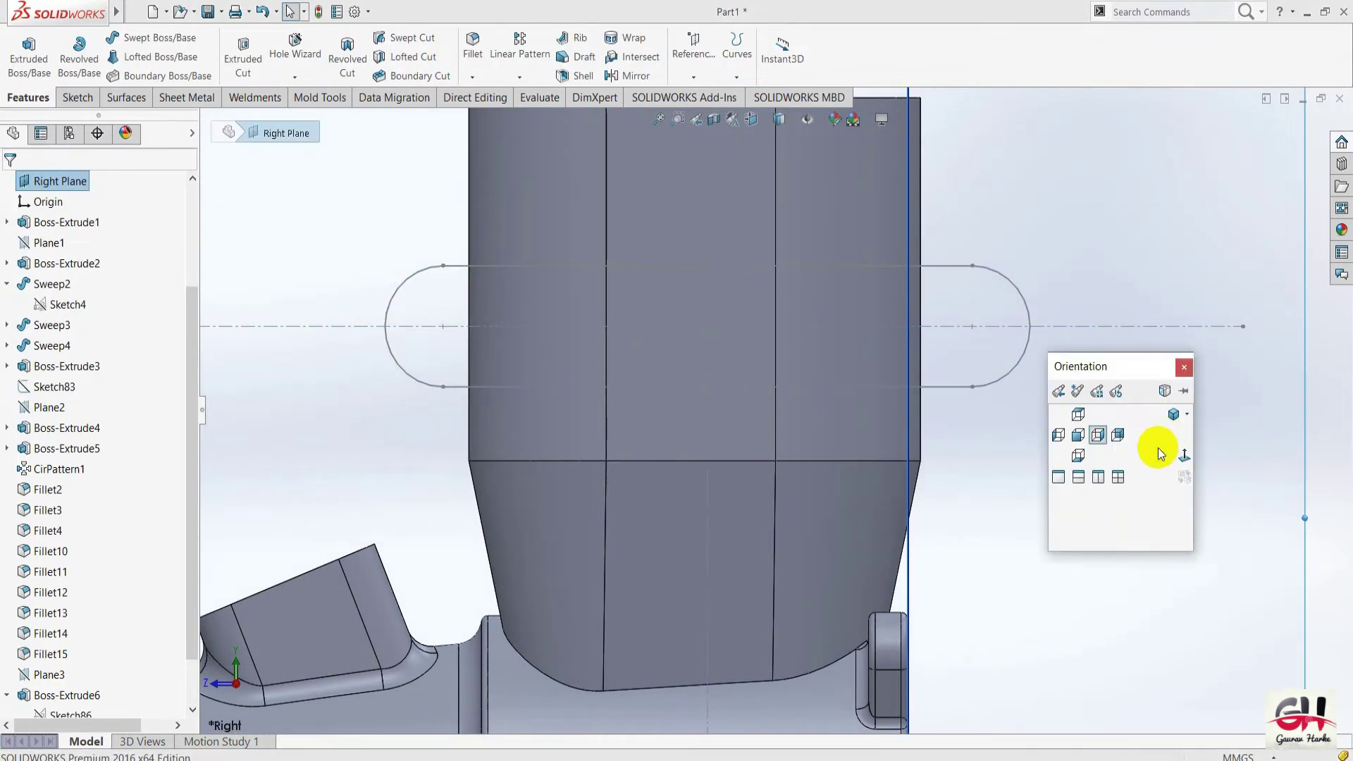
pyautogui.click(1161, 443)
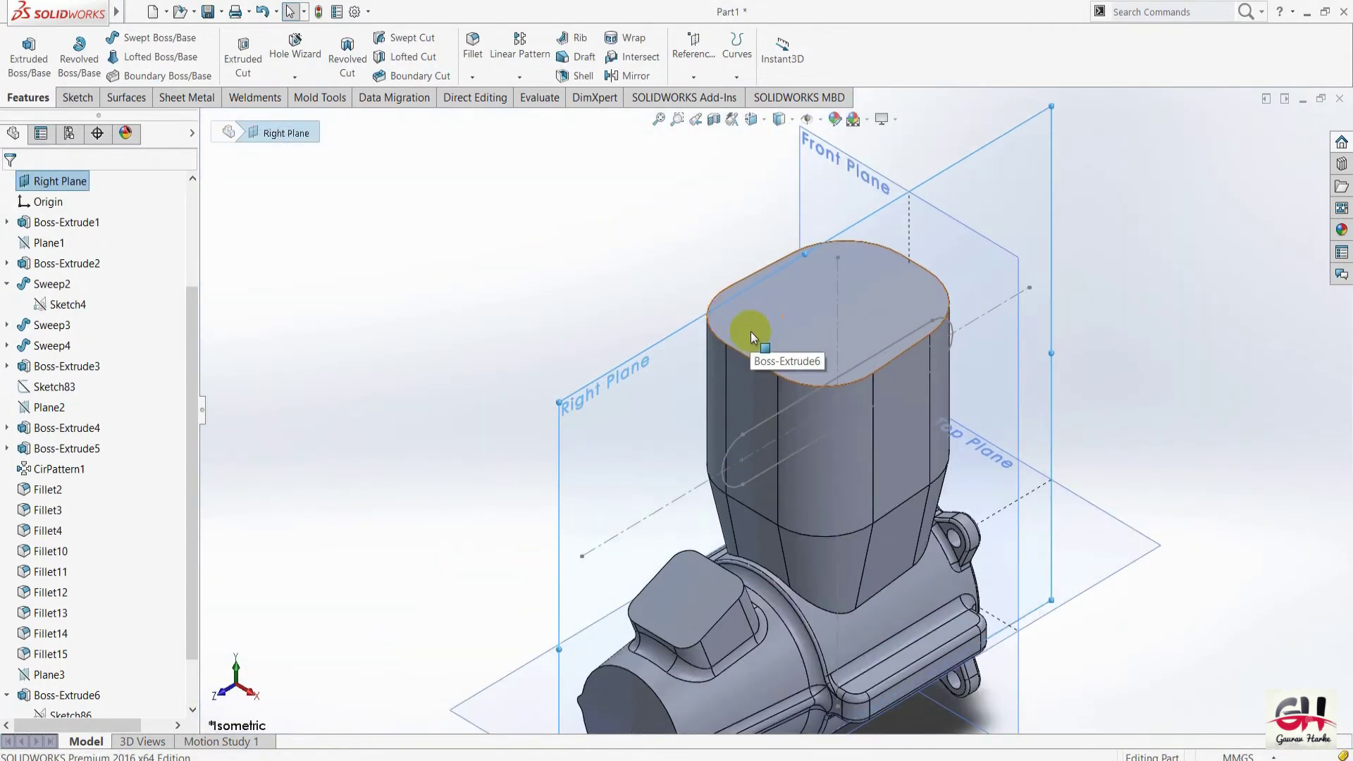
pyautogui.hotkey('alt', 'Tab')
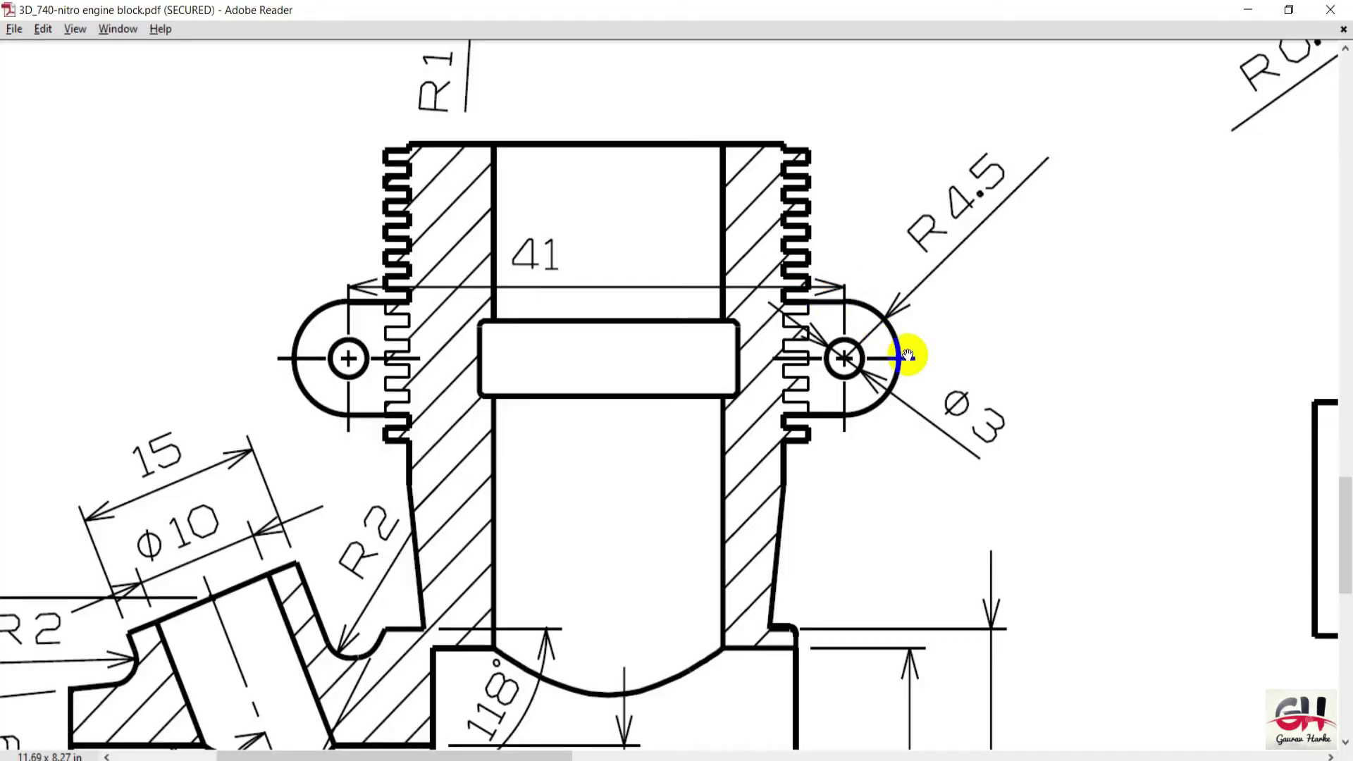
# Zoom and pan the drawing to review the front view and sections A-A and D-D.
pyautogui.keyDown('ctrl'); pyautogui.scroll(-2, 952, 311); pyautogui.keyUp('ctrl')
pyautogui.keyDown('ctrl'); pyautogui.scroll(-1, 918, 293); pyautogui.keyUp('ctrl')
pyautogui.scroll(3, 923, 286)
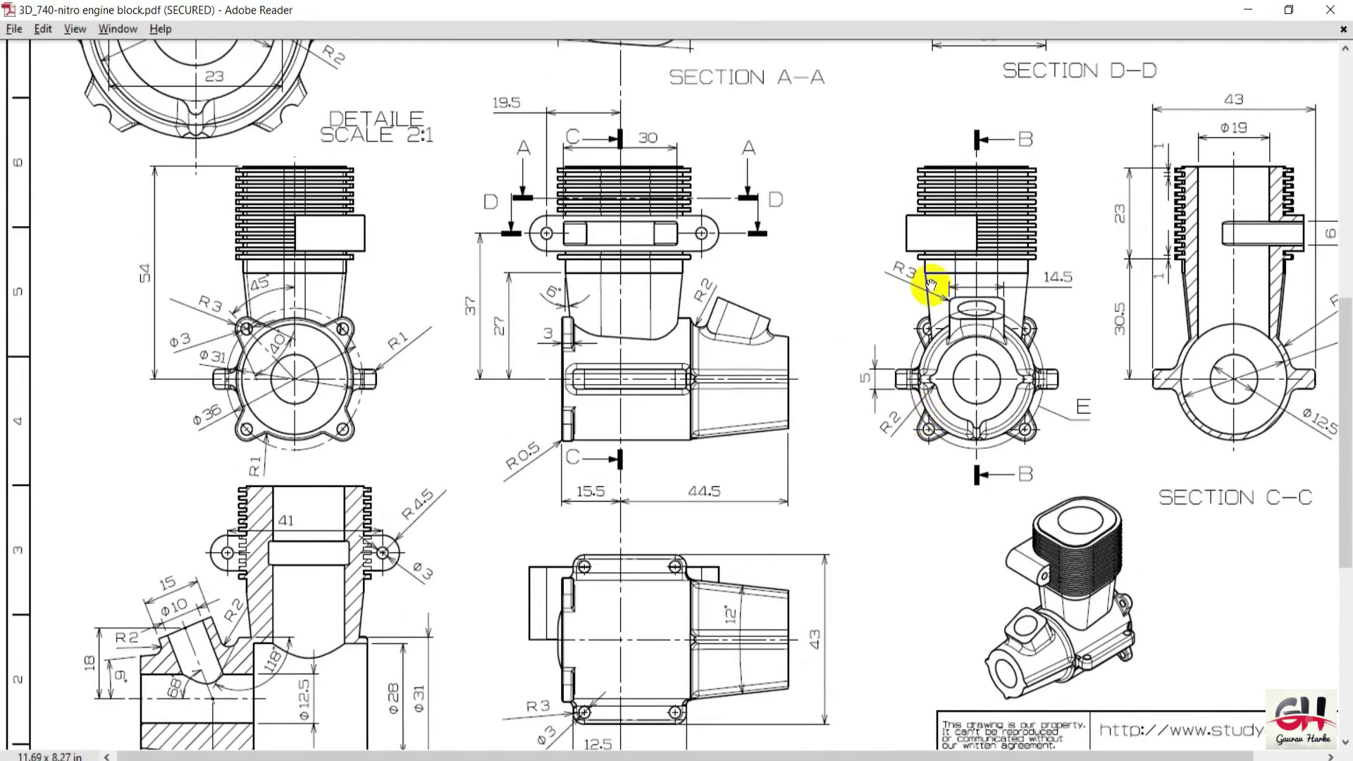
pyautogui.scroll(3, 931, 383)
pyautogui.scroll(3, 932, 423)
pyautogui.keyDown('ctrl'); pyautogui.scroll(1, 932, 423); pyautogui.keyUp('ctrl')
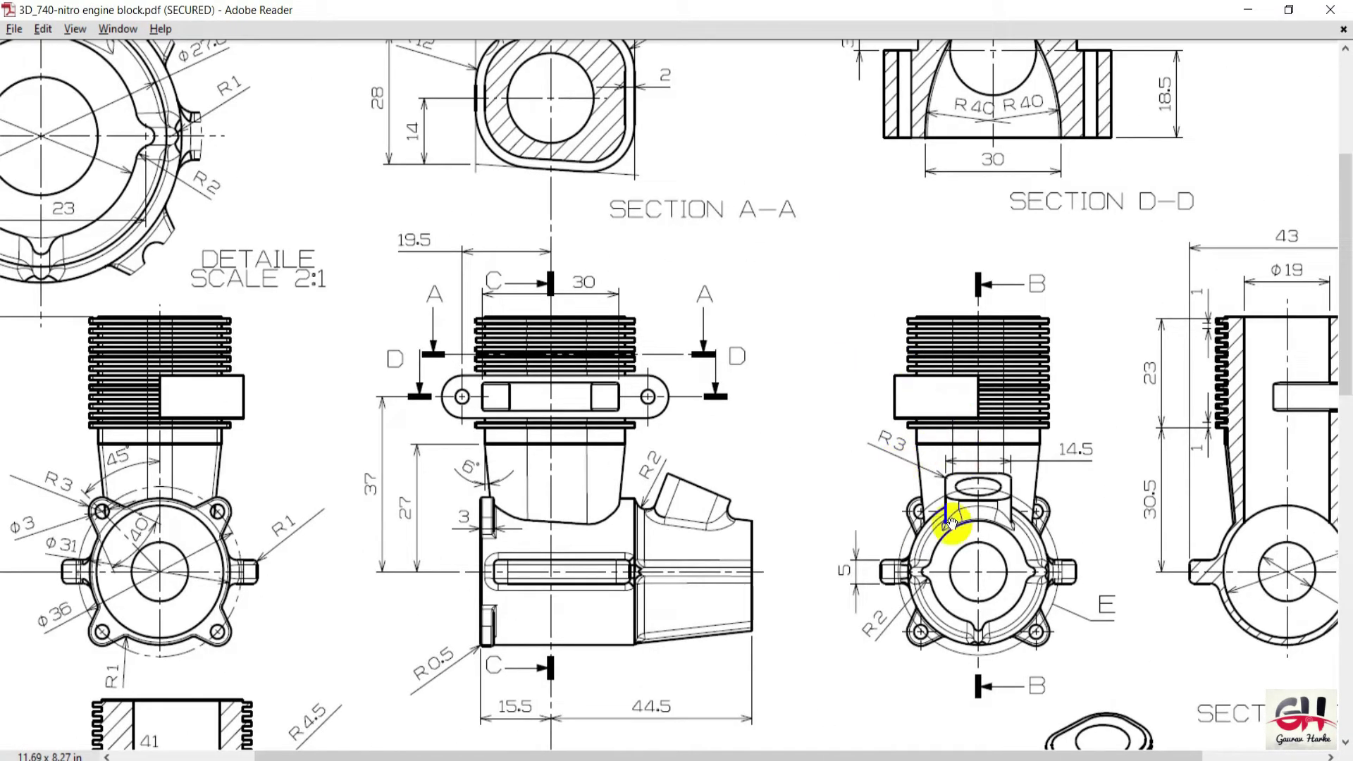
pyautogui.scroll(3, 905, 464)
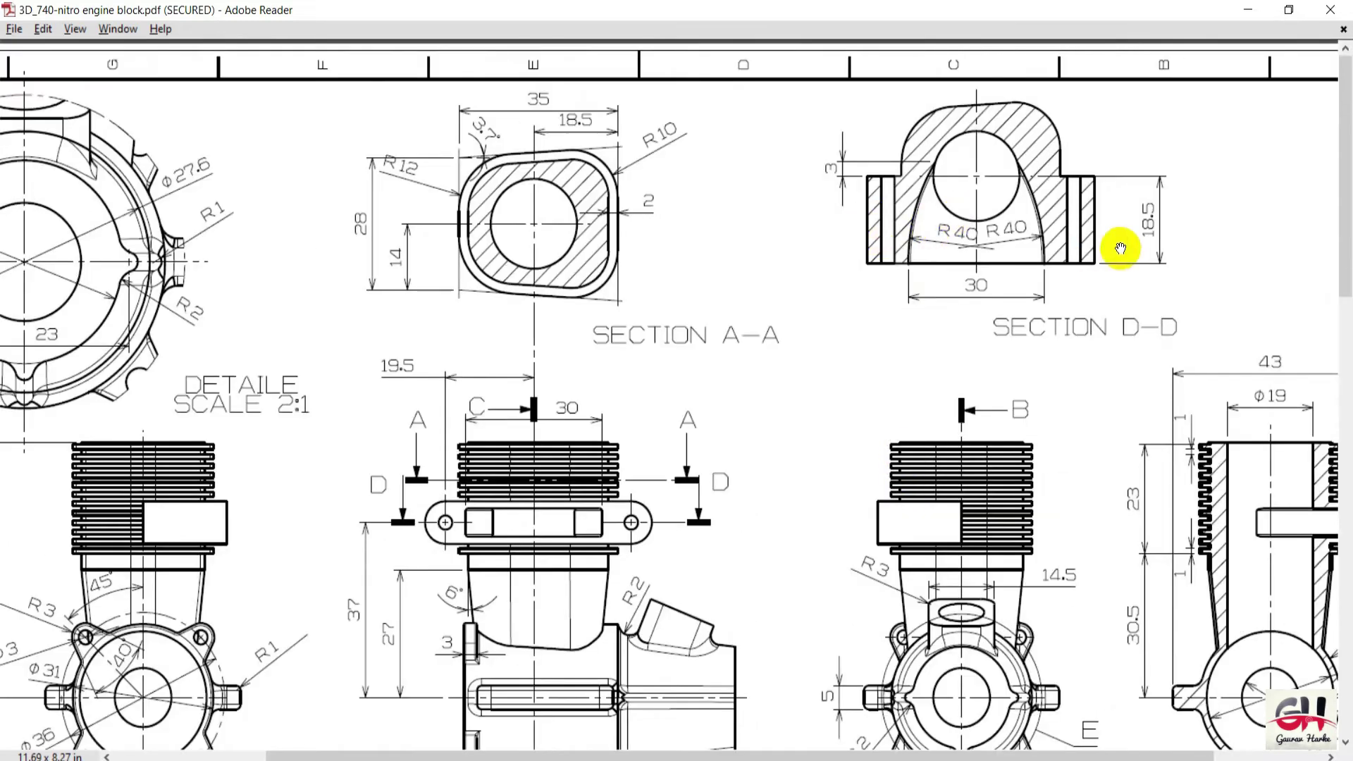
pyautogui.moveTo(908, 508); pyautogui.dragTo(959, 337)
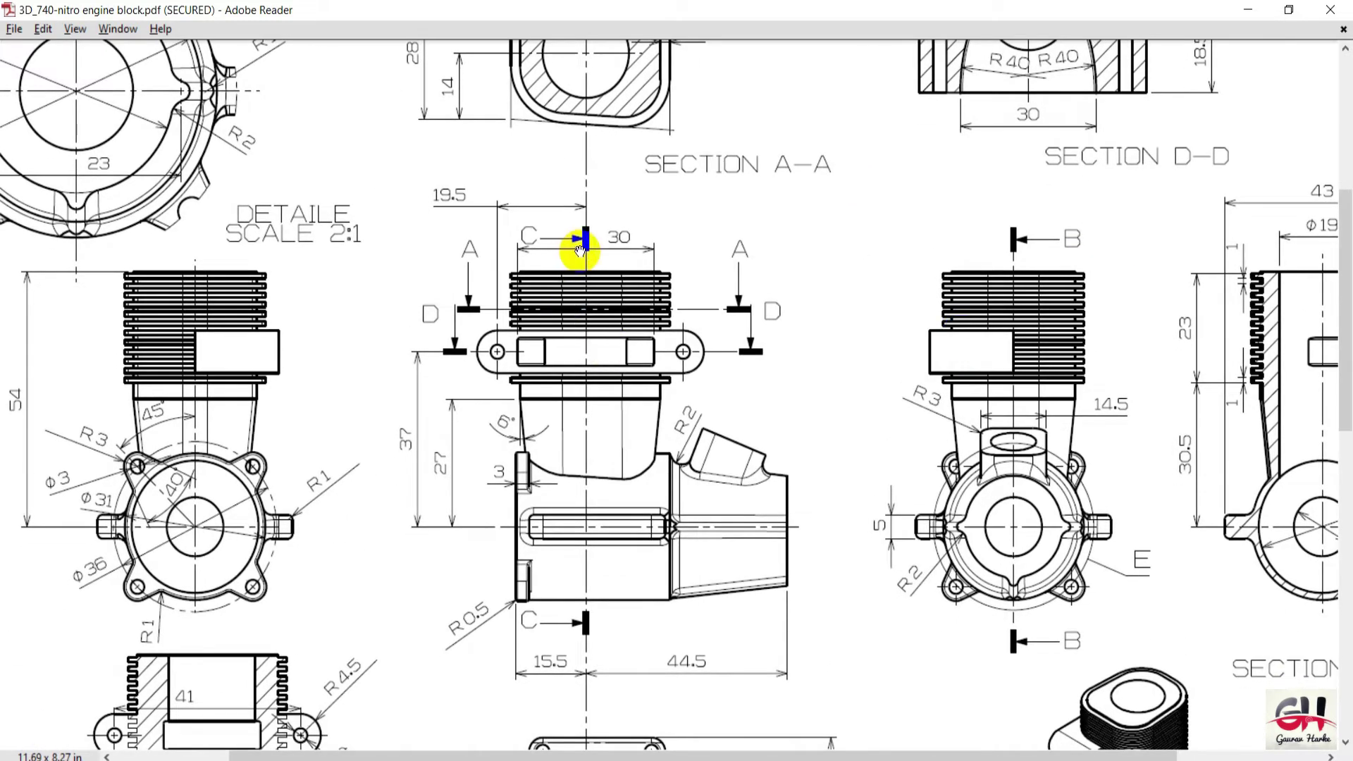
pyautogui.moveTo(826, 275)
pyautogui.mouseDown()
pyautogui.moveTo(811, 441)
pyautogui.moveTo(773, 145)
pyautogui.moveTo(763, 345)
pyautogui.mouseUp()
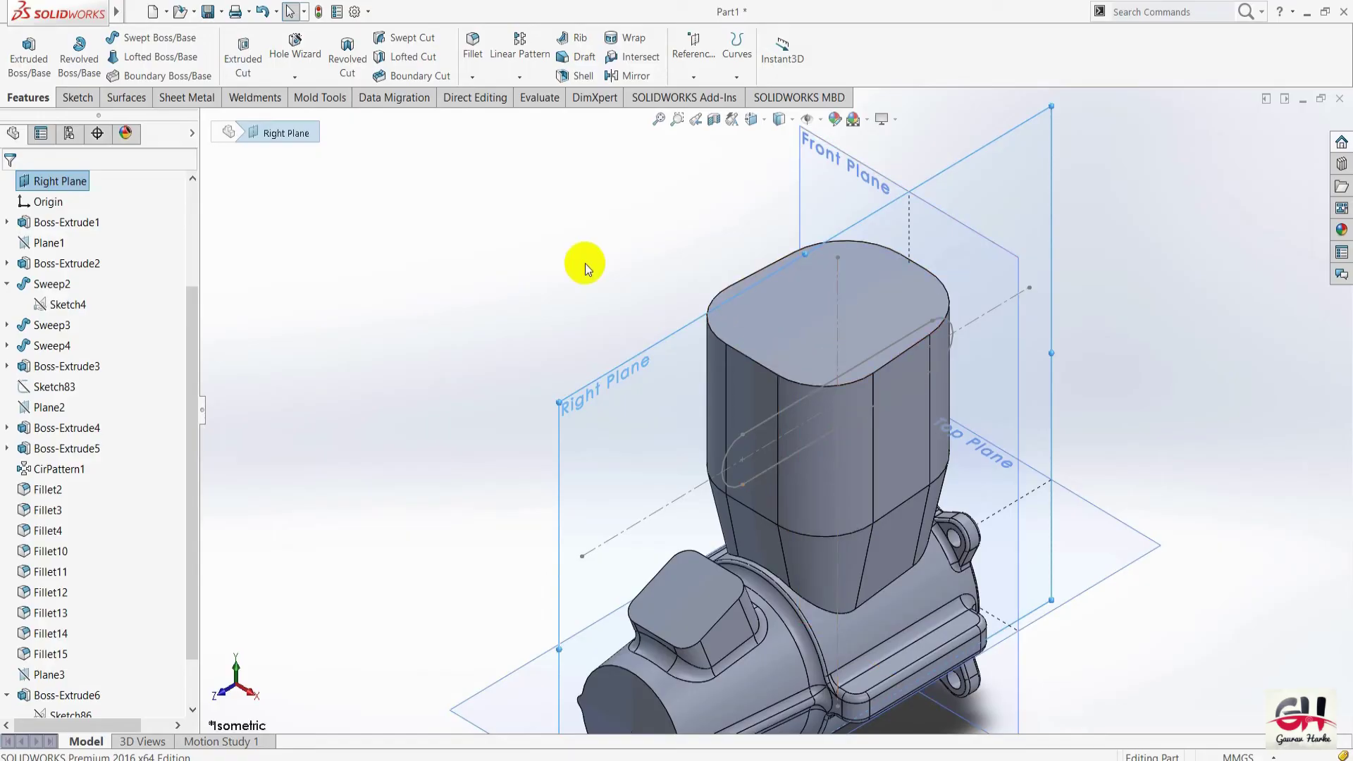
# Extrude the Sketch87 slot 18.50 mm to the flipped side, creating Boss-Extrude9.
pyautogui.click(584, 264)
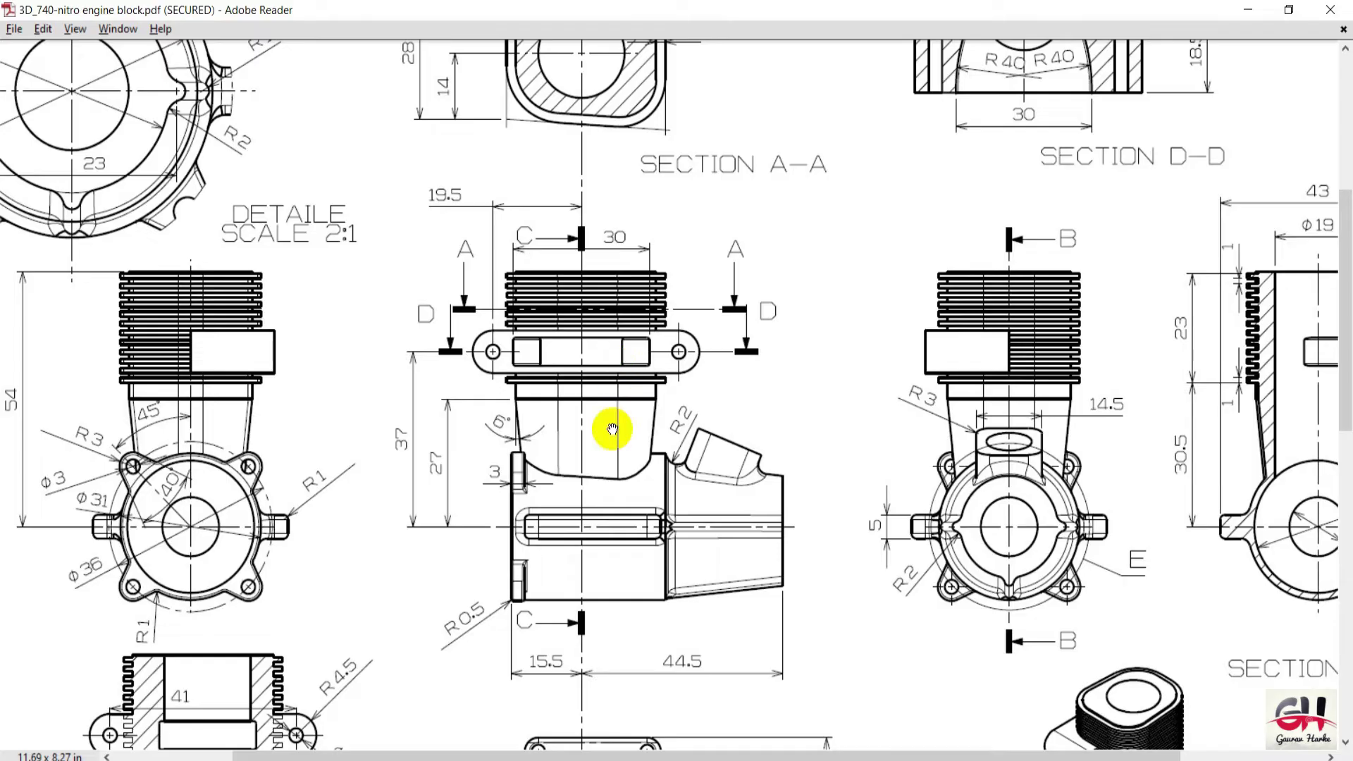
pyautogui.moveTo(613, 429)
pyautogui.mouseDown()
pyautogui.moveTo(616, 257)
pyautogui.moveTo(637, 388)
pyautogui.moveTo(613, 317)
pyautogui.moveTo(876, 127)
pyautogui.moveTo(430, 605)
pyautogui.mouseUp()
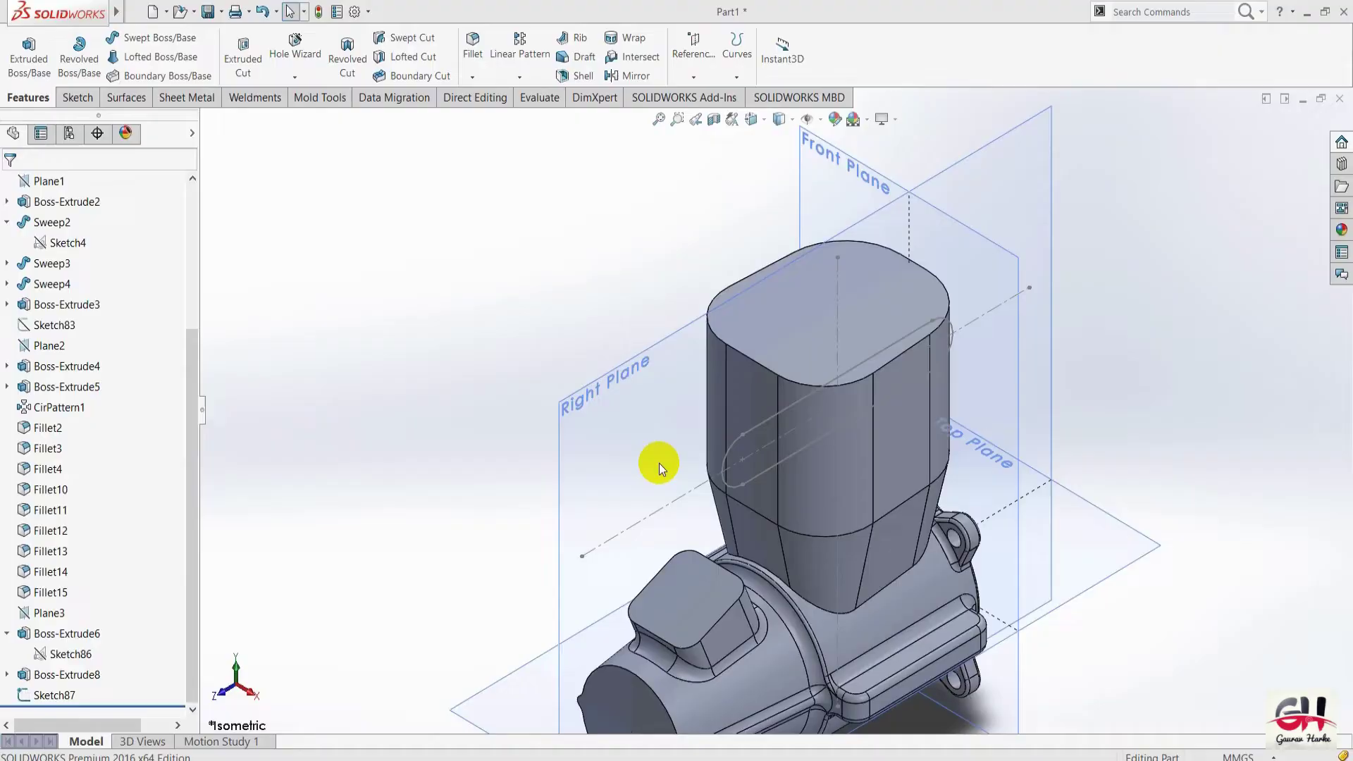
pyautogui.click(53, 697)
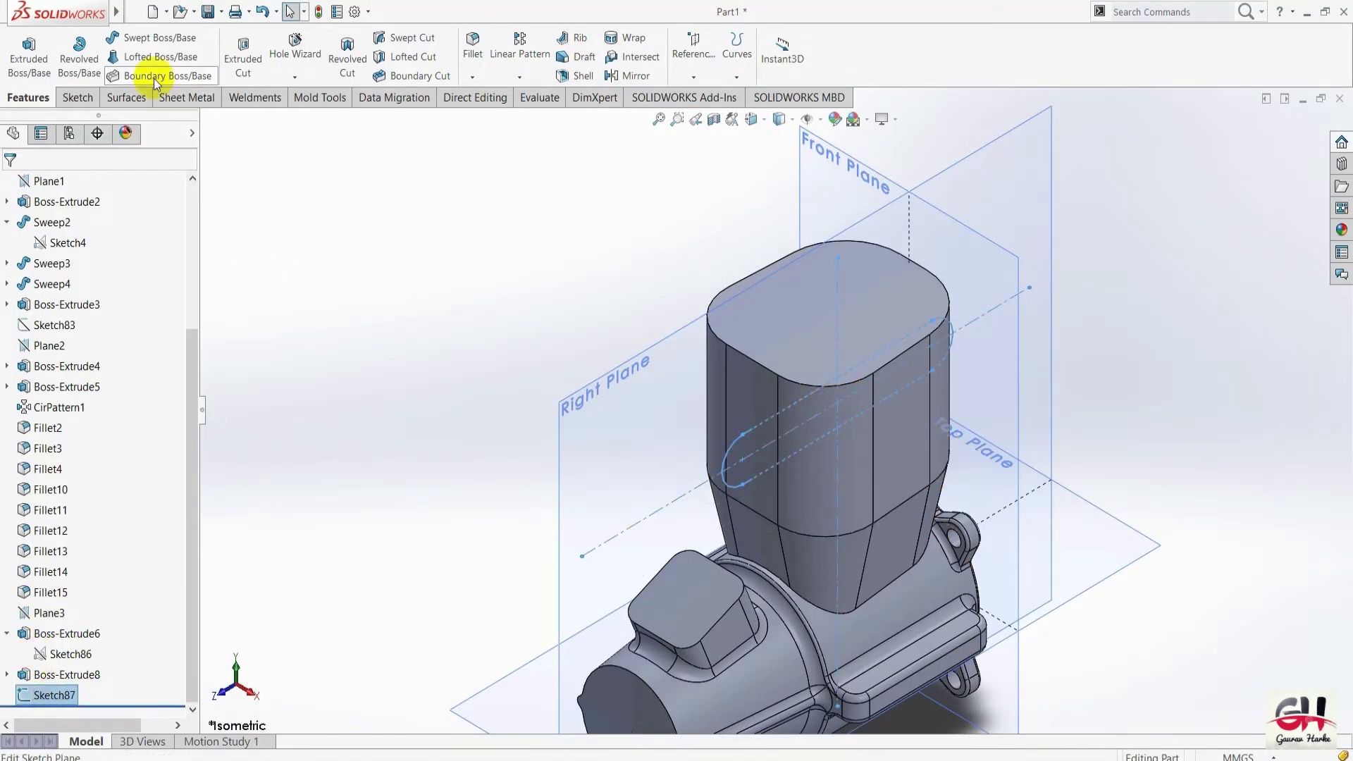
pyautogui.click(32, 51)
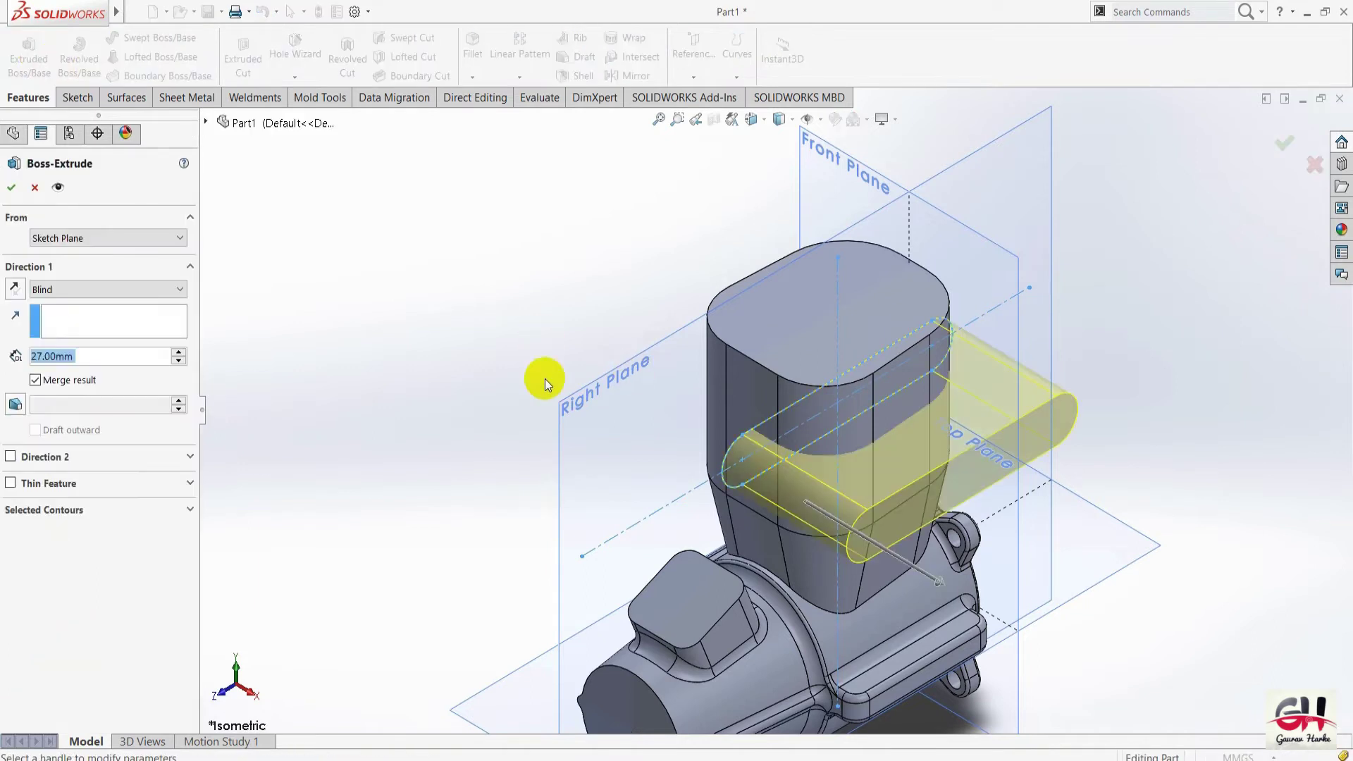
pyautogui.click(15, 289)
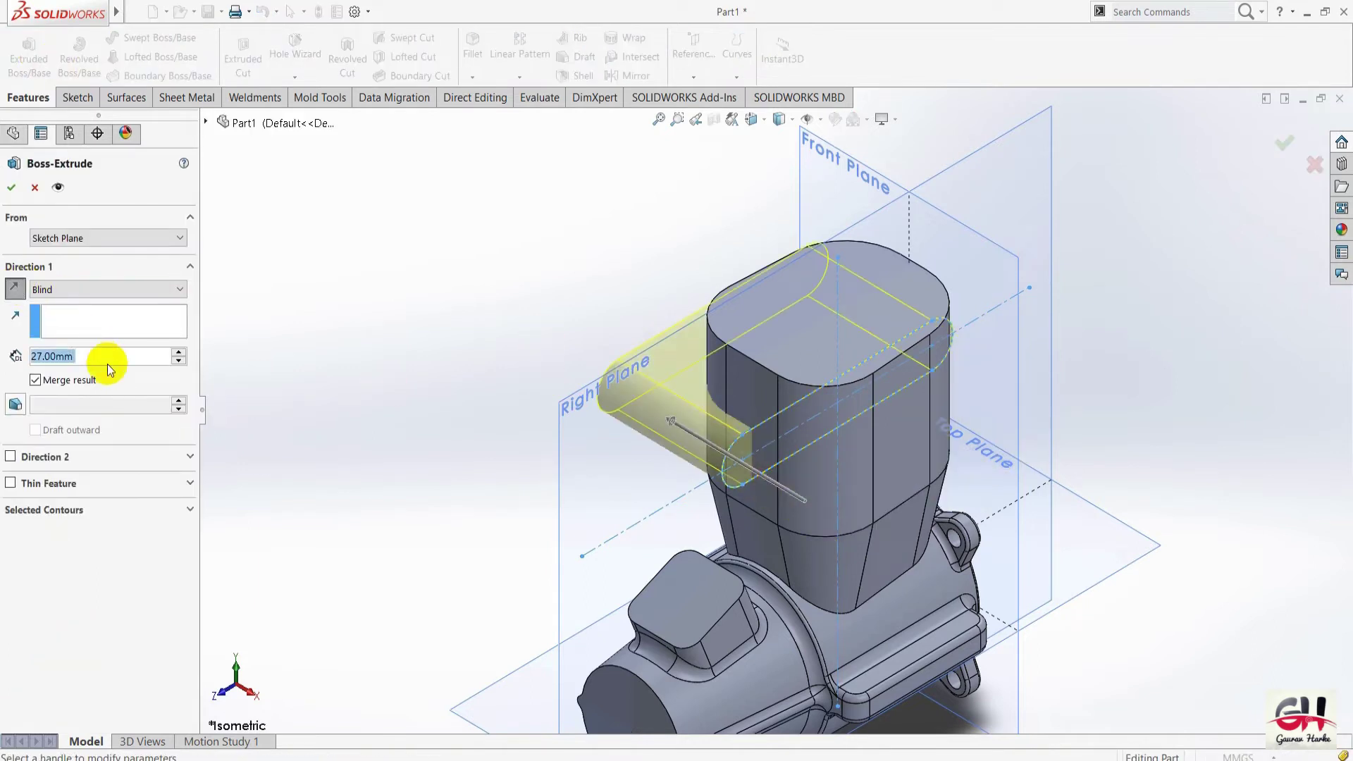
pyautogui.write('18.5')
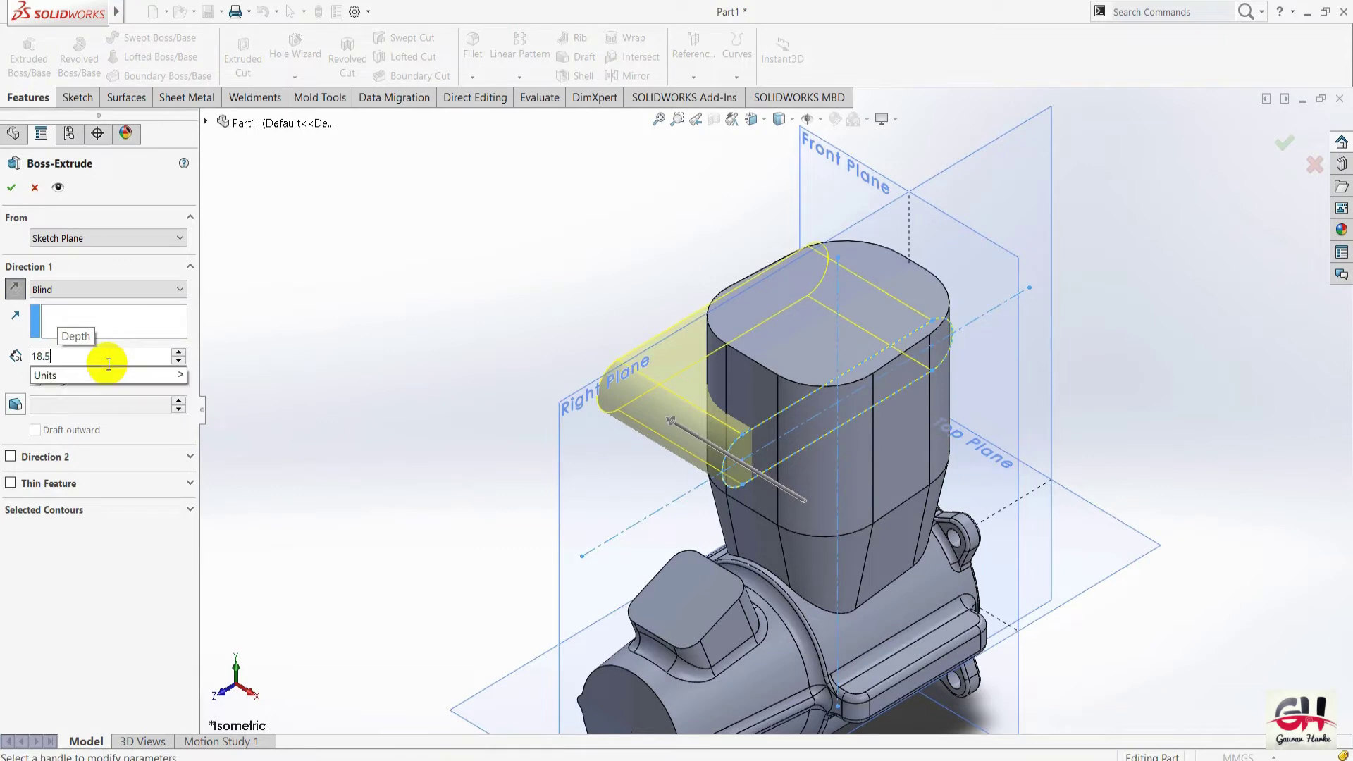
pyautogui.press('Return')
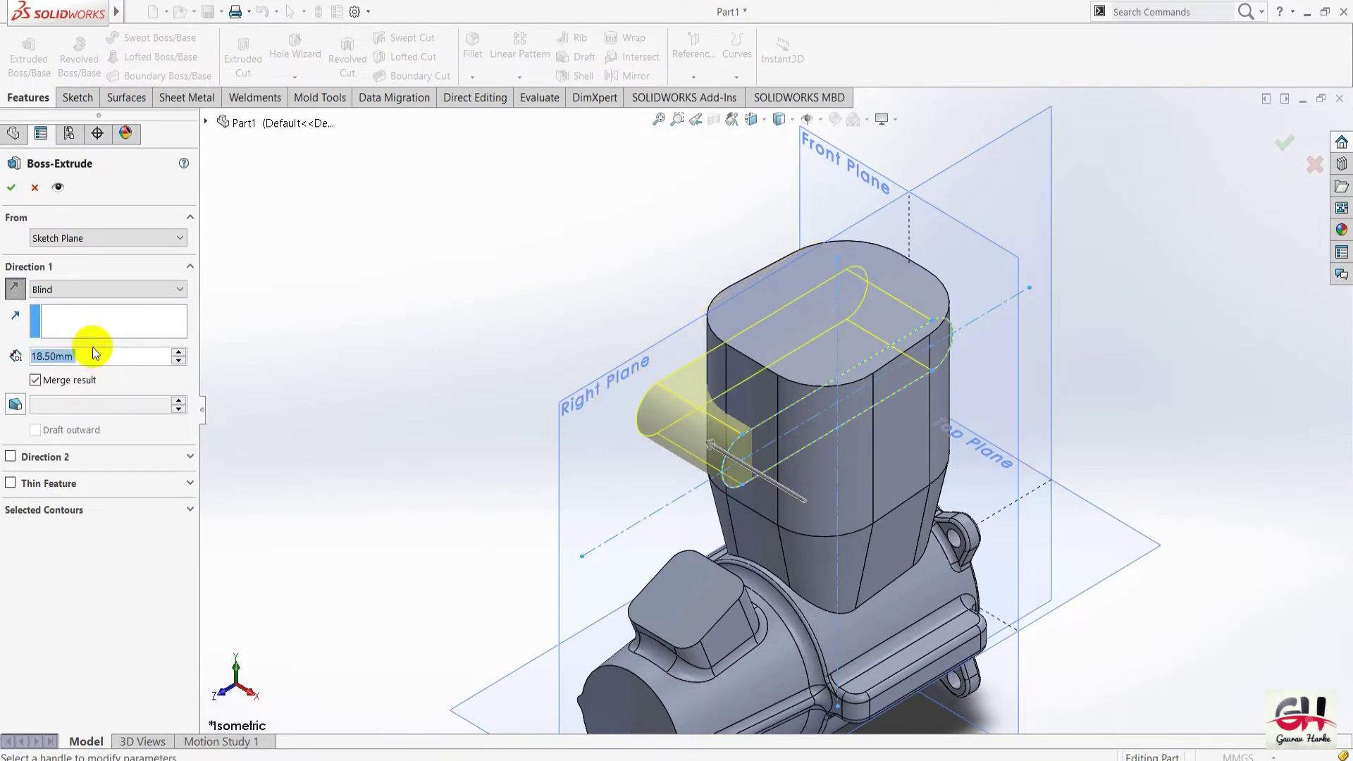
pyautogui.press('Return')
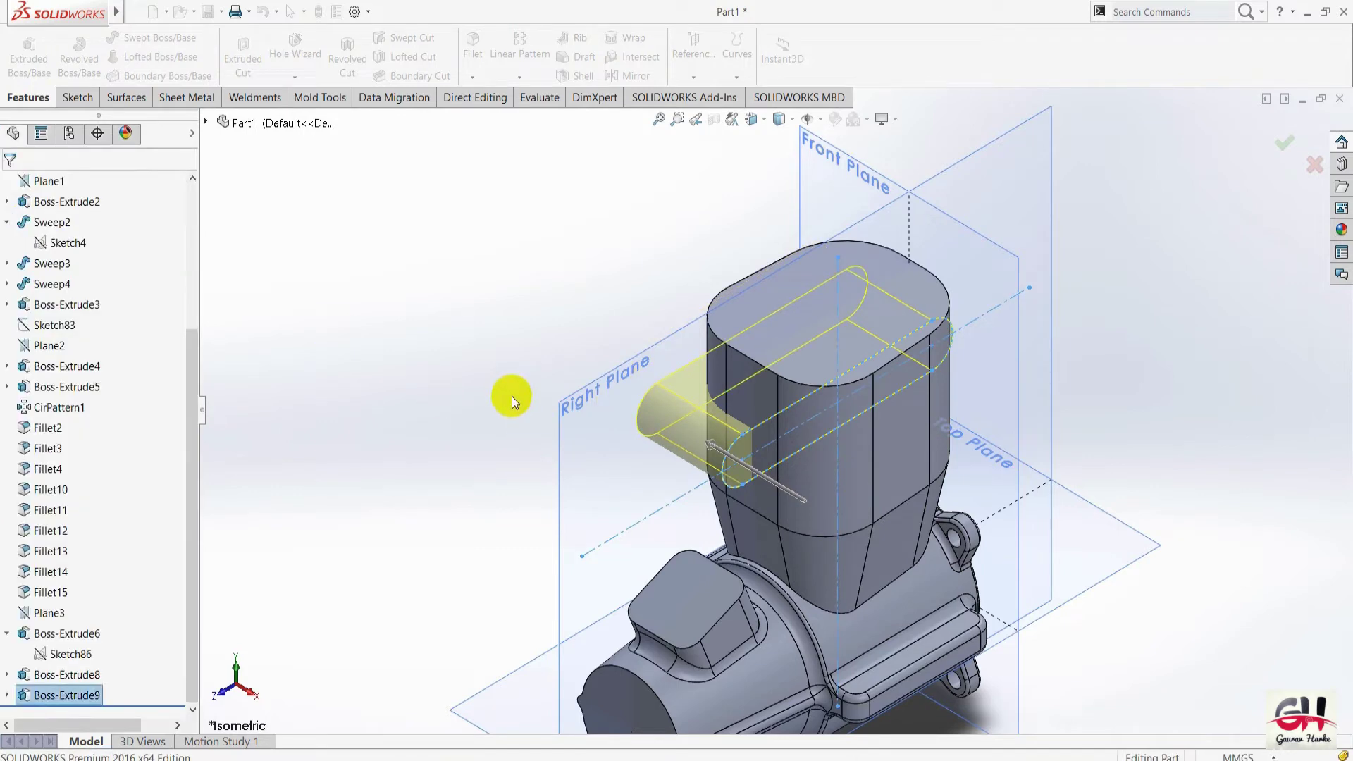
# Inspect the new lug from below, then from the Top and Isometric views.
pyautogui.moveTo(510, 396)
pyautogui.mouseDown(button='middle')
pyautogui.moveTo(641, 311)
pyautogui.moveTo(696, 301)
pyautogui.moveTo(696, 278)
pyautogui.moveTo(585, 384)
pyautogui.mouseUp(button='middle')
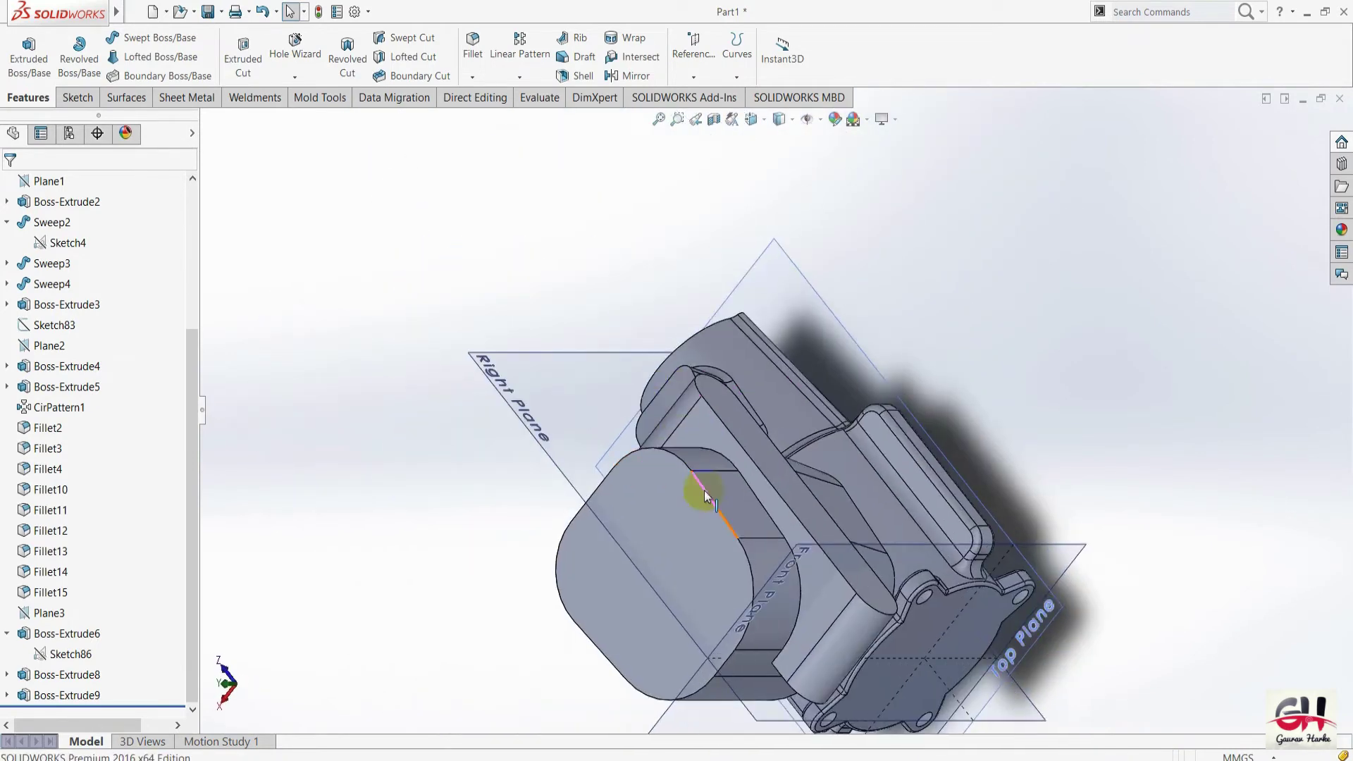
pyautogui.press('space')
pyautogui.click(785, 592)
pyautogui.press('space')
pyautogui.click(443, 470)
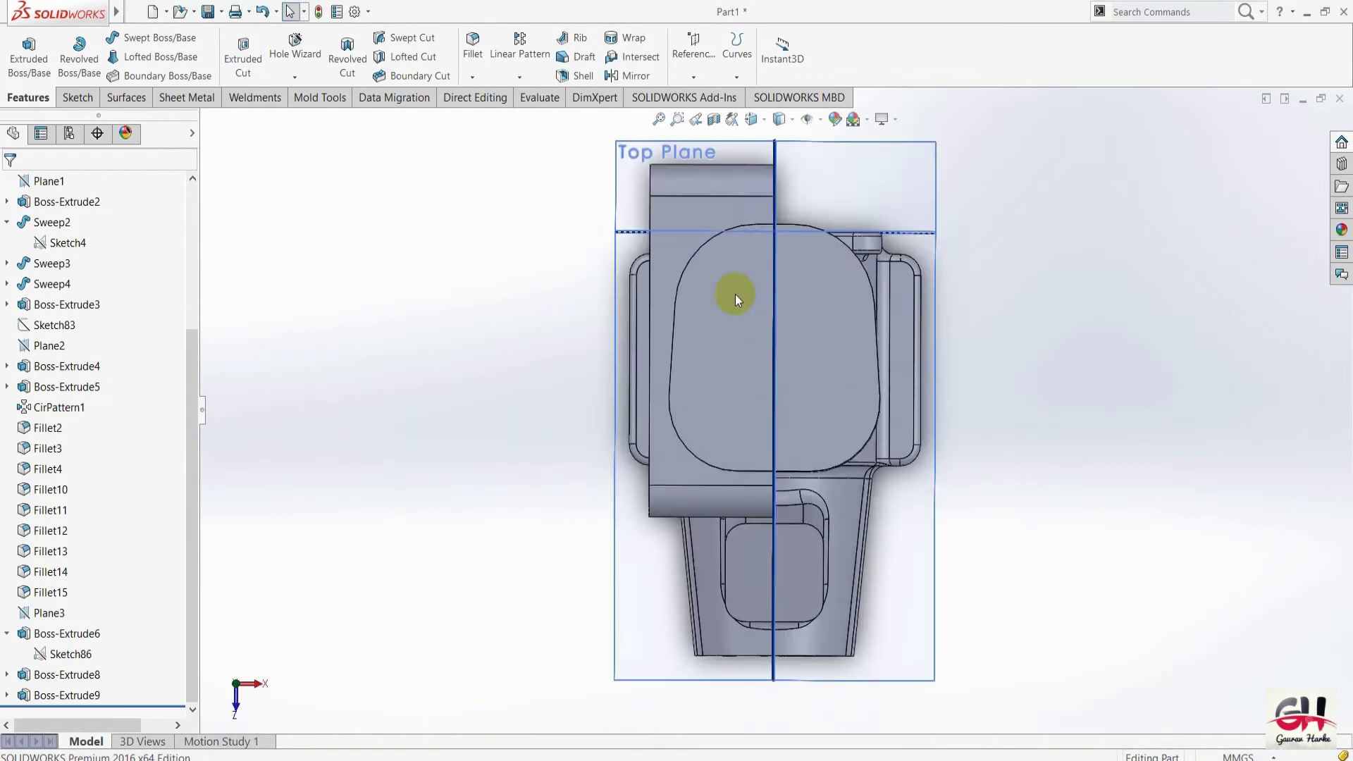
pyautogui.scroll(-3, 655, 355)
pyautogui.press('space')
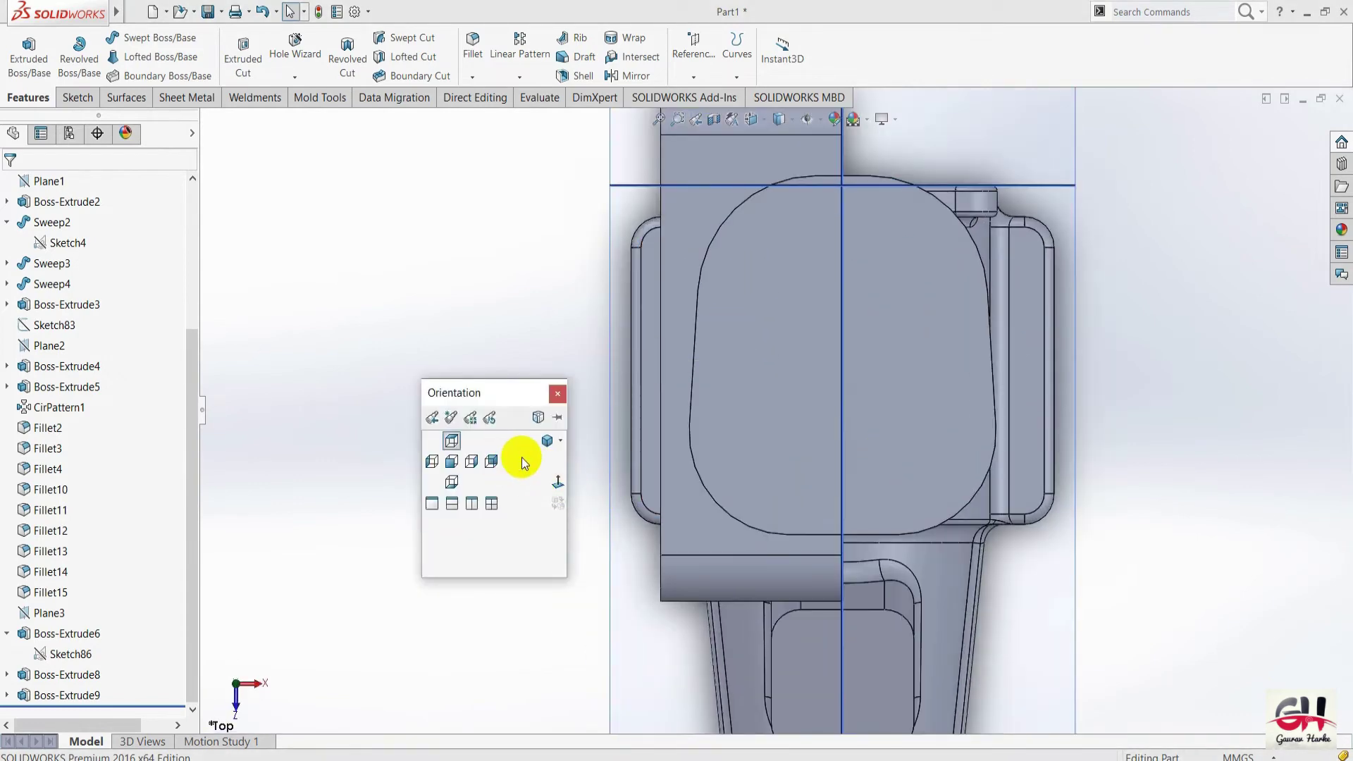
pyautogui.click(547, 440)
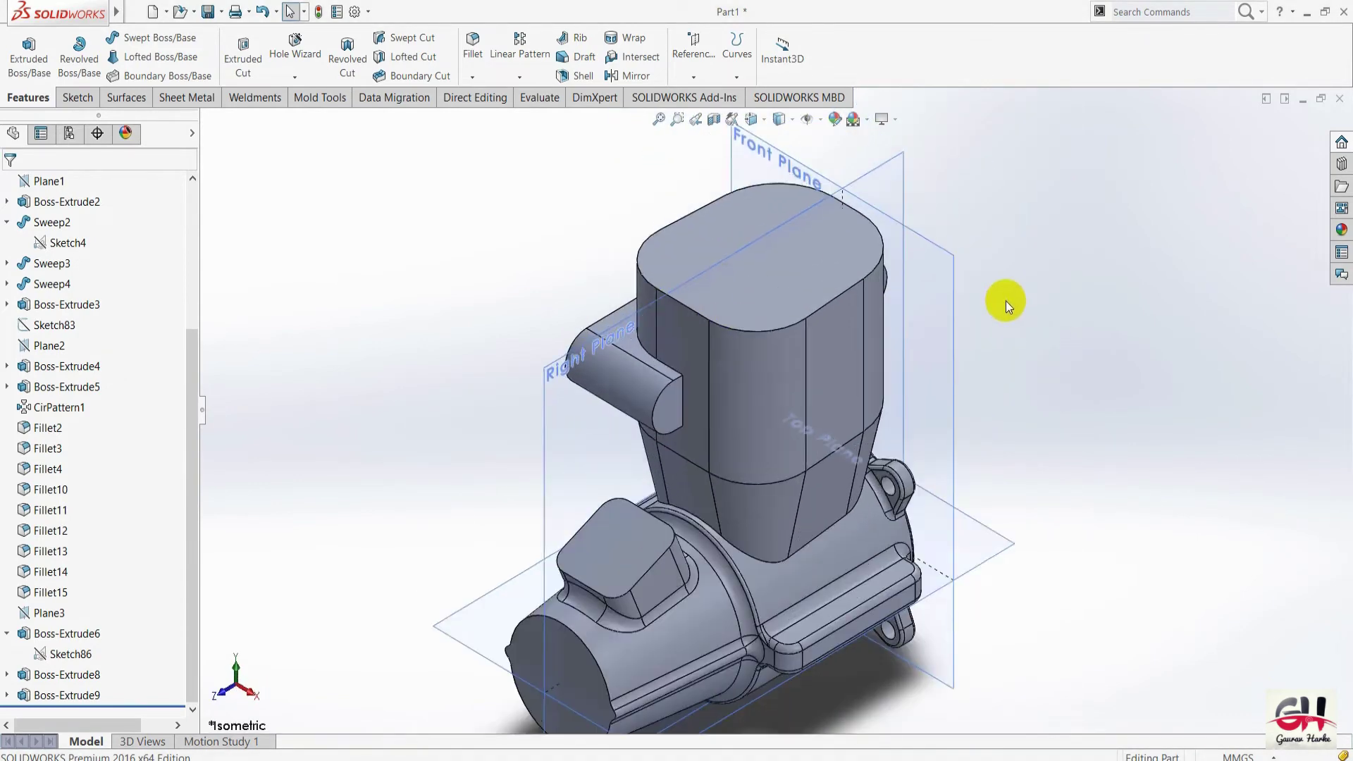
pyautogui.hotkey('alt', 'Tab')
pyautogui.scroll(-1, 965, 431)
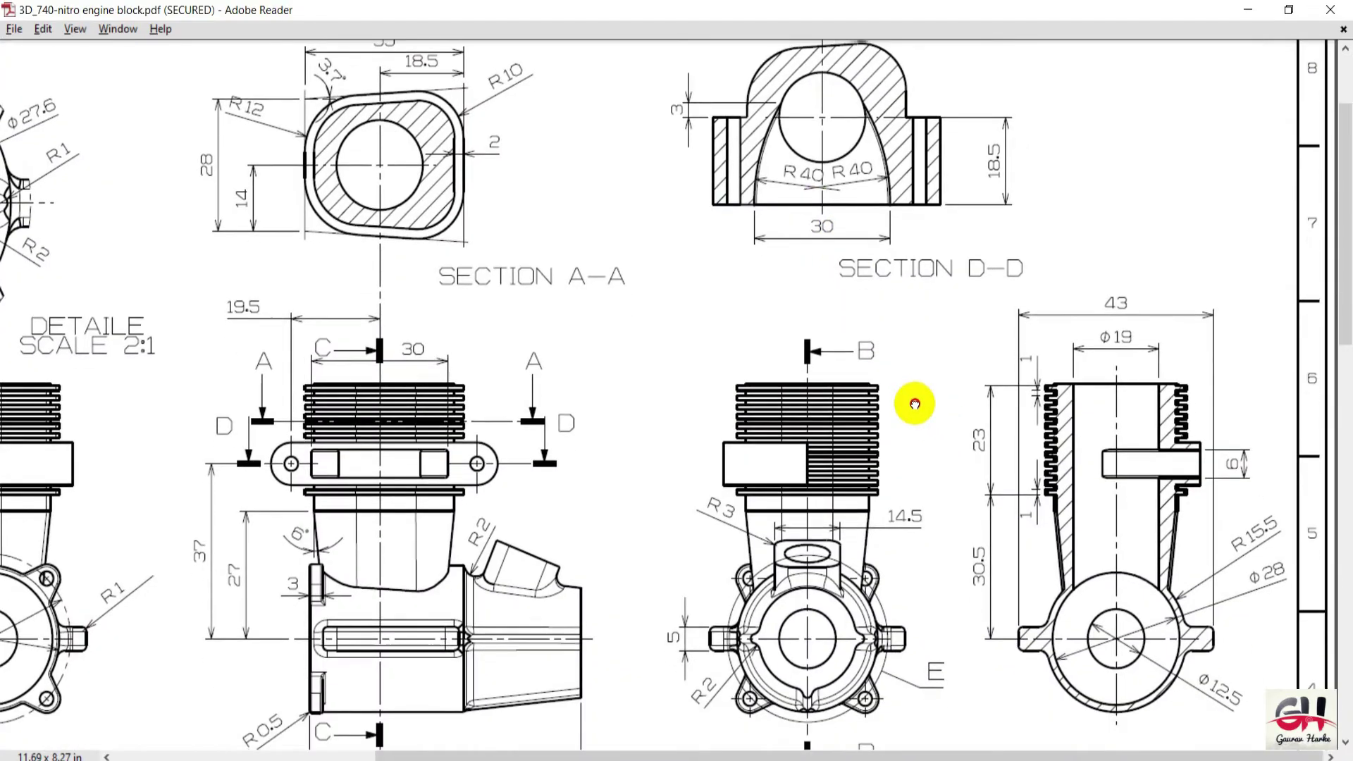
pyautogui.scroll(1, 935, 401)
pyautogui.scroll(-5, 951, 387)
pyautogui.scroll(-4, 770, 319)
pyautogui.scroll(-5, 733, 408)
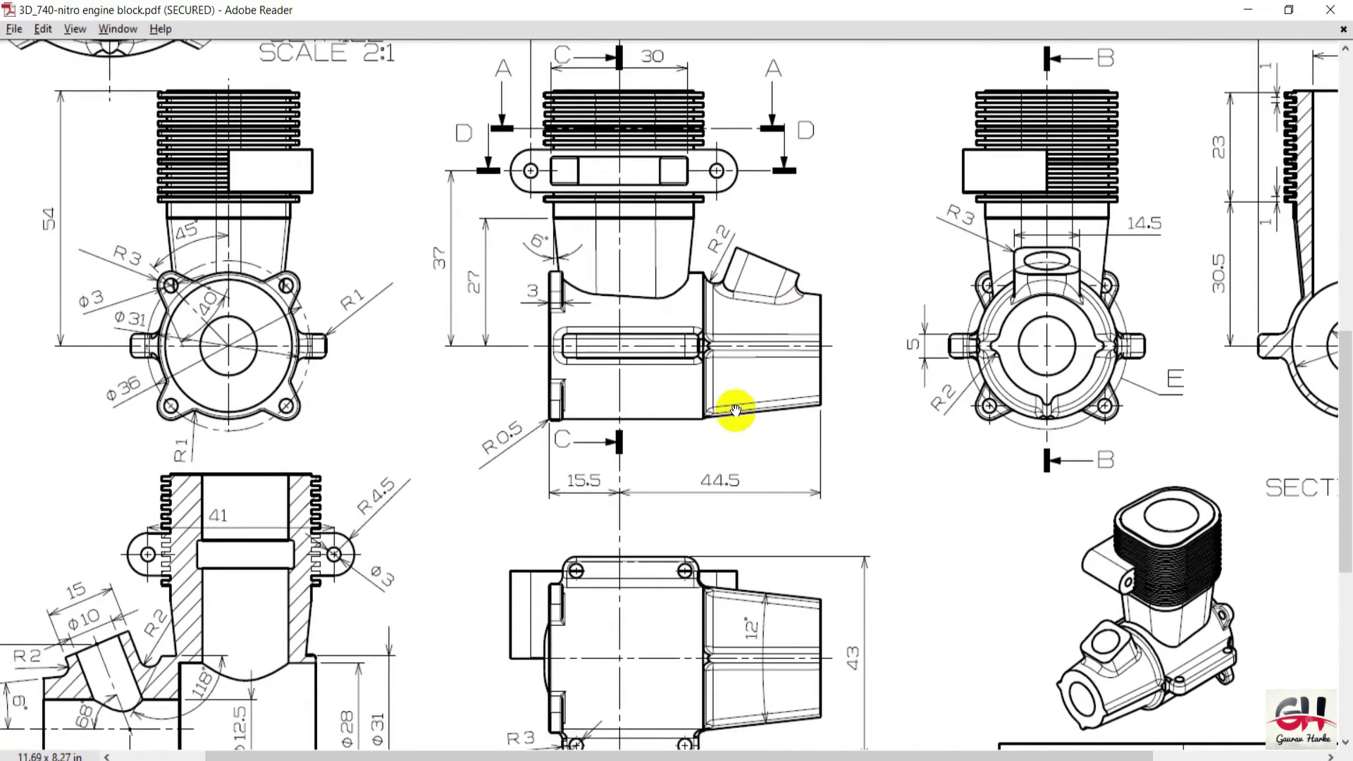
pyautogui.hscroll(-3, 727, 330)
pyautogui.scroll(3, 733, 381)
pyautogui.hscroll(-2, 912, 454)
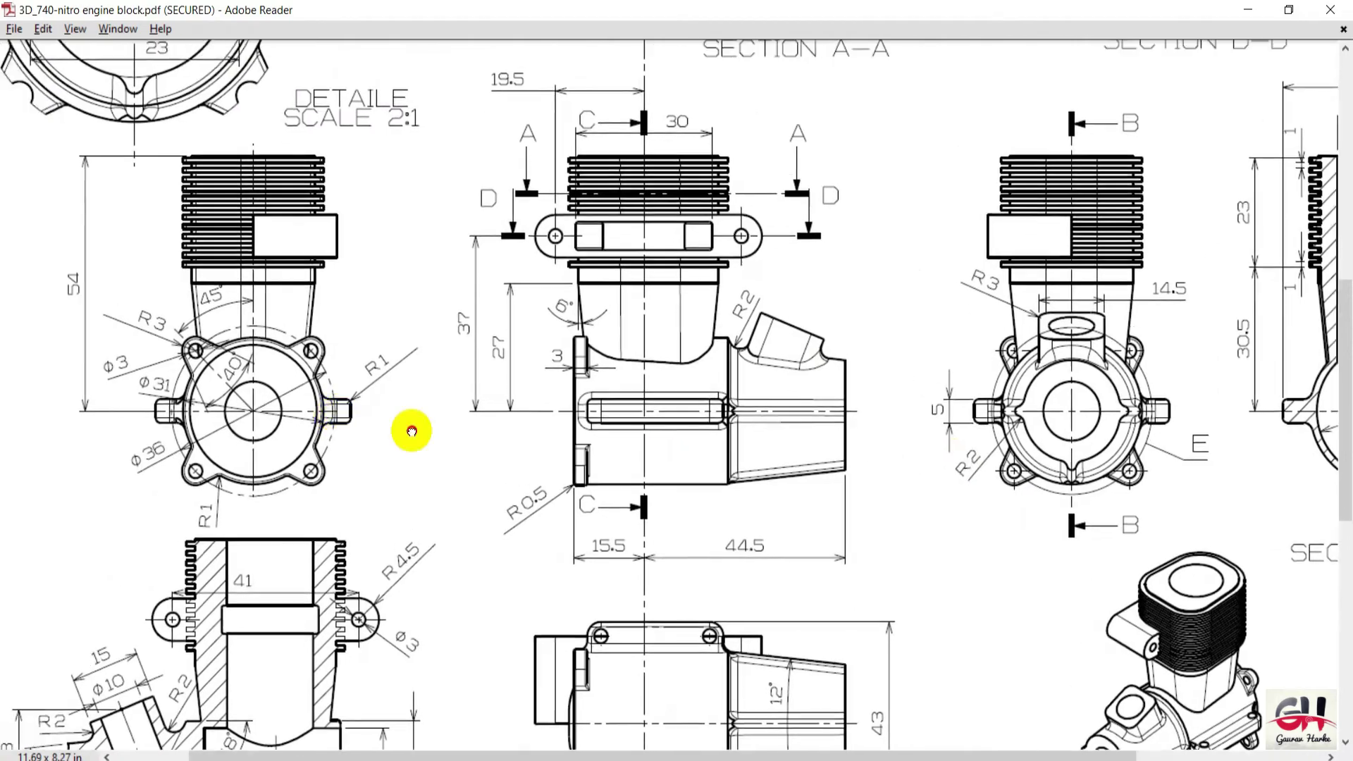
pyautogui.hscroll(-3, 408, 432)
pyautogui.scroll(-3, 327, 534)
pyautogui.keyDown('ctrl'); pyautogui.scroll(2, 356, 467); pyautogui.keyUp('ctrl')
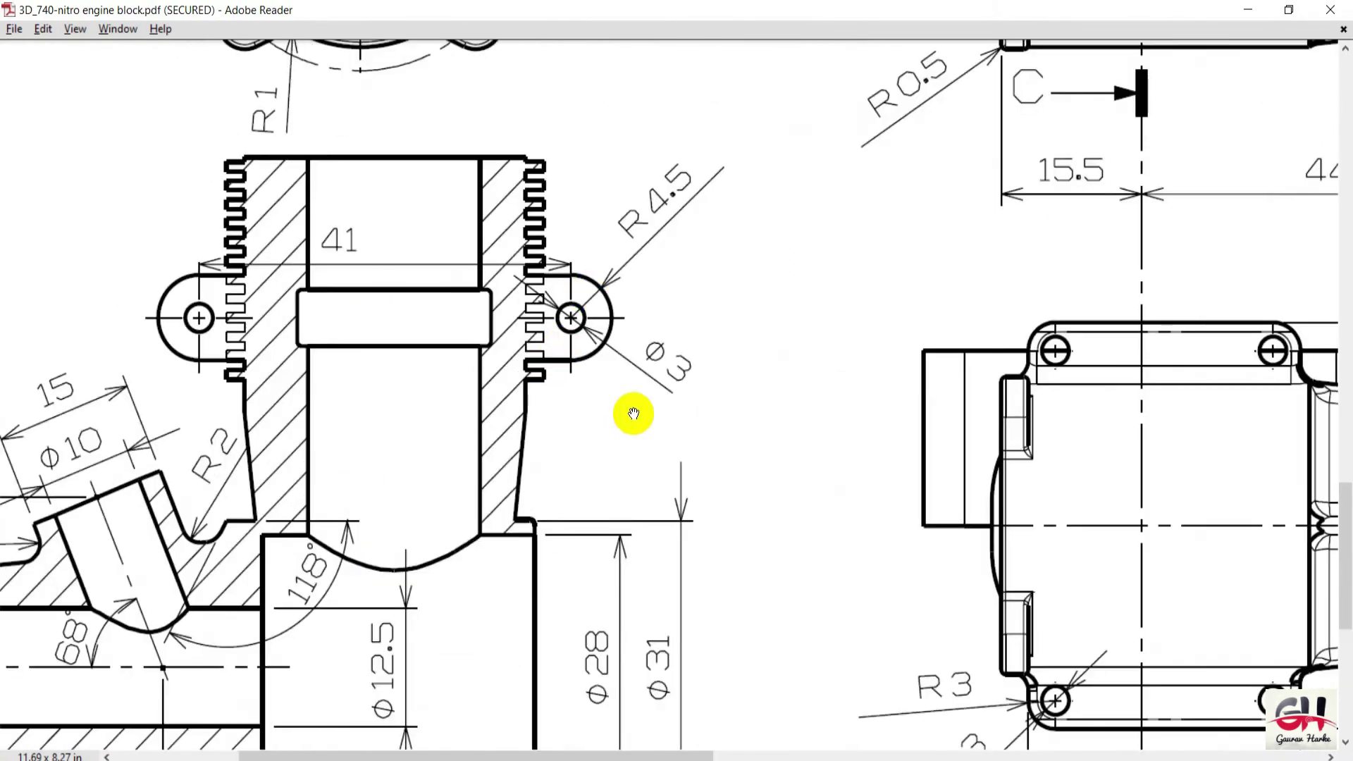
pyautogui.hotkey('alt', 'Tab')
# Rotate the model in arrow-key steps and zoom in on the lug on the upper boss.
pyautogui.scroll(-2, 437, 352)
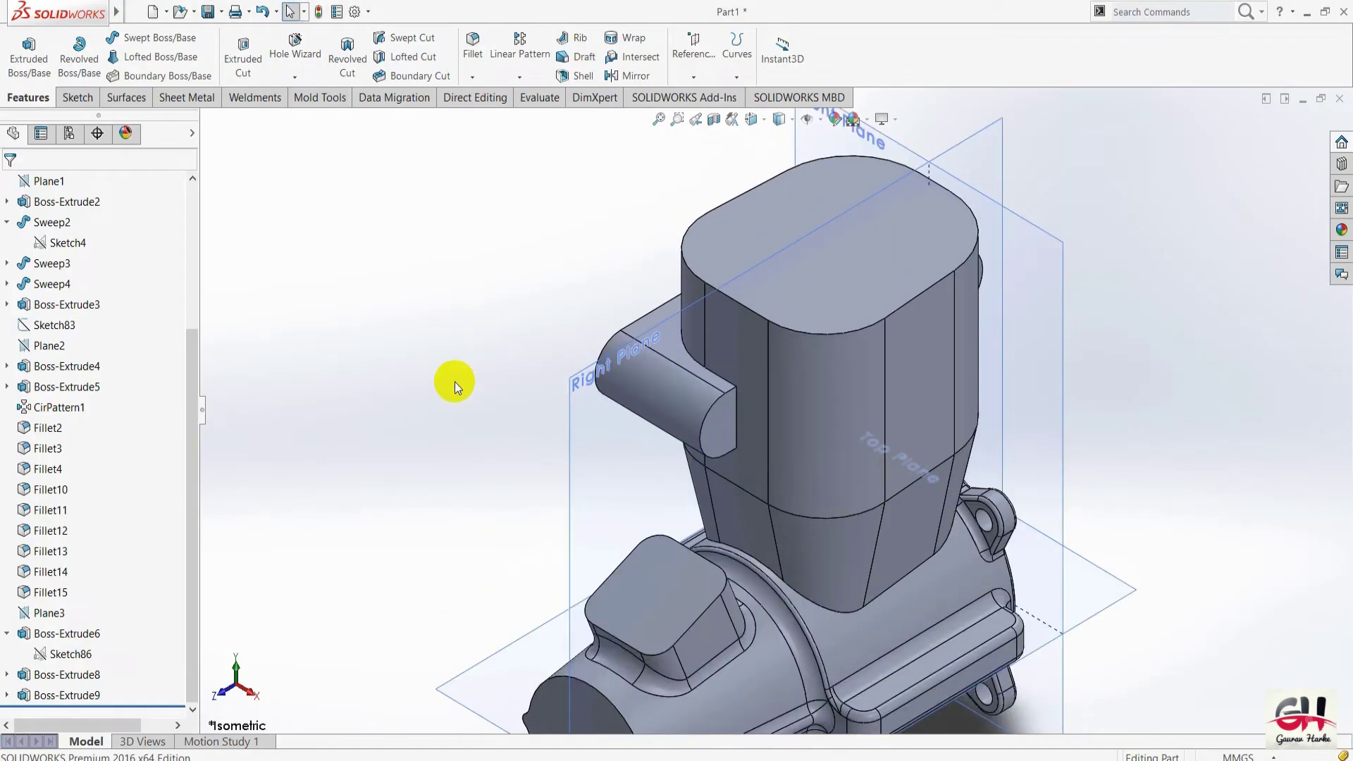
pyautogui.press('space')
pyautogui.press('Escape')
pyautogui.press('Left')
pyautogui.press('Left')
pyautogui.press('Left')
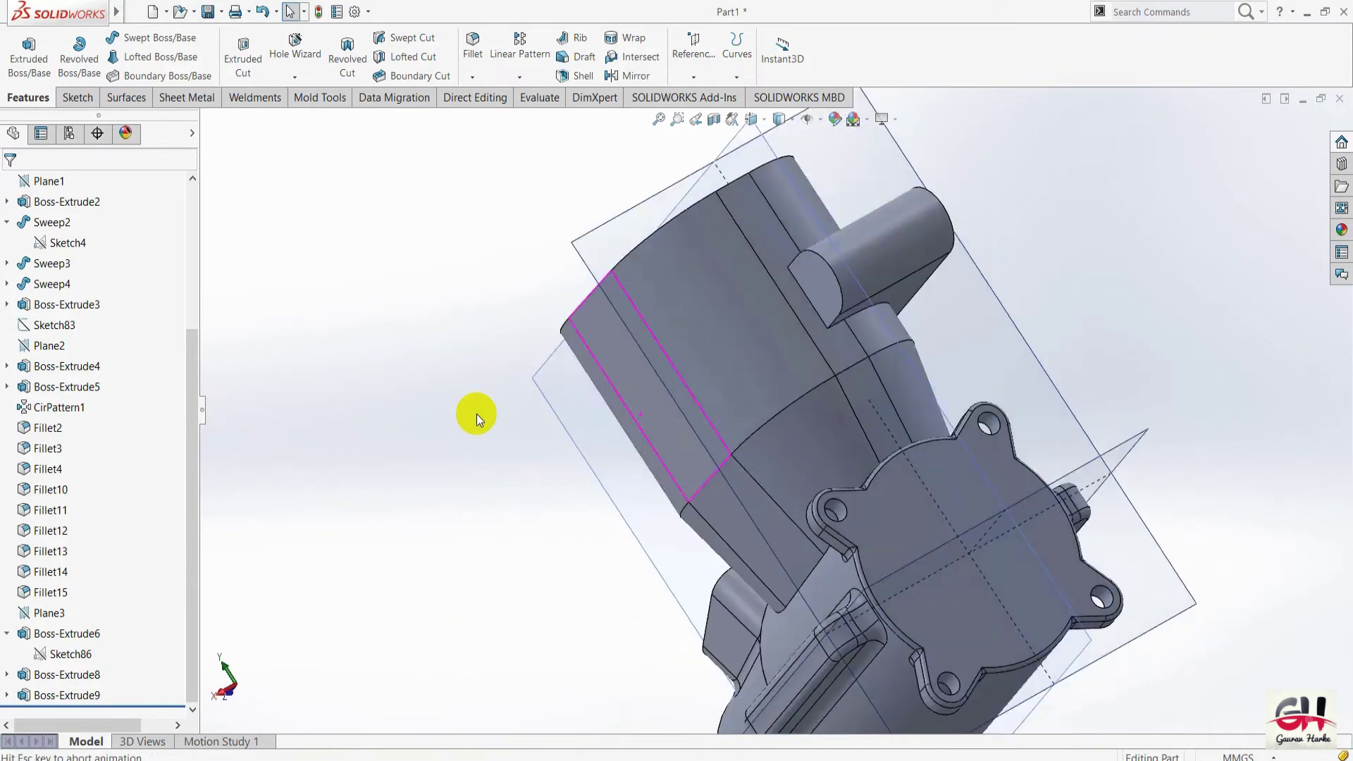
pyautogui.press('Left')
pyautogui.press('Left')
pyautogui.press('Left')
pyautogui.press('Left')
pyautogui.press('Left')
pyautogui.press('Left')
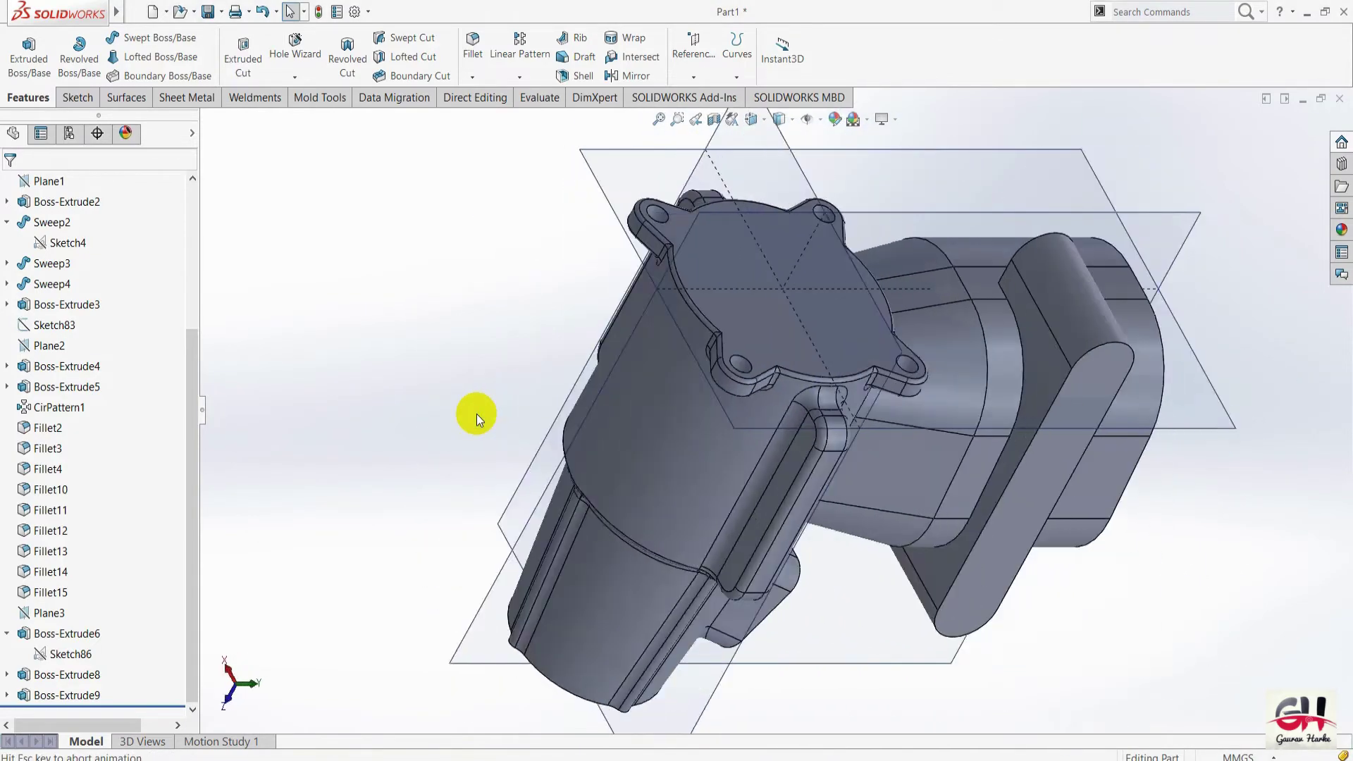
pyautogui.press('Left')
pyautogui.press('Left')
pyautogui.press('Left')
pyautogui.press('Left')
pyautogui.press('Left')
pyautogui.press('Left')
pyautogui.press('Left')
pyautogui.press('Left')
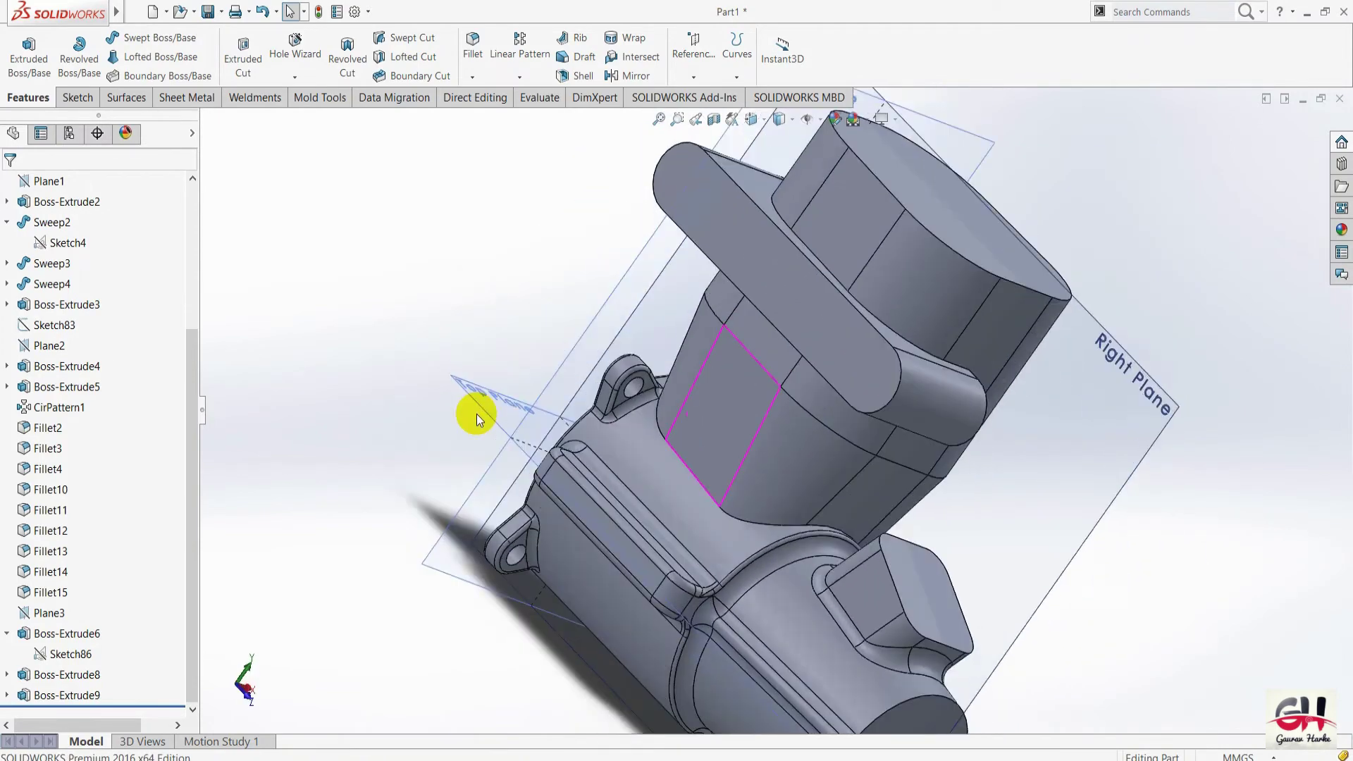
pyautogui.press('Left')
pyautogui.press('Left')
pyautogui.press('Left')
pyautogui.press('Left')
pyautogui.press('Left')
pyautogui.press('Left')
pyautogui.press('Left')
pyautogui.press('Left')
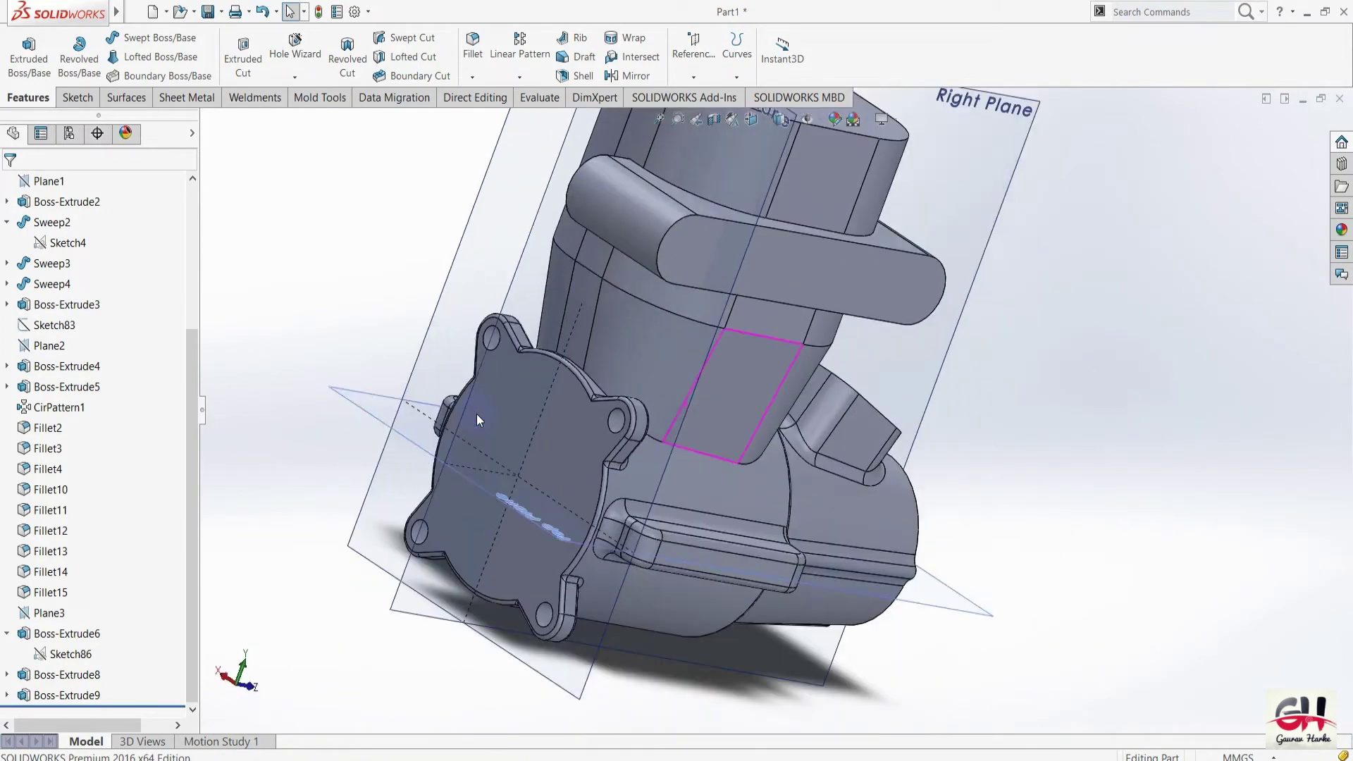
pyautogui.press('Left')
pyautogui.press('Left')
pyautogui.press('Left')
pyautogui.scroll(-5, 620, 186)
pyautogui.click(634, 189)
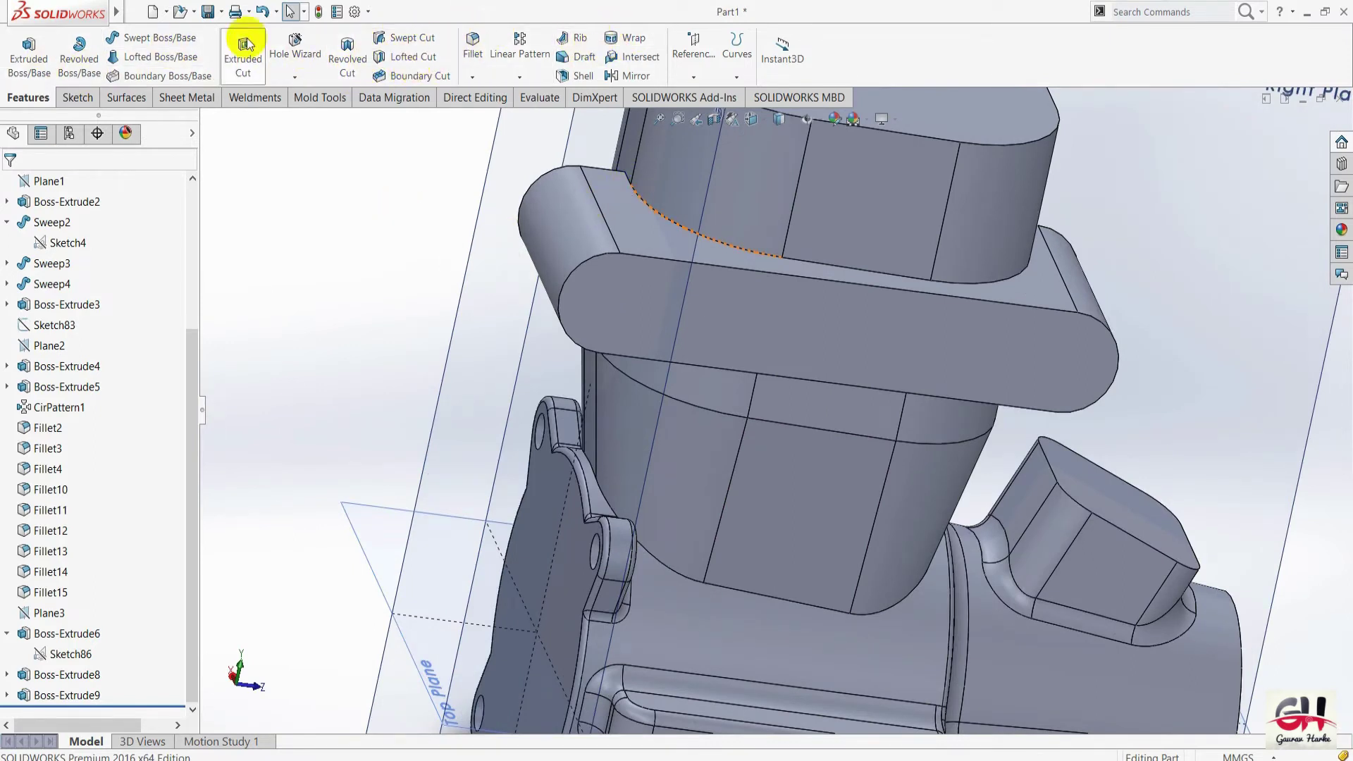
# Add Ø3.0 mm ANSI Metric dowel holes at both rounded ends of the lug face.
pyautogui.click(297, 44)
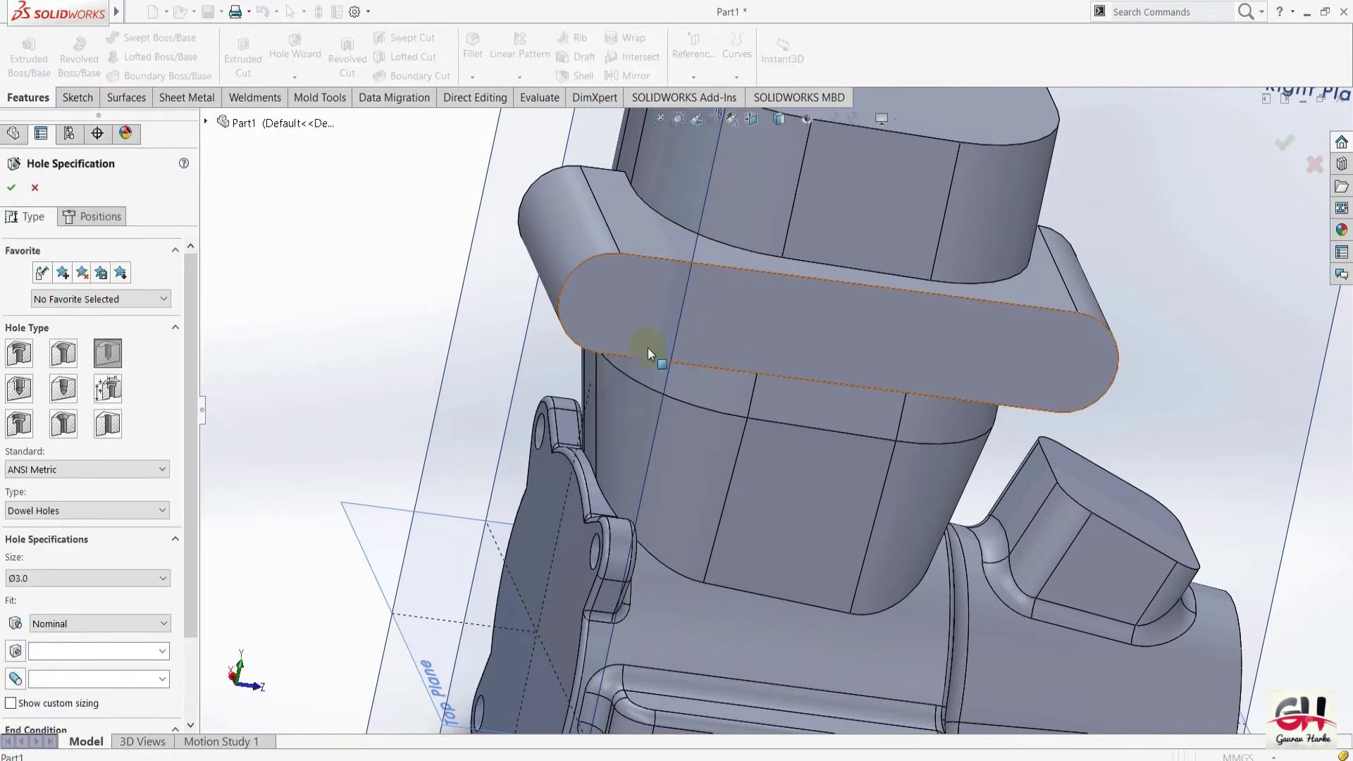
pyautogui.click(94, 216)
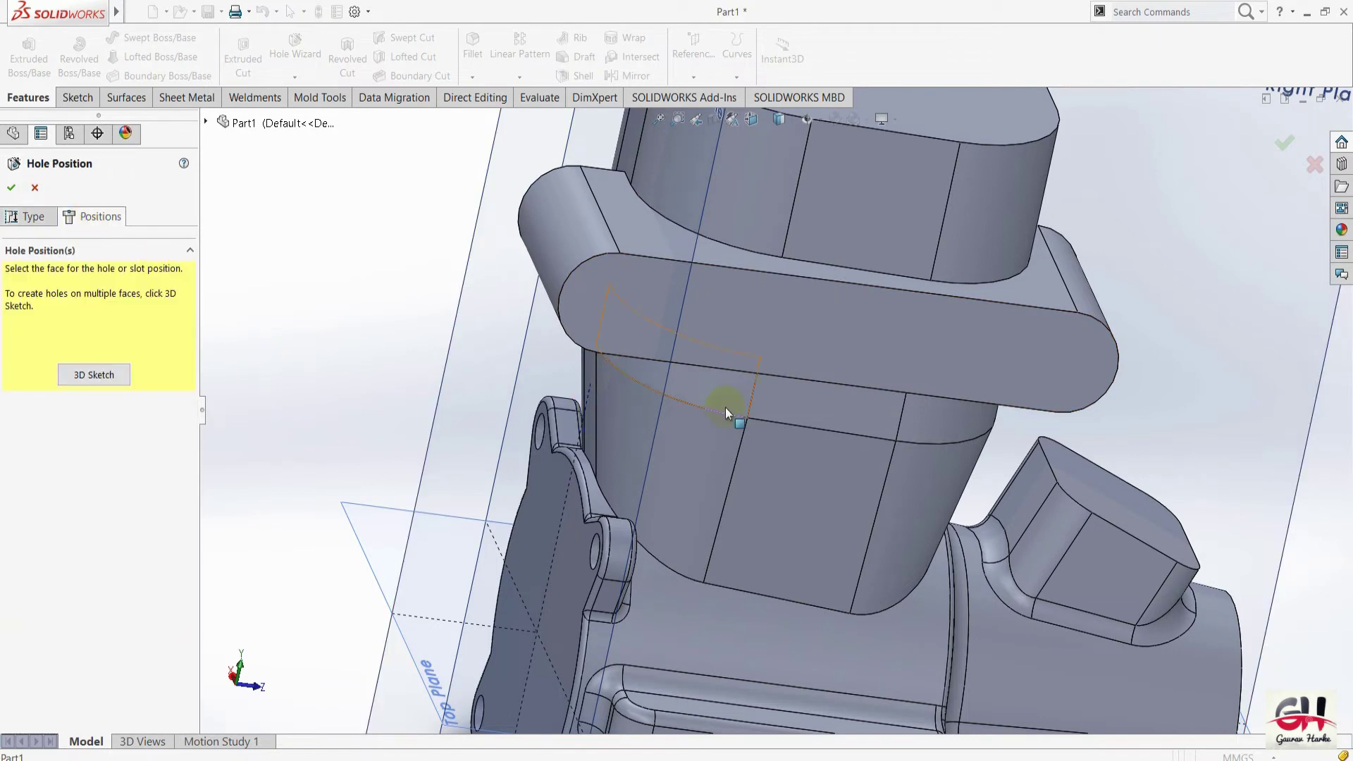
pyautogui.click(745, 335)
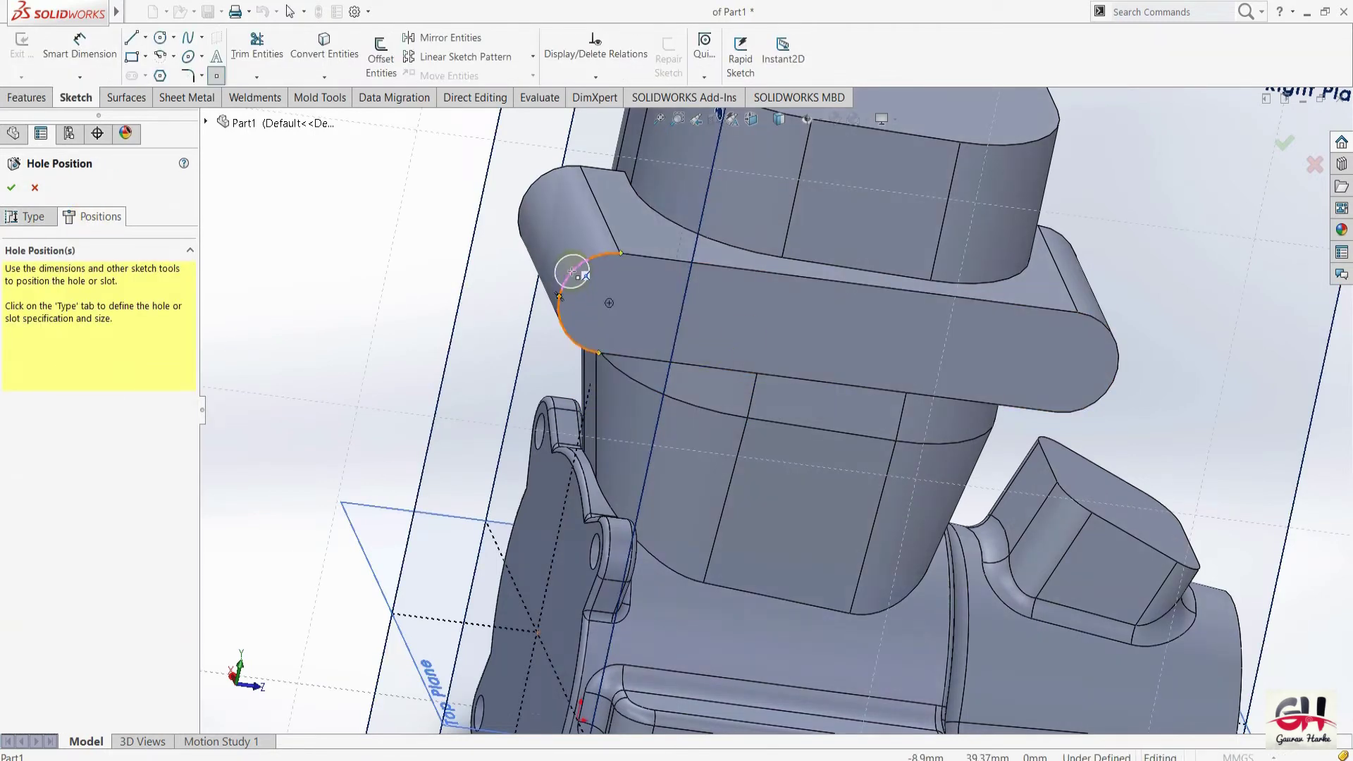
pyautogui.click(609, 304)
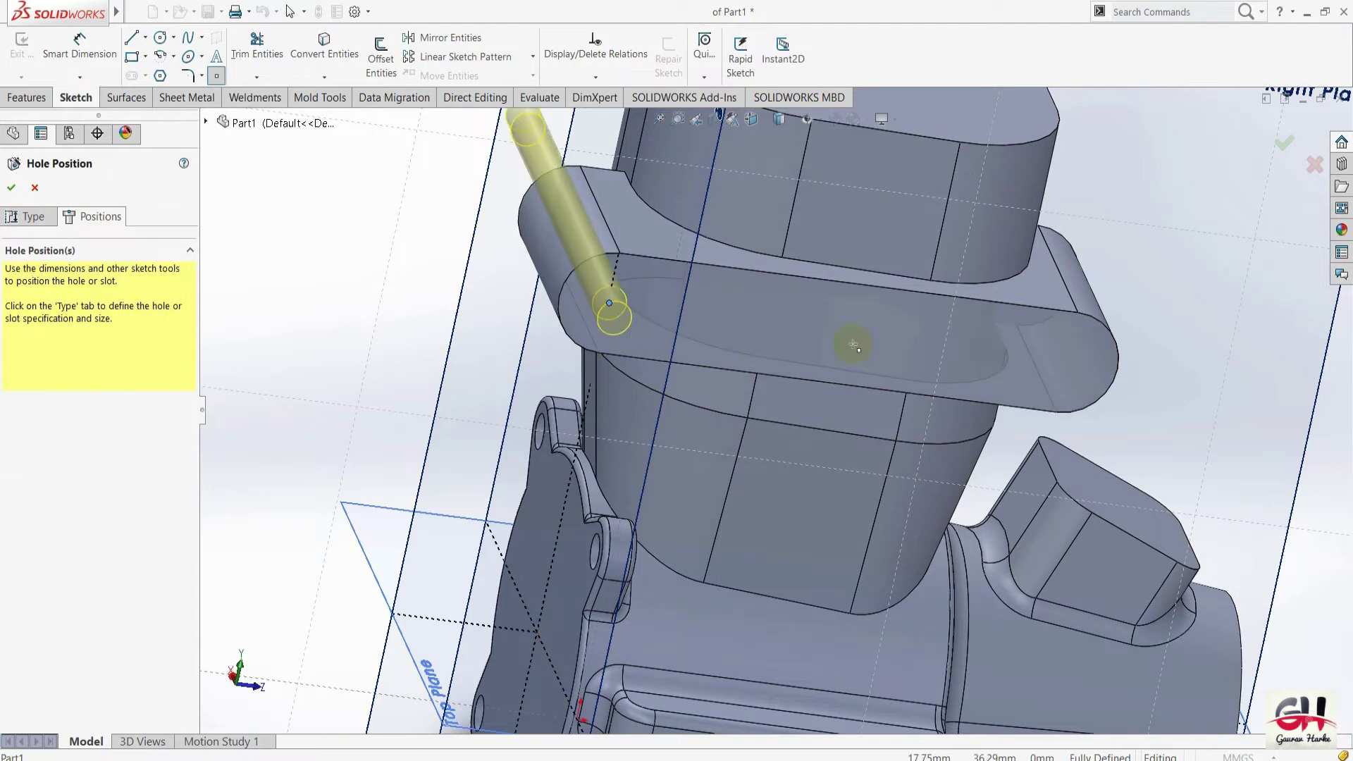
pyautogui.click(1068, 362)
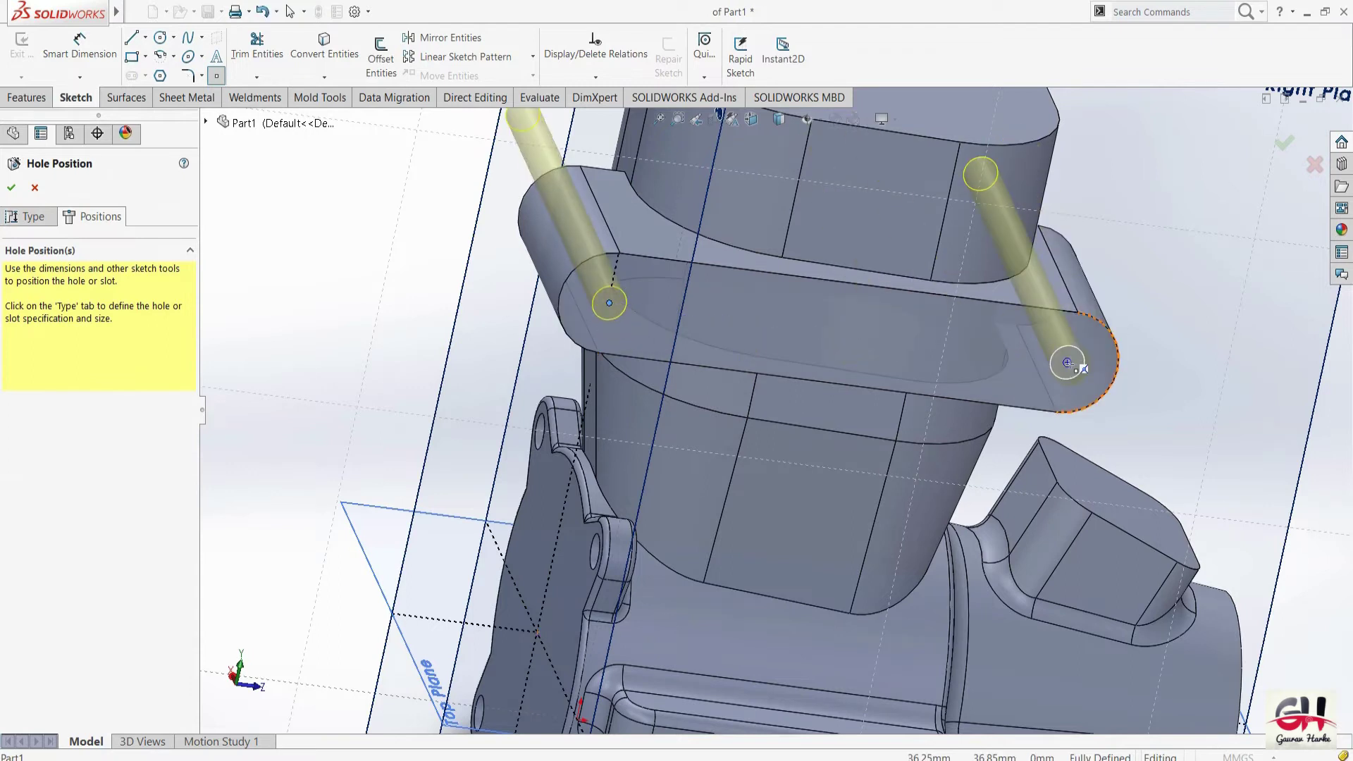
pyautogui.click(29, 216)
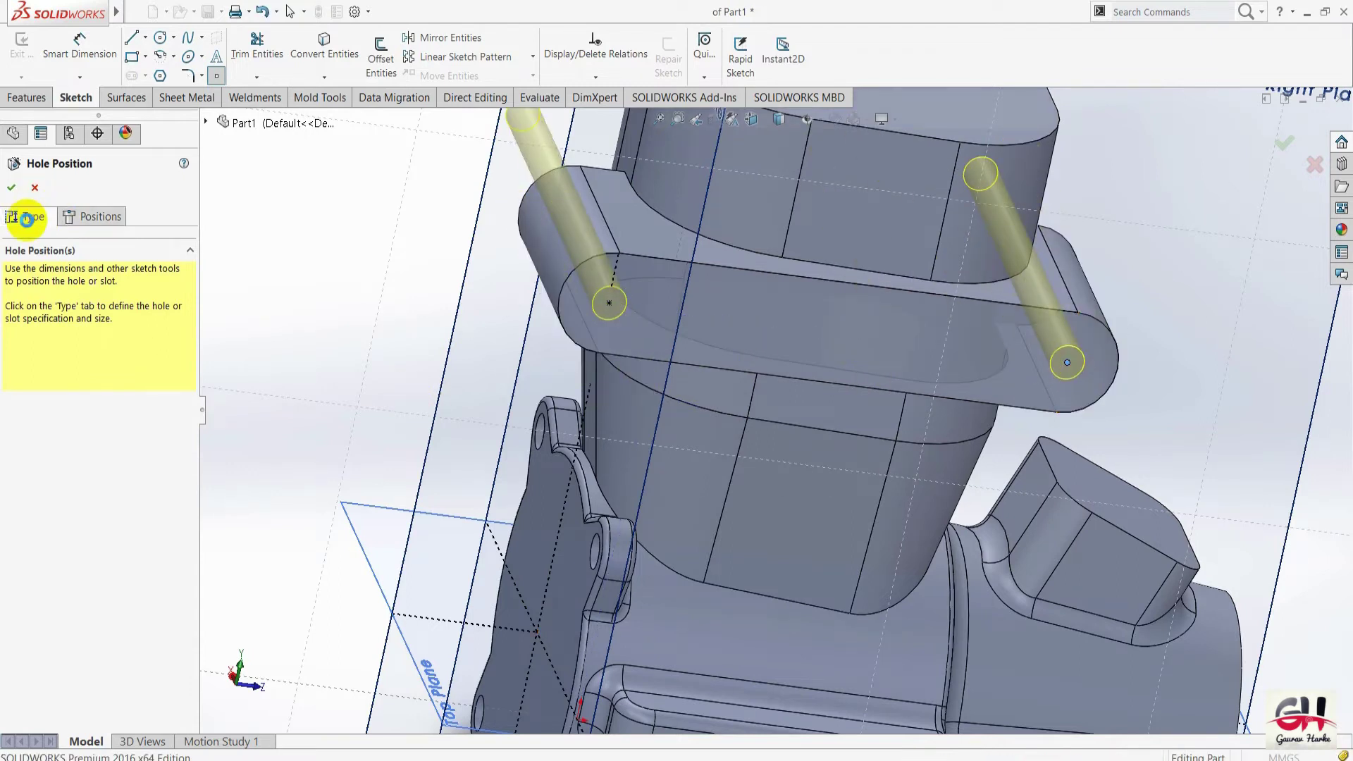
pyautogui.click(48, 578)
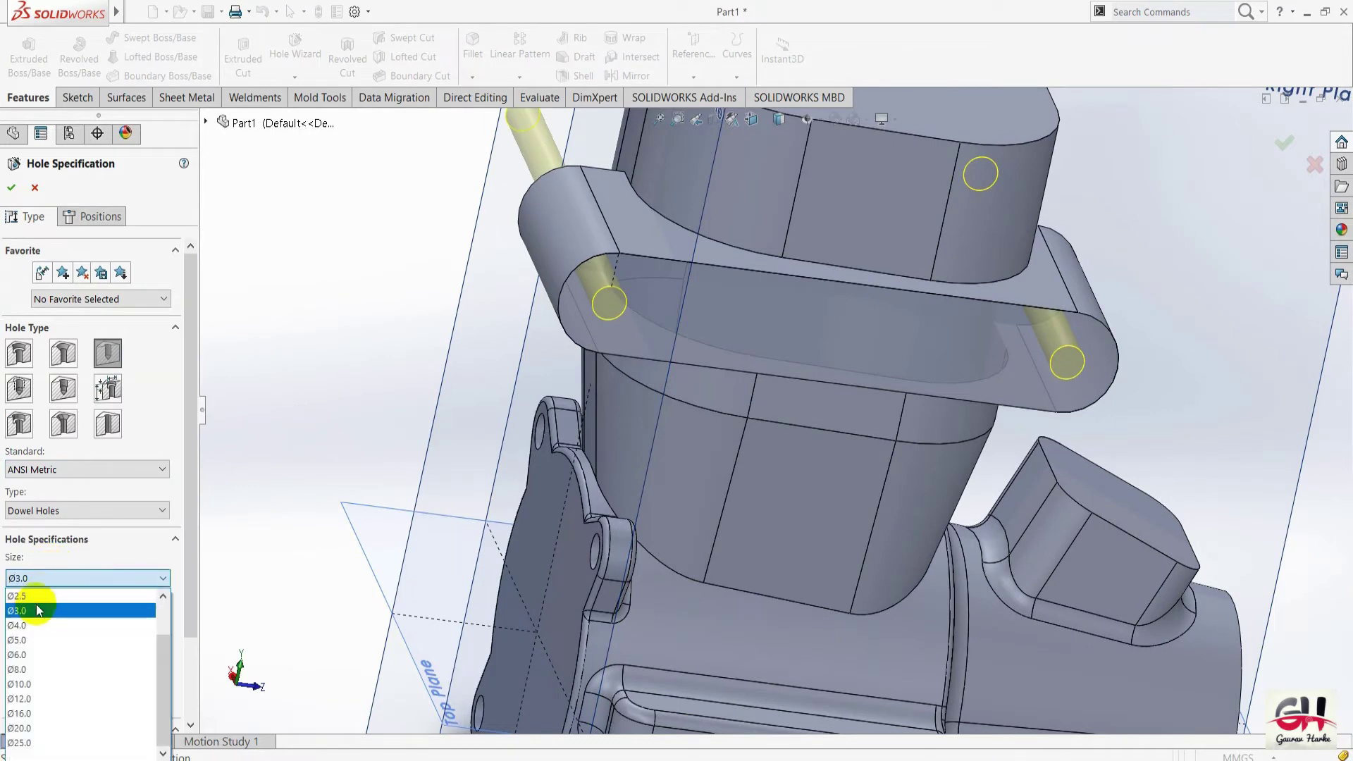
pyautogui.click(32, 607)
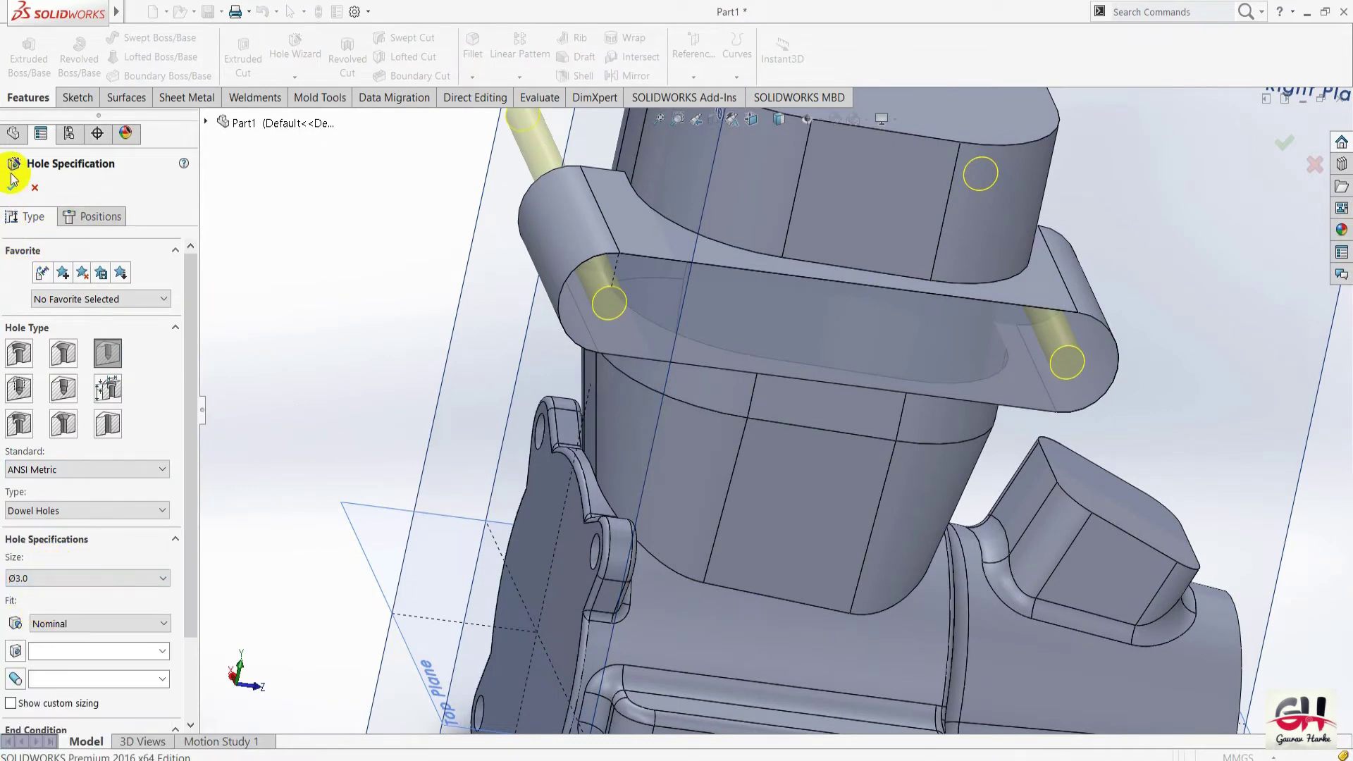
pyautogui.press('Return')
pyautogui.scroll(5, 419, 344)
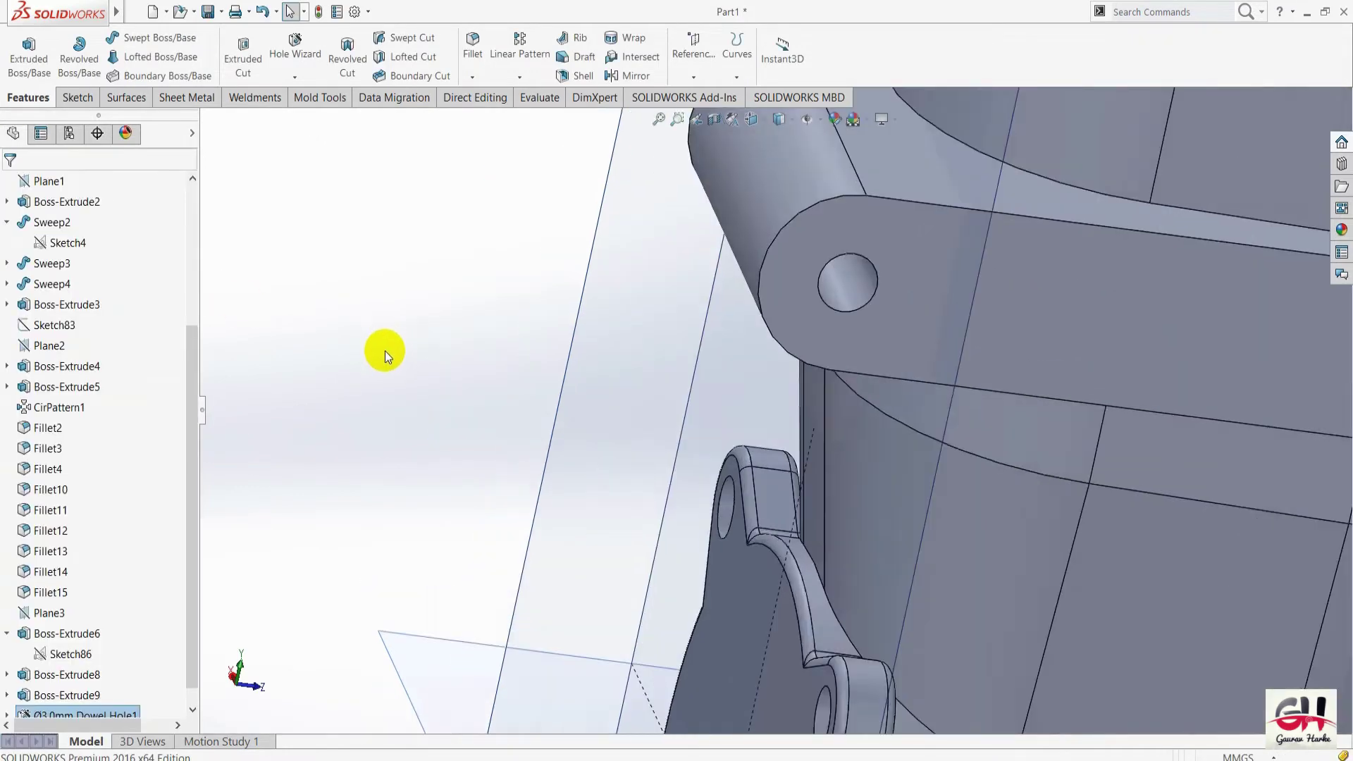
pyautogui.press('space')
pyautogui.click(643, 475)
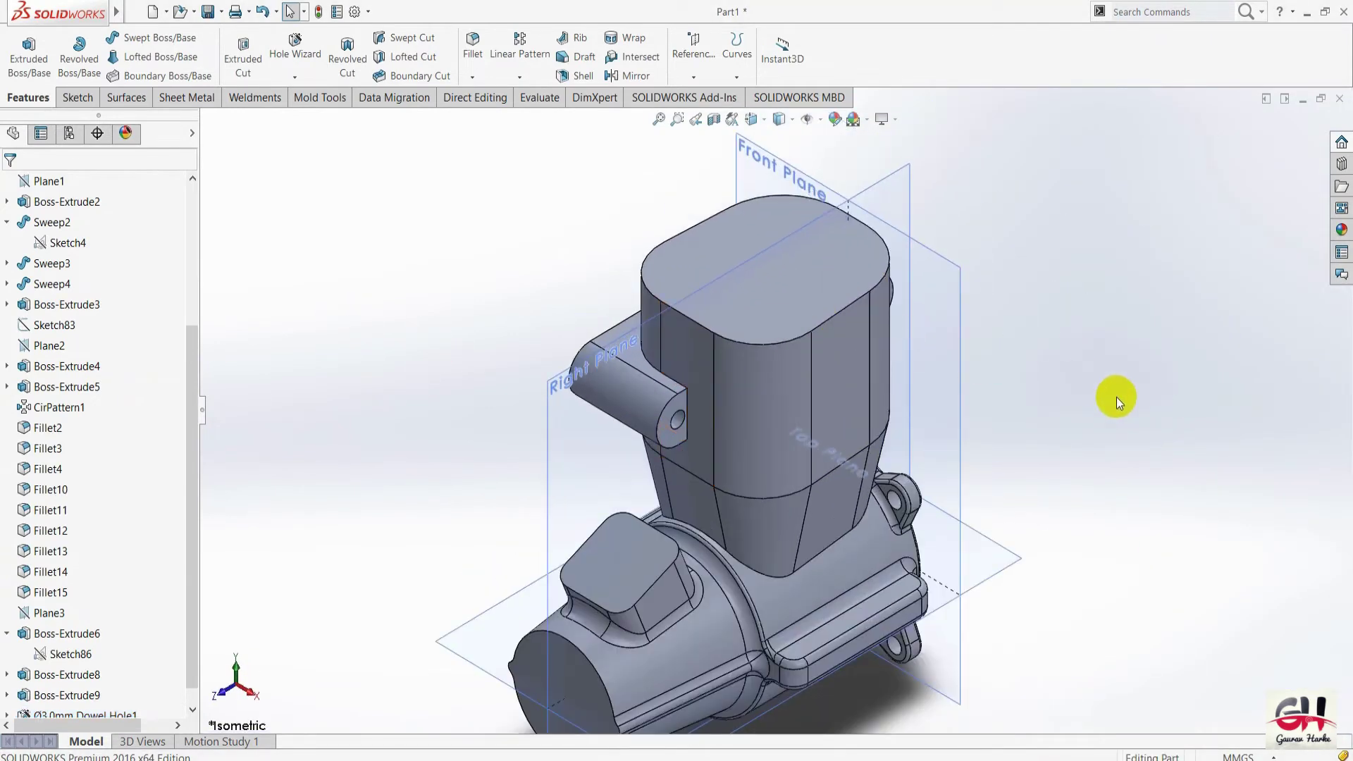
# Review Section C-C's Ø19 bore, cooling fins and 6 mm slot in the PDF drawing.
pyautogui.hotkey('alt', 'Tab')
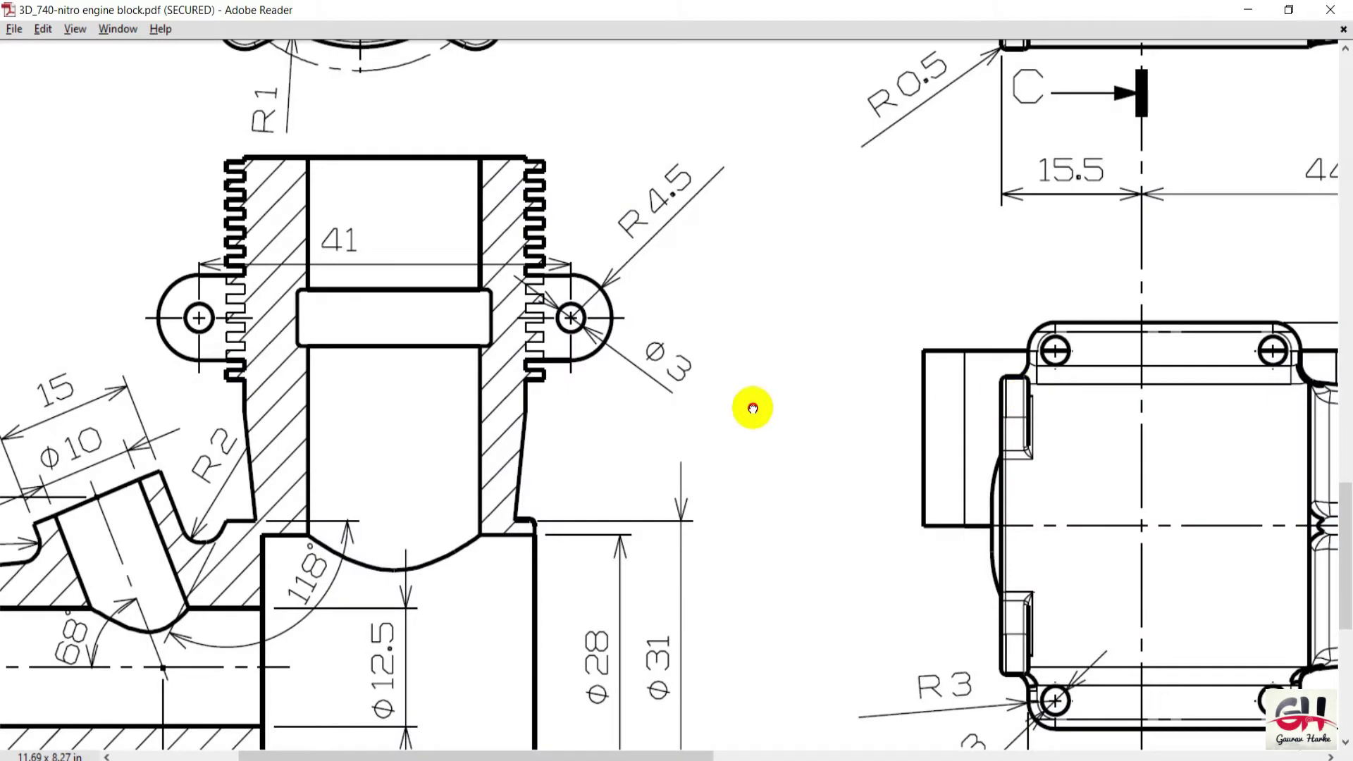
pyautogui.keyDown('ctrl'); pyautogui.scroll(-2, 662, 399); pyautogui.keyUp('ctrl')
pyautogui.keyDown('ctrl'); pyautogui.scroll(-1, 655, 388); pyautogui.keyUp('ctrl')
pyautogui.keyDown('ctrl'); pyautogui.scroll(-1, 631, 391); pyautogui.keyUp('ctrl')
pyautogui.keyDown('ctrl'); pyautogui.scroll(-1, 622, 404); pyautogui.keyUp('ctrl')
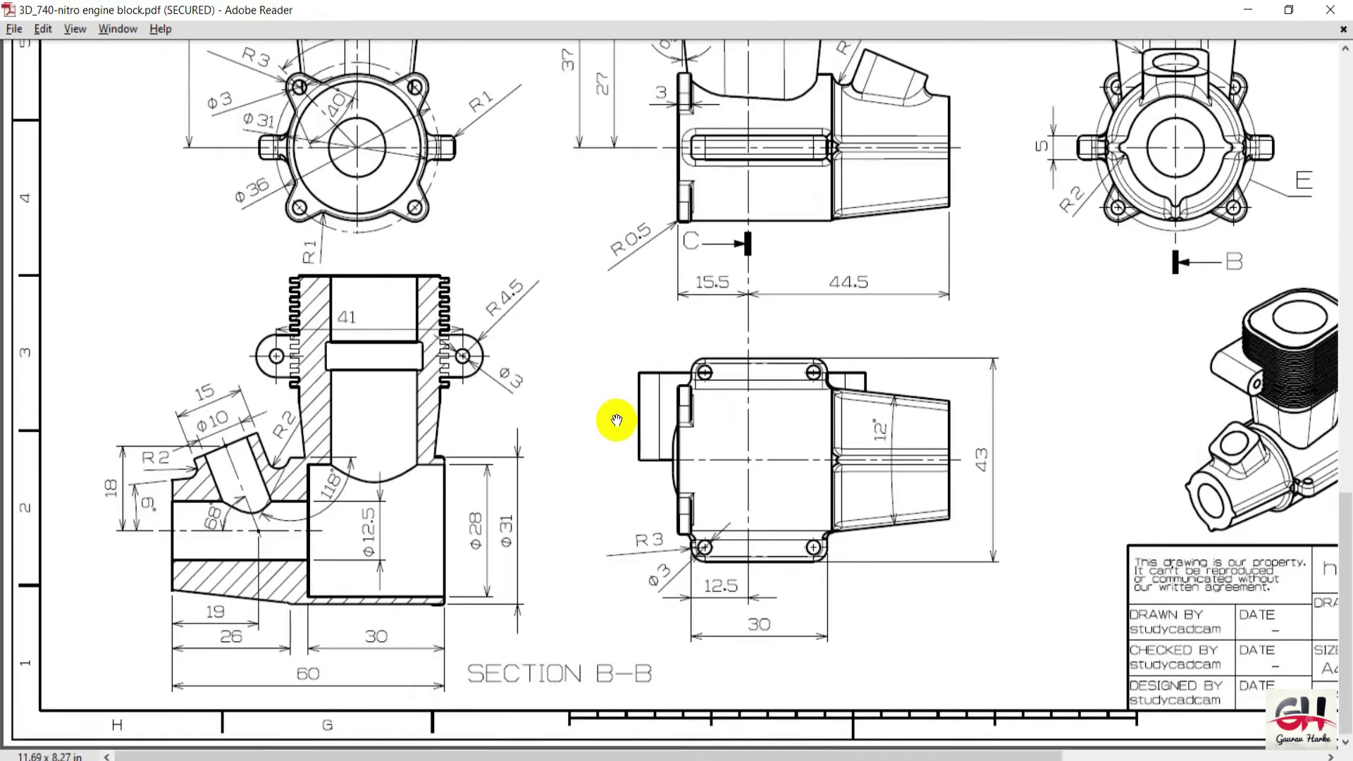
pyautogui.keyDown('ctrl'); pyautogui.scroll(-1, 617, 422); pyautogui.keyUp('ctrl')
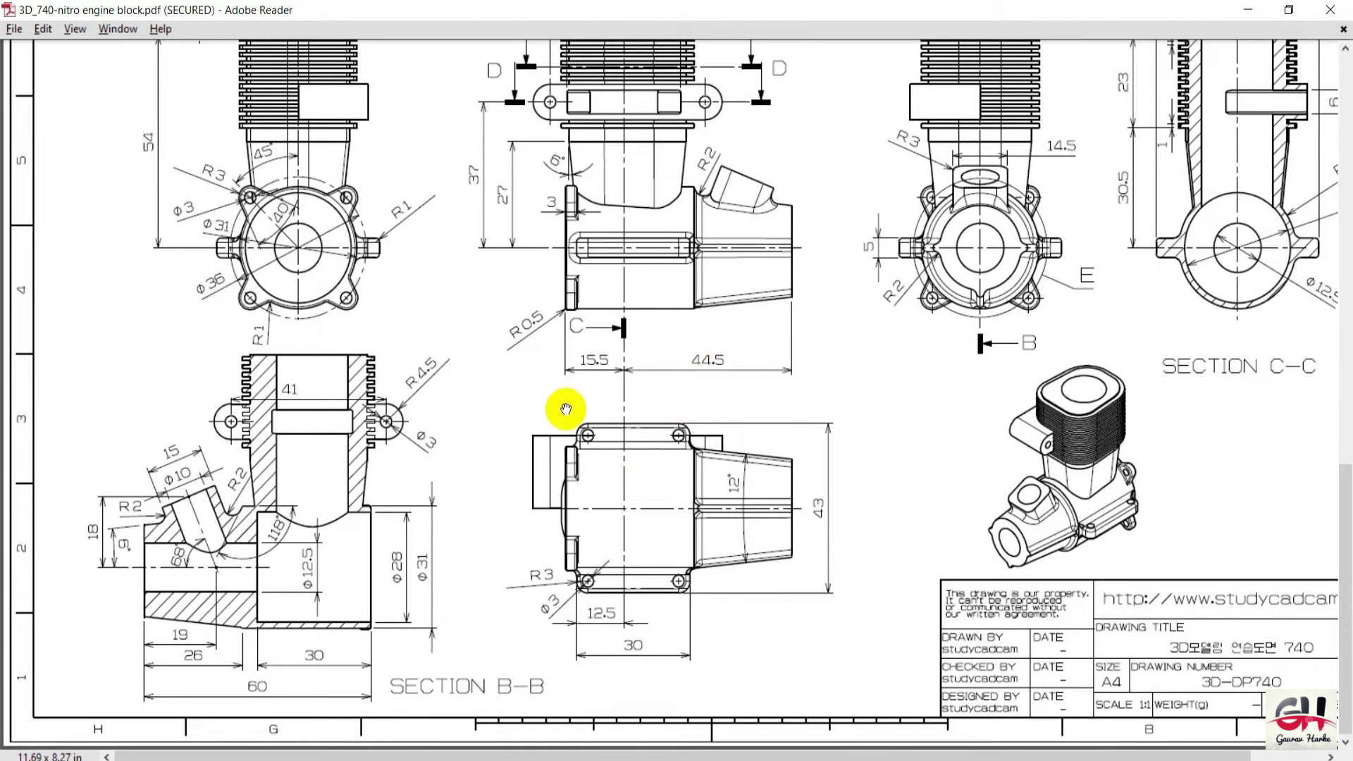
pyautogui.moveTo(957, 374); pyautogui.dragTo(593, 522)
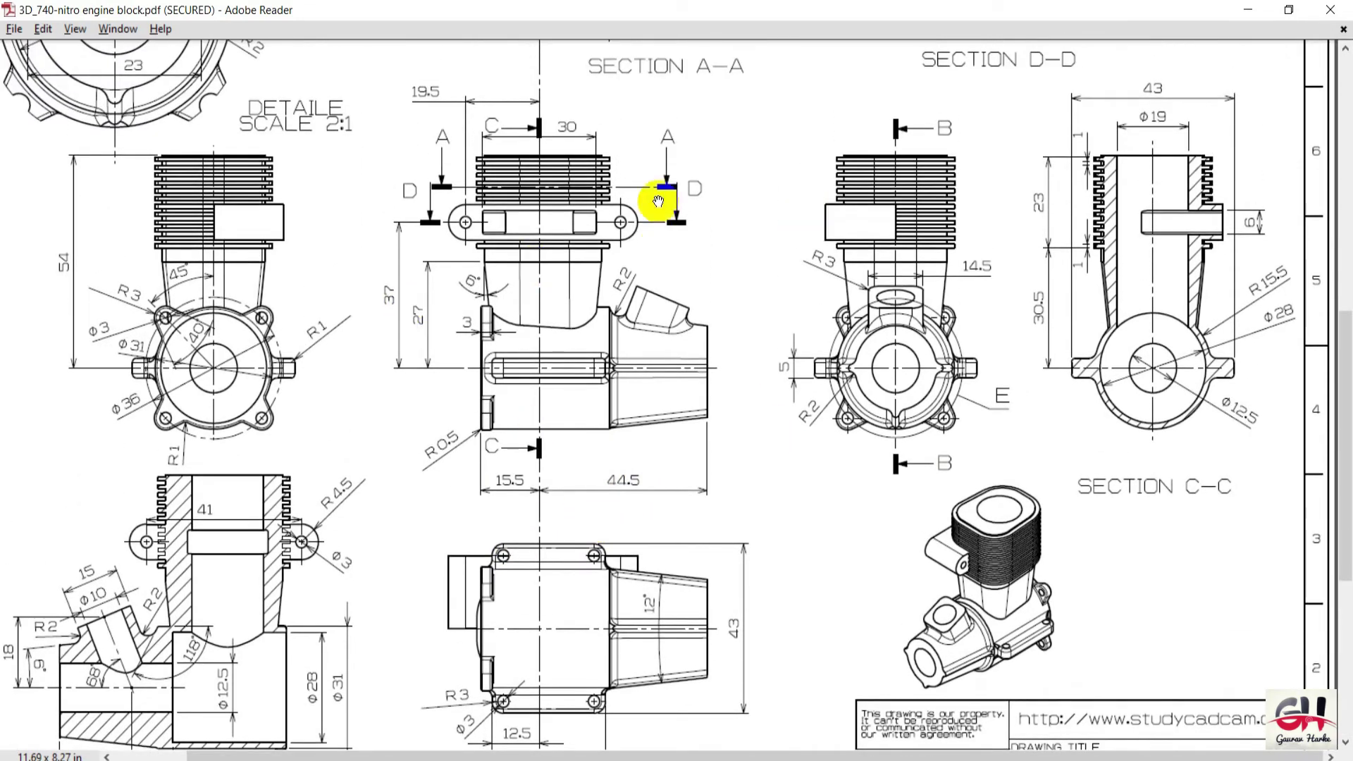
pyautogui.keyDown('ctrl'); pyautogui.scroll(1, 52, 211); pyautogui.keyUp('ctrl')
pyautogui.keyDown('ctrl'); pyautogui.scroll(2, 372, 101); pyautogui.keyUp('ctrl')
pyautogui.keyDown('ctrl'); pyautogui.scroll(-1, 347, 265); pyautogui.keyUp('ctrl')
pyautogui.keyDown('ctrl'); pyautogui.scroll(-1, 235, 272); pyautogui.keyUp('ctrl')
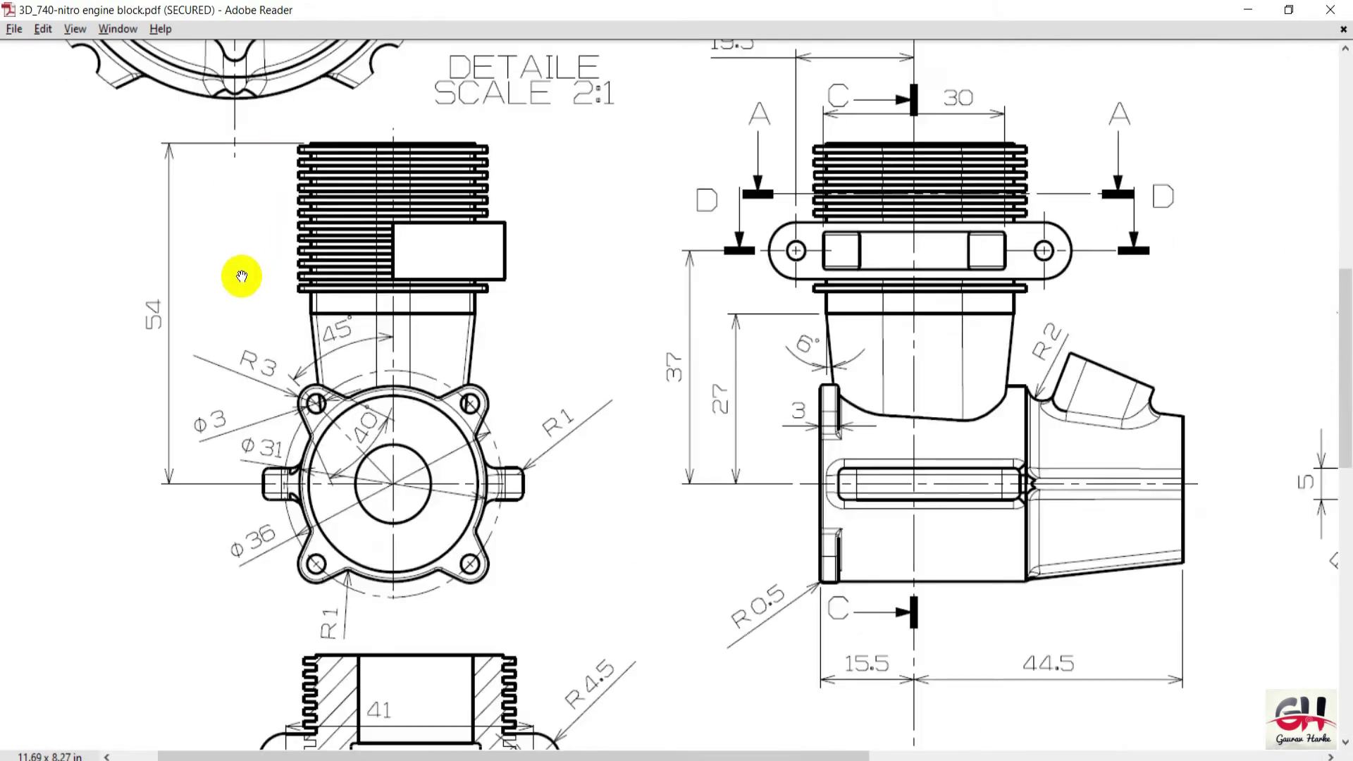
pyautogui.keyDown('ctrl'); pyautogui.scroll(-1, 265, 278); pyautogui.keyUp('ctrl')
pyautogui.keyDown('ctrl'); pyautogui.scroll(-1, 779, 377); pyautogui.keyUp('ctrl')
pyautogui.keyDown('ctrl'); pyautogui.scroll(2, 1035, 305); pyautogui.keyUp('ctrl')
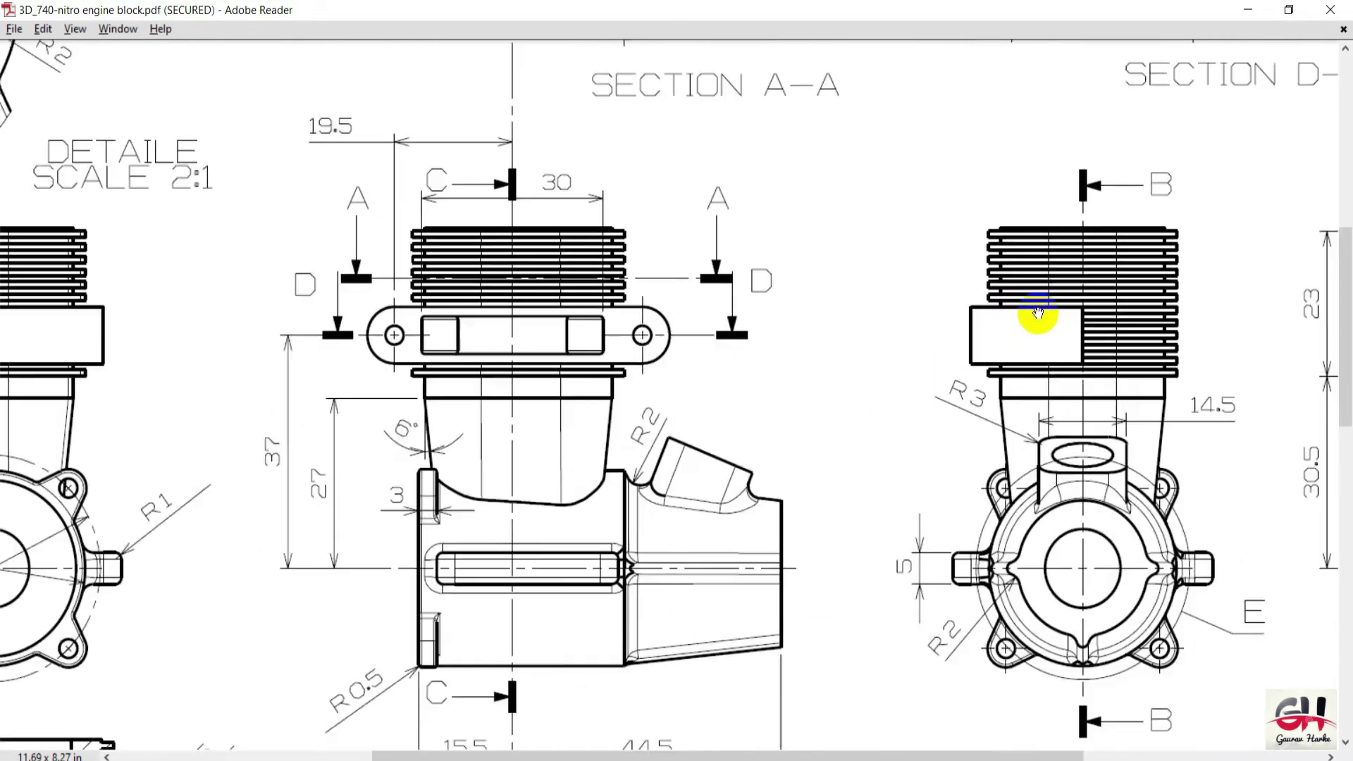
pyautogui.keyDown('ctrl'); pyautogui.scroll(-2, 791, 327); pyautogui.keyUp('ctrl')
pyautogui.keyDown('ctrl'); pyautogui.scroll(1, 730, 343); pyautogui.keyUp('ctrl')
pyautogui.keyDown('ctrl'); pyautogui.scroll(2, 1093, 356); pyautogui.keyUp('ctrl')
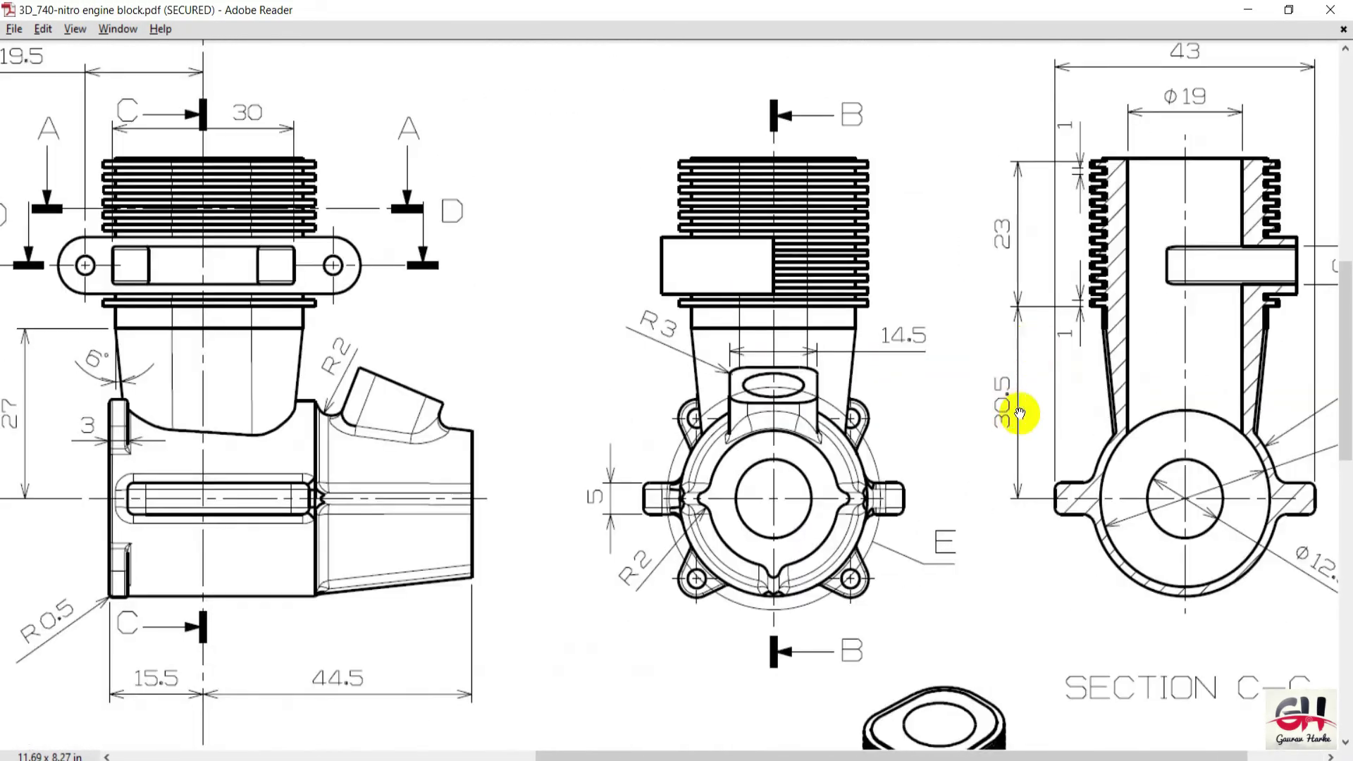
pyautogui.keyDown('ctrl'); pyautogui.scroll(1, 1128, 260); pyautogui.keyUp('ctrl')
pyautogui.keyDown('ctrl'); pyautogui.scroll(-1, 899, 335); pyautogui.keyUp('ctrl')
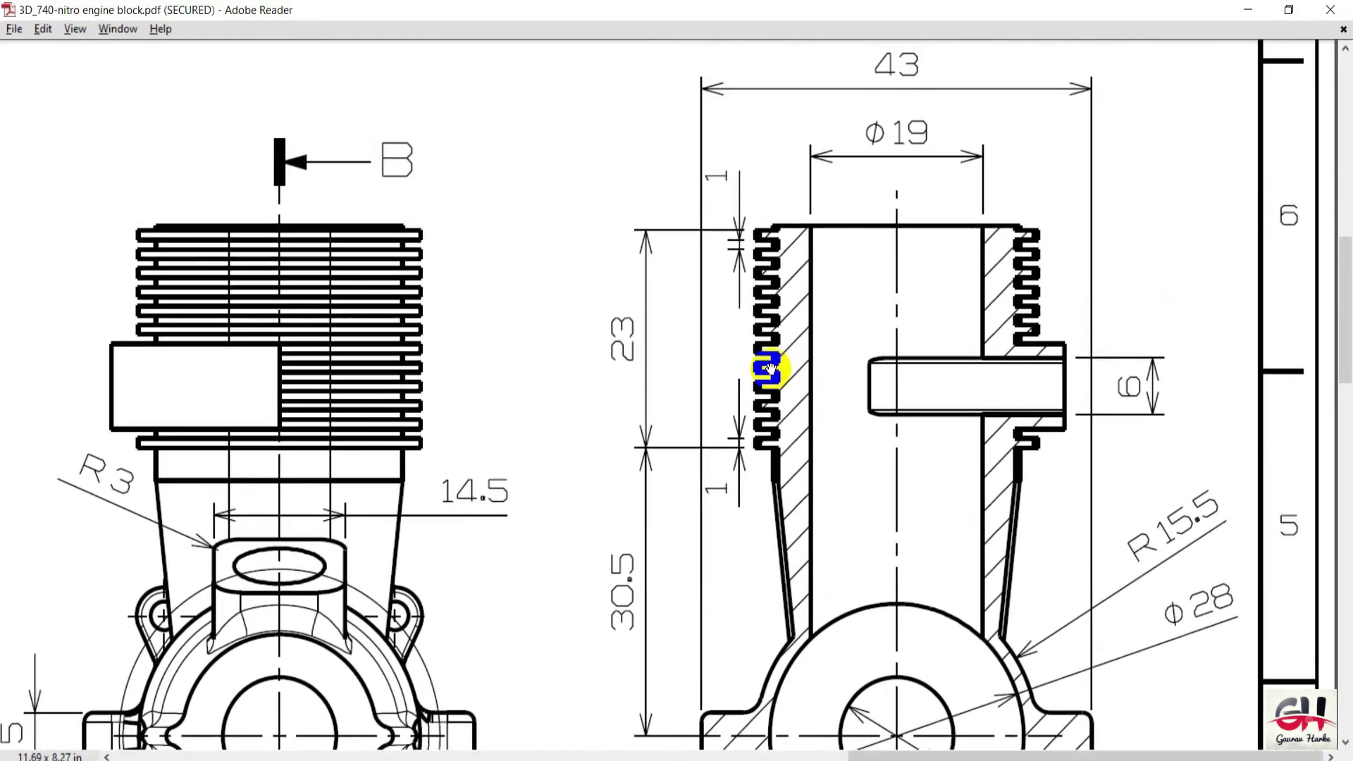
pyautogui.keyDown('ctrl'); pyautogui.scroll(1, 927, 244); pyautogui.keyUp('ctrl')
pyautogui.moveTo(927, 243); pyautogui.dragTo(962, 217)
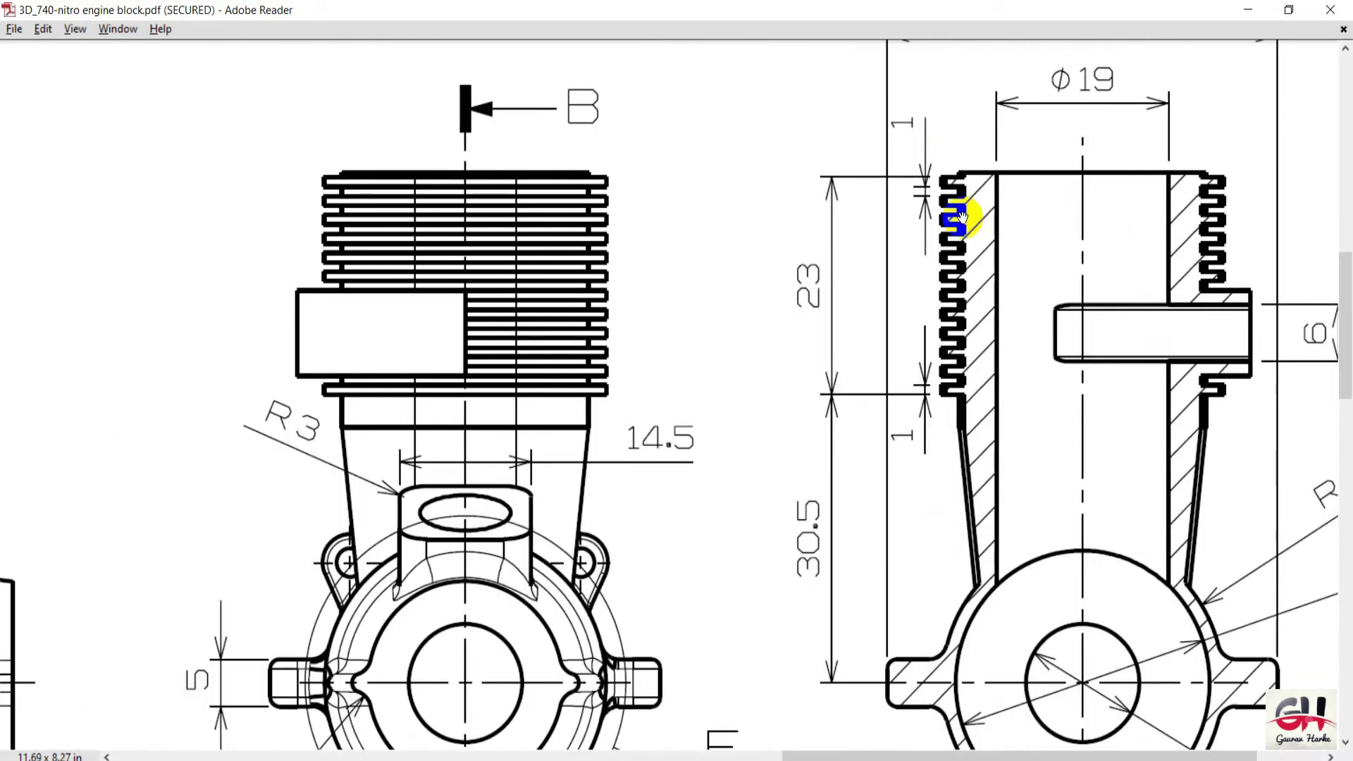
pyautogui.keyDown('ctrl'); pyautogui.scroll(-2, 955, 229); pyautogui.keyUp('ctrl')
pyautogui.keyDown('ctrl'); pyautogui.scroll(2, 1192, 272); pyautogui.keyUp('ctrl')
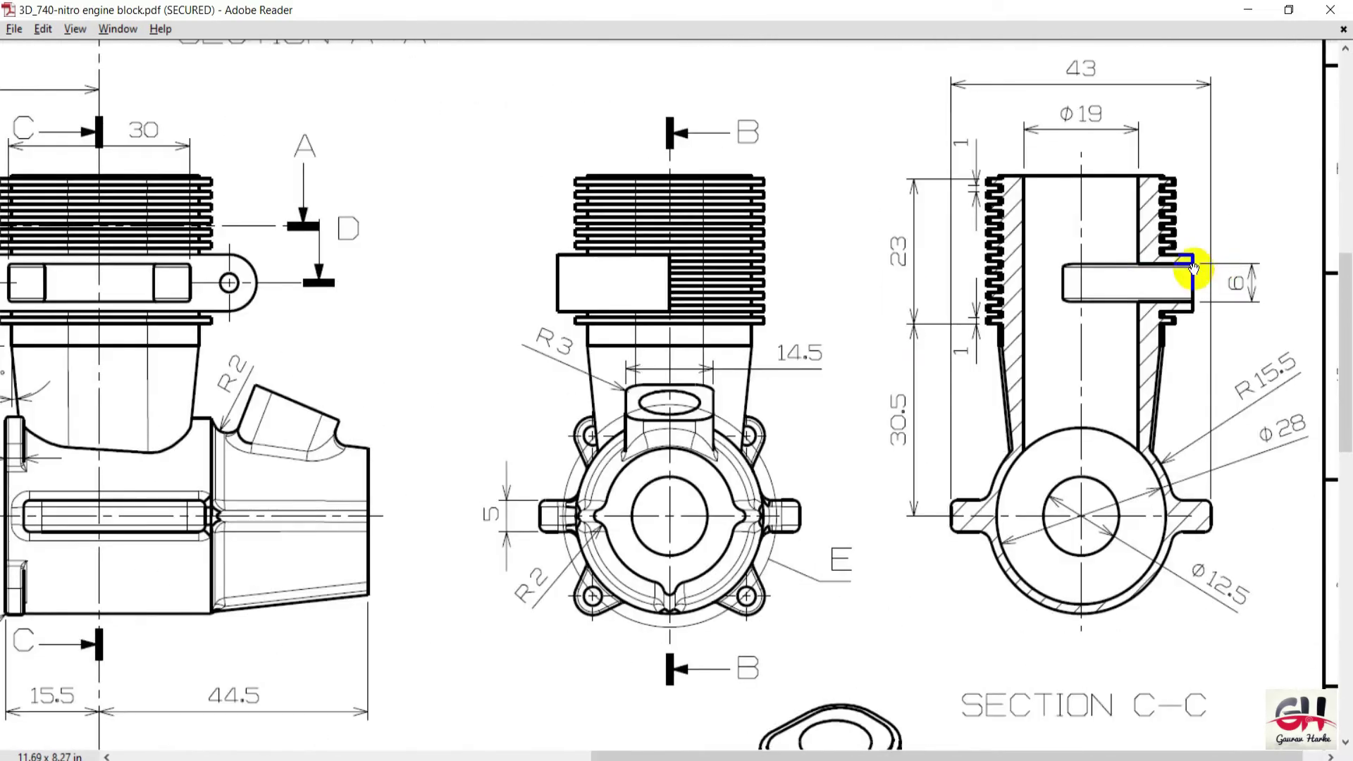
pyautogui.hotkey('alt', 'Tab')
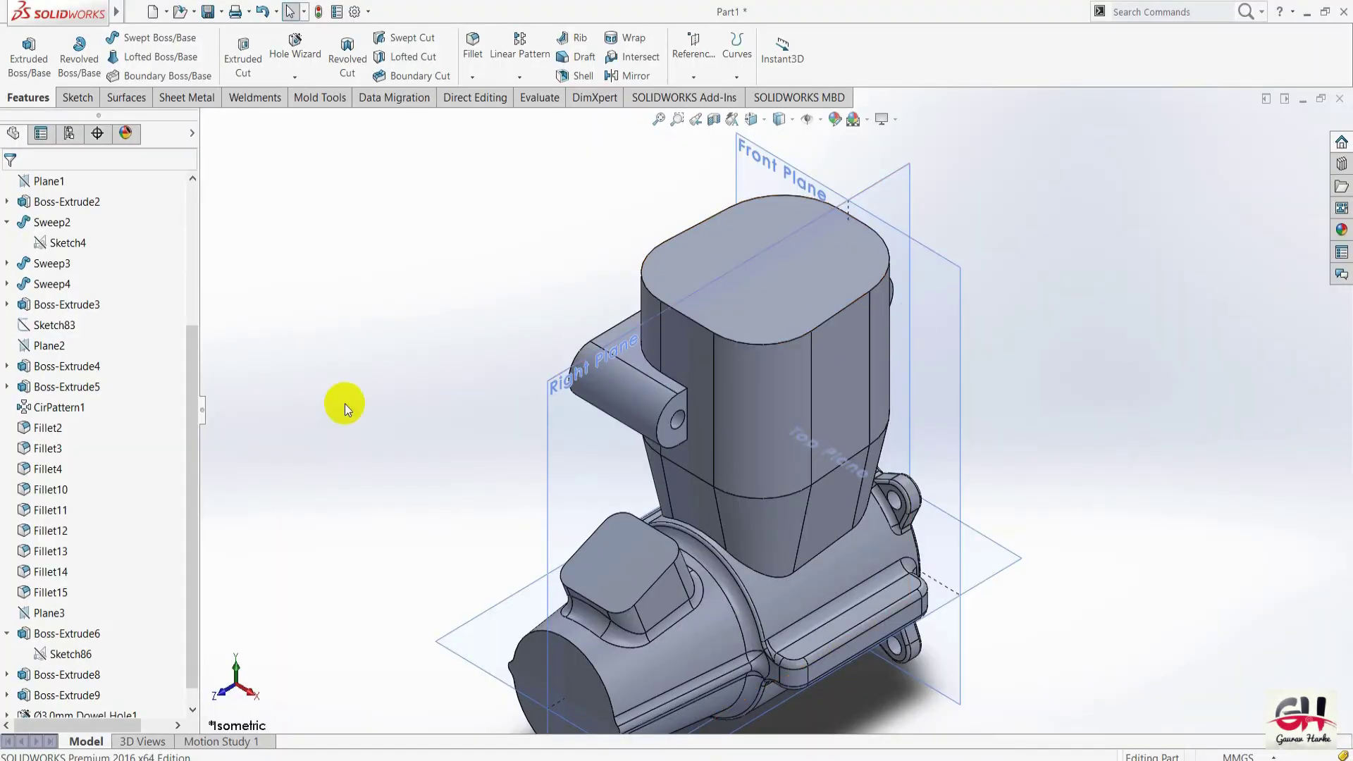
# Glance at the drawing, fit the model, and Ctrl-drag the Top Plane upward into a new plane.
pyautogui.scroll(-1, 190, 397)
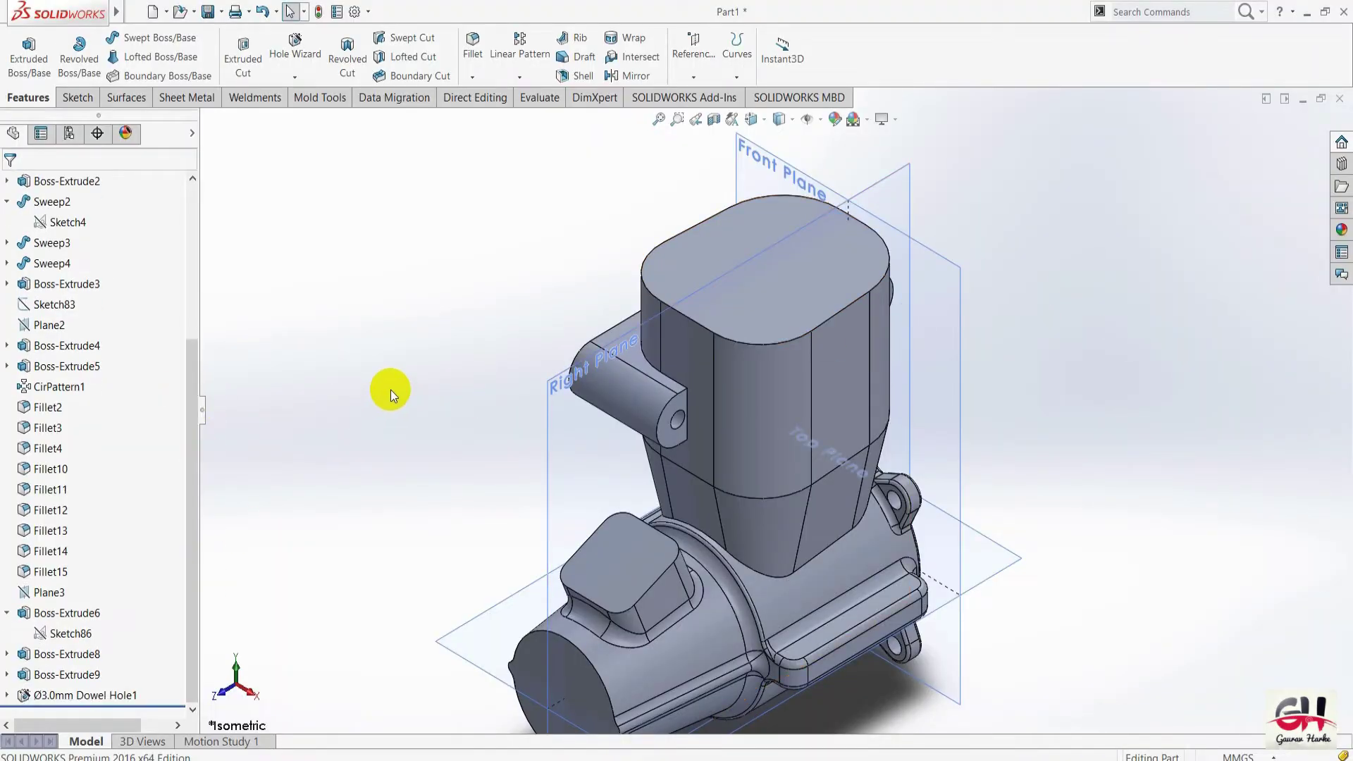
pyautogui.hotkey('alt', 'Tab')
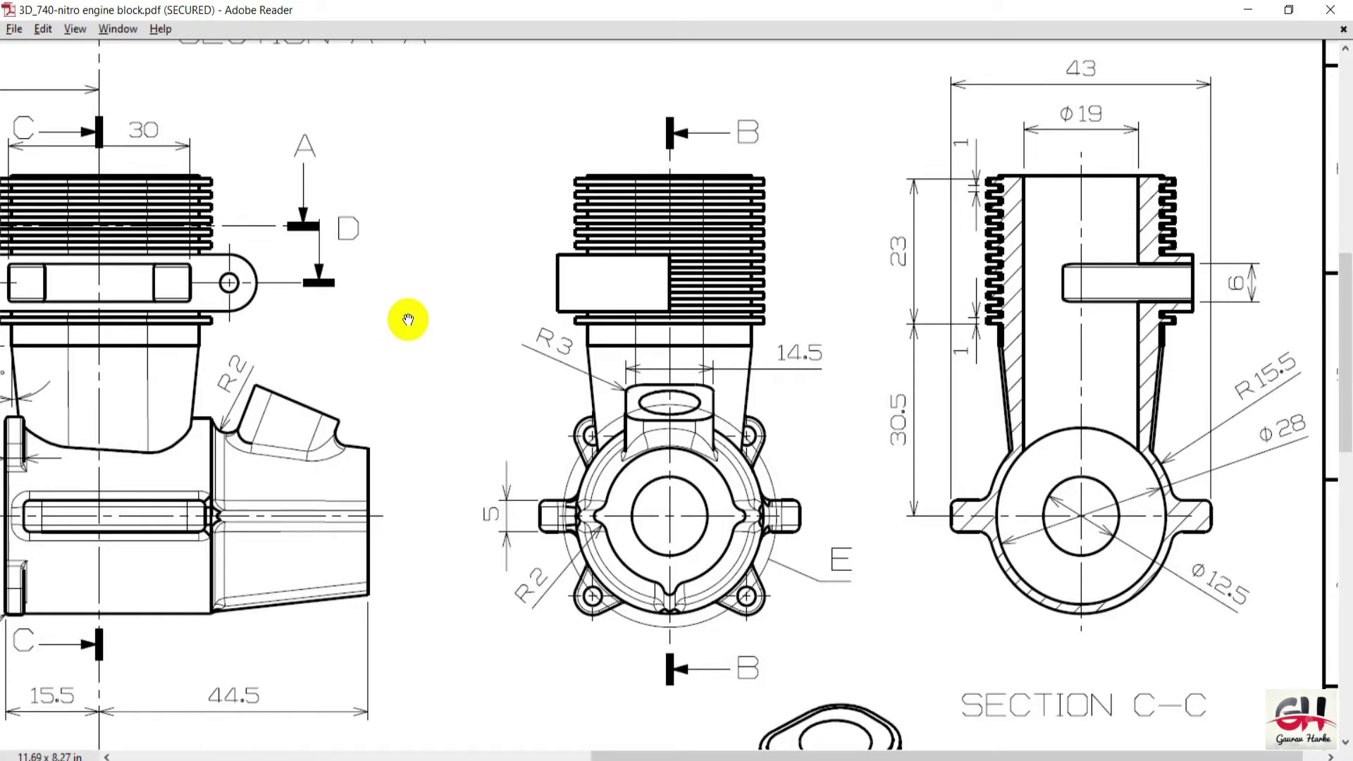
pyautogui.hotkey('alt', 'Tab')
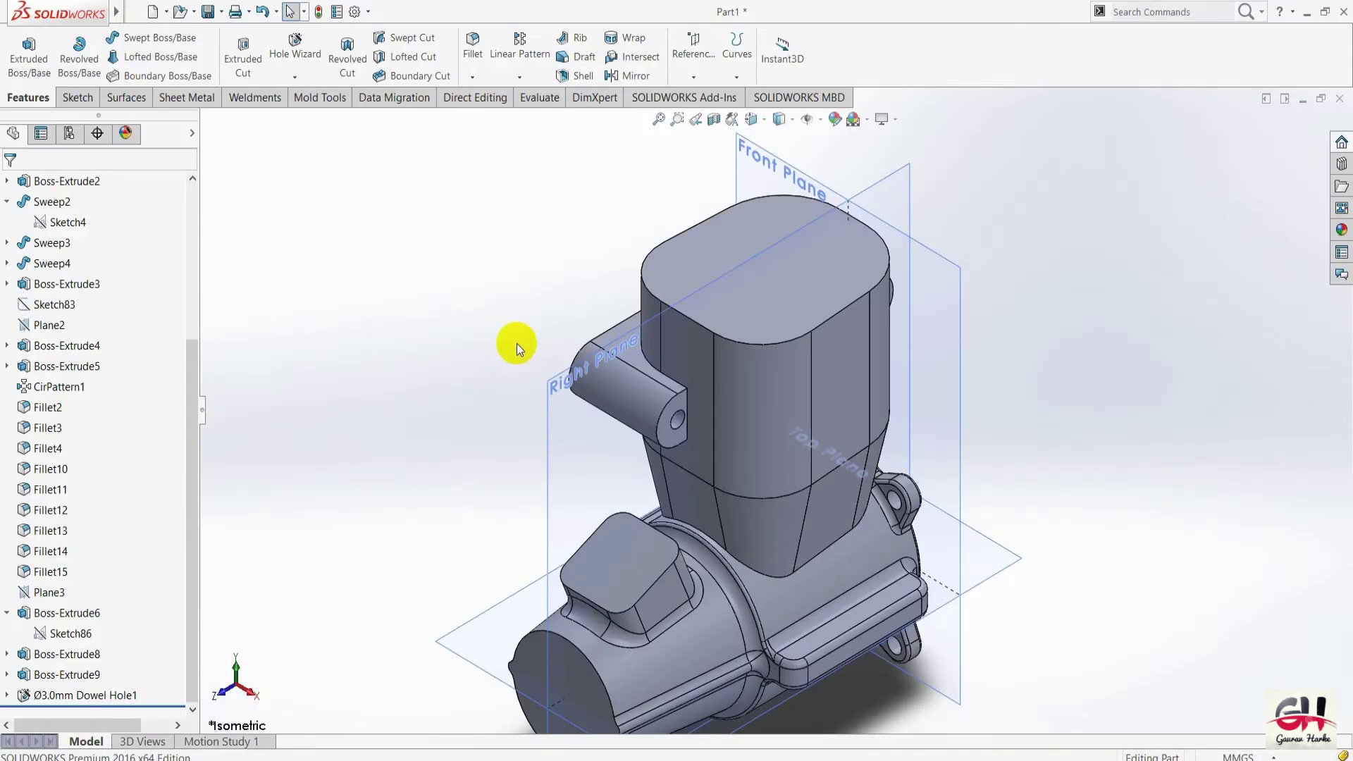
pyautogui.press('f')
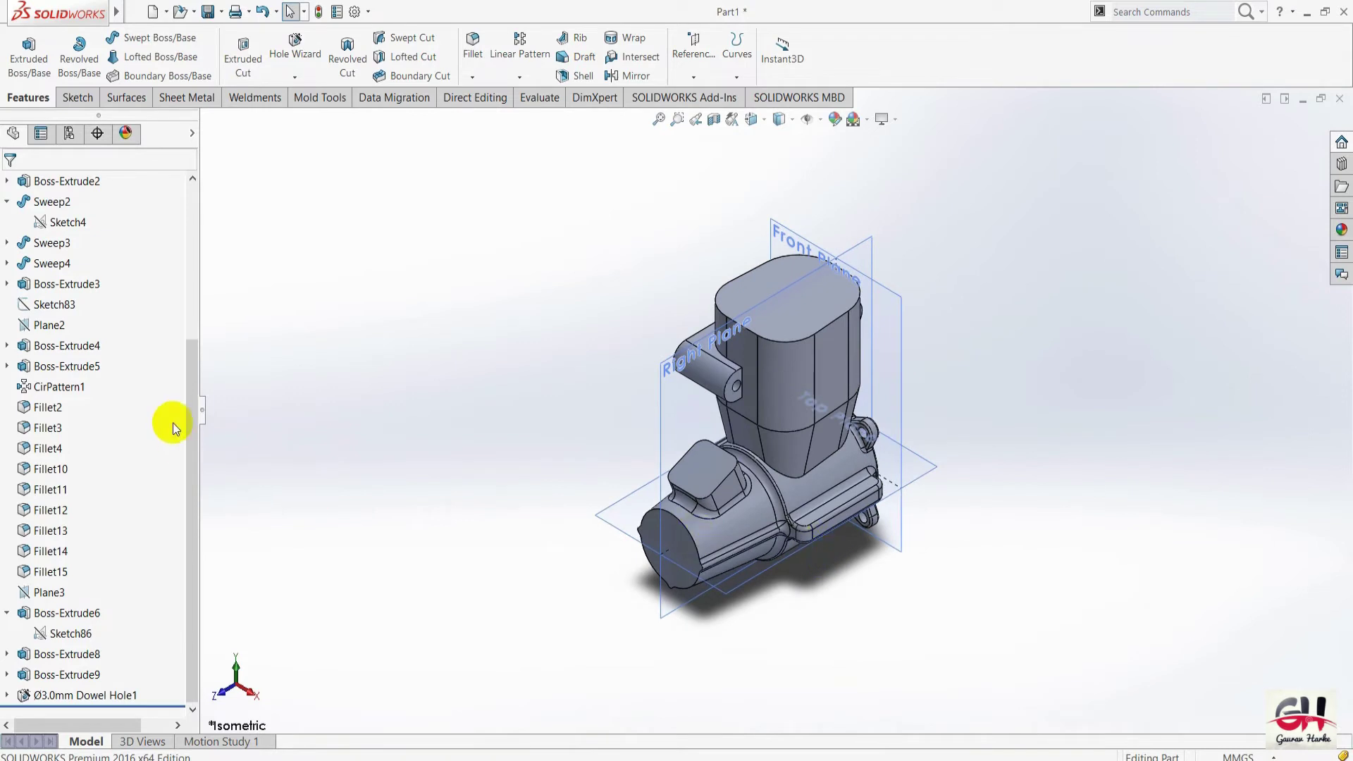
pyautogui.keyDown('ctrl'); pyautogui.moveTo(605, 506); pyautogui.dragTo(559, 447); pyautogui.keyUp('ctrl')
pyautogui.write('30.5')
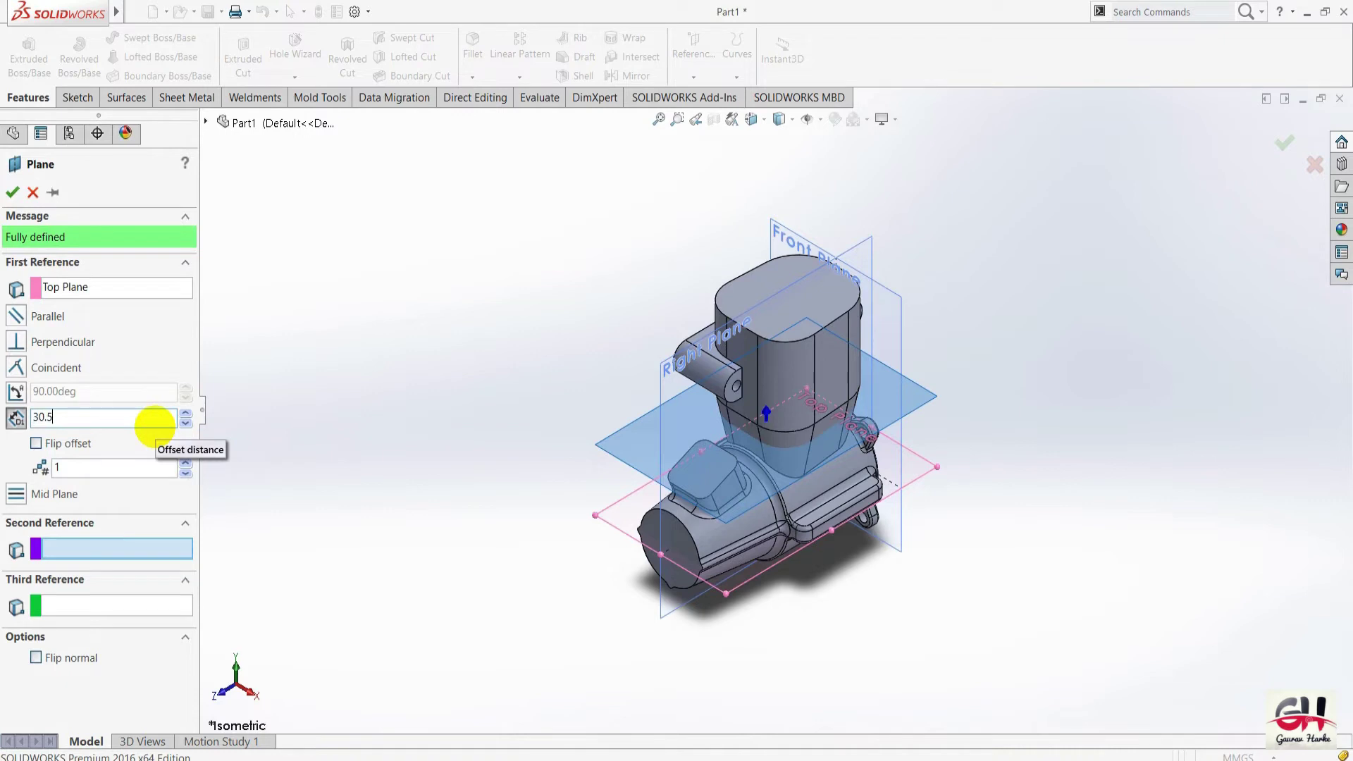
# Confirm Plane4 at 30.50 mm above the Top Plane and select Ø3.0mm Dowel Hole1.
pyautogui.press('Return')
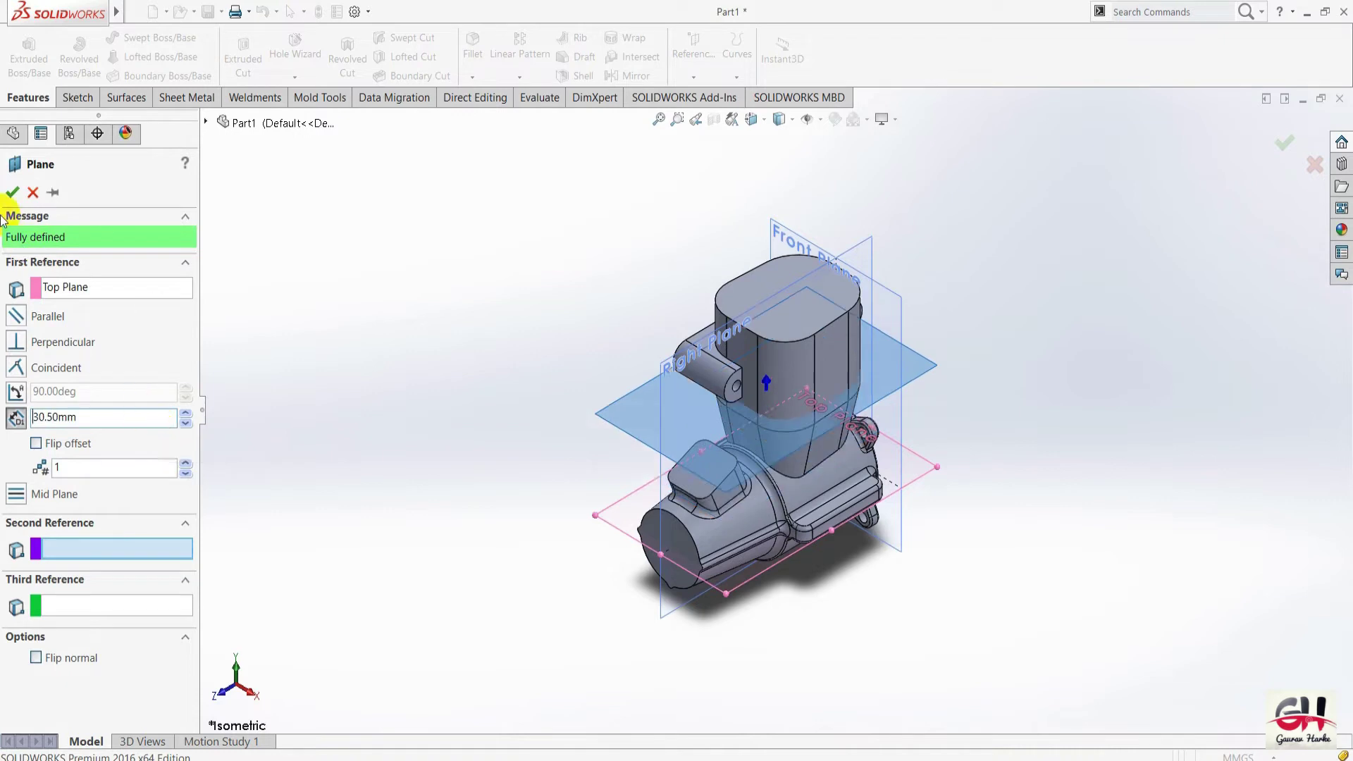
pyautogui.click(12, 193)
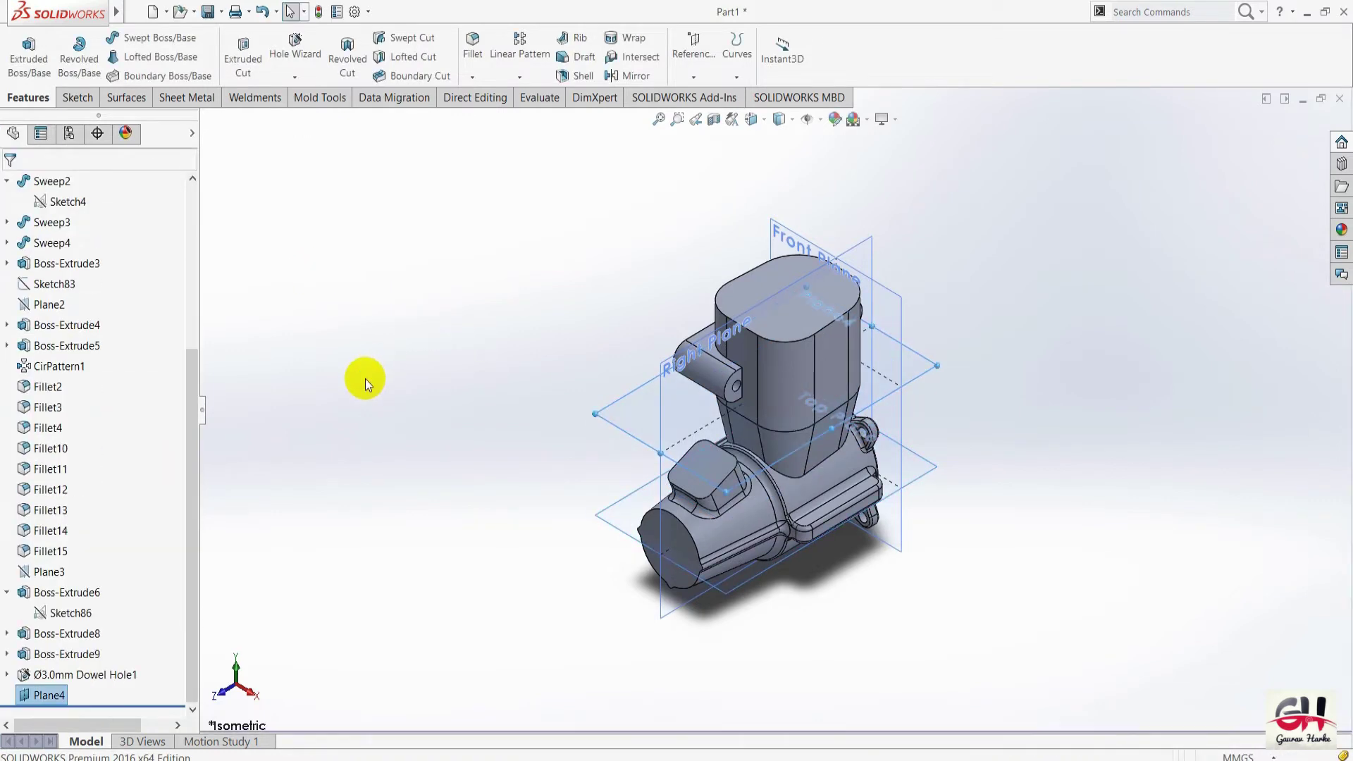
pyautogui.scroll(-3, 169, 606)
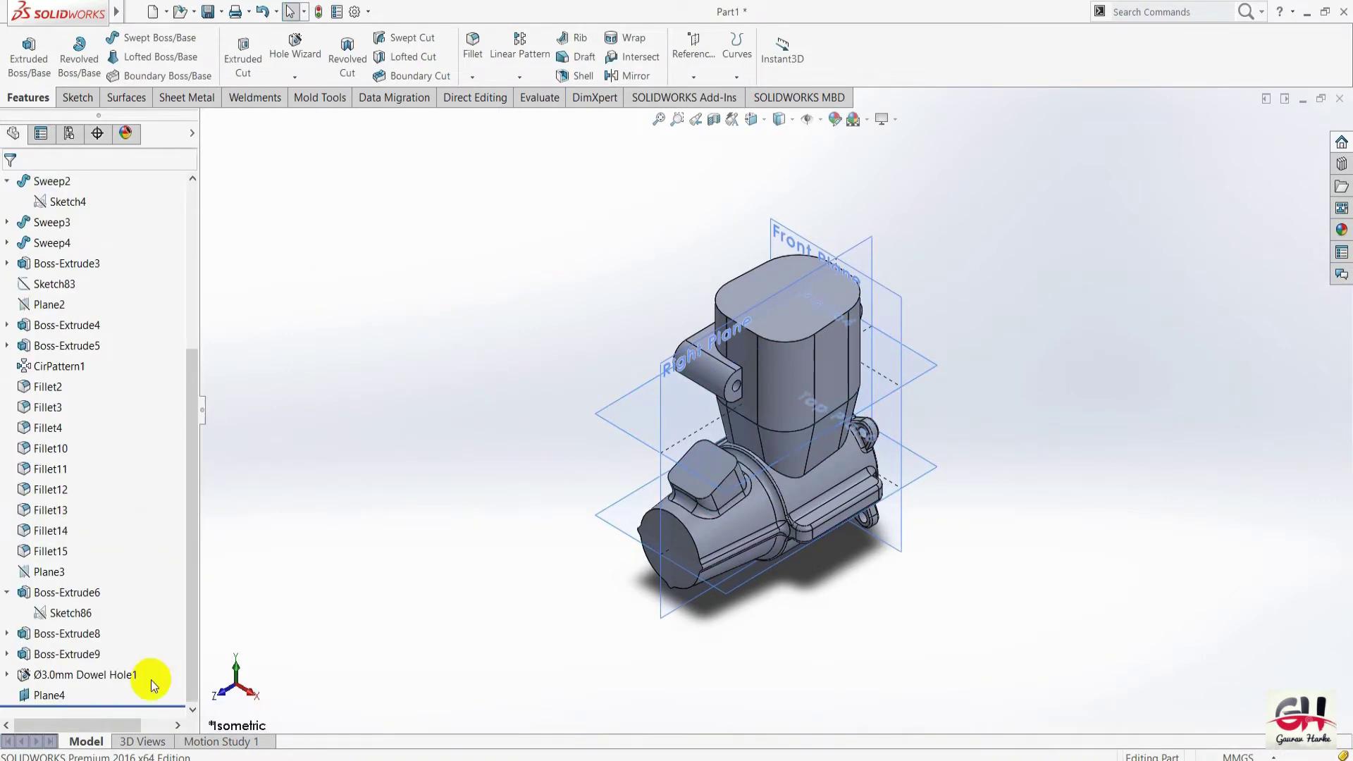
pyautogui.click(74, 676)
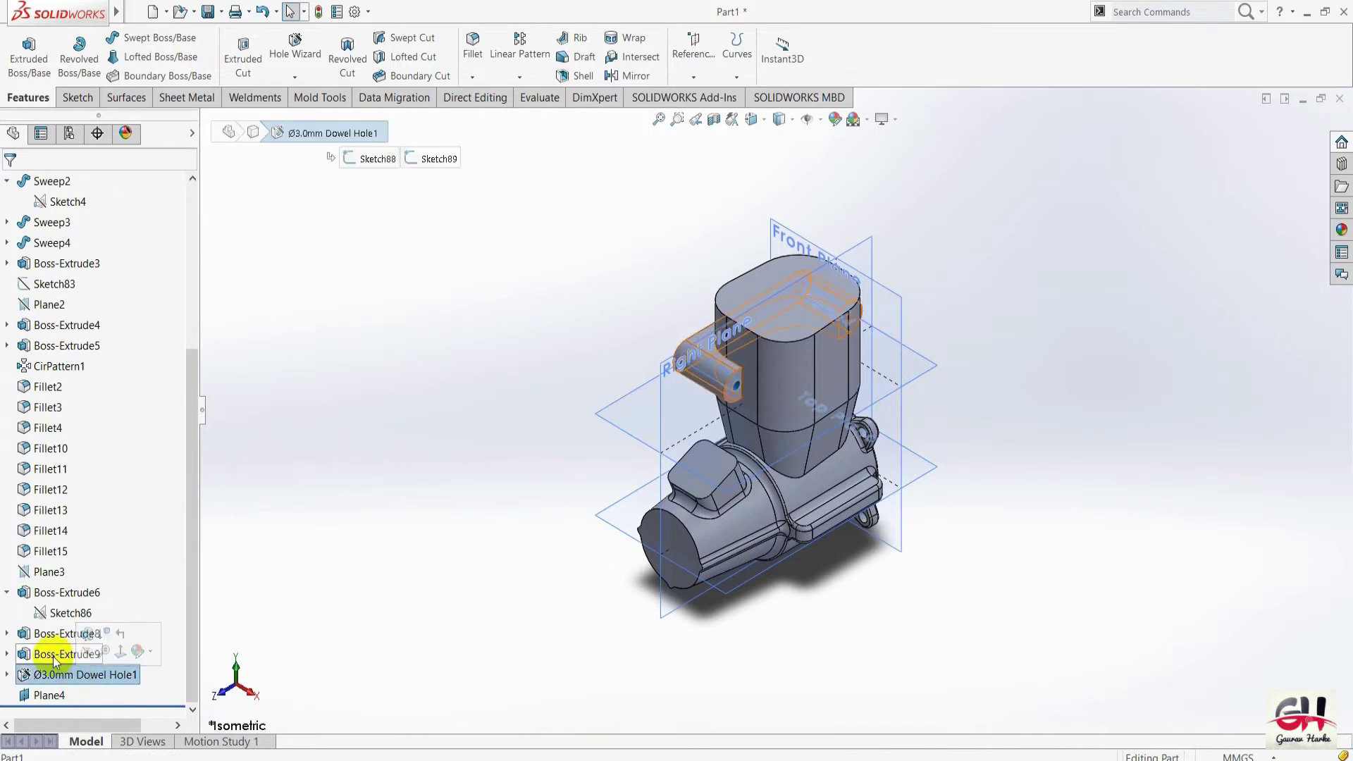
# Suppress Boss-Extrude9 together with Ø3.0mm Dowel Hole1 and fit the model in view.
pyautogui.keyDown('ctrl'); pyautogui.click(57, 654); pyautogui.keyUp('ctrl')
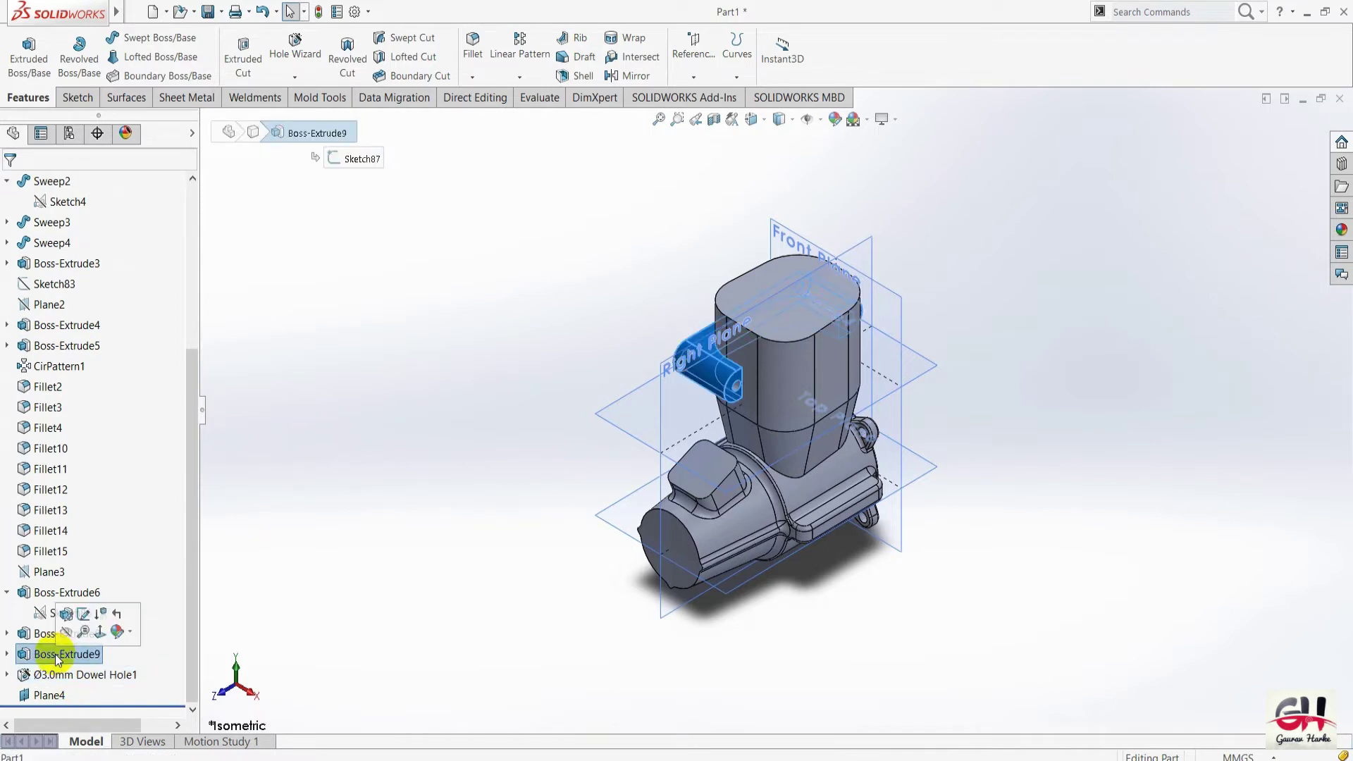
pyautogui.rightClick(58, 675)
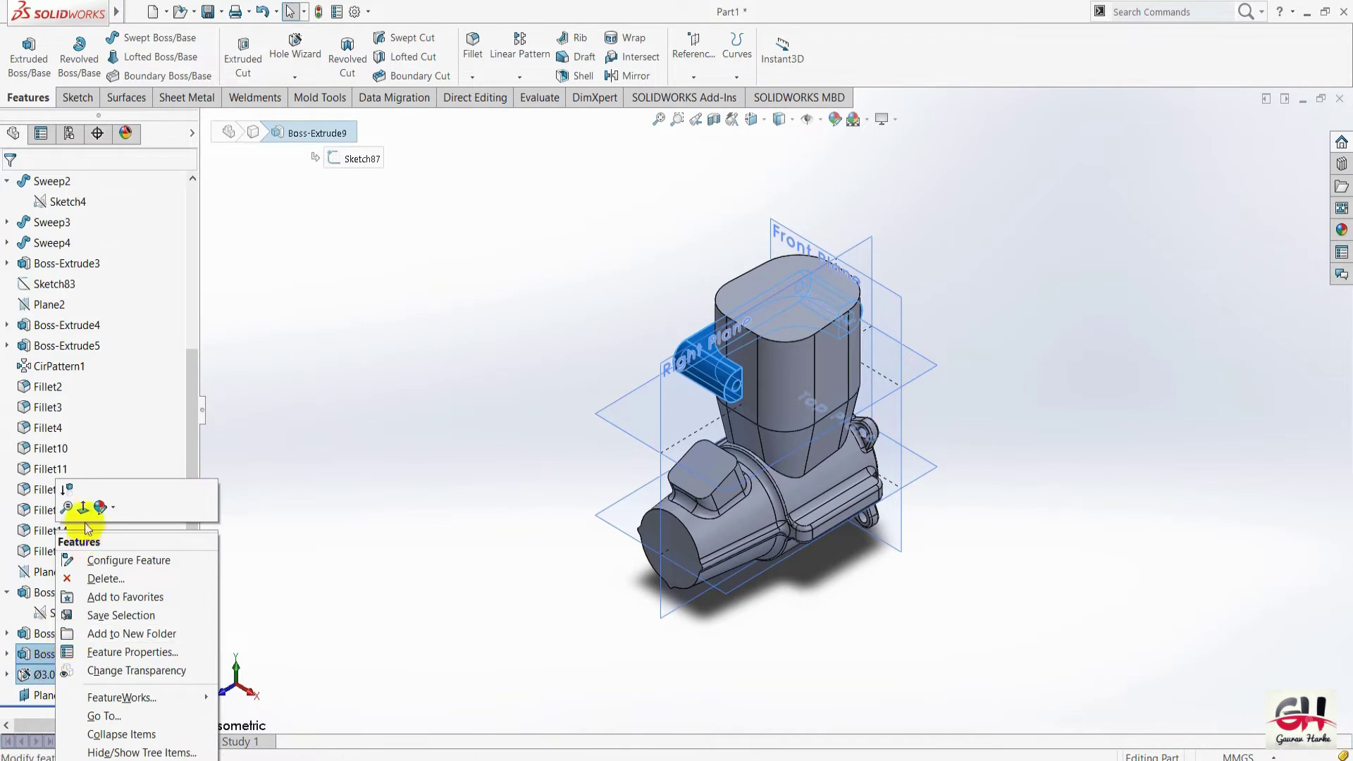
pyautogui.click(66, 489)
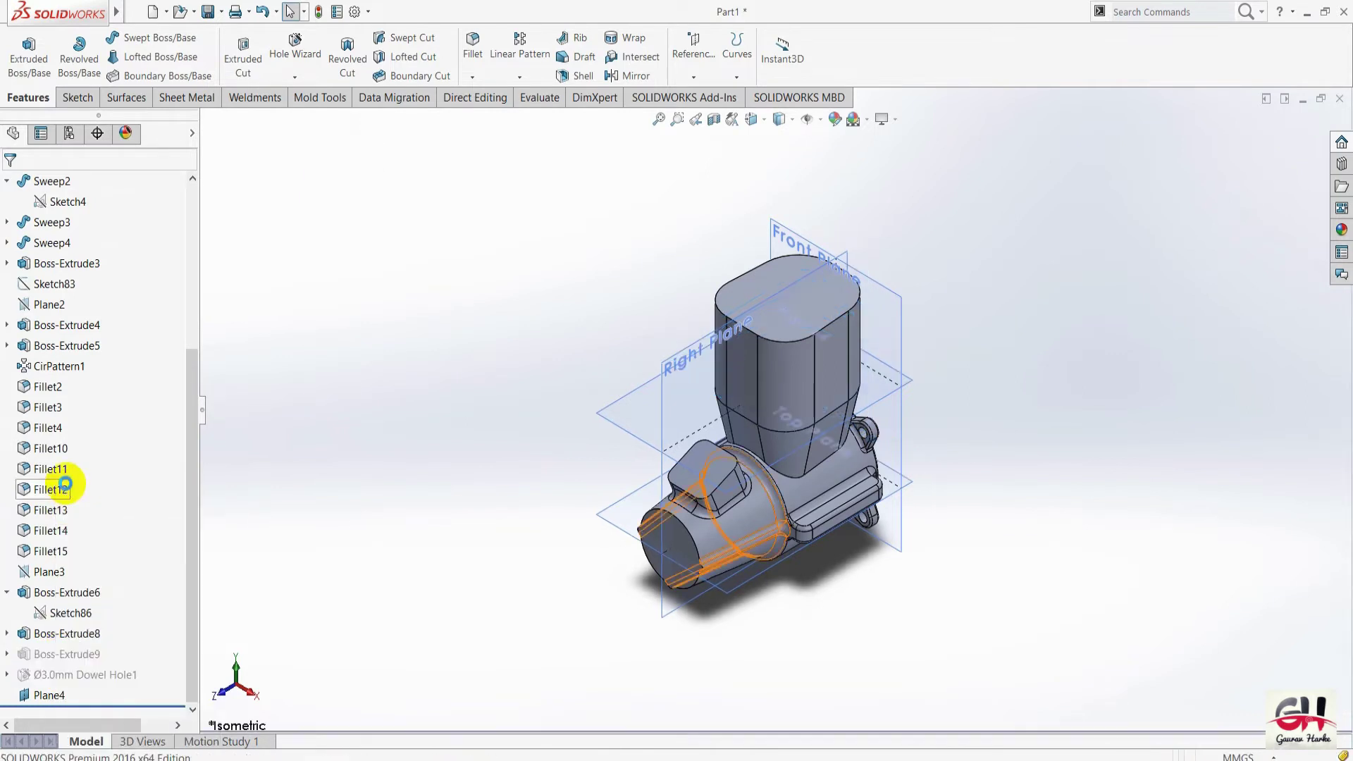
pyautogui.press('f')
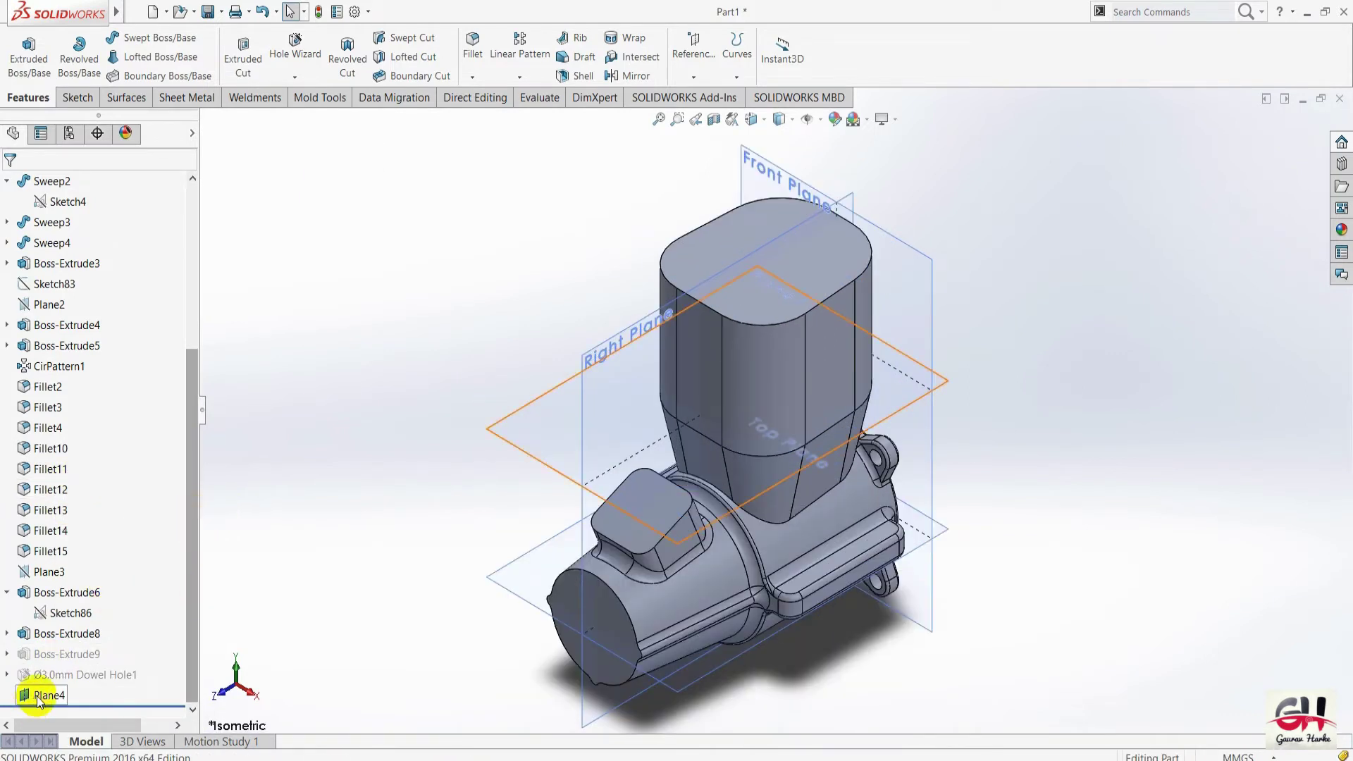
# Orient the view normal to Plane4.
pyautogui.rightClick(37, 695)
pyautogui.click(99, 422)
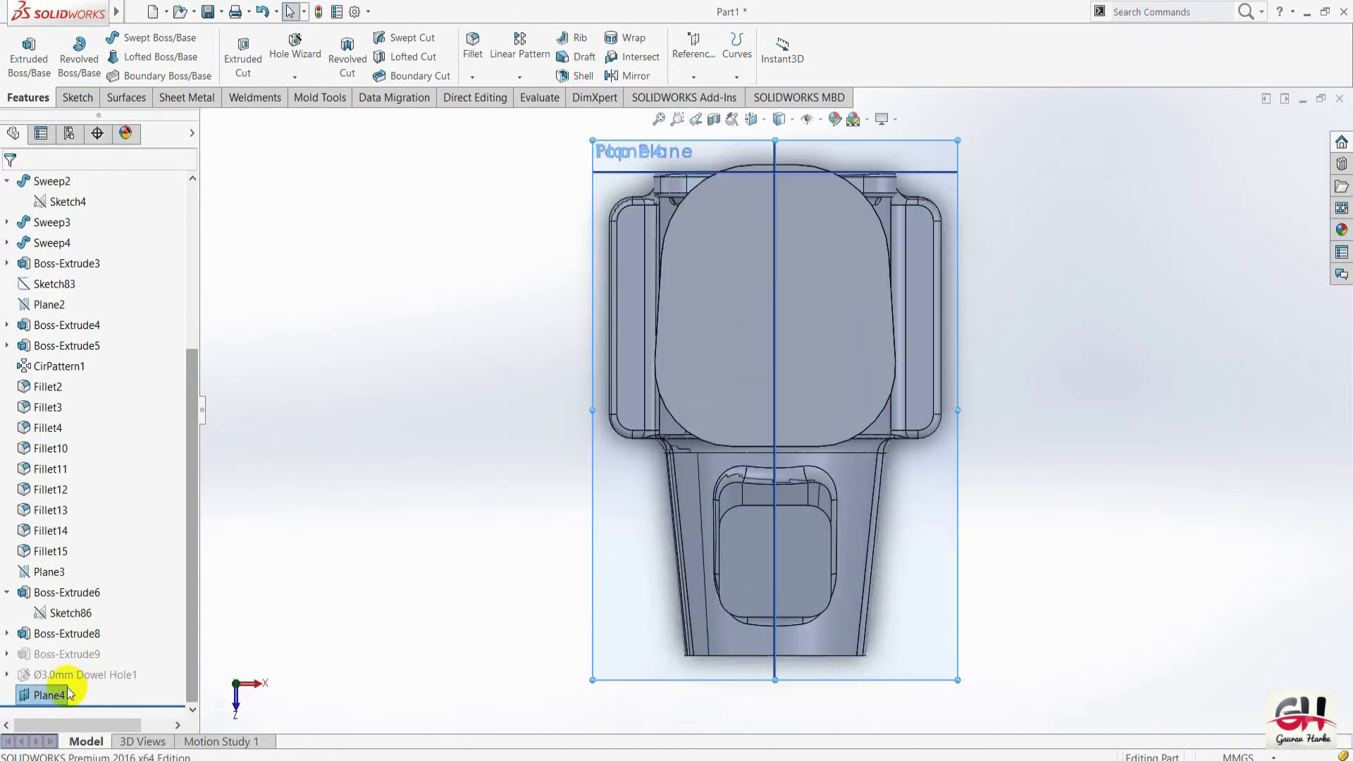
pyautogui.rightClick(68, 694)
# Start Sketch91 on Plane4 and convert the cylinder's top-face outline into it.
pyautogui.click(59, 423)
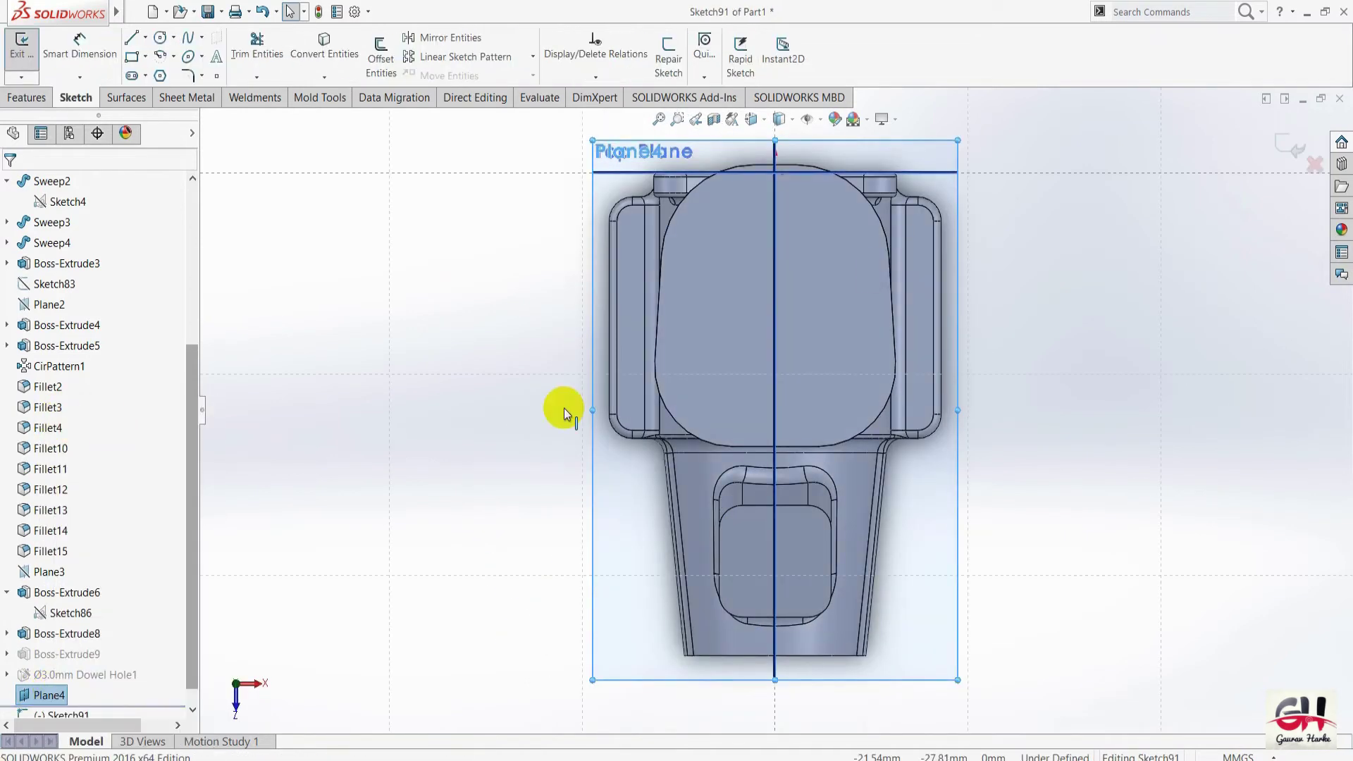
pyautogui.scroll(-2, 753, 123)
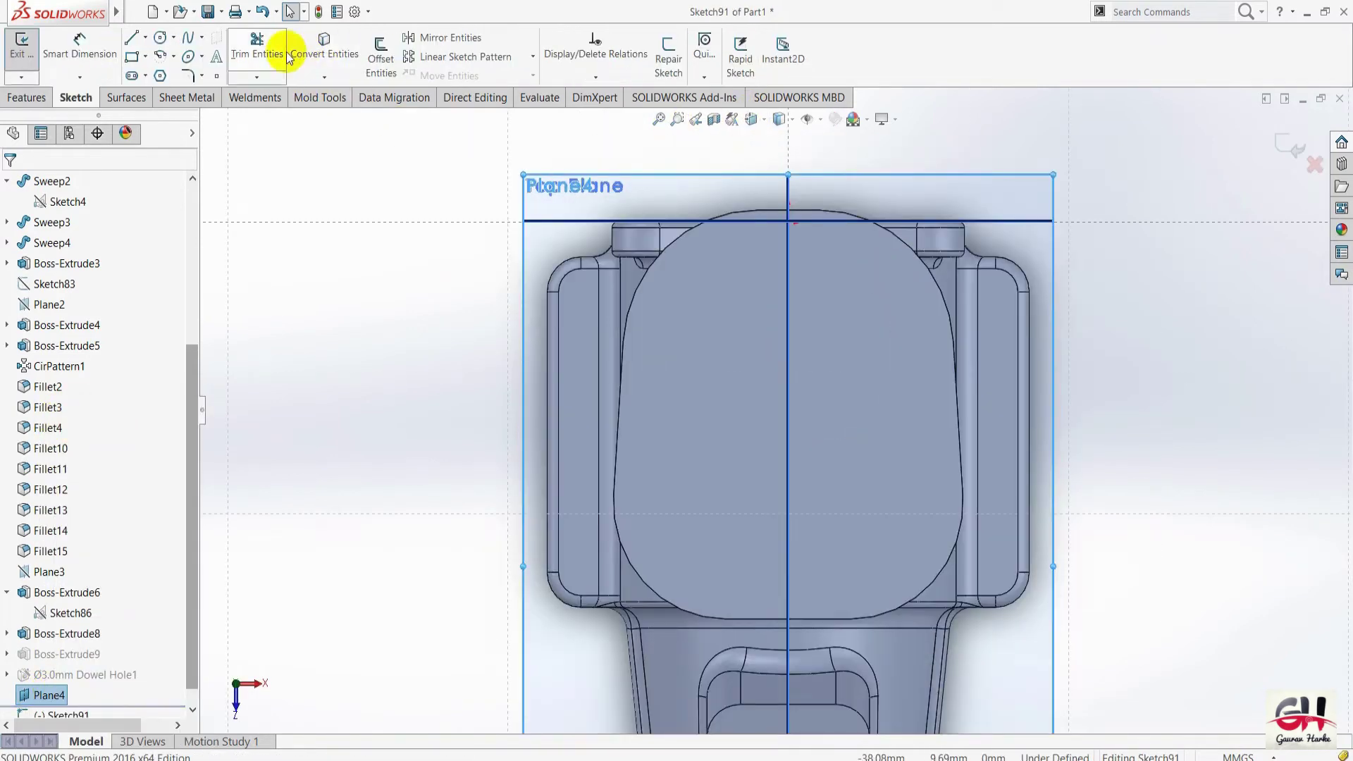
pyautogui.click(324, 45)
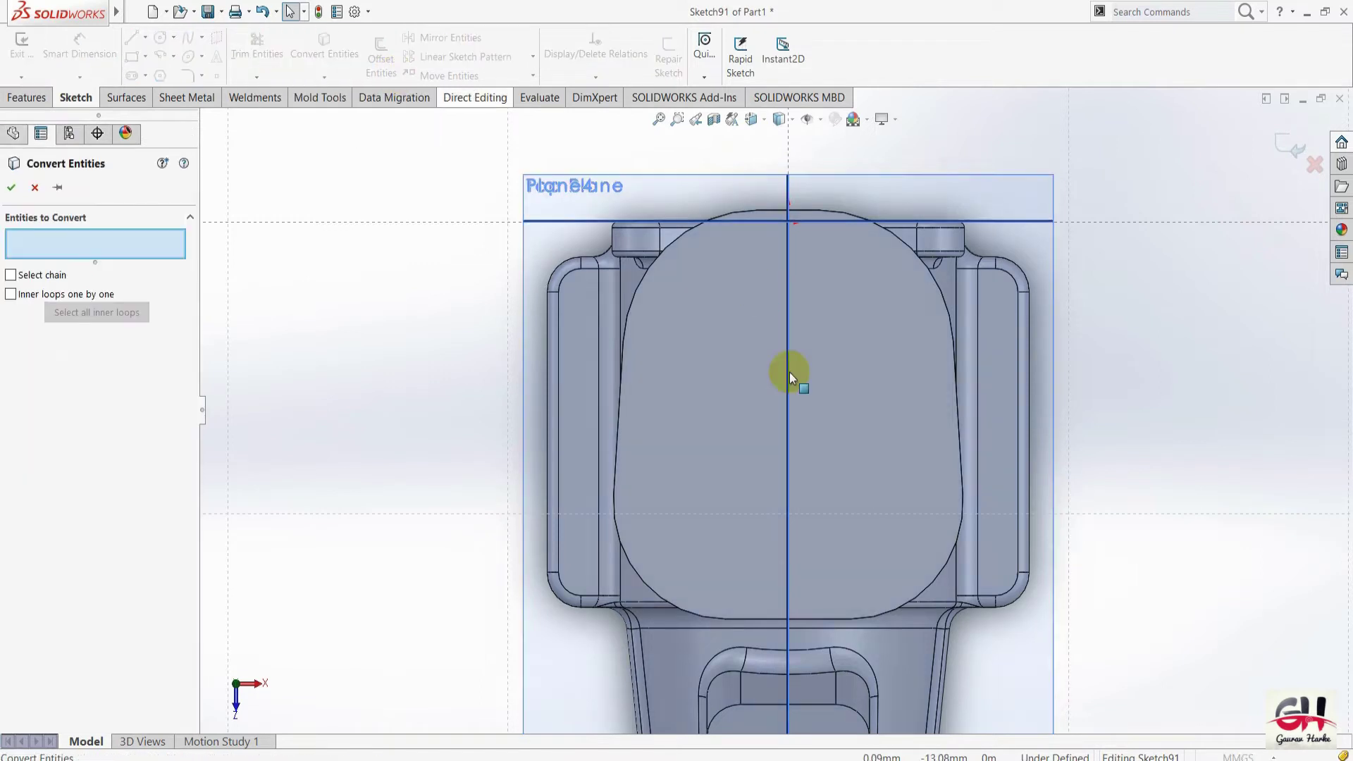
pyautogui.click(738, 391)
pyautogui.click(11, 189)
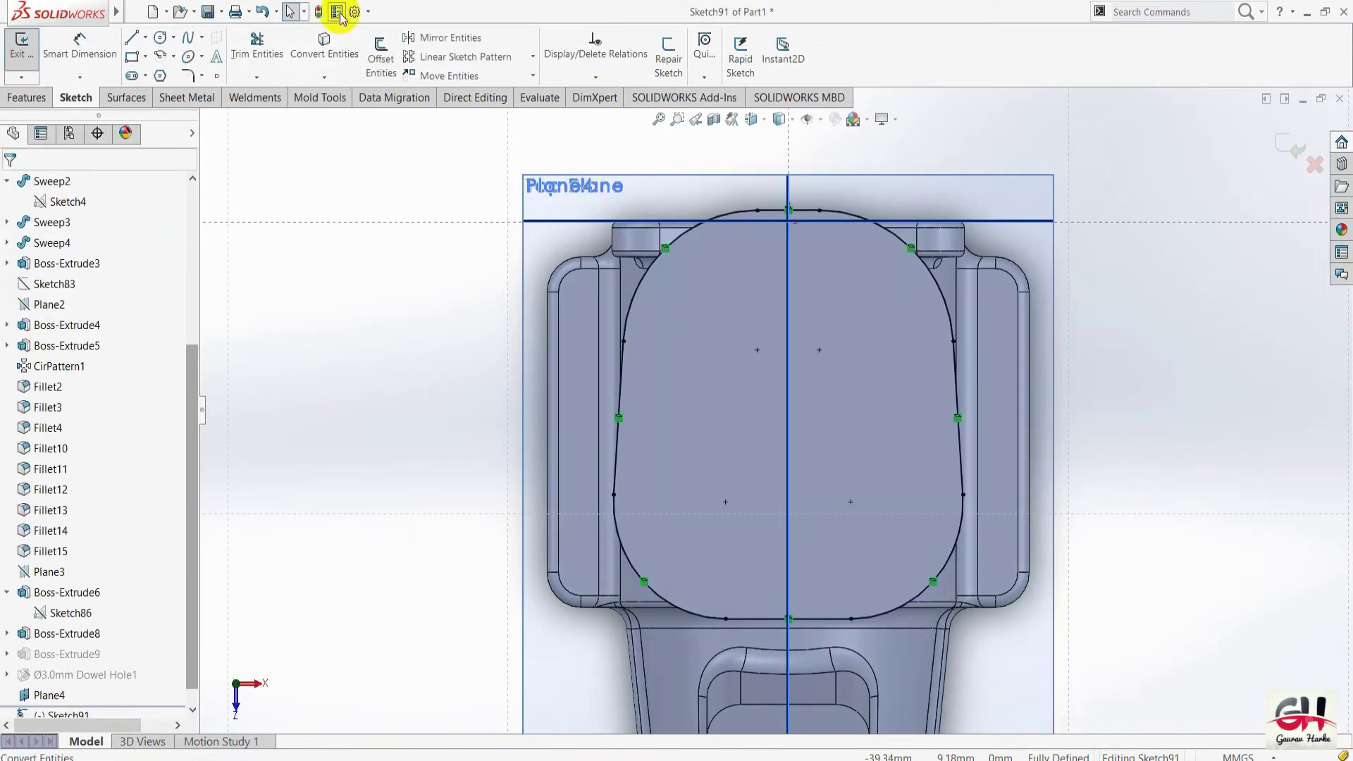
# Offset the converted outline 2.00 mm outward and exit the sketch.
pyautogui.click(374, 71)
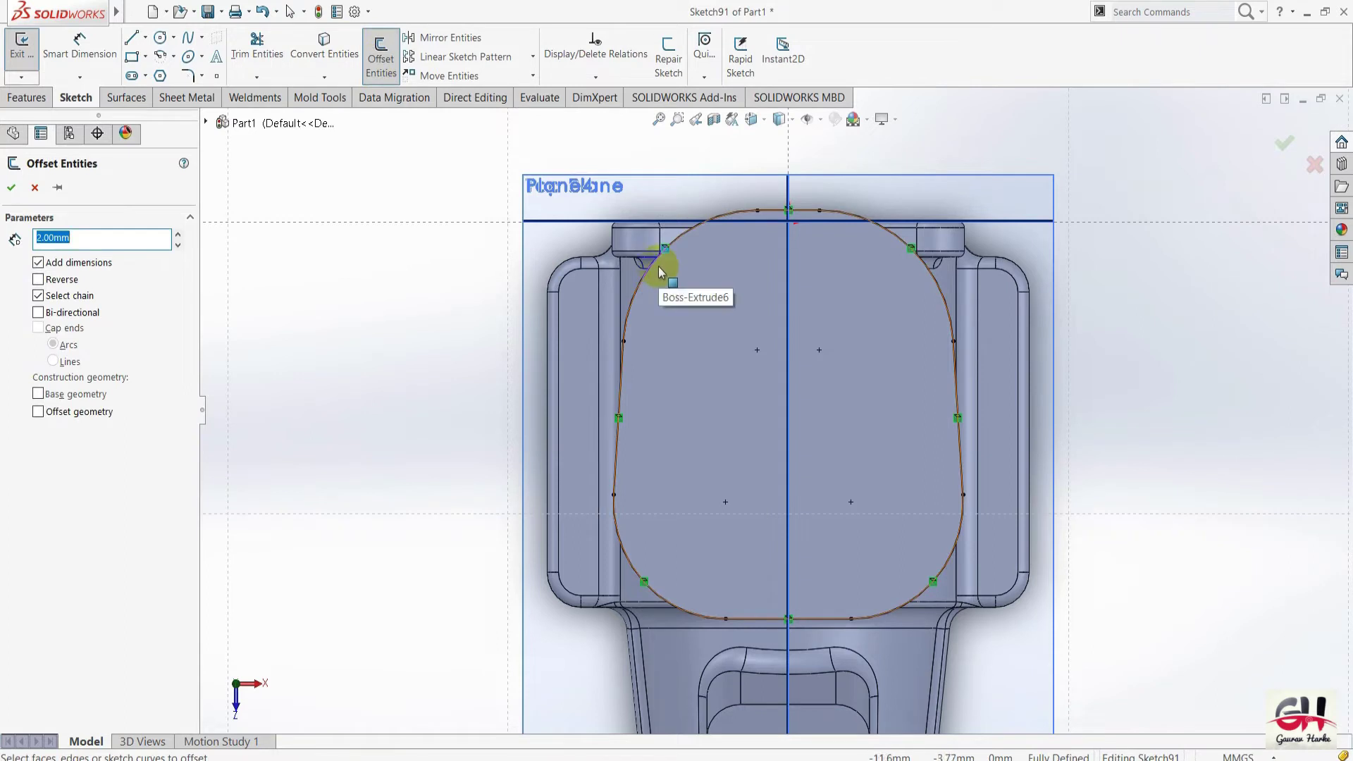
pyautogui.click(658, 267)
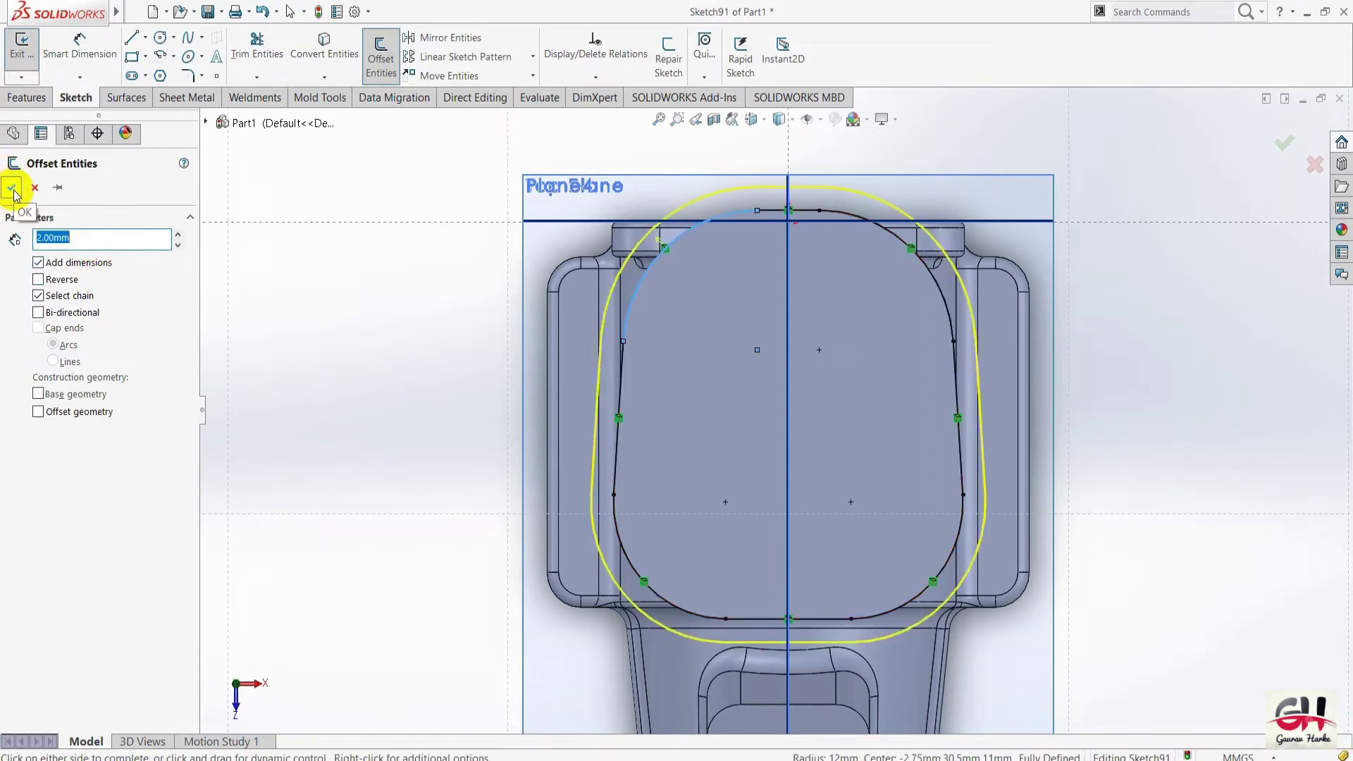
pyautogui.click(54, 399)
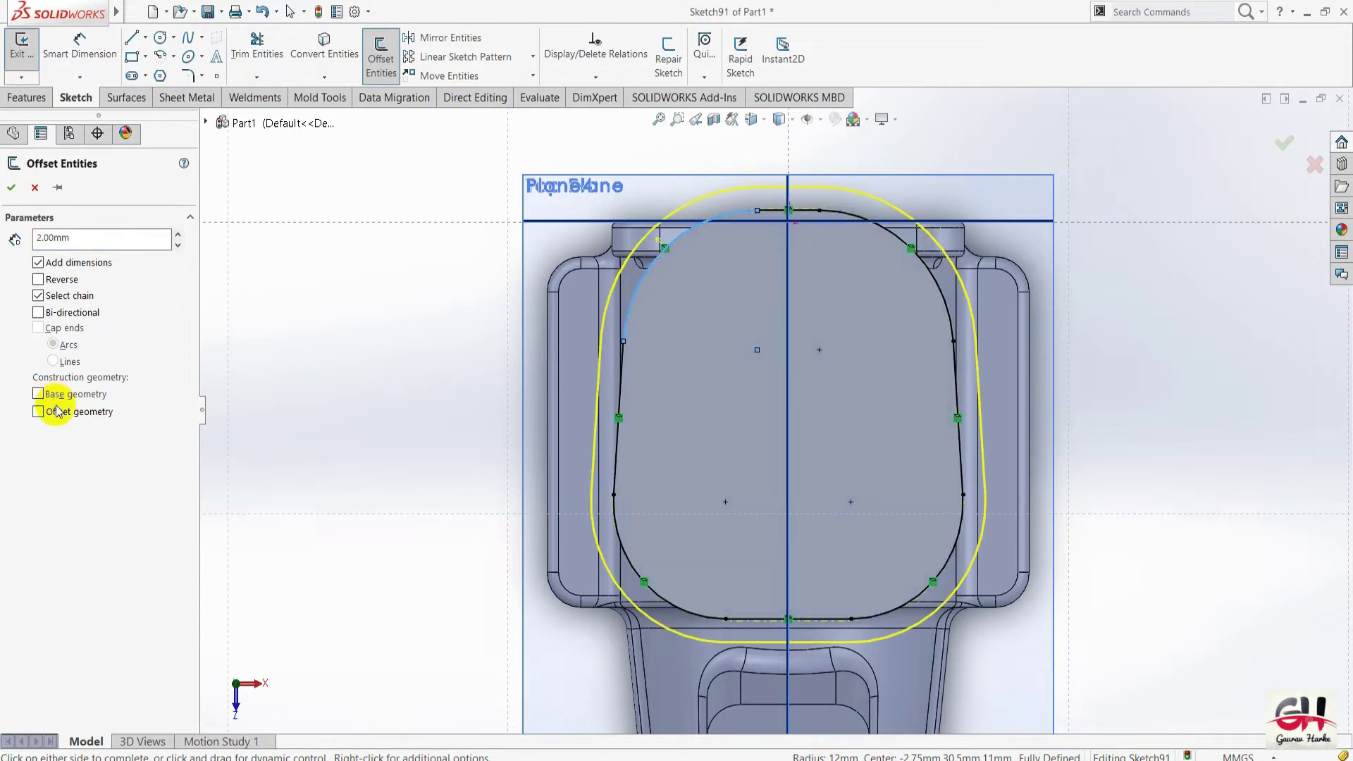
pyautogui.click(11, 189)
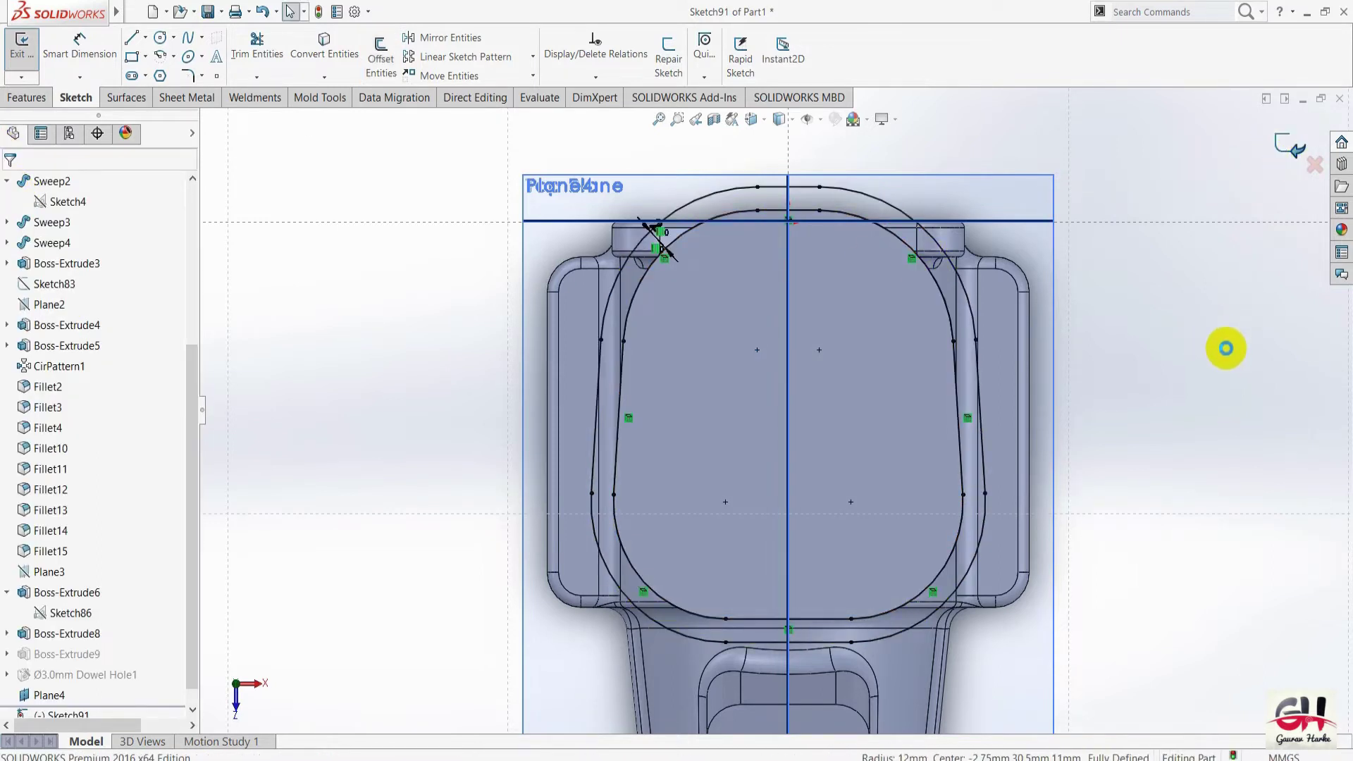
pyautogui.hotkey('ctrl', 'b')
# Extrude the Sketch91 ring contour 1.00 mm Blind as Boss-Extrude10.
pyautogui.press('space')
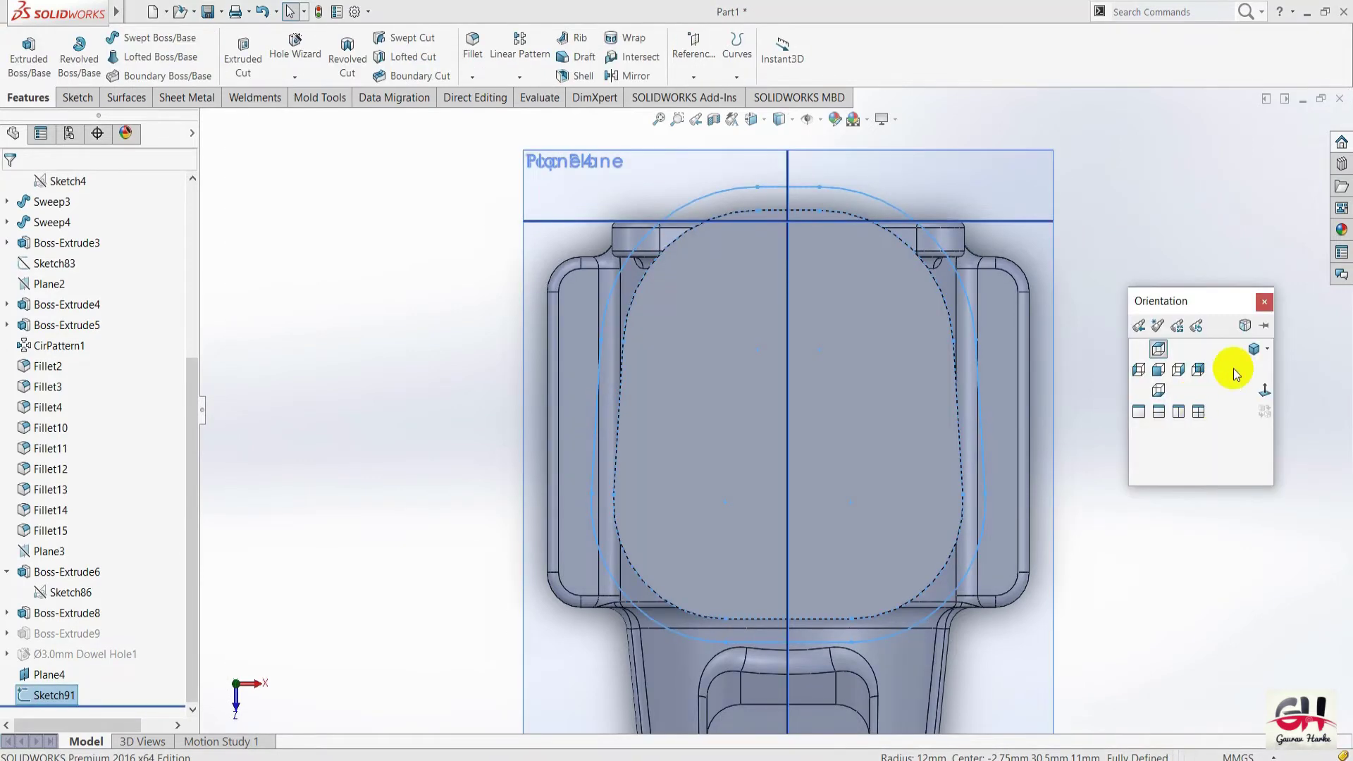
pyautogui.click(1233, 369)
pyautogui.scroll(-3, 889, 398)
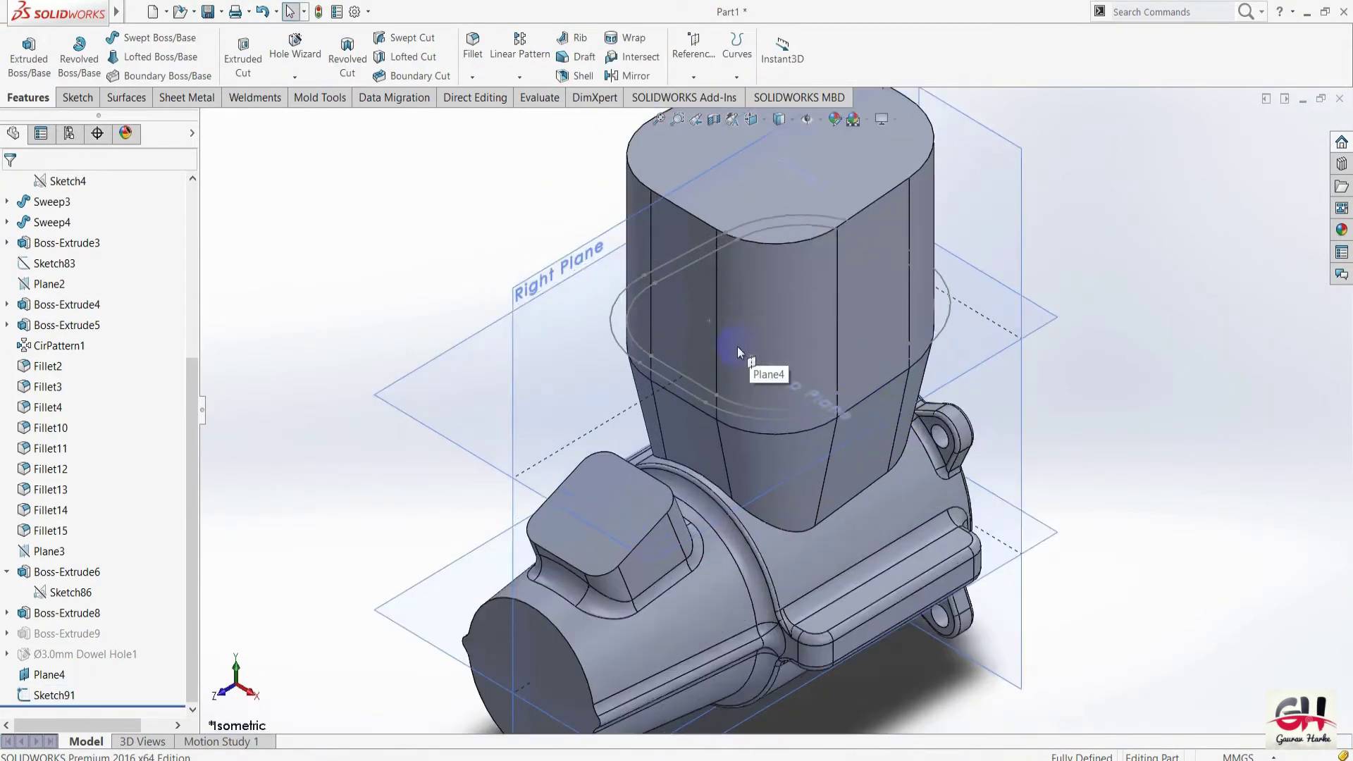
pyautogui.scroll(-2, 737, 345)
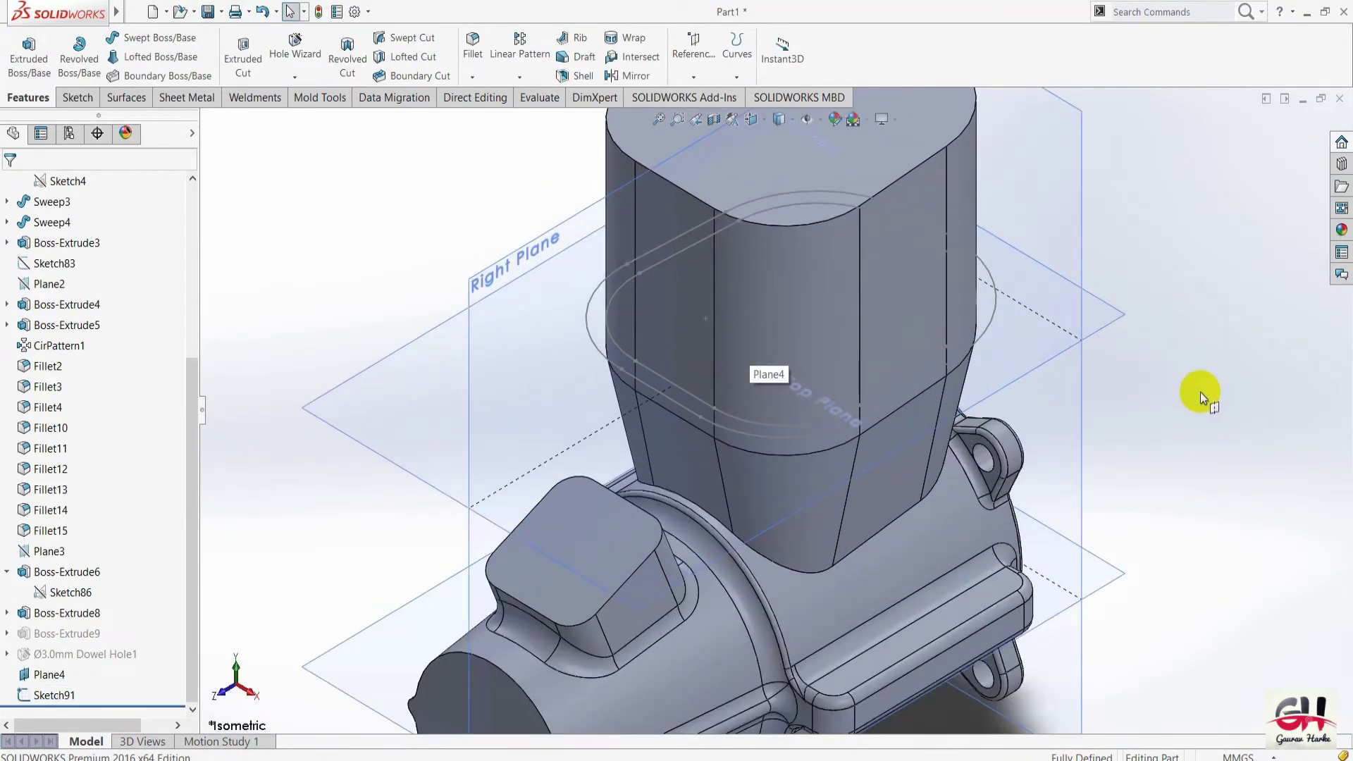
pyautogui.click(29, 55)
pyautogui.click(775, 439)
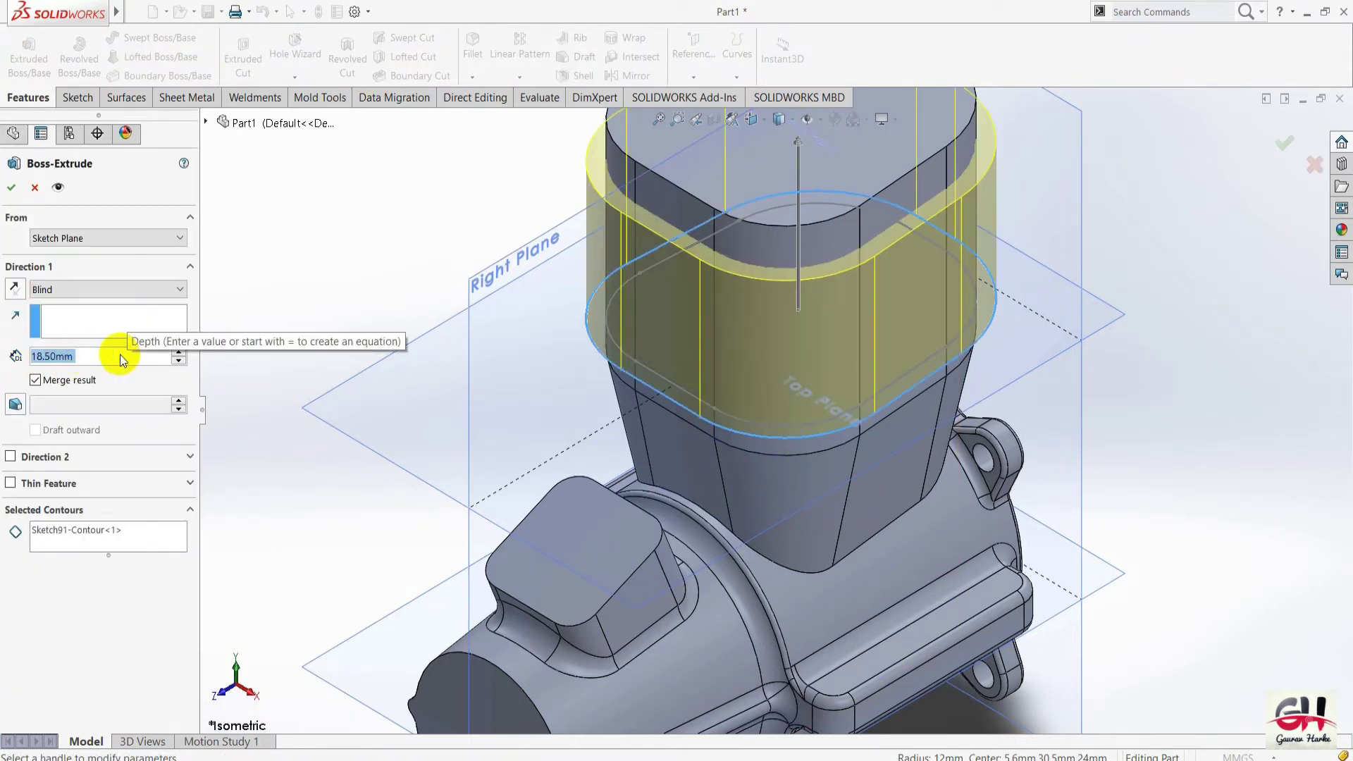
pyautogui.write('1')
pyautogui.press('Return')
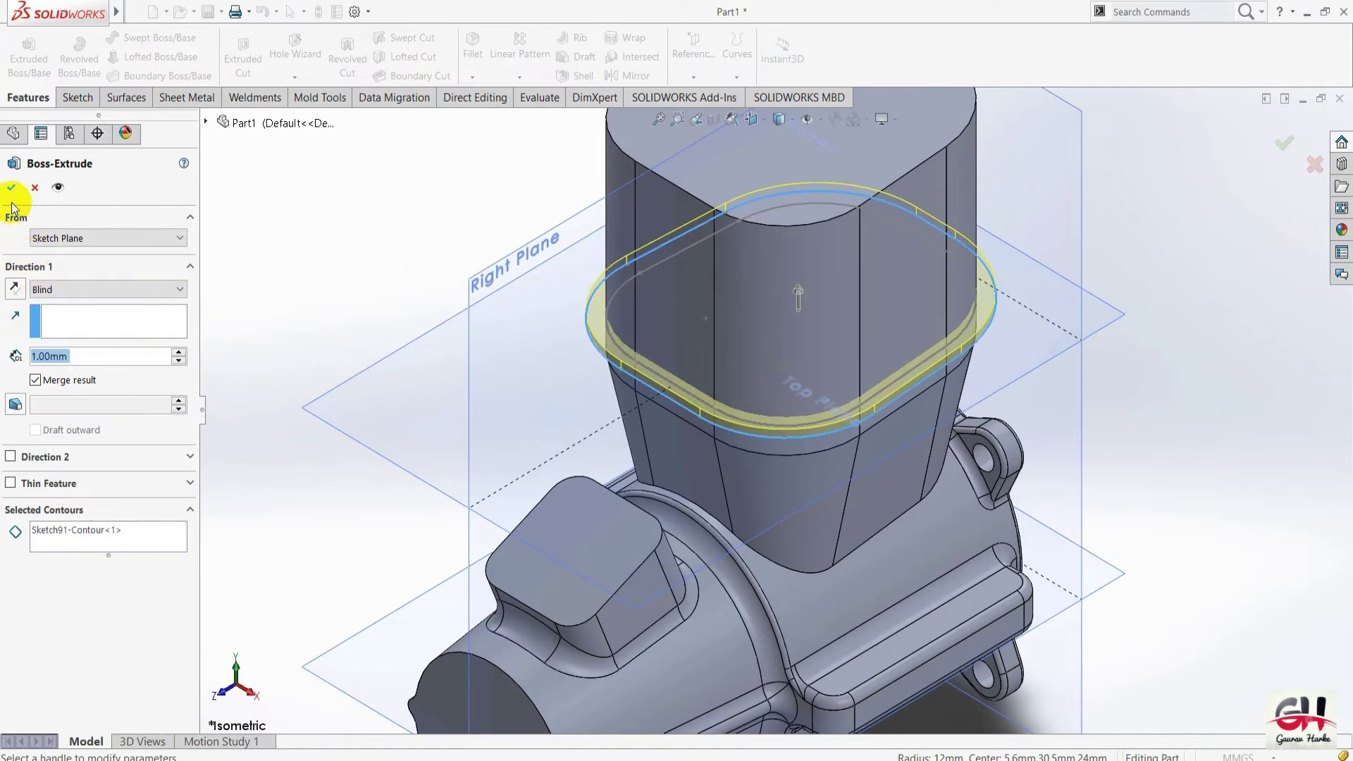
pyautogui.click(13, 188)
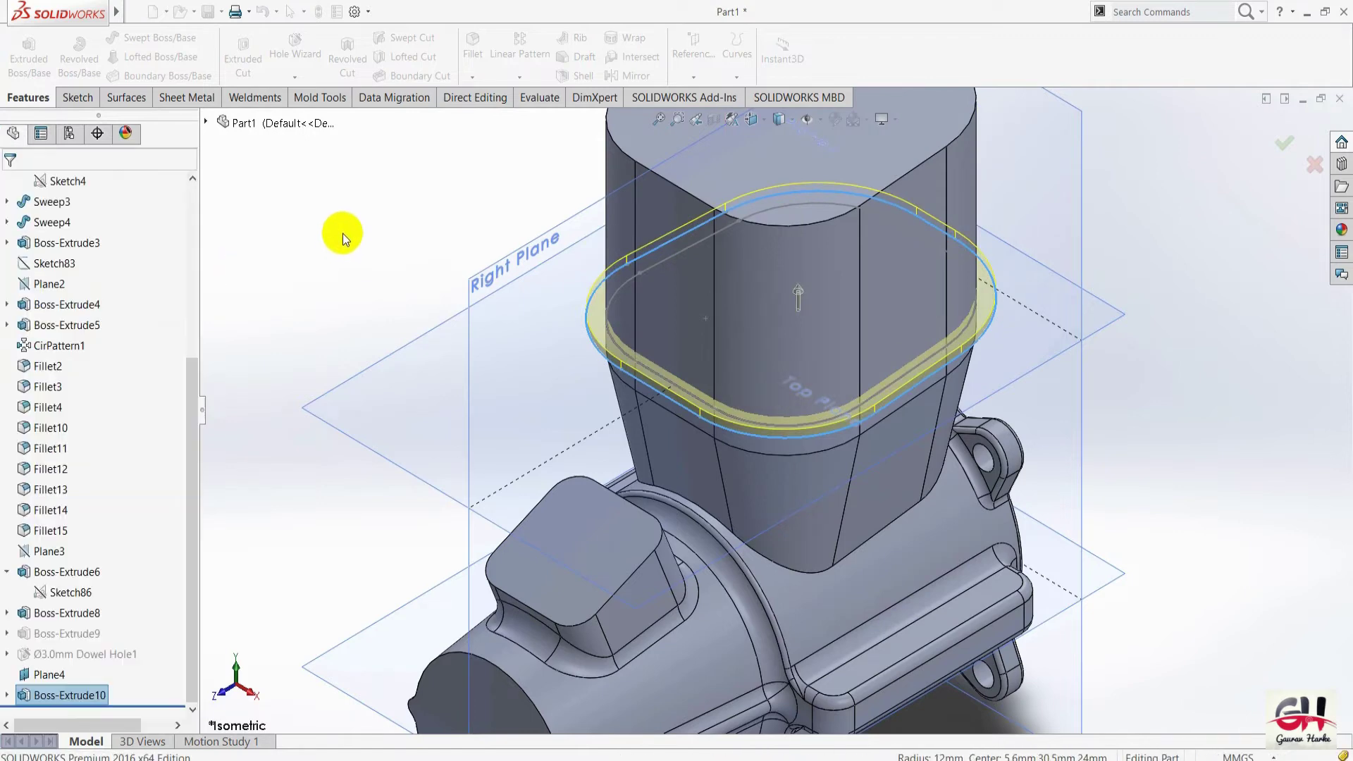
# Adjust the view and check Section C-C's fin spacing in the PDF drawing.
pyautogui.click(340, 237)
pyautogui.keyDown('ctrl'); pyautogui.moveTo(339, 236); pyautogui.dragTo(340, 265, button='middle'); pyautogui.keyUp('ctrl')
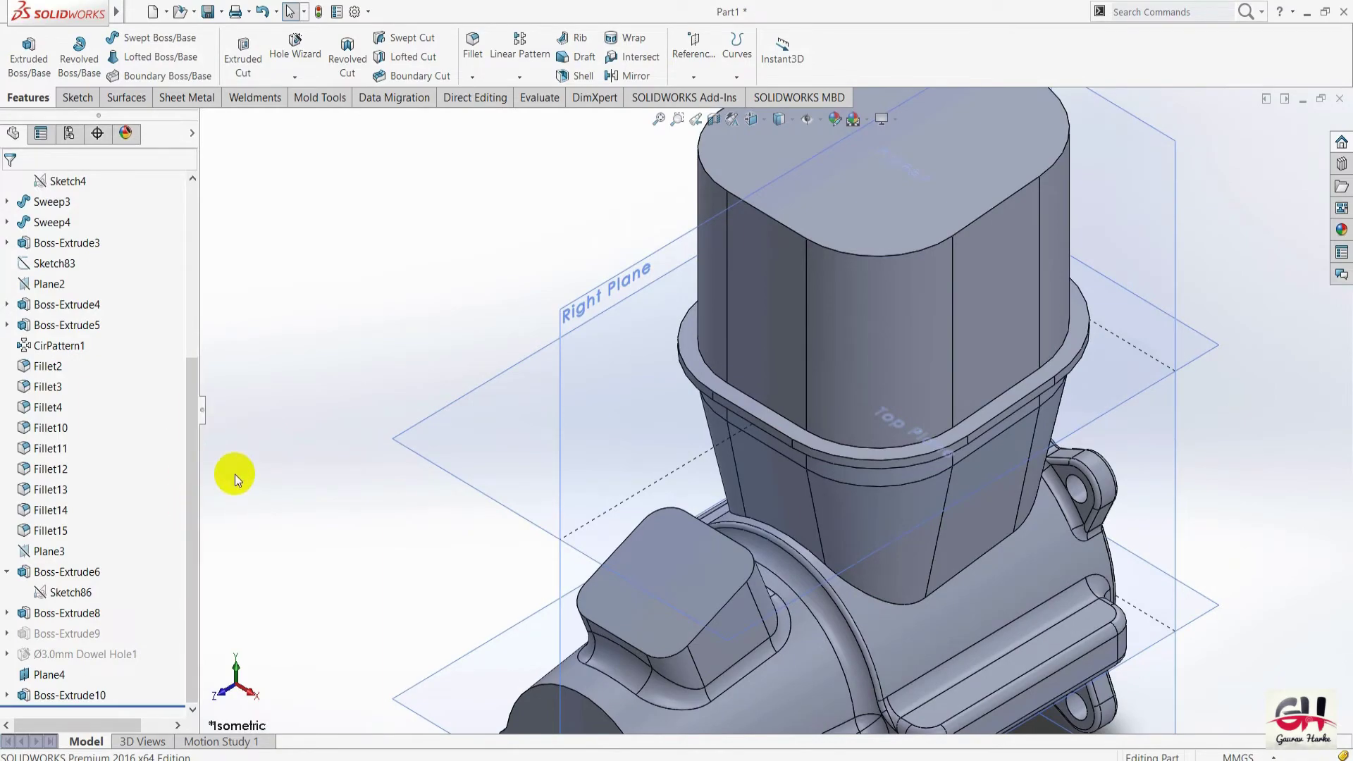
pyautogui.hotkey('alt', 'Tab')
pyautogui.keyDown('ctrl'); pyautogui.scroll(2, 944, 360); pyautogui.keyUp('ctrl')
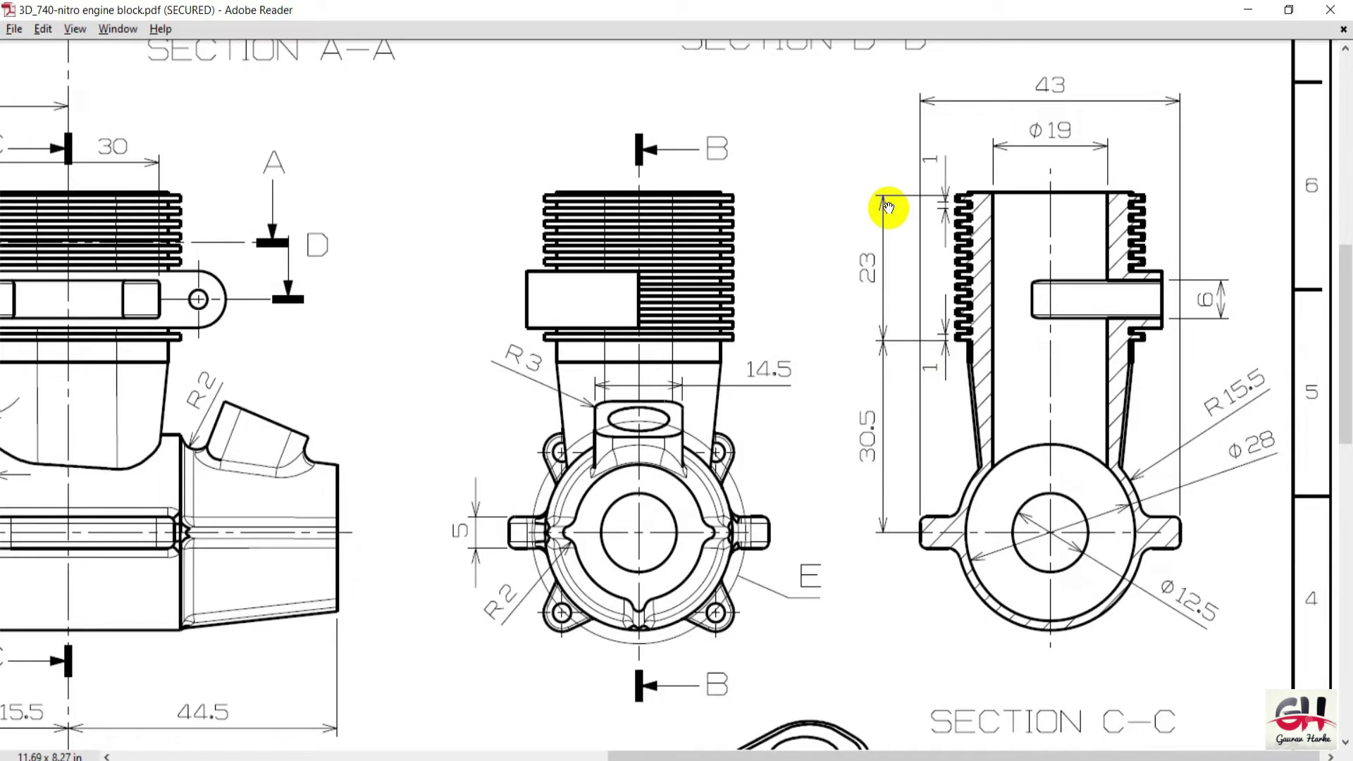
pyautogui.hotkey('alt', 'Tab')
# Insert a Reference Geometry plane on the Top Plane at a 30.50 mm offset.
pyautogui.click(694, 57)
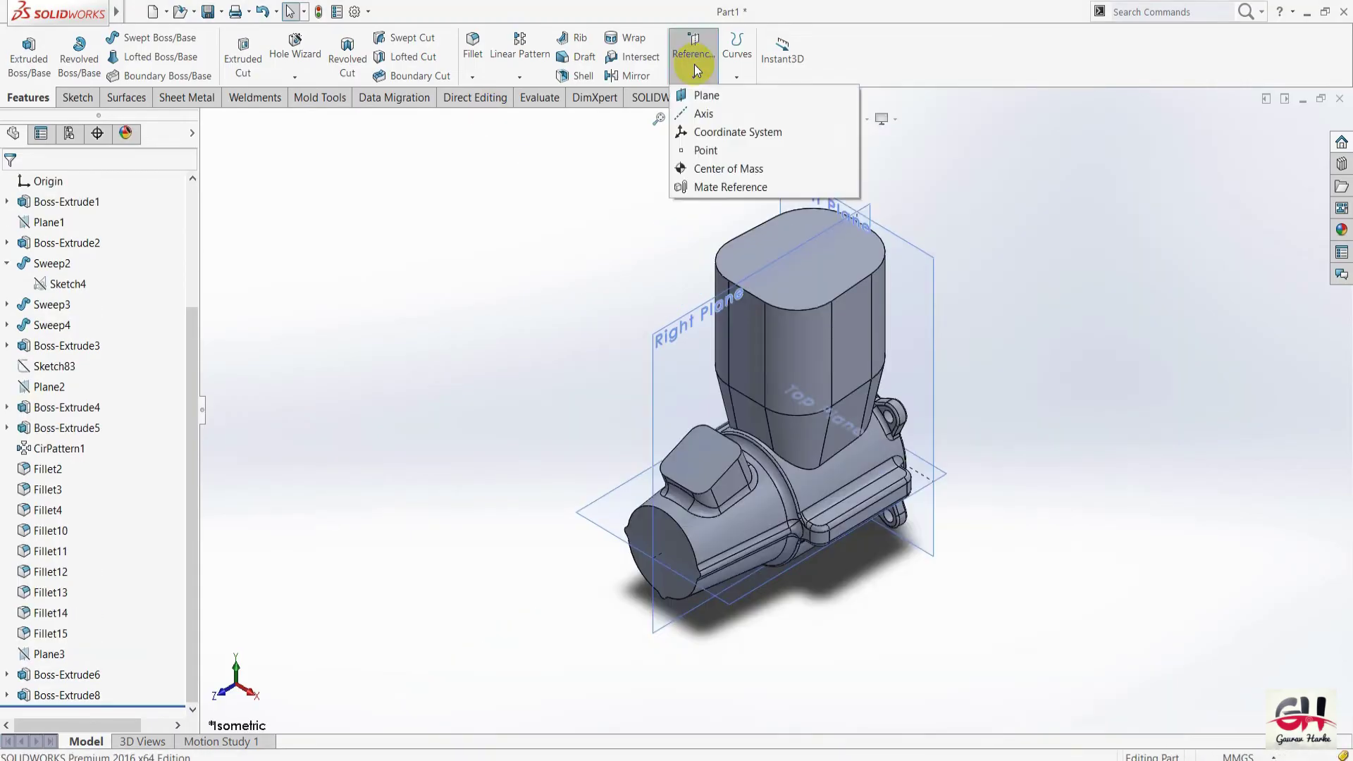
pyautogui.click(707, 96)
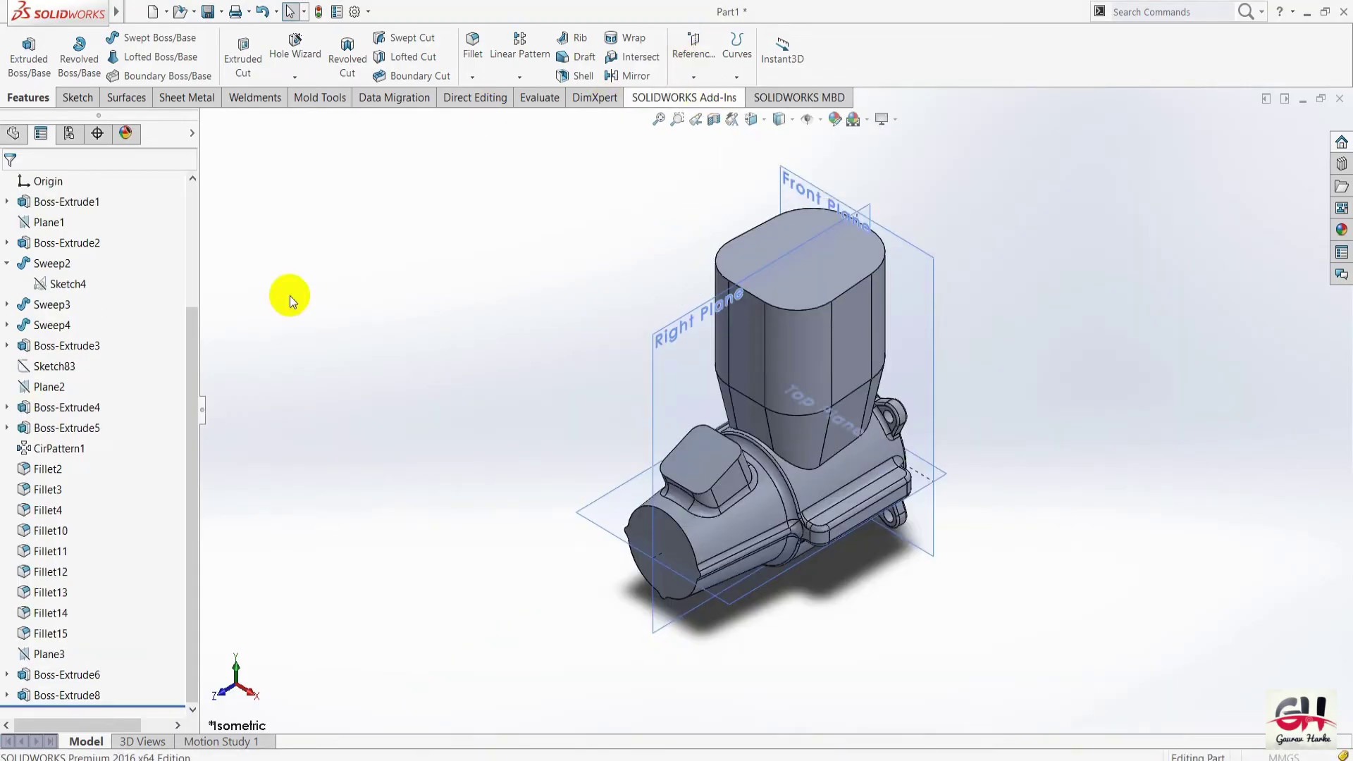
pyautogui.click(946, 474)
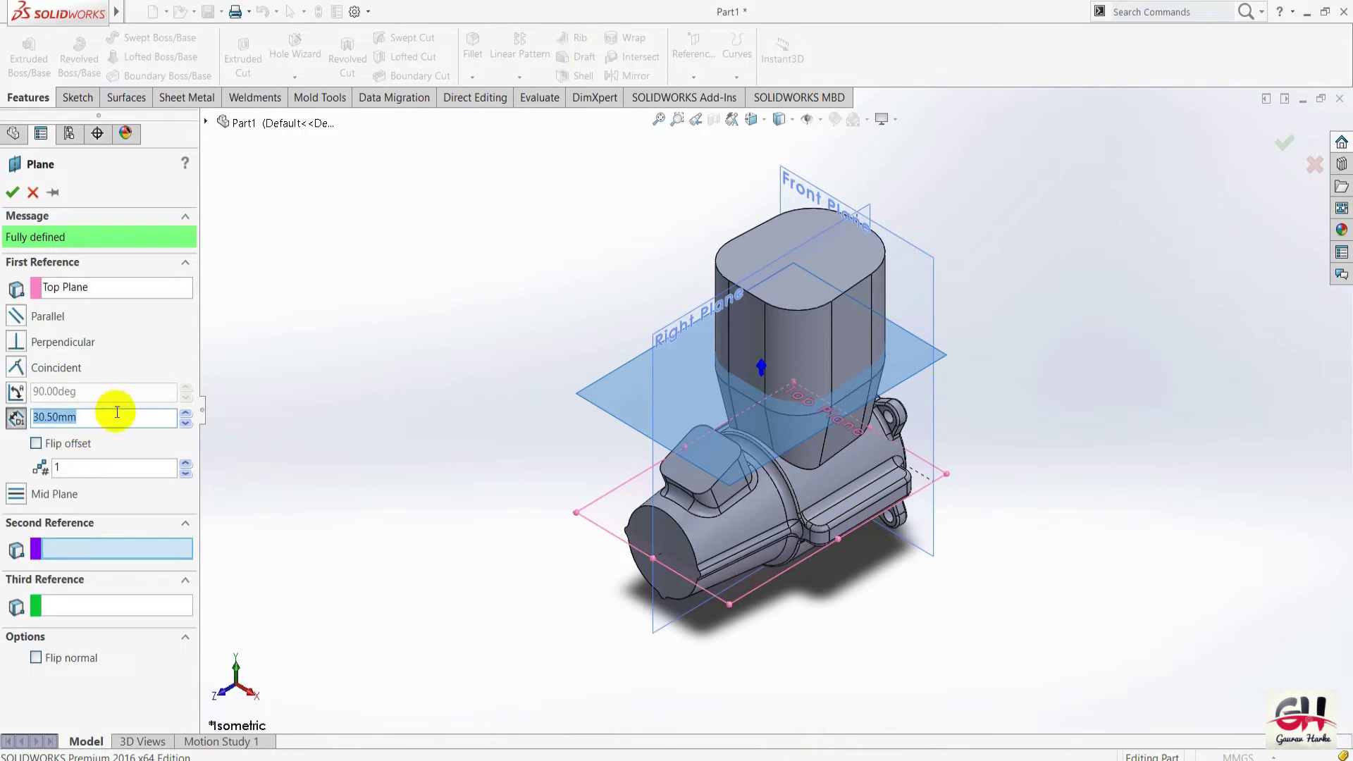
pyautogui.click(12, 191)
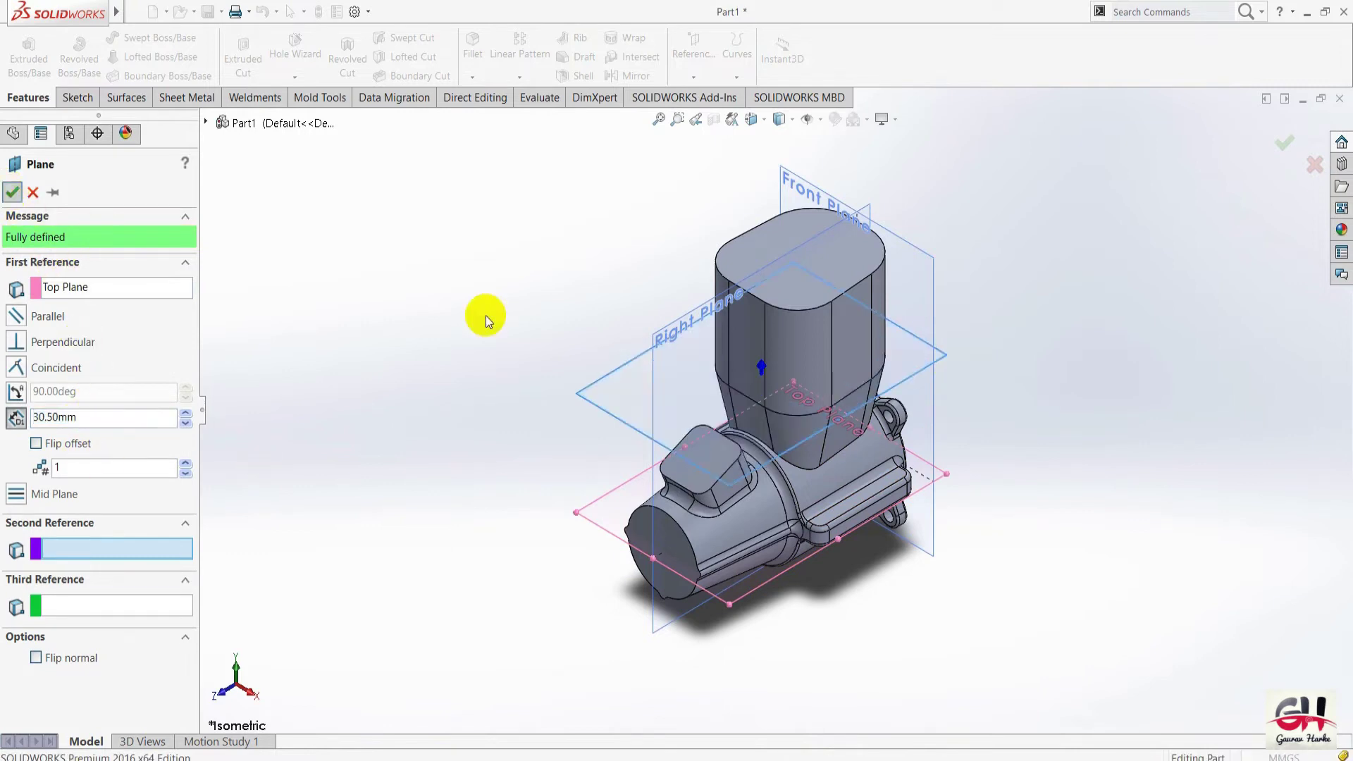
pyautogui.hotkey('alt', 'Tab')
# Zoom the PDF's section B-B and C-C views to read the 23, 30.5 and 1 mm dimensions.
pyautogui.scroll(-1, 1127, 536)
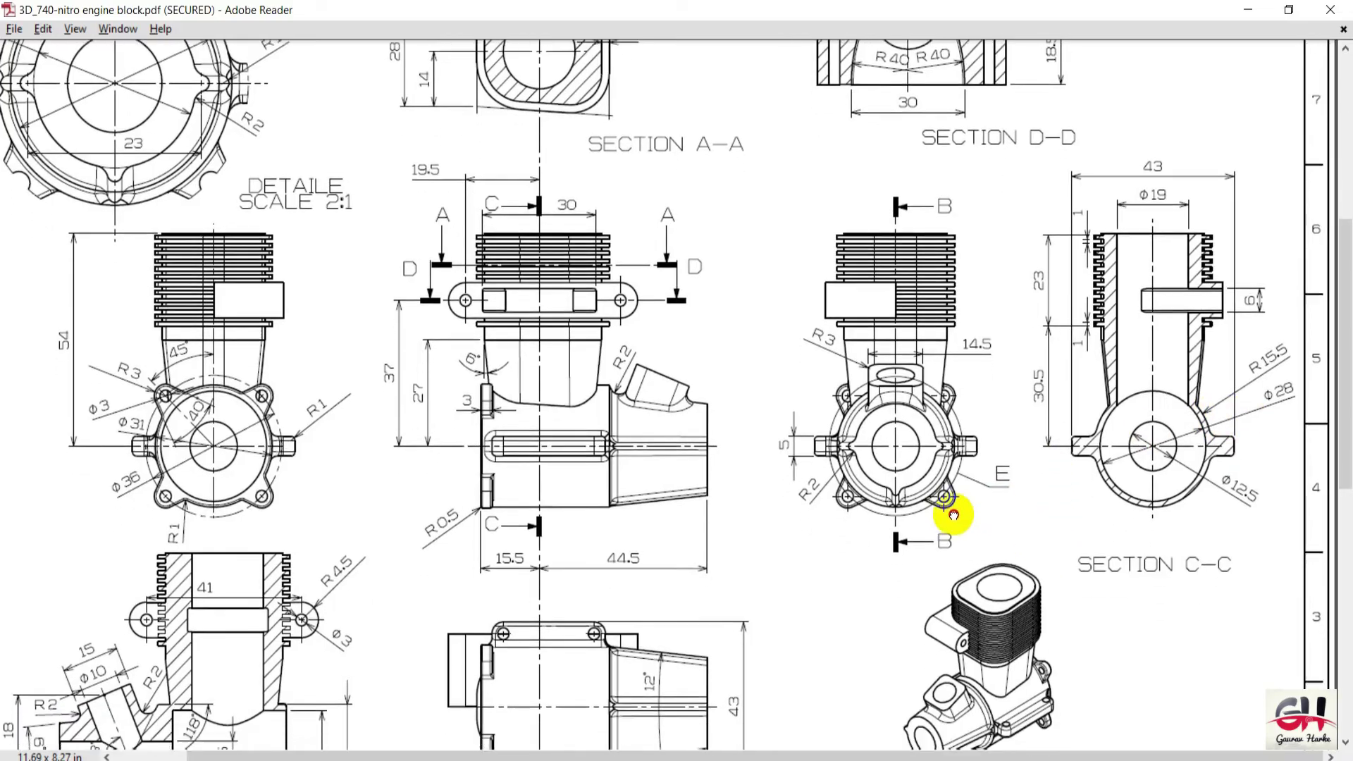
pyautogui.scroll(-1, 1120, 516)
pyautogui.keyDown('ctrl'); pyautogui.scroll(3, 1128, 288); pyautogui.keyUp('ctrl')
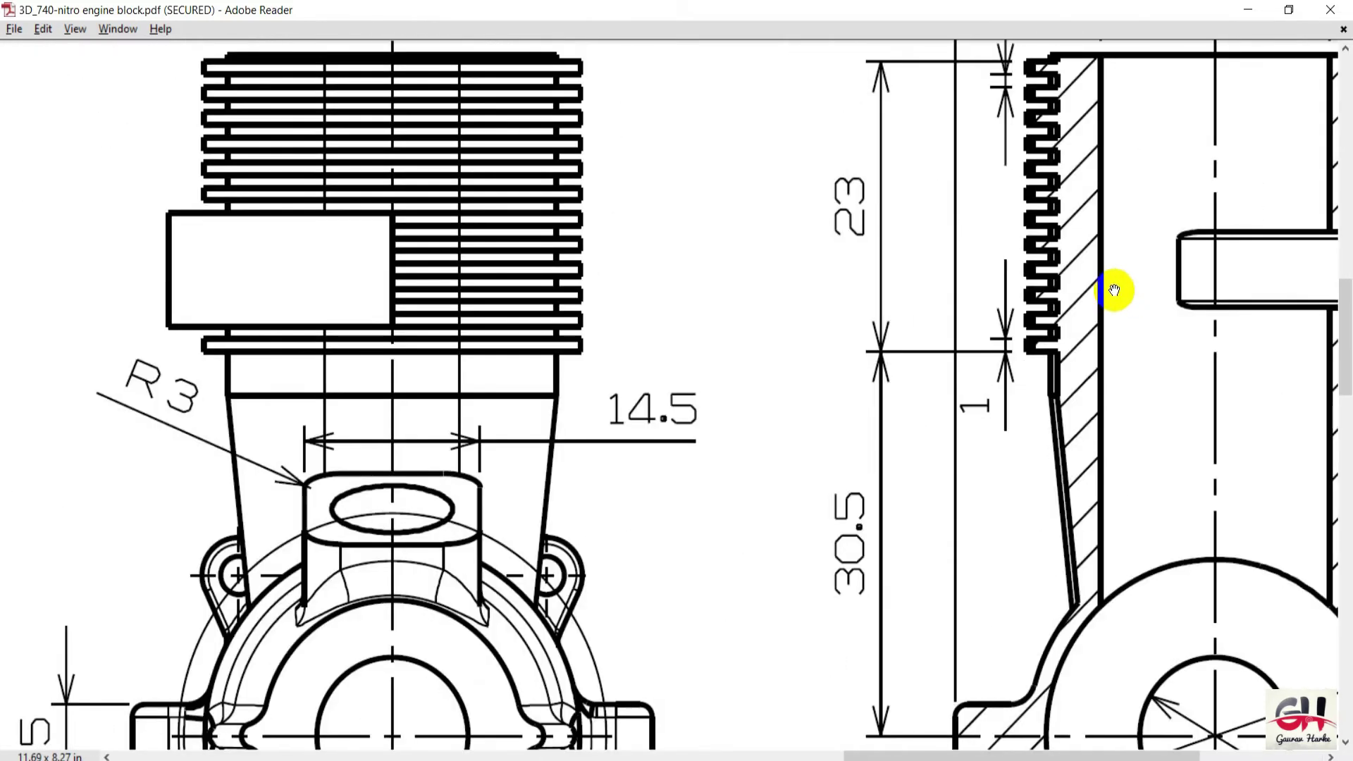
pyautogui.keyDown('ctrl'); pyautogui.scroll(1, 1051, 494); pyautogui.keyUp('ctrl')
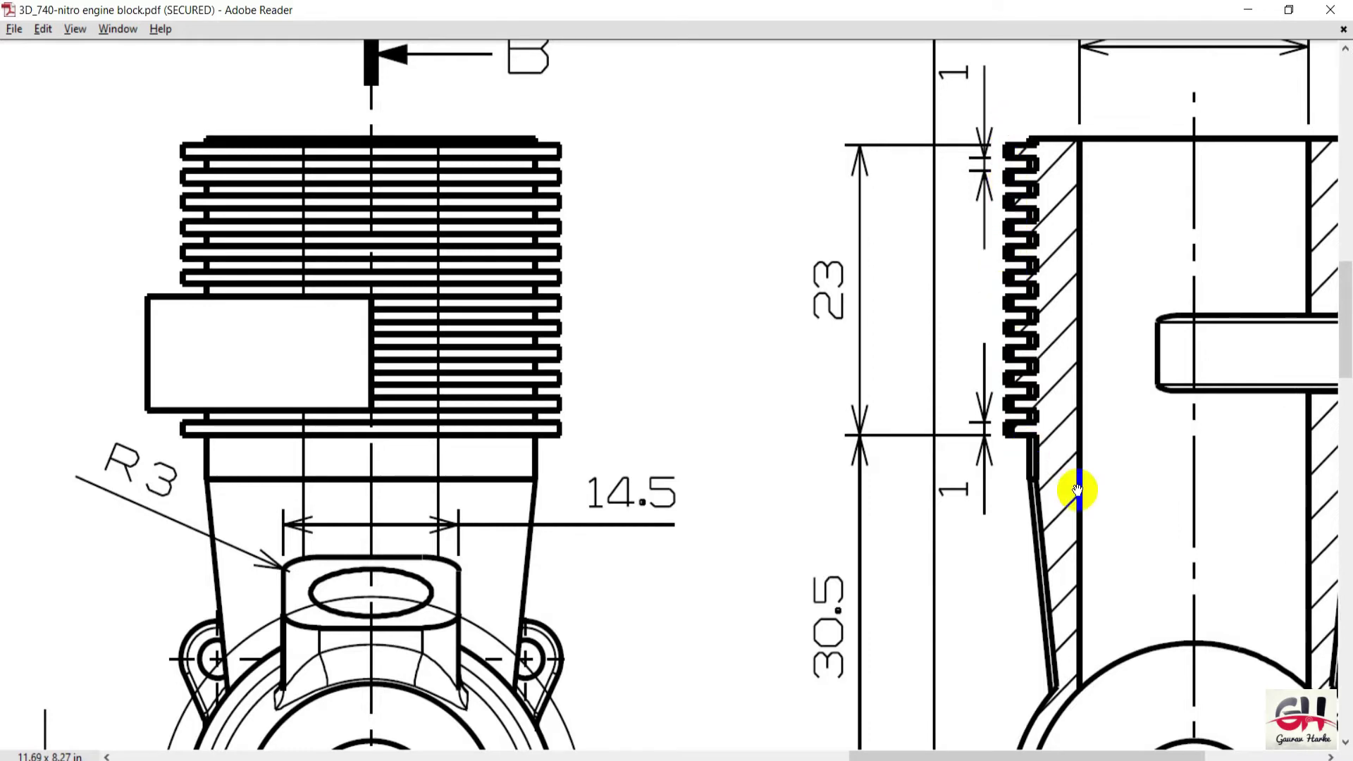
pyautogui.hotkey('alt', 'Tab')
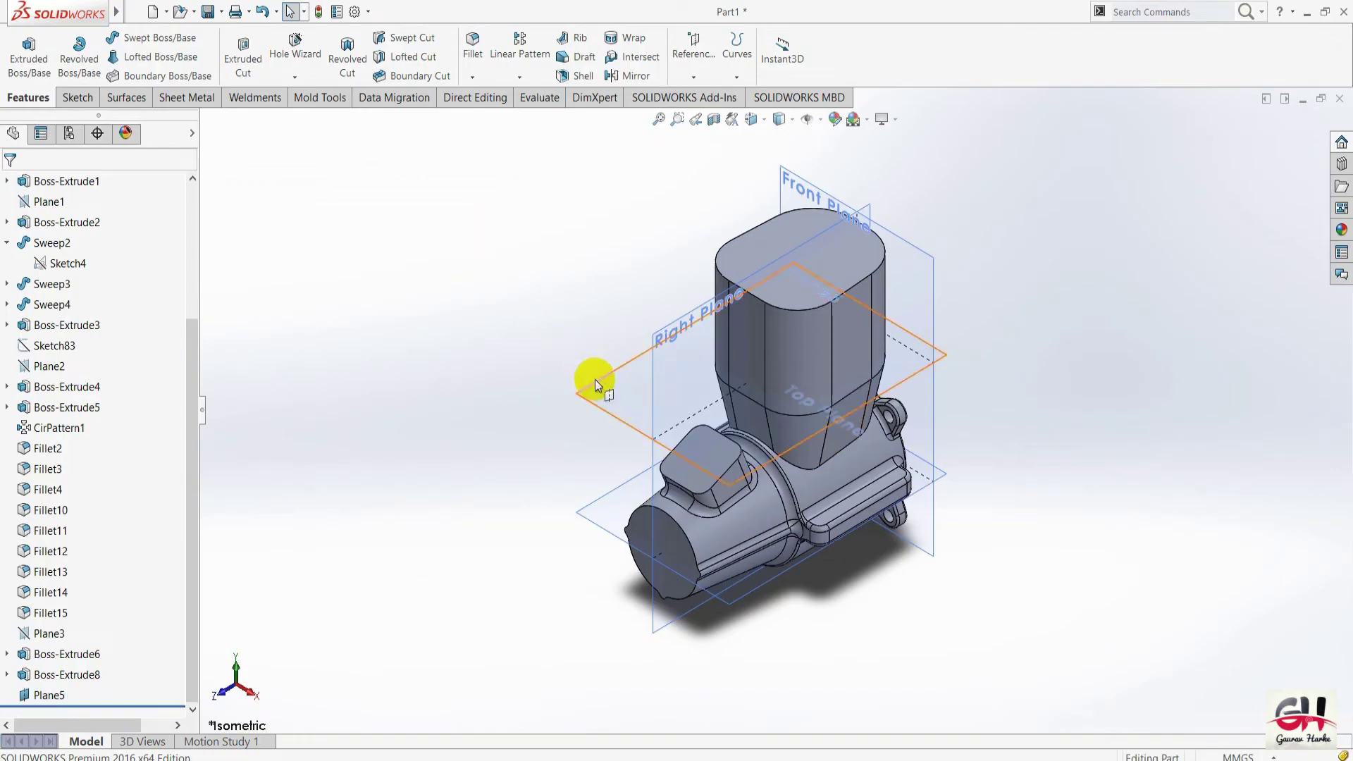
# Start a sketch on Plane5 and view it face-on.
pyautogui.rightClick(595, 379)
pyautogui.click(600, 357)
pyautogui.rightClick(620, 387)
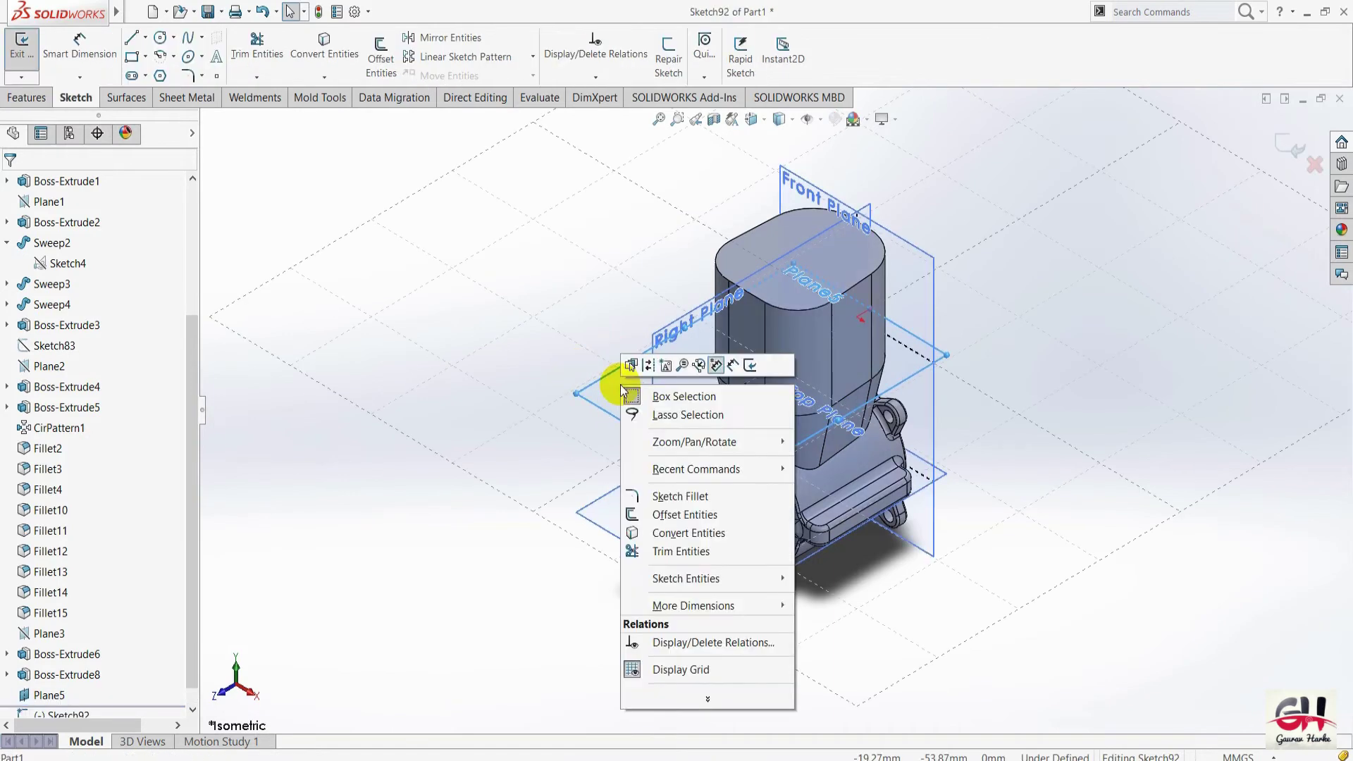
pyautogui.click(49, 696)
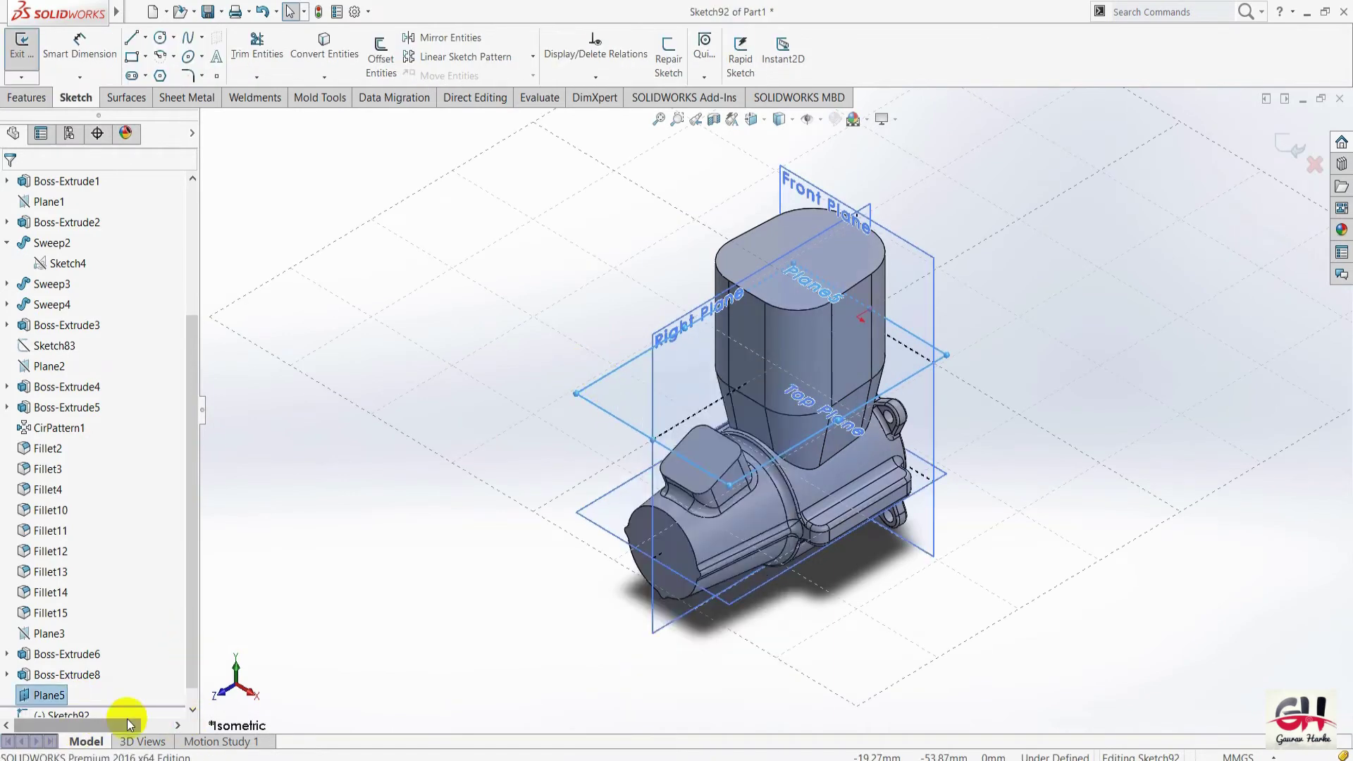
pyautogui.rightClick(83, 716)
pyautogui.click(158, 560)
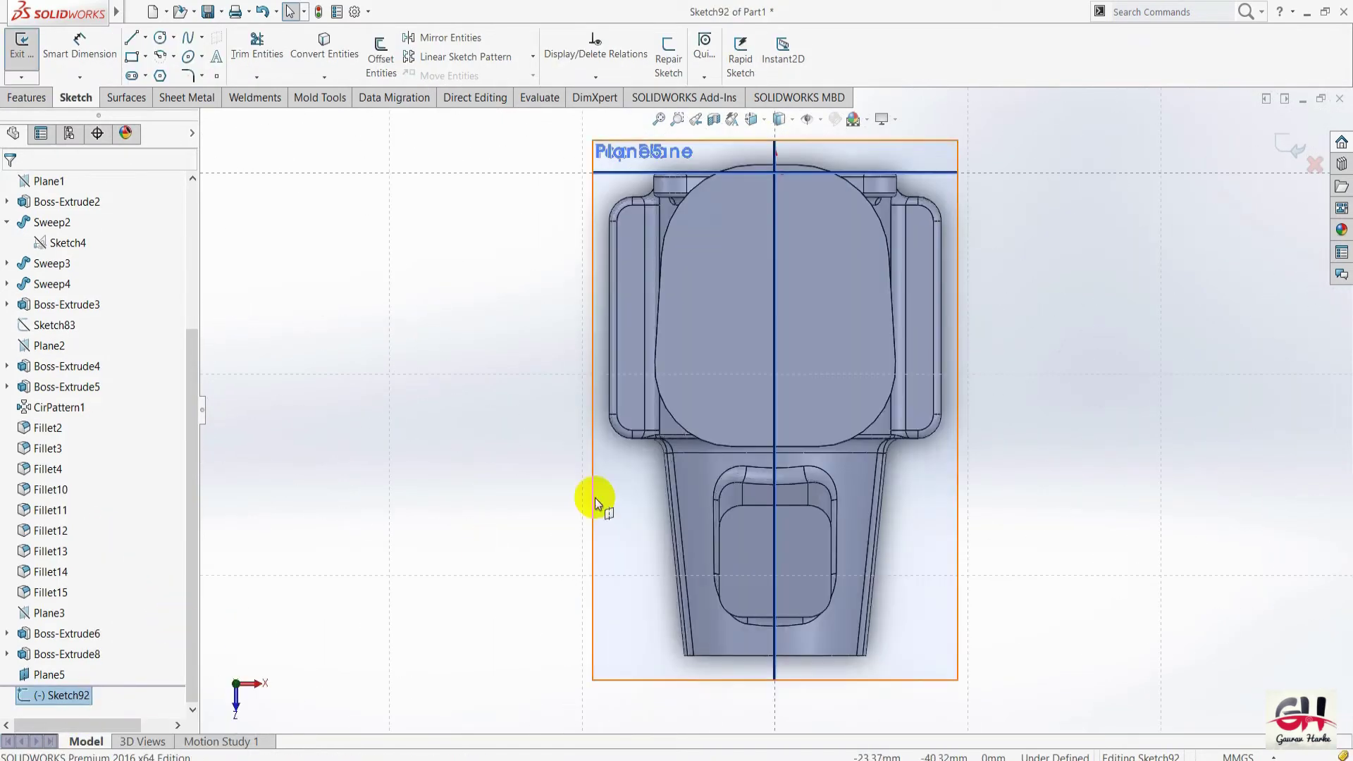
pyautogui.scroll(-1, 768, 150)
pyautogui.scroll(-1, 780, 161)
# Convert the cylinder's outline edge chain into the sketch.
pyautogui.click(341, 61)
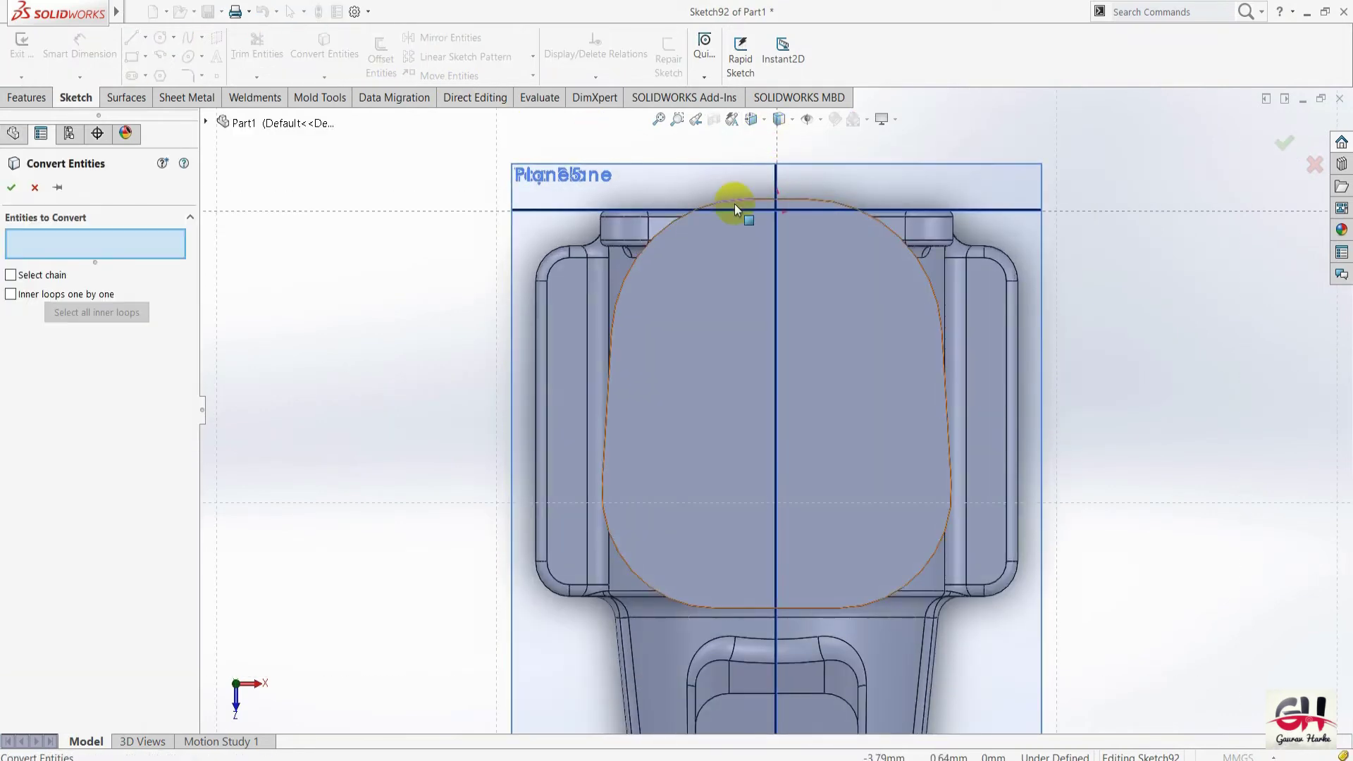
pyautogui.click(735, 201)
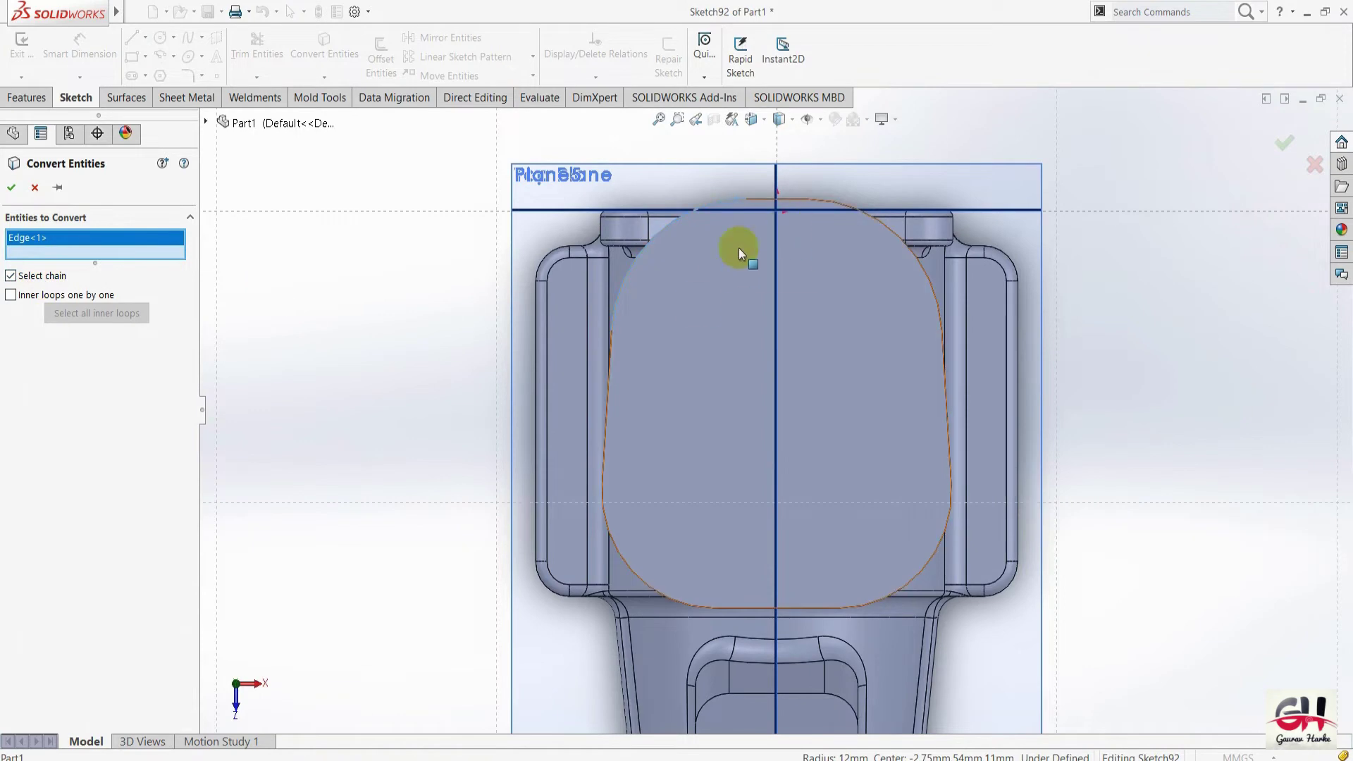
pyautogui.click(704, 310)
pyautogui.click(11, 187)
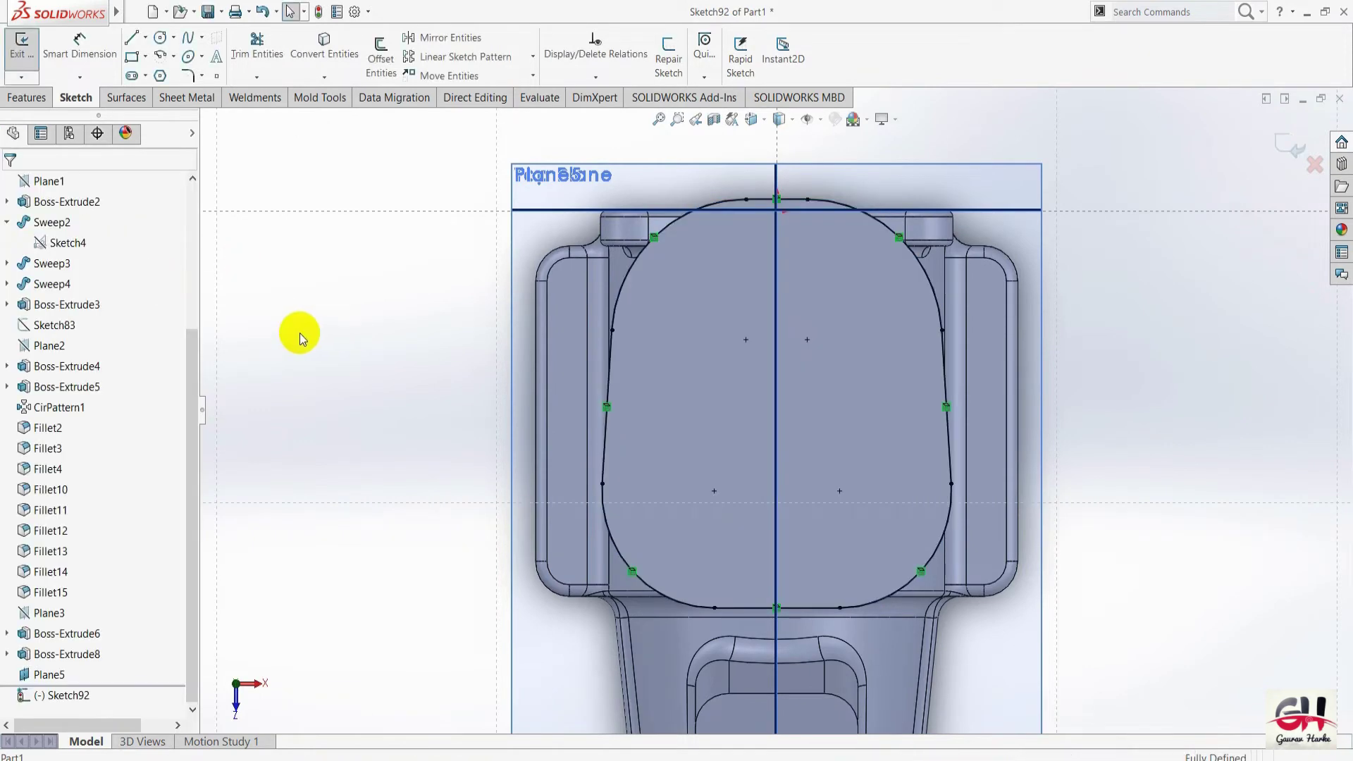
# Offset the cylinder outline 2.00 mm outward and exit the sketch.
pyautogui.click(378, 55)
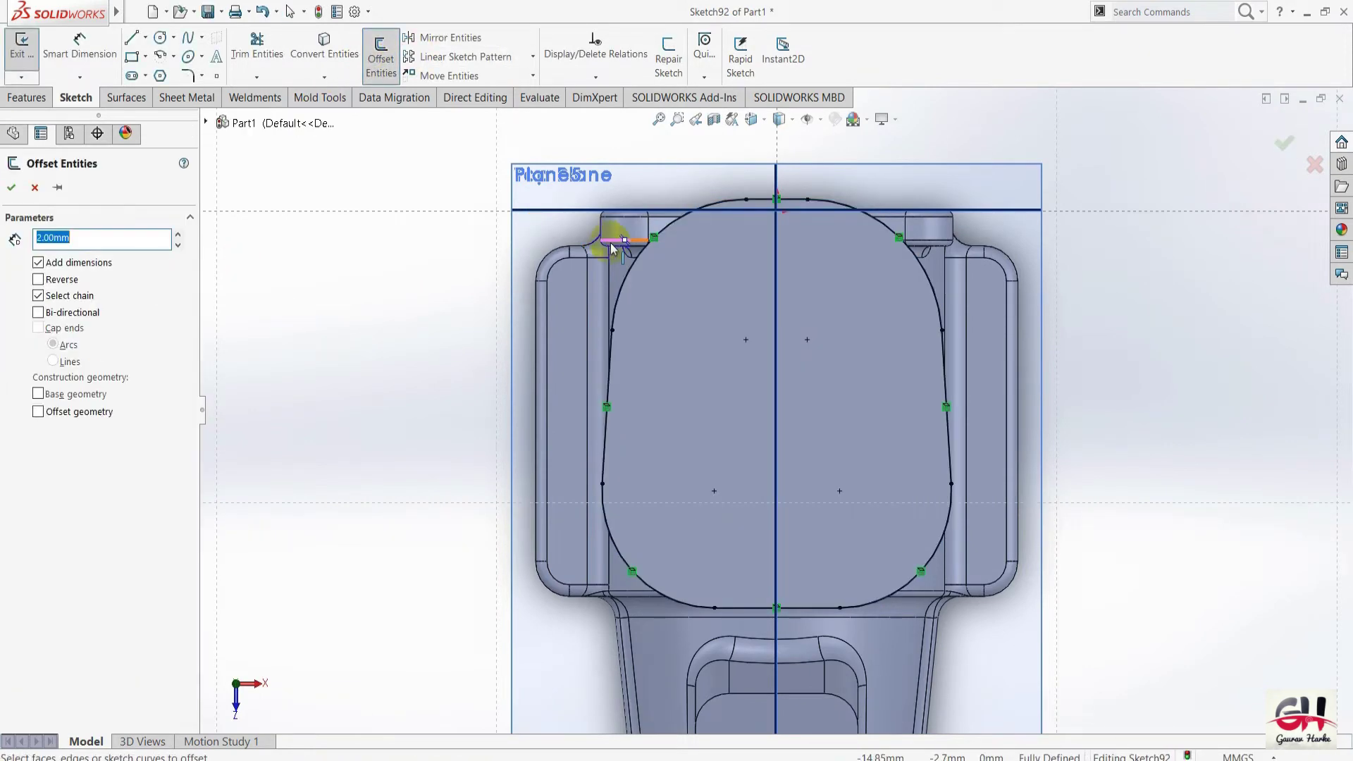
pyautogui.click(637, 260)
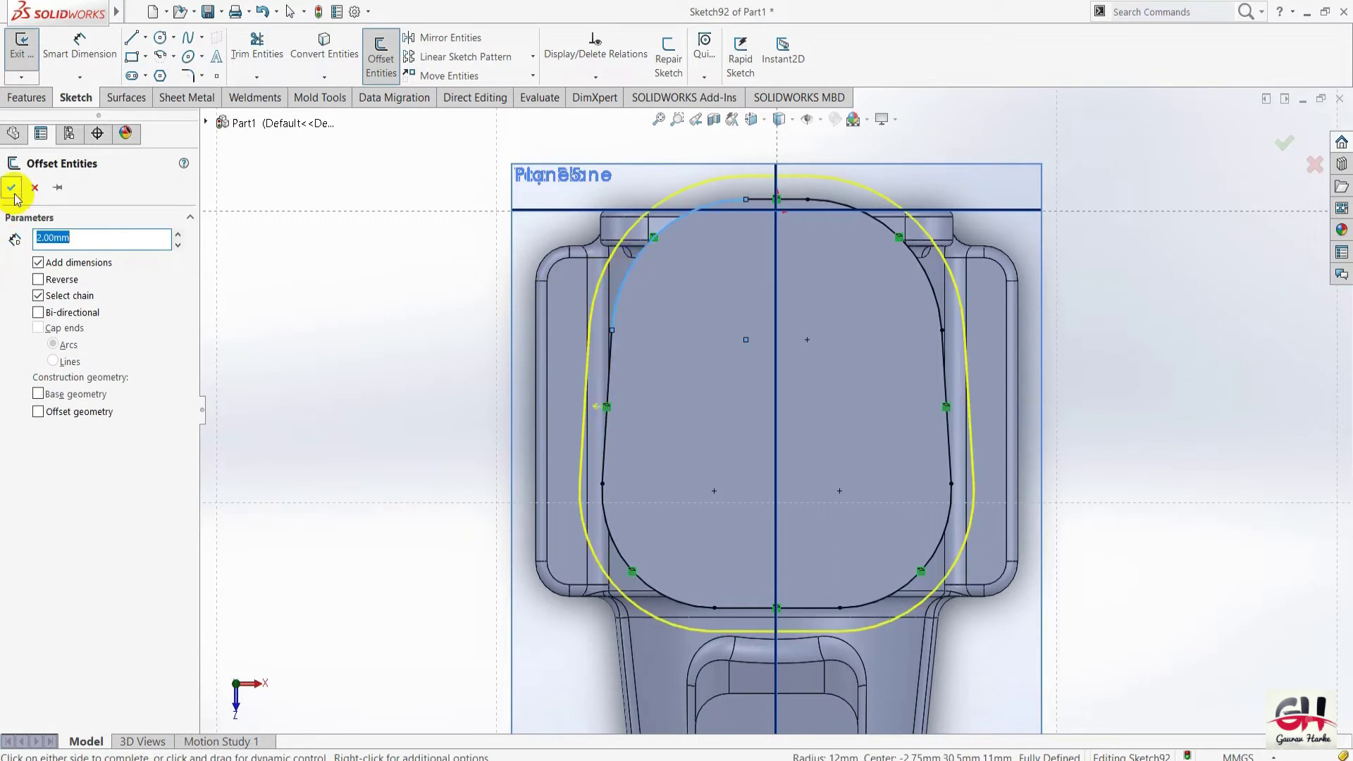
pyautogui.click(39, 279)
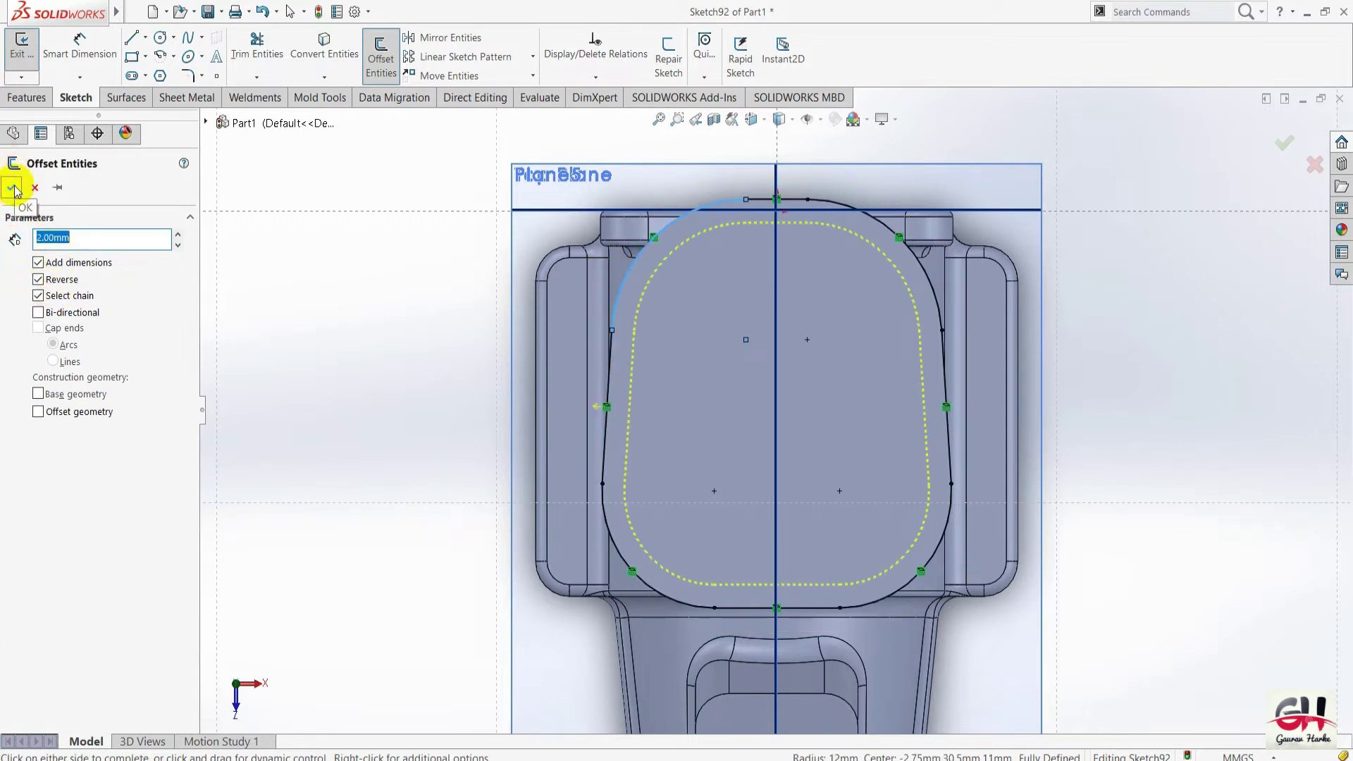
pyautogui.click(39, 279)
pyautogui.click(13, 187)
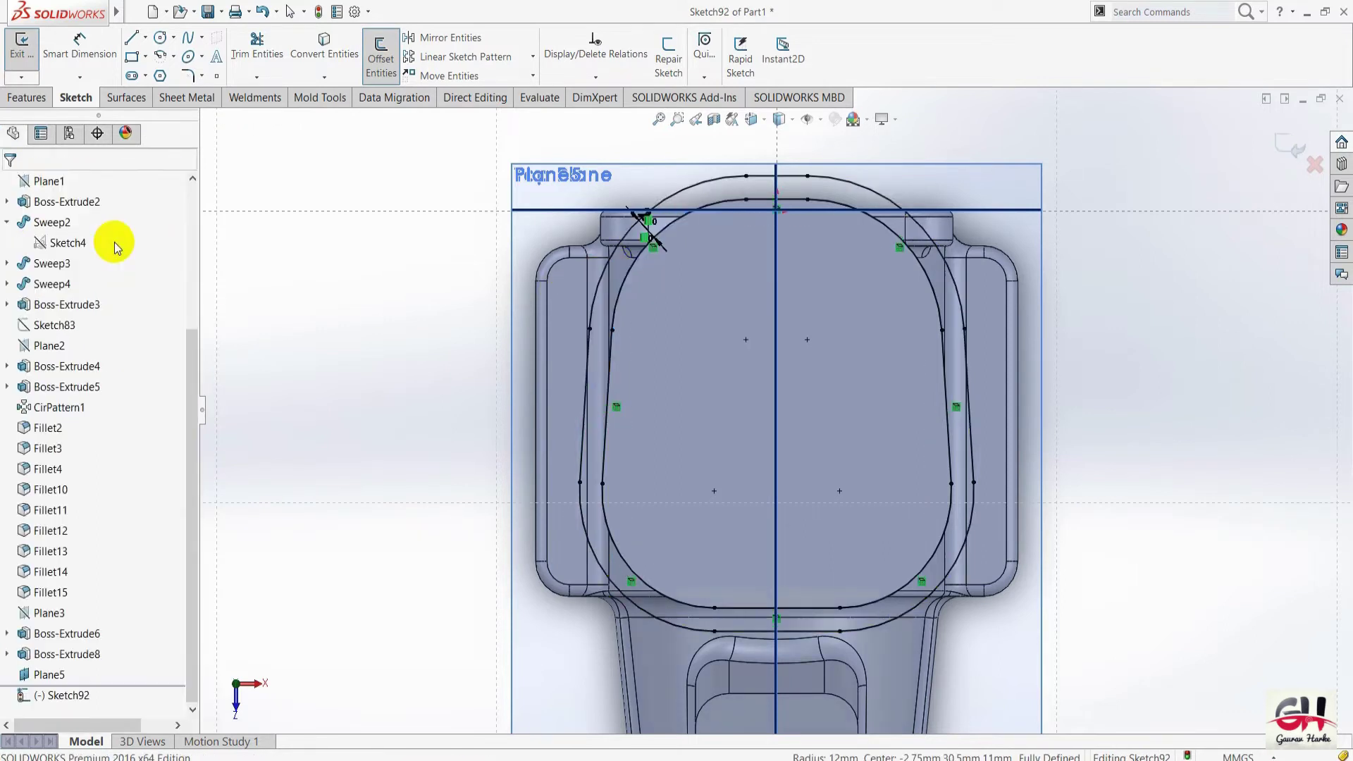
pyautogui.click(1295, 150)
# From the isometric view, set up a reversed 1.00 mm blind boss extrusion of the Sketch92 ring.
pyautogui.press('space')
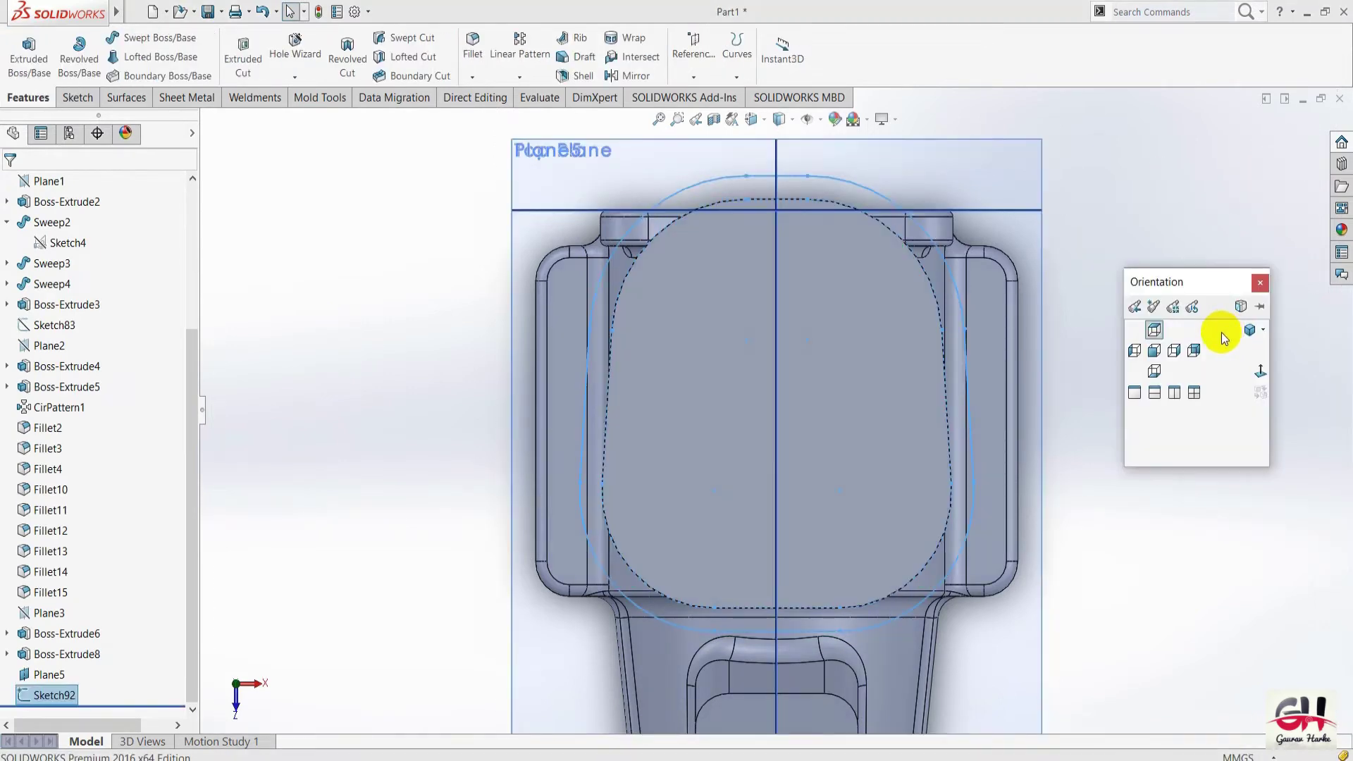
pyautogui.click(1249, 329)
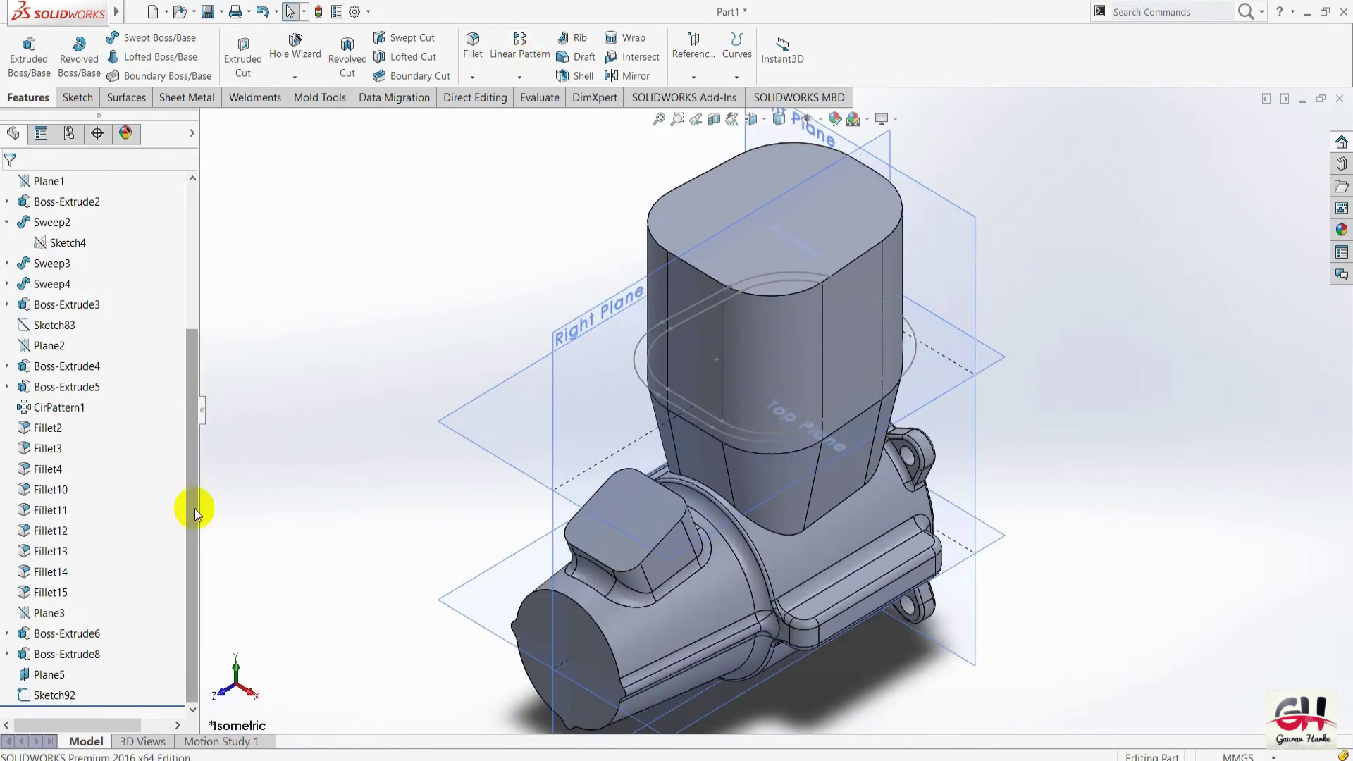
pyautogui.click(40, 698)
pyautogui.click(43, 72)
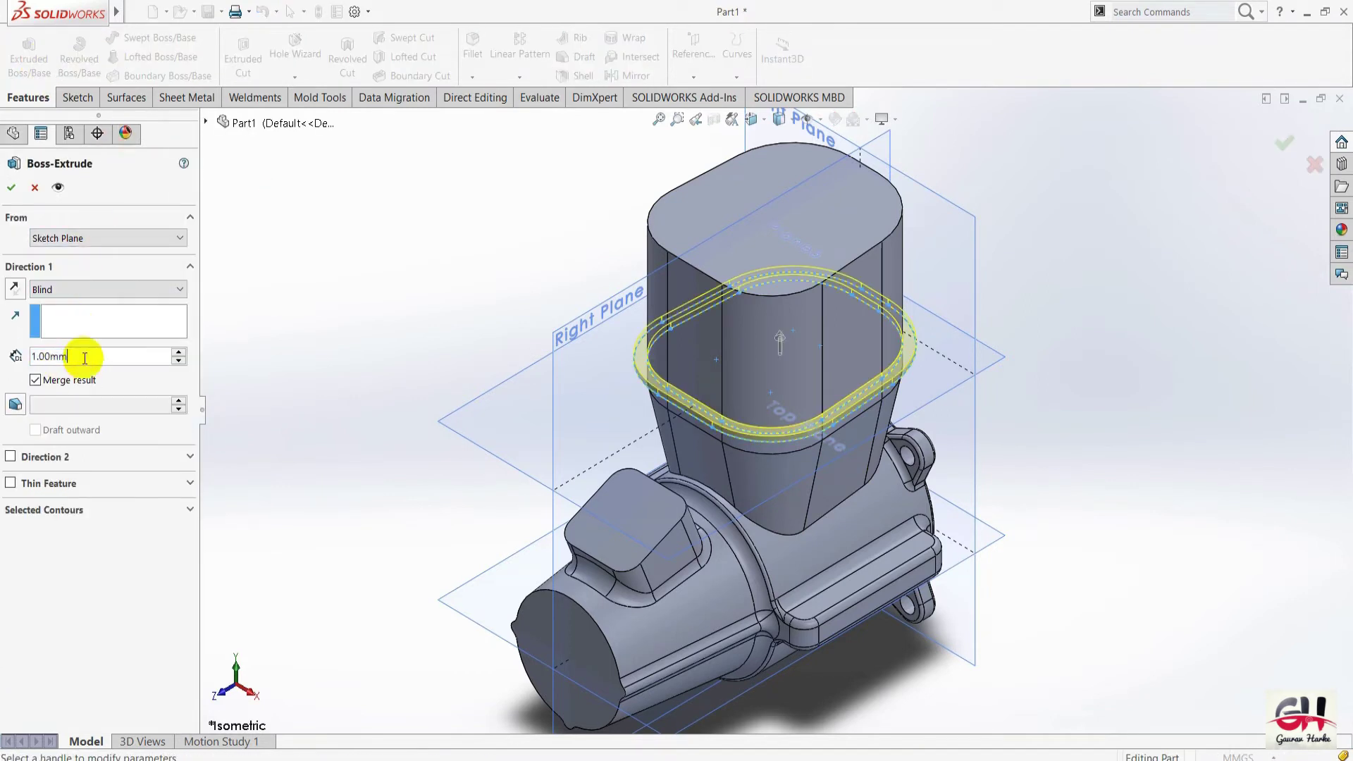
pyautogui.click(15, 288)
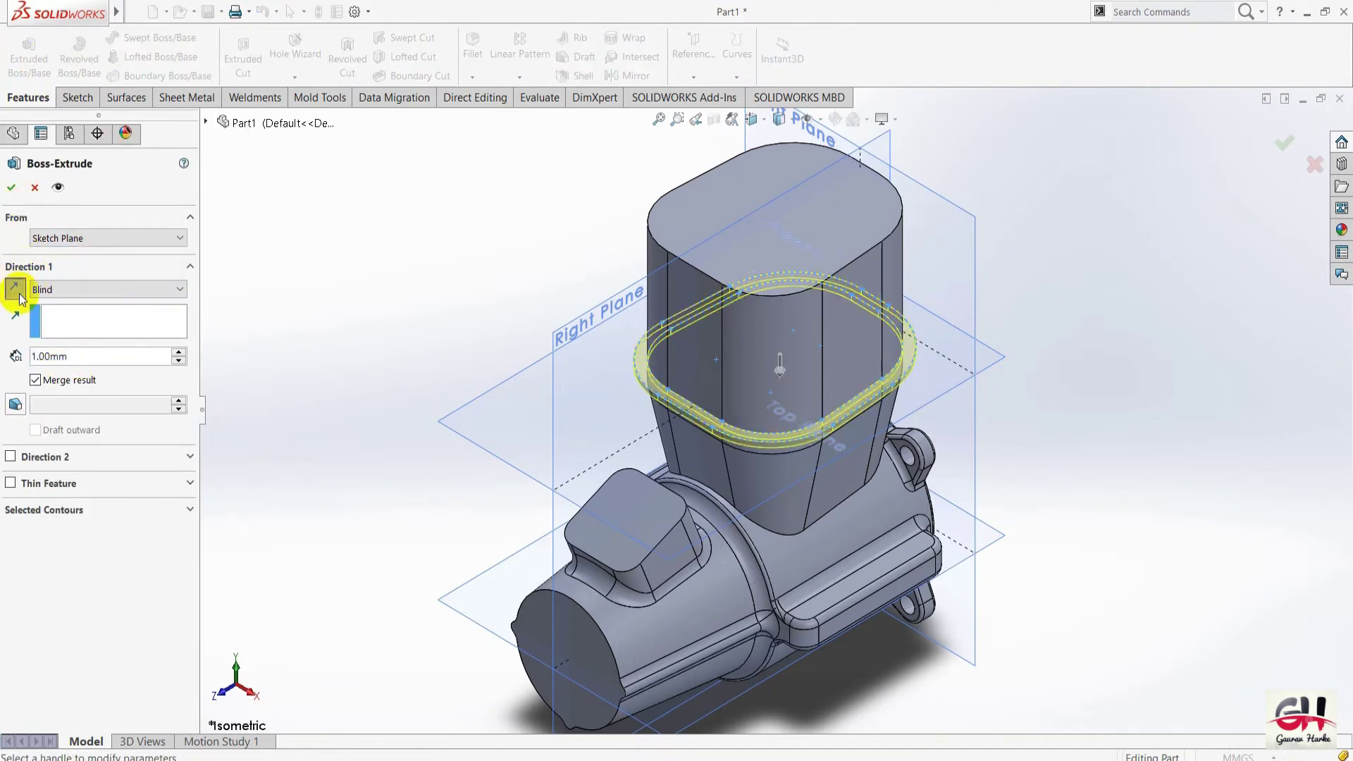
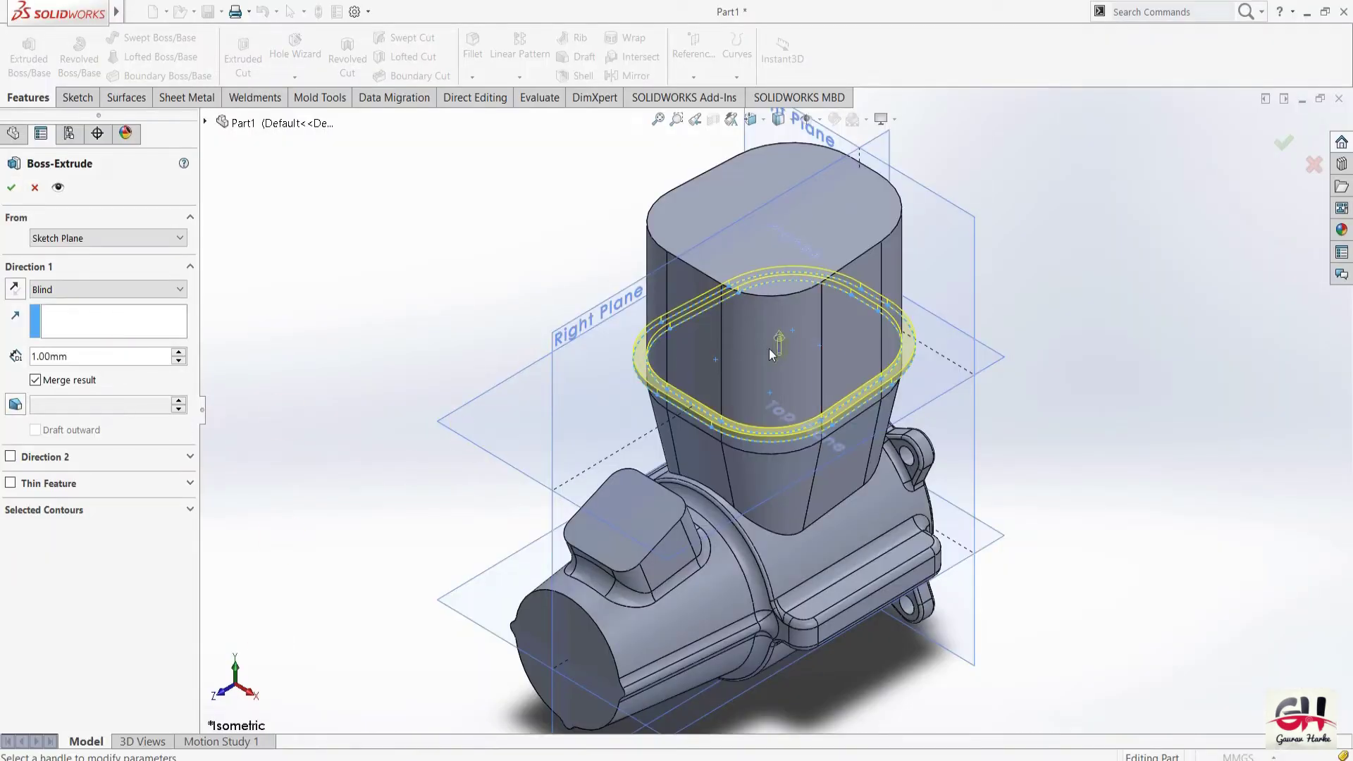
# Accept the ring fin extrusion and linear-pattern Boss-Extrude11 along the cylinder face, reversed.
pyautogui.click(11, 187)
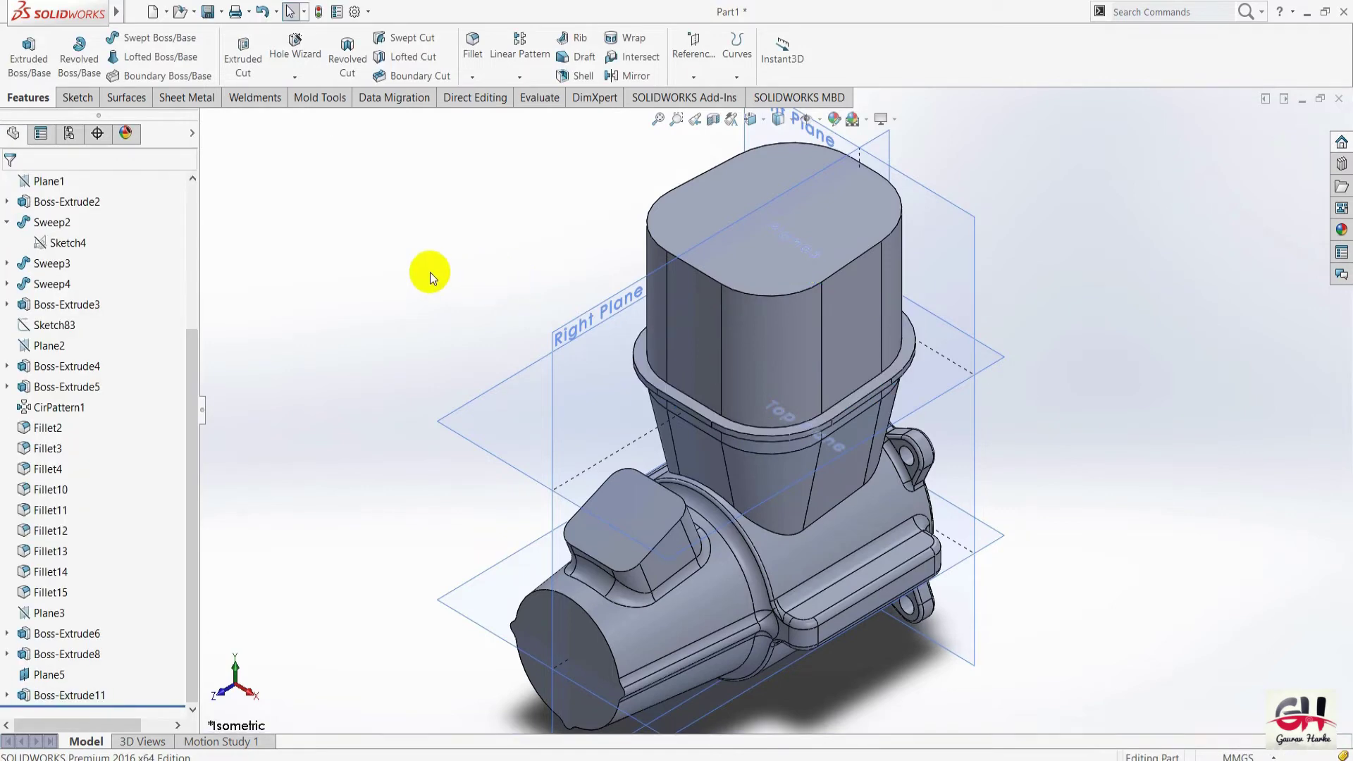
pyautogui.click(64, 699)
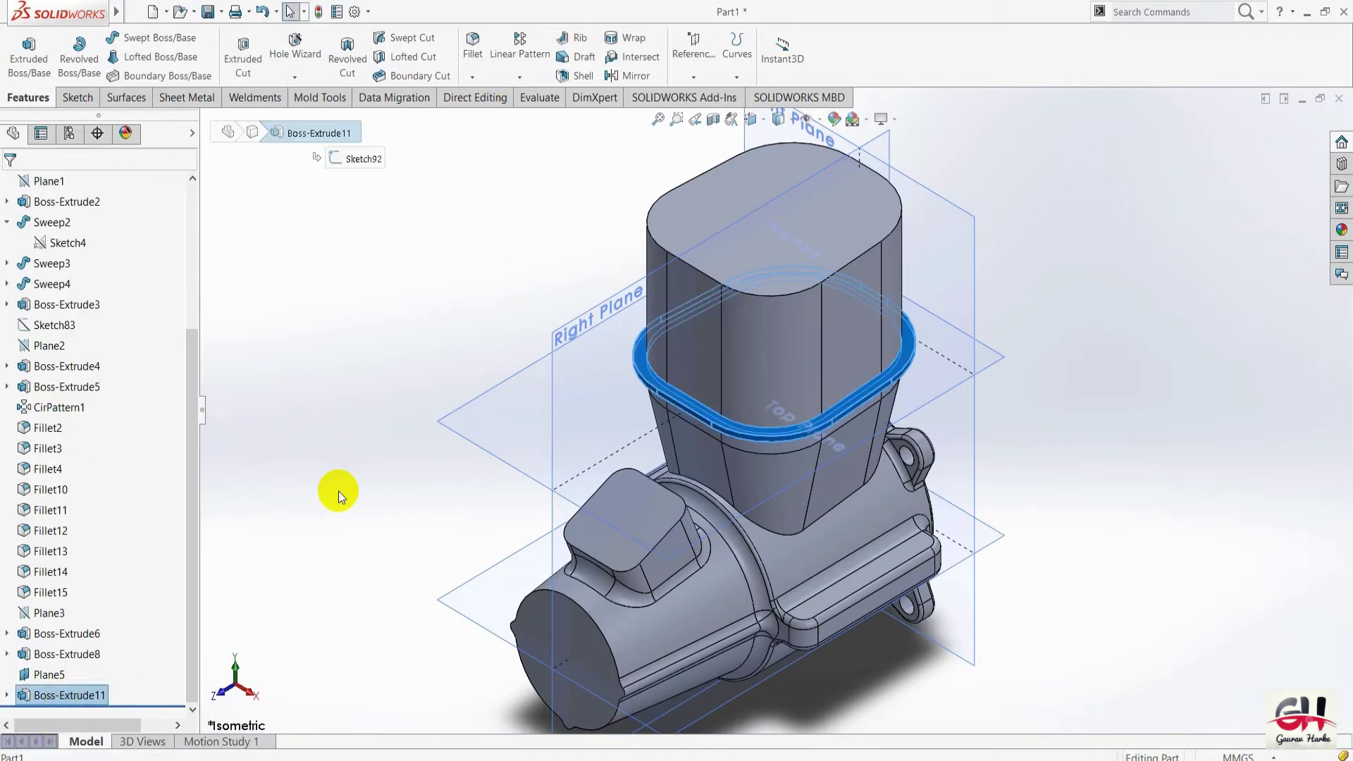
pyautogui.click(489, 50)
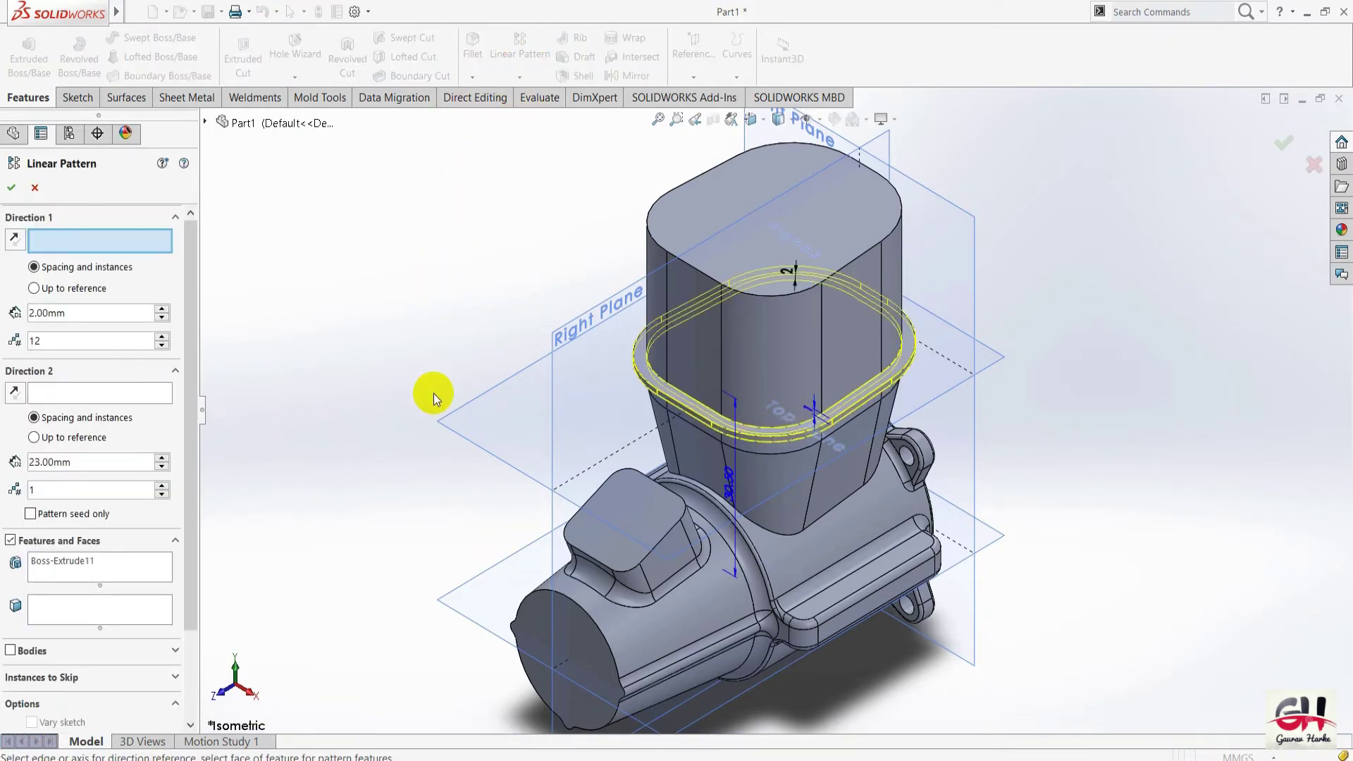
pyautogui.click(758, 348)
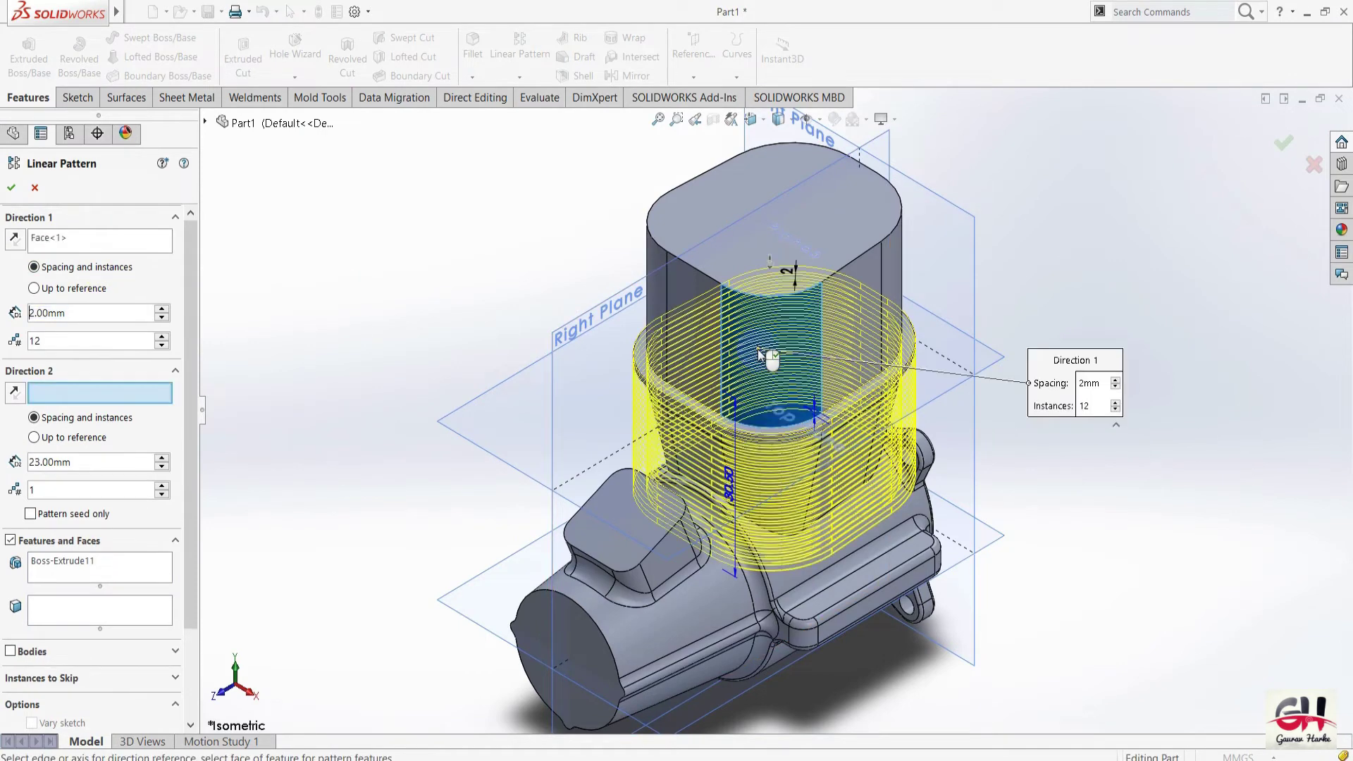
pyautogui.click(13, 241)
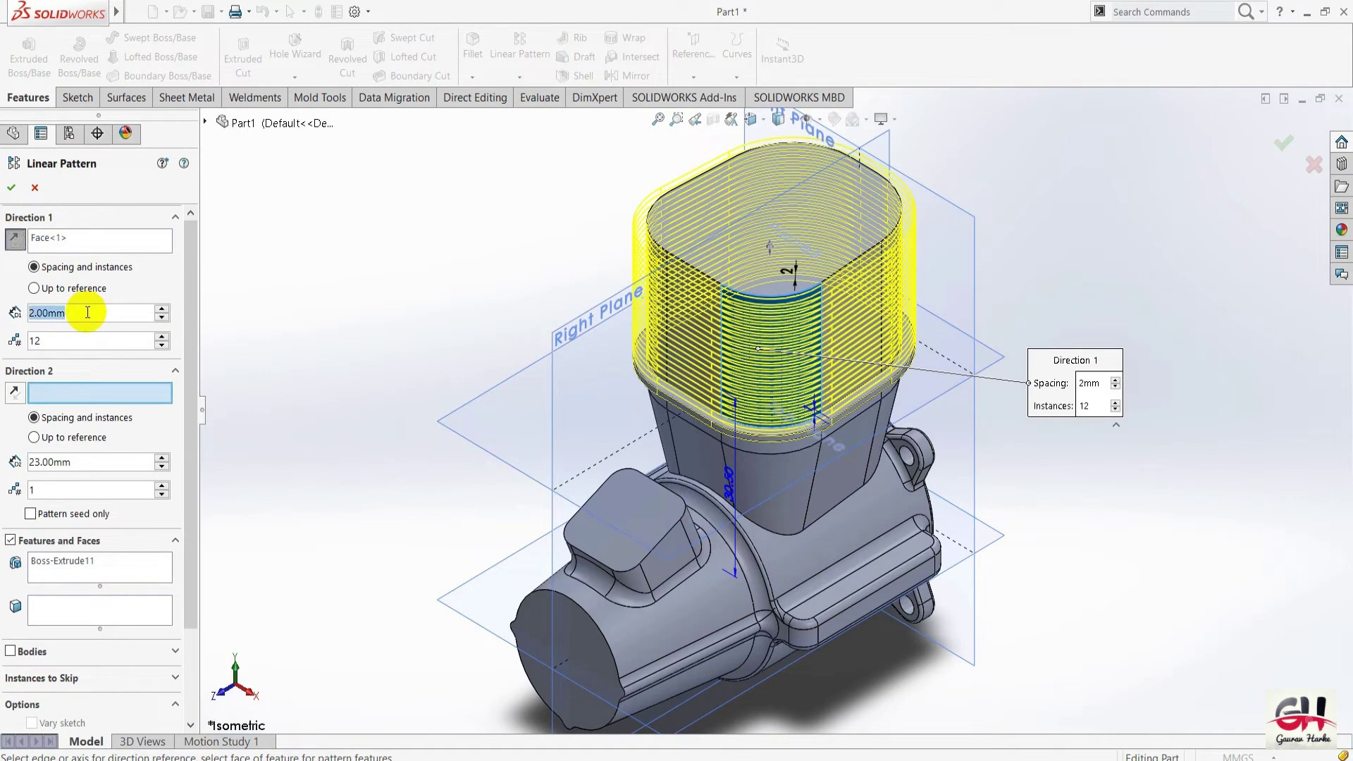
# Finish the pattern at 2 mm spacing with 12 instances, then select the Right Plane.
pyautogui.rightClick(375, 328)
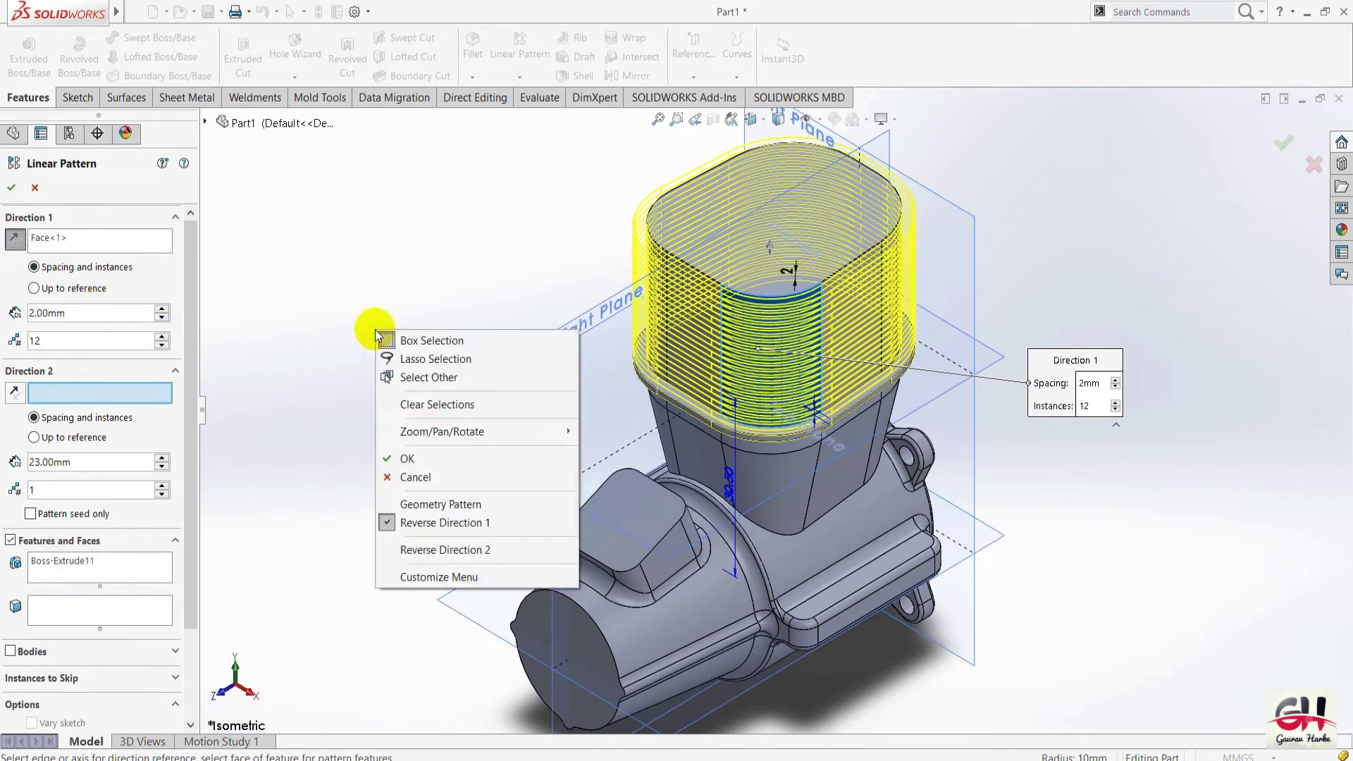
pyautogui.click(361, 275)
pyautogui.press('space')
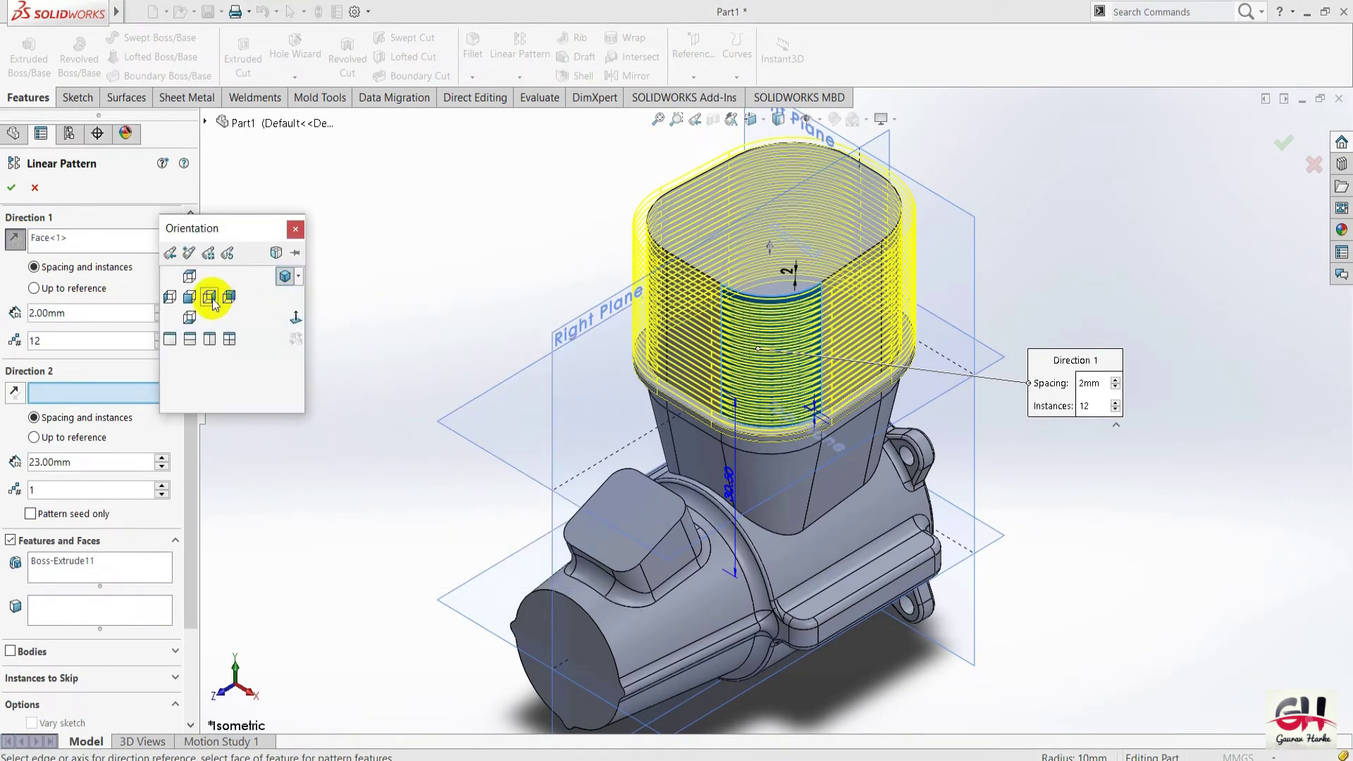
pyautogui.click(232, 299)
pyautogui.scroll(-3, 740, 189)
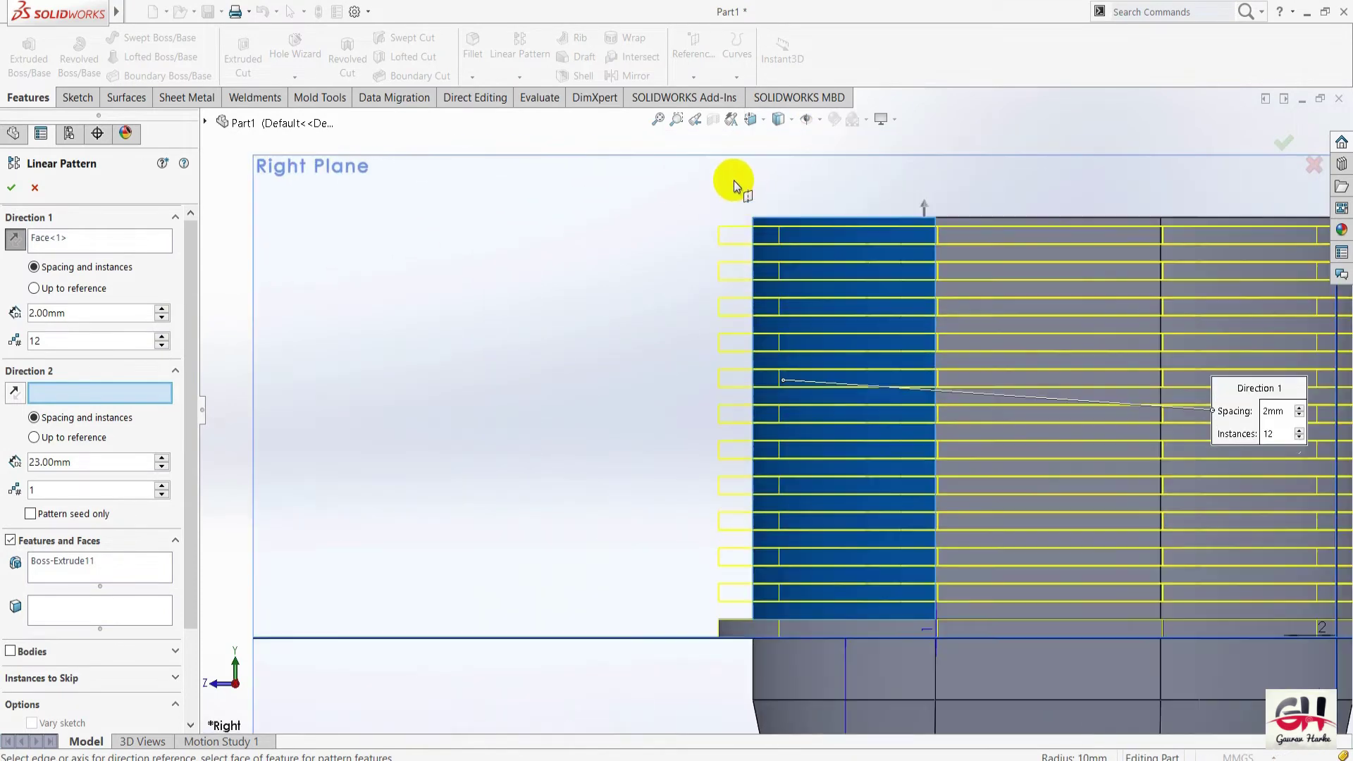
pyautogui.moveTo(1175, 412)
pyautogui.mouseDown()
pyautogui.moveTo(957, 429)
pyautogui.moveTo(405, 310)
pyautogui.mouseUp()
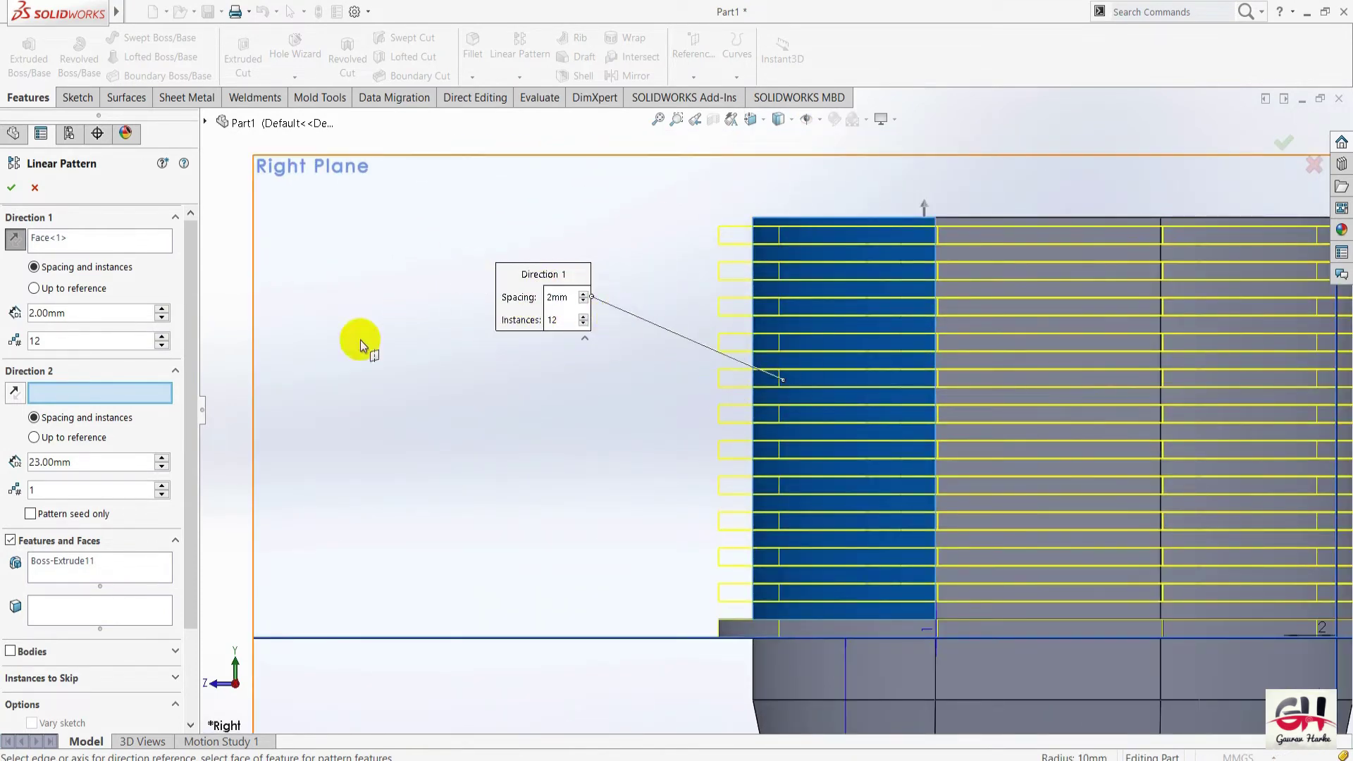
pyautogui.click(10, 190)
pyautogui.click(514, 365)
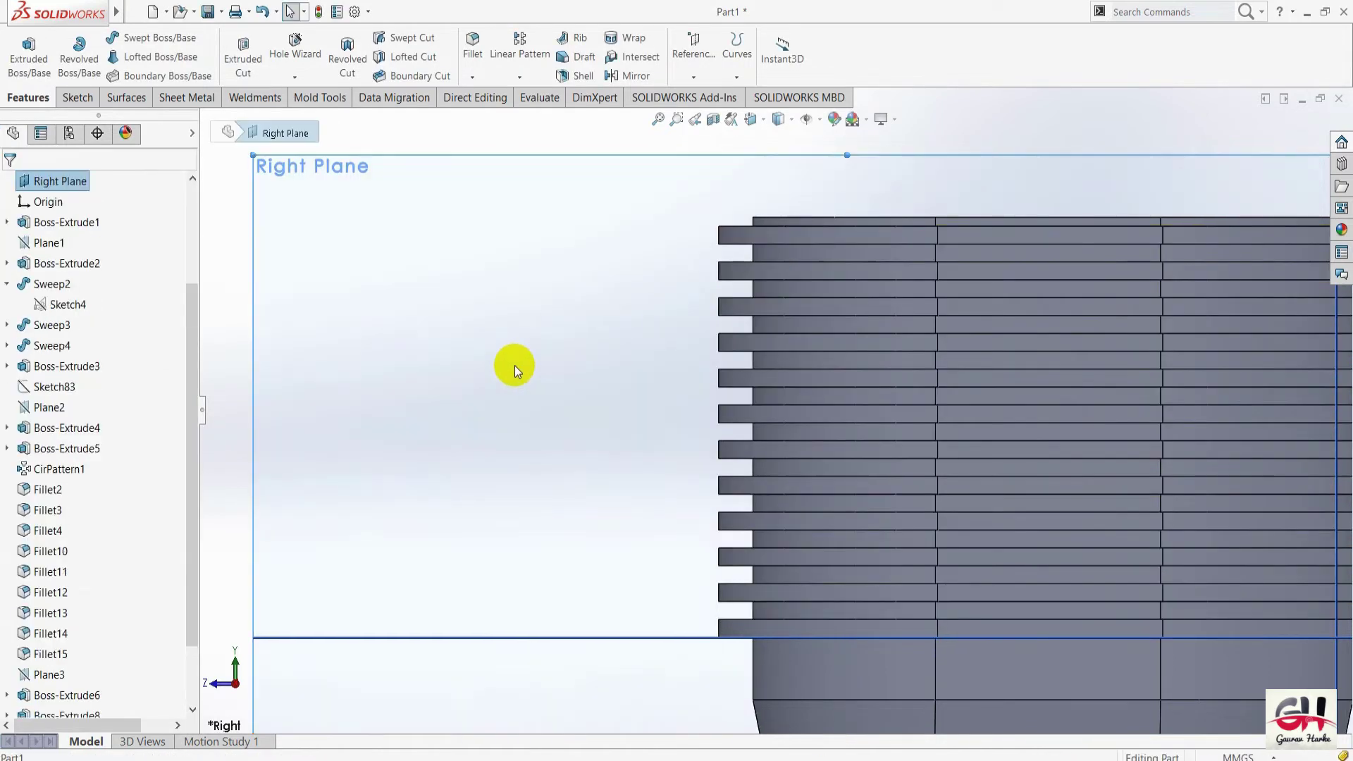
pyautogui.press('space')
# Open Sketch93 on the Right Plane, view it Normal To, and widen the FeatureManager panel.
pyautogui.click(519, 347)
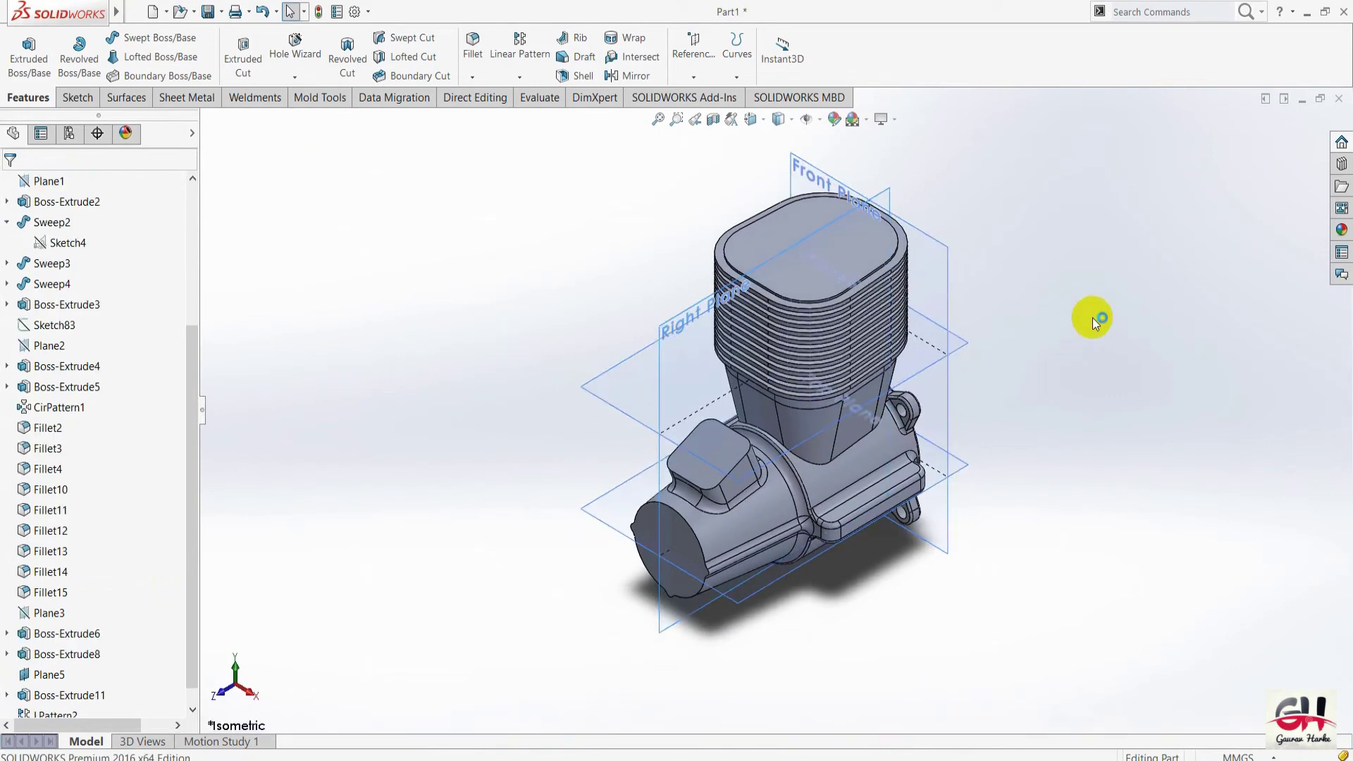
pyautogui.rightClick(615, 366)
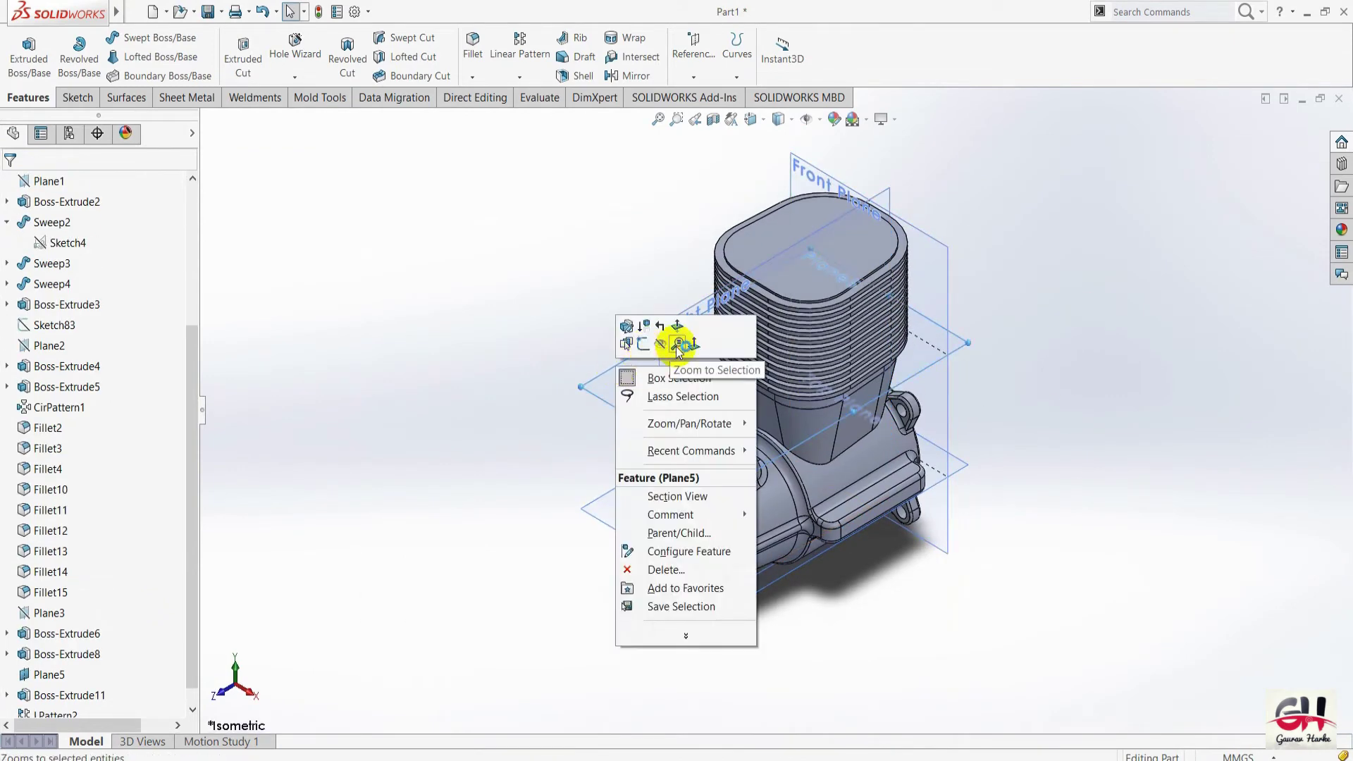
pyautogui.click(644, 349)
pyautogui.rightClick(679, 327)
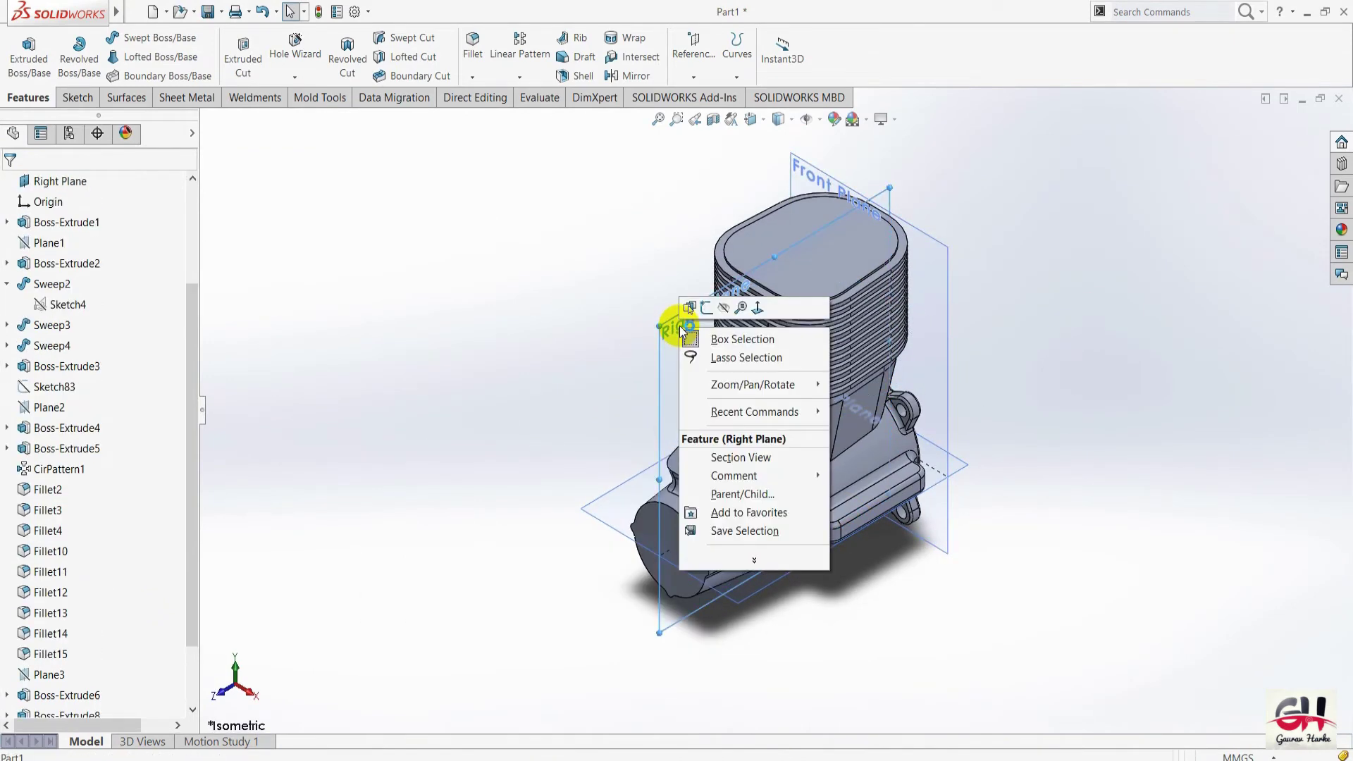
pyautogui.click(699, 307)
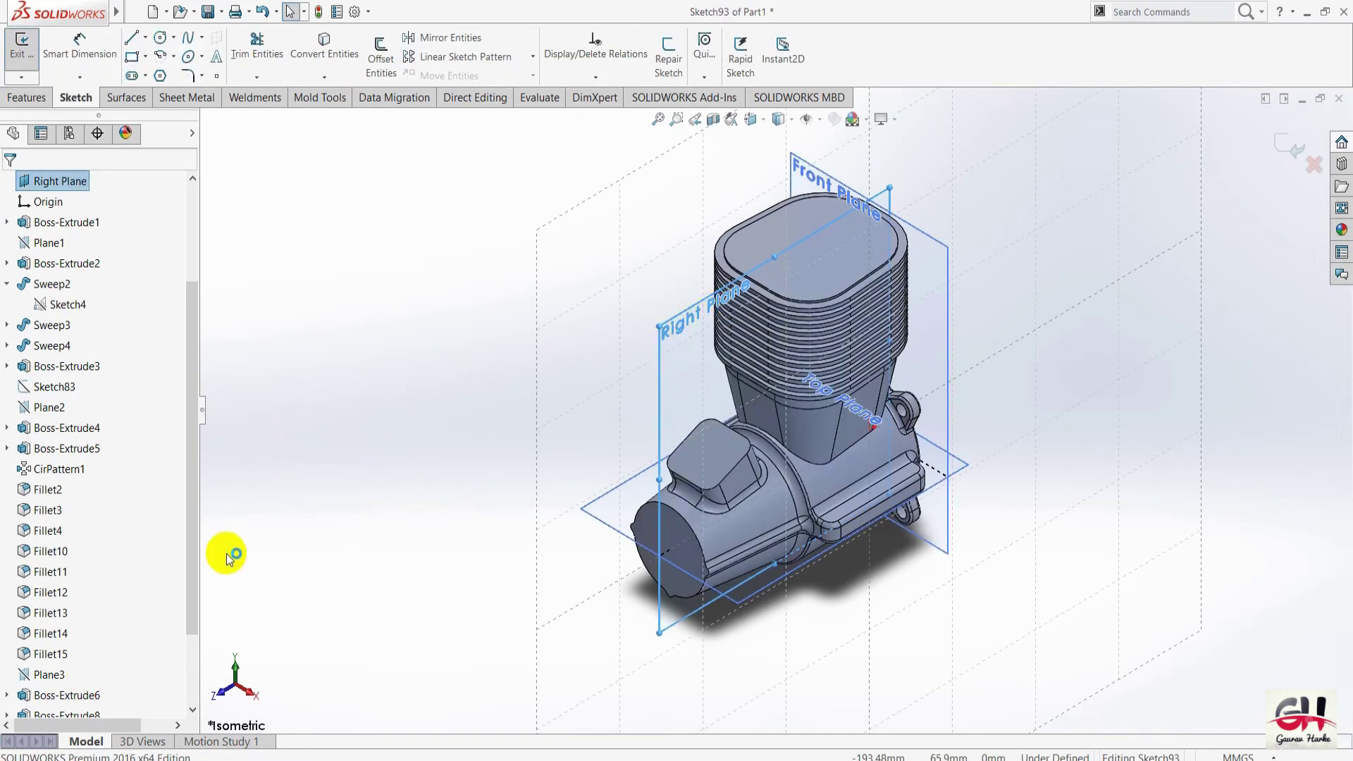
pyautogui.scroll(-3, 187, 599)
pyautogui.rightClick(77, 702)
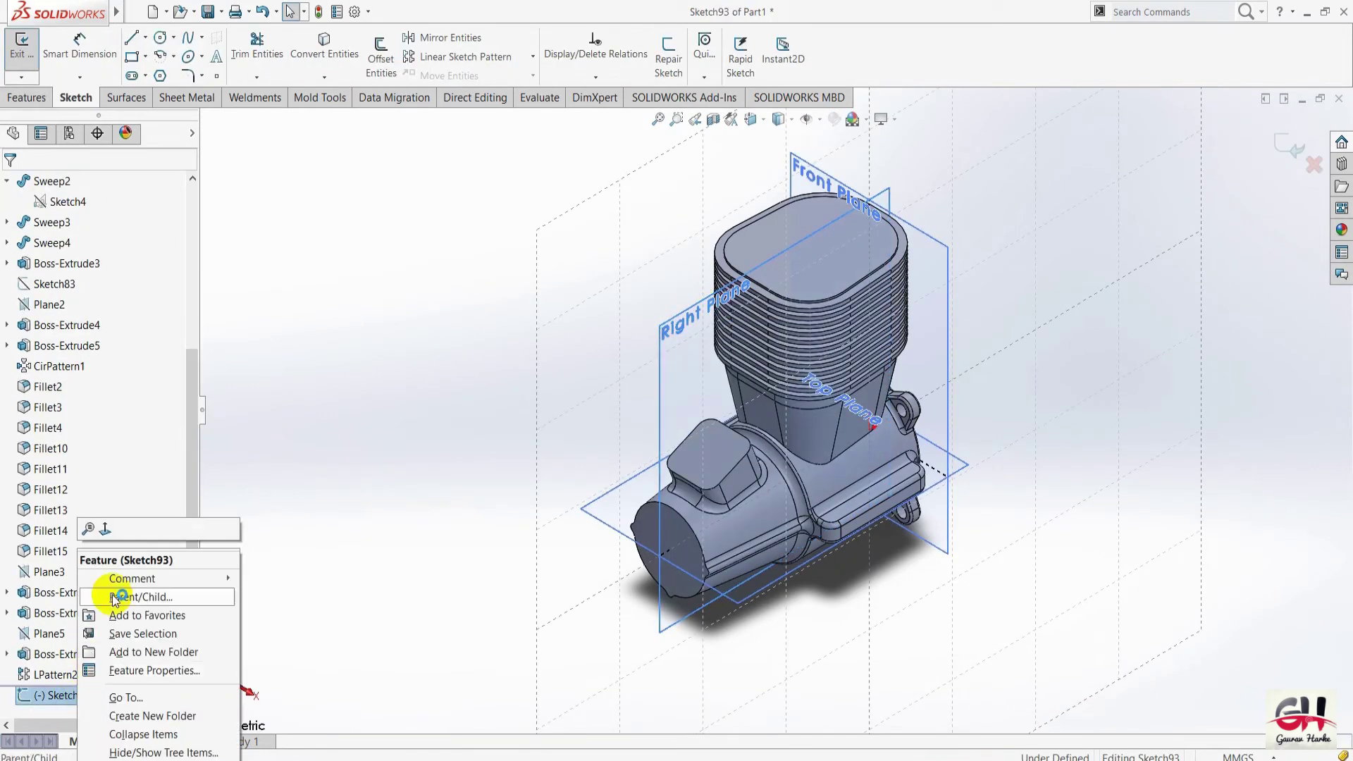
pyautogui.click(100, 529)
pyautogui.moveTo(201, 575); pyautogui.dragTo(245, 587)
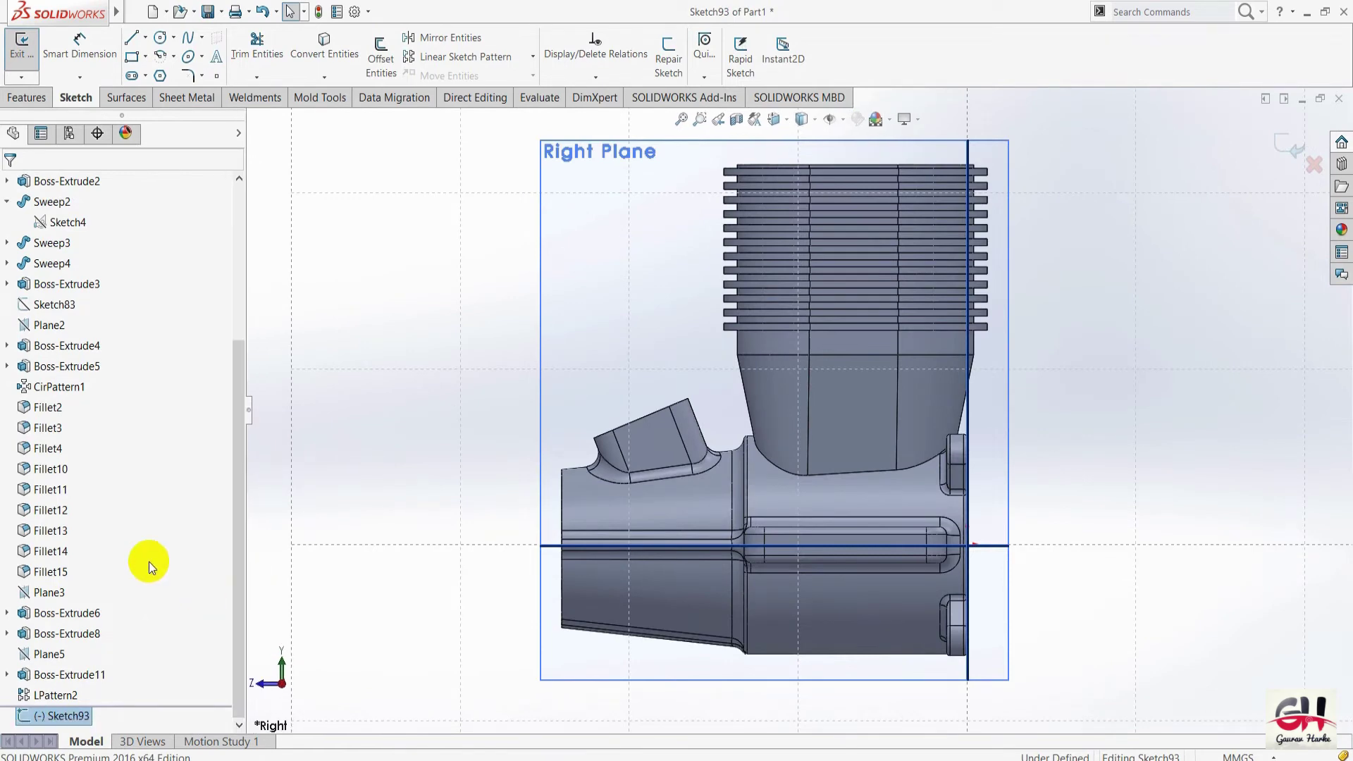
pyautogui.scroll(1, 203, 263)
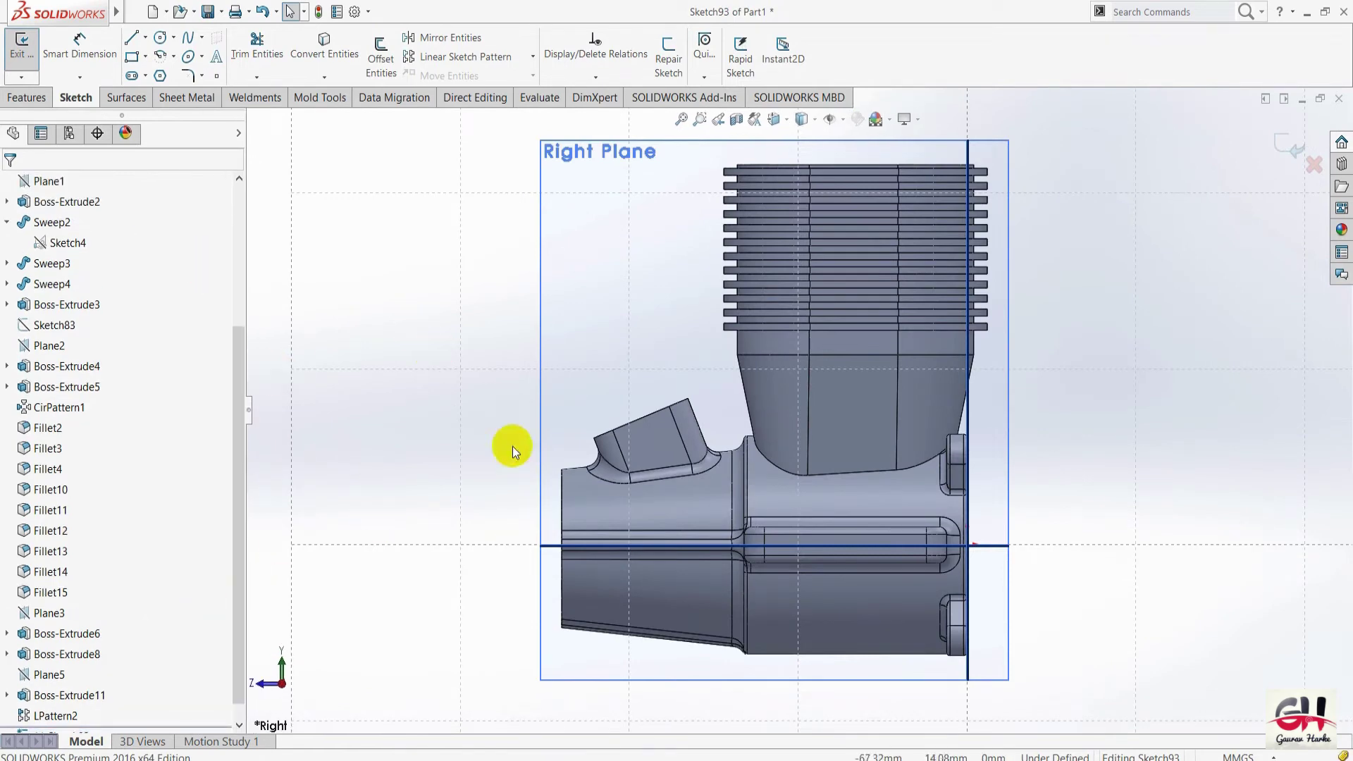
pyautogui.scroll(-1, 788, 201)
# Switch to the engine block PDF and zoom out to see its section views and dimensions.
pyautogui.hotkey('alt', 'Tab')
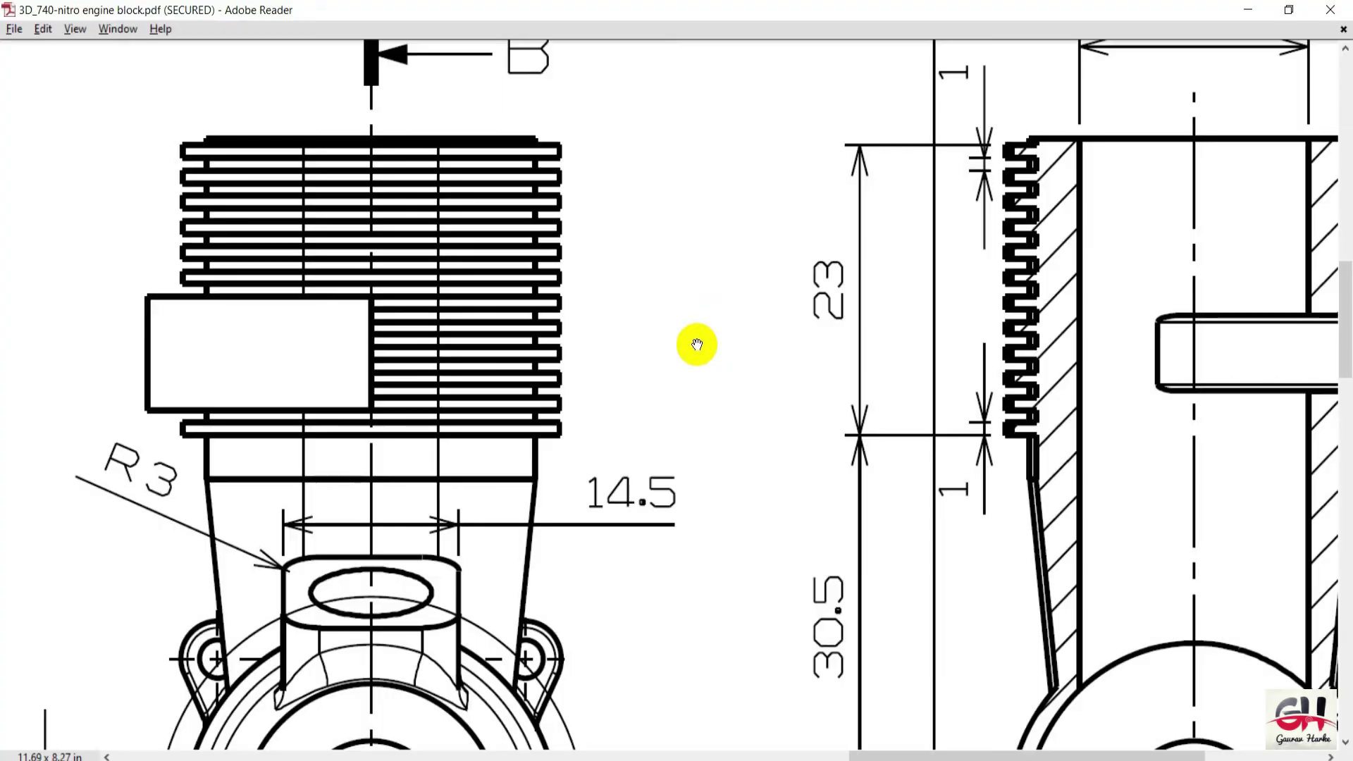
pyautogui.keyDown('ctrl'); pyautogui.scroll(-1, 694, 347); pyautogui.keyUp('ctrl')
pyautogui.keyDown('ctrl'); pyautogui.scroll(-1, 689, 347); pyautogui.keyUp('ctrl')
pyautogui.keyDown('ctrl'); pyautogui.scroll(-1, 662, 368); pyautogui.keyUp('ctrl')
pyautogui.scroll(-1, 513, 376)
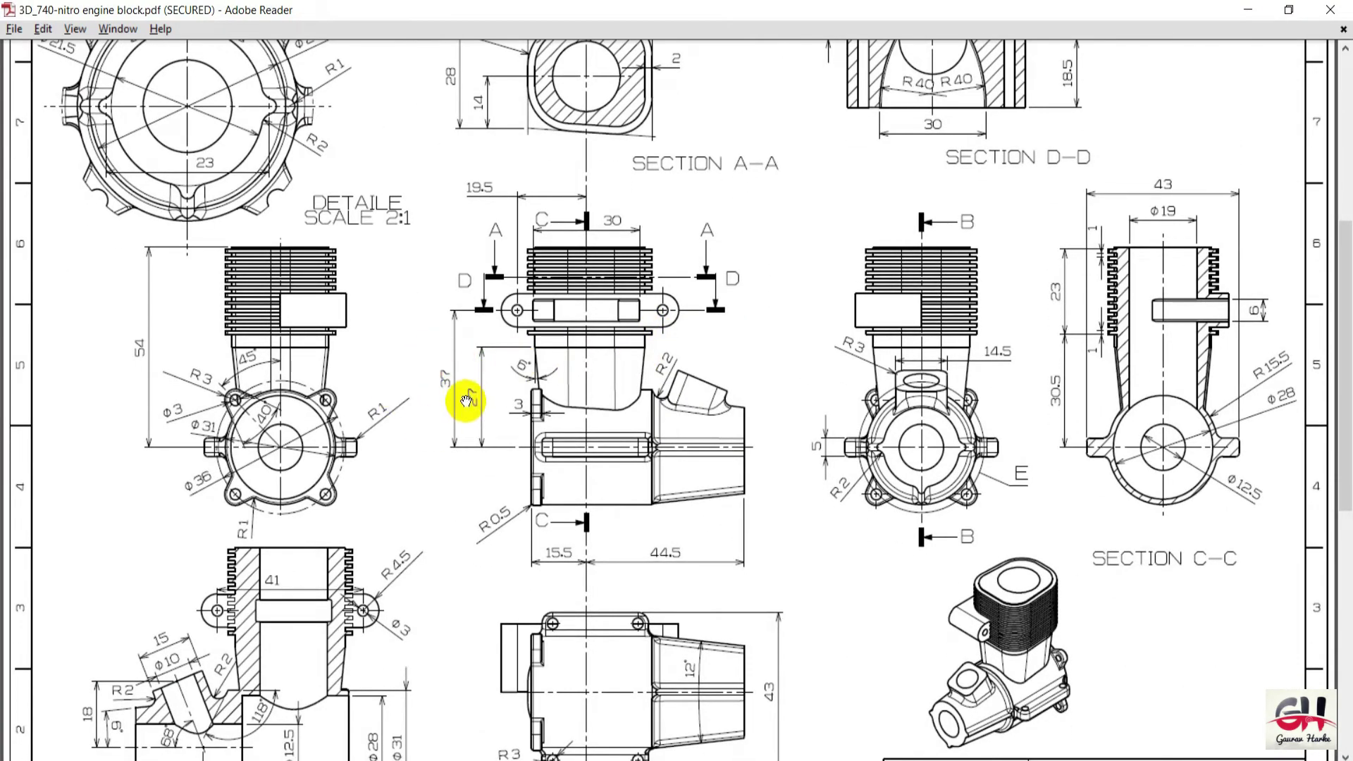
pyautogui.scroll(-1, 752, 422)
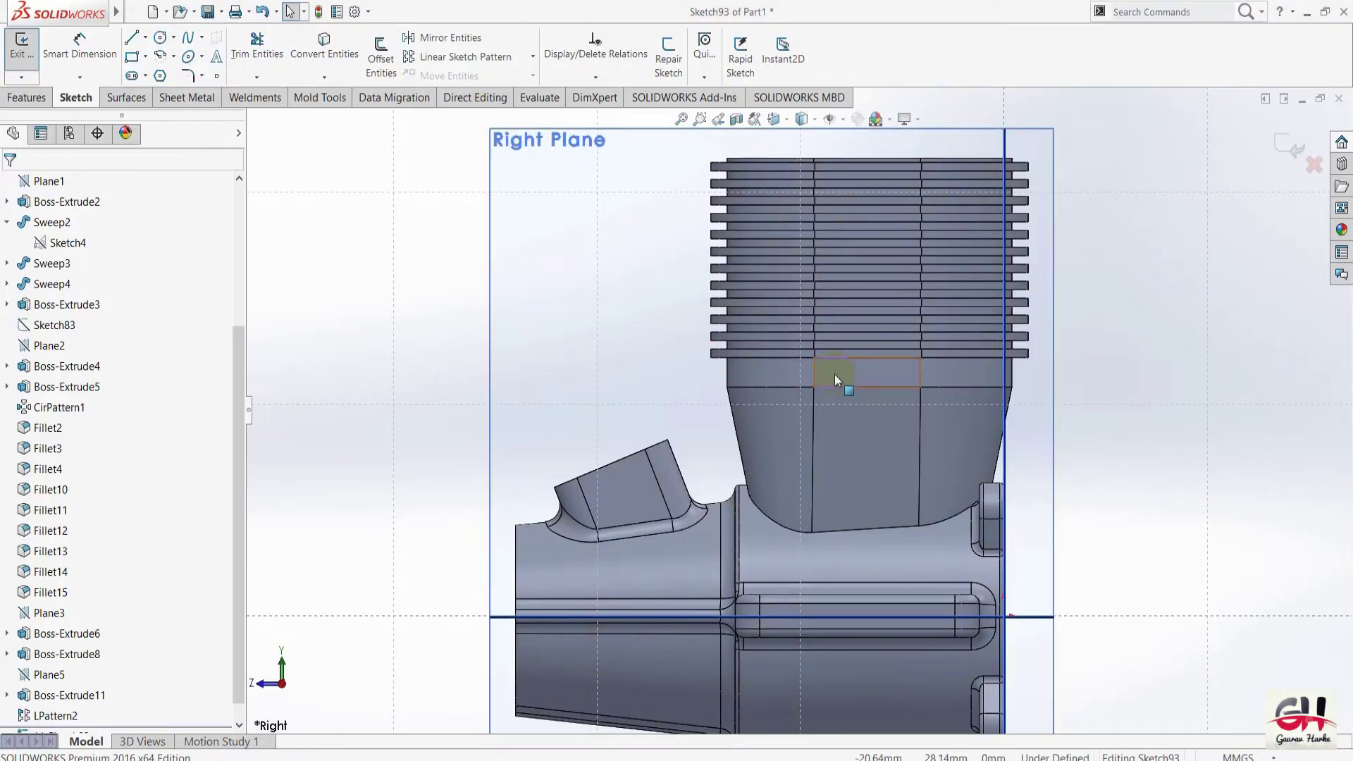
# Draw a construction centerline across the sketch, from left of the cylinder to right of the model.
pyautogui.scroll(3, 670, 339)
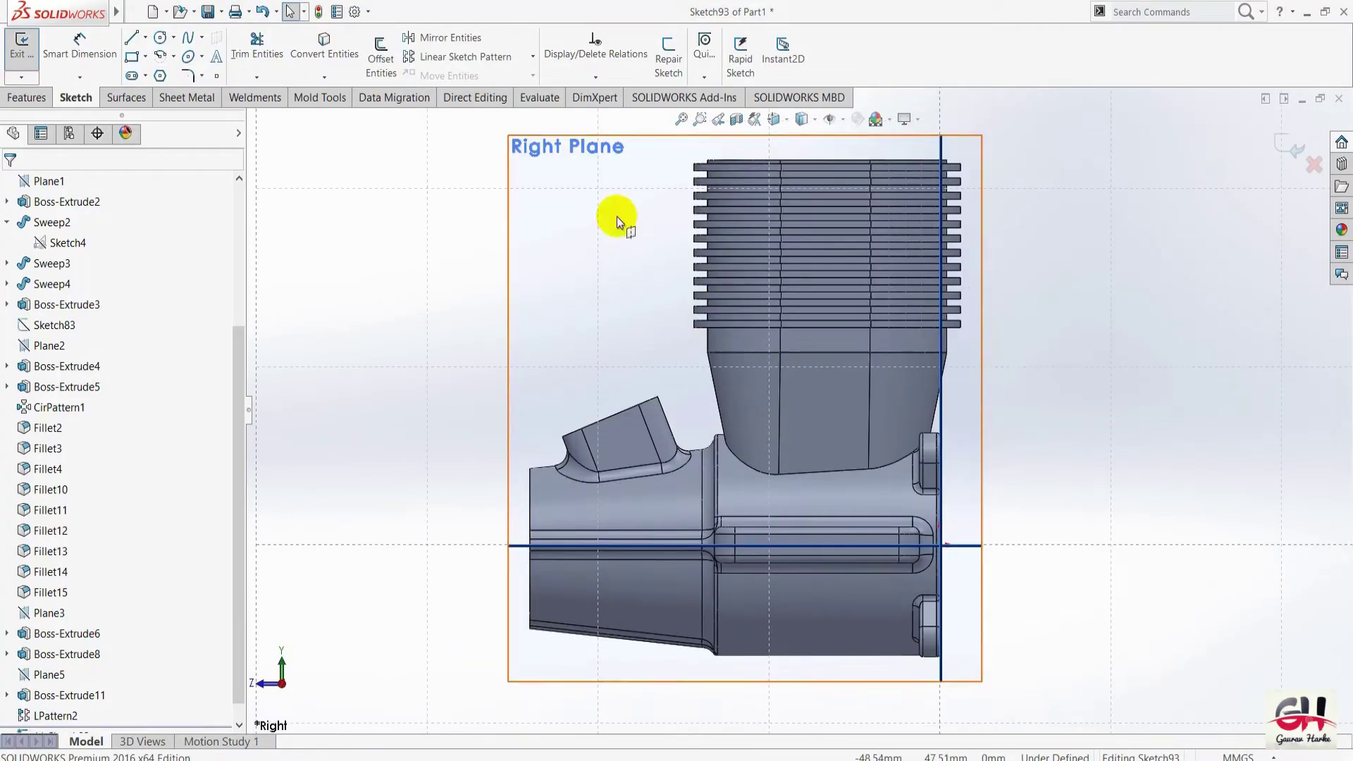
pyautogui.press('space')
pyautogui.press('Escape')
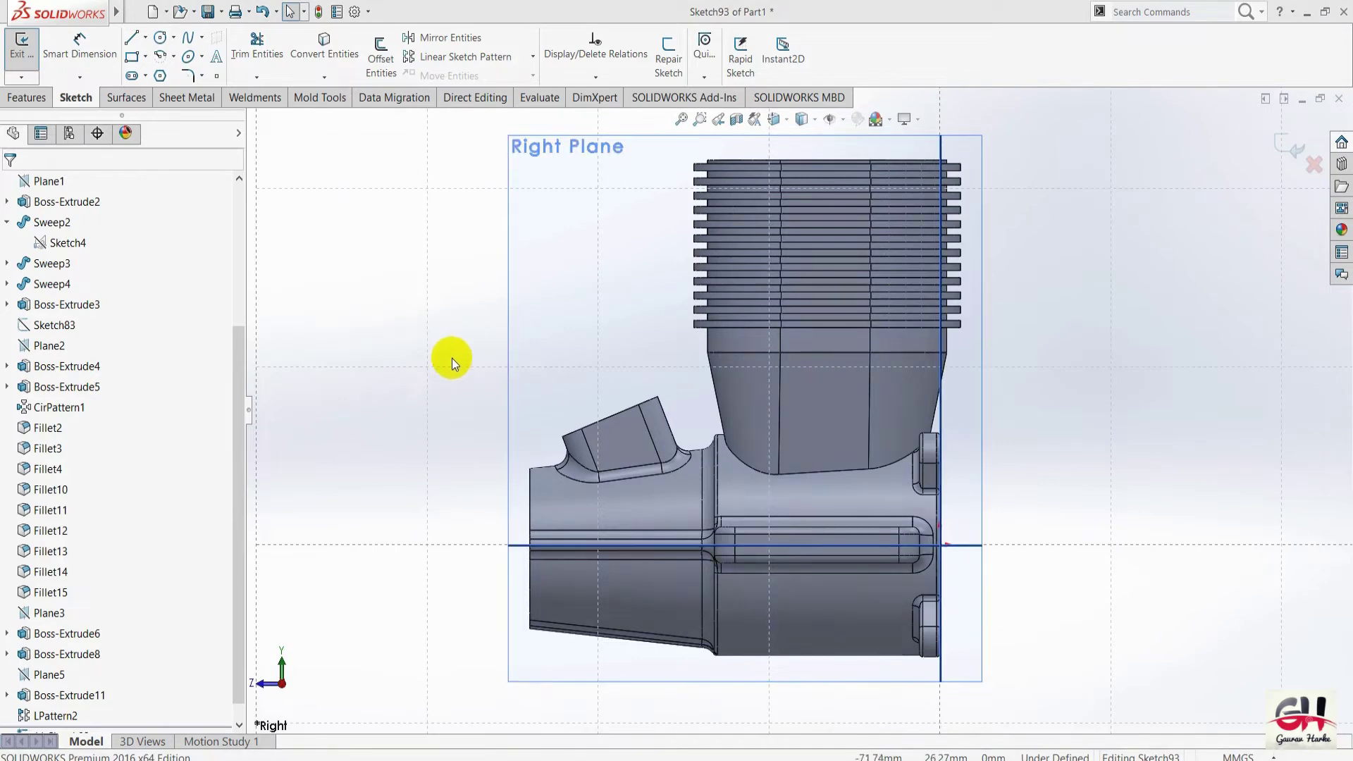
pyautogui.press('s')
pyautogui.click(491, 408)
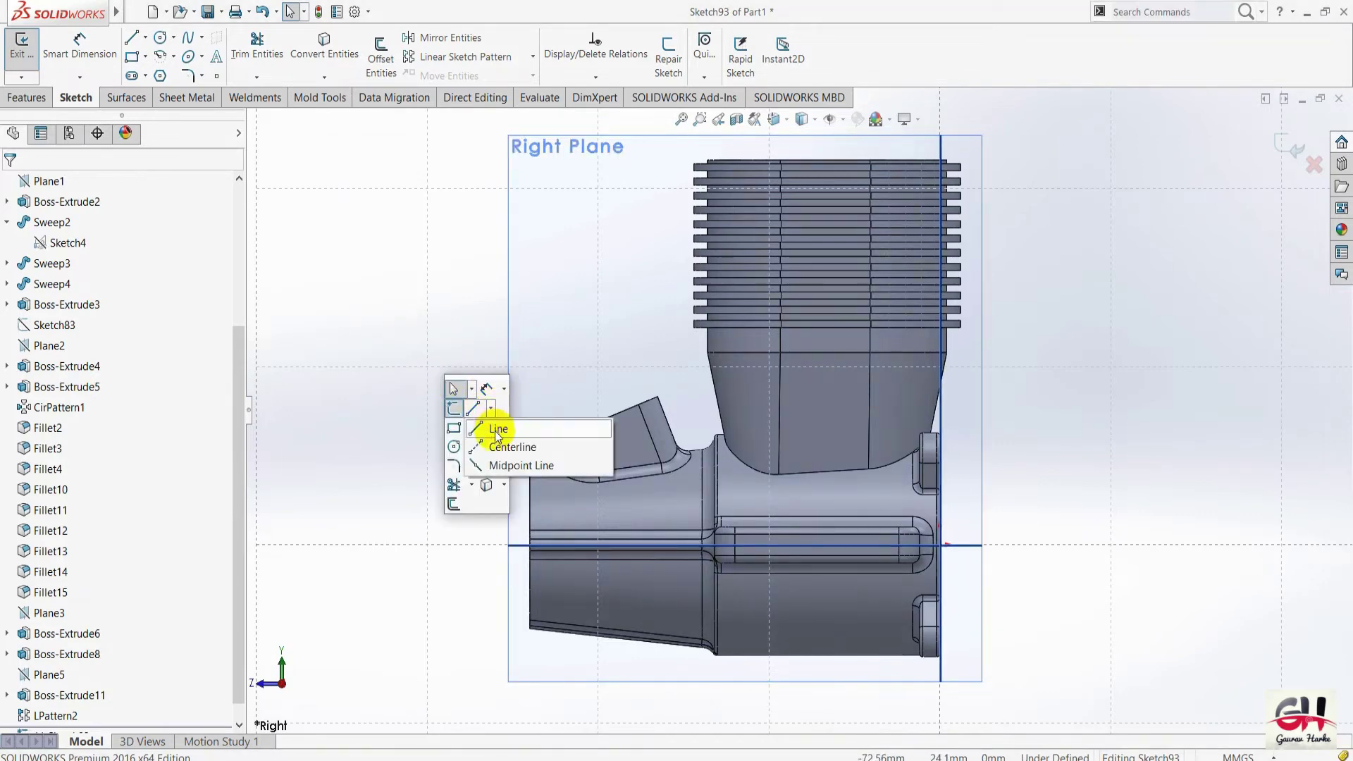
pyautogui.click(513, 427)
pyautogui.click(440, 283)
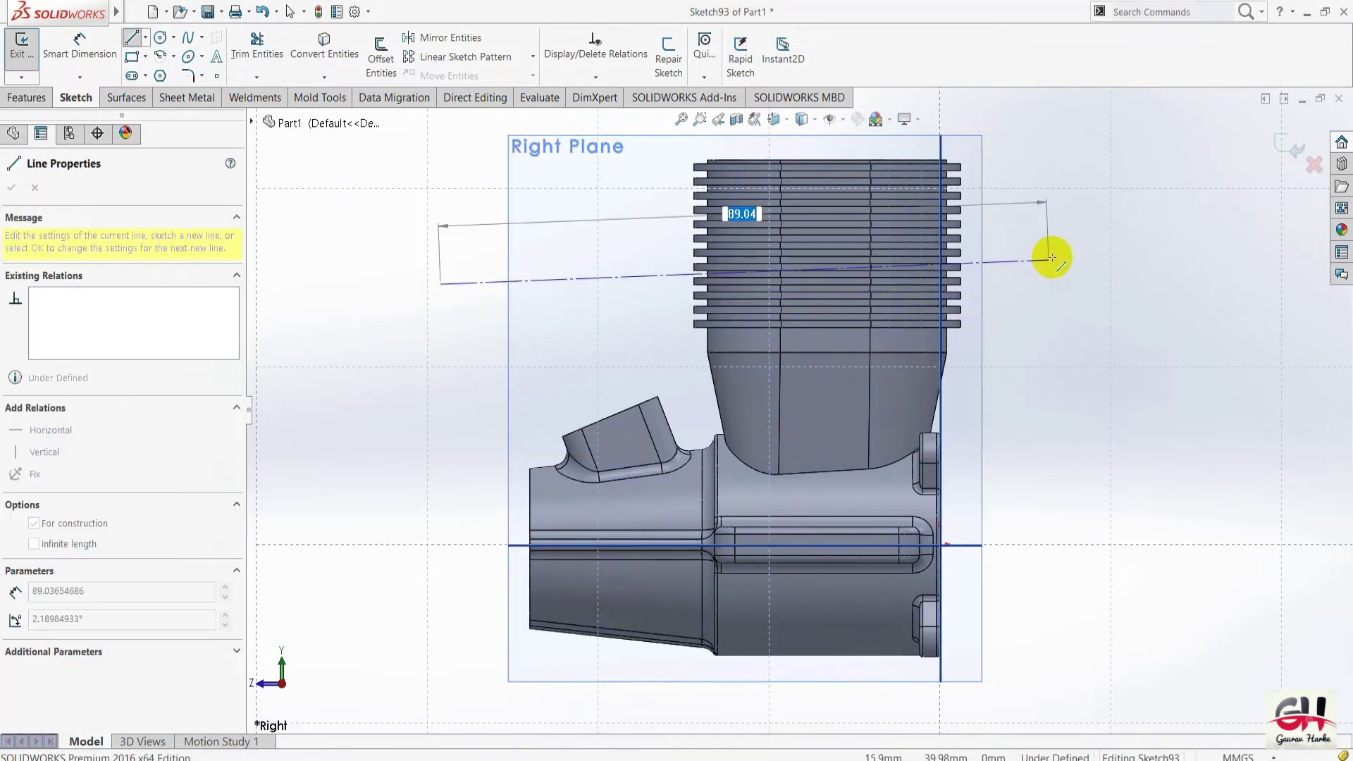
pyautogui.click(1137, 280)
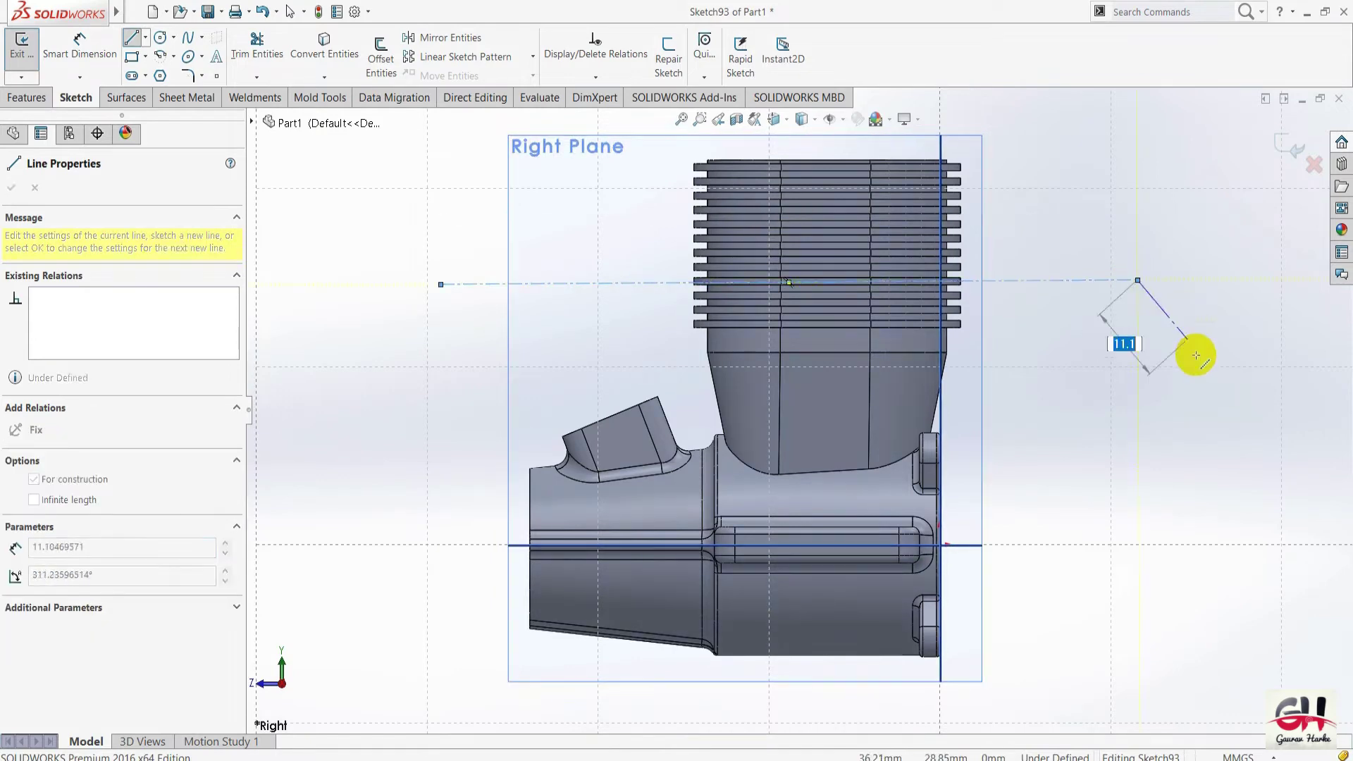
pyautogui.press('Escape')
# Dimension the new centerline against the axis line, entering 37.
pyautogui.press('s')
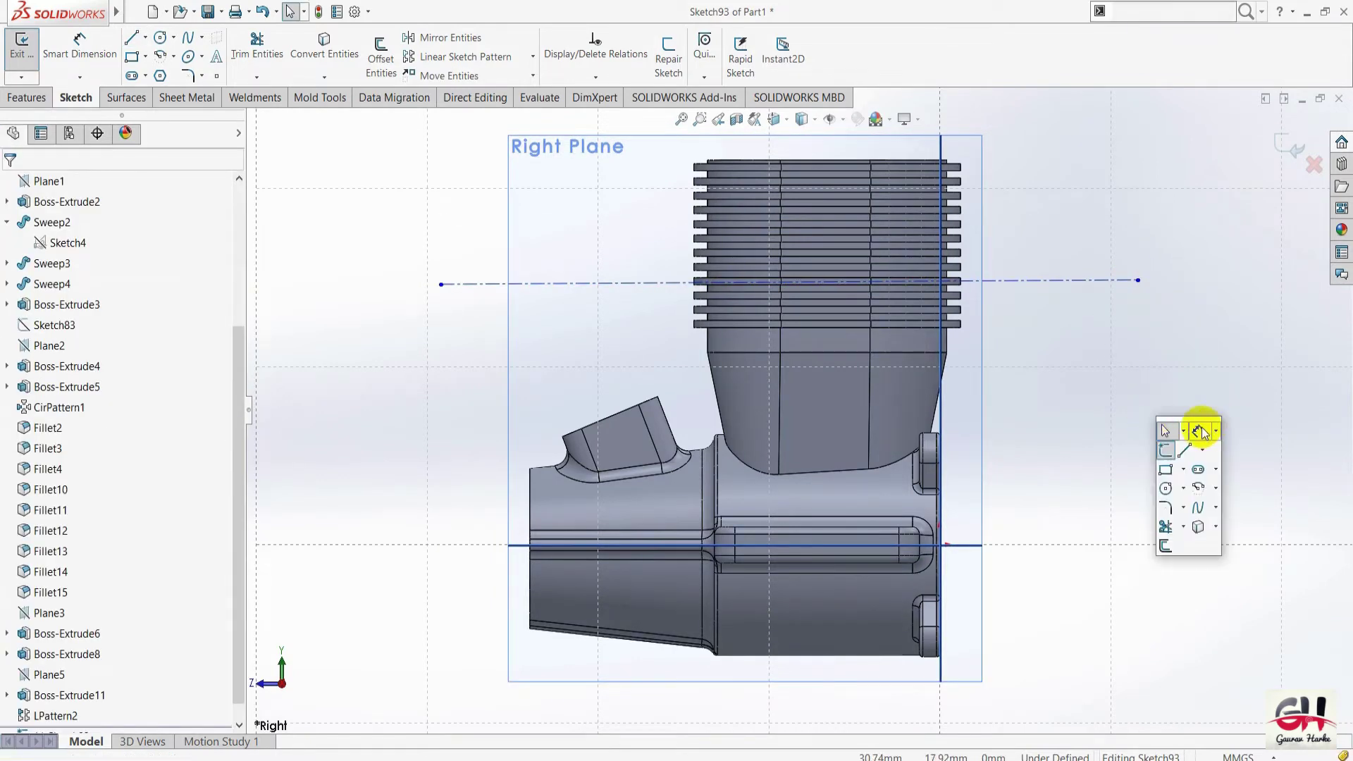
pyautogui.click(1200, 431)
pyautogui.click(512, 545)
pyautogui.click(486, 284)
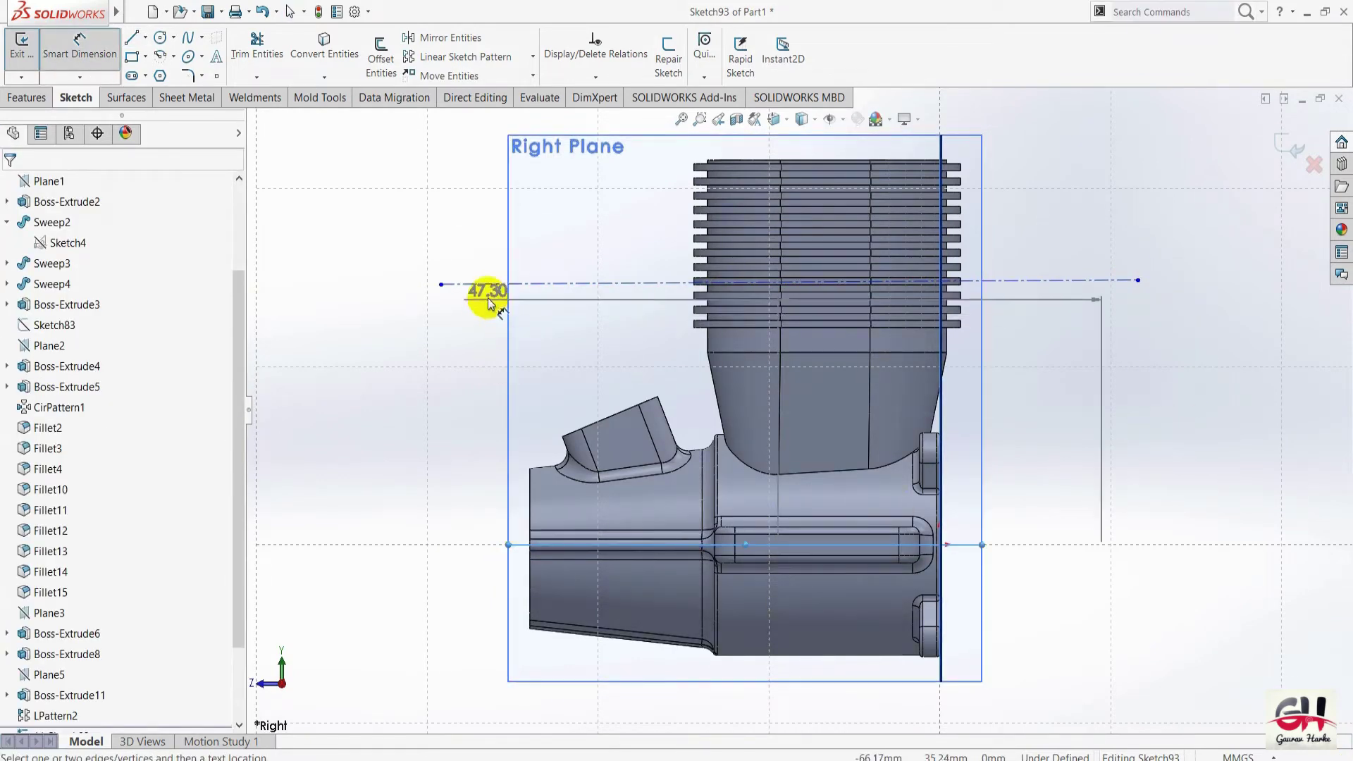
pyautogui.click(1141, 417)
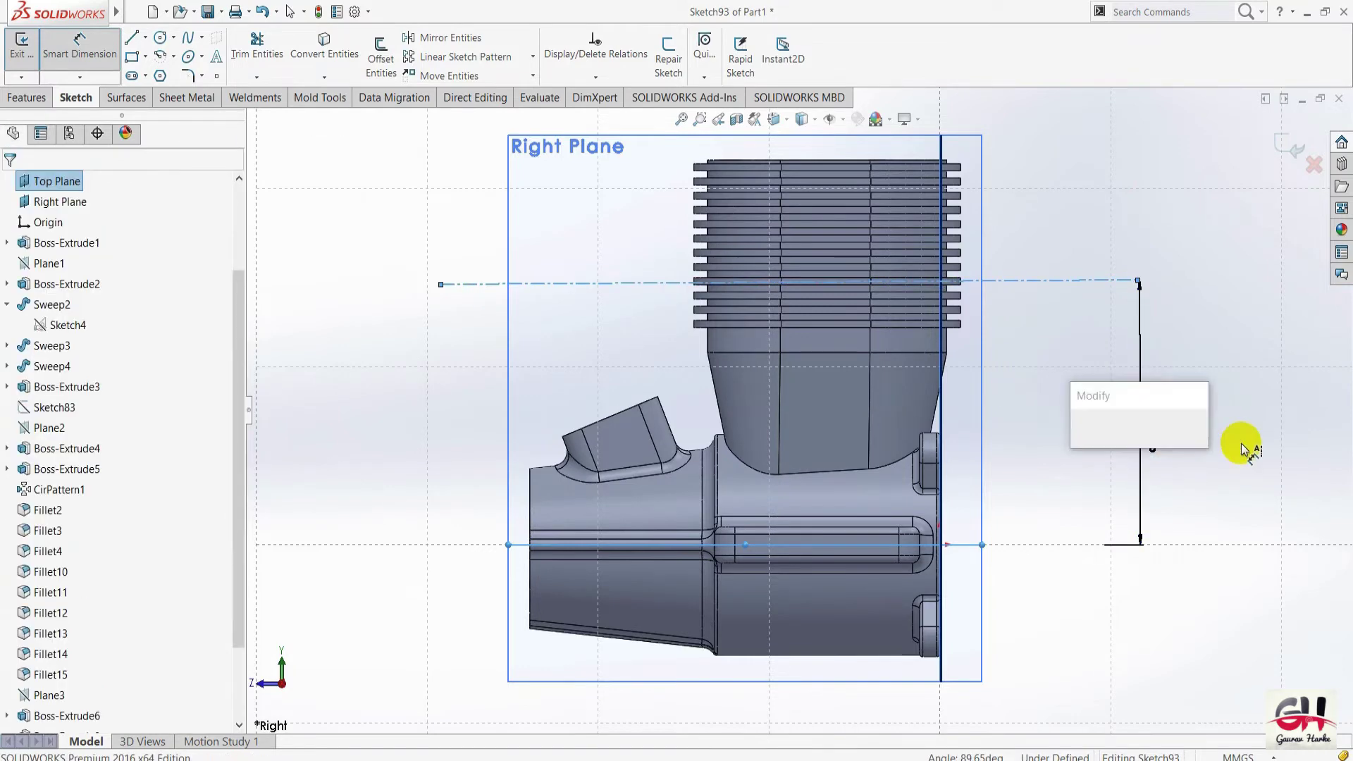
pyautogui.write('37')
pyautogui.press('Return')
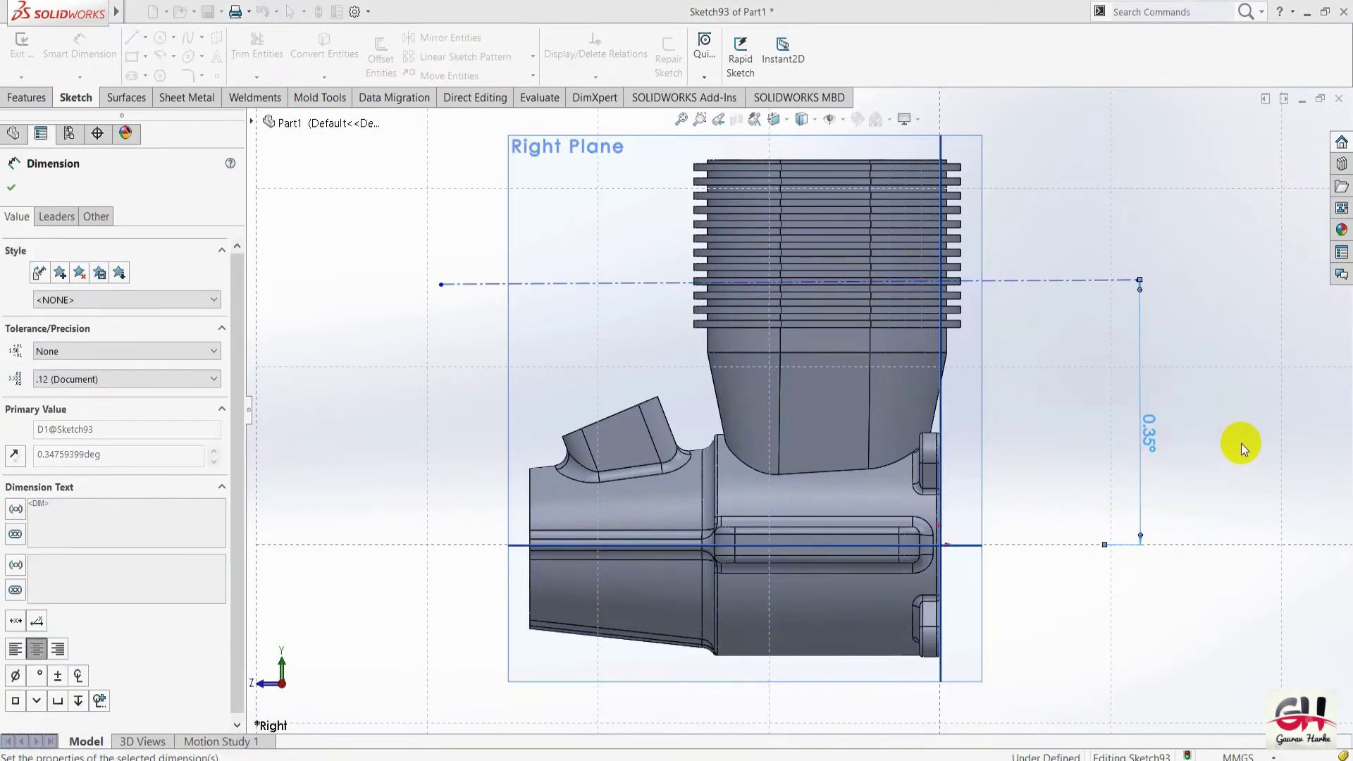
pyautogui.press('Escape')
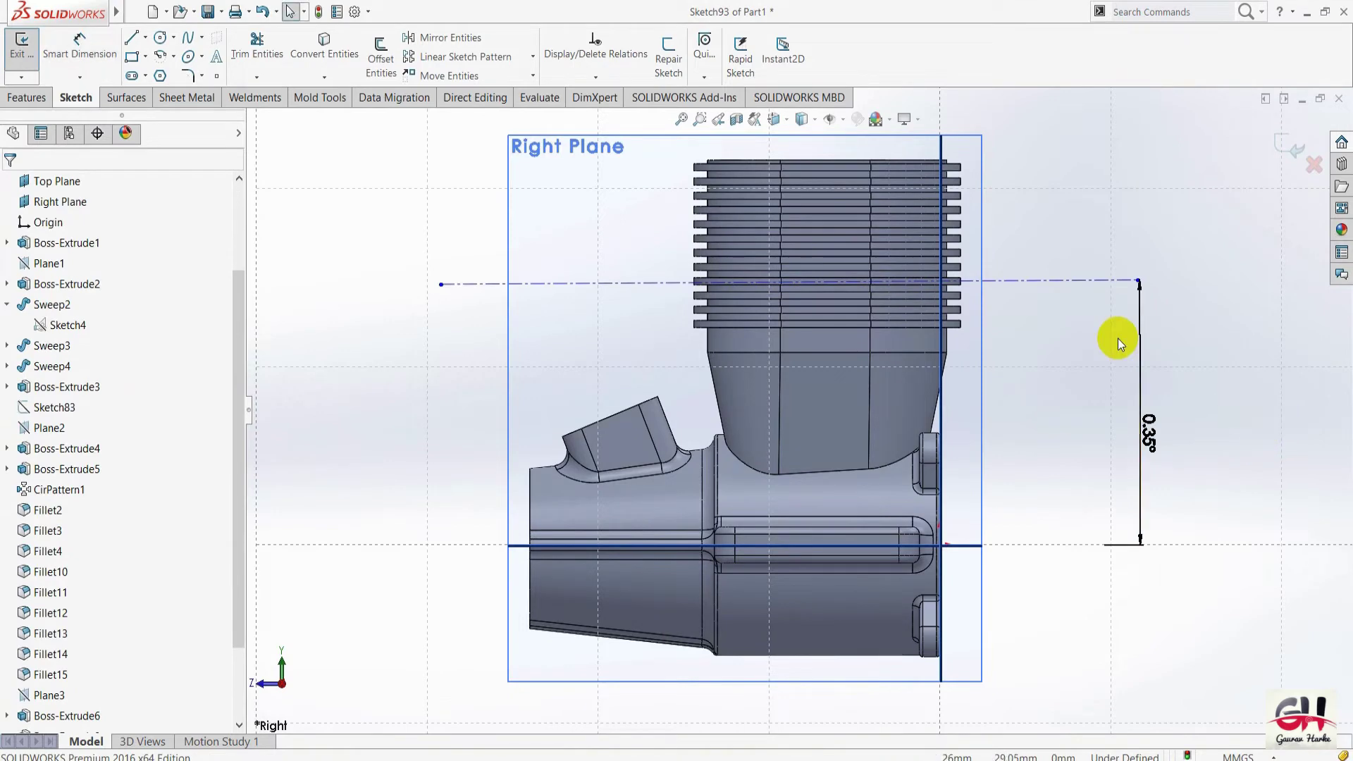
# Make the construction line horizontal and delete the conflicting 0.35° angle dimension.
pyautogui.rightClick(1065, 283)
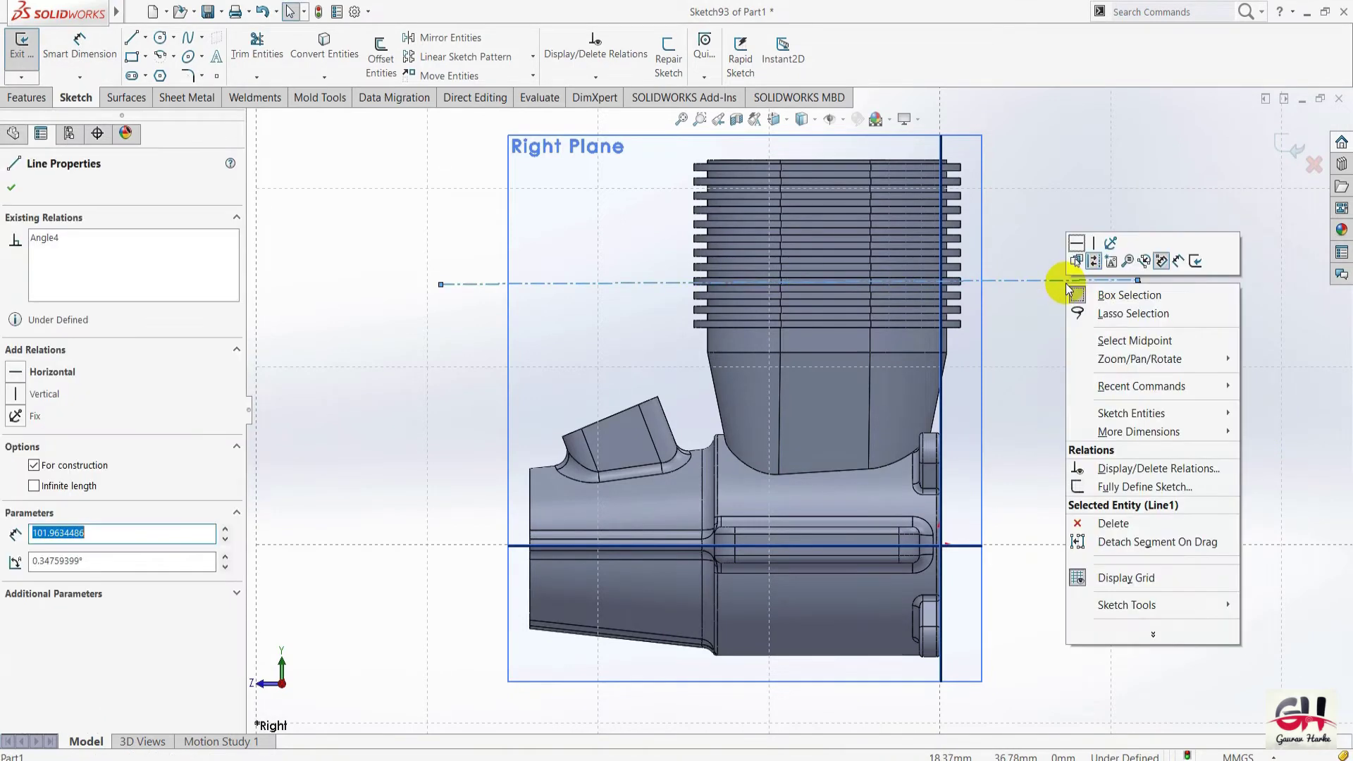
pyautogui.click(1082, 257)
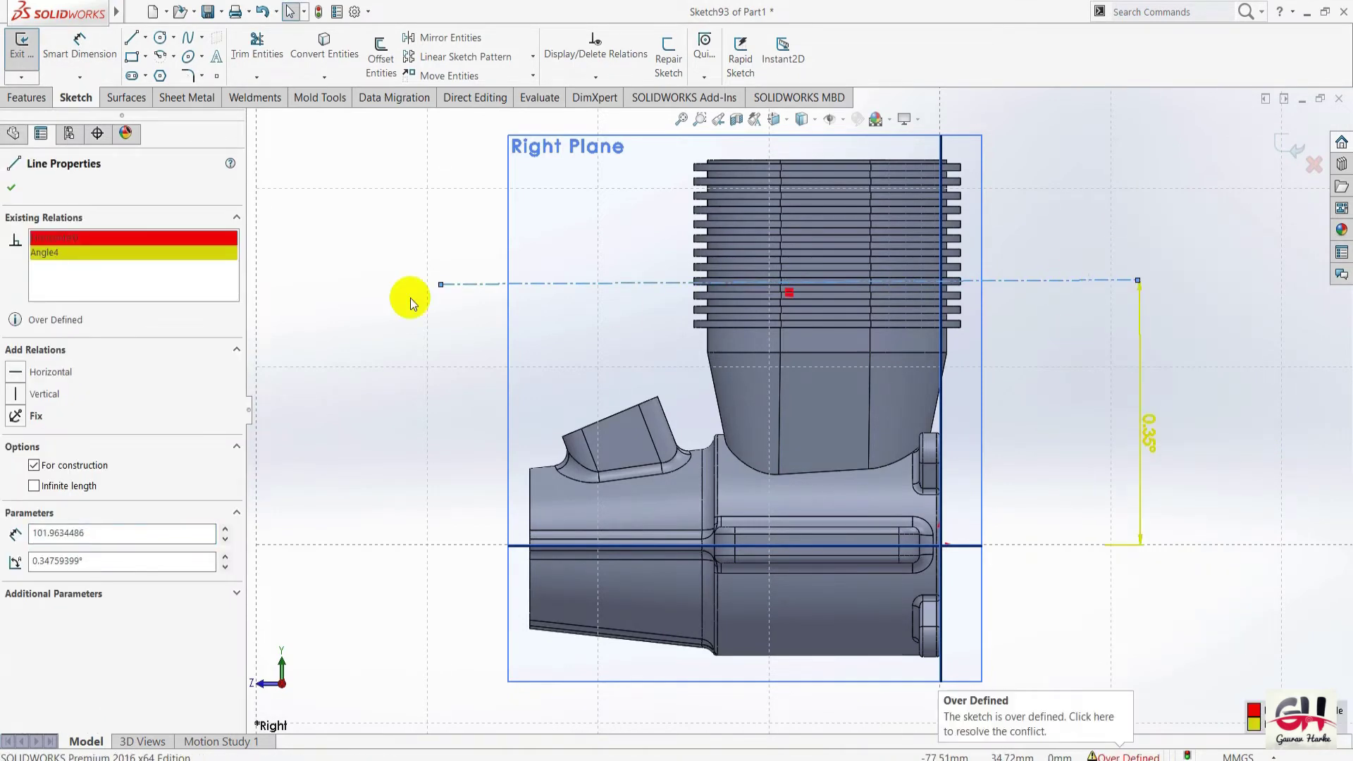
pyautogui.click(11, 187)
pyautogui.click(1142, 462)
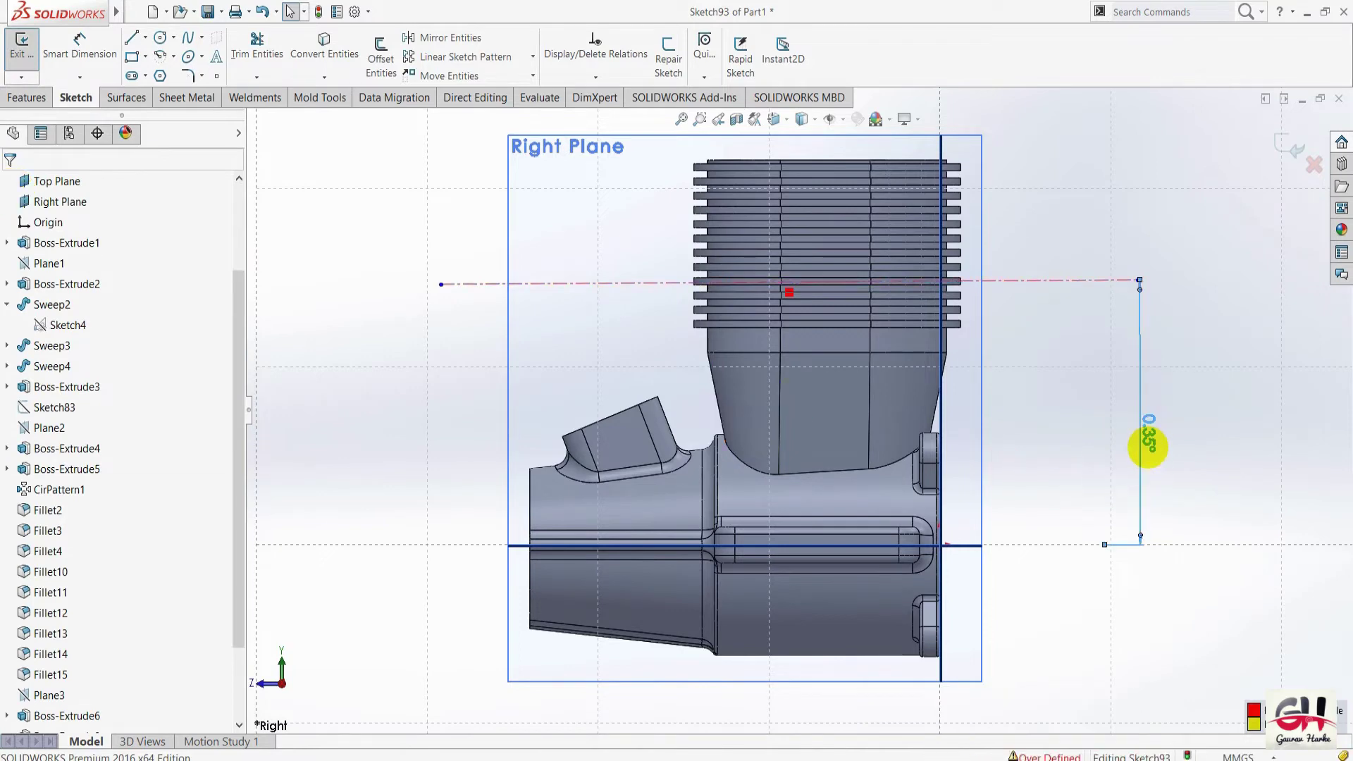
pyautogui.press('Delete')
pyautogui.rightClick(1071, 286)
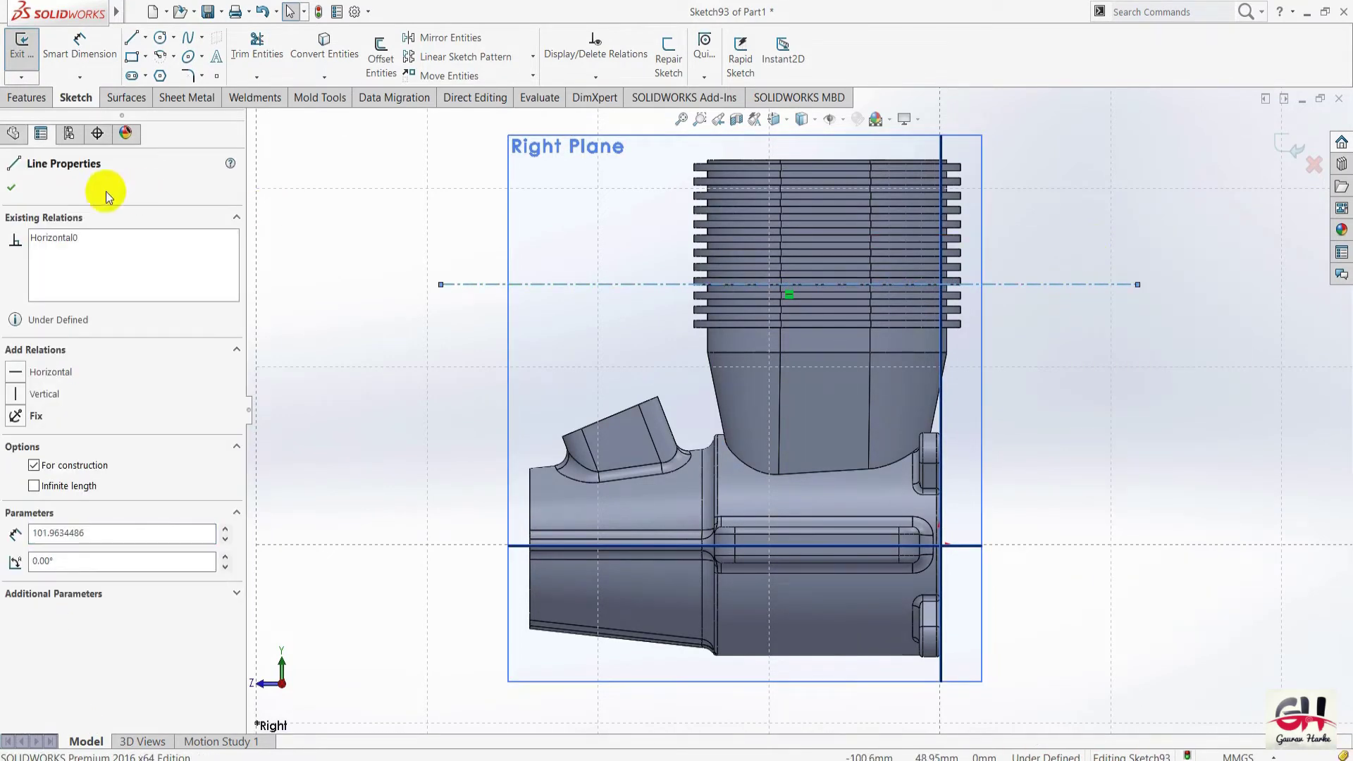
pyautogui.click(11, 187)
# Dimension the horizontal construction line 37 mm above the lower base line.
pyautogui.press('s')
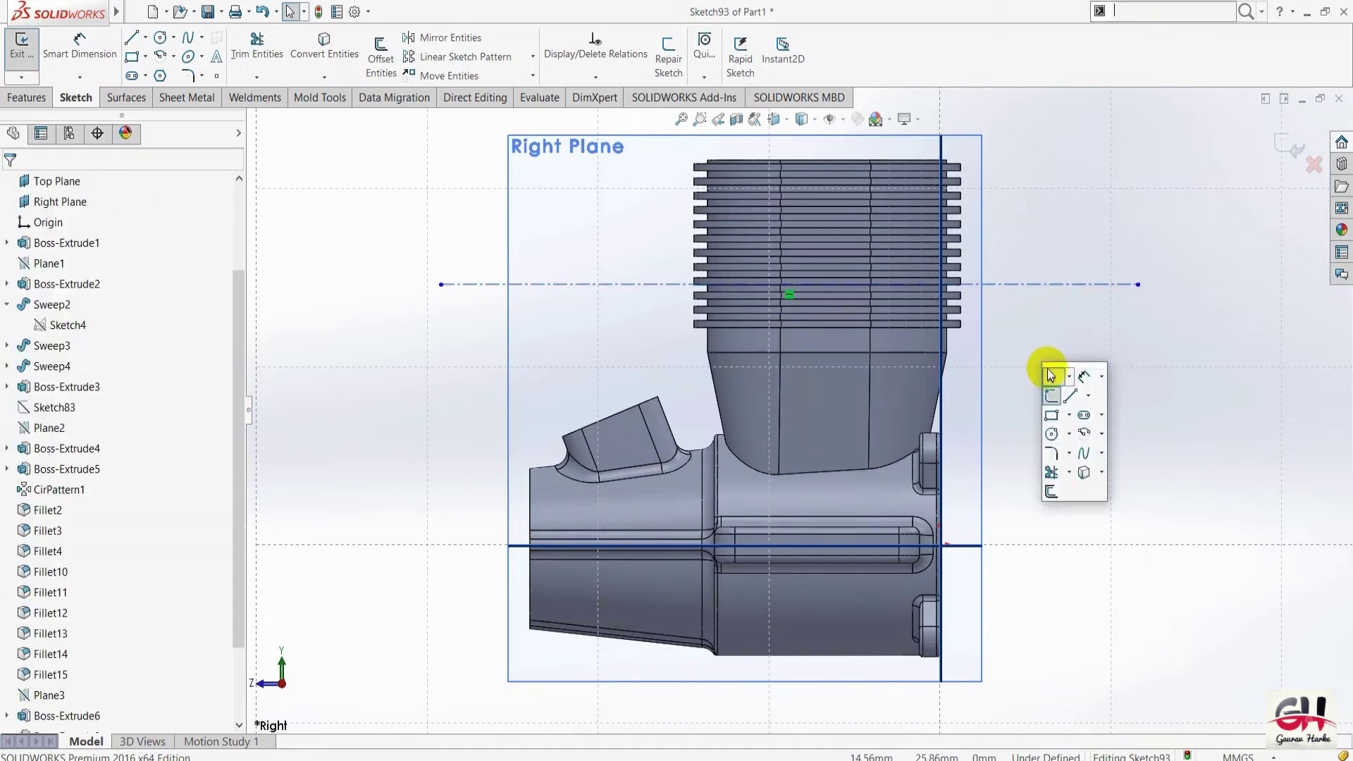
pyautogui.click(1050, 372)
pyautogui.click(1052, 283)
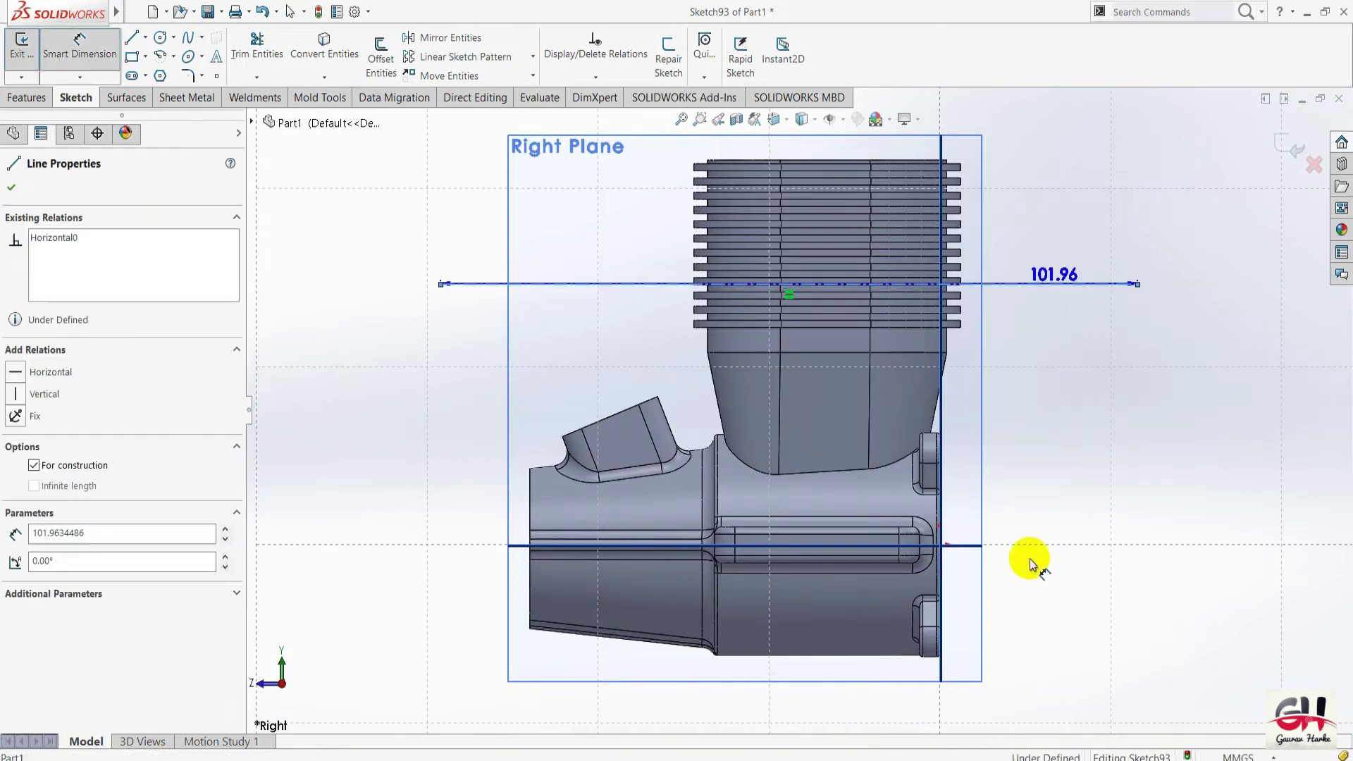
pyautogui.click(972, 544)
pyautogui.click(1085, 433)
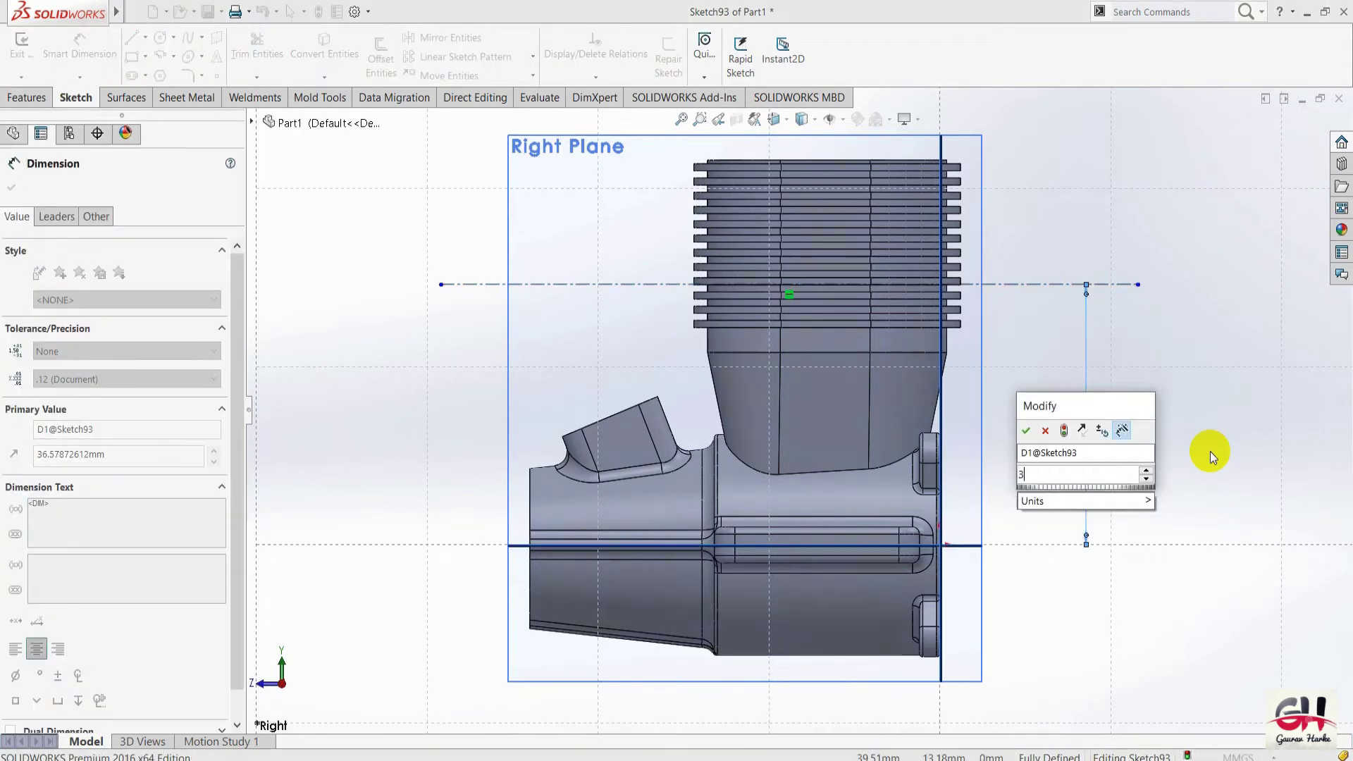
pyautogui.write('37')
pyautogui.press('Return')
pyautogui.press('Escape')
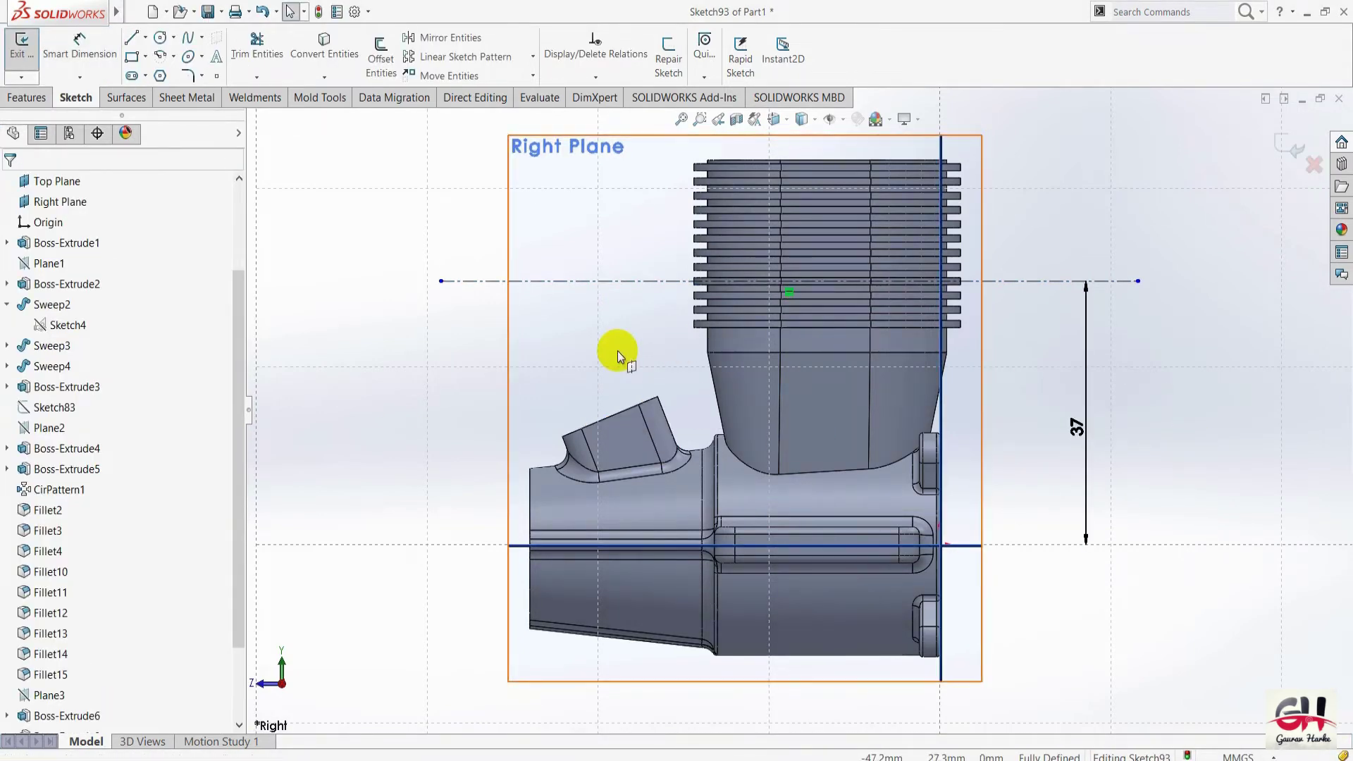
# Draw a vertical centerline from above the cylinder top to below the crankcase, checking the drawing PDF.
pyautogui.press('s')
pyautogui.click(646, 394)
pyautogui.click(673, 431)
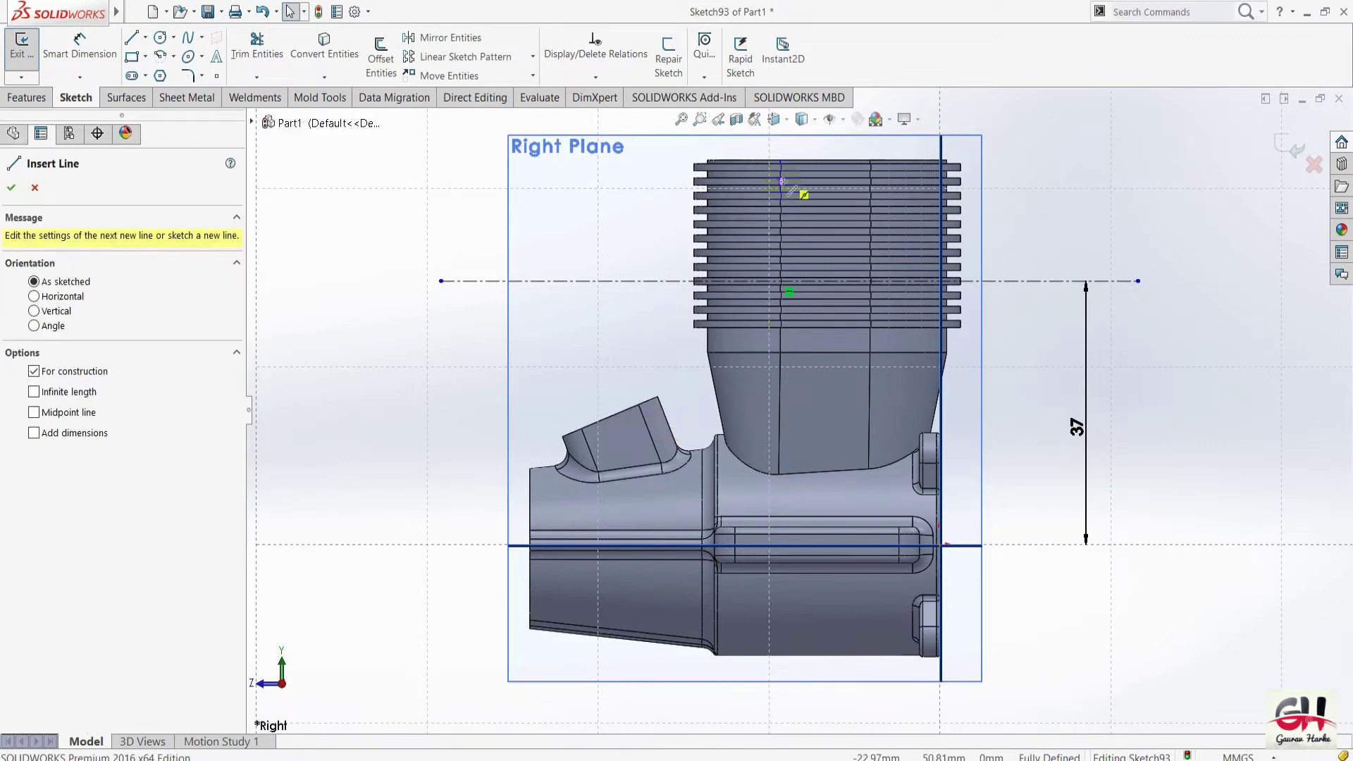
pyautogui.click(817, 136)
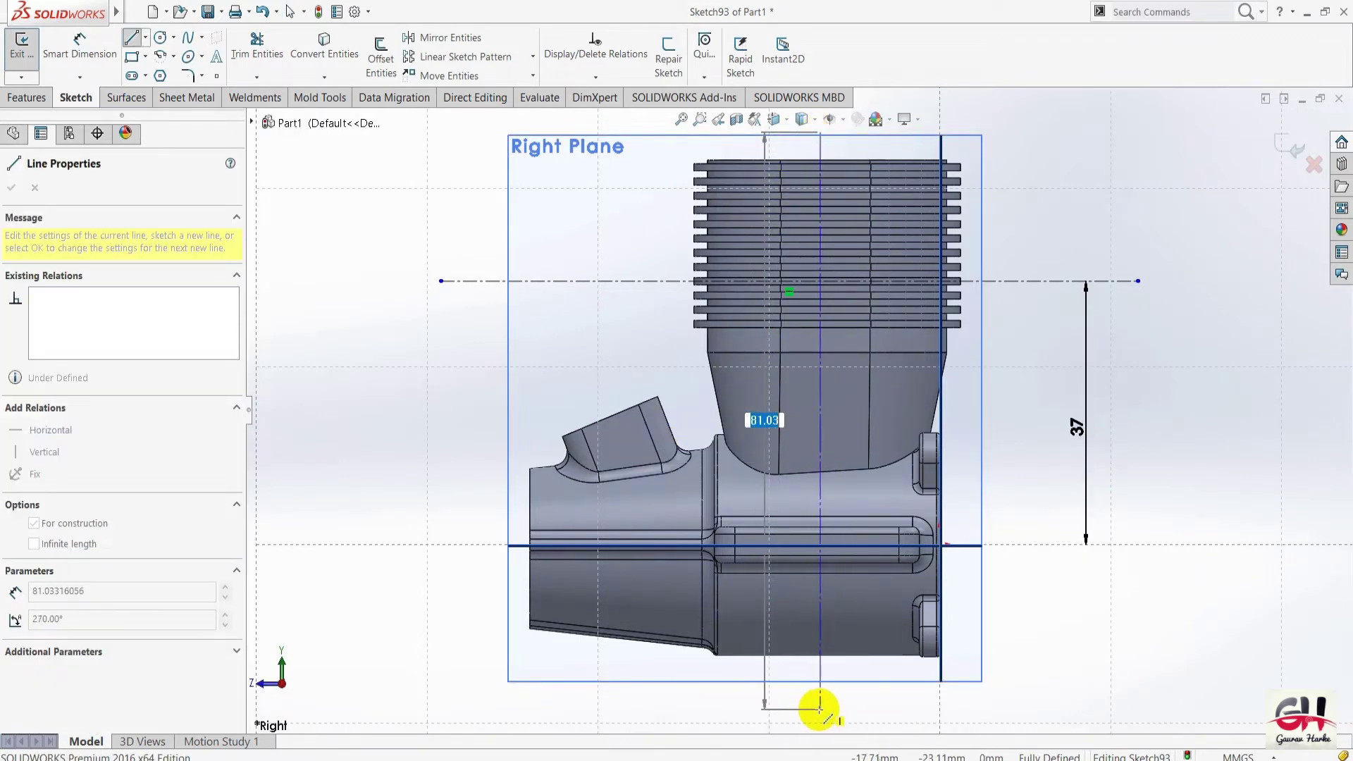
pyautogui.click(820, 708)
pyautogui.press('Escape')
pyautogui.scroll(1, 854, 458)
pyautogui.scroll(1, 855, 459)
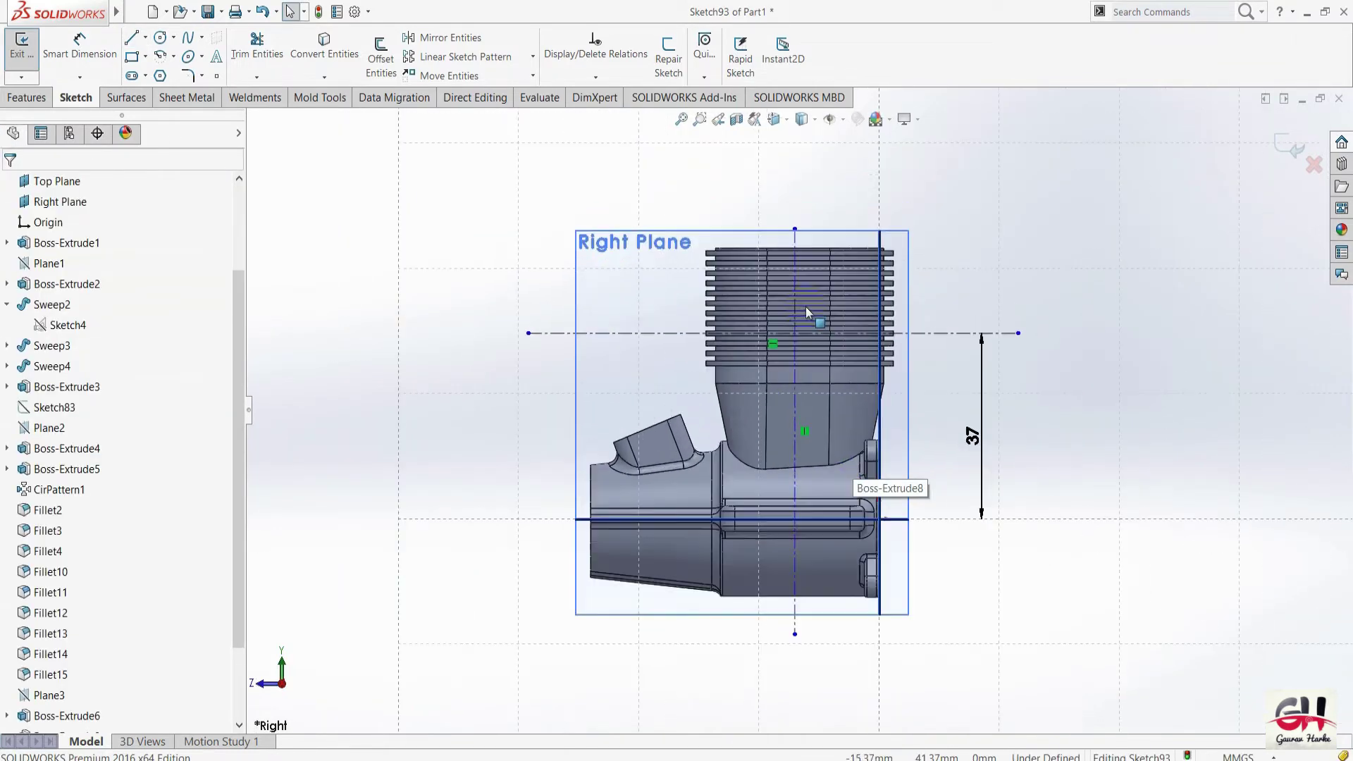
pyautogui.scroll(-1, 806, 303)
pyautogui.hotkey('alt', 'Tab')
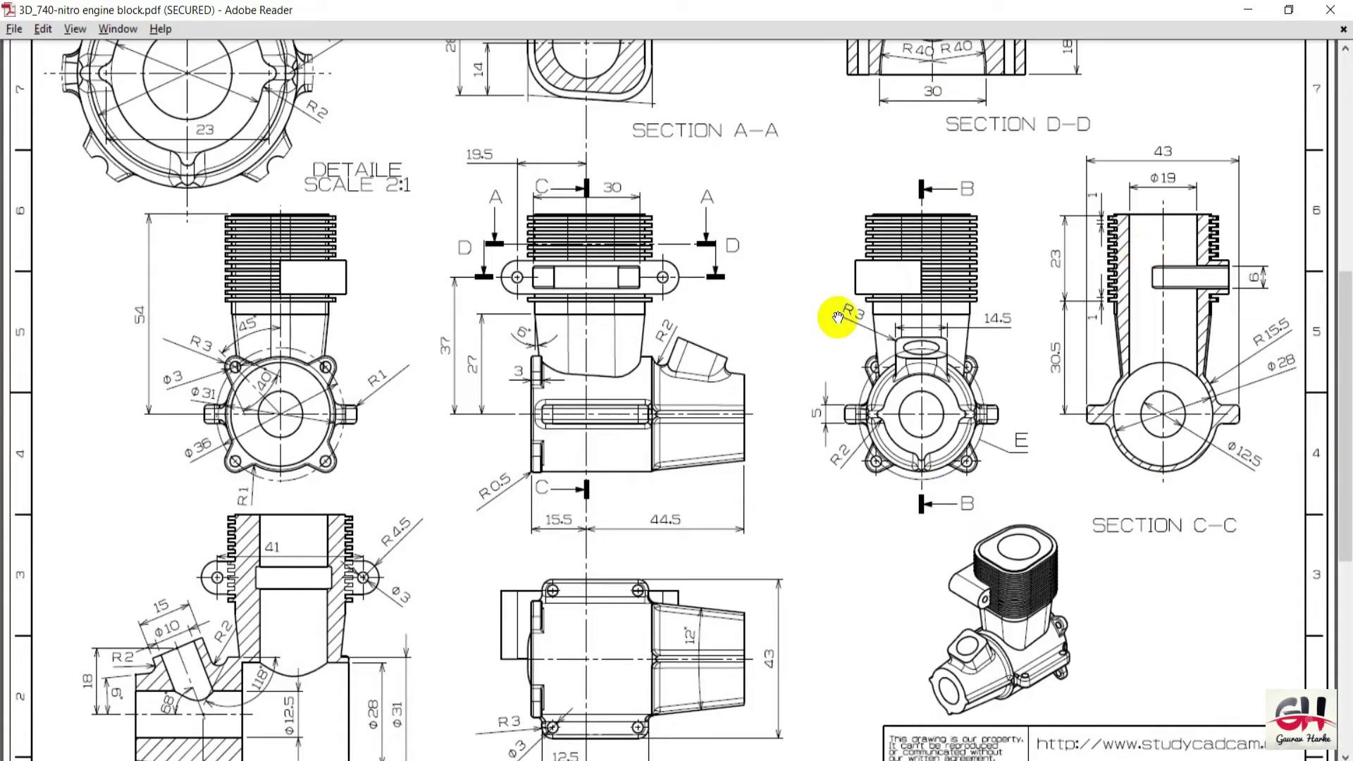
pyautogui.scroll(-1, 795, 432)
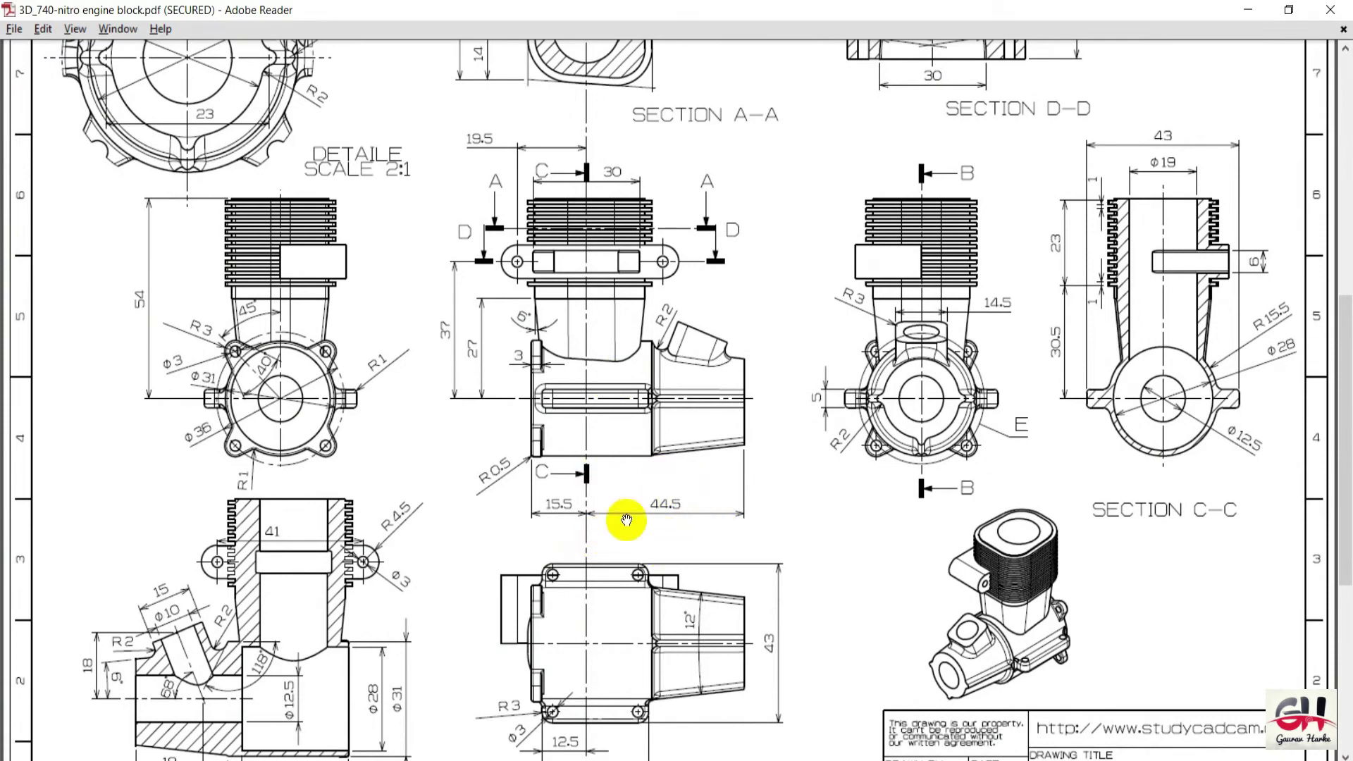
pyautogui.hotkey('alt', 'Tab')
# Dimension the vertical centerline 44.5 mm from the crankcase's left edge and extend its top above the cylinder.
pyautogui.press('s')
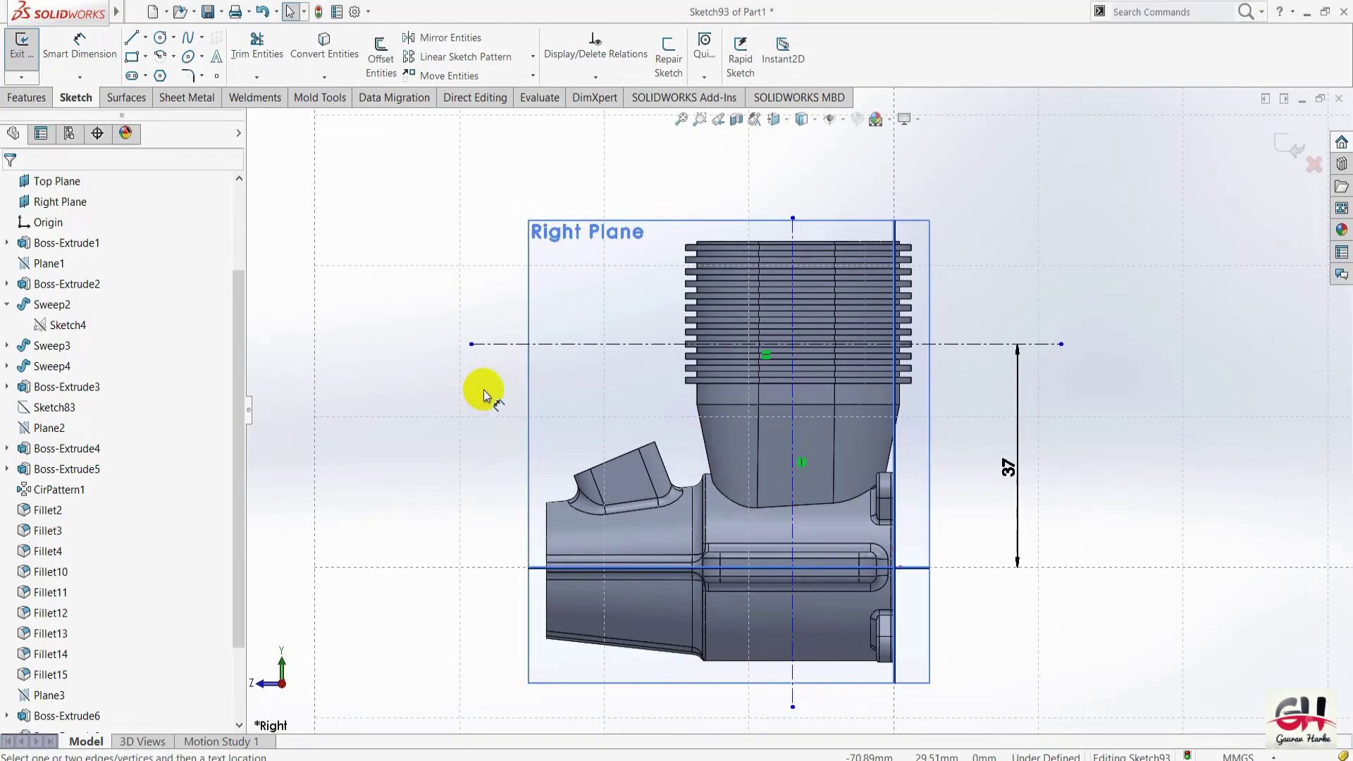
pyautogui.press('d')
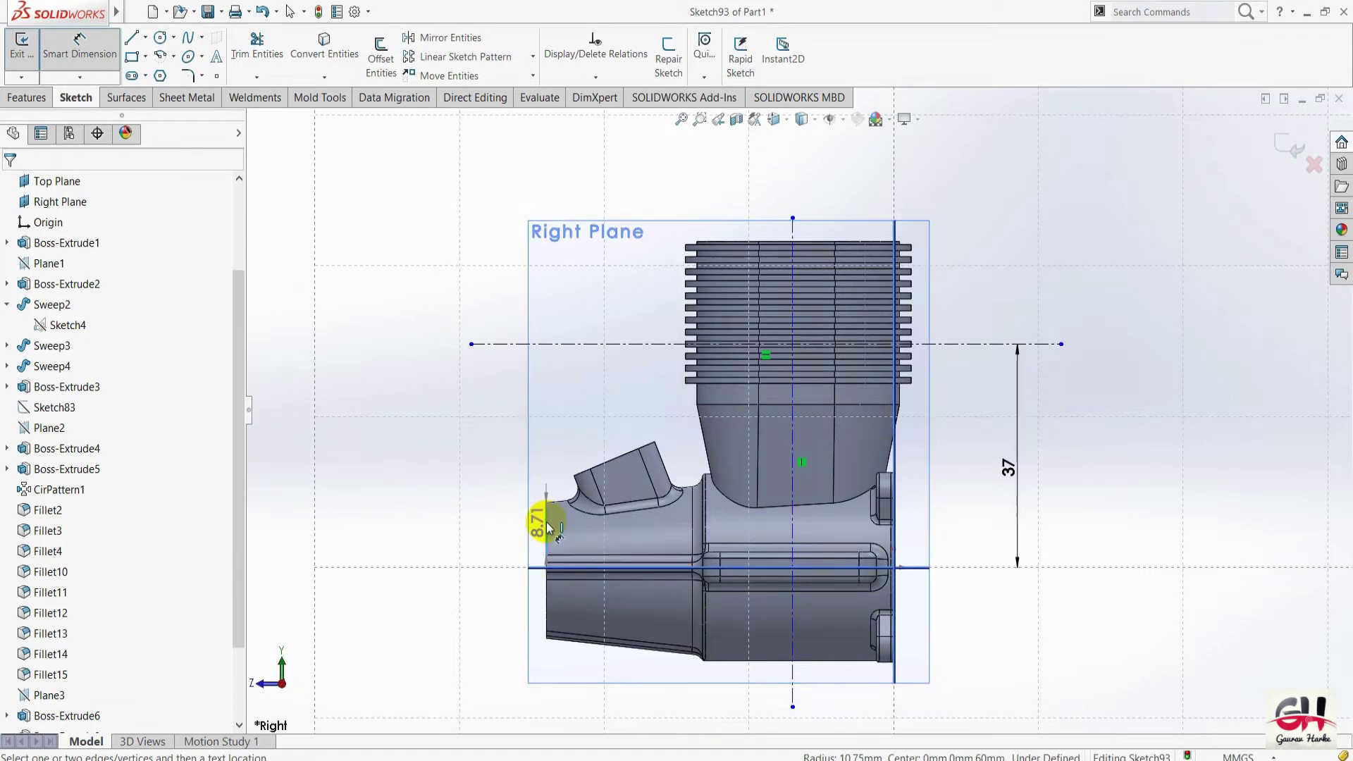
pyautogui.click(548, 525)
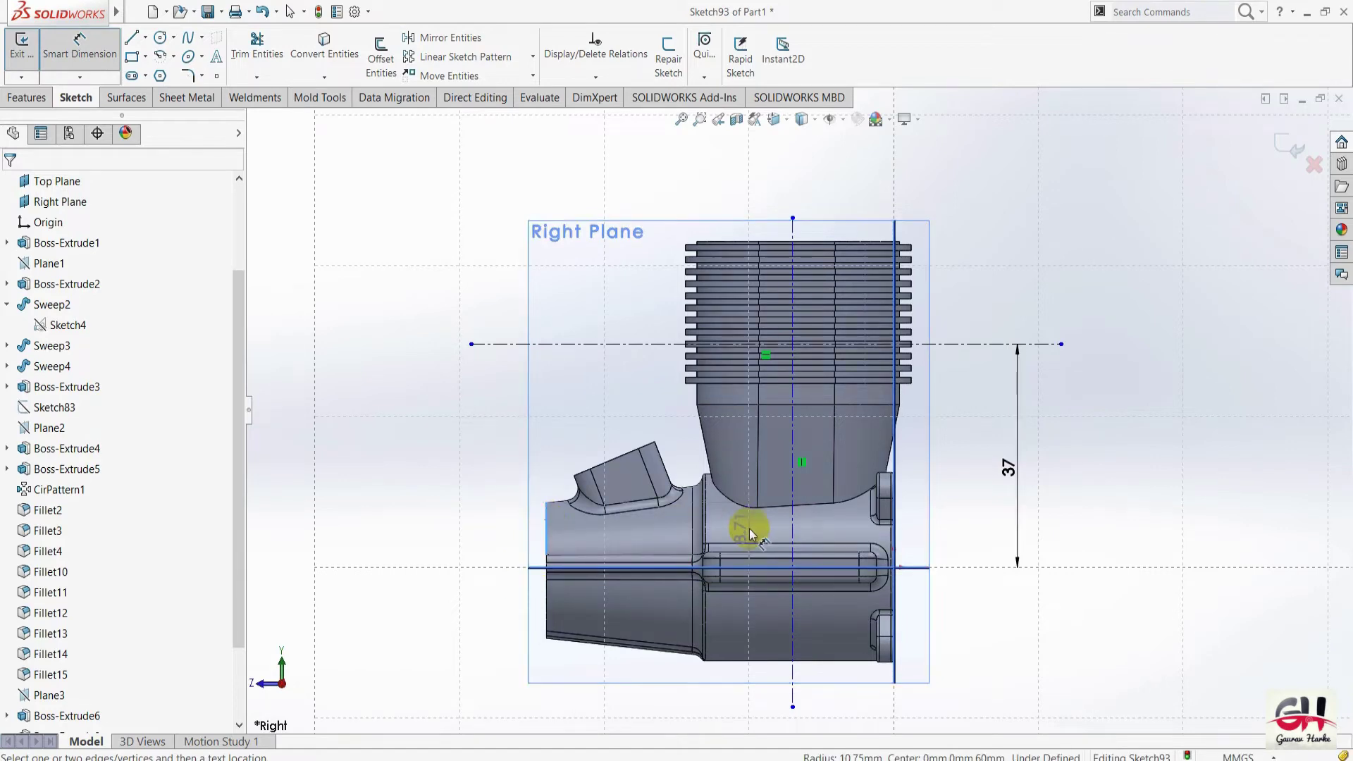
pyautogui.click(794, 523)
pyautogui.click(678, 536)
pyautogui.write('44.')
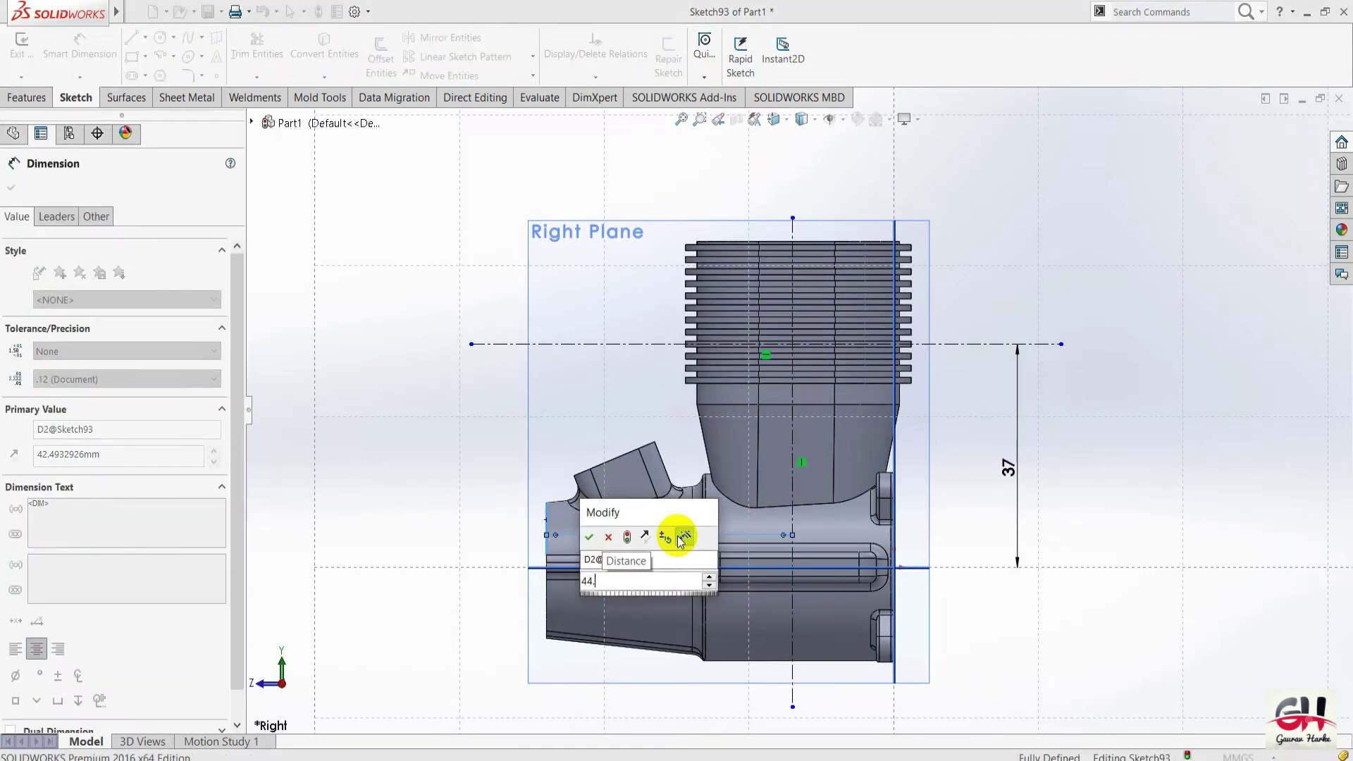
pyautogui.write('5')
pyautogui.press('Return')
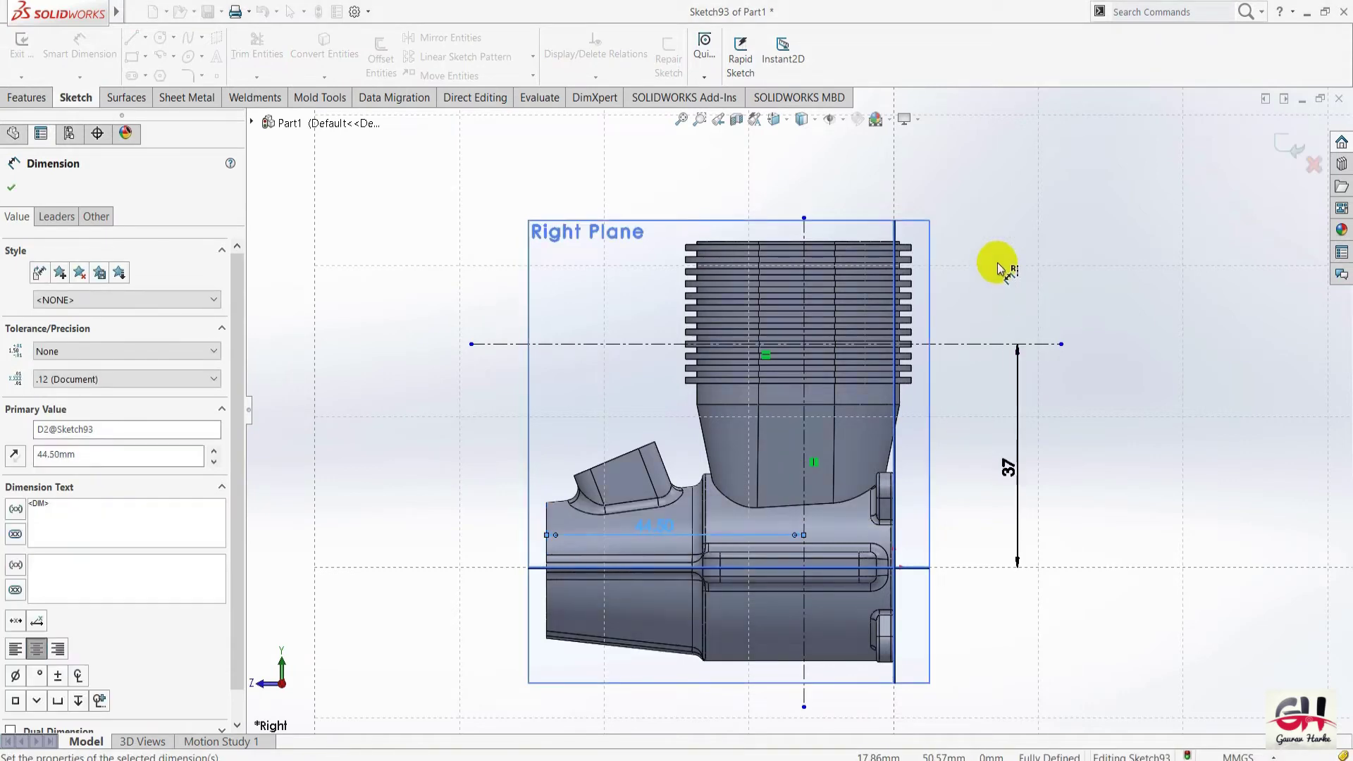
pyautogui.press('Escape')
pyautogui.moveTo(804, 218); pyautogui.dragTo(804, 162)
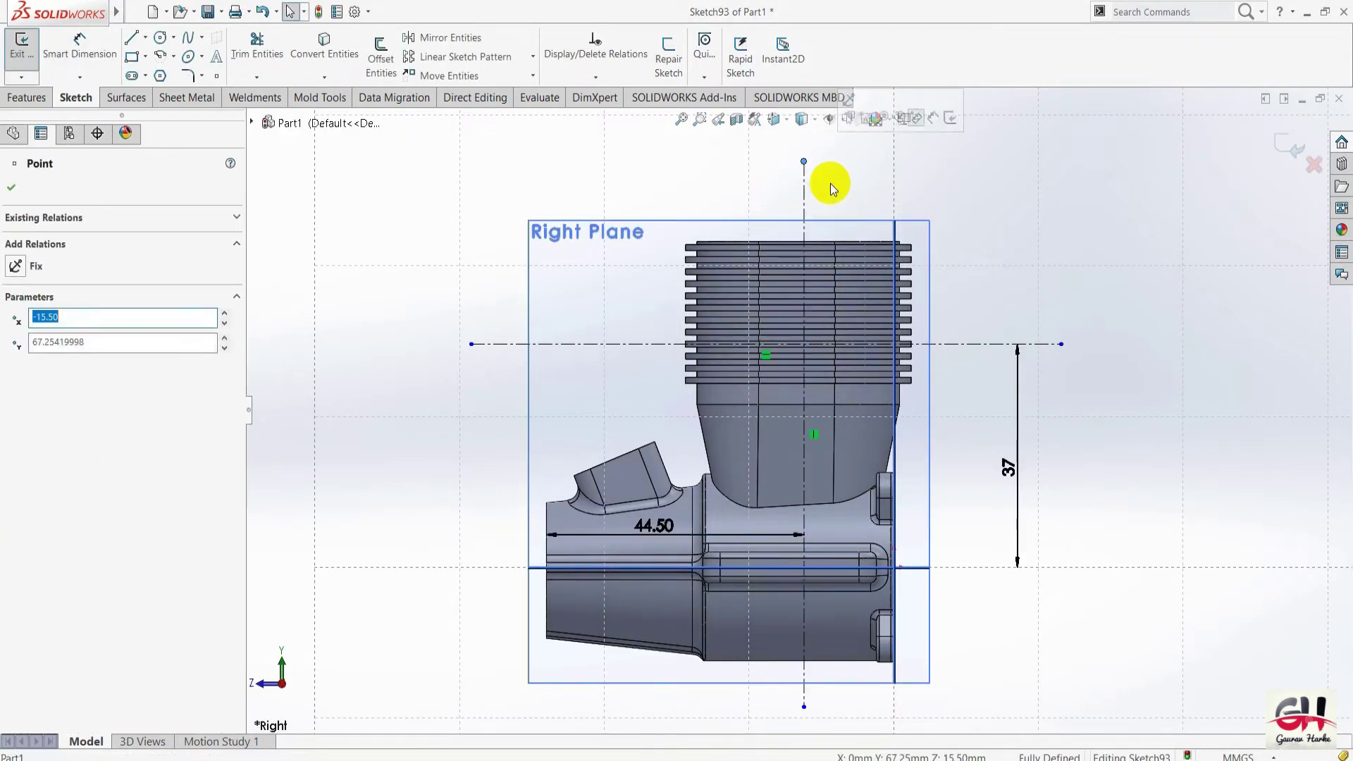
pyautogui.click(832, 187)
pyautogui.scroll(-2, 855, 303)
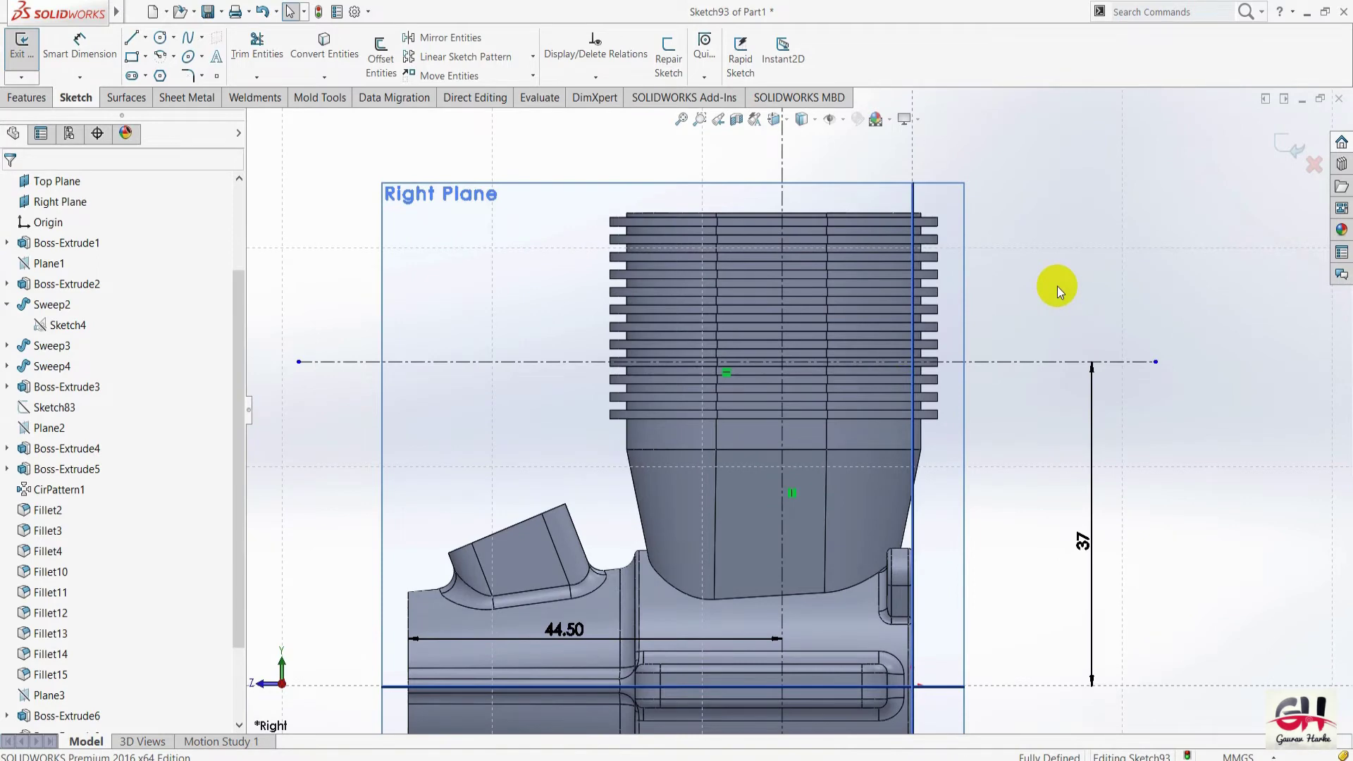
# Draw a circle on the 37 construction line right of the cylinder and dimension it Ø9.
pyautogui.press('s')
pyautogui.click(1070, 362)
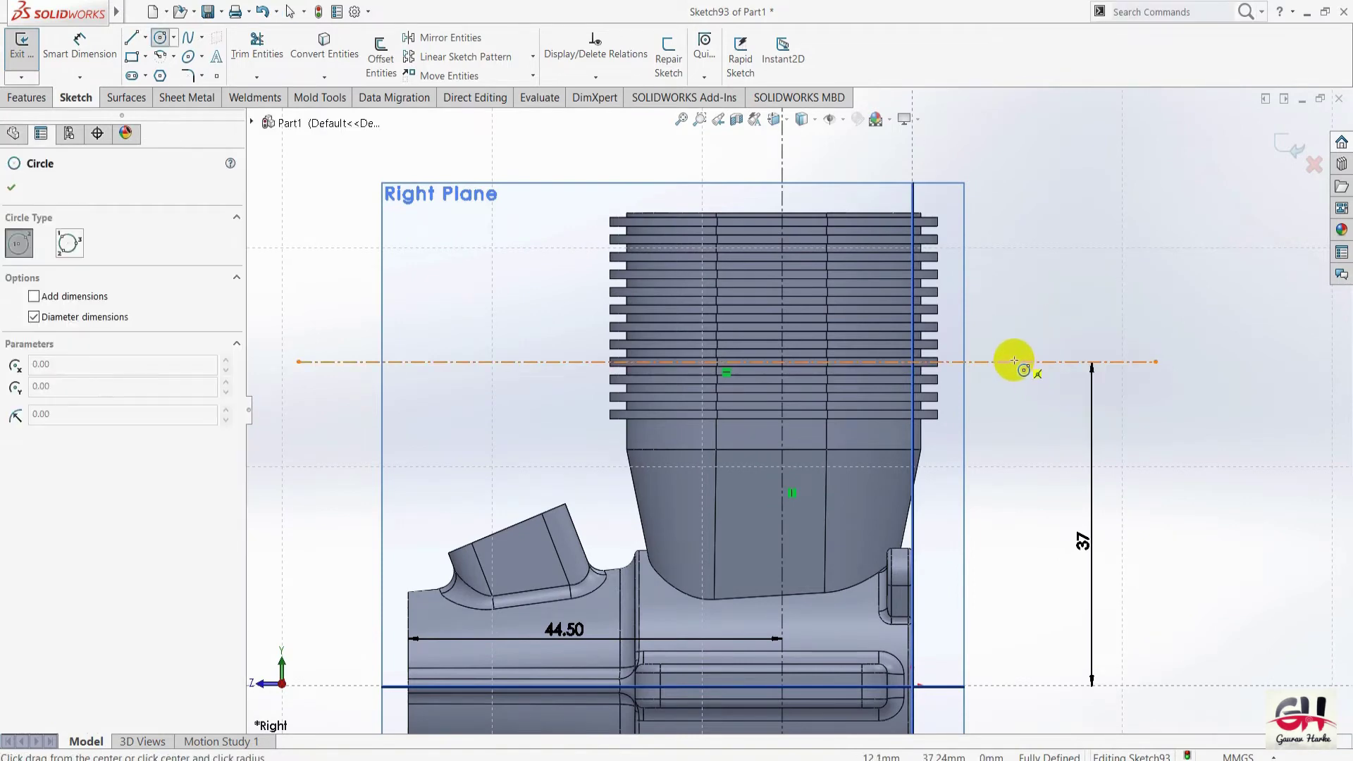
pyautogui.click(1015, 363)
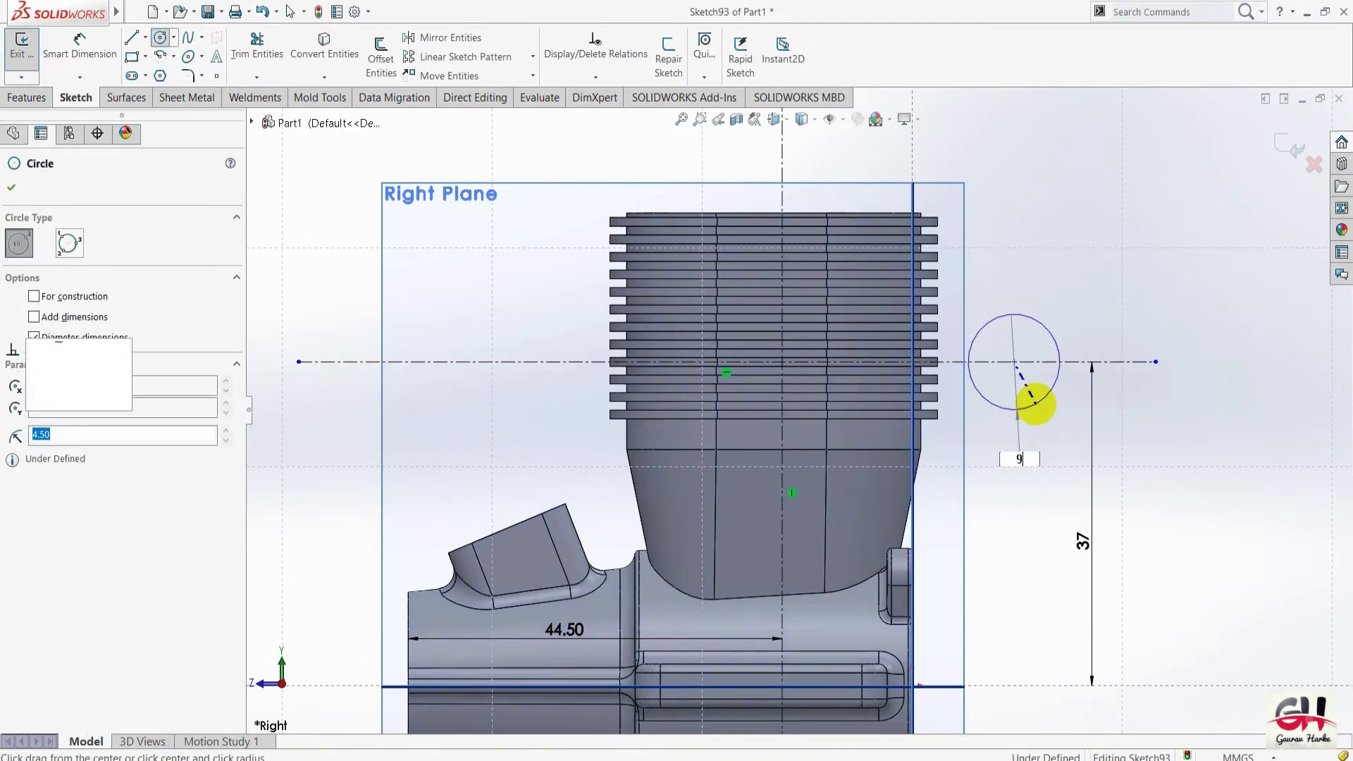
pyautogui.click(1034, 394)
pyautogui.press('Escape')
pyautogui.press('s')
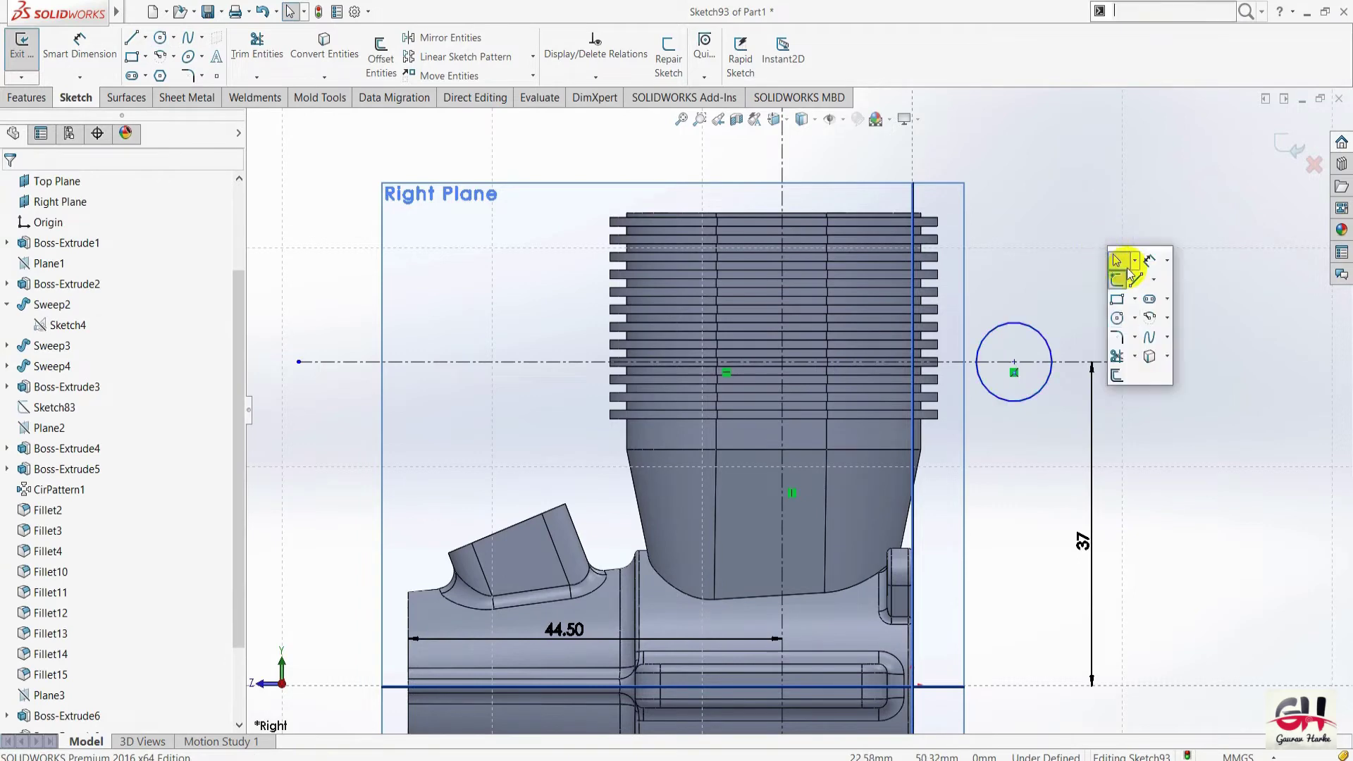
pyautogui.click(1124, 266)
pyautogui.click(1031, 330)
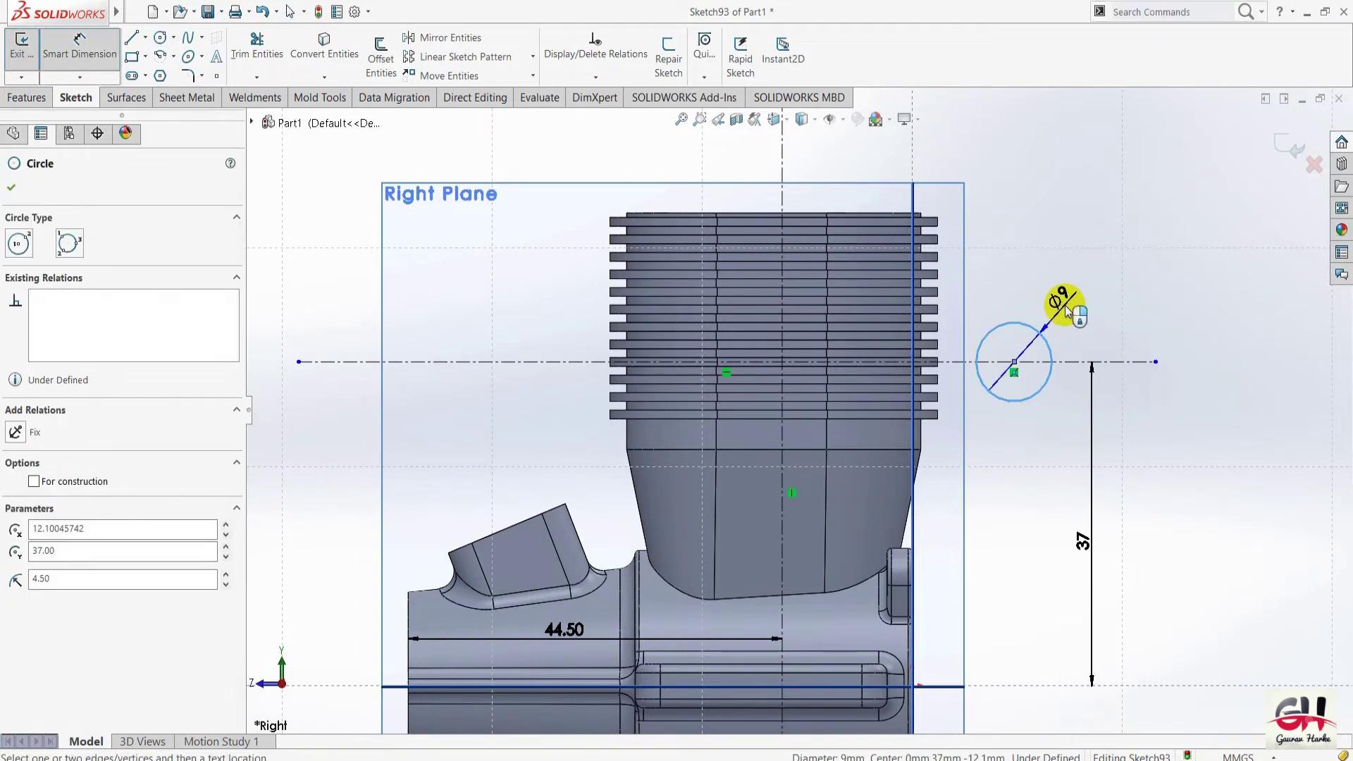
pyautogui.click(1063, 293)
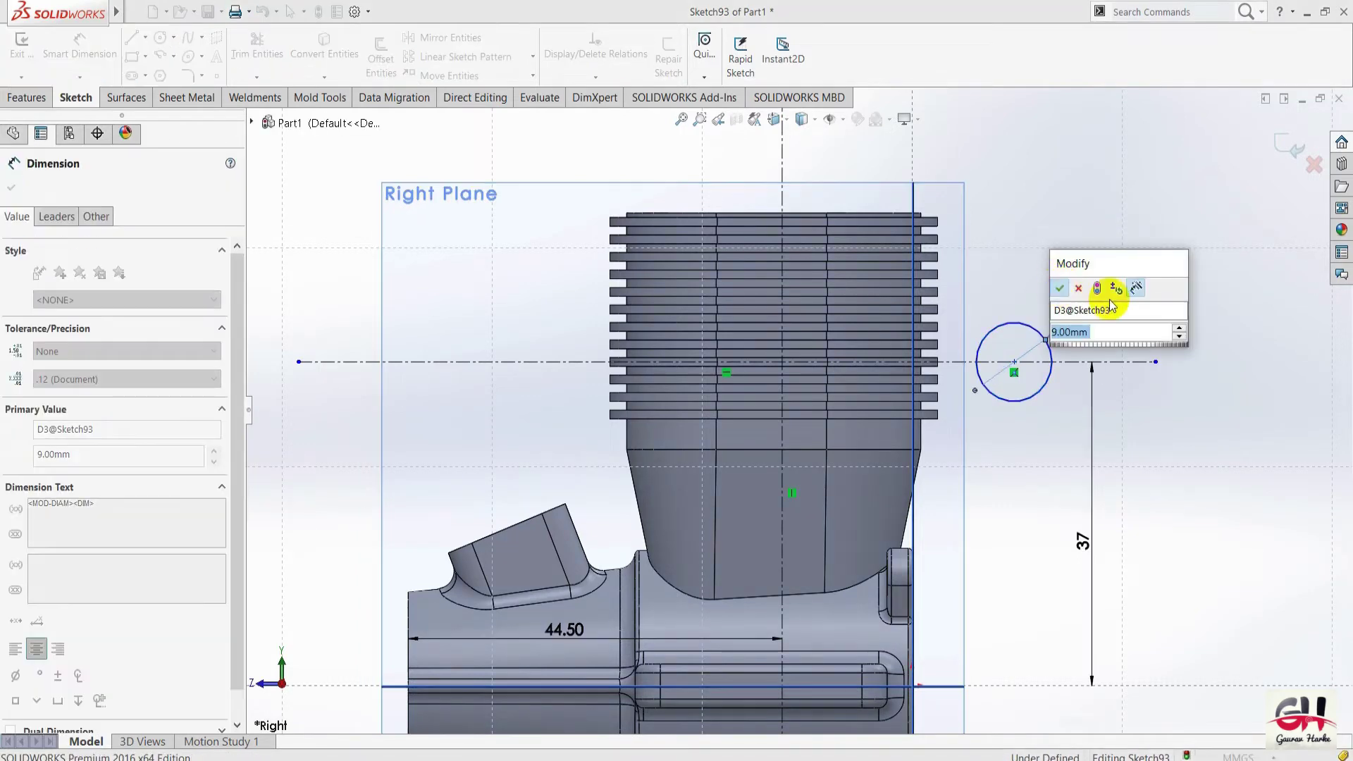
pyautogui.press('Return')
pyautogui.hotkey('alt', 'Tab')
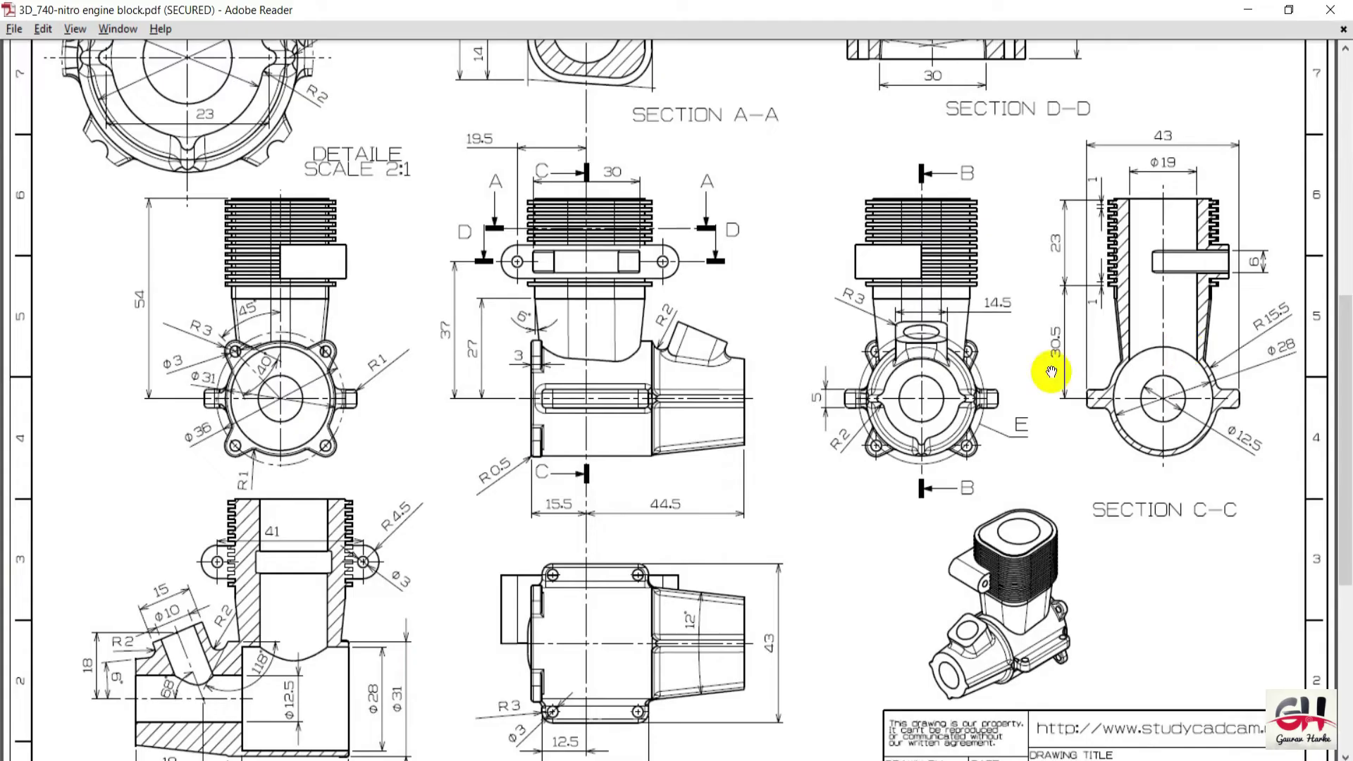
pyautogui.scroll(-1, 562, 422)
pyautogui.keyDown('ctrl'); pyautogui.scroll(1, 841, 378); pyautogui.keyUp('ctrl')
pyautogui.keyDown('ctrl'); pyautogui.scroll(1, 203, 468); pyautogui.keyUp('ctrl')
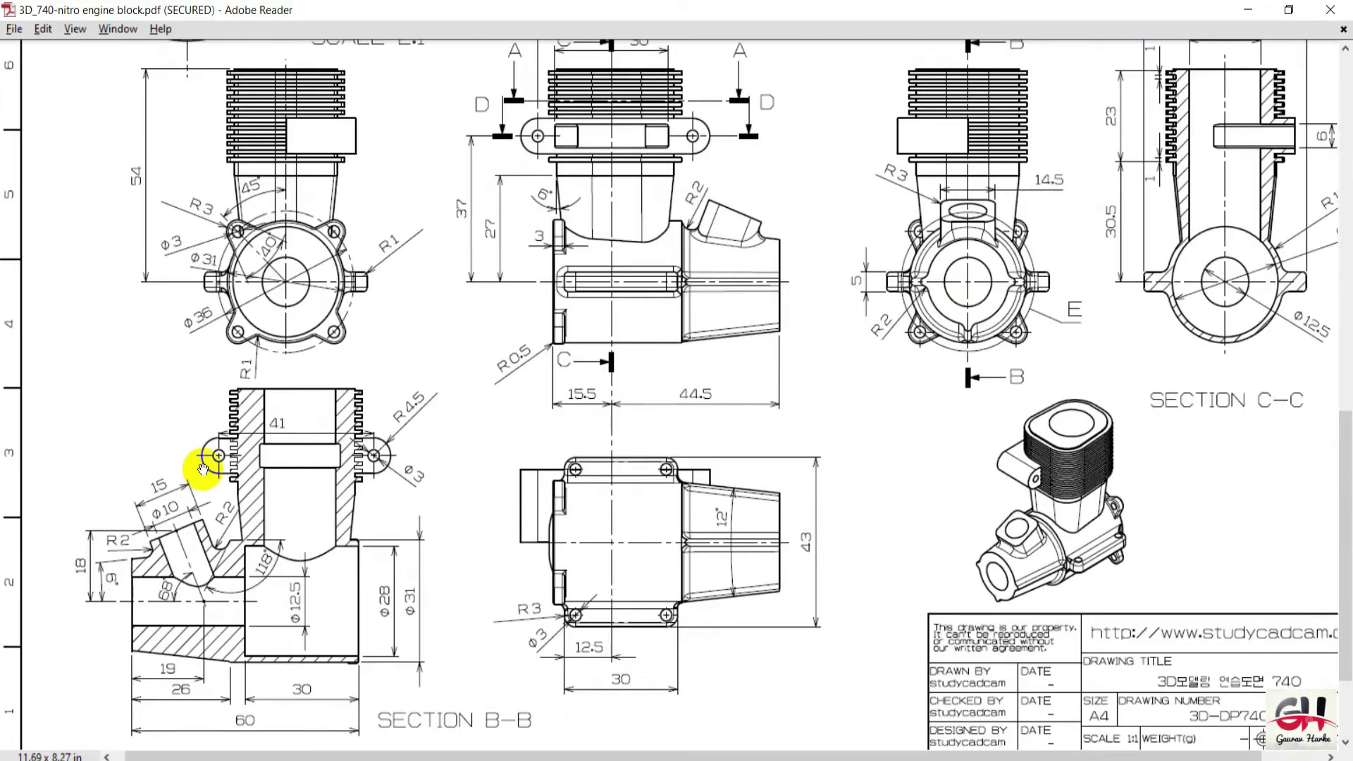
pyautogui.keyDown('ctrl'); pyautogui.scroll(2, 194, 470); pyautogui.keyUp('ctrl')
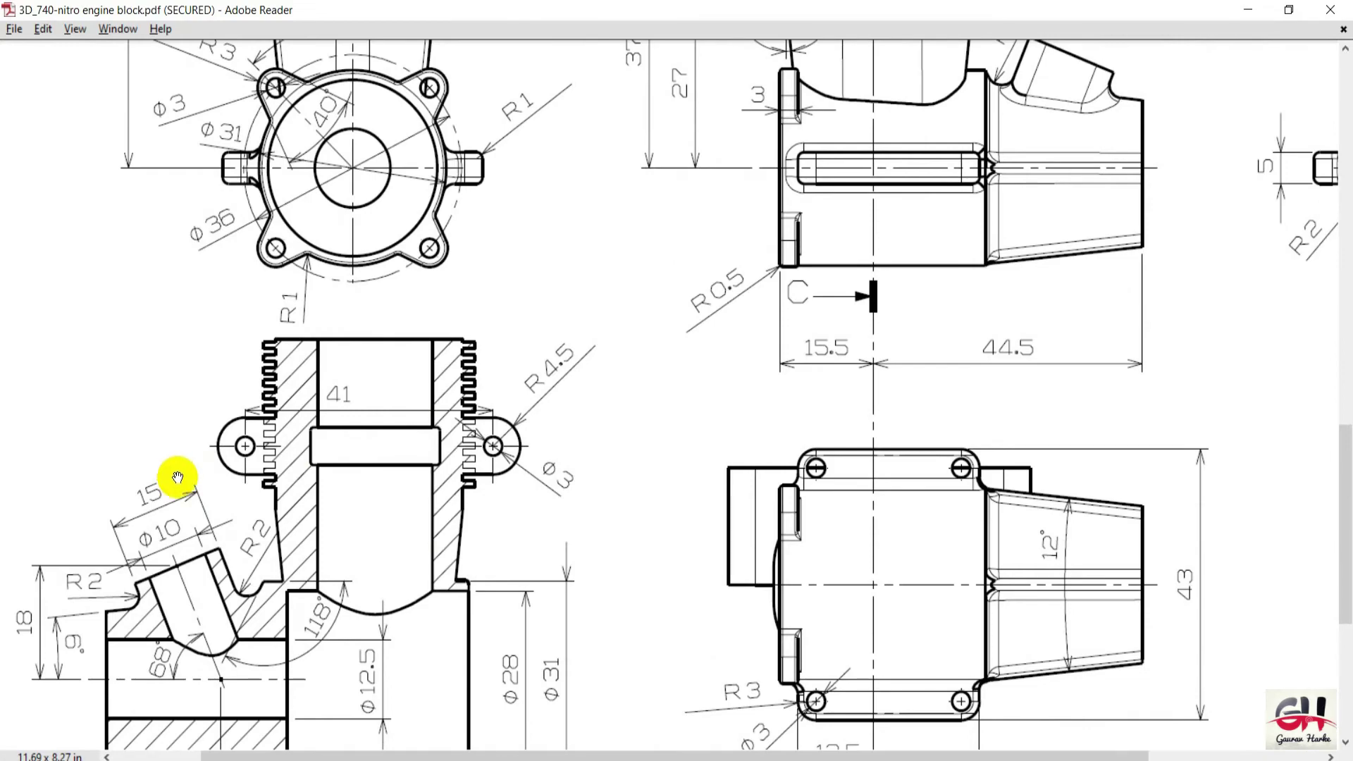
pyautogui.keyDown('ctrl'); pyautogui.scroll(-3, 179, 474); pyautogui.keyUp('ctrl')
pyautogui.keyDown('ctrl'); pyautogui.scroll(1, 603, 395); pyautogui.keyUp('ctrl')
pyautogui.keyDown('ctrl'); pyautogui.scroll(1, 724, 416); pyautogui.keyUp('ctrl')
pyautogui.scroll(1, 737, 420)
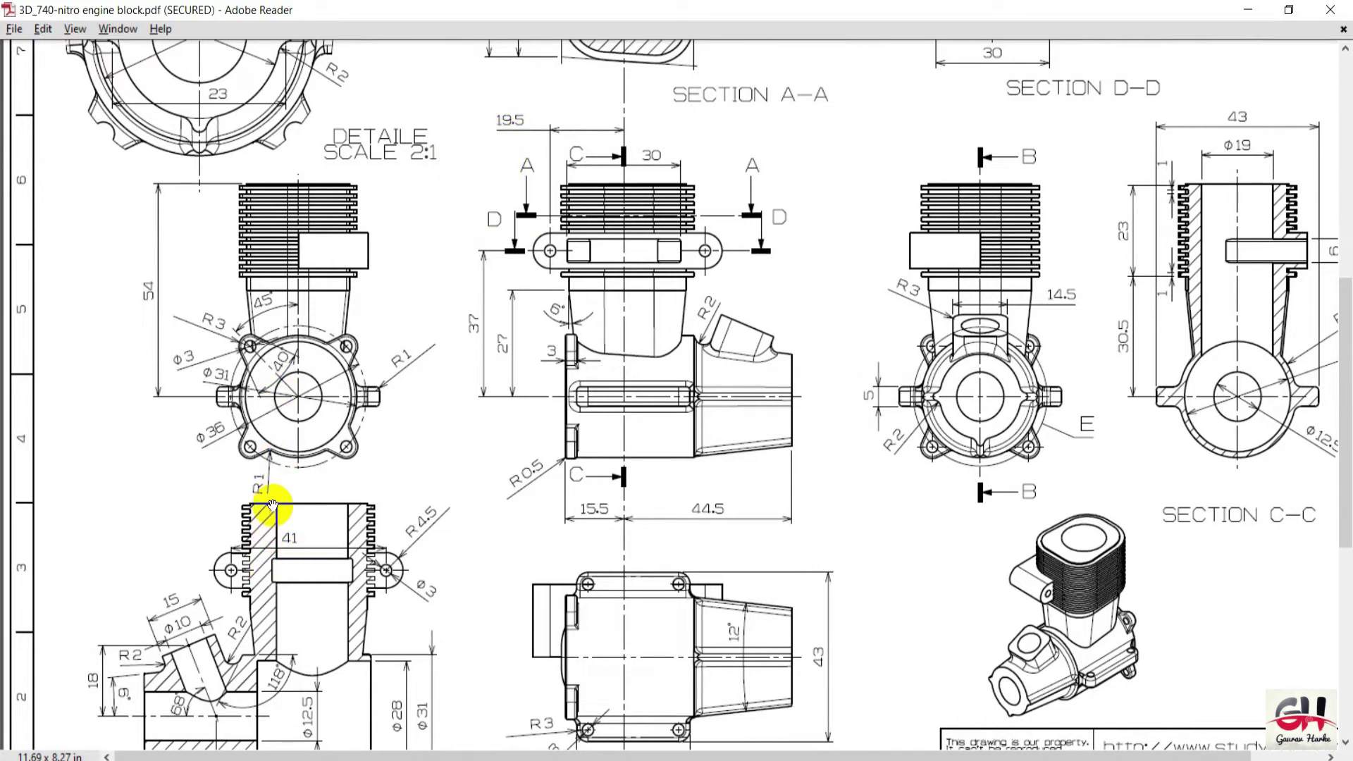
pyautogui.hotkey('alt', 'Tab')
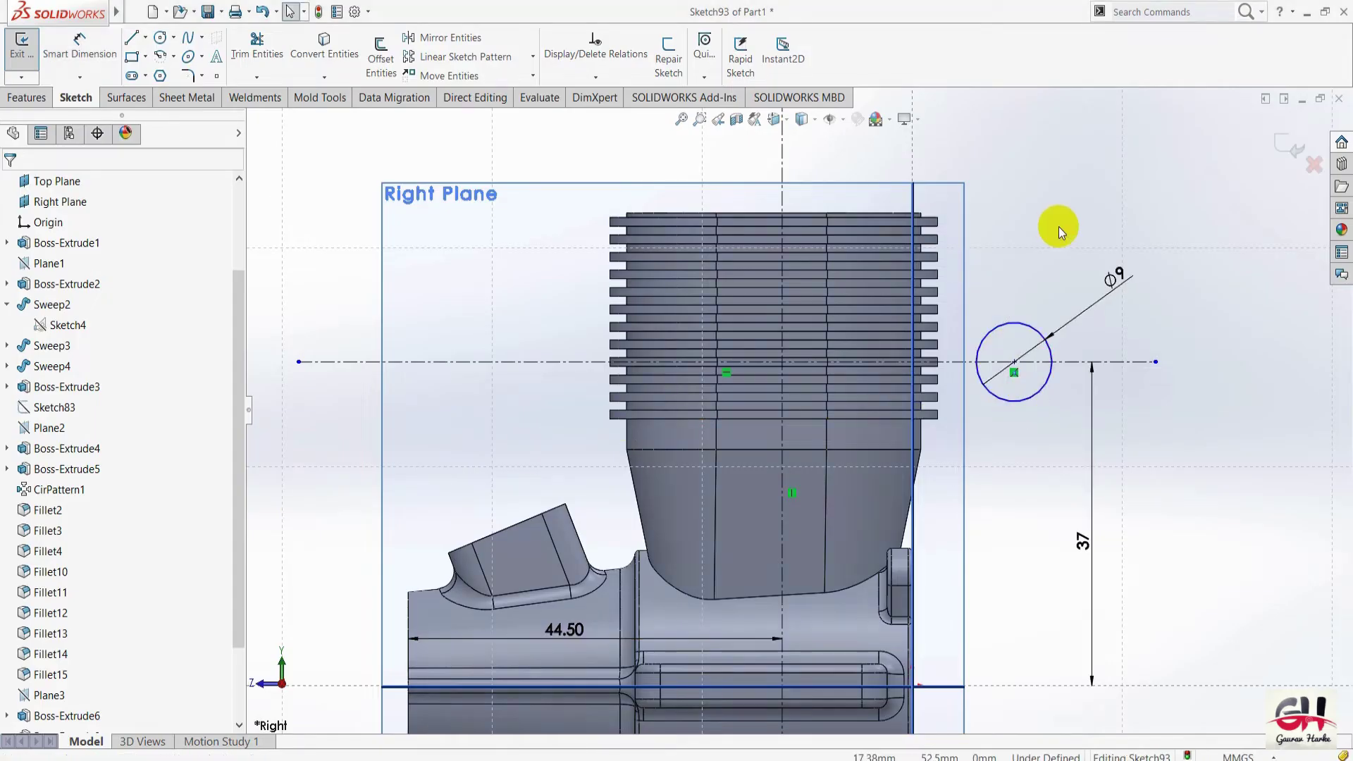
# Place the Ø9 circle's centre 19.5 mm from the vertical centreline, then switch to the drawing PDF.
pyautogui.press('s')
pyautogui.click(1105, 241)
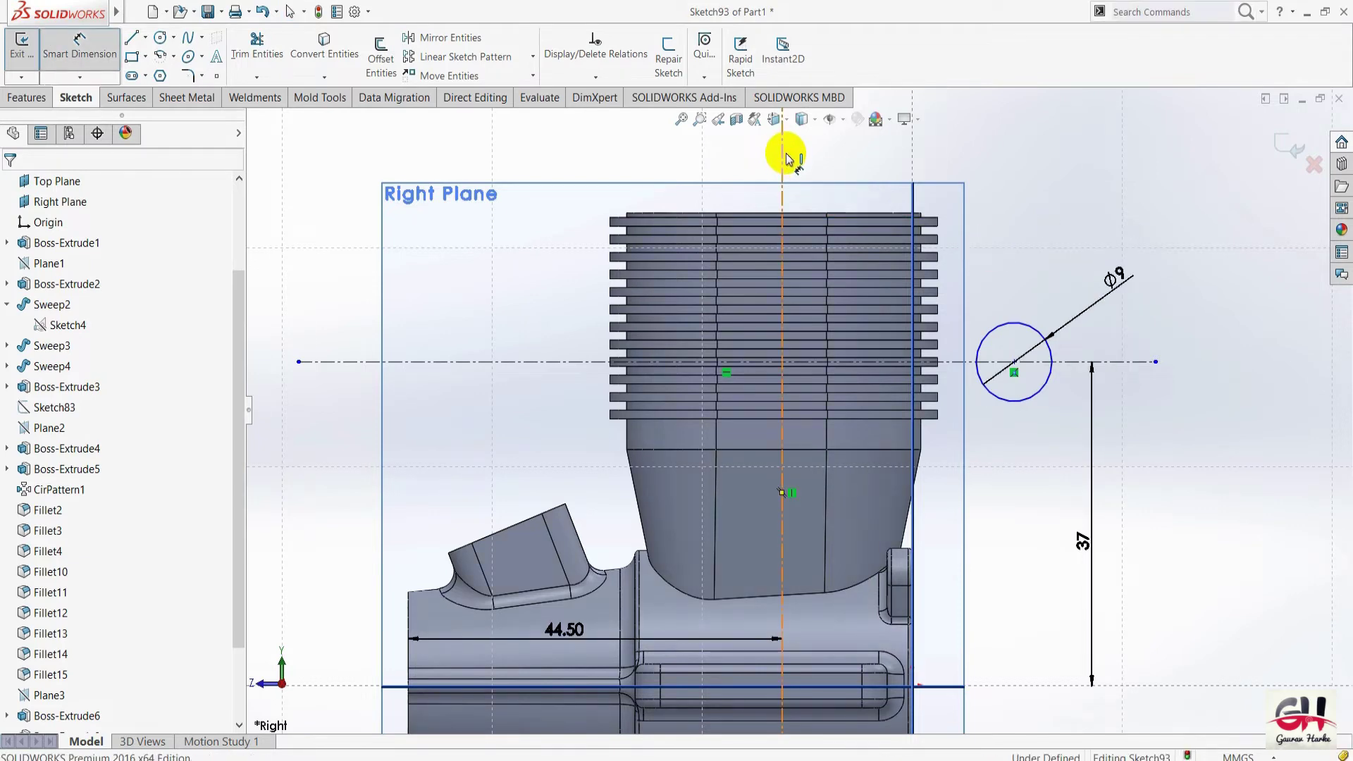
pyautogui.click(1013, 366)
pyautogui.click(782, 169)
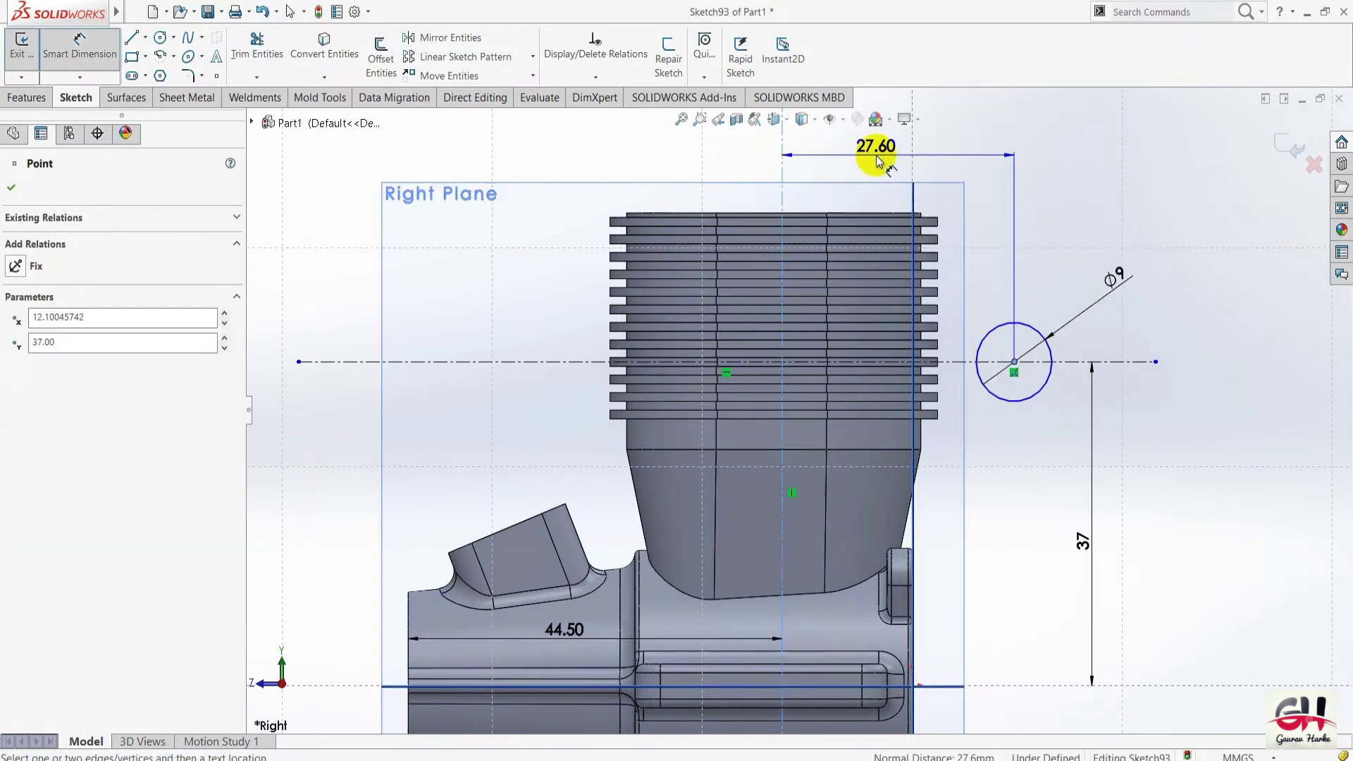
pyautogui.click(916, 156)
pyautogui.write('19.5')
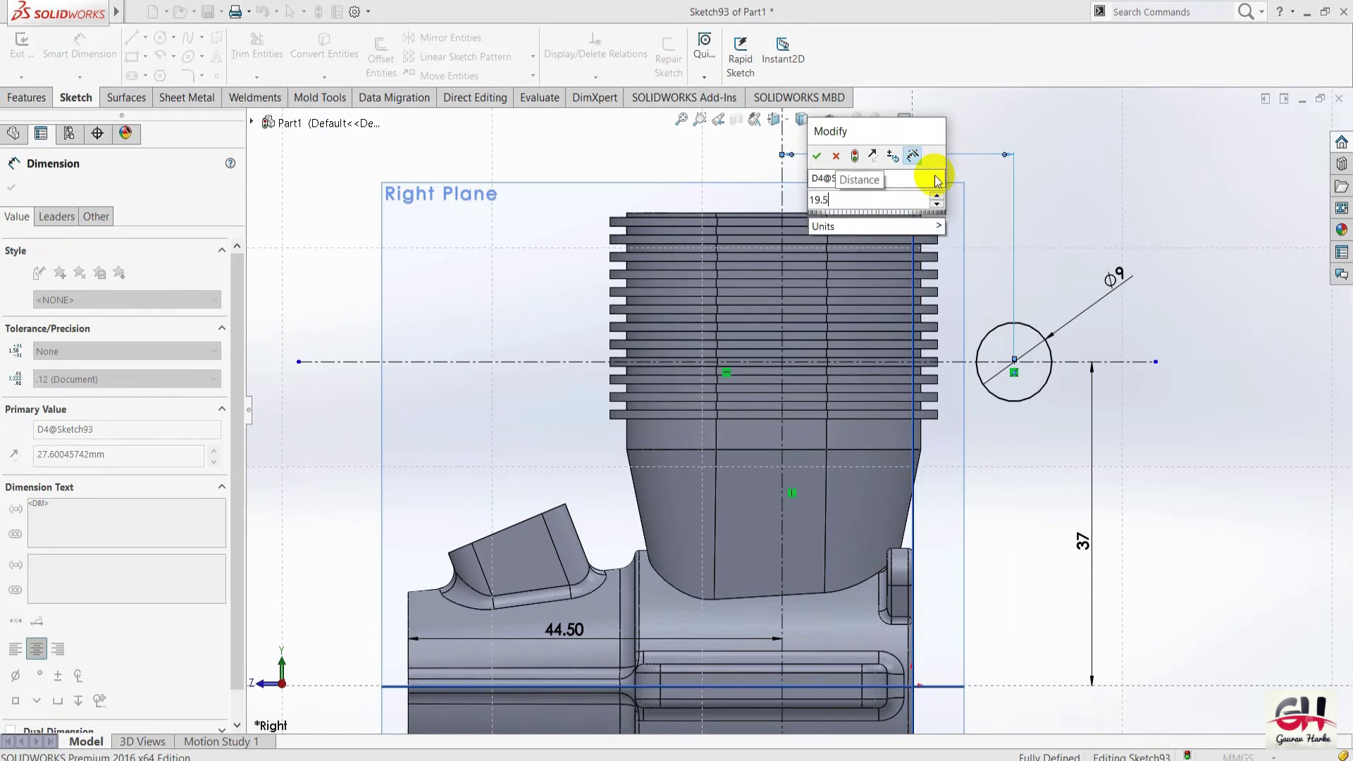
pyautogui.press('Return')
pyautogui.click(1035, 413)
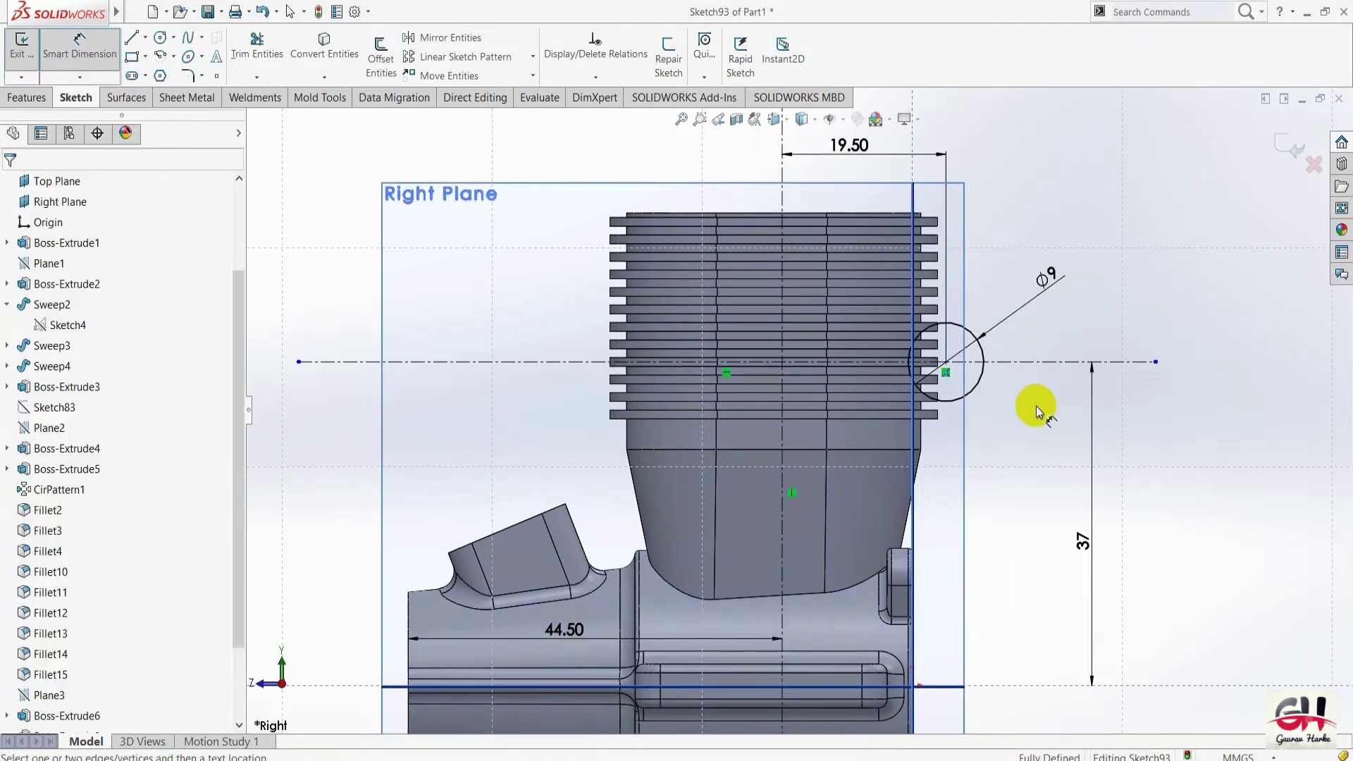
pyautogui.hotkey('alt', 'Tab')
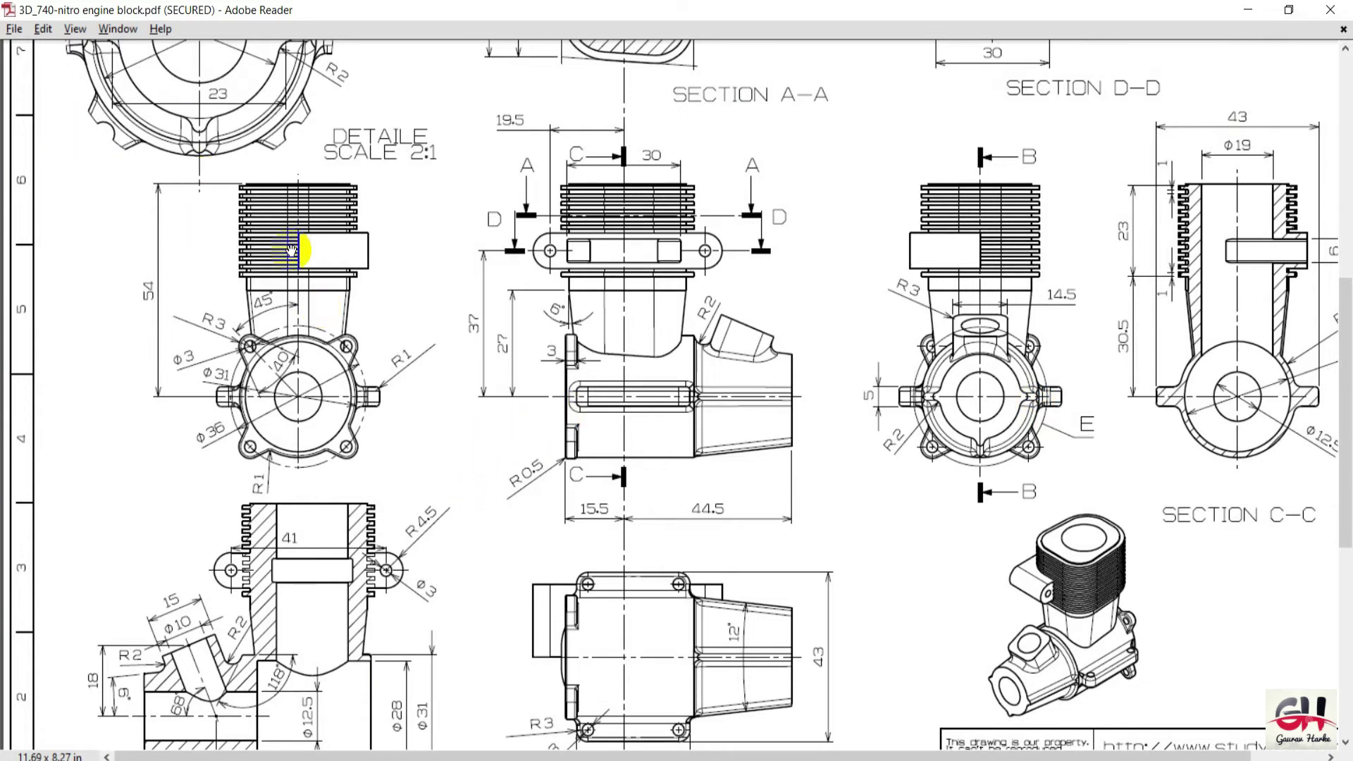
# Compare the front view's lug hole dimensions in the PDF against the sketch, ending back in SOLIDWORKS.
pyautogui.hotkey('alt', 'Tab')
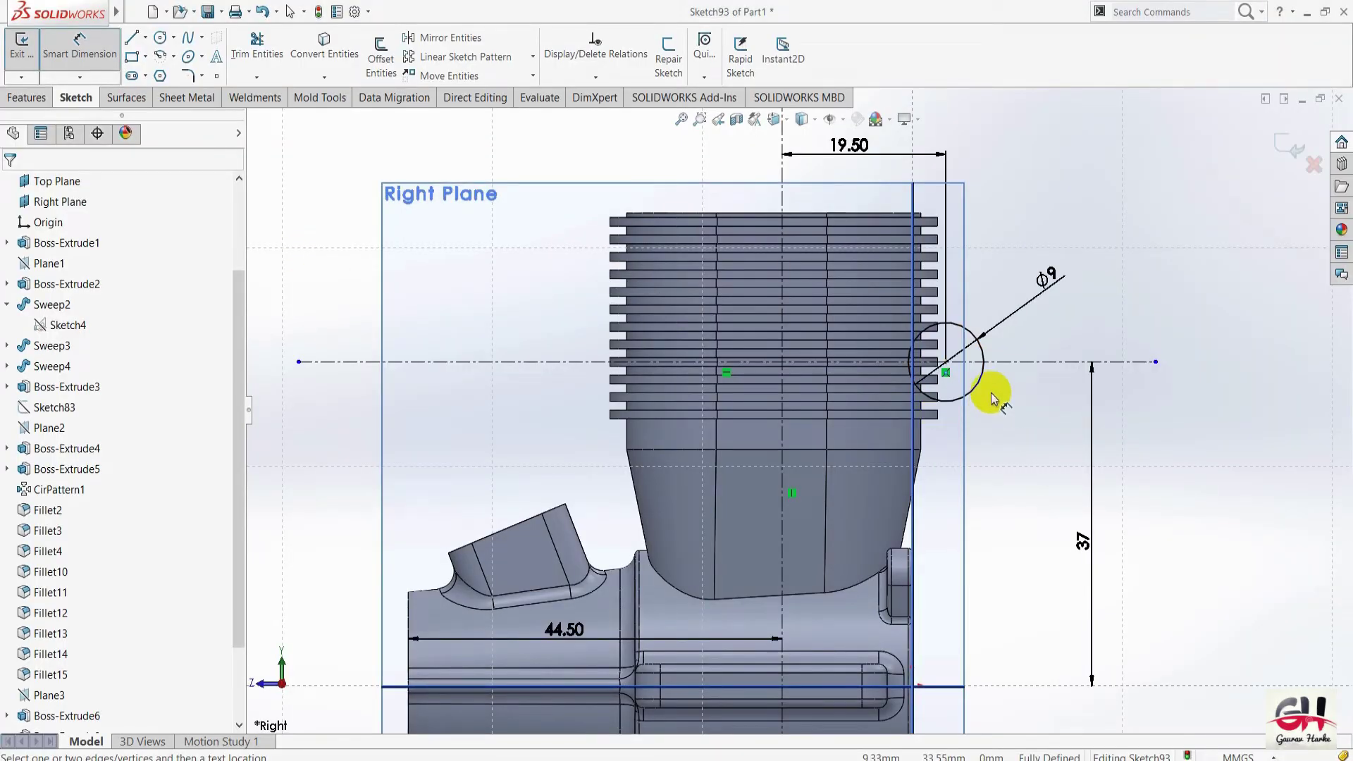
pyautogui.hotkey('alt', 'Tab')
pyautogui.scroll(-1, 673, 253)
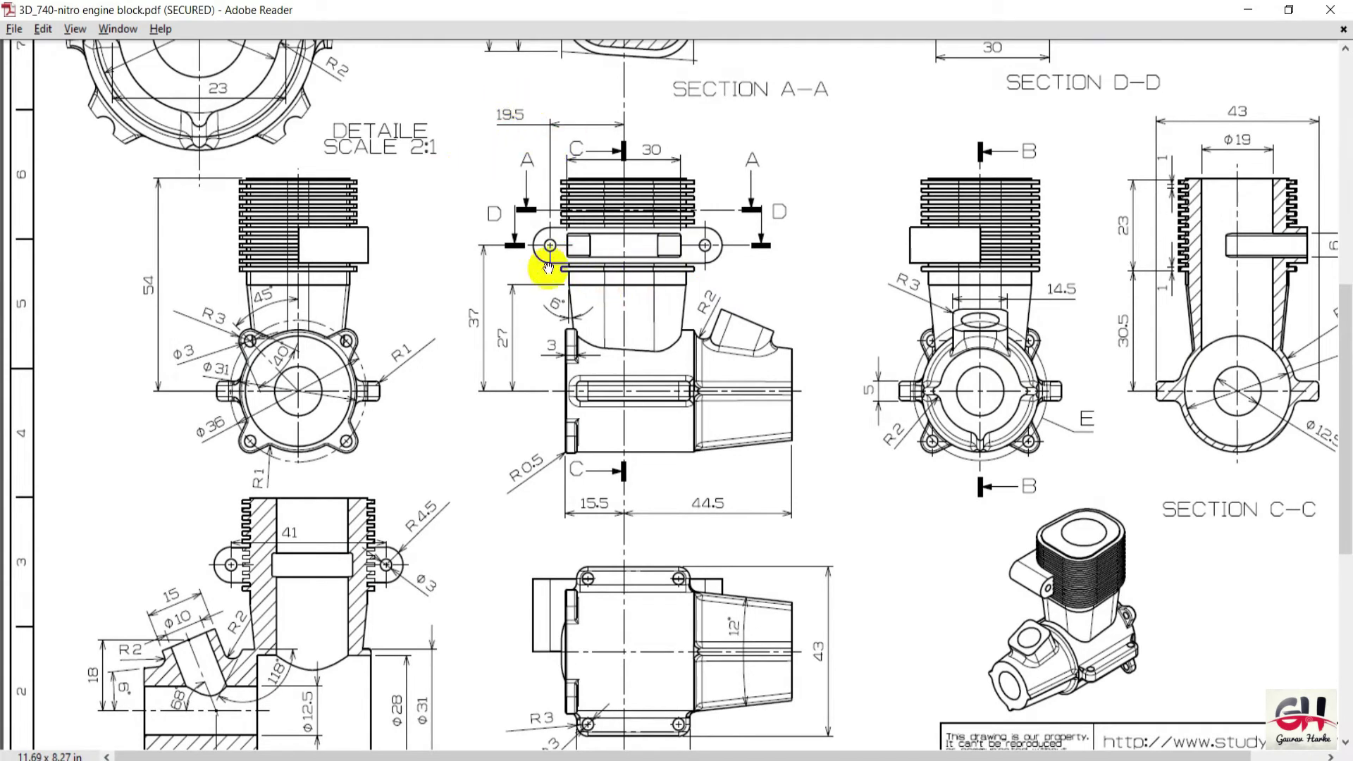
pyautogui.keyDown('ctrl'); pyautogui.scroll(1, 548, 268); pyautogui.keyUp('ctrl')
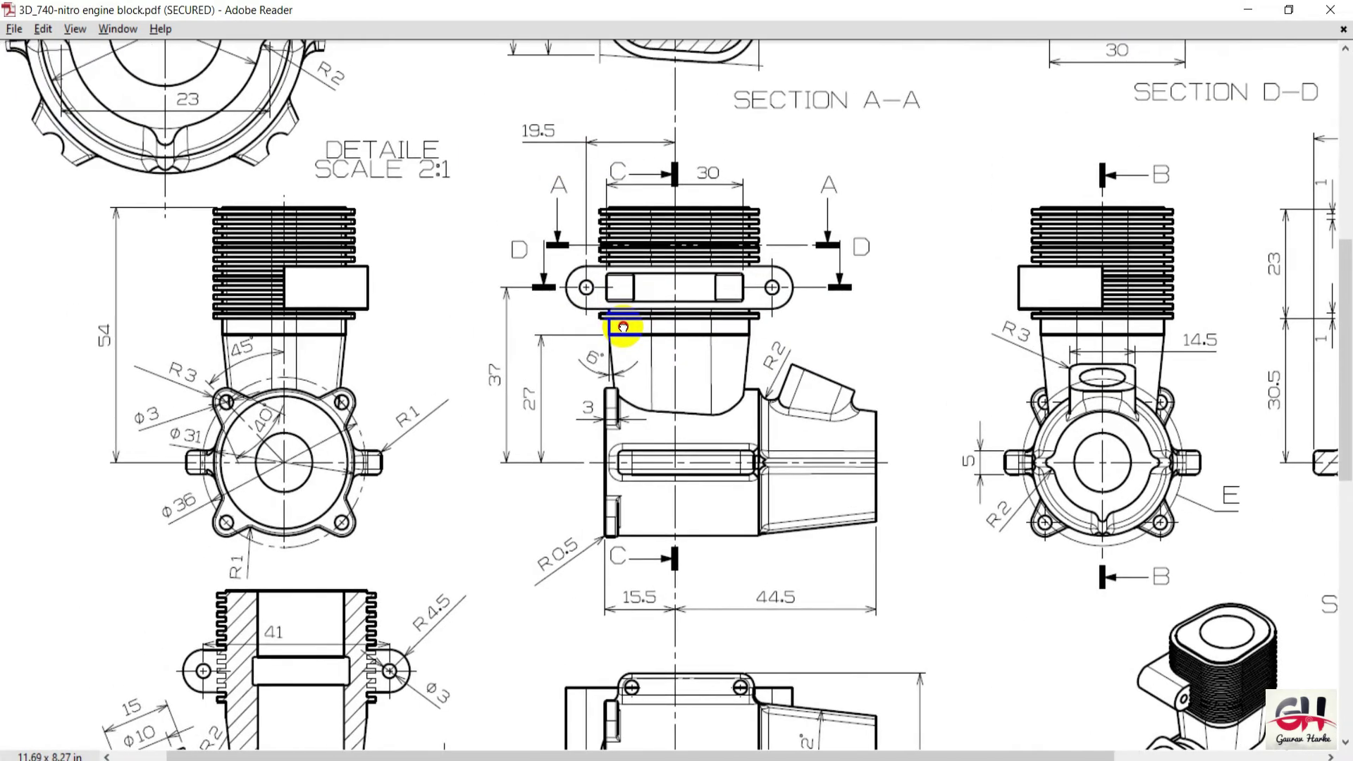
pyautogui.hotkey('alt', 'Tab')
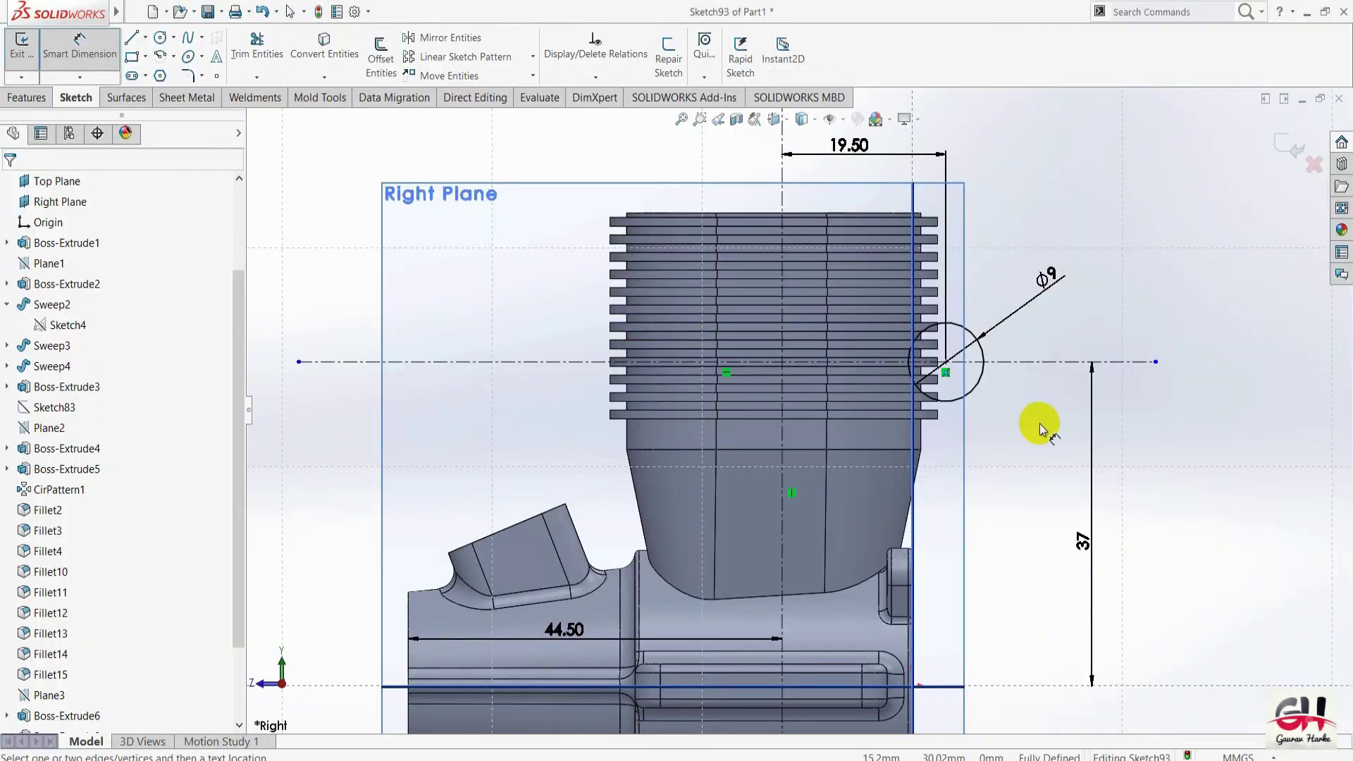
pyautogui.hotkey('alt', 'Tab')
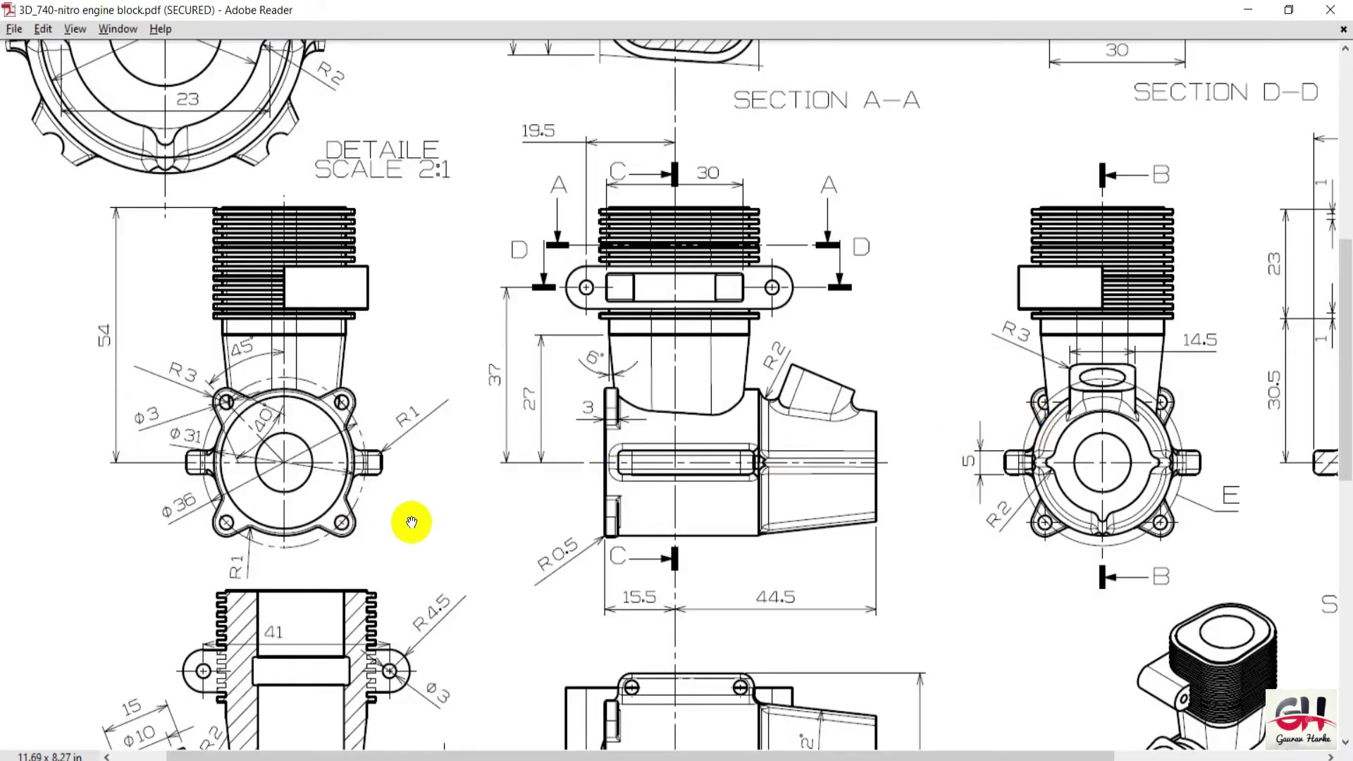
pyautogui.keyDown('ctrl'); pyautogui.scroll(1, 423, 480); pyautogui.keyUp('ctrl')
pyautogui.hotkey('alt', 'Tab')
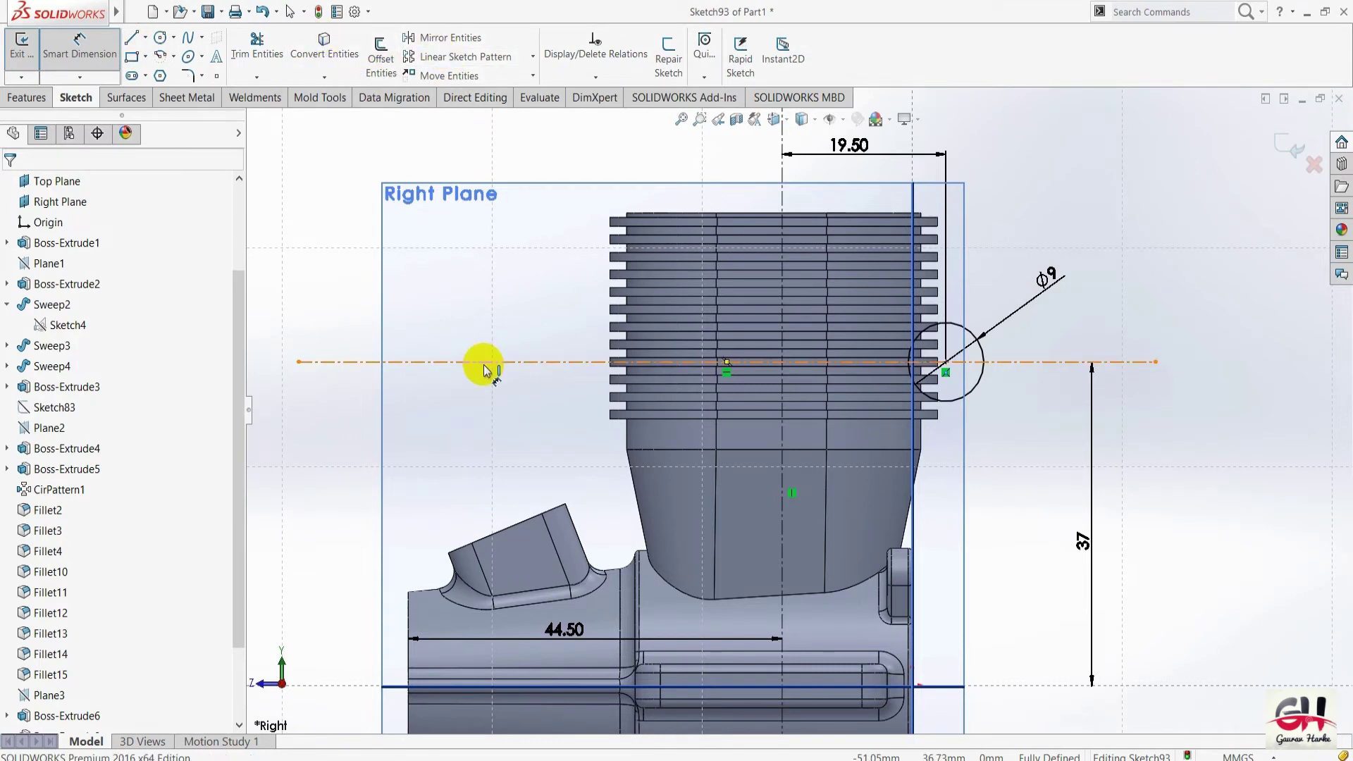
# Draw a second Ø9 circle on the horizontal centreline, left of the cylinder.
pyautogui.press('s')
pyautogui.click(519, 388)
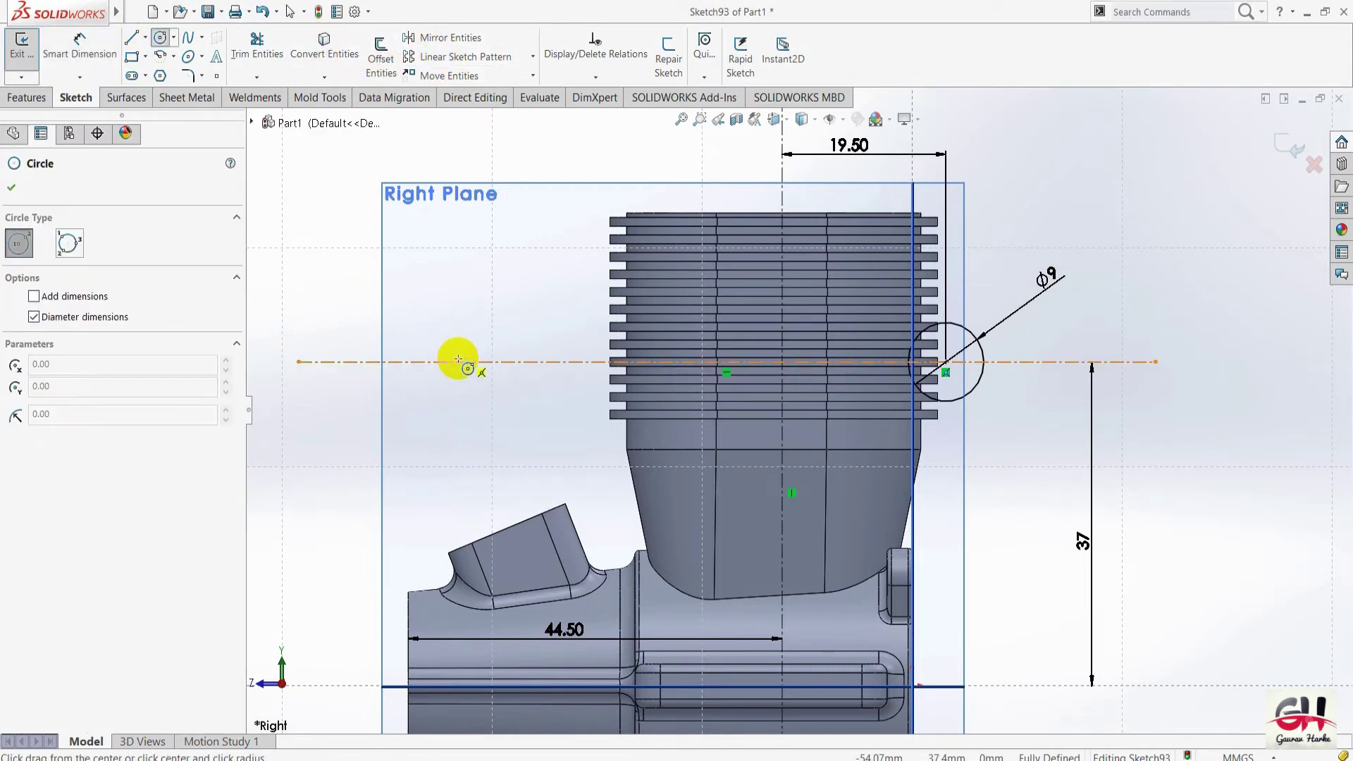
pyautogui.click(458, 360)
pyautogui.write('9')
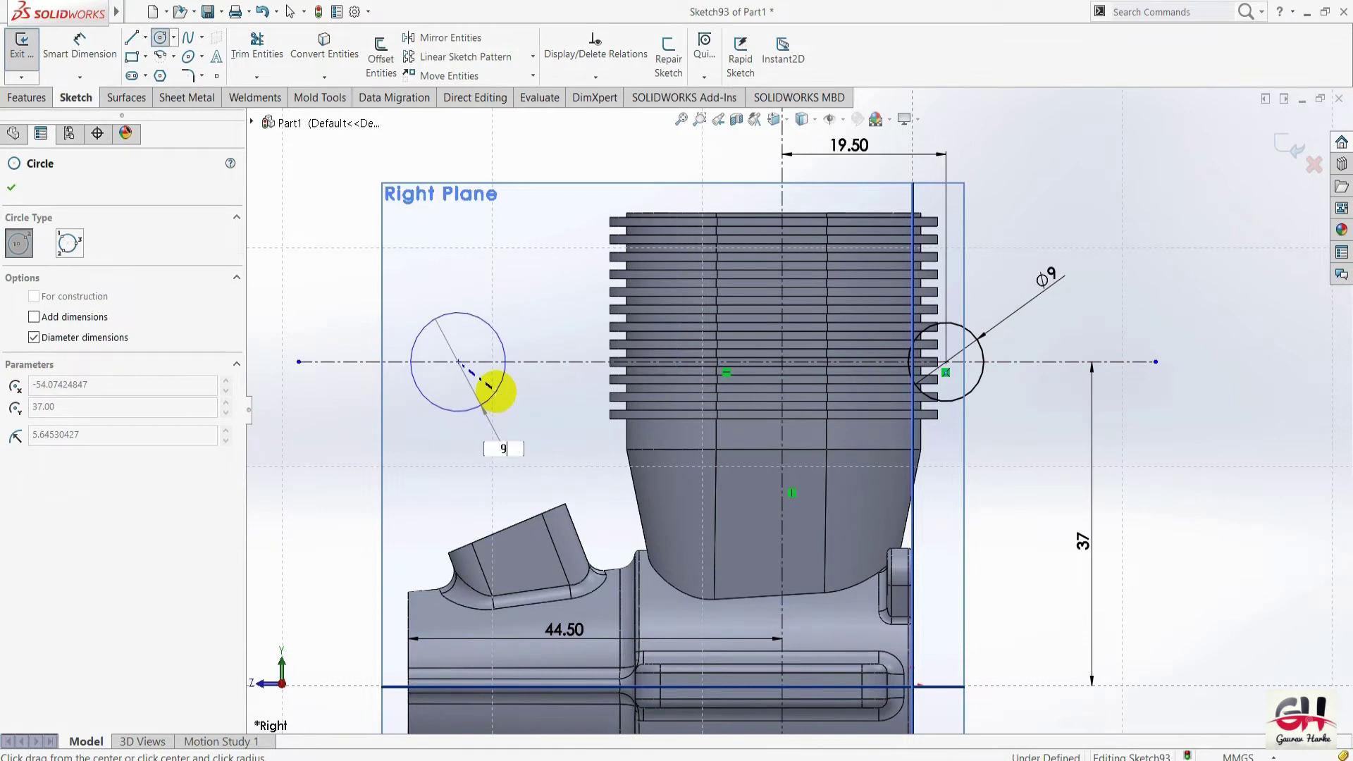
pyautogui.press('Return')
pyautogui.press('Escape')
pyautogui.press('s')
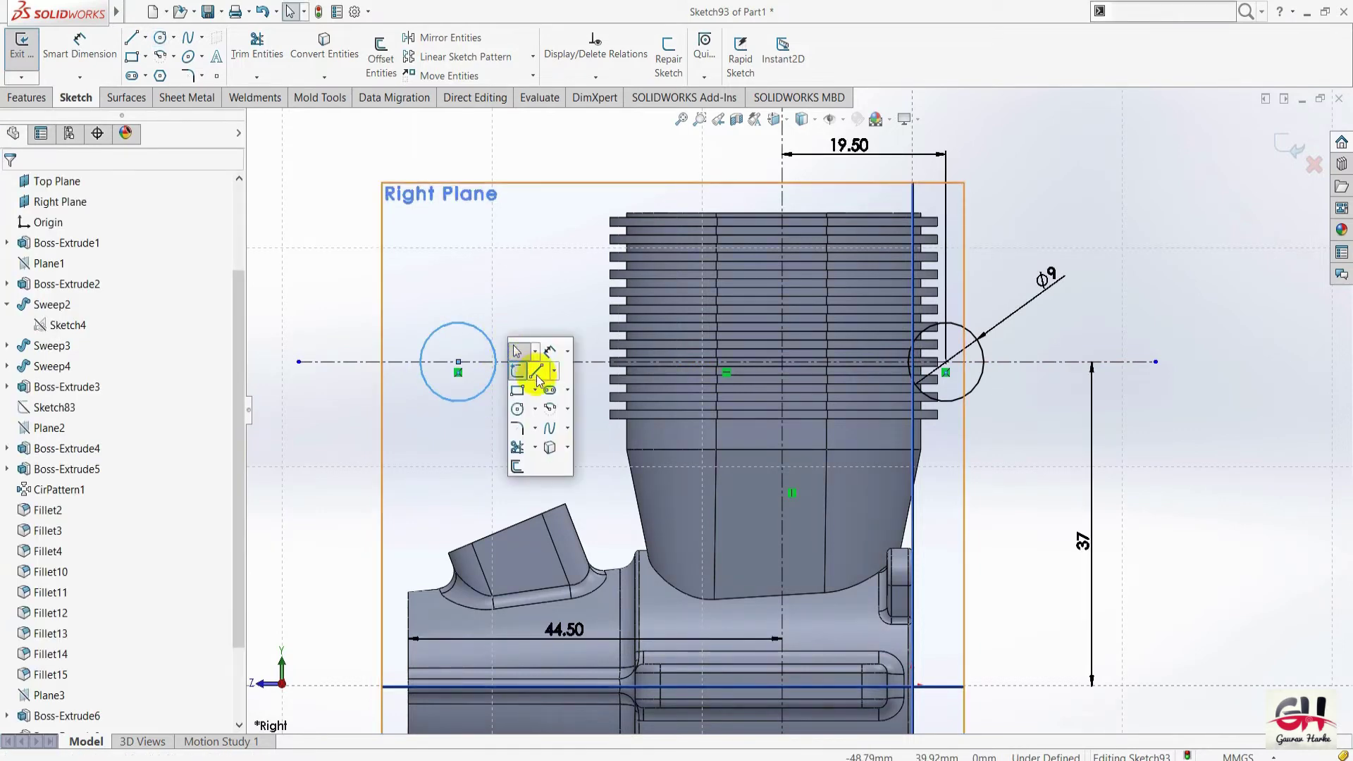
pyautogui.click(537, 372)
pyautogui.click(477, 332)
pyautogui.click(448, 302)
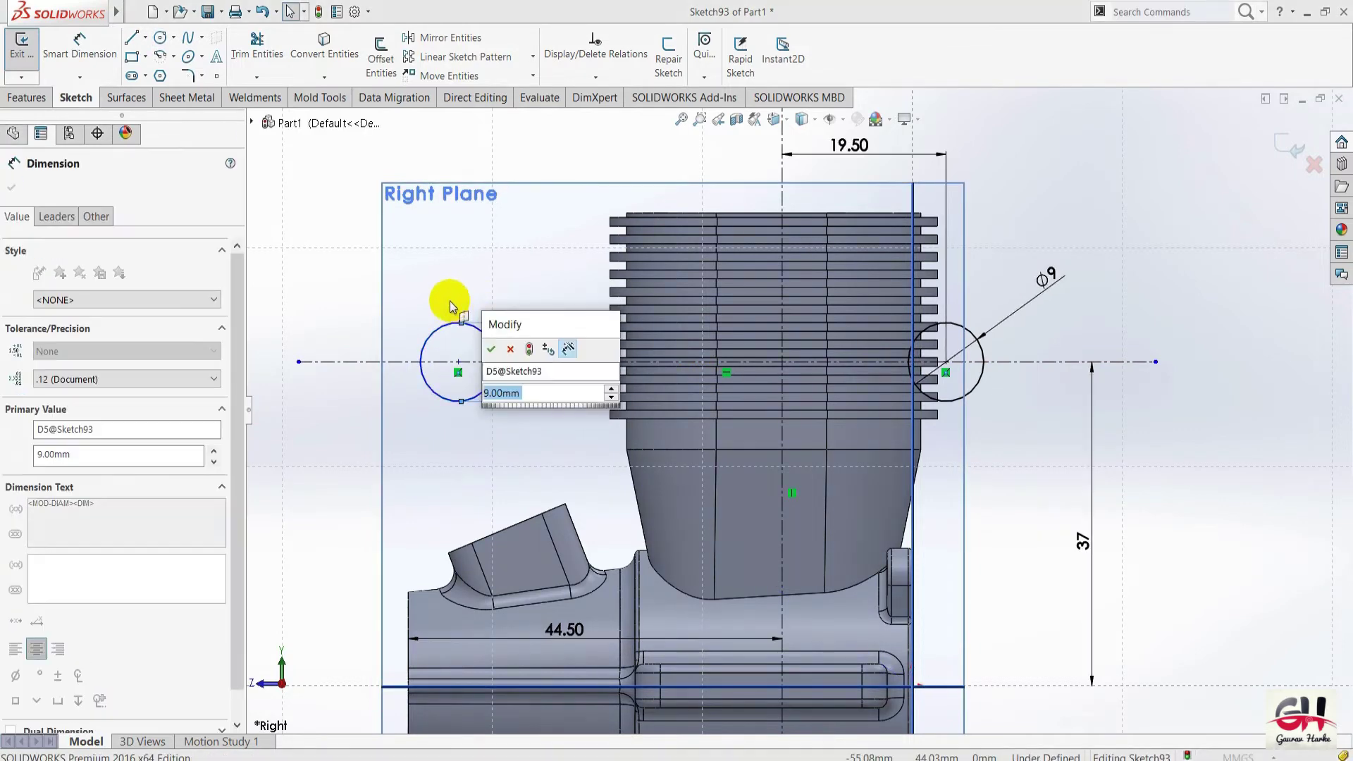
pyautogui.click(491, 349)
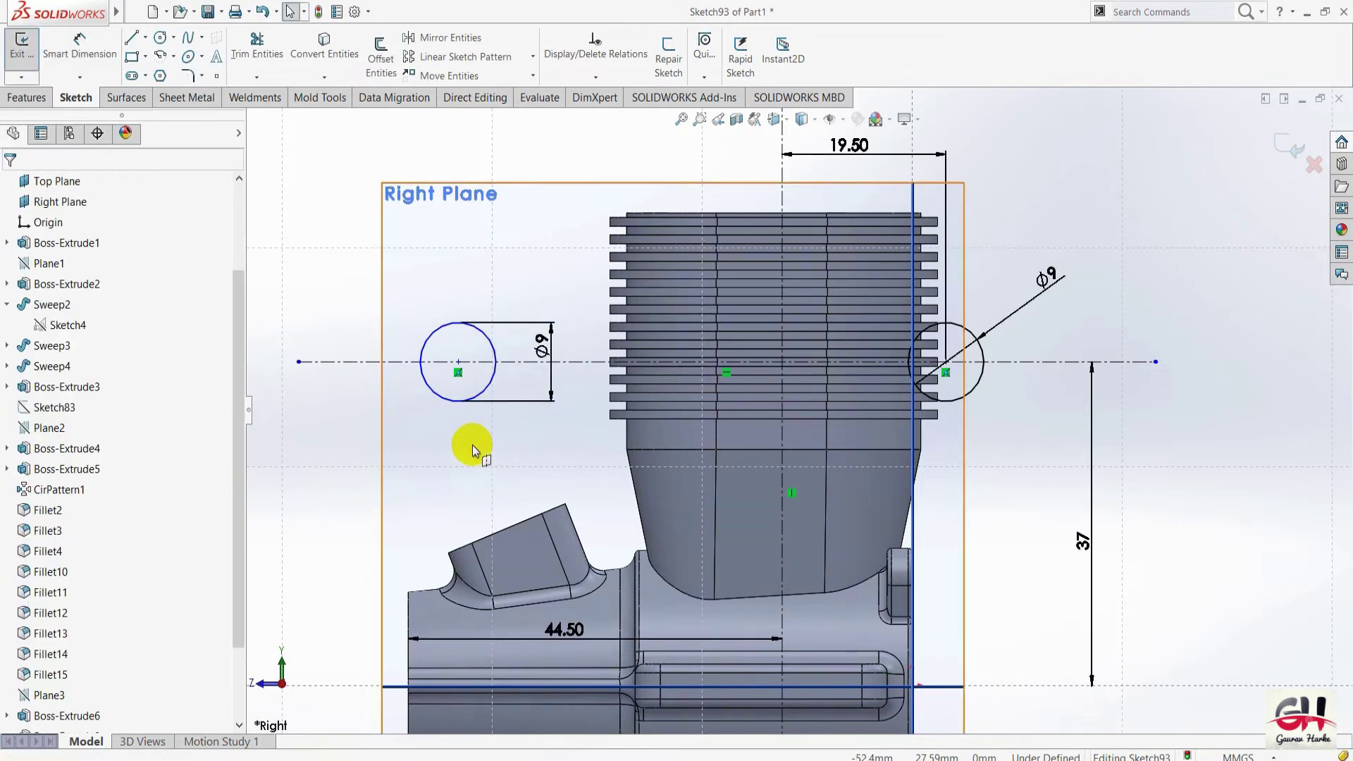
# Set a 41 mm distance between the two circle centres.
pyautogui.press('s')
pyautogui.click(528, 448)
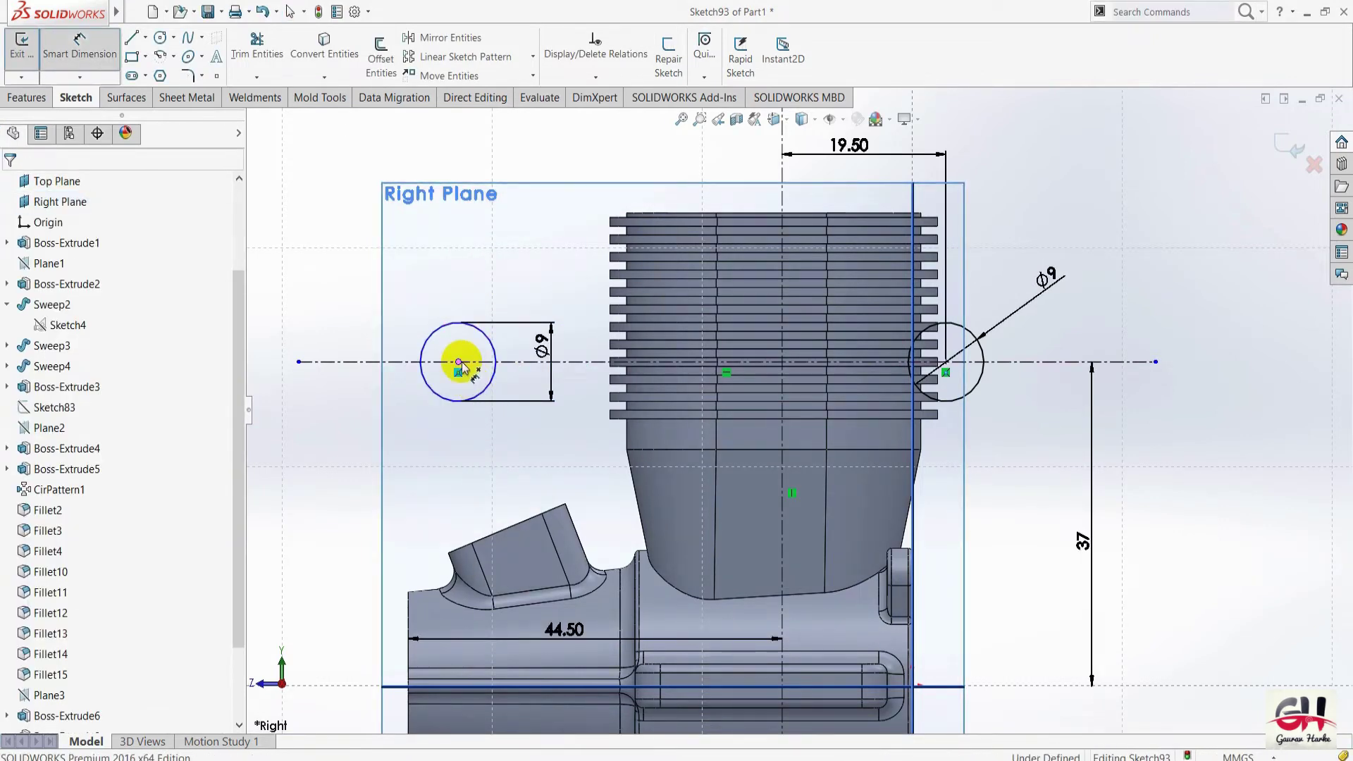
pyautogui.click(459, 362)
pyautogui.click(946, 363)
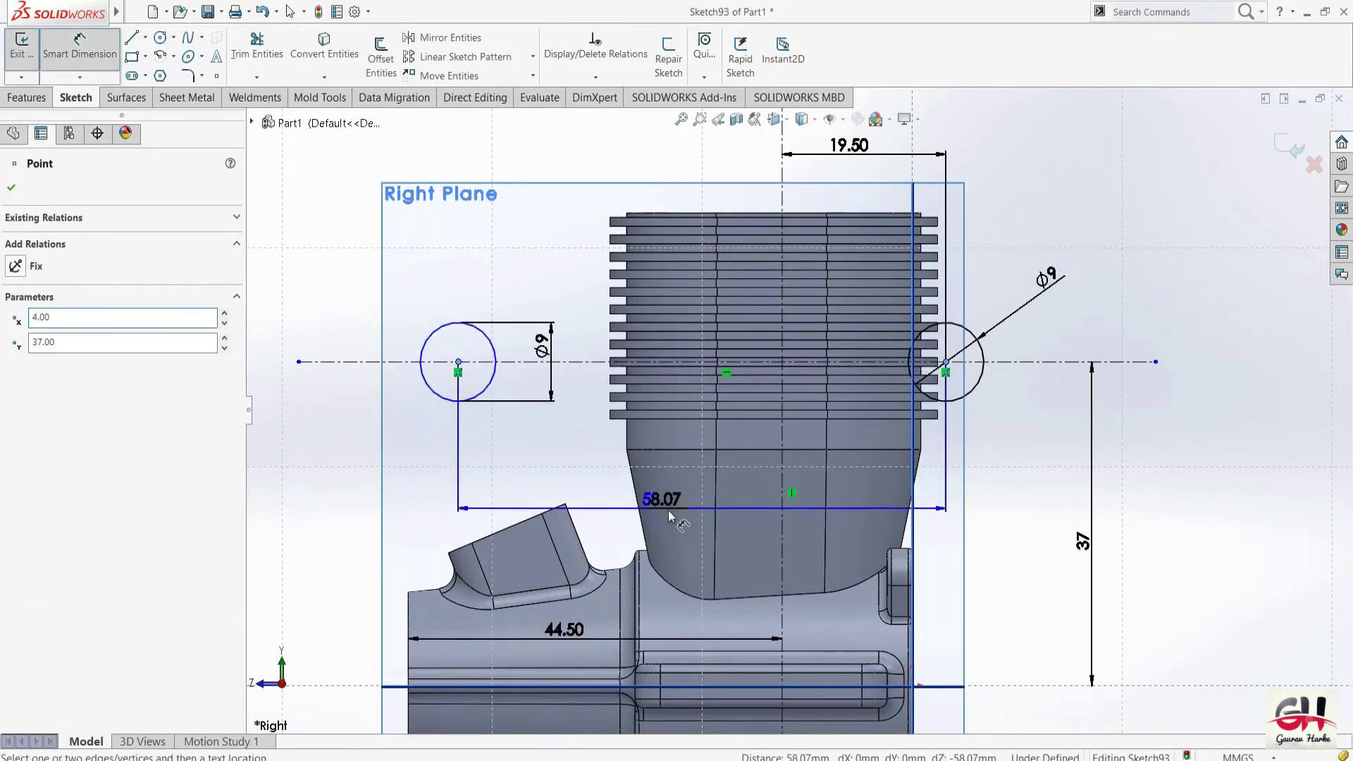
pyautogui.click(705, 518)
pyautogui.write('41')
pyautogui.press('Return')
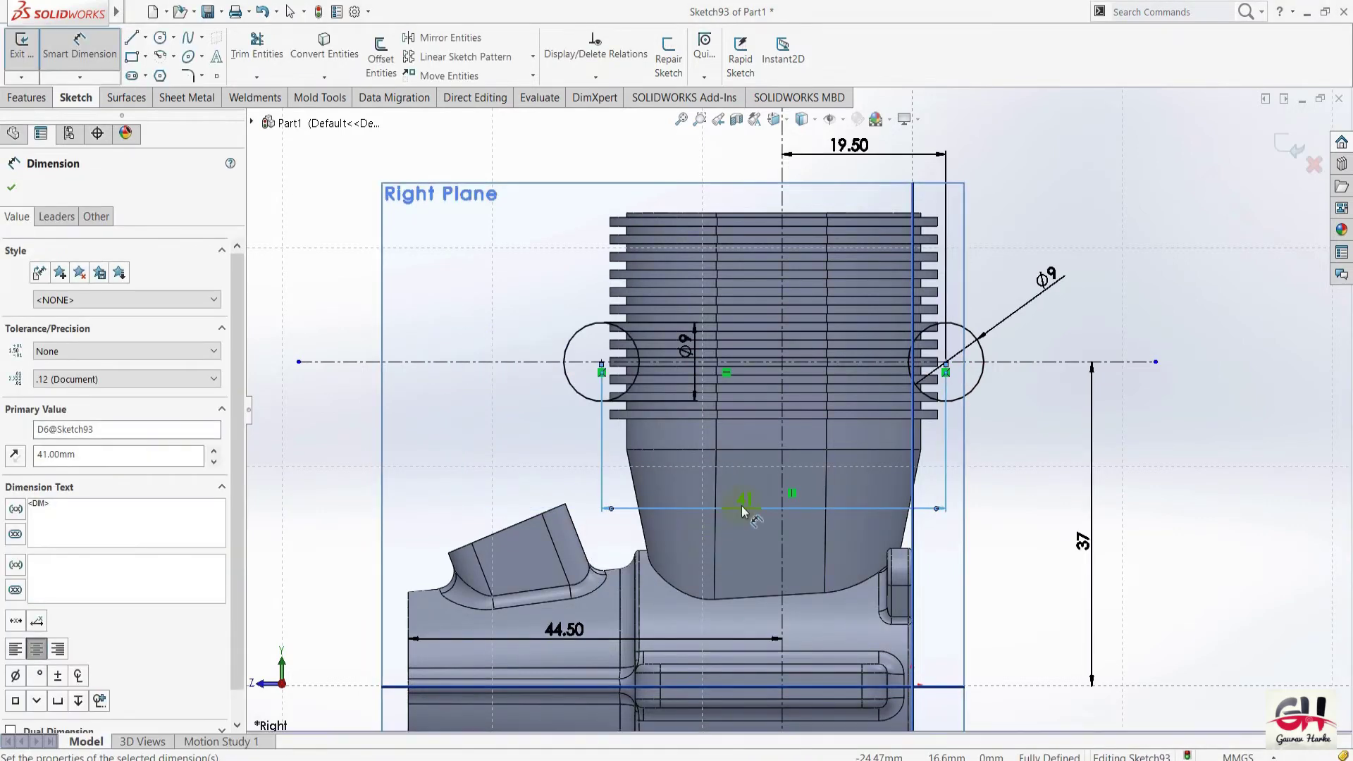
pyautogui.press('Escape')
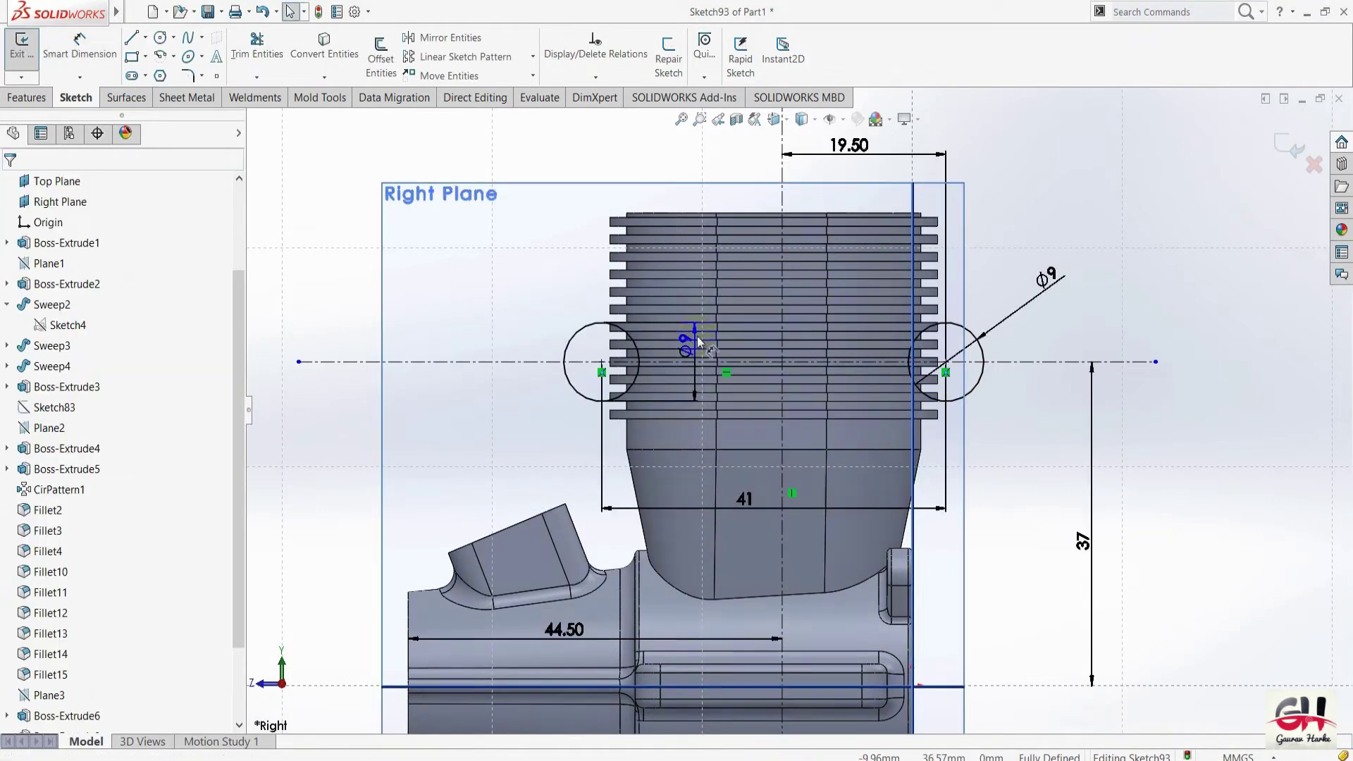
pyautogui.scroll(-1, 761, 331)
pyautogui.scroll(-1, 761, 331)
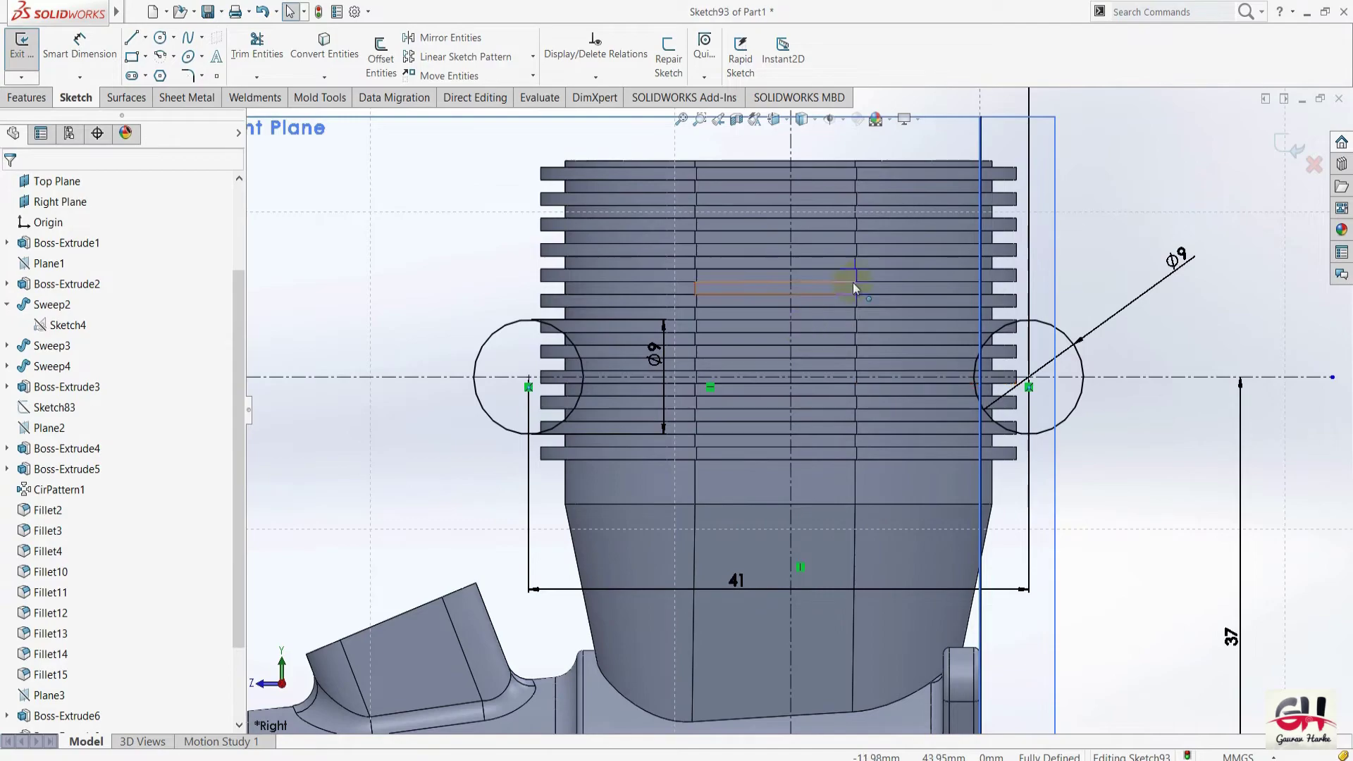
pyautogui.hotkey('alt', 'Tab')
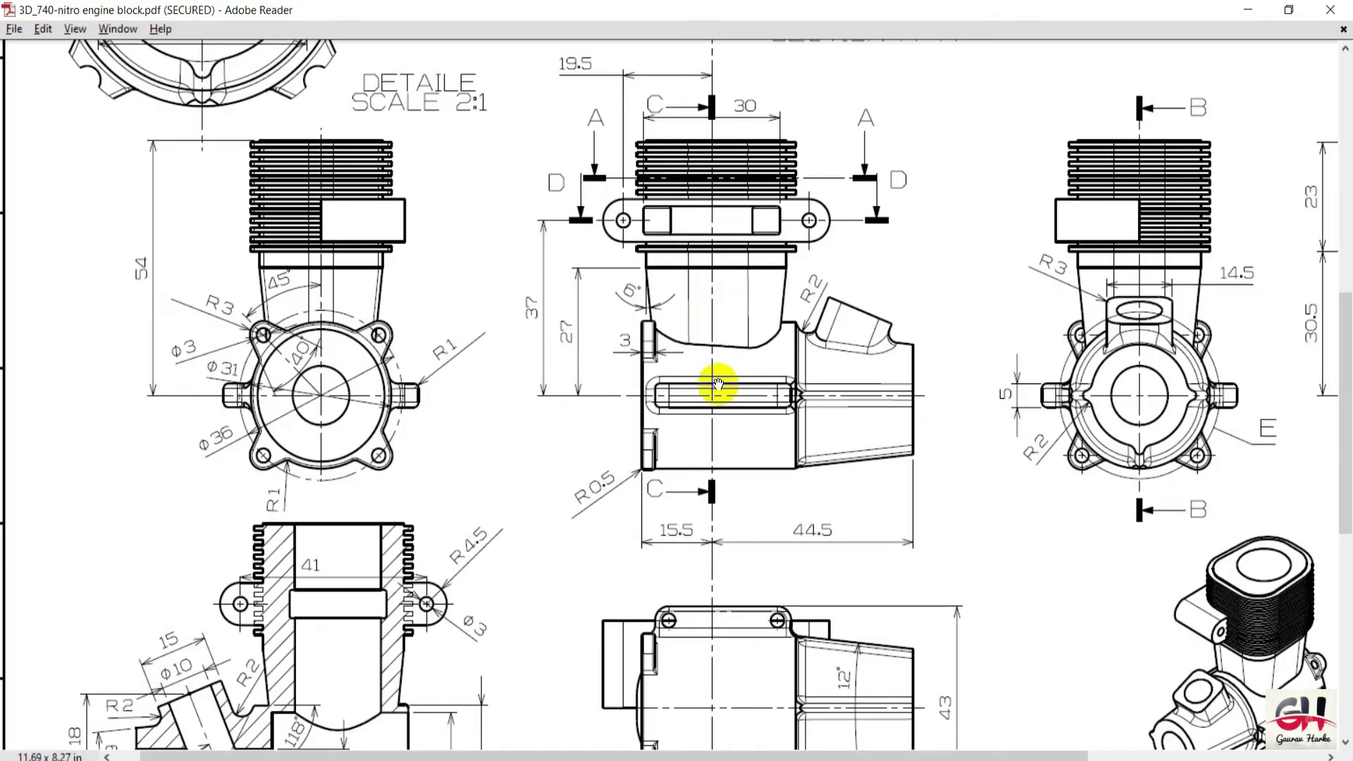
pyautogui.keyDown('ctrl'); pyautogui.scroll(-3, 694, 348); pyautogui.keyUp('ctrl')
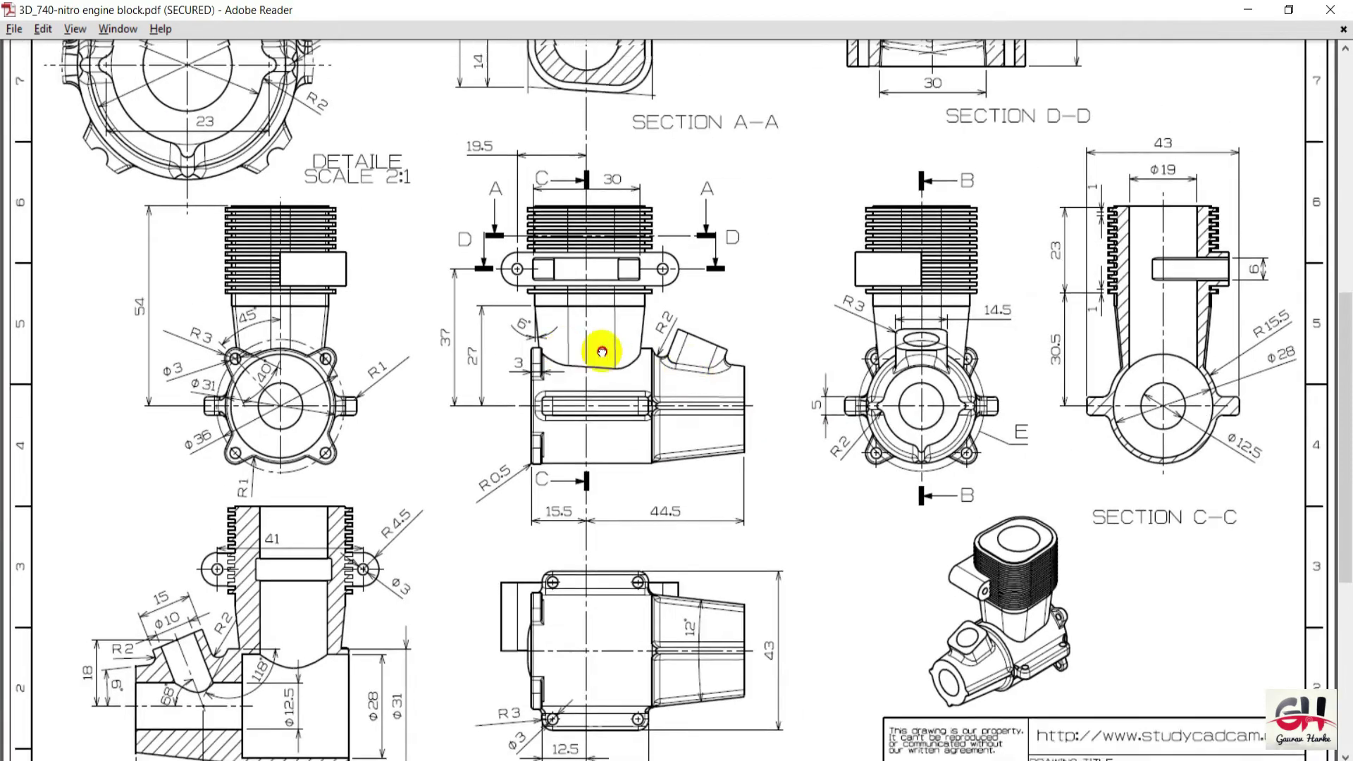
pyautogui.moveTo(676, 275); pyautogui.dragTo(729, 503)
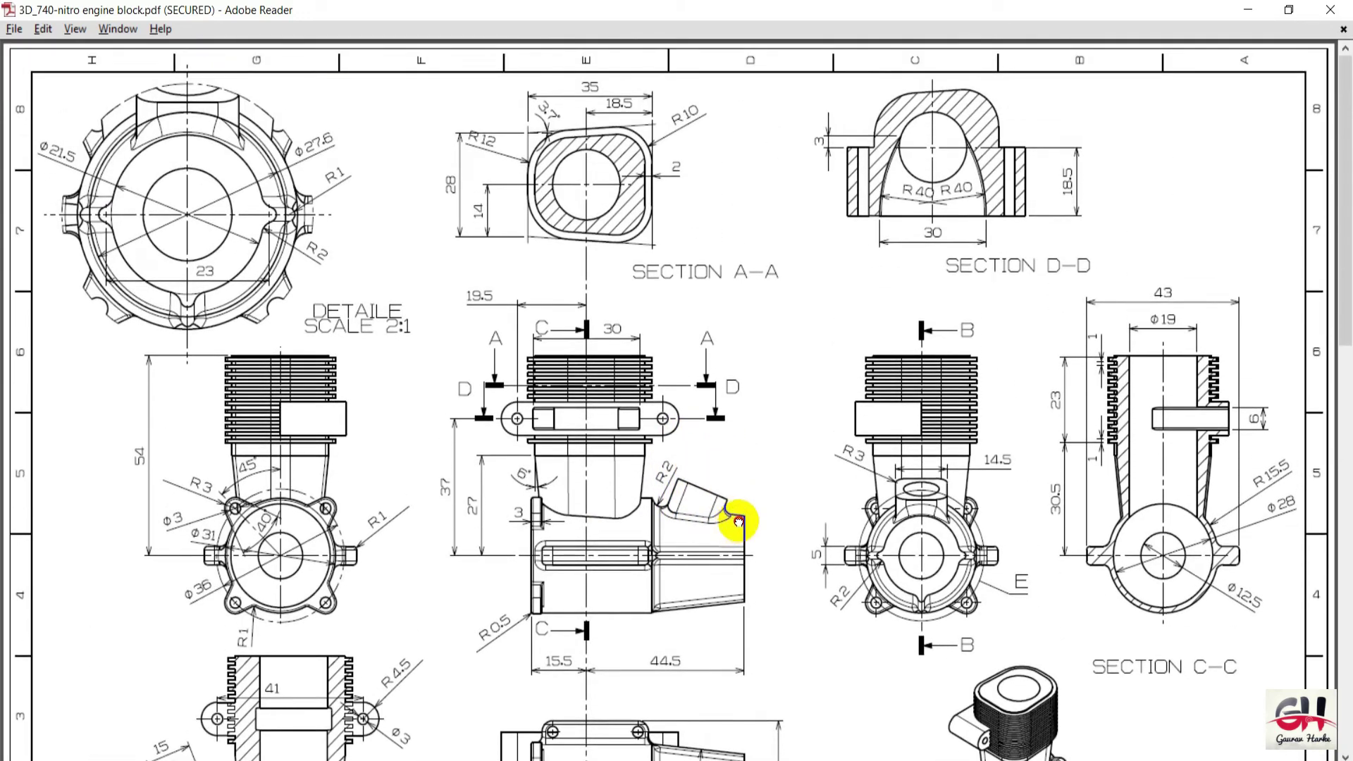
pyautogui.moveTo(737, 478); pyautogui.dragTo(740, 382)
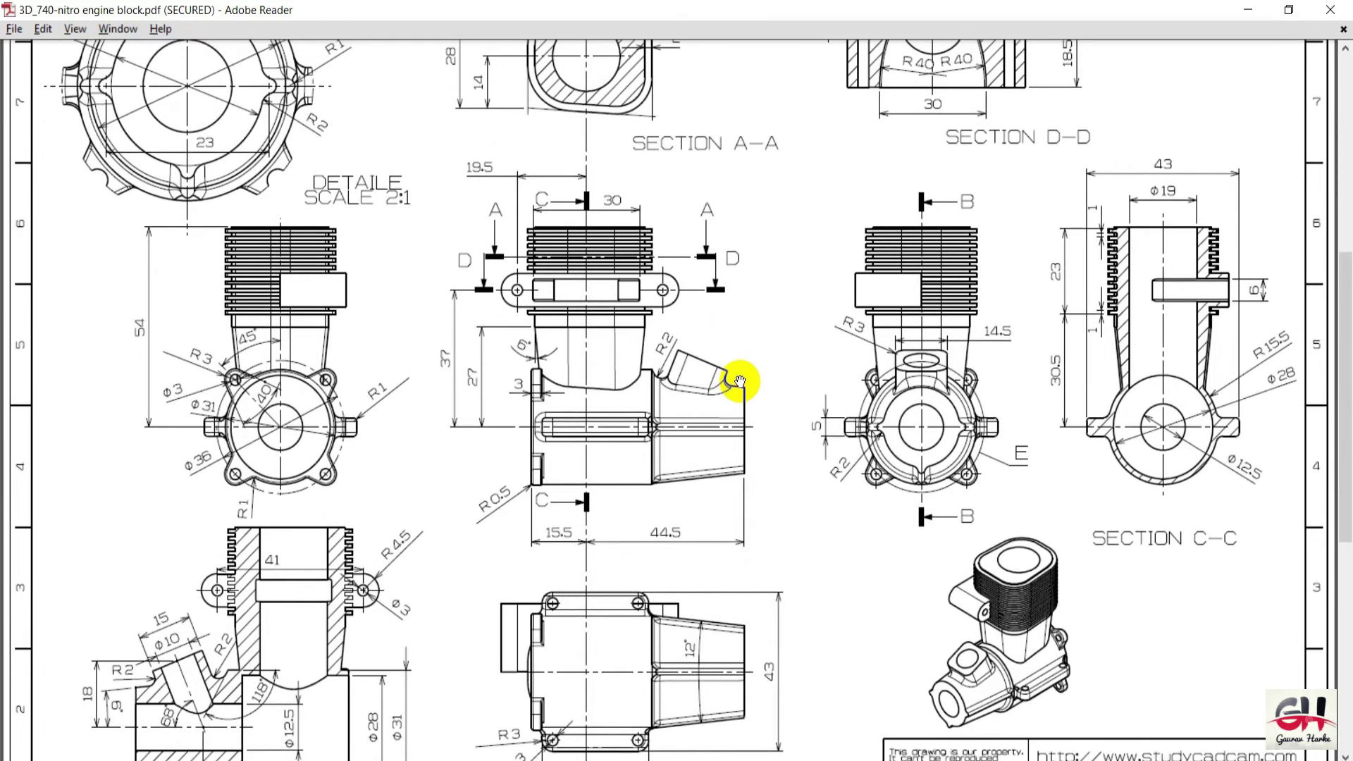
pyautogui.hotkey('alt', 'Tab')
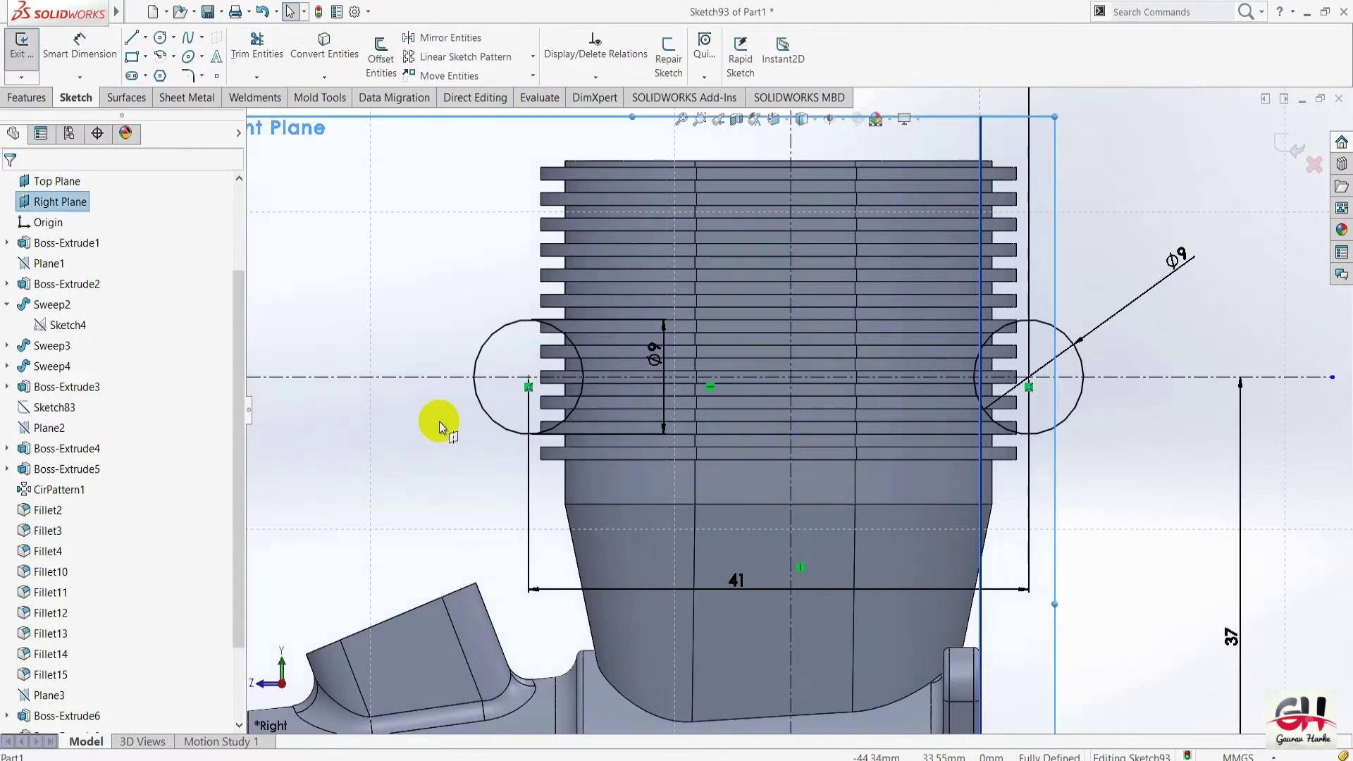
# Draw a horizontal line from left of the left circle to past the right circle.
pyautogui.moveTo(239, 320)
pyautogui.mouseDown()
pyautogui.moveTo(241, 264)
pyautogui.moveTo(247, 373)
pyautogui.moveTo(247, 272)
pyautogui.mouseUp()
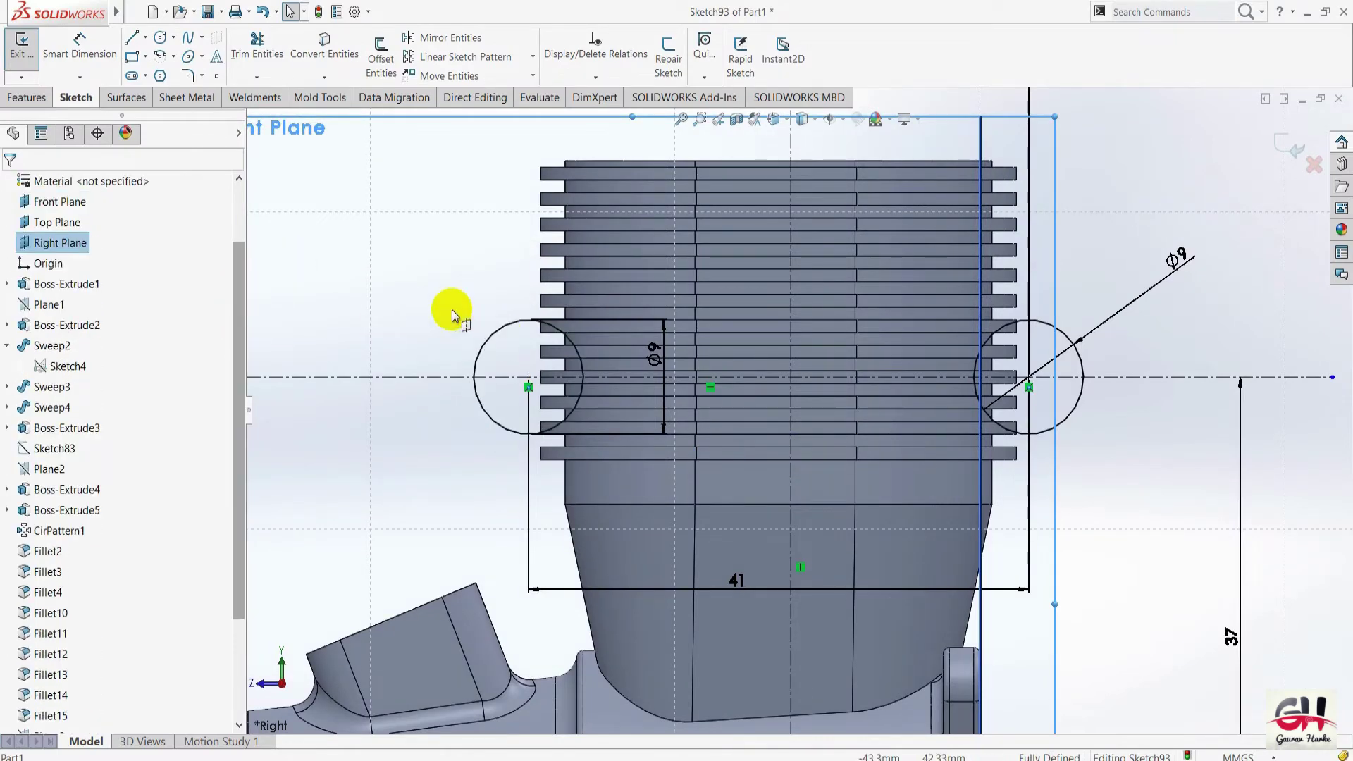
pyautogui.scroll(-2, 455, 312)
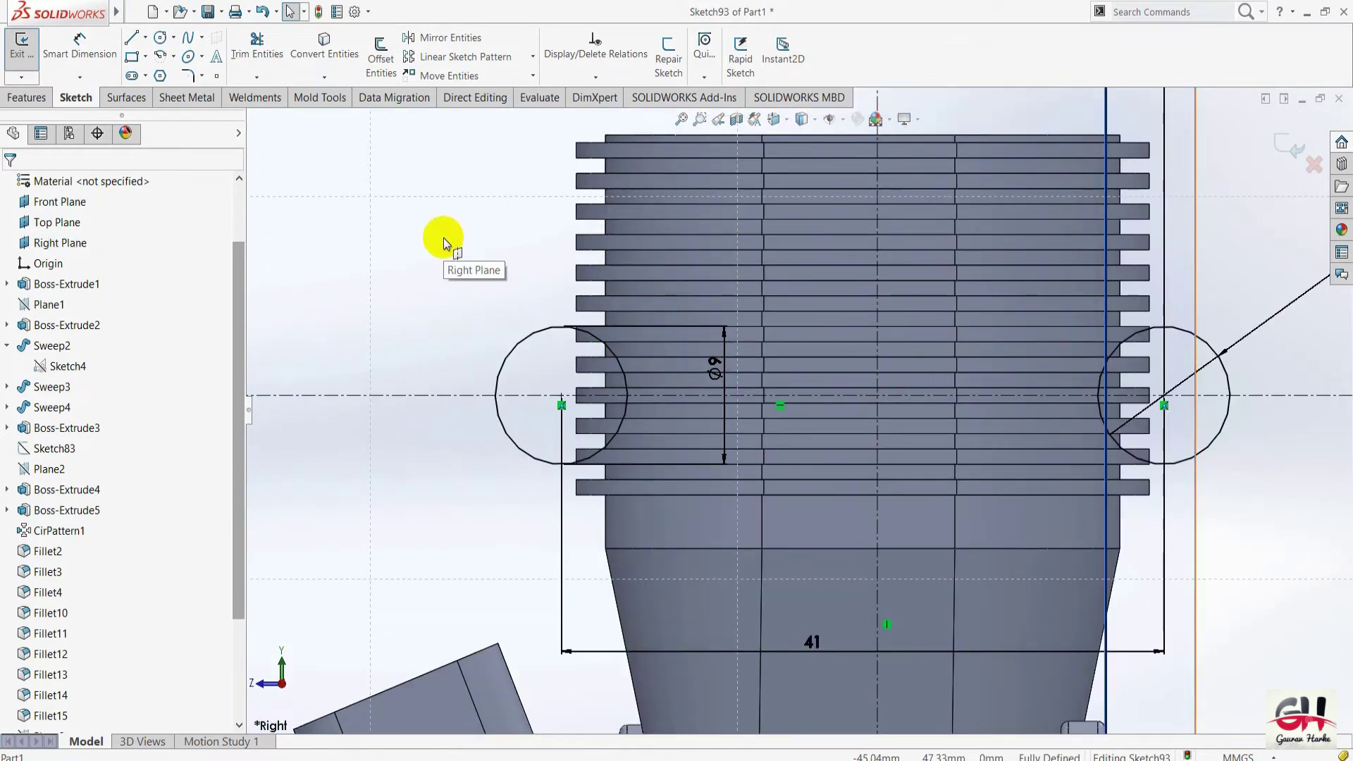
pyautogui.press('s')
pyautogui.click(476, 265)
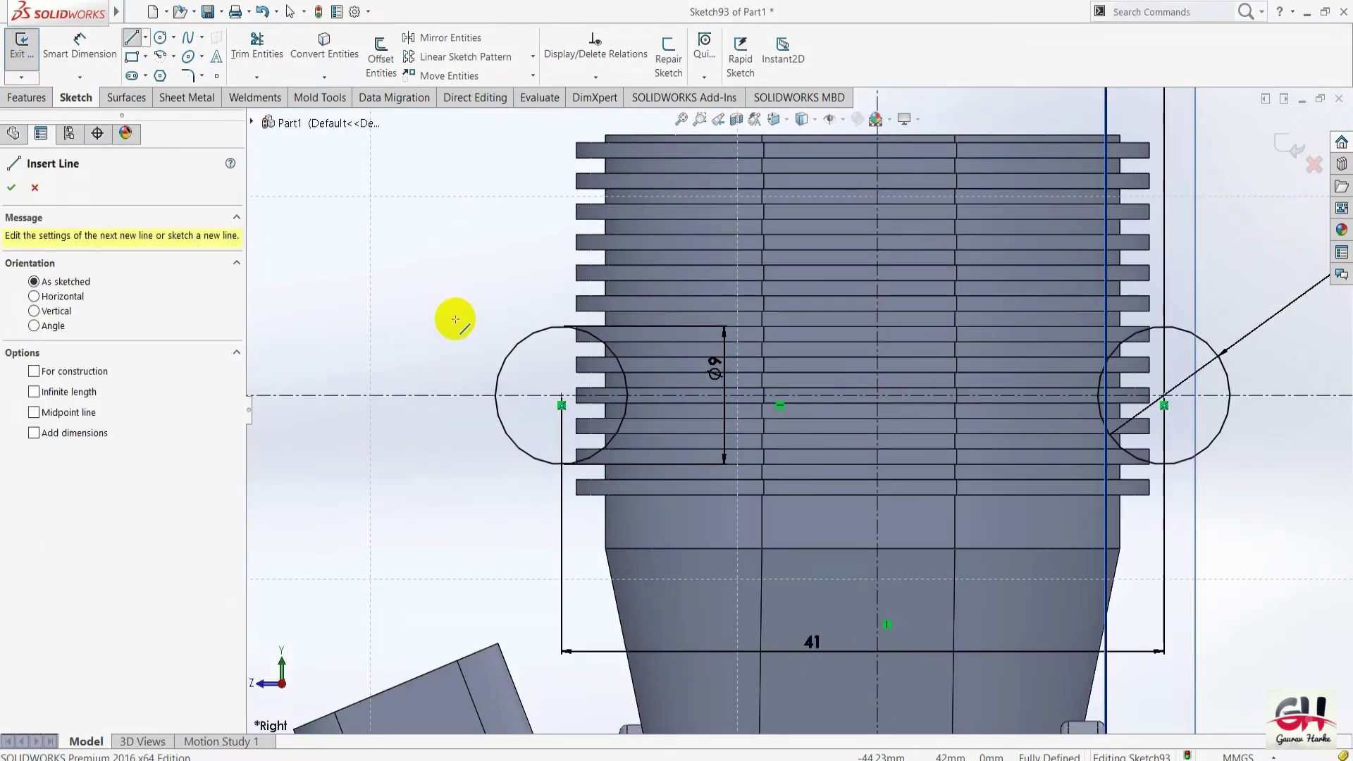
pyautogui.click(455, 319)
pyautogui.click(1240, 319)
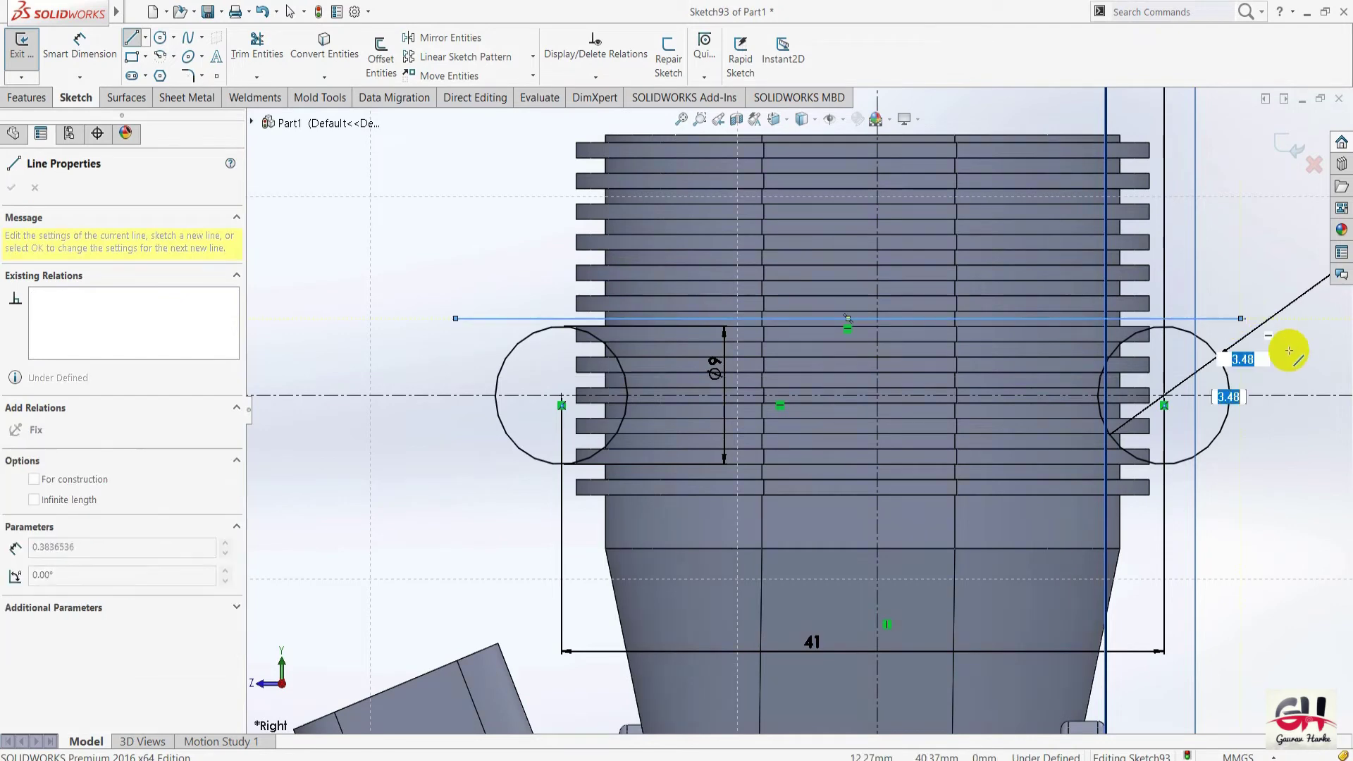
pyautogui.press('Escape')
# Make the horizontal line tangent to both Ø9 circles.
pyautogui.click(519, 351)
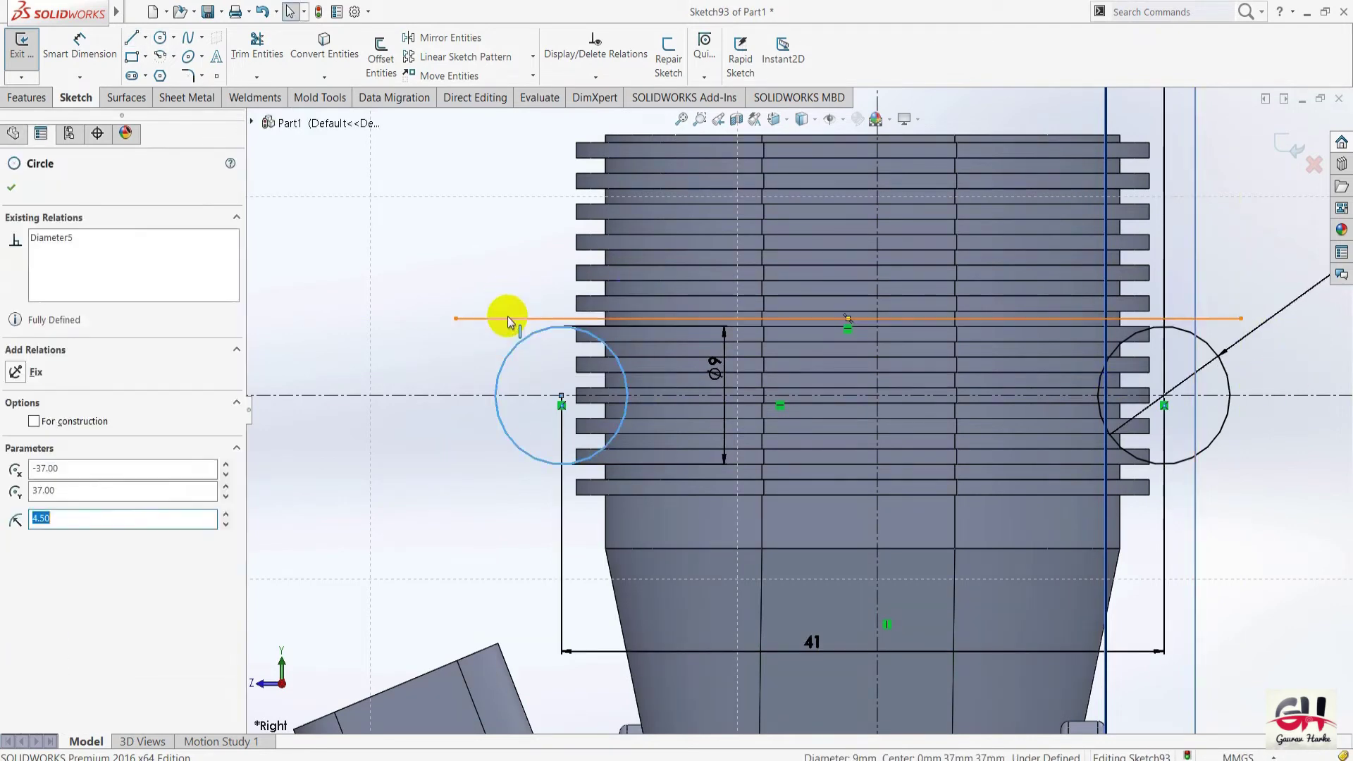
pyautogui.keyDown('ctrl'); pyautogui.click(508, 320); pyautogui.keyUp('ctrl')
pyautogui.click(15, 447)
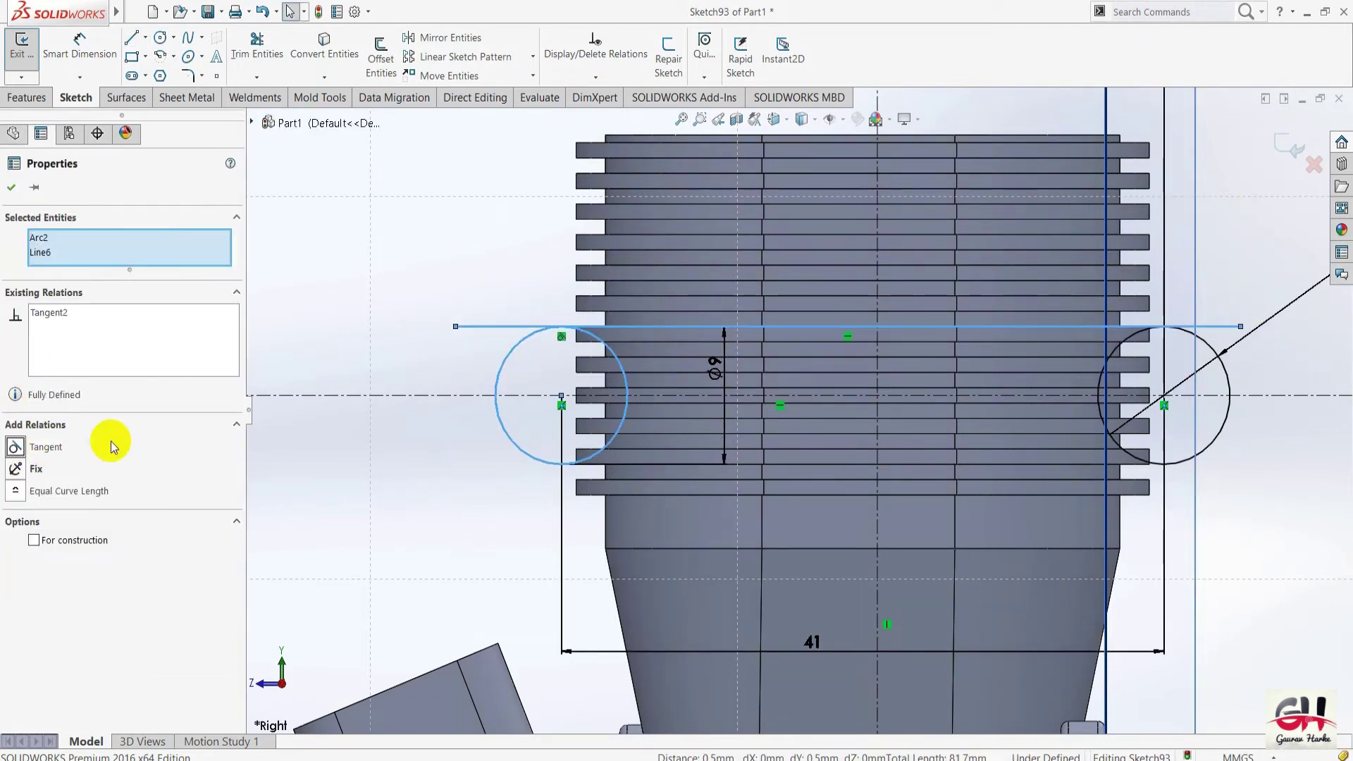
pyautogui.click(1206, 345)
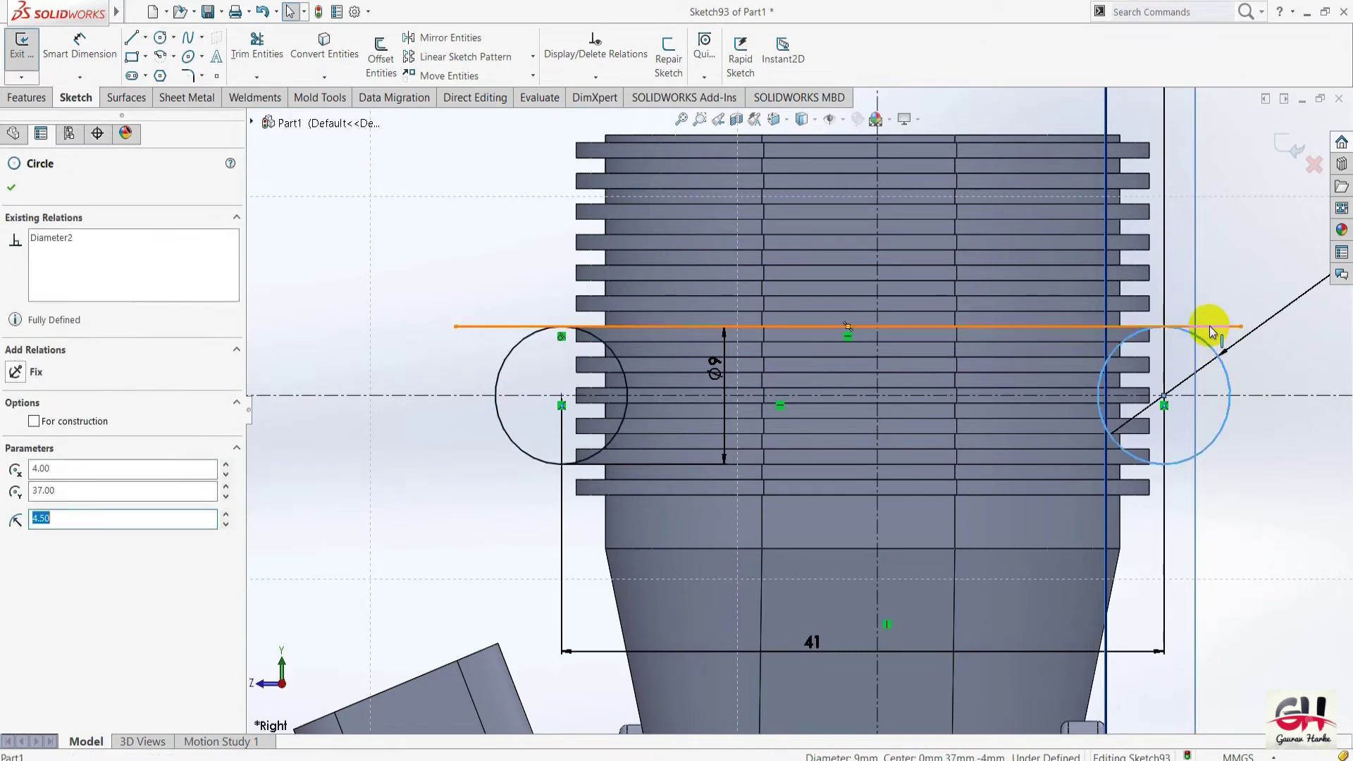
pyautogui.keyDown('ctrl'); pyautogui.click(1022, 328); pyautogui.keyUp('ctrl')
pyautogui.click(15, 447)
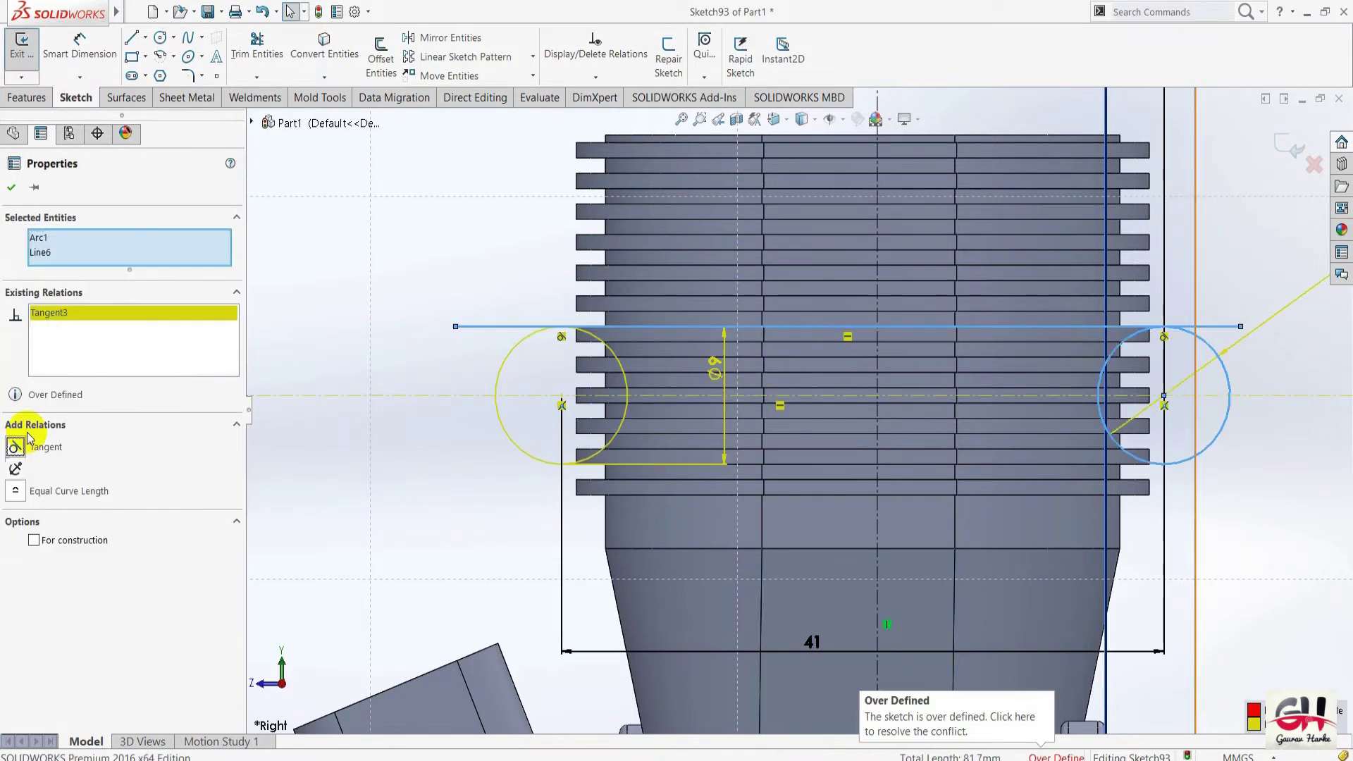
pyautogui.click(11, 187)
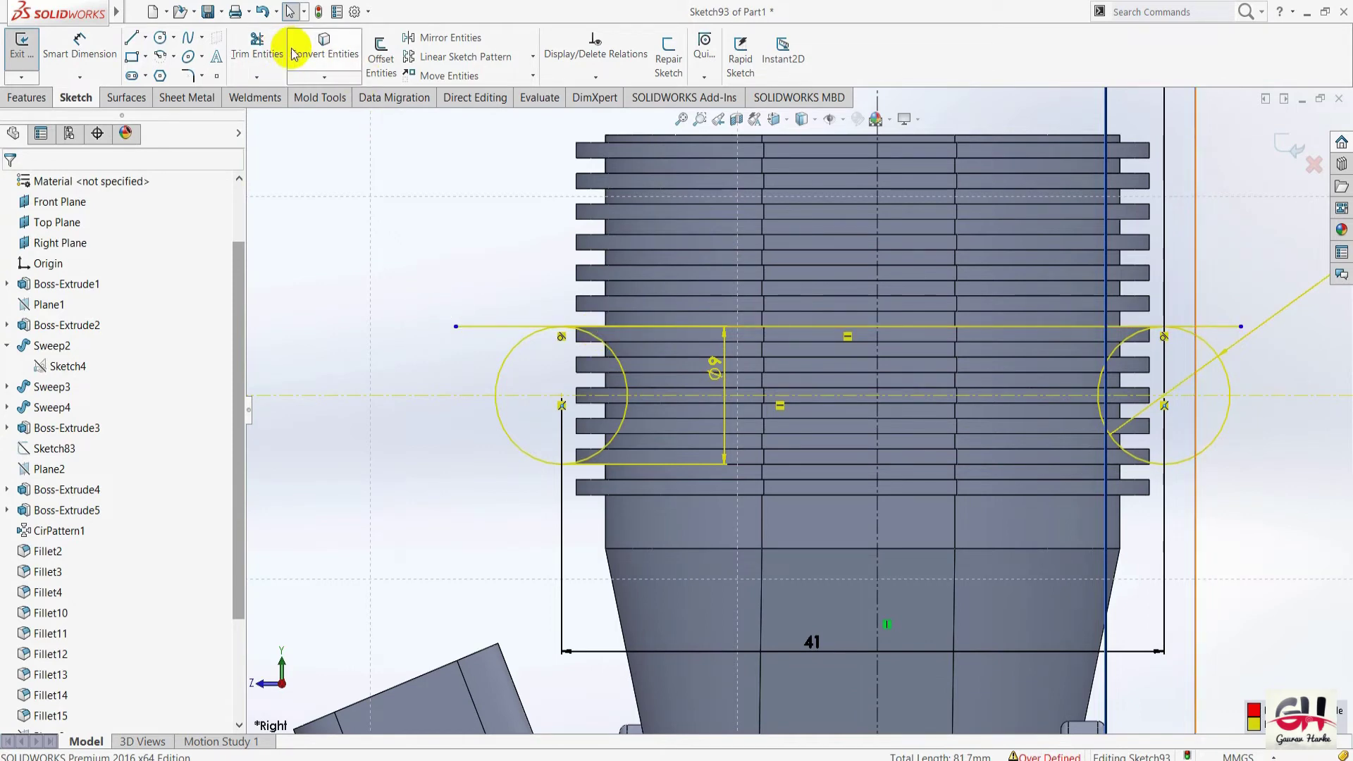
# Trim the line overhangs and upper inner arcs, then delete the leftover rectangle and Ø9 dimension.
pyautogui.click(257, 43)
pyautogui.moveTo(484, 326); pyautogui.dragTo(469, 280)
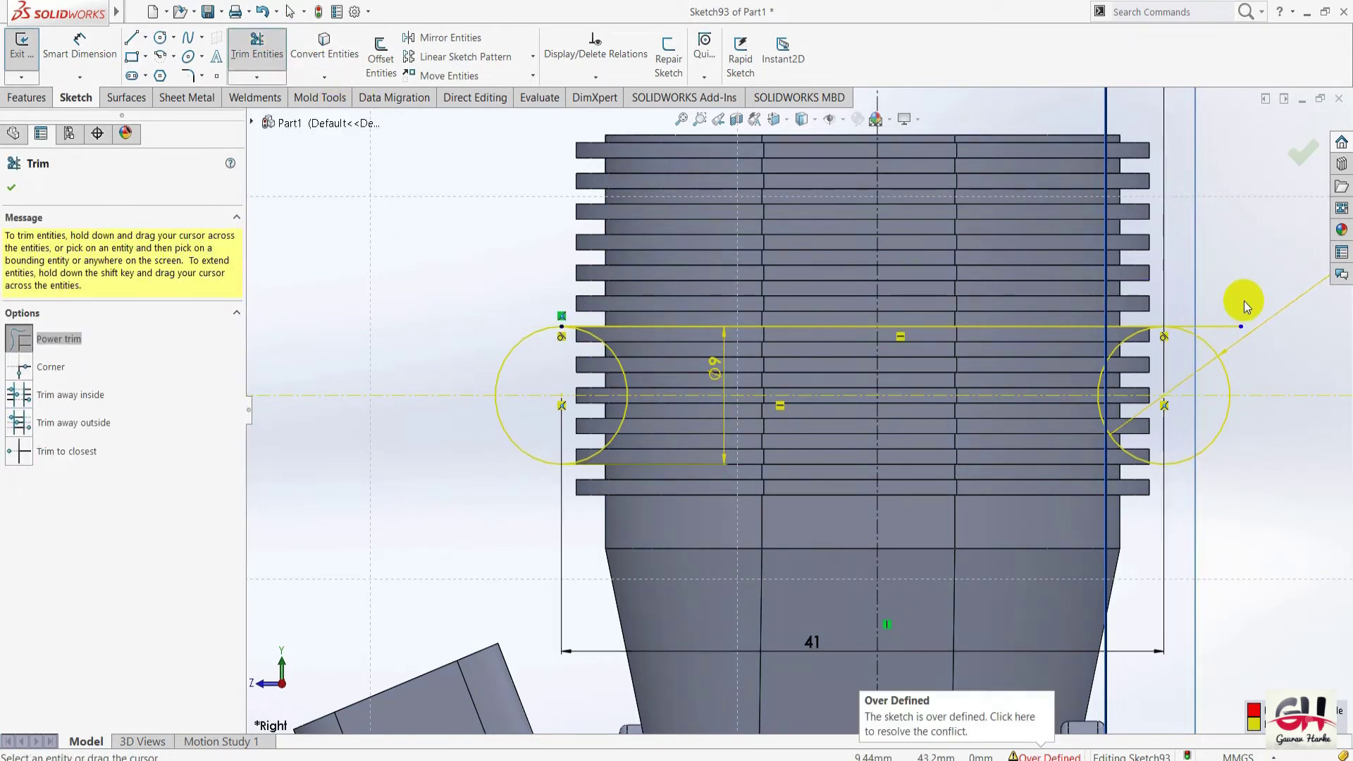
pyautogui.moveTo(1223, 294); pyautogui.dragTo(1226, 323)
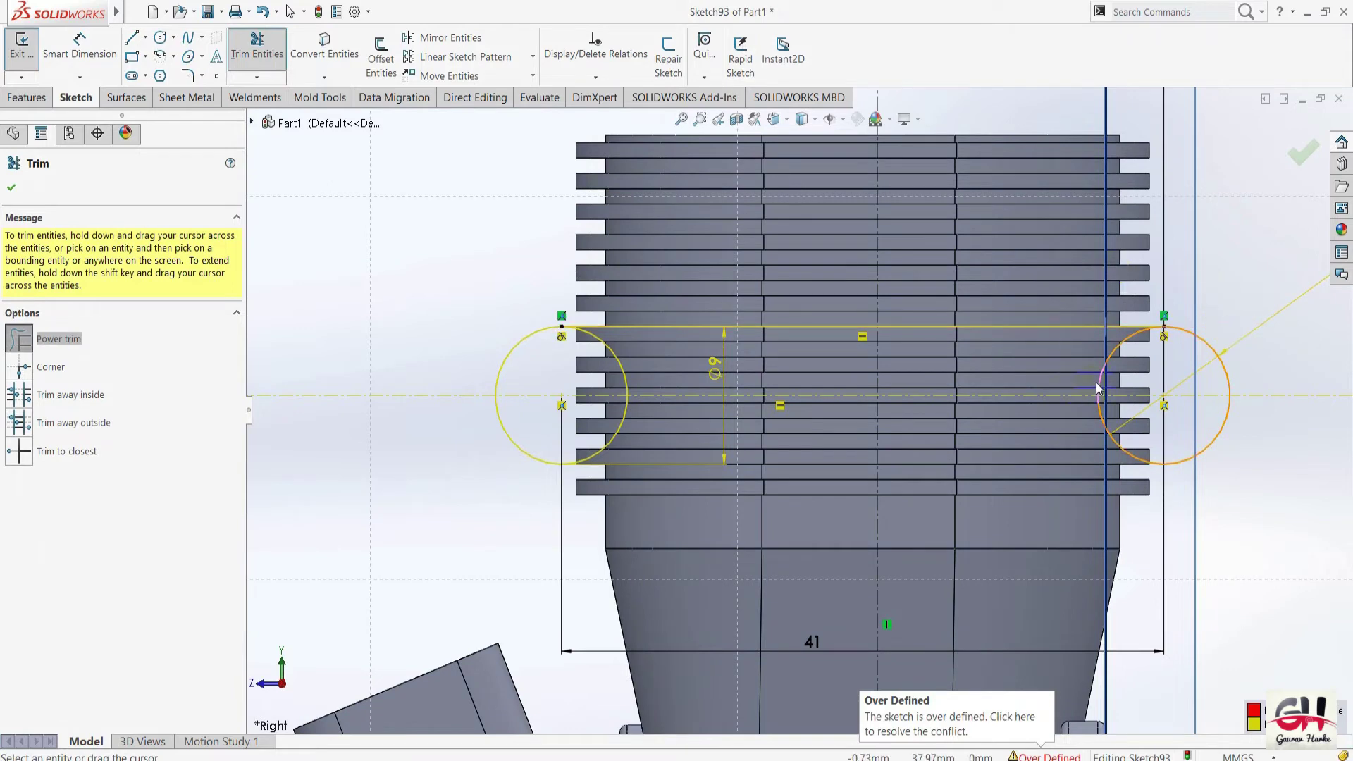
pyautogui.moveTo(1097, 388); pyautogui.dragTo(848, 380)
pyautogui.moveTo(603, 380); pyautogui.dragTo(579, 380)
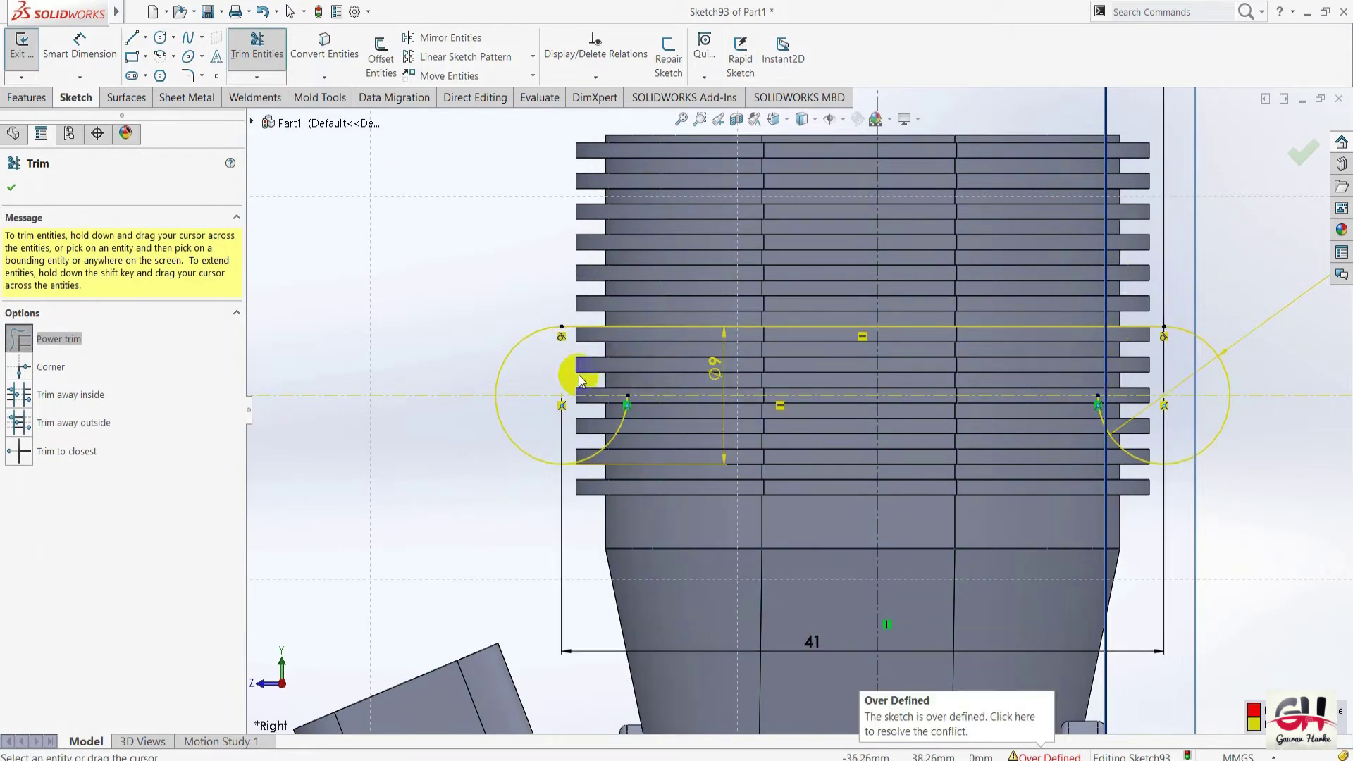
pyautogui.click(11, 190)
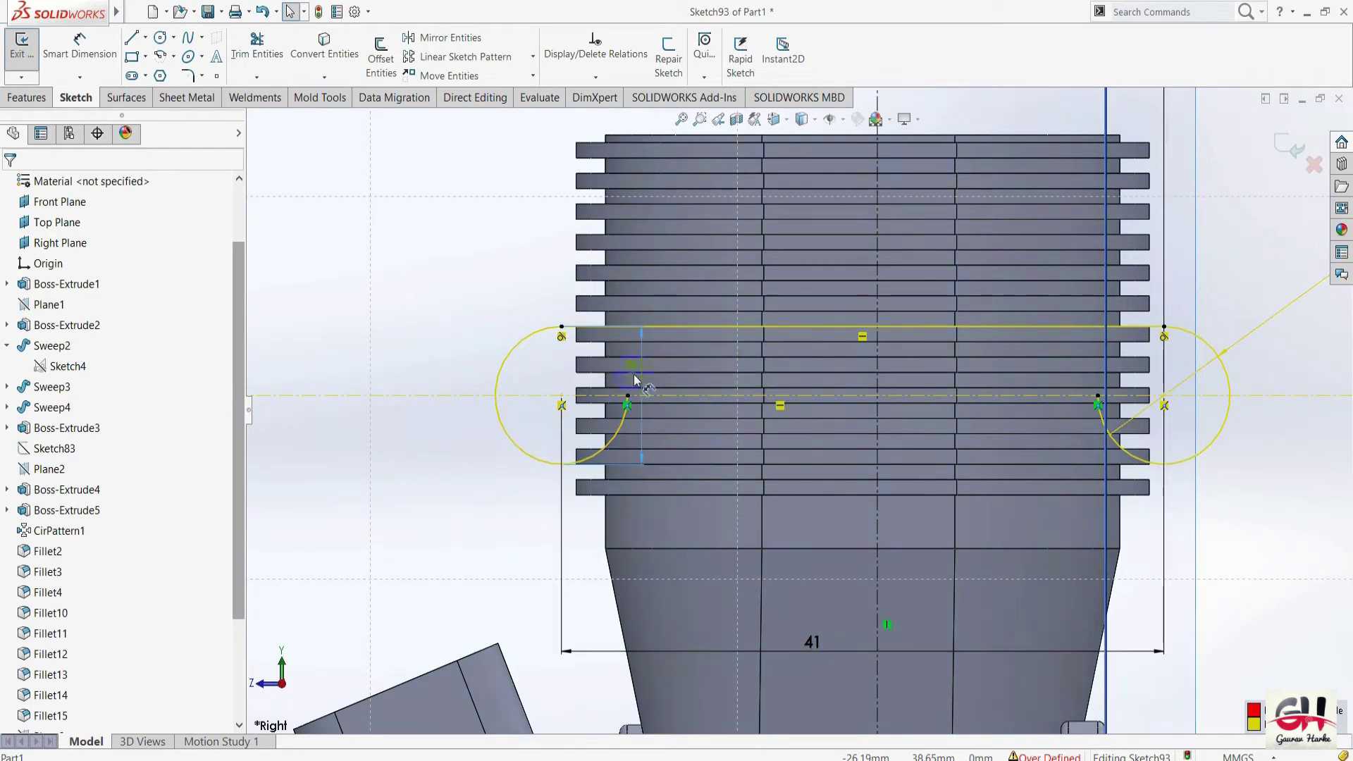
pyautogui.moveTo(720, 375); pyautogui.dragTo(400, 373)
pyautogui.press('Delete')
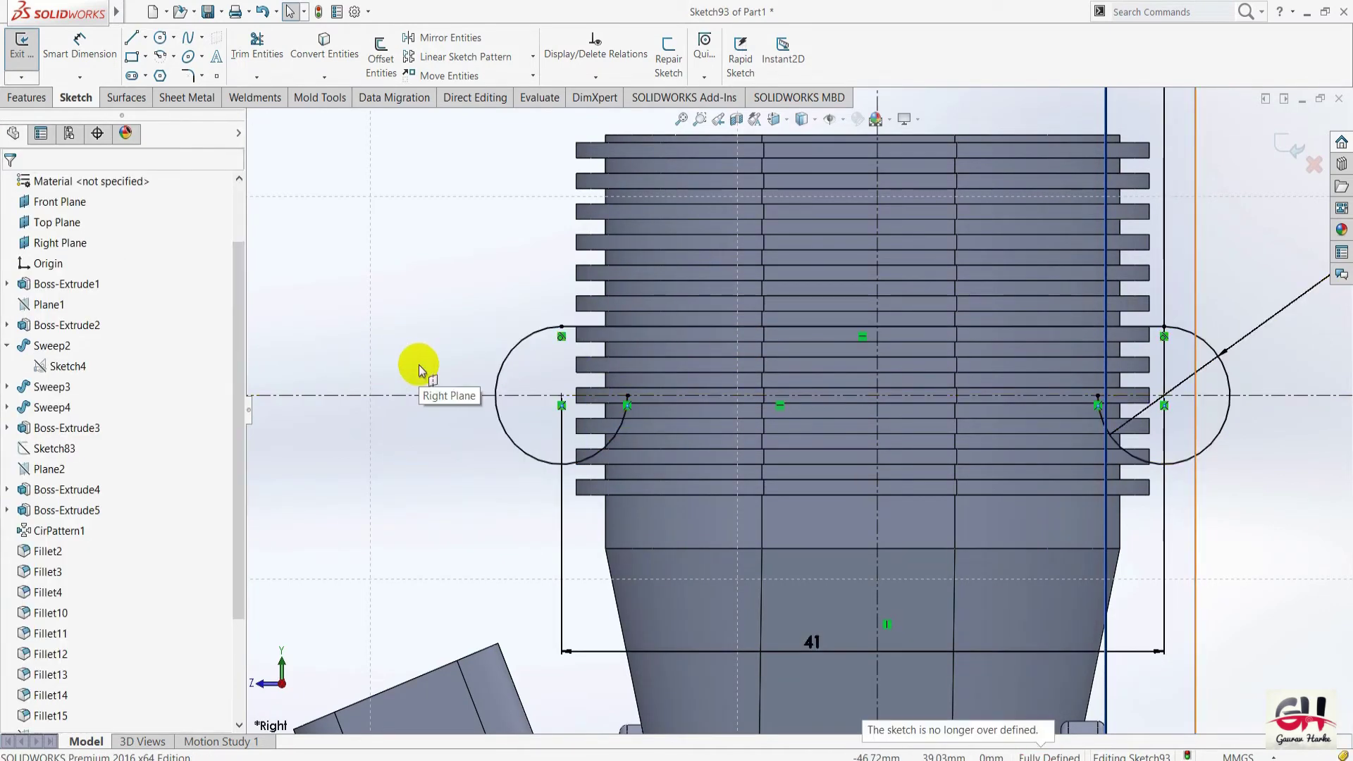
# Mirror the top line about the horizontal centerline to create the bottom line.
pyautogui.click(674, 328)
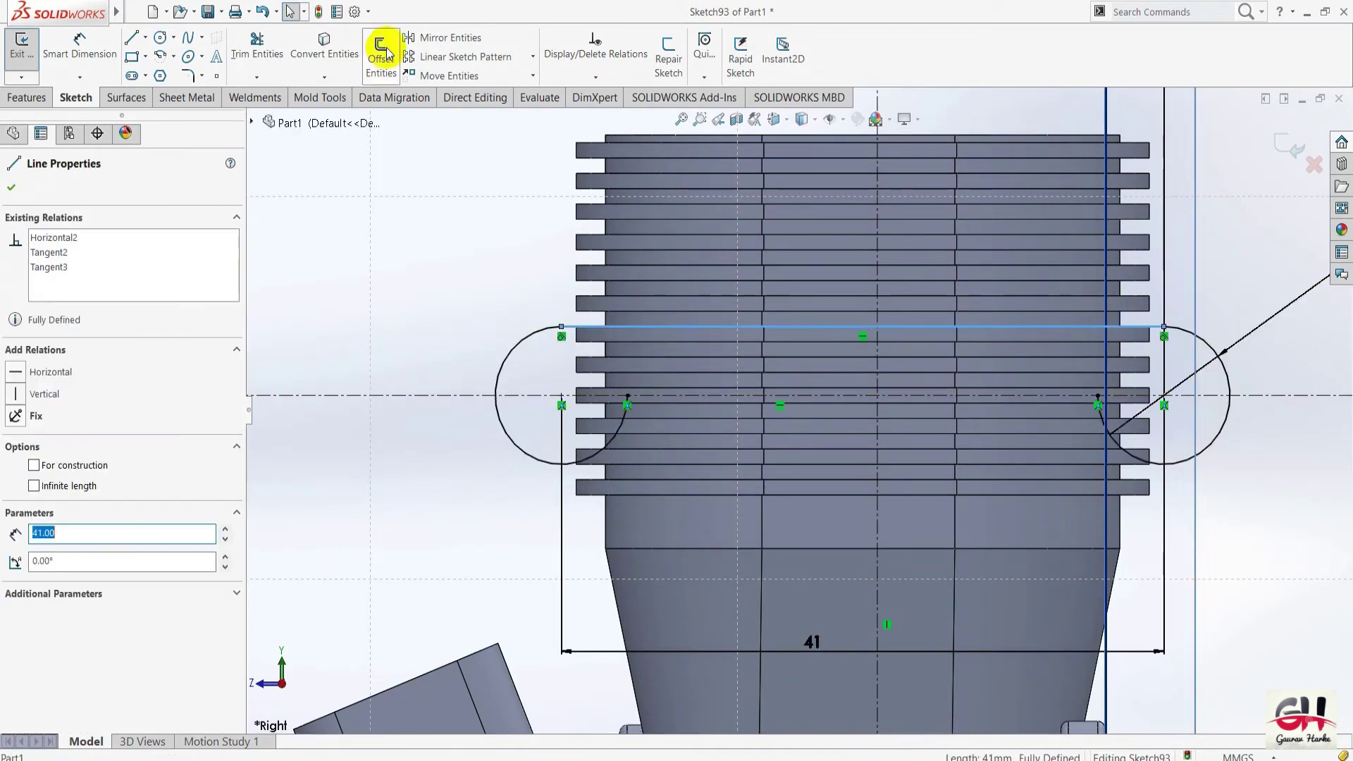
pyautogui.click(446, 37)
pyautogui.click(187, 392)
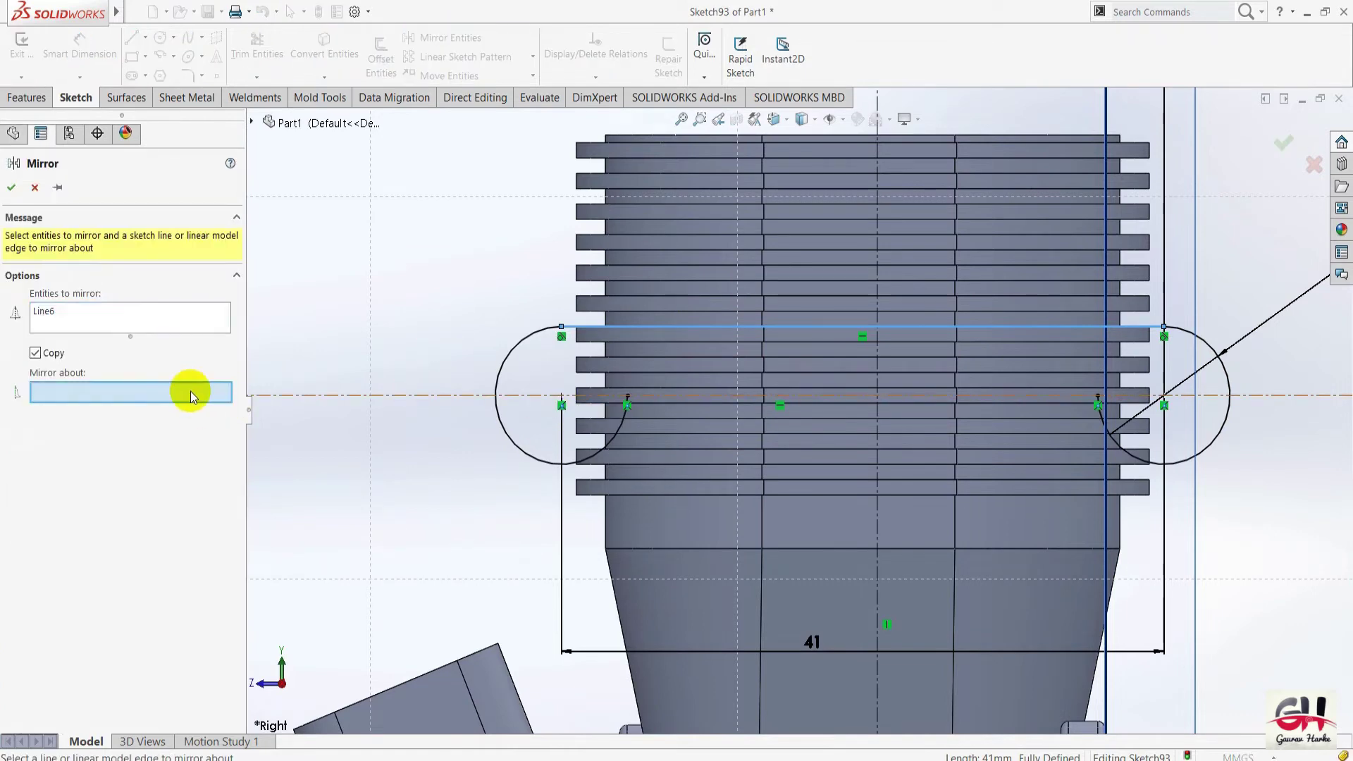
pyautogui.click(416, 395)
pyautogui.click(10, 188)
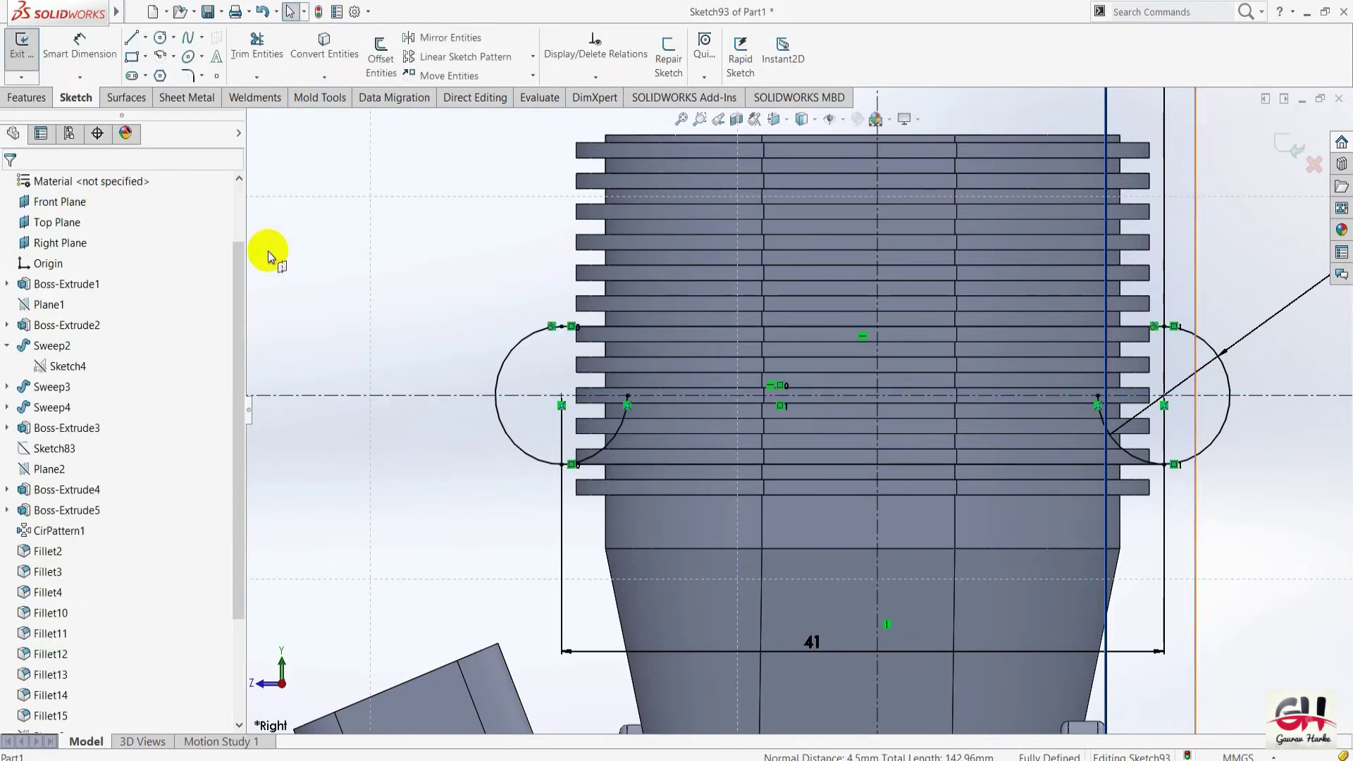
# Trim the remaining inner arcs of both circles and switch to isometric view.
pyautogui.click(256, 75)
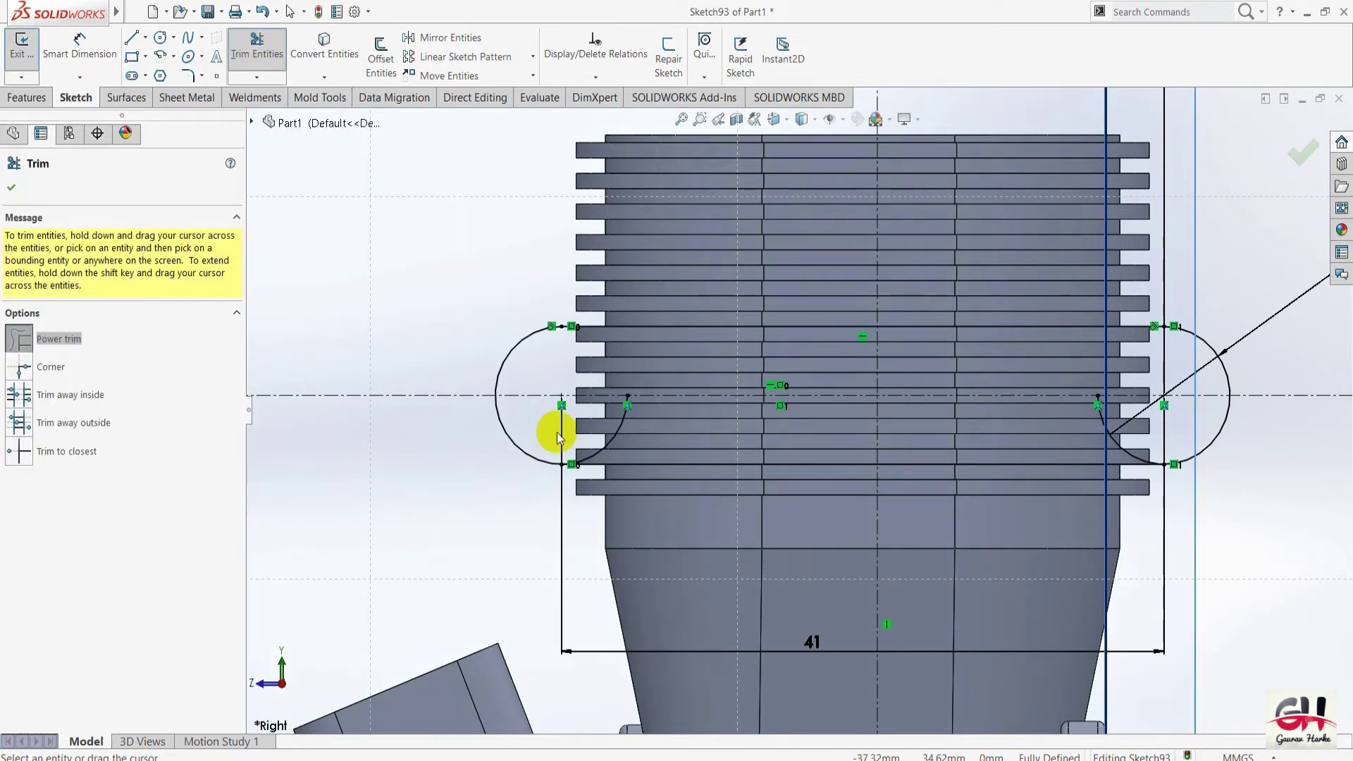
pyautogui.moveTo(559, 429); pyautogui.dragTo(595, 442)
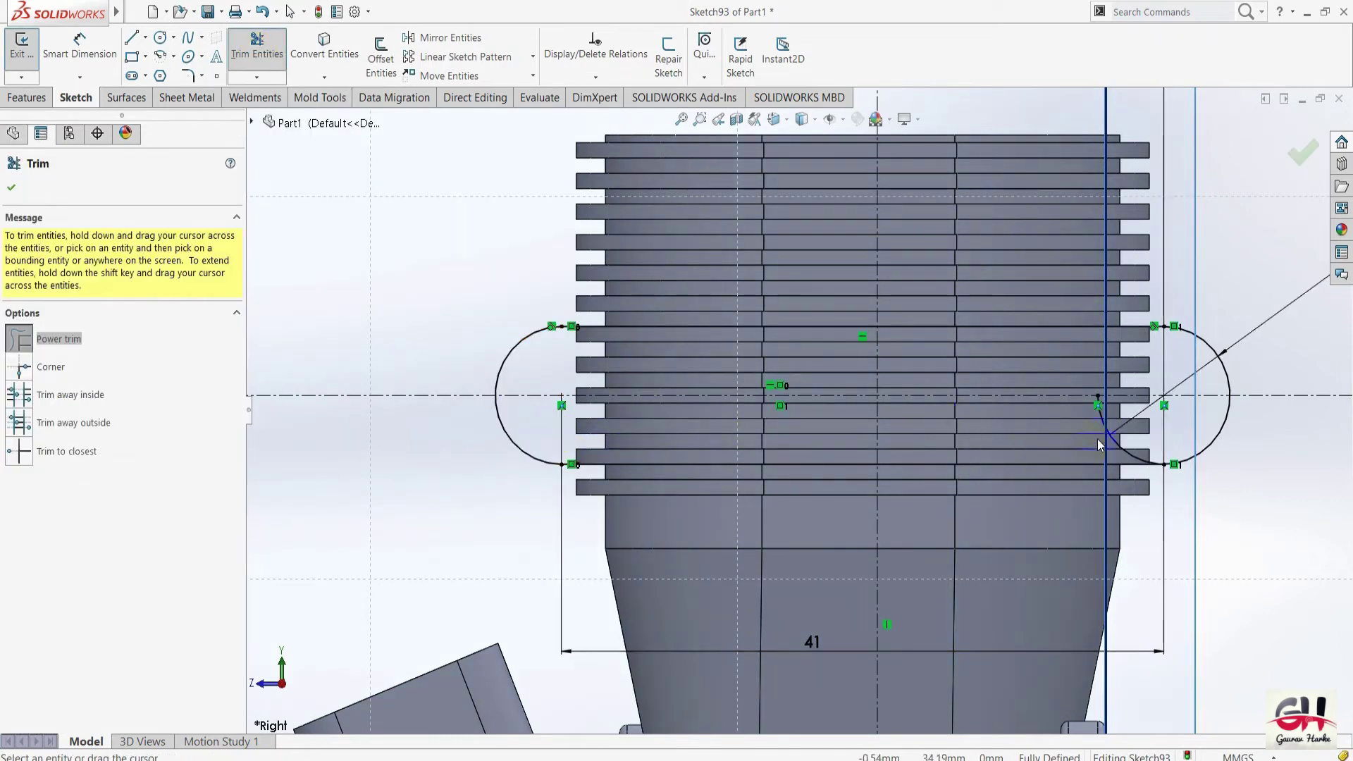
pyautogui.moveTo(1029, 451); pyautogui.dragTo(978, 440)
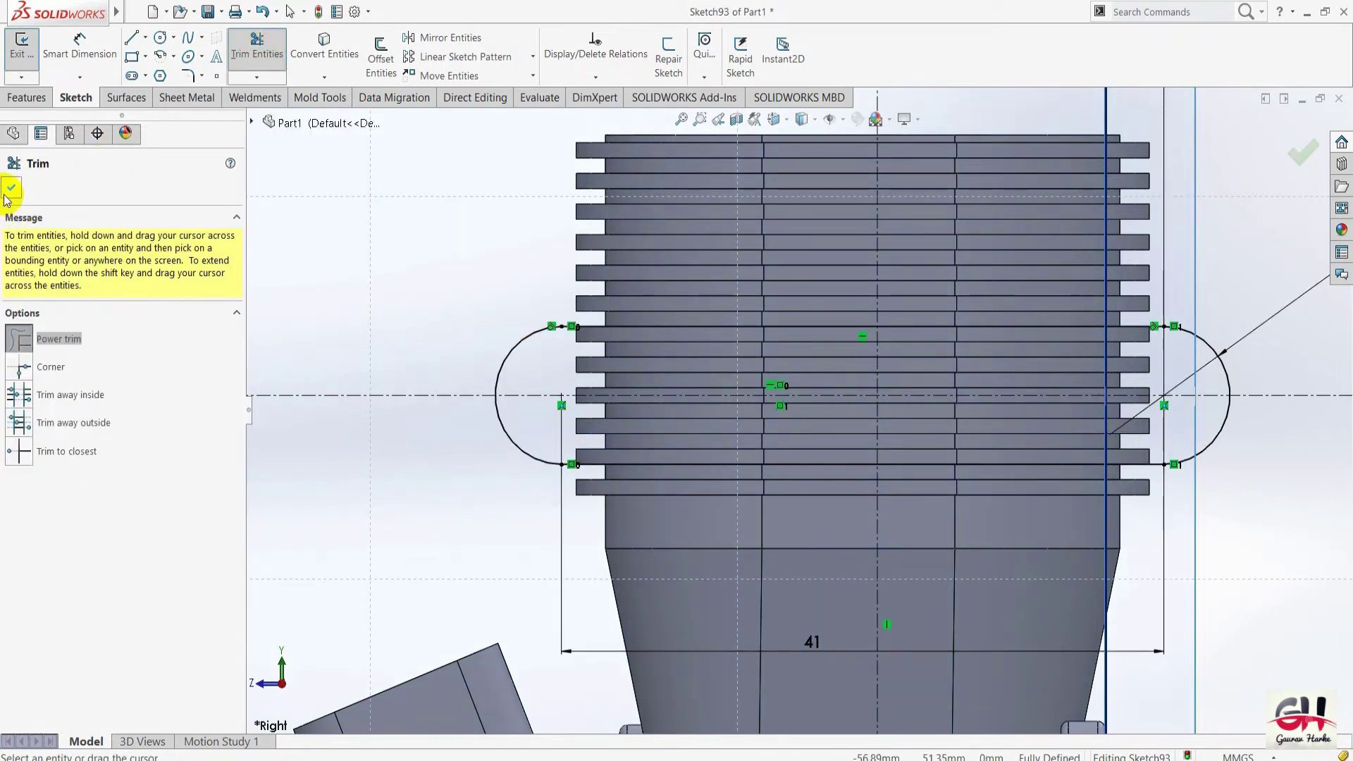
pyautogui.click(11, 187)
pyautogui.press('space')
pyautogui.click(421, 293)
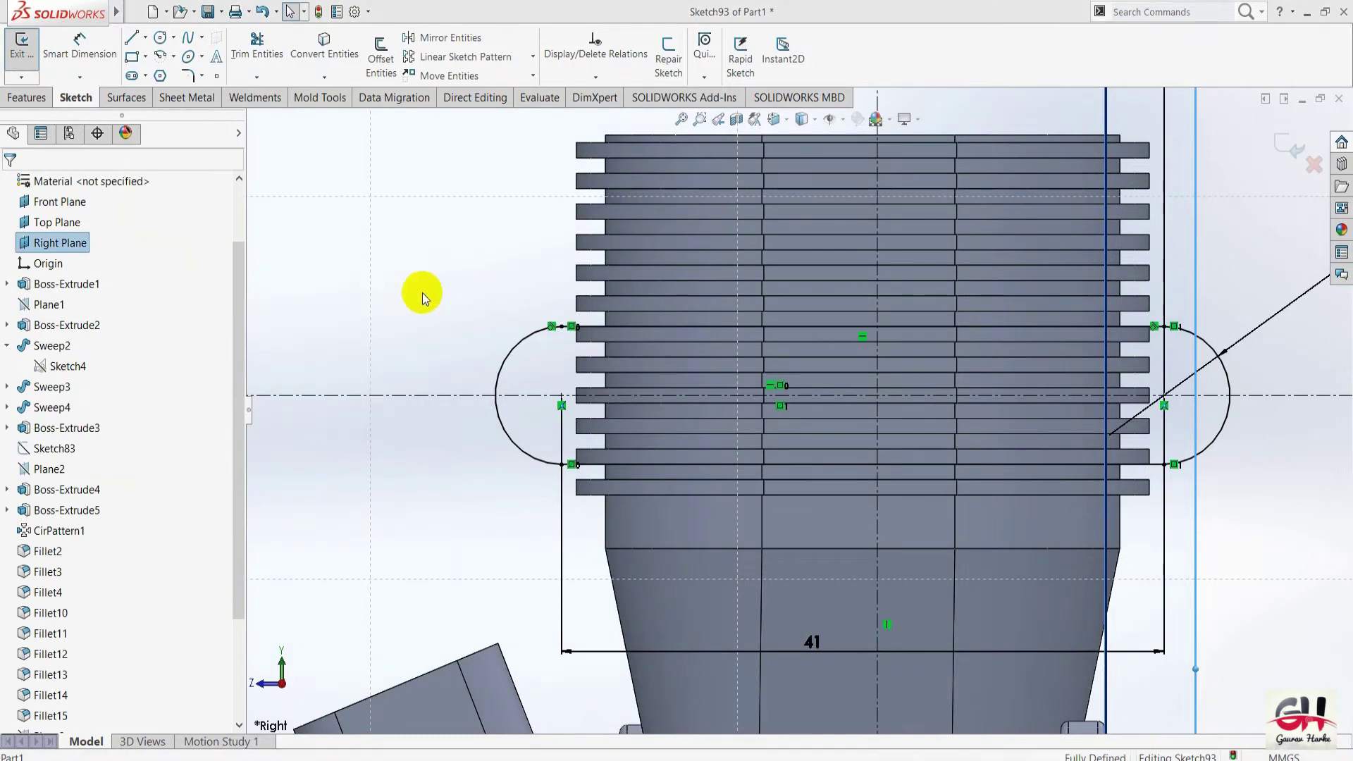
# Exit the slot sketch, select Sketch93, and check the lug dimensions in the drawing PDF.
pyautogui.click(1290, 146)
pyautogui.scroll(-3, 790, 339)
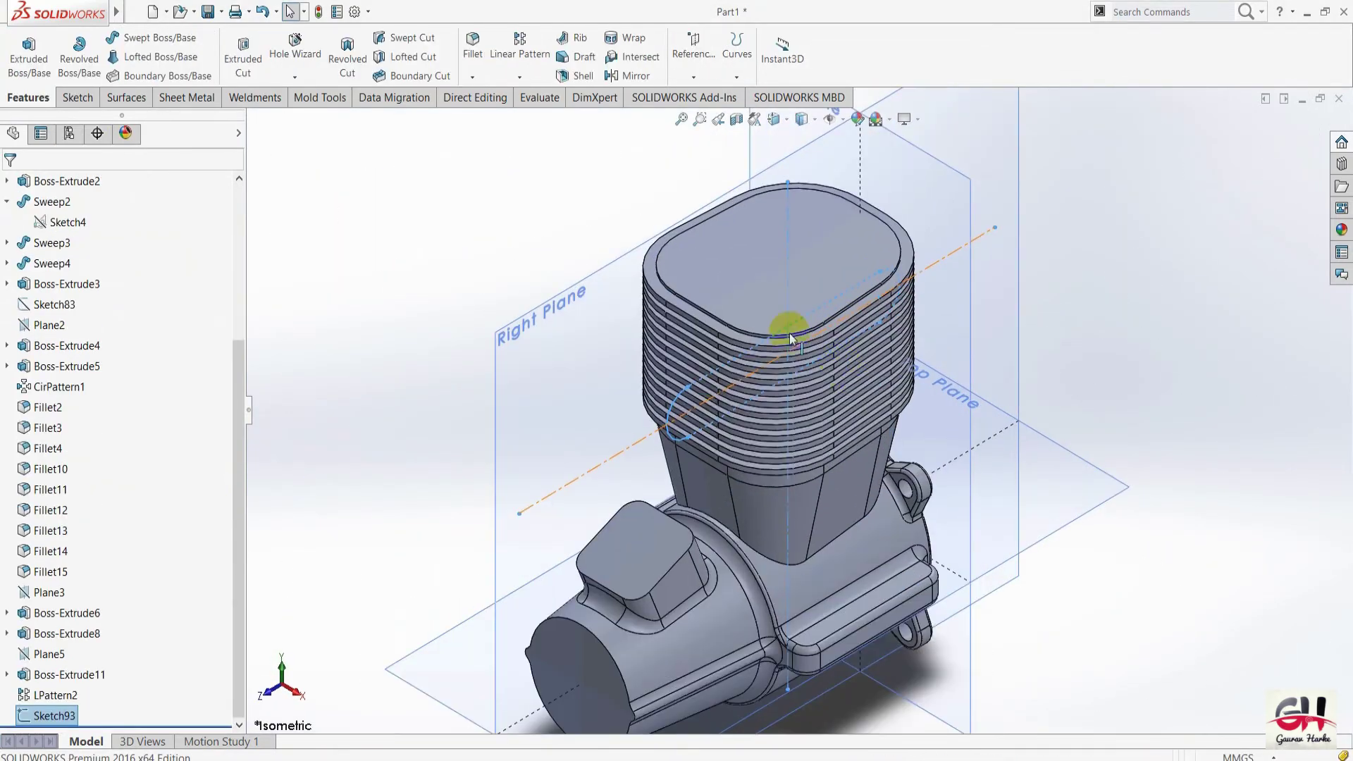
pyautogui.click(321, 374)
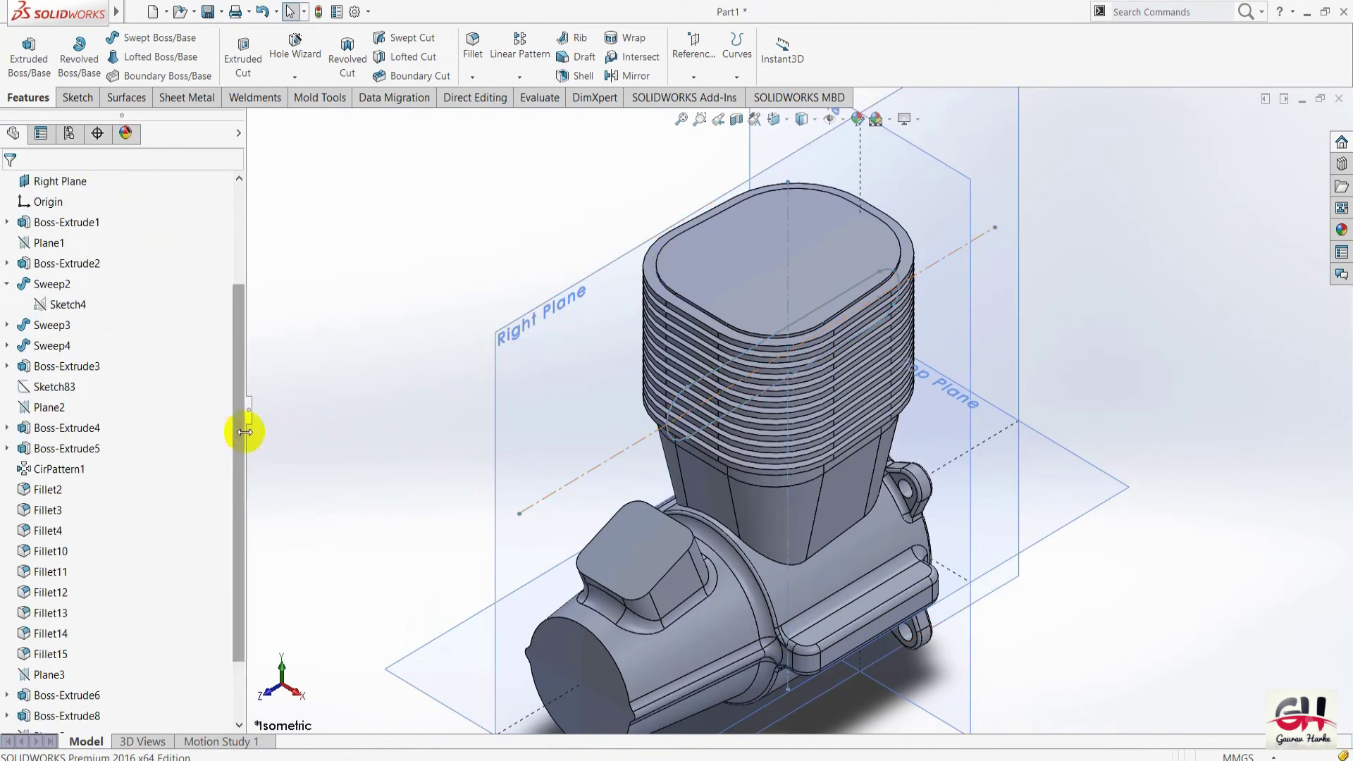
pyautogui.moveTo(242, 429)
pyautogui.mouseDown()
pyautogui.moveTo(230, 527)
pyautogui.moveTo(278, 600)
pyautogui.mouseUp()
pyautogui.click(55, 695)
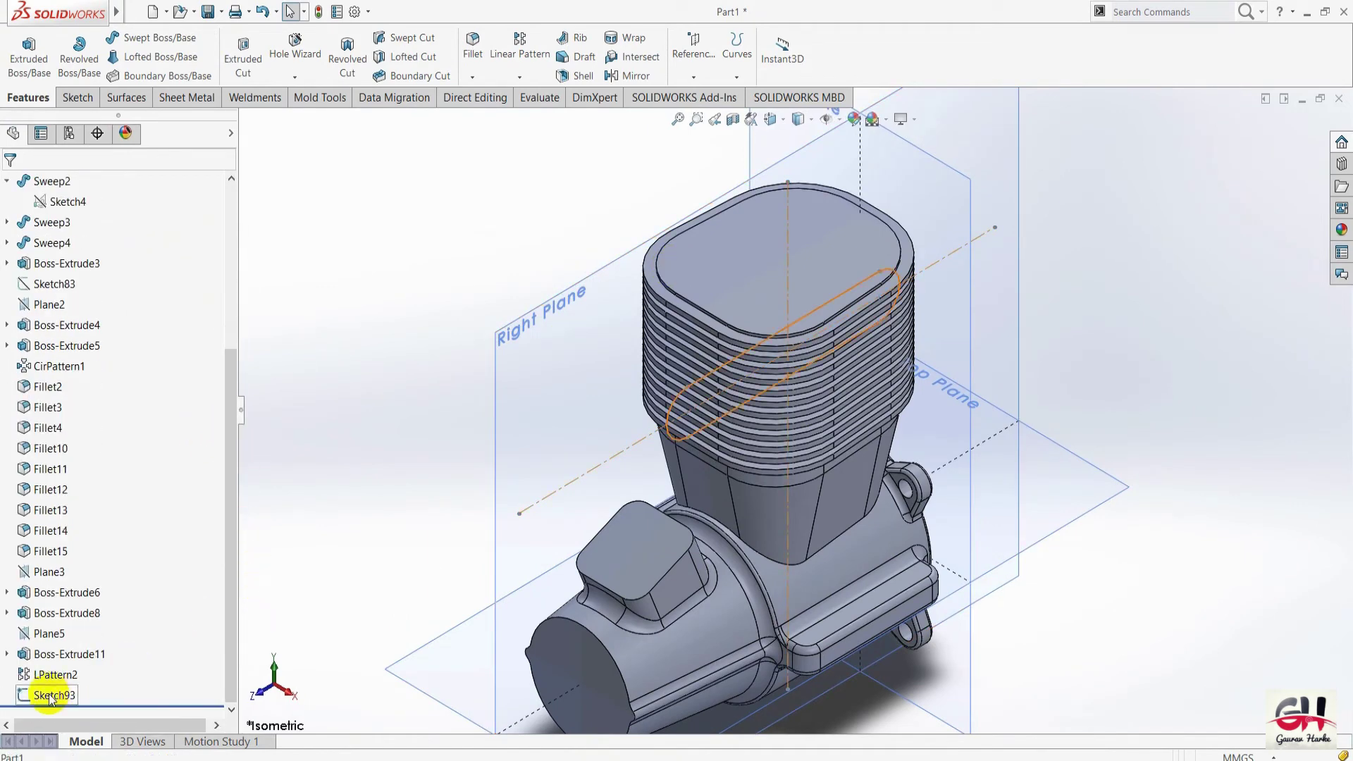
pyautogui.hotkey('alt', 'Tab')
pyautogui.moveTo(1012, 202); pyautogui.dragTo(1012, 432)
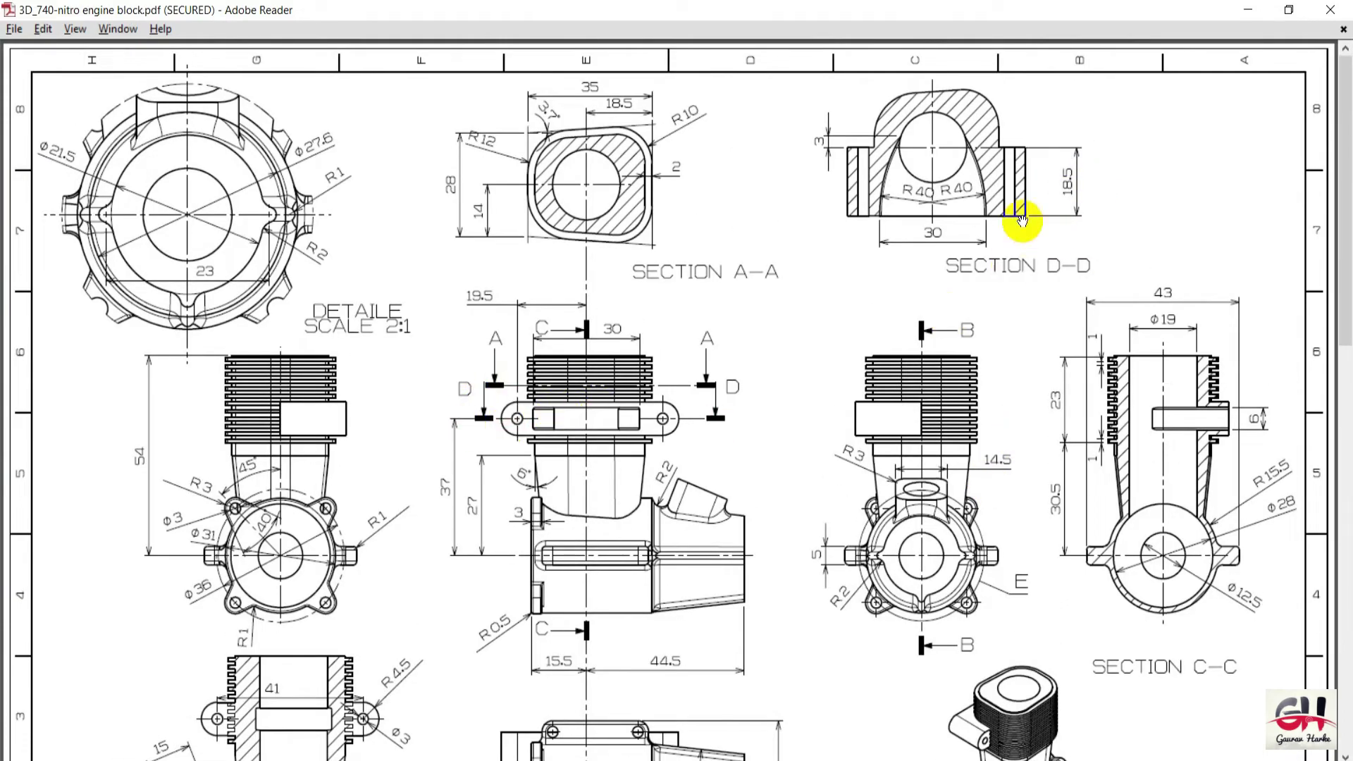
pyautogui.hotkey('alt', 'Tab')
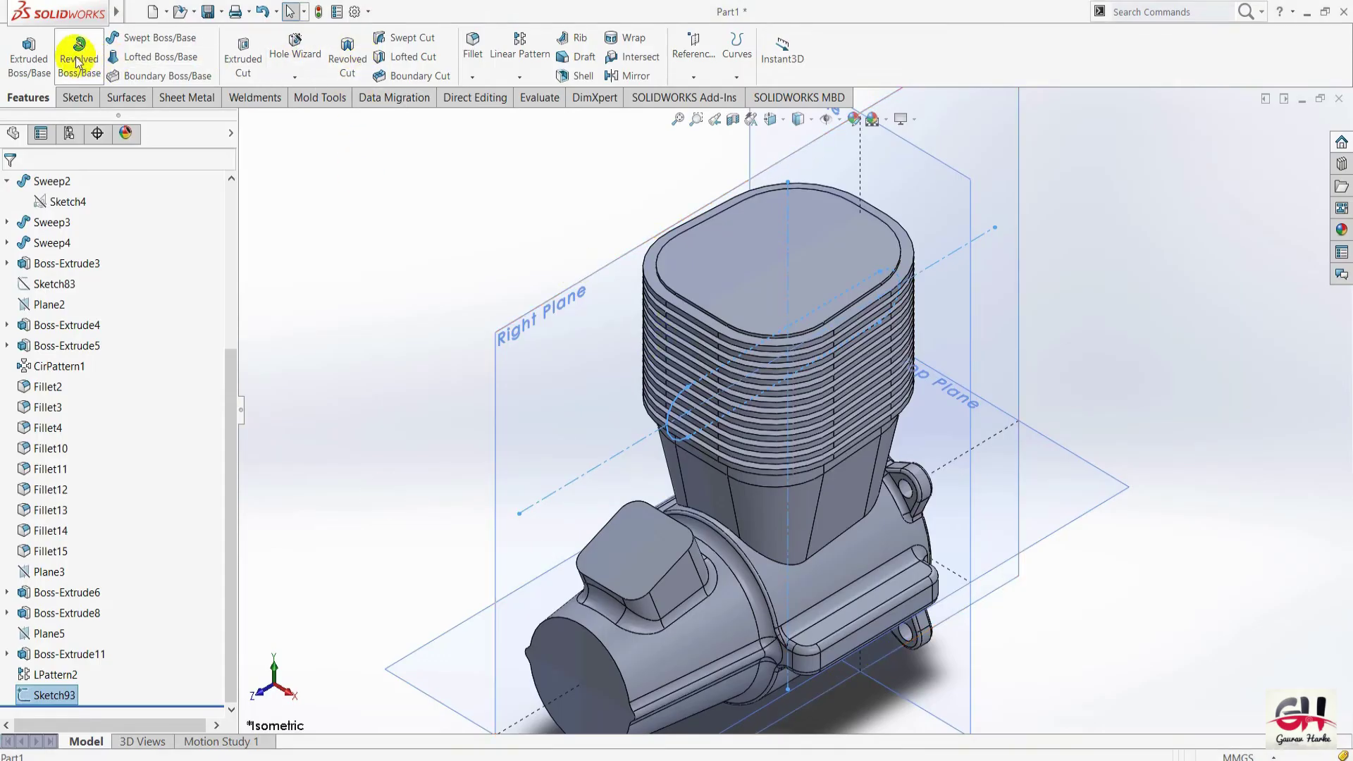
# Extrude Sketch93 18.5 mm in the reversed direction to form the side lug.
pyautogui.click(77, 62)
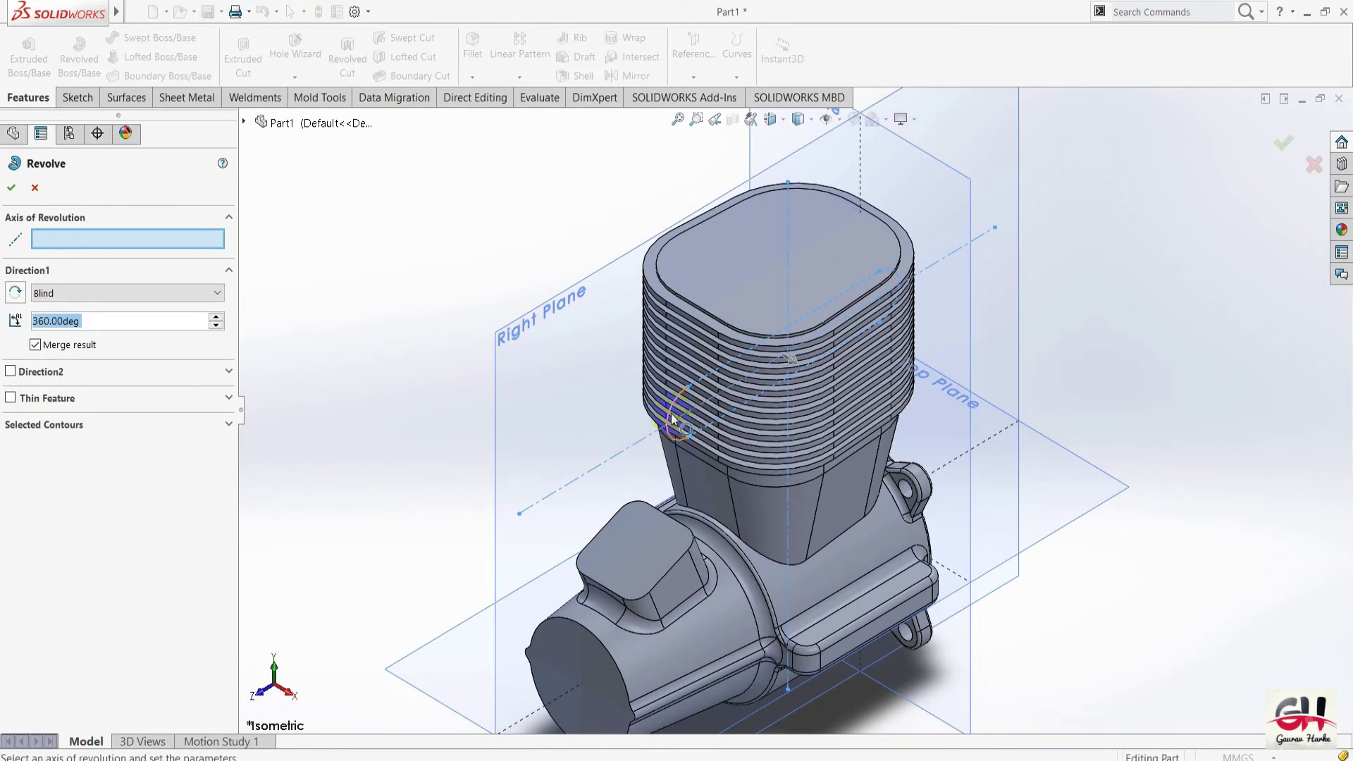
pyautogui.click(53, 211)
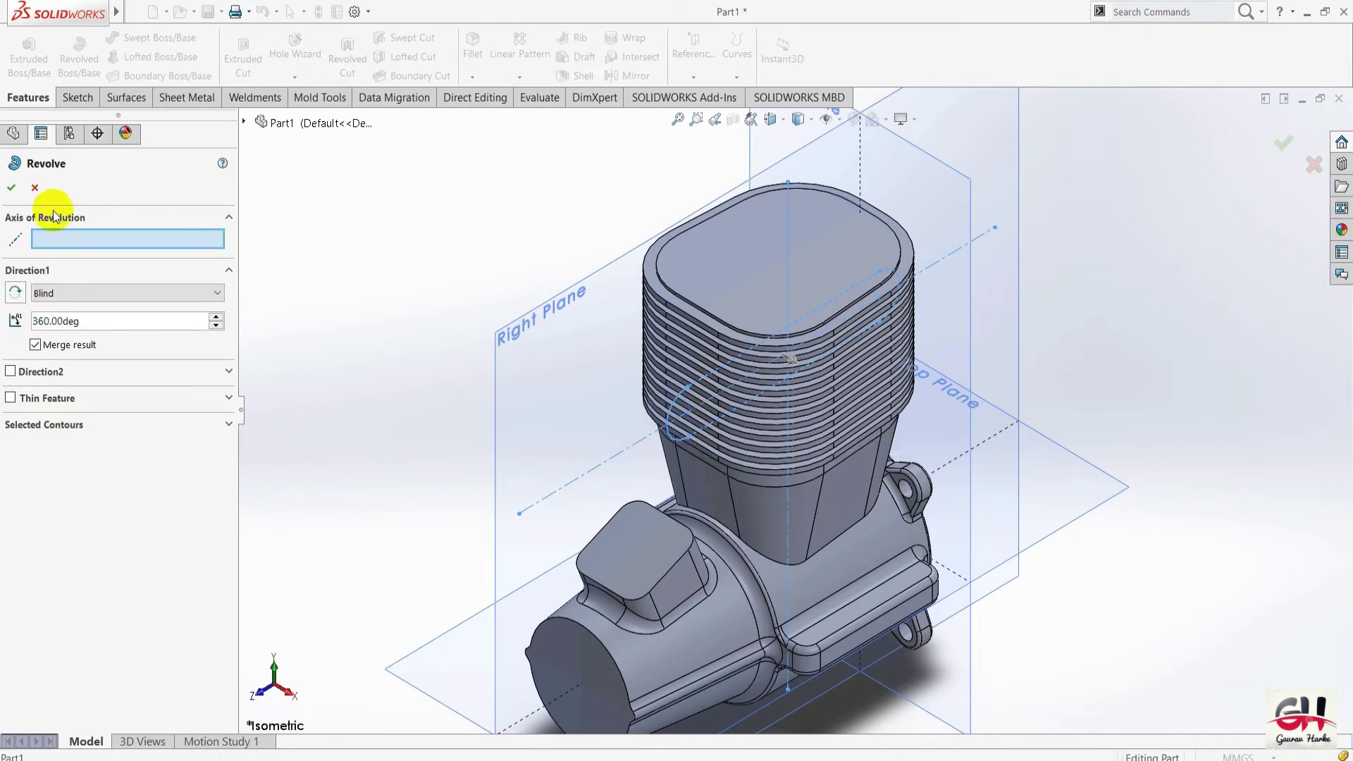
pyautogui.click(34, 188)
pyautogui.click(28, 60)
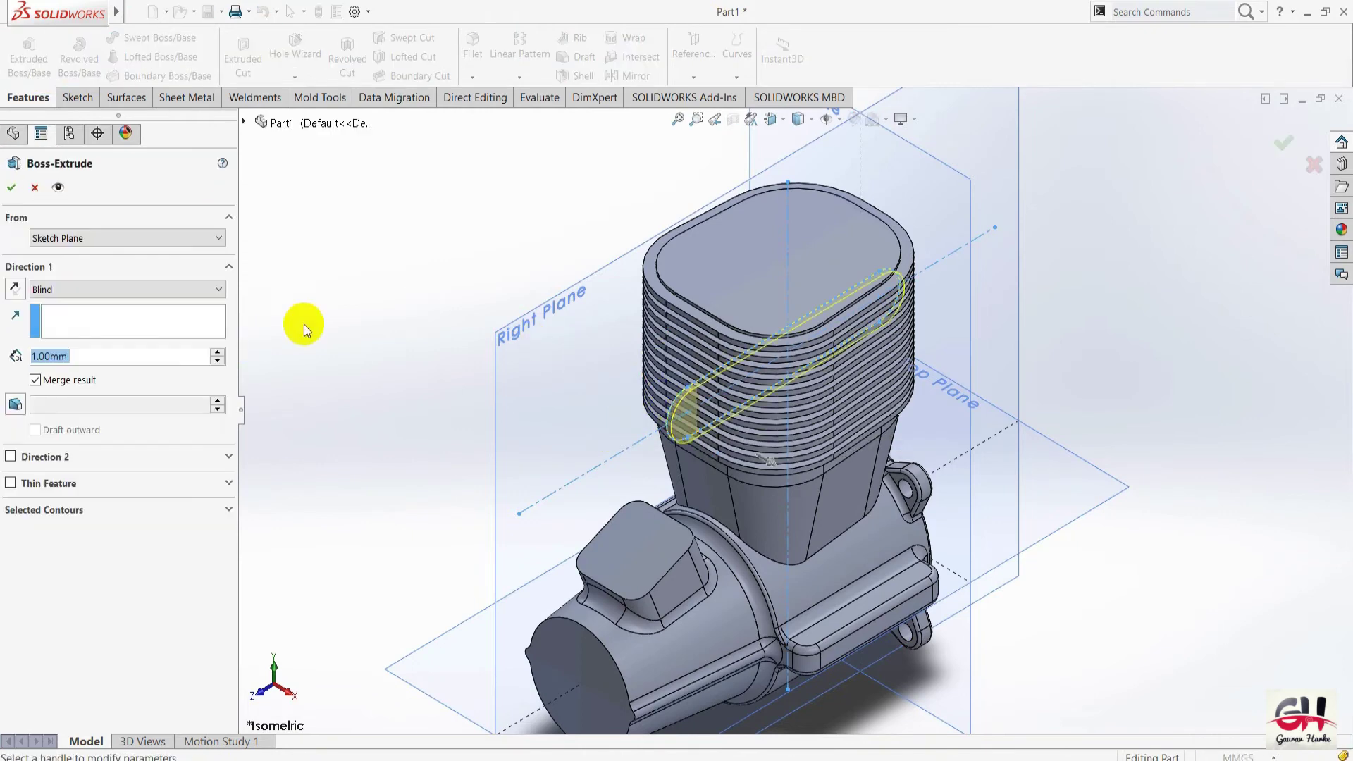
pyautogui.click(16, 290)
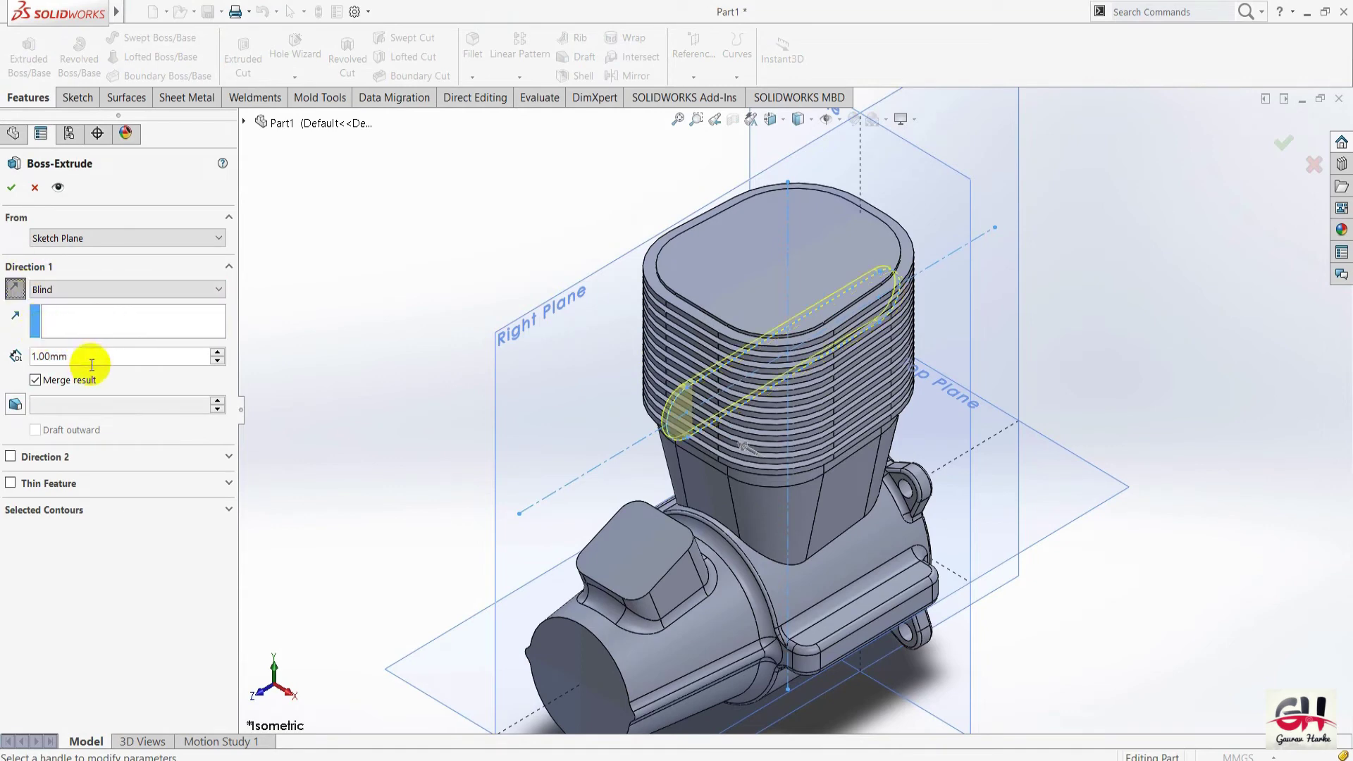
pyautogui.write('18.5')
pyautogui.press('Return')
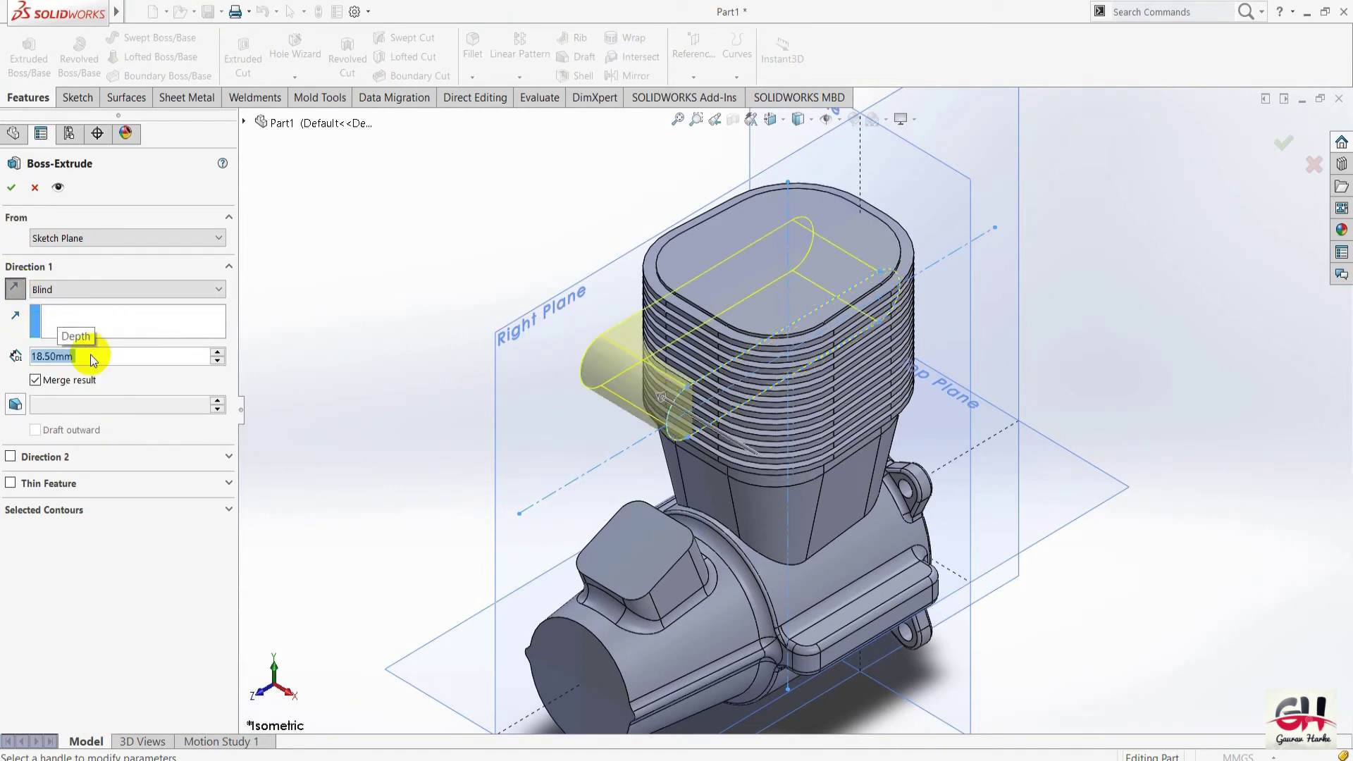
pyautogui.click(11, 189)
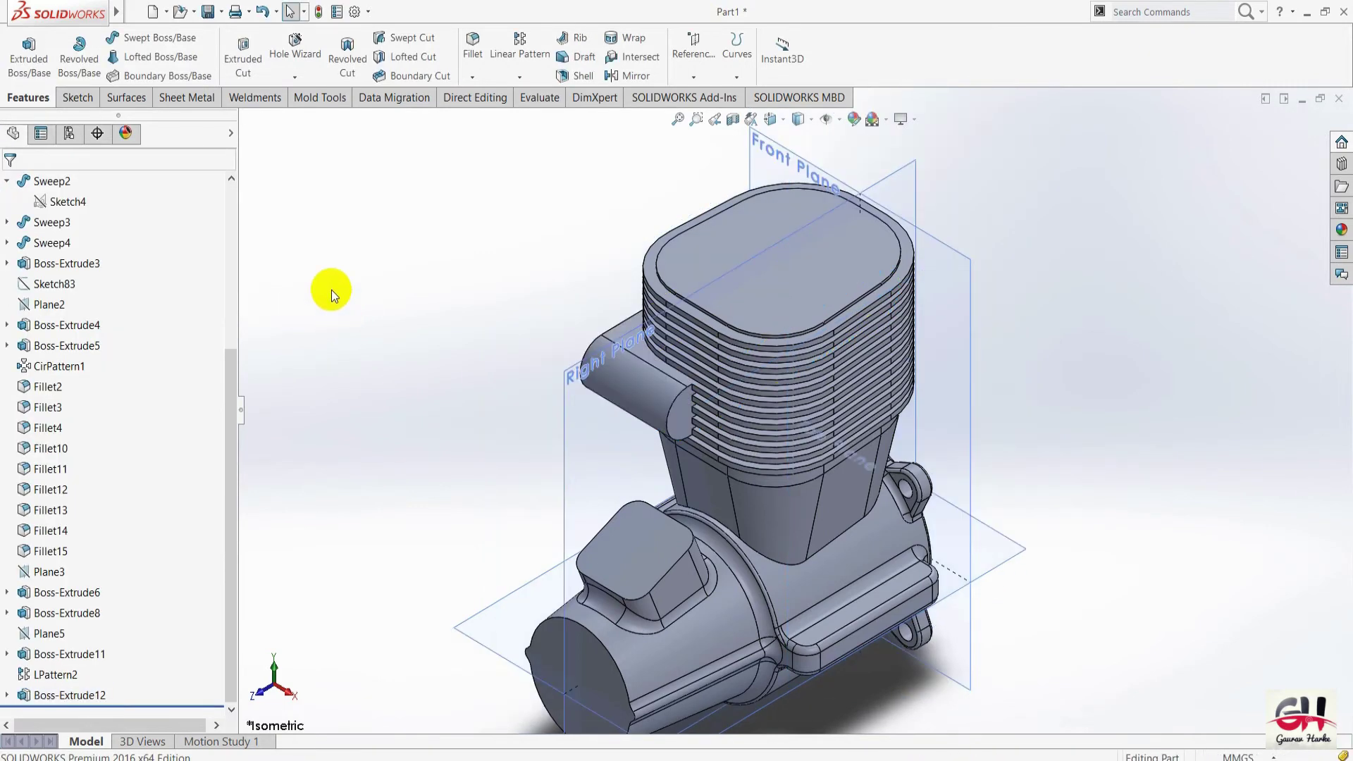
pyautogui.scroll(-5, 720, 467)
pyautogui.scroll(2, 666, 345)
pyautogui.scroll(2, 666, 345)
pyautogui.scroll(2, 653, 365)
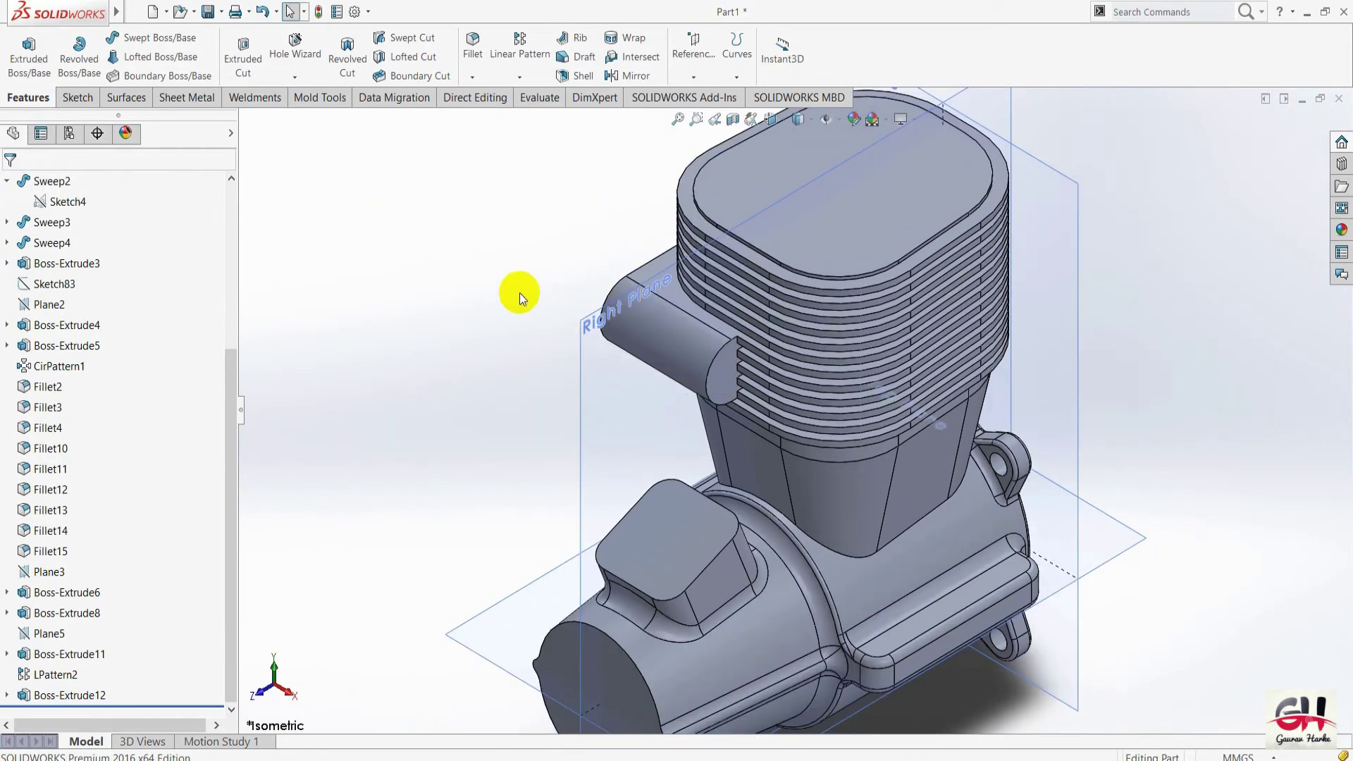
# Zoom the PDF drawing into the lug's R4.5 and Ø3 hole details, then return to SOLIDWORKS.
pyautogui.scroll(-3, 402, 458)
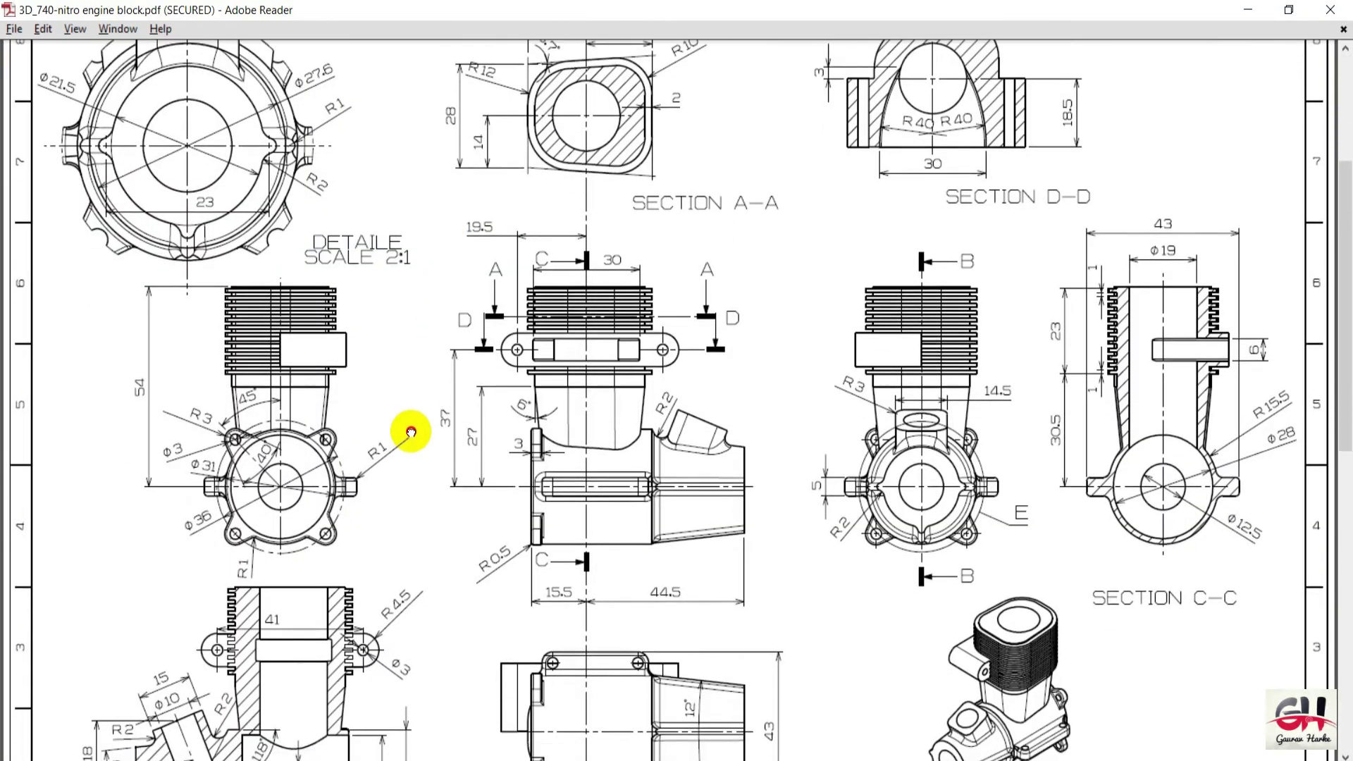
pyautogui.moveTo(410, 426); pyautogui.dragTo(410, 435)
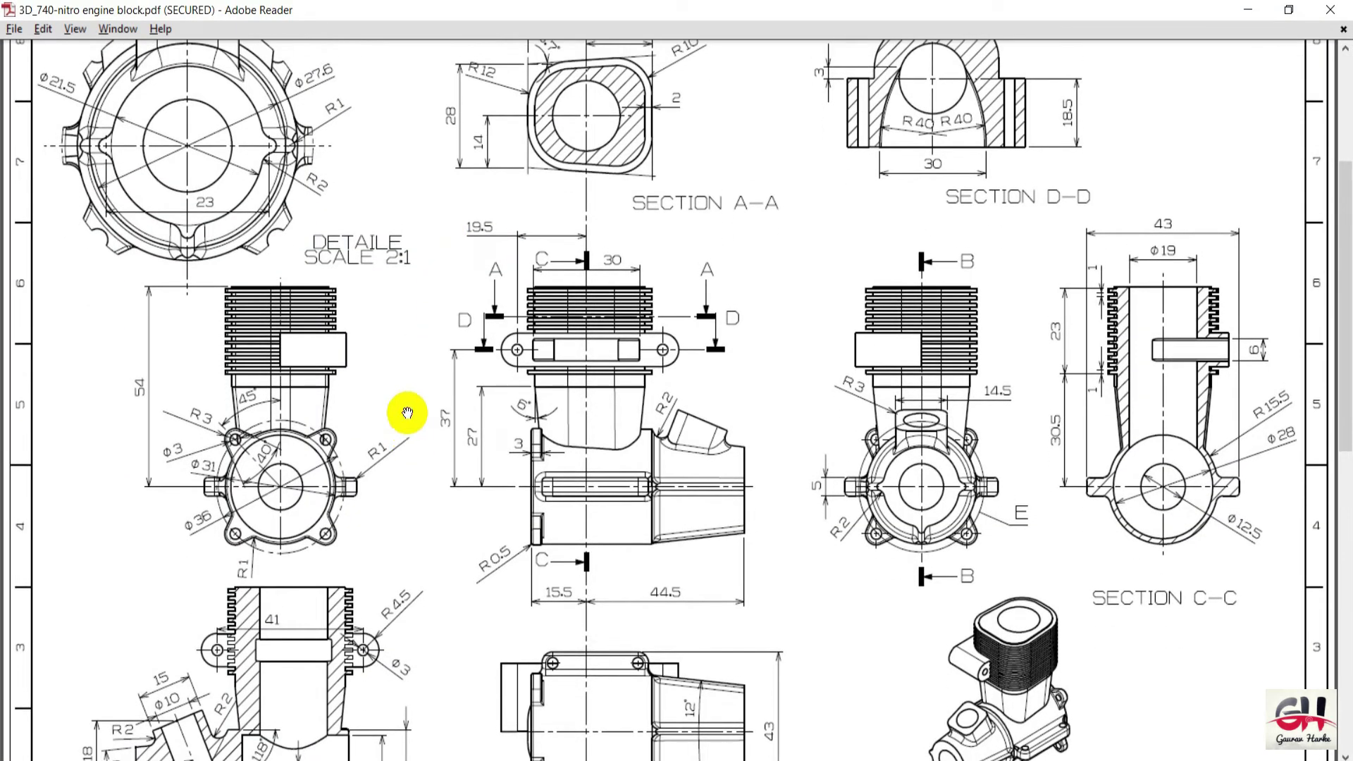
pyautogui.scroll(1, 444, 287)
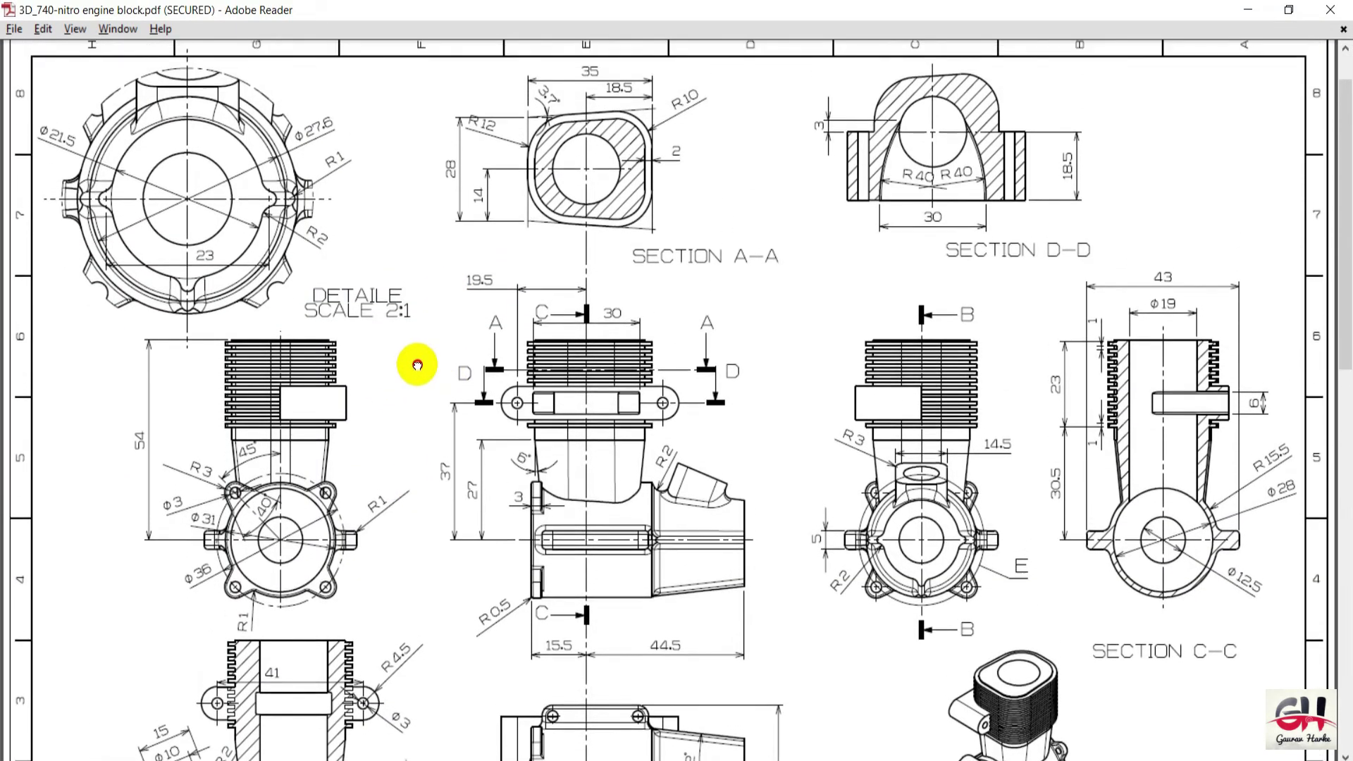
pyautogui.moveTo(423, 327)
pyautogui.mouseDown()
pyautogui.moveTo(417, 336)
pyautogui.moveTo(423, 259)
pyautogui.mouseUp()
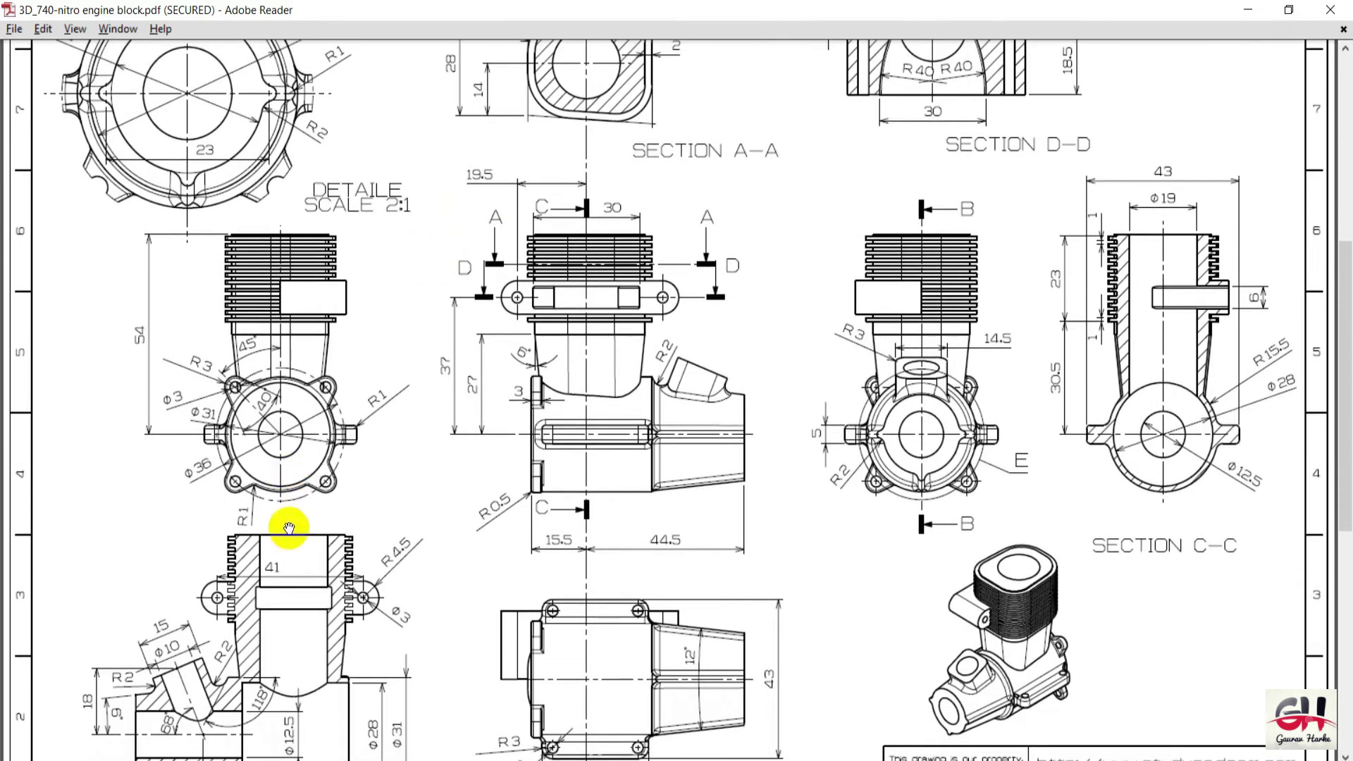
pyautogui.keyDown('ctrl'); pyautogui.scroll(1, 392, 641); pyautogui.keyUp('ctrl')
pyautogui.keyDown('ctrl'); pyautogui.scroll(1, 393, 573); pyautogui.keyUp('ctrl')
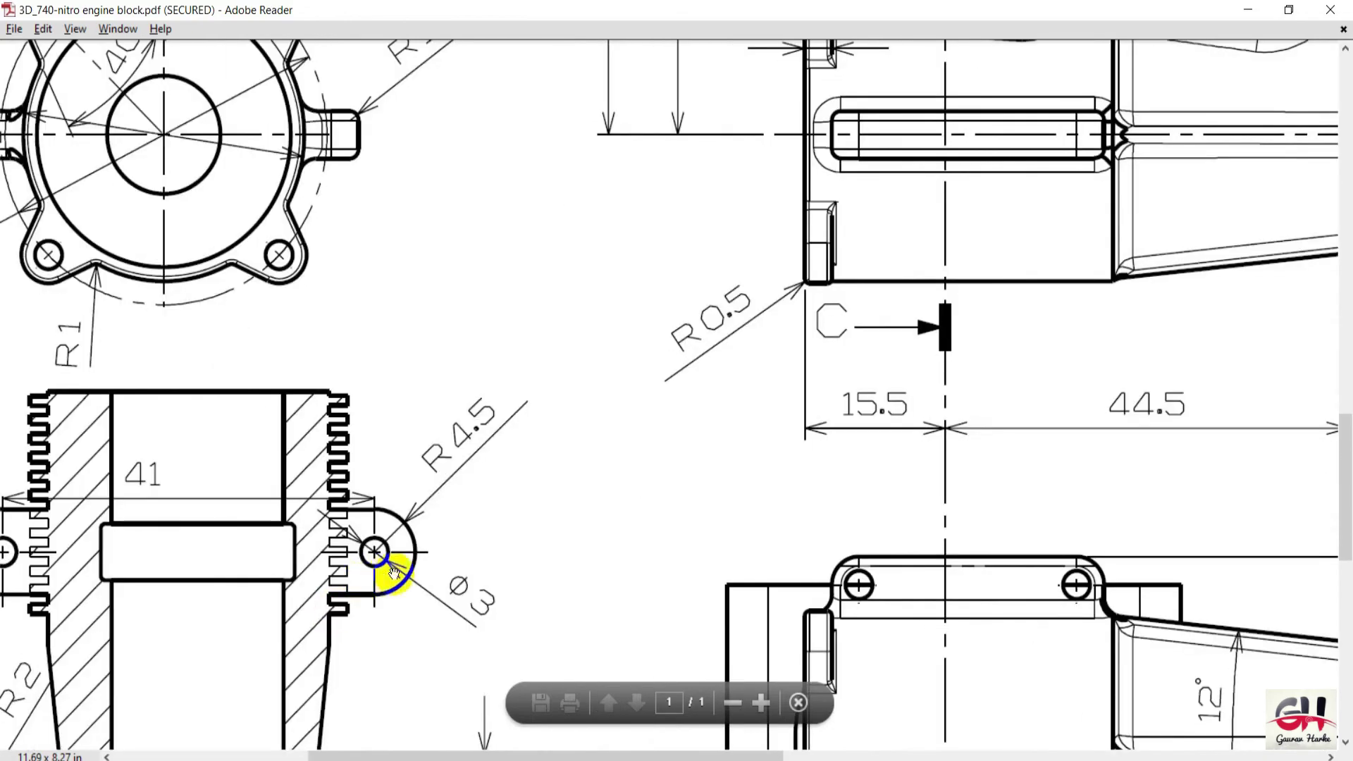
pyautogui.hotkey('alt', 'Tab')
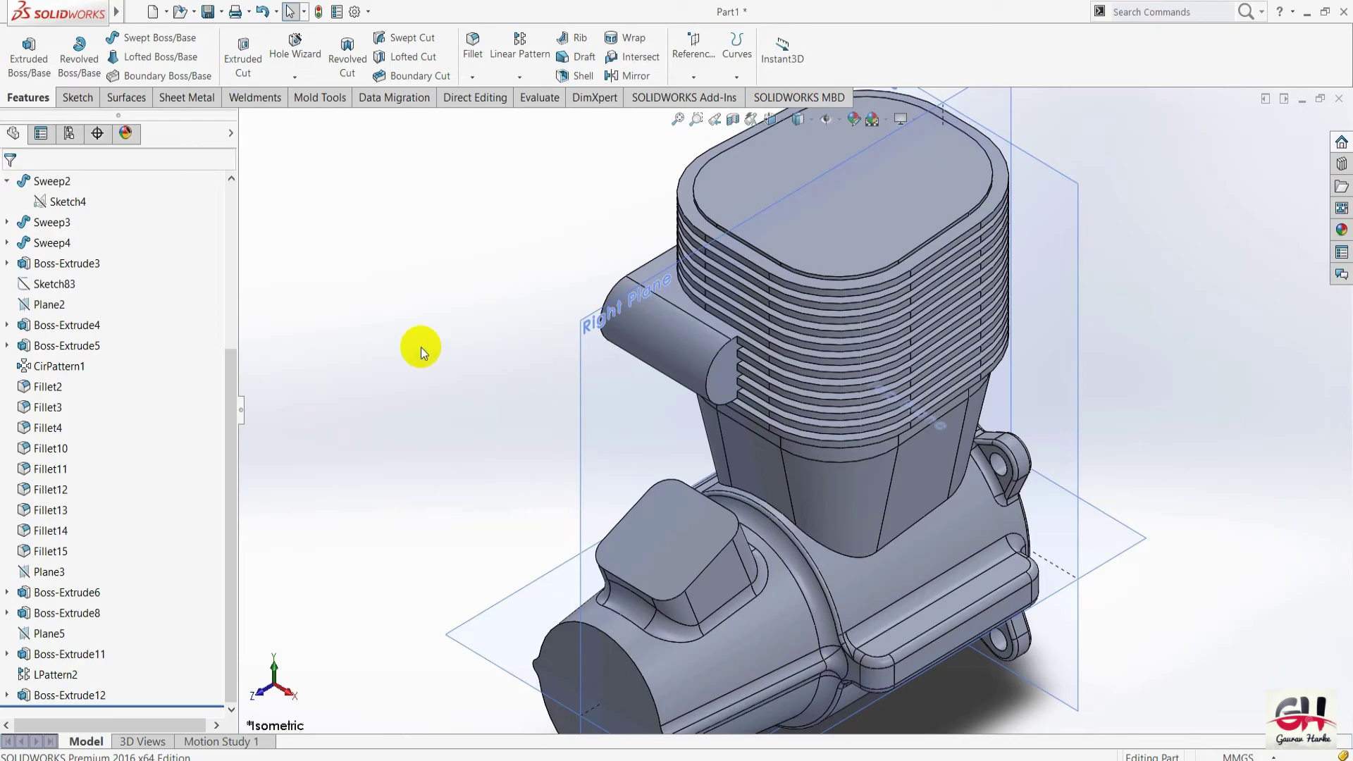
# Rotate the model and set up a Hole Wizard dowel hole at Ø3.0 mm.
pyautogui.press('Left')
pyautogui.press('Left')
pyautogui.press('Left')
pyautogui.press('Left')
pyautogui.press('Left')
pyautogui.press('Left')
pyautogui.press('Left')
pyautogui.press('Left')
pyautogui.press('Left')
pyautogui.press('Left')
pyautogui.press('Left')
pyautogui.press('Left')
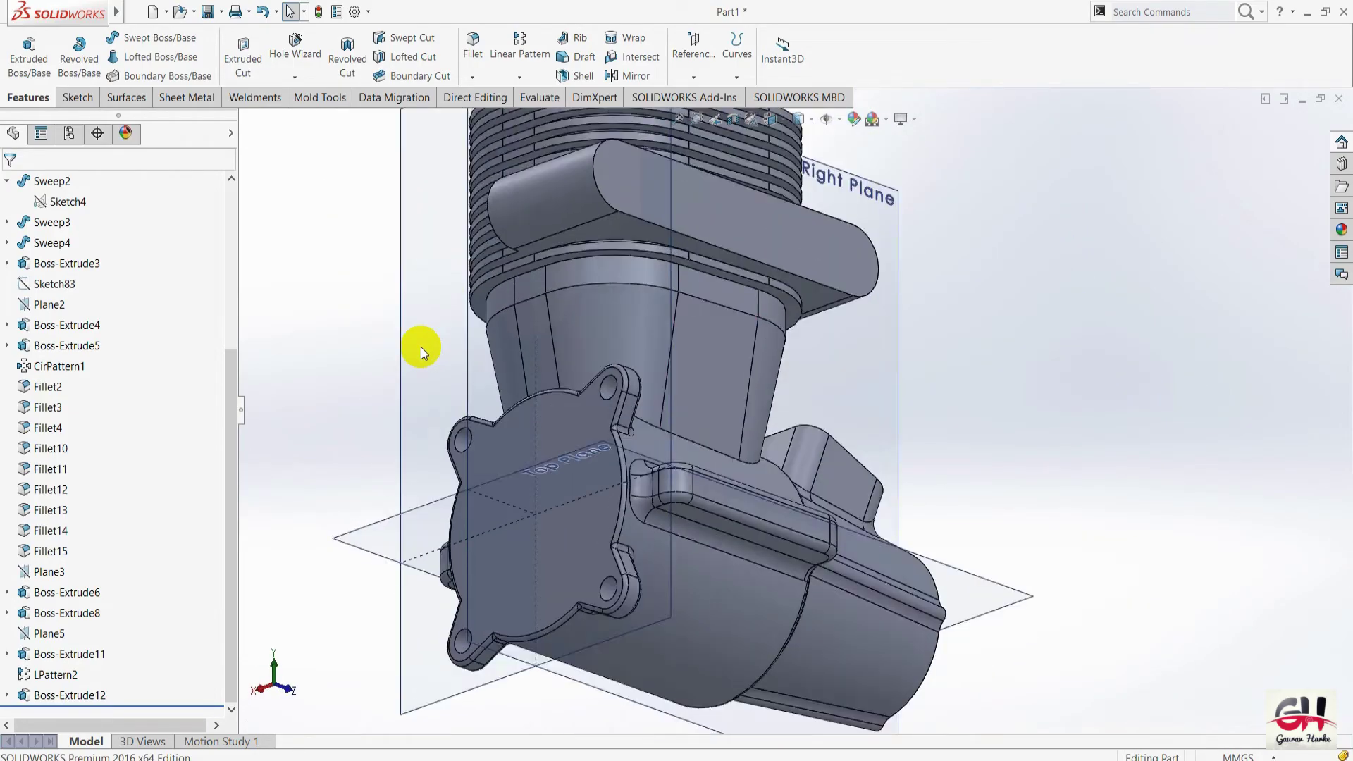
pyautogui.press('Left')
pyautogui.press('Left')
pyautogui.scroll(-2, 564, 221)
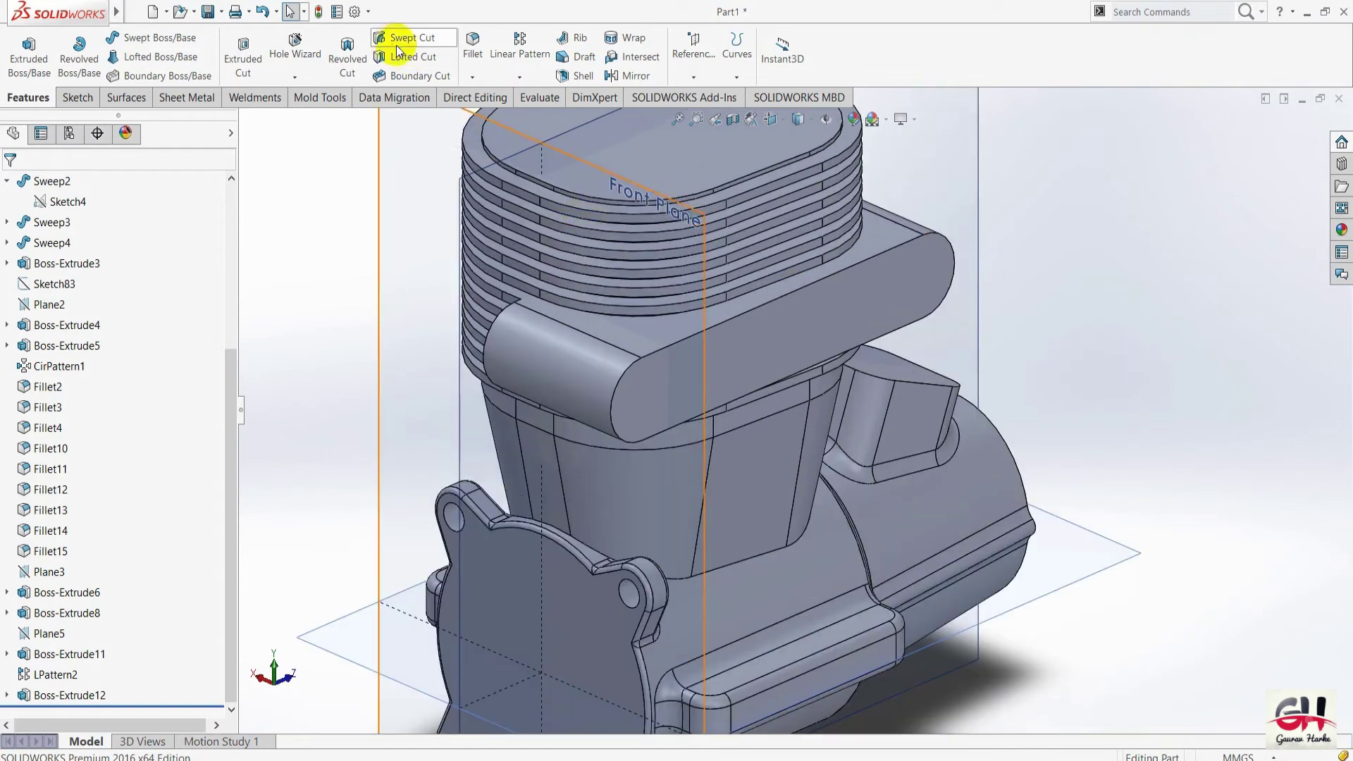
pyautogui.click(296, 53)
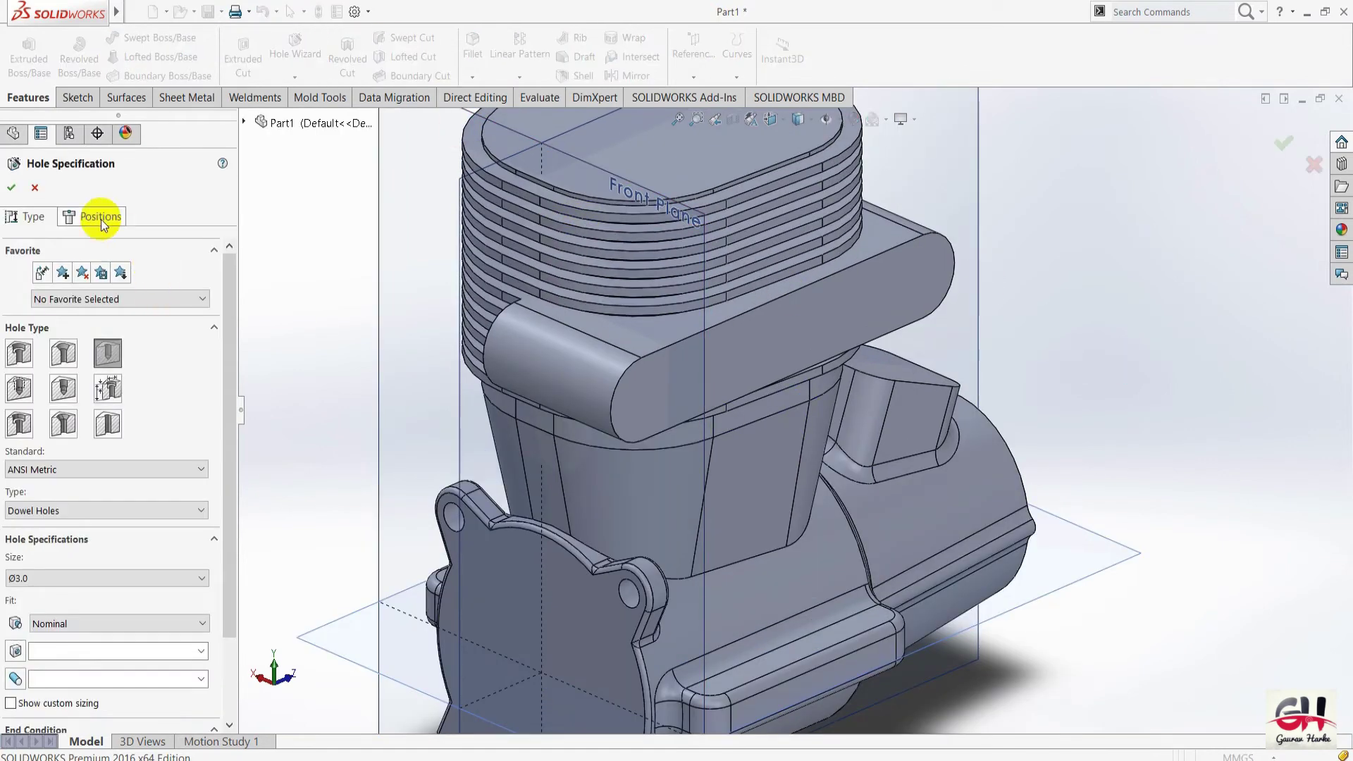
pyautogui.click(100, 217)
pyautogui.click(47, 217)
pyautogui.click(115, 360)
pyautogui.scroll(-3, 184, 422)
pyautogui.click(49, 480)
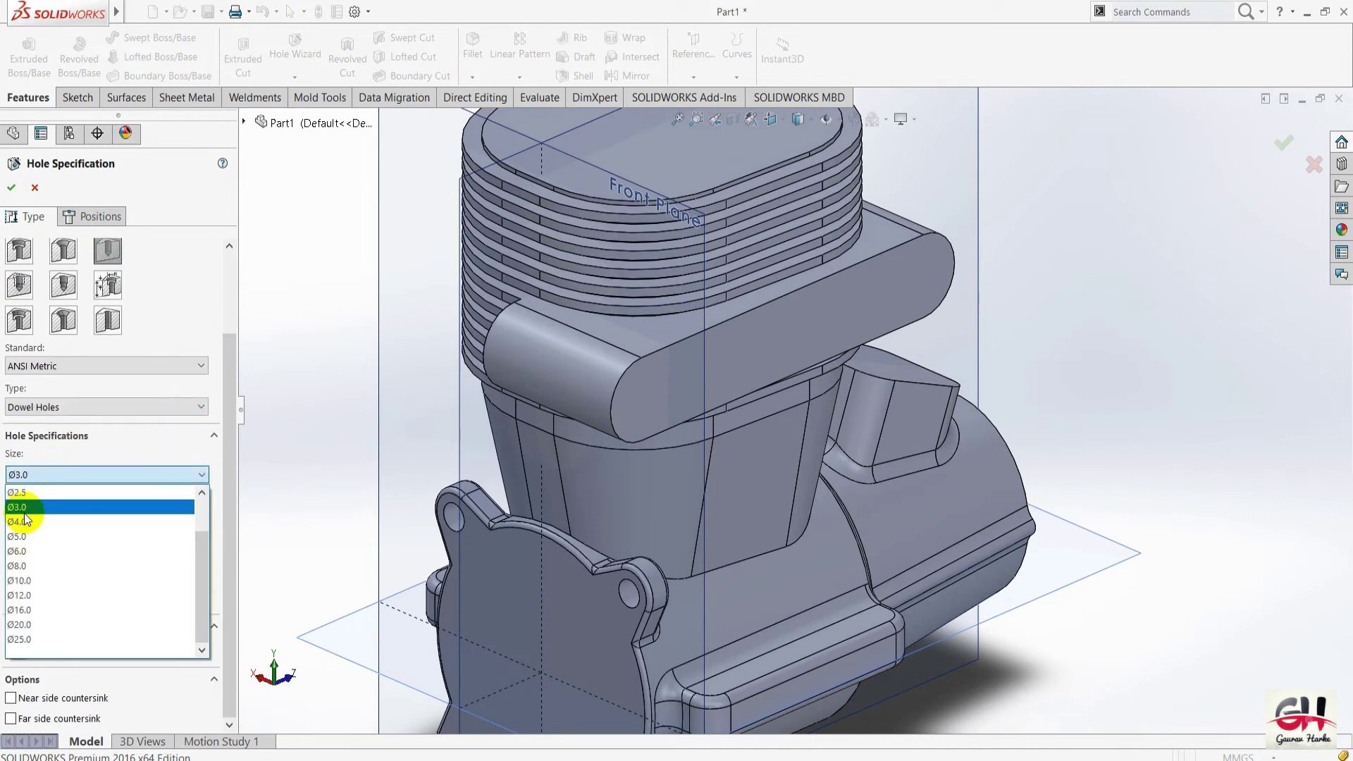
pyautogui.click(16, 285)
# Place the dowel holes at both lug arc centres and create the feature.
pyautogui.click(100, 217)
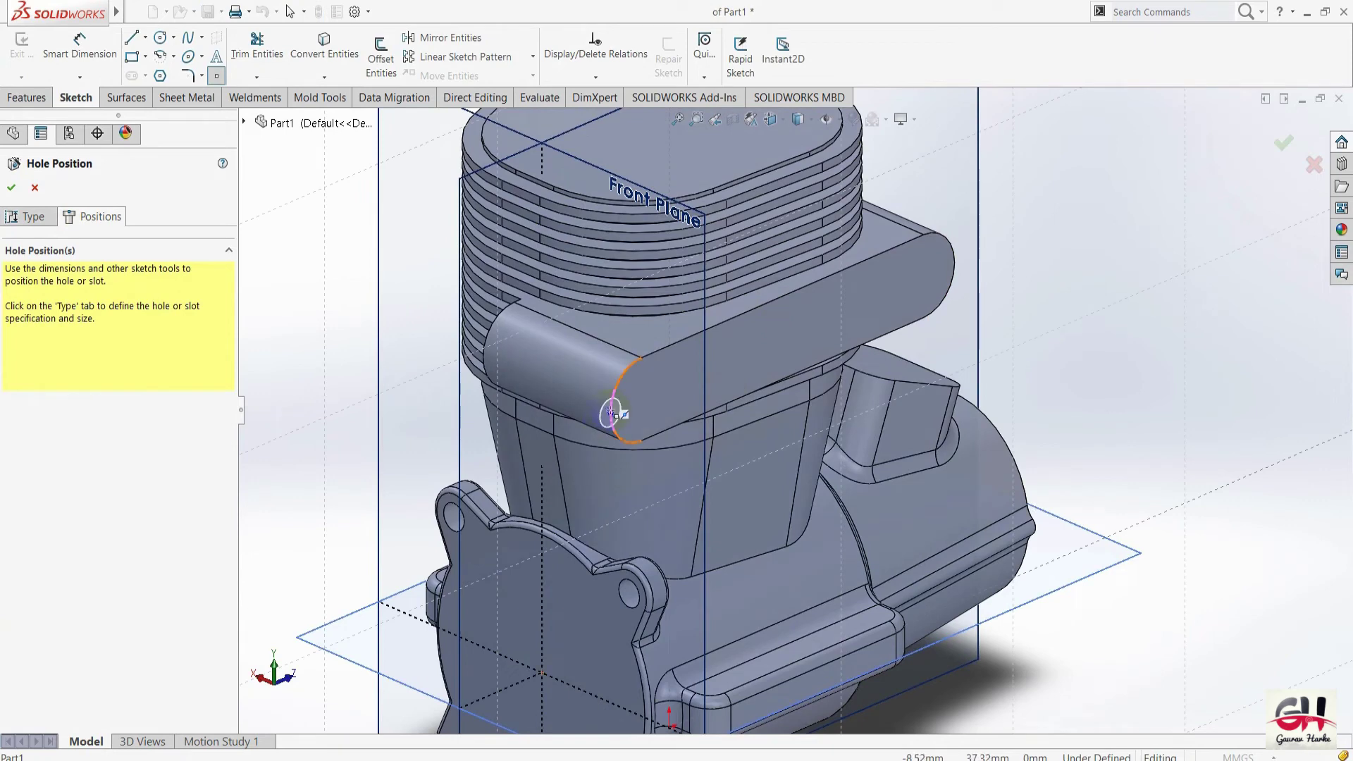
pyautogui.click(641, 399)
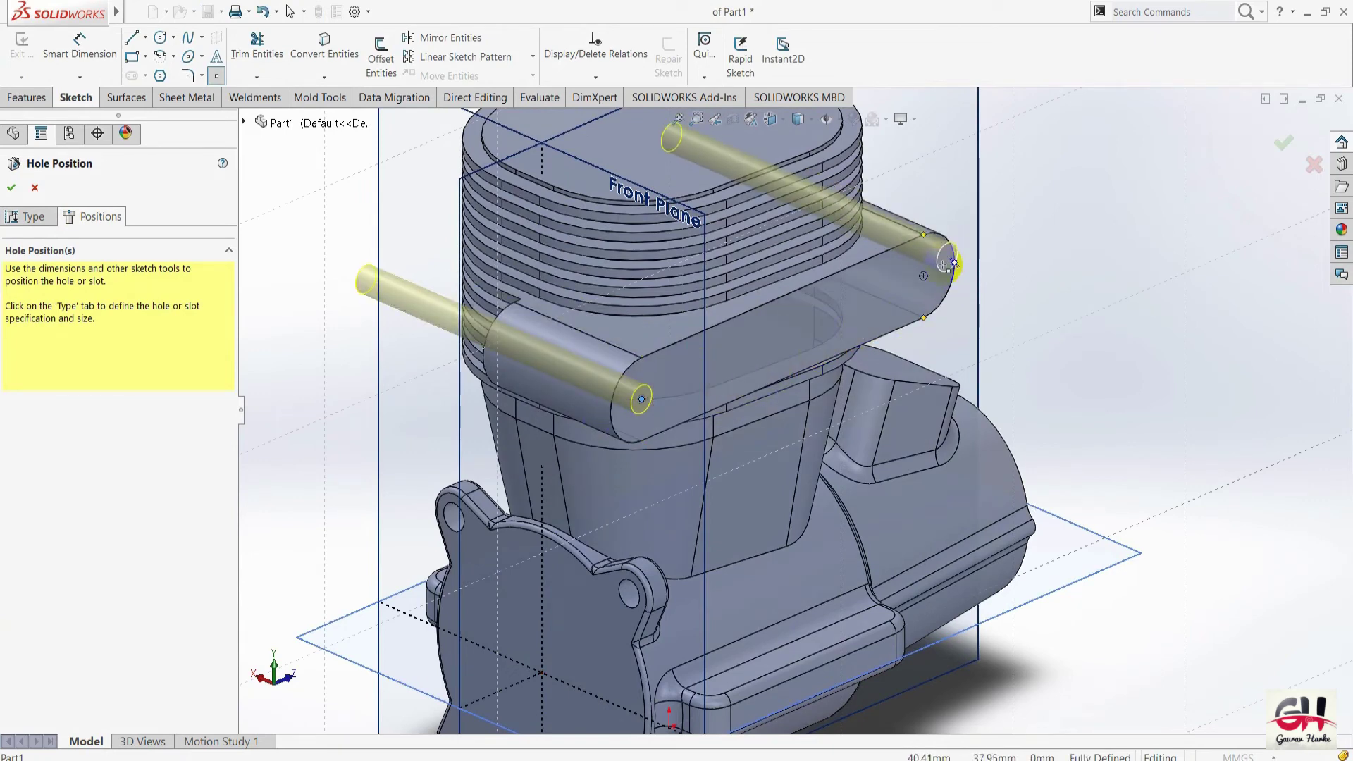
pyautogui.click(924, 277)
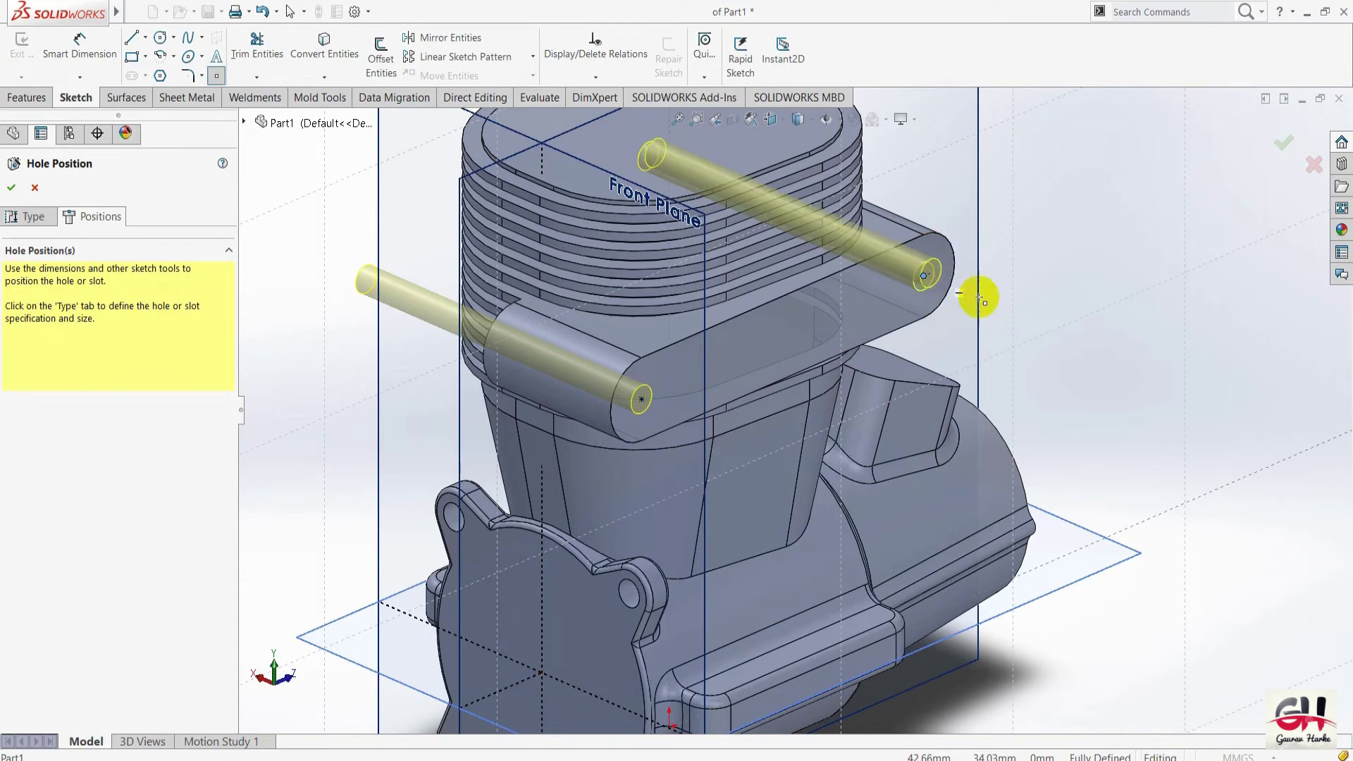
pyautogui.click(11, 189)
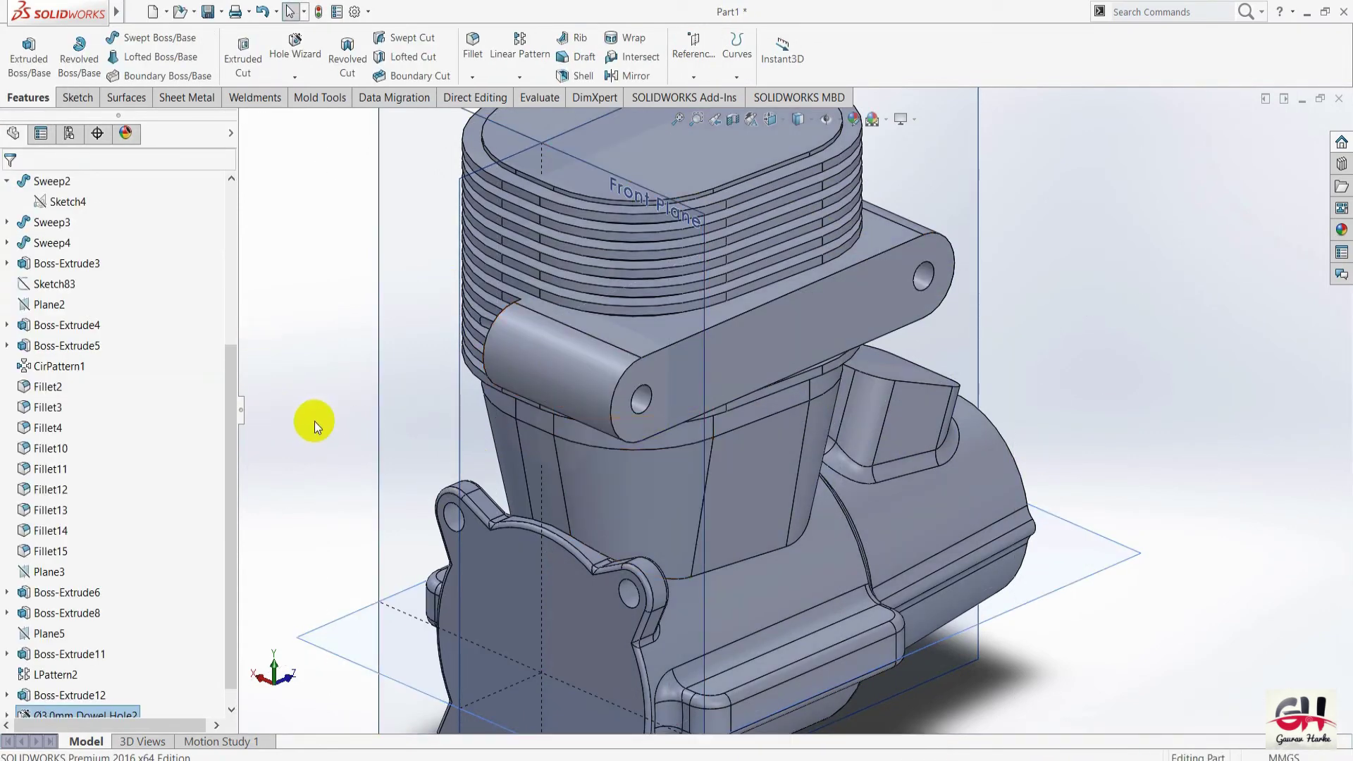
pyautogui.press('Left')
pyautogui.press('Left')
pyautogui.press('Left')
pyautogui.press('Left')
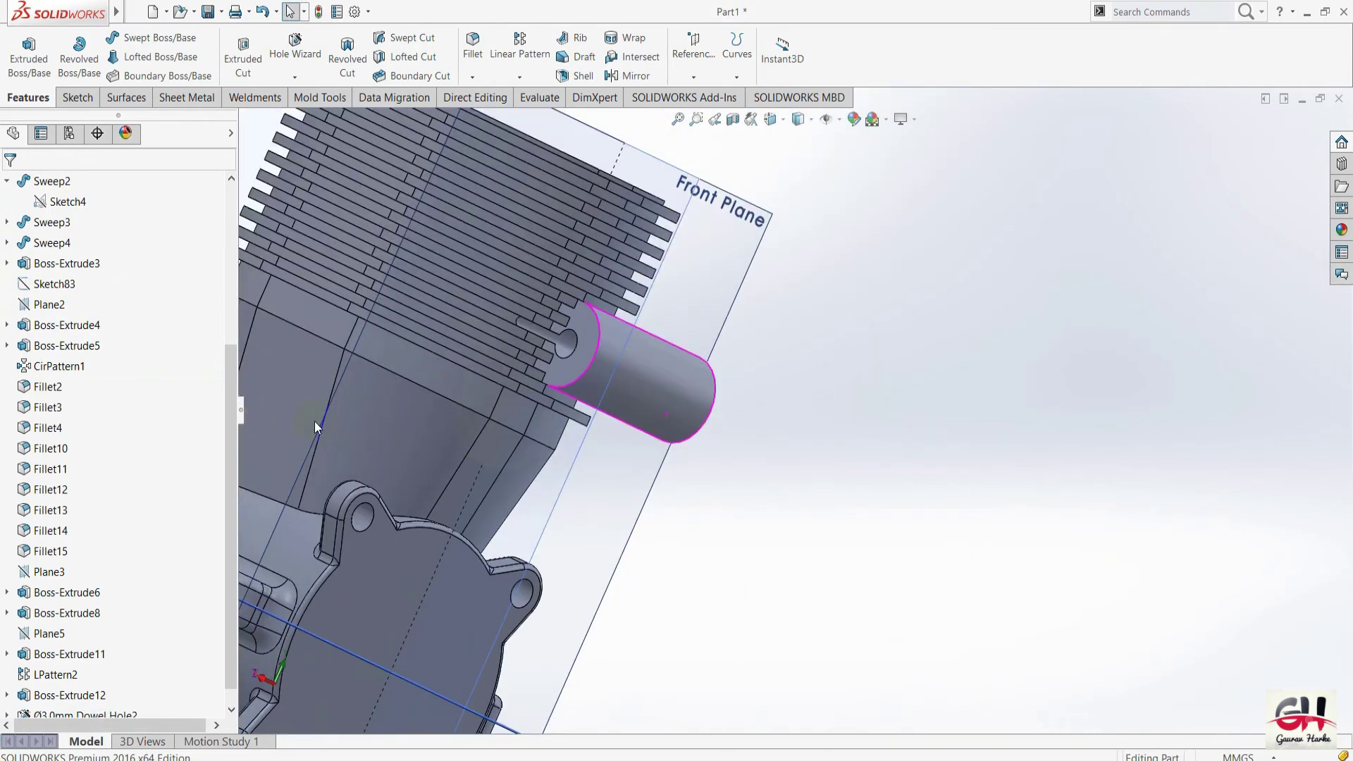
pyautogui.press('Left')
pyautogui.press('Left')
pyautogui.press('Left')
pyautogui.press('Left')
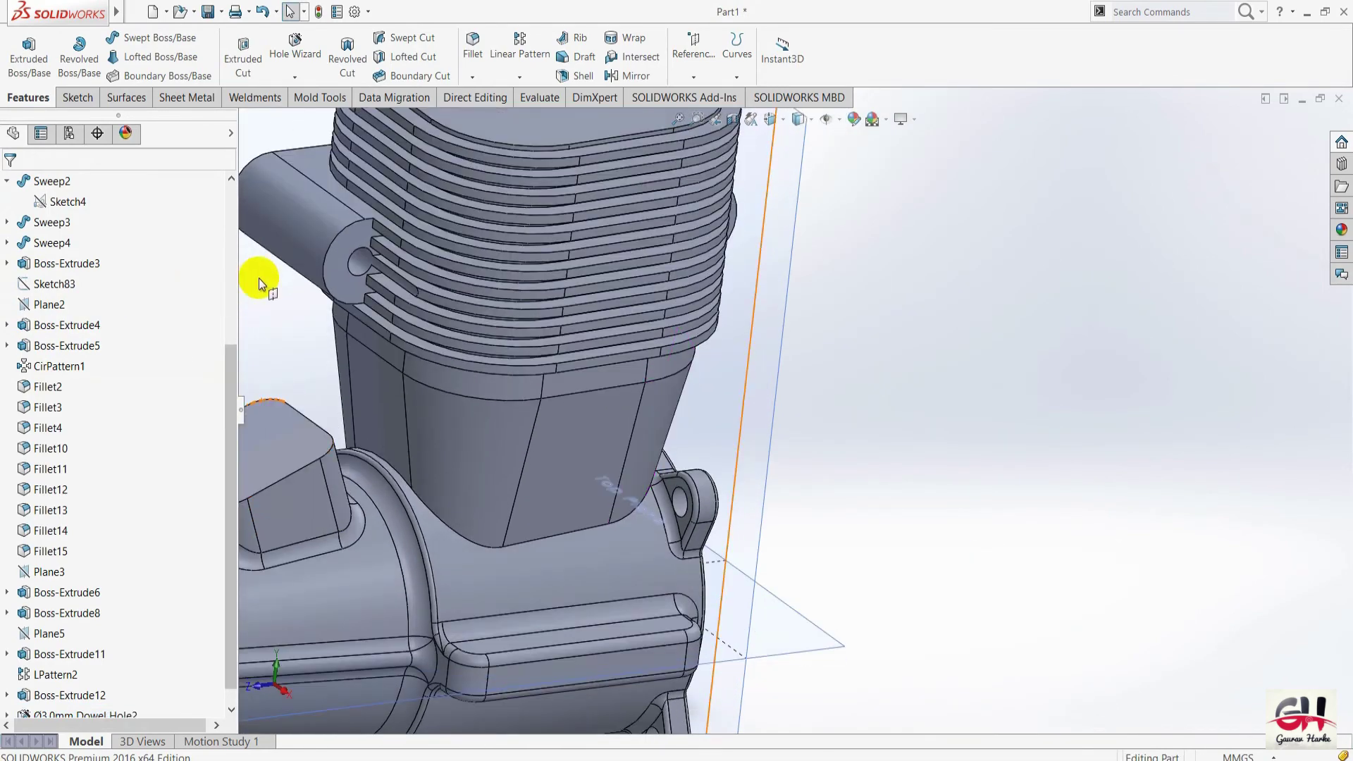
pyautogui.press('Left')
pyautogui.press('Left')
pyautogui.scroll(3, 324, 259)
pyautogui.scroll(-1, 386, 306)
pyautogui.press('Left')
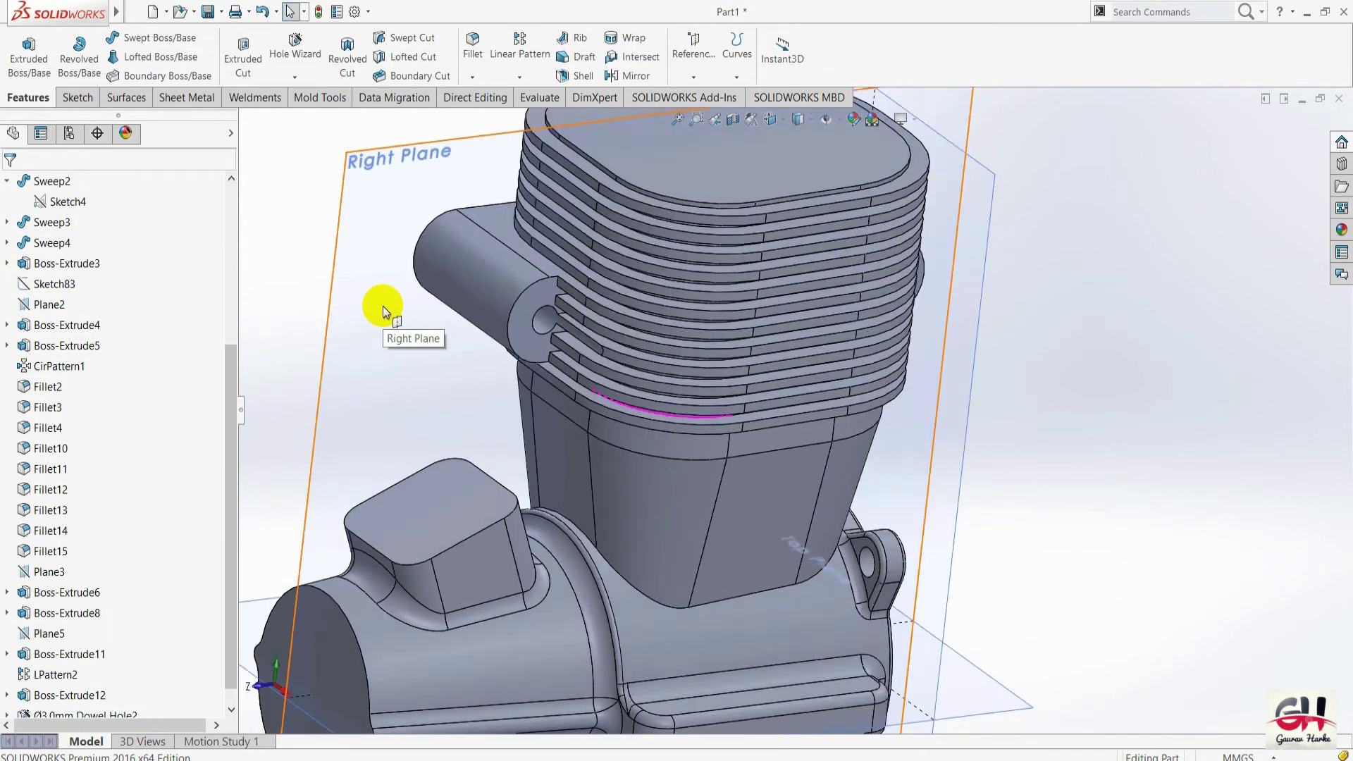
pyautogui.press('Left')
pyautogui.press('Left')
pyautogui.press('Left')
pyautogui.moveTo(391, 311); pyautogui.dragTo(398, 336, button='middle')
pyautogui.hotkey('alt', 'Tab')
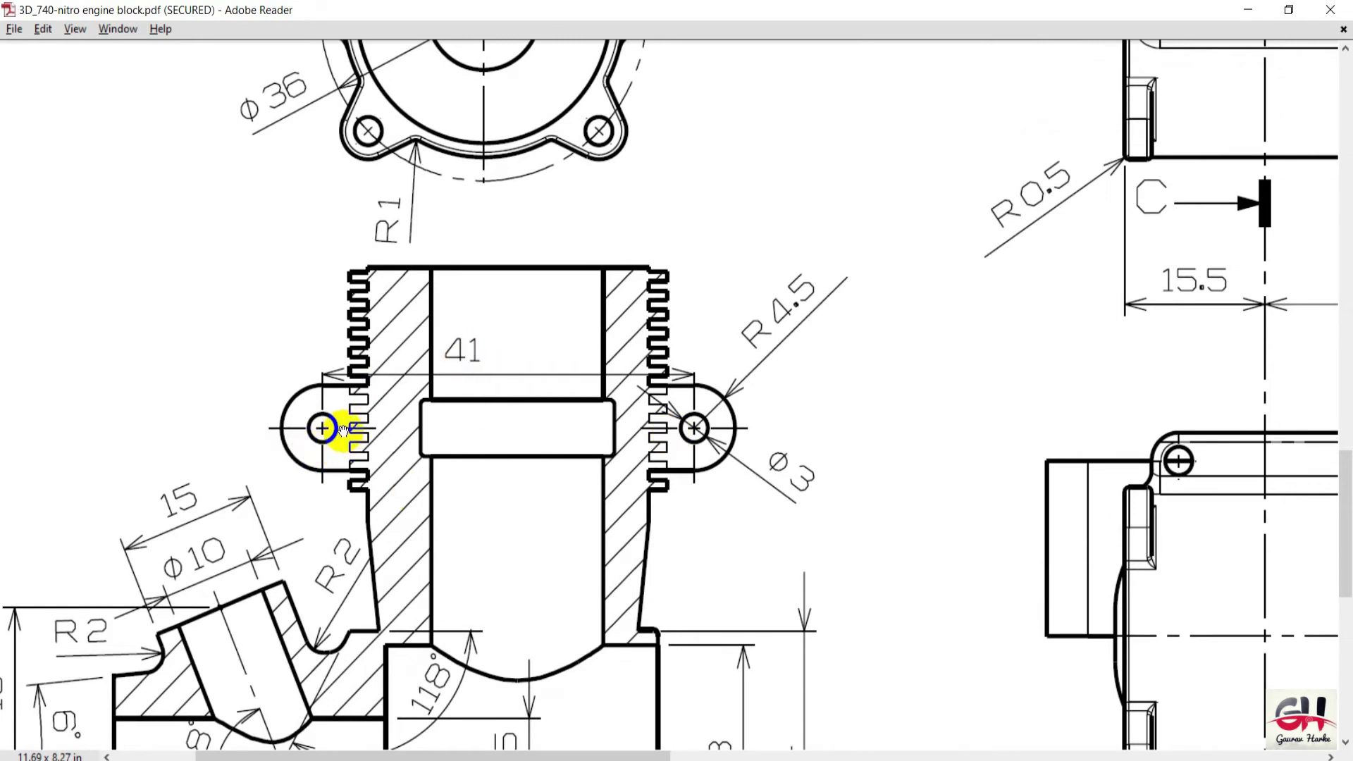
pyautogui.hotkey('alt', 'Tab')
pyautogui.click(374, 369)
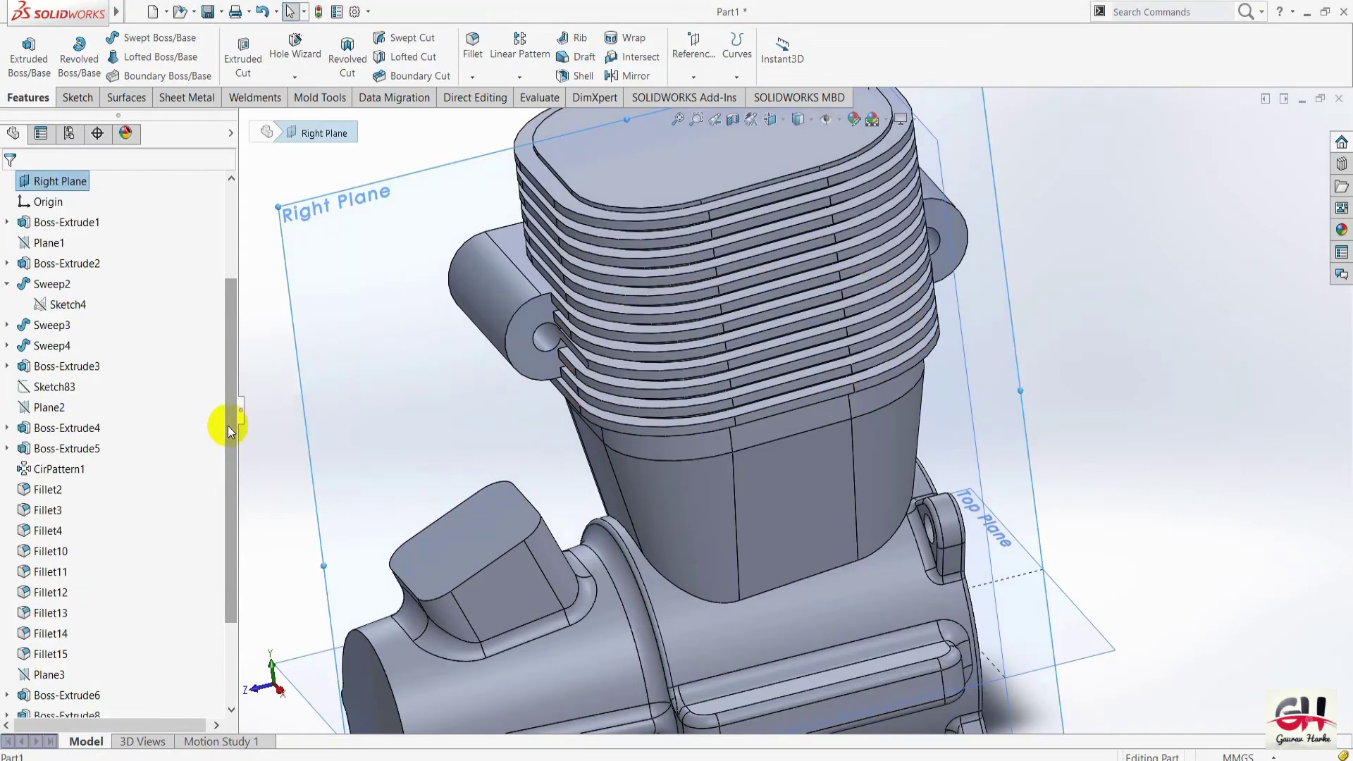
# Edit Sketch93 under Boss-Extrude12 and change the 41 mm lug spacing to 43 mm.
pyautogui.moveTo(229, 430); pyautogui.dragTo(205, 613)
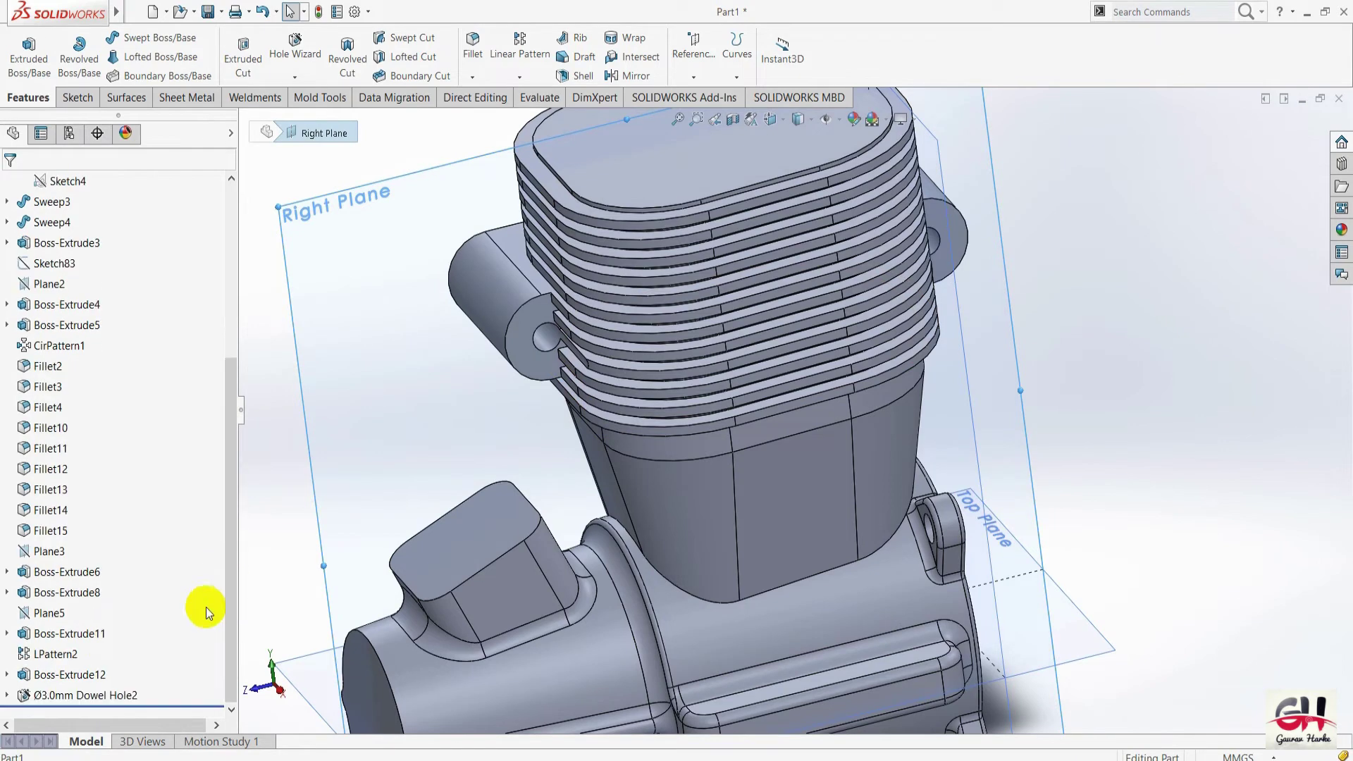
pyautogui.click(7, 675)
pyautogui.click(61, 696)
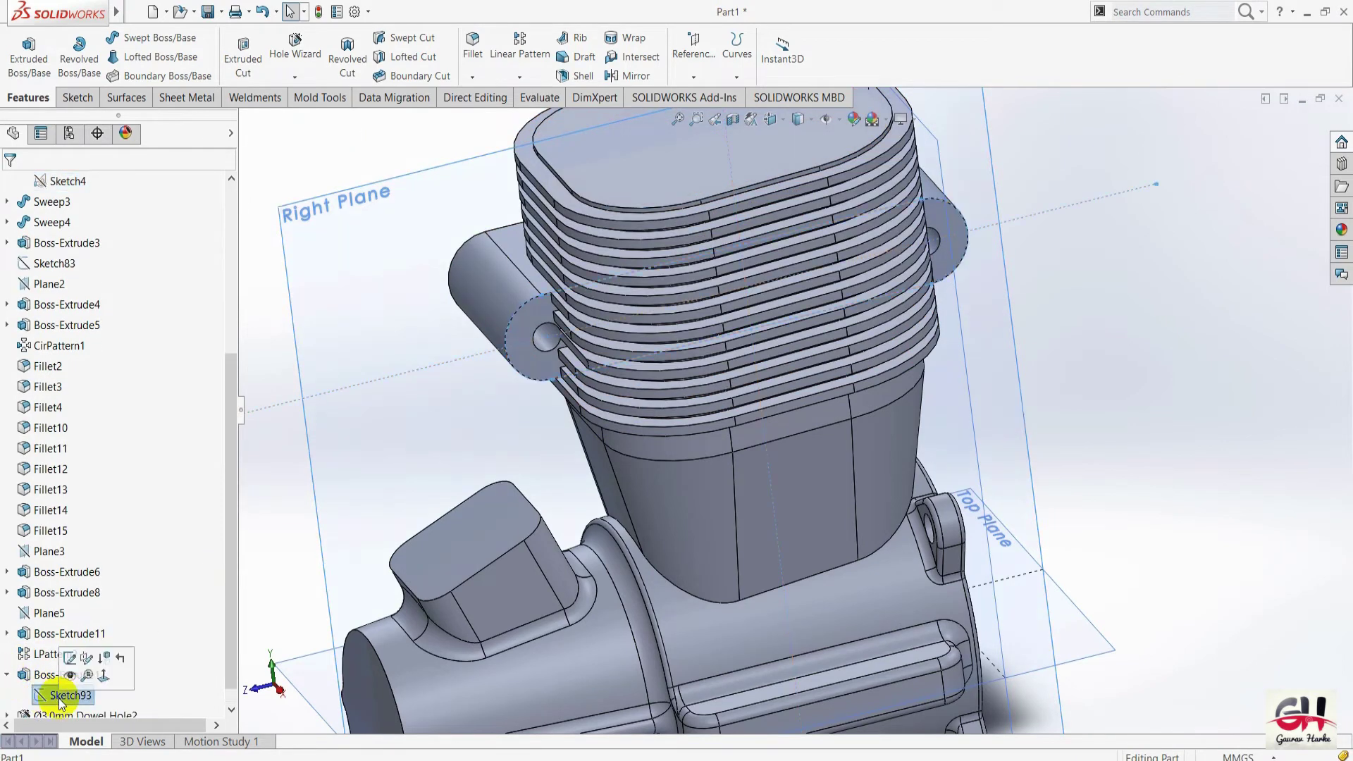
pyautogui.click(69, 658)
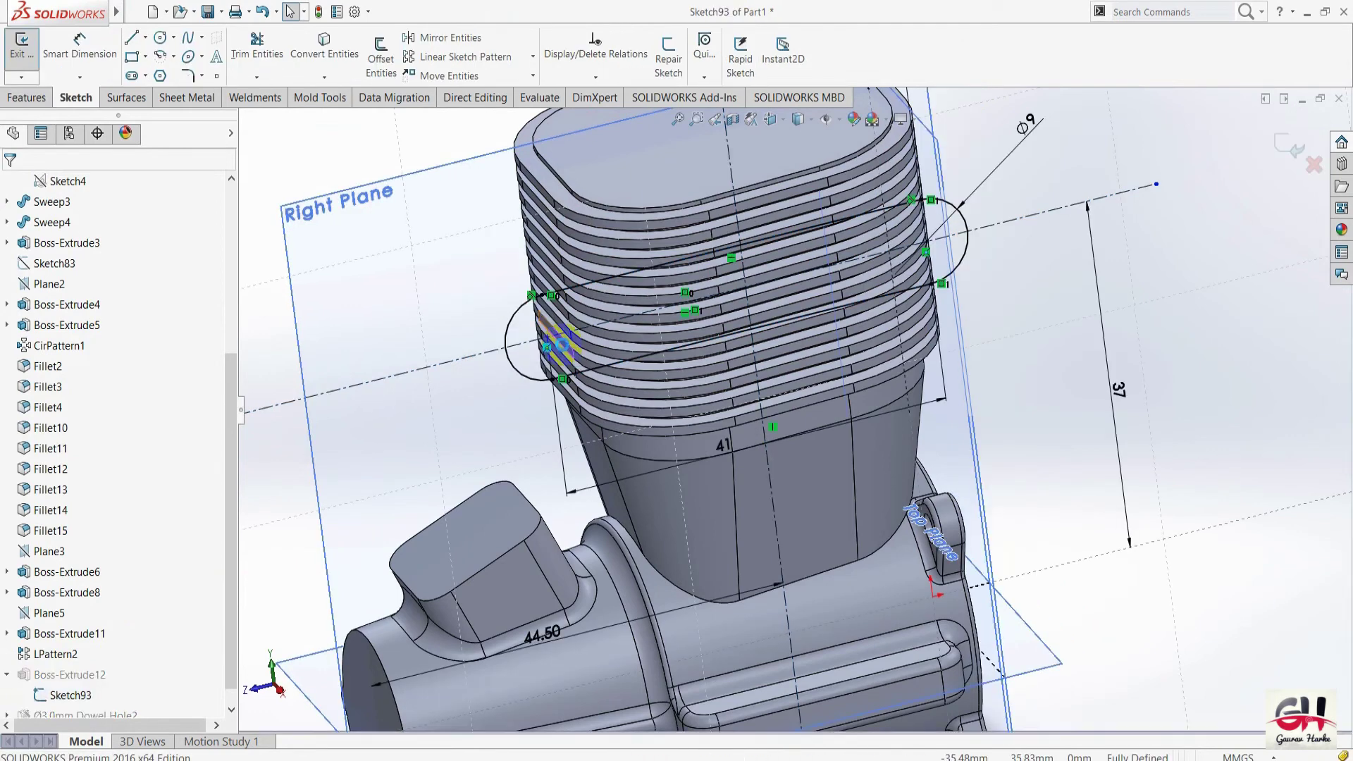
pyautogui.click(728, 453)
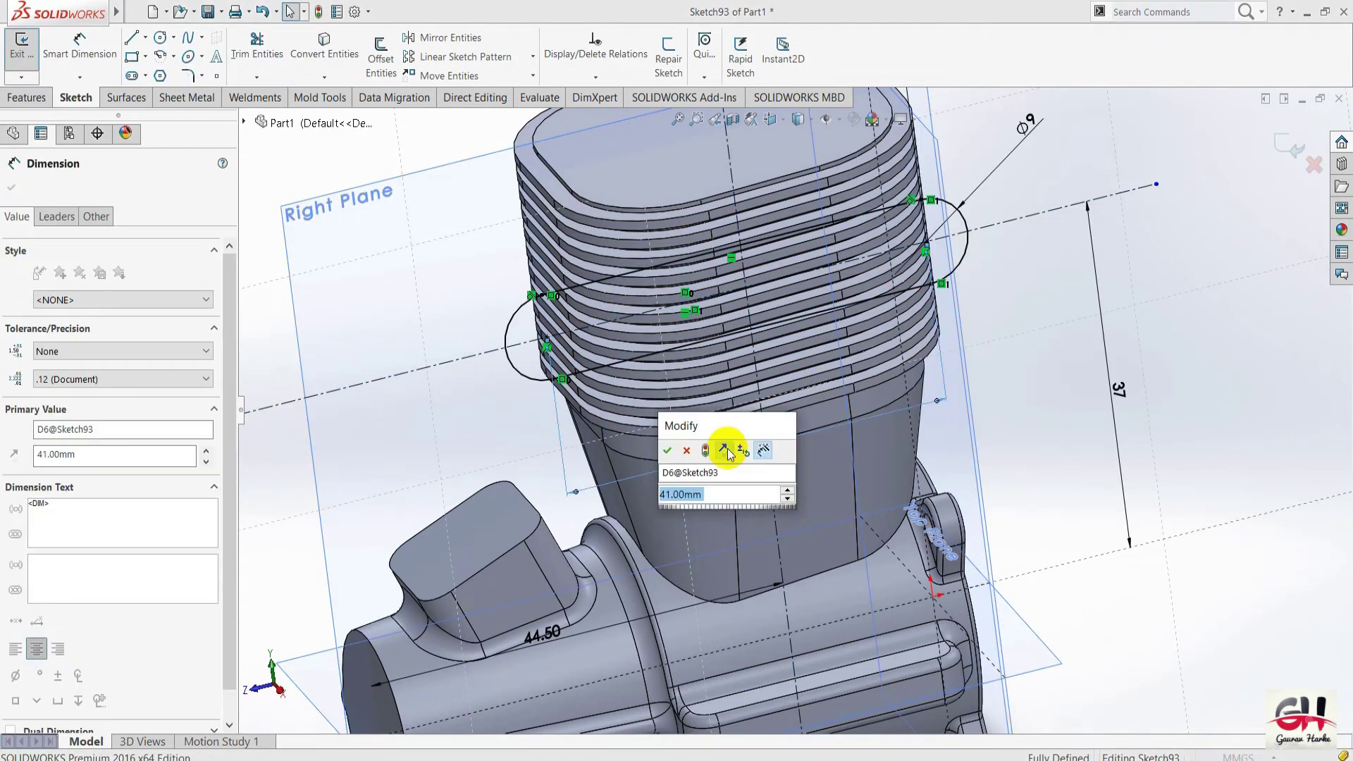
pyautogui.write('43')
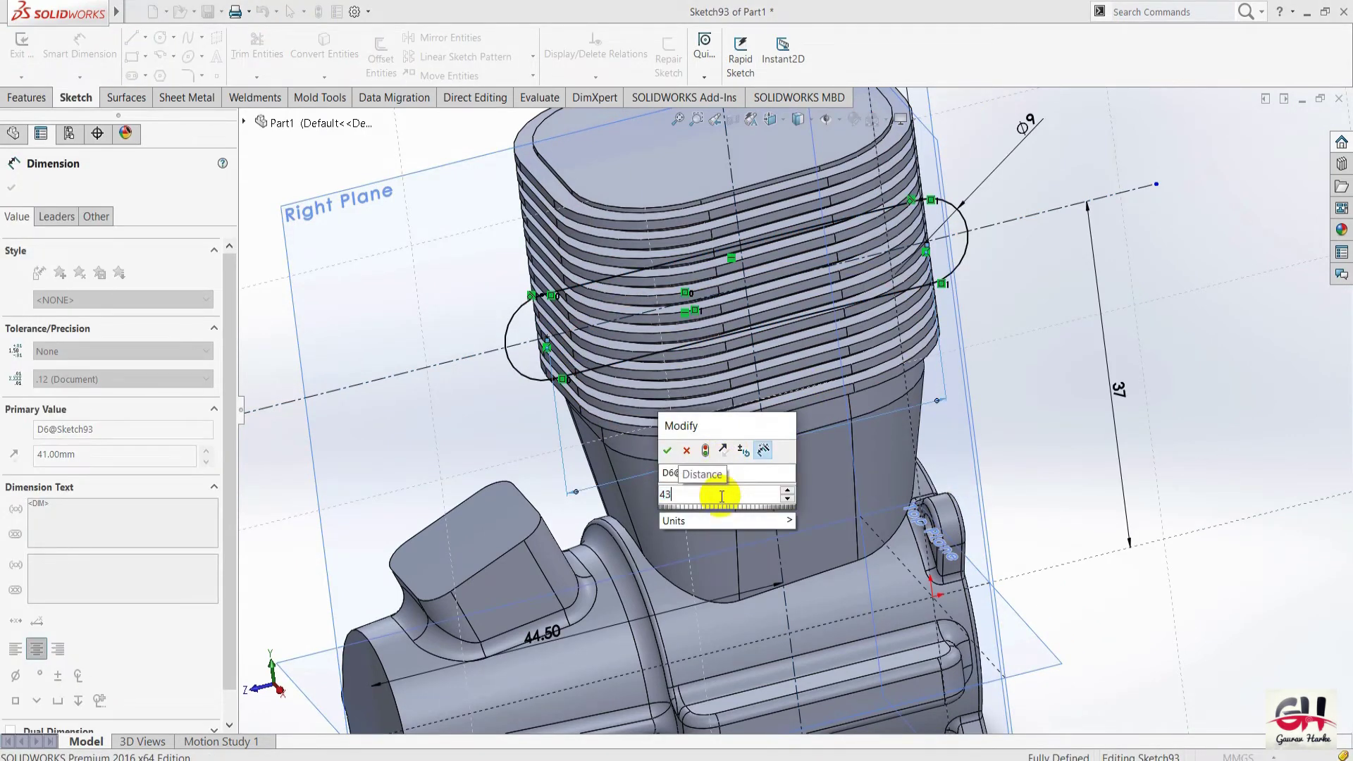
pyautogui.press('Return')
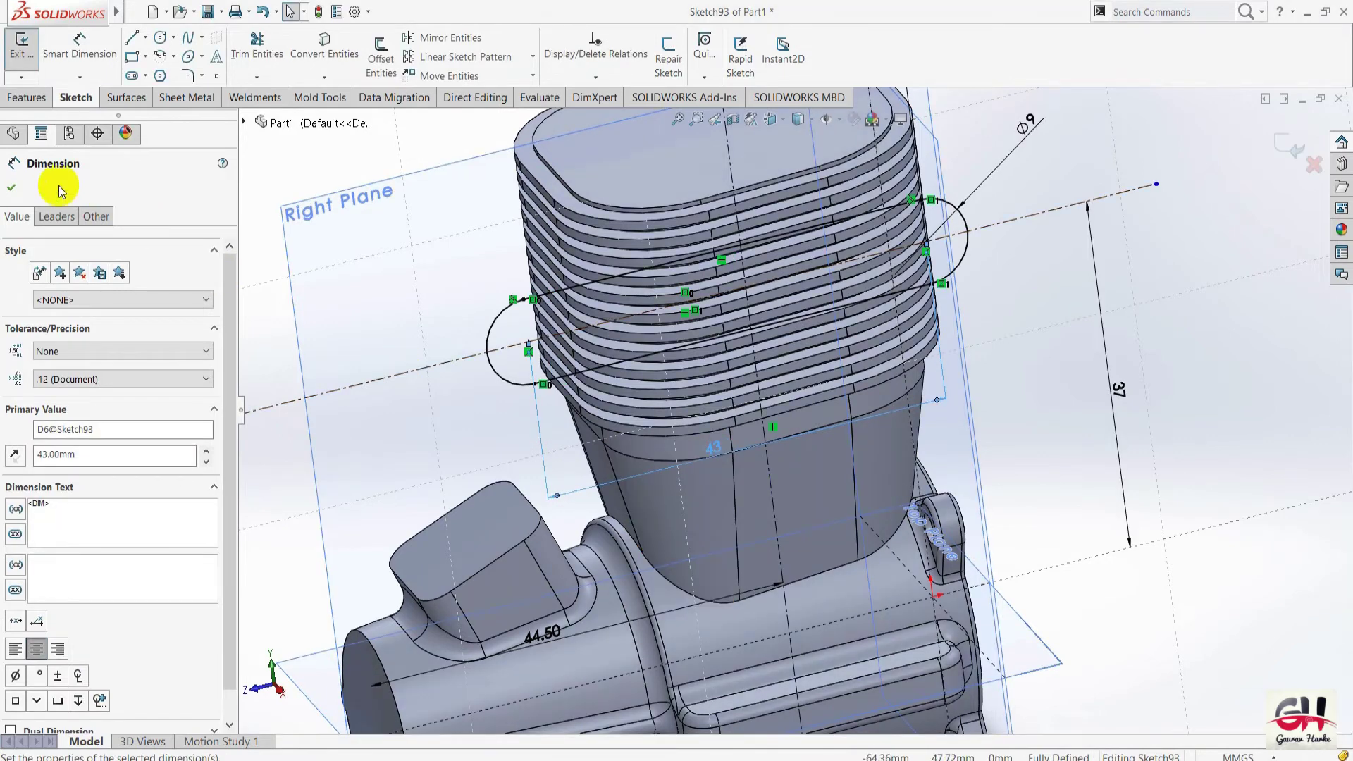
pyautogui.click(12, 188)
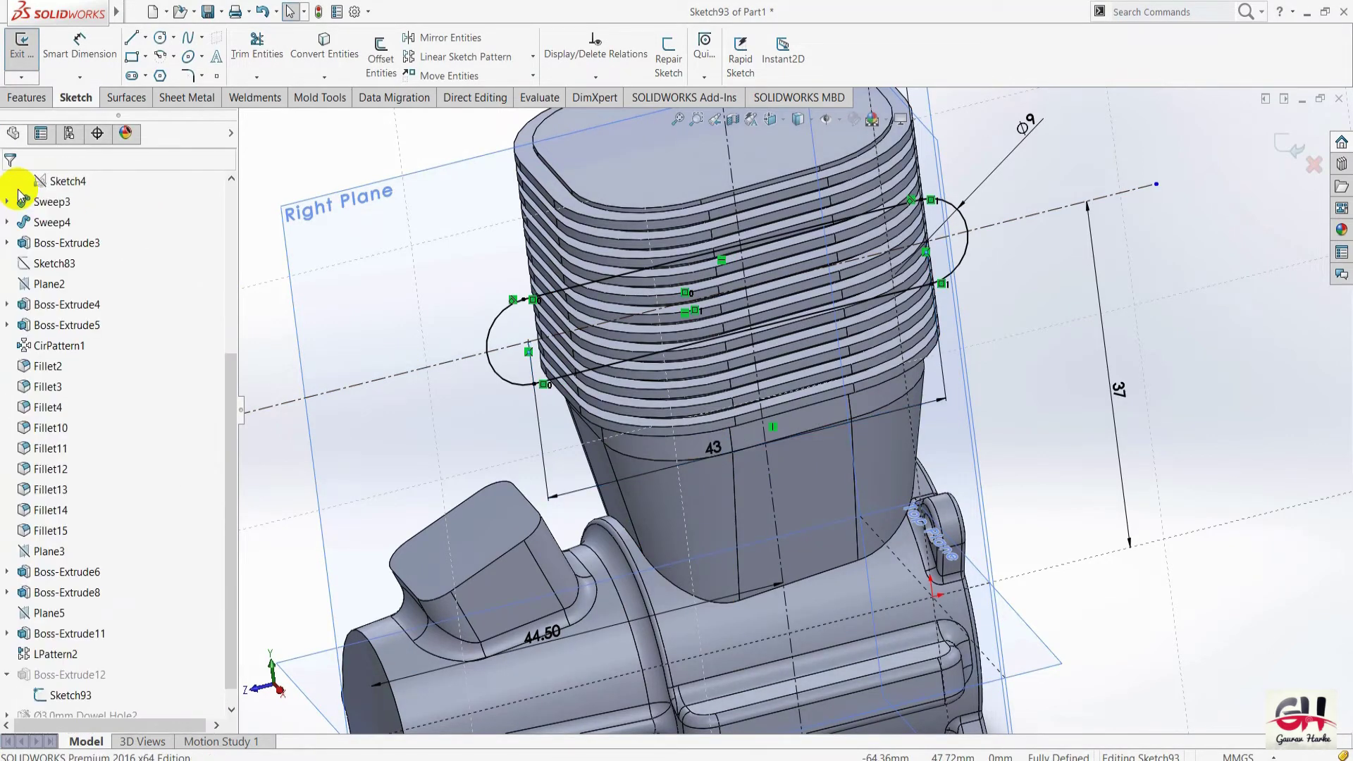
# Change the lug offset dimension to 20.5 mm and exit the sketch to rebuild.
pyautogui.scroll(3, 991, 391)
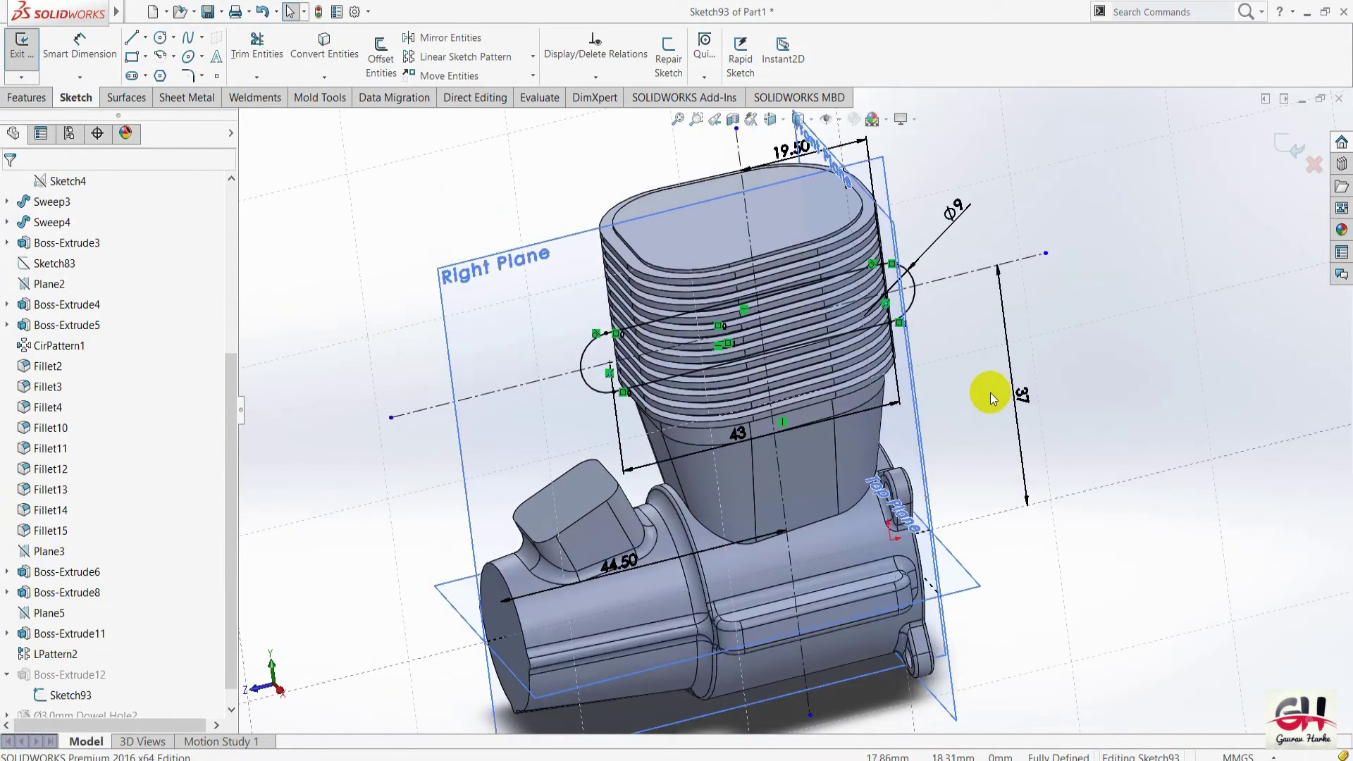
pyautogui.scroll(1, 979, 380)
pyautogui.scroll(-1, 846, 226)
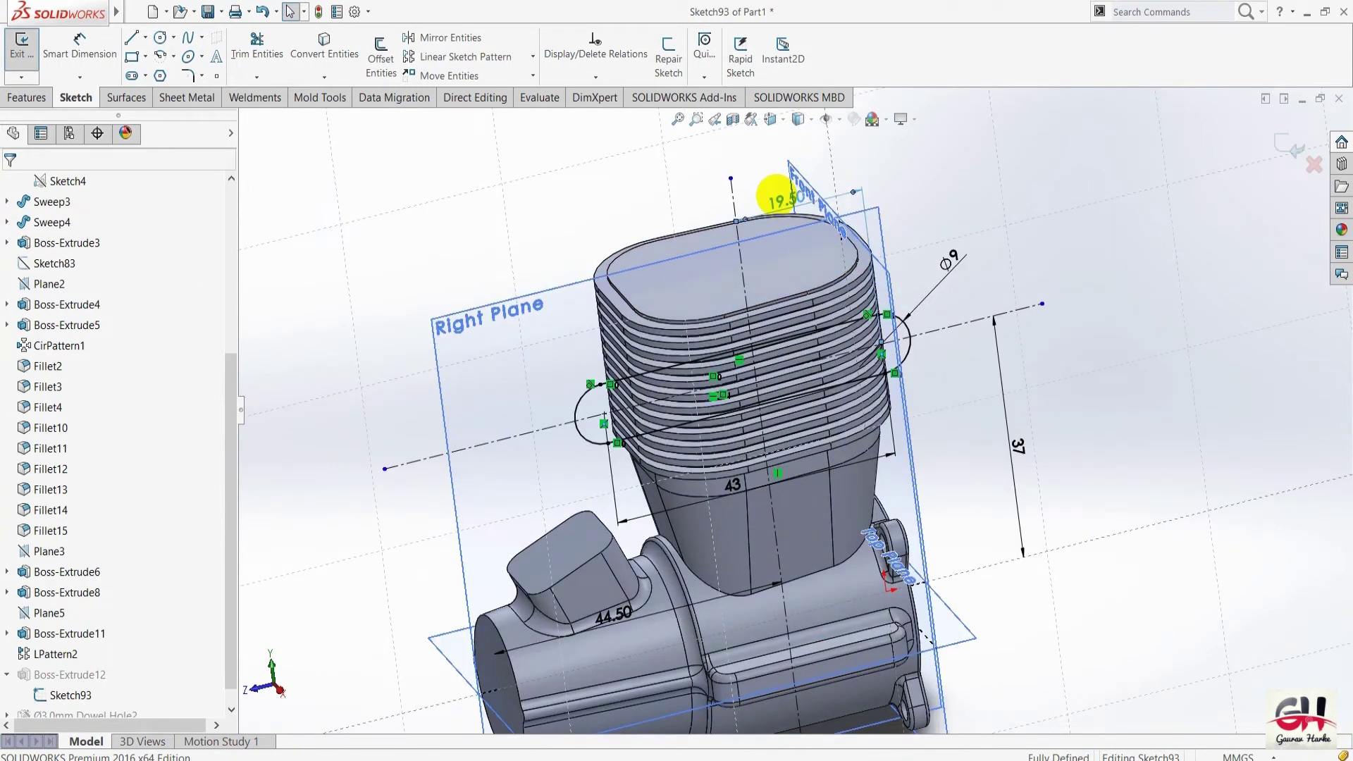
pyautogui.doubleClick(775, 197)
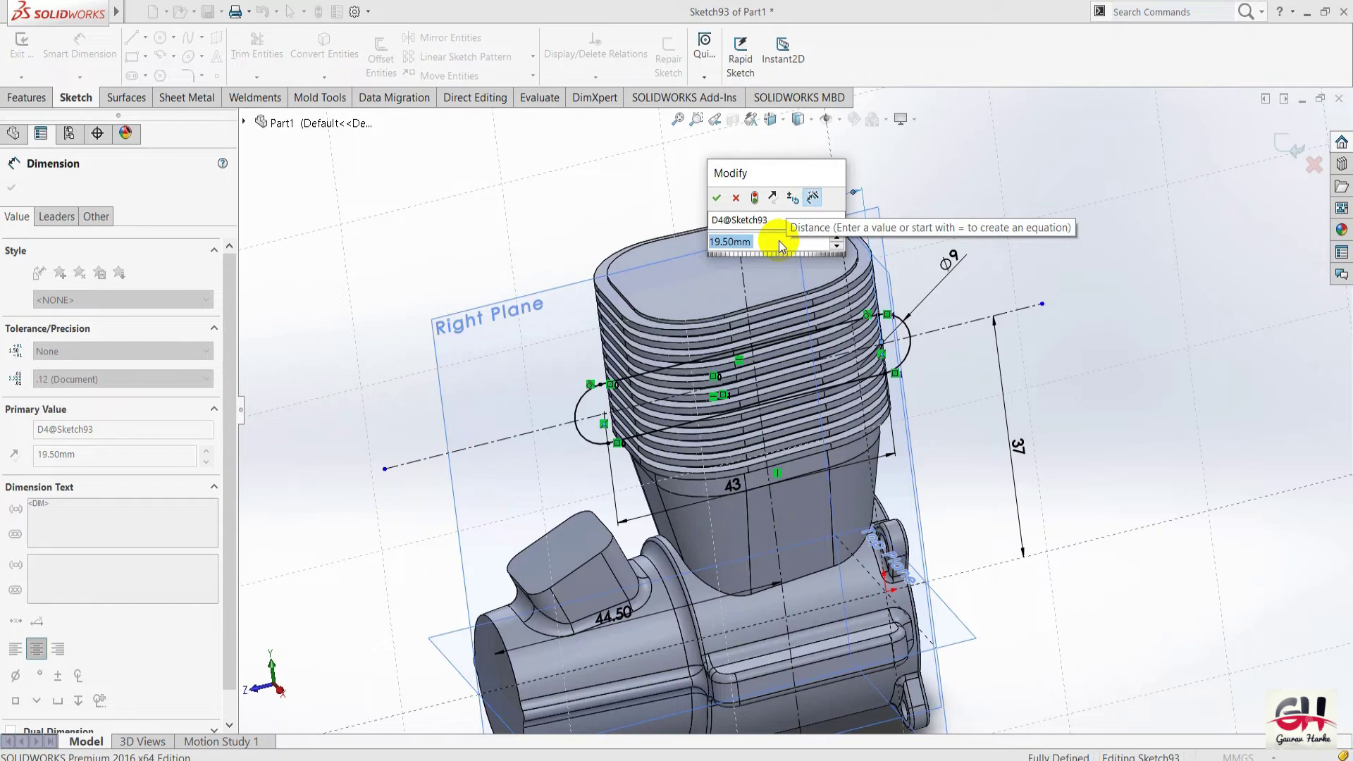
pyautogui.write('19.5')
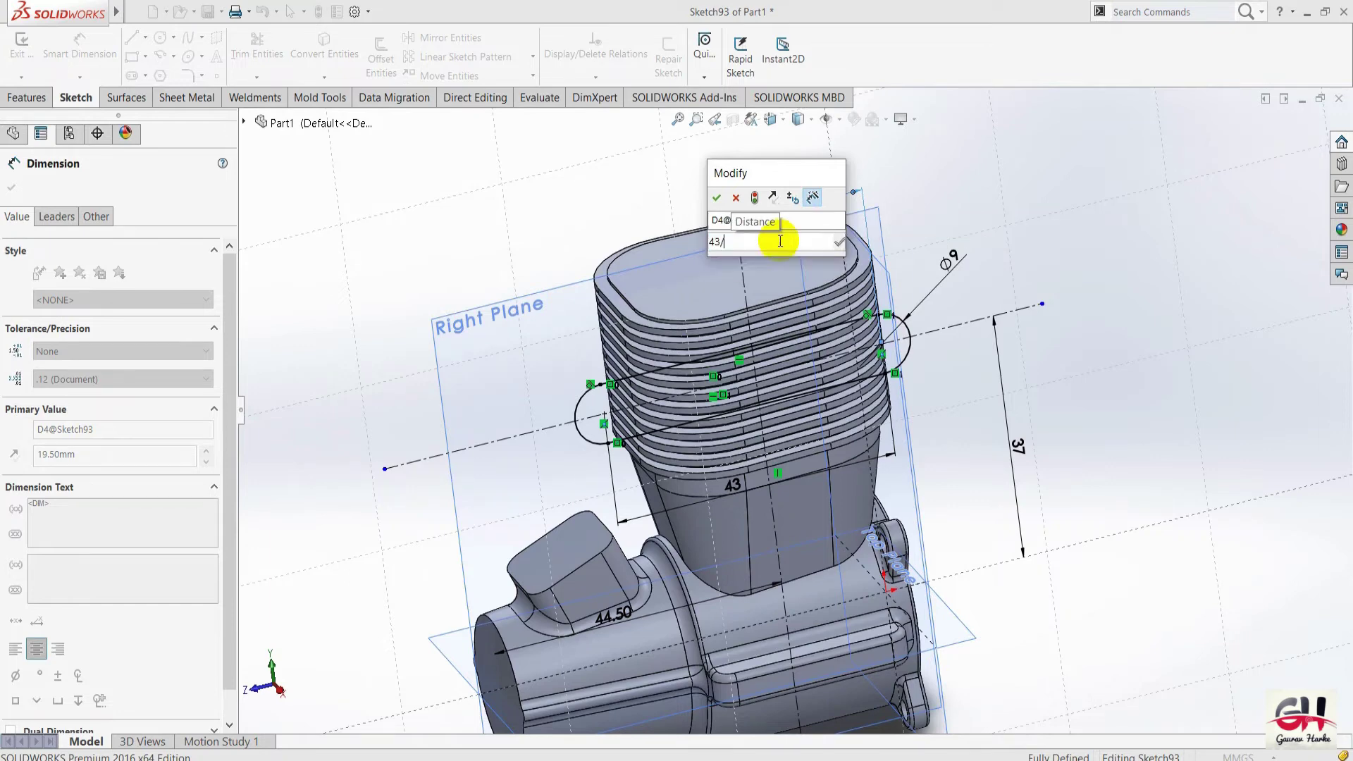
pyautogui.press('Return')
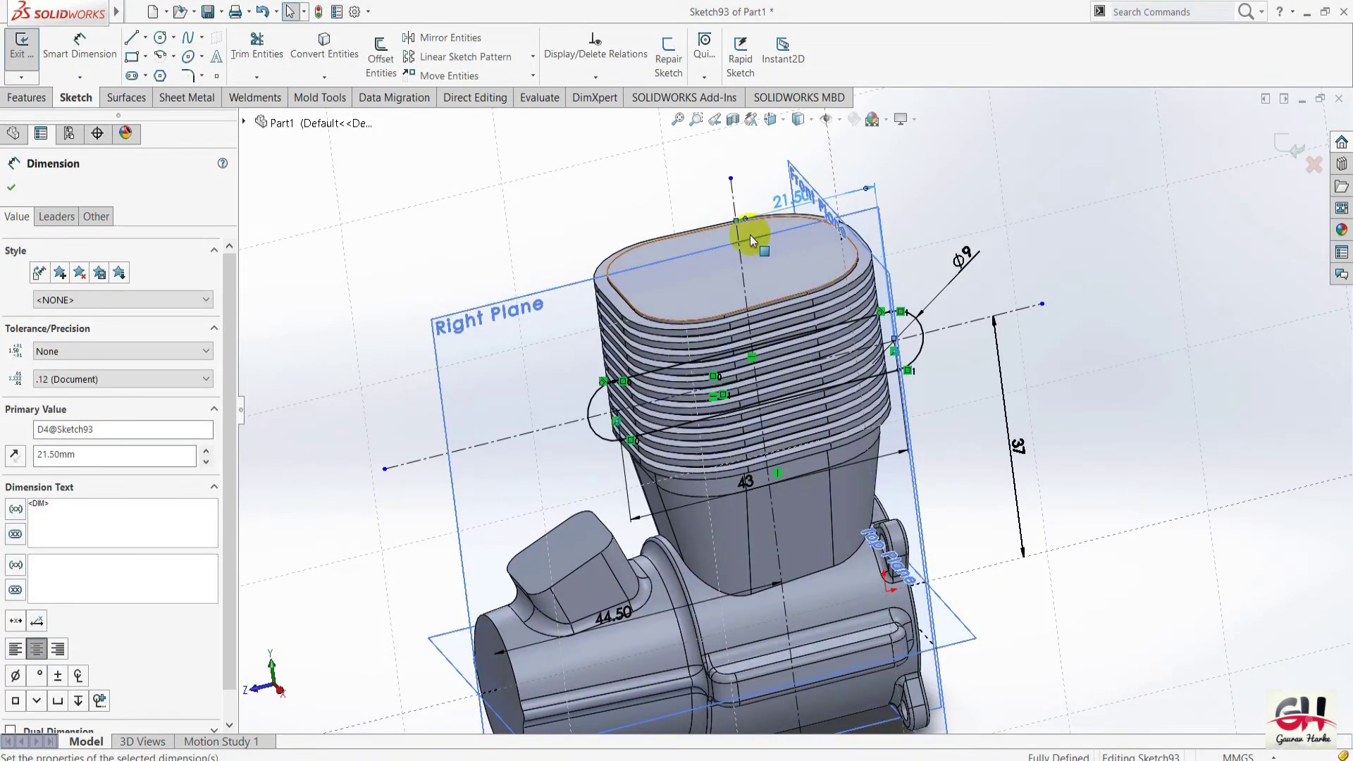
pyautogui.doubleClick(785, 204)
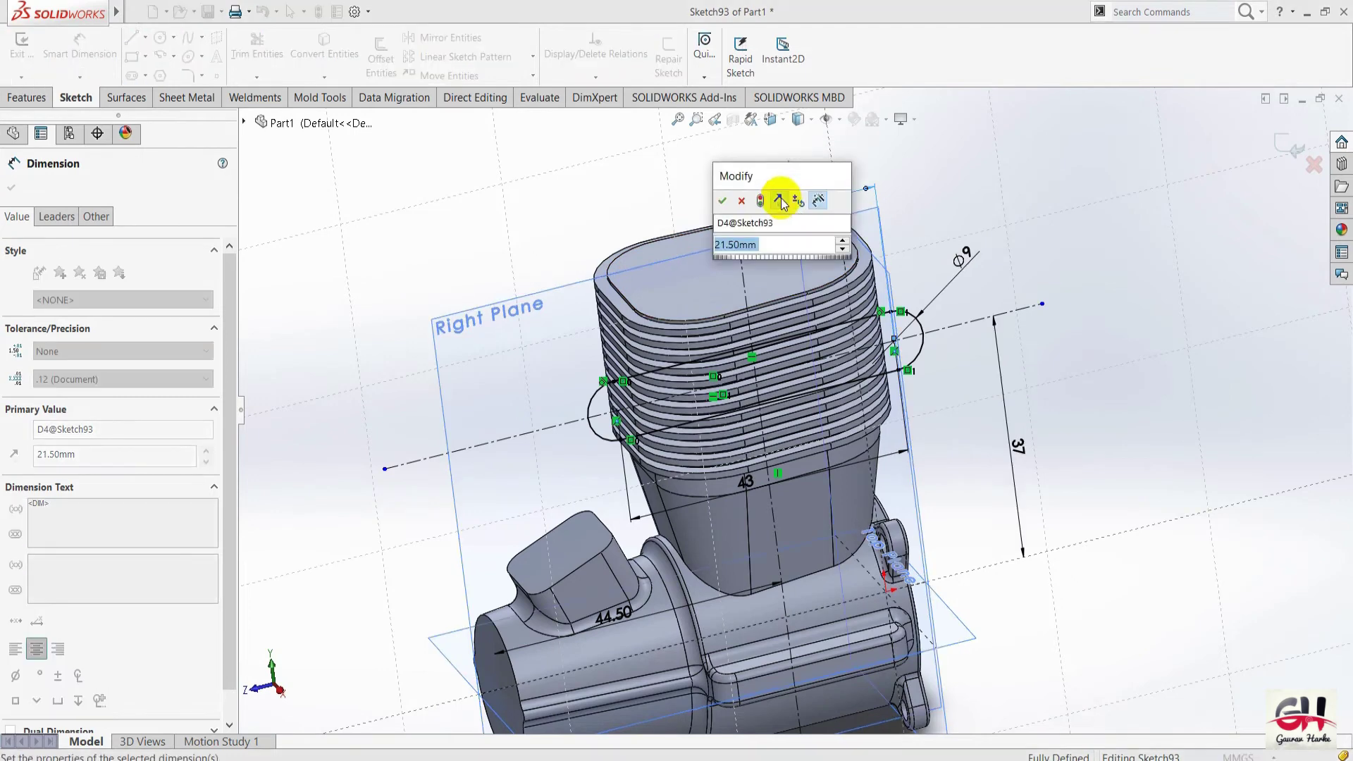
pyautogui.write('20.5')
pyautogui.press('Return')
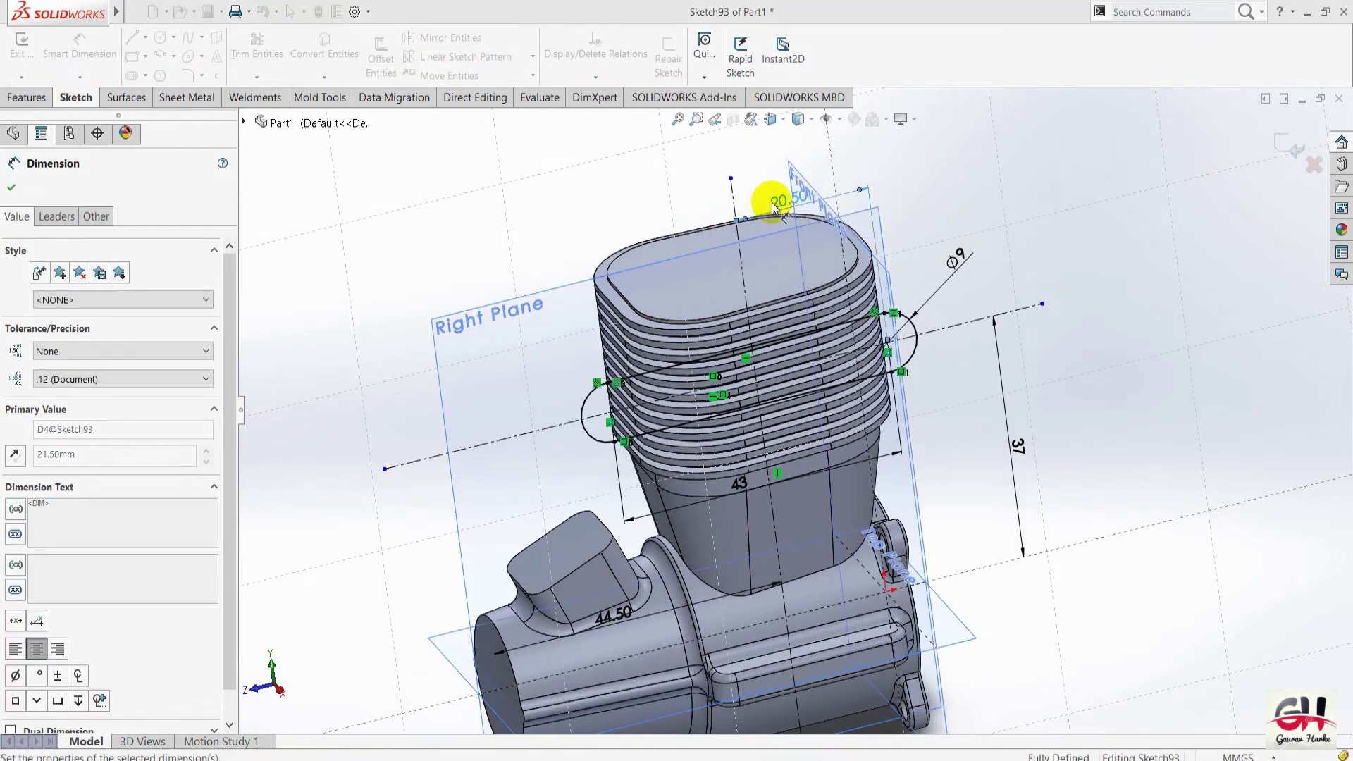
pyautogui.click(11, 187)
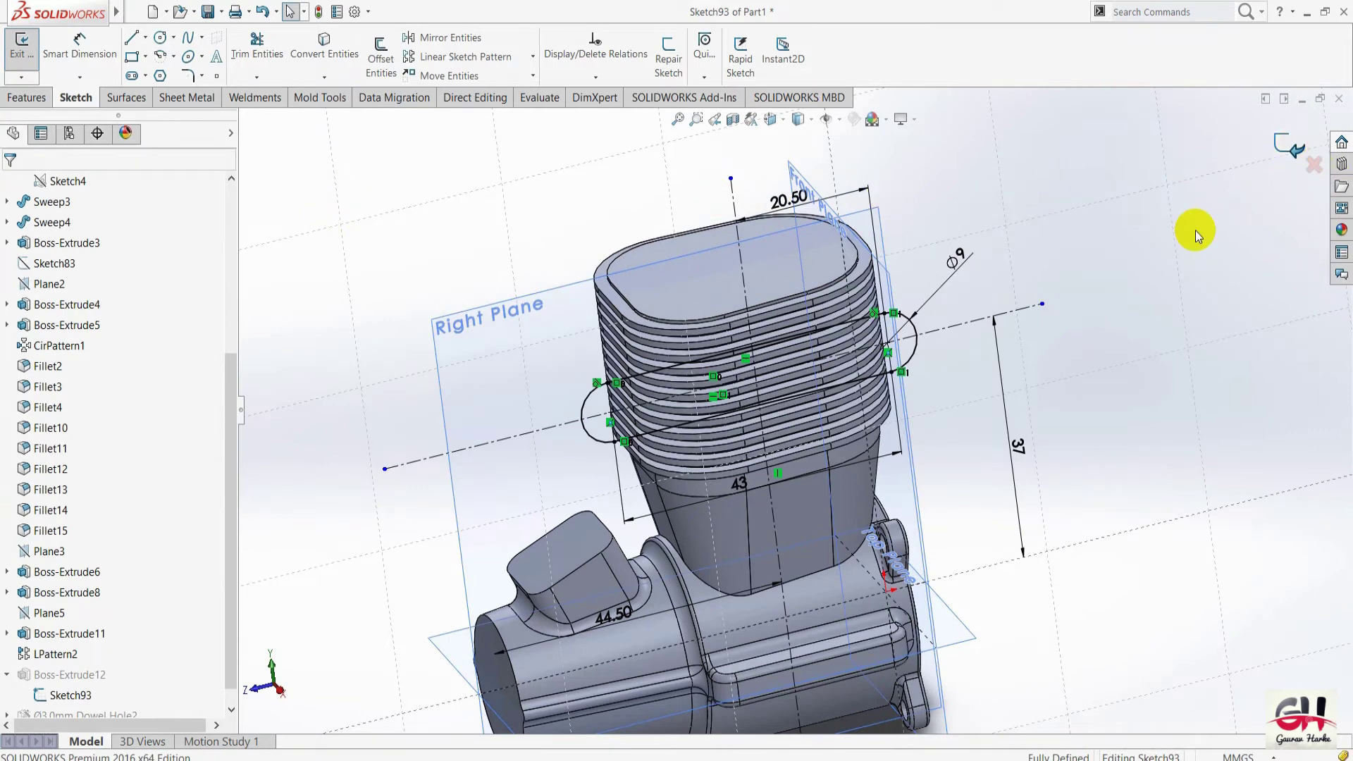
pyautogui.moveTo(1125, 320); pyautogui.dragTo(1129, 357, button='right')
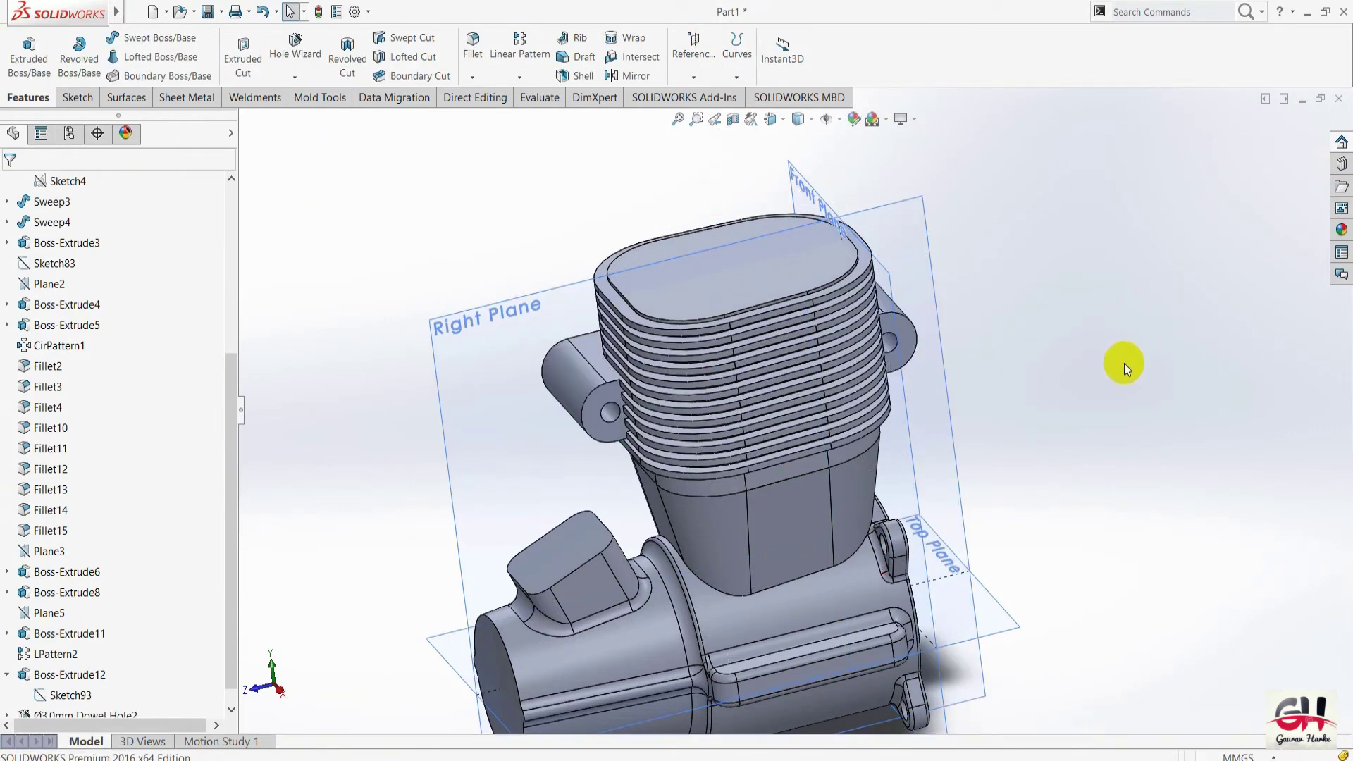
pyautogui.press('space')
pyautogui.click(1100, 443)
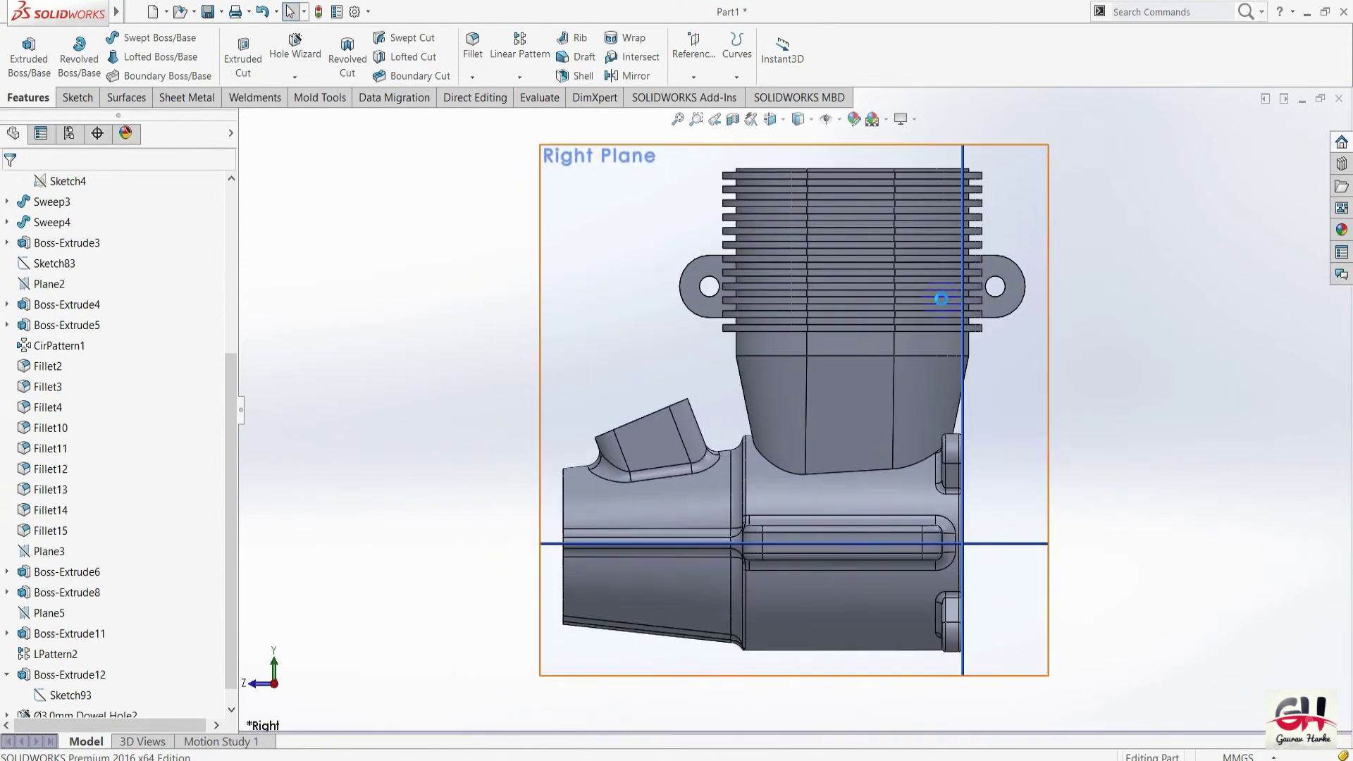
pyautogui.scroll(-3, 940, 299)
pyautogui.scroll(-2, 821, 311)
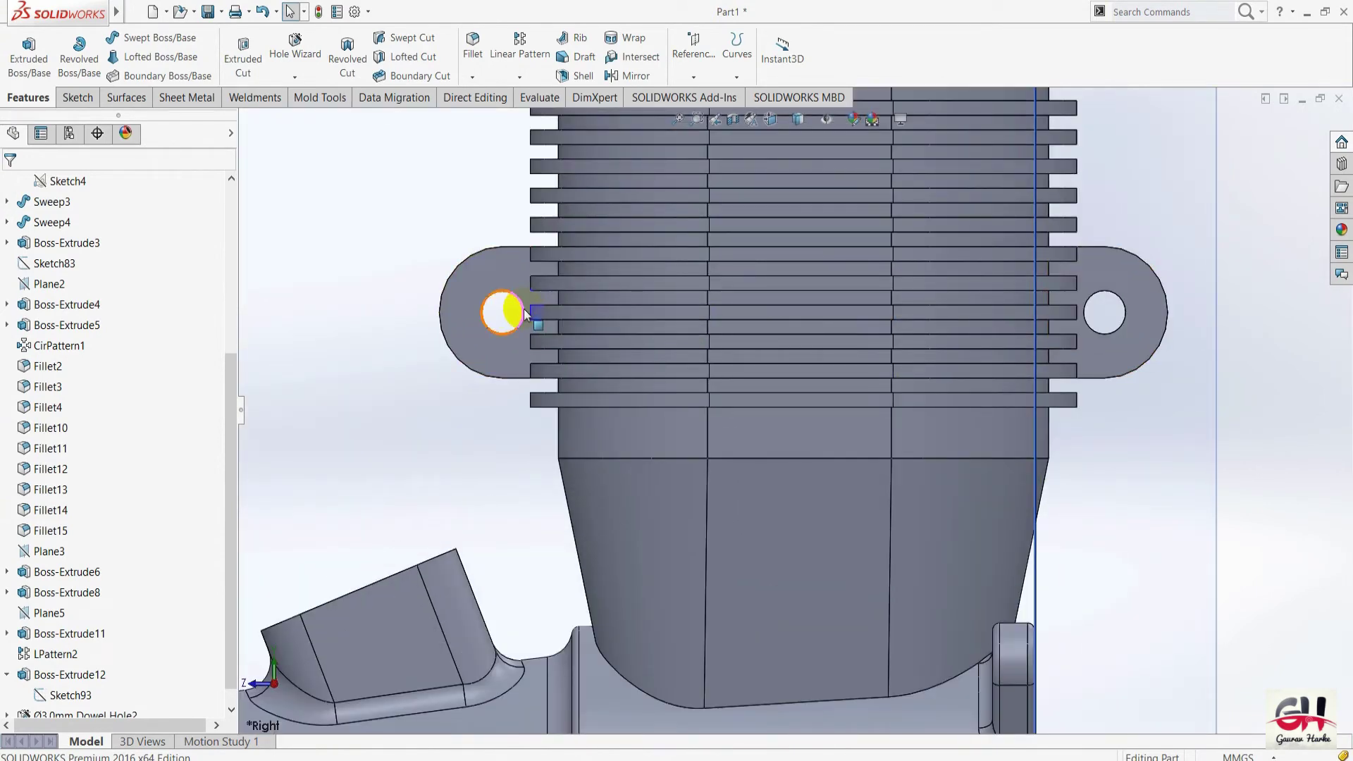
pyautogui.press('space')
pyautogui.click(422, 175)
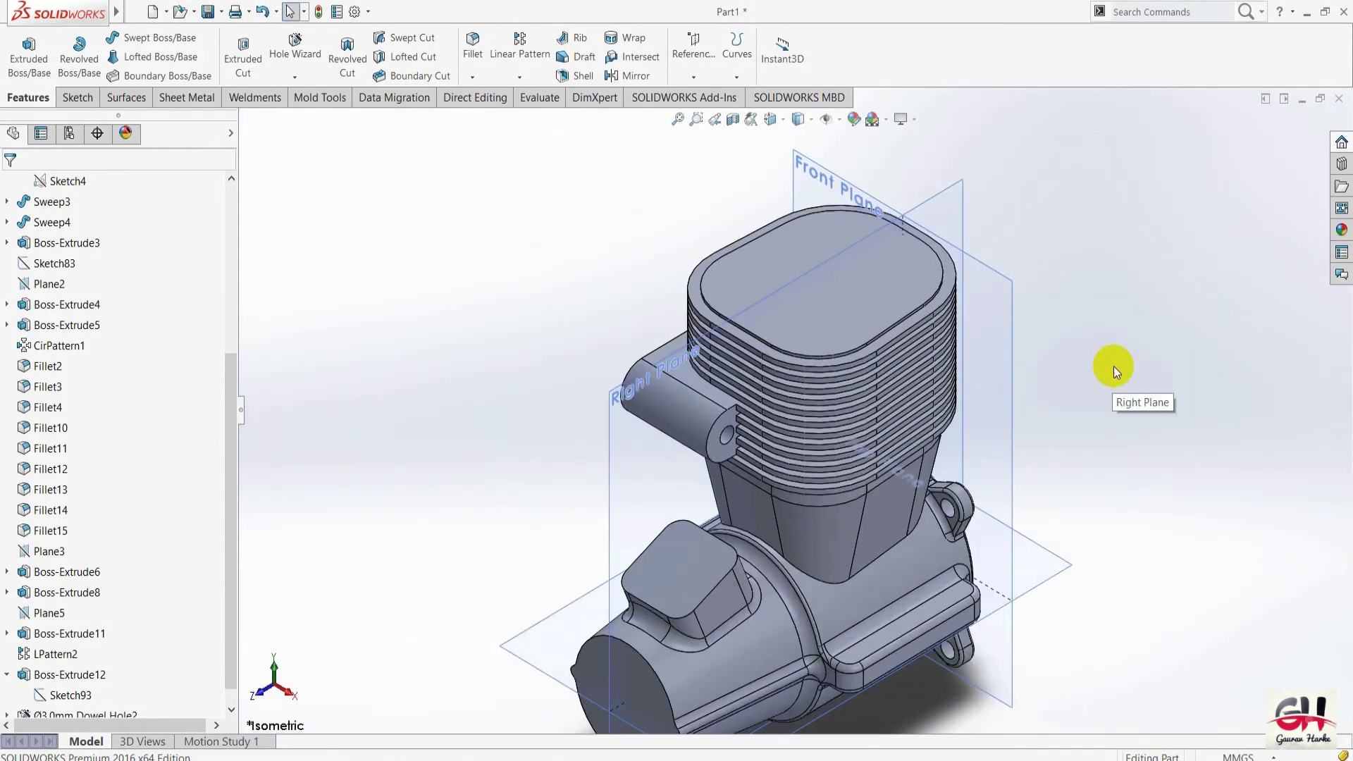
pyautogui.click(868, 749)
pyautogui.keyDown('ctrl'); pyautogui.scroll(1, 362, 625); pyautogui.keyUp('ctrl')
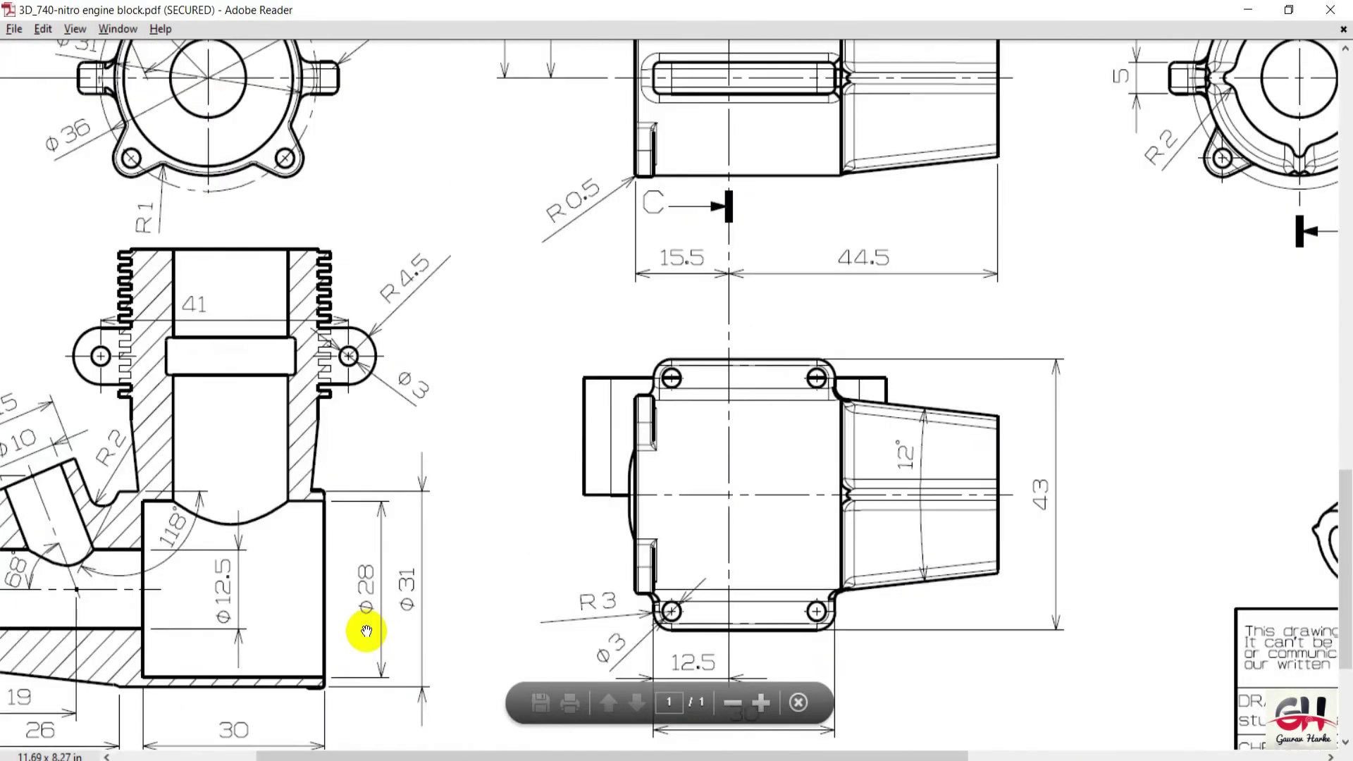
pyautogui.keyDown('ctrl'); pyautogui.scroll(1, 604, 380); pyautogui.keyUp('ctrl')
pyautogui.keyDown('ctrl'); pyautogui.scroll(1, 447, 462); pyautogui.keyUp('ctrl')
pyautogui.keyDown('ctrl'); pyautogui.scroll(1, 646, 434); pyautogui.keyUp('ctrl')
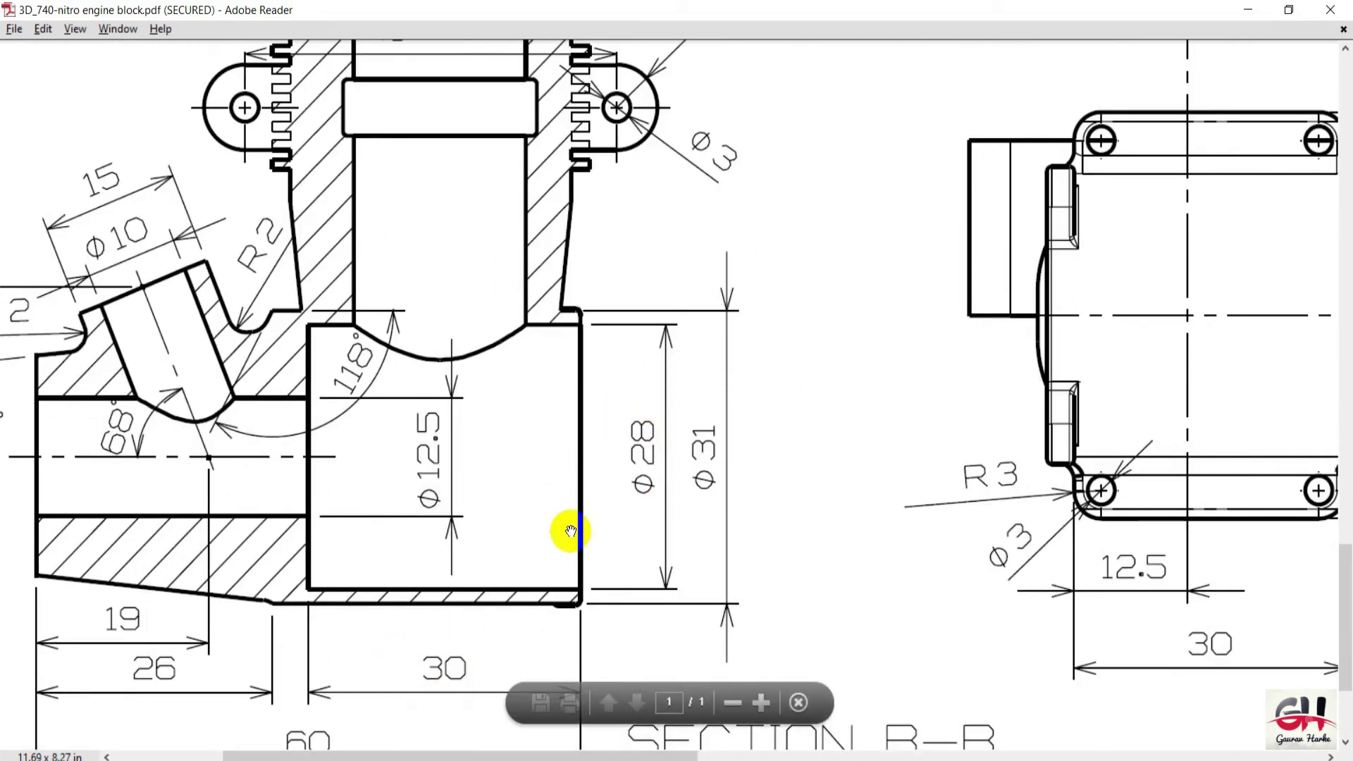
pyautogui.hotkey('alt', 'Tab')
# Orbit and pan the engine to an angled view and recheck the drawing dimensions.
pyautogui.press('Left')
pyautogui.press('Left')
pyautogui.press('Left')
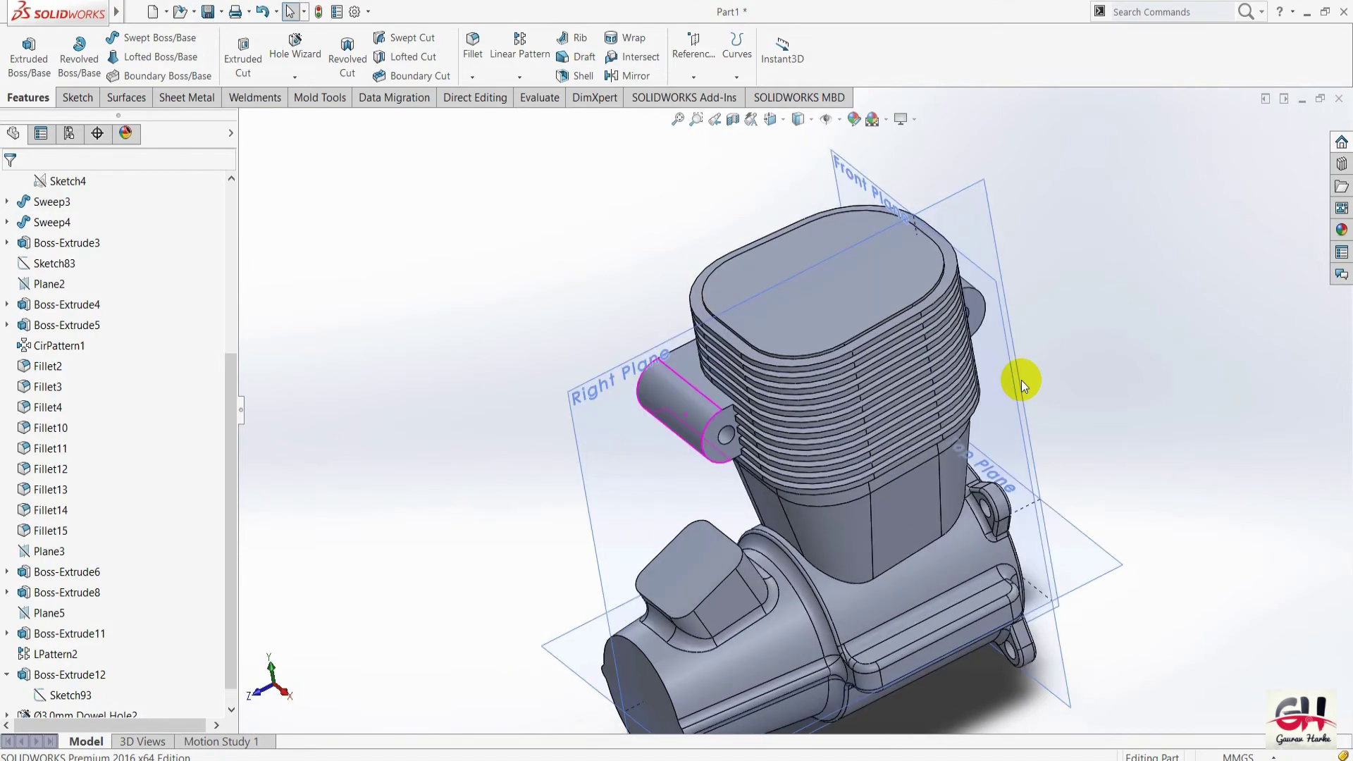
pyautogui.press('Left')
pyautogui.press('Left')
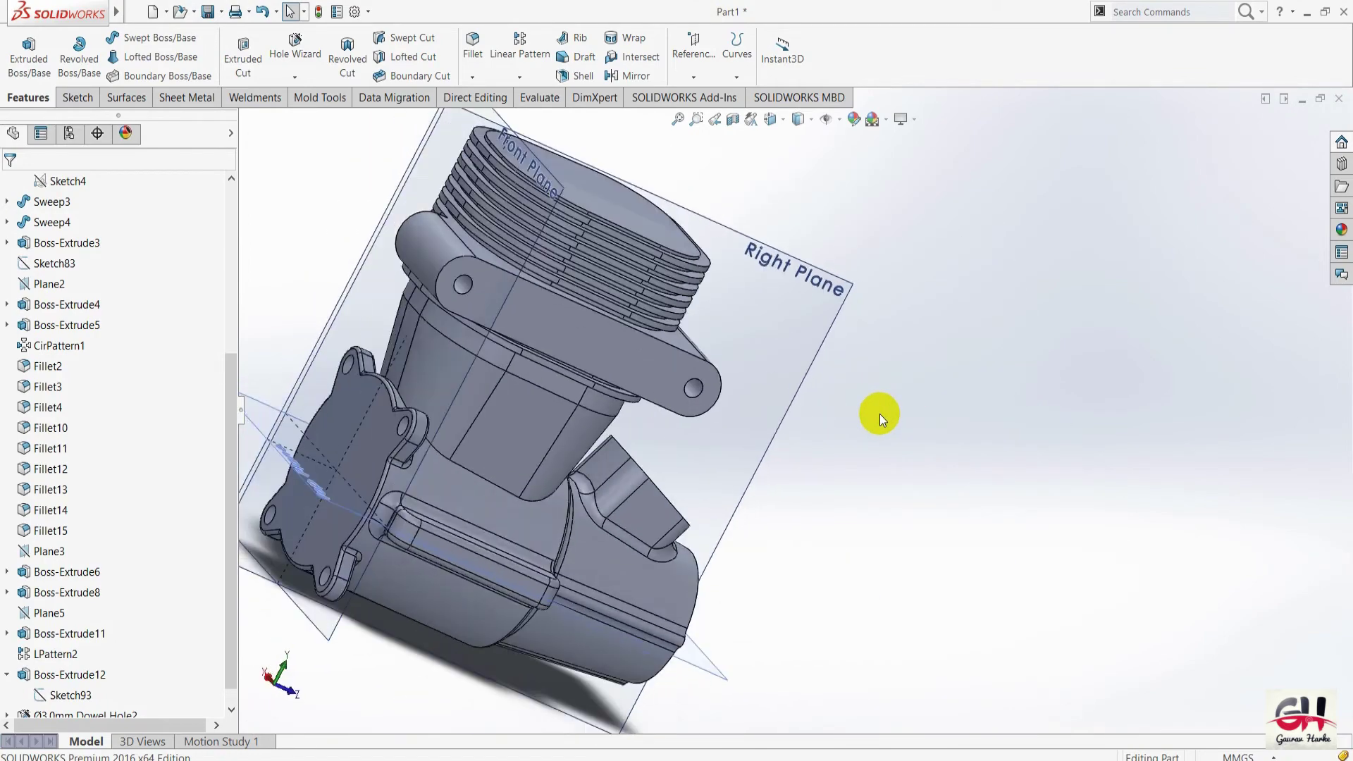
pyautogui.press('Left')
pyautogui.press('Left')
pyautogui.press('Left')
pyautogui.press('Left')
pyautogui.moveTo(880, 420)
pyautogui.mouseDown(button='middle')
pyautogui.moveTo(685, 445)
pyautogui.moveTo(772, 455)
pyautogui.mouseUp(button='middle')
pyautogui.hotkey('ctrl', 'Right')
pyautogui.hotkey('ctrl', 'Right')
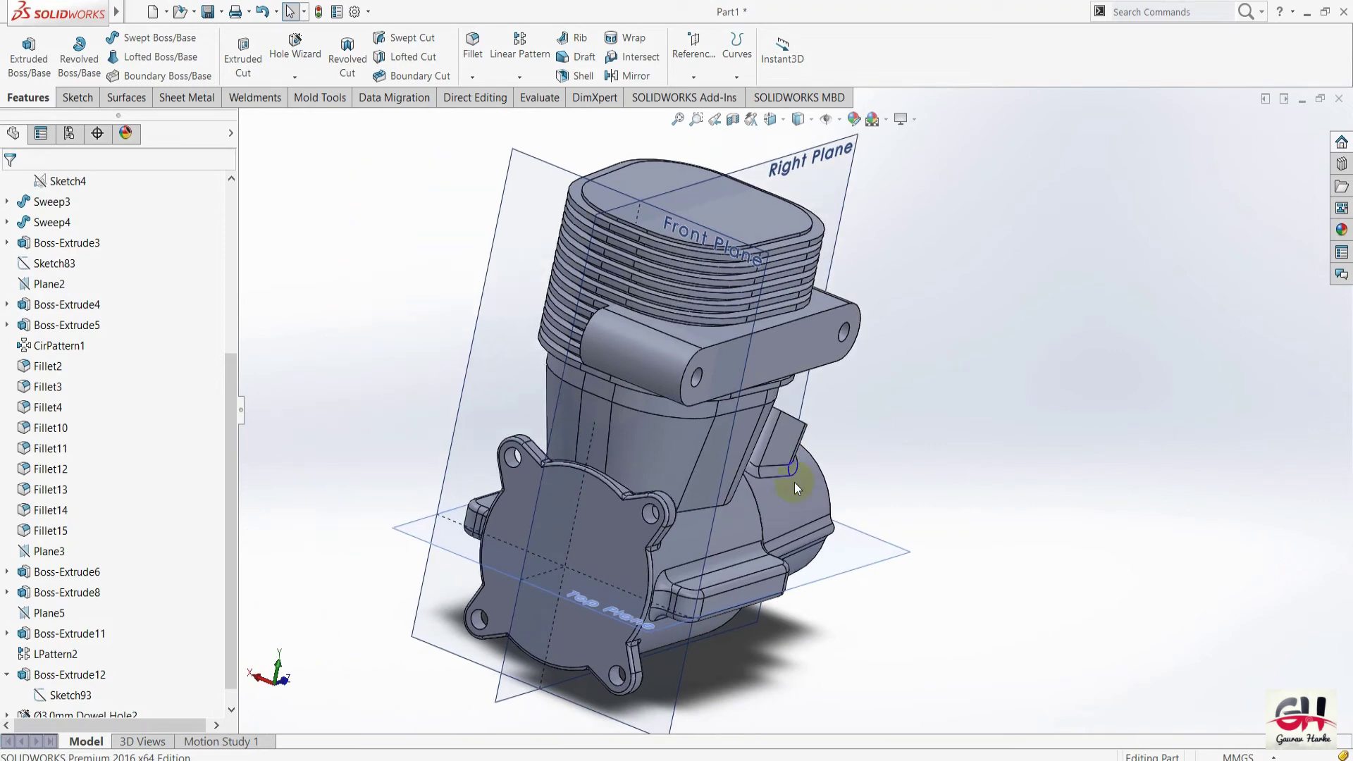
pyautogui.hotkey('ctrl', 'Right')
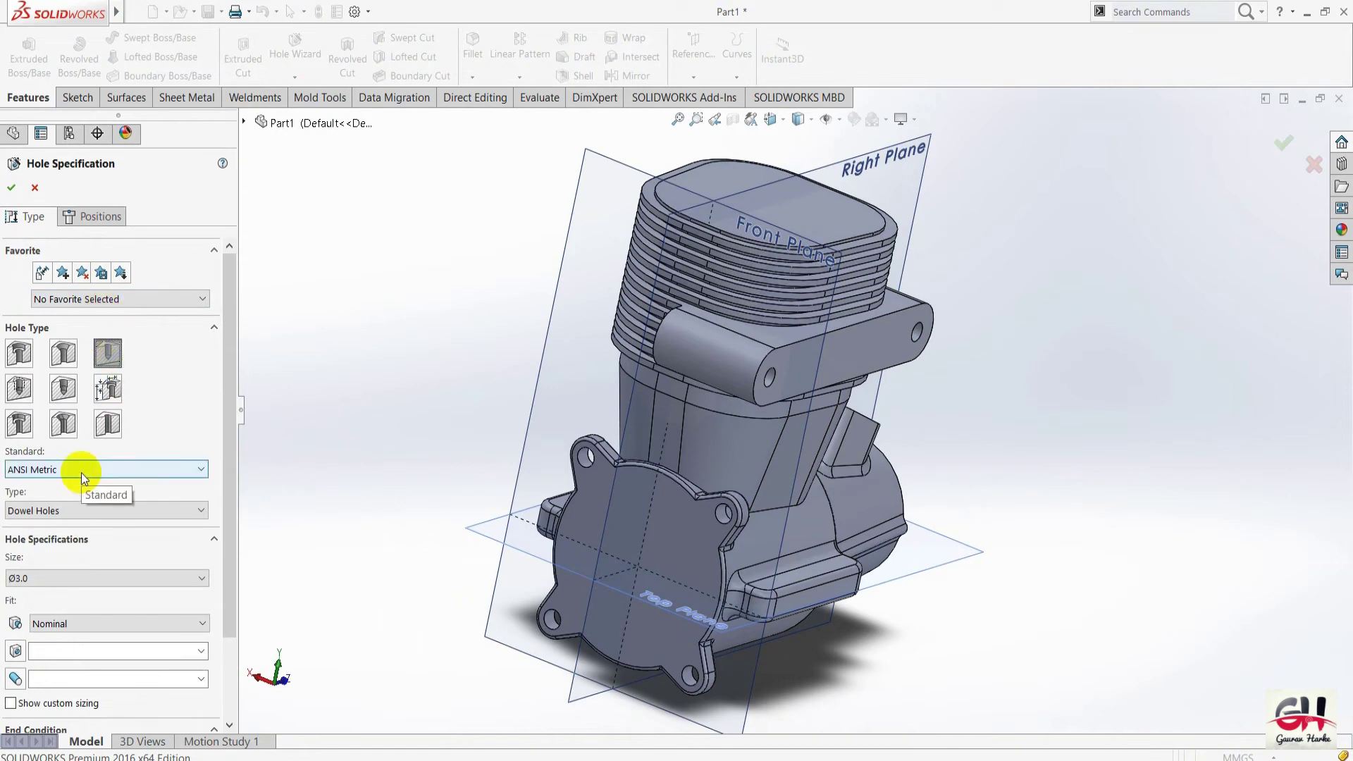
pyautogui.hotkey('alt', 'Tab')
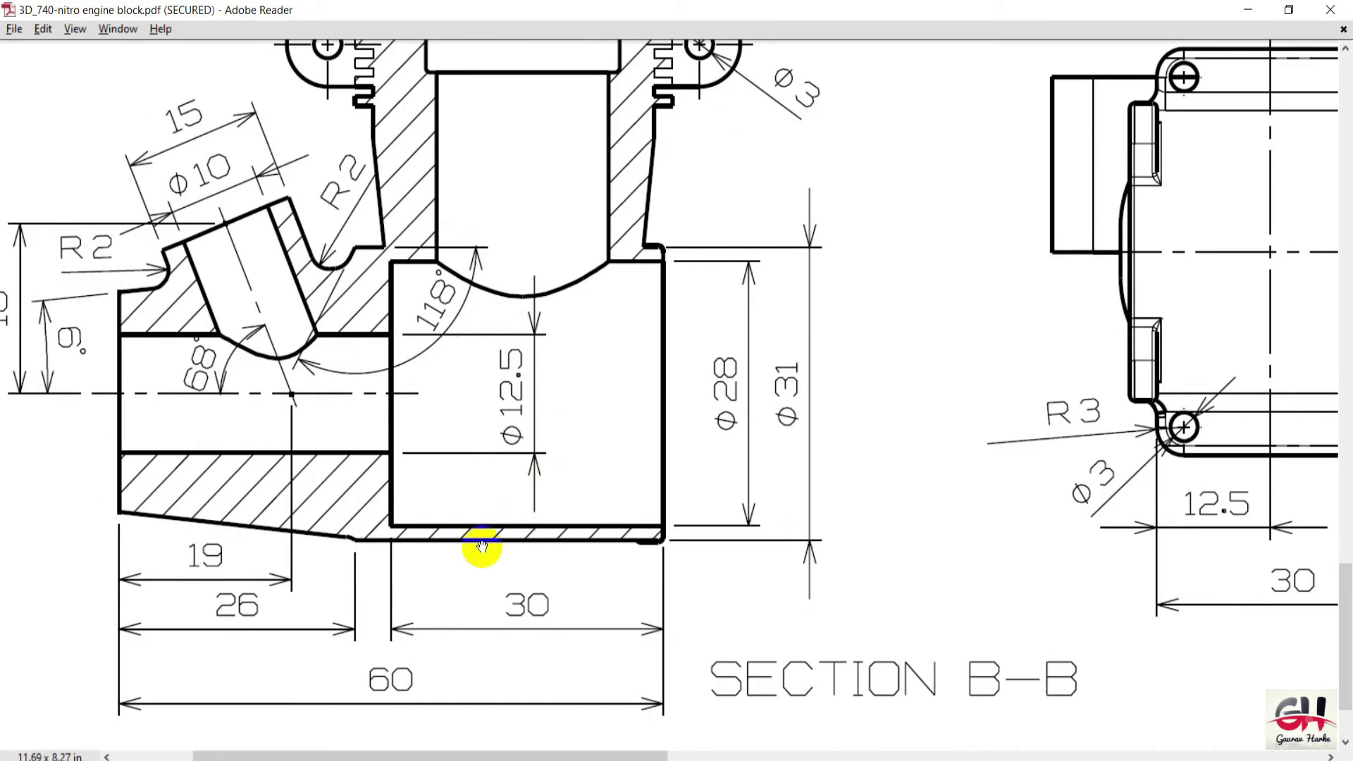
pyautogui.hotkey('alt', 'Tab')
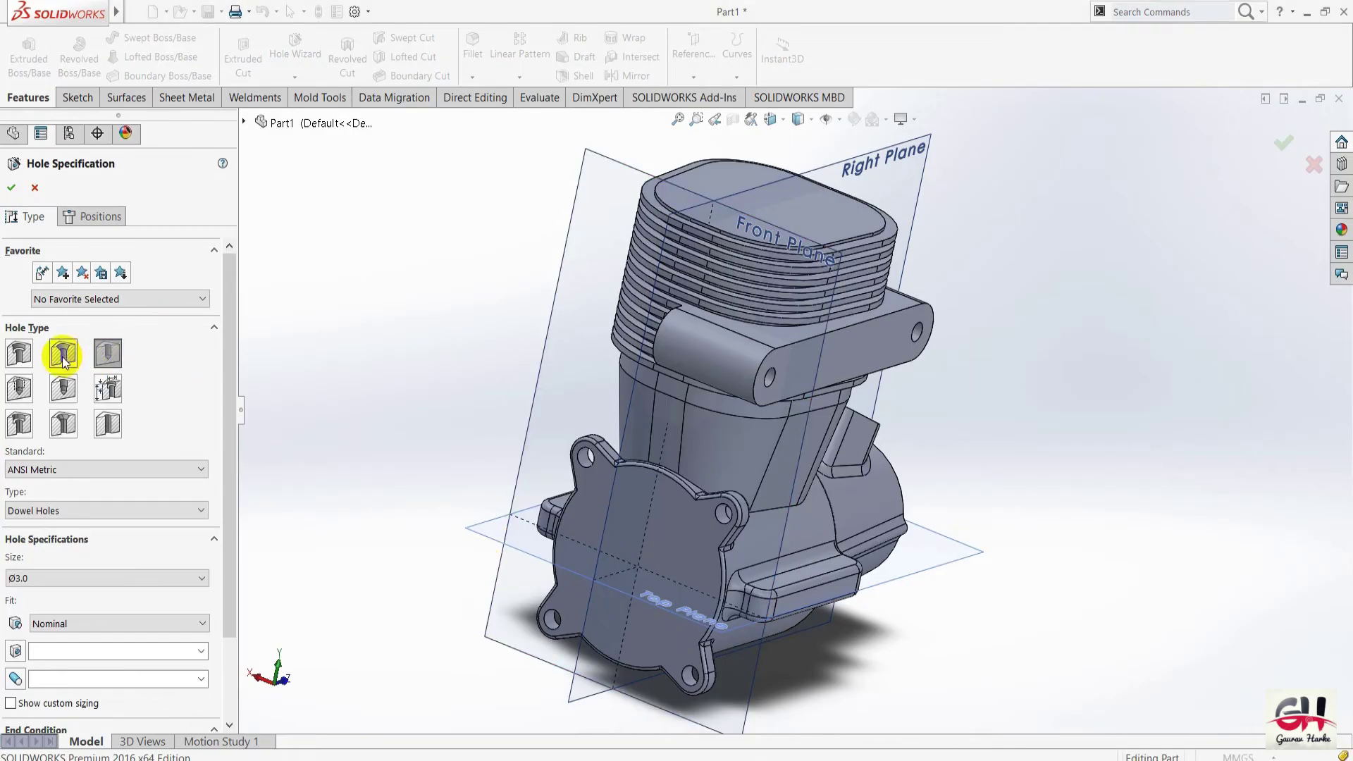
# Choose a counterbored hole and place it at the crankcase flange origin.
pyautogui.click(22, 365)
pyautogui.moveTo(231, 371); pyautogui.dragTo(234, 479)
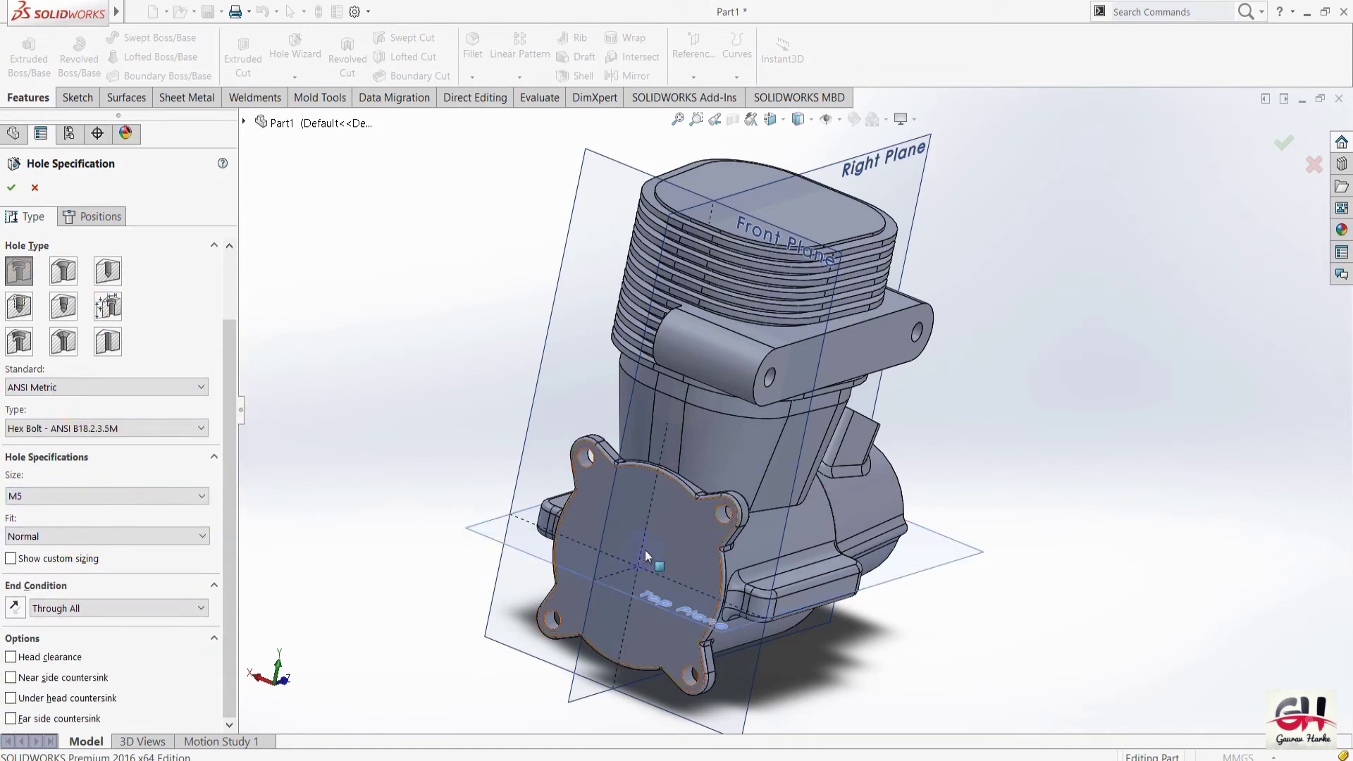
pyautogui.click(91, 217)
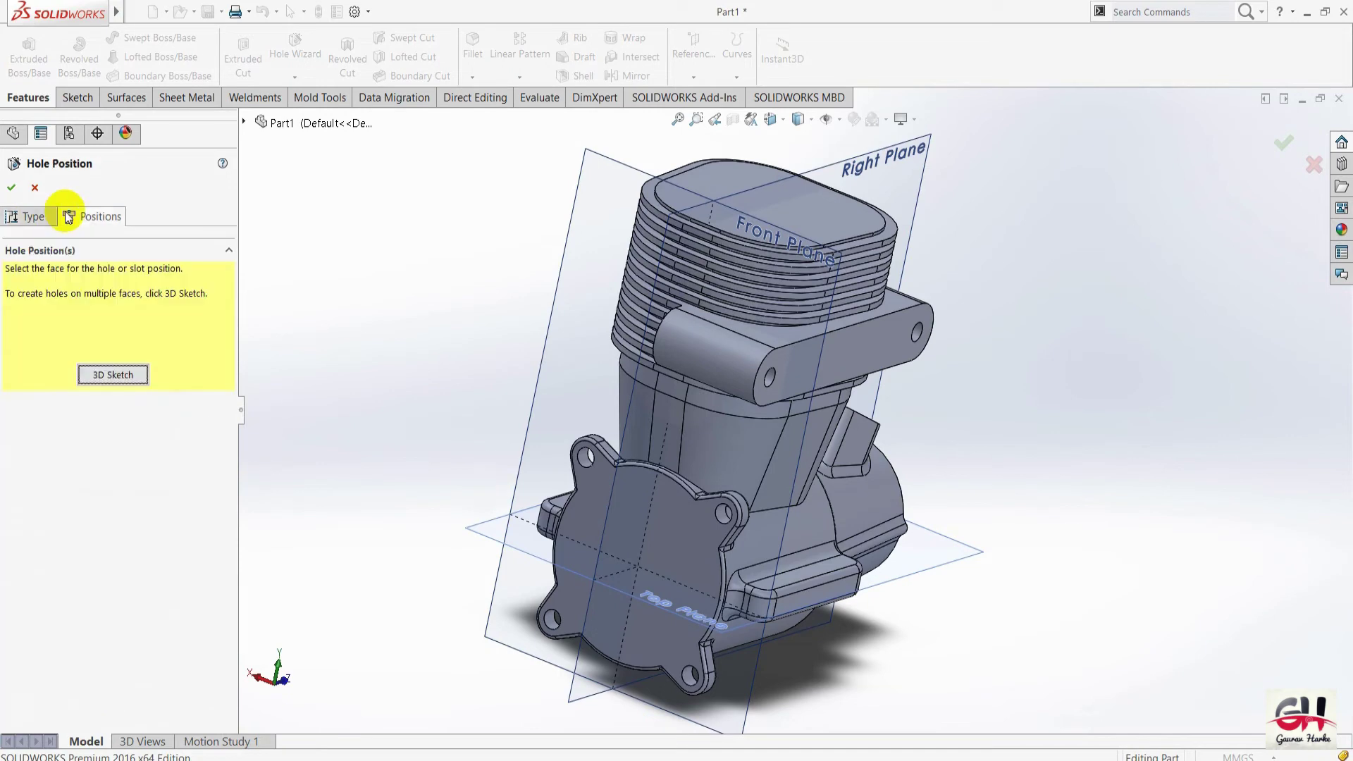
pyautogui.click(678, 530)
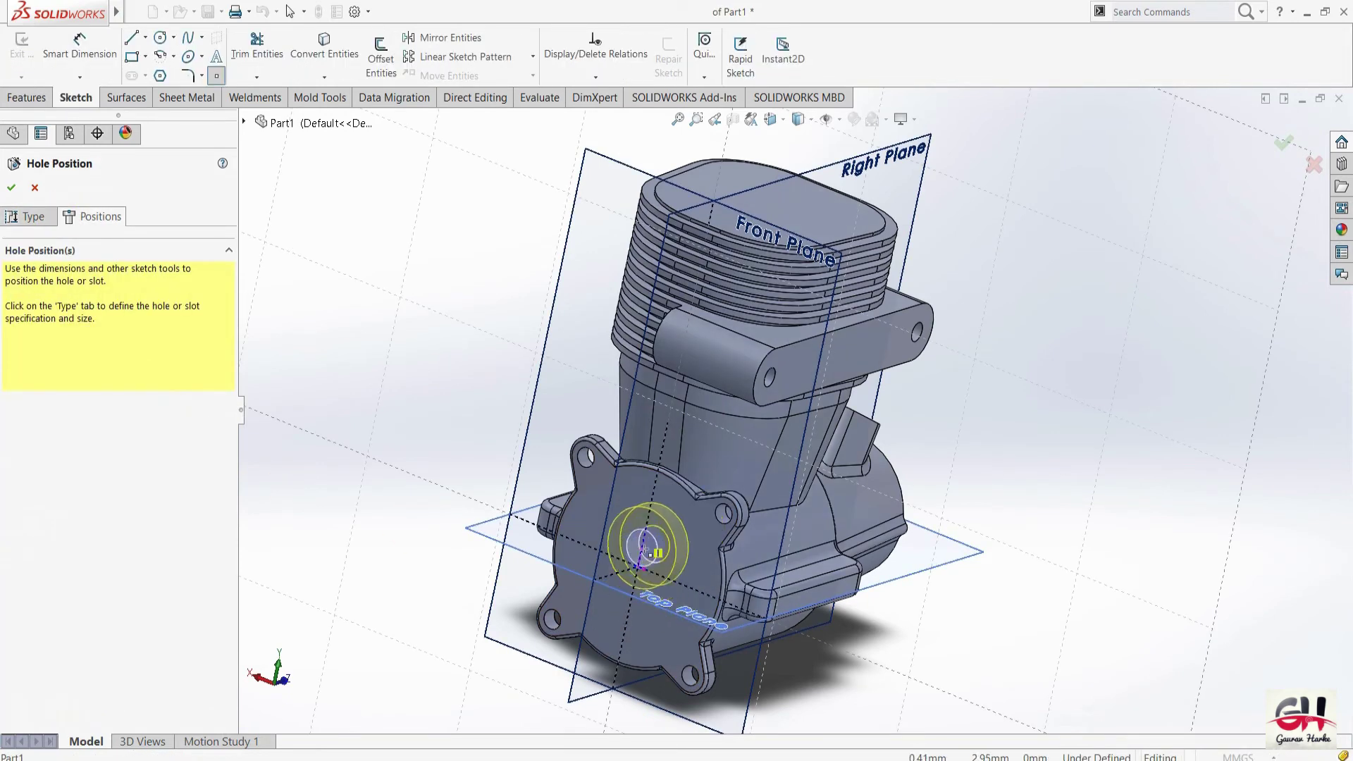
pyautogui.scroll(2, 618, 573)
pyautogui.scroll(1, 682, 543)
pyautogui.scroll(-5, 896, 226)
pyautogui.scroll(-3, 930, 172)
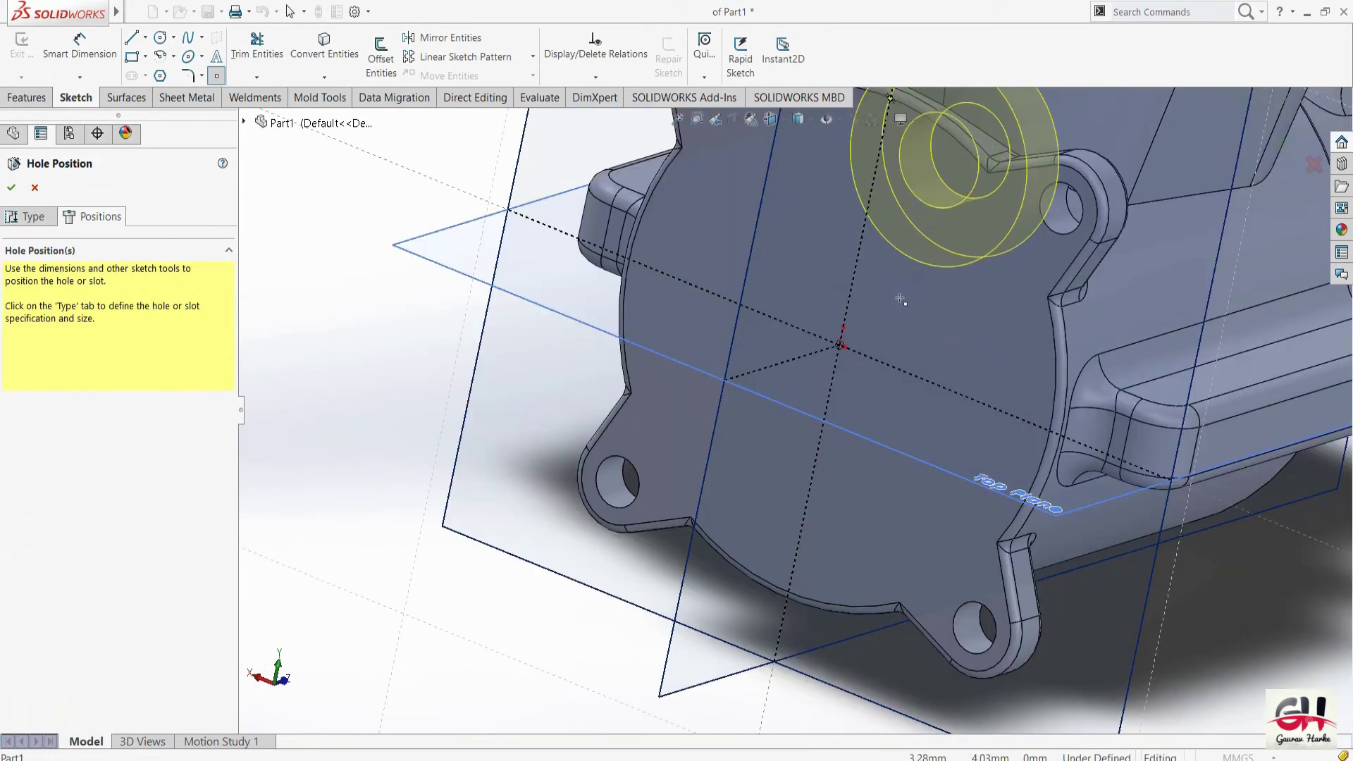
pyautogui.click(840, 345)
pyautogui.scroll(3, 494, 433)
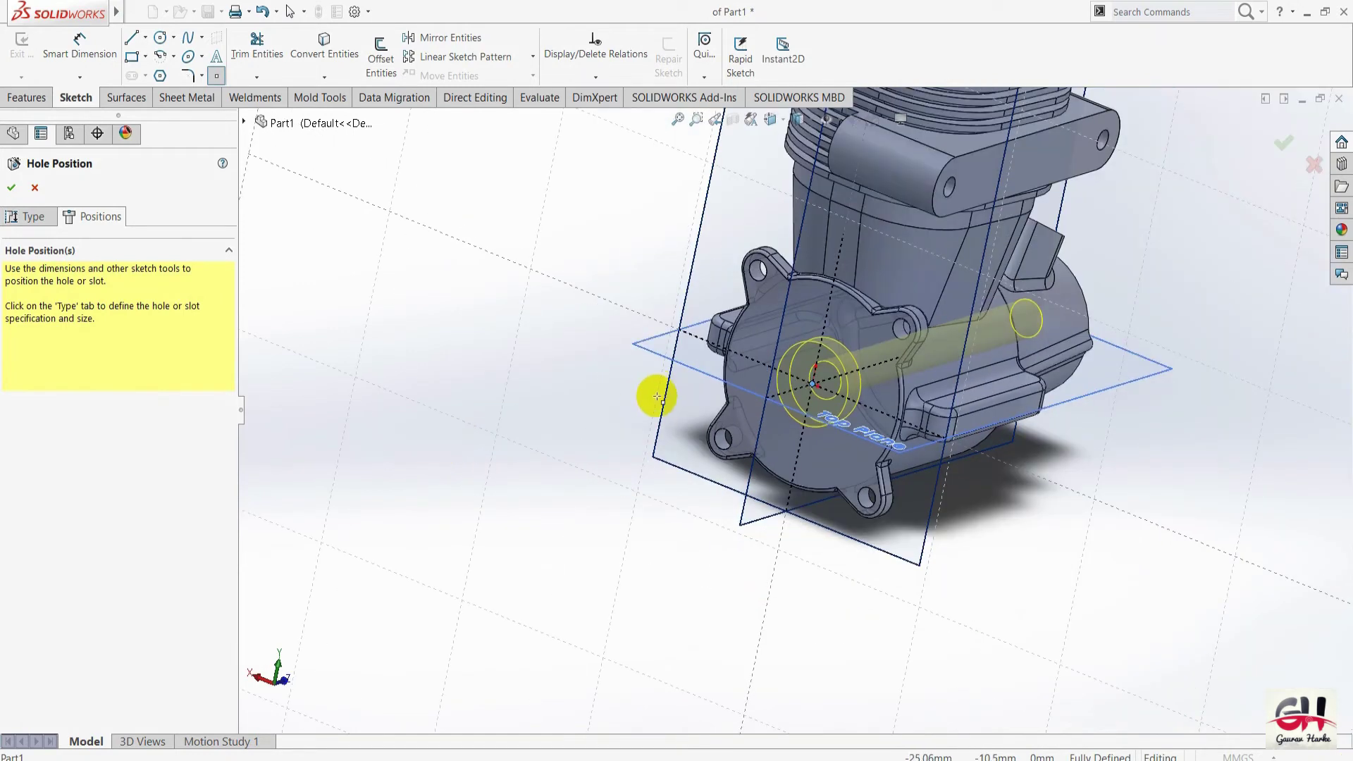
# Set the counterbore hole to Hex Bolt size M12.
pyautogui.click(33, 217)
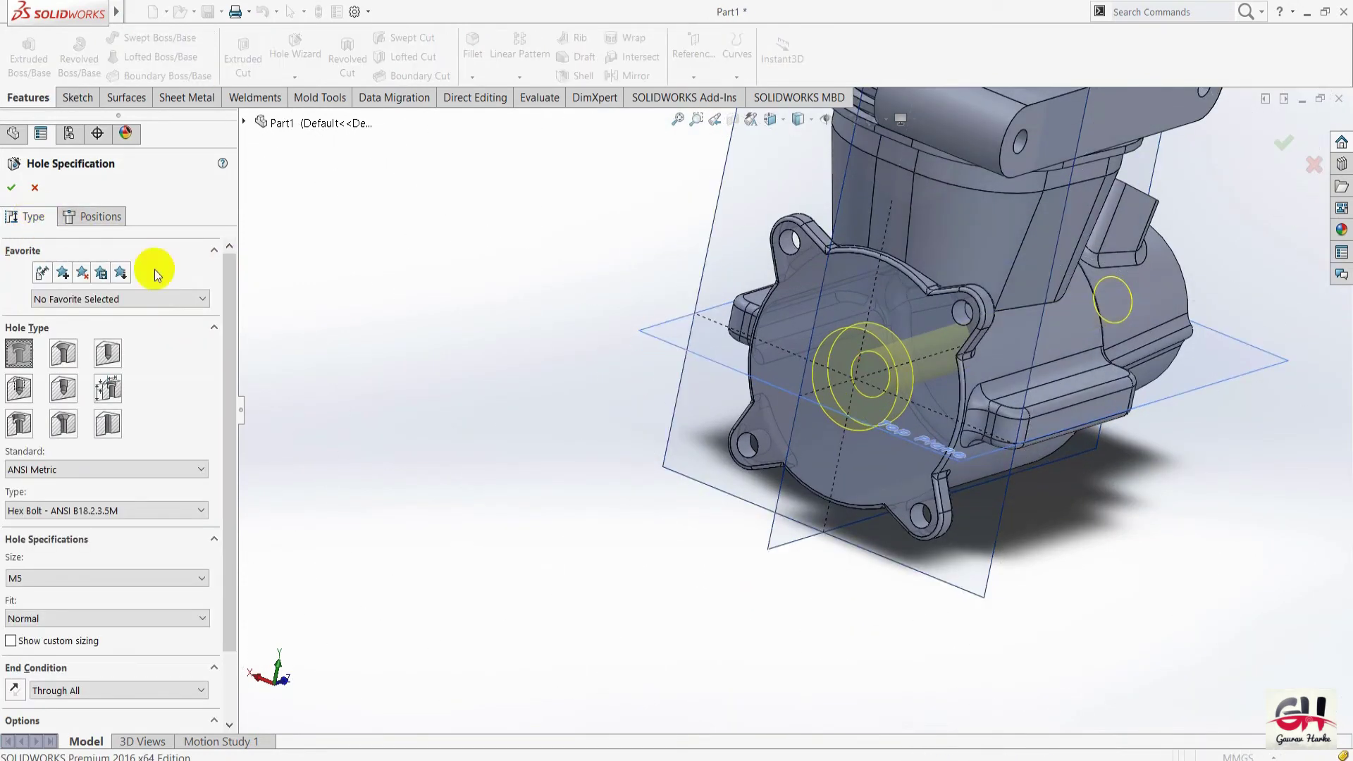
pyautogui.moveTo(230, 327); pyautogui.dragTo(228, 416)
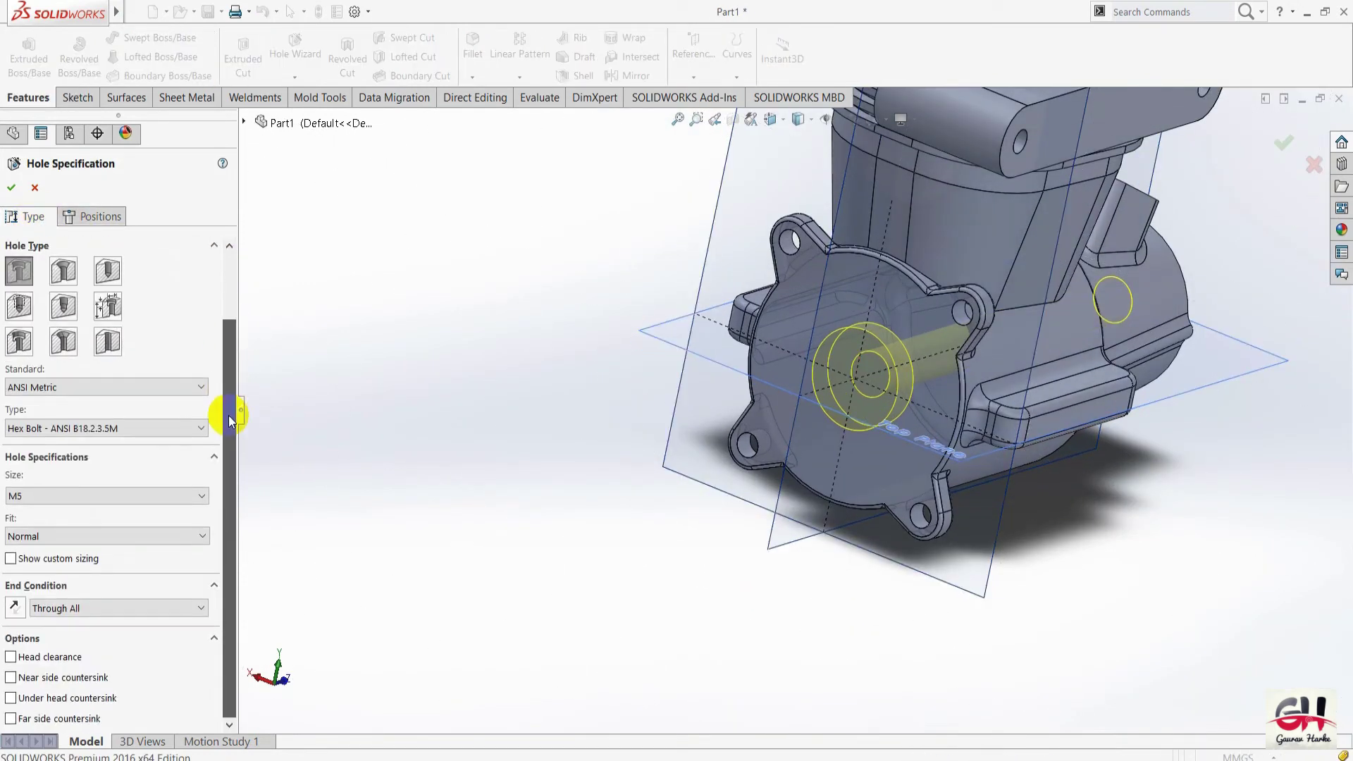
pyautogui.click(148, 434)
pyautogui.click(133, 501)
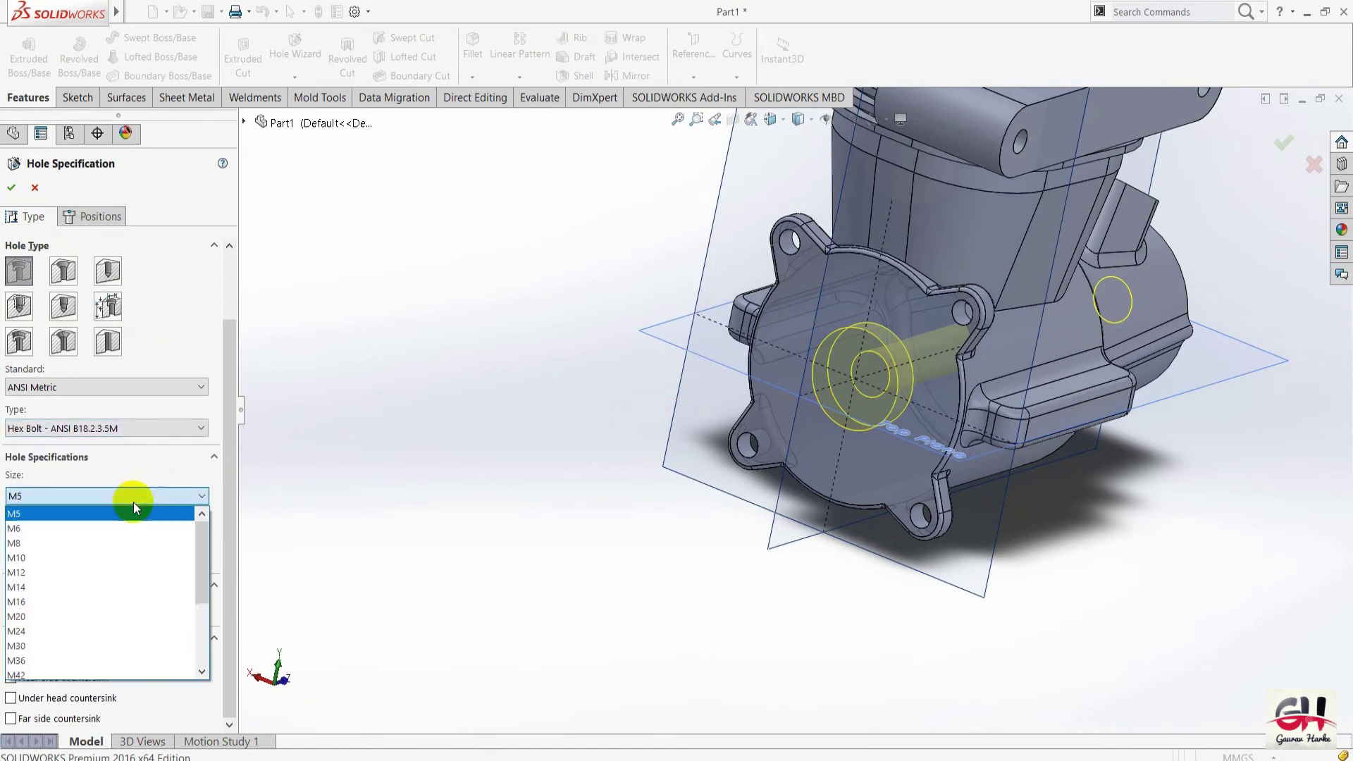
pyautogui.click(111, 577)
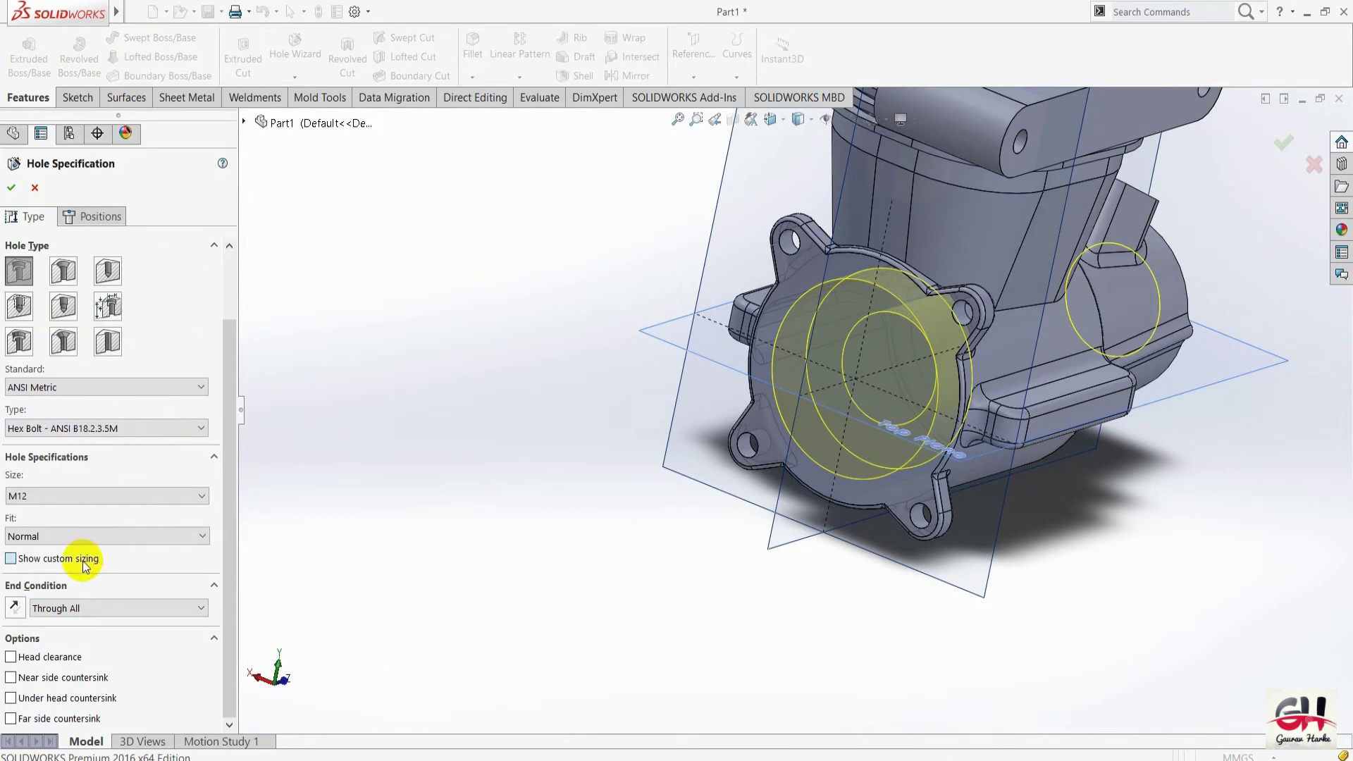
# Enter custom sizing: 12 mm through-hole, 28 mm counterbore diameter, 30 mm depth.
pyautogui.click(10, 558)
pyautogui.scroll(-2, 141, 493)
pyautogui.scroll(-1, 179, 458)
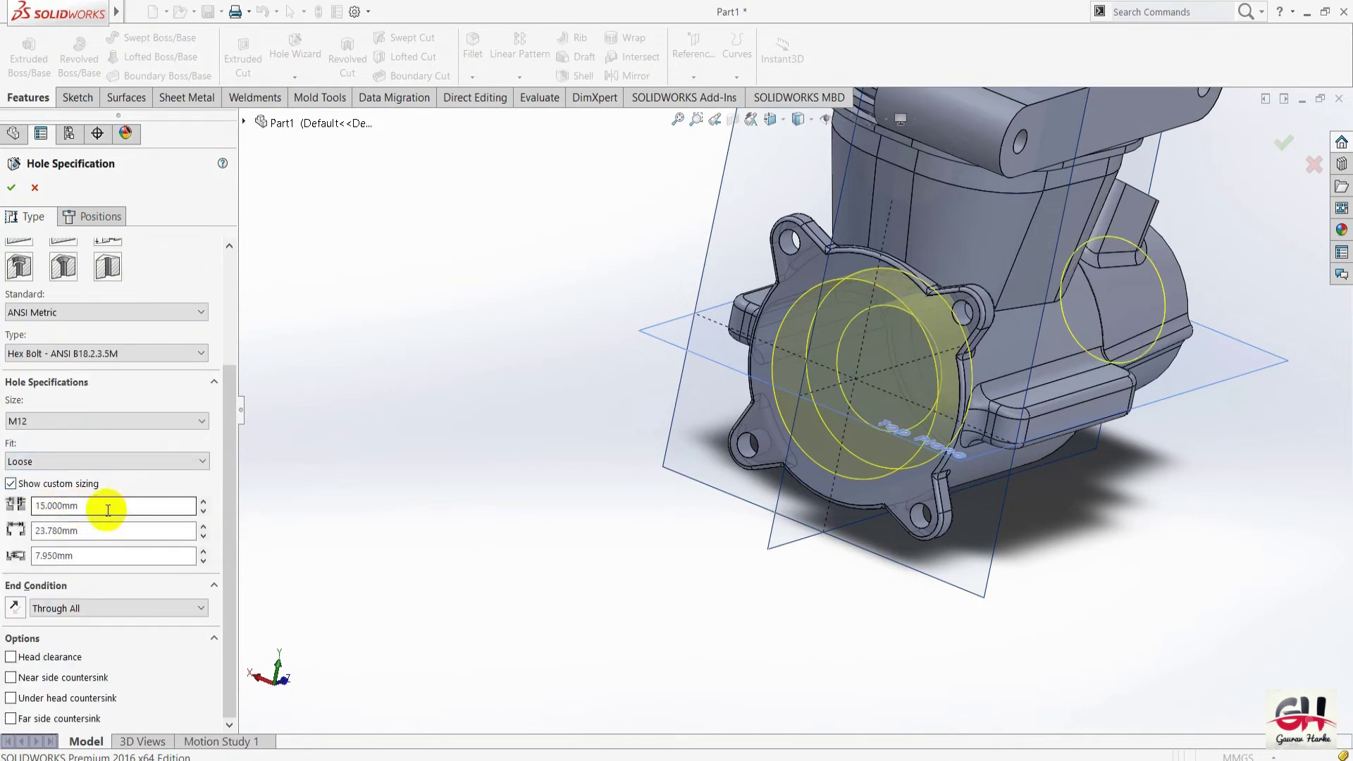
pyautogui.press('Return')
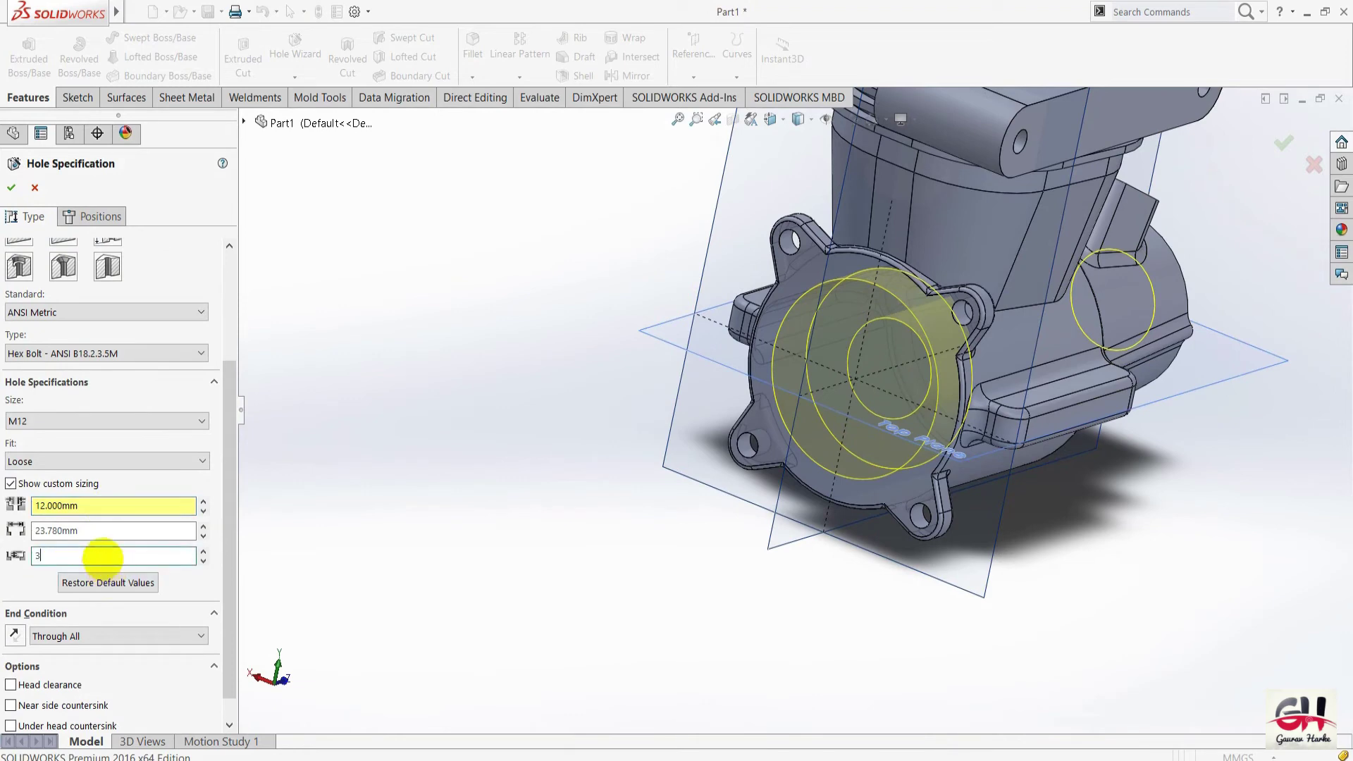
pyautogui.write('0')
pyautogui.press('Return')
pyautogui.click(115, 531)
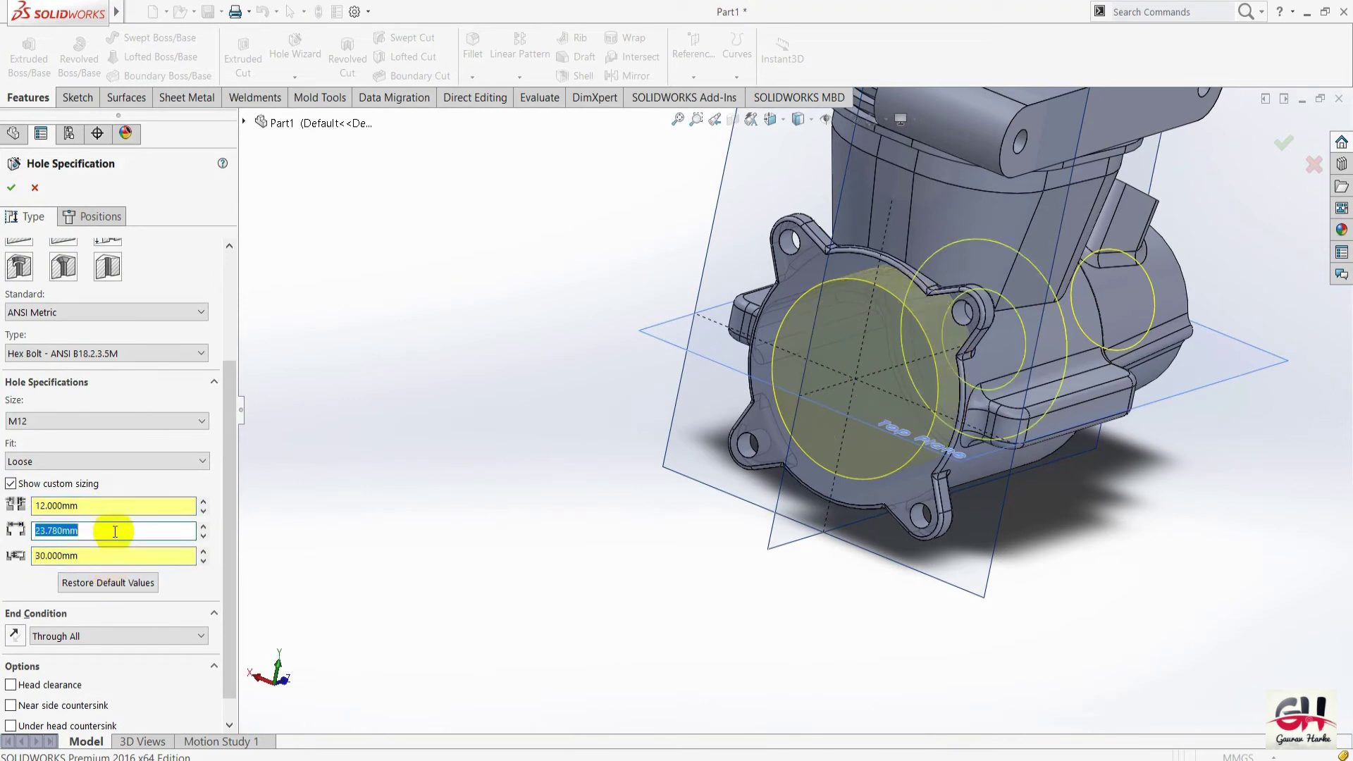
pyautogui.write('28')
pyautogui.press('Return')
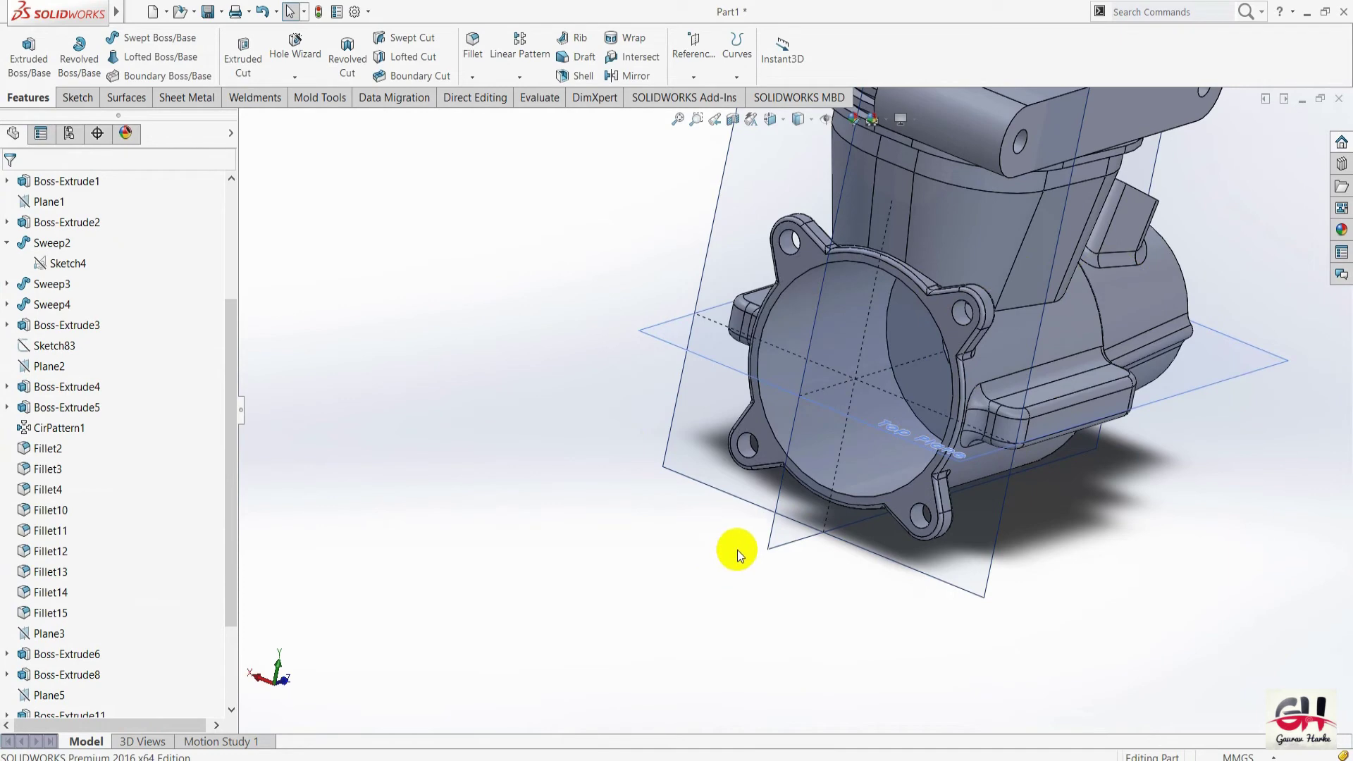
pyautogui.press('space')
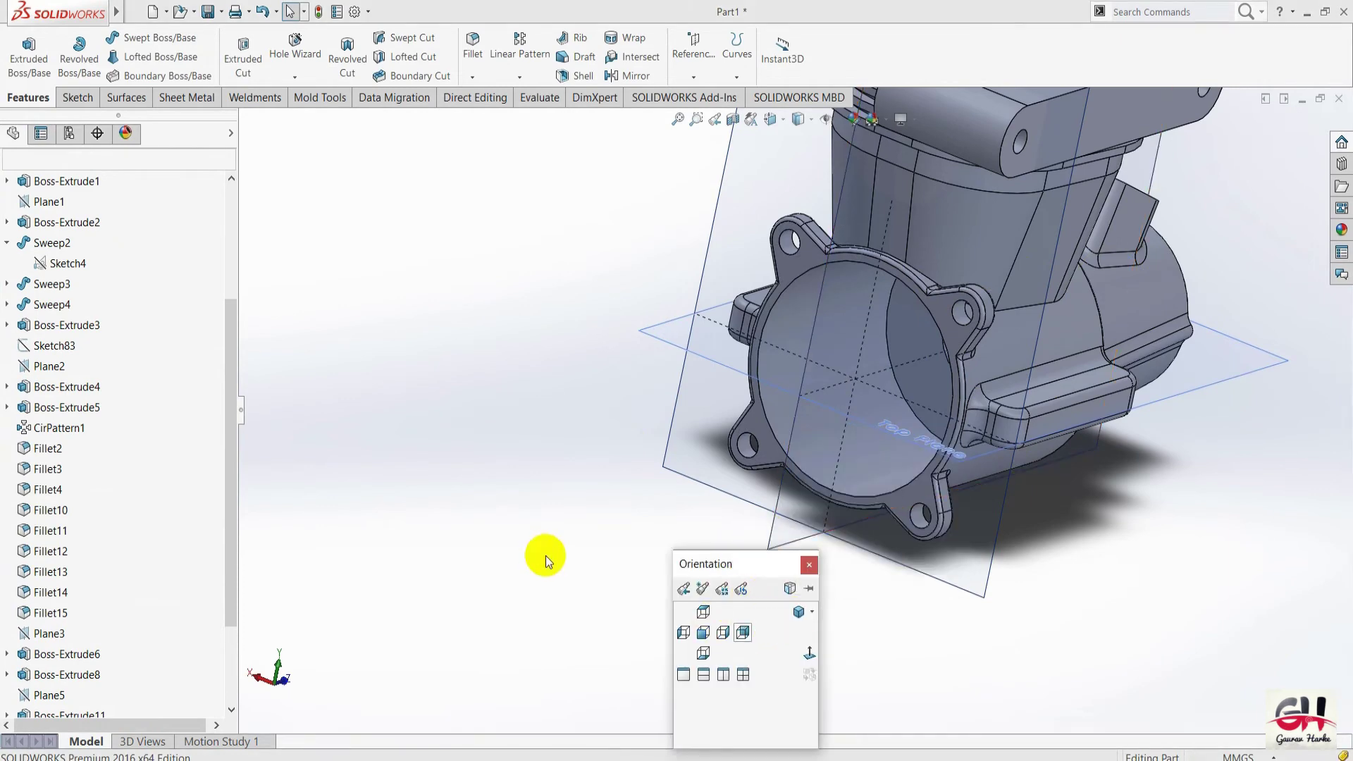
pyautogui.click(542, 555)
pyautogui.press('Left')
pyautogui.press('Left')
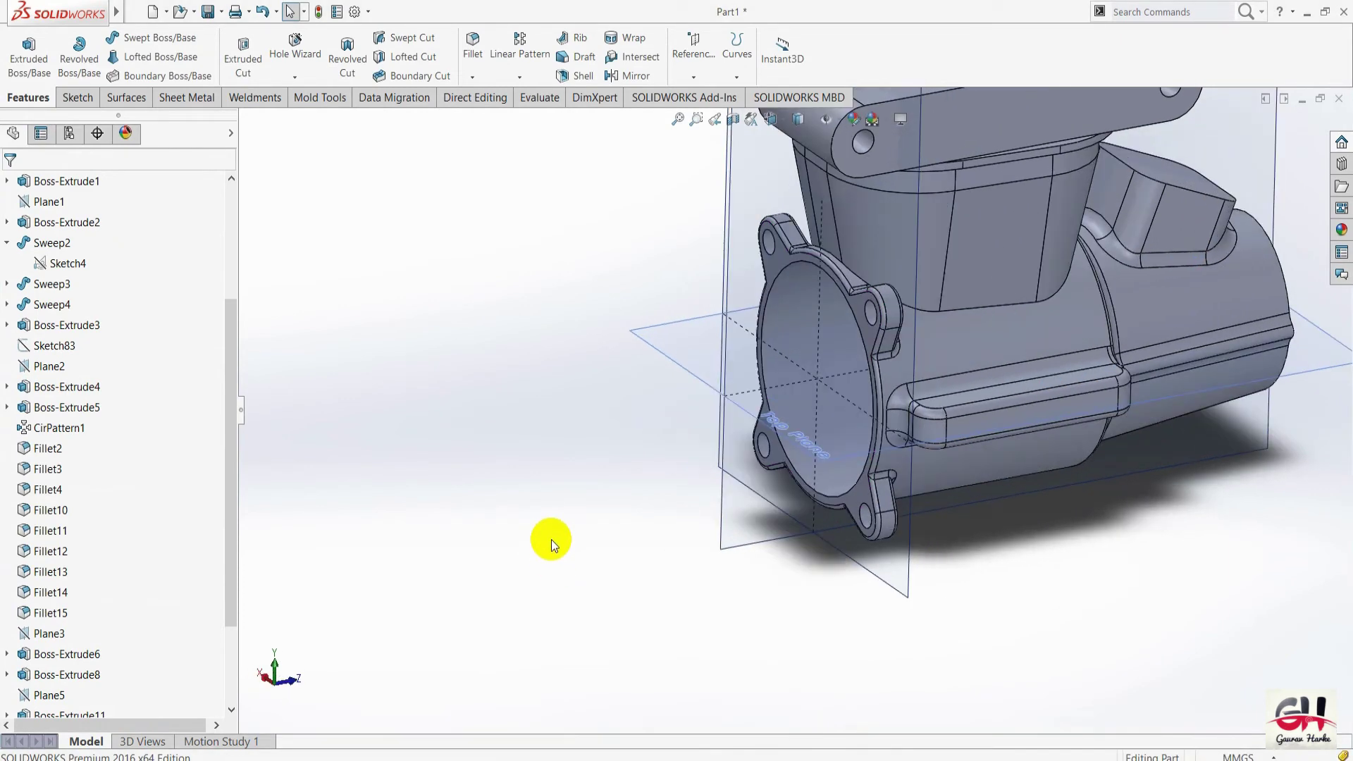
pyautogui.press('Left')
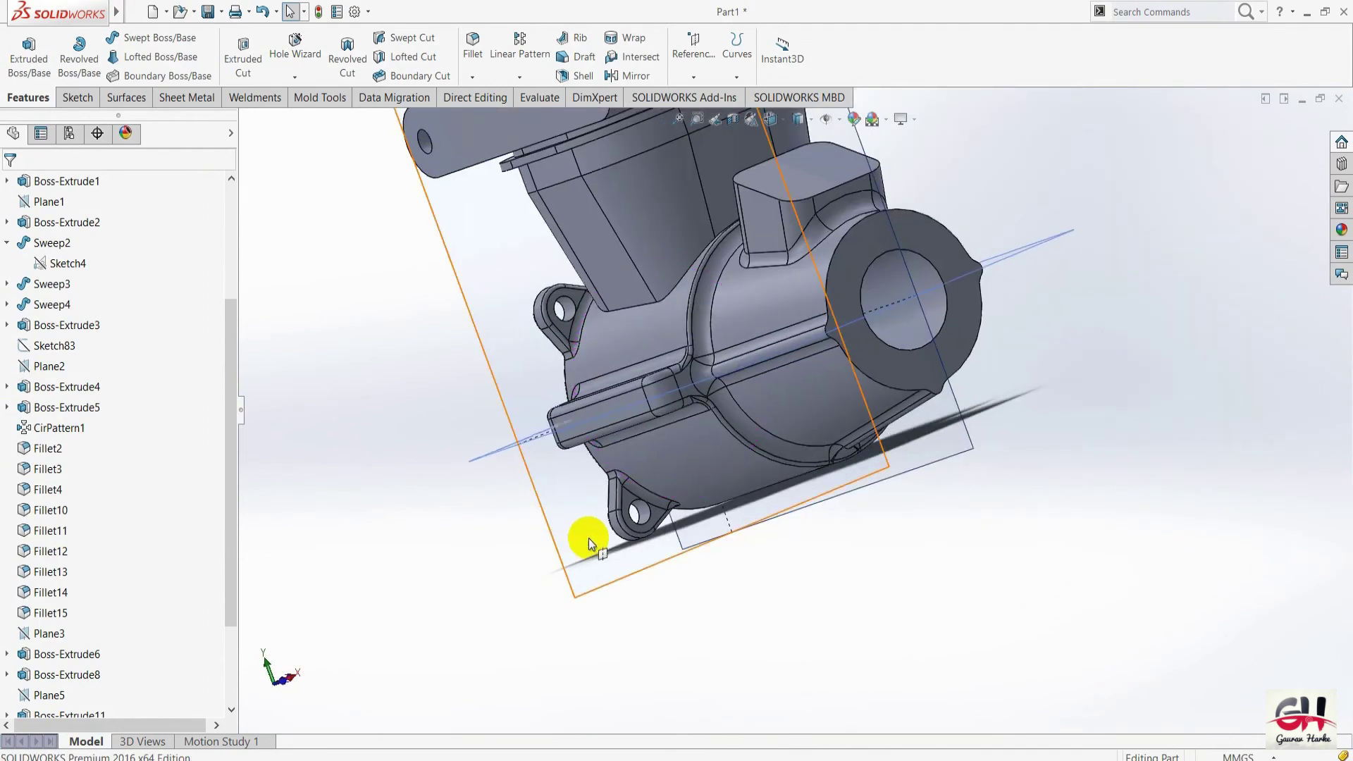
pyautogui.press('Up')
pyautogui.press('Left')
pyautogui.press('Left')
pyautogui.press('Left')
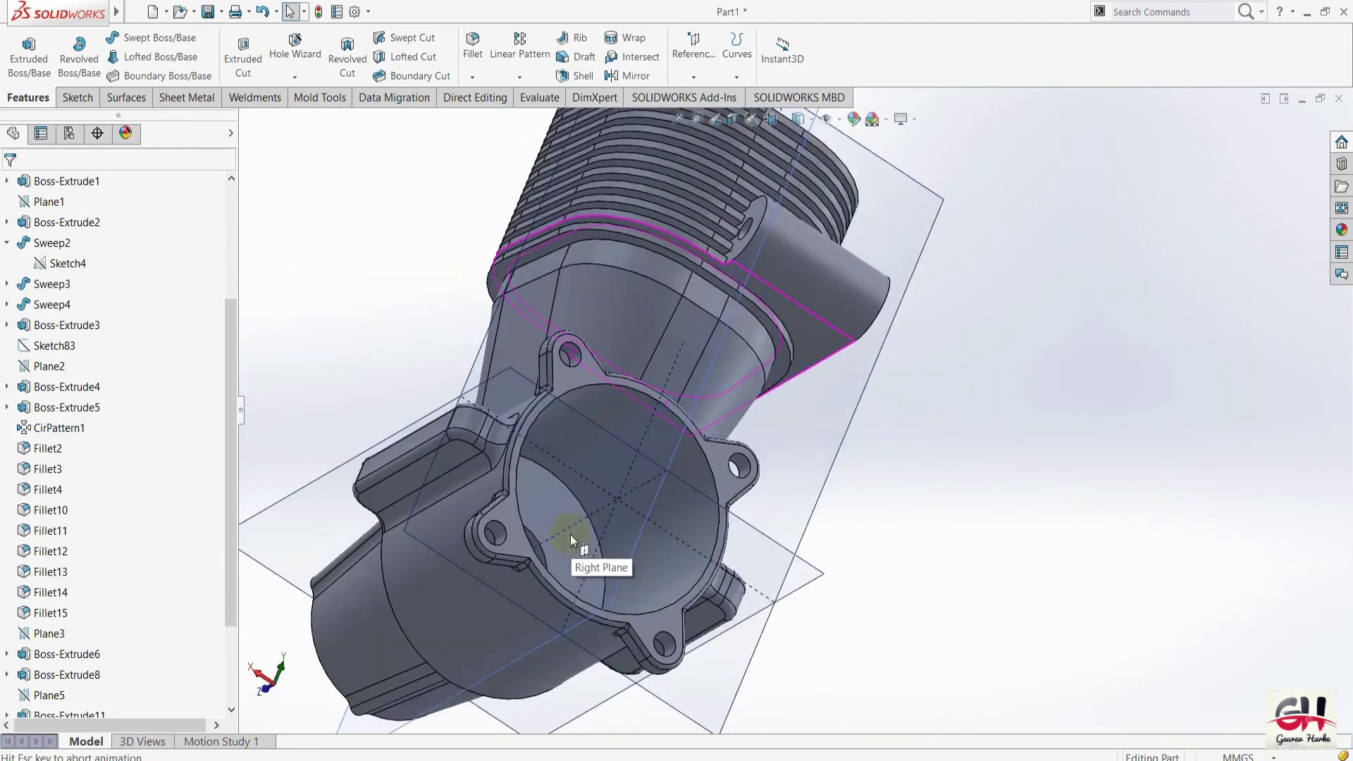
pyautogui.click(983, 512)
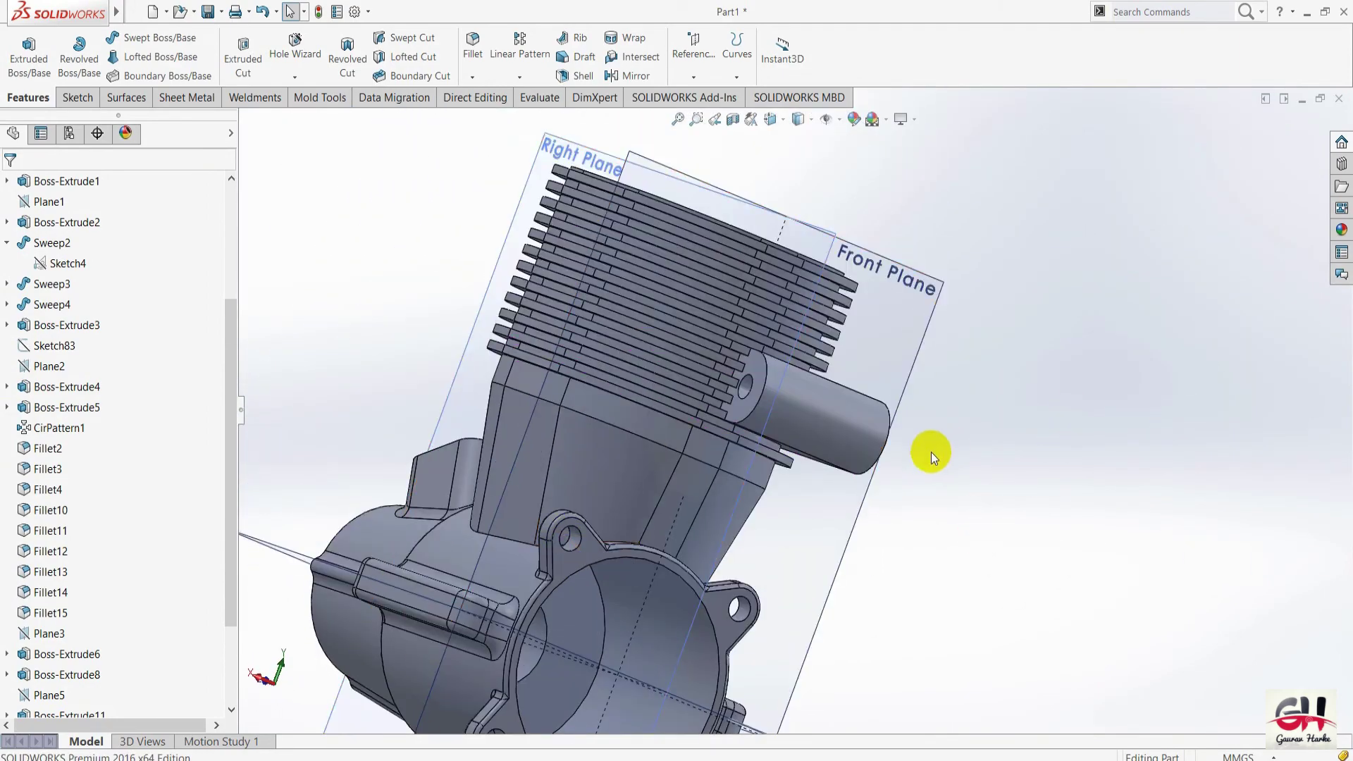
pyautogui.press('space')
pyautogui.click(990, 516)
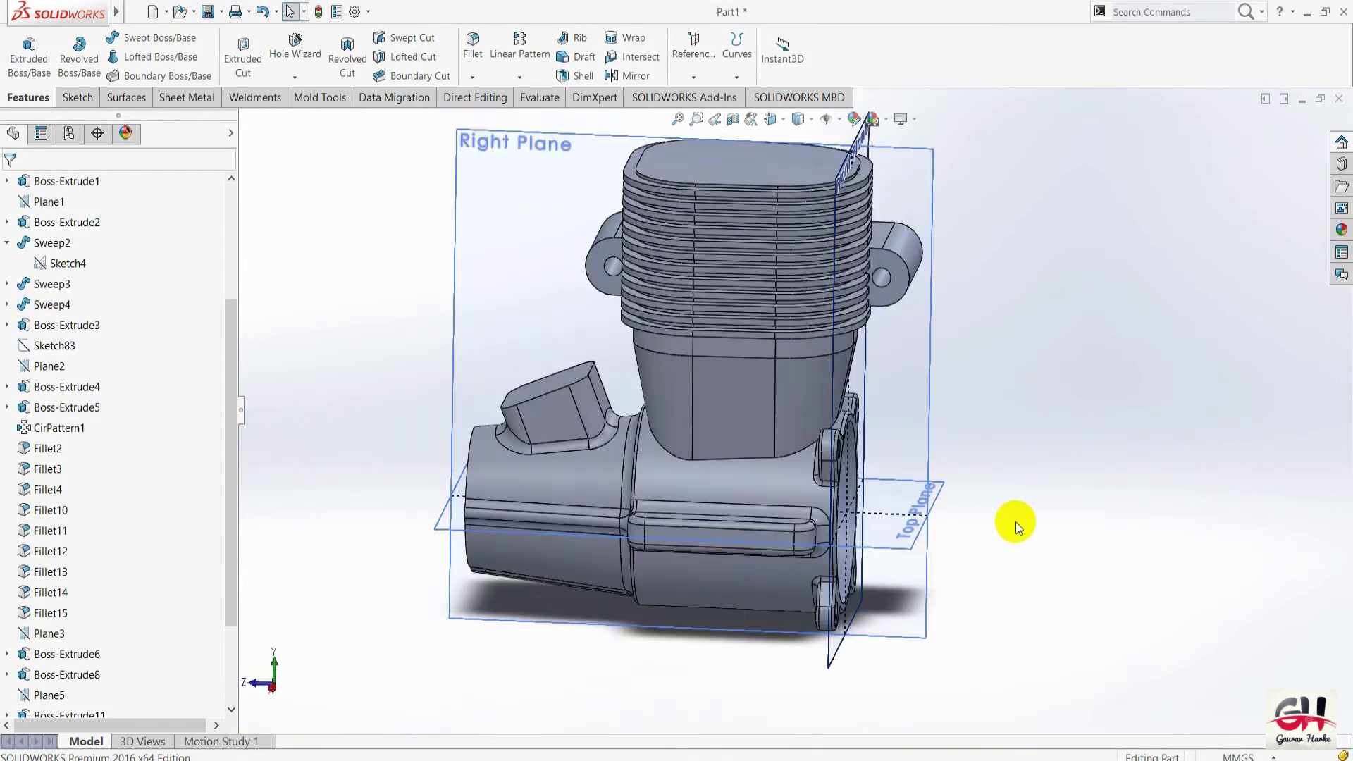
pyautogui.press('space')
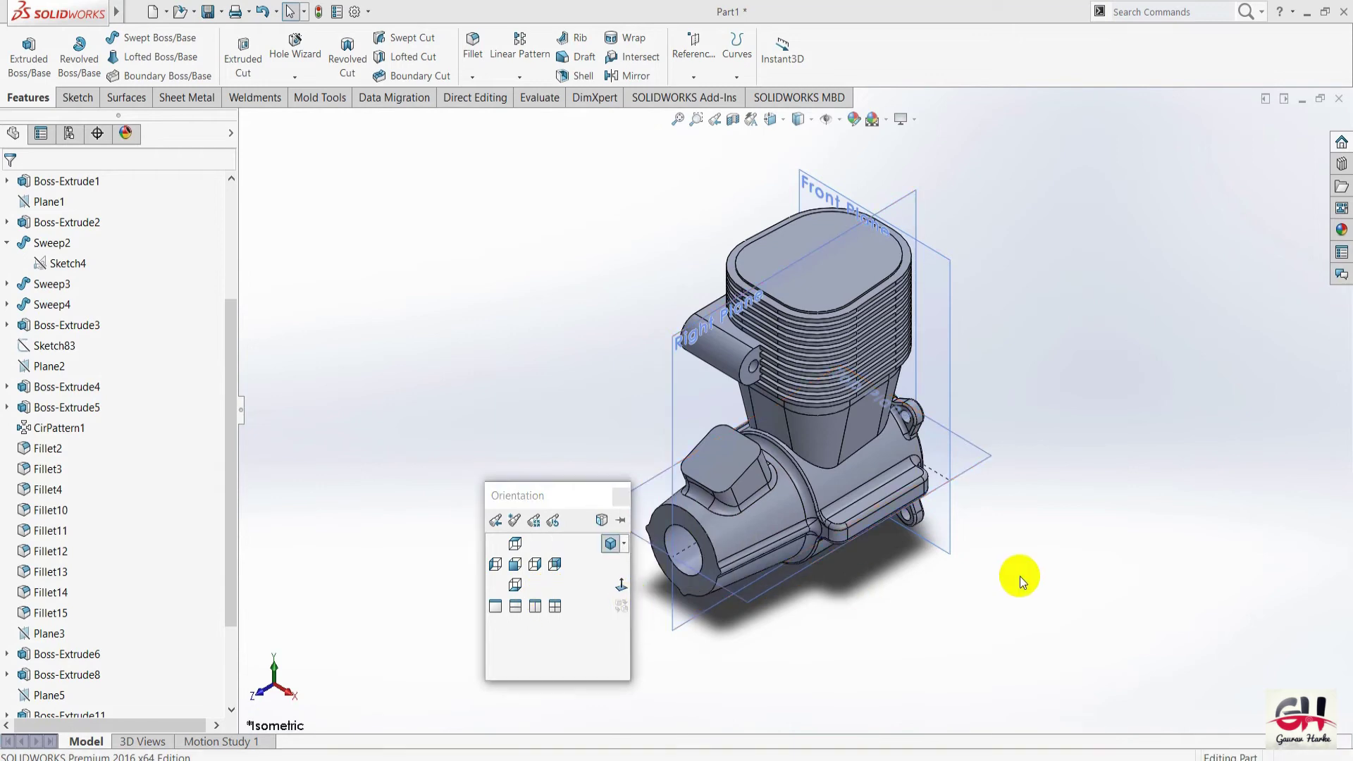
pyautogui.scroll(-3, 827, 451)
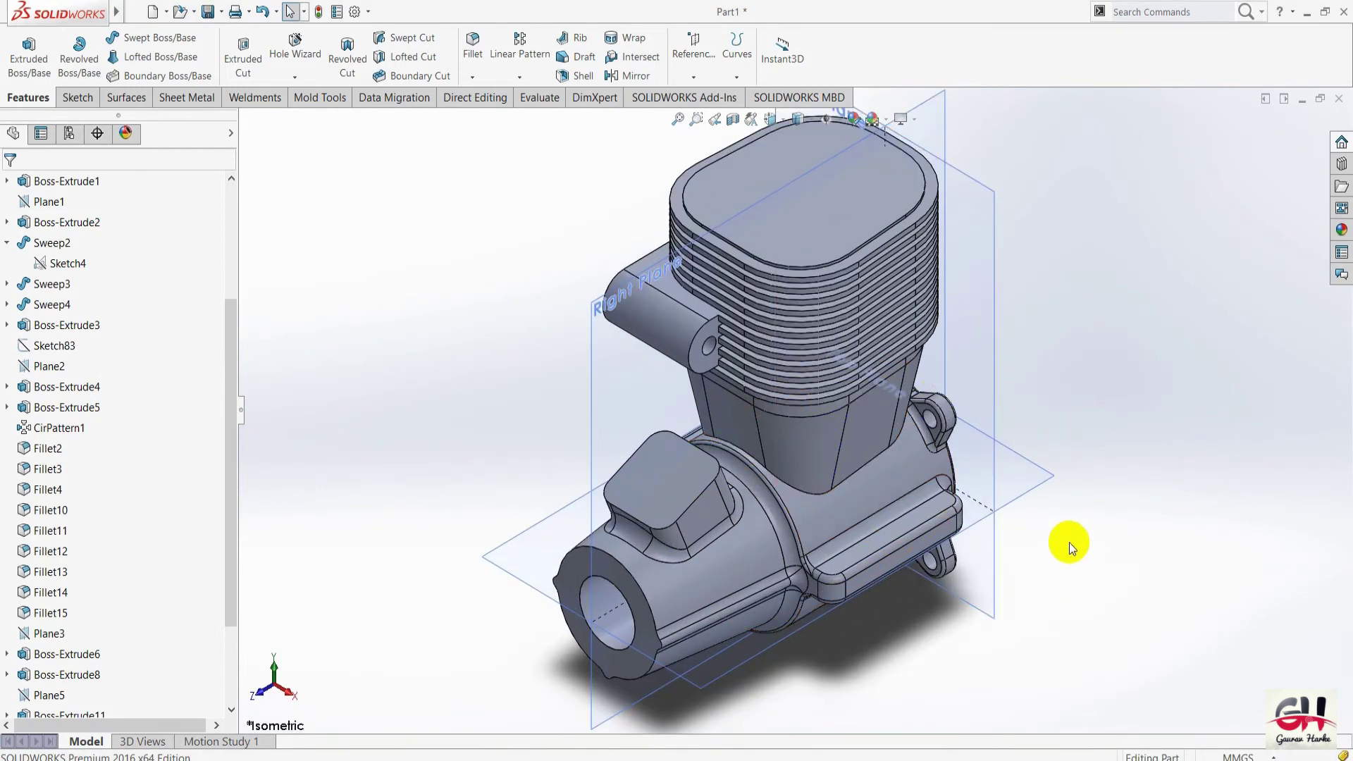
pyautogui.scroll(1, 1043, 586)
pyautogui.scroll(1, 994, 579)
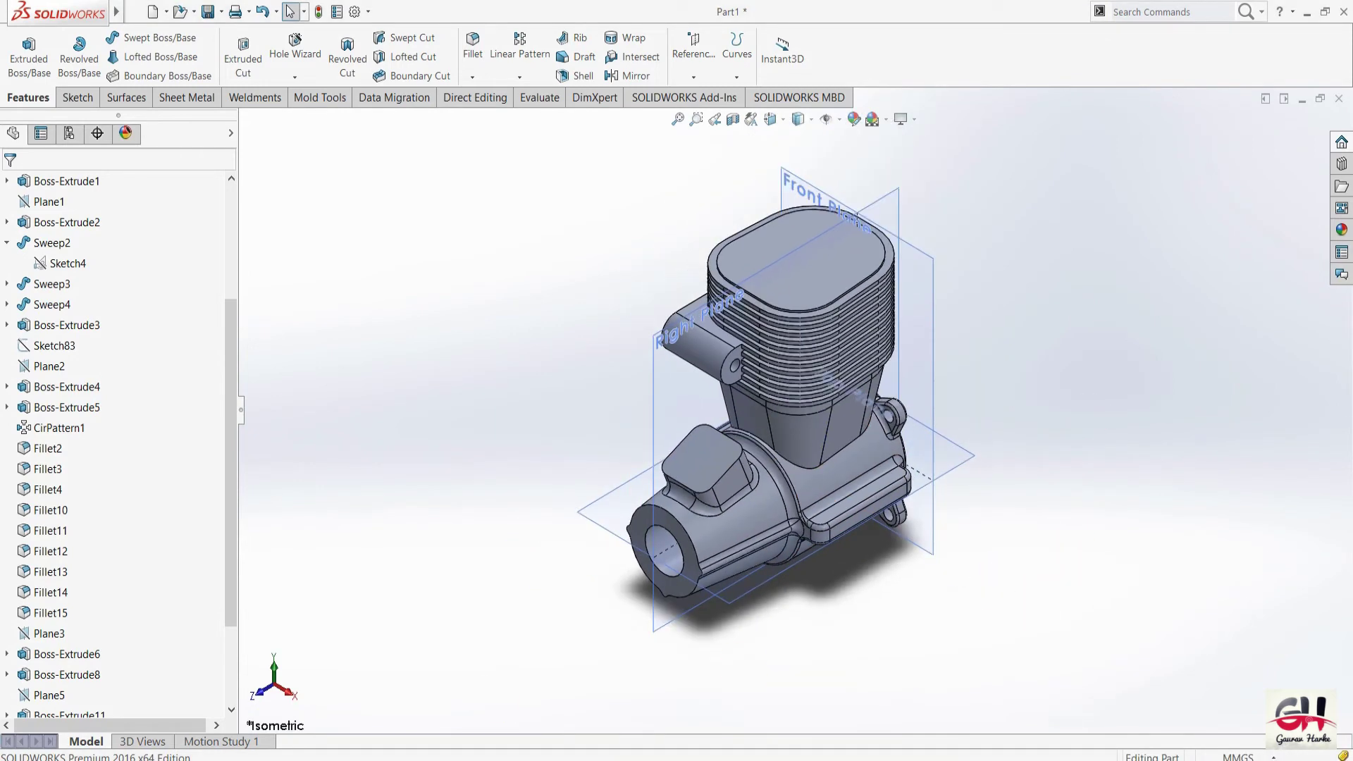
pyautogui.hotkey('alt', 'Tab')
pyautogui.moveTo(302, 468); pyautogui.dragTo(372, 584)
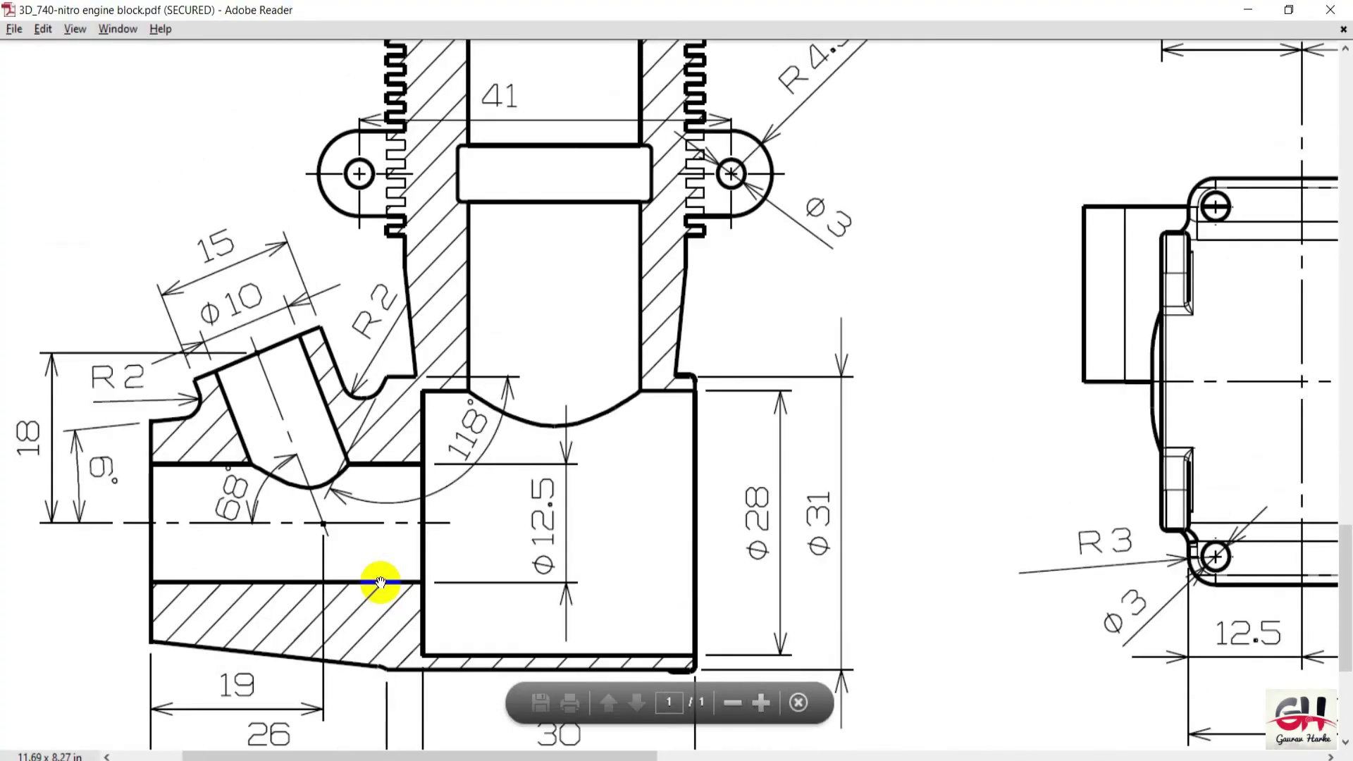
pyautogui.hotkey('alt', 'Tab')
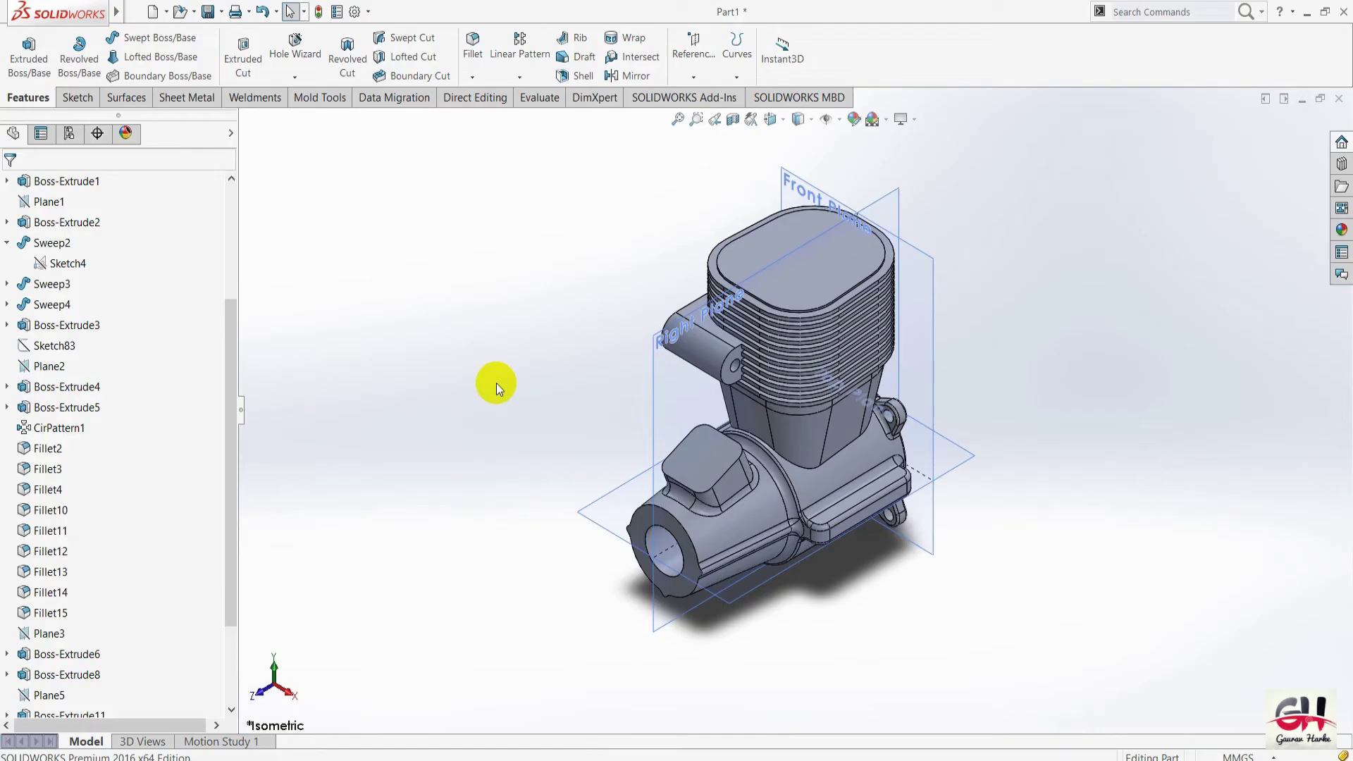
pyautogui.scroll(-1, 772, 510)
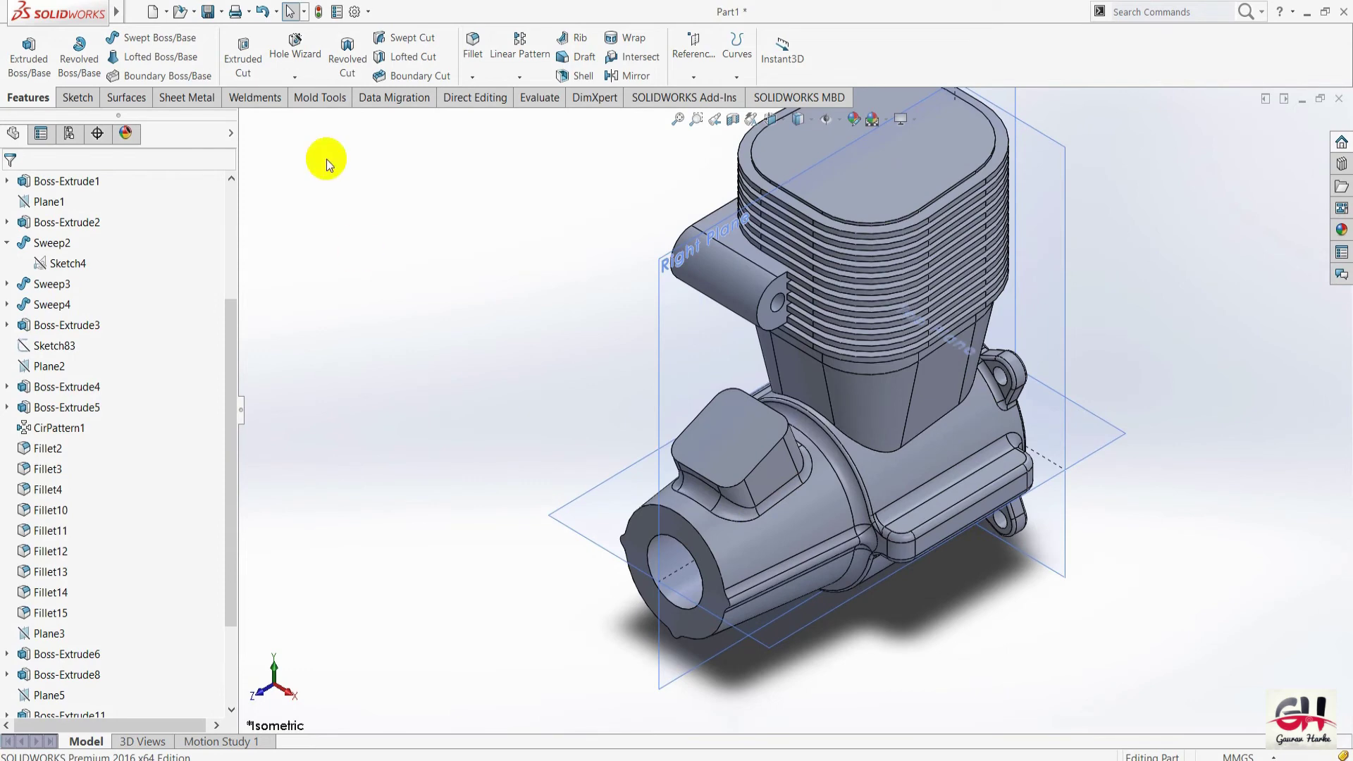
# Set up a Hole Wizard dowel hole of Ø10.0 with an Up To Next end condition.
pyautogui.click(307, 35)
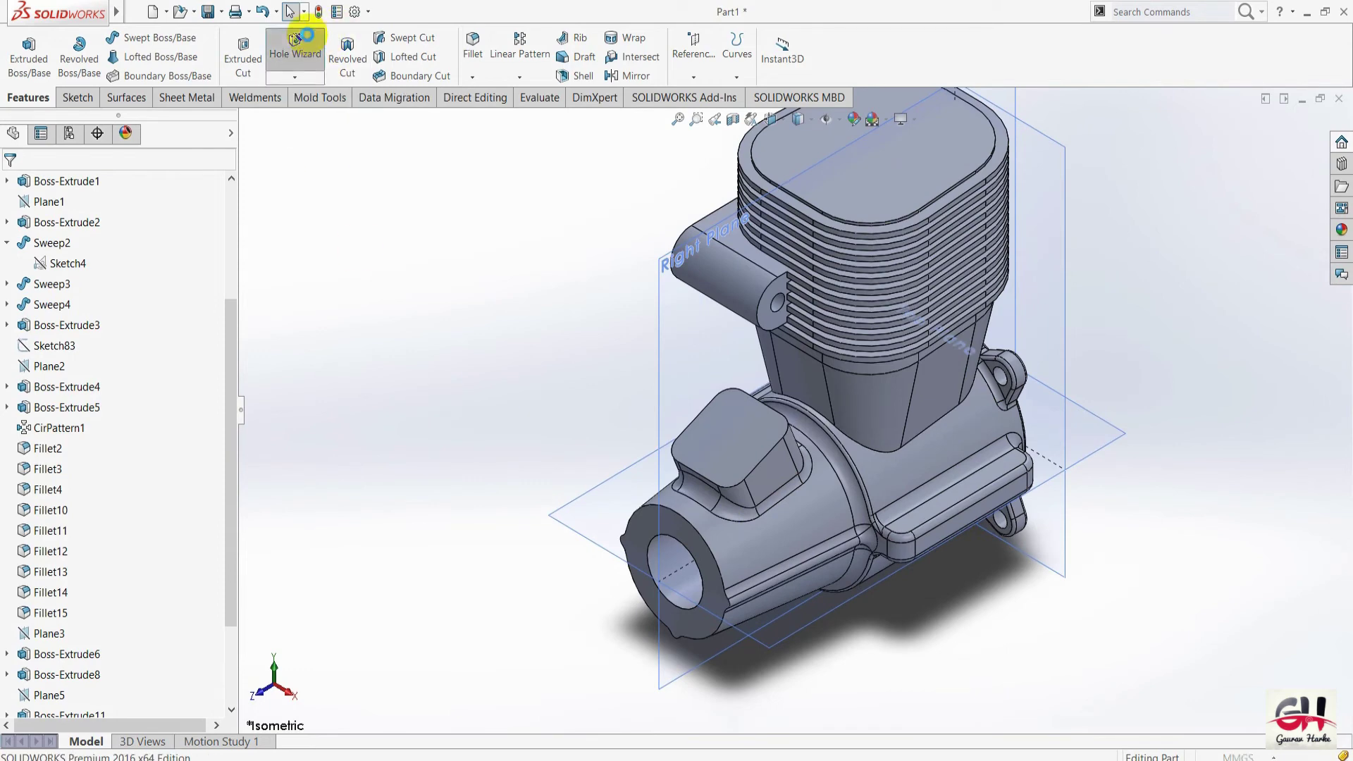
pyautogui.click(116, 359)
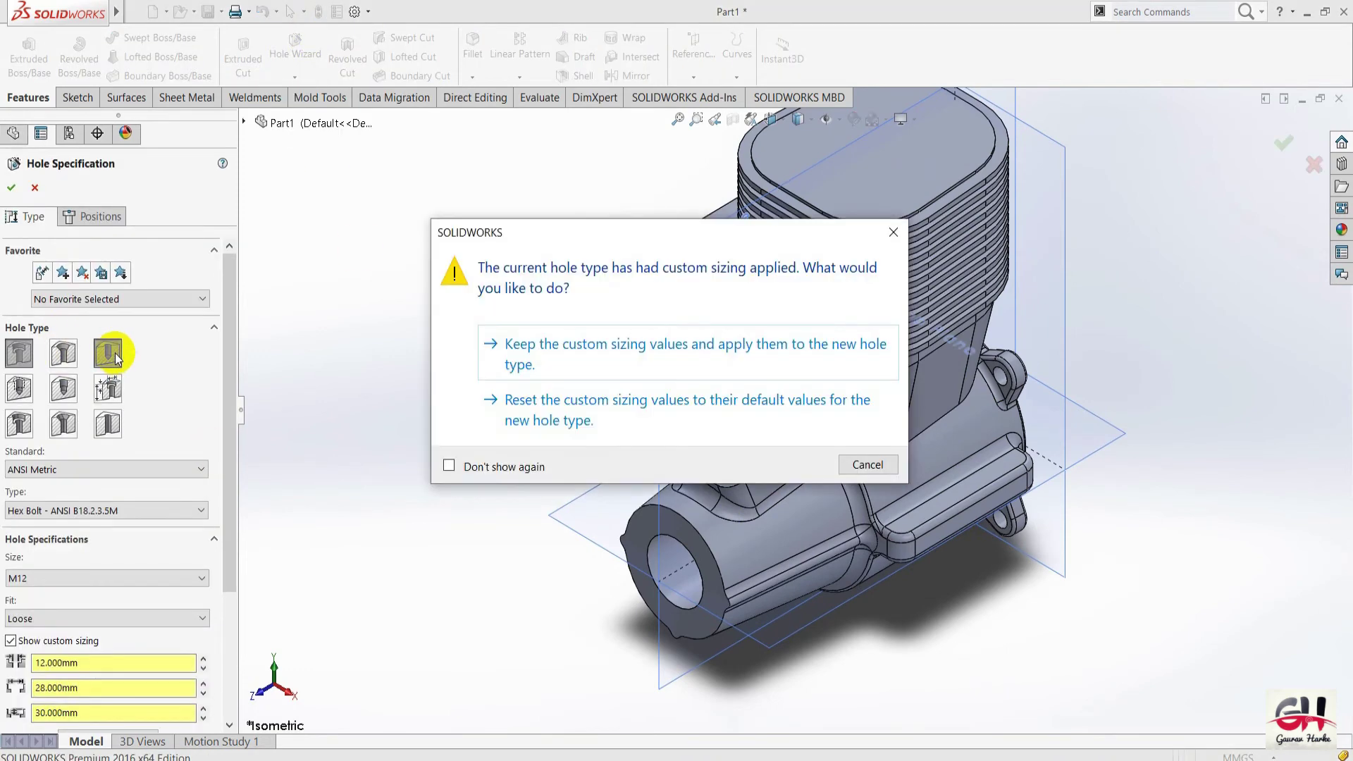
pyautogui.click(546, 352)
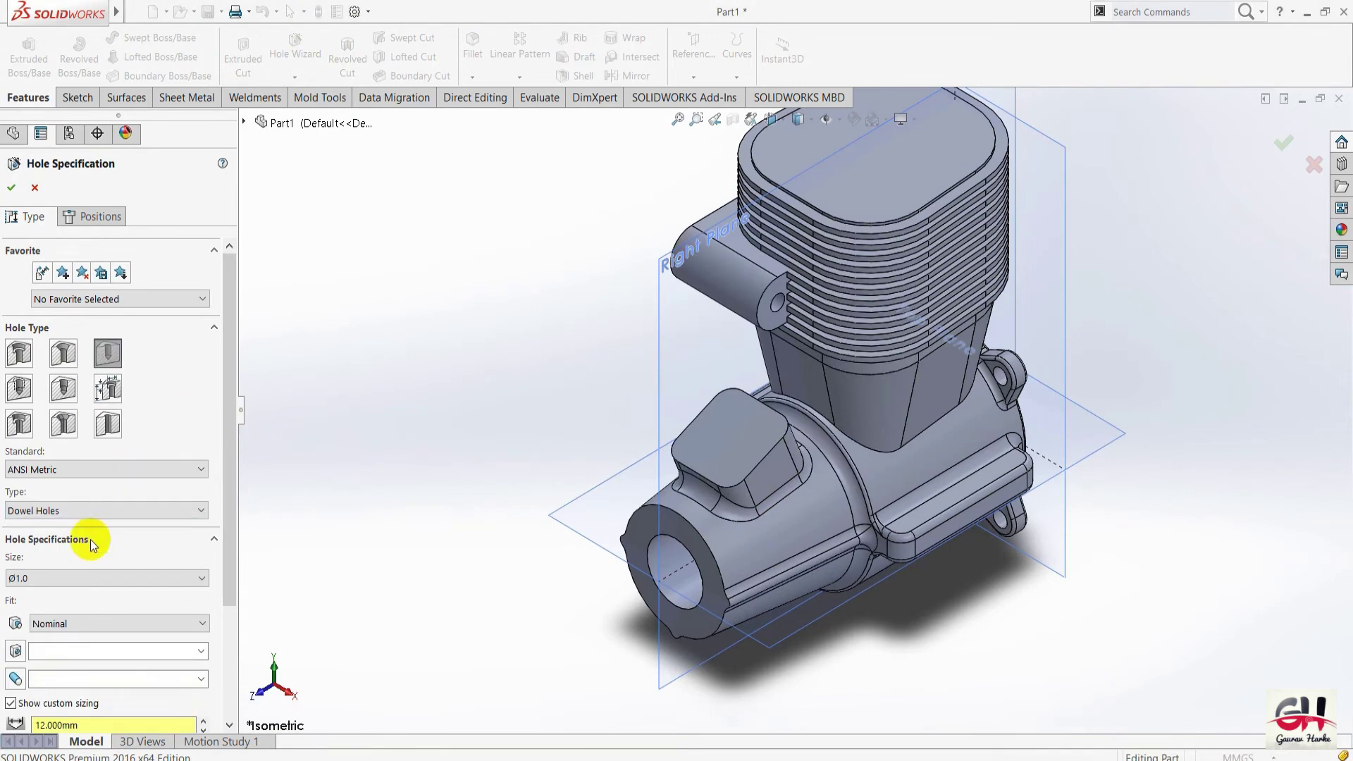
pyautogui.click(85, 578)
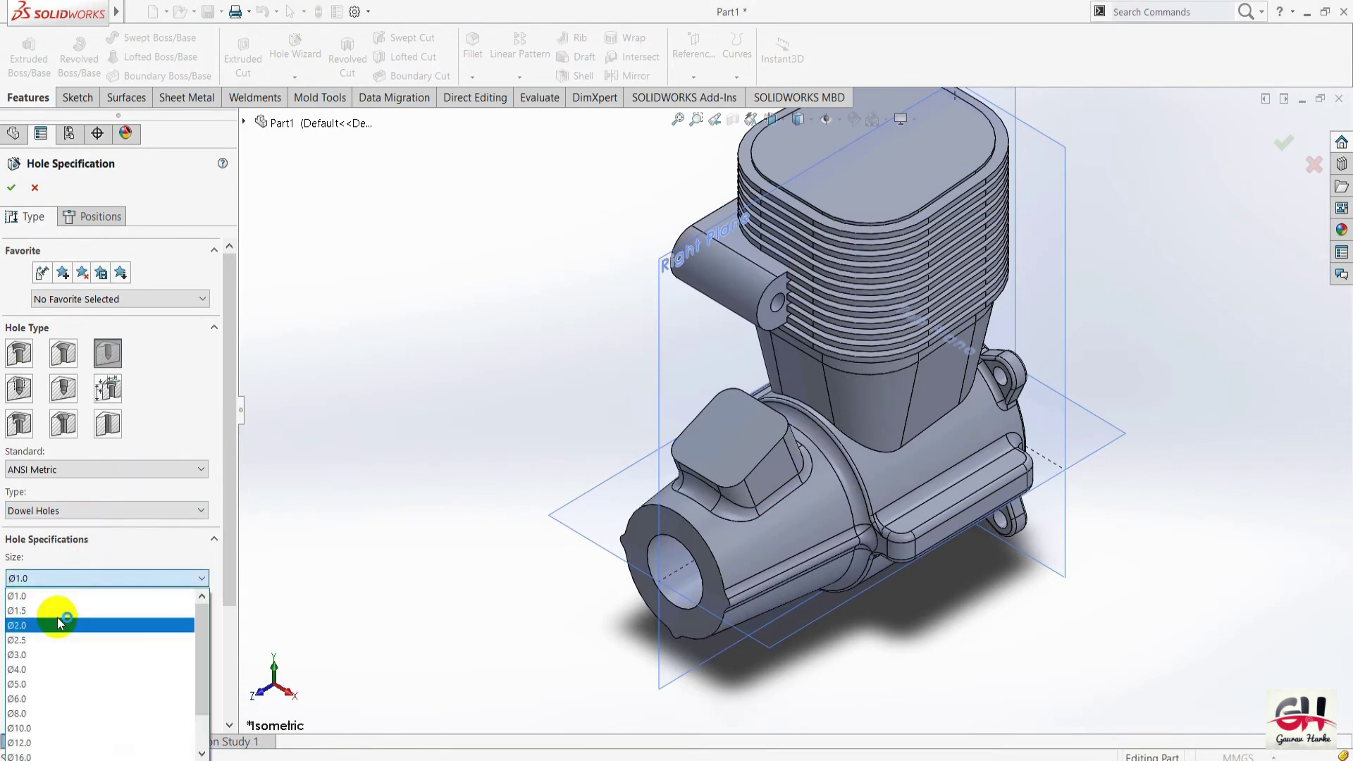
pyautogui.click(28, 728)
pyautogui.moveTo(229, 458); pyautogui.dragTo(217, 624)
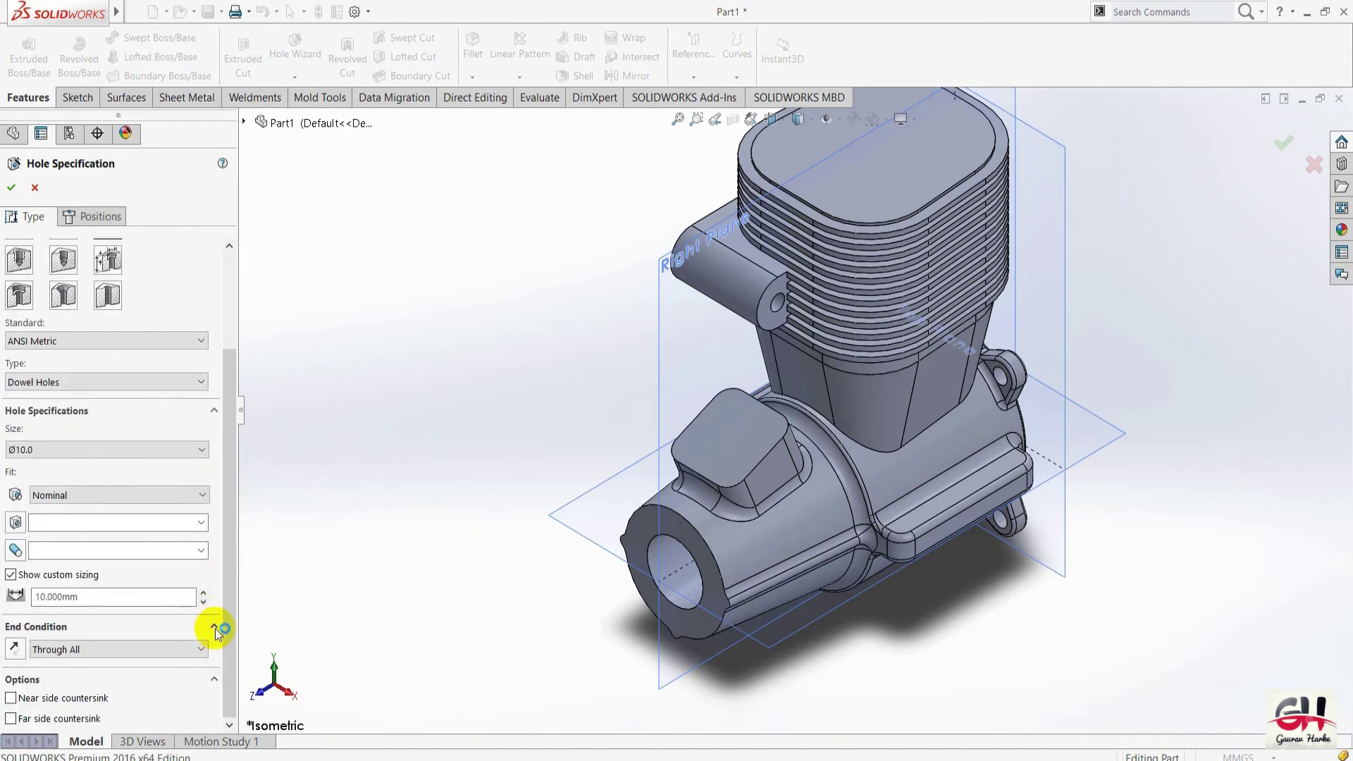
pyautogui.click(59, 648)
pyautogui.click(64, 690)
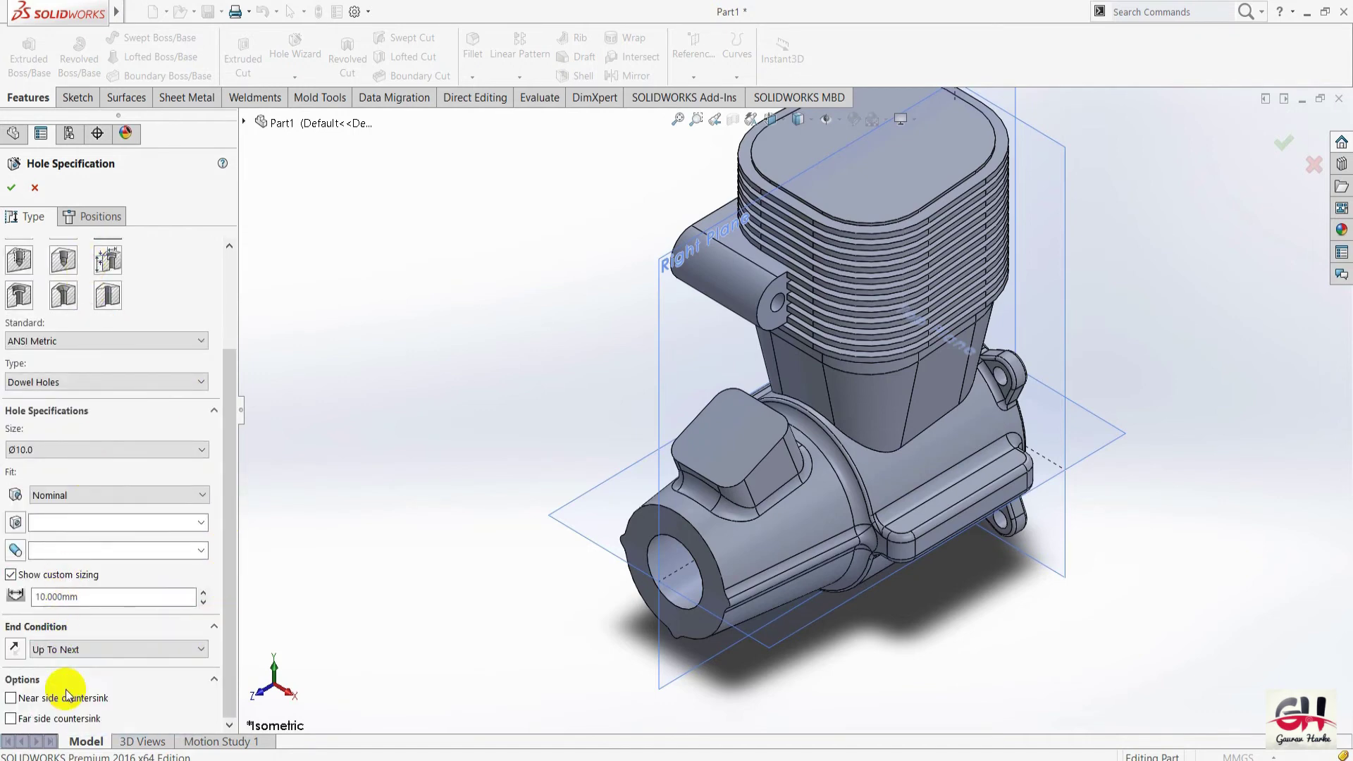
pyautogui.click(93, 217)
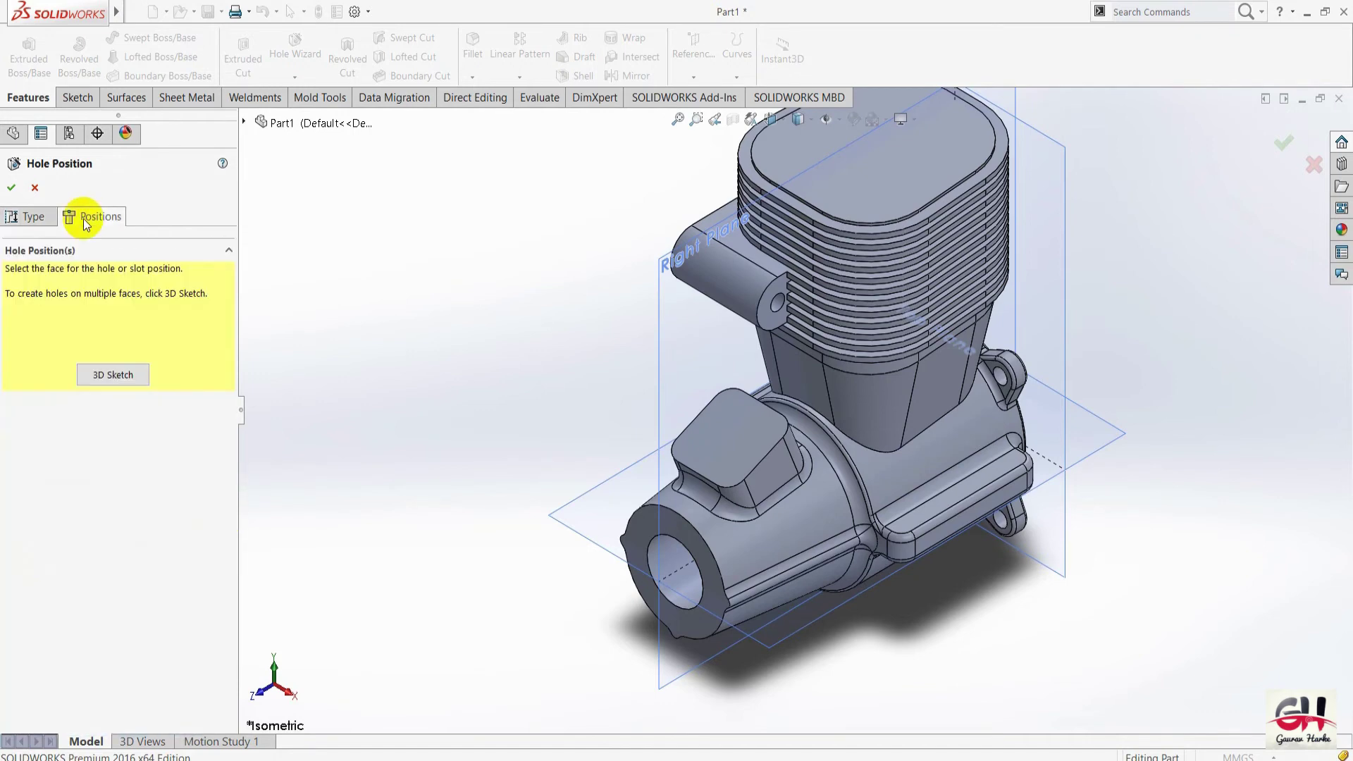
# Place the hole centre on the angled boss's top face using a 3D sketch.
pyautogui.click(725, 443)
pyautogui.scroll(2, 726, 443)
pyautogui.scroll(2, 731, 423)
pyautogui.scroll(-5, 775, 430)
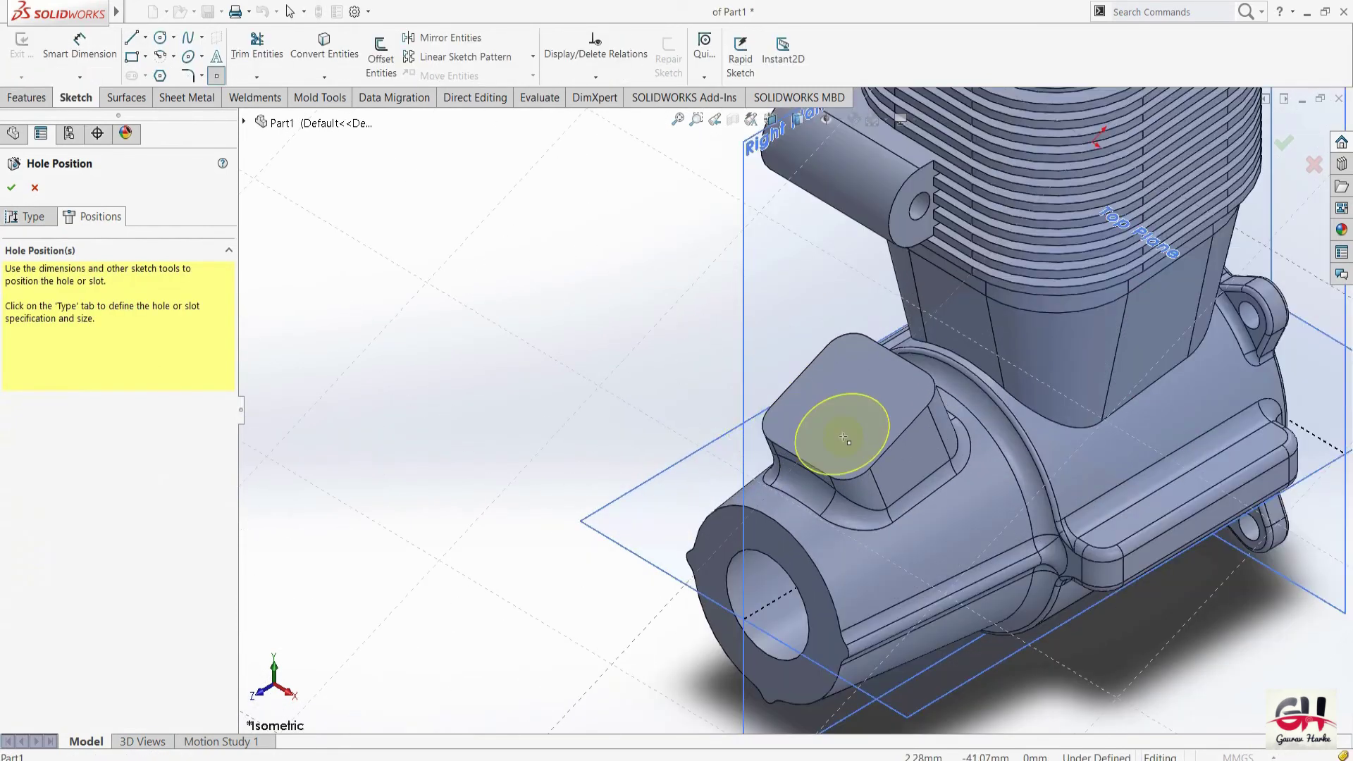
pyautogui.scroll(-3, 988, 312)
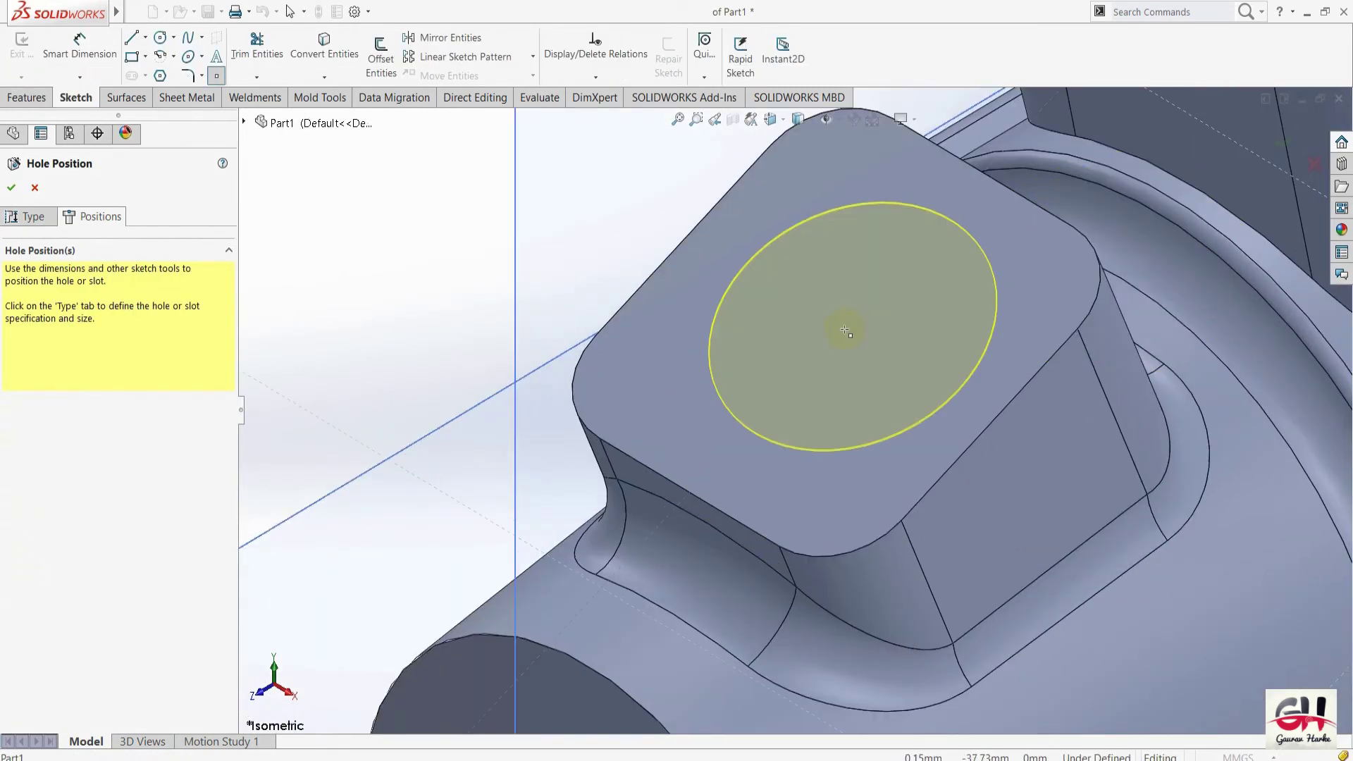
pyautogui.click(44, 218)
pyautogui.click(88, 218)
pyautogui.click(113, 380)
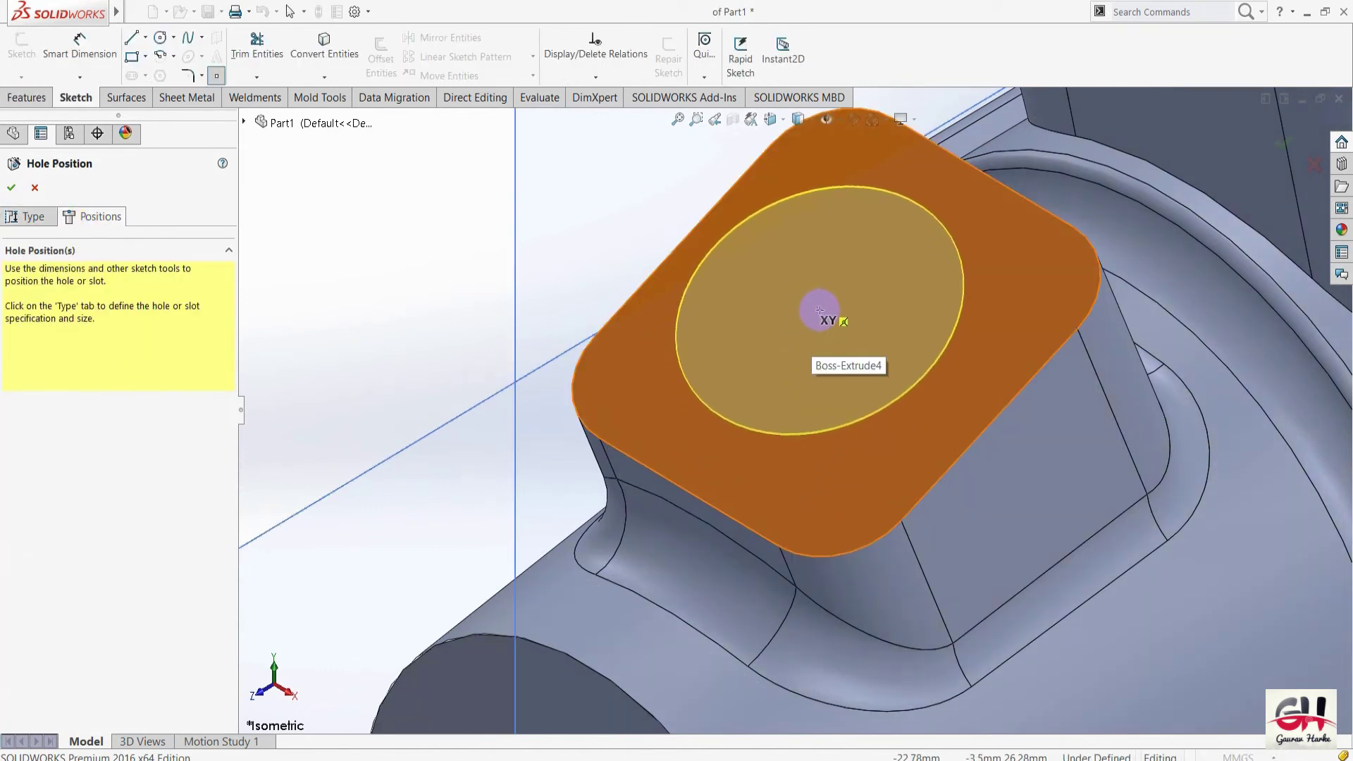
pyautogui.click(820, 311)
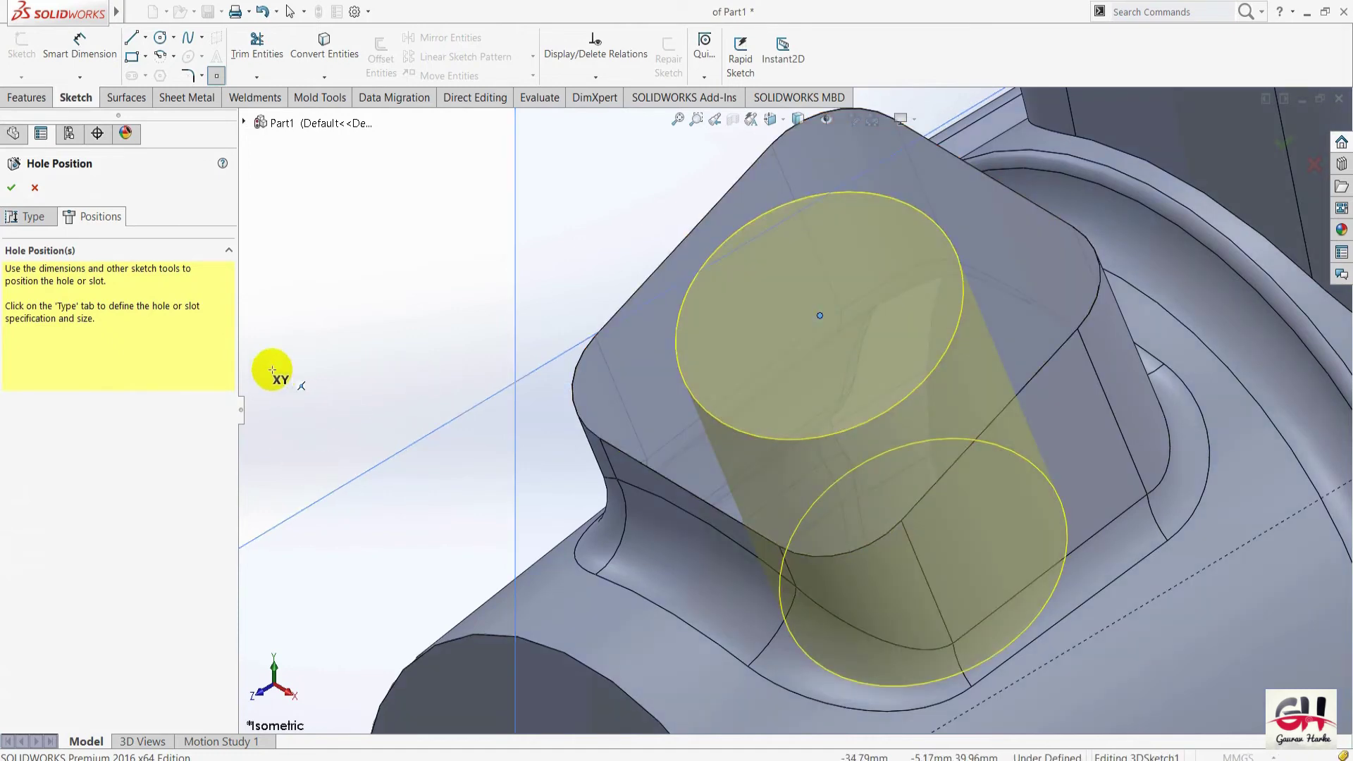
# Dimension the hole centre 7.25 mm from the boss top's upper-left edge, checking the drawing.
pyautogui.click(80, 44)
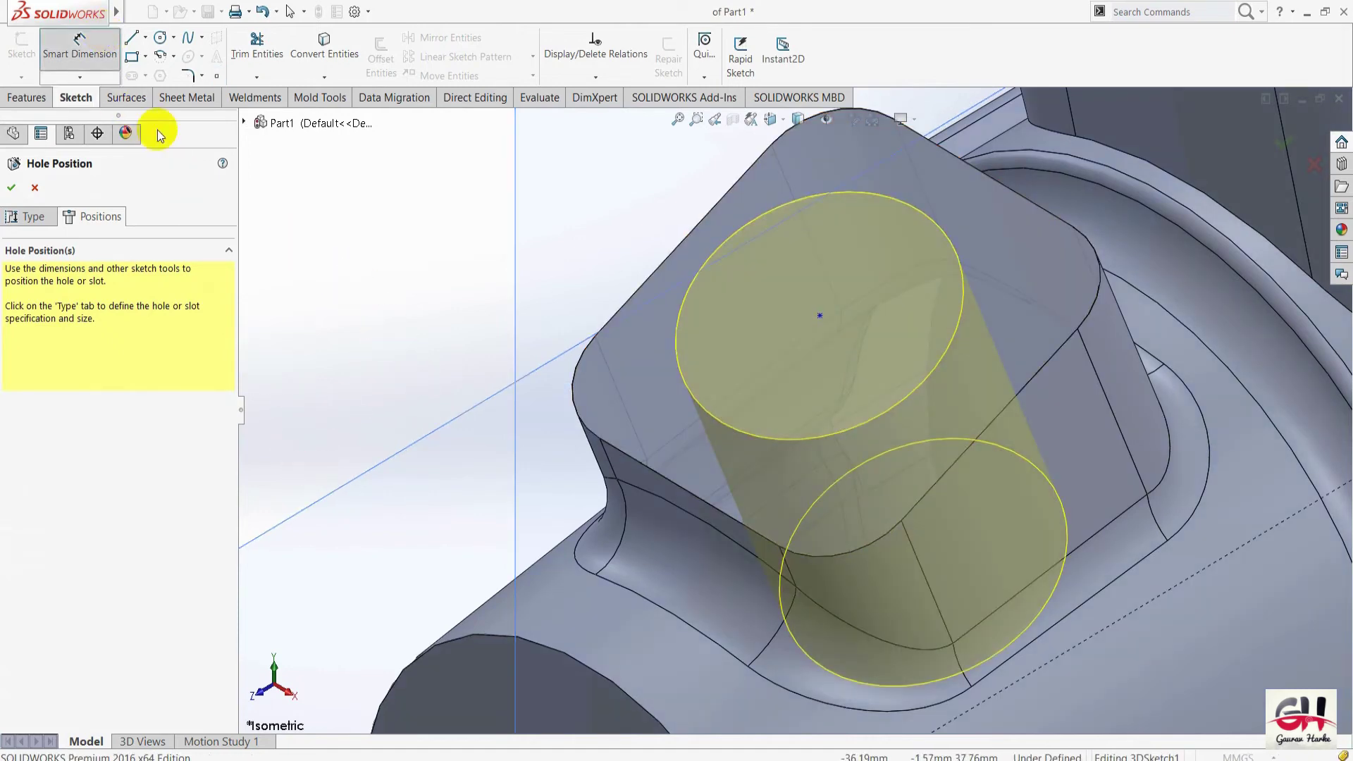
pyautogui.click(668, 252)
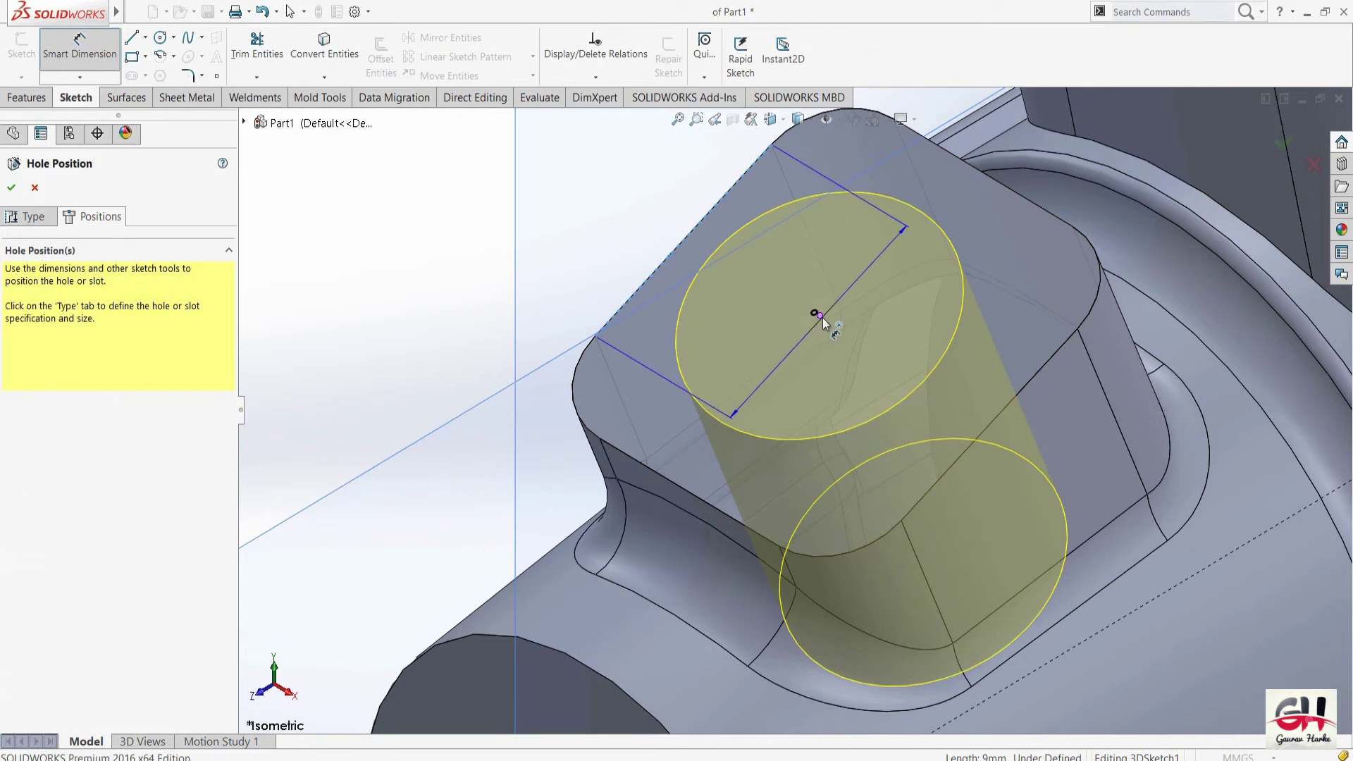
pyautogui.click(819, 316)
pyautogui.click(599, 213)
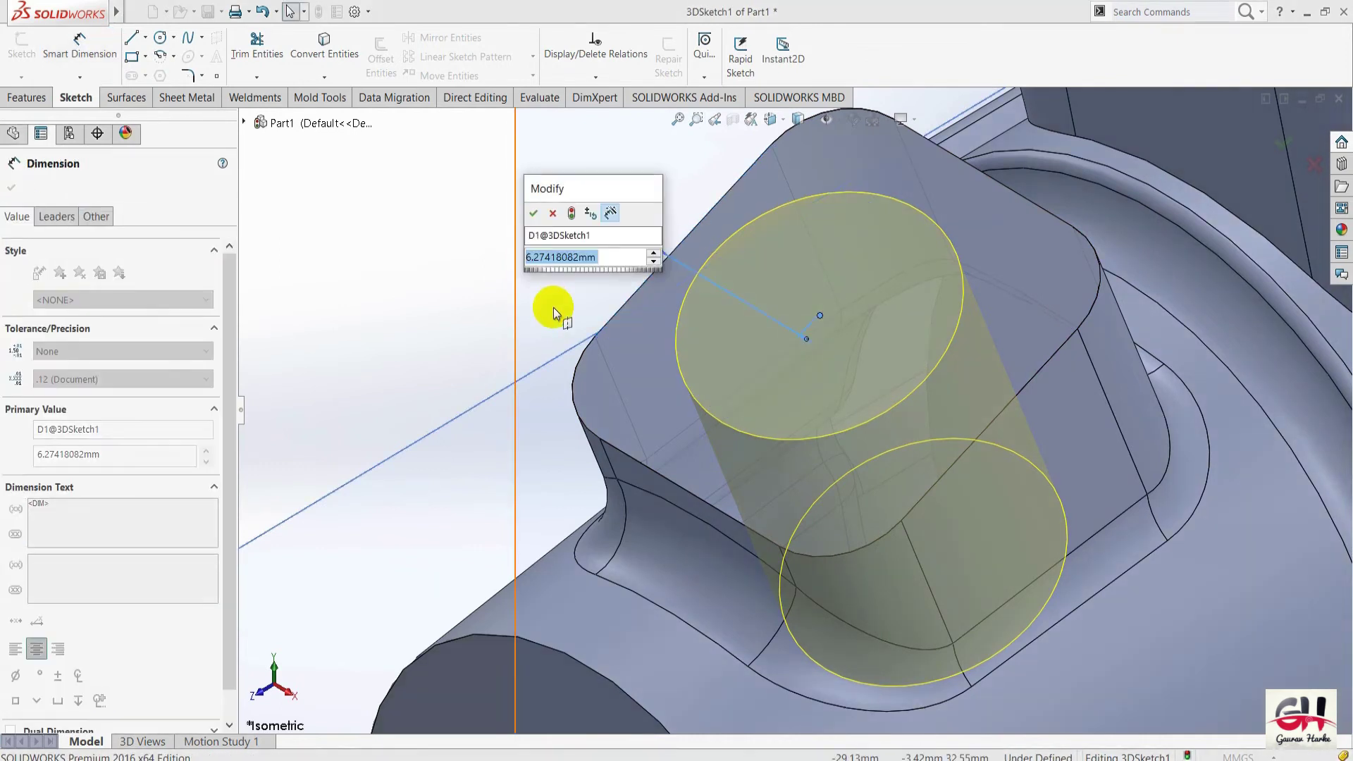
pyautogui.hotkey('alt', 'Tab')
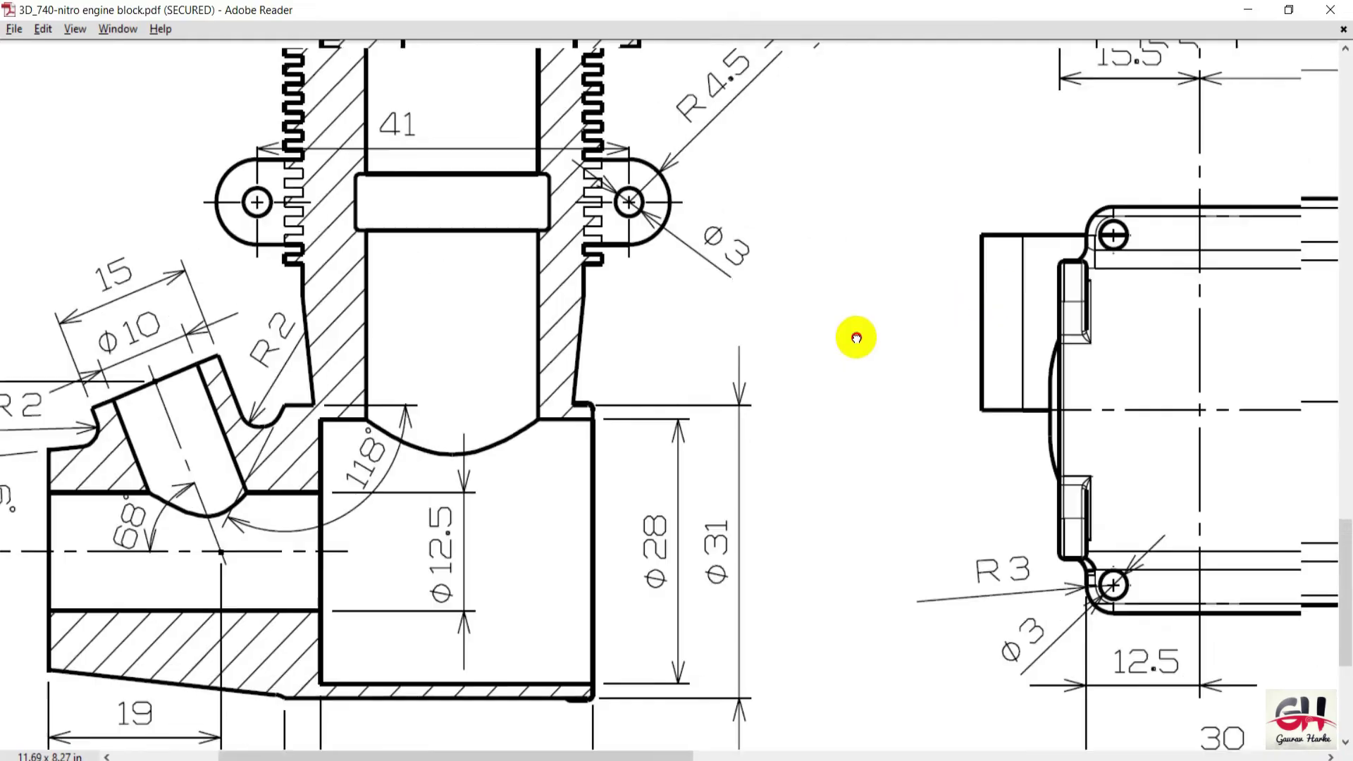
pyautogui.keyDown('ctrl'); pyautogui.scroll(-2, 860, 332); pyautogui.keyUp('ctrl')
pyautogui.keyDown('ctrl'); pyautogui.scroll(-2, 791, 347); pyautogui.keyUp('ctrl')
pyautogui.scroll(3, 620, 480)
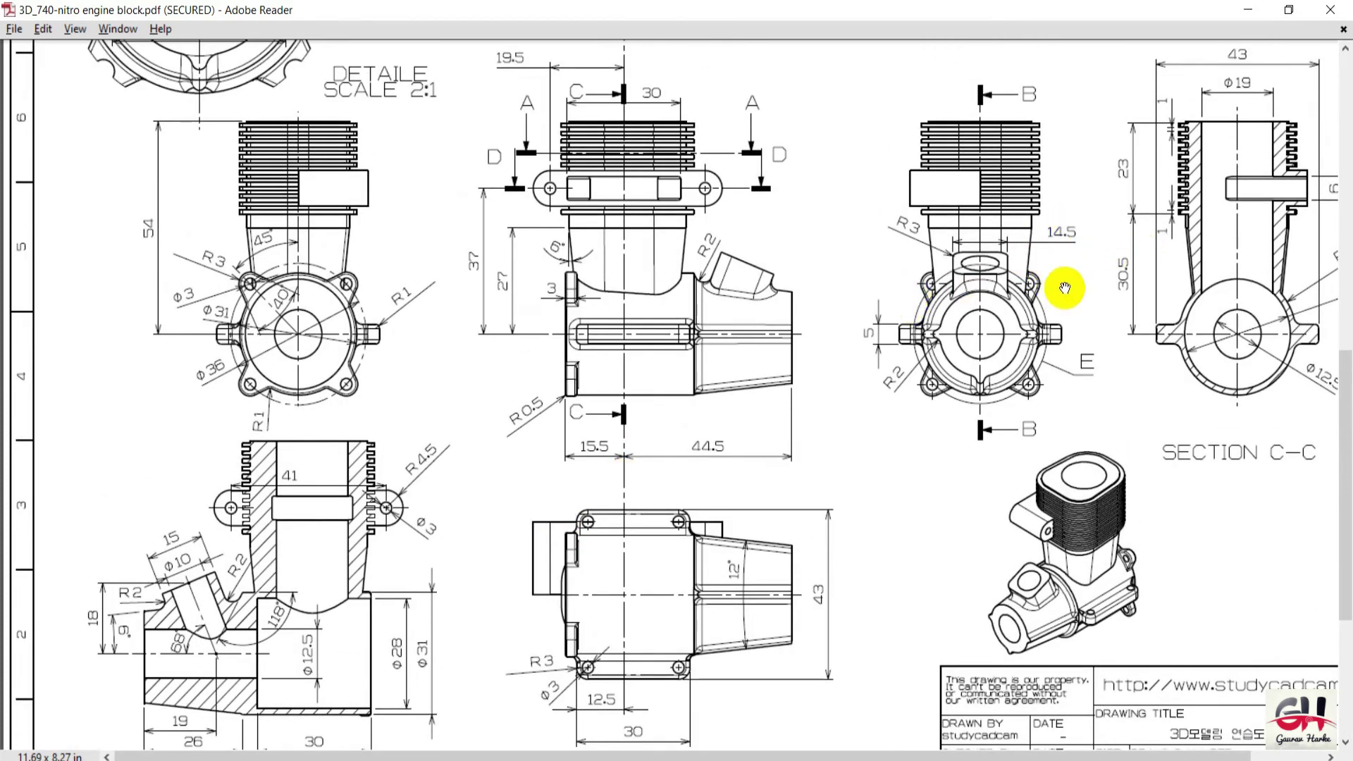
pyautogui.hotkey('alt', 'Tab')
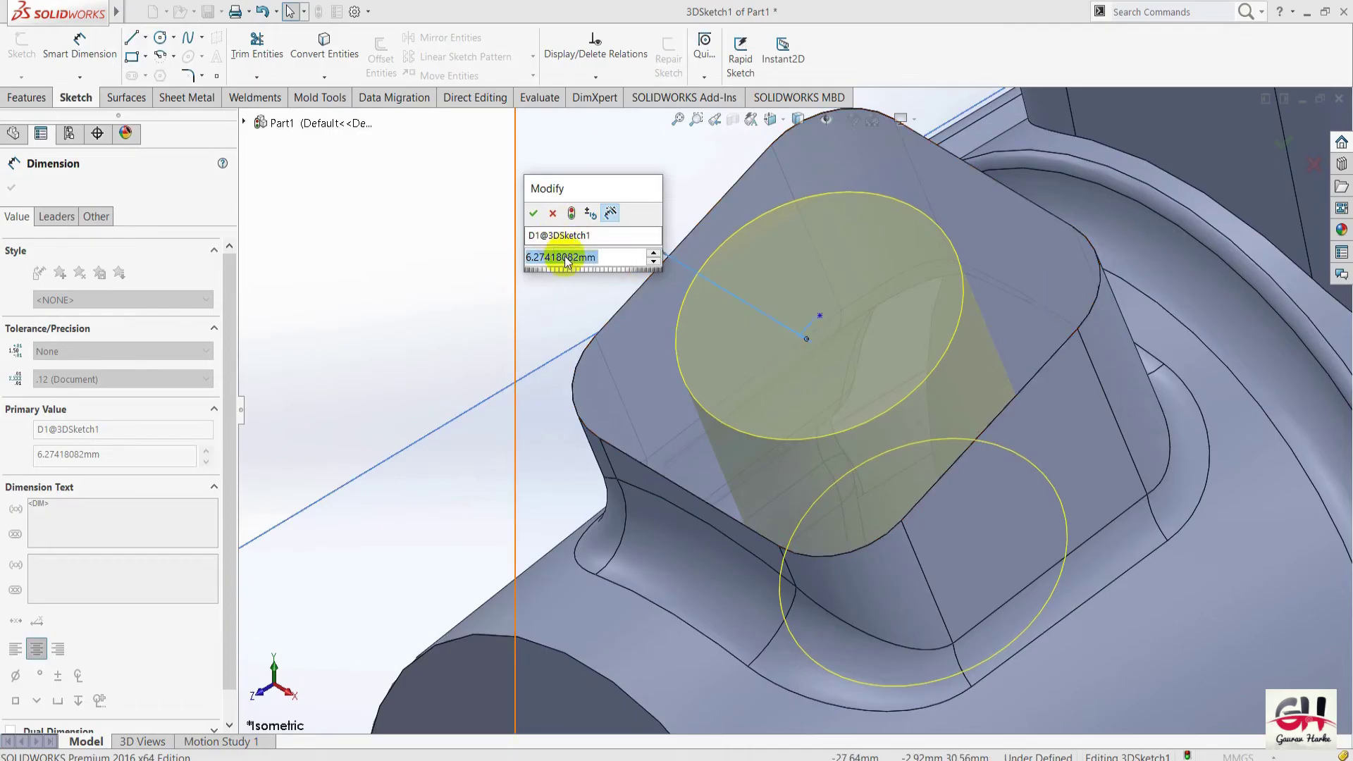
pyautogui.write('14.')
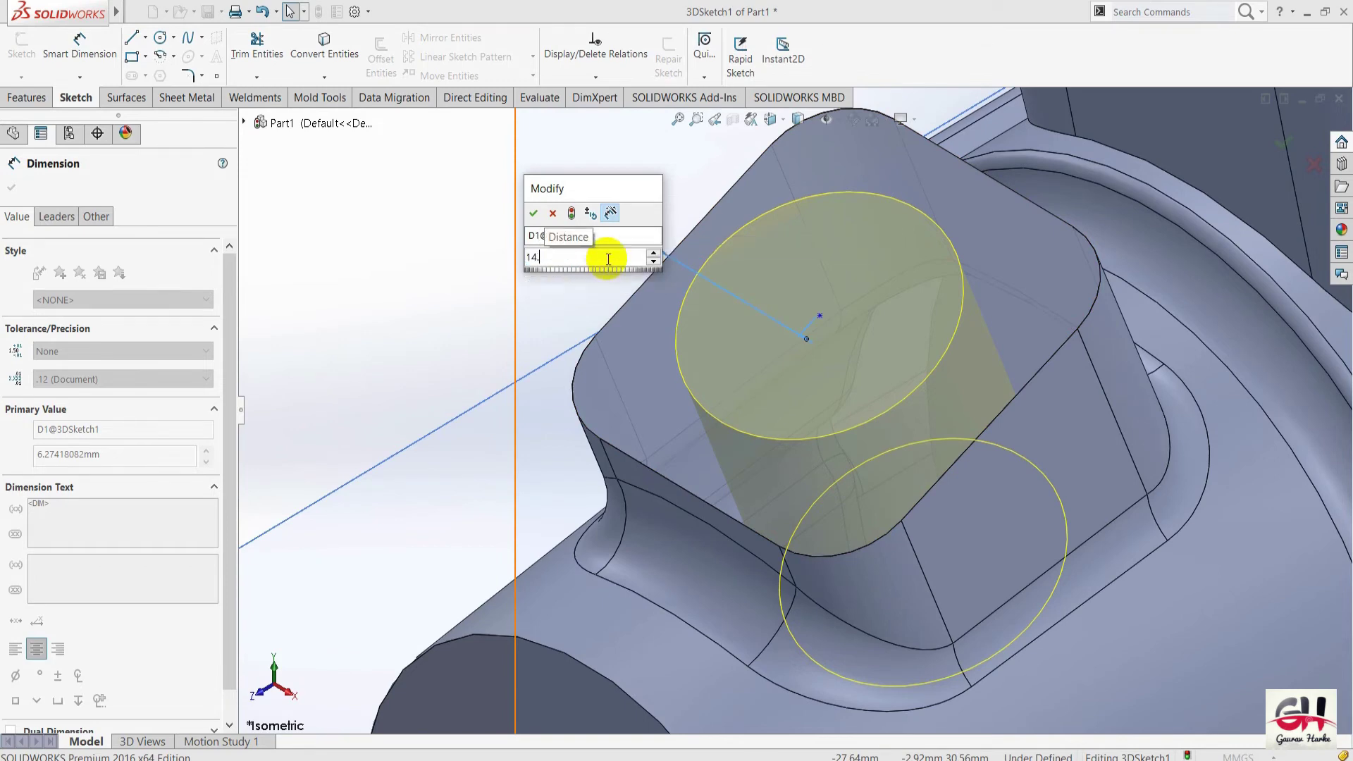
pyautogui.write('2')
pyautogui.press('Return')
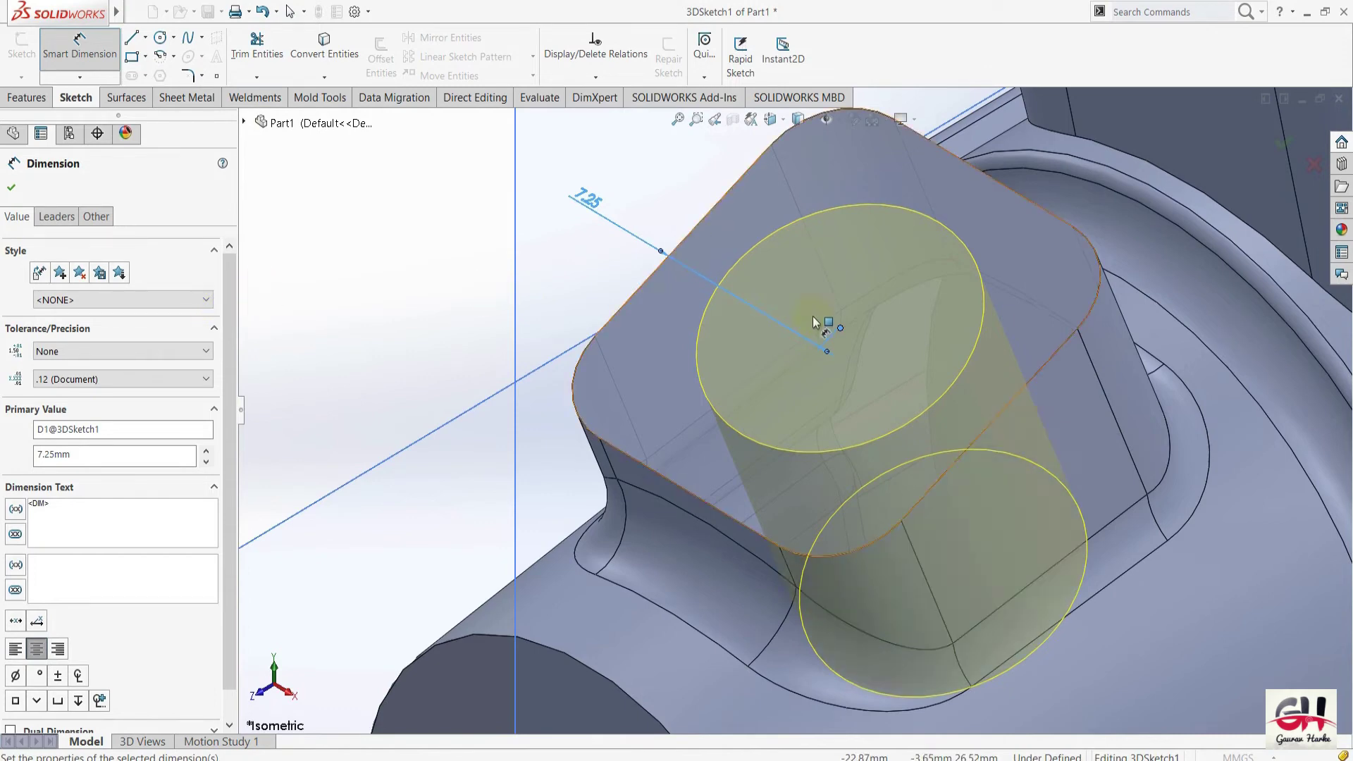
# Dimension the hole centre 15/2 = 7.50 mm from the upper-right edge and create the hole.
pyautogui.click(841, 329)
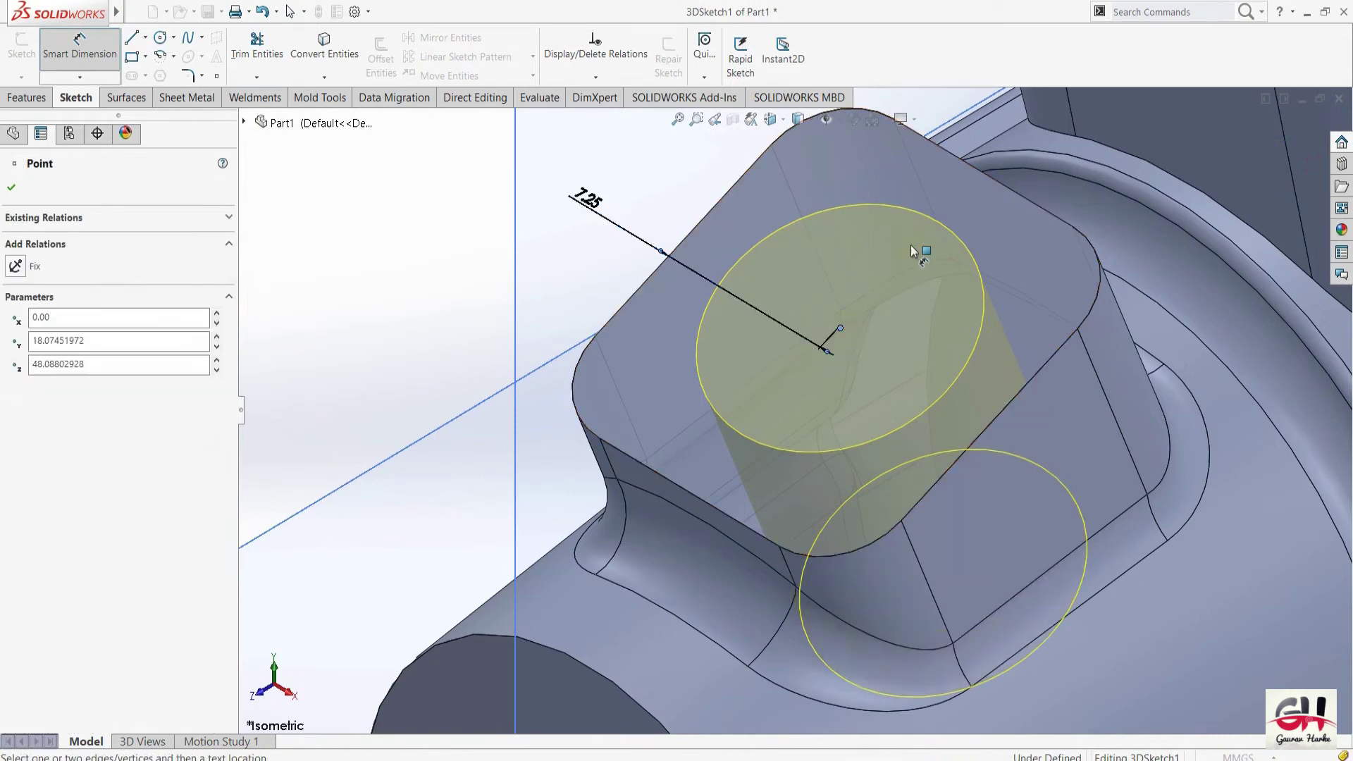
pyautogui.click(983, 173)
pyautogui.click(1026, 322)
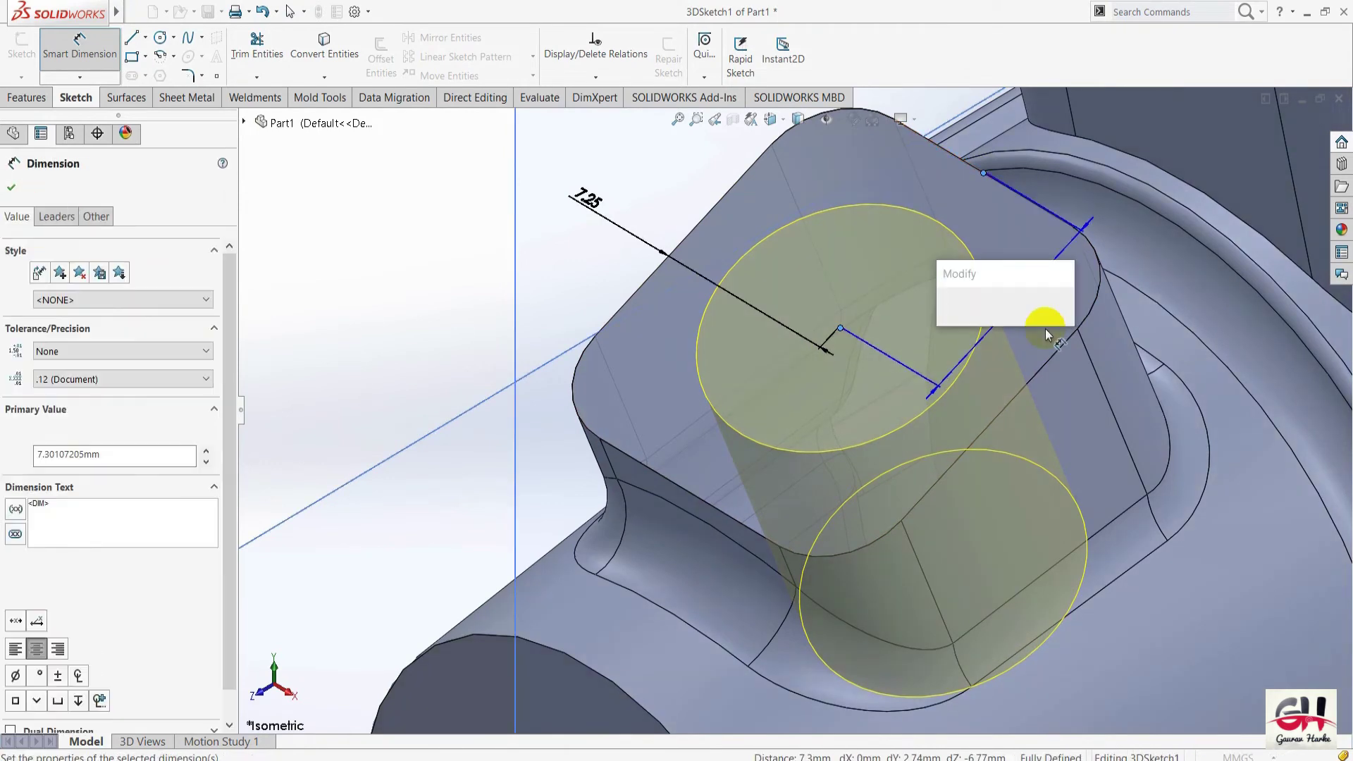
pyautogui.hotkey('alt', 'Tab')
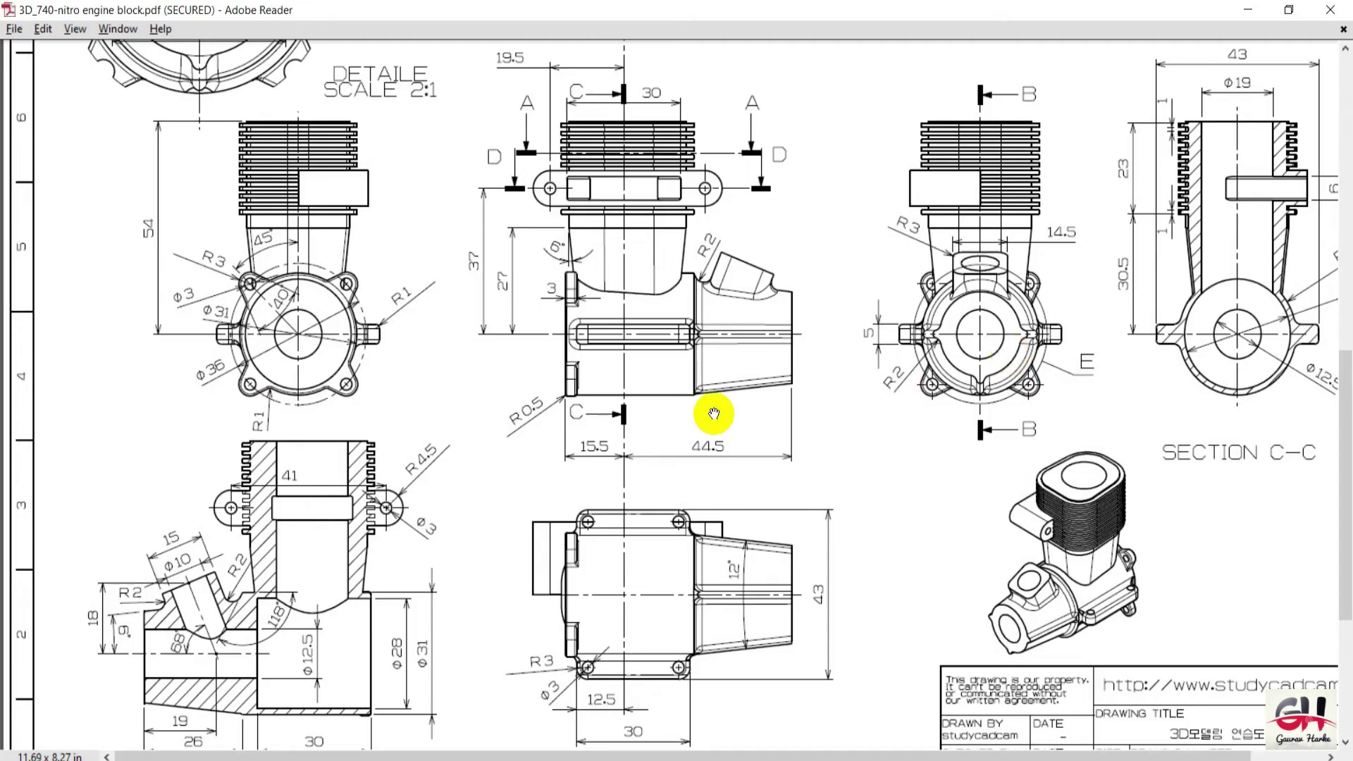
pyautogui.scroll(-5, 619, 414)
pyautogui.hotkey('alt', 'Tab')
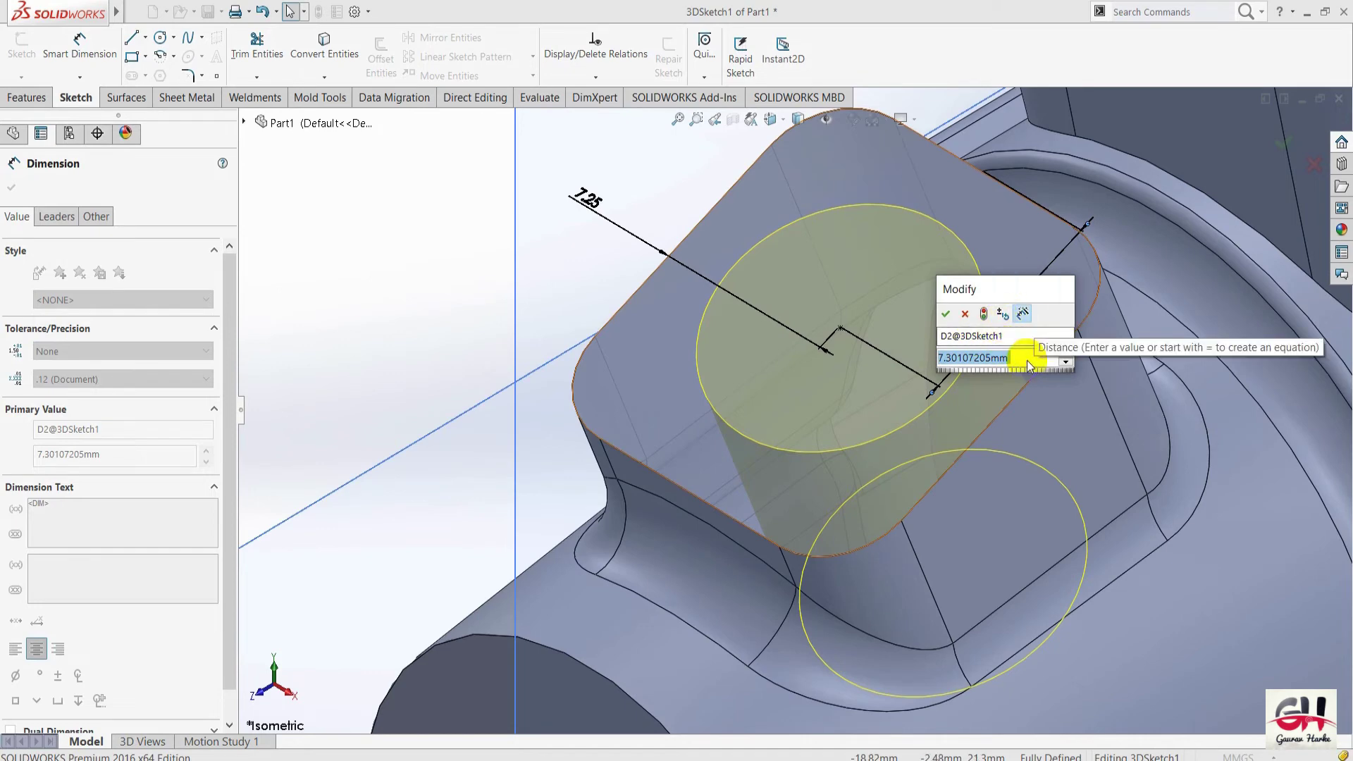
pyautogui.write('15/2')
pyautogui.press('Return')
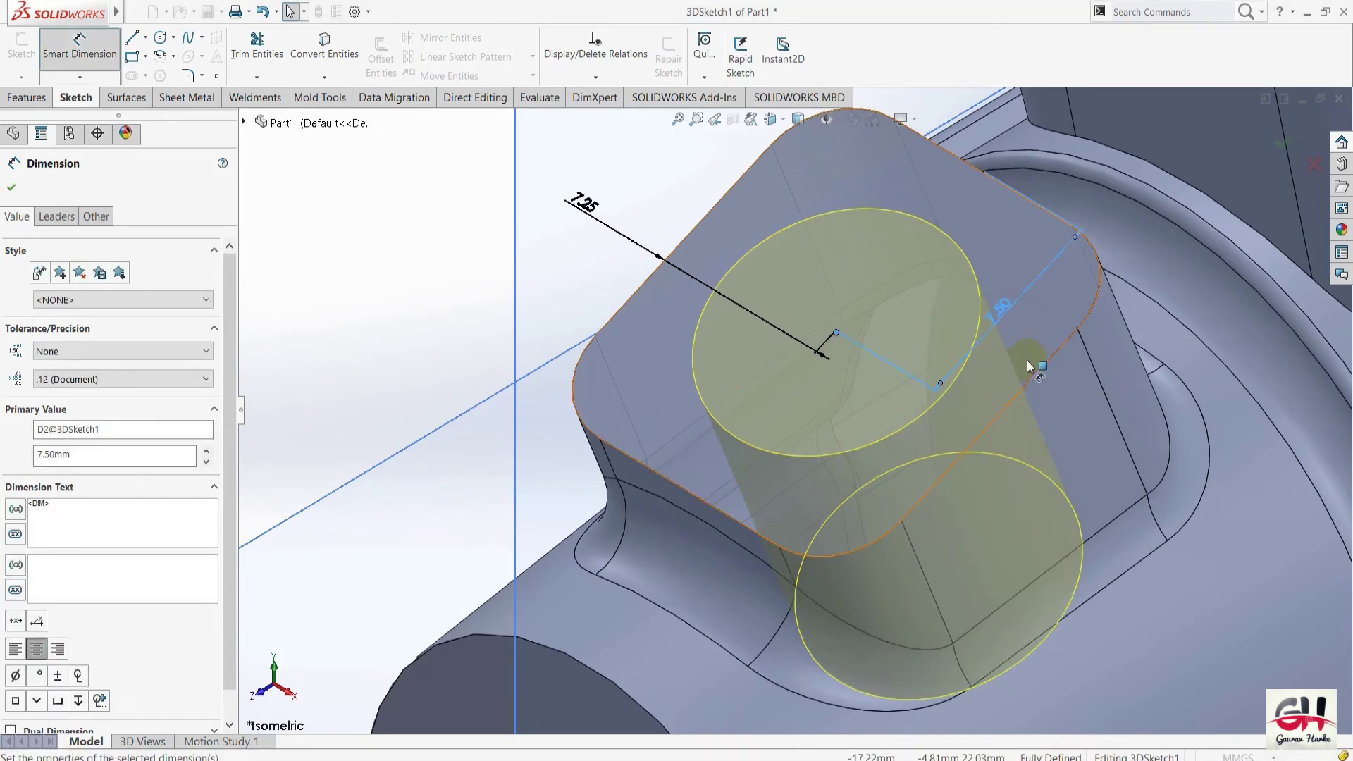
pyautogui.click(14, 187)
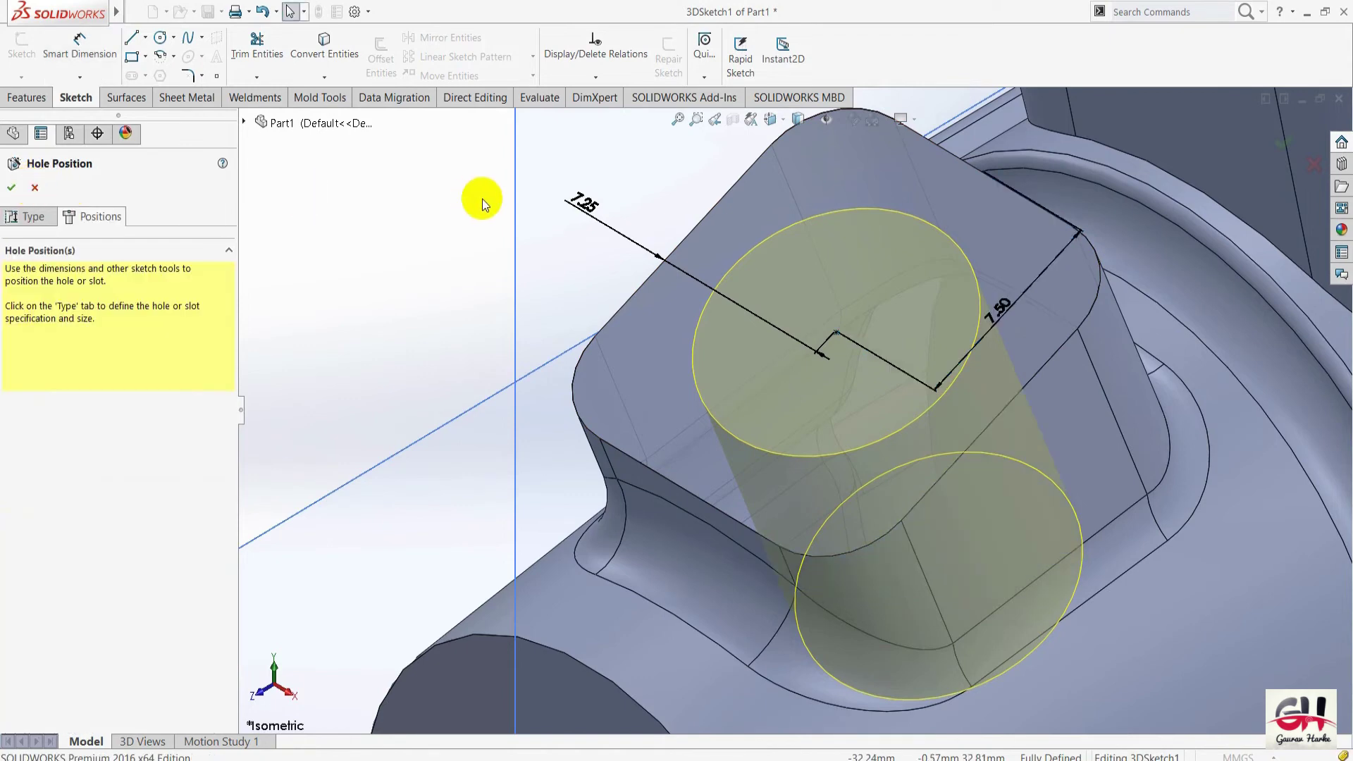
pyautogui.click(14, 187)
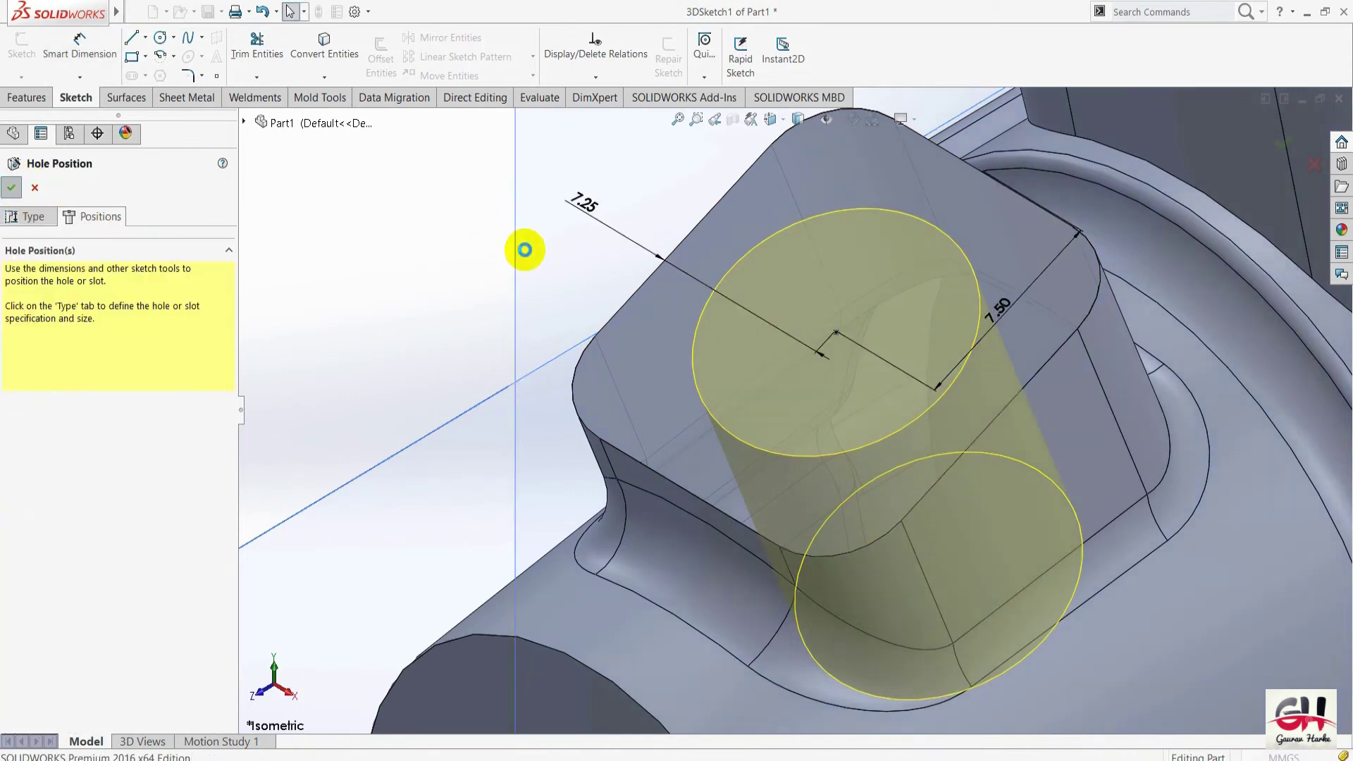
pyautogui.press('f')
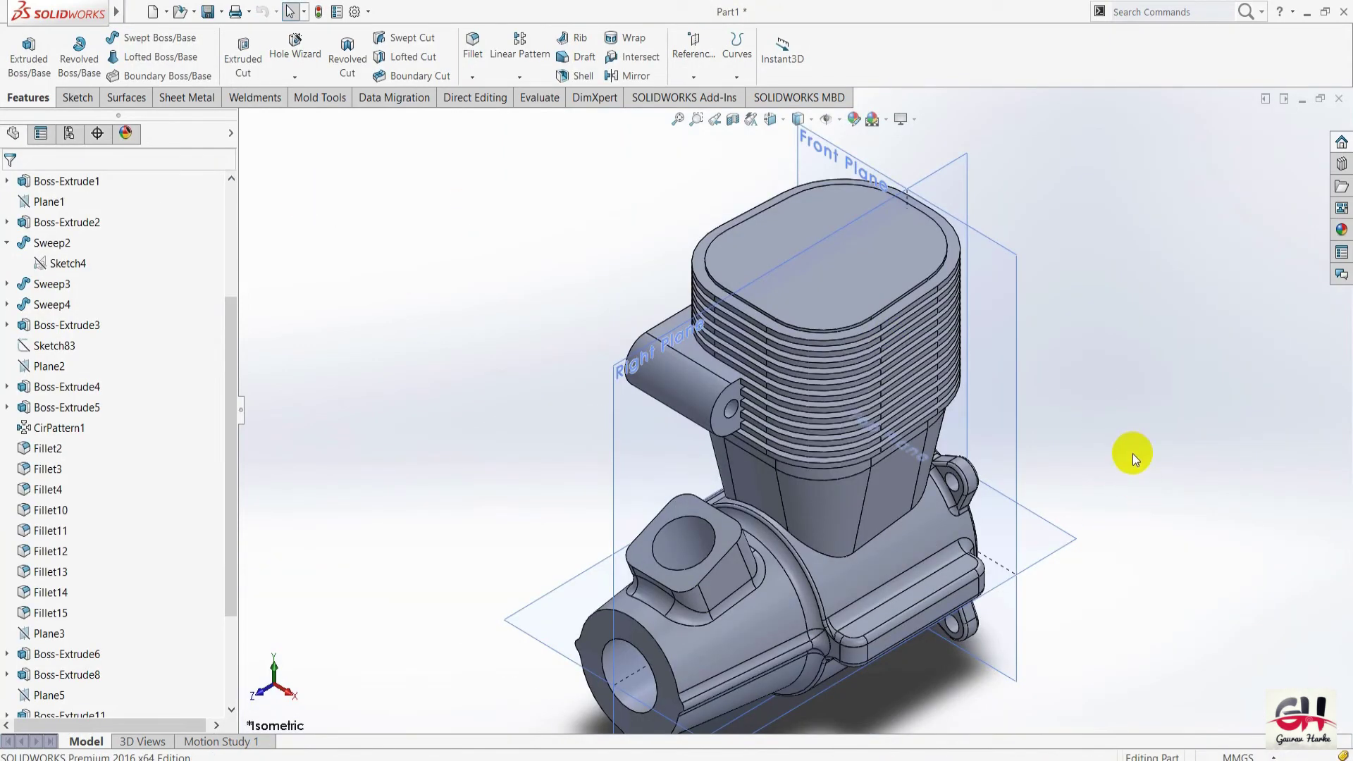
pyautogui.hotkey('alt', 'Tab')
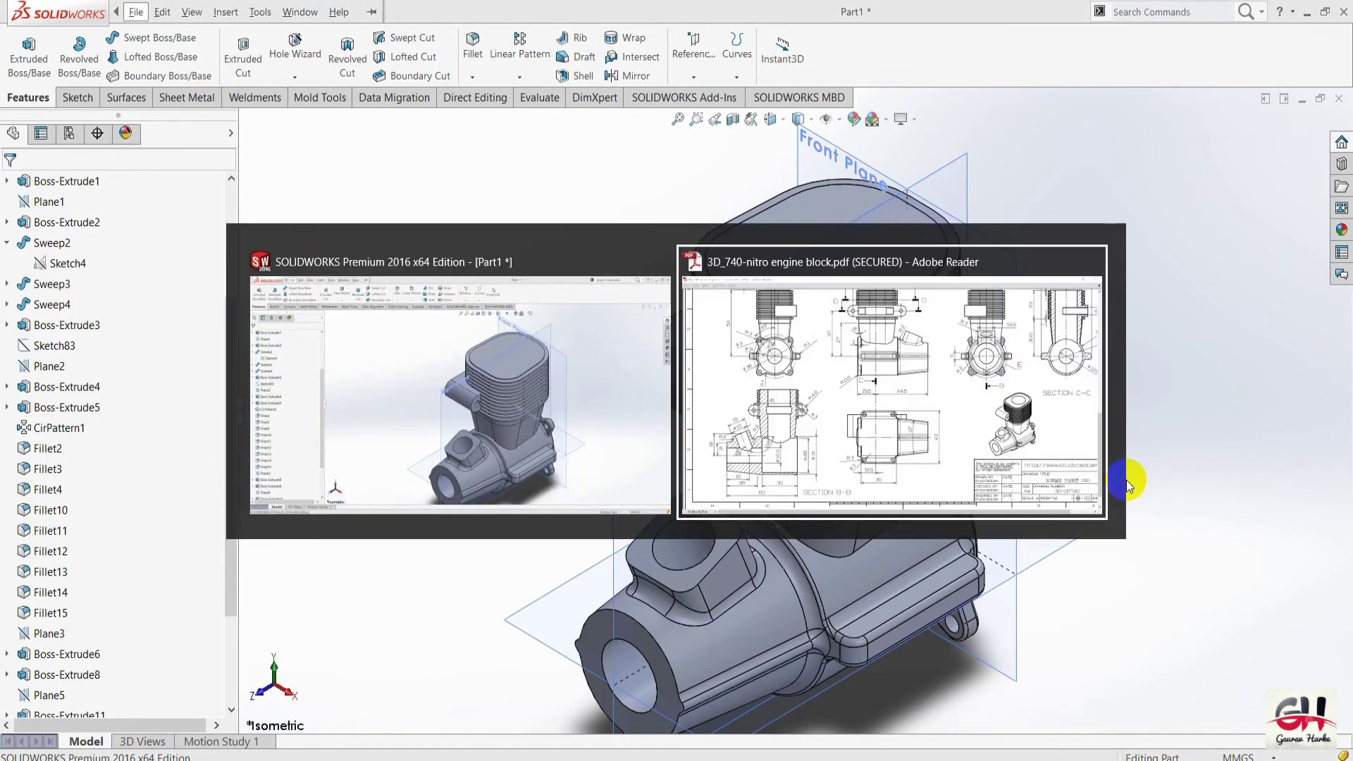
pyautogui.keyDown('ctrl'); pyautogui.scroll(2, 1029, 538); pyautogui.keyUp('ctrl')
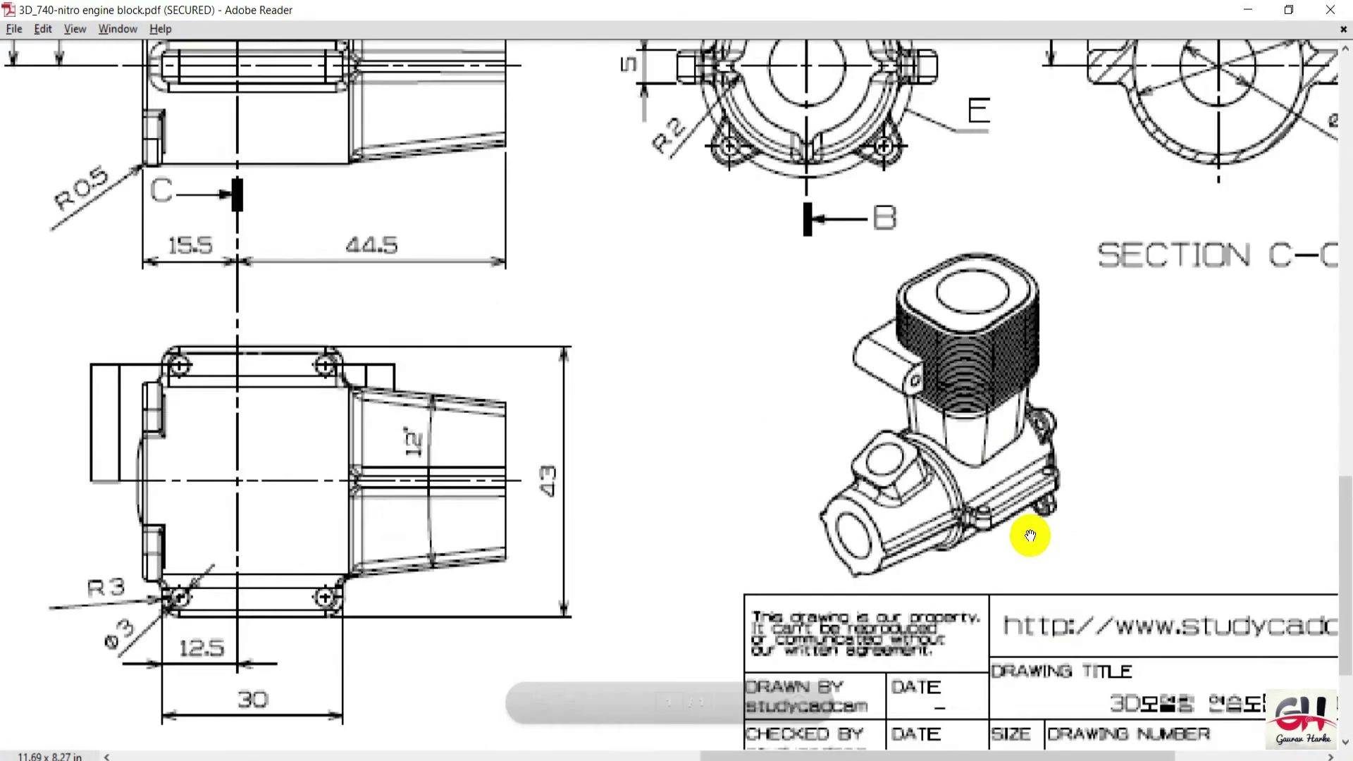
pyautogui.keyDown('ctrl'); pyautogui.scroll(2, 937, 481); pyautogui.keyUp('ctrl')
pyautogui.keyDown('ctrl'); pyautogui.scroll(-2, 976, 509); pyautogui.keyUp('ctrl')
pyautogui.keyDown('ctrl'); pyautogui.scroll(1, 810, 574); pyautogui.keyUp('ctrl')
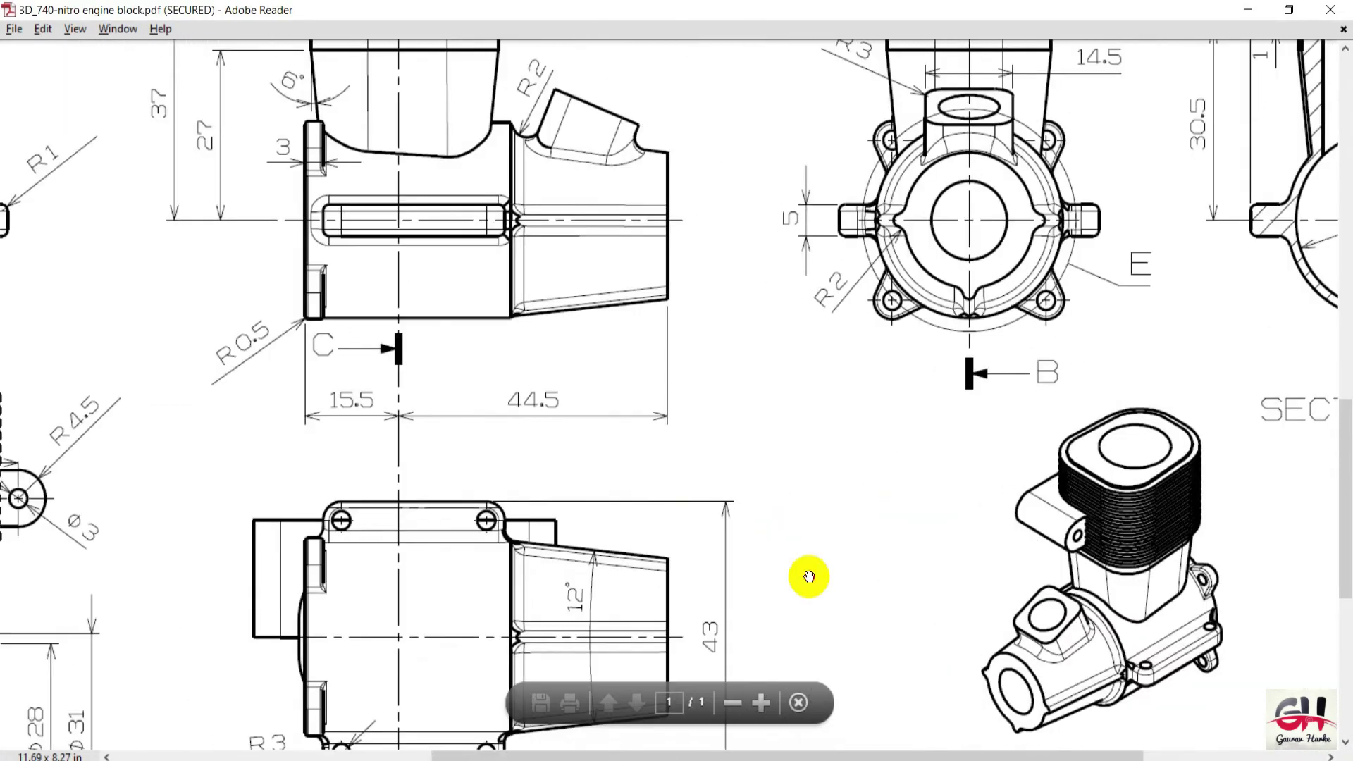
pyautogui.keyDown('ctrl'); pyautogui.scroll(1, 635, 323); pyautogui.keyUp('ctrl')
pyautogui.keyDown('ctrl'); pyautogui.scroll(1, 571, 401); pyautogui.keyUp('ctrl')
pyautogui.keyDown('ctrl'); pyautogui.scroll(-1, 572, 401); pyautogui.keyUp('ctrl')
pyautogui.scroll(-2, 281, 670)
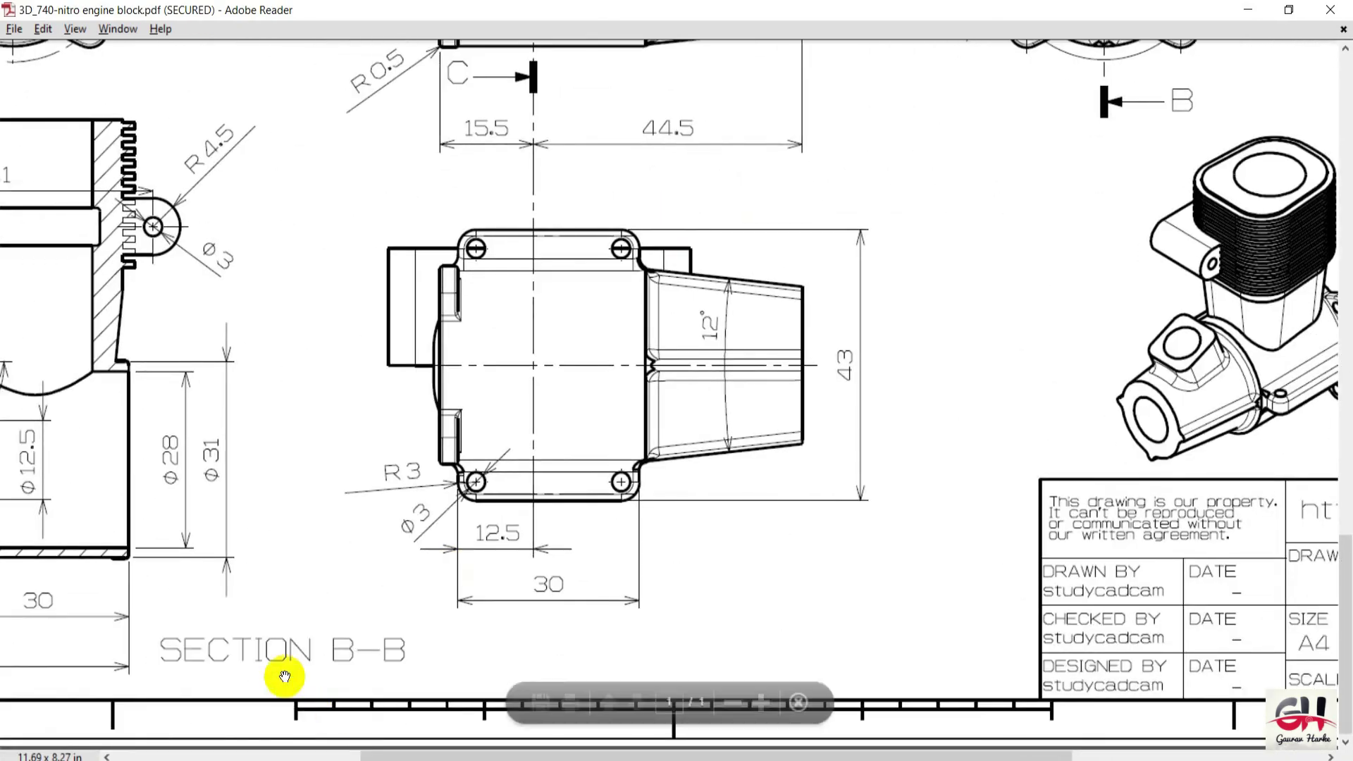
pyautogui.keyDown('ctrl'); pyautogui.scroll(3, 508, 421); pyautogui.keyUp('ctrl')
pyautogui.keyDown('ctrl'); pyautogui.scroll(-2, 633, 373); pyautogui.keyUp('ctrl')
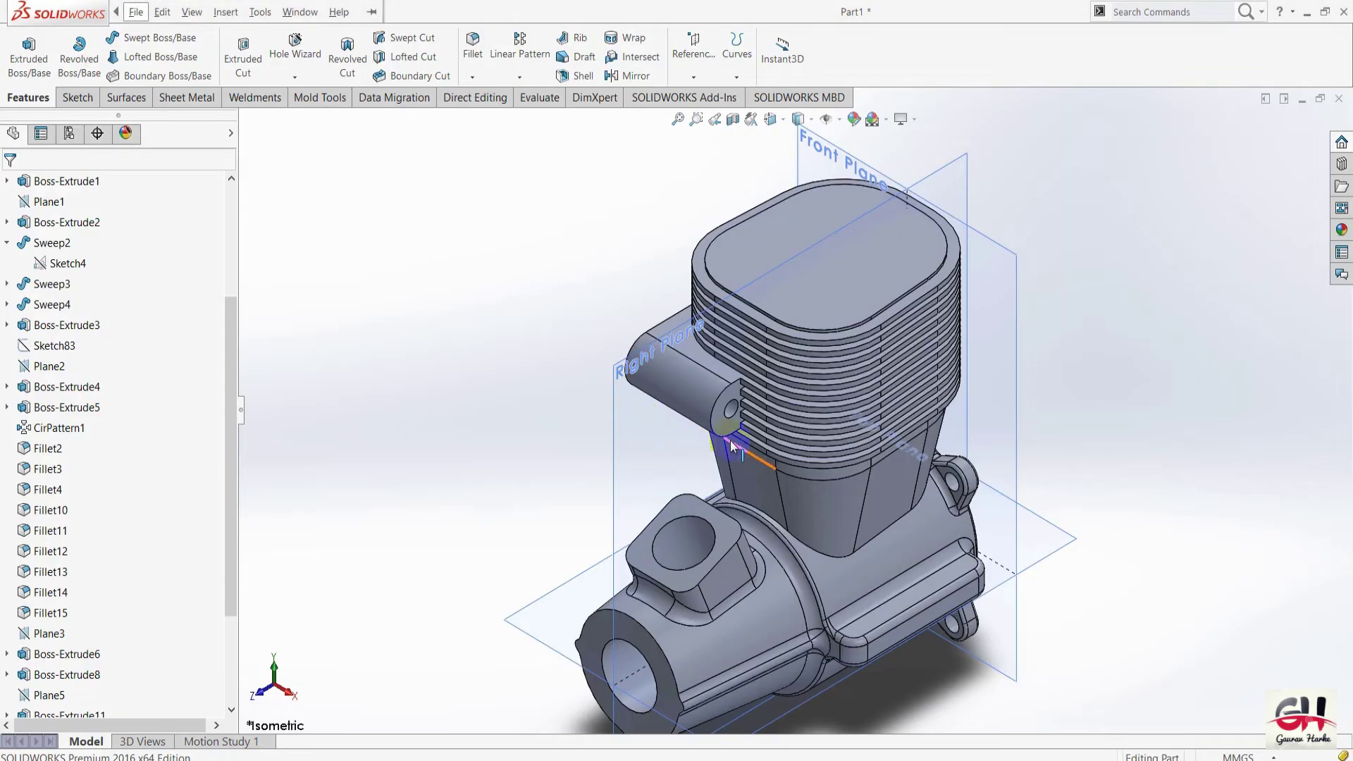
# Set up a new Hole Wizard straight hole with a Ø3.0 size.
pyautogui.click(294, 42)
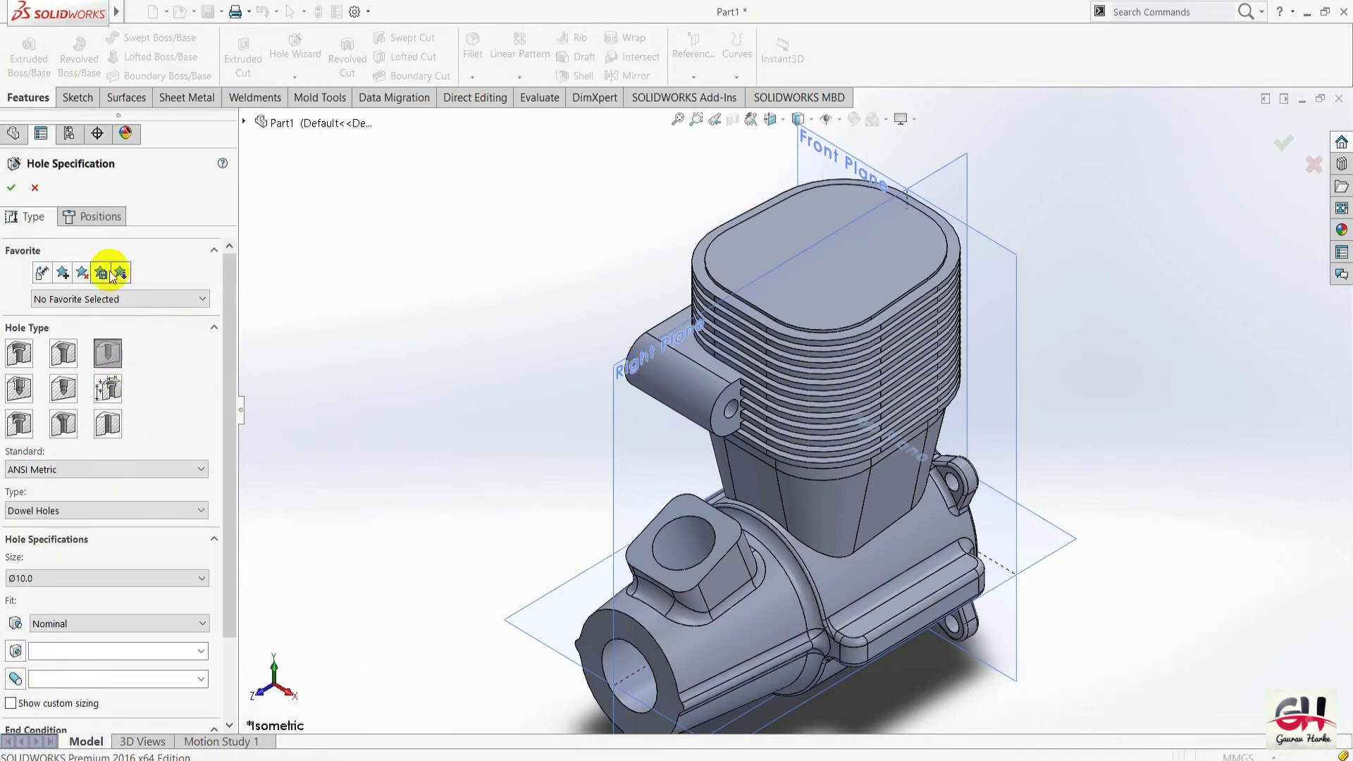
pyautogui.click(65, 216)
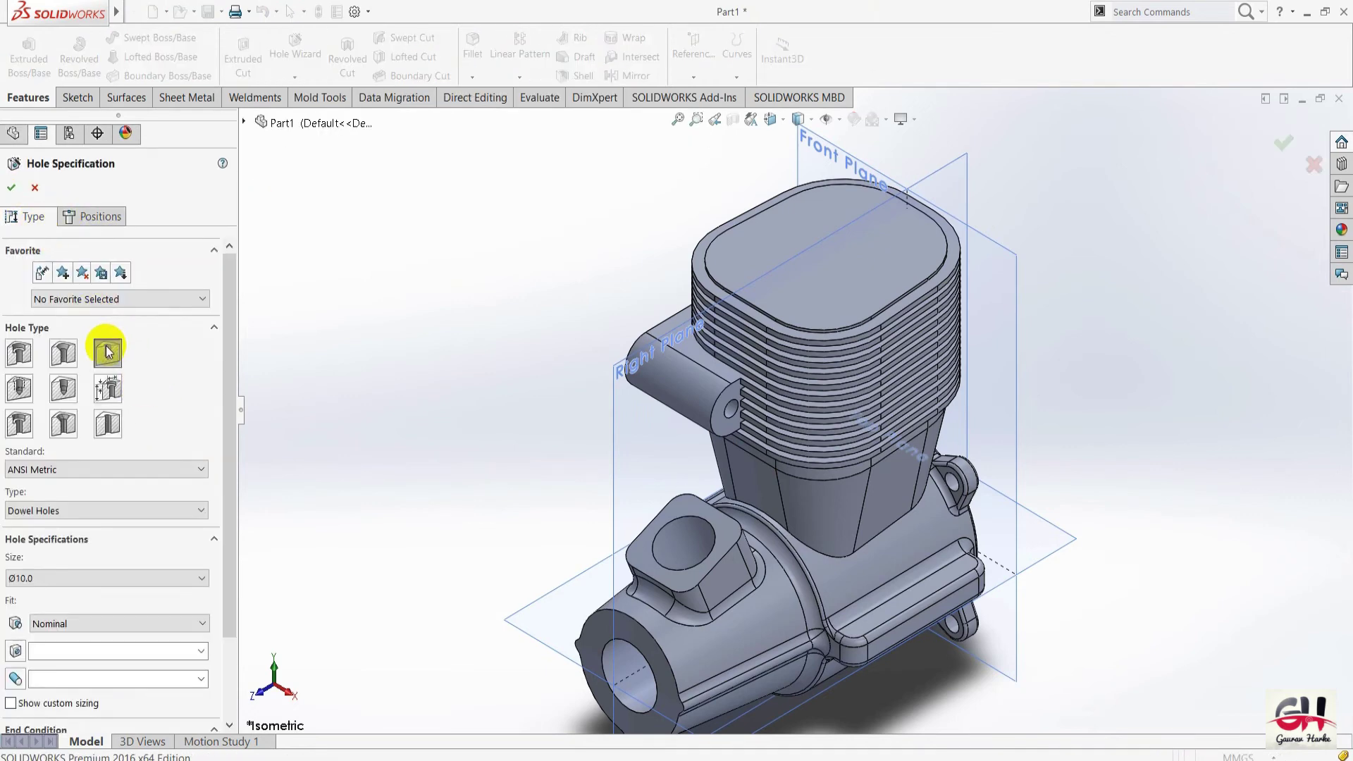
pyautogui.scroll(-3, 234, 399)
pyautogui.click(90, 475)
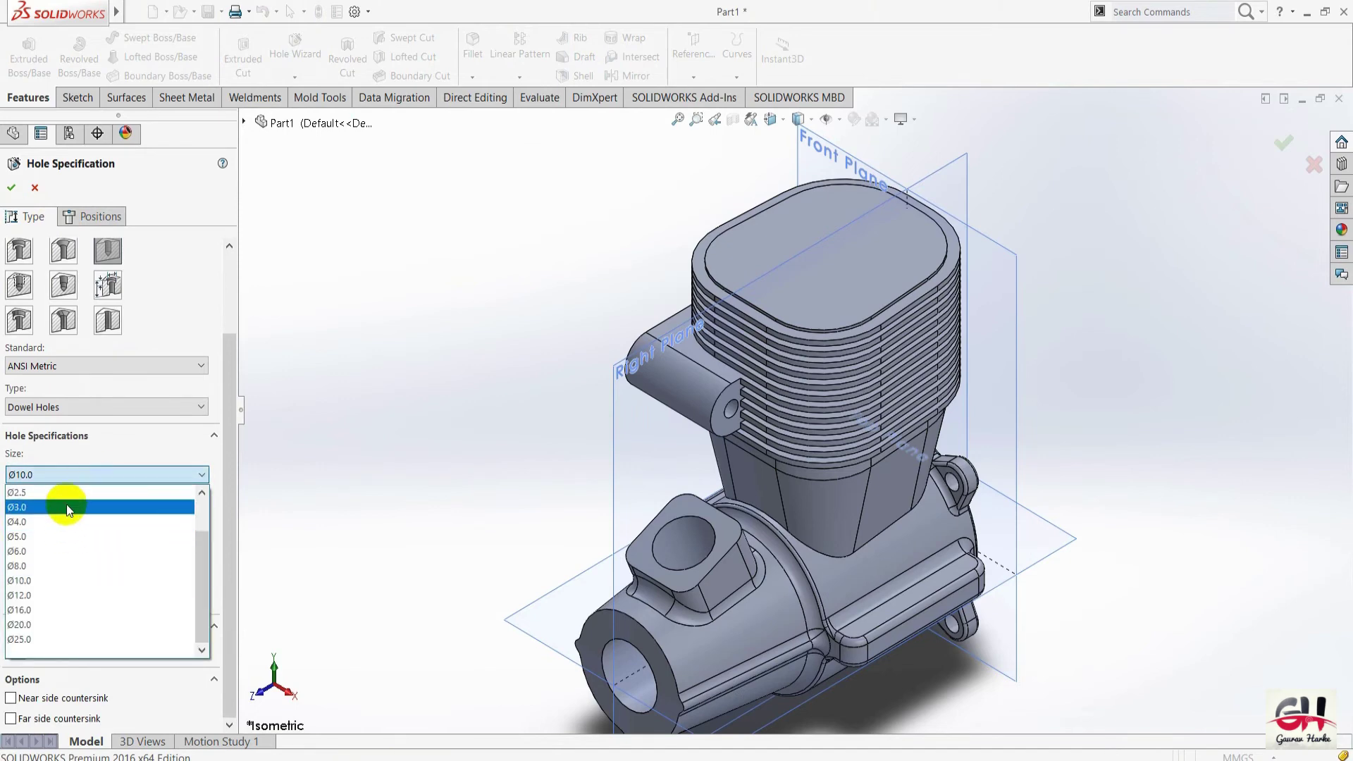
pyautogui.click(66, 506)
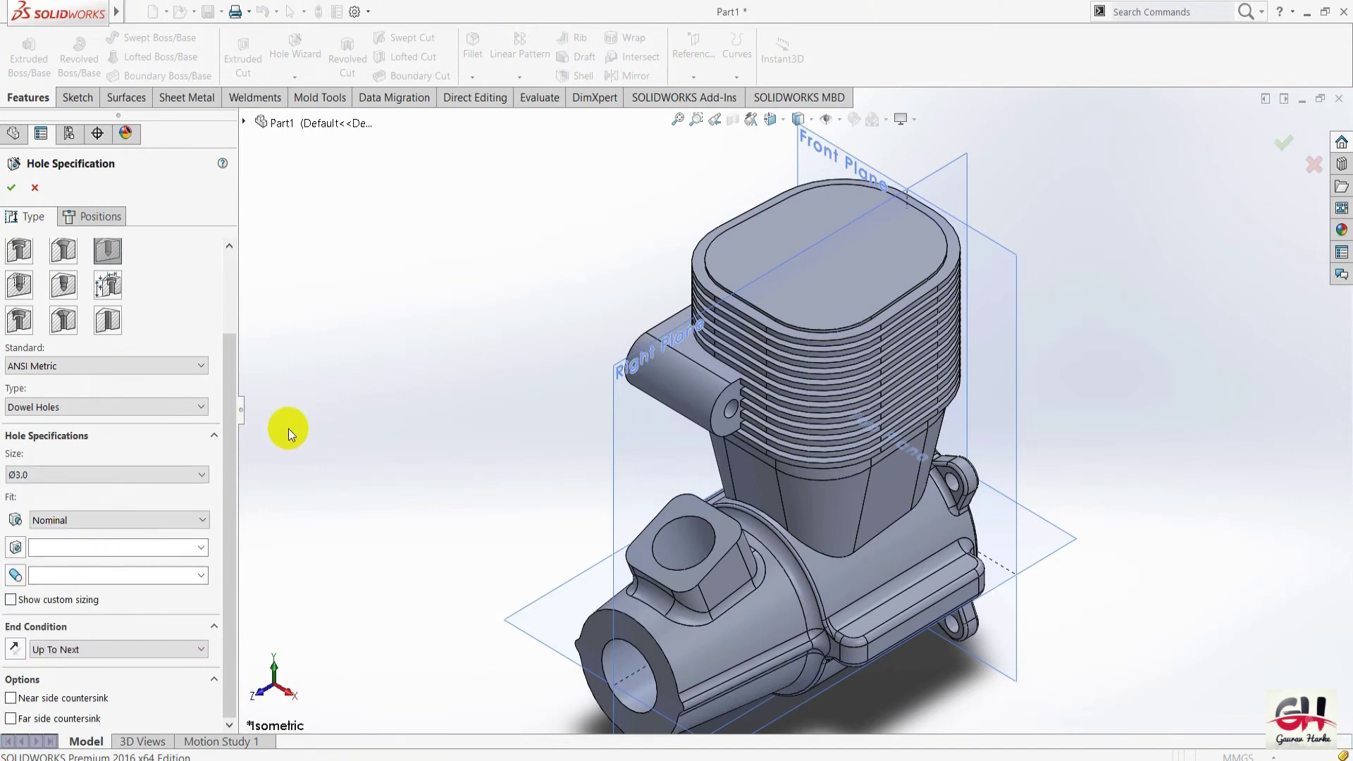
pyautogui.click(101, 218)
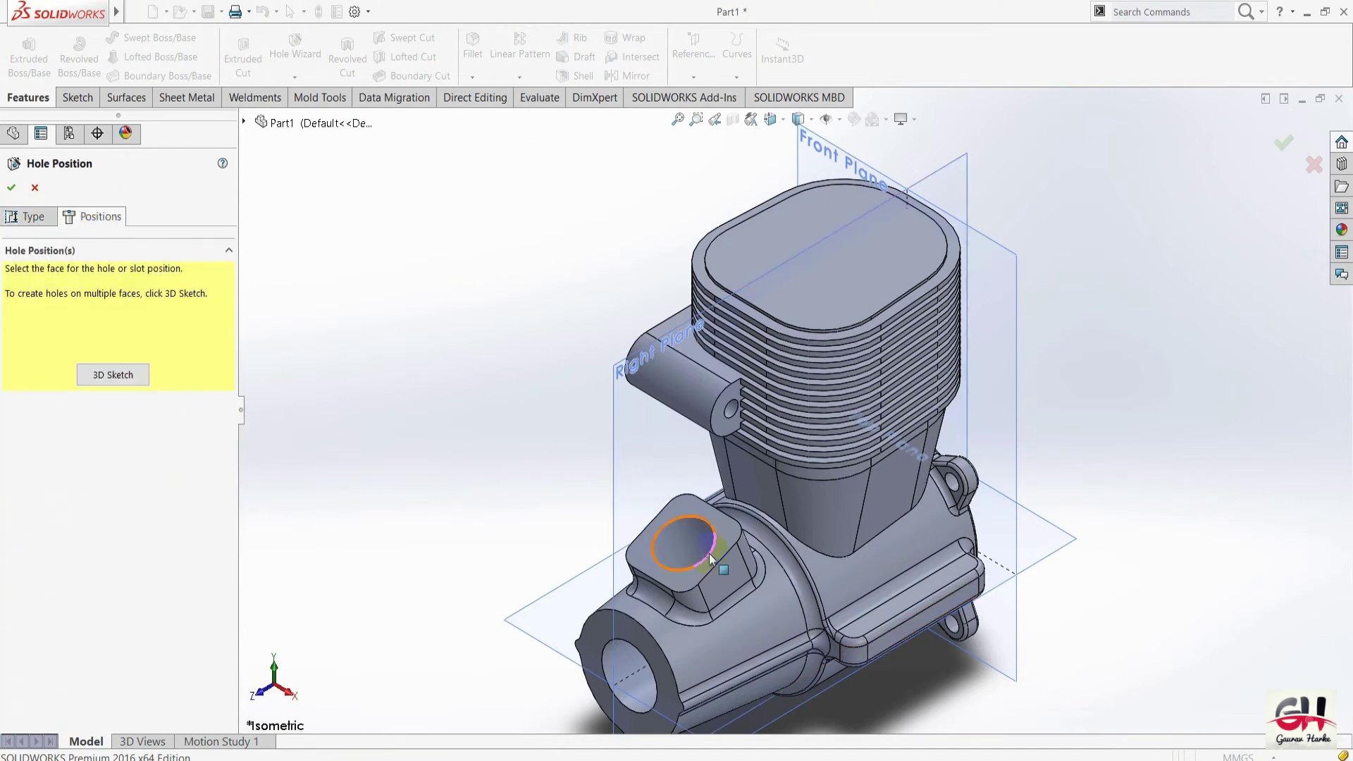
pyautogui.scroll(-5, 843, 696)
pyautogui.scroll(-3, 853, 388)
# Place two Ø3 holes at the corner centres of the first crankcase flange.
pyautogui.click(858, 357)
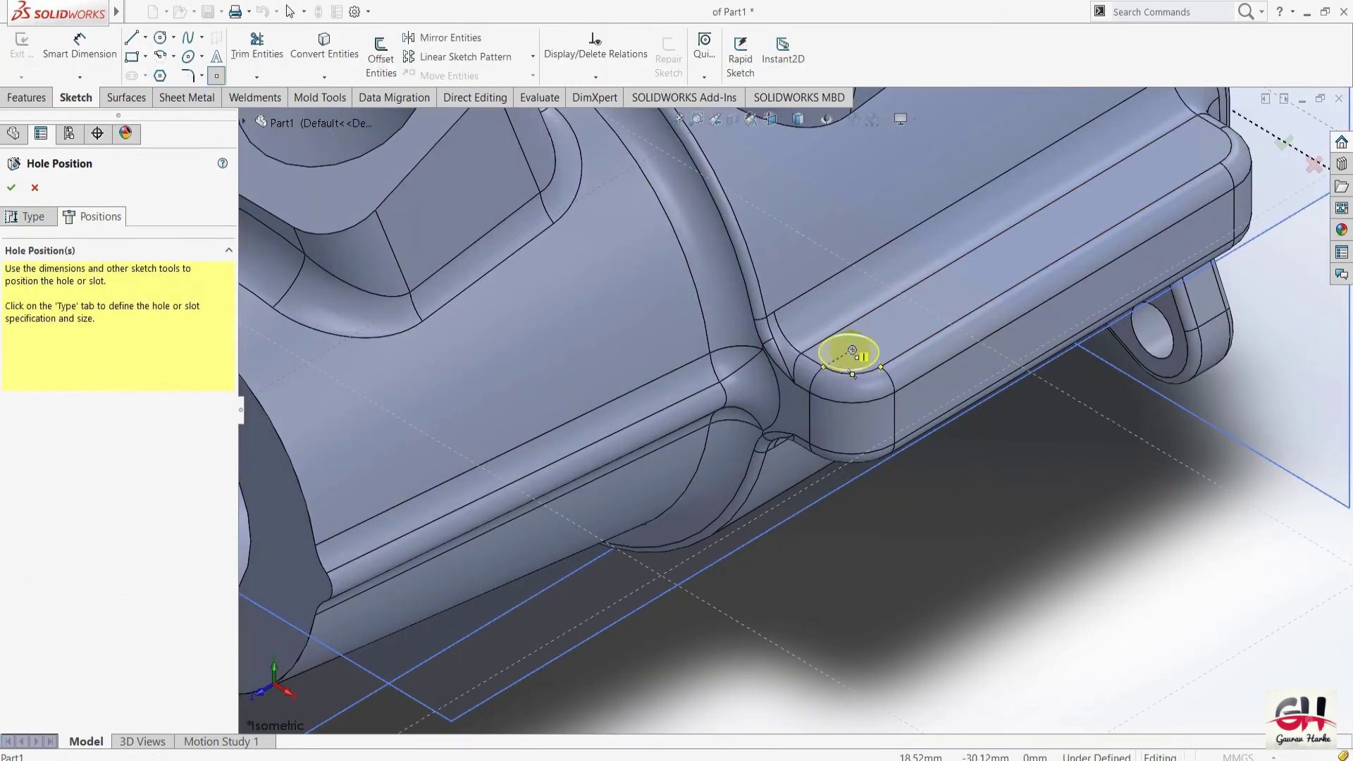
pyautogui.click(852, 350)
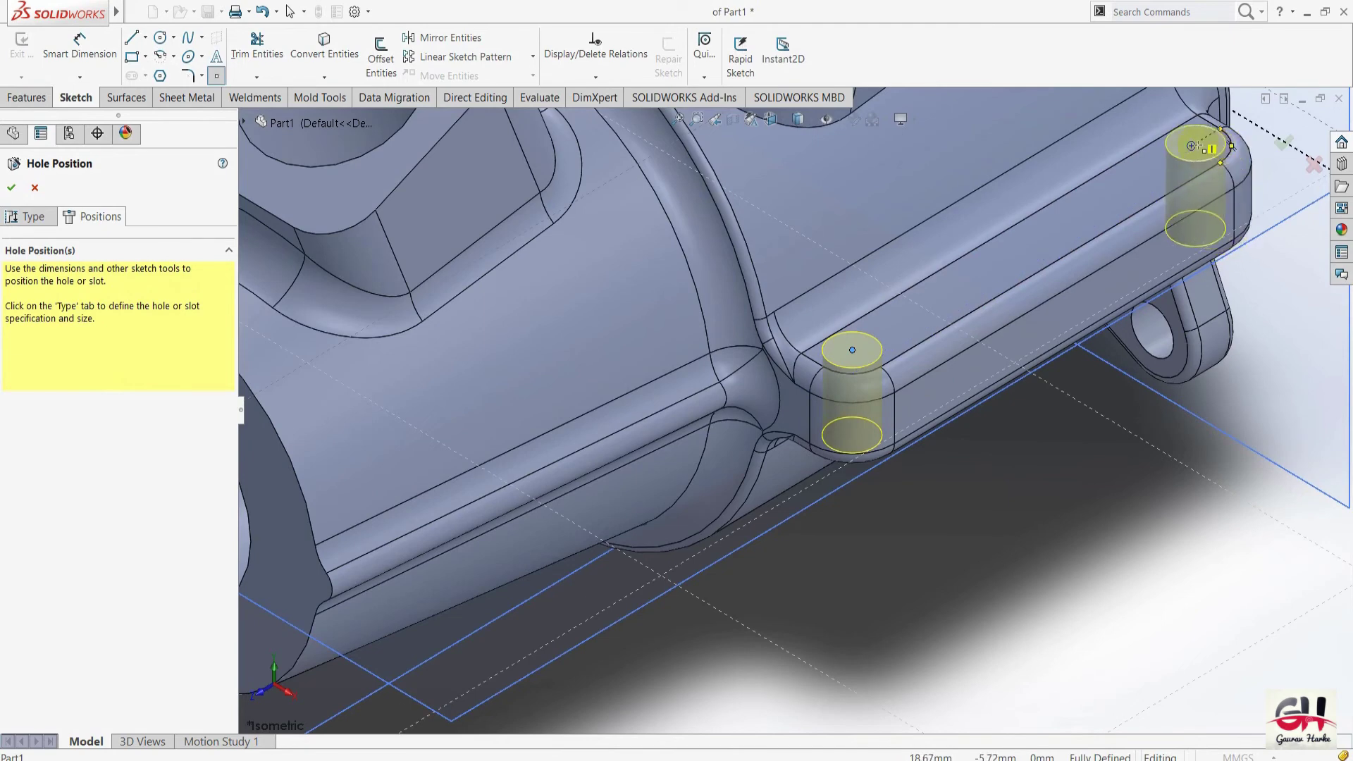
pyautogui.click(1190, 147)
pyautogui.scroll(5, 811, 449)
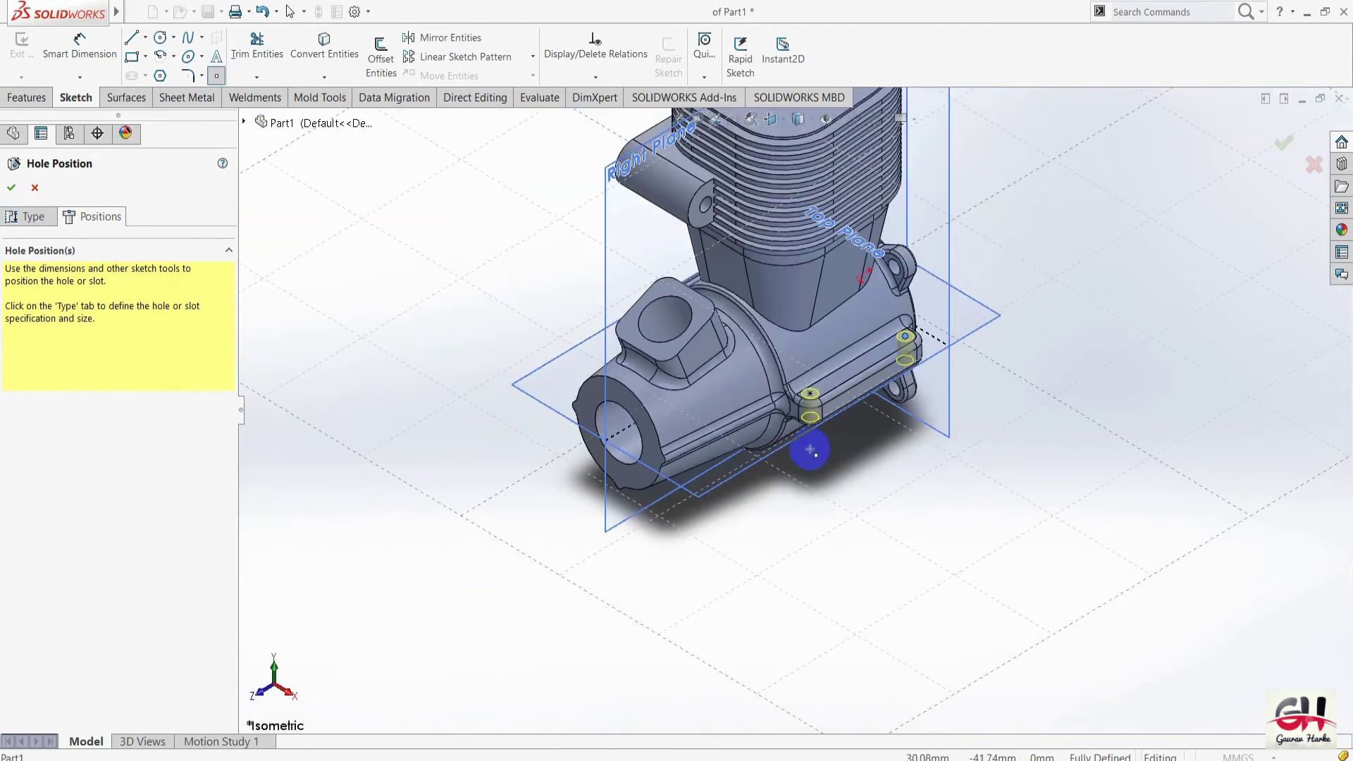
pyautogui.press('space')
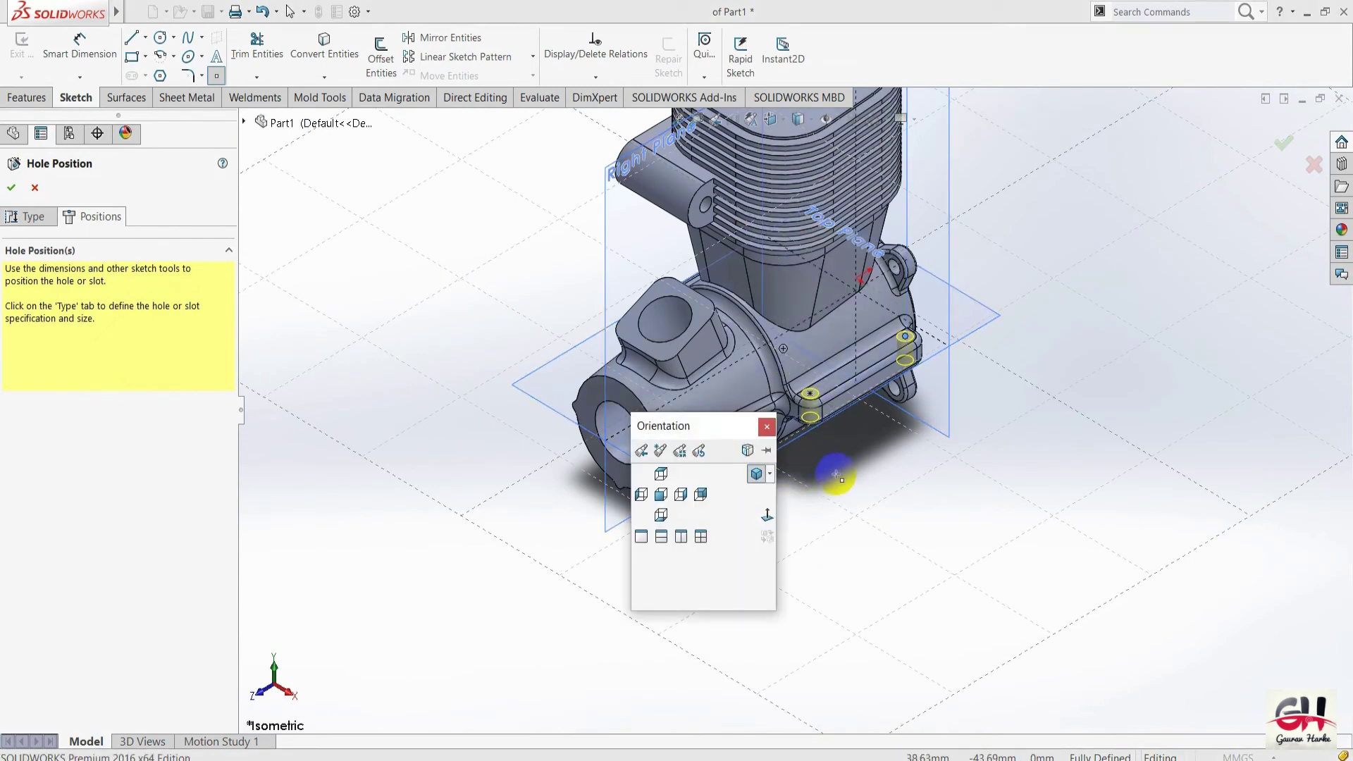
pyautogui.click(756, 474)
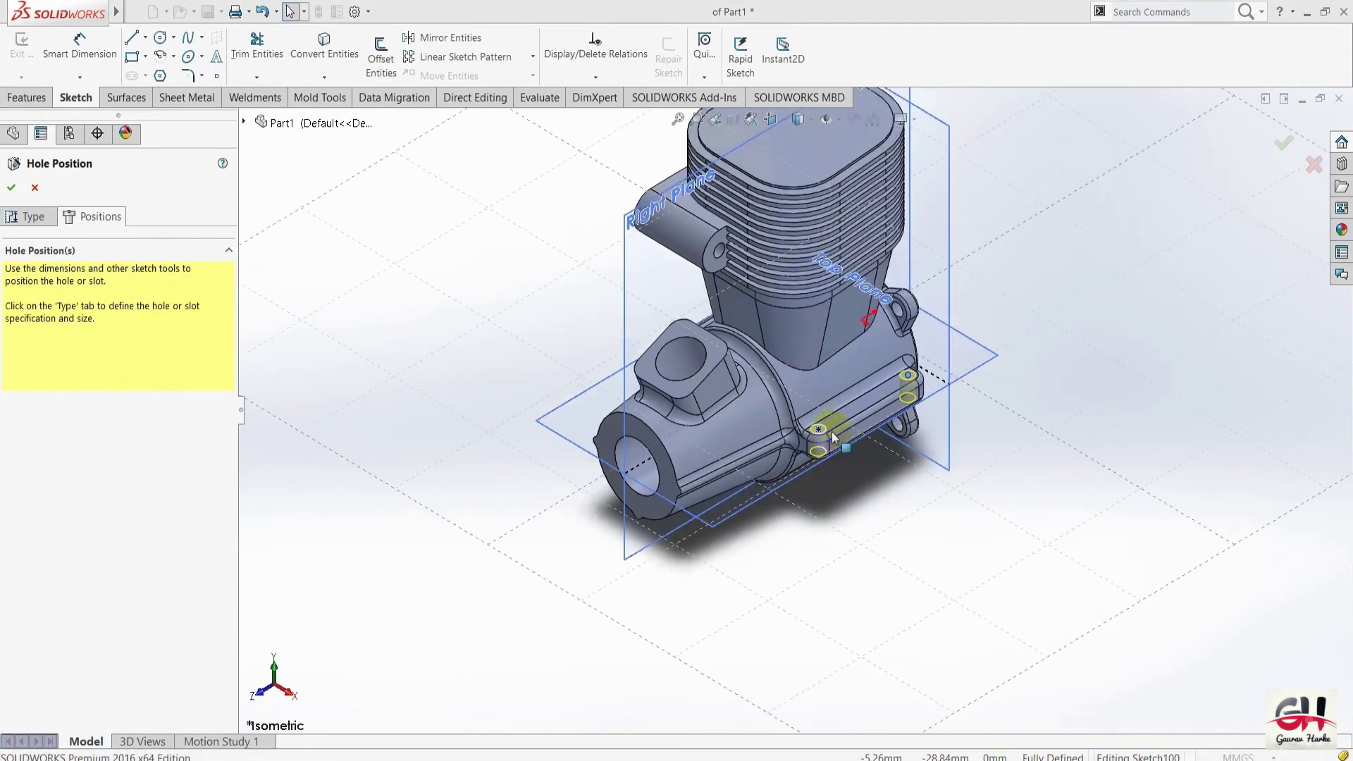
# Add two more Ø3 holes at both ends of the opposite flange and confirm all four.
pyautogui.press('Left')
pyautogui.press('Left')
pyautogui.press('Left')
pyautogui.press('Left')
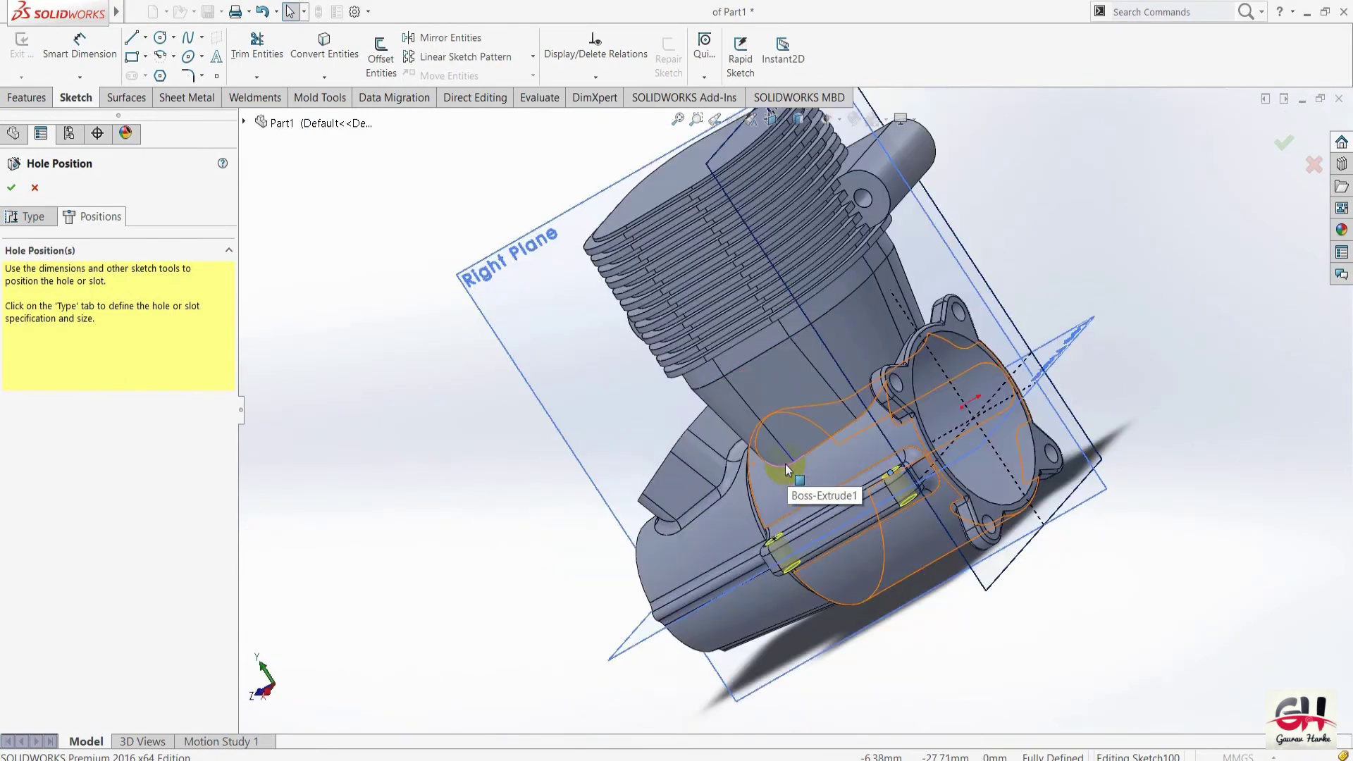
pyautogui.press('Left')
pyautogui.press('Left')
pyautogui.press('Left')
pyautogui.press('Left')
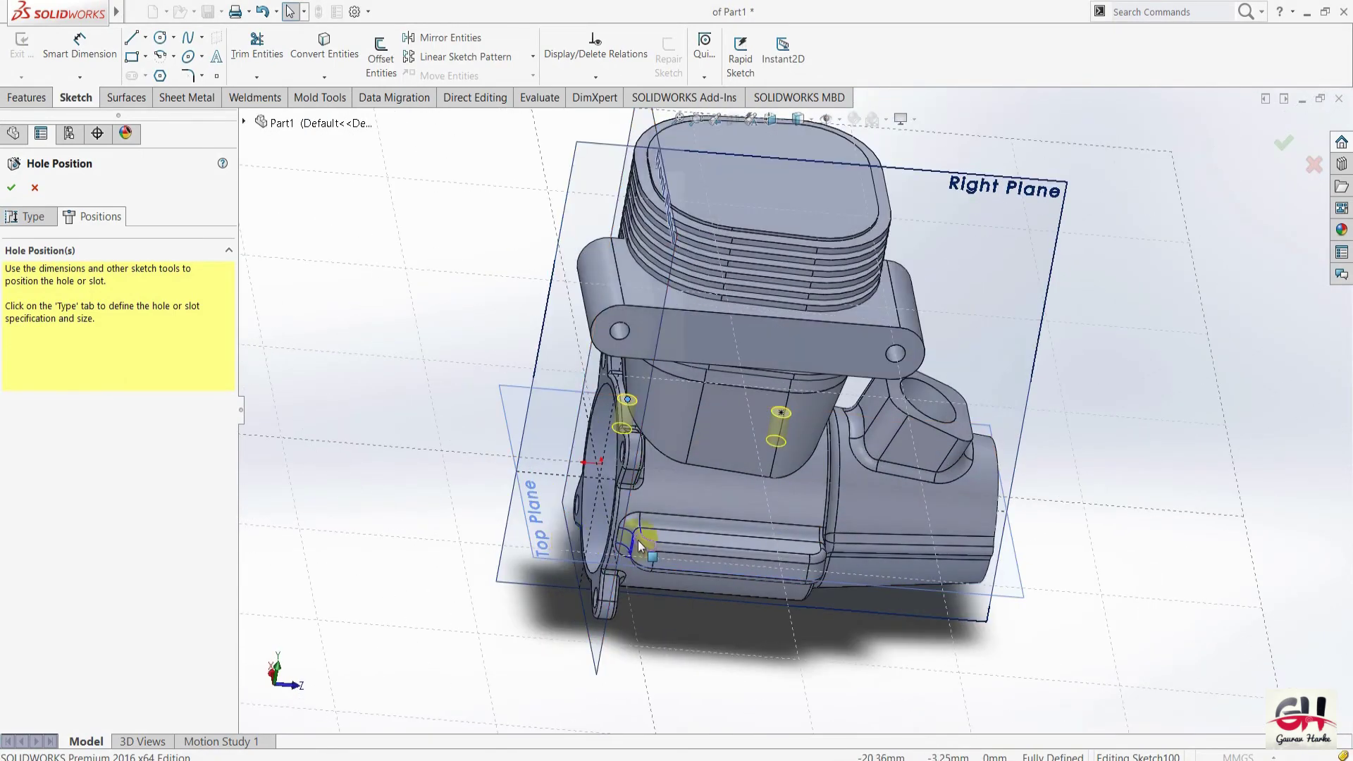
pyautogui.scroll(-5, 678, 545)
pyautogui.click(730, 490)
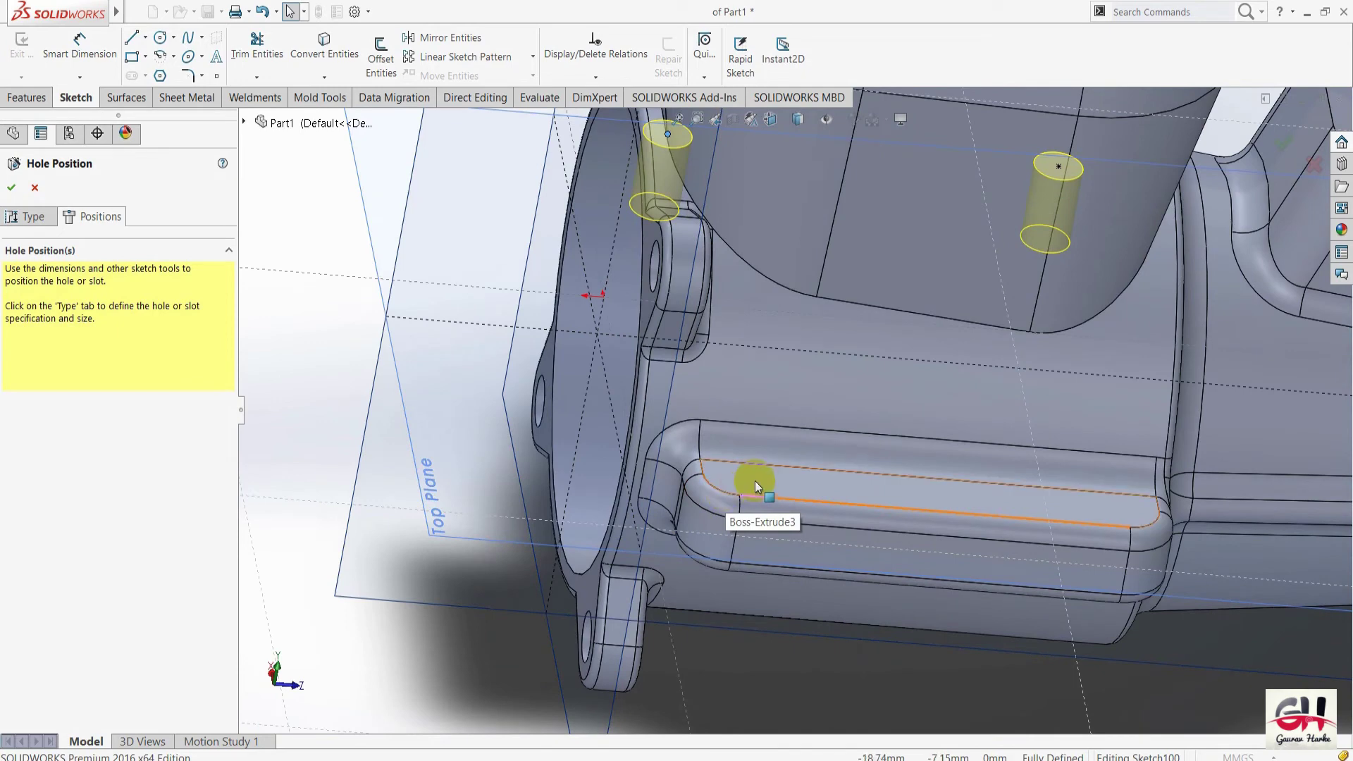
pyautogui.click(755, 480)
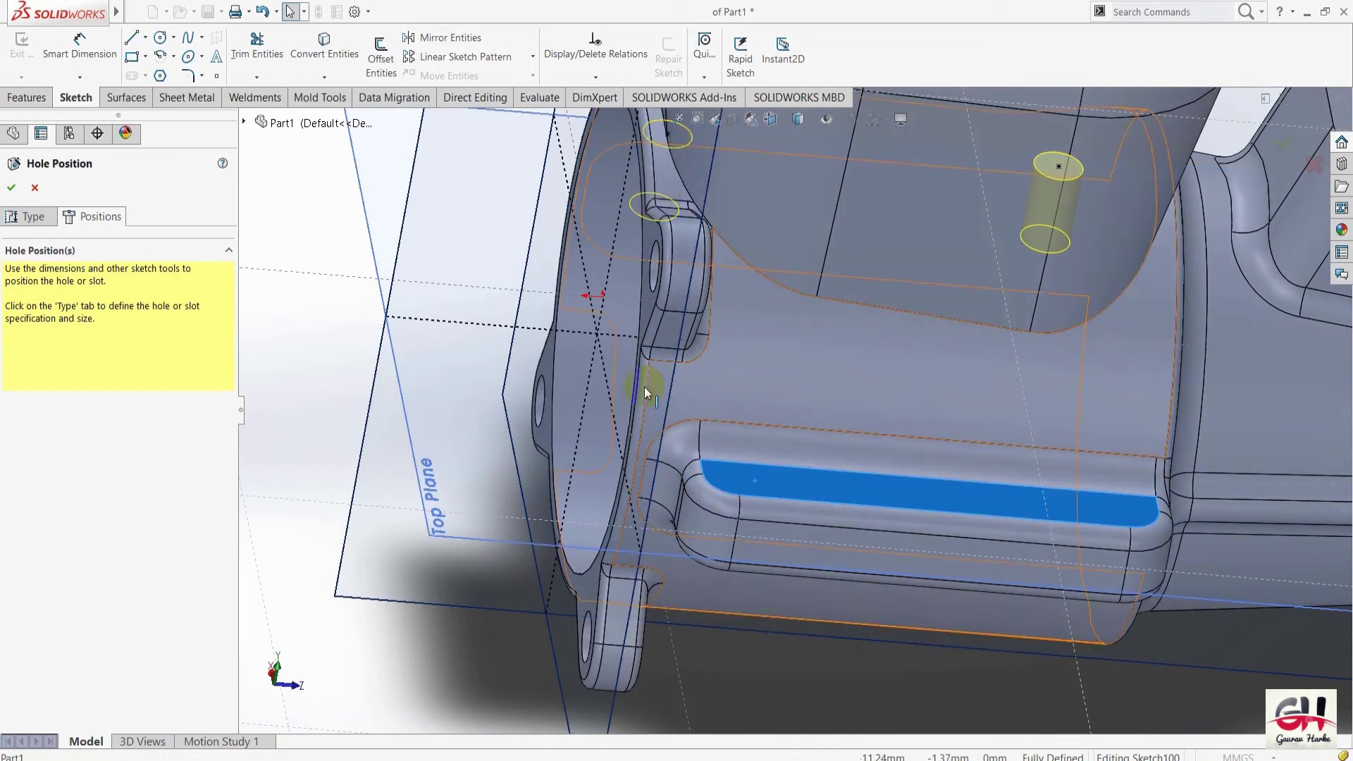
pyautogui.click(33, 217)
pyautogui.click(99, 223)
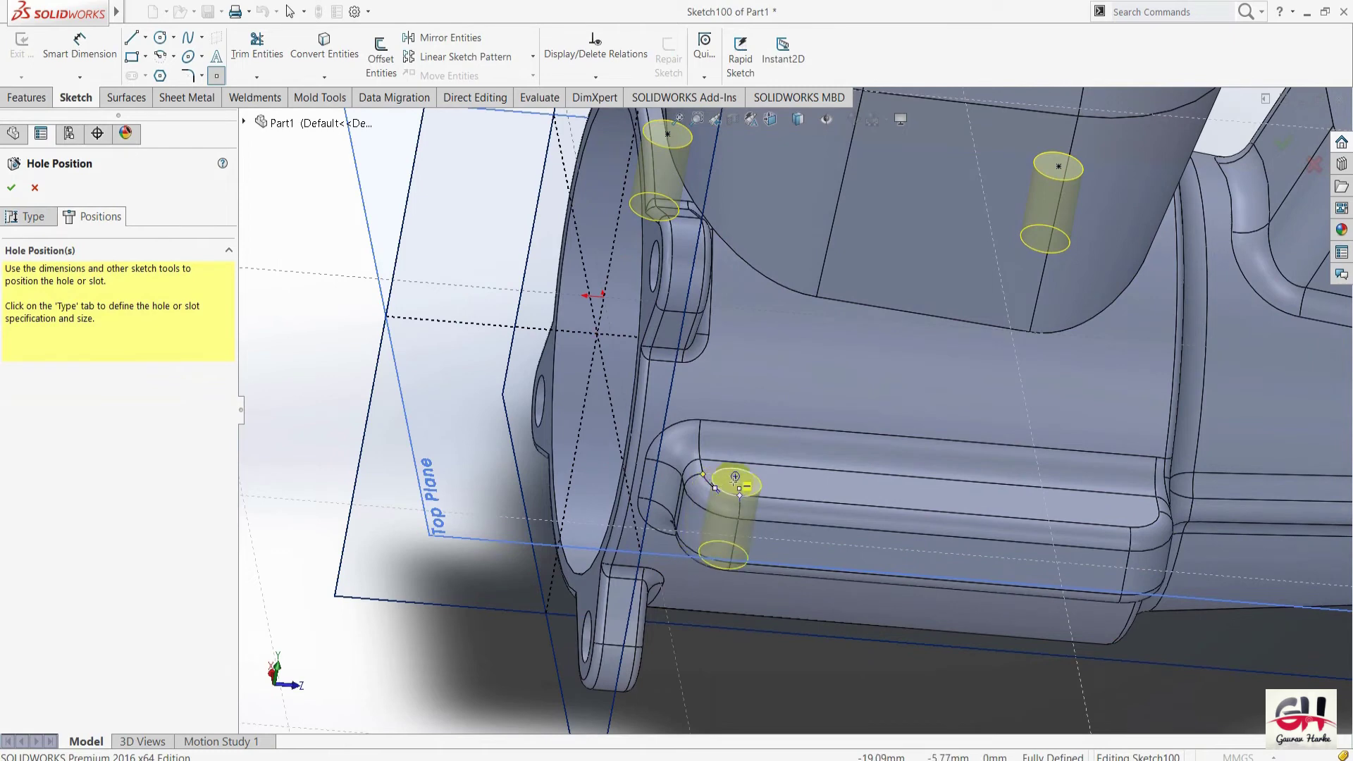
pyautogui.click(735, 477)
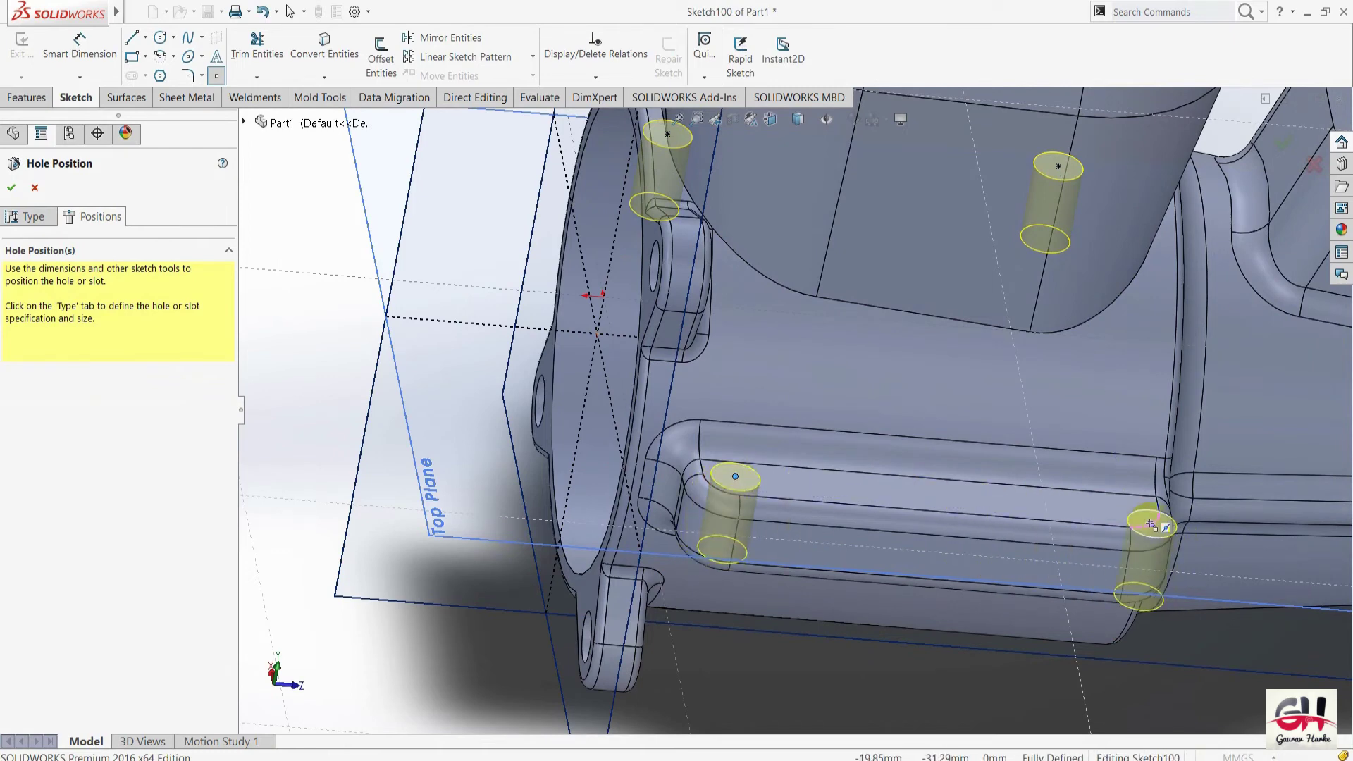
pyautogui.click(1126, 508)
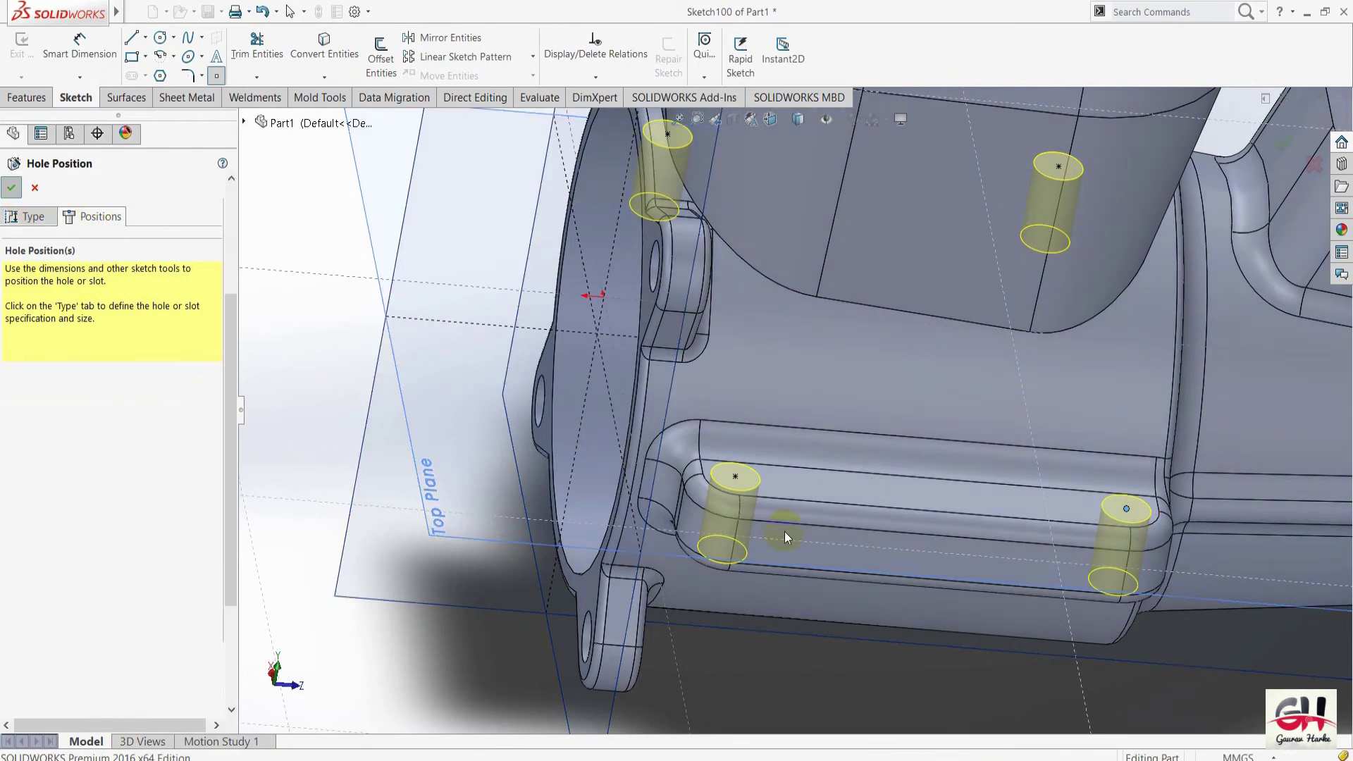
pyautogui.press('Return')
# Return the engine model to the isometric view and fit it on screen.
pyautogui.press('space')
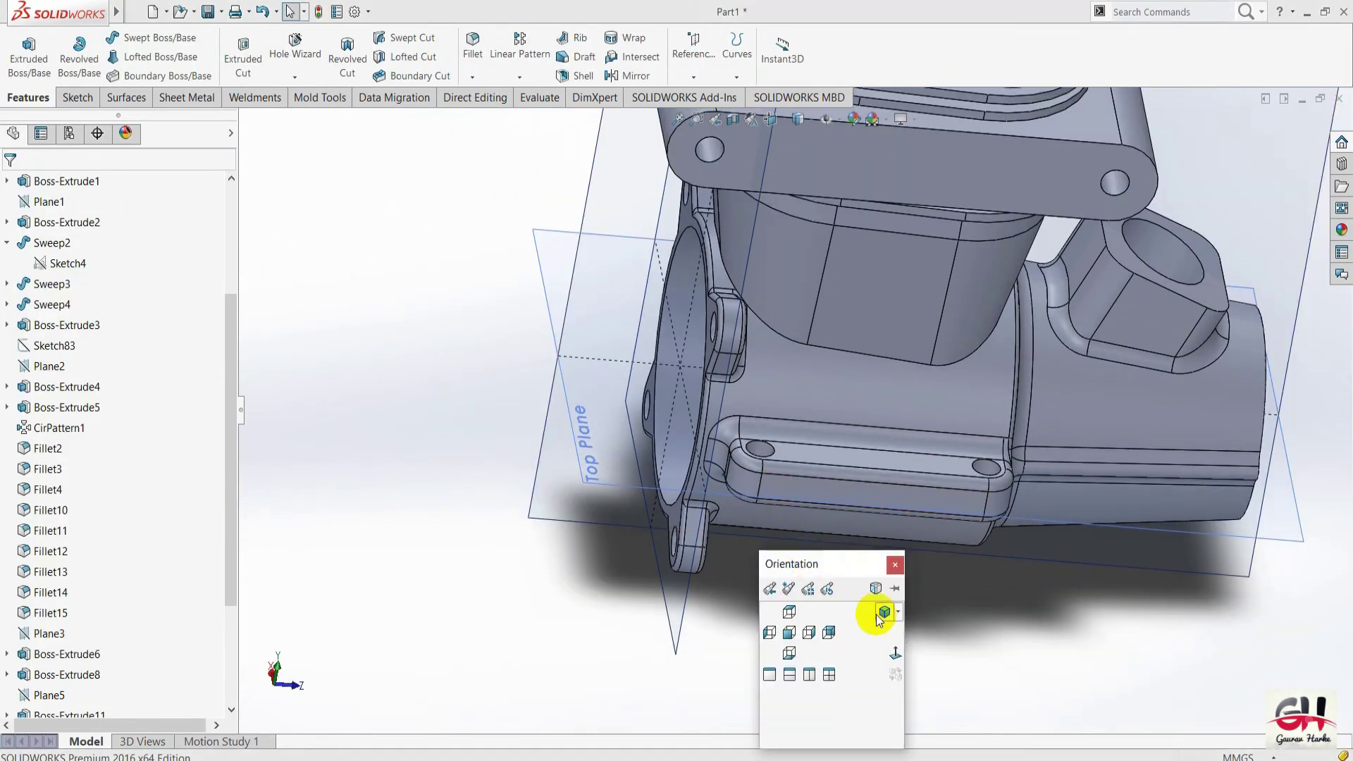
pyautogui.click(880, 612)
pyautogui.press('f')
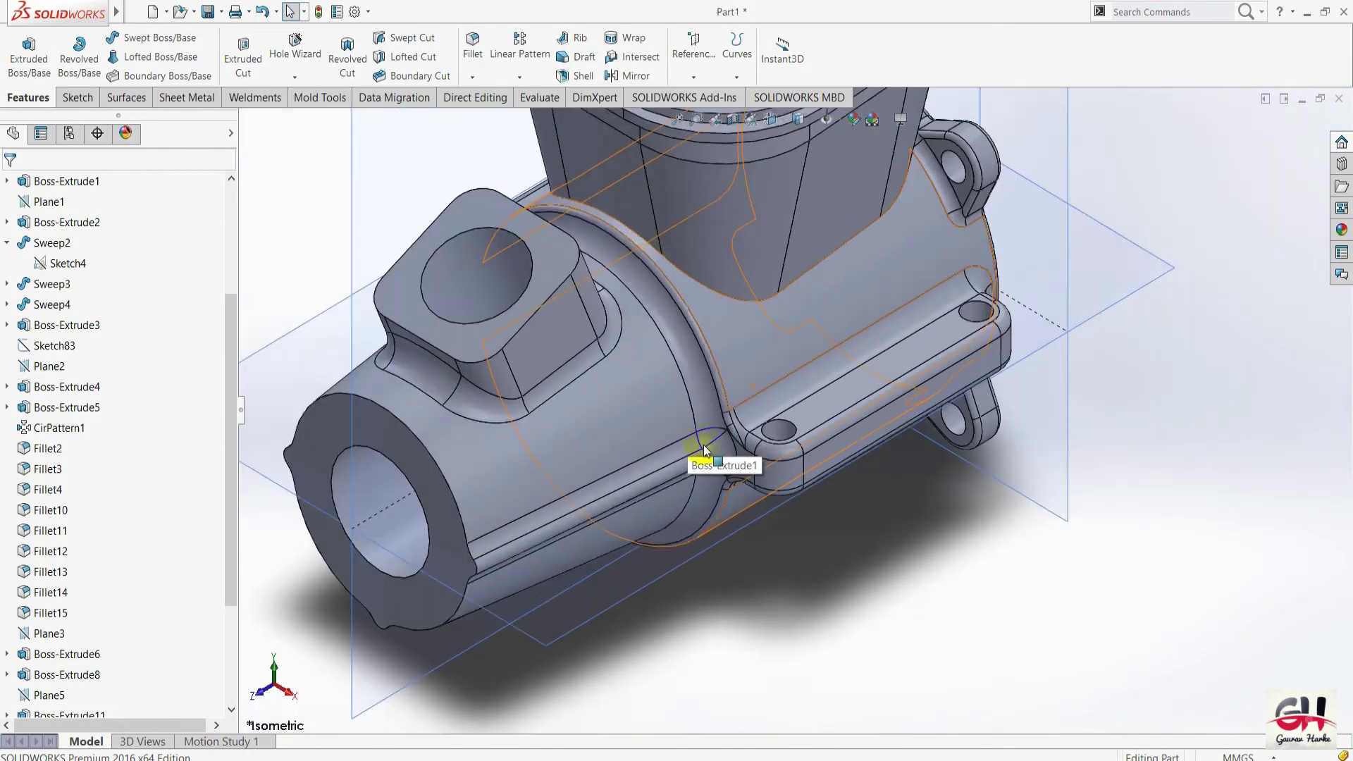
pyautogui.press('space')
pyautogui.press('Escape')
pyautogui.hotkey('alt', 'Tab')
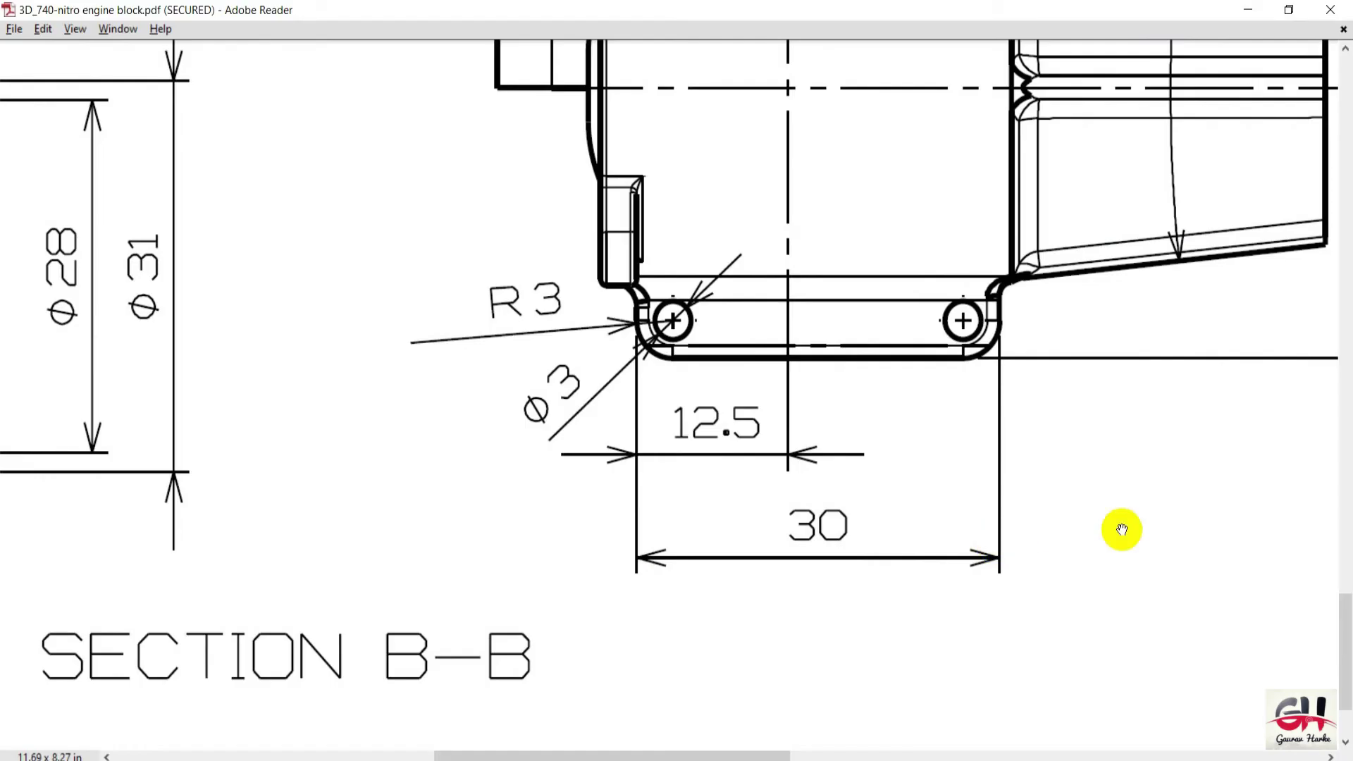
pyautogui.keyDown('ctrl'); pyautogui.scroll(-2, 824, 552); pyautogui.keyUp('ctrl')
pyautogui.keyDown('ctrl'); pyautogui.scroll(-3, 719, 520); pyautogui.keyUp('ctrl')
pyautogui.keyDown('ctrl'); pyautogui.scroll(1, 732, 515); pyautogui.keyUp('ctrl')
pyautogui.keyDown('ctrl'); pyautogui.scroll(1, 1072, 477); pyautogui.keyUp('ctrl')
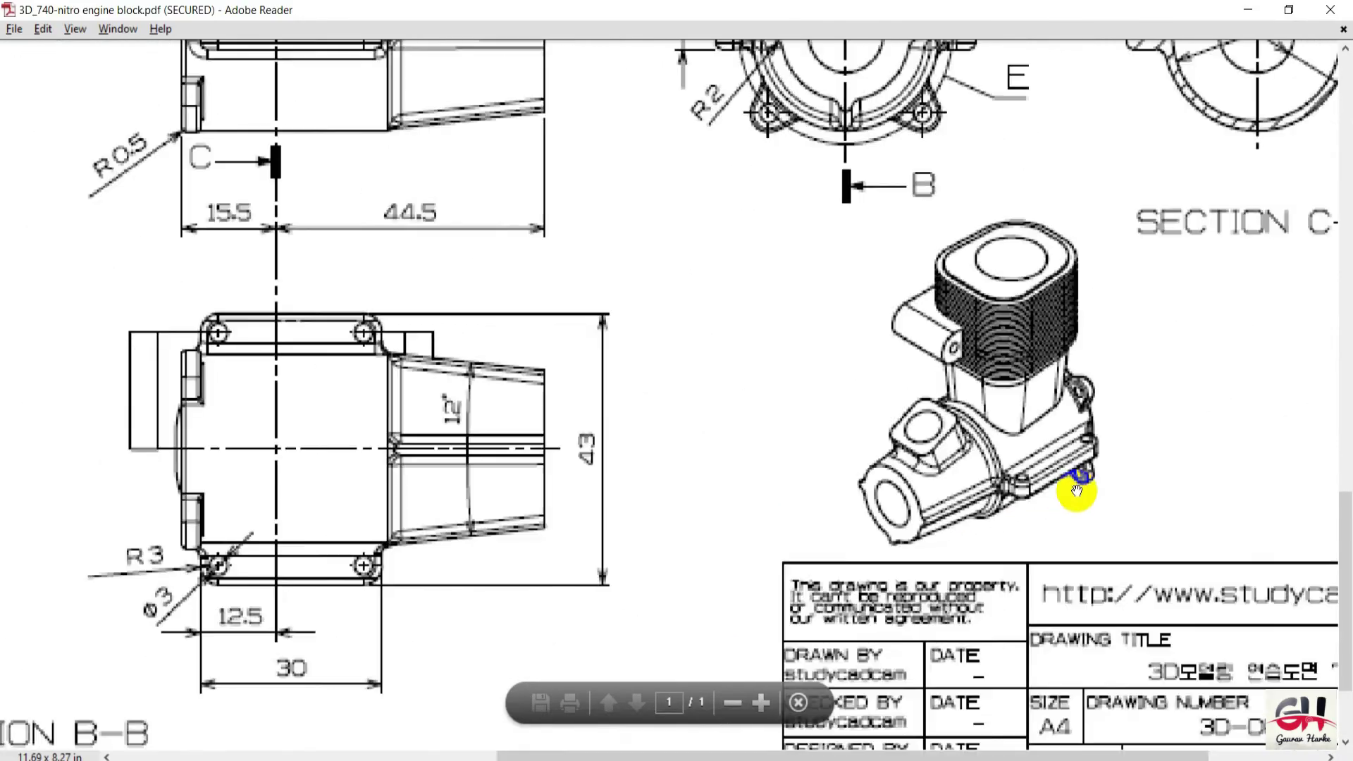
pyautogui.keyDown('ctrl'); pyautogui.scroll(1, 1005, 447); pyautogui.keyUp('ctrl')
pyautogui.keyDown('ctrl'); pyautogui.scroll(2, 1002, 502); pyautogui.keyUp('ctrl')
pyautogui.keyDown('ctrl'); pyautogui.scroll(-3, 1002, 501); pyautogui.keyUp('ctrl')
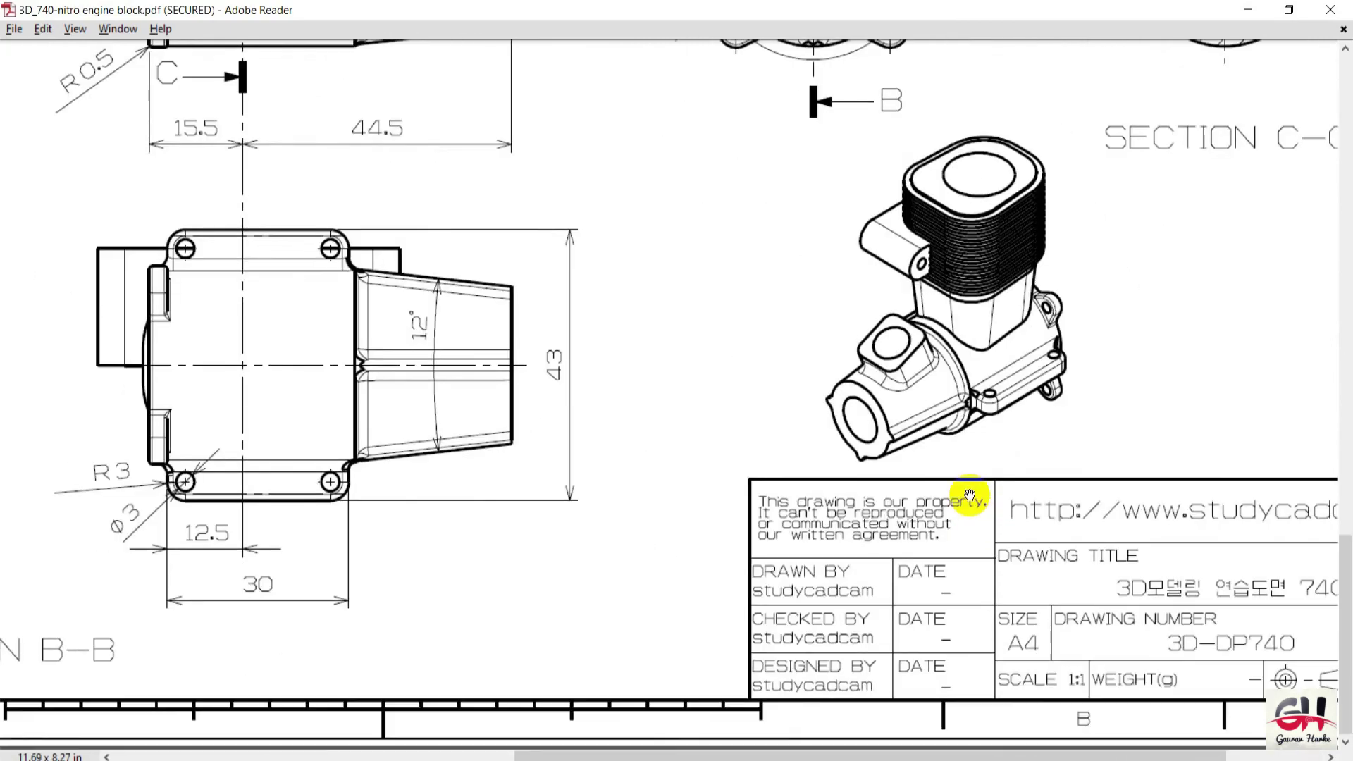
pyautogui.keyDown('ctrl'); pyautogui.scroll(-1, 823, 457); pyautogui.keyUp('ctrl')
pyautogui.keyDown('ctrl'); pyautogui.scroll(-1, 842, 472); pyautogui.keyUp('ctrl')
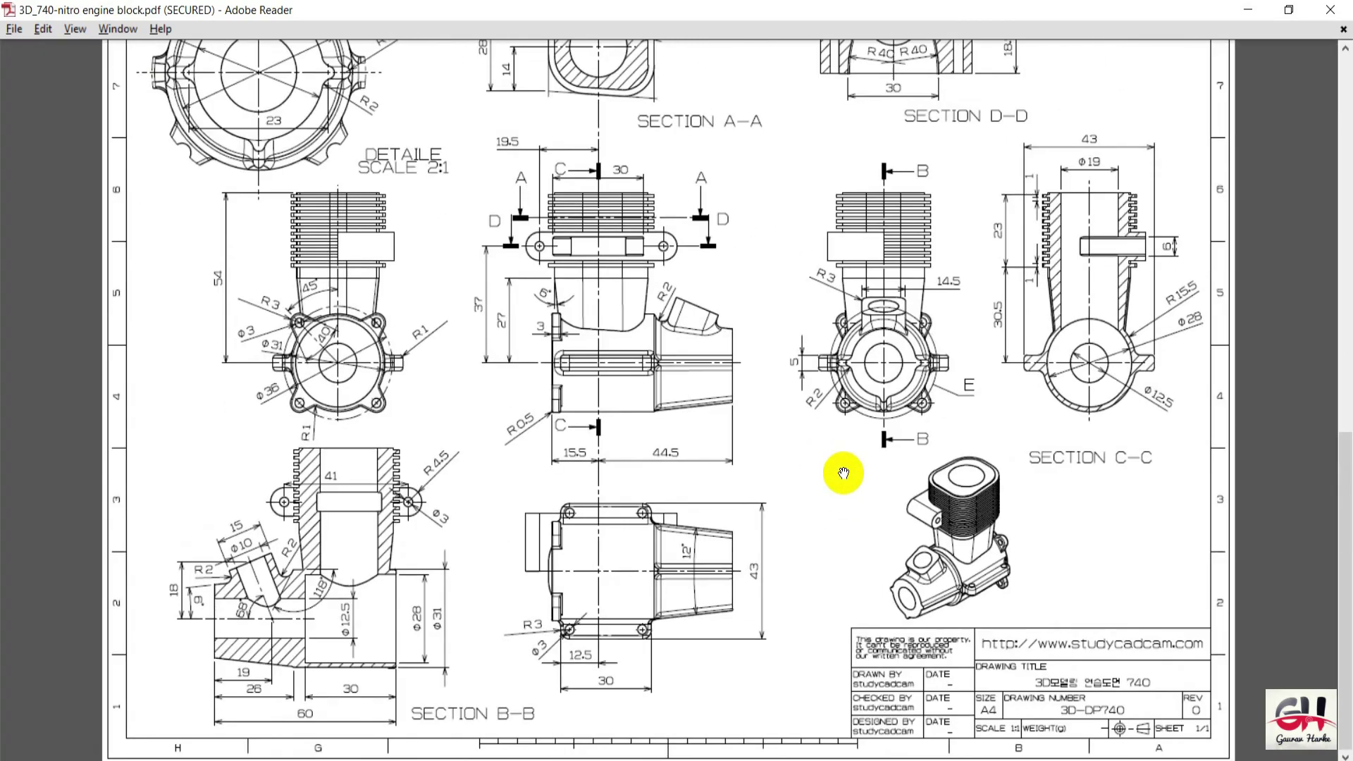
pyautogui.keyDown('ctrl'); pyautogui.scroll(1, 848, 536); pyautogui.keyUp('ctrl')
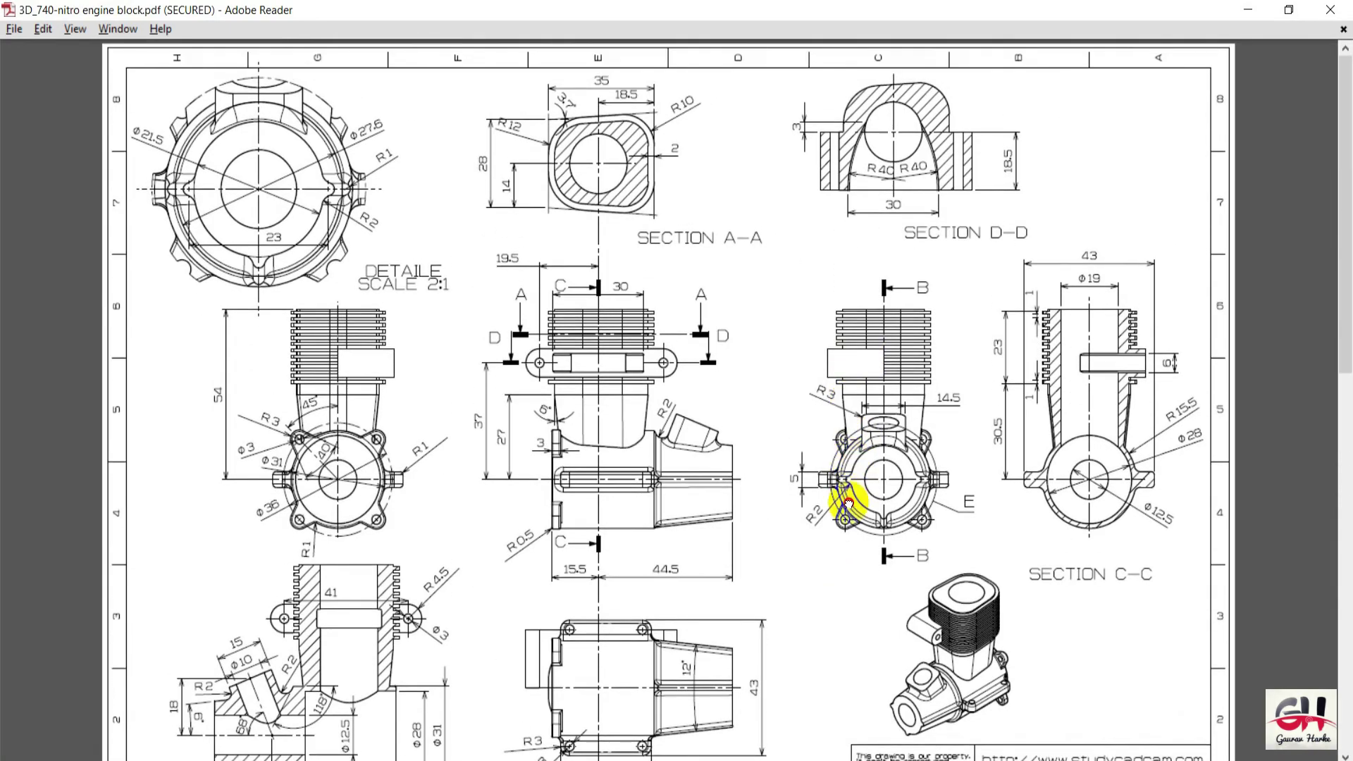
pyautogui.keyDown('ctrl'); pyautogui.scroll(1, 1138, 365); pyautogui.keyUp('ctrl')
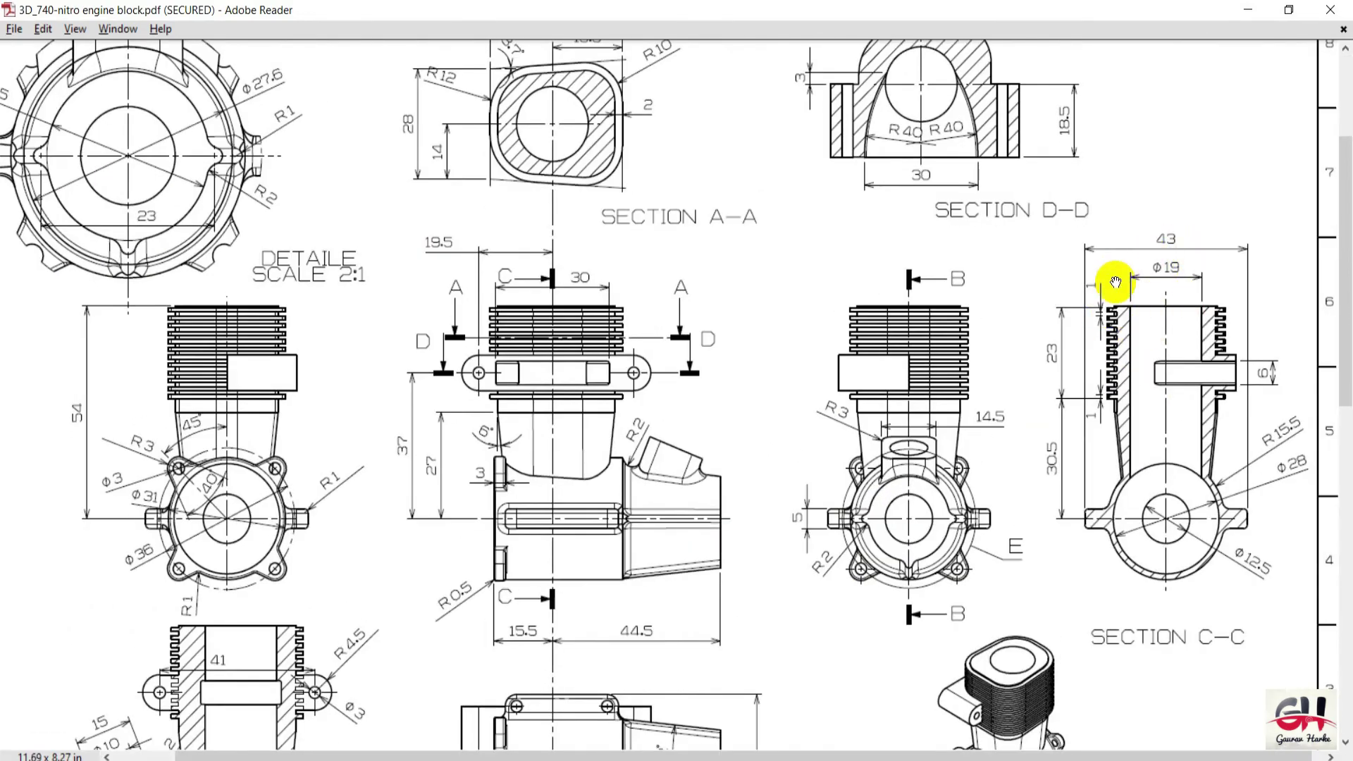
pyautogui.hotkey('alt', 'Tab')
# Start a new Hole Wizard hole and place its point on the cylinder's top face.
pyautogui.scroll(3, 958, 548)
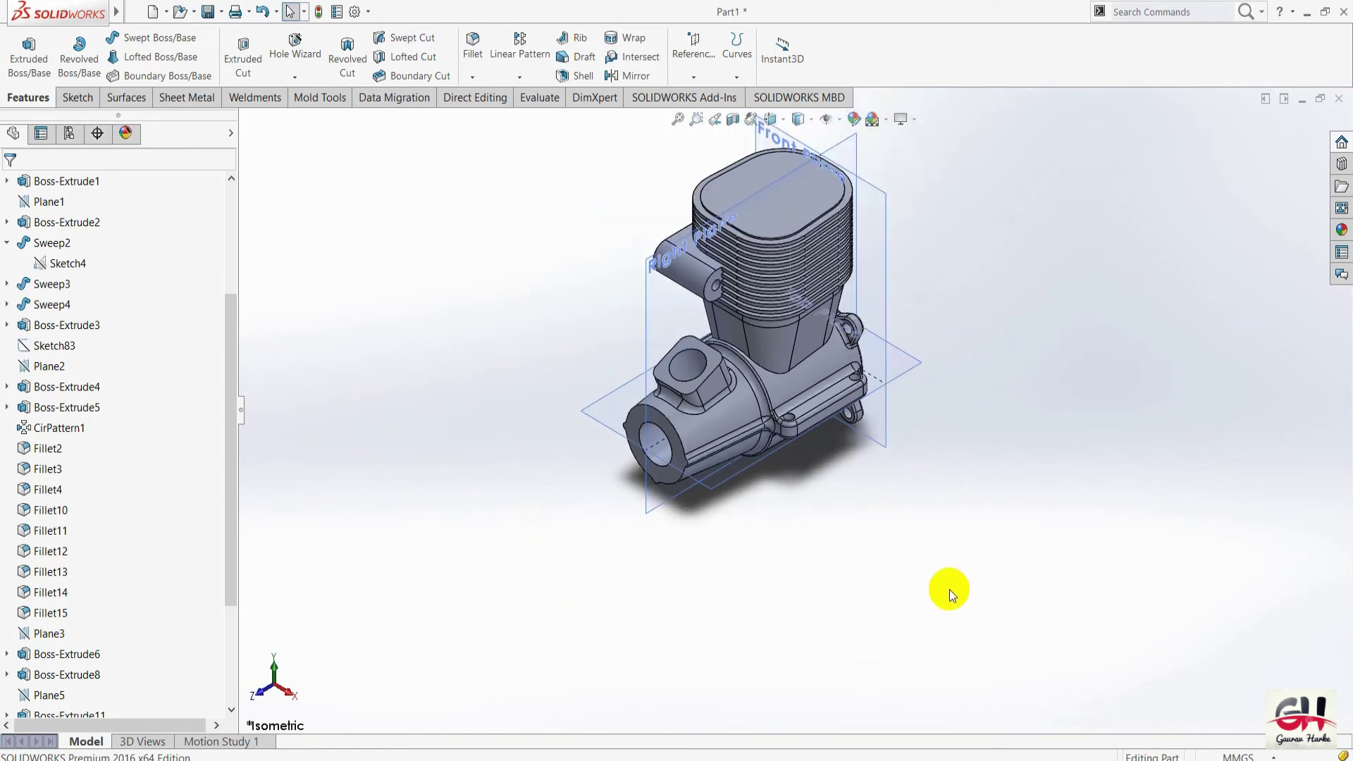
pyautogui.scroll(-2, 752, 167)
pyautogui.scroll(-2, 720, 187)
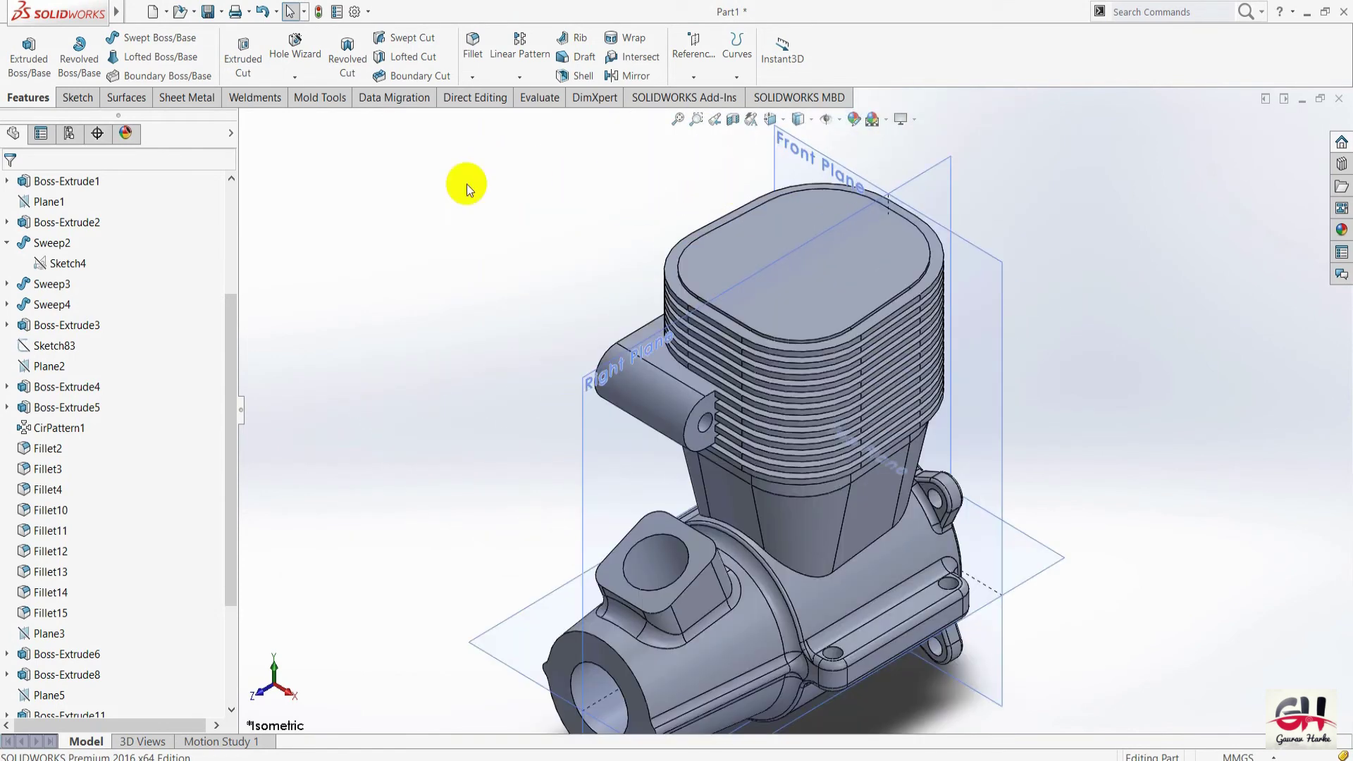
pyautogui.click(295, 48)
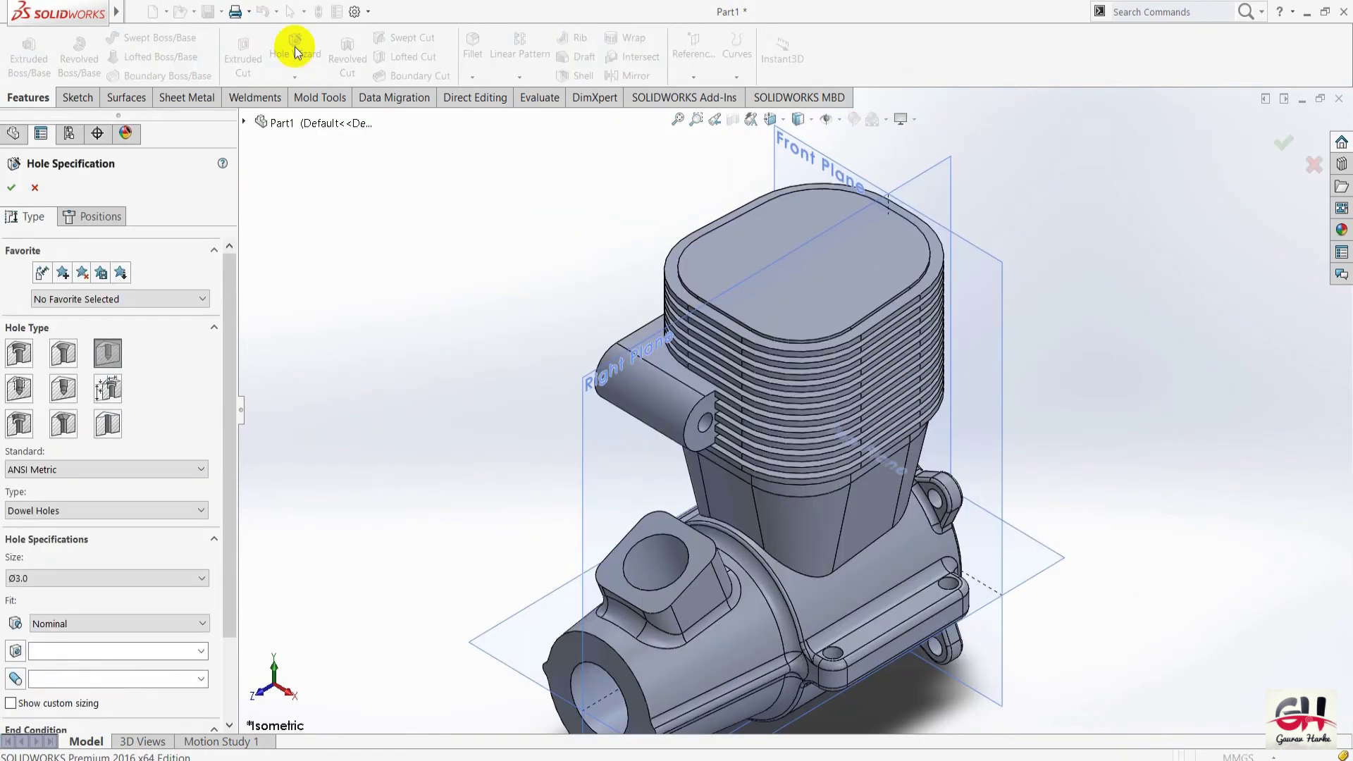
pyautogui.click(99, 217)
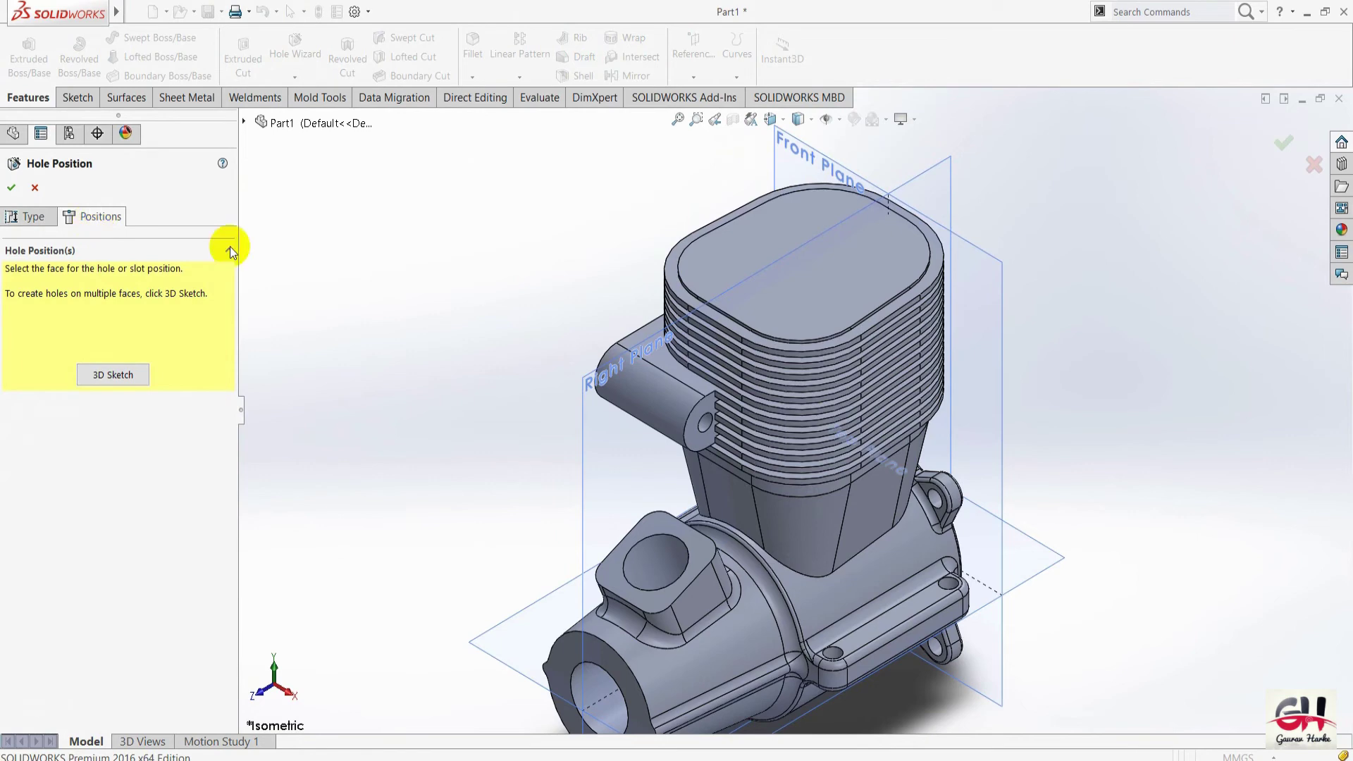
pyautogui.click(751, 231)
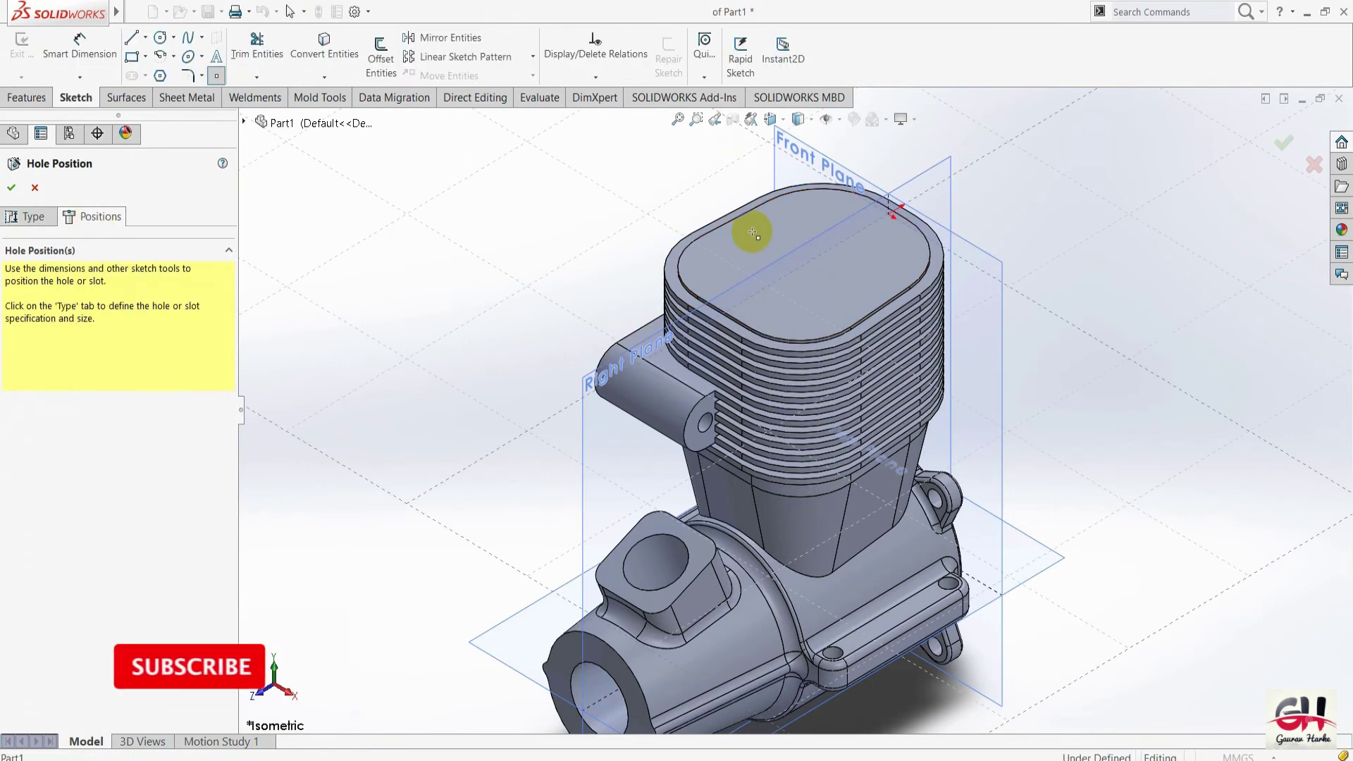
pyautogui.click(801, 253)
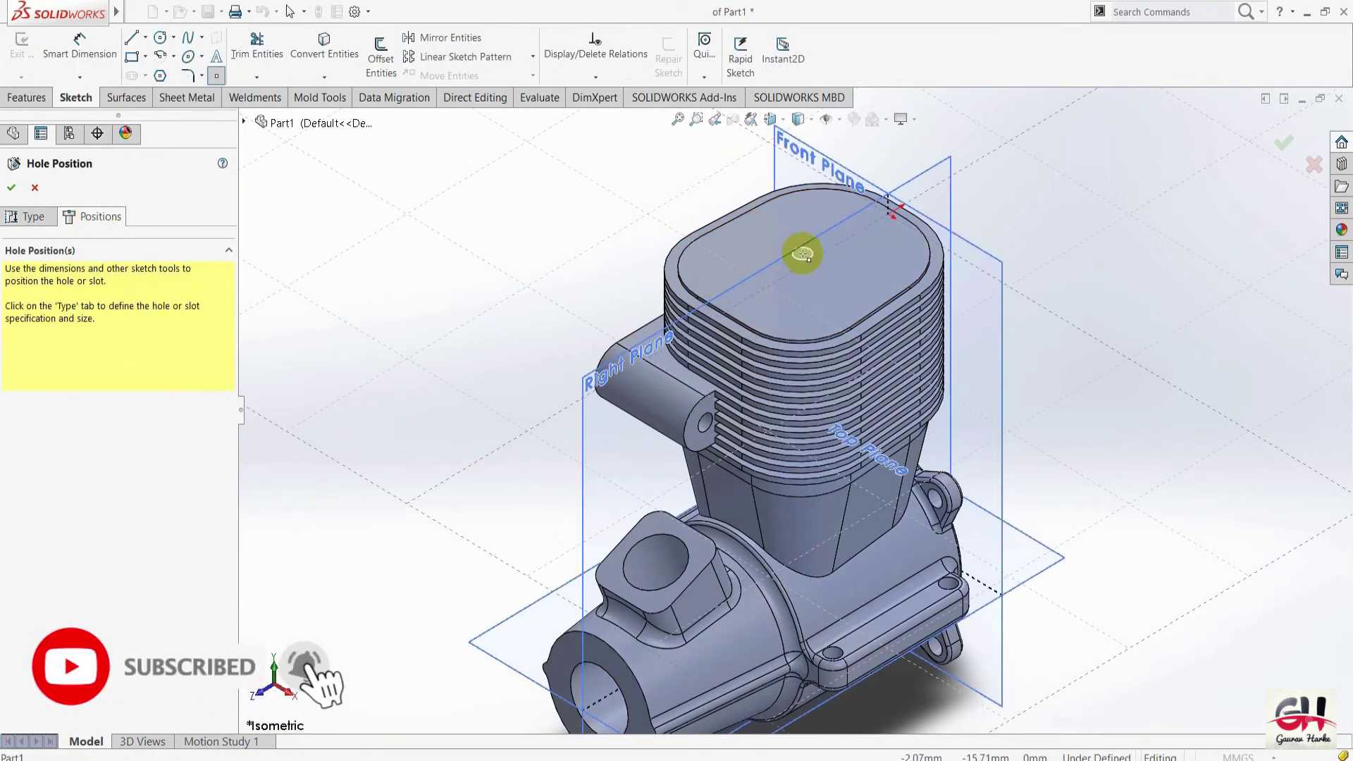
# Dimension the hole point 15.71 mm from the Front Plane, then switch to the drawing PDF.
pyautogui.click(113, 48)
pyautogui.click(803, 253)
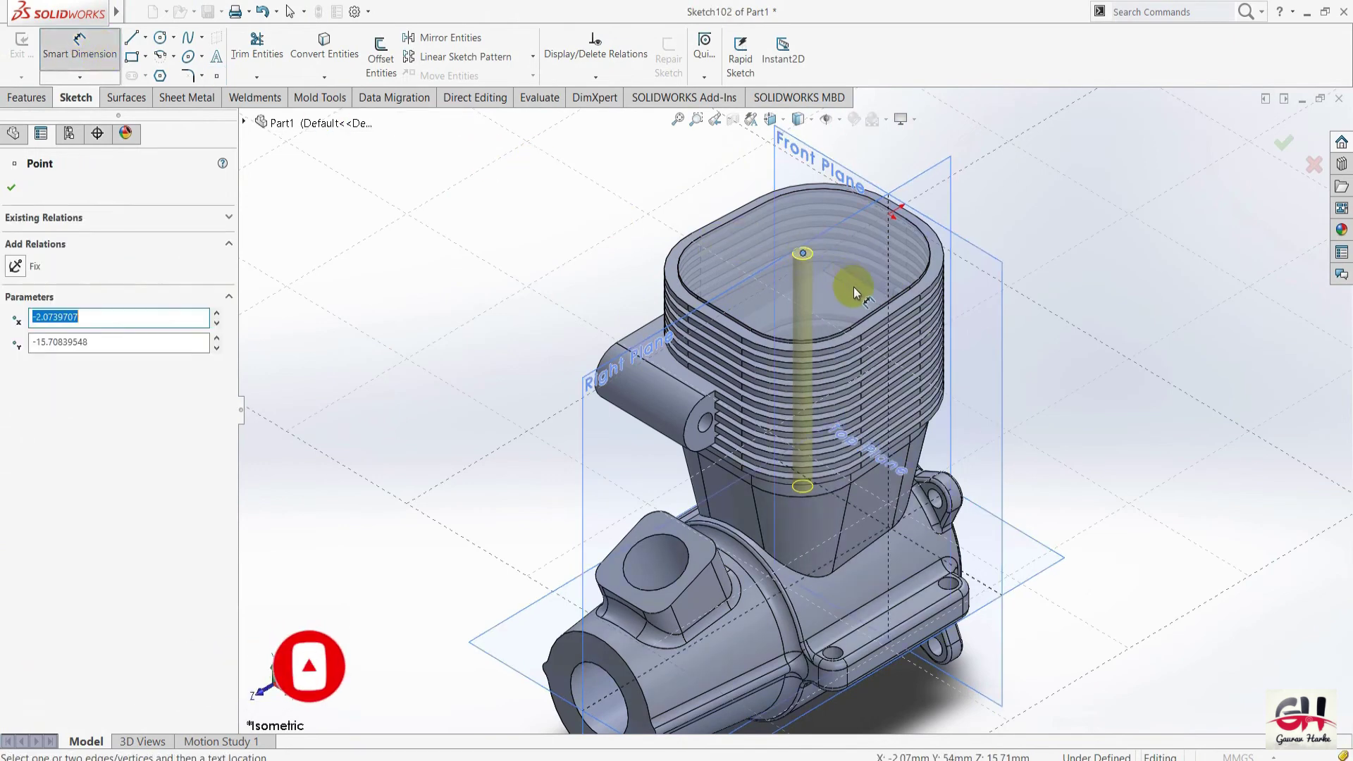
pyautogui.click(852, 164)
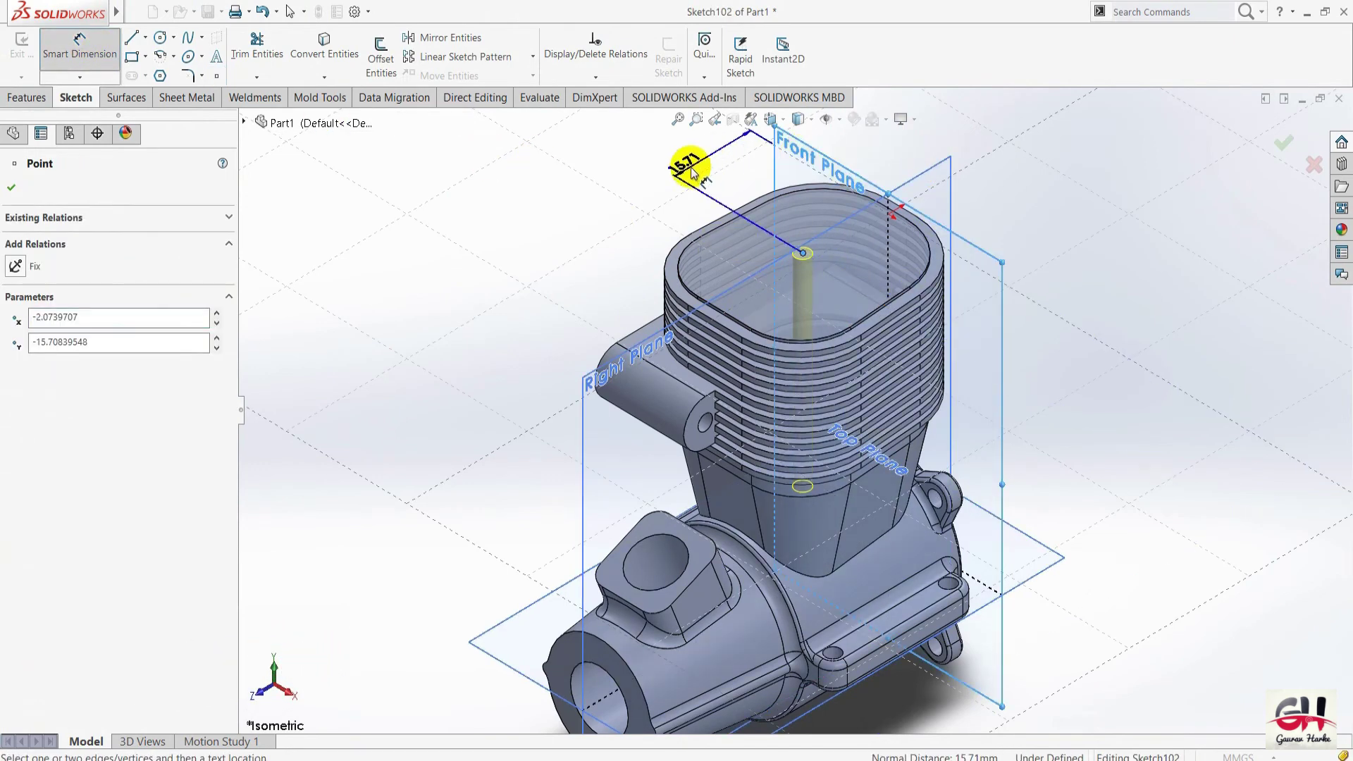
pyautogui.click(694, 169)
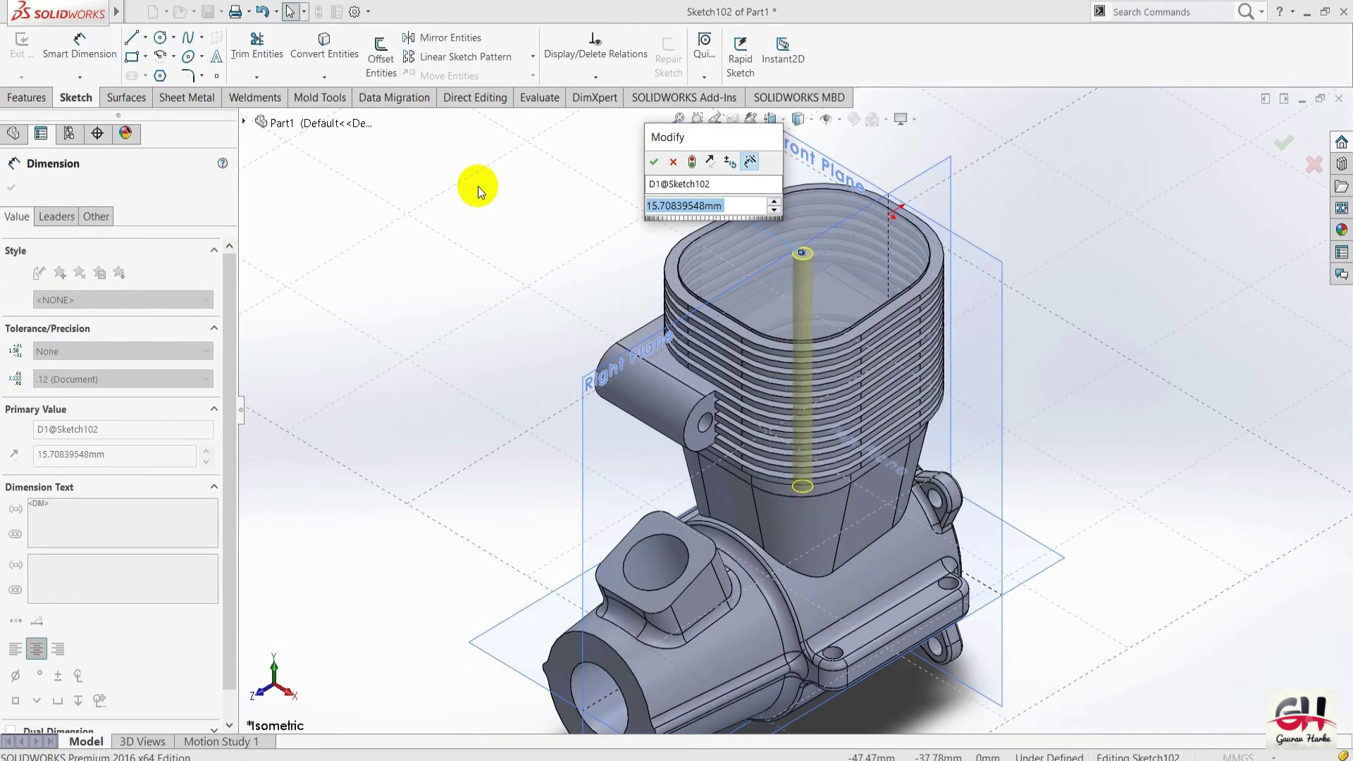
pyautogui.hotkey('alt', 'Tab')
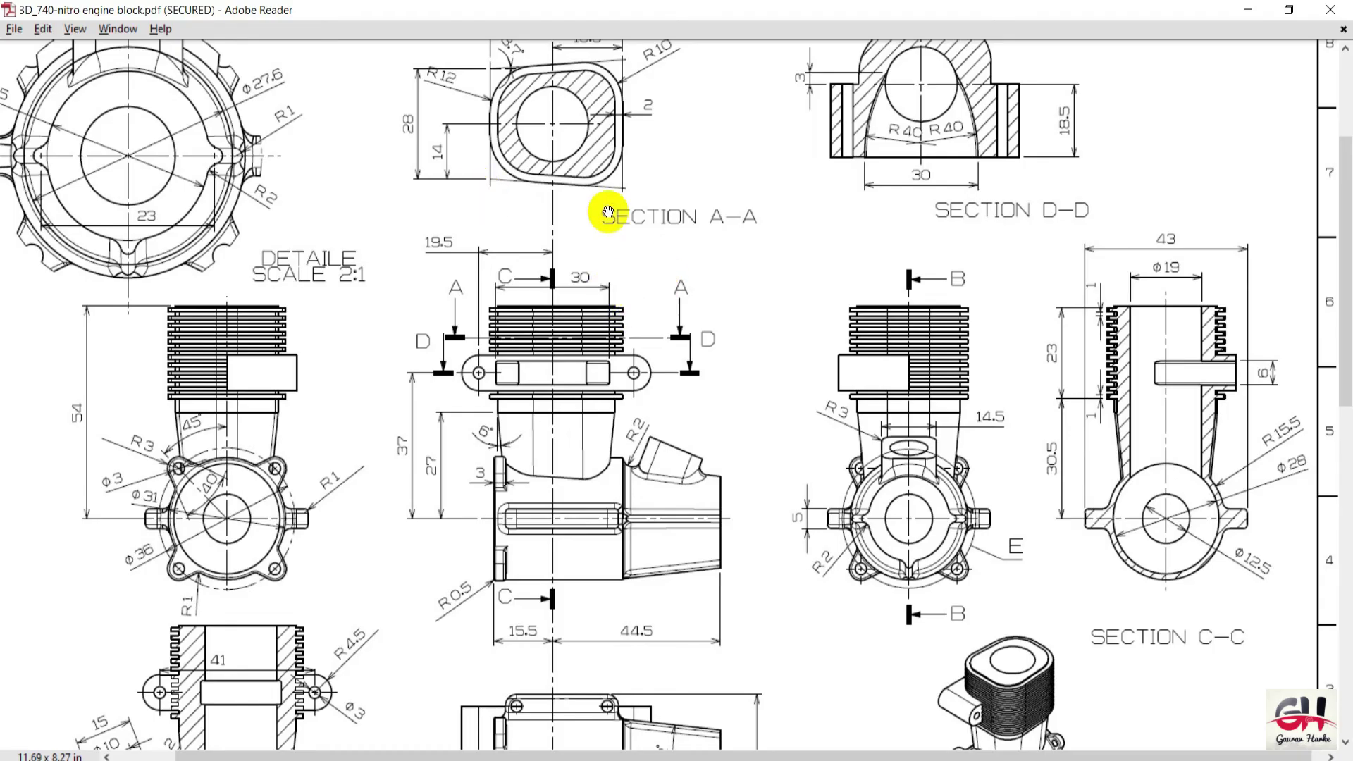
# Read the 60 and 44.5 cylinder dimensions on the PDF's front view and Section A-A.
pyautogui.scroll(2, 607, 367)
pyautogui.moveTo(608, 367)
pyautogui.mouseDown()
pyautogui.moveTo(661, 248)
pyautogui.moveTo(679, 255)
pyautogui.mouseUp()
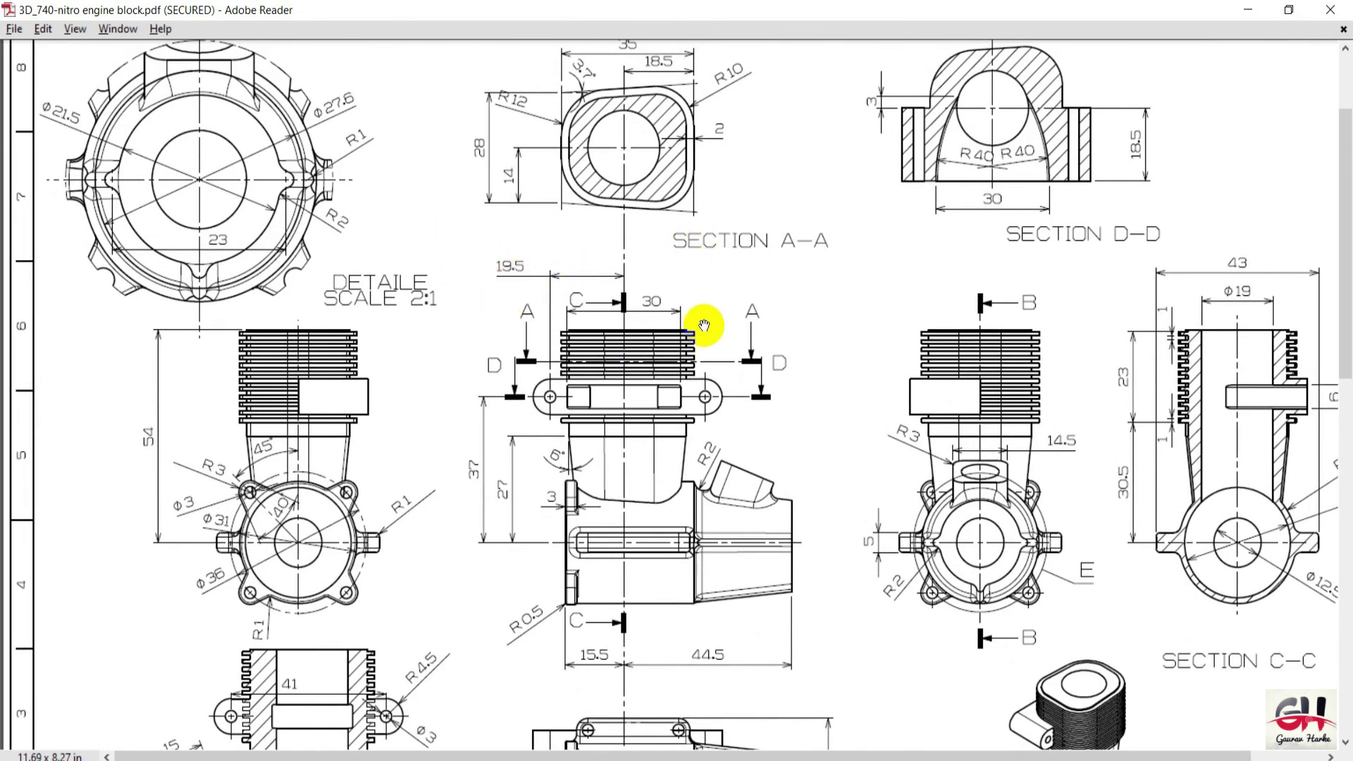
pyautogui.hotkey('alt', 'Tab')
pyautogui.hotkey('alt', 'Tab')
pyautogui.moveTo(985, 392); pyautogui.dragTo(906, 348)
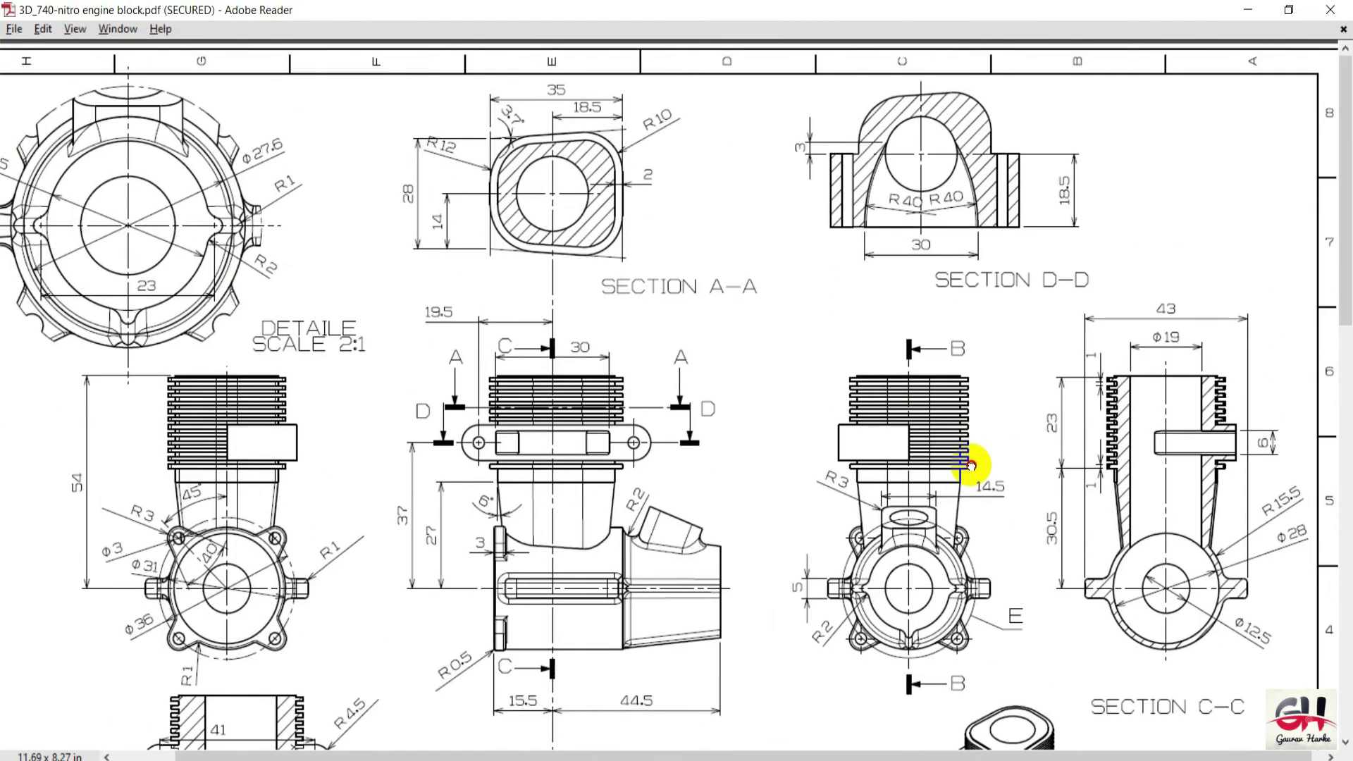
pyautogui.moveTo(971, 465); pyautogui.dragTo(934, 465)
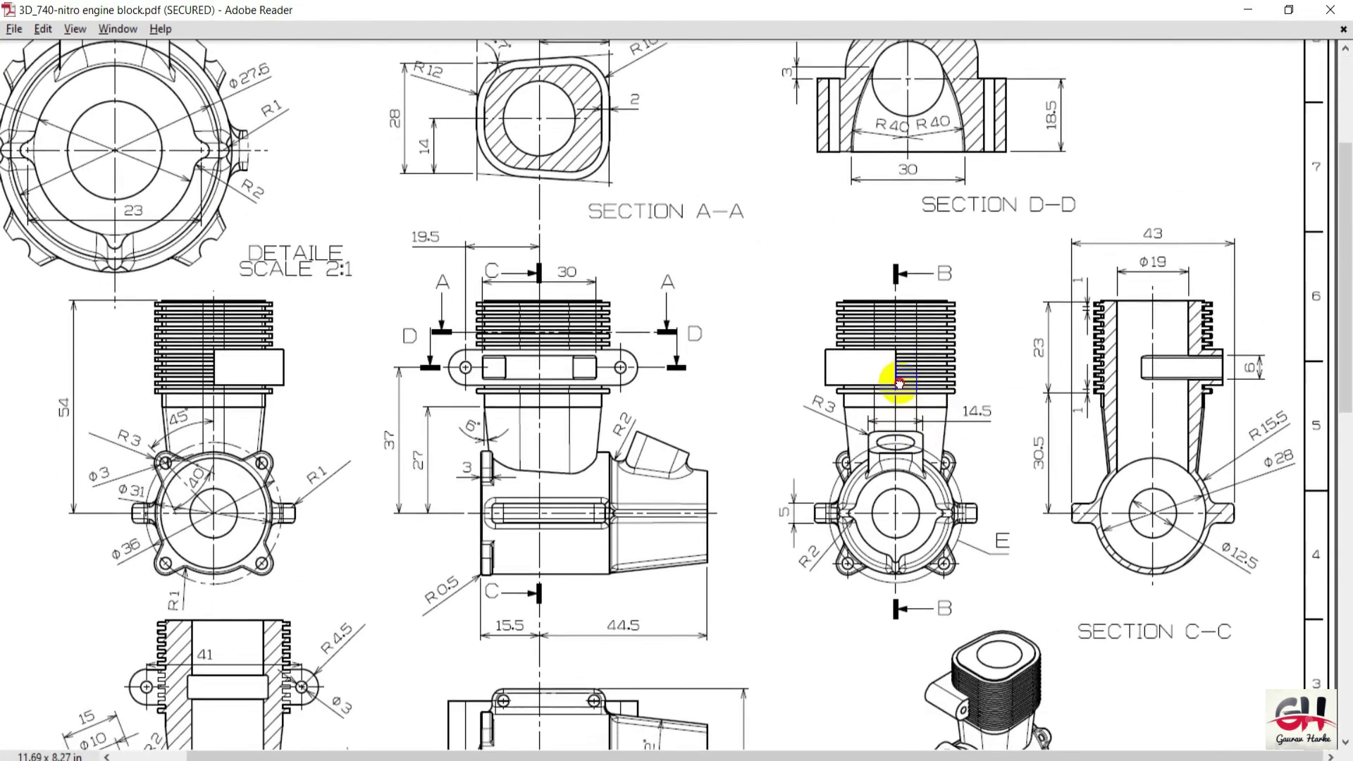
pyautogui.scroll(-1, 975, 444)
pyautogui.scroll(-2, 818, 561)
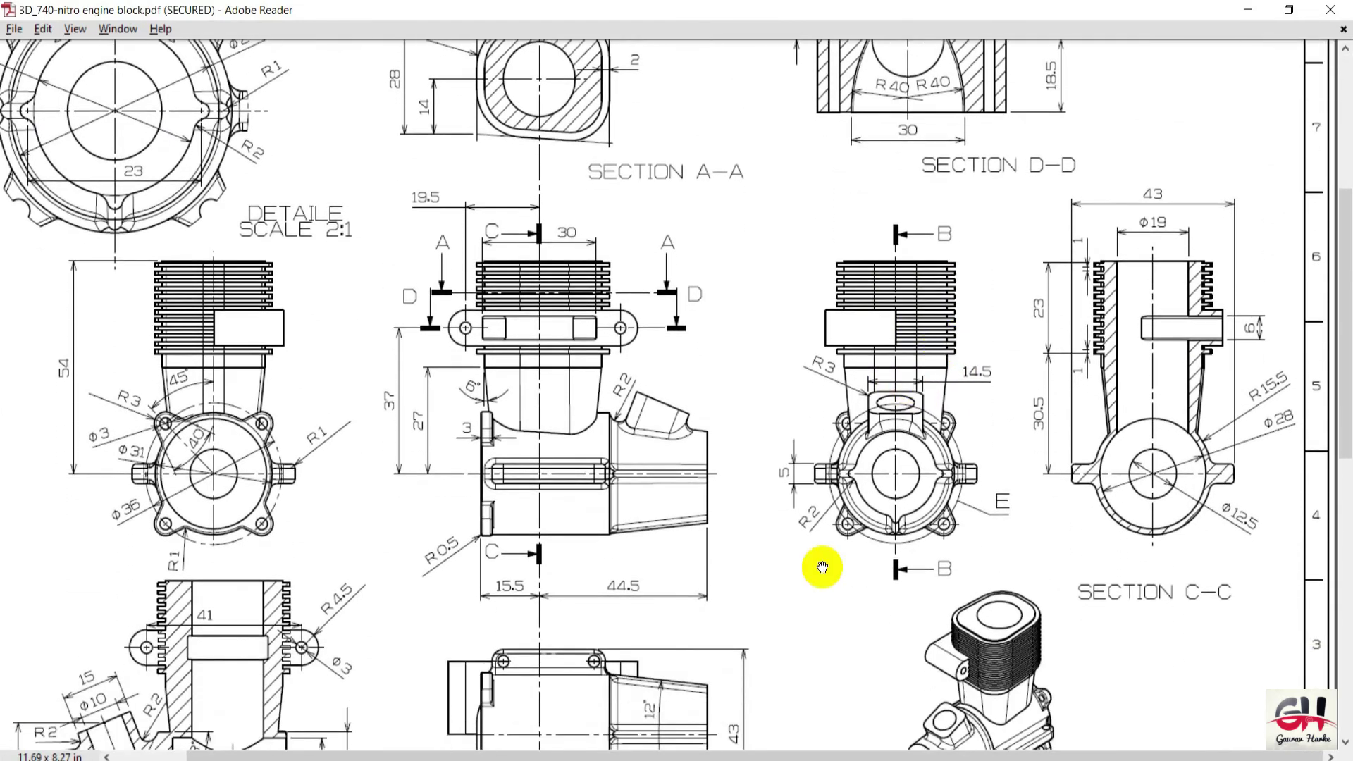
pyautogui.hotkey('alt', 'Tab')
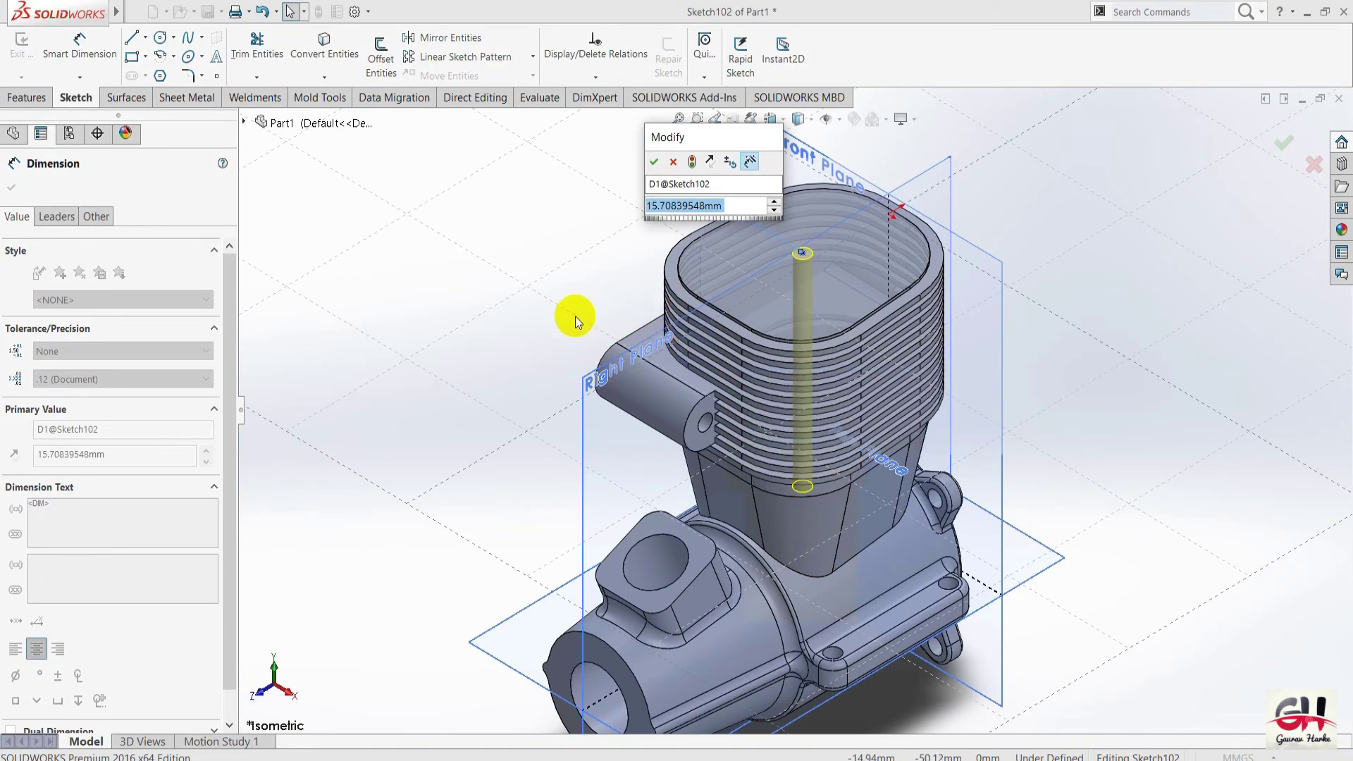
# Change the hole point's Front Plane distance to 60-44.5, giving 15.50 mm.
pyautogui.scroll(-2, 561, 294)
pyautogui.scroll(3, 550, 302)
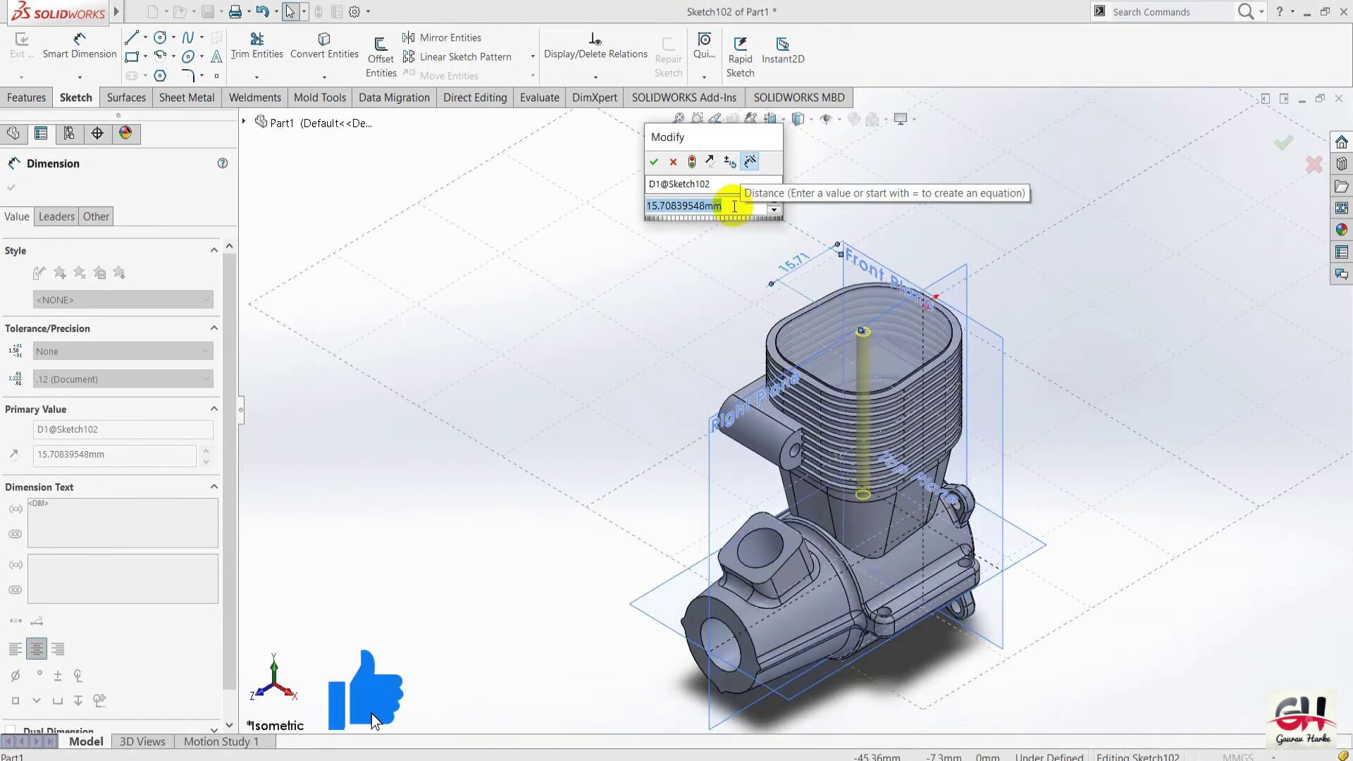
pyautogui.write('60-44.5')
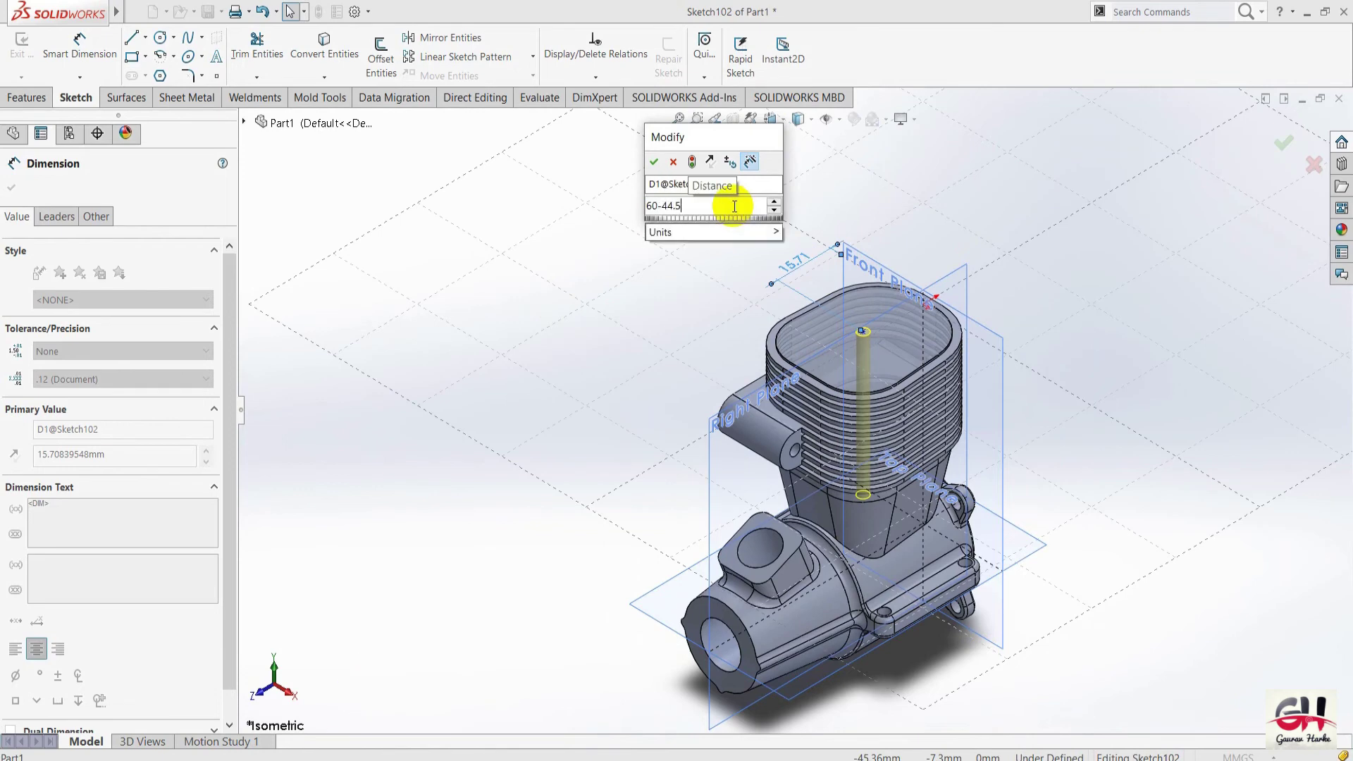
pyautogui.press('Return')
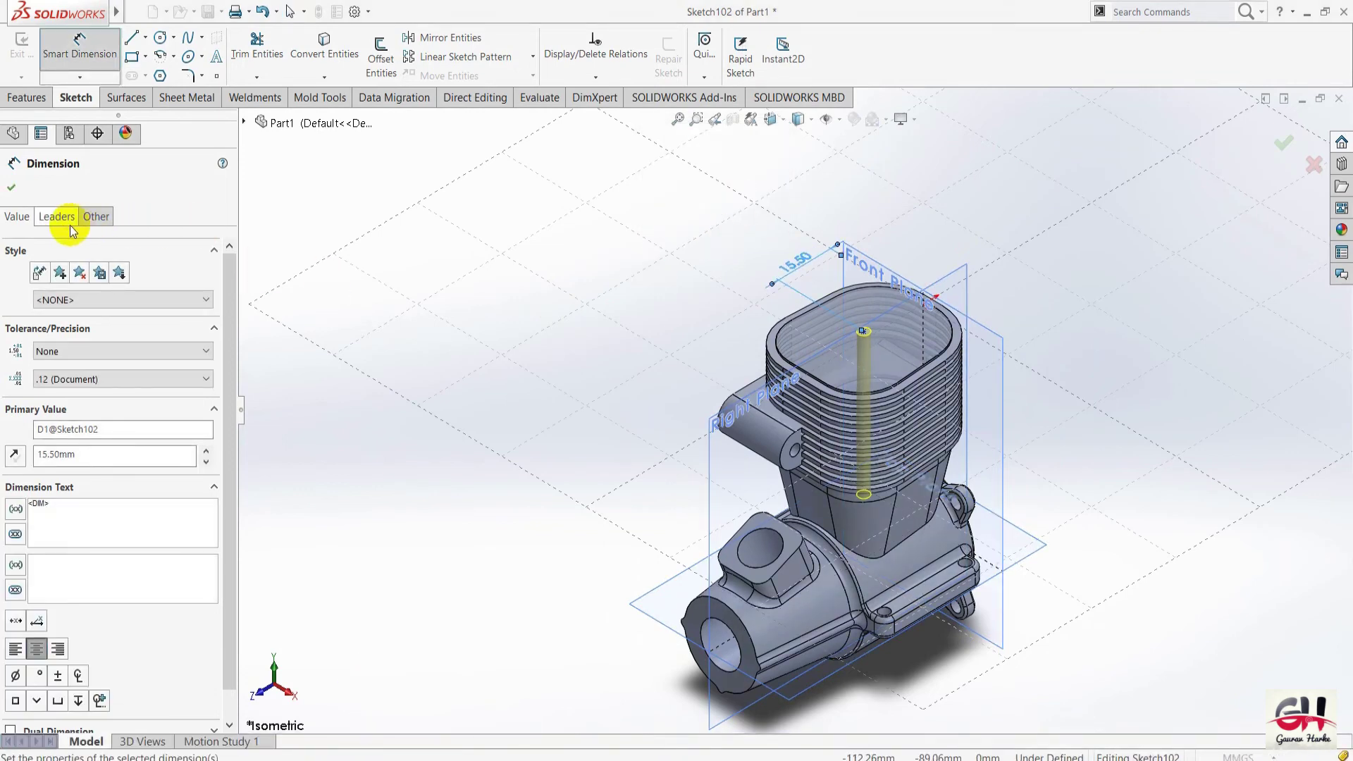
pyautogui.click(13, 189)
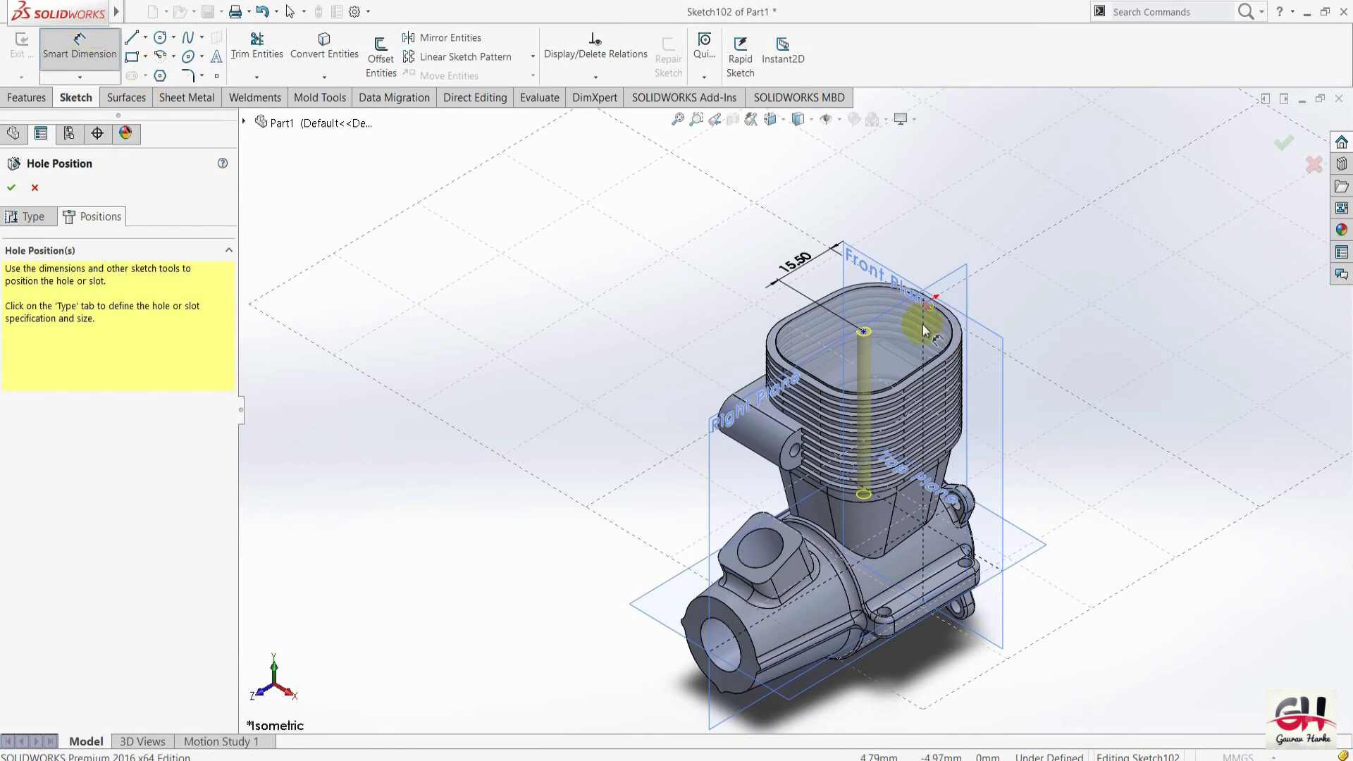
# Dimension the hole point 0 mm from the blue centre line.
pyautogui.scroll(-5, 902, 353)
pyautogui.click(781, 398)
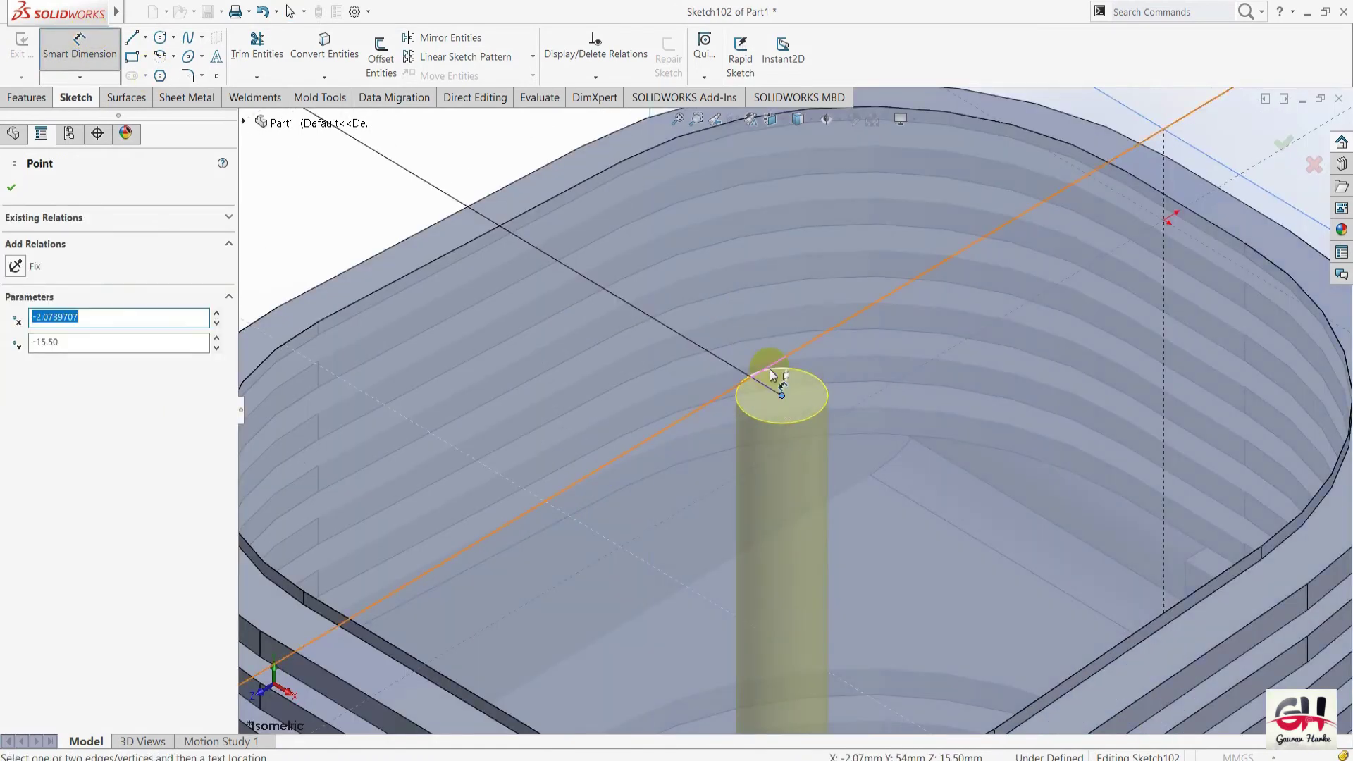
pyautogui.click(769, 369)
pyautogui.click(552, 330)
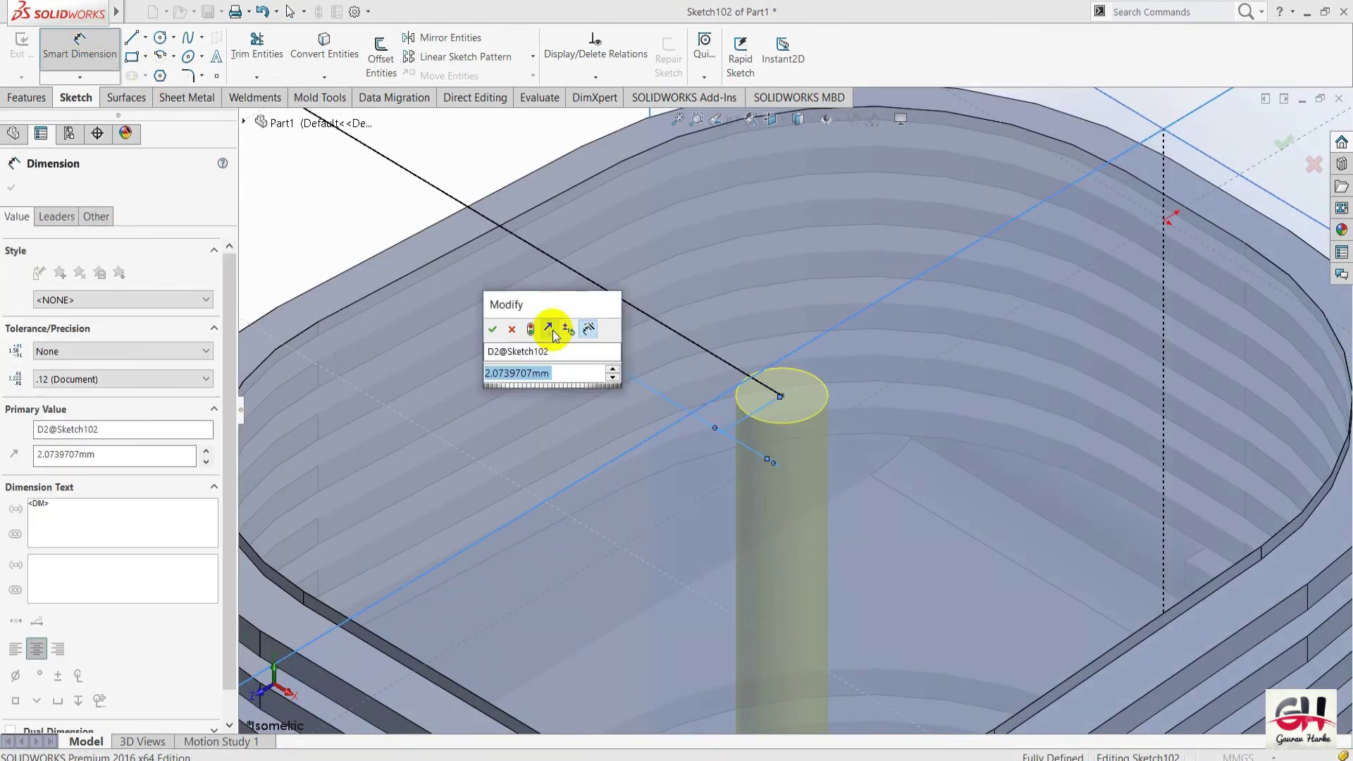
pyautogui.write('0')
pyautogui.press('Return')
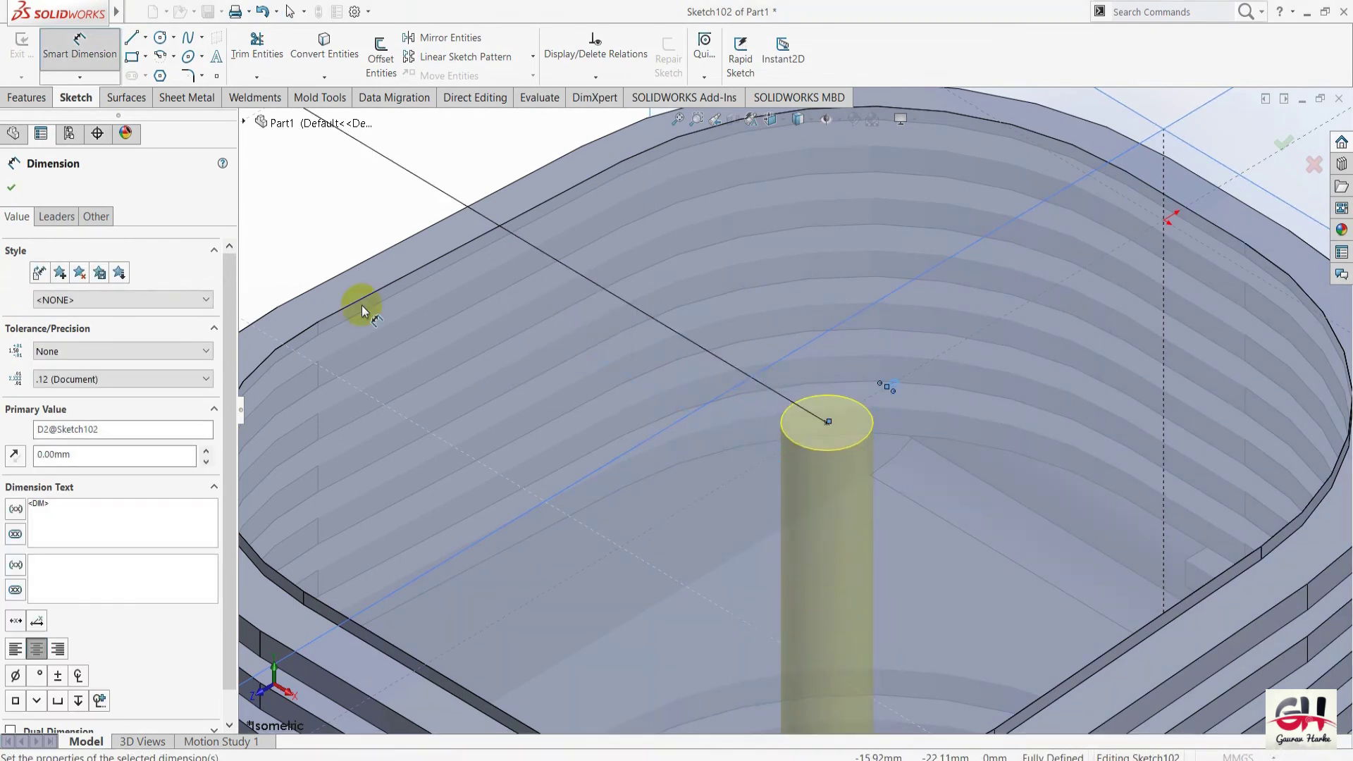
pyautogui.click(41, 190)
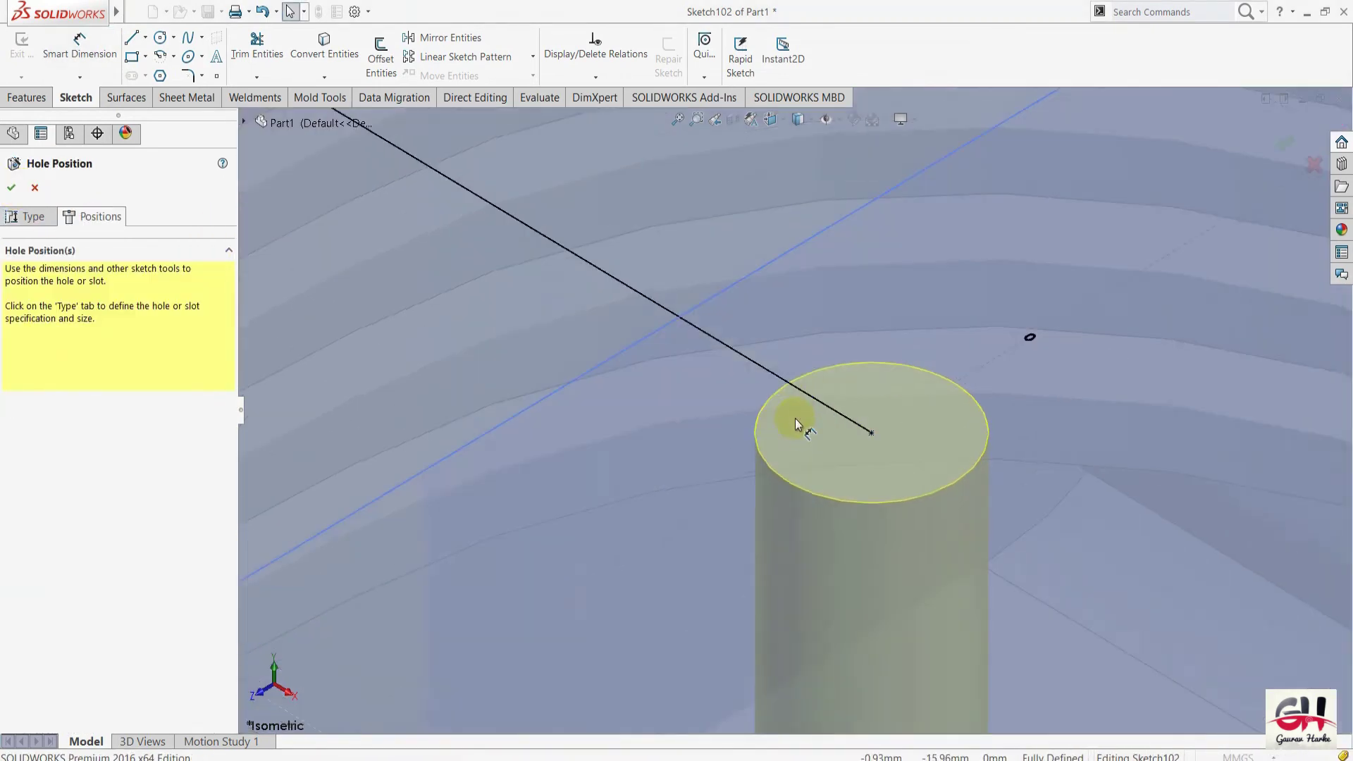
pyautogui.scroll(5, 795, 417)
# Enable custom sizing and set the cylinder-top hole diameter to 28 mm.
pyautogui.click(28, 216)
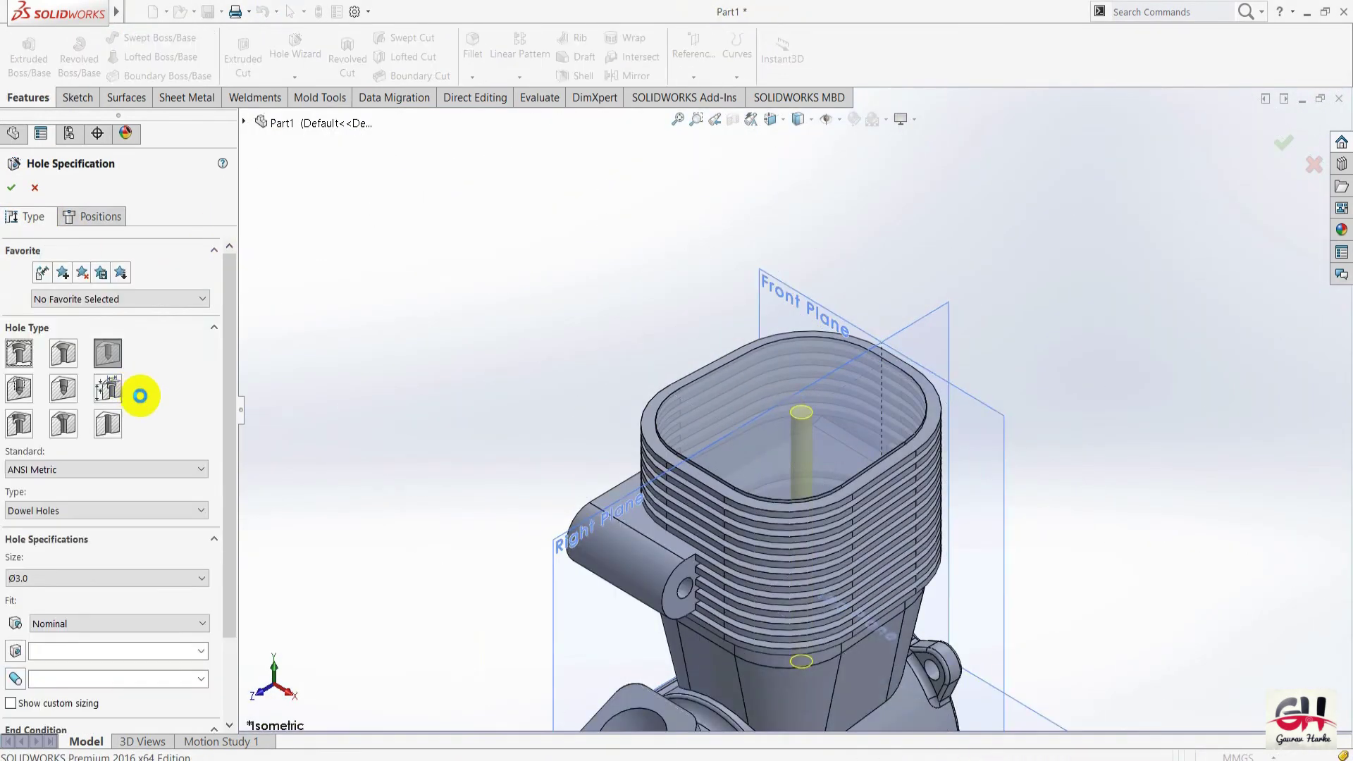
pyautogui.scroll(-3, 234, 458)
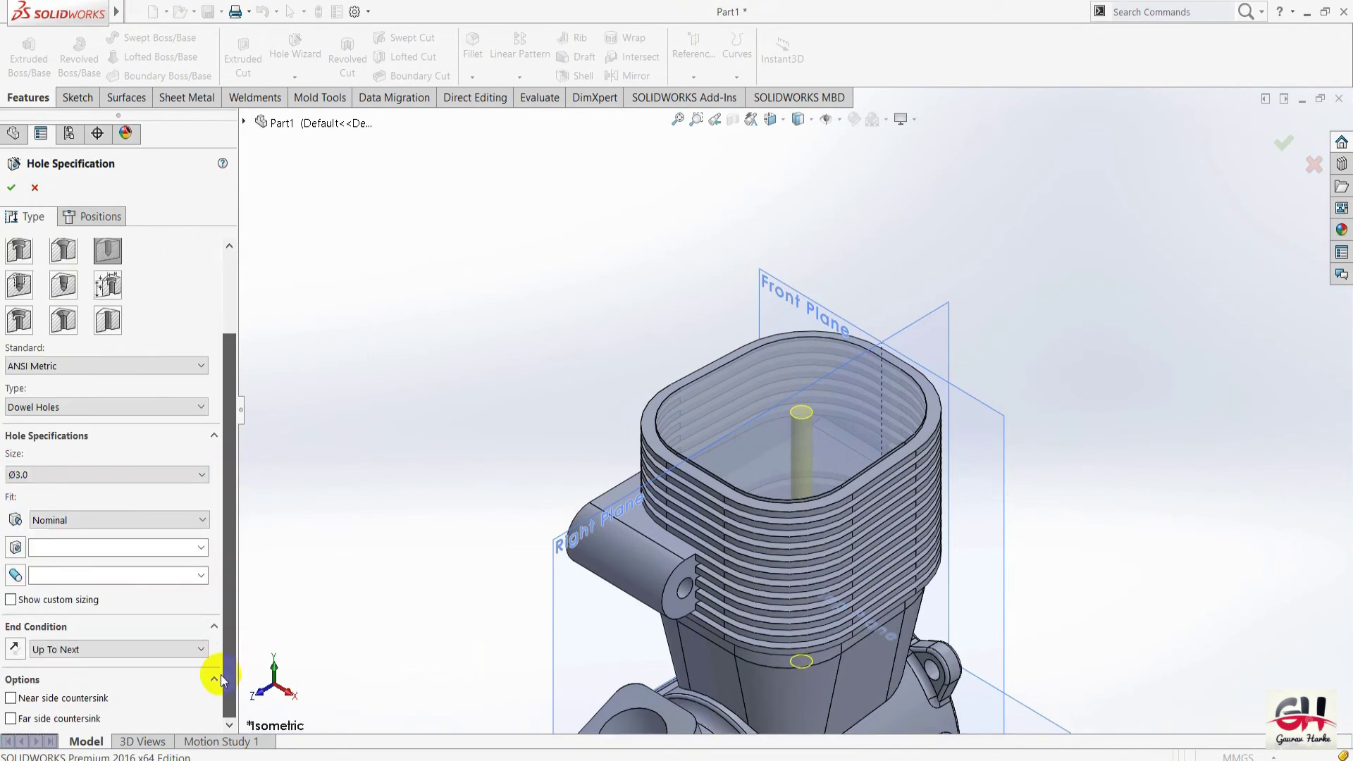
pyautogui.click(29, 600)
pyautogui.click(111, 620)
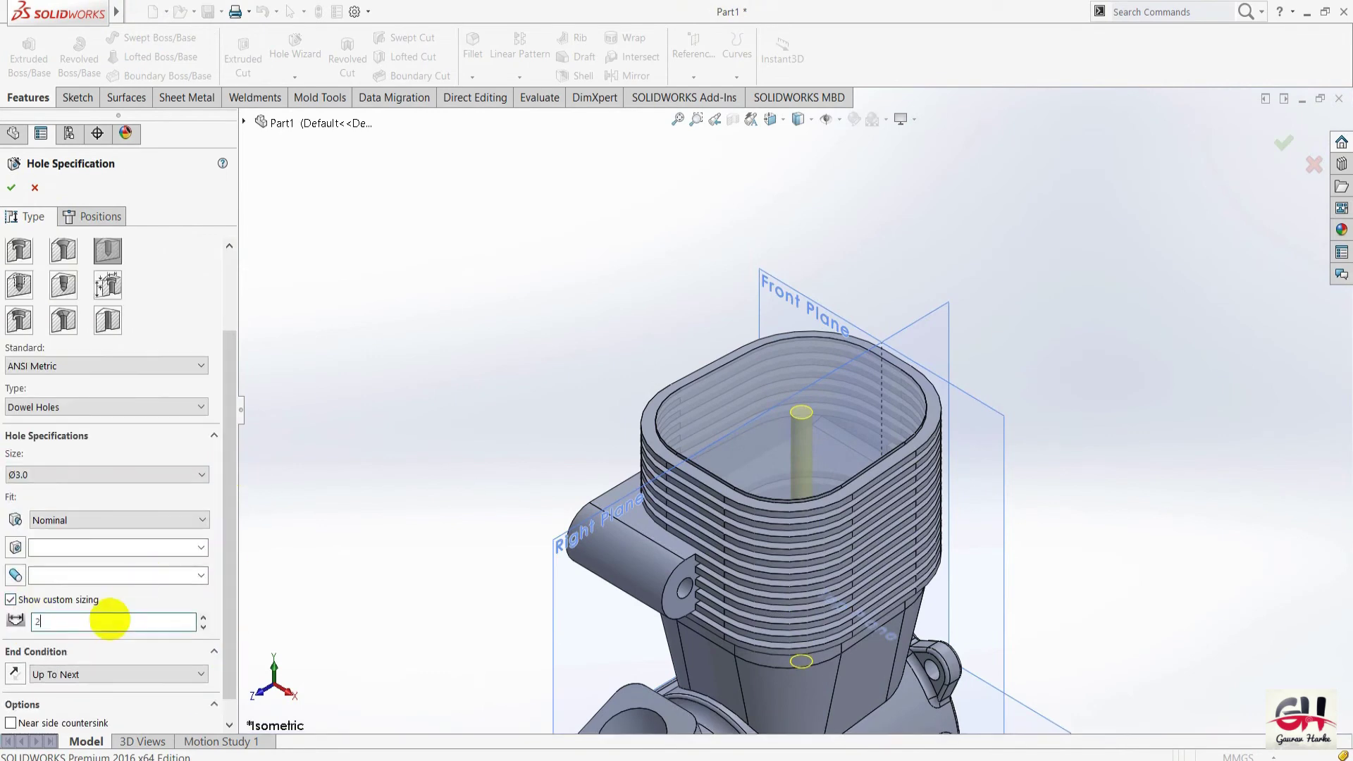
pyautogui.write('8')
pyautogui.press('Return')
pyautogui.press('z')
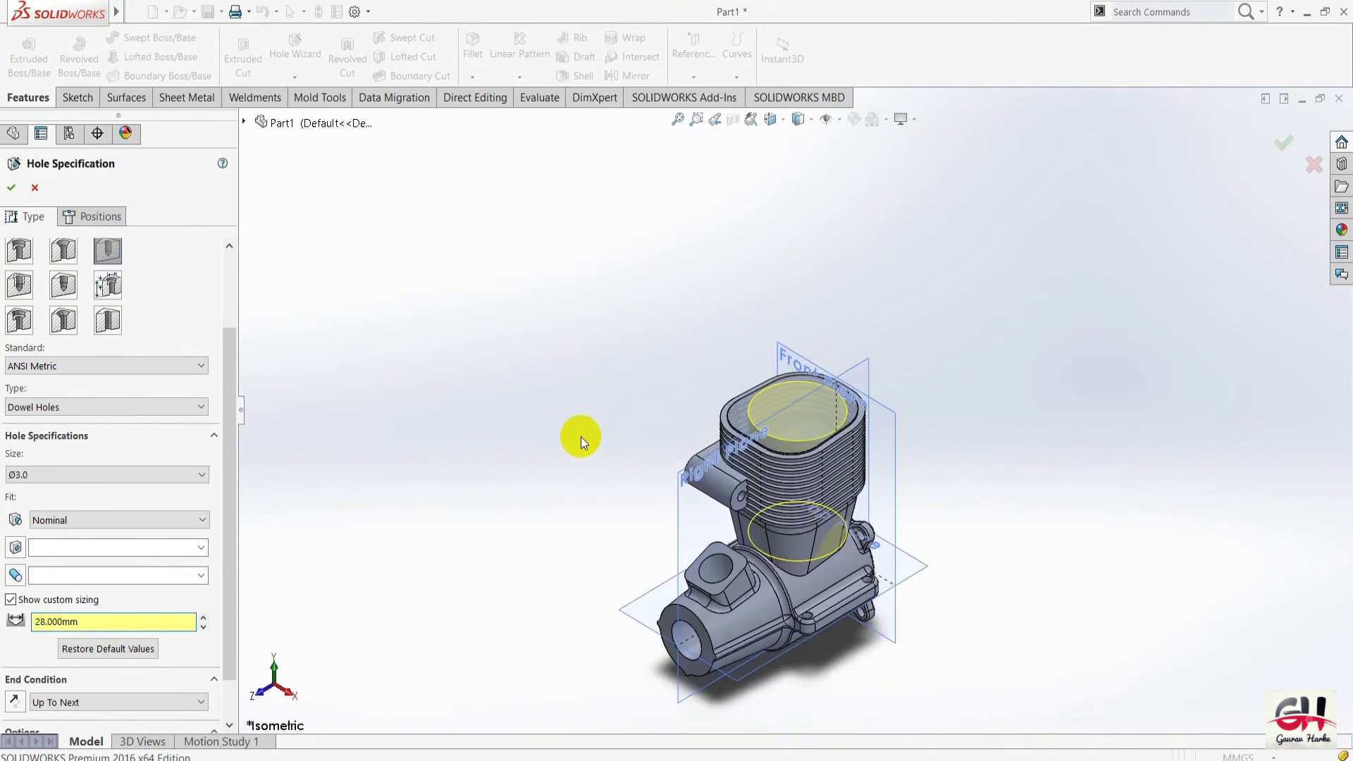
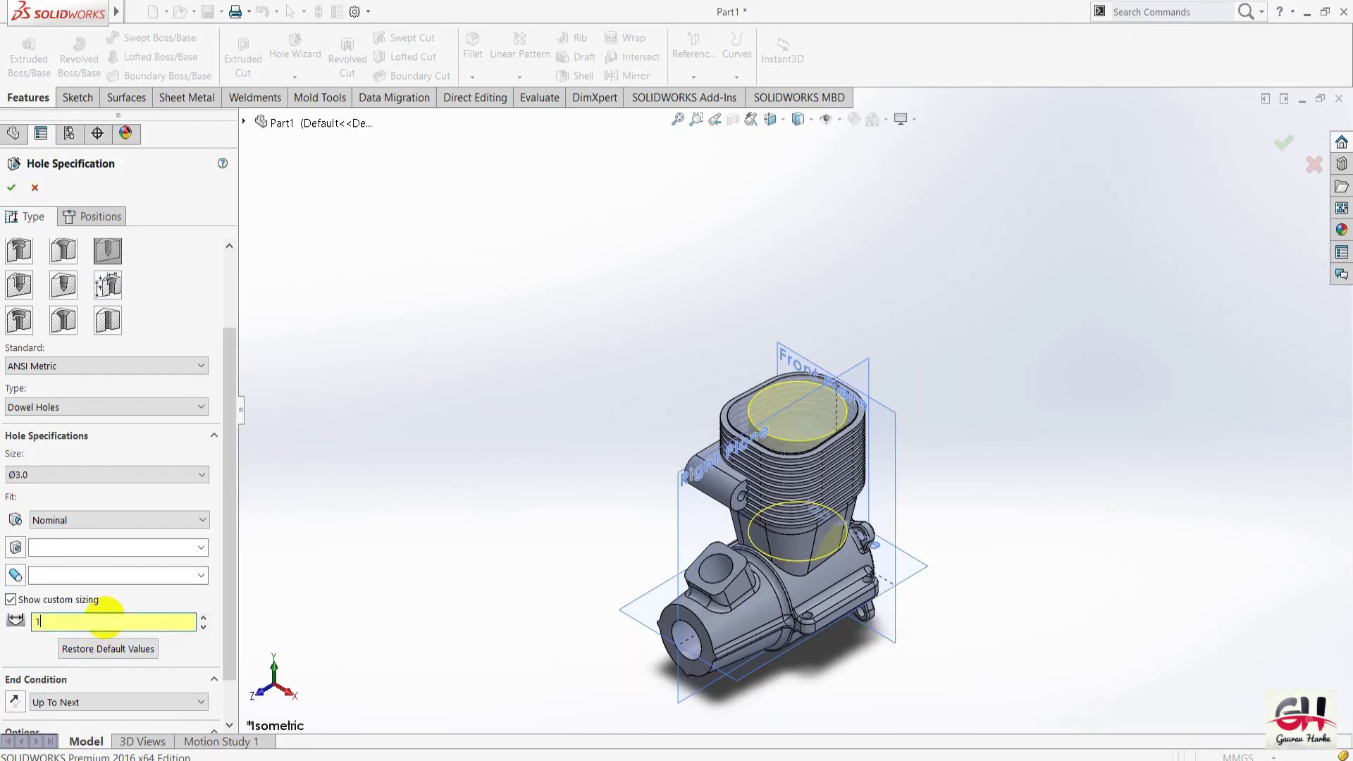
# Create the dowel hole with a custom 19 mm diameter, ending Up To Next.
pyautogui.write('9')
pyautogui.press('Return')
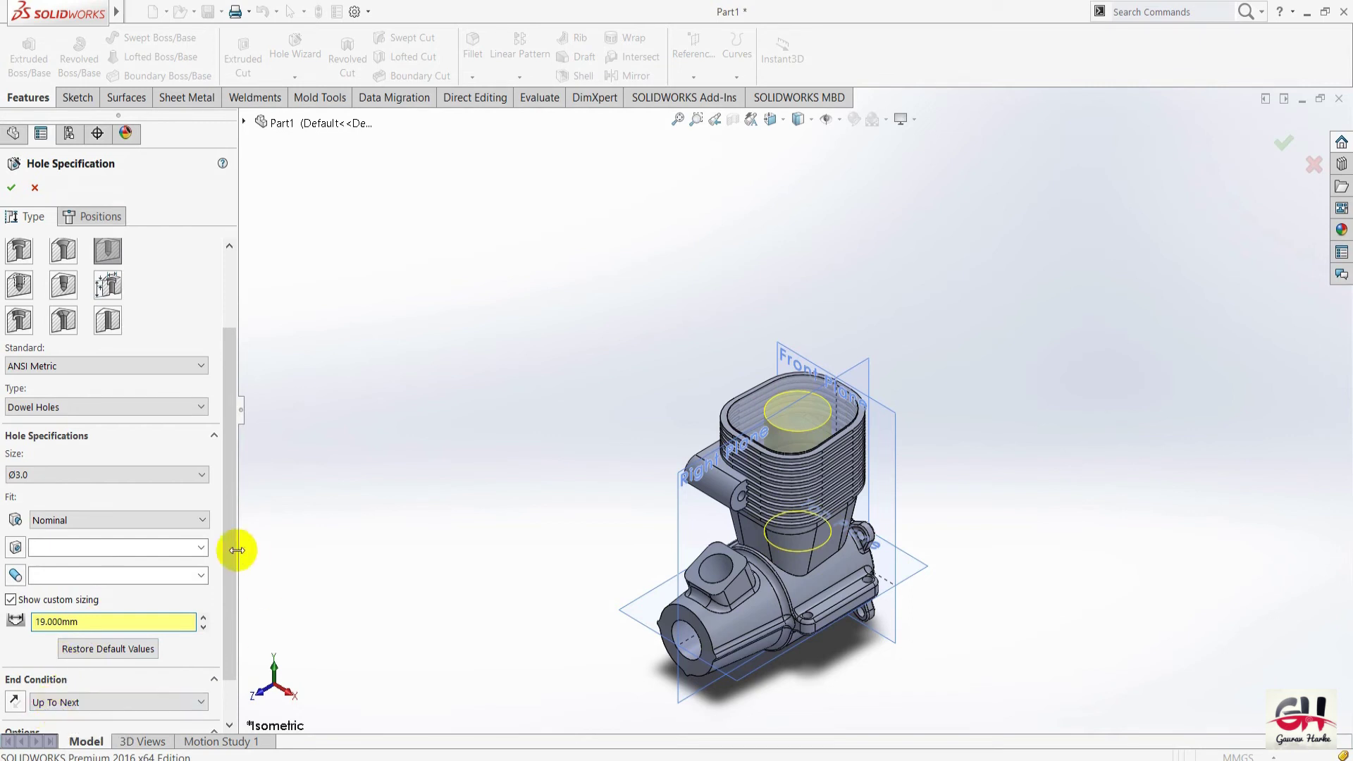
pyautogui.scroll(-3, 226, 563)
pyautogui.click(70, 649)
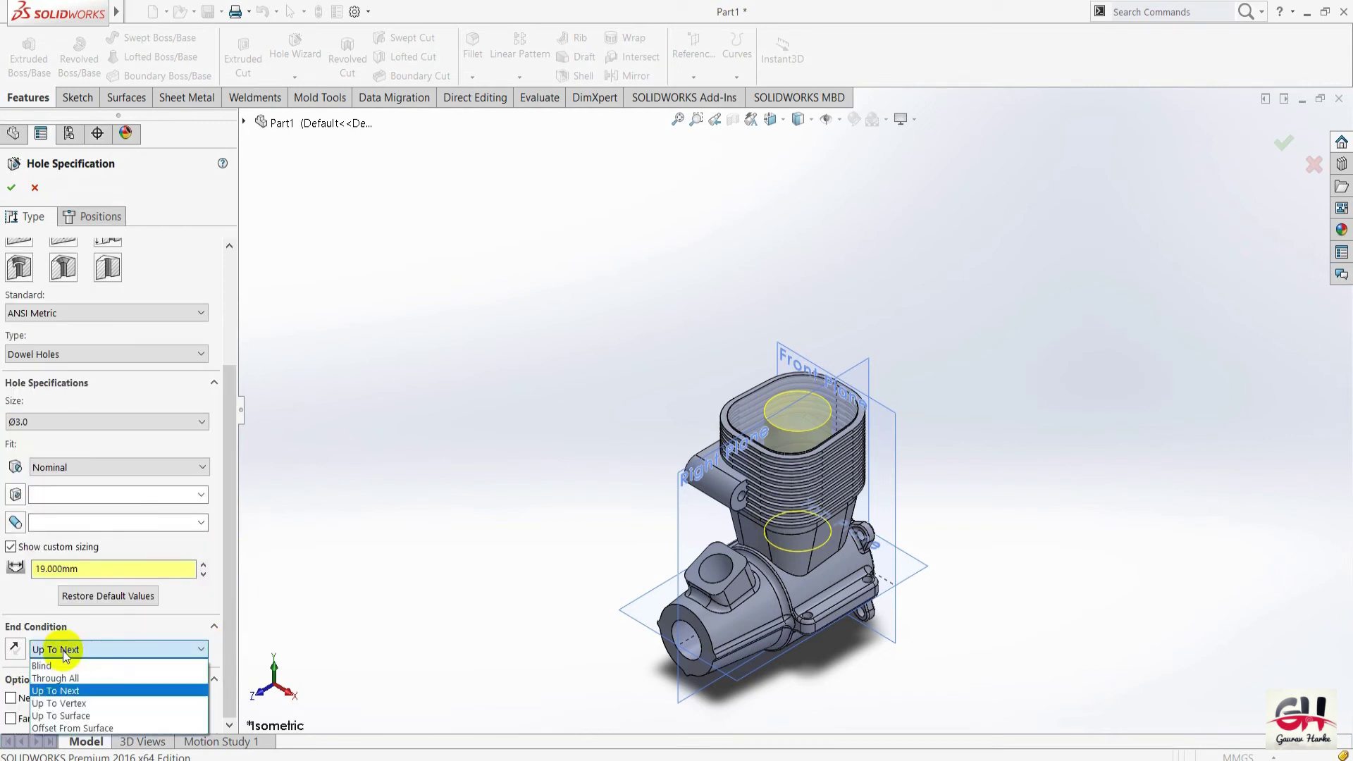
pyautogui.click(72, 691)
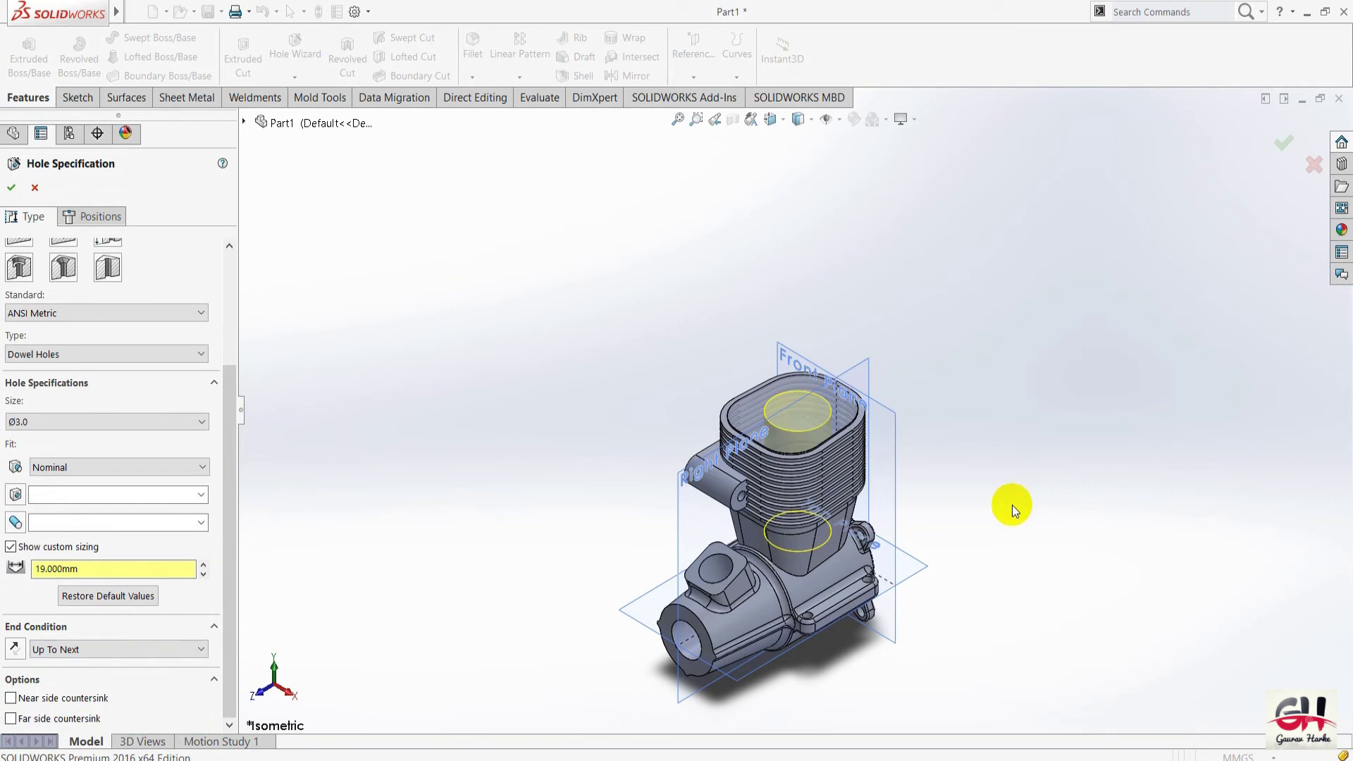
pyautogui.click(14, 188)
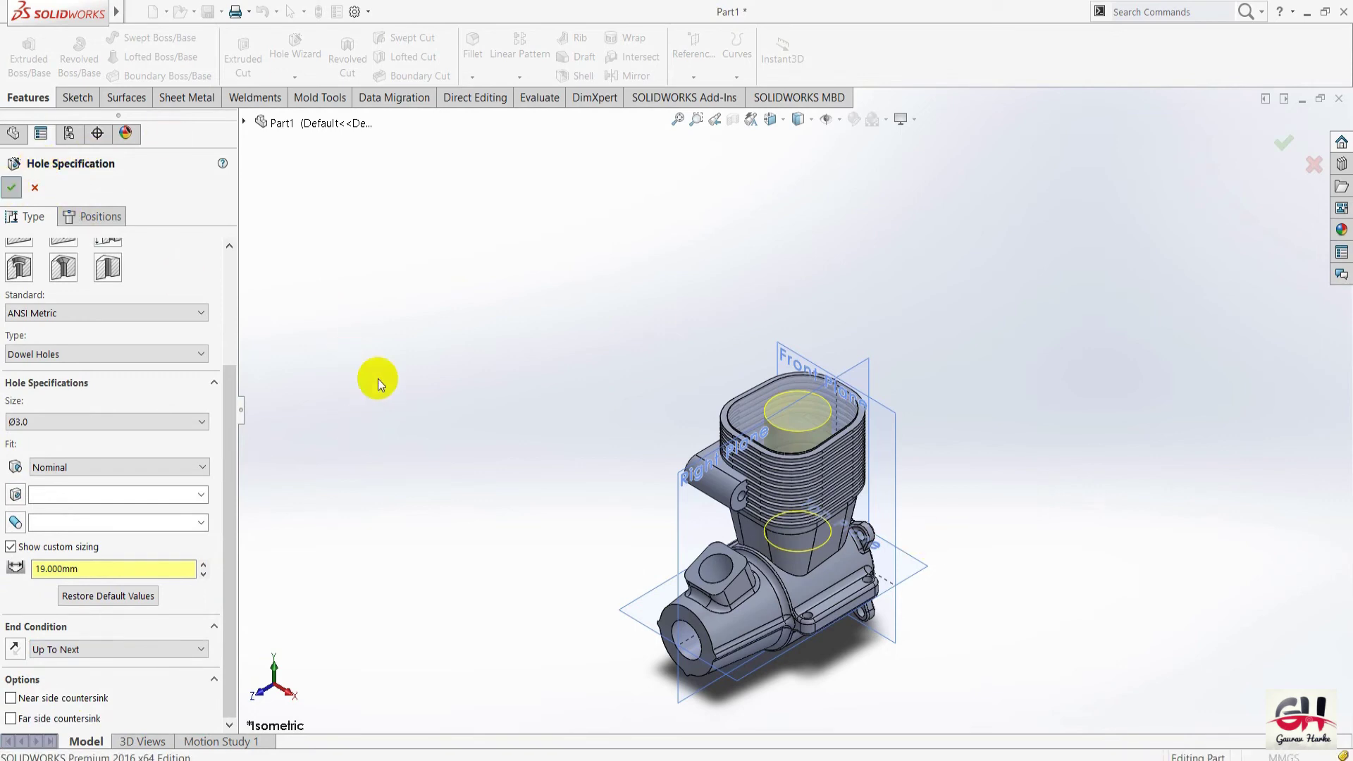
# Orbit and zoom the engine block to inspect the new dowel holes.
pyautogui.press('space')
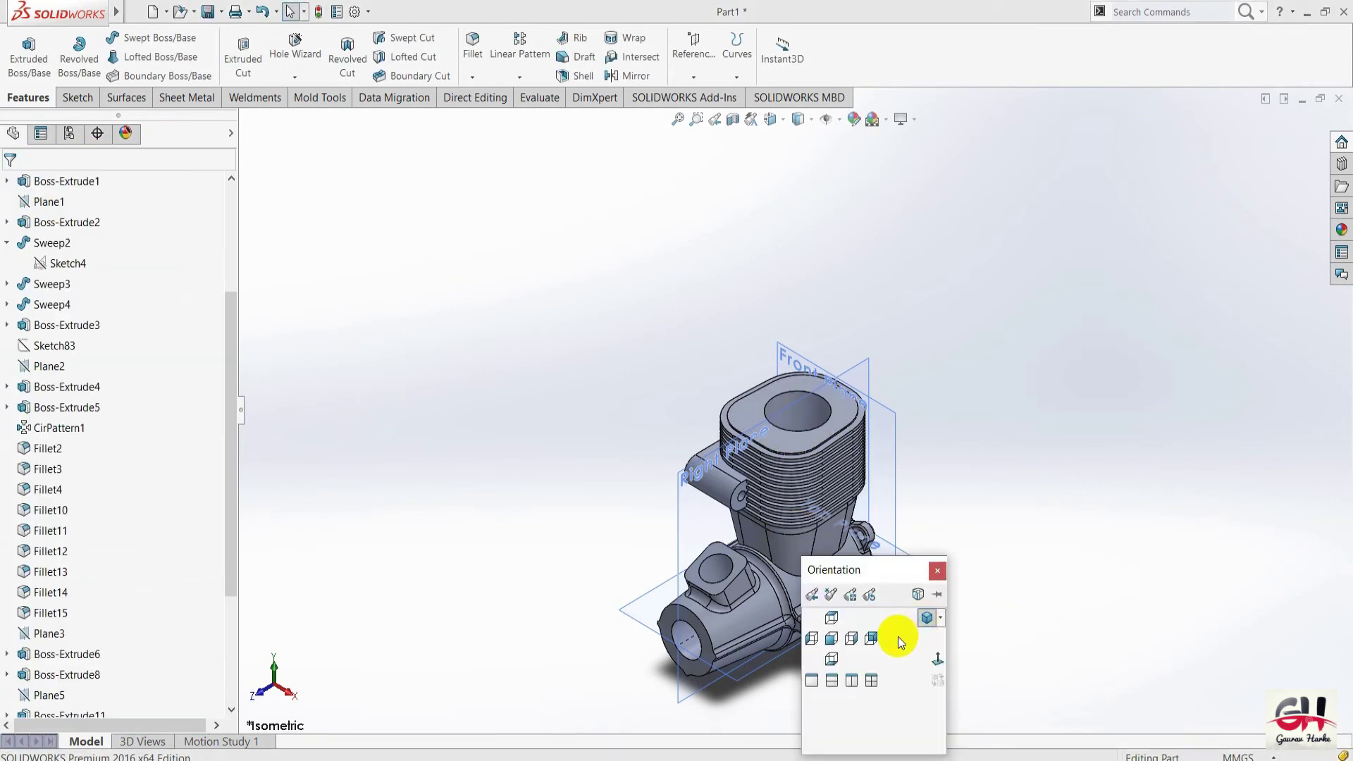
pyautogui.press('Escape')
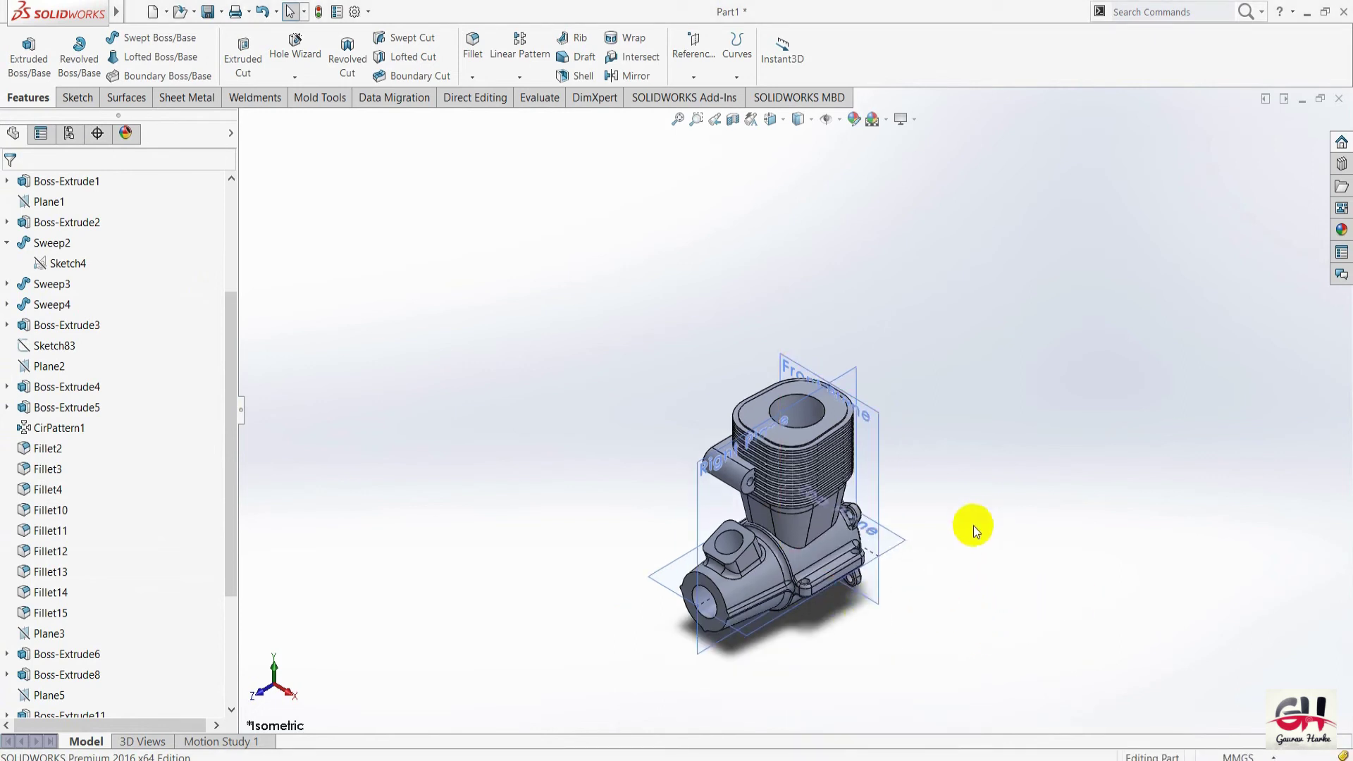
pyautogui.moveTo(950, 623); pyautogui.dragTo(915, 620, button='middle')
pyautogui.scroll(-3, 786, 497)
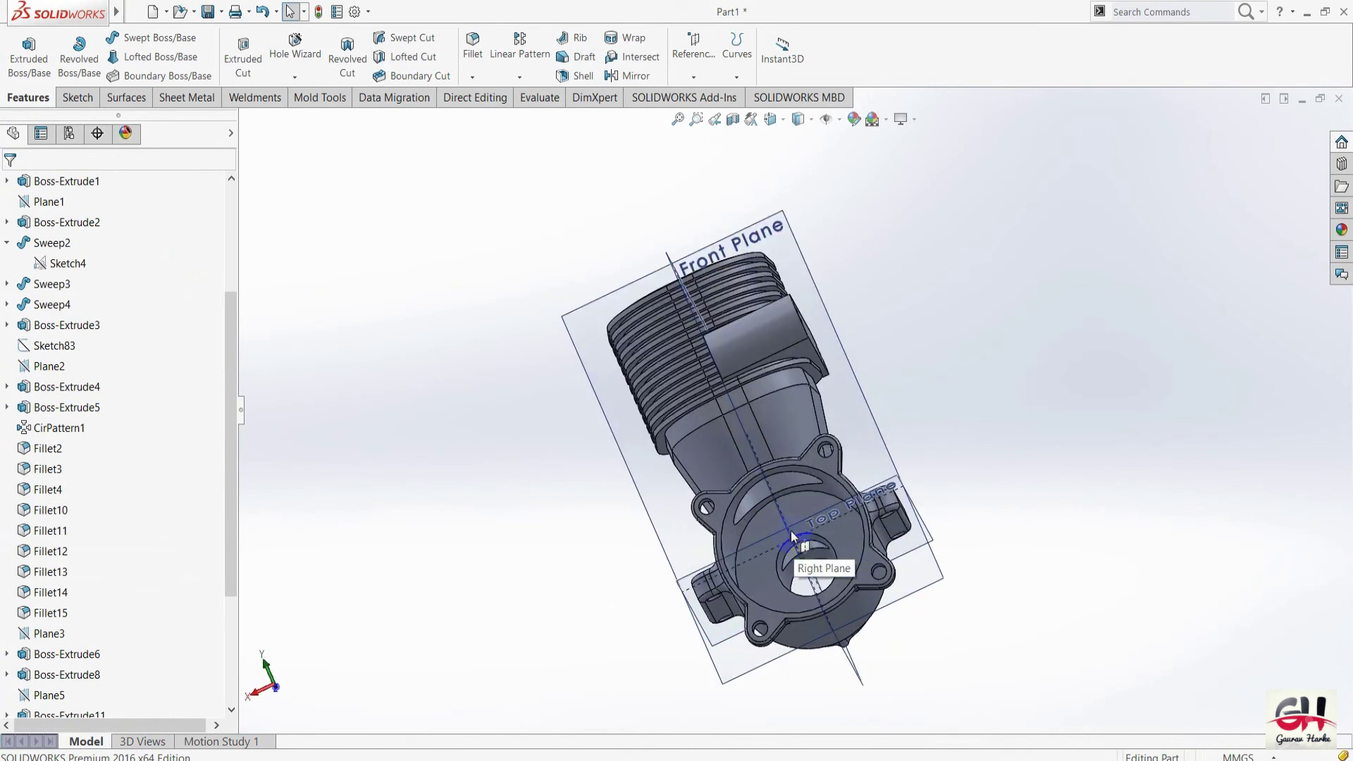
pyautogui.scroll(-3, 787, 497)
pyautogui.scroll(3, 786, 497)
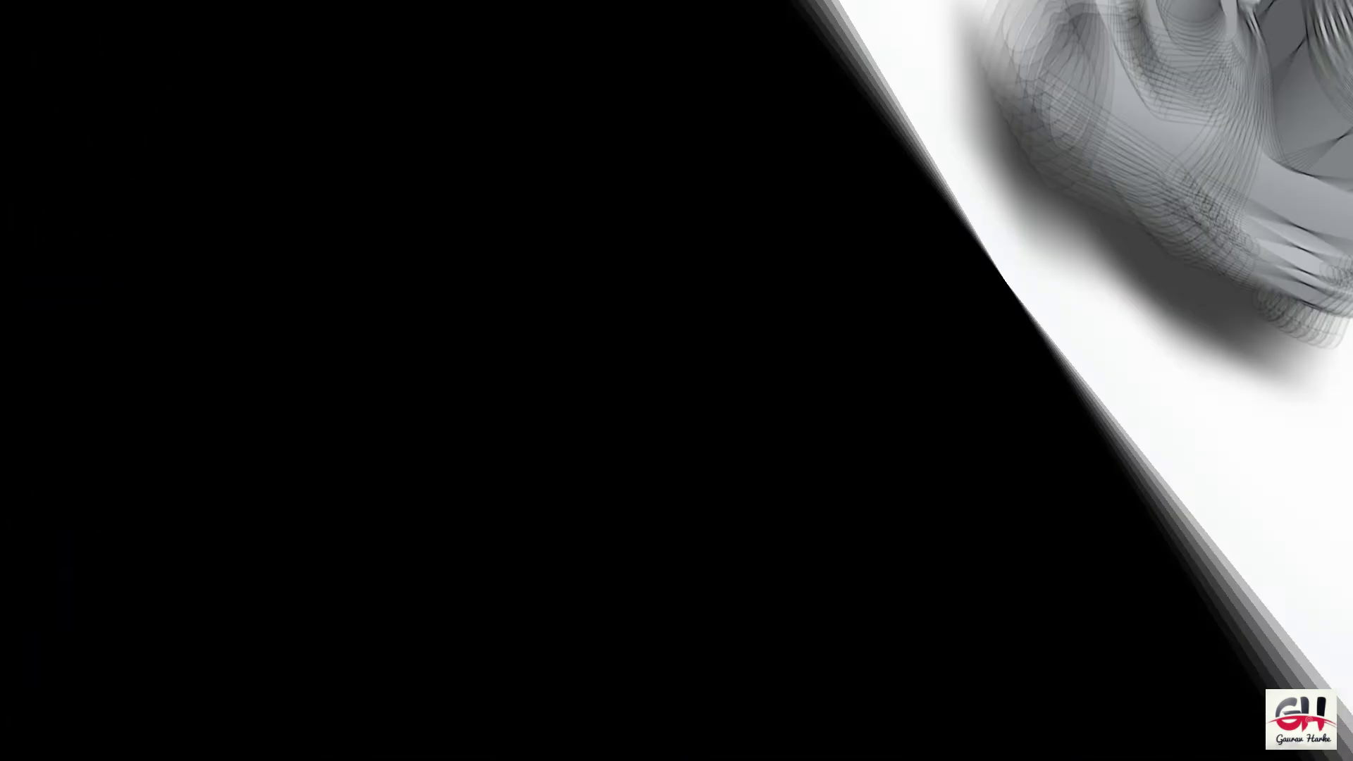
pyautogui.scroll(2, 1045, 369)
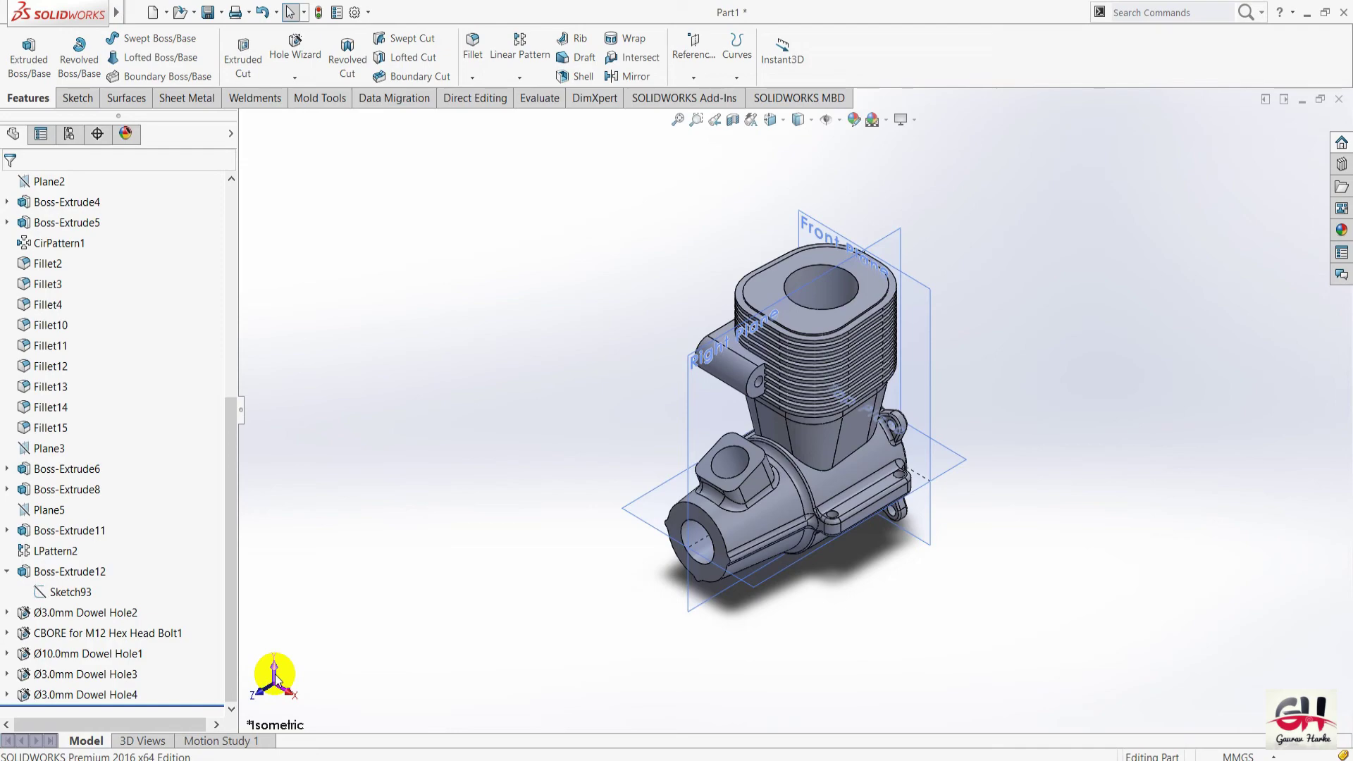
# Check the cylinder views on the reference drawing, then return to the model.
pyautogui.hotkey('alt', 'Tab')
pyautogui.moveTo(256, 453); pyautogui.dragTo(248, 421)
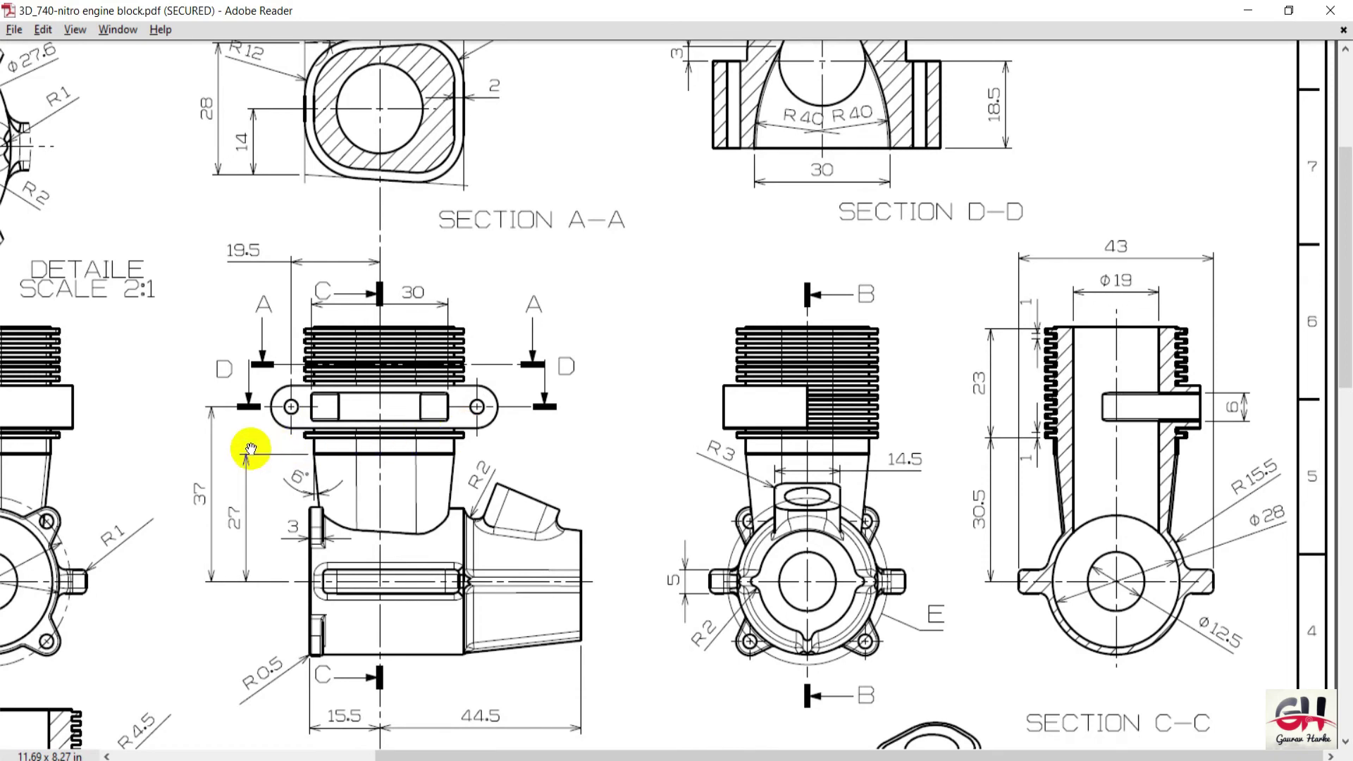
pyautogui.keyDown('ctrl'); pyautogui.scroll(1, 249, 449); pyautogui.keyUp('ctrl')
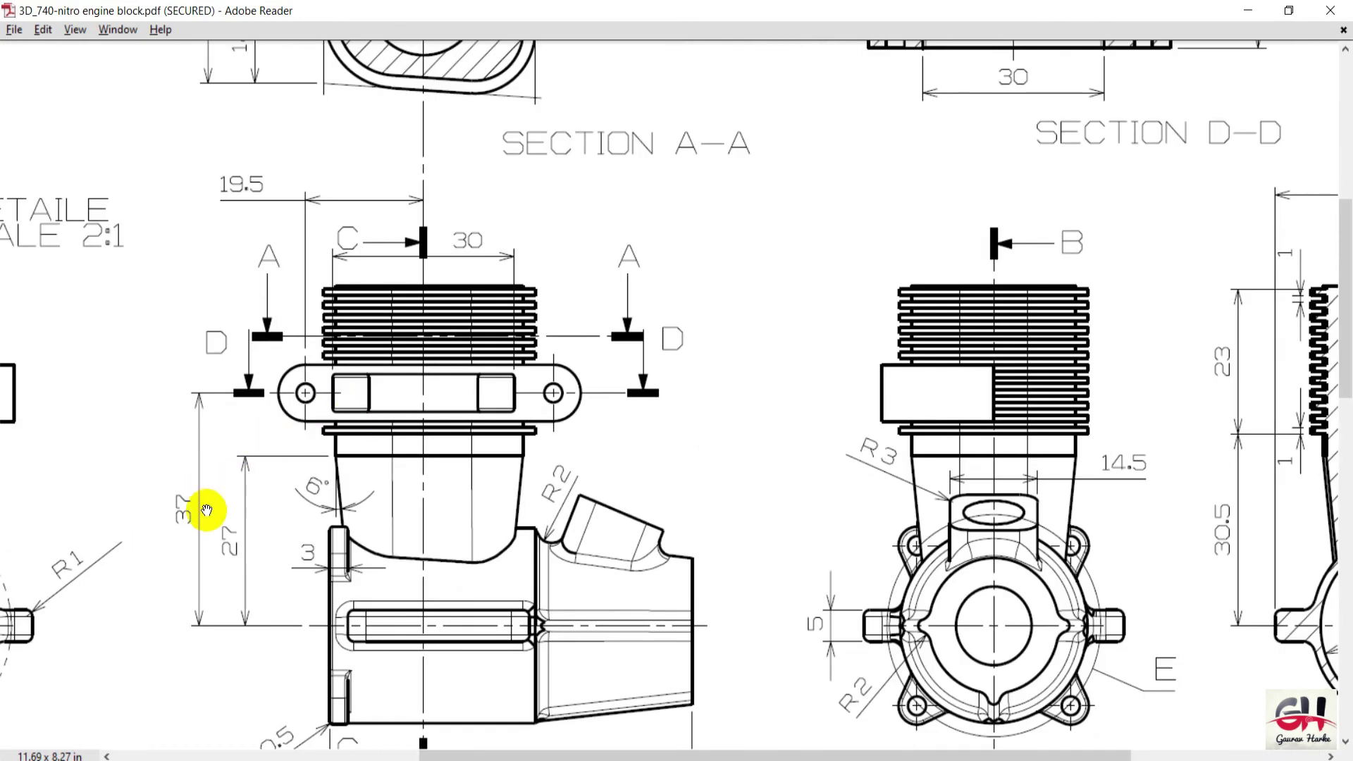
pyautogui.hotkey('alt', 'Tab')
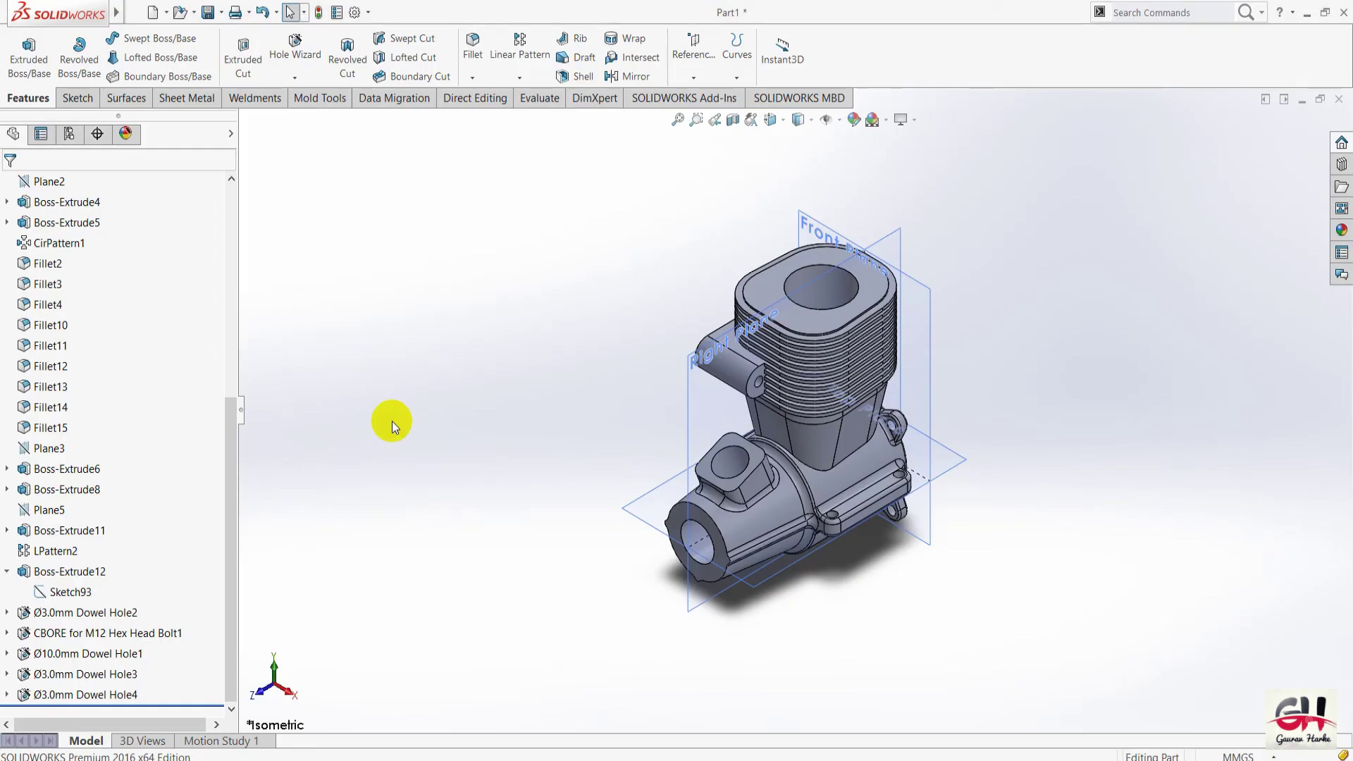
# Create Plane6 offset 34 mm above the Top Plane and start a sketch on it.
pyautogui.keyDown('ctrl'); pyautogui.moveTo(640, 501); pyautogui.dragTo(627, 393); pyautogui.keyUp('ctrl')
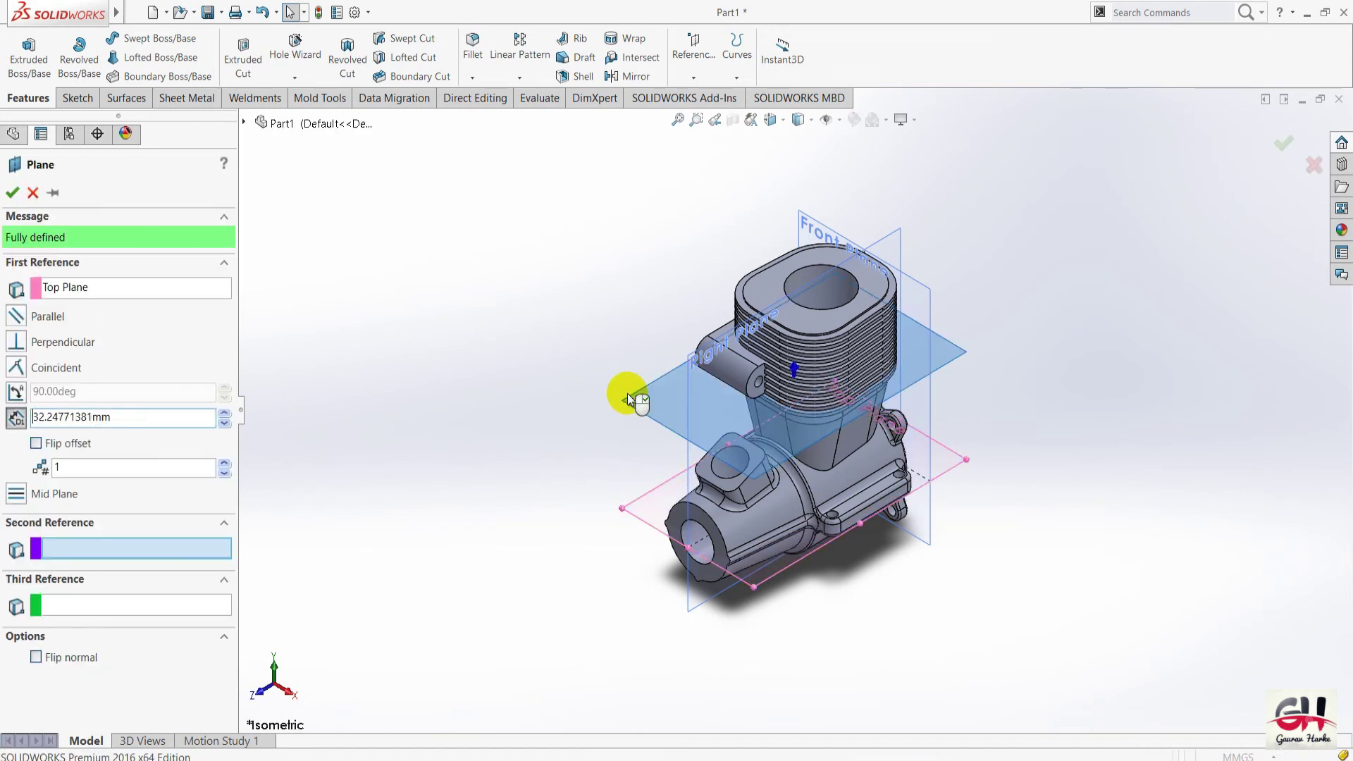
pyautogui.write('34')
pyautogui.press('Return')
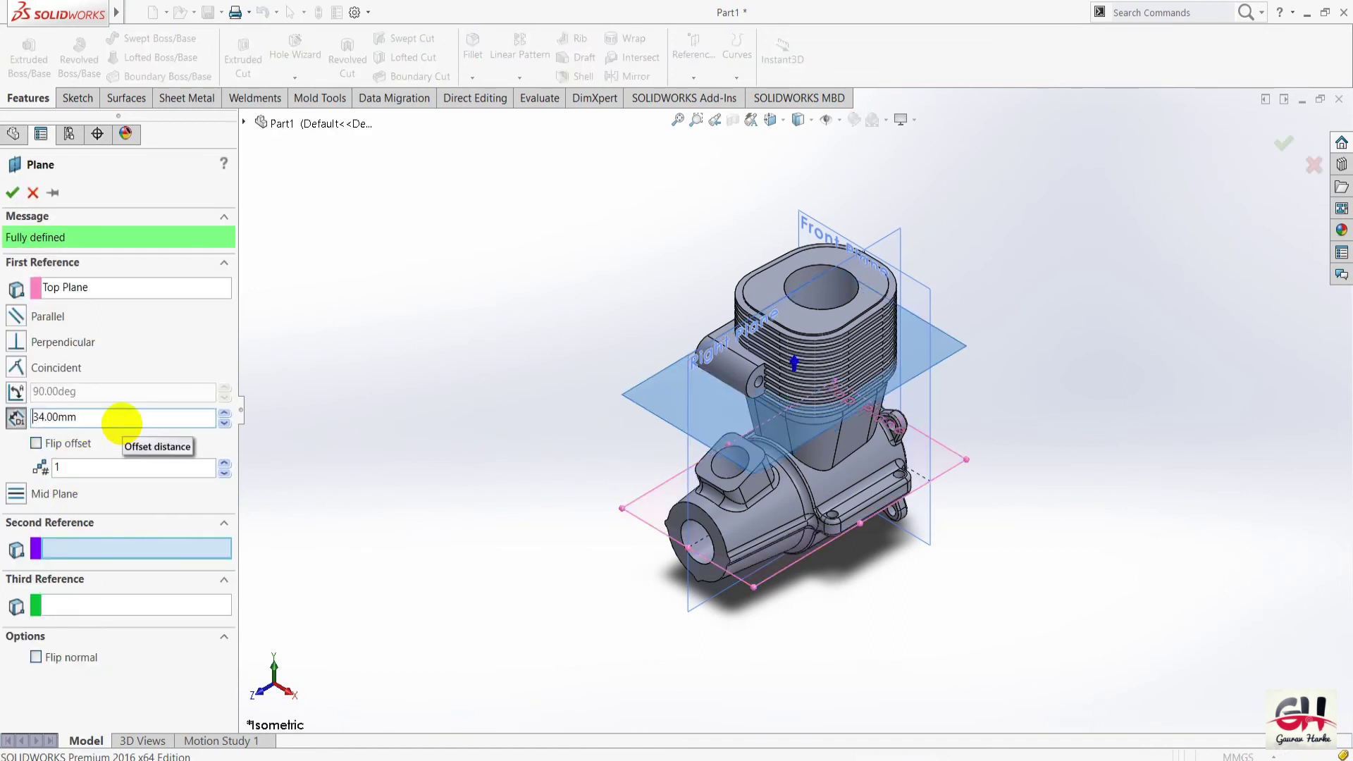
pyautogui.click(12, 193)
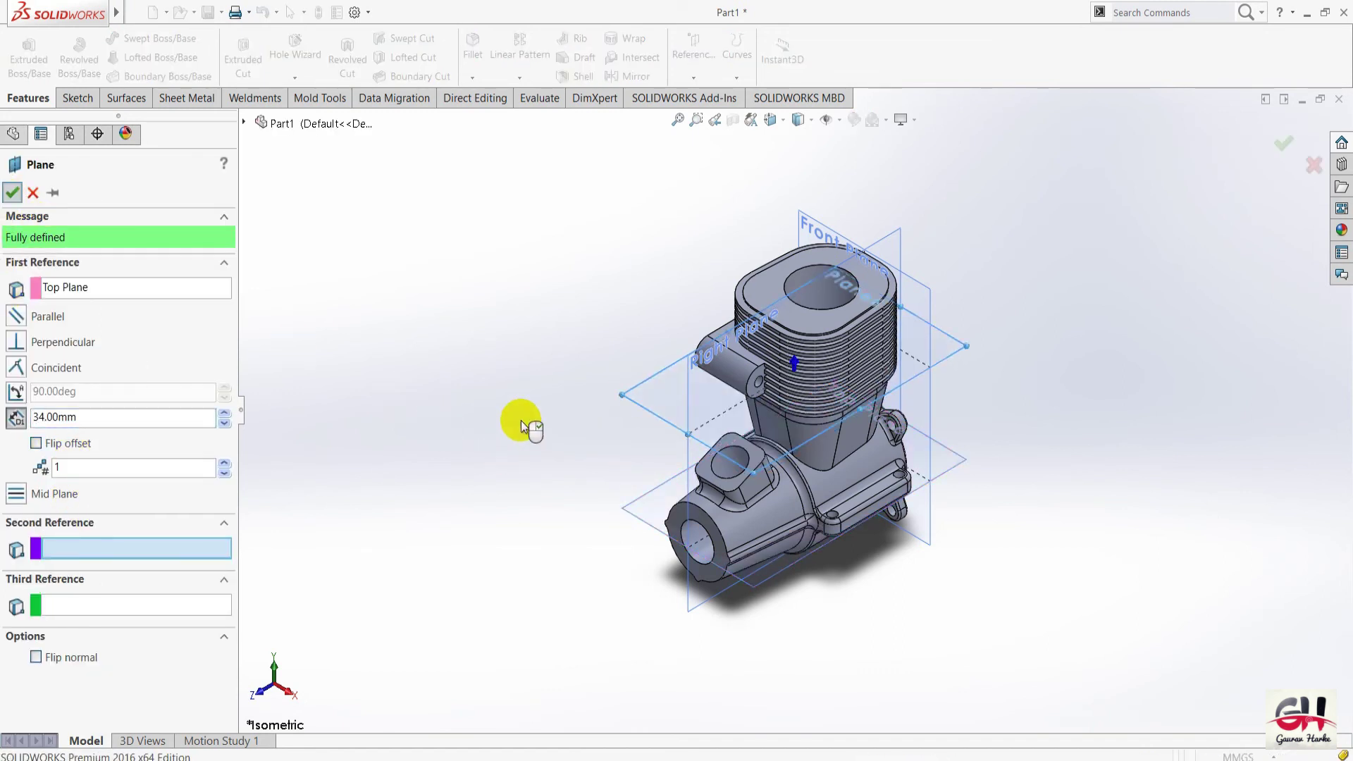
pyautogui.rightClick(644, 381)
pyautogui.click(660, 351)
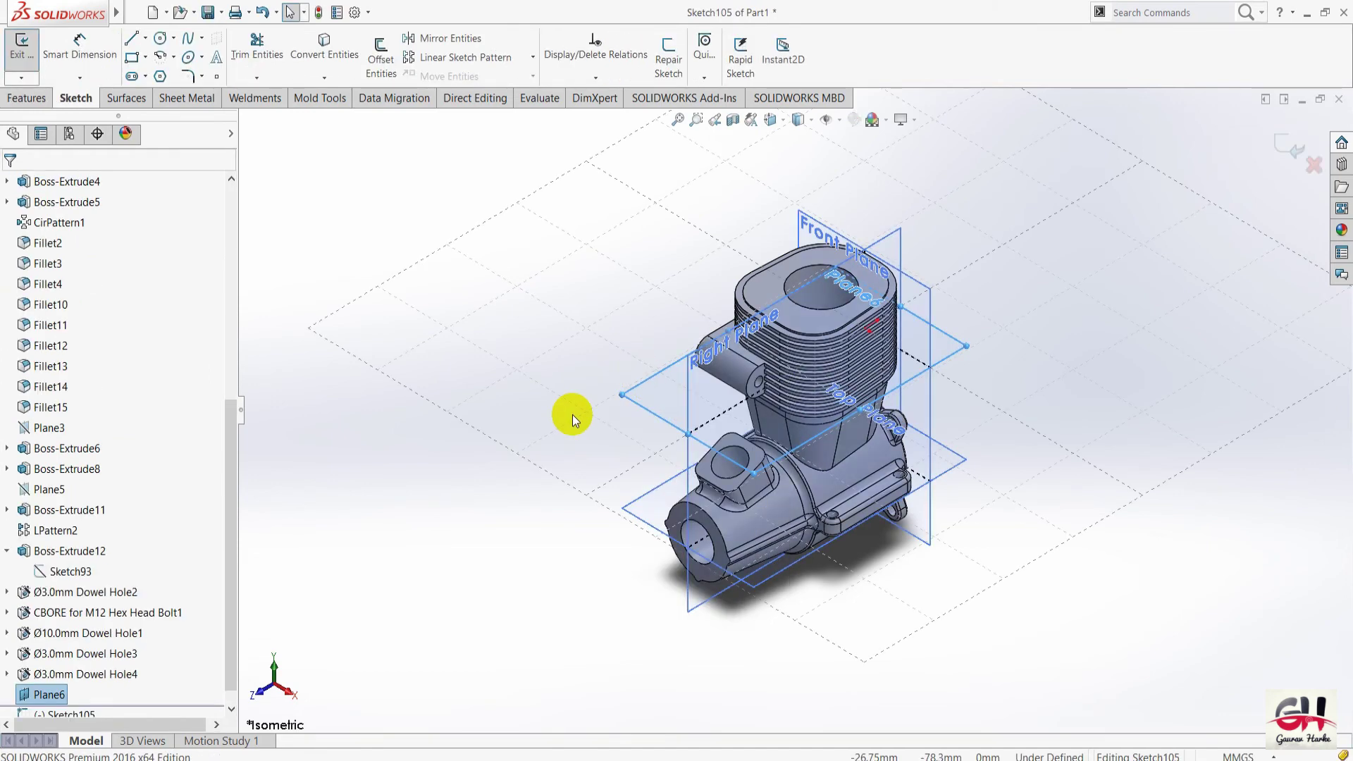
# View Sketch105 normal to its plane and zoom to frame the block.
pyautogui.scroll(-1, 112, 687)
pyautogui.rightClick(65, 695)
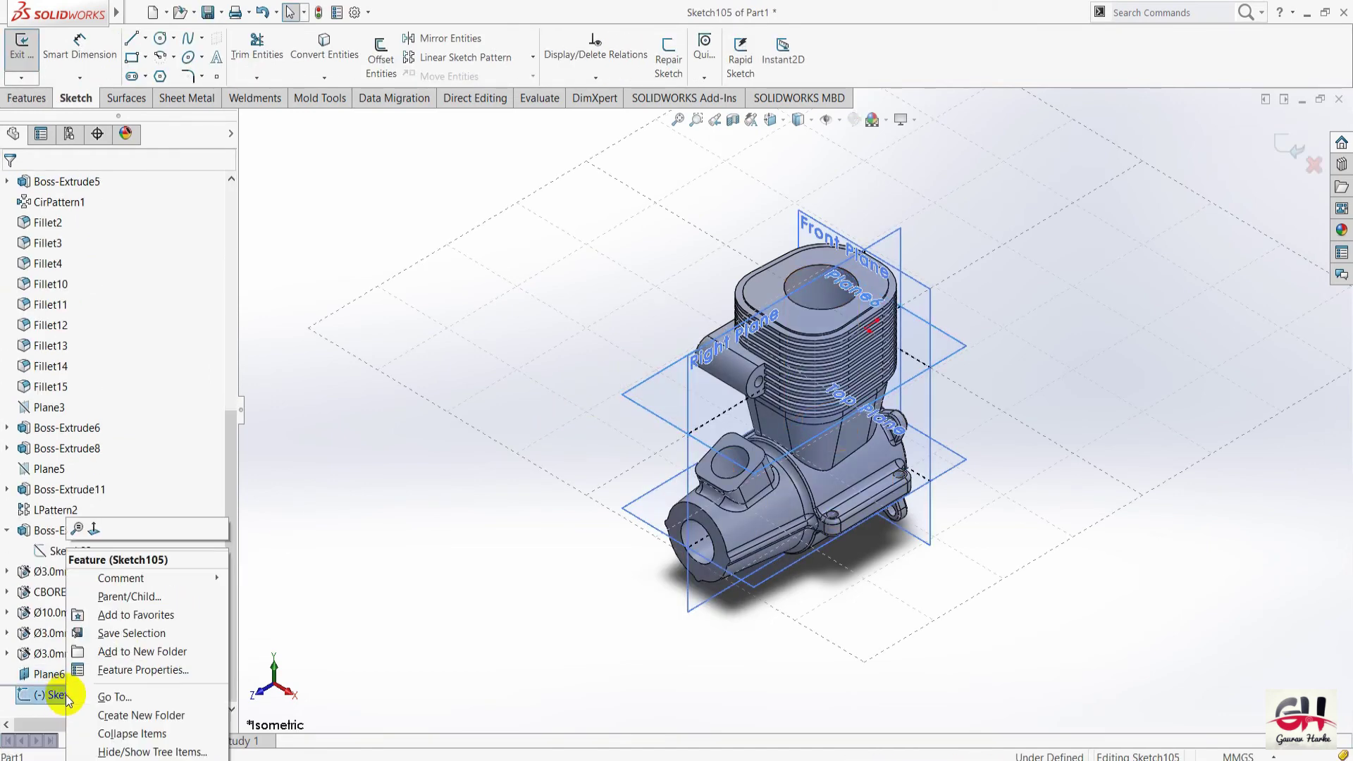
pyautogui.click(95, 530)
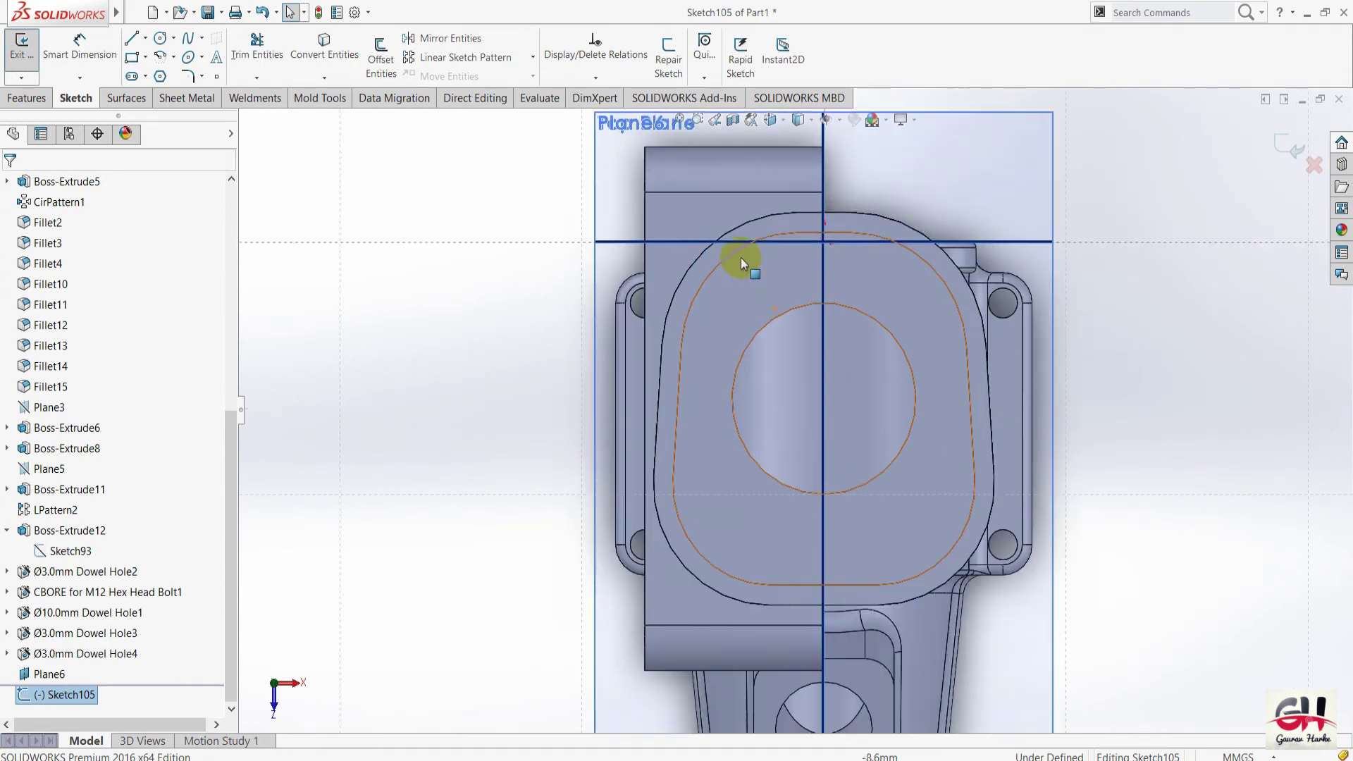
pyautogui.scroll(-1, 1092, 386)
pyautogui.scroll(-1, 1135, 461)
pyautogui.scroll(3, 1053, 555)
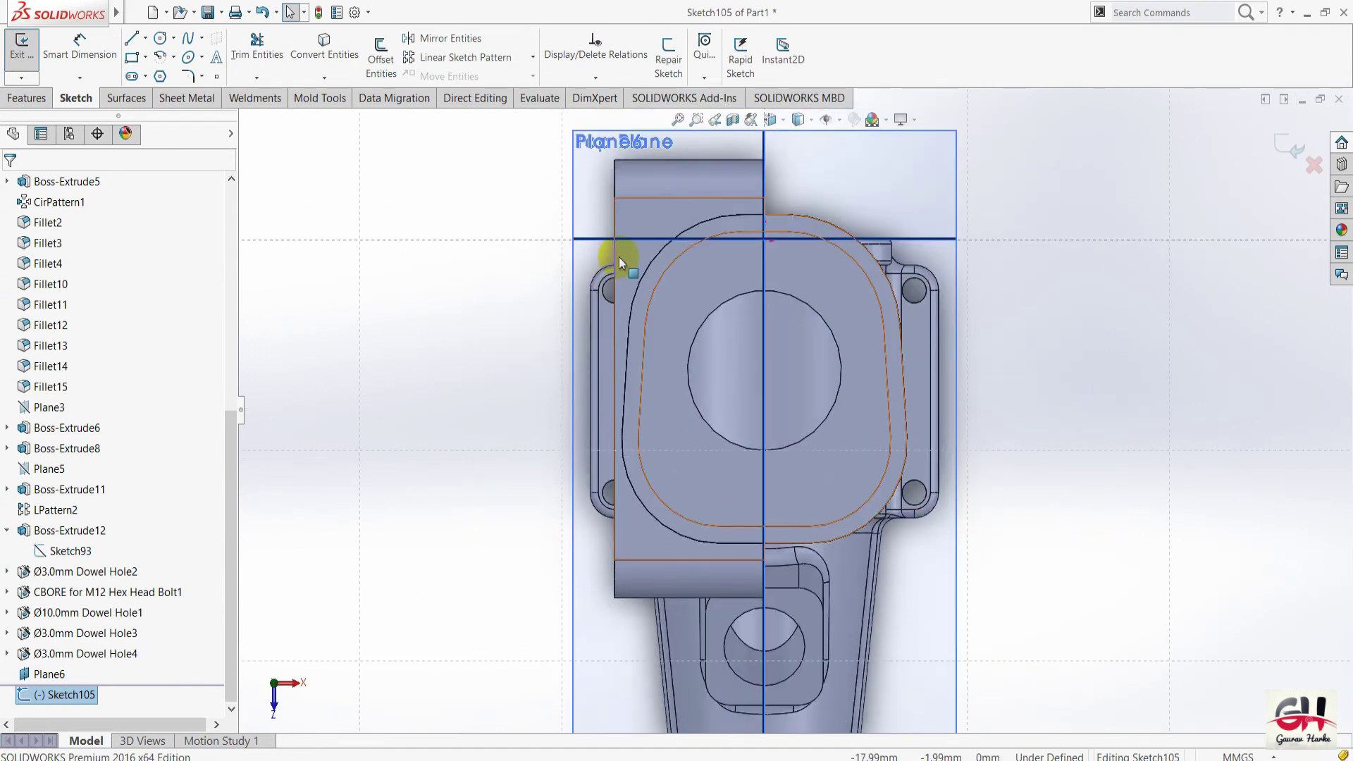
pyautogui.scroll(2, 586, 277)
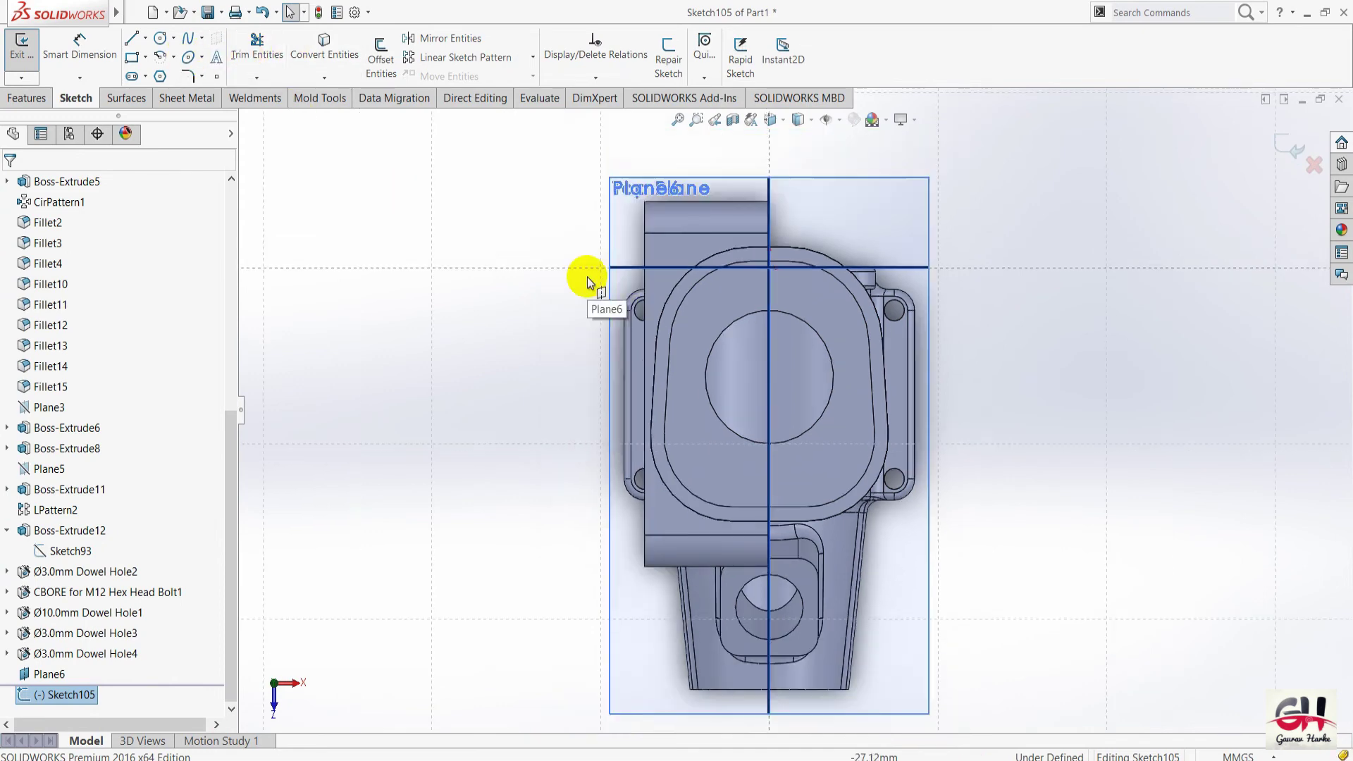
# Draw a horizontal centerline across the whole part.
pyautogui.press('s')
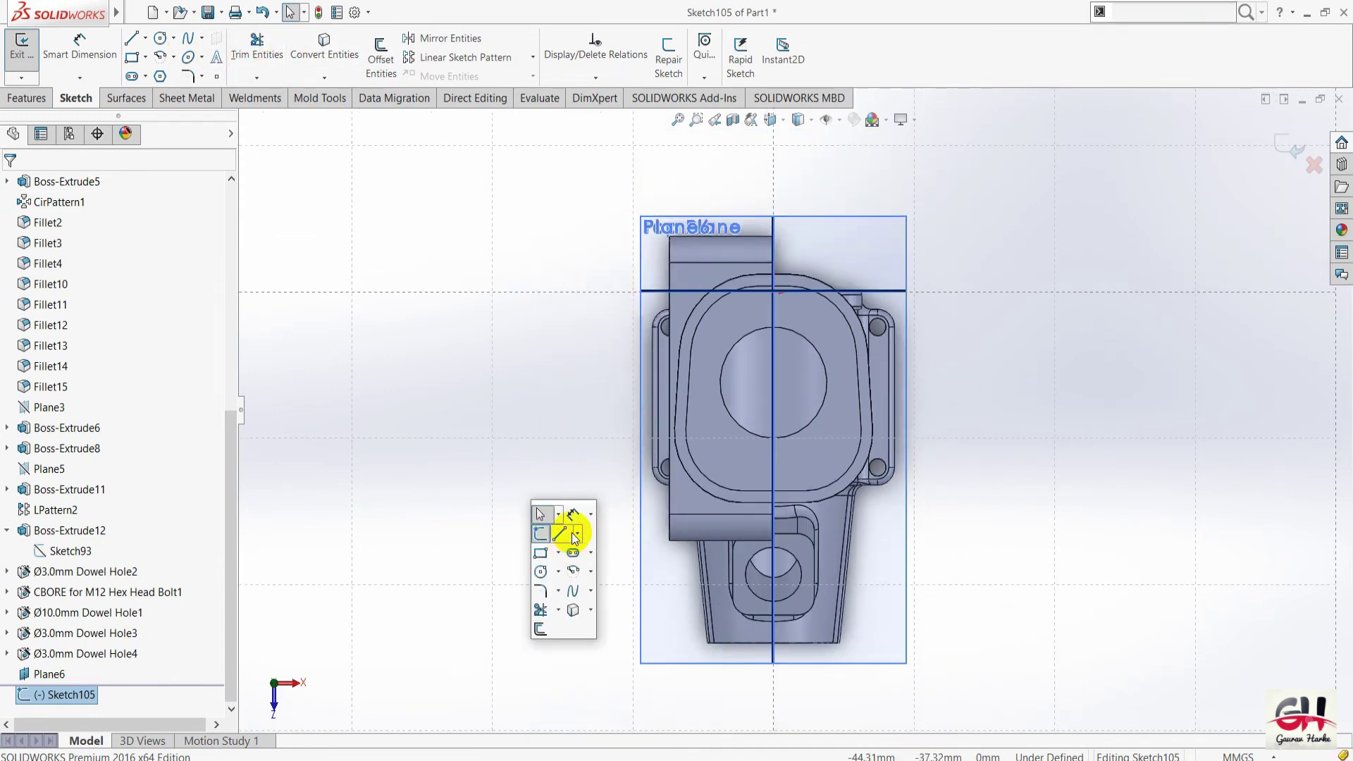
pyautogui.click(580, 536)
pyautogui.click(587, 568)
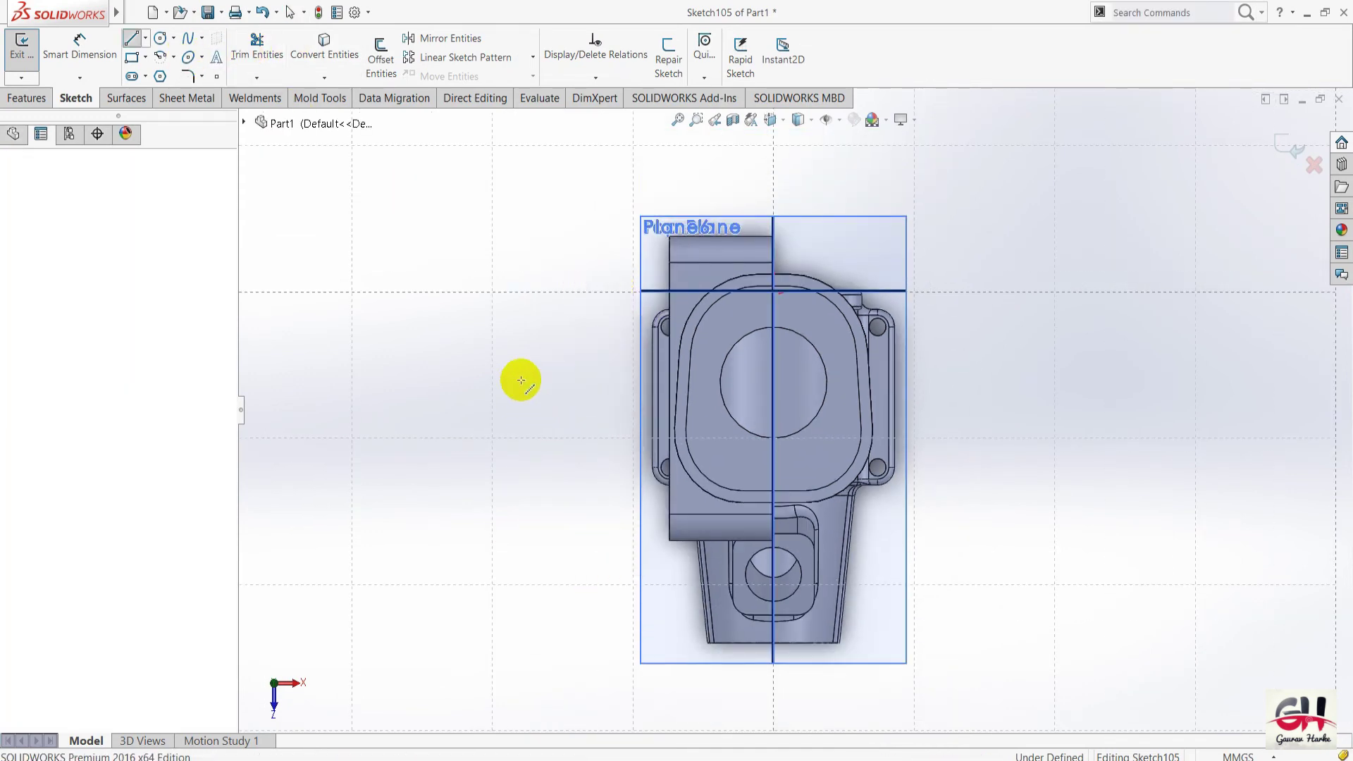
pyautogui.click(517, 381)
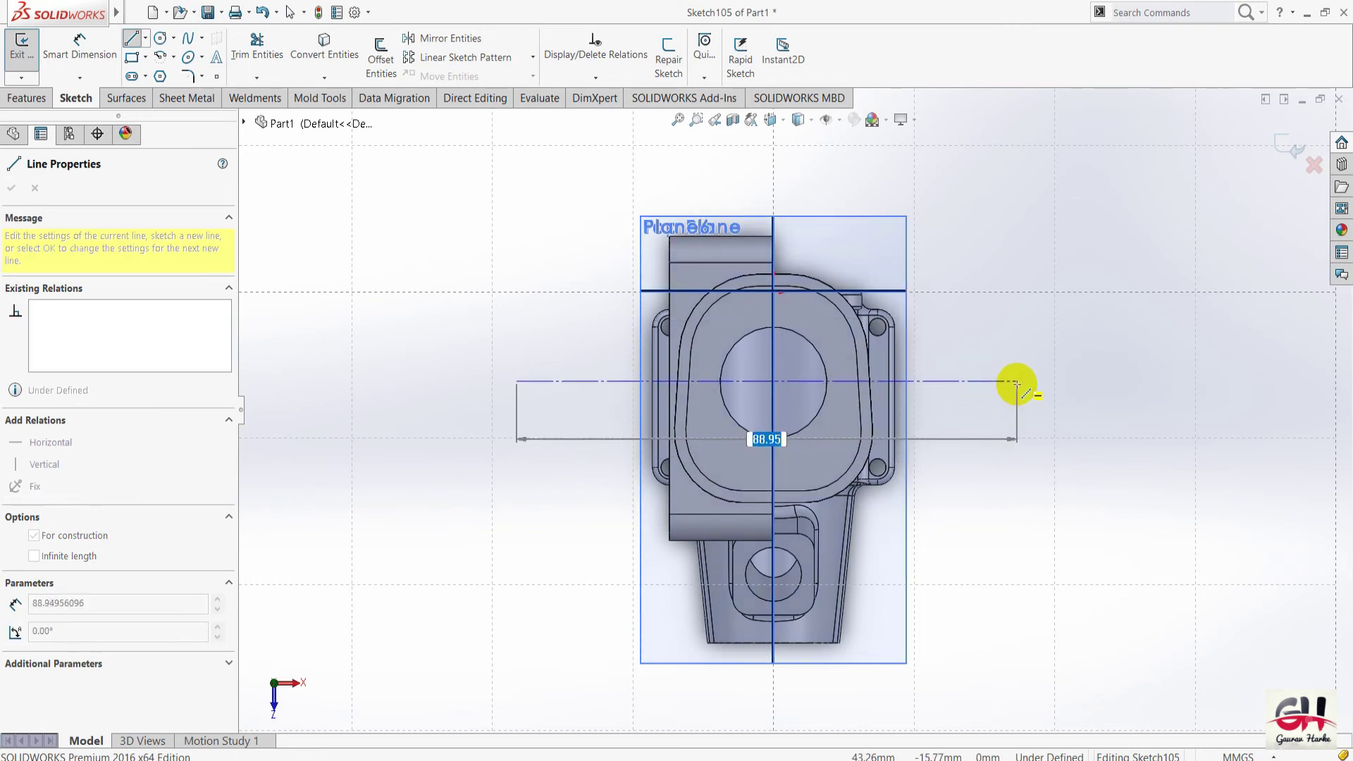
pyautogui.click(1017, 381)
pyautogui.press('Escape')
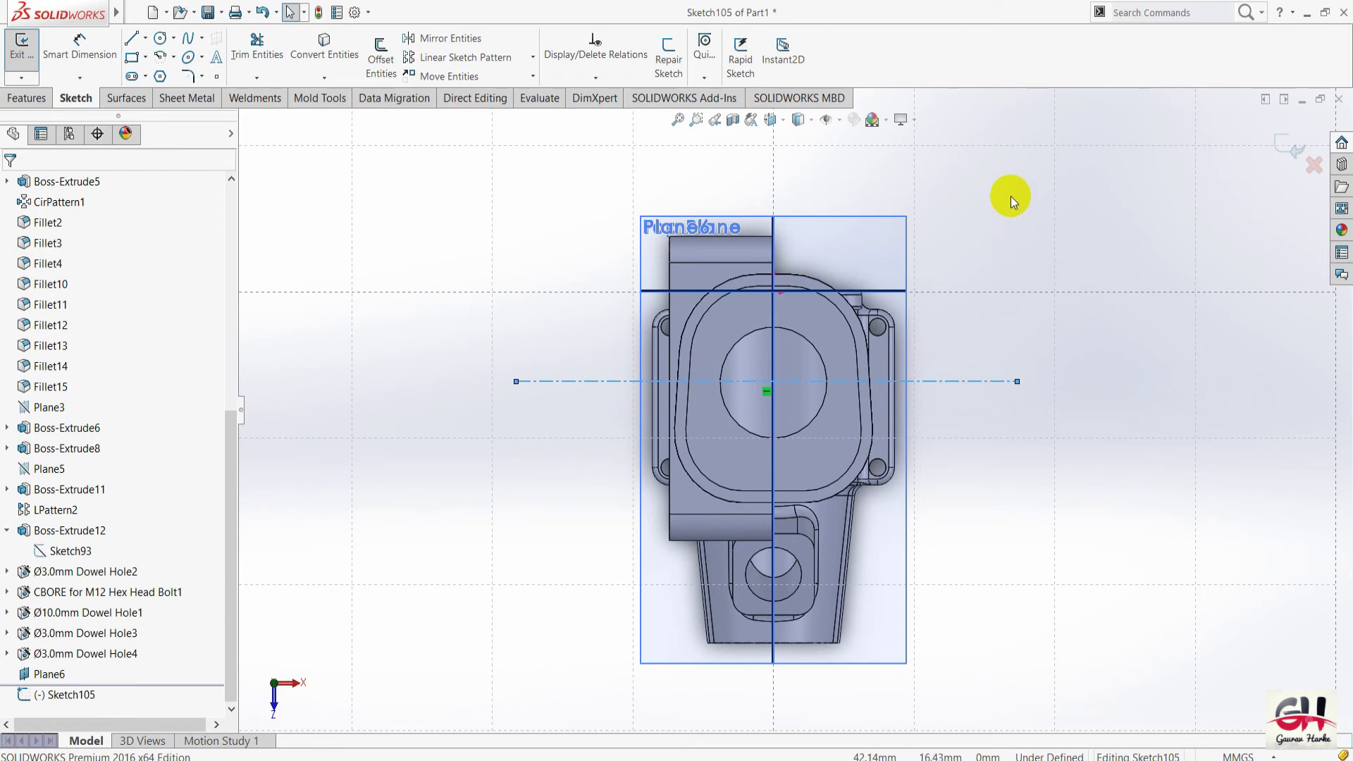
# Convert the Right Plane's edge into a vertical line in the sketch.
pyautogui.press('s')
pyautogui.click(1062, 231)
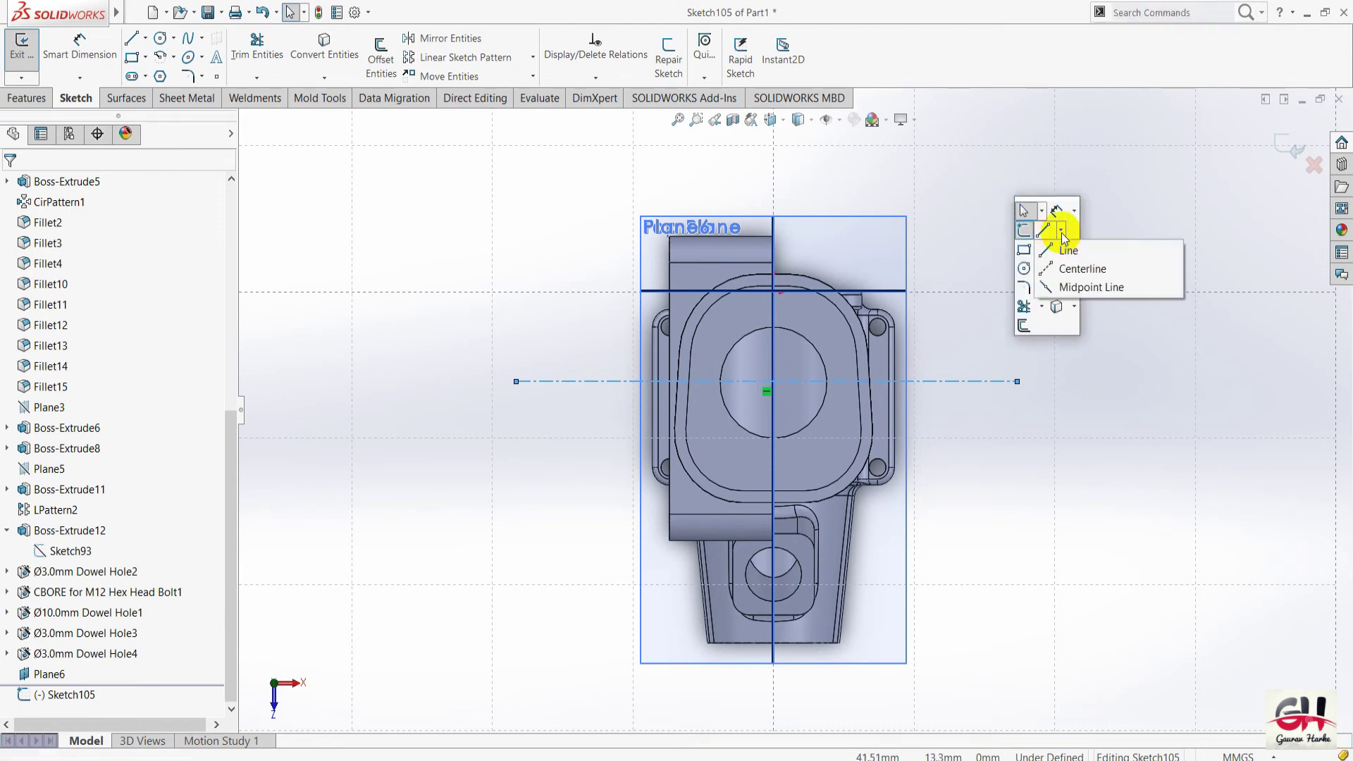
pyautogui.click(772, 322)
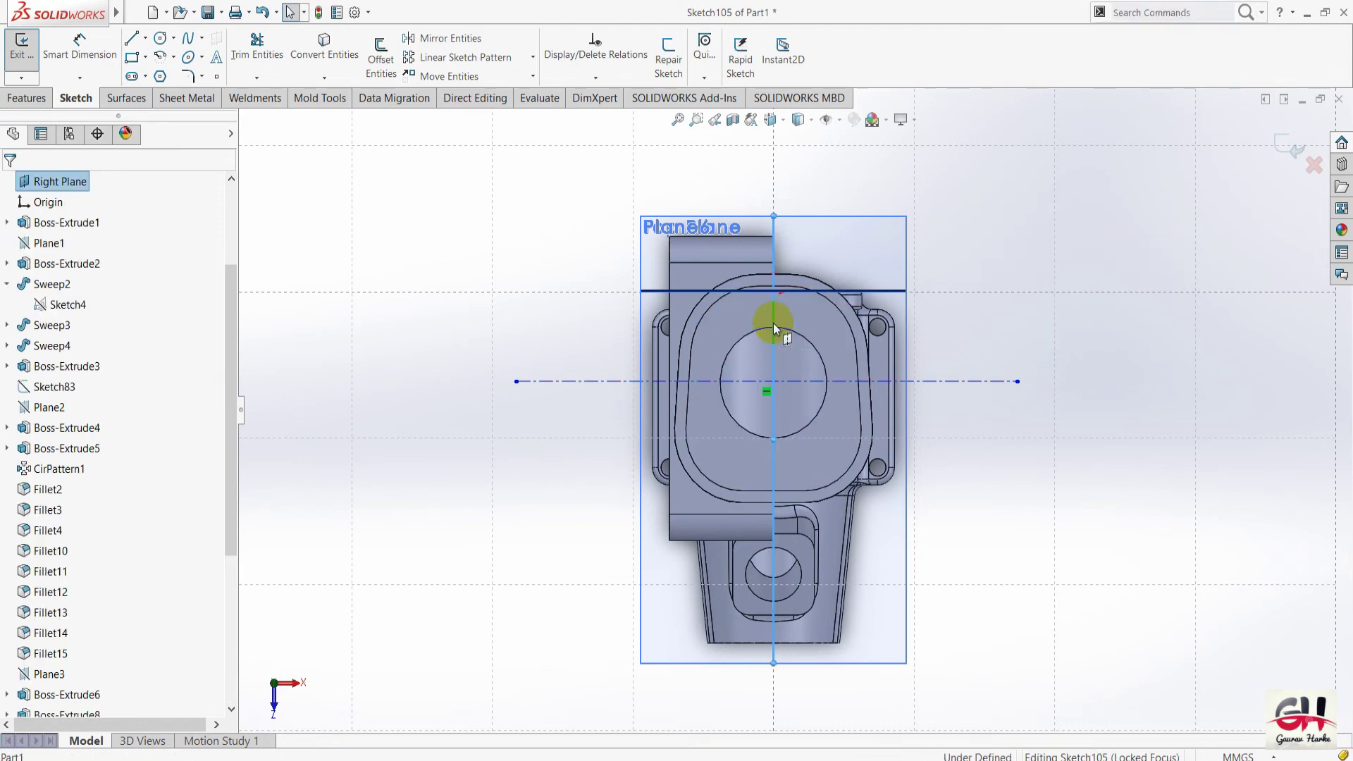
pyautogui.click(323, 72)
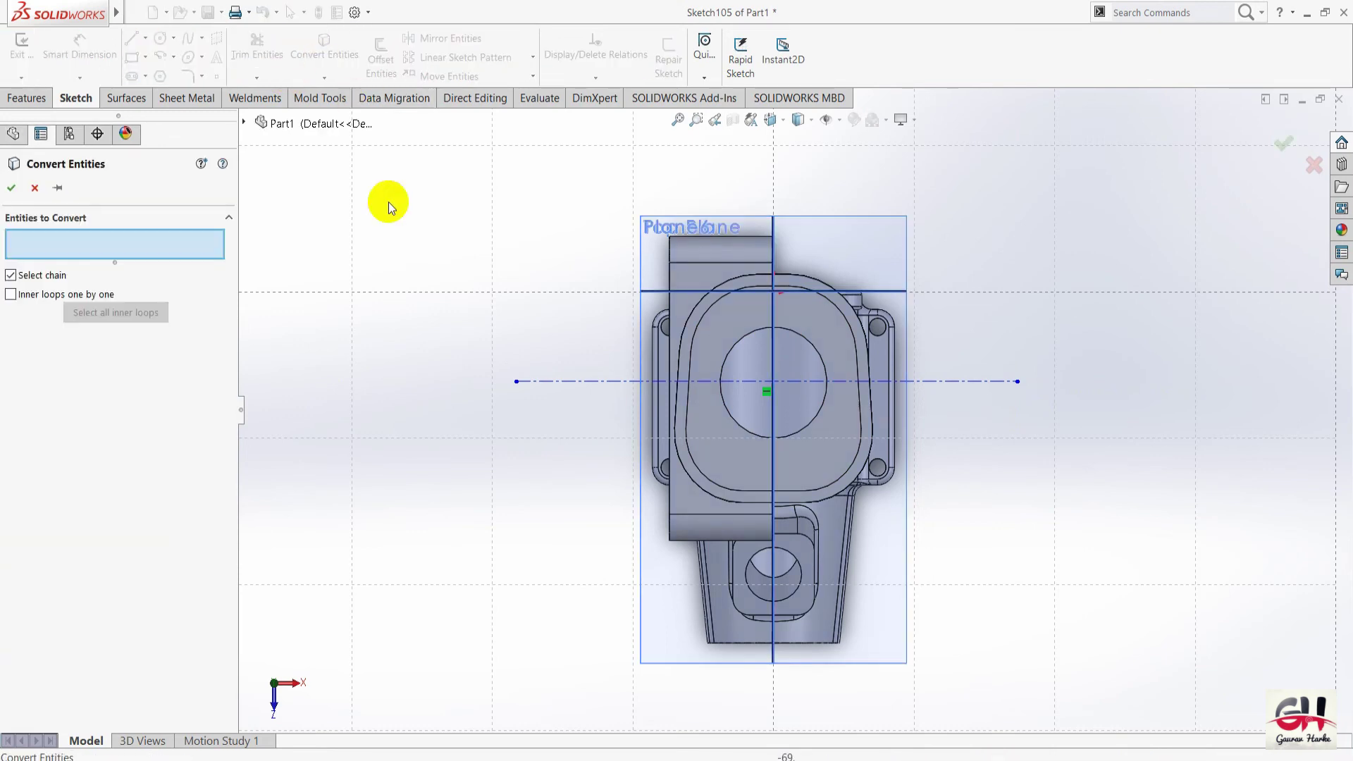
pyautogui.click(13, 189)
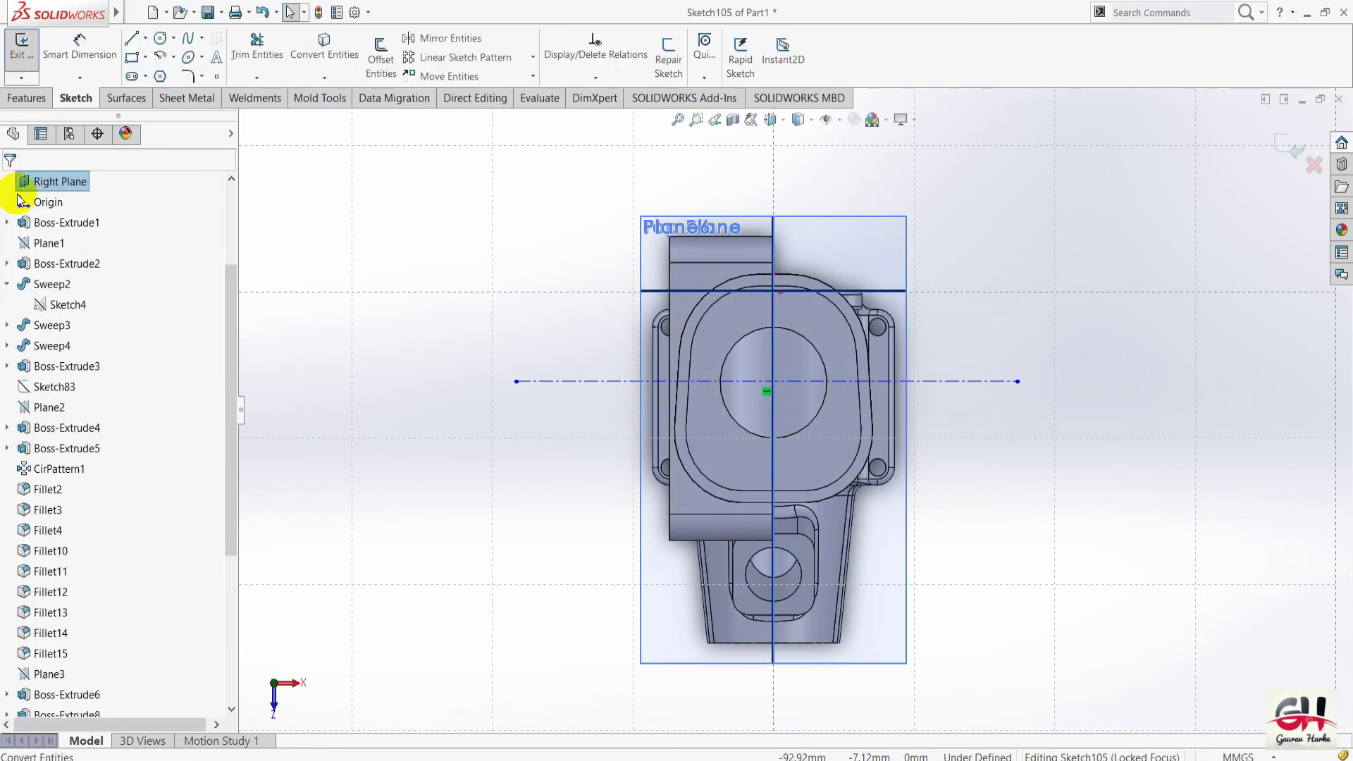
pyautogui.click(775, 256)
pyautogui.click(379, 264)
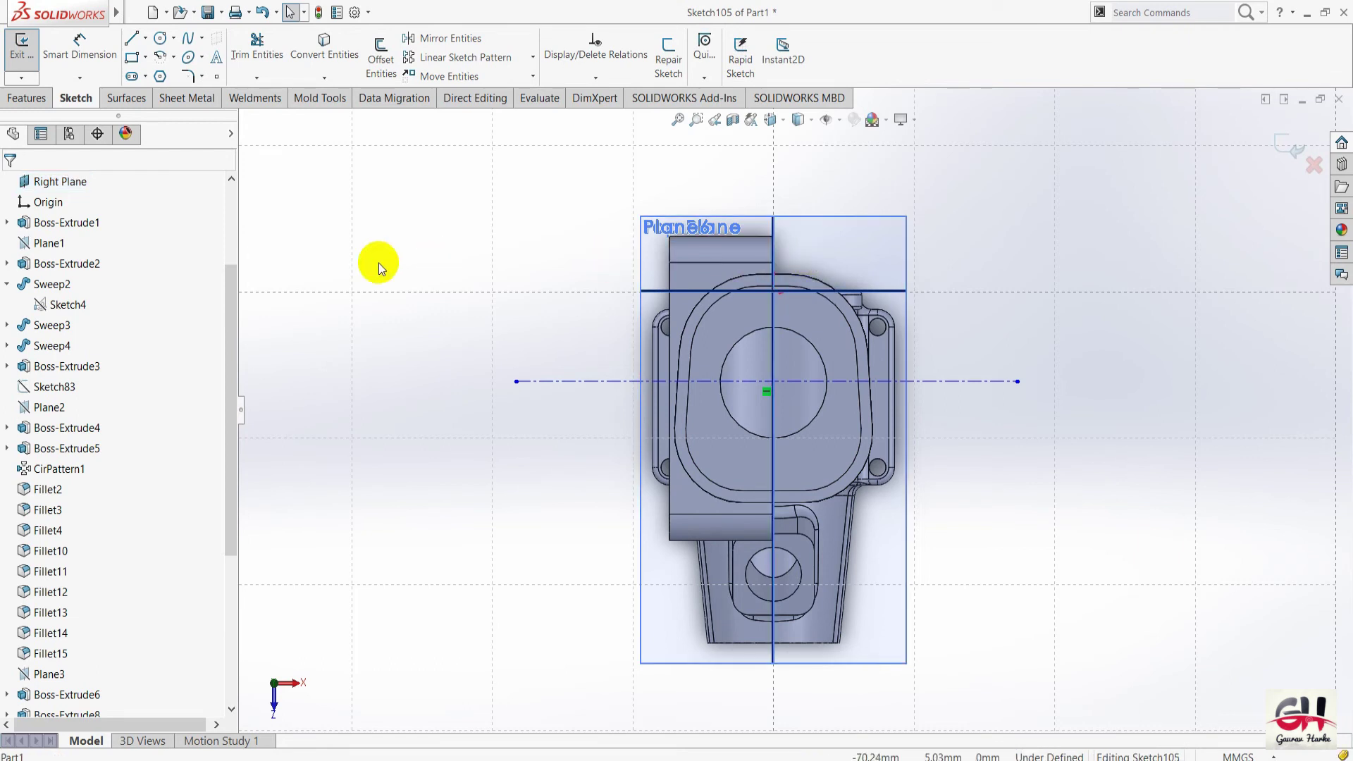
# Draw a vertical construction line down the middle of the part.
pyautogui.rightClick(476, 408)
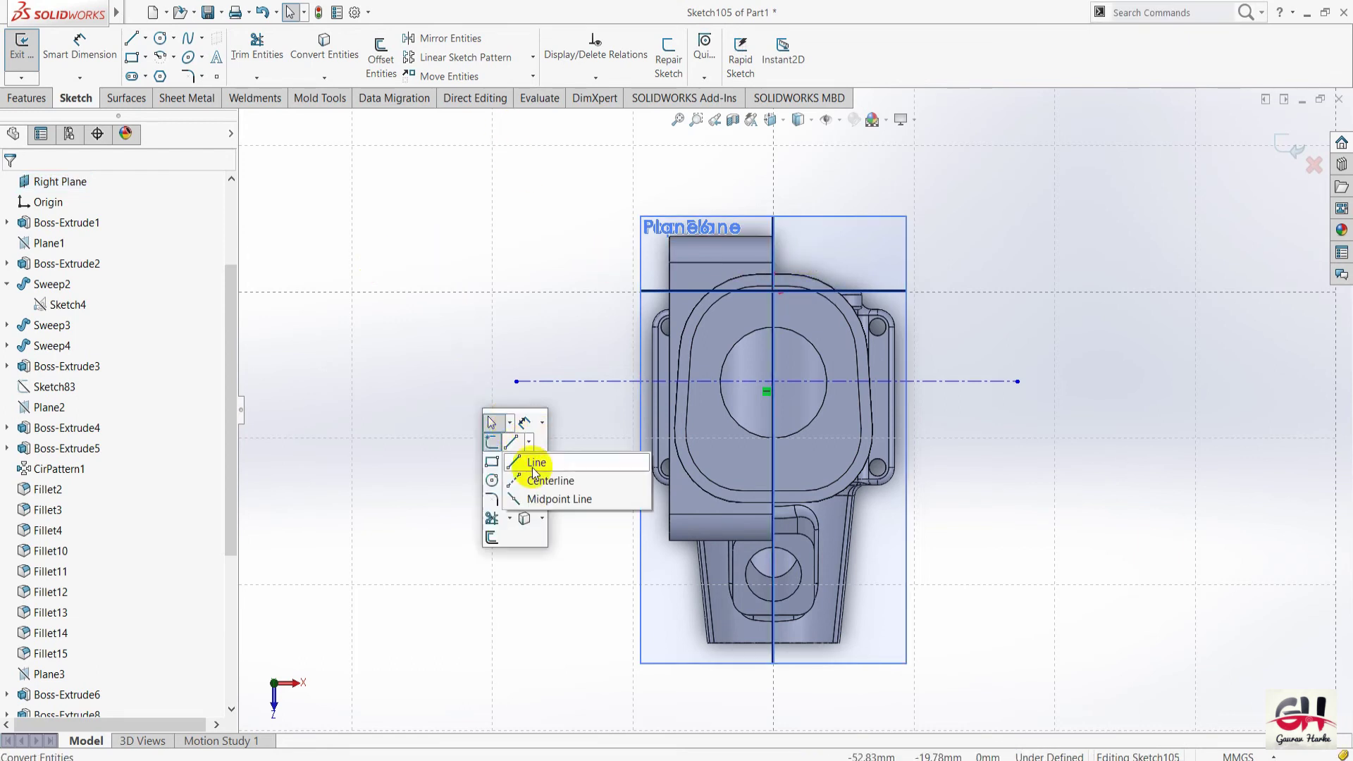
pyautogui.click(546, 470)
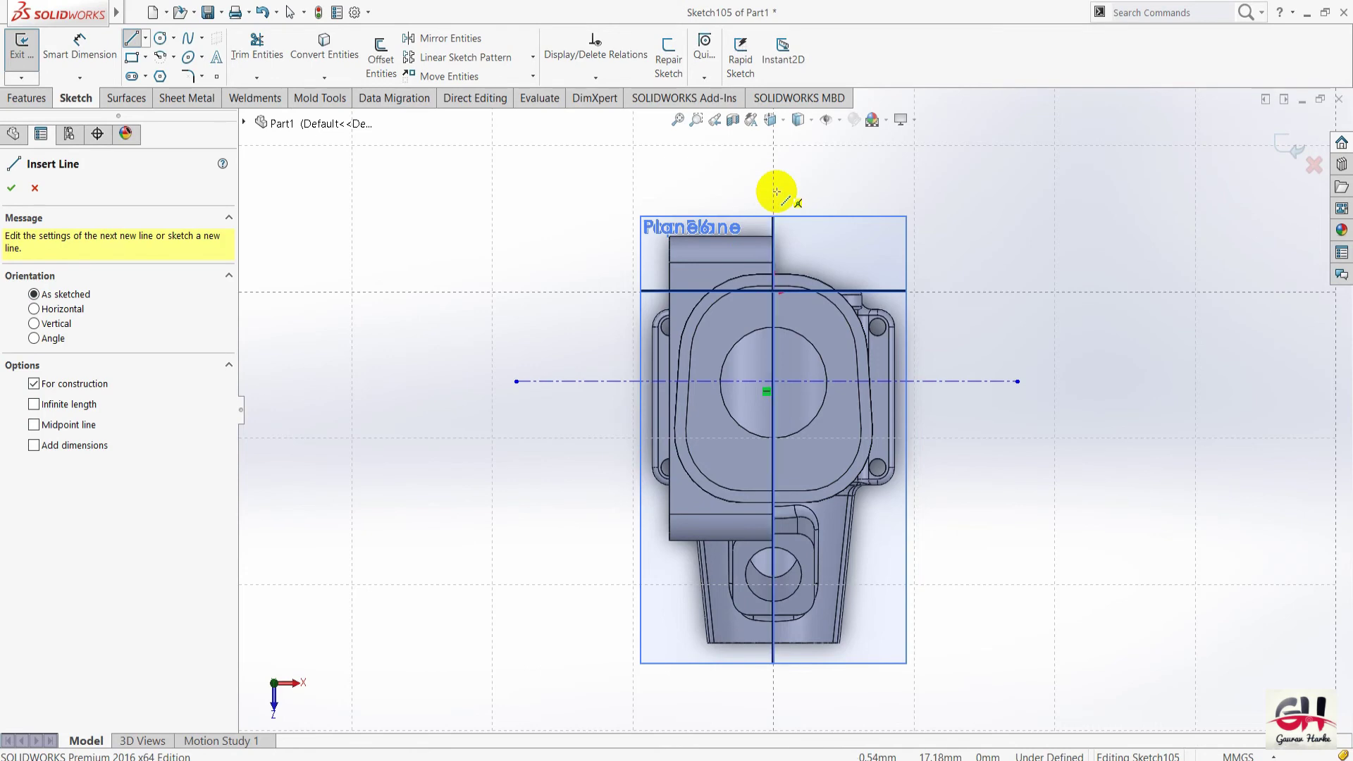
pyautogui.moveTo(776, 191); pyautogui.dragTo(772, 695)
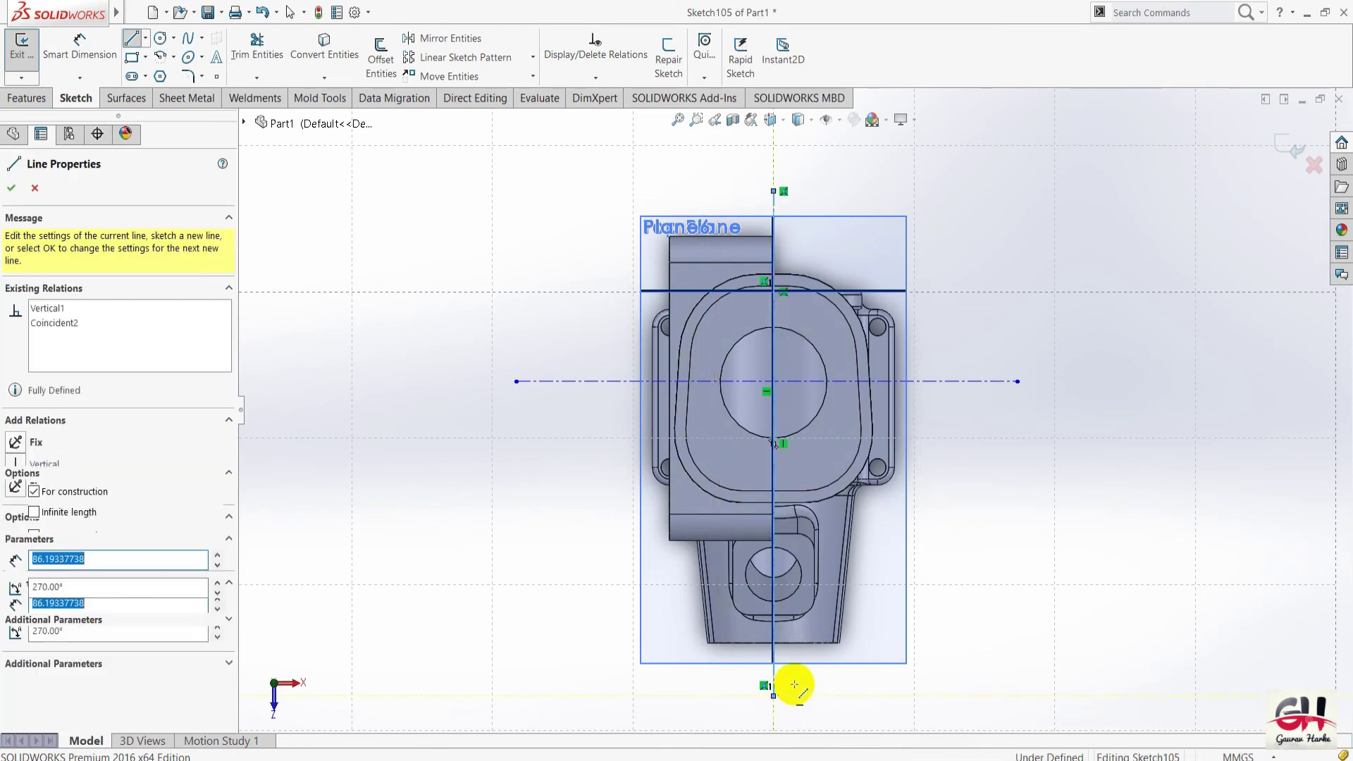
pyautogui.press('Escape')
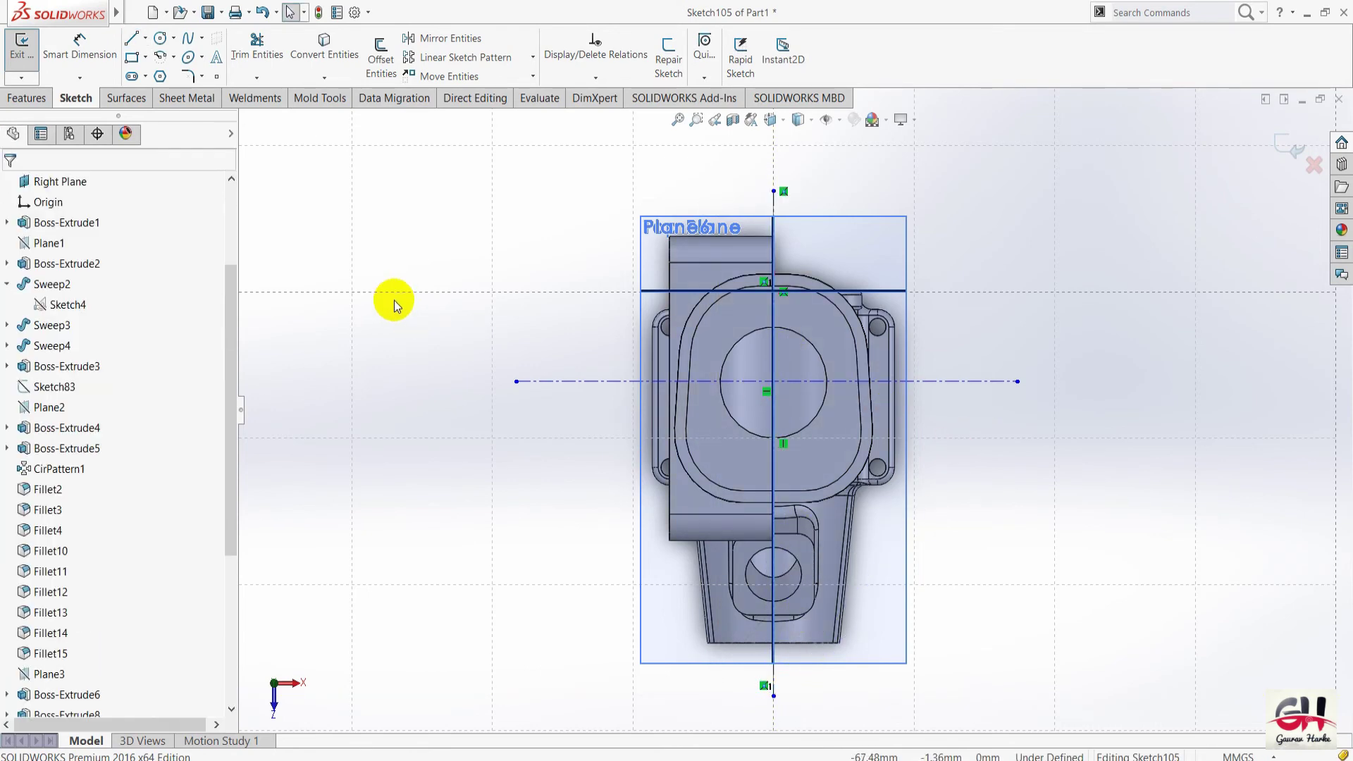
# Check the section views on the reference drawing, then return to the sketch.
pyautogui.hotkey('alt', 'Tab')
pyautogui.moveTo(689, 432); pyautogui.dragTo(578, 426)
pyautogui.scroll(-1, 545, 423)
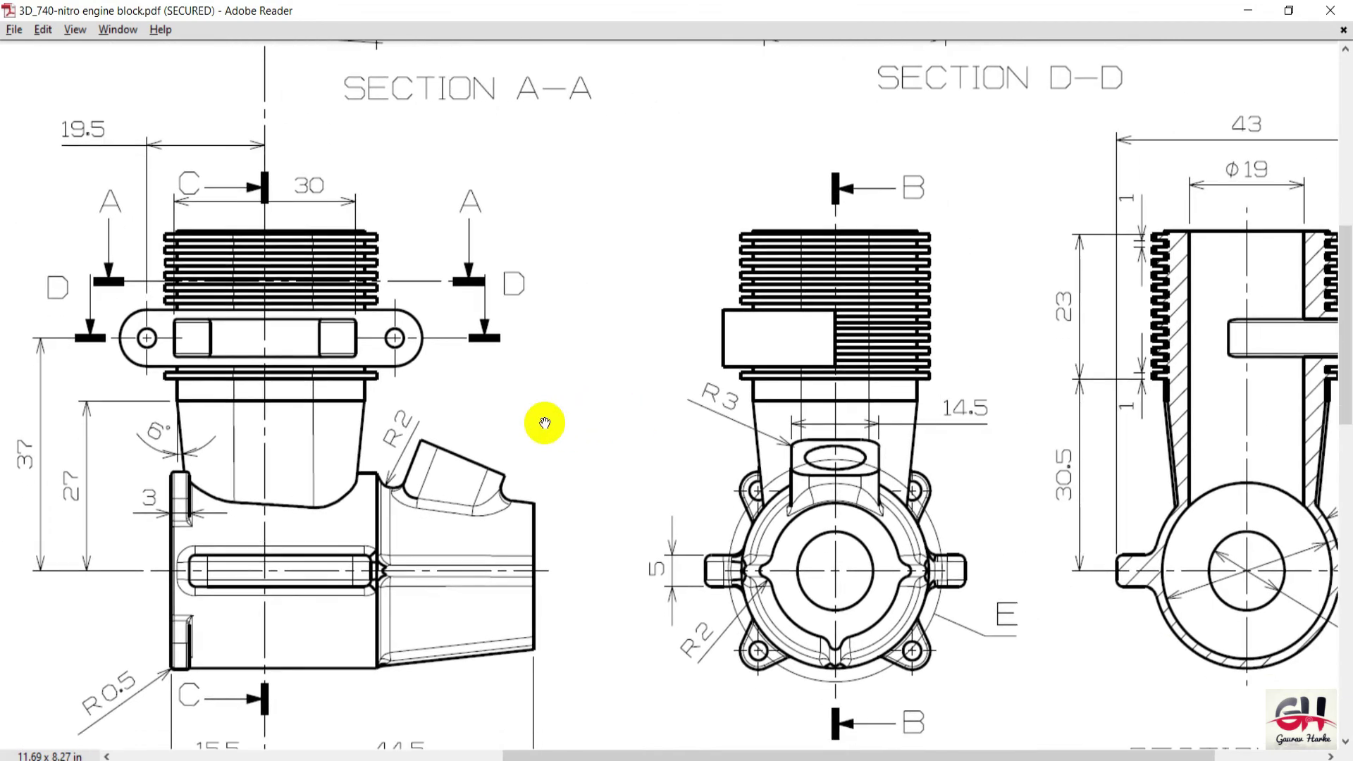
pyautogui.keyDown('ctrl'); pyautogui.scroll(-2, 545, 422); pyautogui.keyUp('ctrl')
pyautogui.keyDown('ctrl'); pyautogui.scroll(1, 574, 549); pyautogui.keyUp('ctrl')
pyautogui.scroll(1, 589, 469)
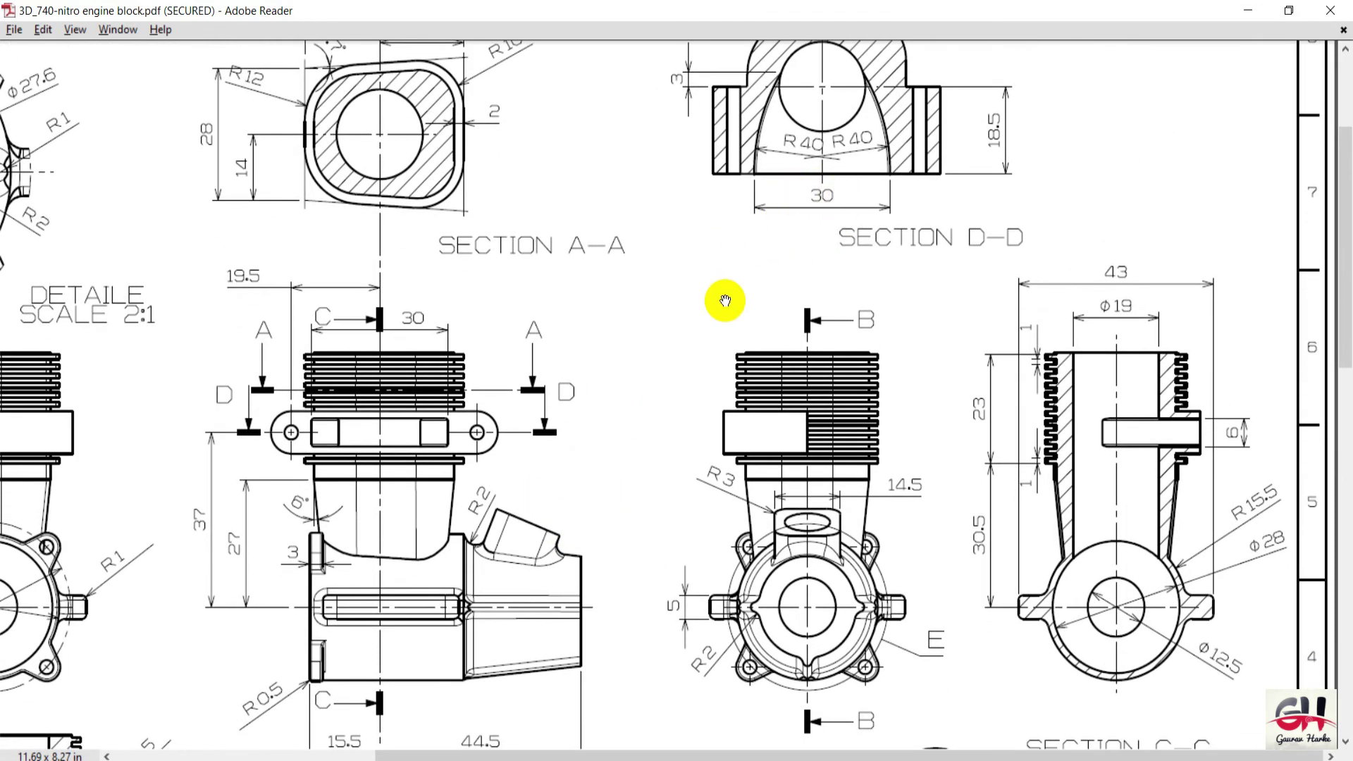
pyautogui.hotkey('alt', 'Tab')
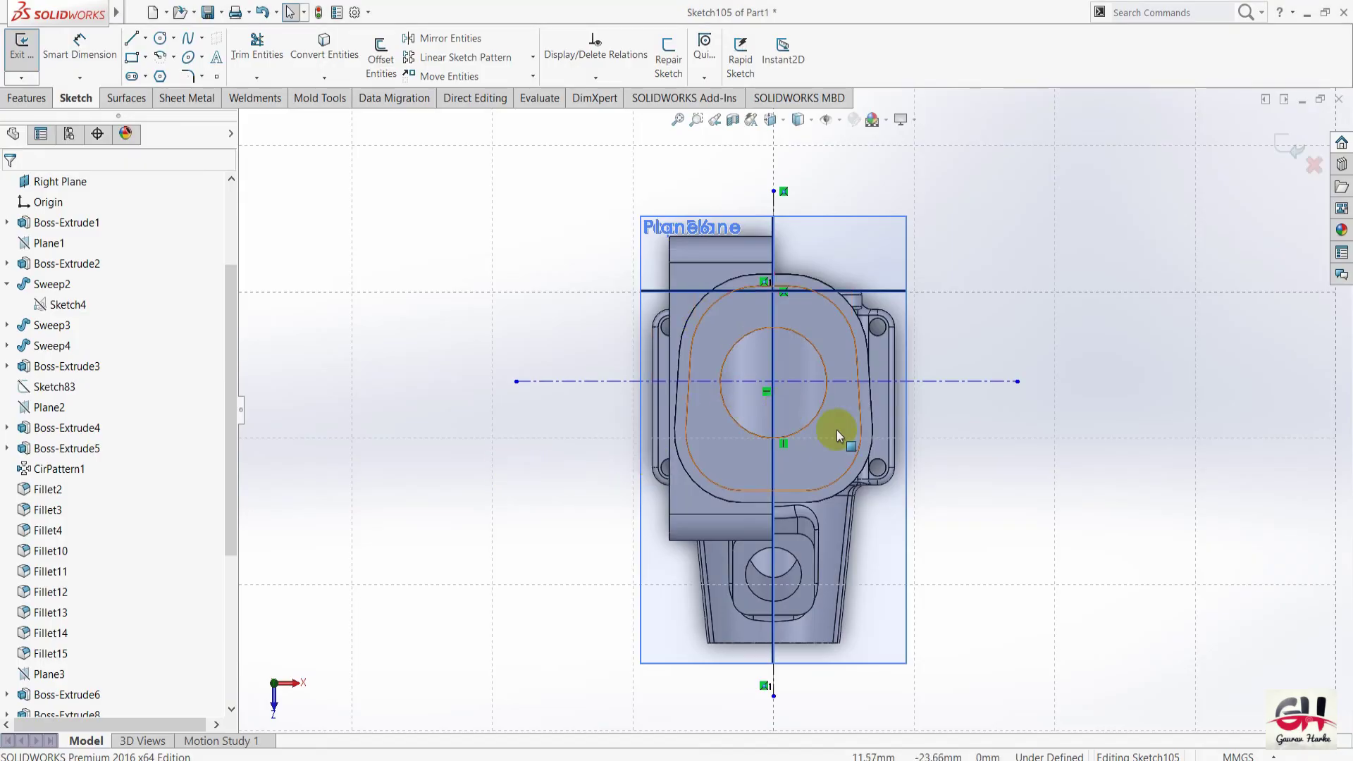
# Start a Smart Dimension between the horizontal centreline and the block's bottom edge.
pyautogui.scroll(3, 568, 459)
pyautogui.scroll(-1, 599, 468)
pyautogui.press('s')
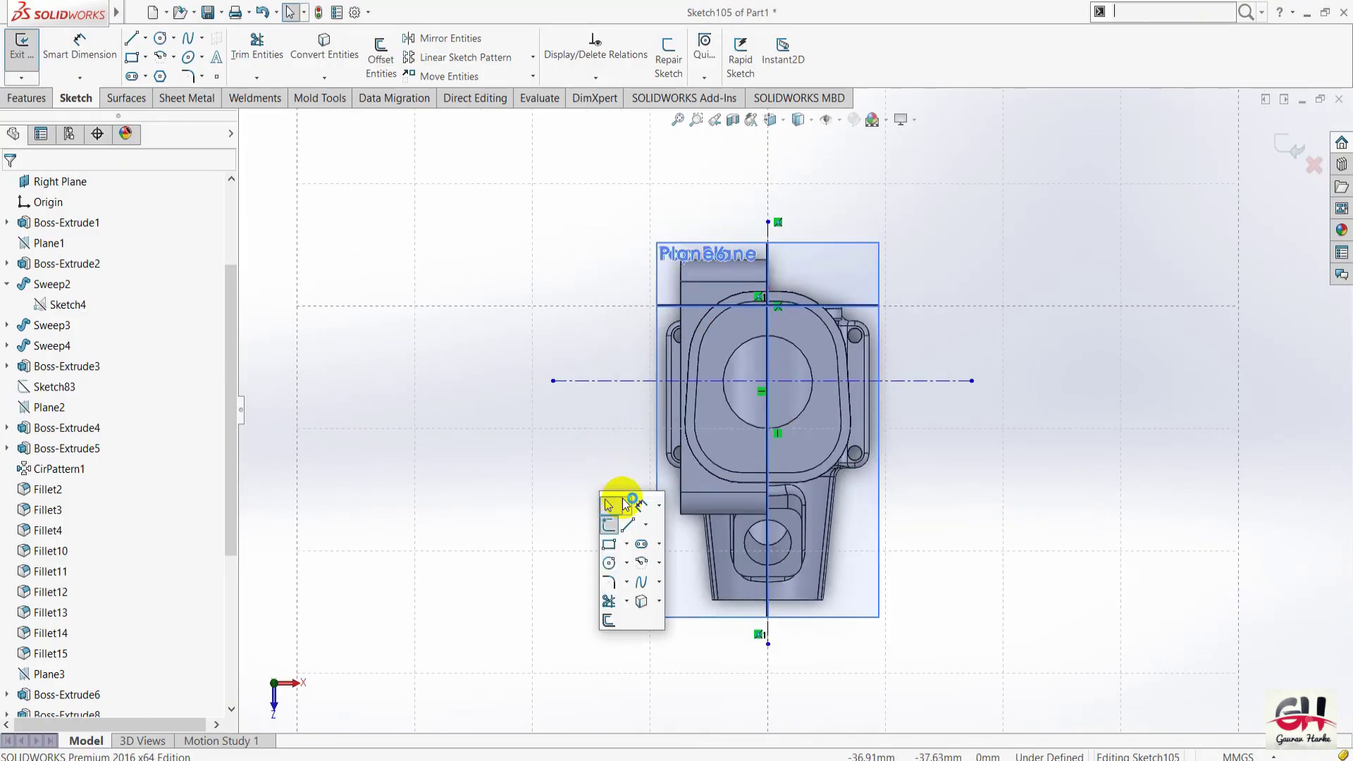
pyautogui.click(642, 508)
pyautogui.click(606, 386)
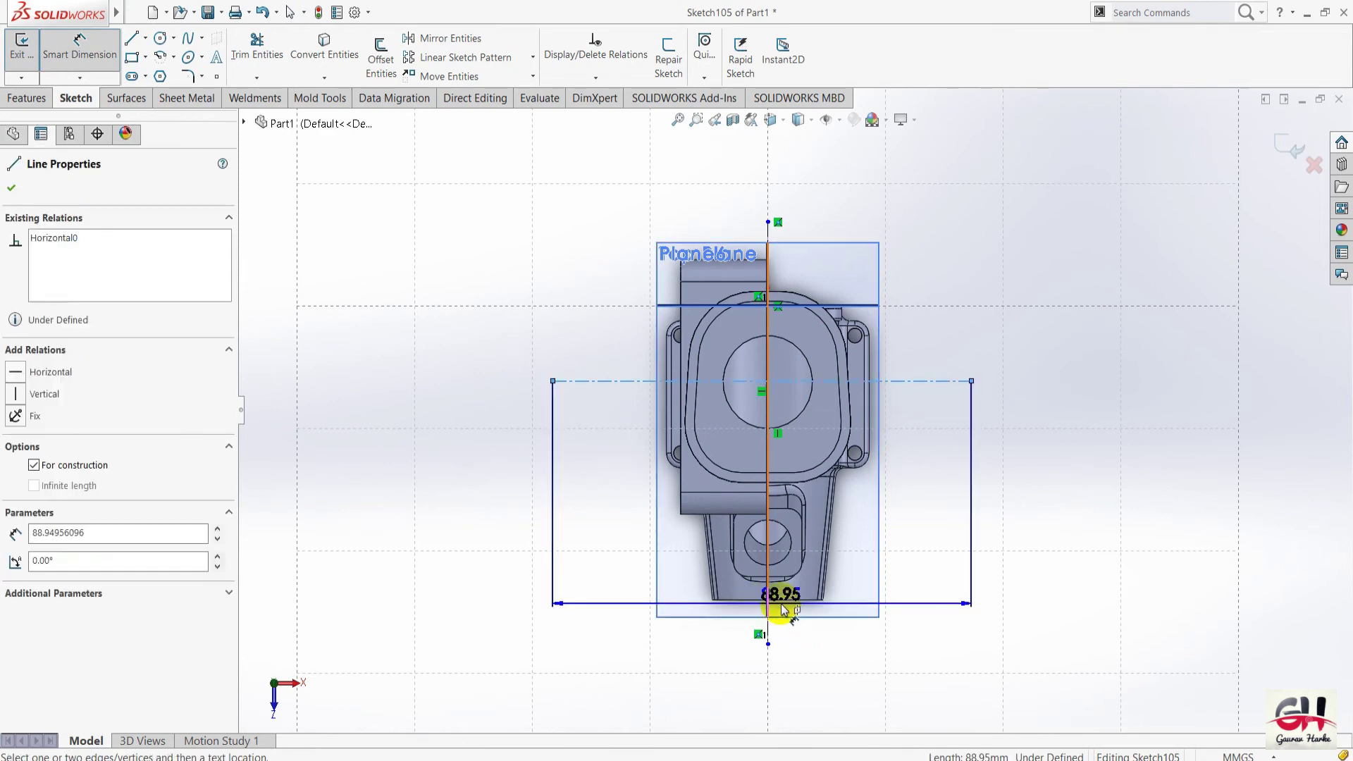
pyautogui.click(772, 605)
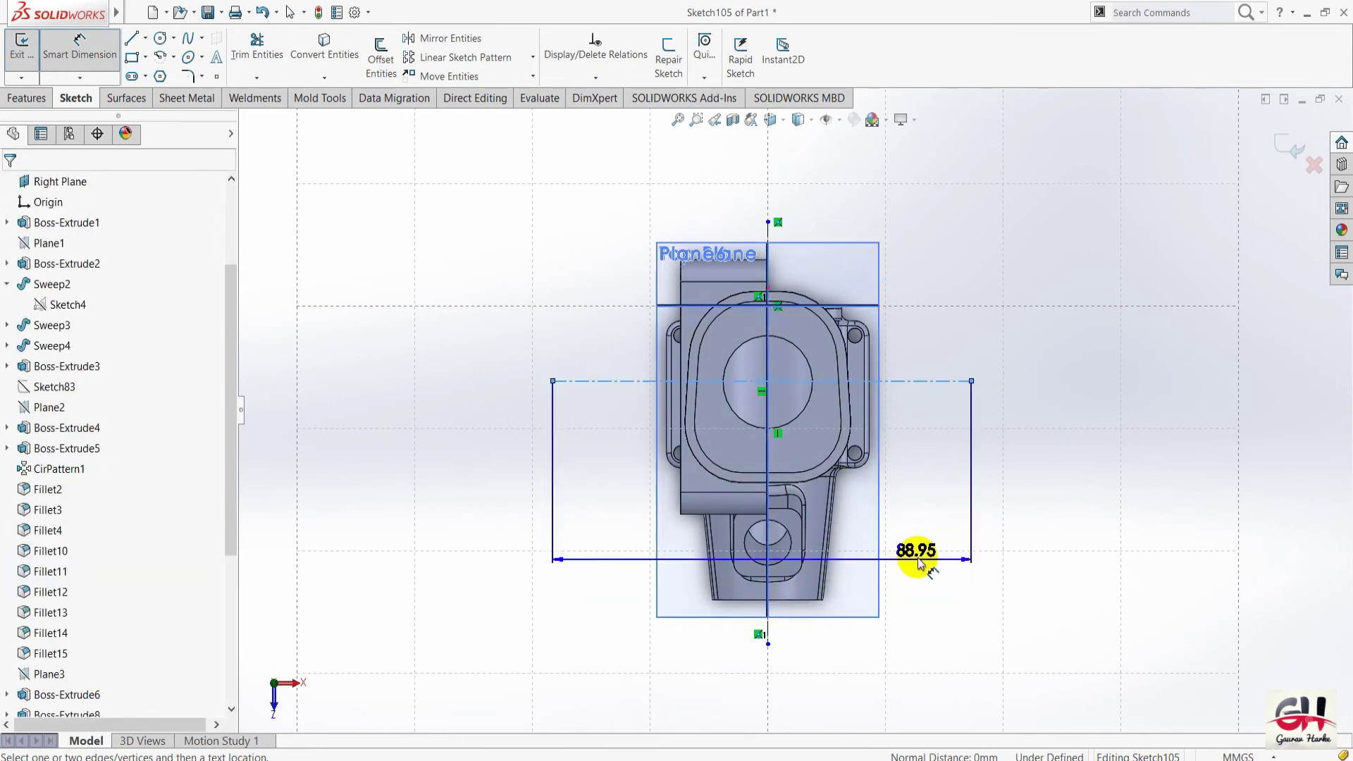
pyautogui.click(916, 554)
pyautogui.click(947, 550)
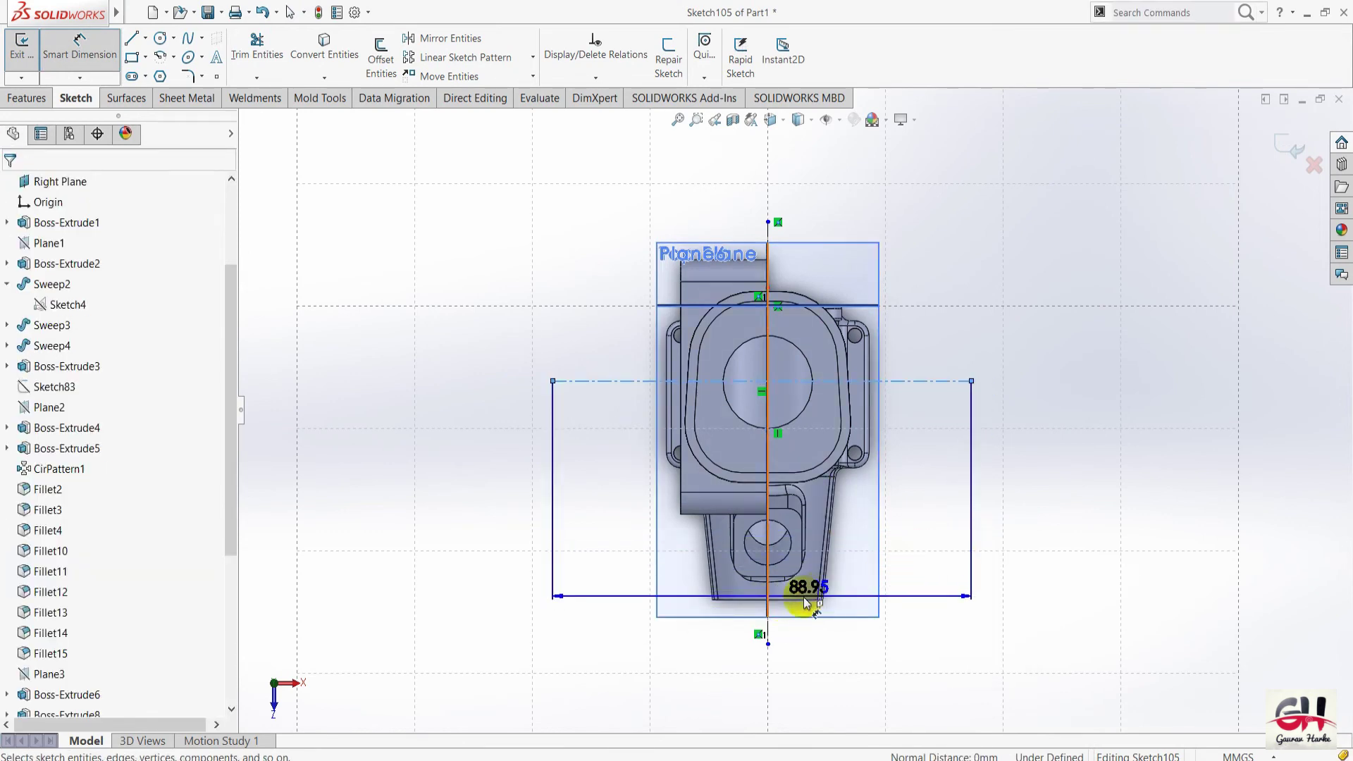
# Place the dimension and set the centreline-to-bottom distance to 44.50 mm.
pyautogui.scroll(-3, 804, 618)
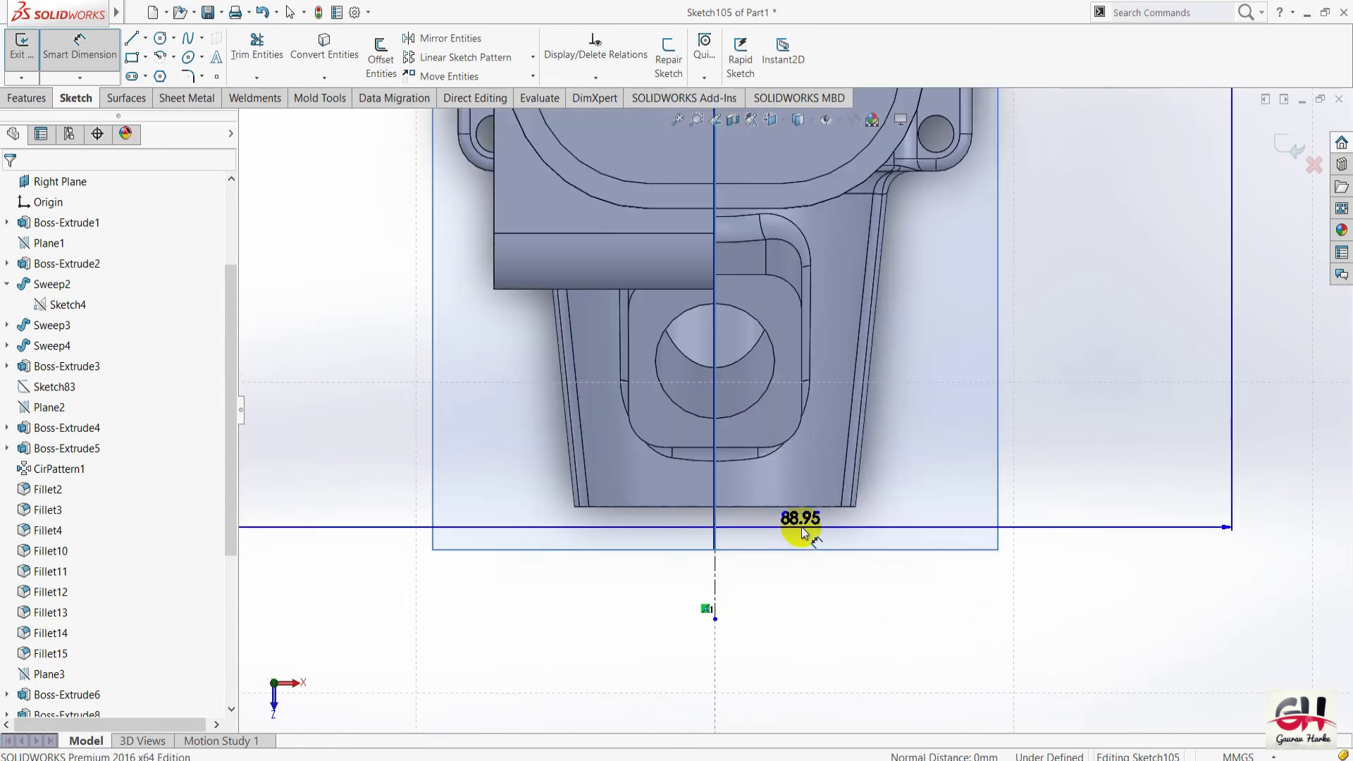
pyautogui.scroll(3, 1043, 374)
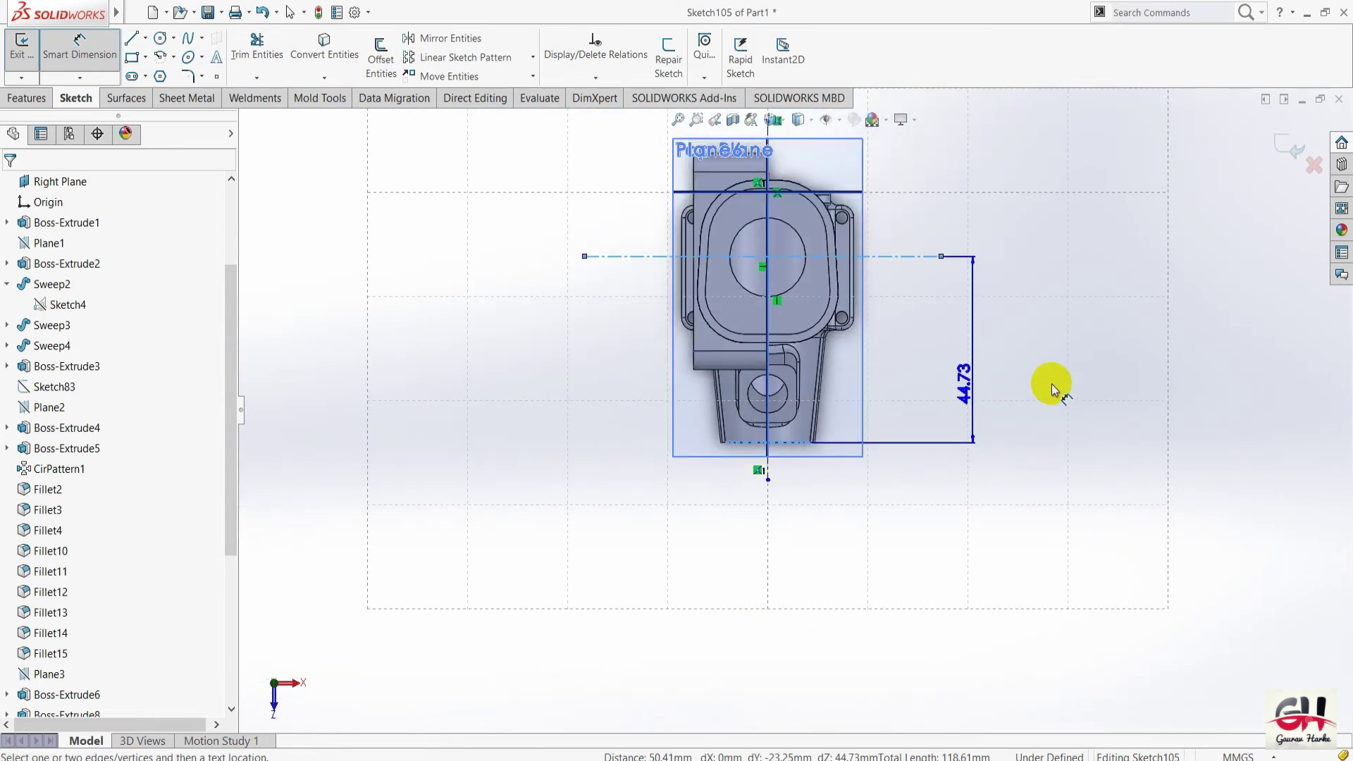
pyautogui.scroll(-1, 912, 362)
pyautogui.scroll(-1, 888, 356)
pyautogui.click(879, 358)
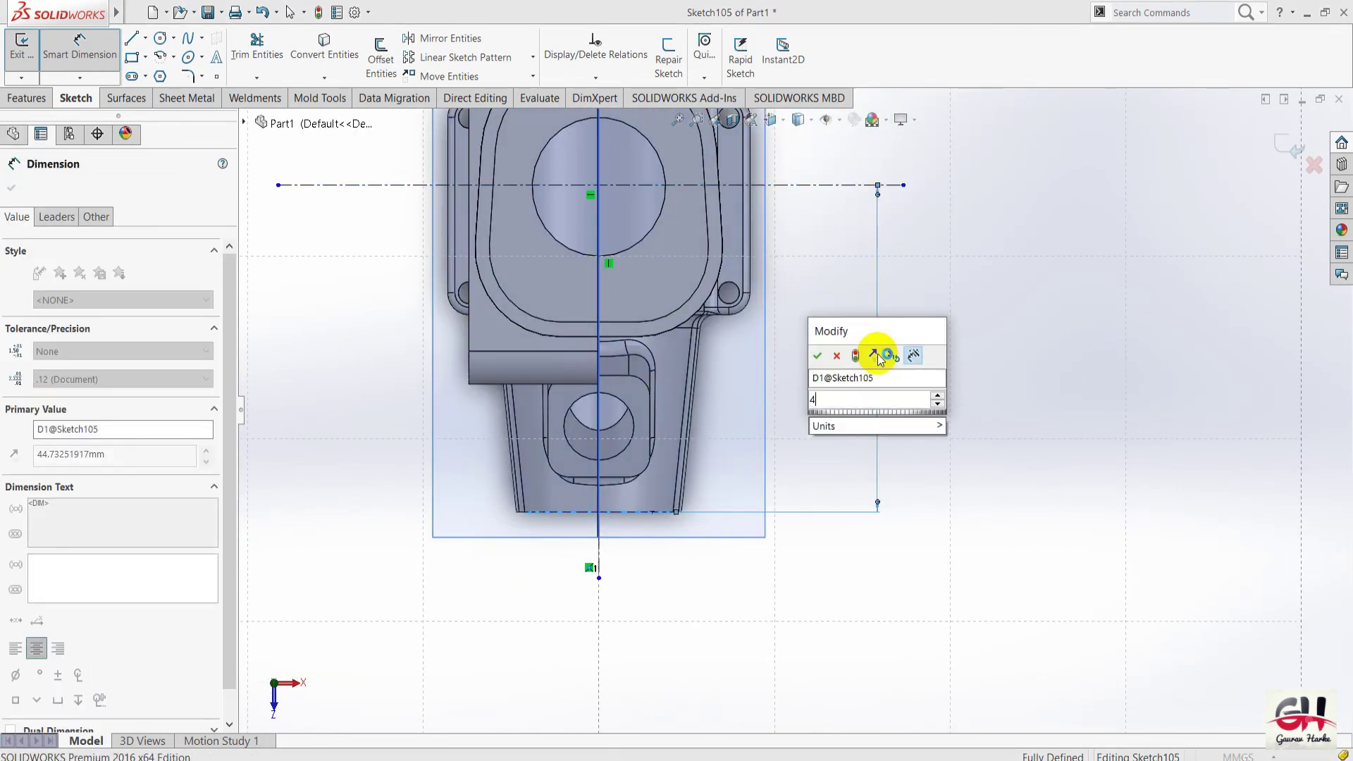
pyautogui.write('44.5')
pyautogui.press('Return')
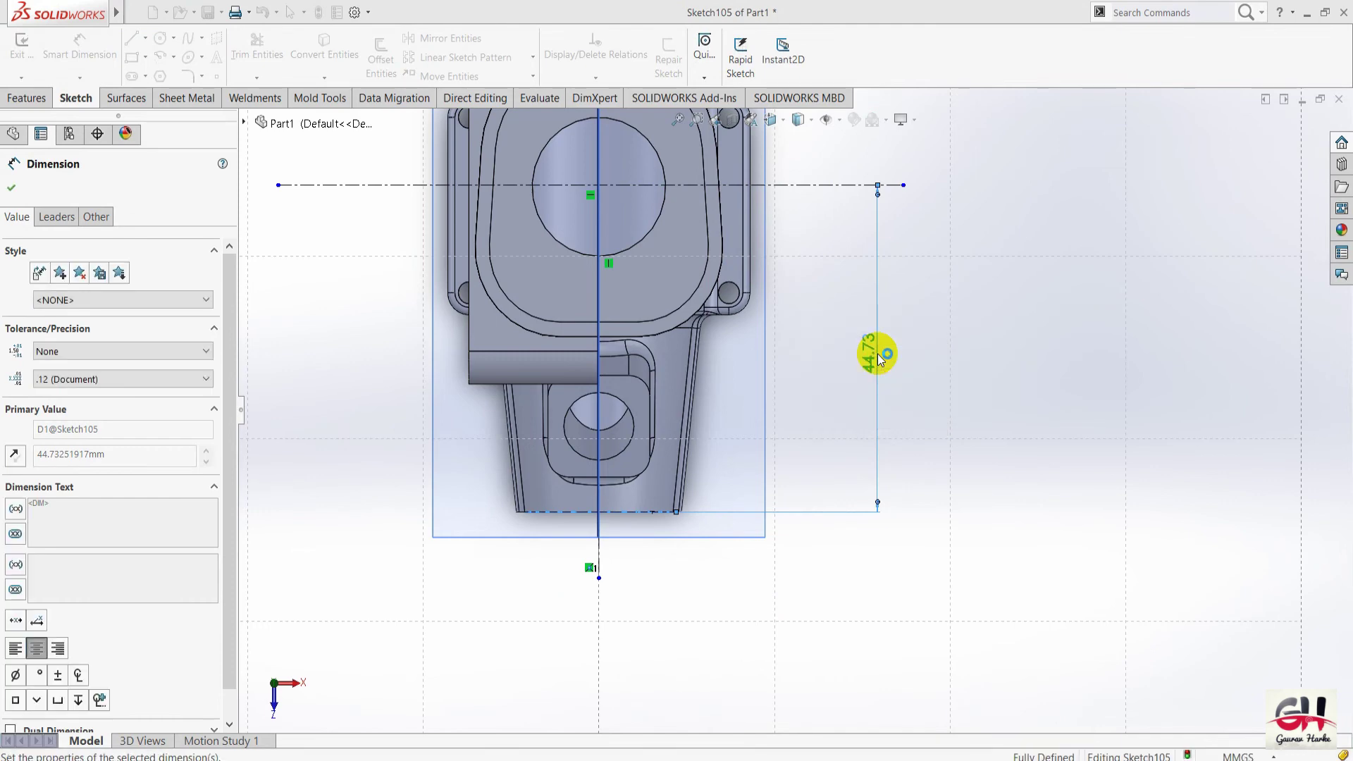
pyautogui.press('Escape')
# Zoom in and out to review the now fully defined sketch.
pyautogui.scroll(-2, 1057, 395)
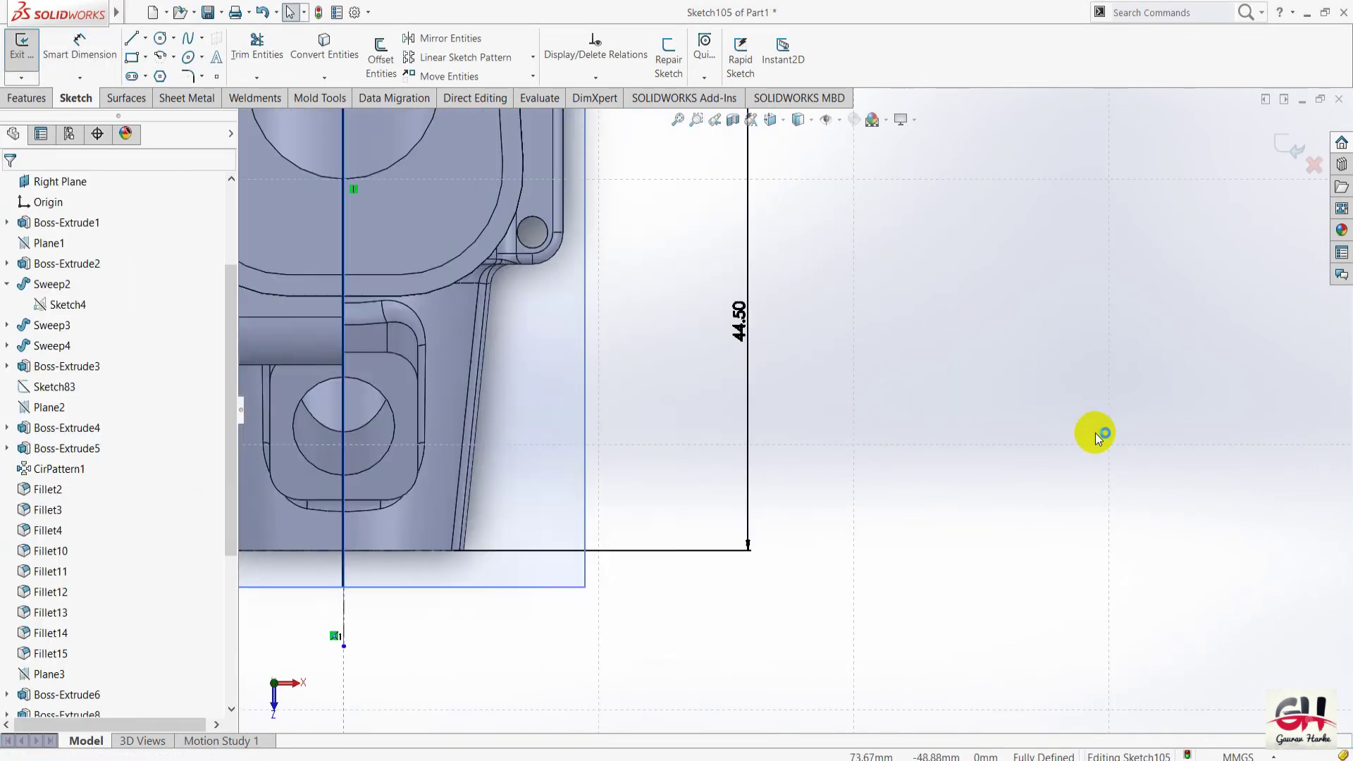
pyautogui.scroll(1, 1028, 423)
pyautogui.scroll(2, 574, 326)
pyautogui.scroll(-2, 713, 387)
pyautogui.scroll(-2, 962, 466)
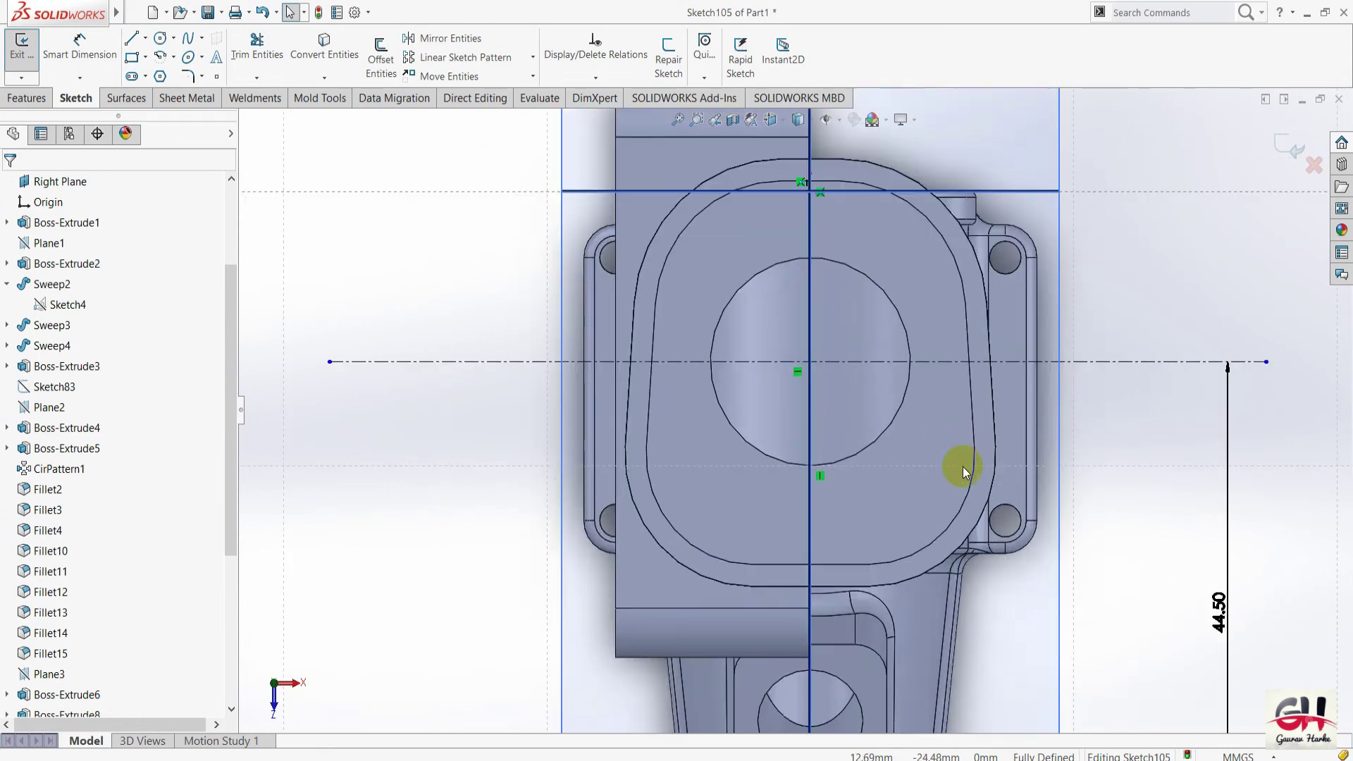
pyautogui.scroll(2, 797, 420)
pyautogui.scroll(-2, 861, 470)
pyautogui.scroll(2, 830, 466)
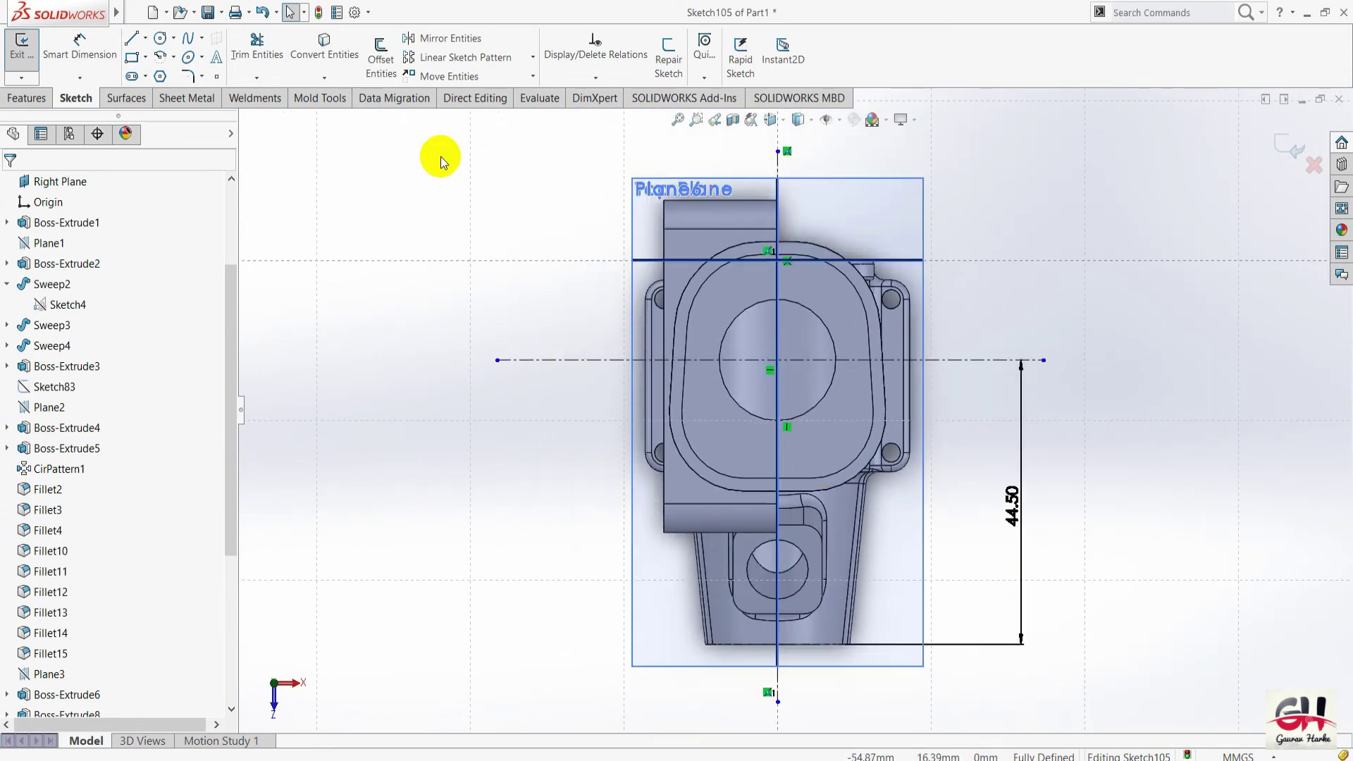
# Draw a vertical line along the block's left side near the lower bolt hole.
pyautogui.click(131, 39)
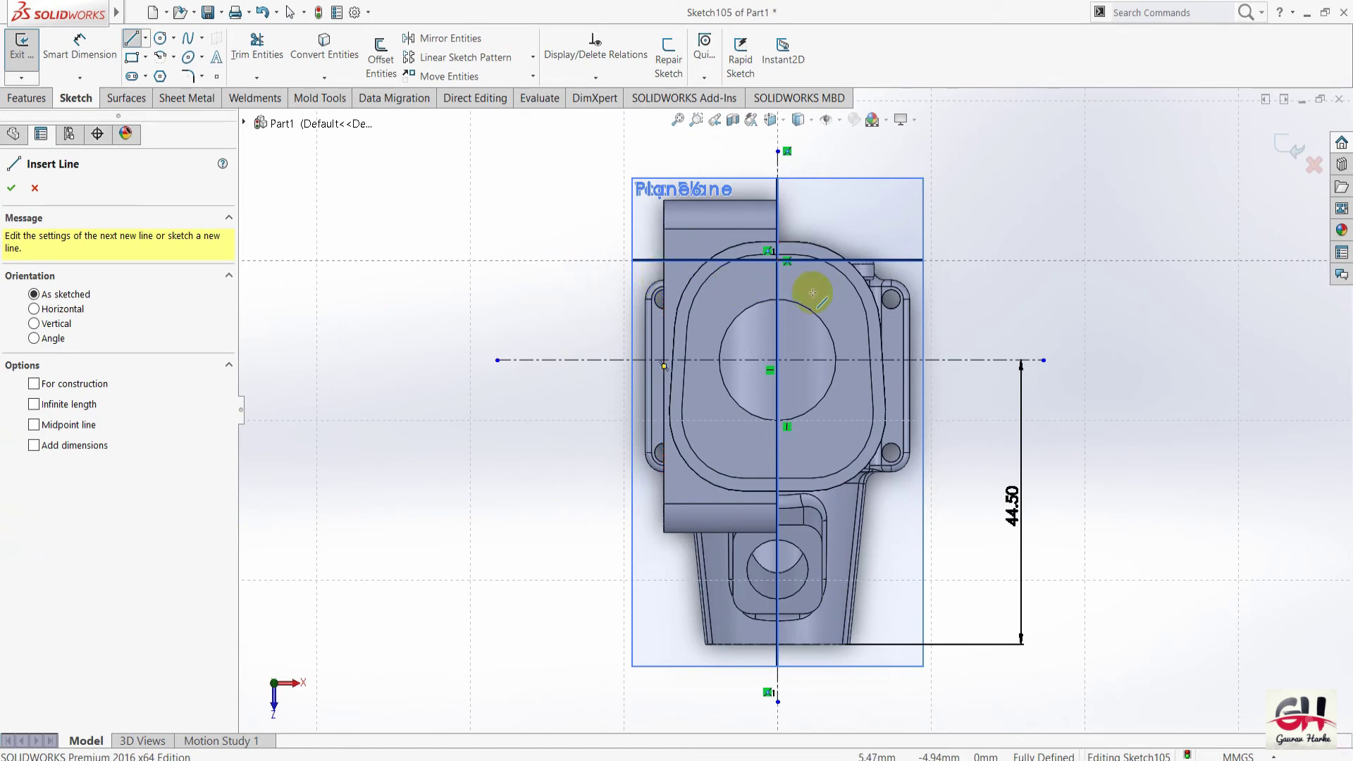
pyautogui.press('Escape')
pyautogui.scroll(2, 798, 302)
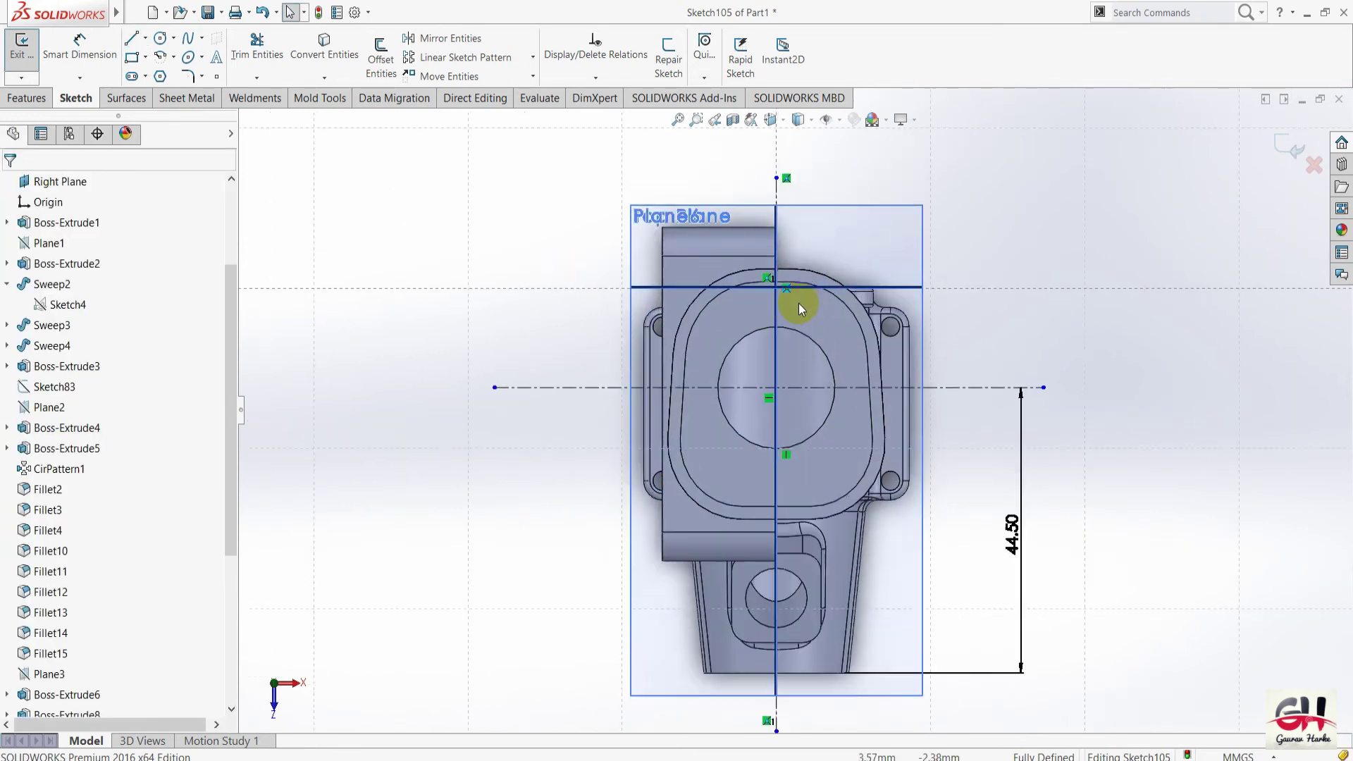
pyautogui.scroll(1, 627, 320)
pyautogui.click(131, 38)
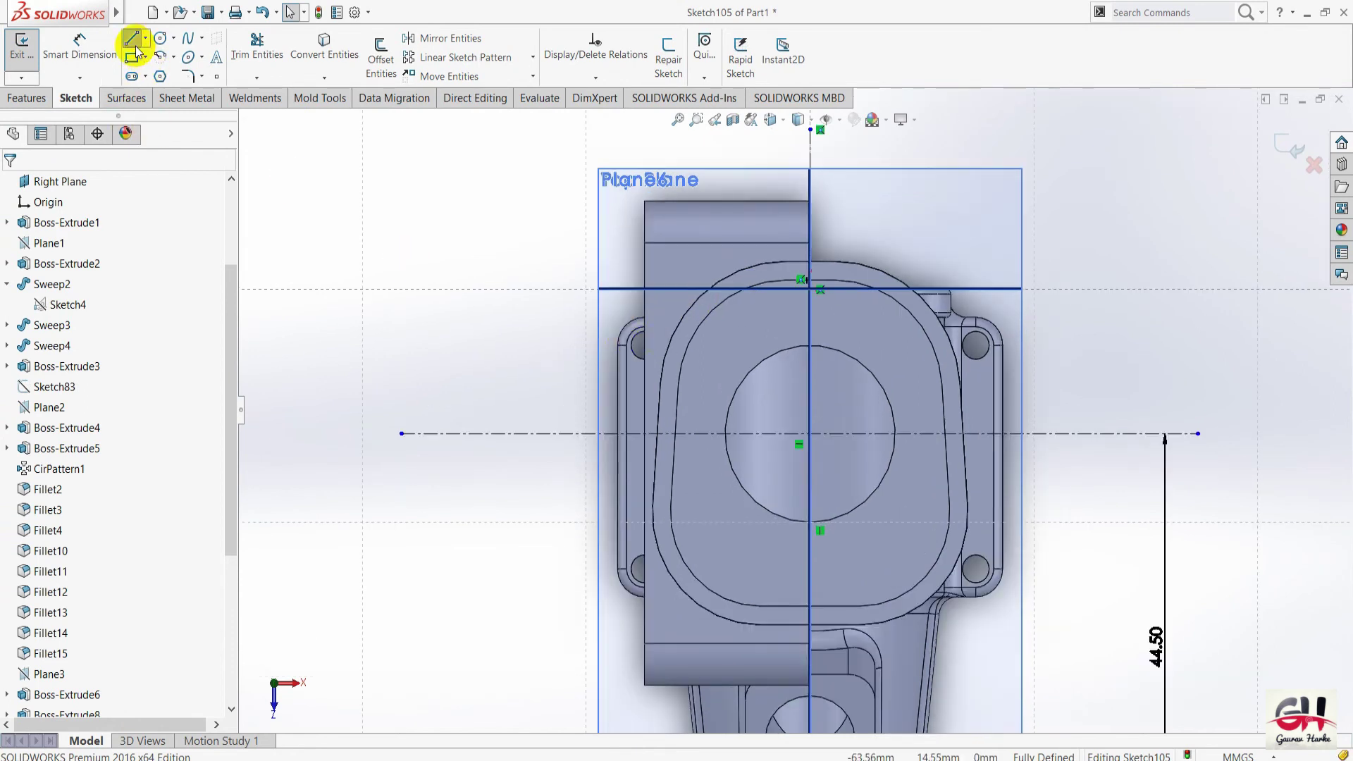
pyautogui.click(645, 310)
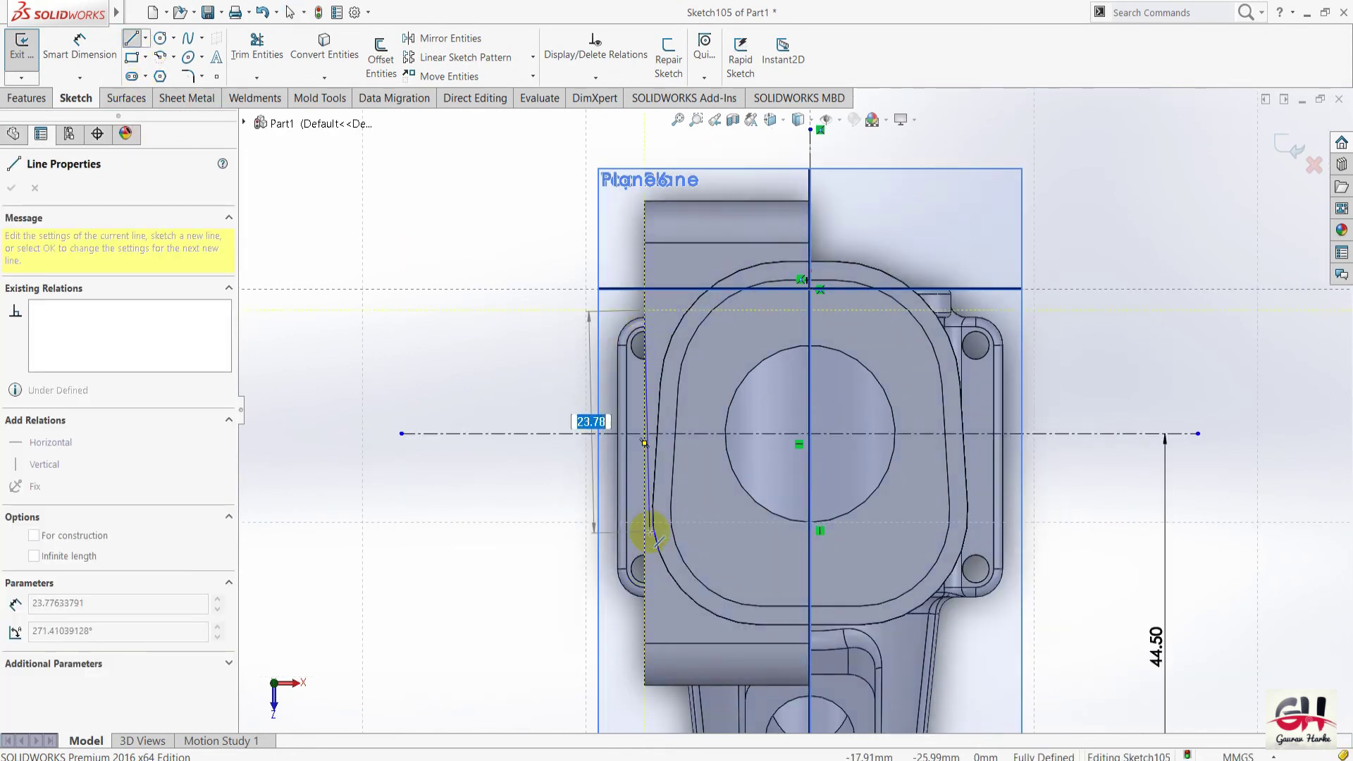
pyautogui.click(641, 566)
pyautogui.press('Escape')
pyautogui.press('Escape')
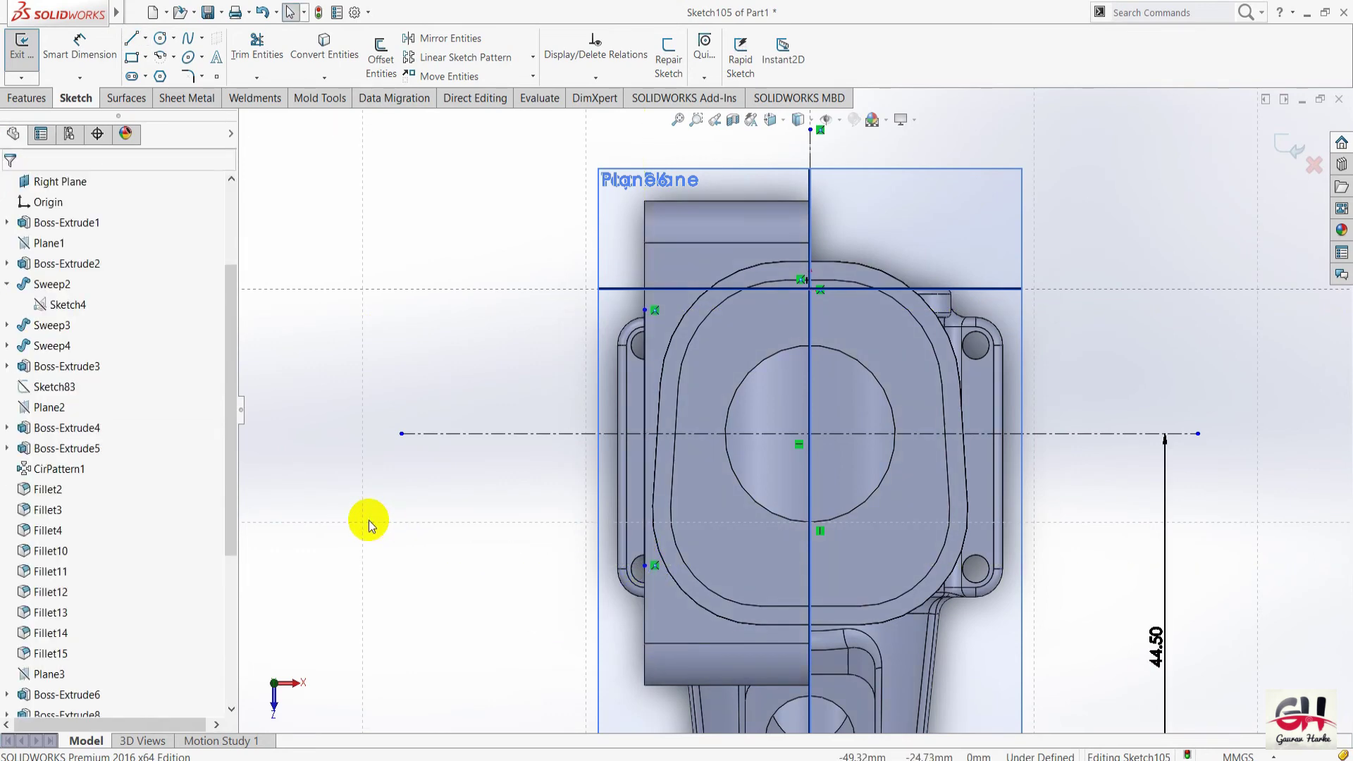
# Dimension the vertical line to a length of 30 mm.
pyautogui.press('s')
pyautogui.click(415, 532)
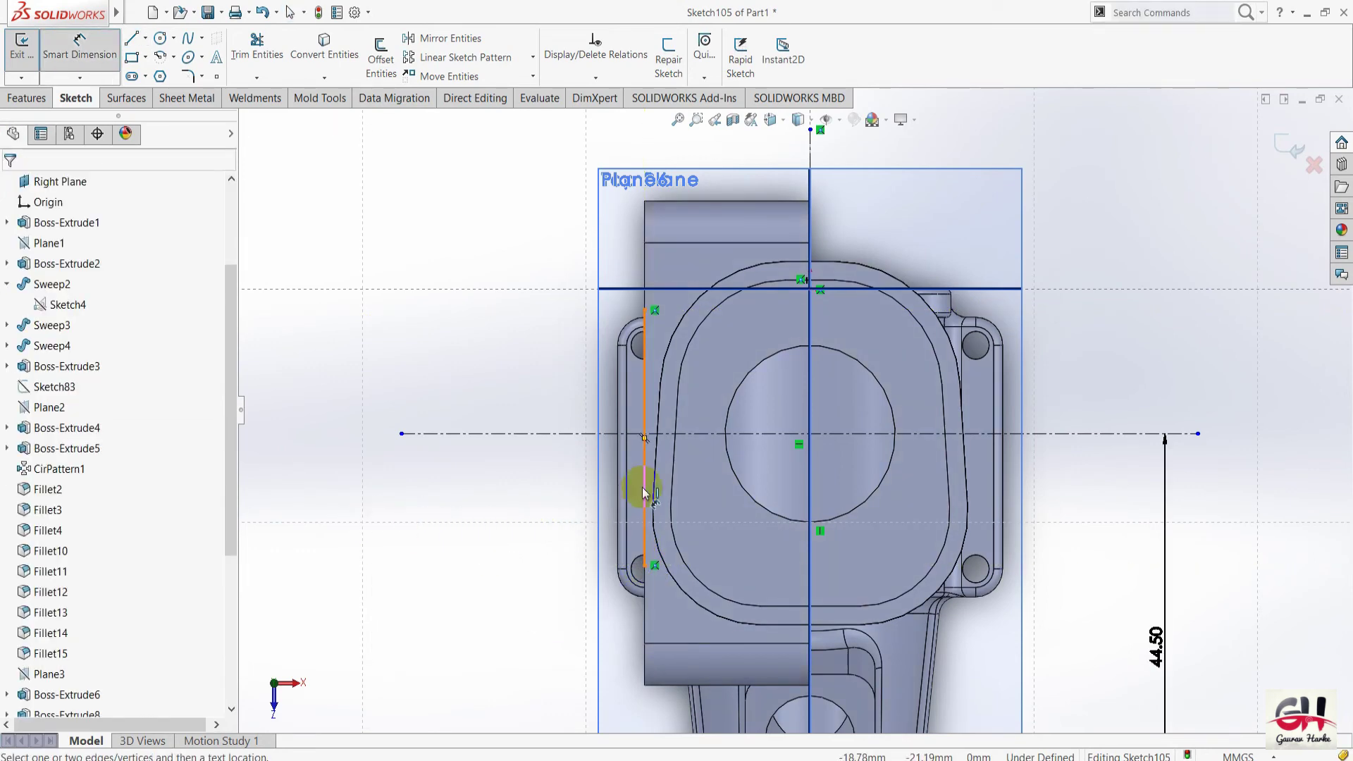
pyautogui.click(643, 486)
pyautogui.click(524, 489)
pyautogui.write('30')
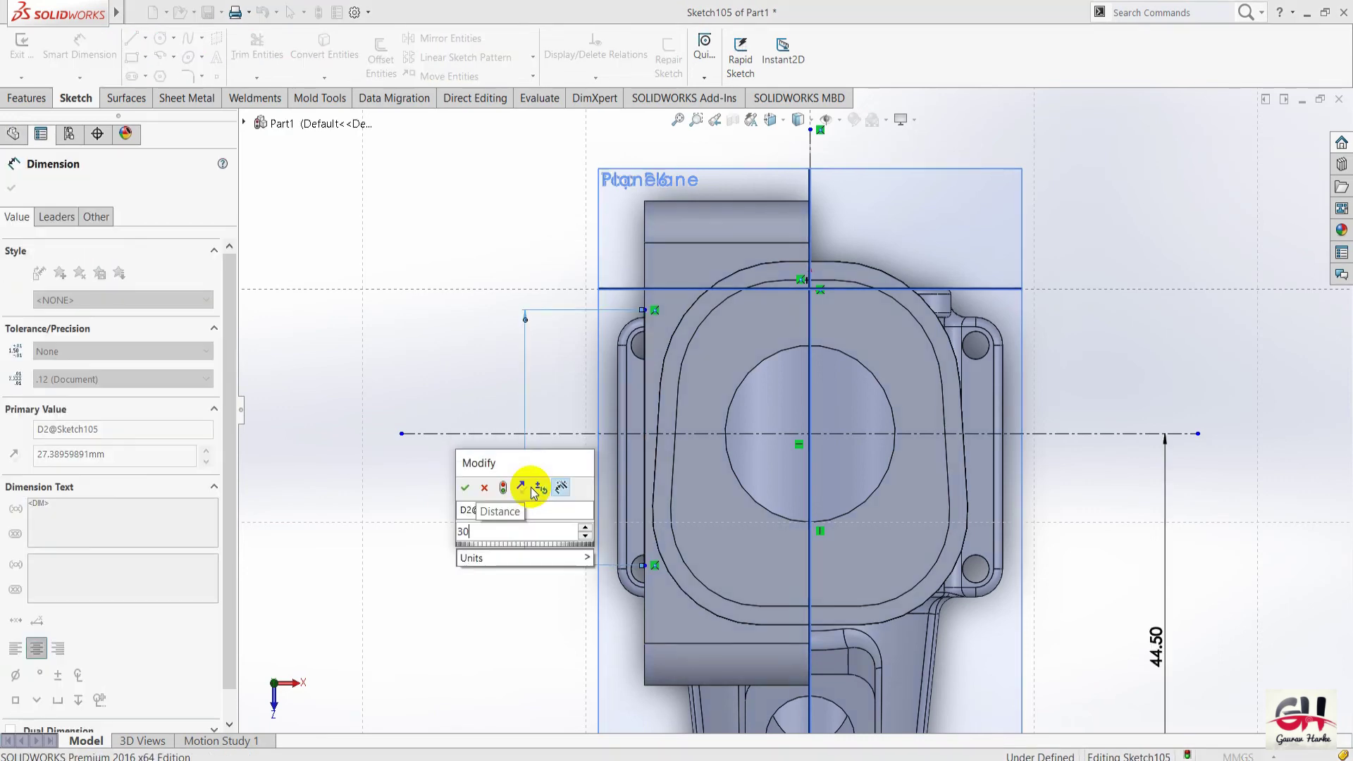
pyautogui.press('Return')
pyautogui.click(437, 328)
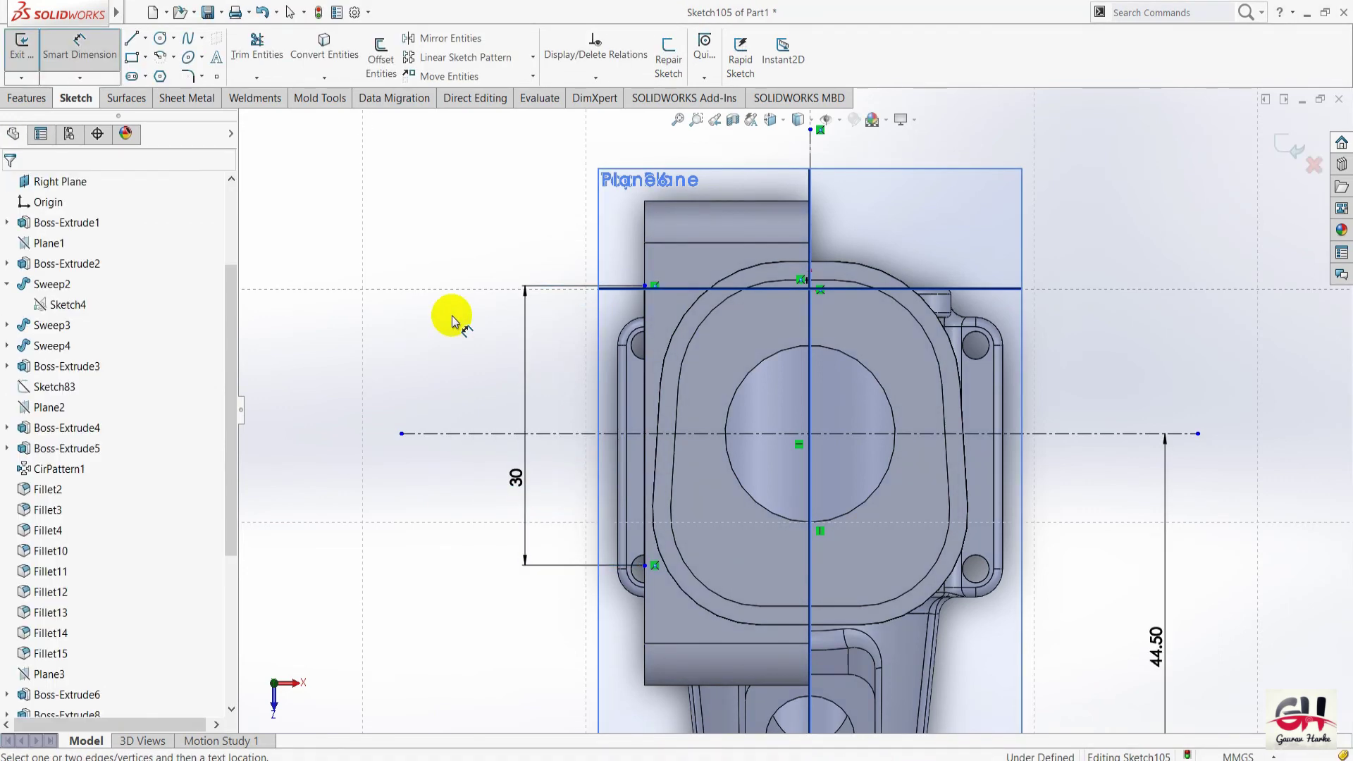
pyautogui.click(645, 286)
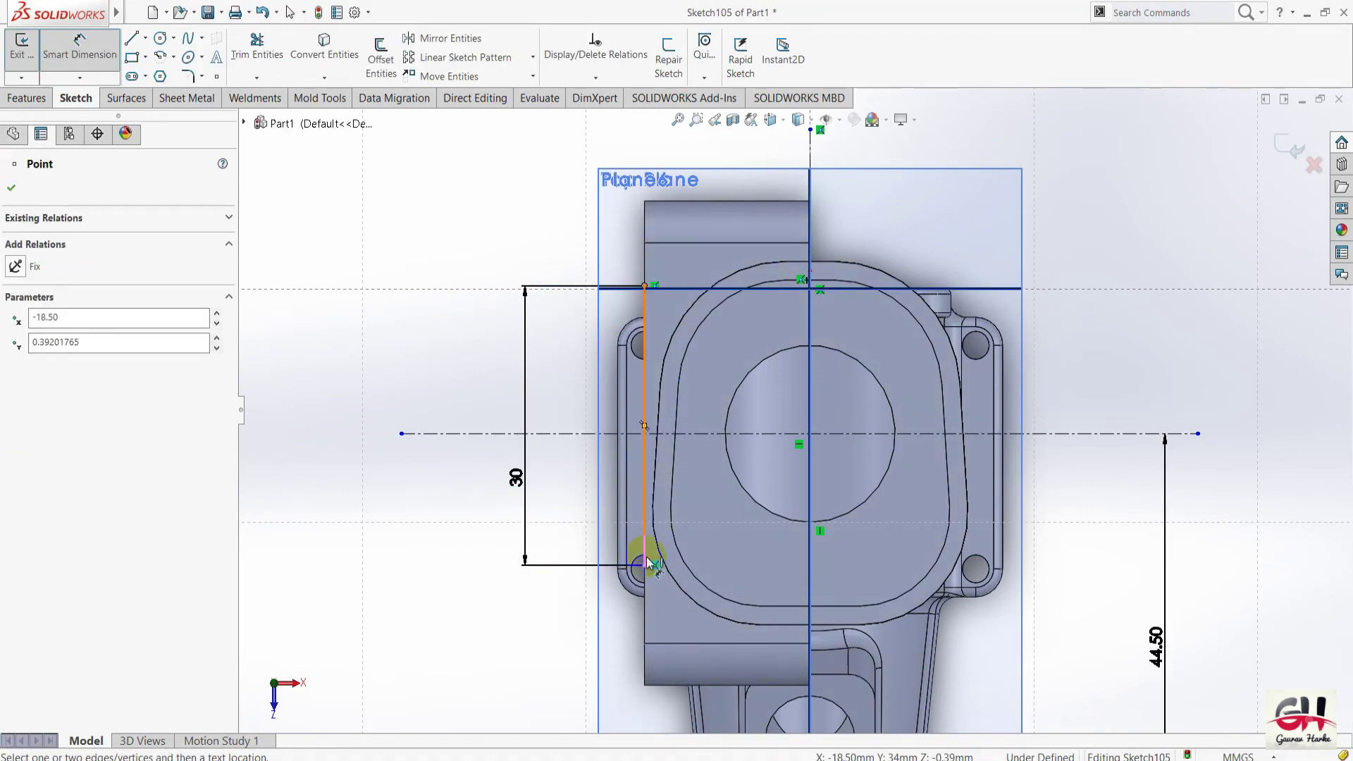
pyautogui.click(645, 565)
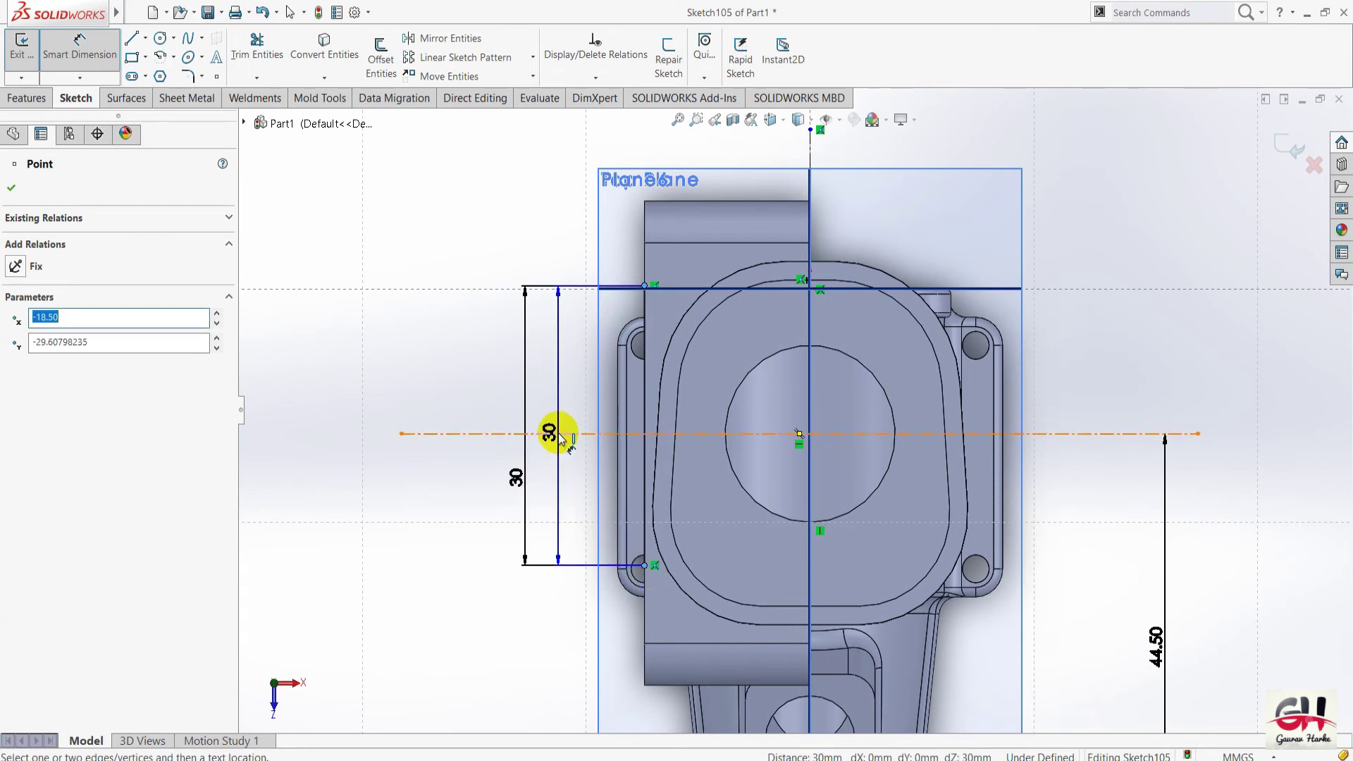
pyautogui.click(559, 434)
pyautogui.press('Escape')
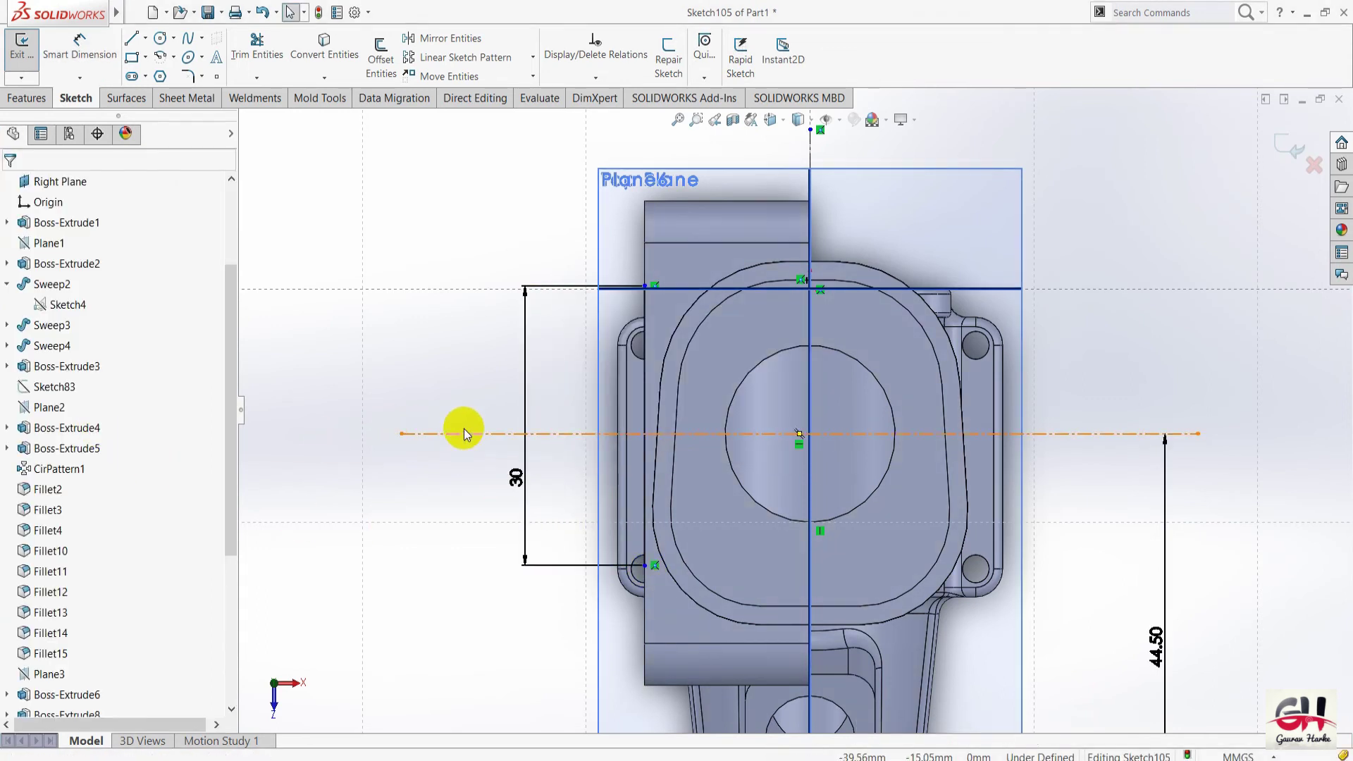
# Make the line's endpoints symmetric about the horizontal centreline, then switch to the drawing.
pyautogui.click(645, 286)
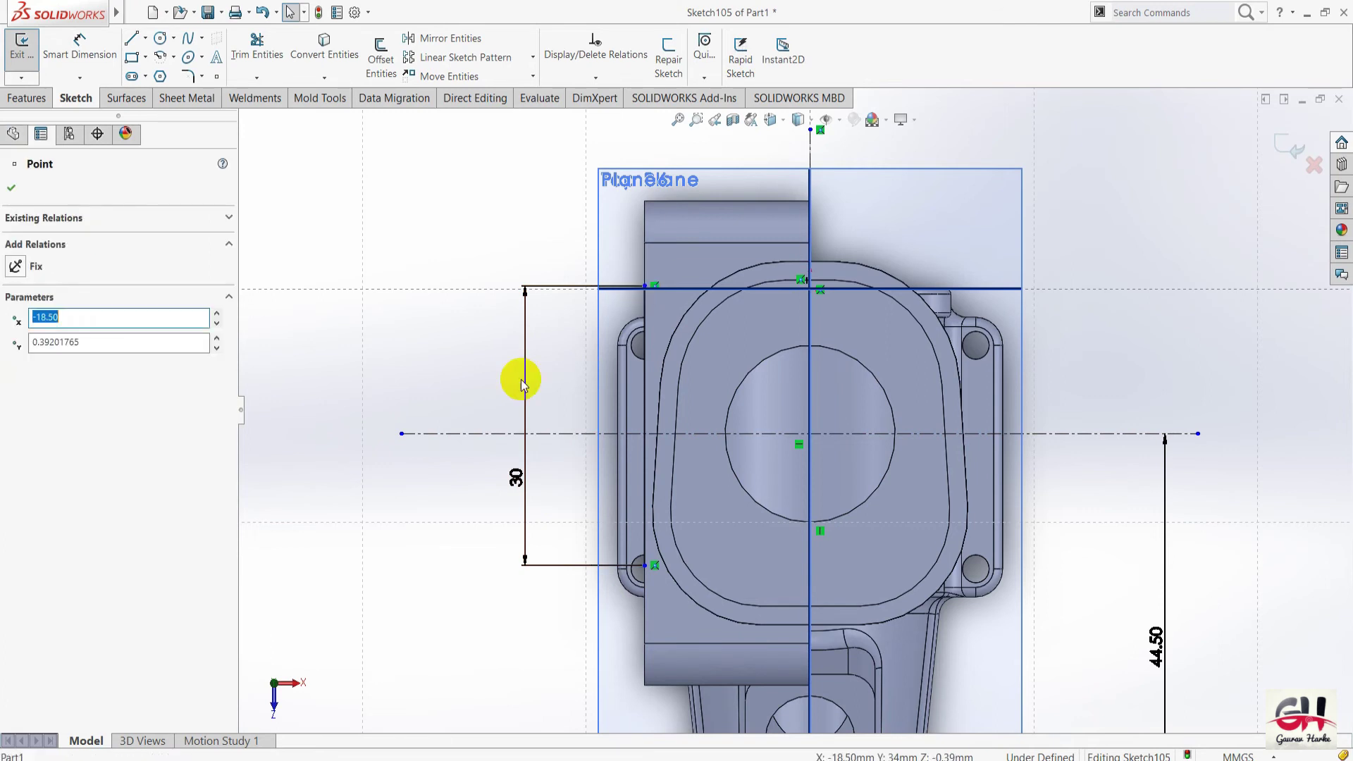
pyautogui.keyDown('ctrl'); pyautogui.click(643, 567); pyautogui.keyUp('ctrl')
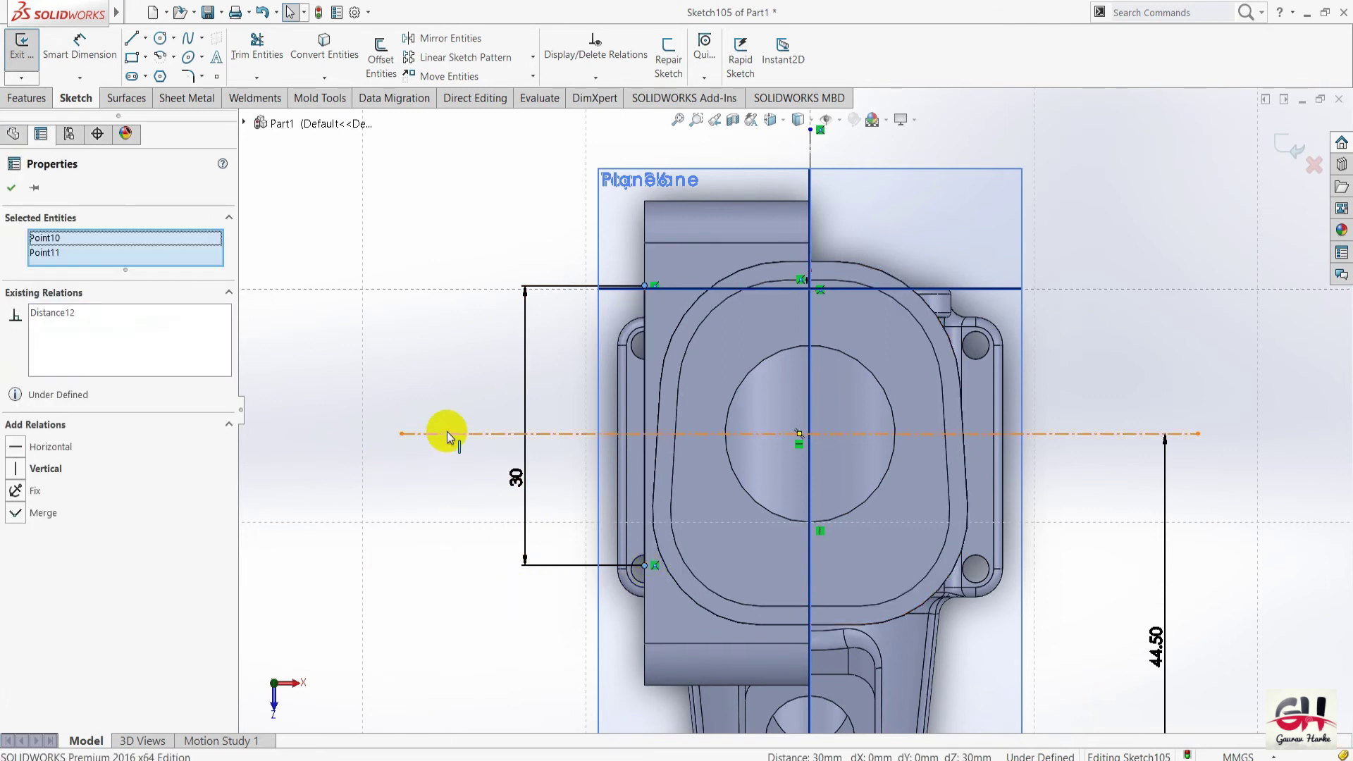
pyautogui.keyDown('ctrl'); pyautogui.click(446, 434); pyautogui.keyUp('ctrl')
pyautogui.click(17, 462)
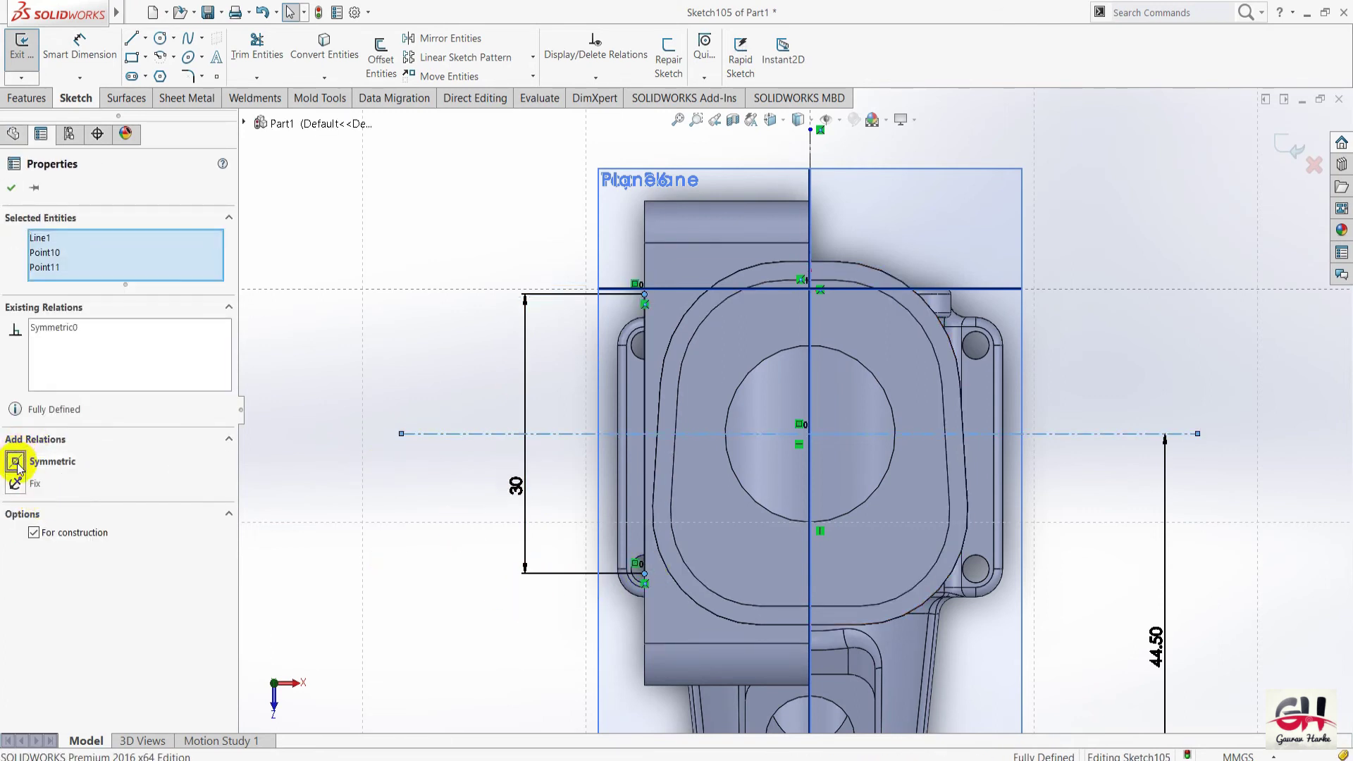
pyautogui.click(11, 189)
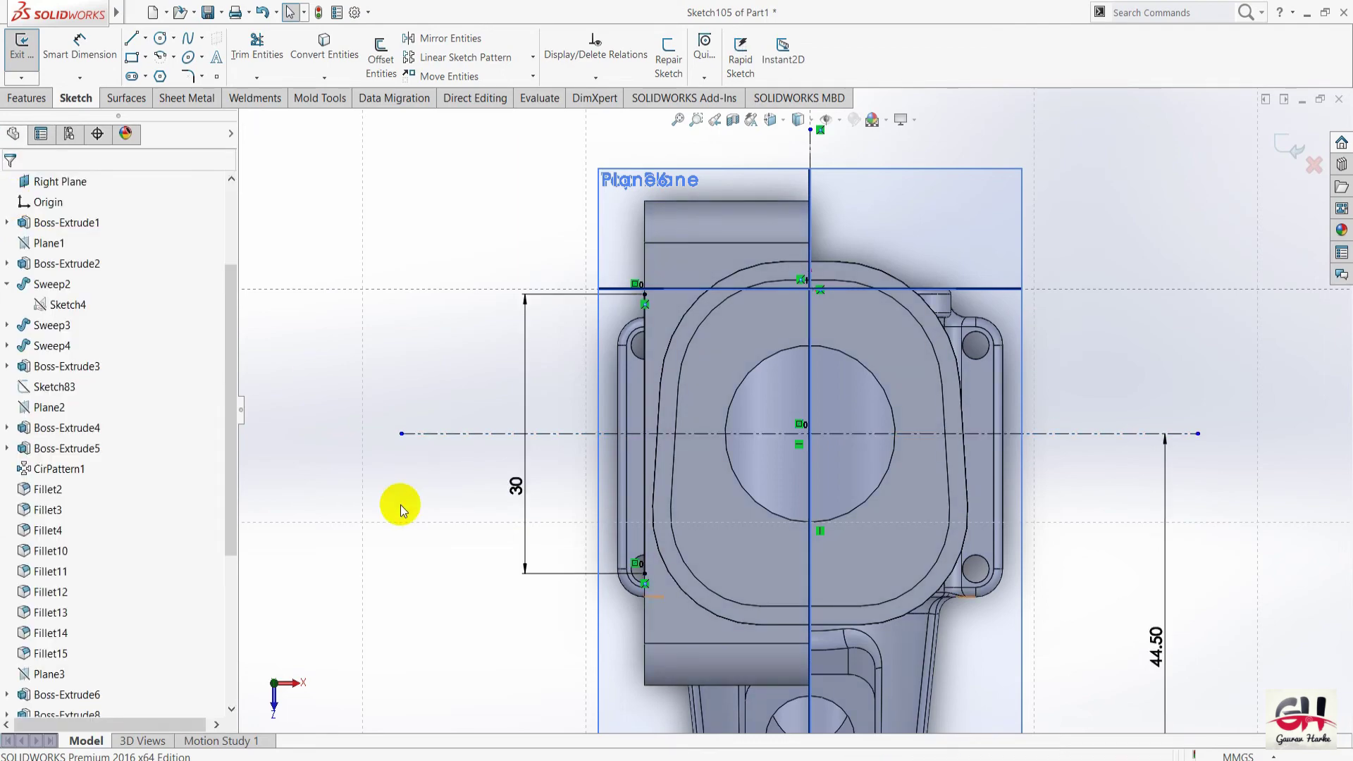
pyautogui.hotkey('alt', 'Tab')
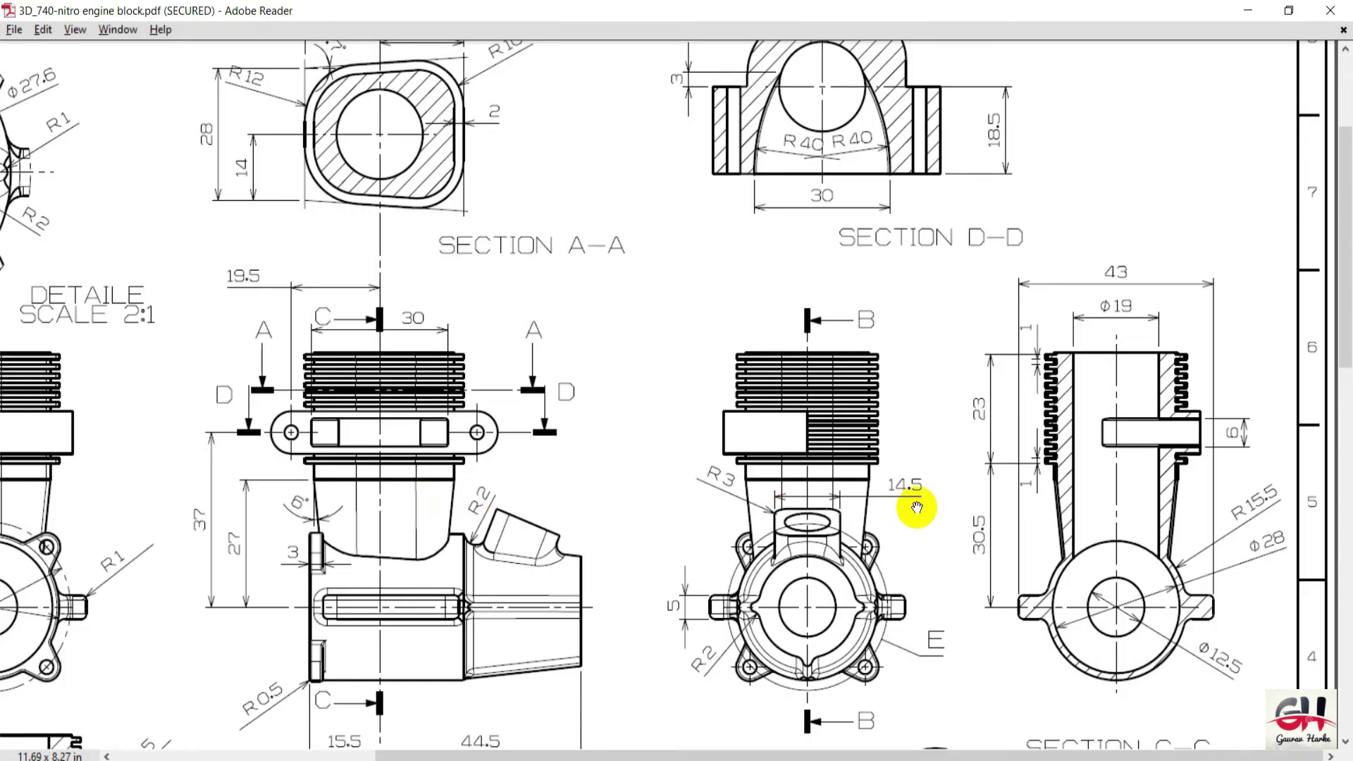
# Compare Section D-D's 30 width, R40 arcs and 18.5 height against the sketch.
pyautogui.scroll(2, 1053, 361)
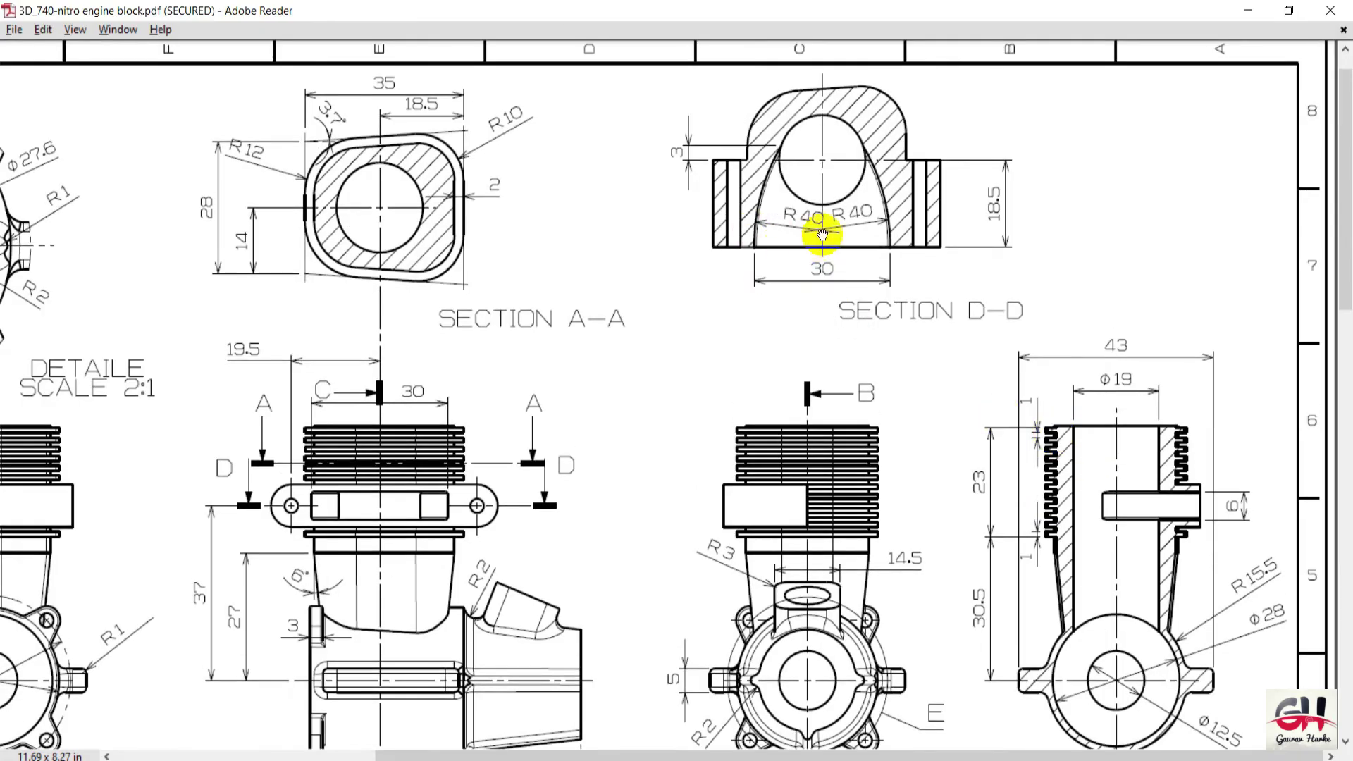
pyautogui.hotkey('alt', 'Tab')
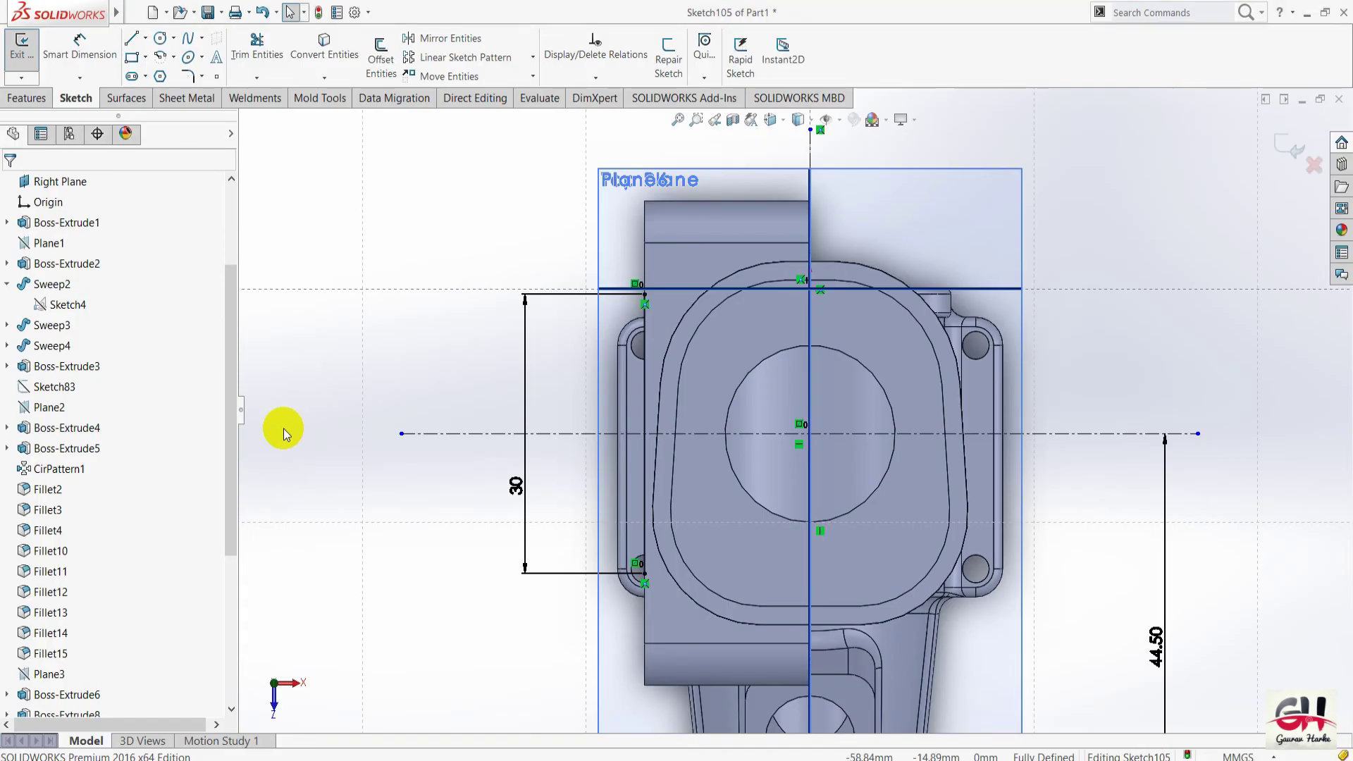
pyautogui.hotkey('alt', 'Tab')
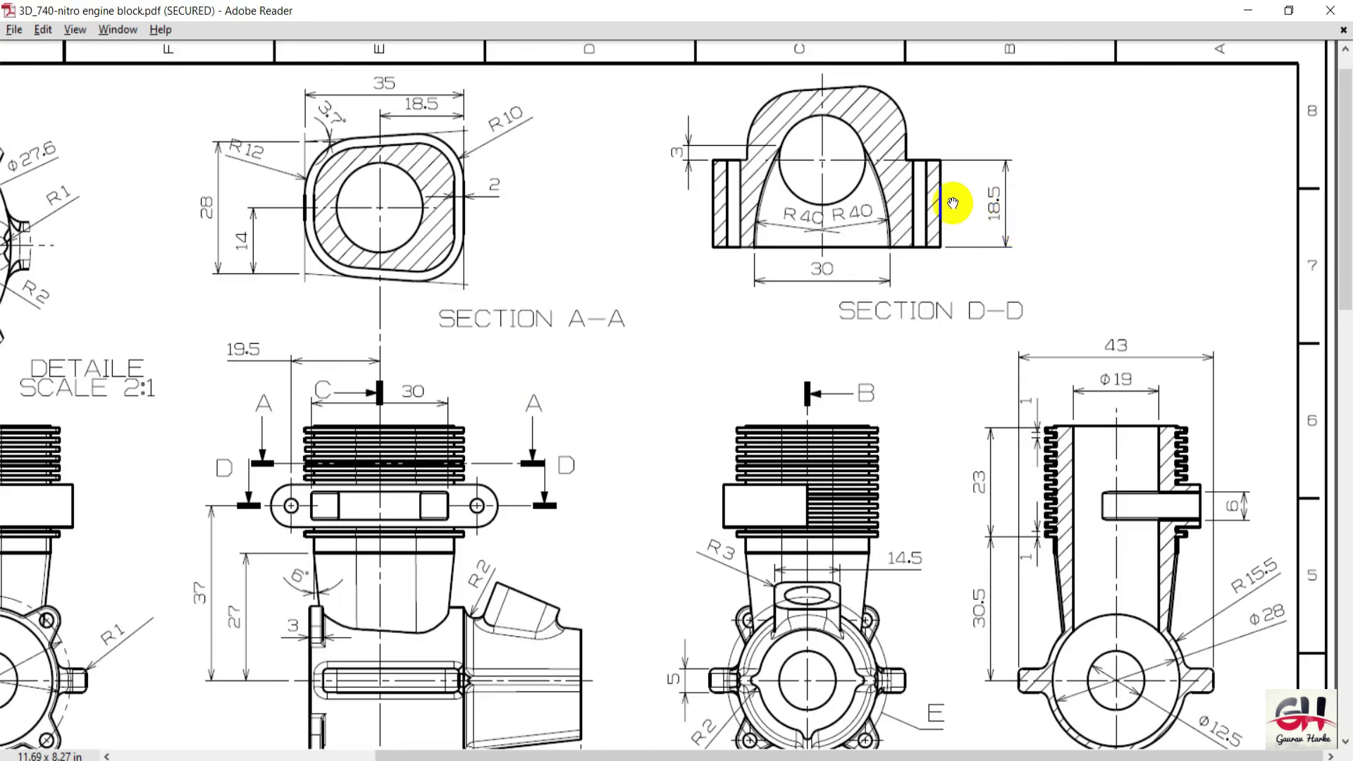
pyautogui.hotkey('alt', 'Tab')
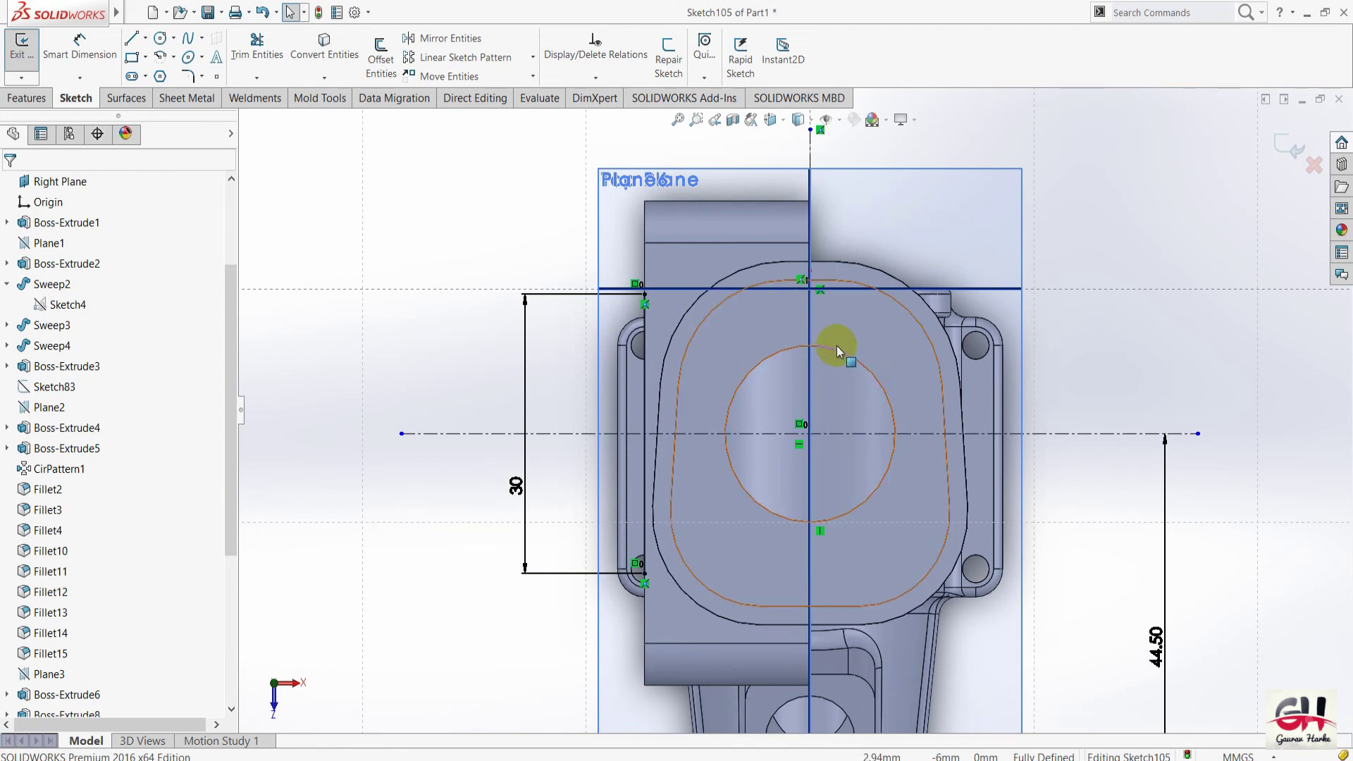
# Convert the central 19 mm bore edge into a sketch circle and check its size.
pyautogui.click(822, 518)
pyautogui.keyDown('ctrl'); pyautogui.click(733, 384); pyautogui.keyUp('ctrl')
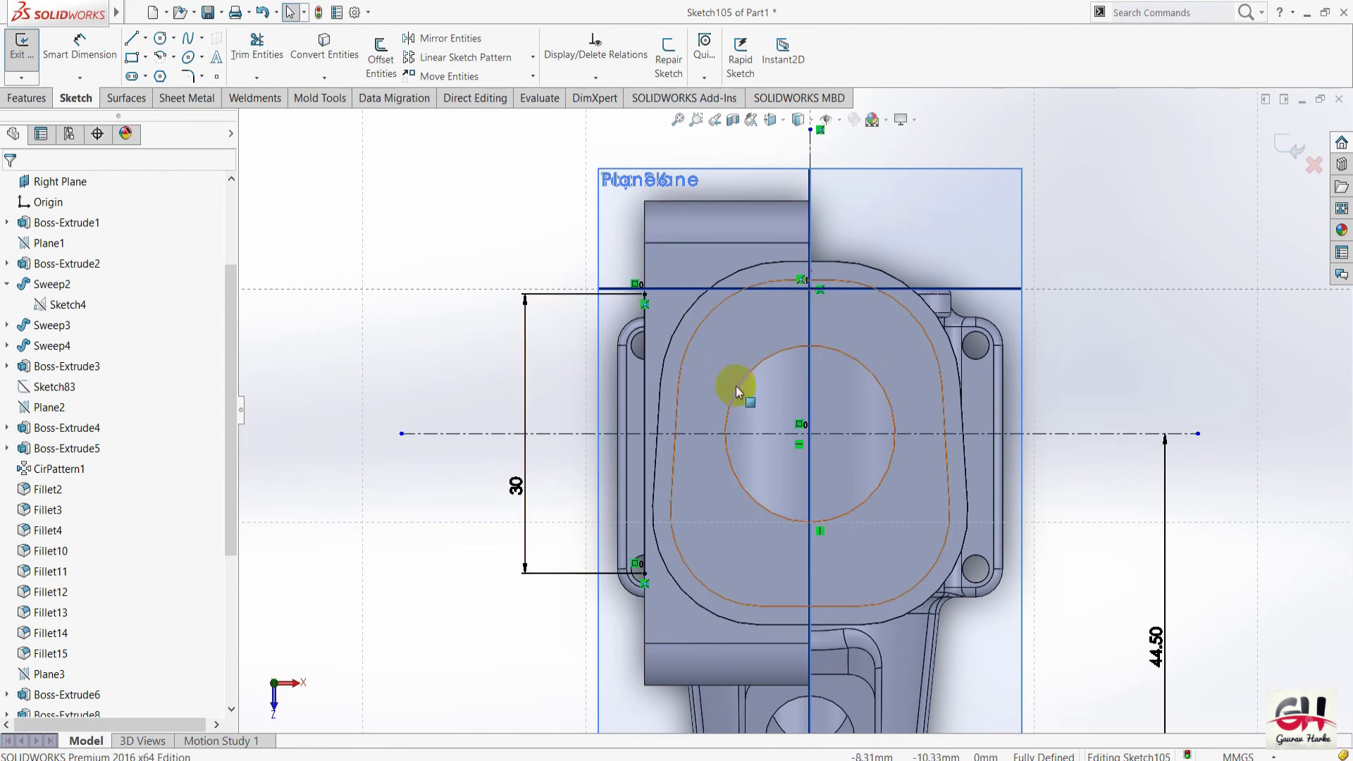
pyautogui.press('Escape')
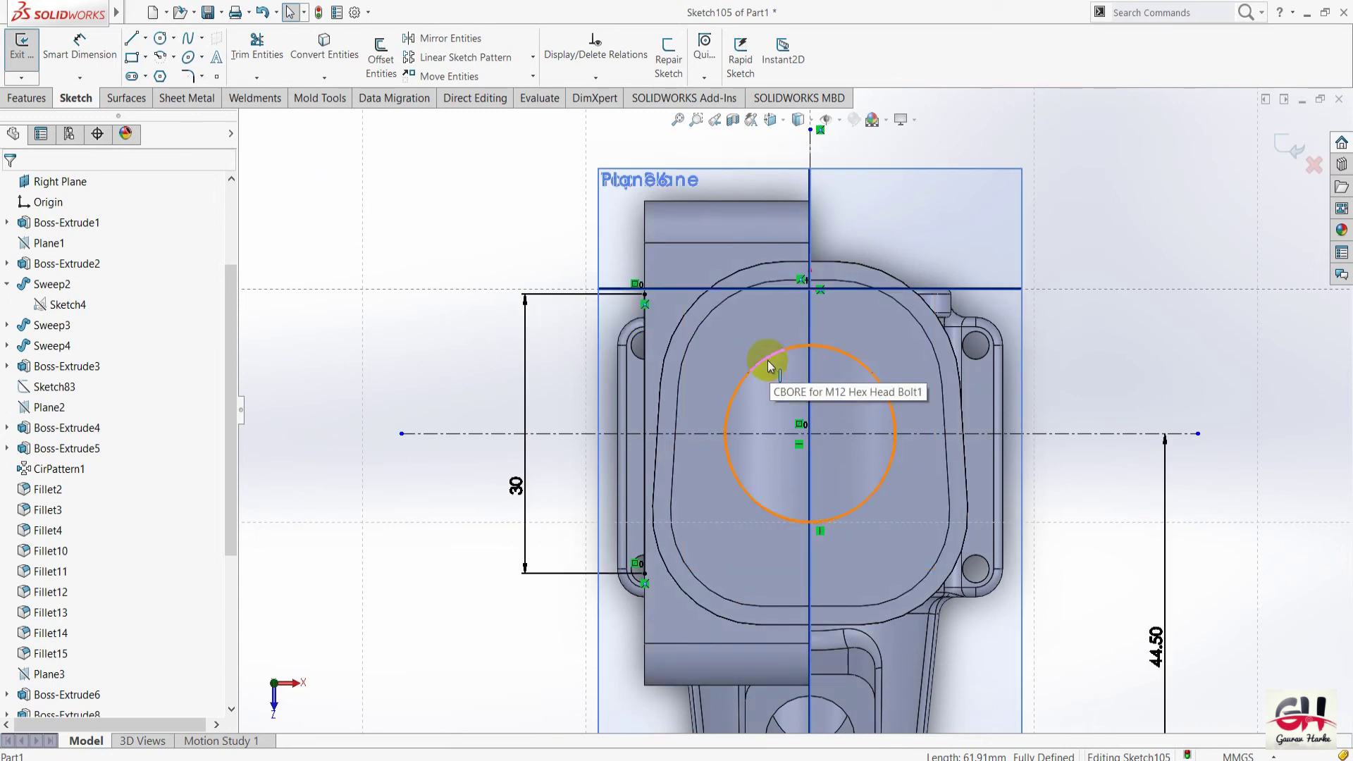
pyautogui.click(768, 361)
pyautogui.click(321, 46)
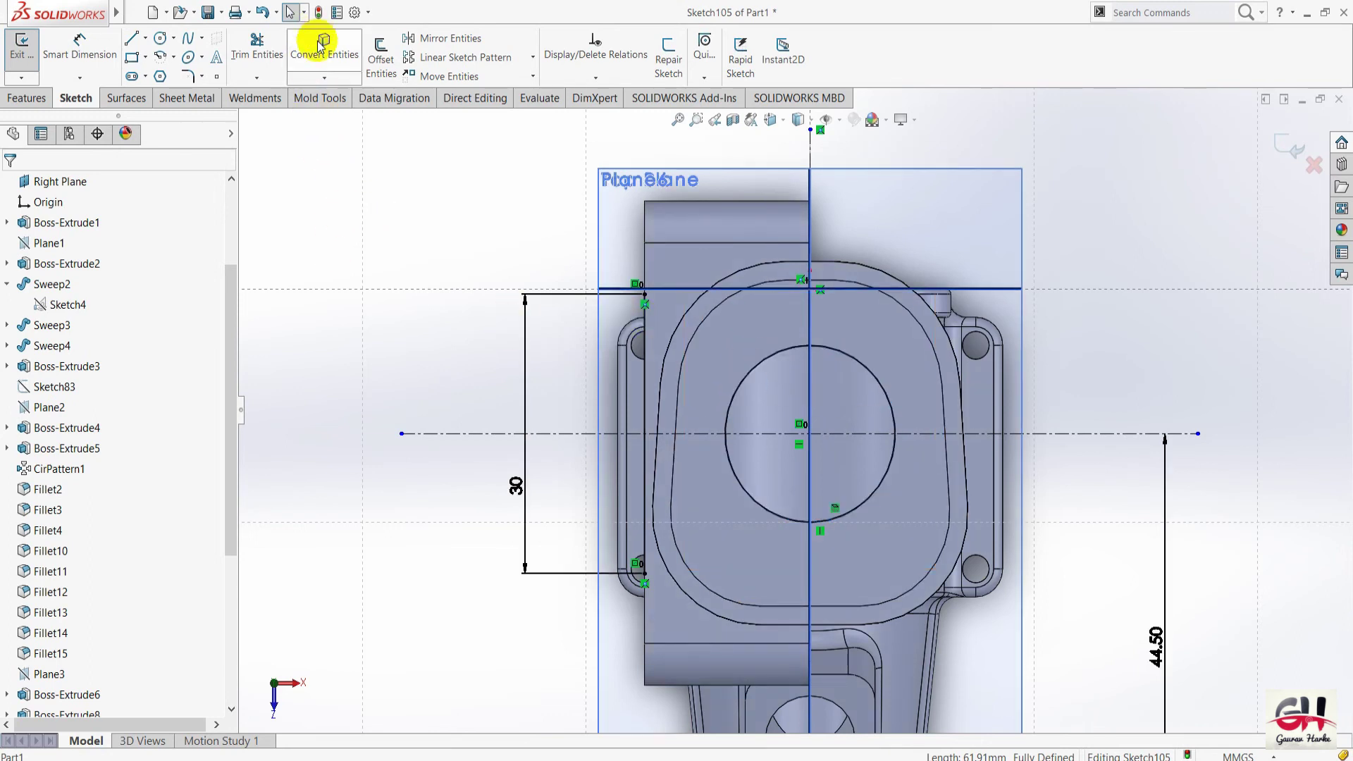
pyautogui.click(782, 354)
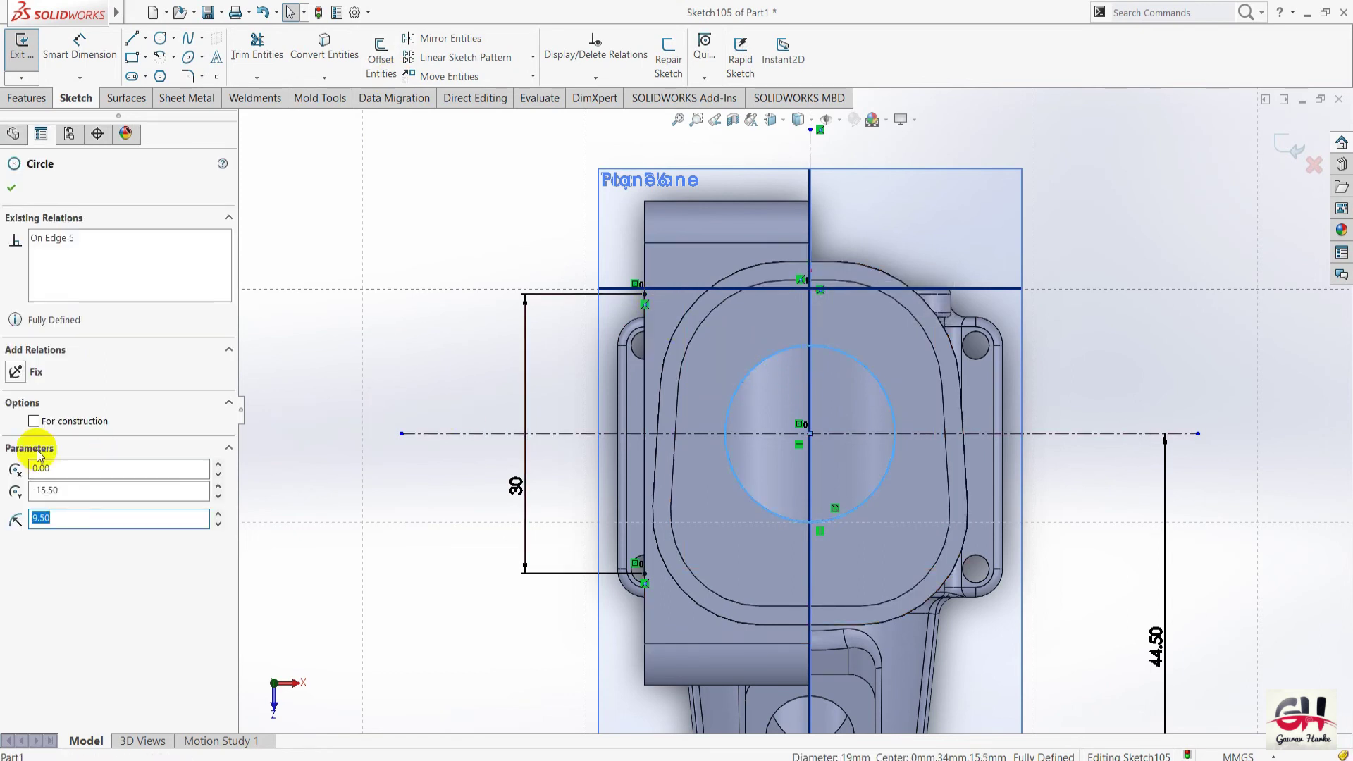
pyautogui.press('Escape')
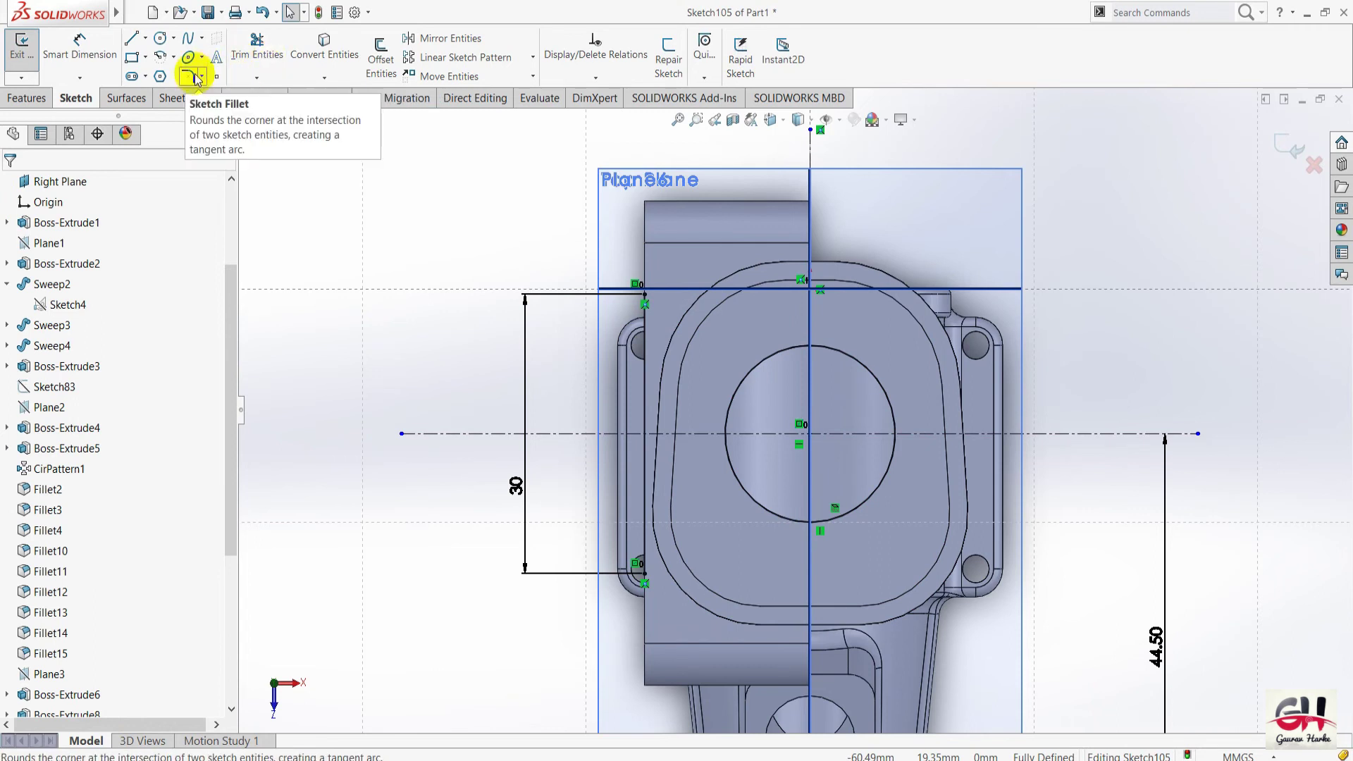
# Draw a 3-point arc from the 30 mm line's top point to the bore circle.
pyautogui.click(175, 60)
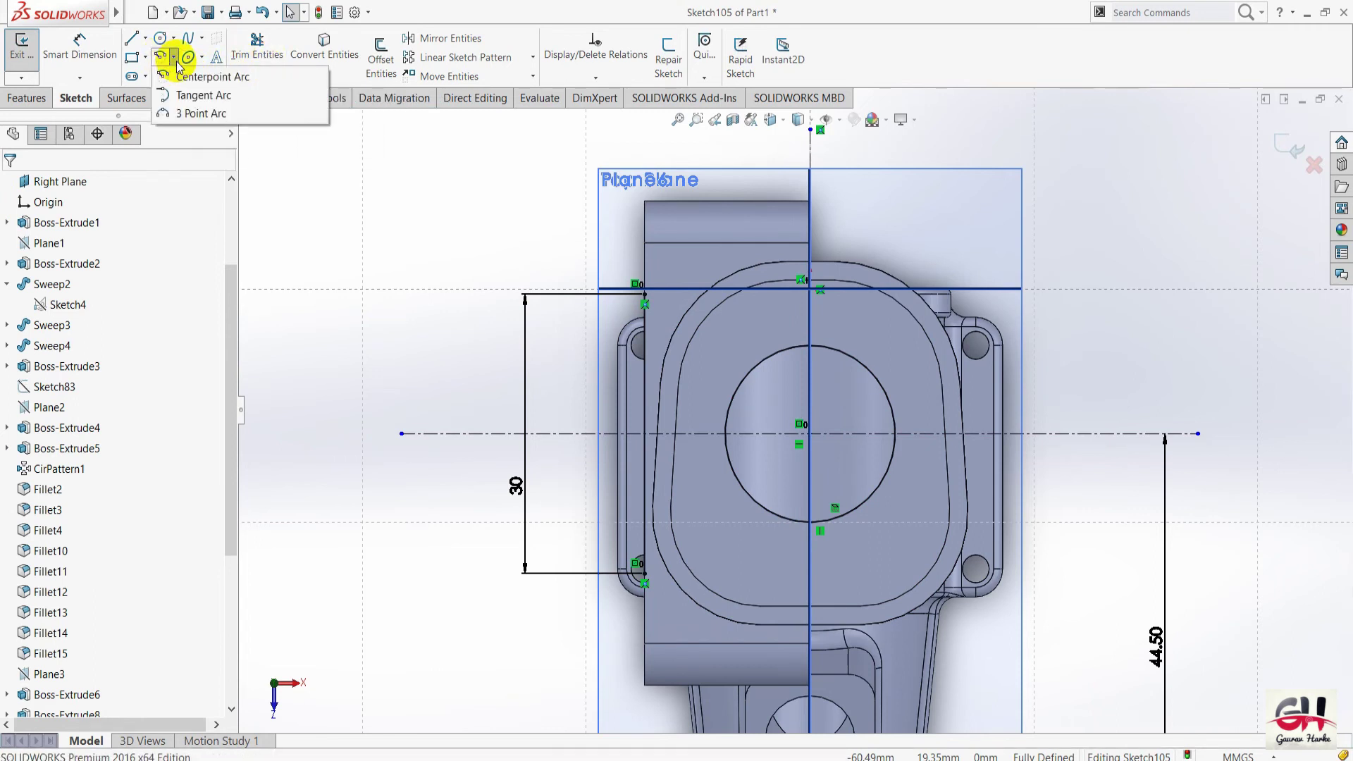
pyautogui.click(206, 116)
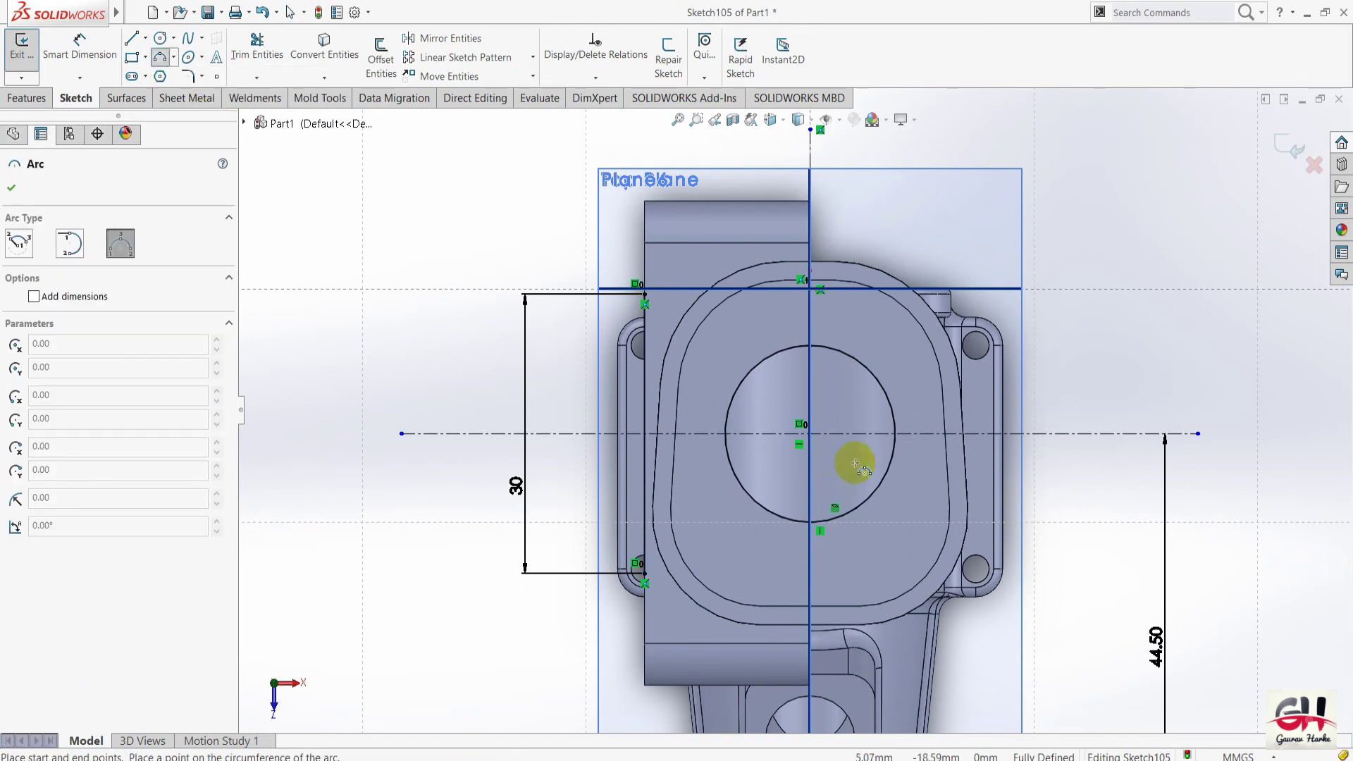
pyautogui.moveTo(644, 295); pyautogui.dragTo(854, 362)
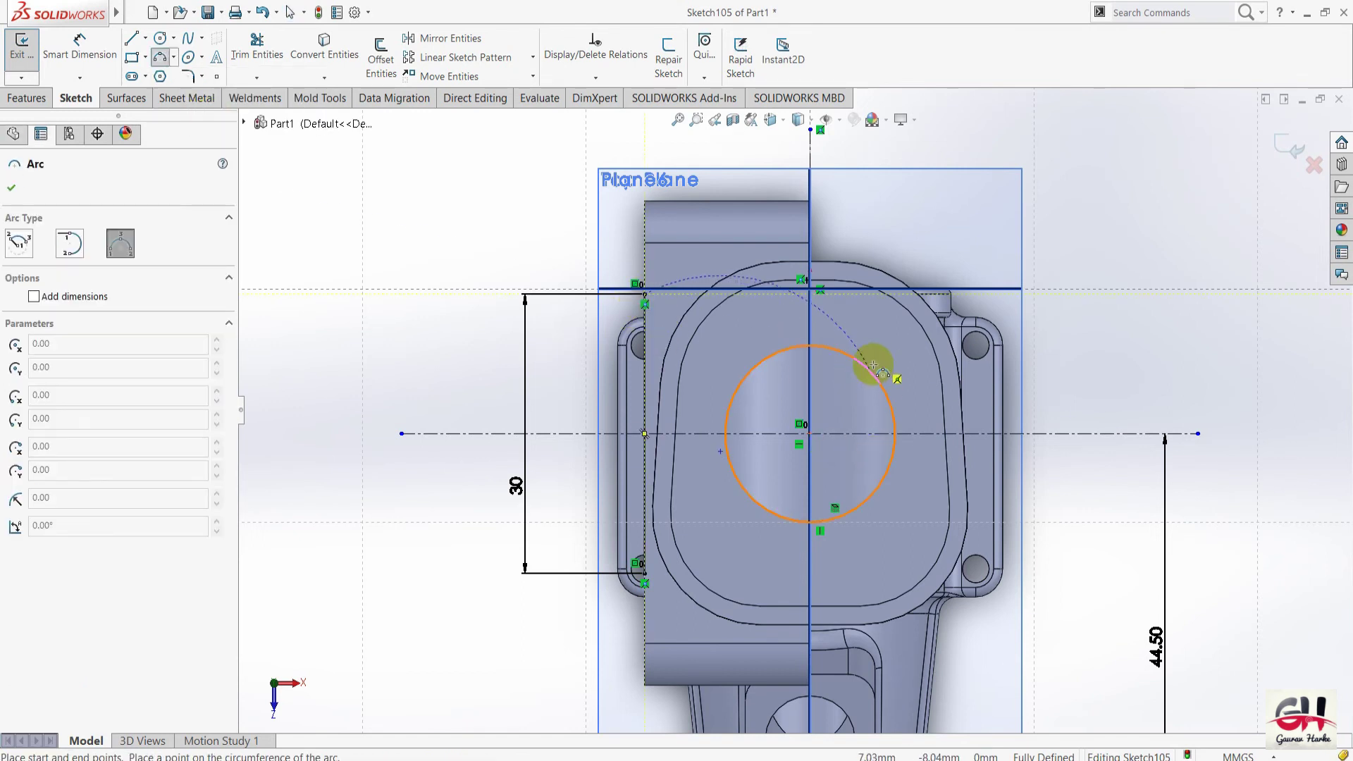
pyautogui.click(853, 360)
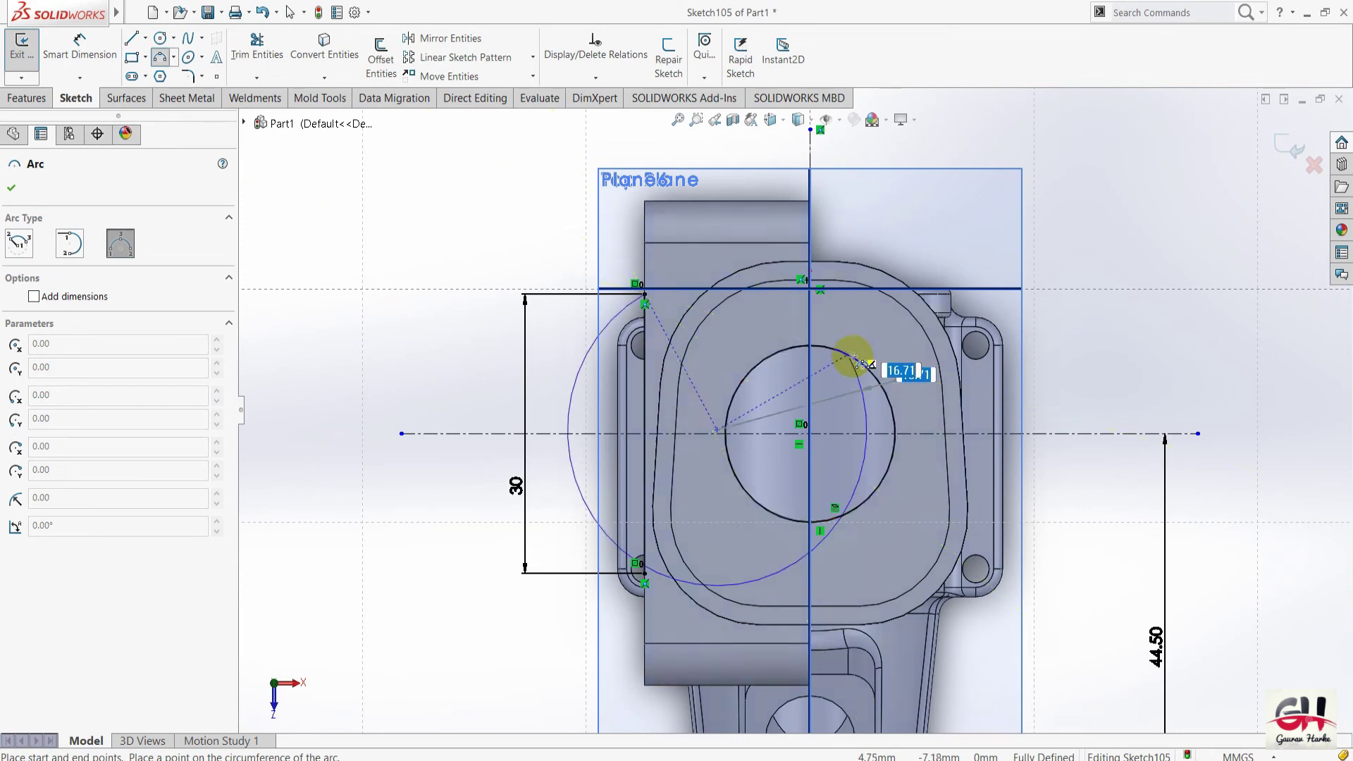
pyautogui.click(747, 311)
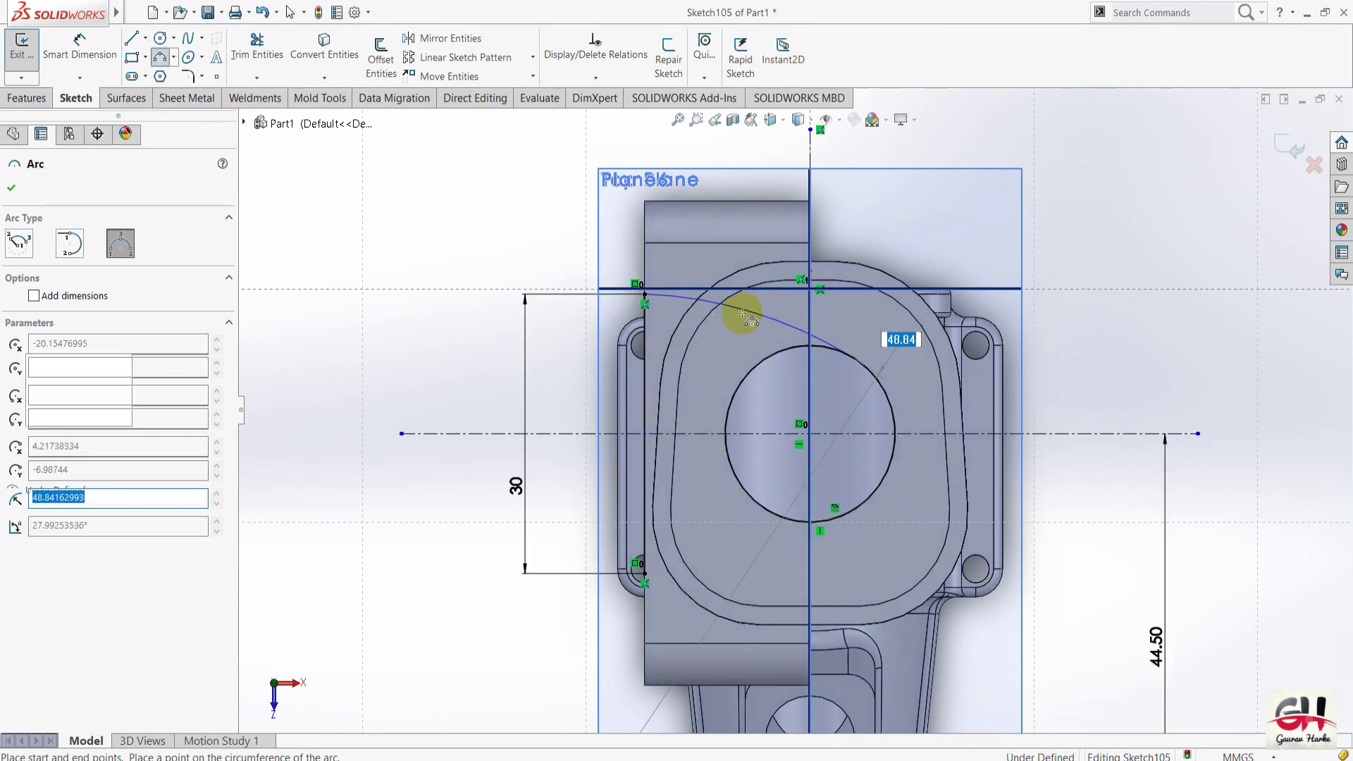
pyautogui.press('Escape')
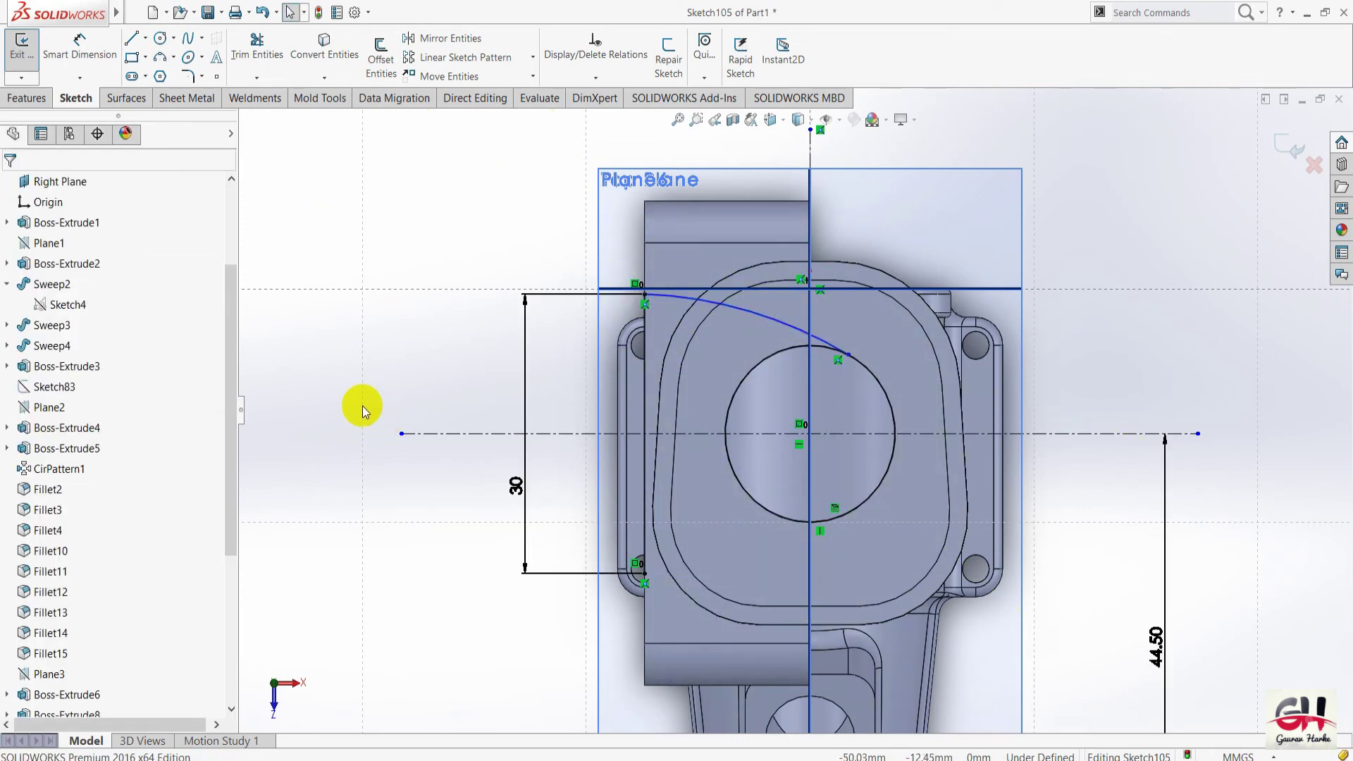
# Start a Smart Dimension on the new arc's radius.
pyautogui.press('s')
pyautogui.click(415, 424)
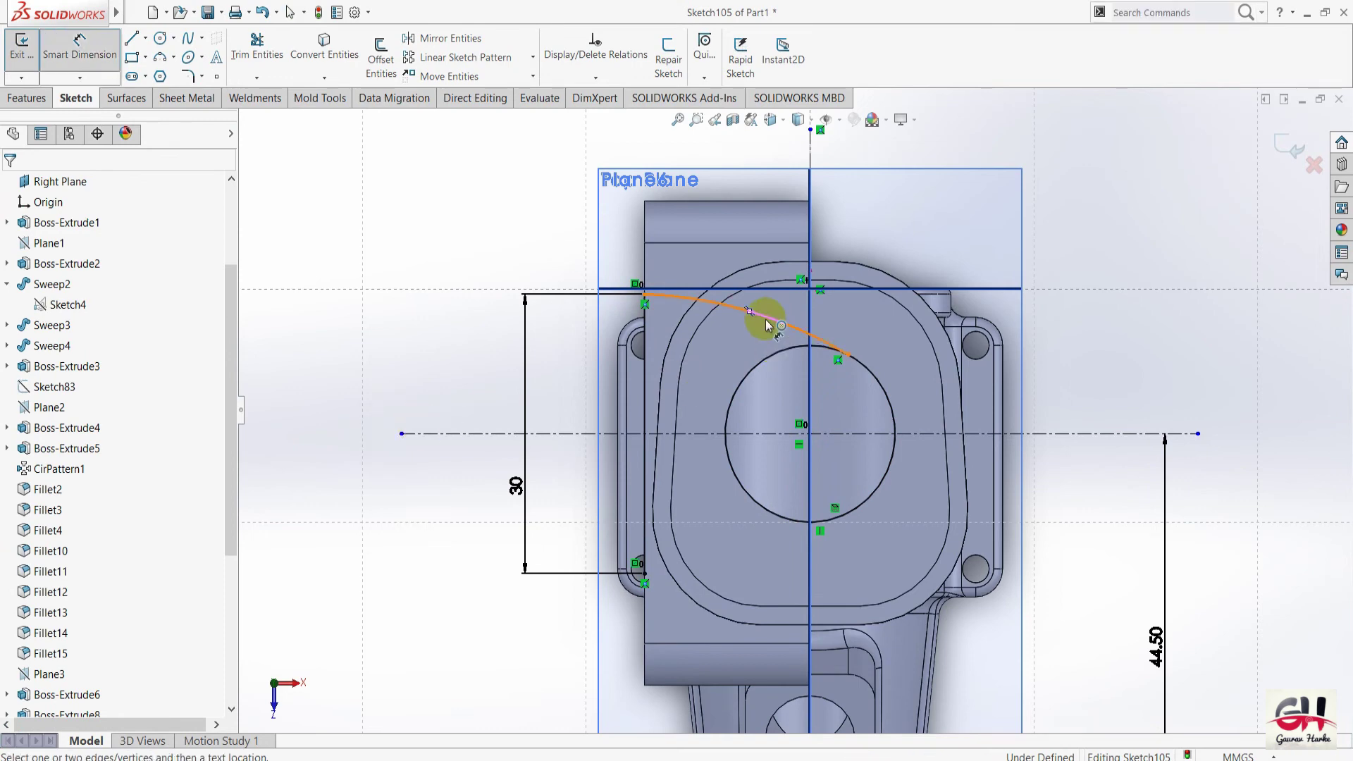
pyautogui.click(768, 325)
pyautogui.click(748, 261)
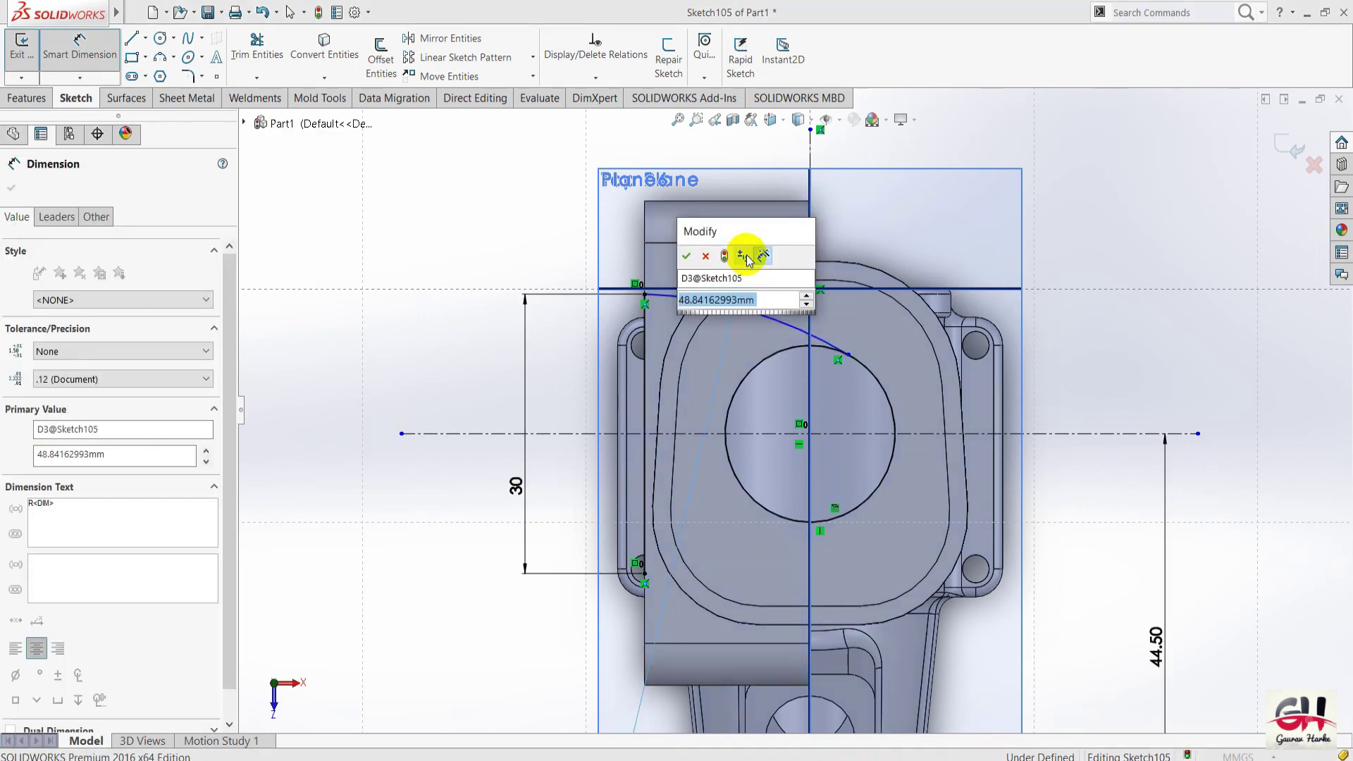
# Set the arc's radius to 40.
pyautogui.write('40')
pyautogui.press('Return')
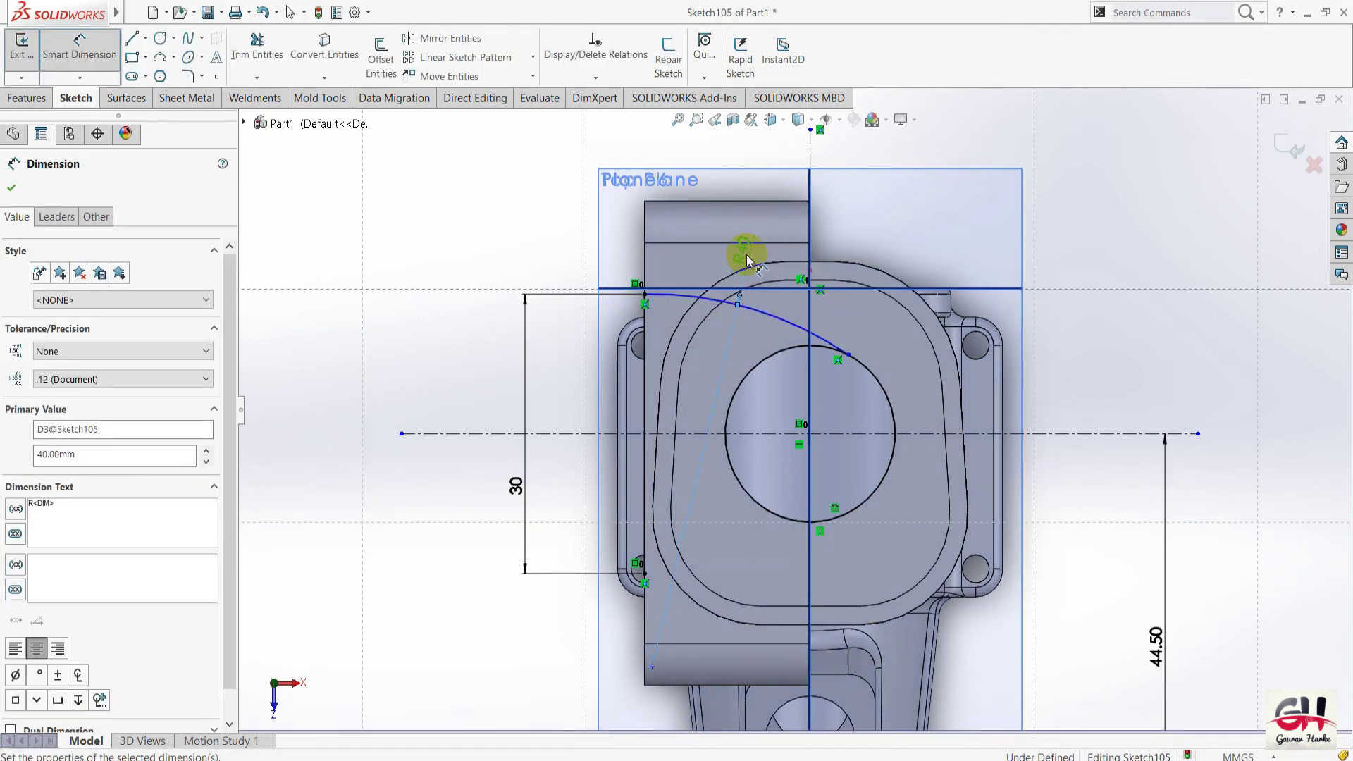
pyautogui.click(1138, 366)
pyautogui.press('Escape')
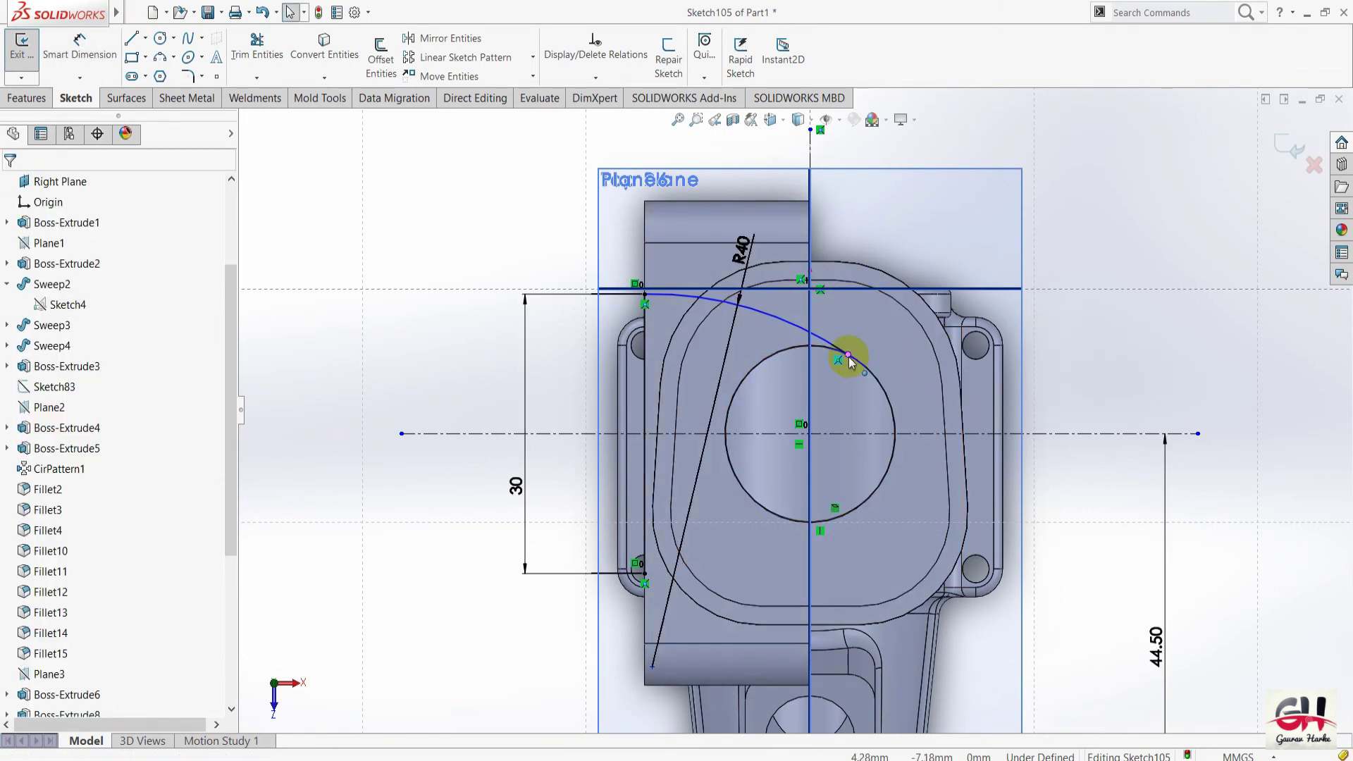
# Dimension the arc's end on the circle 3 mm from the vertical centreline.
pyautogui.click(848, 356)
pyautogui.press('Escape')
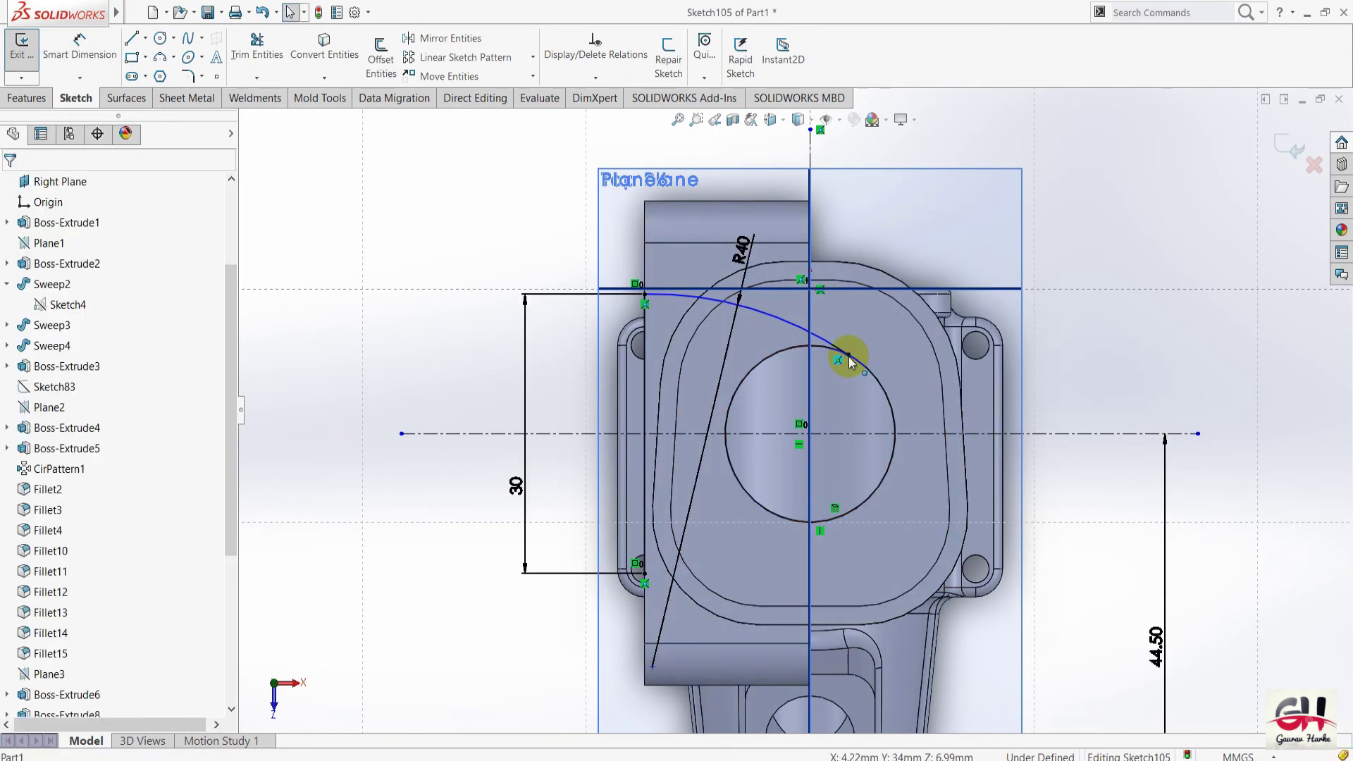
pyautogui.rightClick(849, 356)
pyautogui.click(895, 378)
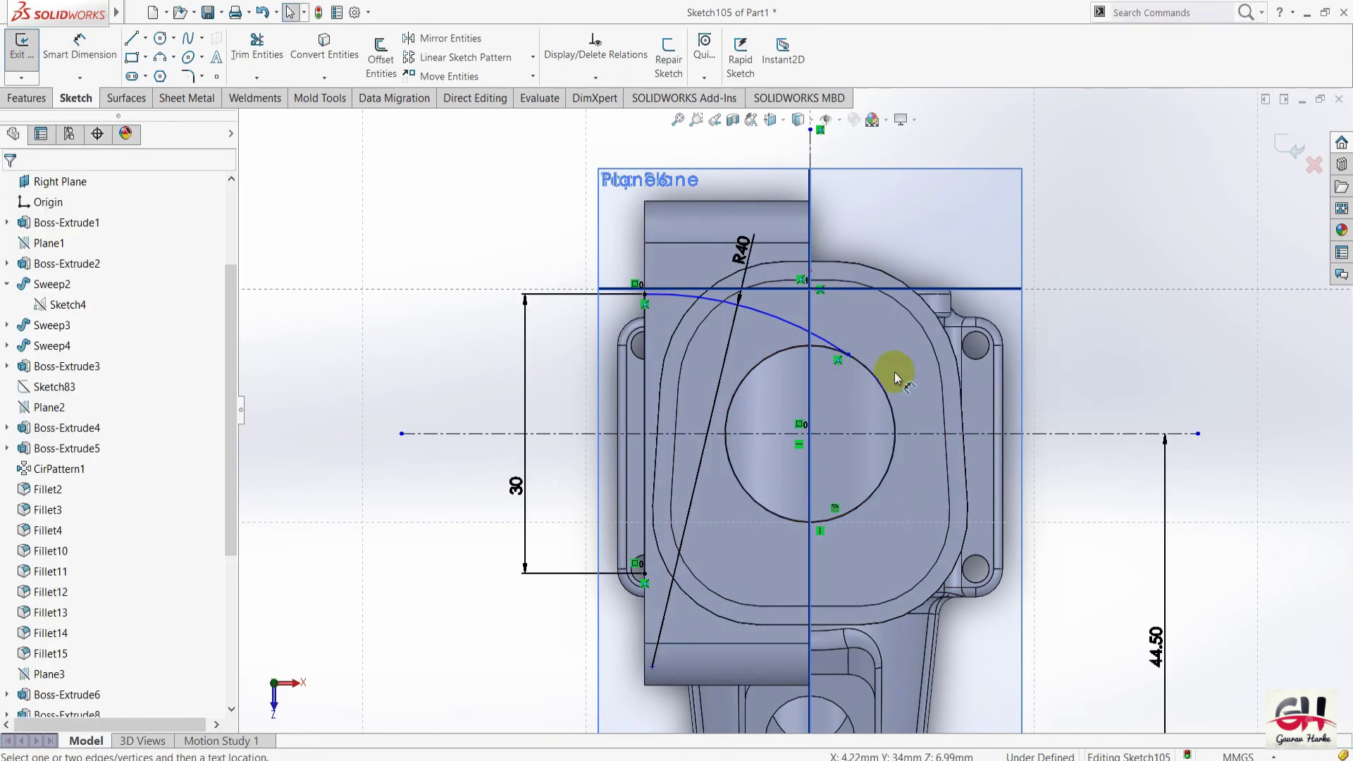
pyautogui.click(848, 357)
pyautogui.click(810, 282)
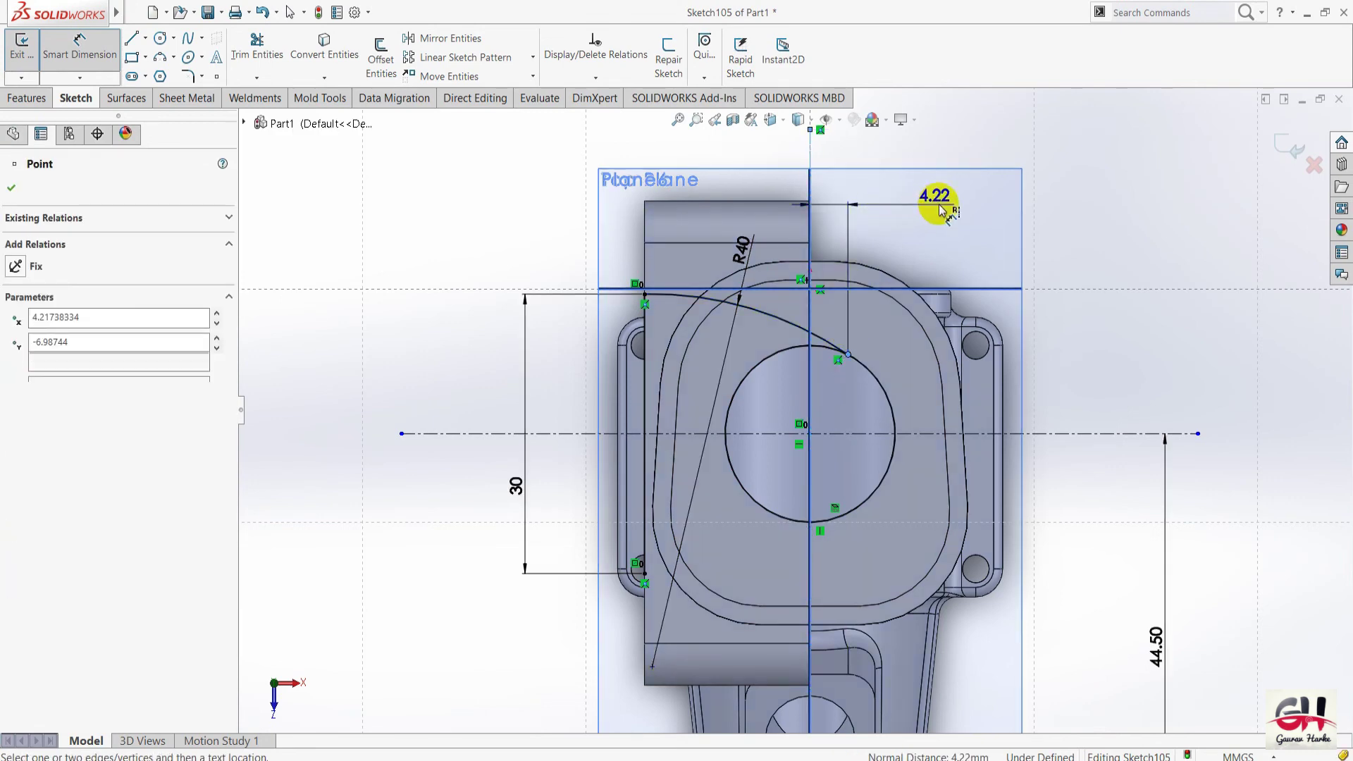
pyautogui.click(905, 201)
pyautogui.write('3')
pyautogui.press('Return')
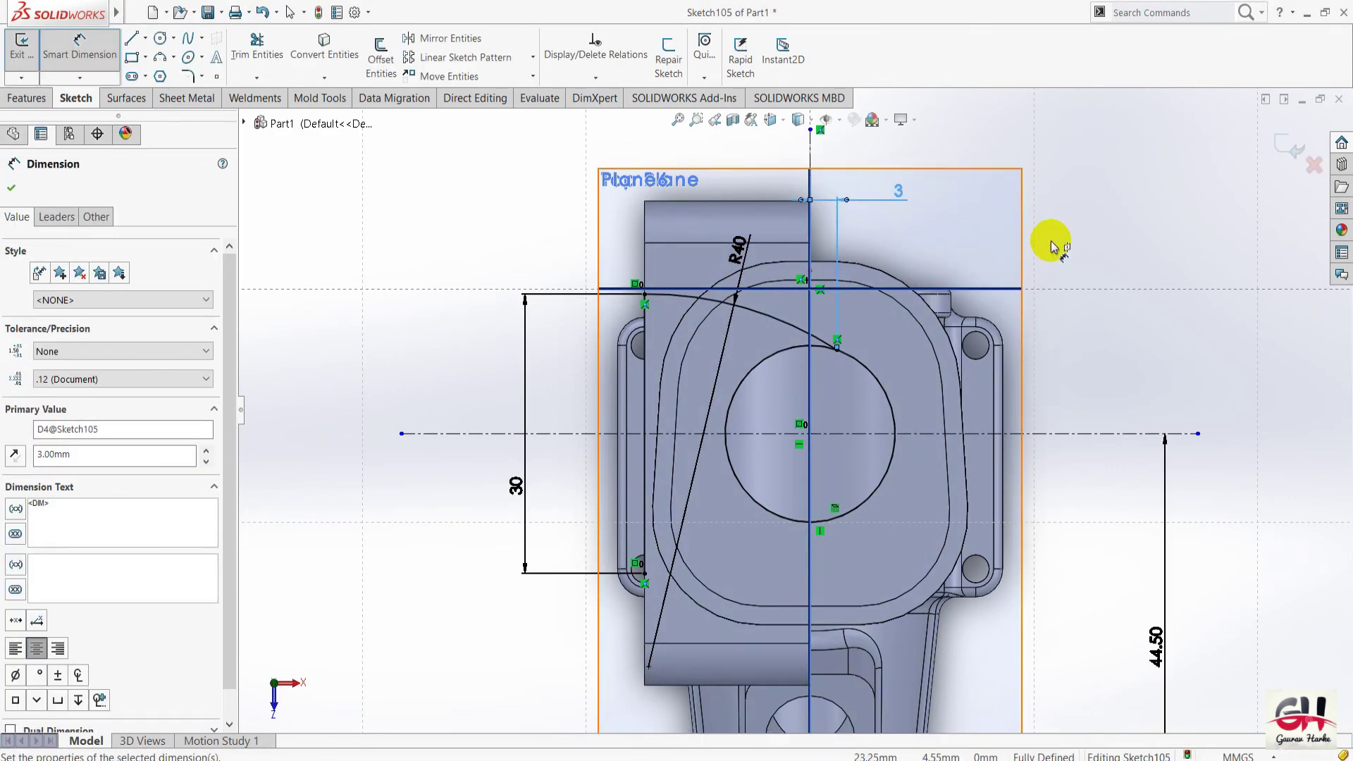
pyautogui.press('Escape')
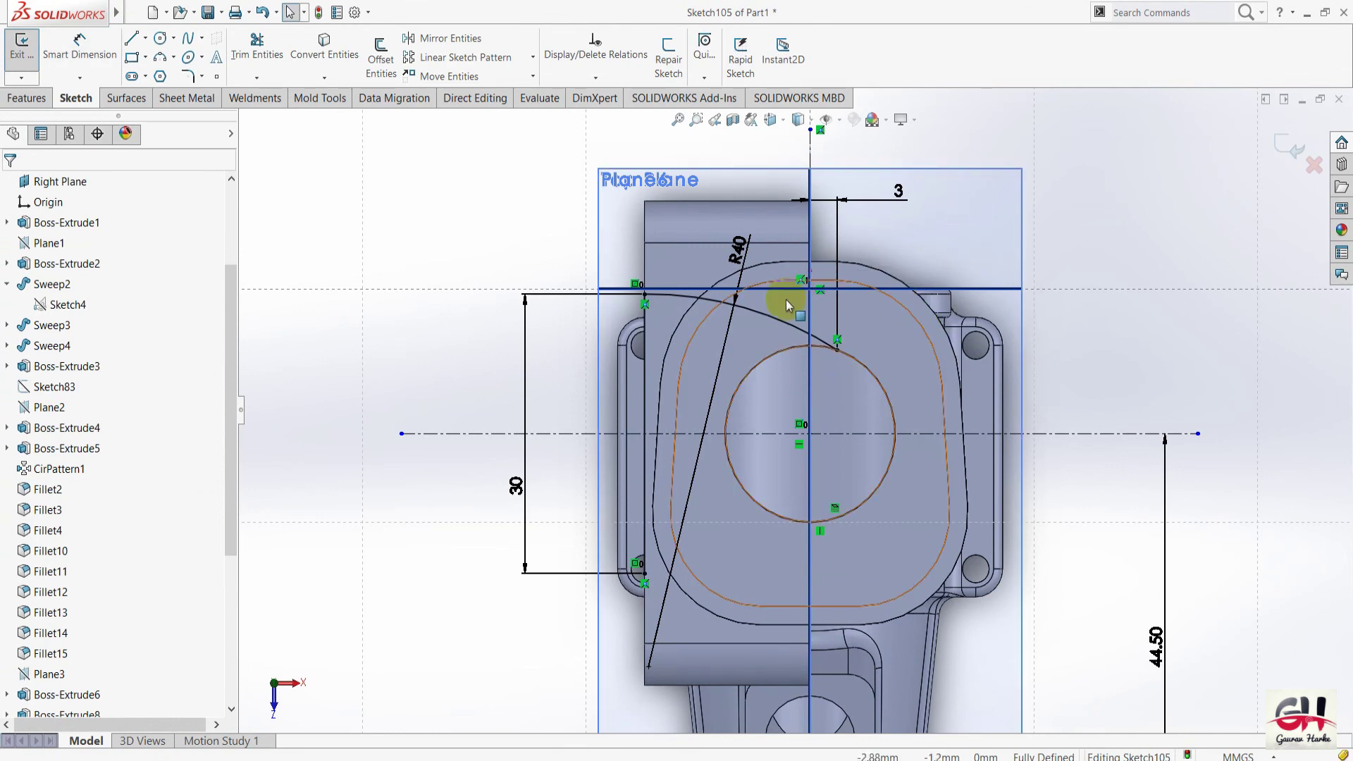
pyautogui.click(778, 318)
# Mirror the R40 arc about the horizontal centreline, removing the centreline from the items to mirror.
pyautogui.click(444, 39)
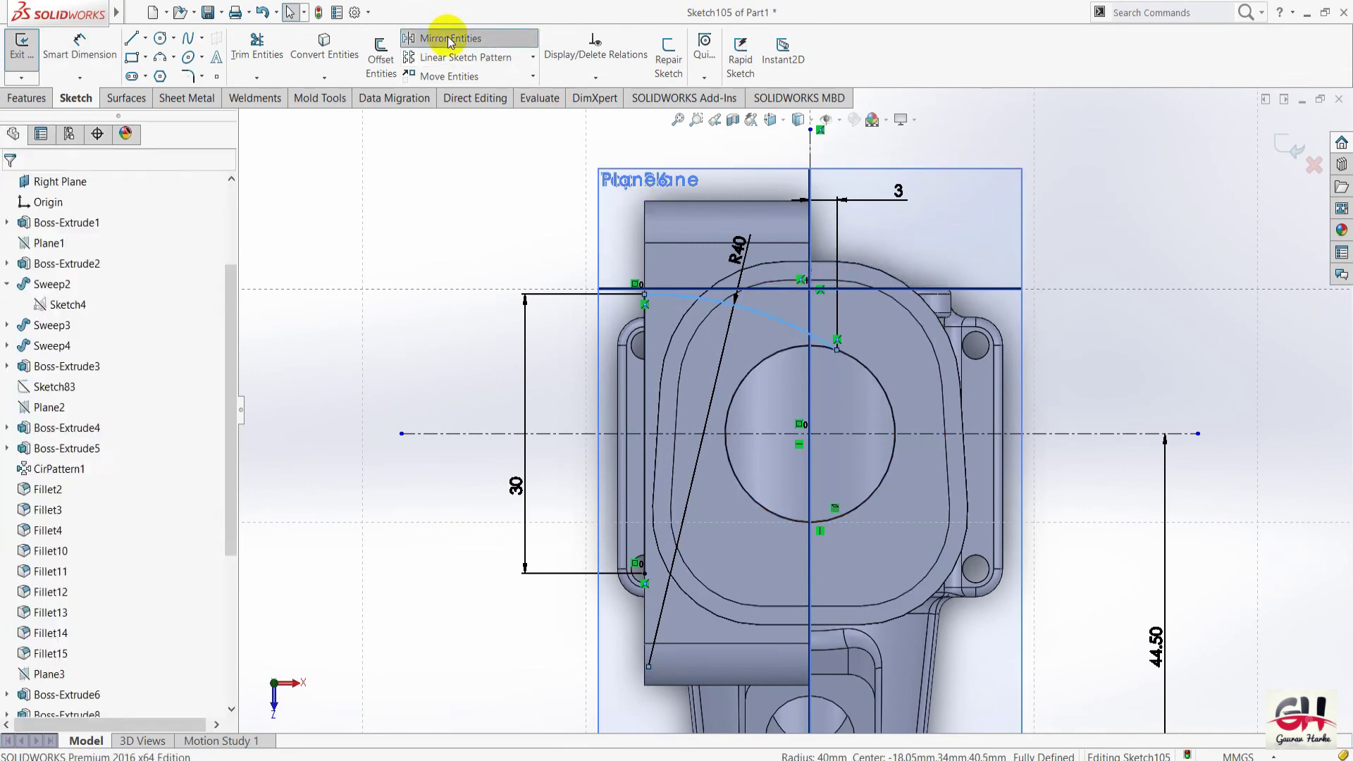
pyautogui.click(872, 434)
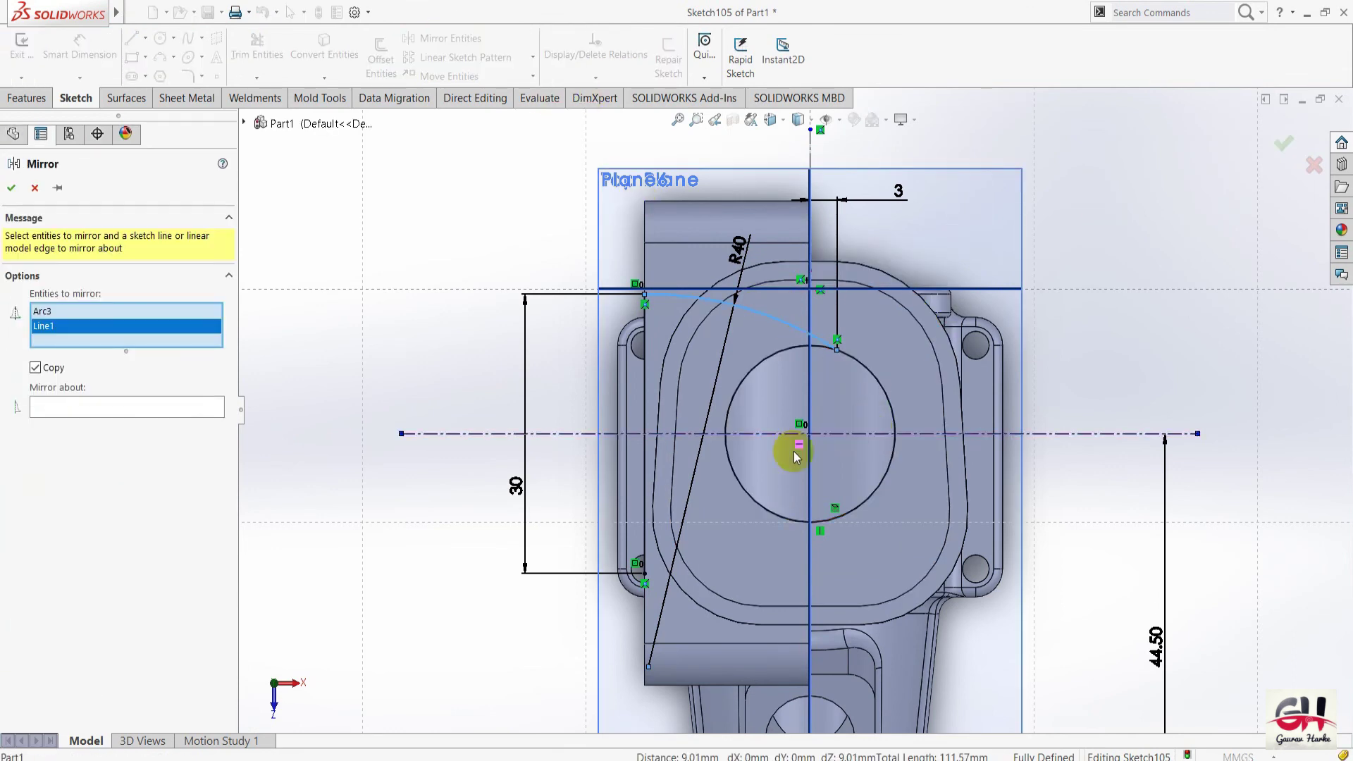
pyautogui.rightClick(153, 331)
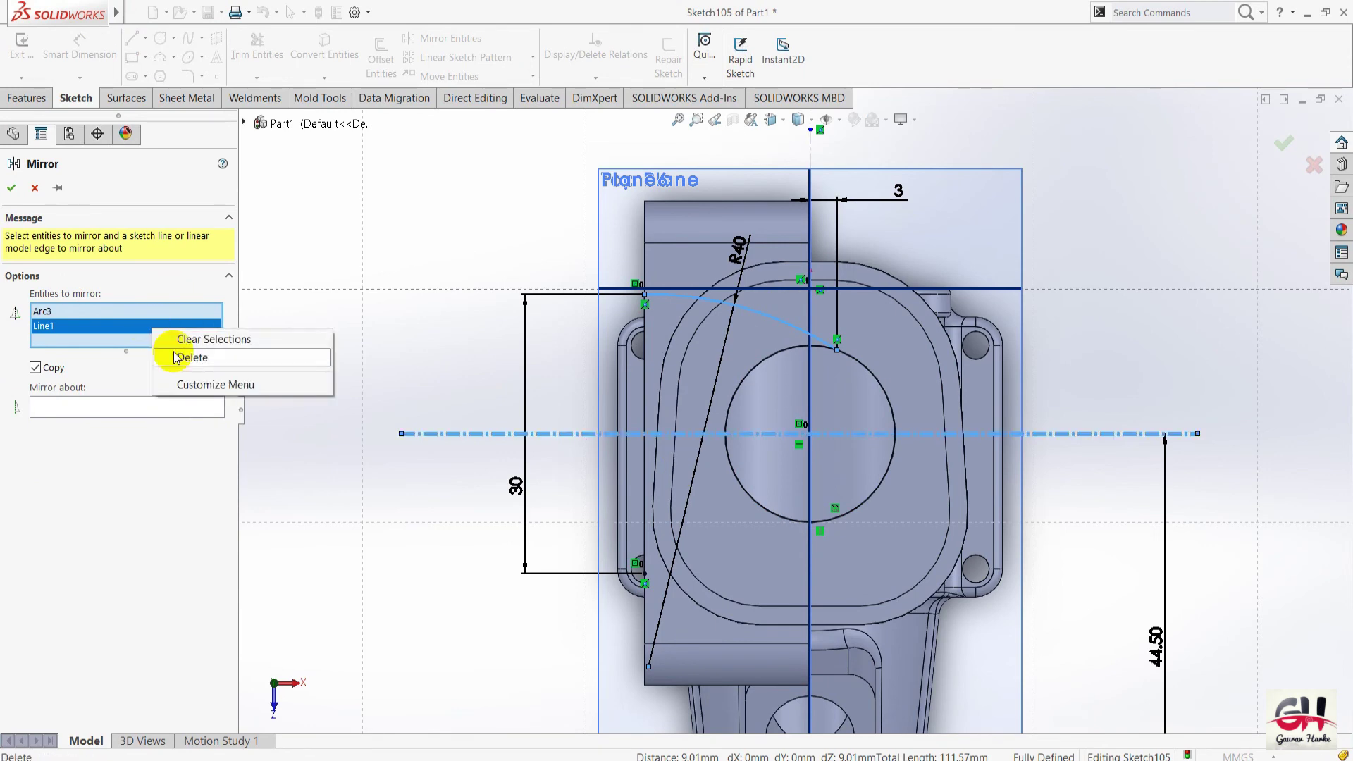
pyautogui.click(179, 355)
pyautogui.click(67, 393)
pyautogui.click(476, 434)
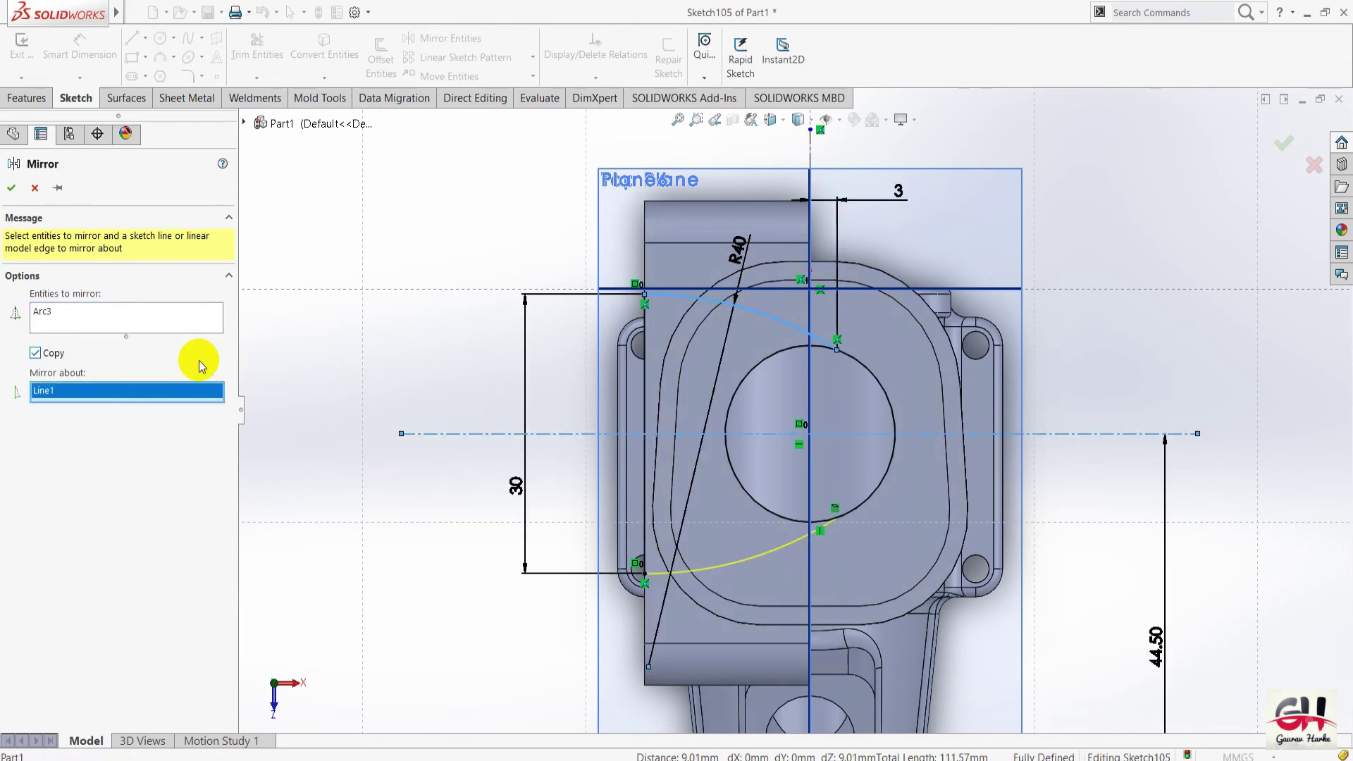
pyautogui.click(13, 195)
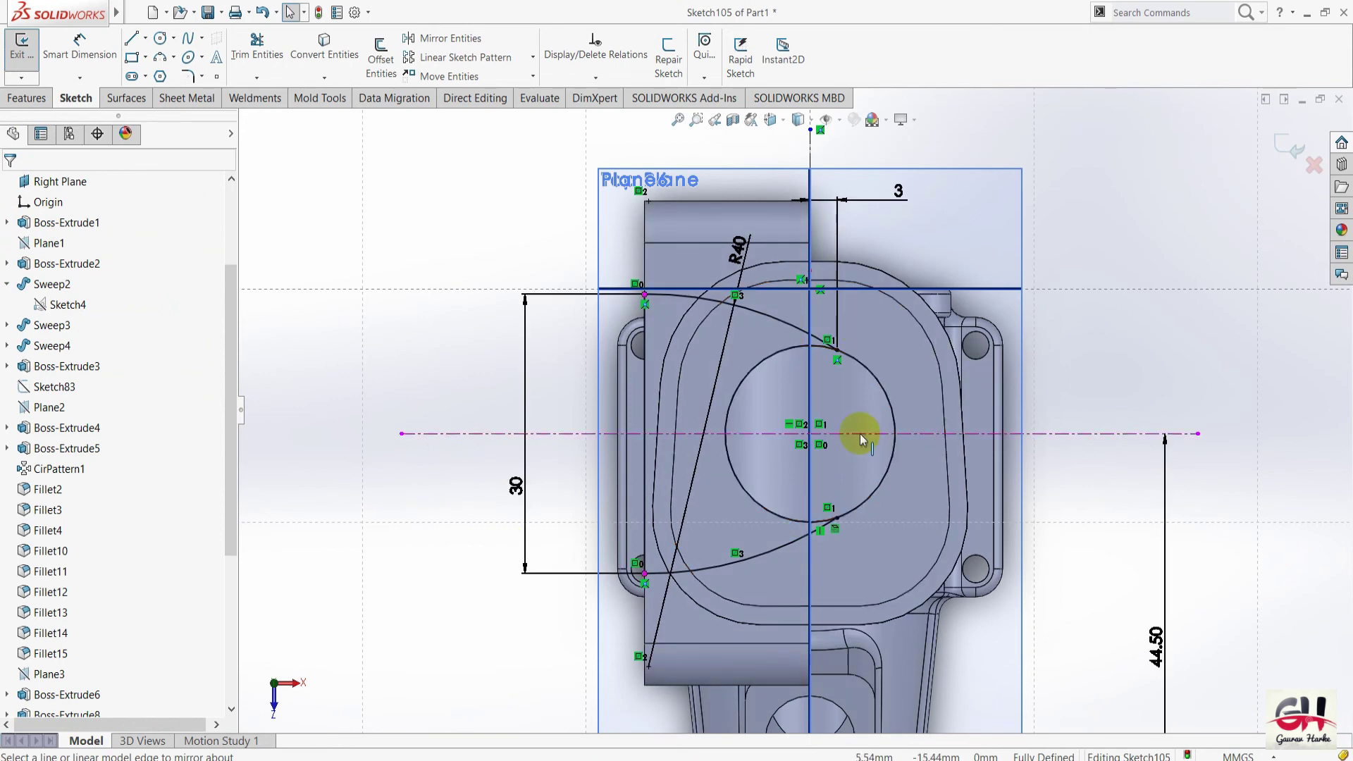
# Power-trim the bore circle segment between the two arc intersections.
pyautogui.click(257, 48)
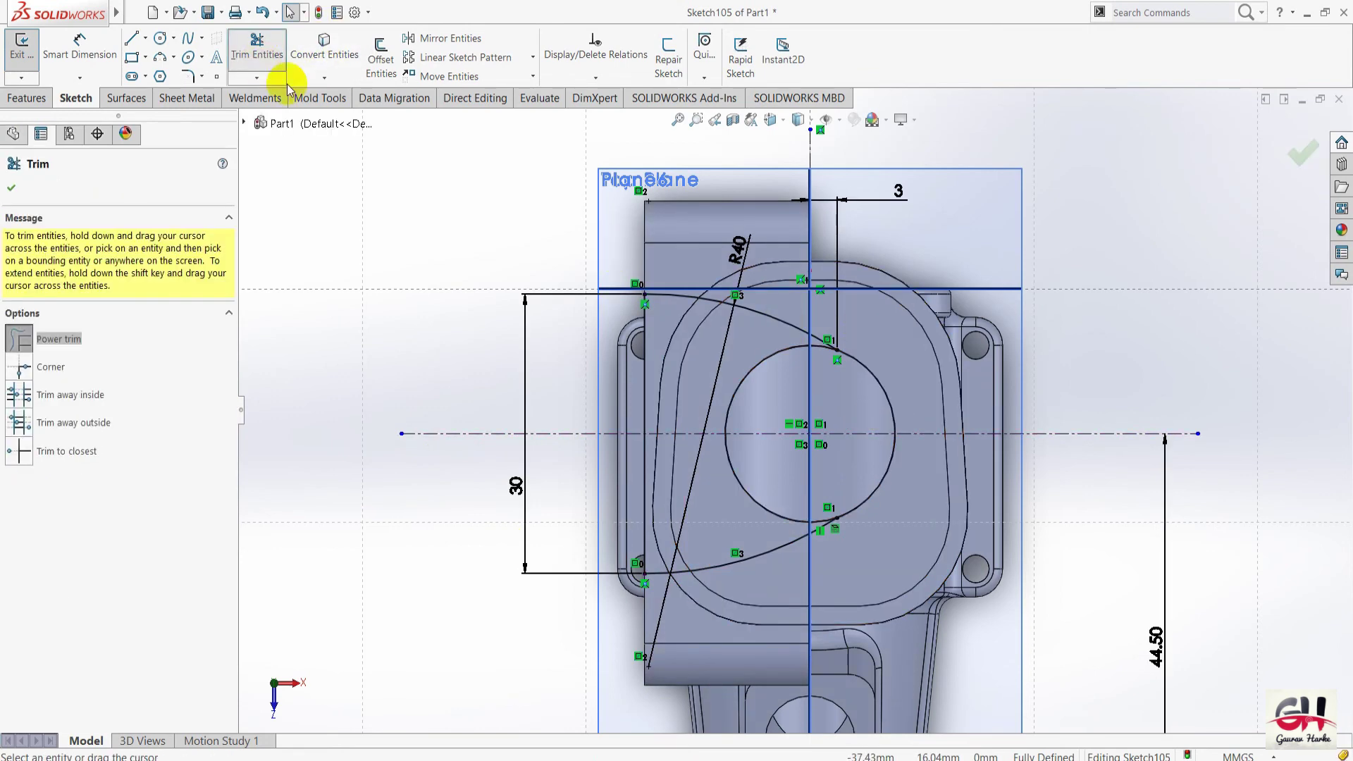
pyautogui.click(768, 364)
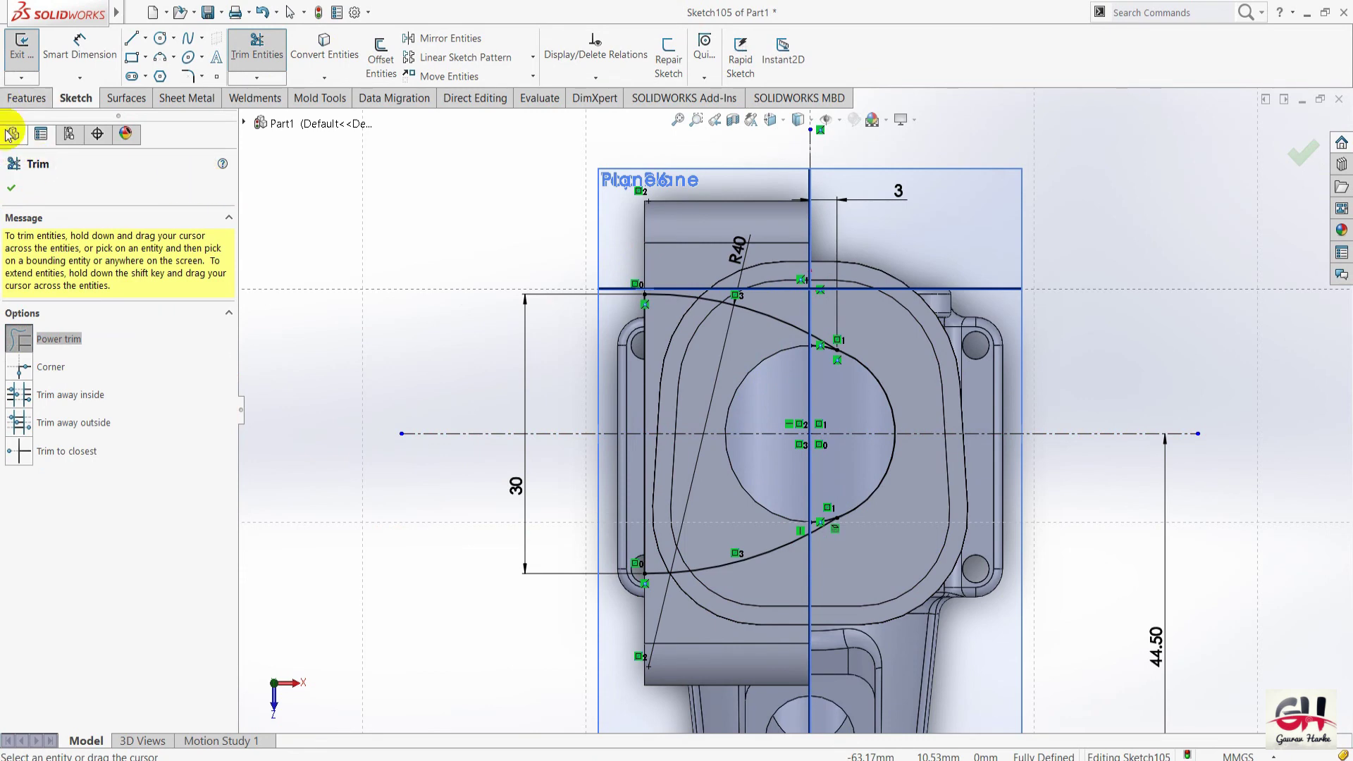
pyautogui.click(9, 189)
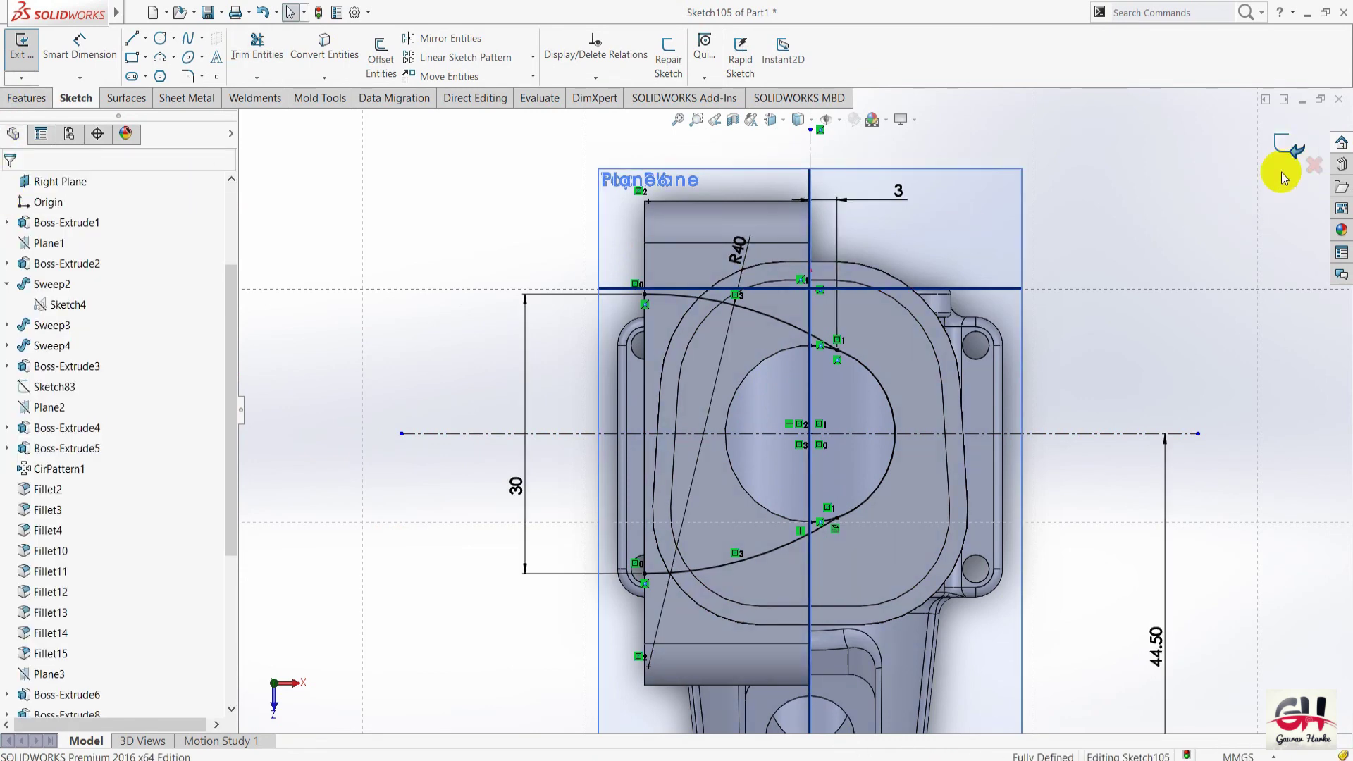
# Exit the current sketch and reopen Sketch105 with Edit Sketch.
pyautogui.moveTo(1209, 391); pyautogui.dragTo(1208, 432, button='right')
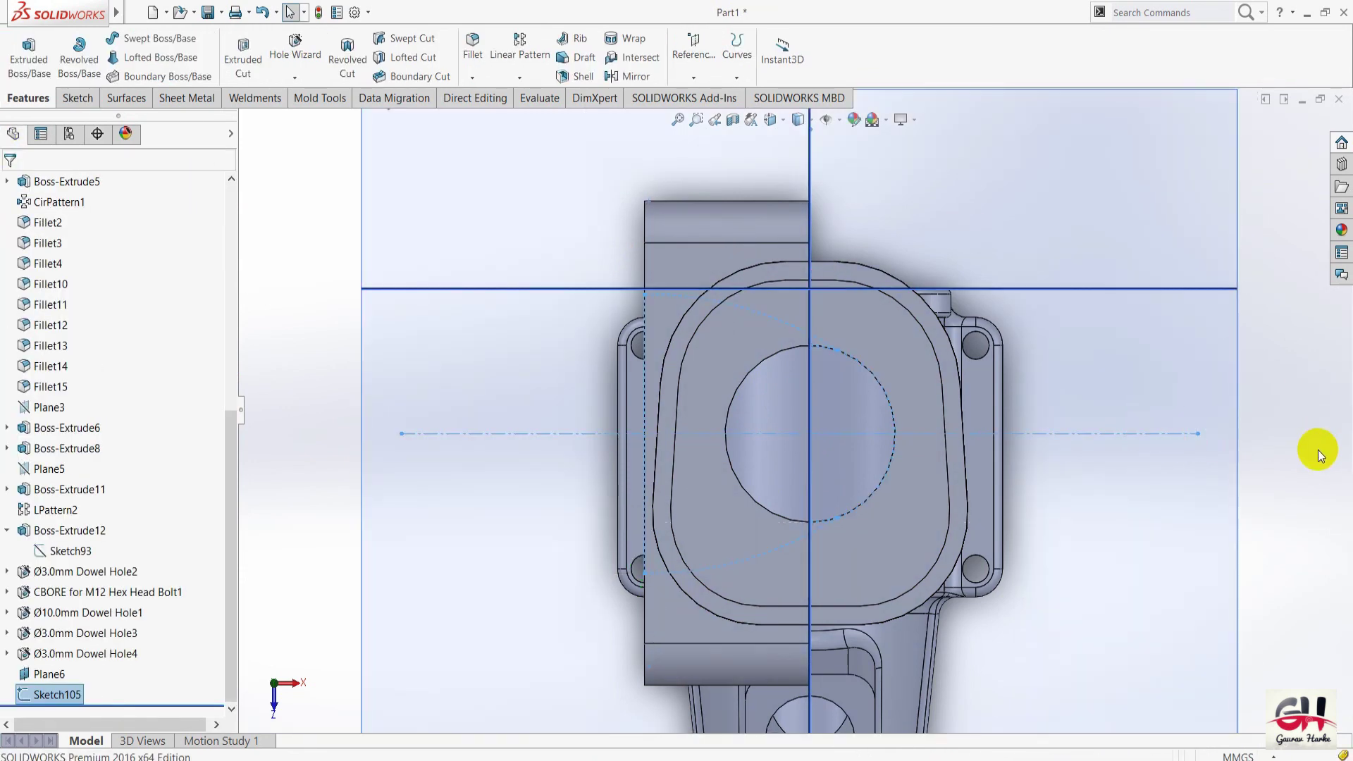
pyautogui.scroll(-3, 839, 525)
pyautogui.scroll(-2, 767, 506)
pyautogui.scroll(5, 826, 387)
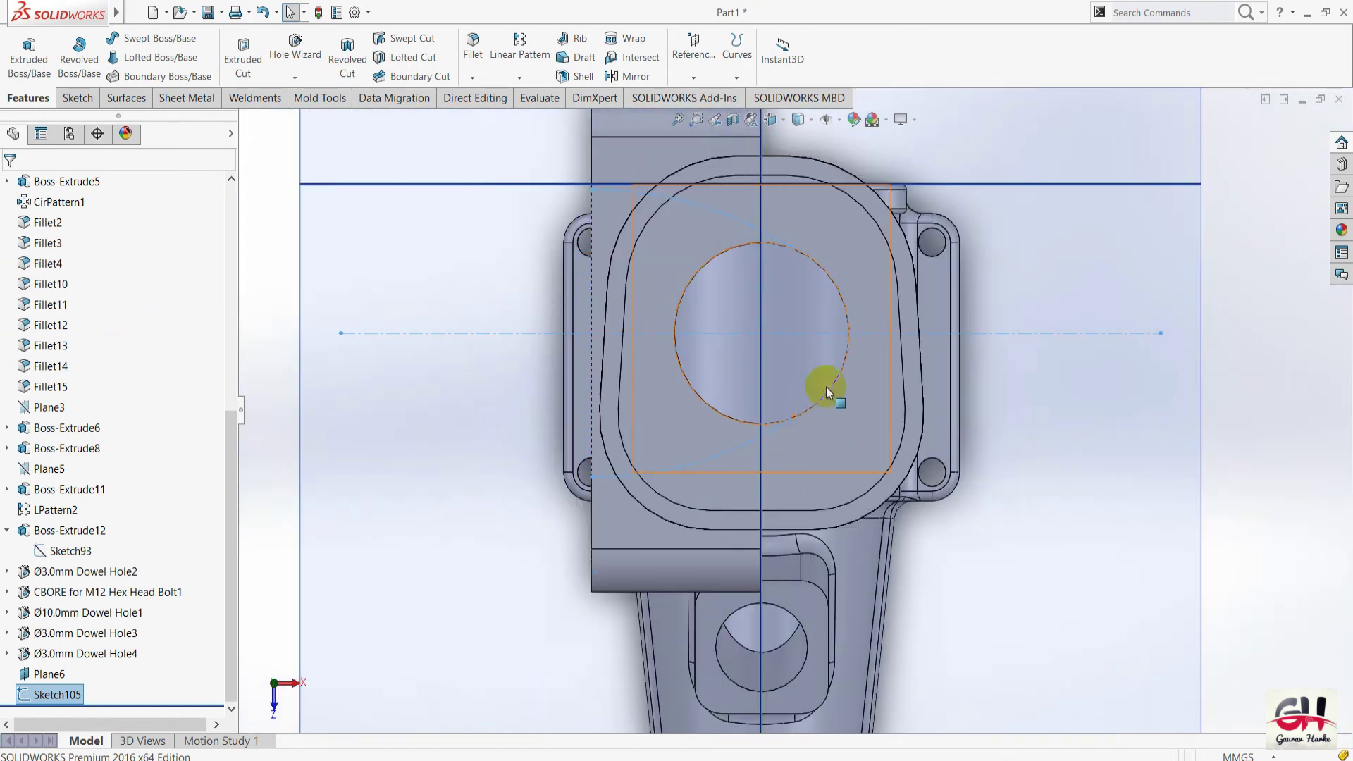
pyautogui.rightClick(69, 701)
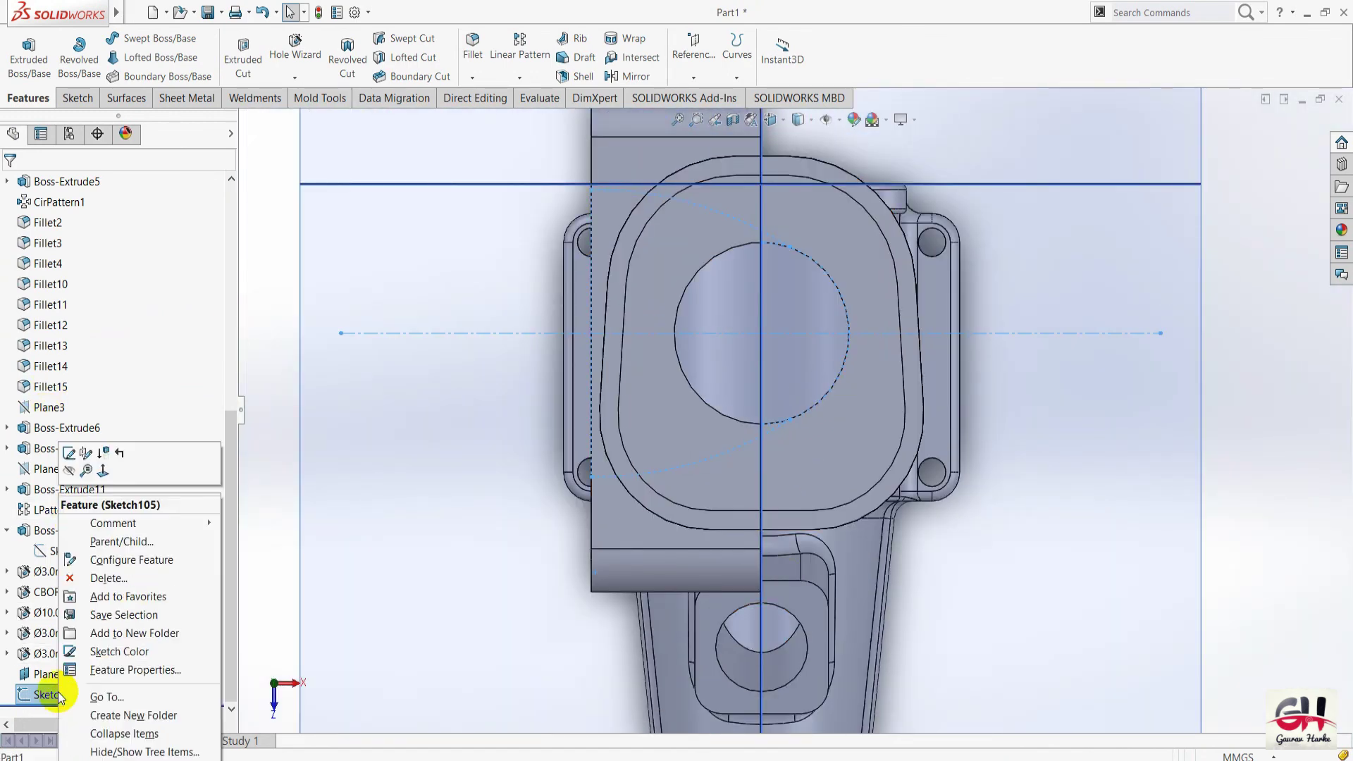
pyautogui.click(82, 449)
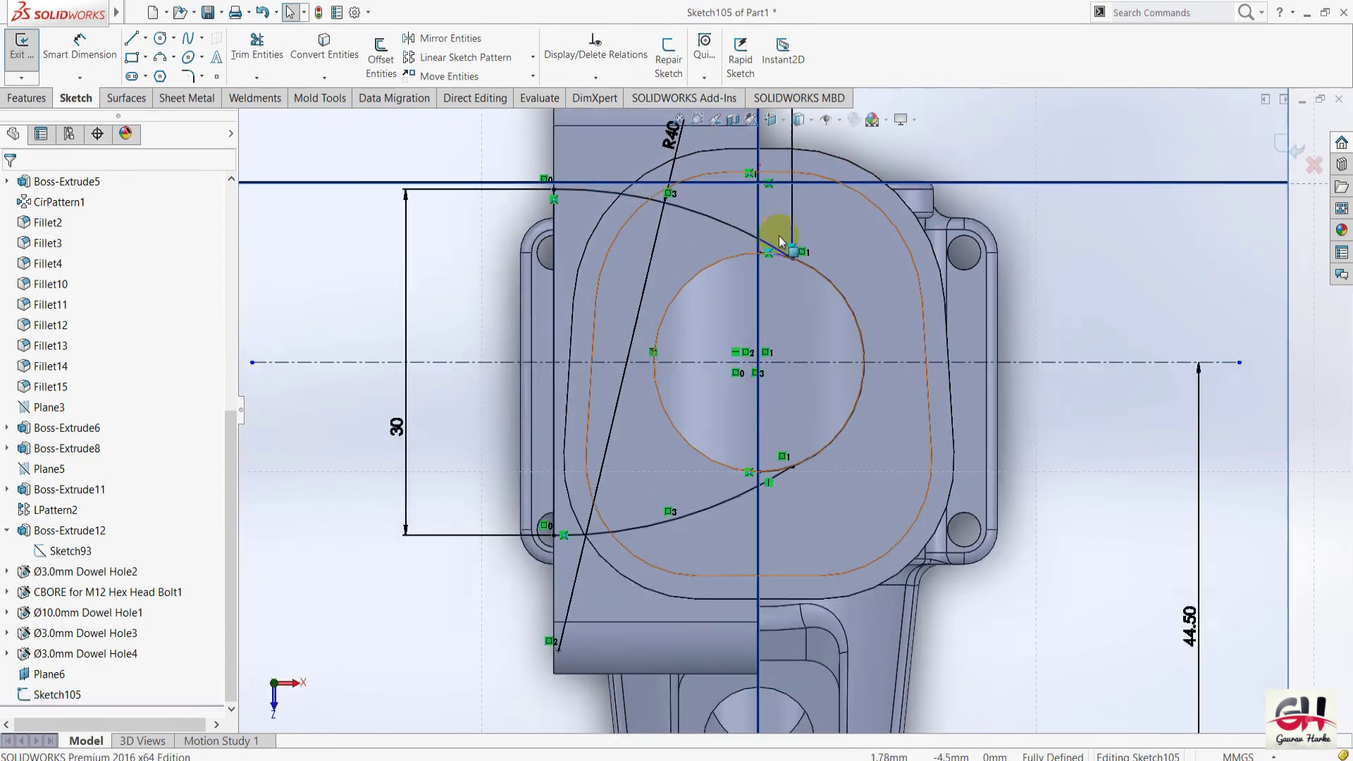
# Attempt trimming at the arc-to-bore junctions while zooming around, then close the Trim tool.
pyautogui.scroll(-3, 775, 235)
pyautogui.scroll(-3, 775, 307)
pyautogui.click(280, 44)
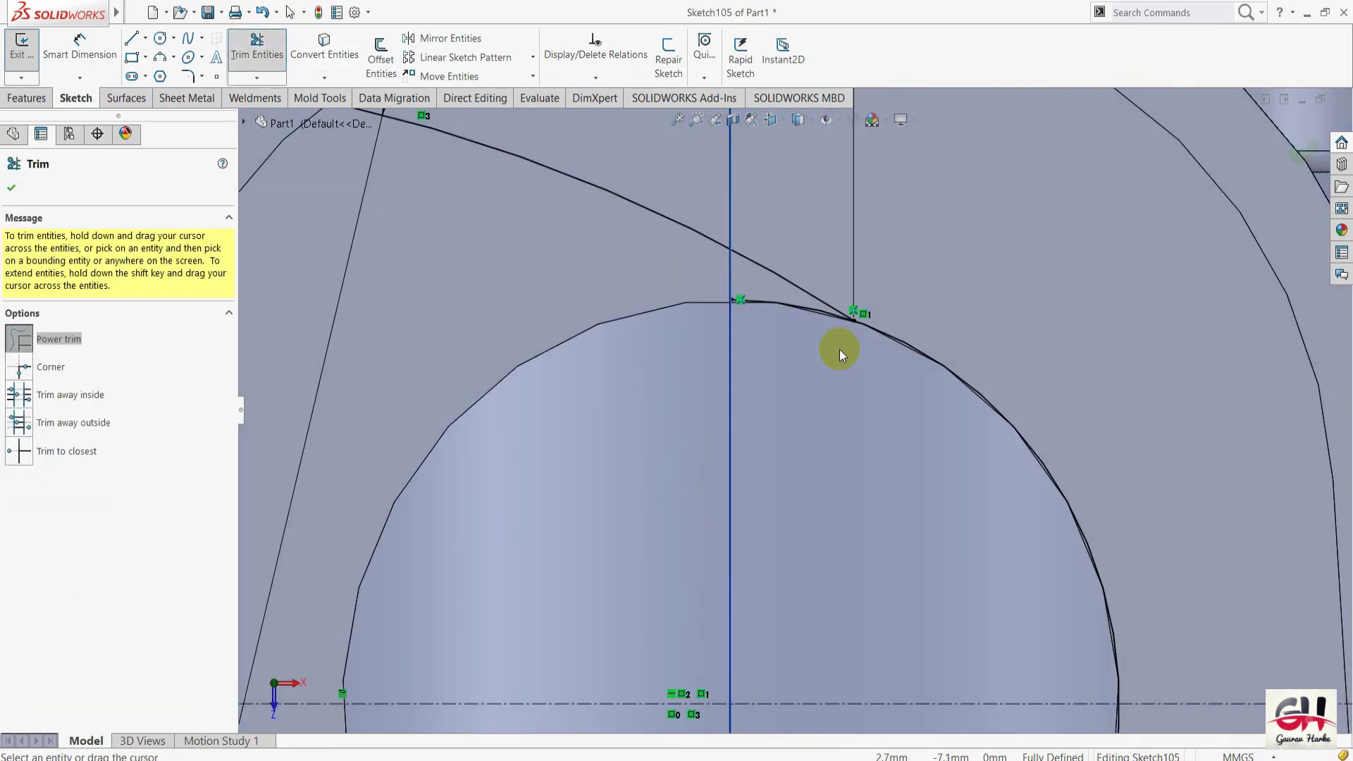
pyautogui.scroll(-4, 835, 342)
pyautogui.scroll(2, 733, 290)
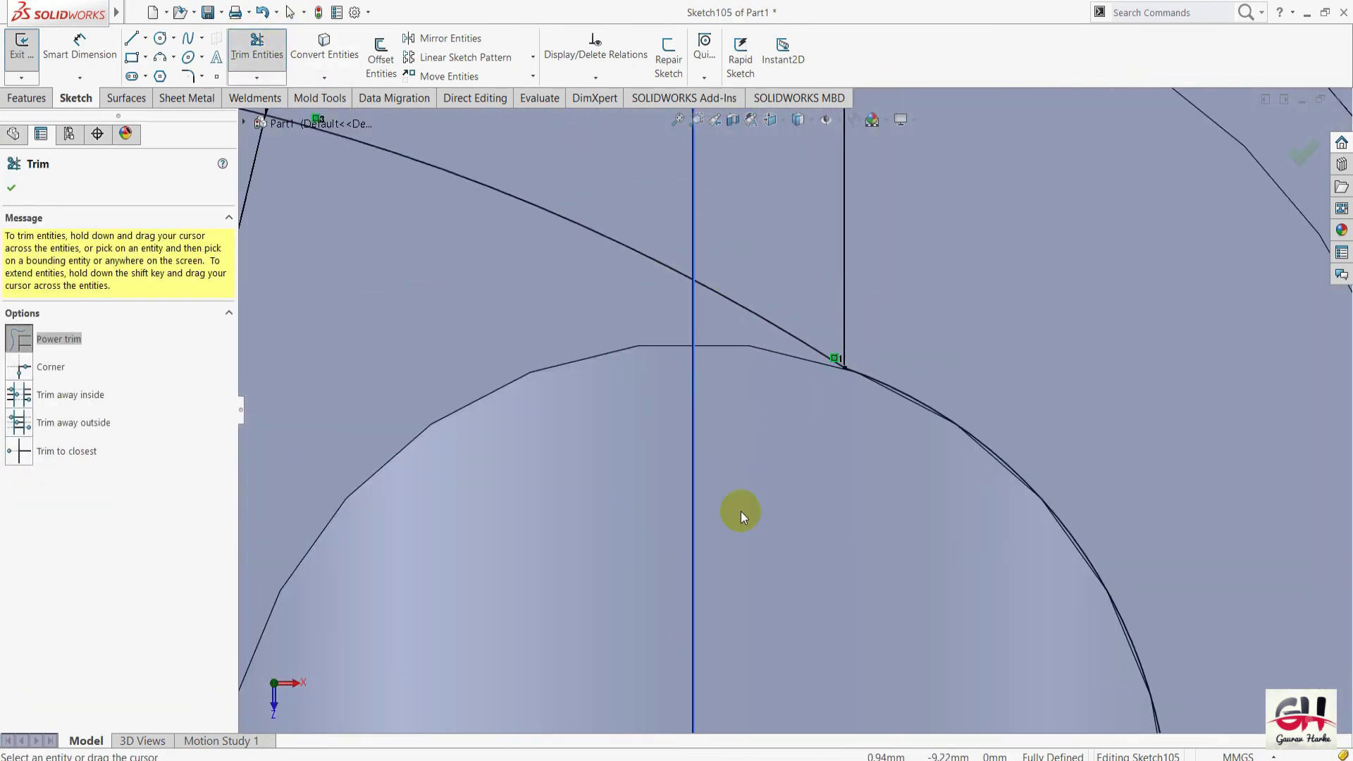
pyautogui.scroll(3, 741, 510)
pyautogui.scroll(3, 804, 413)
pyautogui.scroll(-3, 767, 486)
pyautogui.scroll(-3, 780, 302)
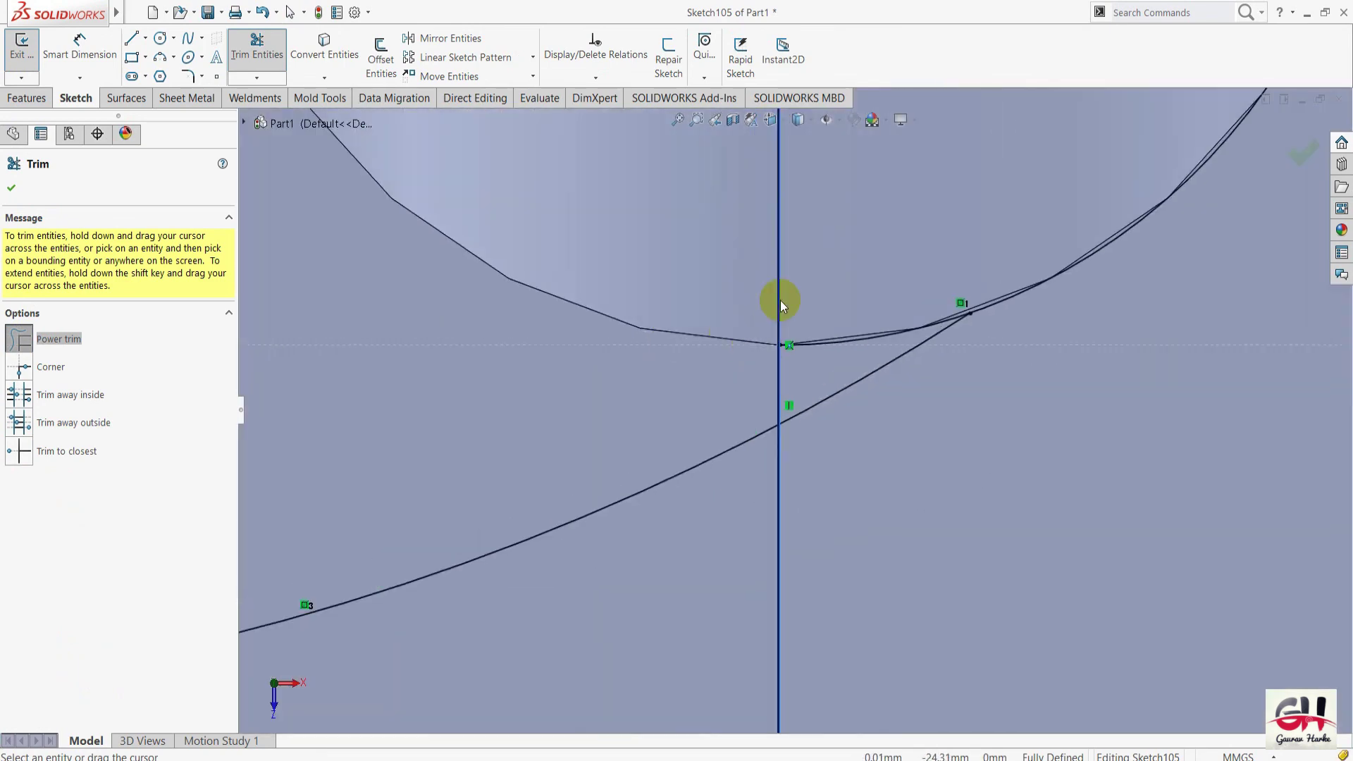
pyautogui.scroll(-1, 839, 317)
pyautogui.scroll(2, 823, 381)
pyautogui.scroll(3, 822, 314)
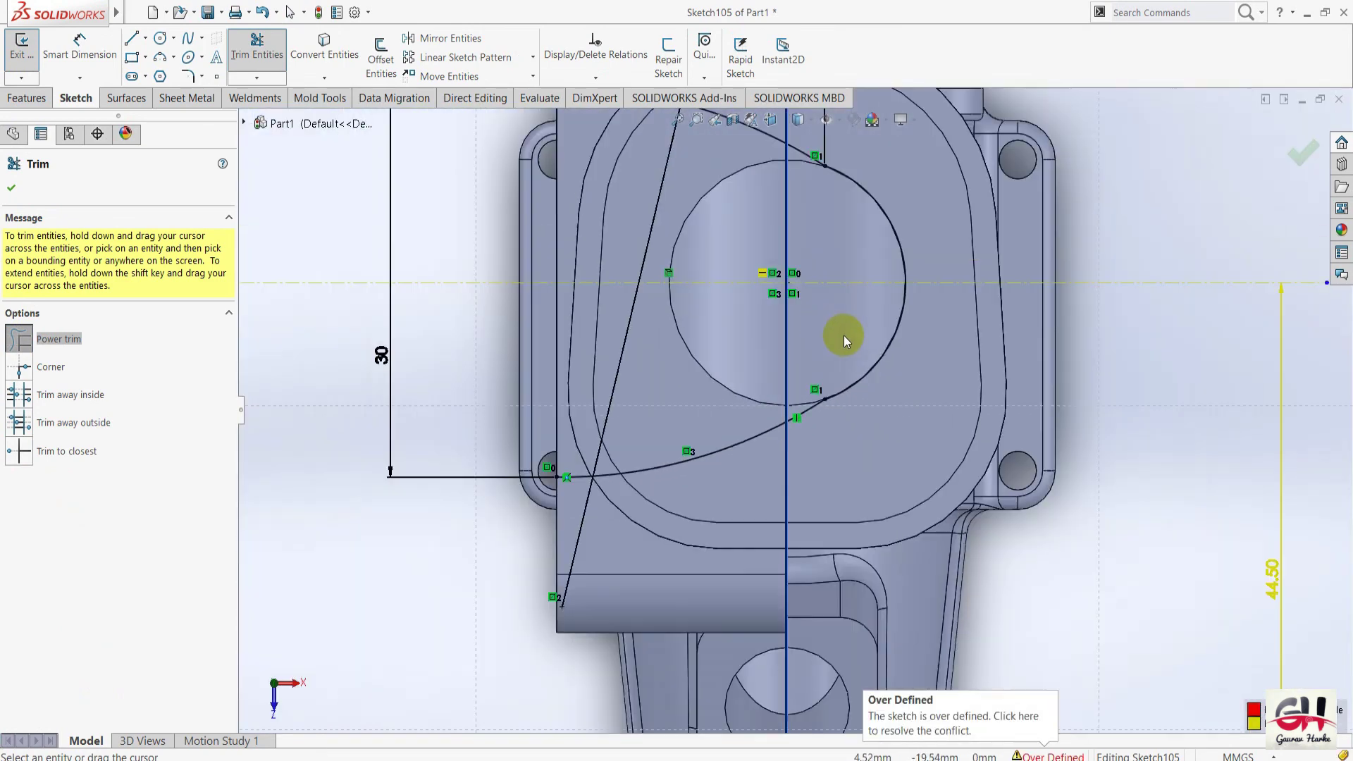
pyautogui.scroll(1, 845, 341)
pyautogui.scroll(-3, 825, 387)
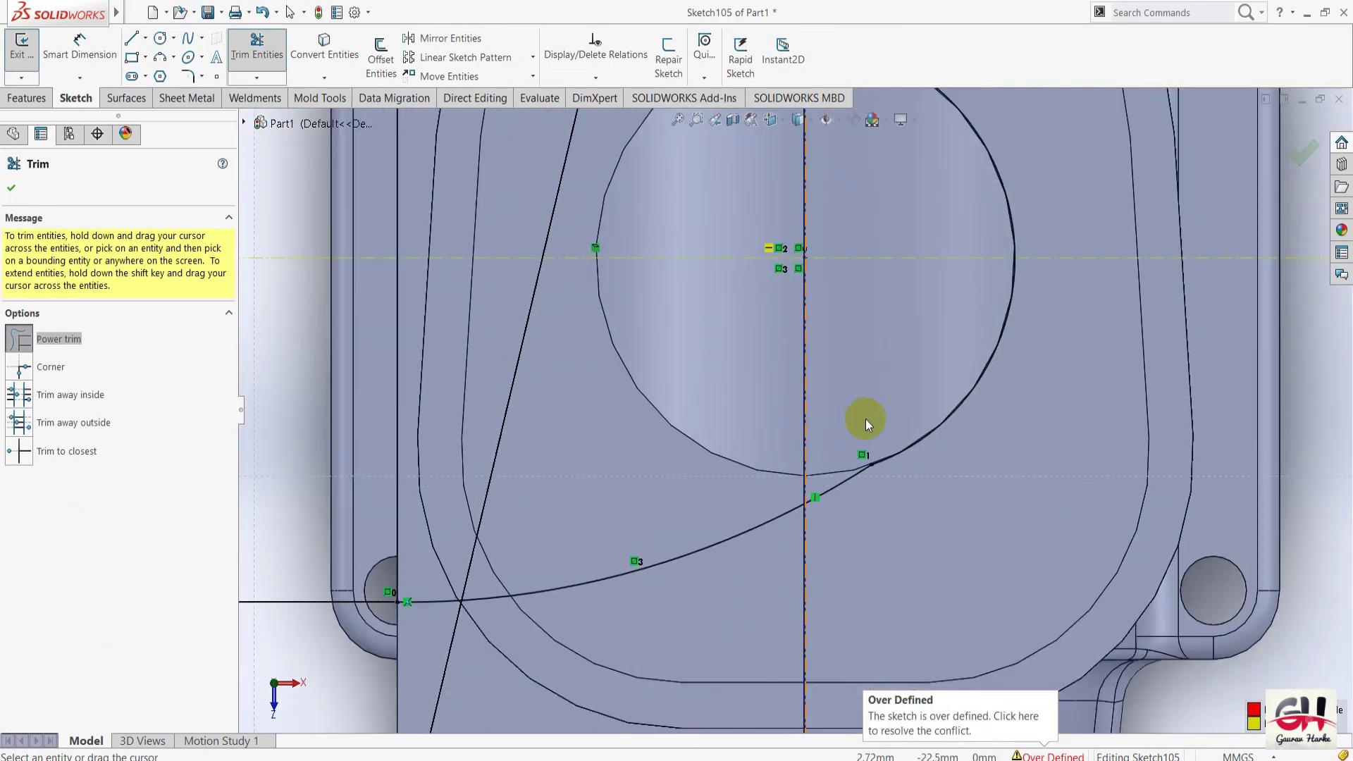
pyautogui.scroll(-3, 867, 444)
pyautogui.scroll(-1, 856, 476)
pyautogui.scroll(2, 843, 465)
pyautogui.scroll(5, 843, 450)
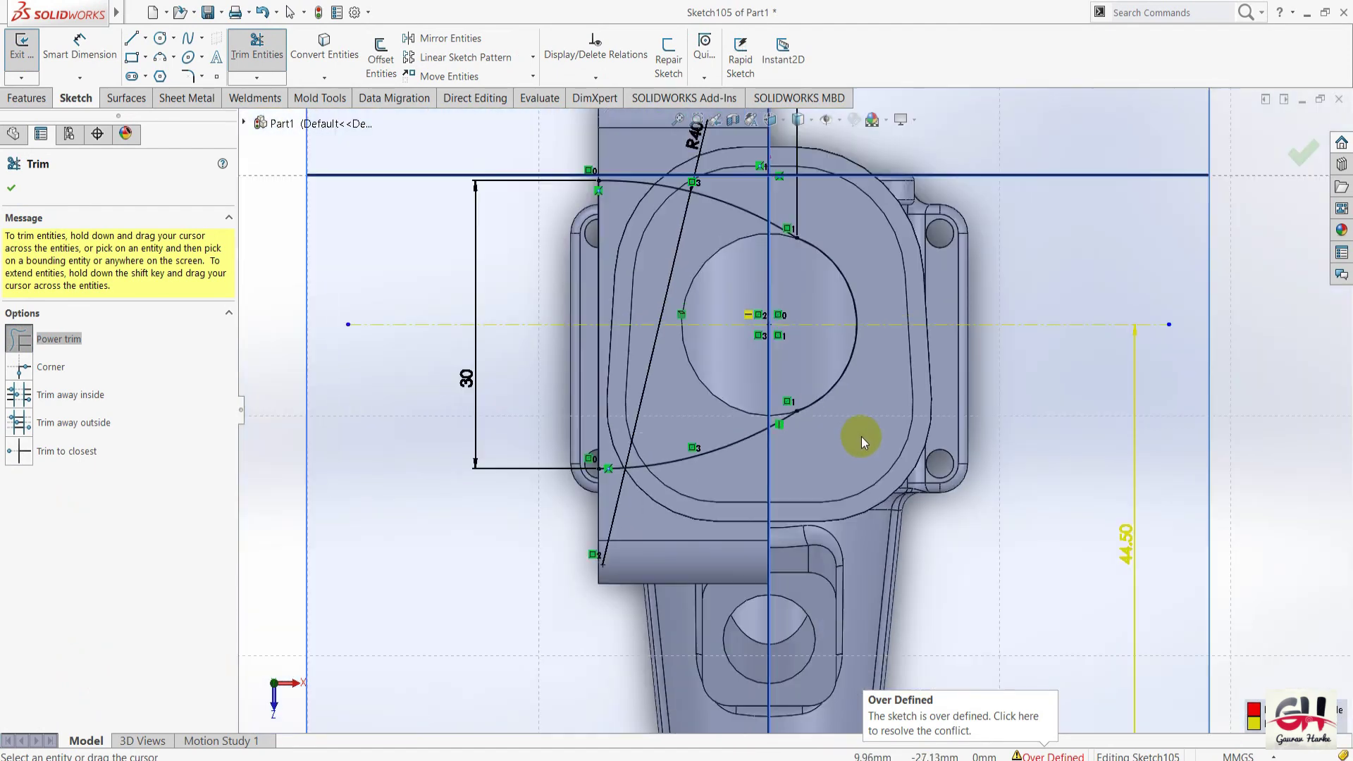
pyautogui.click(9, 189)
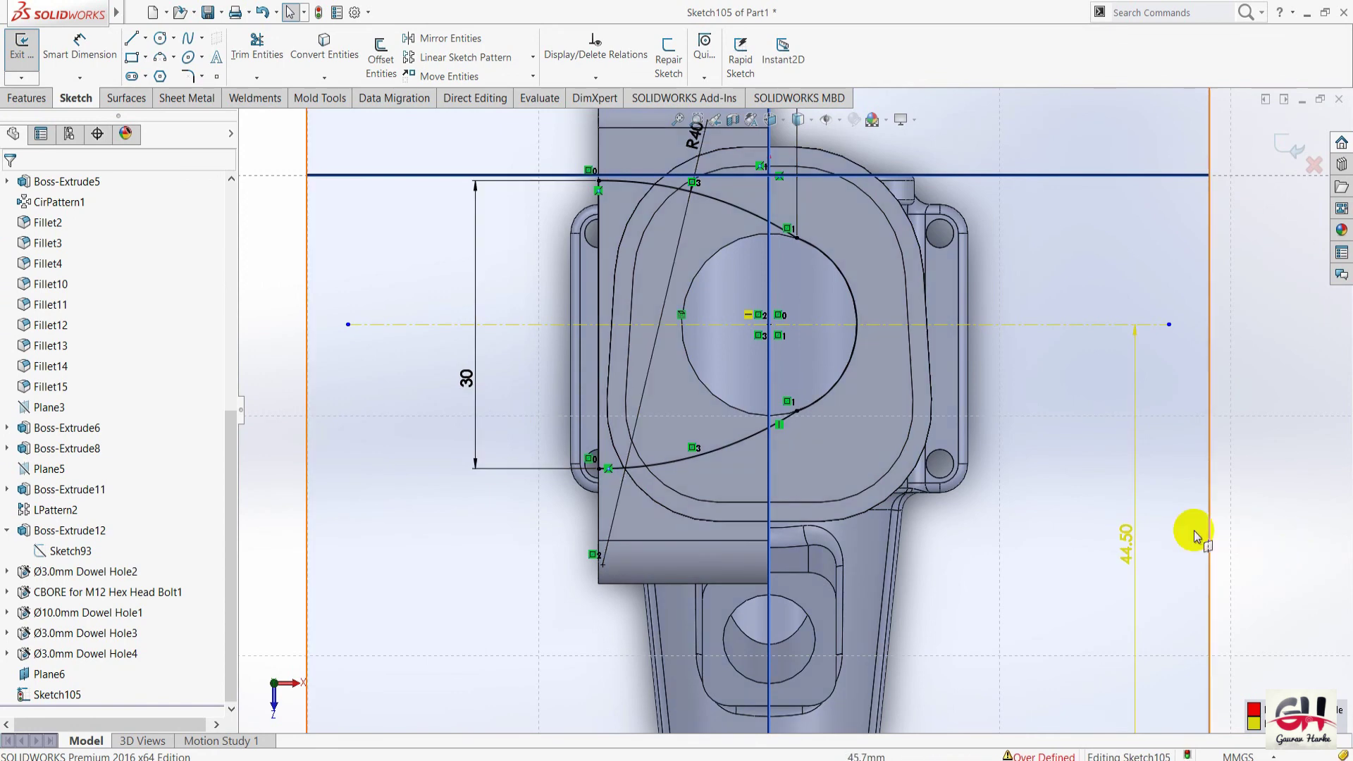
# Add the 44.50 dimension to fully define Sketch105, fit the view, and exit the sketch.
pyautogui.click(1126, 538)
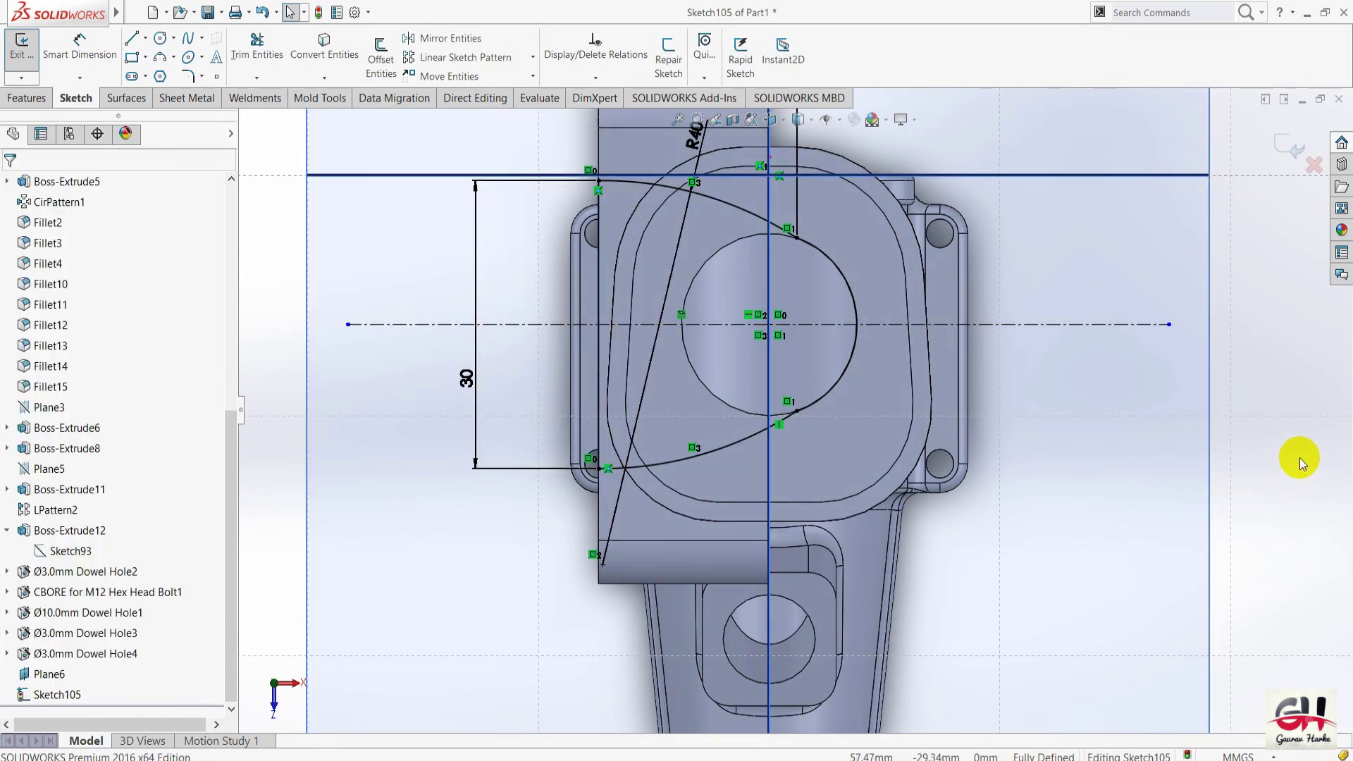
pyautogui.press('f')
pyautogui.scroll(-2, 341, 444)
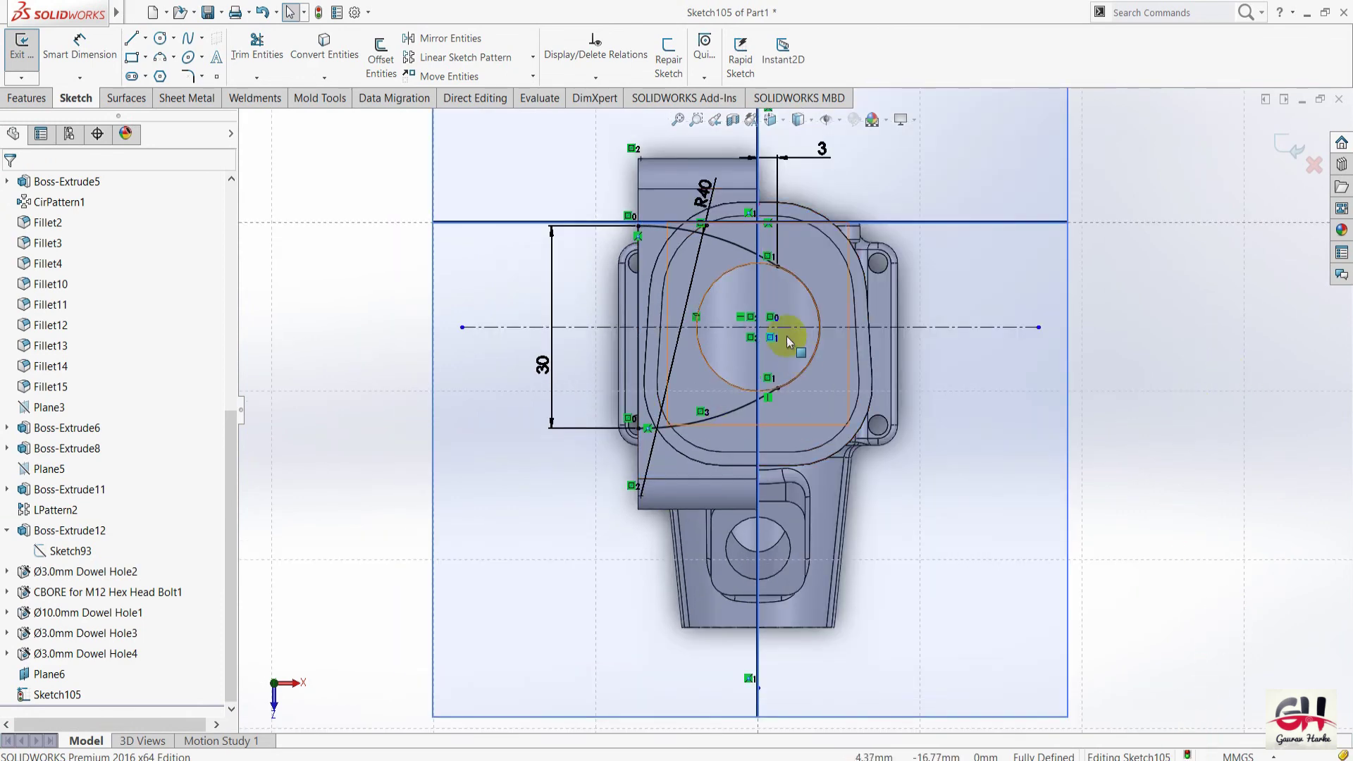
pyautogui.click(699, 316)
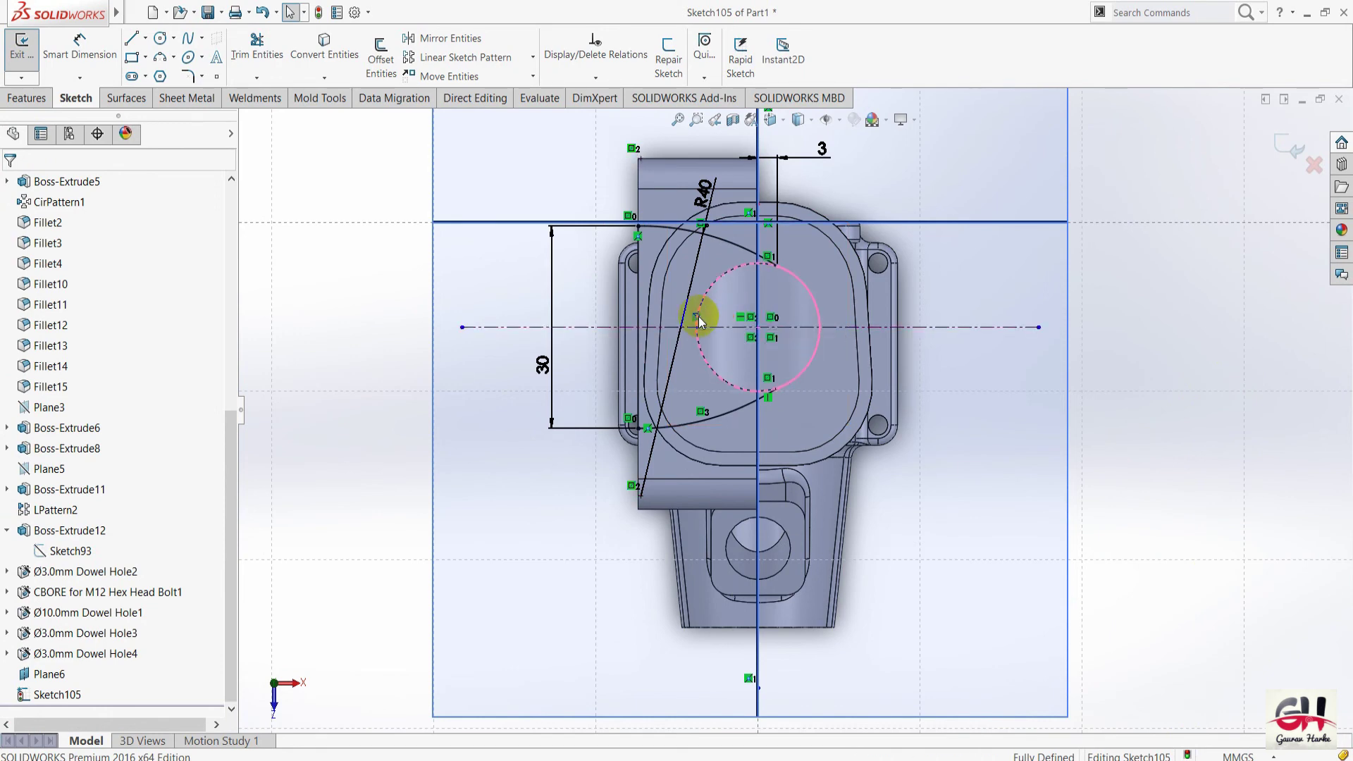
pyautogui.click(1194, 317)
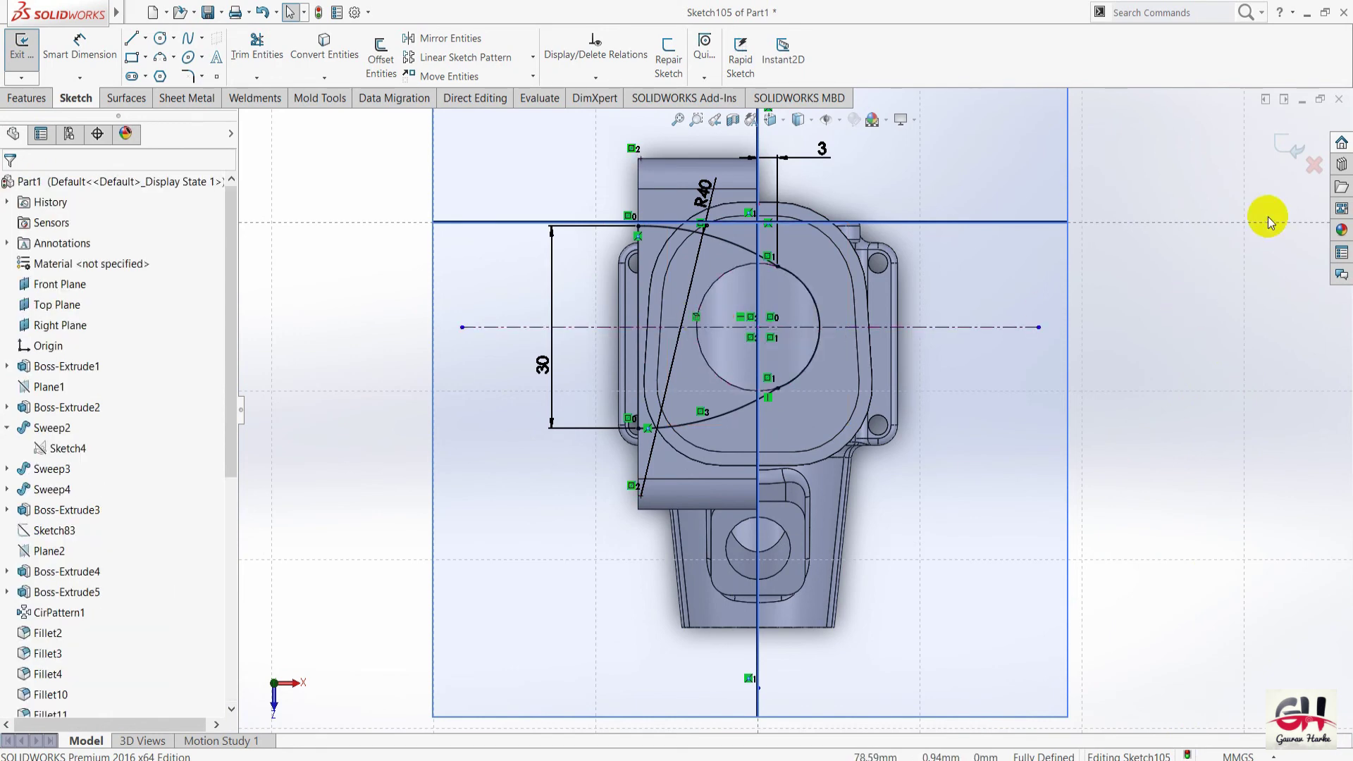
pyautogui.click(1290, 156)
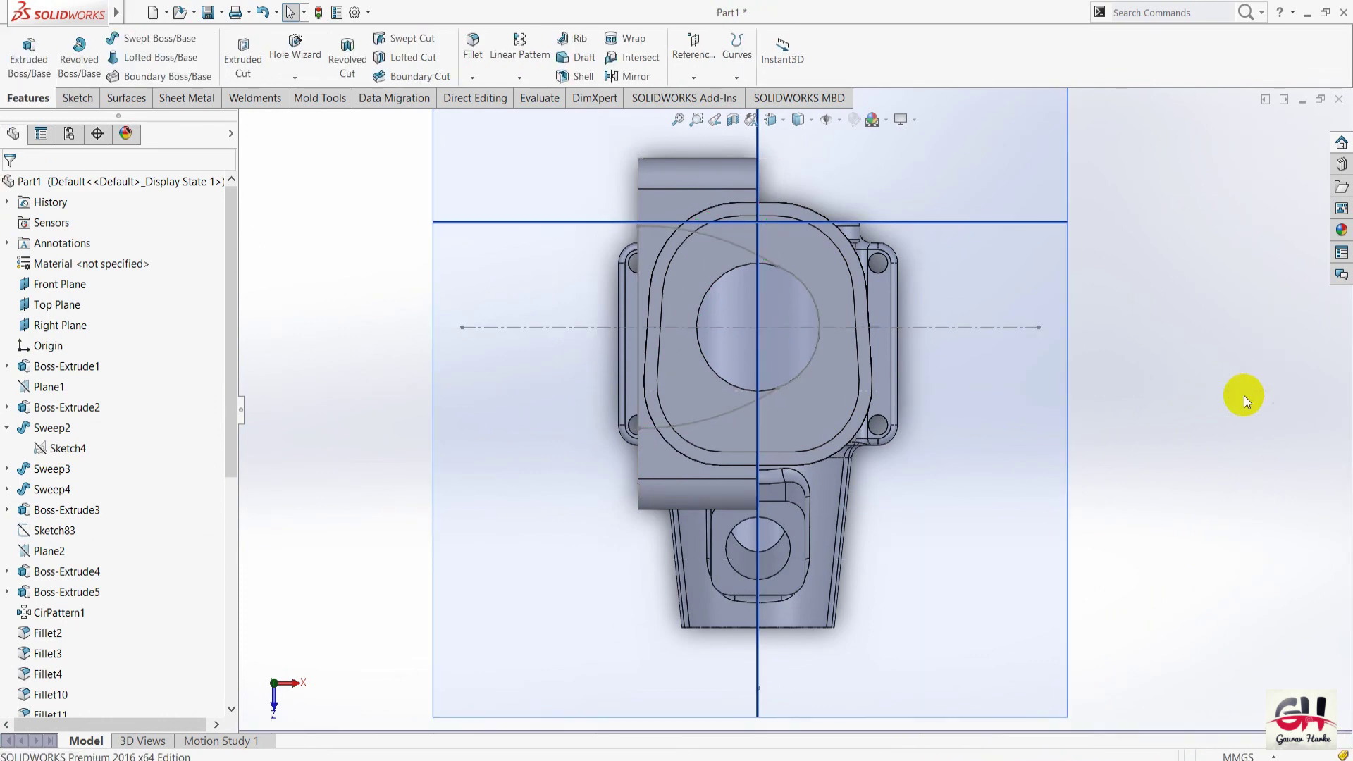
# Switch the engine block to the isometric view and zoom in on its top.
pyautogui.press('space')
pyautogui.click(1261, 402)
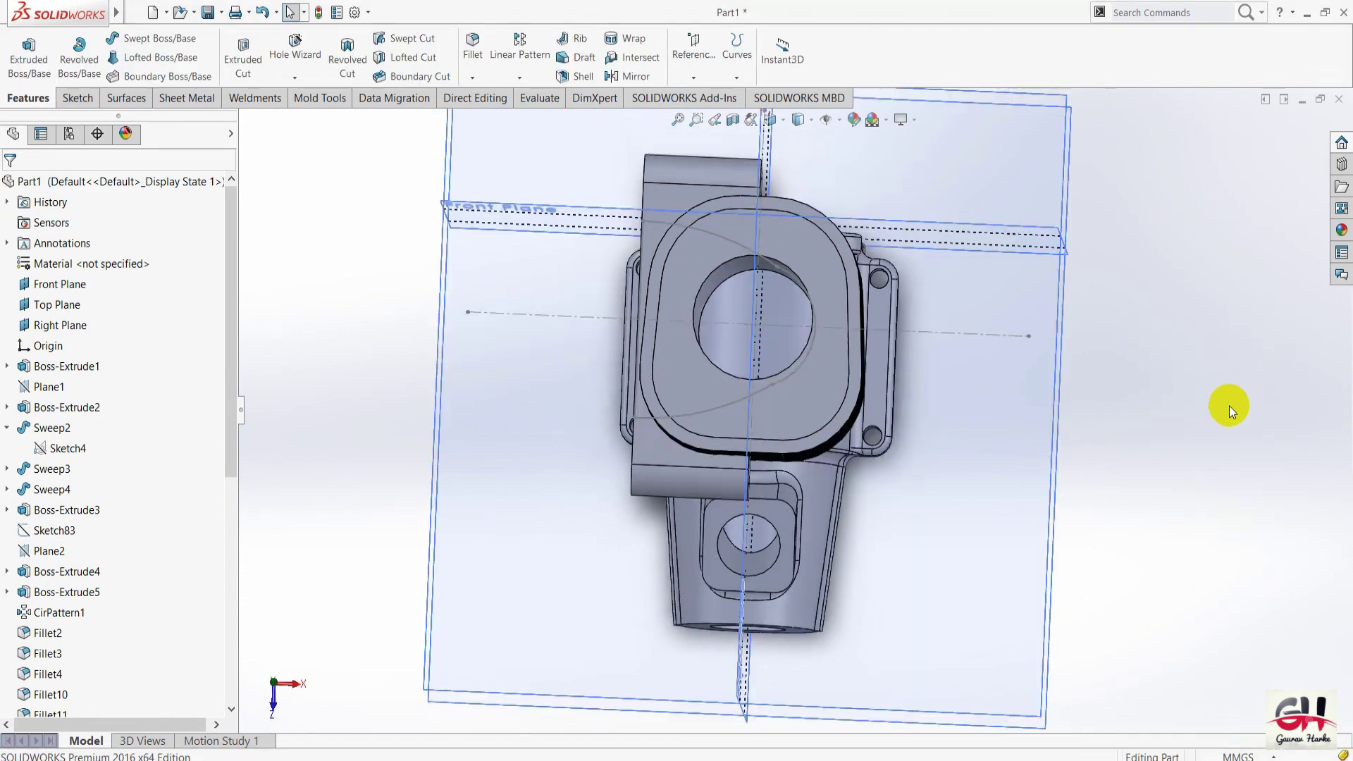
pyautogui.scroll(-1, 986, 331)
pyautogui.scroll(-1, 927, 363)
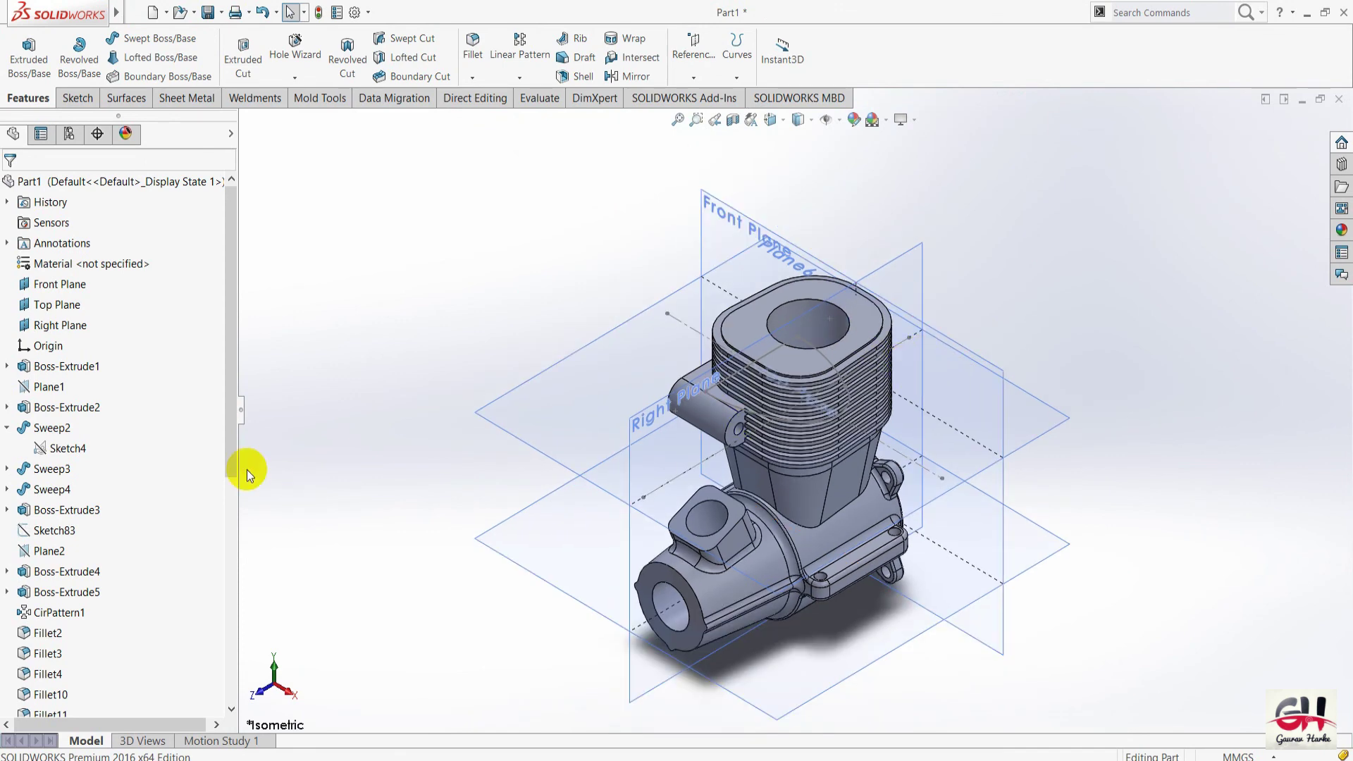
pyautogui.moveTo(225, 432); pyautogui.dragTo(240, 678)
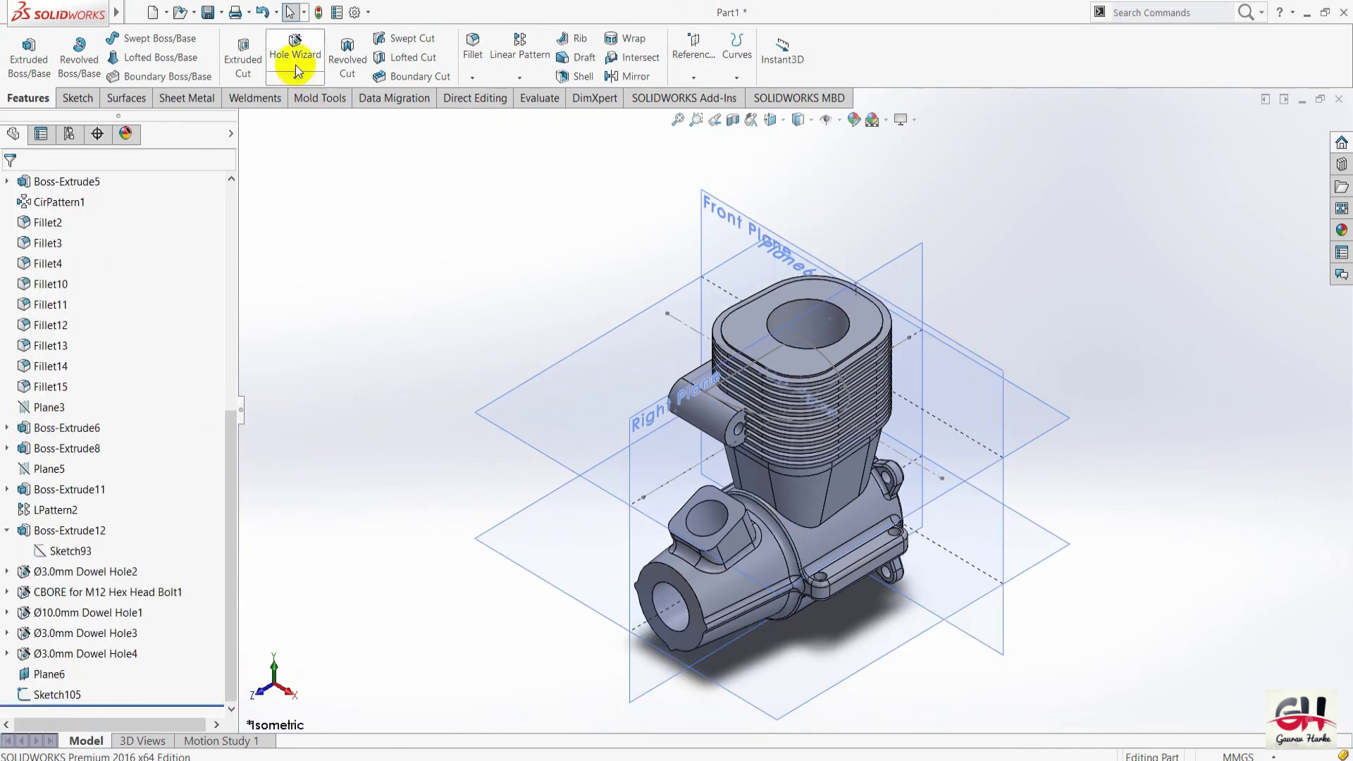
# Extrude-cut Sketch105 6 mm with reversed direction to create Cut-Extrude1, then rotate to check it.
pyautogui.click(247, 65)
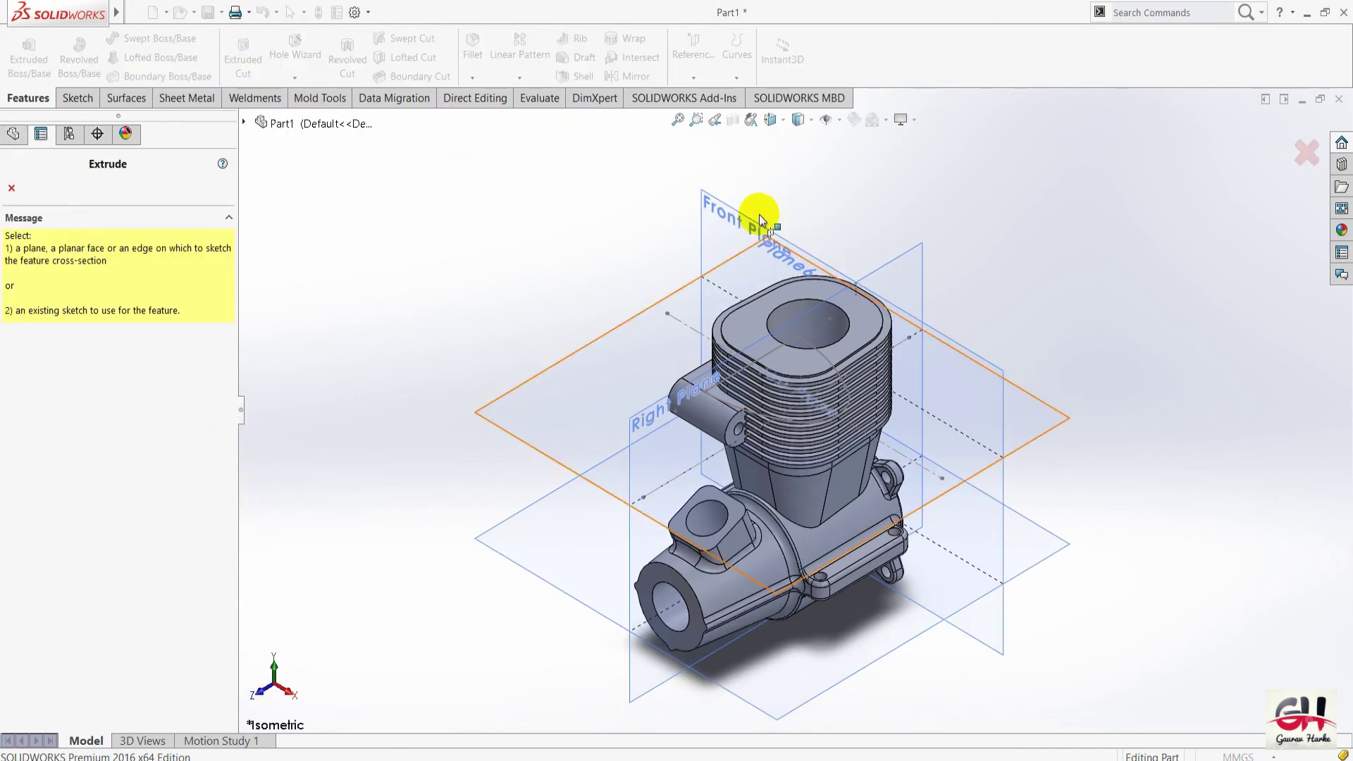
pyautogui.click(805, 347)
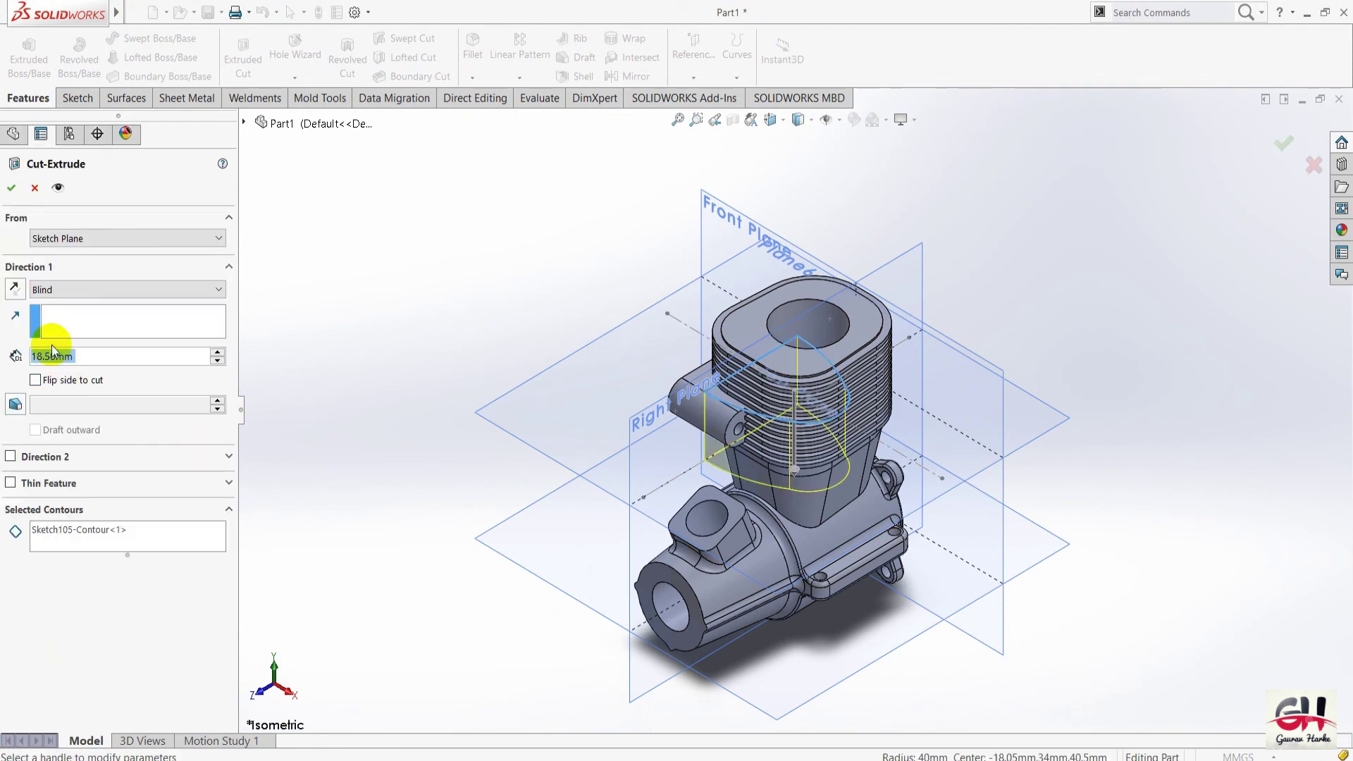
pyautogui.click(14, 290)
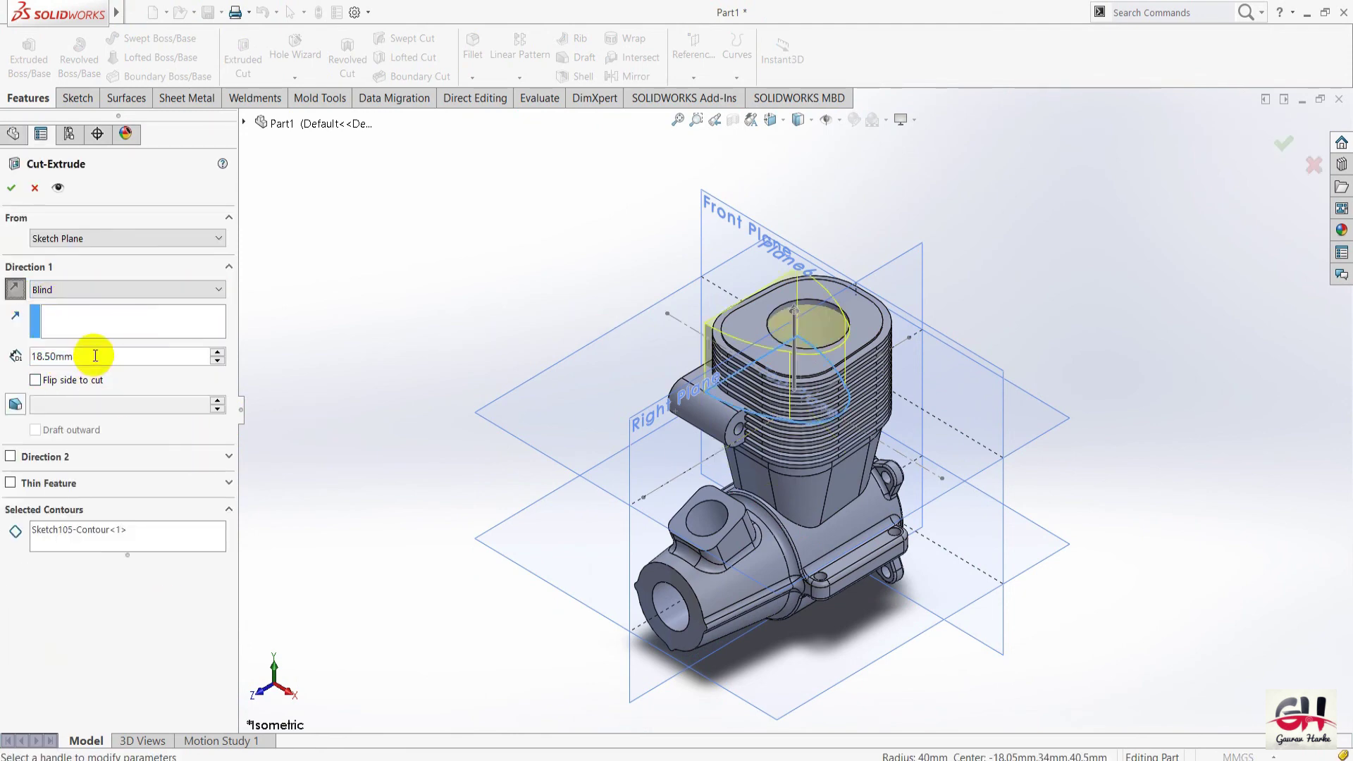
pyautogui.write('6')
pyautogui.press('Return')
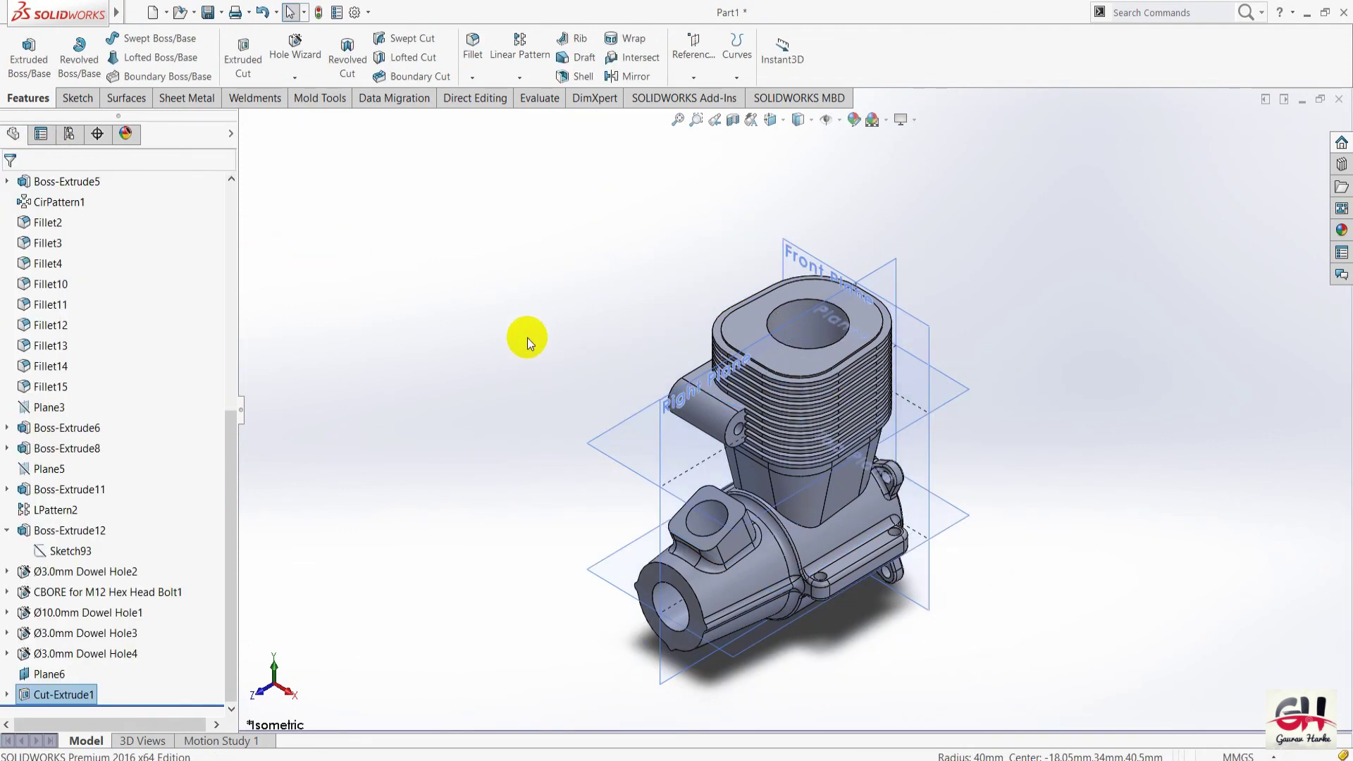
pyautogui.press('Down')
pyautogui.press('Down')
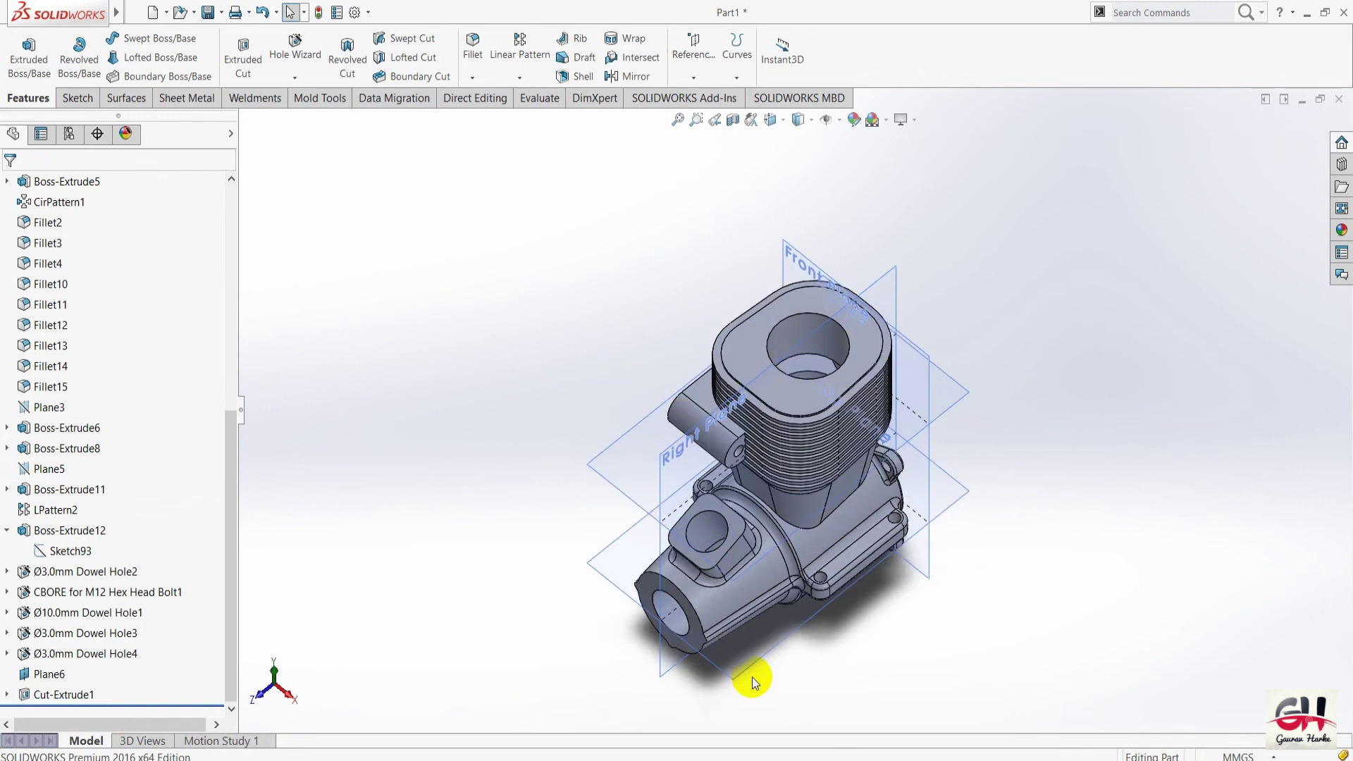
pyautogui.press('Down')
pyautogui.press('Down')
pyautogui.press('Down')
pyautogui.press('Down')
pyautogui.press('Down')
pyautogui.press('Down')
pyautogui.press('Down')
pyautogui.press('Down')
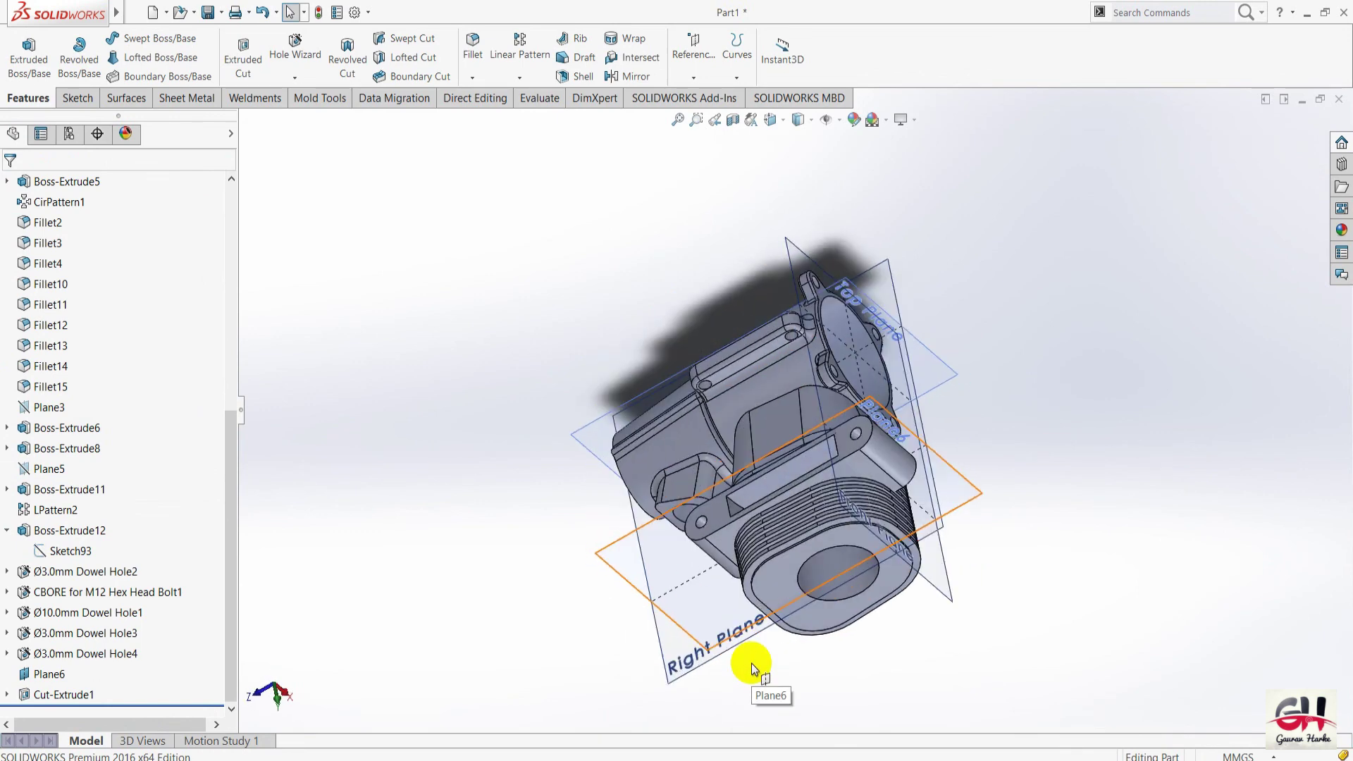
pyautogui.press('Down')
pyautogui.press('Down')
pyautogui.press('Down')
pyautogui.press('Down')
pyautogui.press('Down')
pyautogui.press('Down')
pyautogui.press('Down')
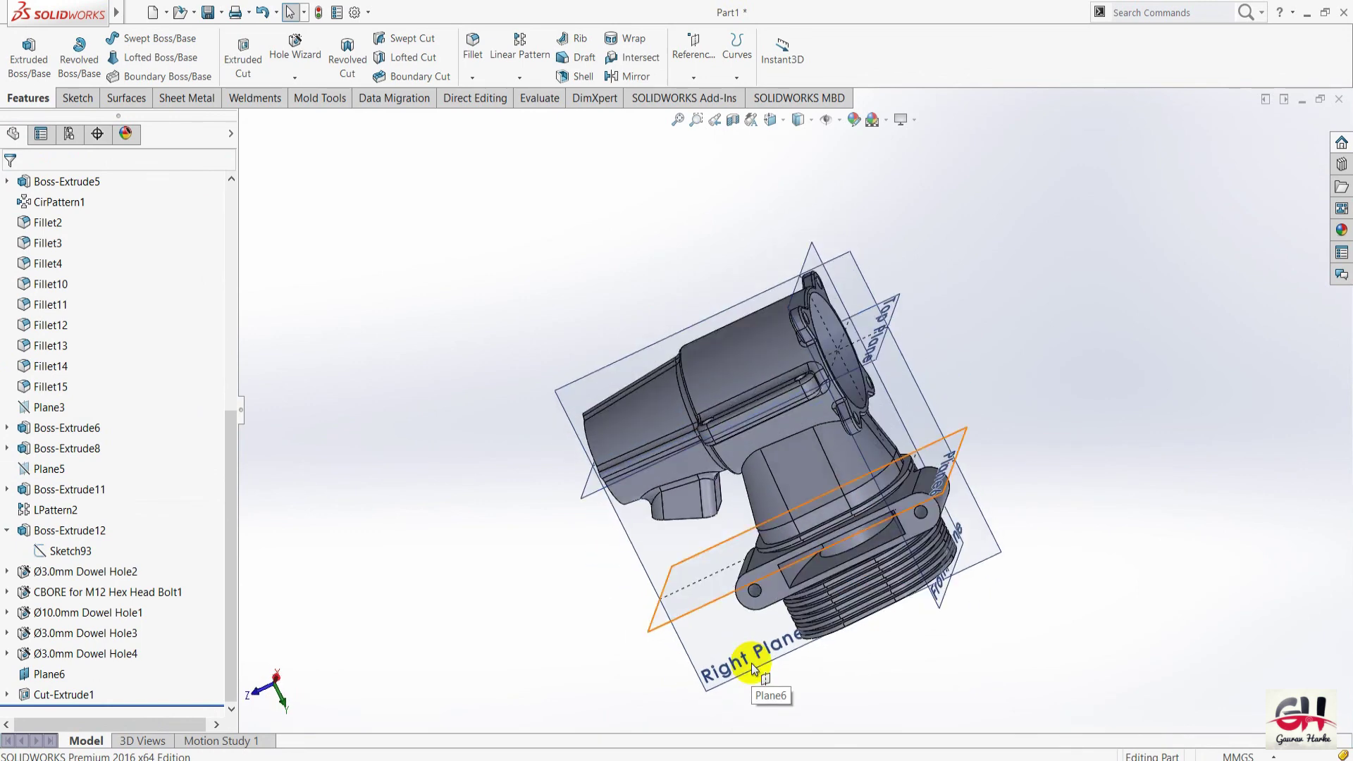
# Show the engine block from the Left view, zoom in, then switch to the Adobe Reader drawing.
pyautogui.press('Up')
pyautogui.press('space')
pyautogui.click(758, 641)
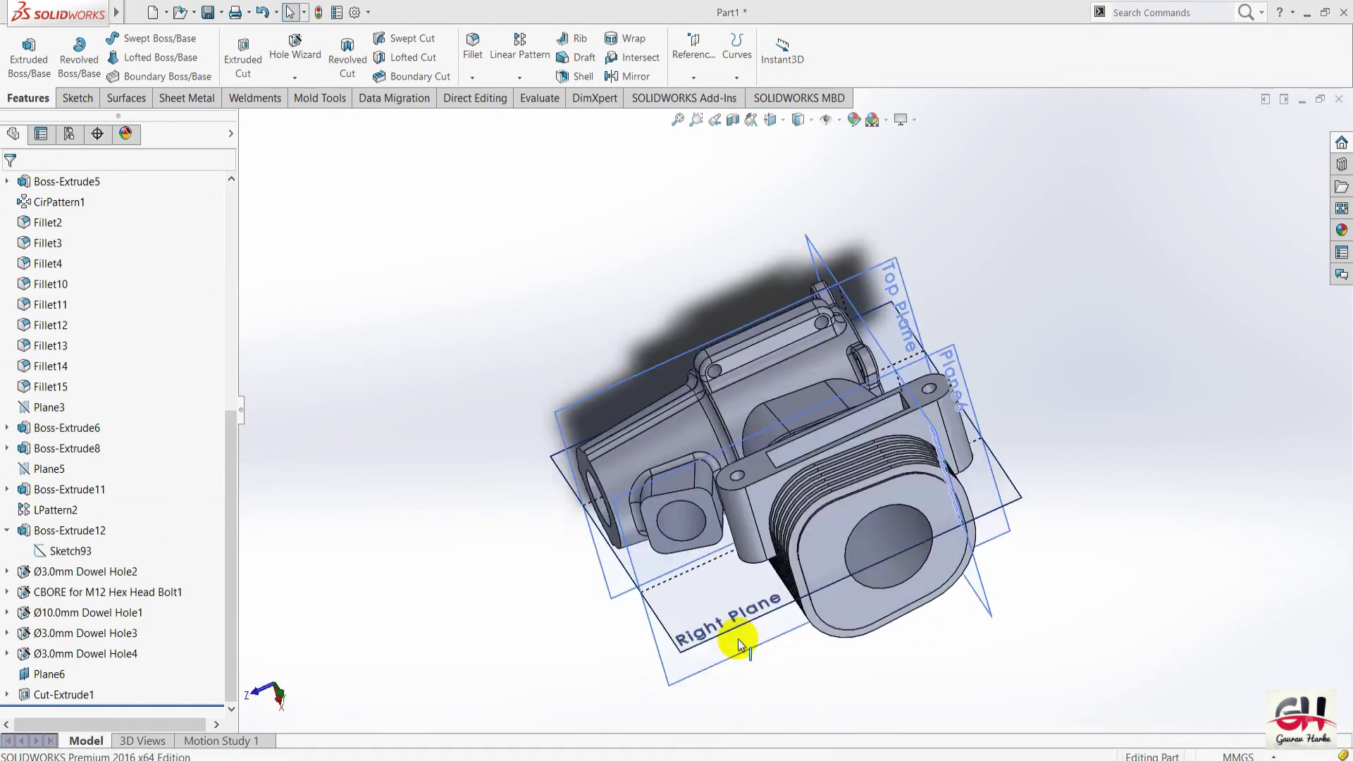
pyautogui.press('space')
pyautogui.click(797, 492)
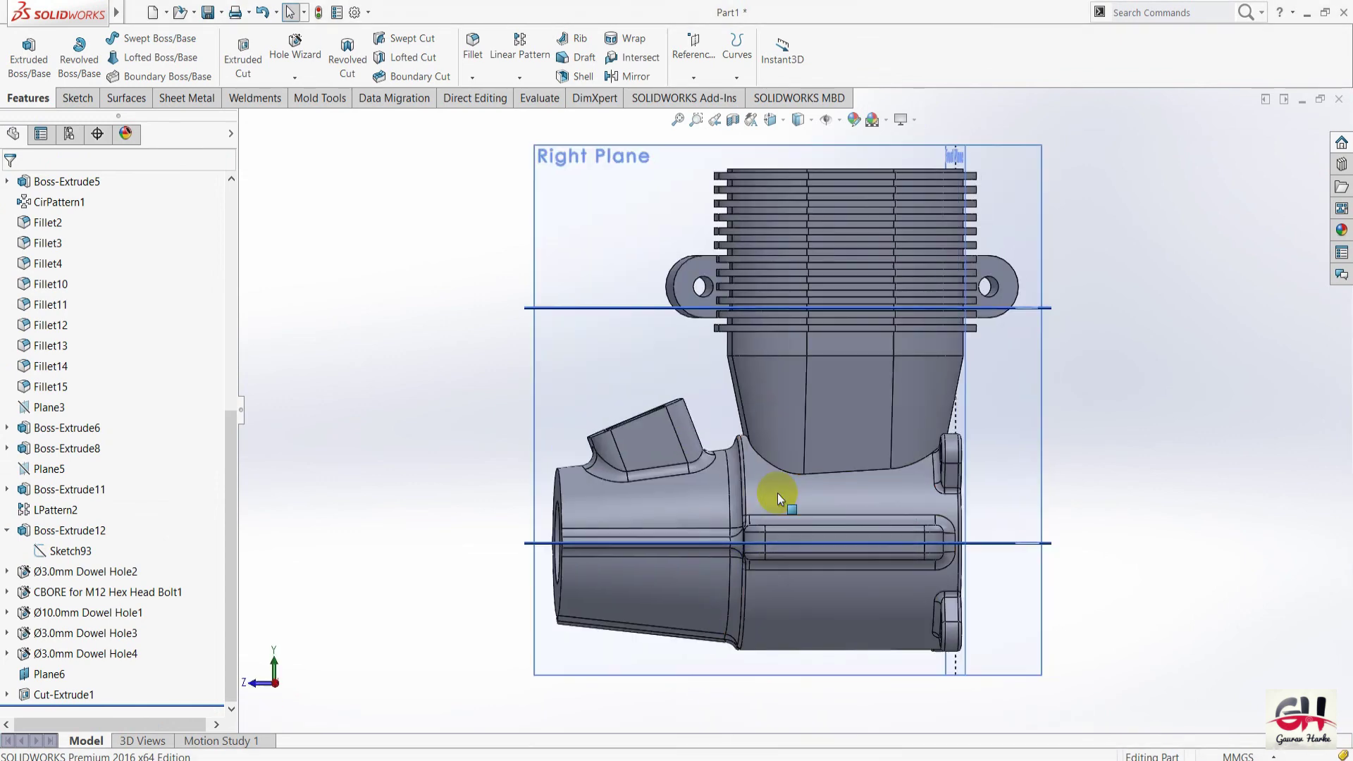
pyautogui.scroll(-3, 664, 290)
pyautogui.scroll(-2, 796, 352)
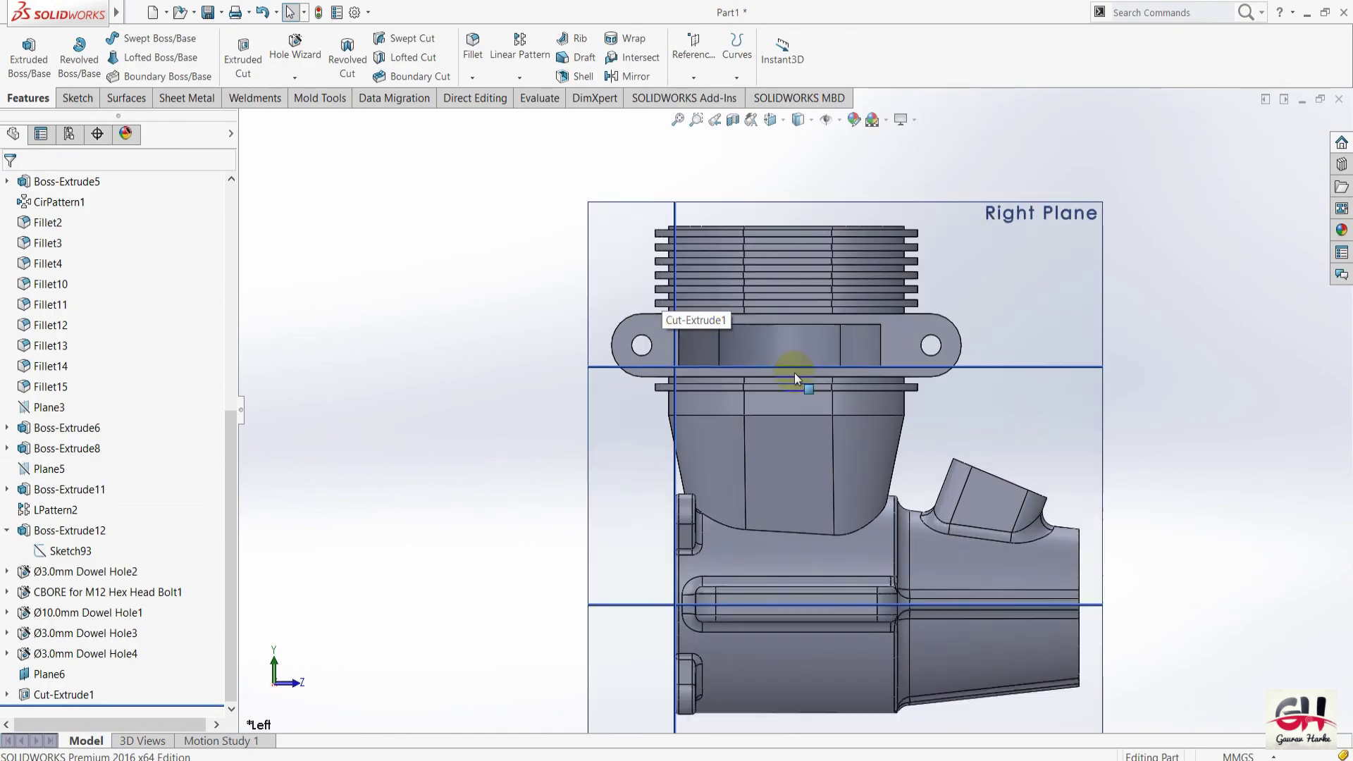
pyautogui.hotkey('alt', 'Tab')
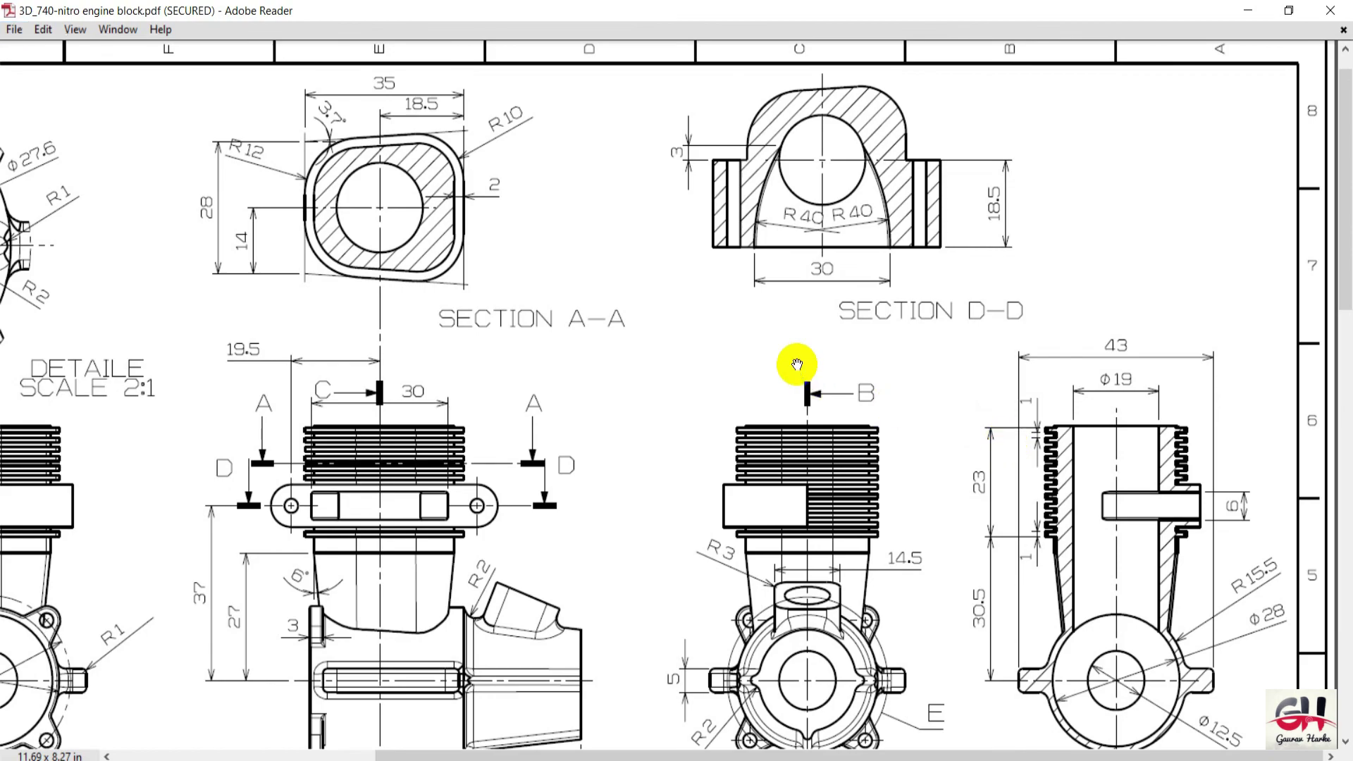
# Flip between model and drawing, snapping Adobe Reader to the right half of the screen.
pyautogui.hotkey('alt', 'Tab')
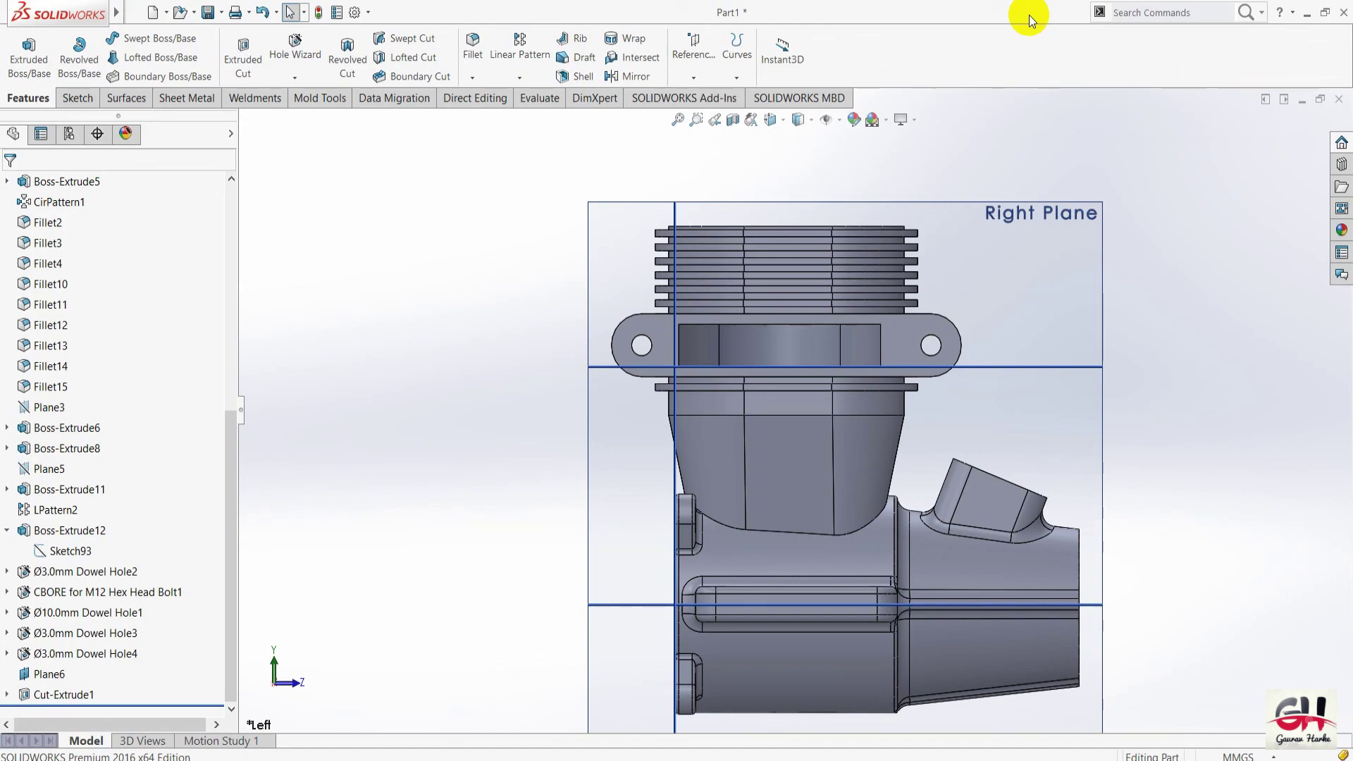
pyautogui.hotkey('alt', 'Tab')
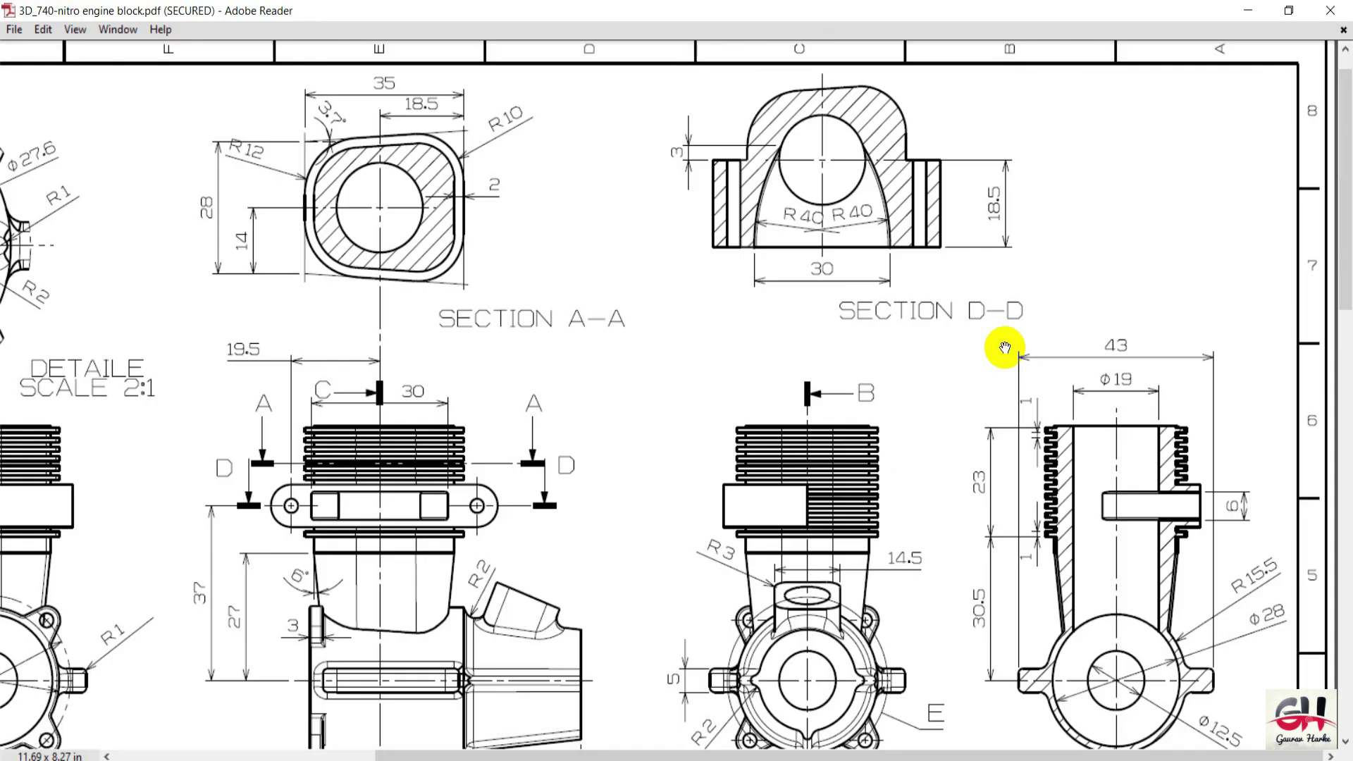
pyautogui.press('super+Right')
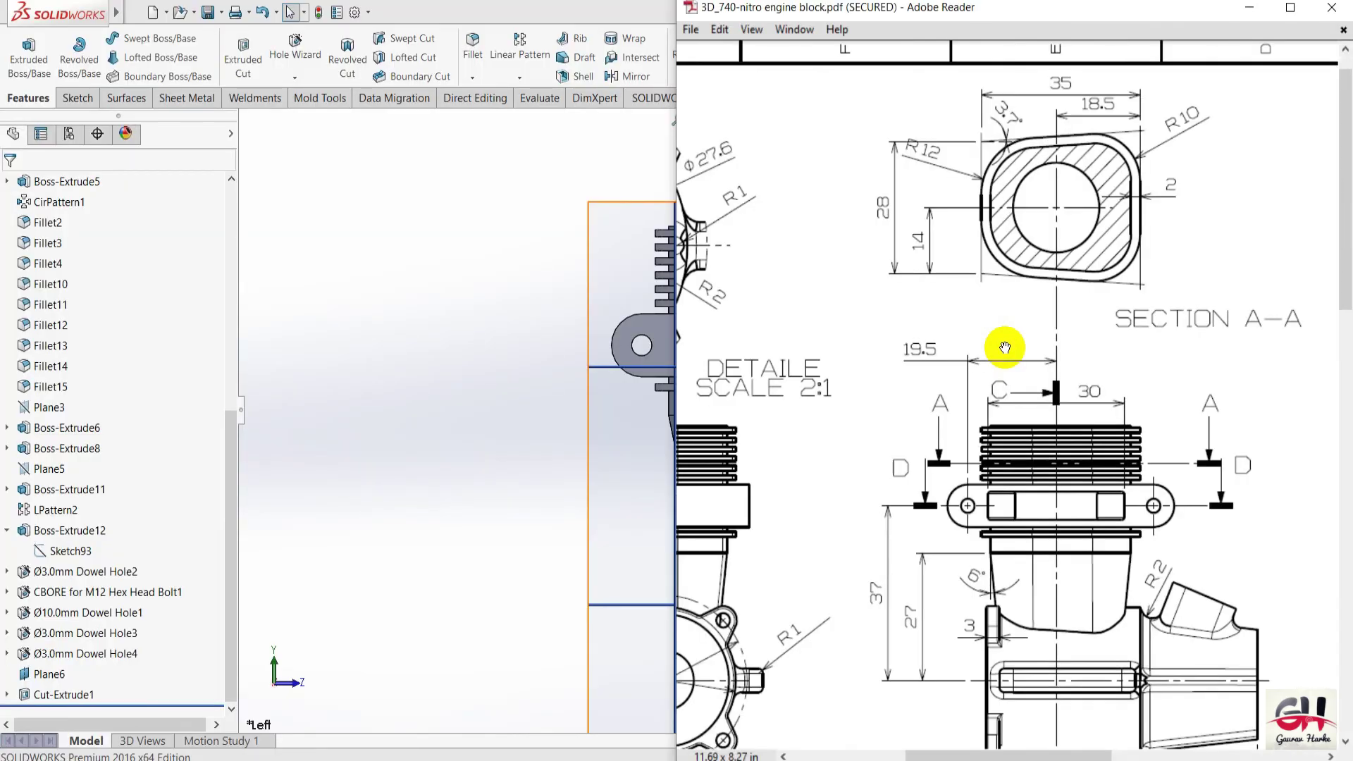
pyautogui.click(386, 405)
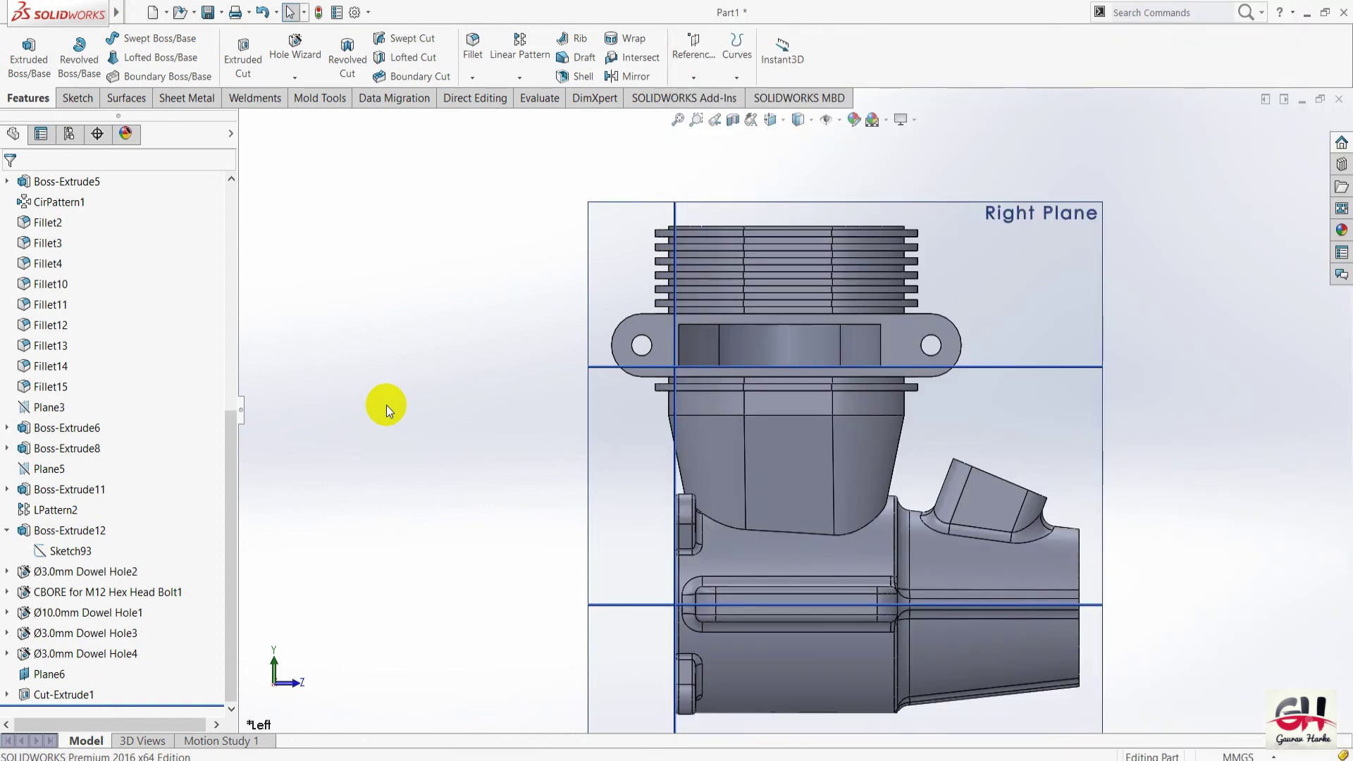
pyautogui.hotkey('alt', 'Tab')
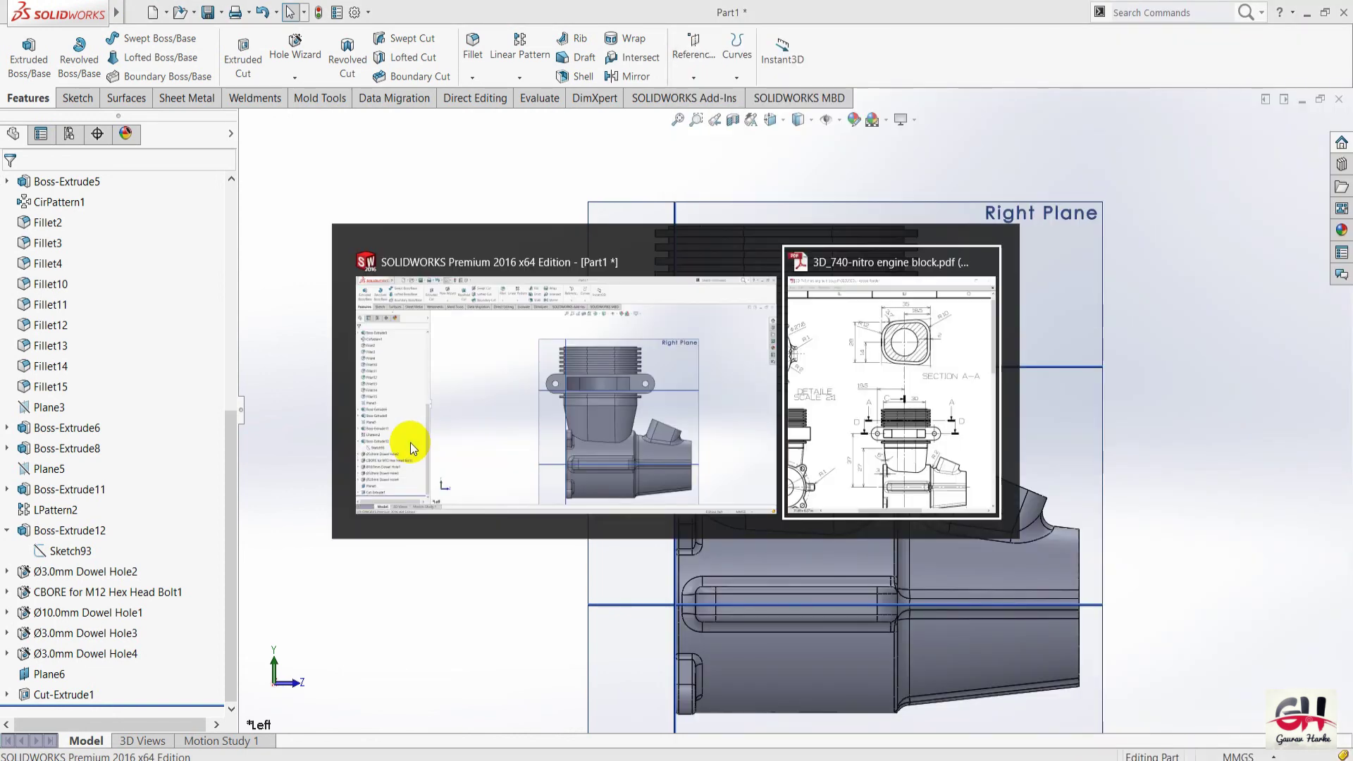
pyautogui.click(556, 262)
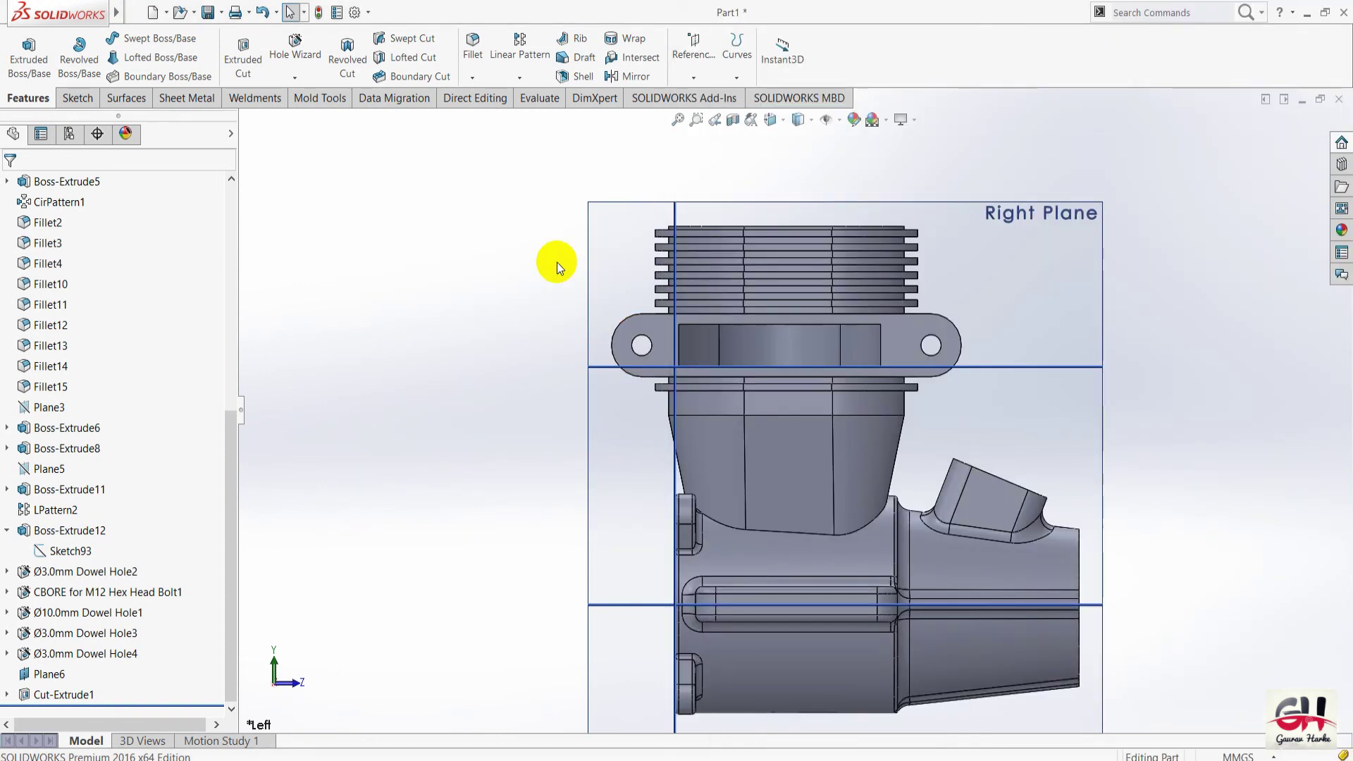
pyautogui.hotkey('alt', 'Tab')
pyautogui.click(517, 387)
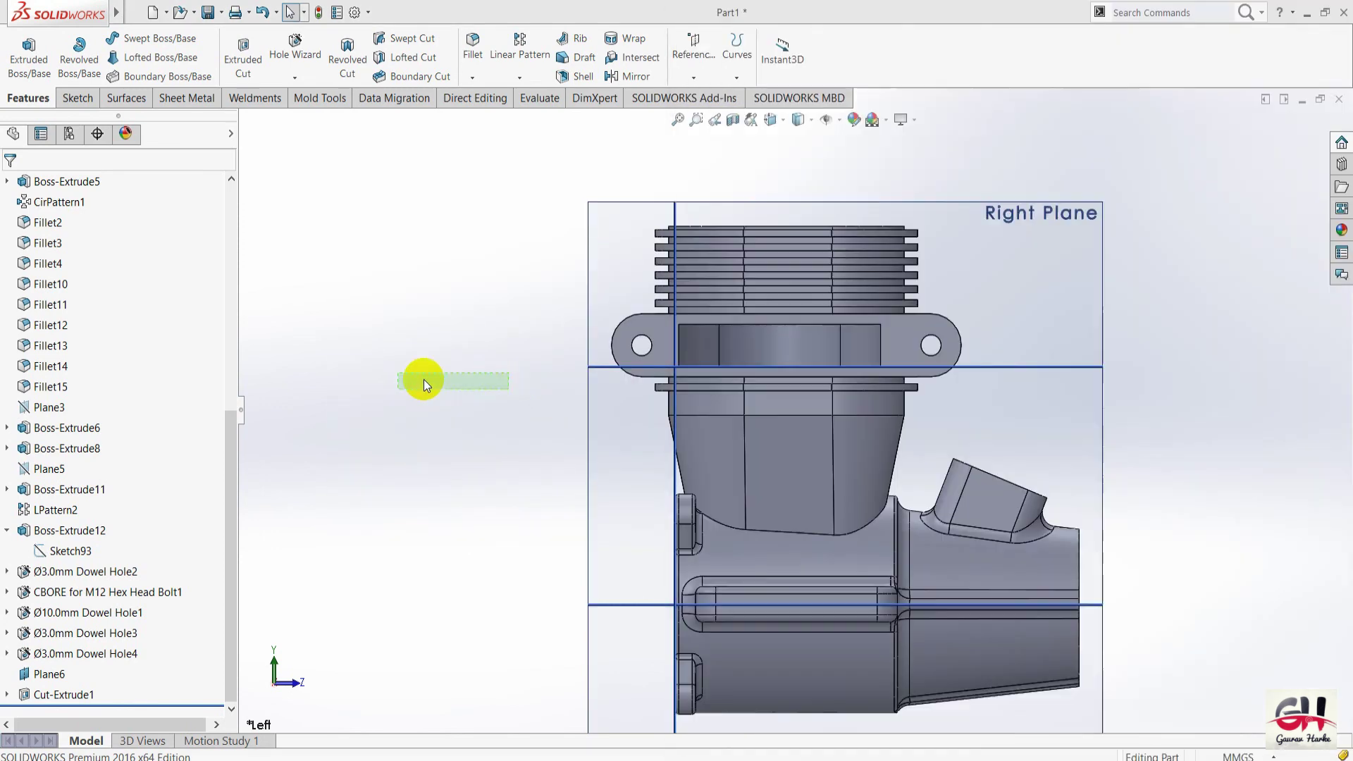
pyautogui.scroll(-2, 402, 392)
pyautogui.scroll(5, 693, 478)
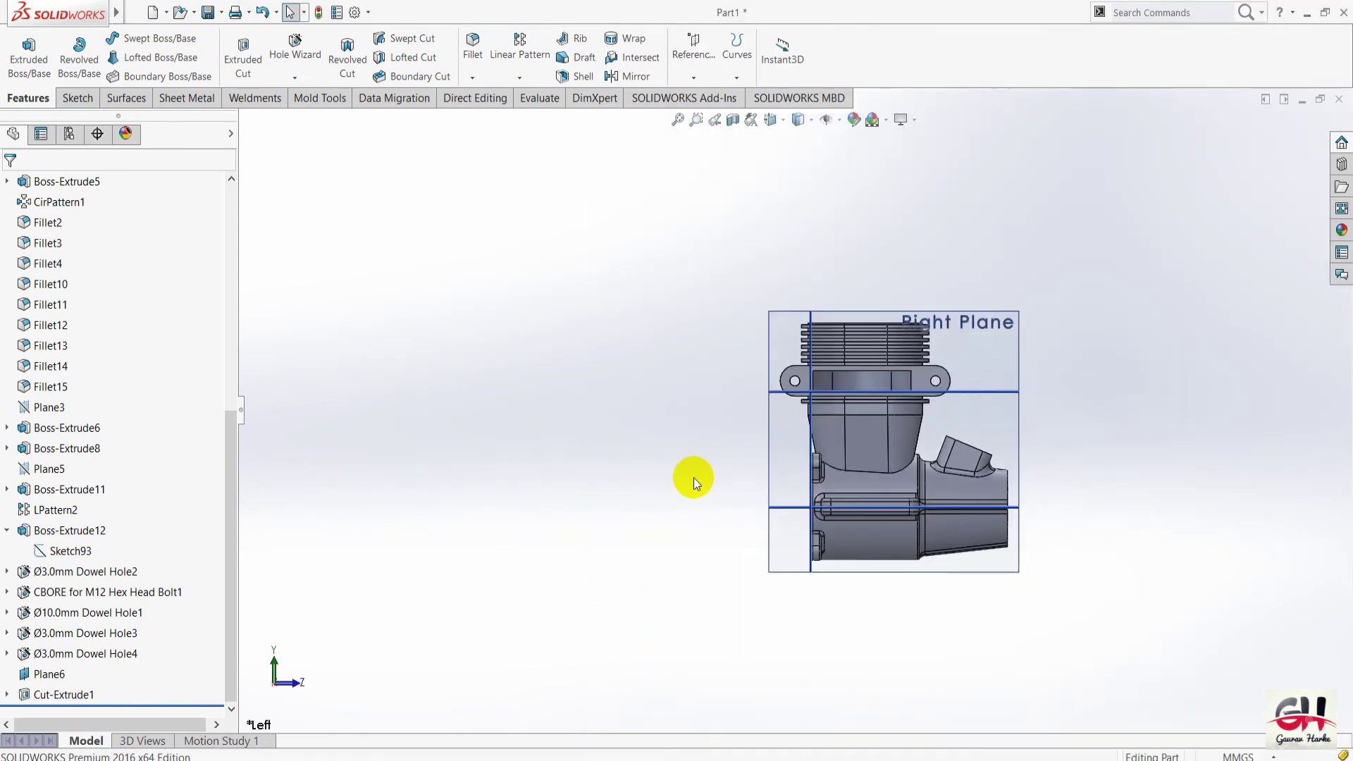
# Maximize Reader, show its toolbar and navigation pane, snap it right, and collapse the FeatureManager tree.
pyautogui.hotkey('alt', 'Tab')
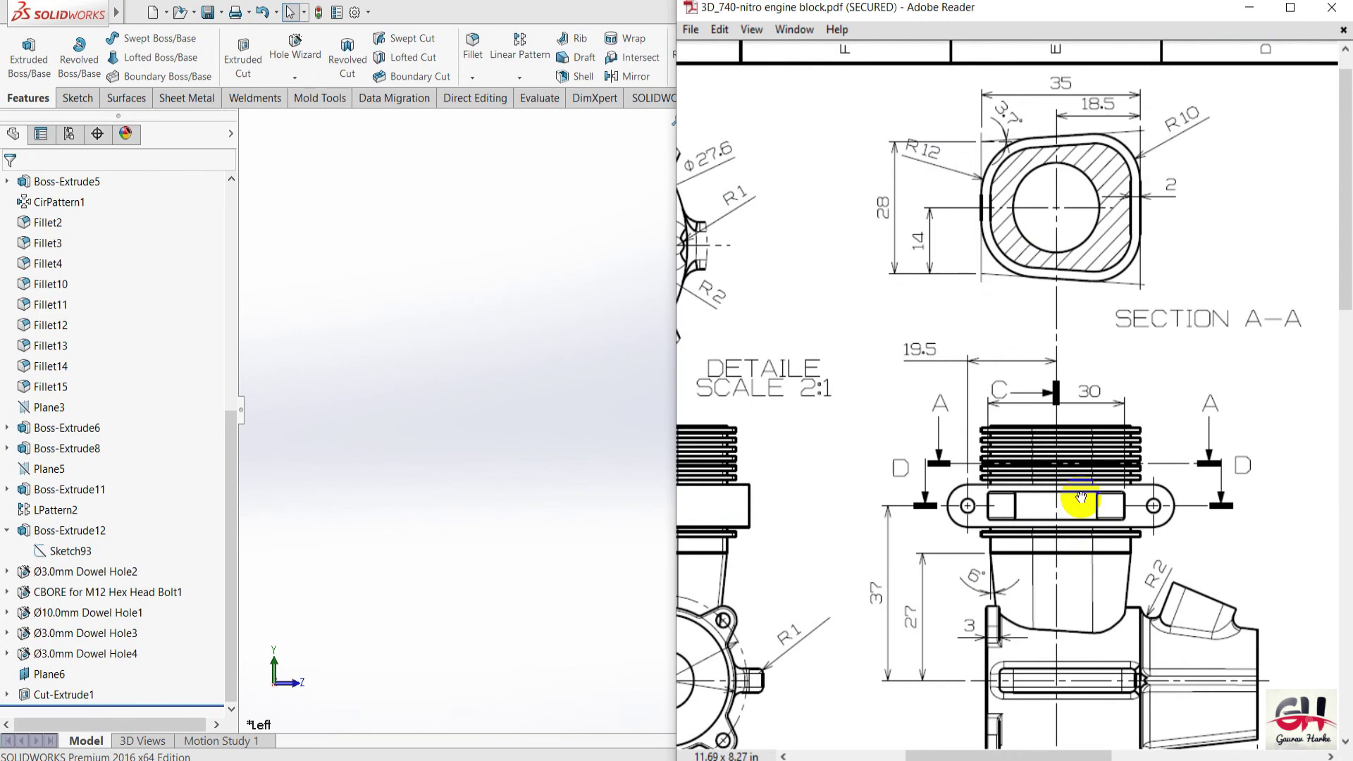
pyautogui.press('super+Up')
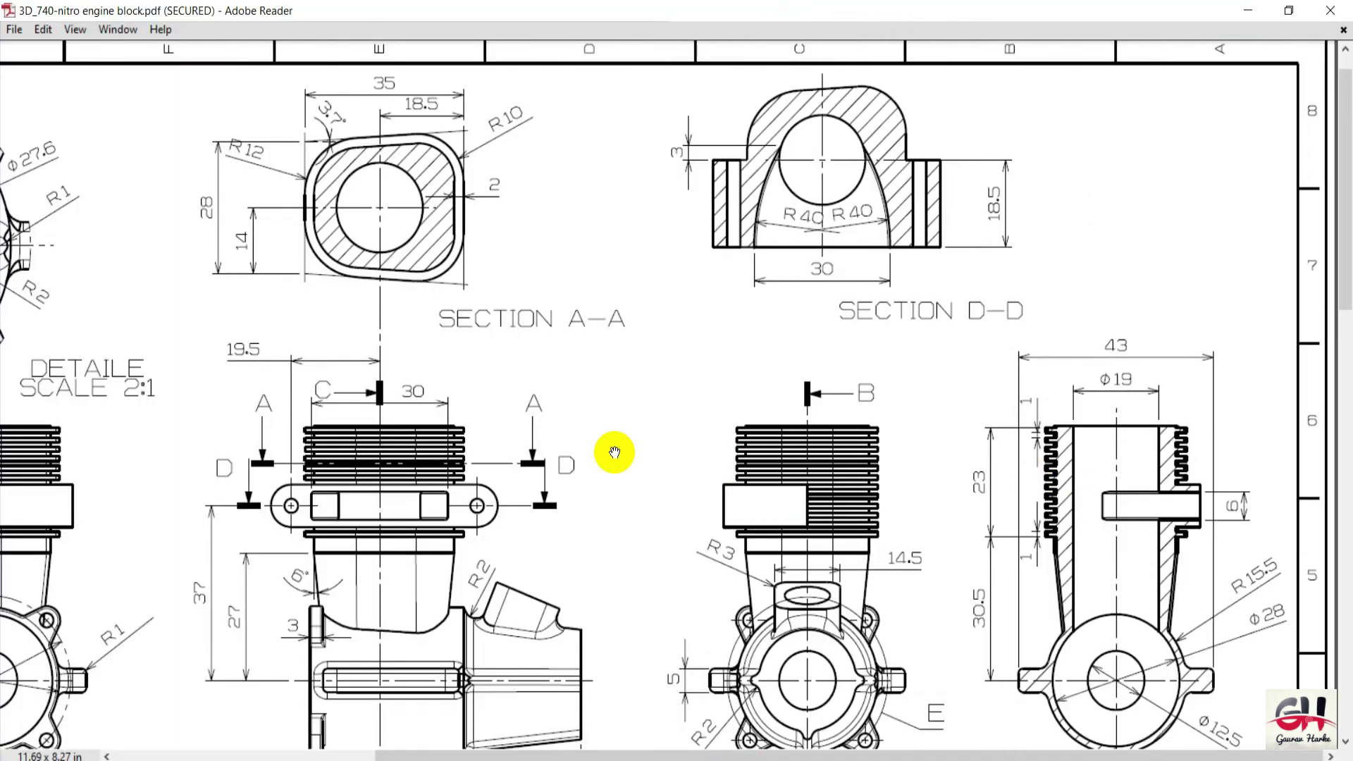
pyautogui.hotkey('ctrl', 'h')
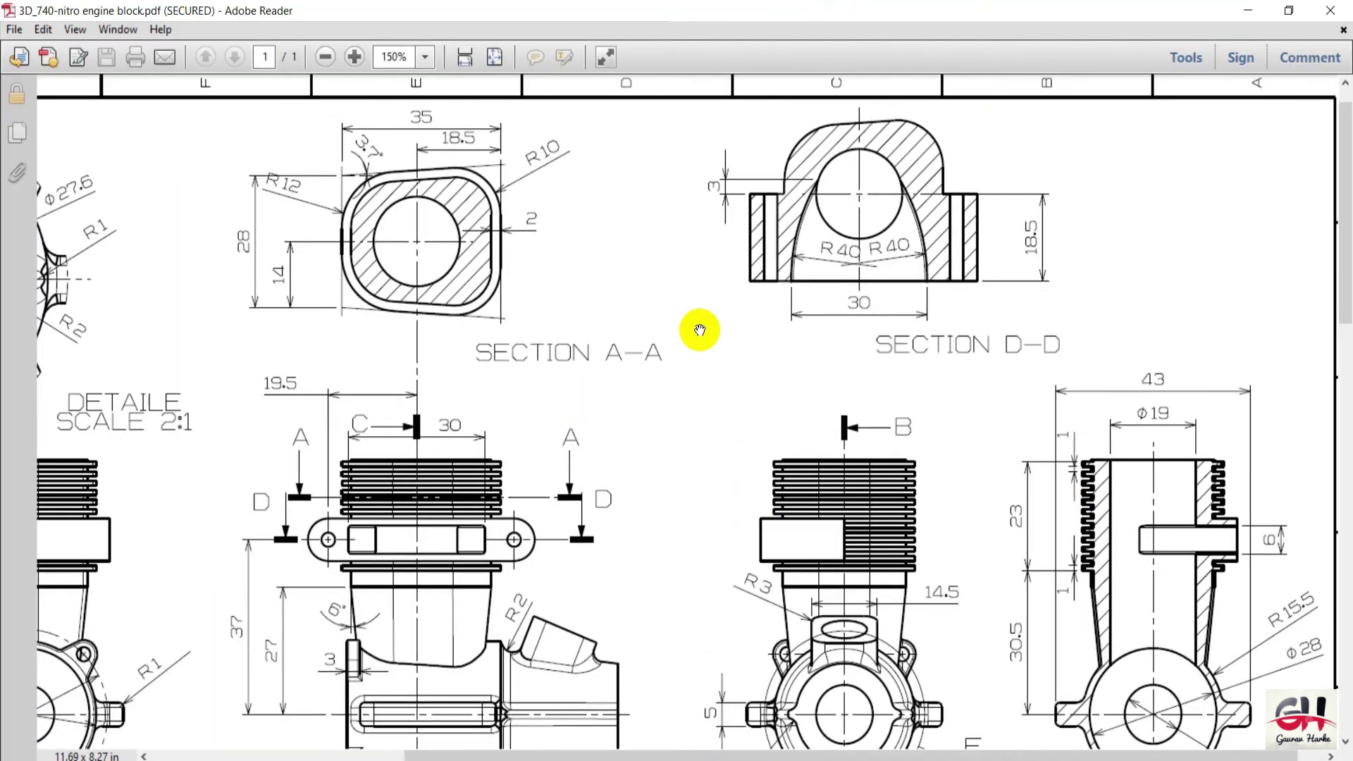
pyautogui.press('super+Right')
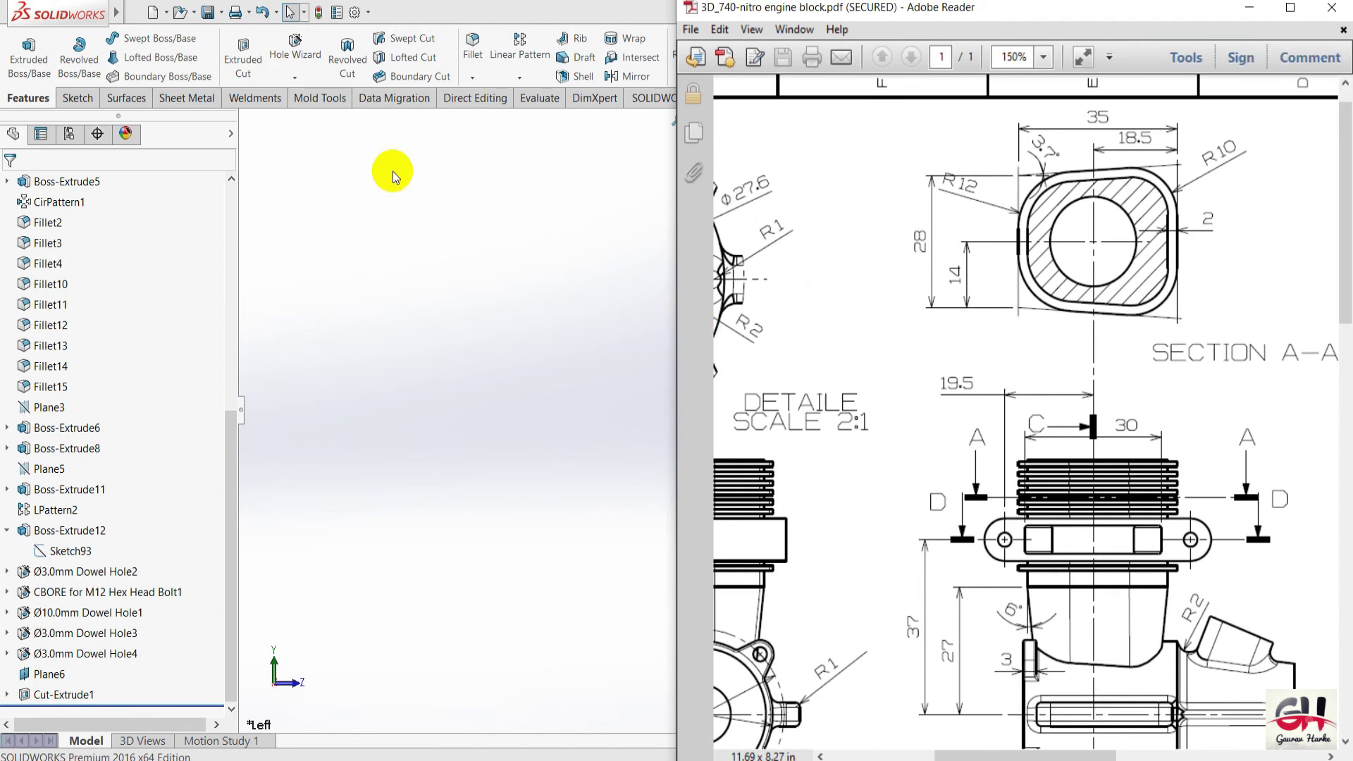
pyautogui.click(361, 176)
pyautogui.click(240, 408)
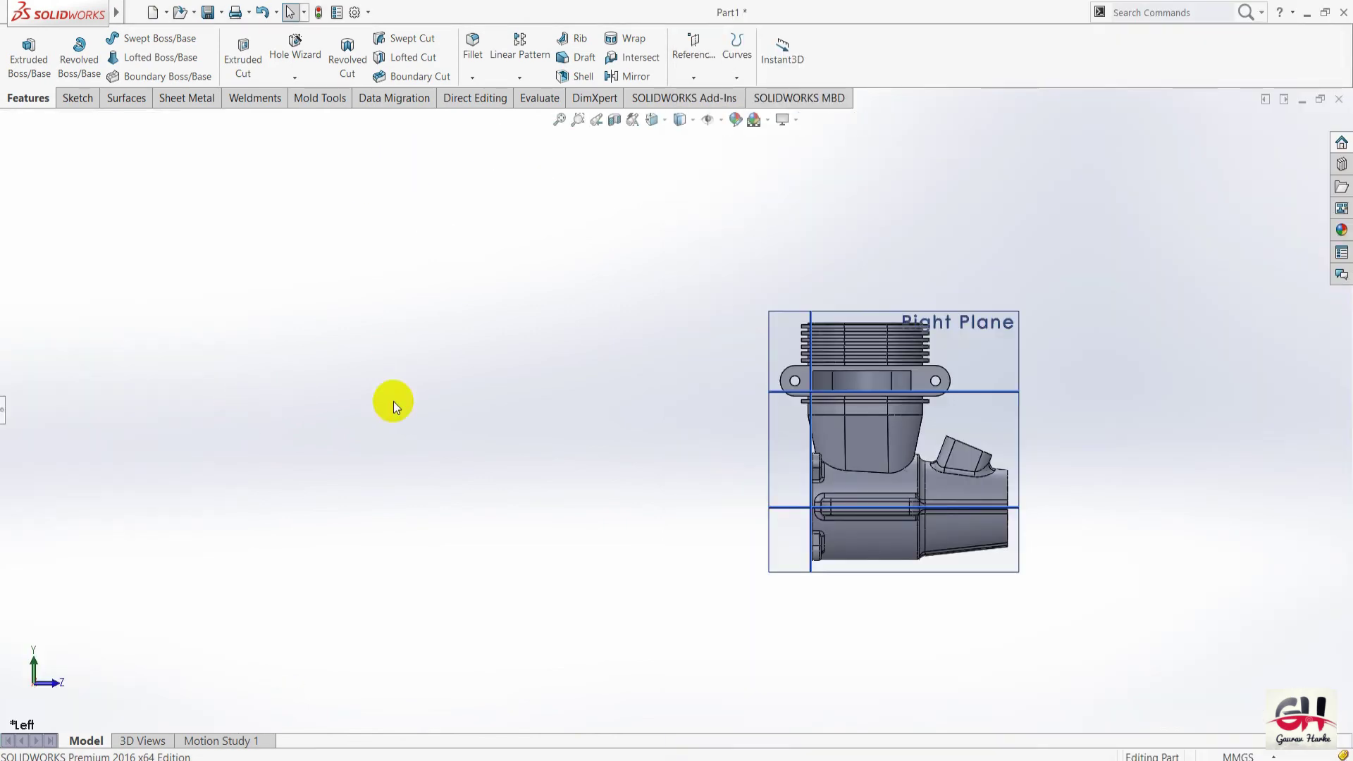
# Dock the SOLIDWORKS window on the left half and zoom to fit the engine block.
pyautogui.click(1325, 12)
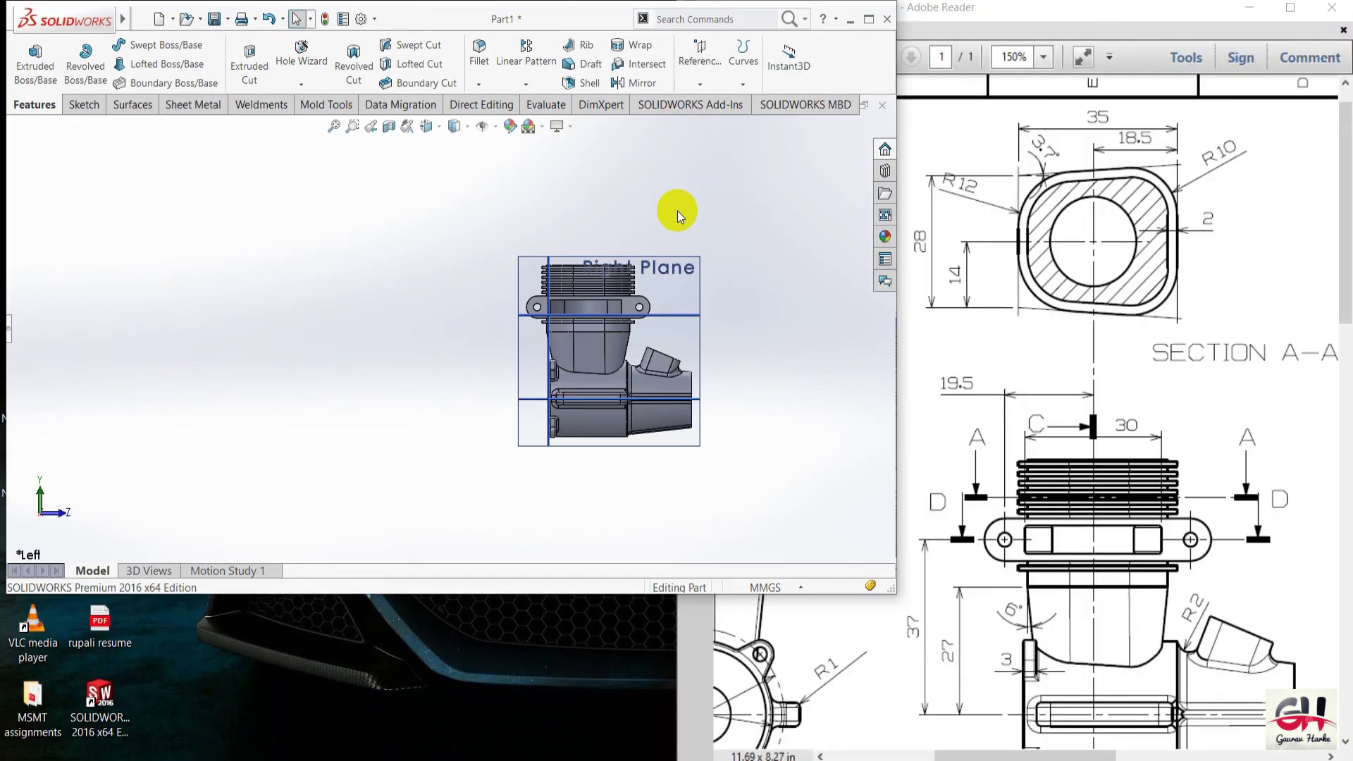
pyautogui.press('super+Left')
pyautogui.moveTo(306, 440); pyautogui.dragTo(235, 408)
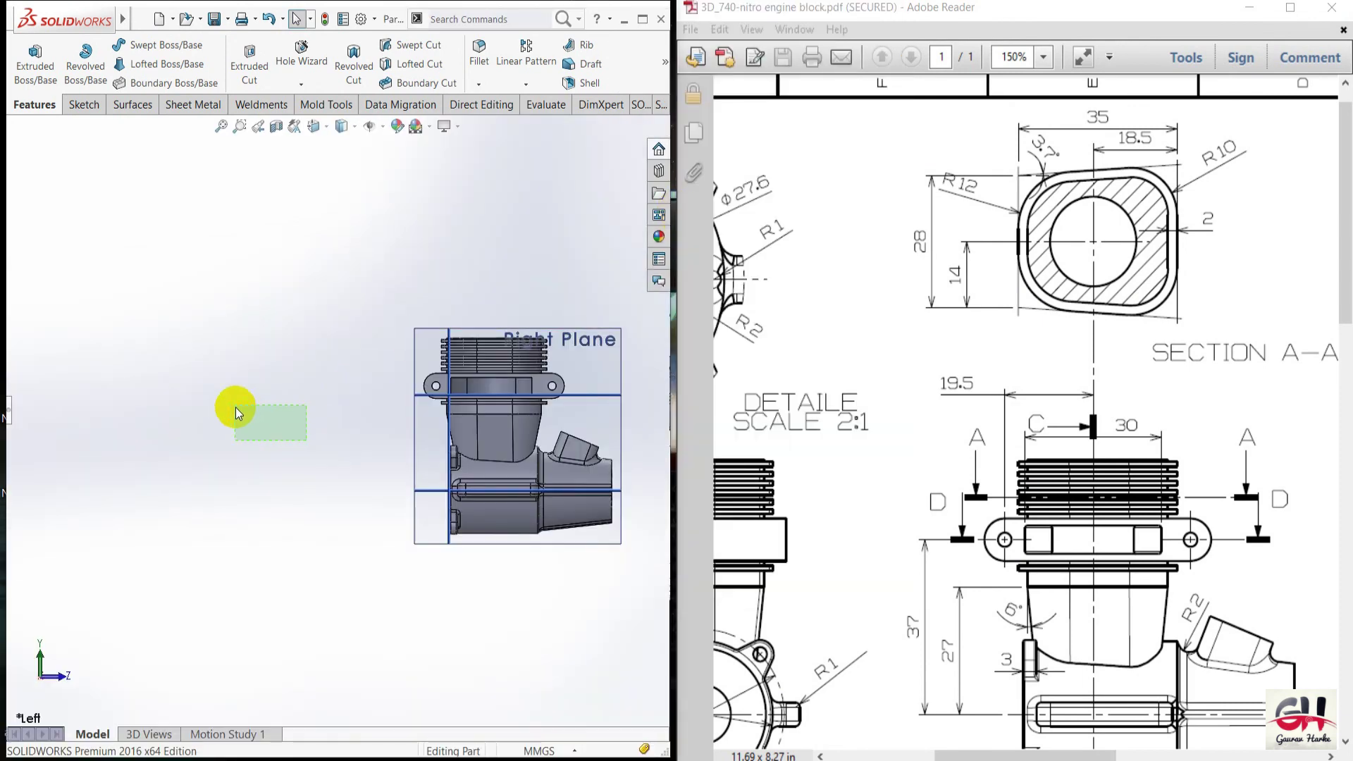
pyautogui.click(725, 360)
pyautogui.scroll(-2, 426, 531)
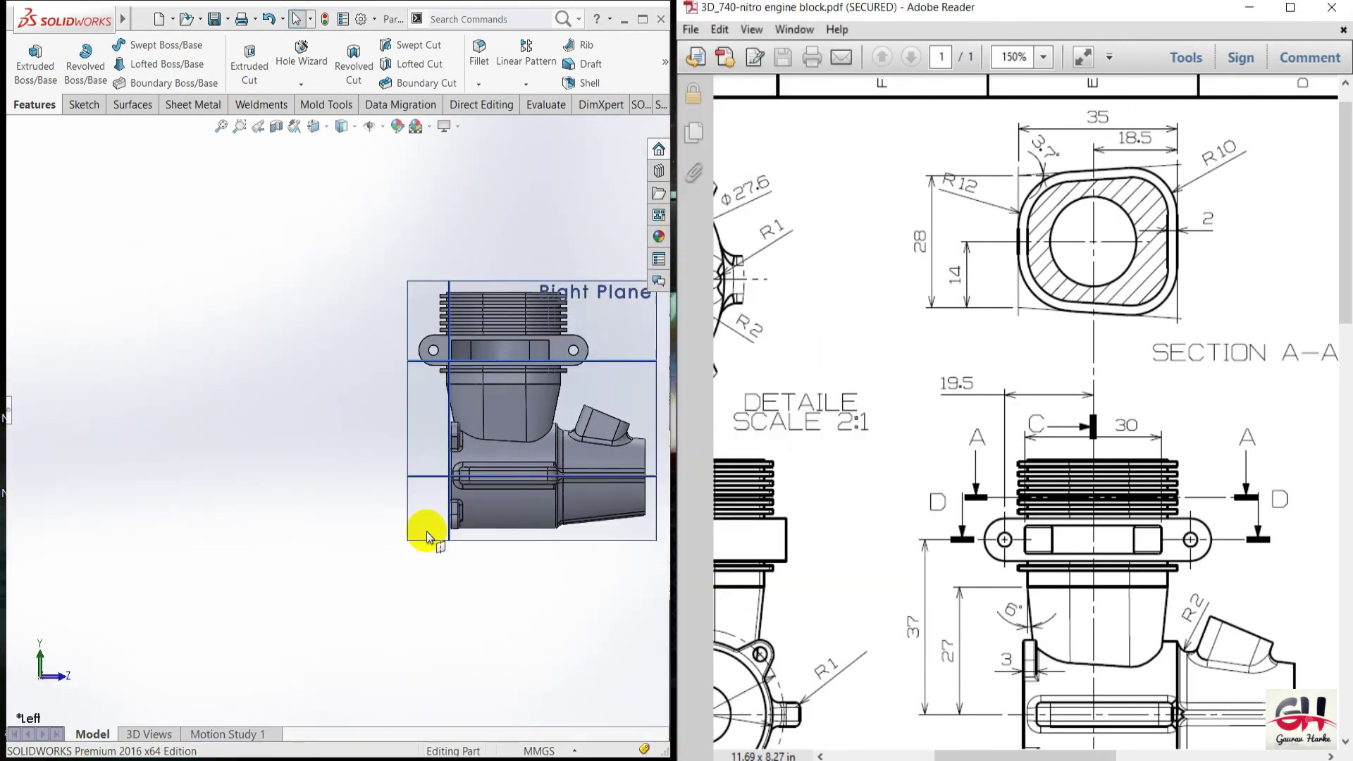
pyautogui.scroll(-2, 425, 536)
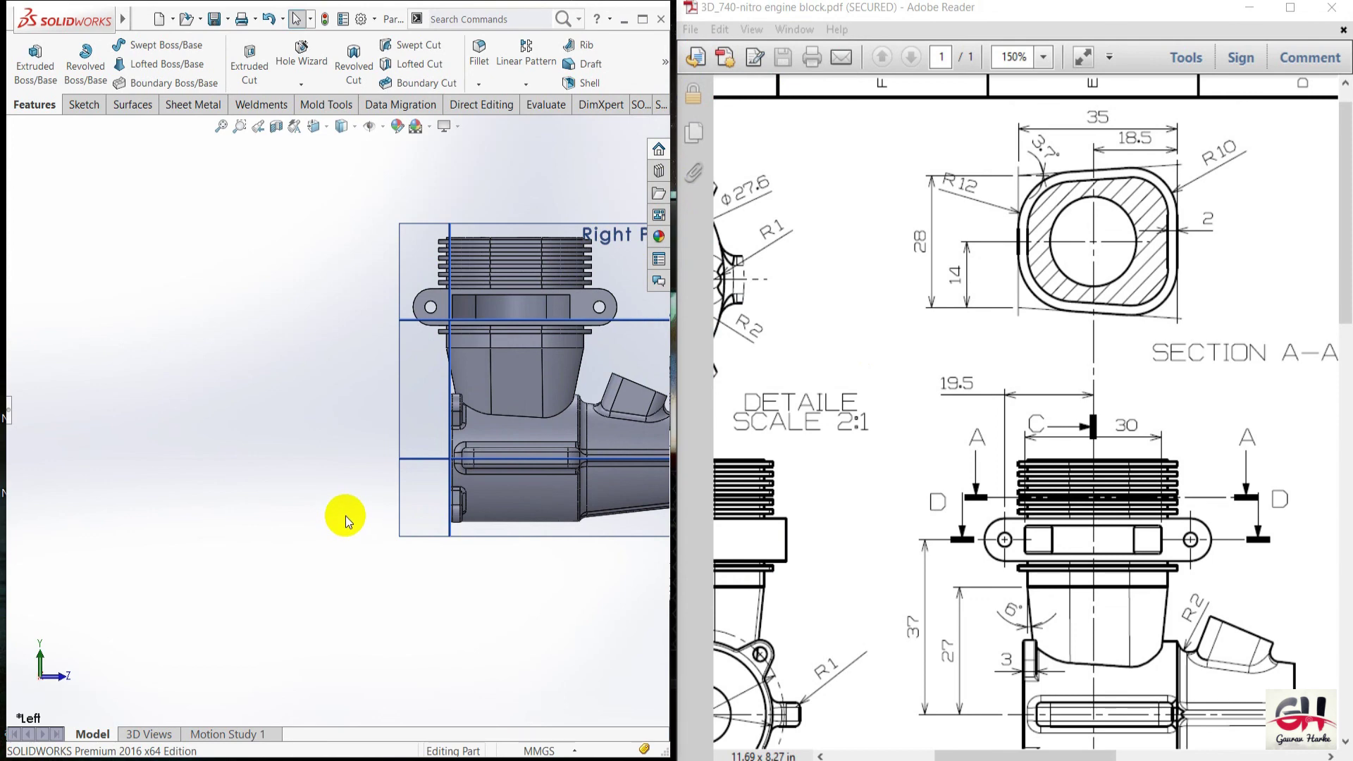
pyautogui.press('f')
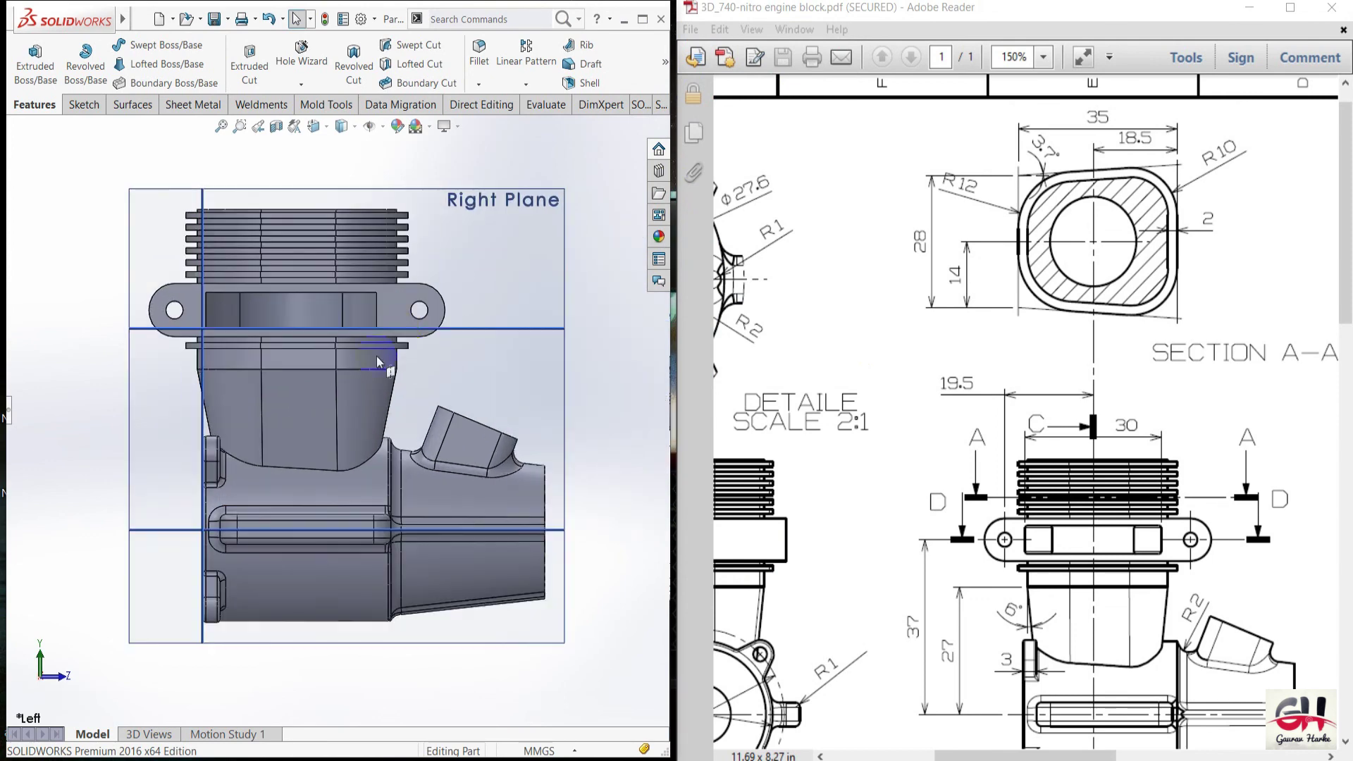
# Hide the planes and sketch lines through the Hide/Show Items menu.
pyautogui.click(377, 166)
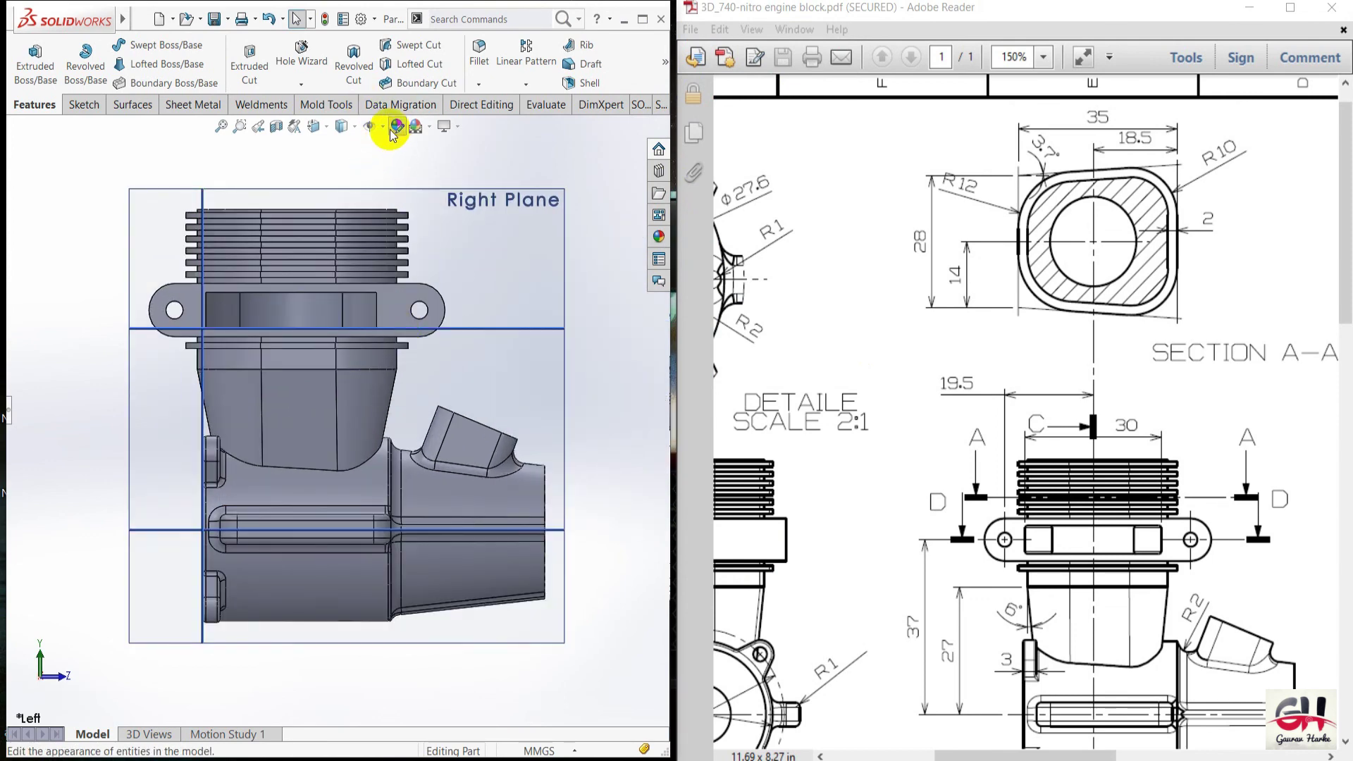
pyautogui.click(526, 83)
pyautogui.click(438, 173)
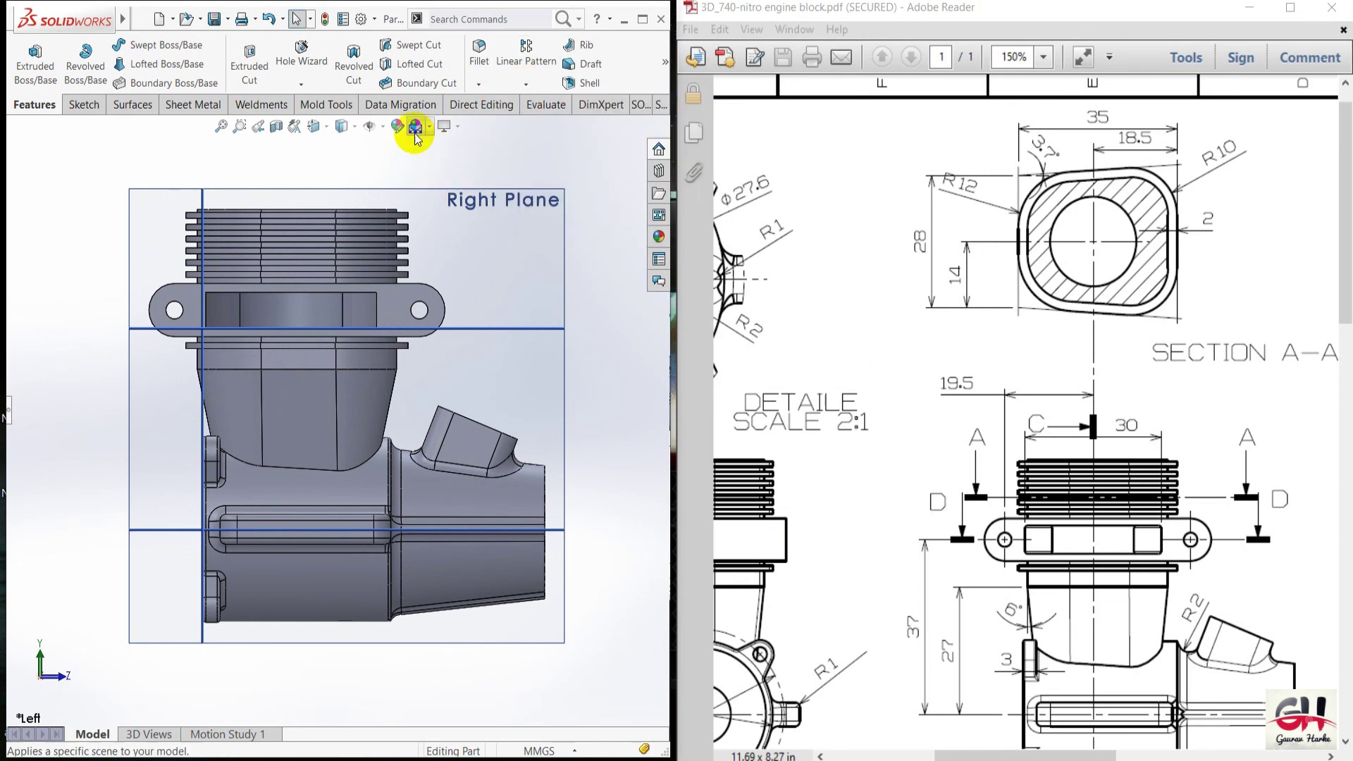
pyautogui.click(429, 126)
pyautogui.click(411, 128)
pyautogui.click(383, 128)
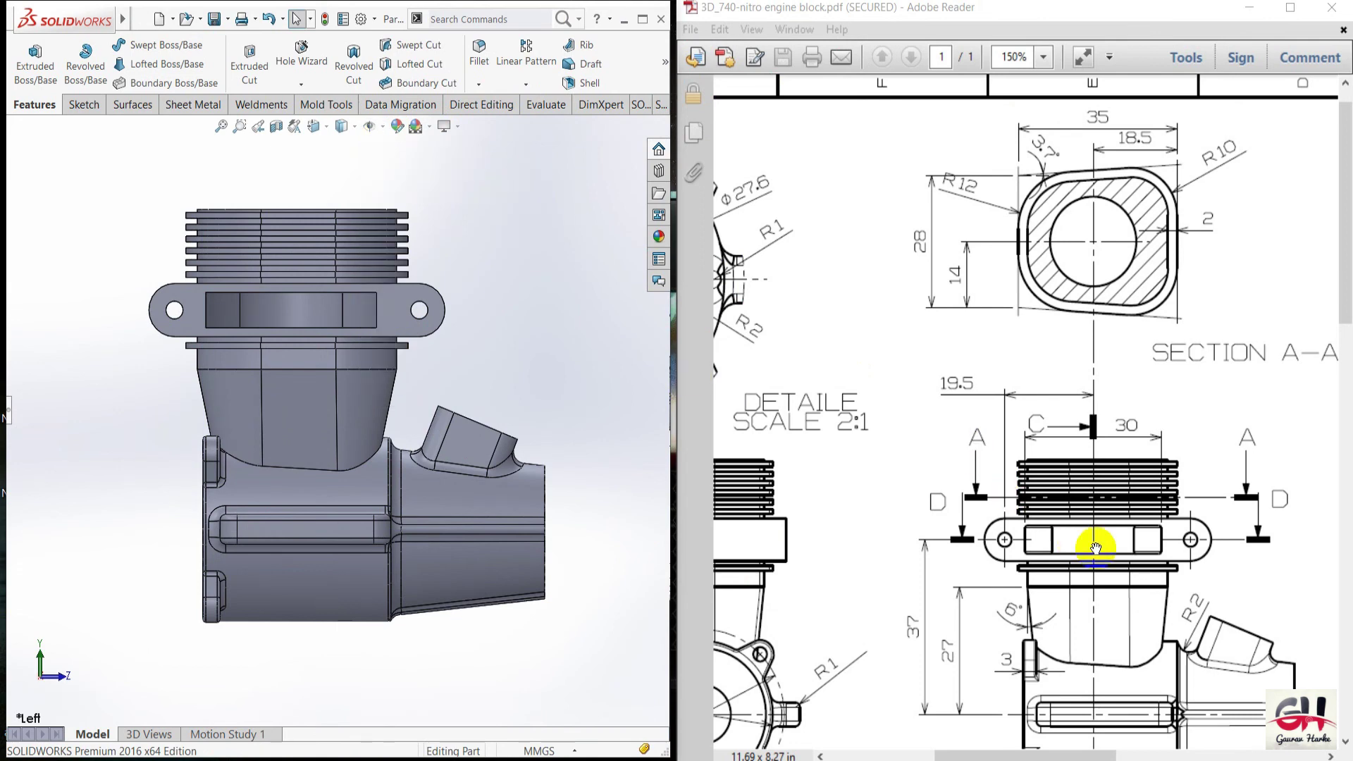
# Zoom in and out on the front view details of the reference drawing.
pyautogui.scroll(-5, 924, 547)
pyautogui.scroll(-1, 960, 422)
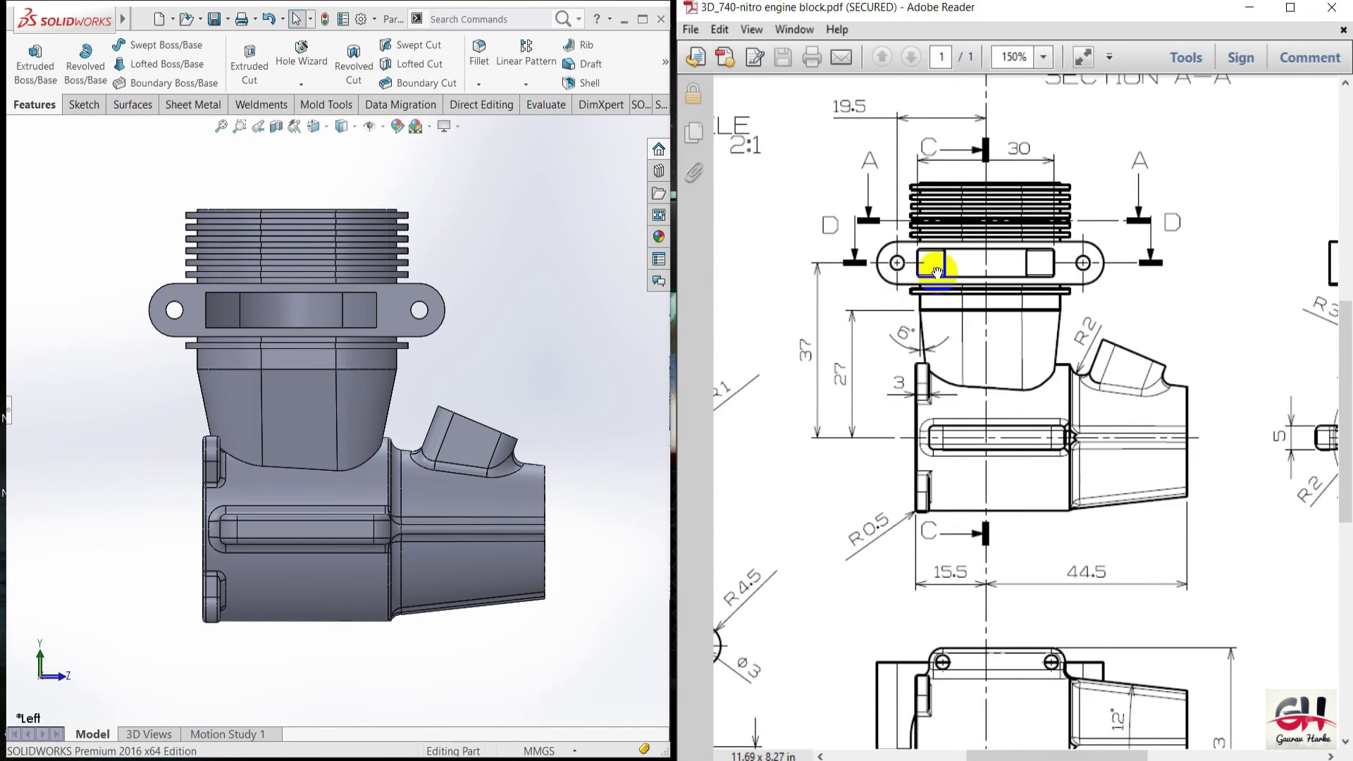
pyautogui.keyDown('ctrl'); pyautogui.scroll(5, 934, 264); pyautogui.keyUp('ctrl')
pyautogui.keyDown('ctrl'); pyautogui.scroll(2, 936, 265); pyautogui.keyUp('ctrl')
pyautogui.keyDown('ctrl'); pyautogui.scroll(-3, 937, 265); pyautogui.keyUp('ctrl')
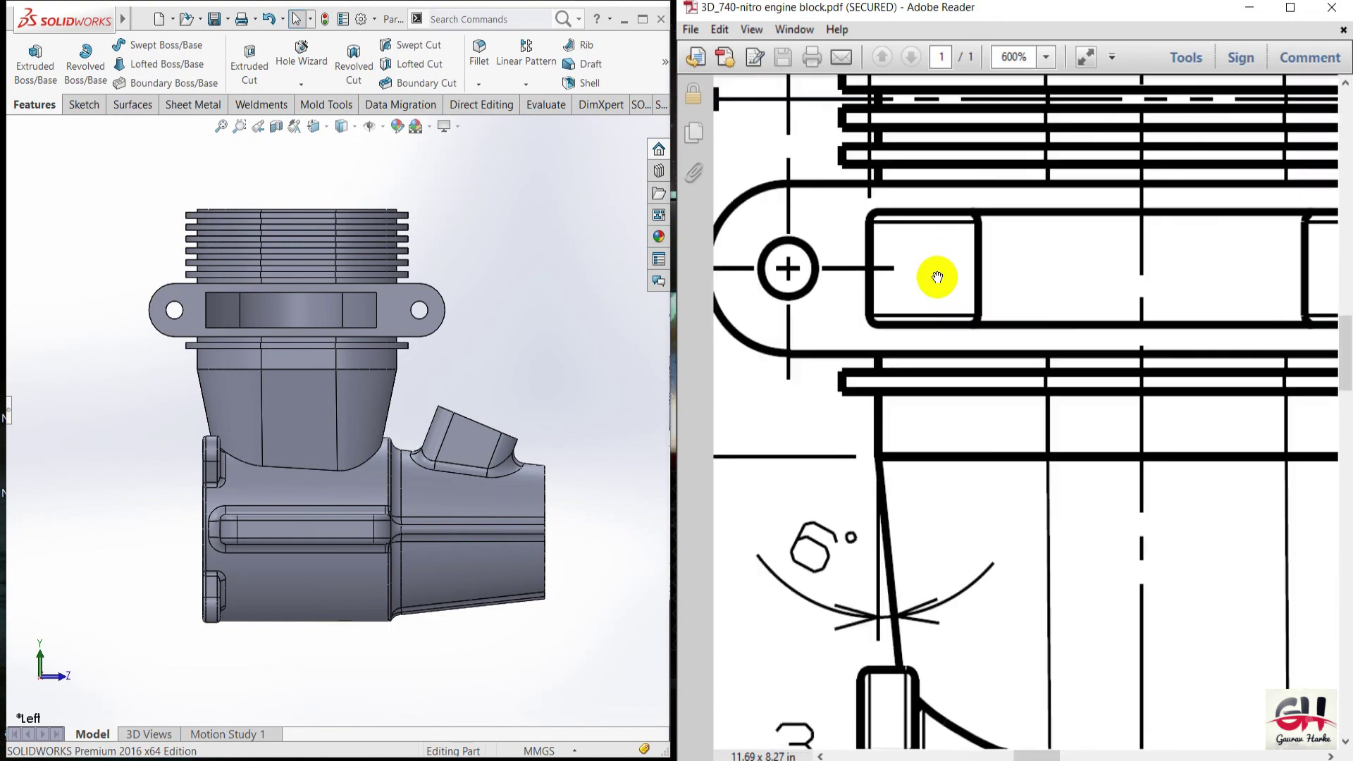
pyautogui.keyDown('ctrl'); pyautogui.scroll(-2, 940, 275); pyautogui.keyUp('ctrl')
pyautogui.keyDown('ctrl'); pyautogui.scroll(-2, 976, 299); pyautogui.keyUp('ctrl')
pyautogui.keyDown('ctrl'); pyautogui.scroll(-3, 987, 338); pyautogui.keyUp('ctrl')
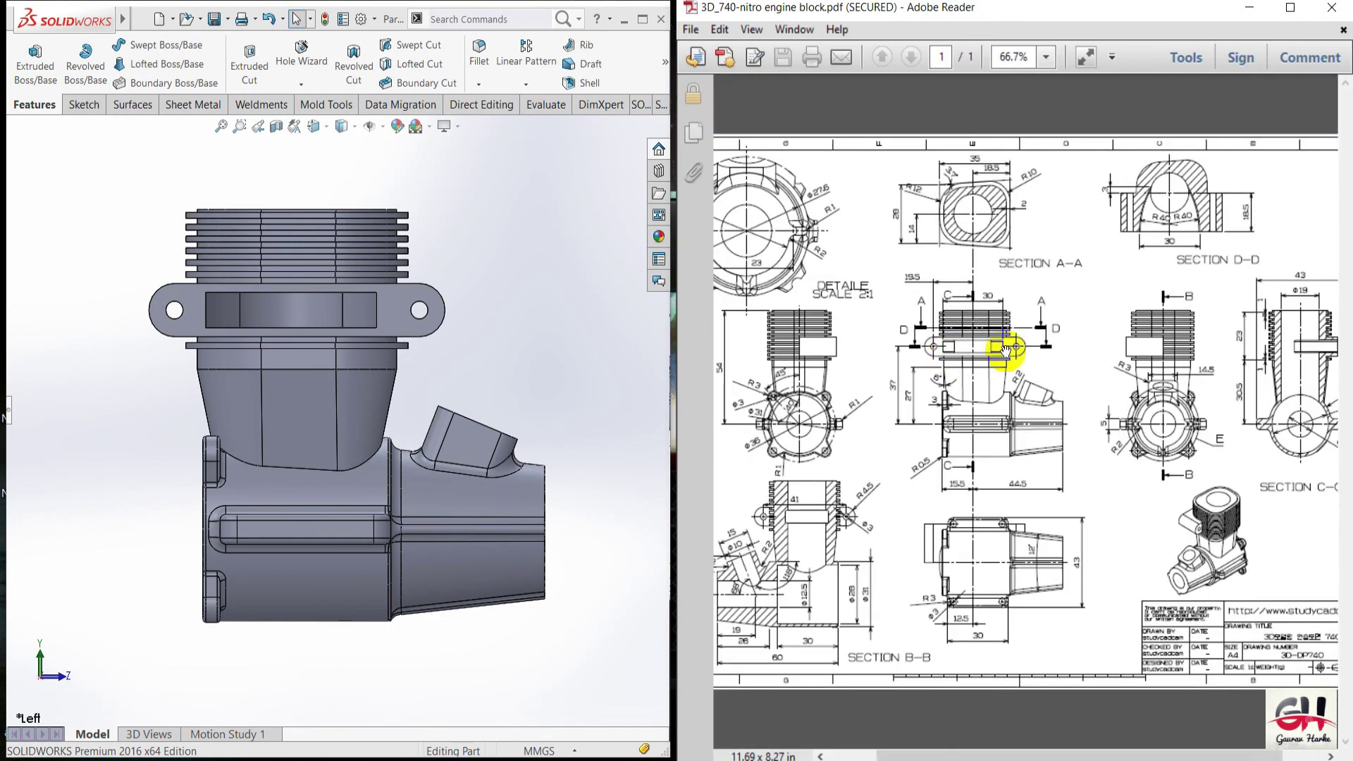
pyautogui.keyDown('ctrl'); pyautogui.scroll(-1, 1022, 355); pyautogui.keyUp('ctrl')
pyautogui.keyDown('ctrl'); pyautogui.scroll(3, 1064, 383); pyautogui.keyUp('ctrl')
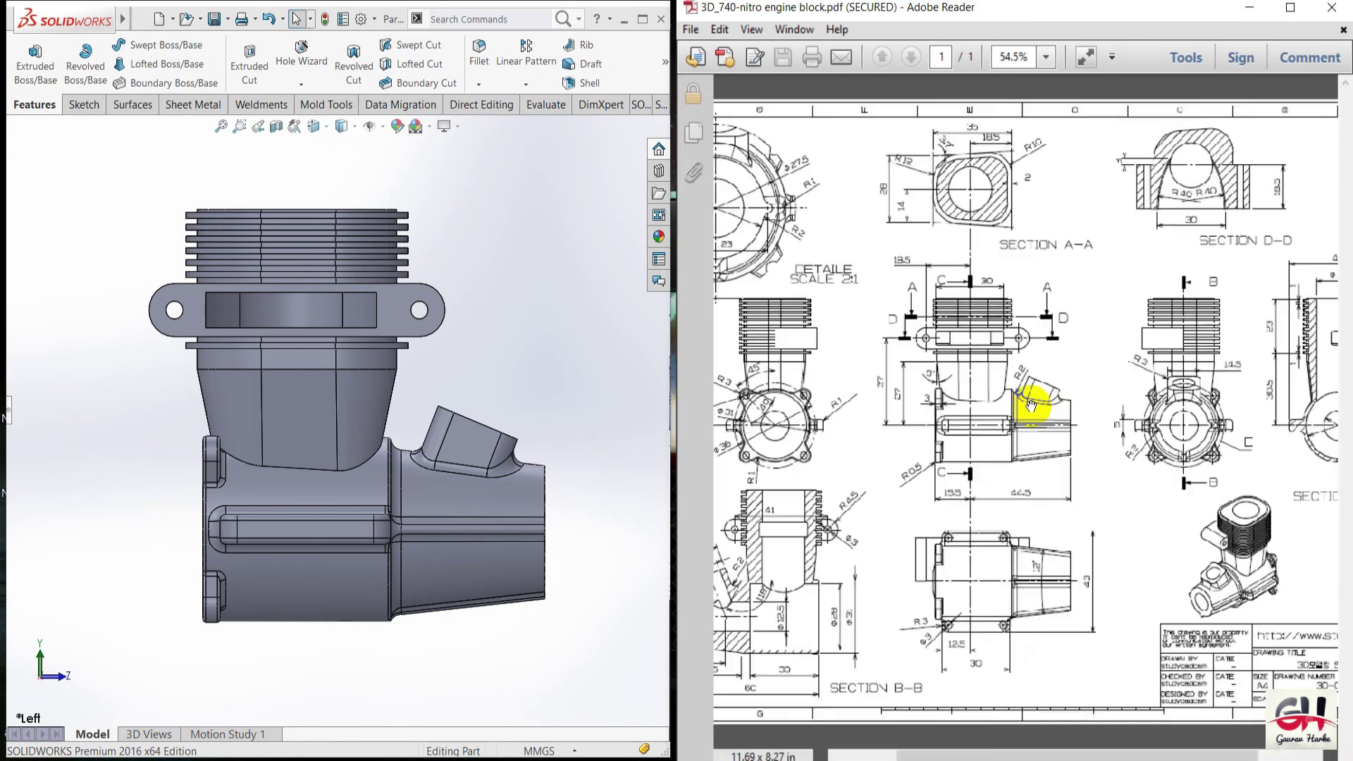
pyautogui.keyDown('ctrl'); pyautogui.scroll(1, 1029, 395); pyautogui.keyUp('ctrl')
pyautogui.keyDown('ctrl'); pyautogui.scroll(2, 981, 377); pyautogui.keyUp('ctrl')
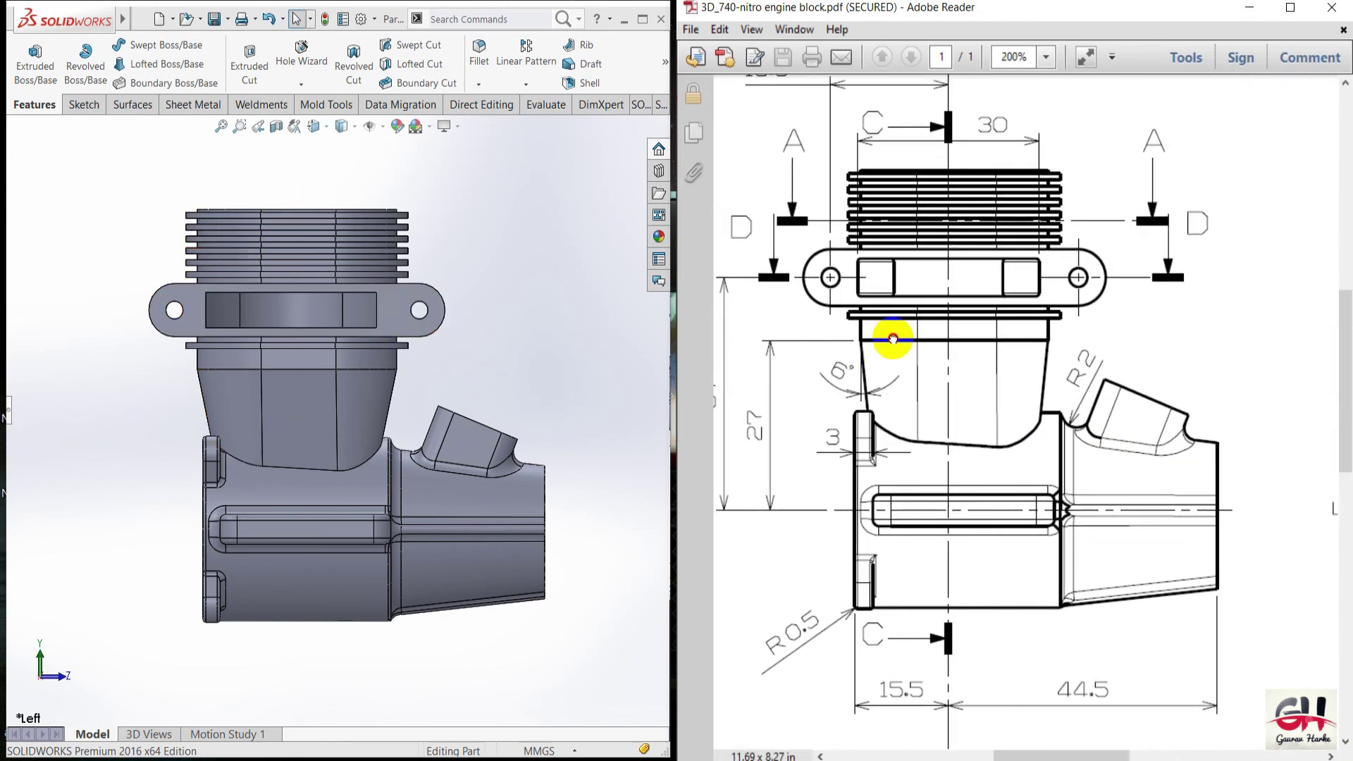
# Pan the drawing to show Sections D-D and C-C and the isometric engine view.
pyautogui.moveTo(894, 336)
pyautogui.mouseDown()
pyautogui.moveTo(892, 420)
pyautogui.moveTo(861, 357)
pyautogui.mouseUp()
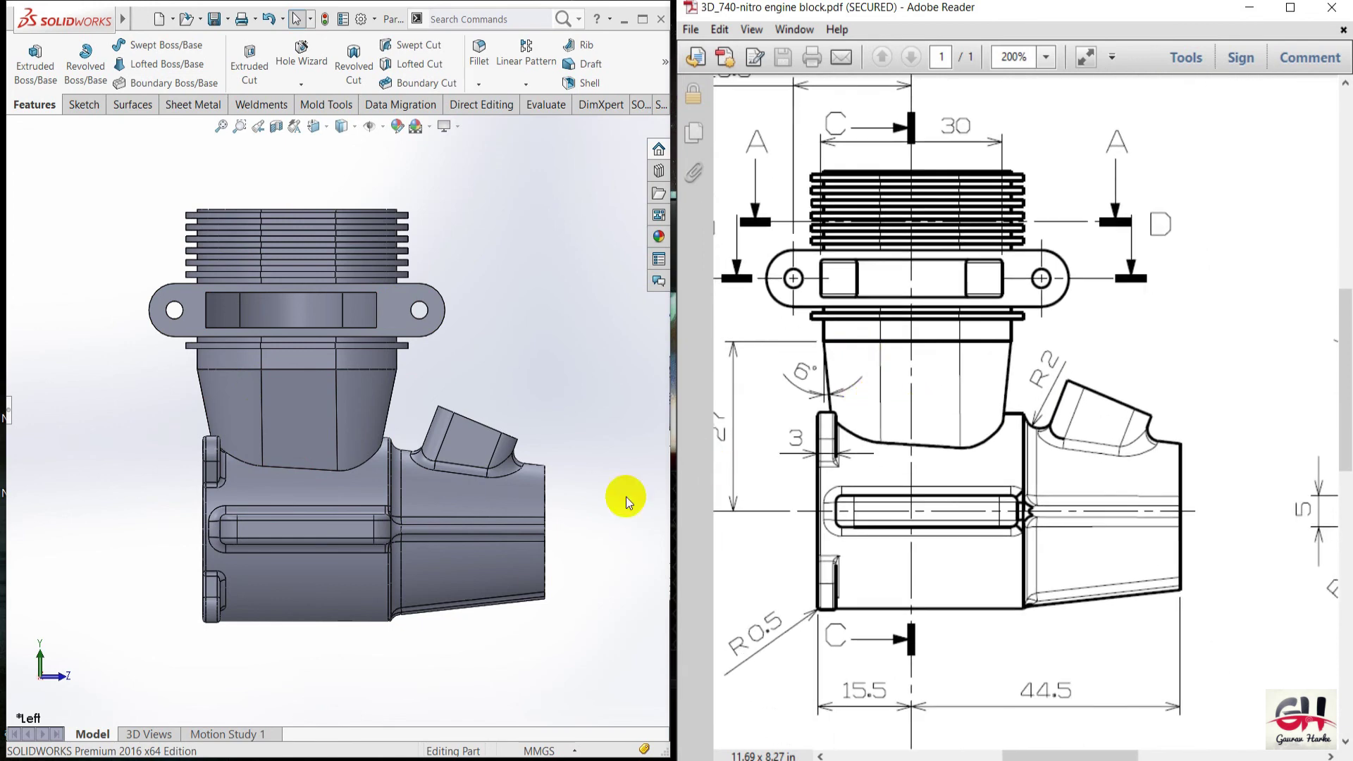
pyautogui.keyDown('ctrl'); pyautogui.scroll(-1, 990, 440); pyautogui.keyUp('ctrl')
pyautogui.keyDown('ctrl'); pyautogui.scroll(-1, 1048, 437); pyautogui.keyUp('ctrl')
pyautogui.moveTo(1048, 437)
pyautogui.mouseDown()
pyautogui.moveTo(942, 462)
pyautogui.moveTo(834, 364)
pyautogui.moveTo(870, 371)
pyautogui.mouseUp()
# Turn the SOLIDWORKS block to Right, then Front view, and zoom and pan to match the drawing's end view.
pyautogui.keyDown('ctrl'); pyautogui.scroll(-1, 815, 393); pyautogui.keyUp('ctrl')
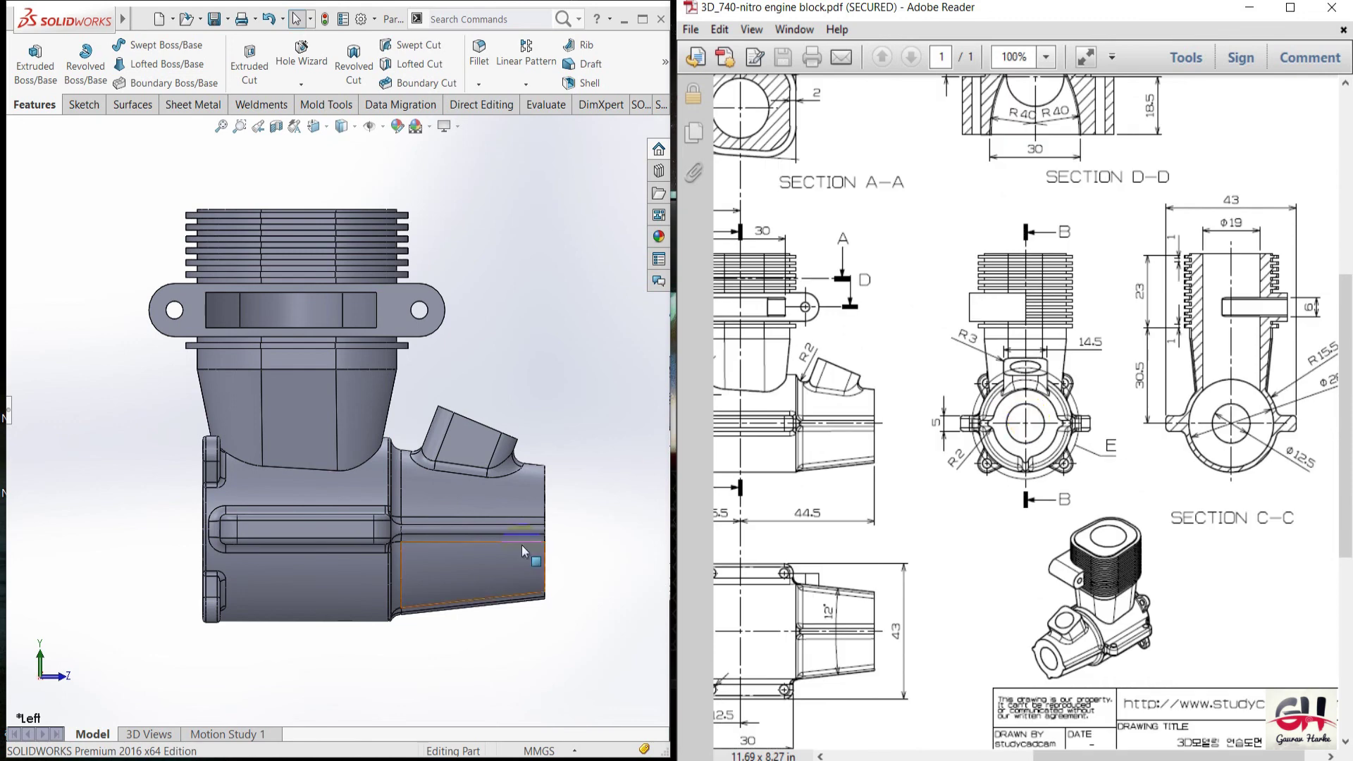
pyautogui.click(524, 654)
pyautogui.press('space')
pyautogui.click(496, 641)
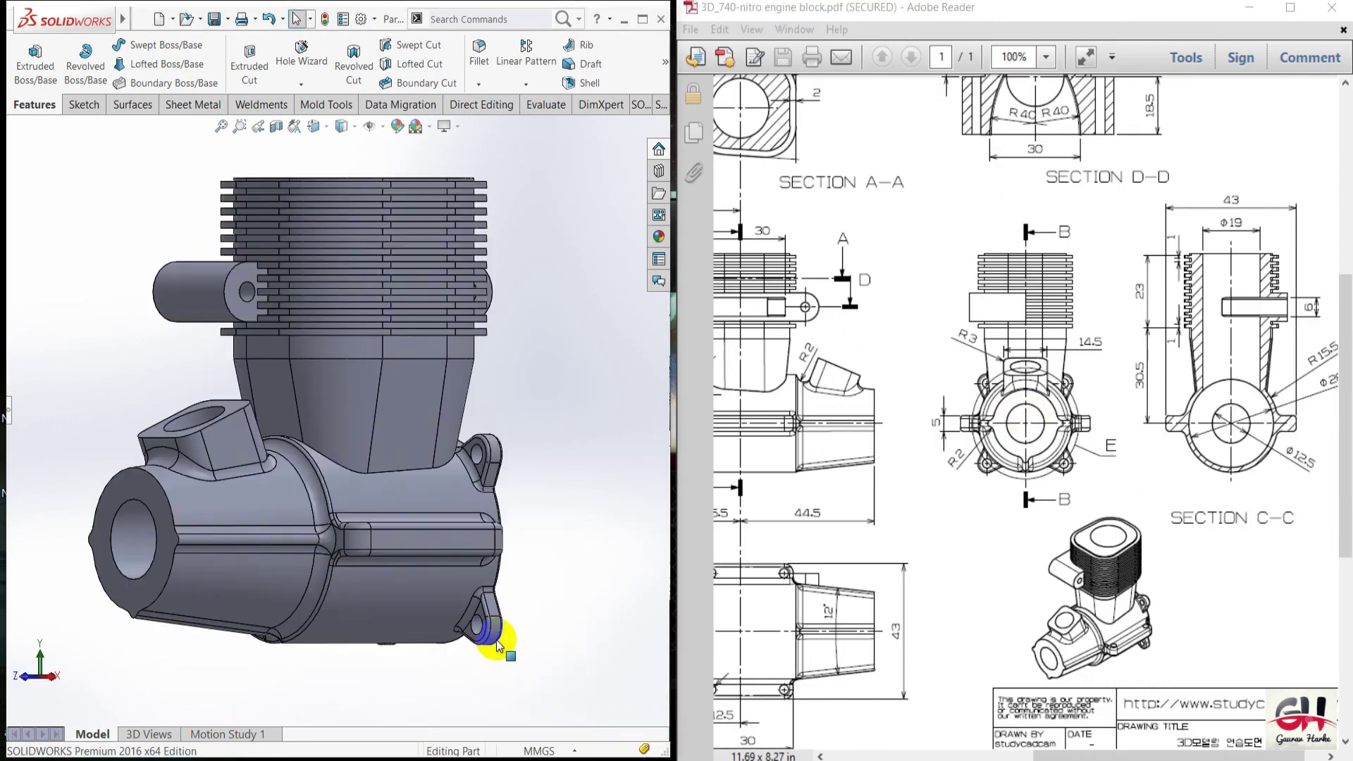
pyautogui.press('space')
pyautogui.click(462, 613)
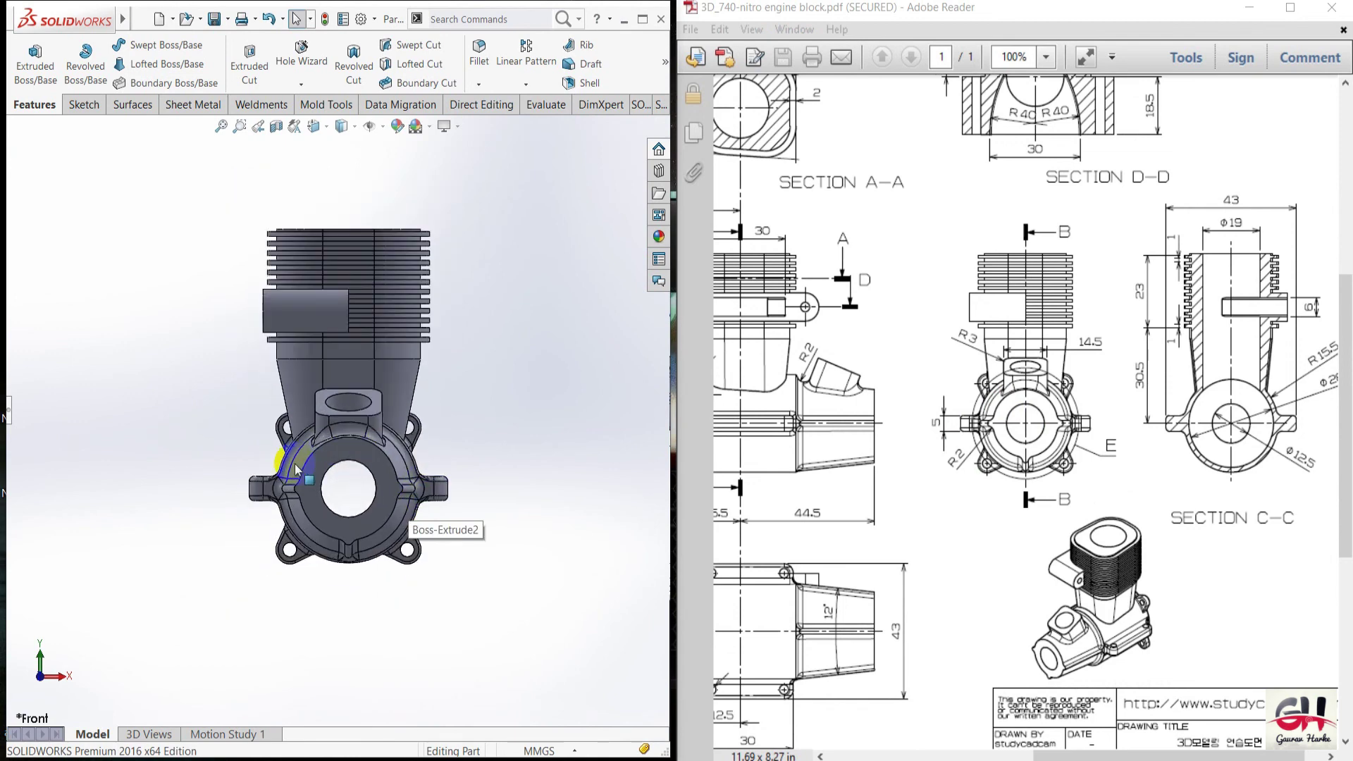
pyautogui.scroll(-2, 257, 310)
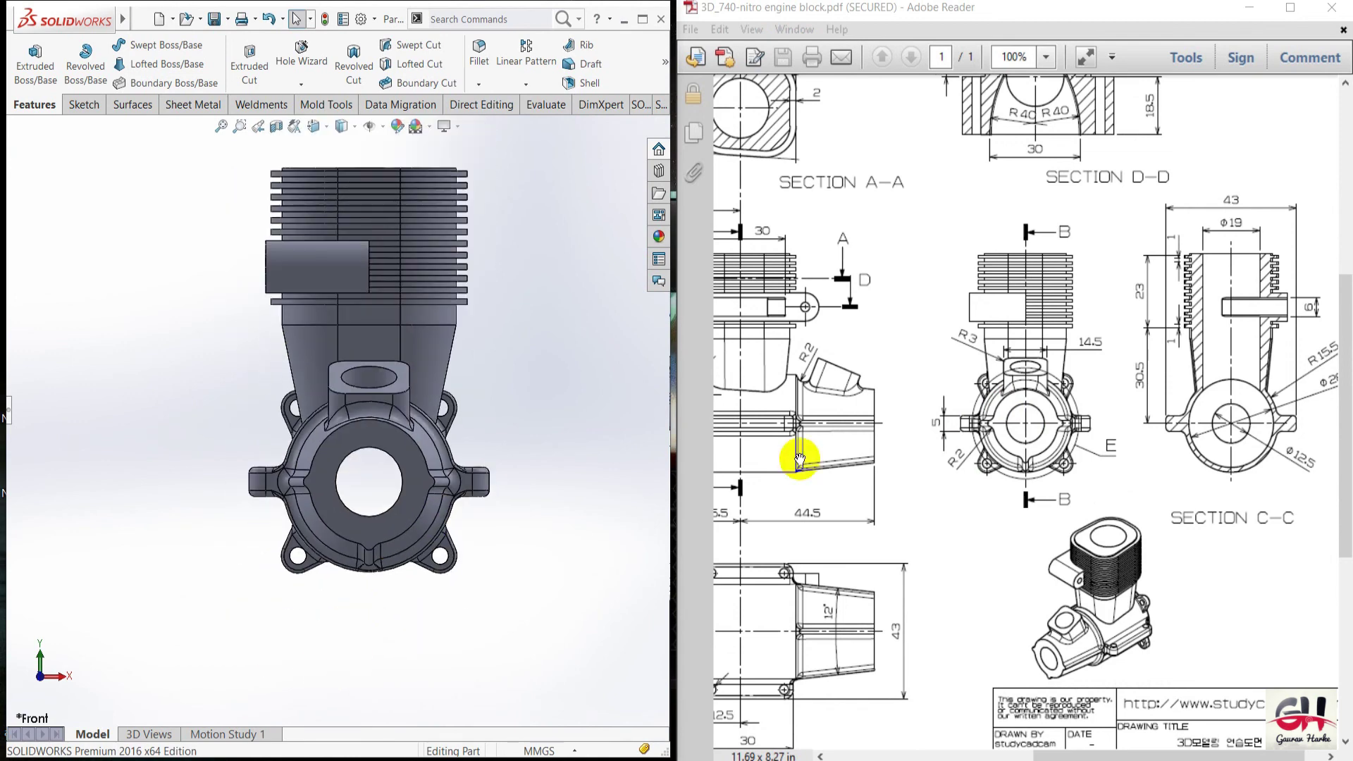
pyautogui.moveTo(922, 381); pyautogui.dragTo(1050, 354)
pyautogui.keyDown('ctrl'); pyautogui.scroll(1, 986, 366); pyautogui.keyUp('ctrl')
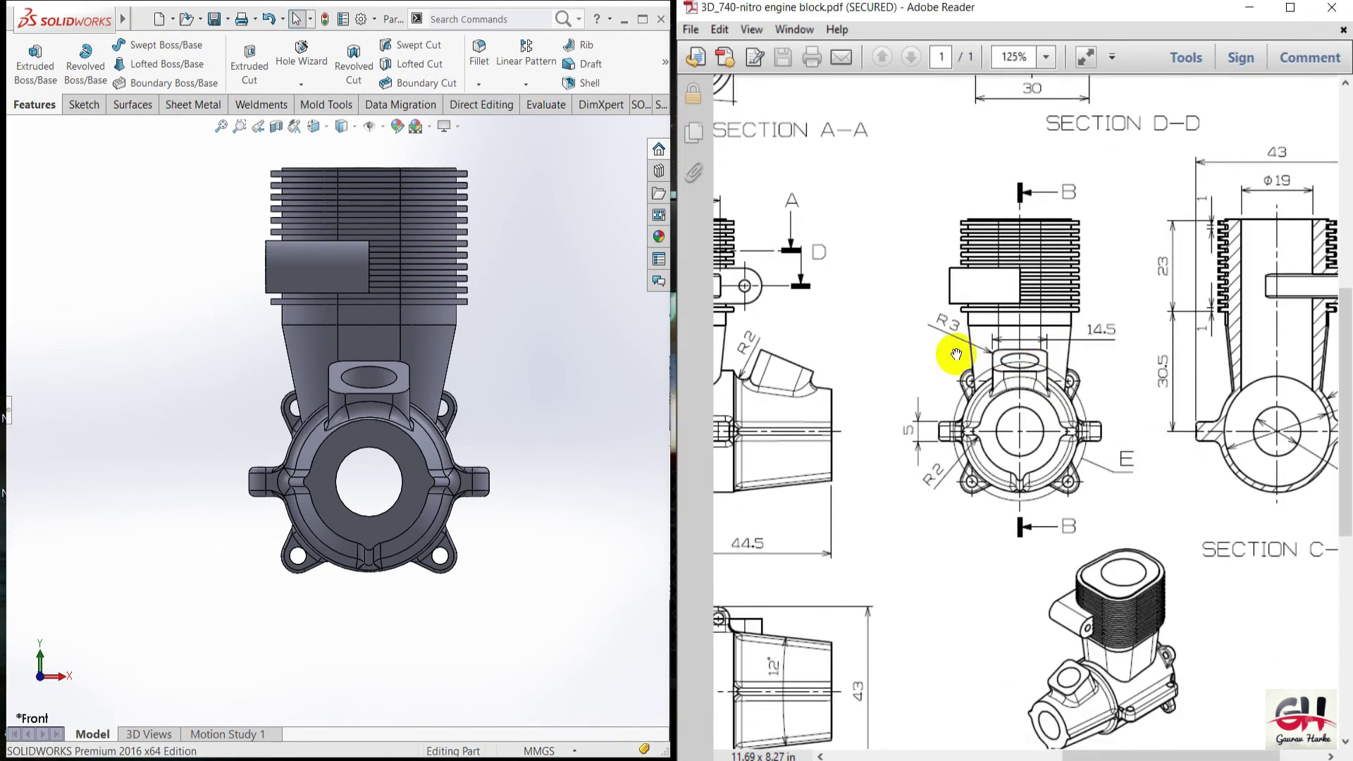